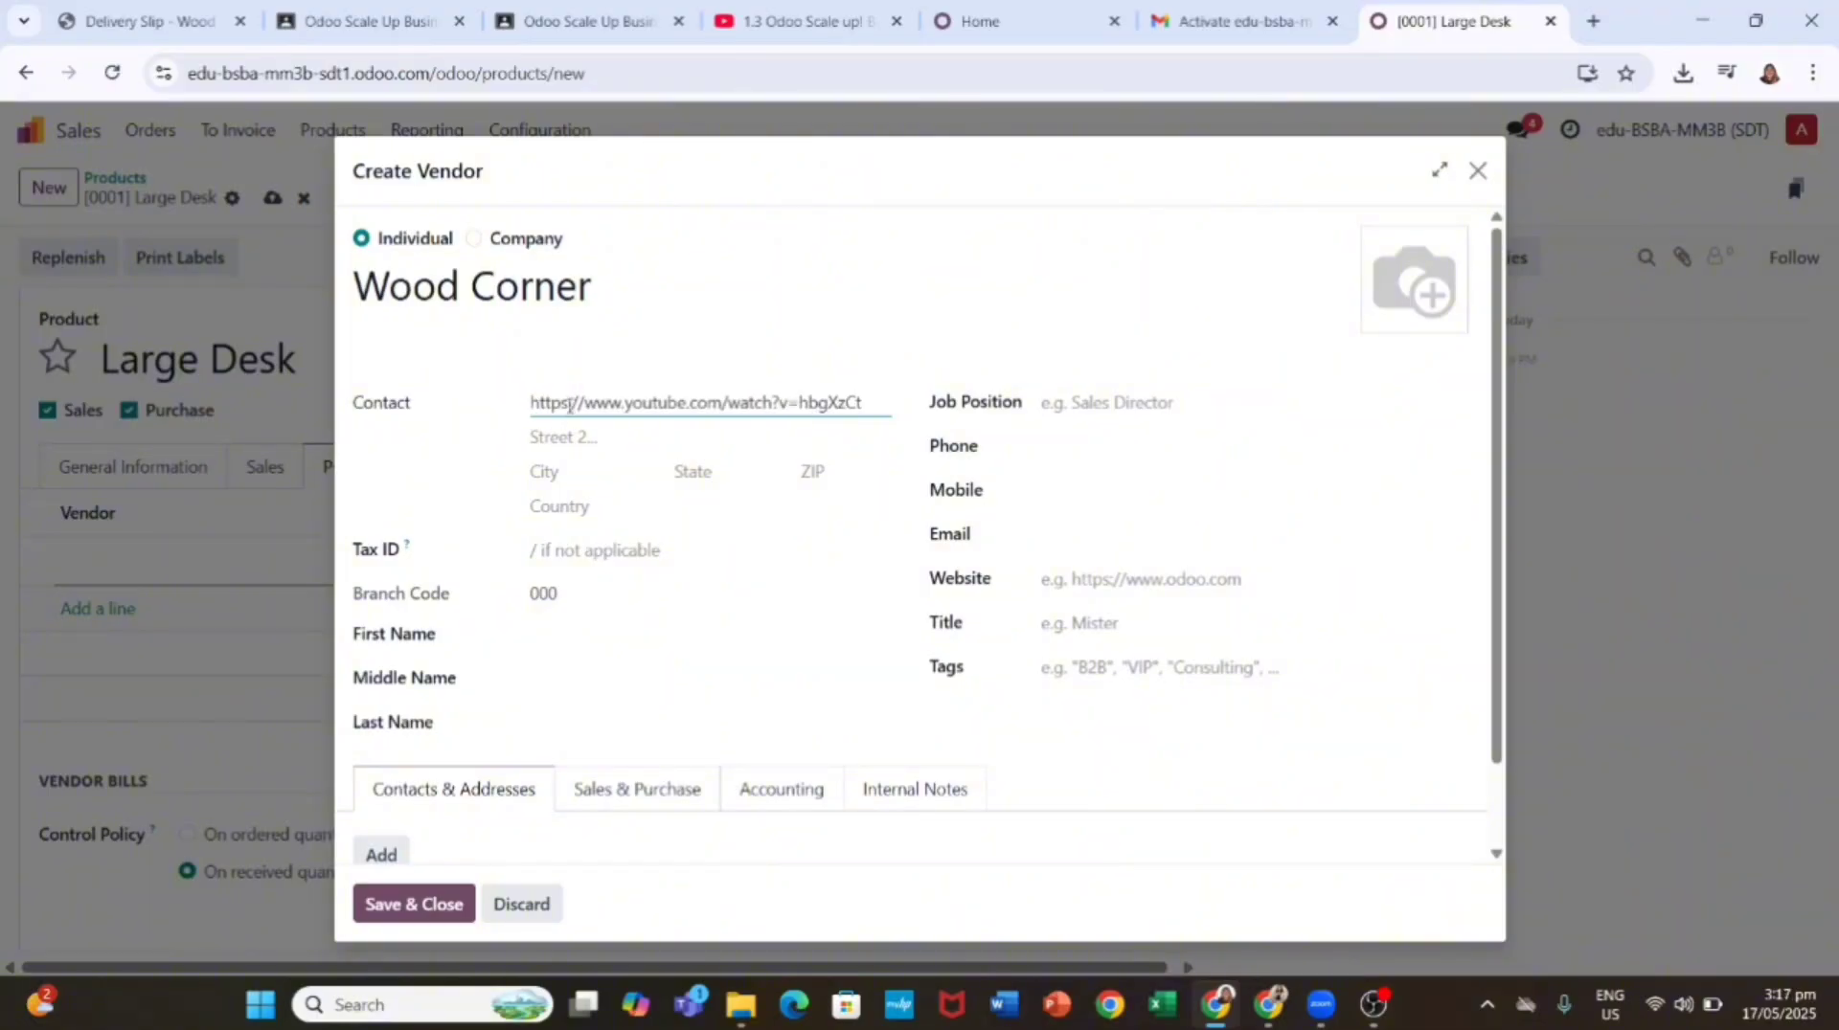
Step: Fix the pasted address, set the state to Arizona (US), and enter the ZIP and tax ID
key(ctrl+z)
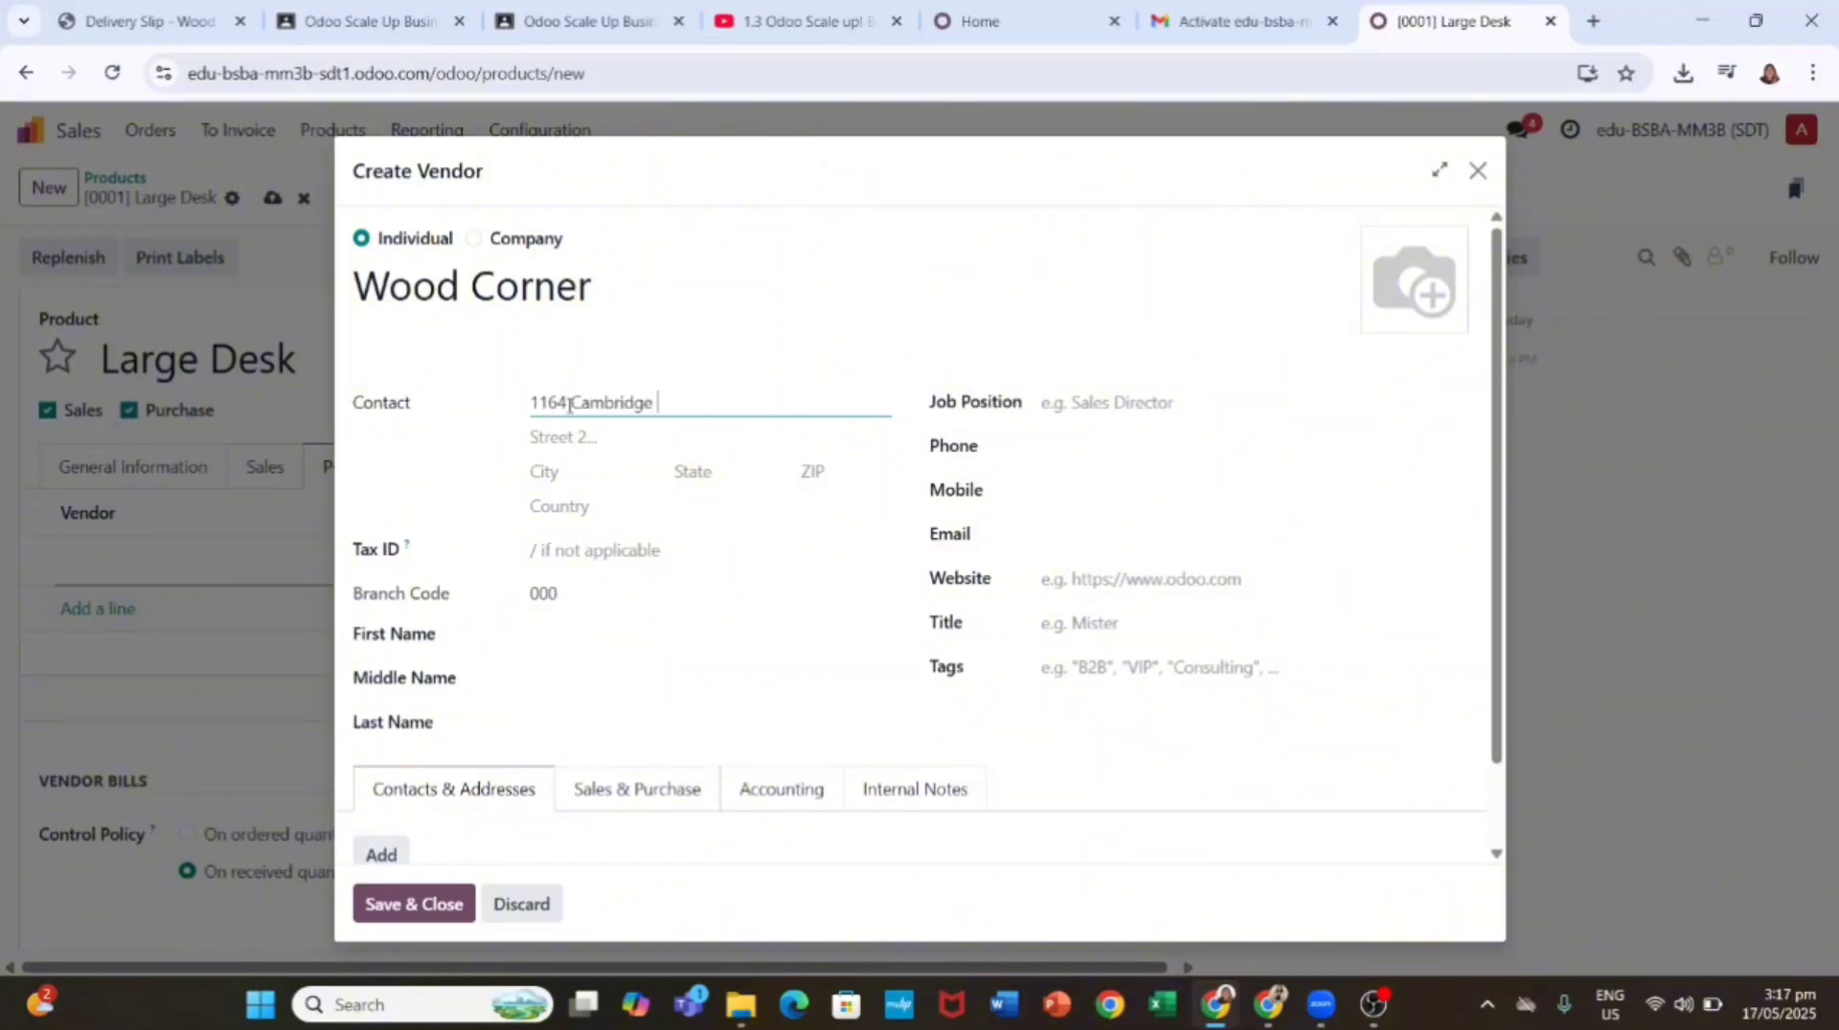
click(729, 481)
text(Ariz)
click(735, 518)
click(839, 476)
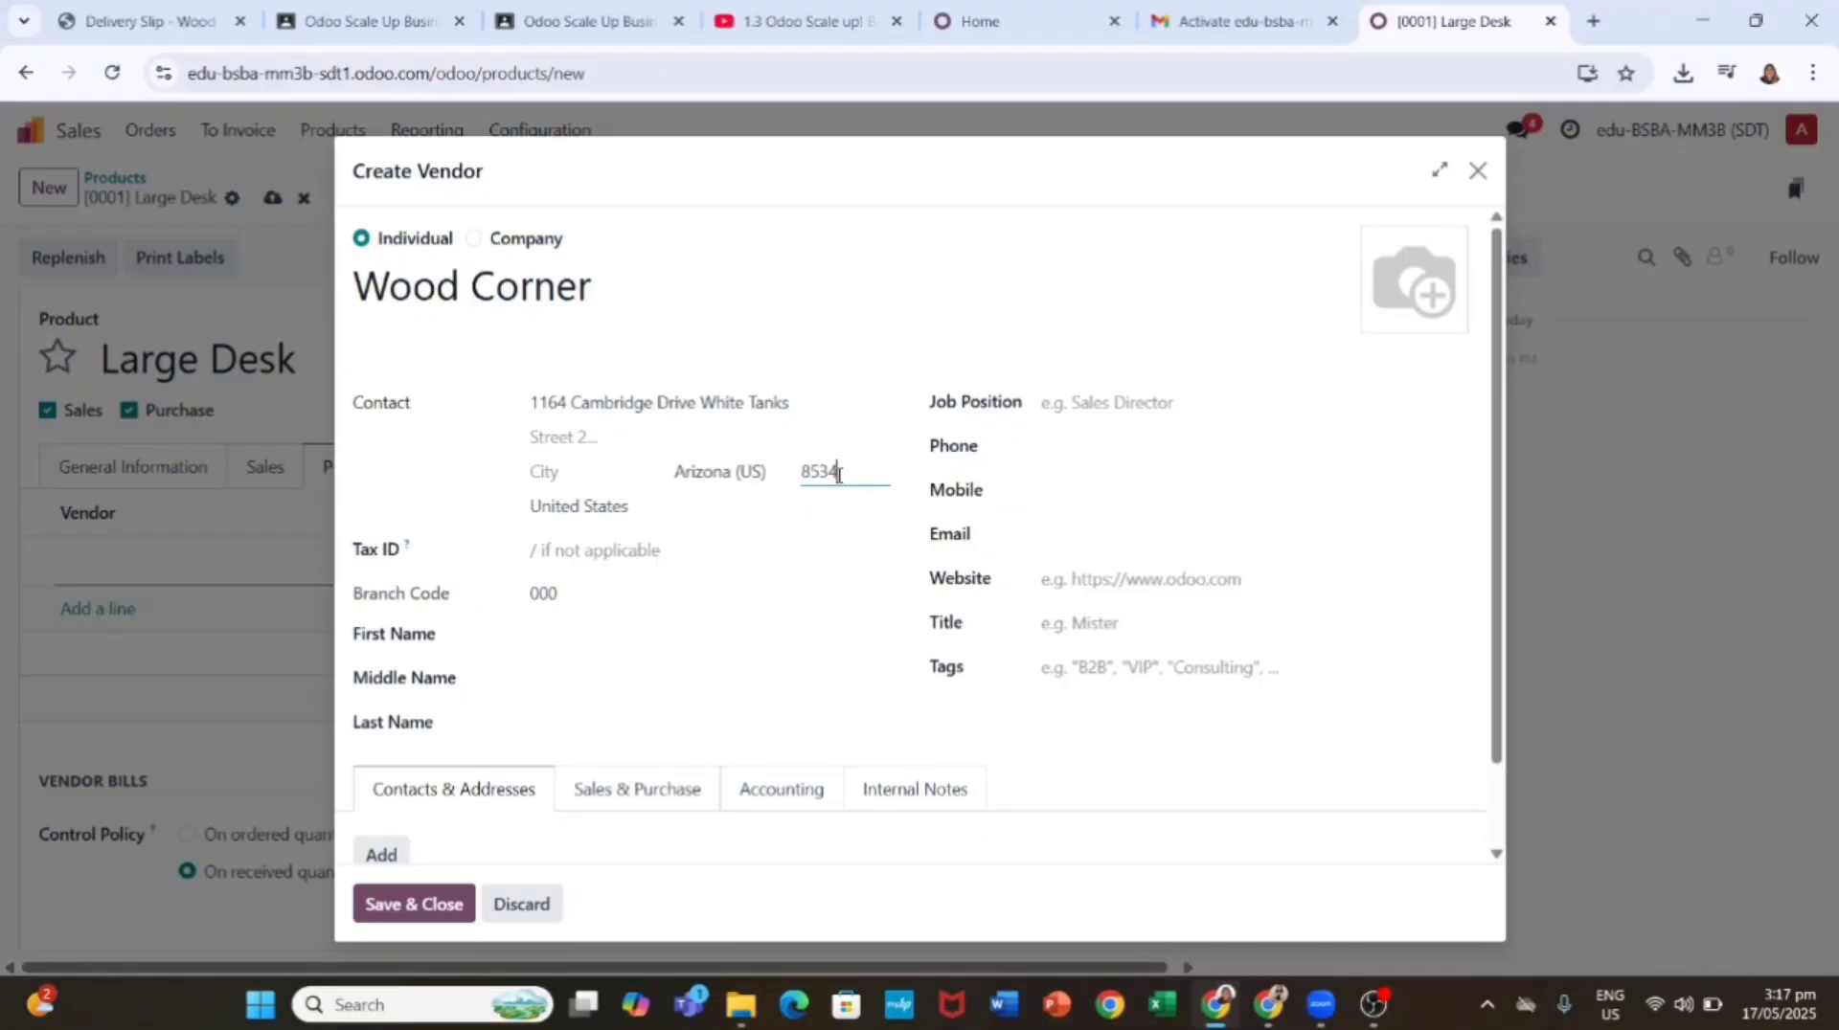
click(621, 551)
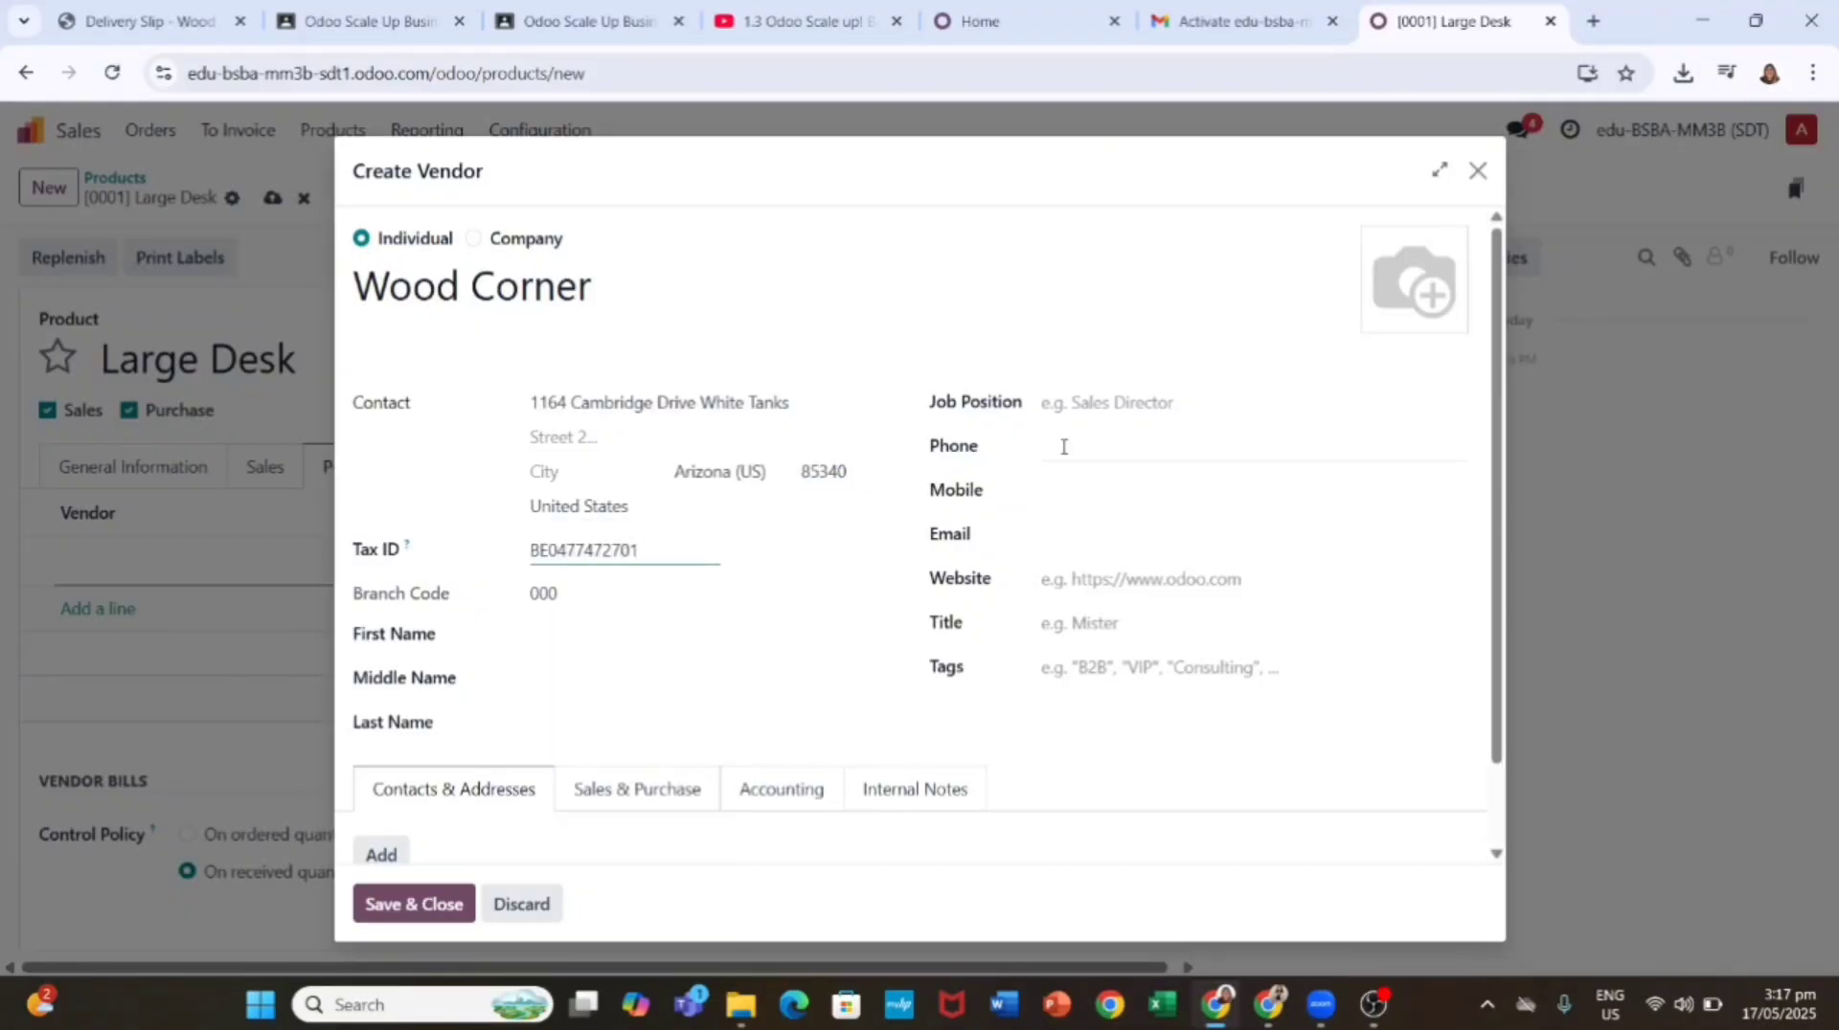
Step: Correct the vendor's e-mail address and set the title to Miss
click(1100, 533)
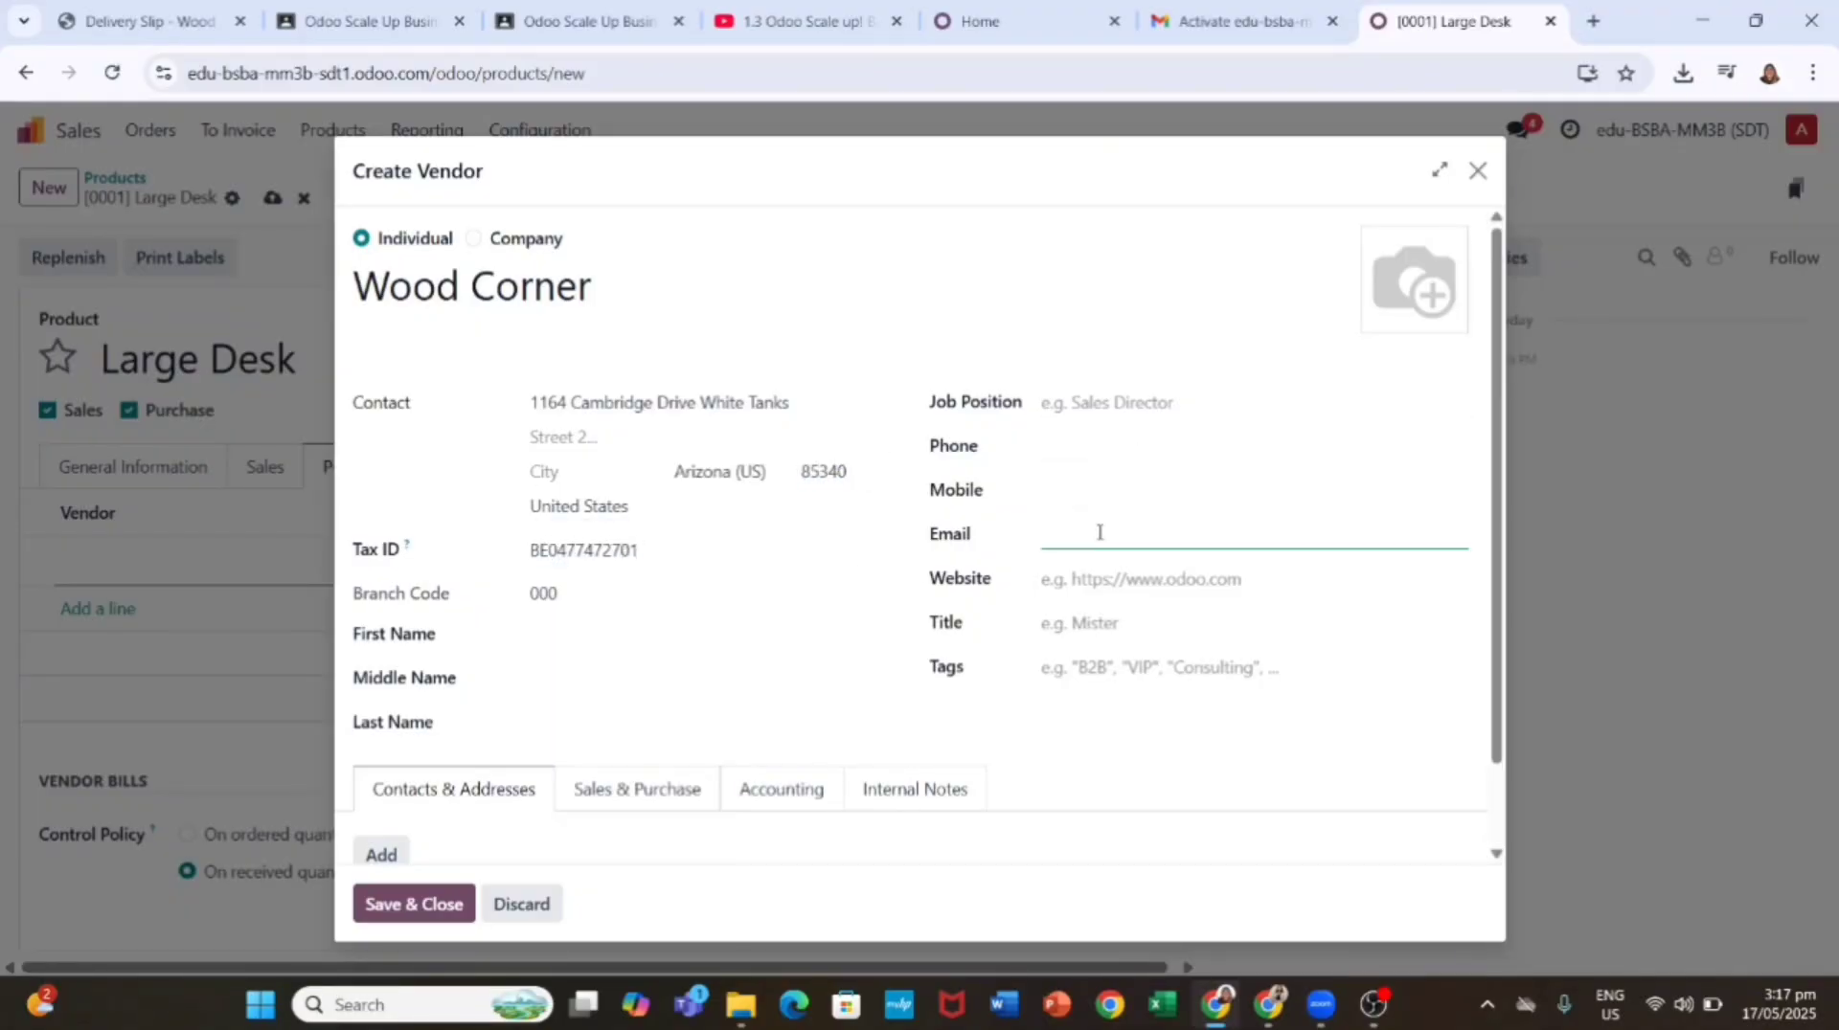
key(BackSpace)
key(BackSpace)
key(BackSpace)
key(BackSpace)
click(1144, 622)
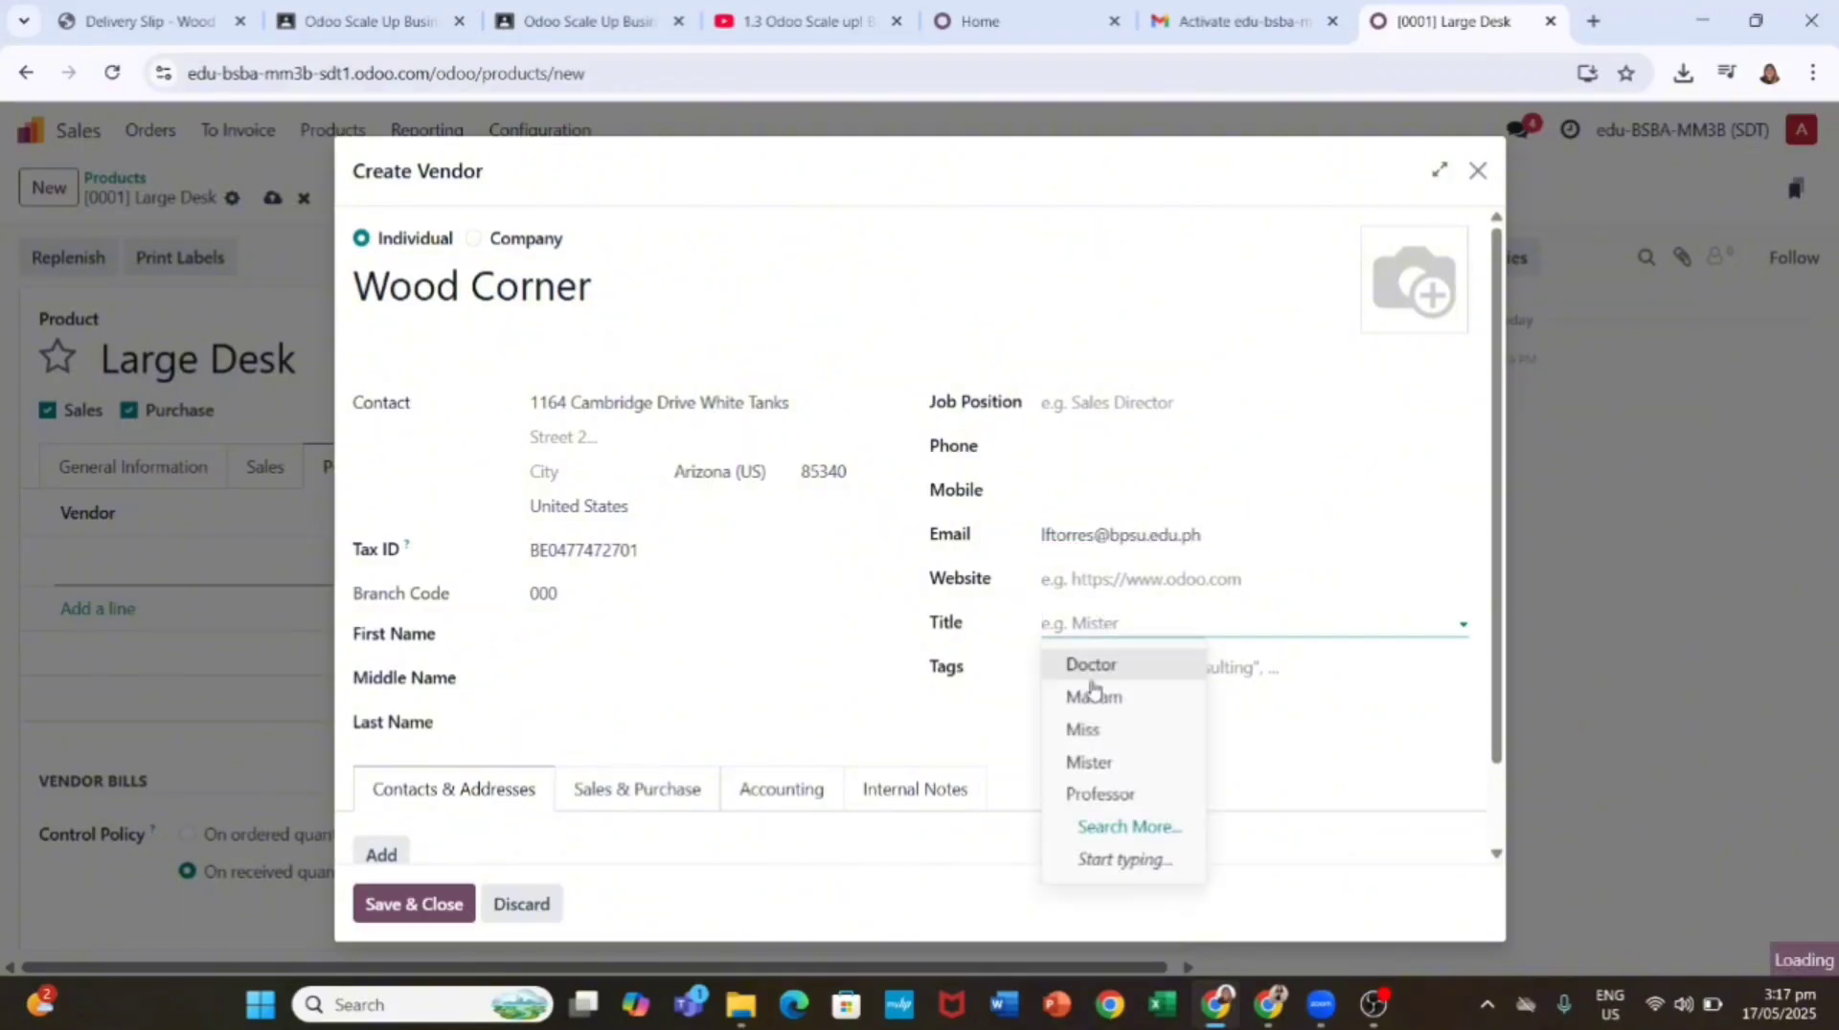
click(1088, 730)
Step: Create and add a Fixed Assets tag to the vendor
click(1091, 668)
text(Fixed Assets)
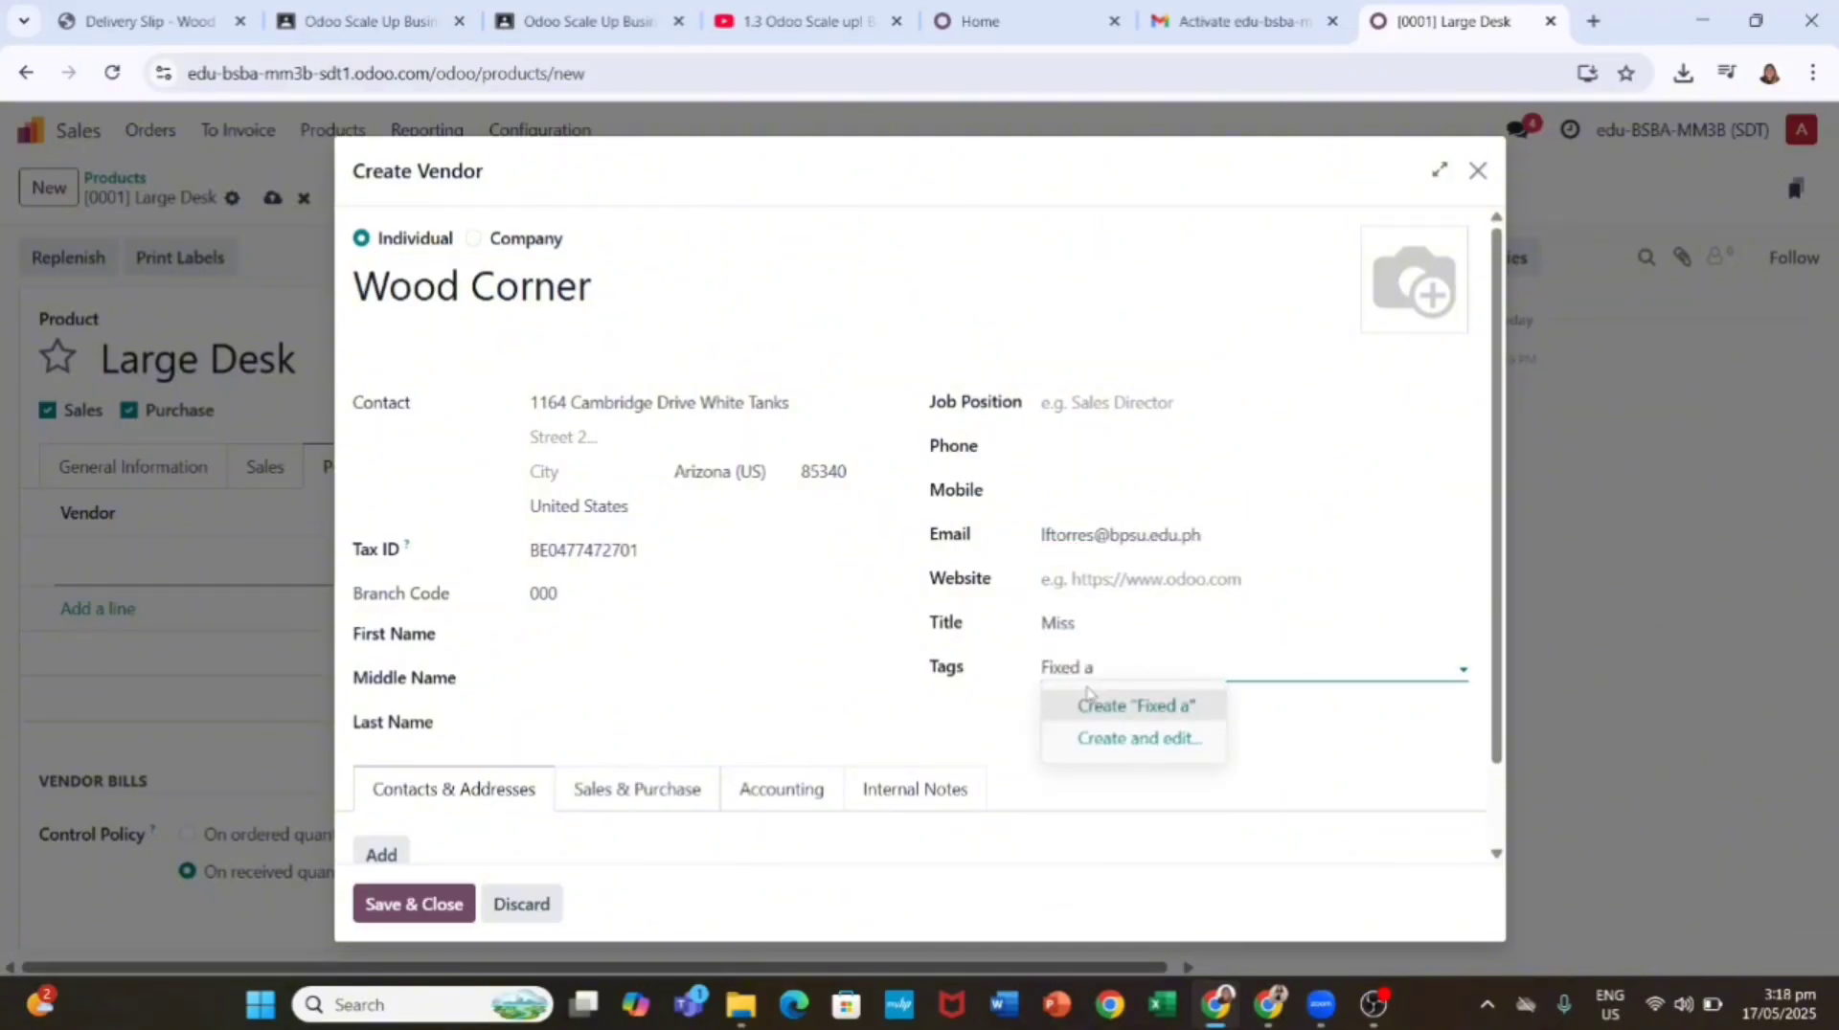
click(1152, 669)
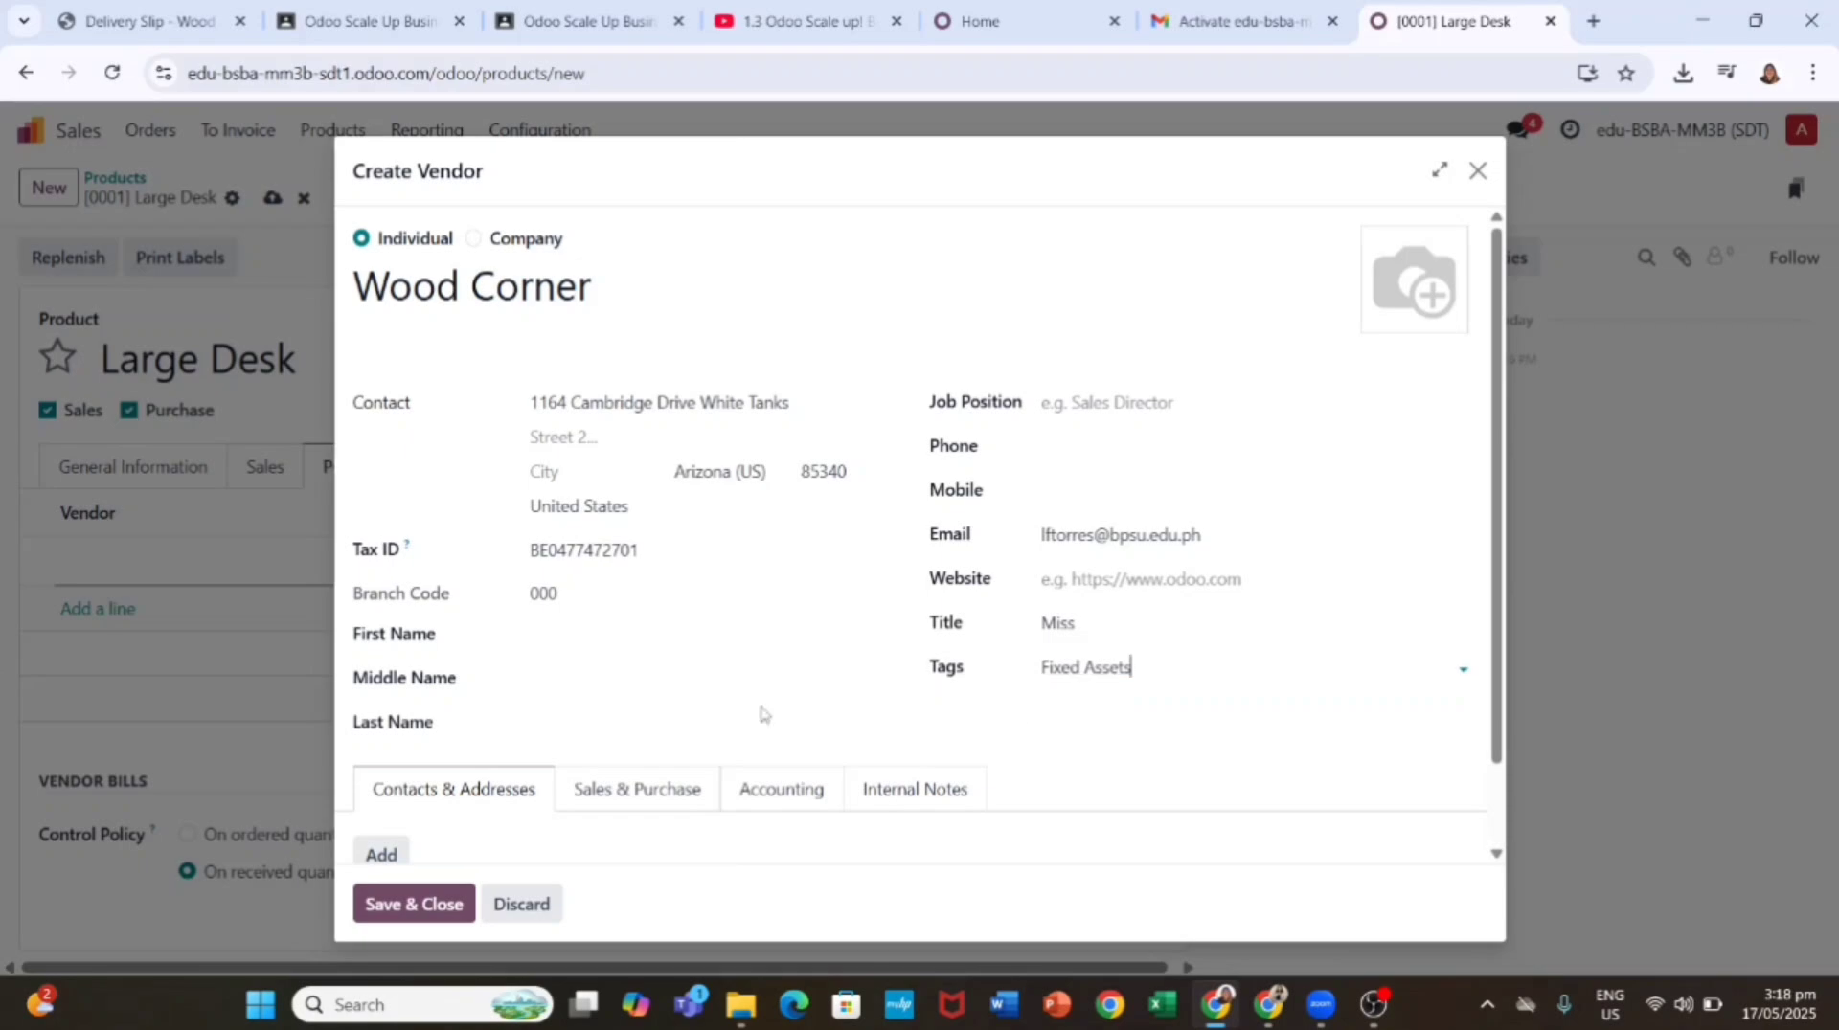
click(1149, 664)
click(1169, 718)
Step: Enter the contact's first and last name
click(571, 642)
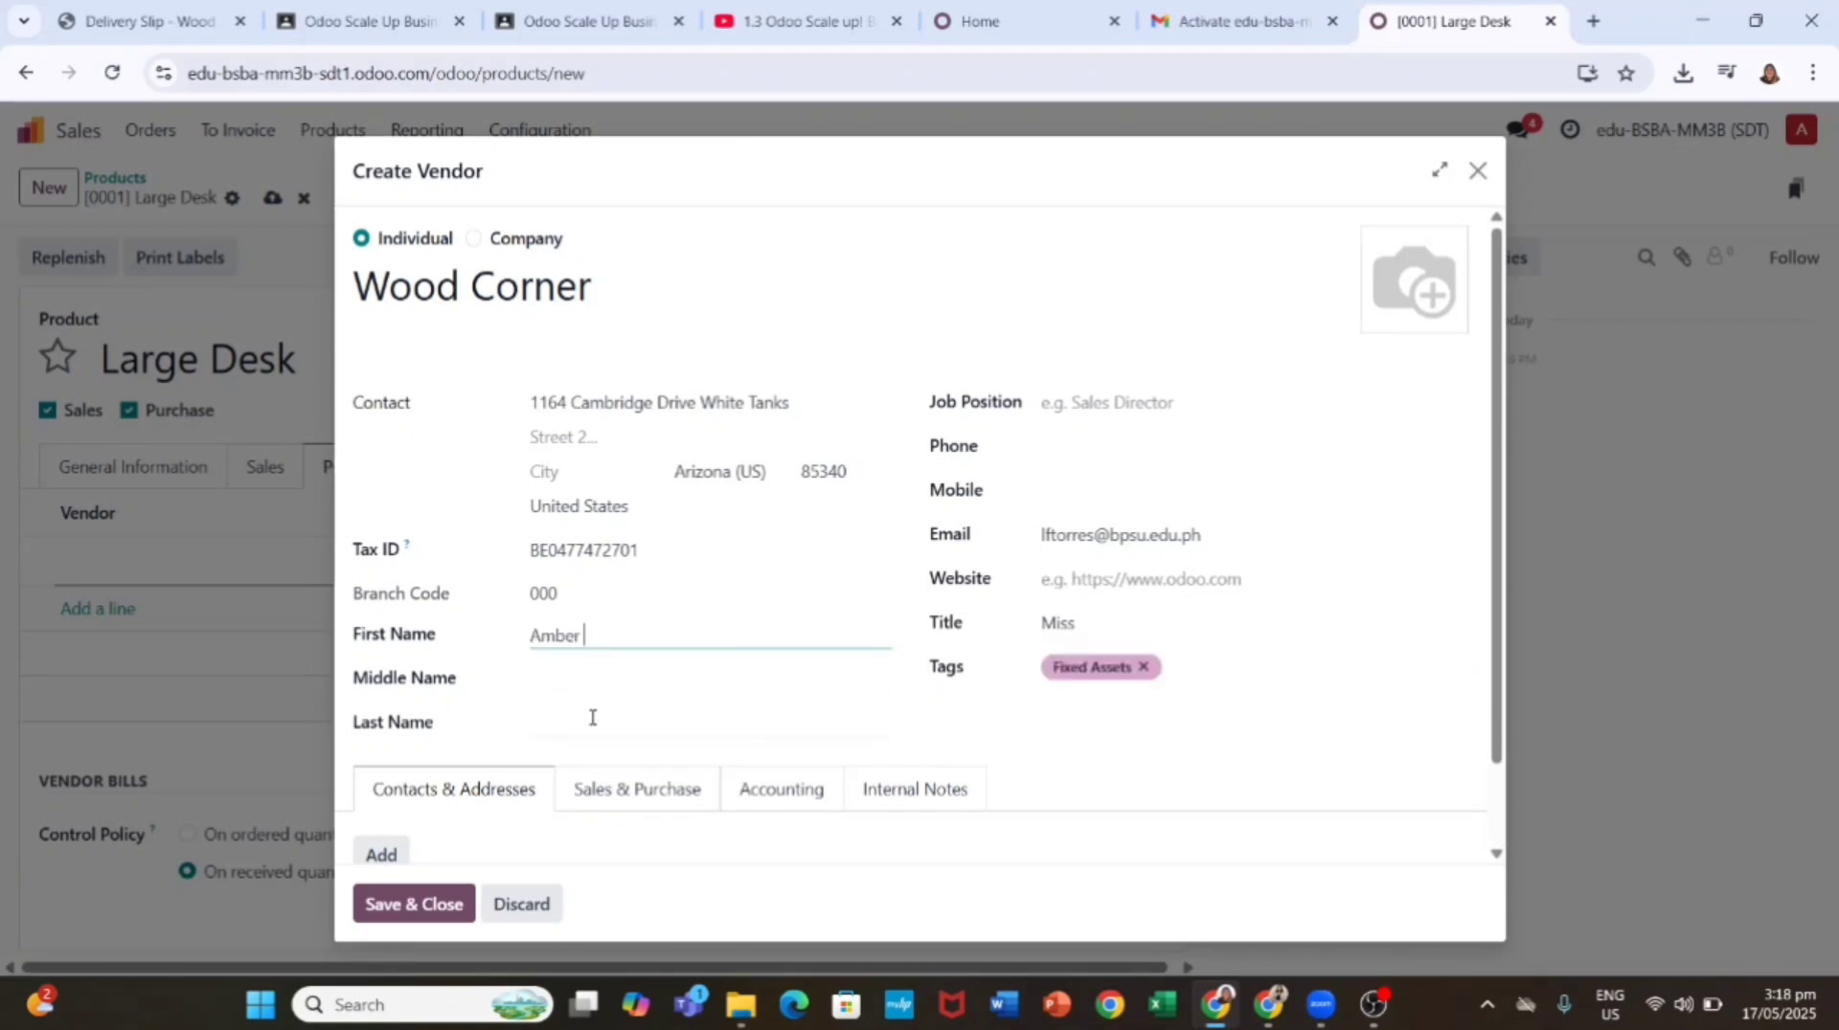
click(592, 718)
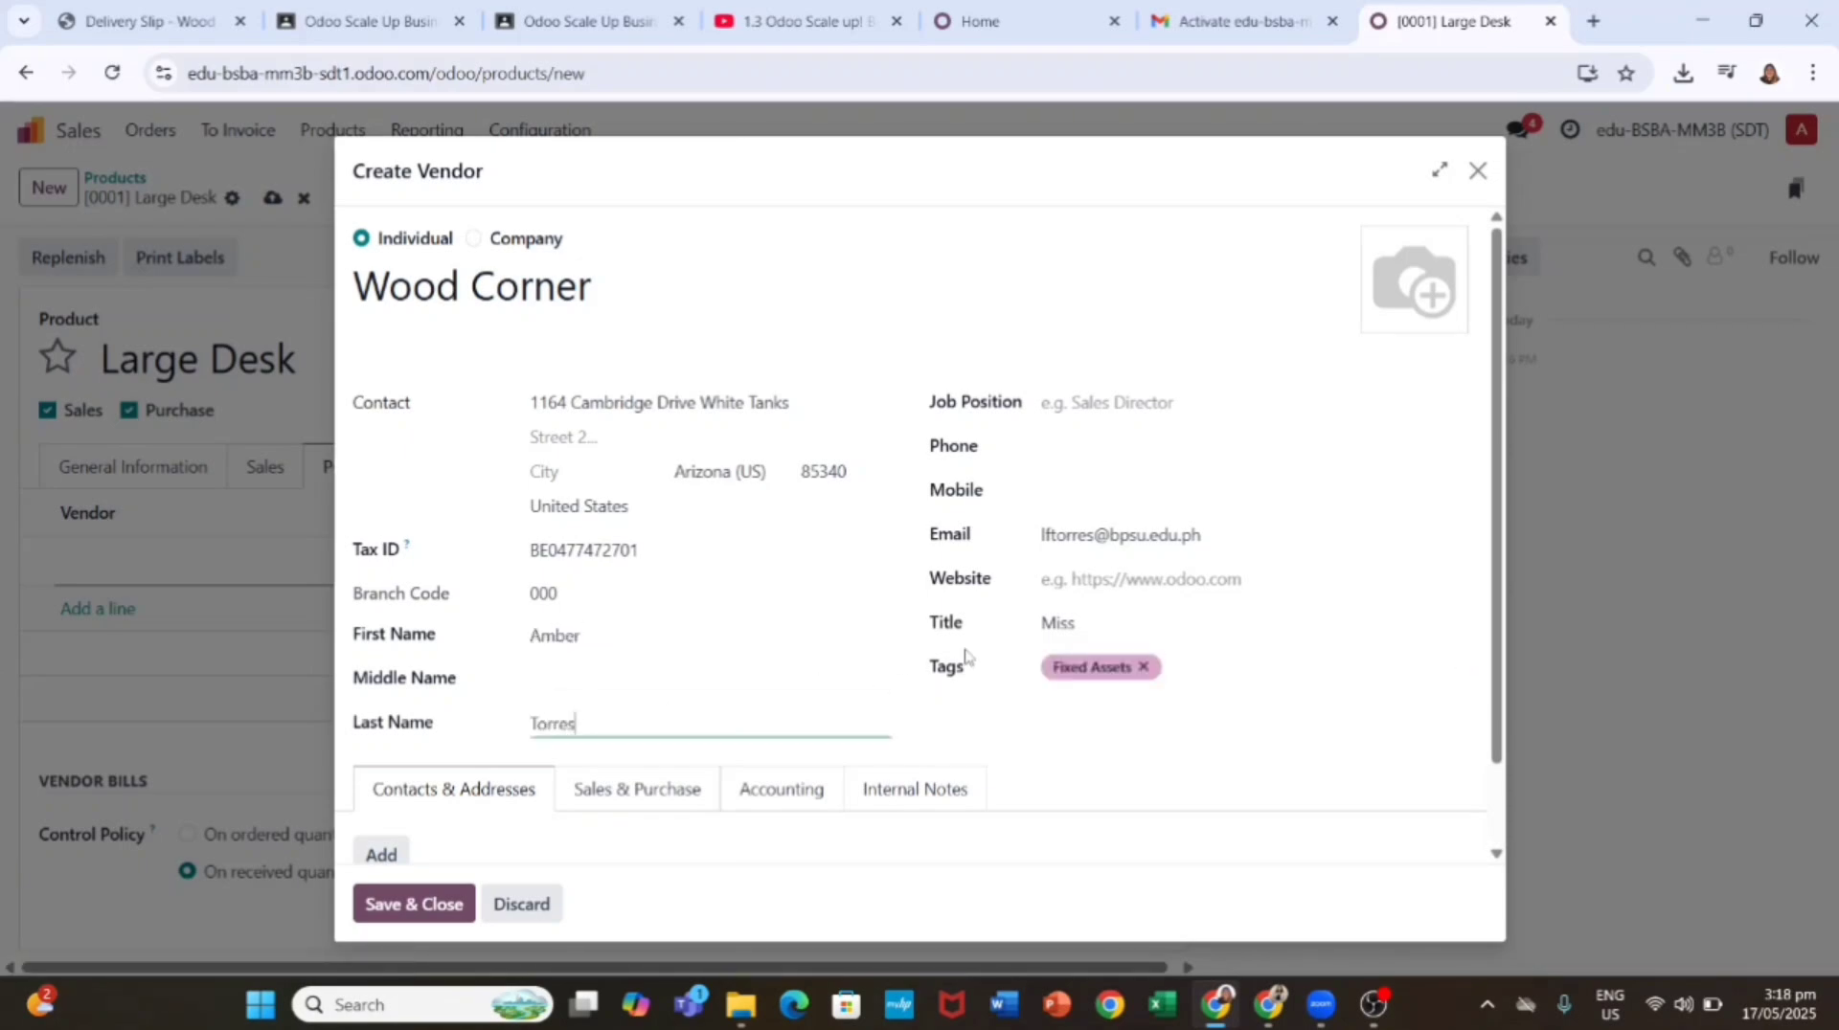
Step: Upload the Wood Corner logo as the vendor image
click(1380, 315)
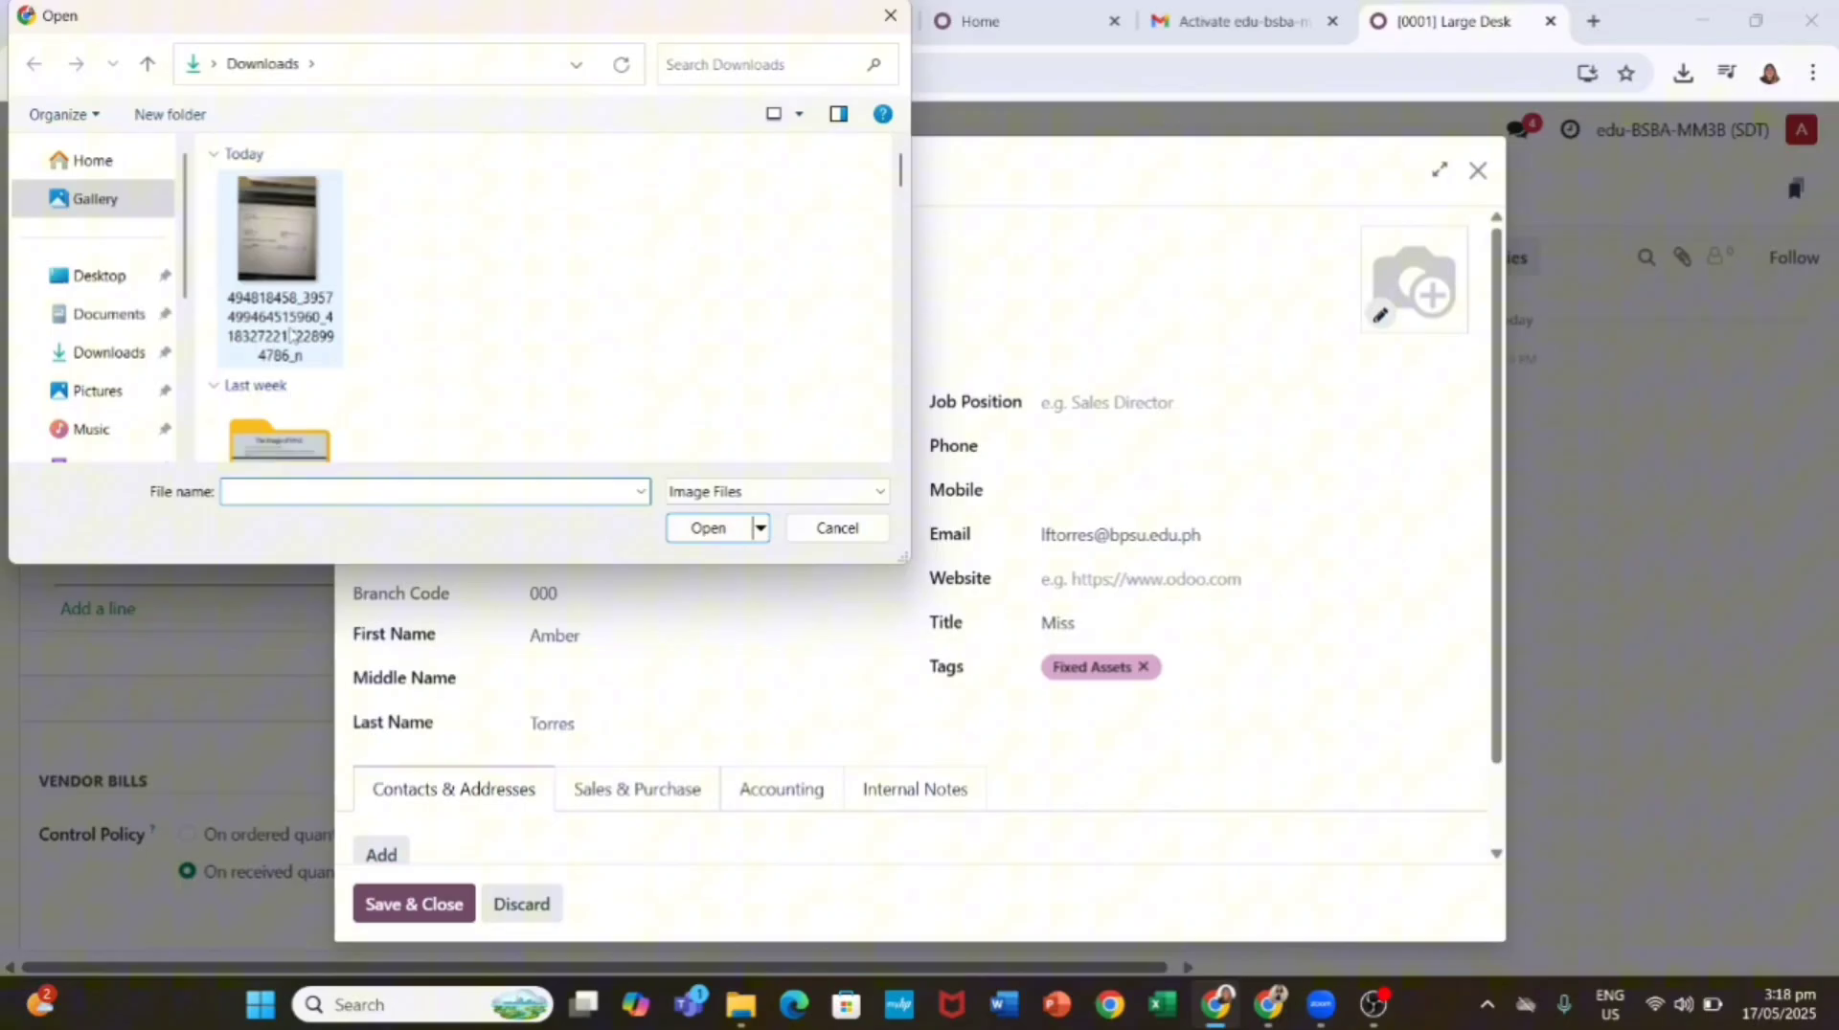
click(93, 197)
click(410, 267)
click(709, 528)
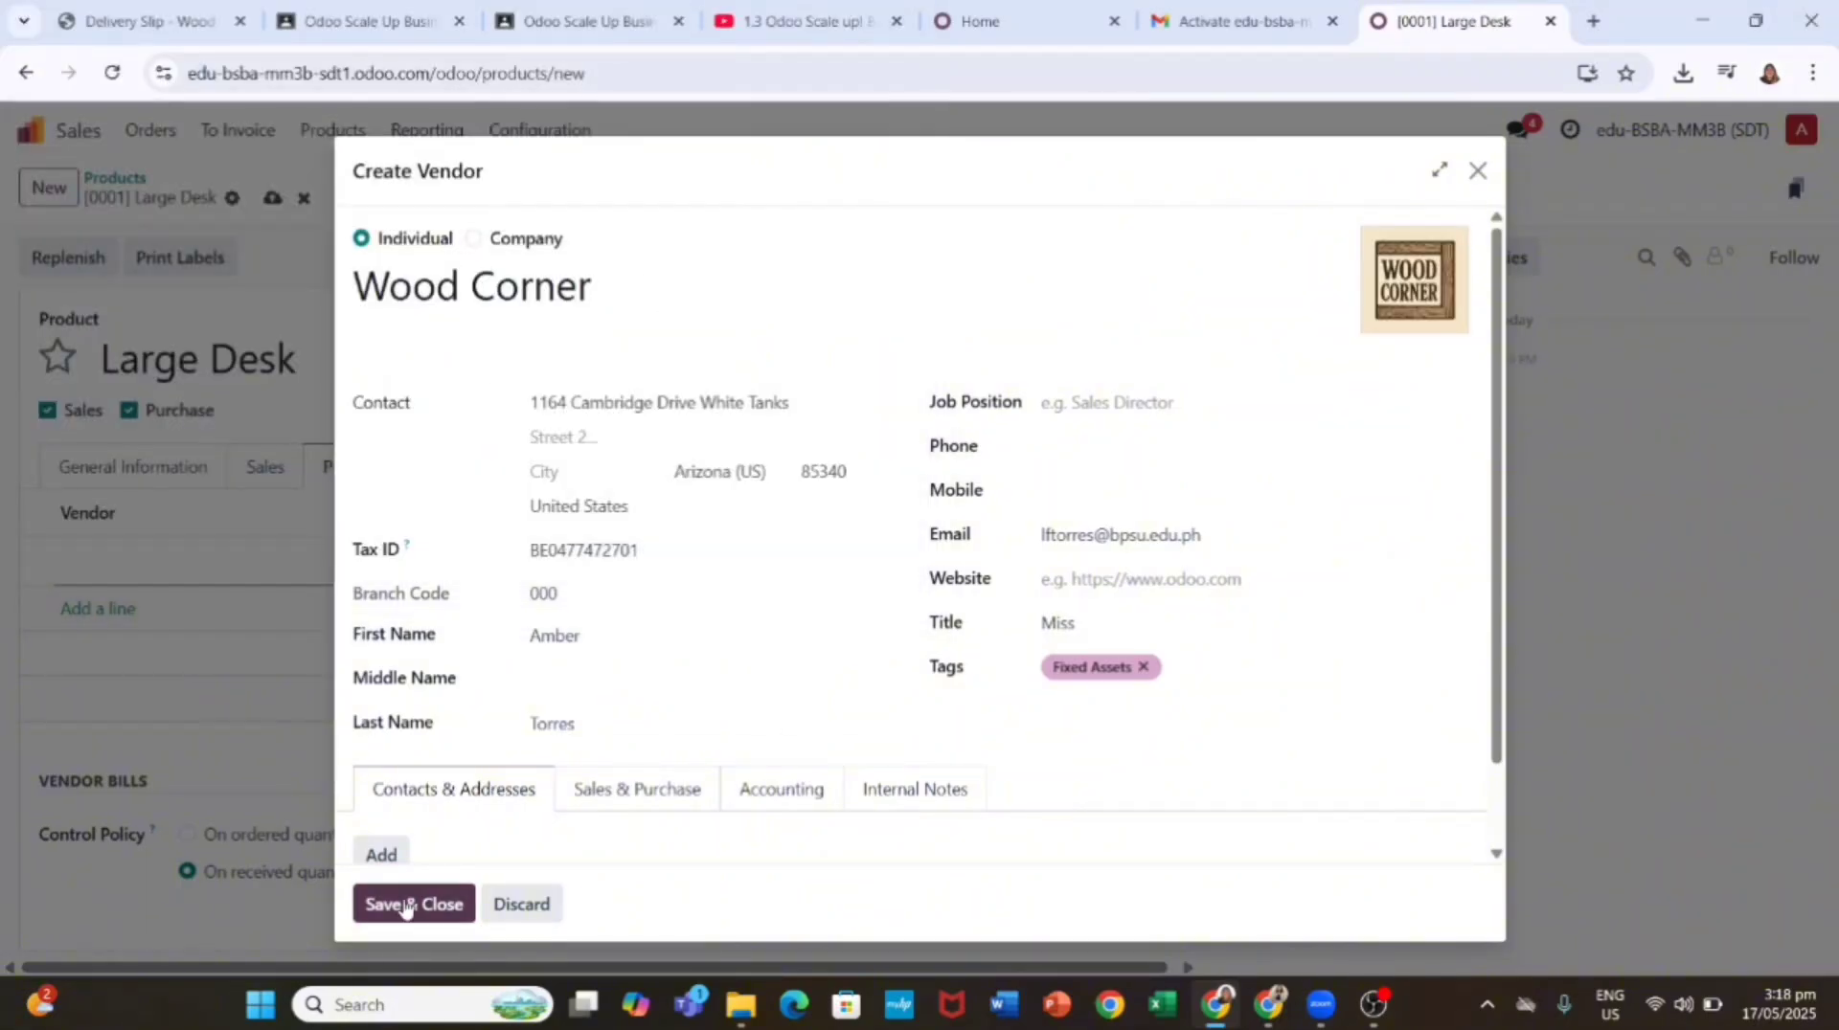
Step: Edit the job position field (Sales Manager) and save and close the vendor
click(1097, 410)
text(Sales D)
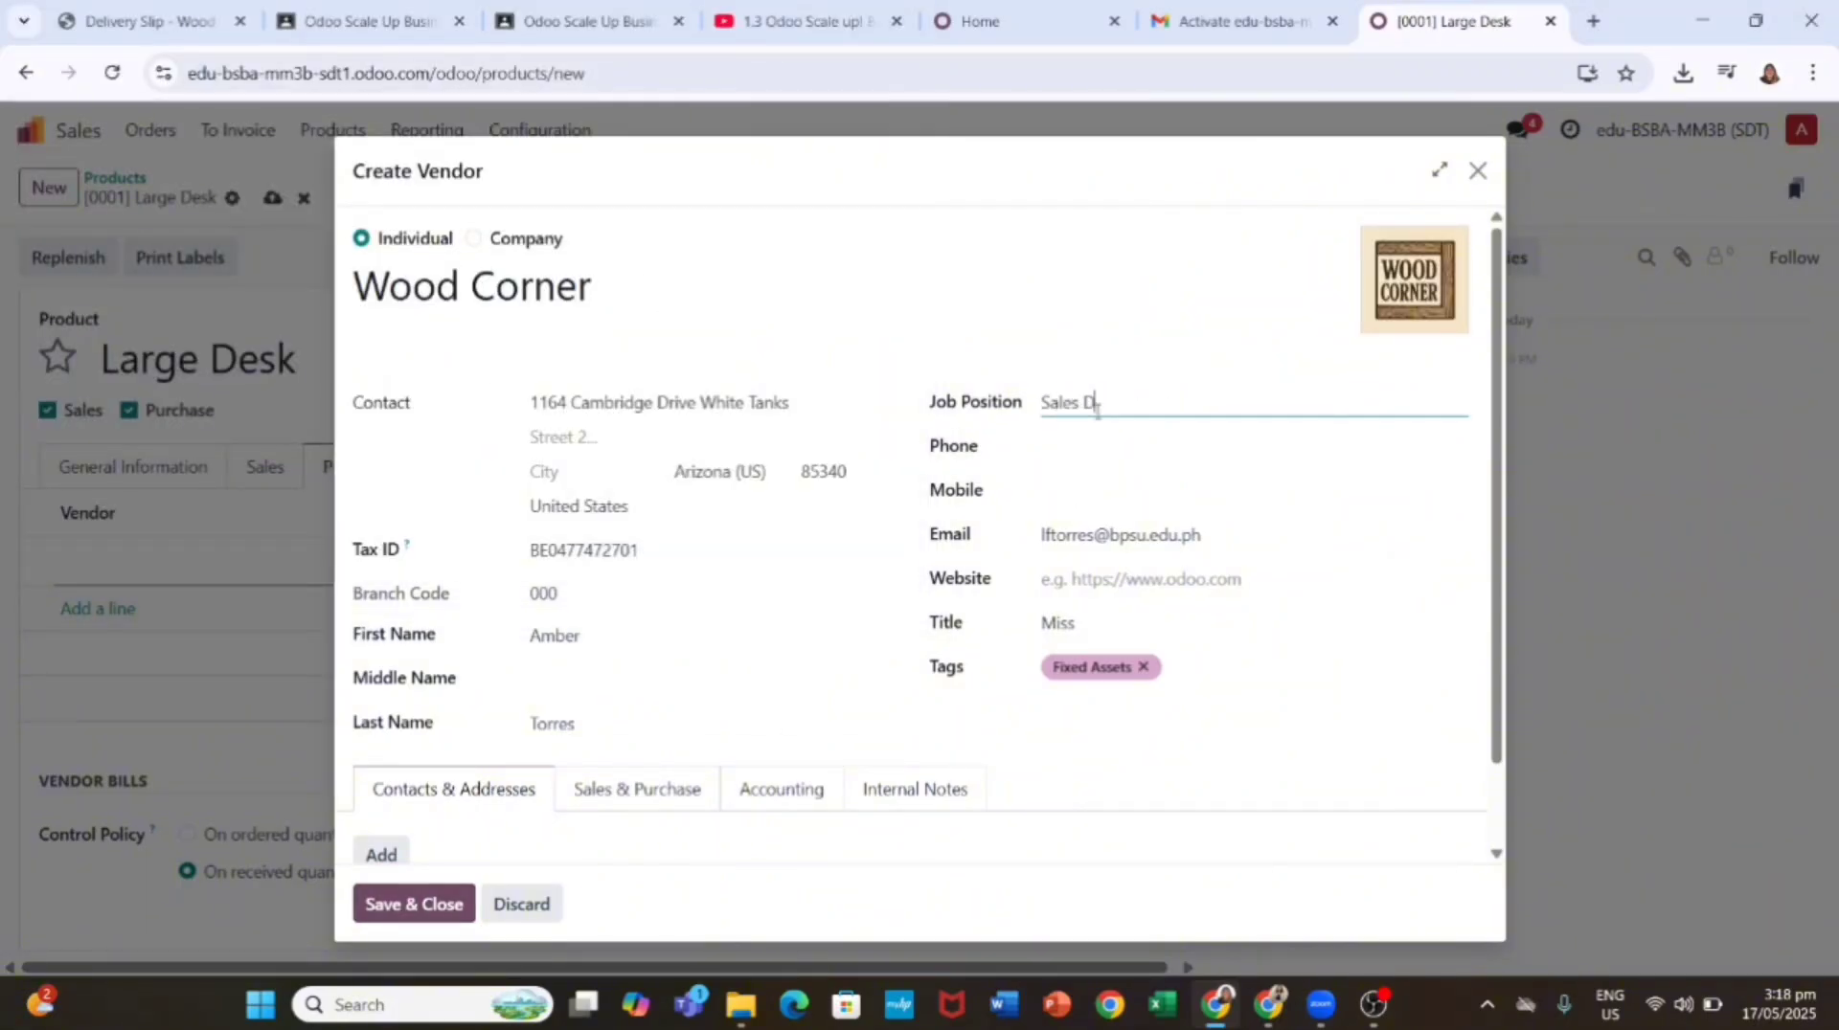
key(BackSpace)
key(BackSpace)
key(BackSpace)
key(BackSpace)
key(BackSpace)
key(BackSpace)
key(BackSpace)
key(BackSpace)
key(BackSpace)
key(BackSpace)
key(BackSpace)
key(BackSpace)
key(BackSpace)
text(ales Manager)
click(709, 617)
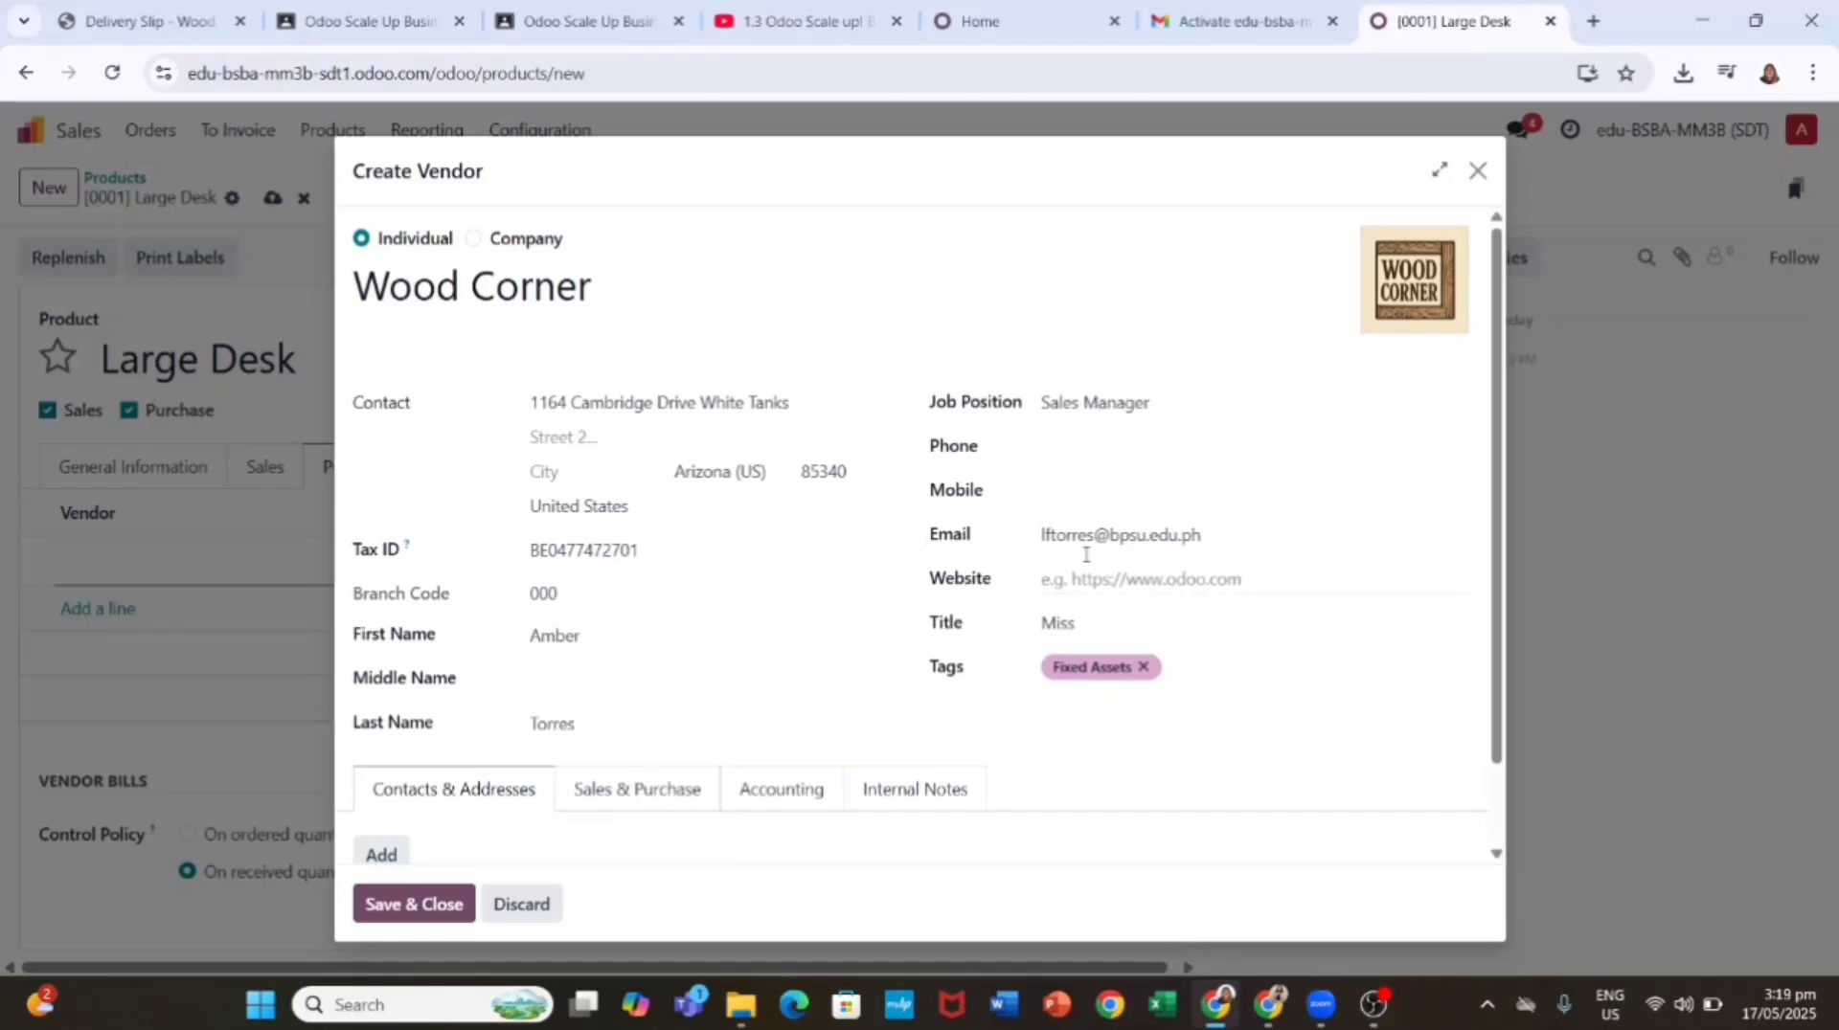
click(1001, 414)
key(ctrl+a)
key(BackSpace)
click(414, 904)
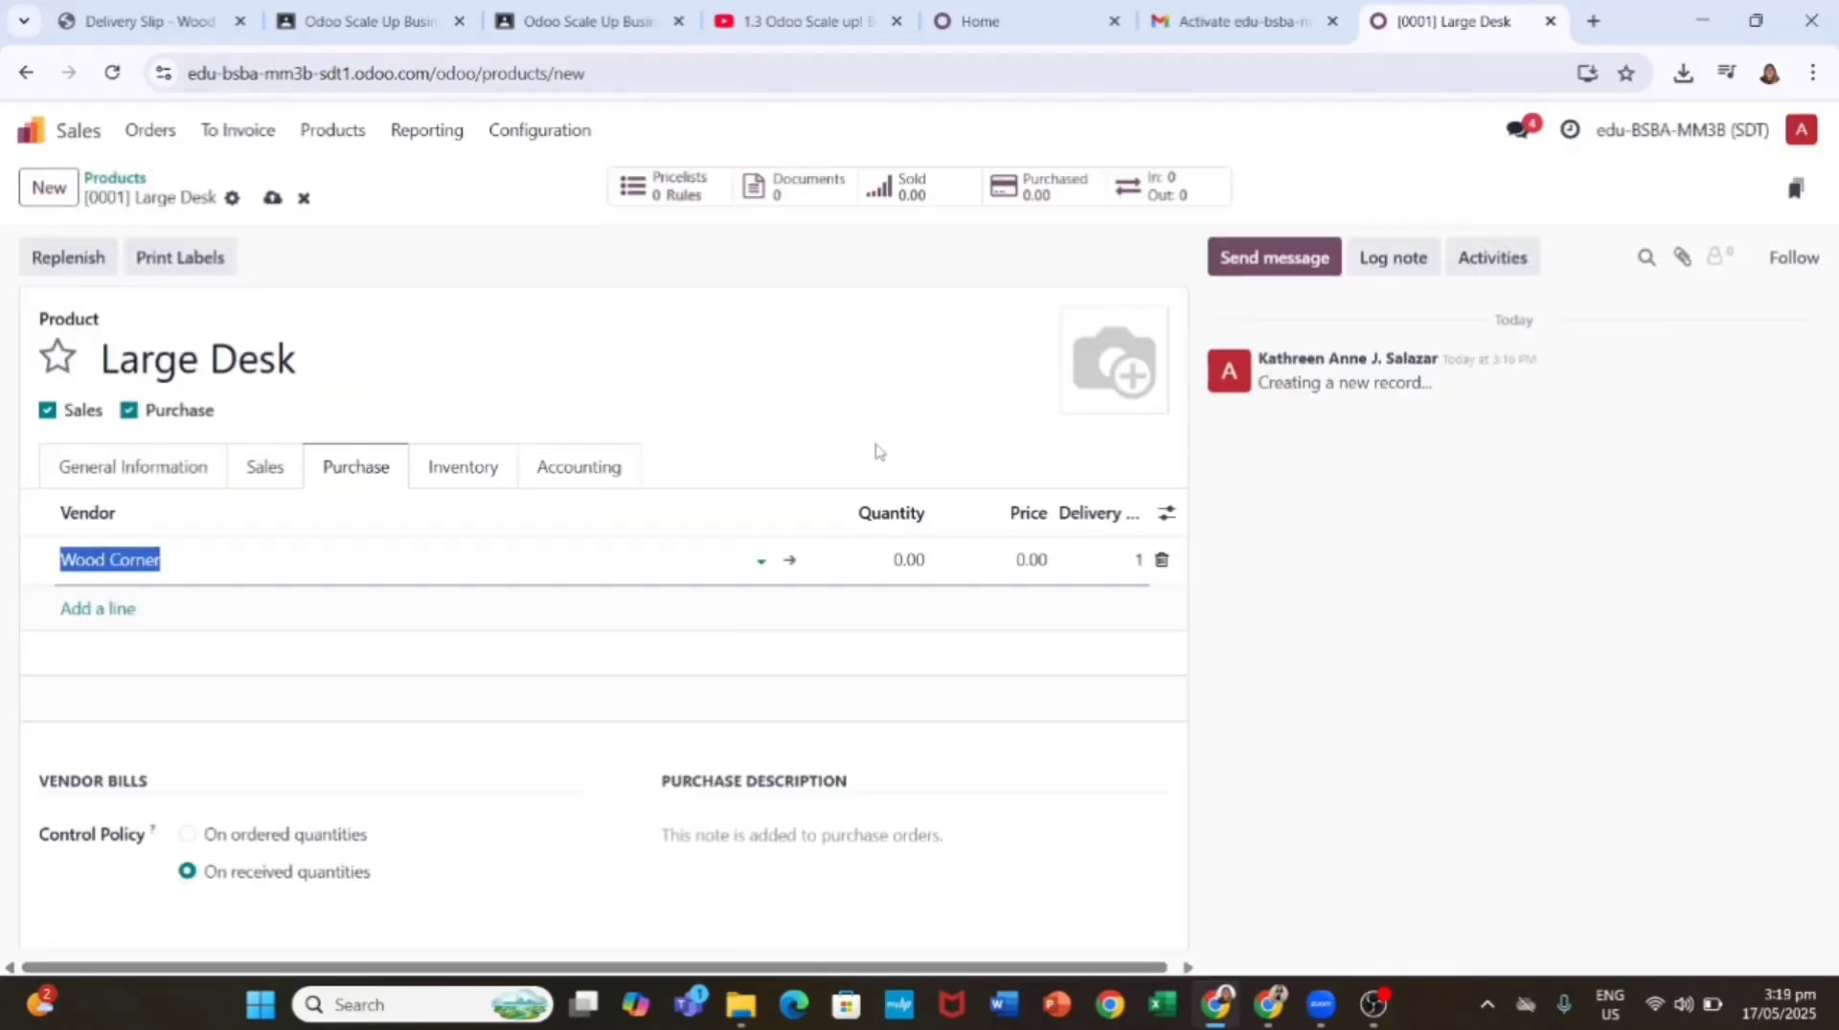
Step: Add a Wood Corner price line for quantity 1 at 7,980 and show the Discount (%) column
click(134, 611)
text(Wood Corner)
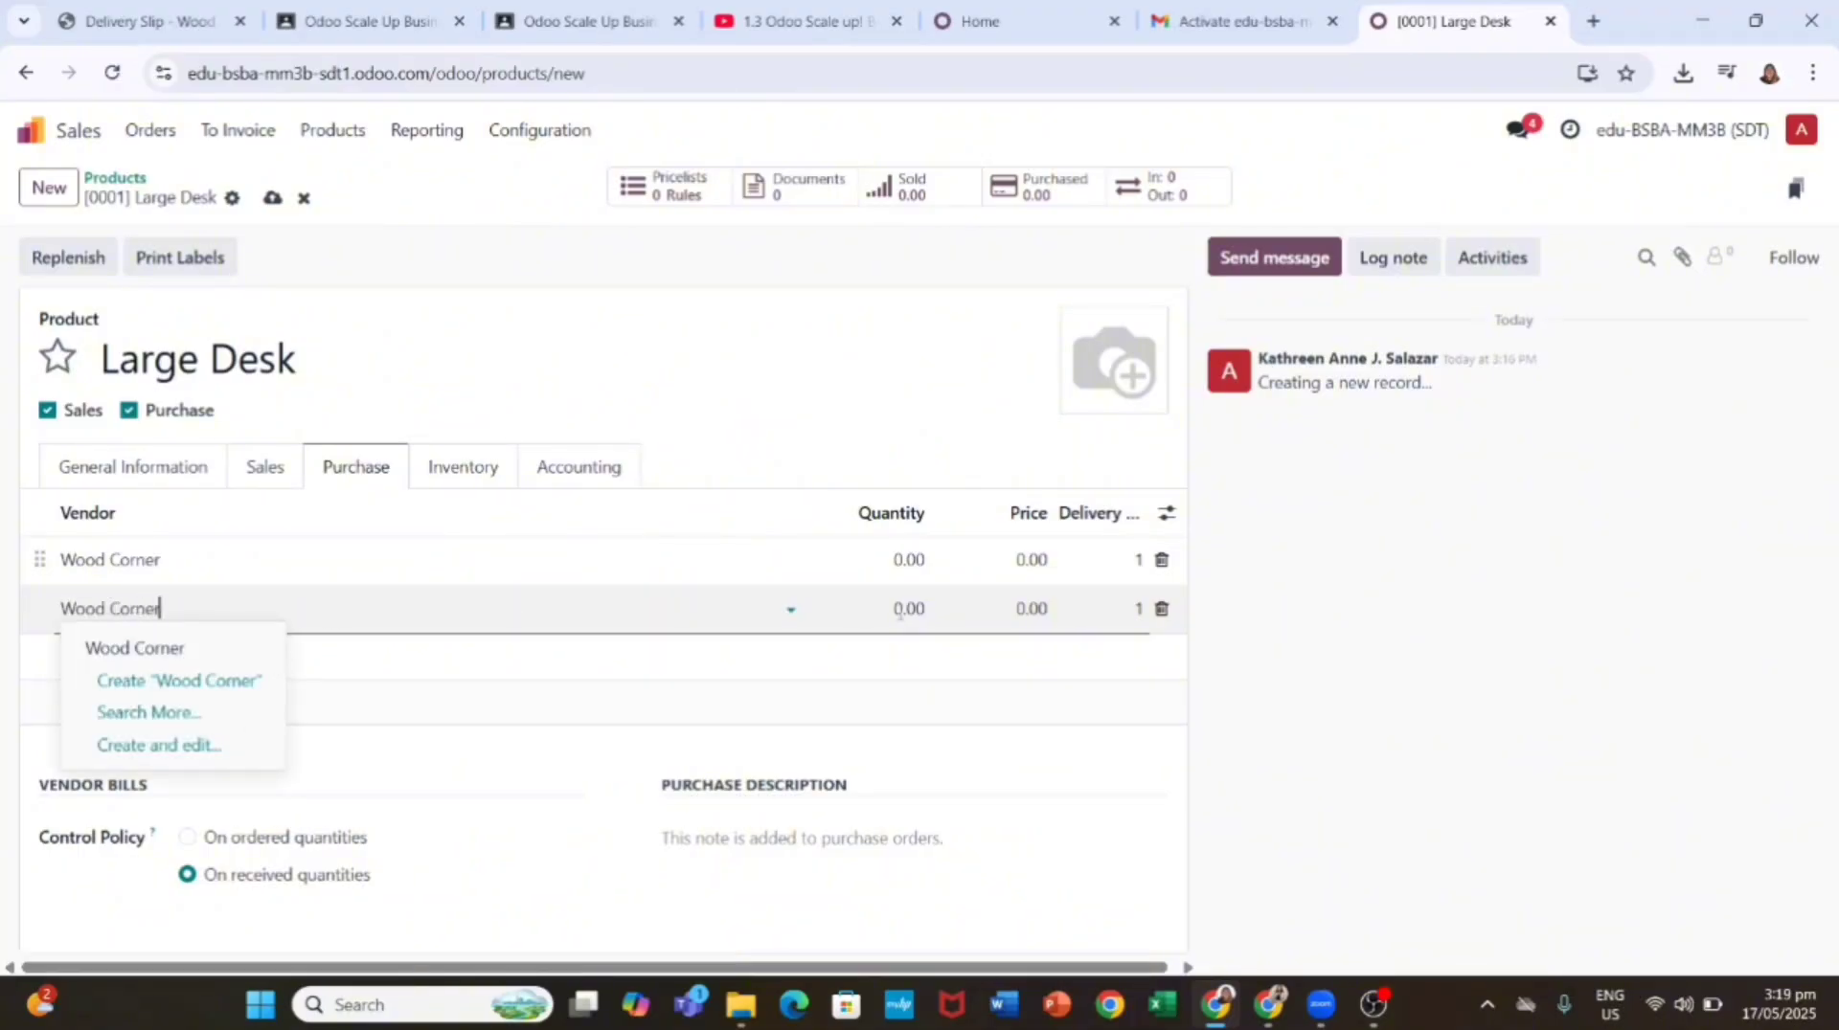
key(Tab)
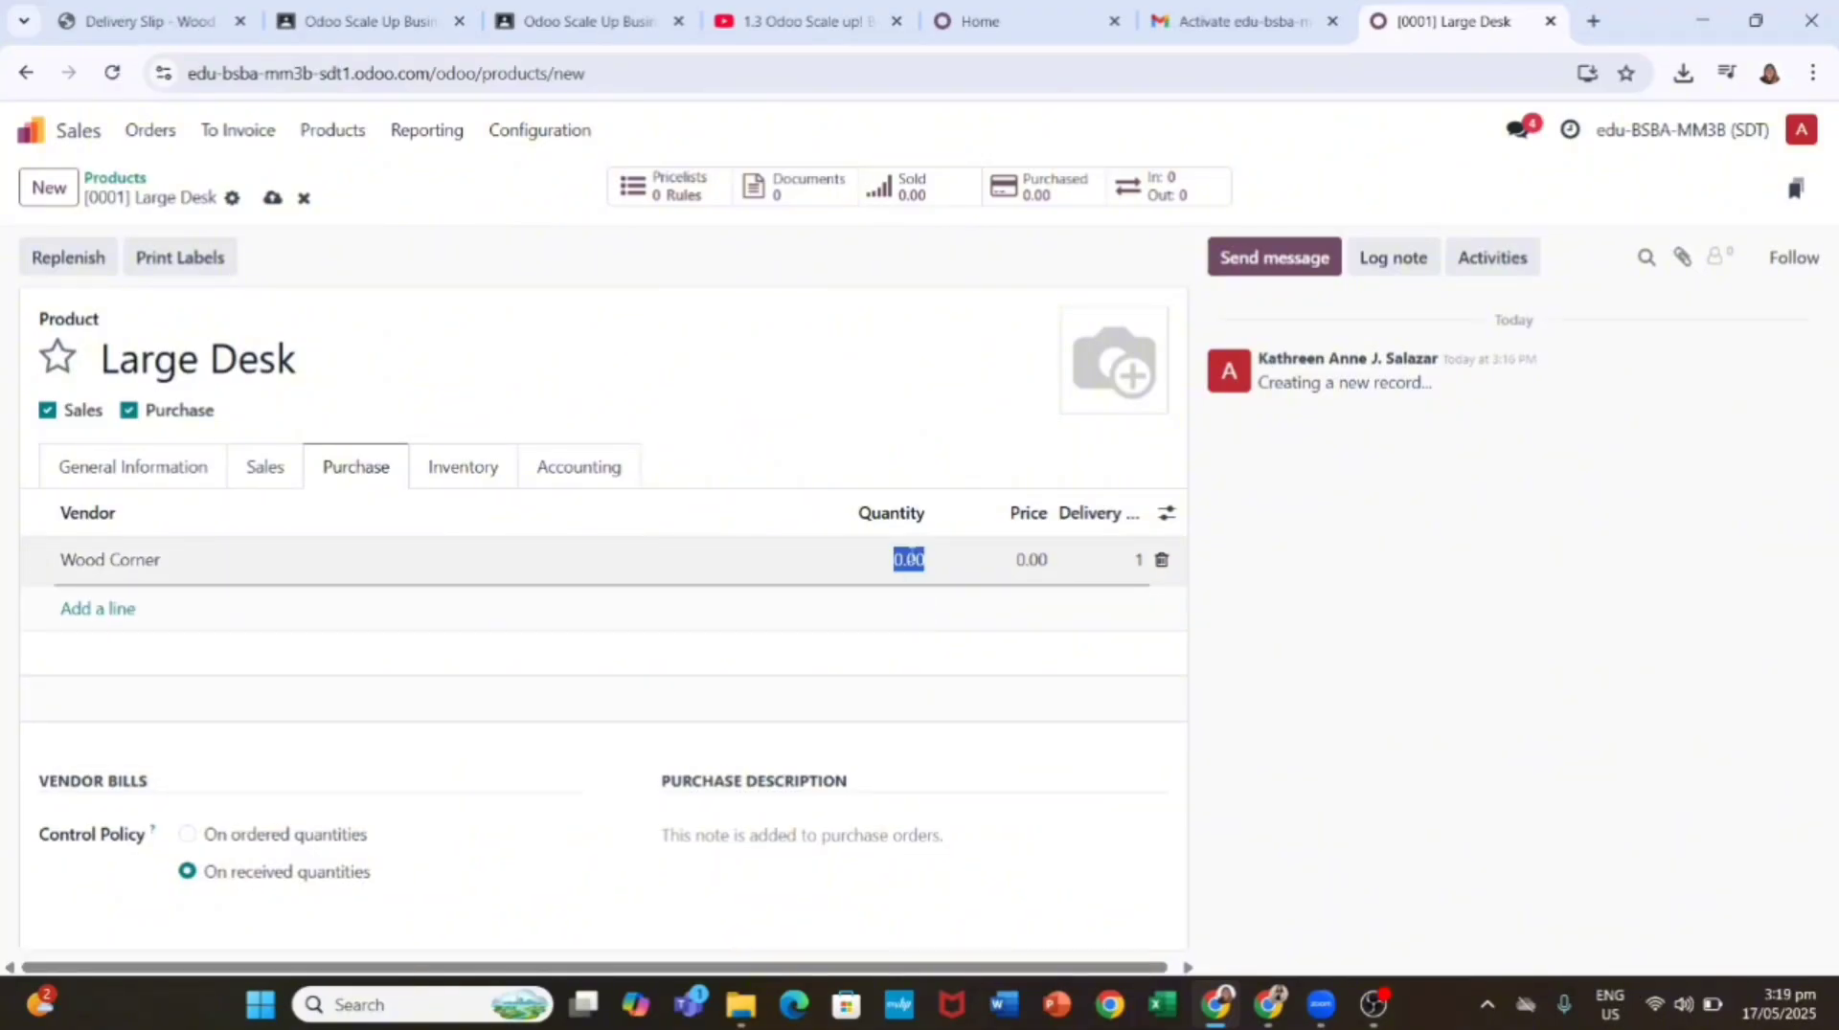
text(1)
key(Tab)
text(7,980)
click(1166, 514)
click(1068, 733)
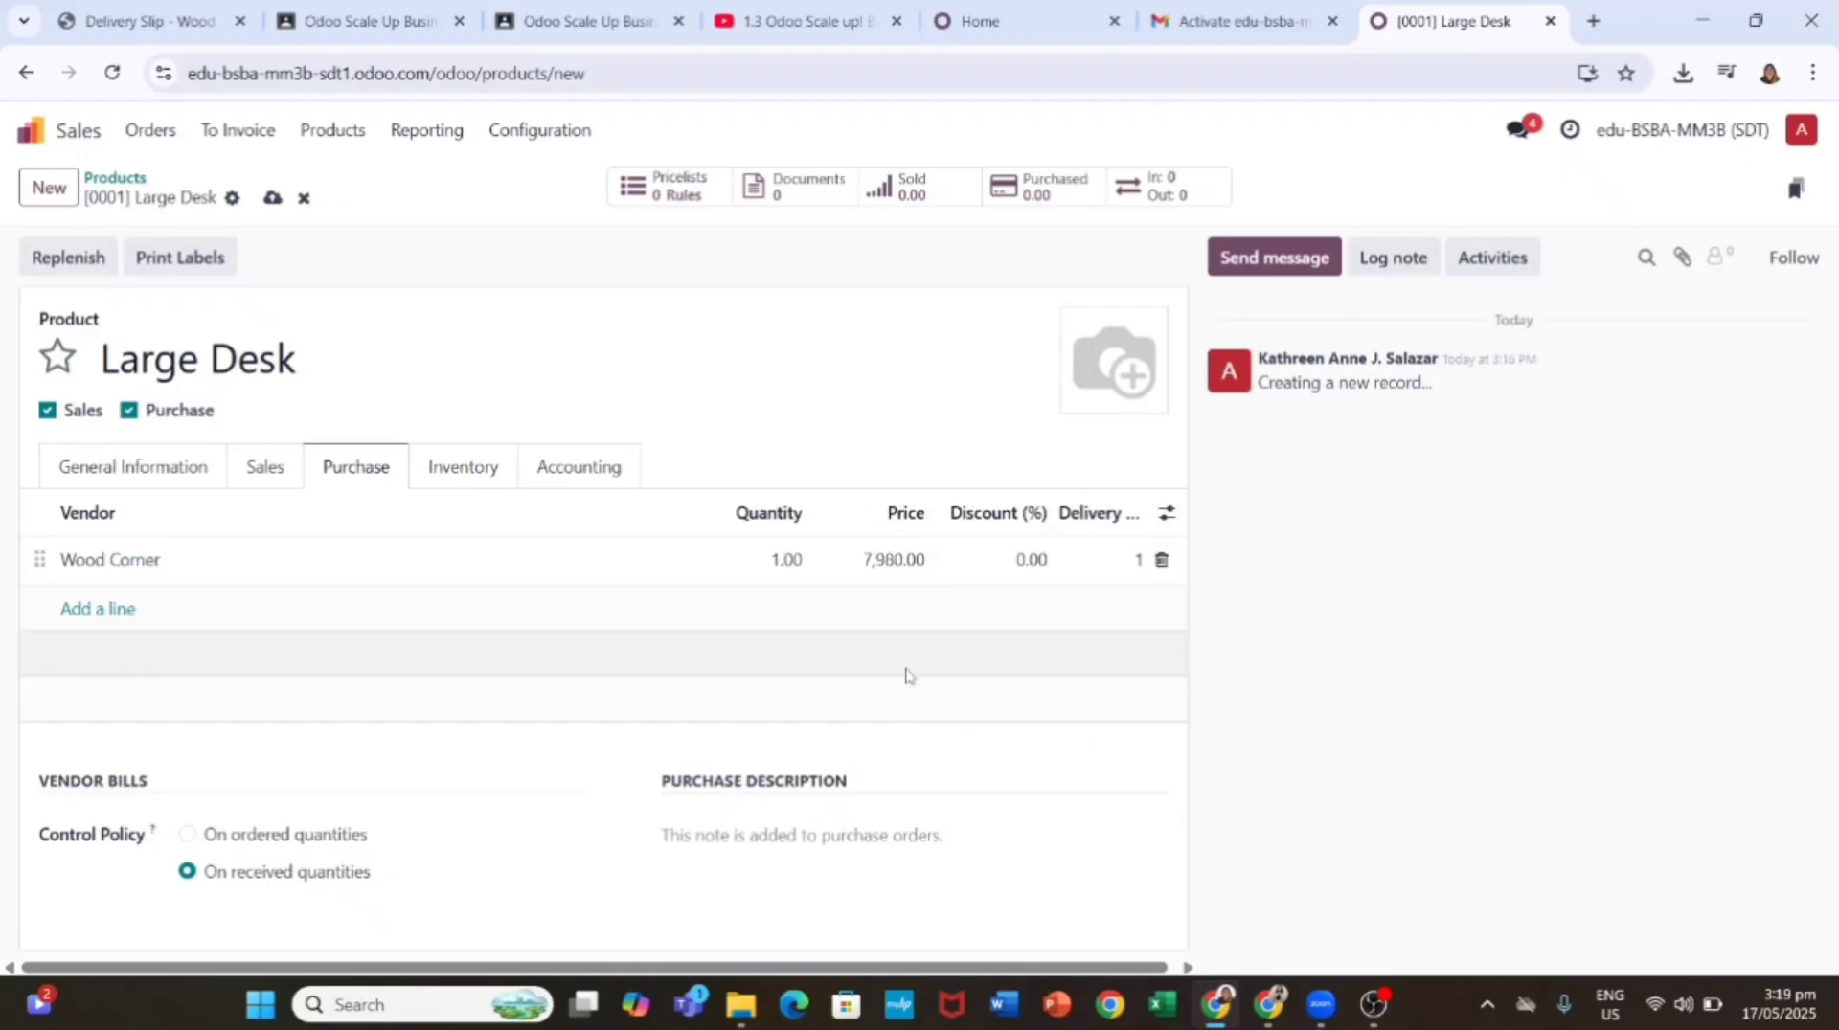
Step: Add a second Wood Corner price line for quantity 10 at 5,700
click(98, 608)
text(Wood Corner)
key(Tab)
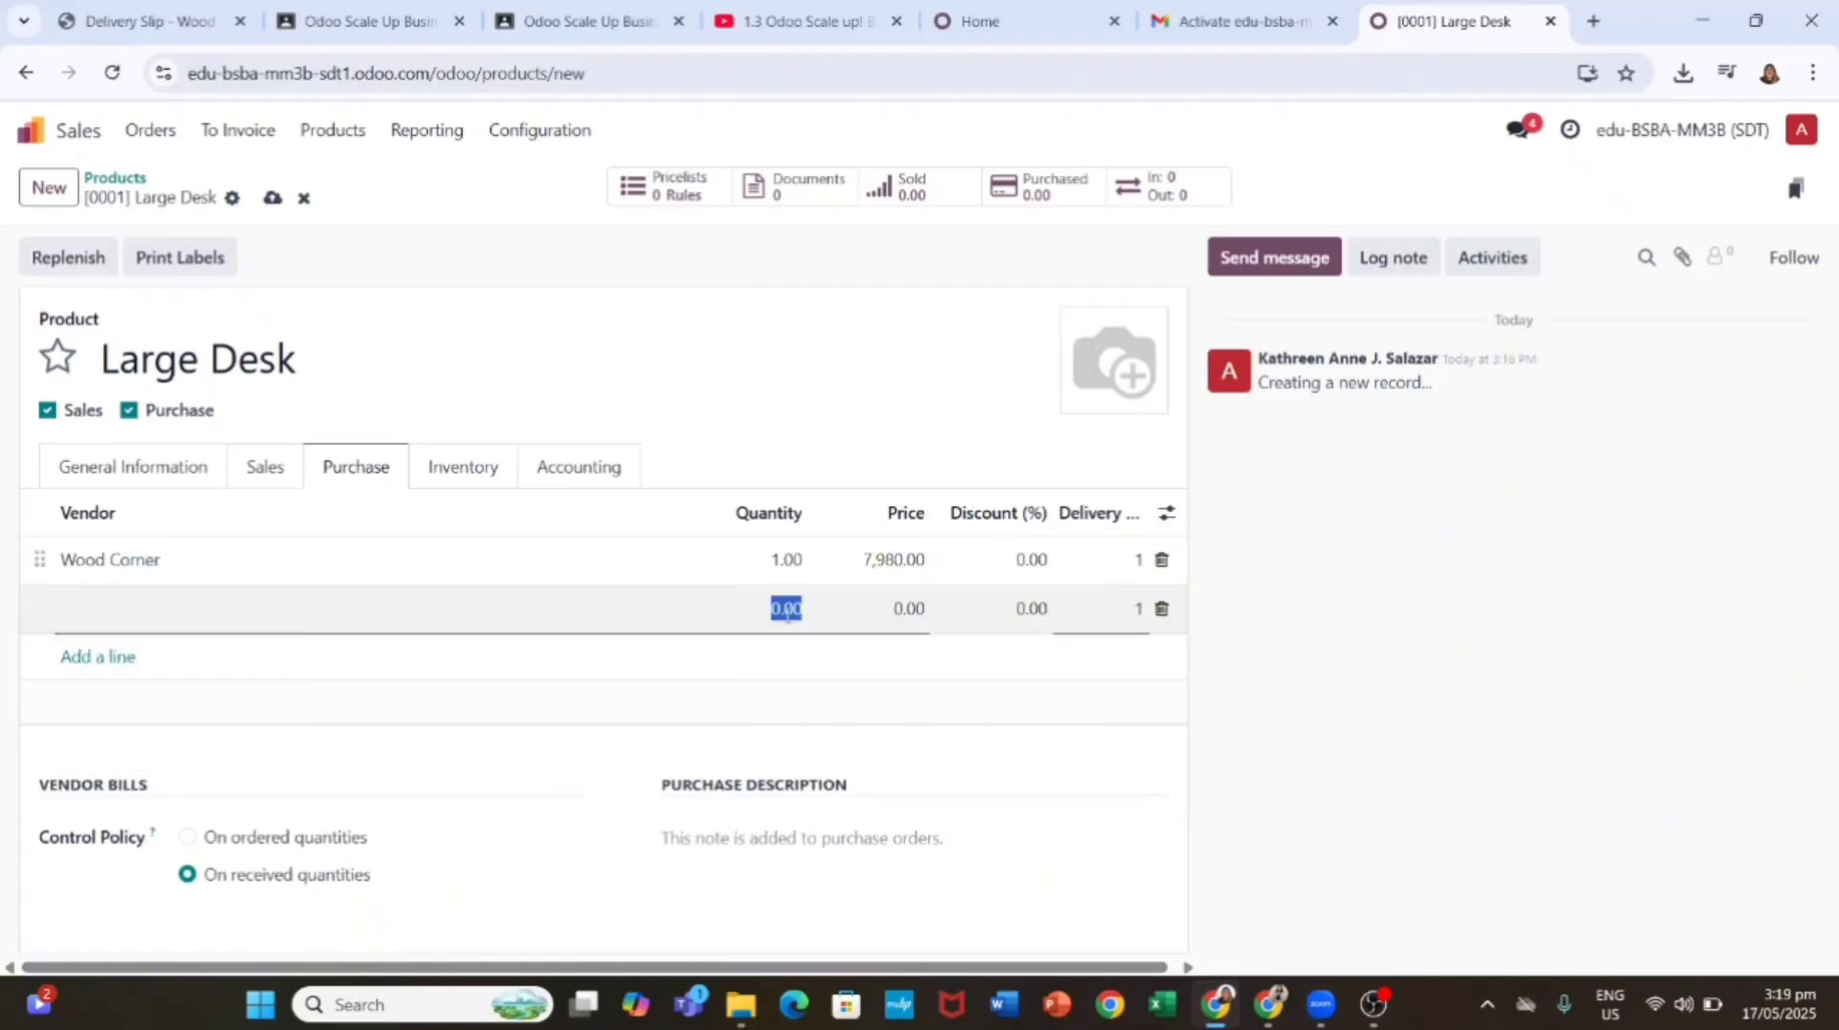
text(10)
click(538, 613)
text(Wood Corner)
key(Tab)
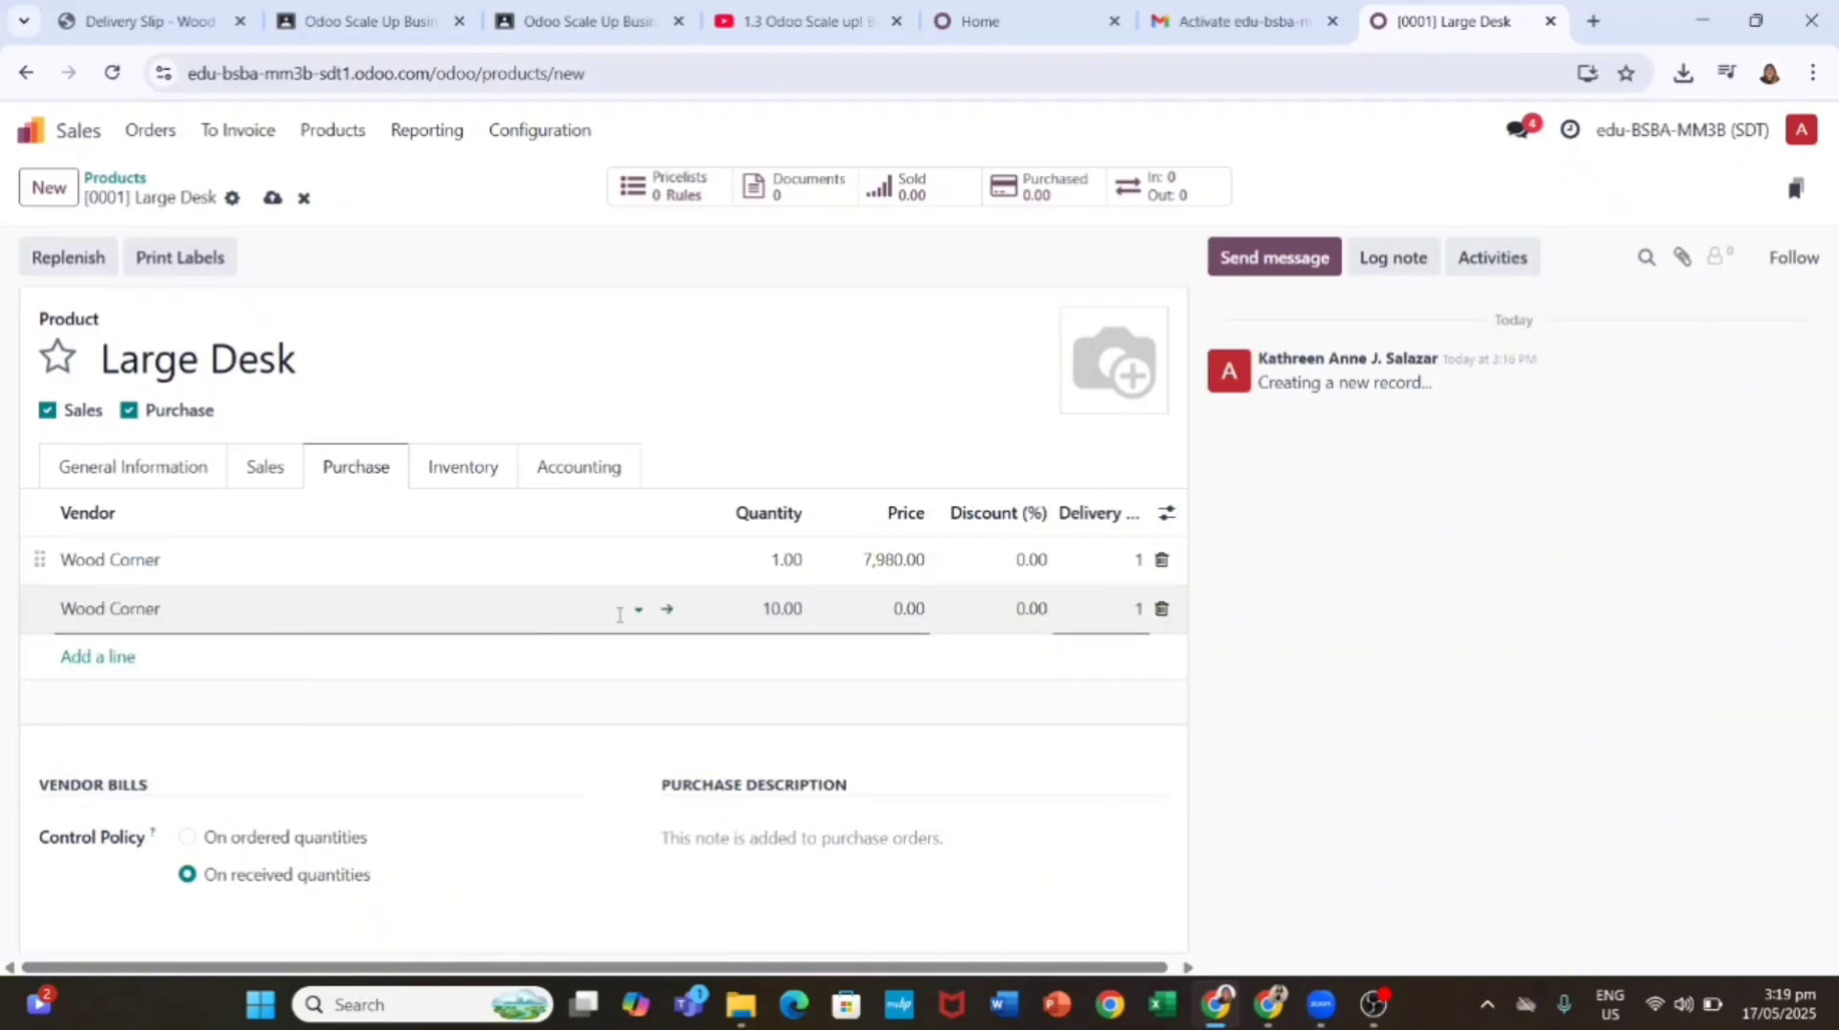
key(Tab)
text(5)
key(Return)
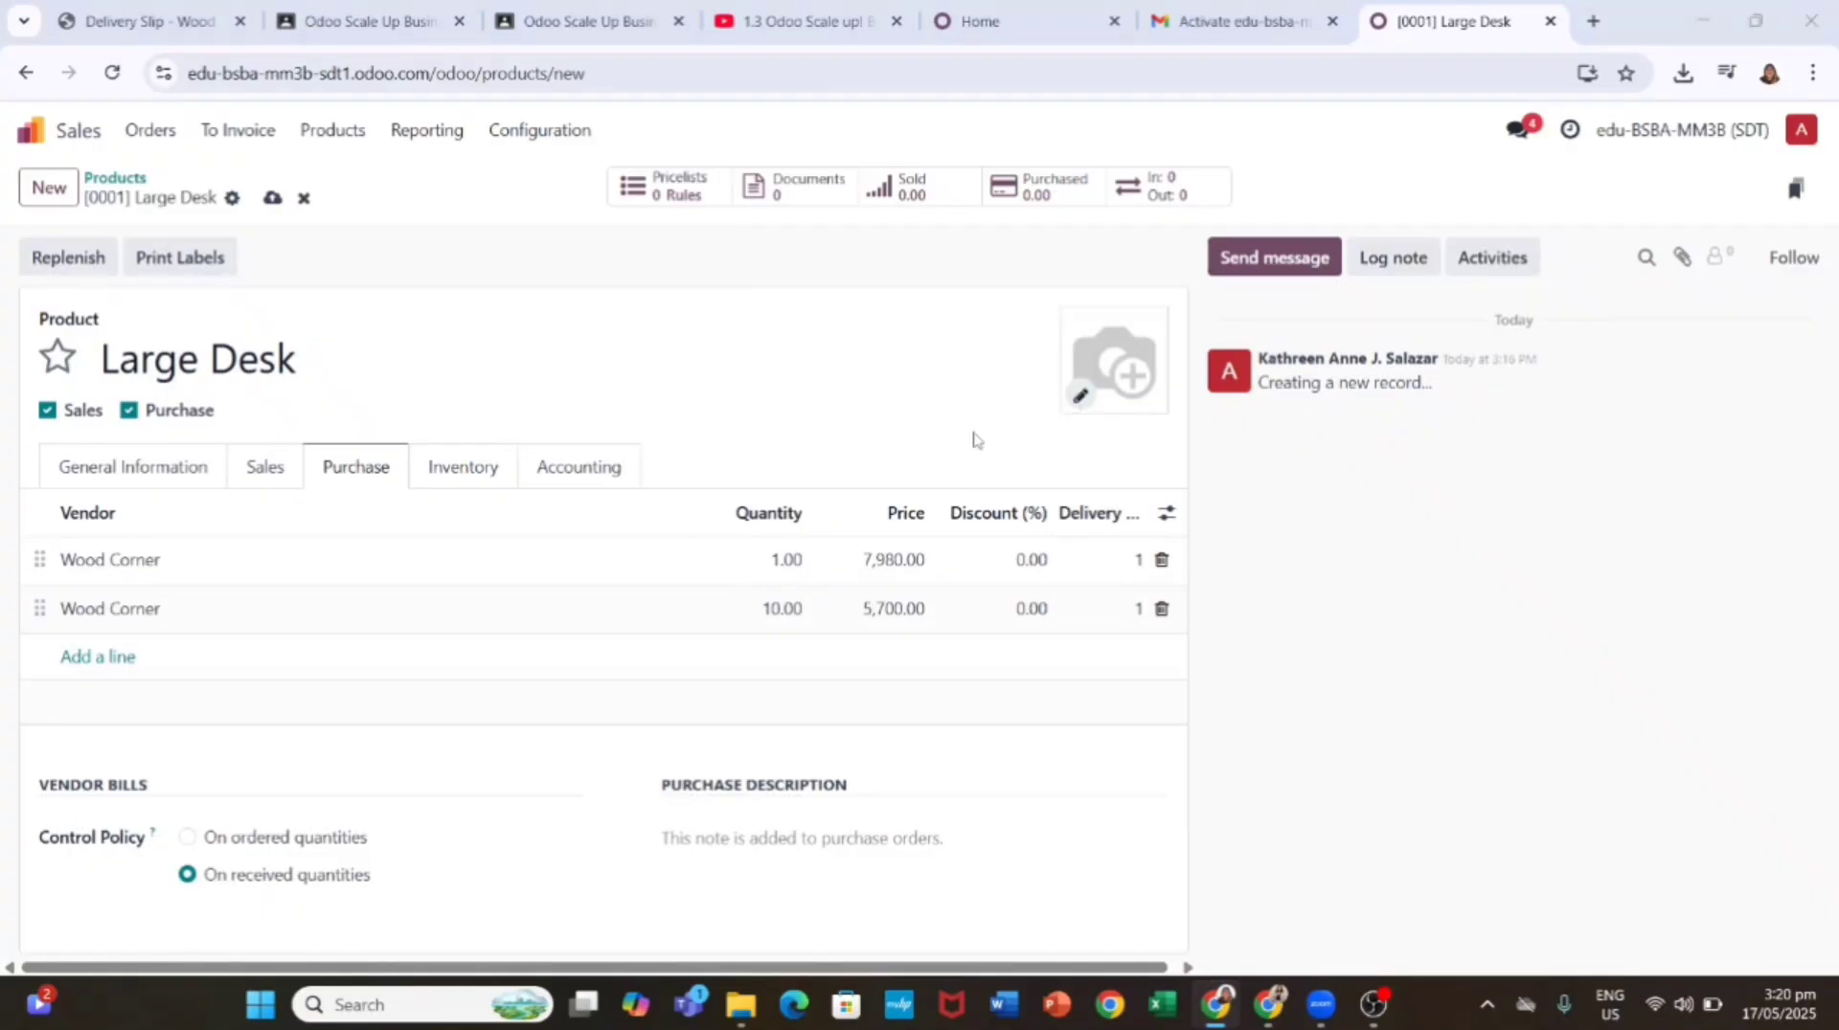
Step: Set the desk image as the product photo and save Large Desk
click(1080, 396)
double_click(272, 205)
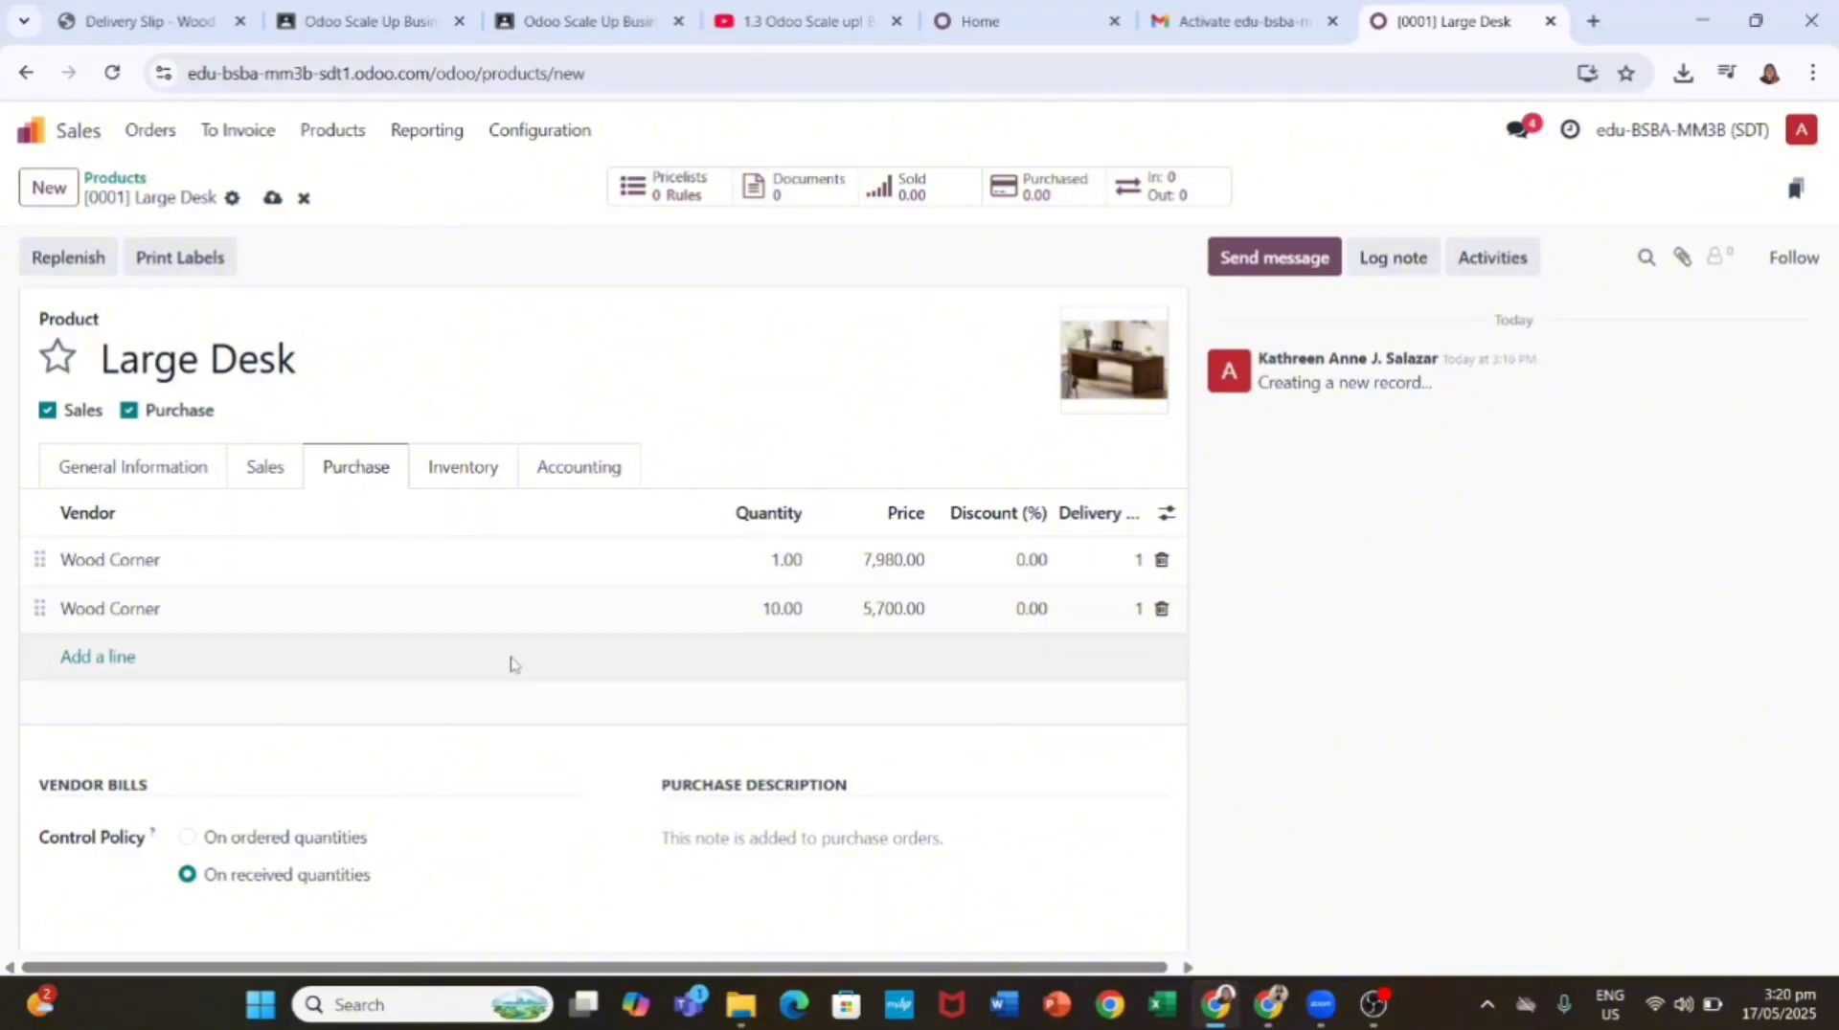
click(274, 199)
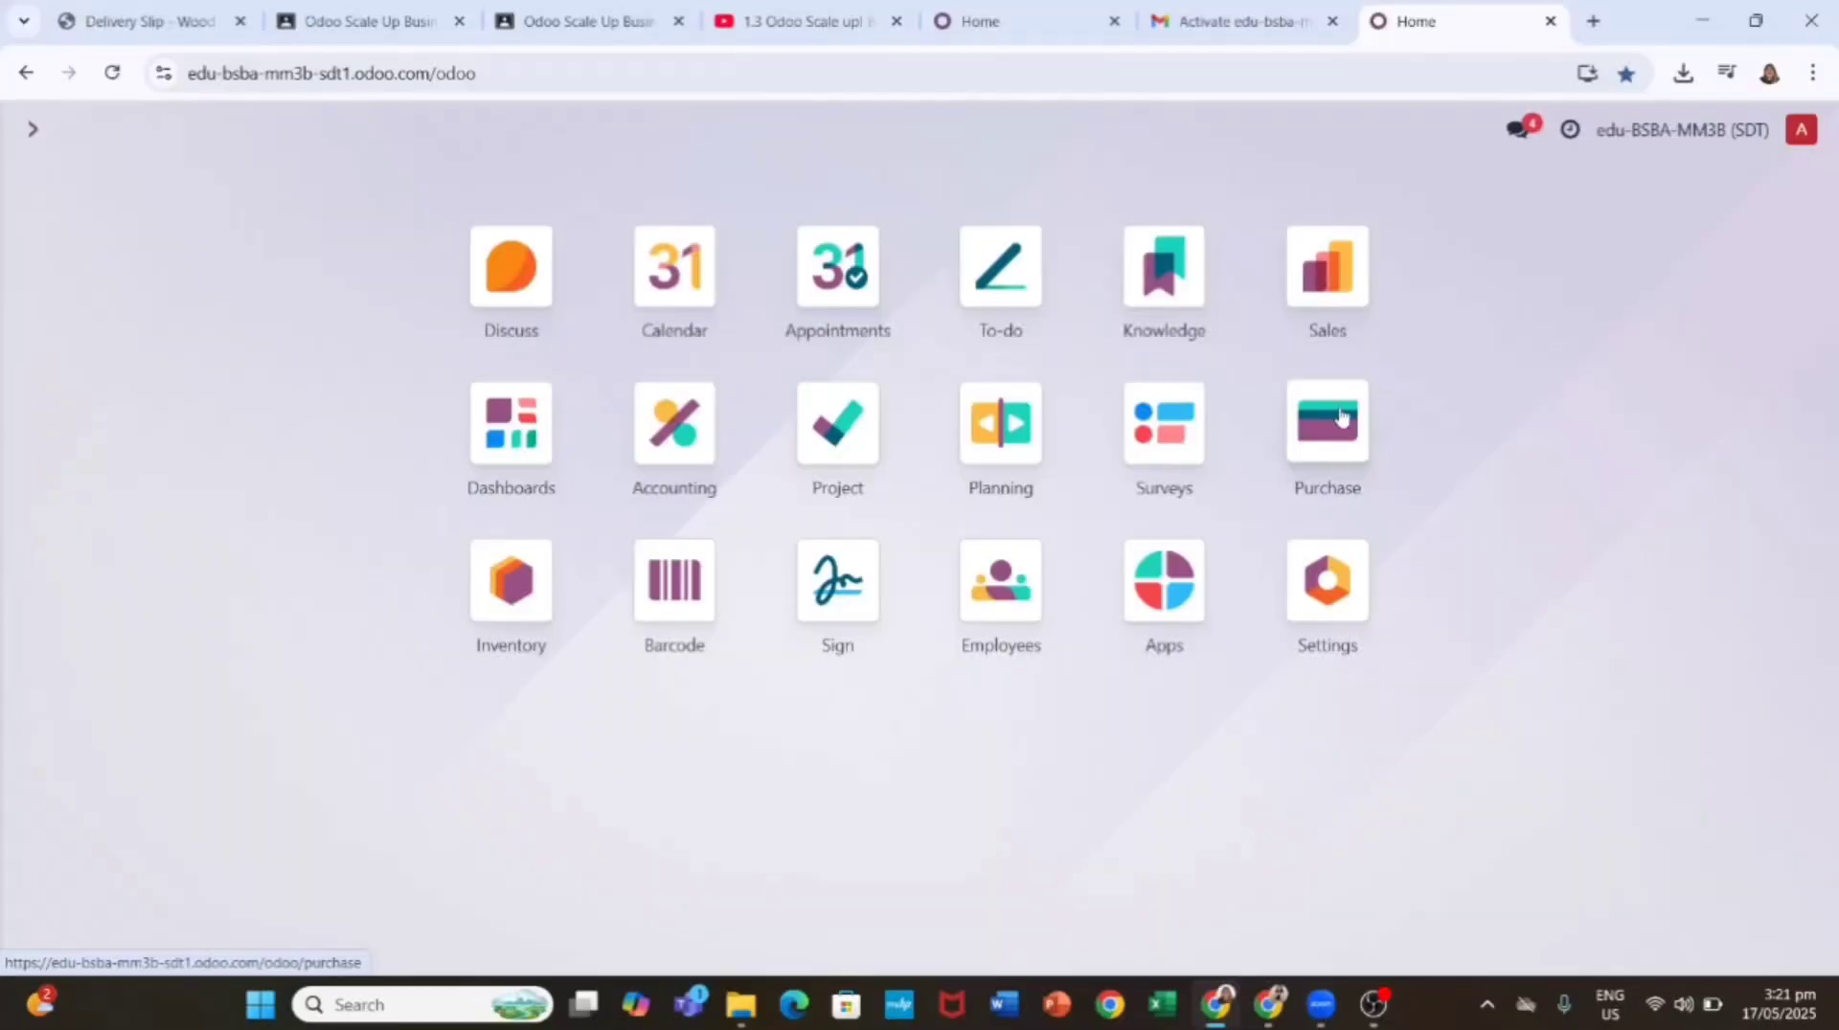
Step: Start a new request for quotation for Wood Corner with expected arrival May 18
click(1326, 419)
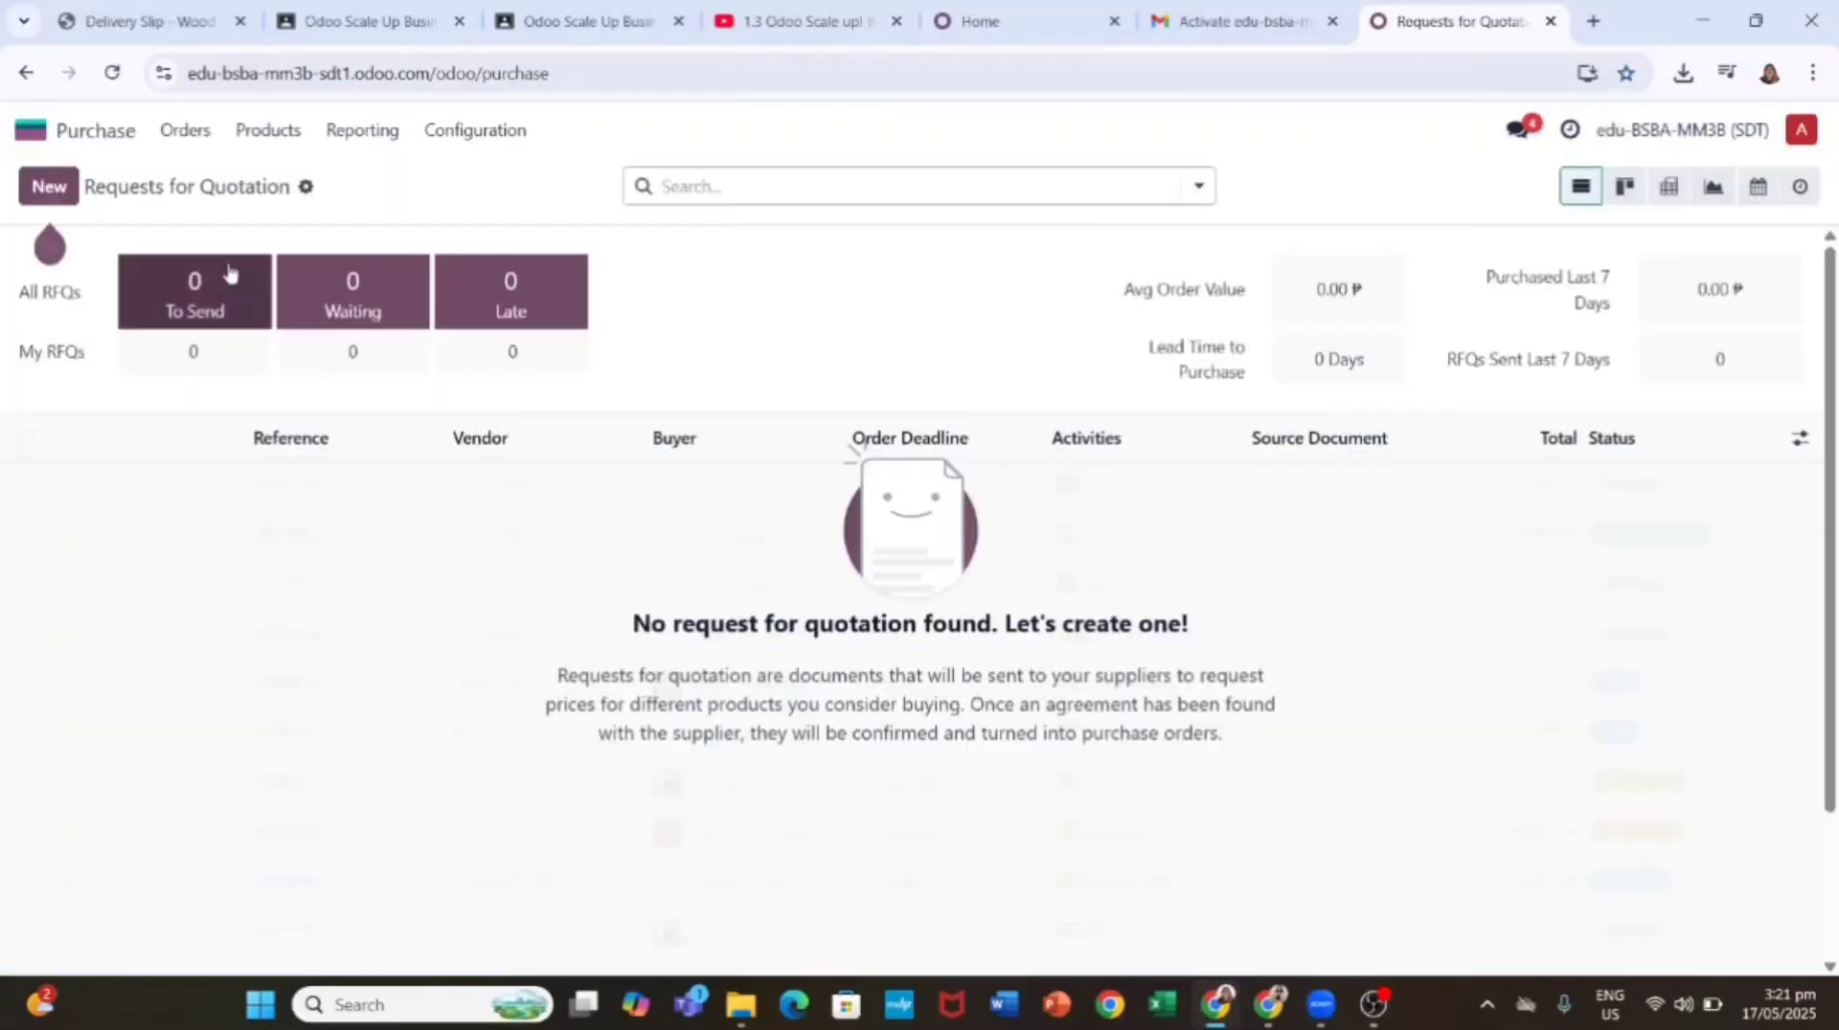
click(49, 185)
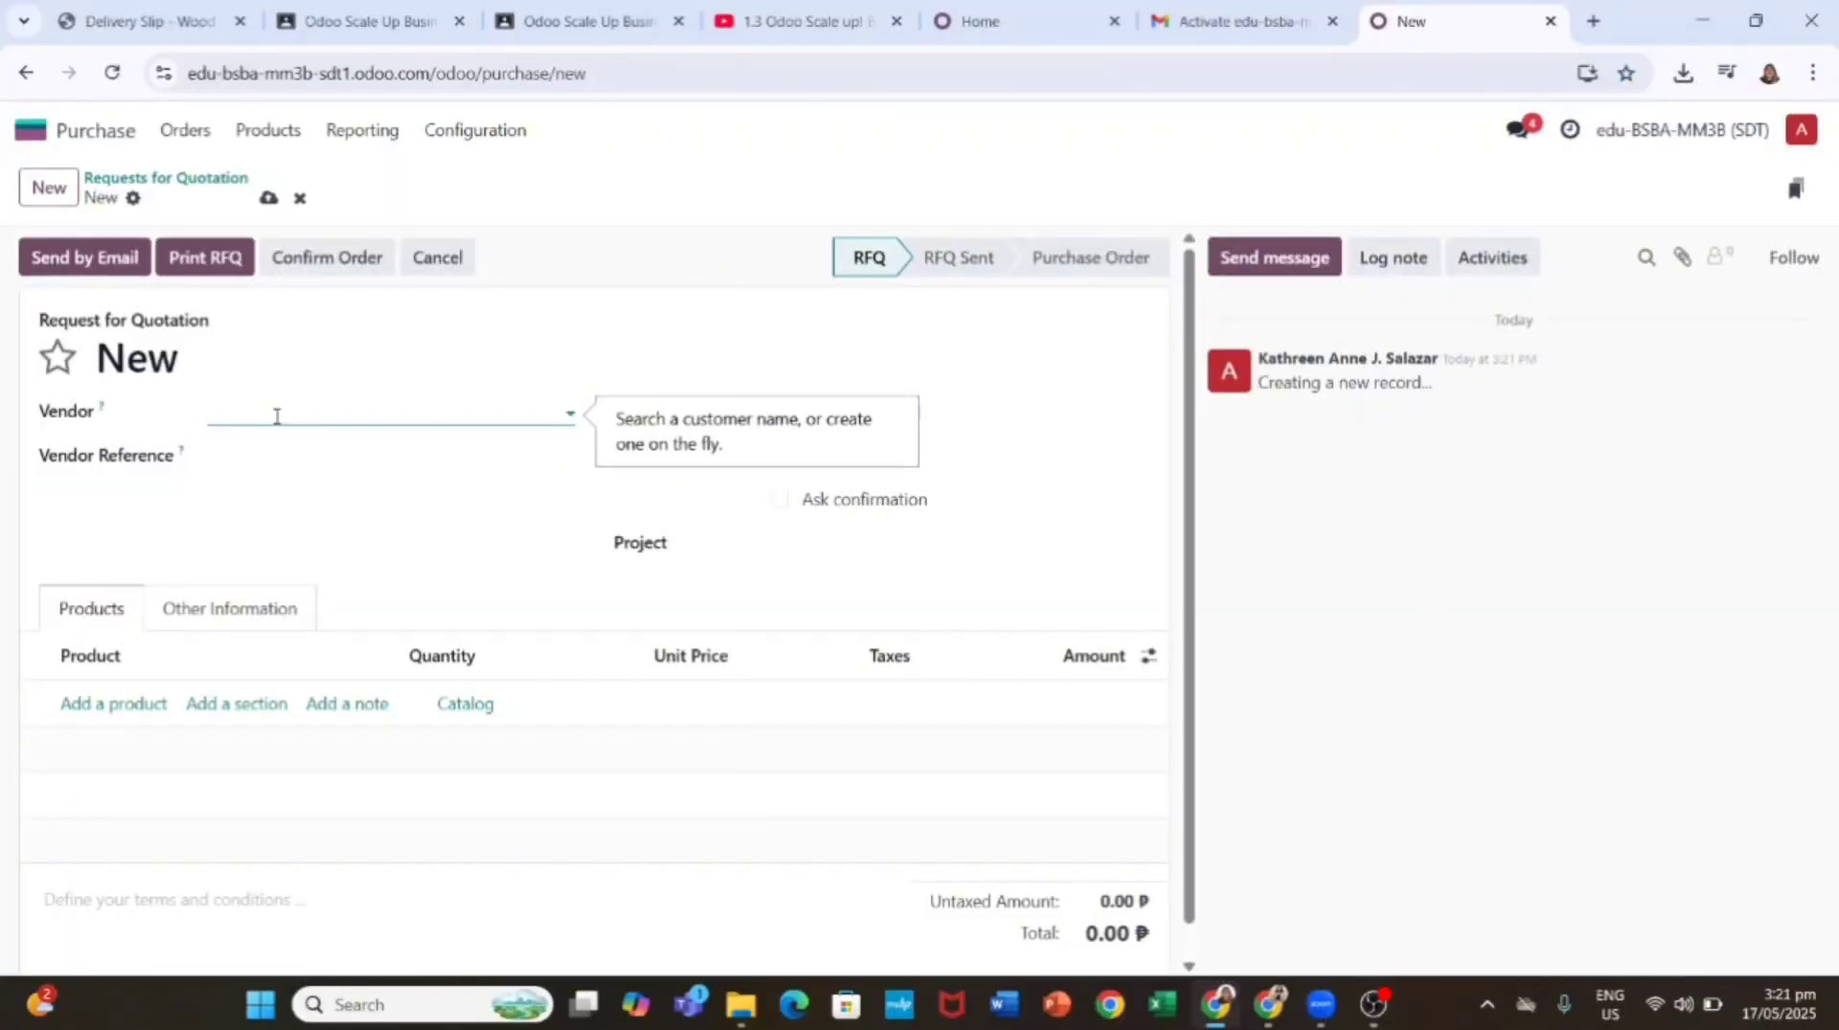
text(Wood Corner)
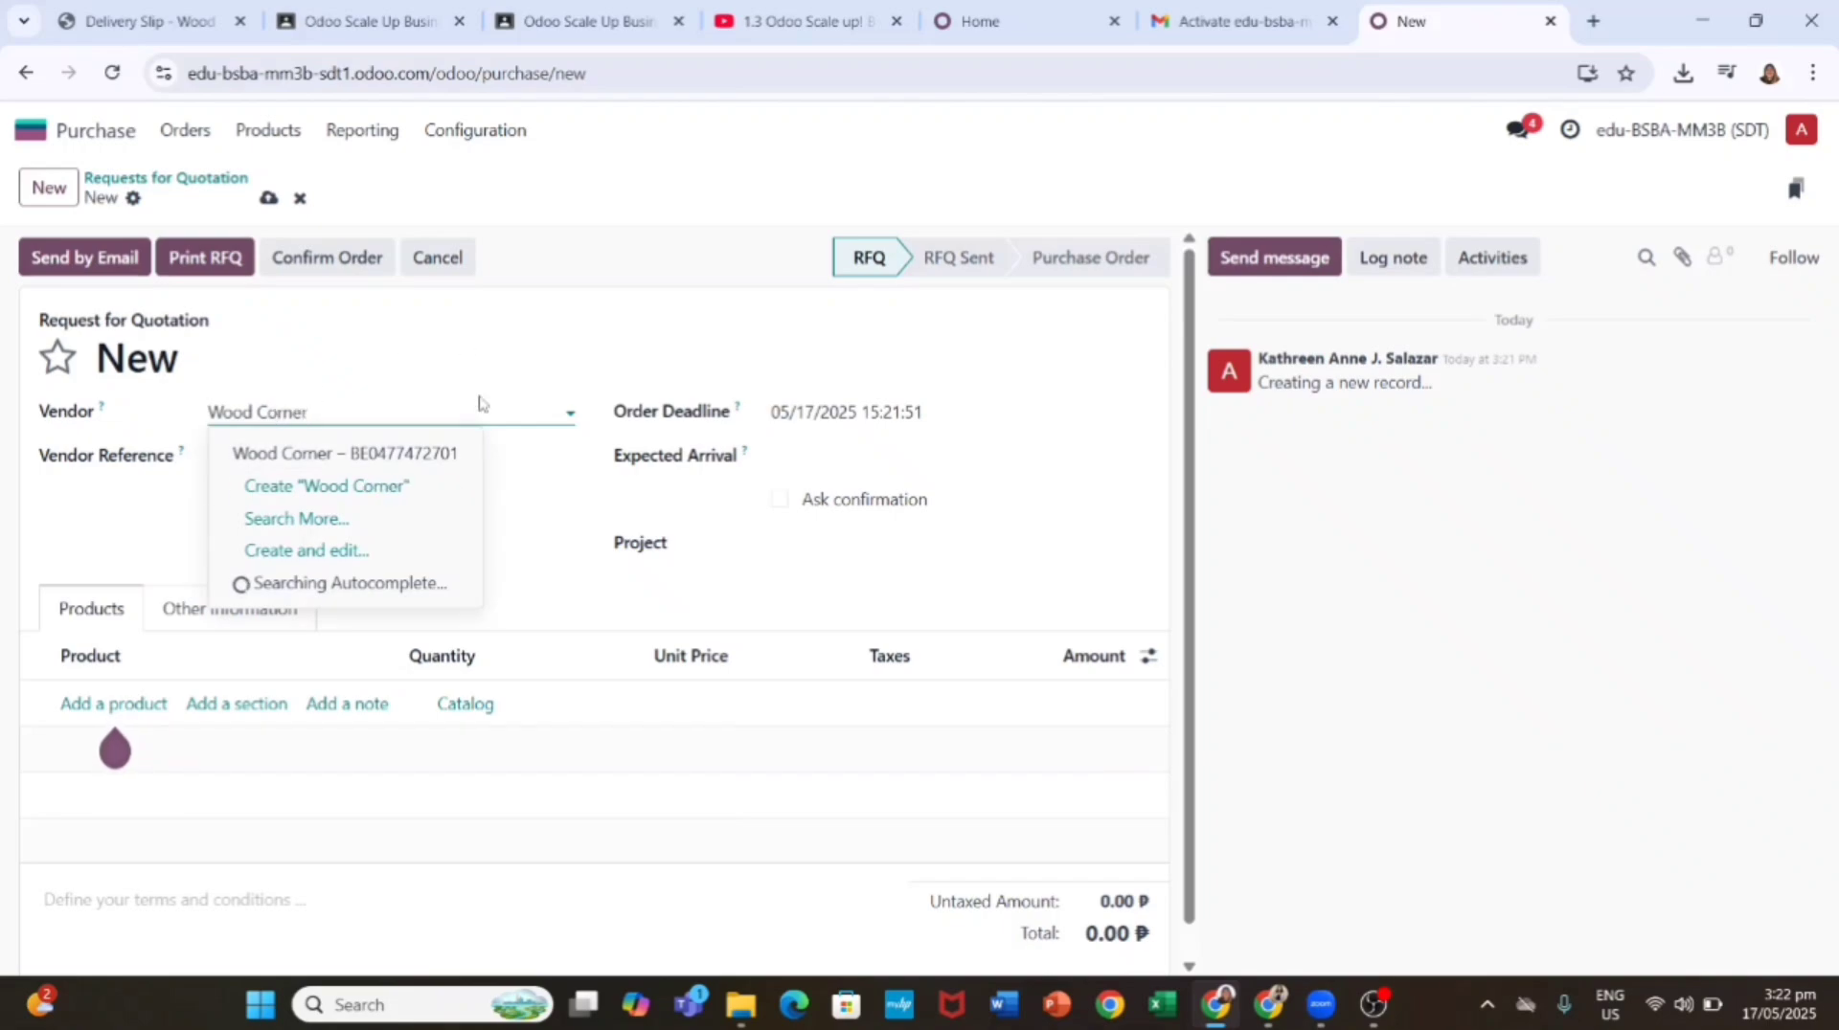
click(890, 453)
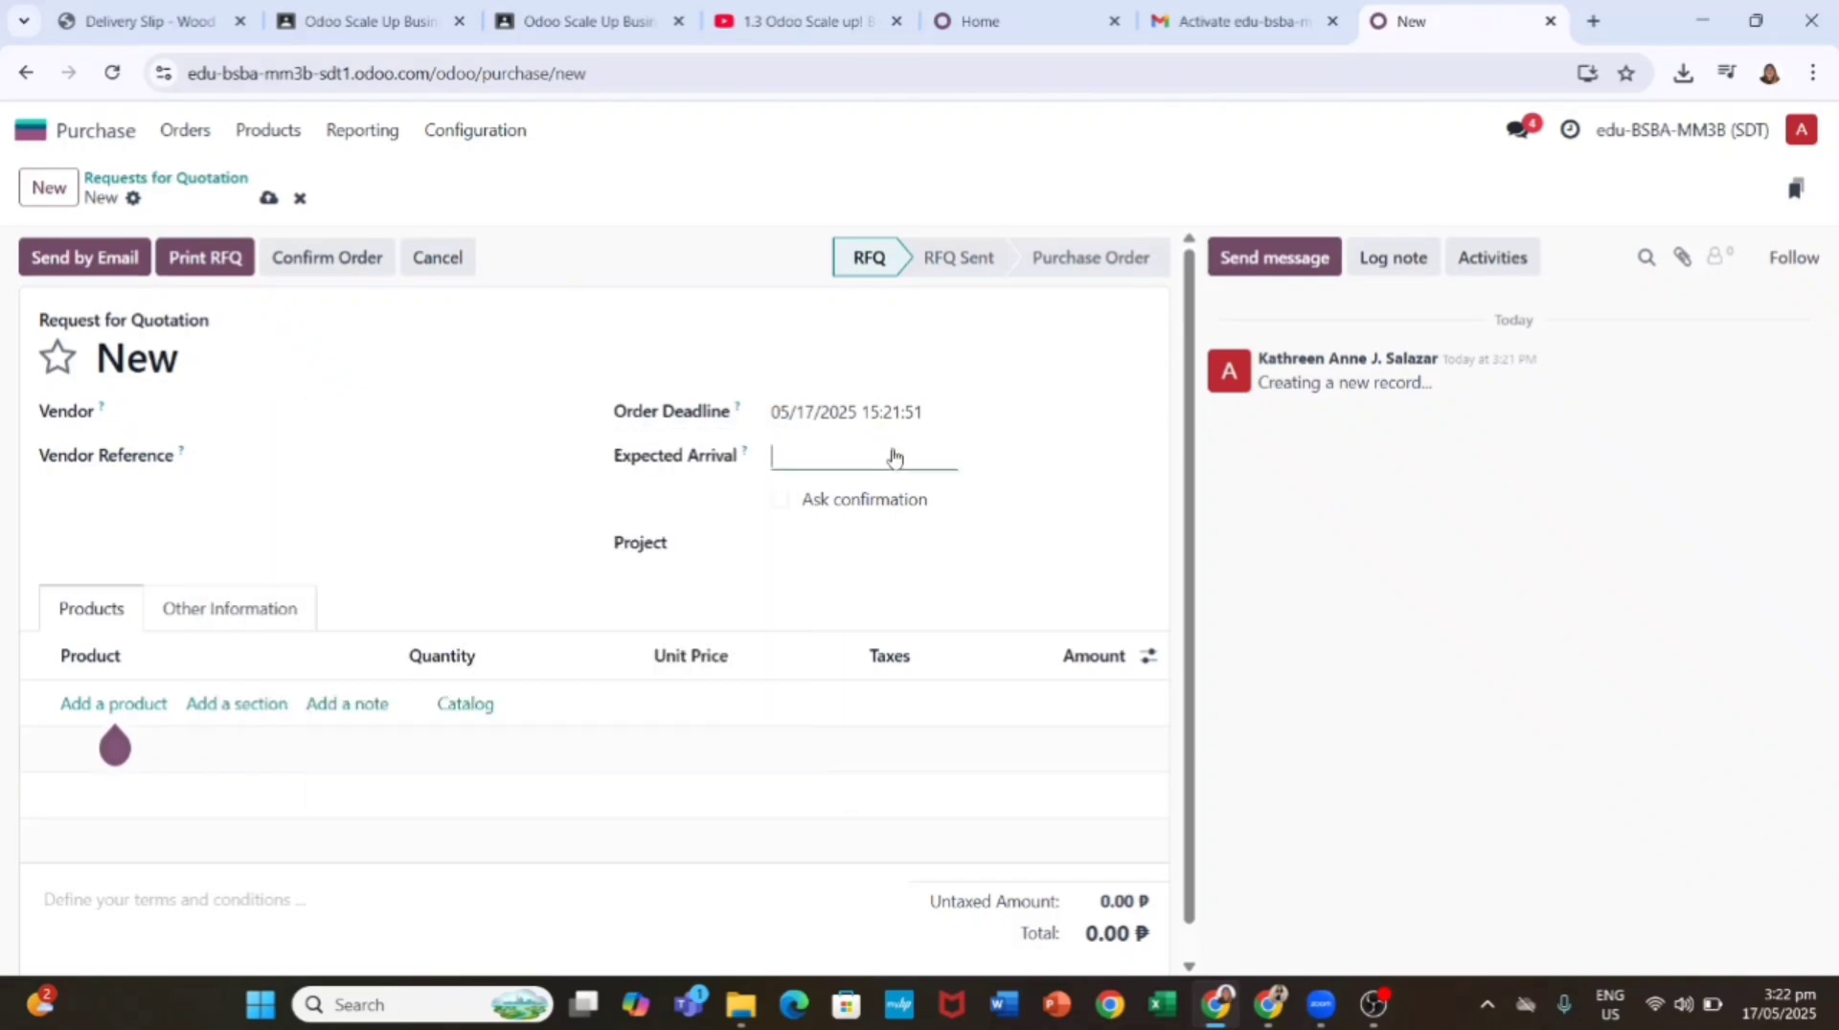
click(720, 811)
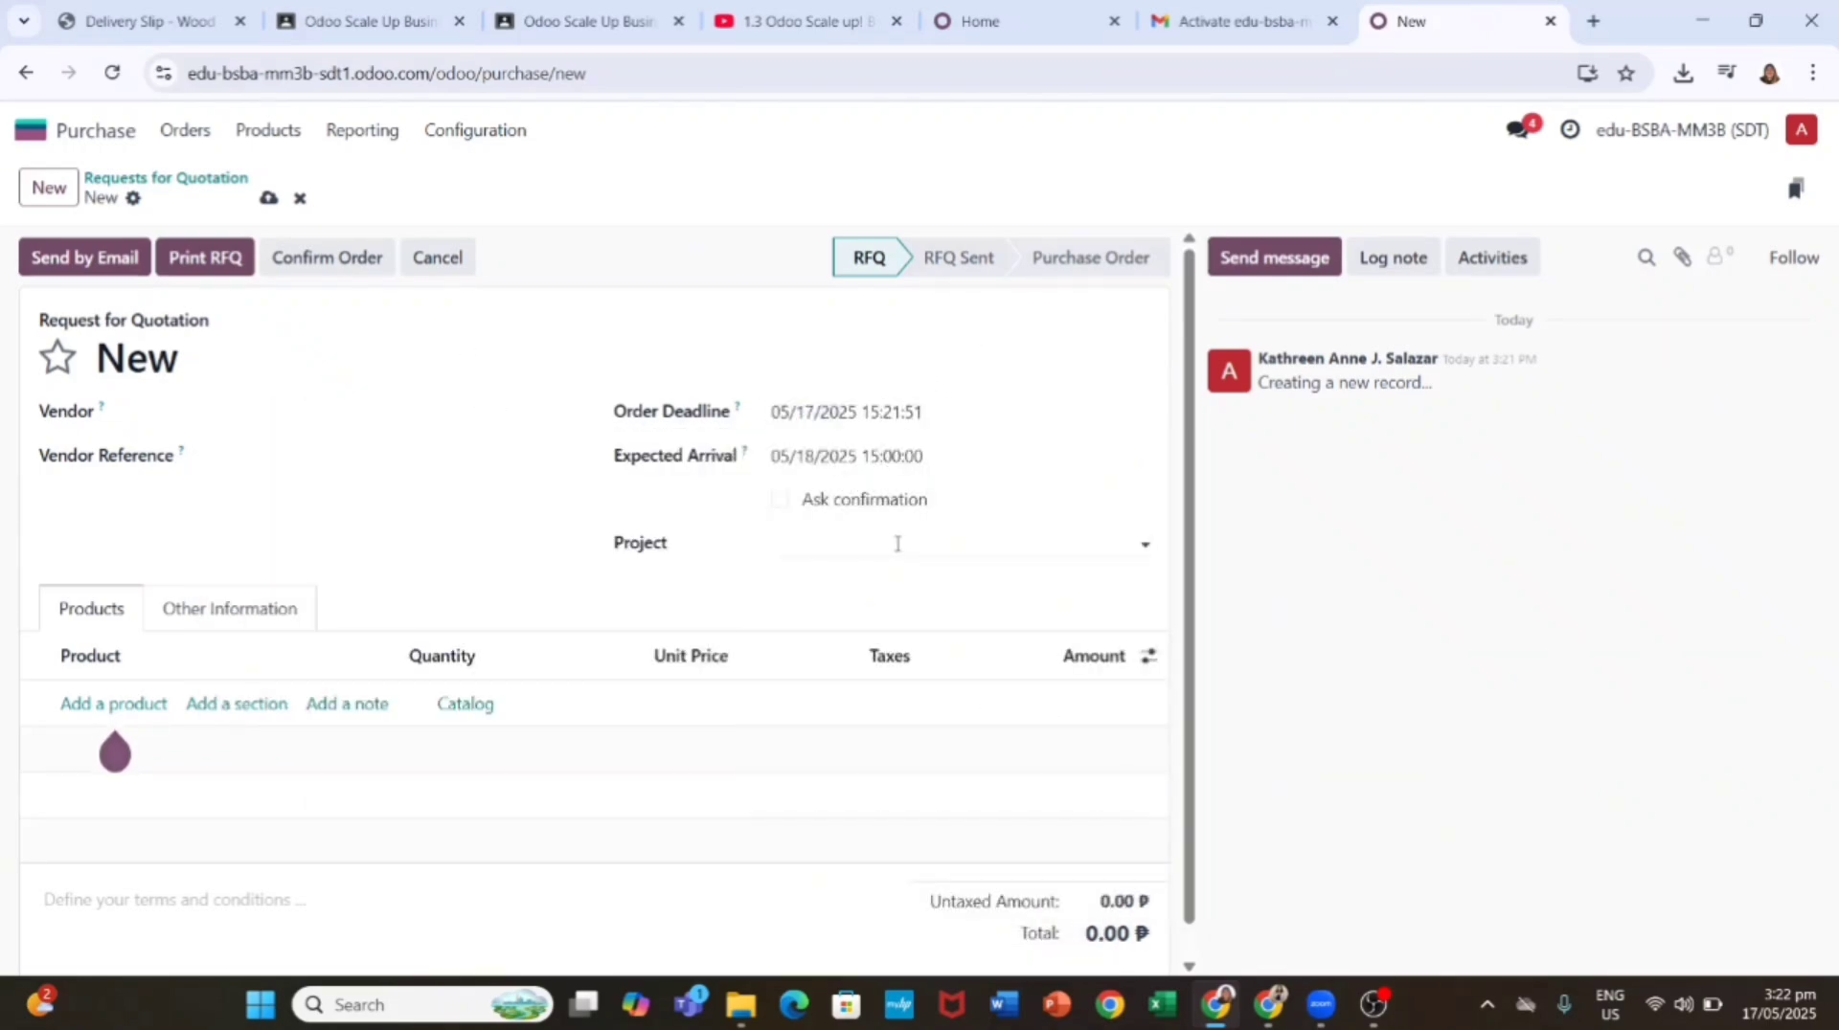
Step: Add a [0001] Large Desk order line with quantity 10
click(113, 703)
text(l)
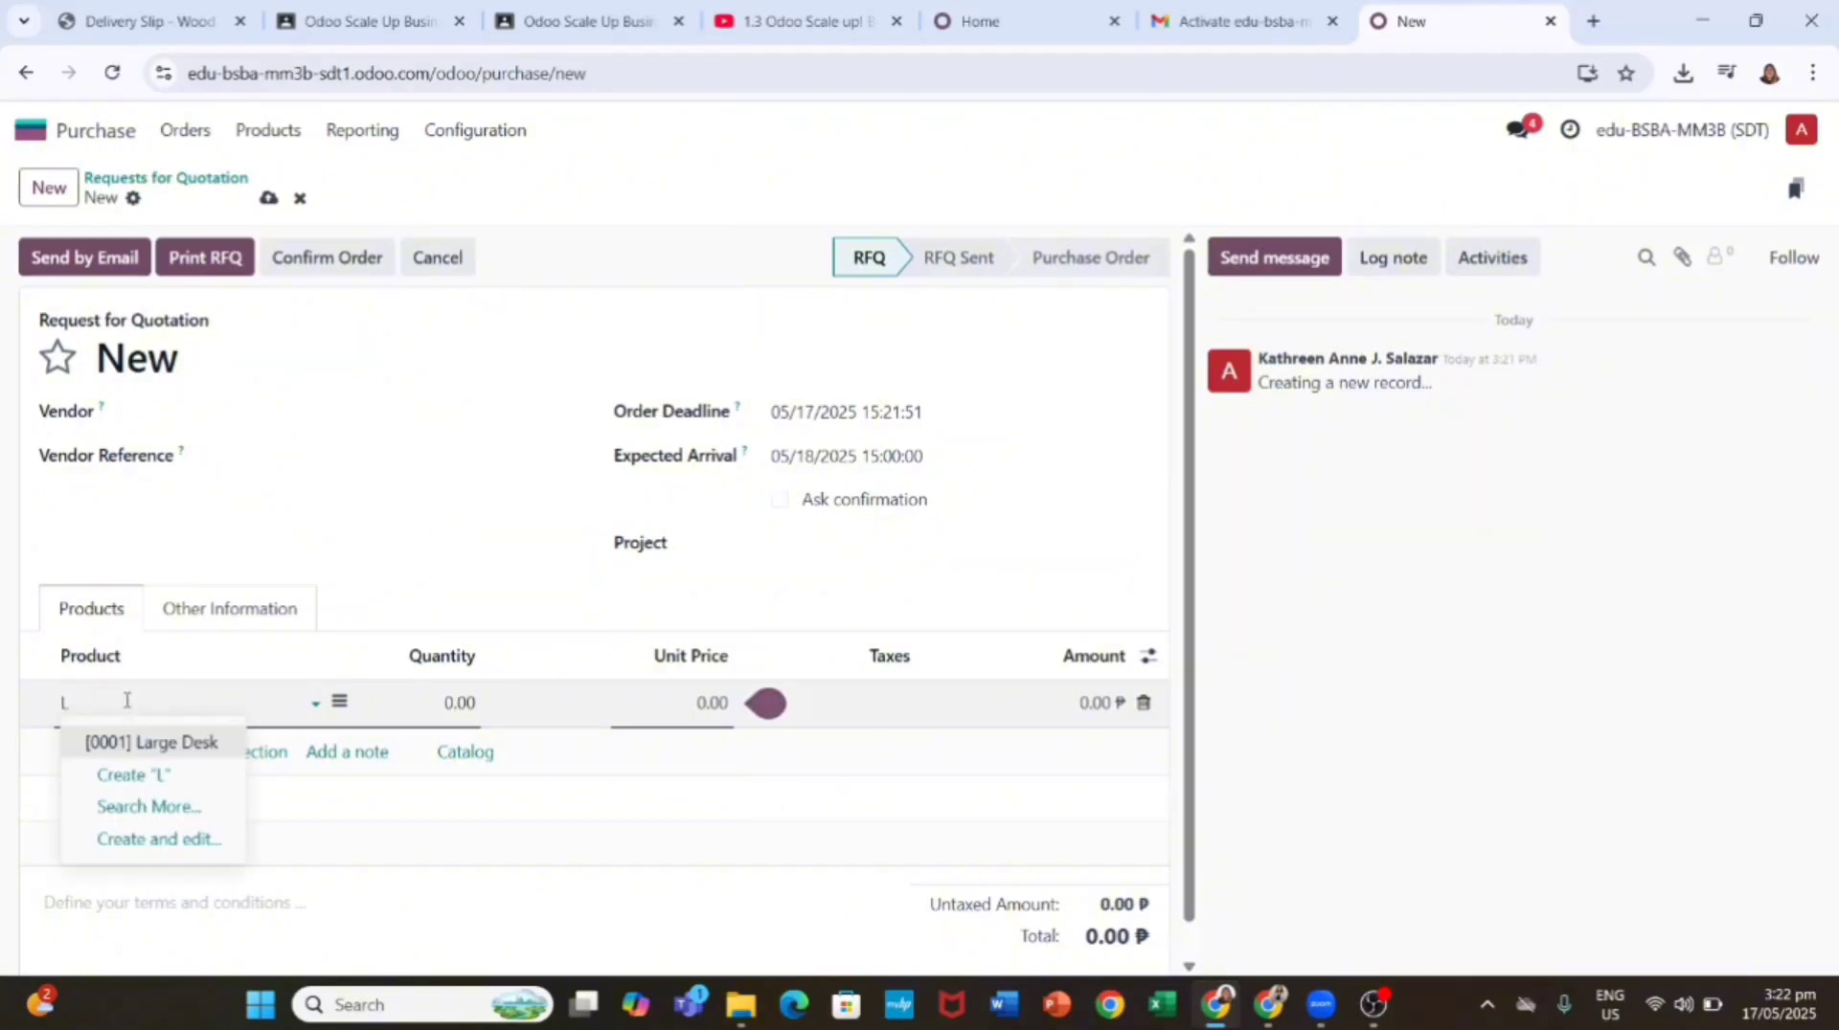
click(182, 746)
click(459, 703)
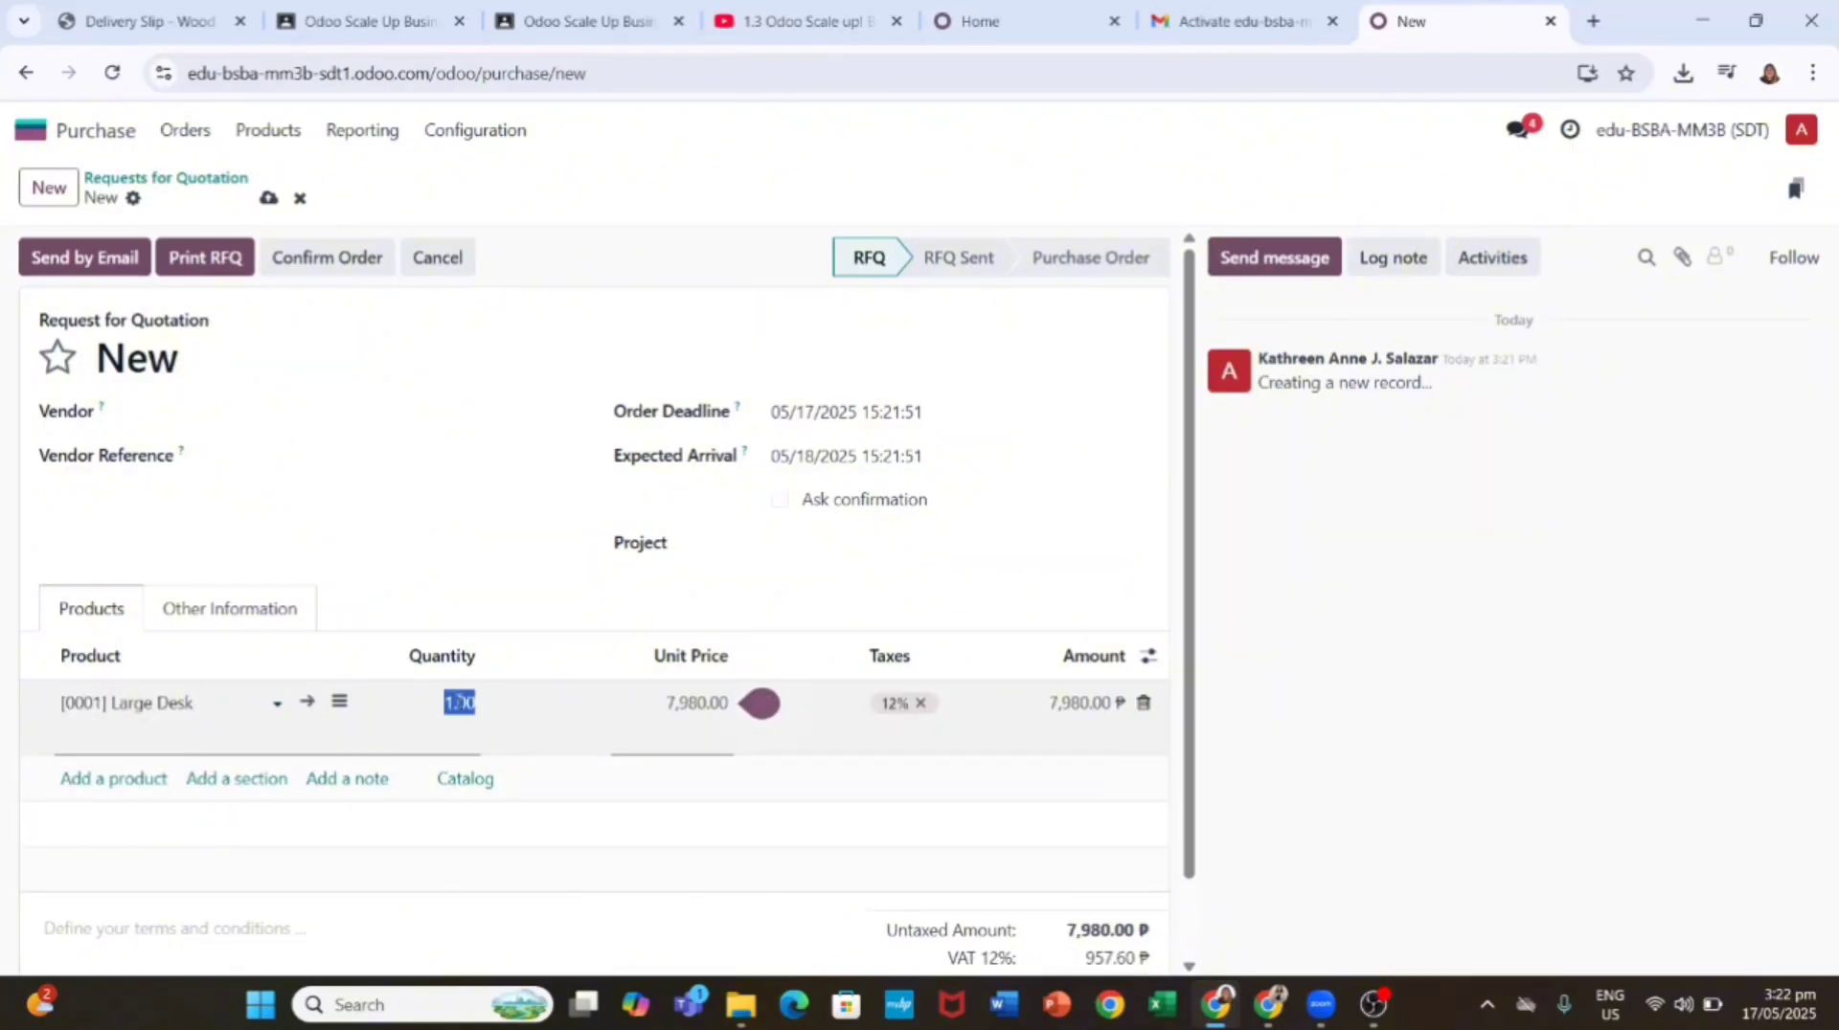
click(191, 703)
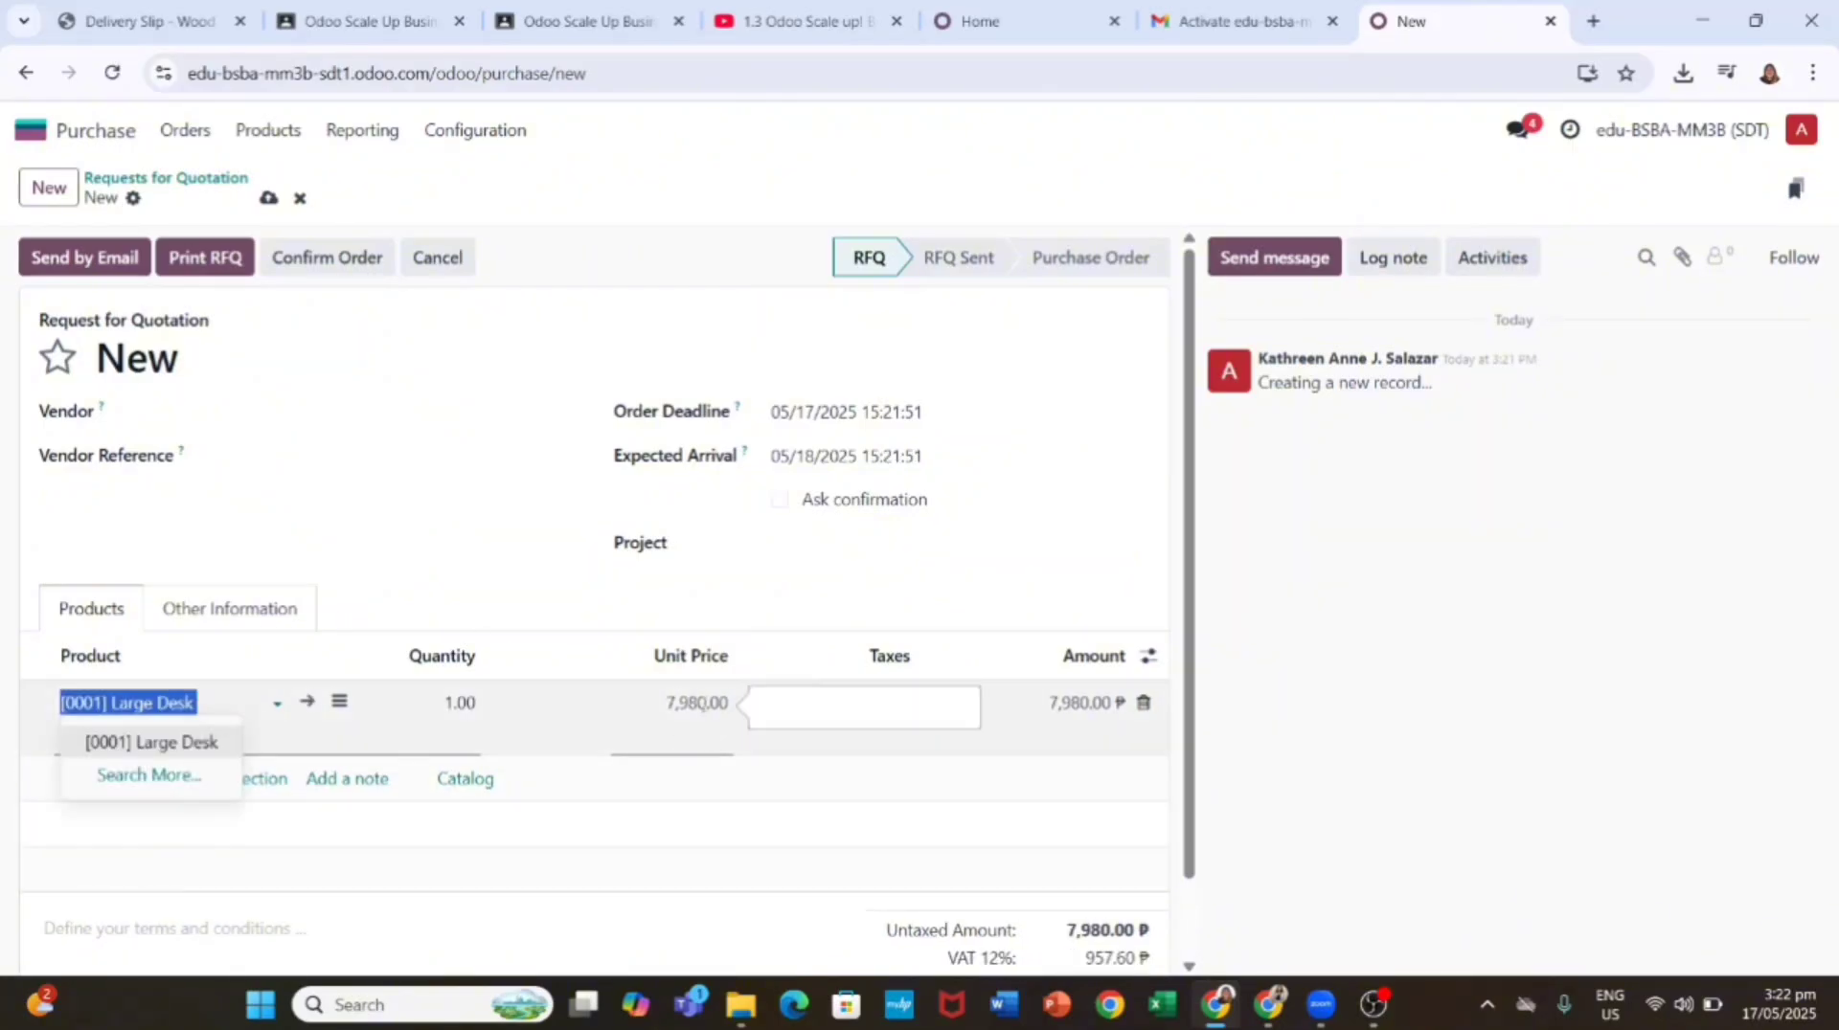
click(465, 707)
click(201, 696)
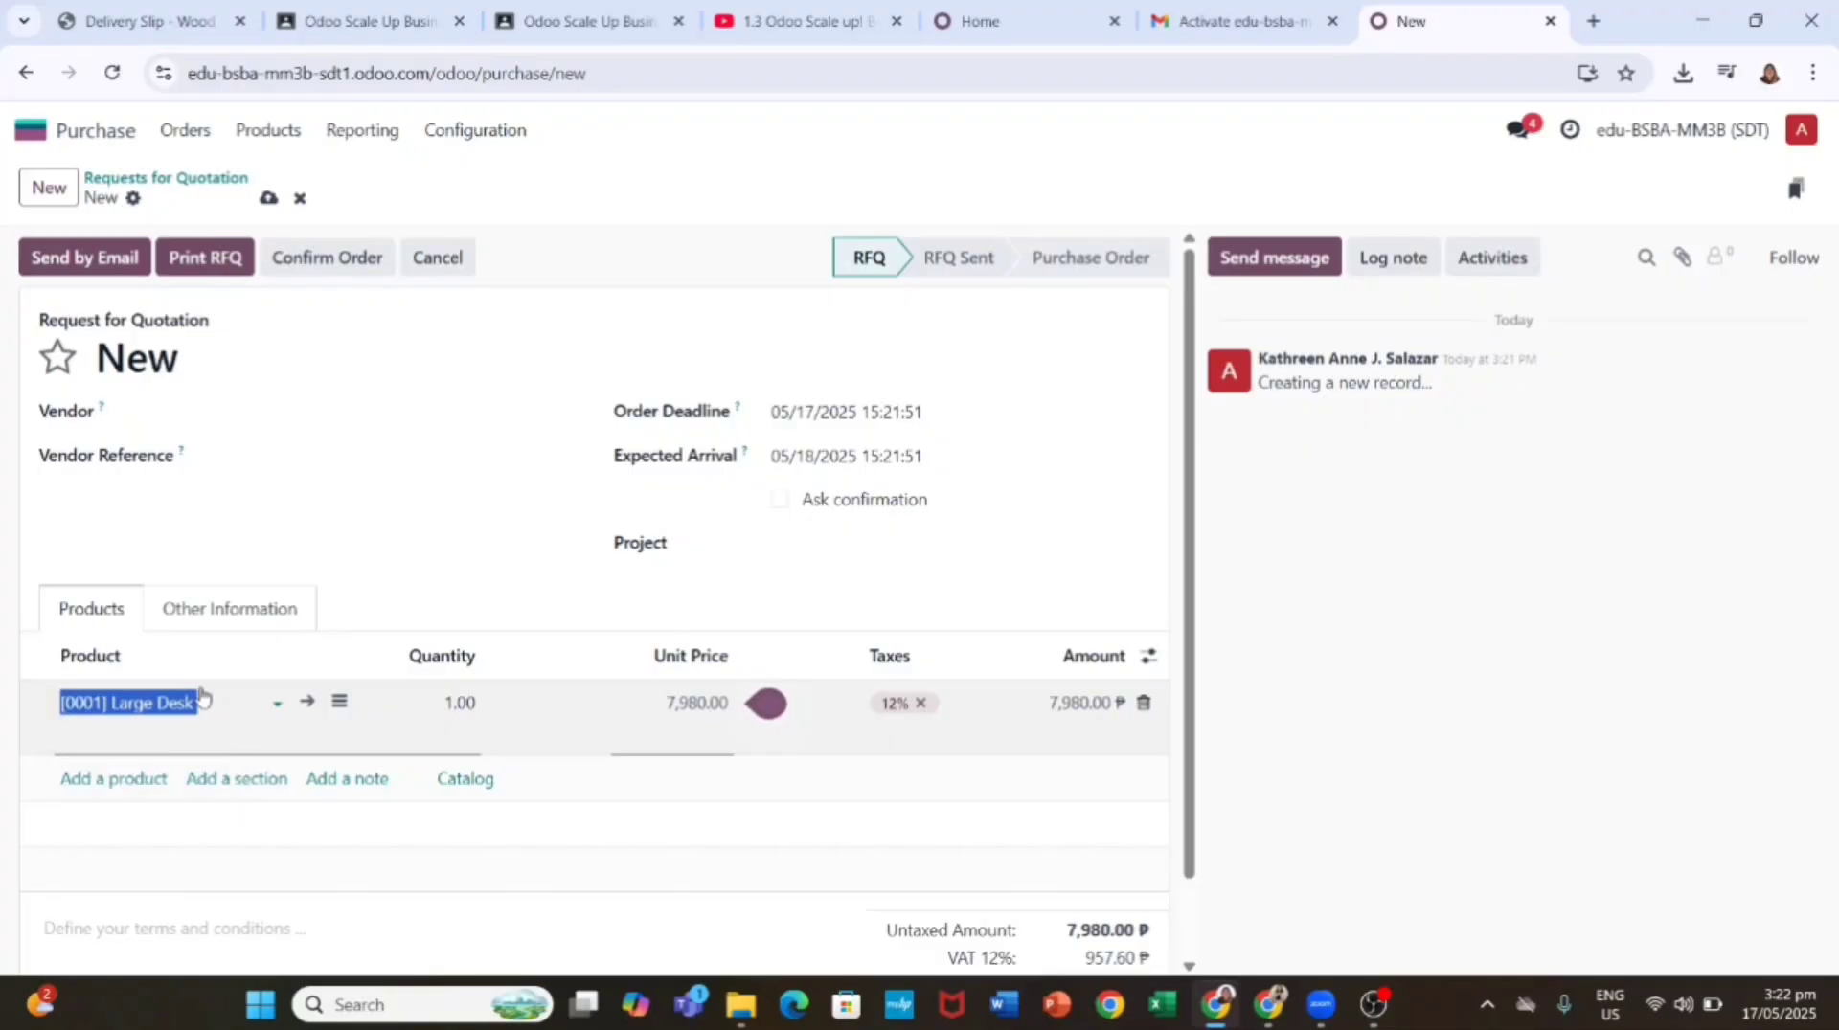
click(467, 702)
text(10)
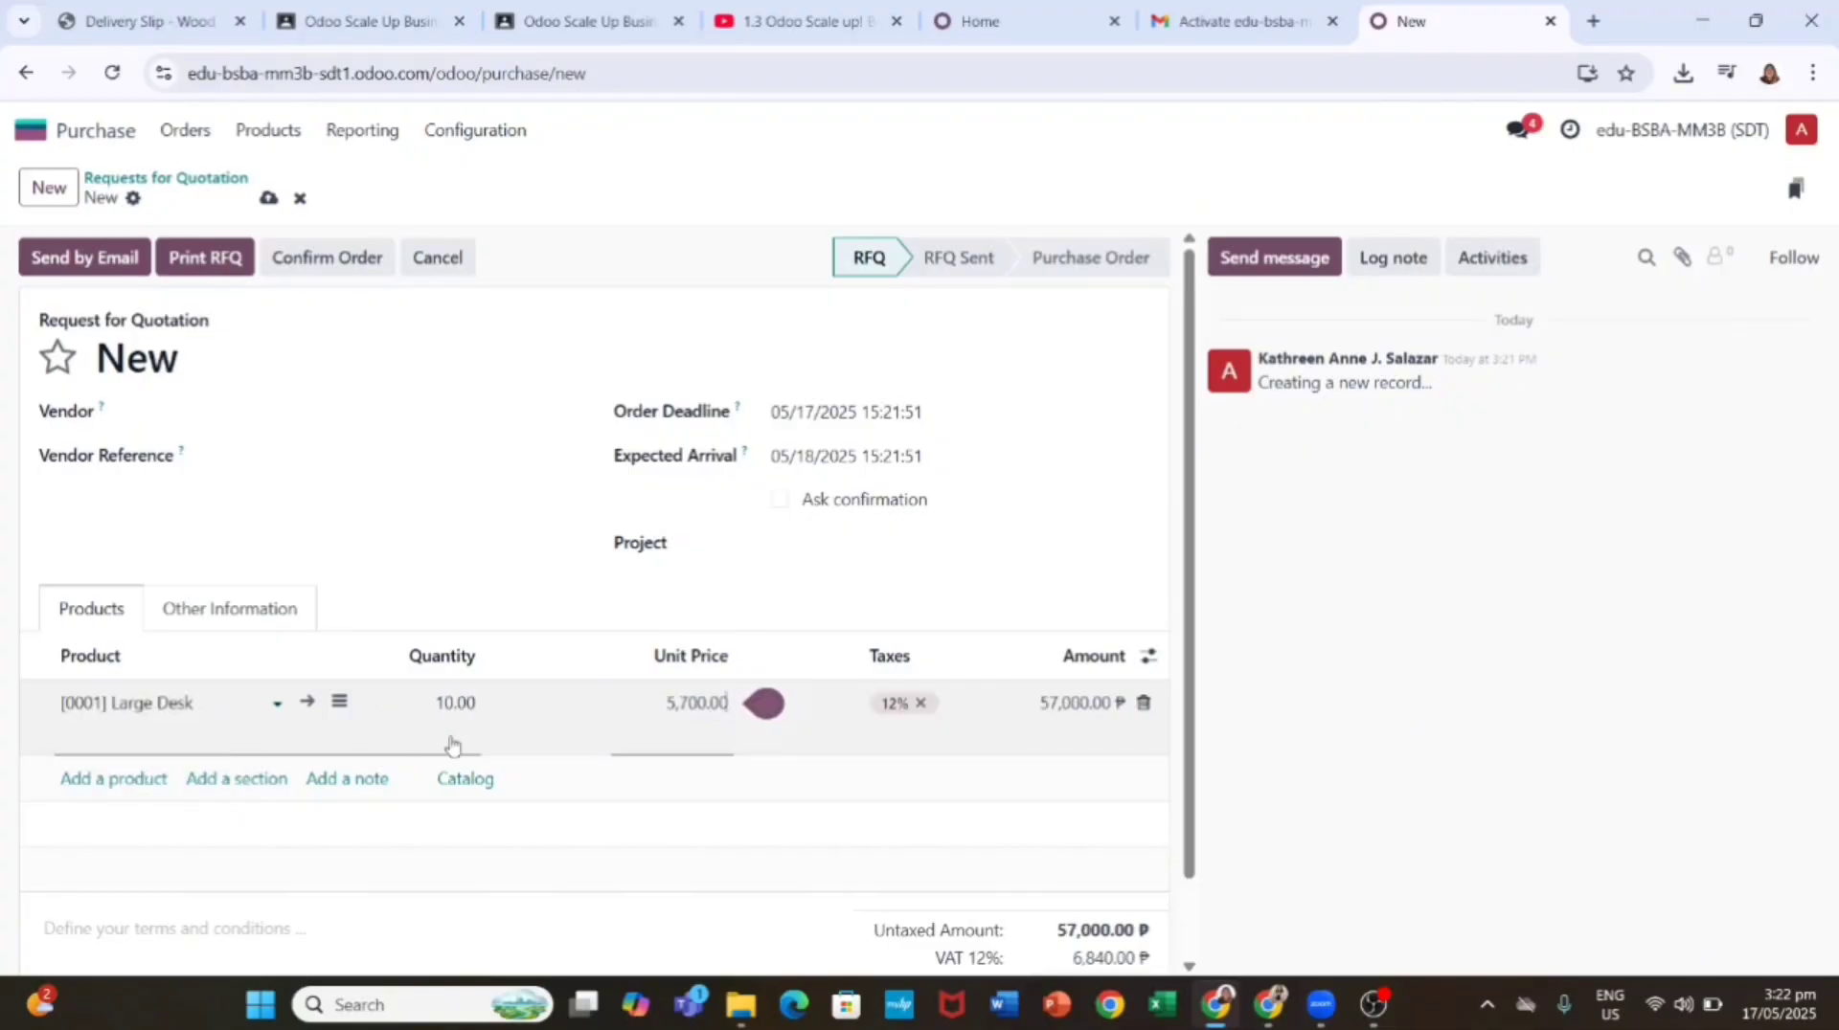
click(217, 735)
Step: Give the order line the description '[0001] Large Desk'
click(339, 702)
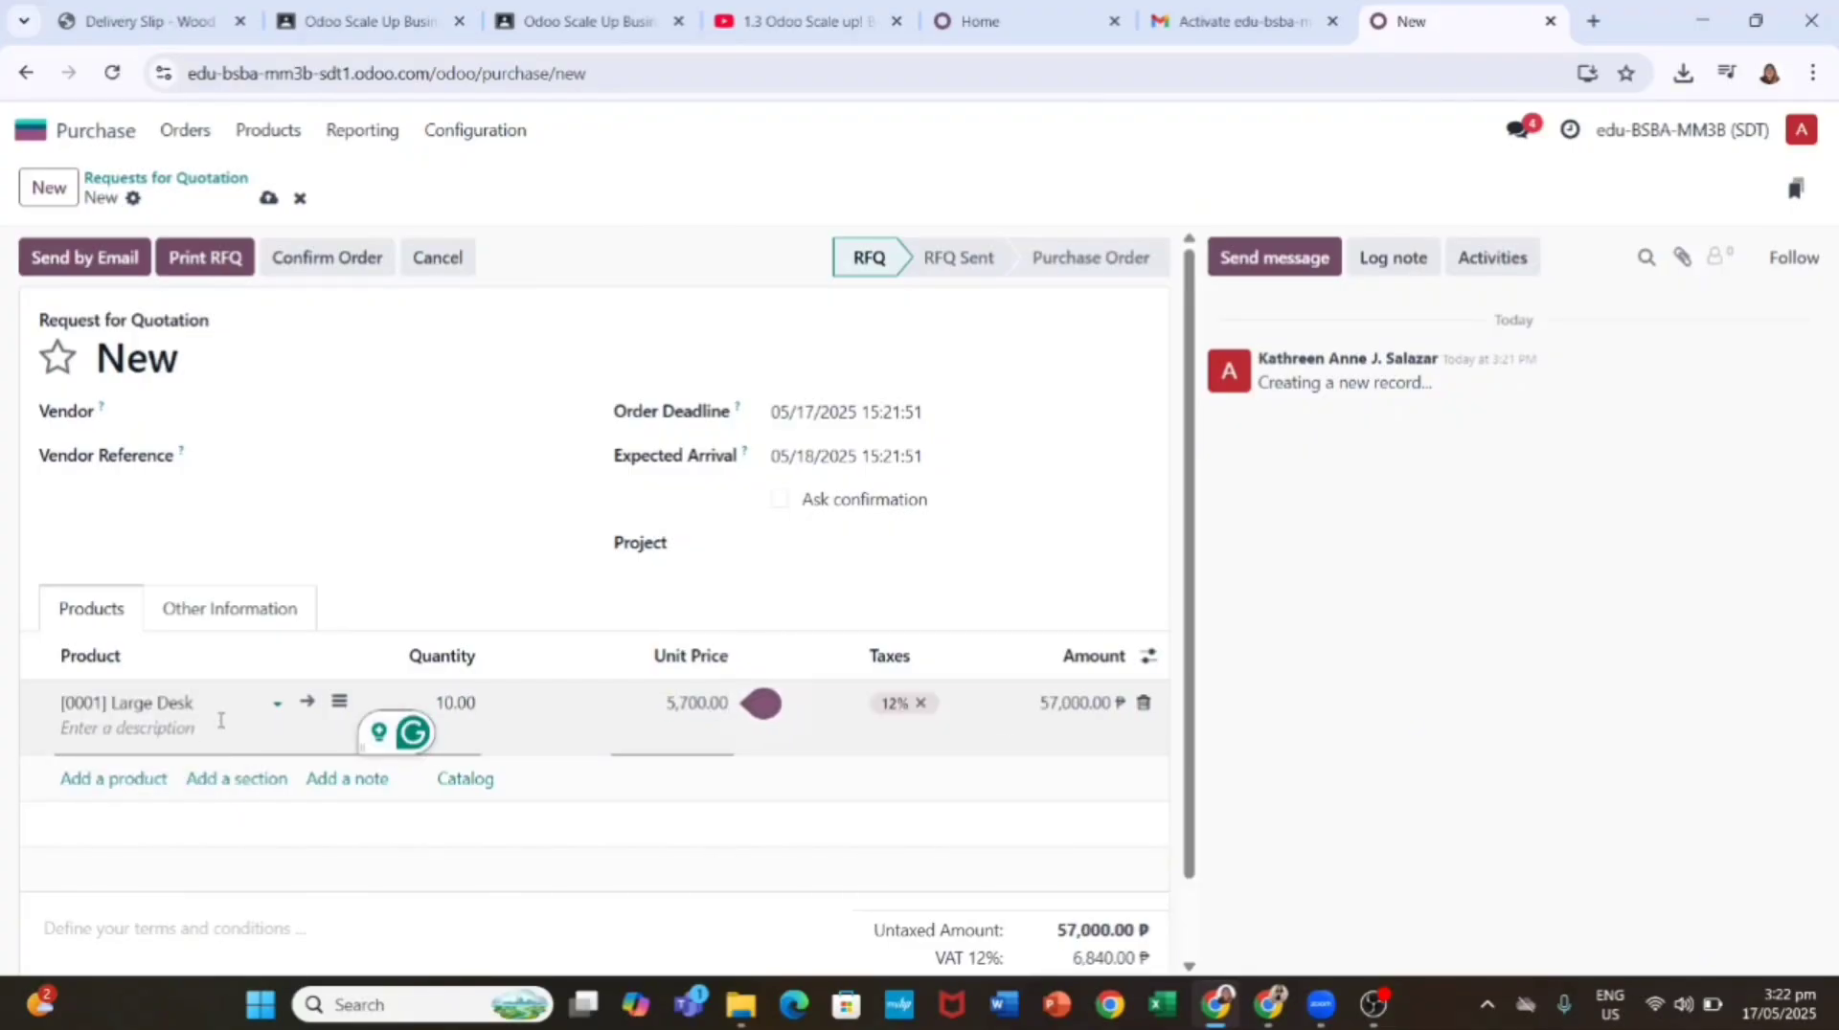
text([000)
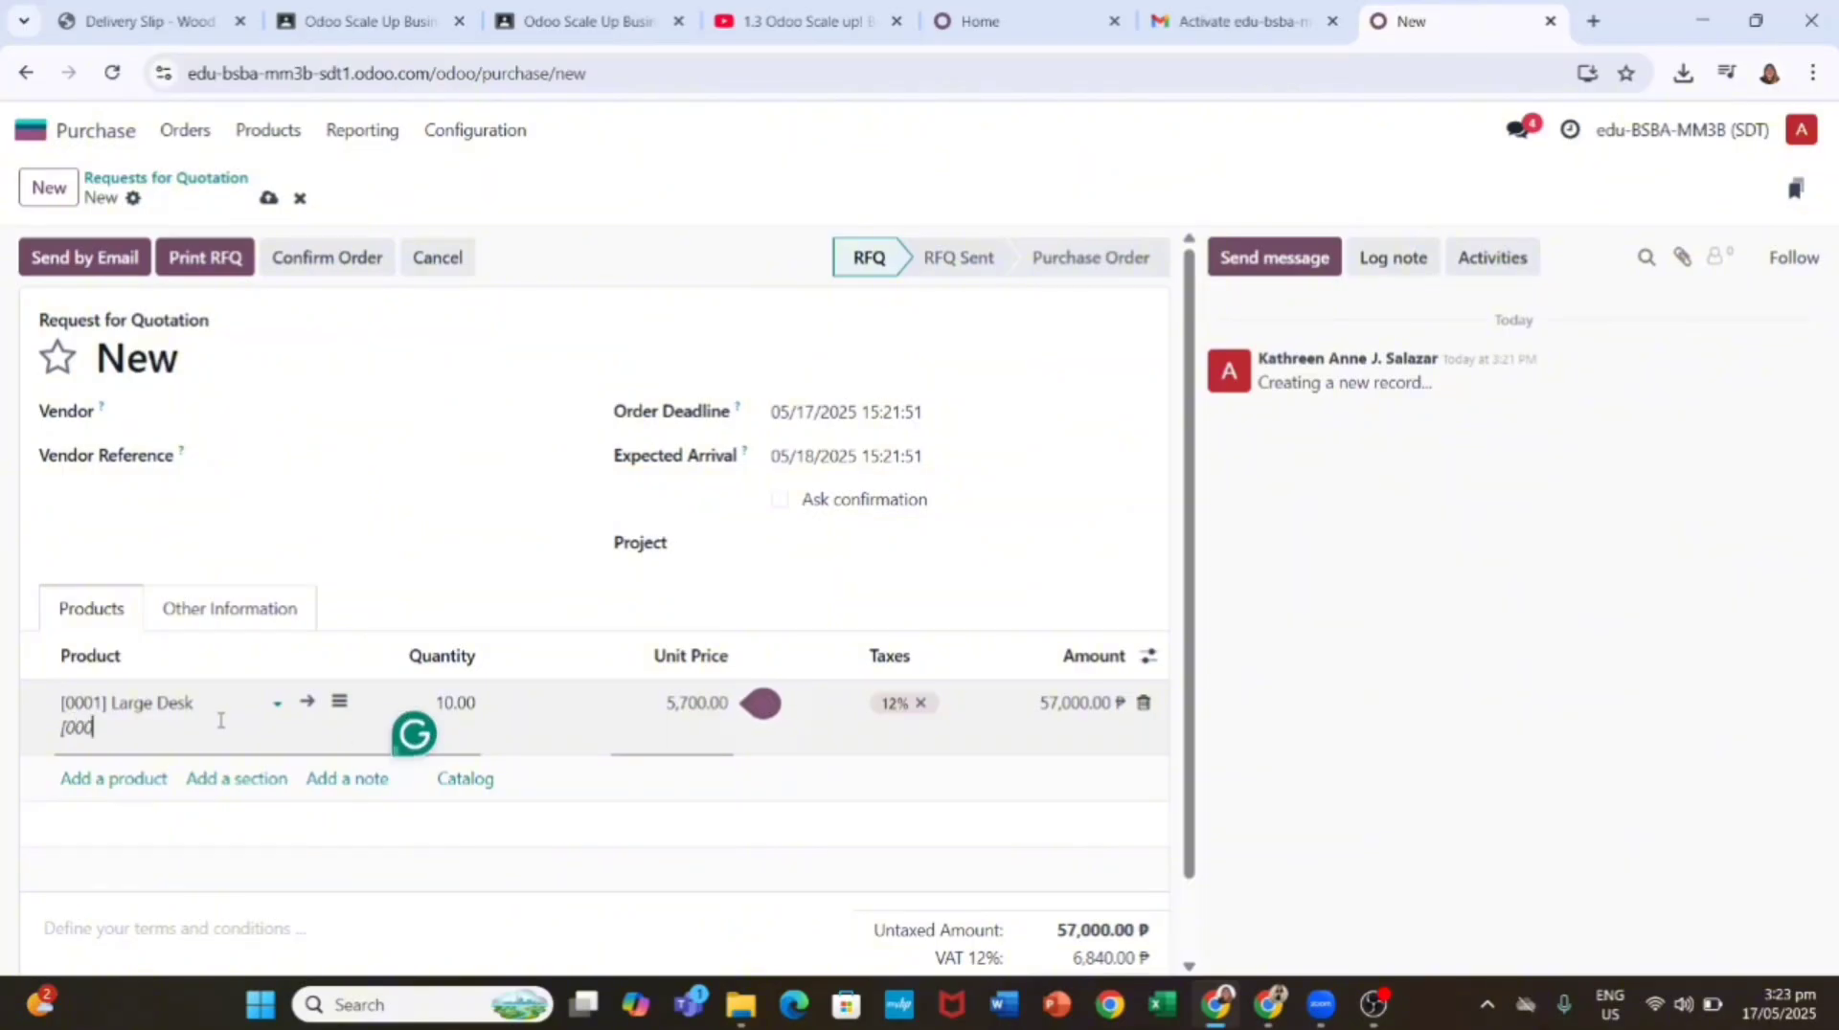
text(1] Large Desk)
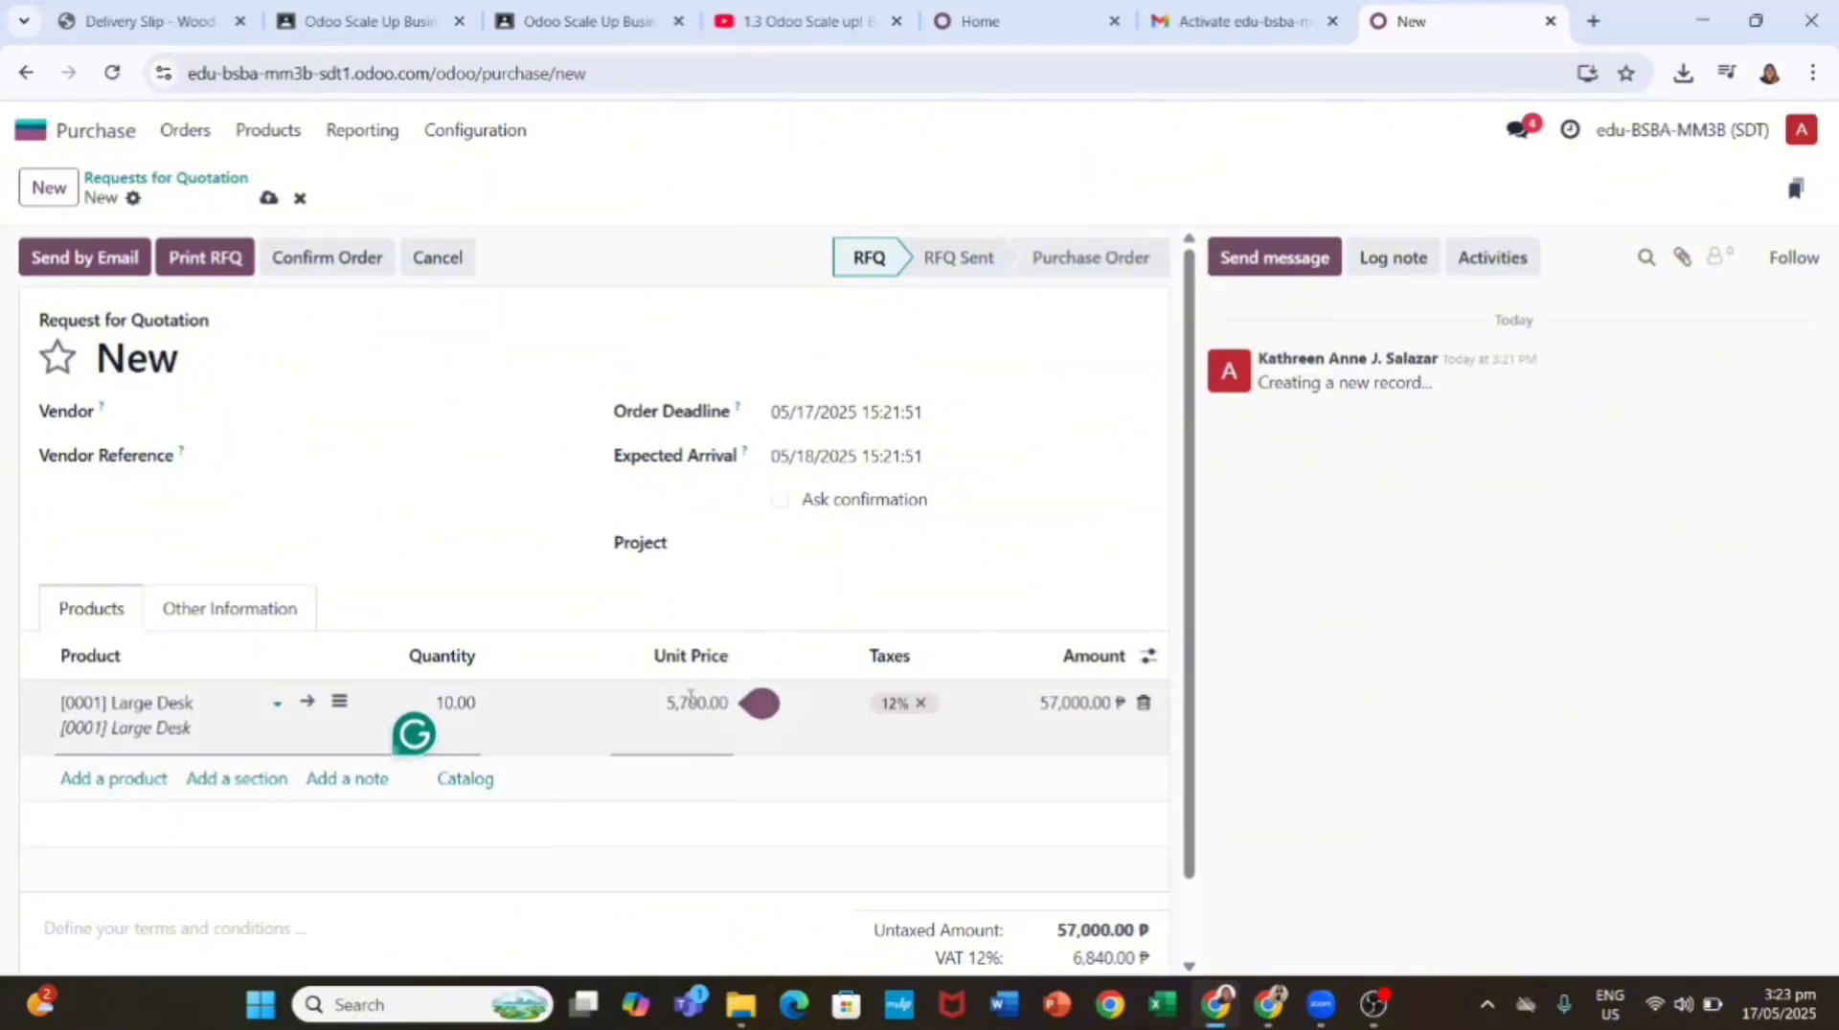
click(439, 542)
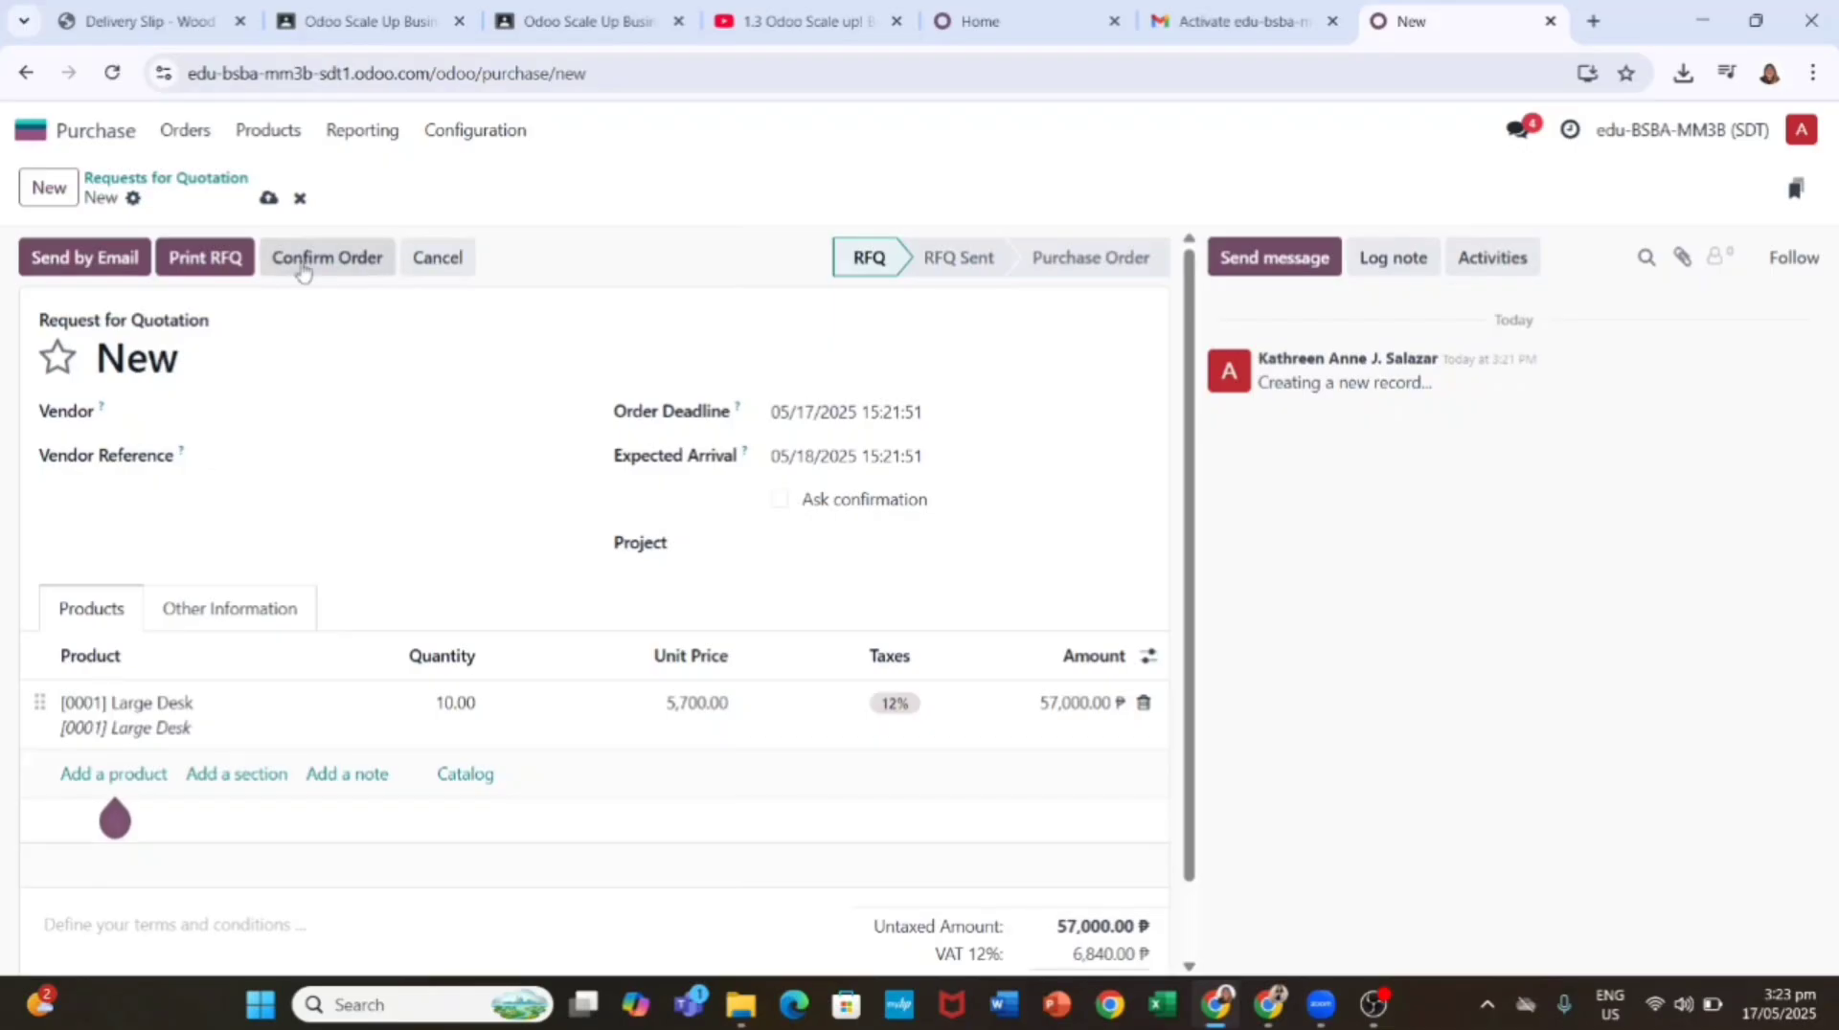
Step: Select the existing Wood Corner record as the quotation's vendor
click(88, 257)
click(266, 407)
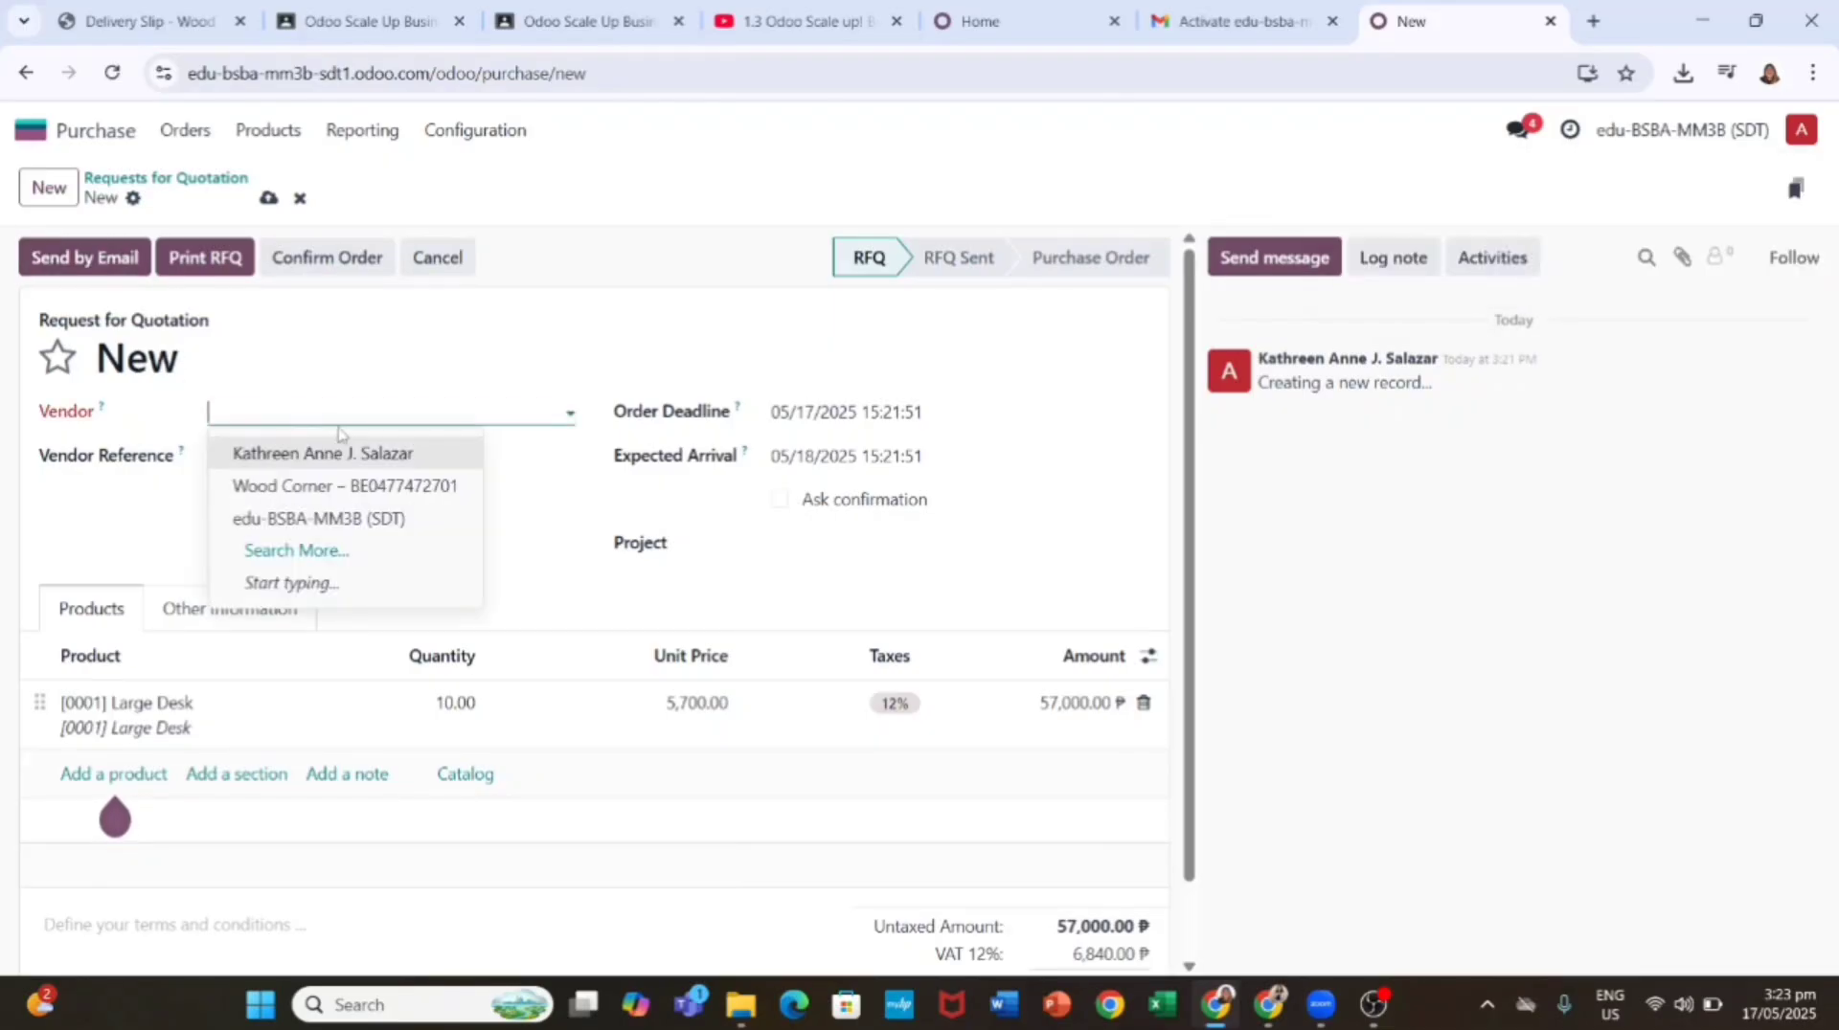
text(Wood Corner)
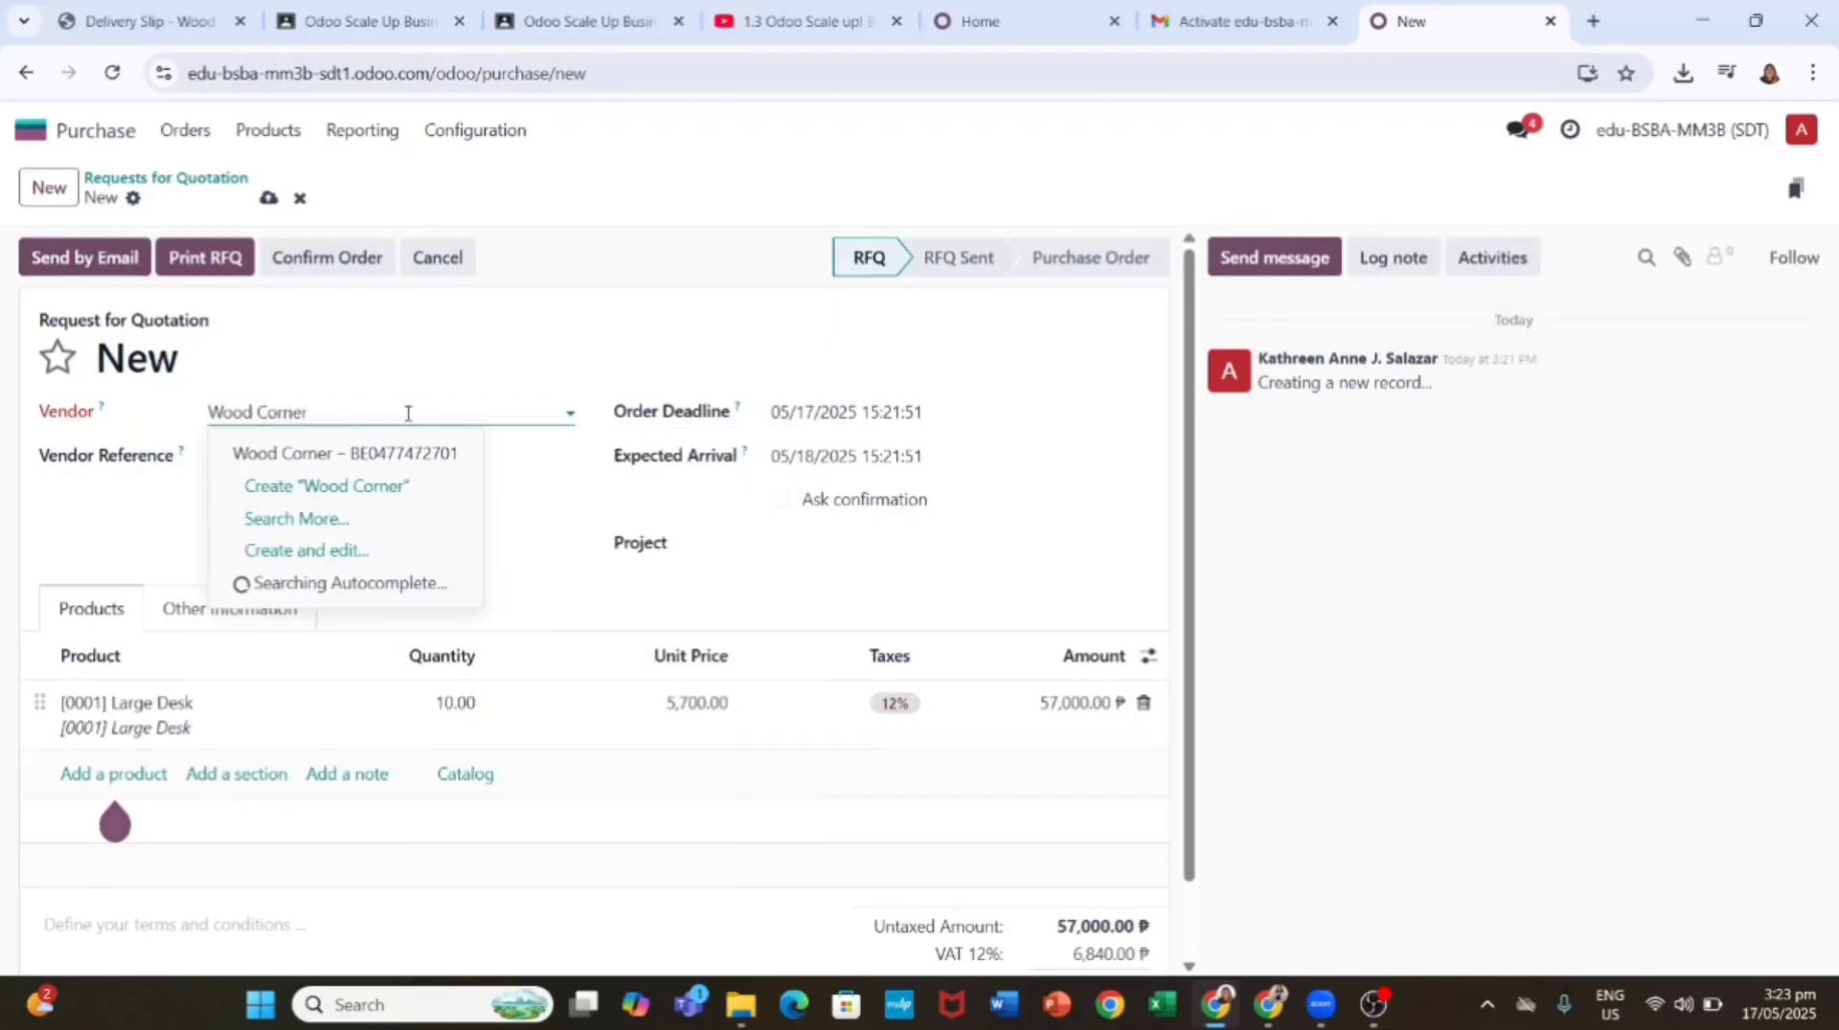
click(388, 465)
click(110, 256)
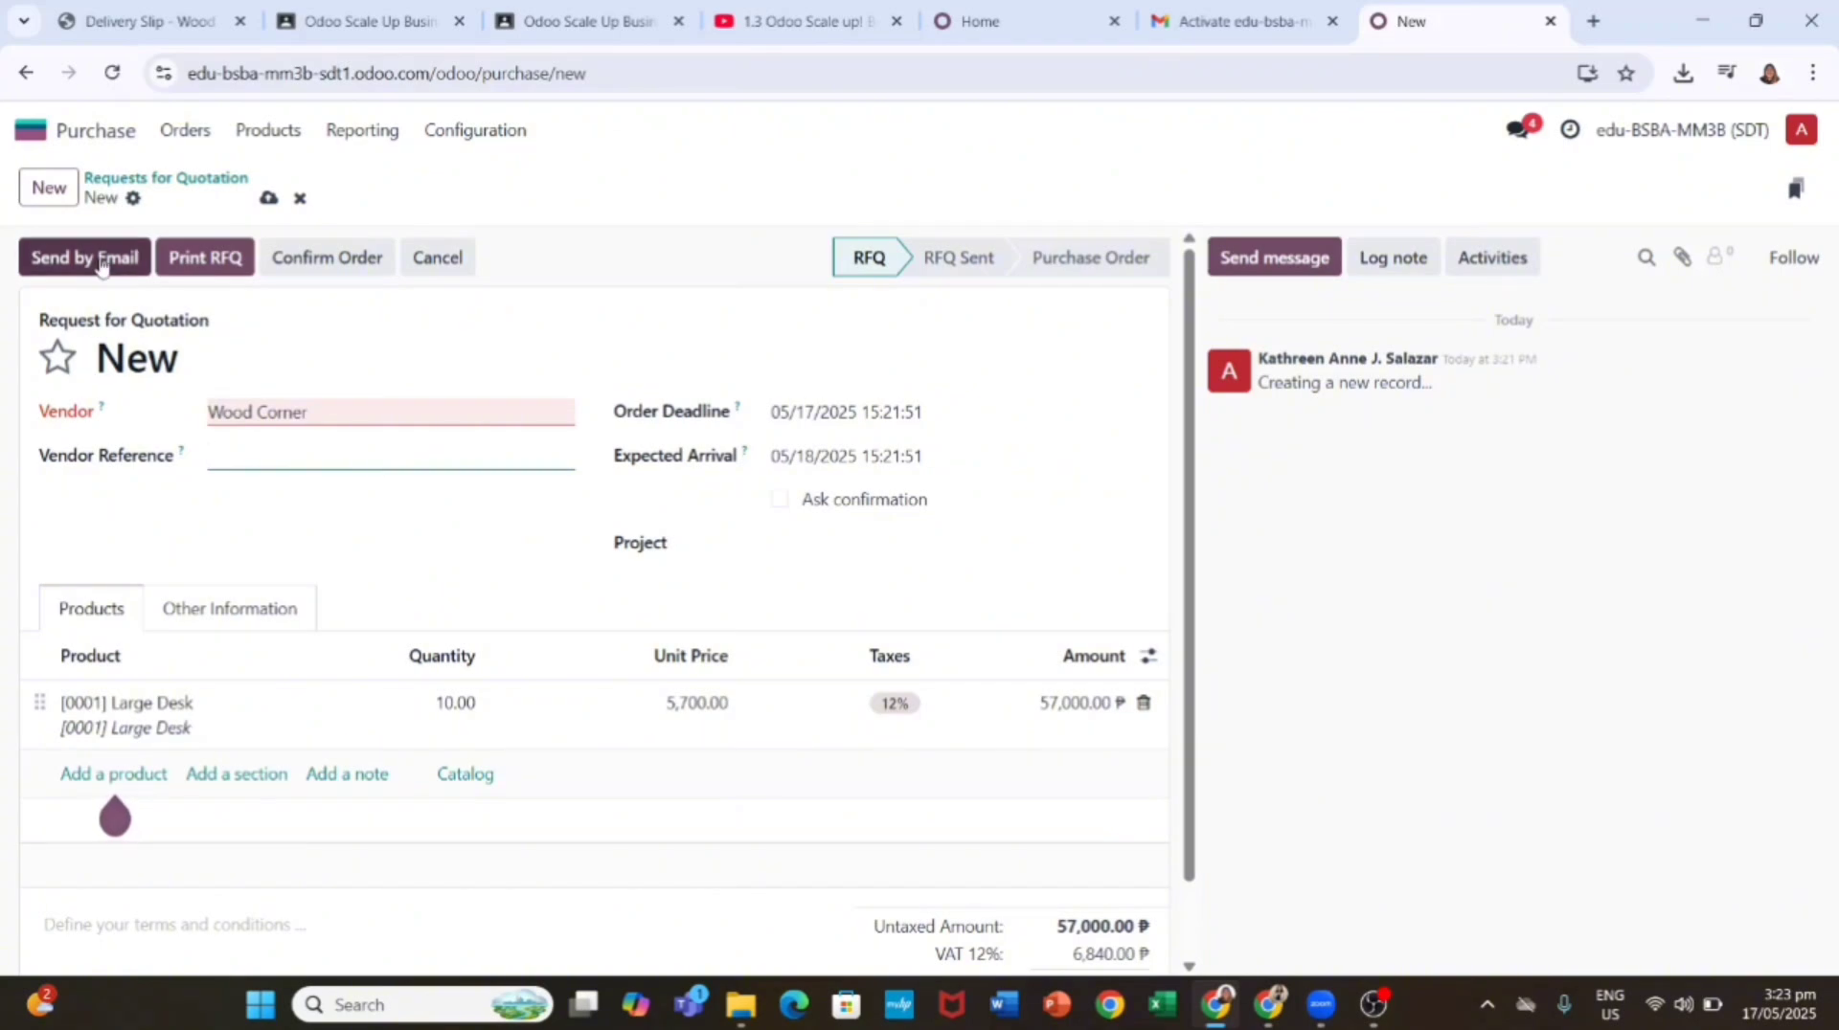
click(452, 416)
click(421, 414)
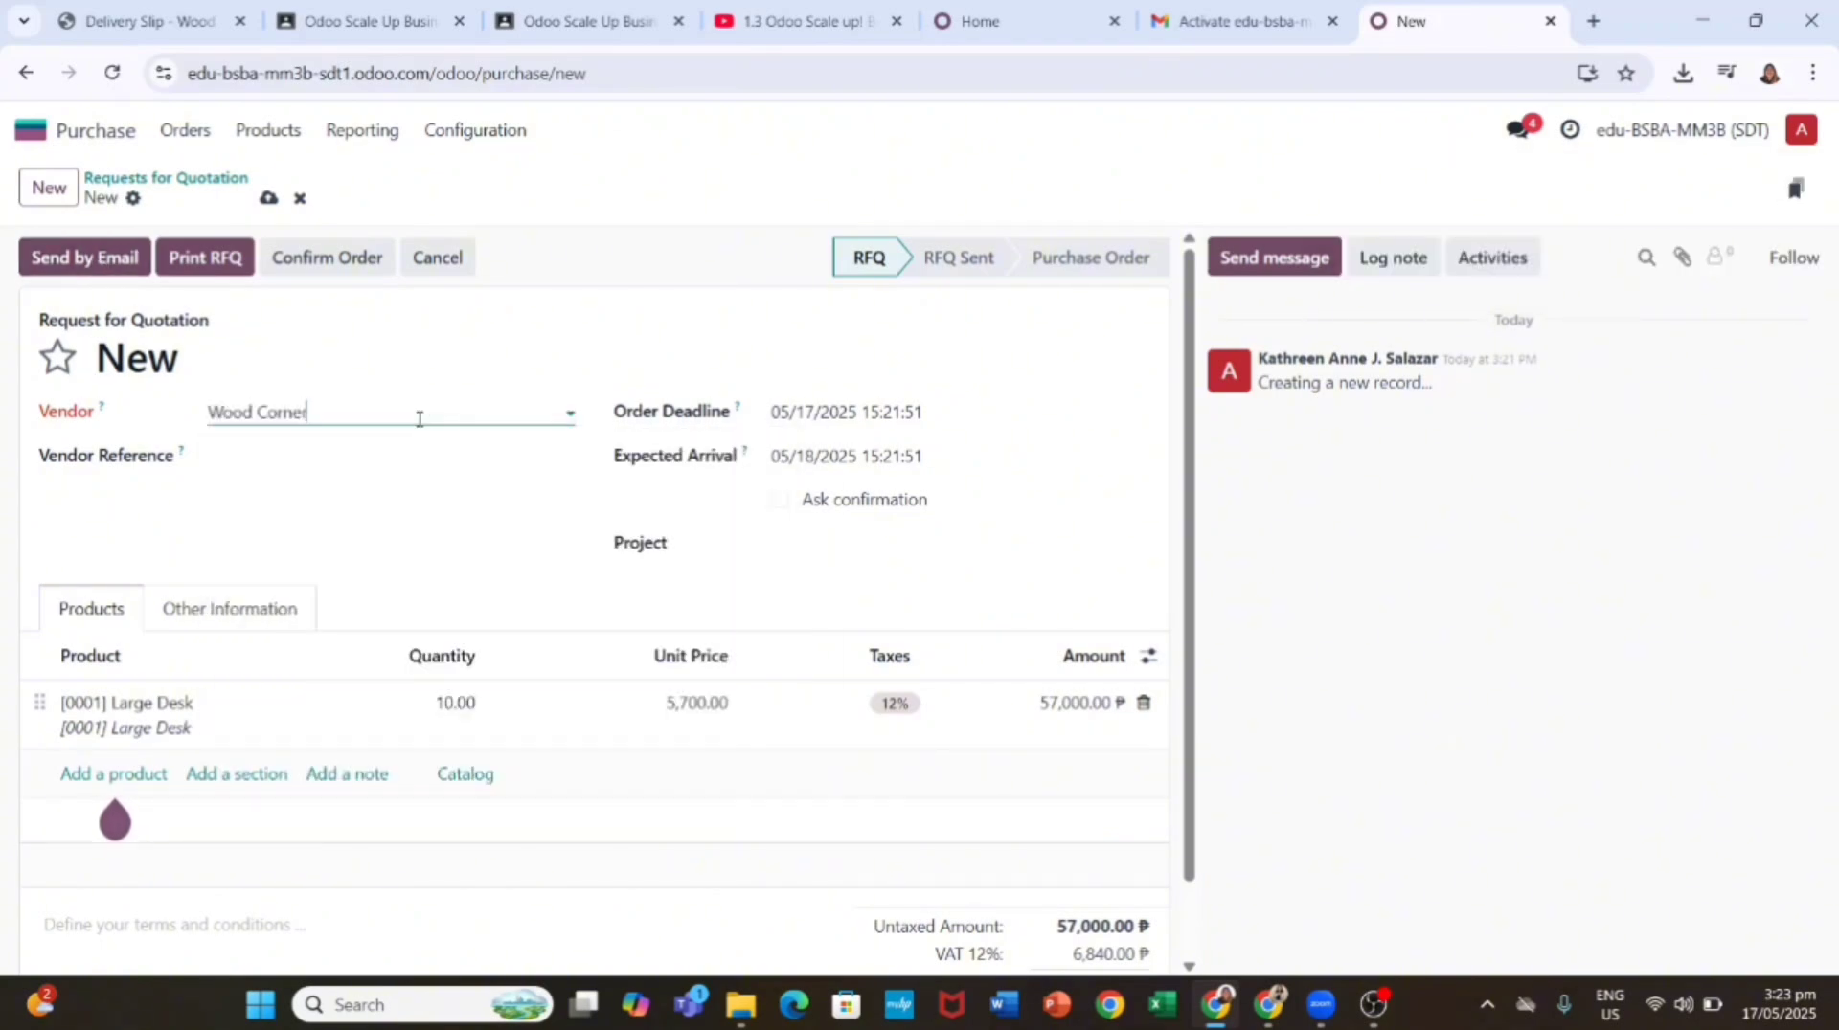
click(420, 415)
click(447, 413)
click(445, 412)
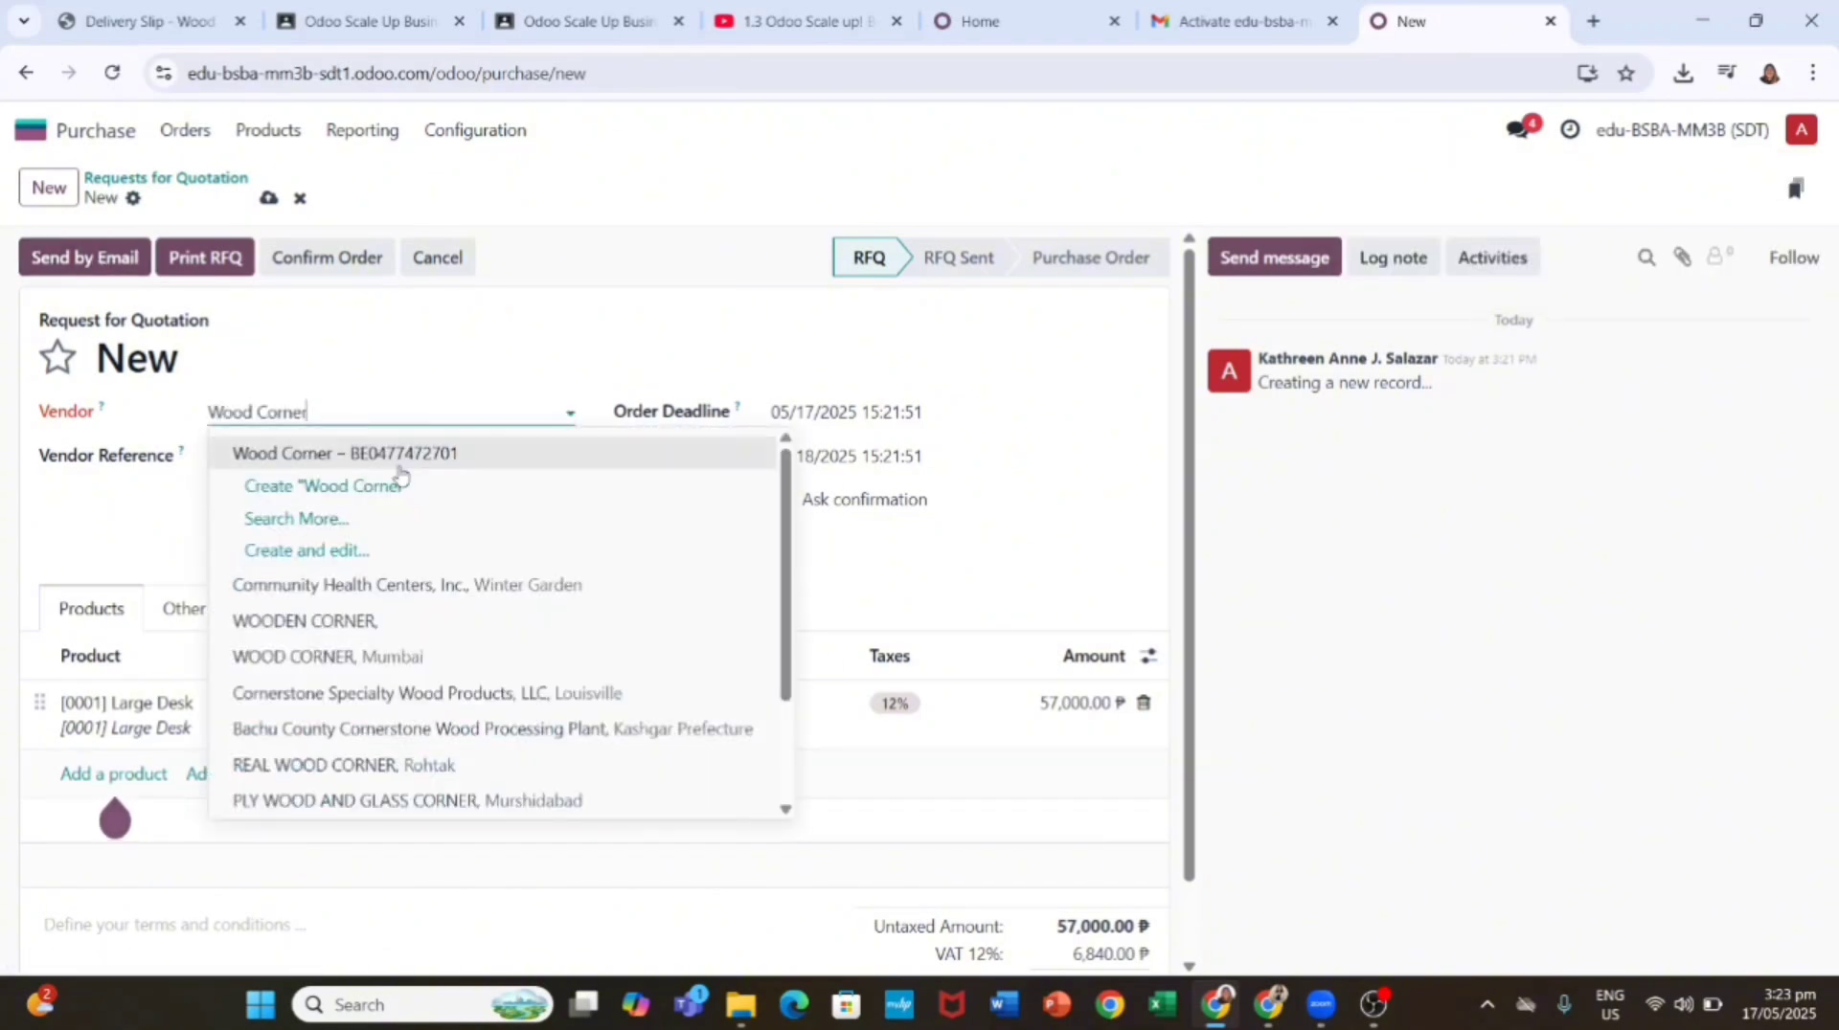
click(398, 459)
click(412, 413)
click(388, 383)
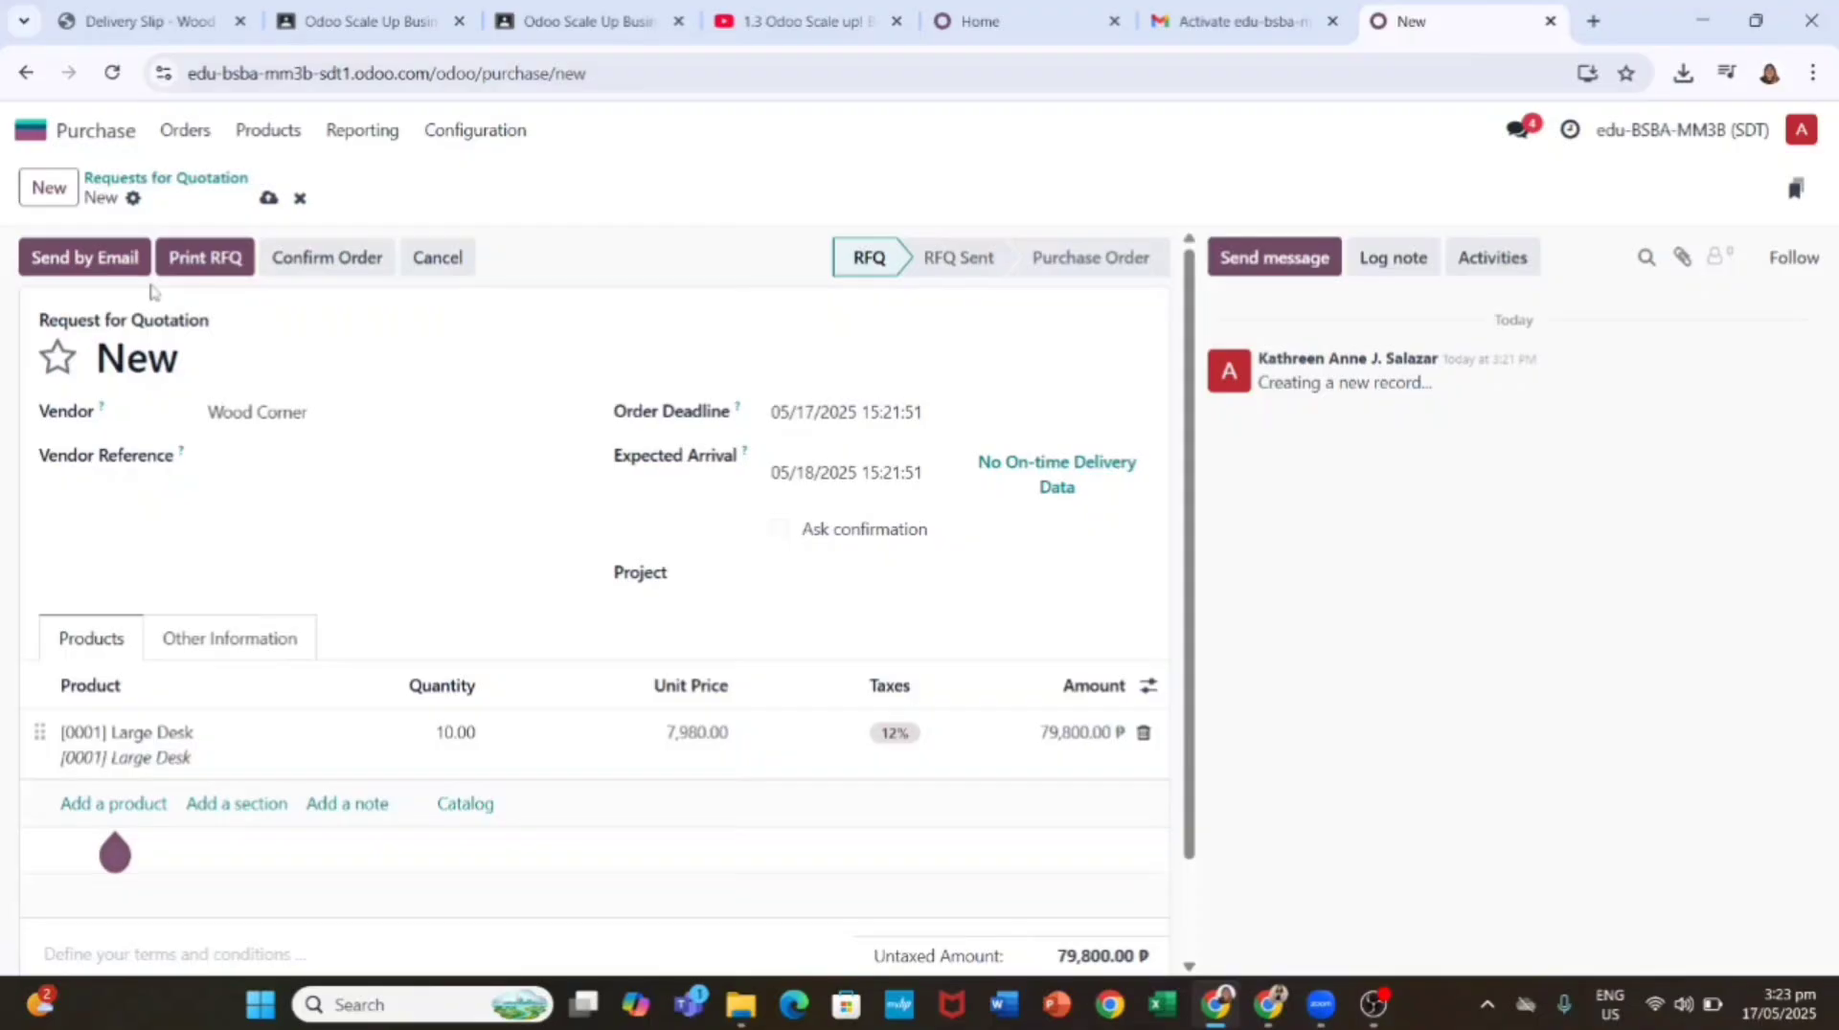
Step: Open the quotation email draft and download its attached quotation PDF
click(91, 258)
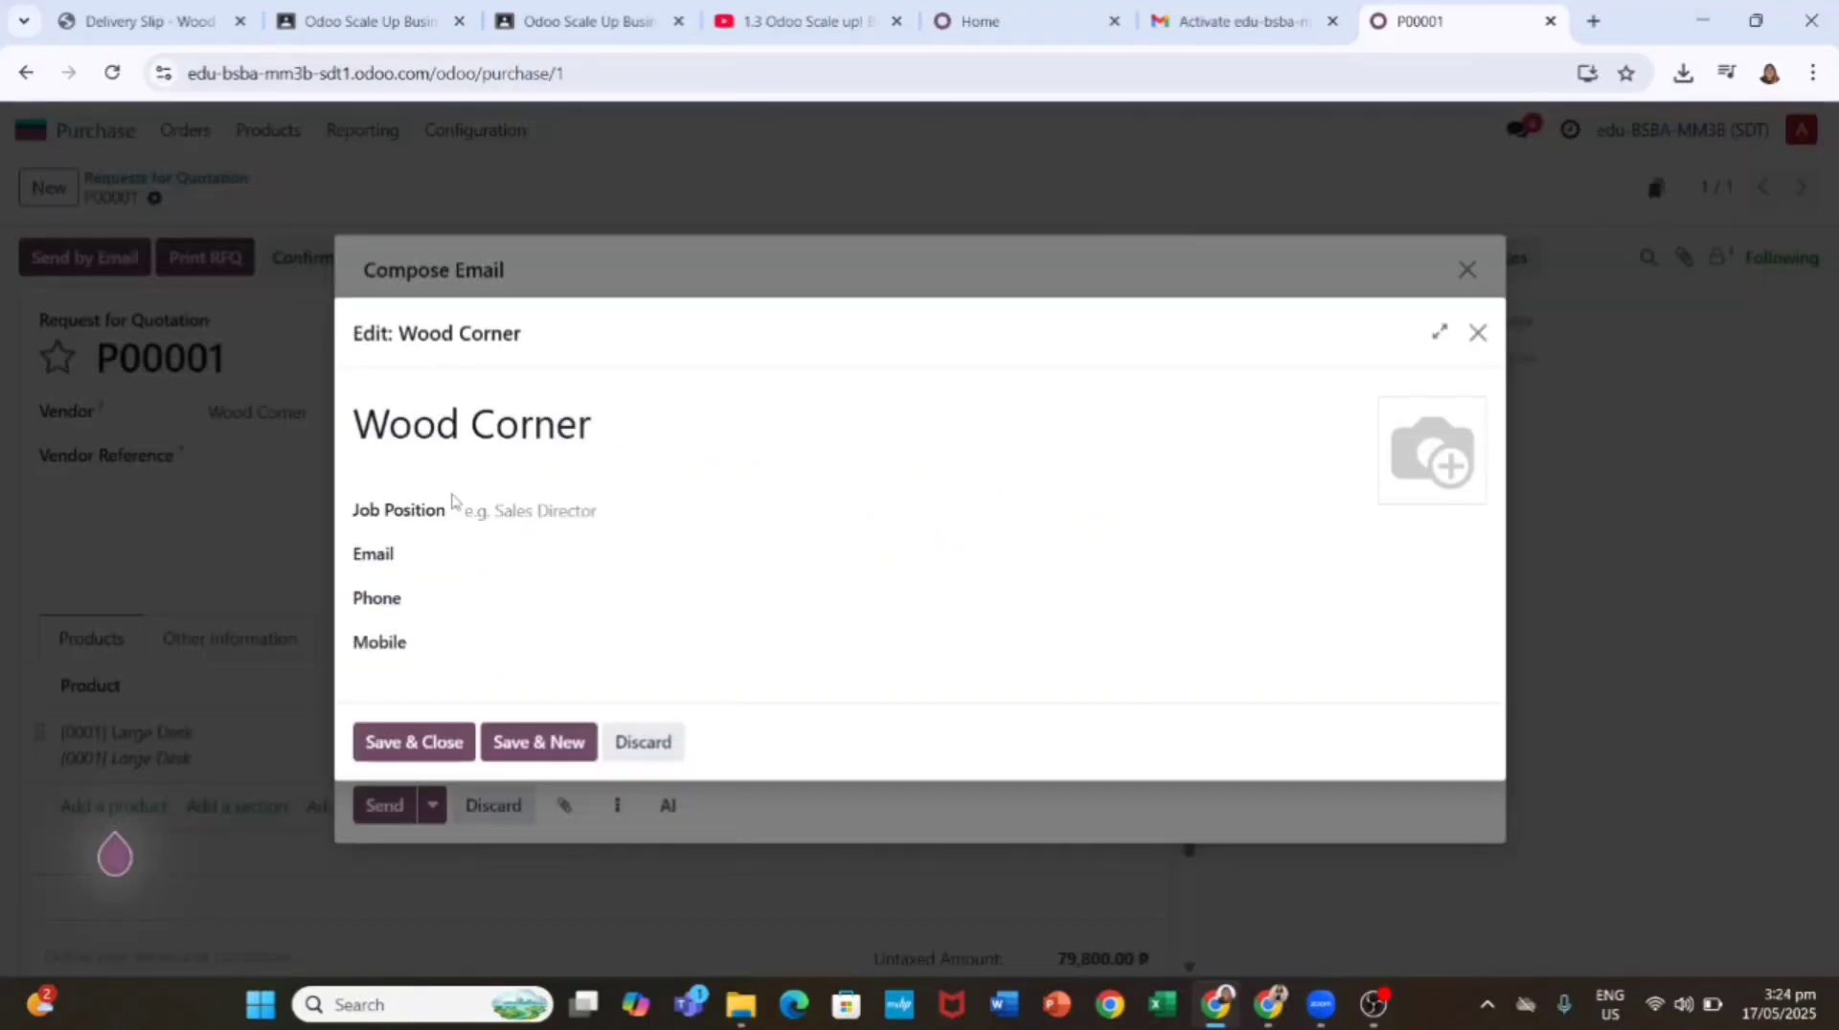
click(1478, 333)
click(498, 740)
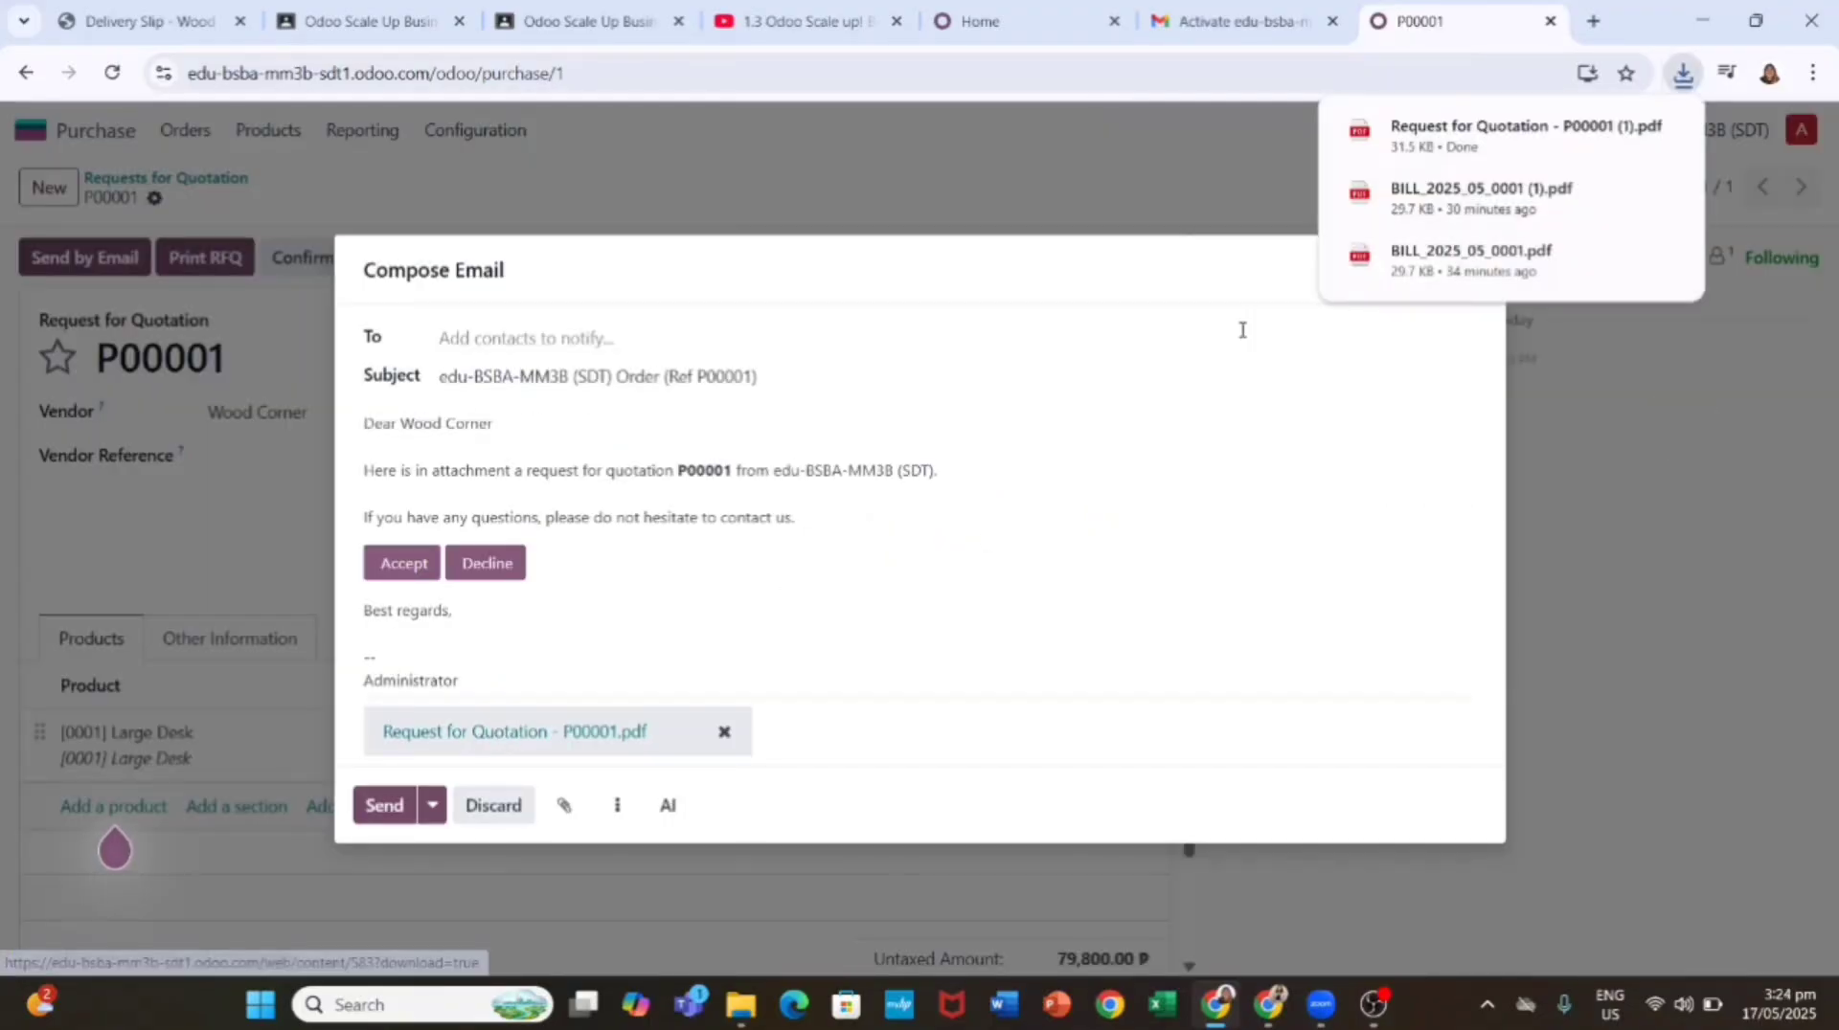
click(1472, 130)
key(ctrl+shift+Tab)
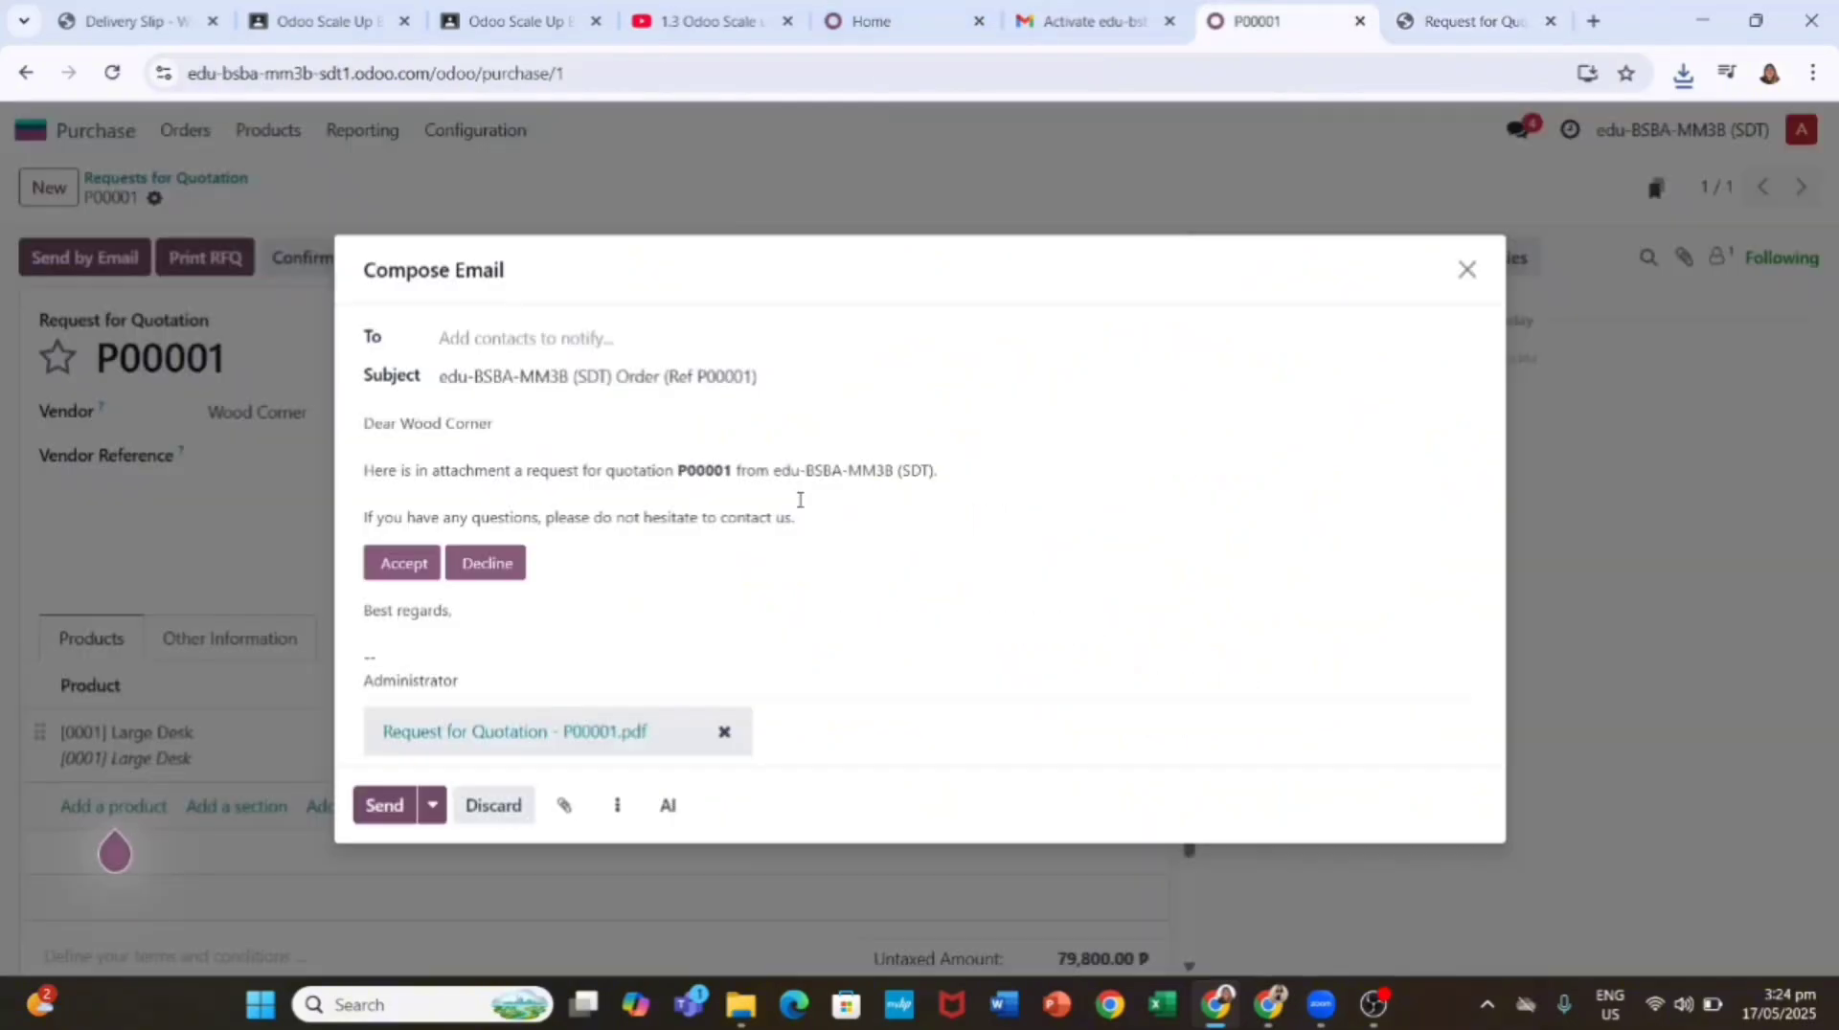
click(400, 571)
click(567, 542)
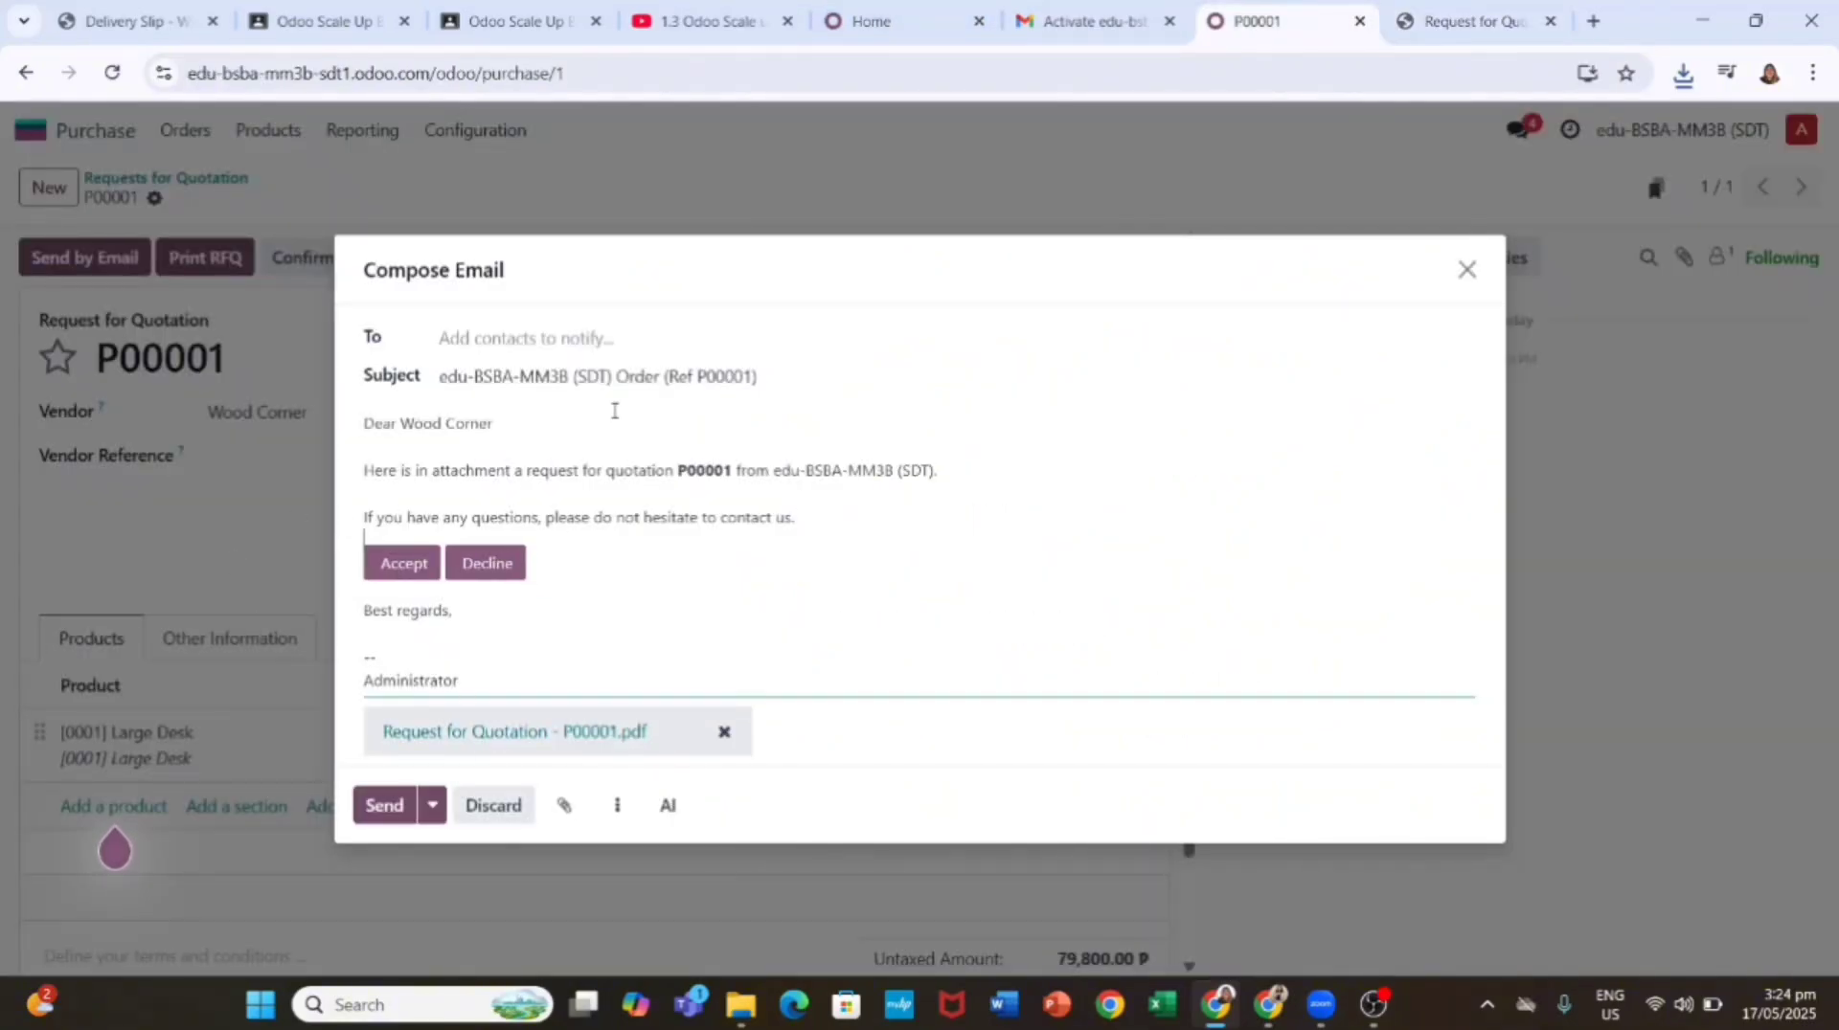
Step: Add Wood Corner as the recipient and send the quotation email
click(534, 340)
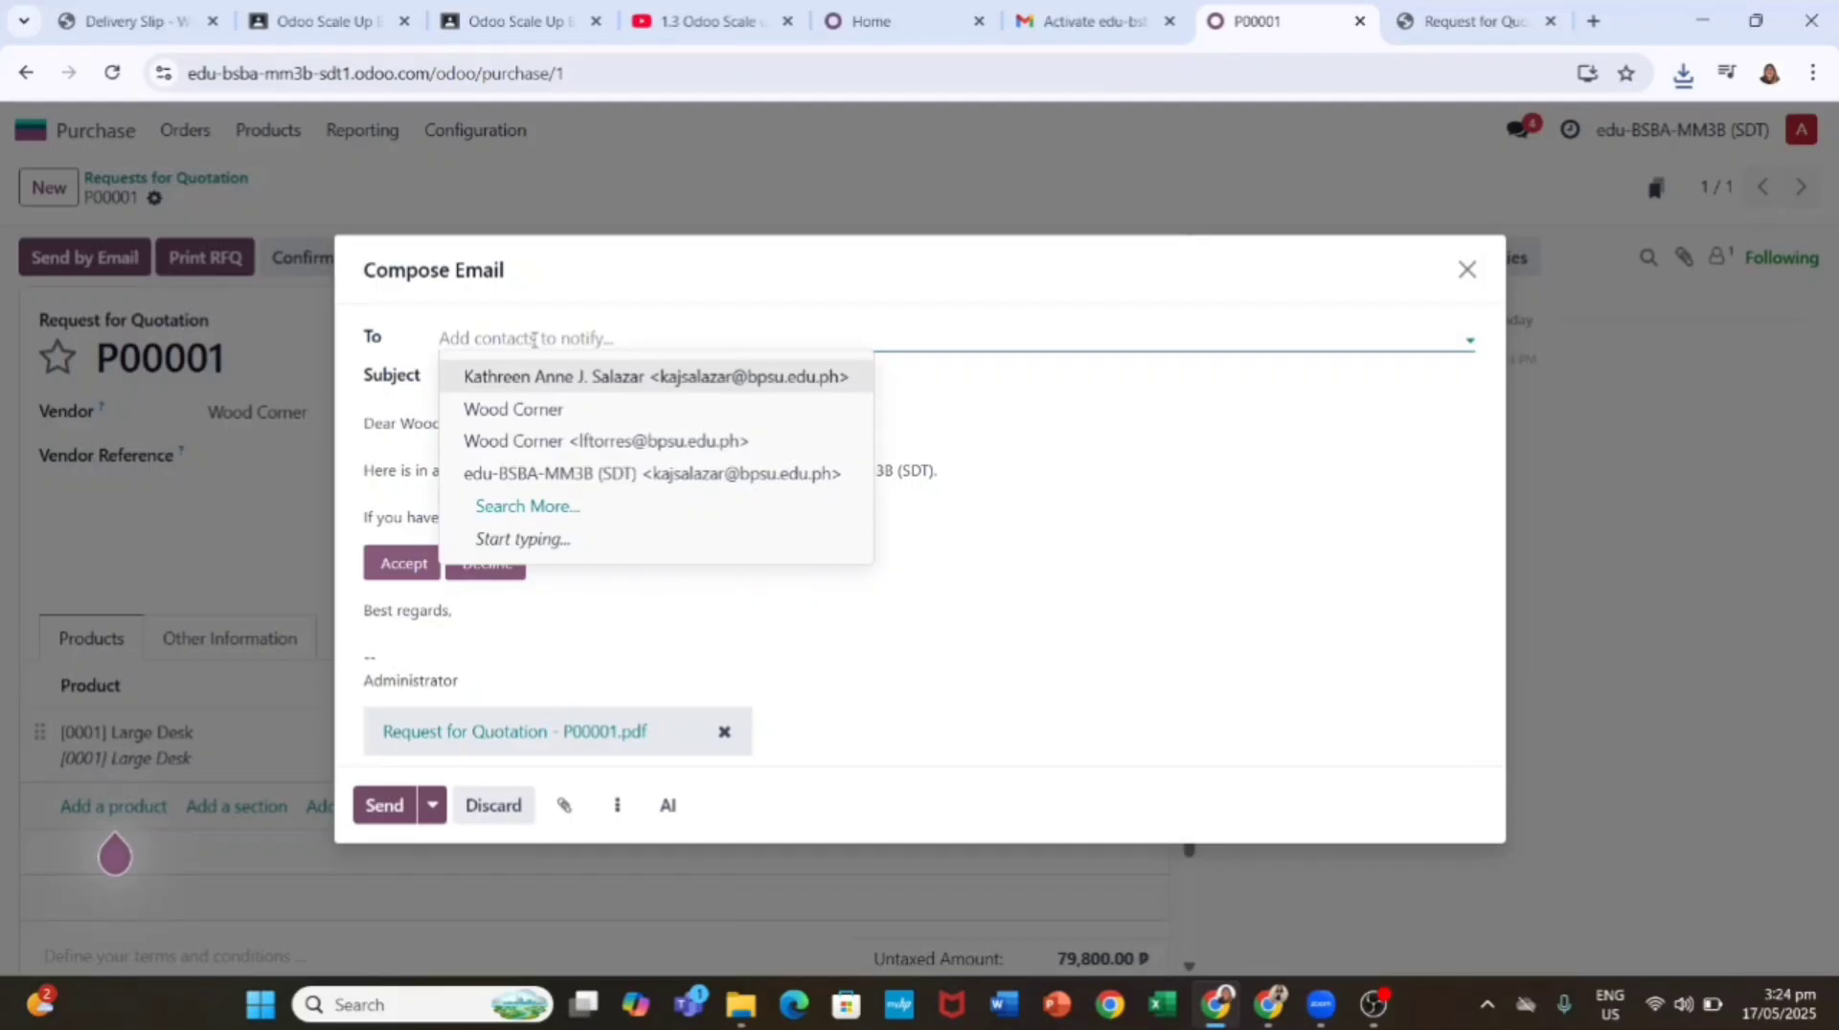
text(lf)
click(609, 383)
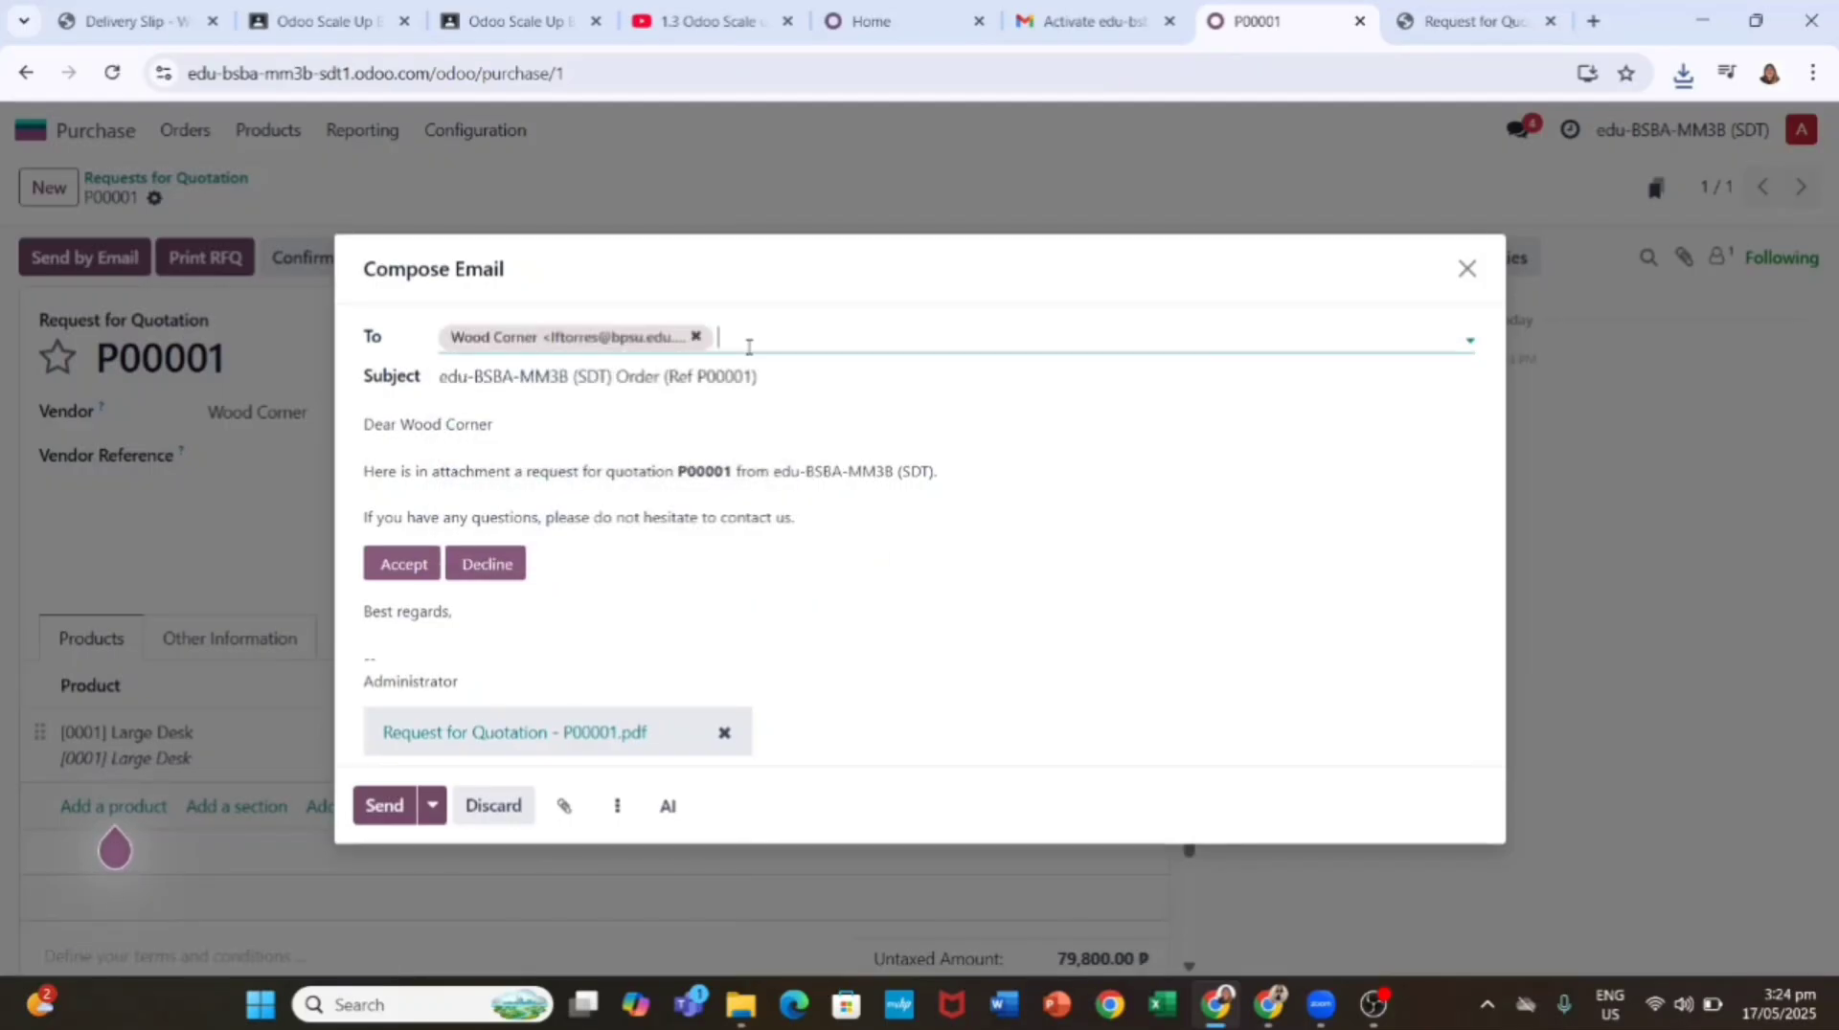
click(665, 553)
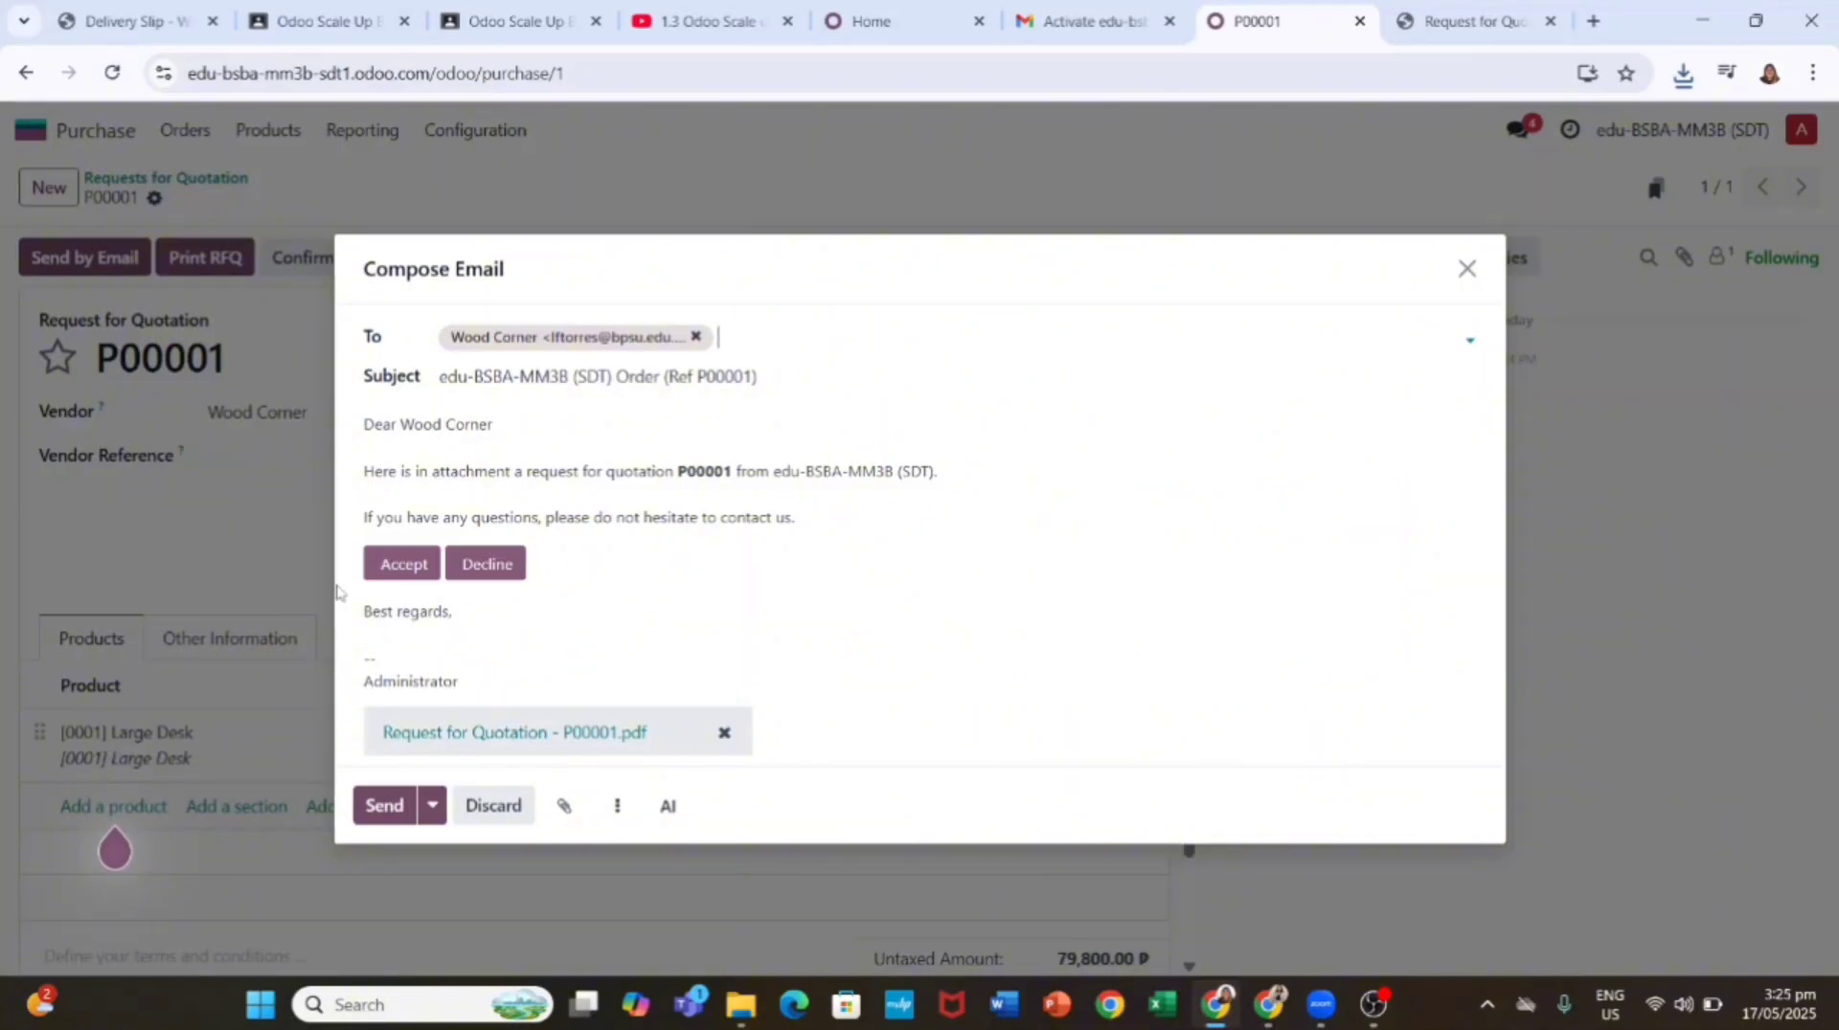
click(385, 808)
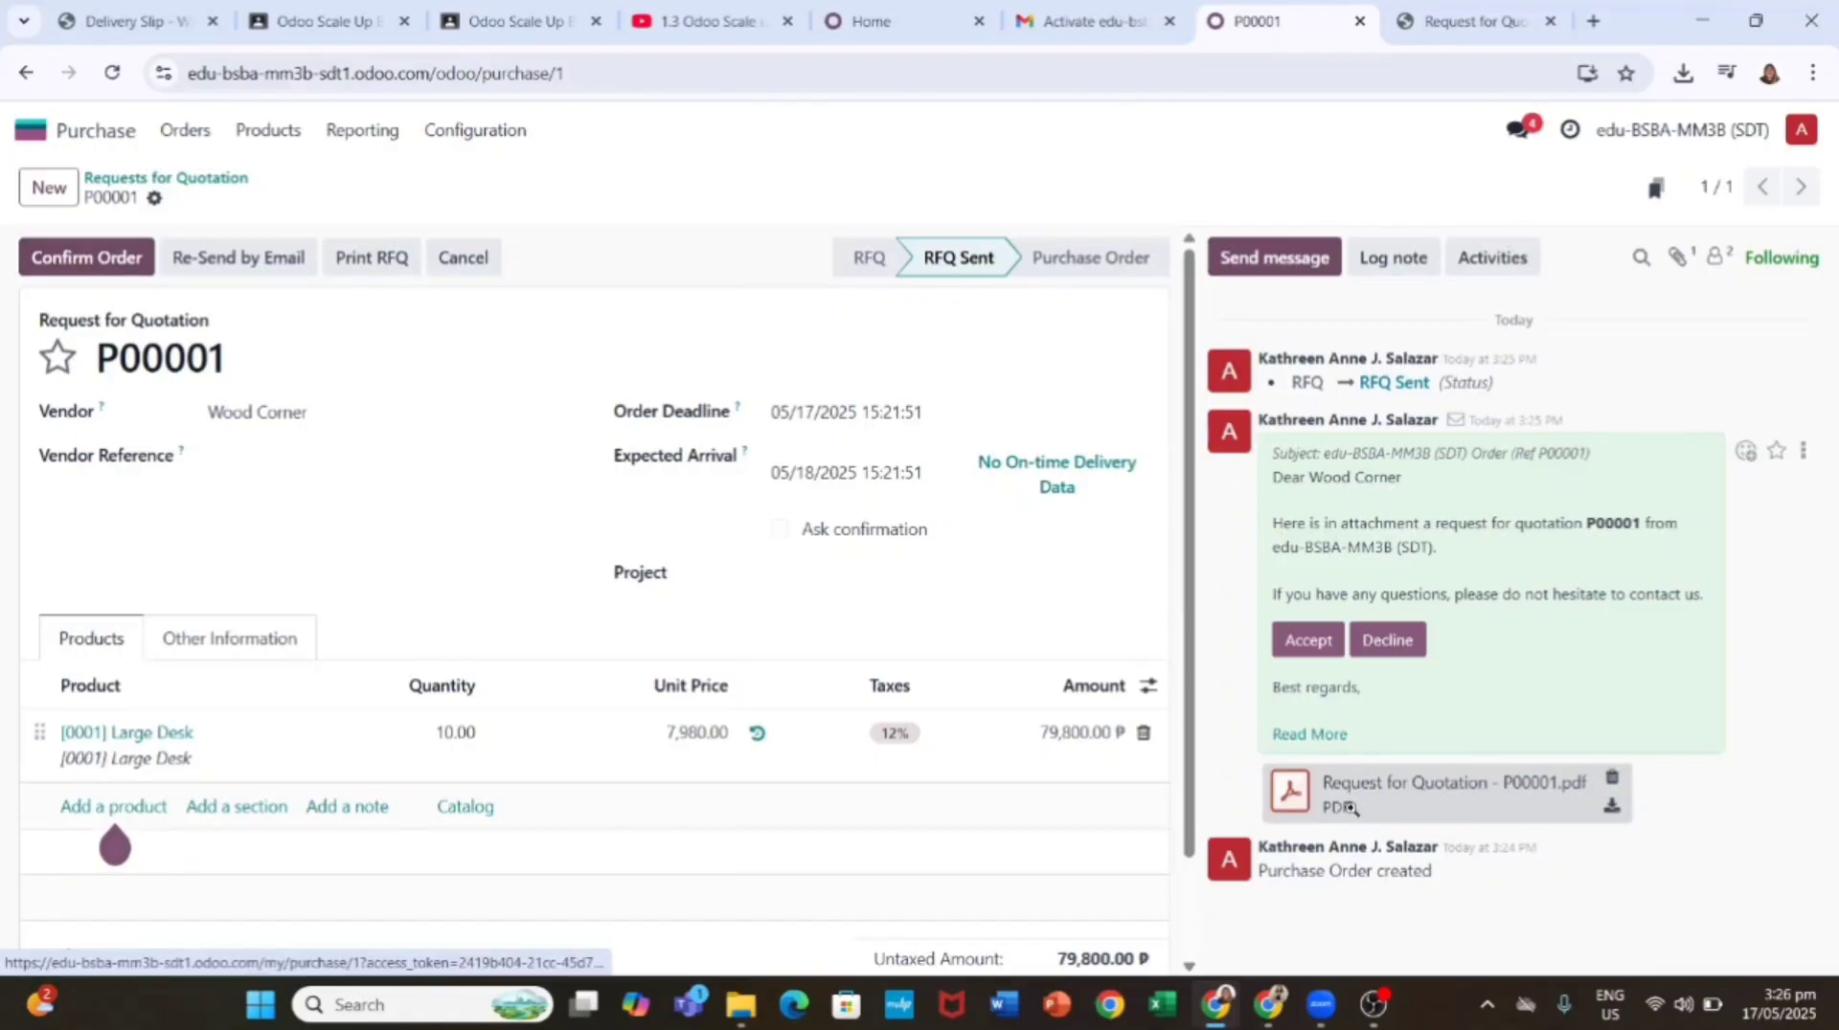
Step: Confirm P00001 as a purchase order and download its Purchase Order PDF
click(144, 258)
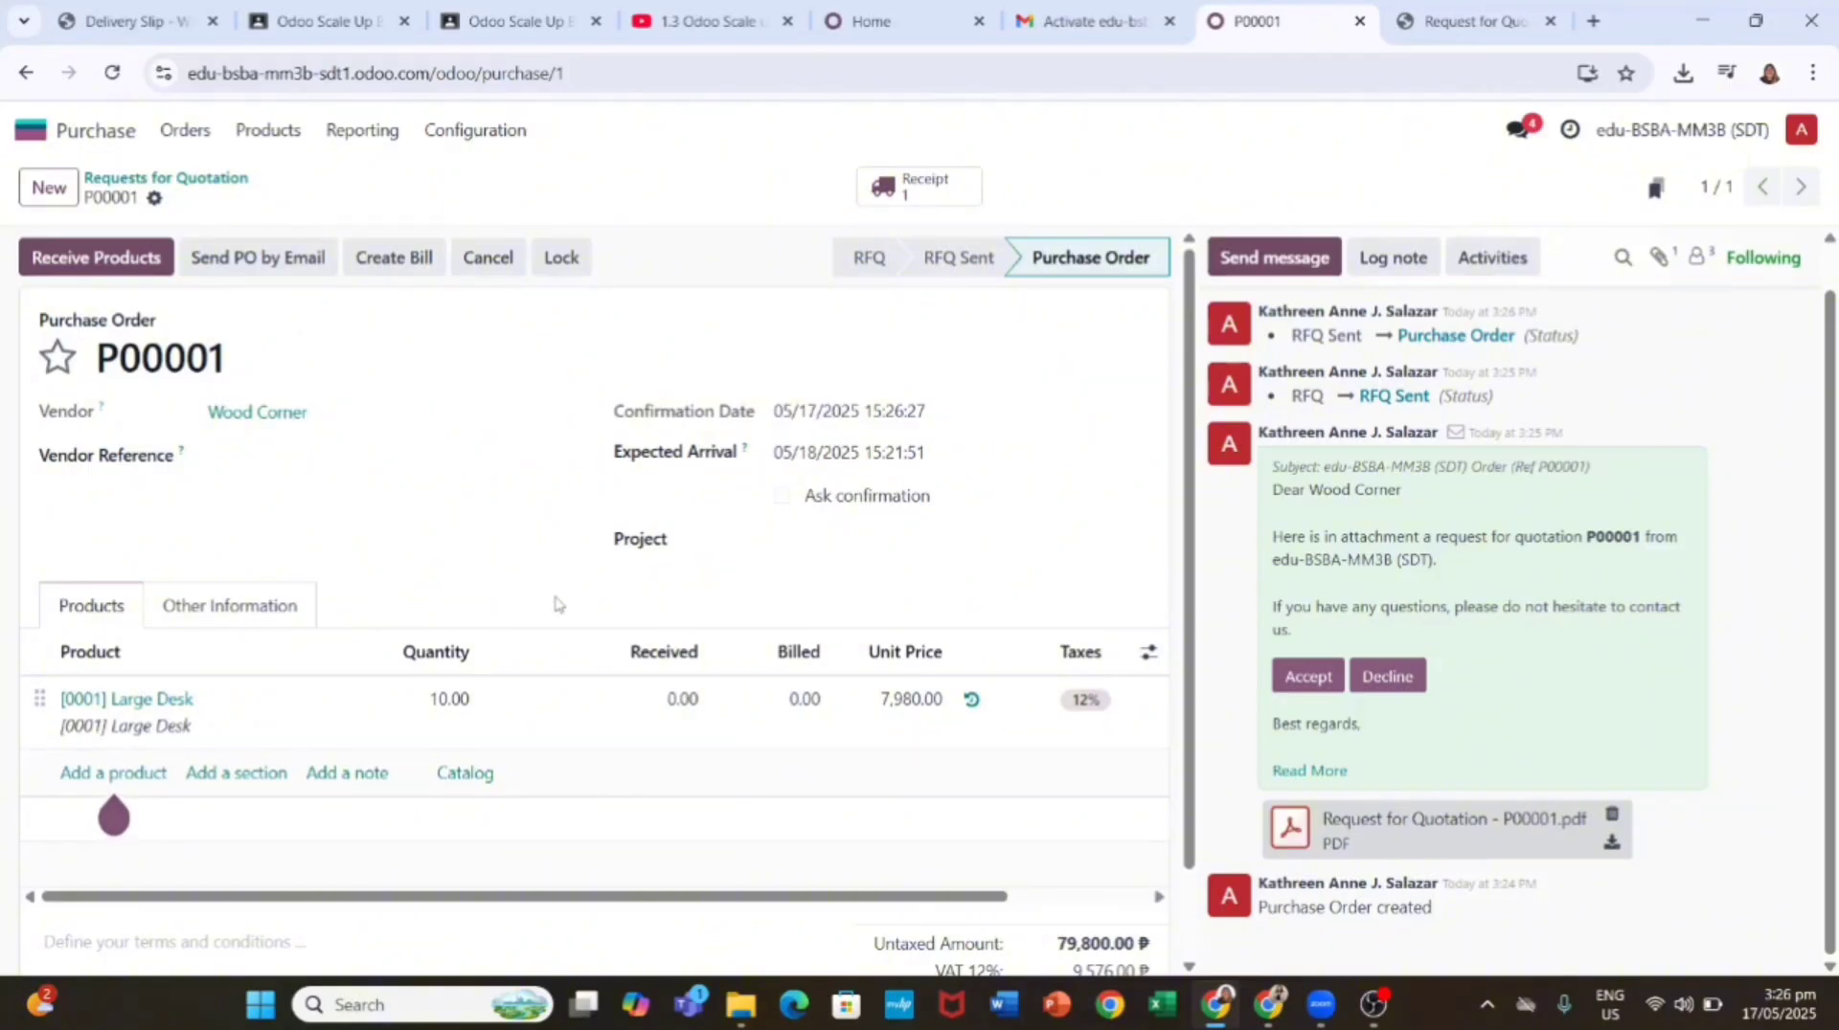
click(154, 198)
mouse_move(282, 246)
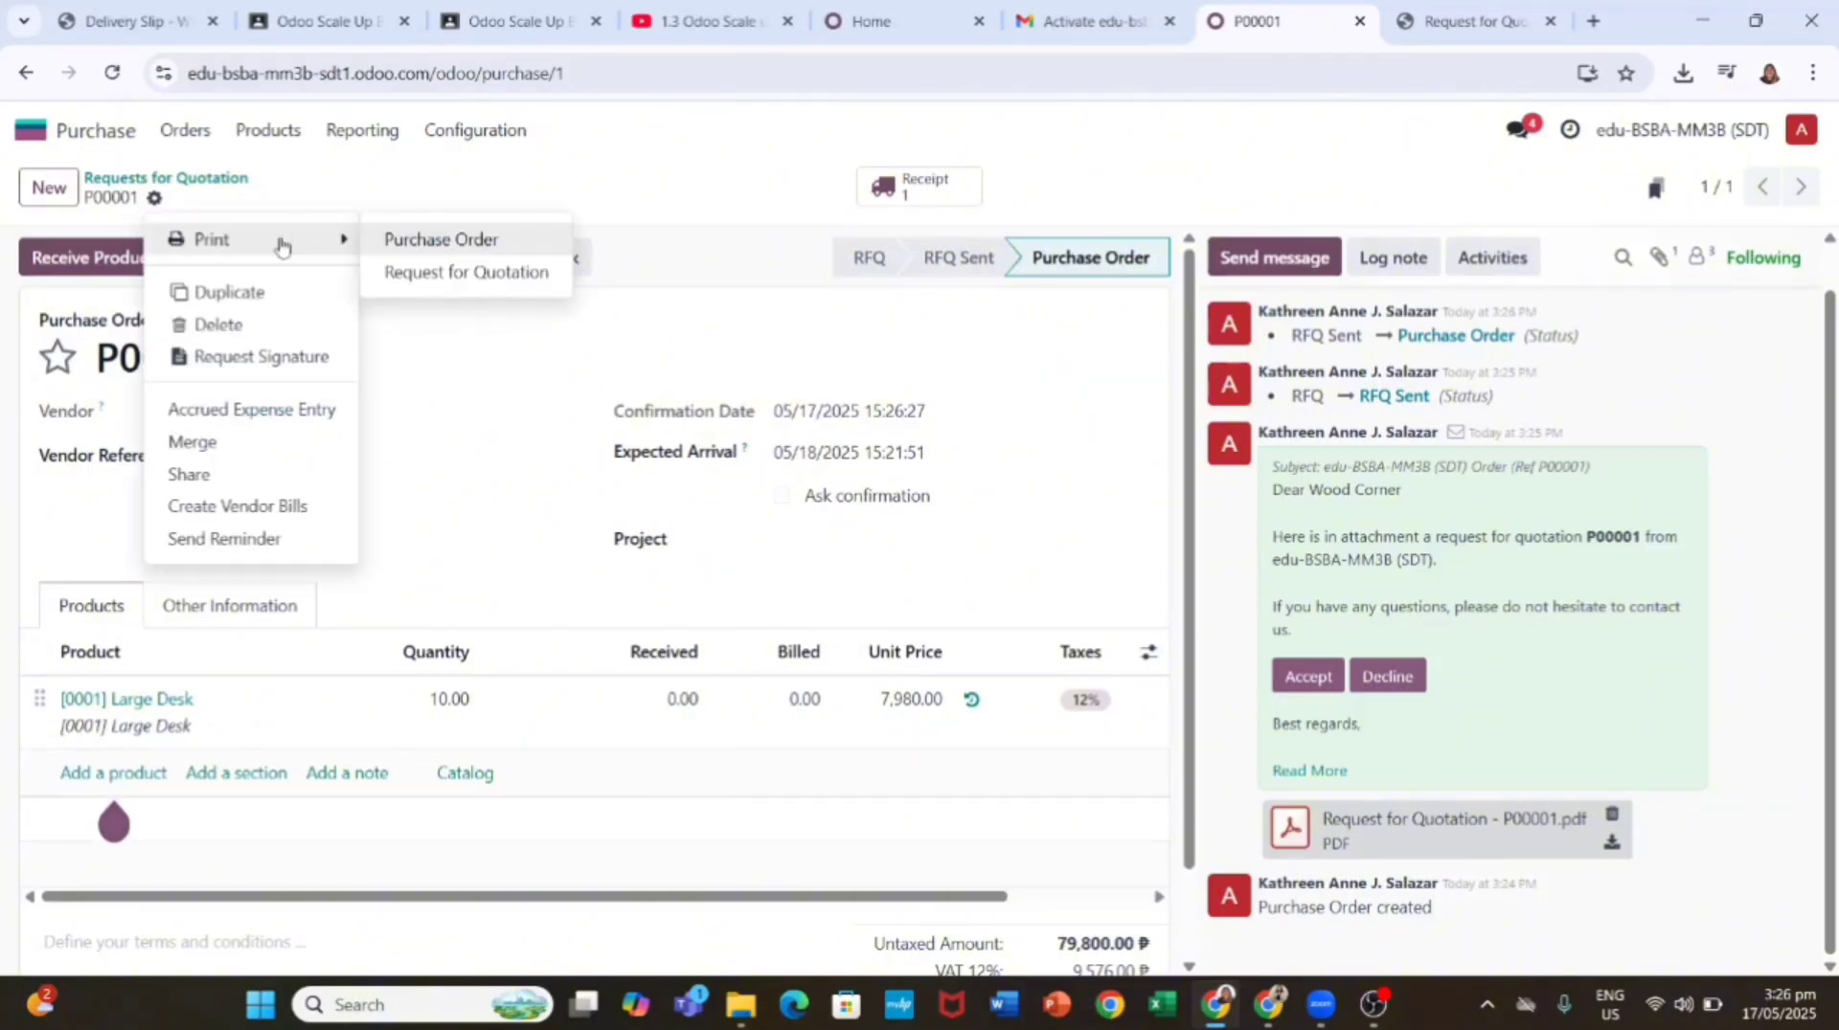
click(407, 240)
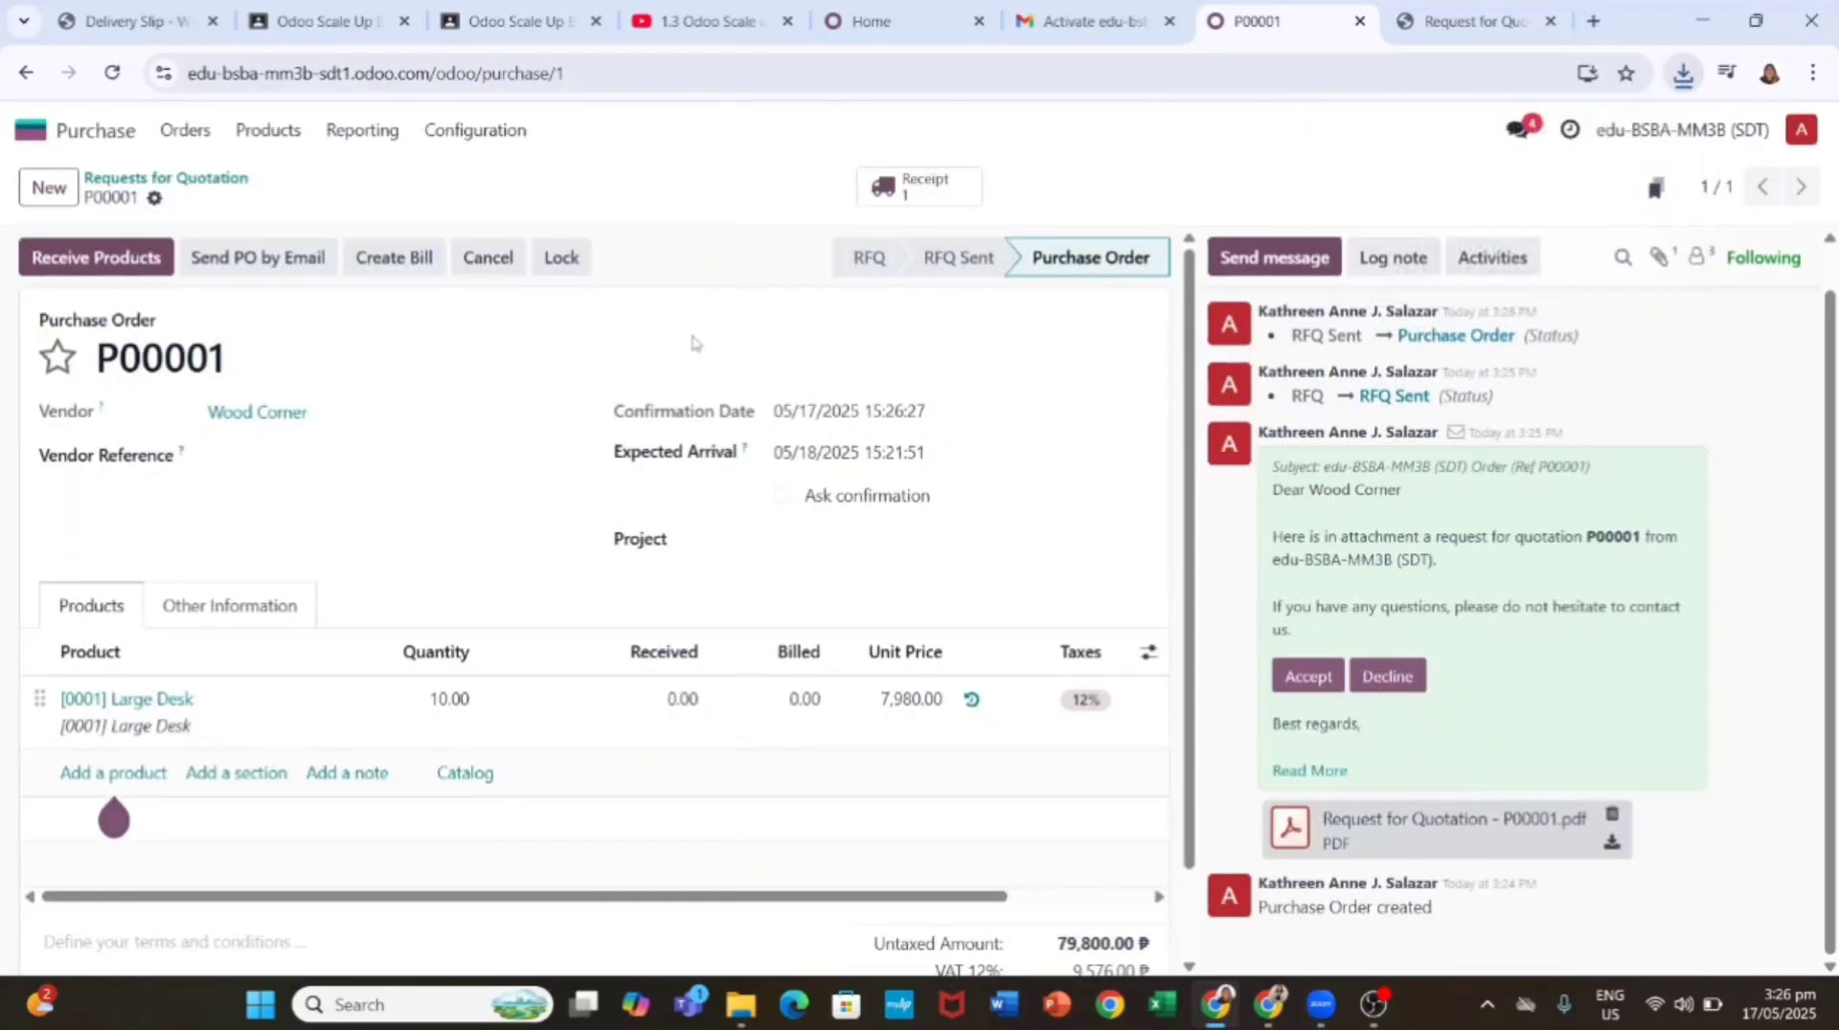
click(1683, 77)
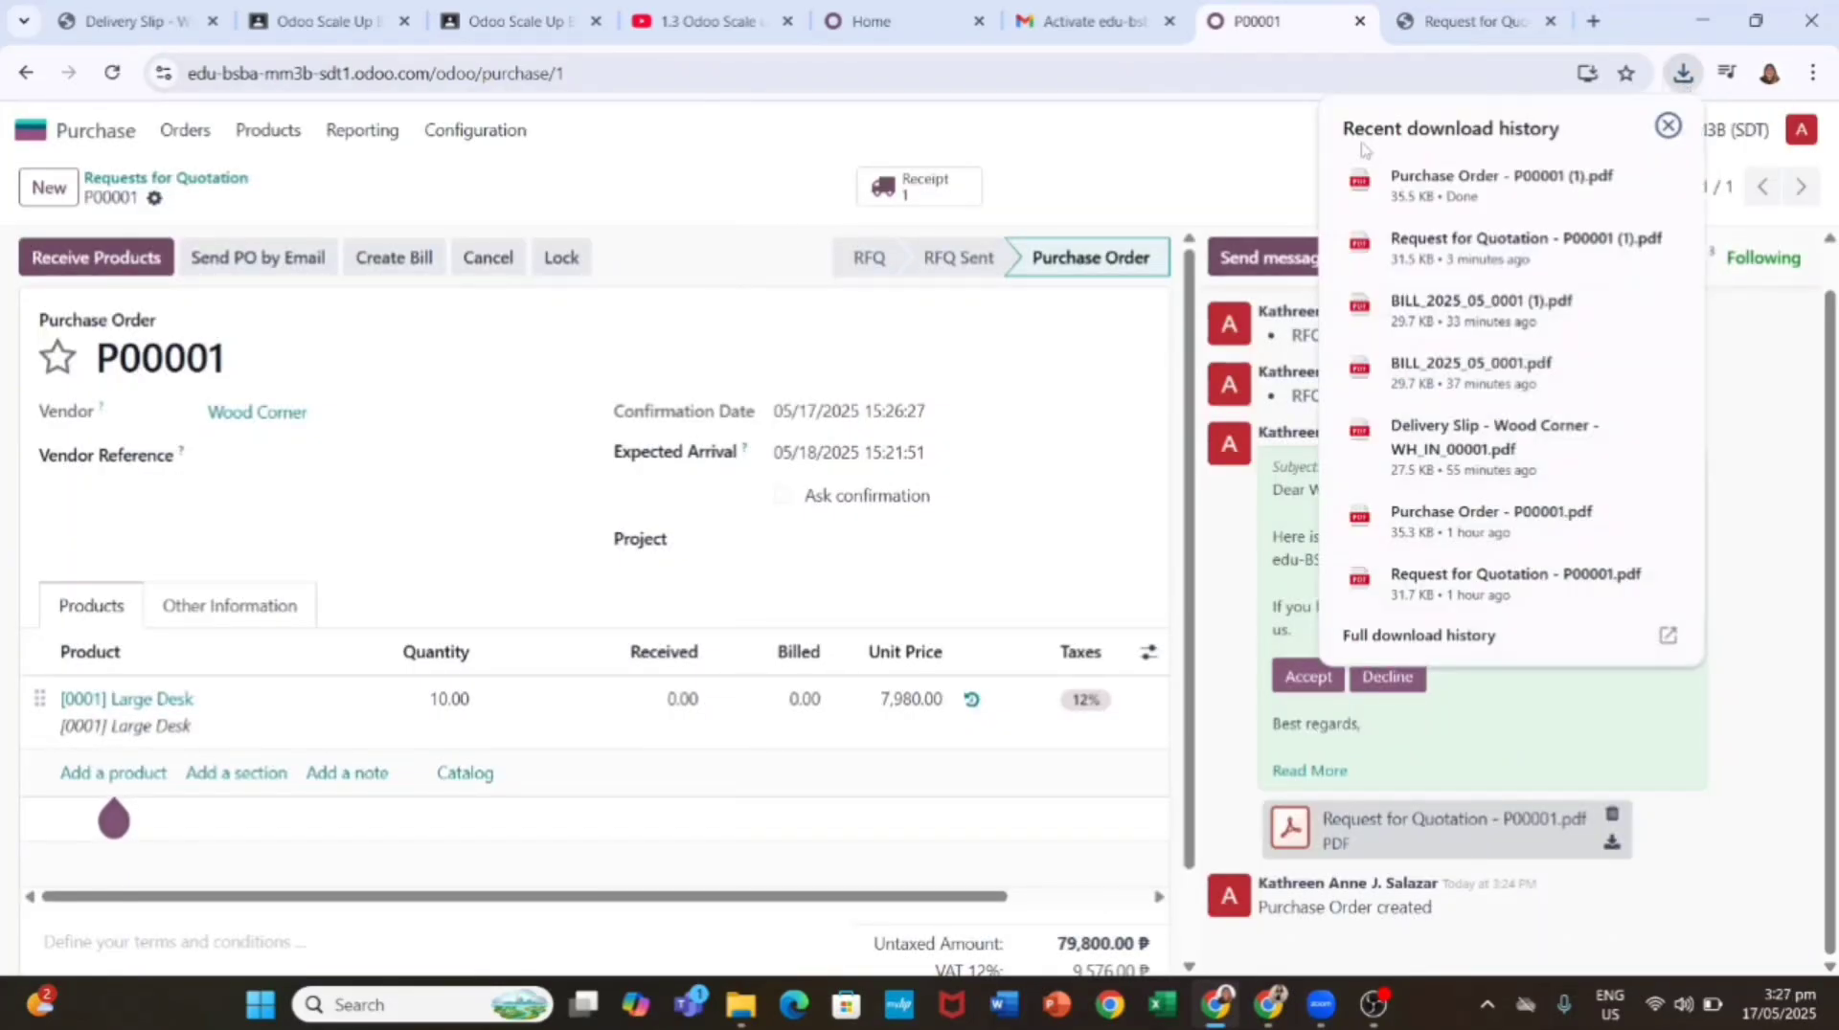
click(267, 259)
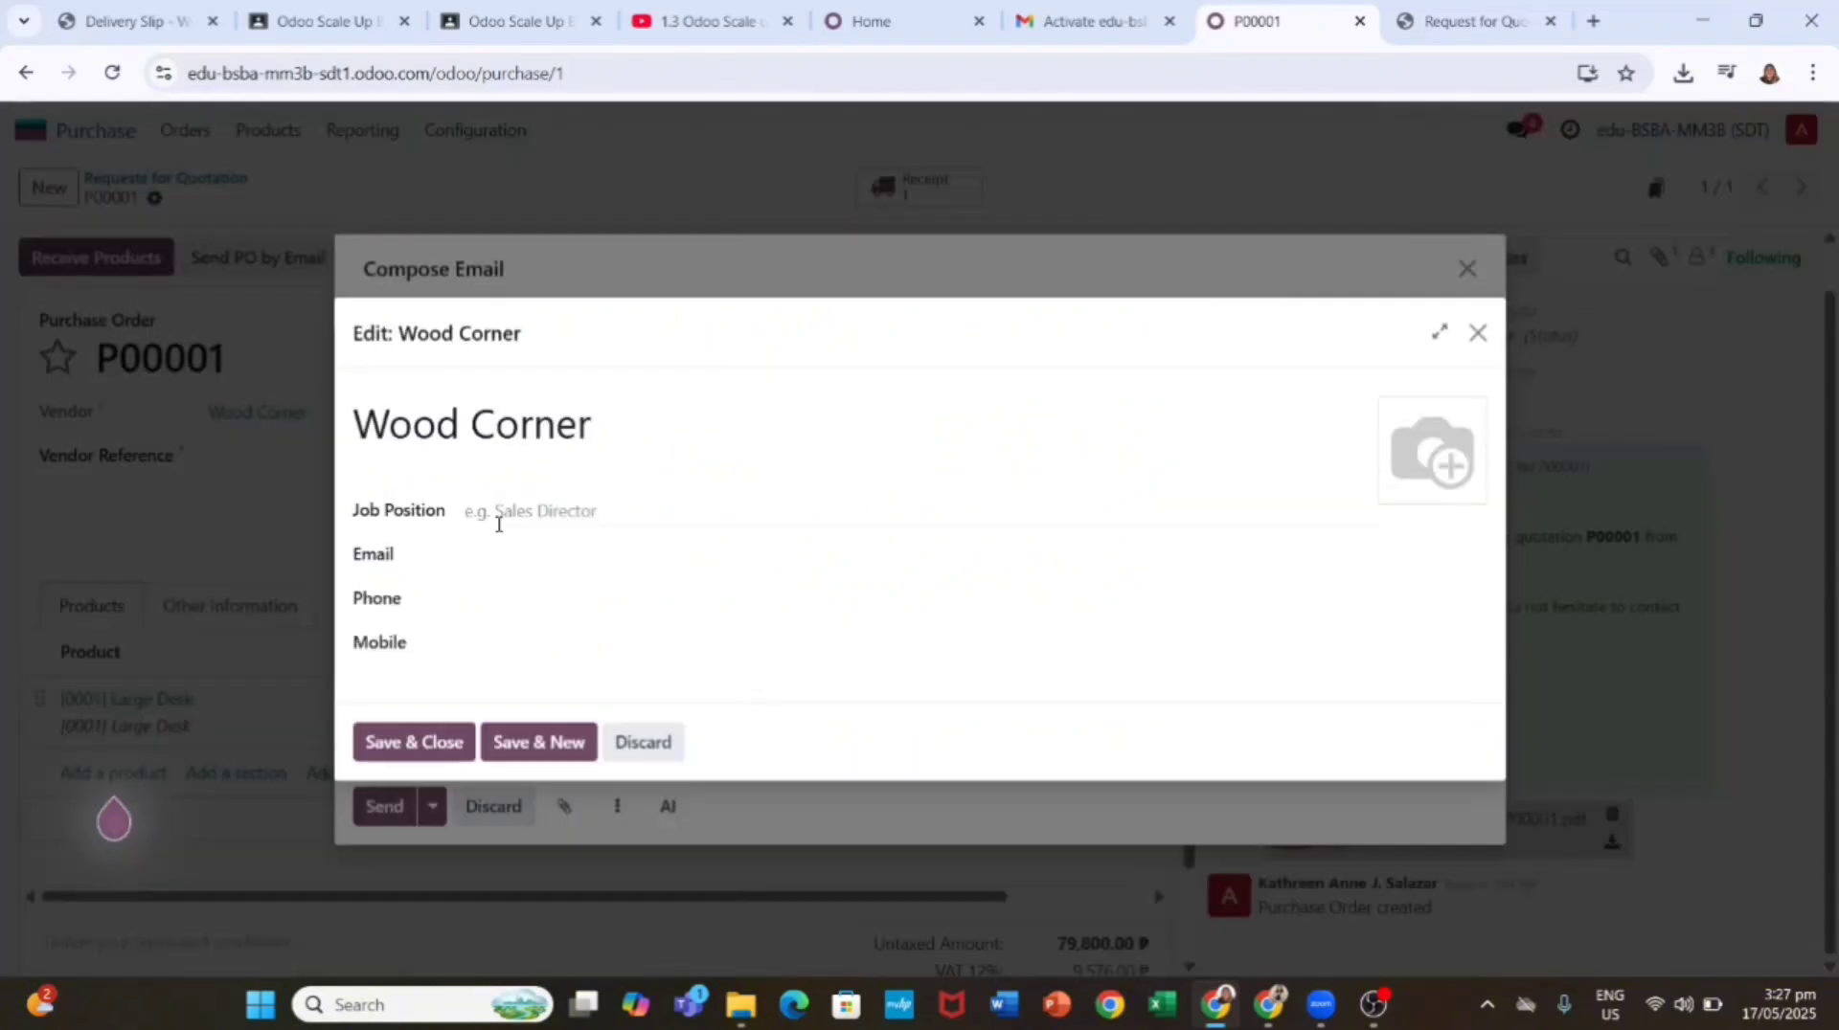
Step: Send the P00001 purchase order email to Wood Corner without editing the contact
click(1475, 330)
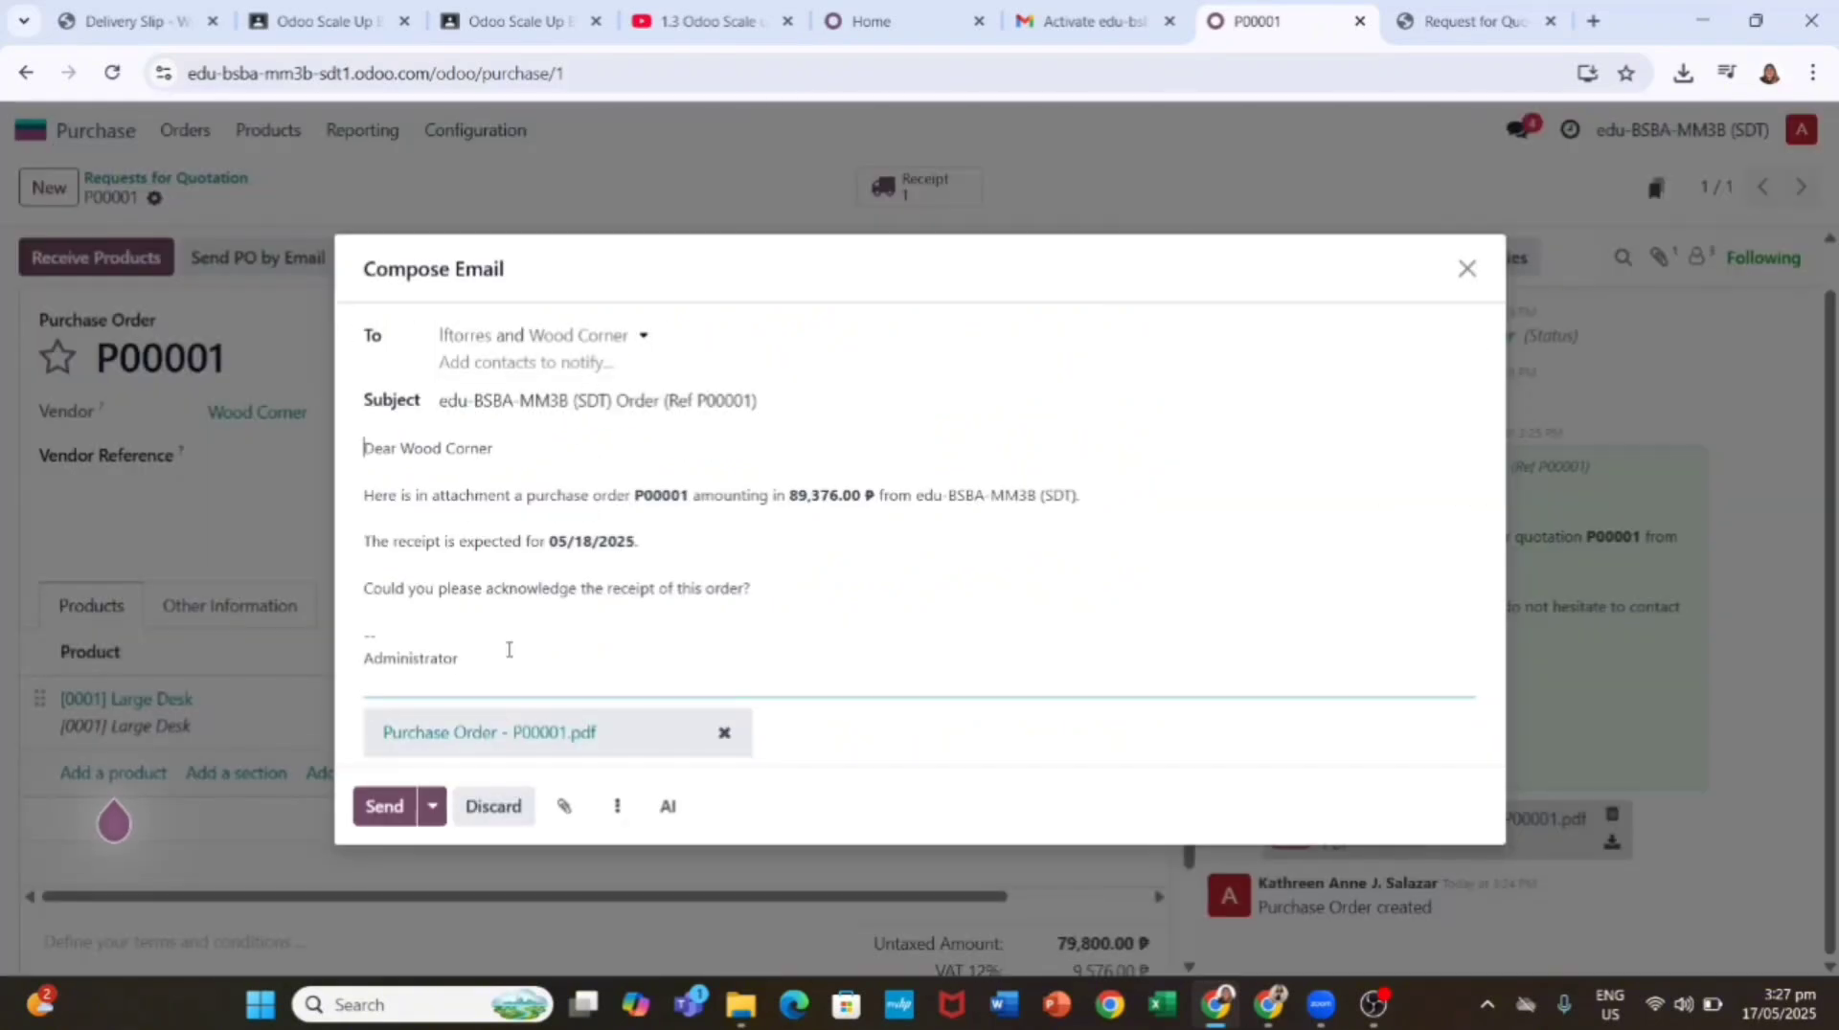
click(385, 809)
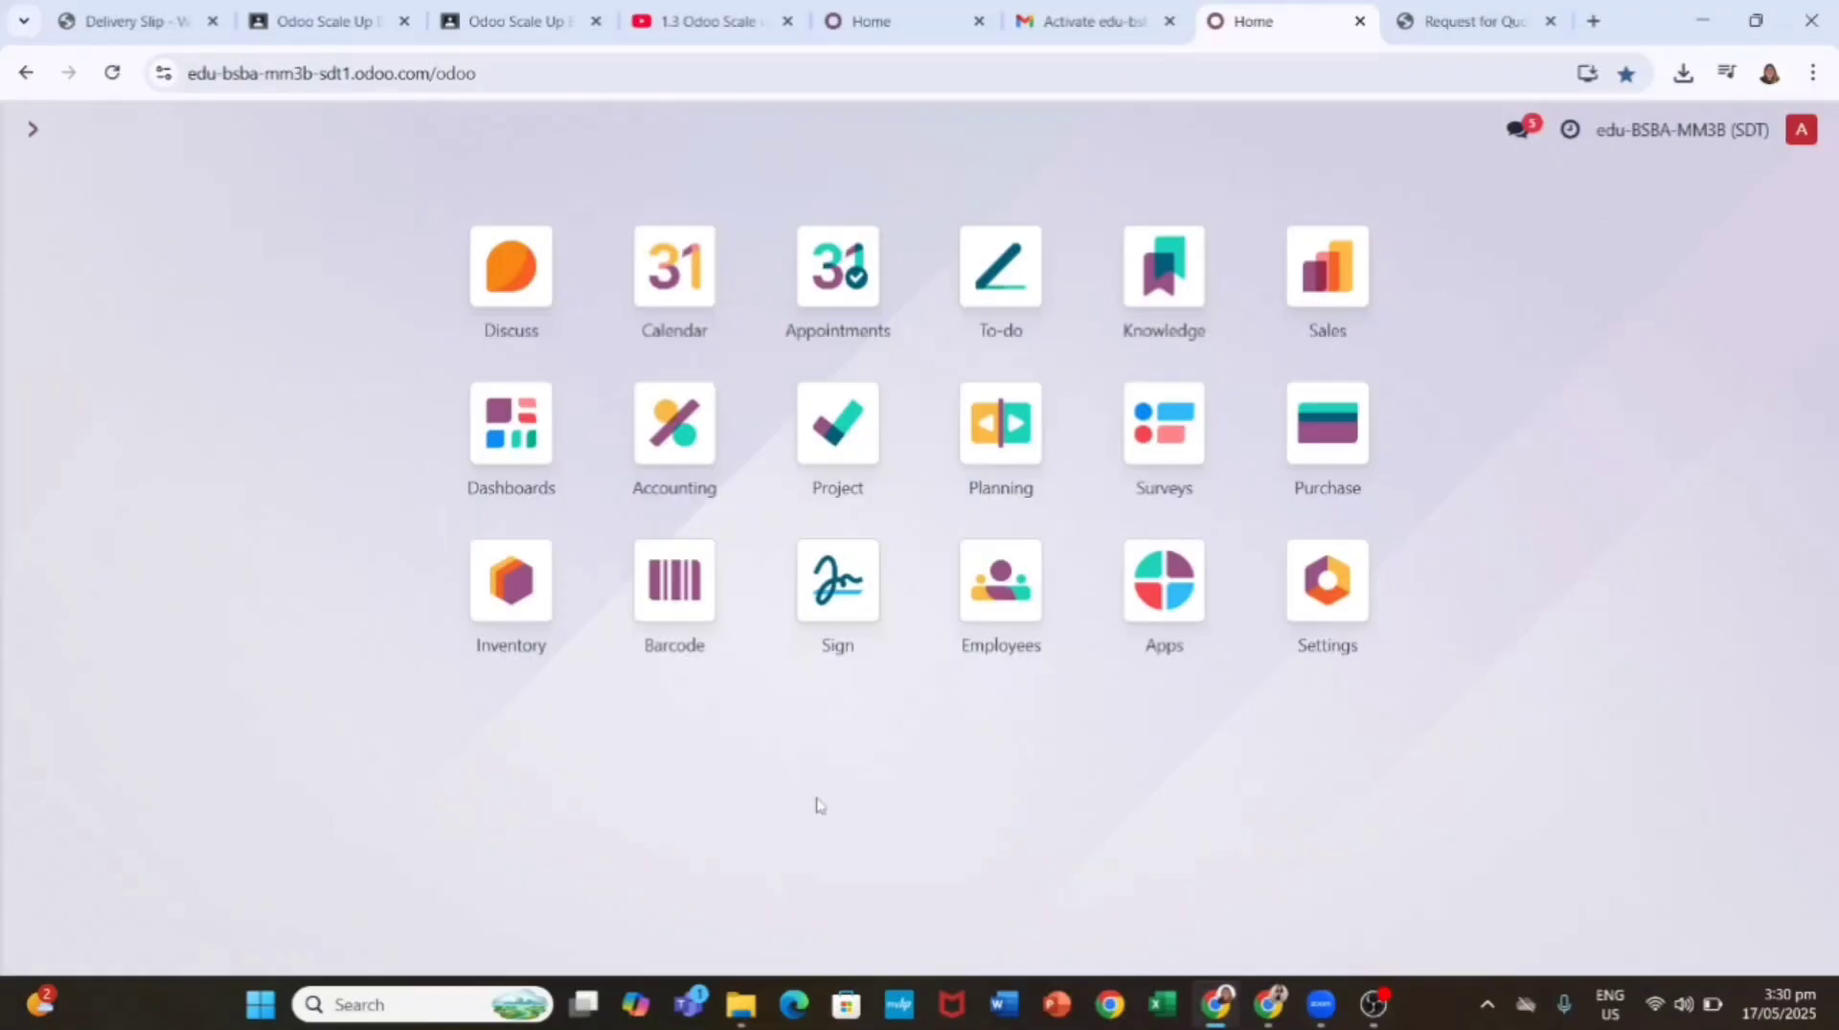
Step: Validate receipt WH/IN/00001 for the 10 Large Desks, then return to Requests for Quotation
click(503, 596)
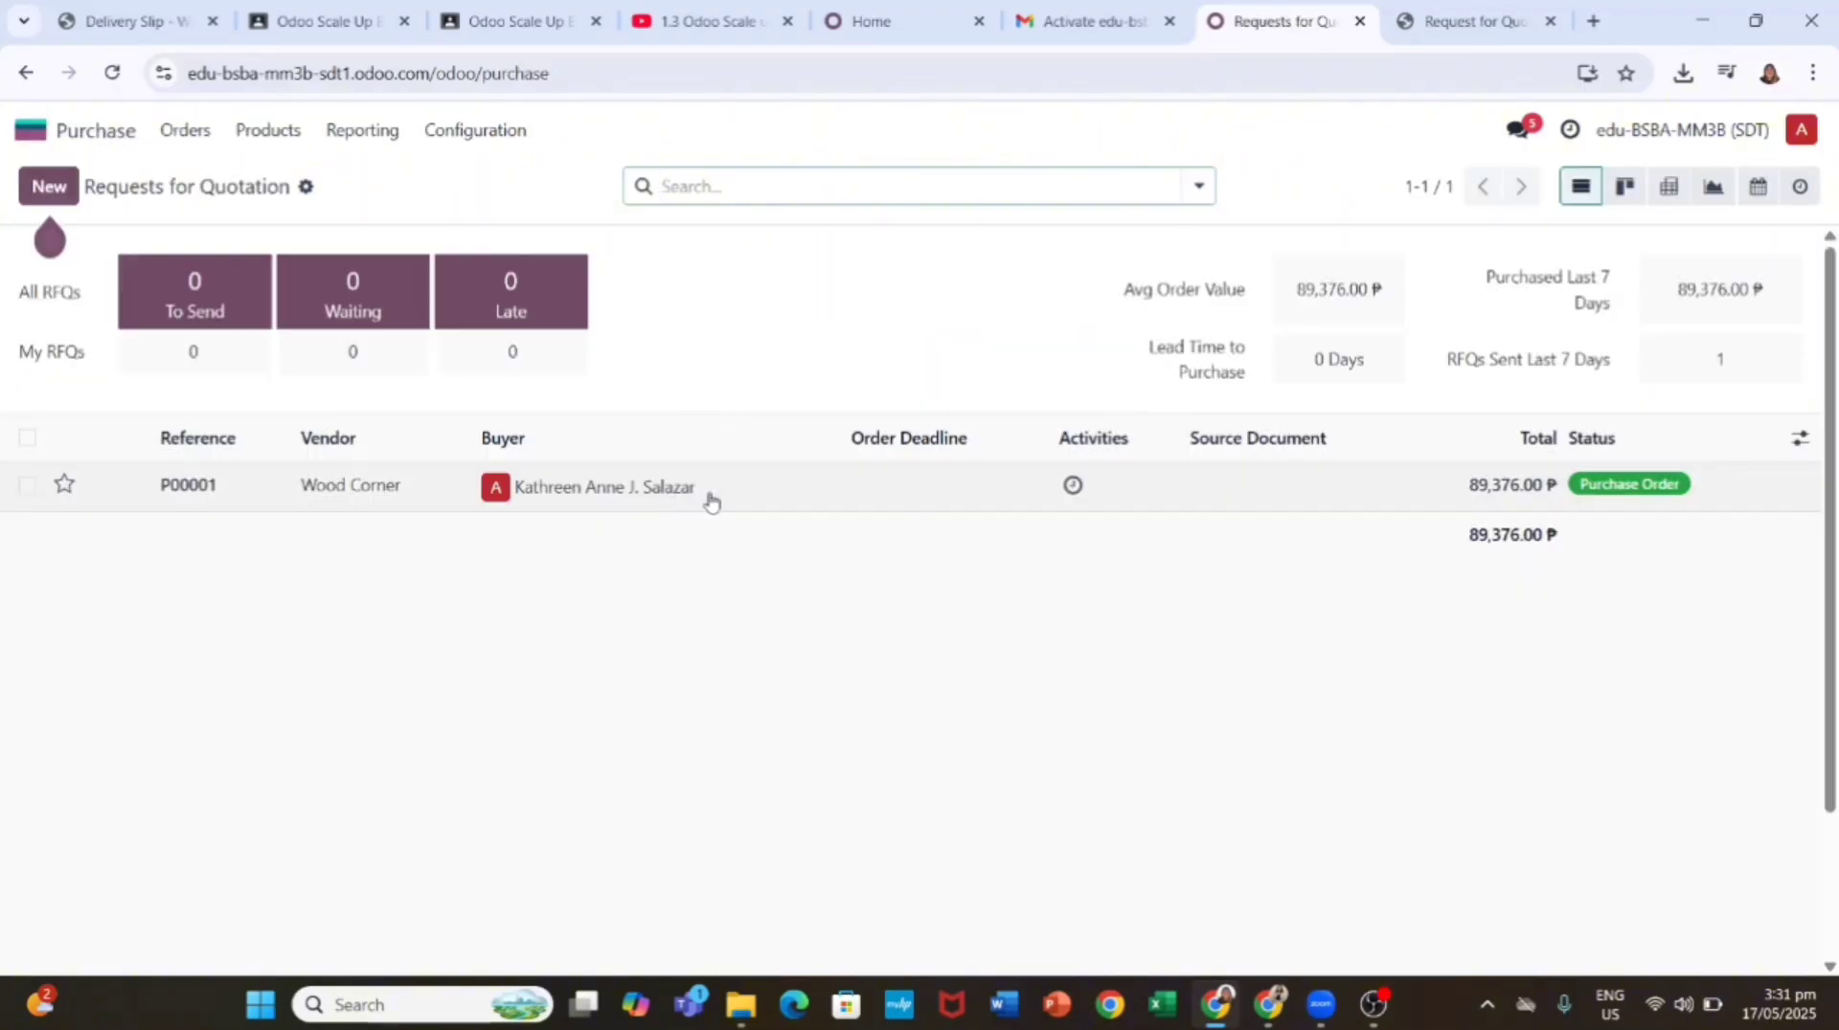
click(707, 501)
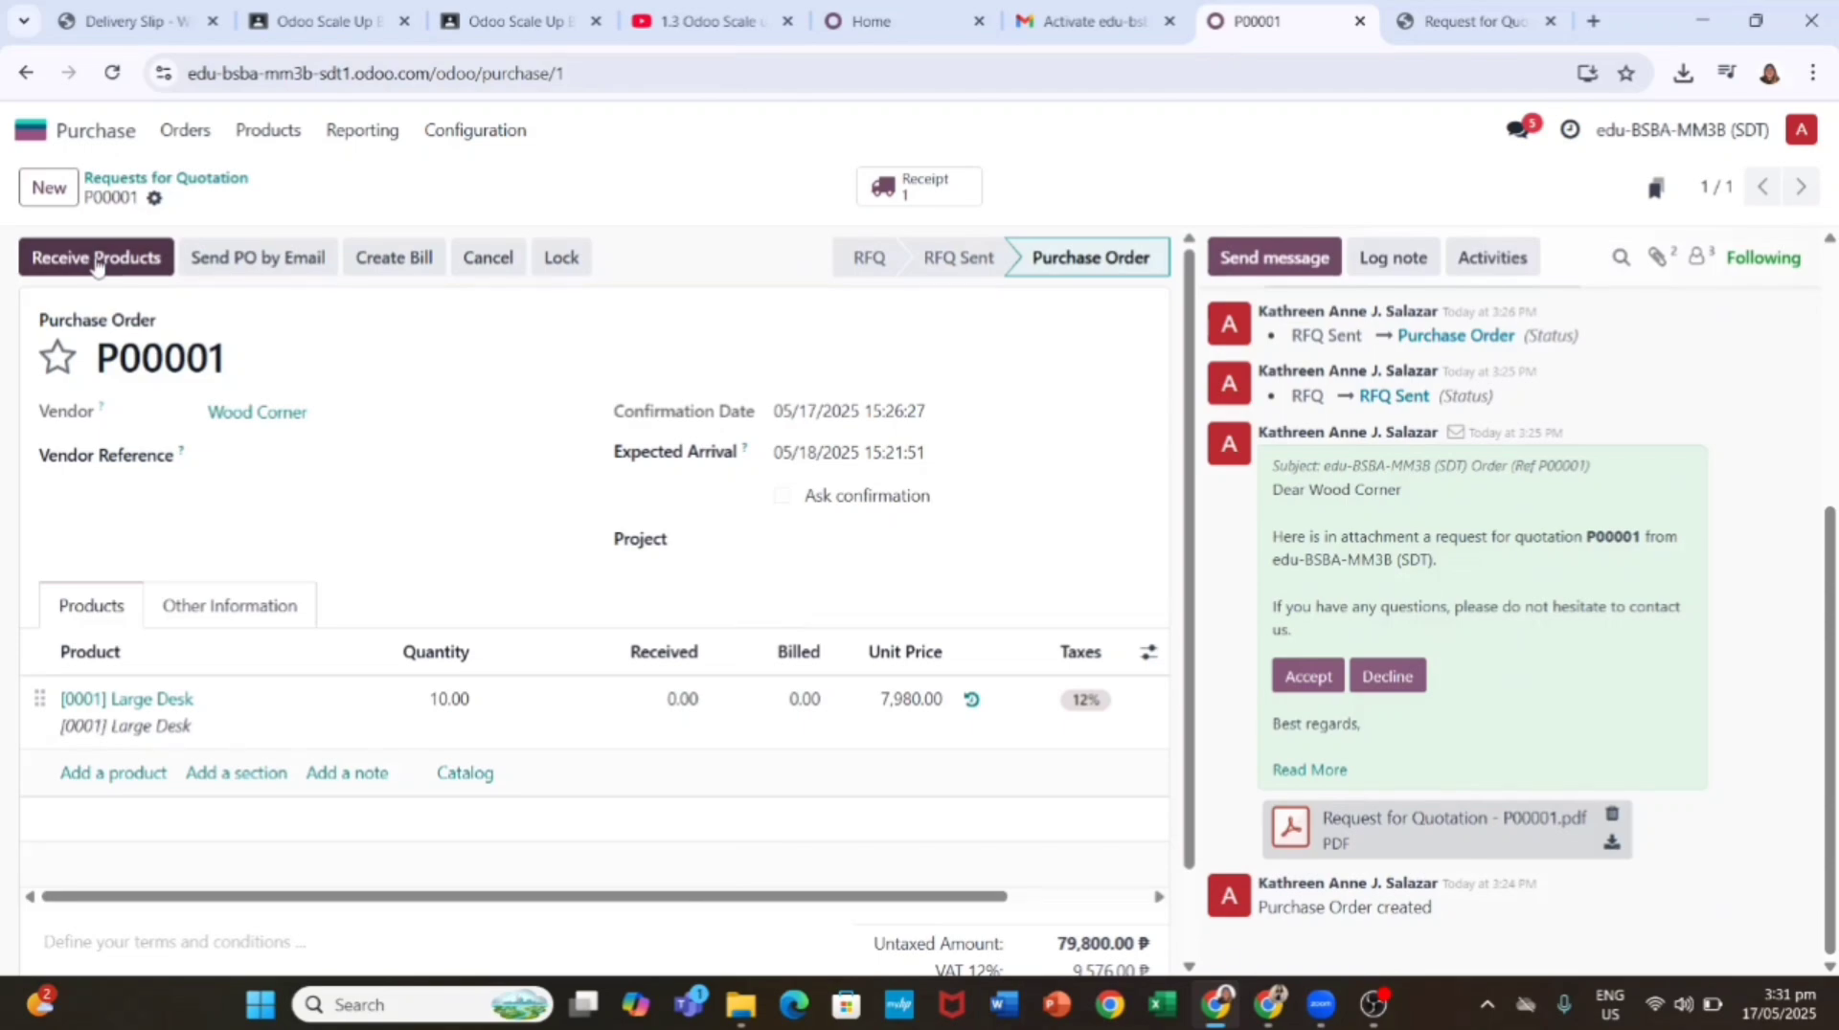
click(97, 260)
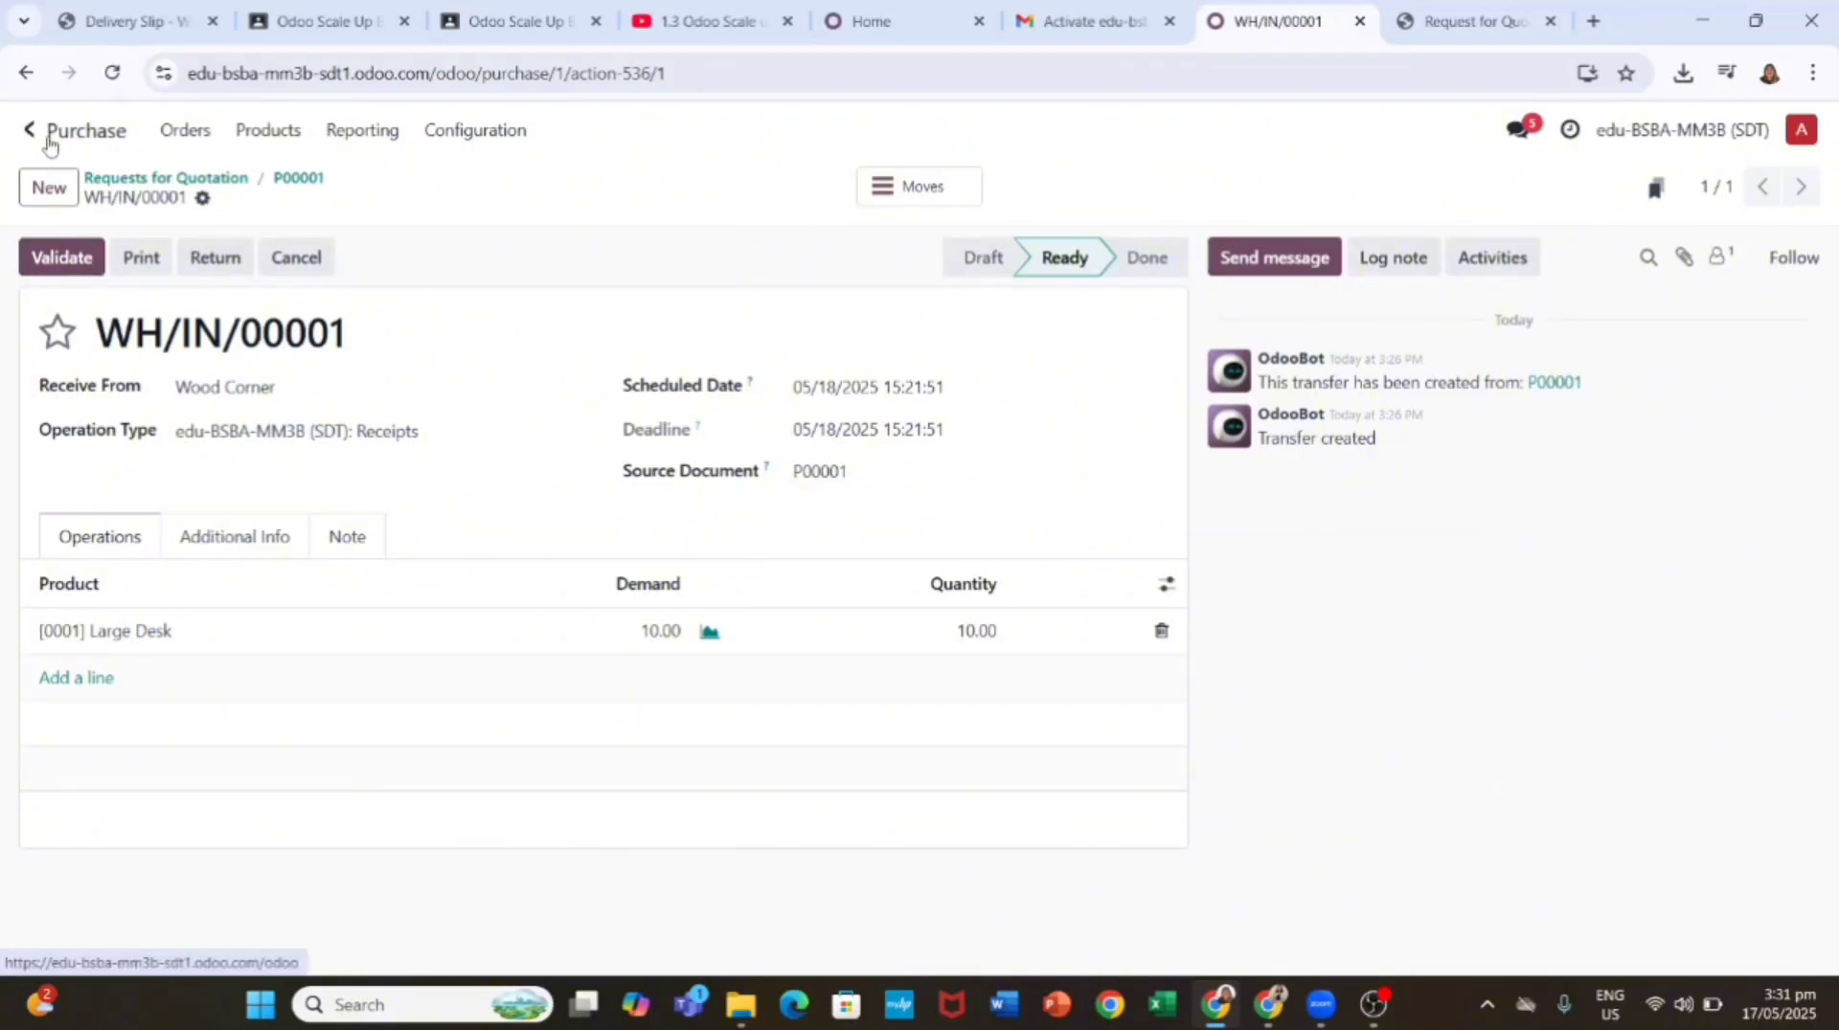
click(39, 132)
click(508, 582)
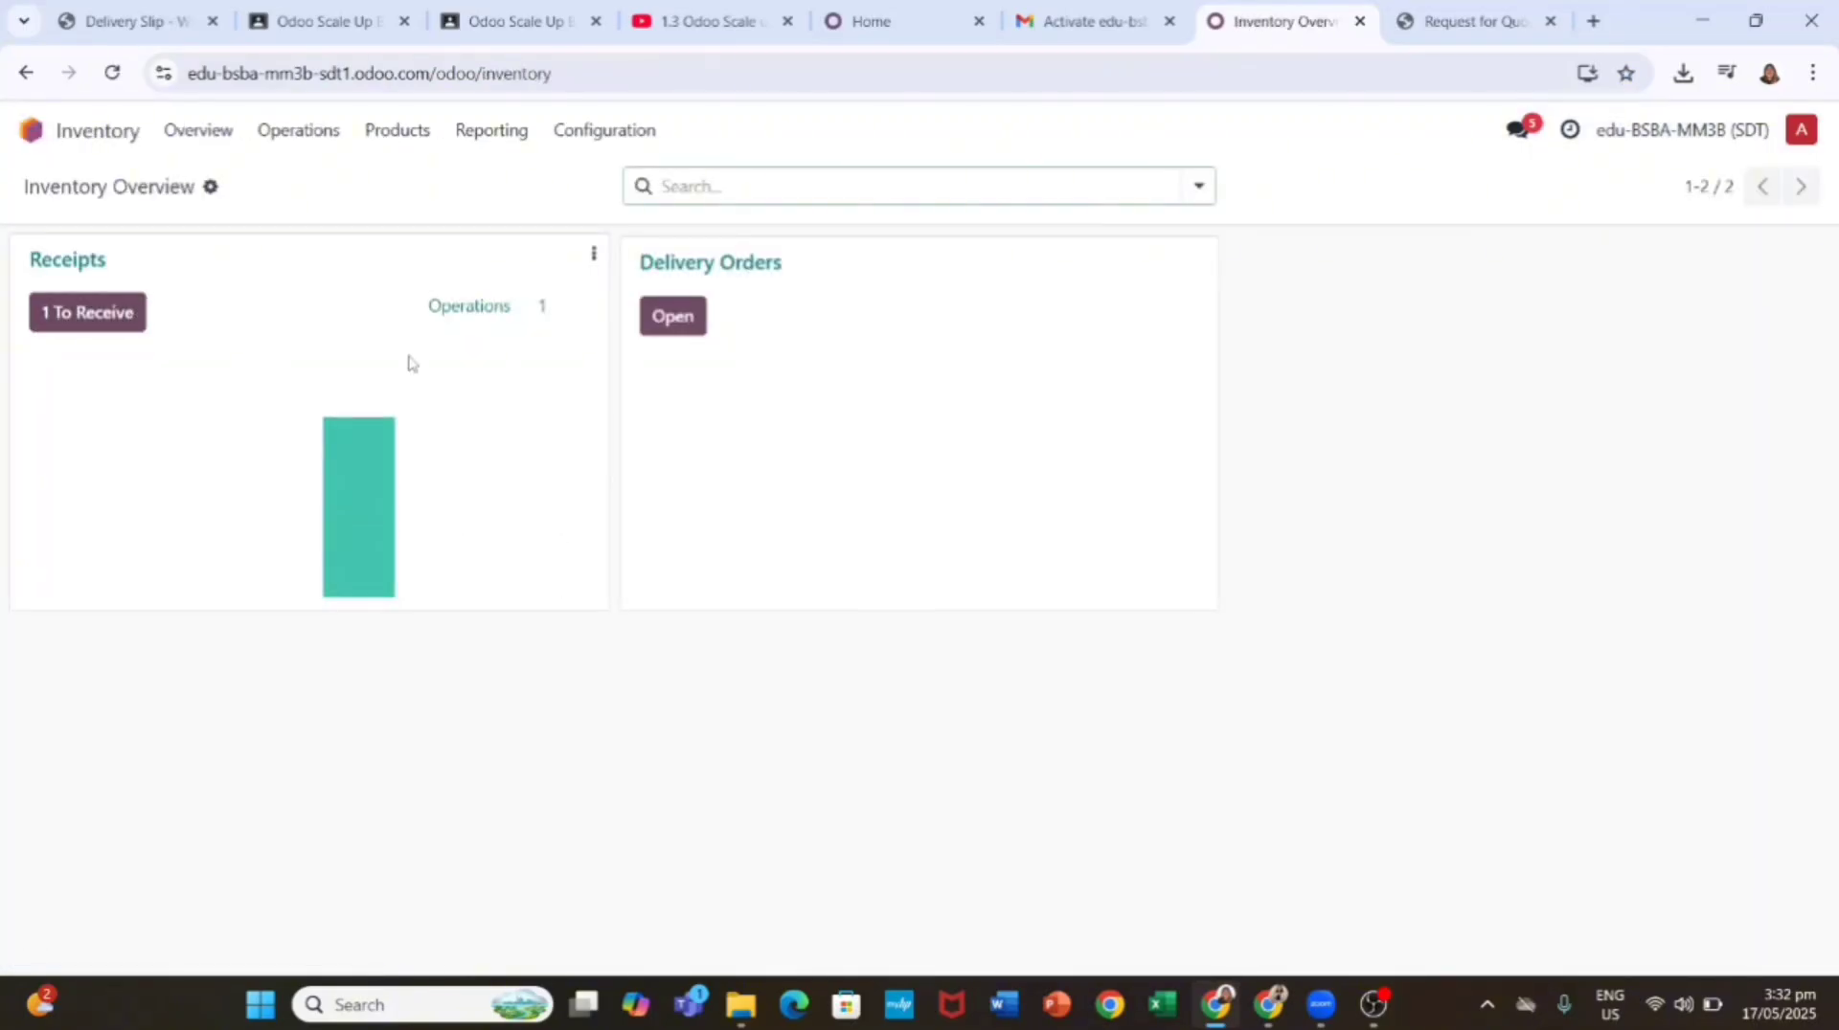
click(129, 310)
click(289, 305)
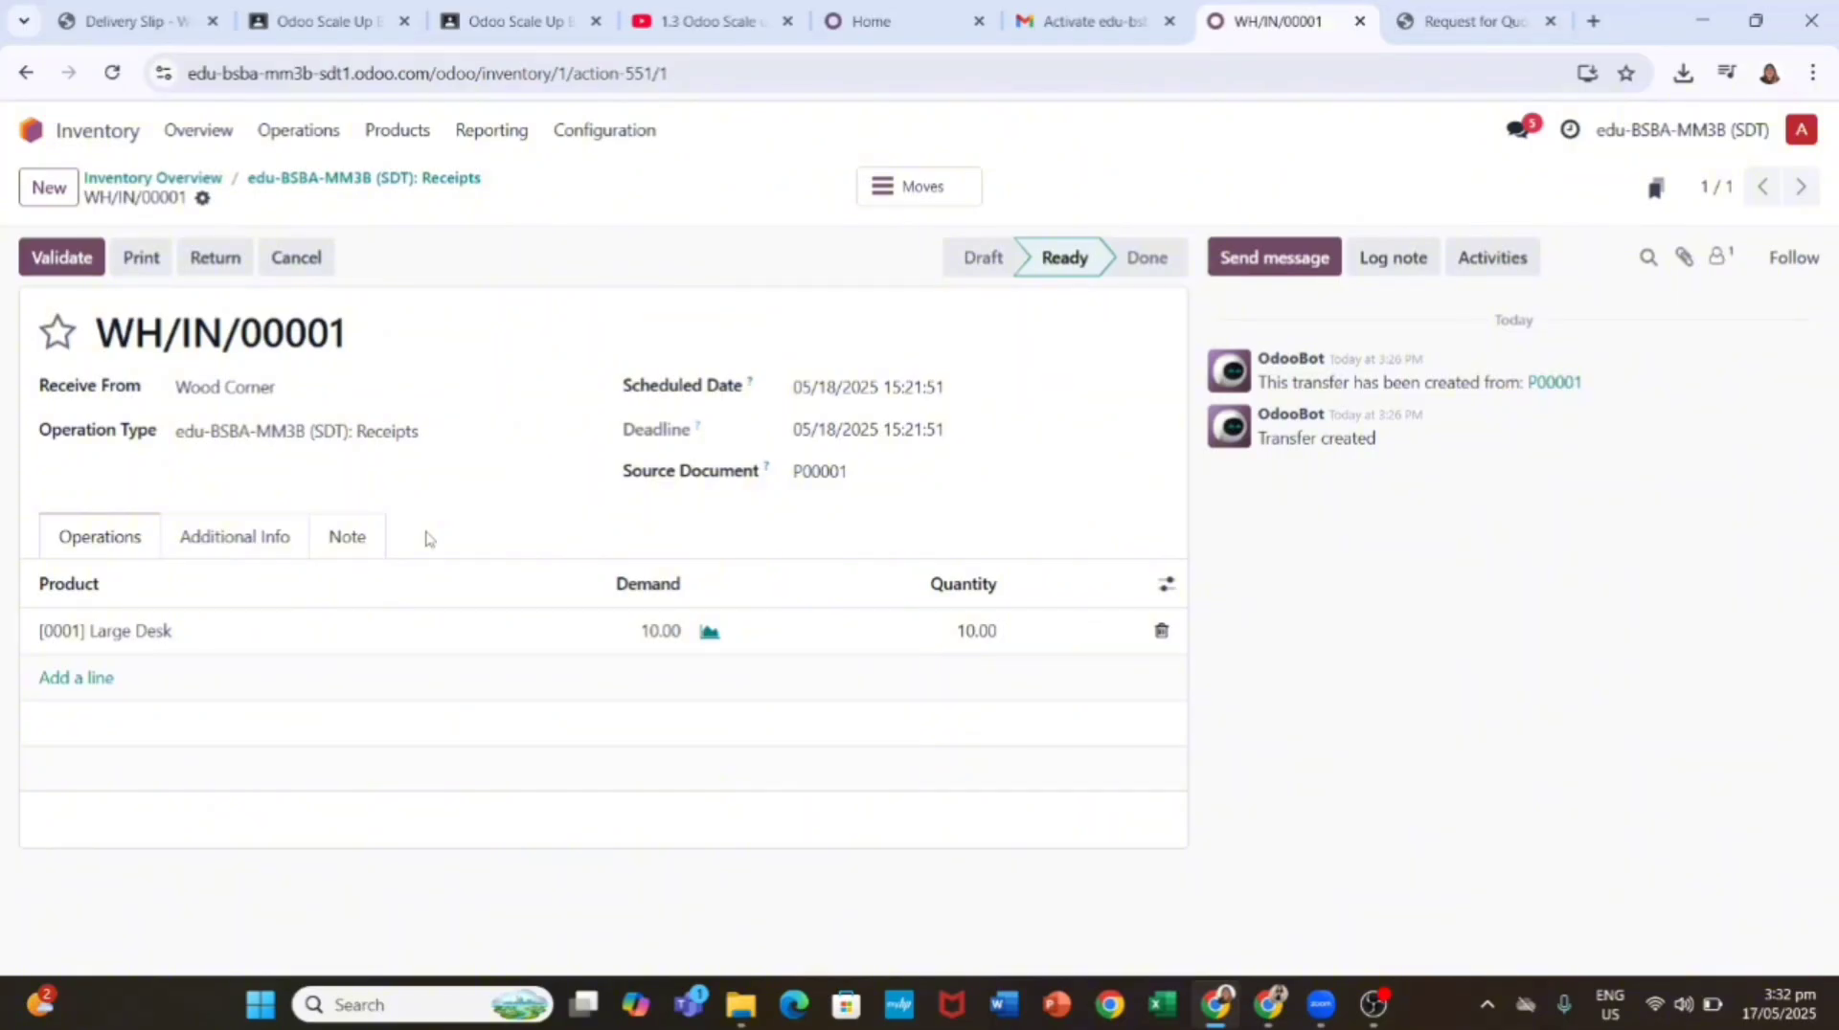
click(61, 257)
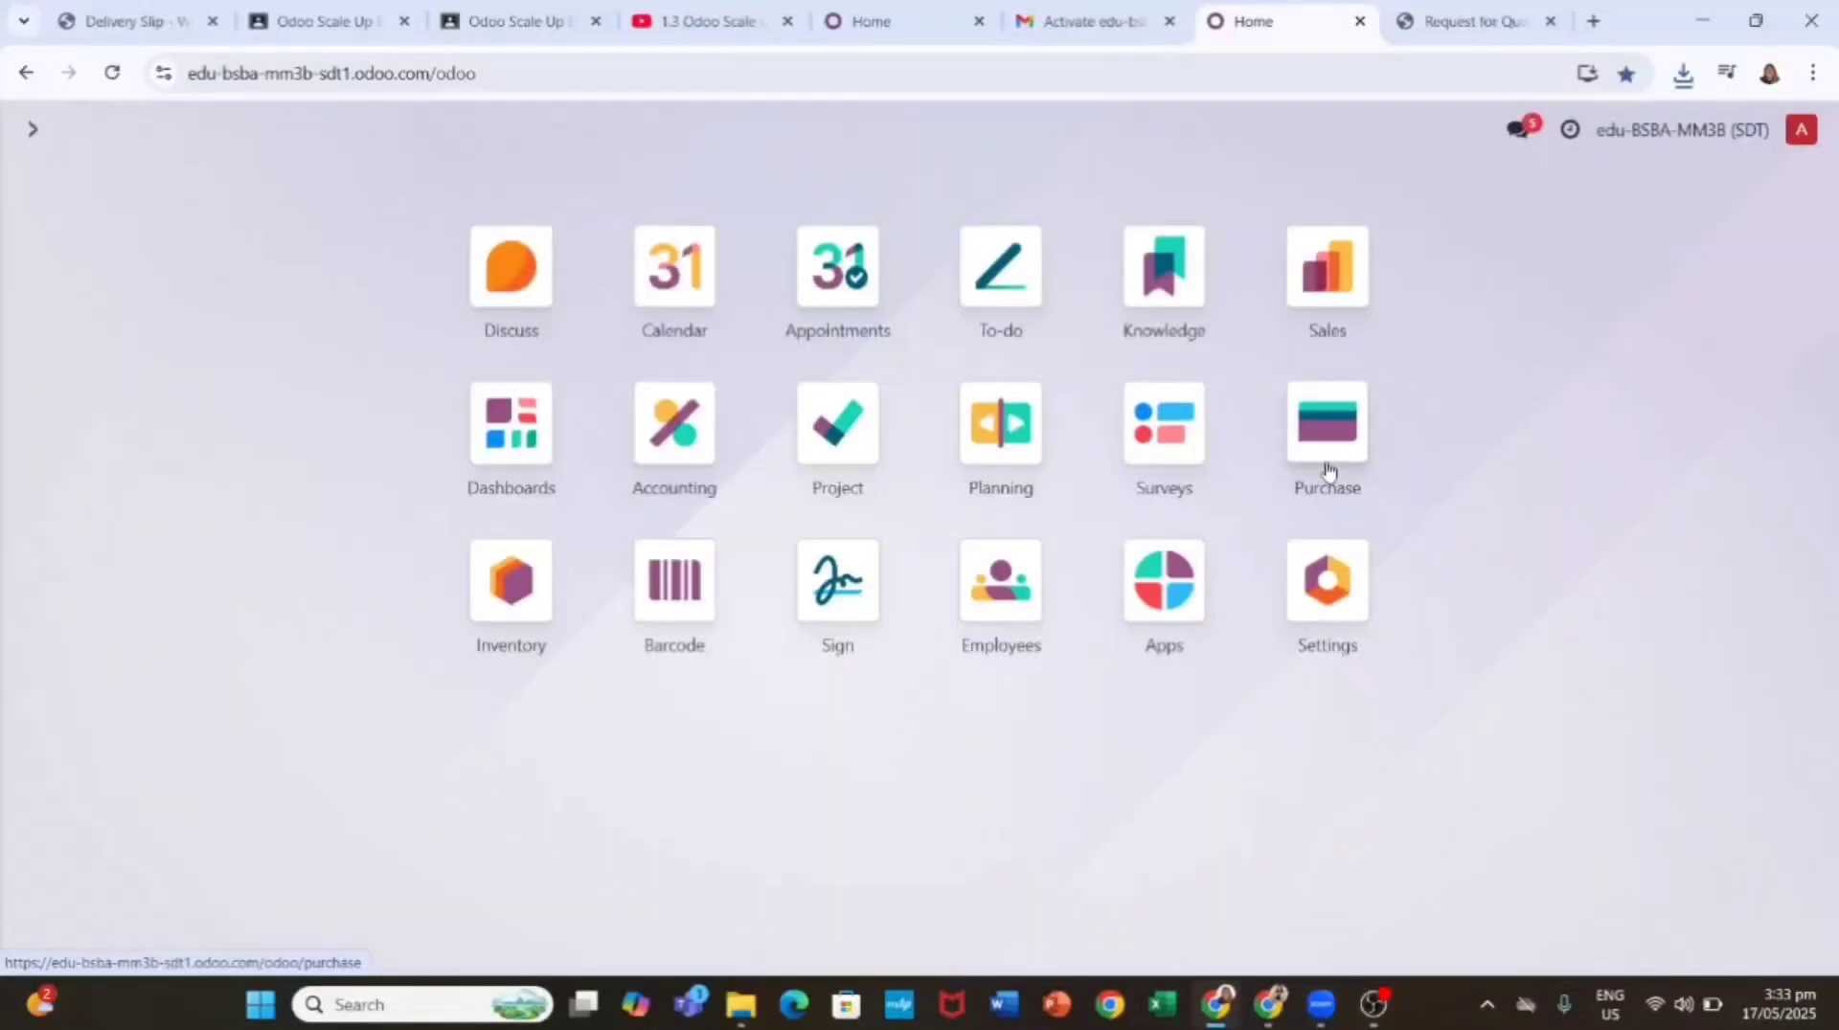
click(1321, 460)
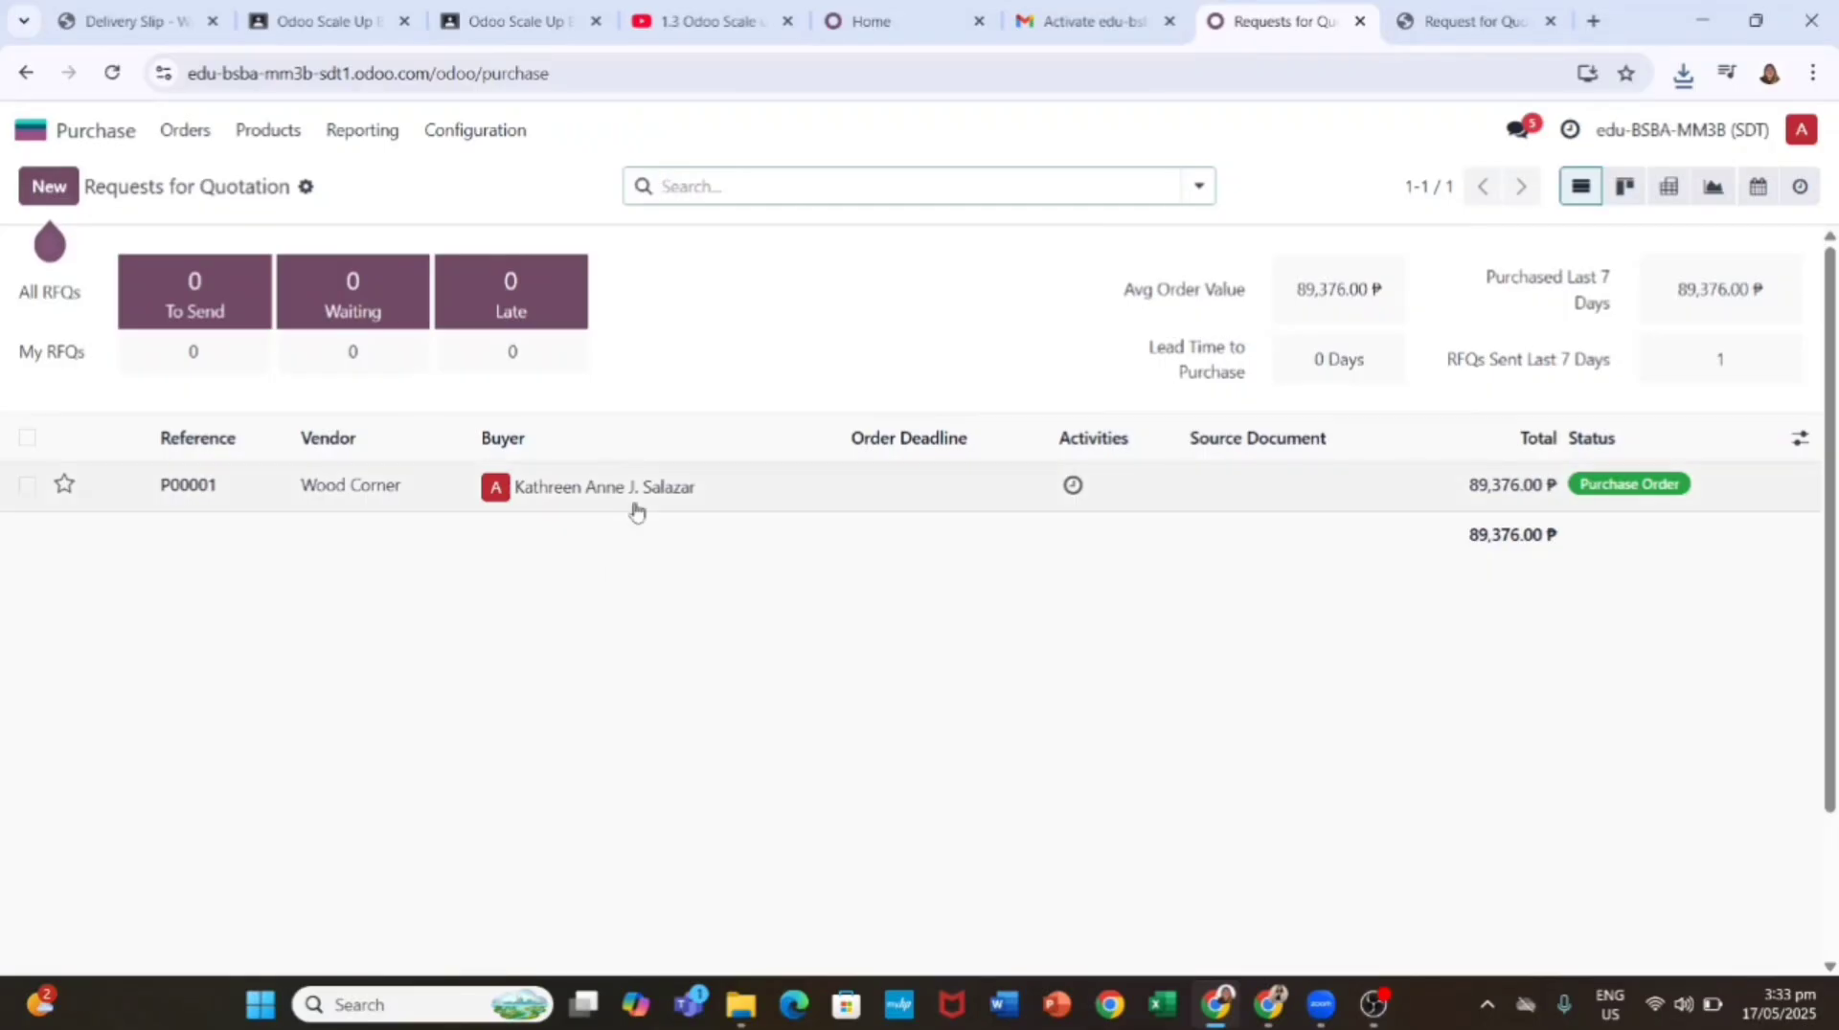
Step: Set P00001's payment terms to End of Following Month and create its vendor bill
click(635, 503)
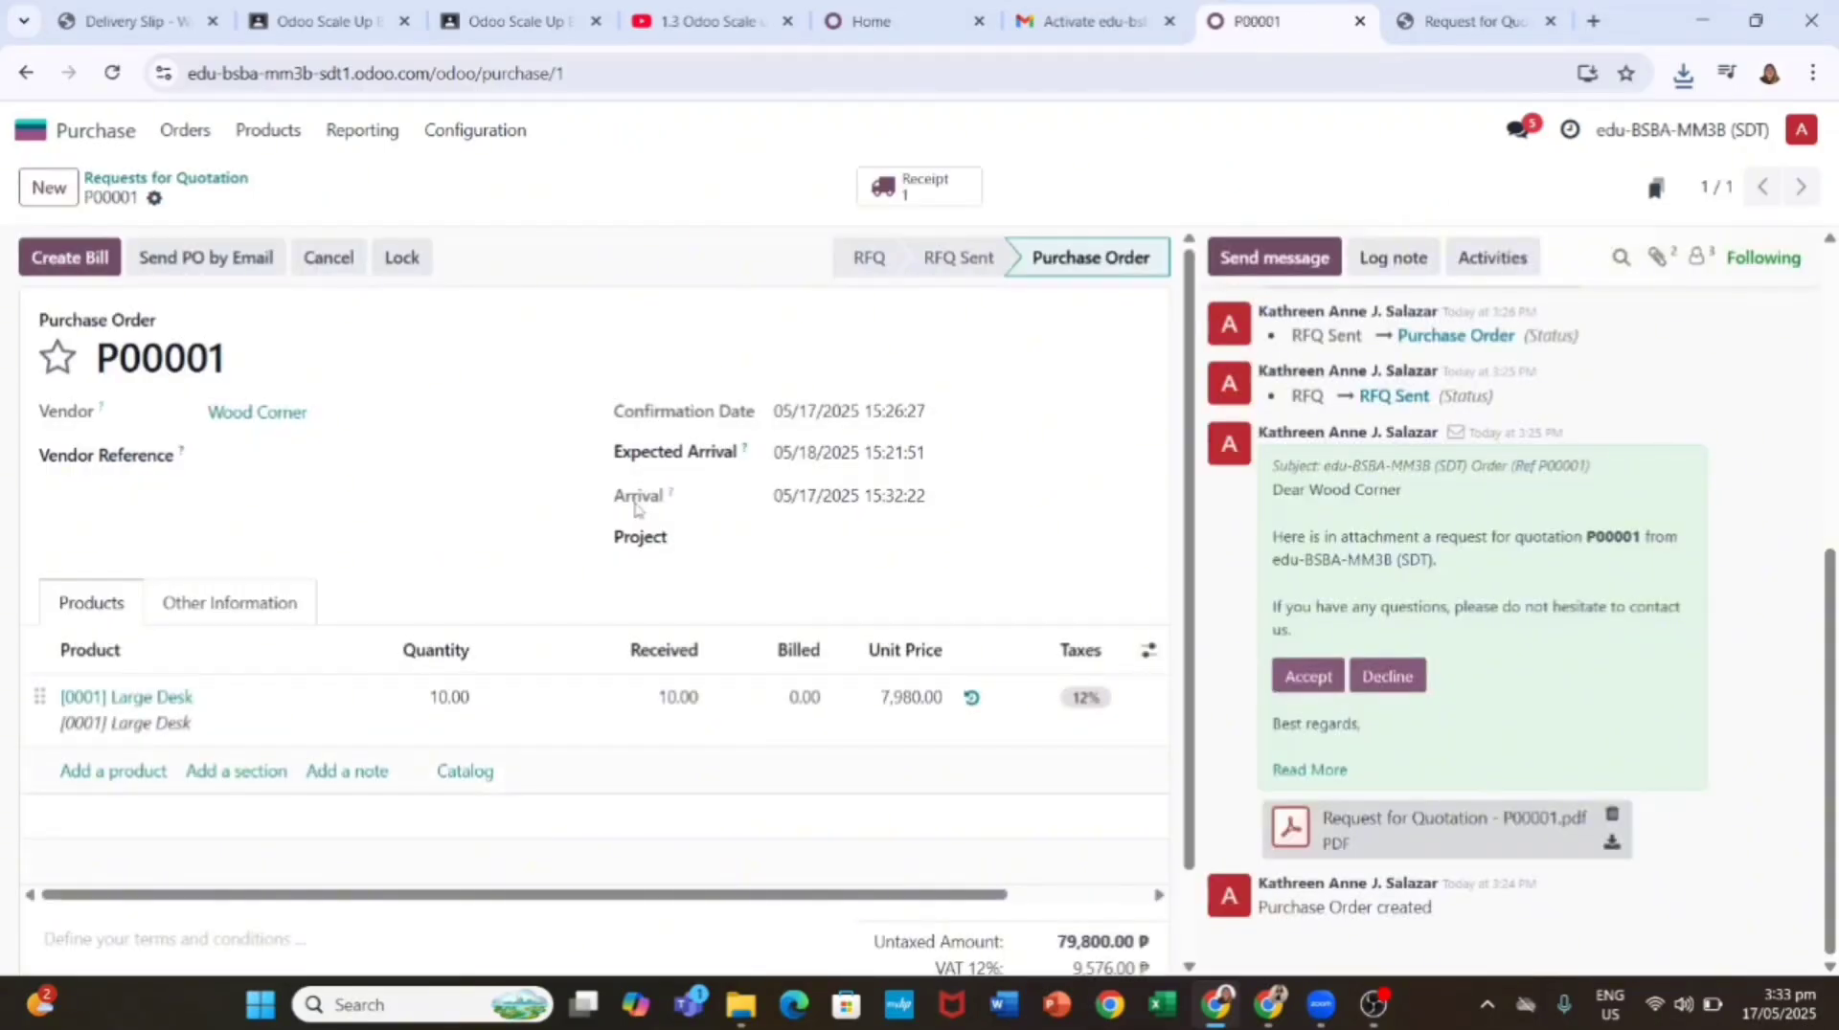
click(228, 605)
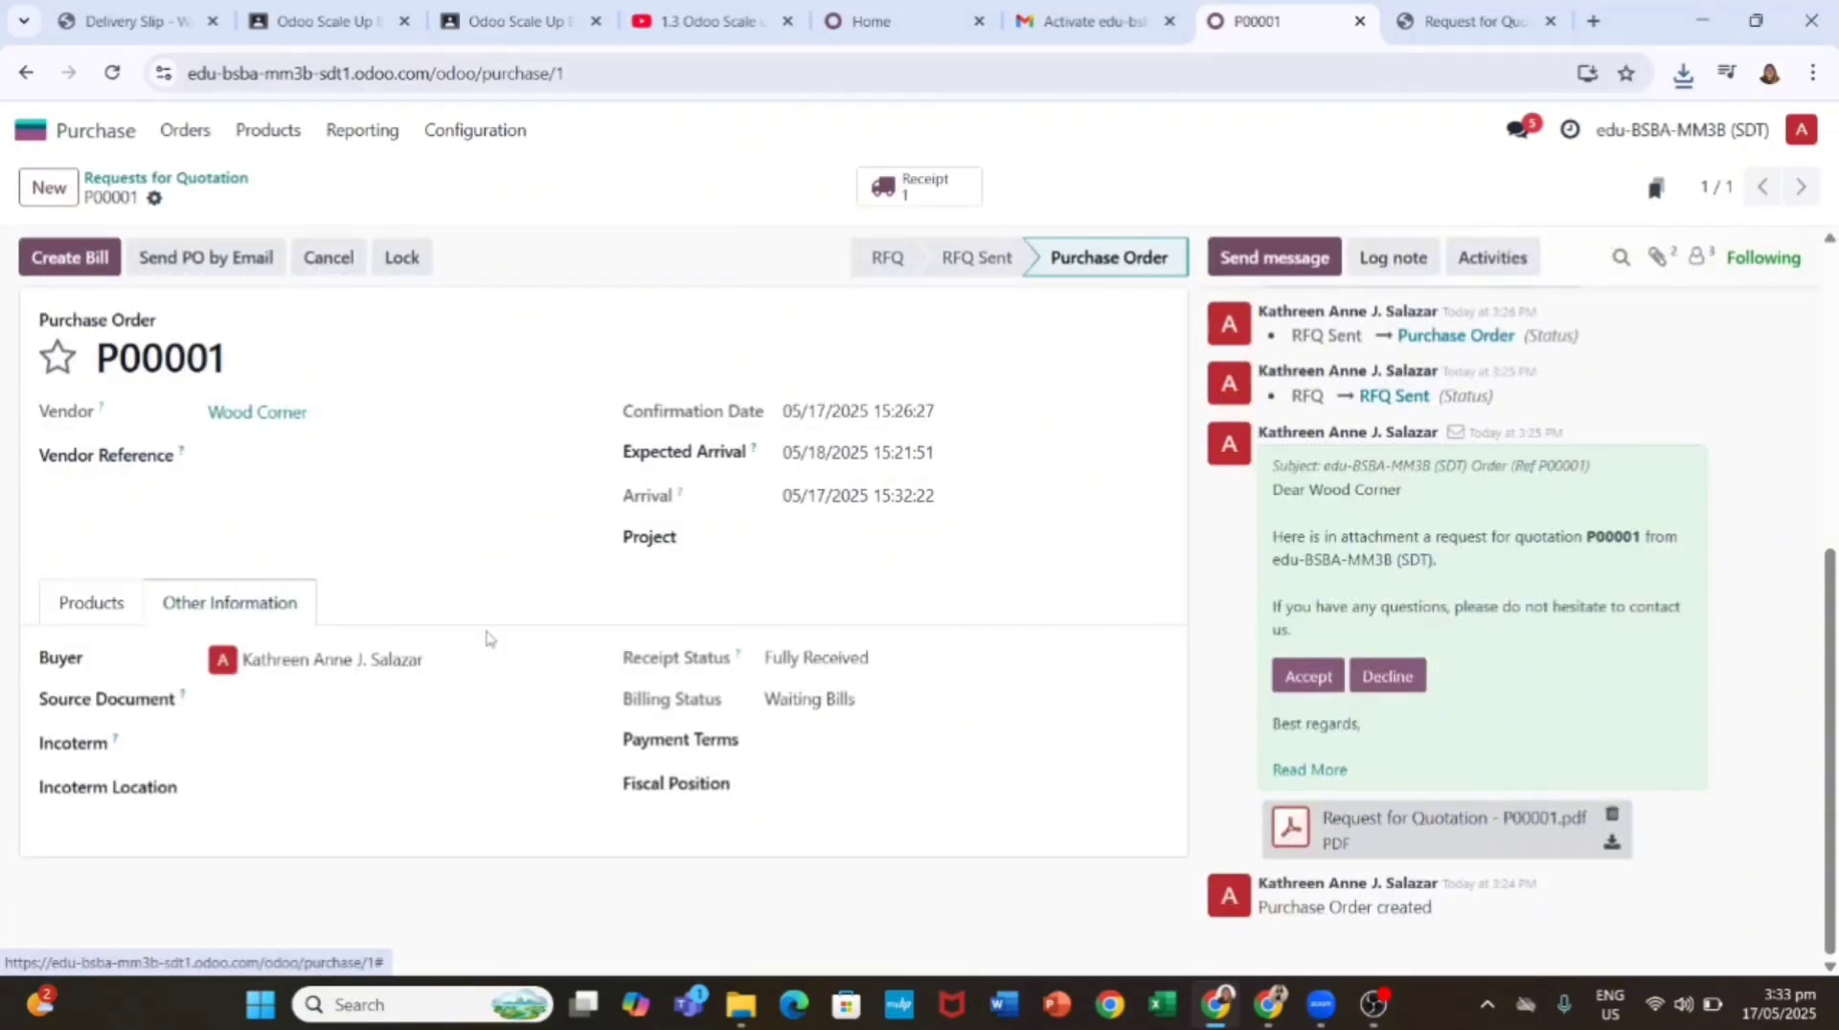
click(816, 742)
click(919, 601)
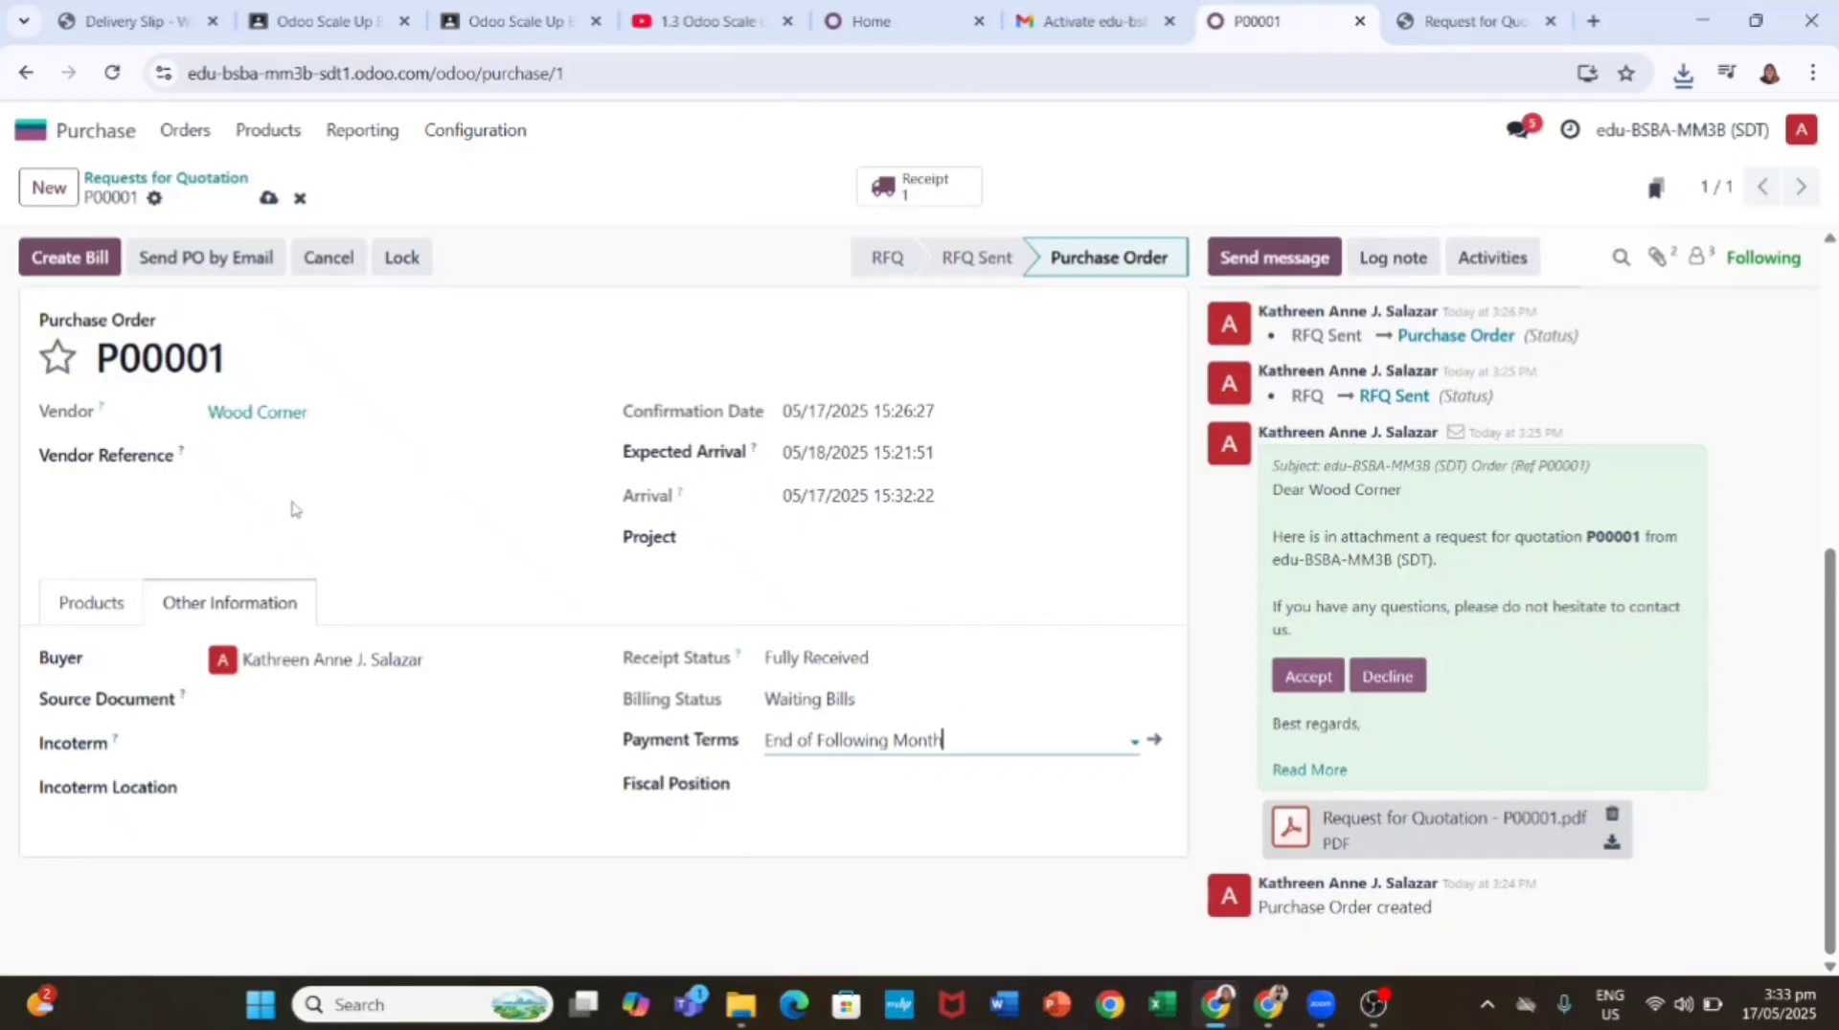
click(77, 257)
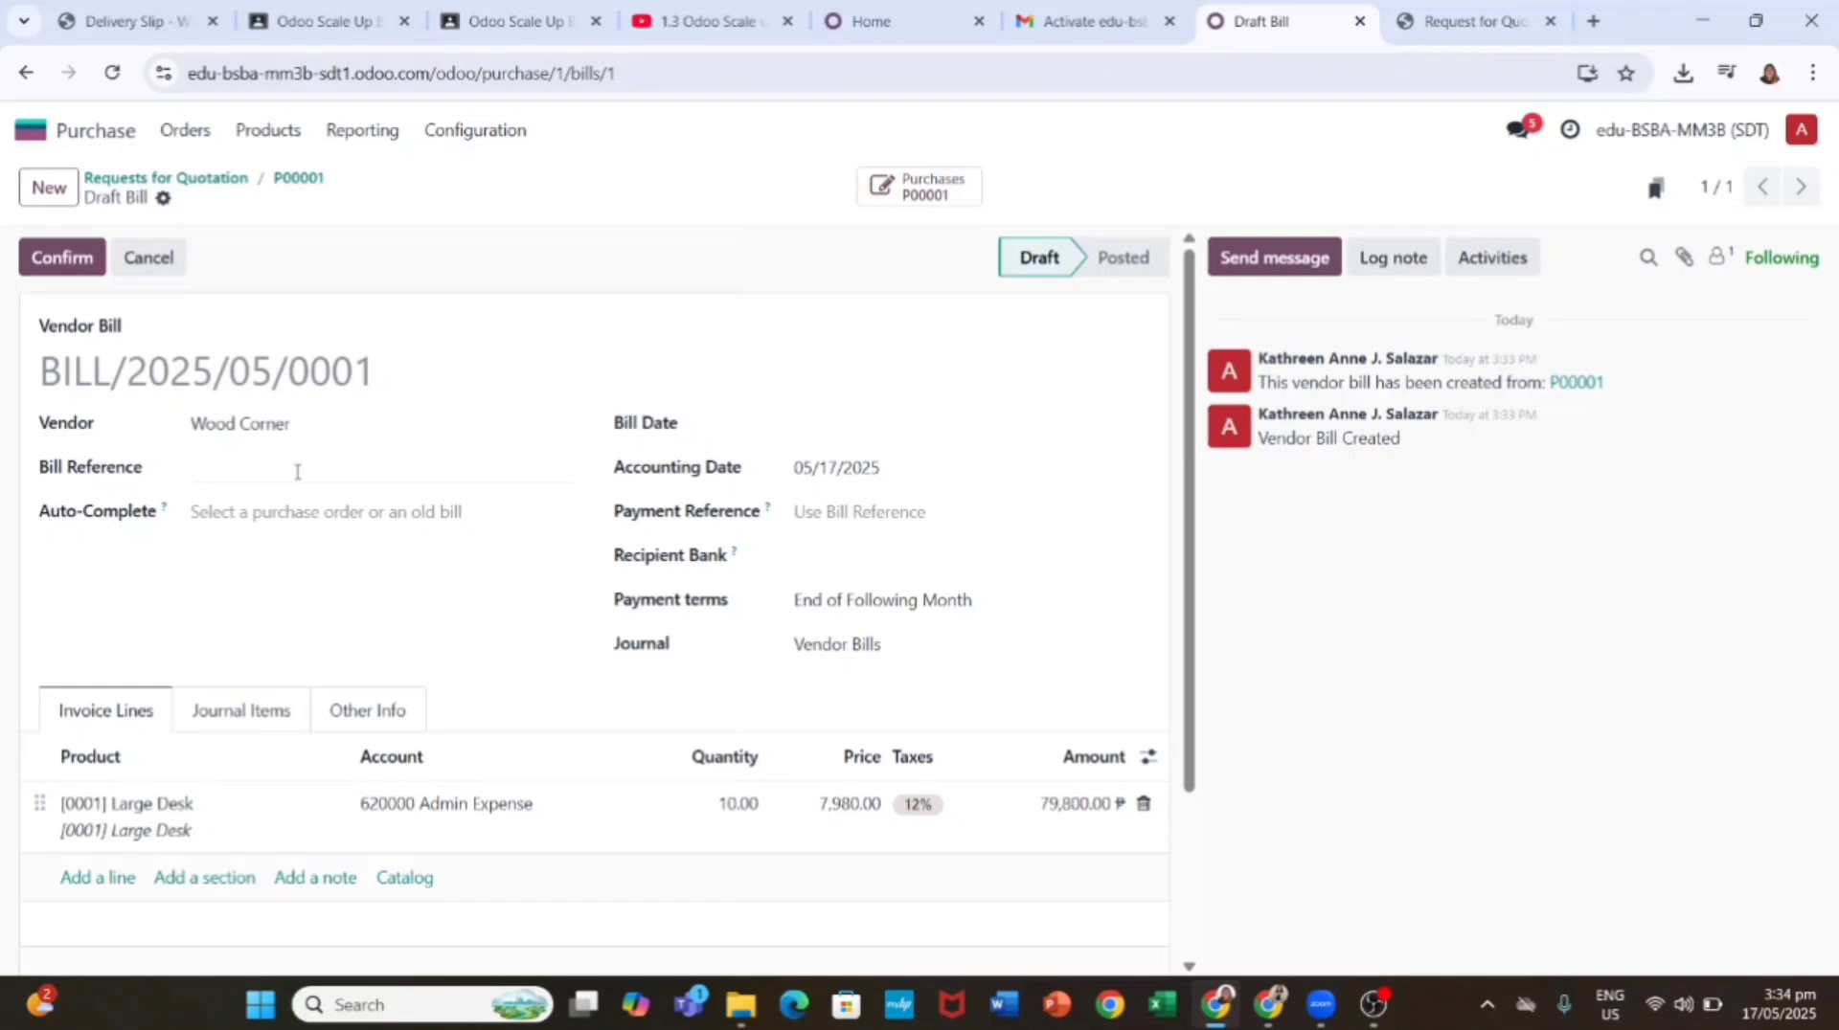
Step: Verify Wood Corner as vendor and the [0001] Large Desk line at 7,980.00
click(287, 425)
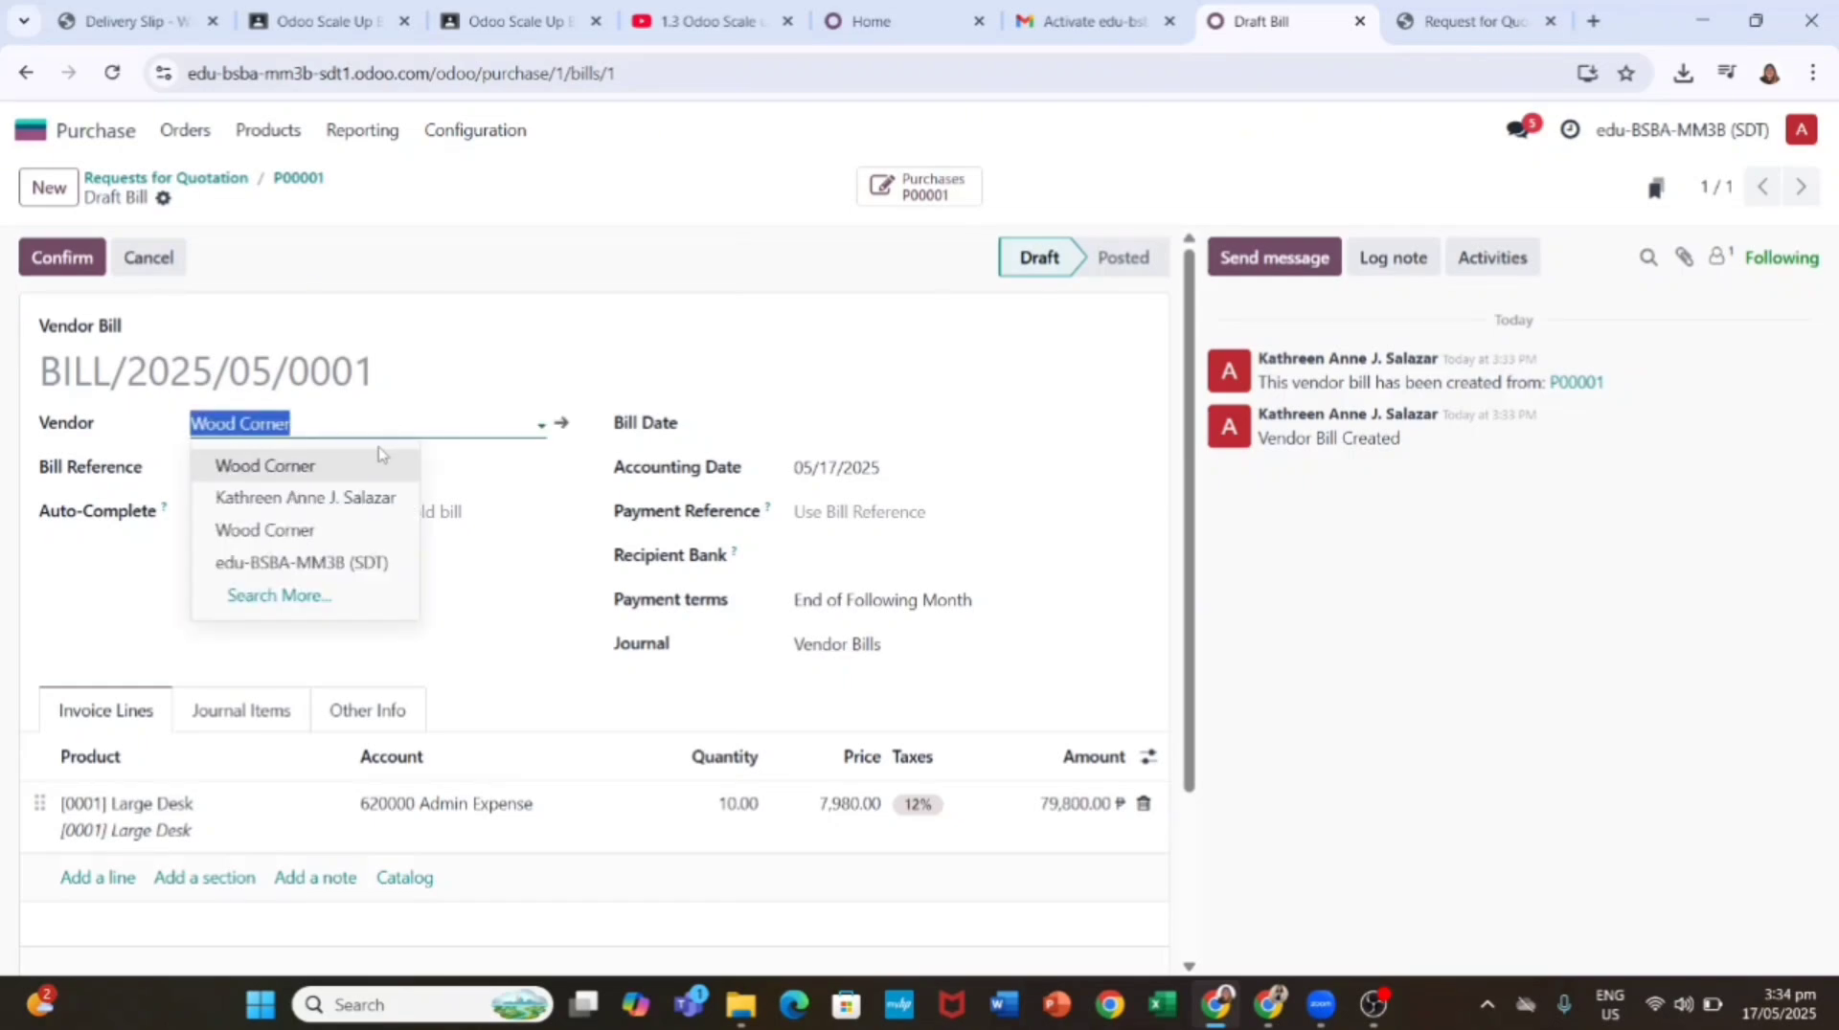
click(507, 388)
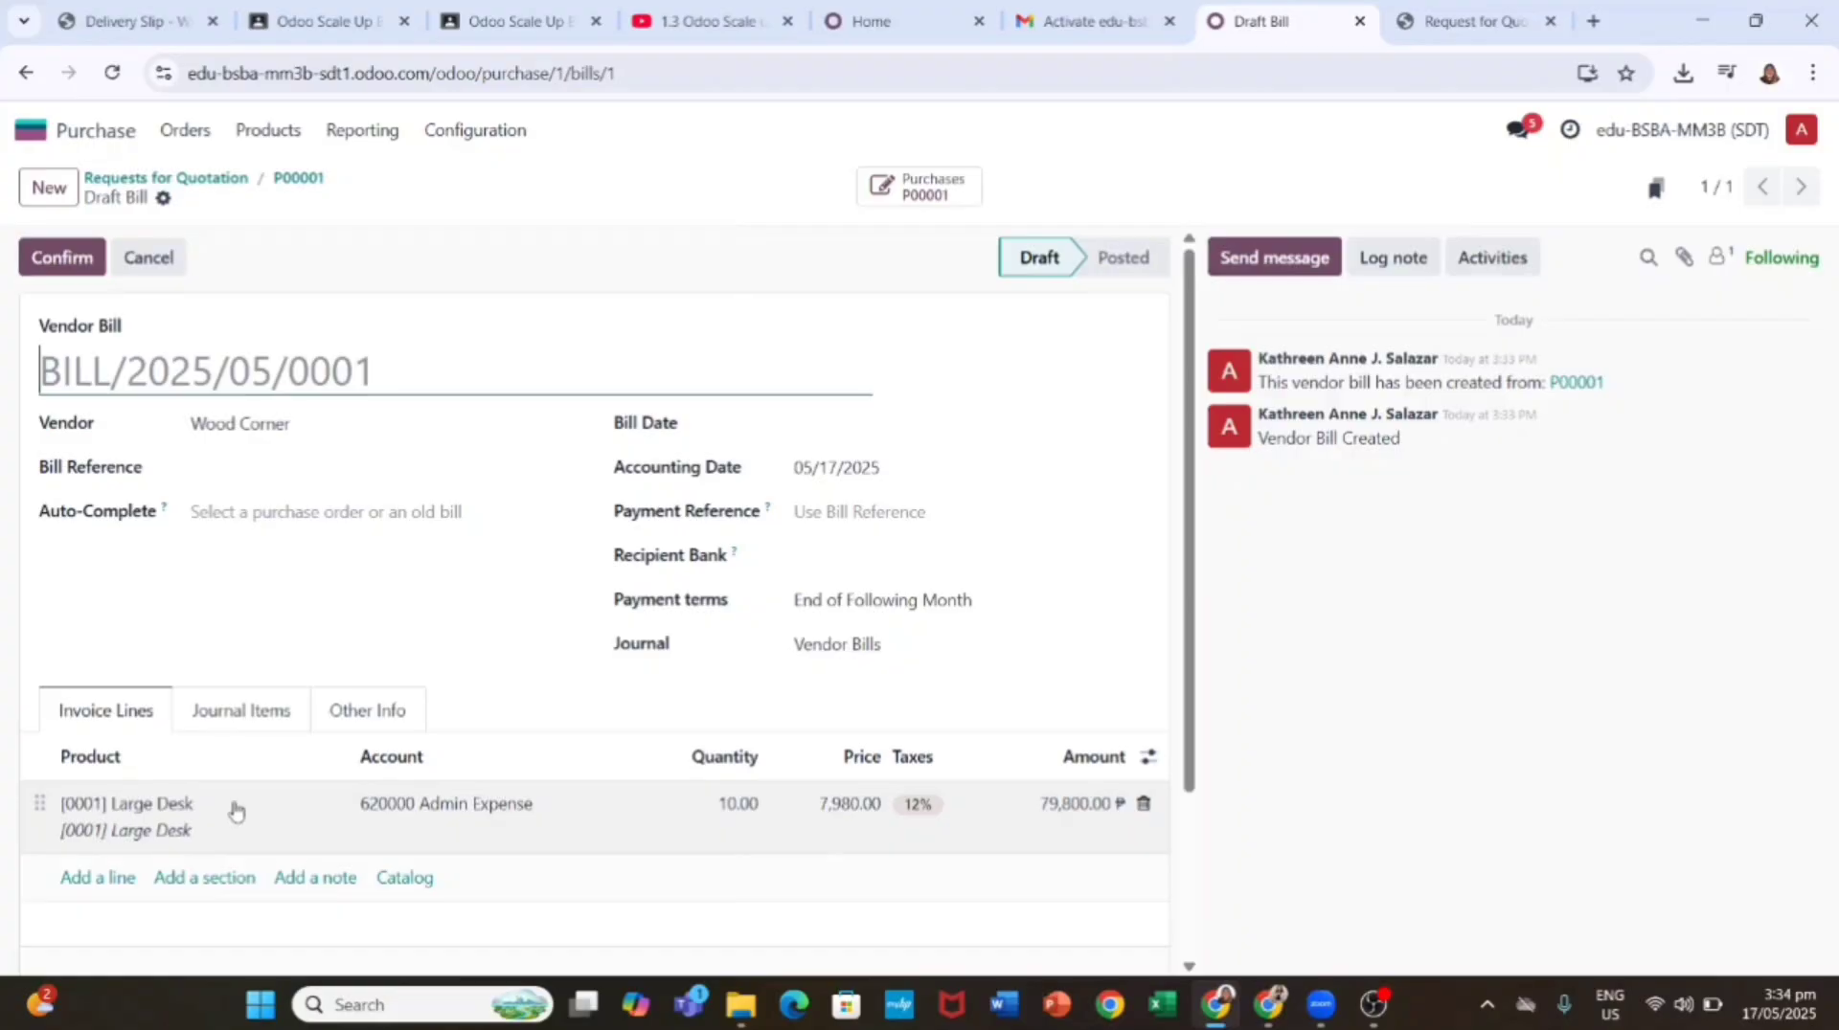
click(198, 815)
click(295, 807)
click(295, 807)
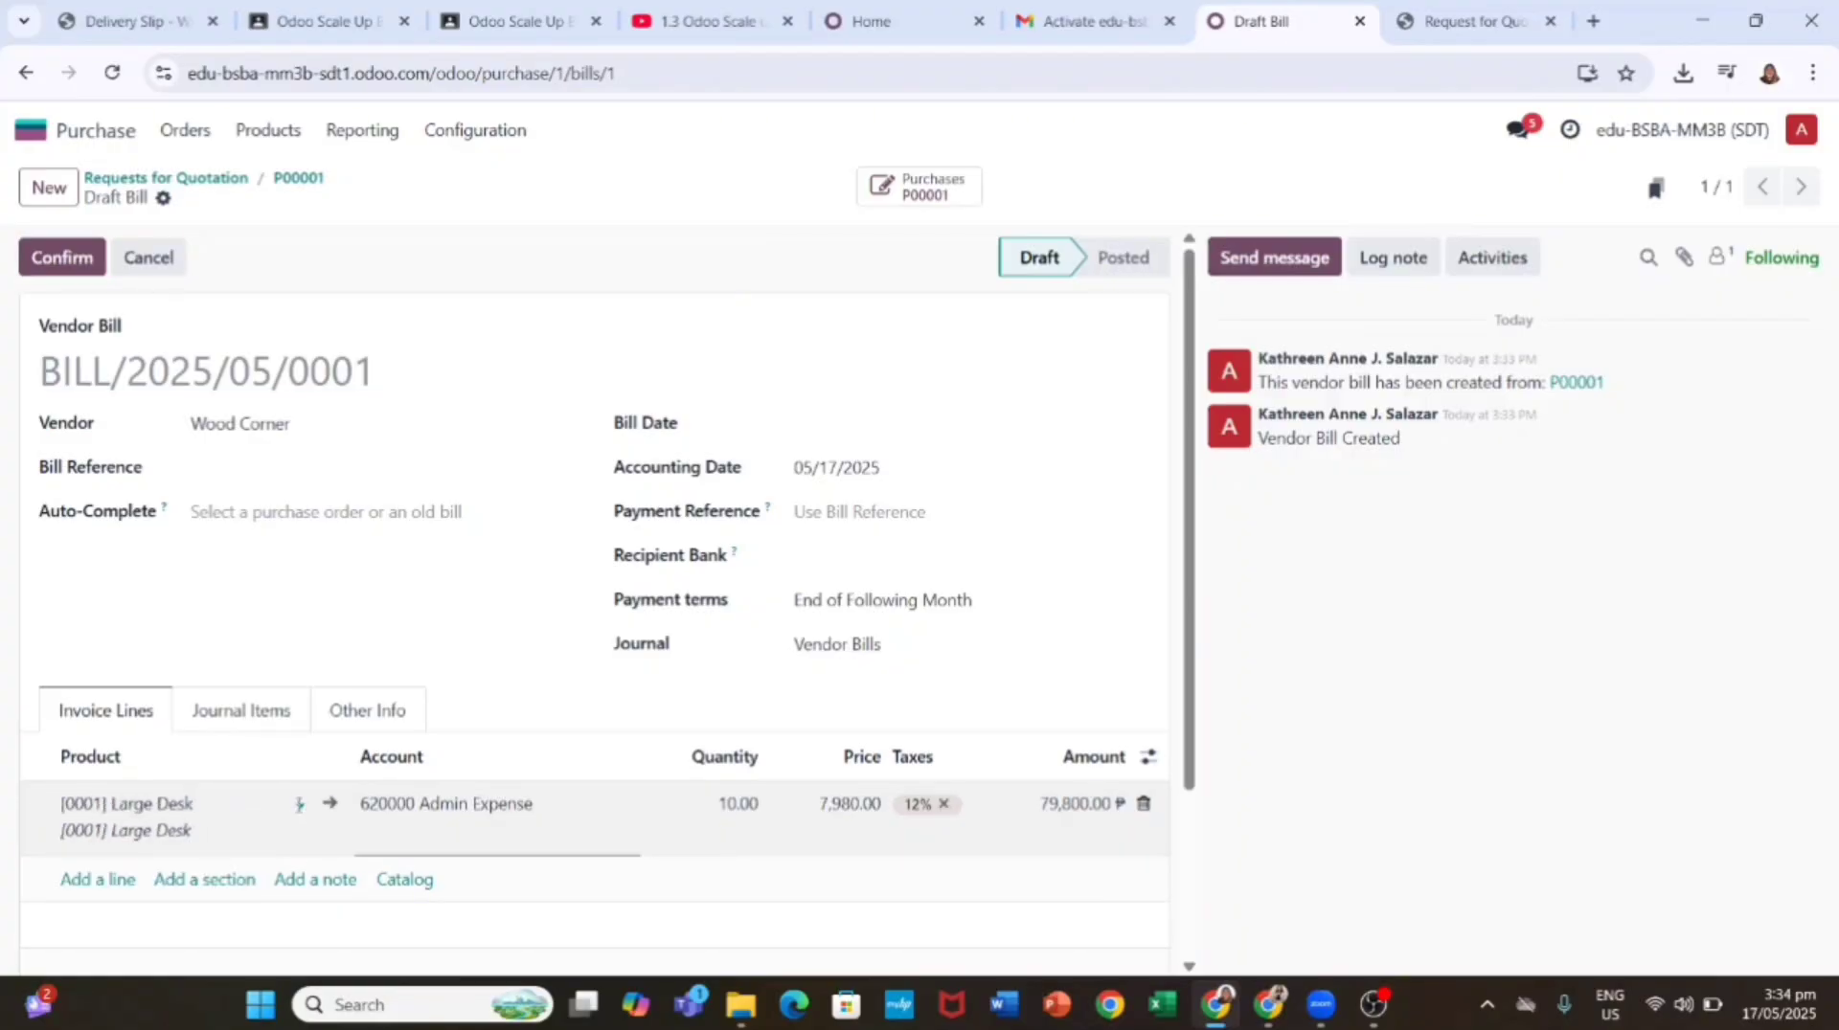
click(262, 807)
click(152, 843)
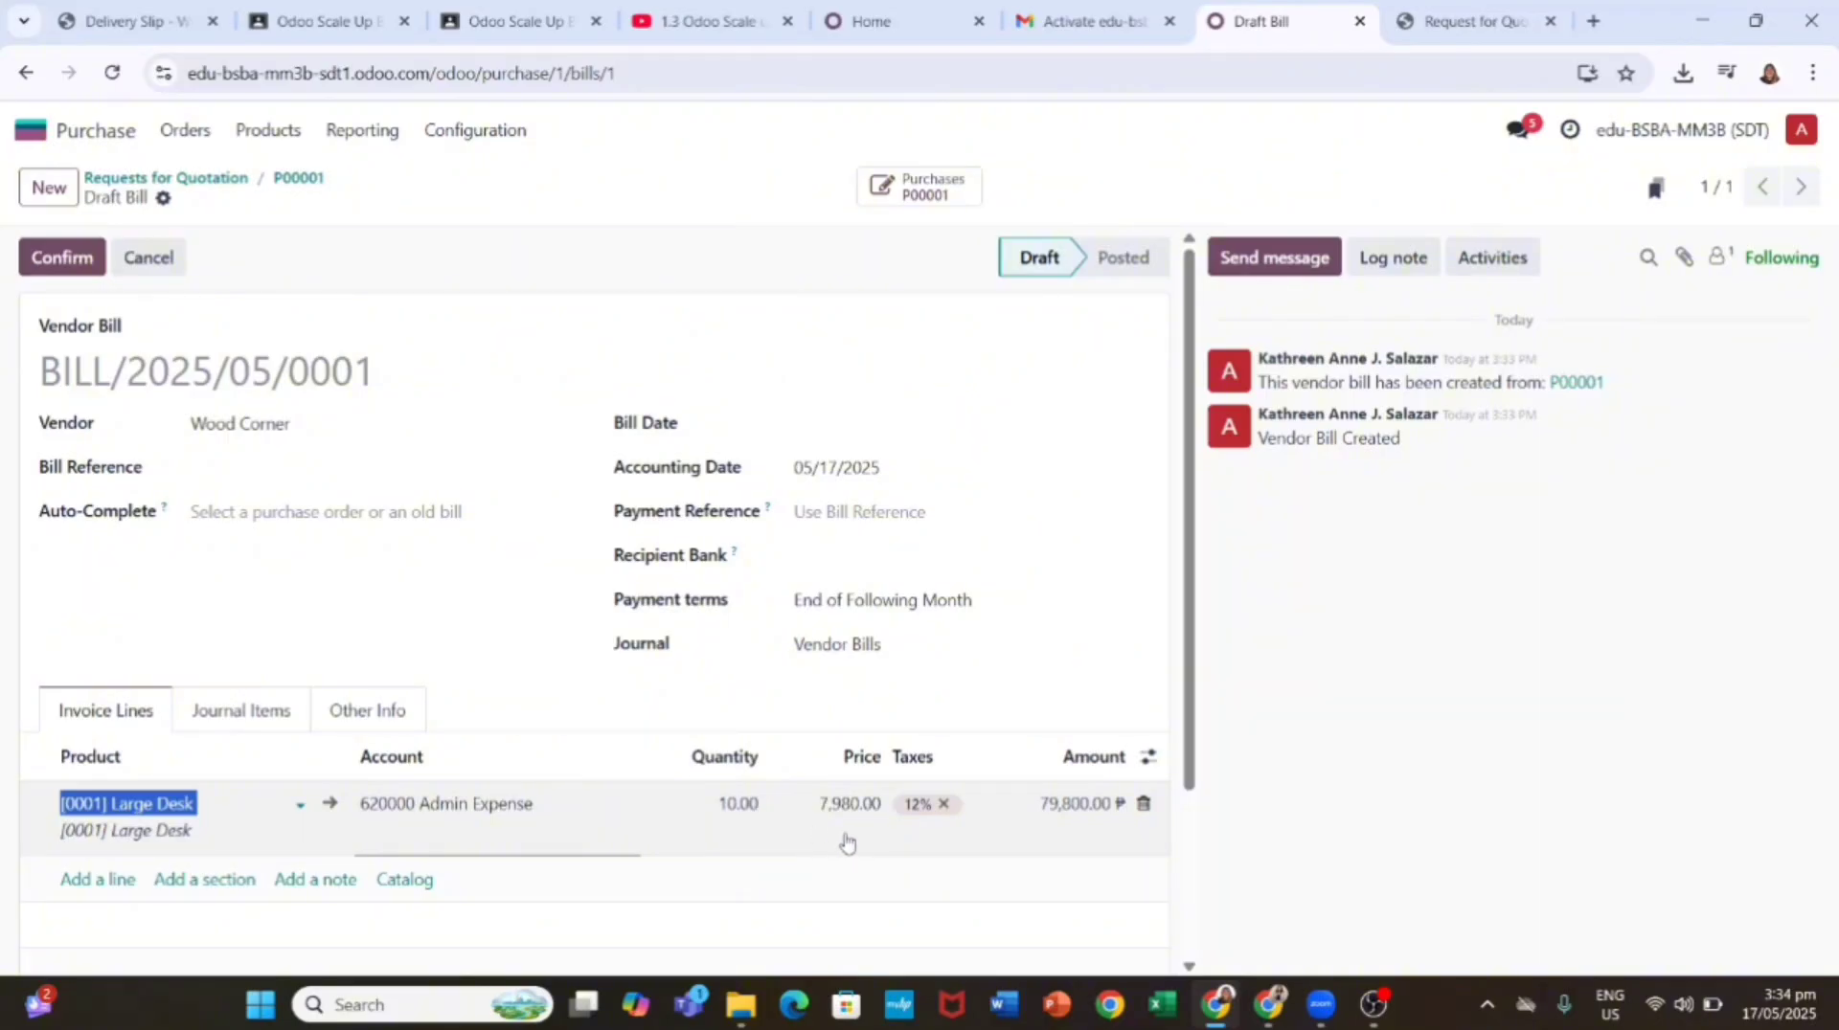
click(867, 804)
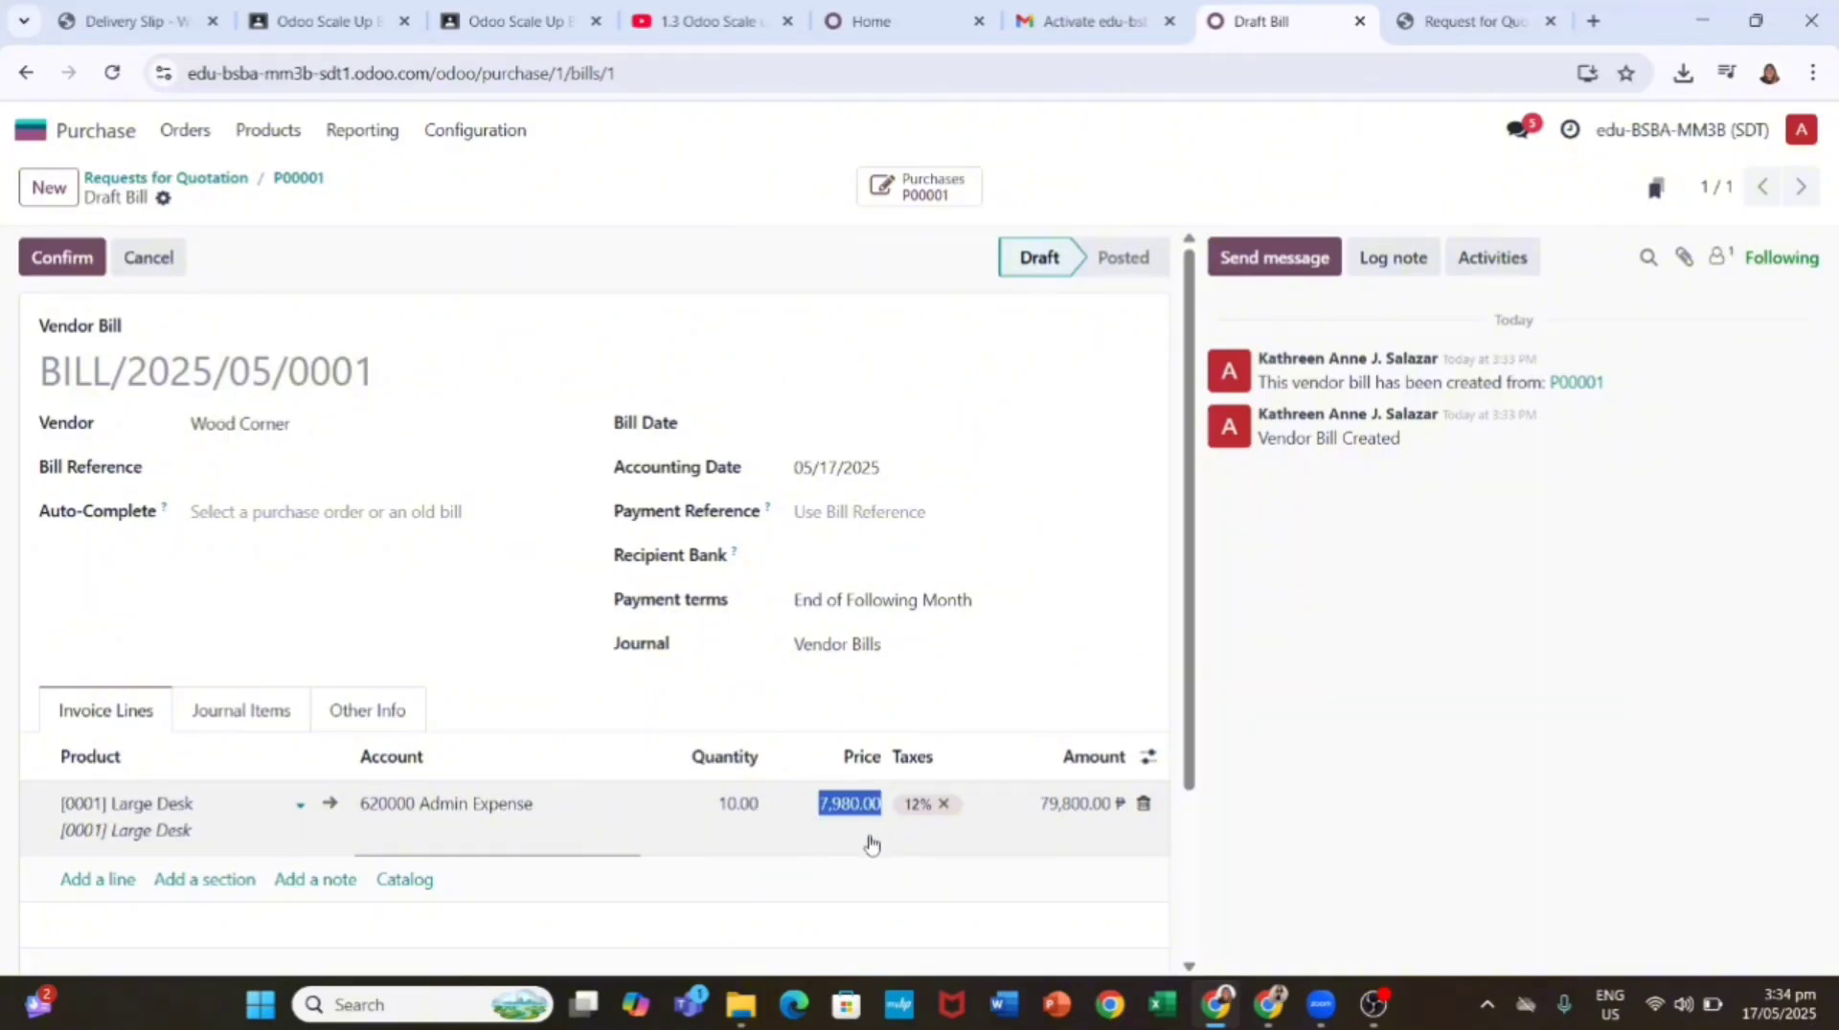
click(881, 599)
Step: Set the bill date to 05/17/2025 and post the bill
click(968, 508)
click(857, 431)
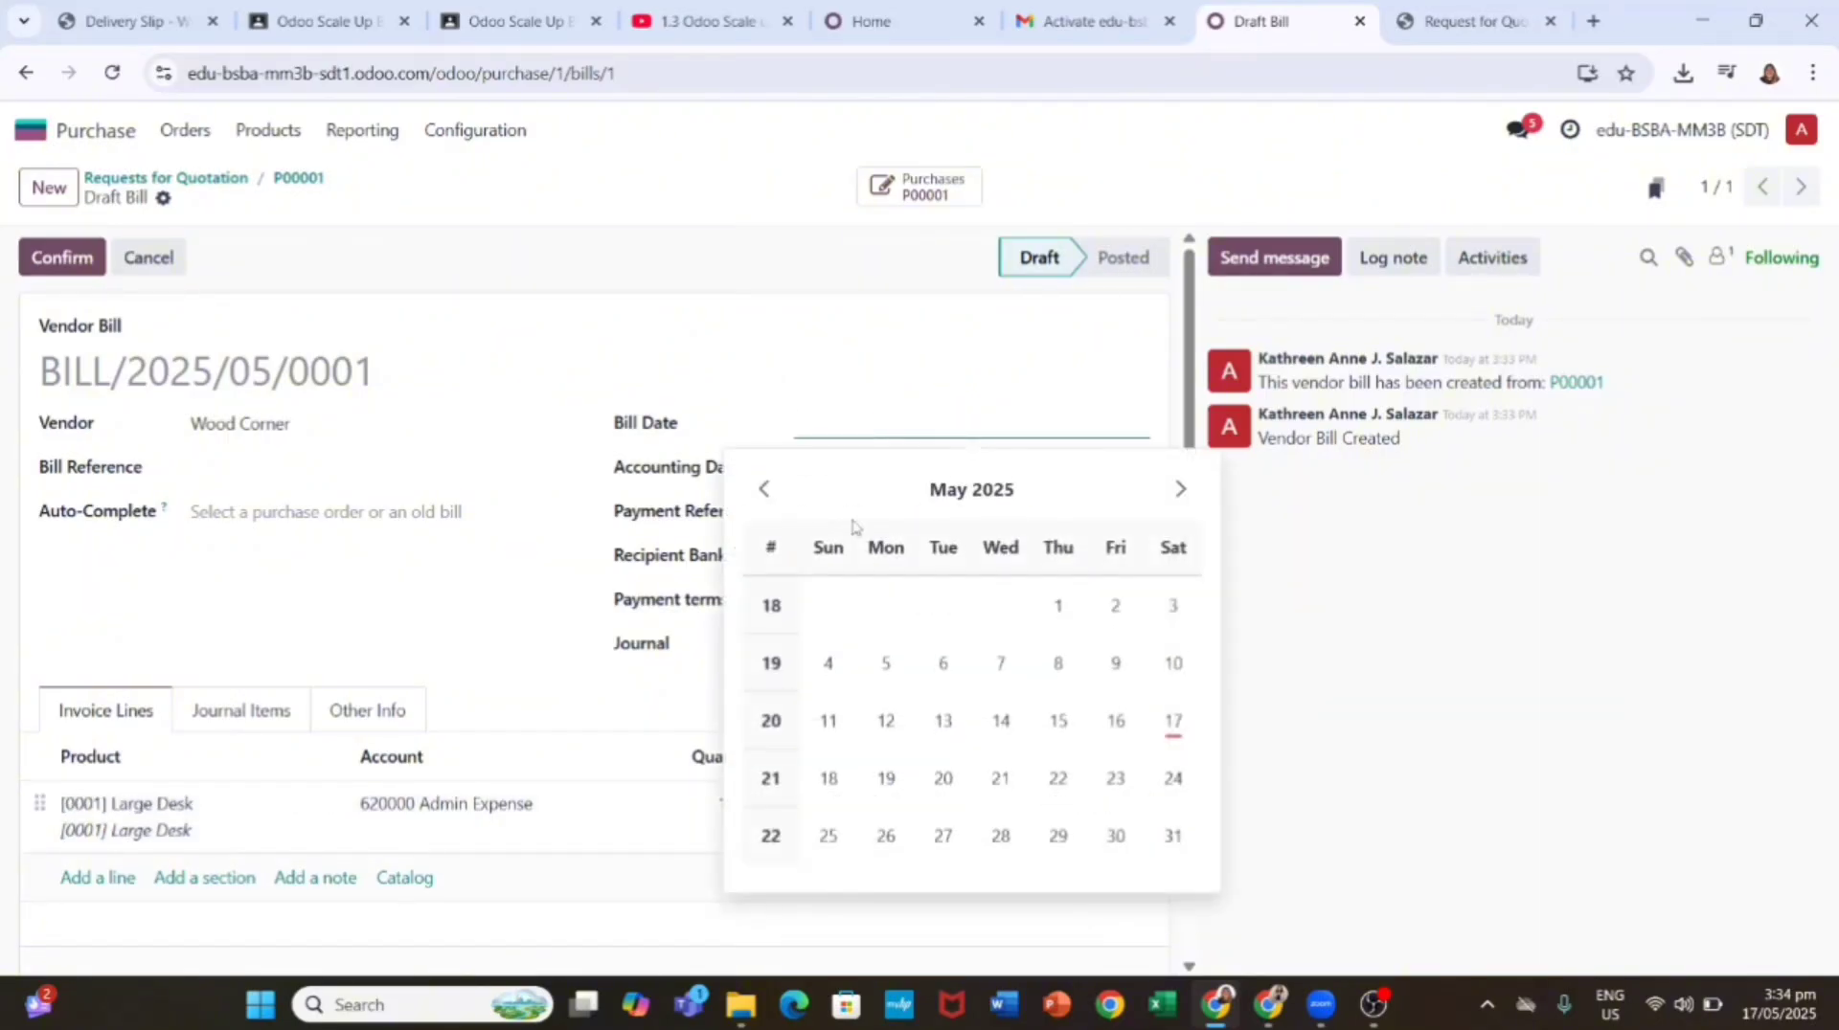
click(1169, 722)
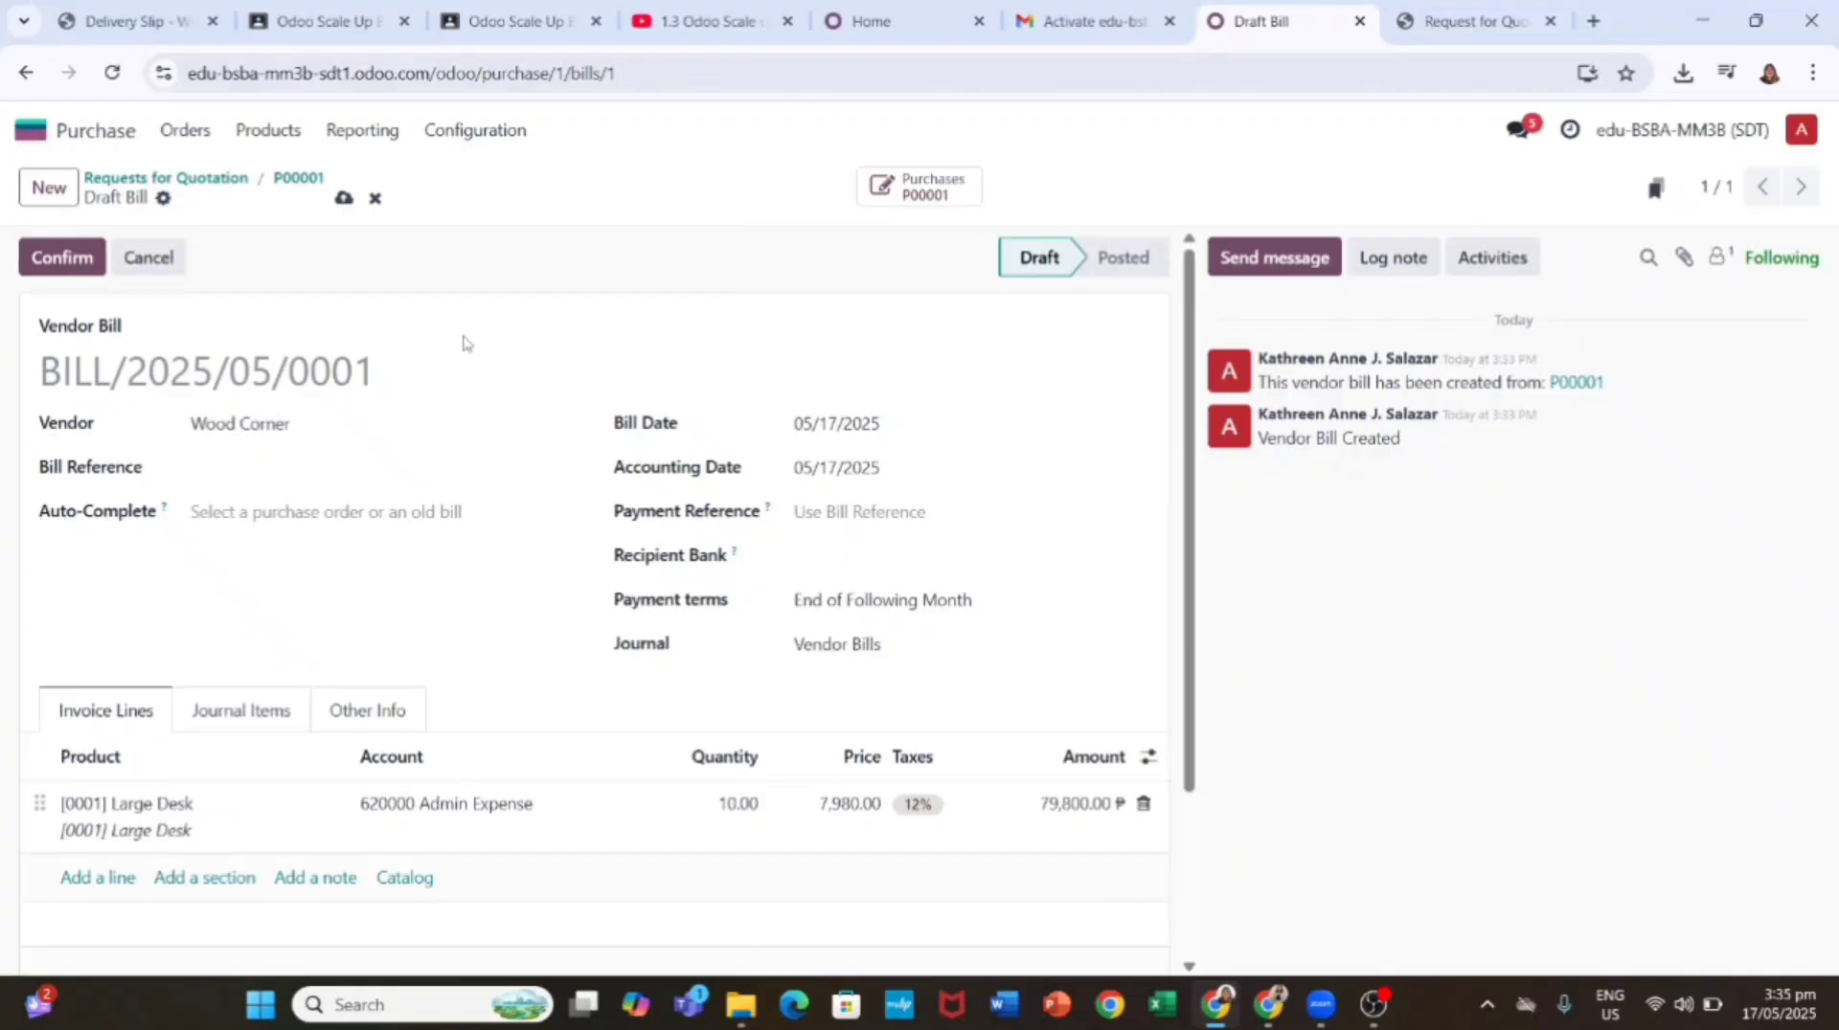
click(65, 258)
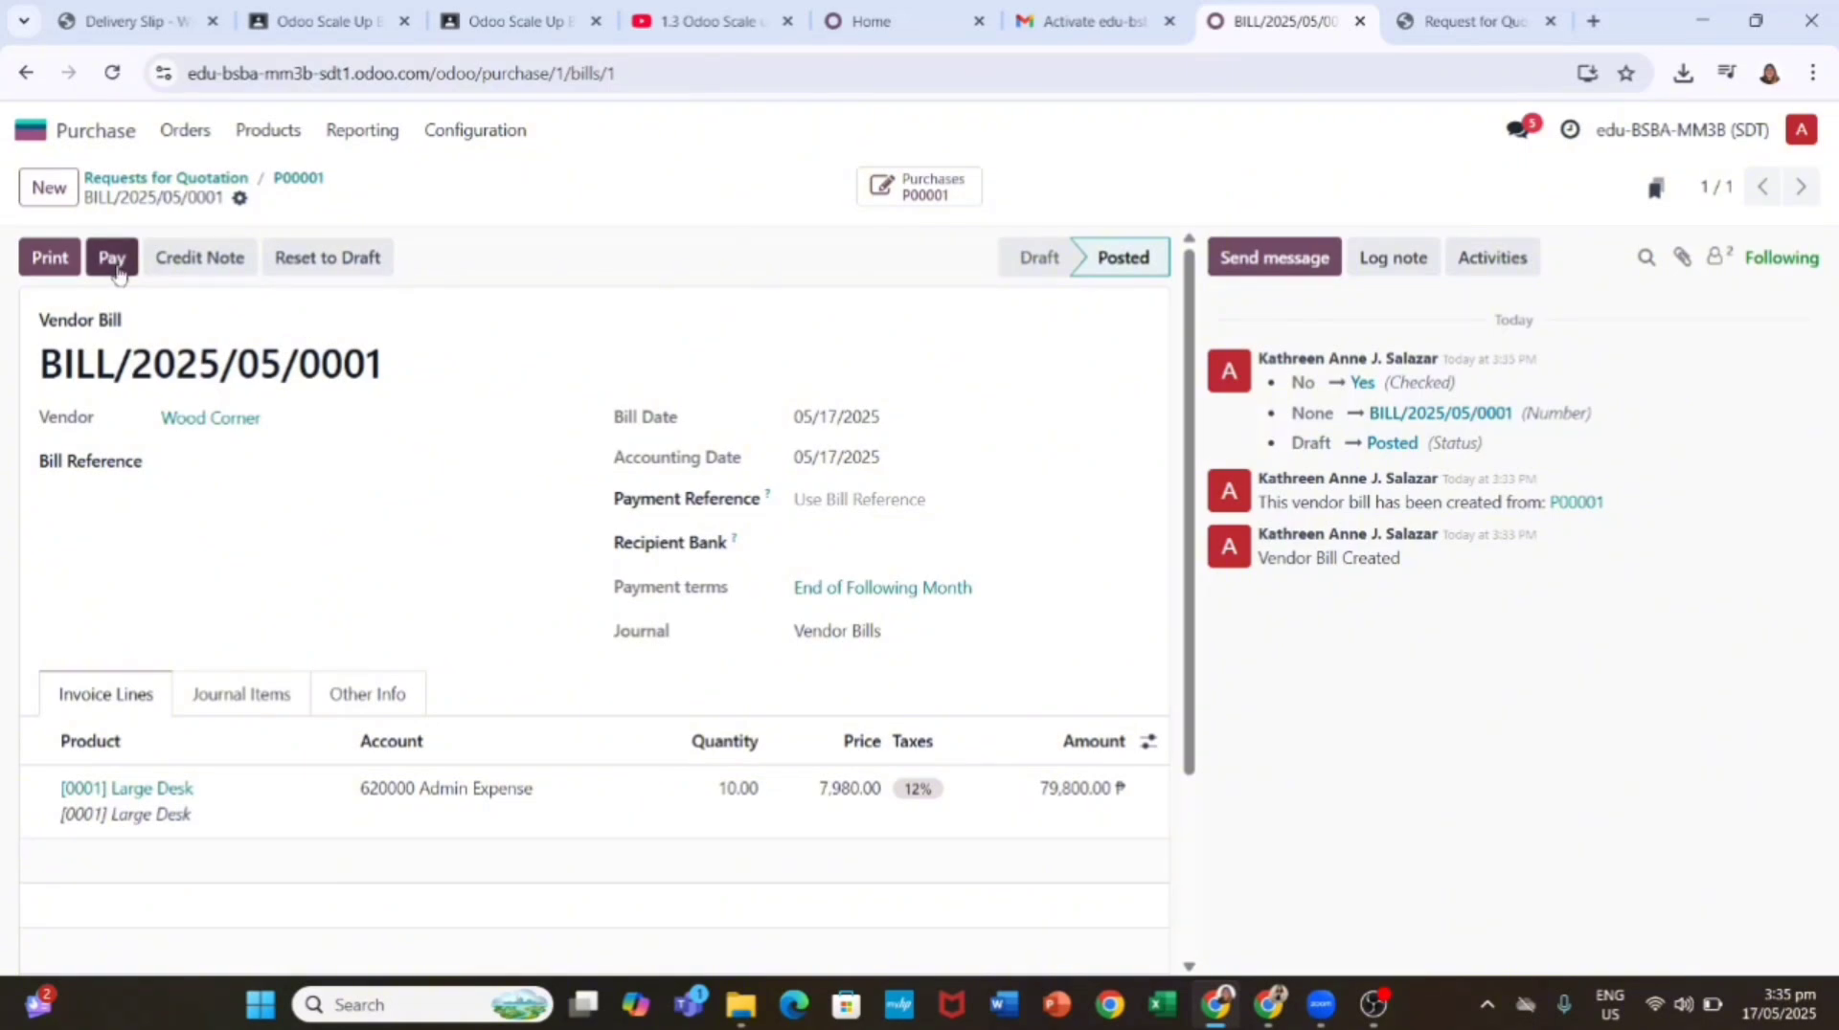
click(111, 259)
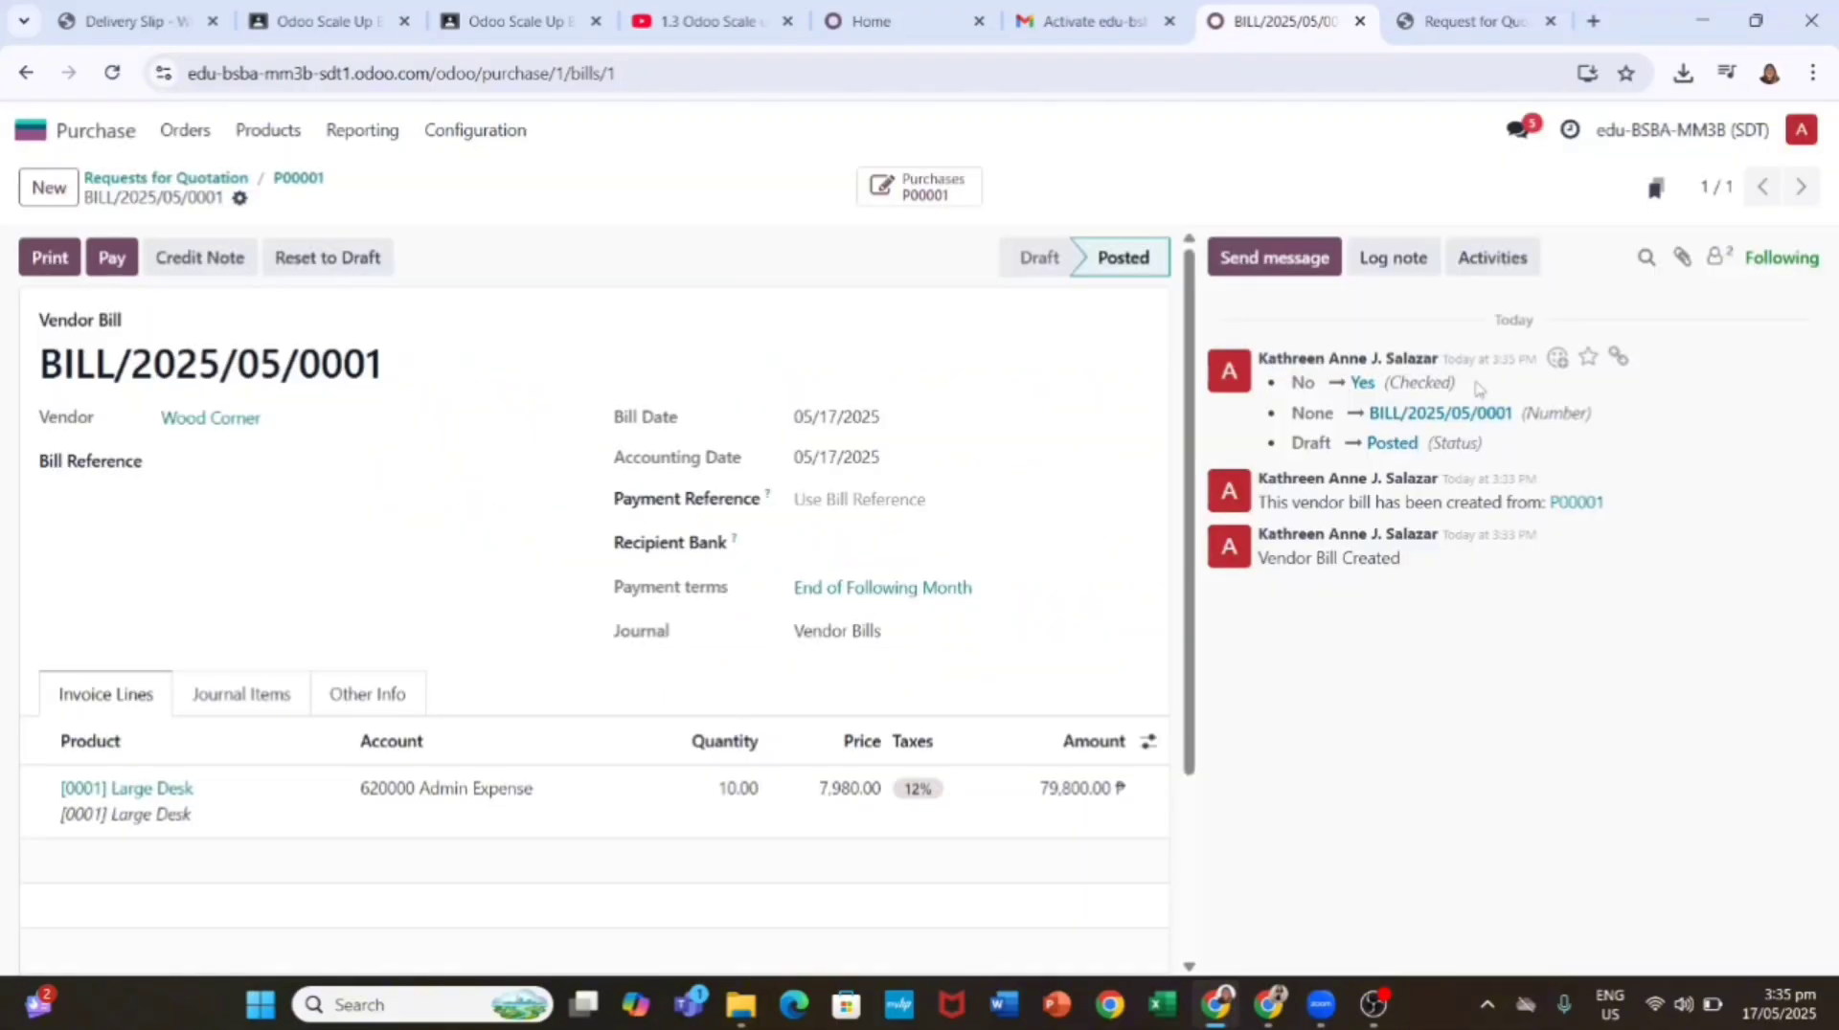
click(1477, 395)
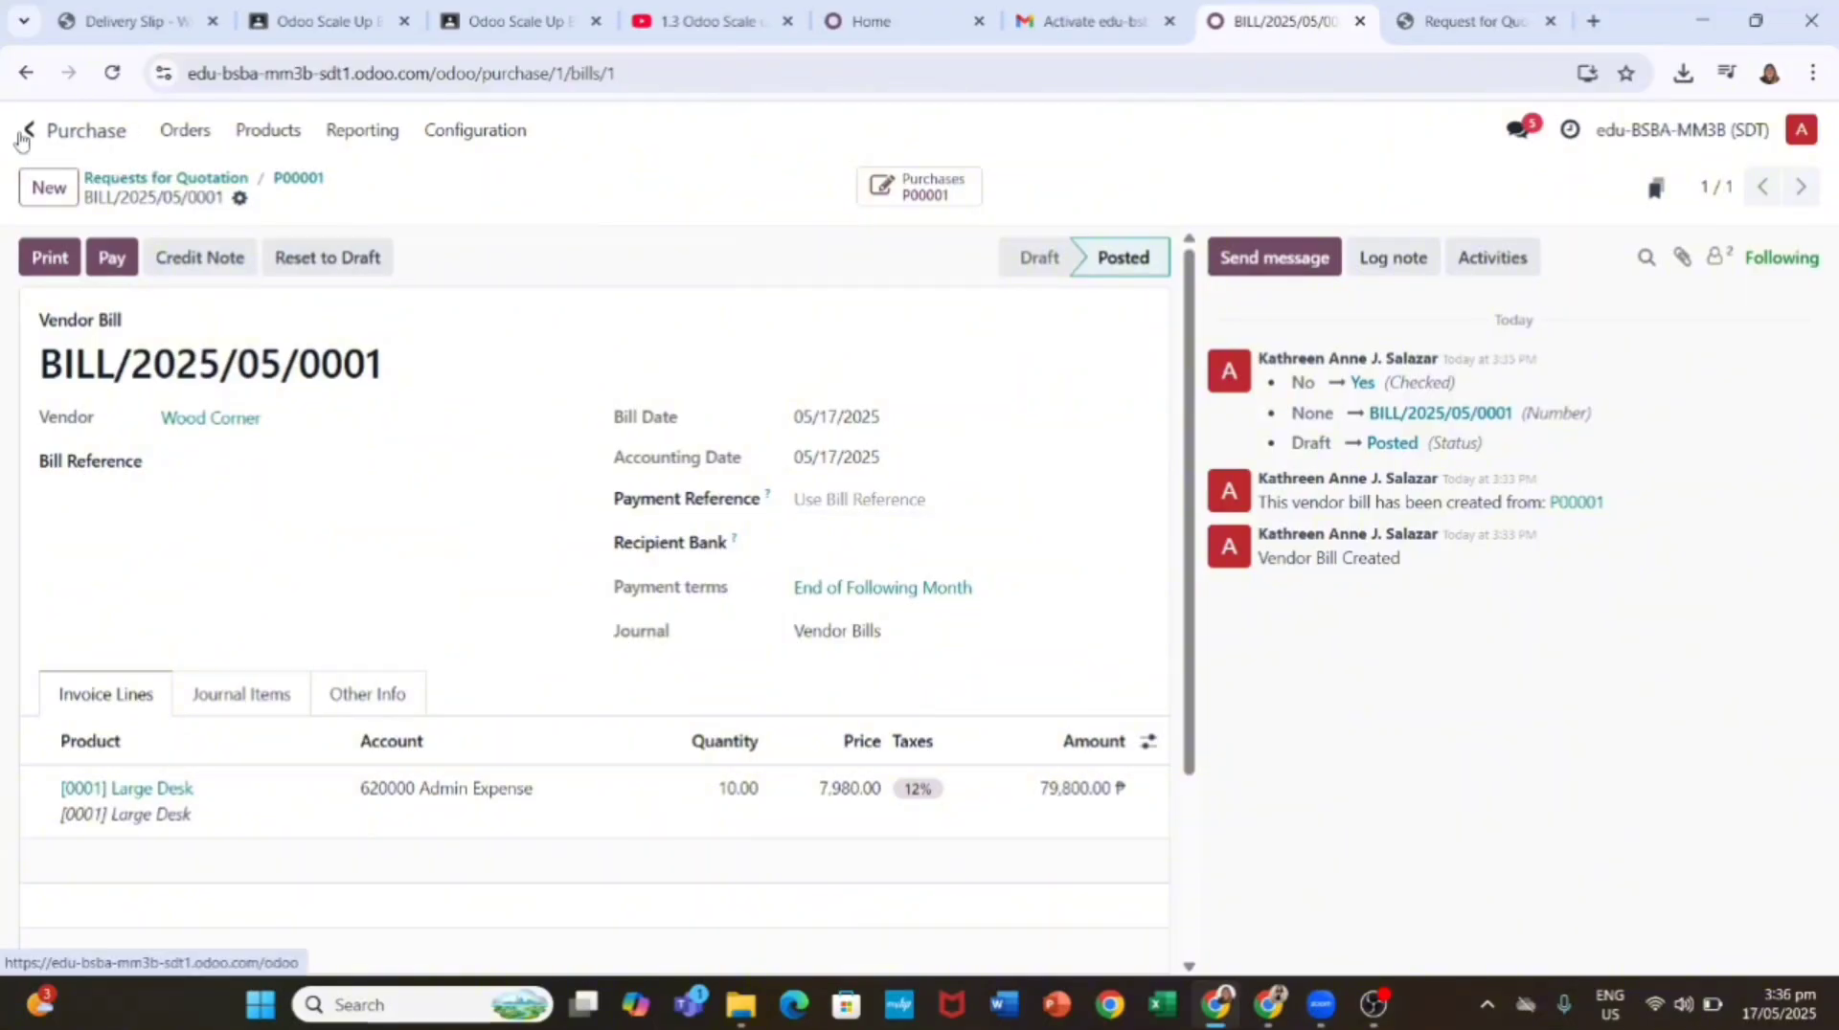
Step: Open the Accounting dashboard, cancelling the vendor bill upload dialog
click(29, 129)
click(674, 424)
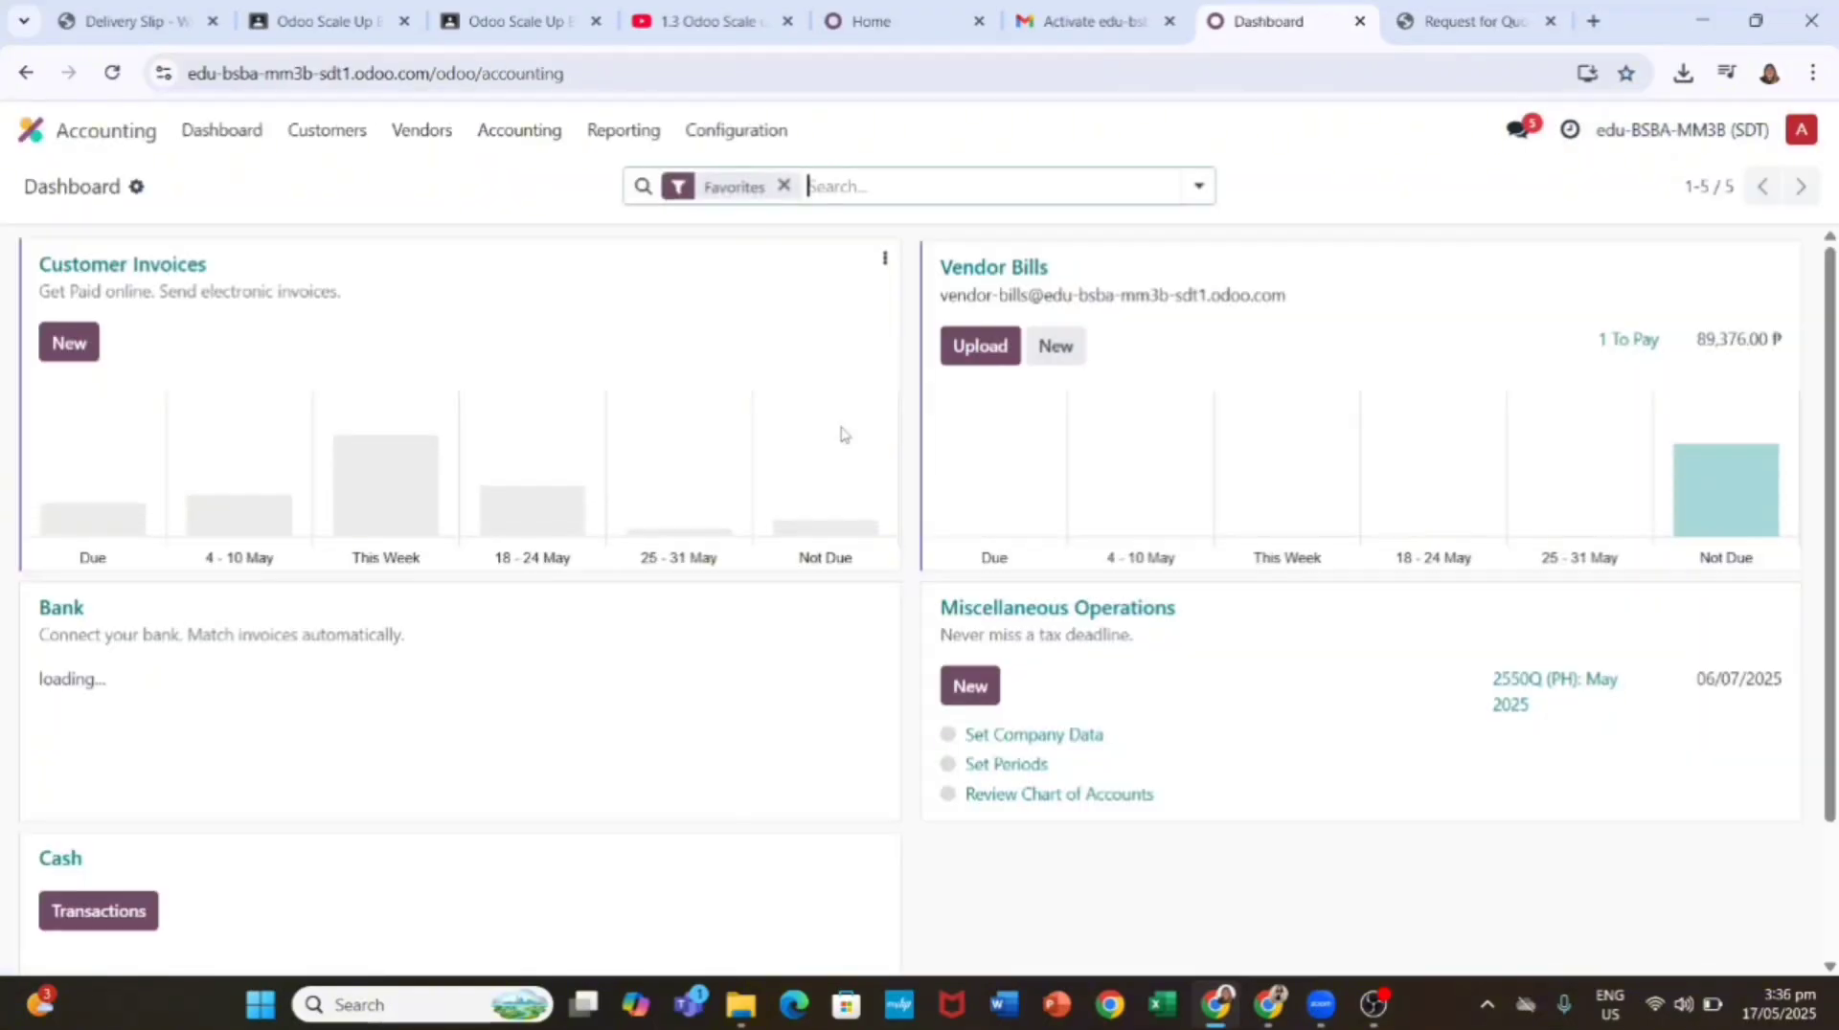
click(973, 349)
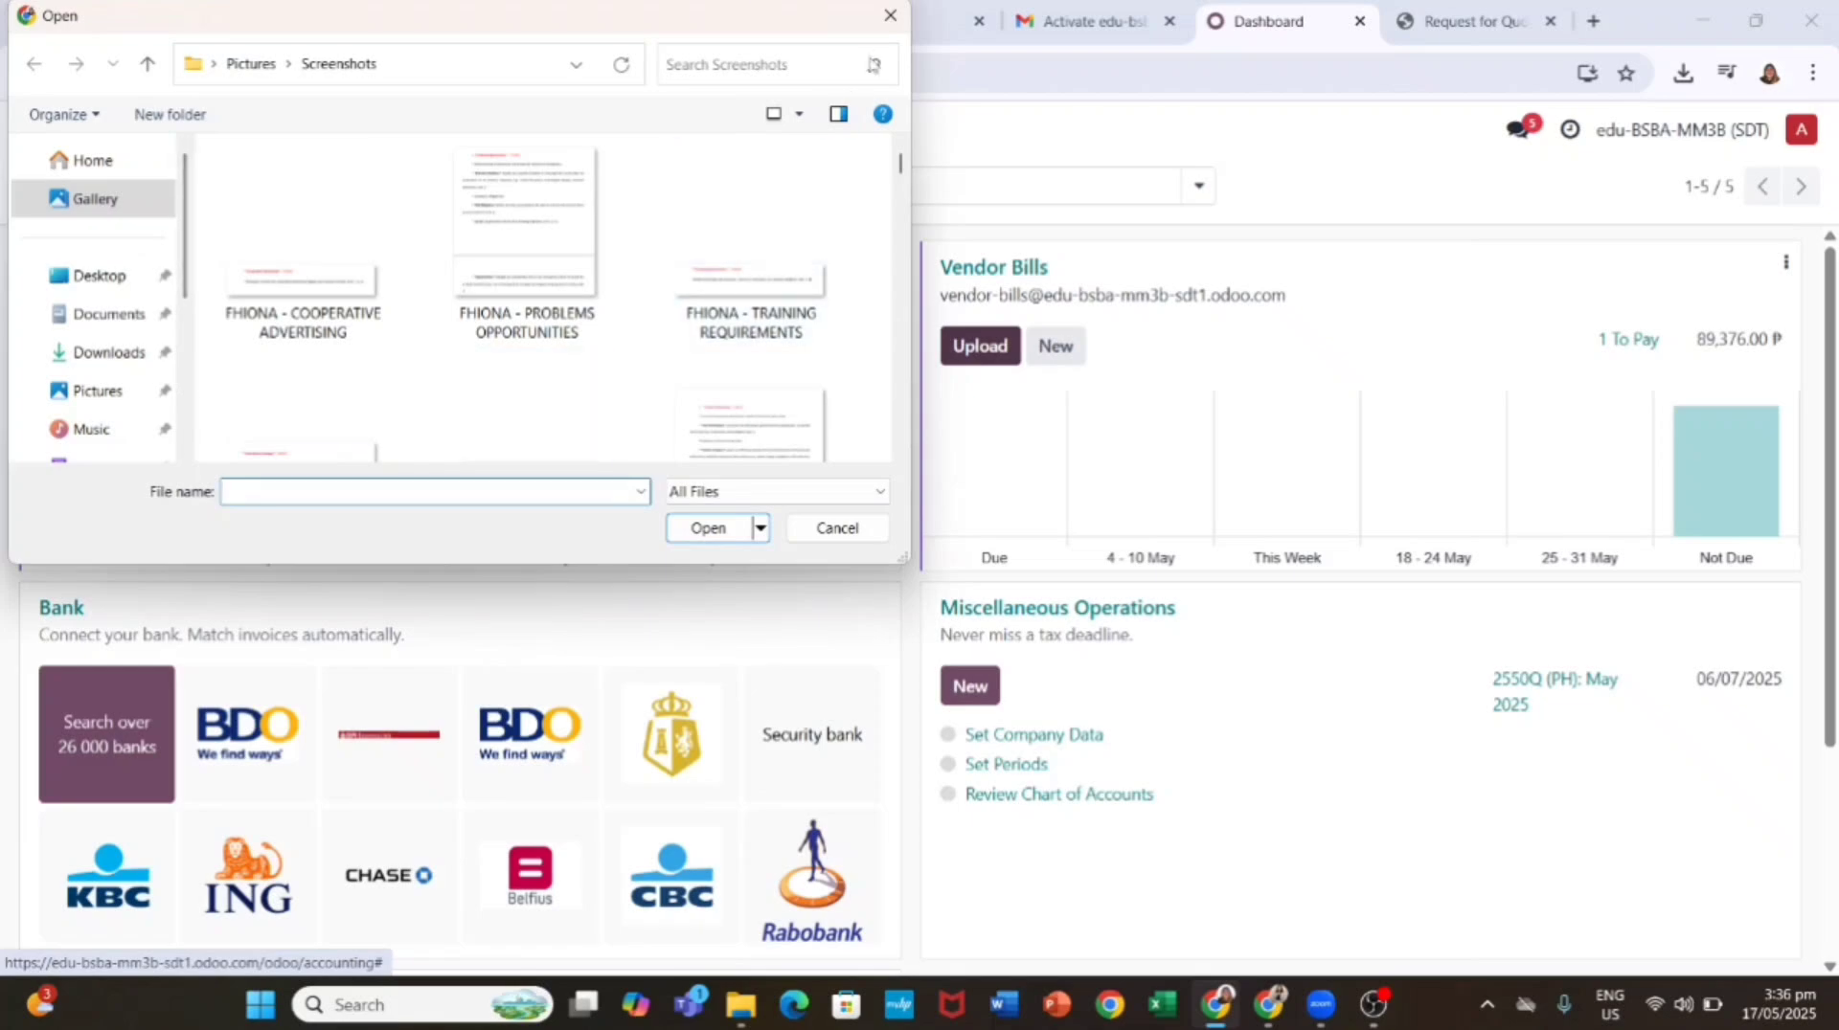
click(888, 15)
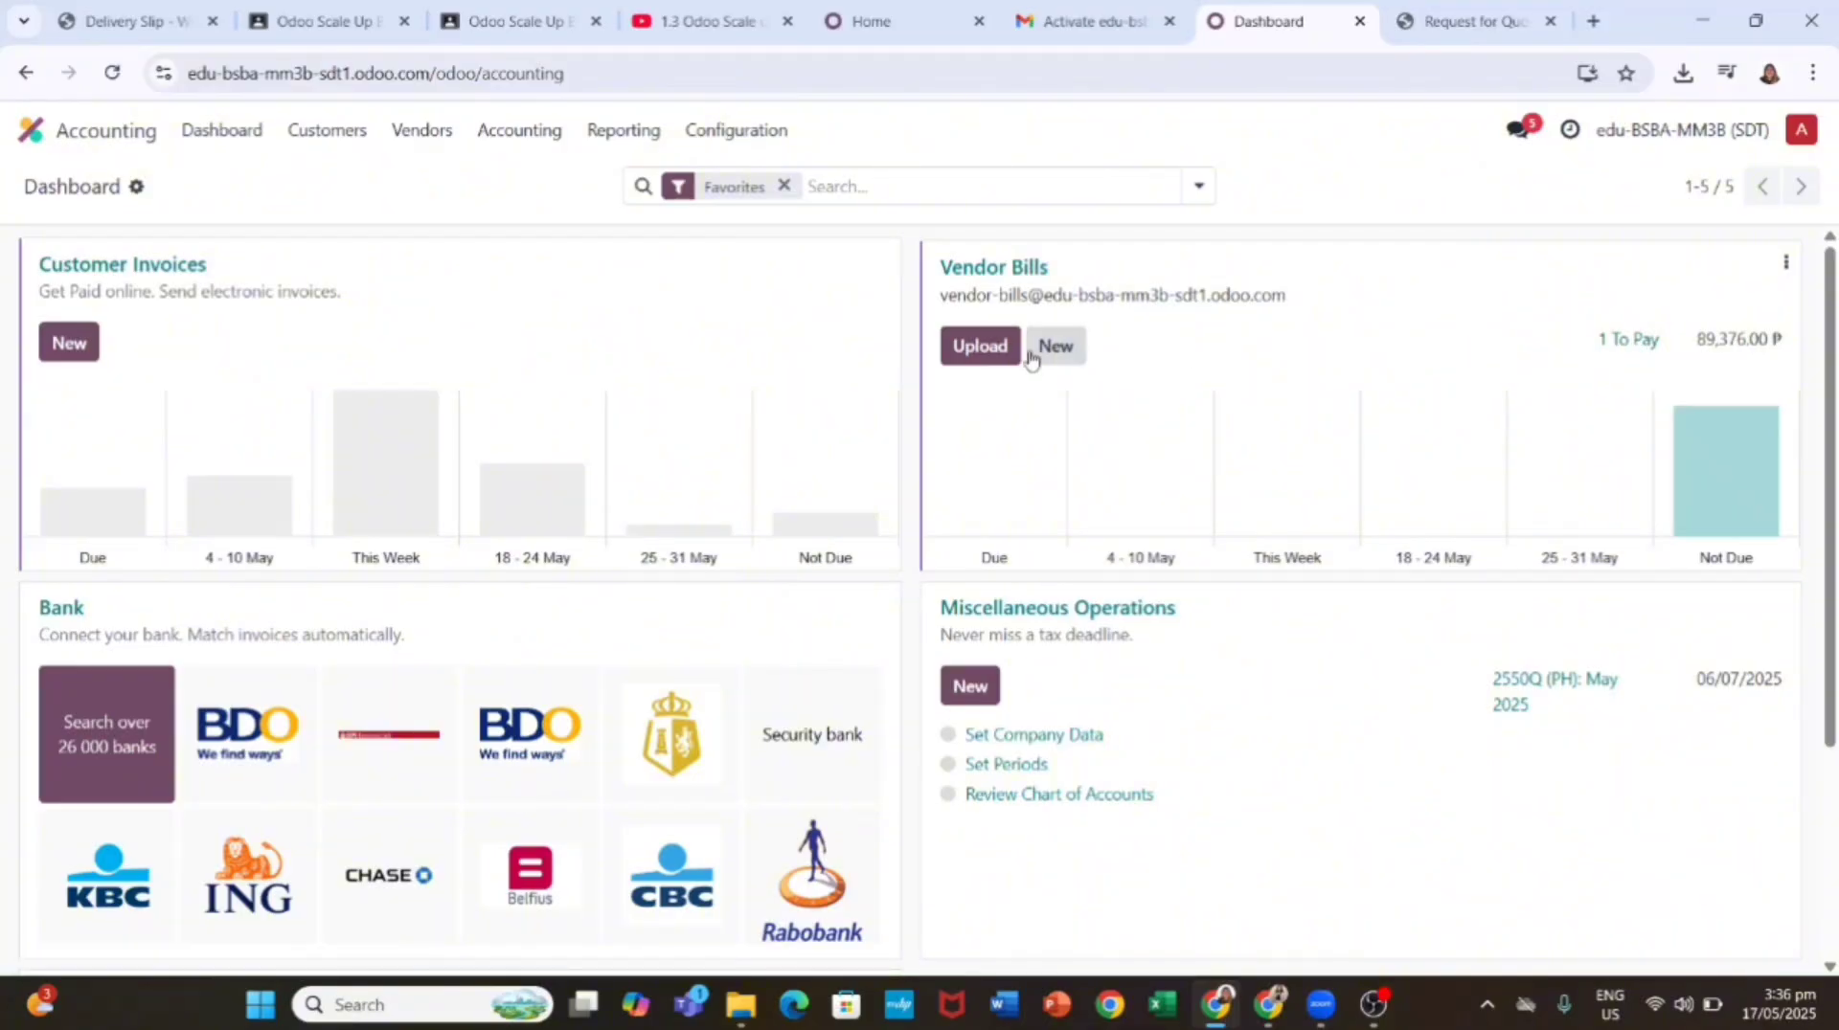
mouse_move(1369, 973)
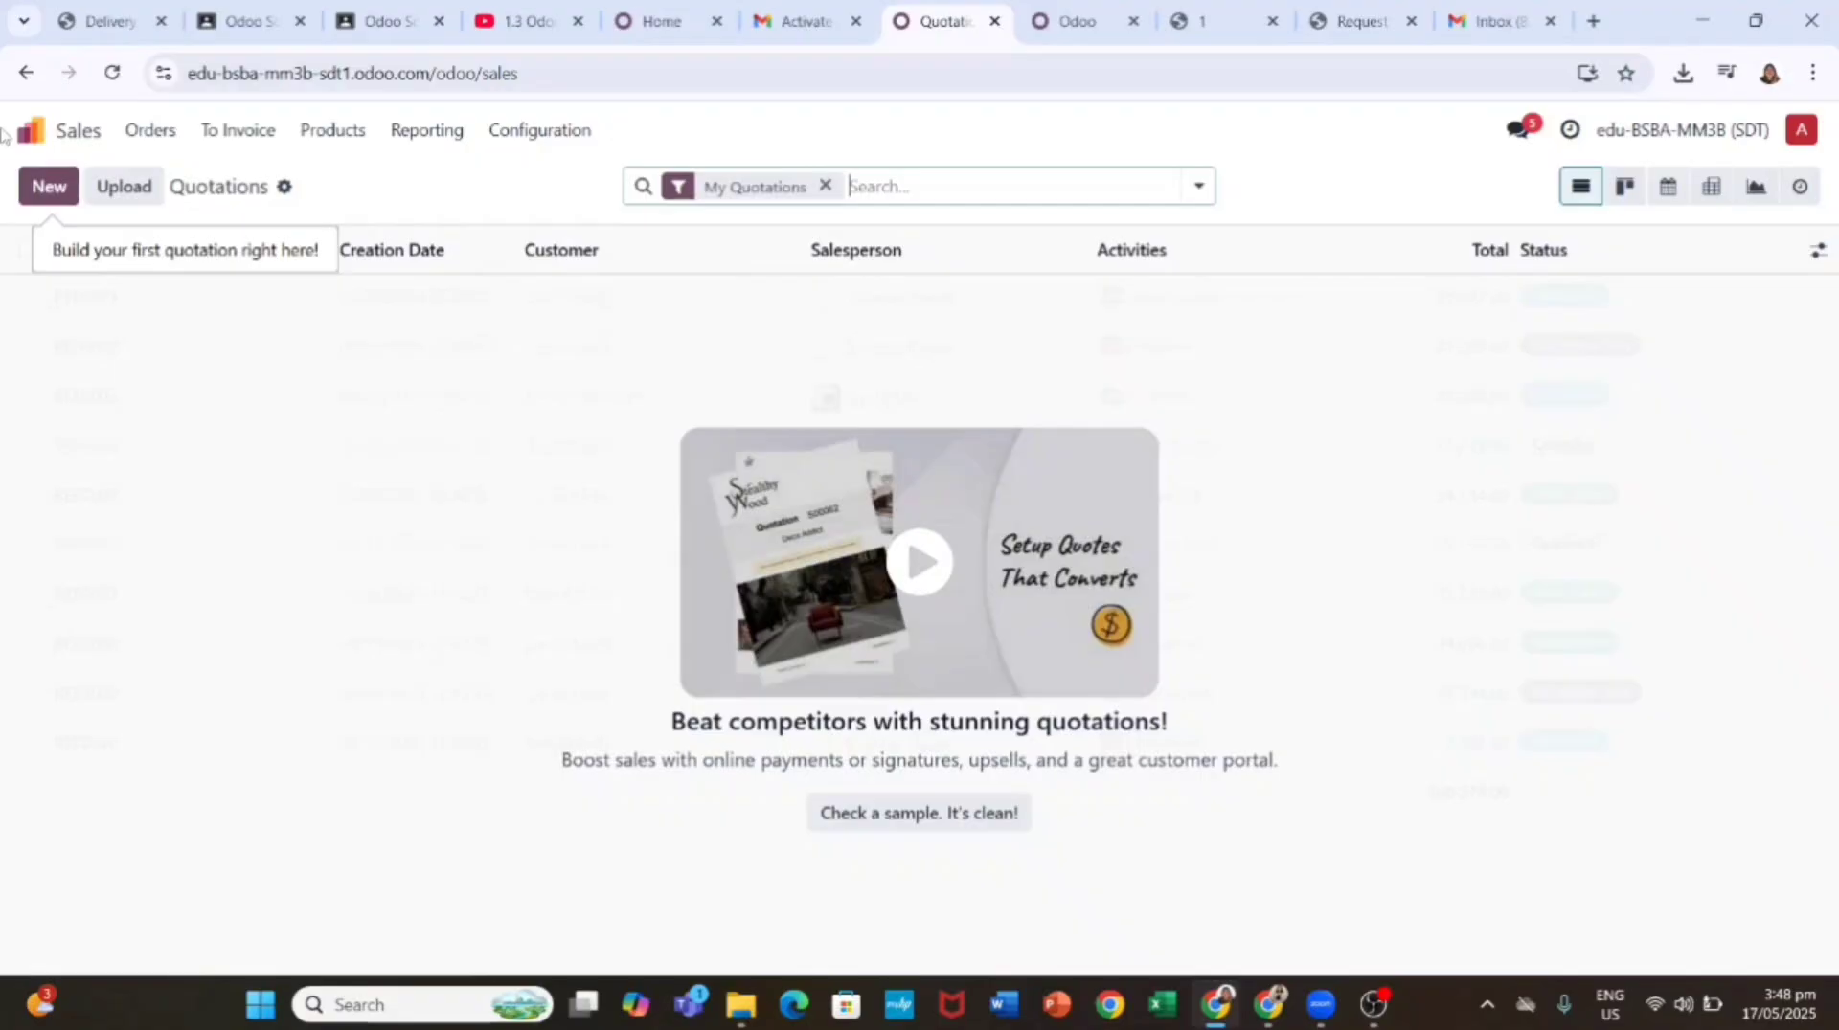
Step: Start a new quotation for a newly created customer contact
click(49, 185)
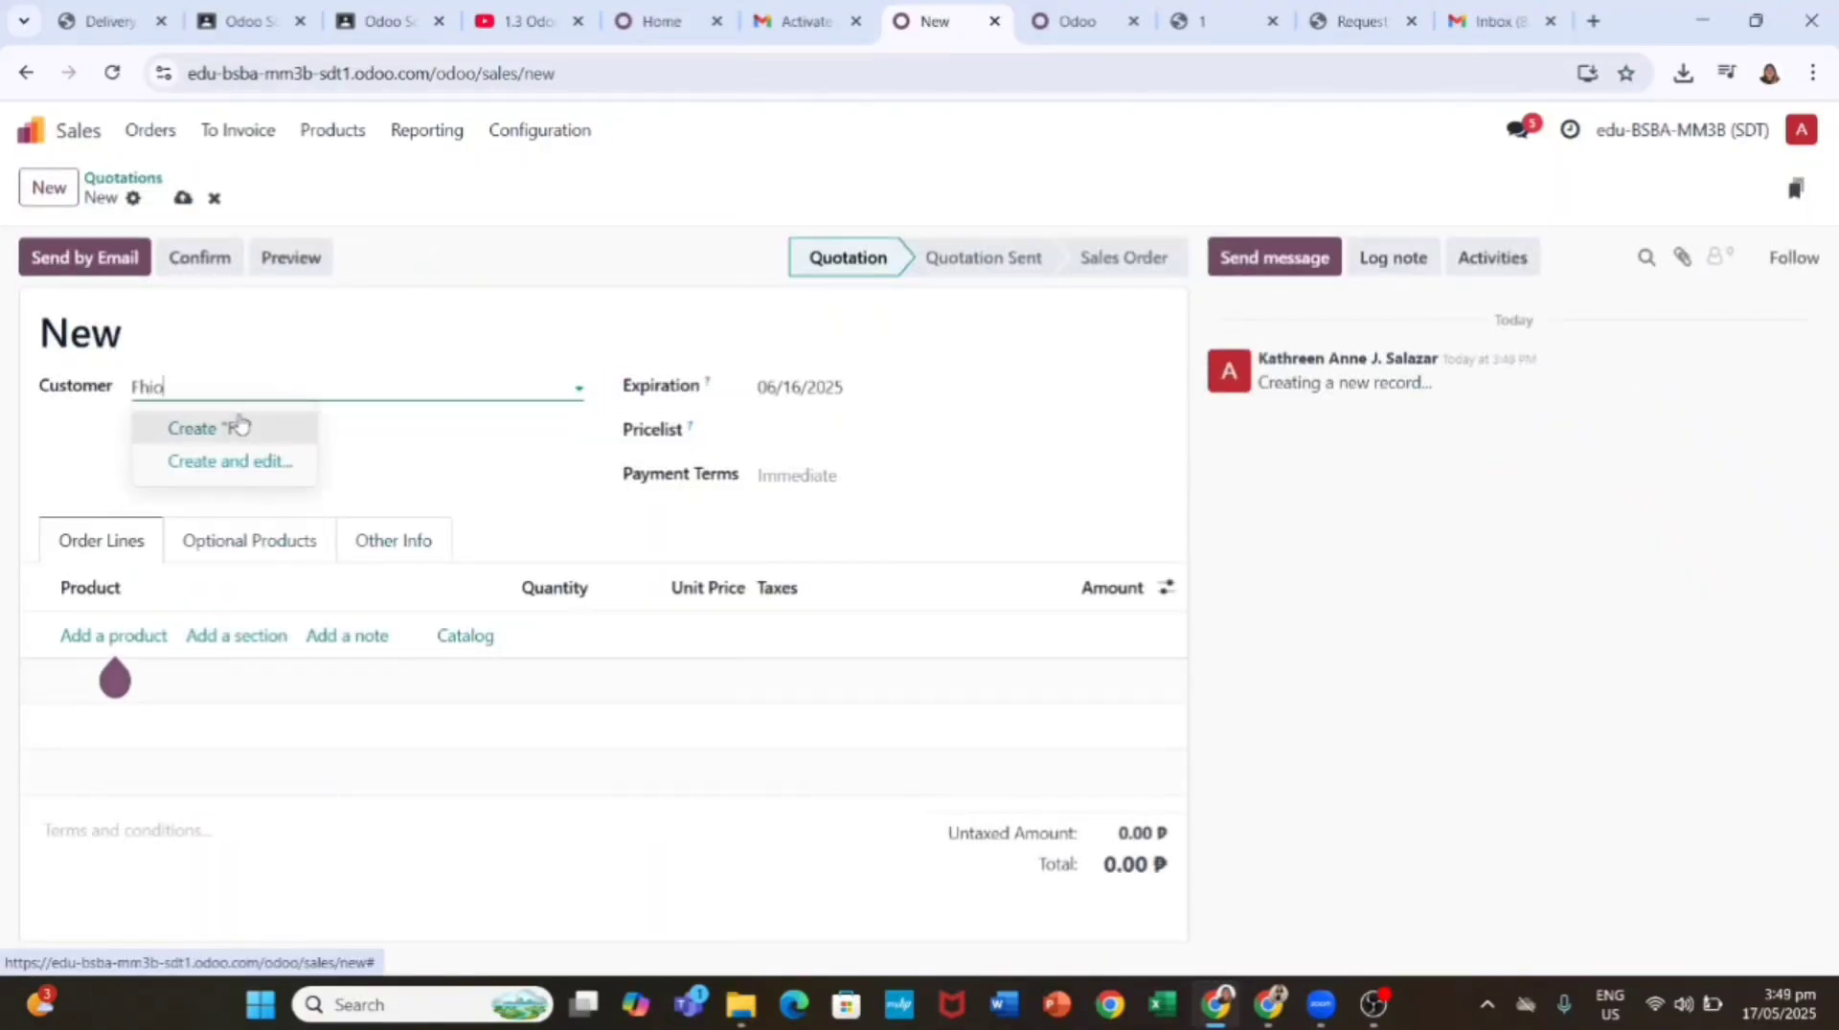
click(215, 402)
text(Fiona)
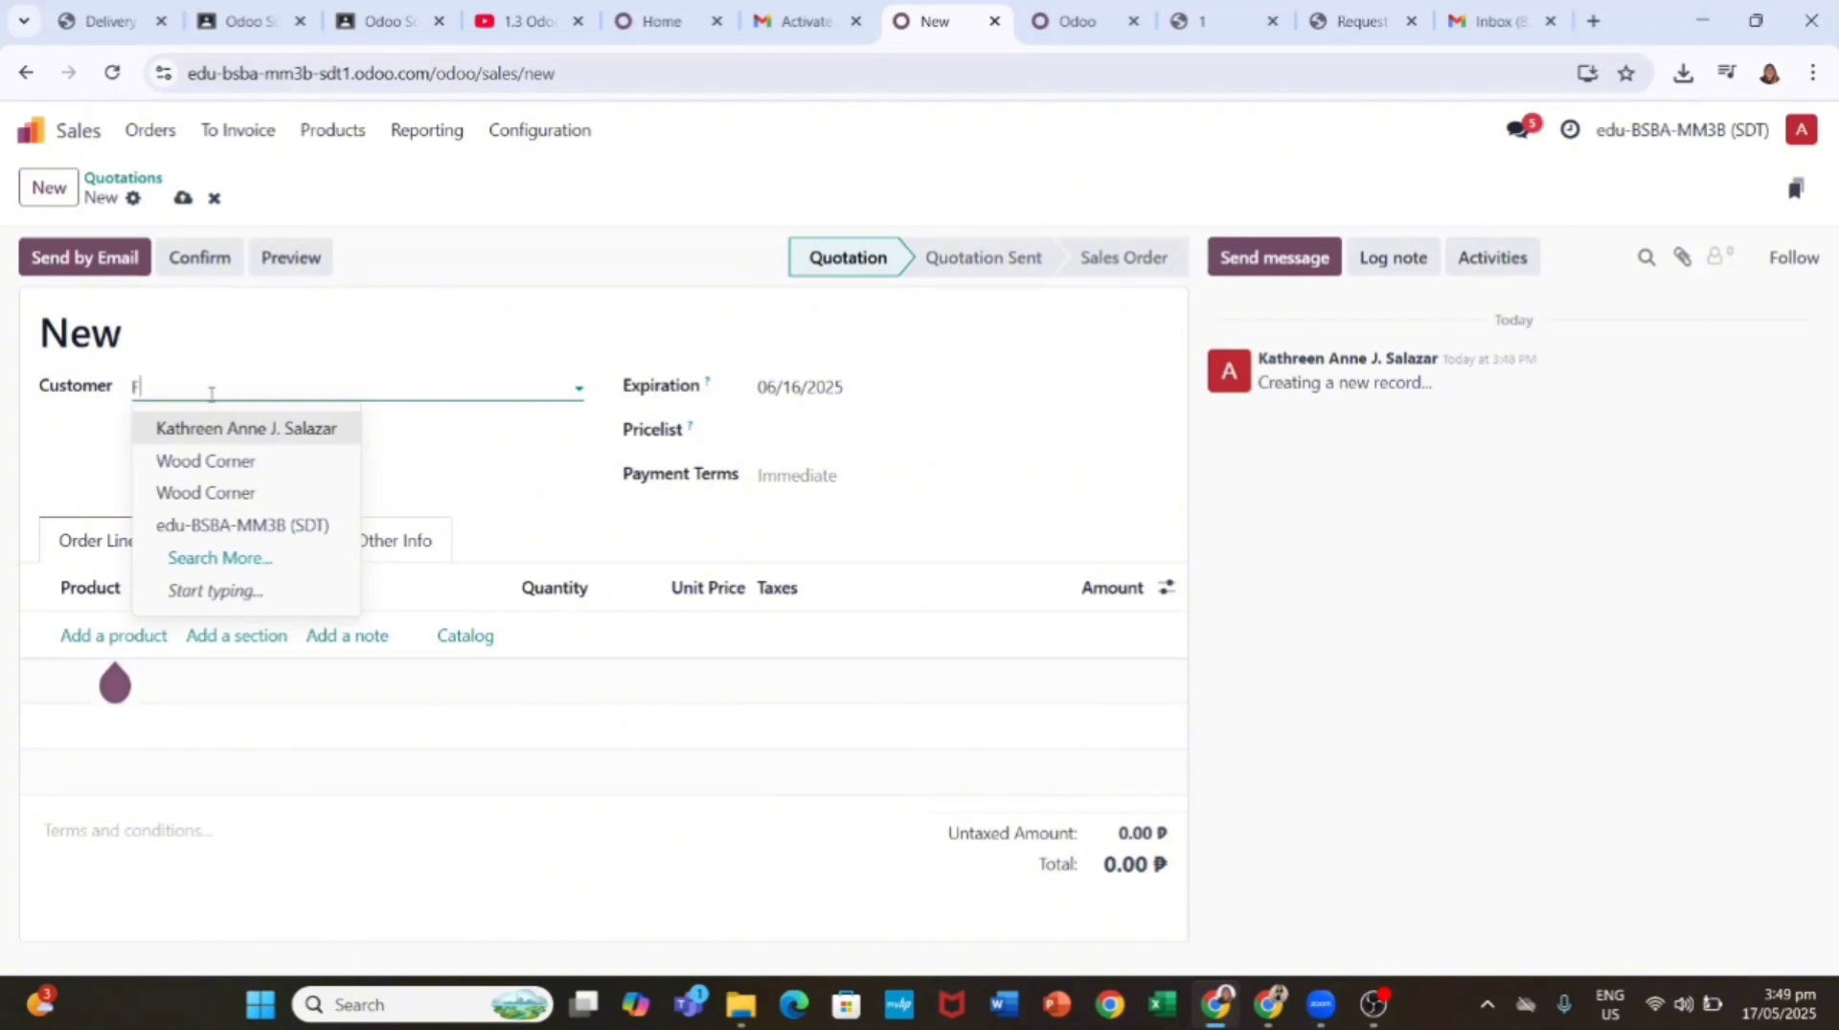
click(267, 427)
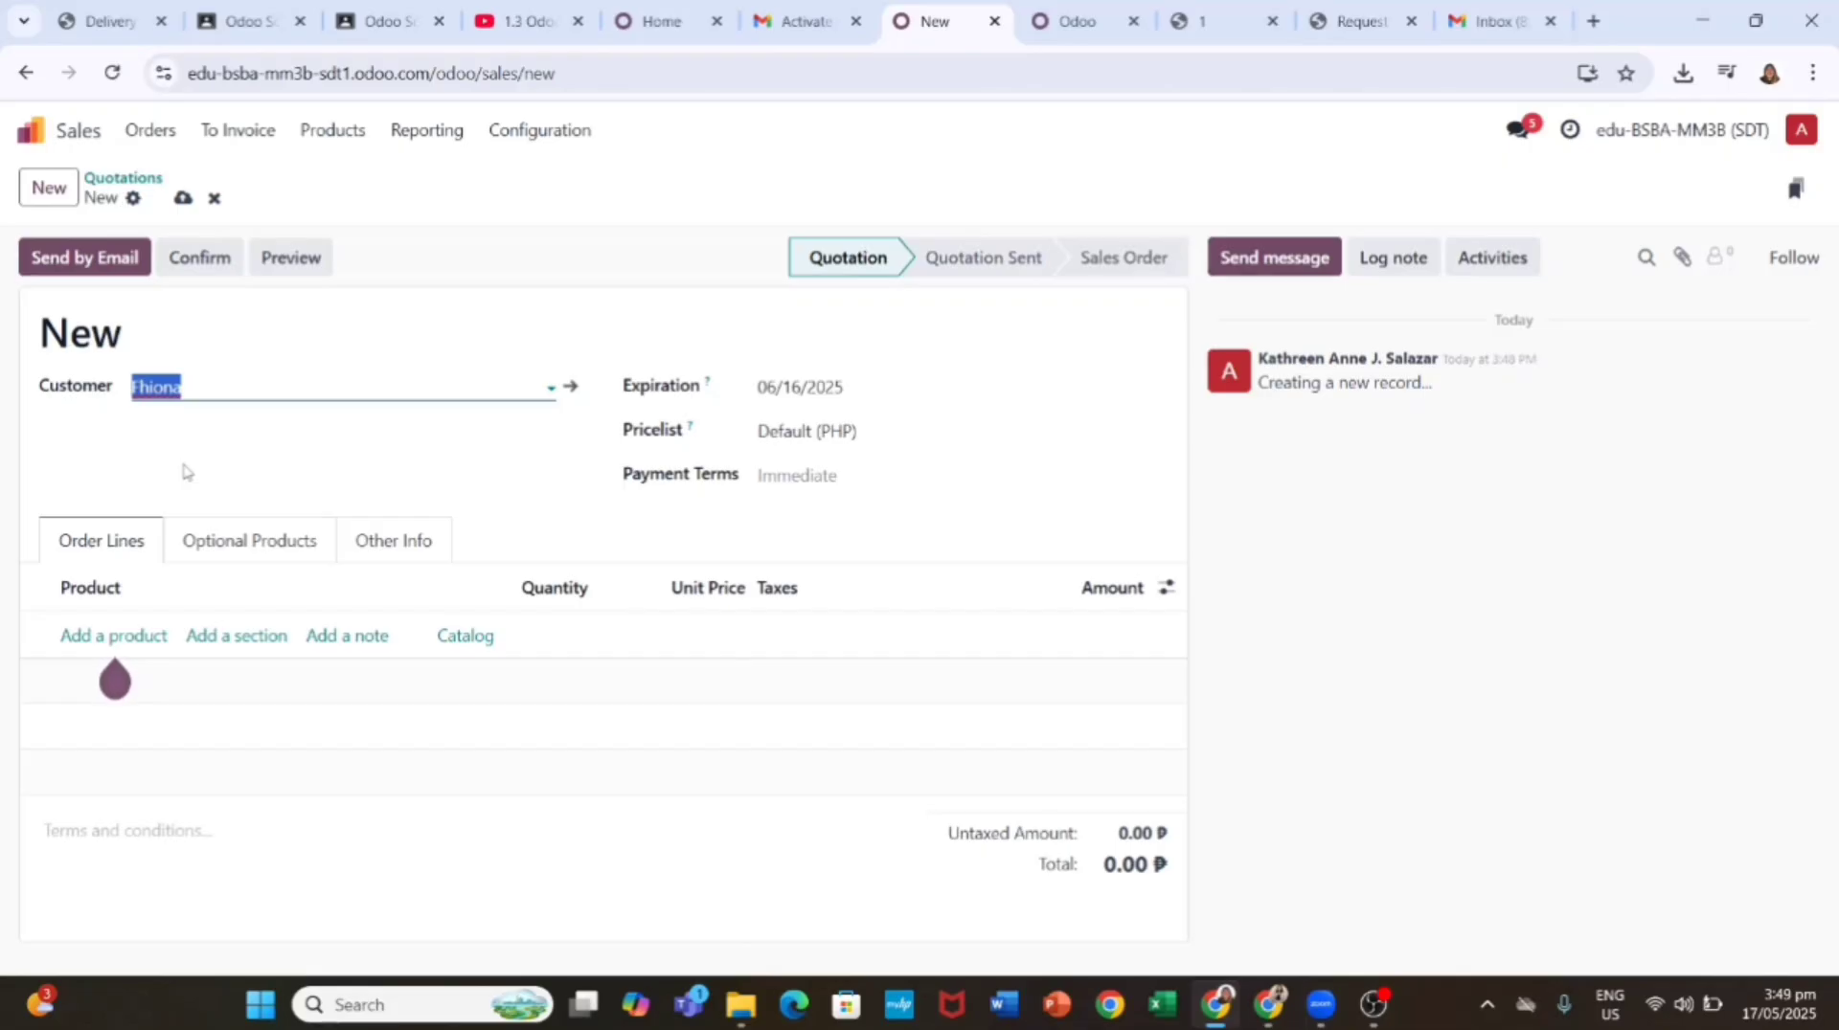
Step: Add an order line of 3 units of [0001] Large Desk and discard the empty extra line
click(131, 635)
text(l)
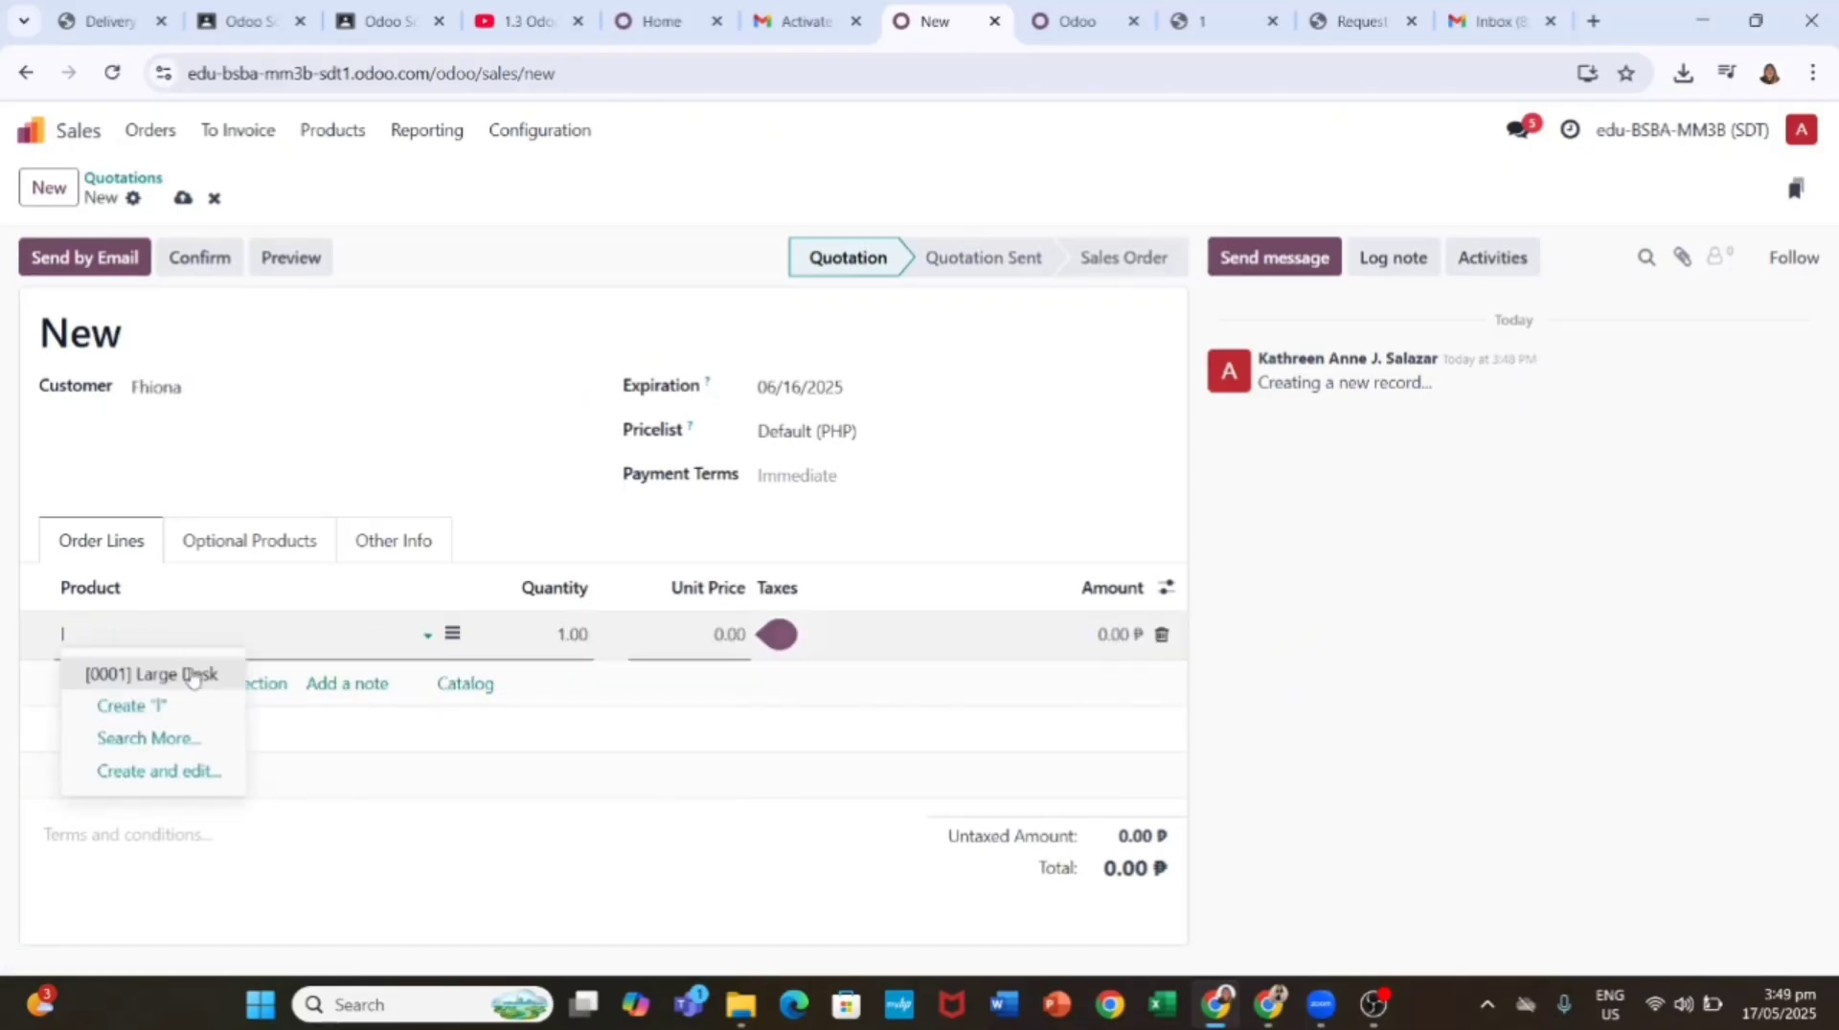
key(Return)
click(578, 634)
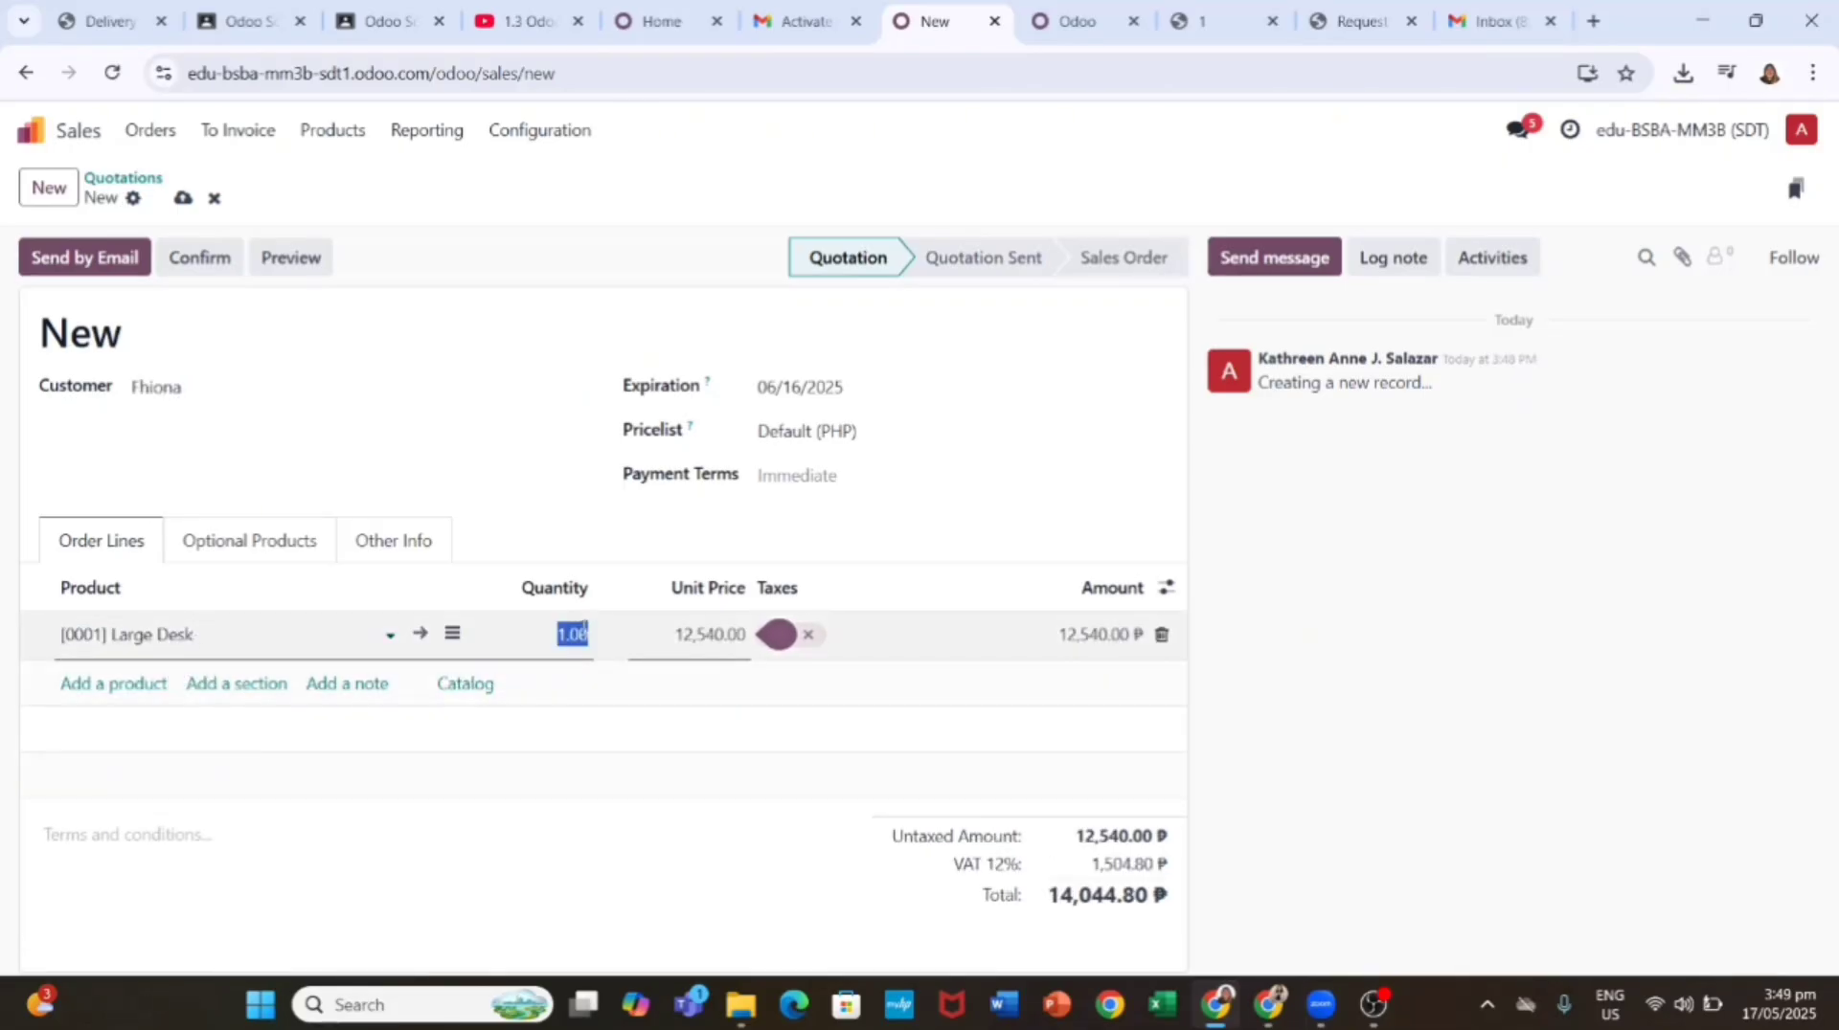
text(3)
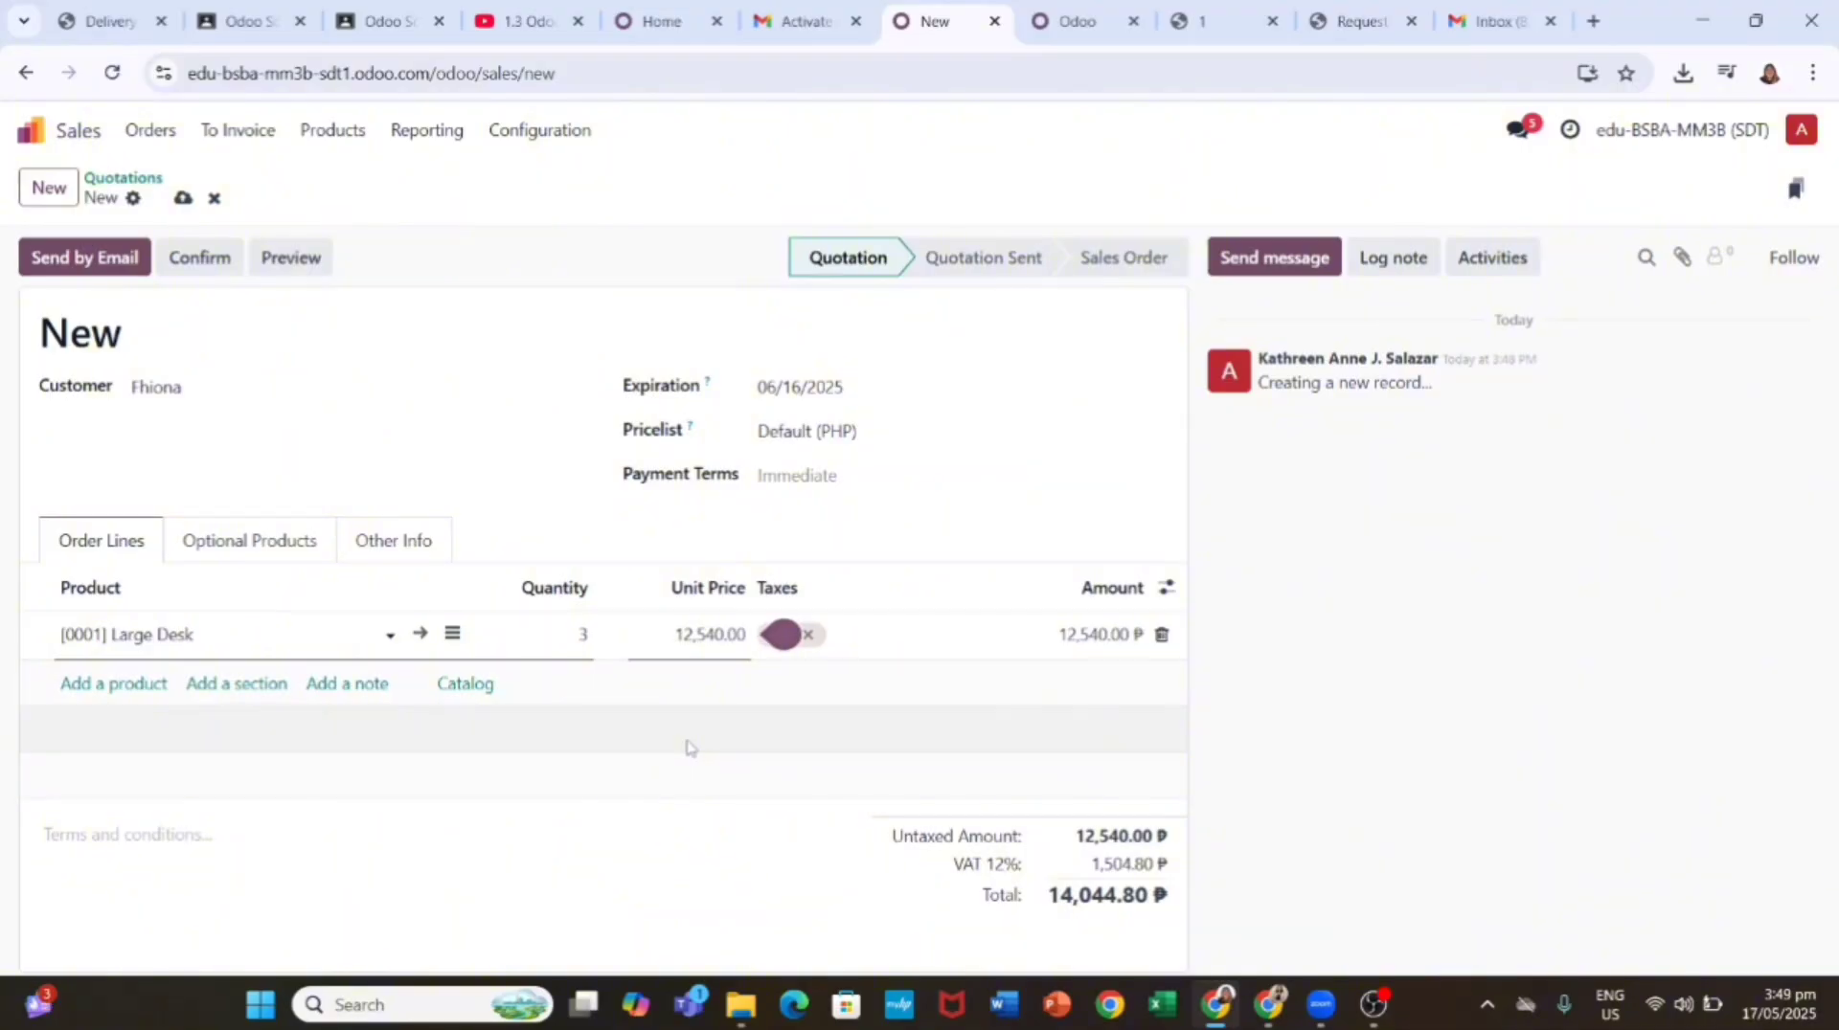
key(Return)
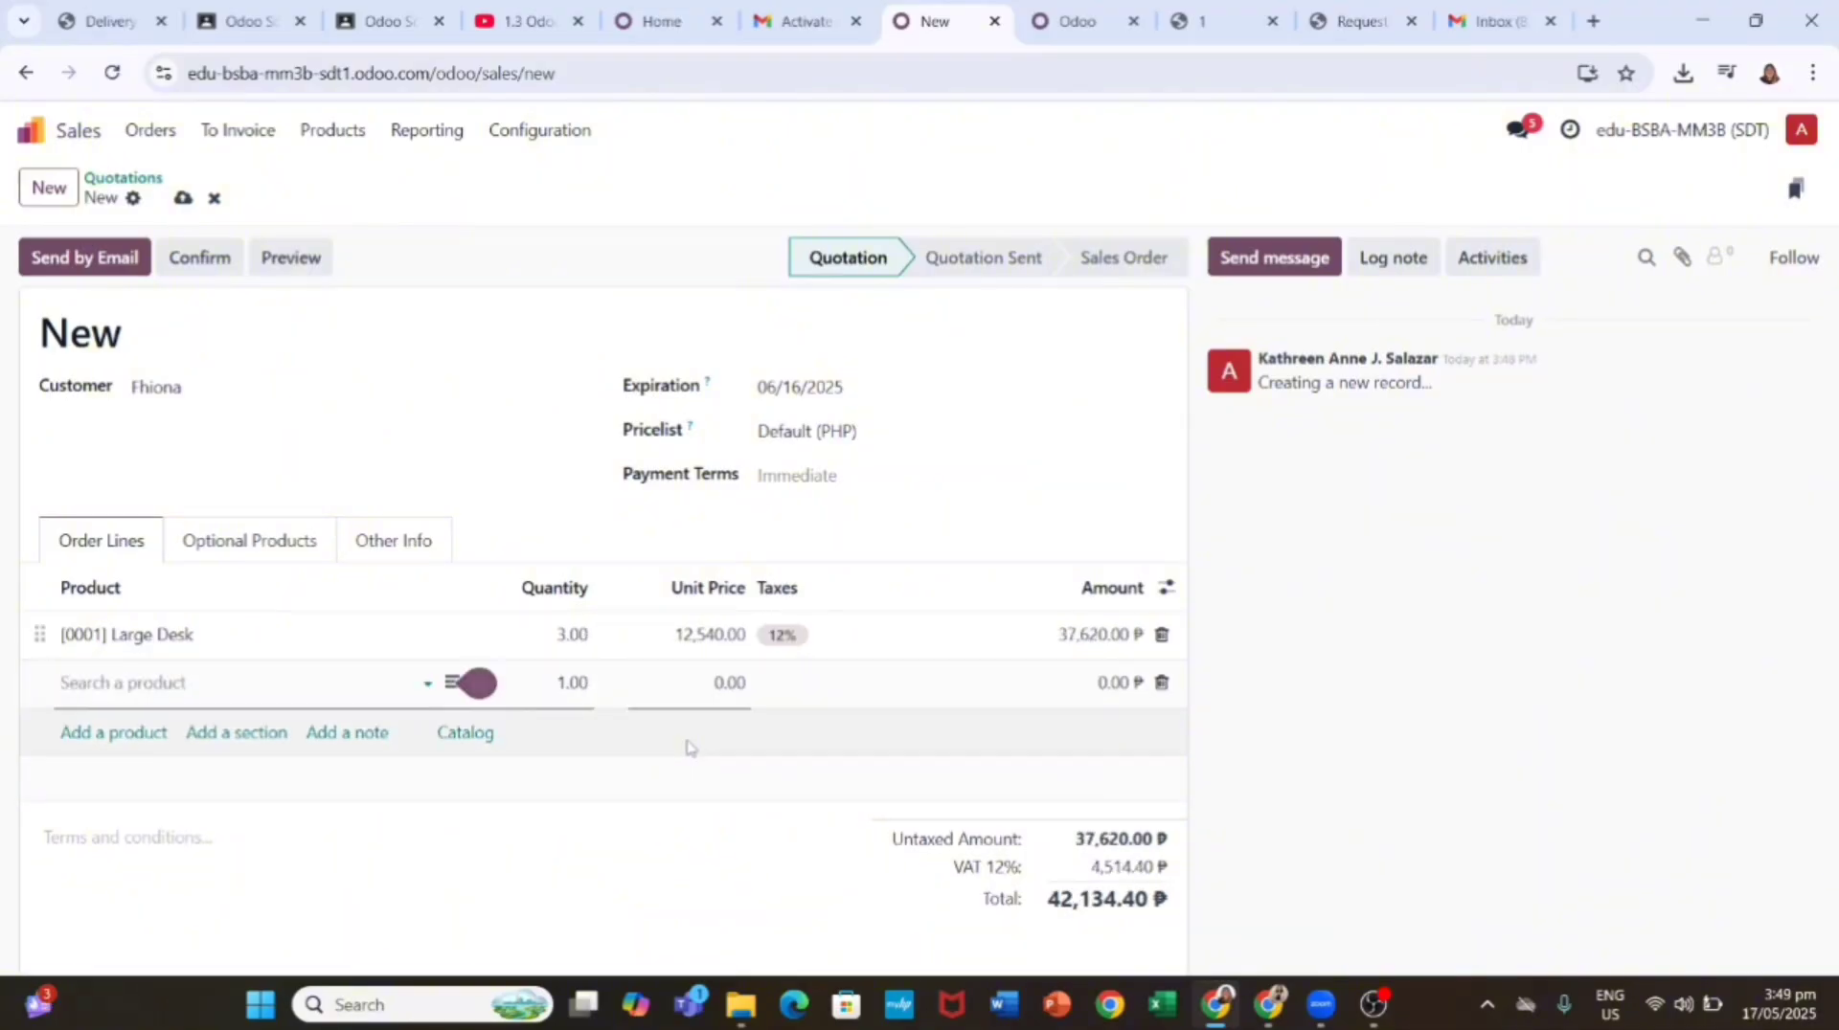
click(485, 809)
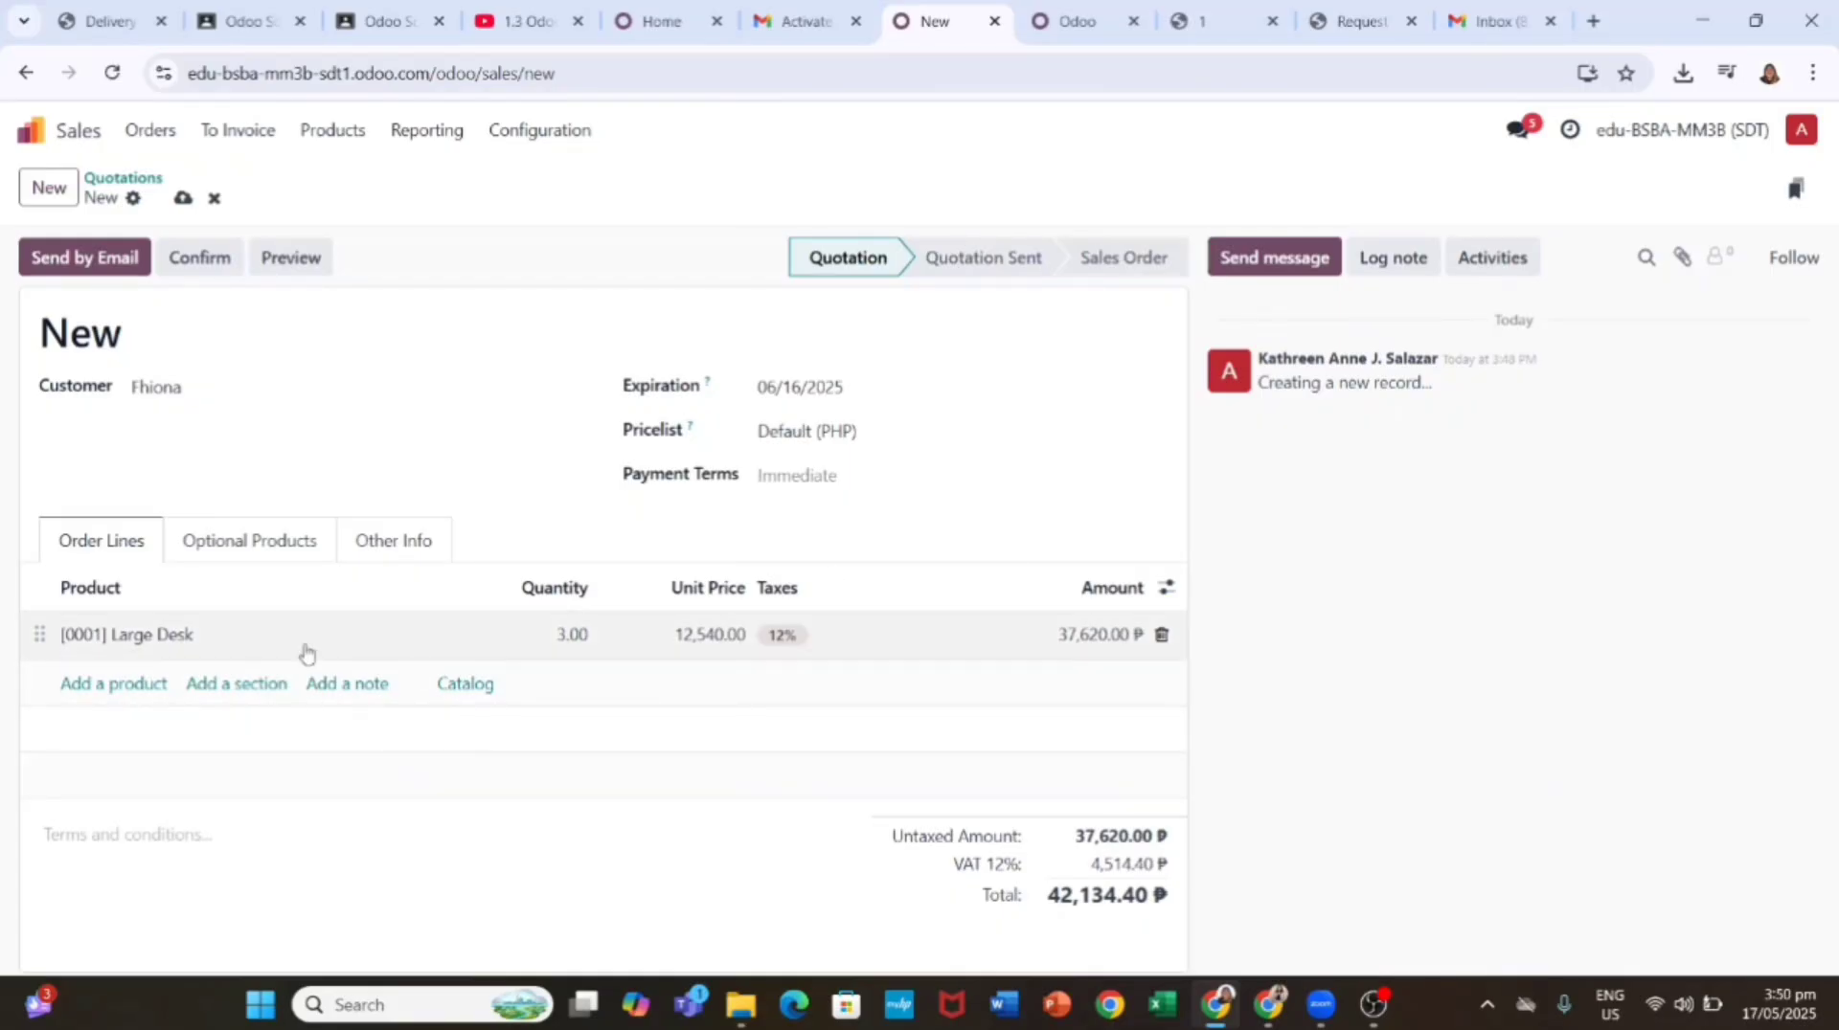
Step: Check the optional order-line columns, then review the Large Desk line without changing it
click(1164, 591)
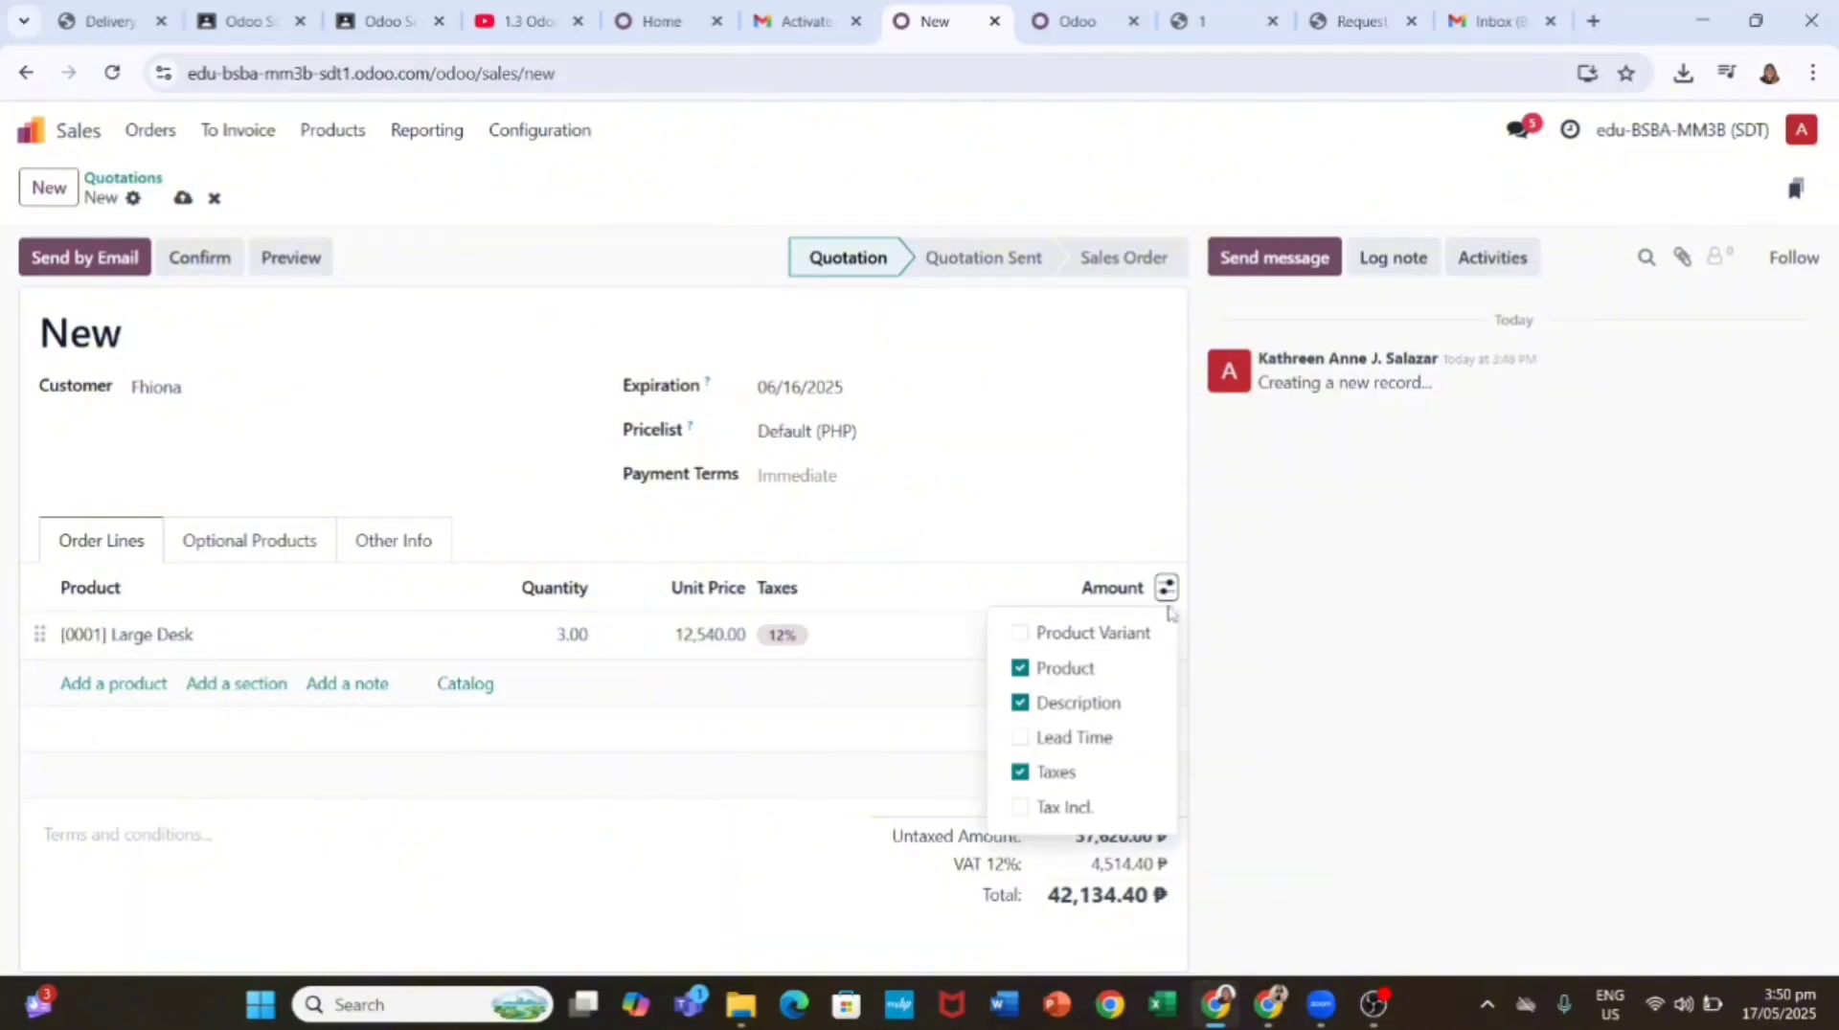
click(1268, 611)
click(200, 648)
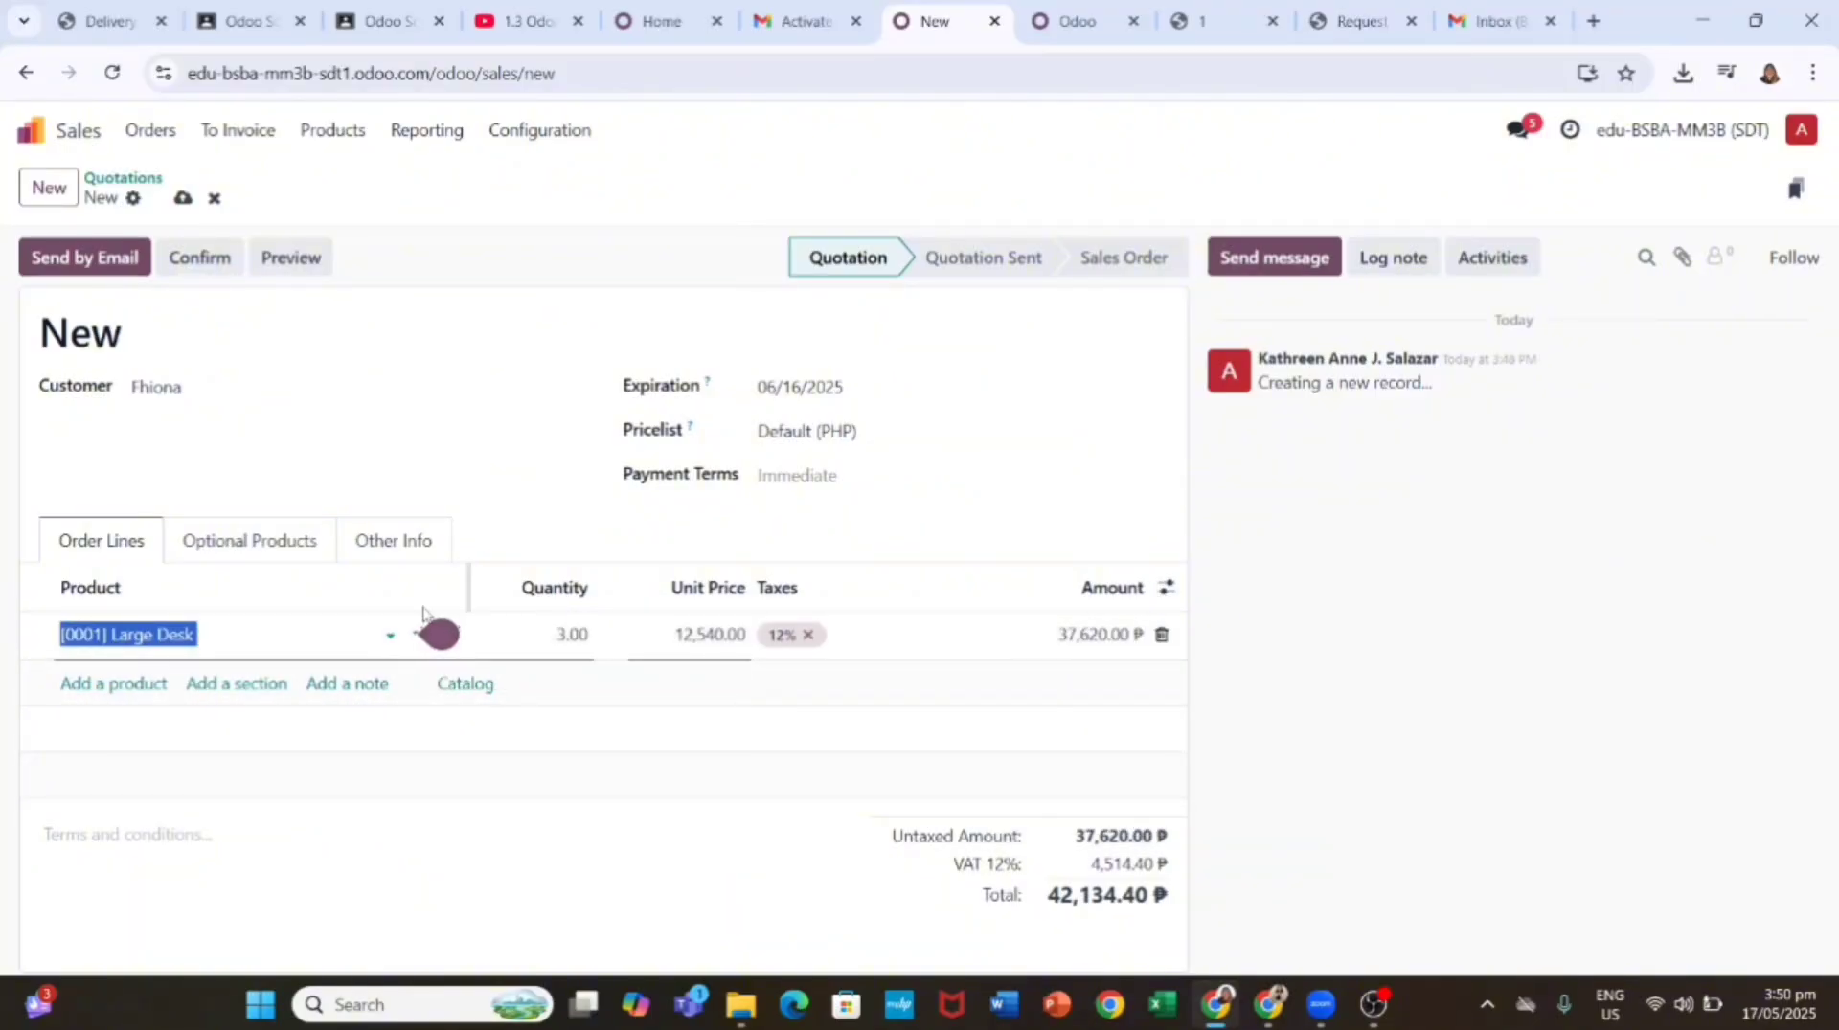
click(424, 606)
click(458, 641)
click(387, 641)
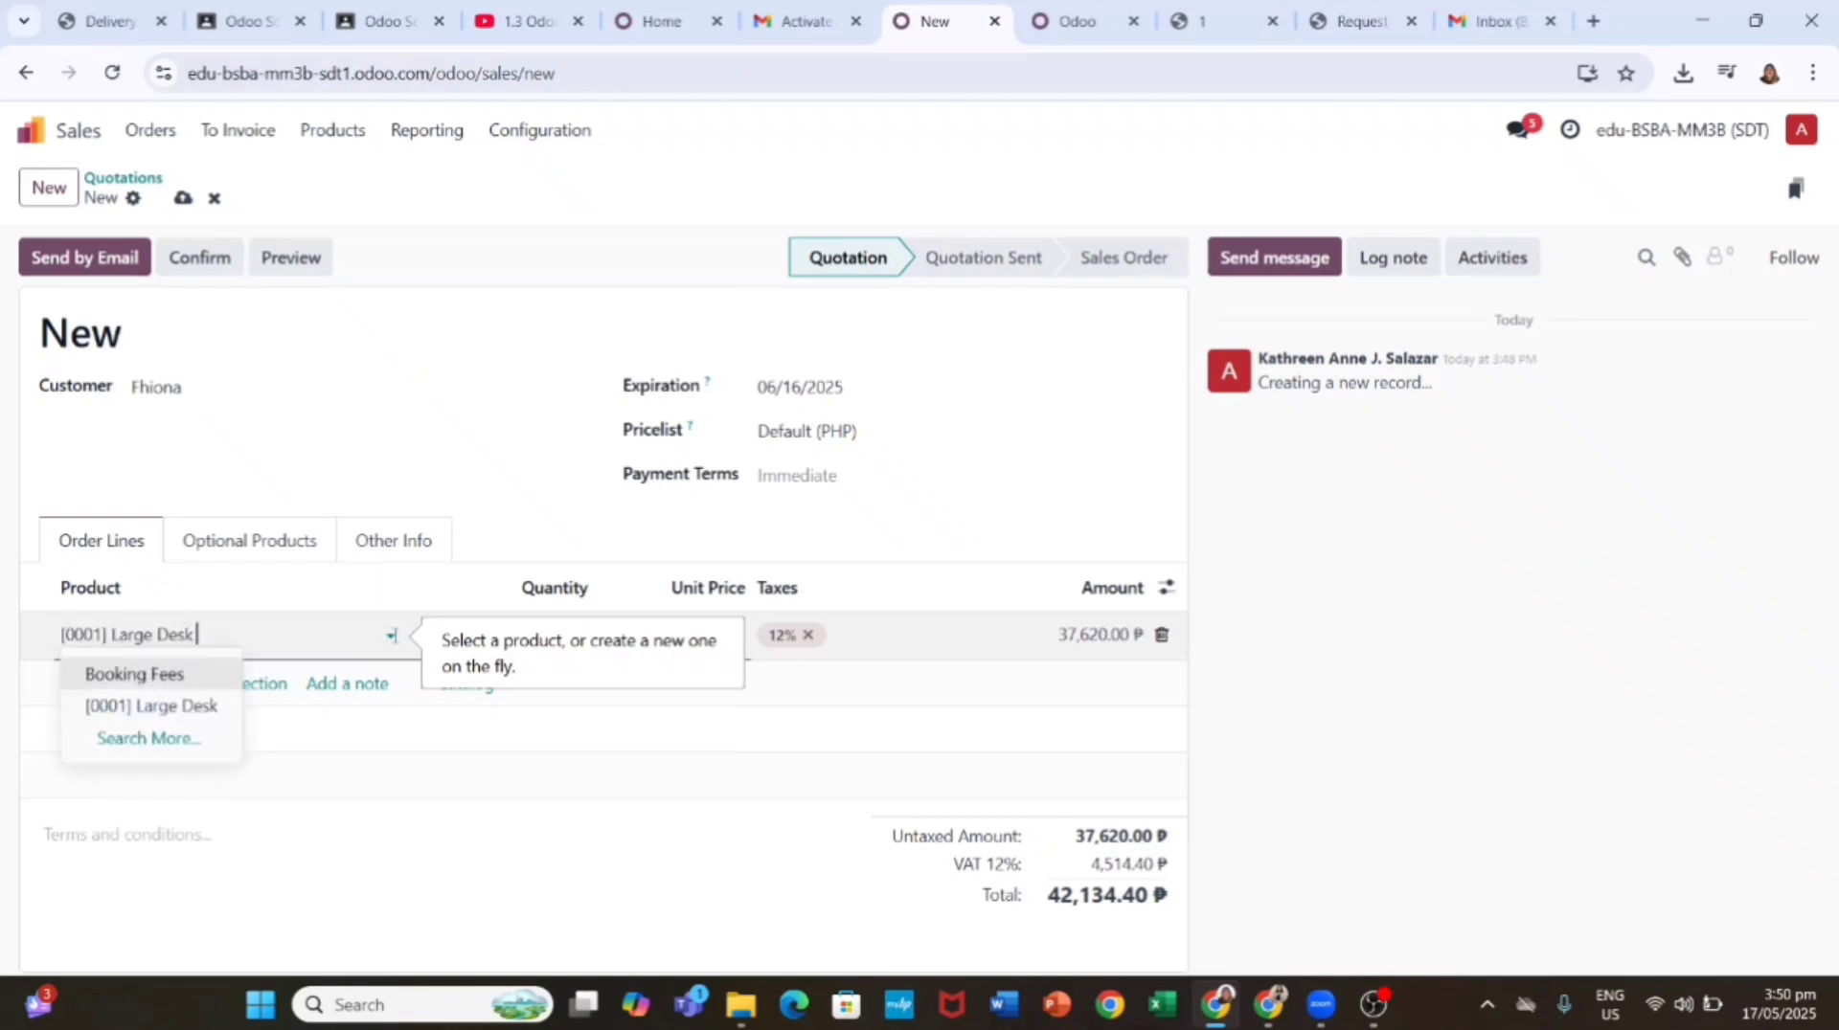
click(419, 639)
click(447, 643)
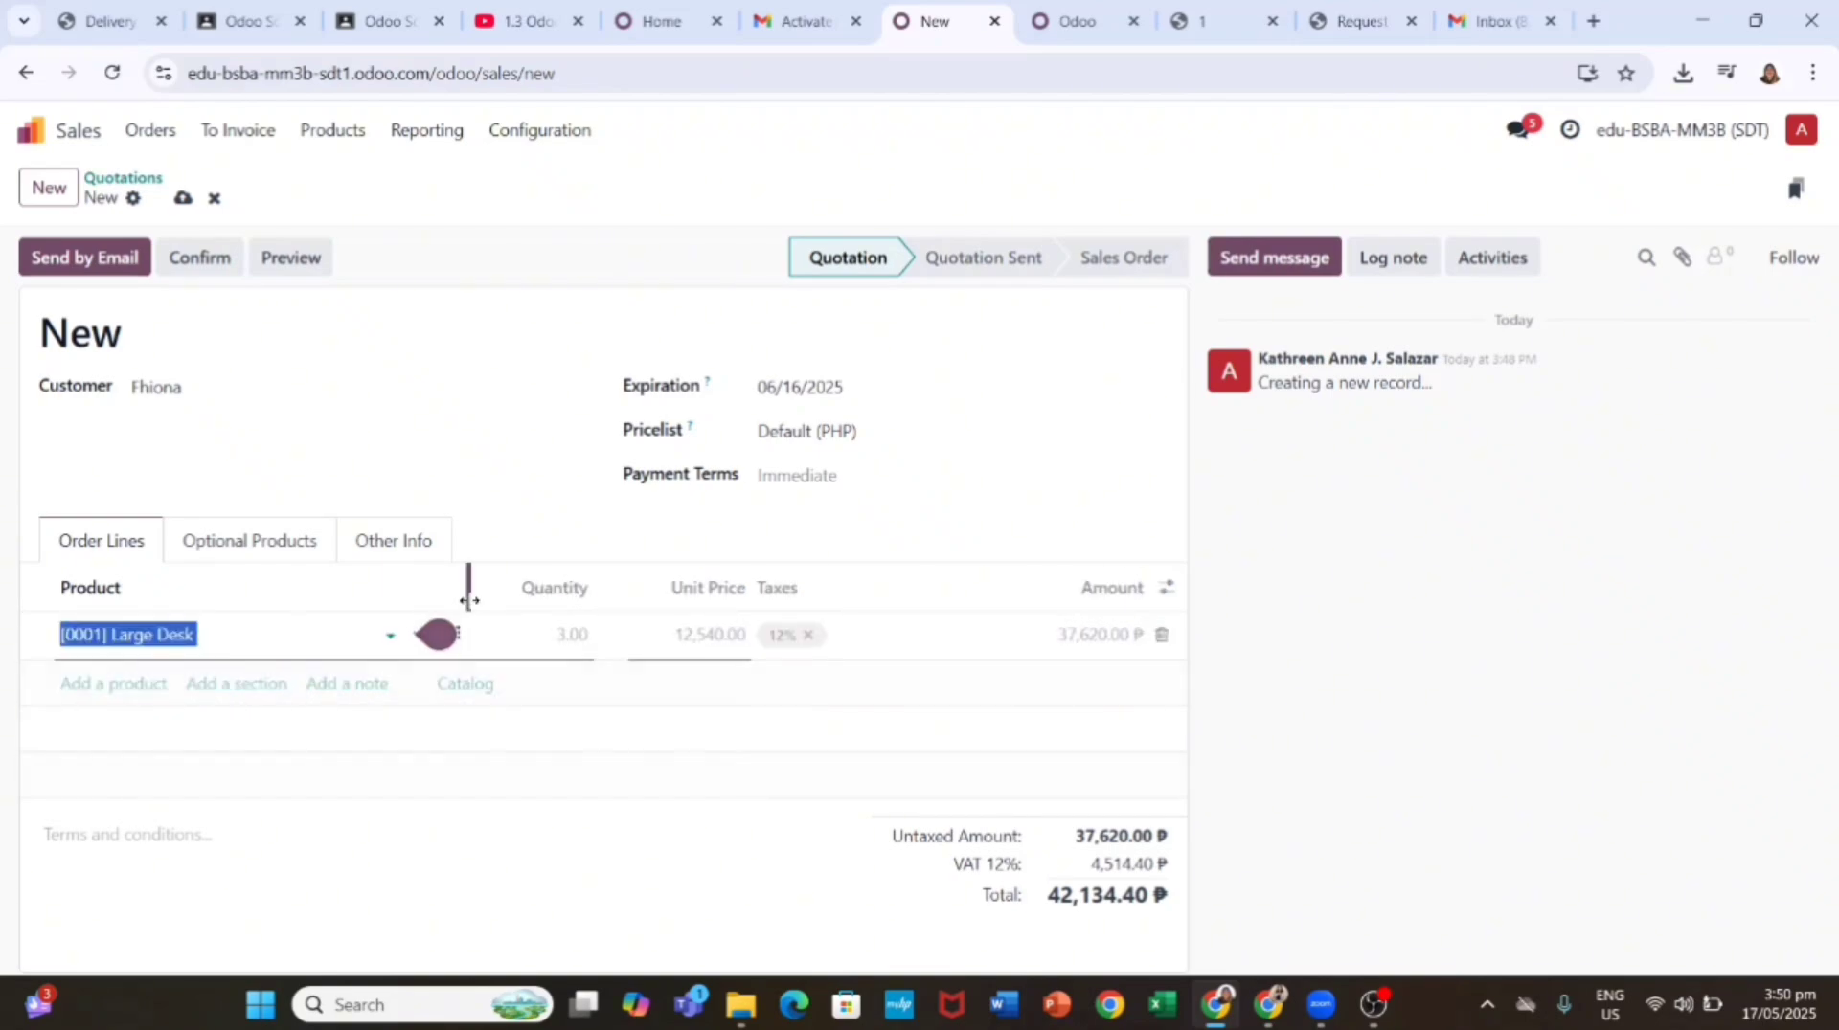
click(463, 587)
click(454, 642)
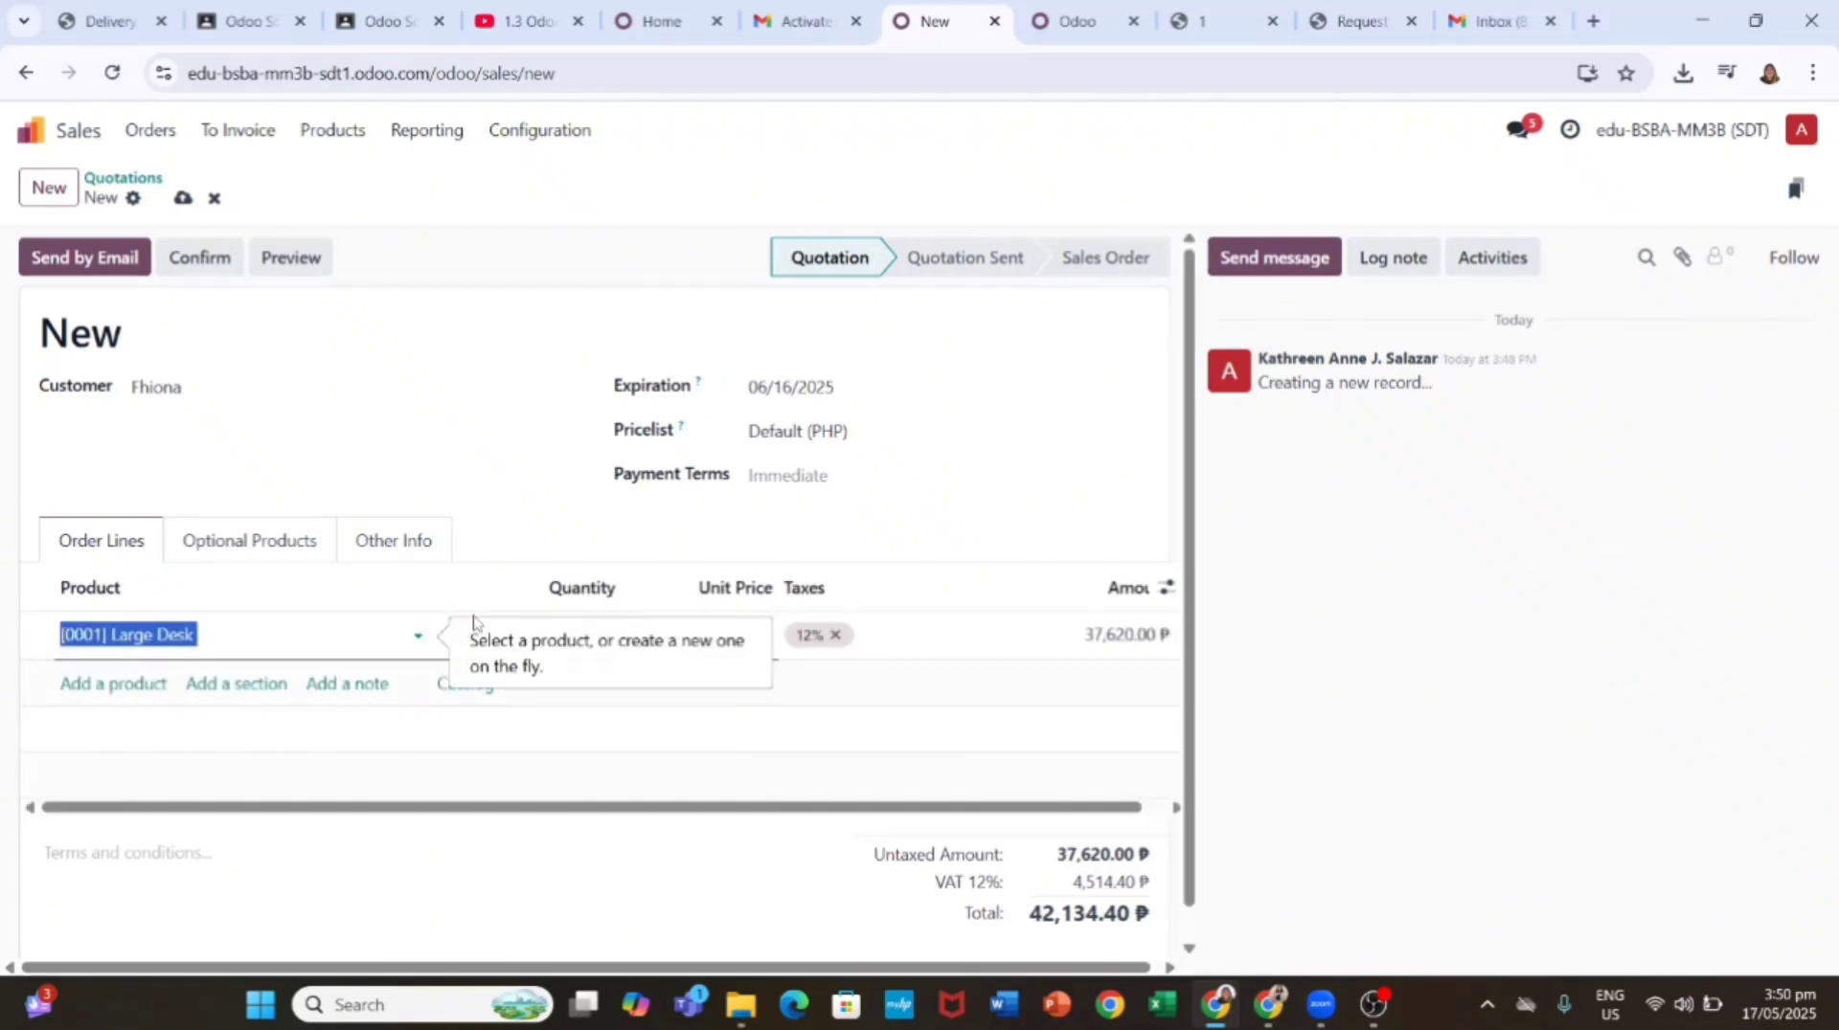
click(463, 635)
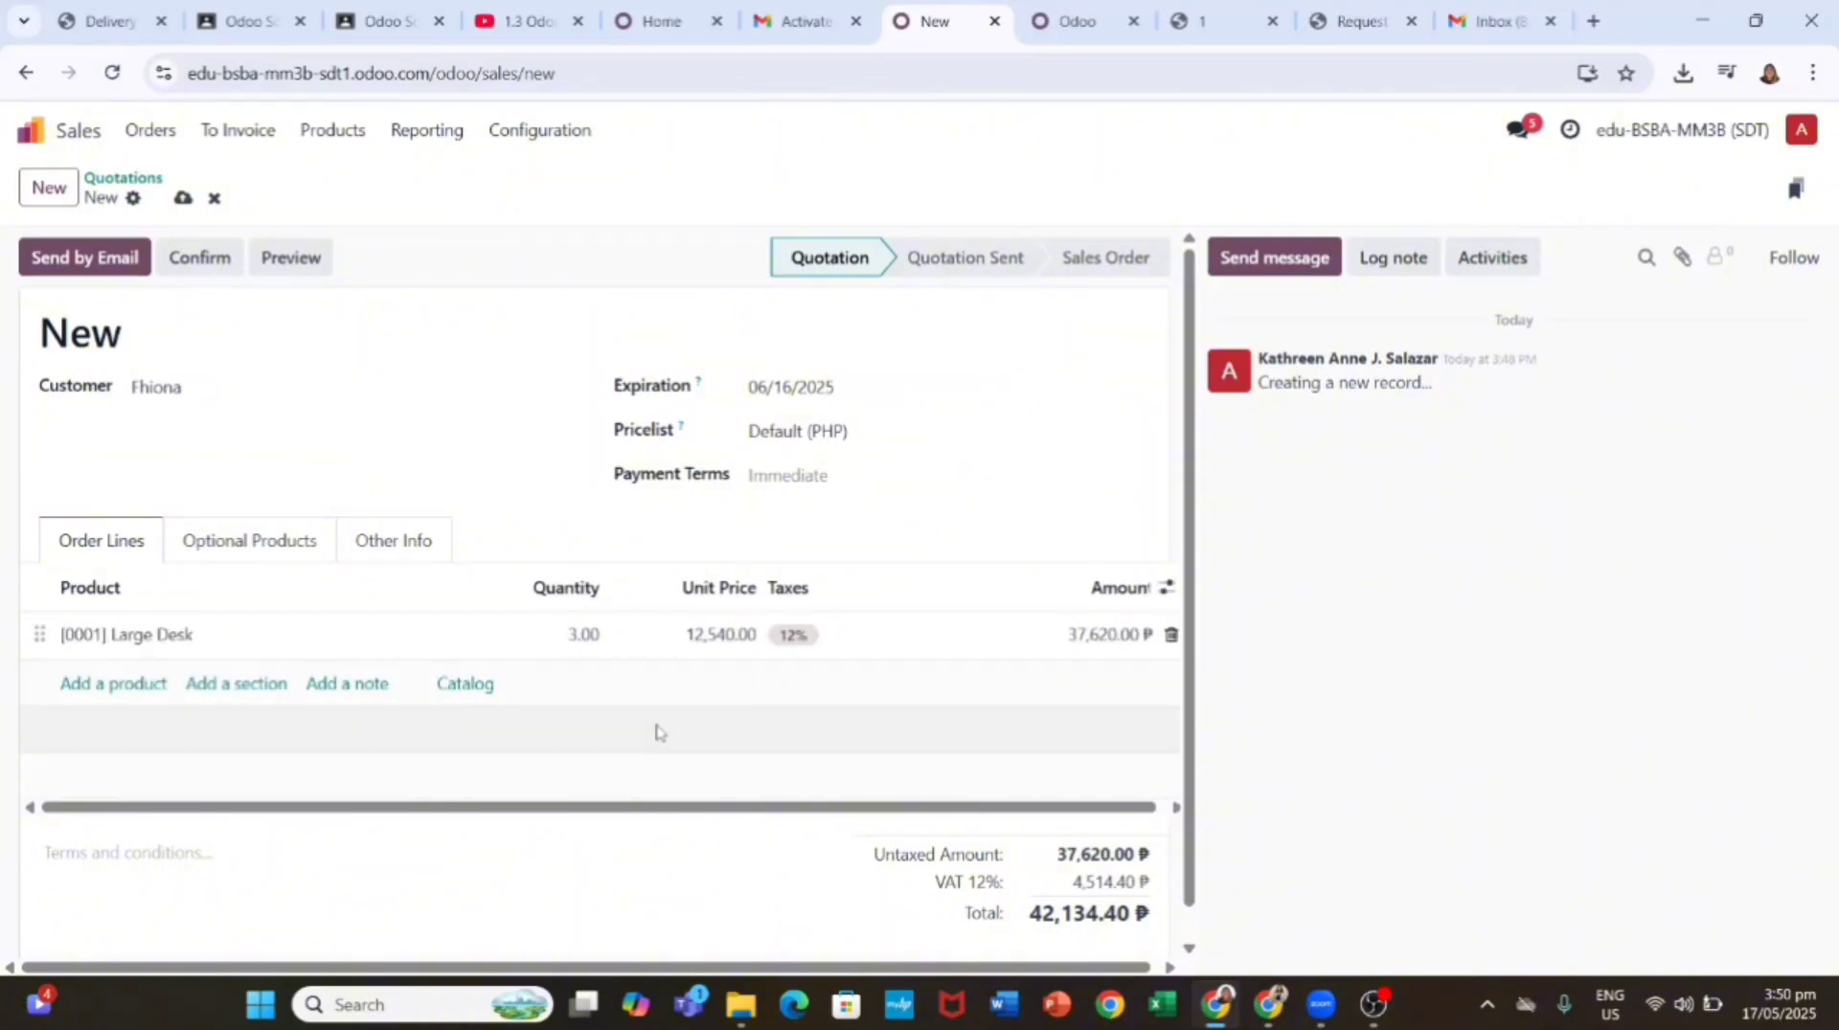
Step: Save the quotation as S00001 and open its e-mail draft with Quotation - S00001.pdf attached
click(96, 257)
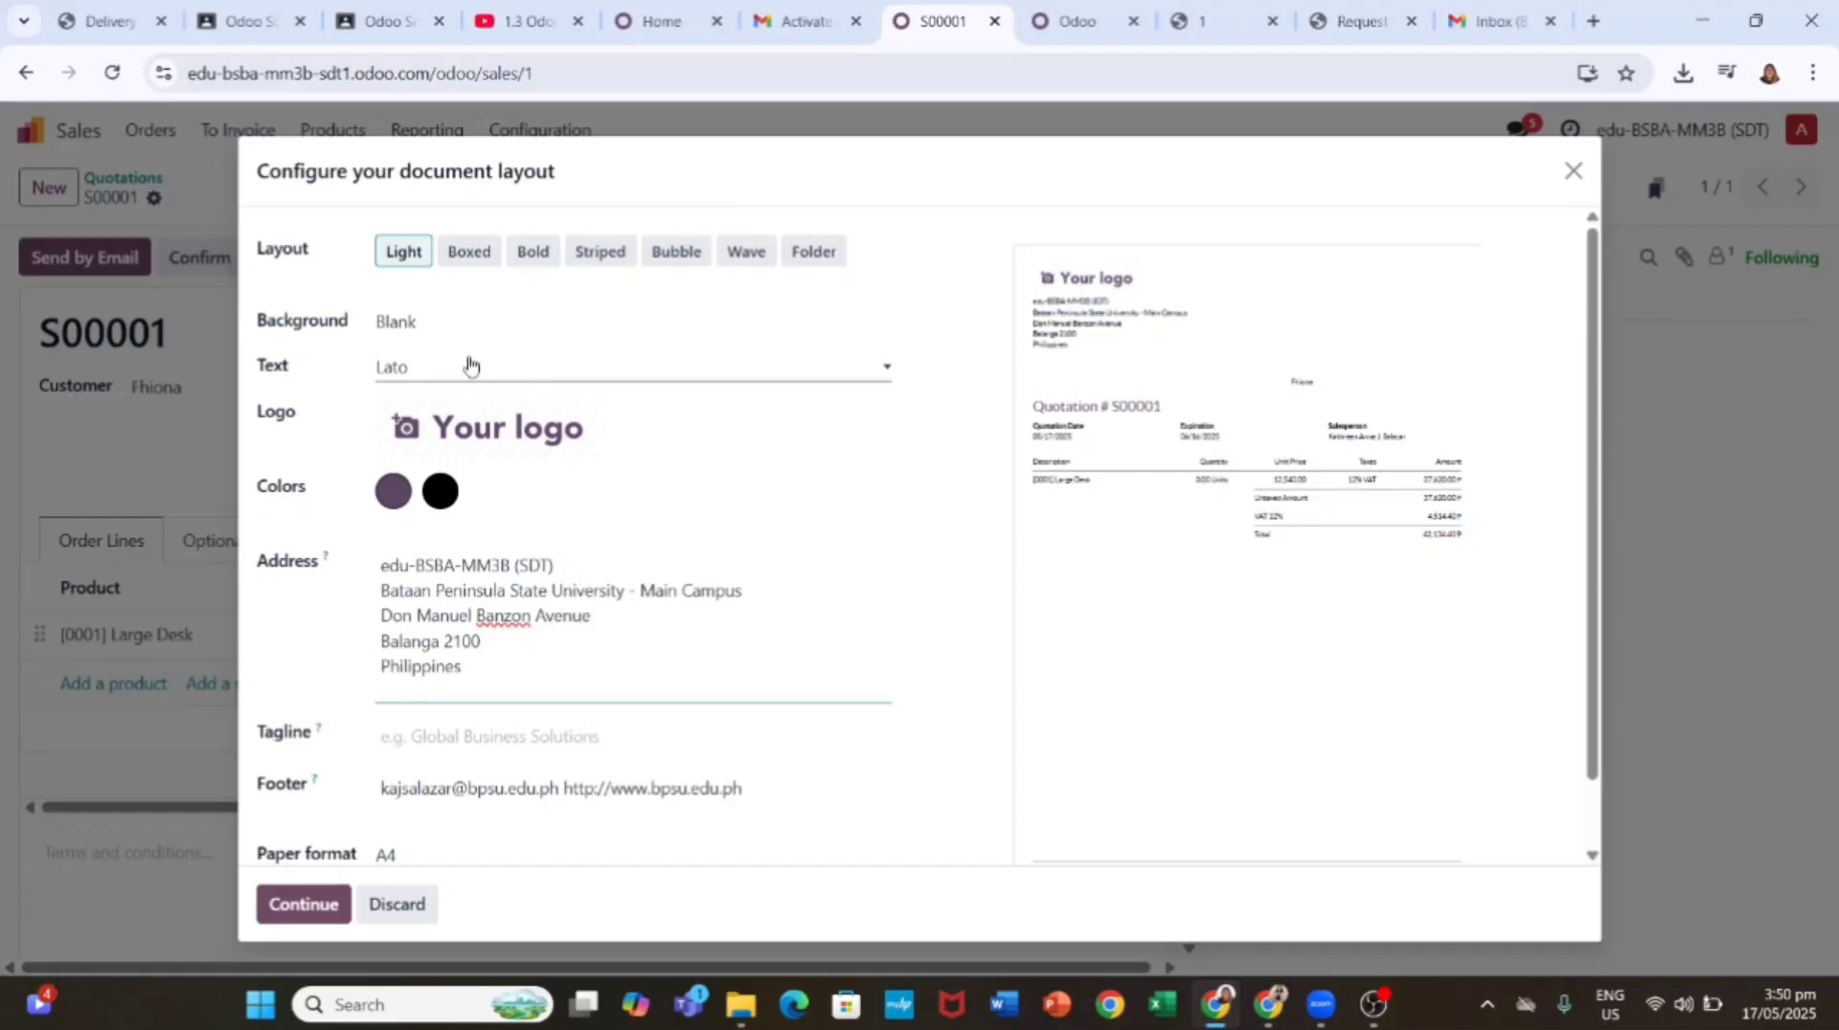
scroll(536, 670, down, 1)
scroll(568, 575, up, 1)
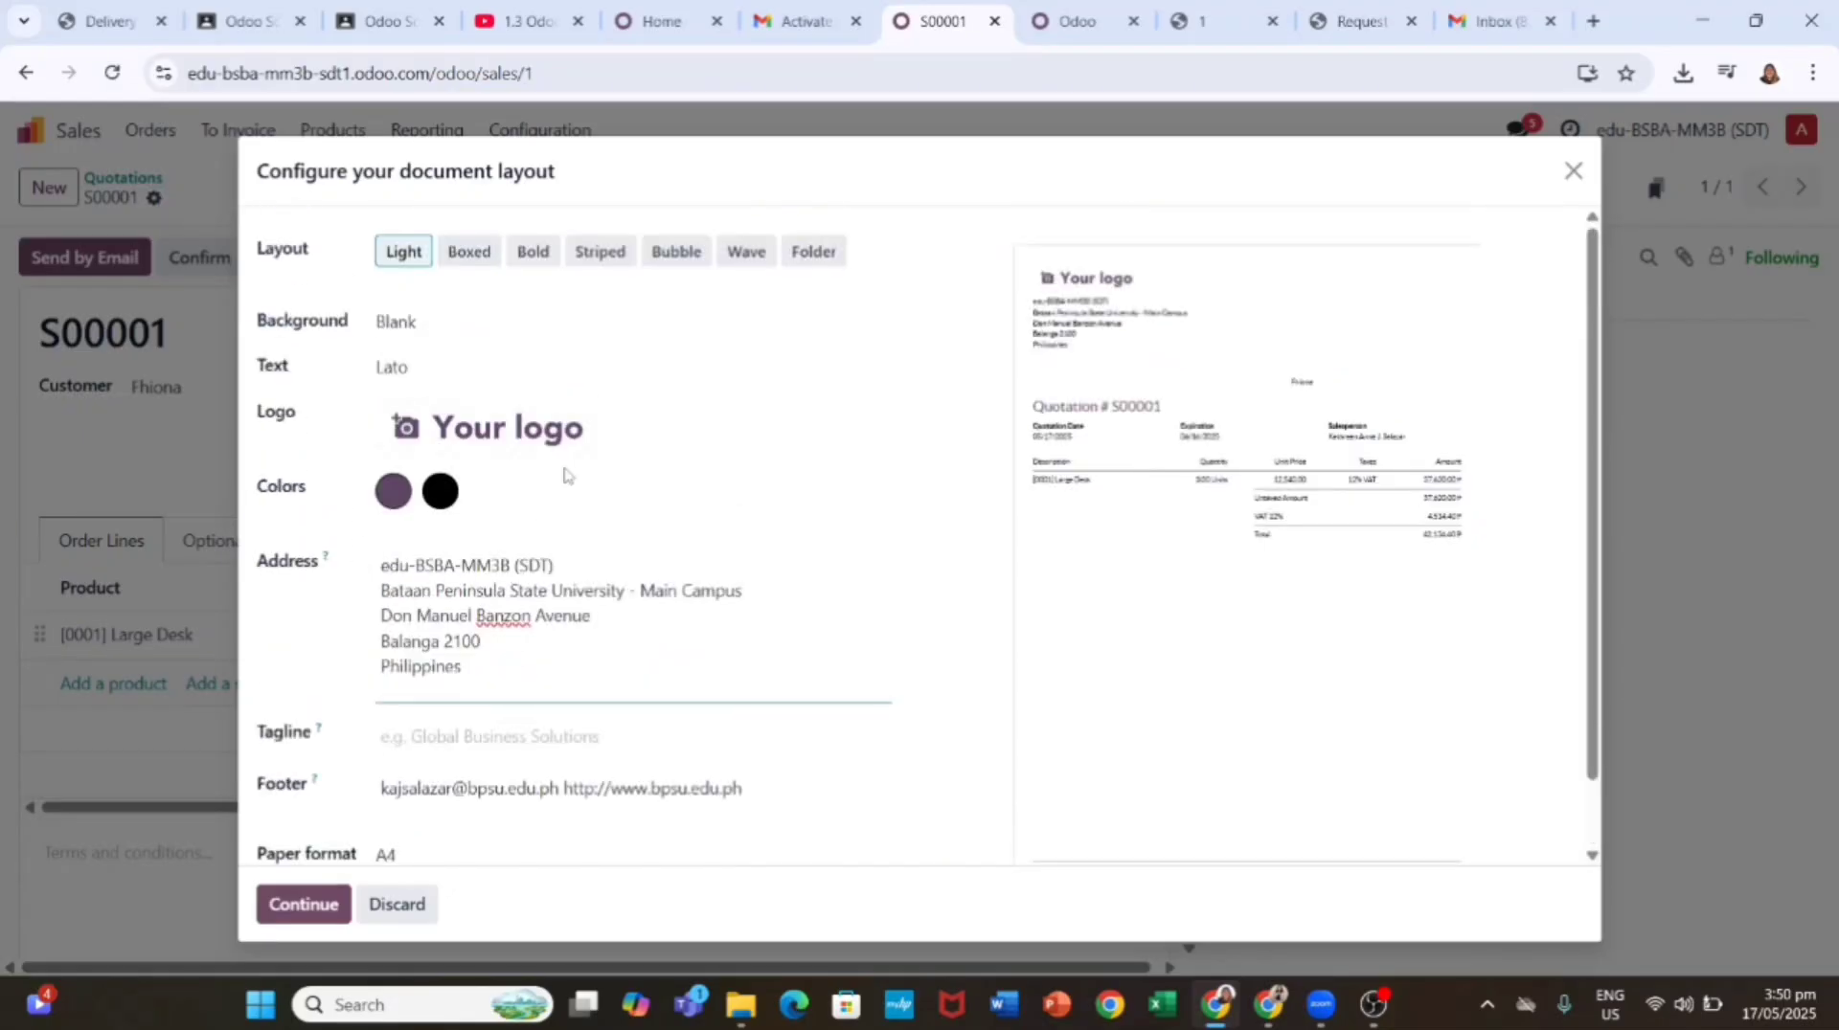
scroll(574, 364, down, 1)
click(1574, 172)
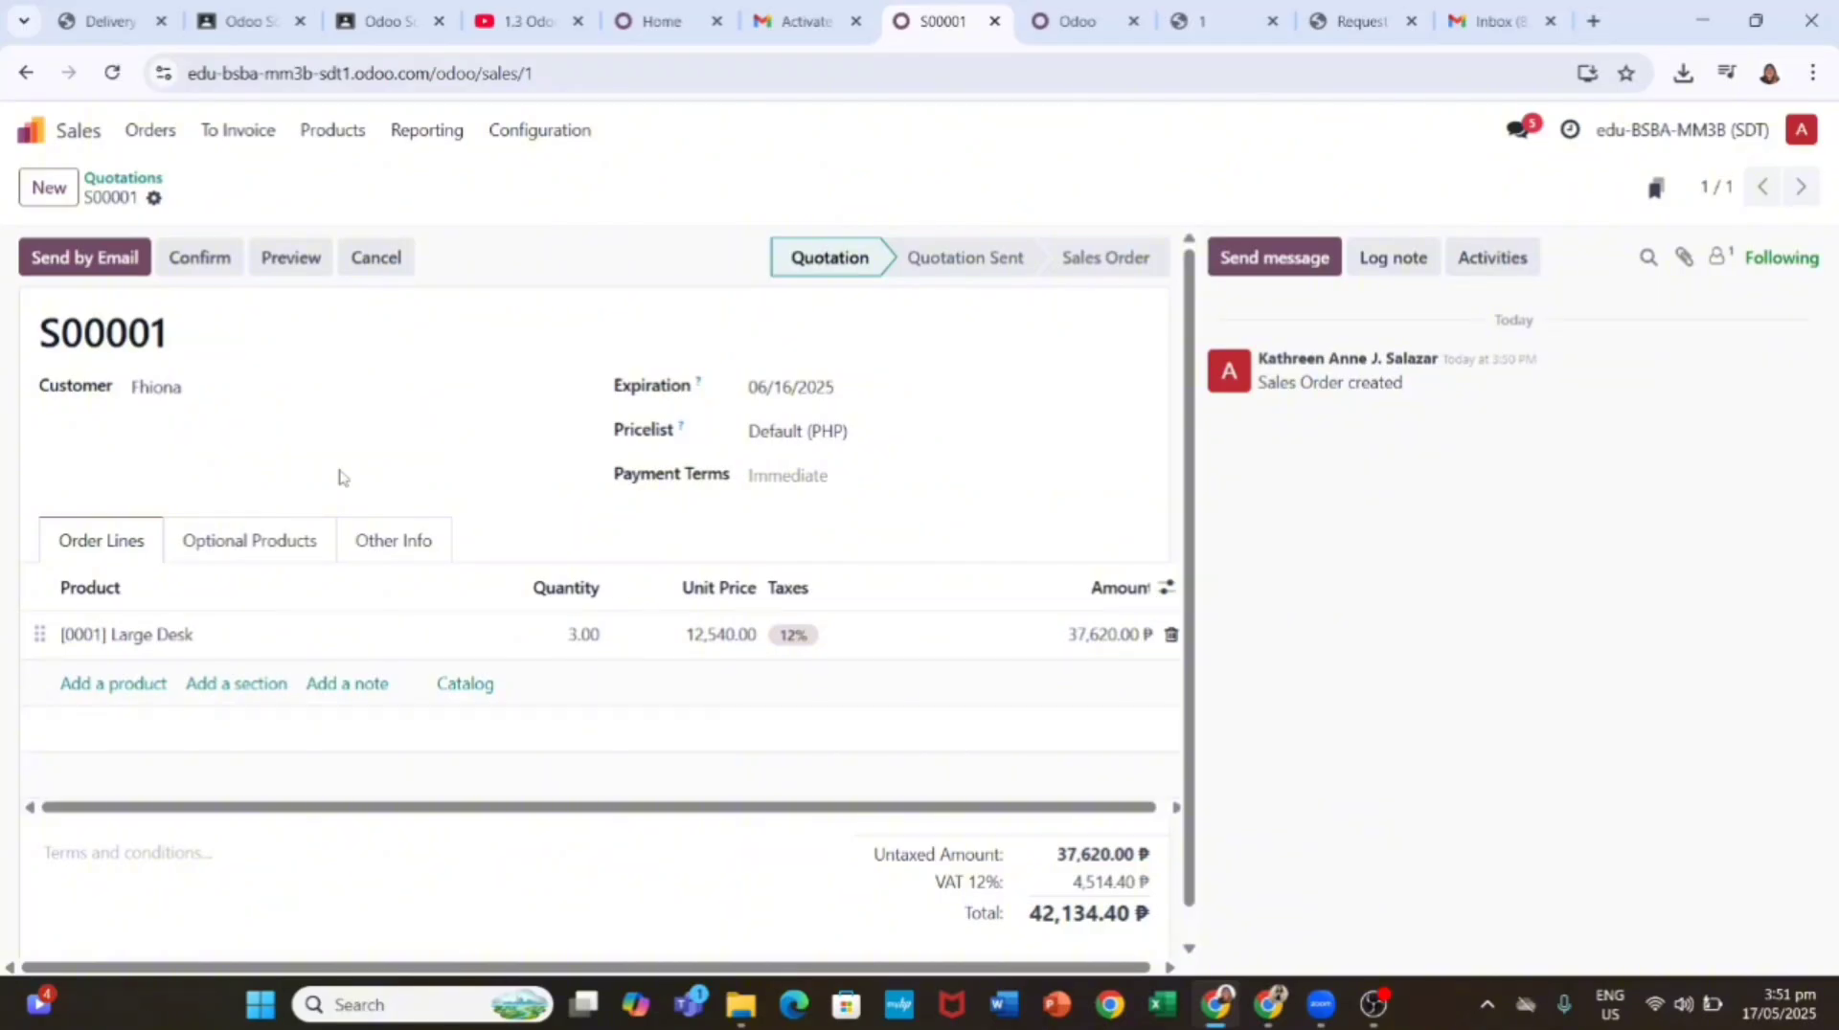
click(101, 268)
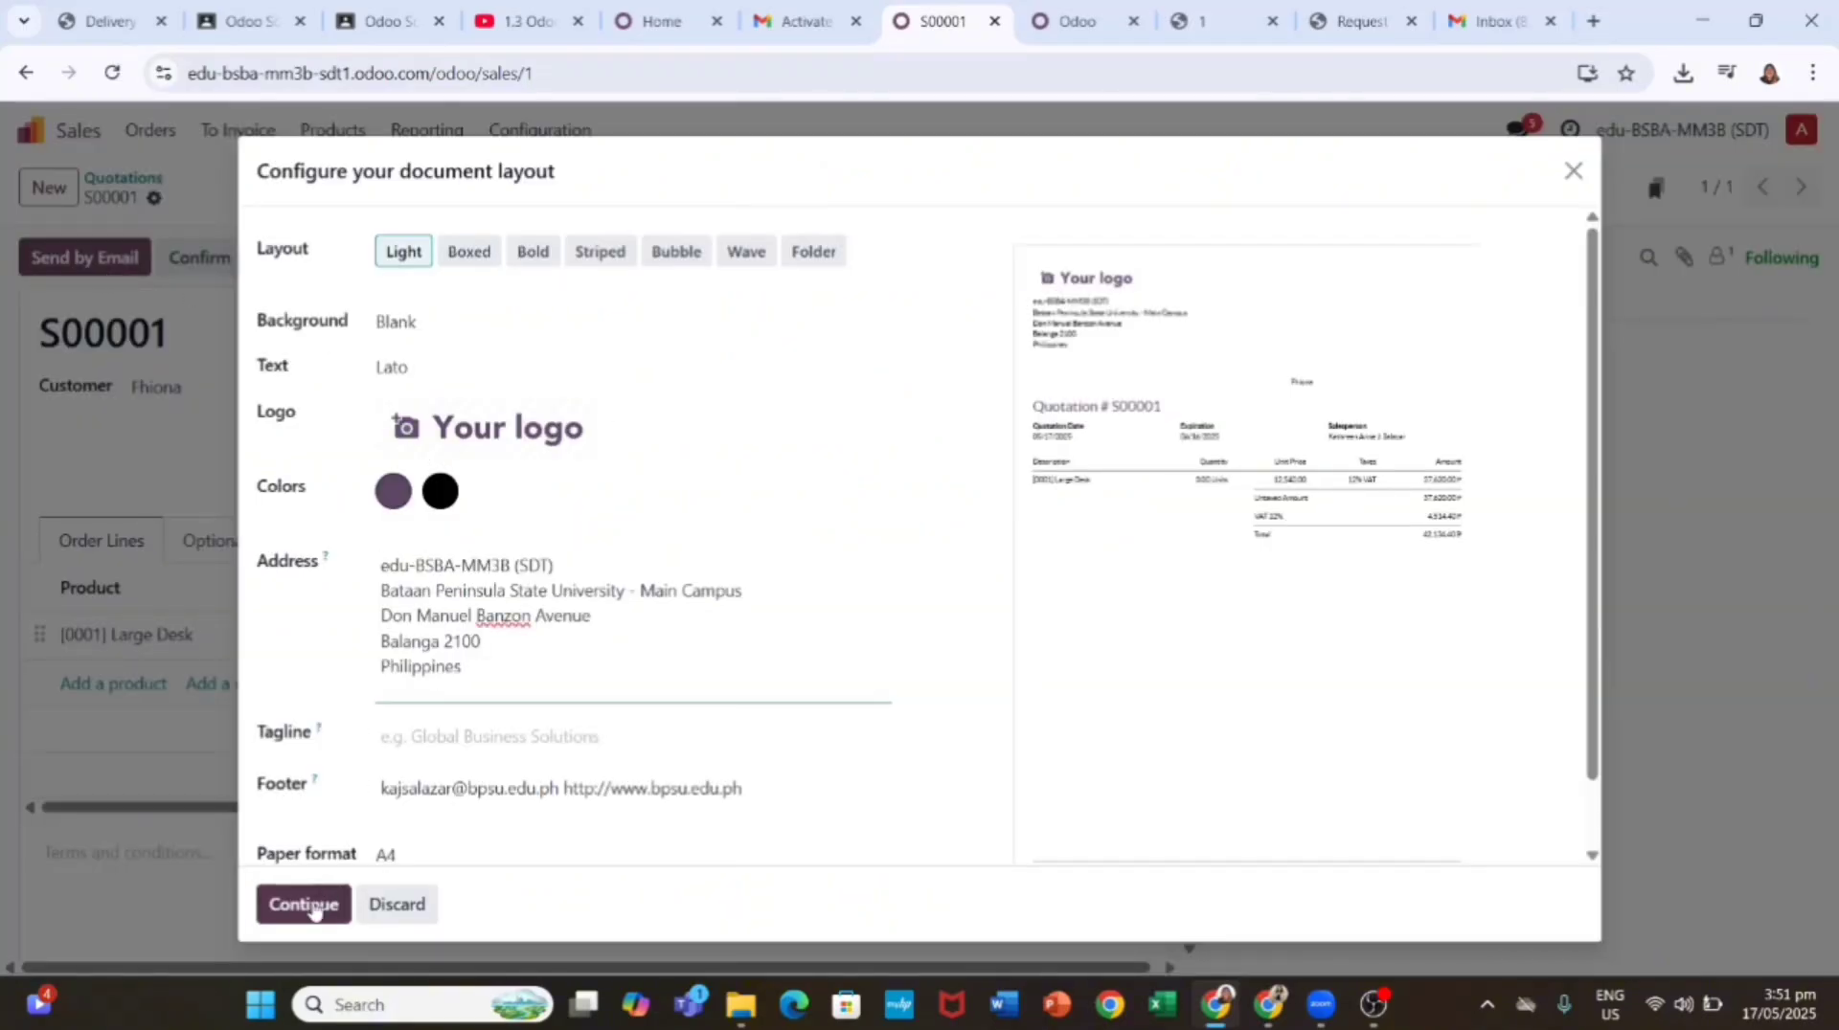
click(311, 906)
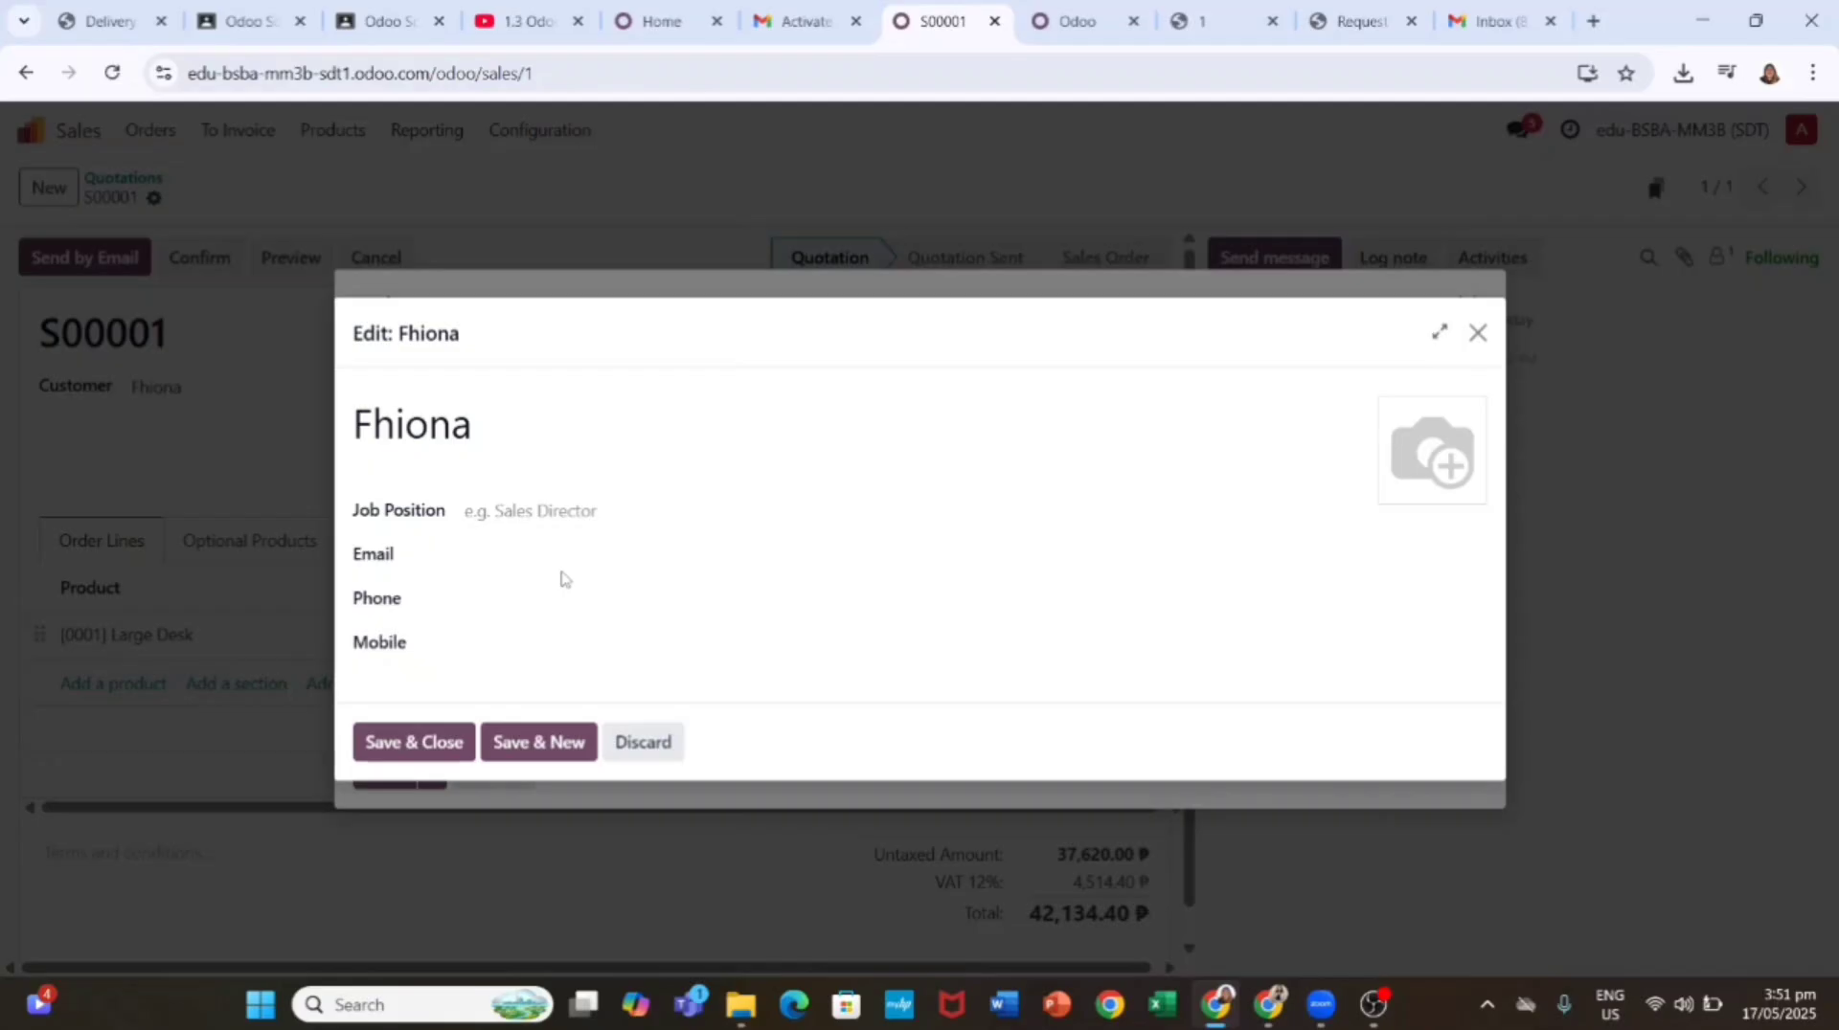
Step: Enter the customer's e-mail address, replacing a mistyped address with the correct one
click(590, 559)
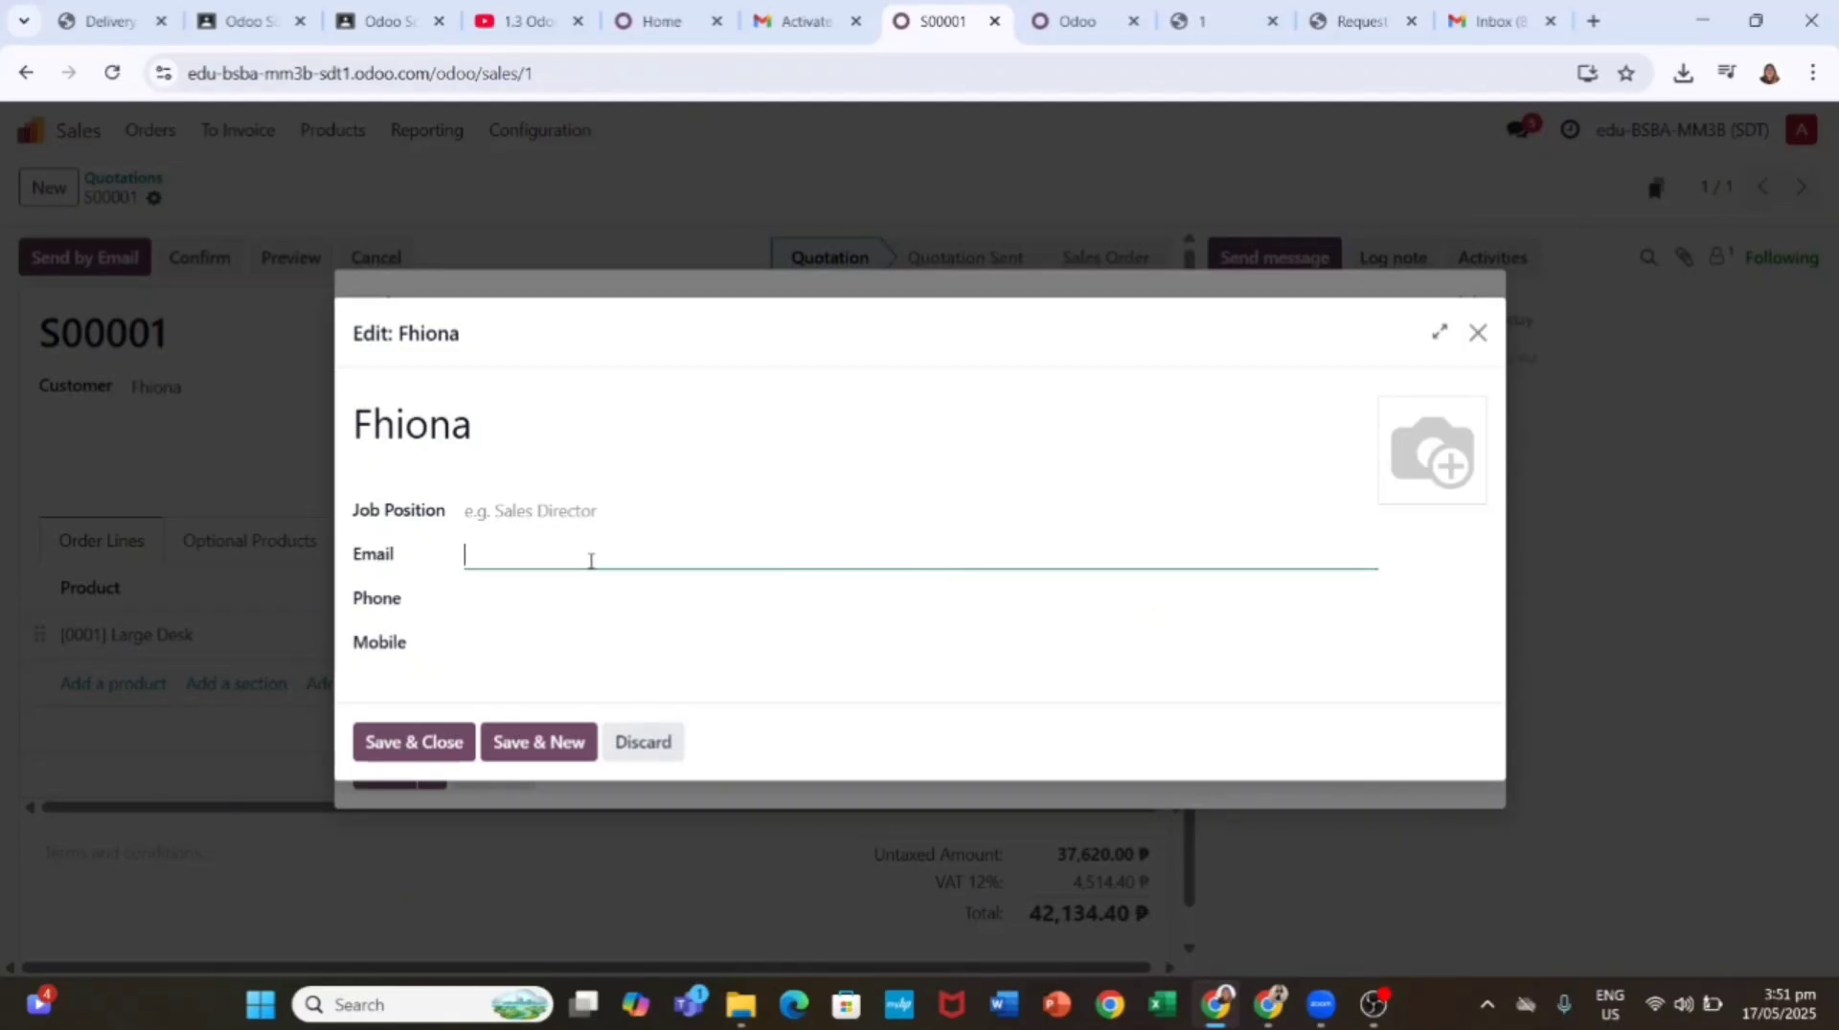
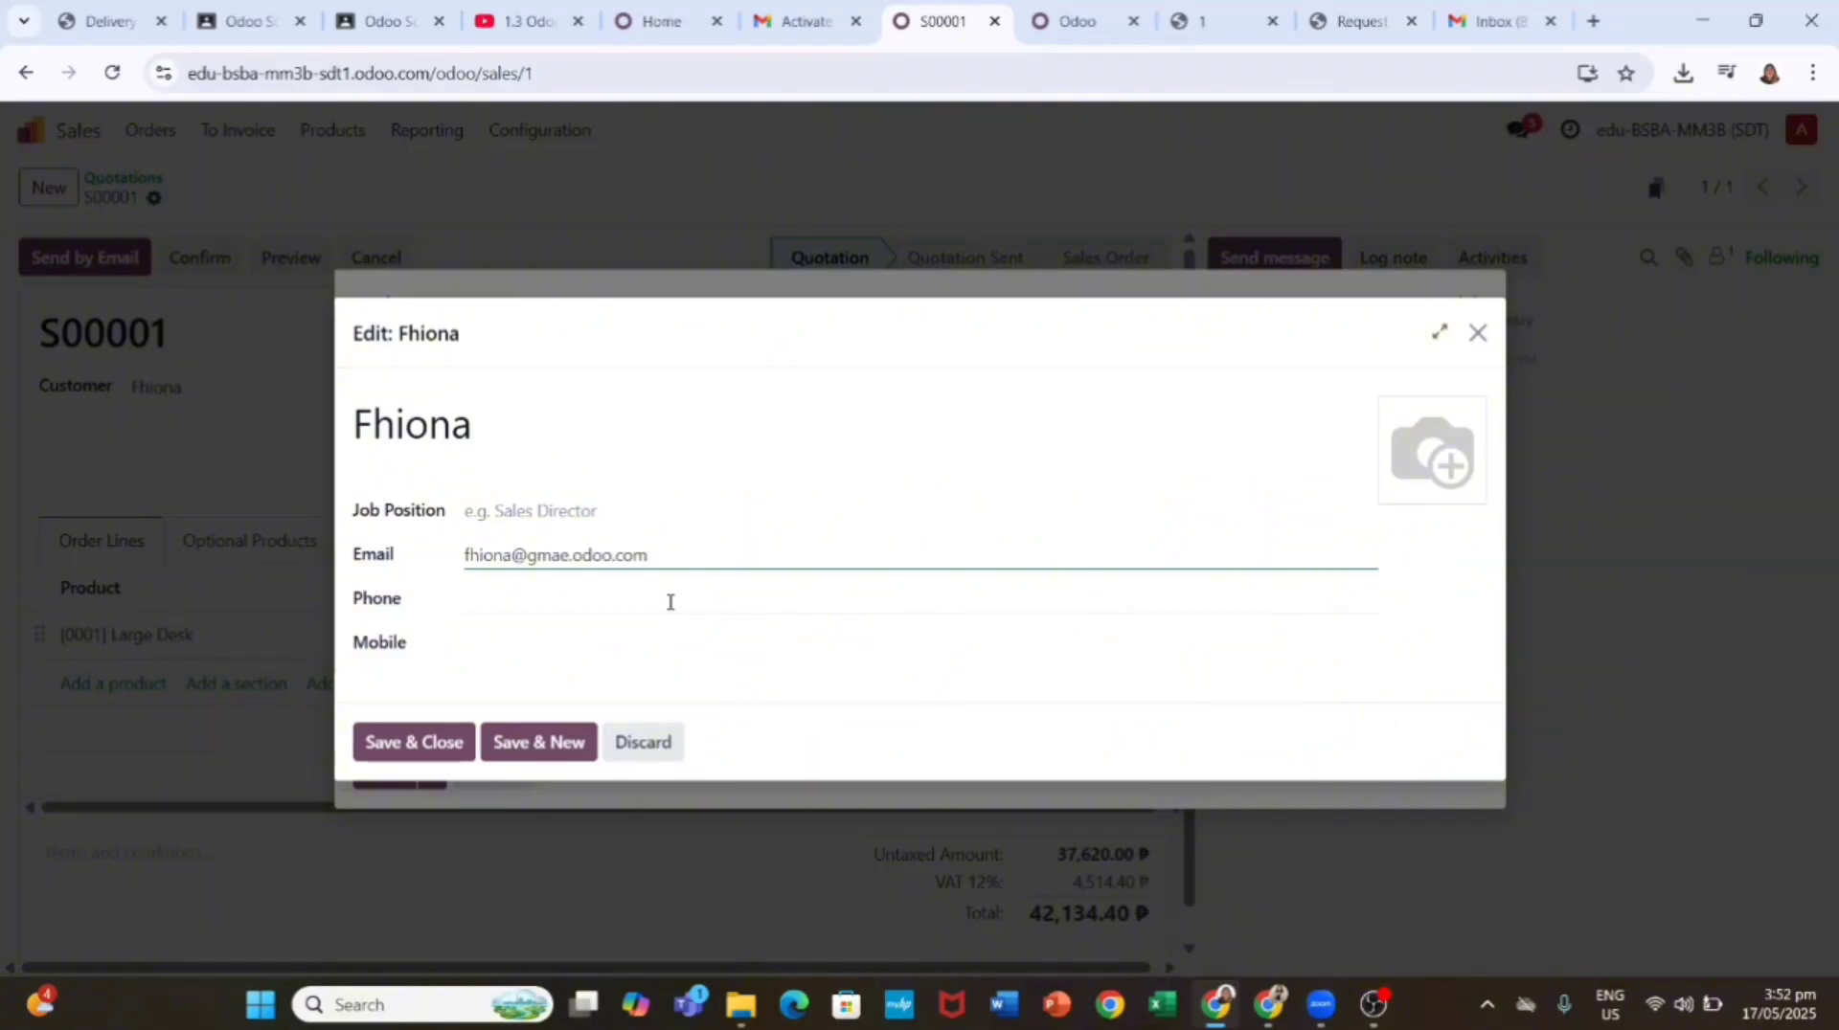
drag(667, 565, 450, 567)
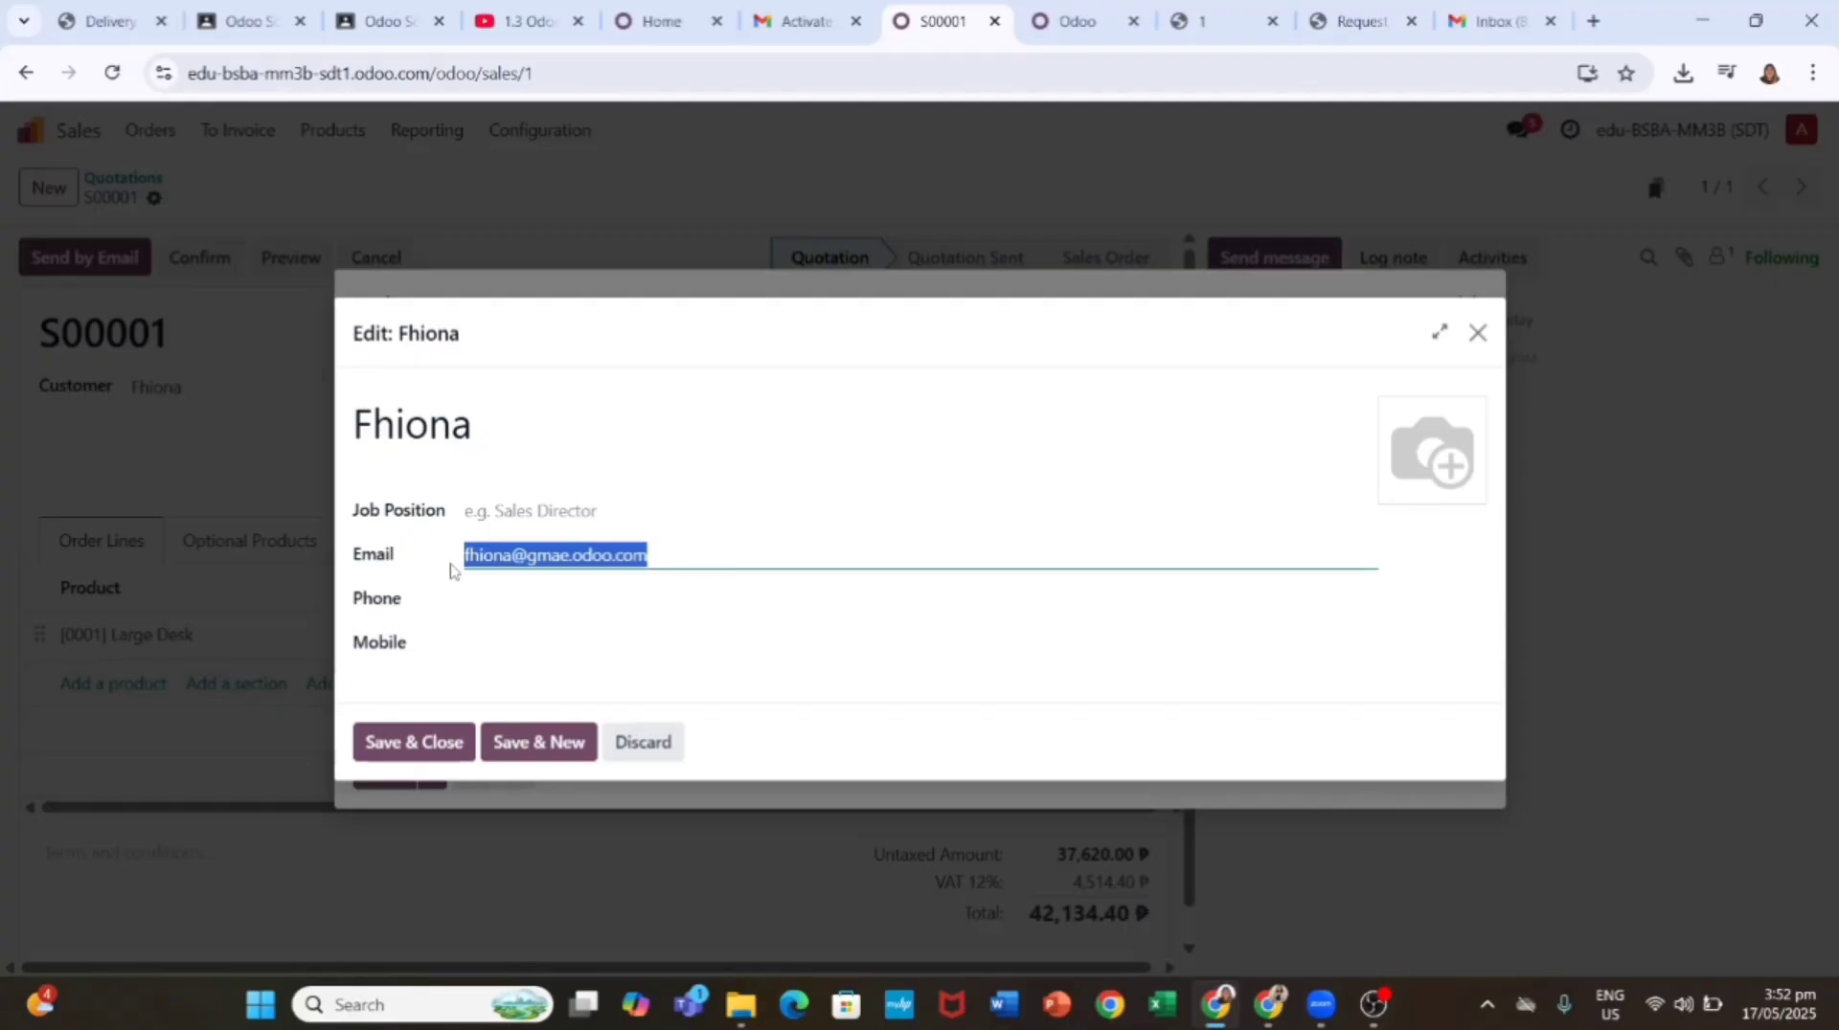
key(BackSpace)
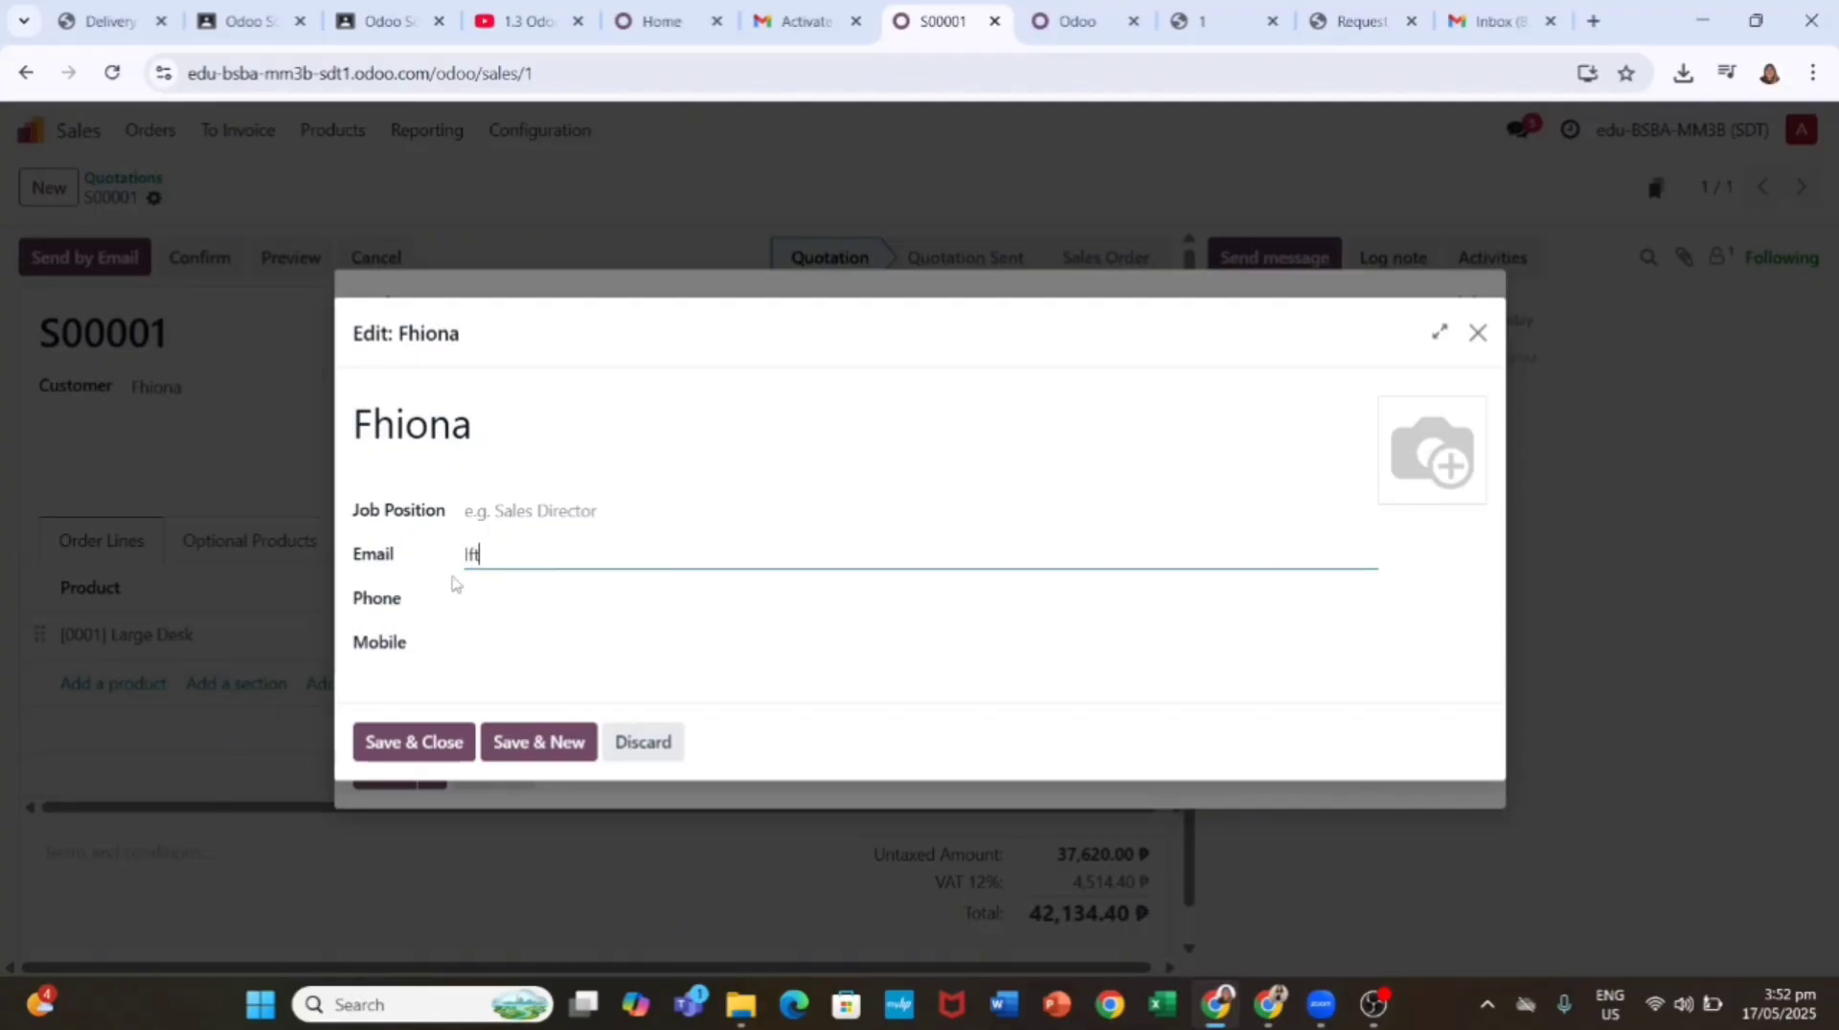
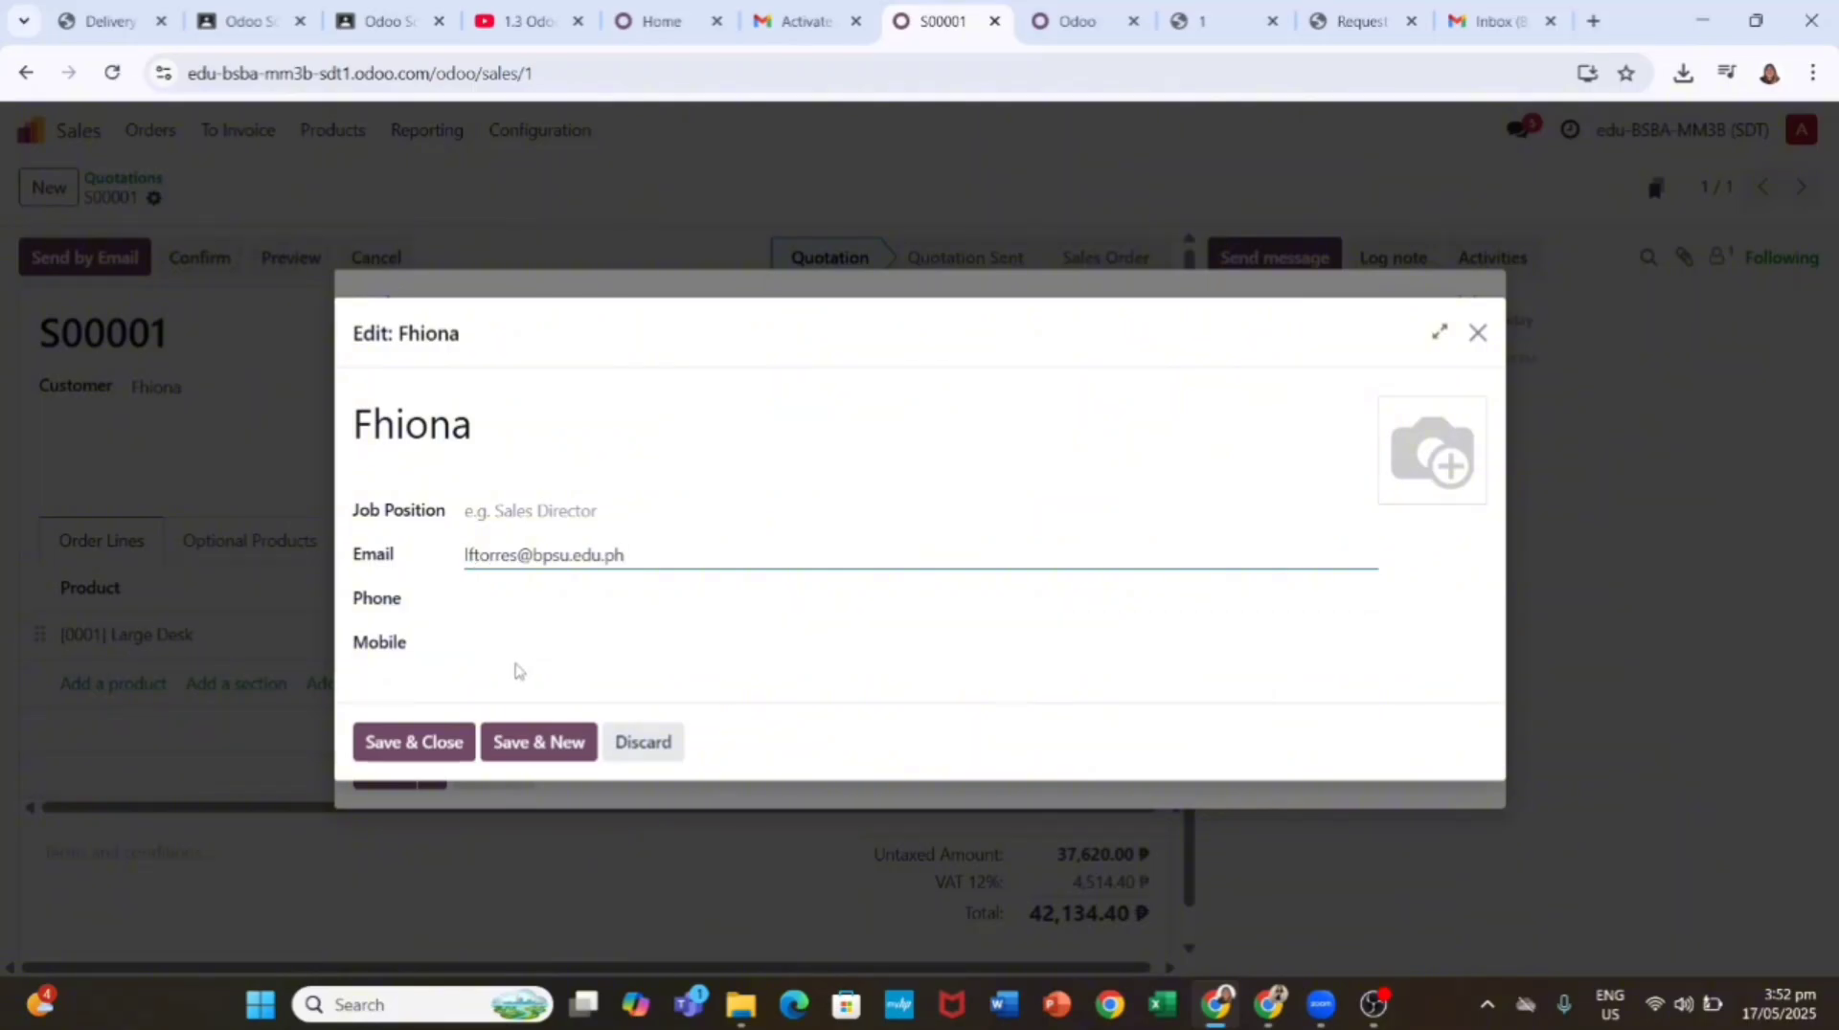
Step: Save the contact, send the S00001 quotation e-mail, and confirm it as a sales order
click(431, 755)
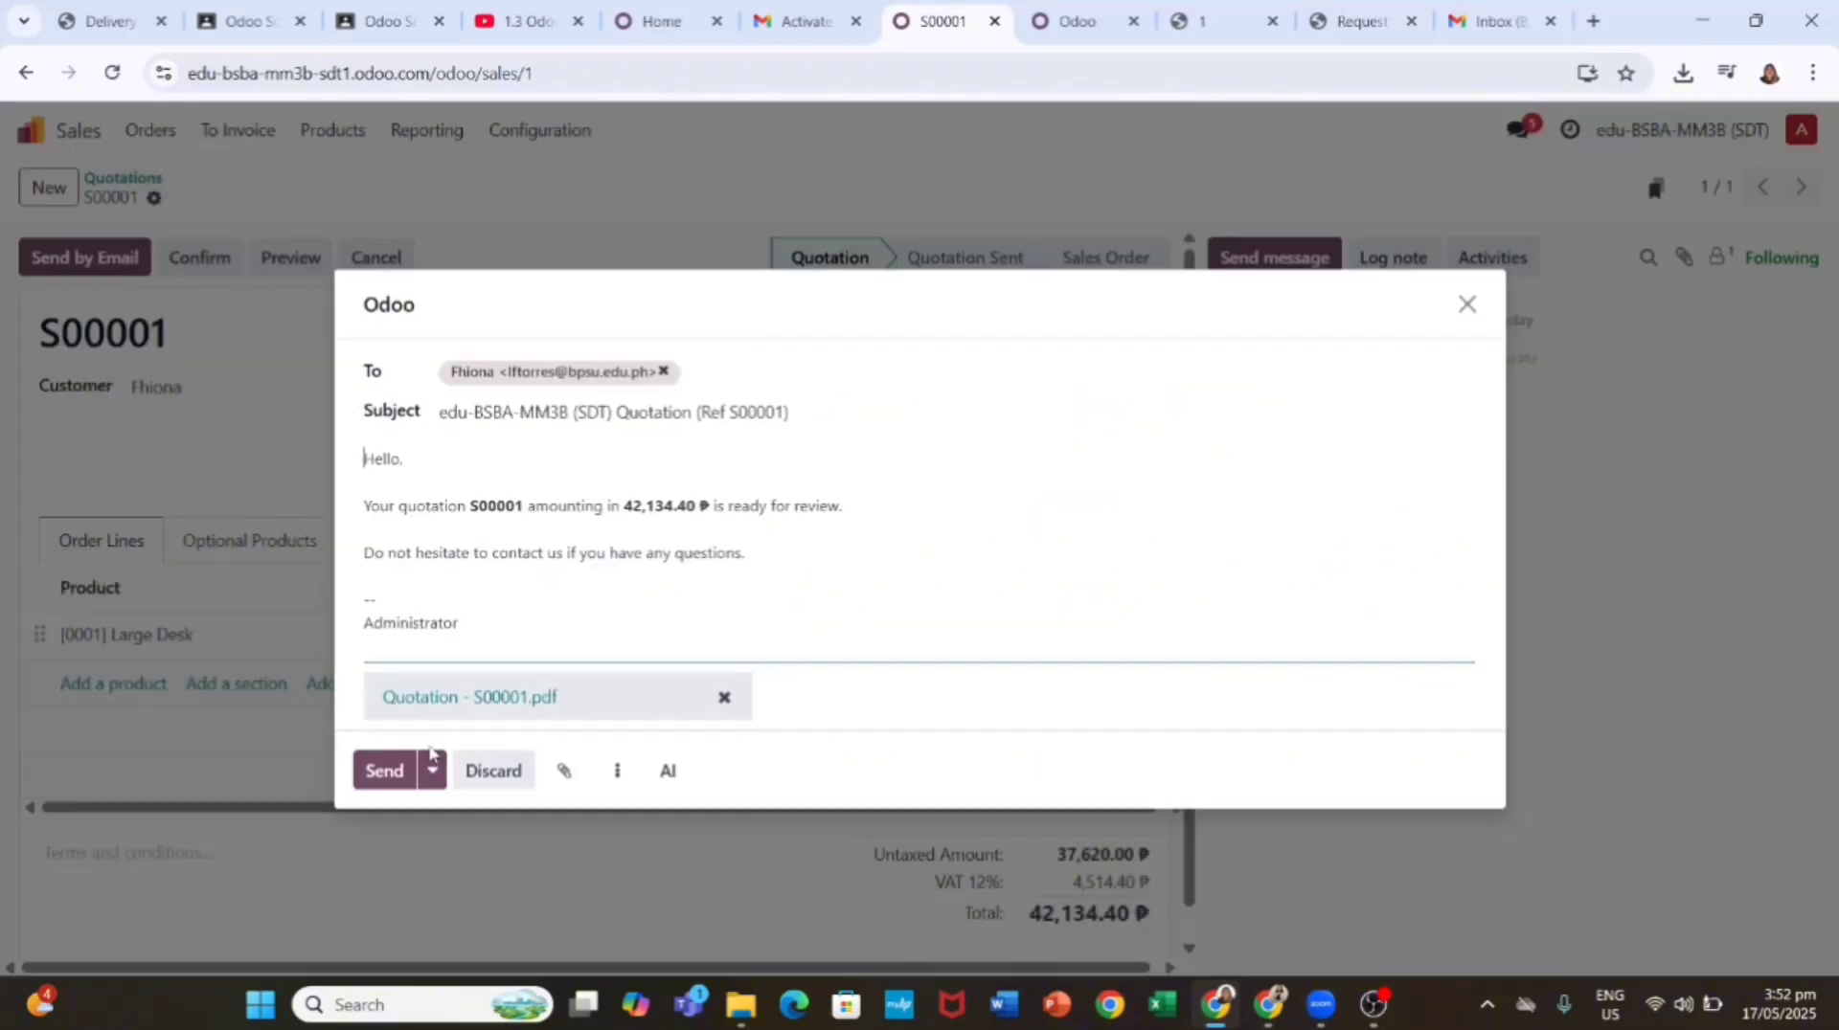
click(386, 780)
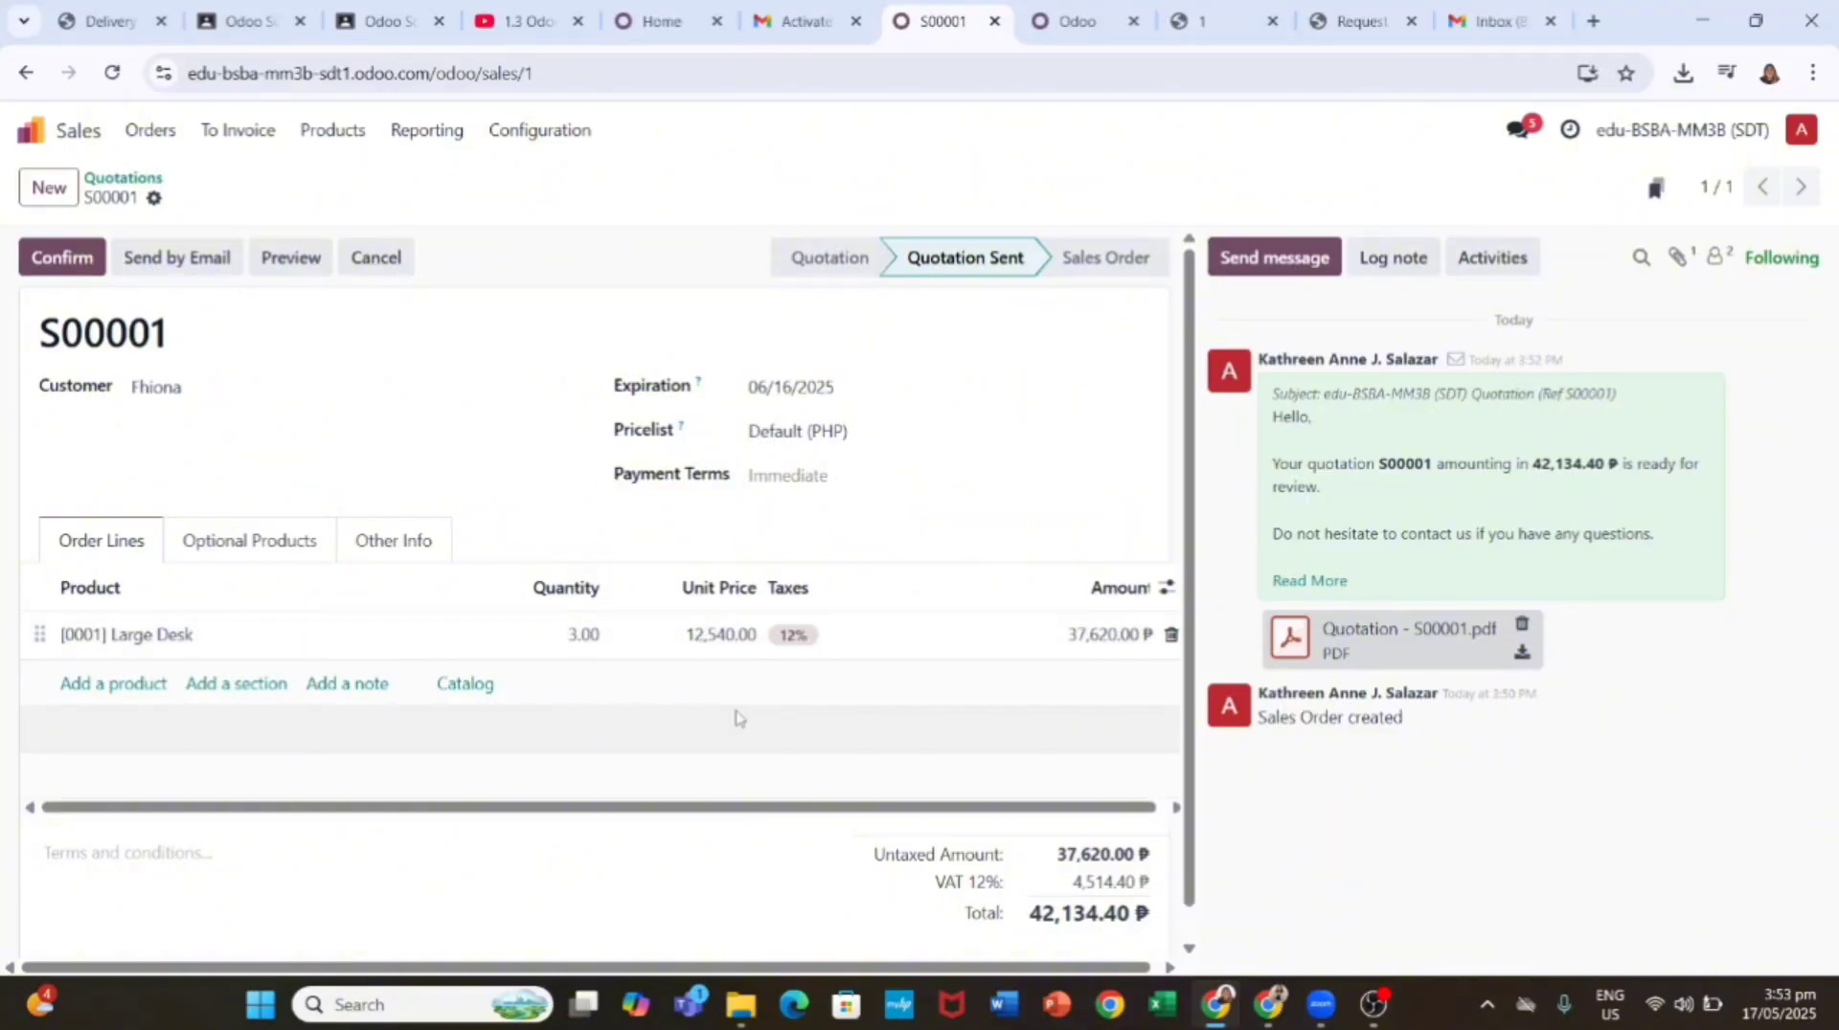
click(61, 256)
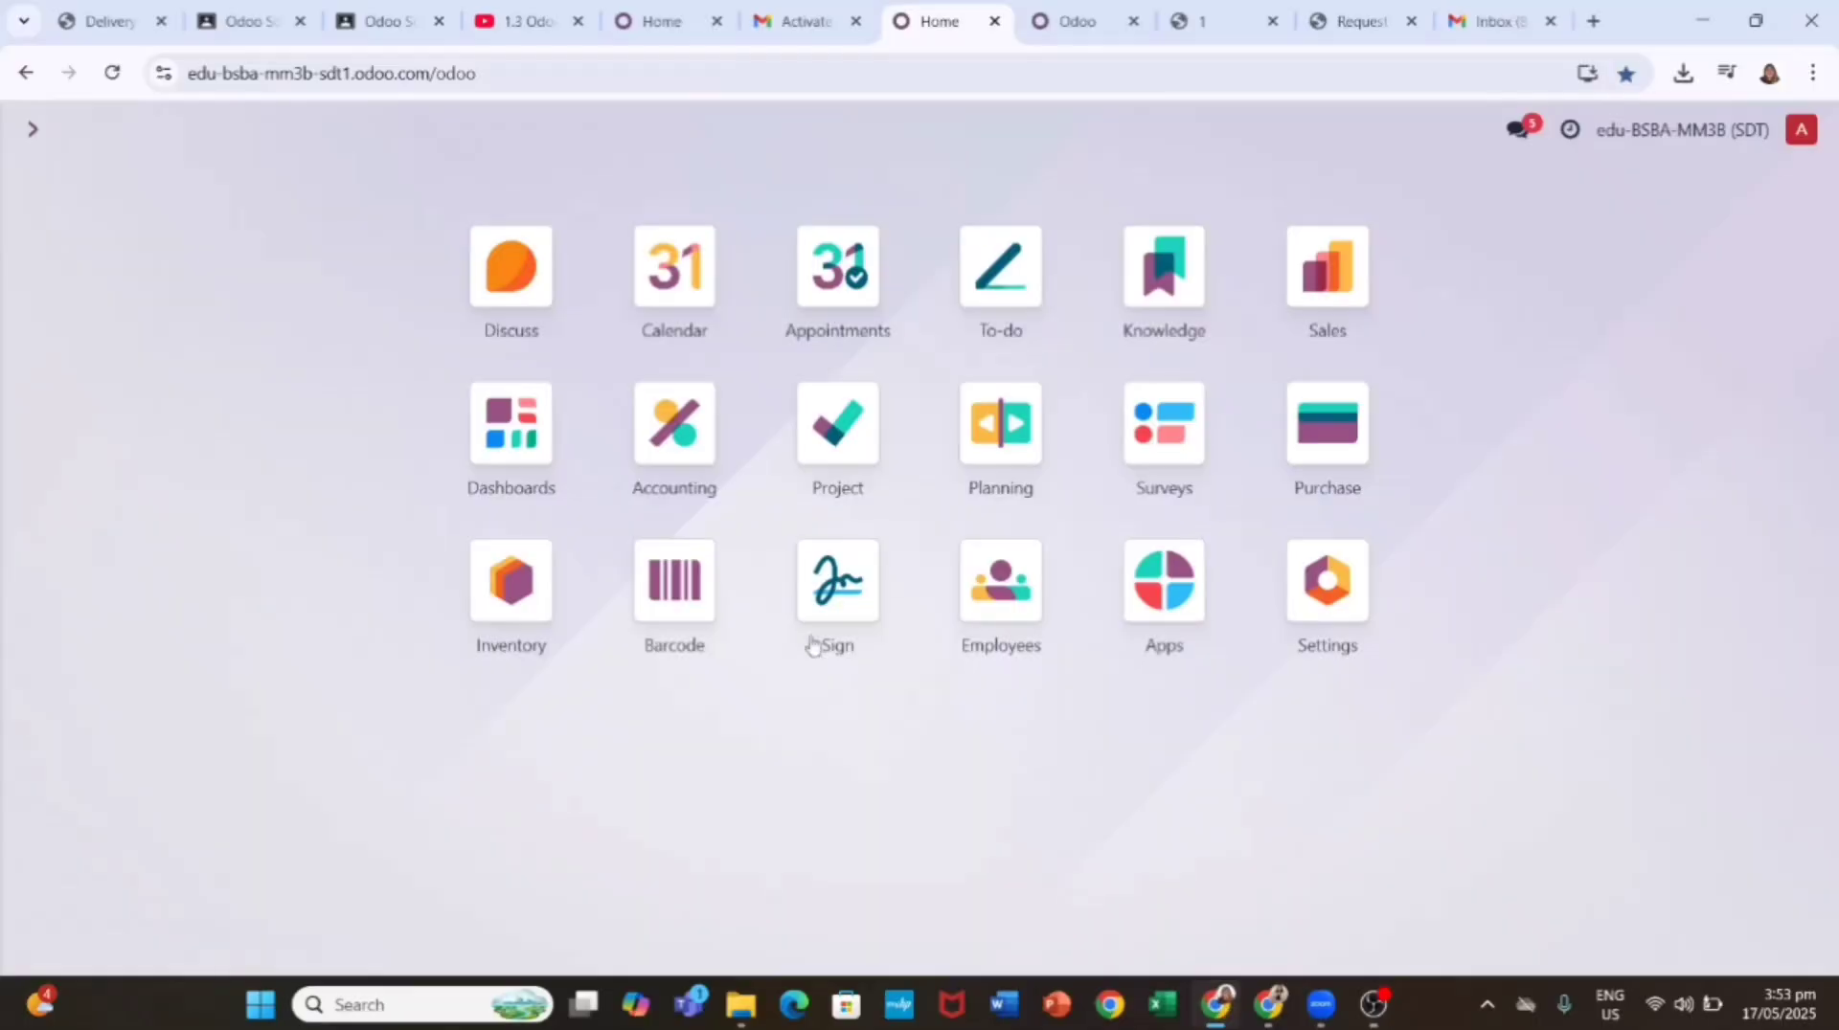
Step: Validate delivery WH/OUT/00001 of 3 Large Desks from Inventory's To Deliver list
click(510, 589)
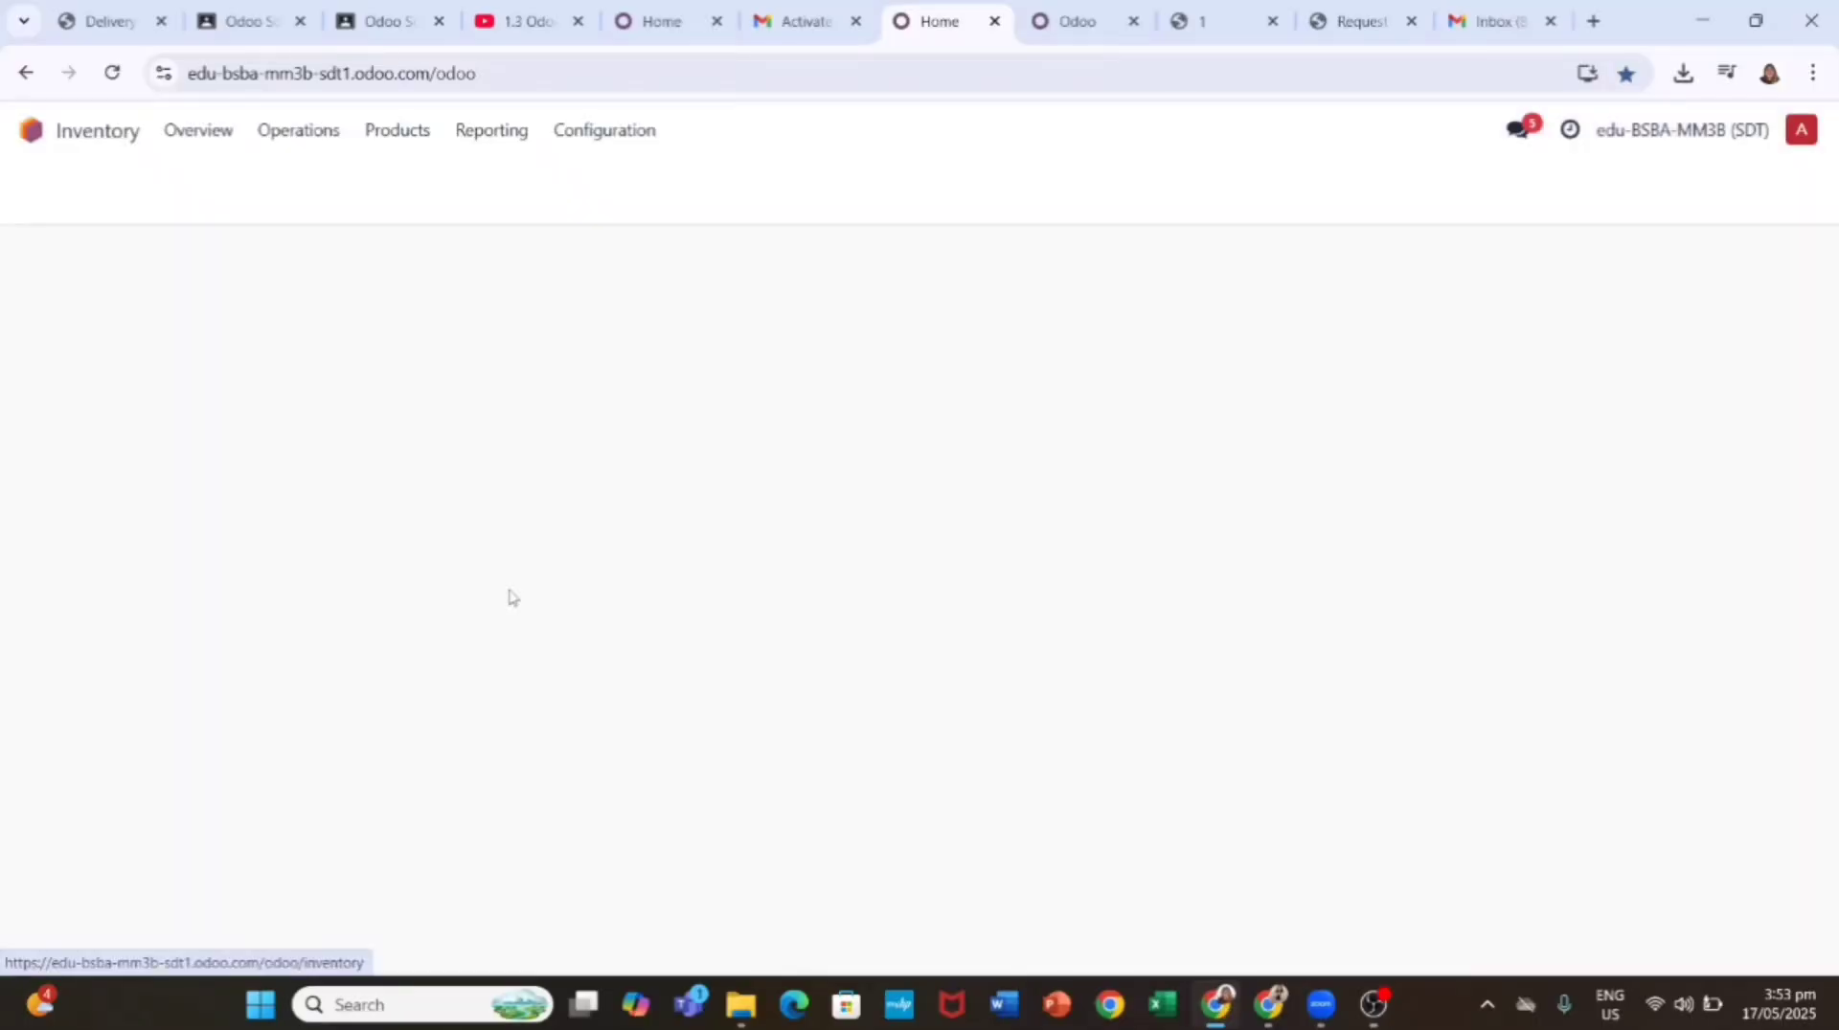
click(704, 318)
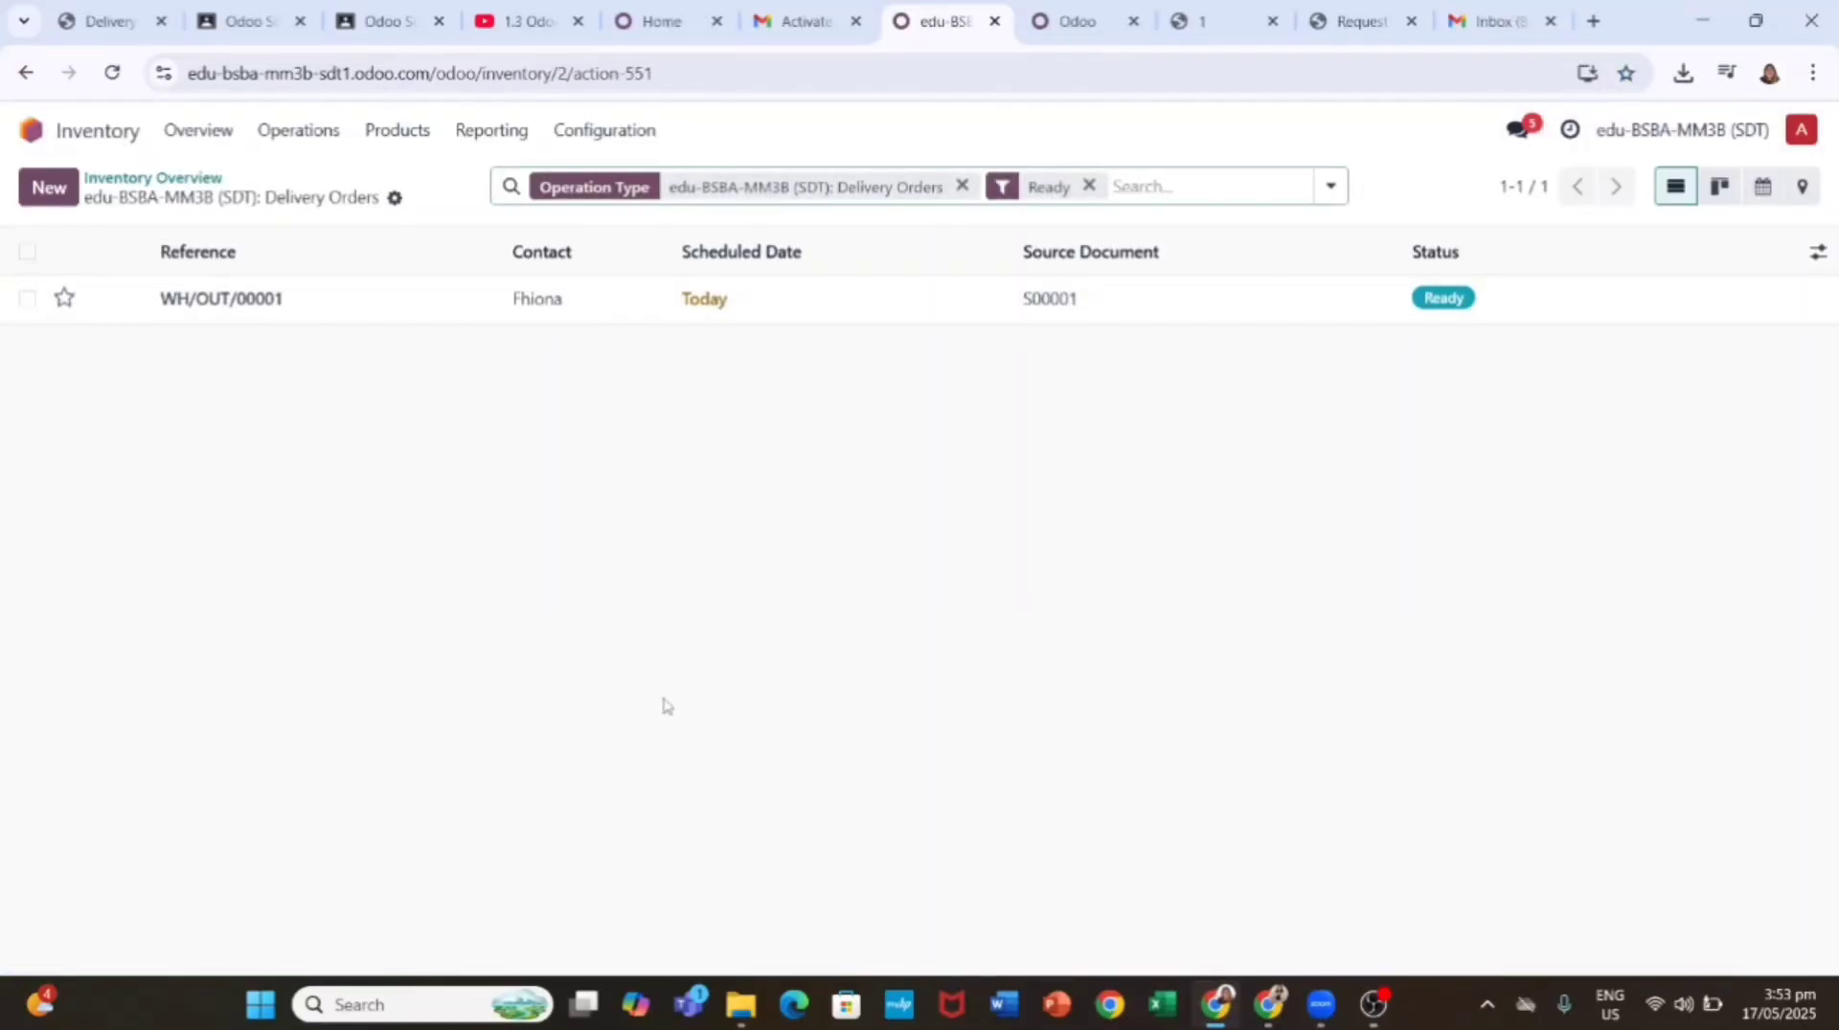
click(550, 309)
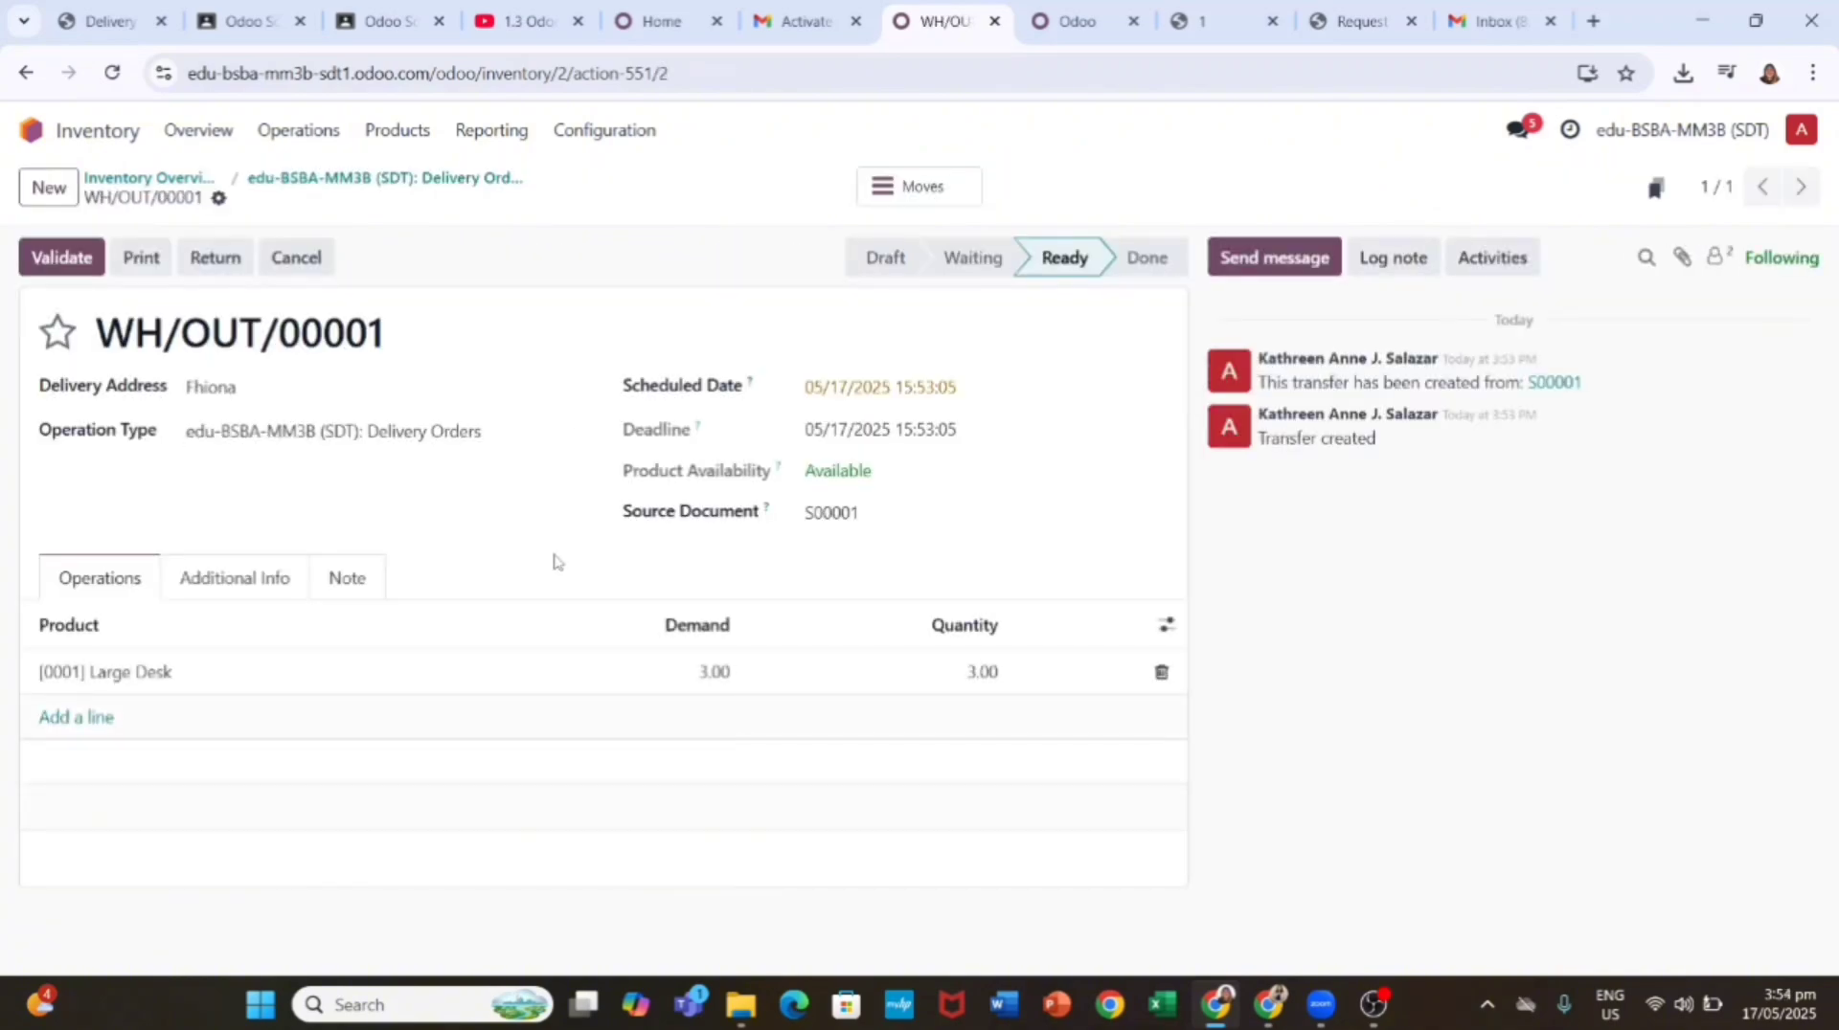
click(76, 256)
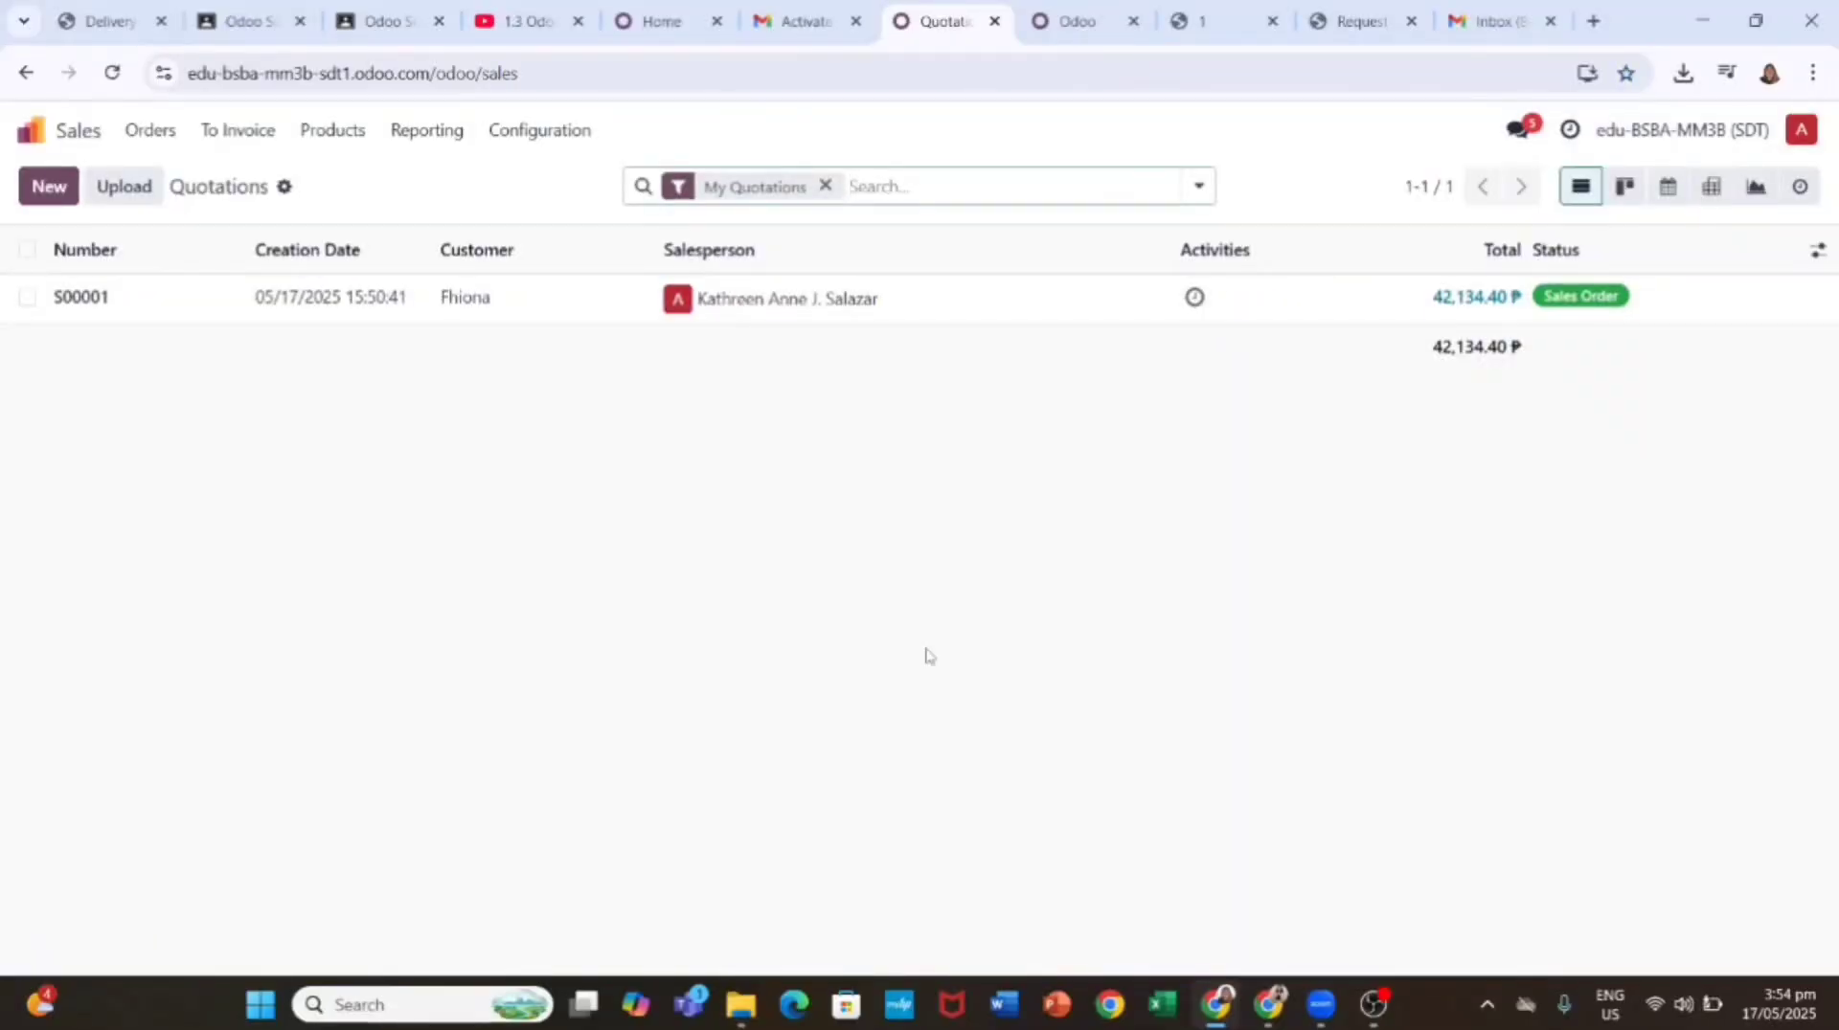
Step: Create a regular invoice from sales order S00001 and post it as INV/2025/00001
click(238, 130)
click(263, 174)
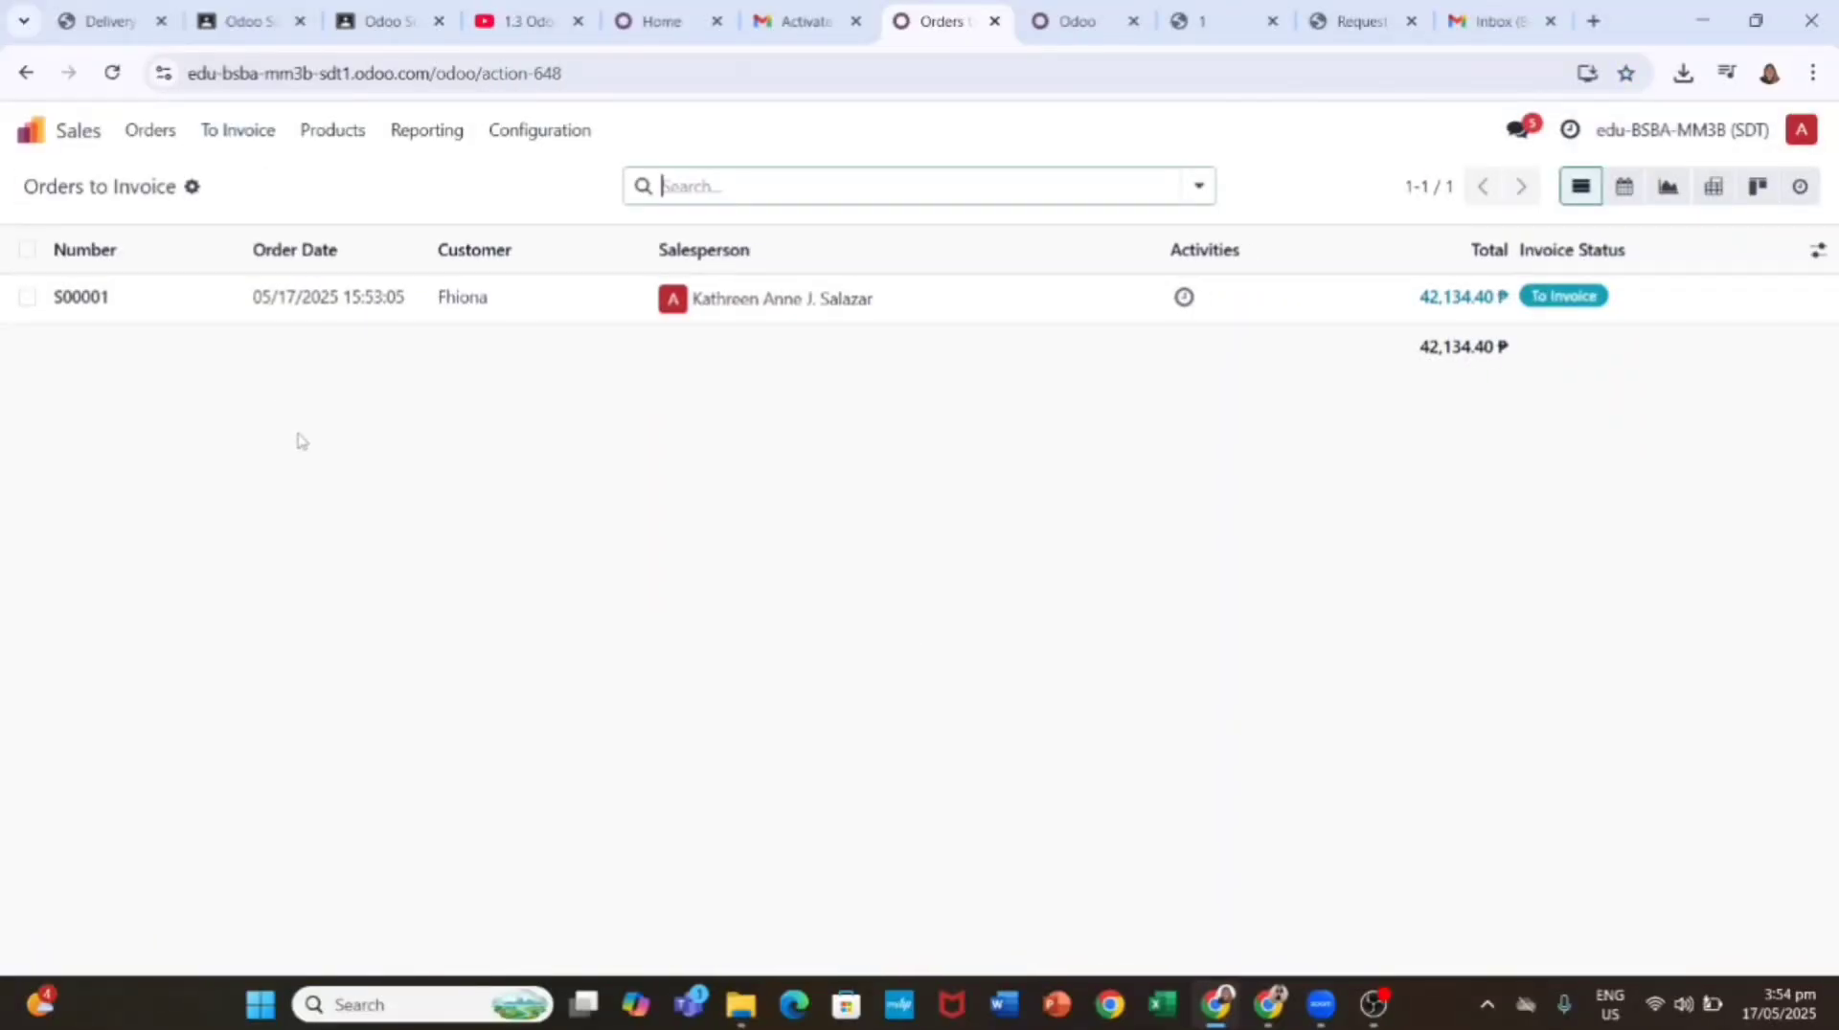
click(325, 297)
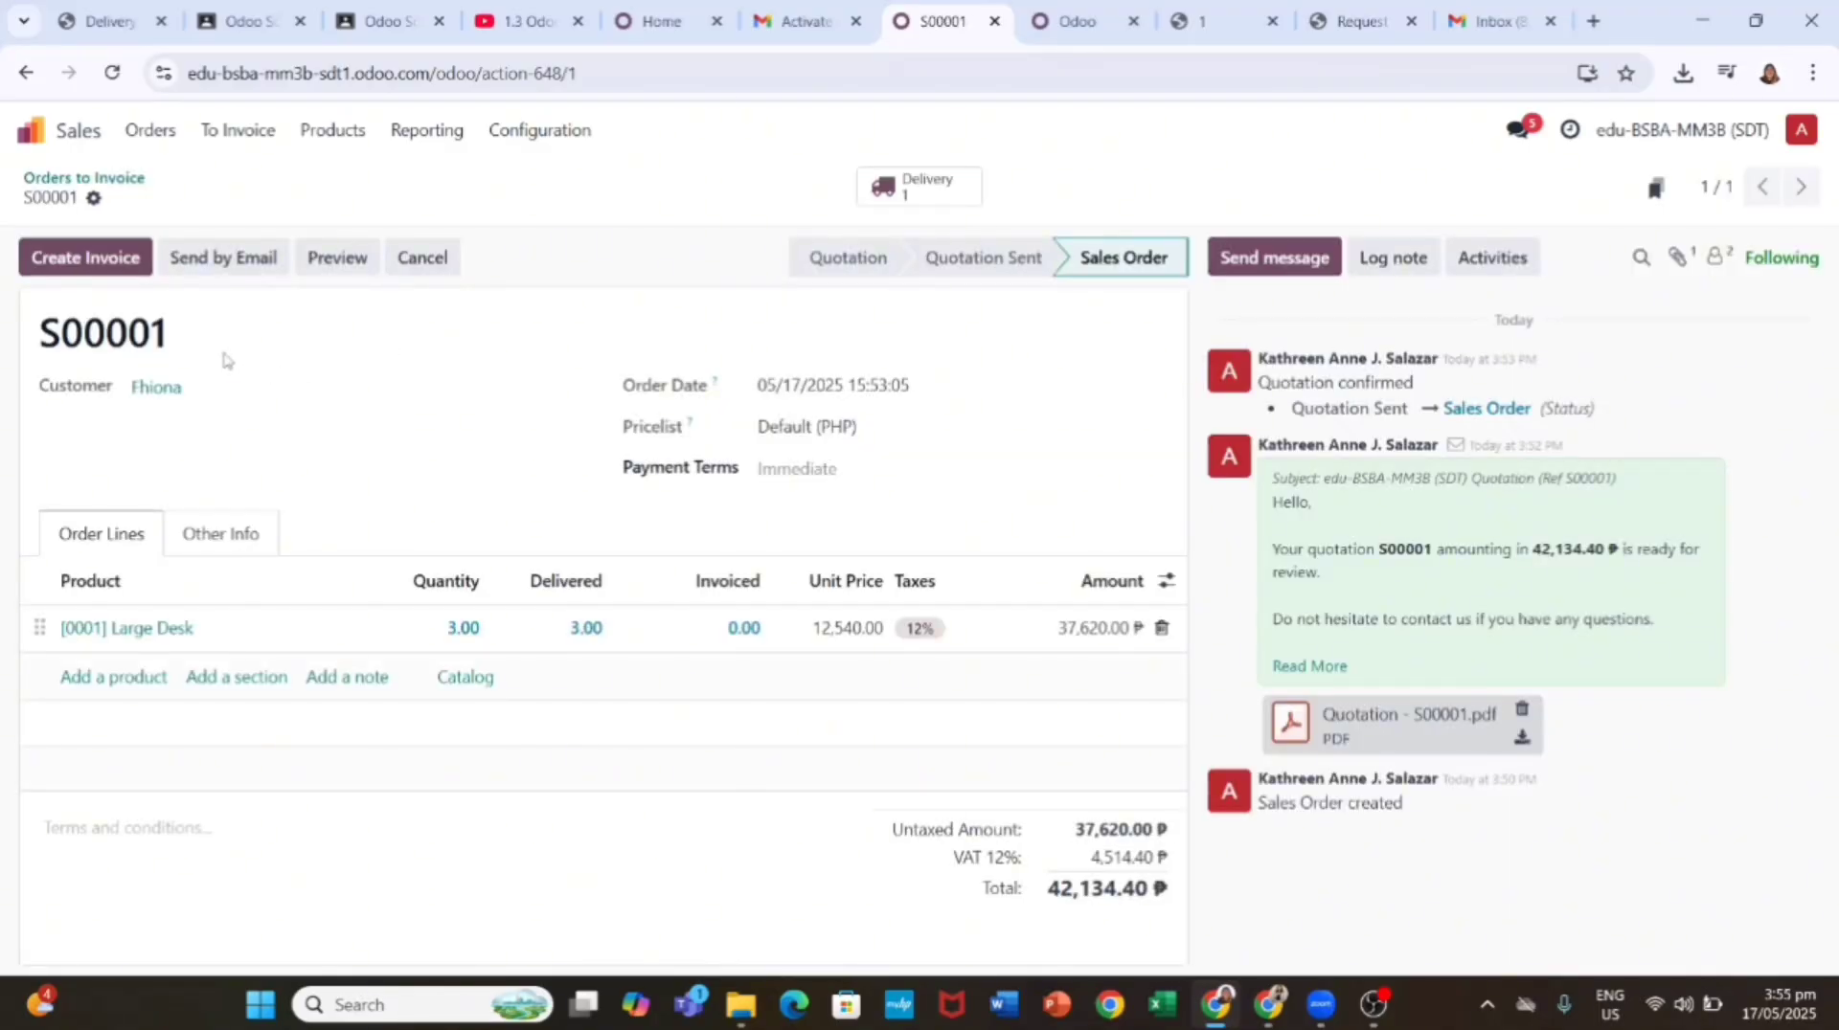
click(86, 257)
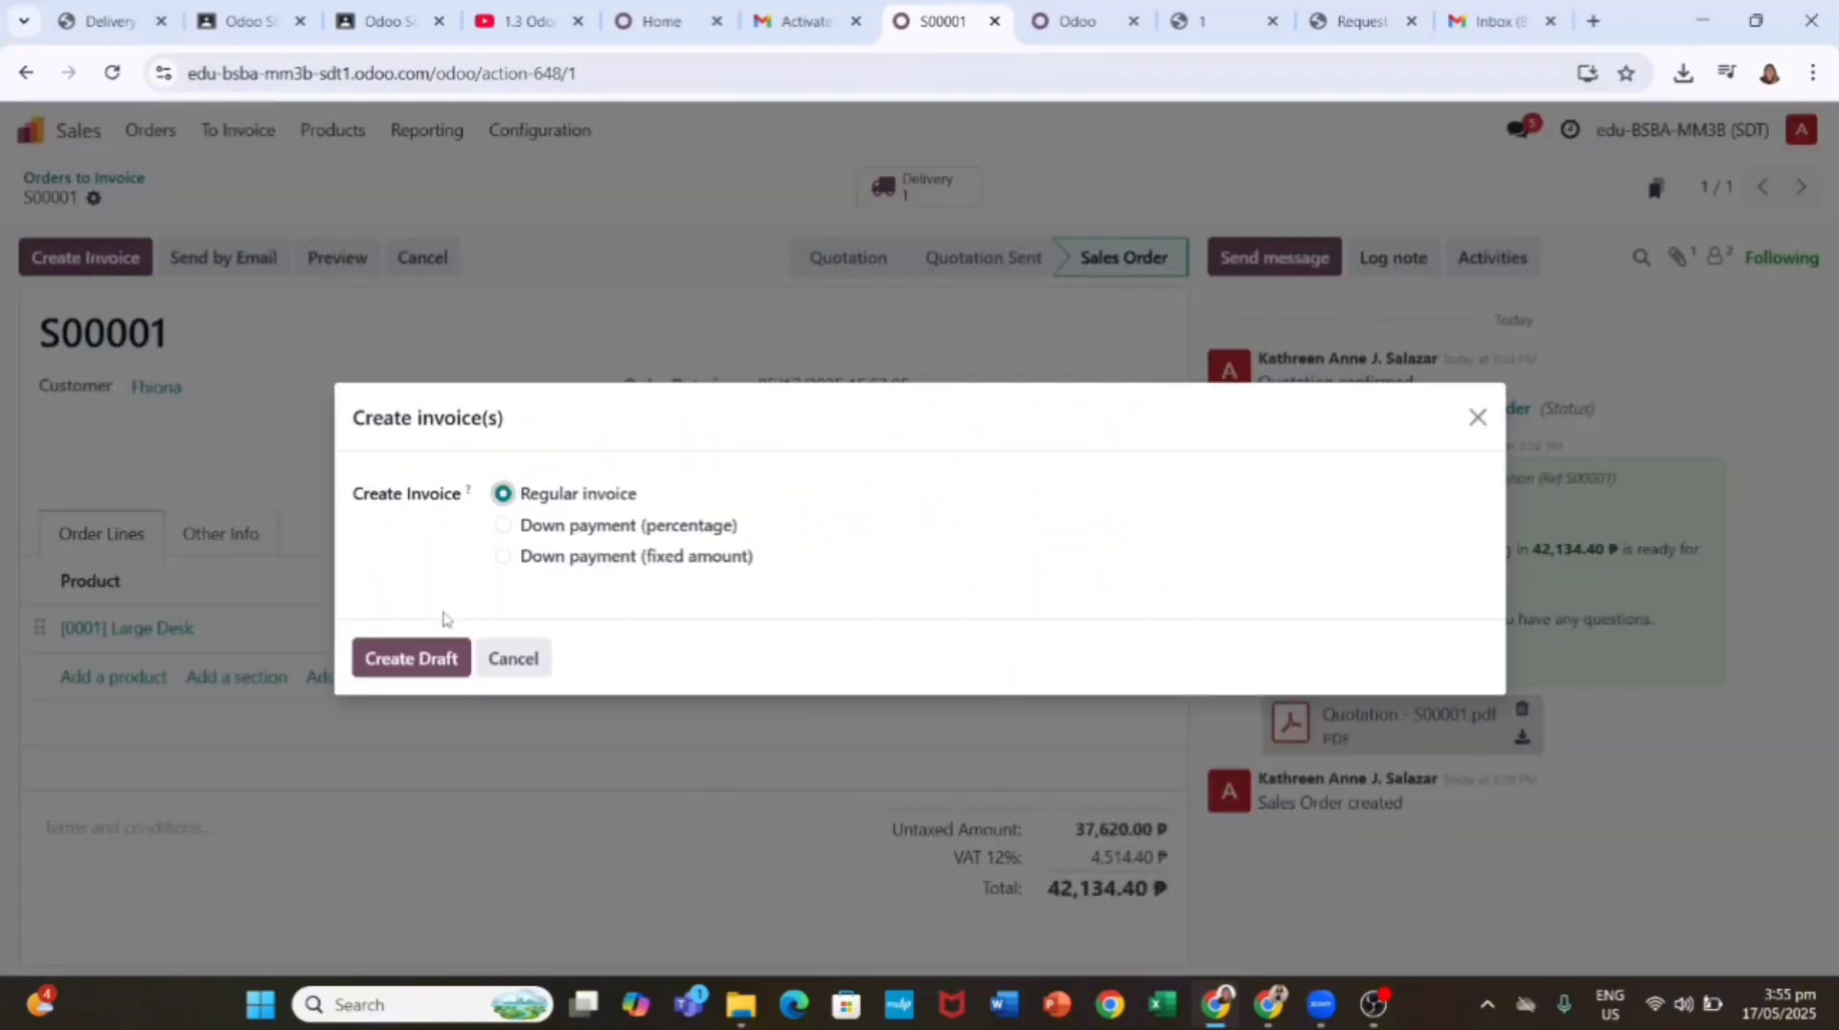
click(411, 657)
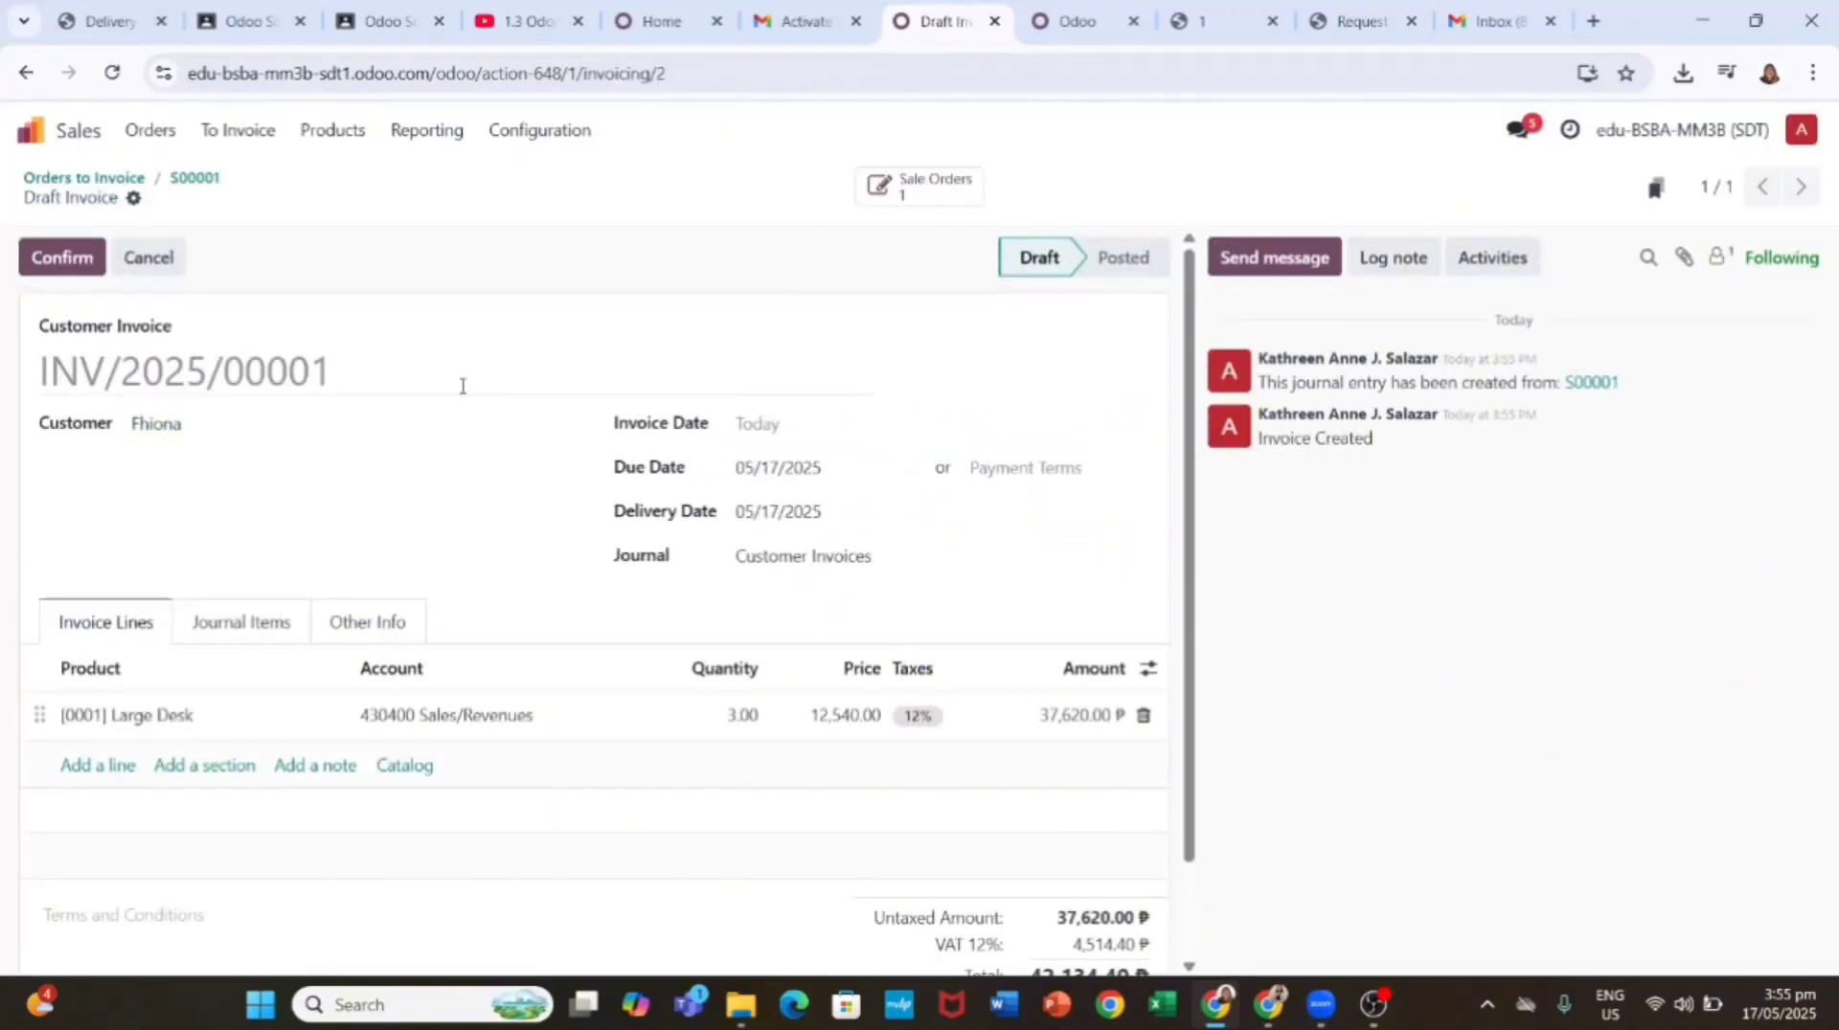
click(61, 258)
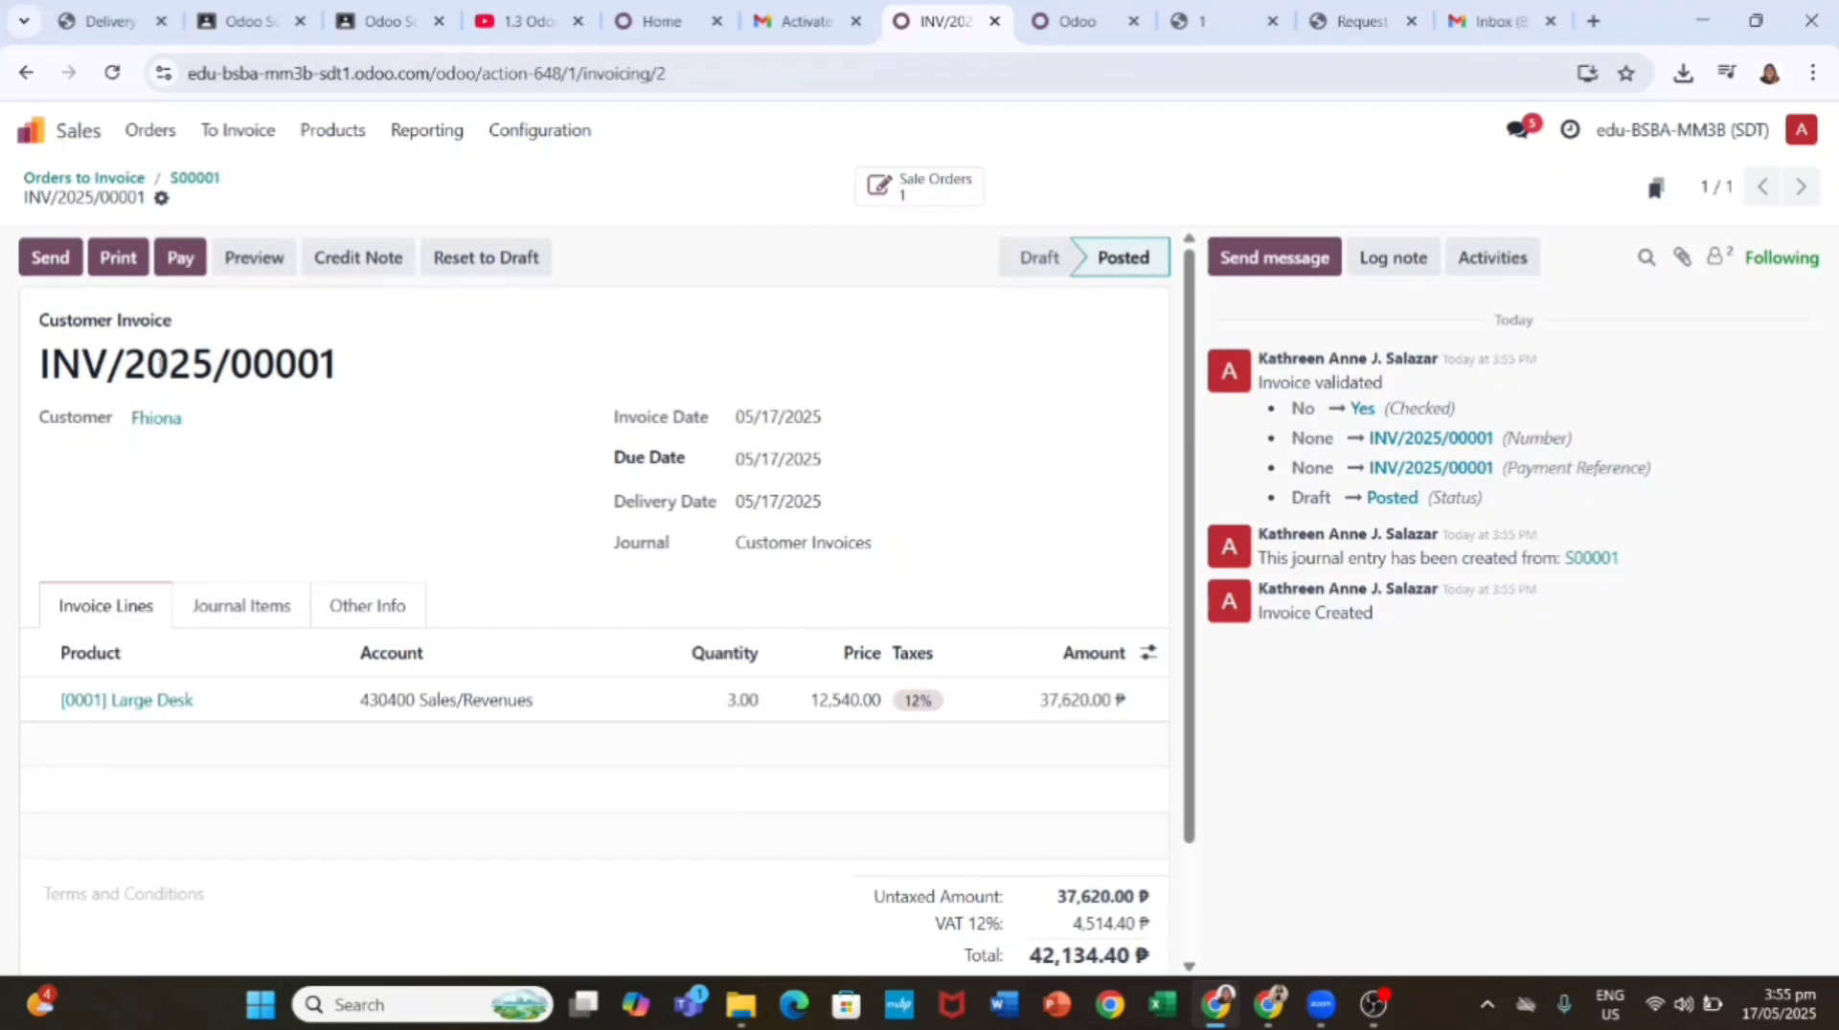
Step: Preview invoice INV/2025/00001 in the customer portal, then return to the invoice form
click(254, 256)
scroll(629, 567, down, 7)
scroll(629, 567, up, 7)
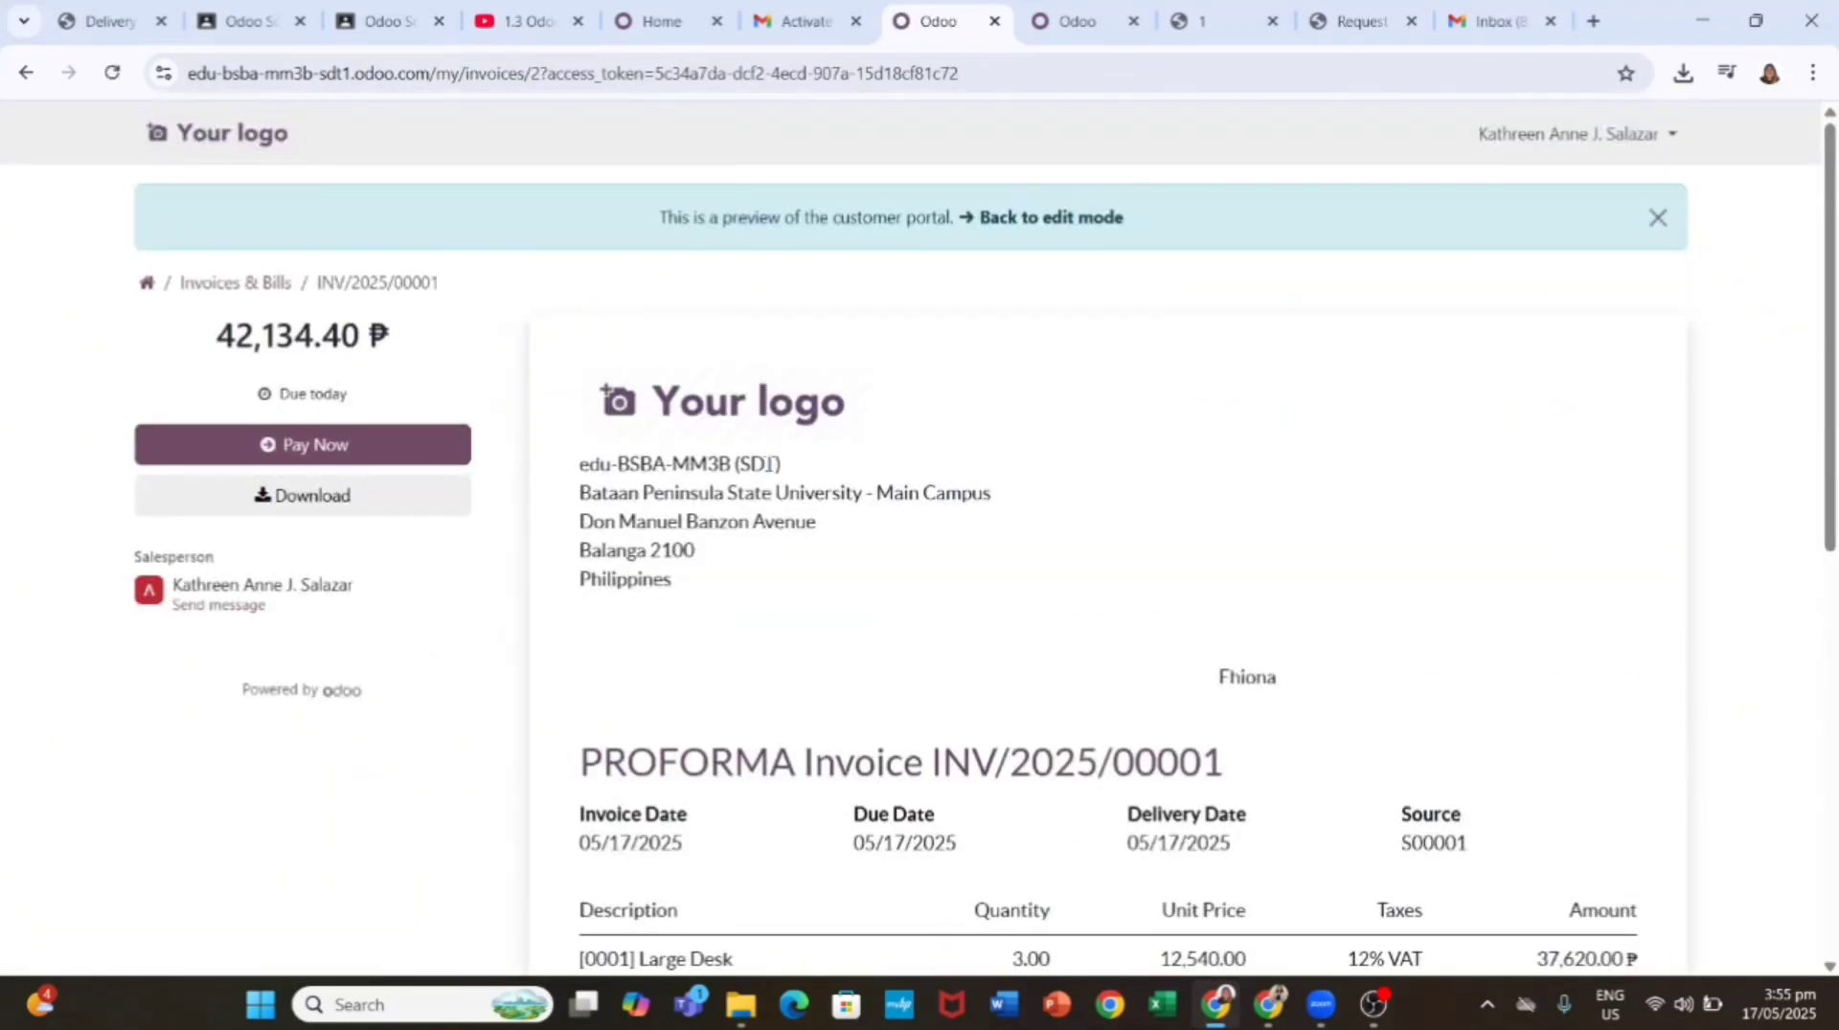
click(1047, 227)
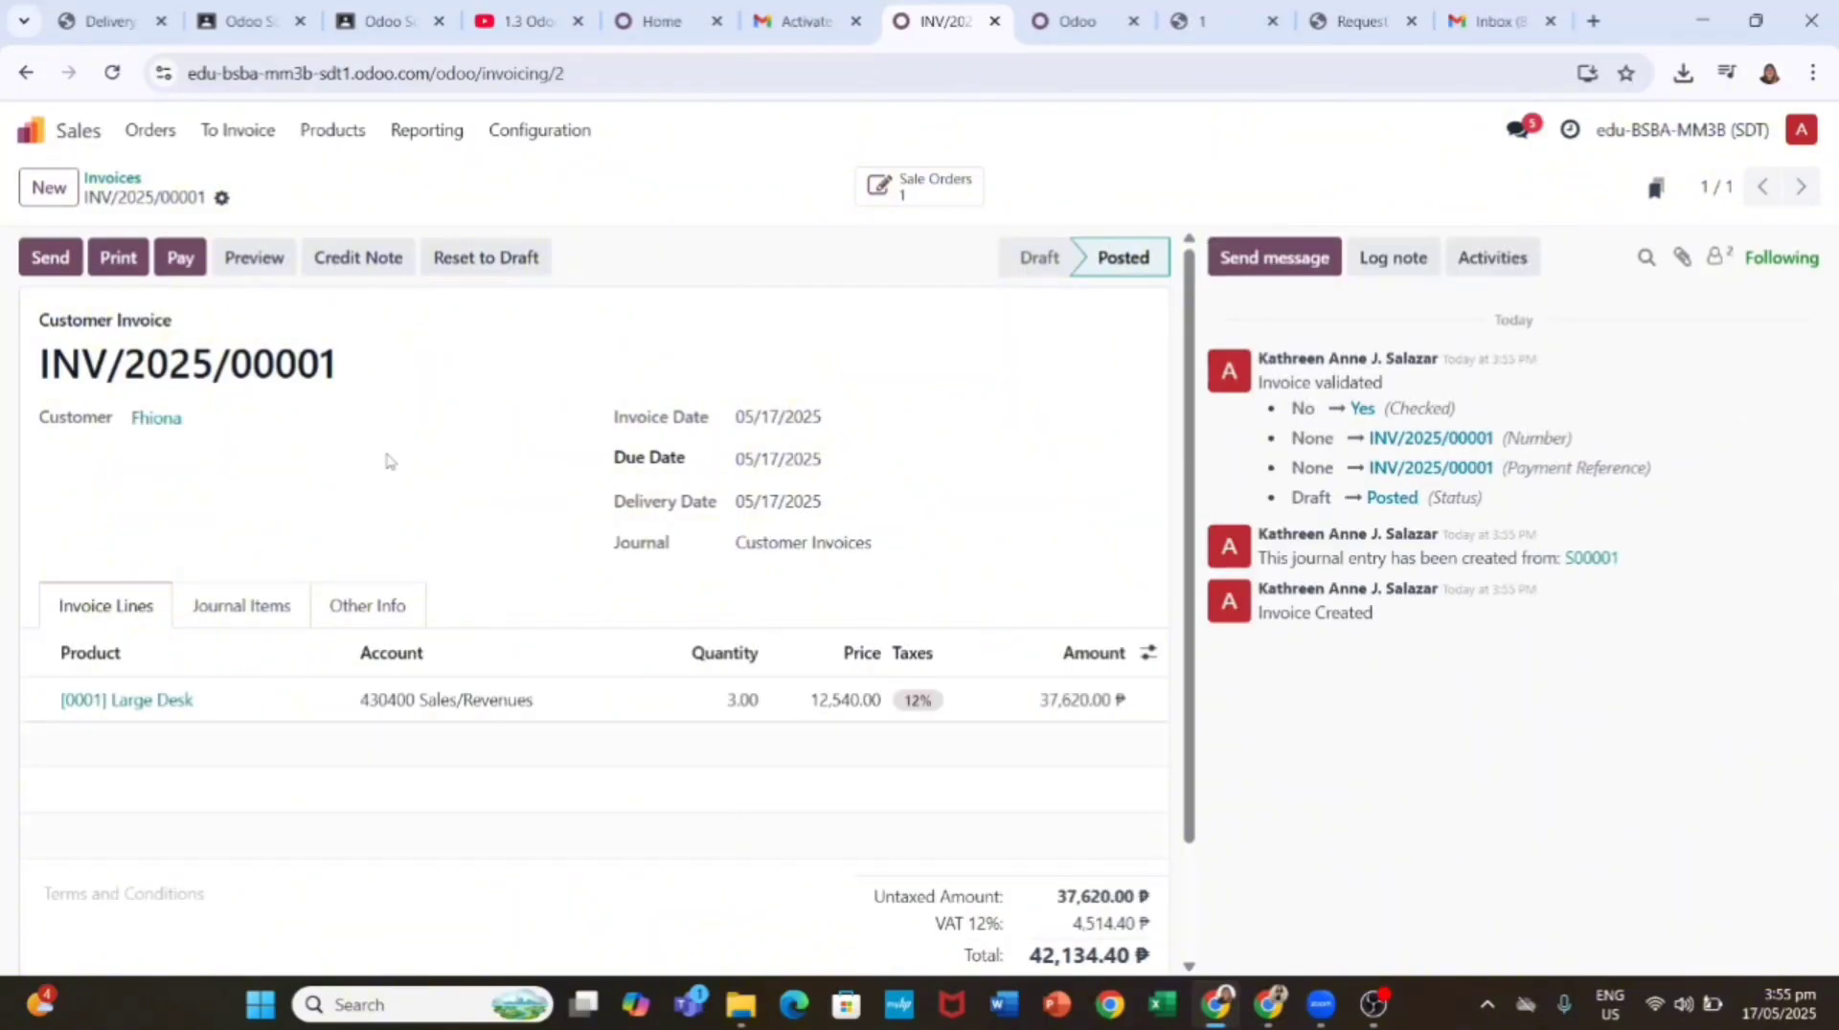
Step: Send the invoice to the customer and the company, with Download ticked for the PDF
click(60, 260)
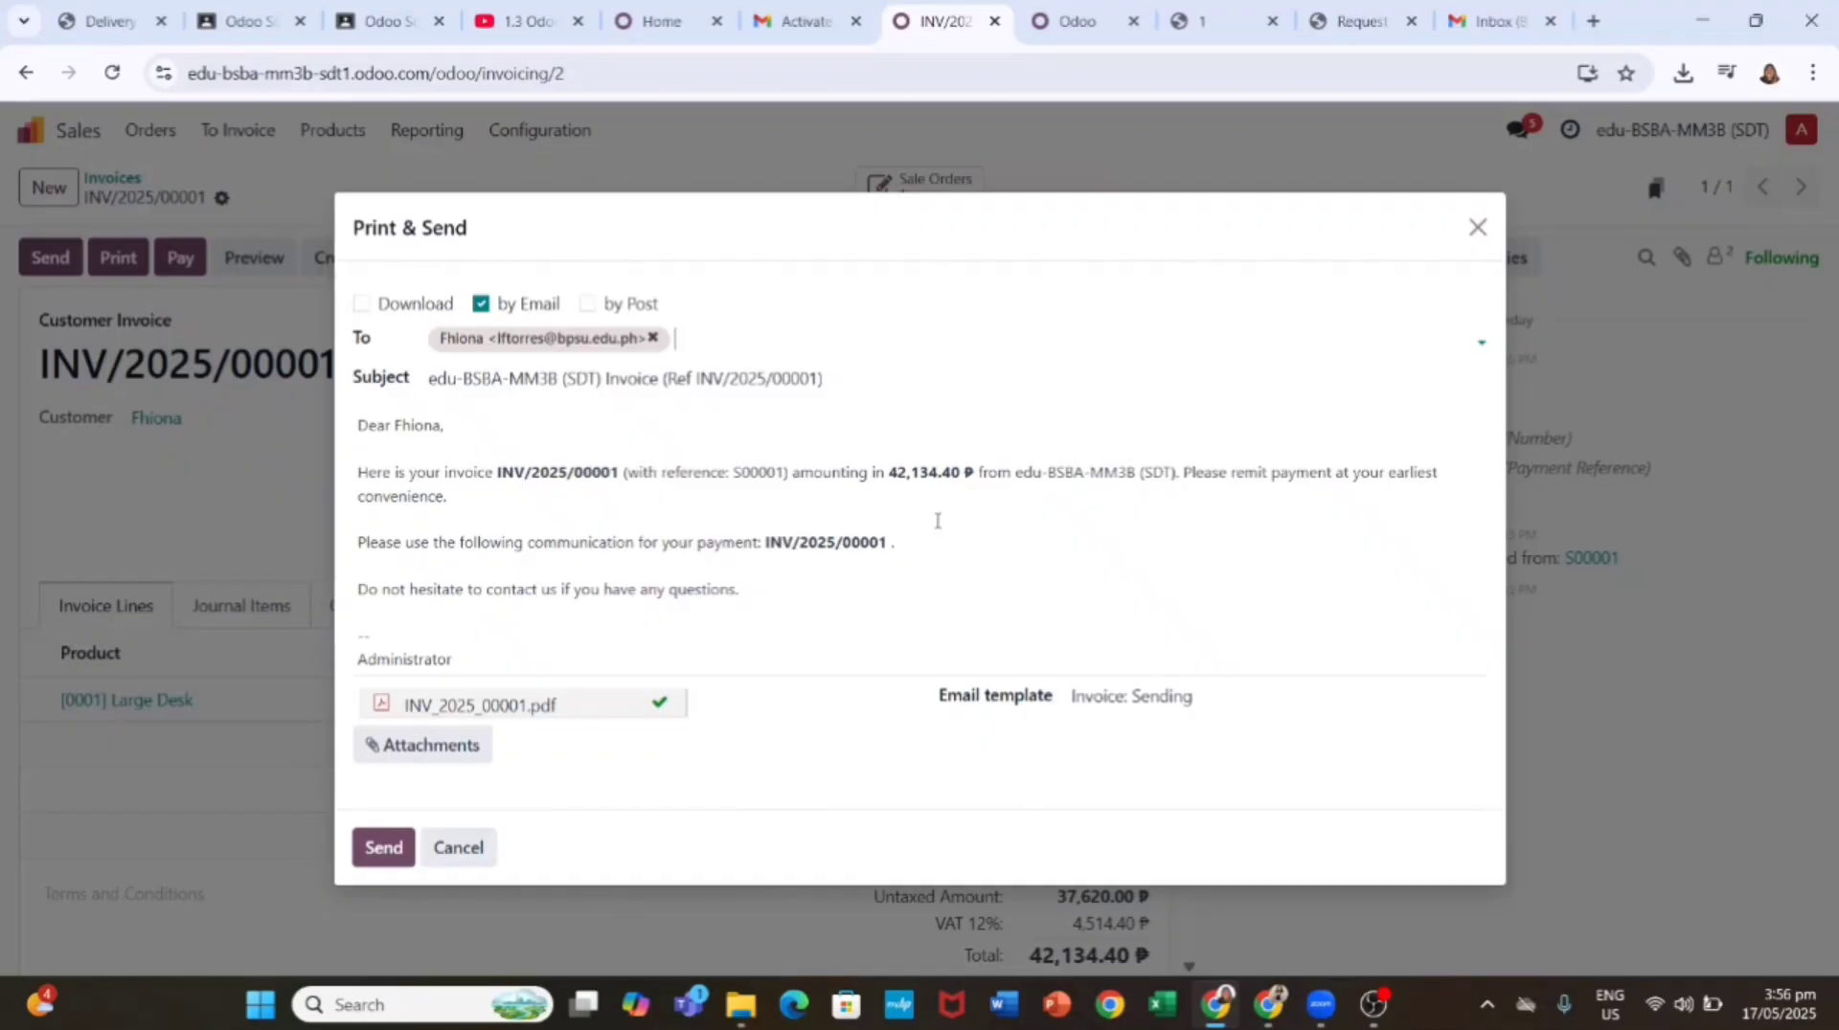
click(677, 336)
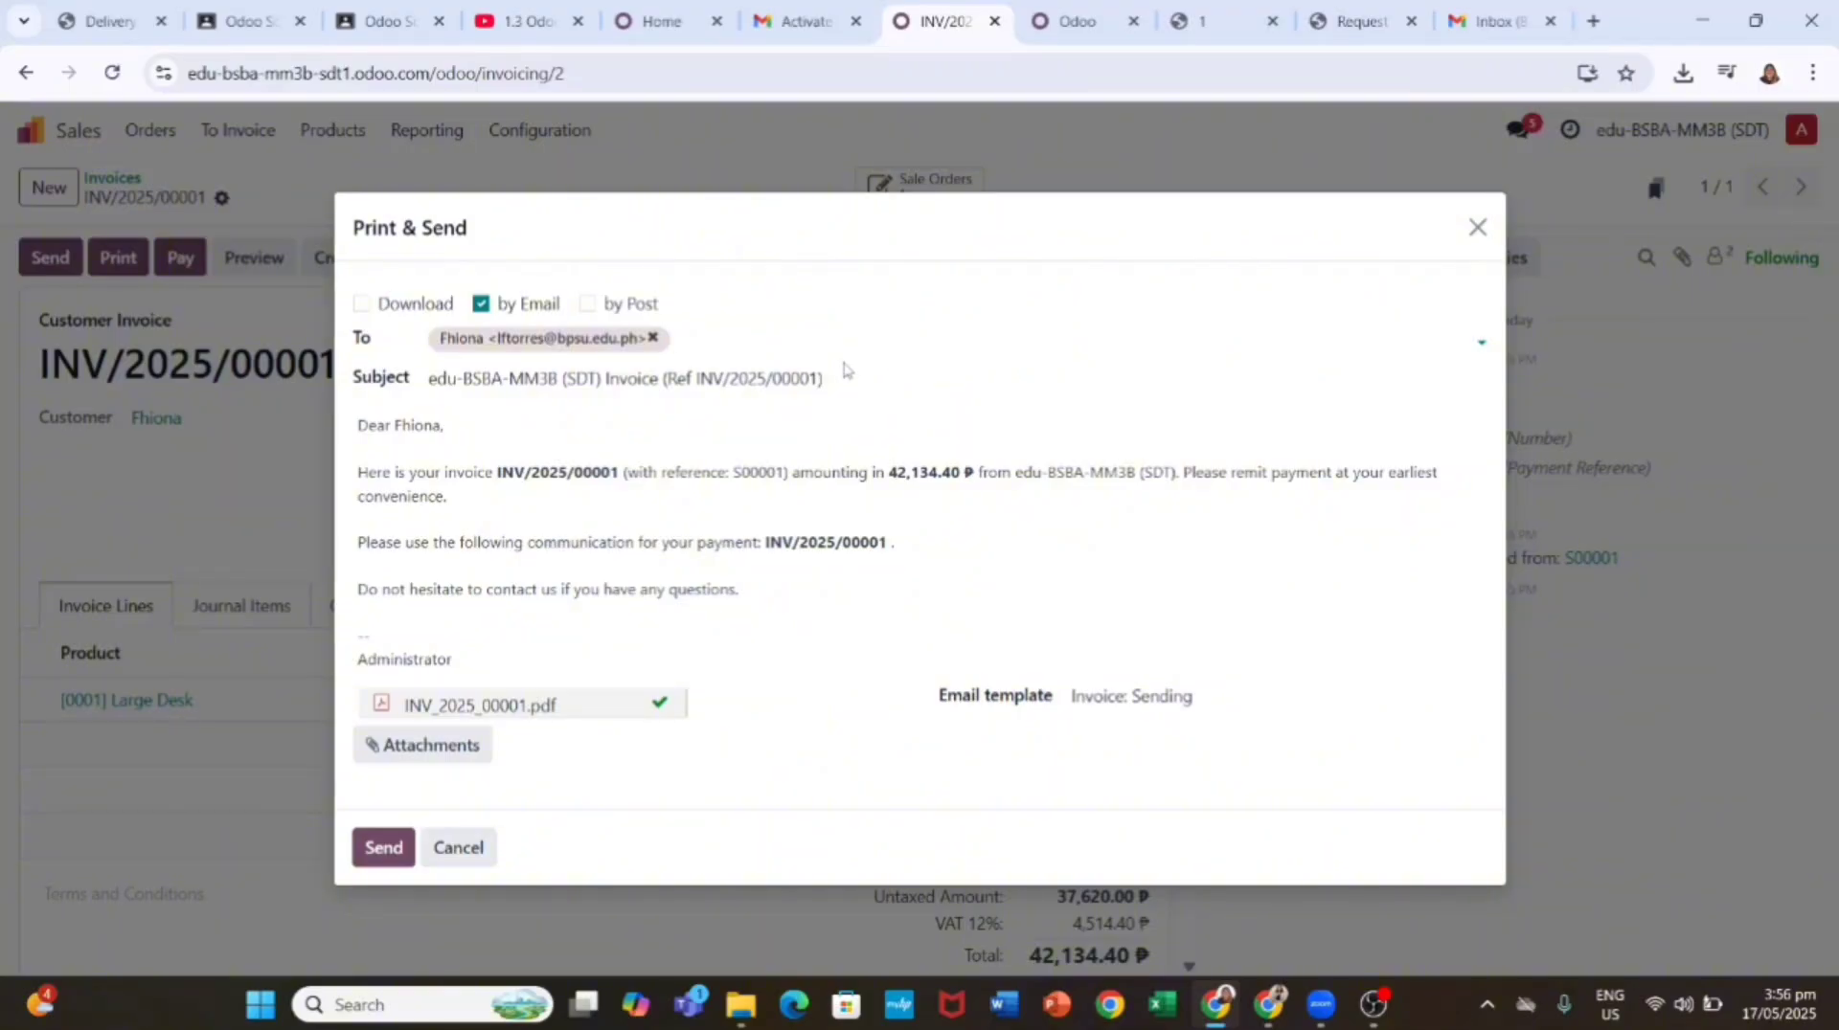
click(766, 335)
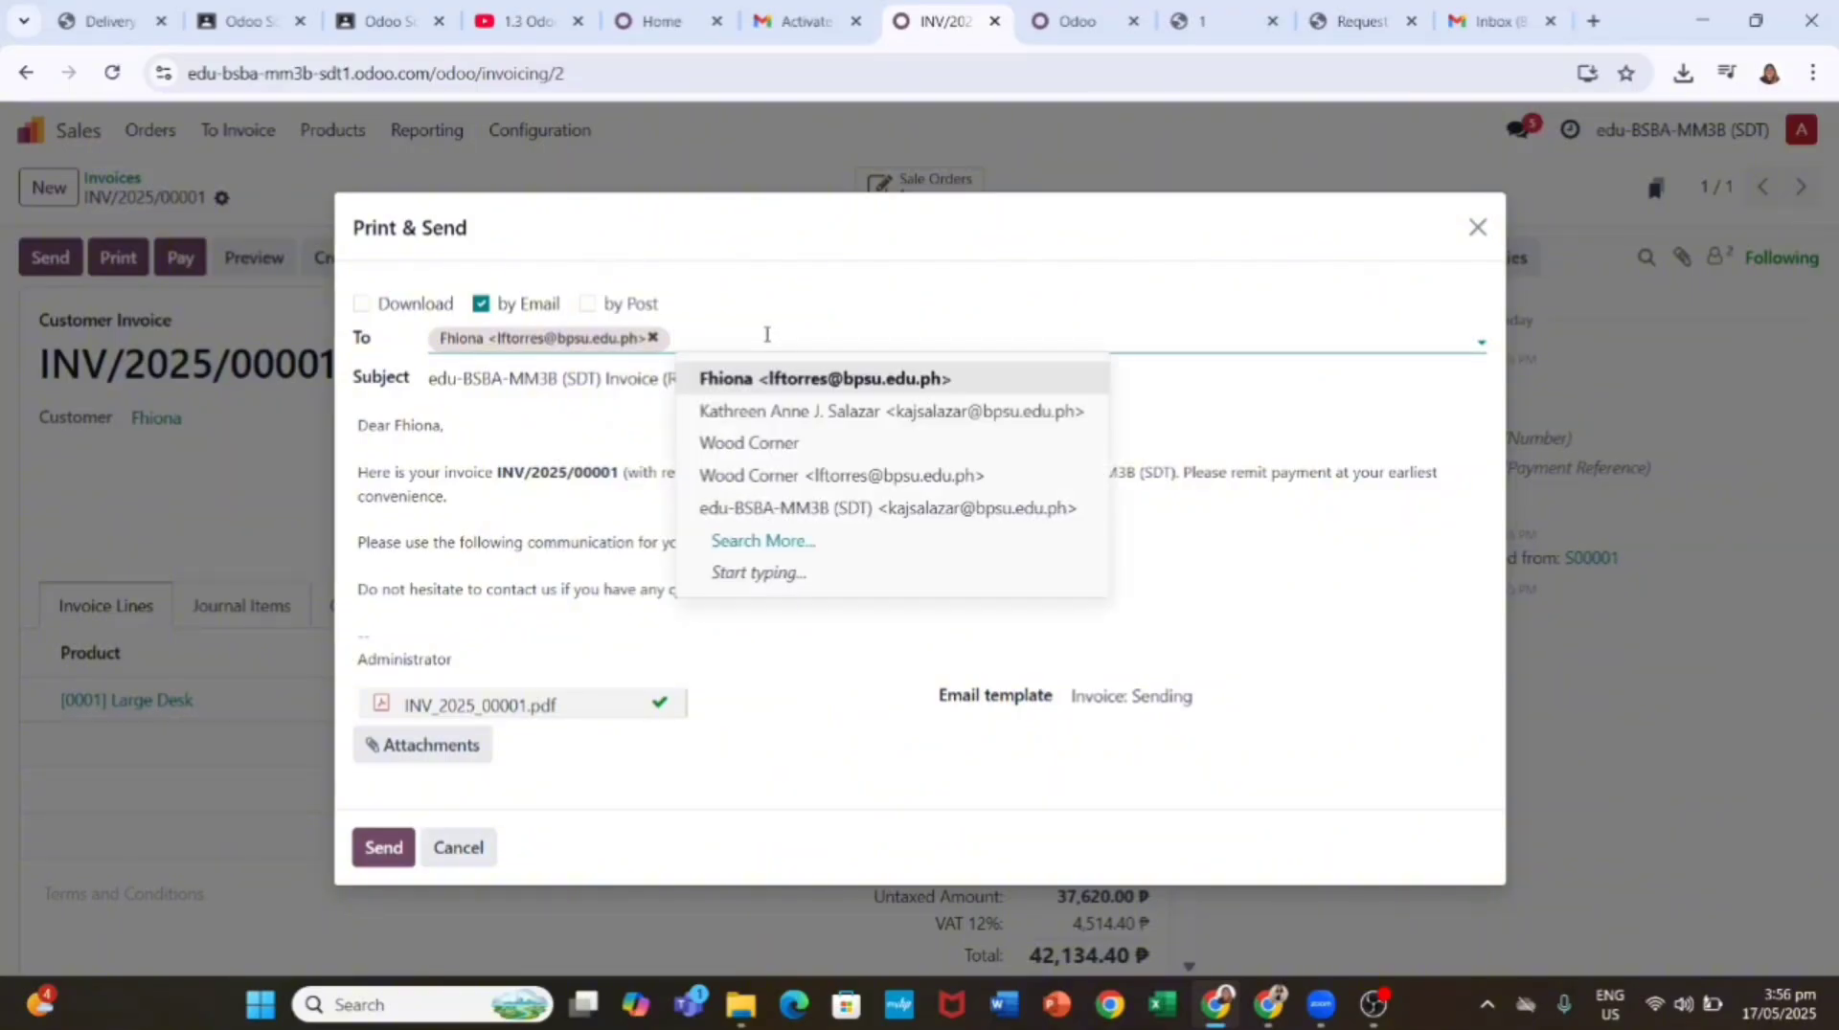
click(824, 507)
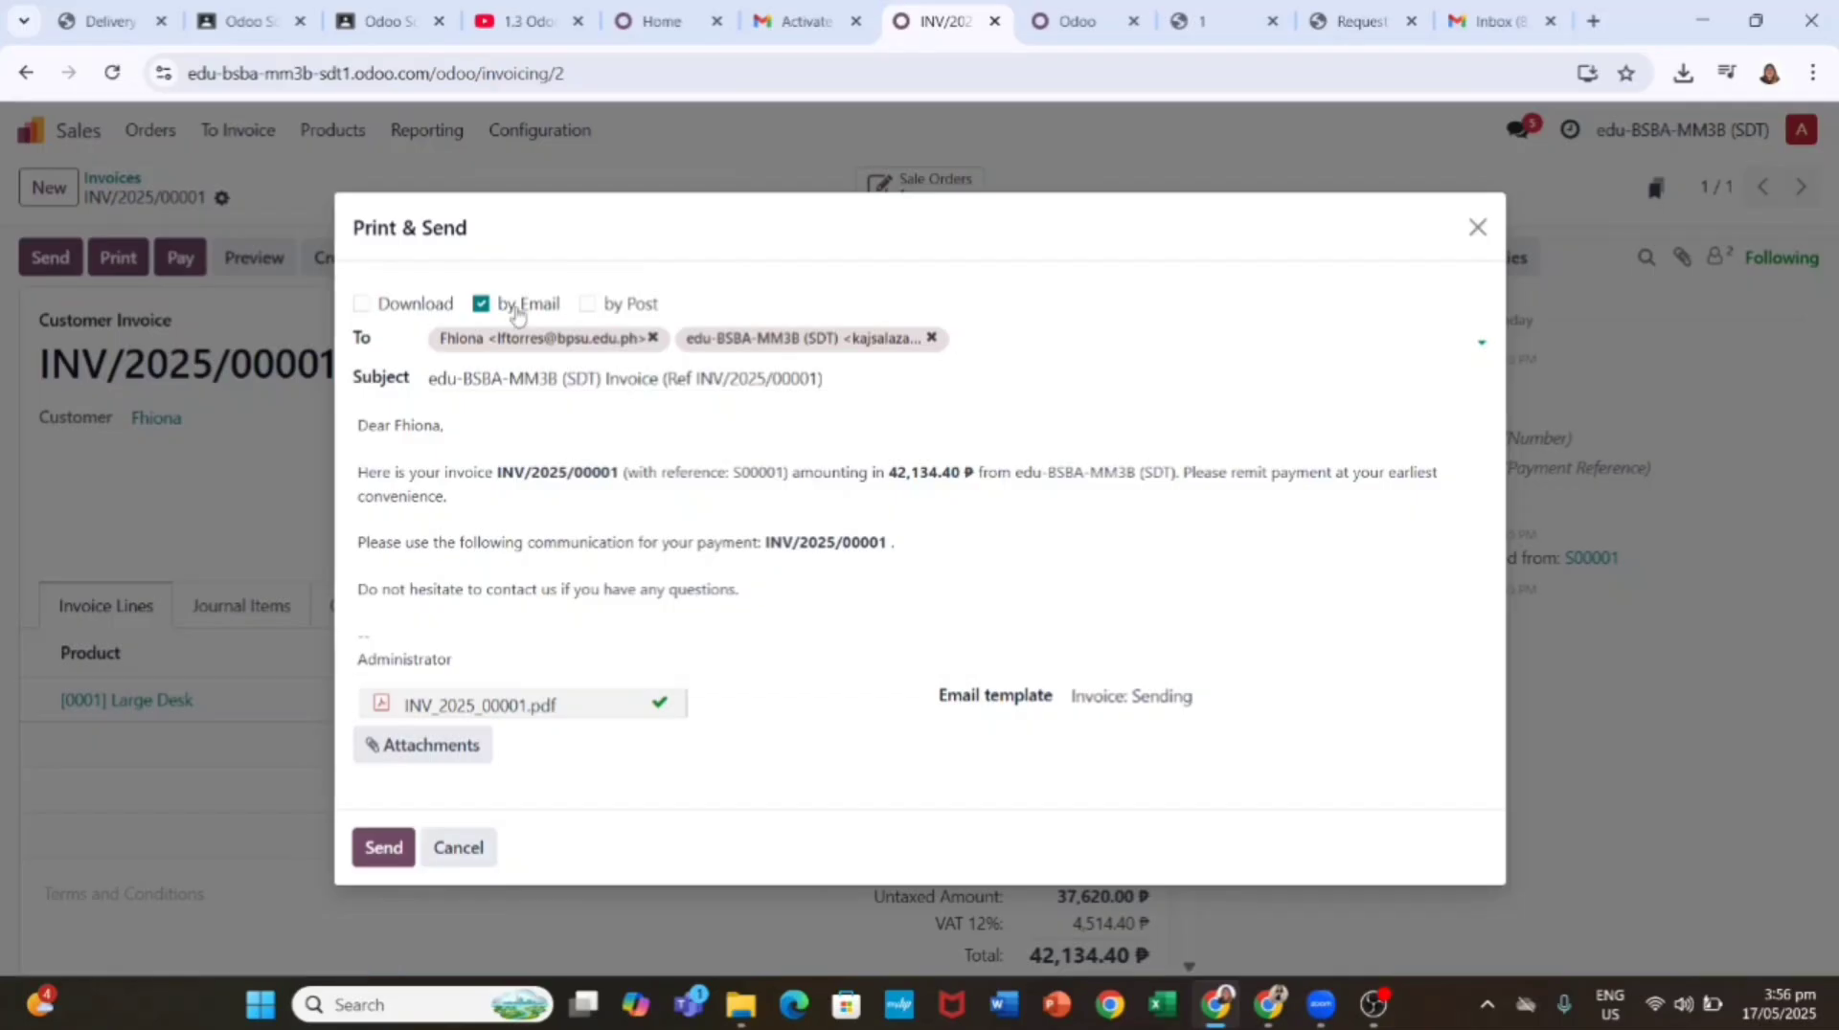
click(361, 303)
click(1478, 227)
Step: Download the invoice PDF, resend it to customer and company, and dismiss the popup-blocked notice
click(119, 257)
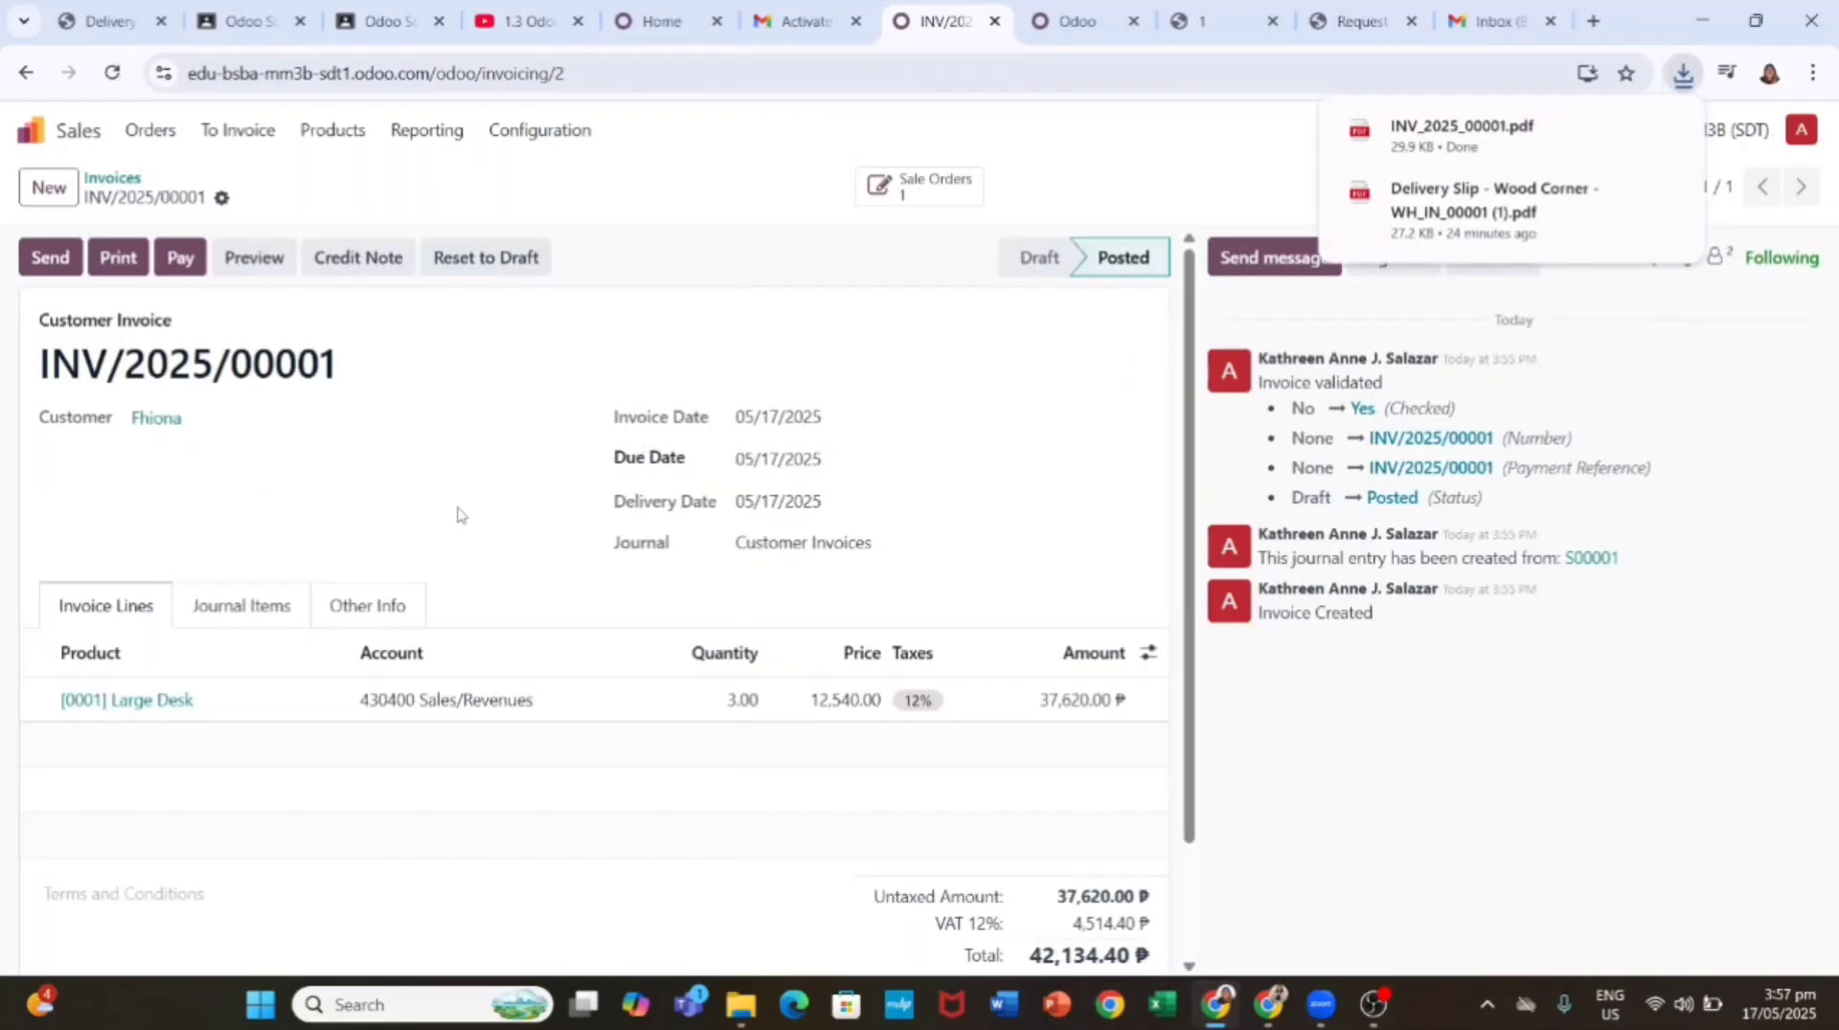
click(50, 257)
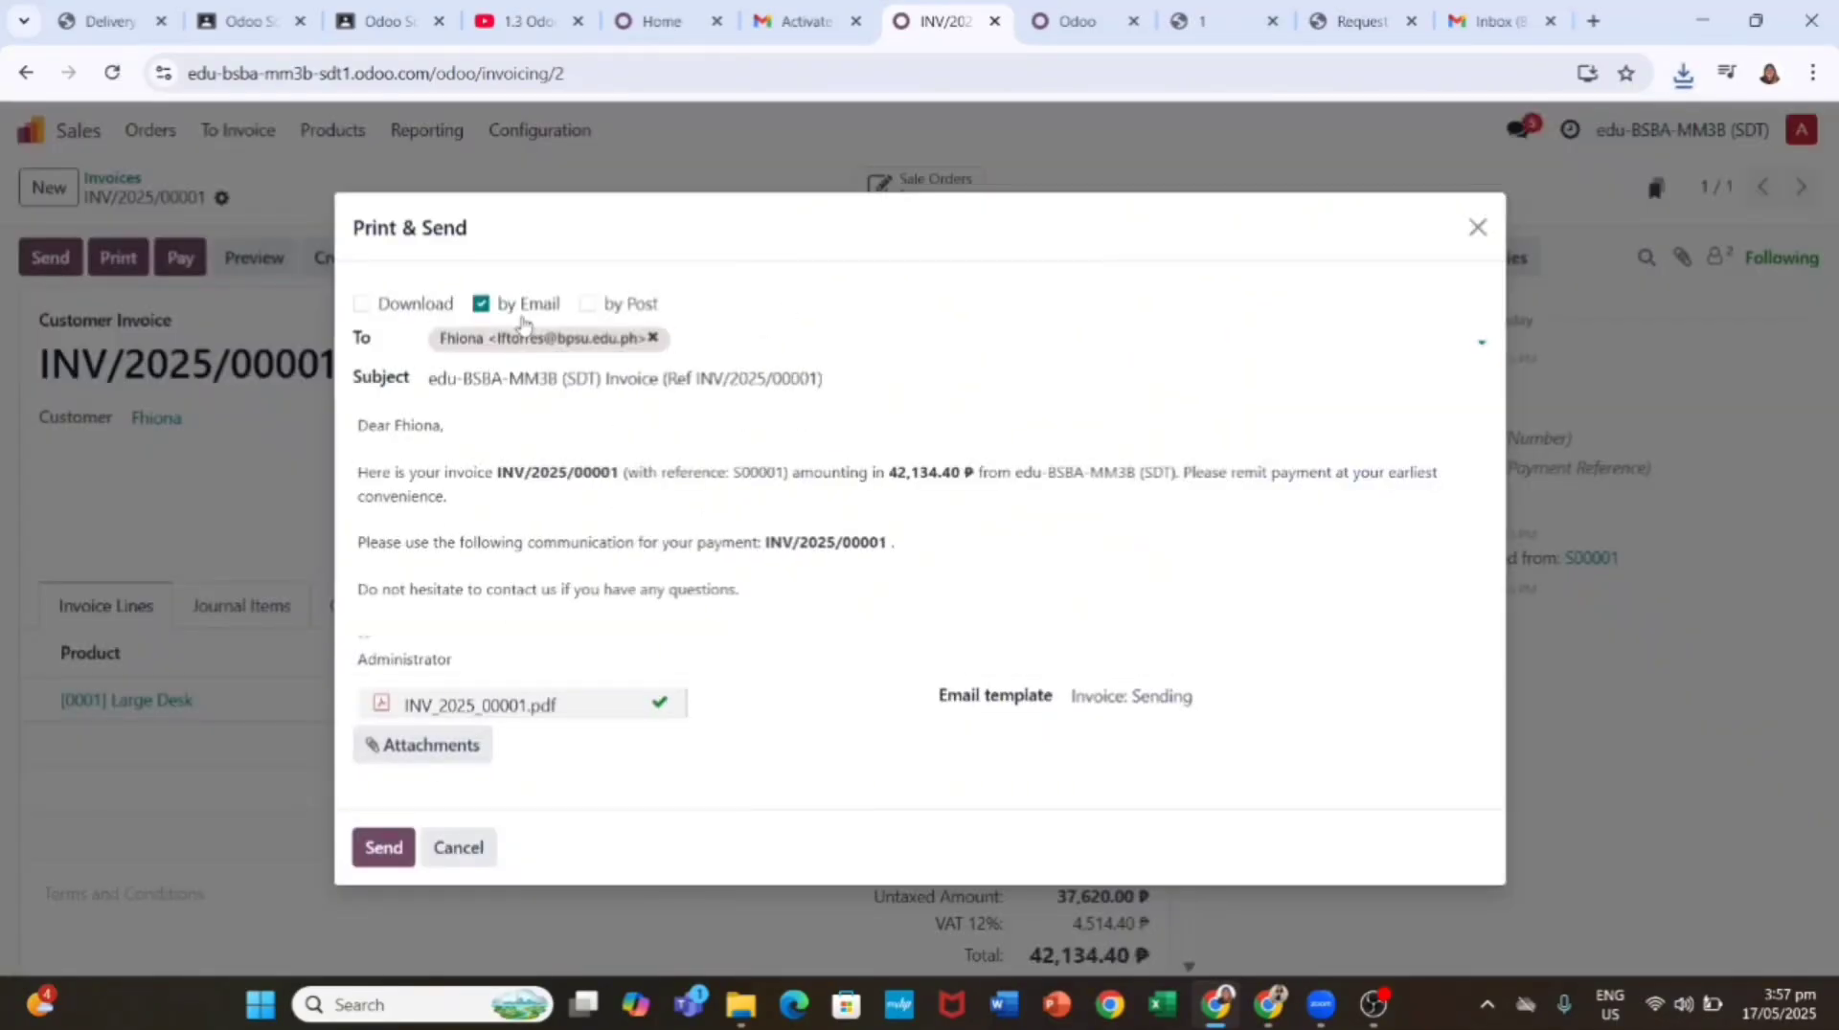
click(722, 343)
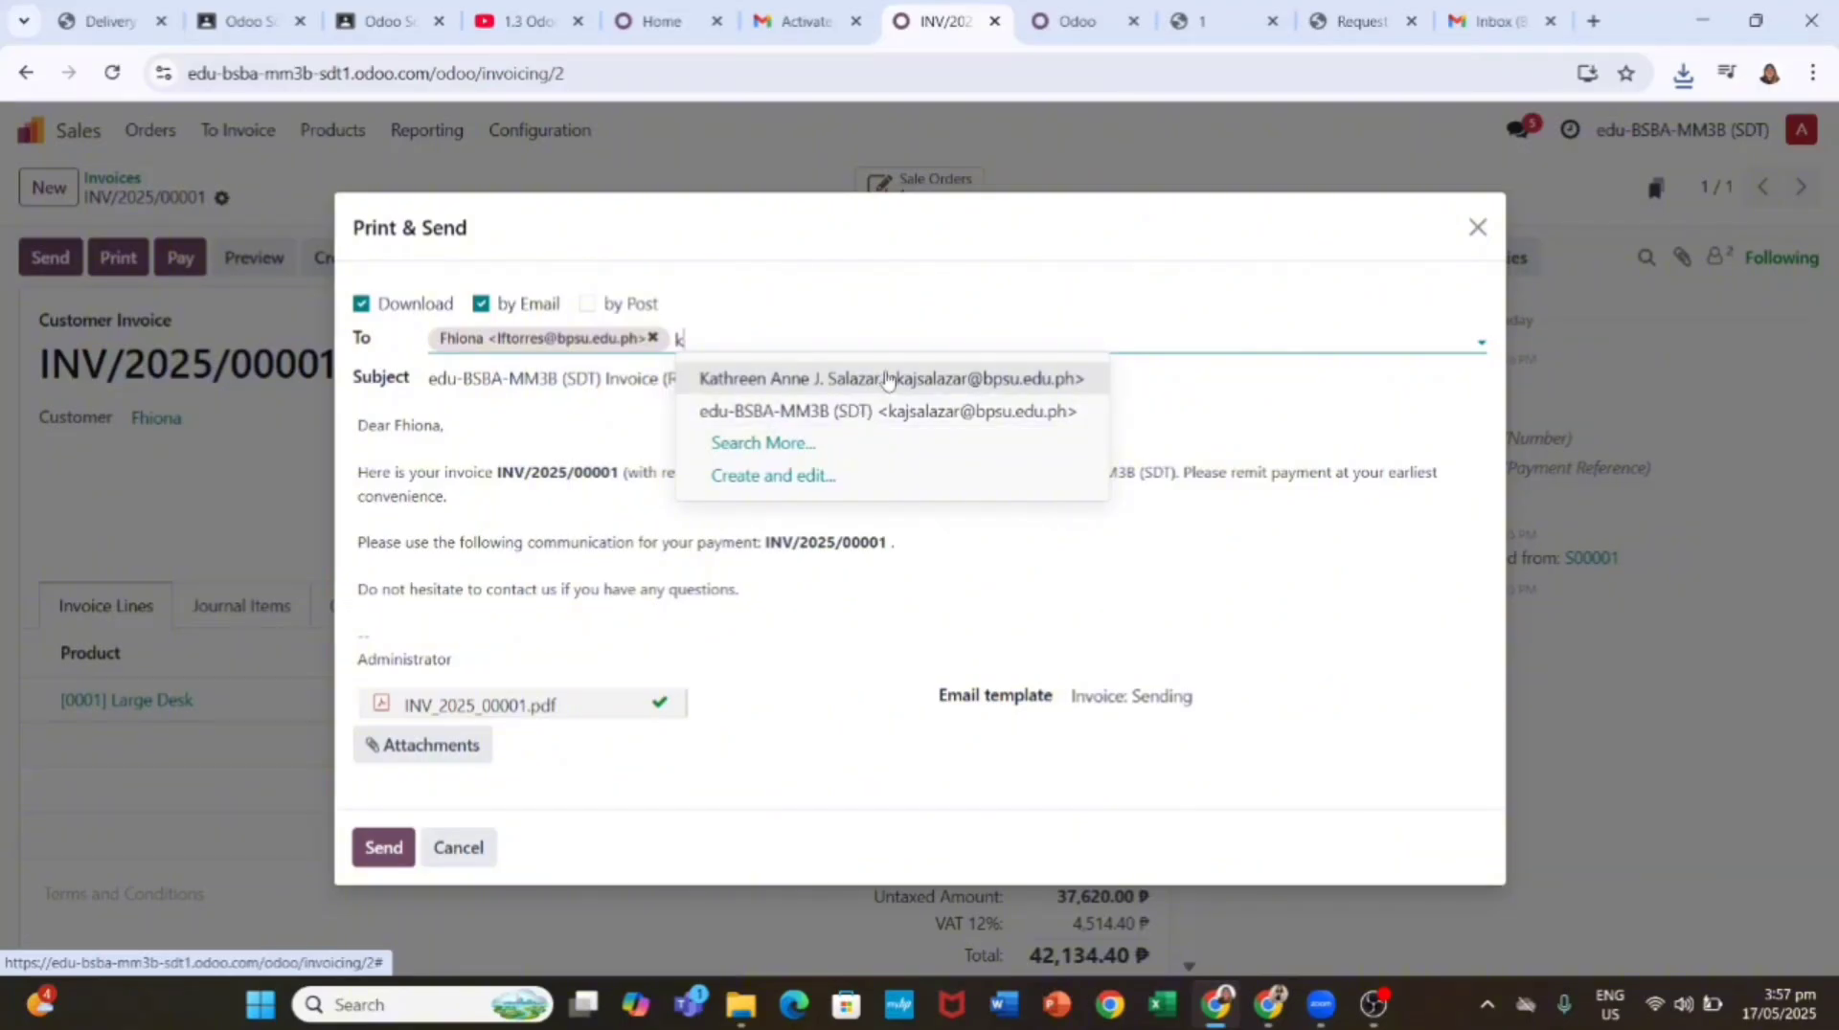
click(882, 411)
click(383, 848)
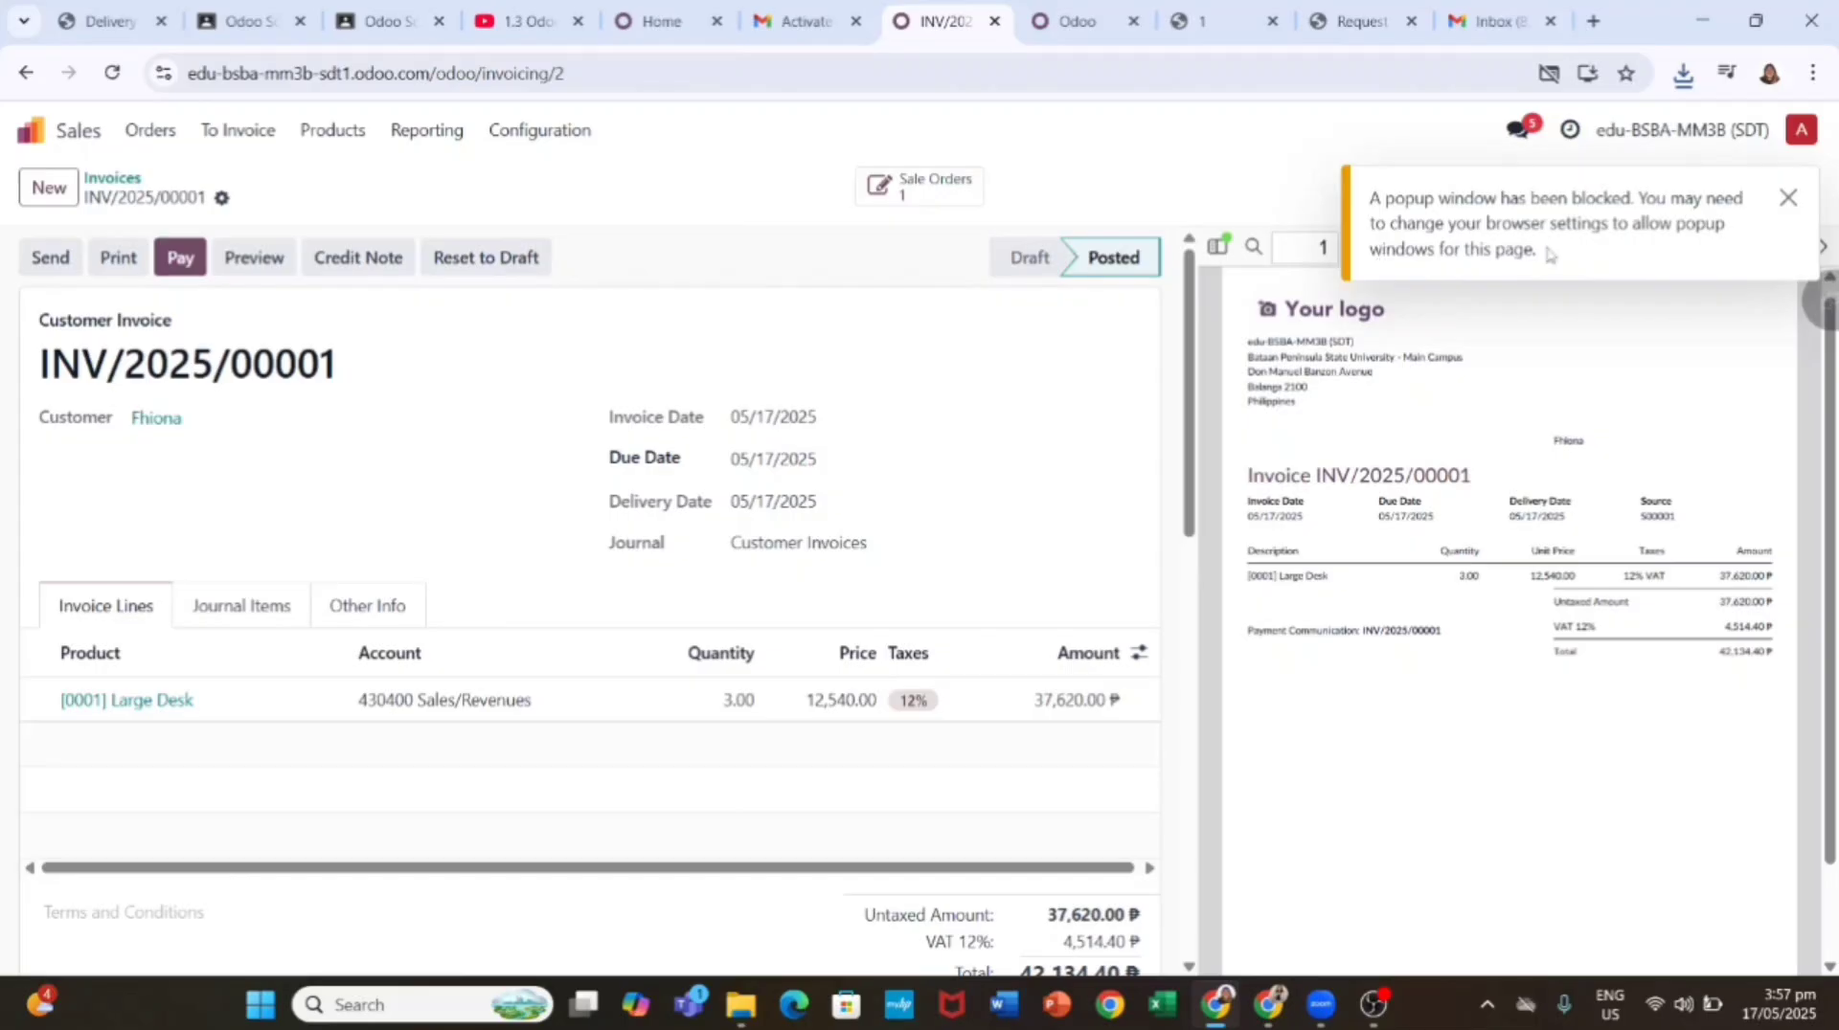
click(1787, 198)
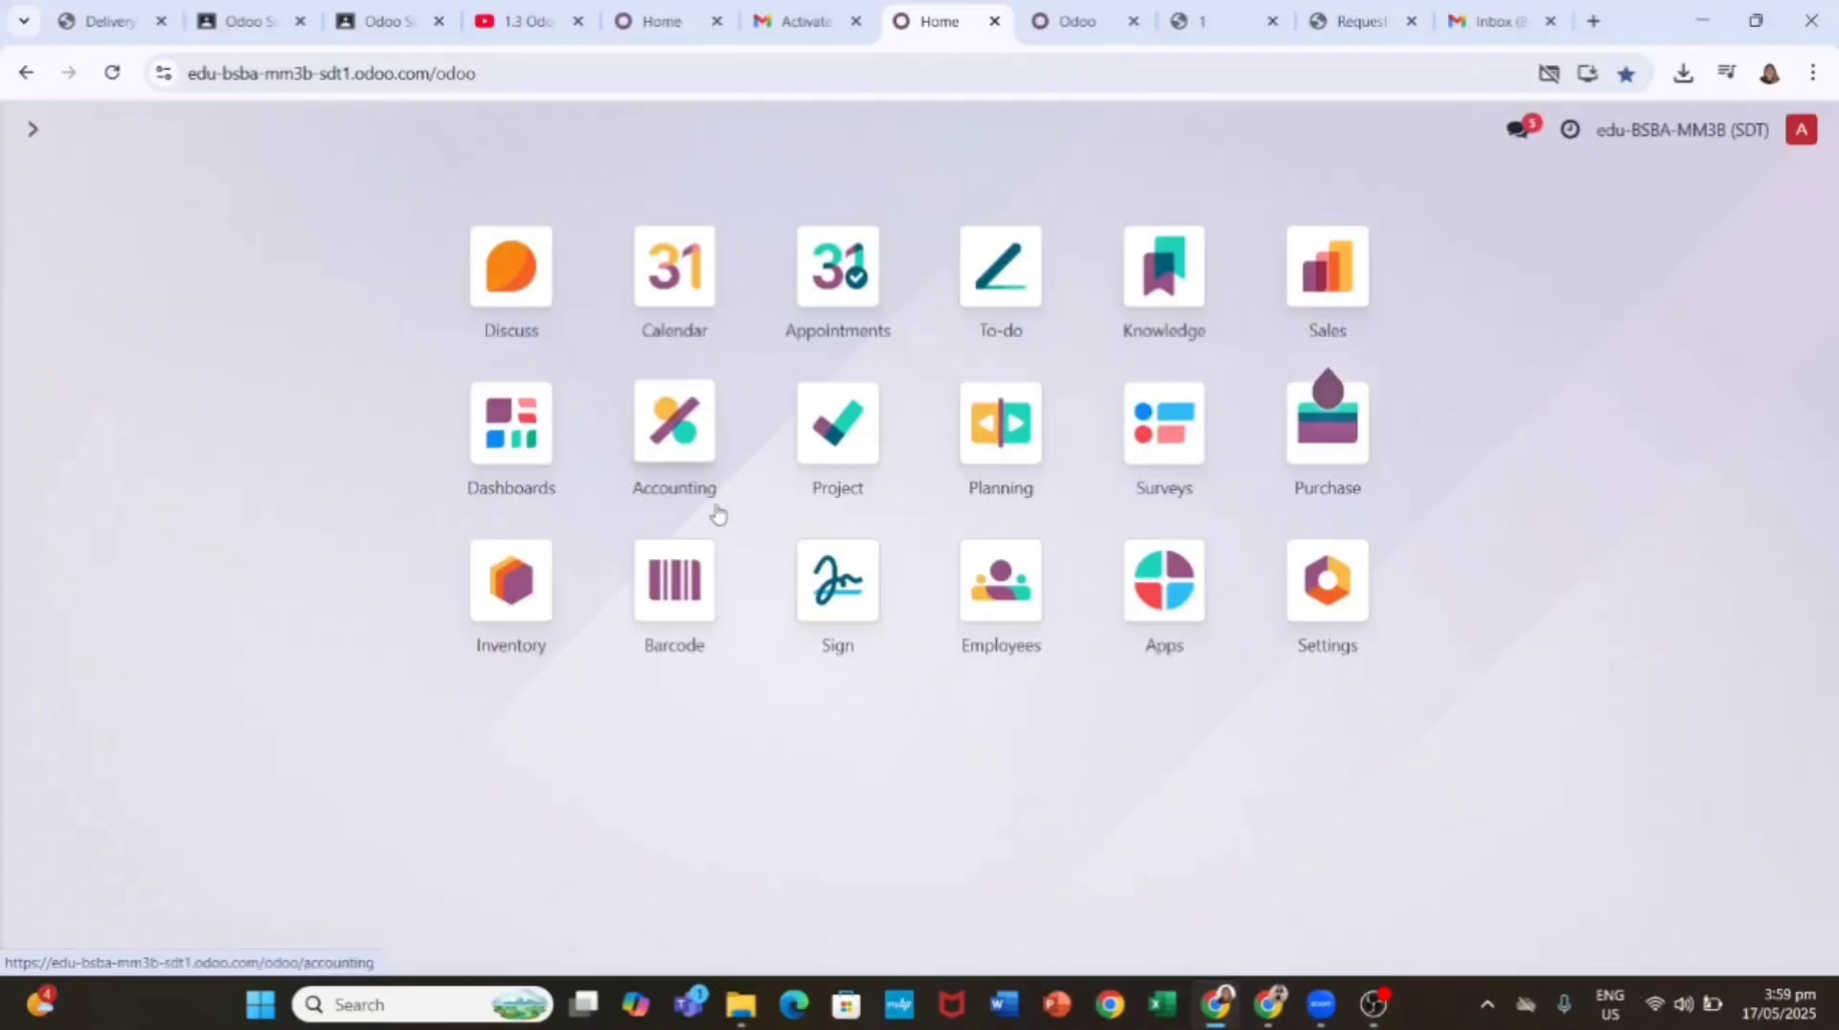
Step: Open invoice INV/2025/00001 from Accounting's Customers > Invoices list, where it shows Not Paid
click(668, 458)
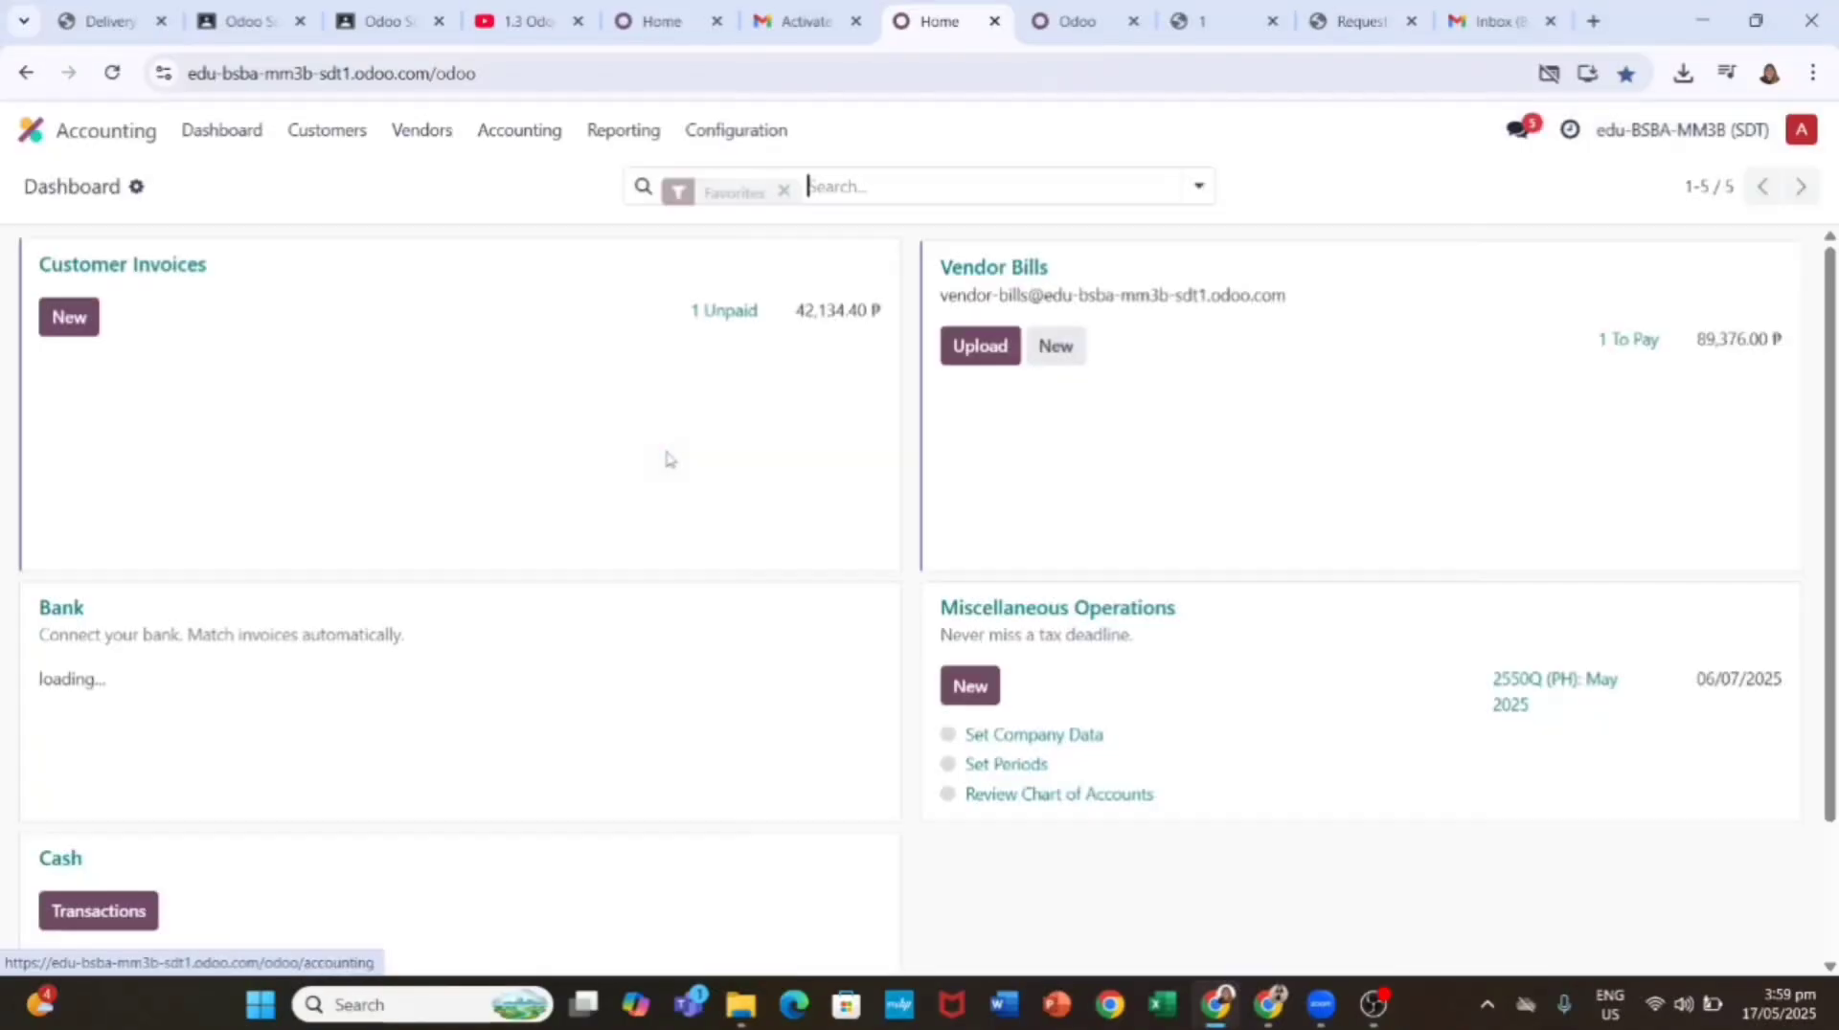
click(325, 130)
click(324, 177)
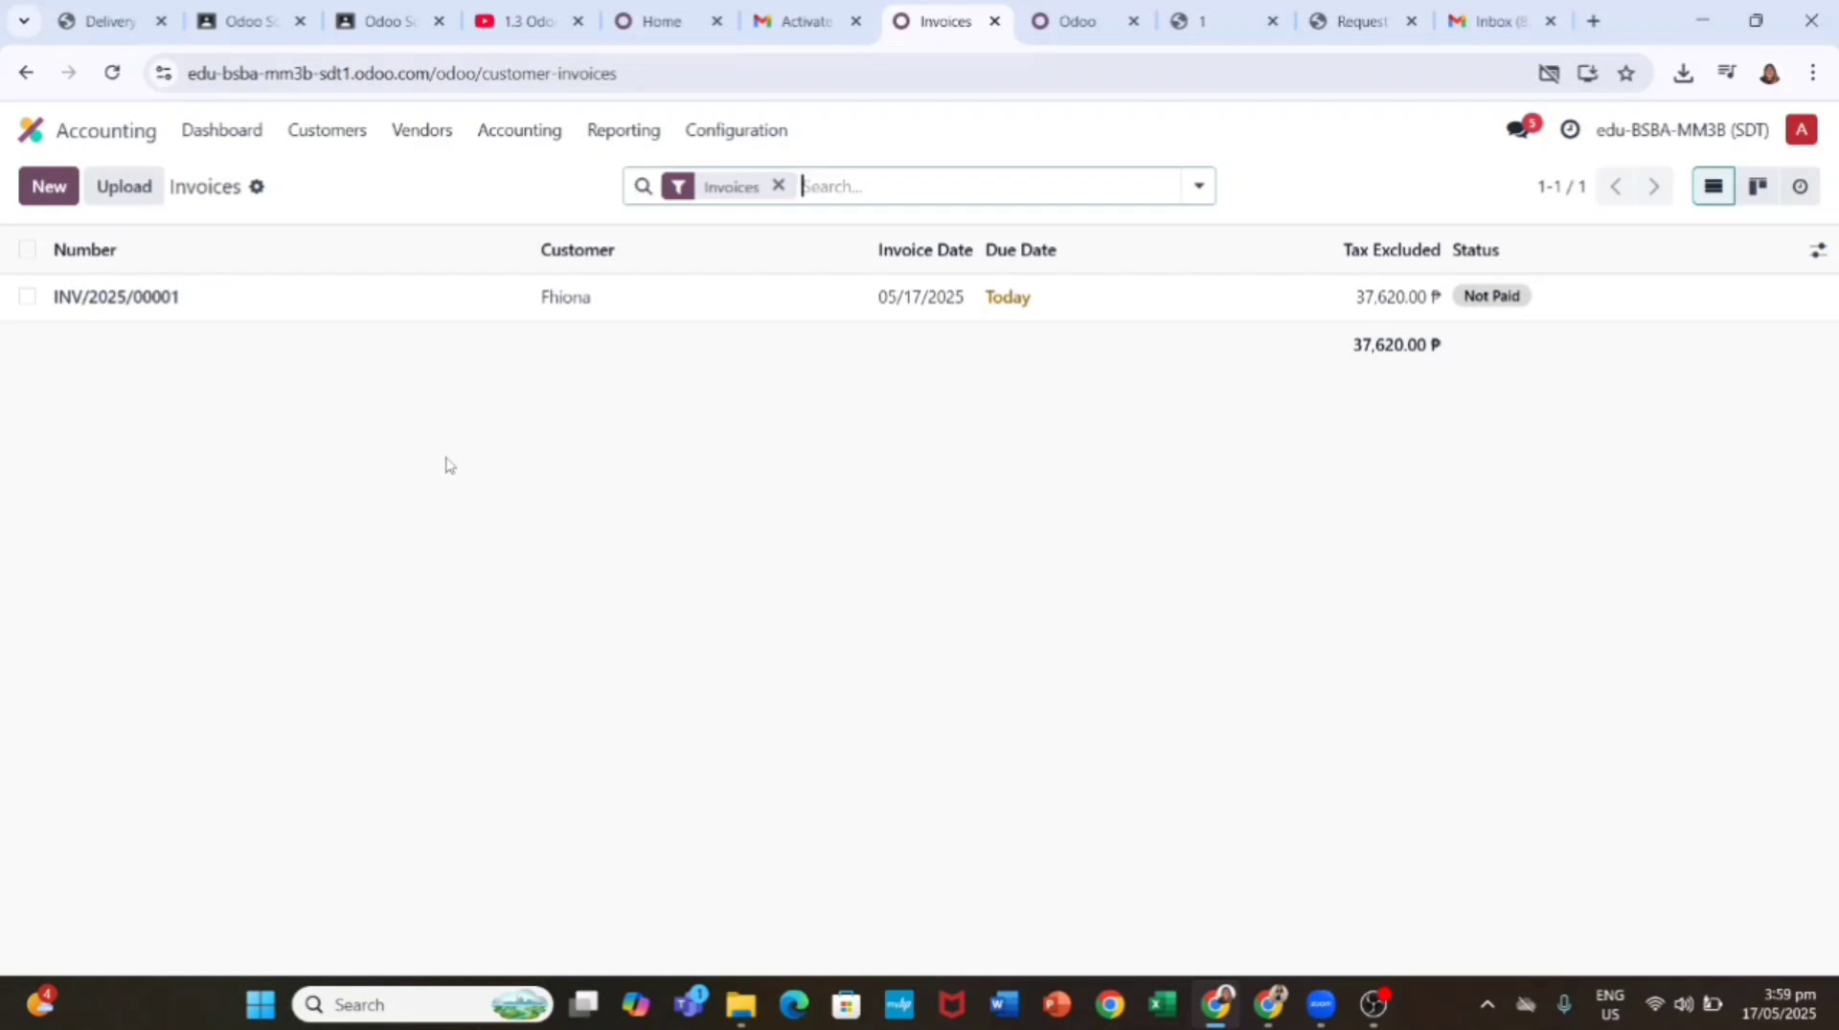
click(601, 306)
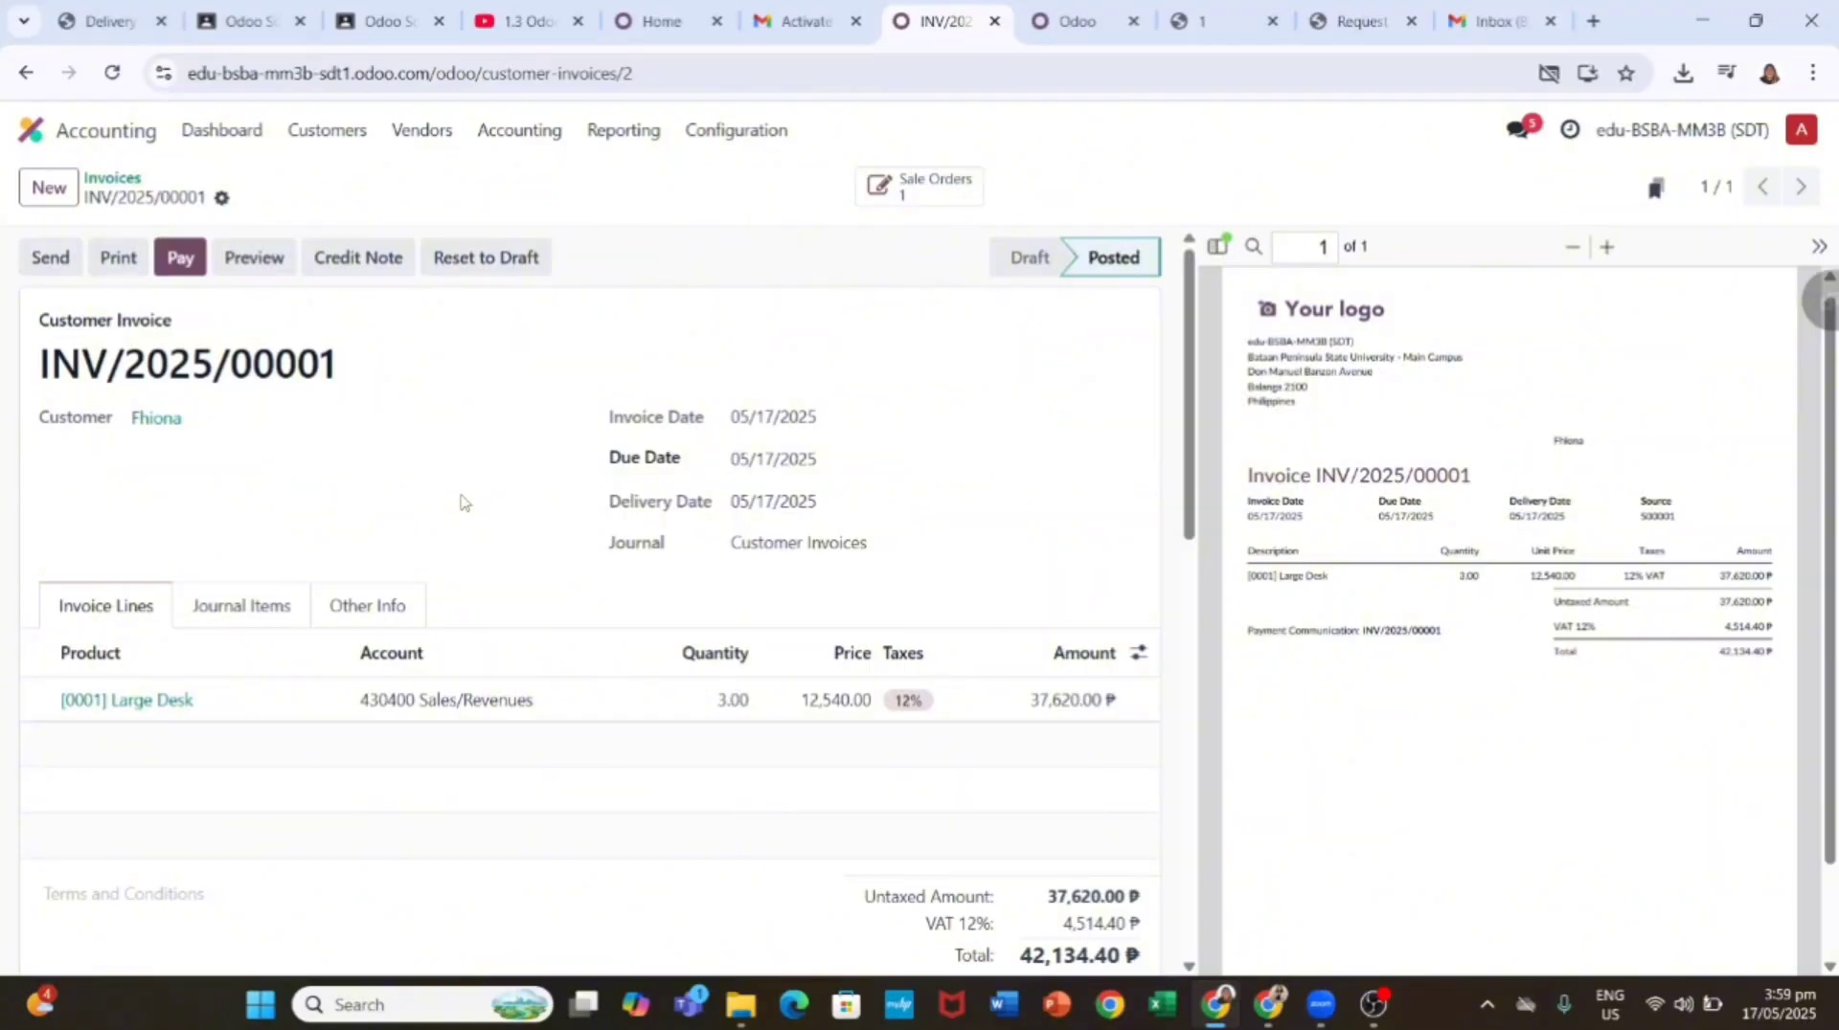
Step: Register a 42,134.40 Bank payment against invoice INV/2025/00001
click(180, 256)
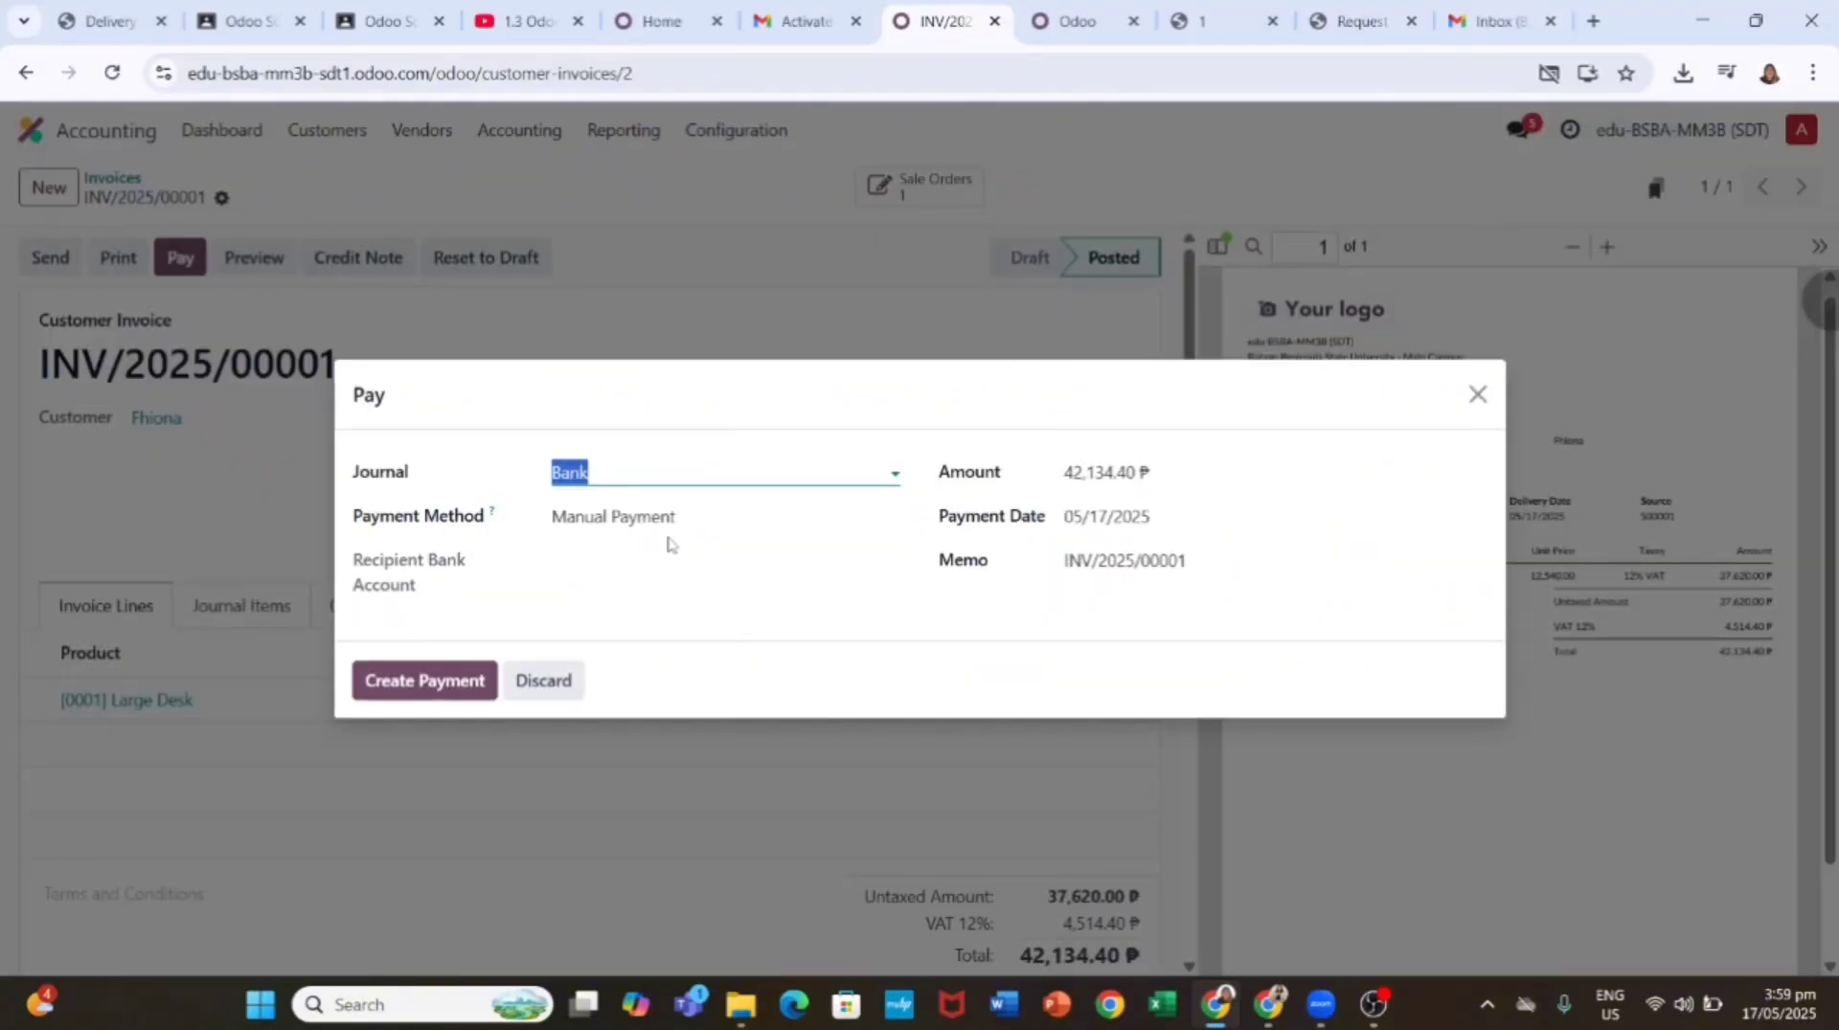
click(450, 682)
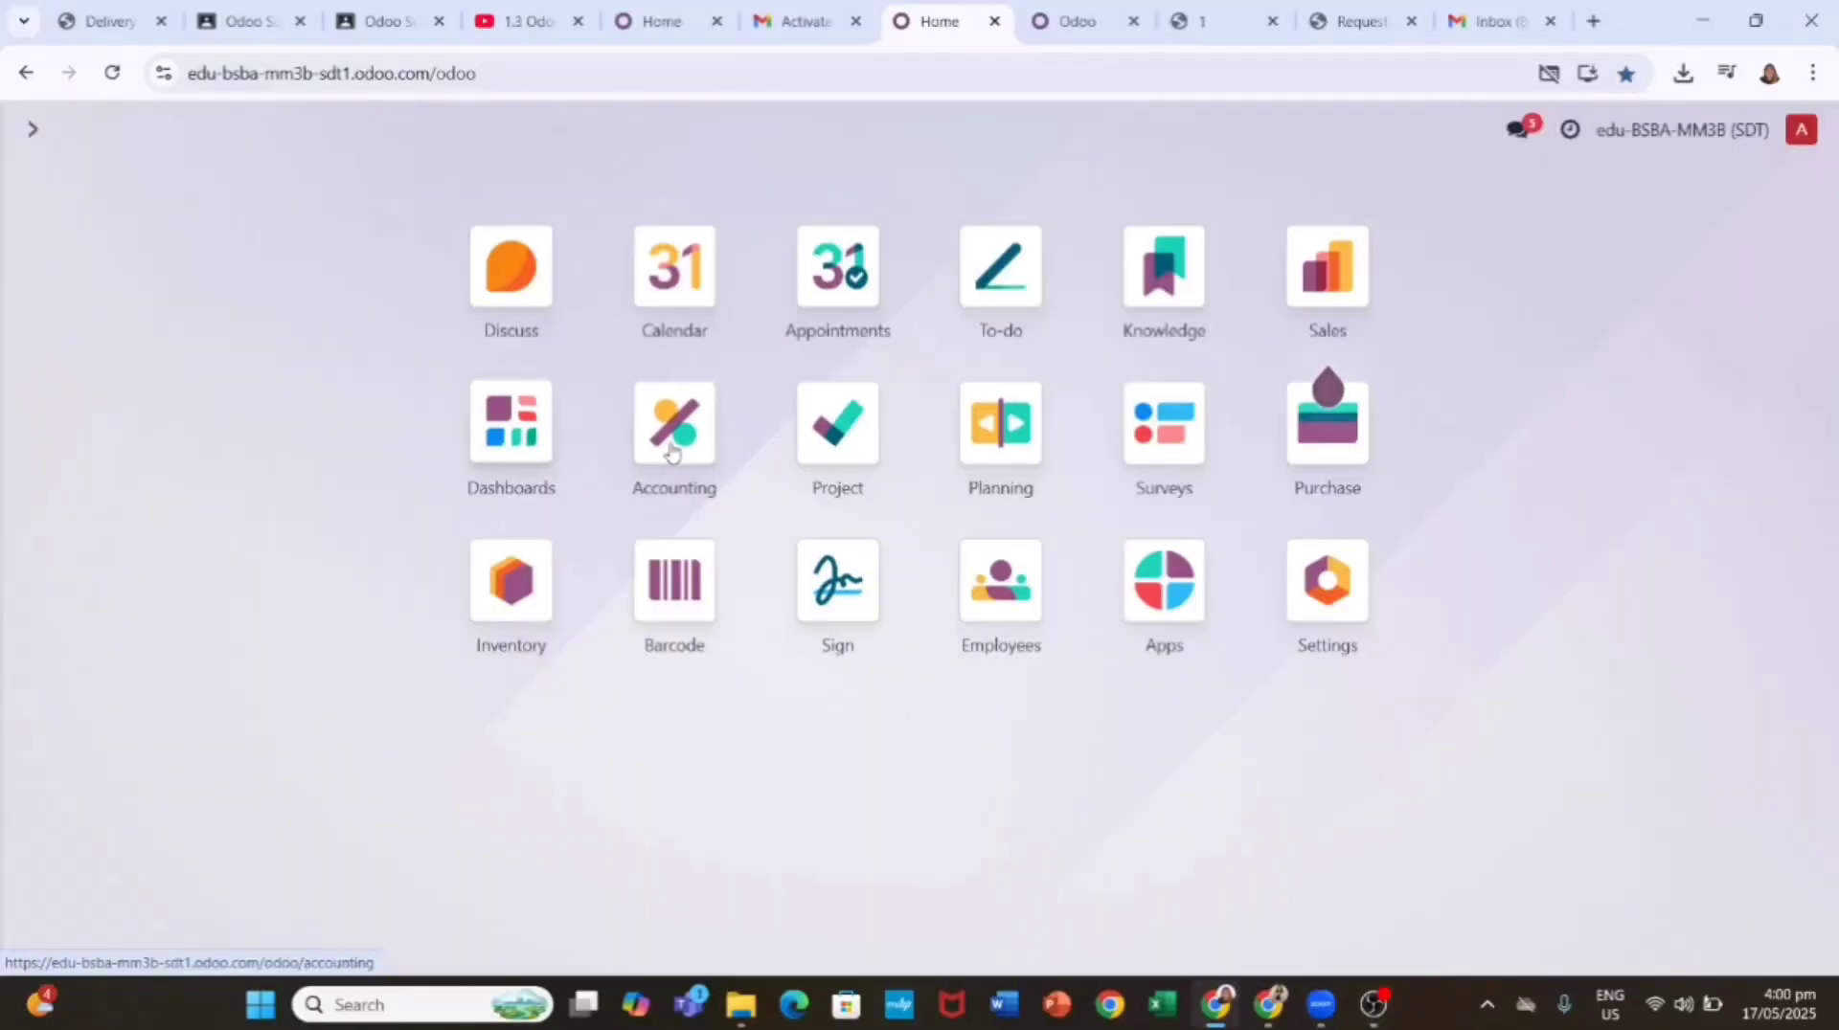
Step: Open the Accounting app from the home screen
click(670, 447)
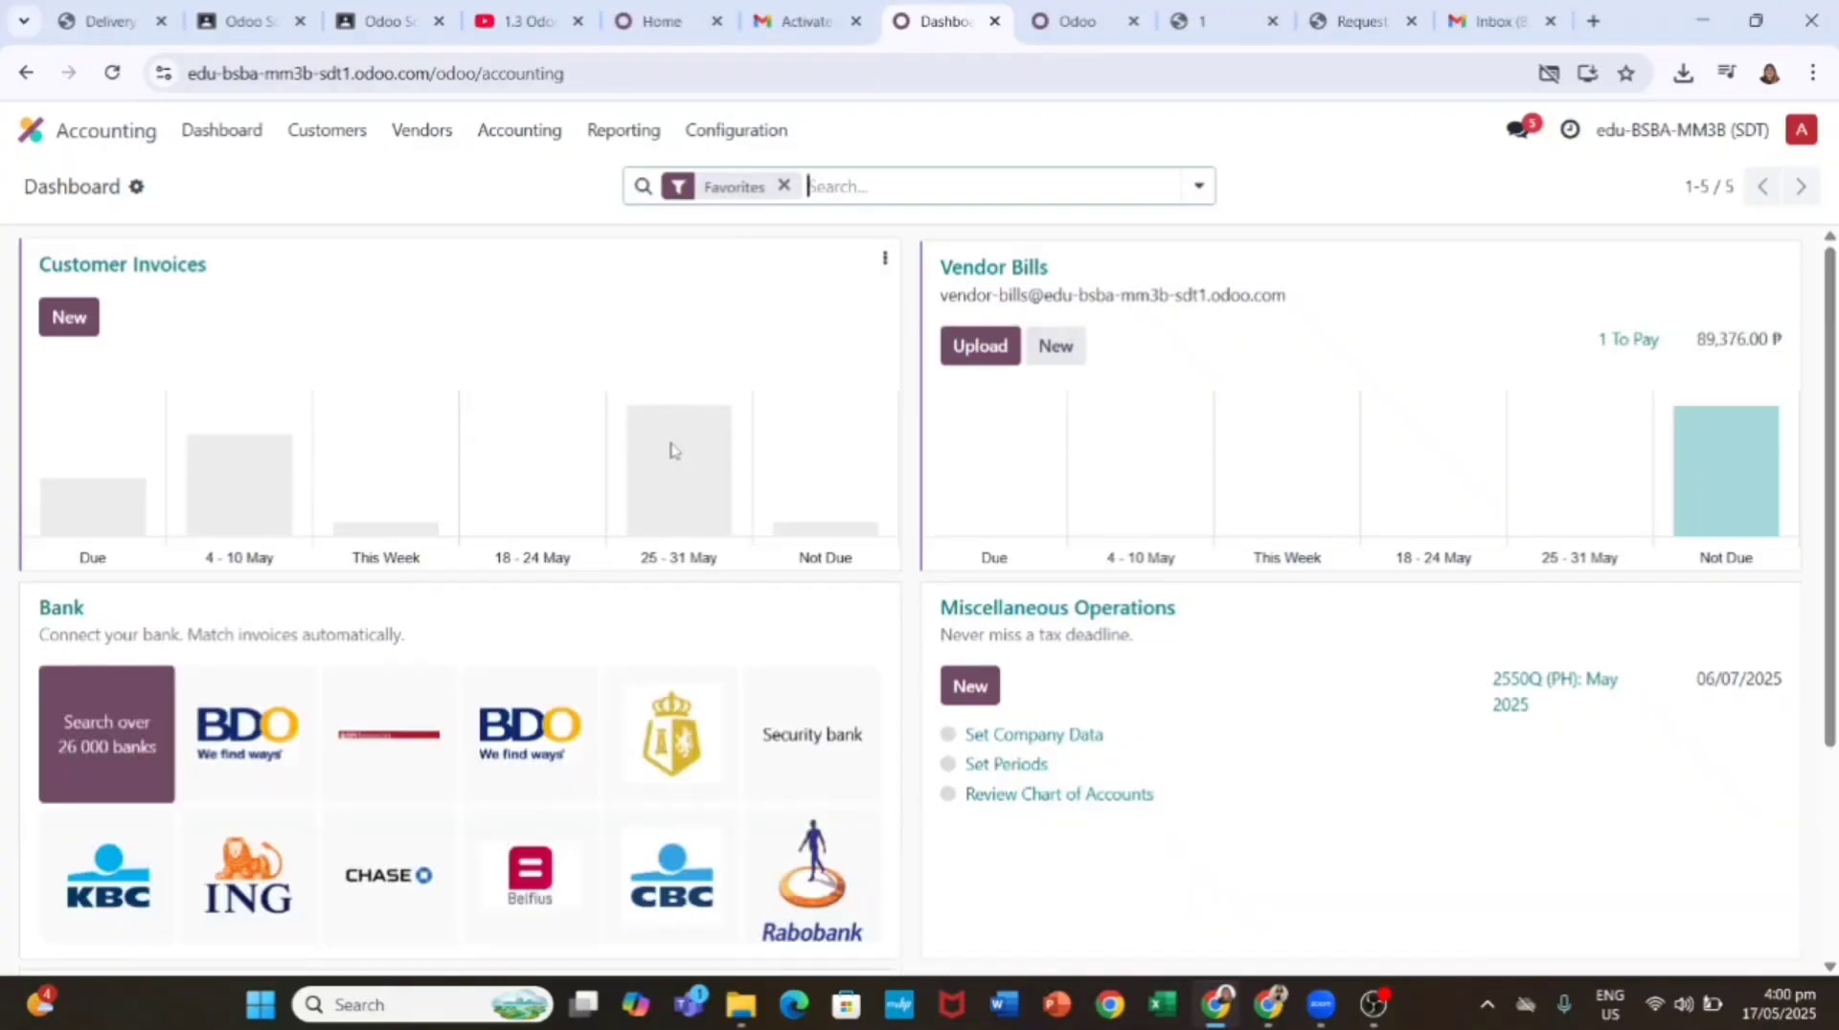
Step: Open the Profit and Loss report from the accounting Reporting menu
click(623, 130)
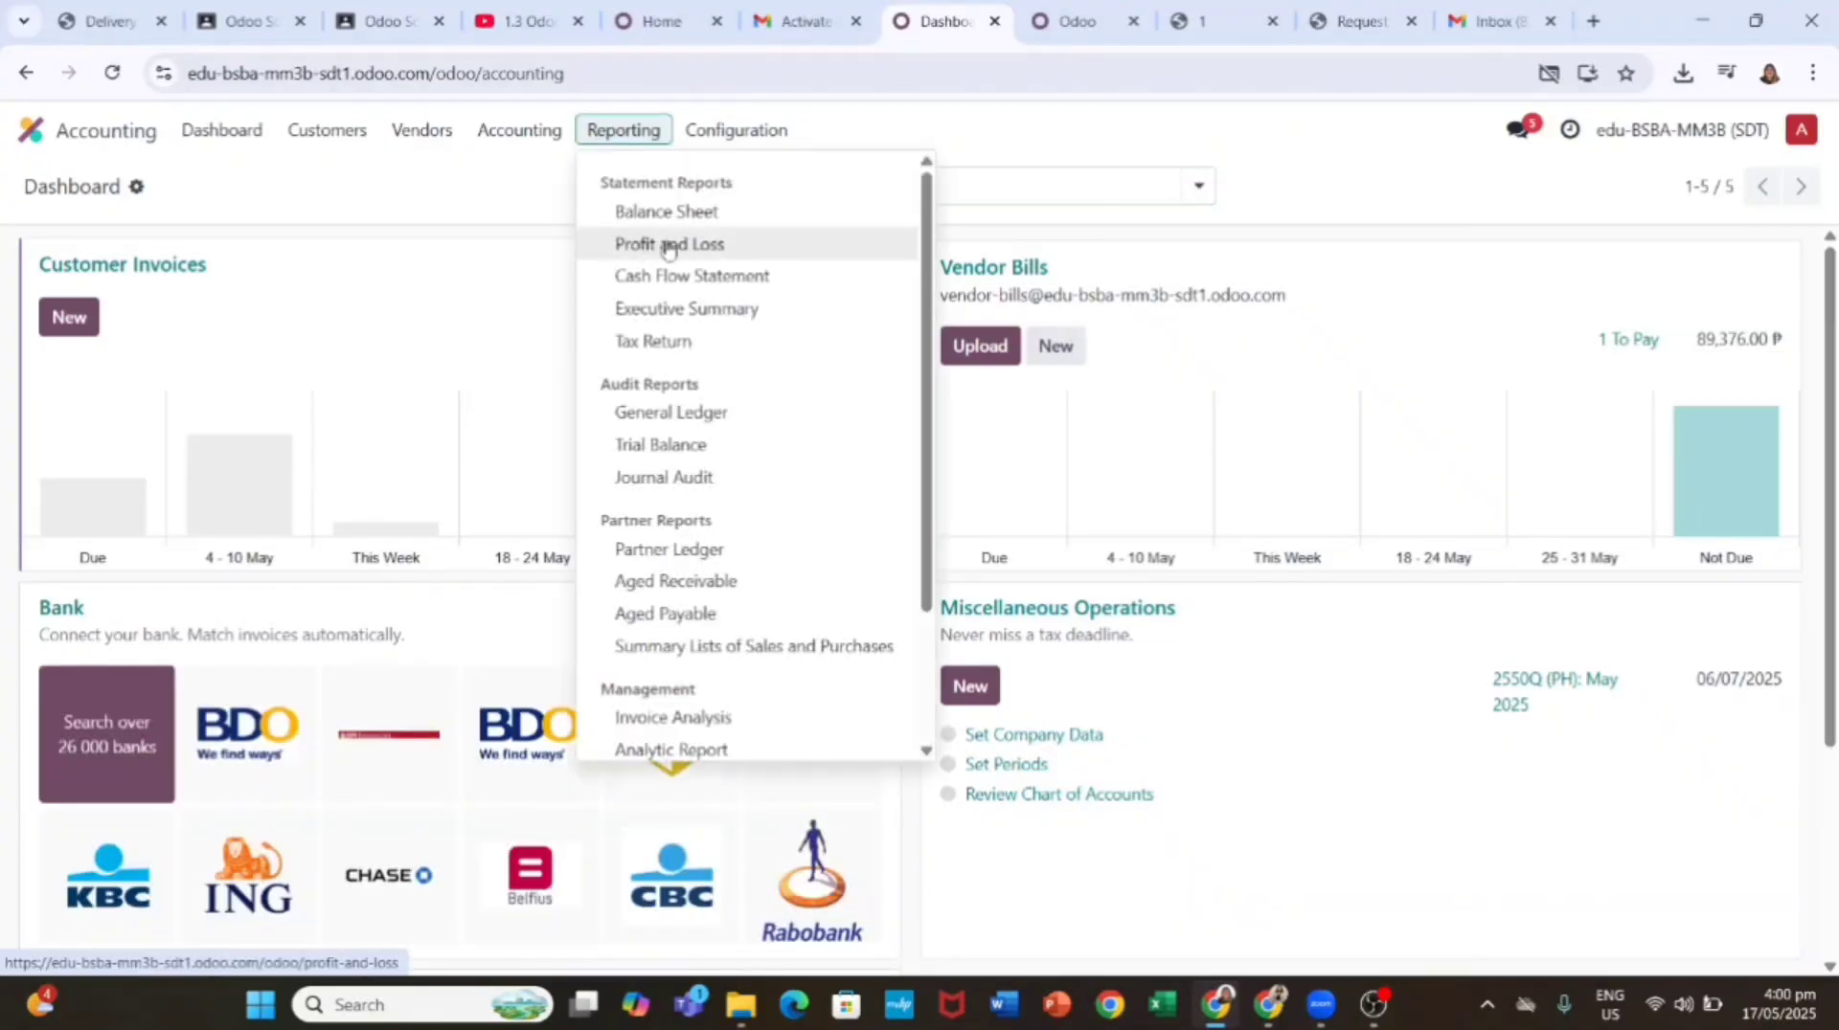
click(667, 247)
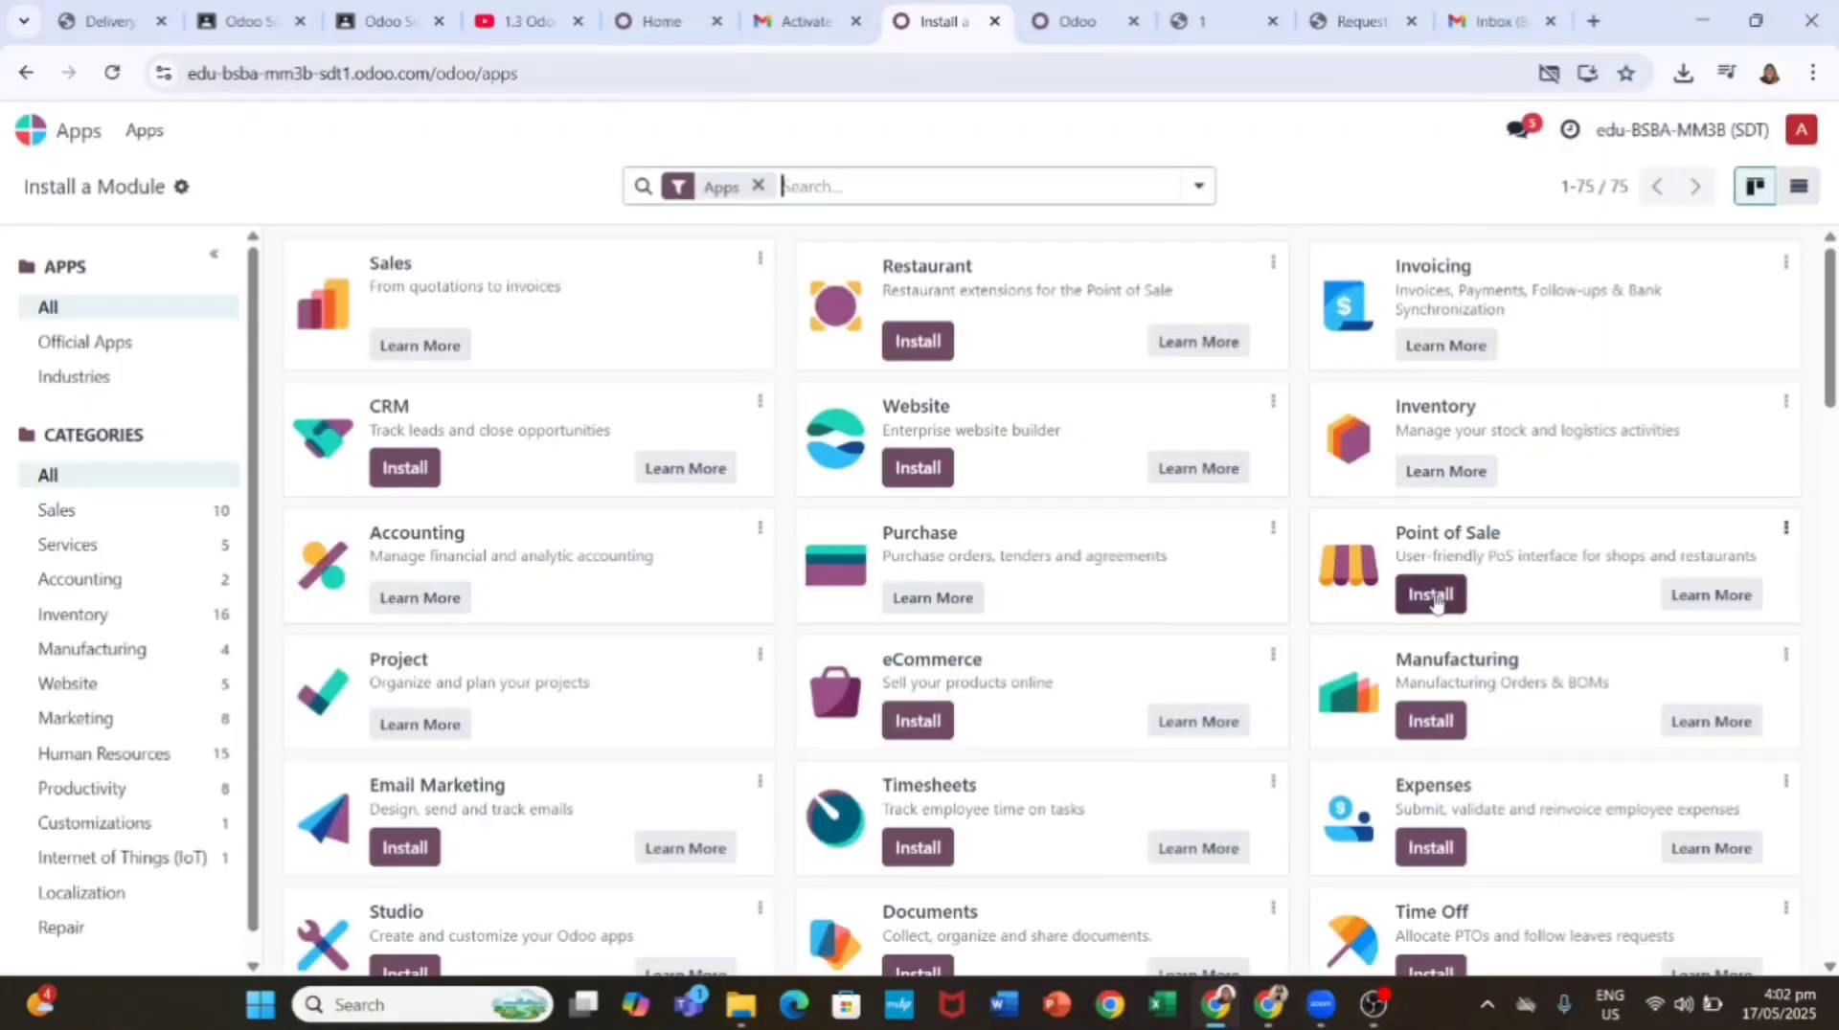
Step: Install the Point of Sale app and view its still-empty list of points of sale
click(1432, 596)
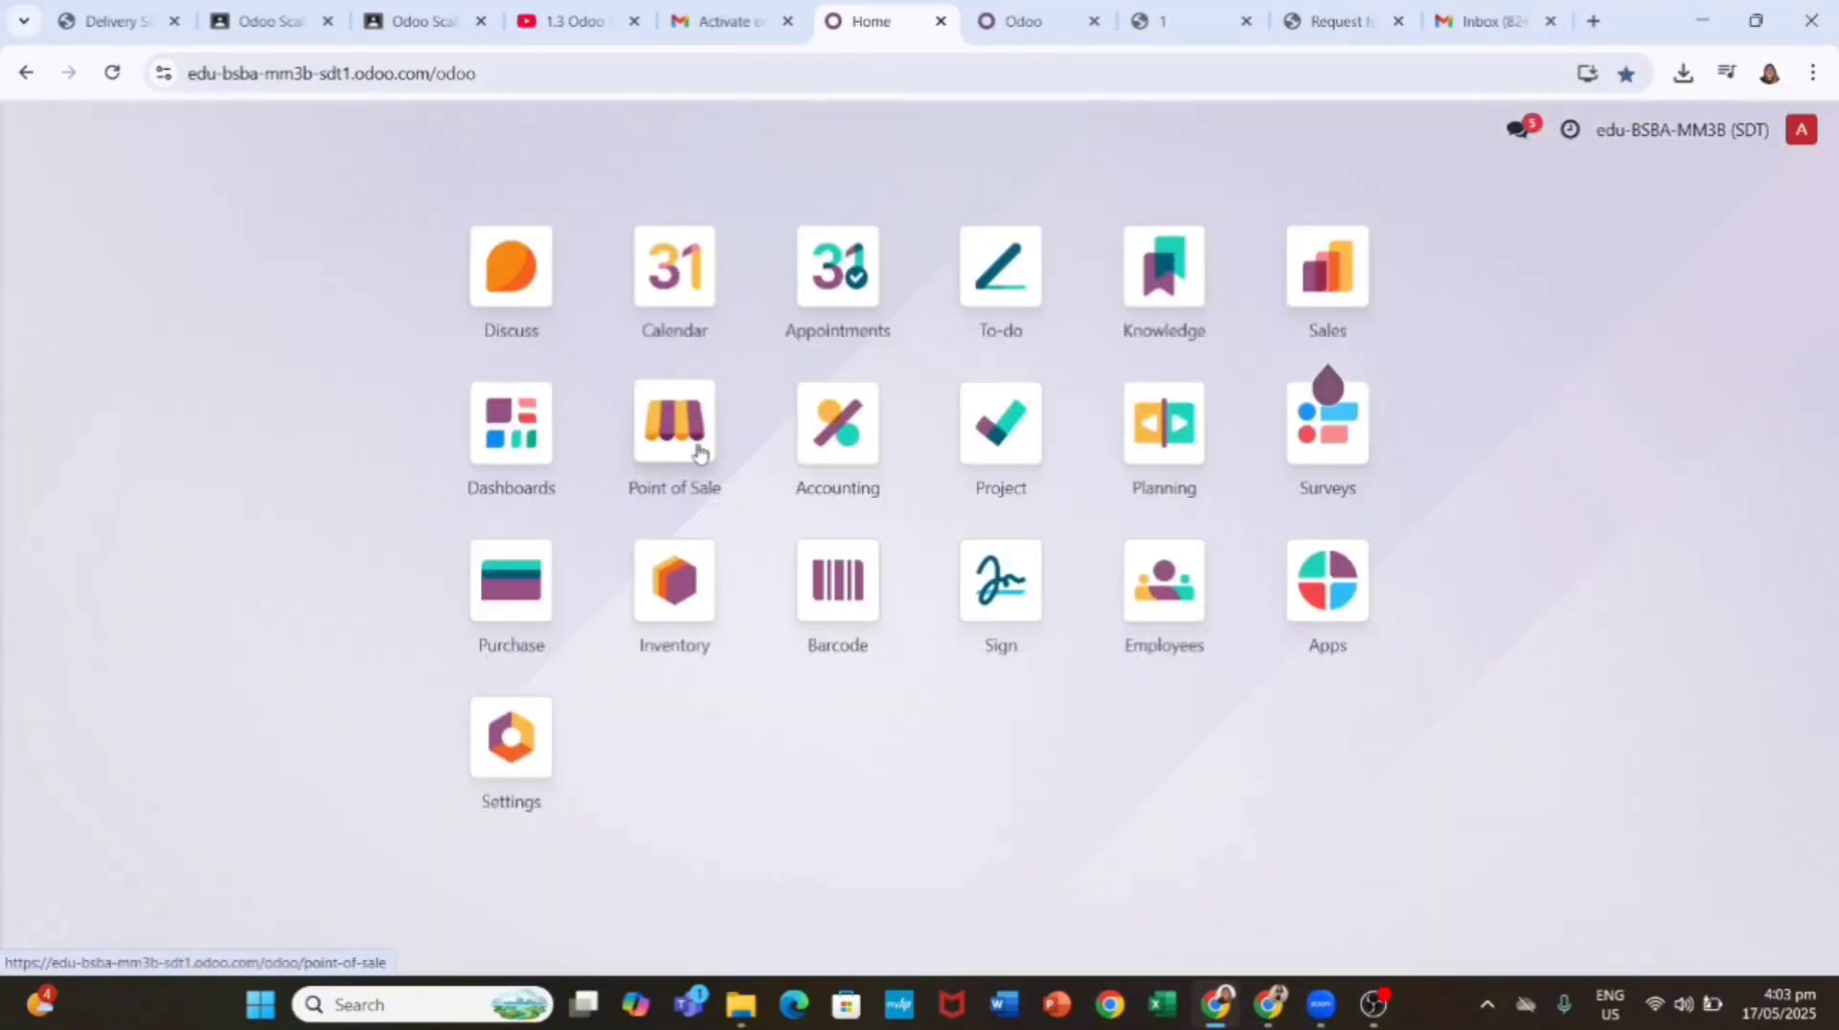
click(691, 450)
click(610, 134)
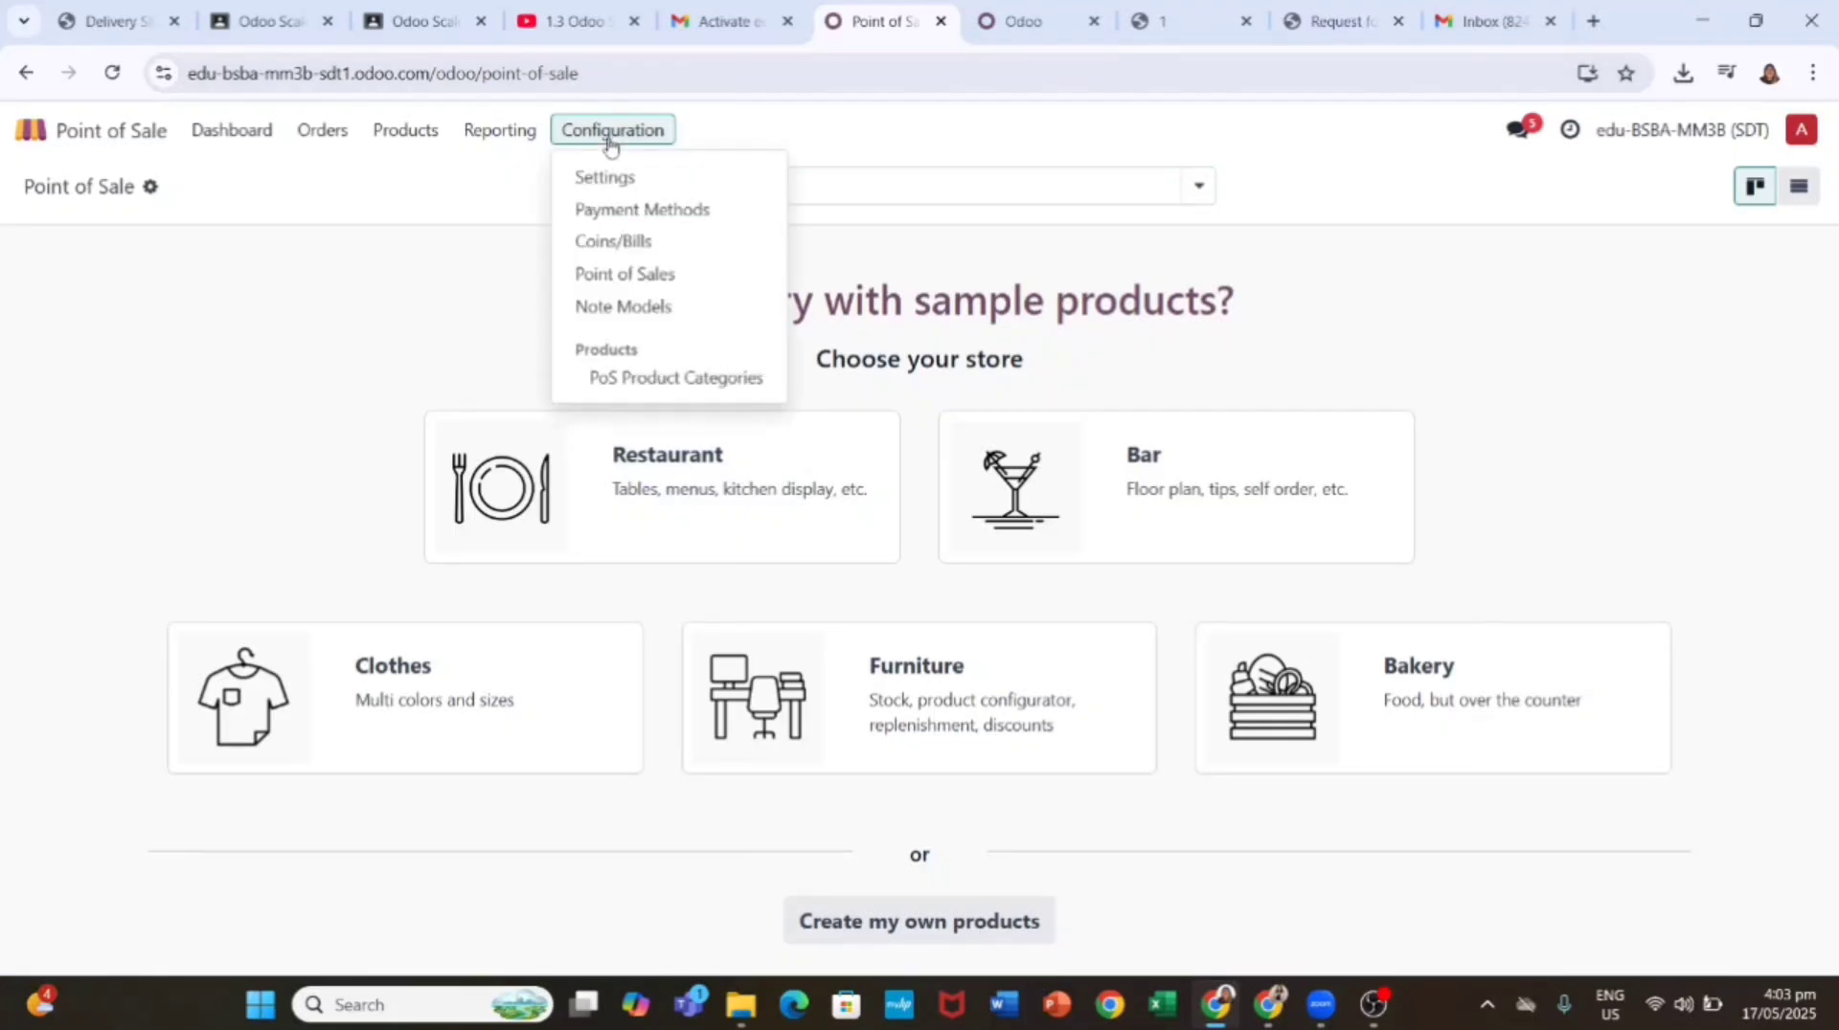
click(630, 275)
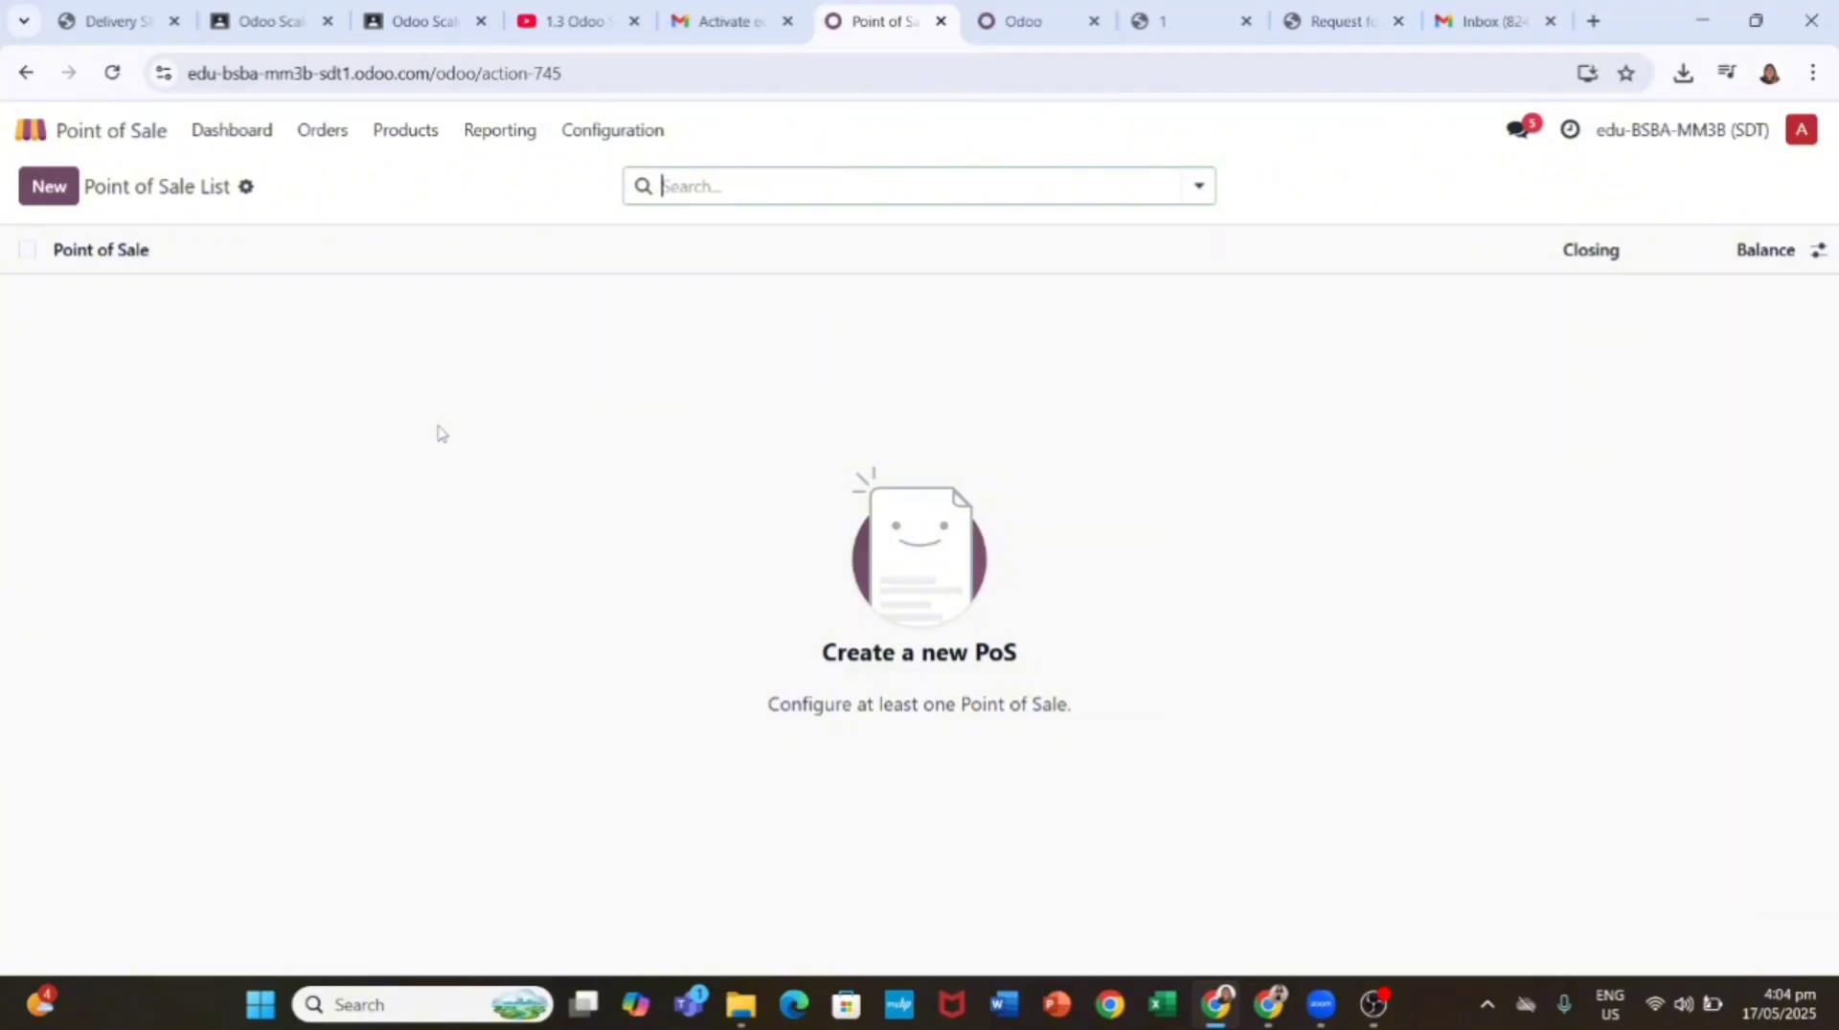
Step: Open the Point of Sale settings, try and cancel a New Shop, then browse the general settings
click(605, 136)
click(618, 178)
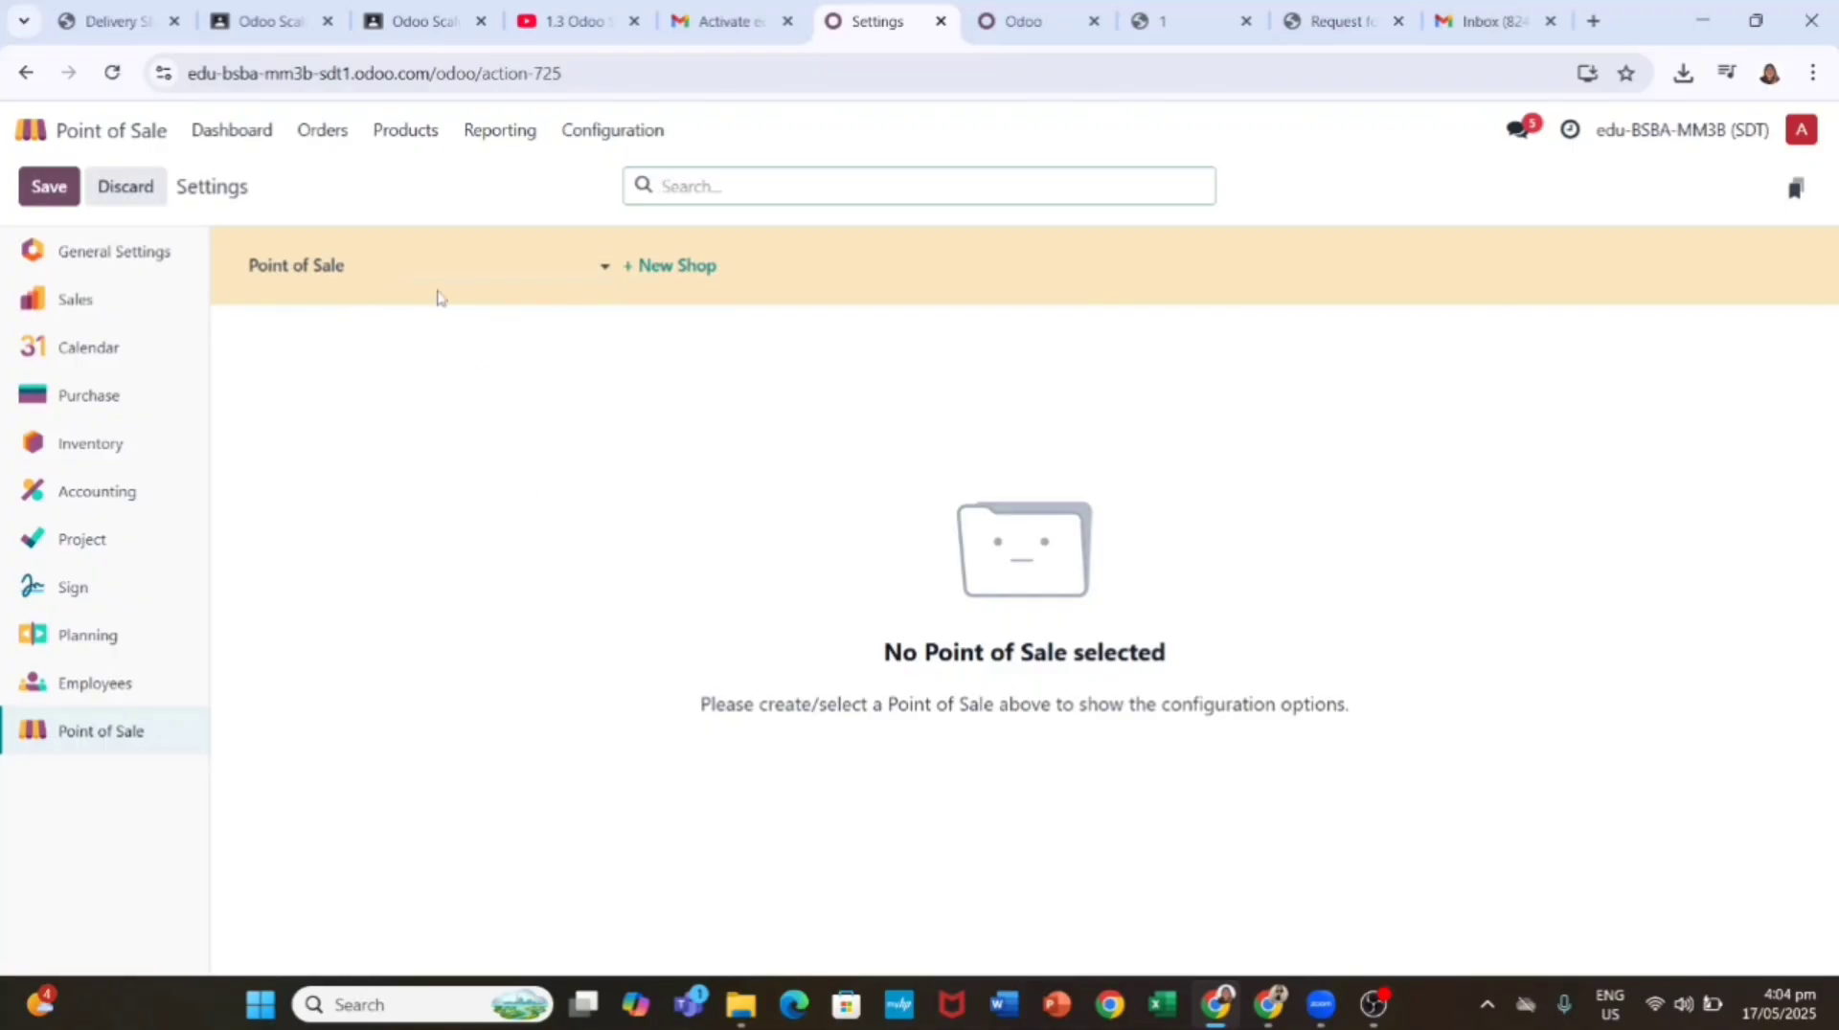
click(621, 278)
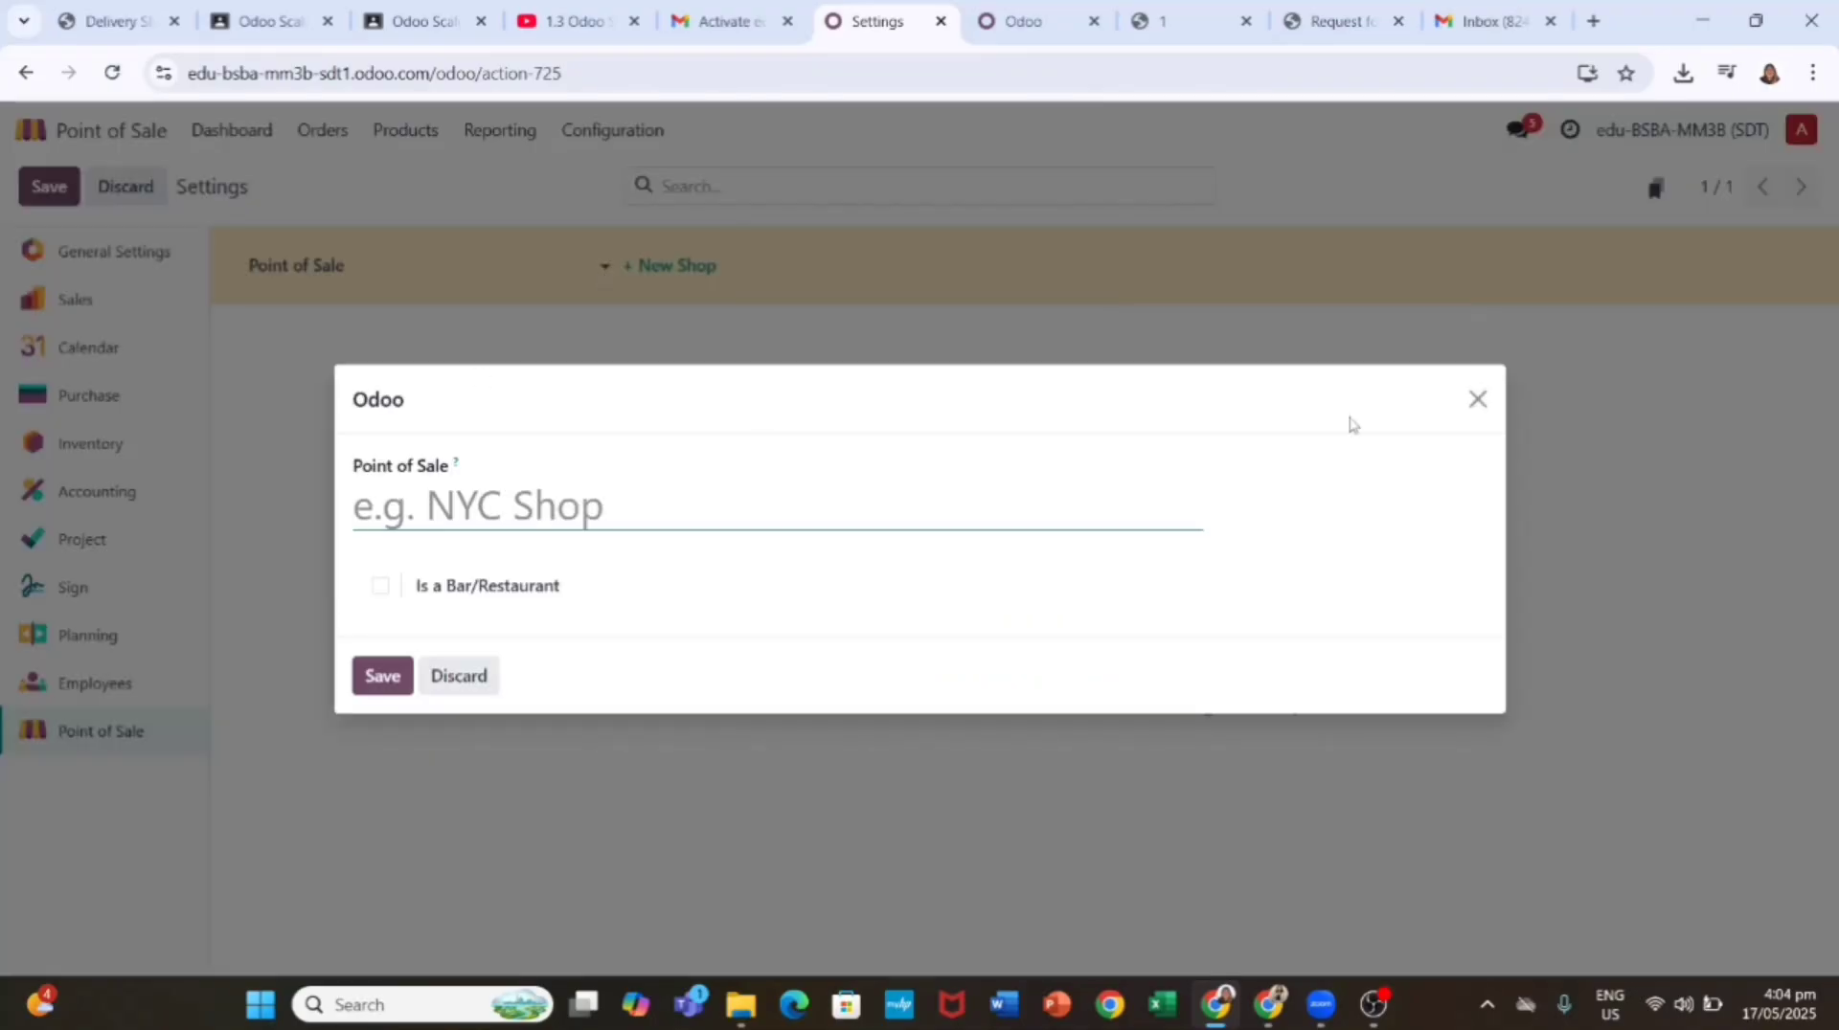
click(1476, 400)
click(605, 267)
click(140, 253)
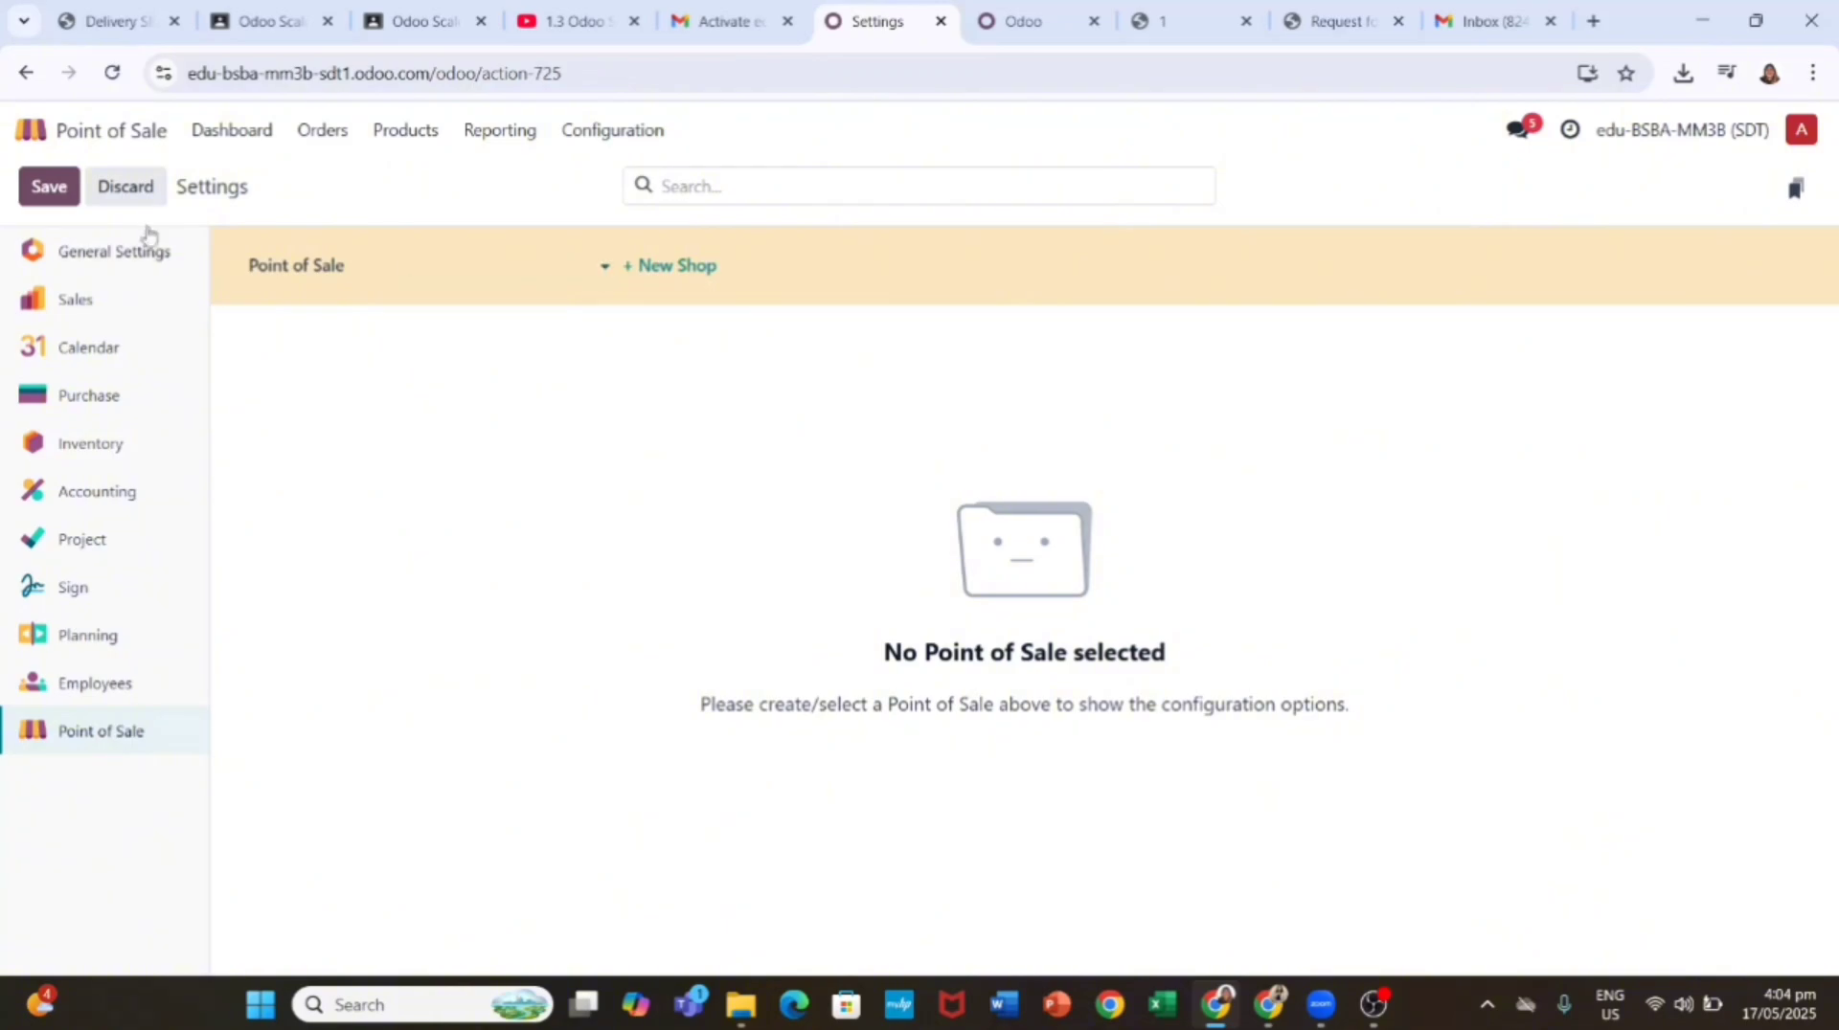
scroll(430, 565, down, 15)
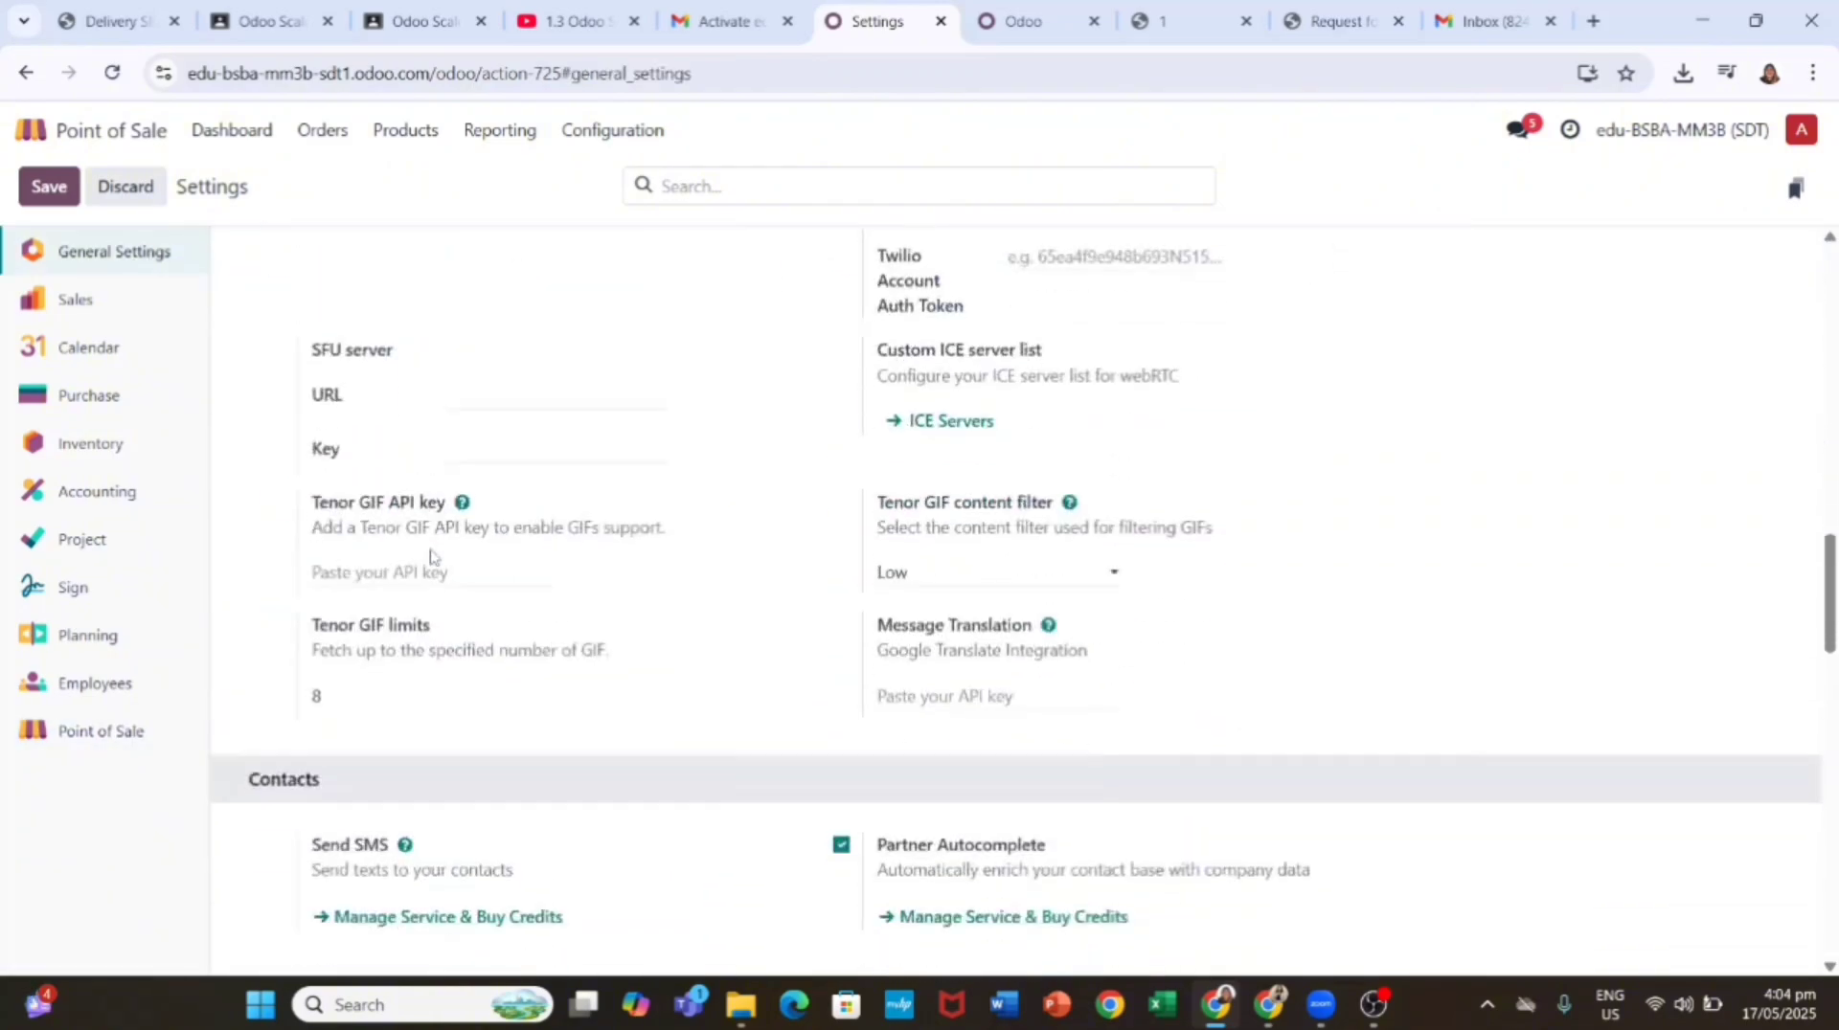
scroll(431, 556, down, 11)
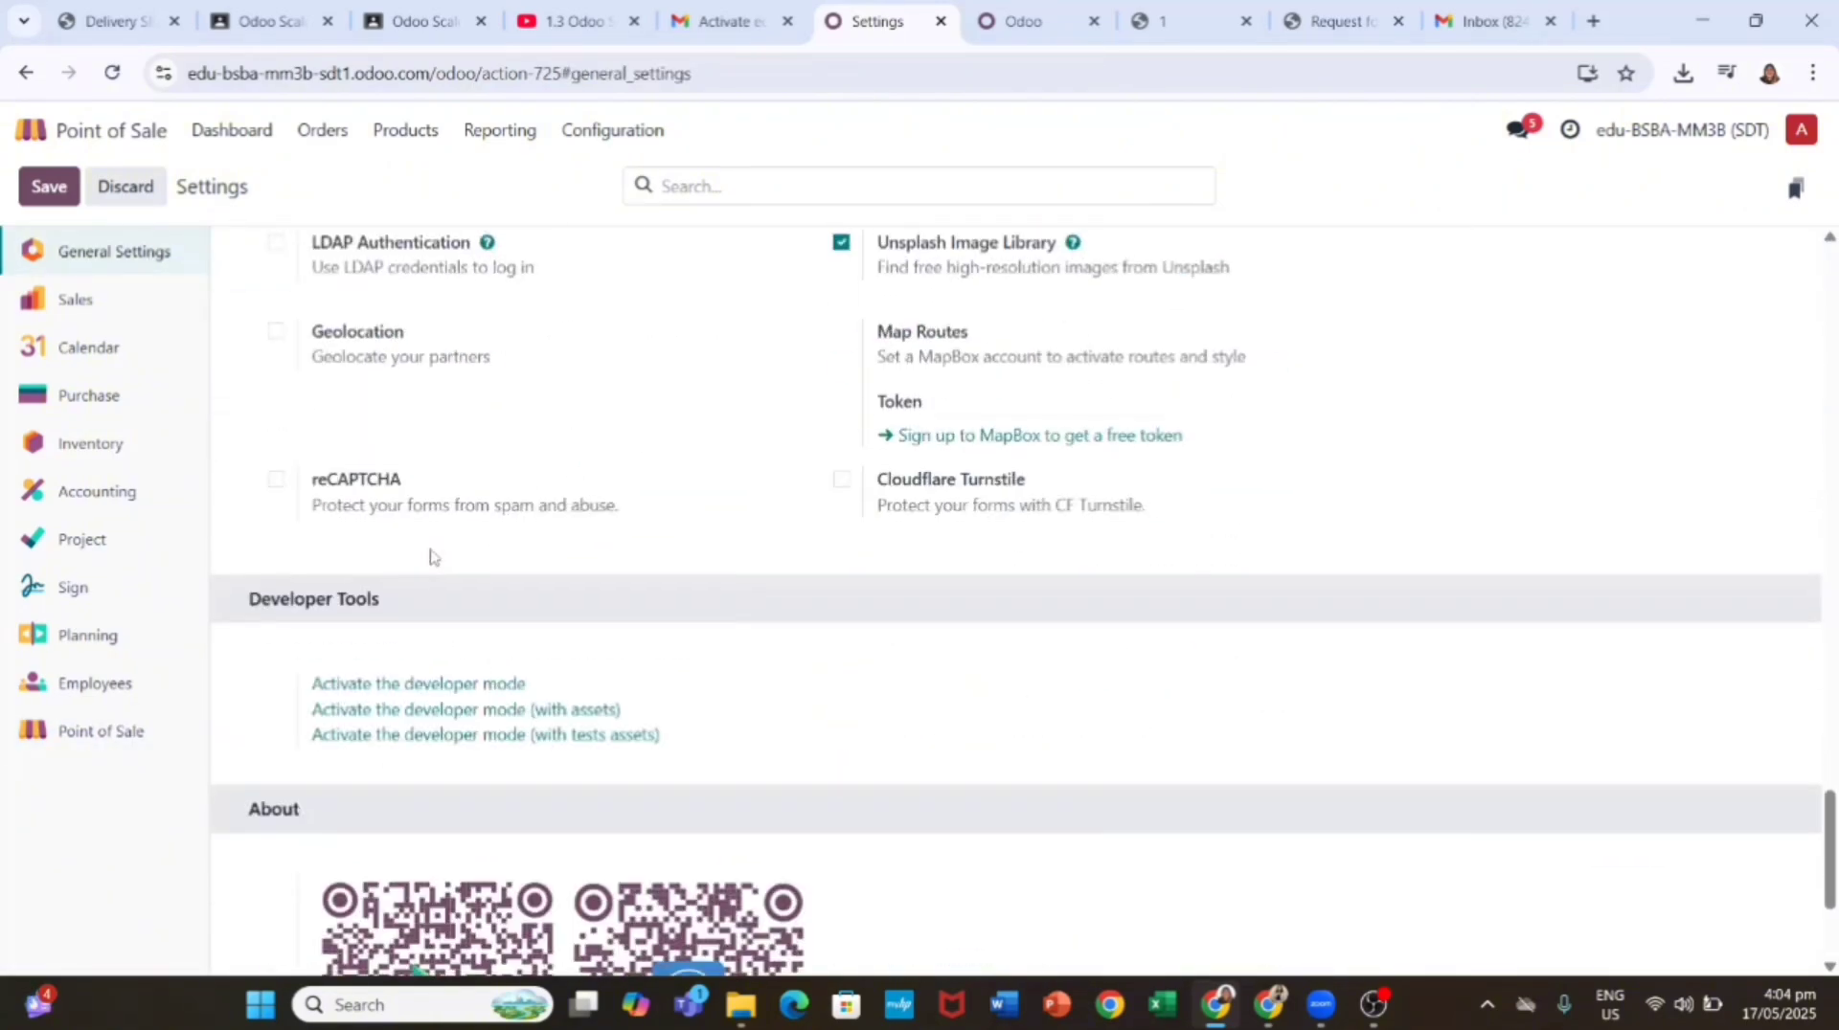
scroll(431, 556, up, 3)
scroll(430, 556, down, 6)
scroll(440, 575, up, 8)
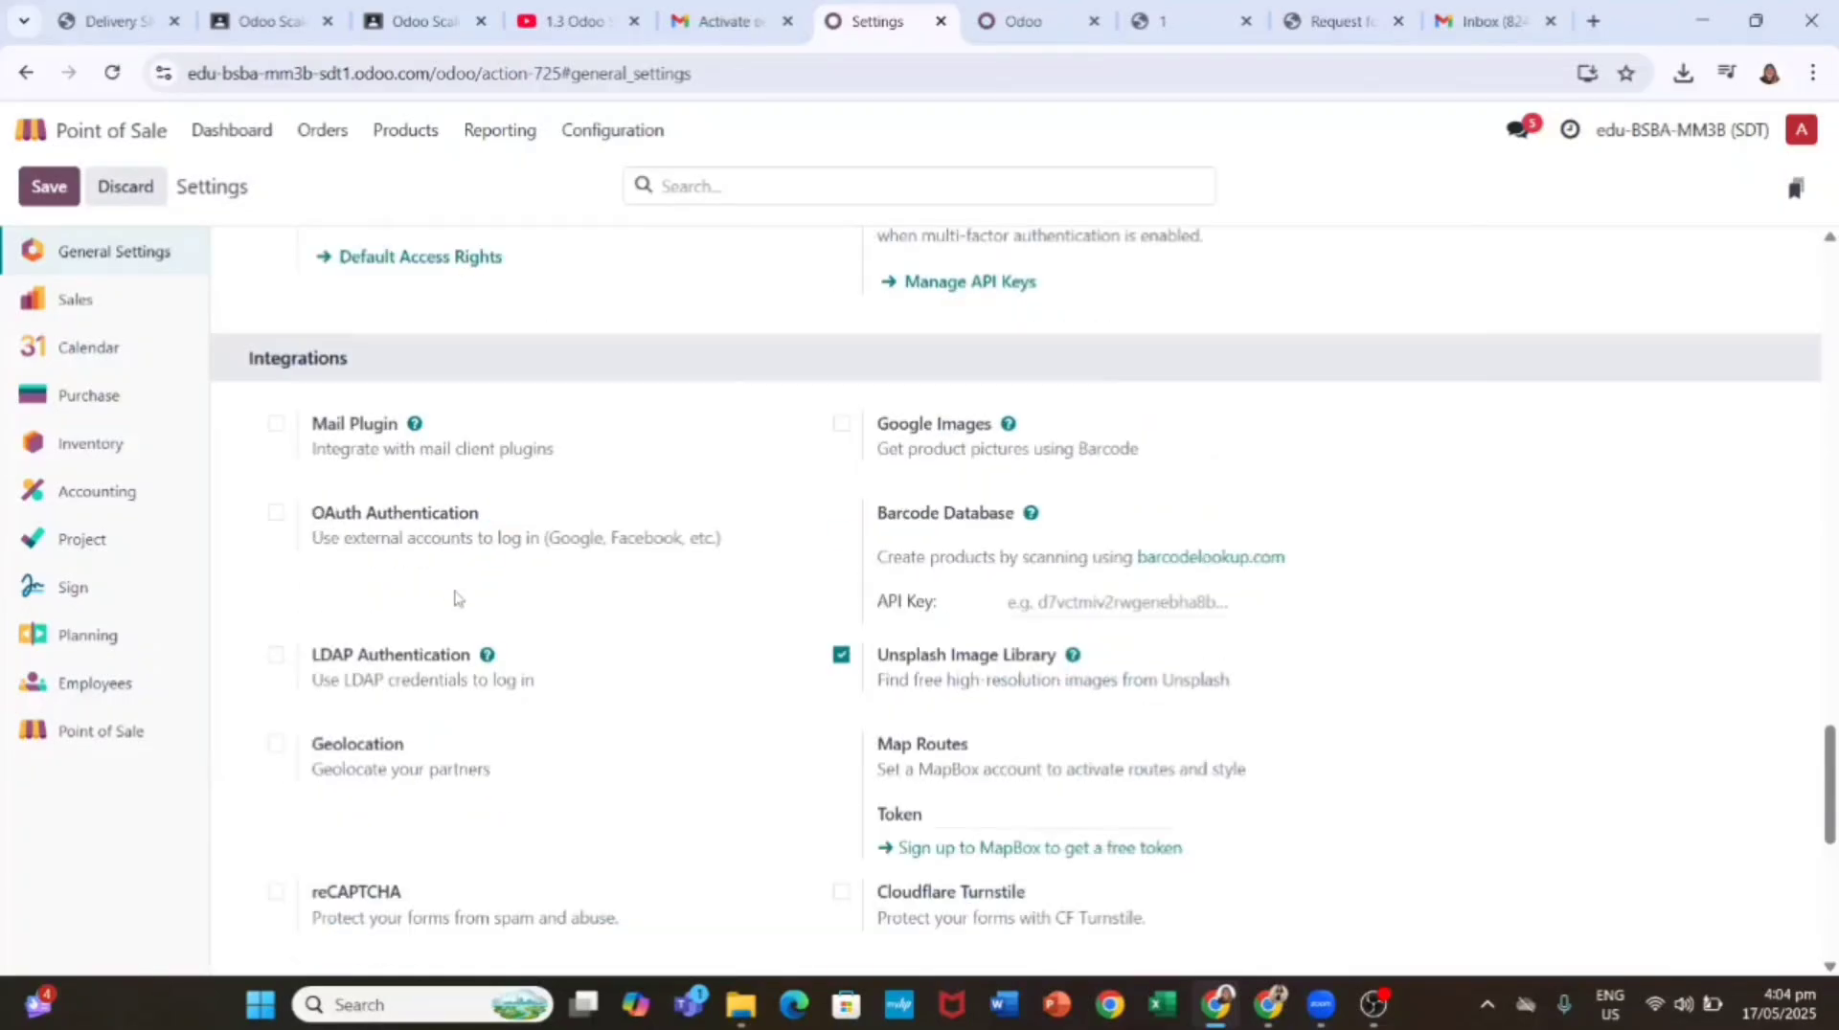
scroll(451, 587, up, 17)
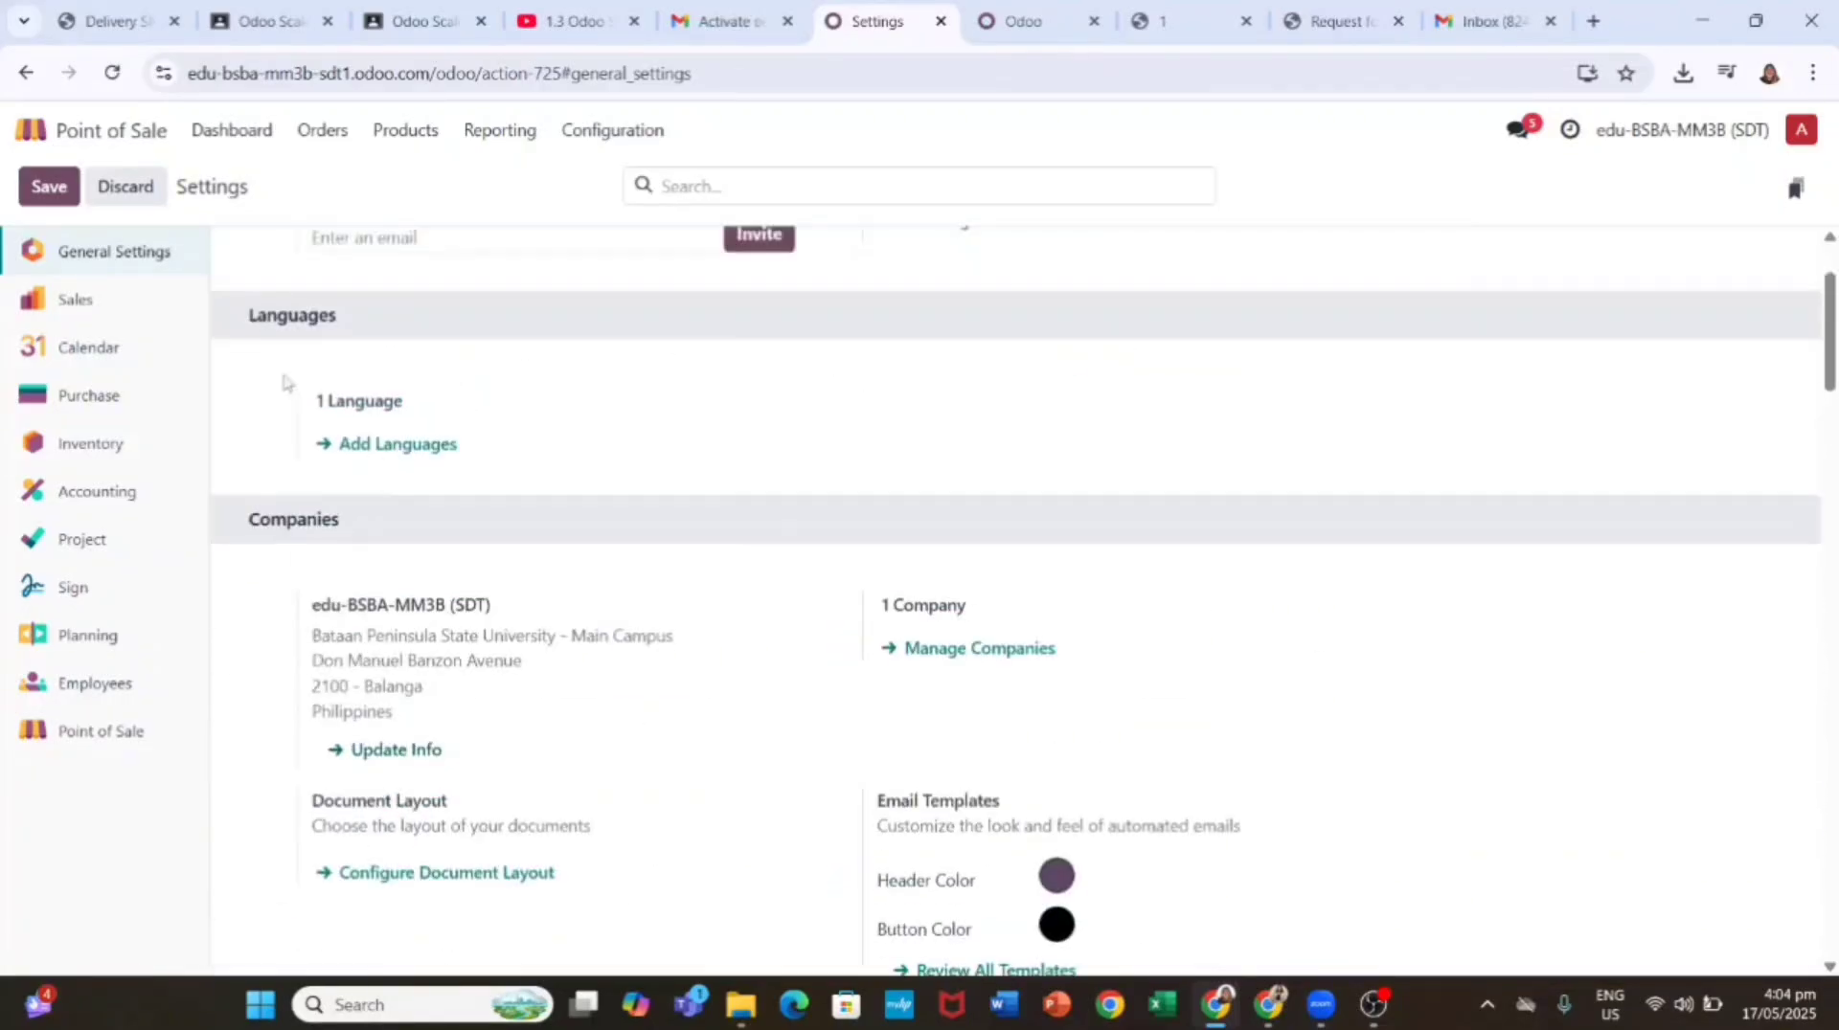
Step: Return to the Point of Sale settings section and recheck the empty points of sale list
click(597, 134)
click(612, 130)
scroll(440, 577, down, 8)
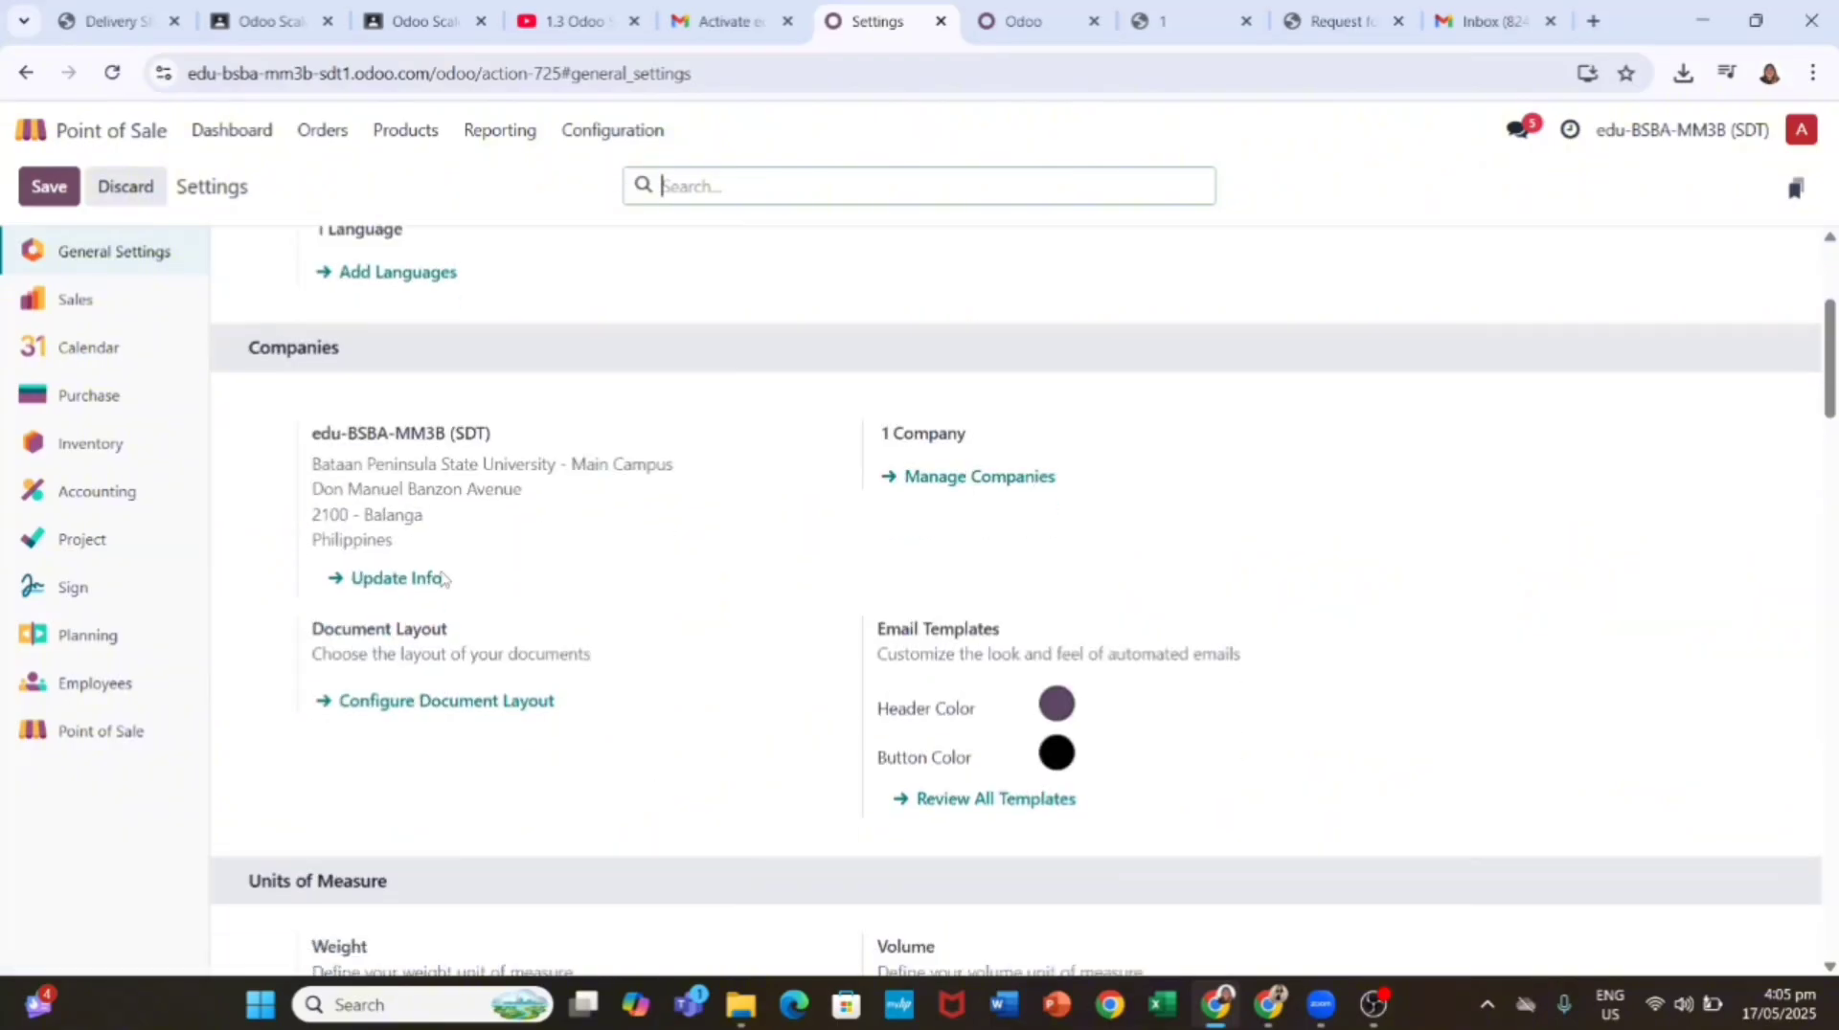
scroll(441, 577, down, 15)
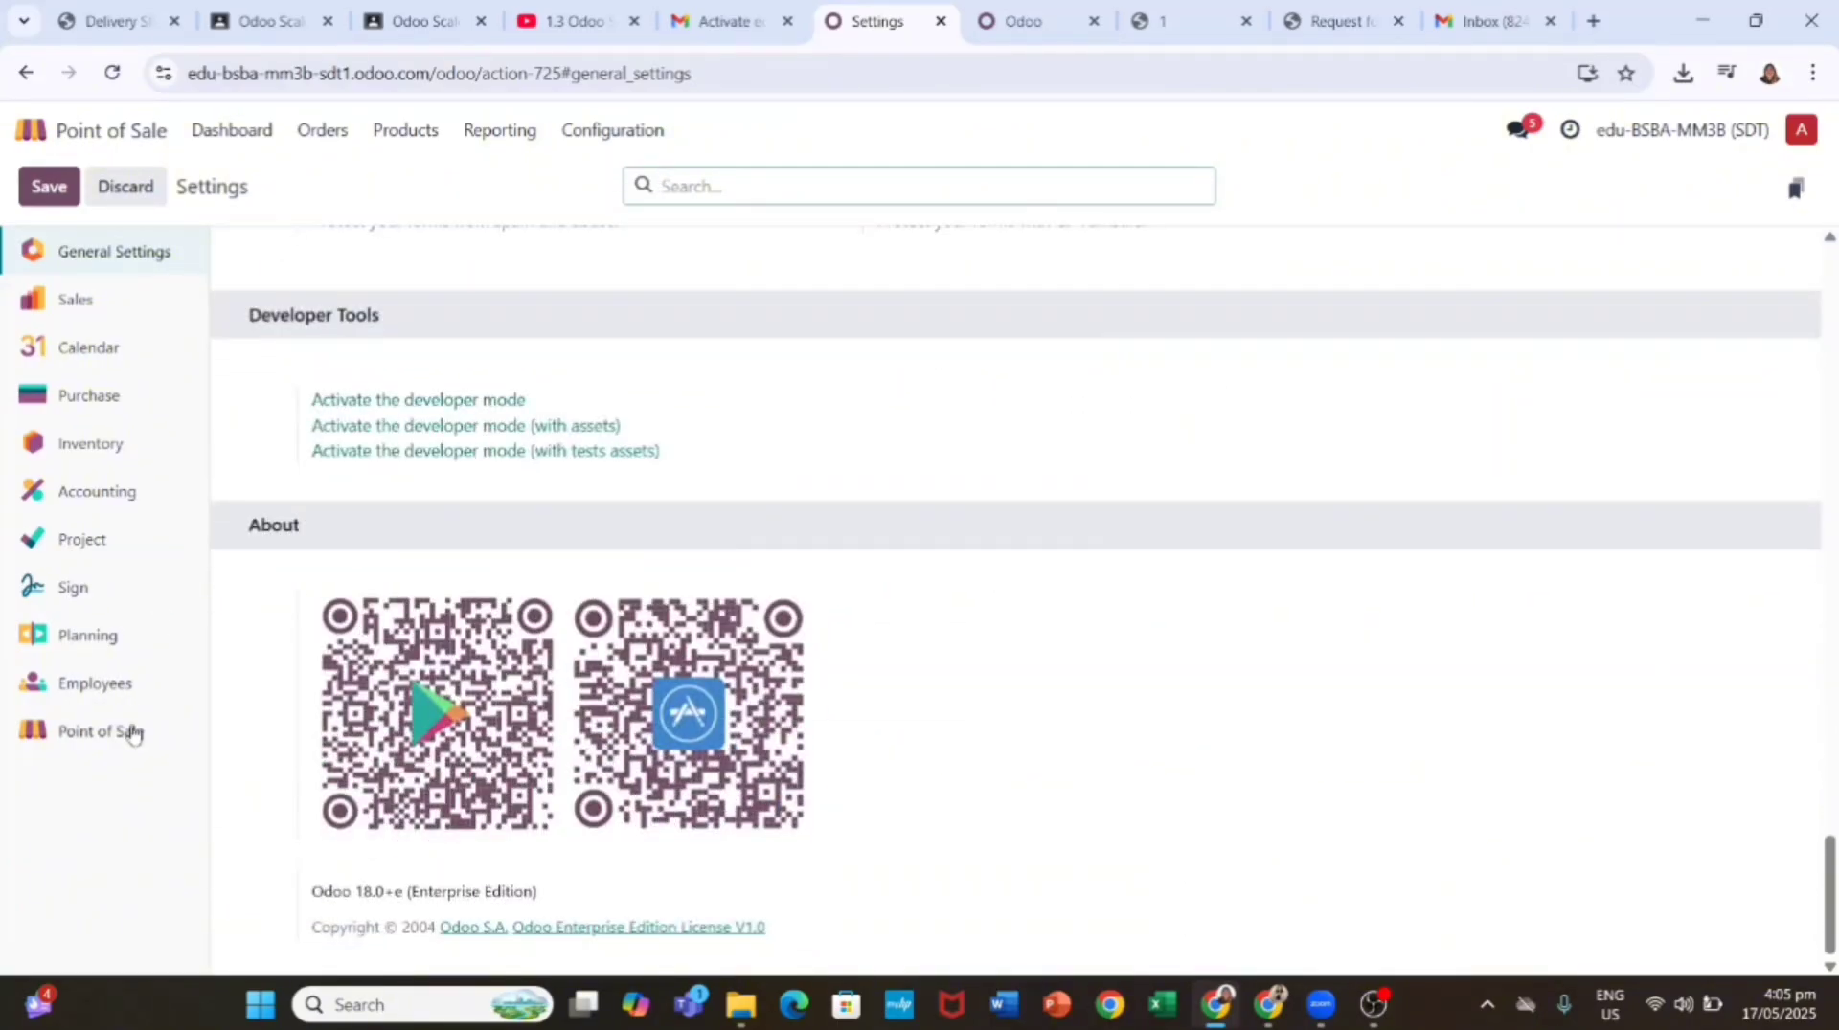
click(132, 735)
click(595, 263)
click(614, 280)
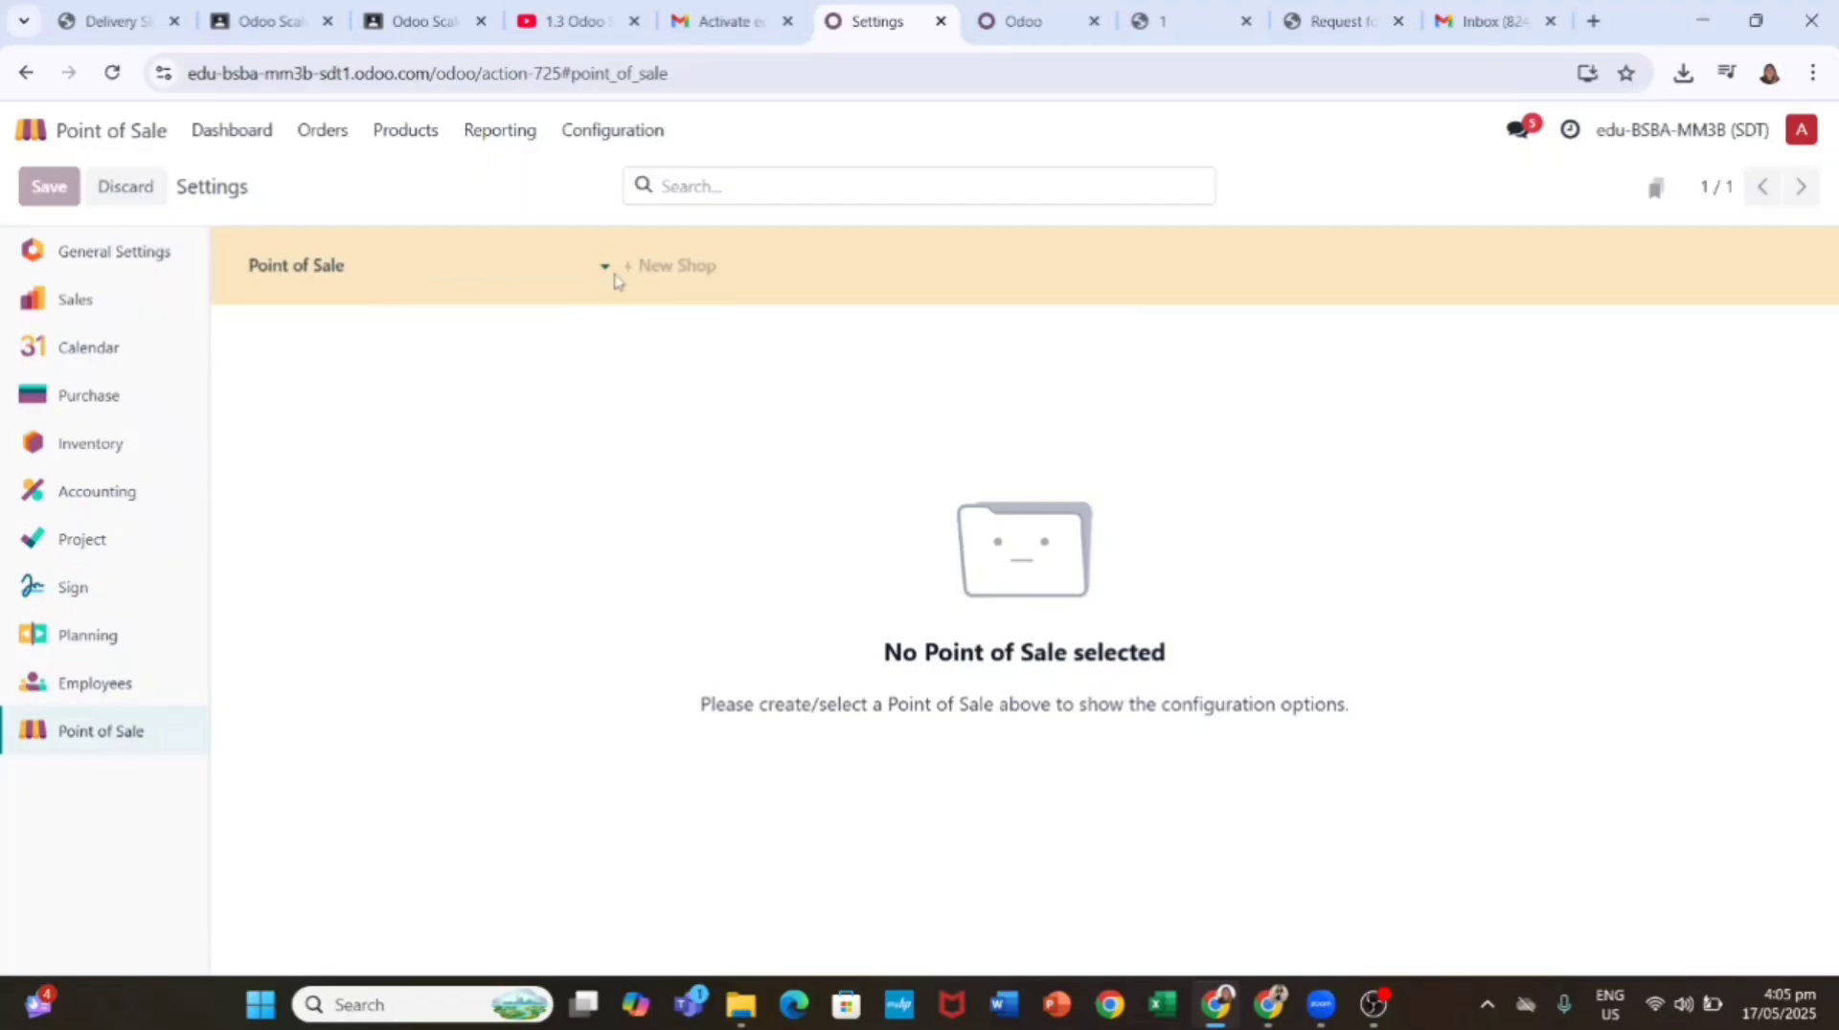
click(1477, 401)
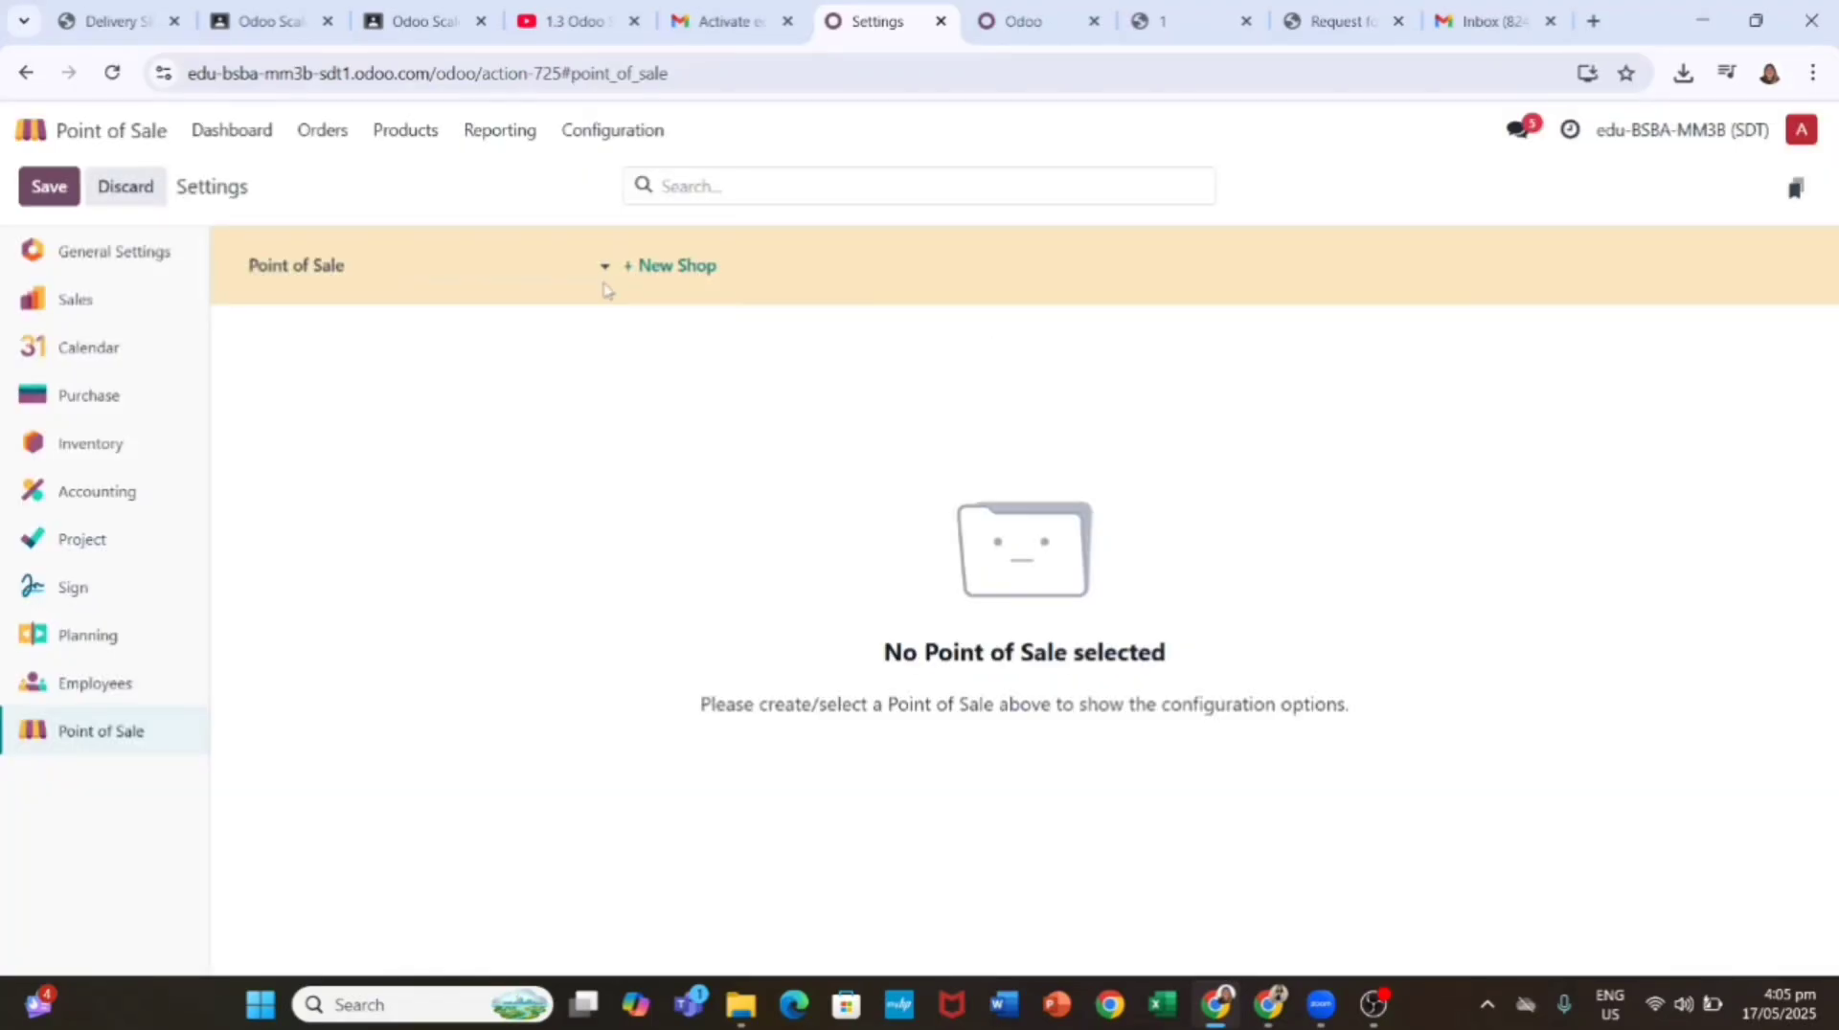
click(275, 275)
click(345, 394)
Step: Search the settings for 'bill' and scroll through the matching options
click(823, 183)
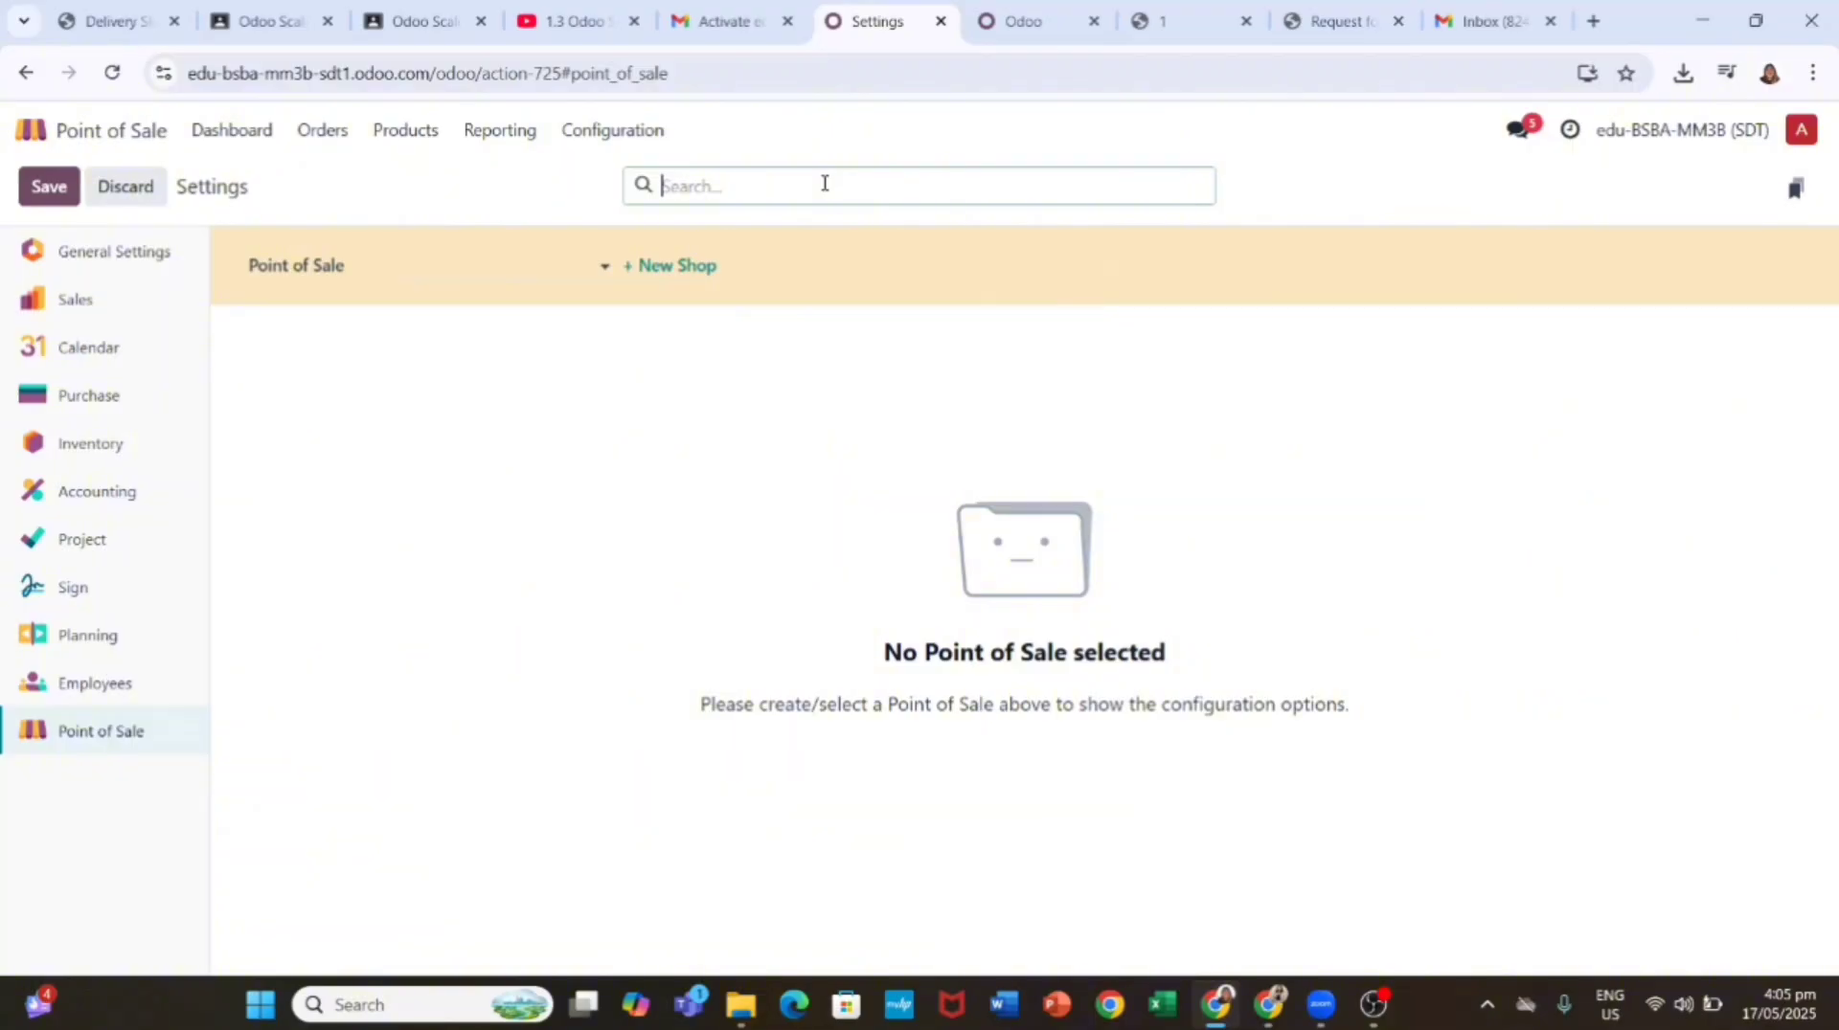
text(bills)
key(BackSpace)
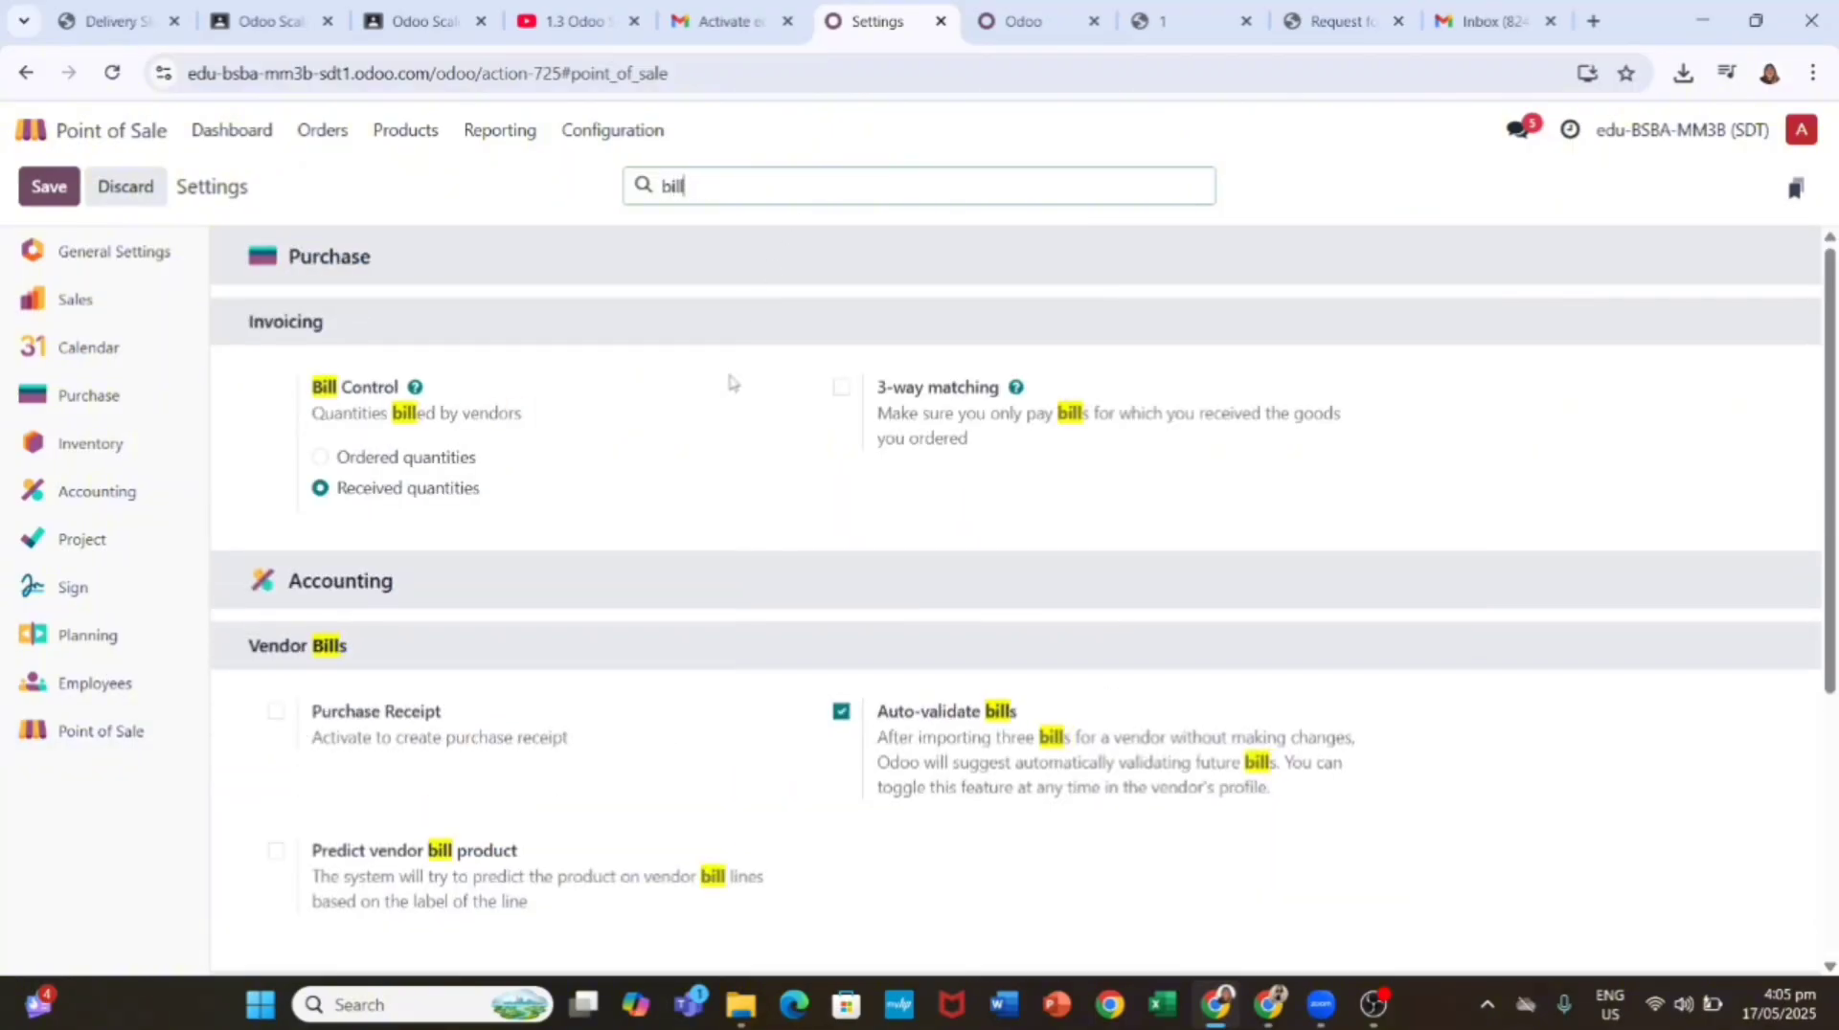
scroll(709, 507, down, 5)
scroll(705, 509, up, 2)
scroll(703, 510, up, 3)
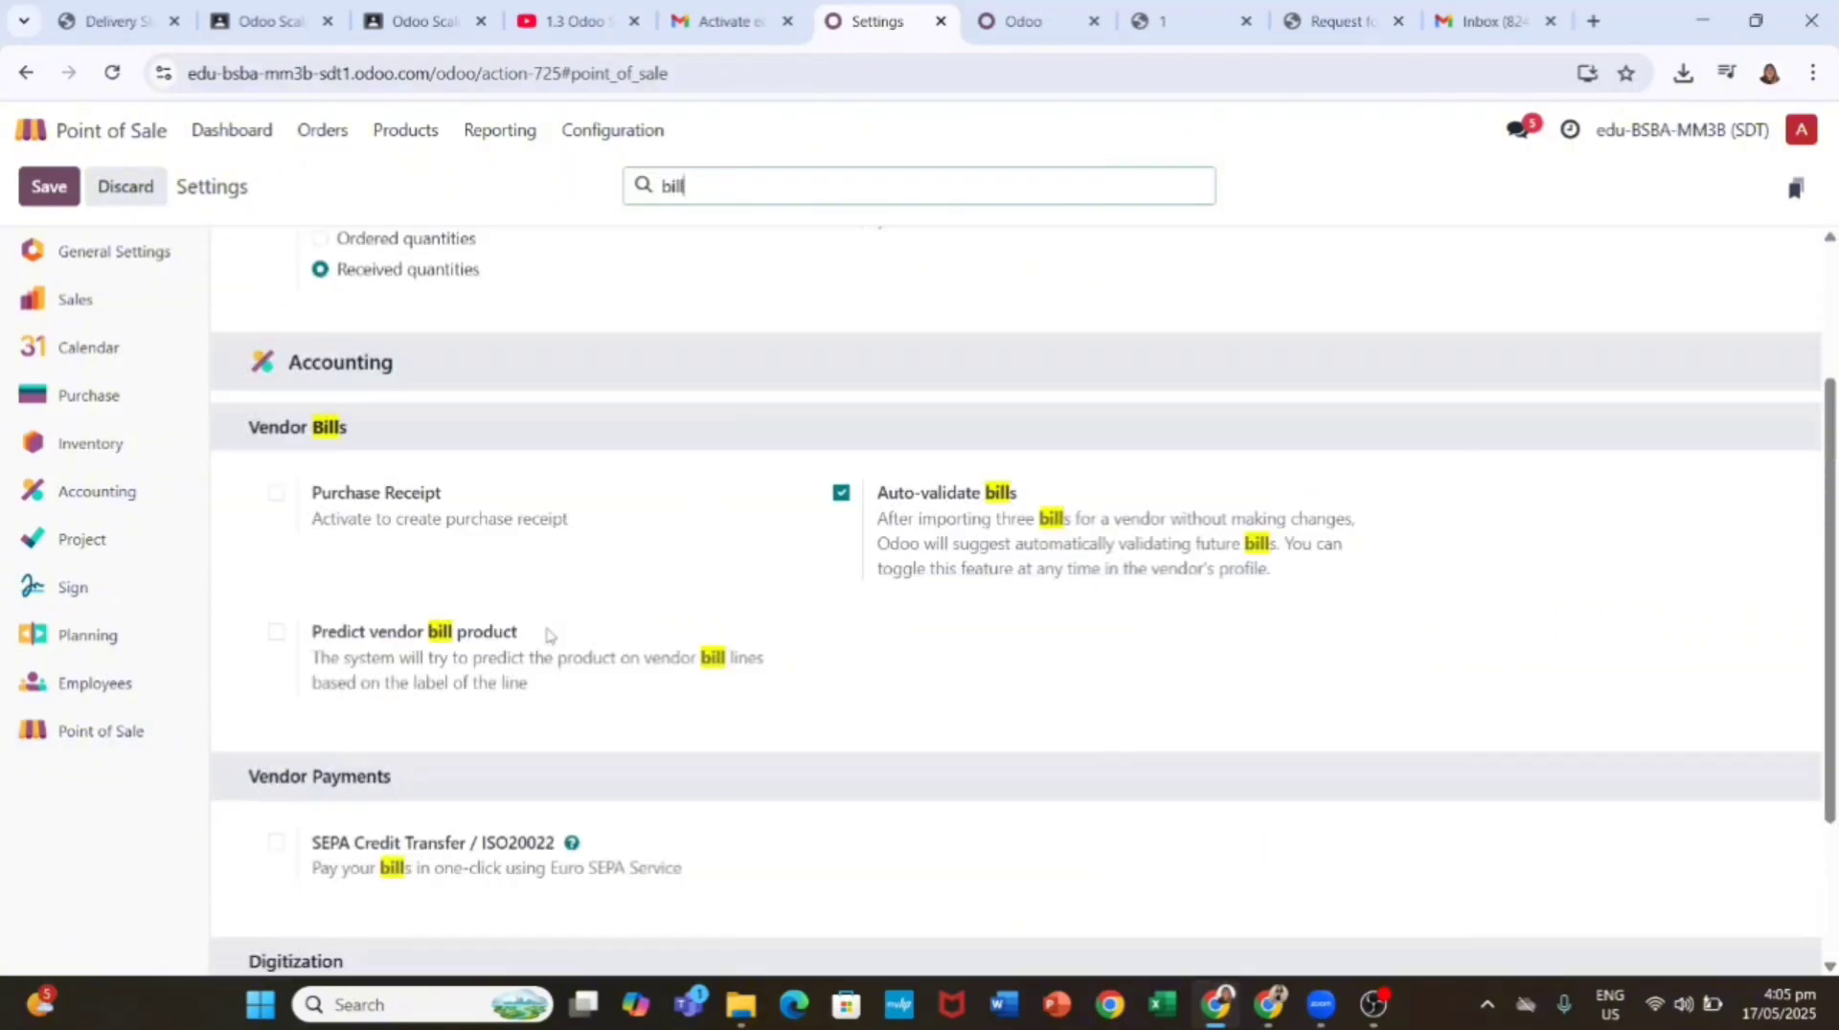
key(BackSpace)
key(BackSpace)
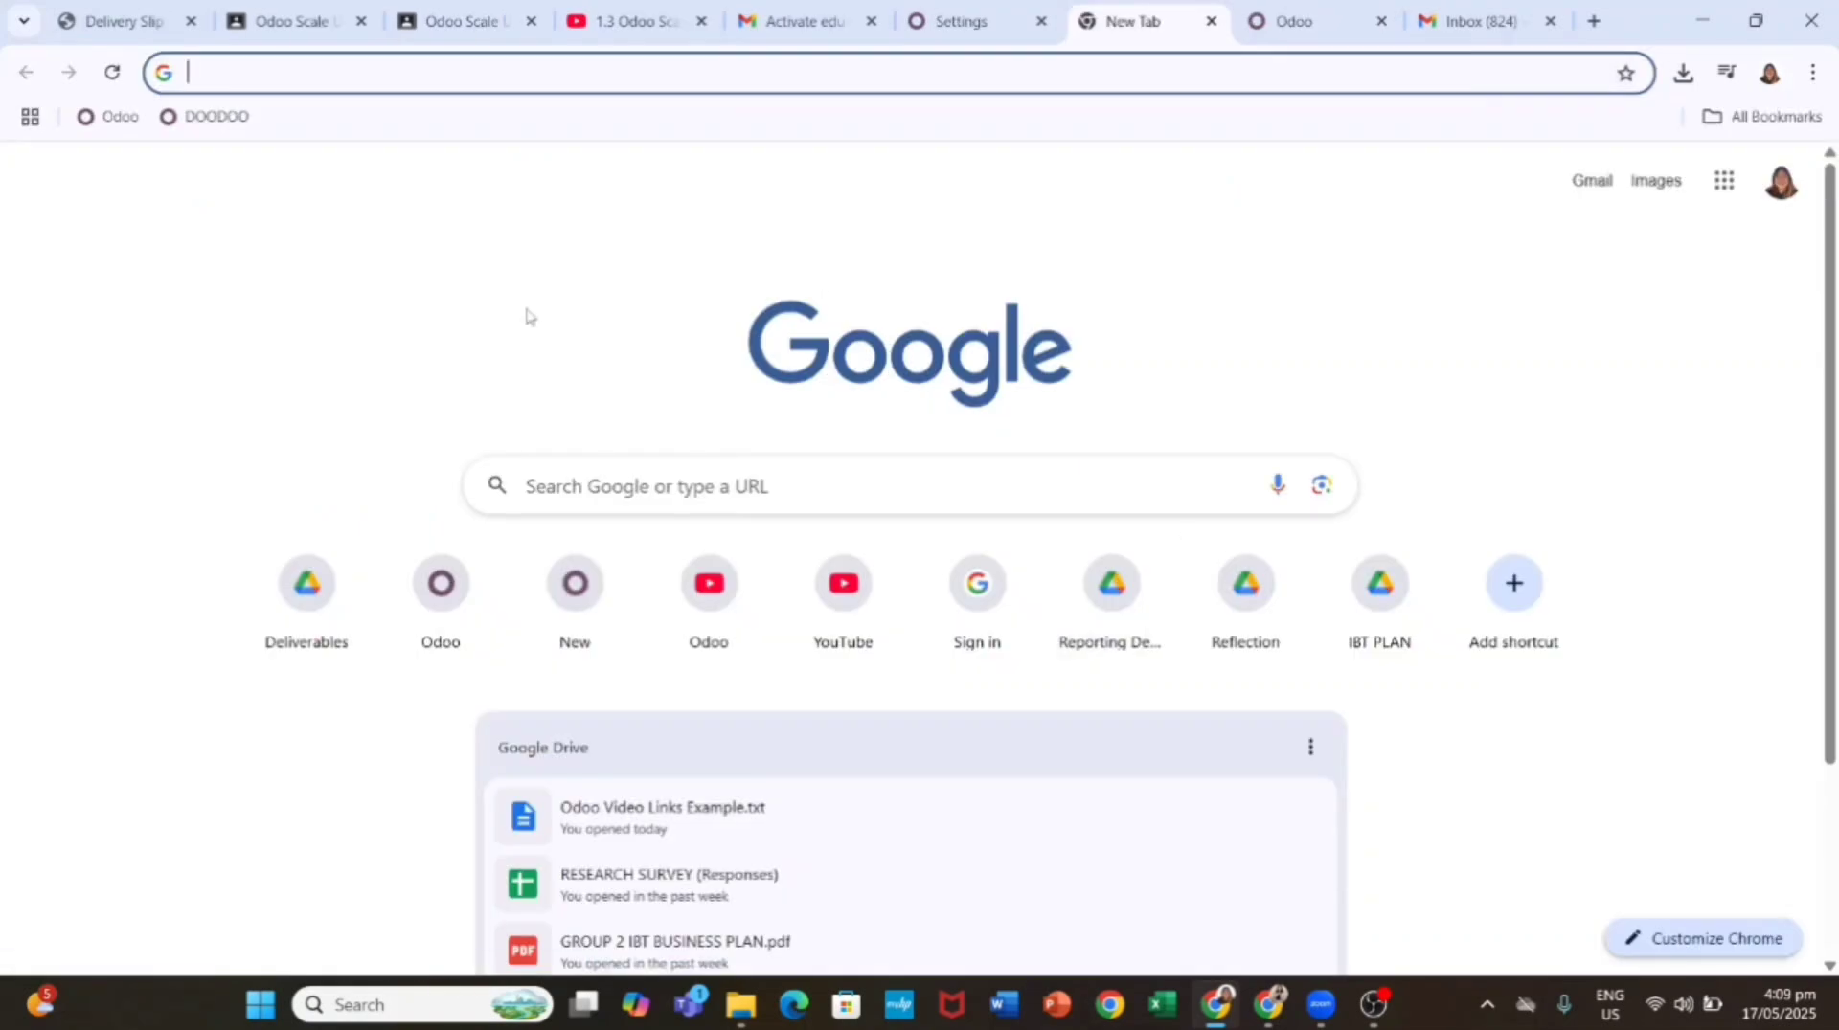
text(www.odoo)
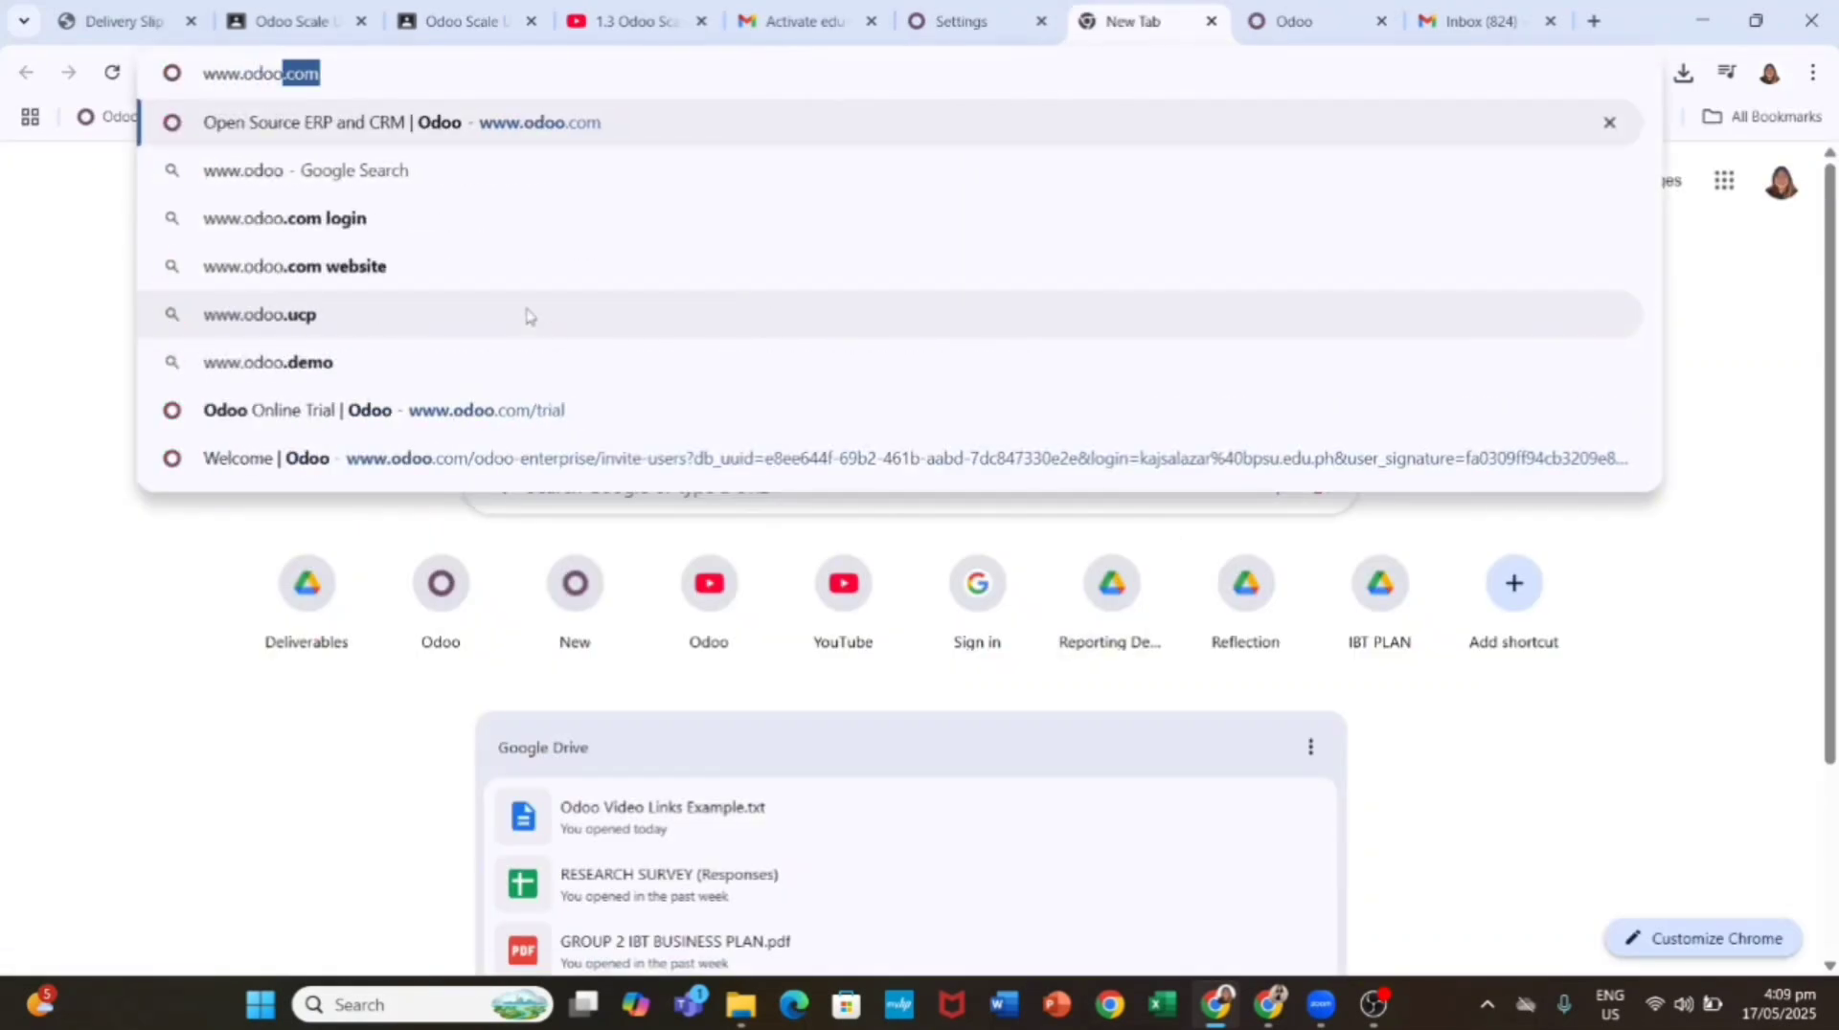
text(.com/r/)
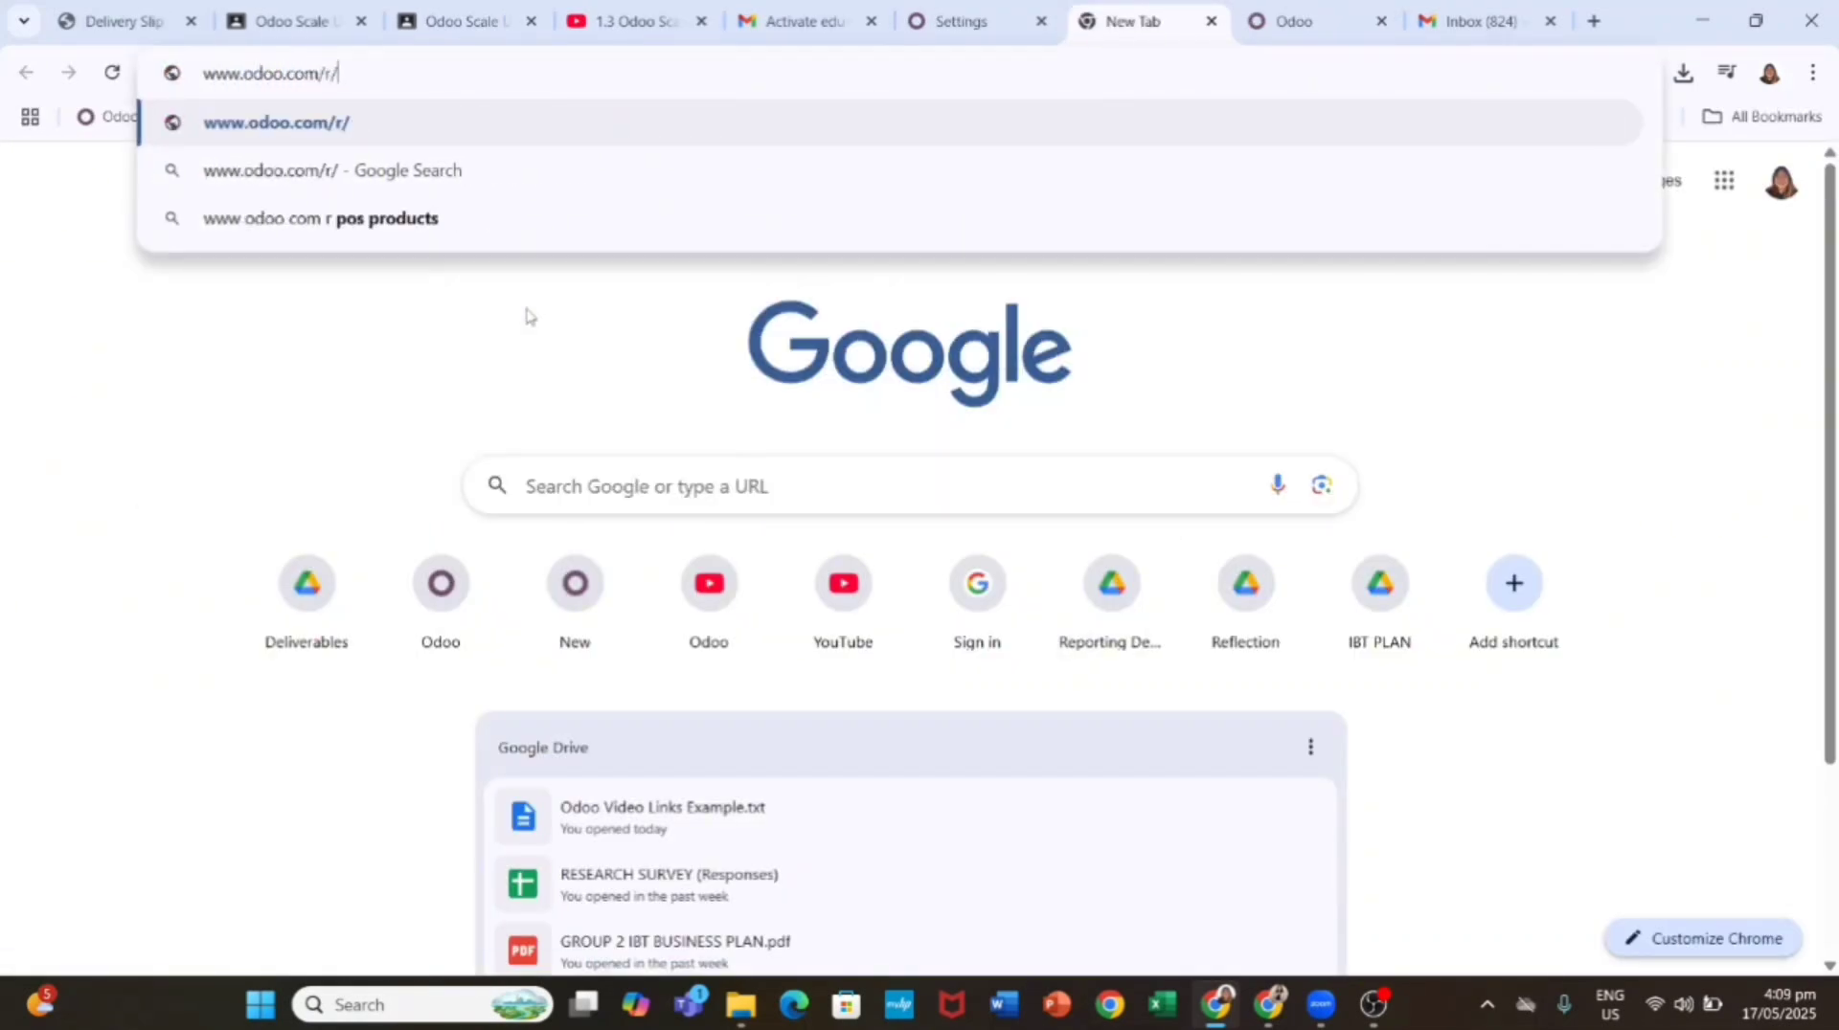
text(pos-products)
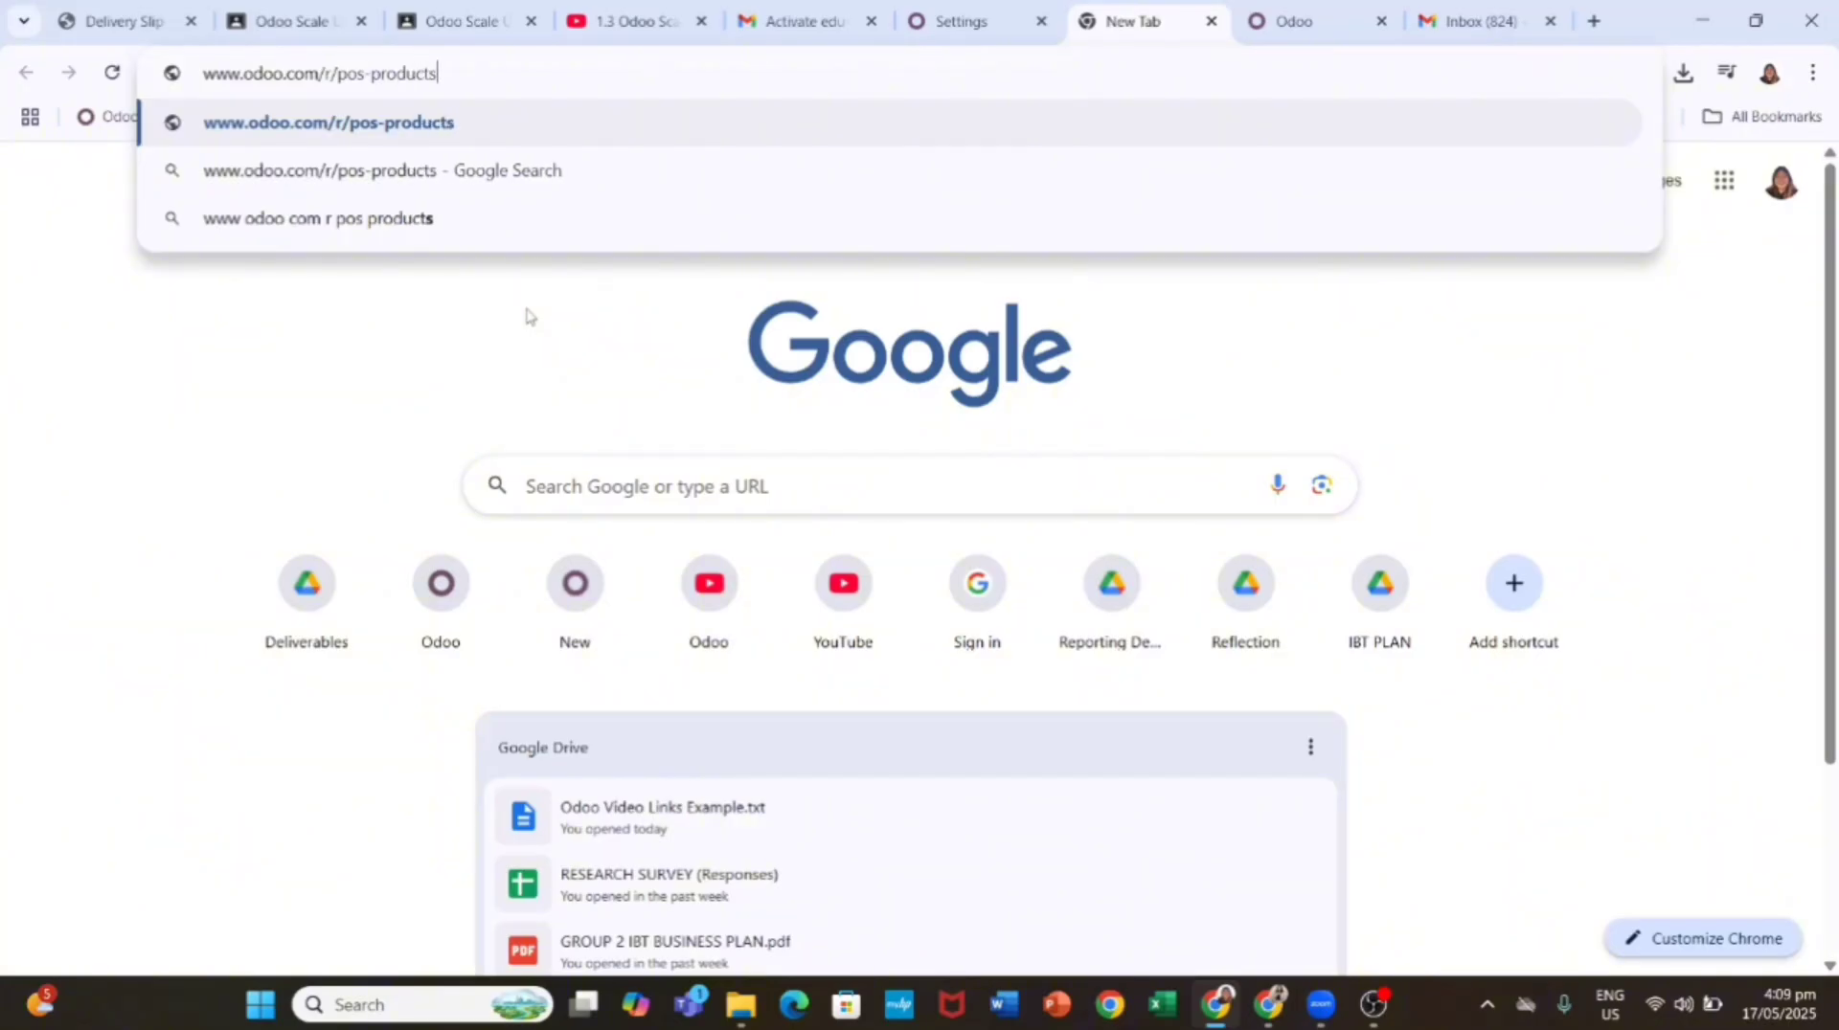
key(Return)
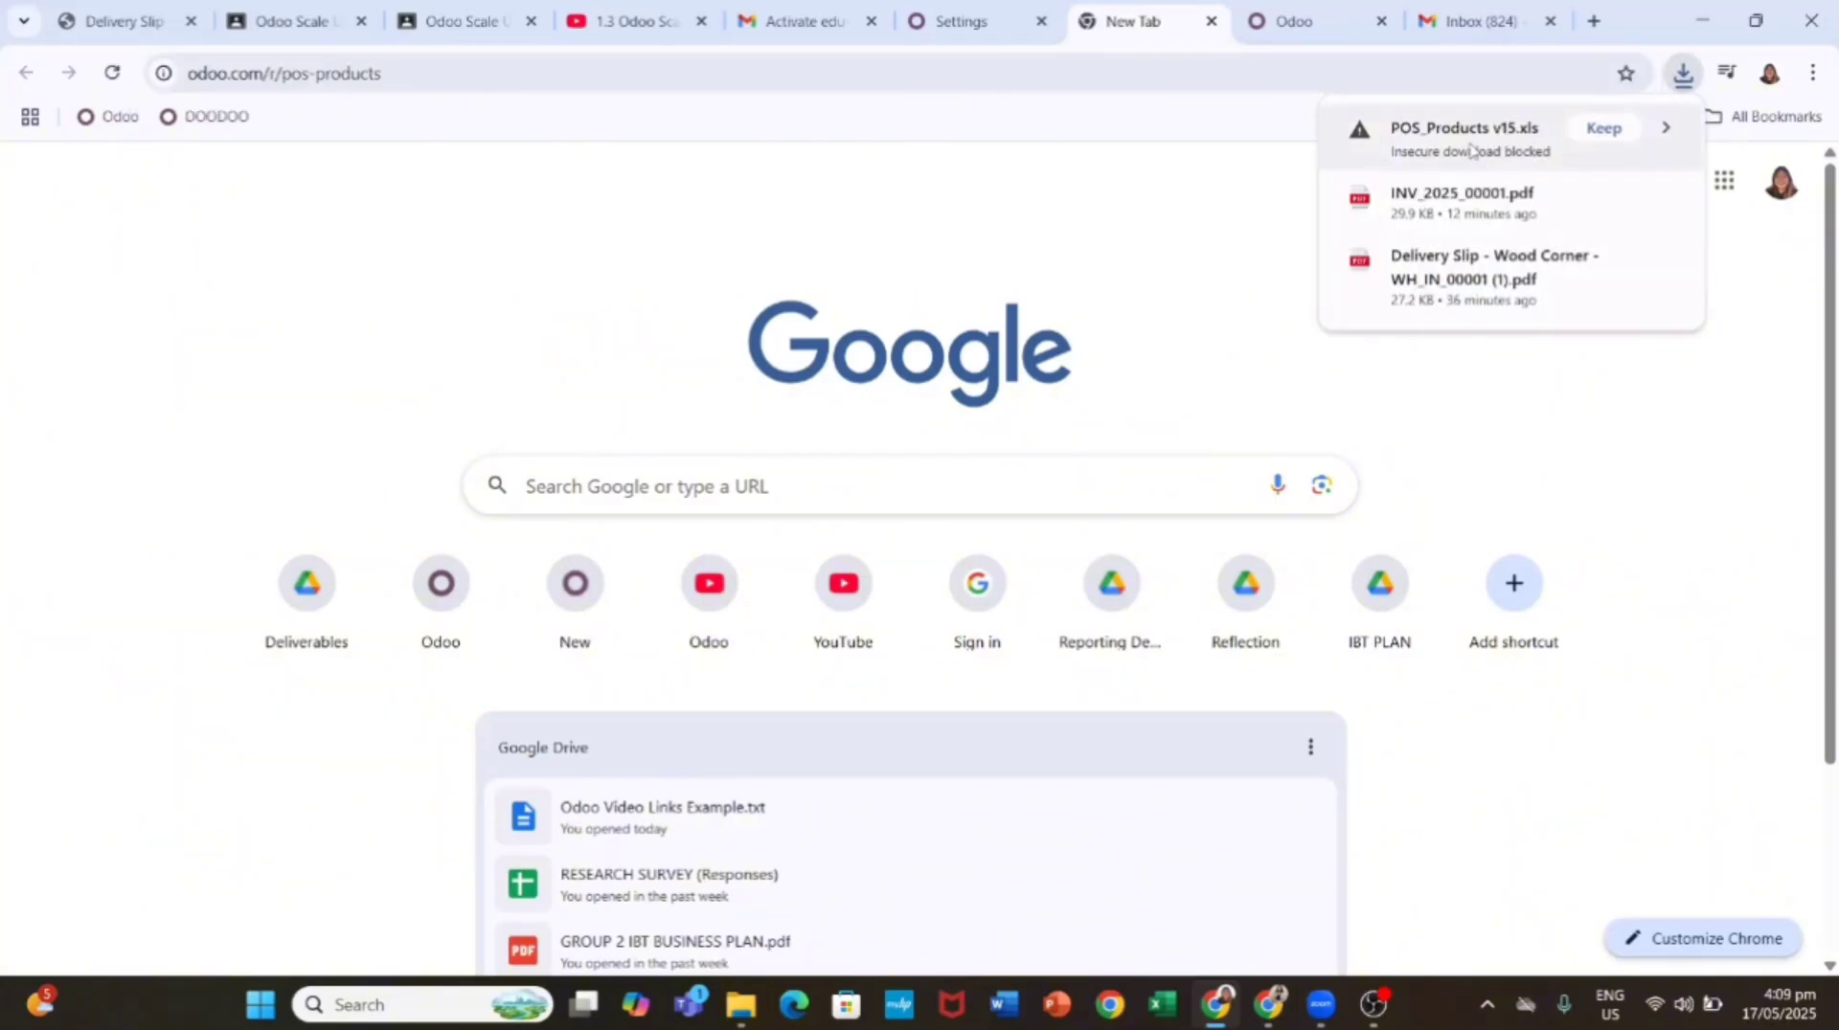
click(1666, 128)
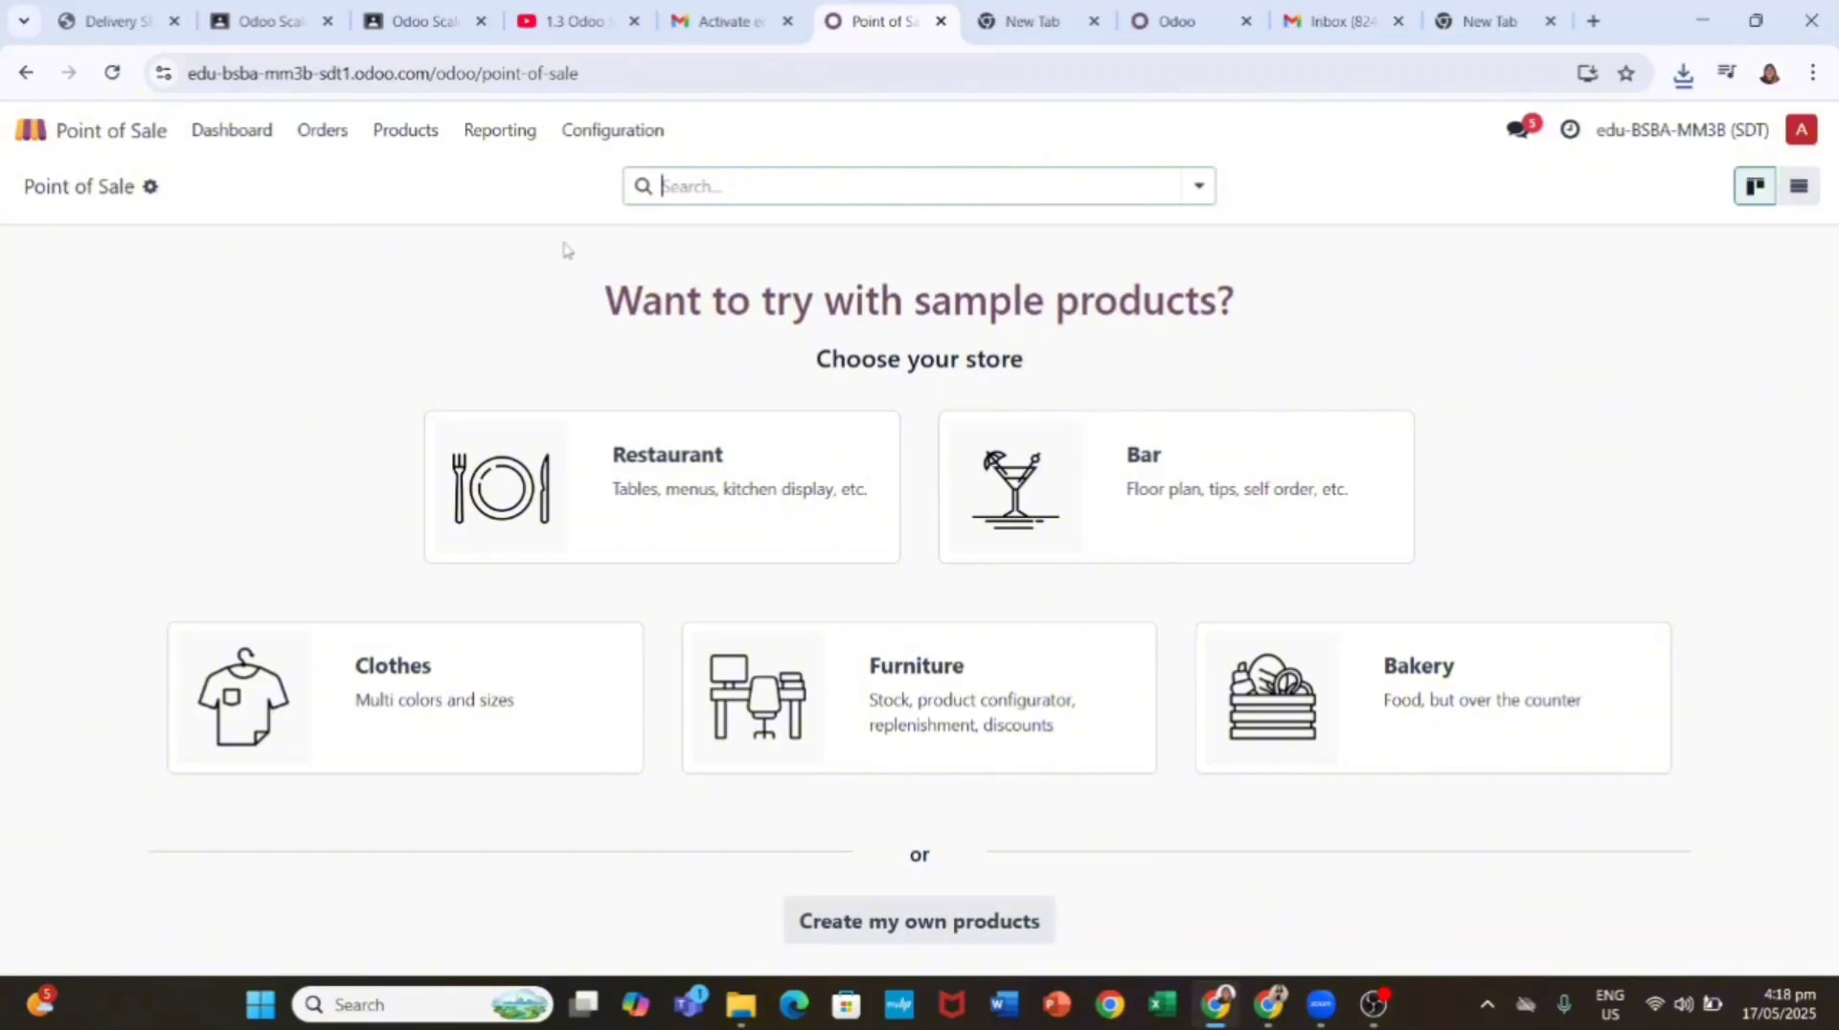
Step: Explore the Point of Sale actions menu and dismiss the spreadsheet-link dialog without linking
click(150, 187)
click(120, 216)
click(151, 186)
mouse_move(218, 284)
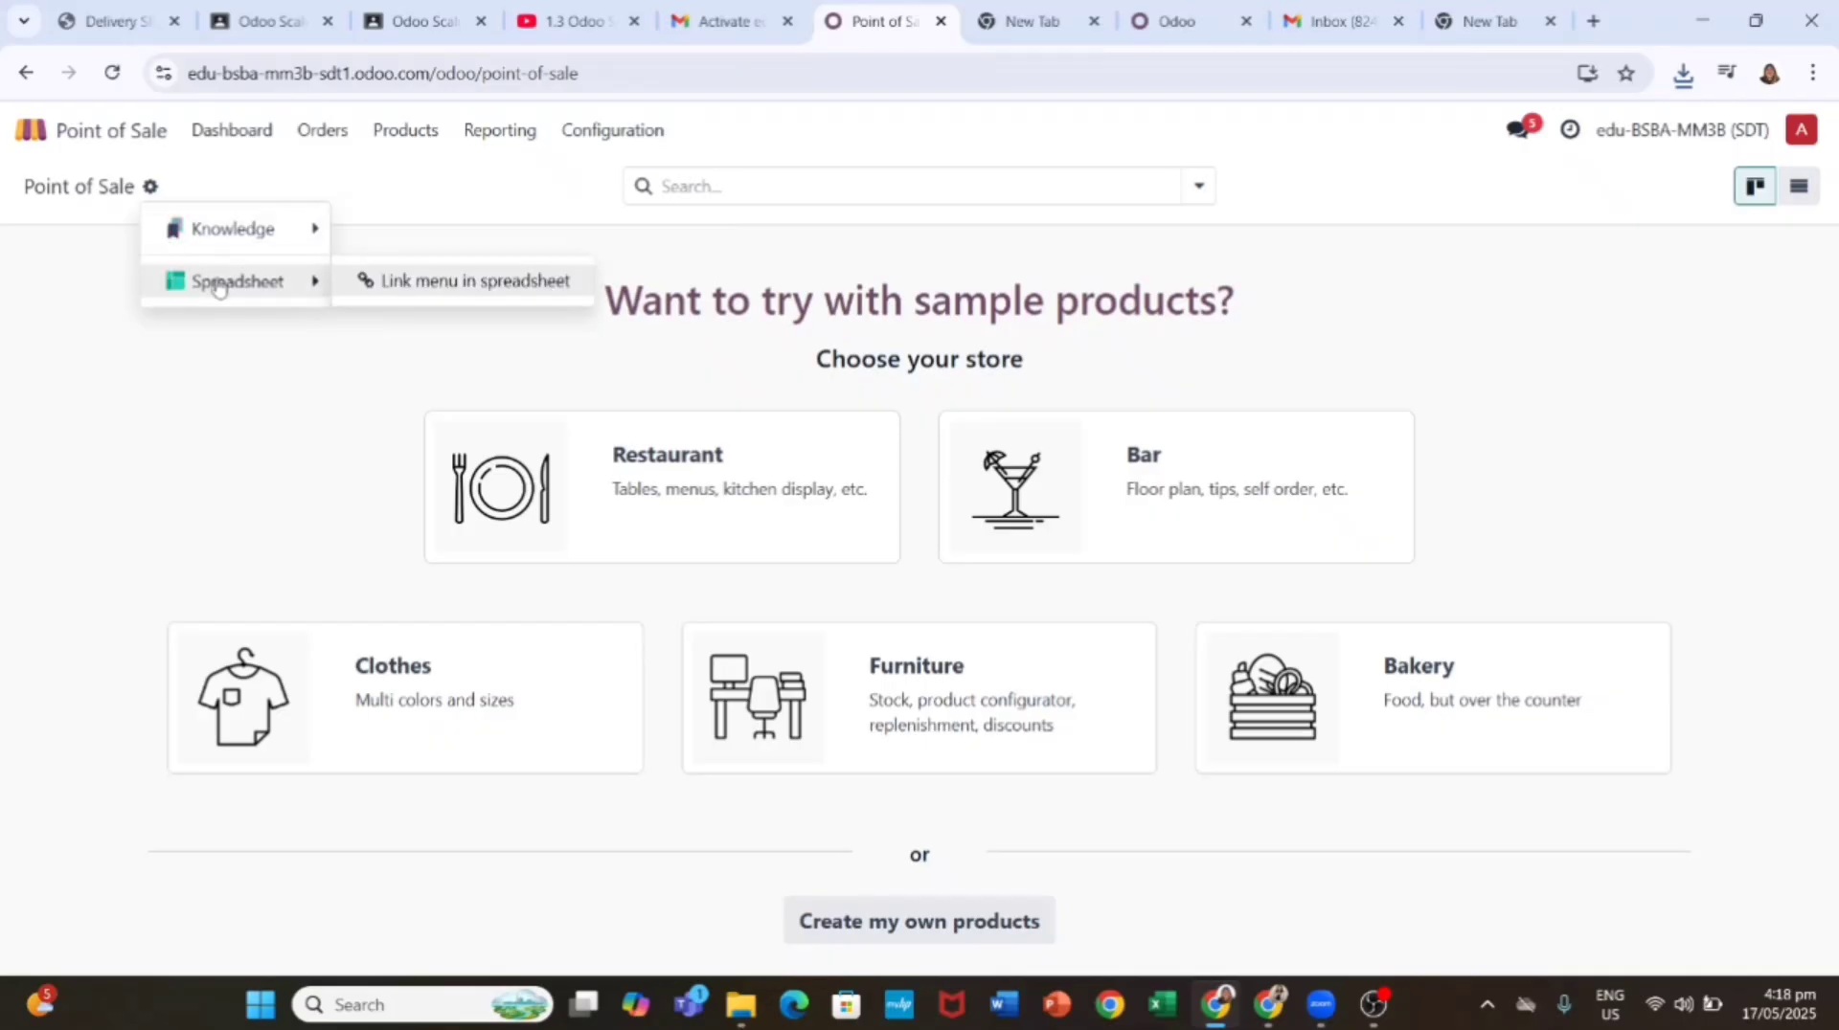
click(369, 281)
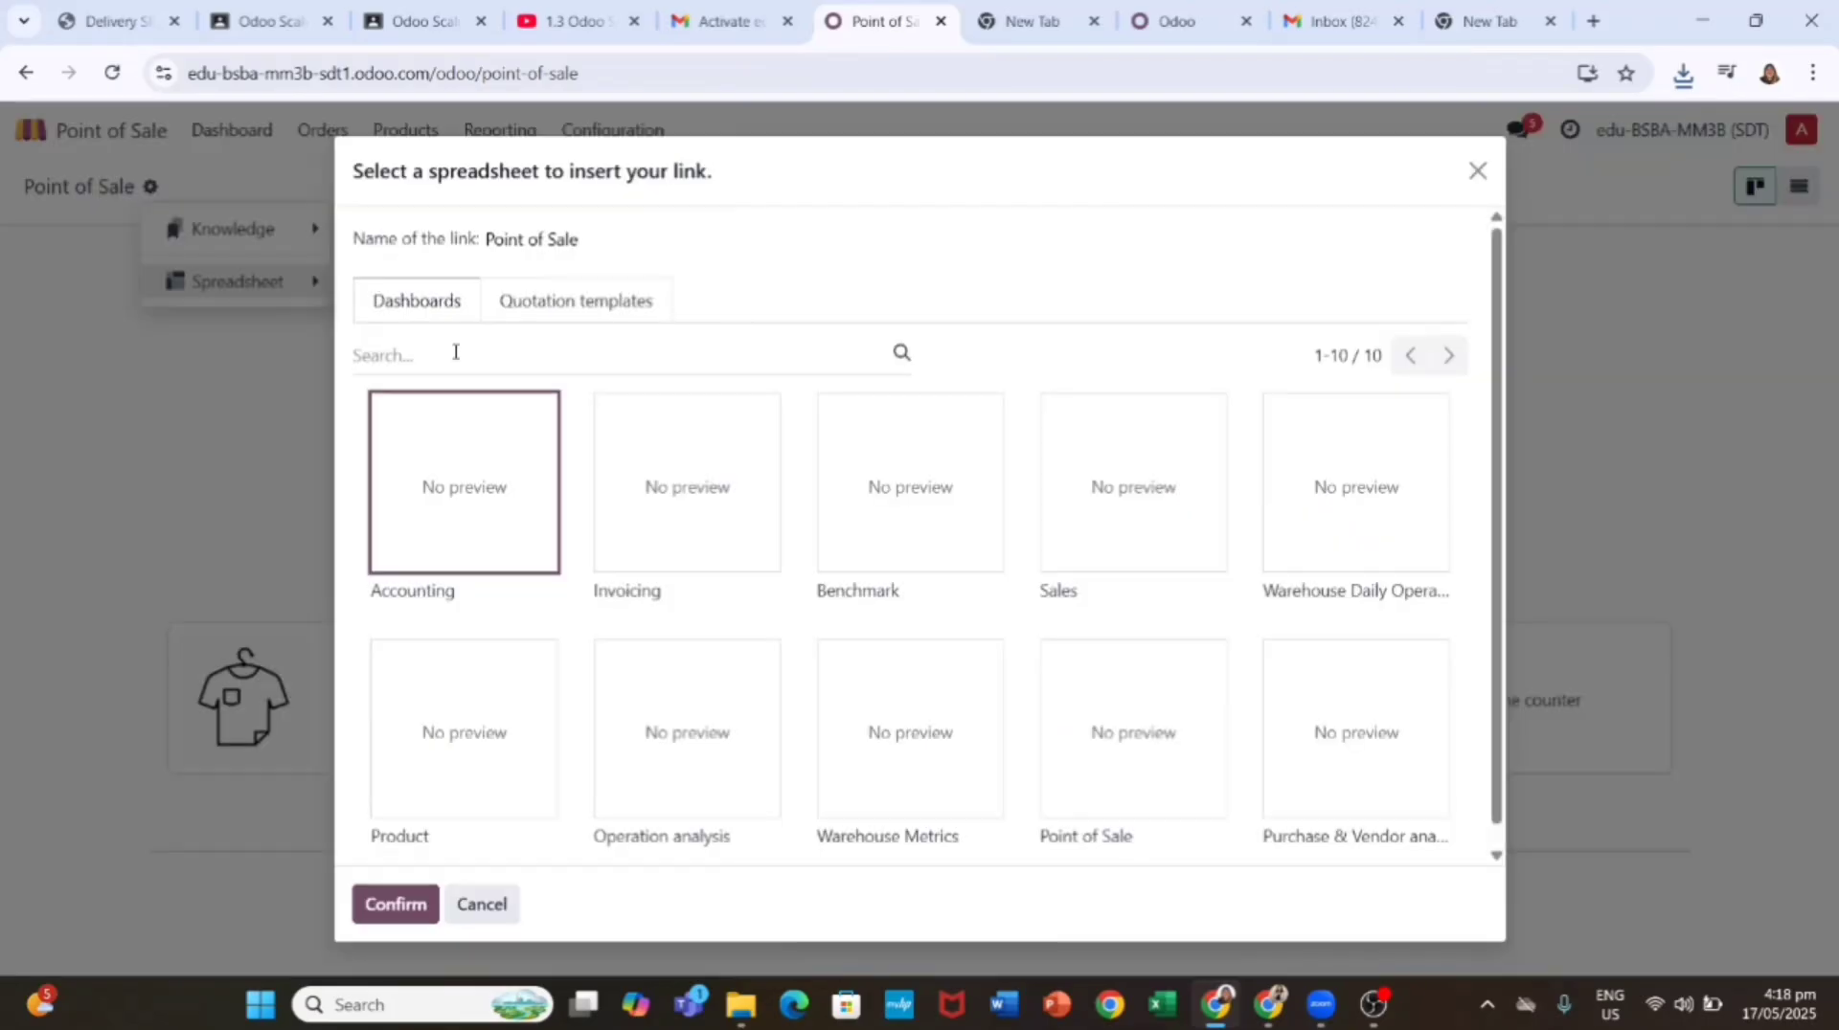
click(1478, 170)
Step: Choose Create my own products, discard a draft product, and remove the Available in POS filter
click(905, 925)
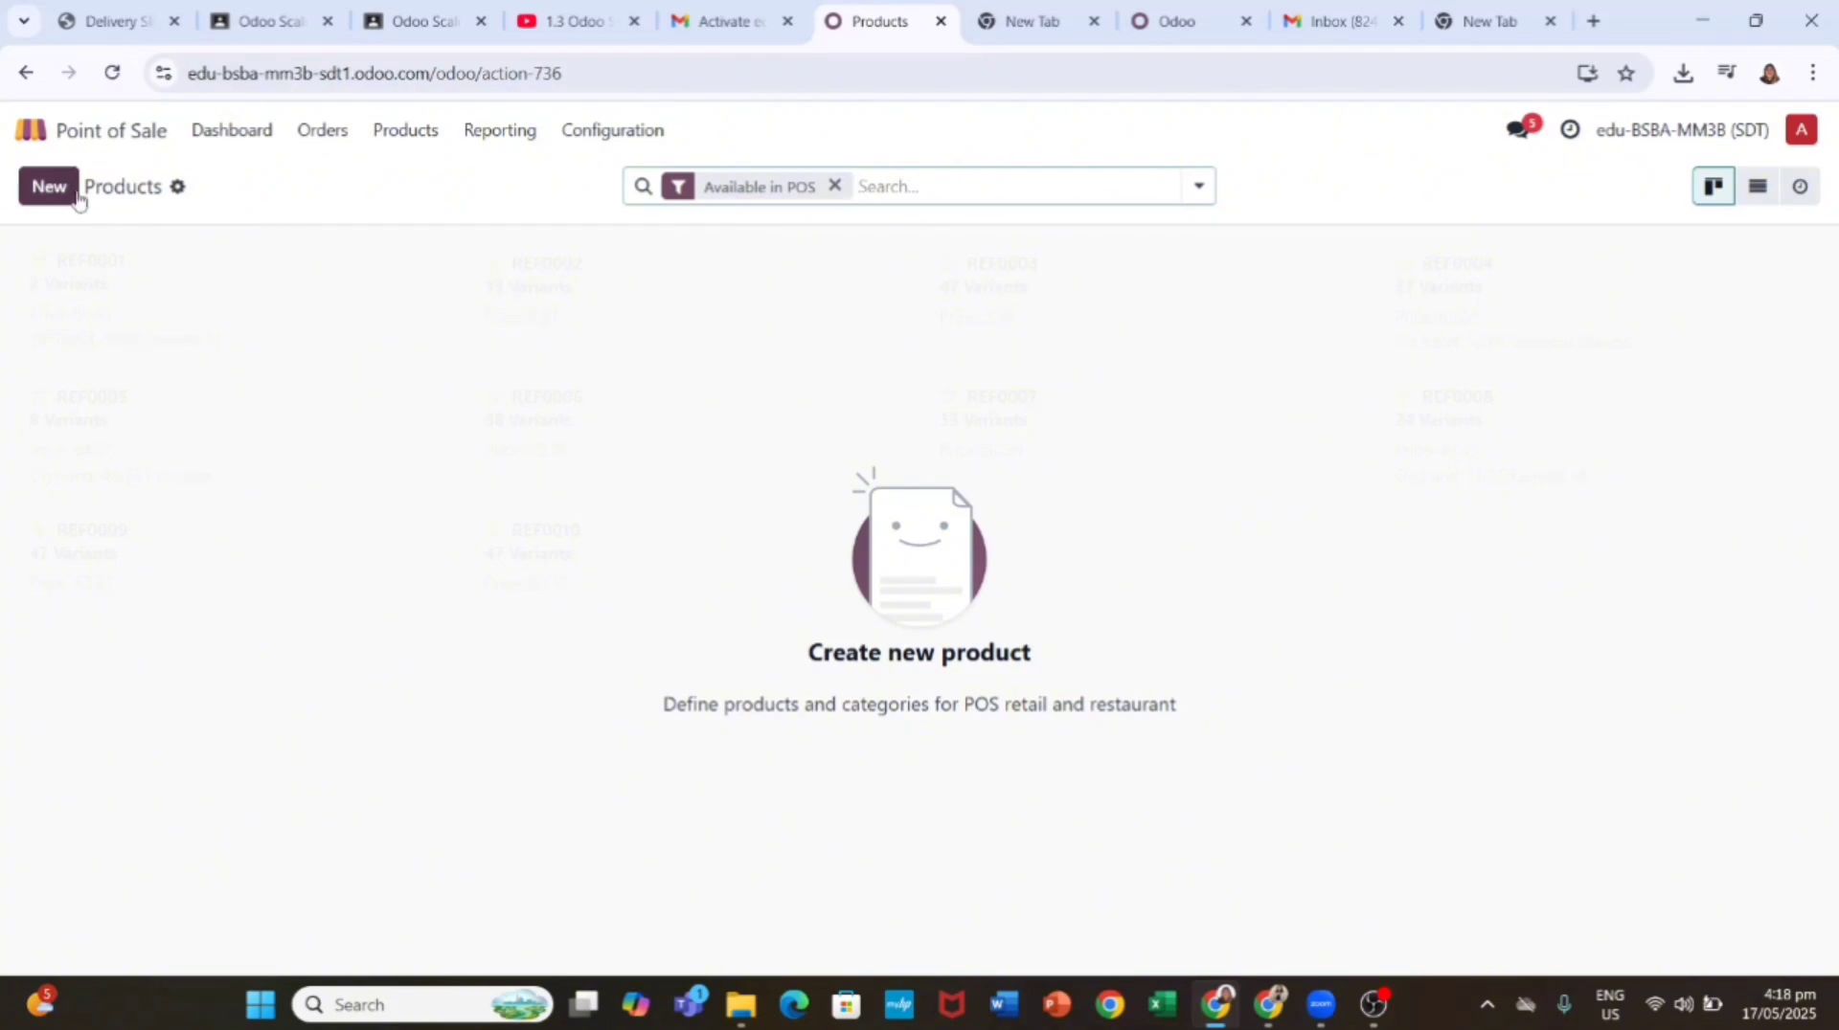
click(52, 186)
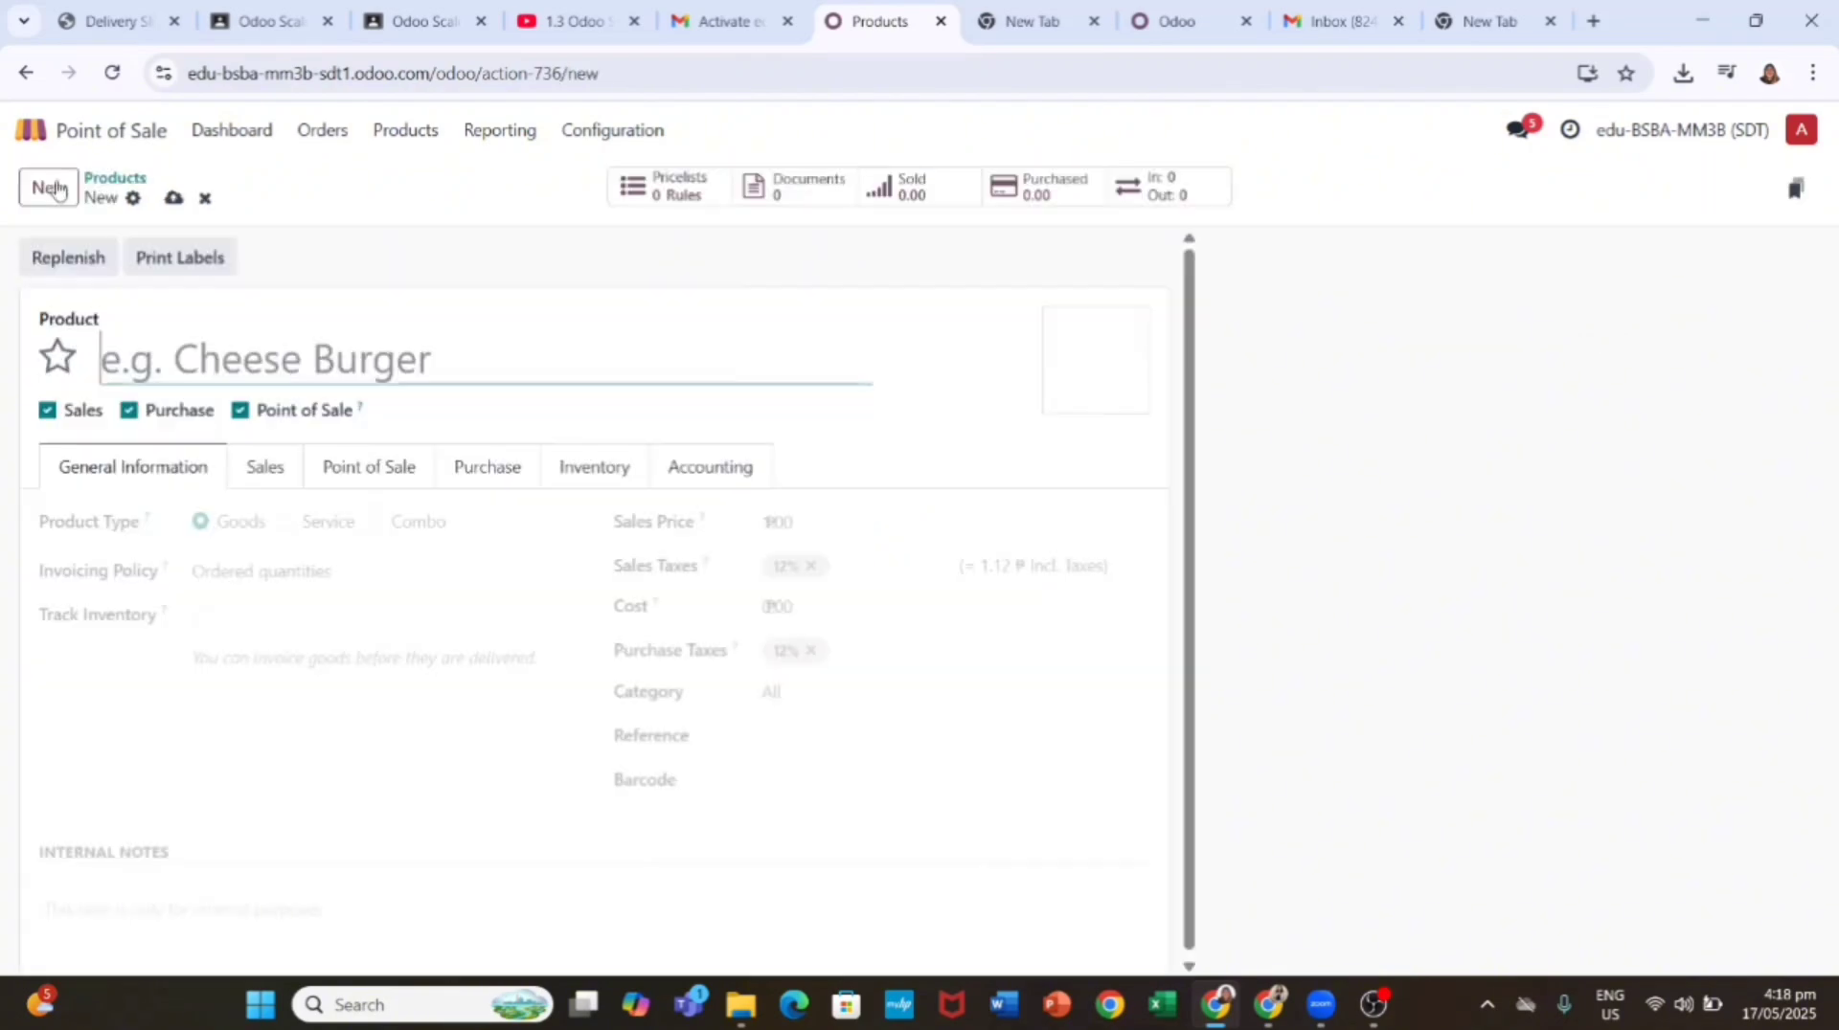
click(205, 199)
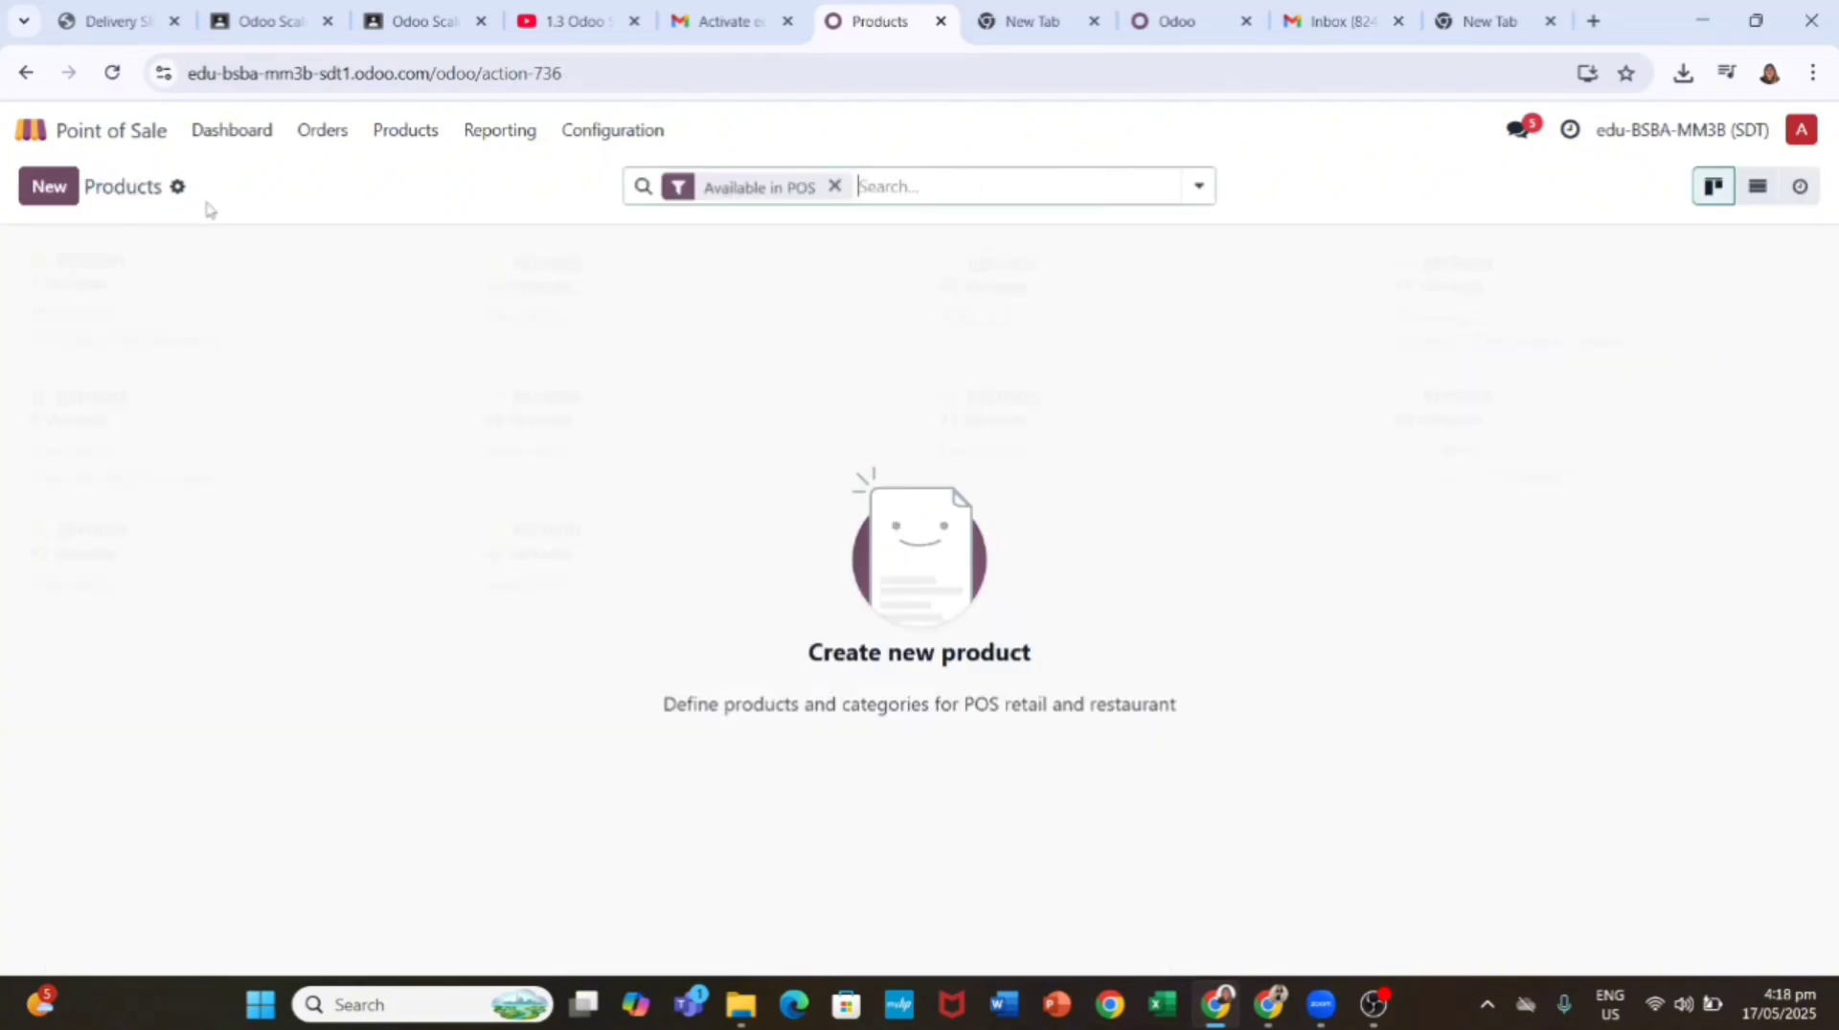
click(834, 186)
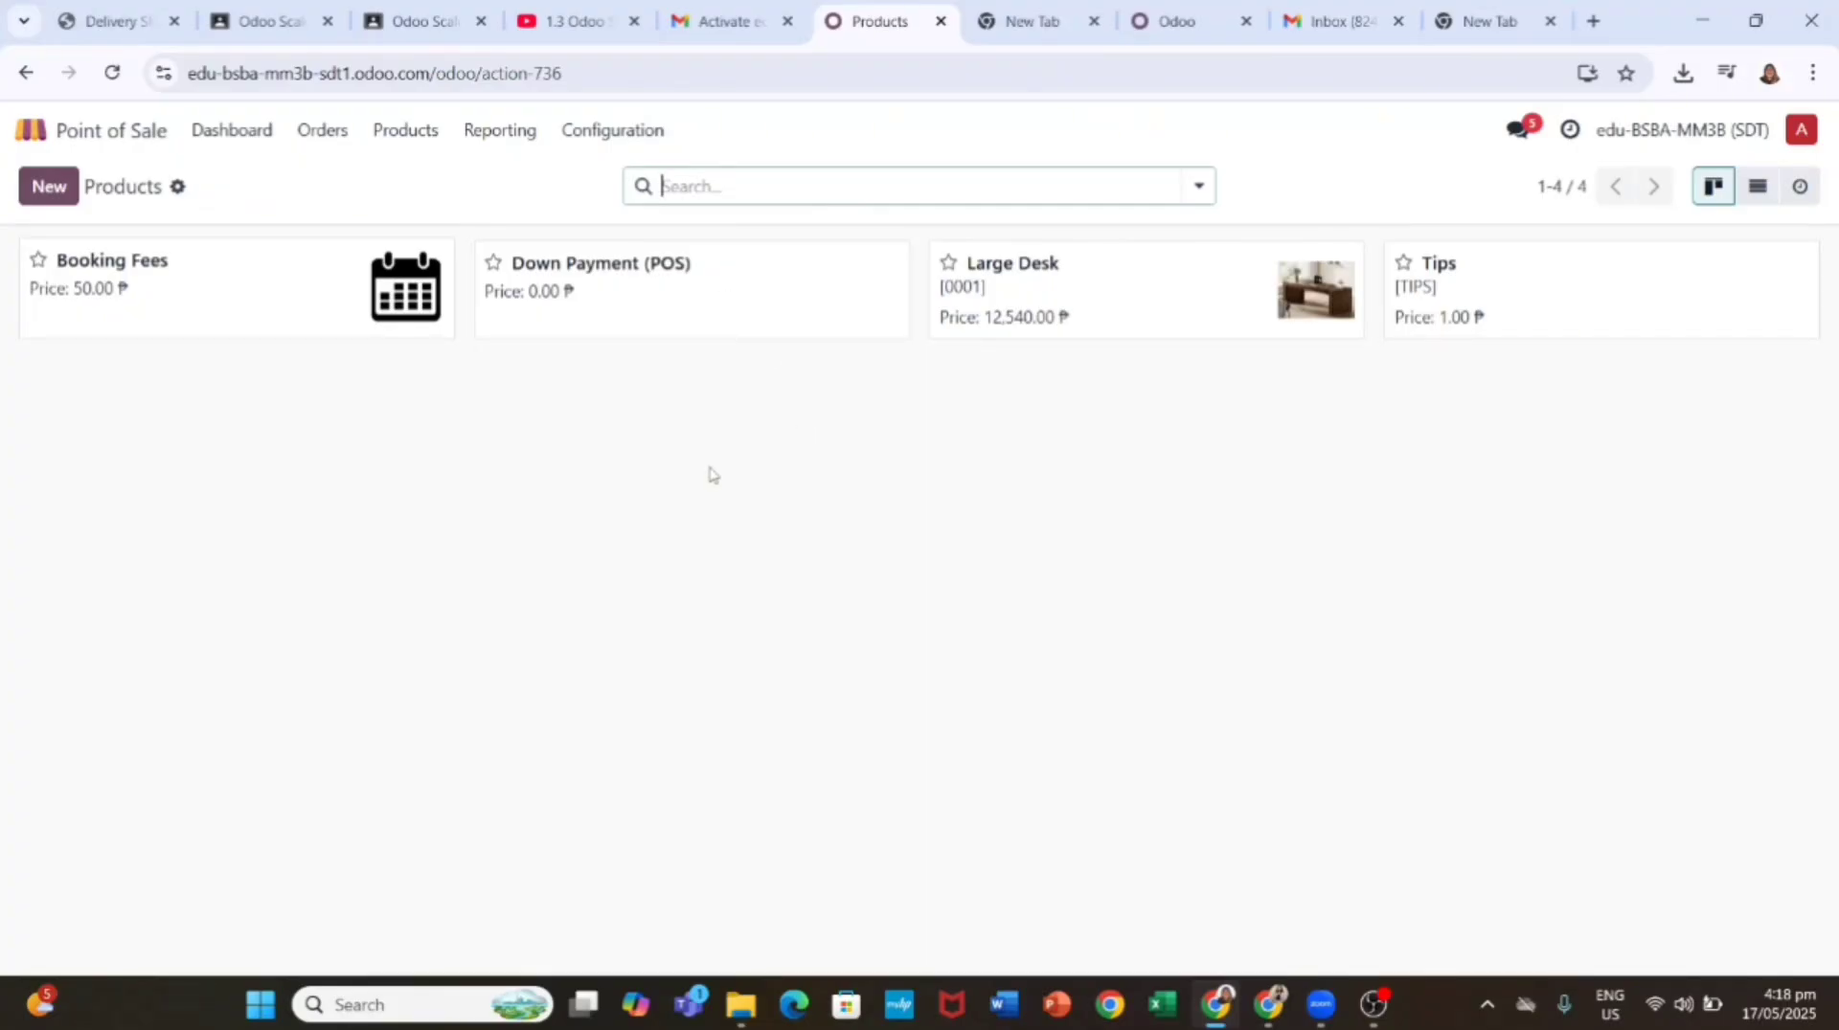
Step: Go to Point of Sale > Products > Products and start Import records from the gear menu
click(134, 135)
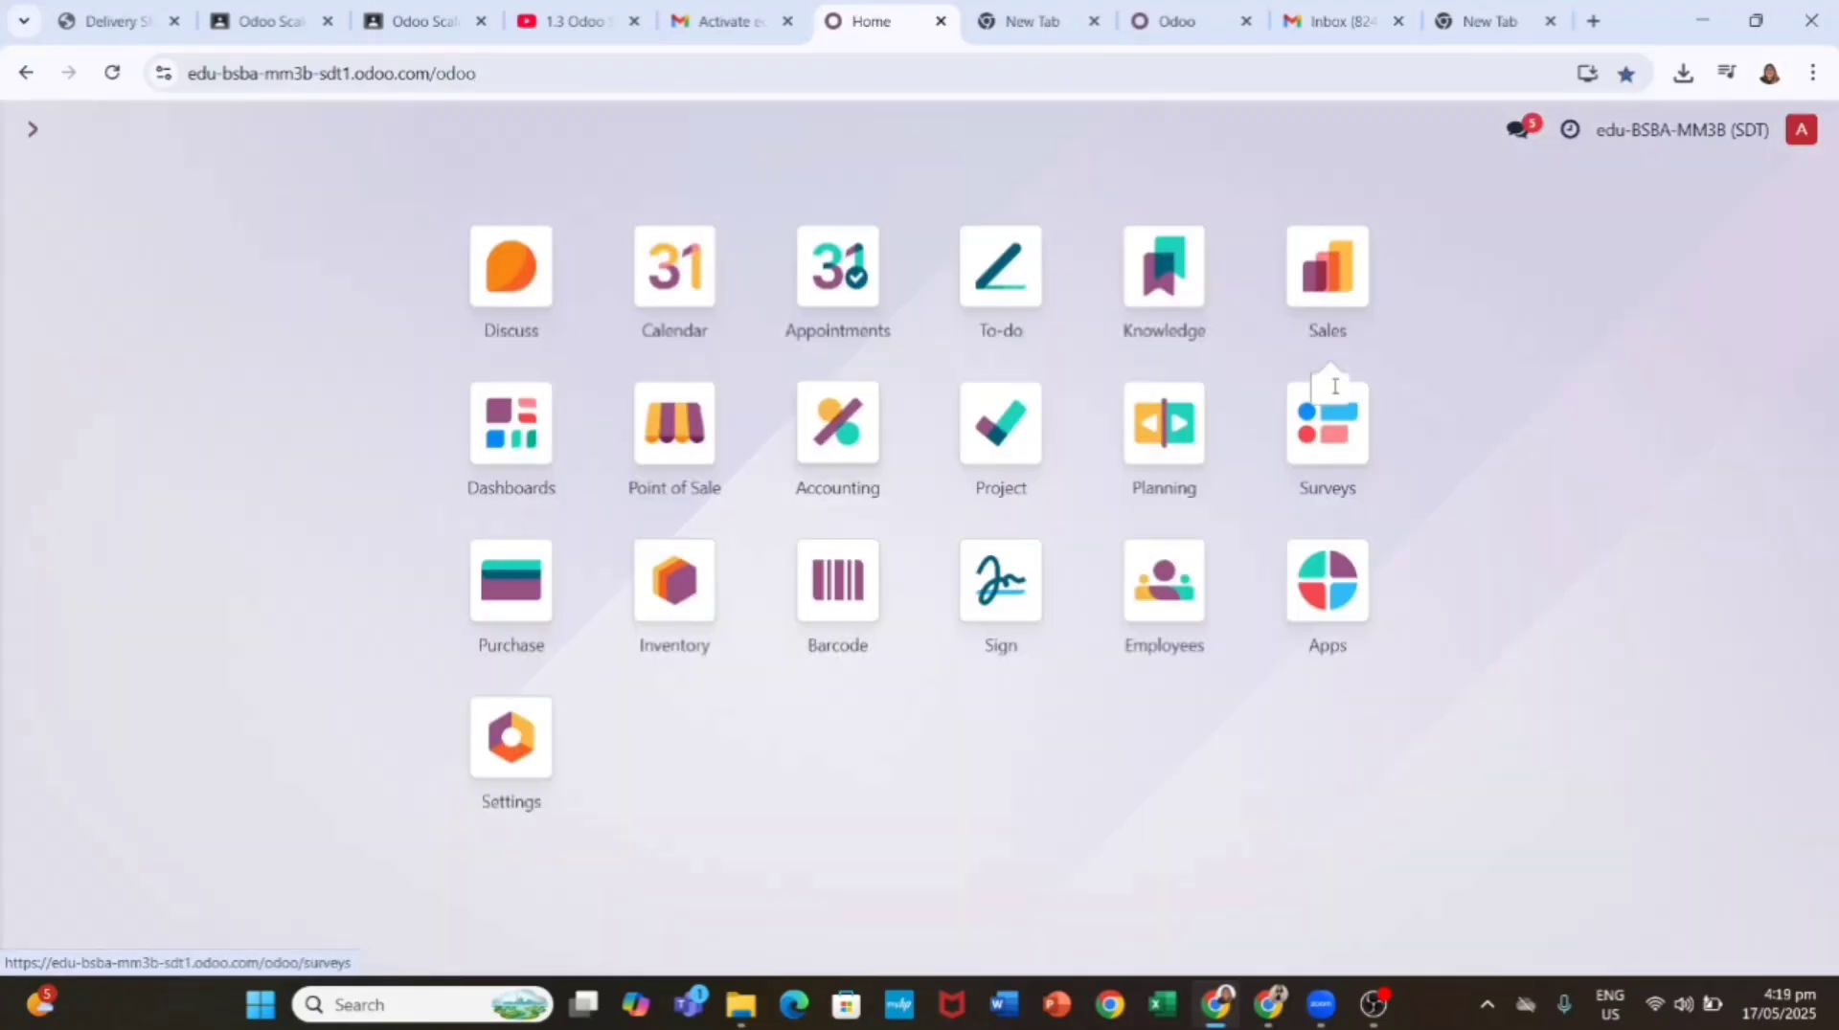
click(676, 450)
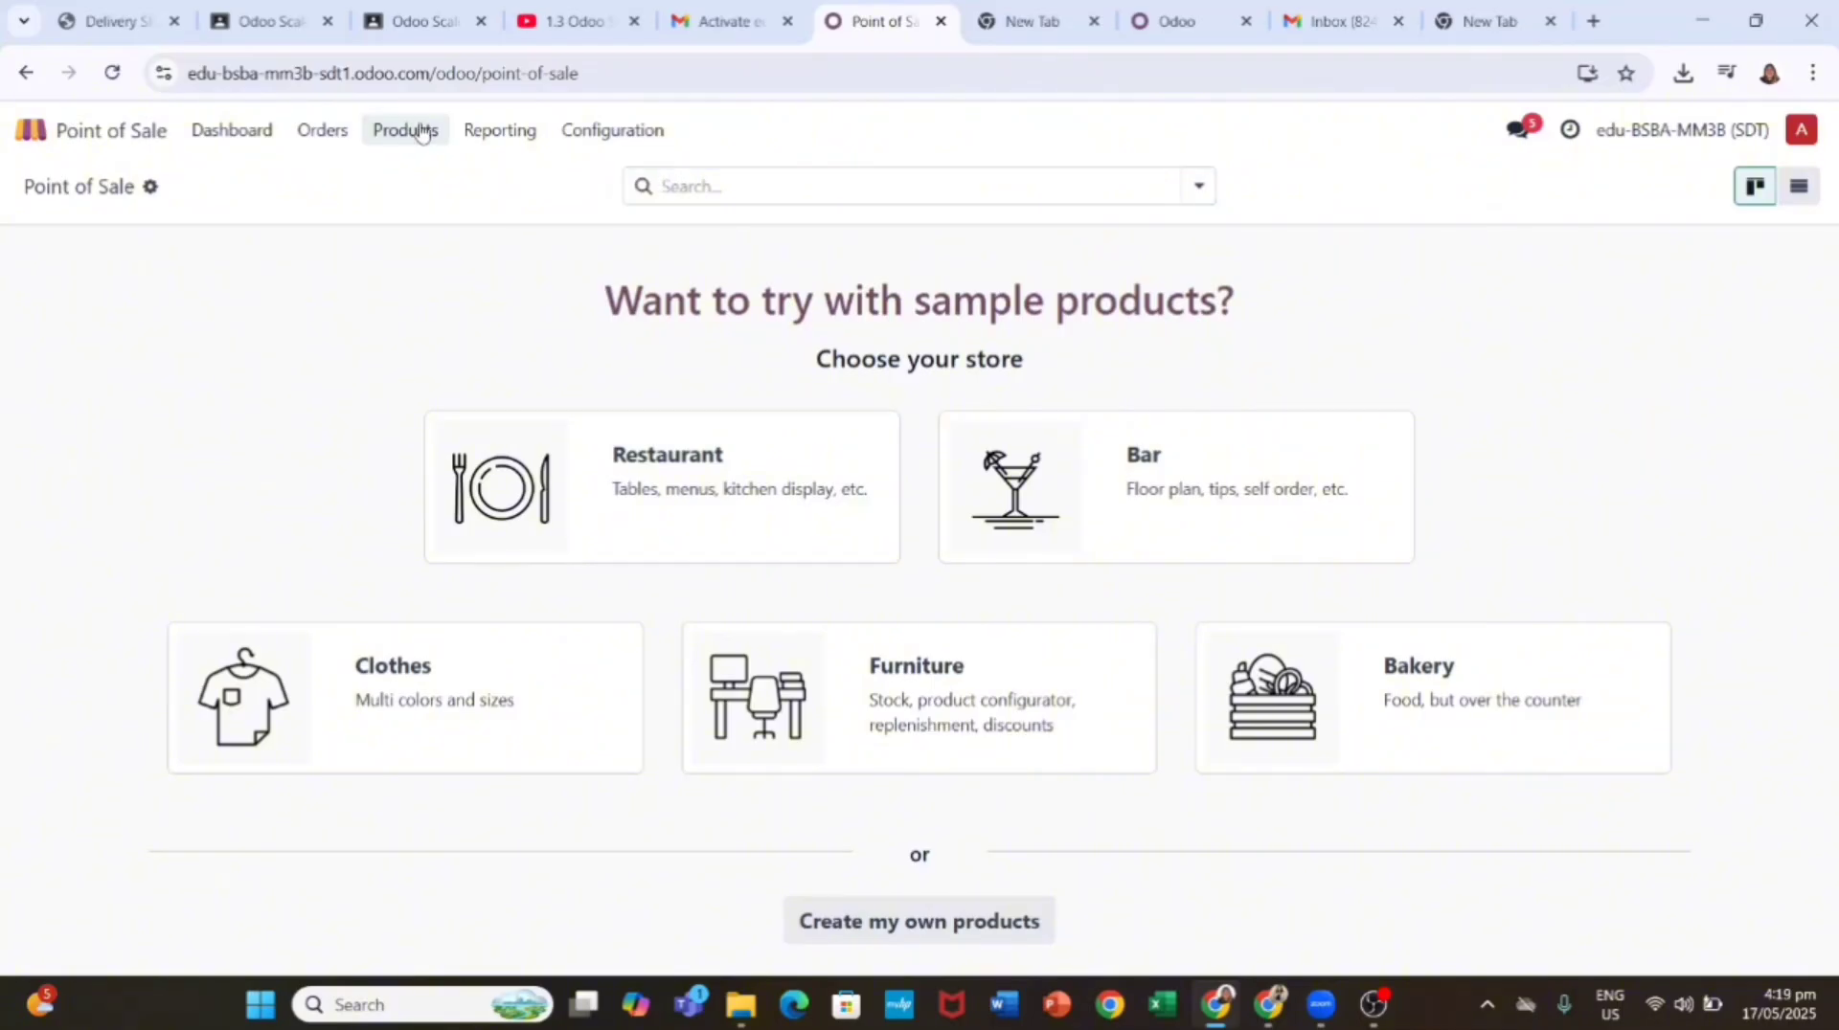
click(414, 132)
click(436, 177)
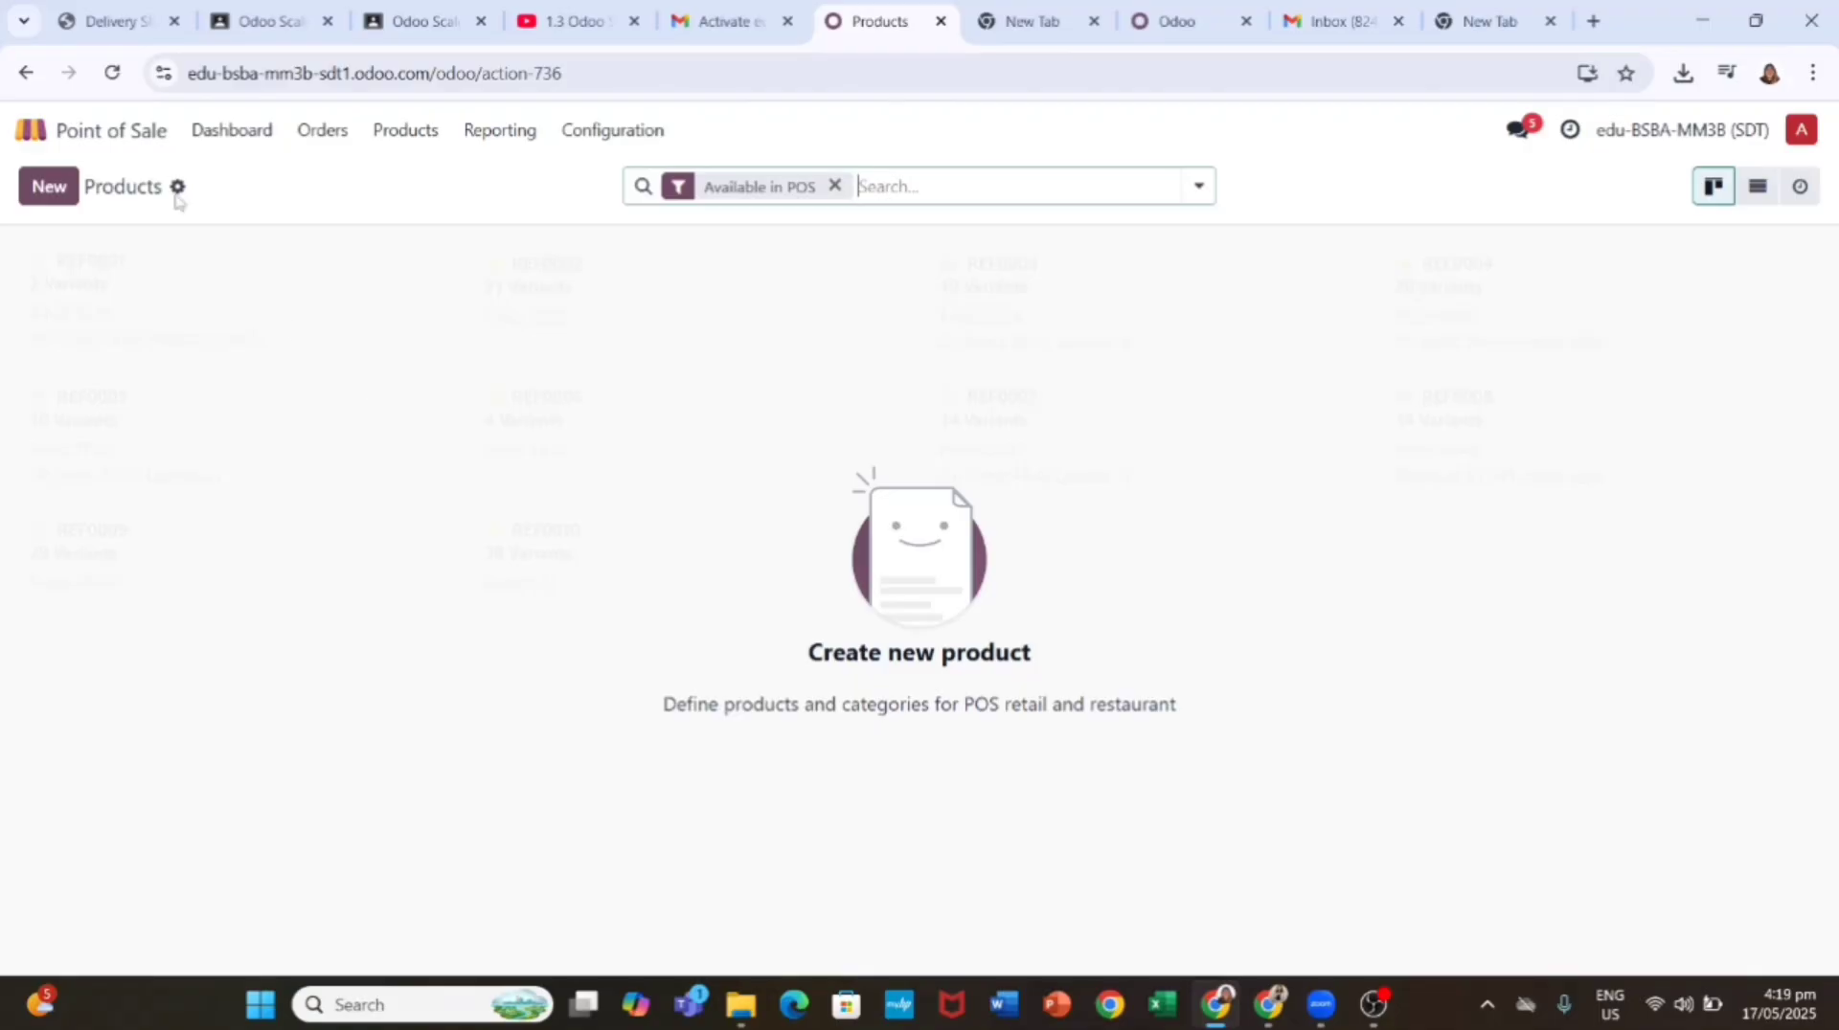
click(177, 191)
click(239, 230)
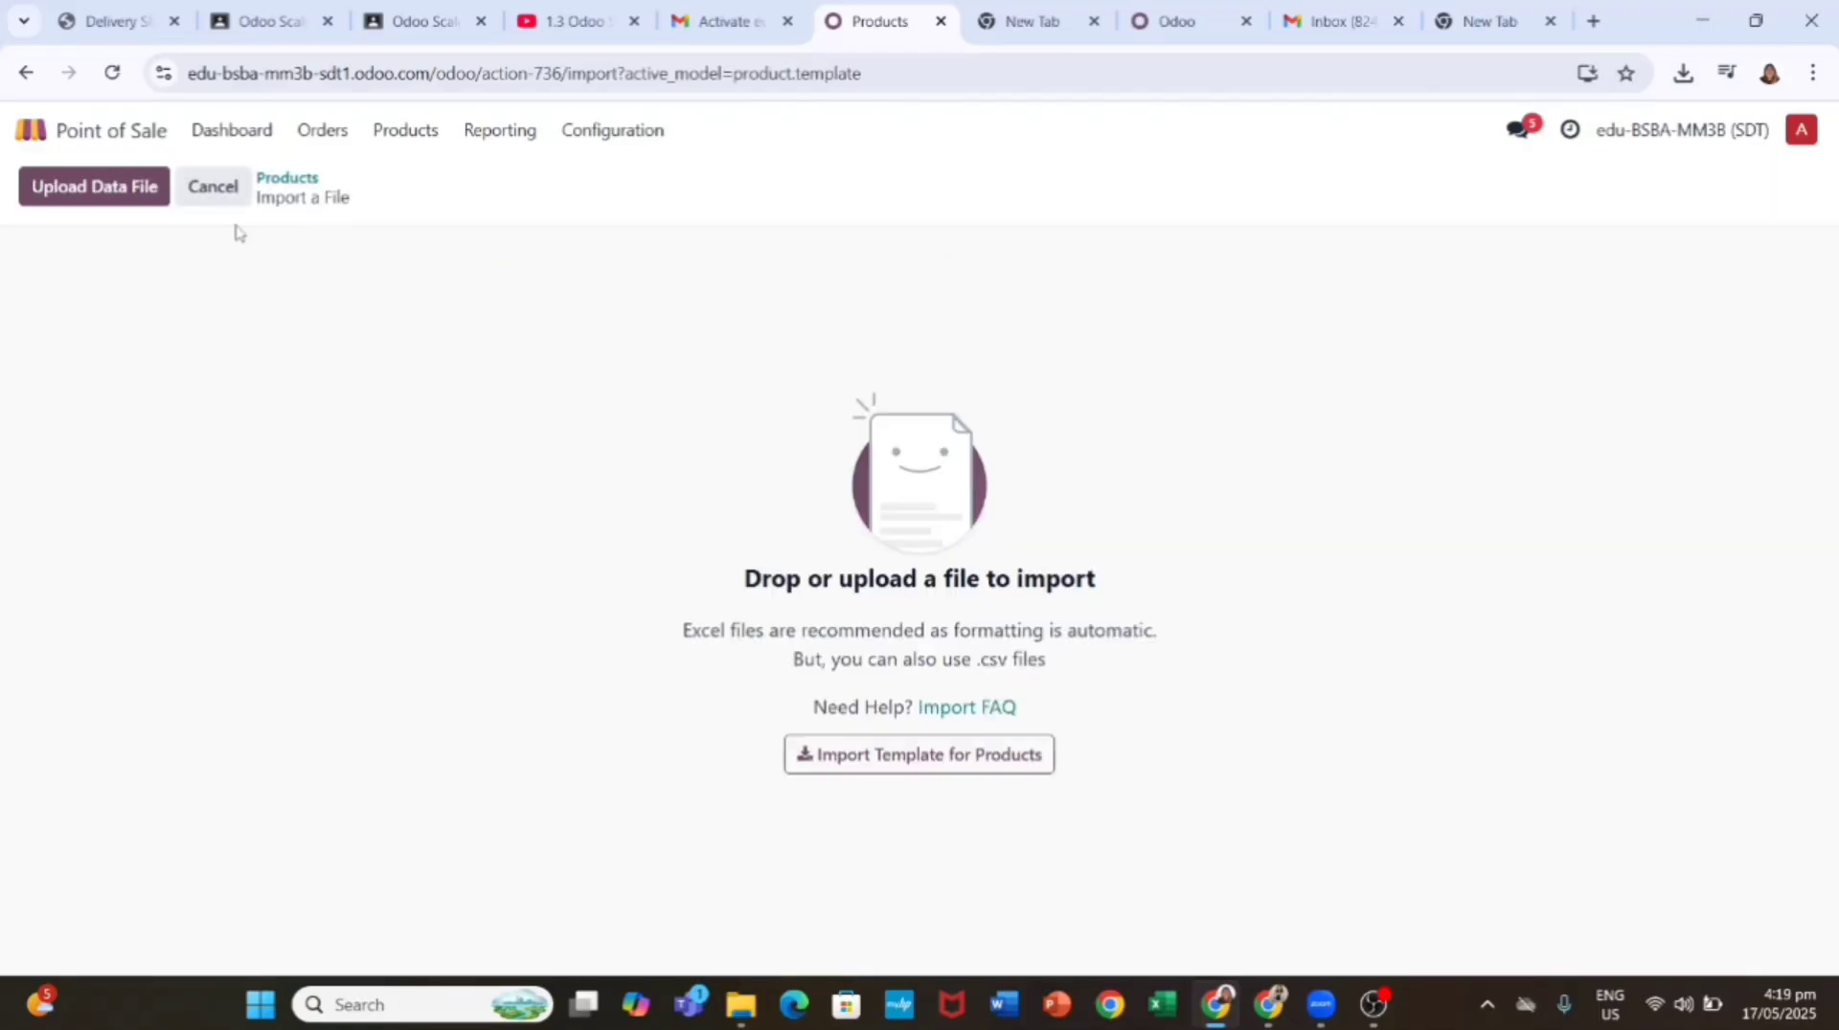
Step: Upload POS_Products v15 (2).xls from Downloads and import its 37 products
click(86, 191)
click(108, 351)
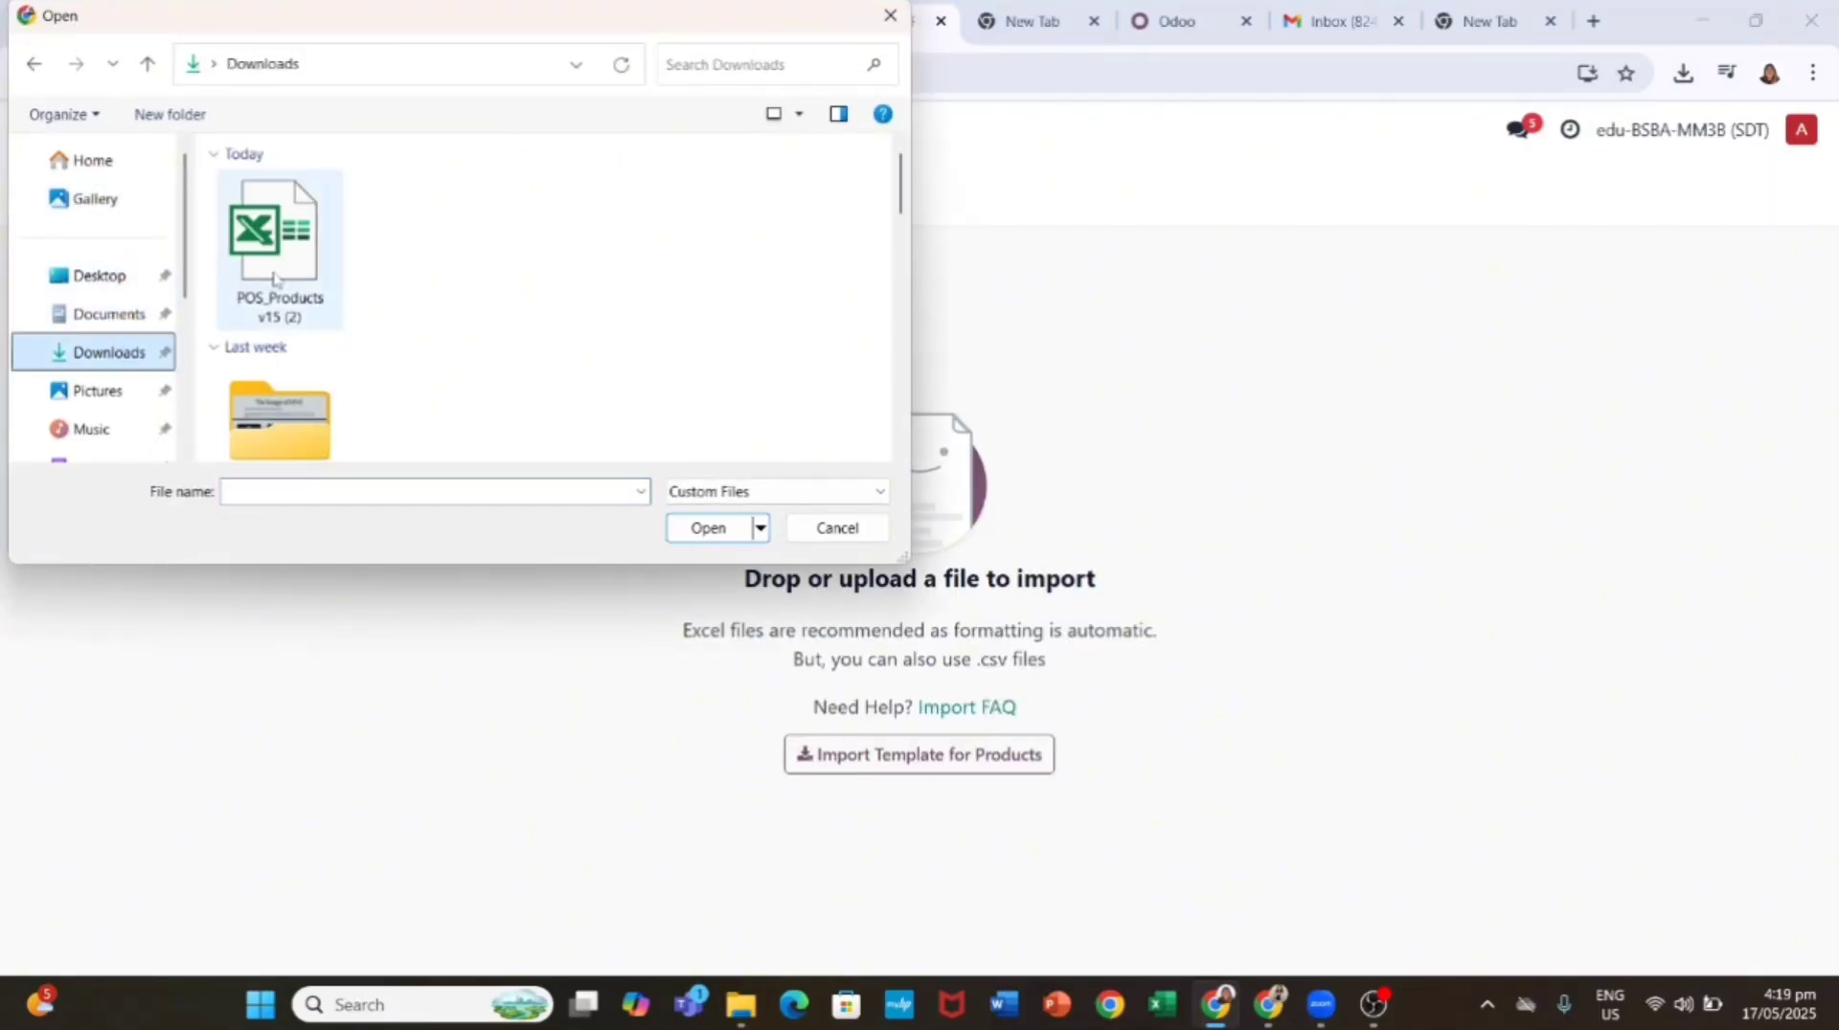
click(277, 251)
click(717, 527)
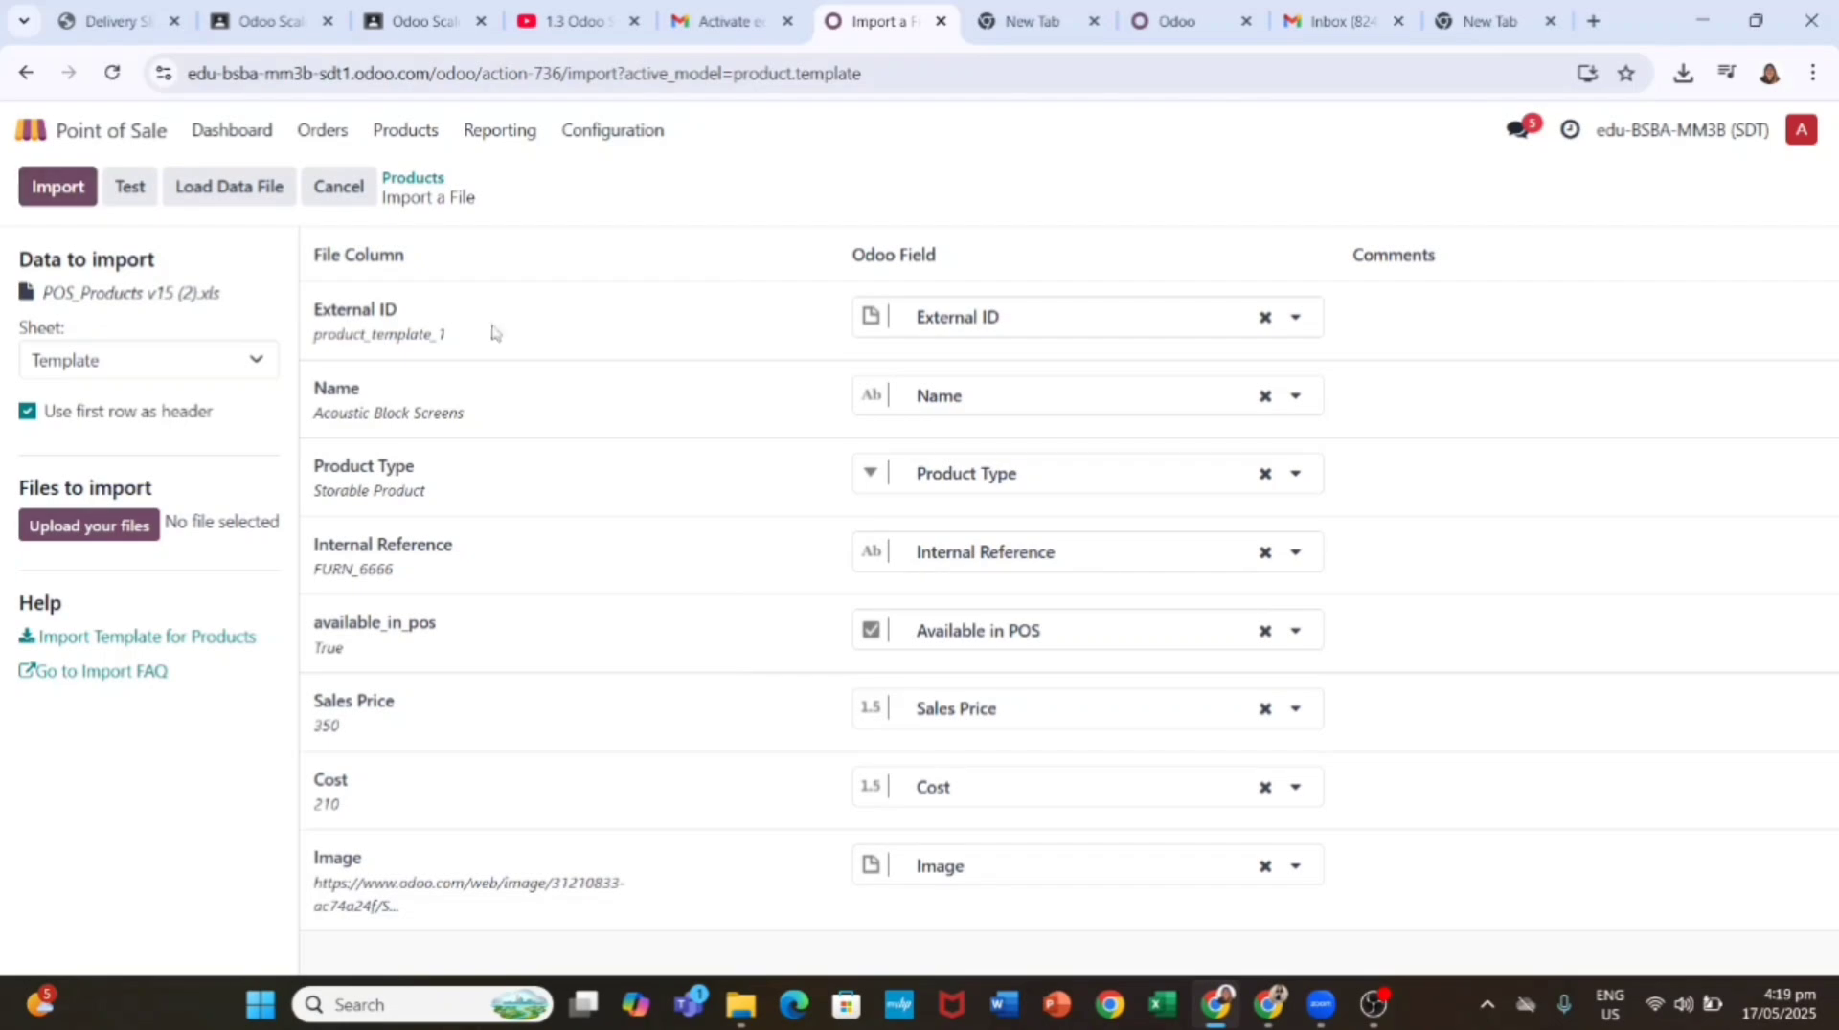
click(57, 187)
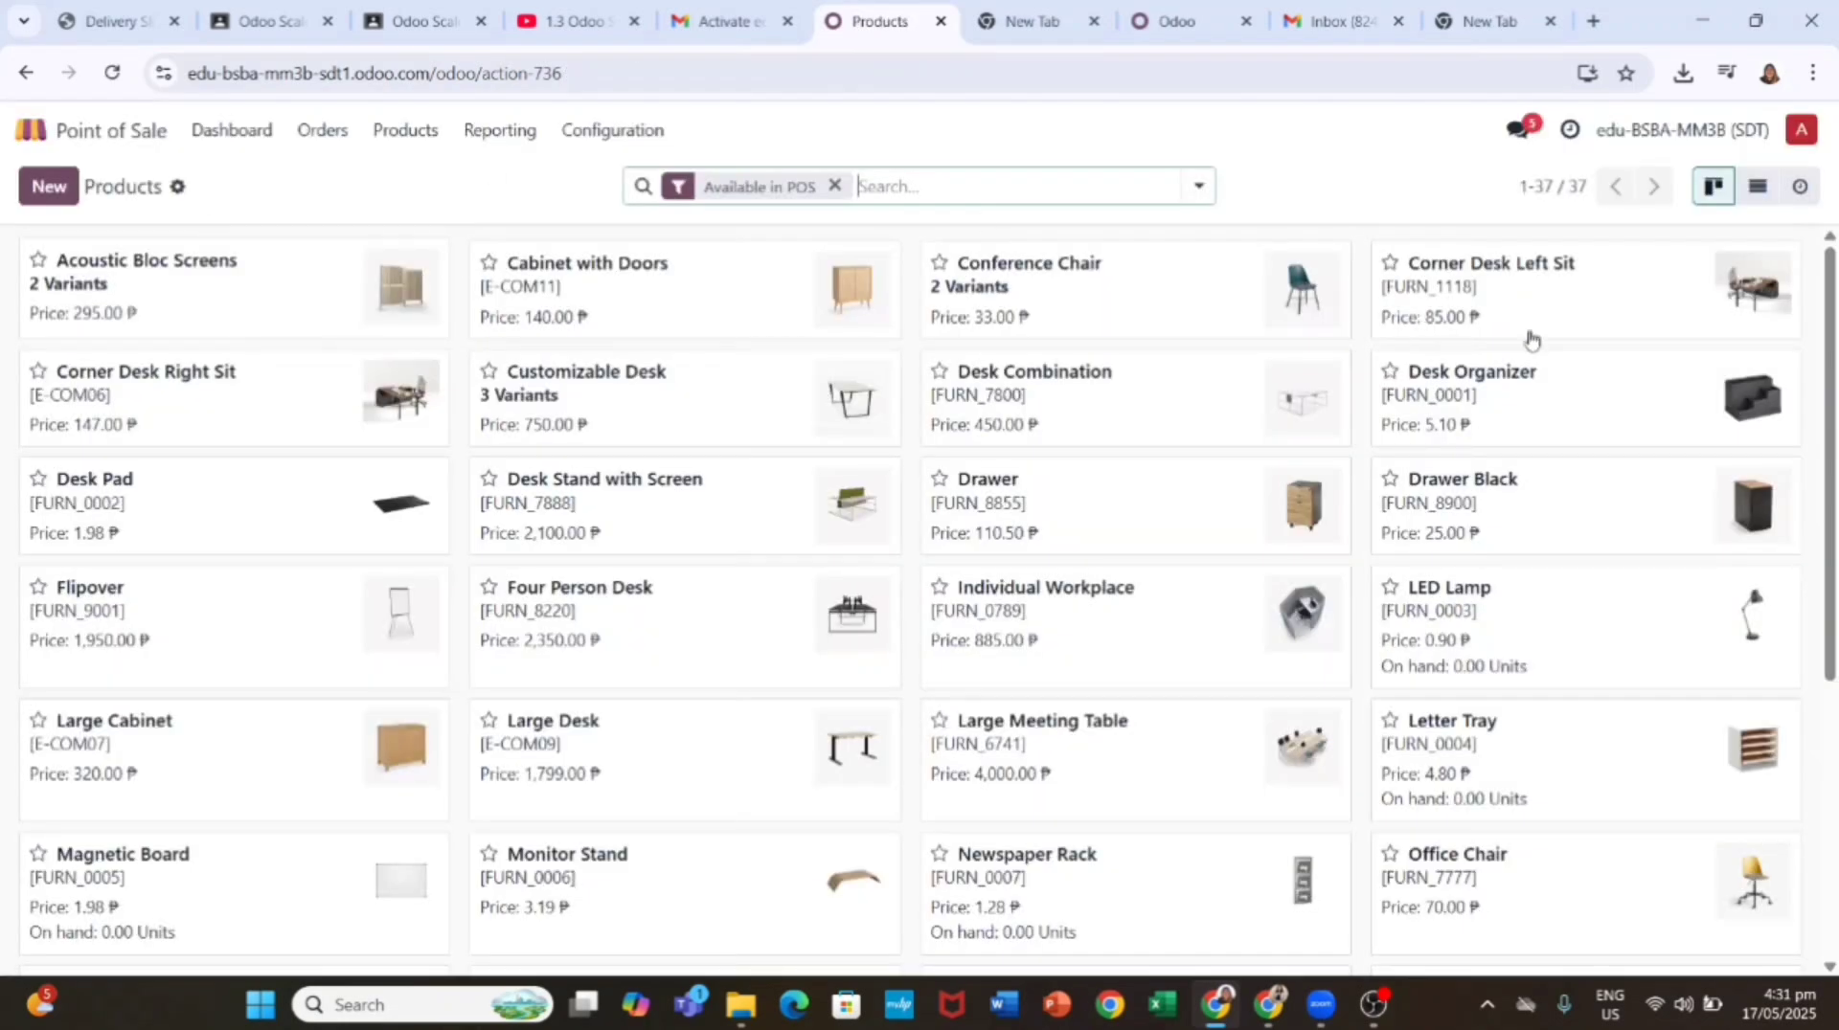
click(1553, 635)
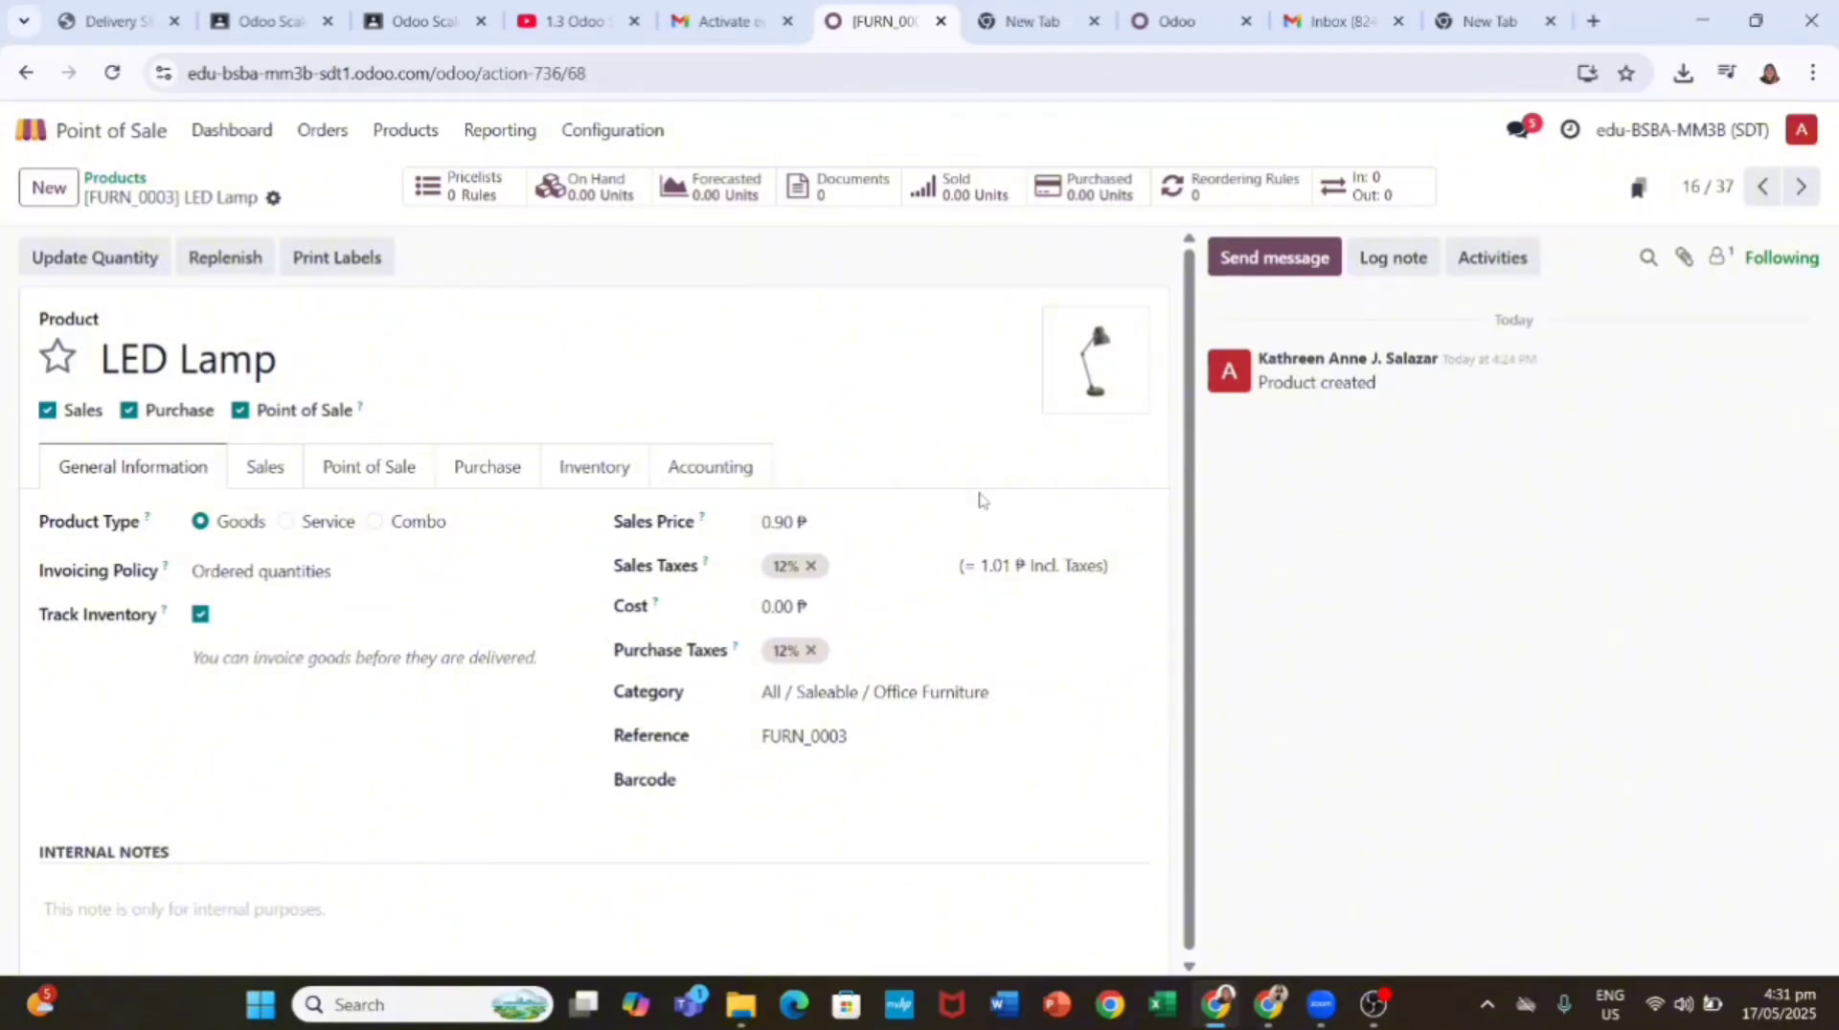
click(374, 476)
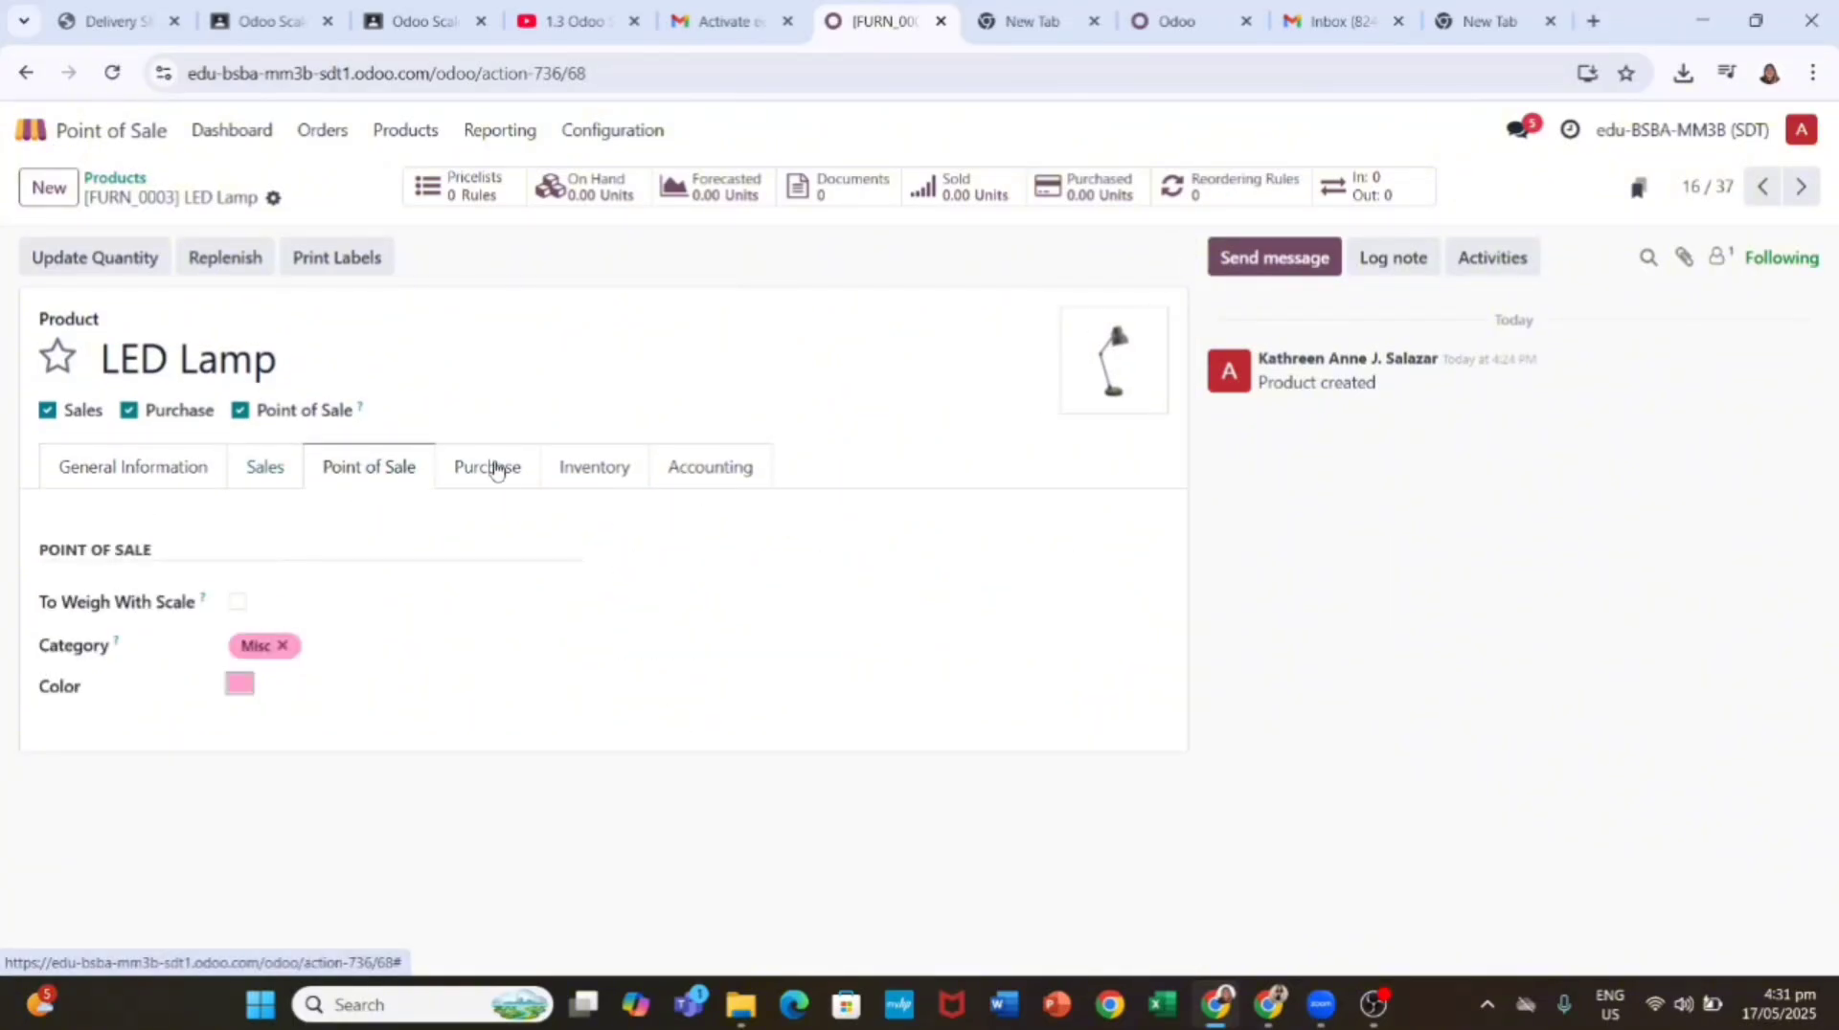
click(528, 476)
click(191, 479)
click(264, 476)
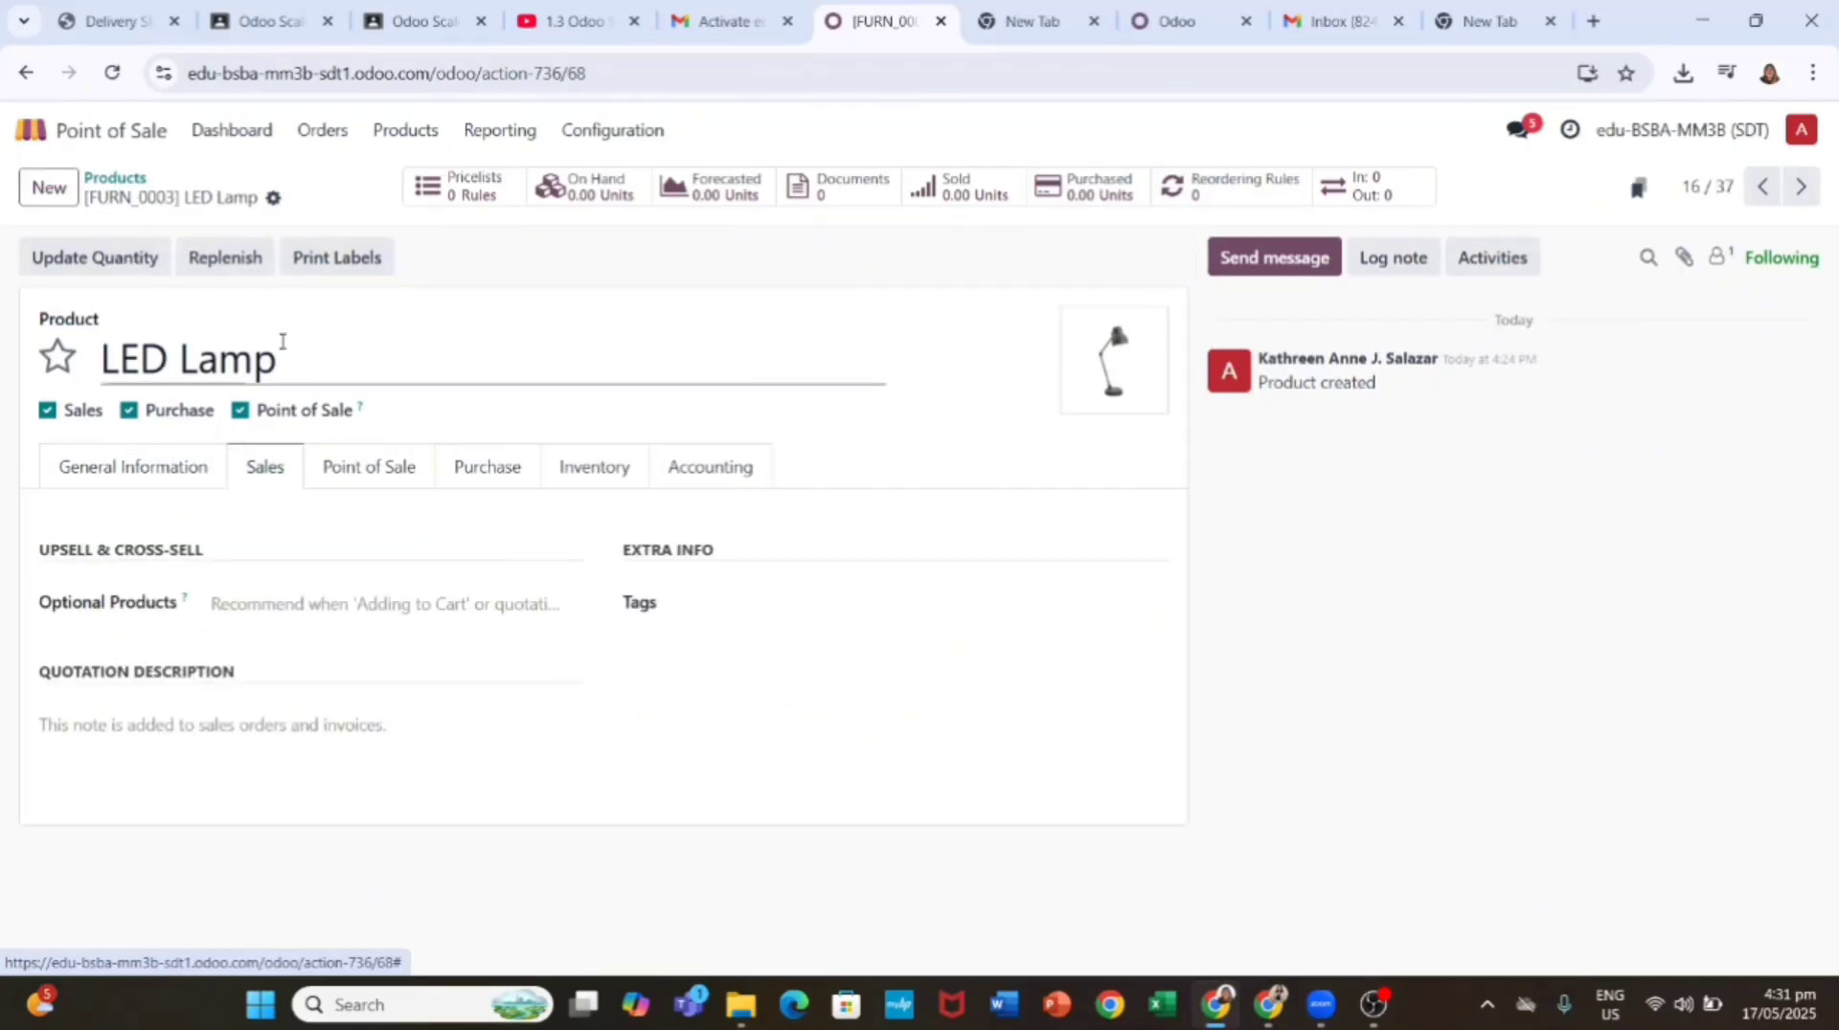
click(112, 178)
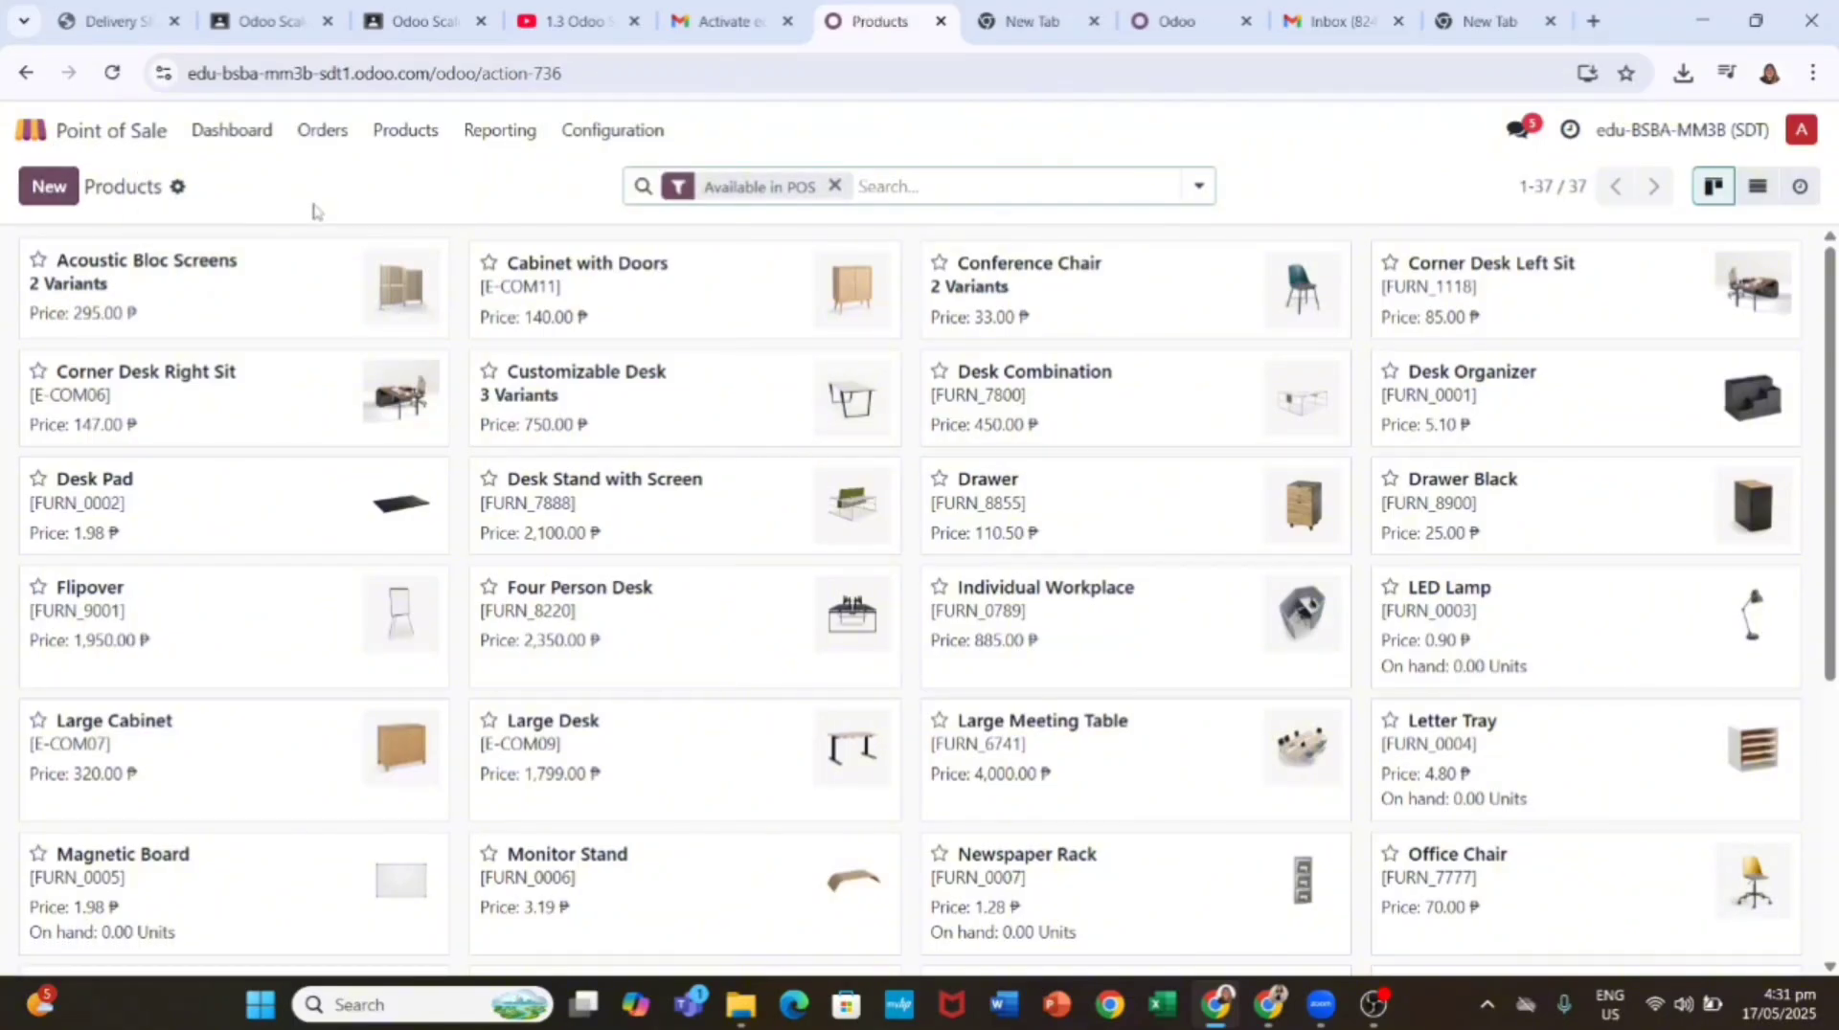
scroll(370, 378, down, 6)
scroll(370, 378, up, 6)
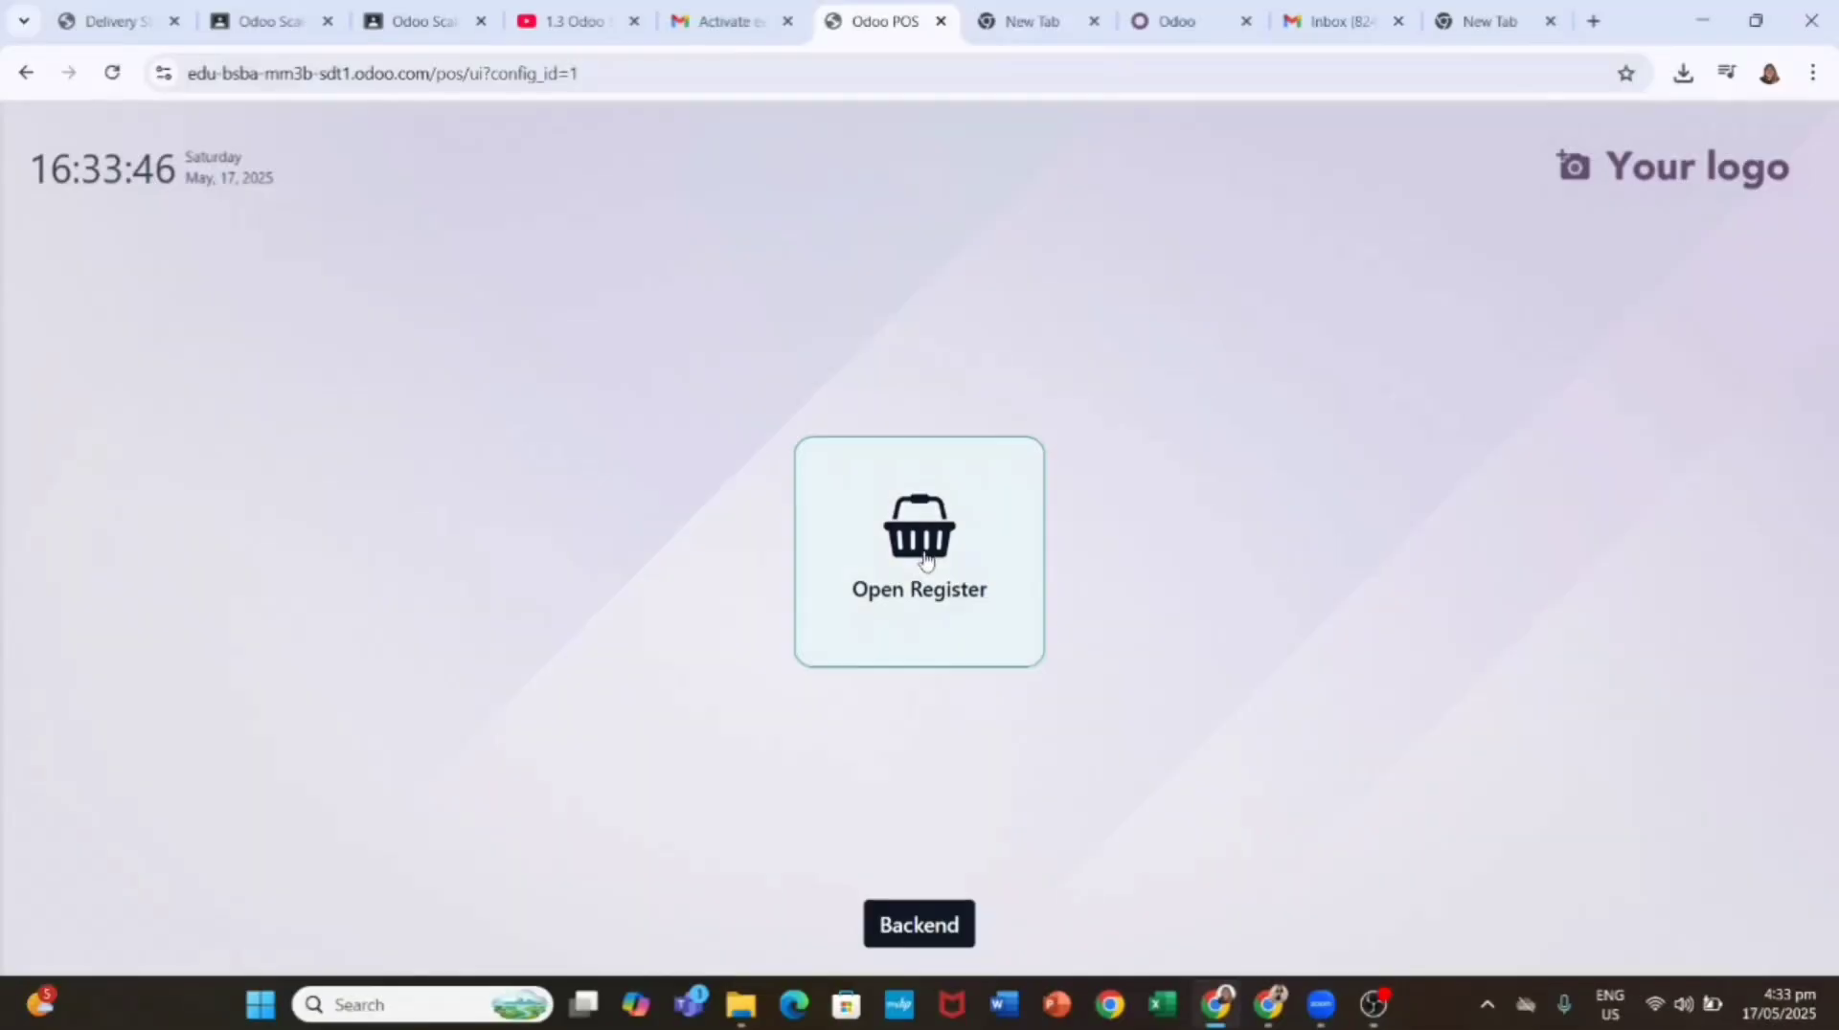
Step: Open a new register session with the opening cash amount cleared
click(925, 517)
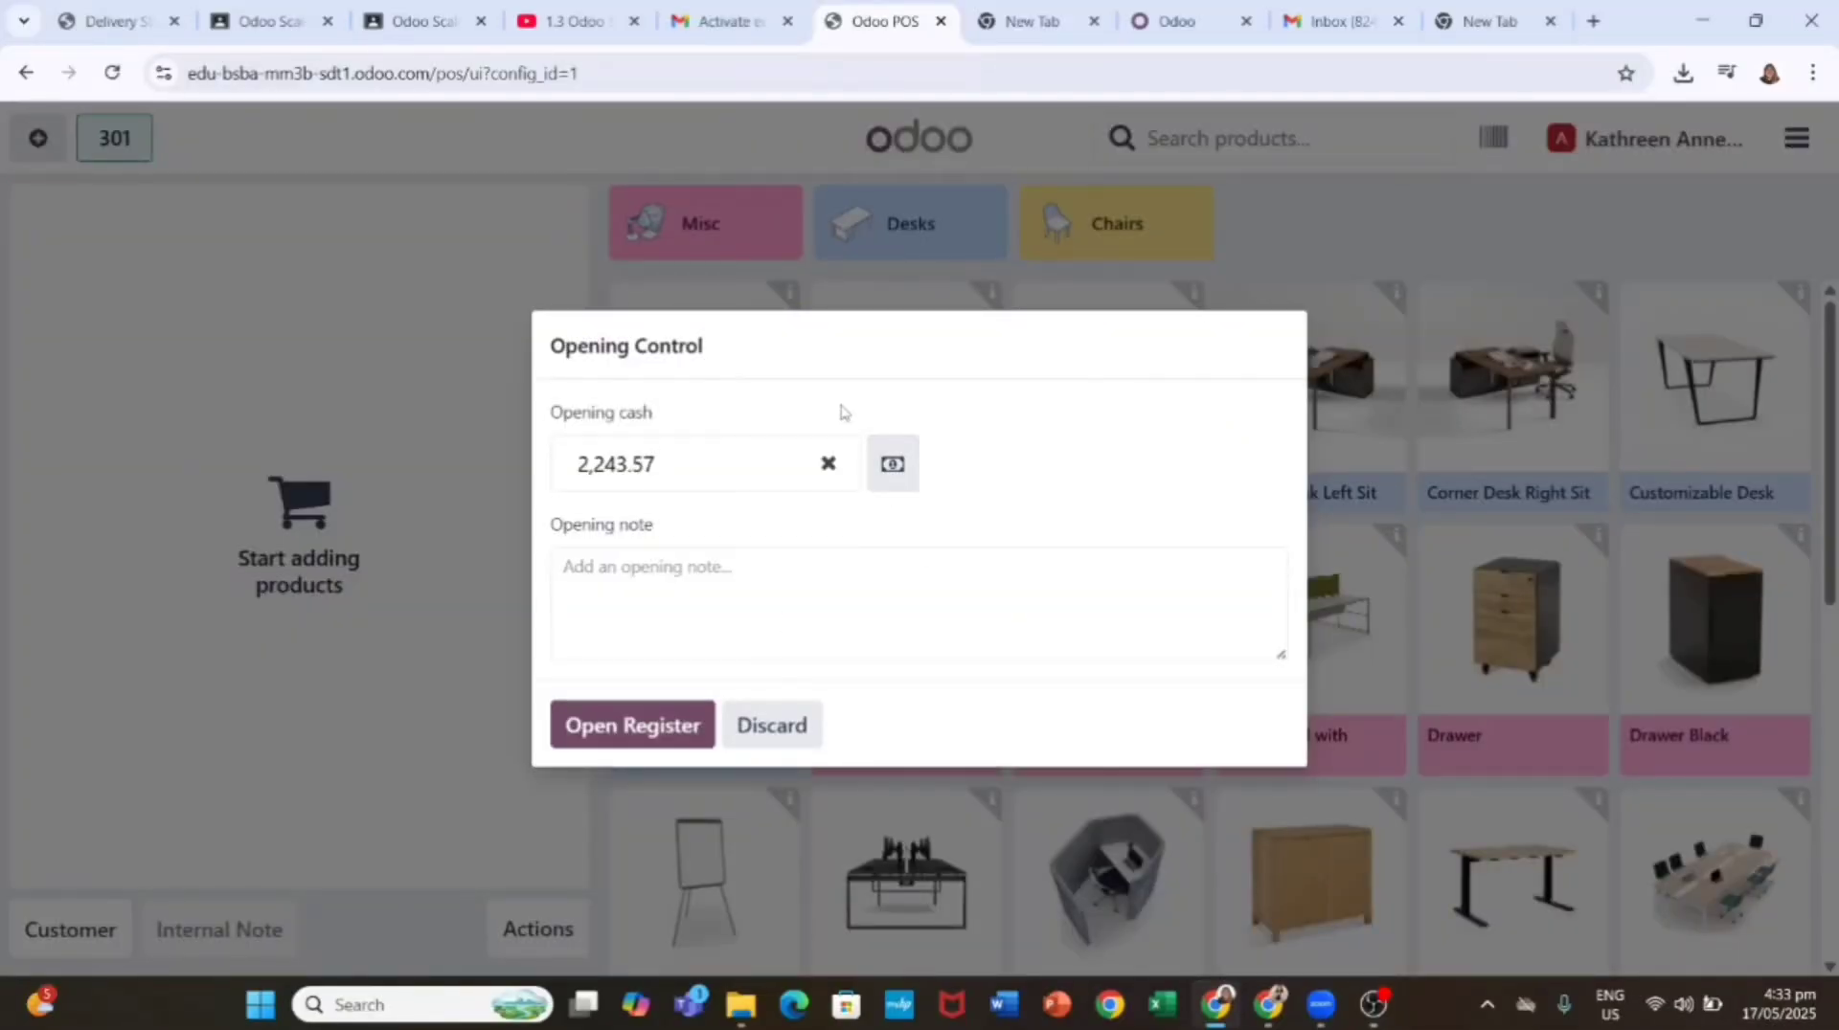
click(829, 465)
click(651, 728)
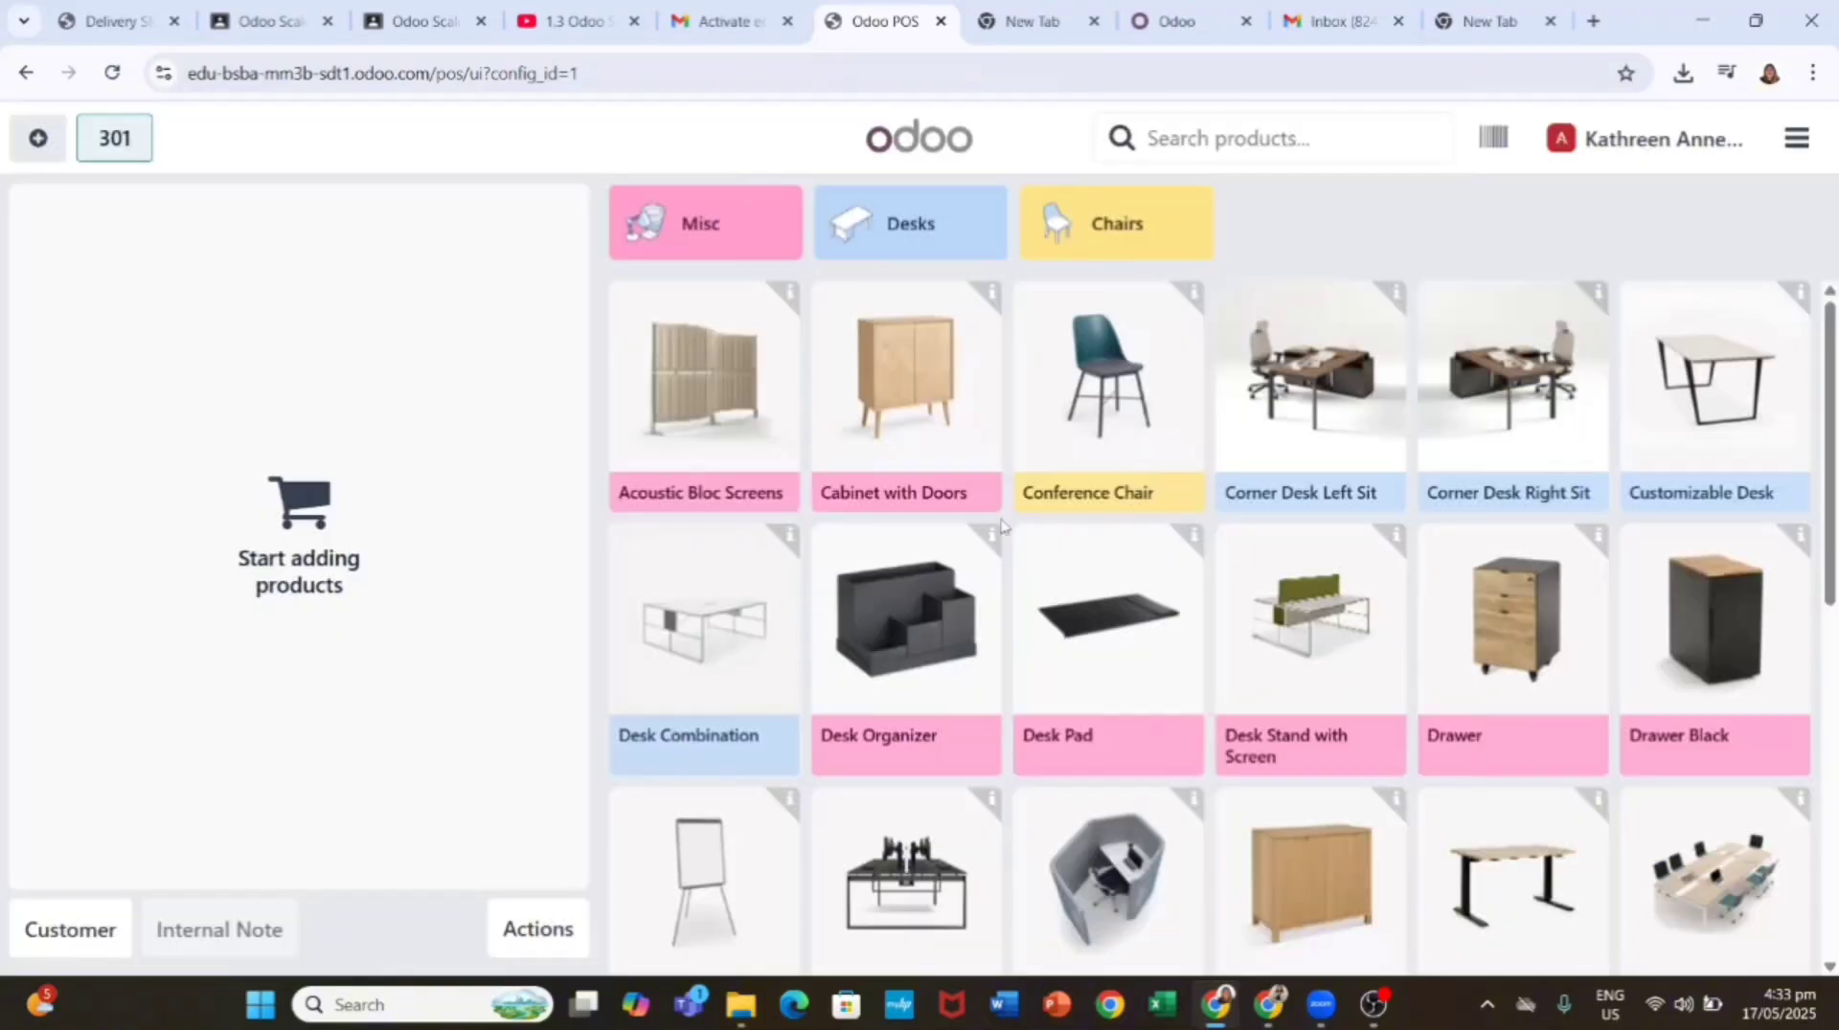
Step: Add trial LED Lamps, delete the line, and cancel the order via Actions
scroll(1687, 554, down, 6)
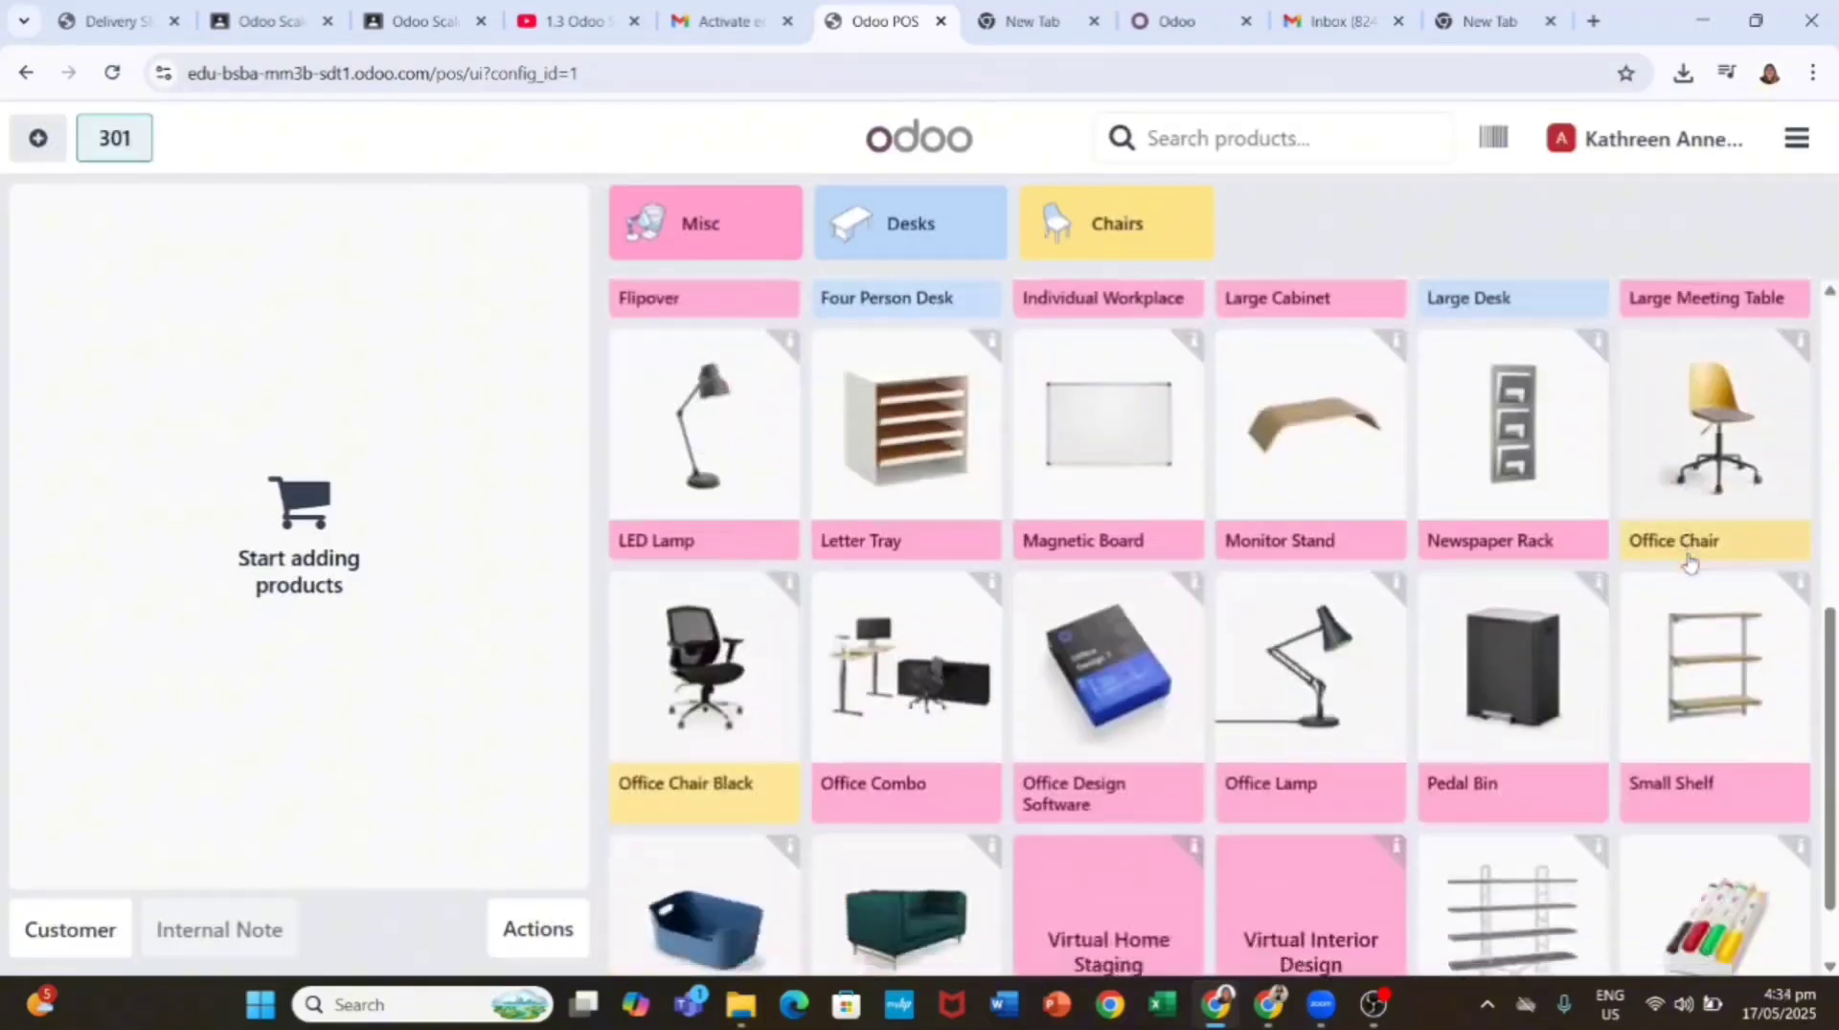
click(703, 393)
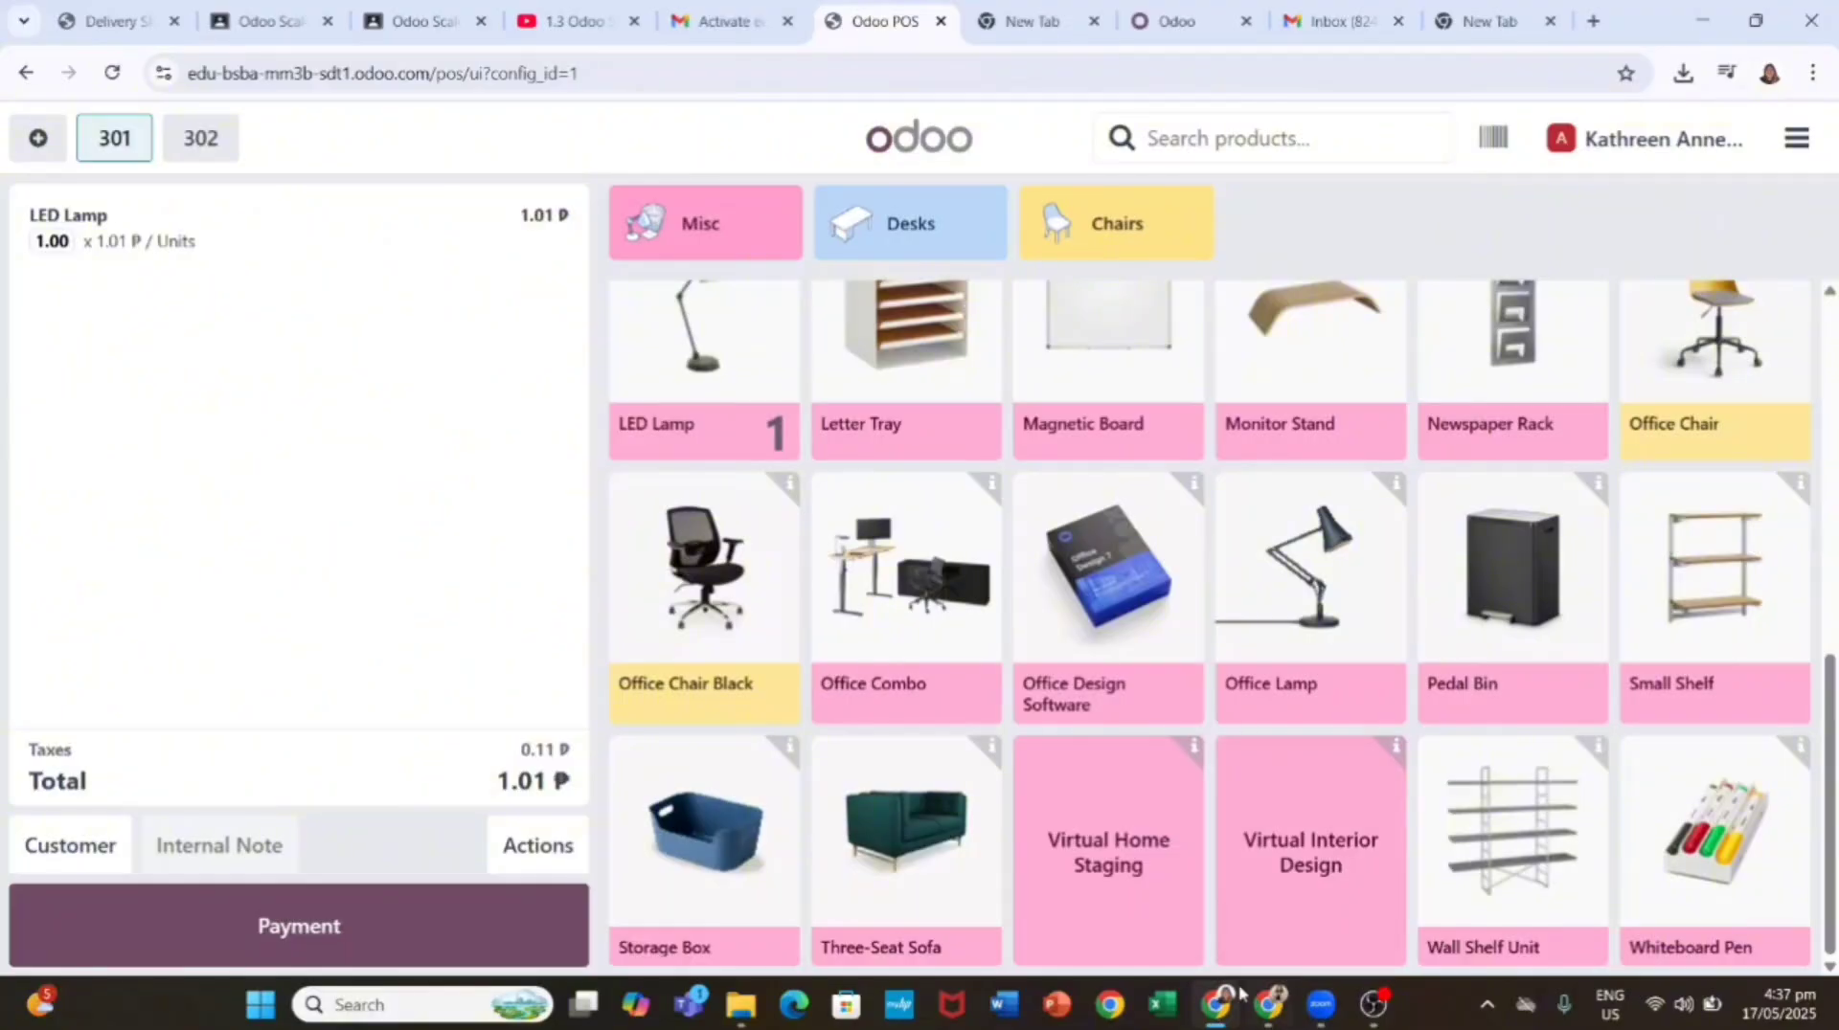
click(757, 350)
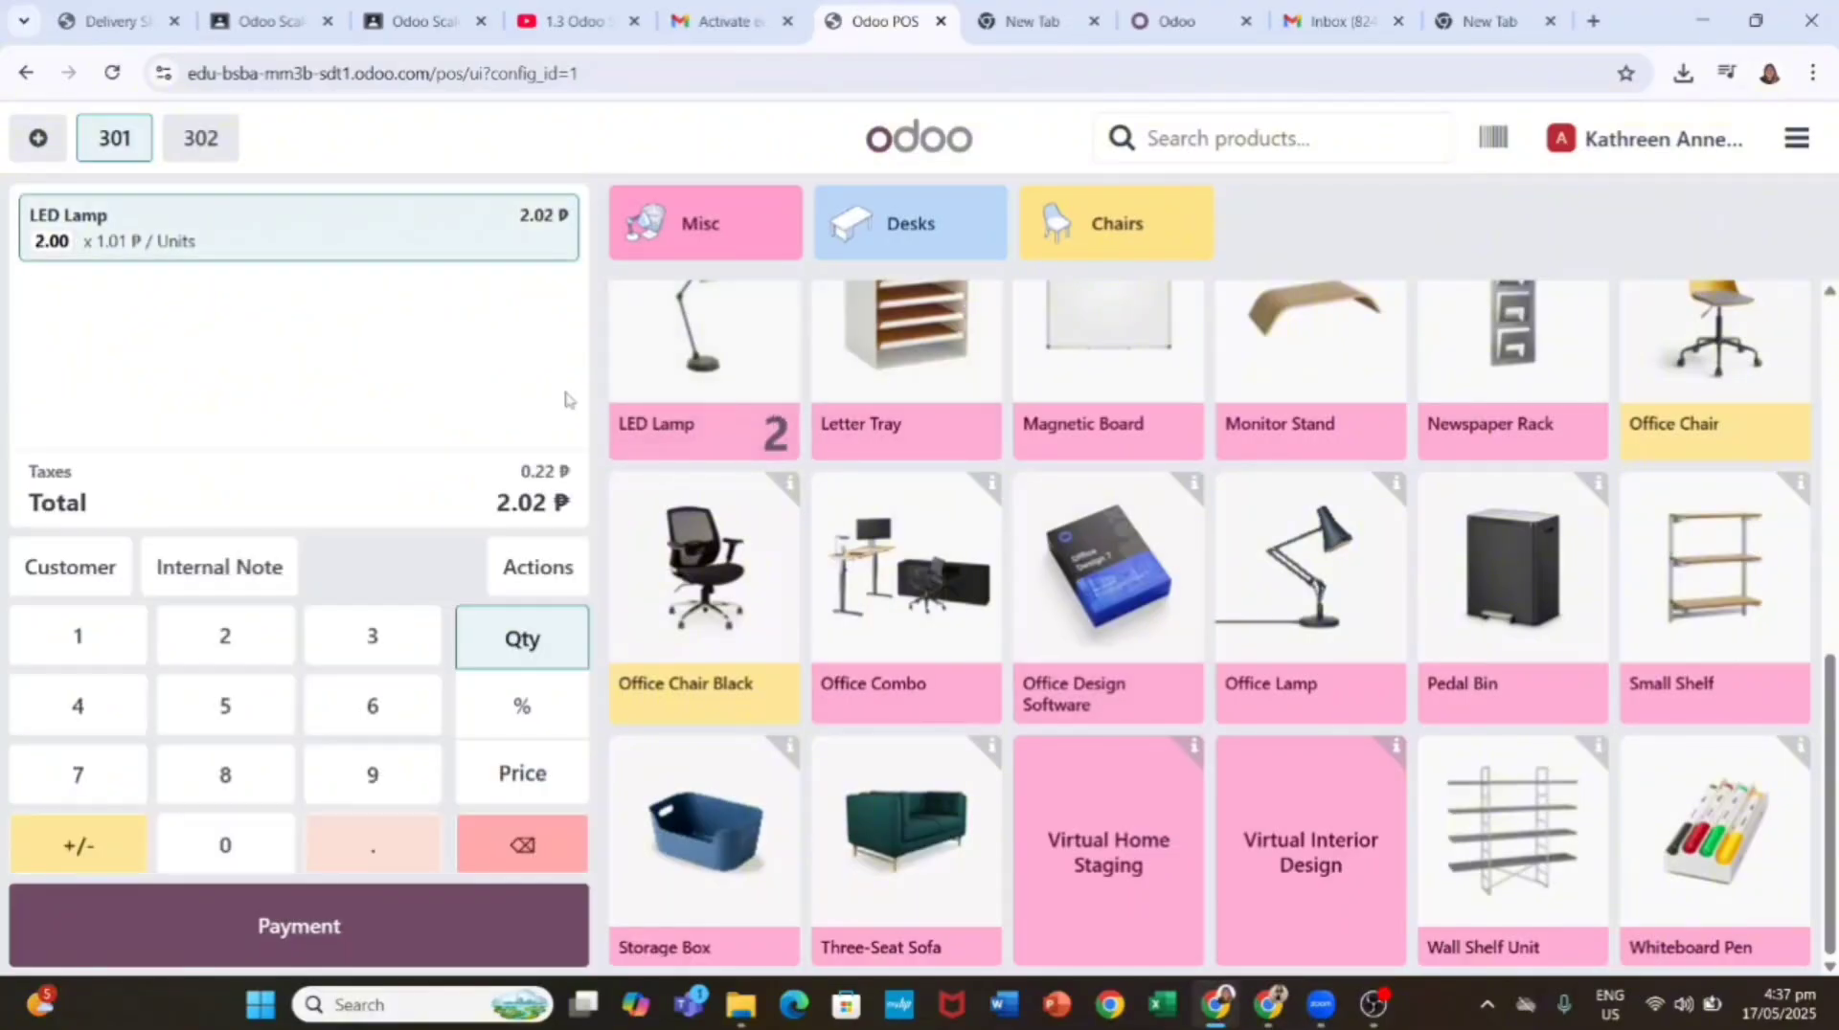
click(525, 778)
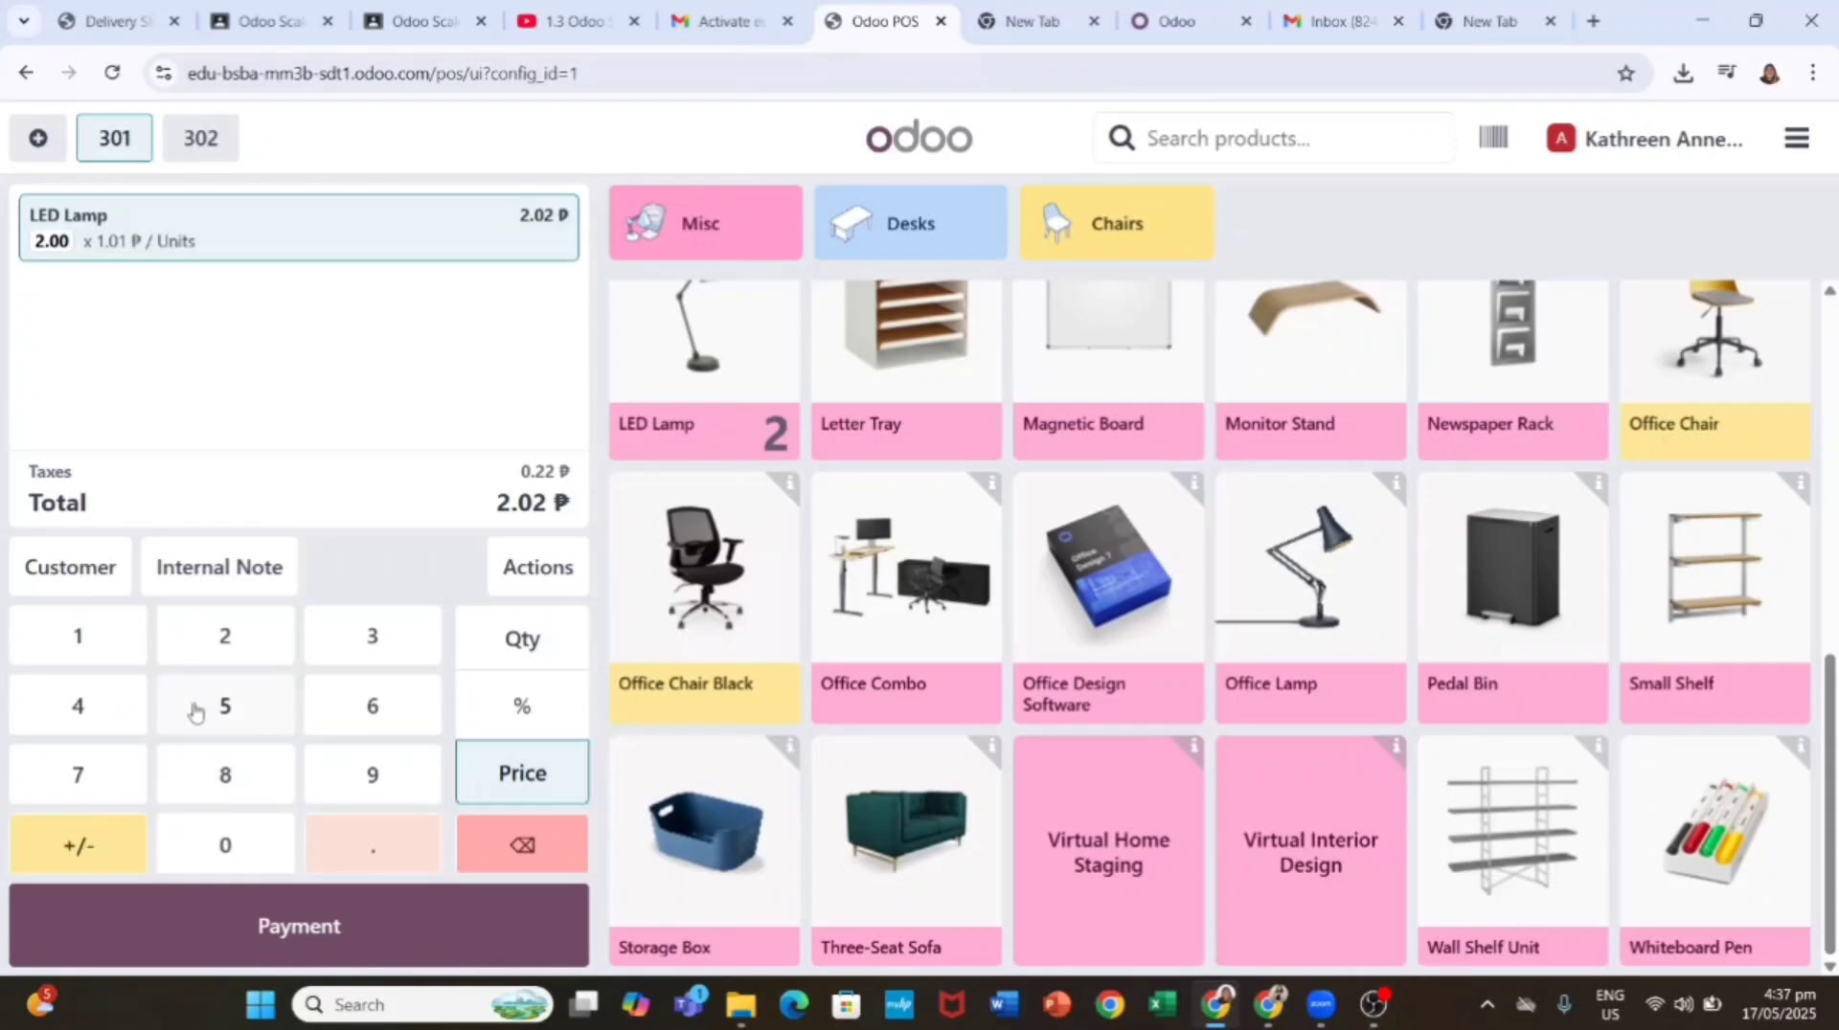
click(82, 702)
click(241, 766)
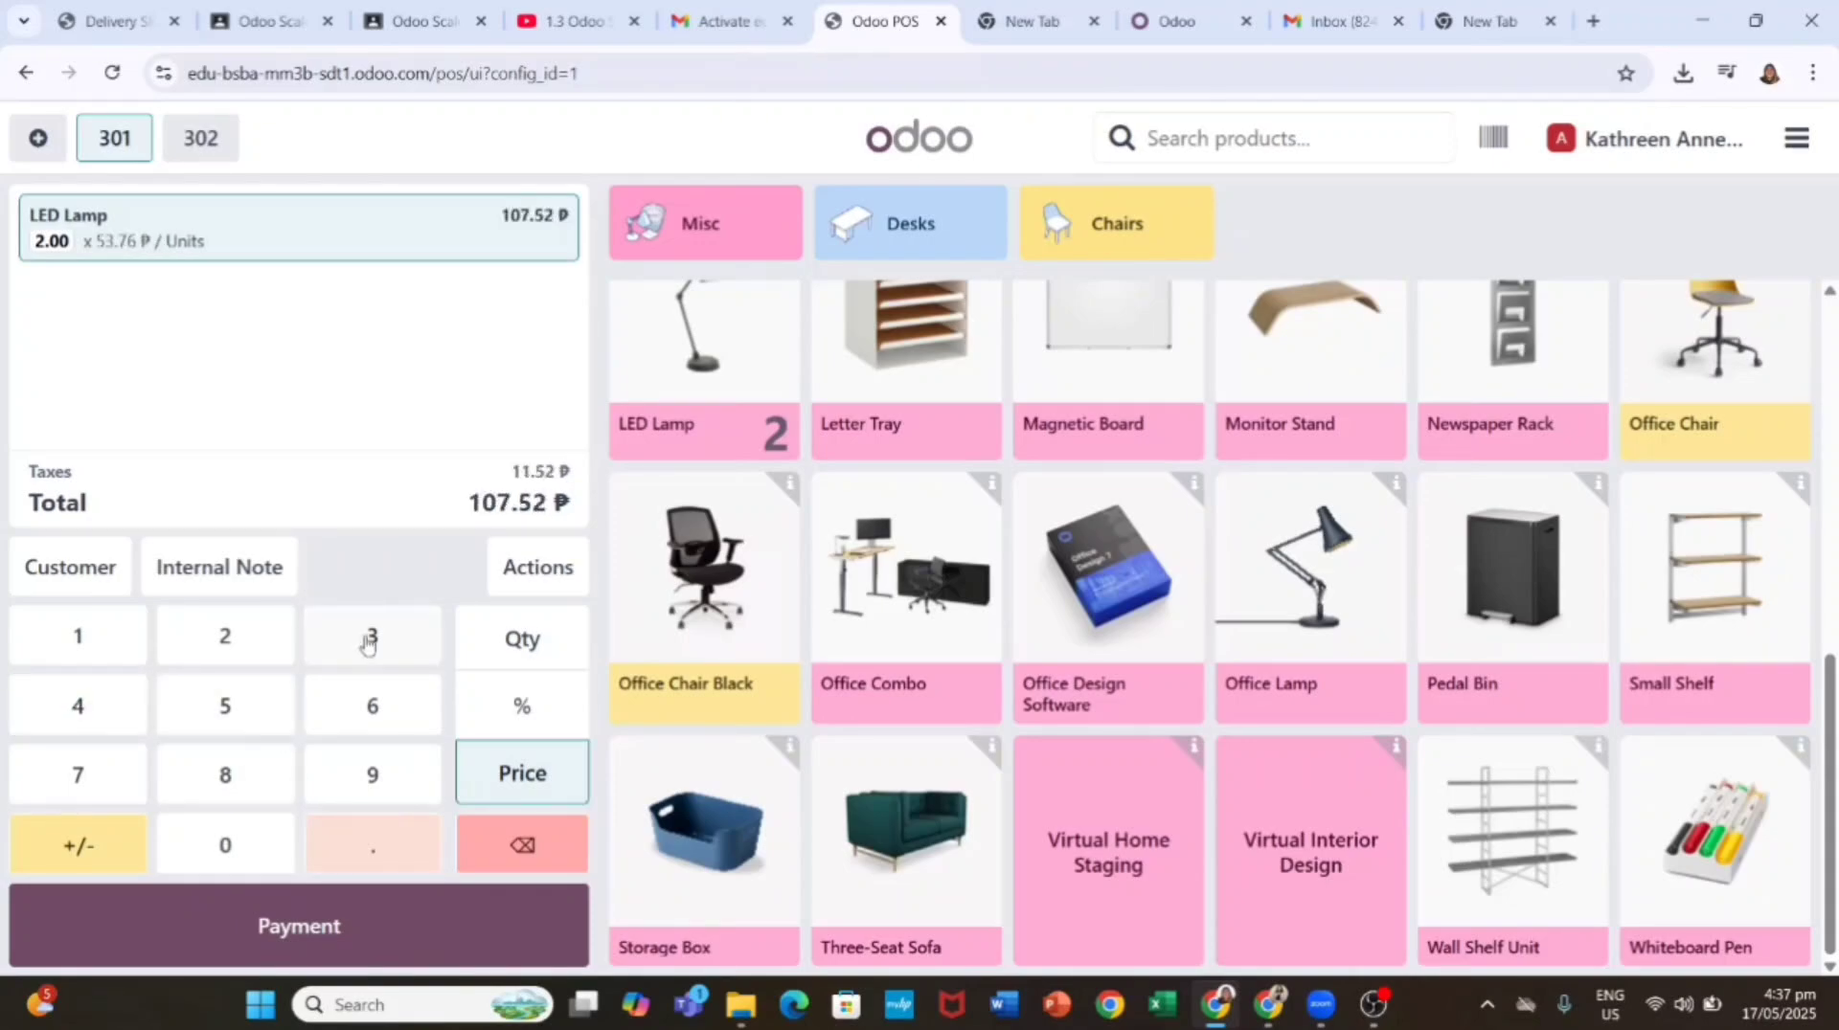
click(522, 845)
click(522, 845)
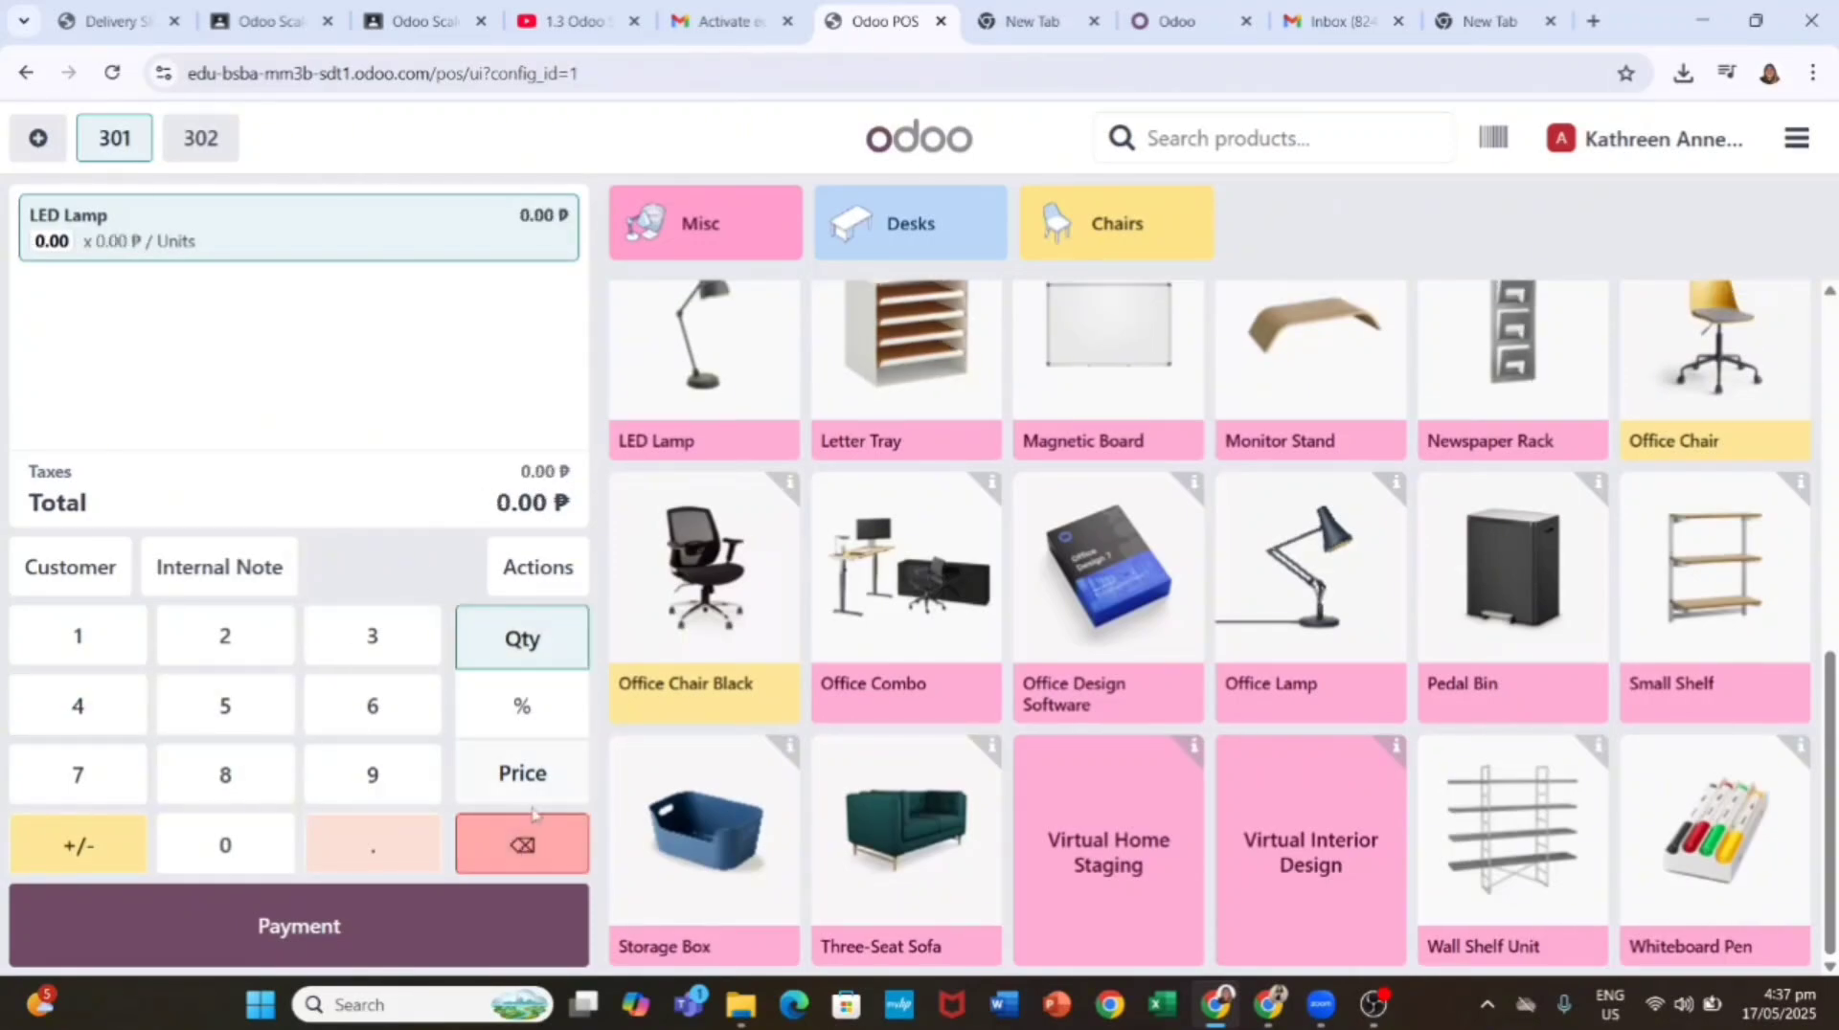
click(522, 845)
click(517, 943)
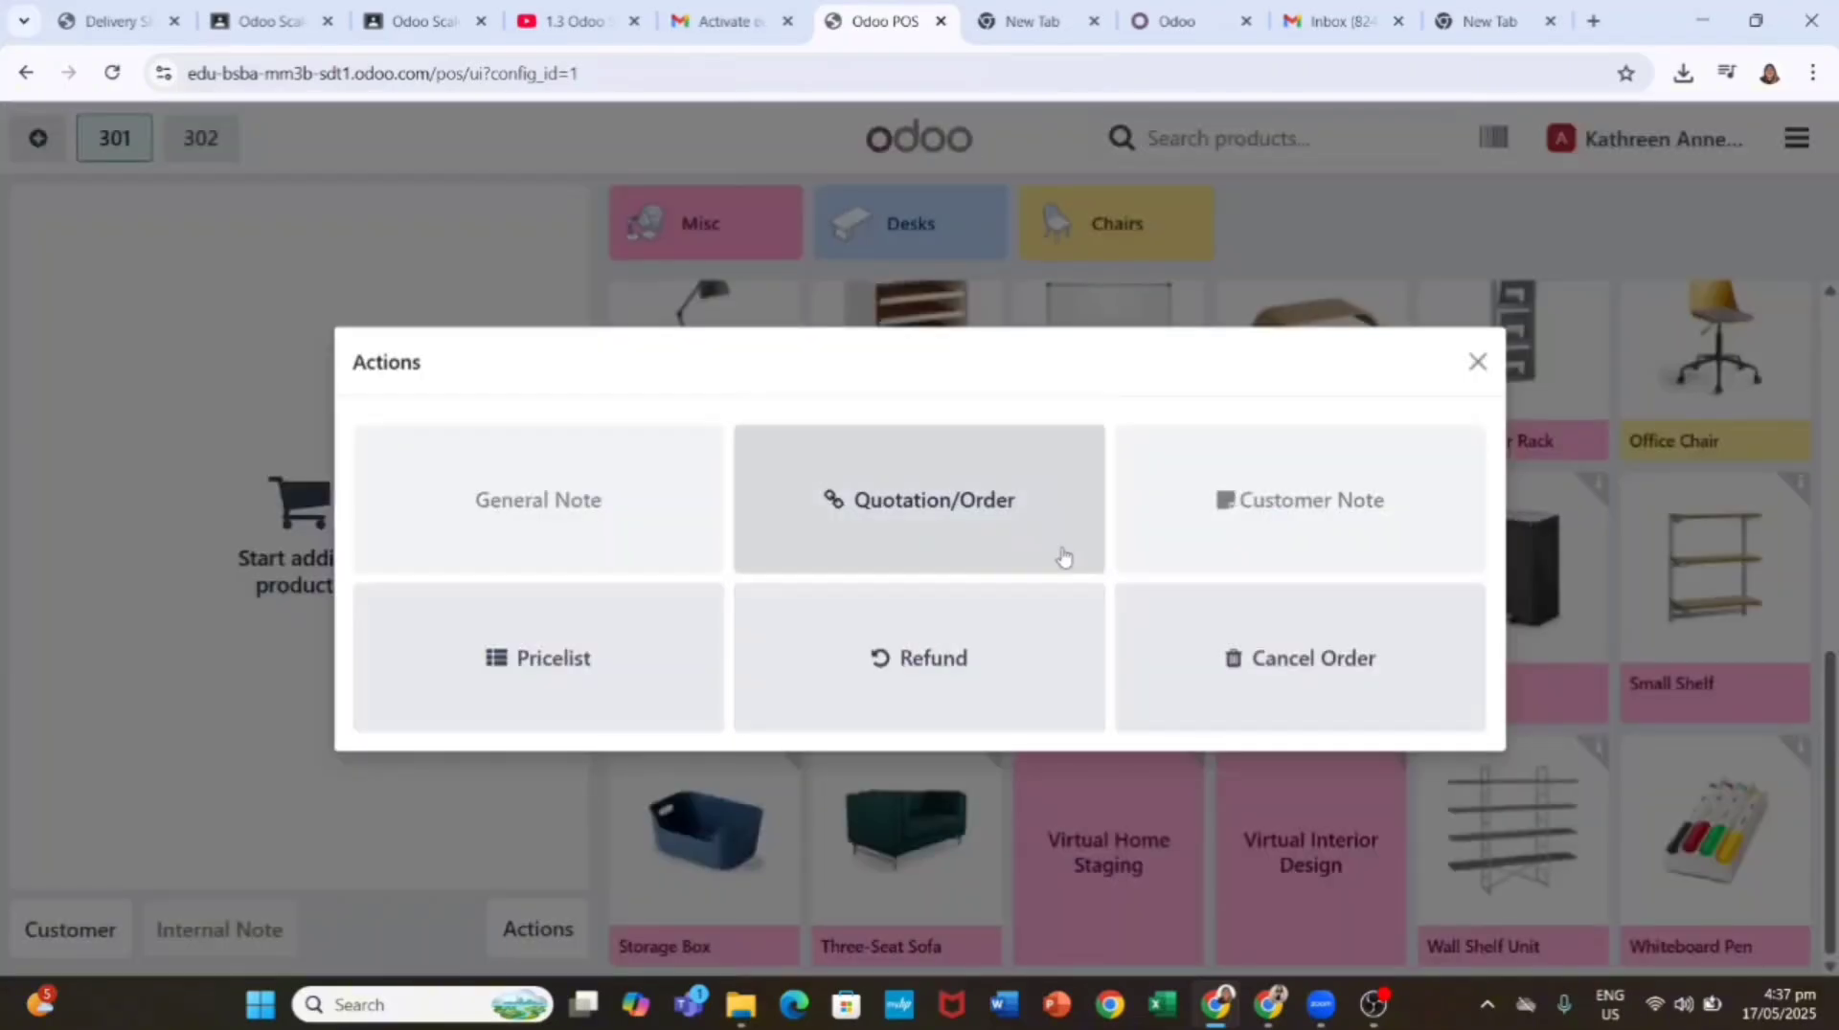
click(1297, 654)
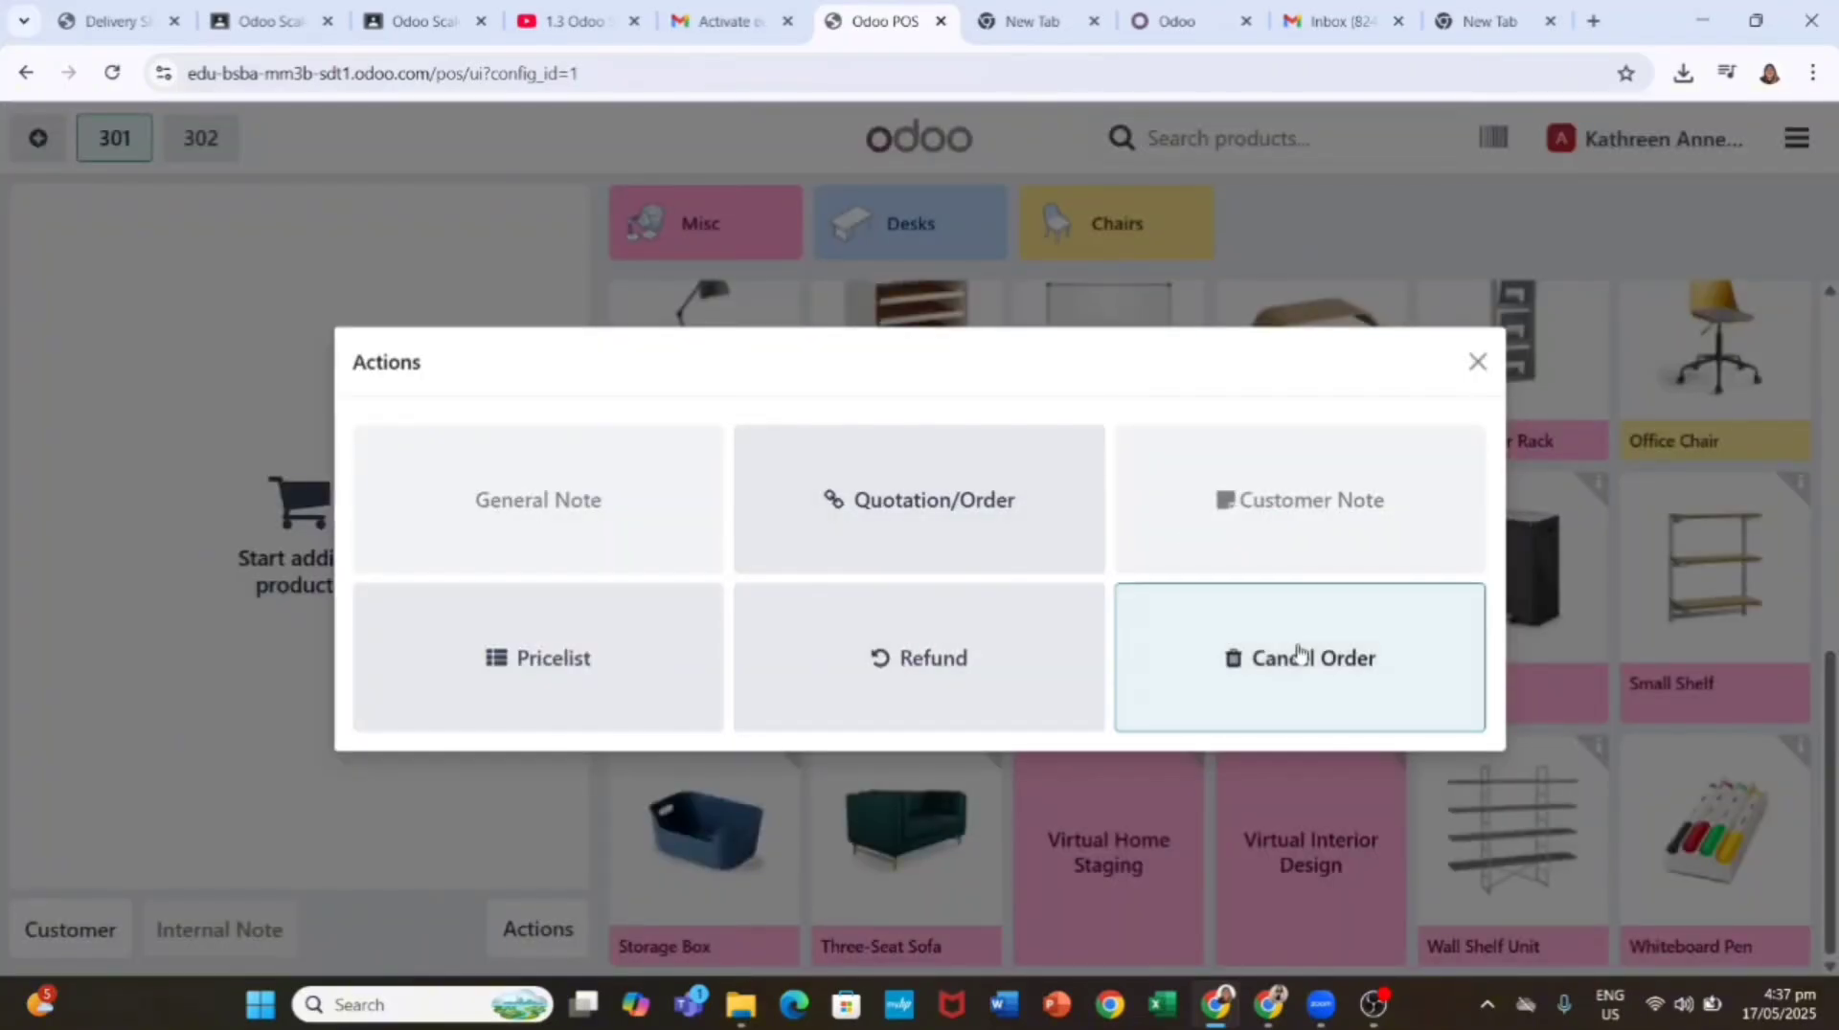
scroll(736, 517, up, 2)
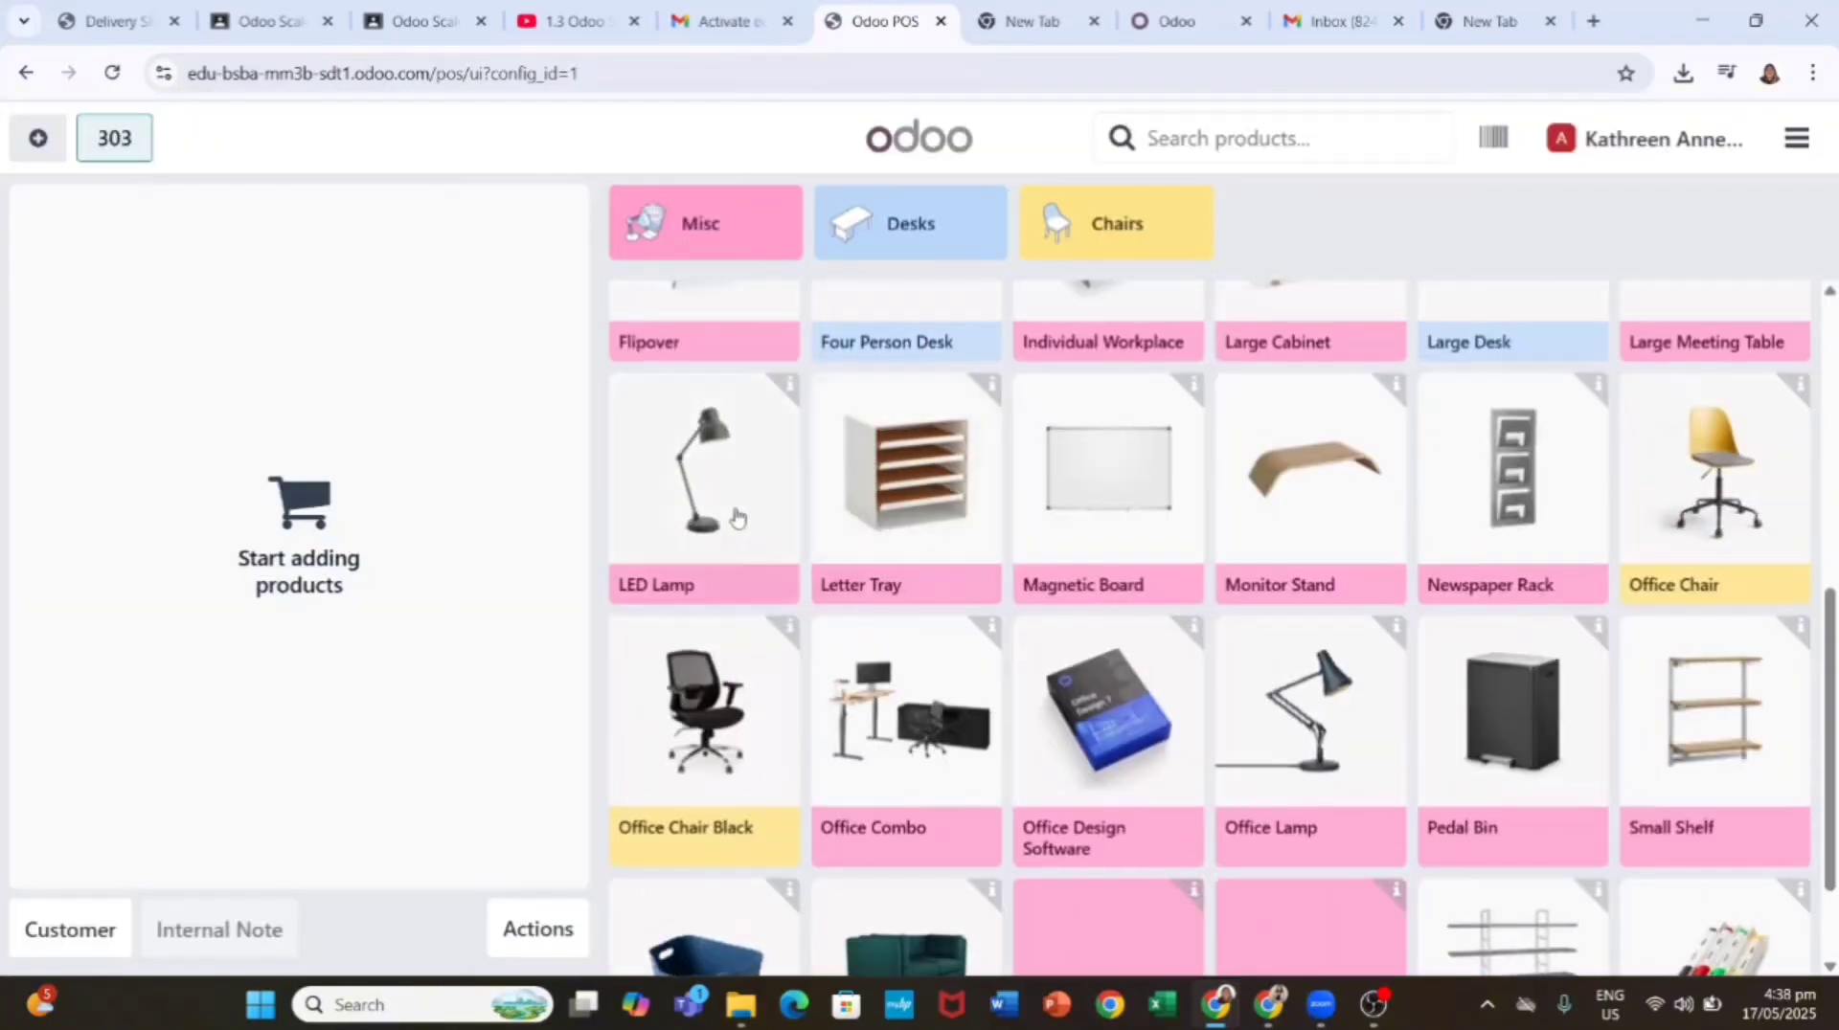
Step: Add an LED Lamp at quantity 2 to order 303 and enter its unit price
click(788, 402)
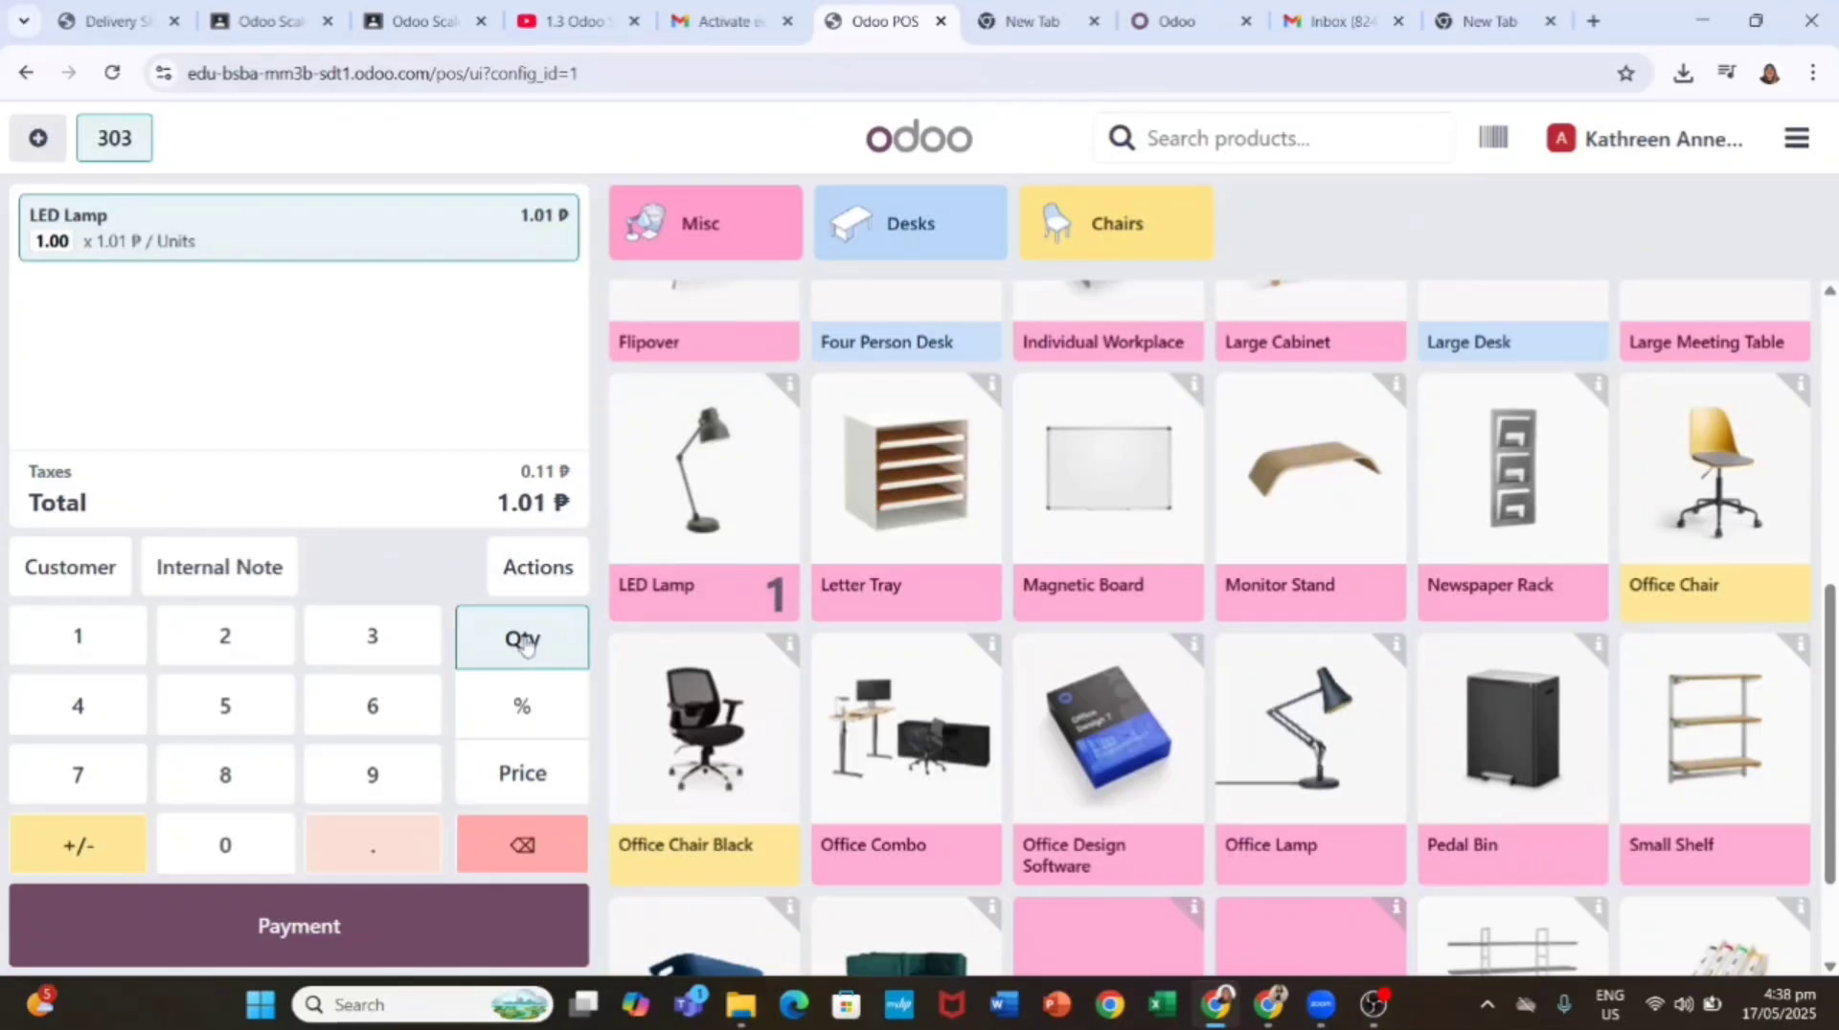
click(785, 597)
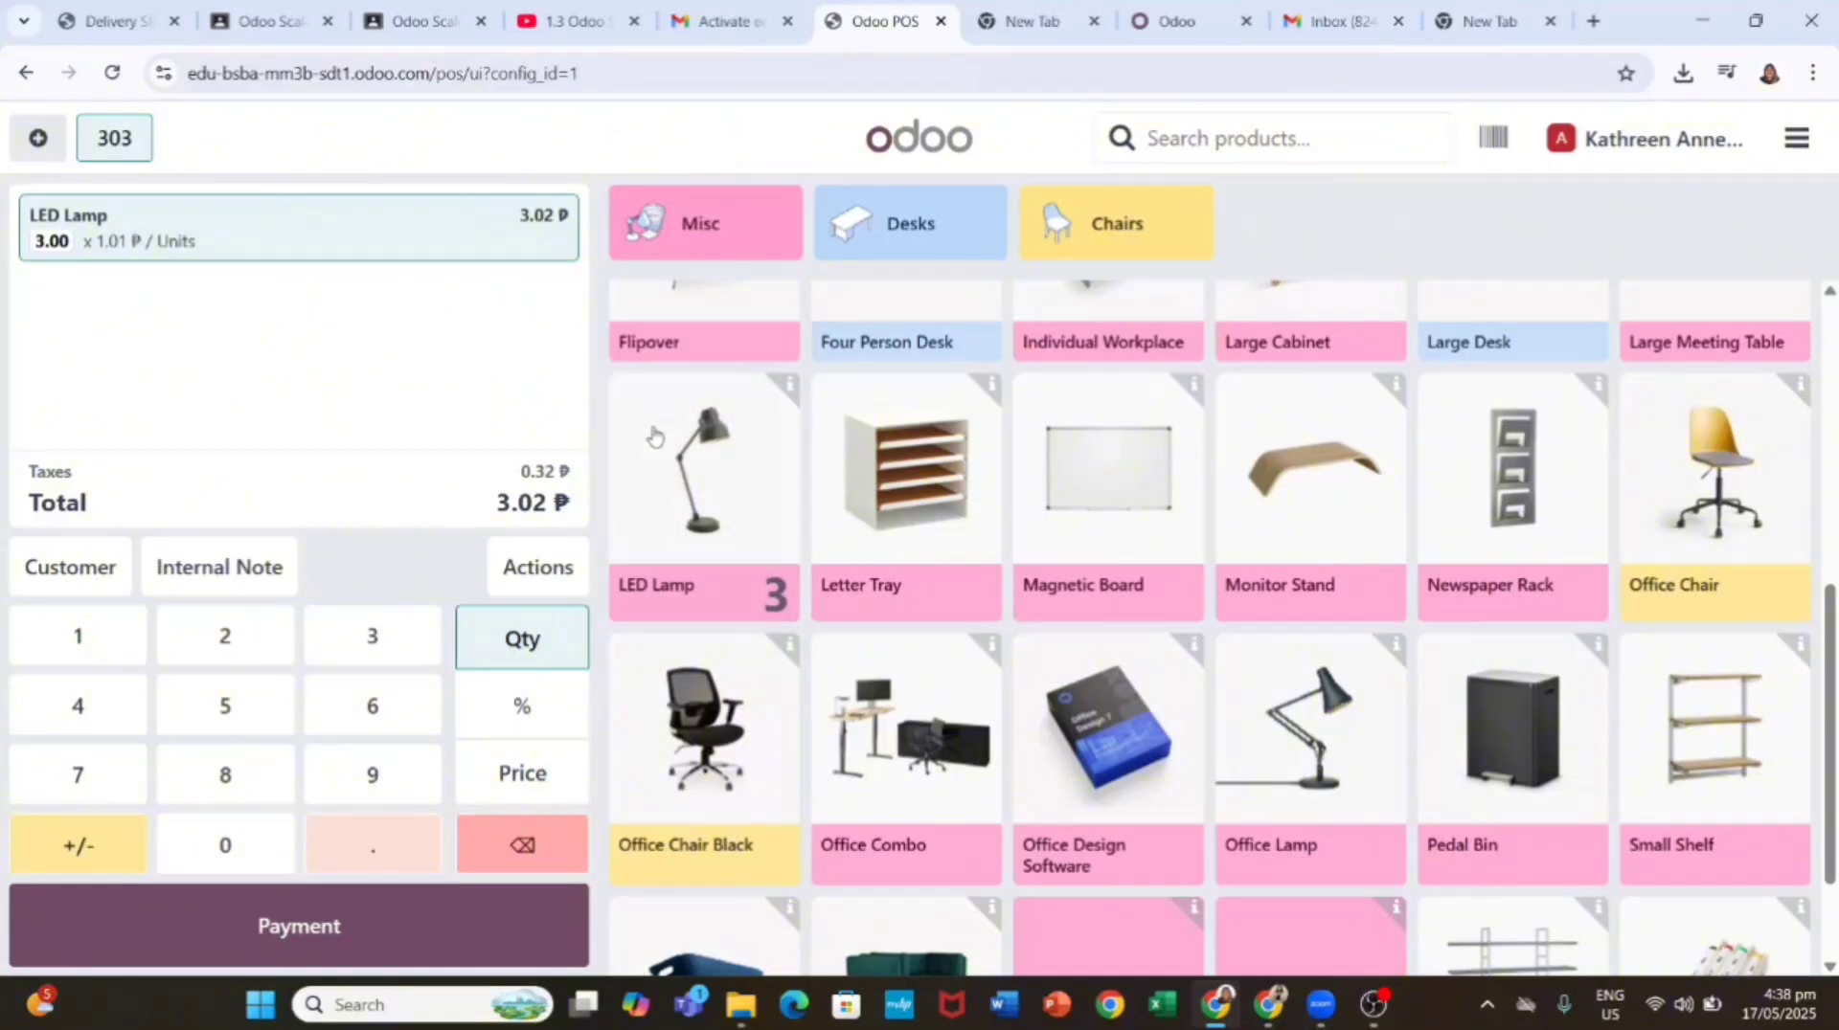
click(522, 845)
double_click(738, 484)
click(517, 769)
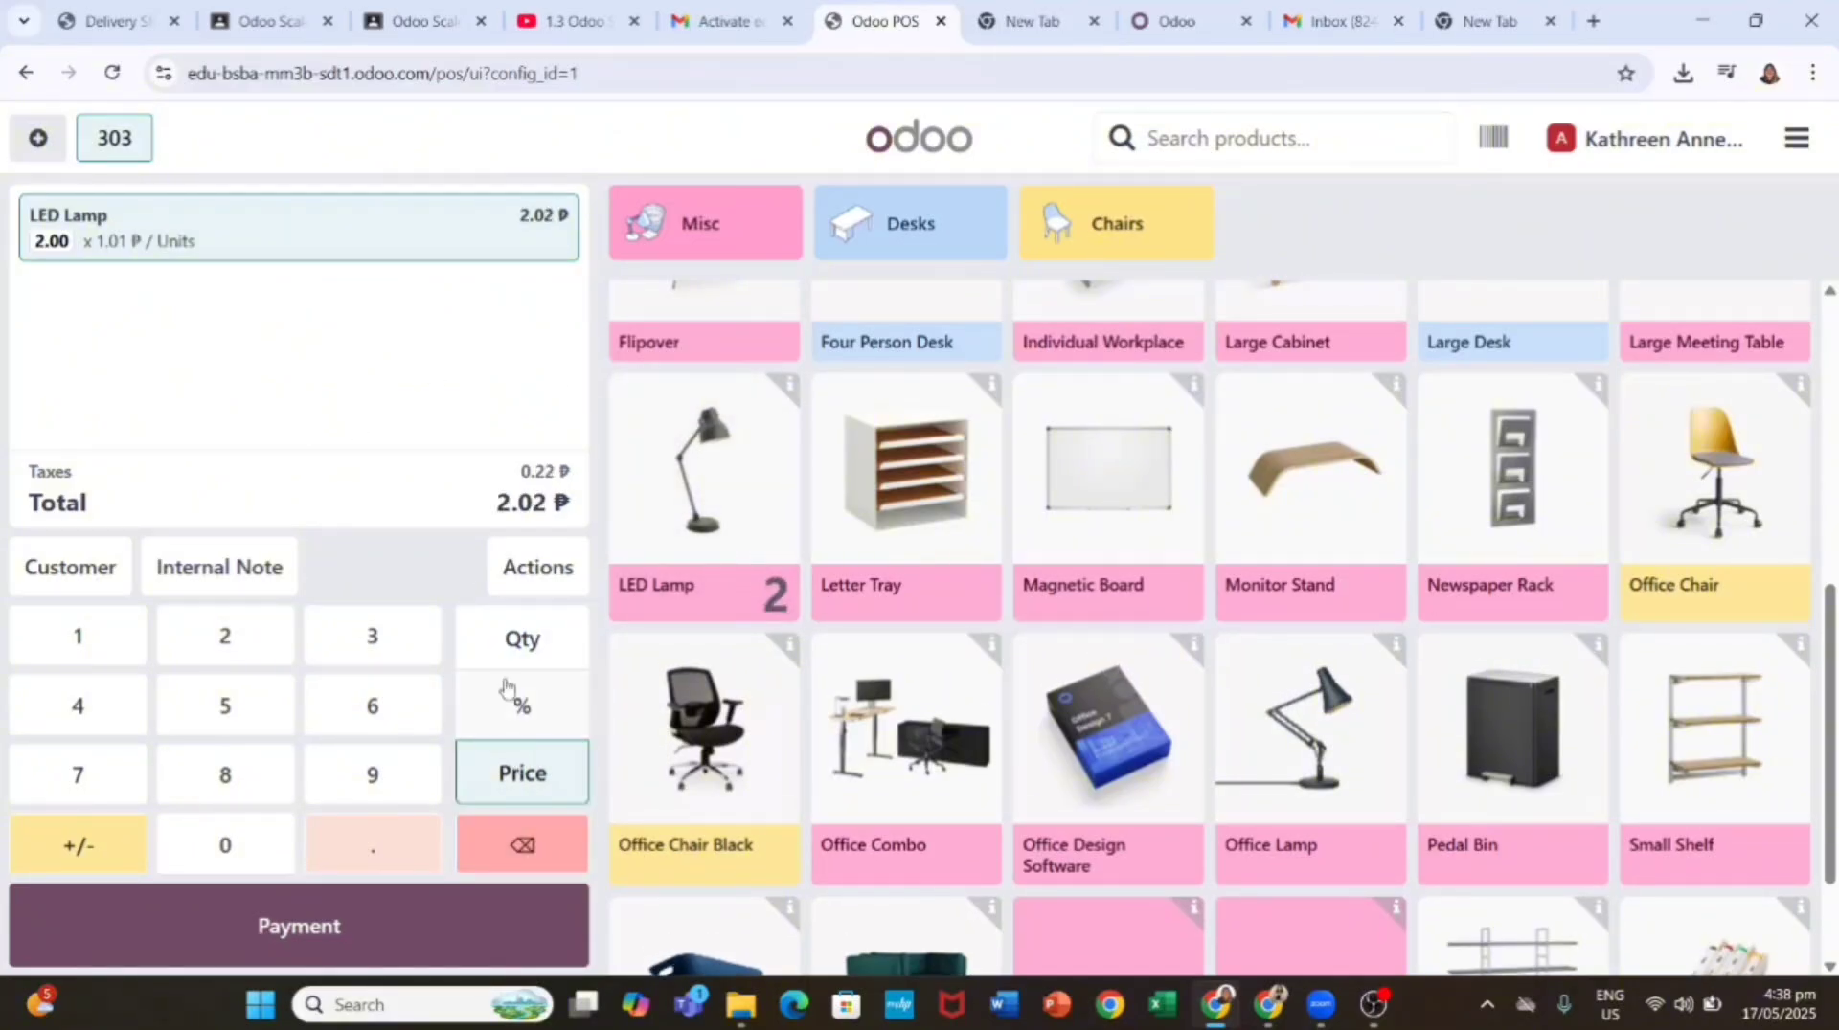
click(96, 652)
click(509, 845)
click(101, 637)
click(86, 771)
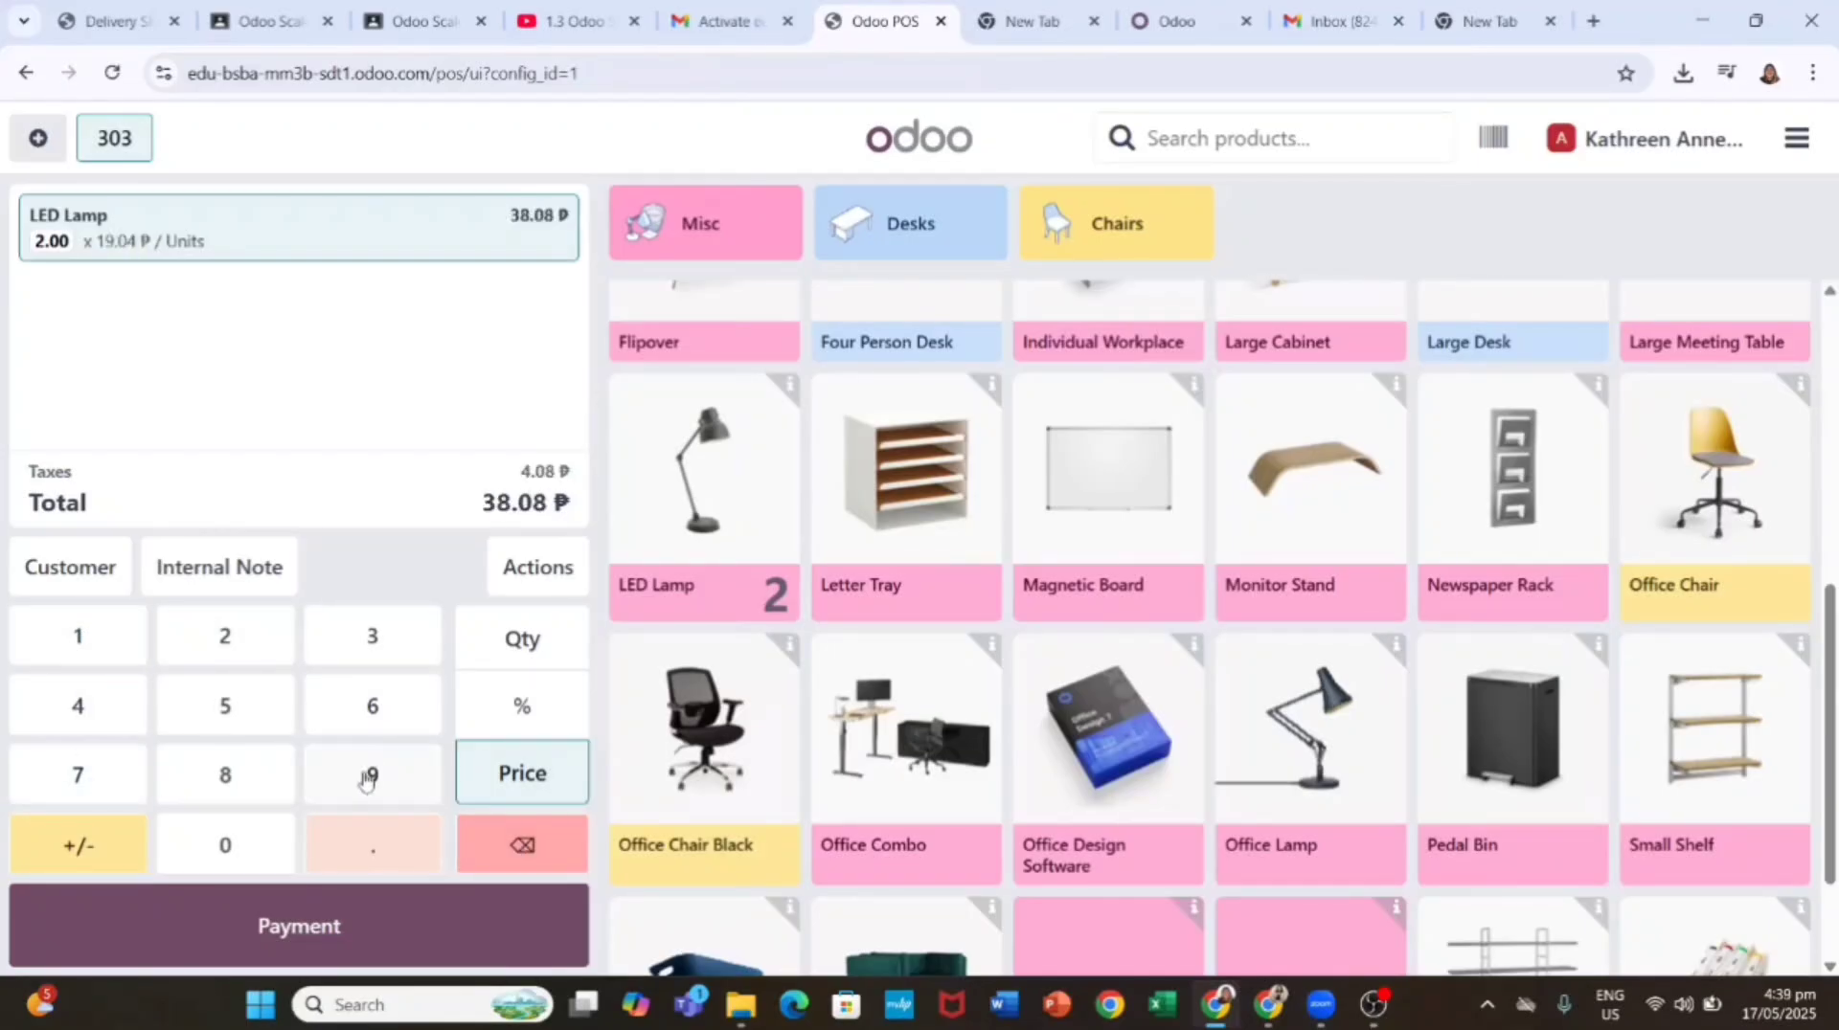
click(379, 774)
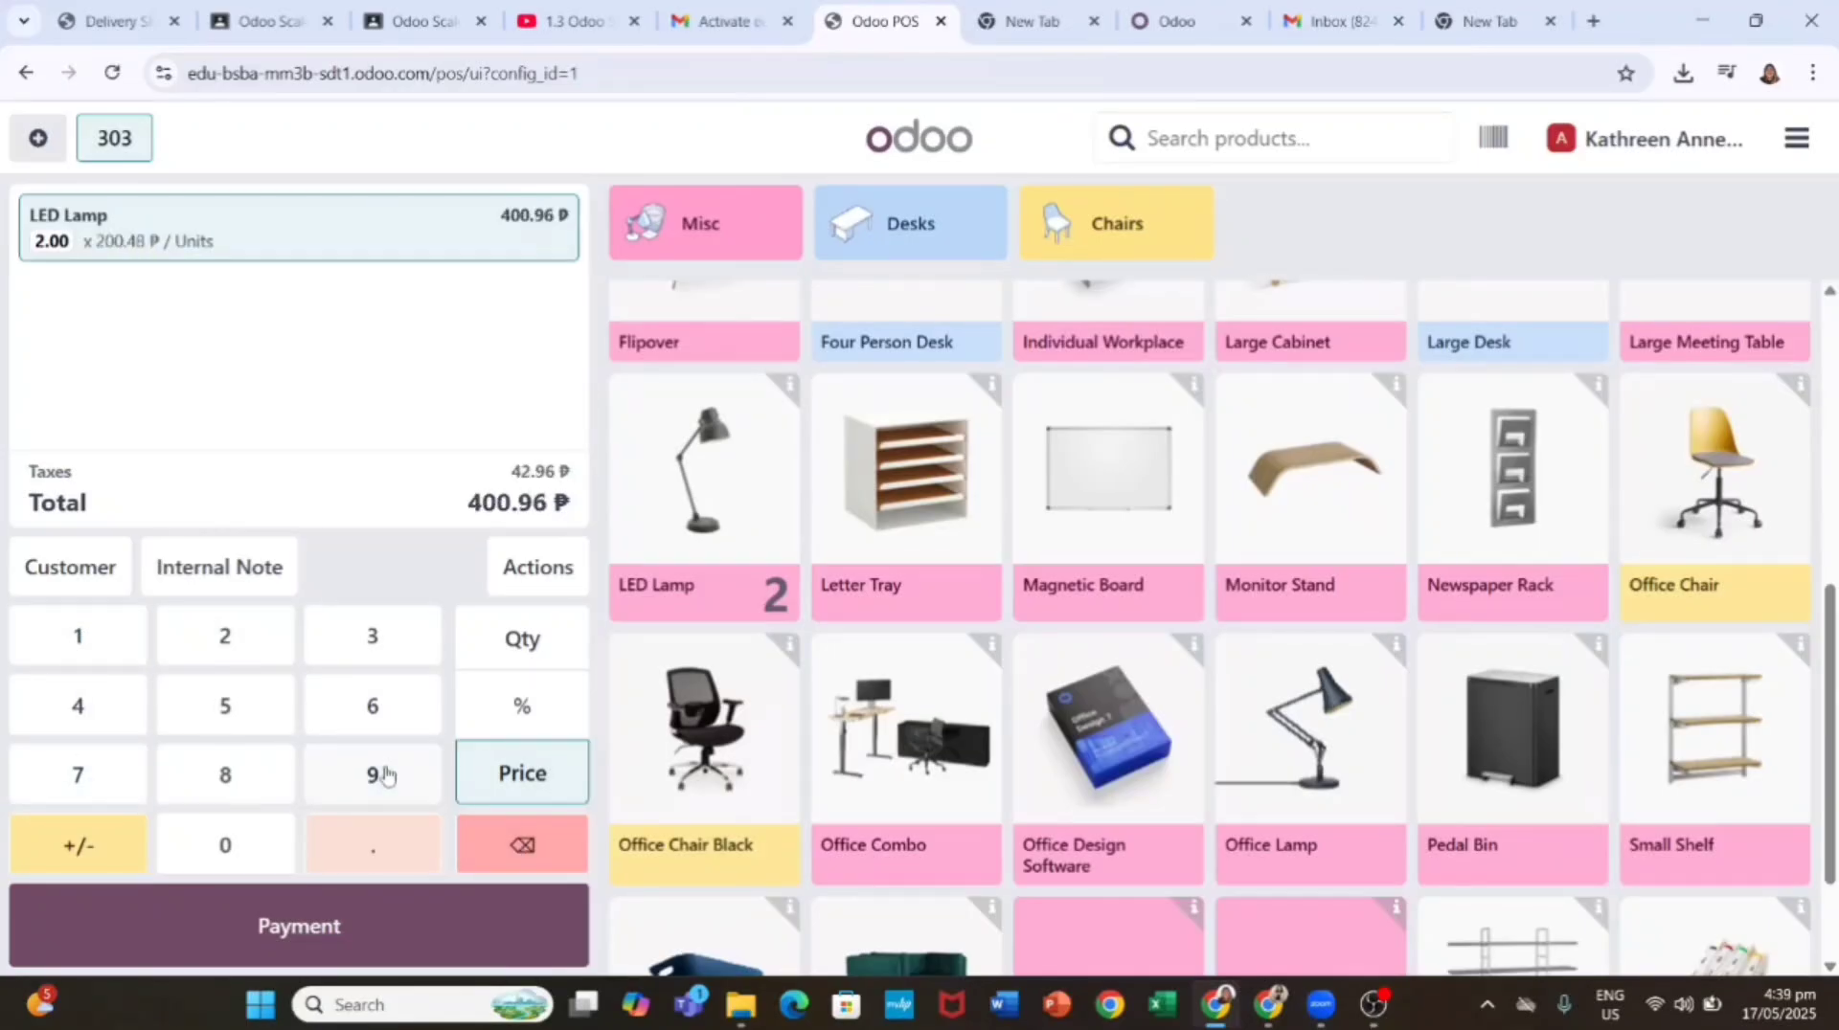
click(387, 844)
click(246, 657)
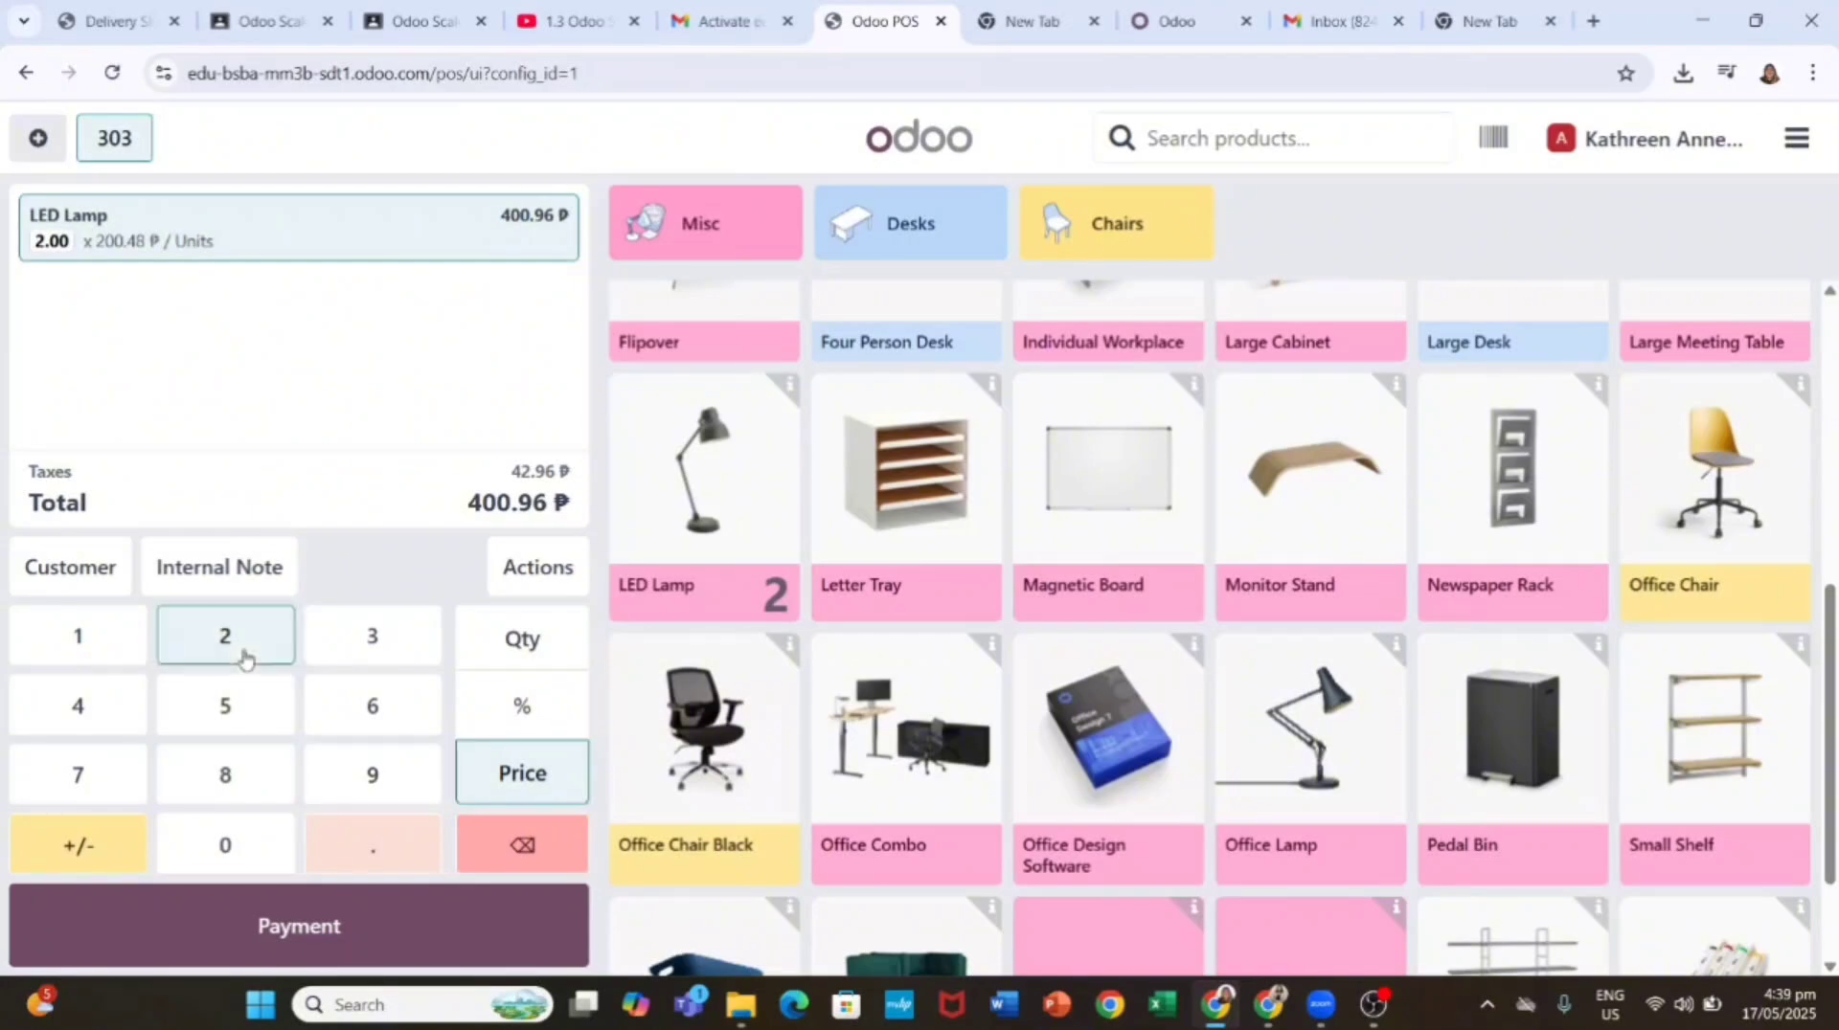
click(271, 854)
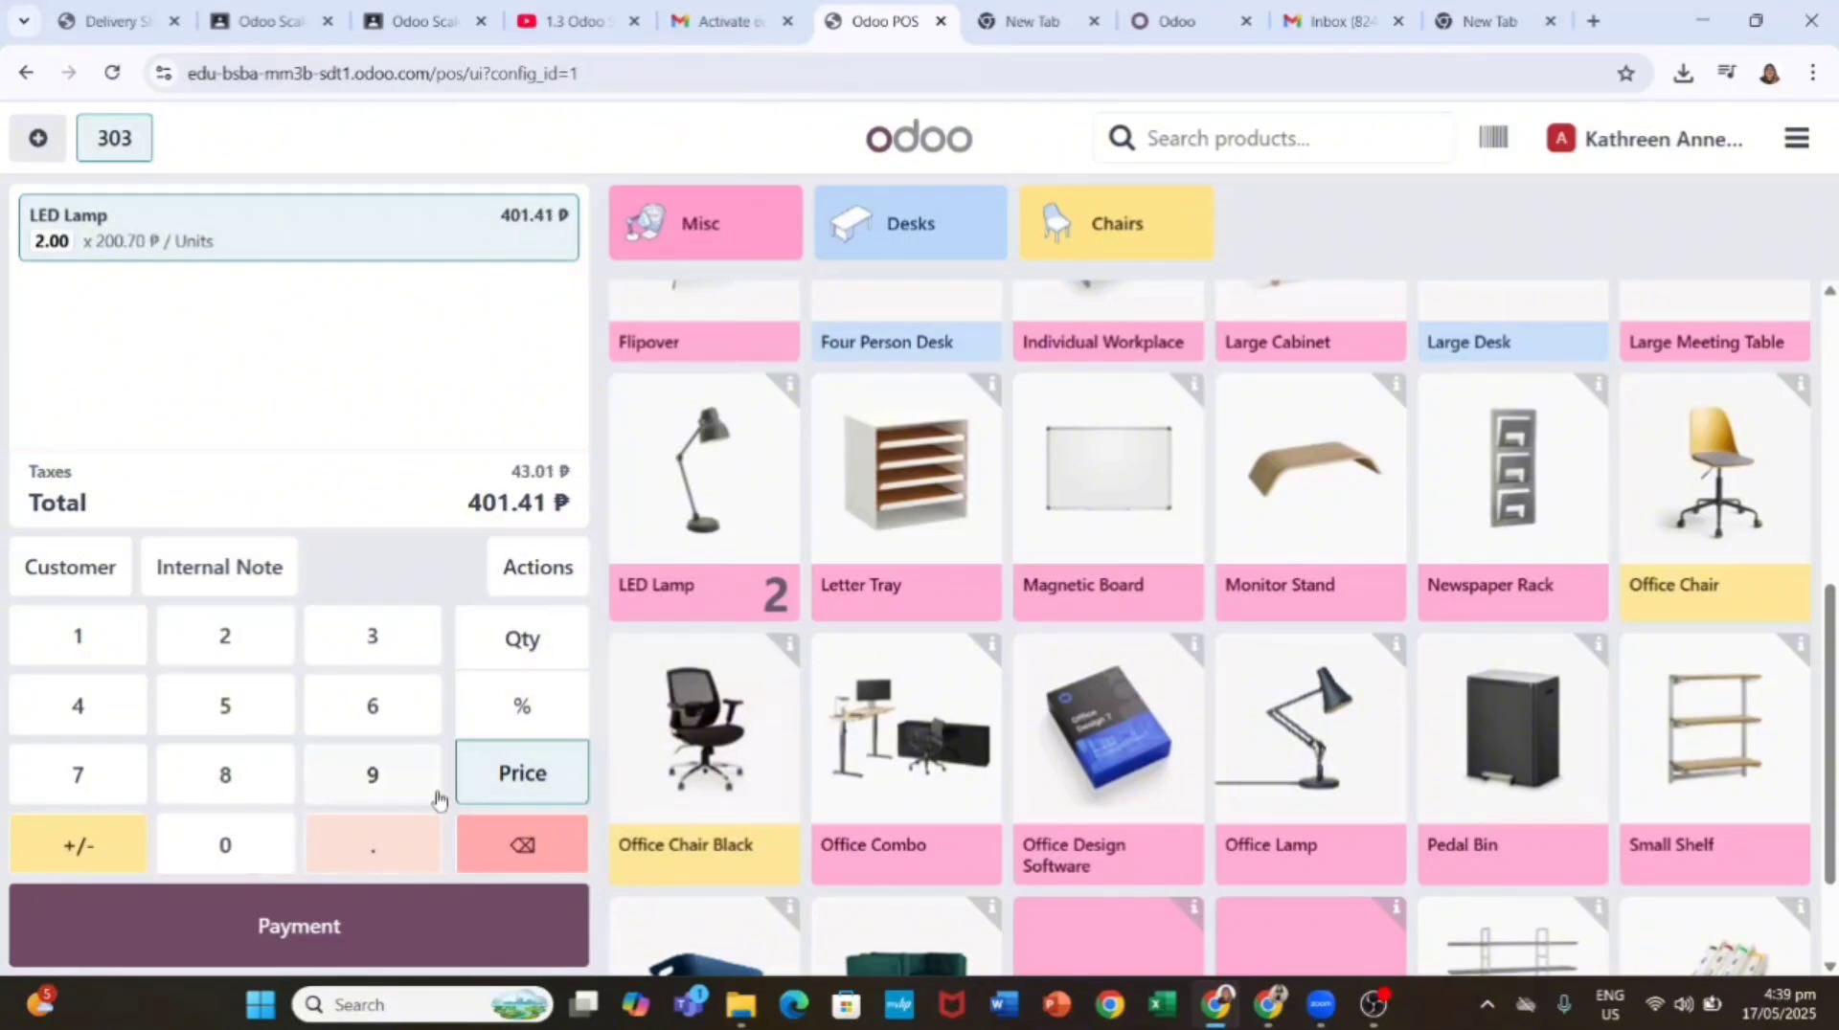
Step: Add another LED Lamp line and apply a 20% discount to the lamp lines
click(709, 586)
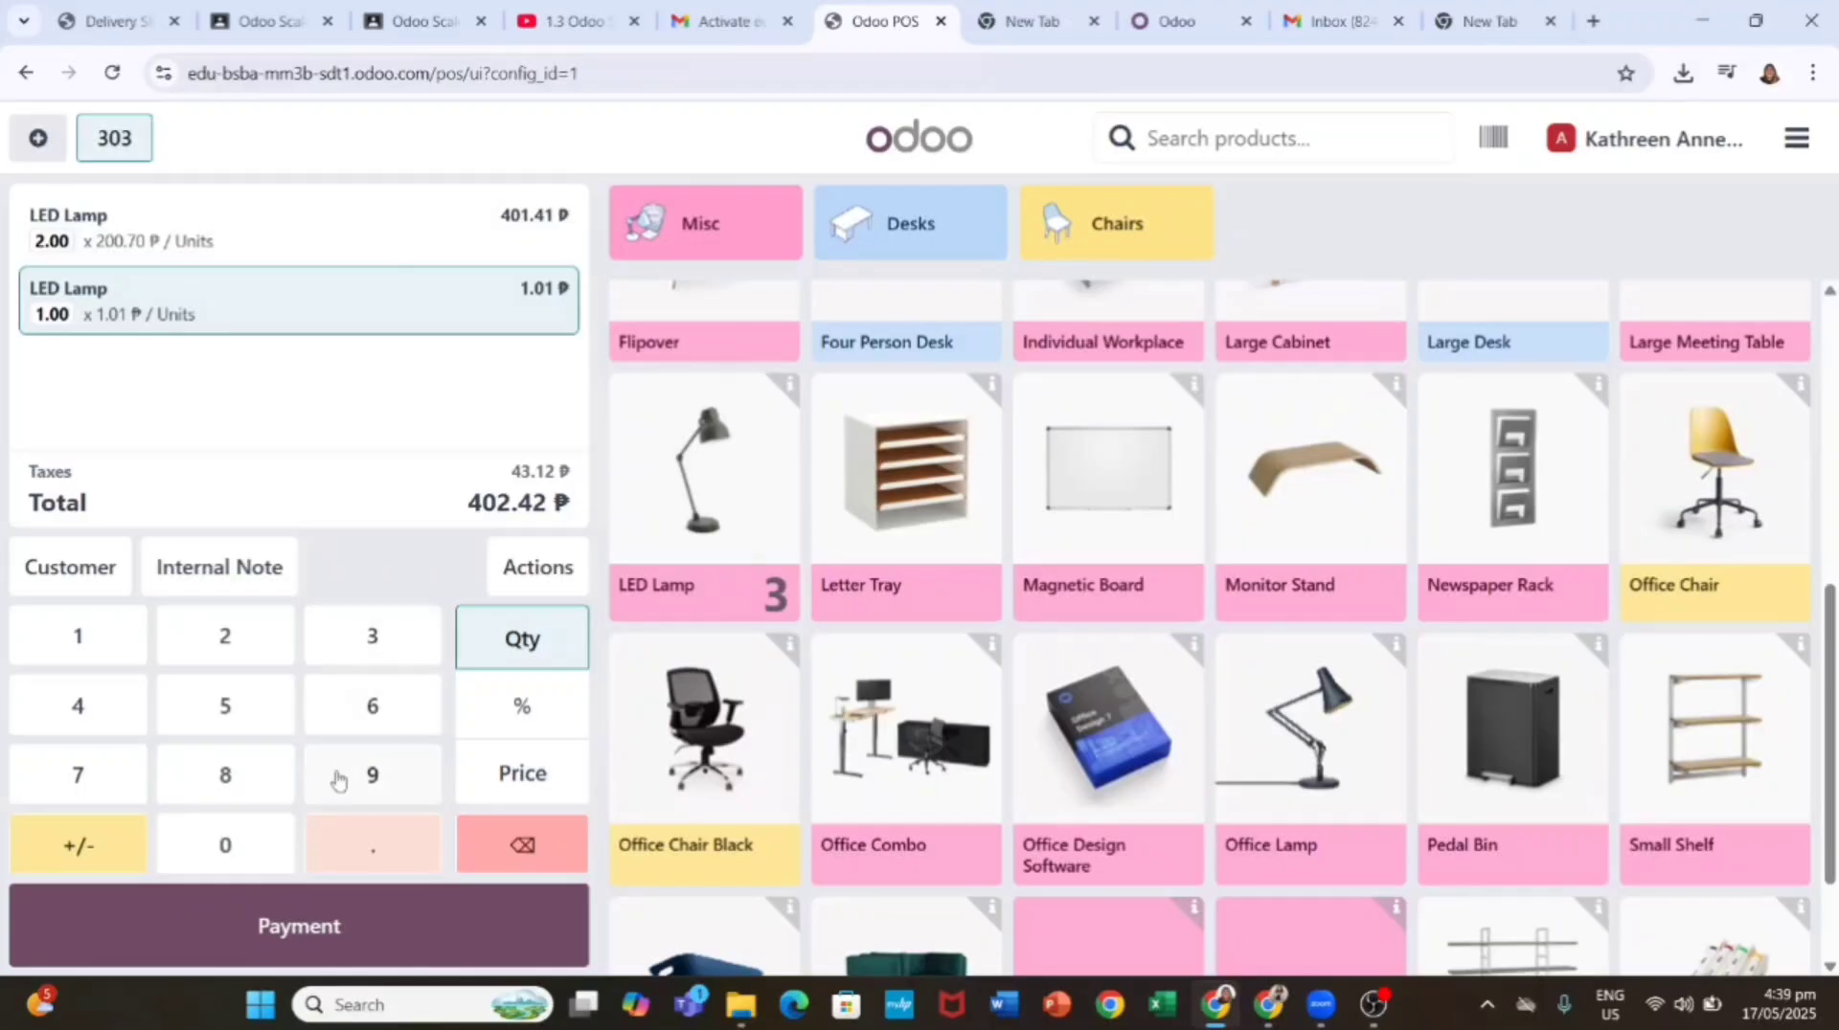
click(503, 752)
click(239, 651)
click(239, 651)
click(101, 706)
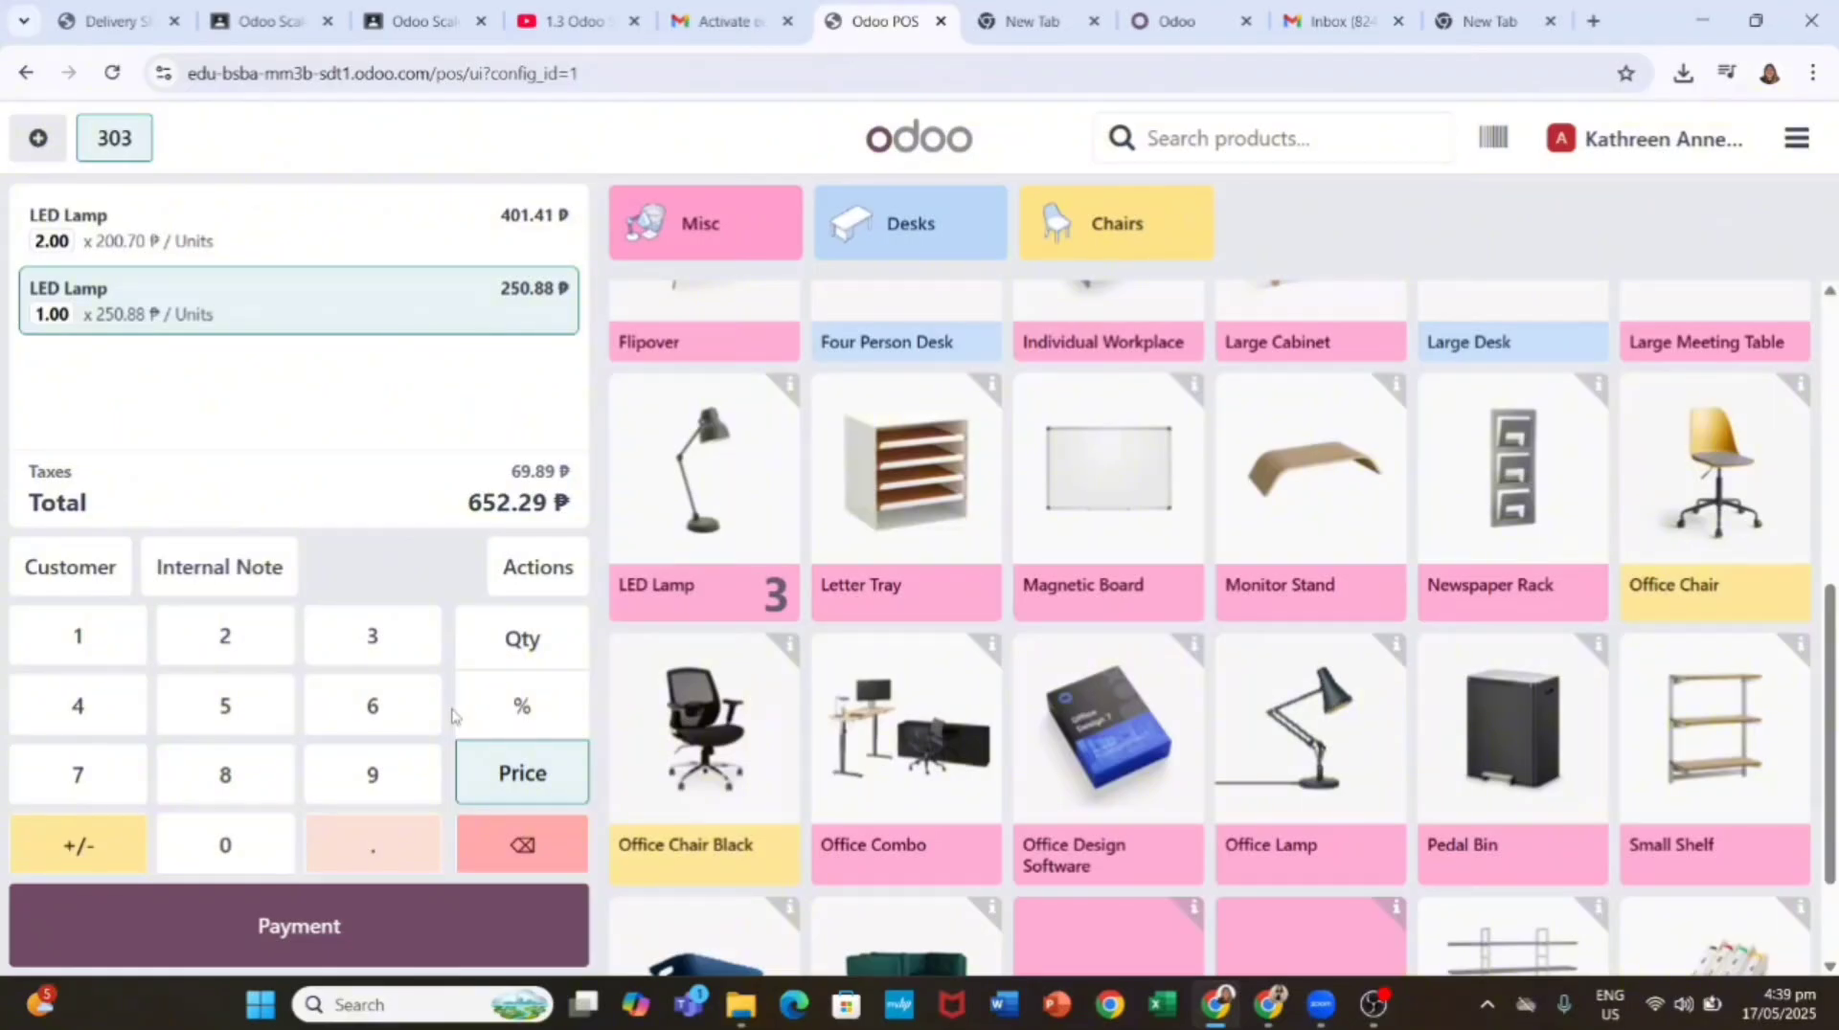
click(522, 706)
click(245, 643)
click(229, 848)
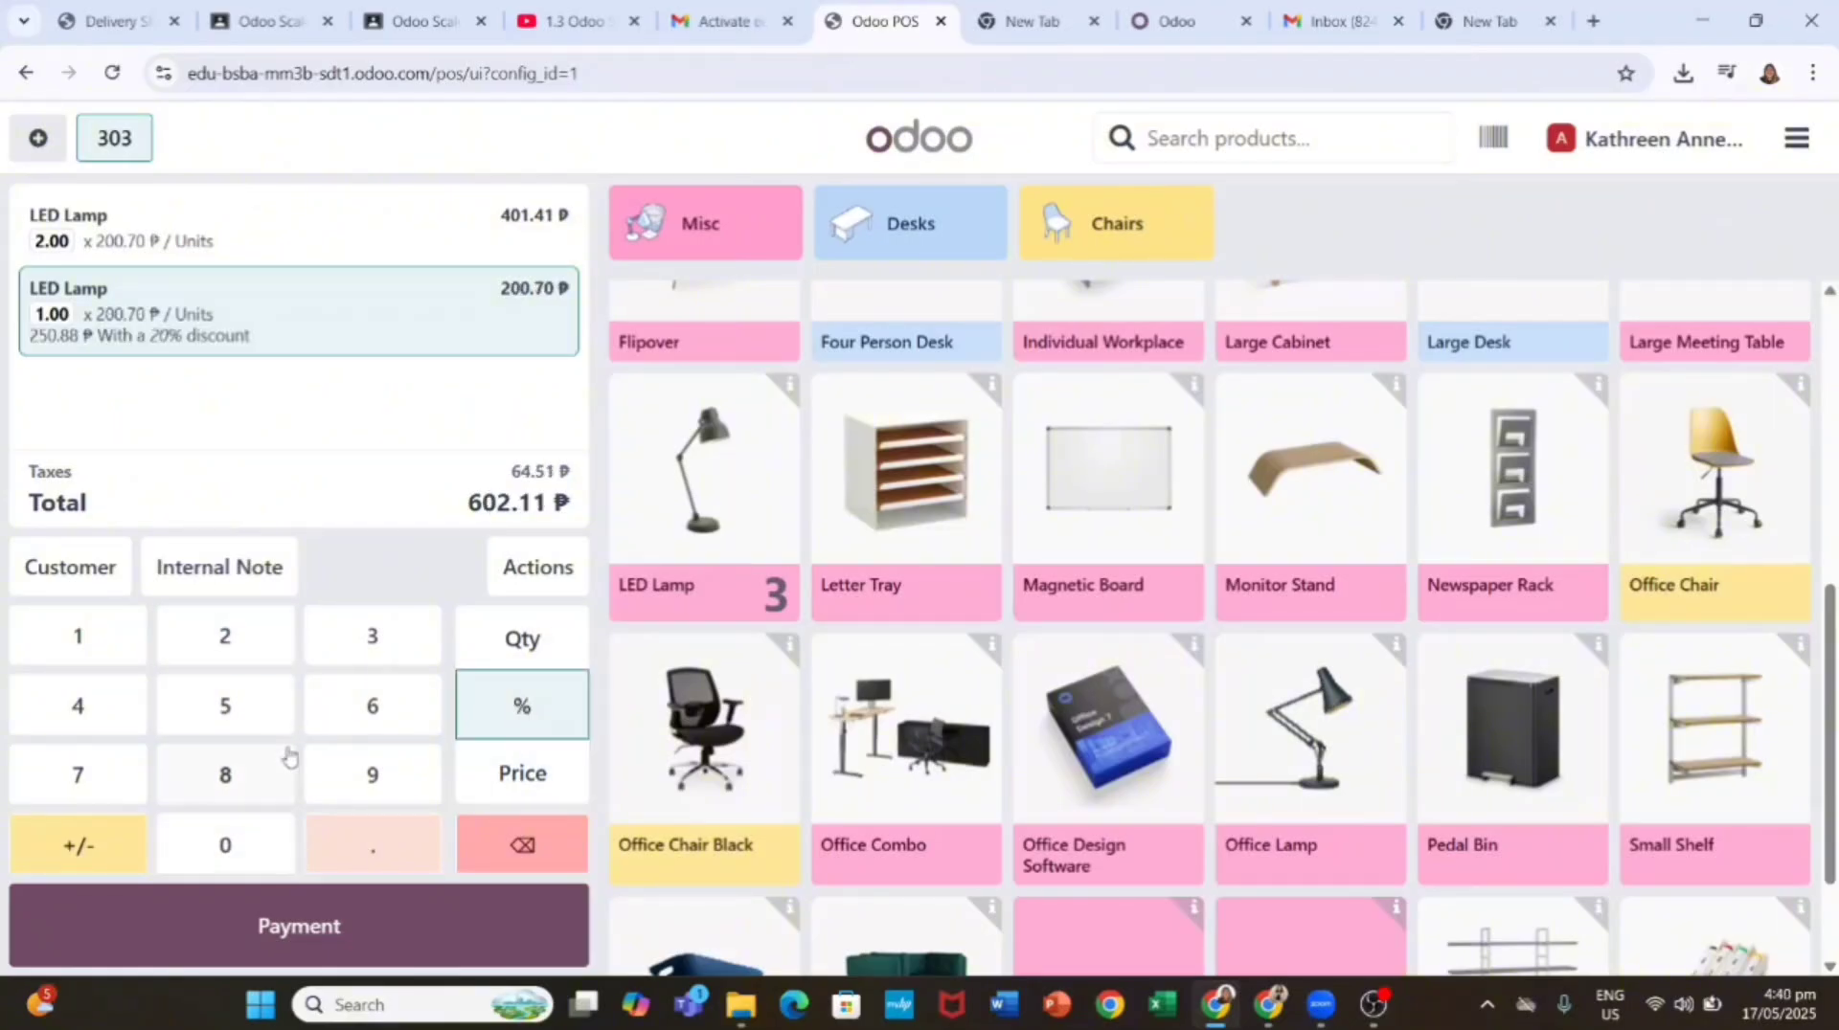
click(287, 235)
click(255, 648)
click(499, 725)
click(257, 853)
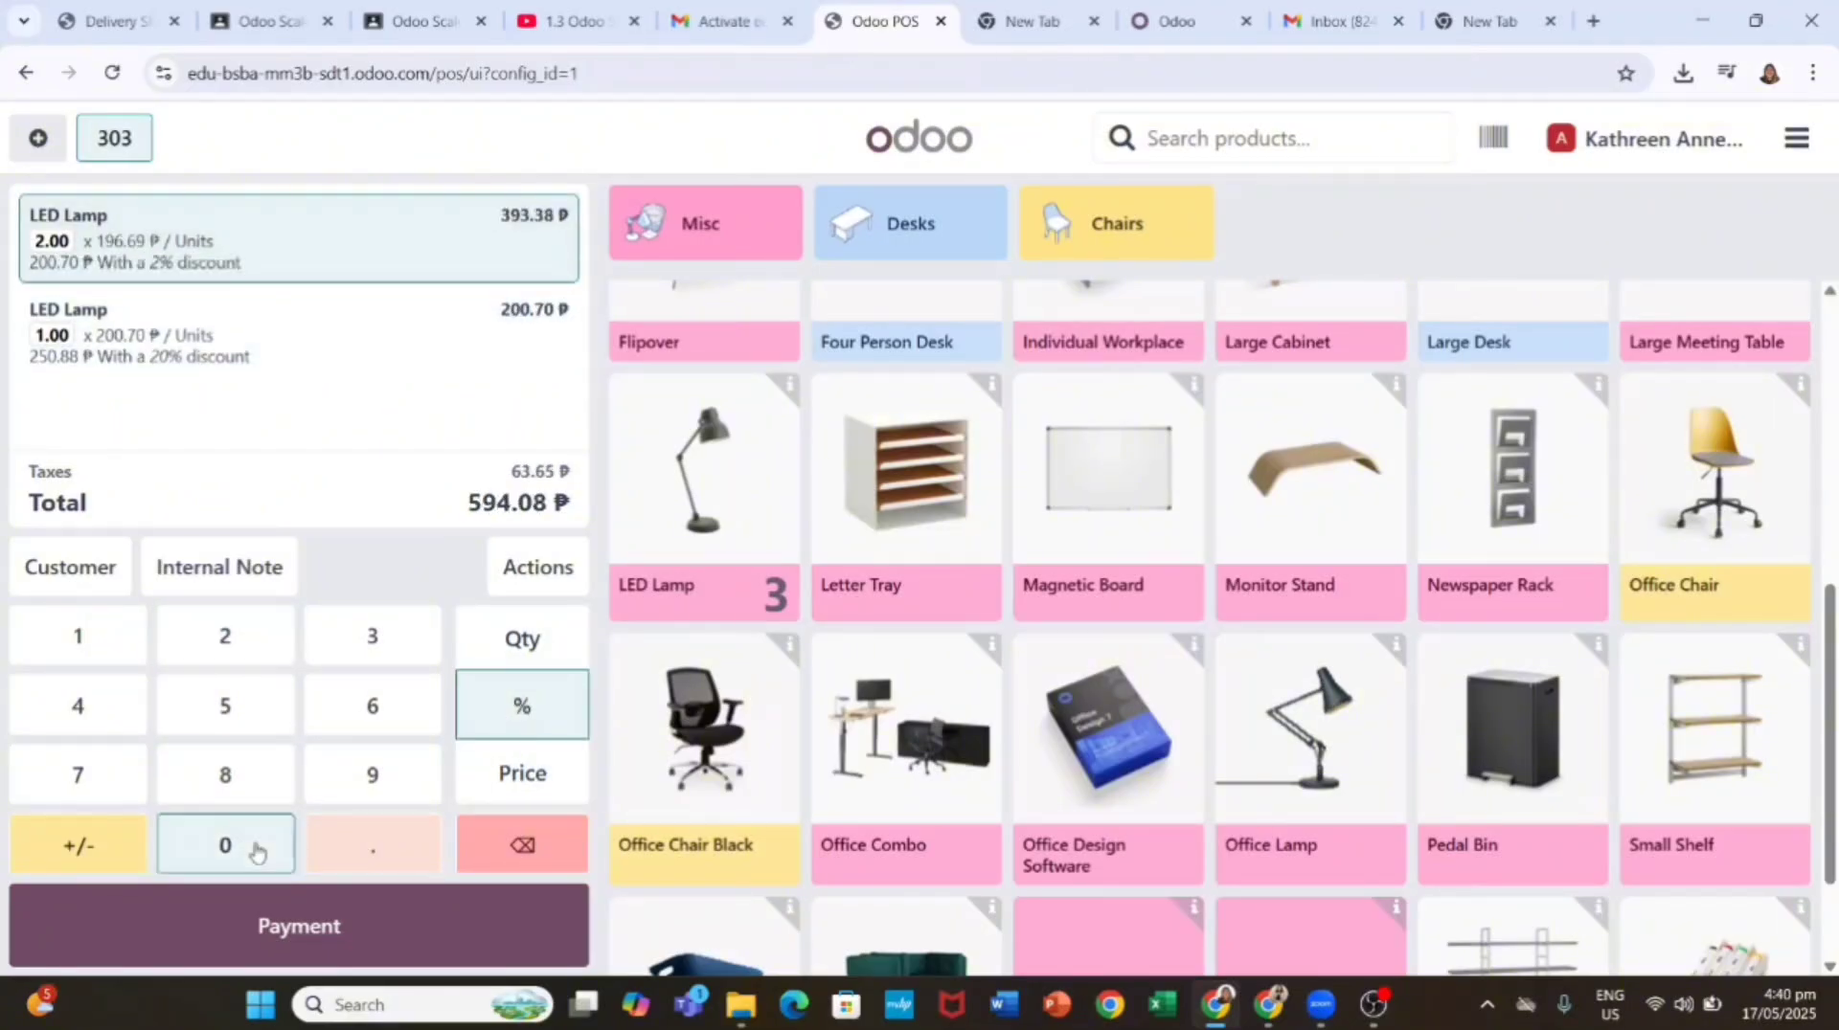
Step: Replace the extra line with one LED Lamp priced 250.88 and proceed to payment
click(288, 330)
click(522, 844)
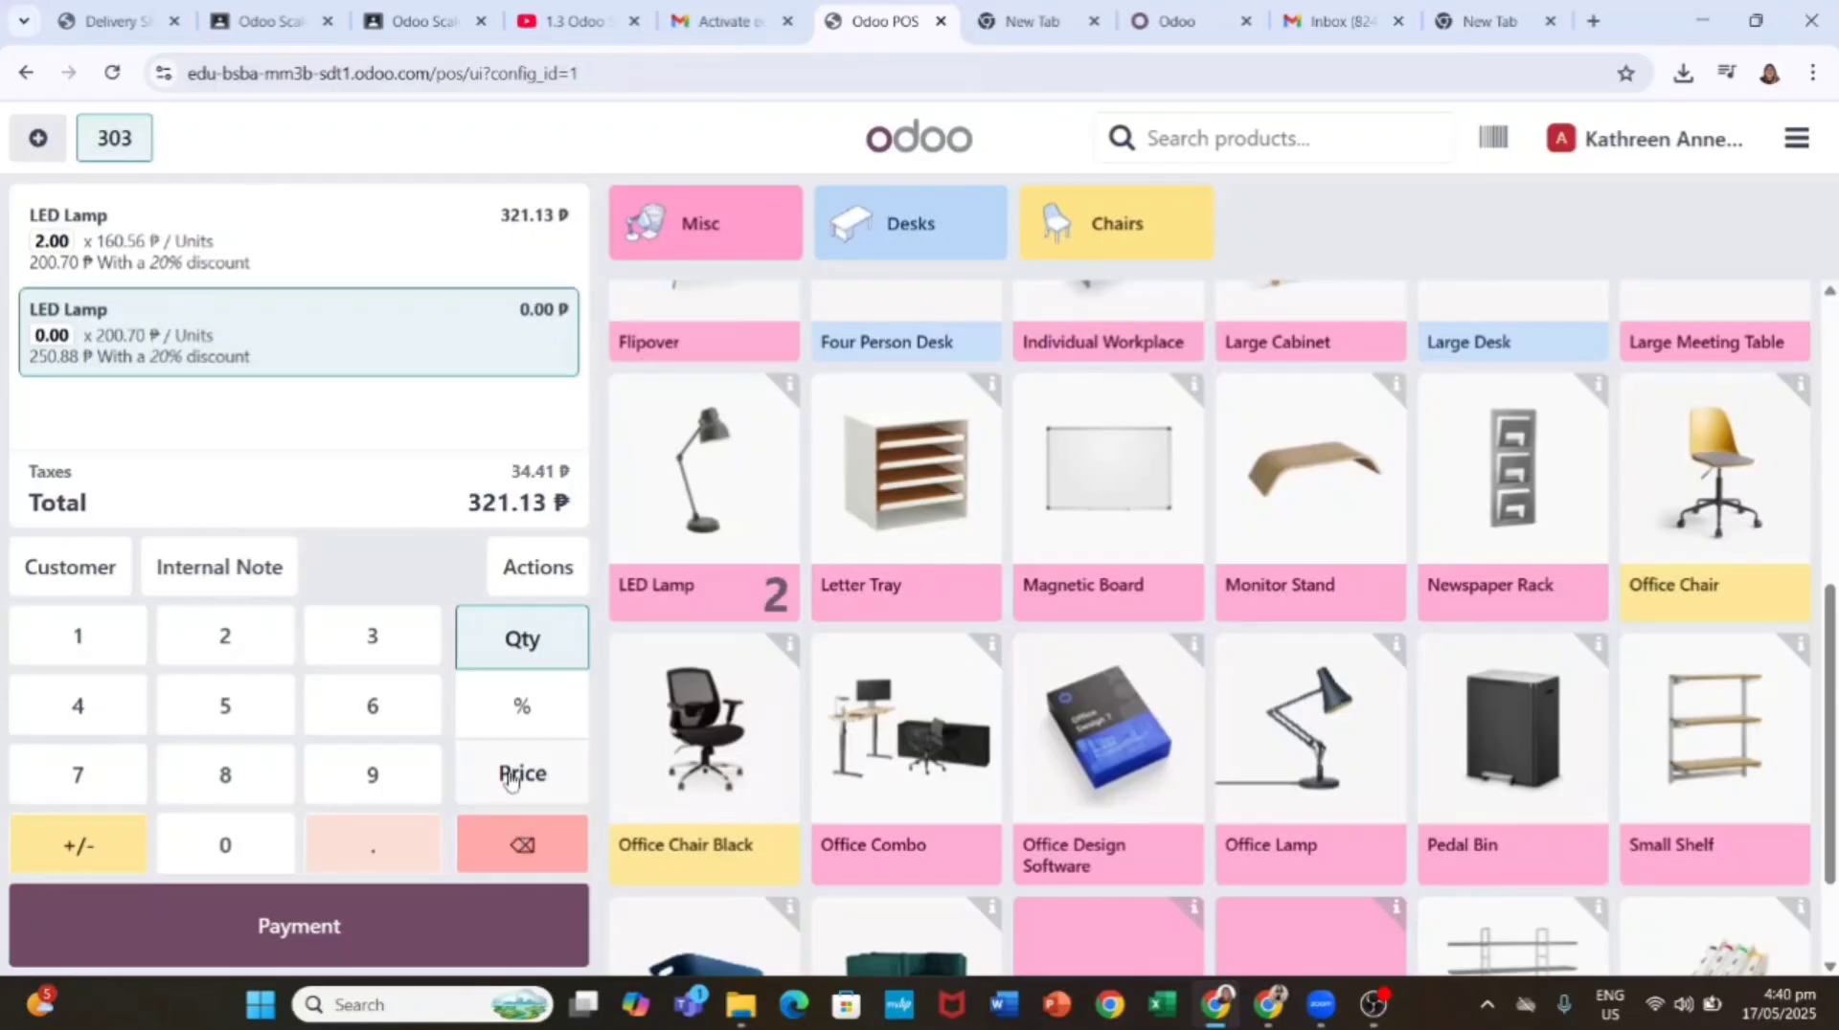
click(225, 635)
click(225, 636)
click(86, 708)
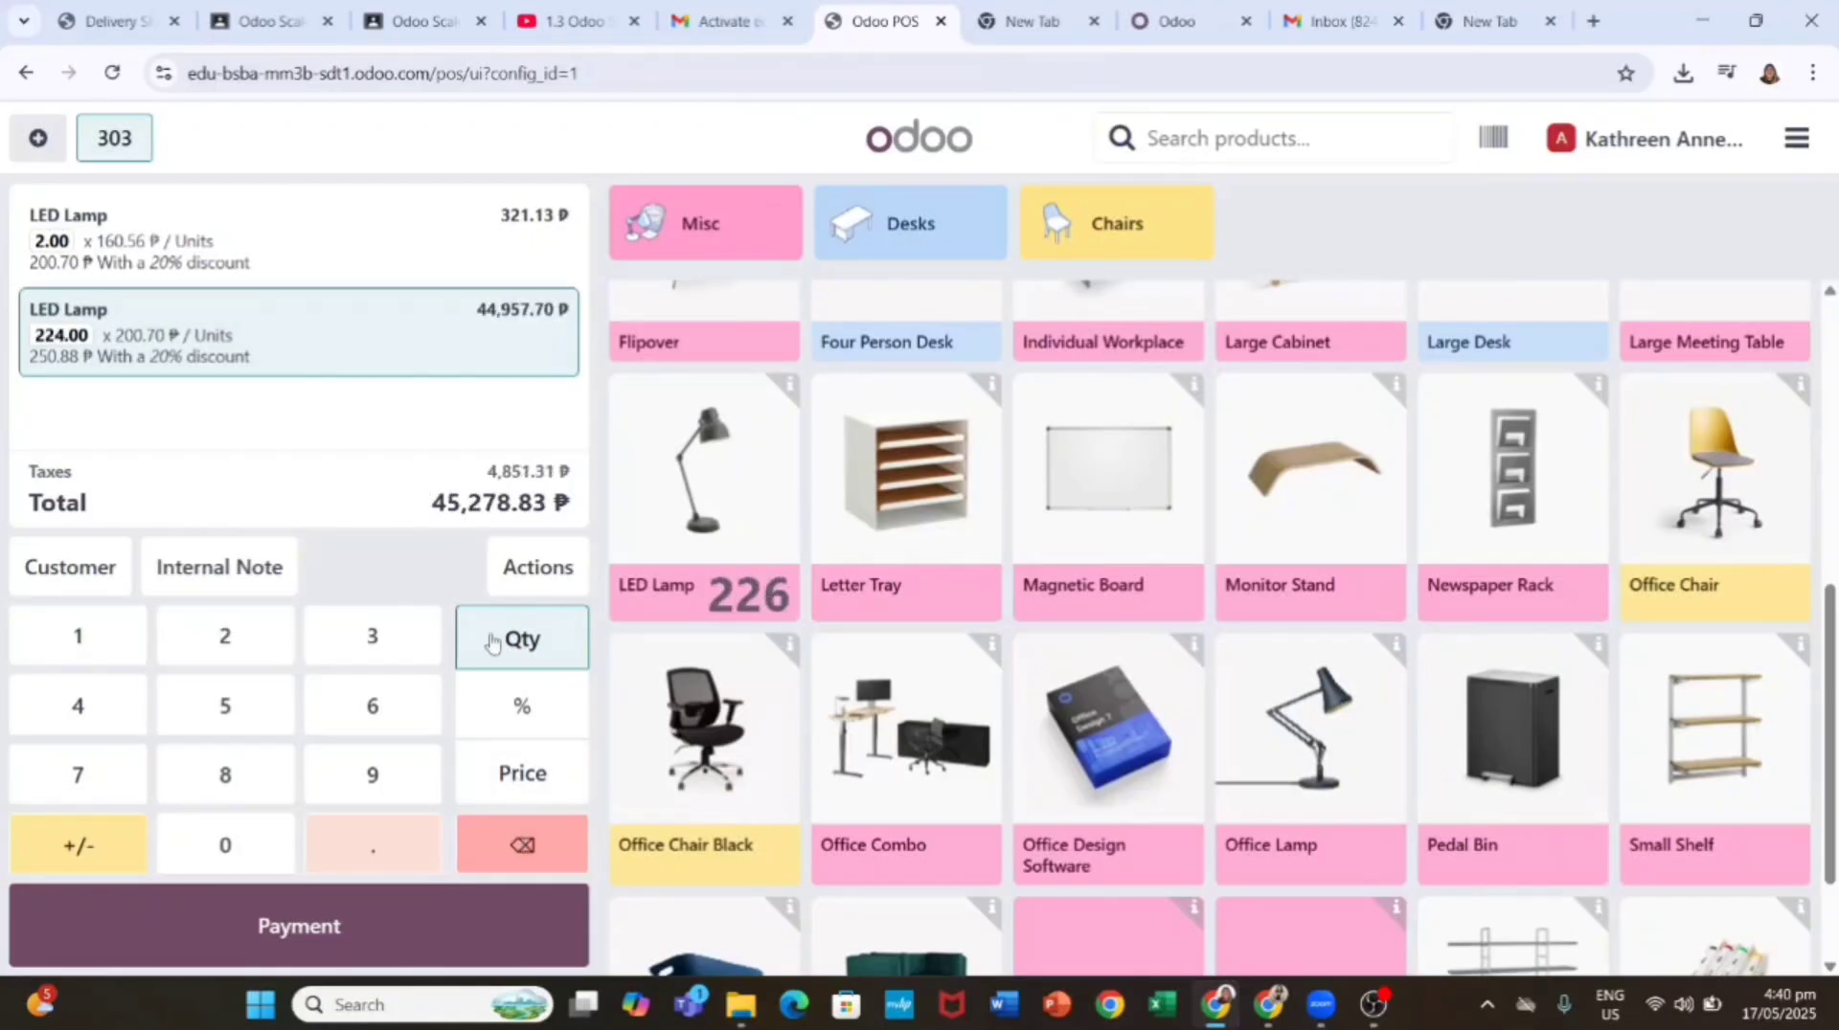
click(517, 837)
click(521, 837)
click(522, 771)
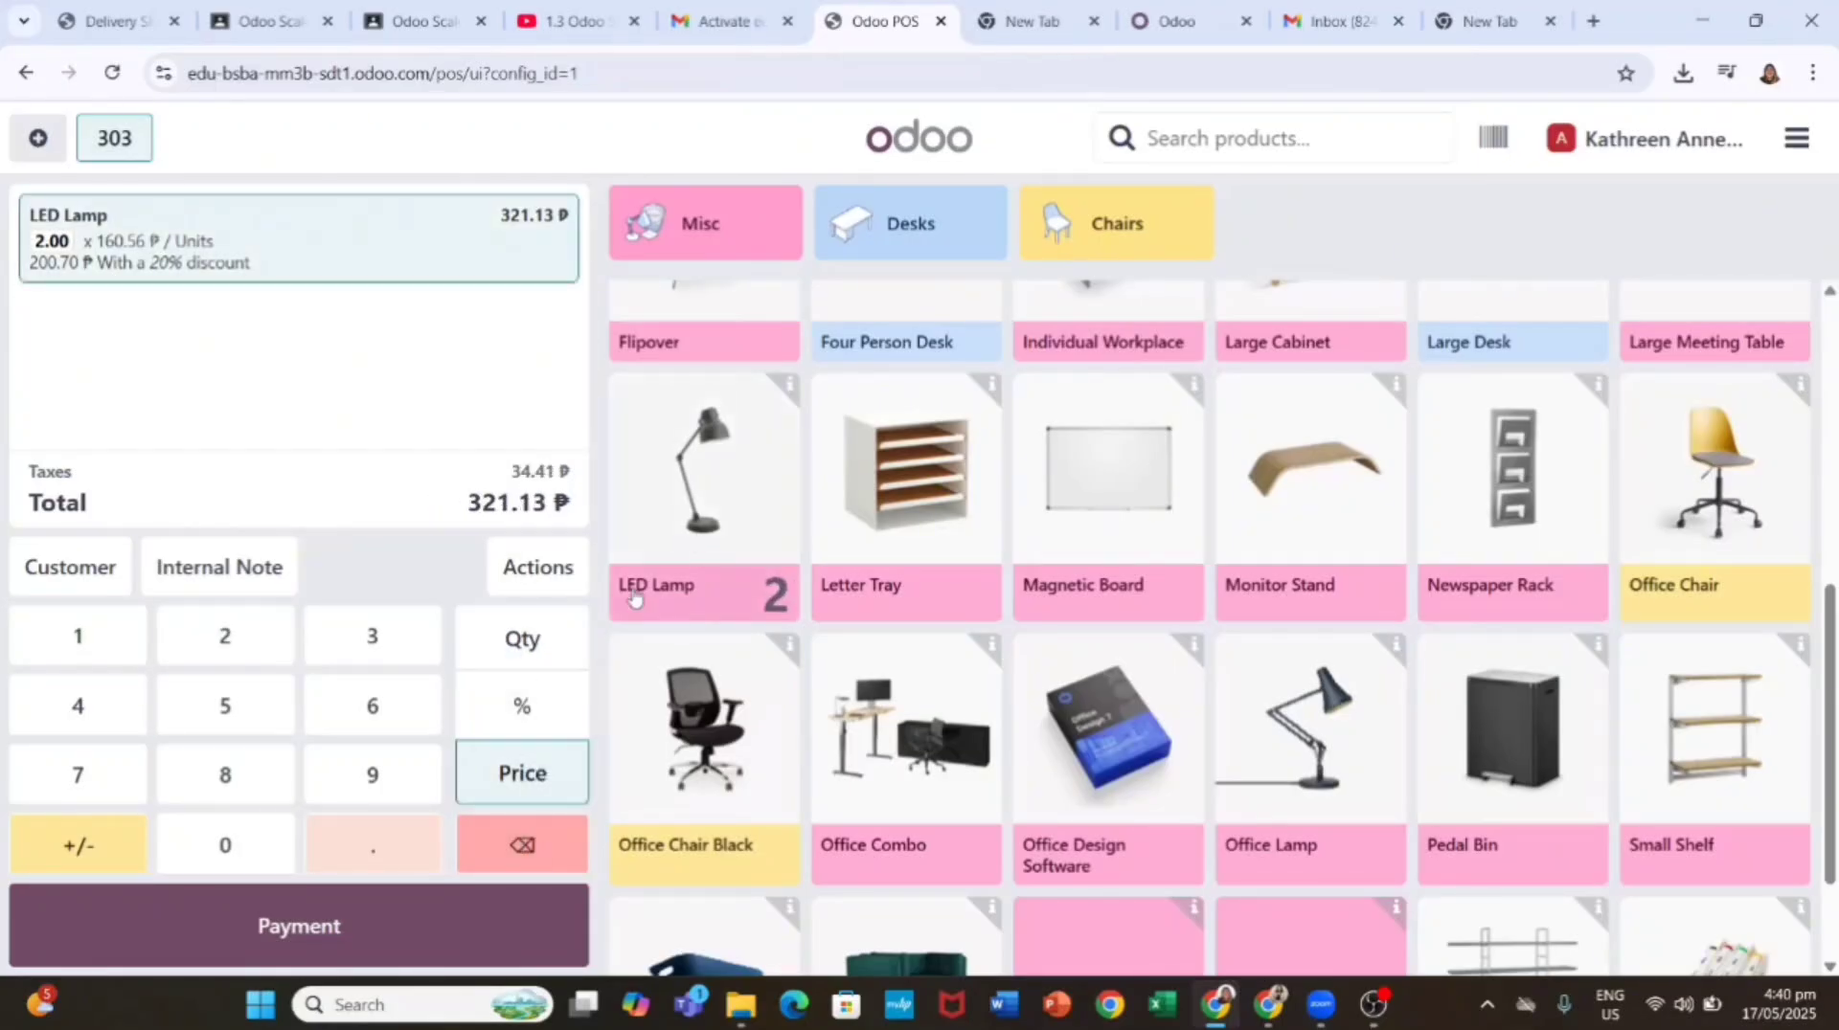
click(686, 553)
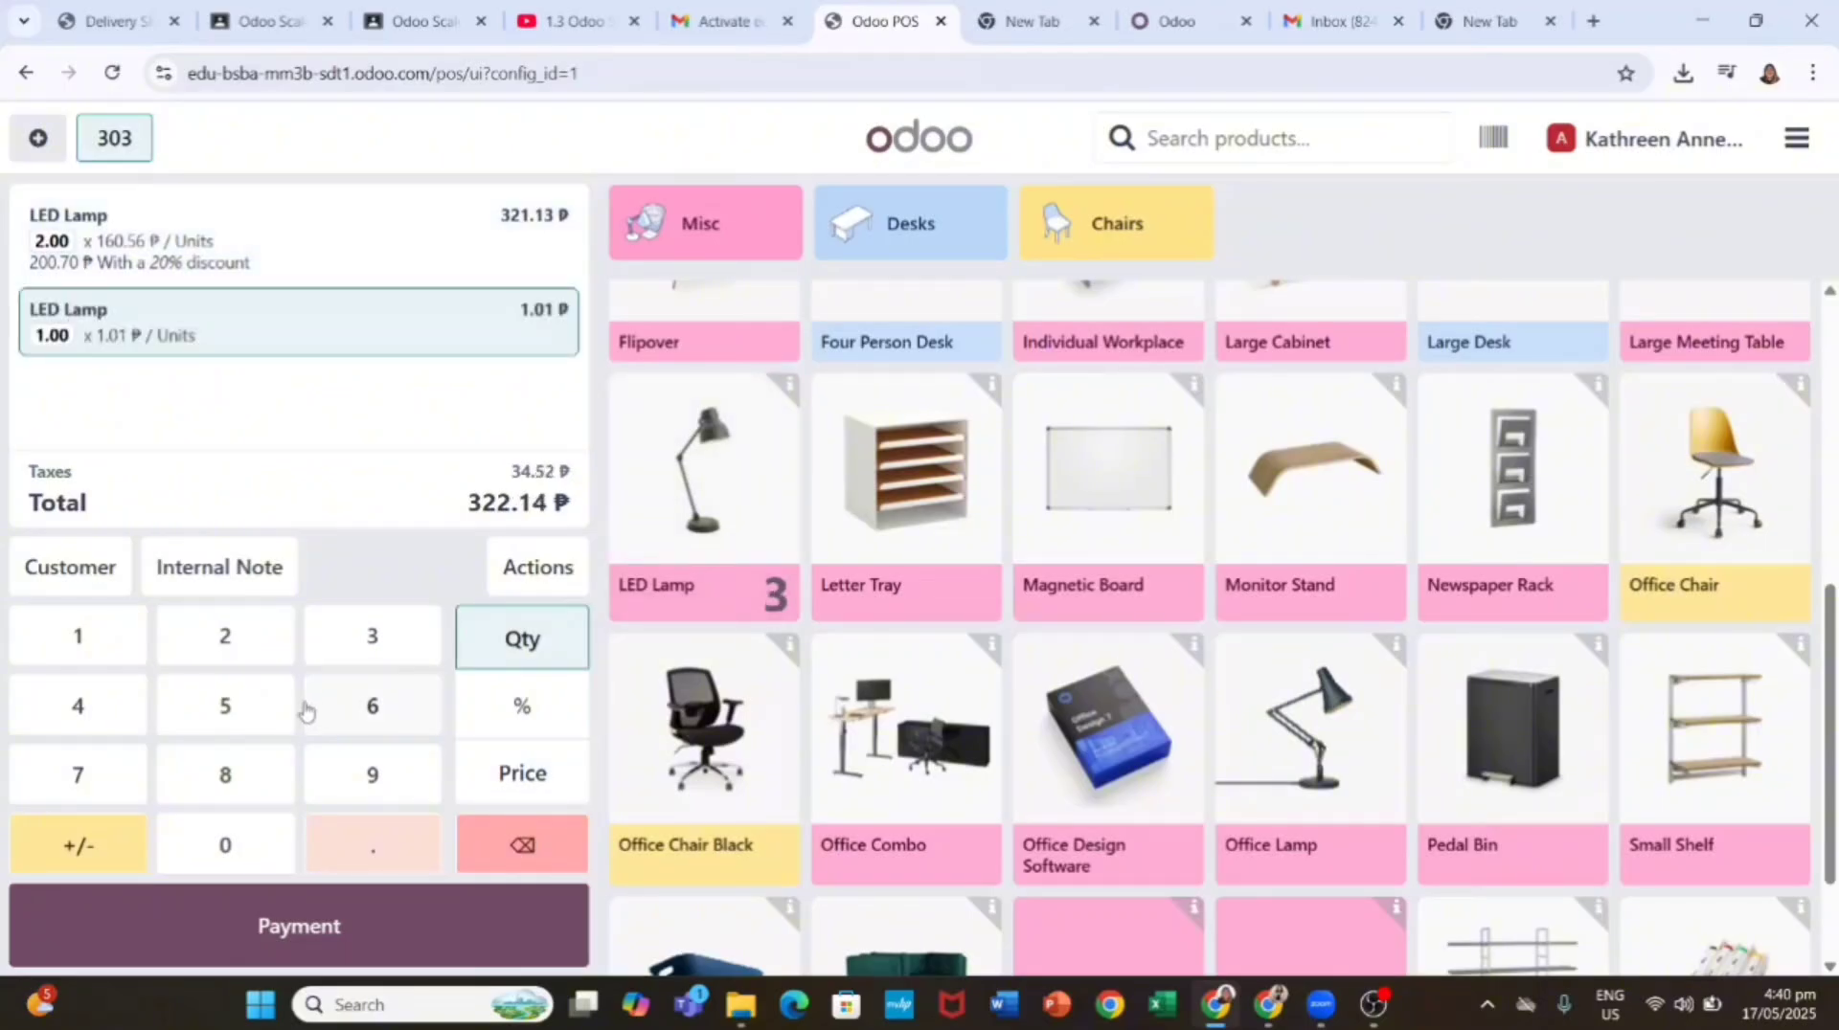
click(92, 705)
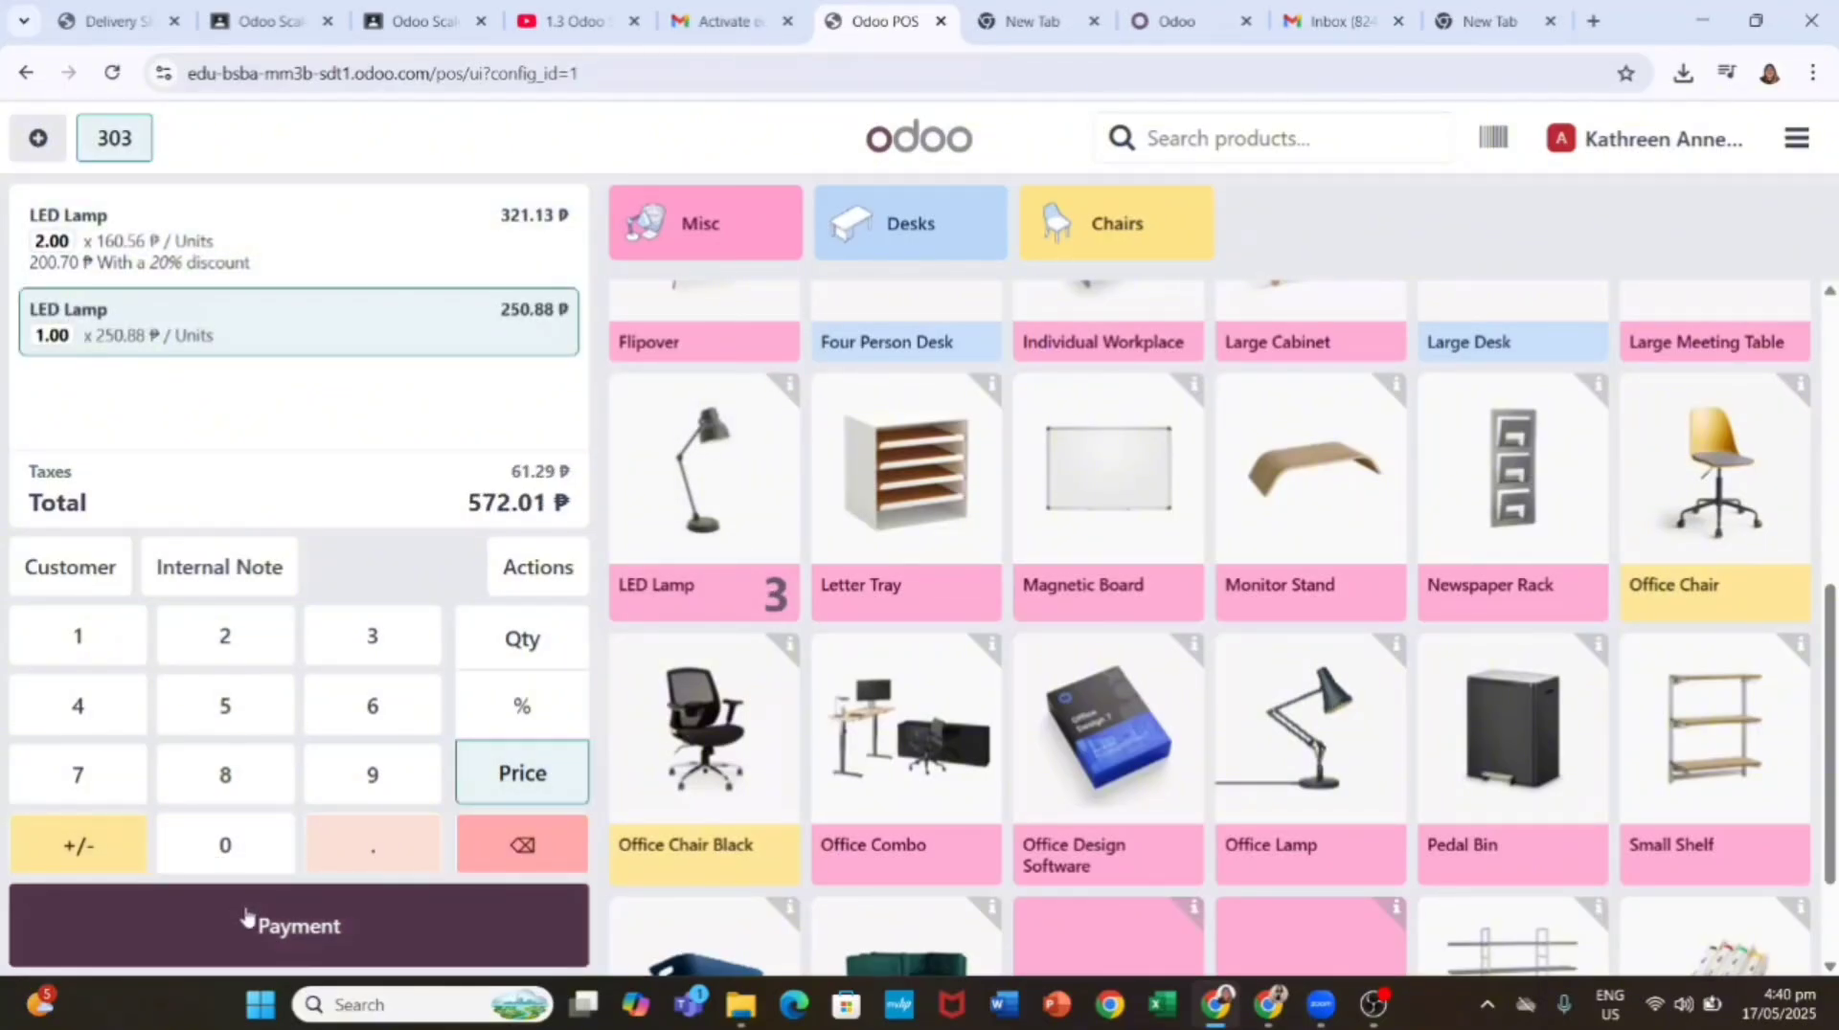
click(299, 931)
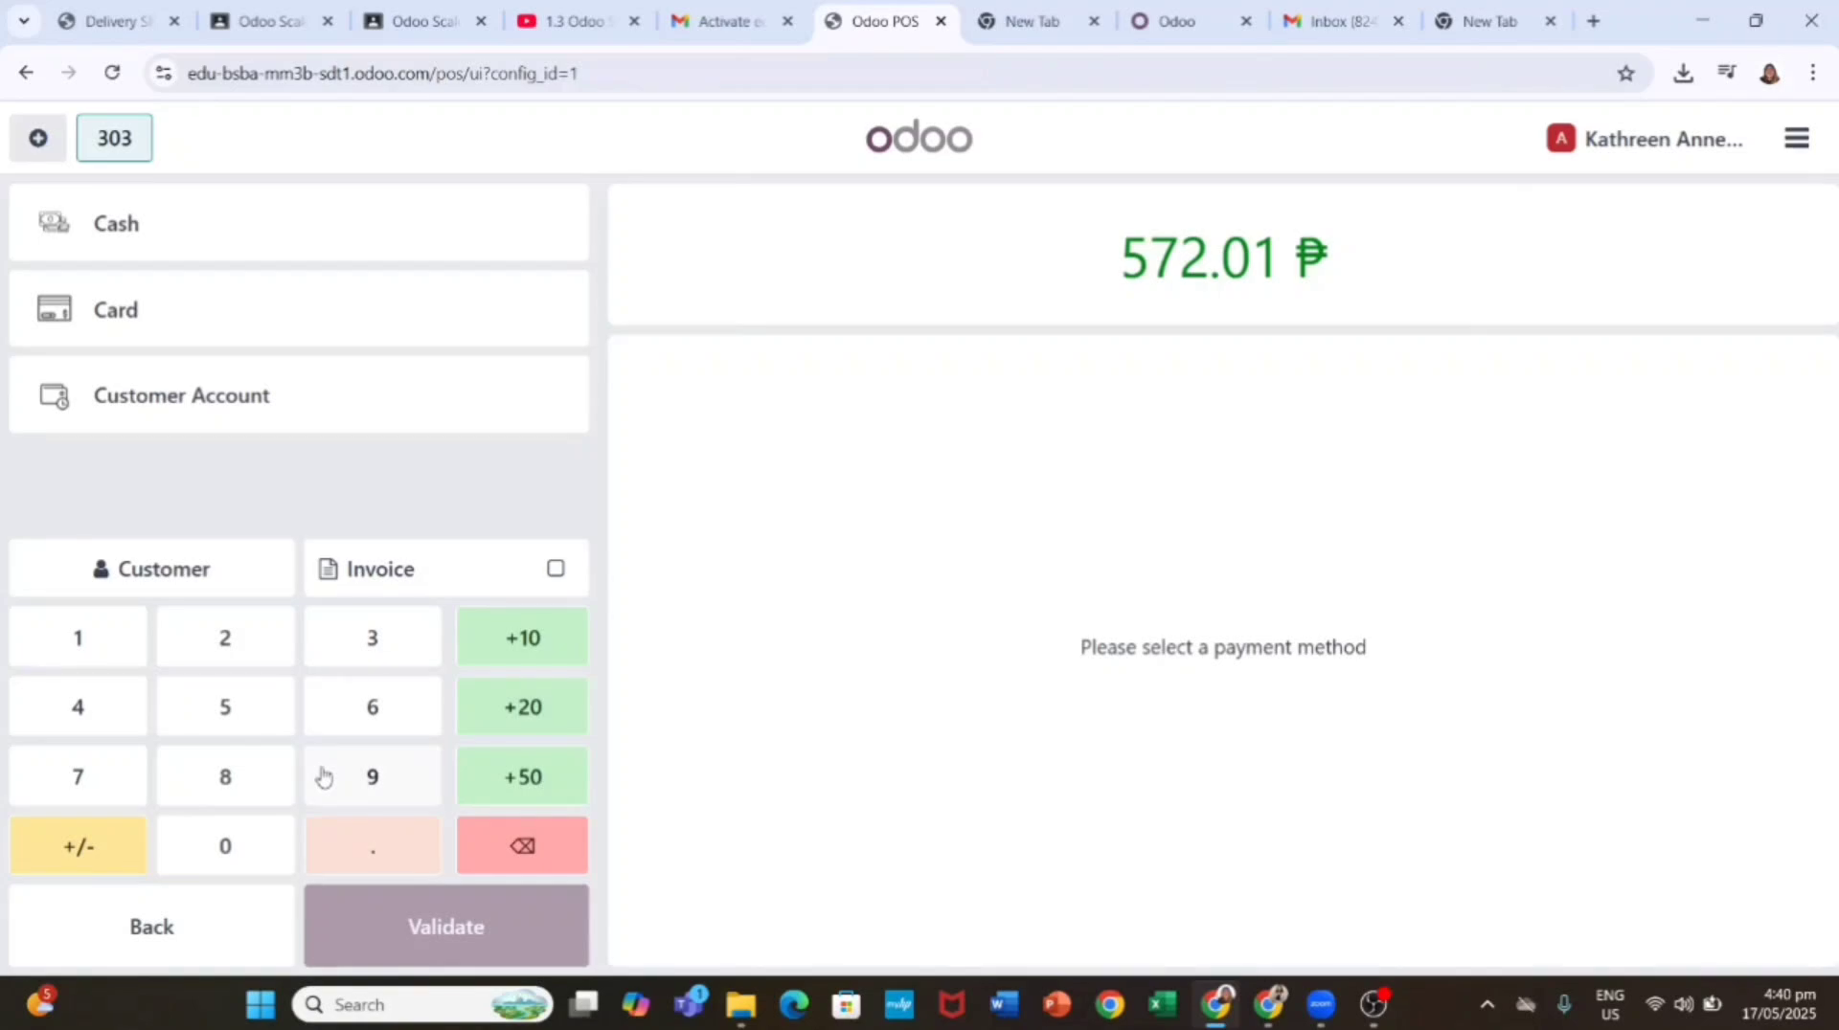
Step: Pay order 303 with 600.00 ₱ cash, leaving 27.99 ₱ change
click(399, 718)
click(399, 718)
click(524, 855)
click(254, 851)
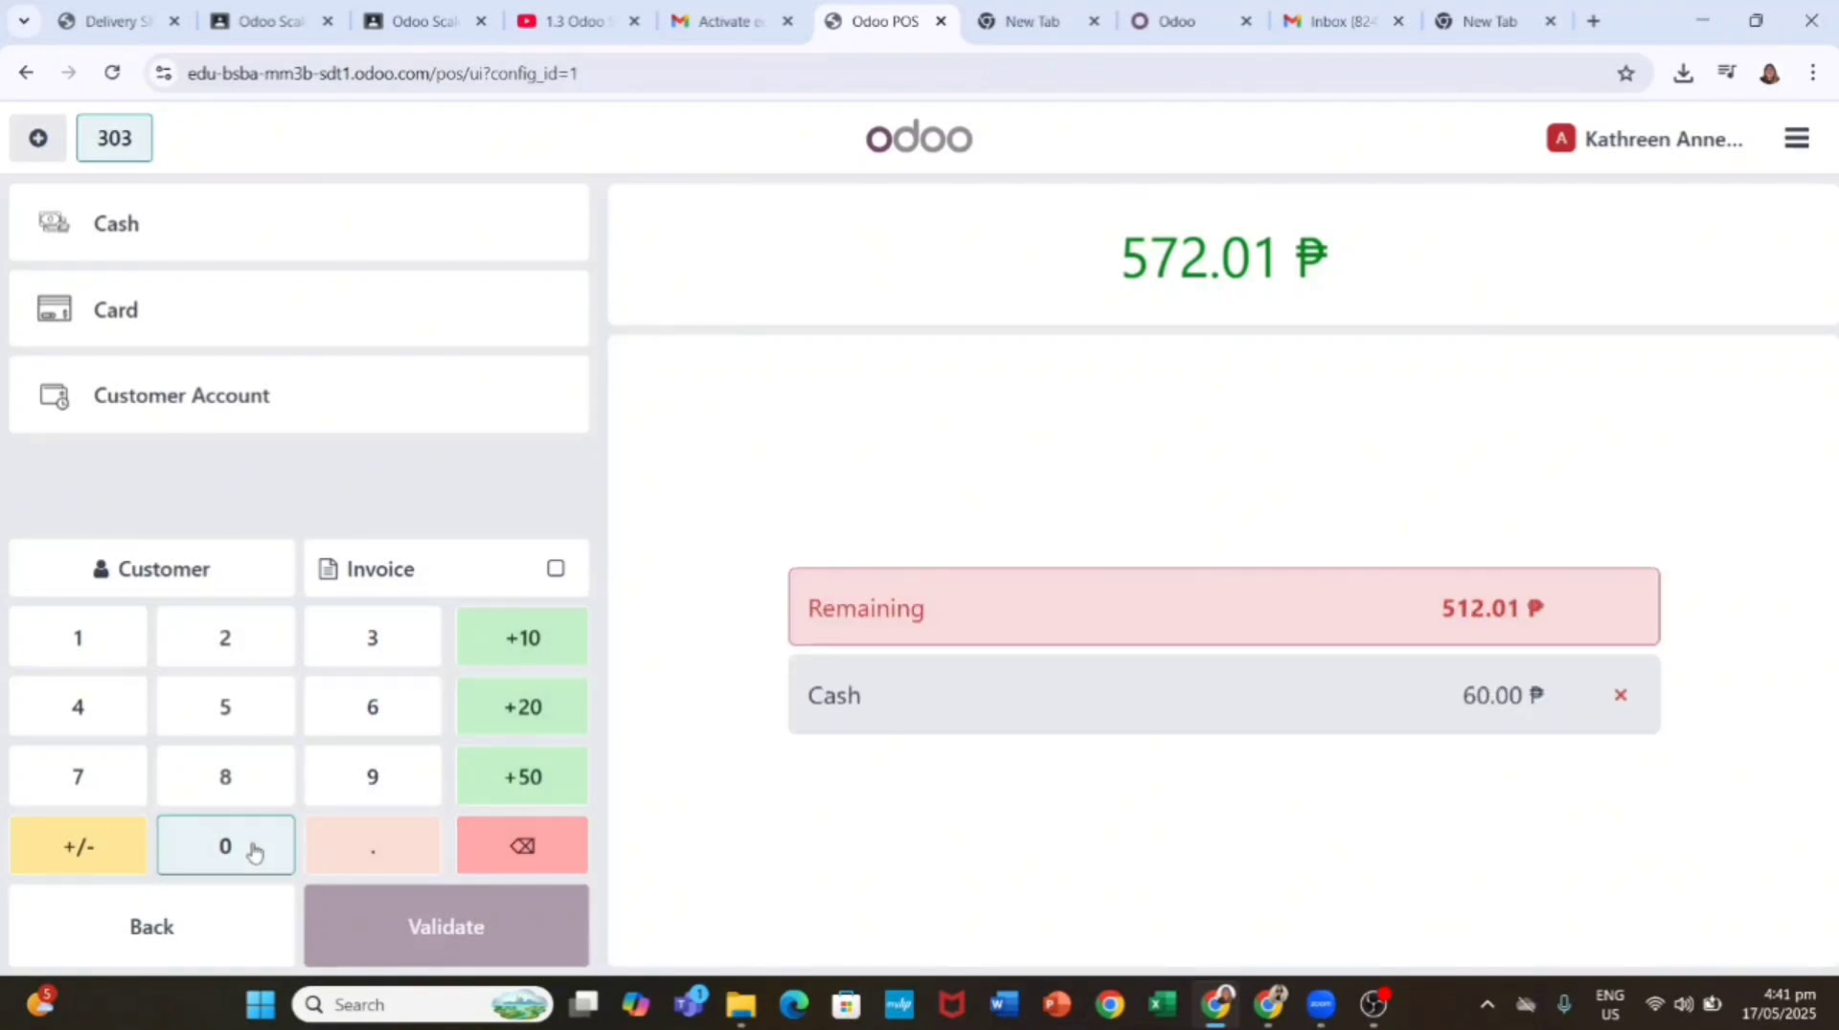
click(253, 851)
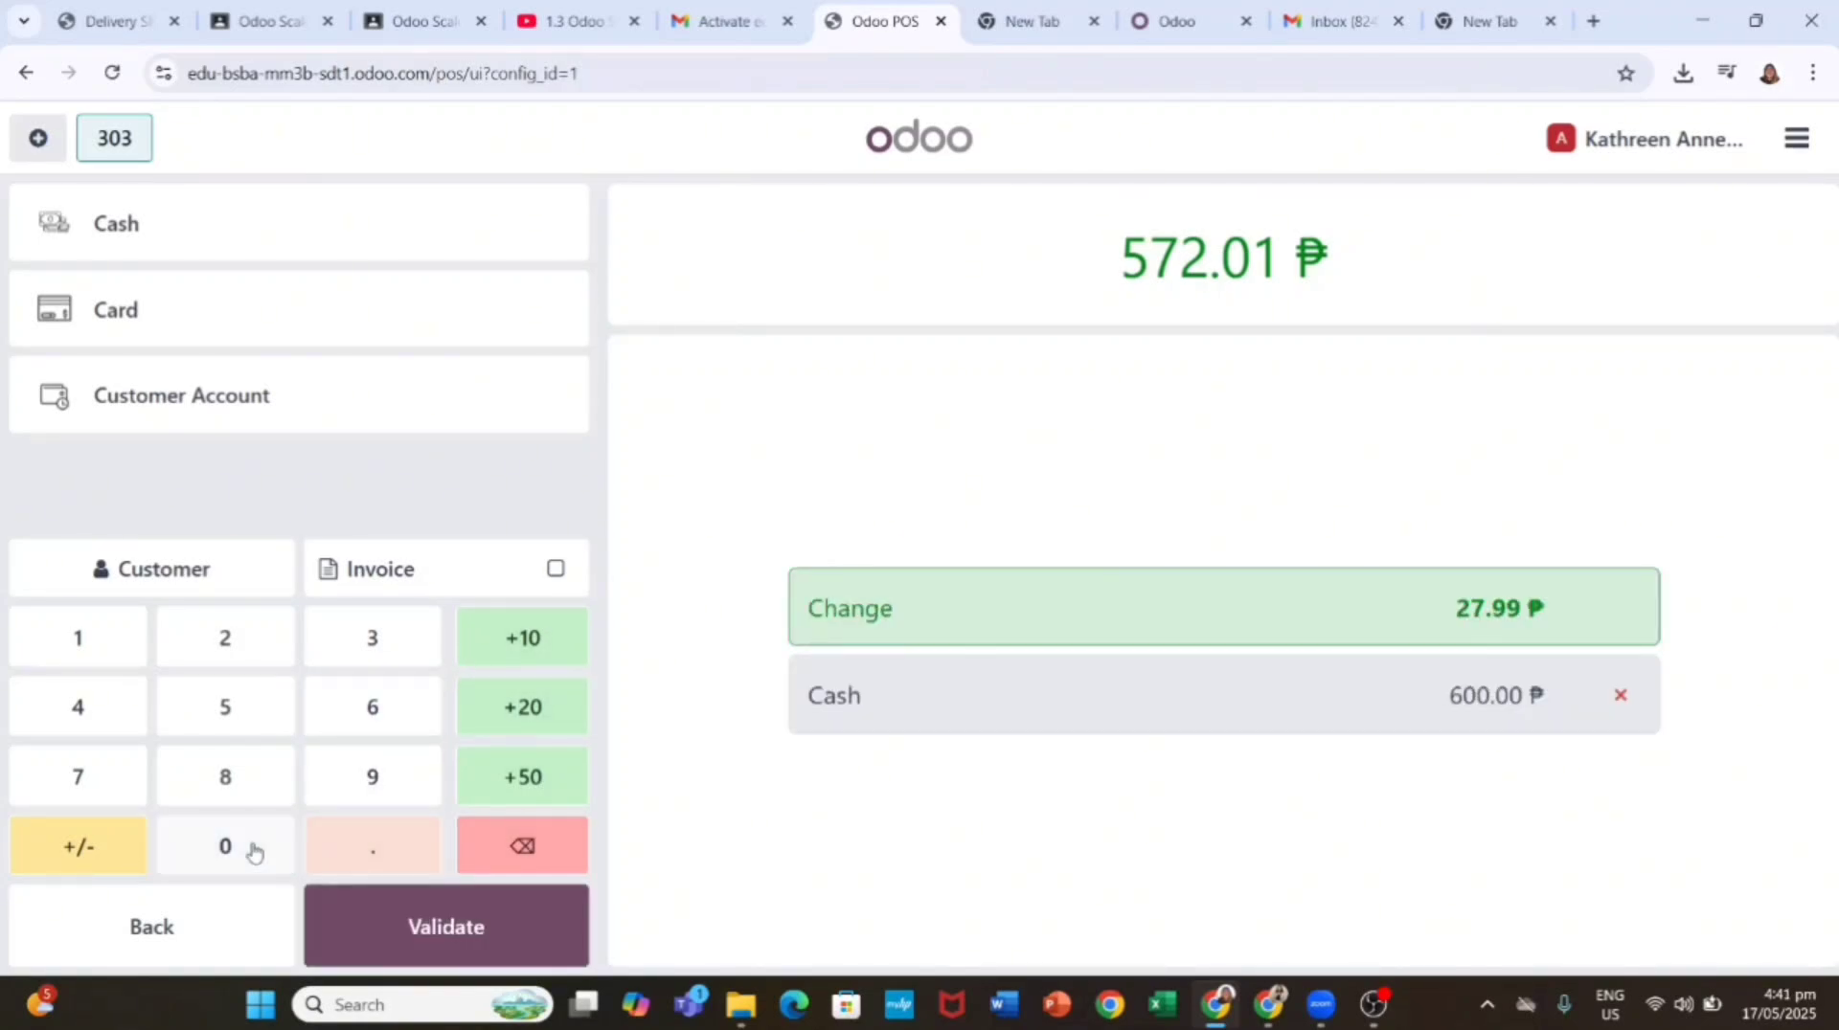
click(418, 927)
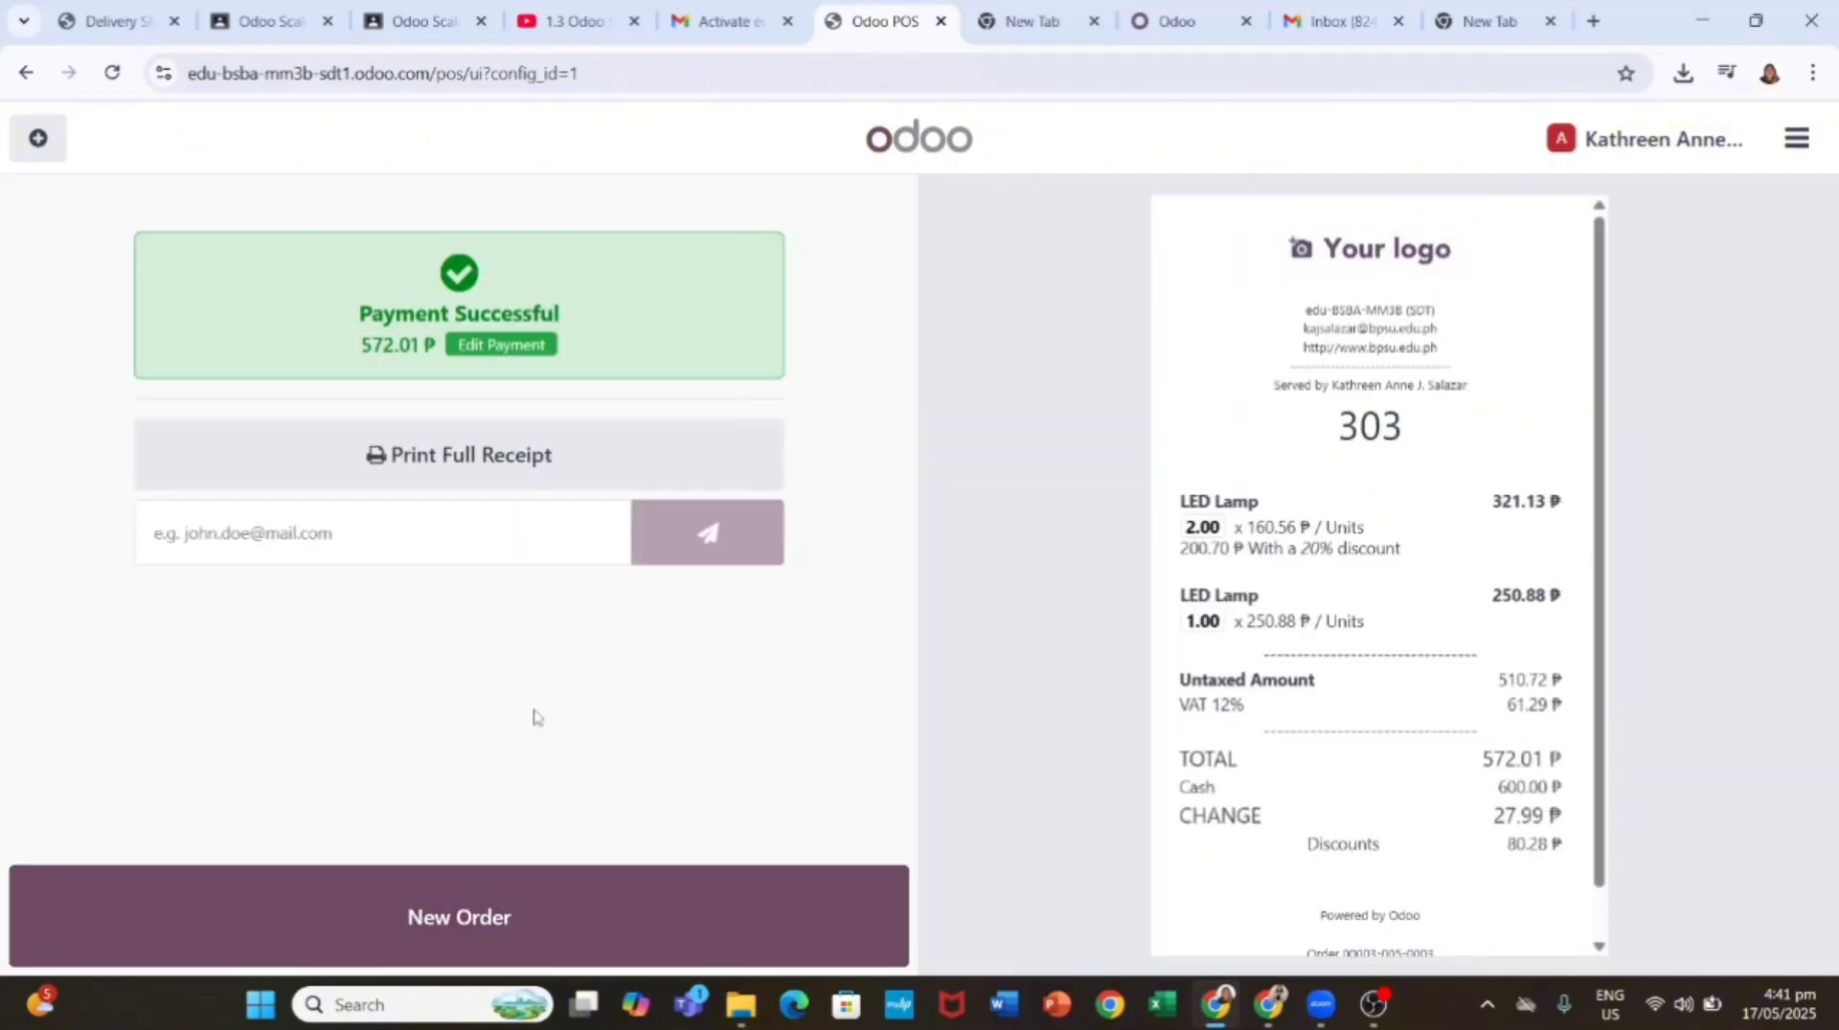
Step: Print the full receipt to PDF, saving it as 'receip'
click(616, 484)
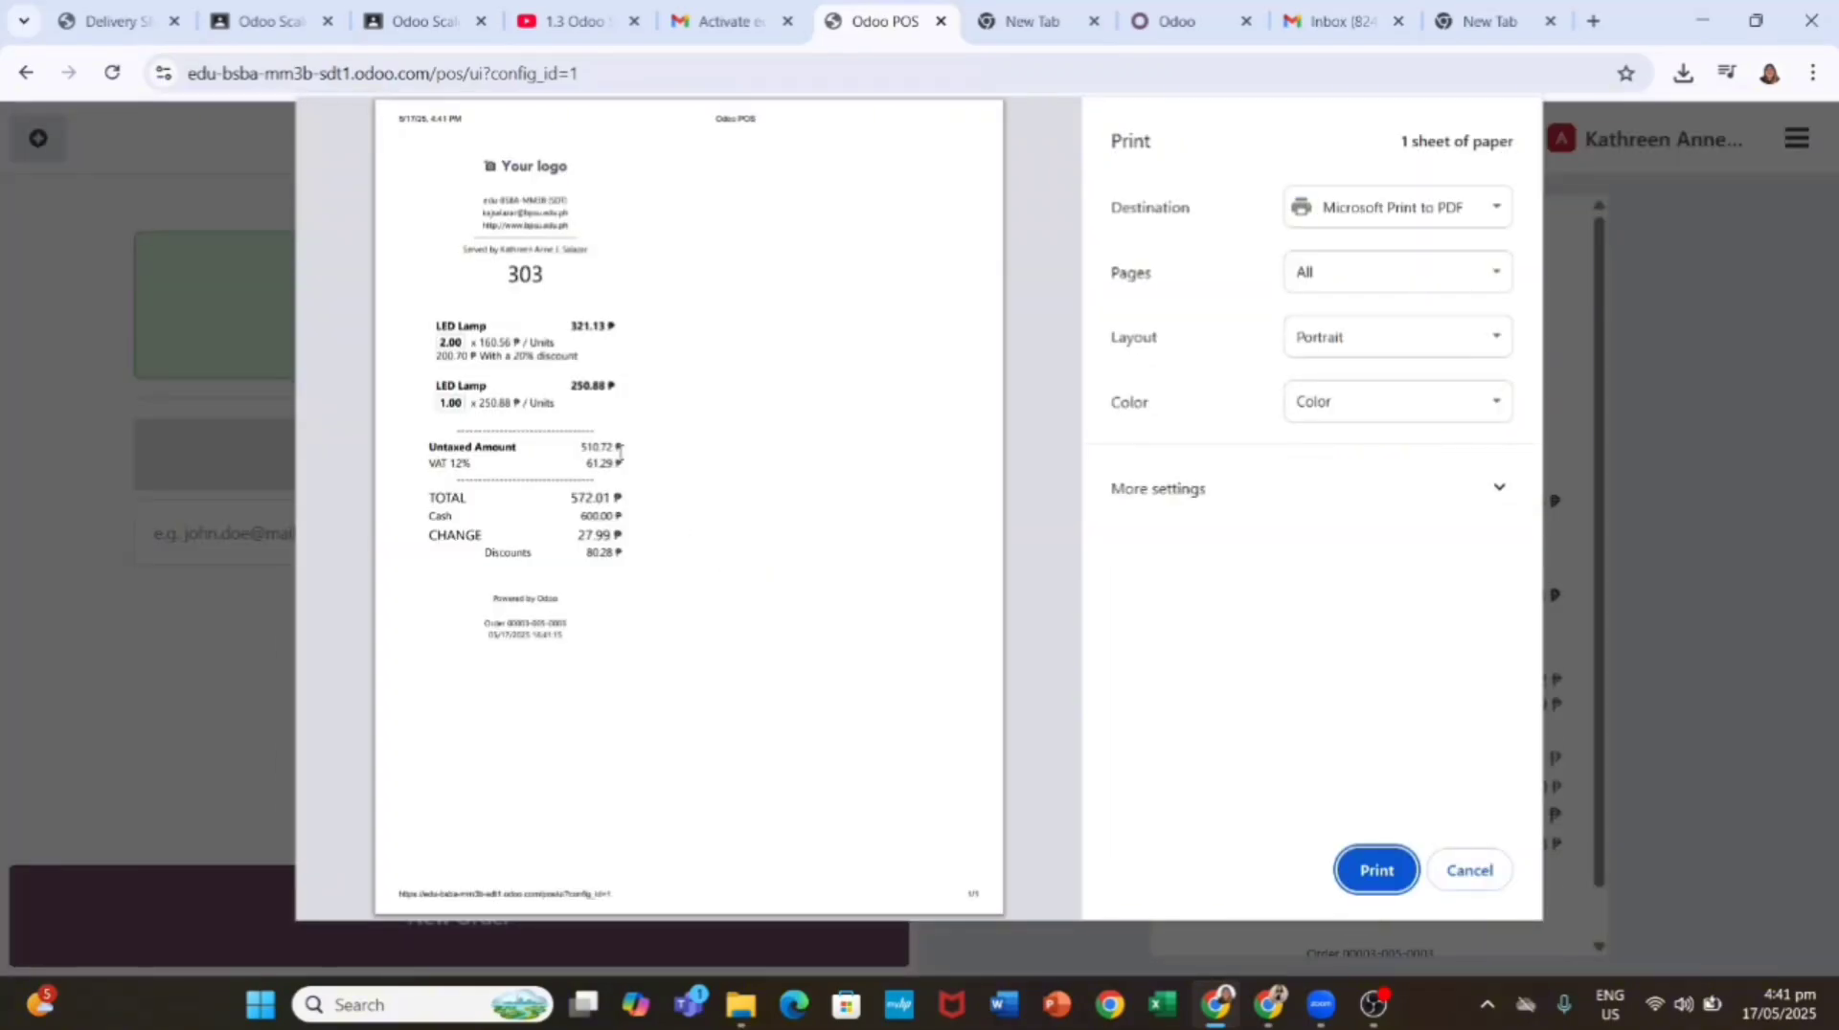
click(1376, 870)
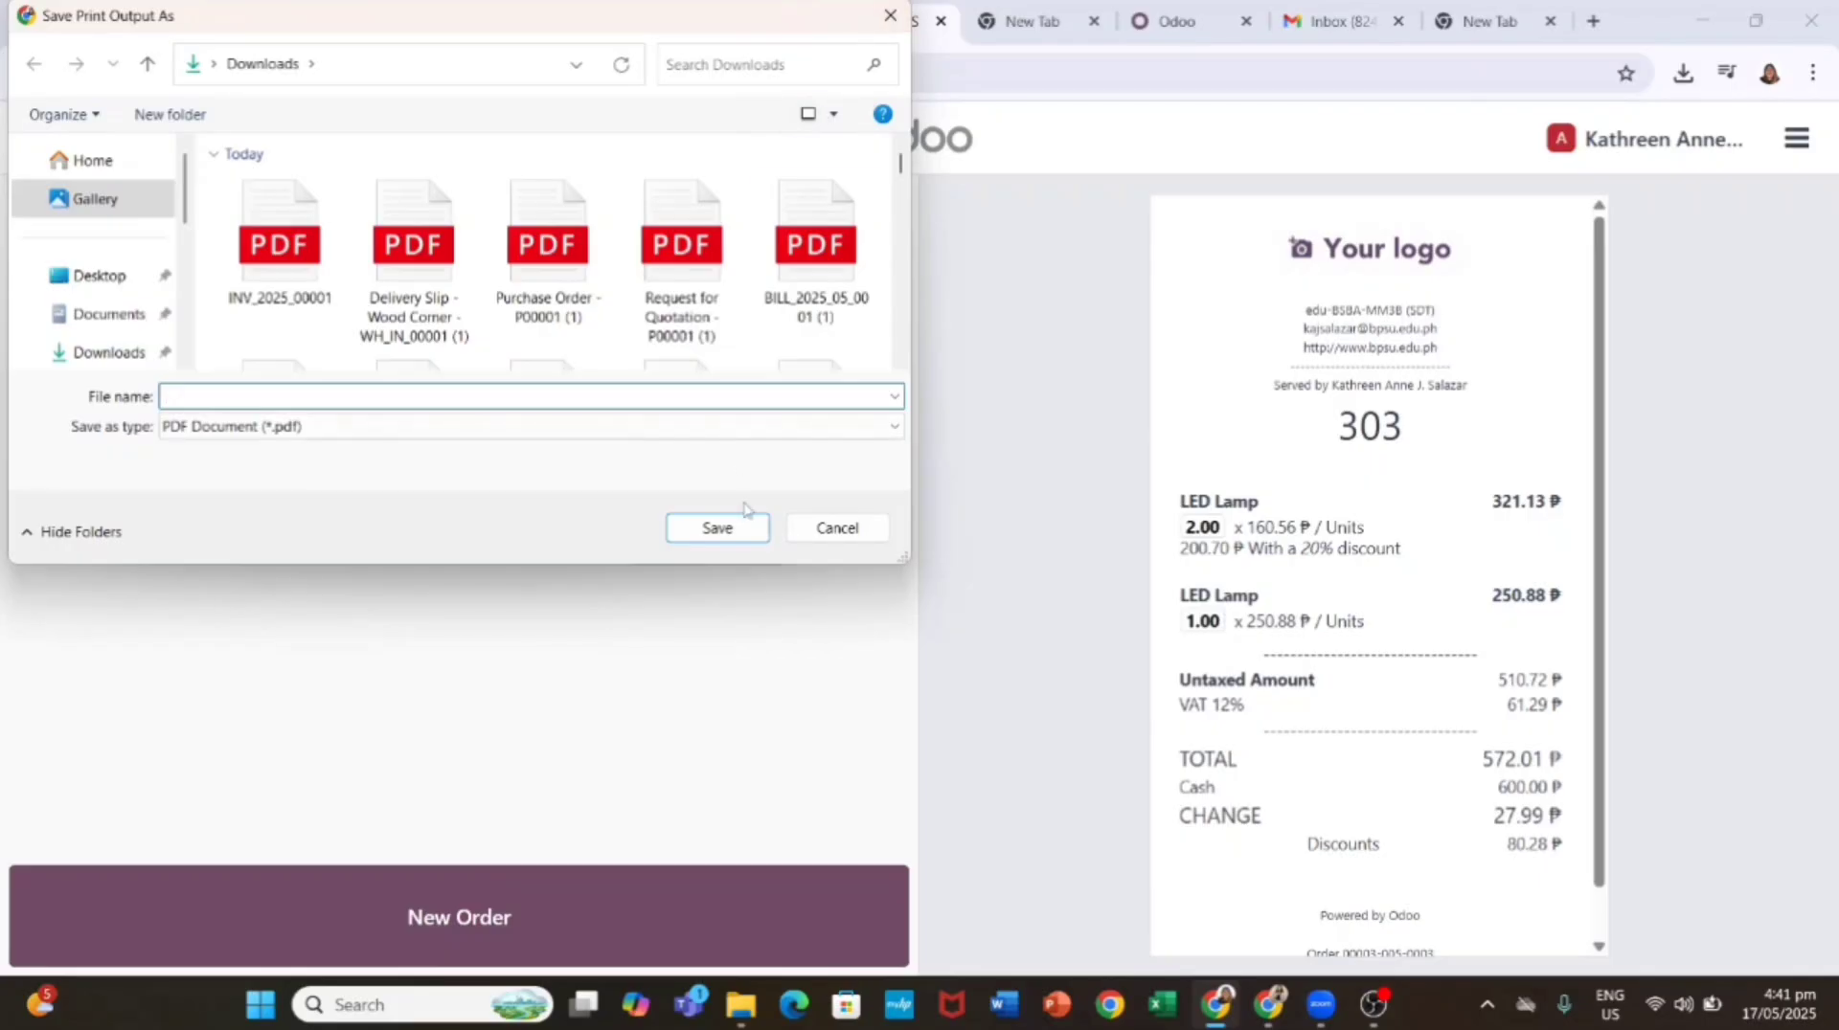
text(receipt)
key(Return)
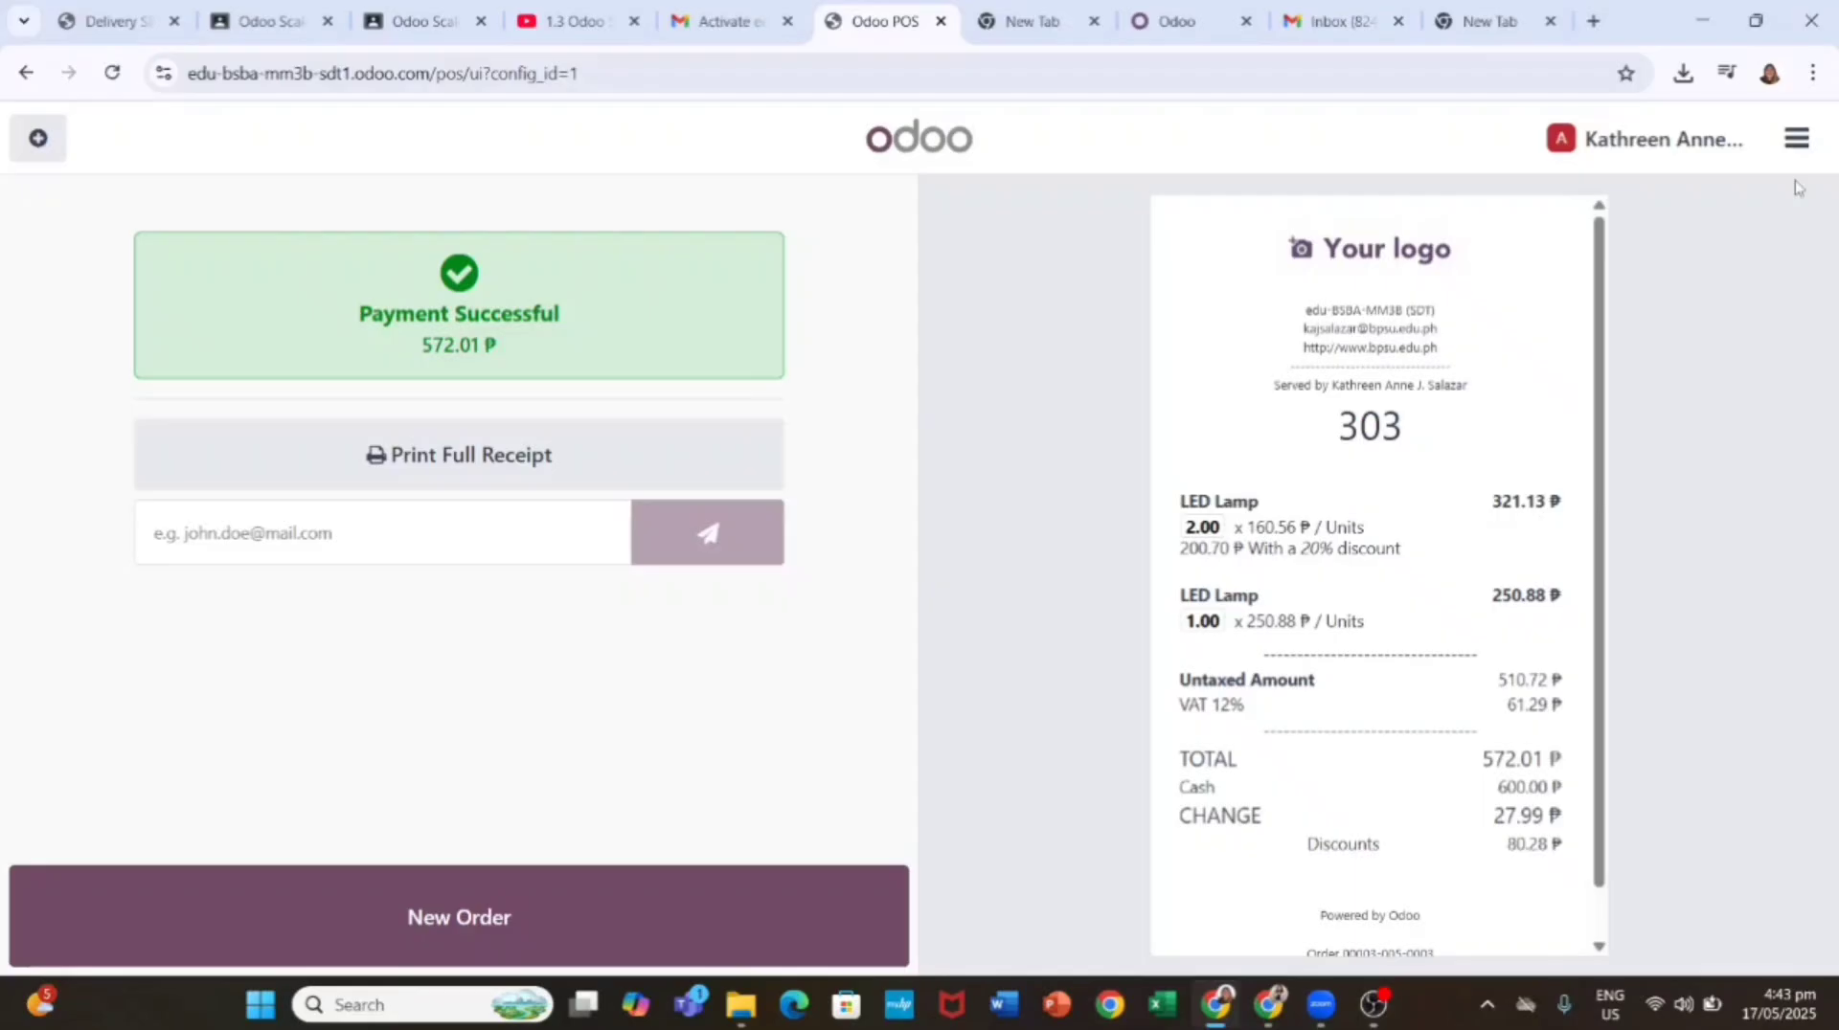
Step: Close the register, proceeding anyway despite the 572.01 ₱ payments difference
click(1796, 139)
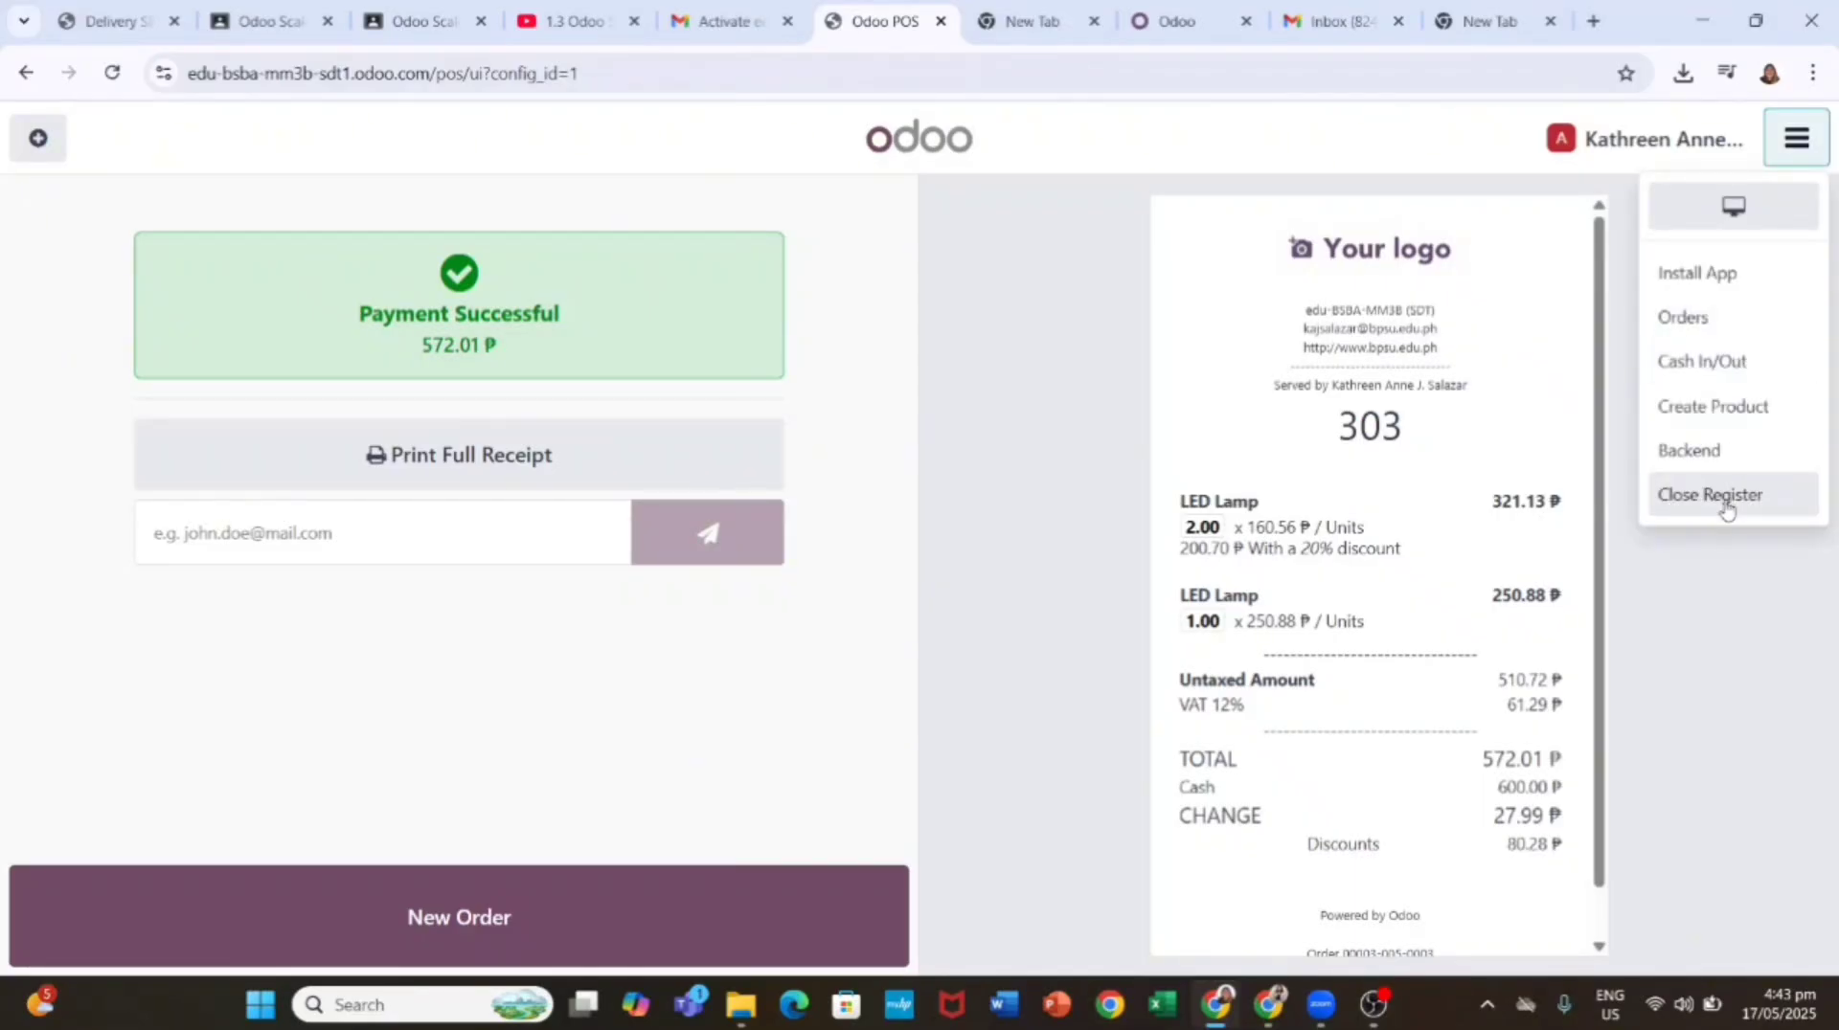
click(1724, 498)
click(473, 900)
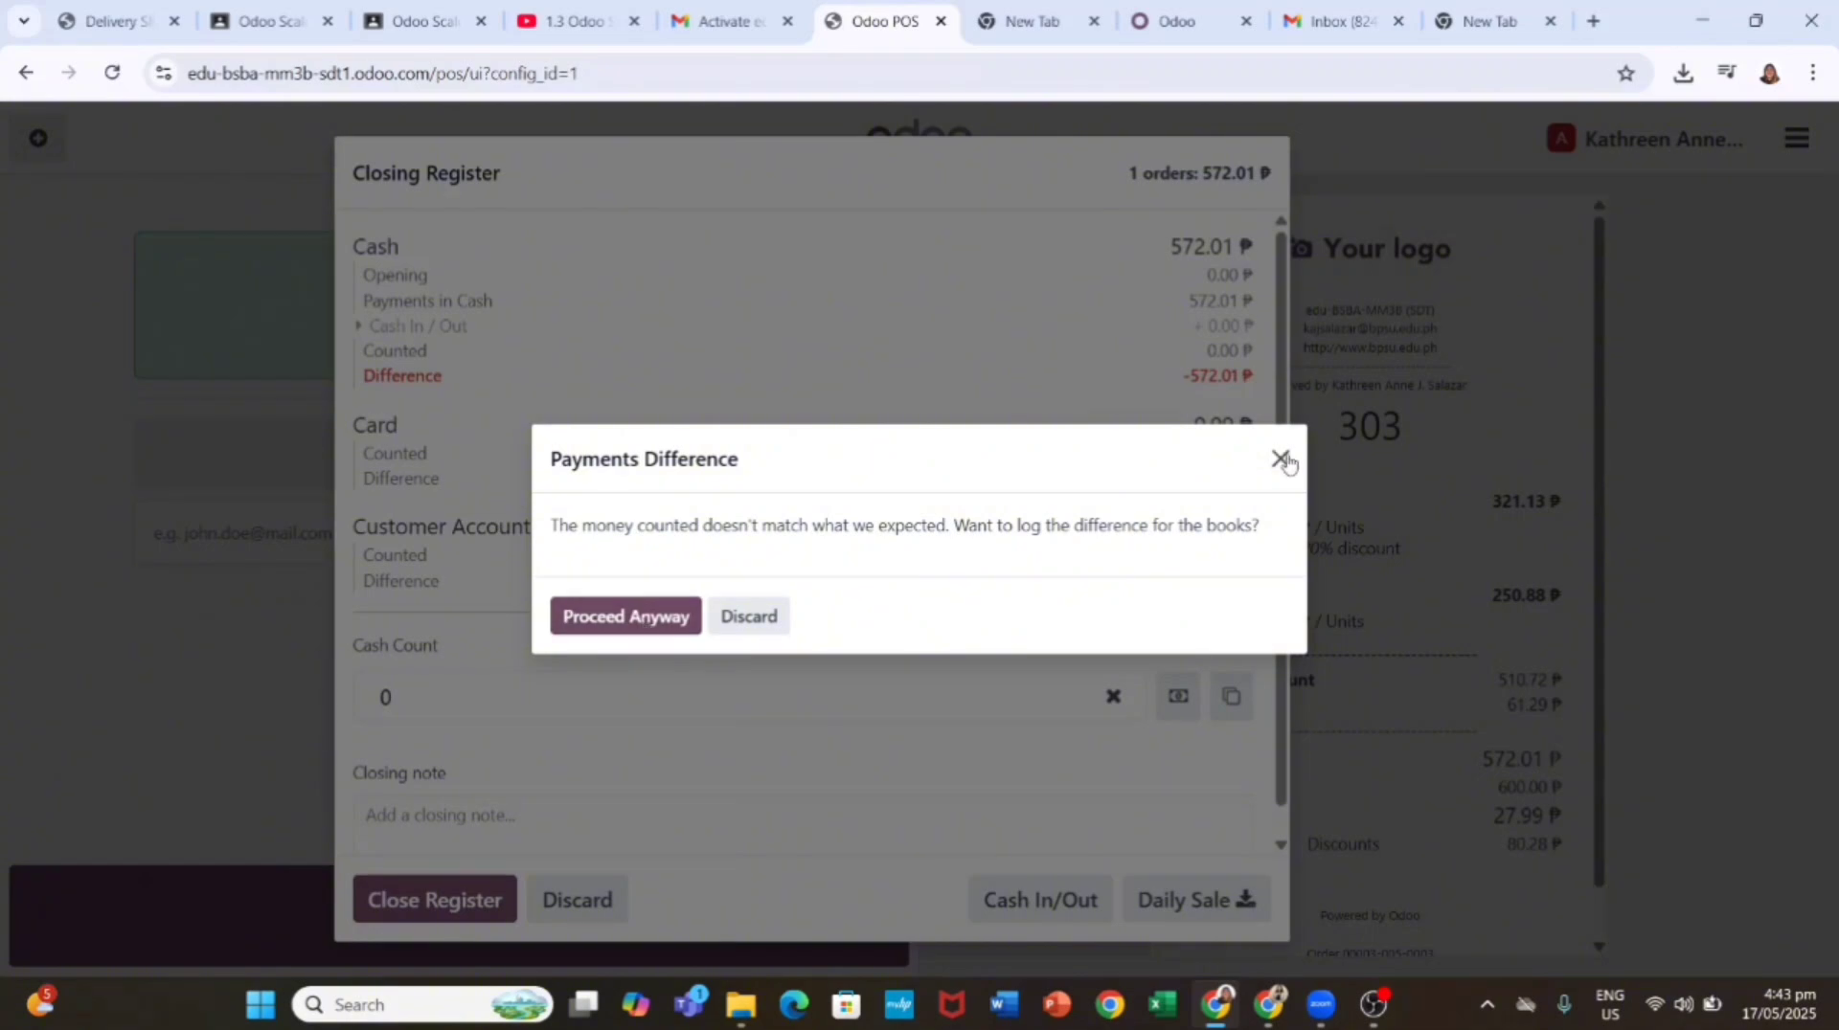
click(637, 617)
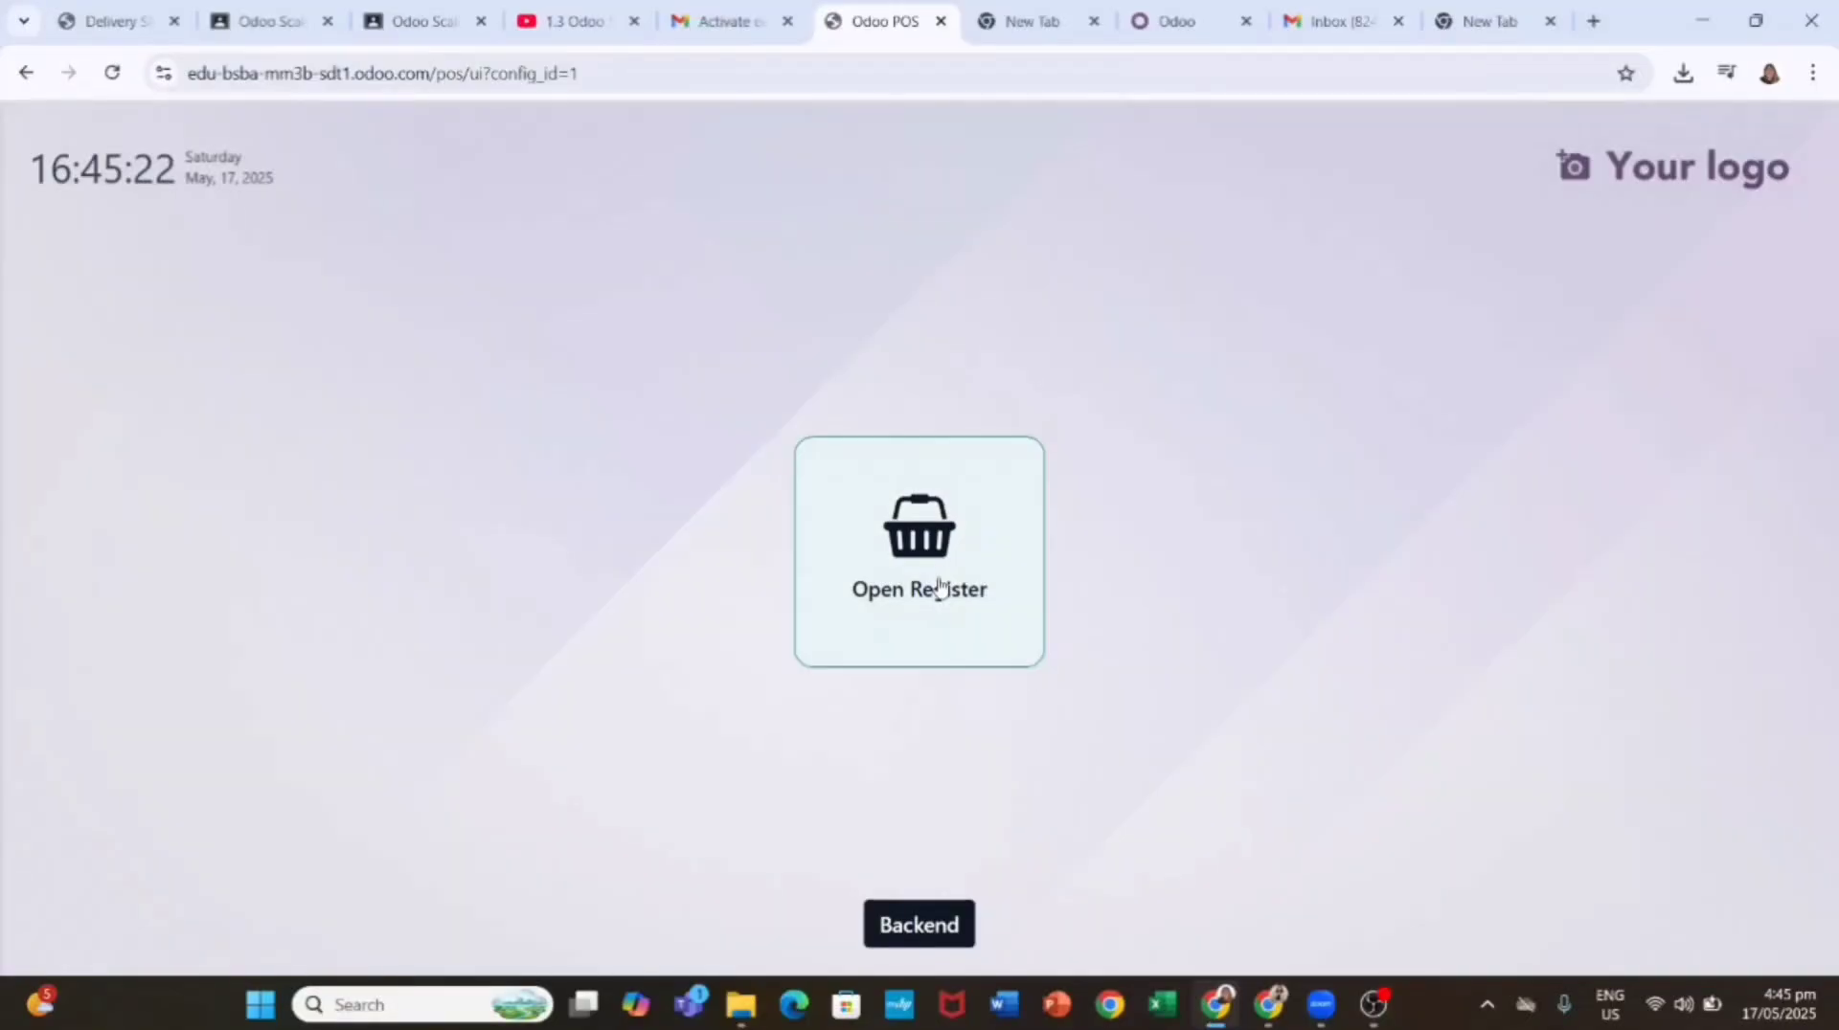
click(936, 587)
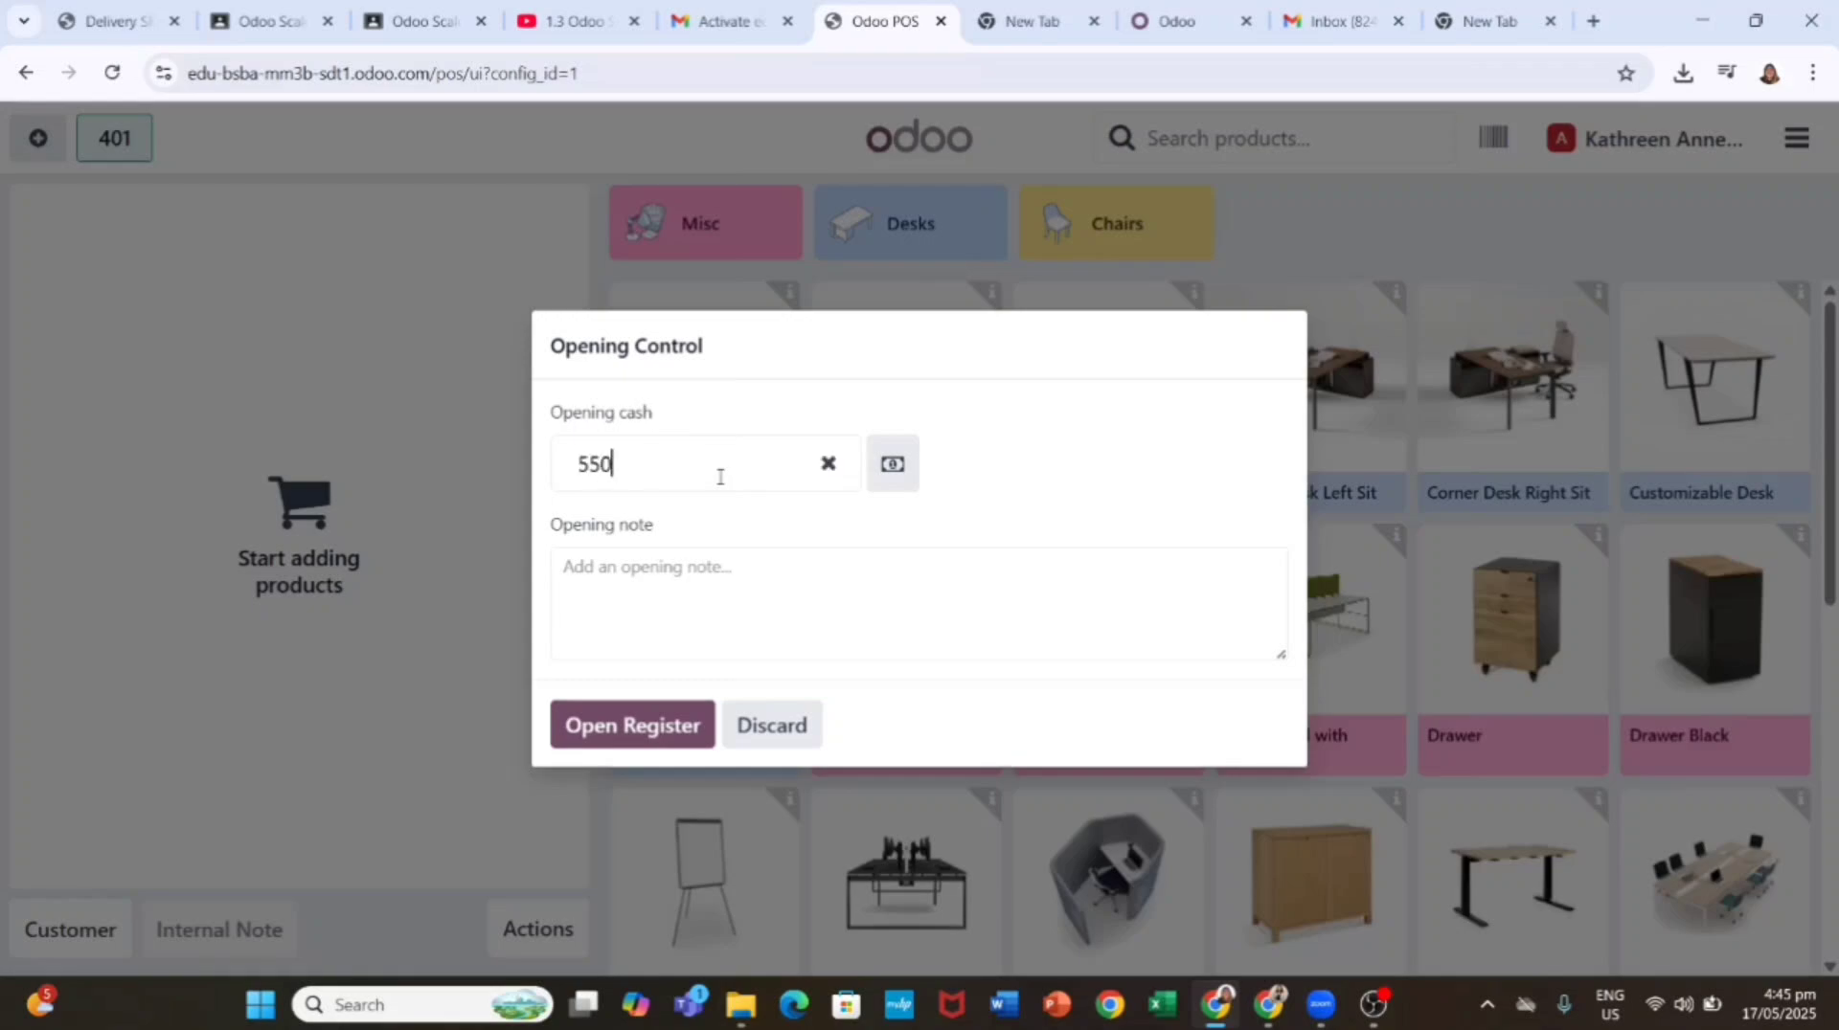
Step: Open a new register session with 550.00 ₱ opening cash counted by coins and notes, then show the customer list
text(550)
click(888, 469)
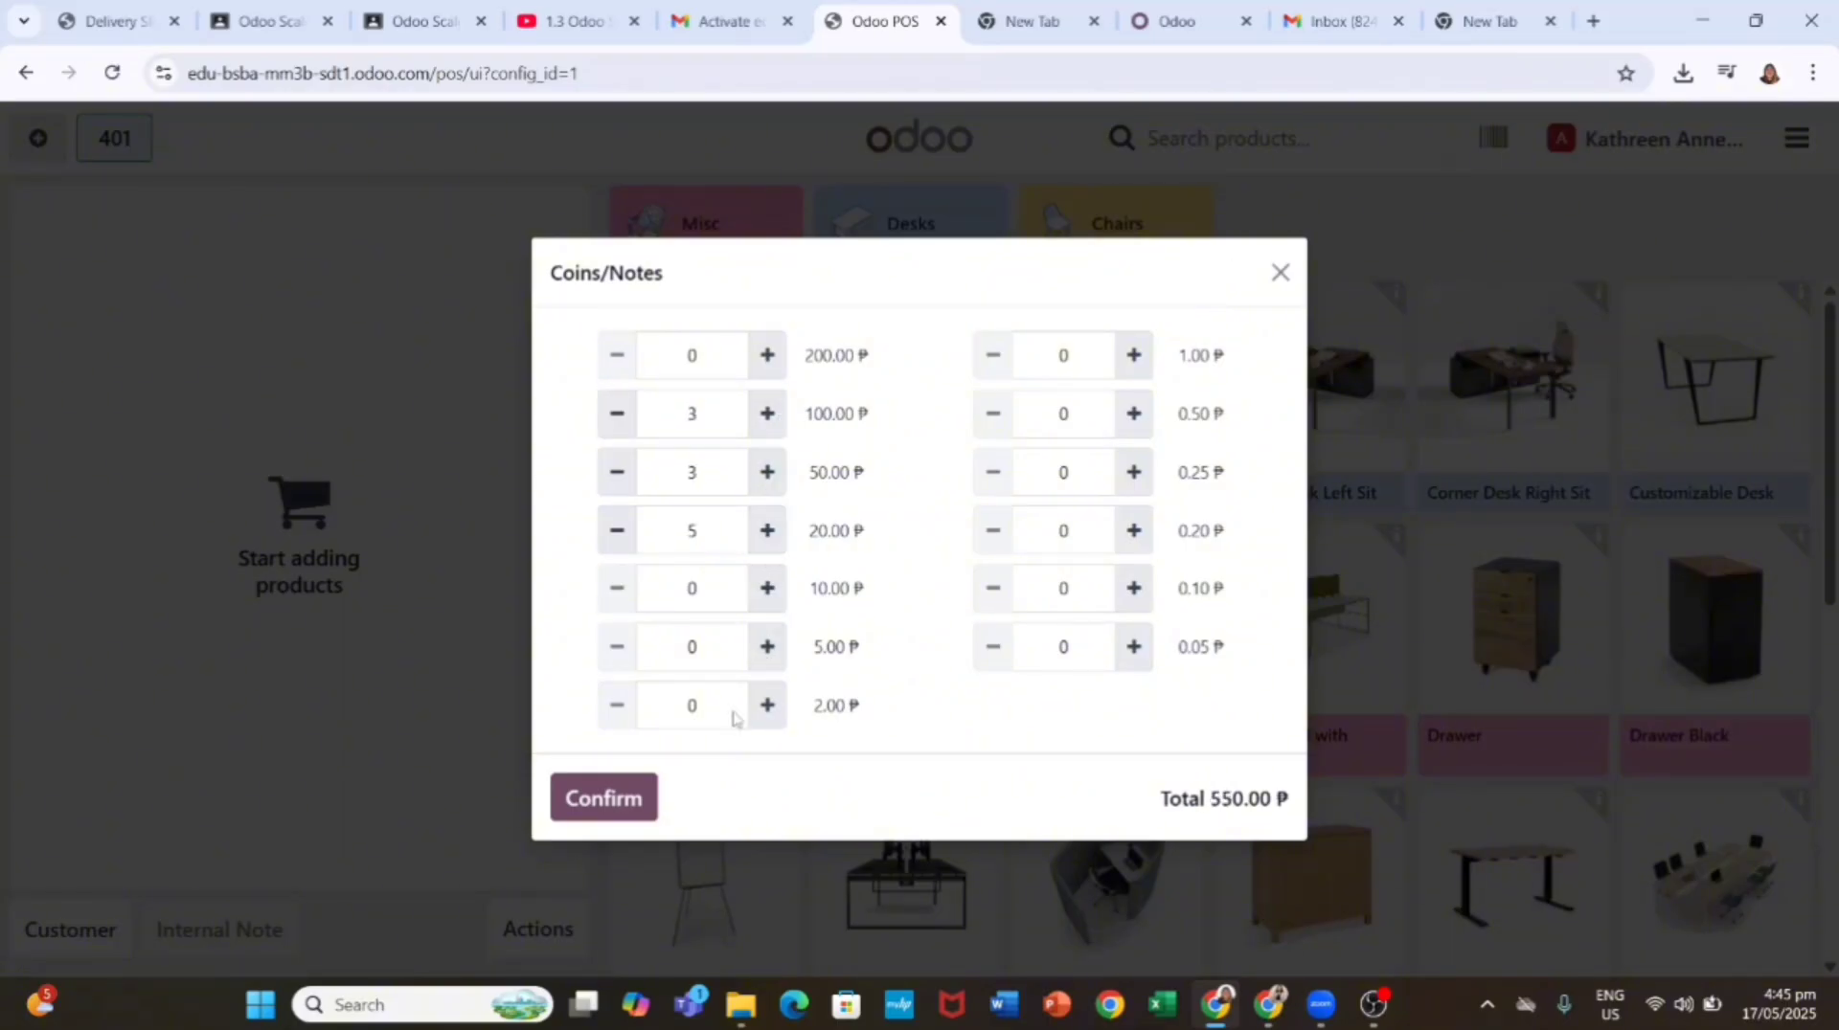
click(629, 800)
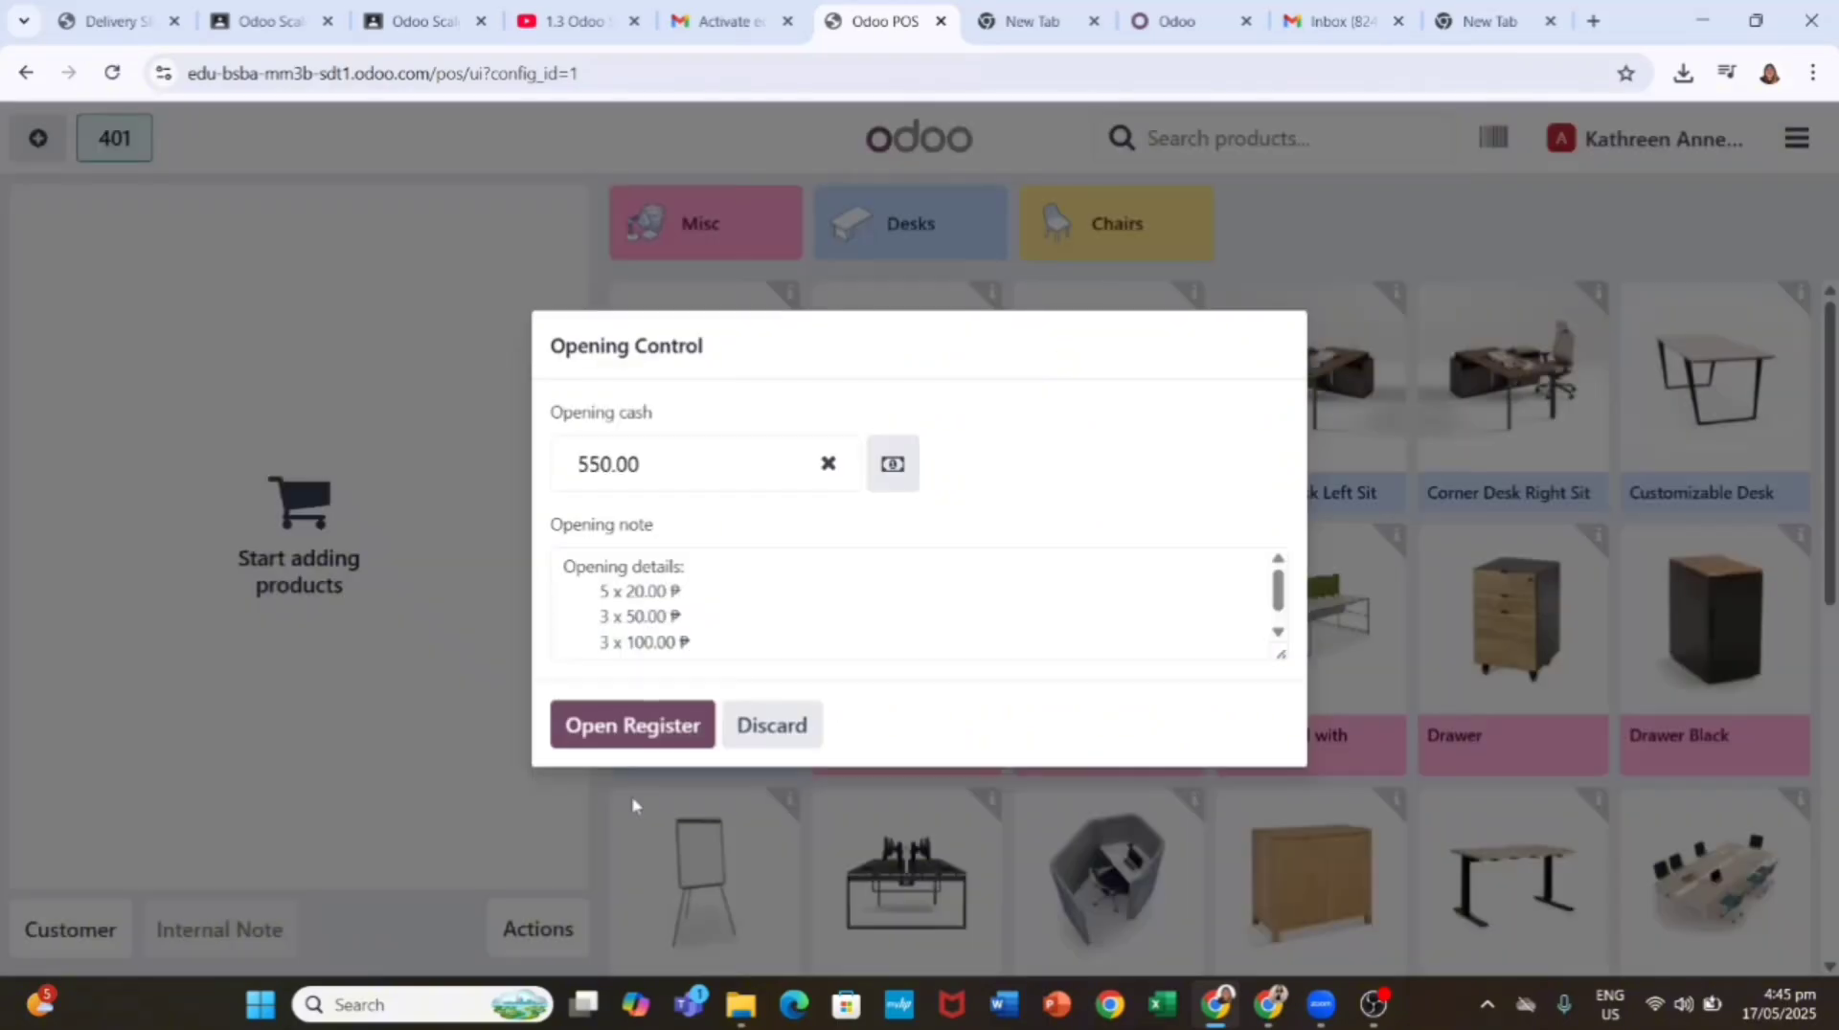
click(663, 730)
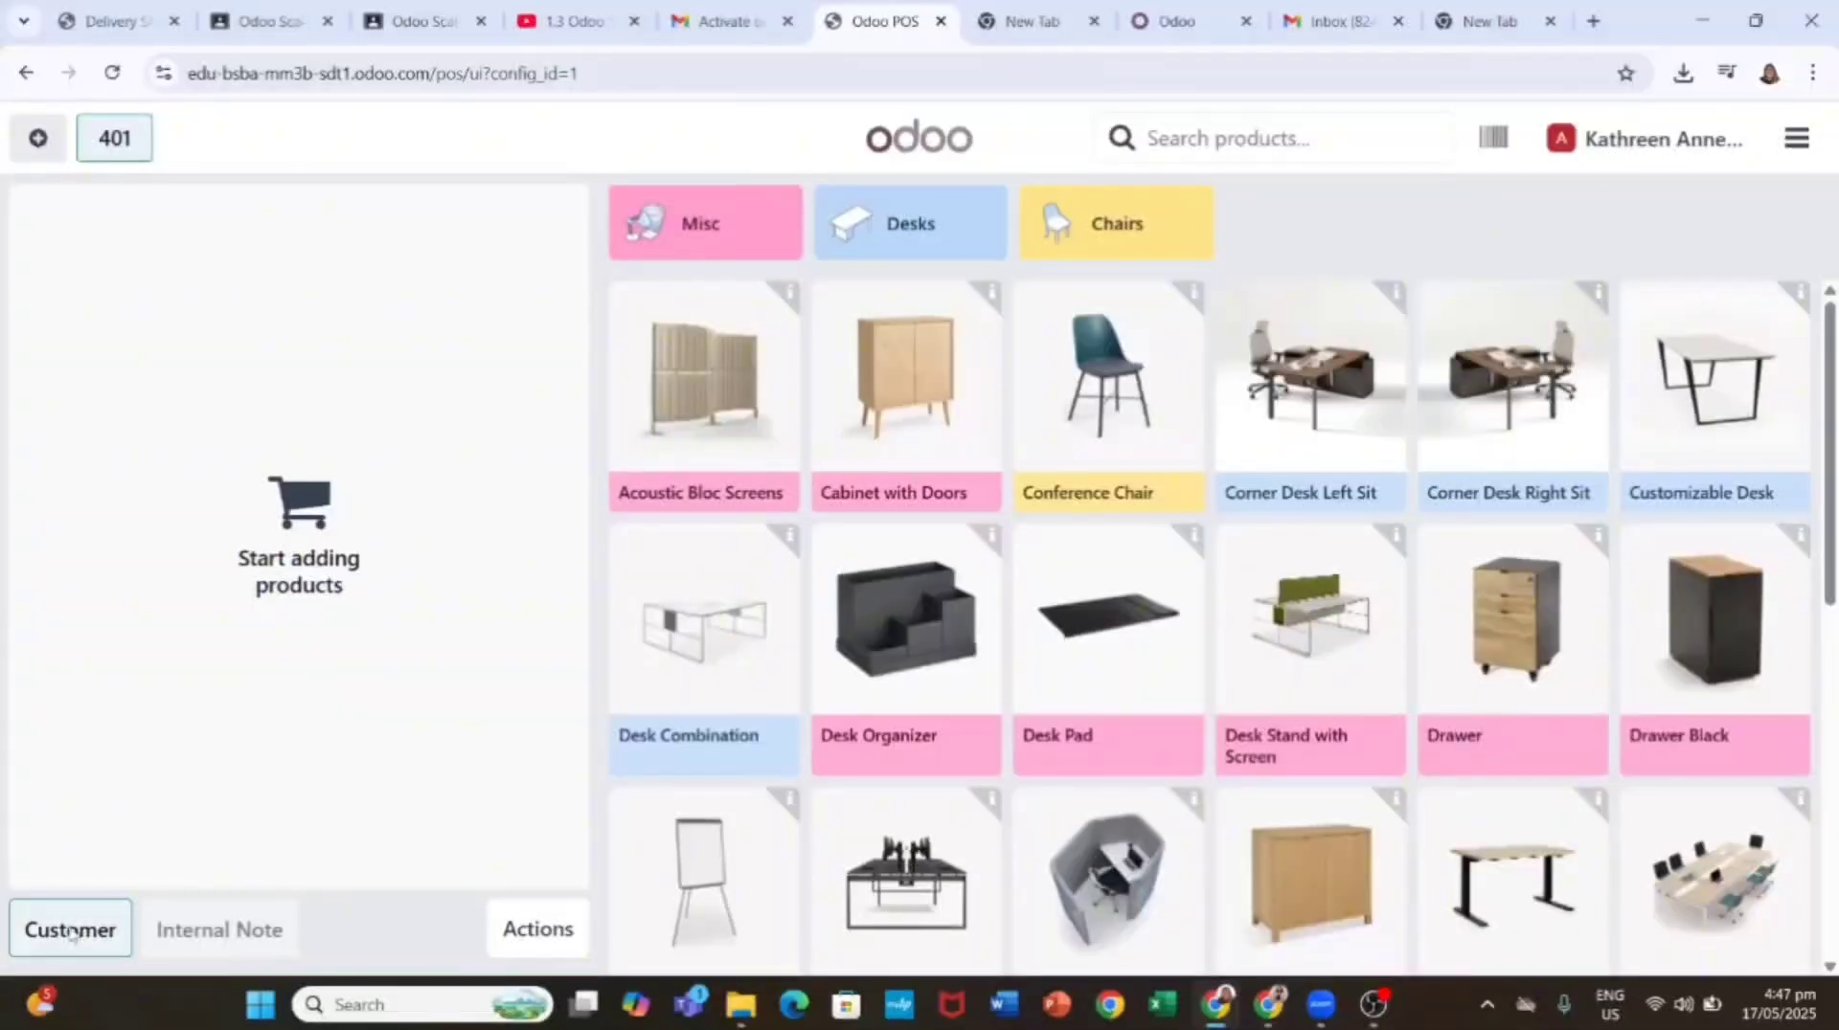
click(70, 930)
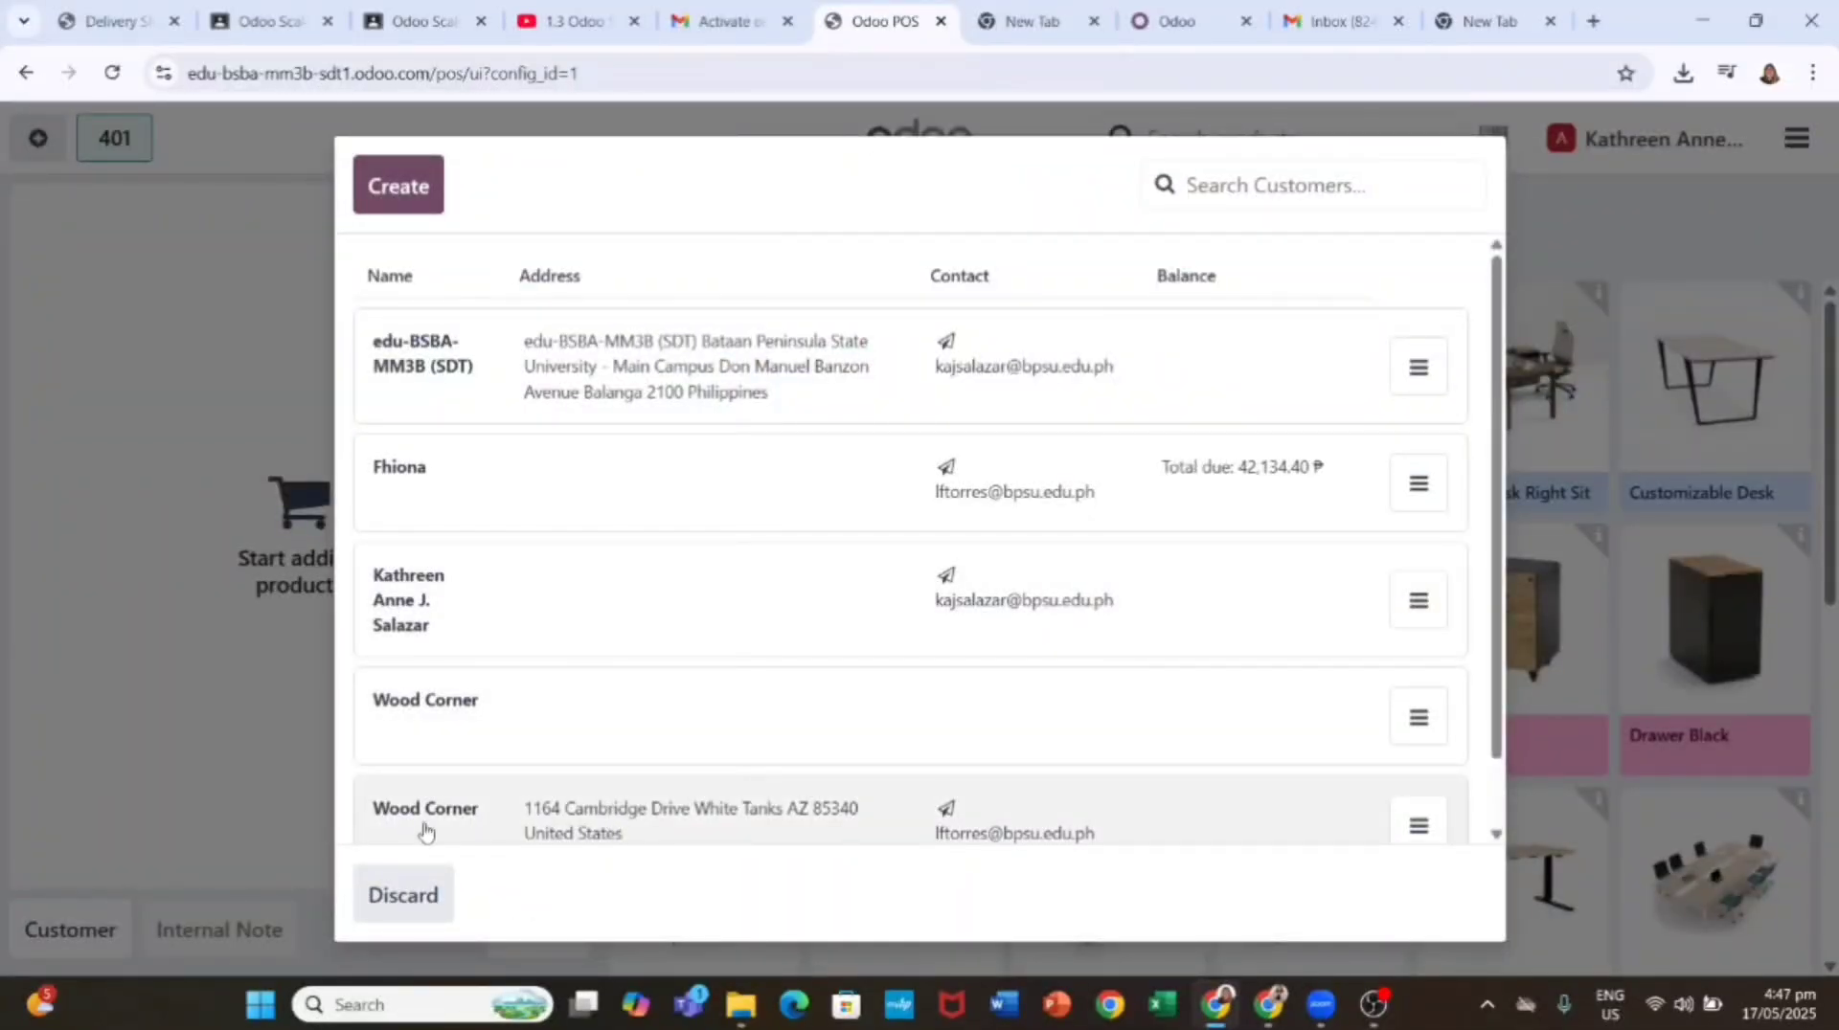
Step: Start a new customer and enter the customer's full name, street and phone details
click(398, 186)
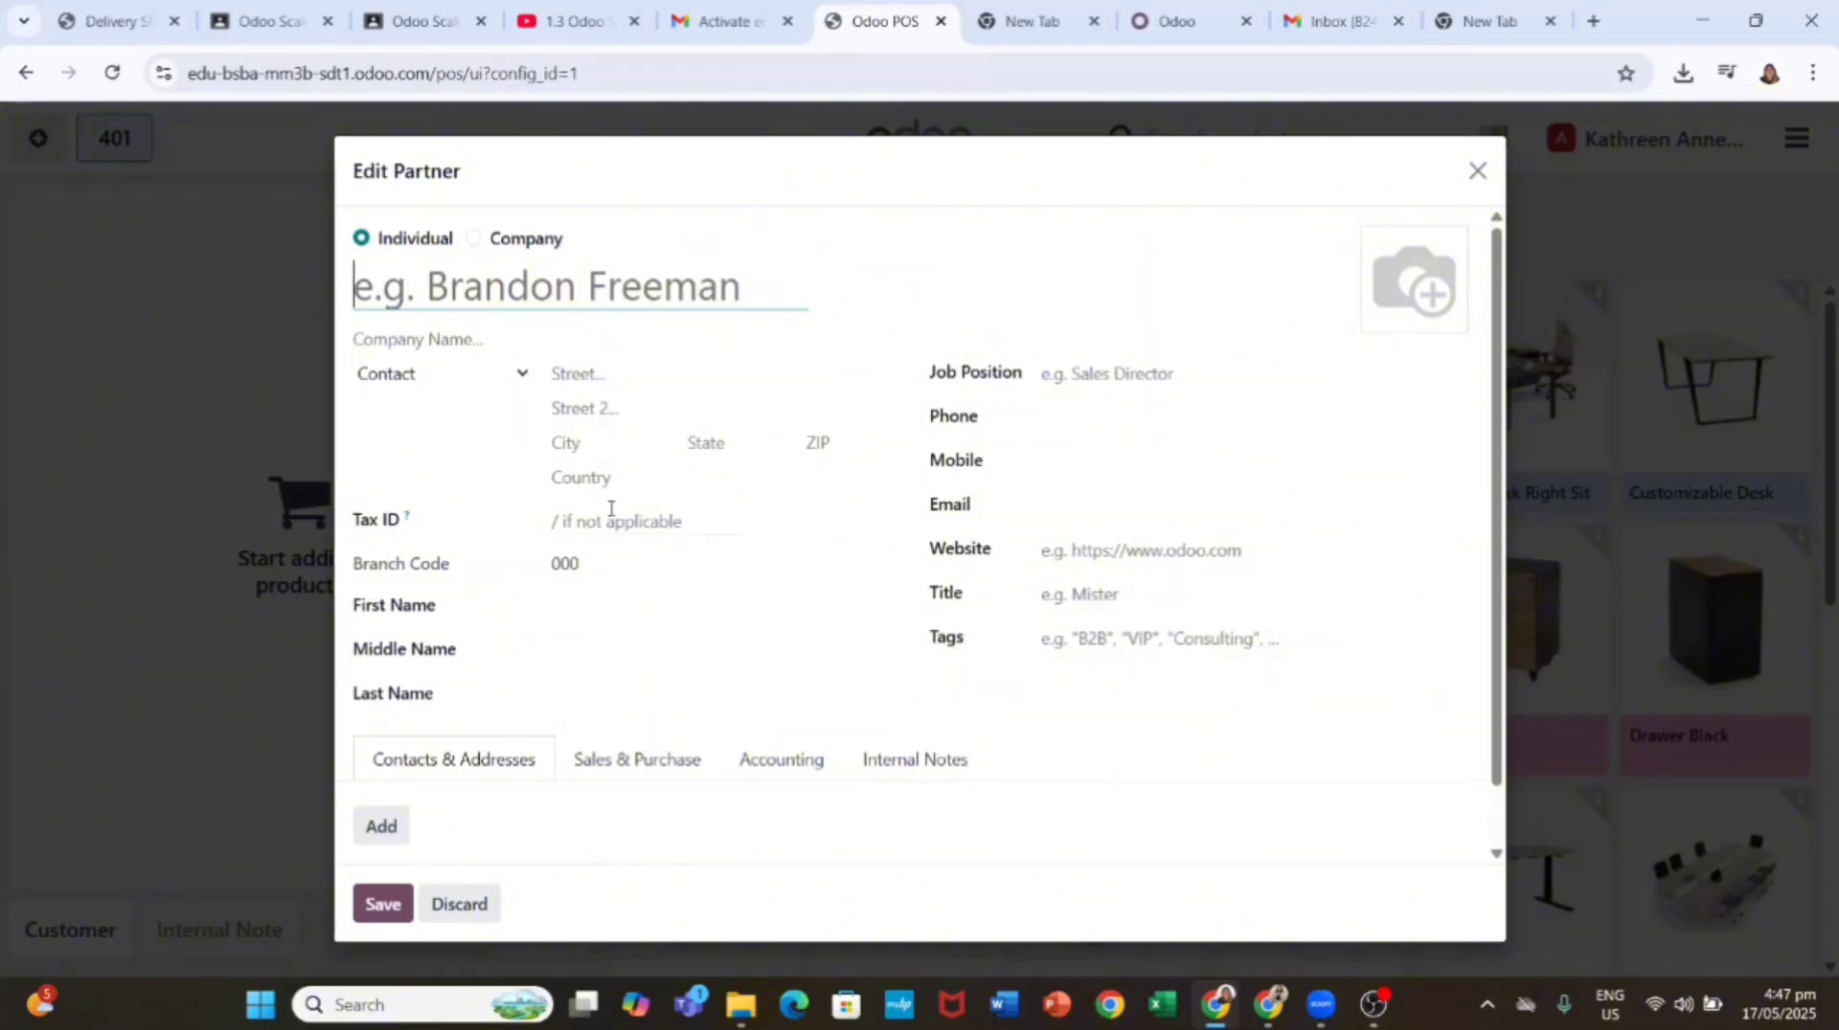
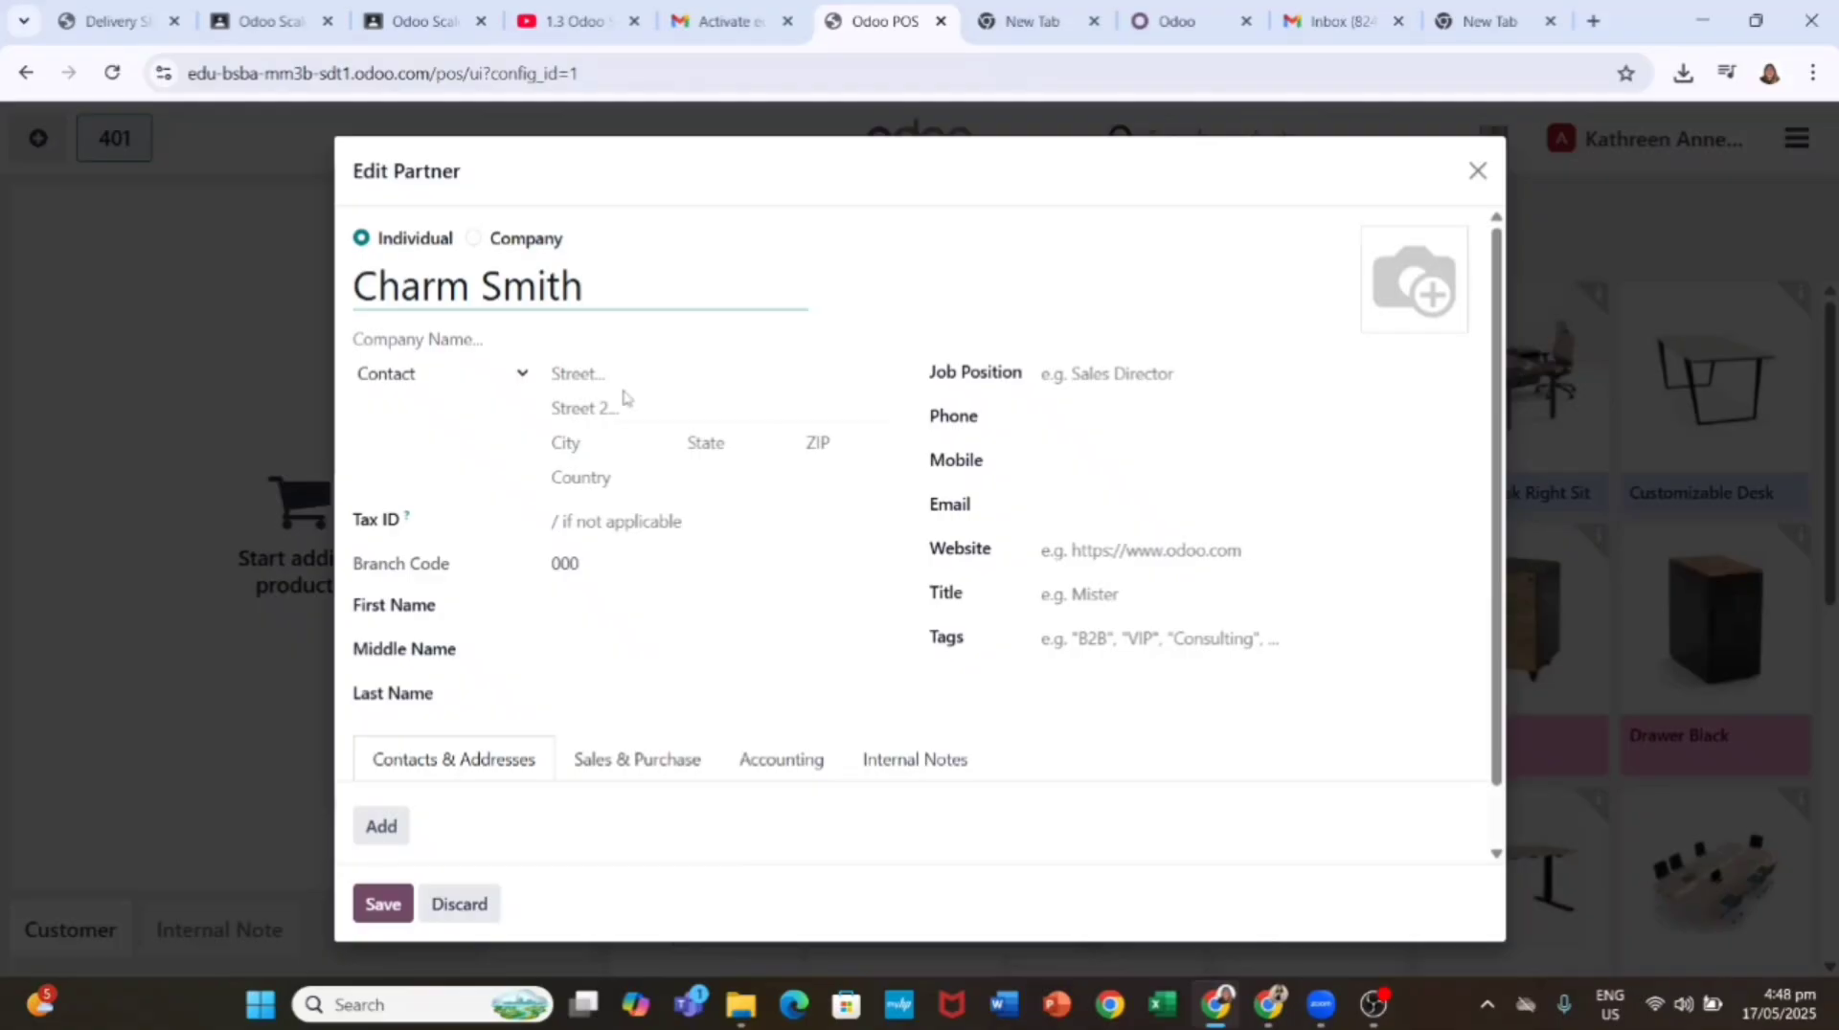
click(841, 385)
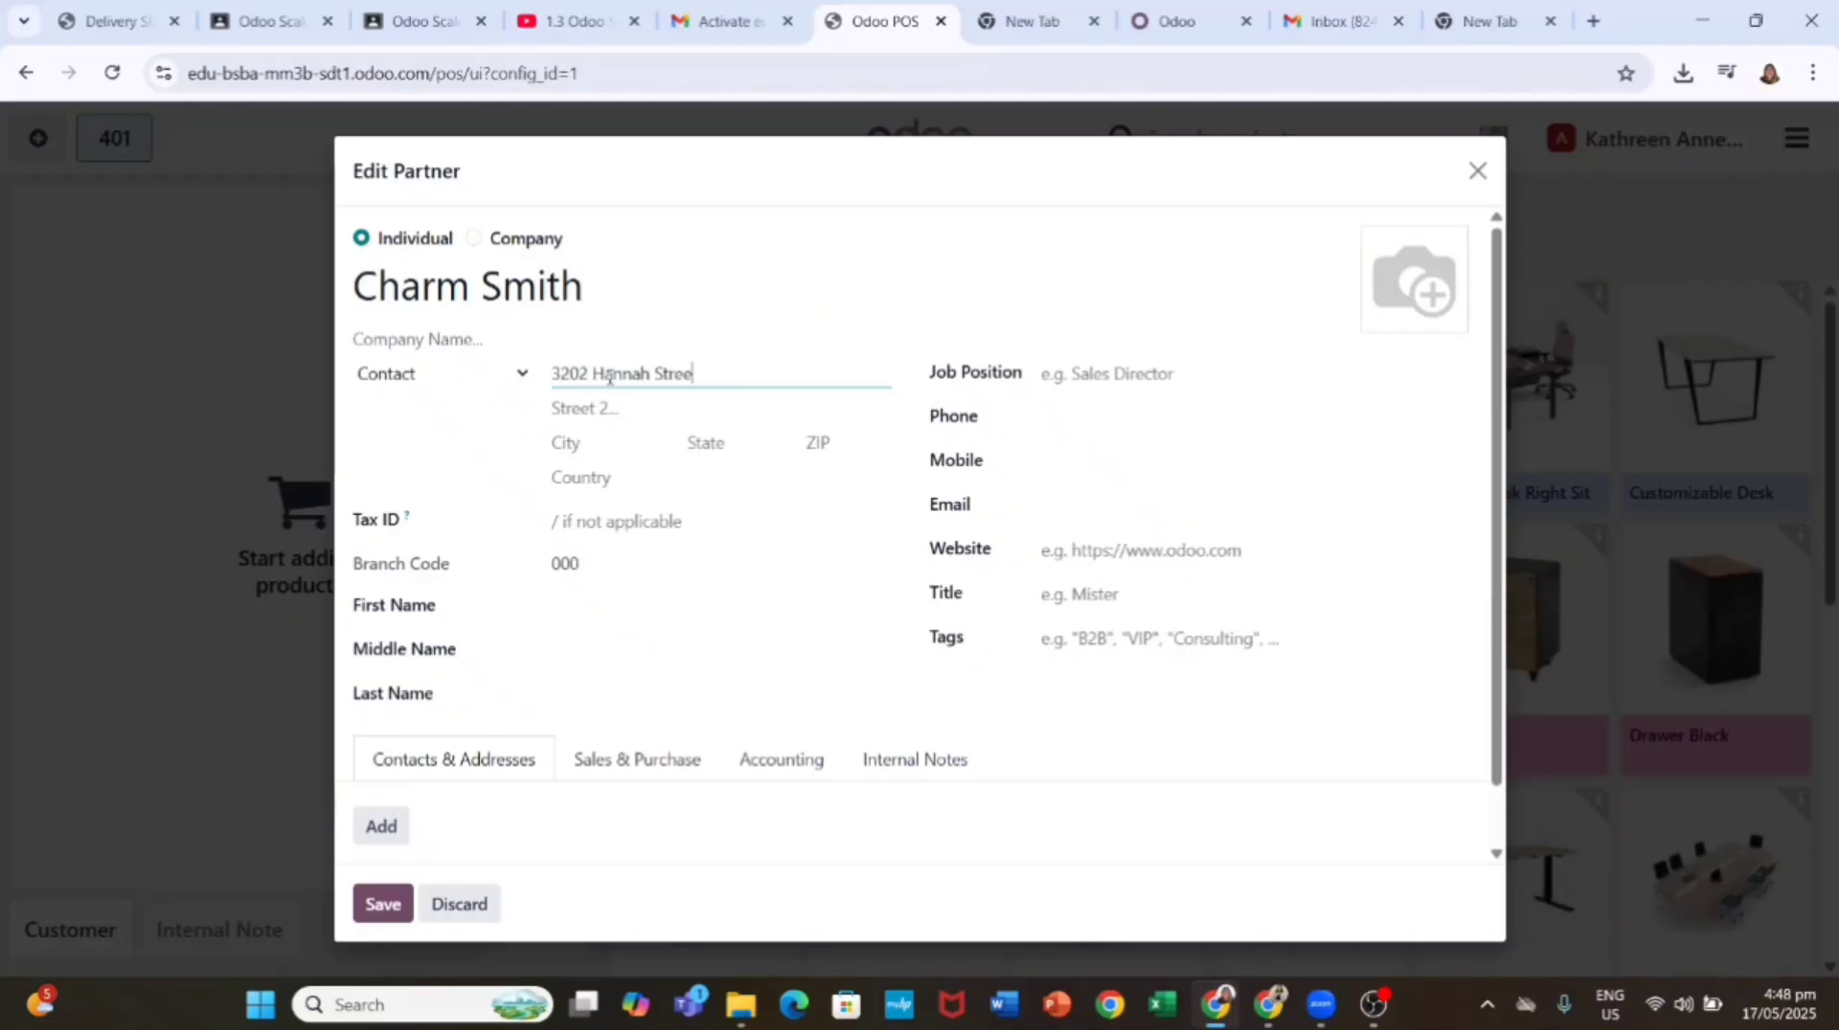
click(1029, 419)
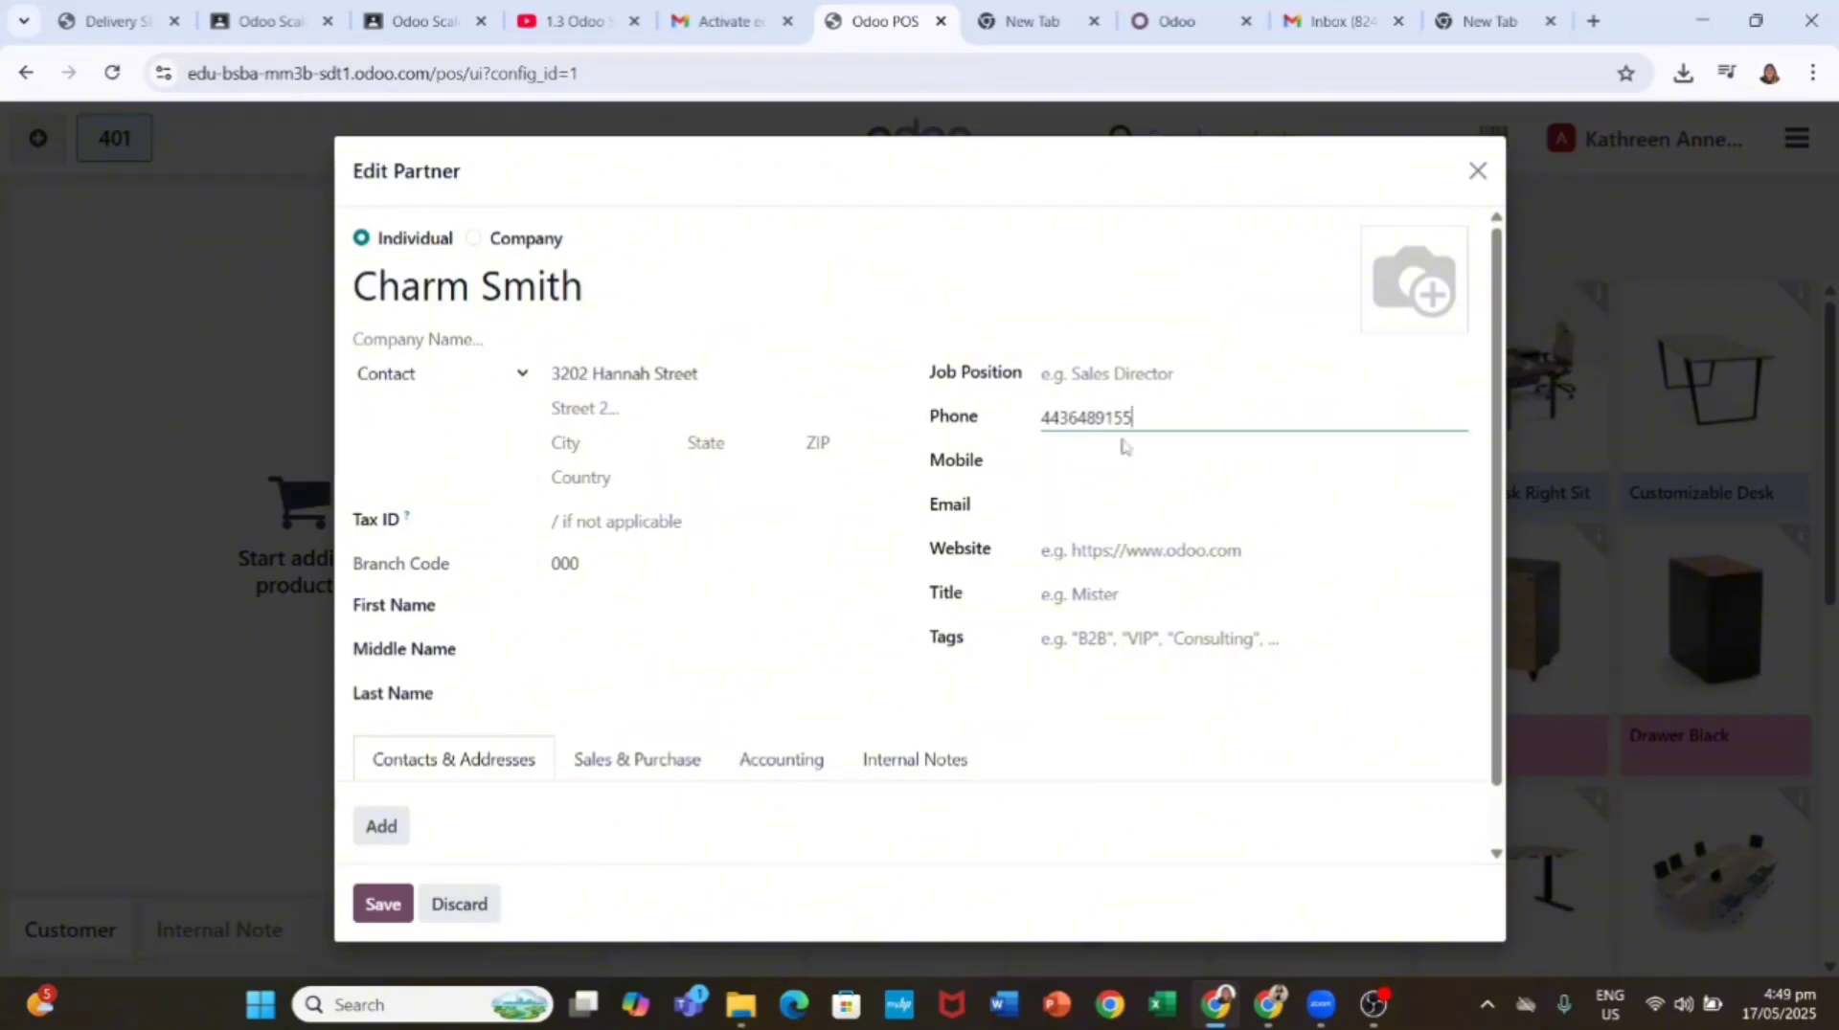
click(786, 442)
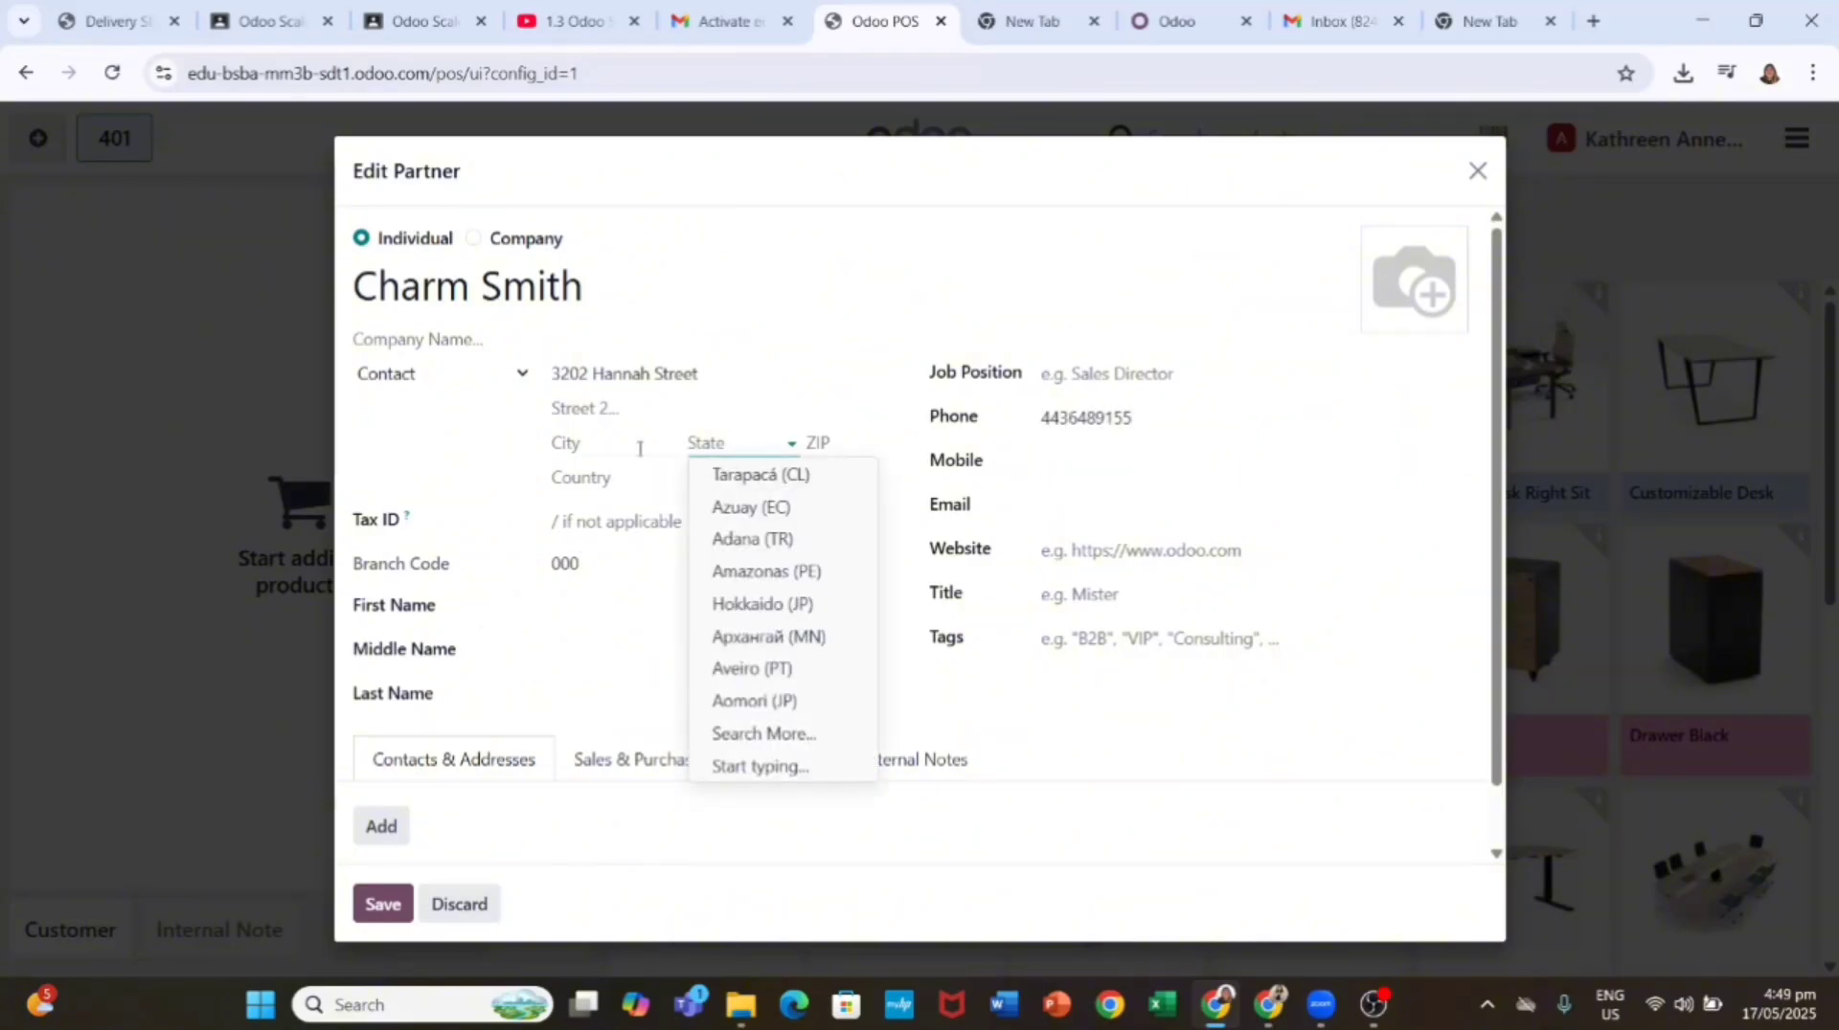
Step: Set the country to United States, add the ZIP and the customer's e-mail, and save onto the order
click(661, 477)
text(uni)
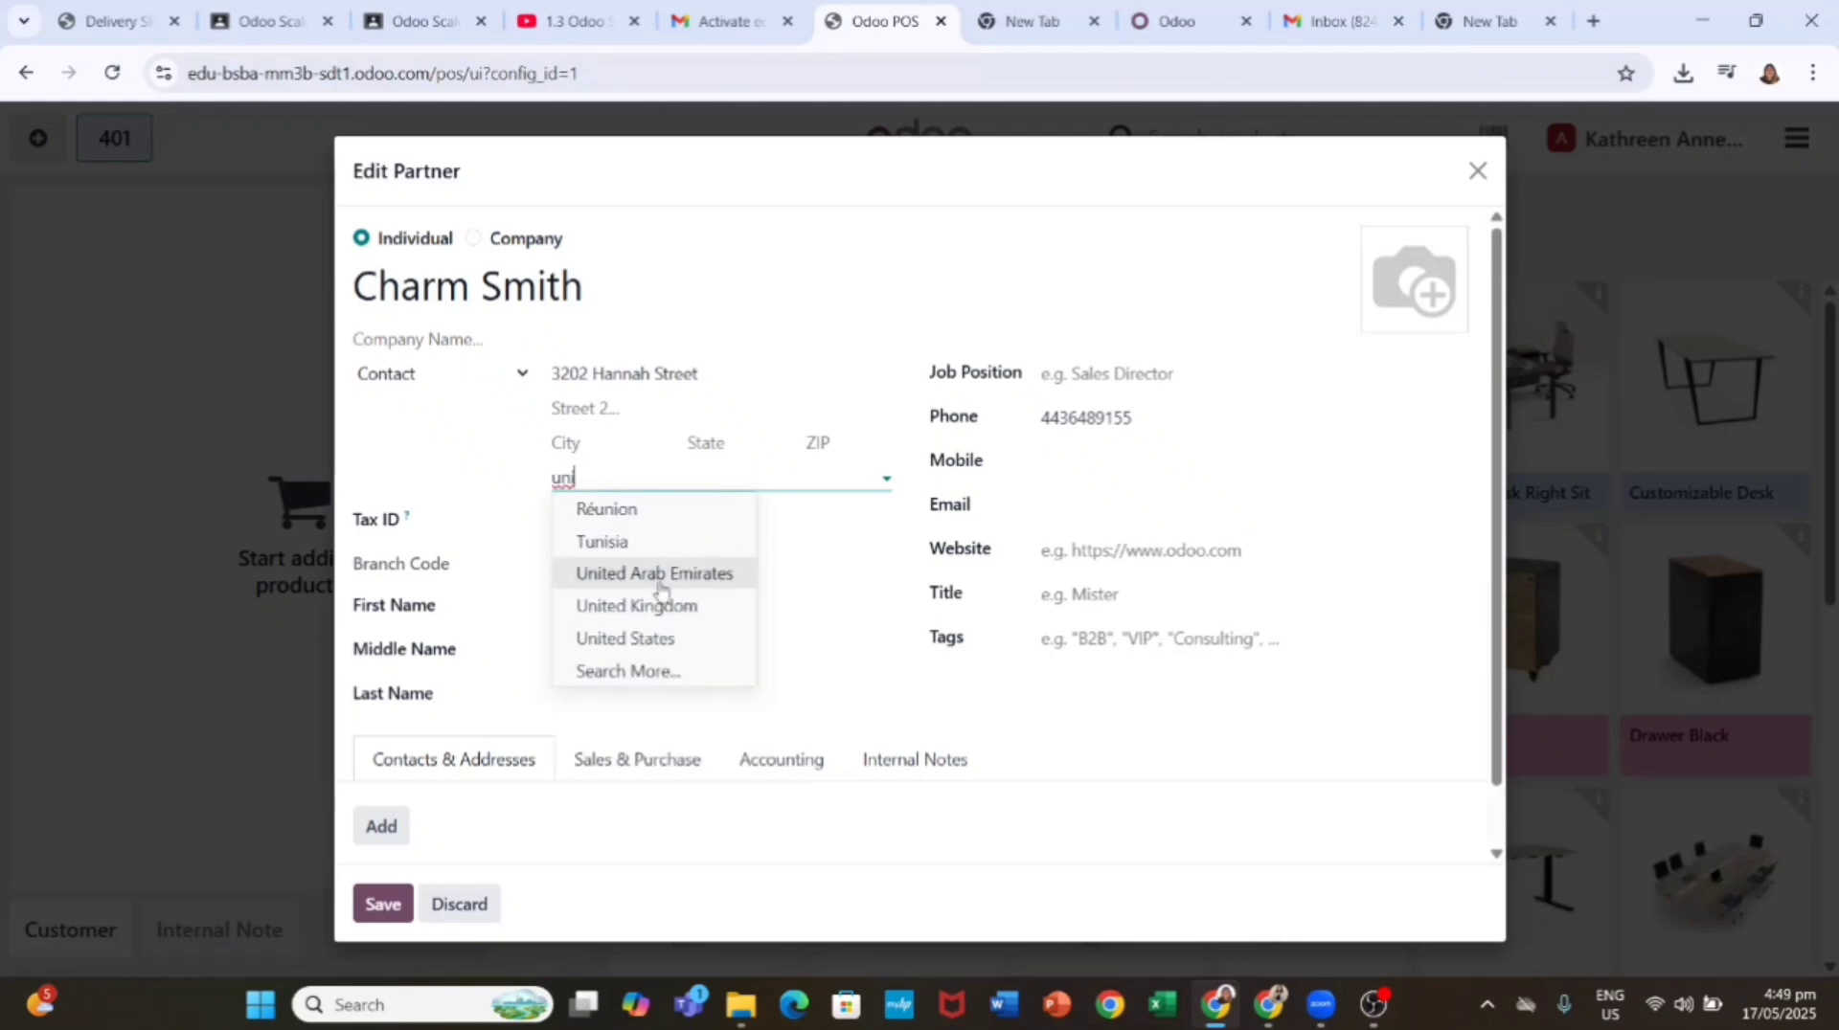
key(BackSpace)
key(BackSpace)
key(BackSpace)
text(united)
click(625, 572)
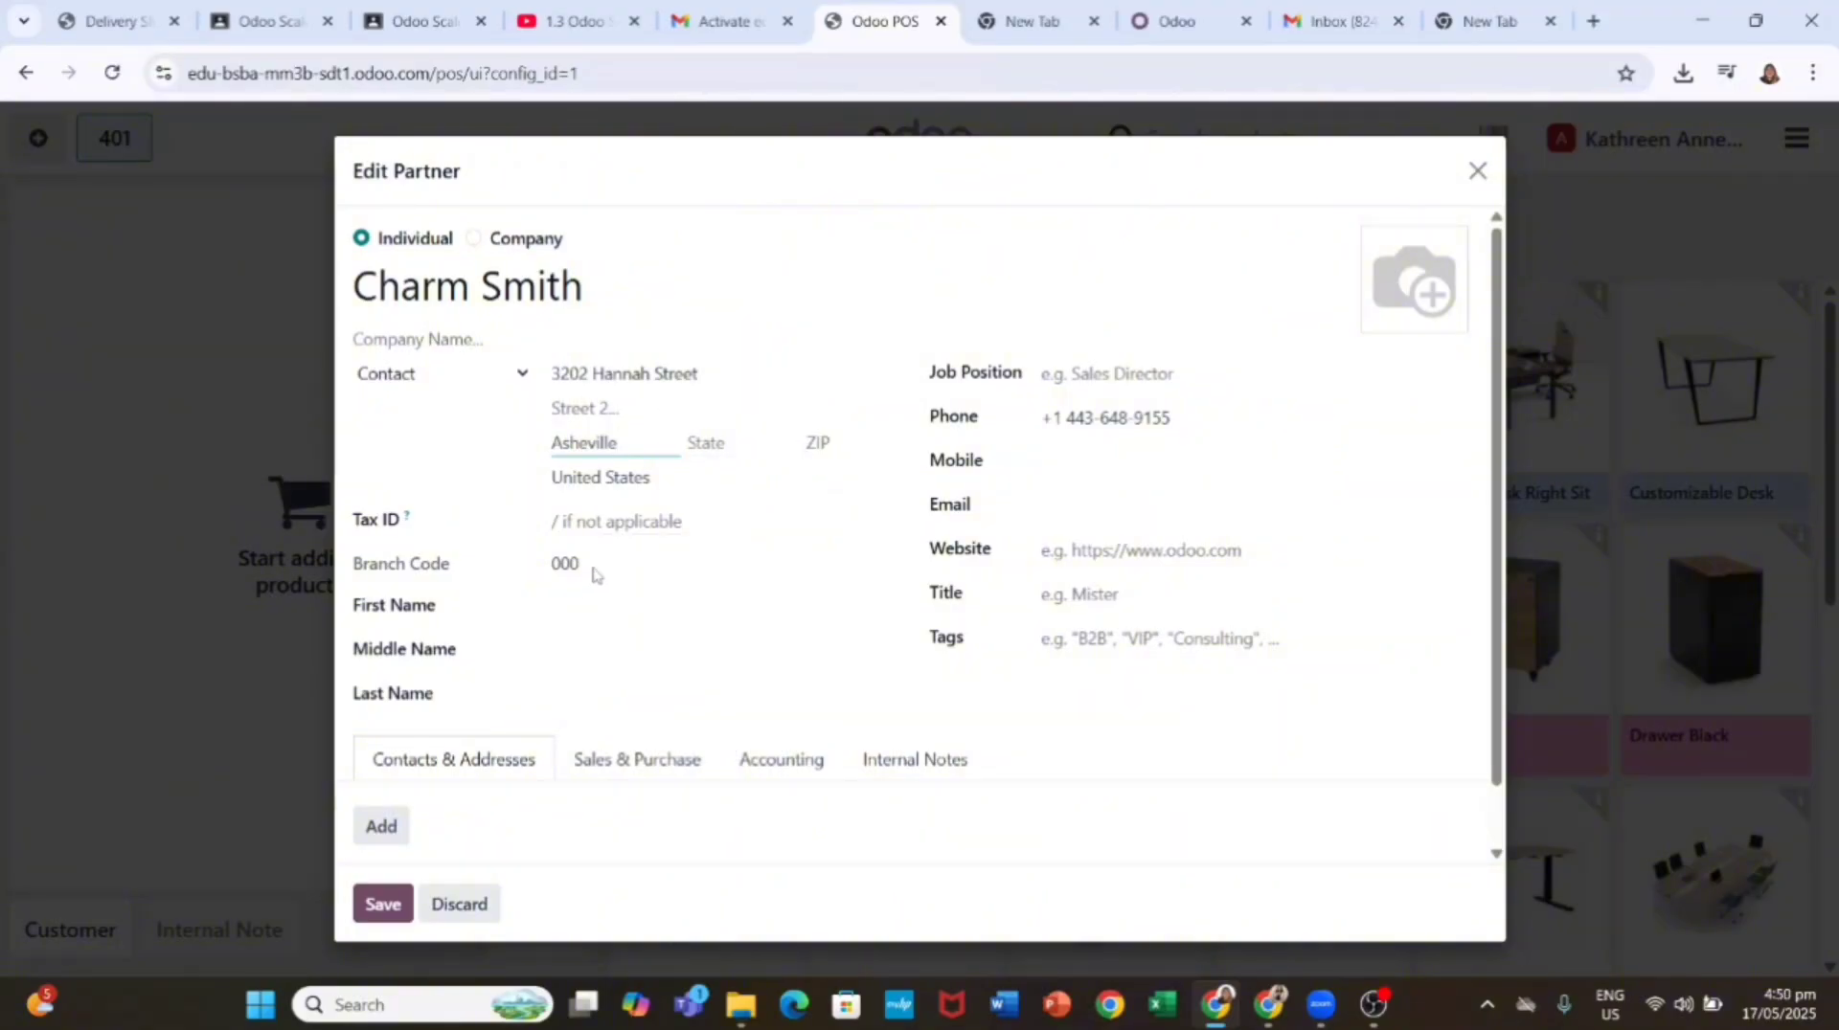
click(851, 440)
text(28801)
click(1065, 509)
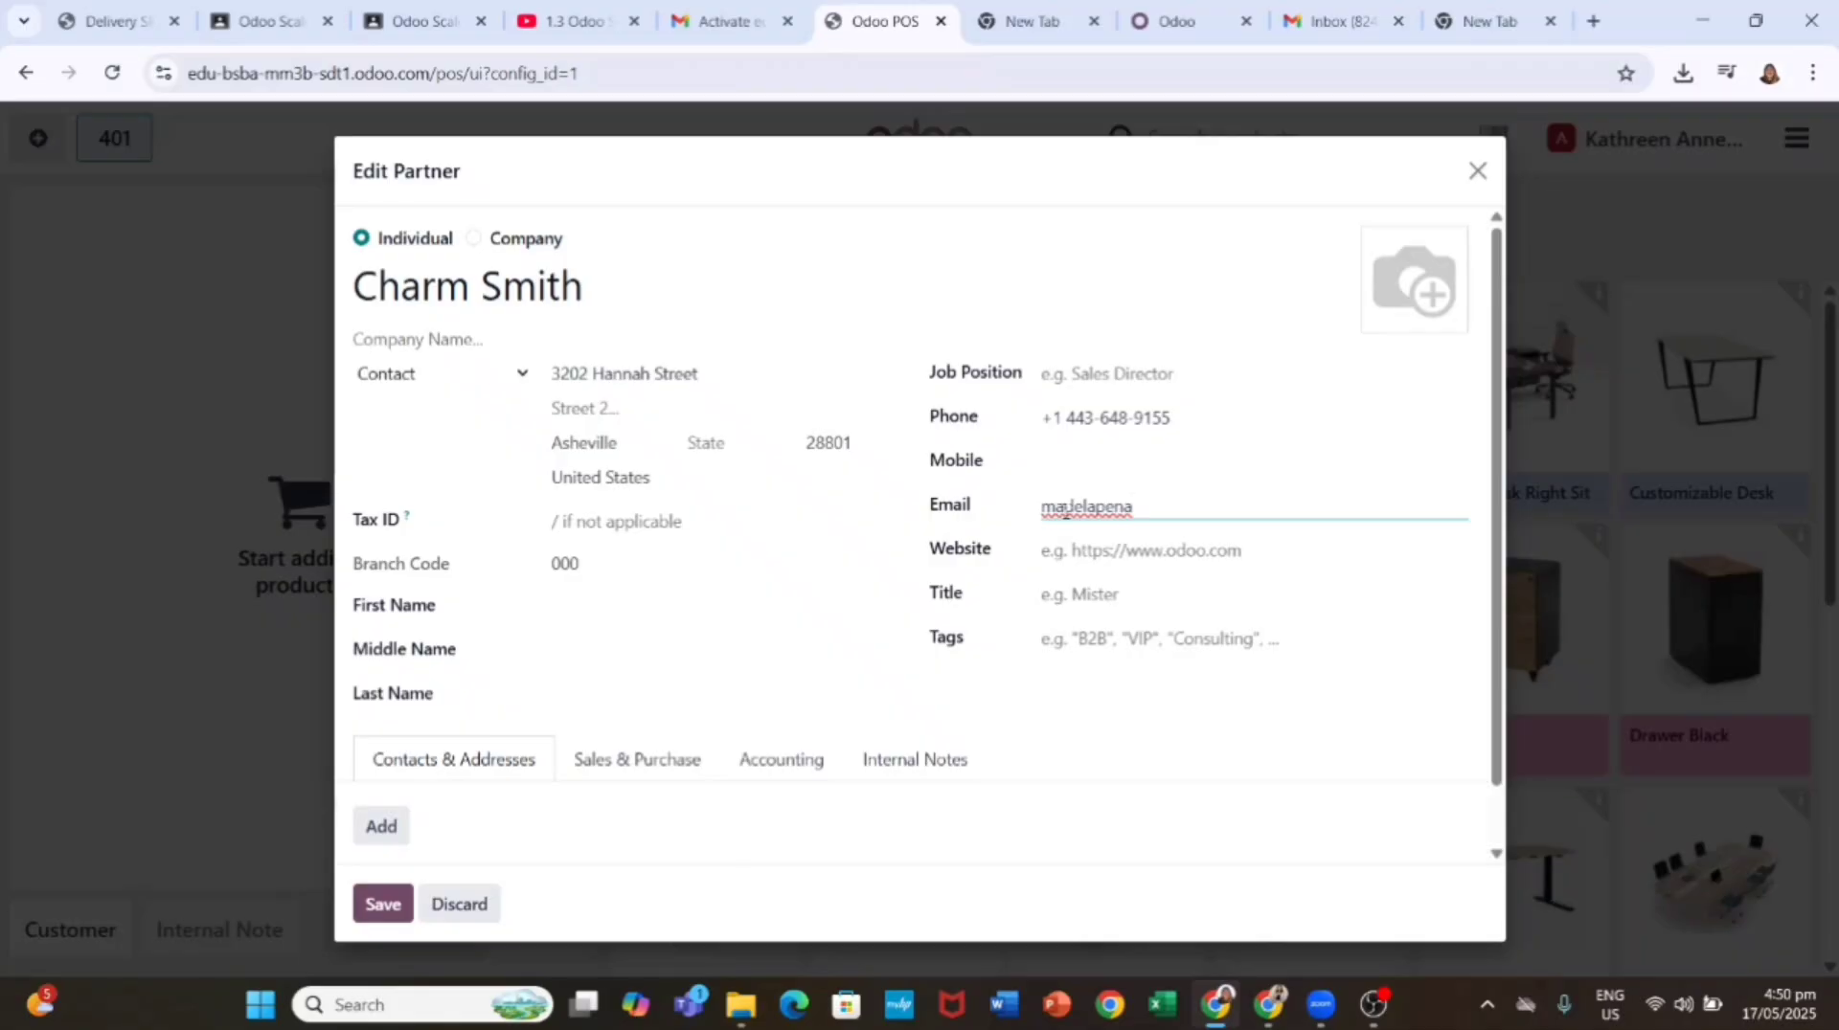
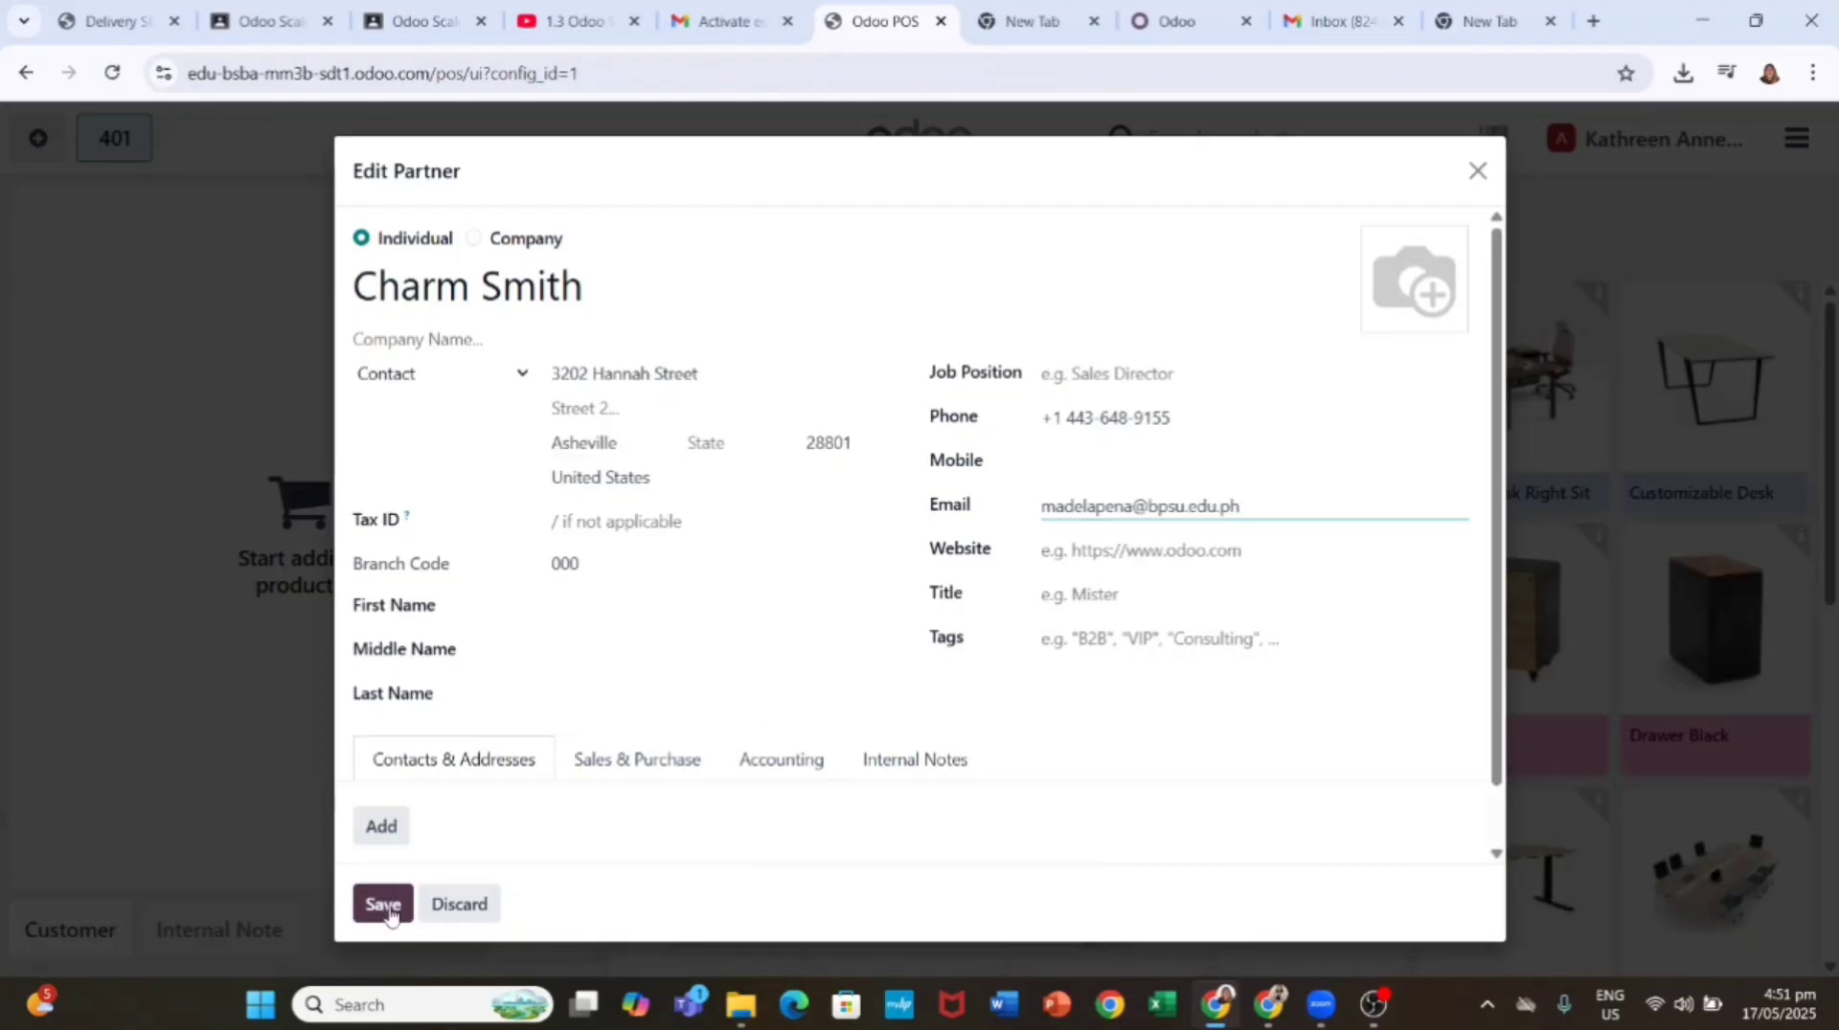
click(386, 905)
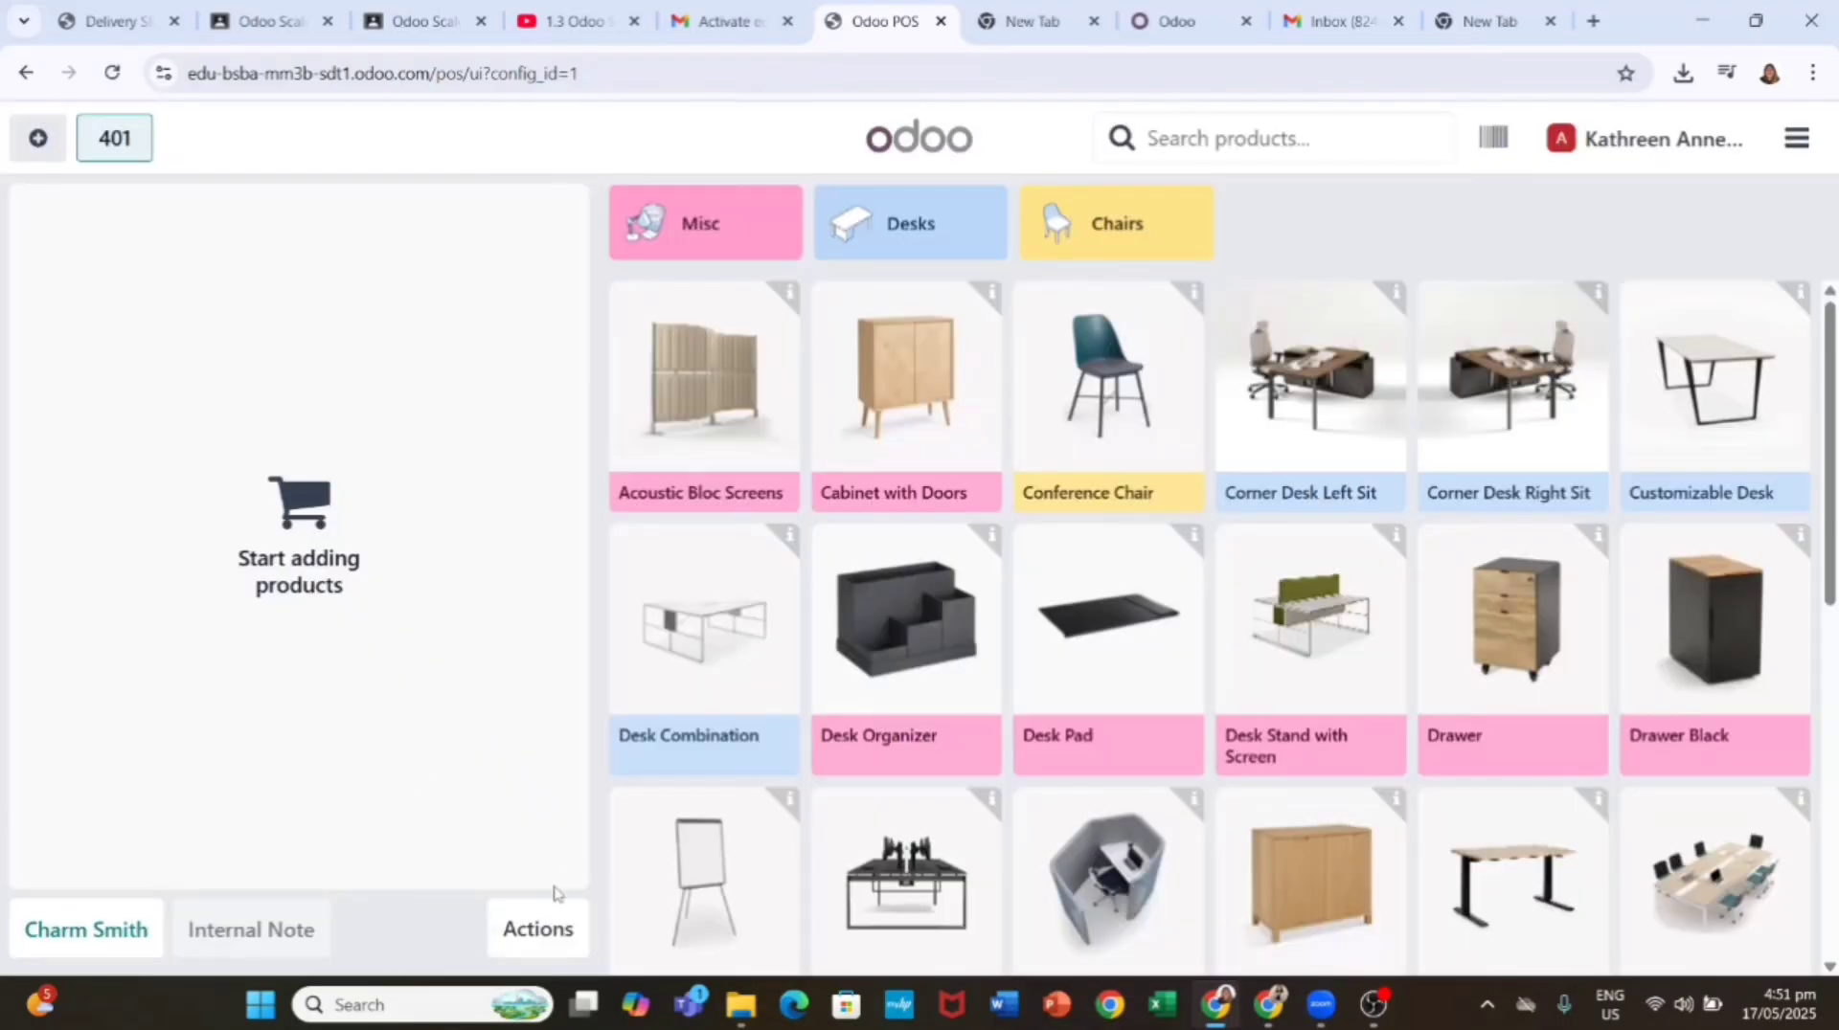
Step: Find the Magnetic Board among the products and add it to the order
scroll(1171, 520, down, 5)
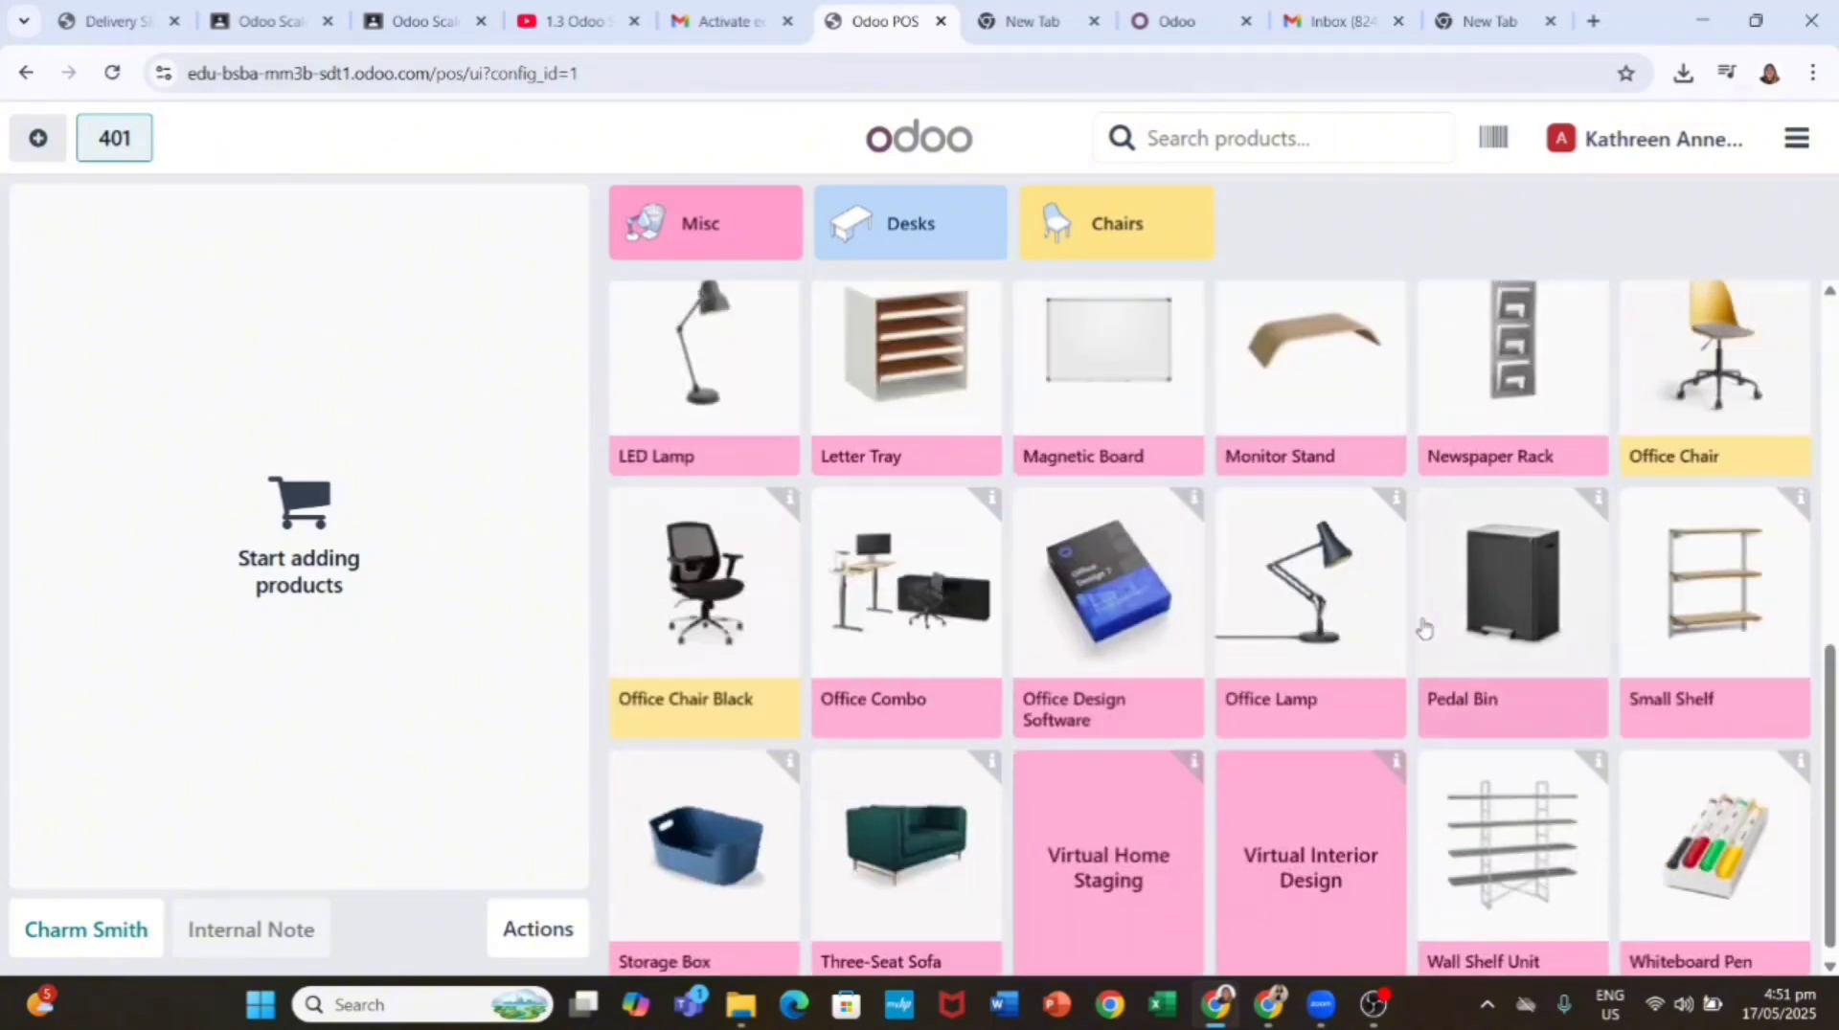
scroll(1149, 527, up, 5)
scroll(1123, 538, down, 5)
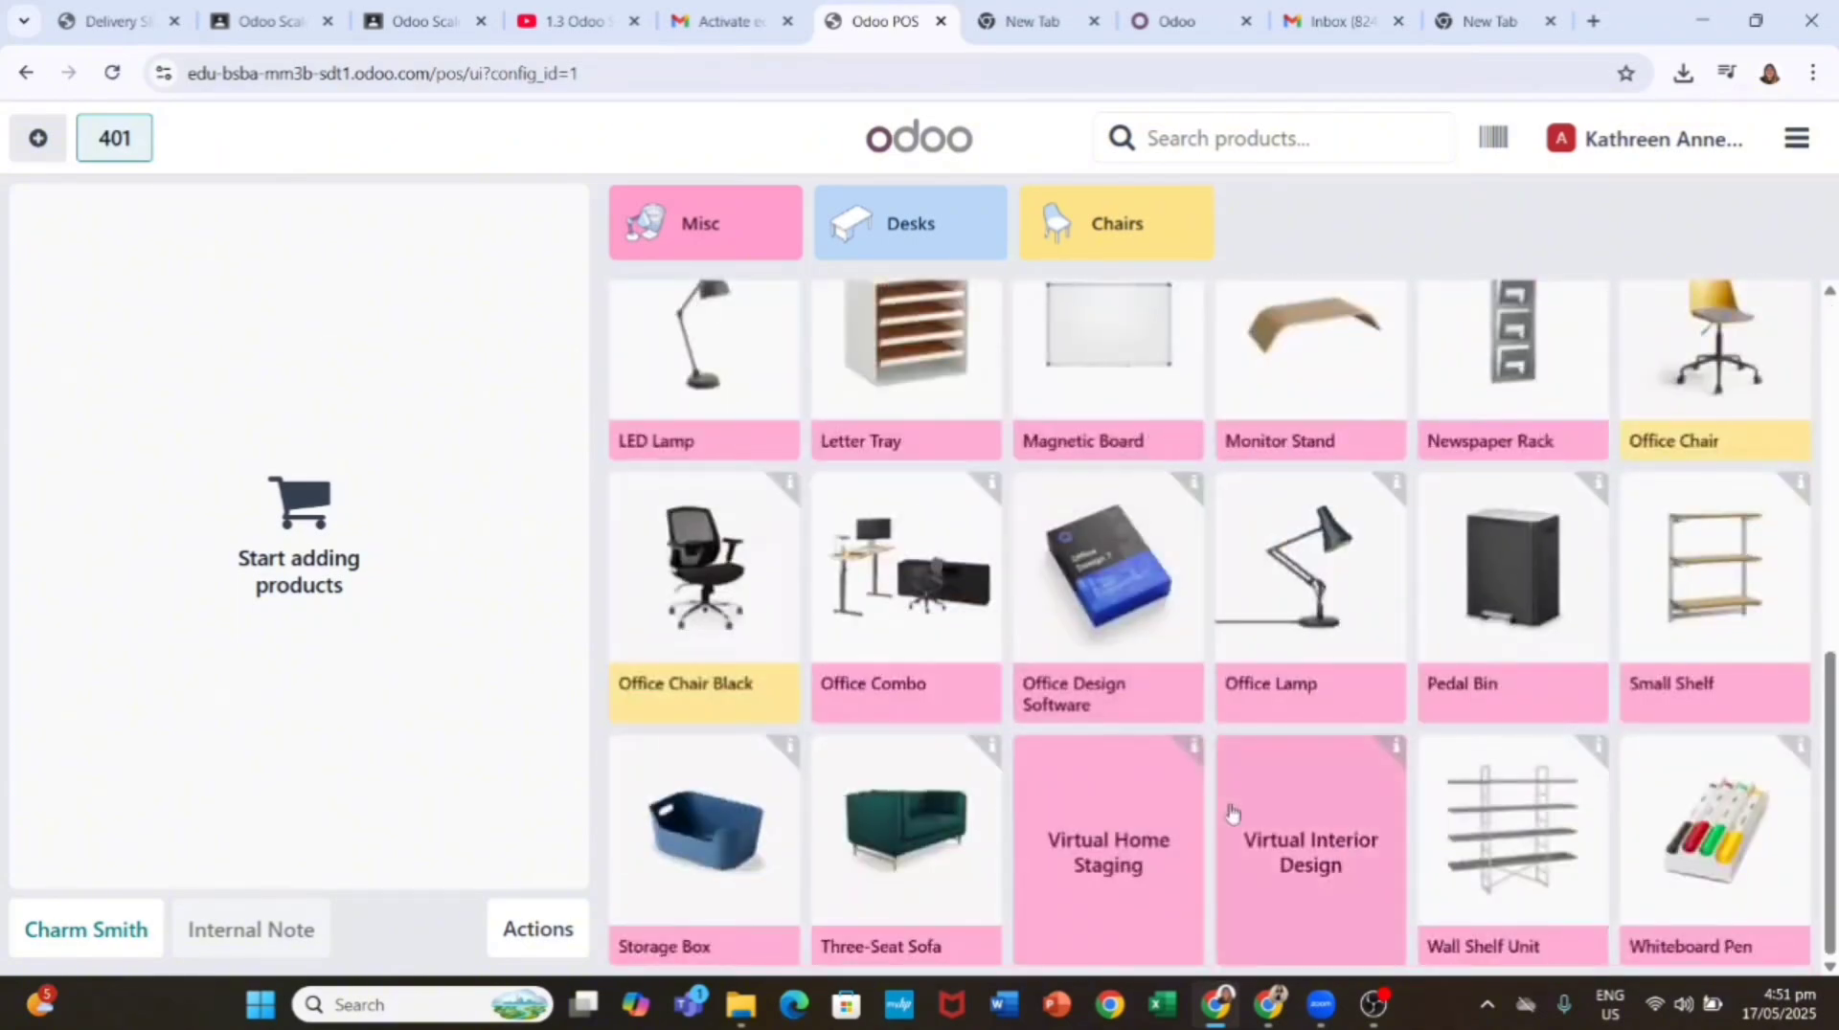
scroll(1232, 813, up, 5)
click(1212, 142)
text(white)
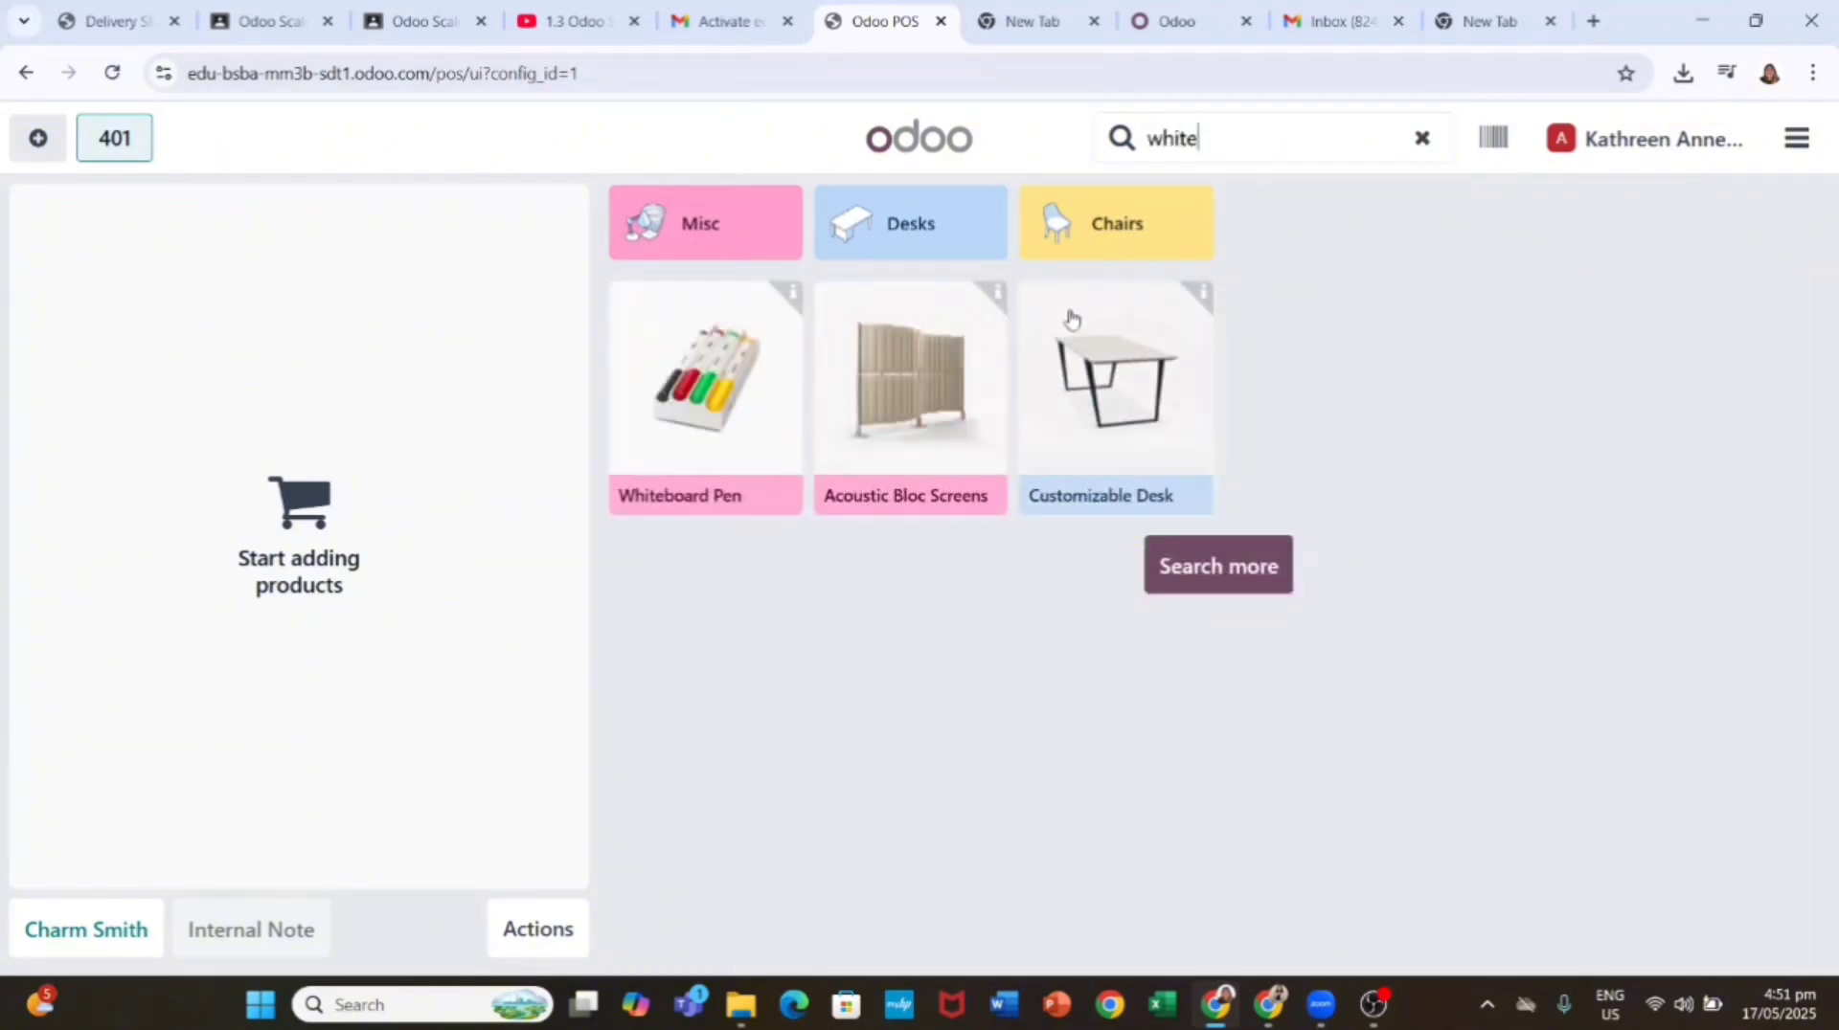
key(BackSpace)
key(BackSpace)
key(BackSpace)
key(BackSpace)
key(BackSpace)
scroll(1053, 622, down, 5)
click(1108, 565)
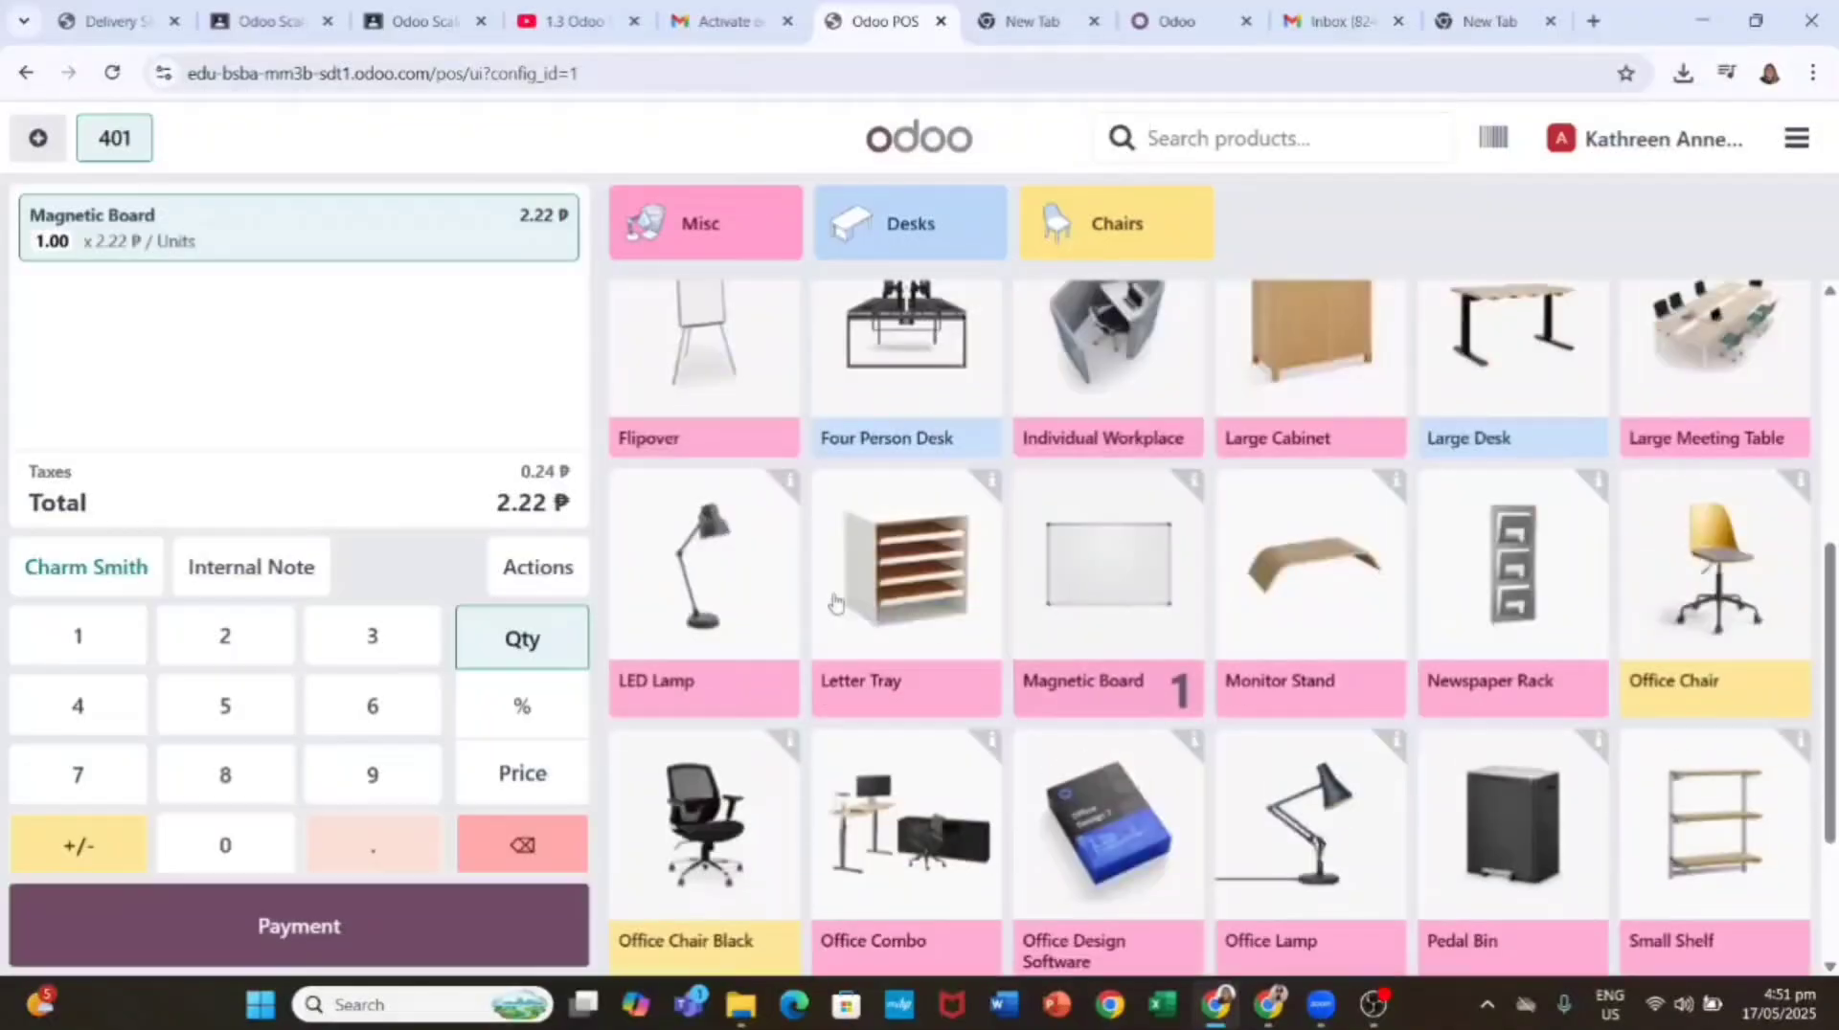
Step: Attempt to edit the Magnetic Board line's price and quantity, then remove the wrong line
click(522, 774)
double_click(78, 636)
click(211, 632)
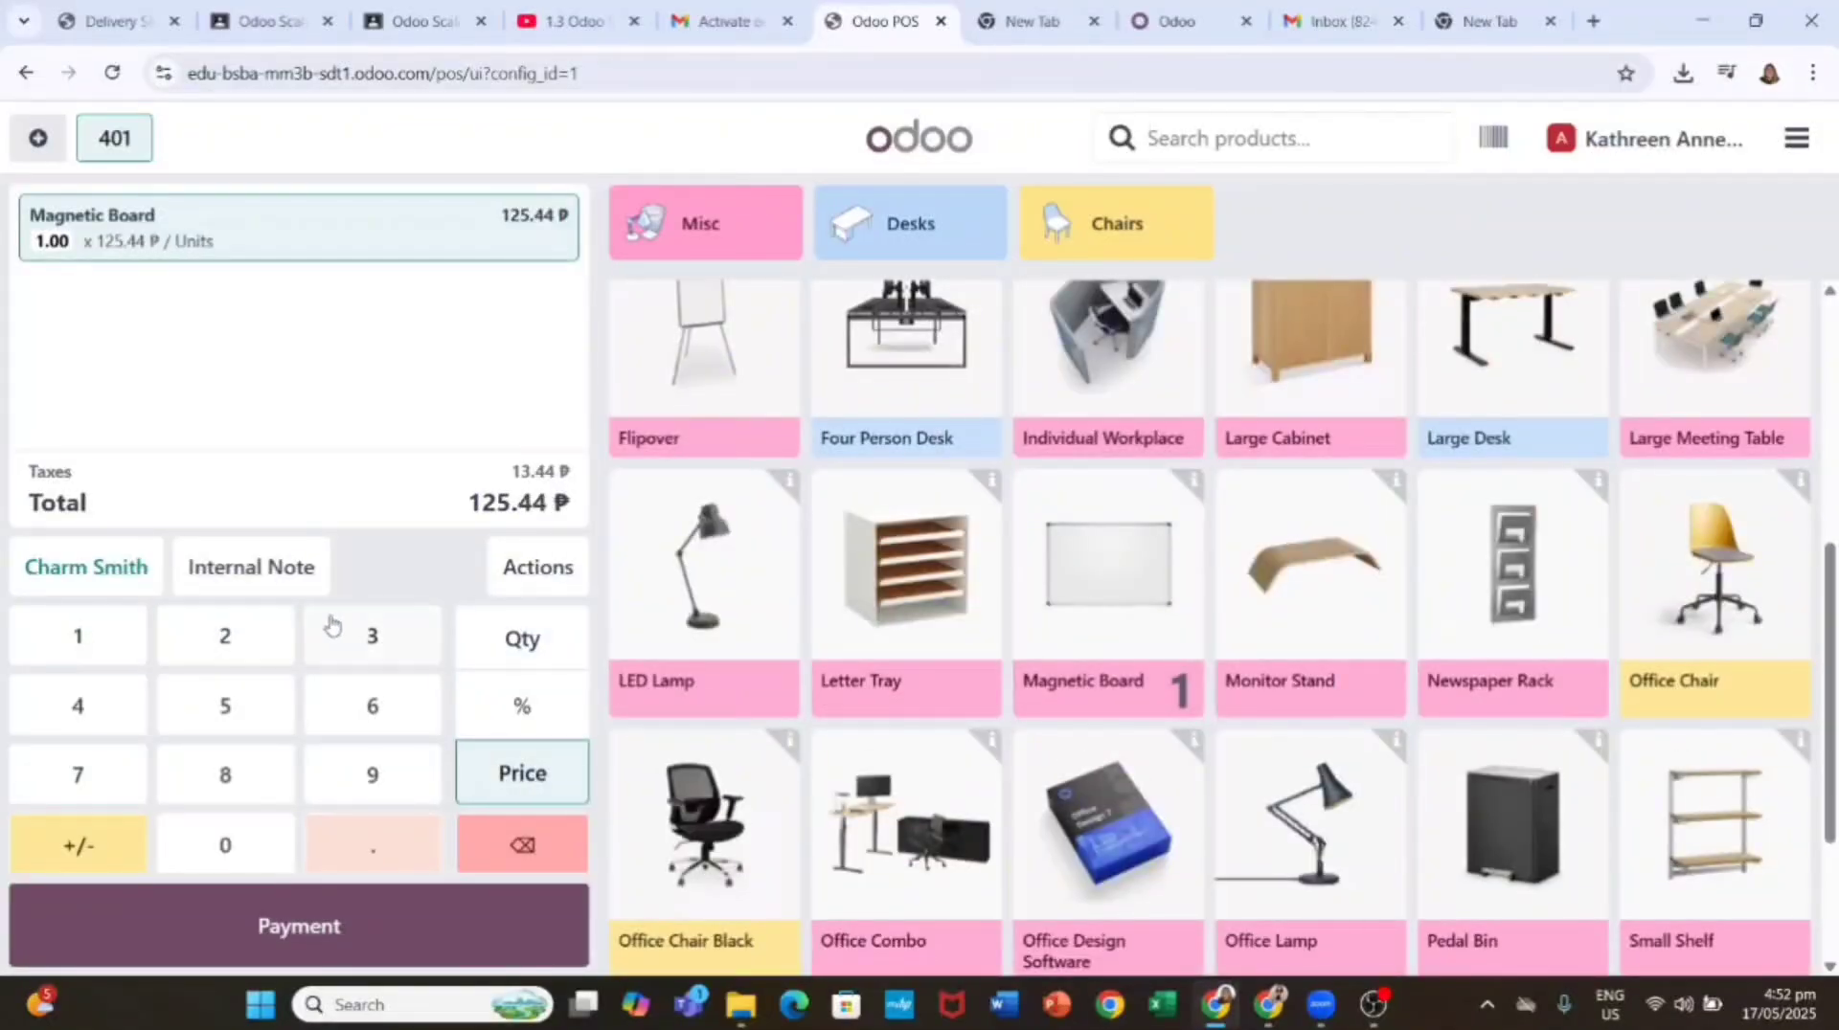
click(512, 859)
click(522, 639)
double_click(78, 636)
click(225, 636)
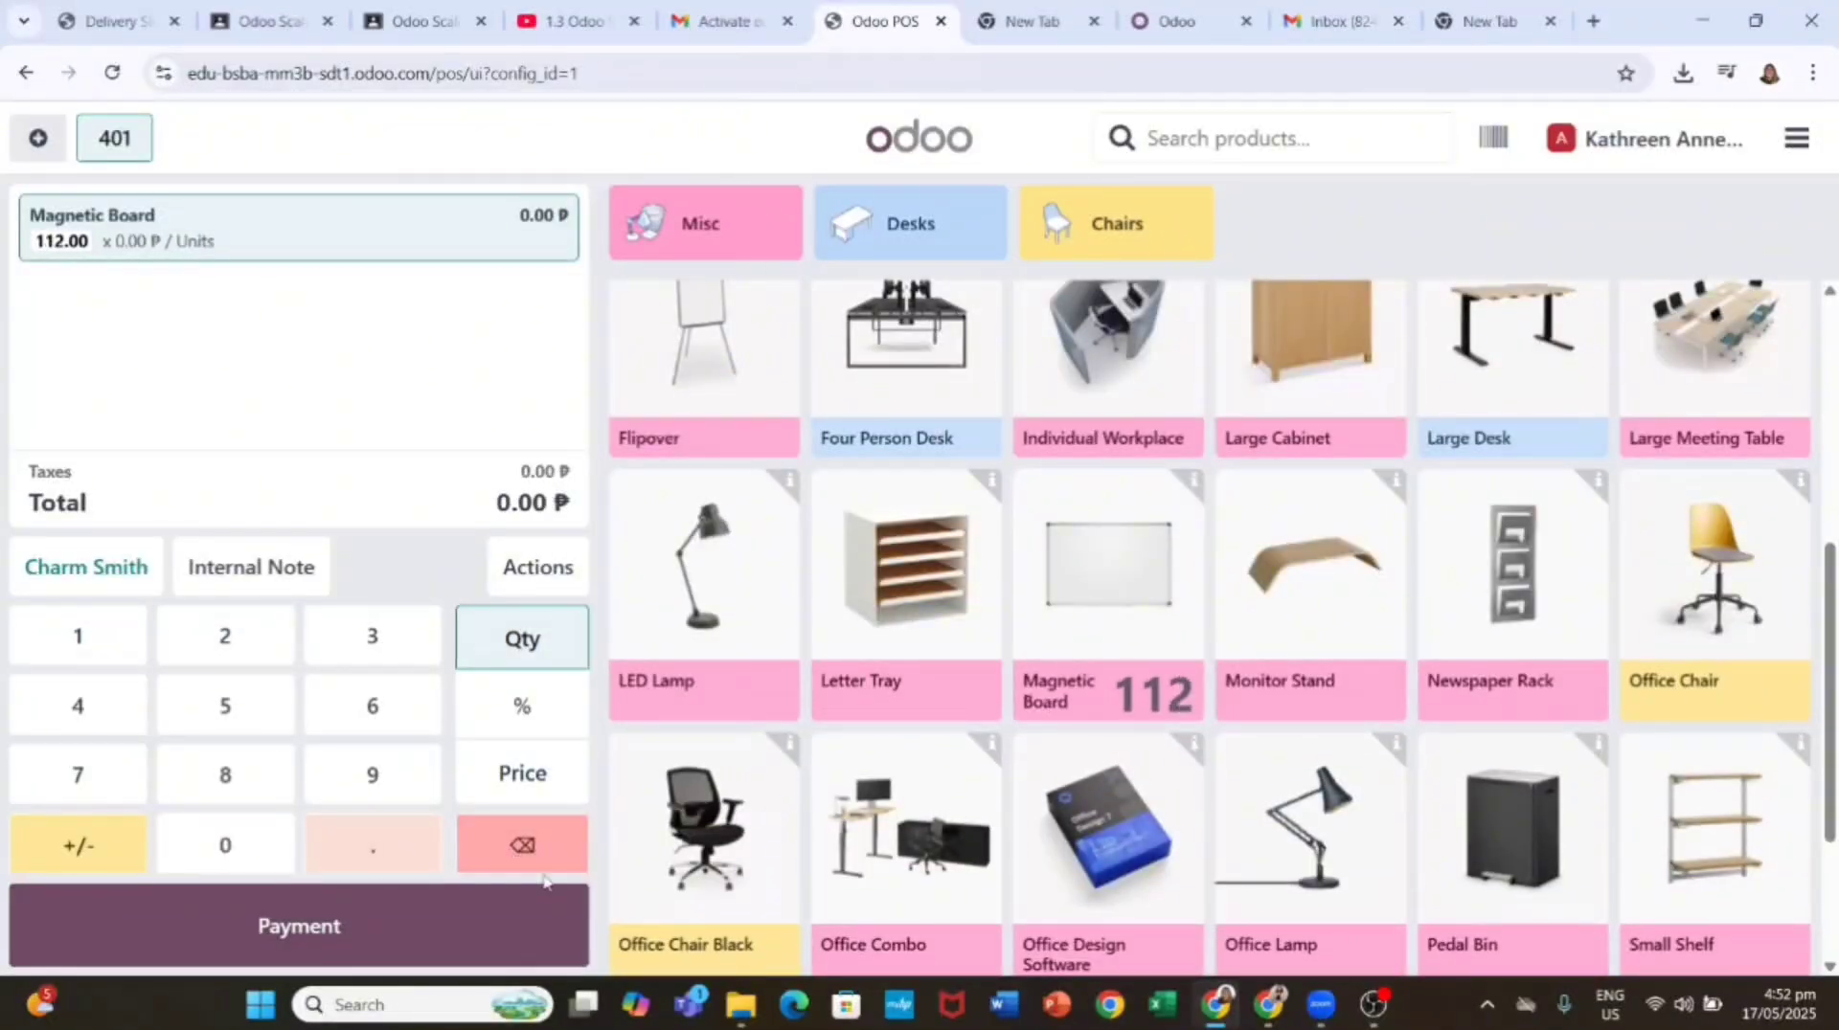
click(522, 845)
Step: Re-add the Magnetic Board priced at 112 and proceed to payment
click(1108, 575)
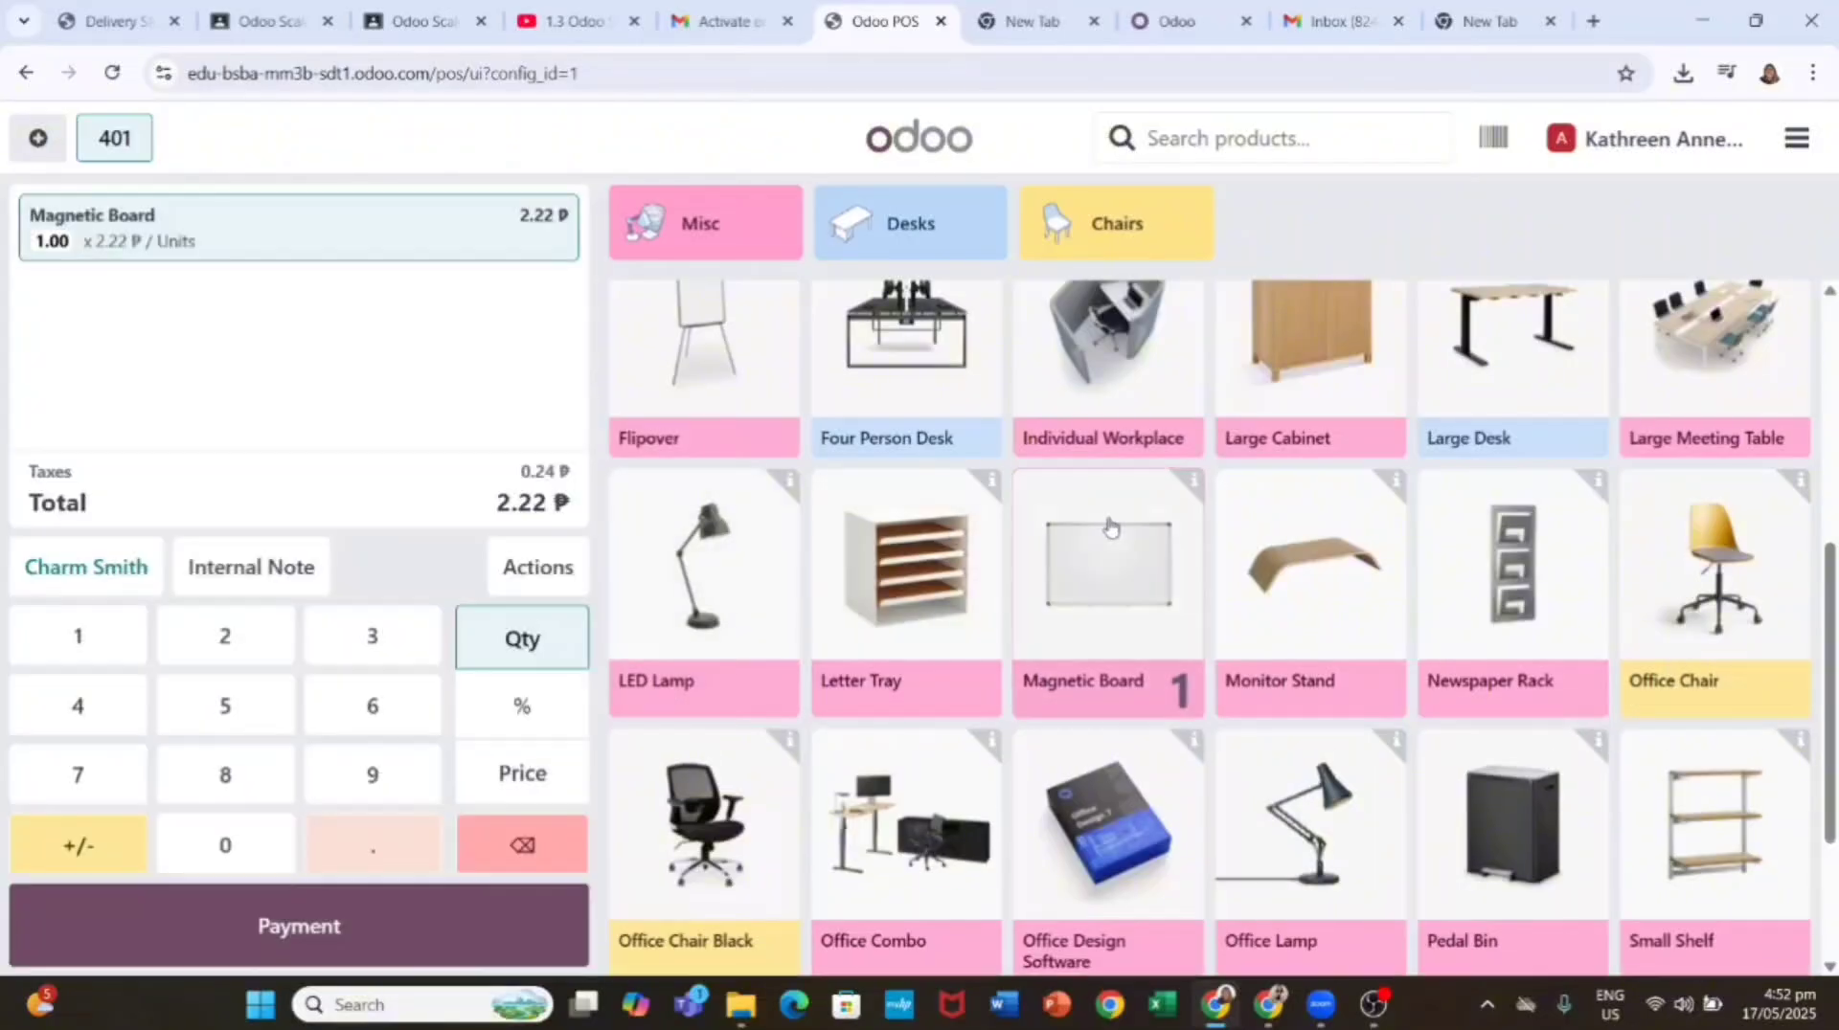
click(522, 774)
click(522, 845)
double_click(77, 635)
click(225, 636)
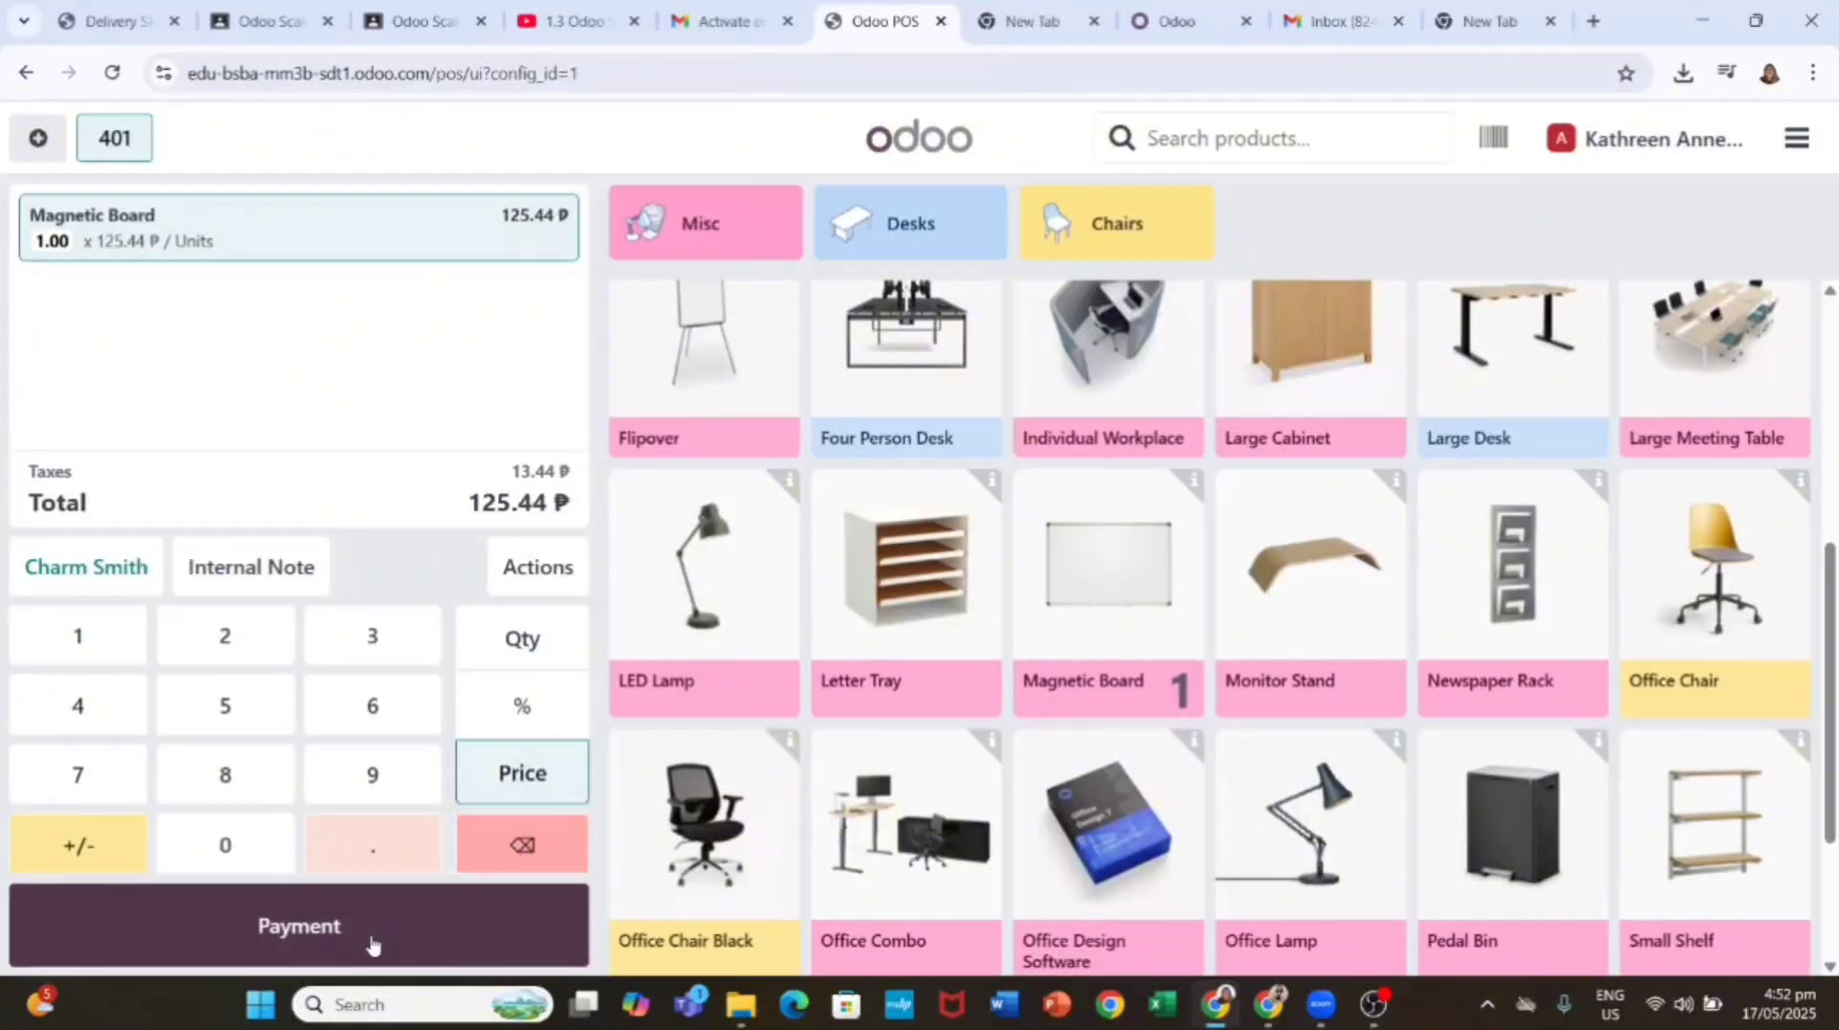
click(492, 927)
Step: Enter the cash received and validate payment for order 401
click(218, 618)
click(263, 855)
click(268, 859)
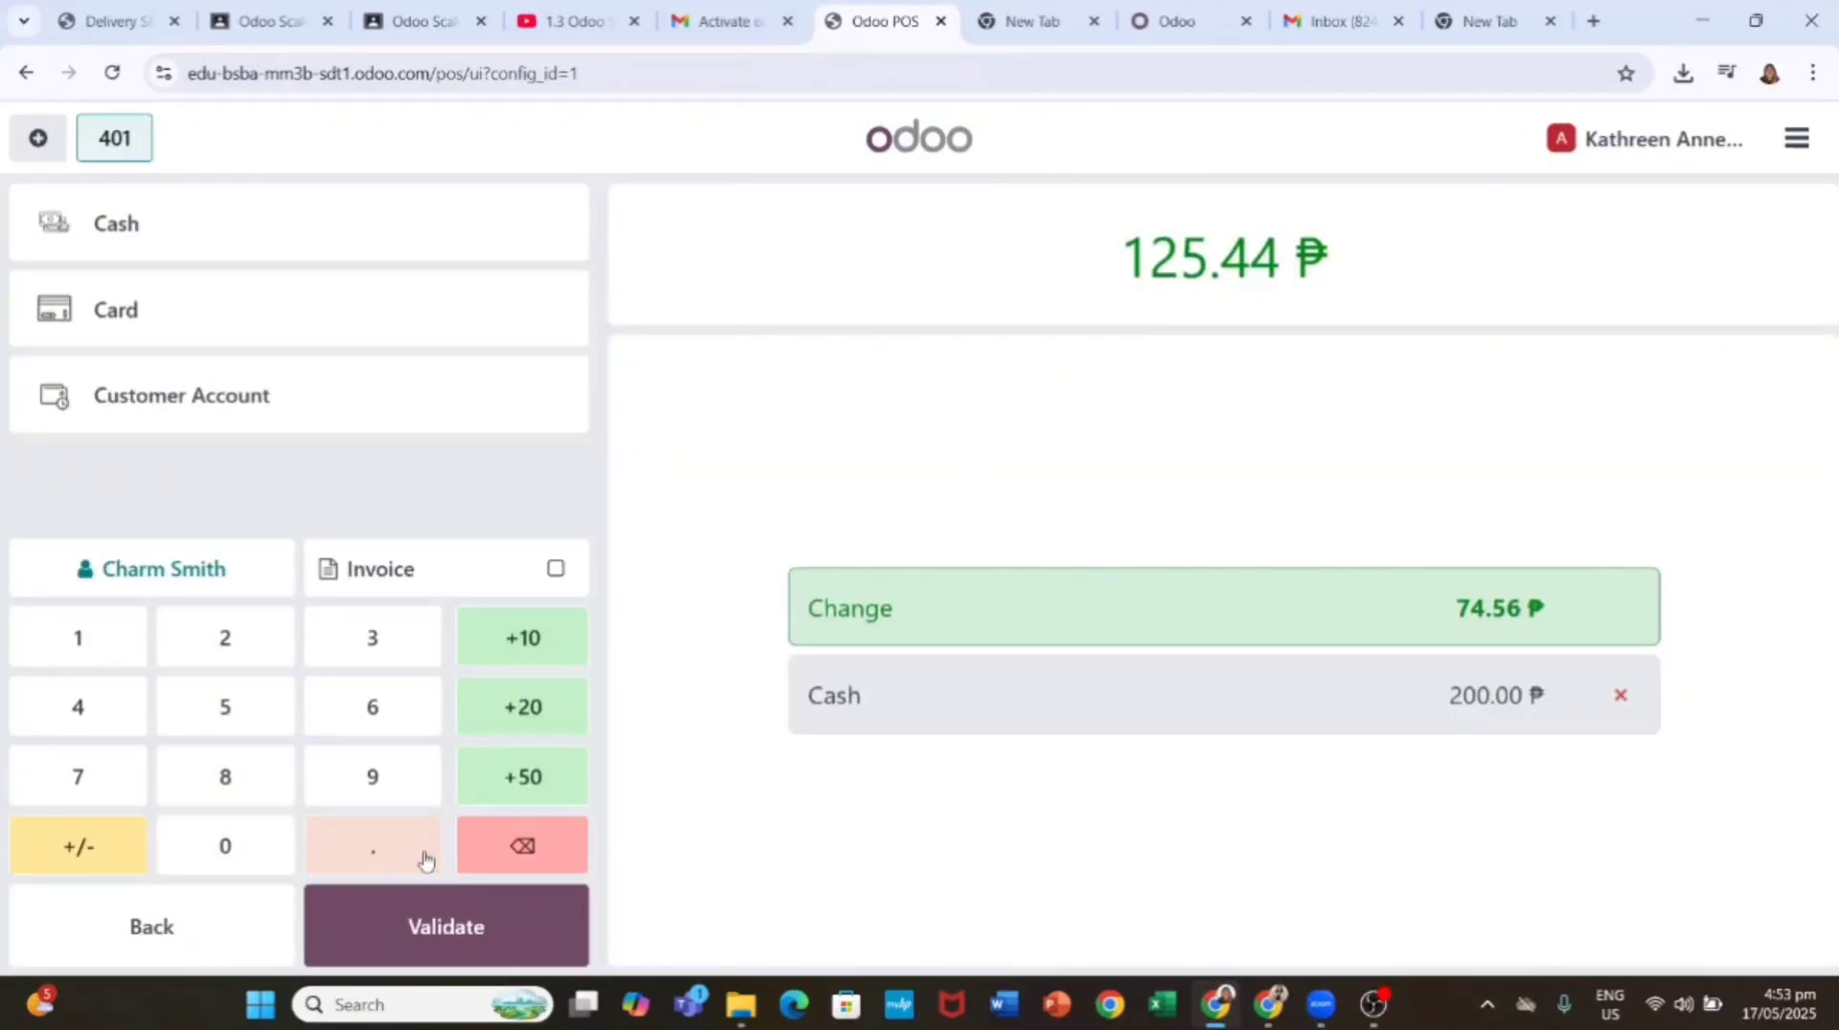
click(492, 937)
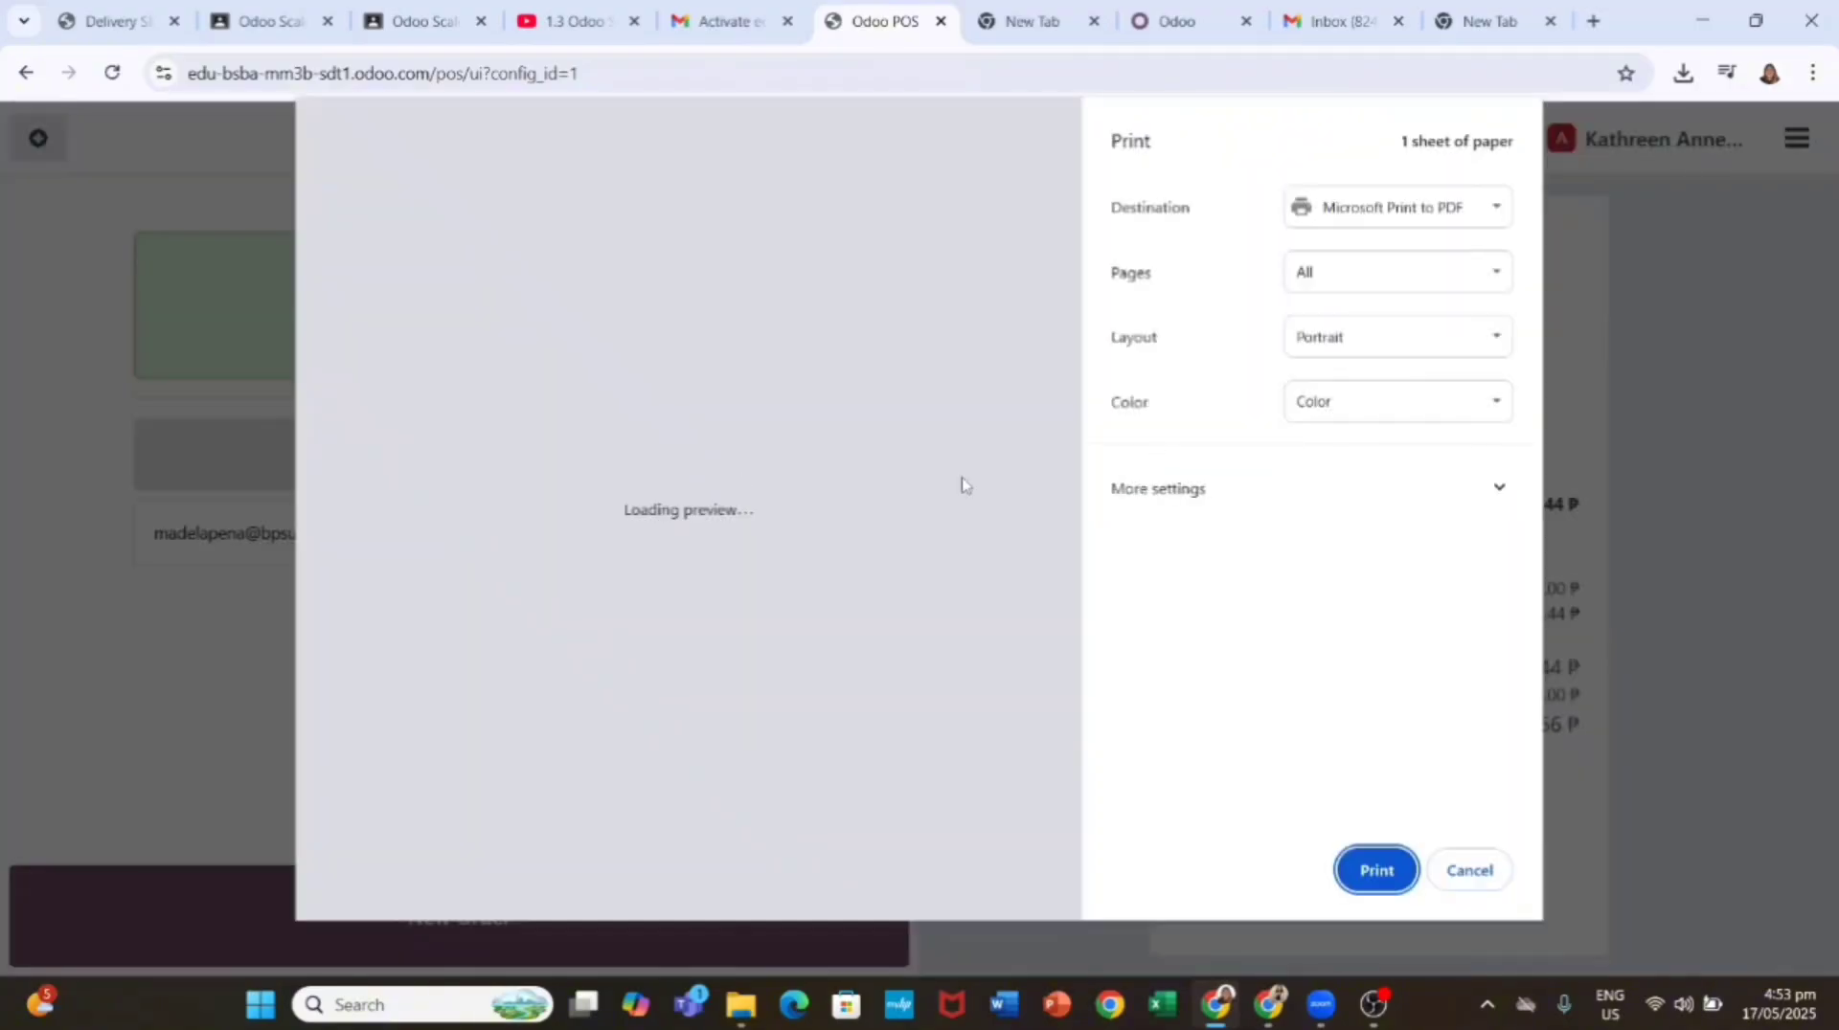
Step: Save the receipt as the PDF 'receipt charm' and start a new empty order
click(1385, 871)
text(receipt charm)
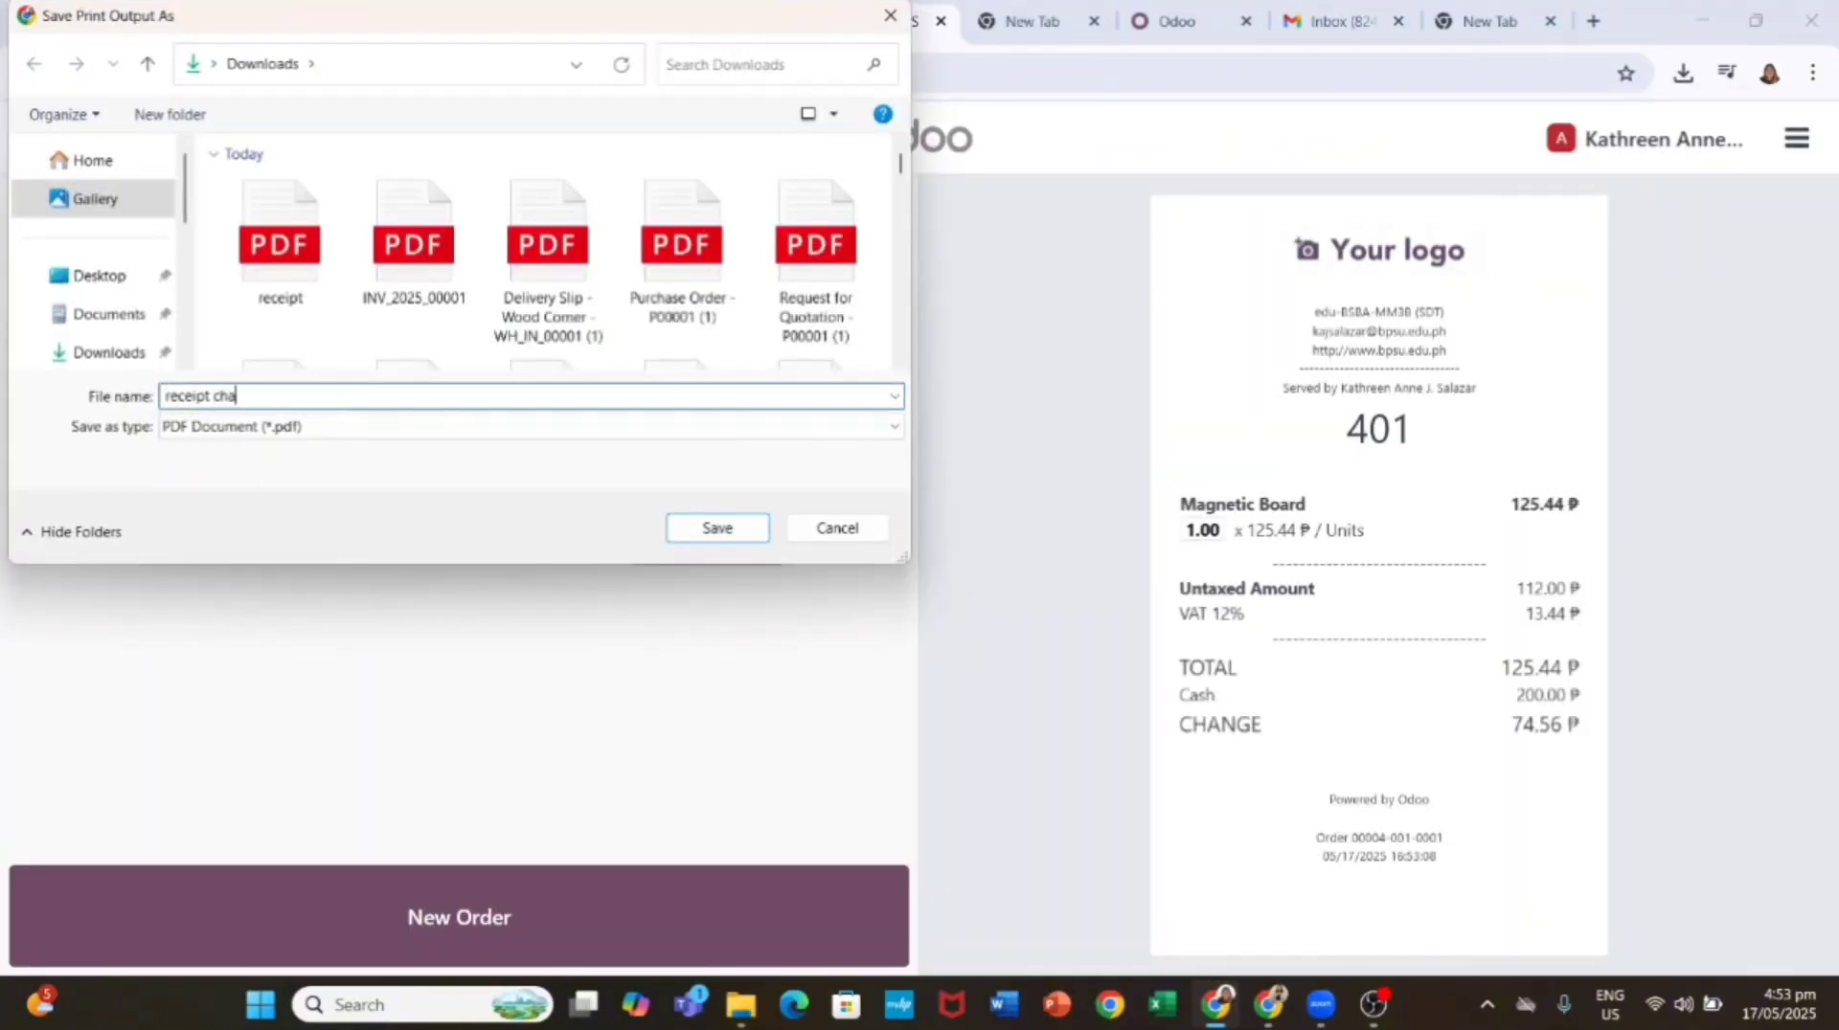
click(718, 529)
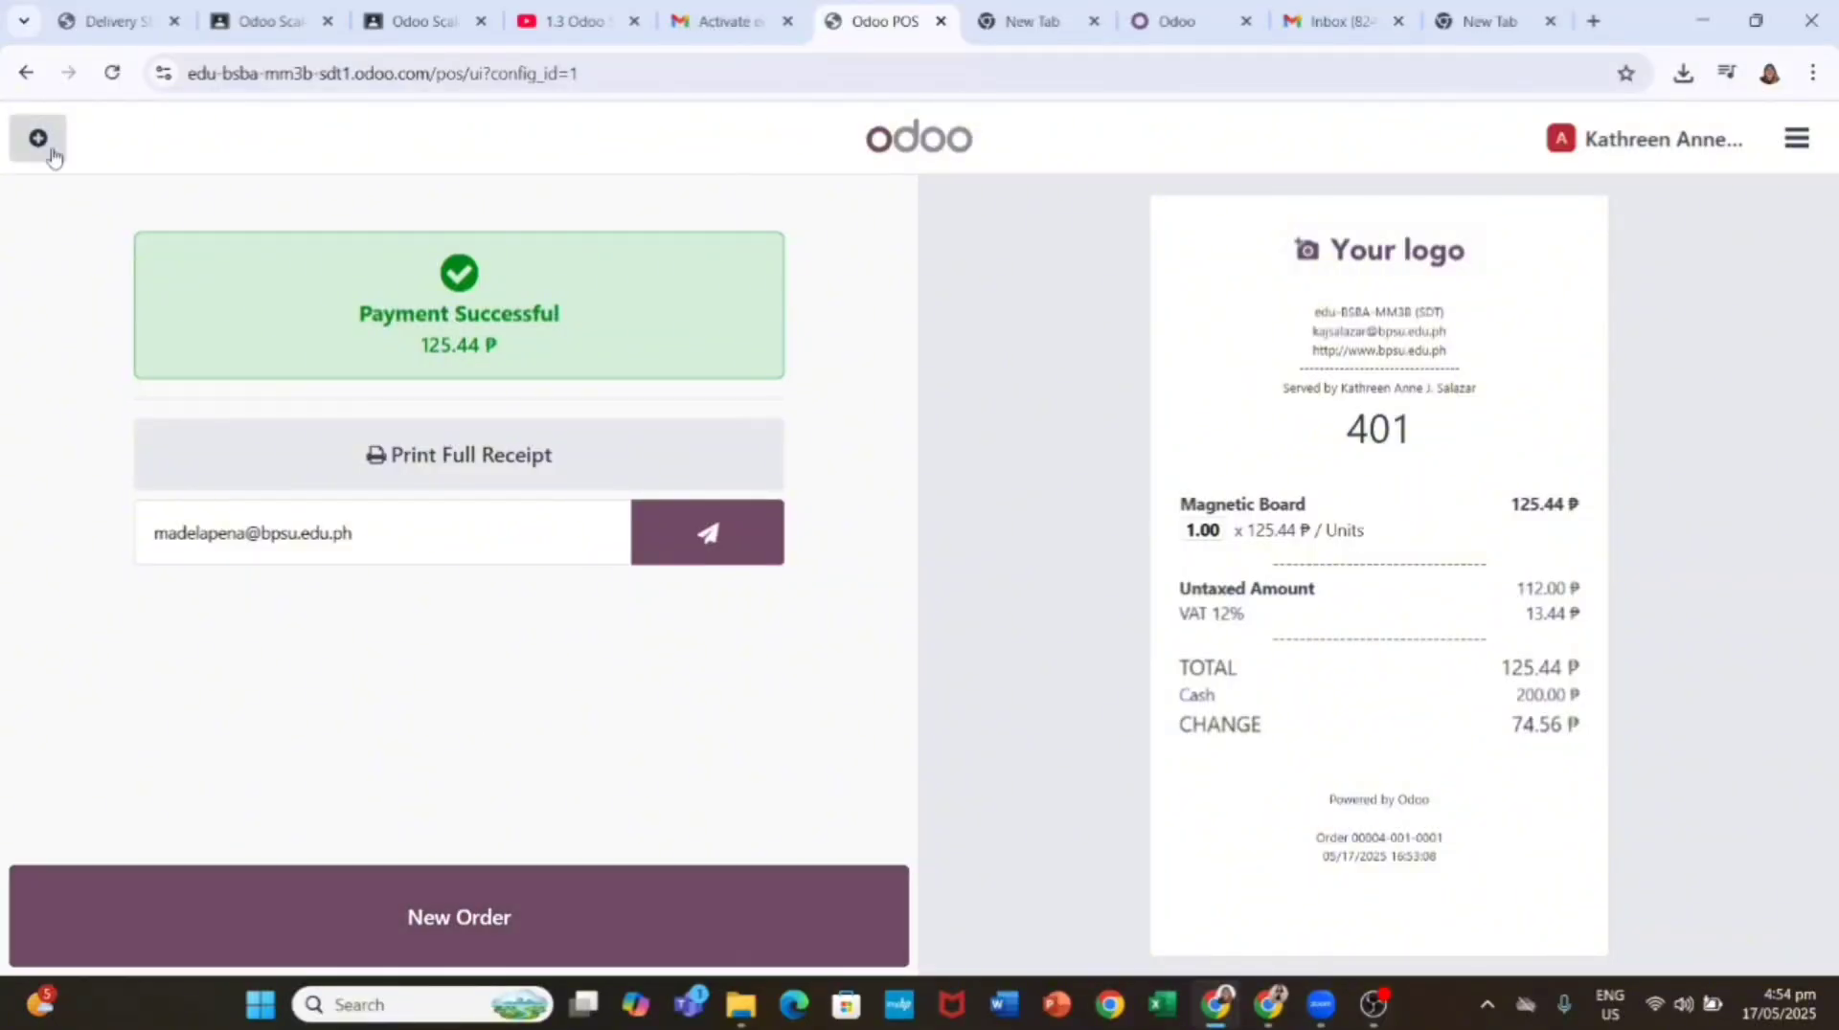
click(844, 917)
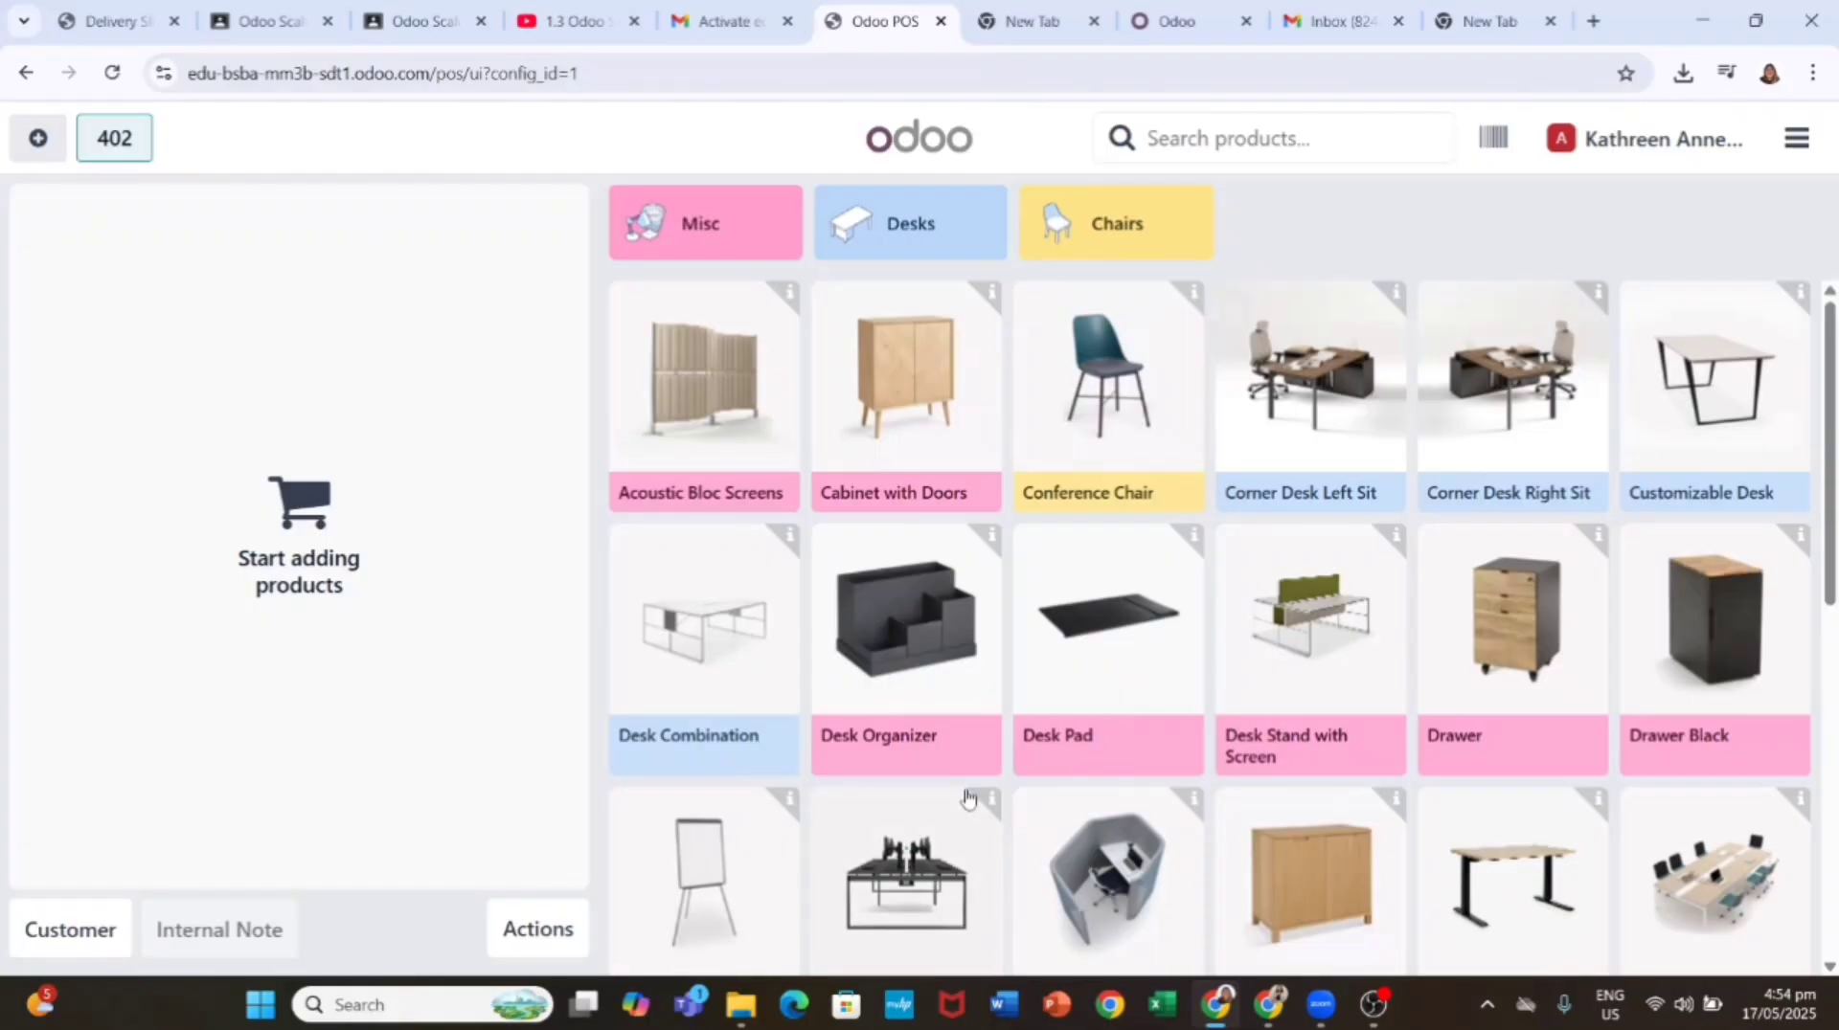
Step: Add an LED Lamp, undo a mistaken quantity entry, and re-add it at quantity 1
scroll(1175, 769, down, 8)
click(704, 412)
click(77, 845)
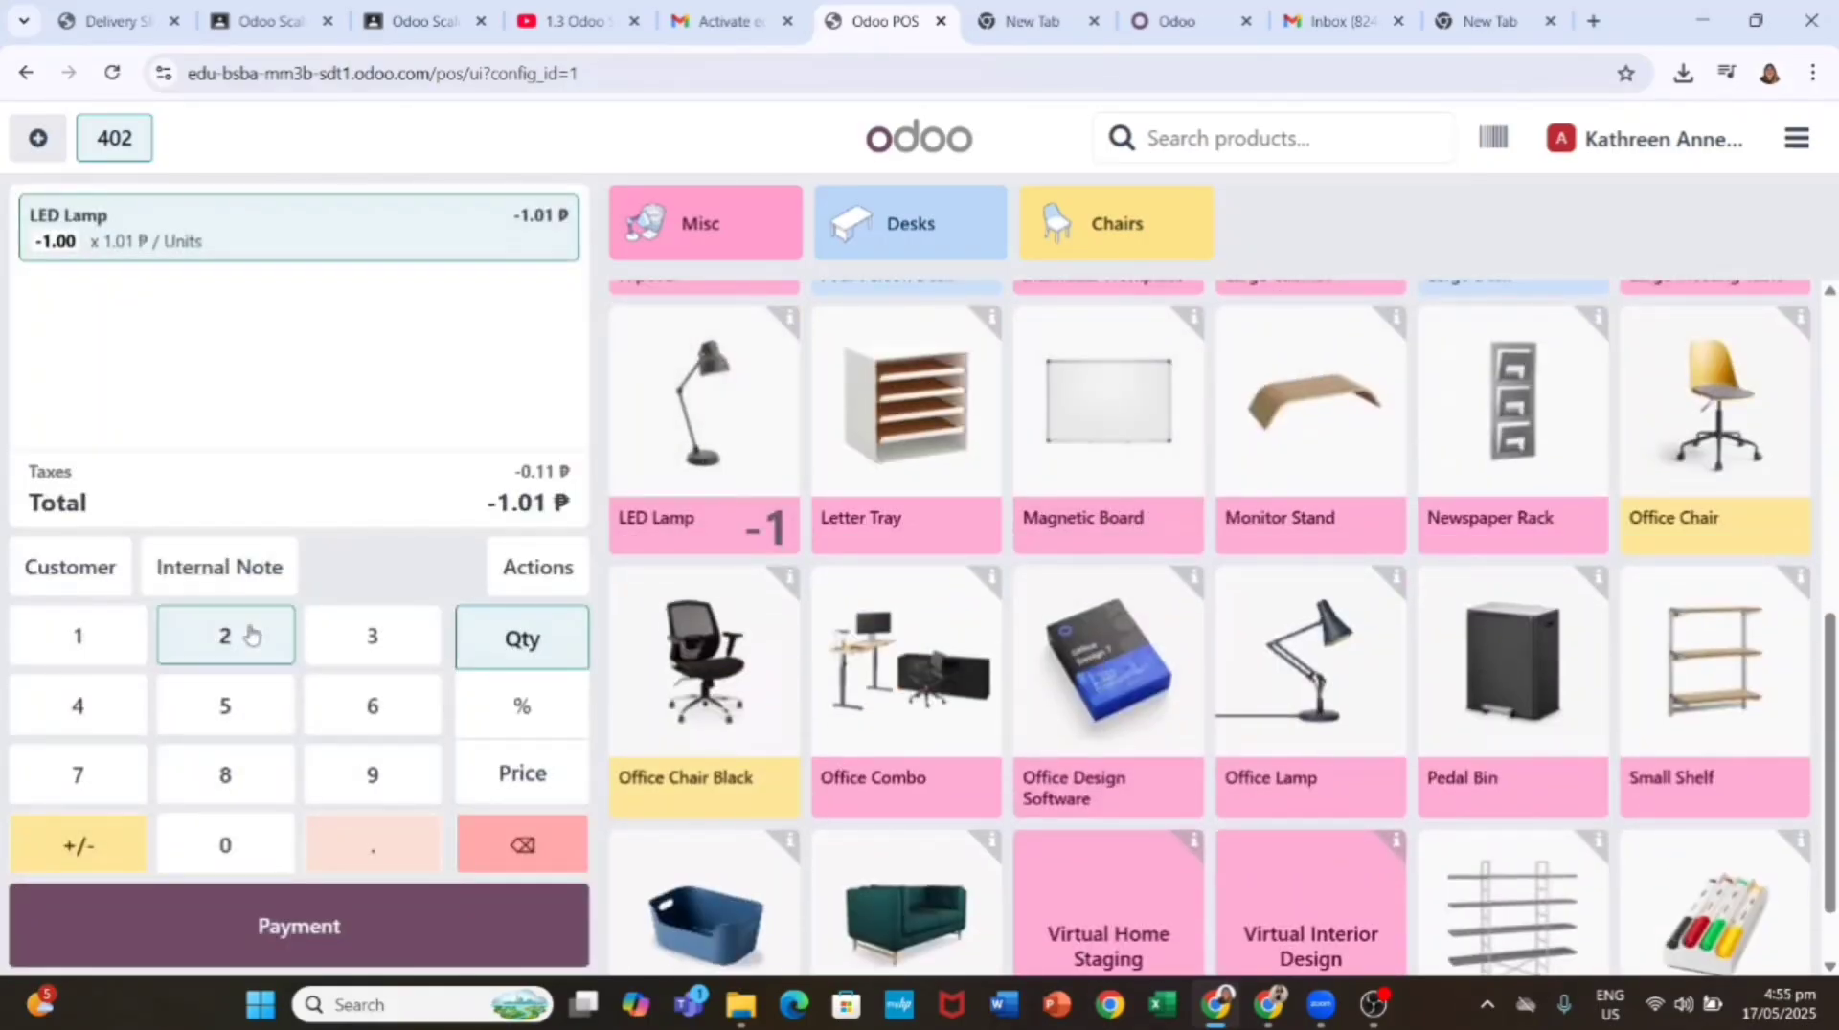
text(224)
click(522, 845)
click(703, 421)
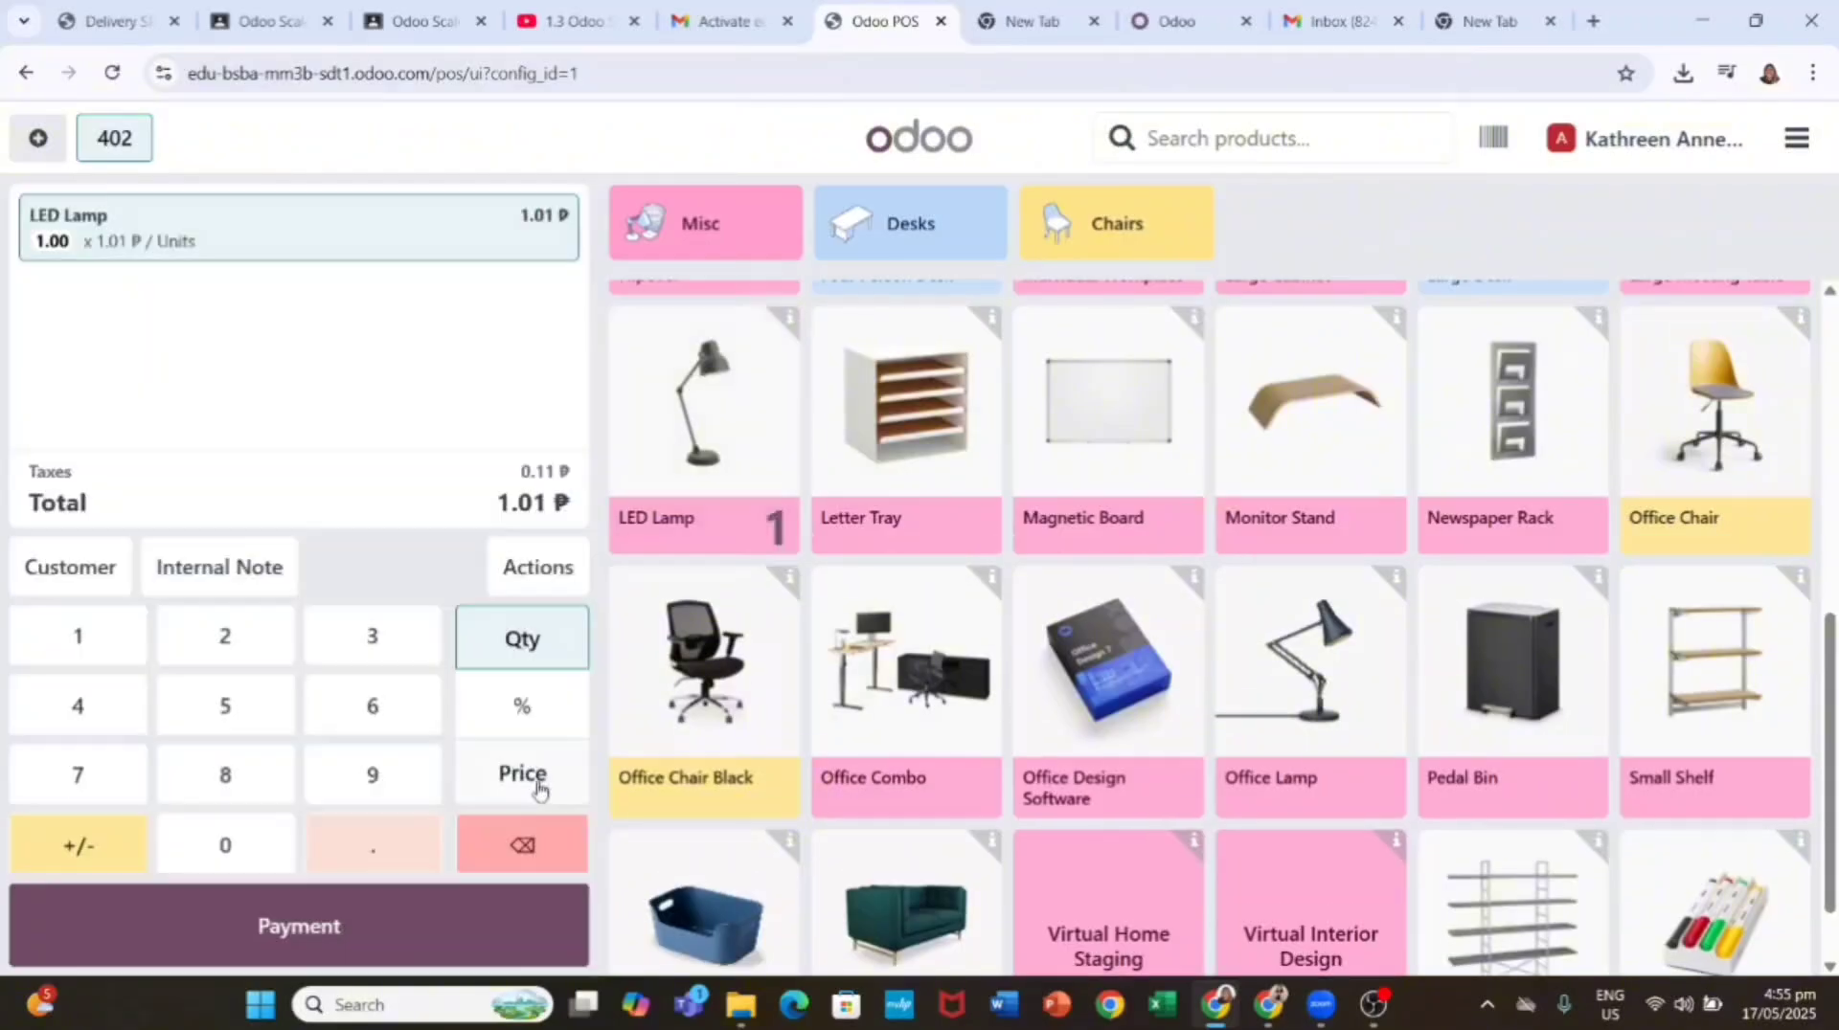
Step: Try entering the LED Lamp price with the keypad digits and +/- sign
click(522, 772)
click(94, 840)
click(213, 639)
click(93, 706)
click(235, 637)
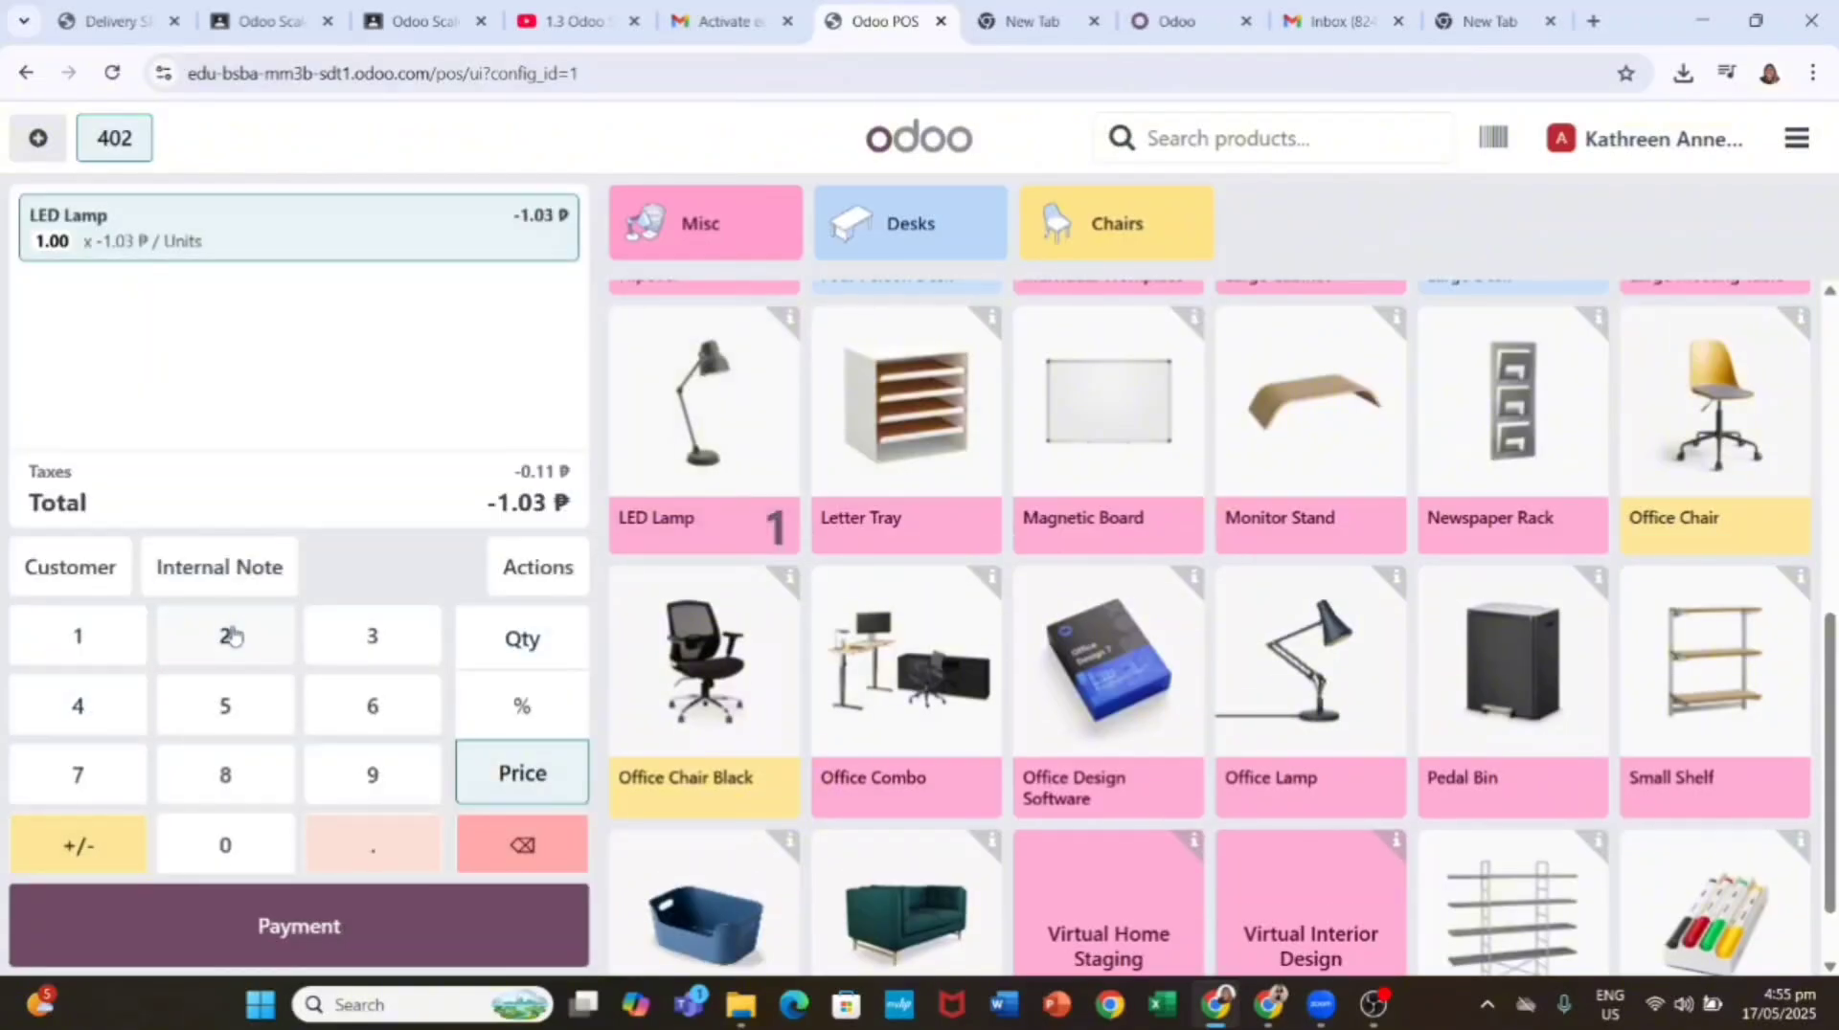
click(97, 853)
click(528, 654)
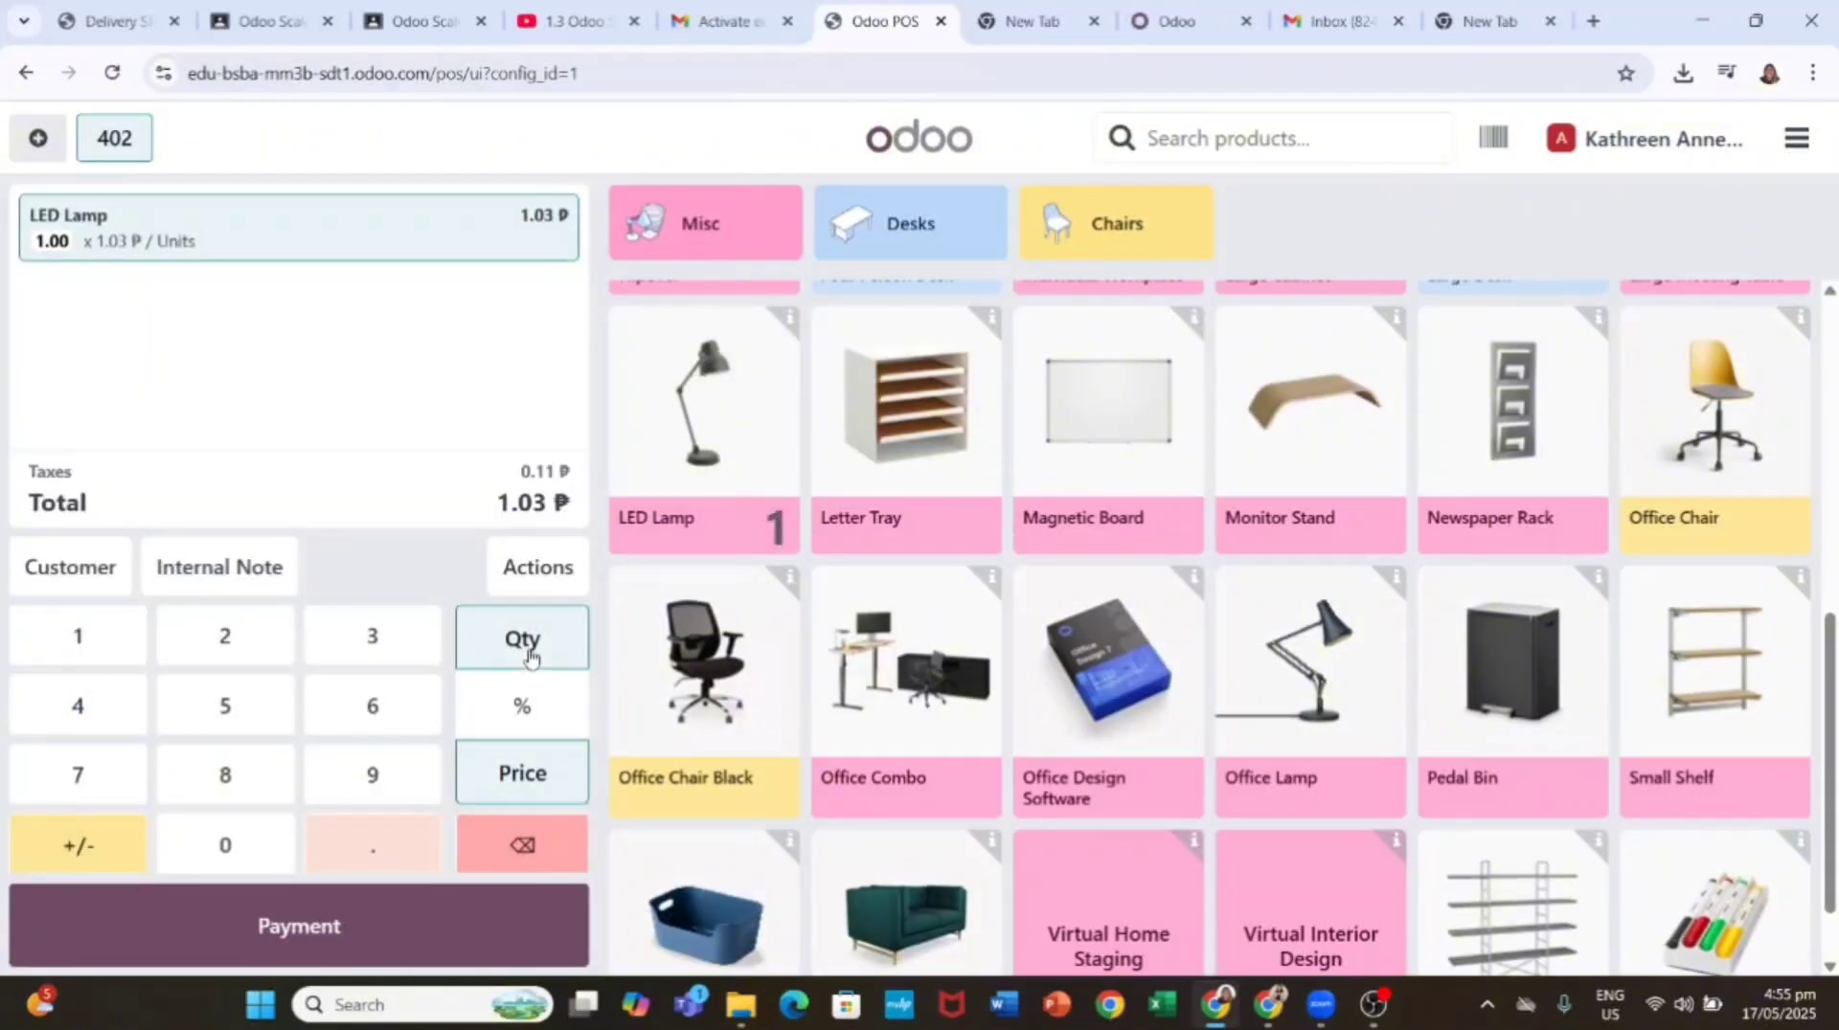
click(520, 784)
Step: Set the LED Lamp price to 224 (250.88 with tax), make it negative, and go to payment
click(431, 253)
click(520, 793)
click(247, 654)
click(247, 653)
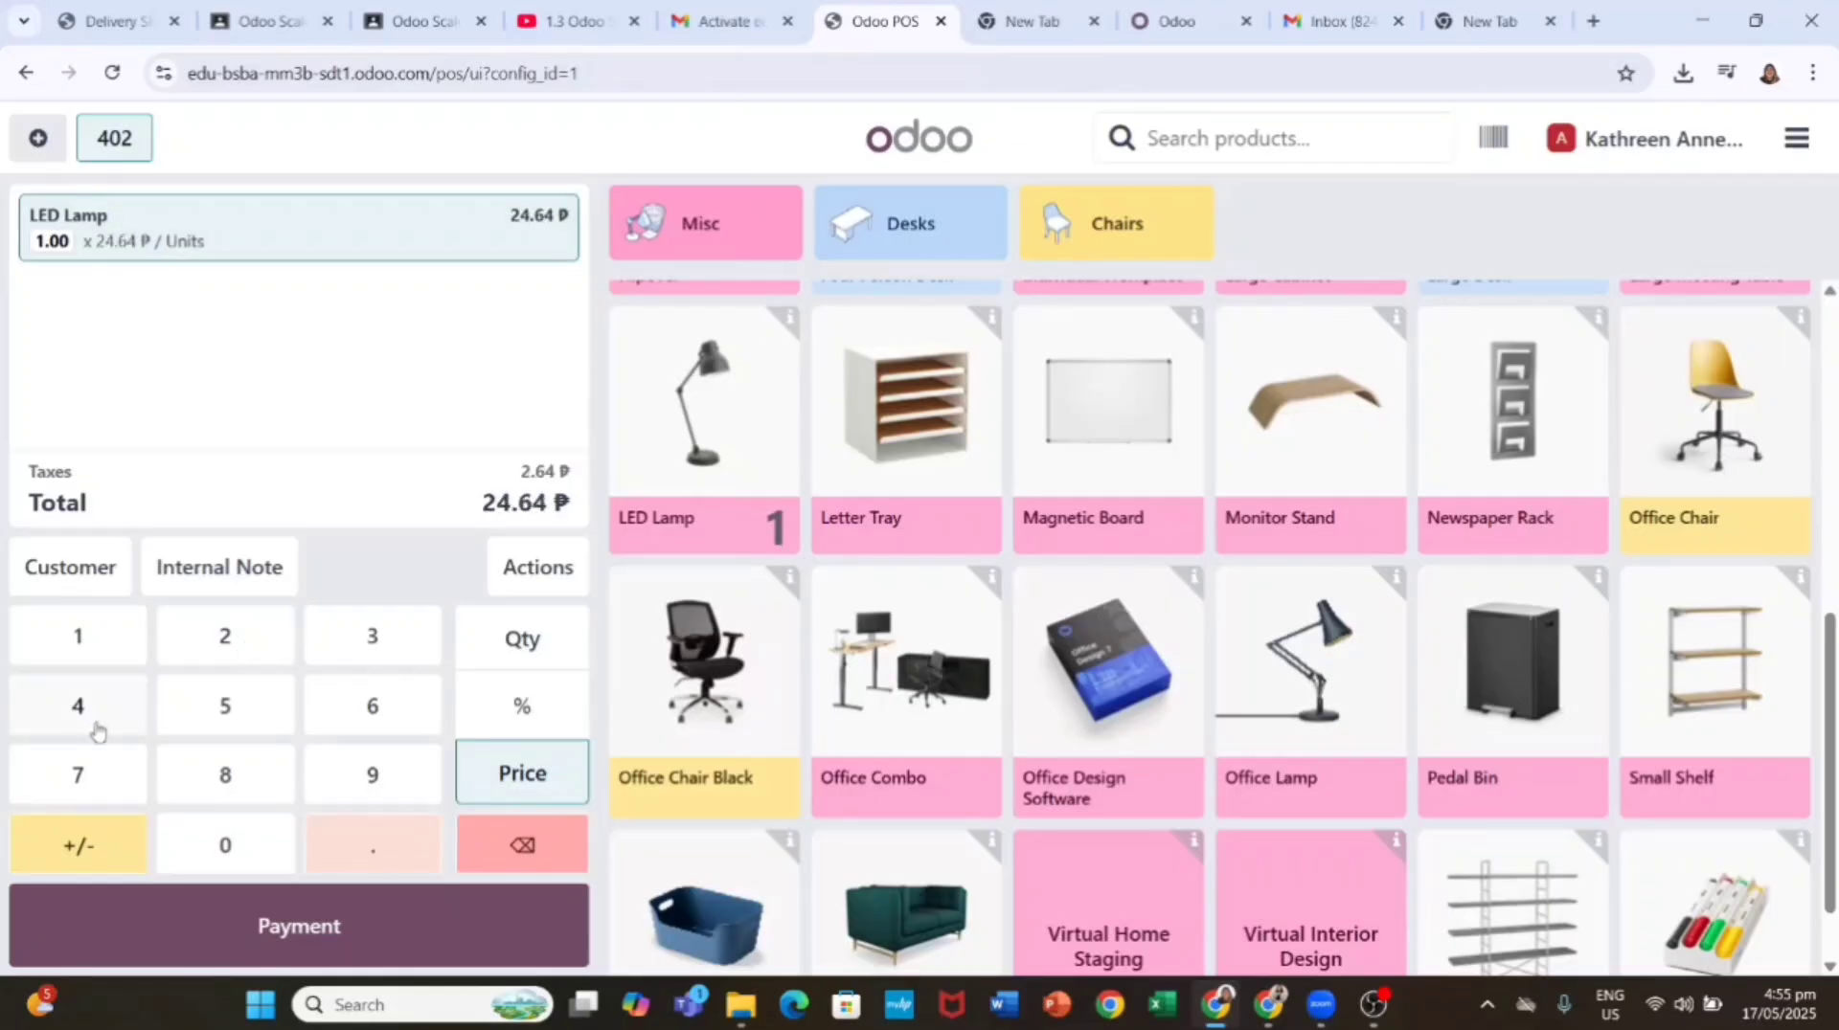
click(90, 715)
click(85, 848)
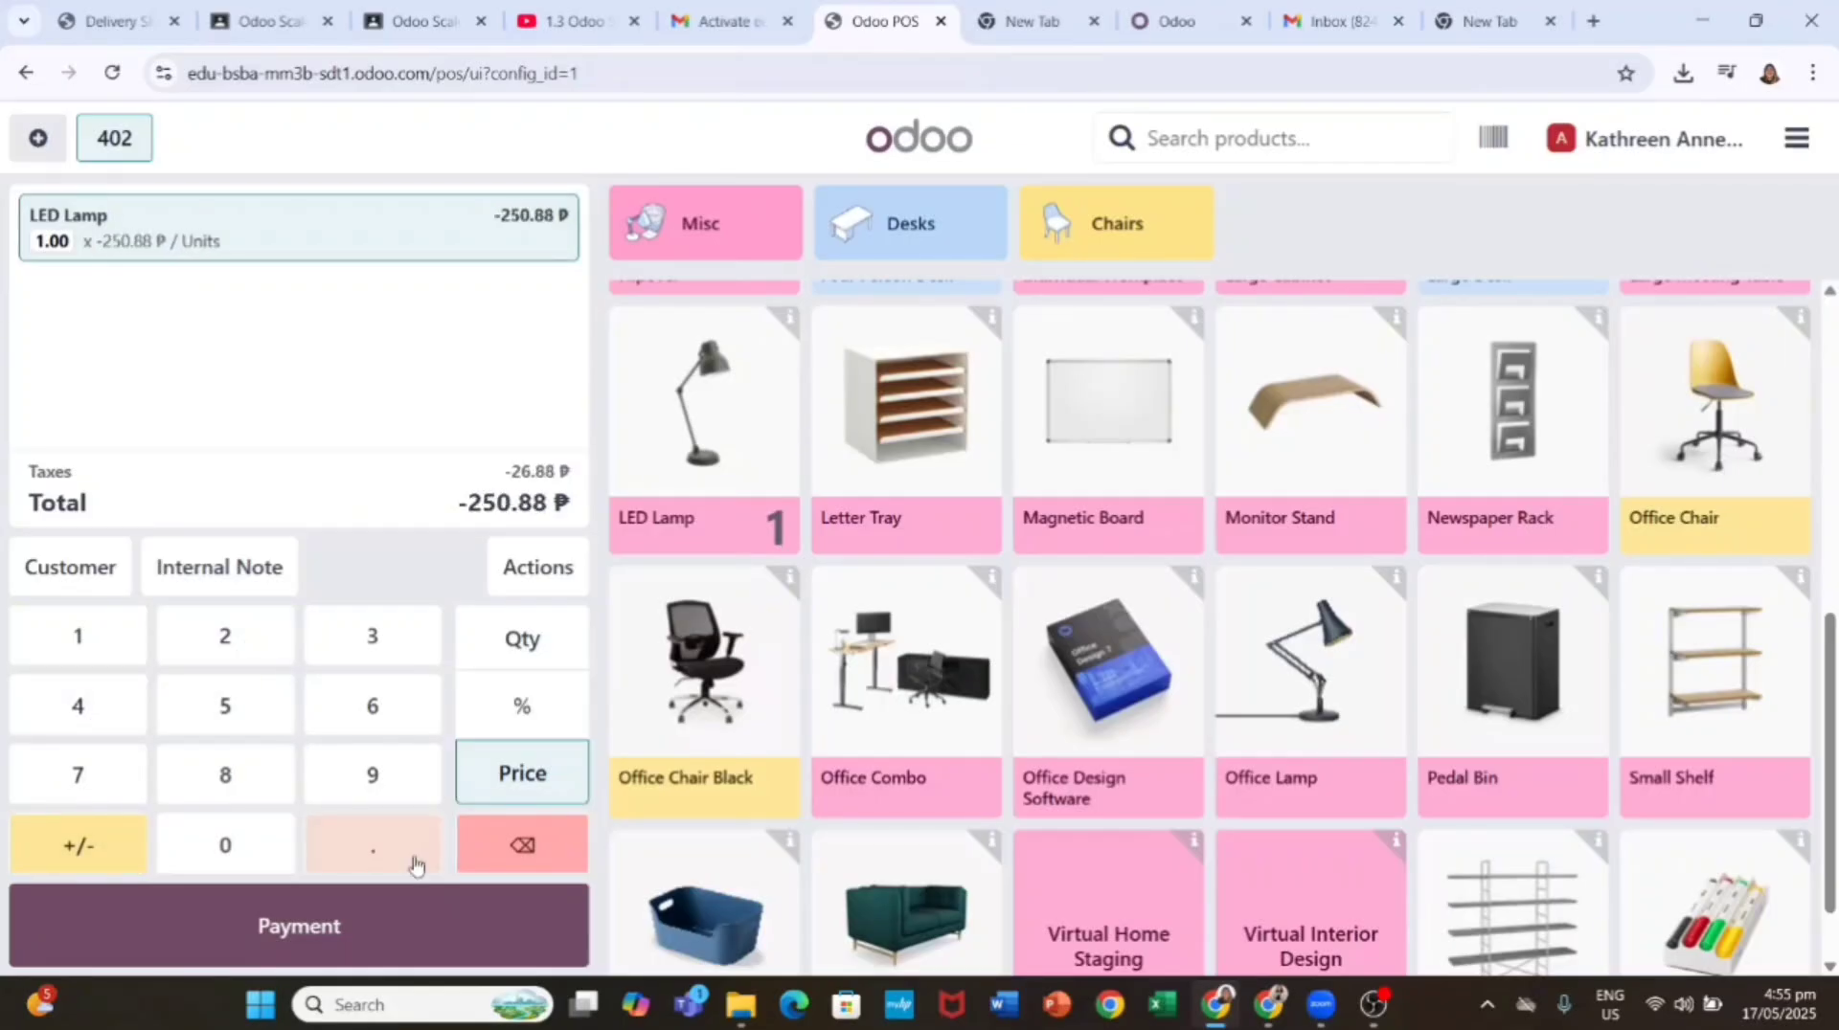
click(451, 934)
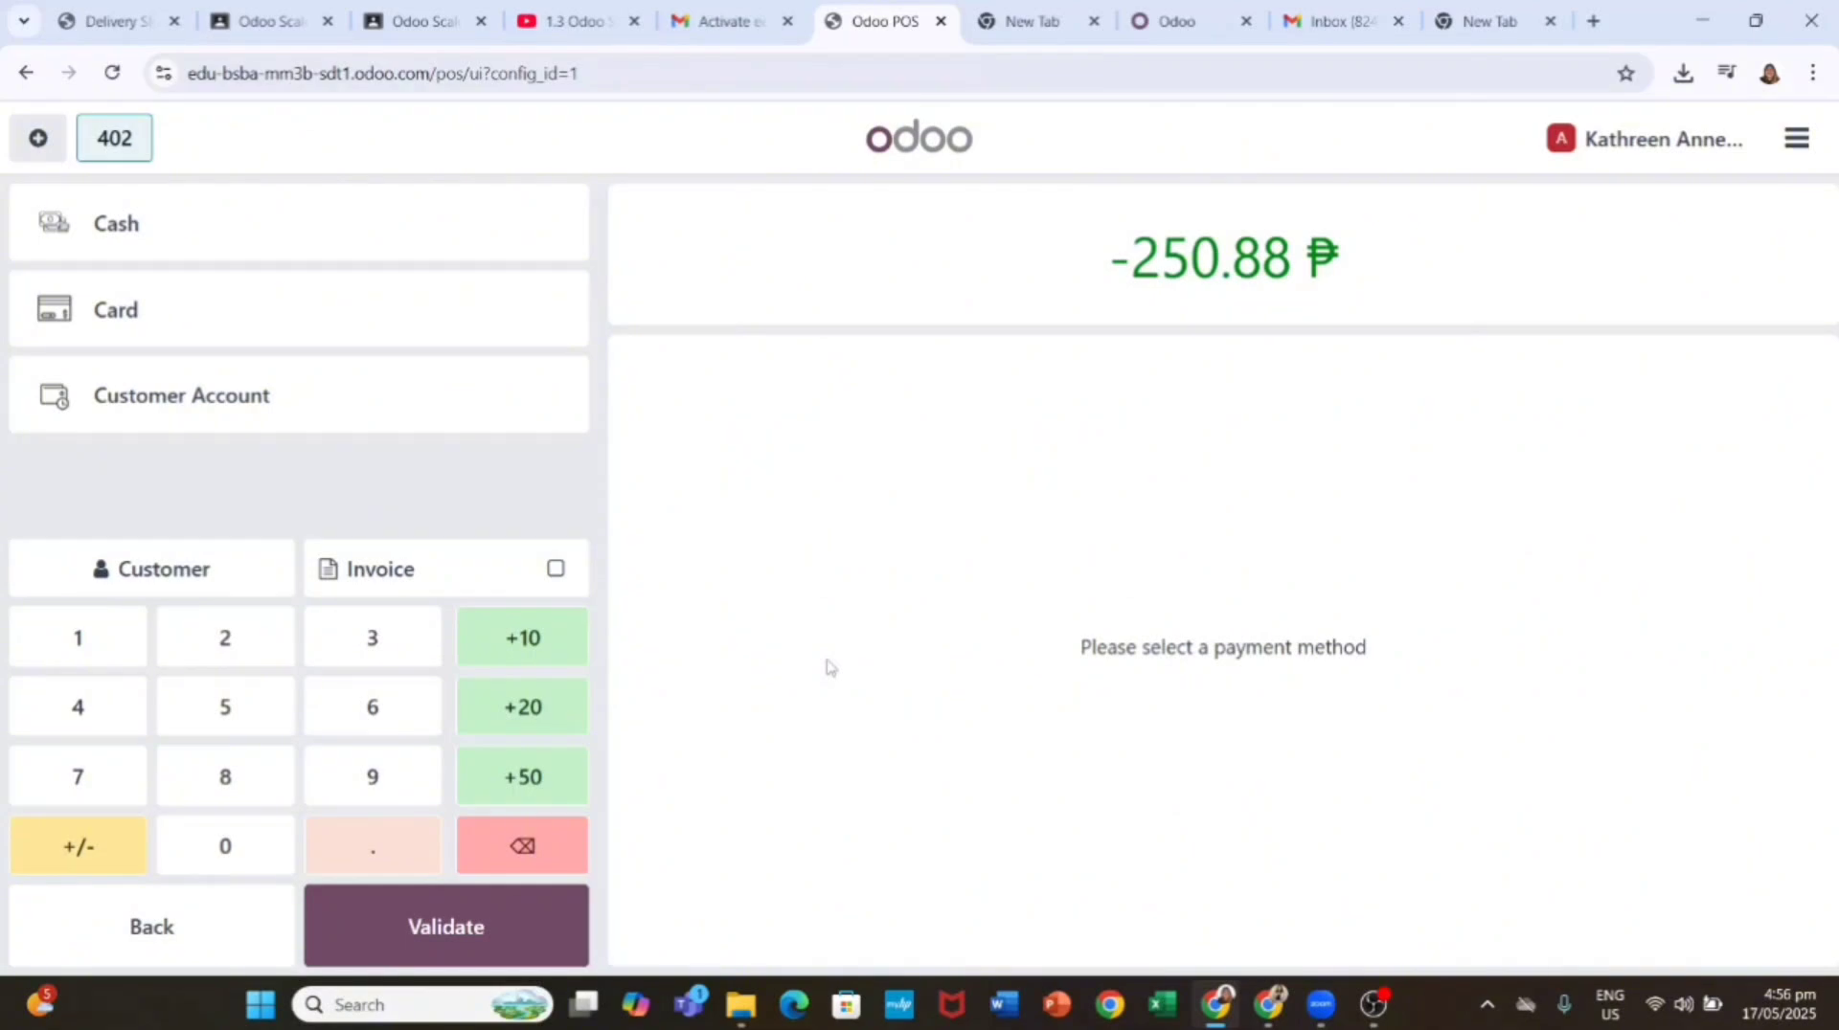
Step: Pay order 402's -250.88 ₱ in cash and save its receipt as the PDF 'receipt 2'
click(242, 850)
click(475, 929)
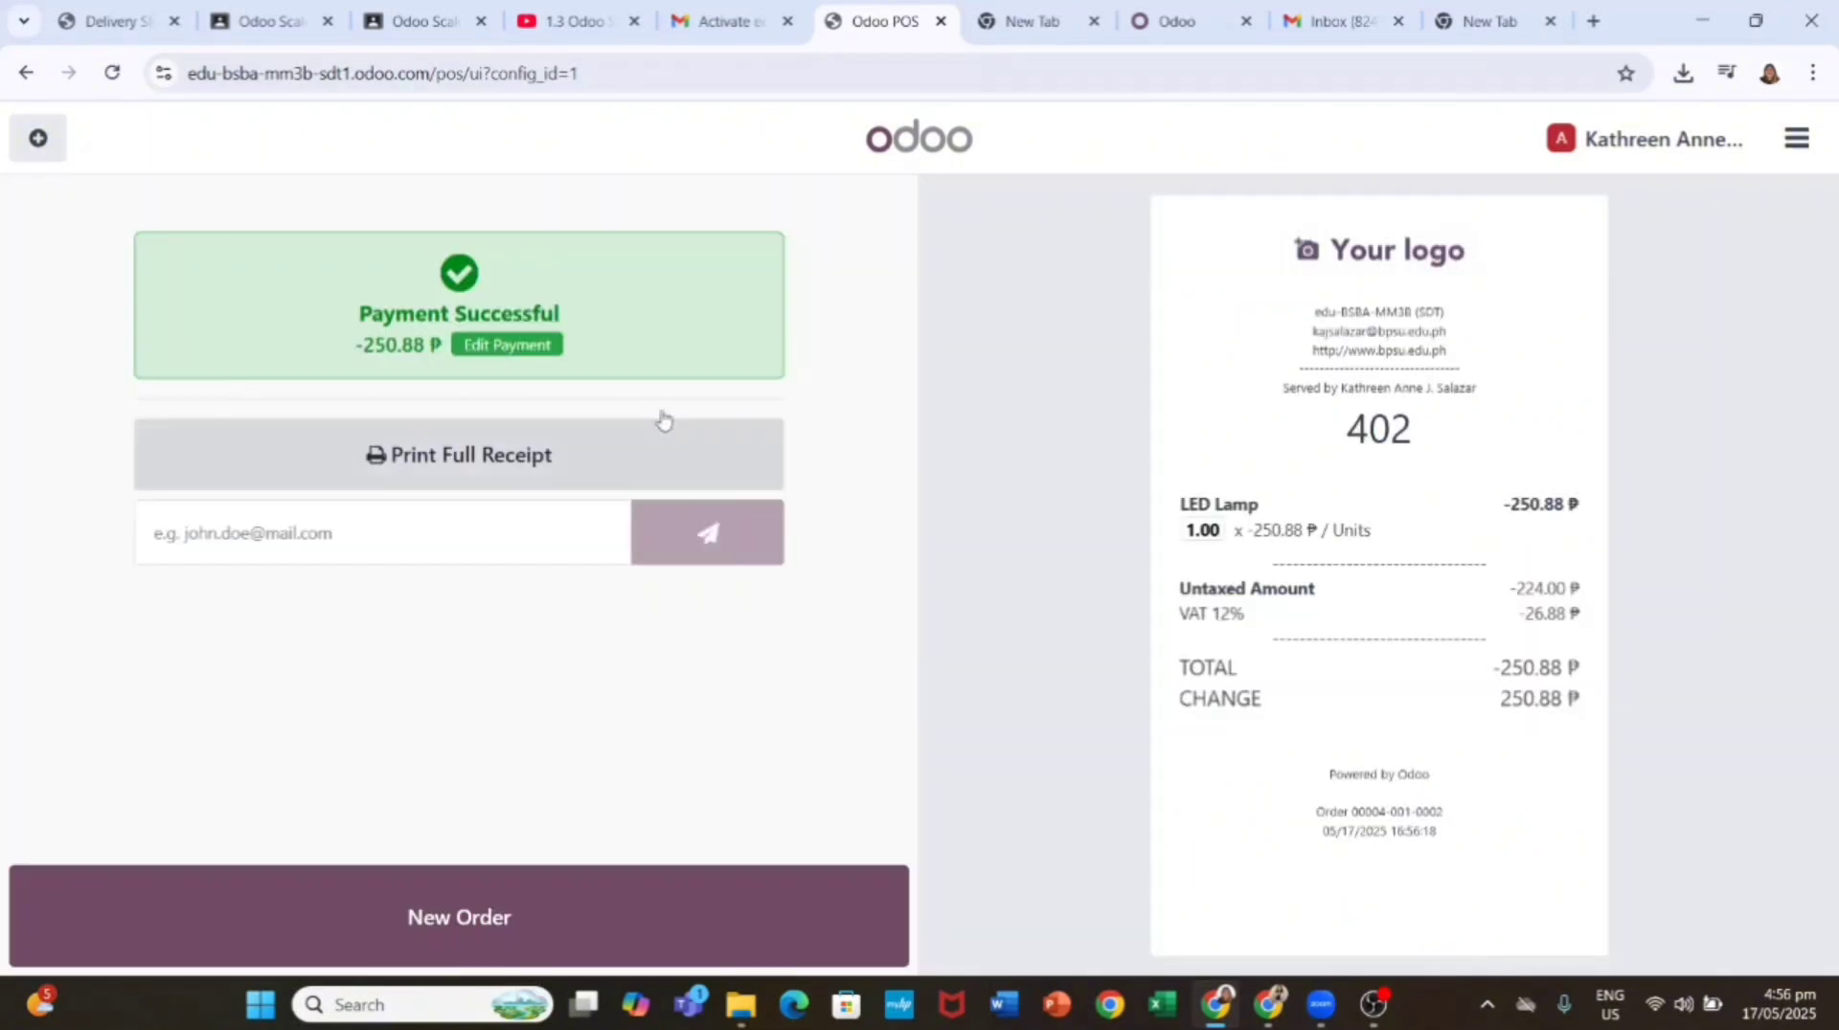
click(661, 454)
click(1379, 871)
text(receipt 2)
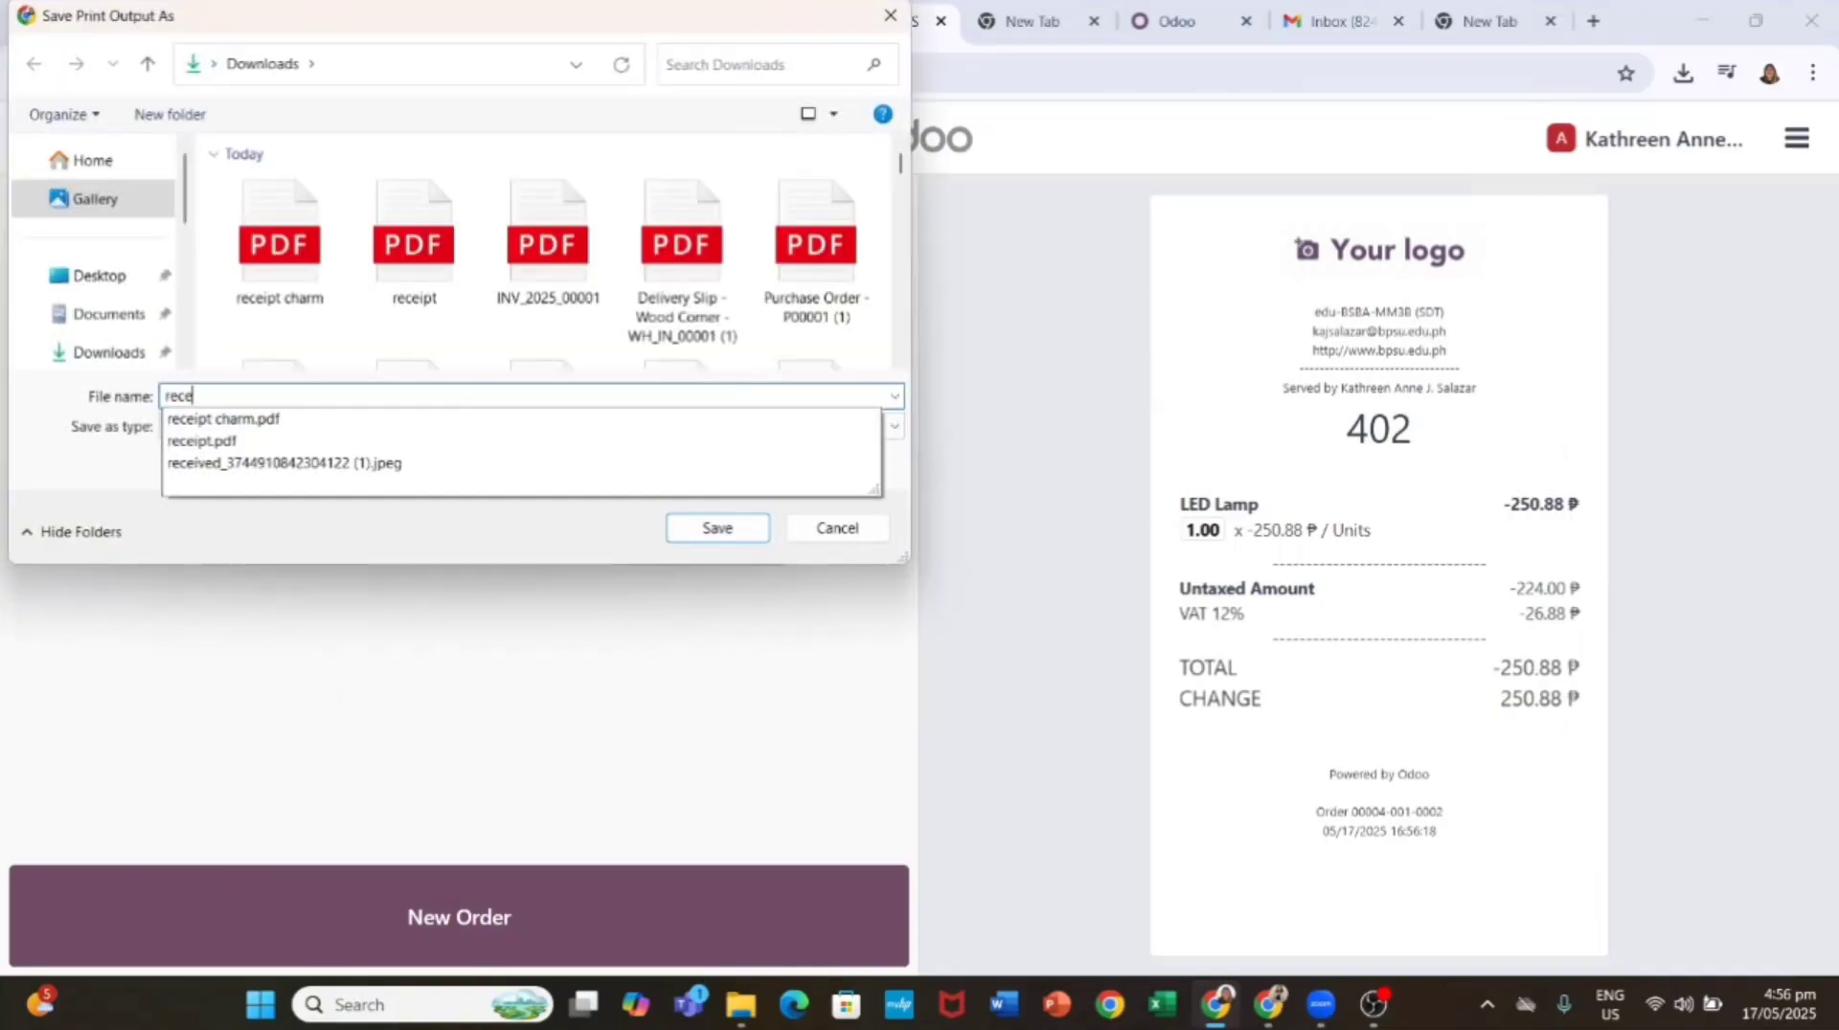
key(Return)
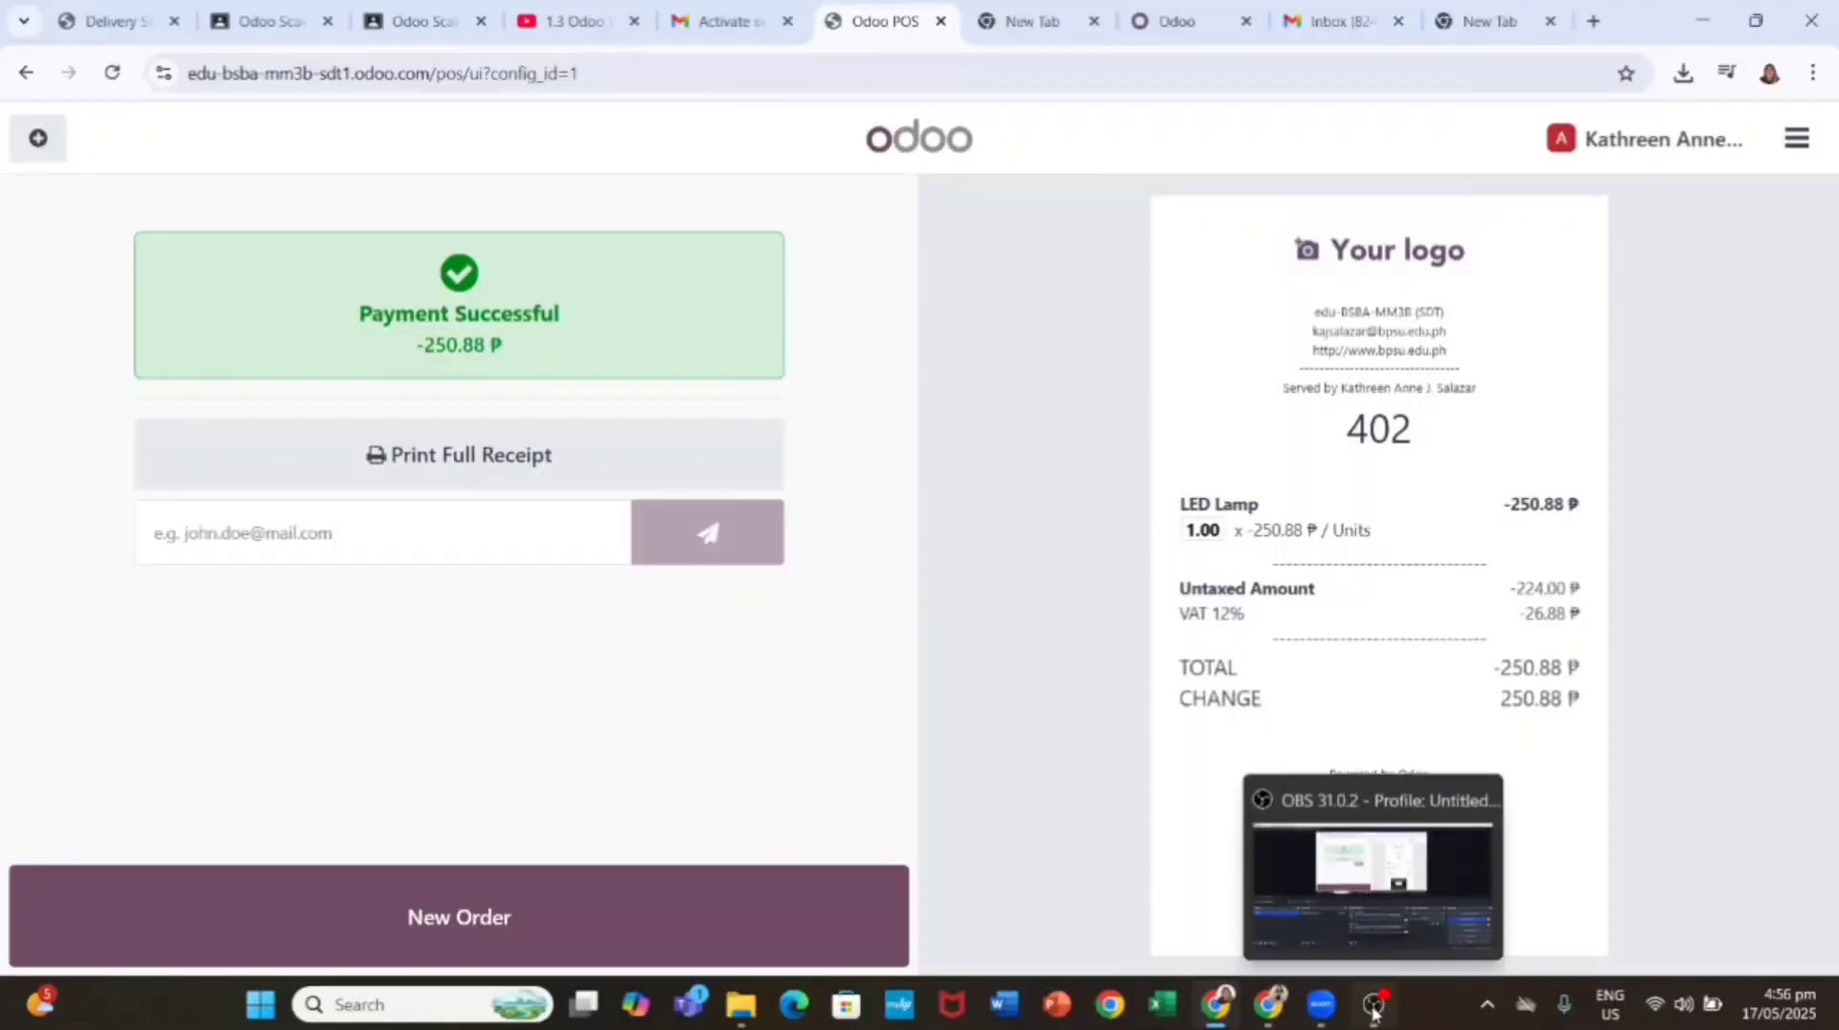
Step: Bring the POS window forward and start closing the register from the main menu
click(1388, 867)
click(1216, 1005)
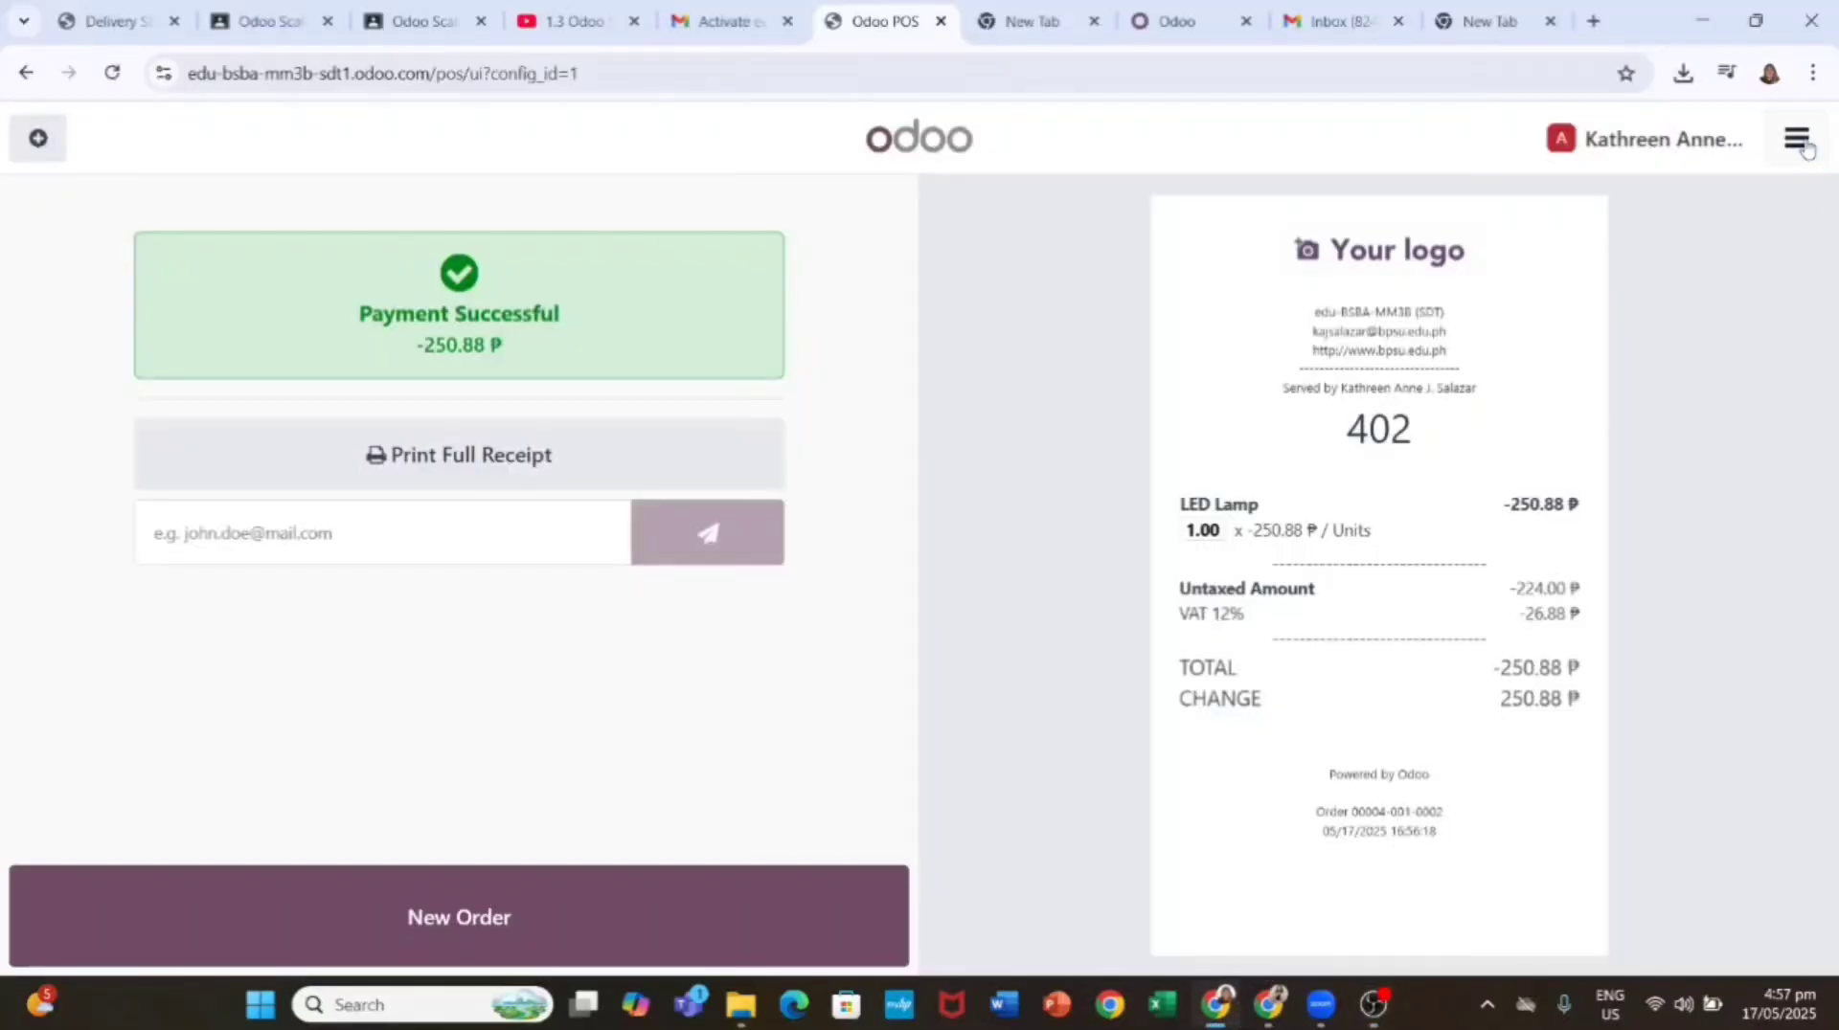
click(1797, 138)
click(1715, 494)
Step: Count 424.60 ₱ closing cash (two 100s, a 20, a 2 and 0.25 coins) and close despite the 0.04 difference
click(1179, 700)
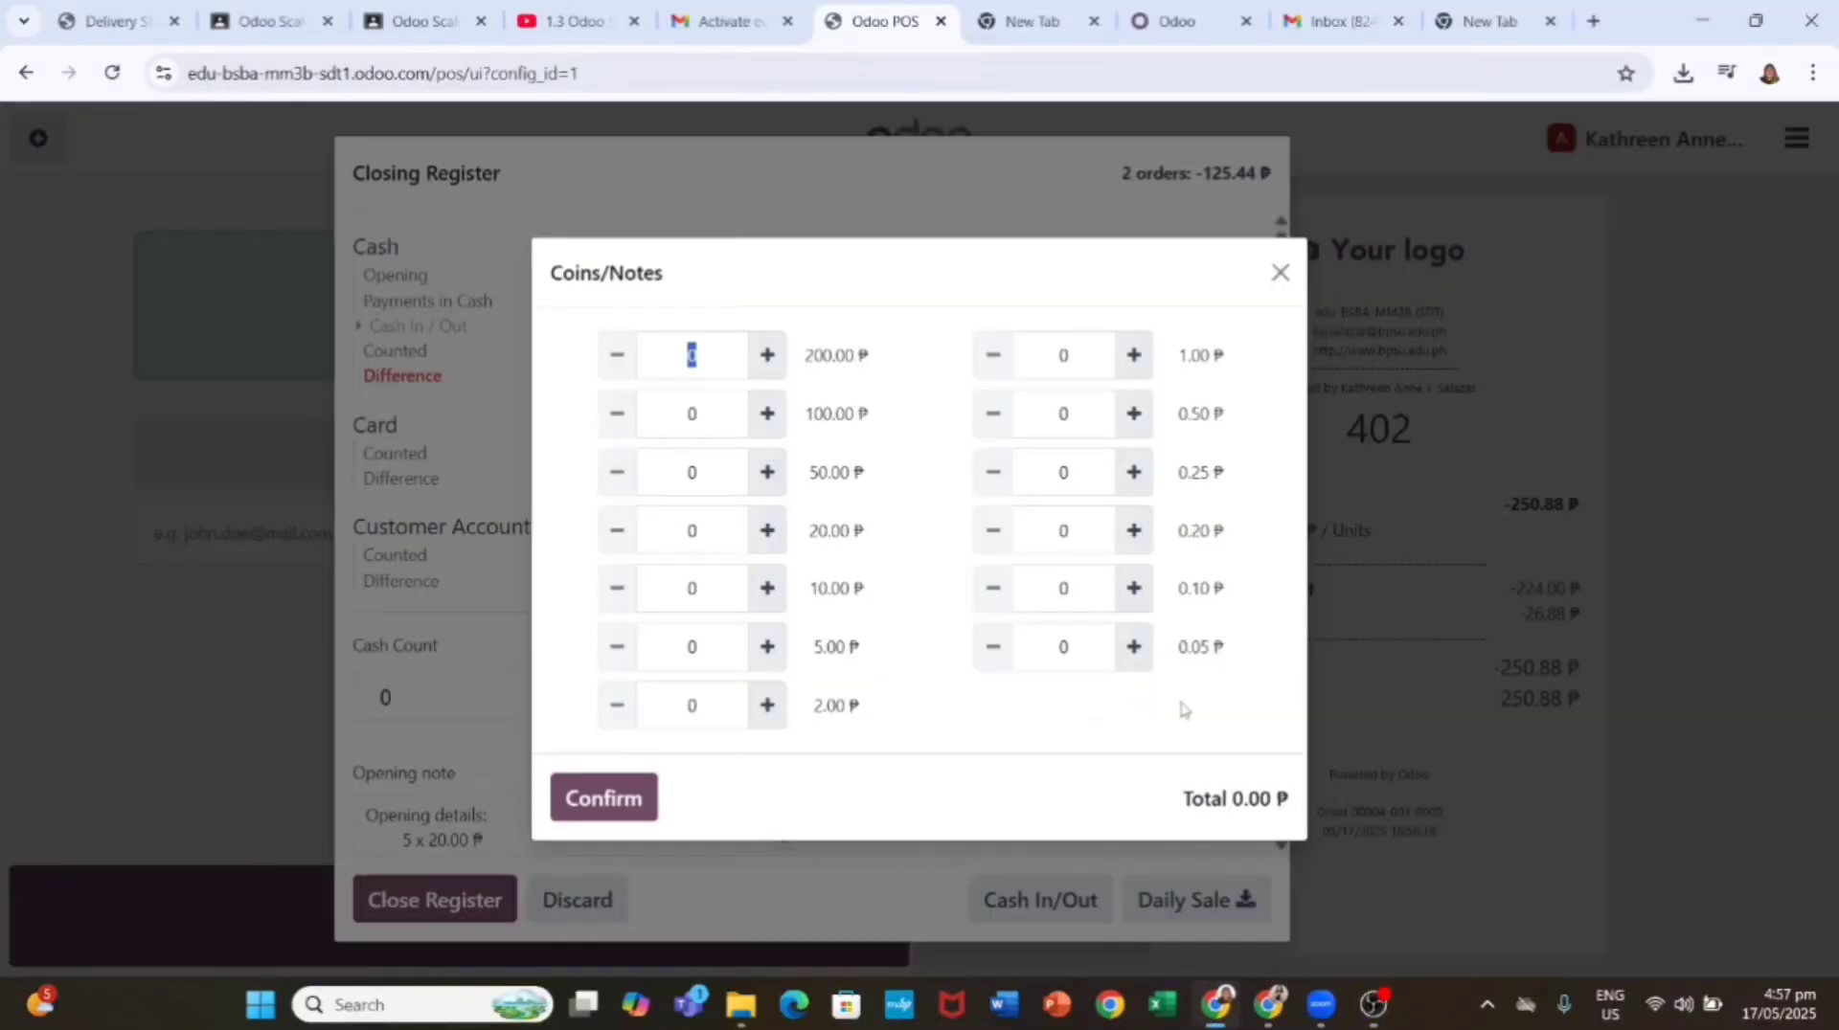
key(Escape)
click(1179, 697)
click(766, 412)
click(766, 412)
click(766, 413)
click(766, 412)
click(766, 529)
click(766, 704)
click(766, 705)
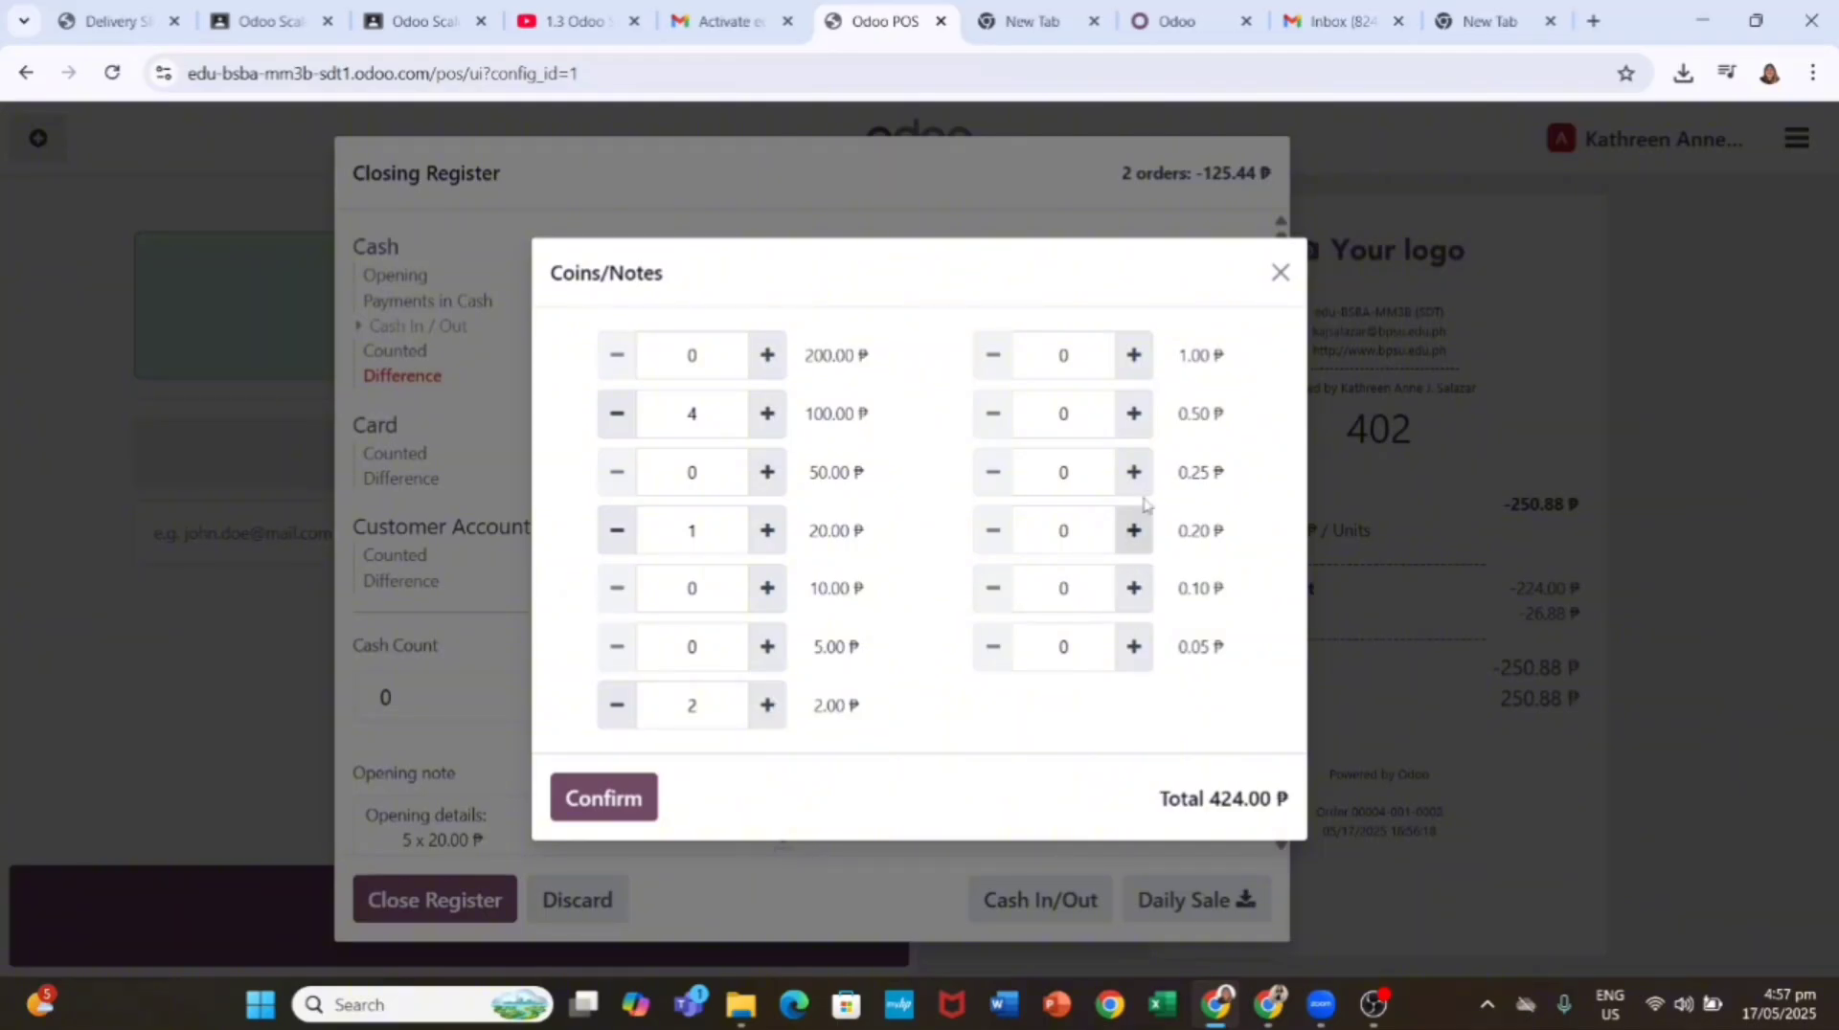
click(1133, 471)
click(1133, 471)
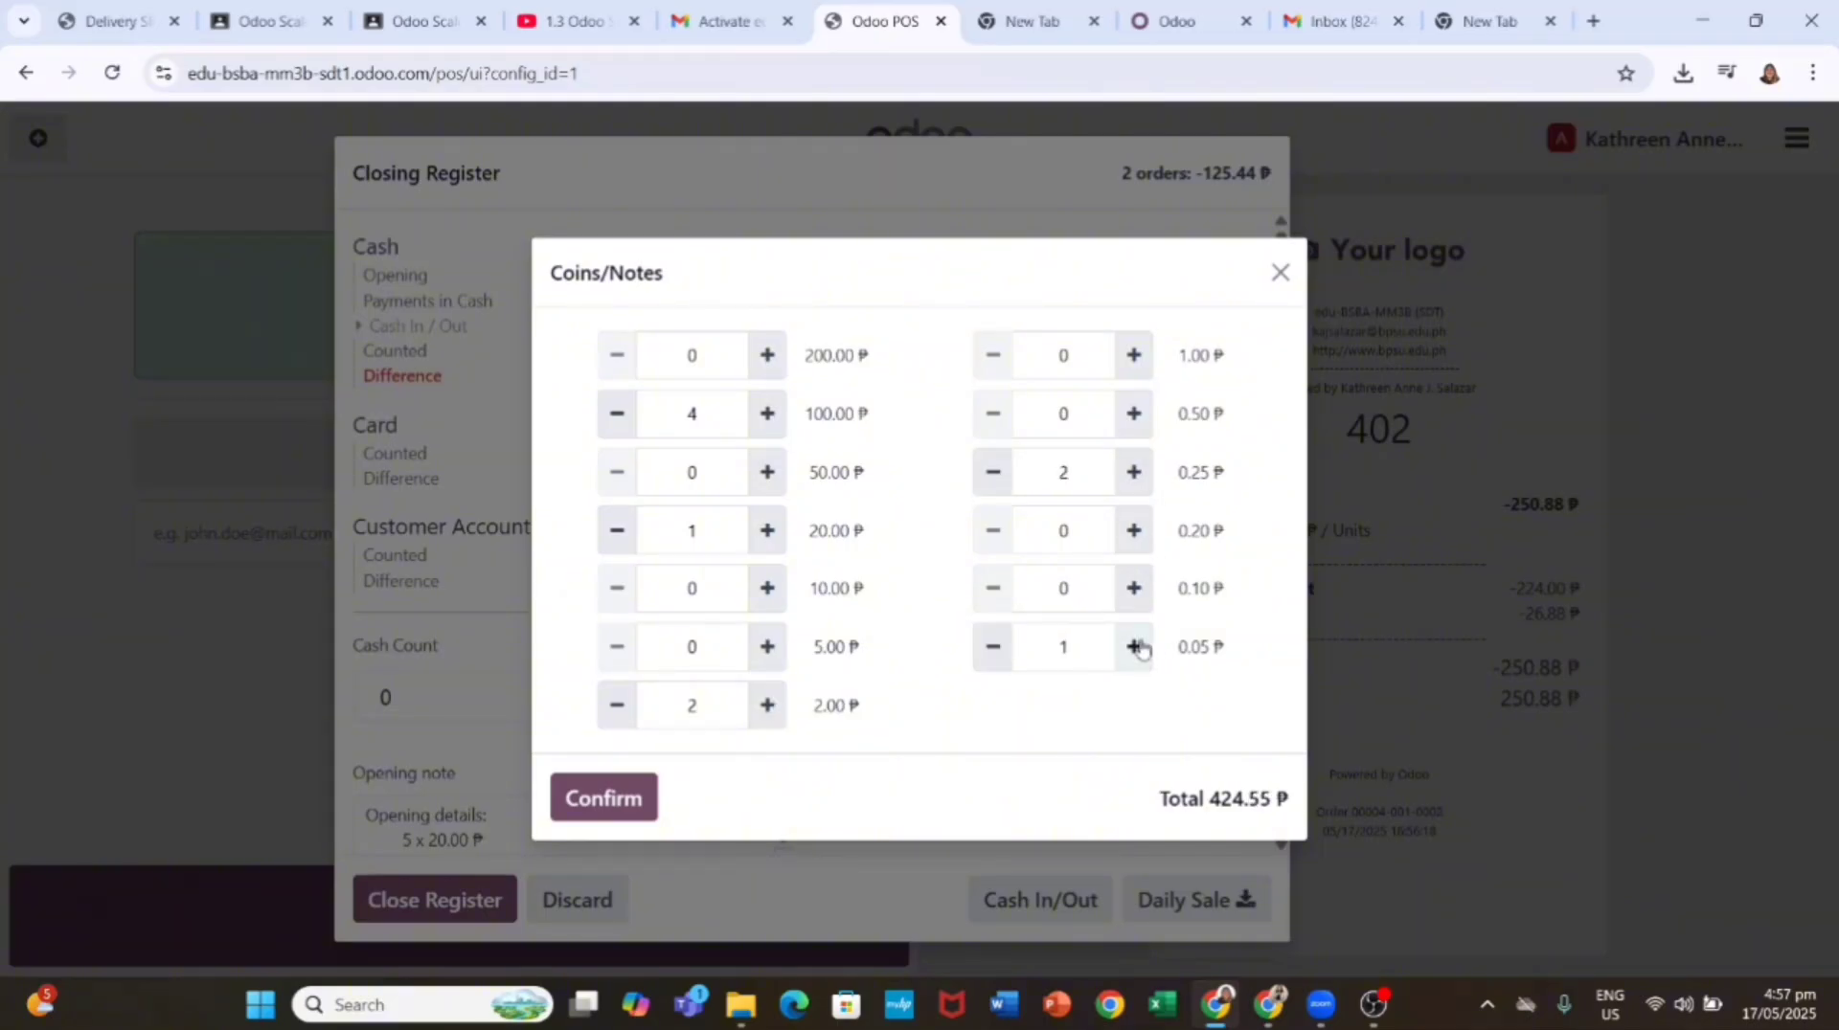
click(603, 798)
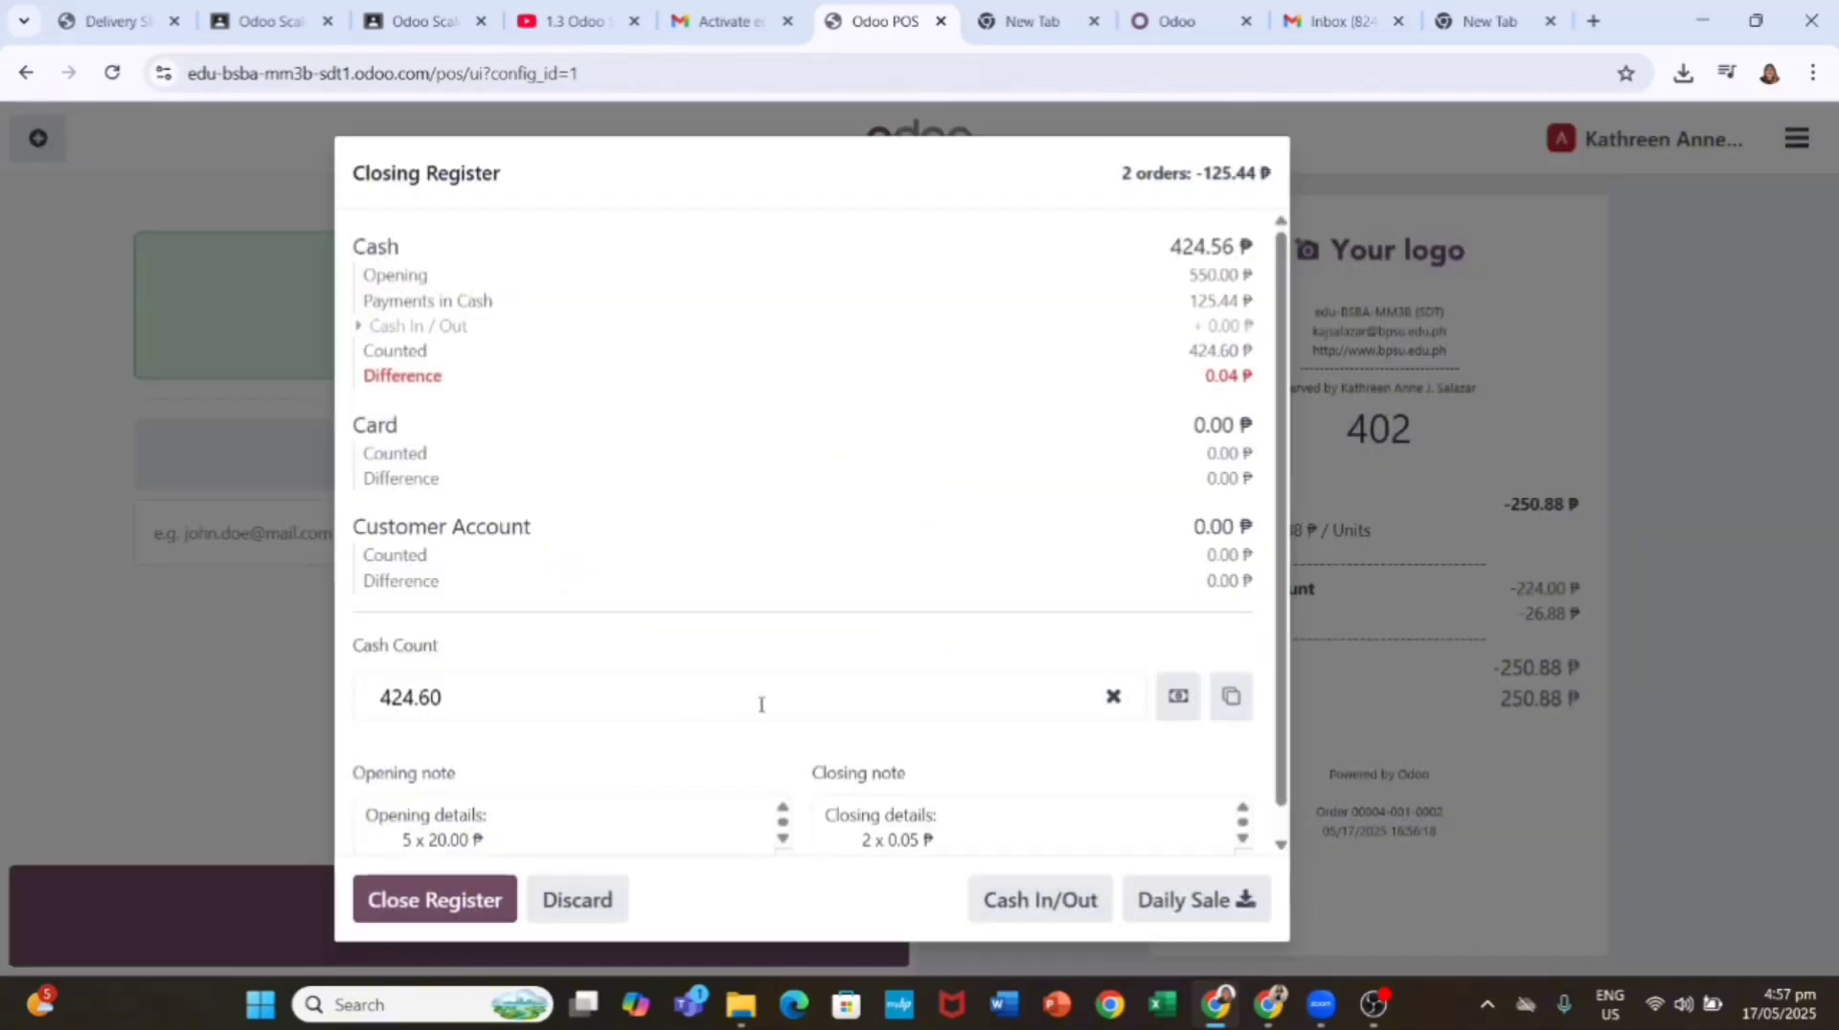
click(468, 911)
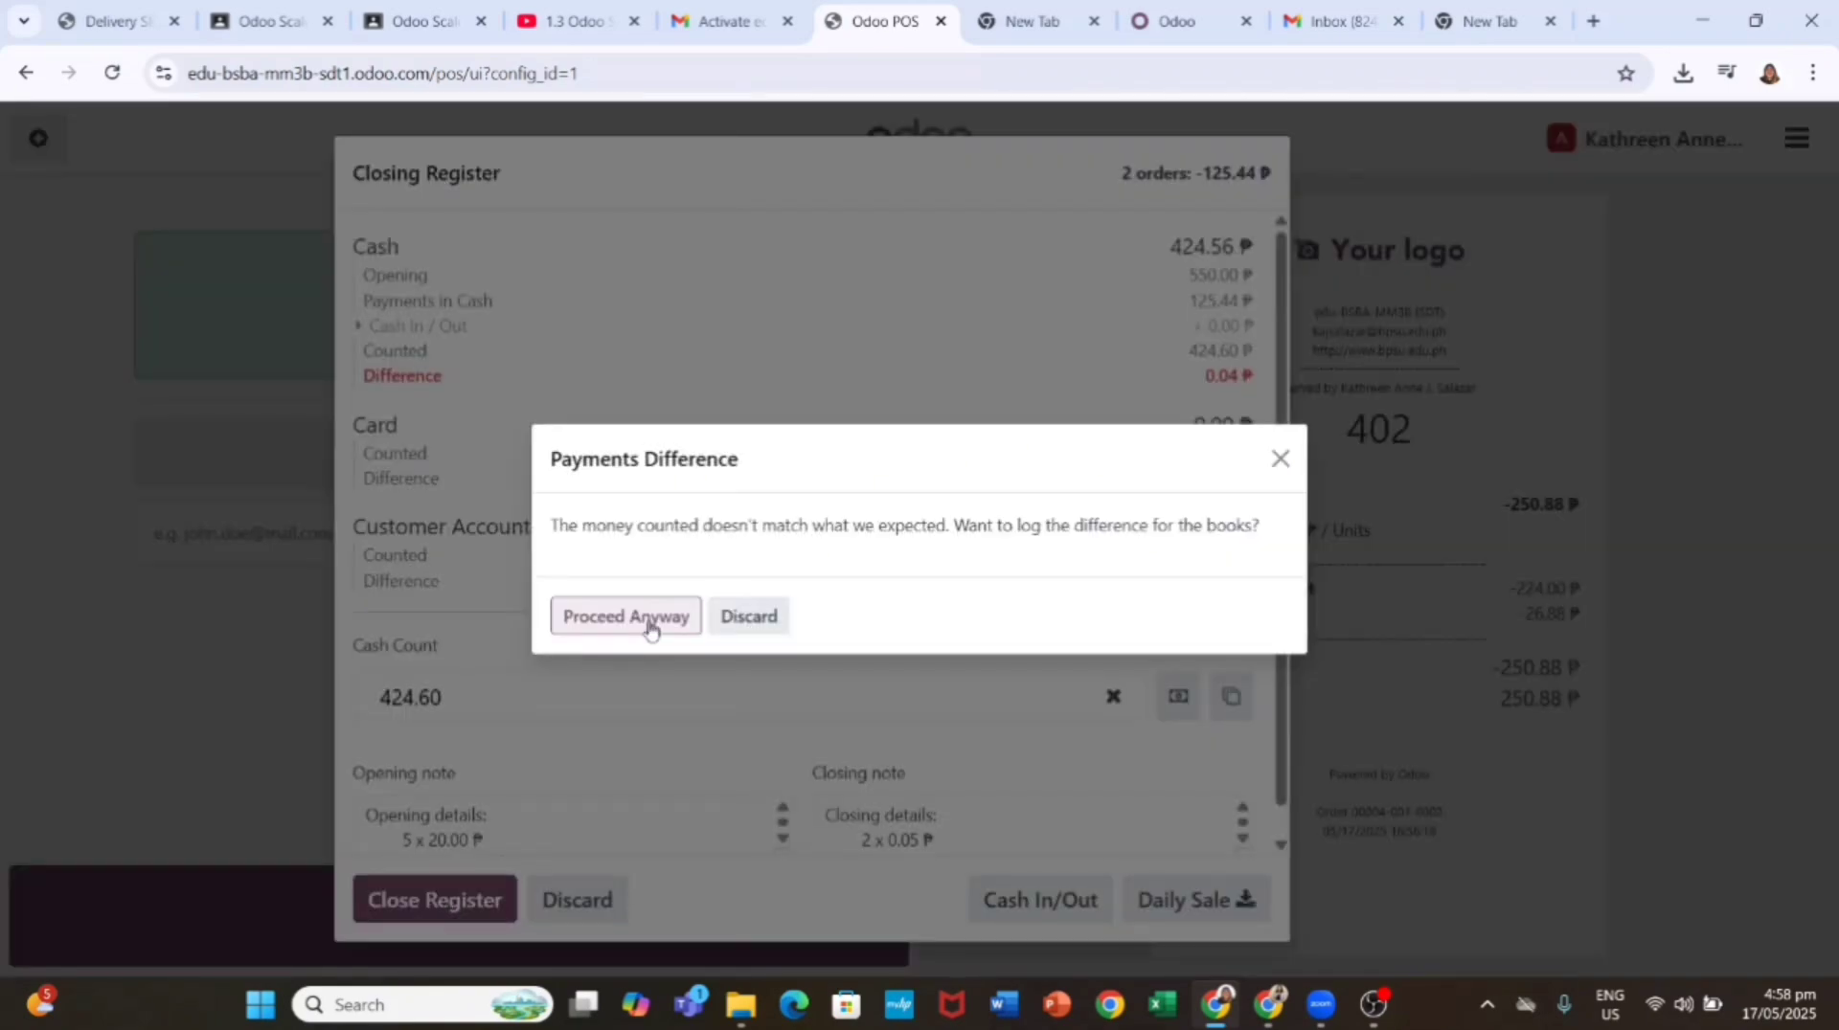
click(626, 615)
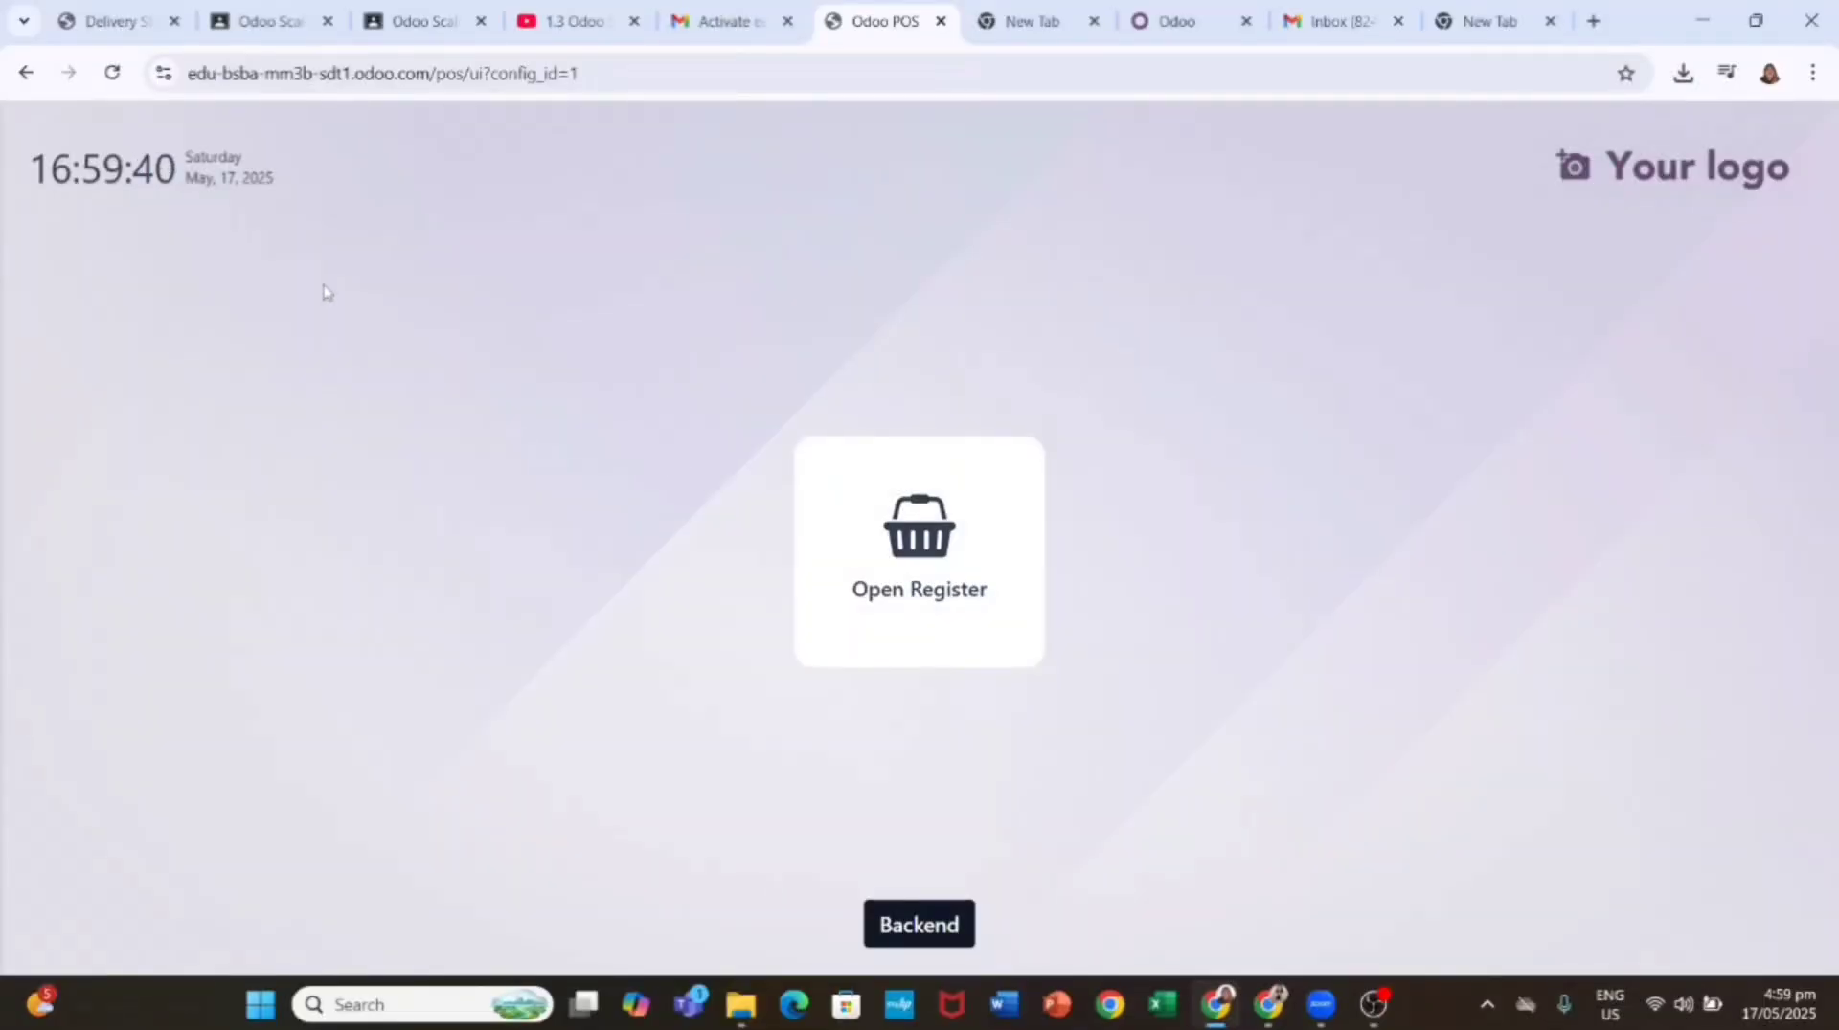
Step: Return to the Point of Sale dashboard and open the Orders Analysis report
click(26, 73)
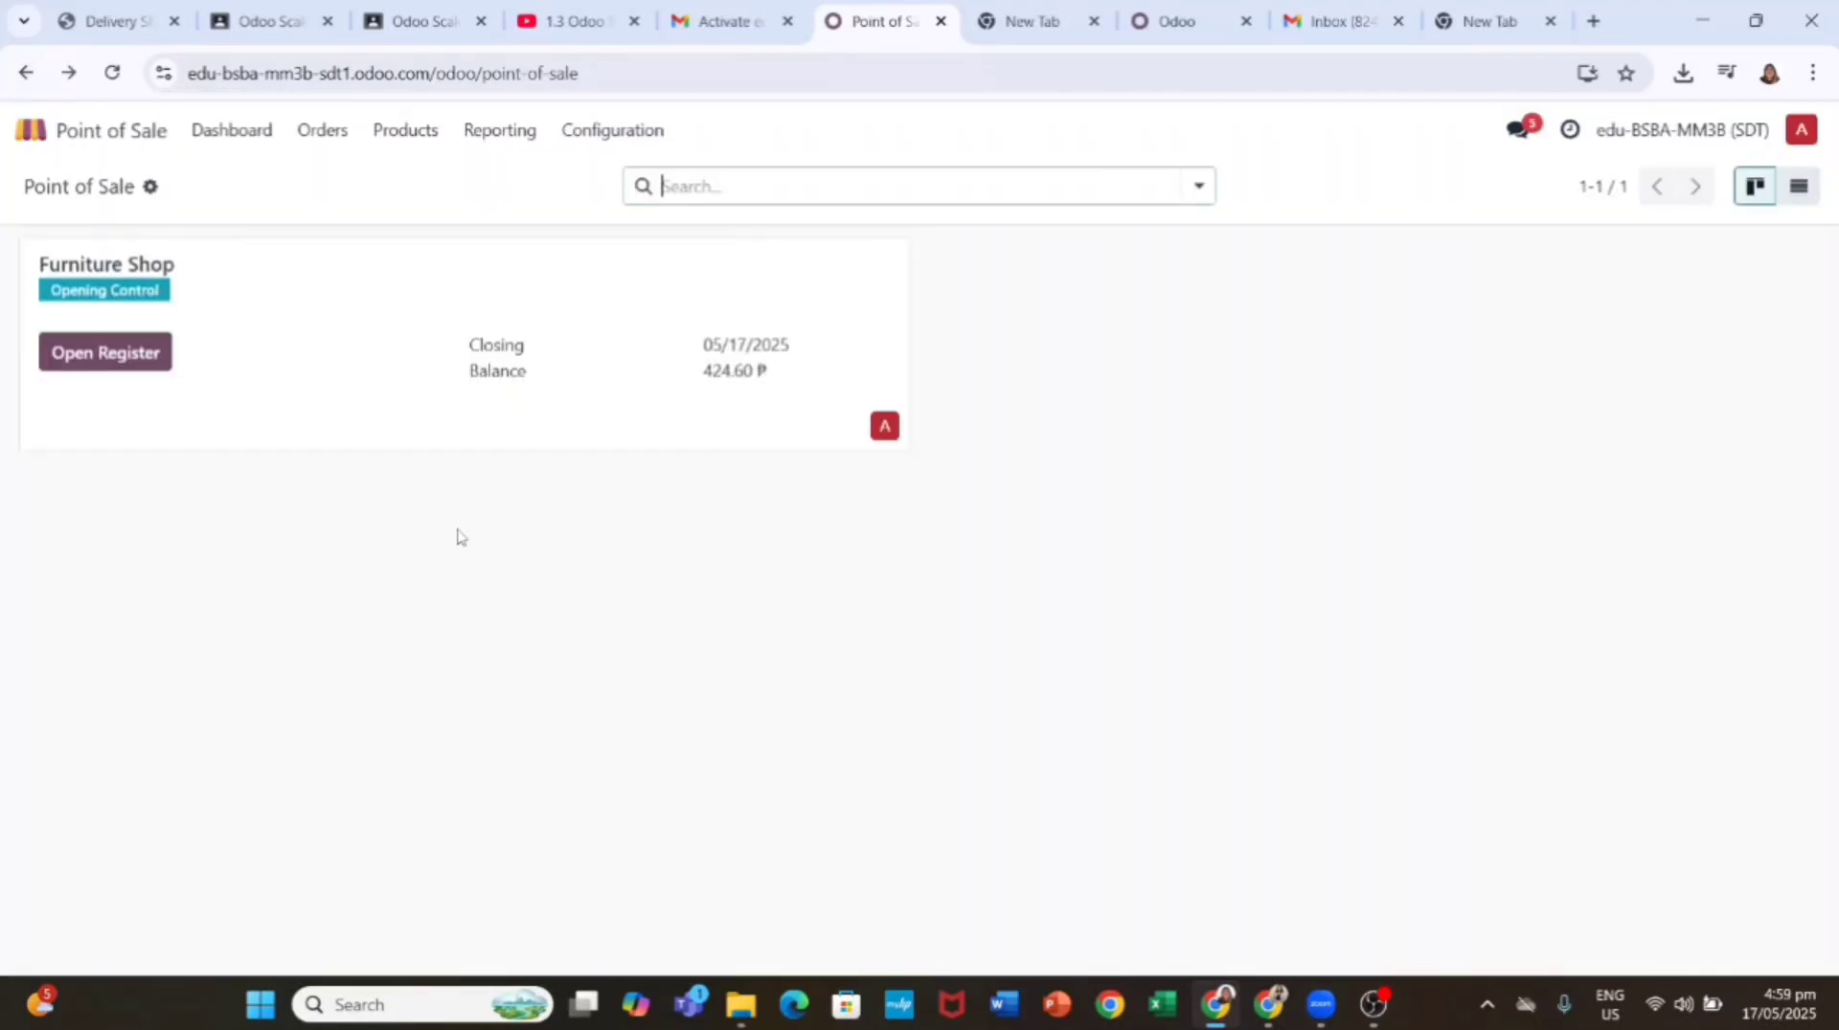
click(495, 139)
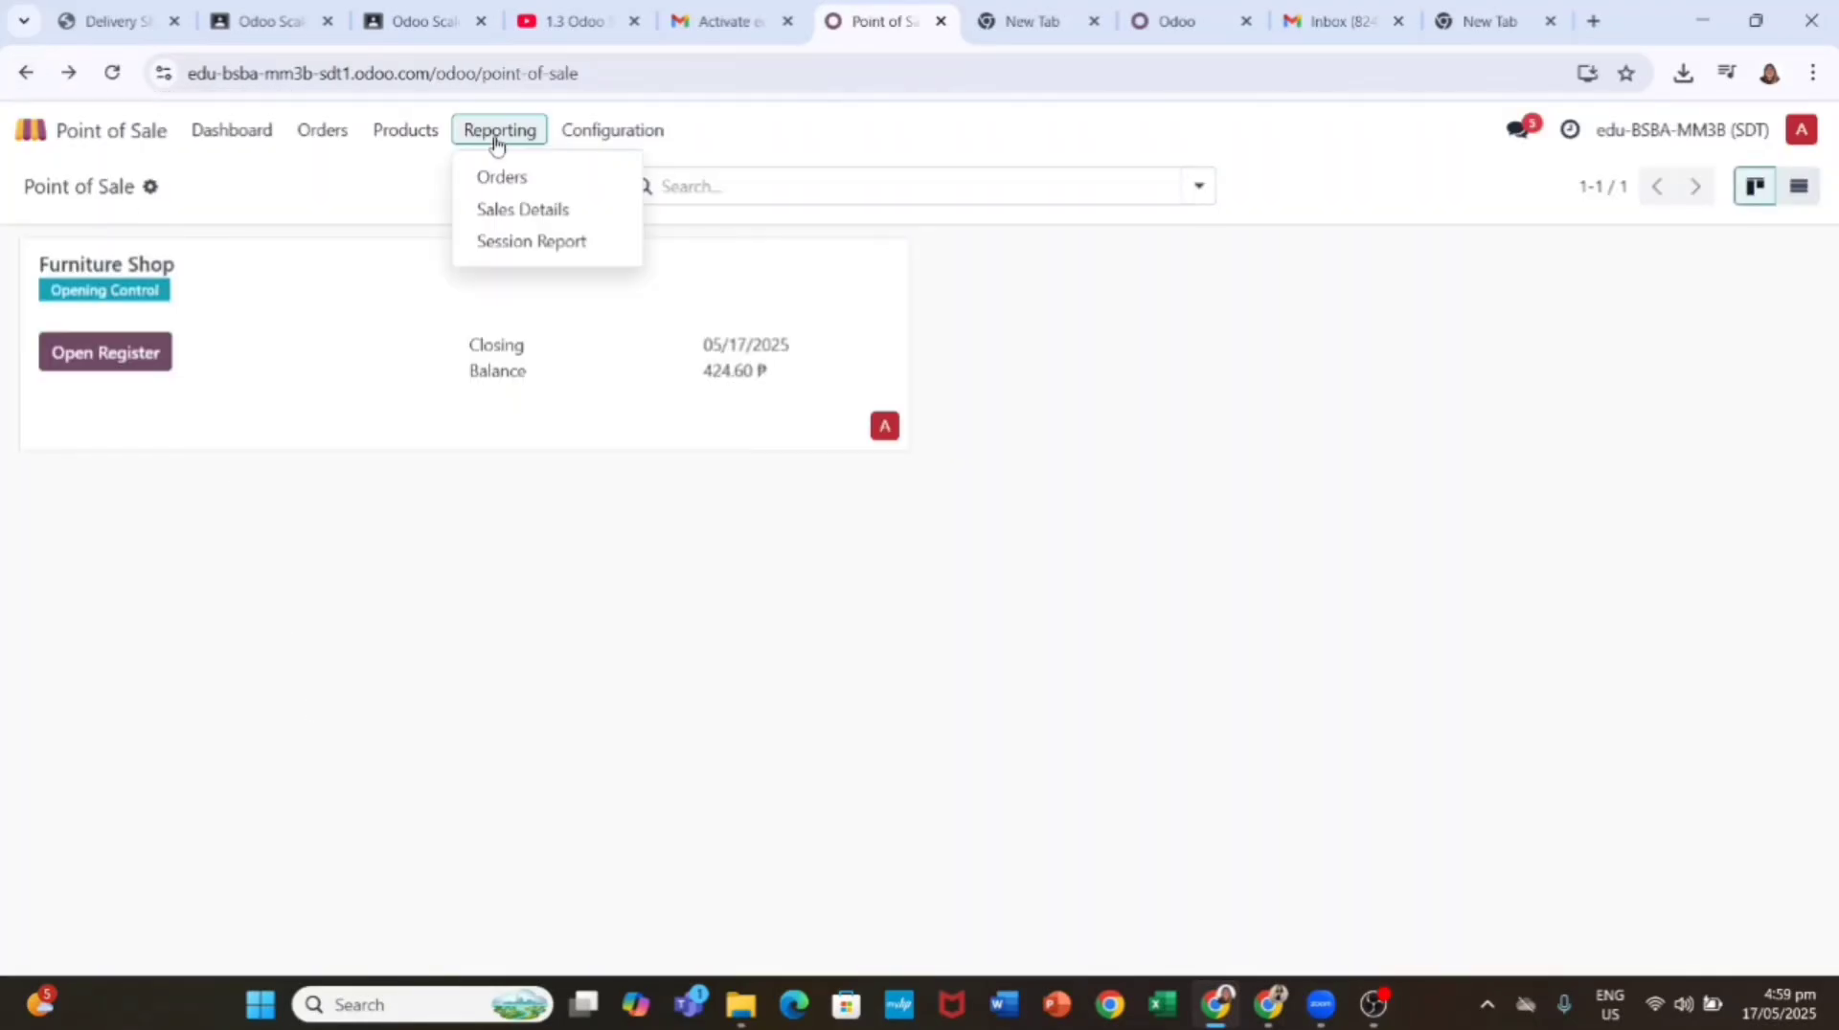
click(531, 176)
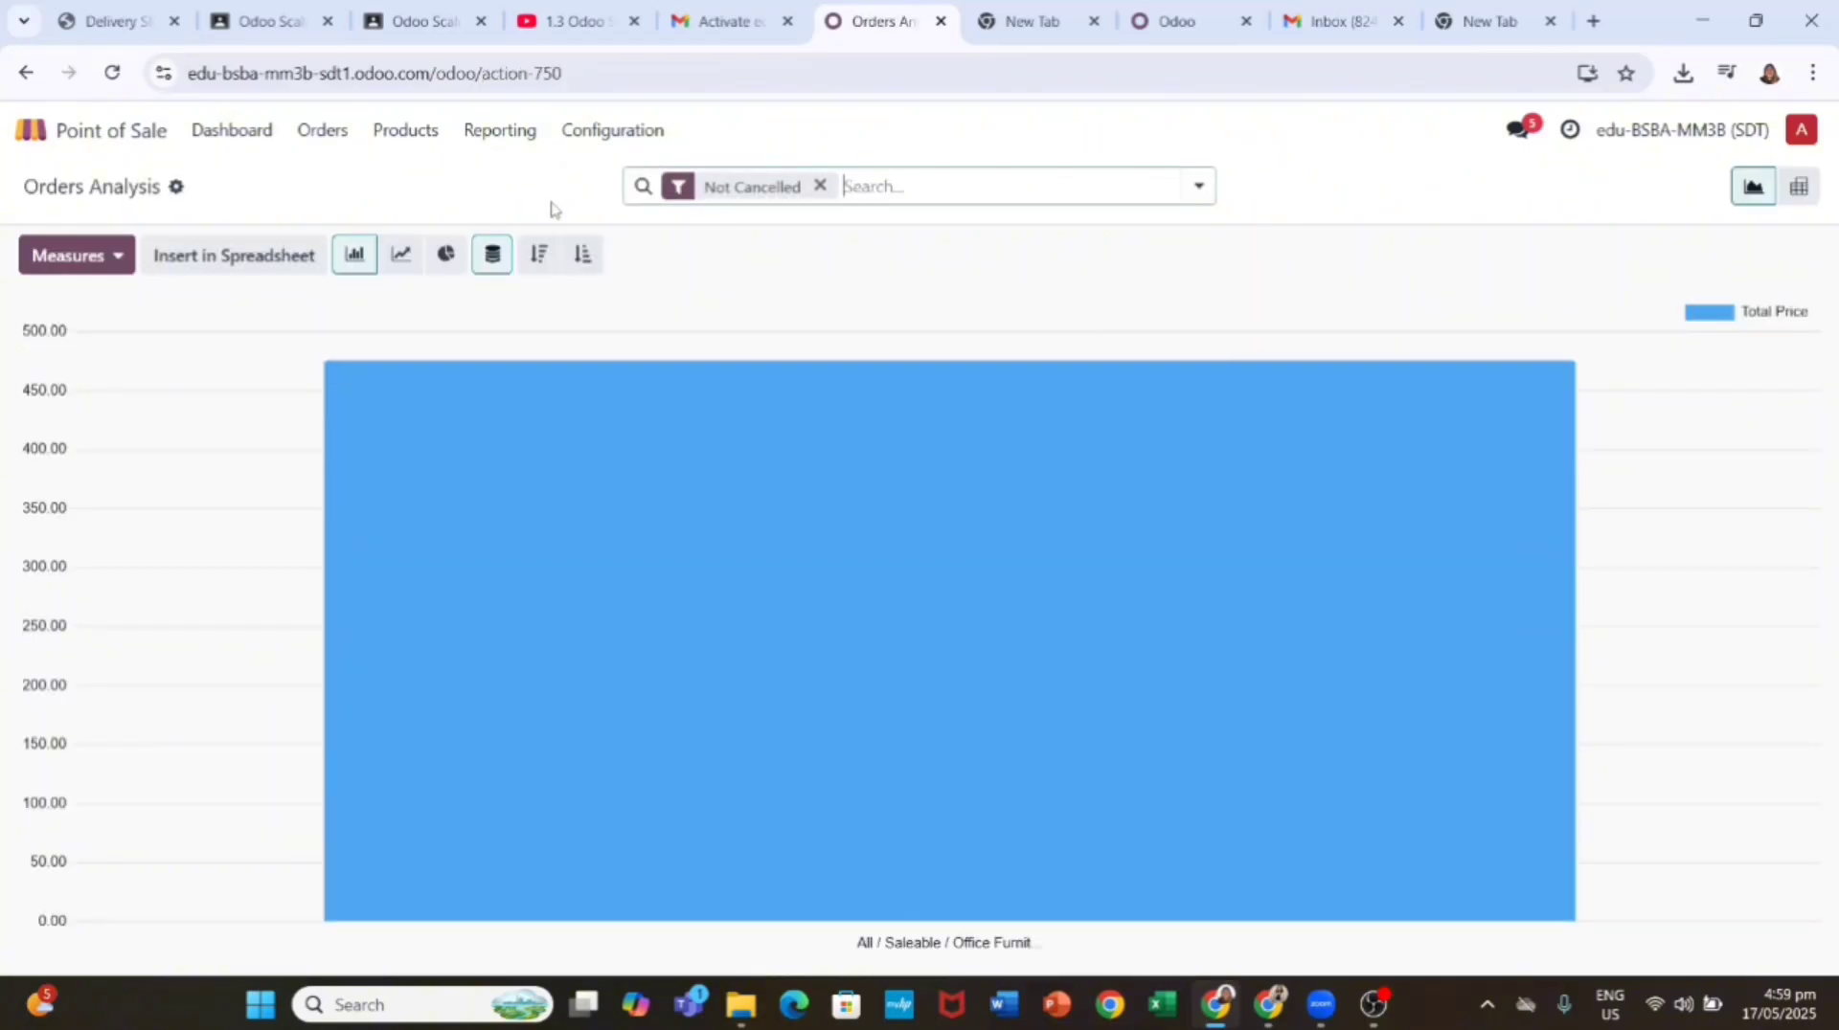
Step: Show Product Quantity as a pie chart grouped by Product
click(72, 254)
click(134, 406)
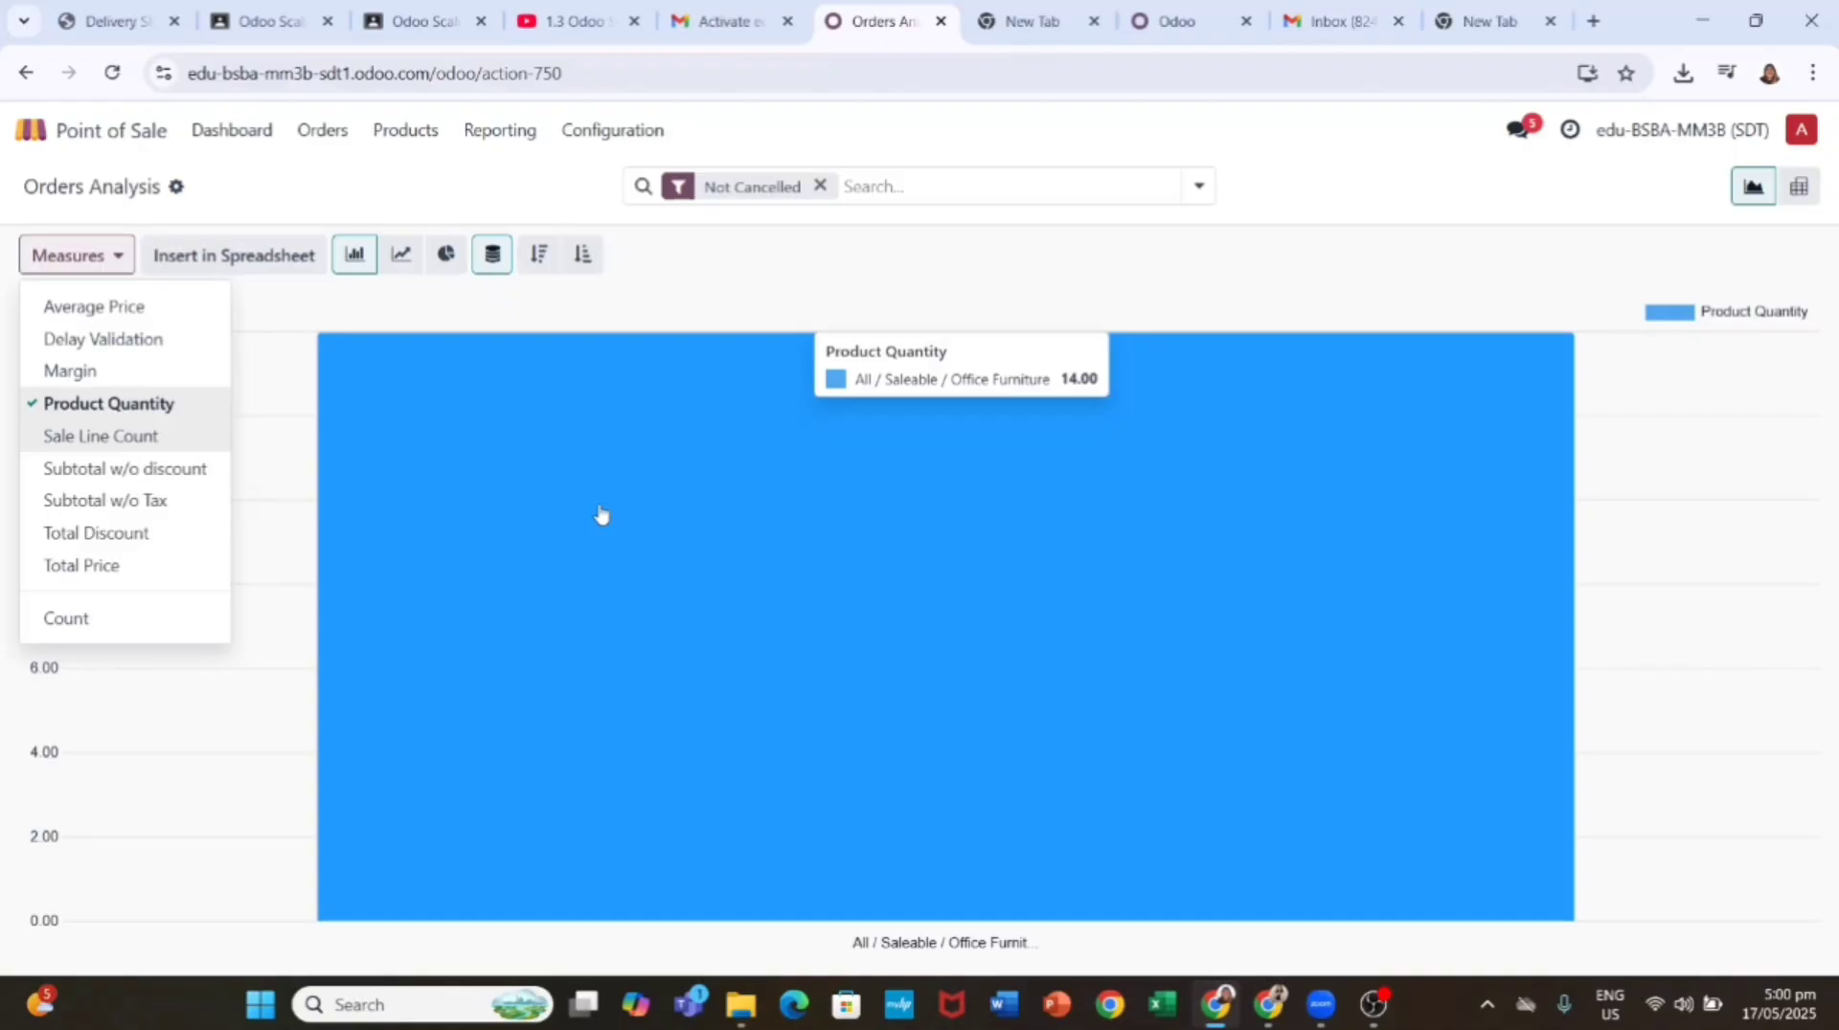
click(446, 254)
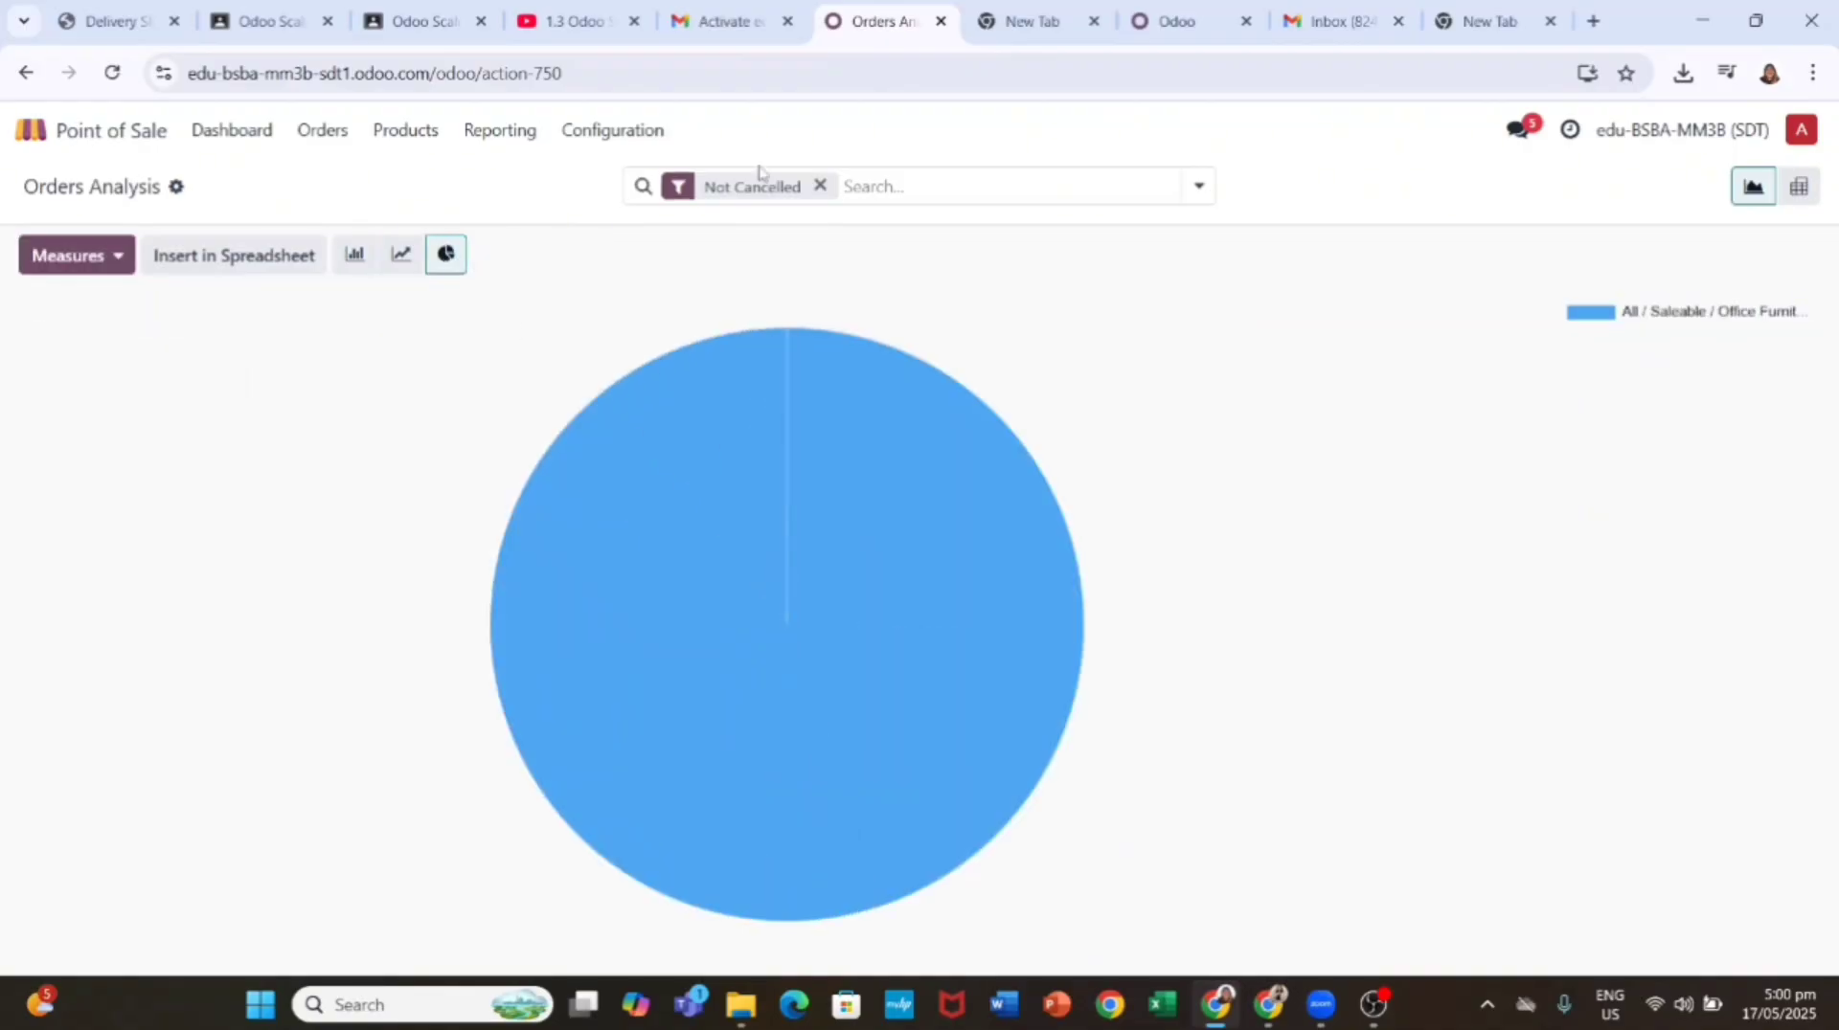
click(1197, 188)
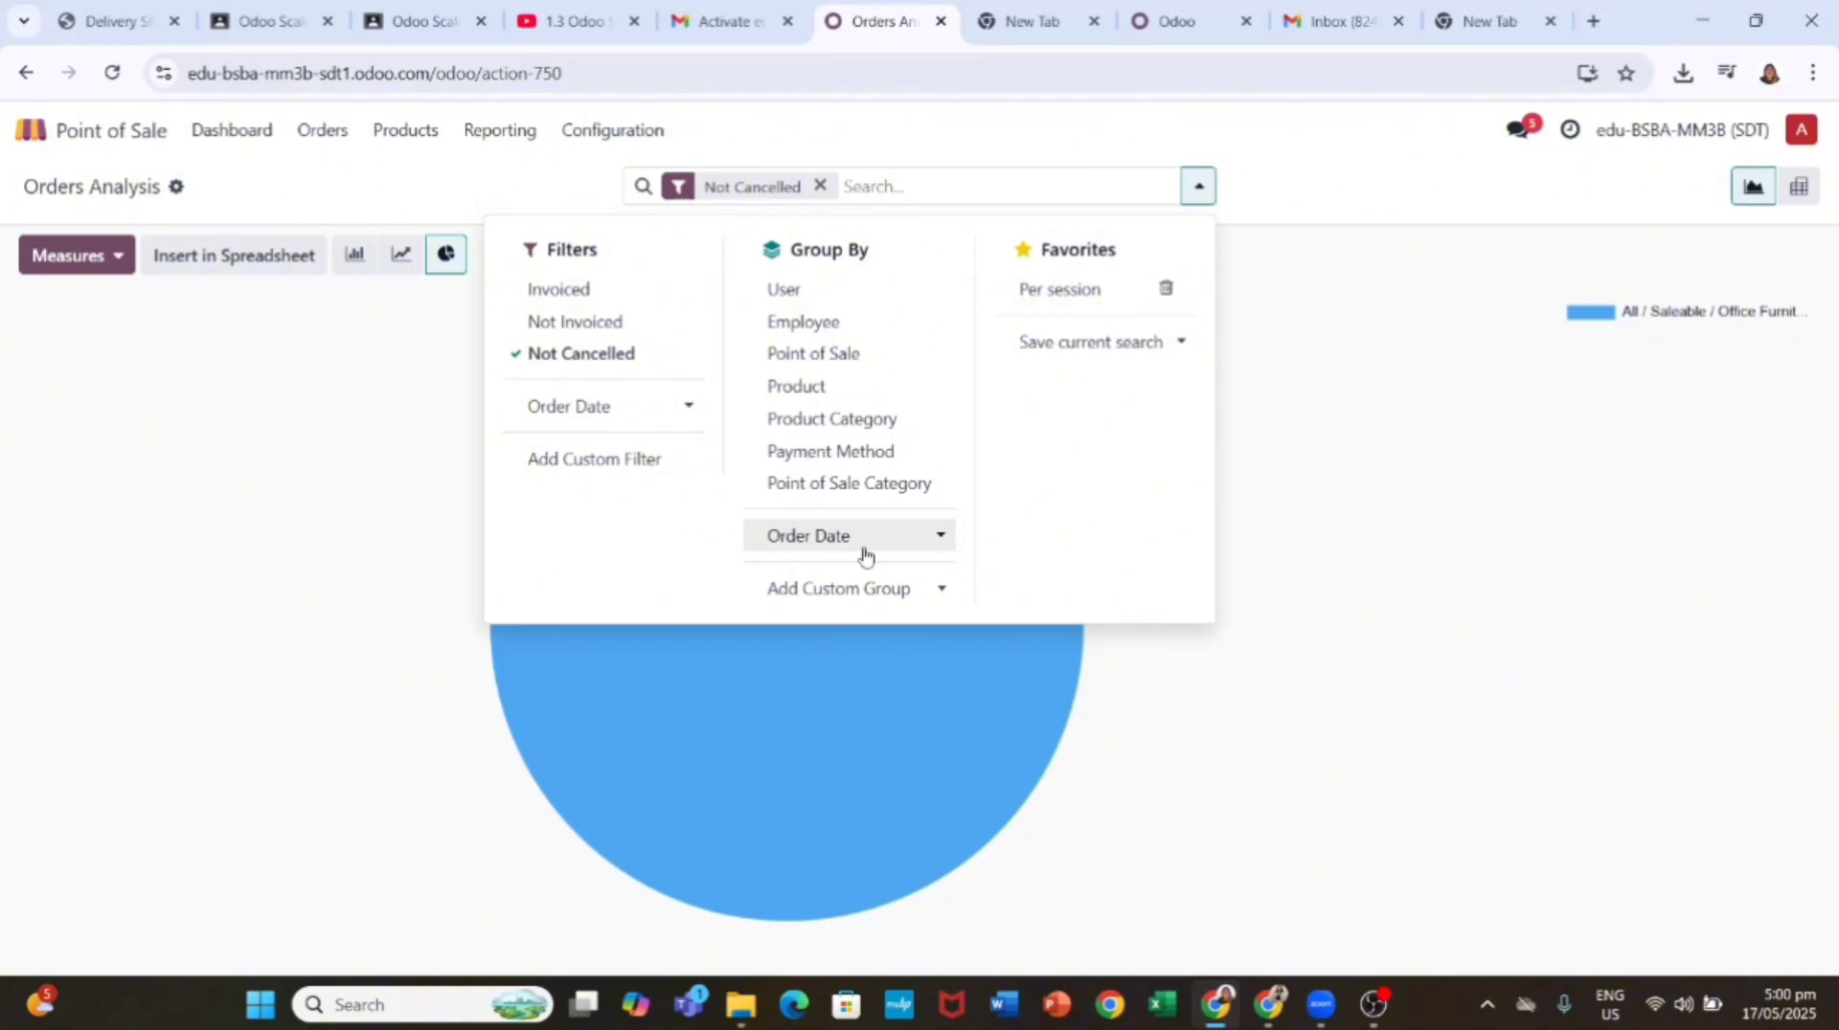
click(790, 385)
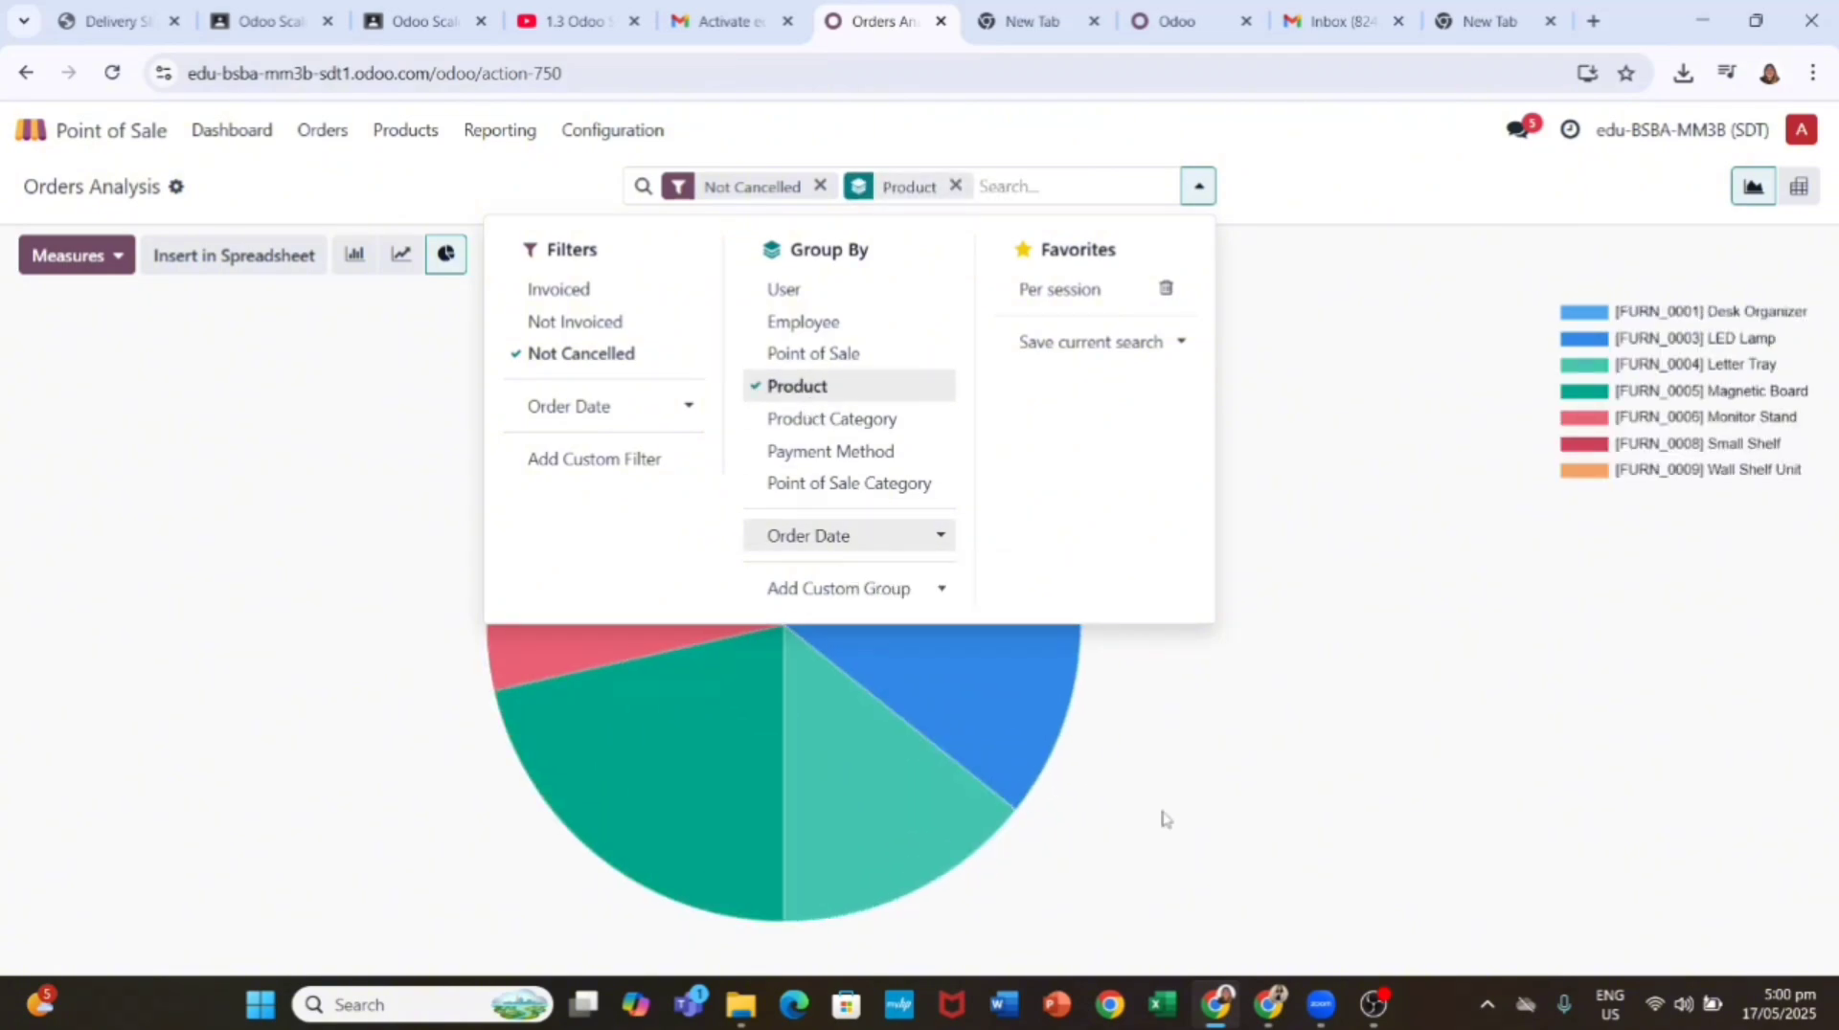
click(1379, 788)
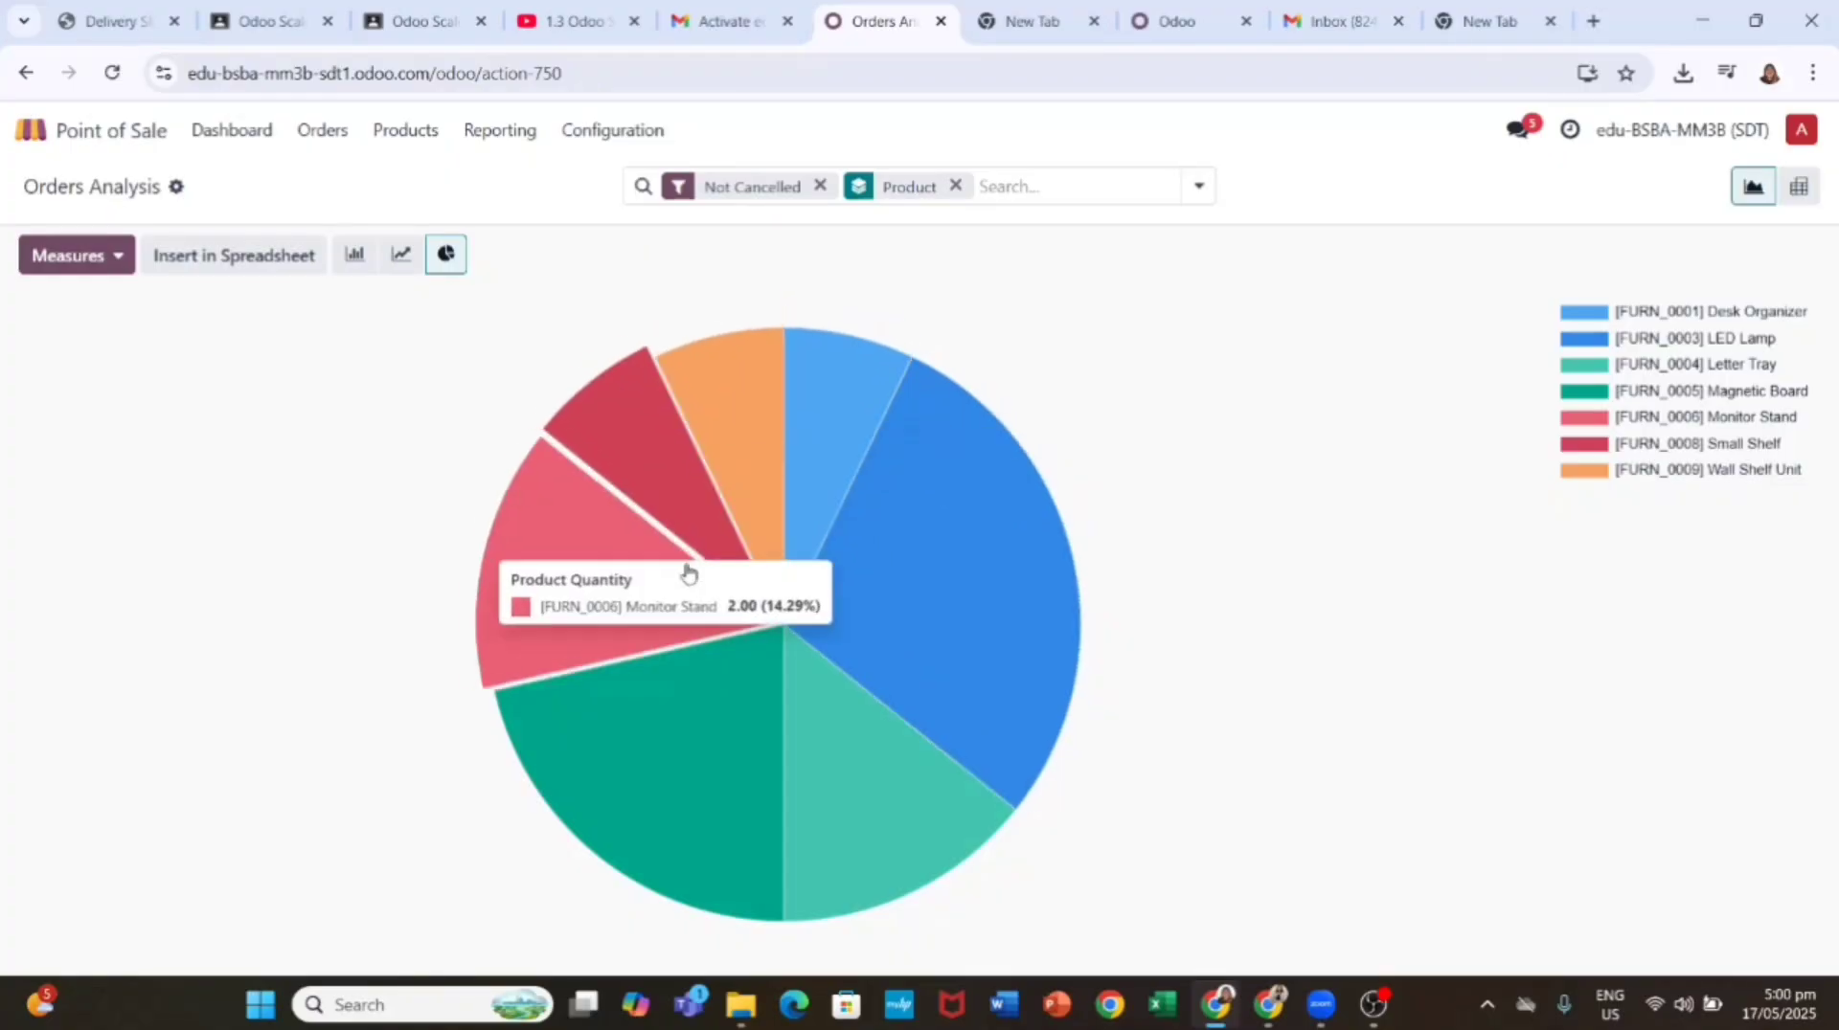
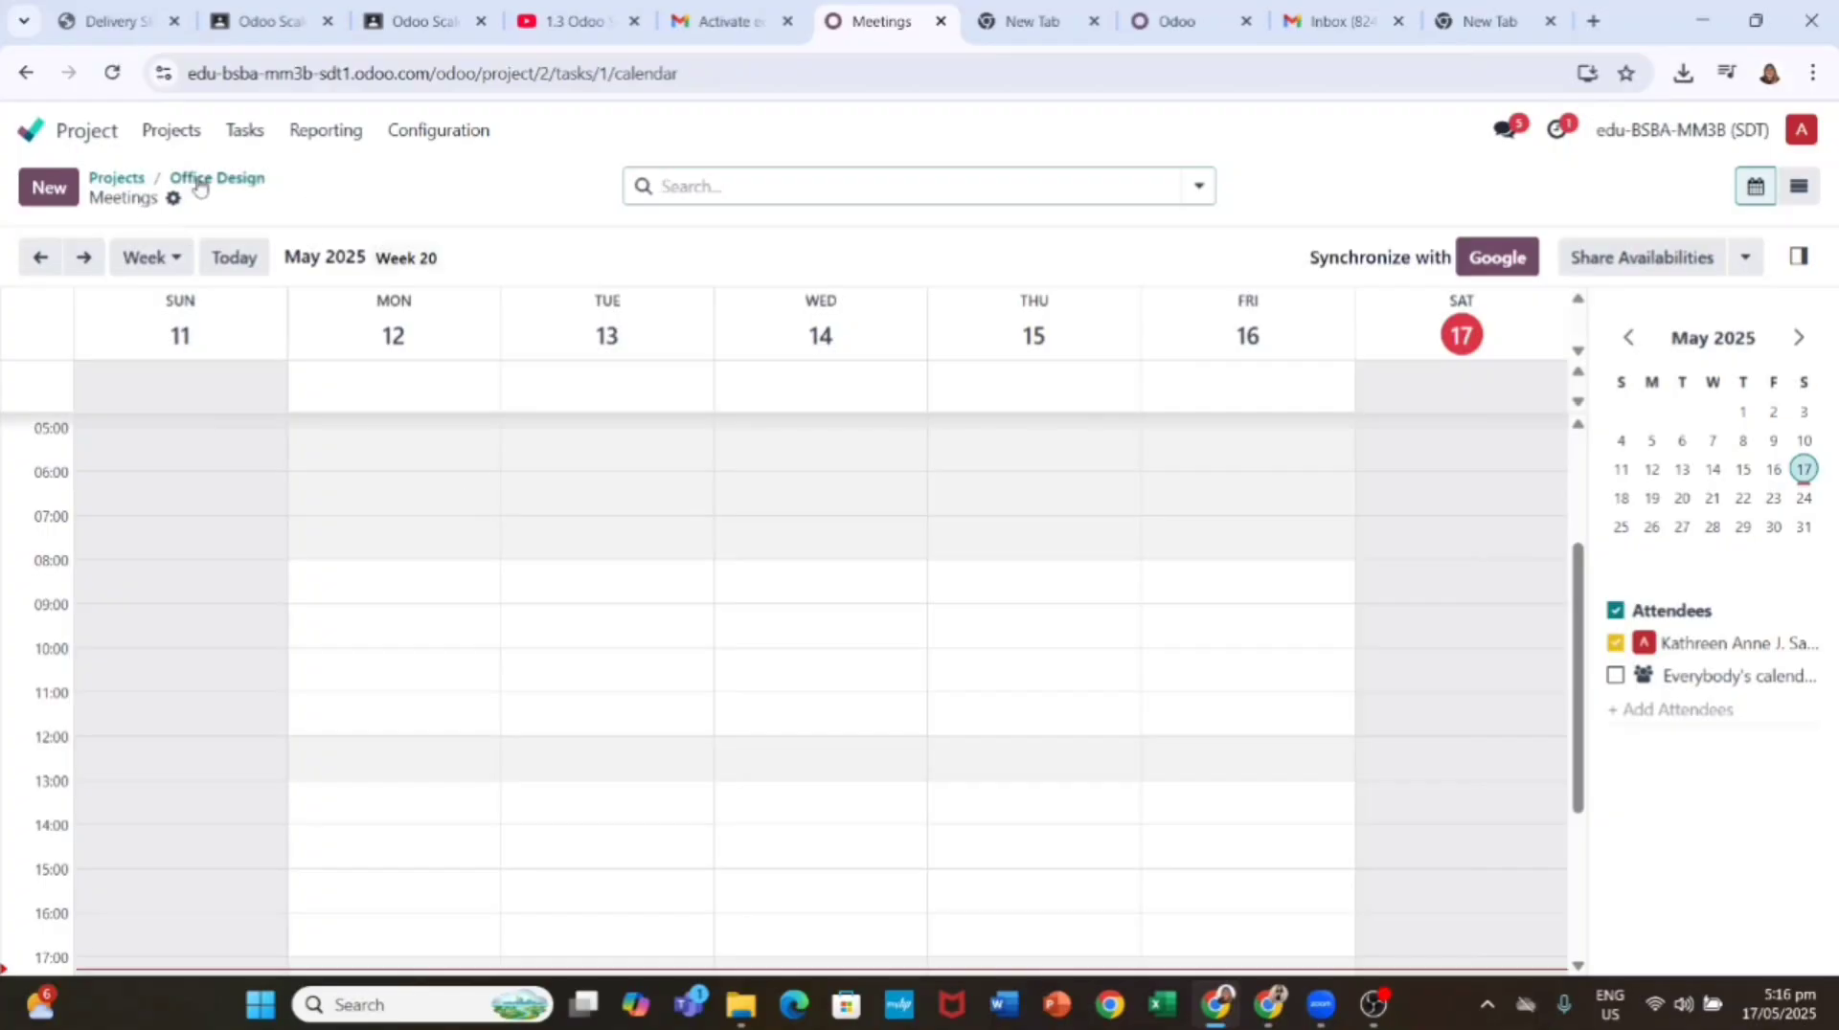
Step: Look over the Office Design task board and its Boogle NY task, then move to Sales quotations
click(204, 180)
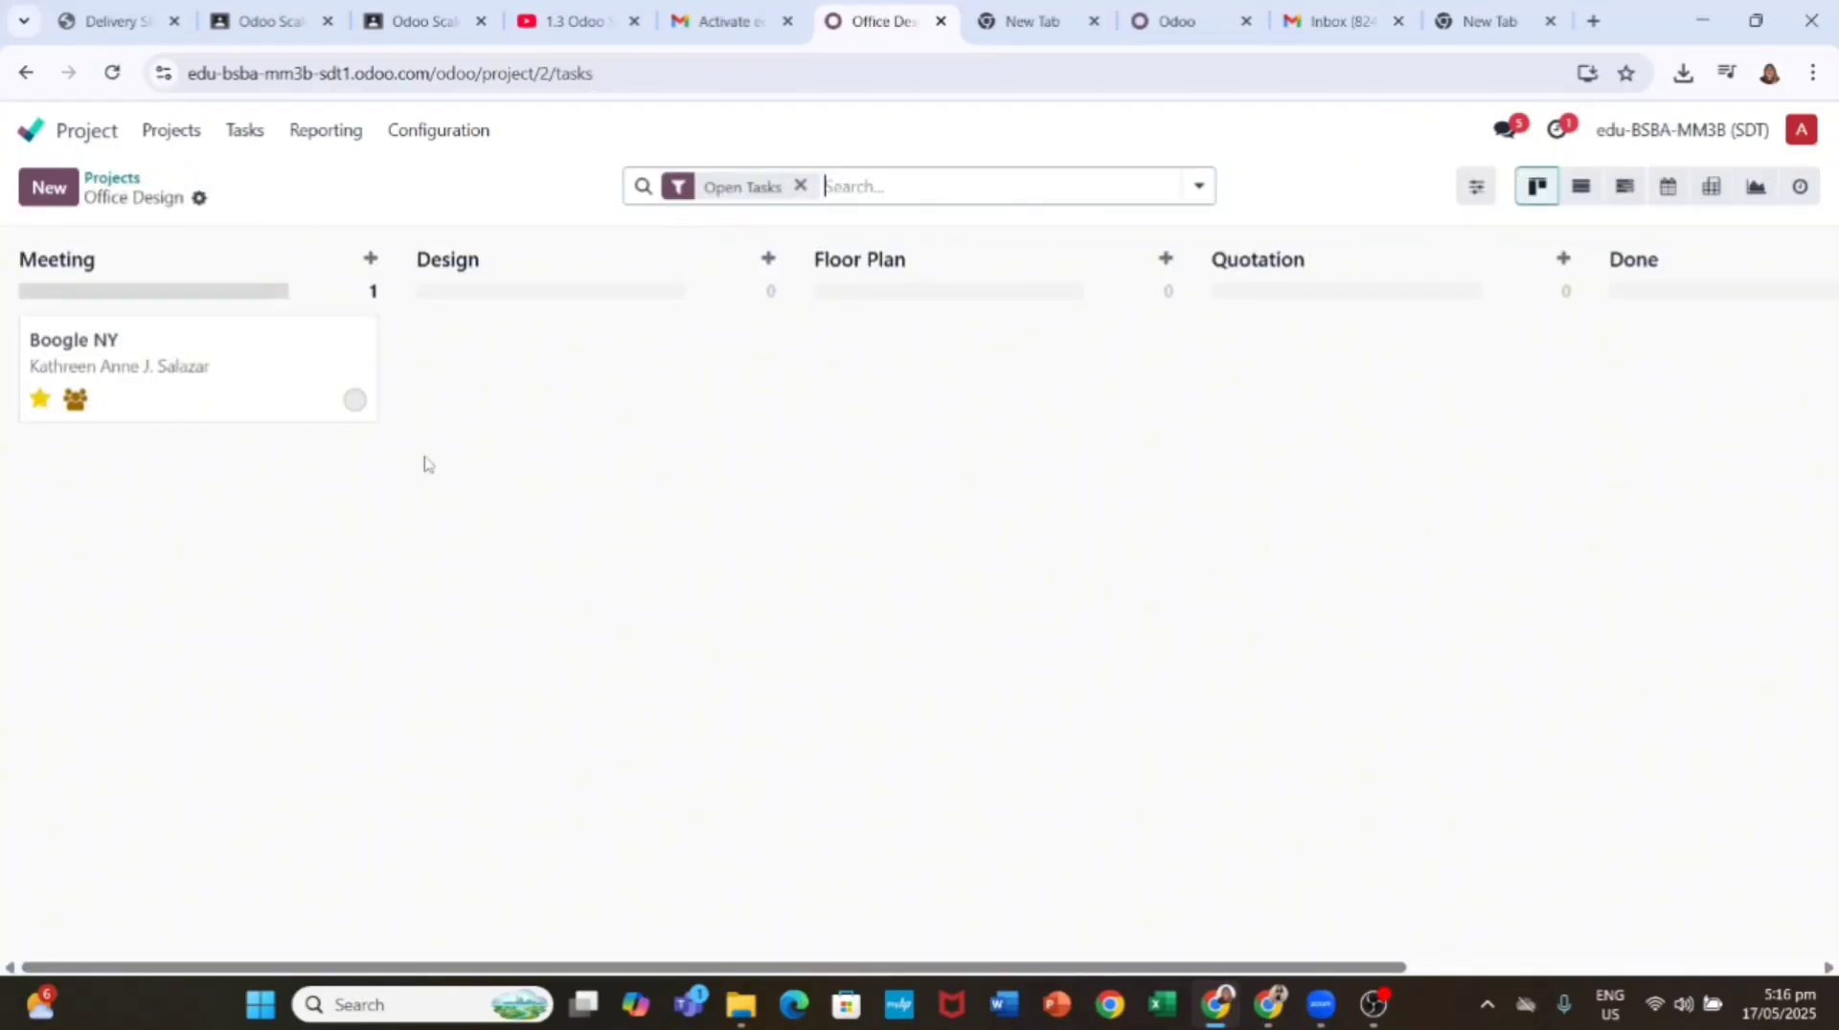
click(365, 412)
click(216, 179)
click(353, 398)
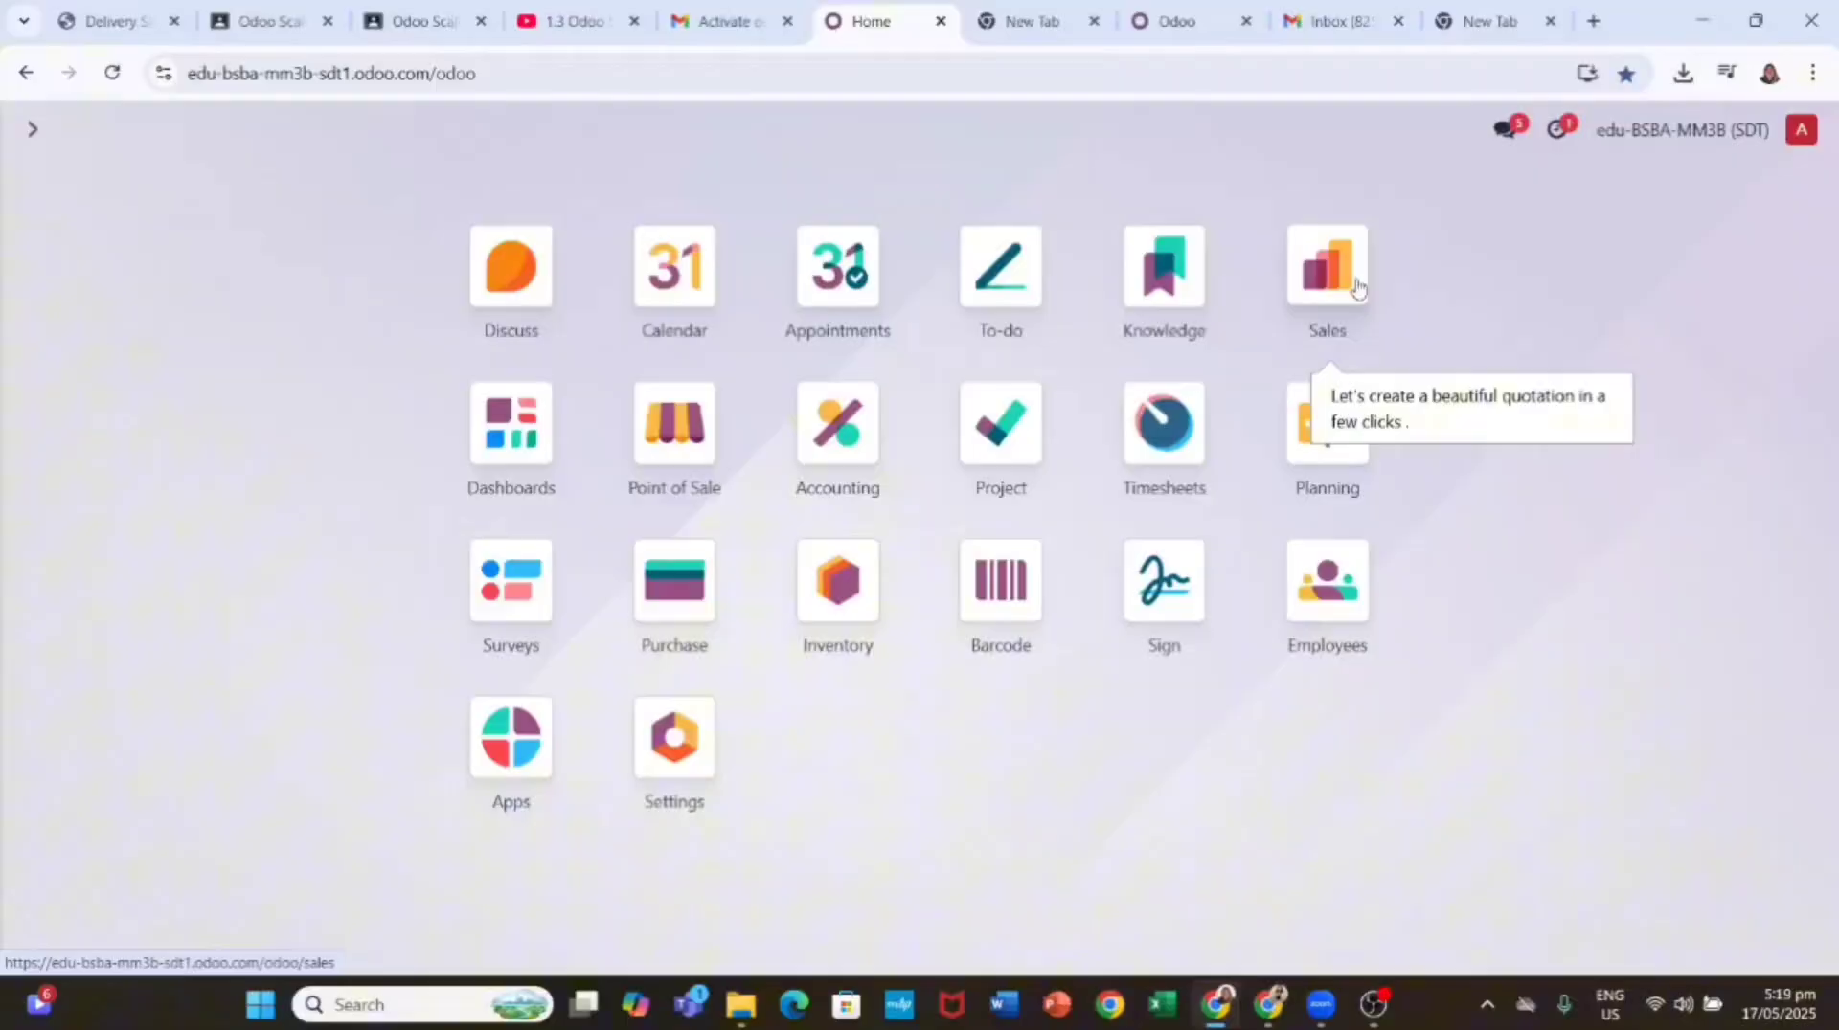
click(1322, 269)
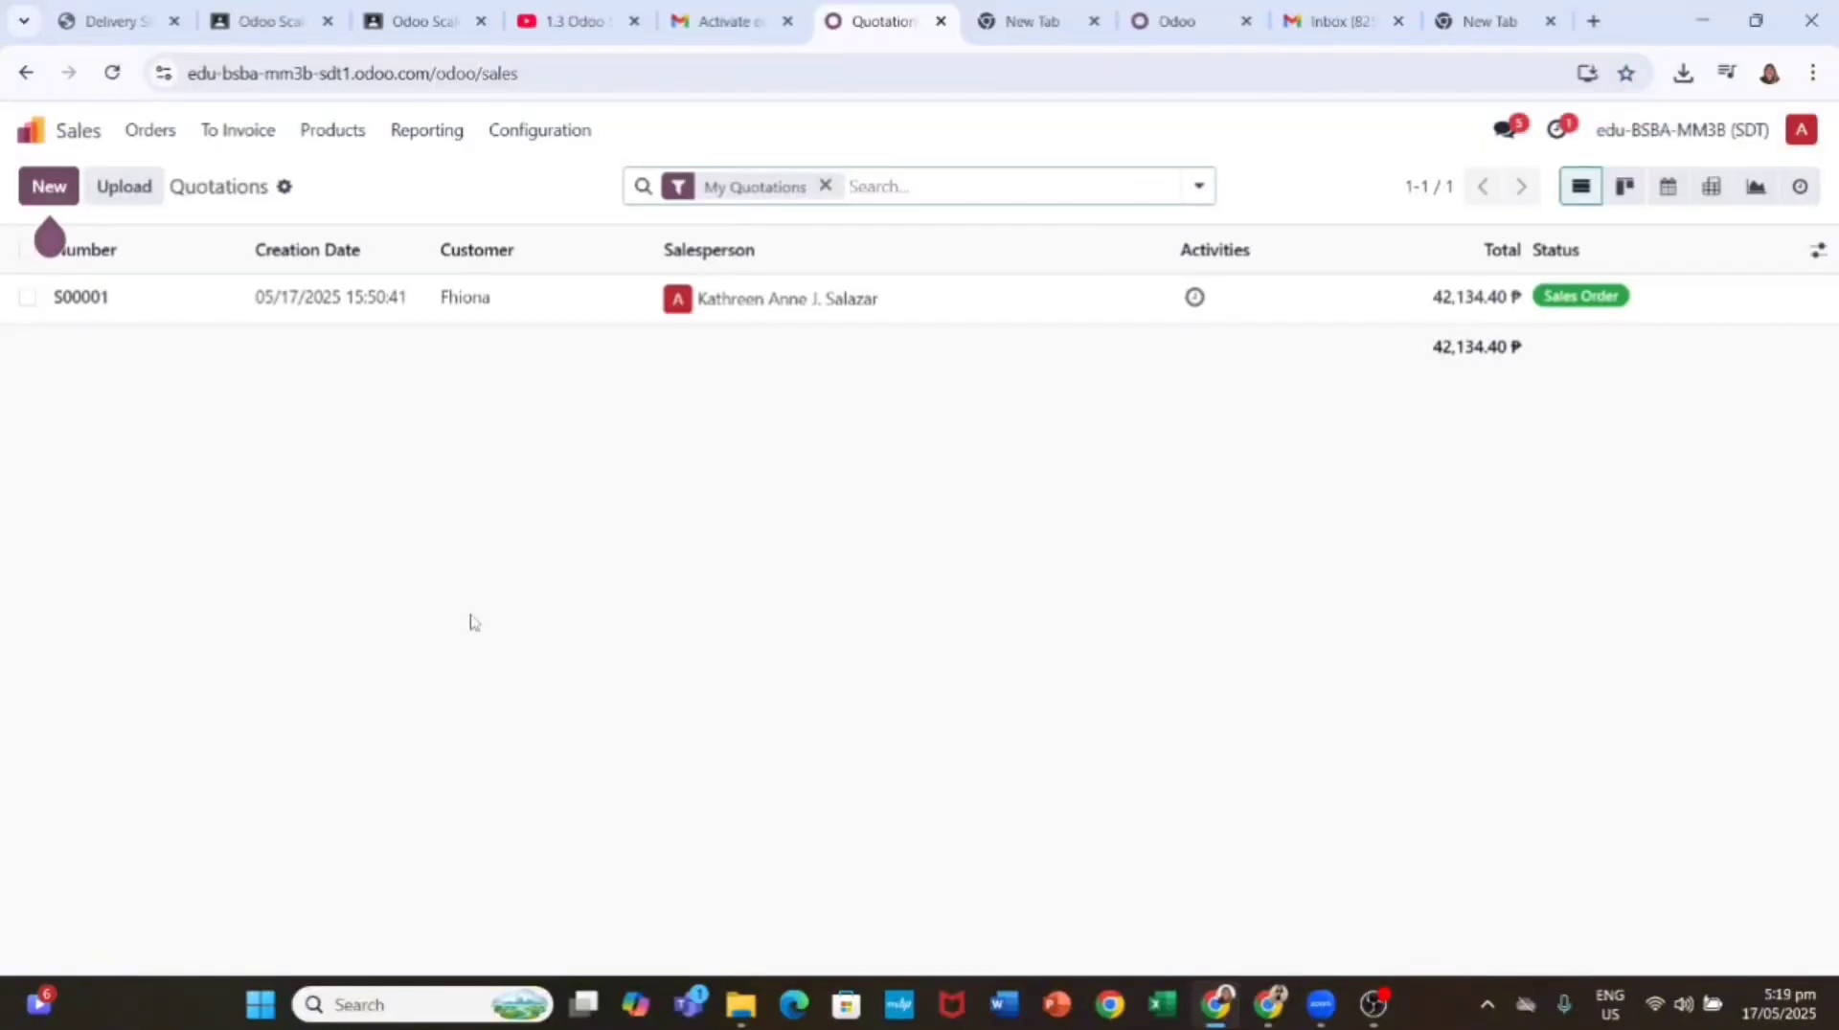
Step: Start product 'Office Design Service' as a non-purchasable service priced 50.00
click(333, 131)
click(353, 178)
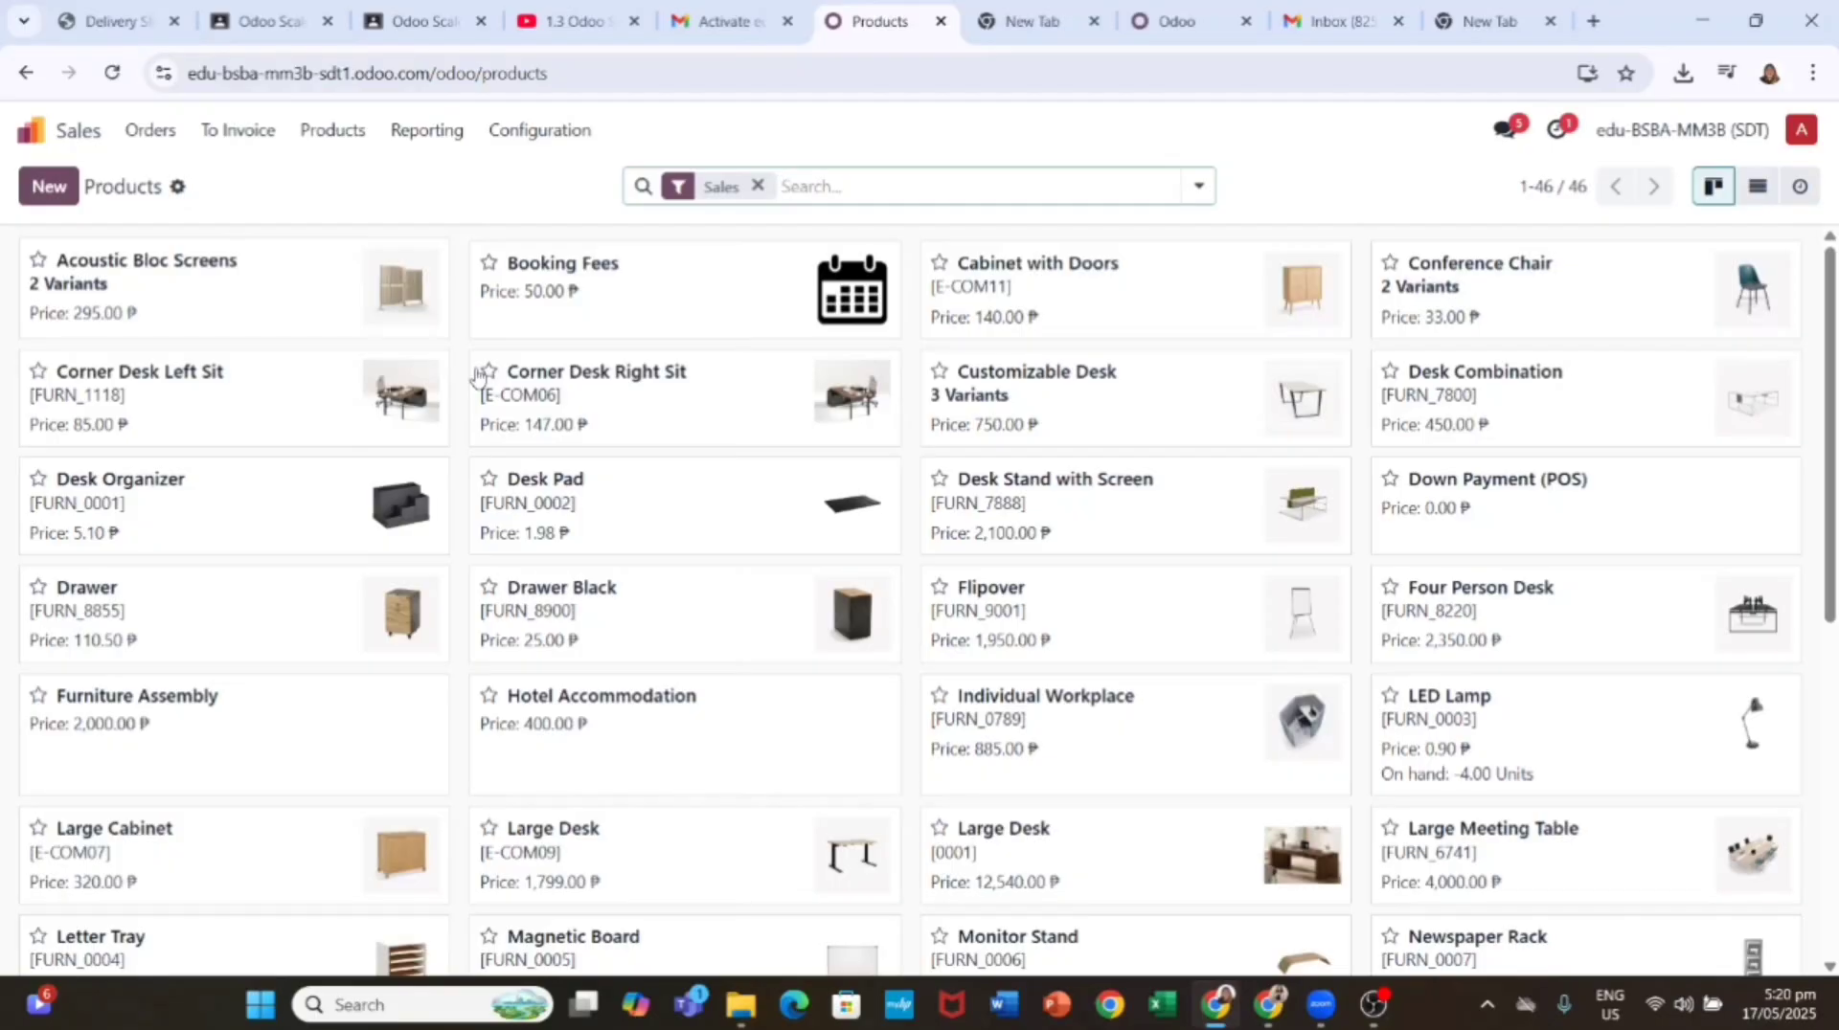
click(49, 188)
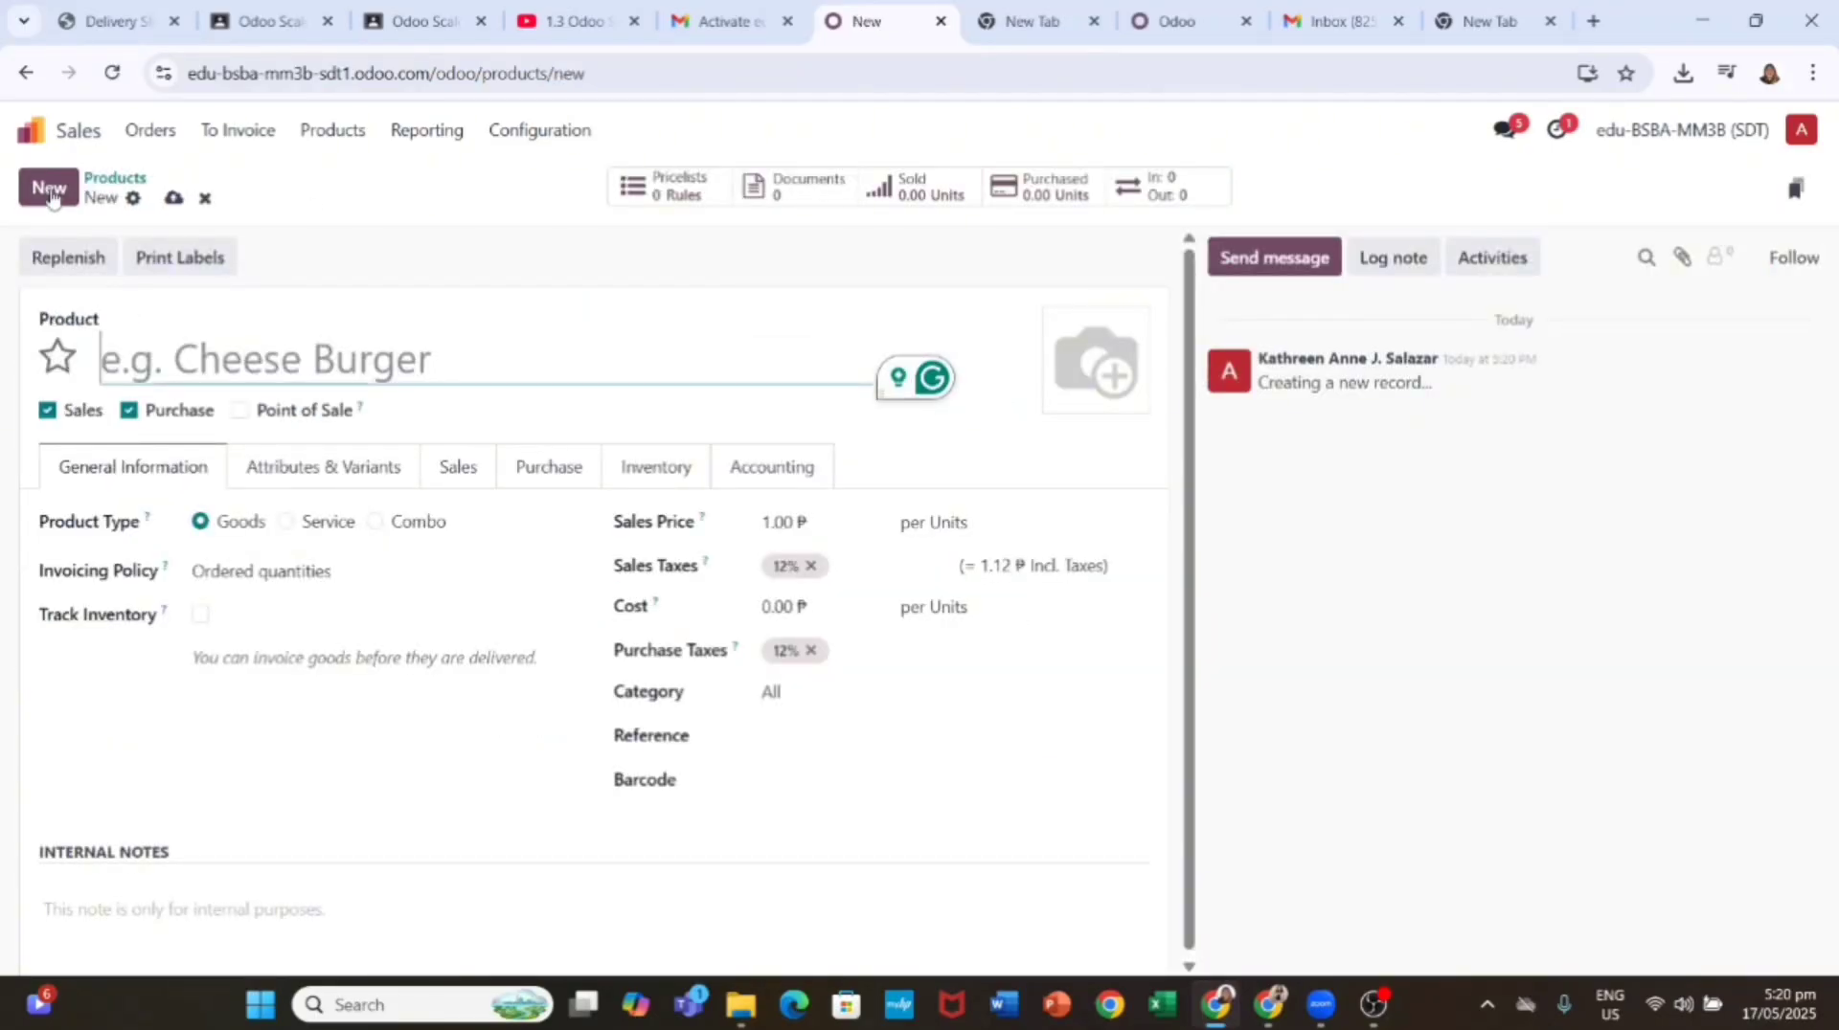
text(Office Design S)
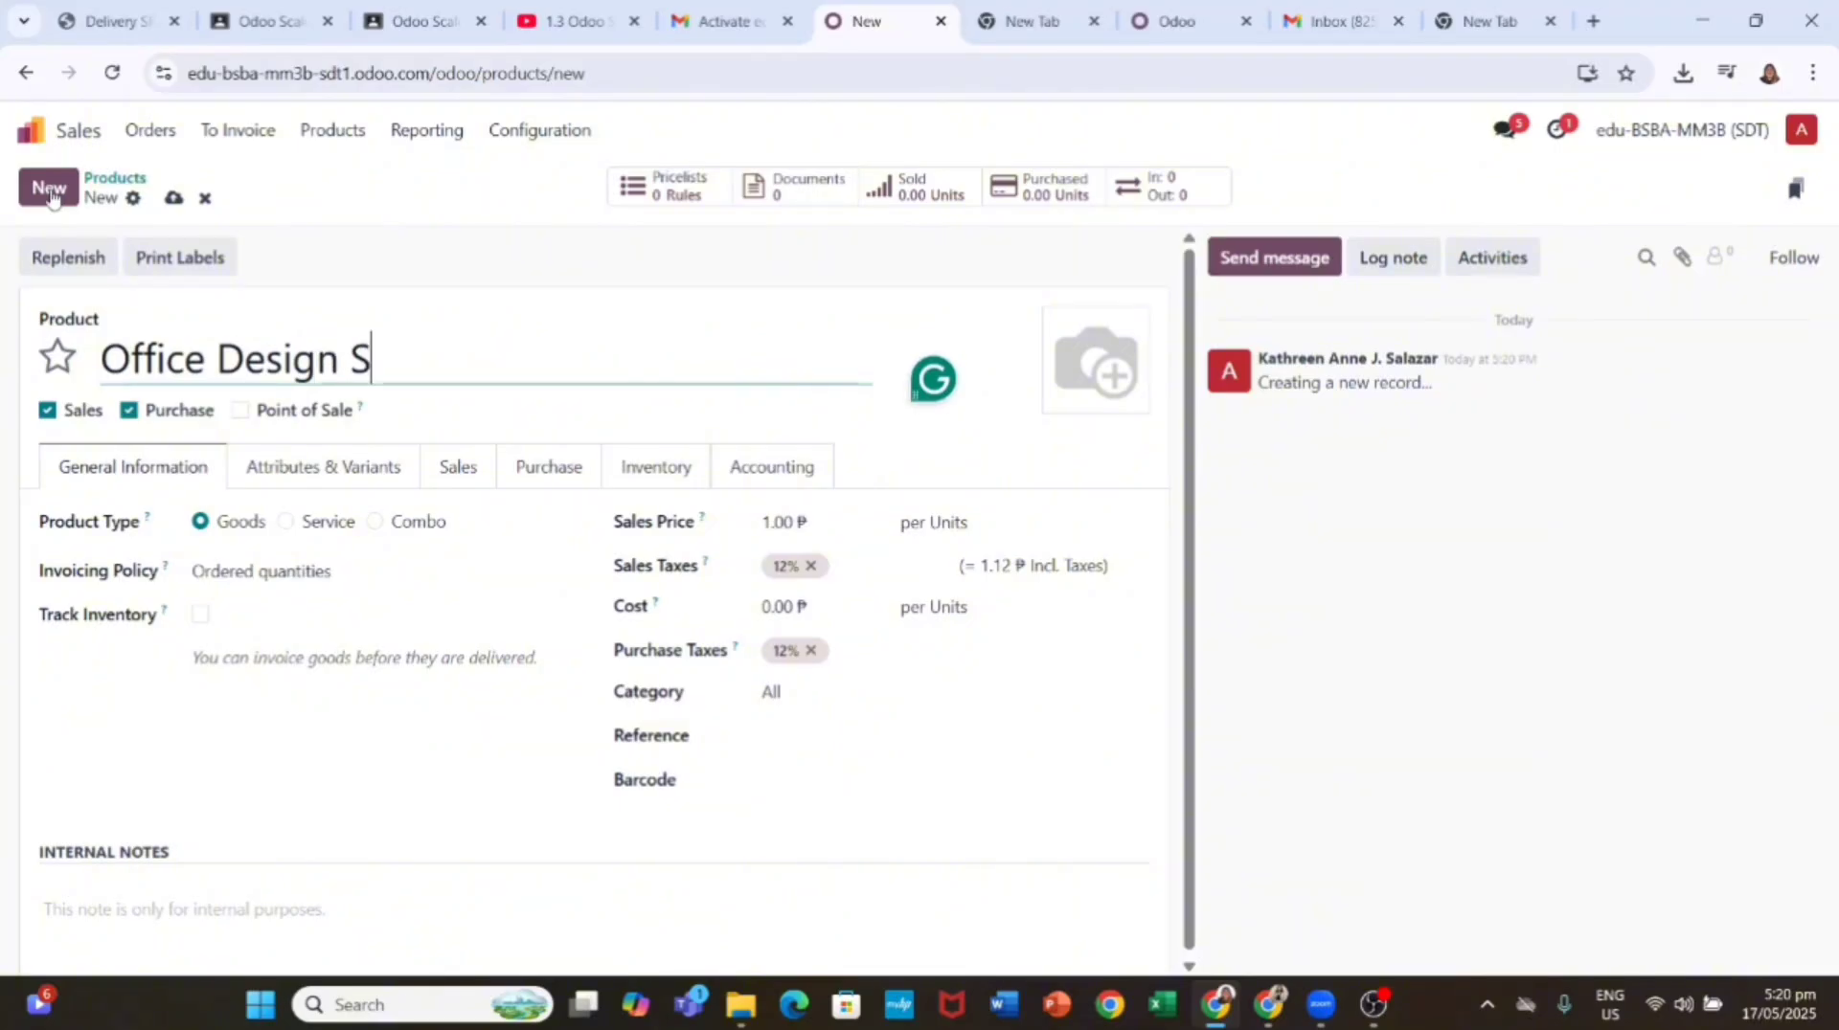
text(ervice)
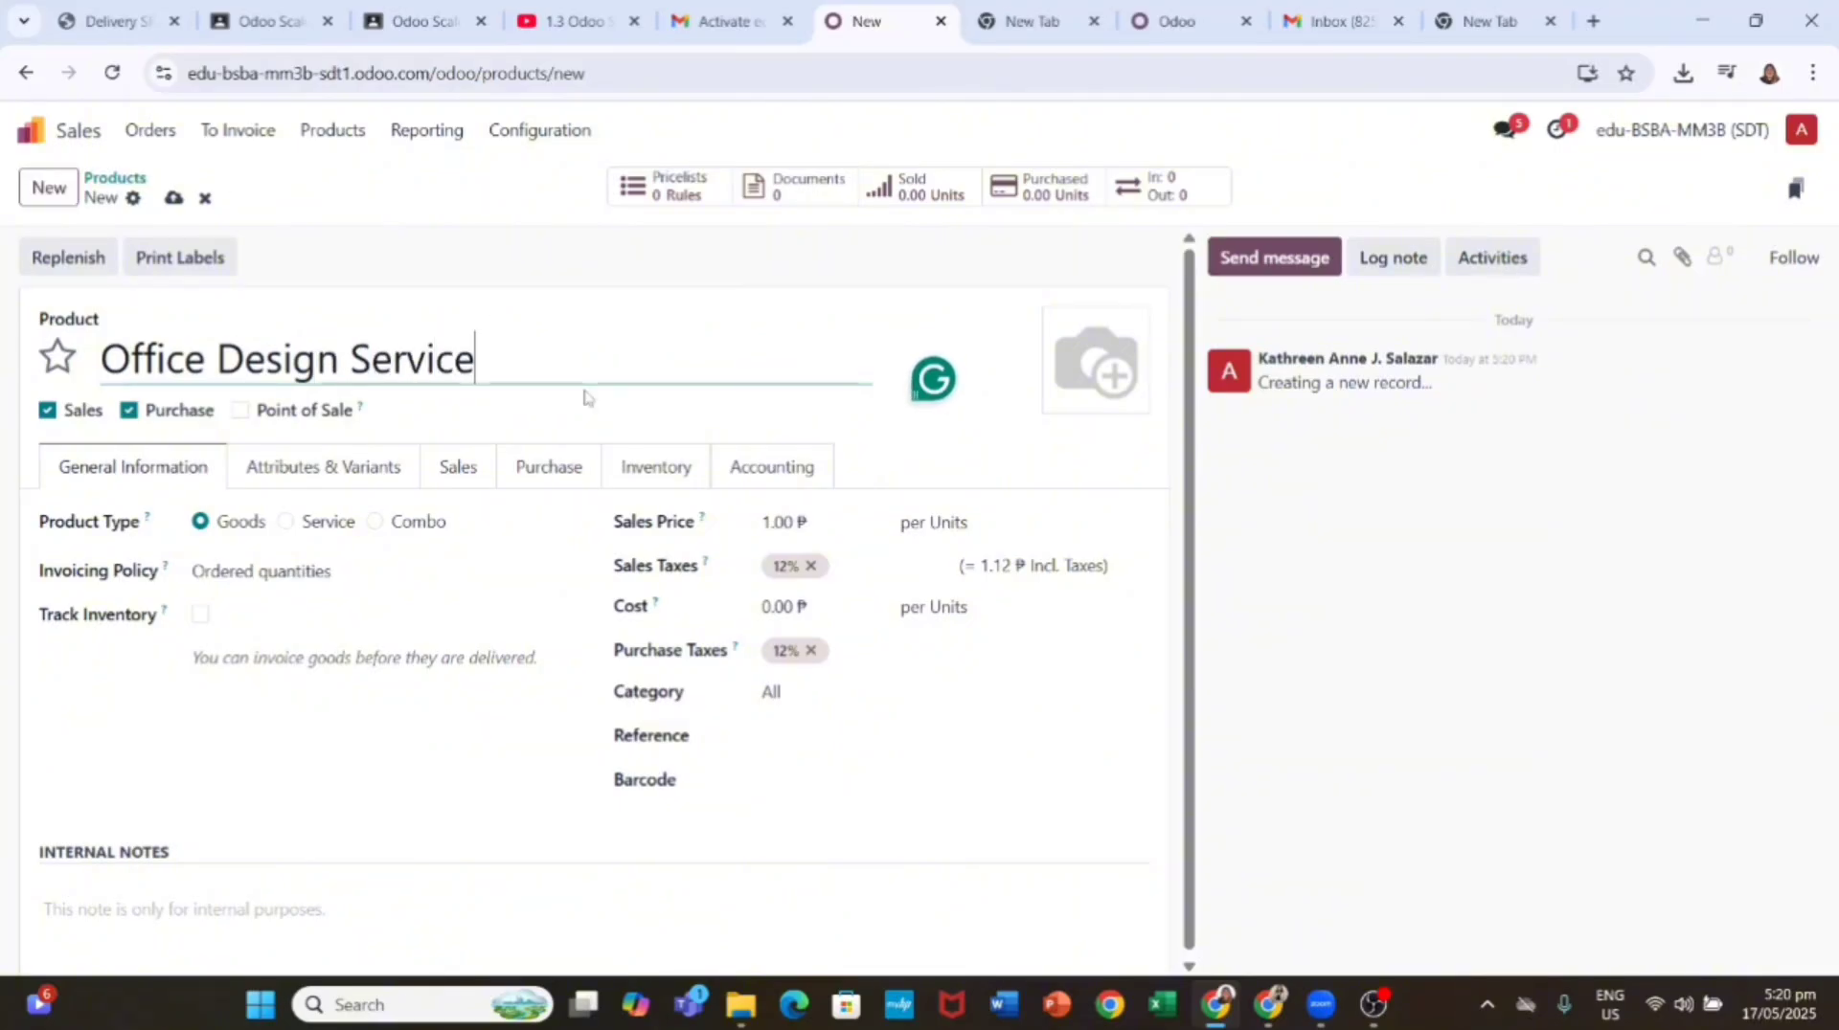
click(129, 409)
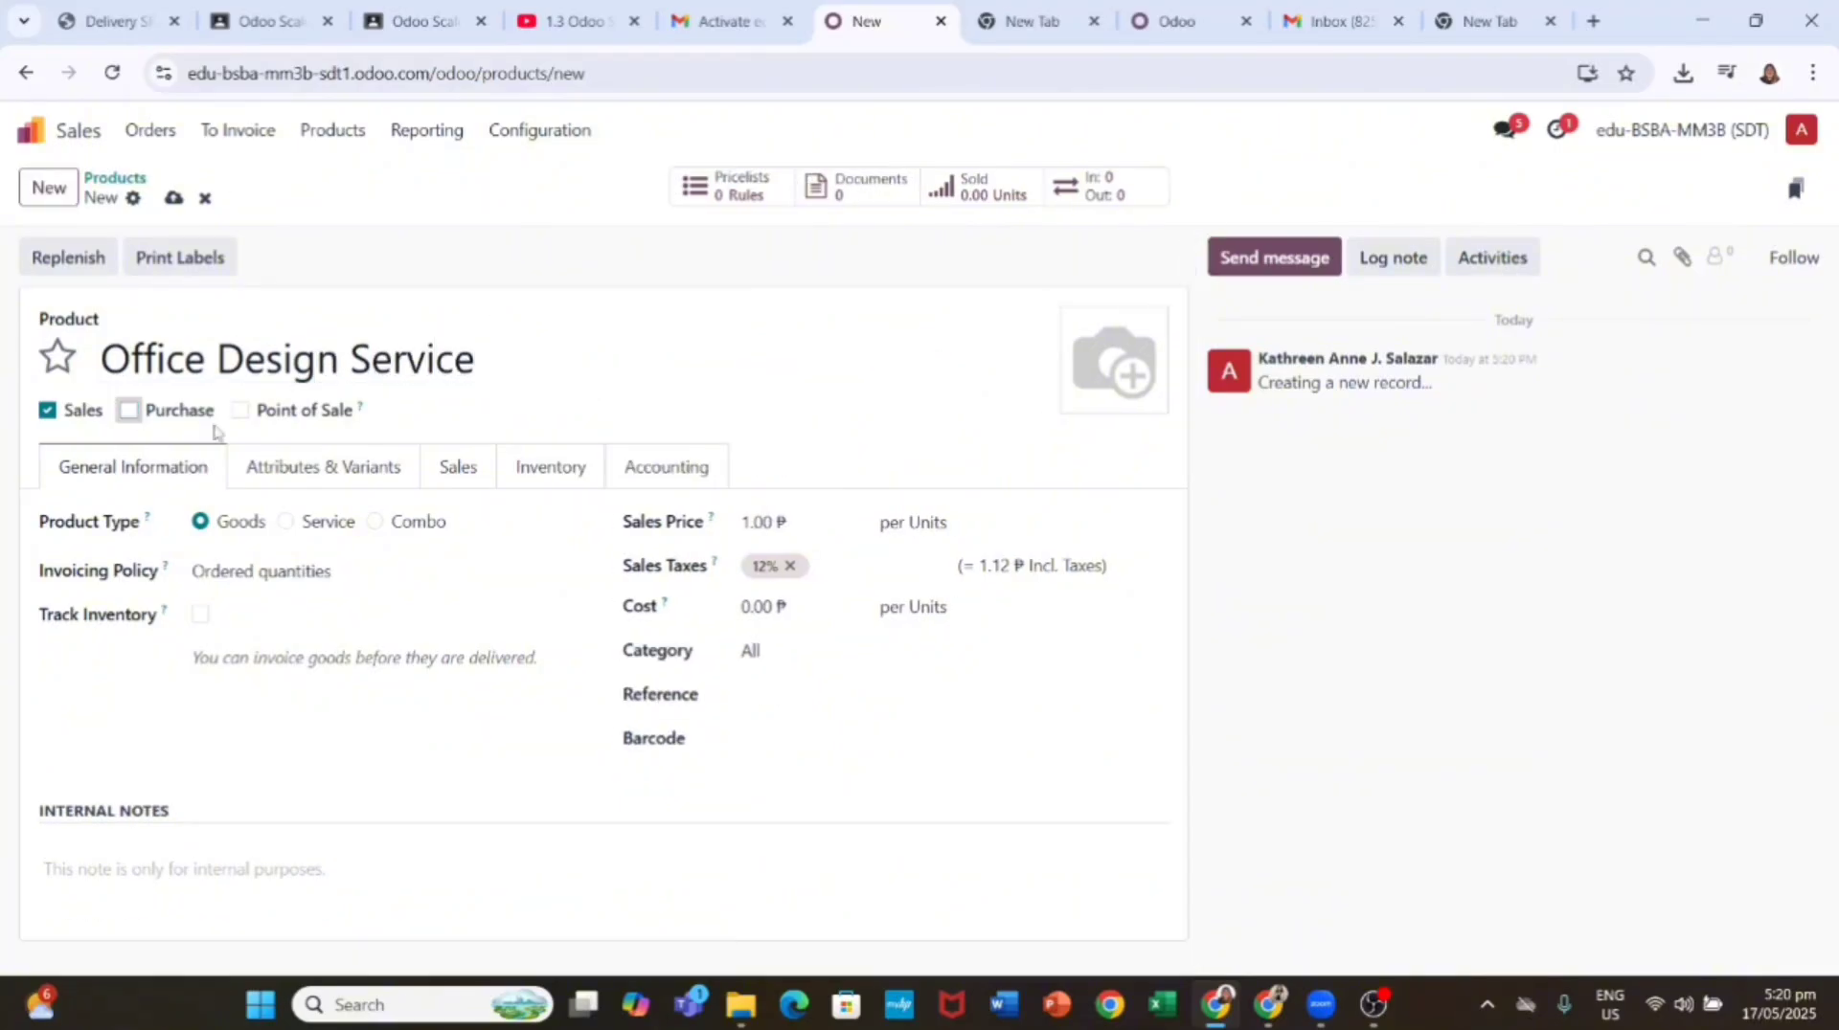
click(307, 521)
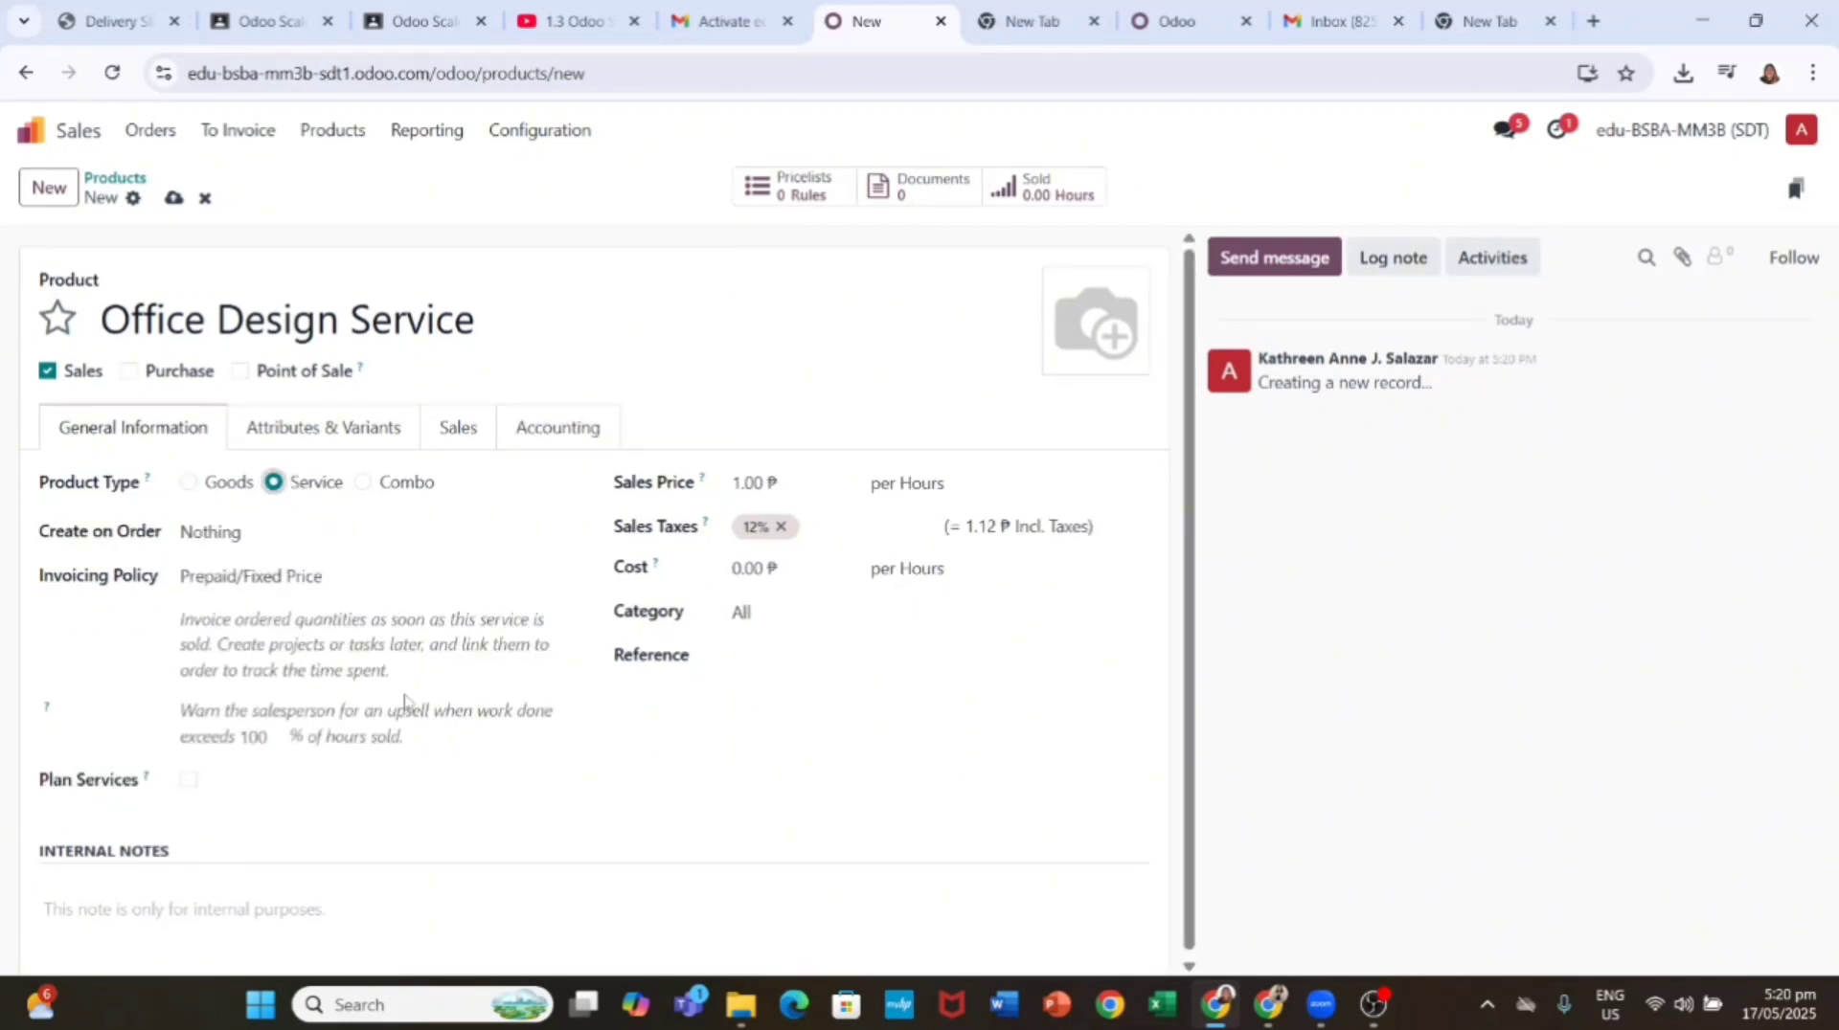
click(755, 483)
text(50.00)
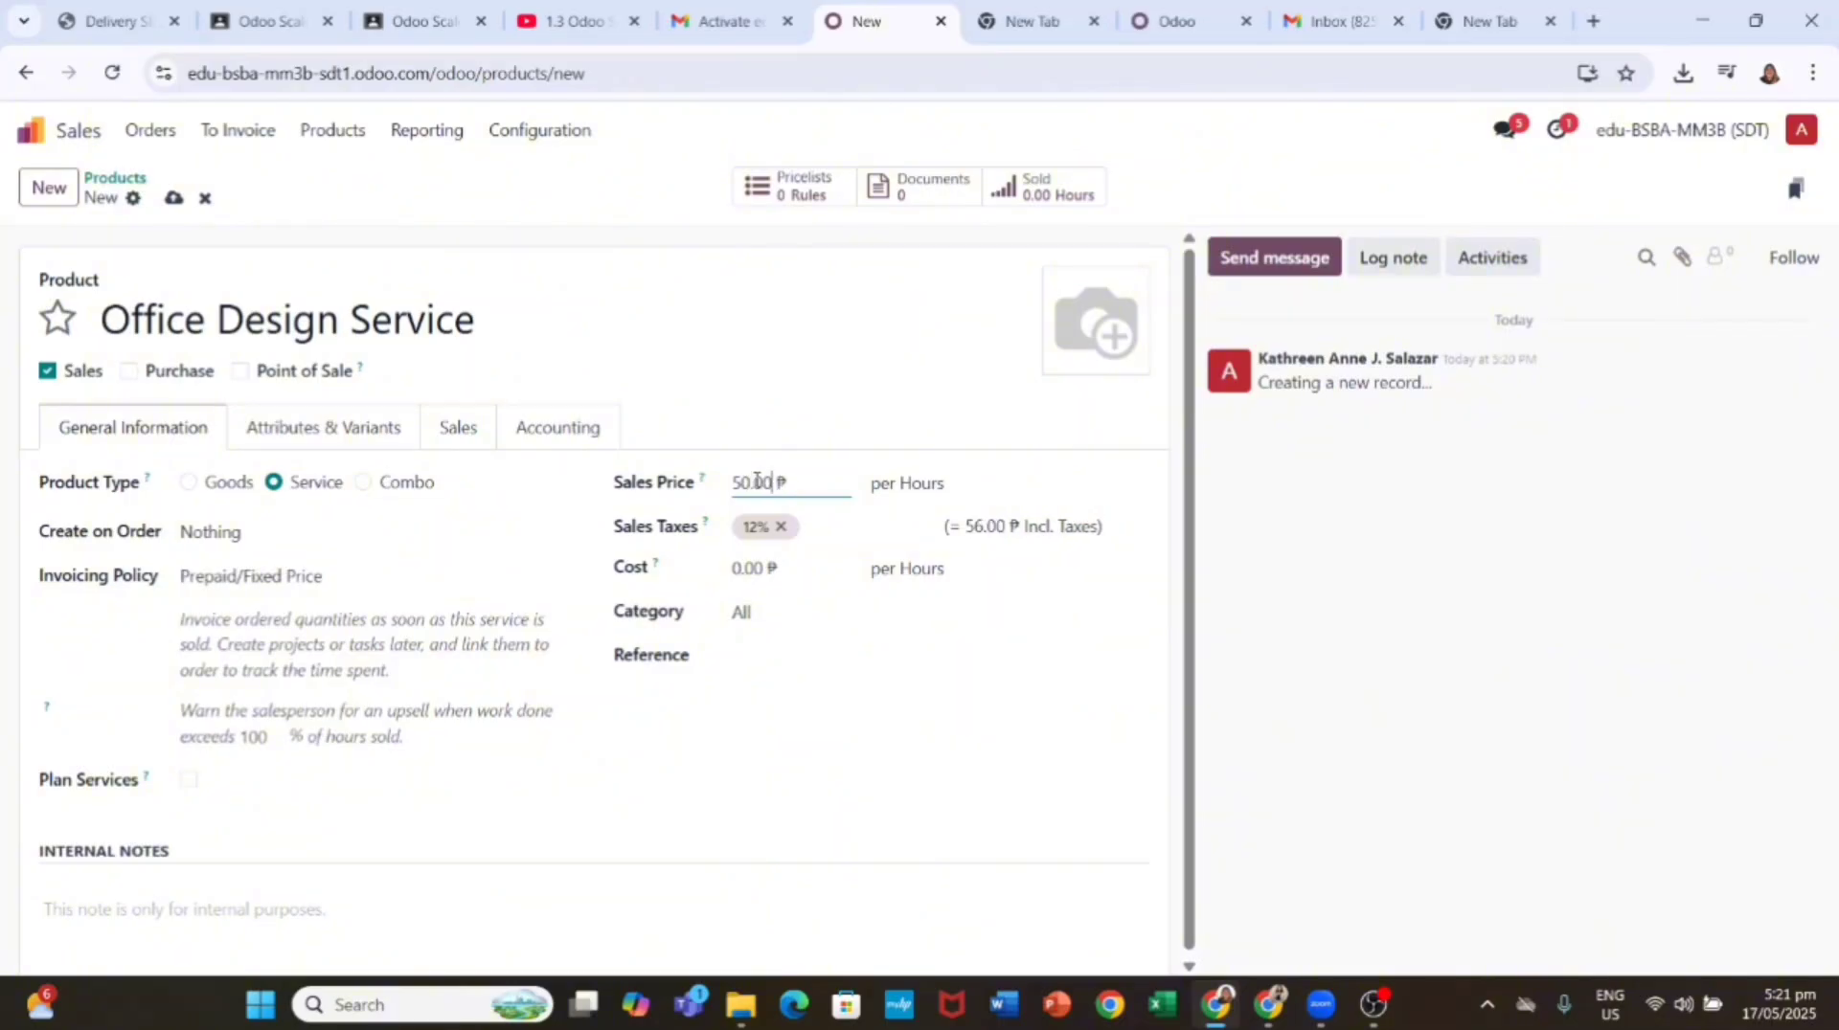
Step: Invoice it based on timesheets, create a task in new project Office Design, and save
click(340, 576)
click(348, 644)
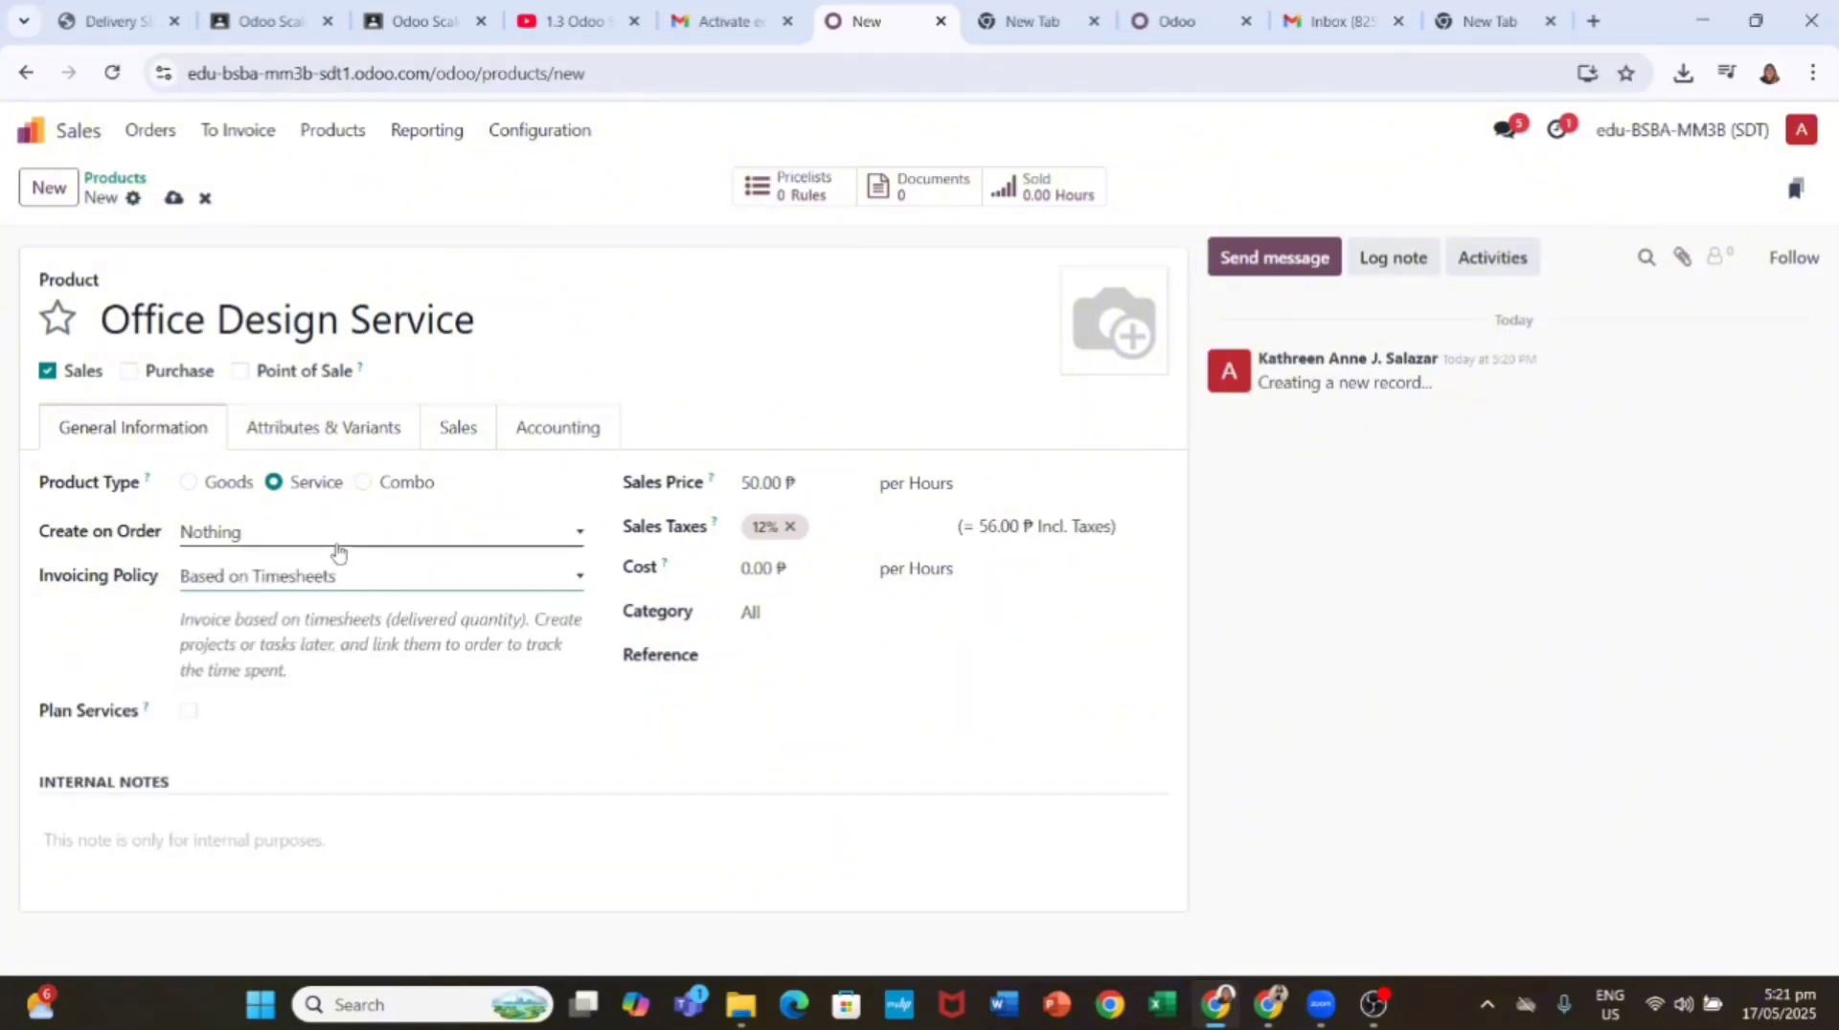
click(335, 548)
click(297, 598)
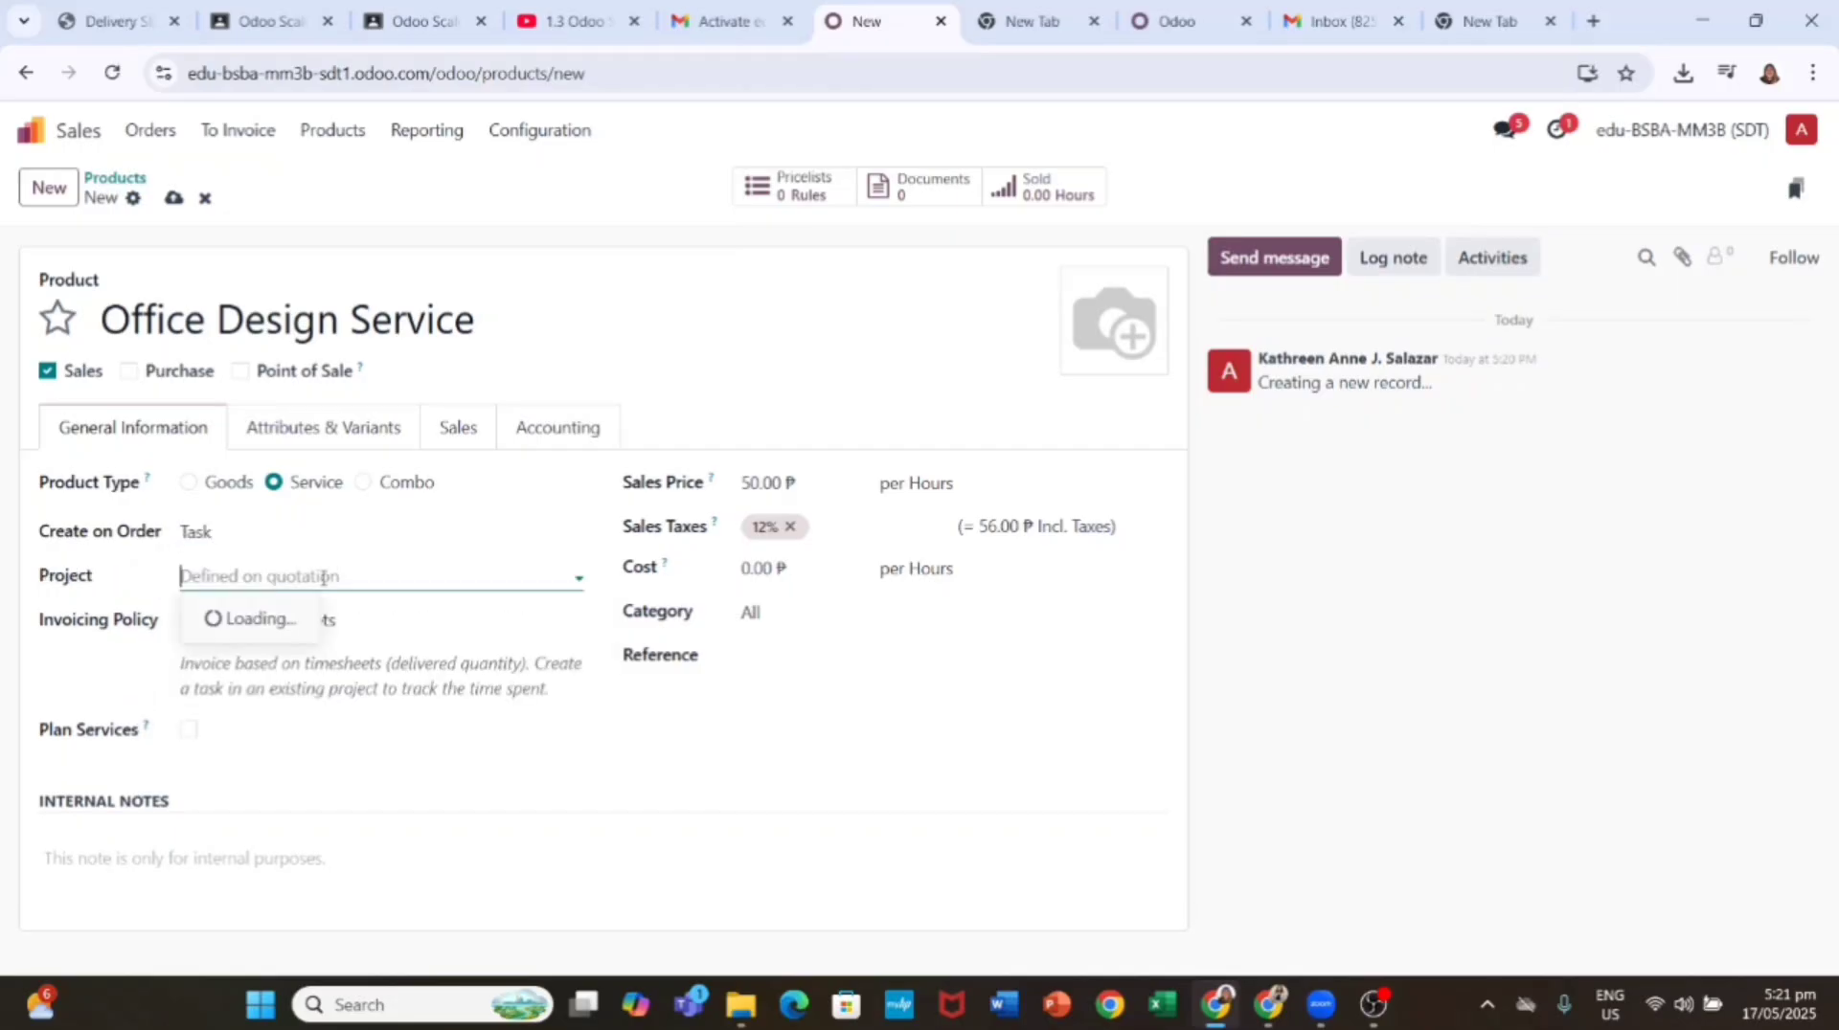
text(Office Design)
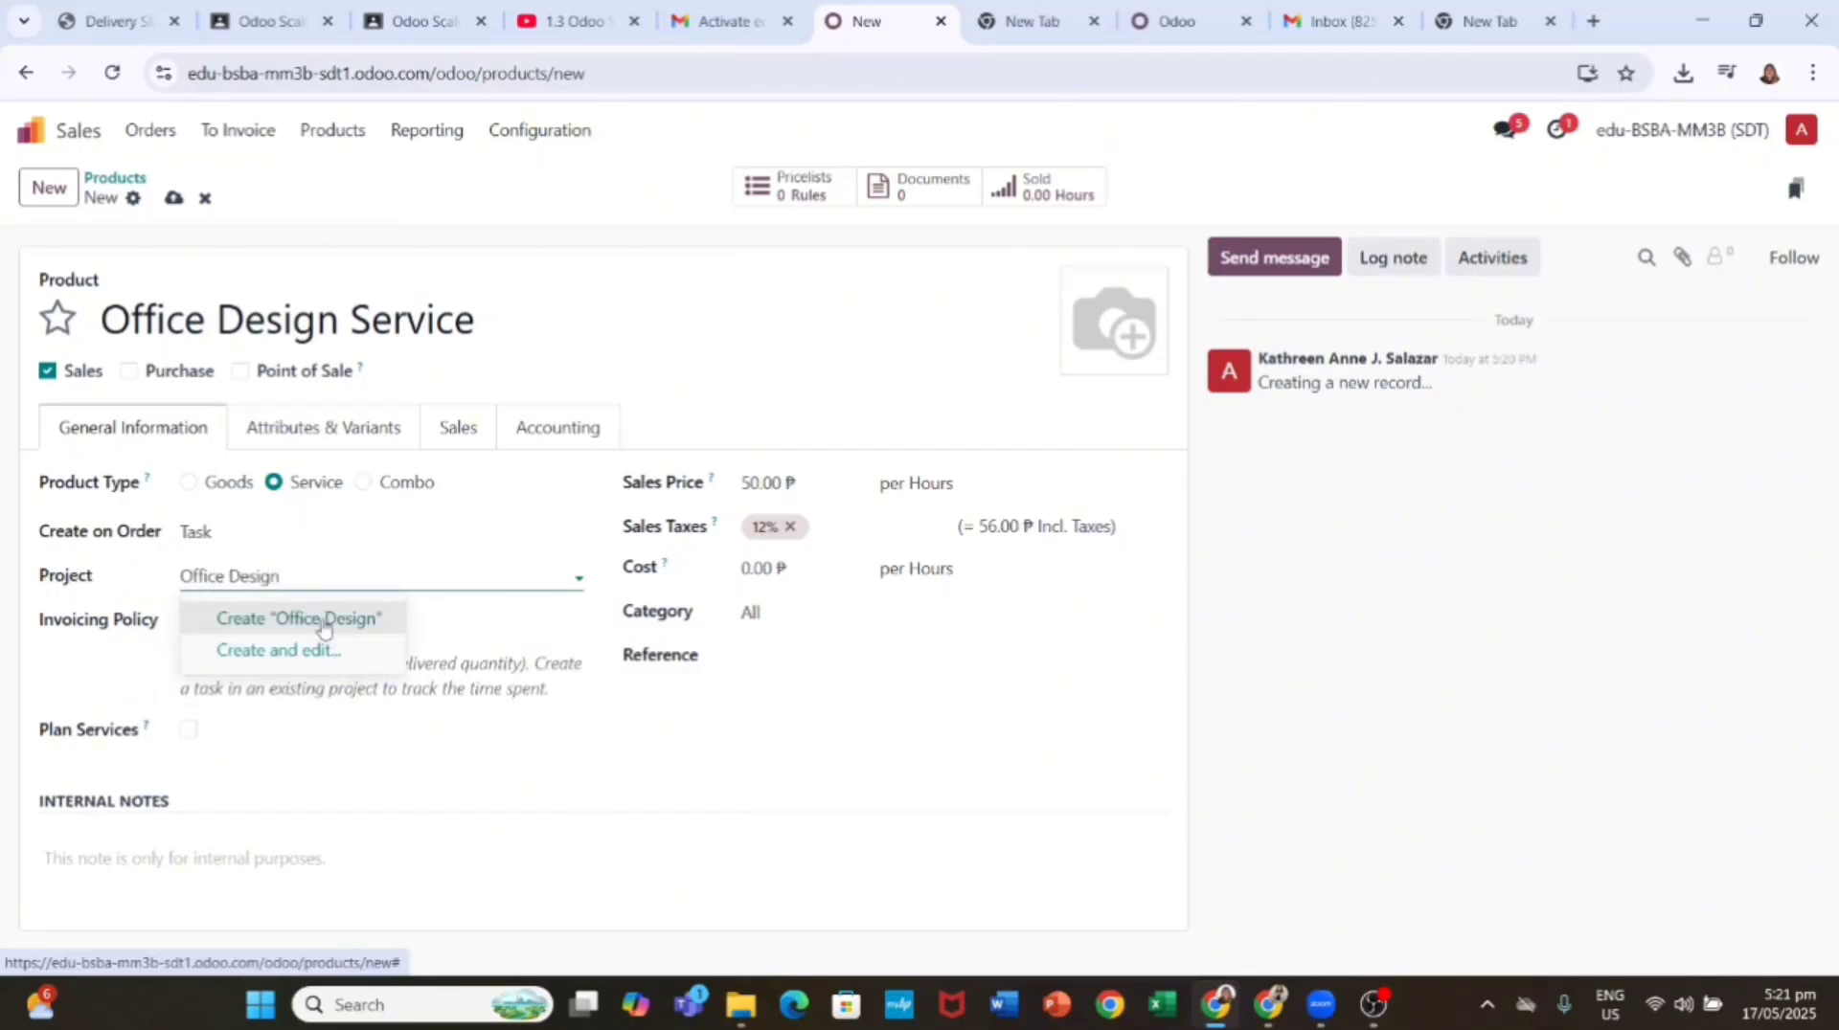
click(324, 622)
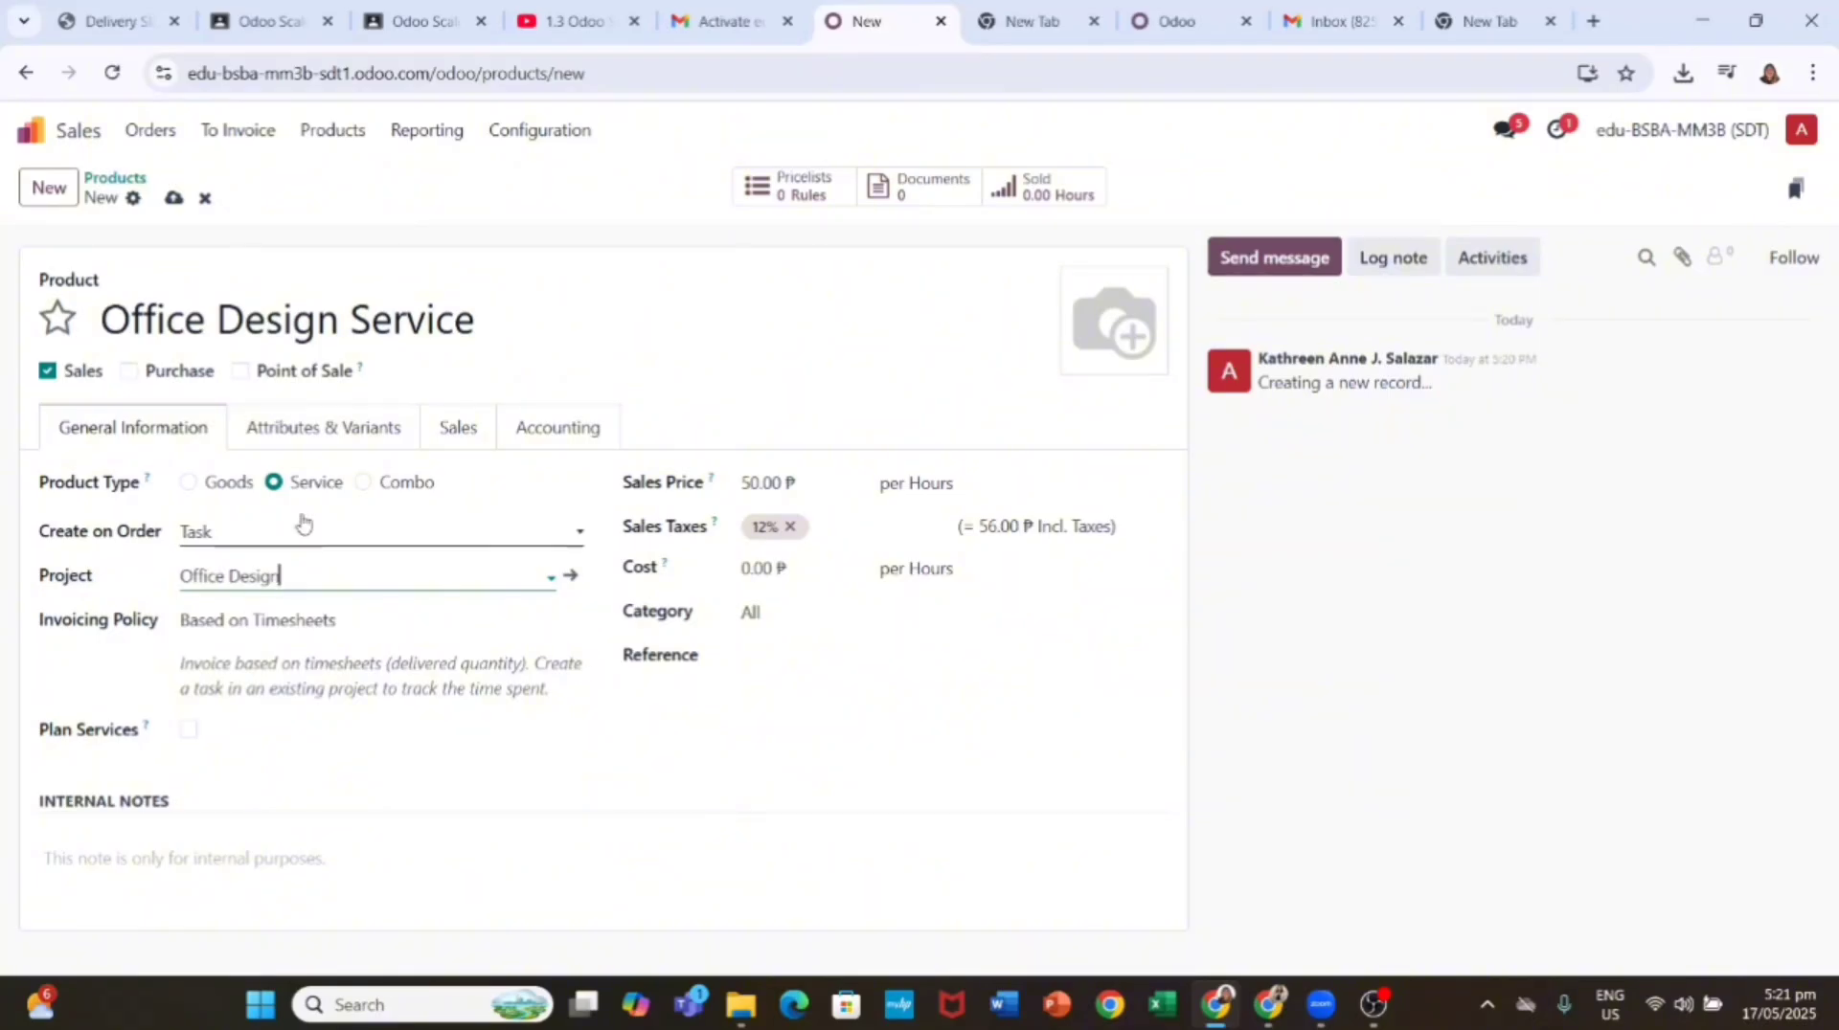
click(174, 198)
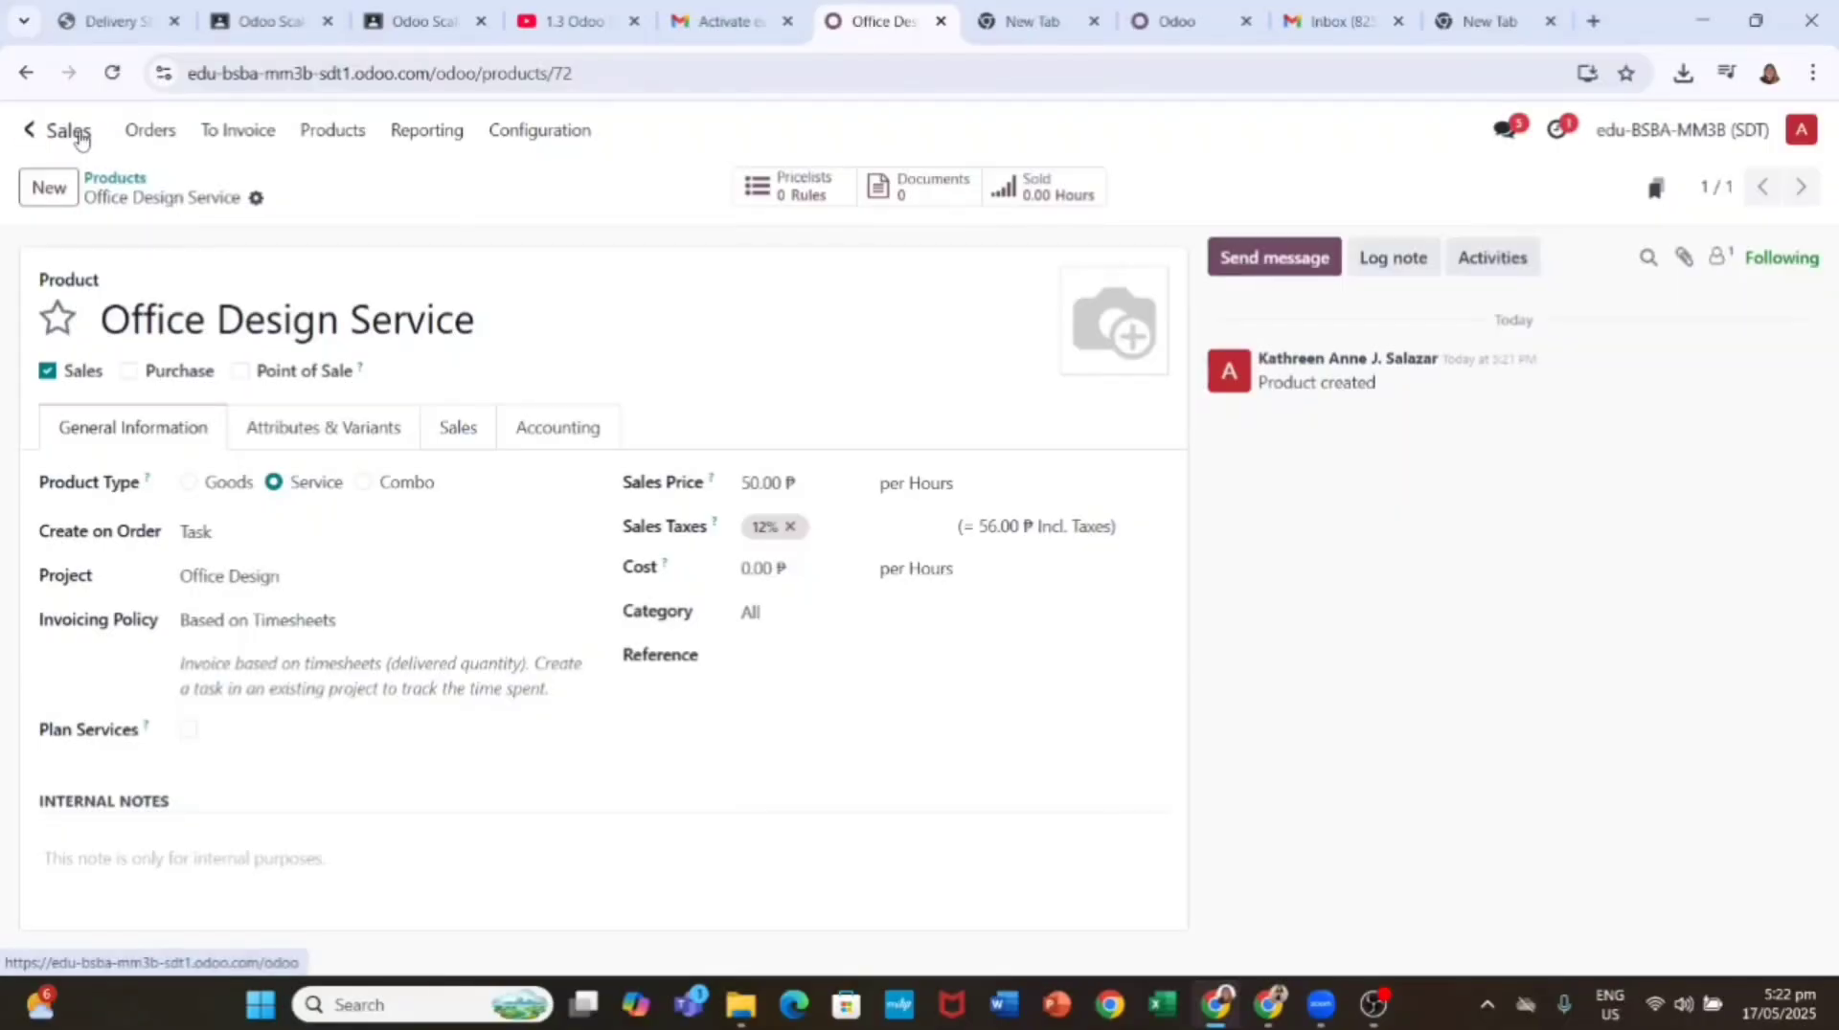
Step: Start a new quotation with The Jackson Group as the customer
click(150, 130)
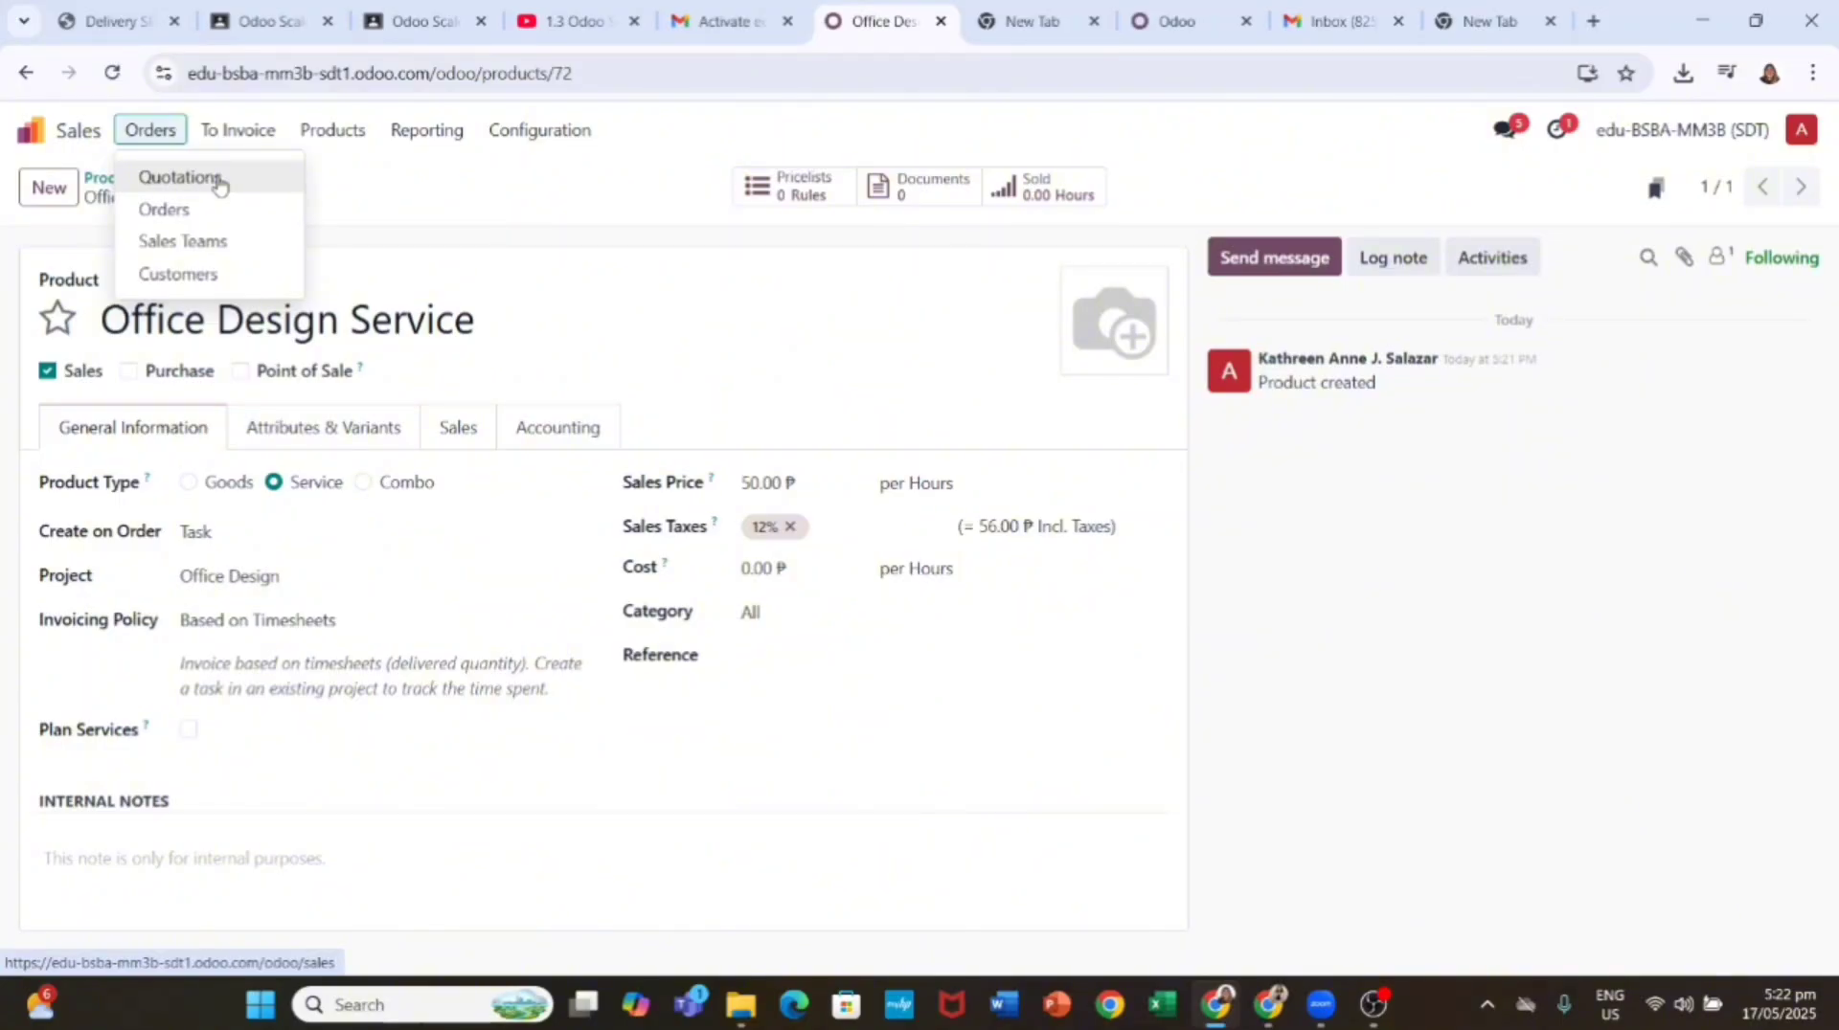
click(228, 181)
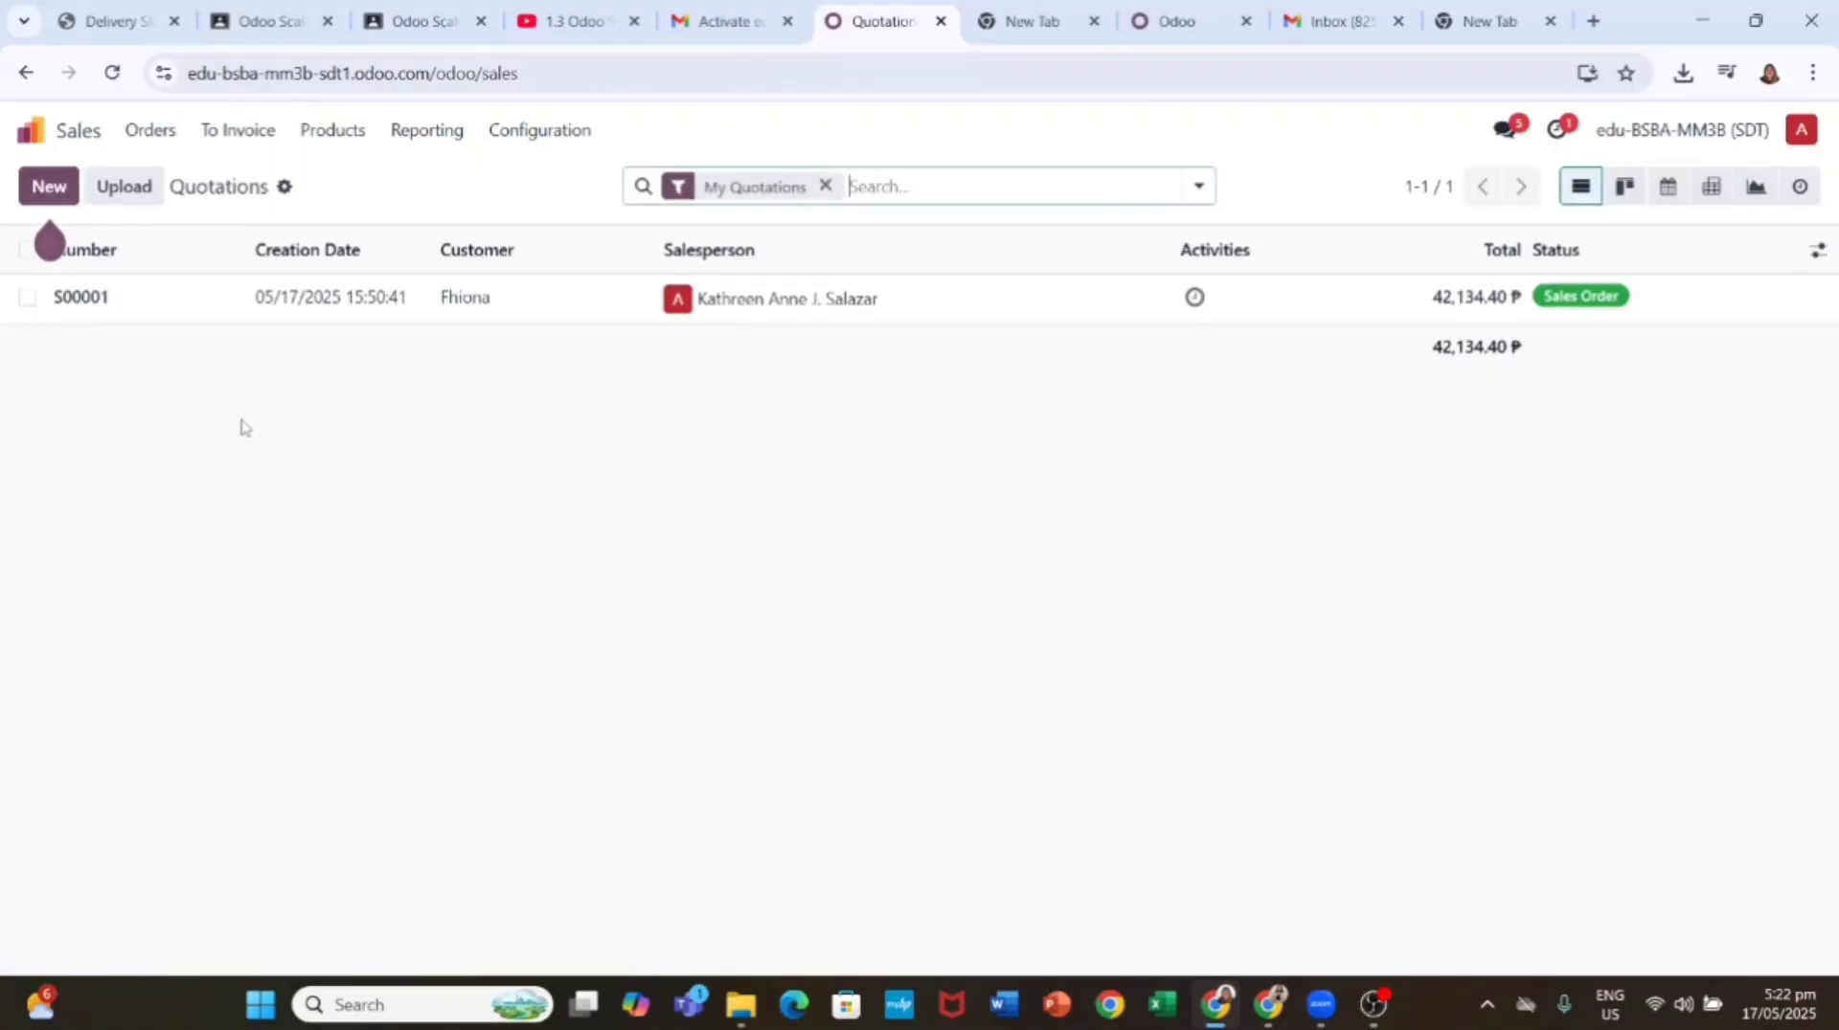
key(alt+c)
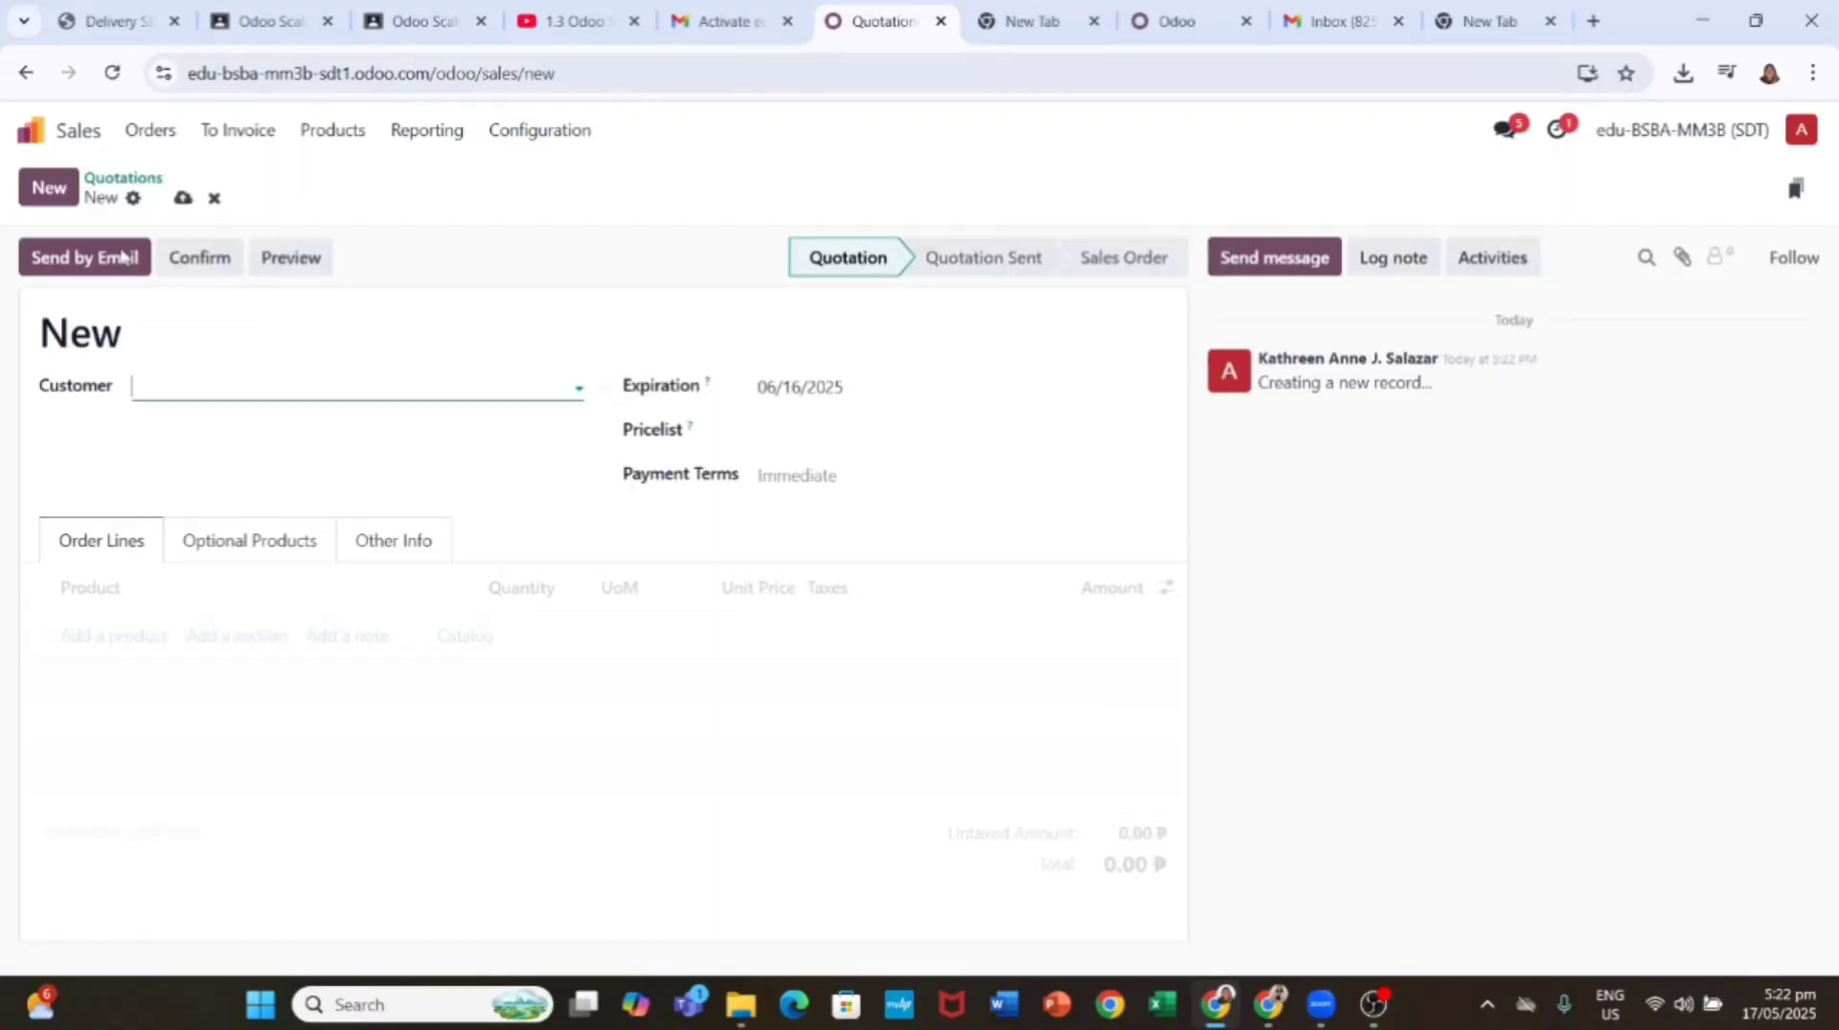
click(247, 382)
text(The Jac)
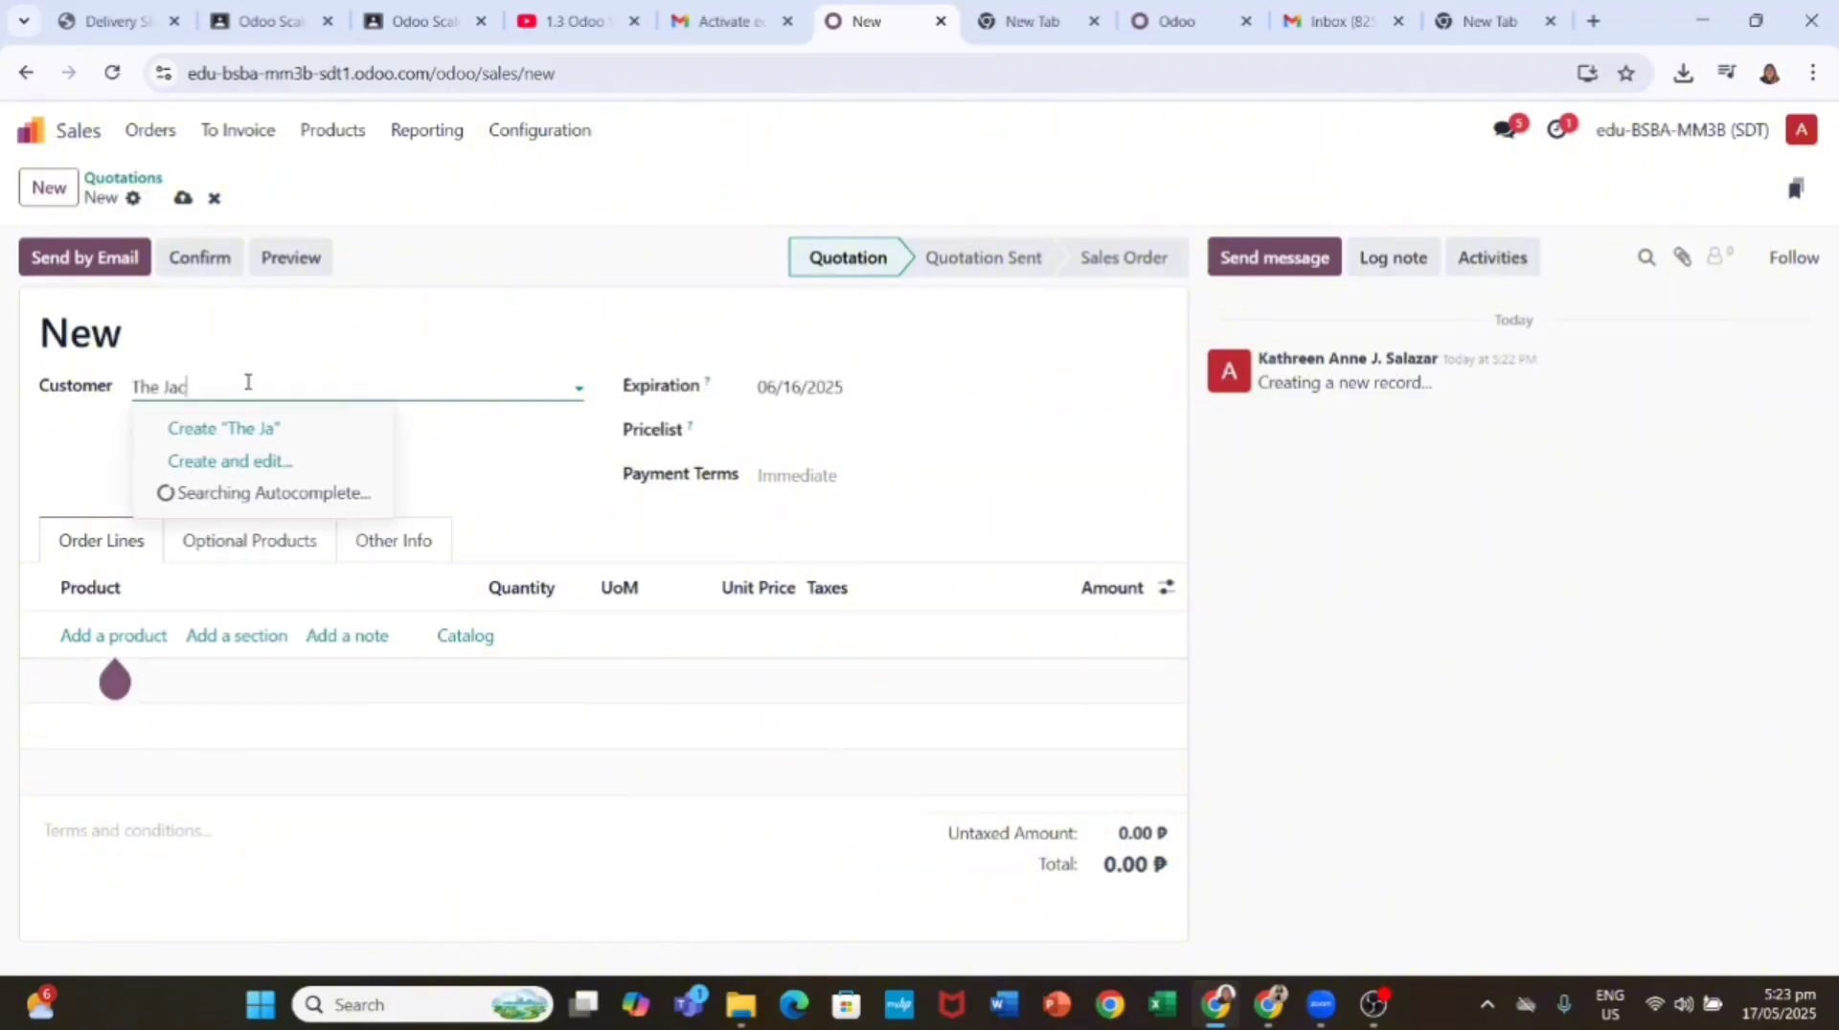
text(kson Group)
key(Return)
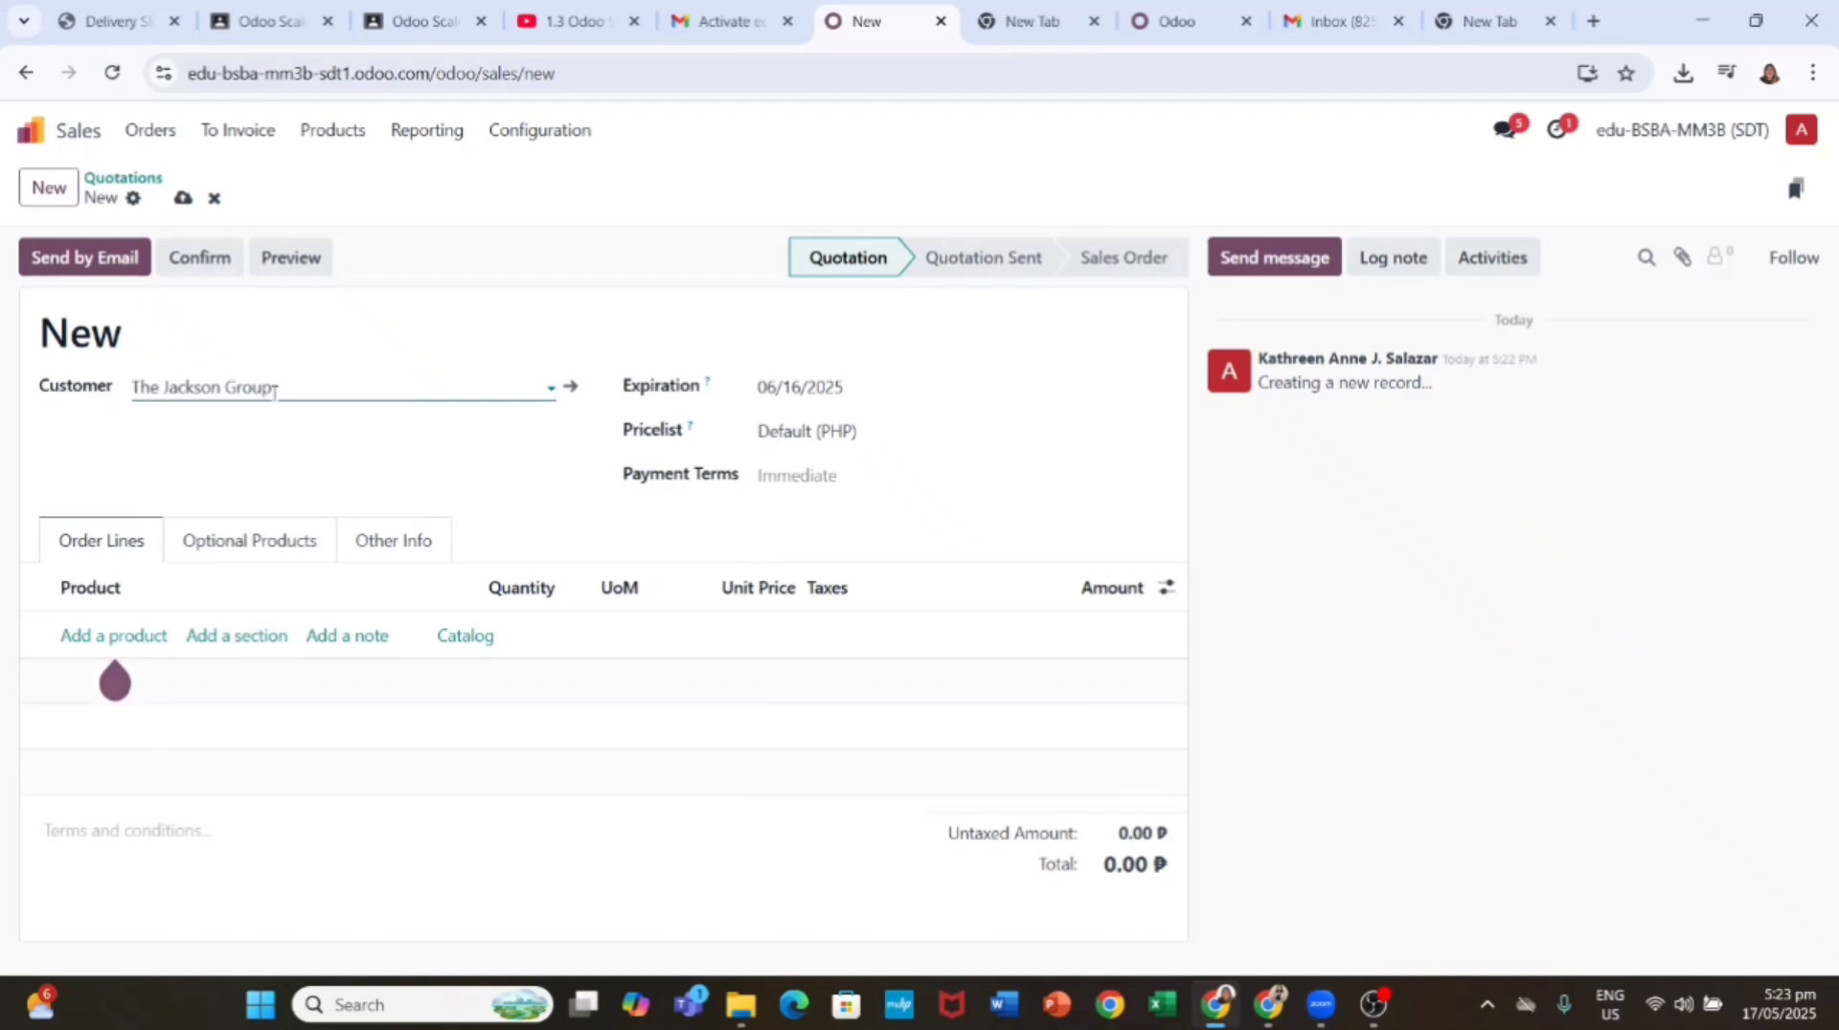
Step: Add 20 hours of Office Design Service and remove the leftover empty line
click(143, 636)
text(Office)
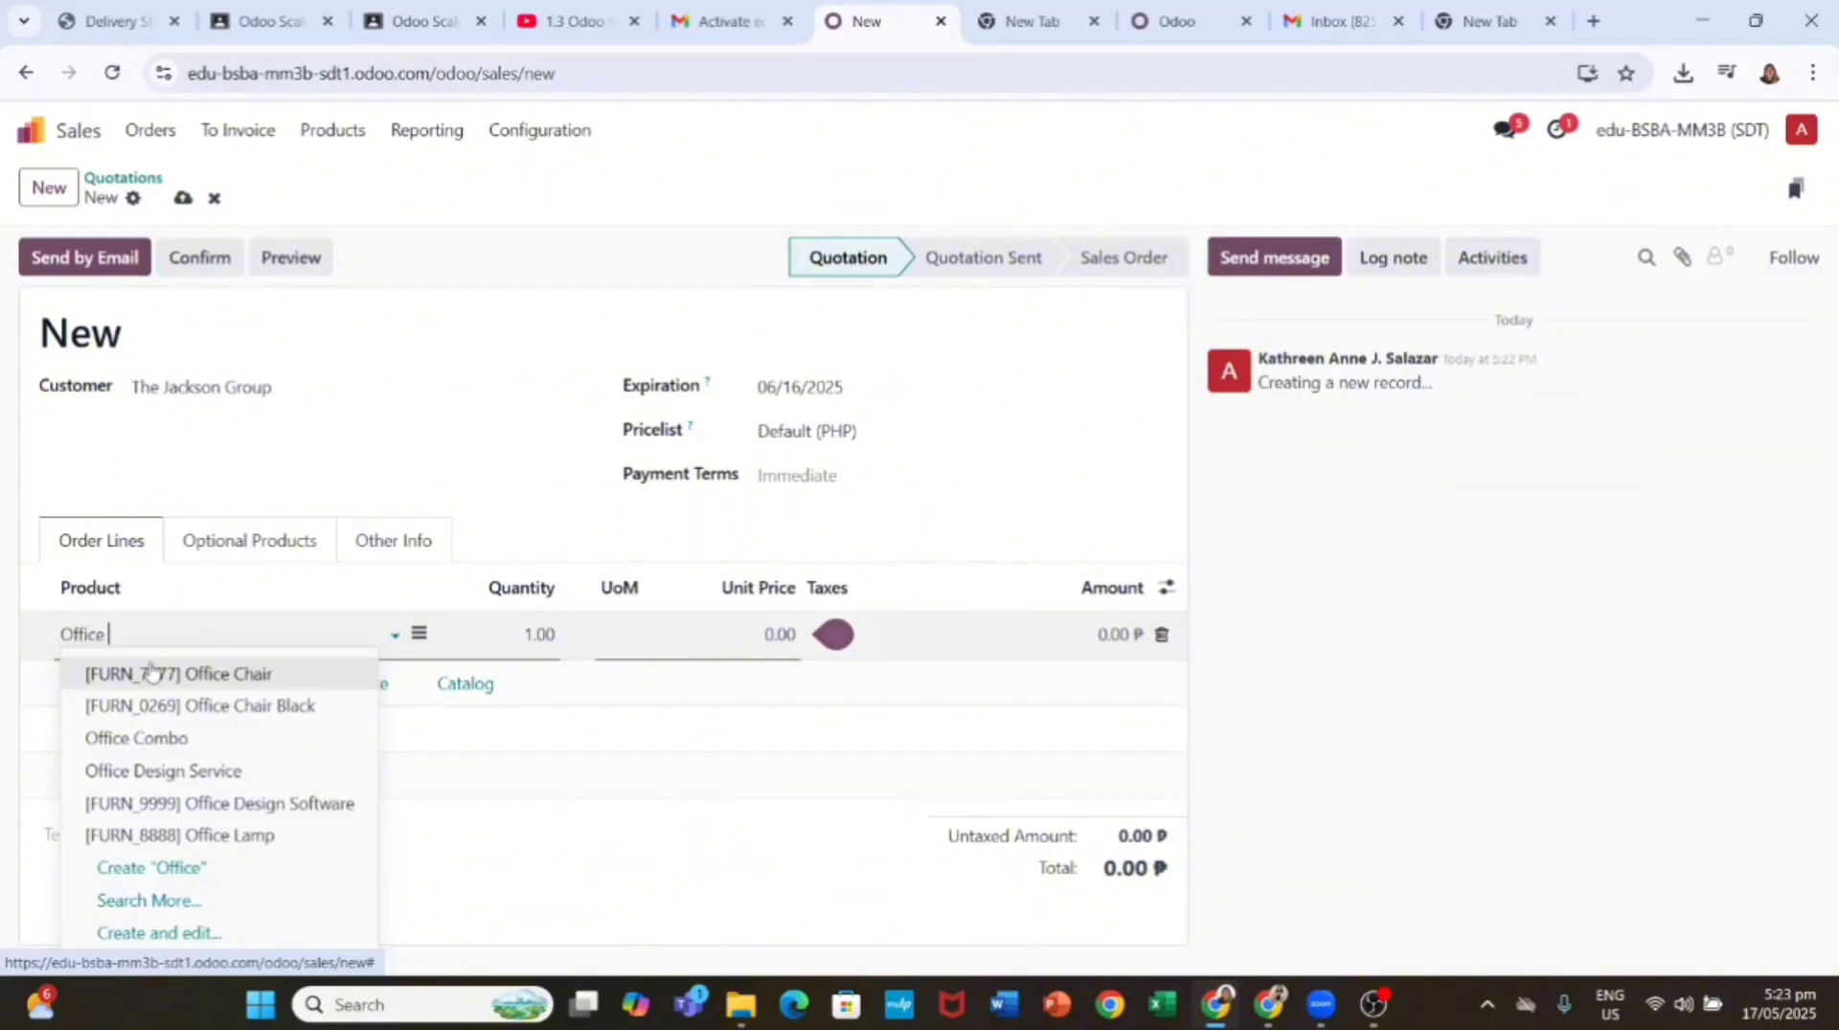
click(163, 771)
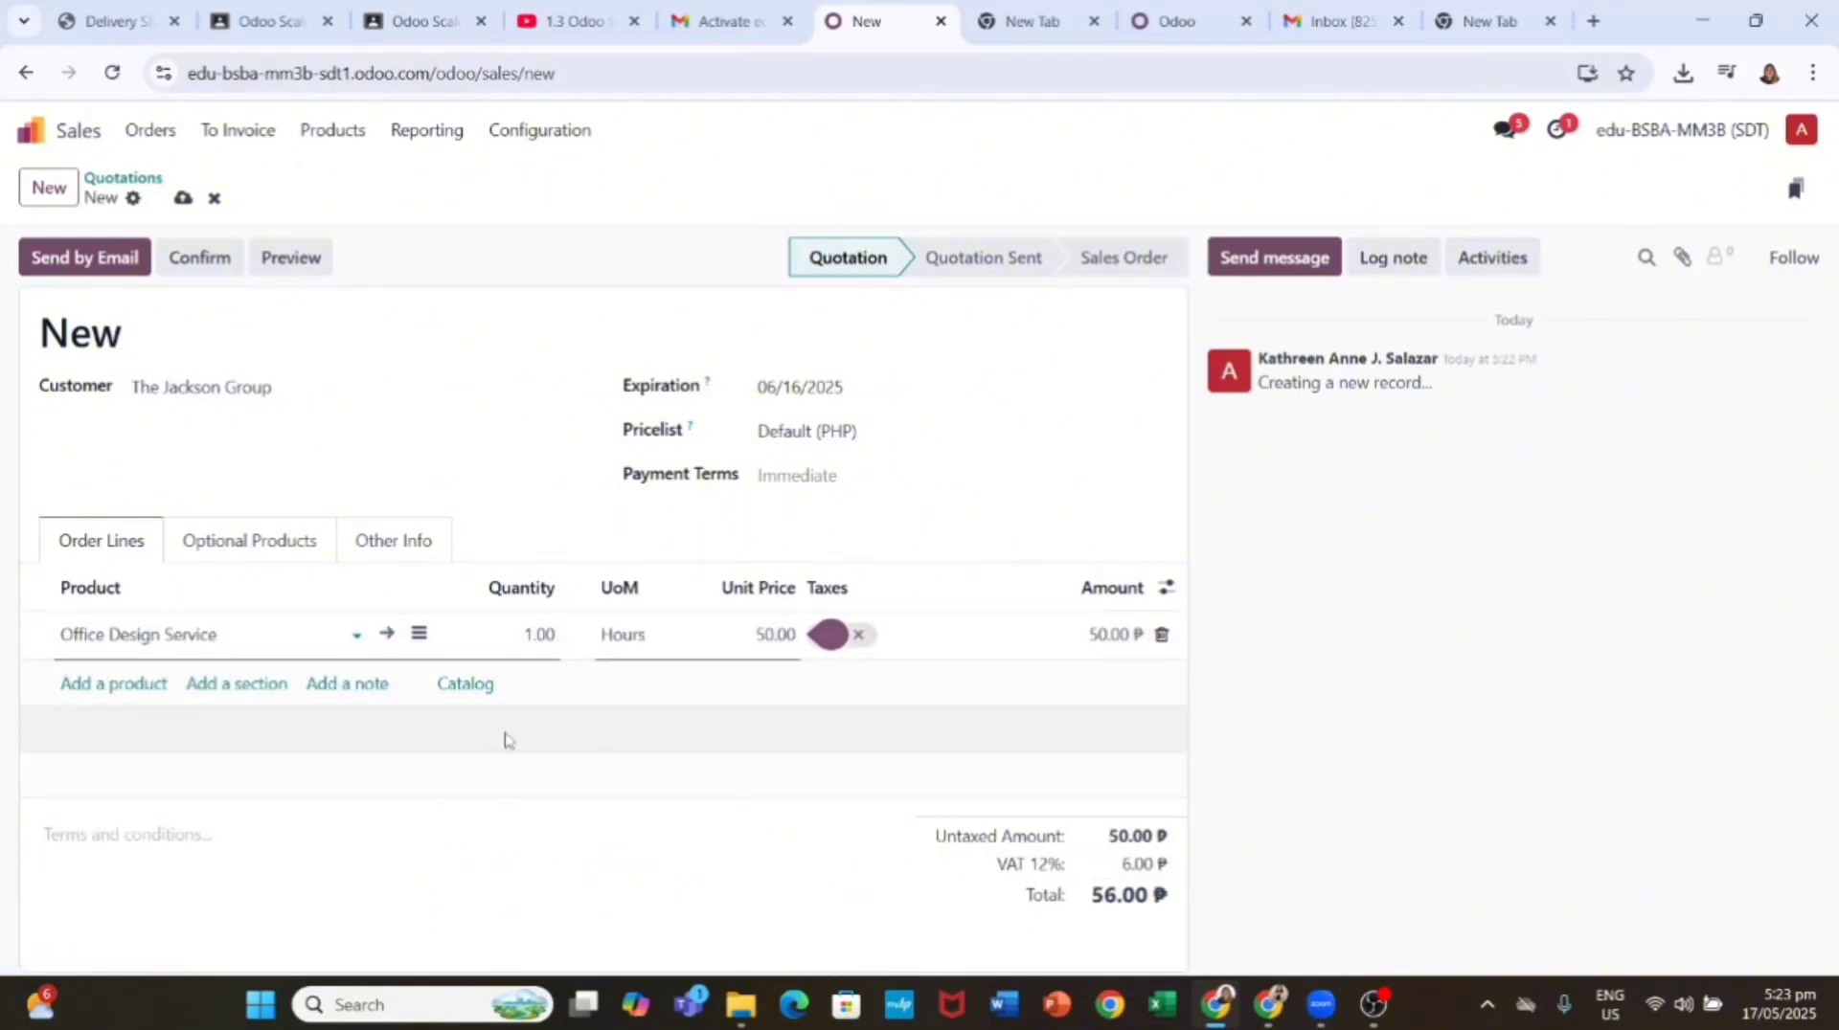
click(538, 636)
text(20)
key(Return)
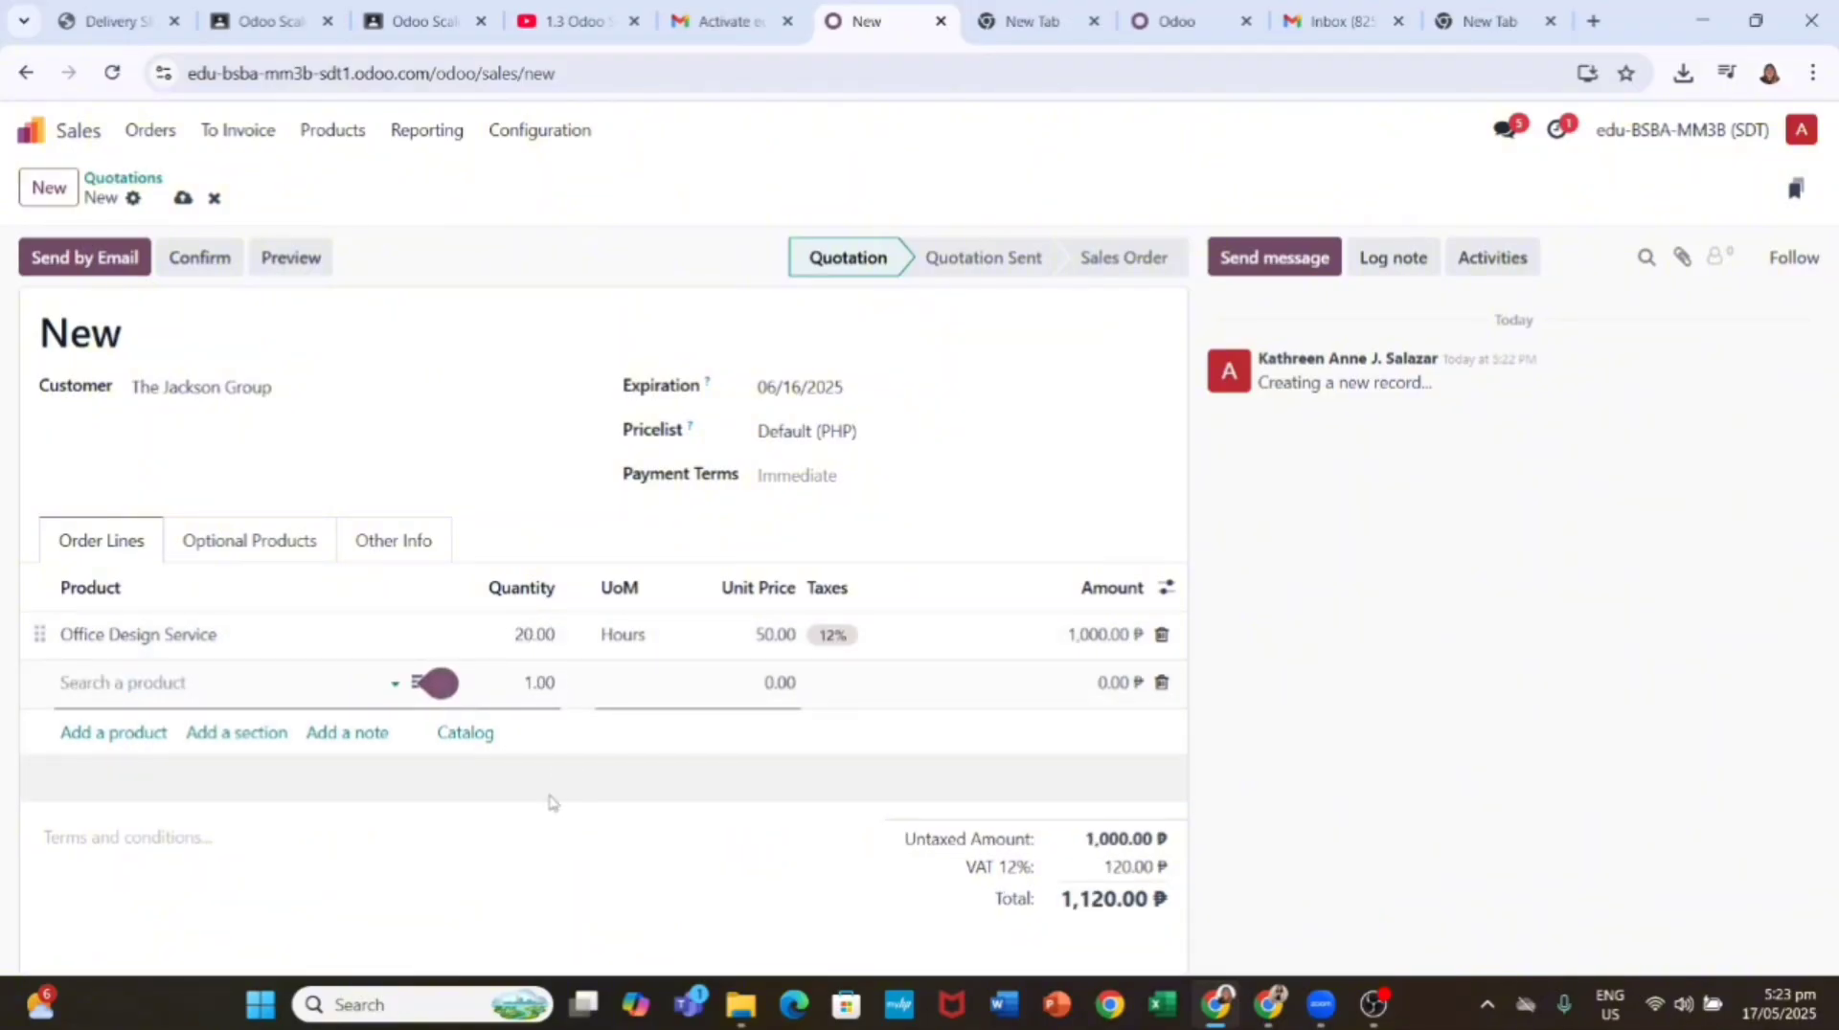
click(539, 805)
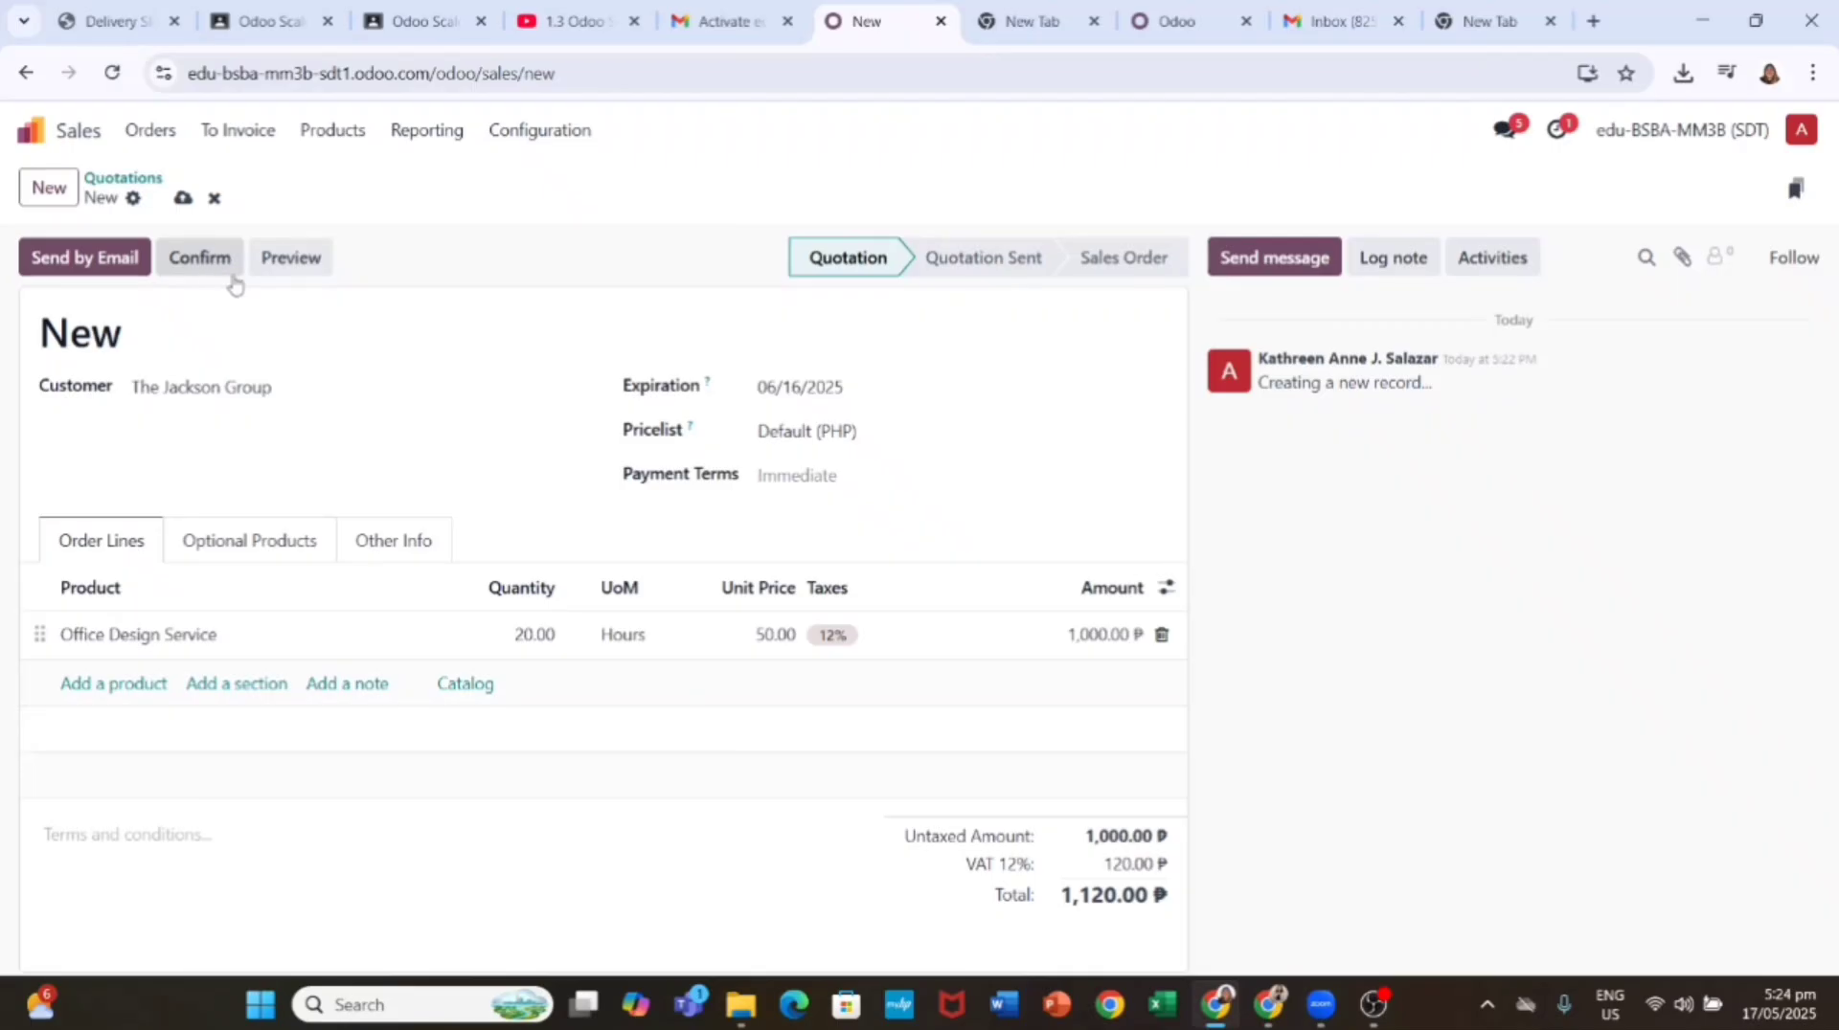
Step: Confirm the quotation as sales order S00002 and view the task it generated
click(226, 266)
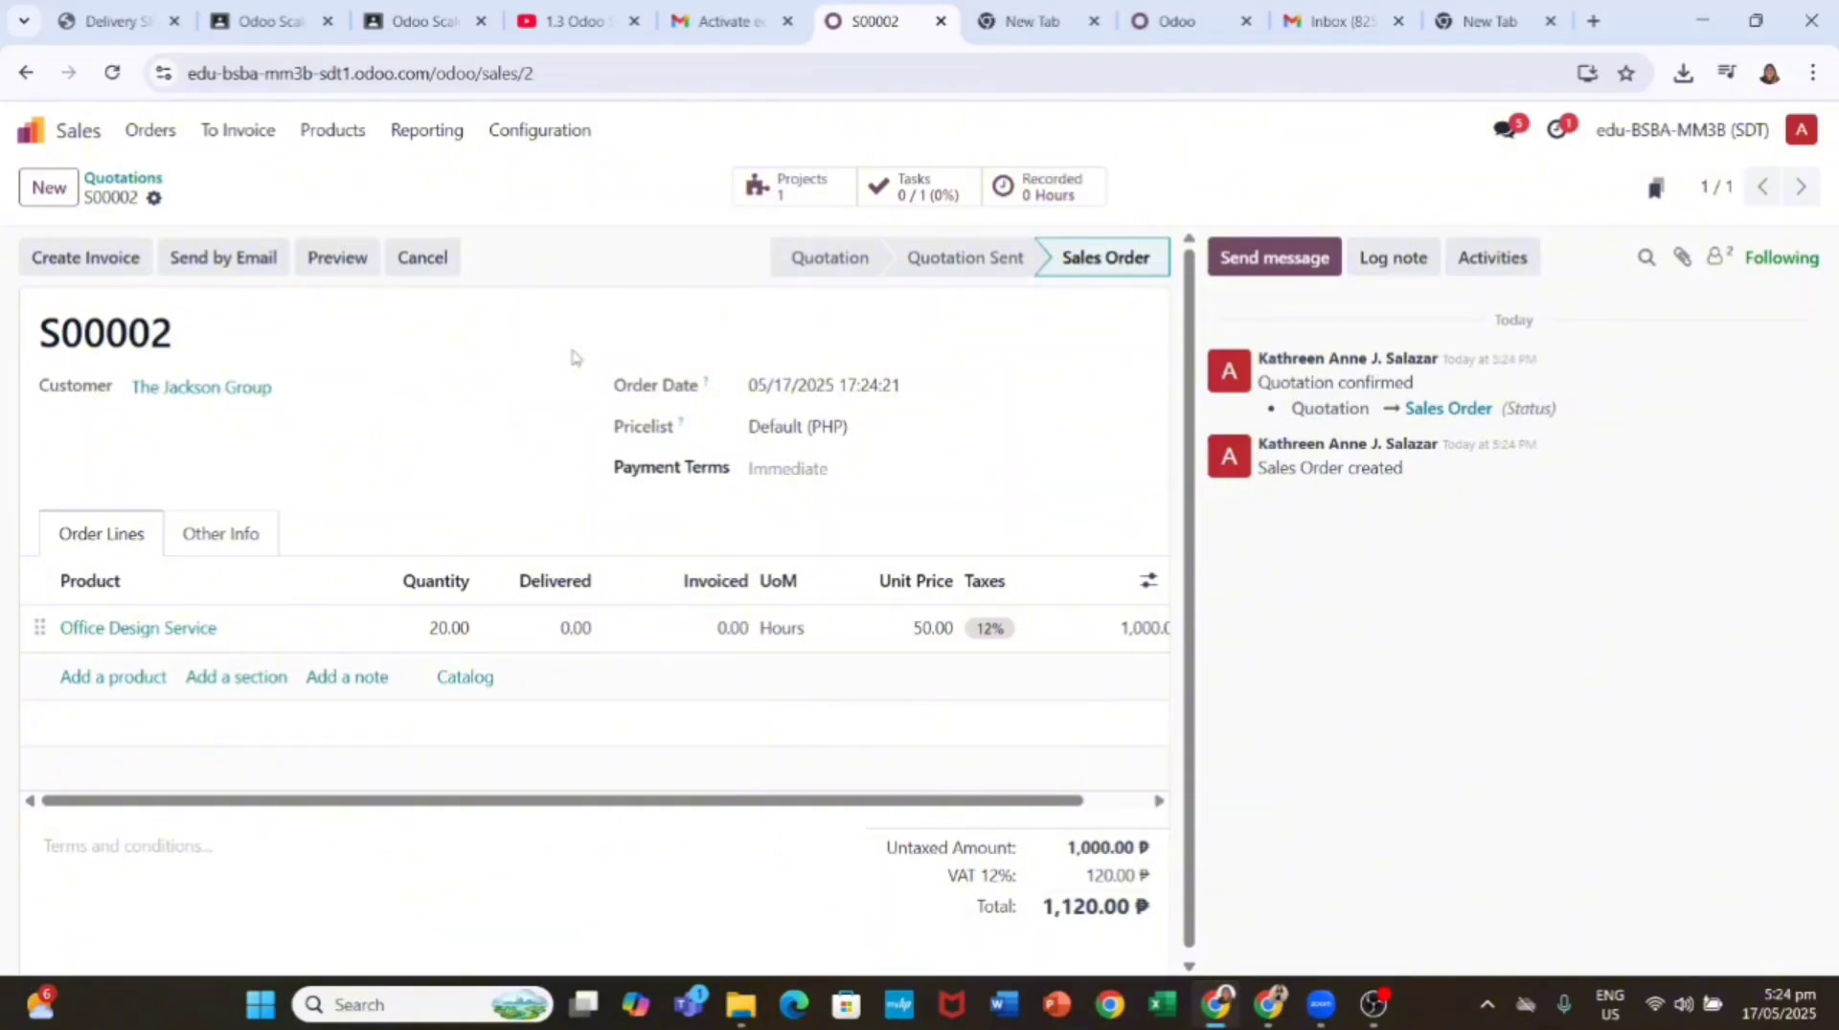
click(915, 186)
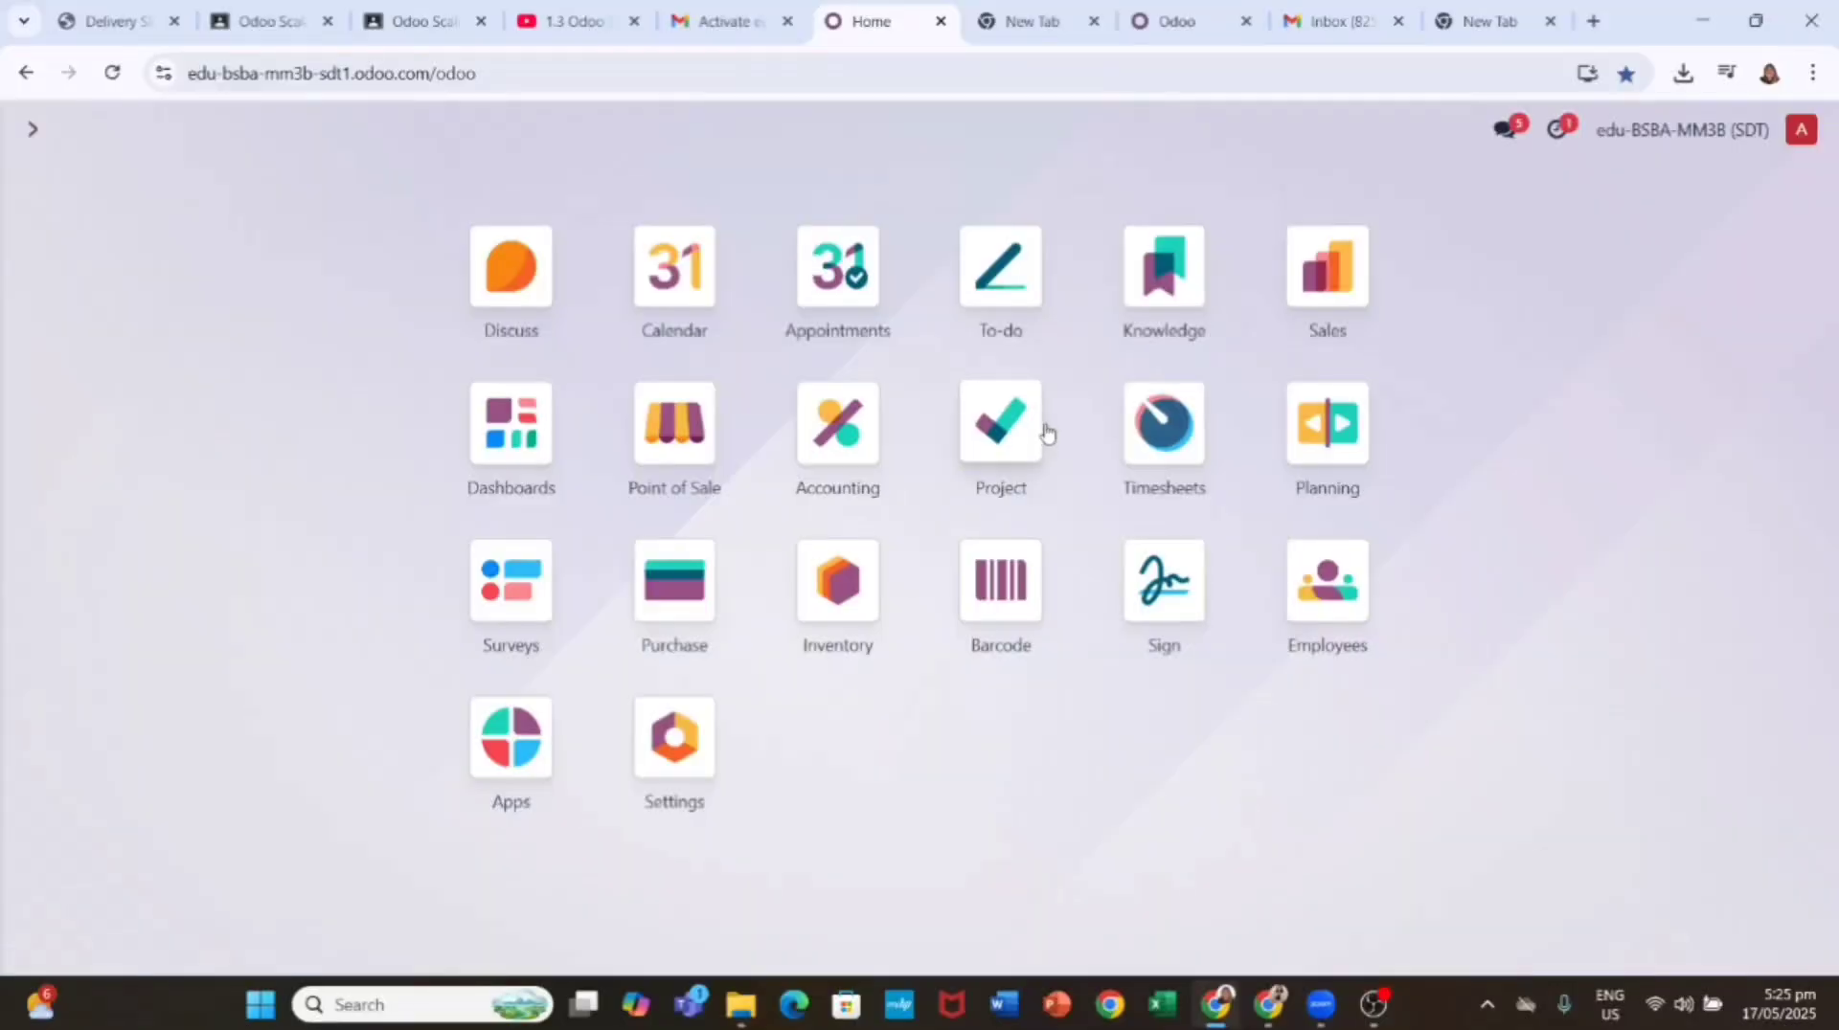
Step: Start a Timesheets timer and set its project to Office Design
click(1141, 427)
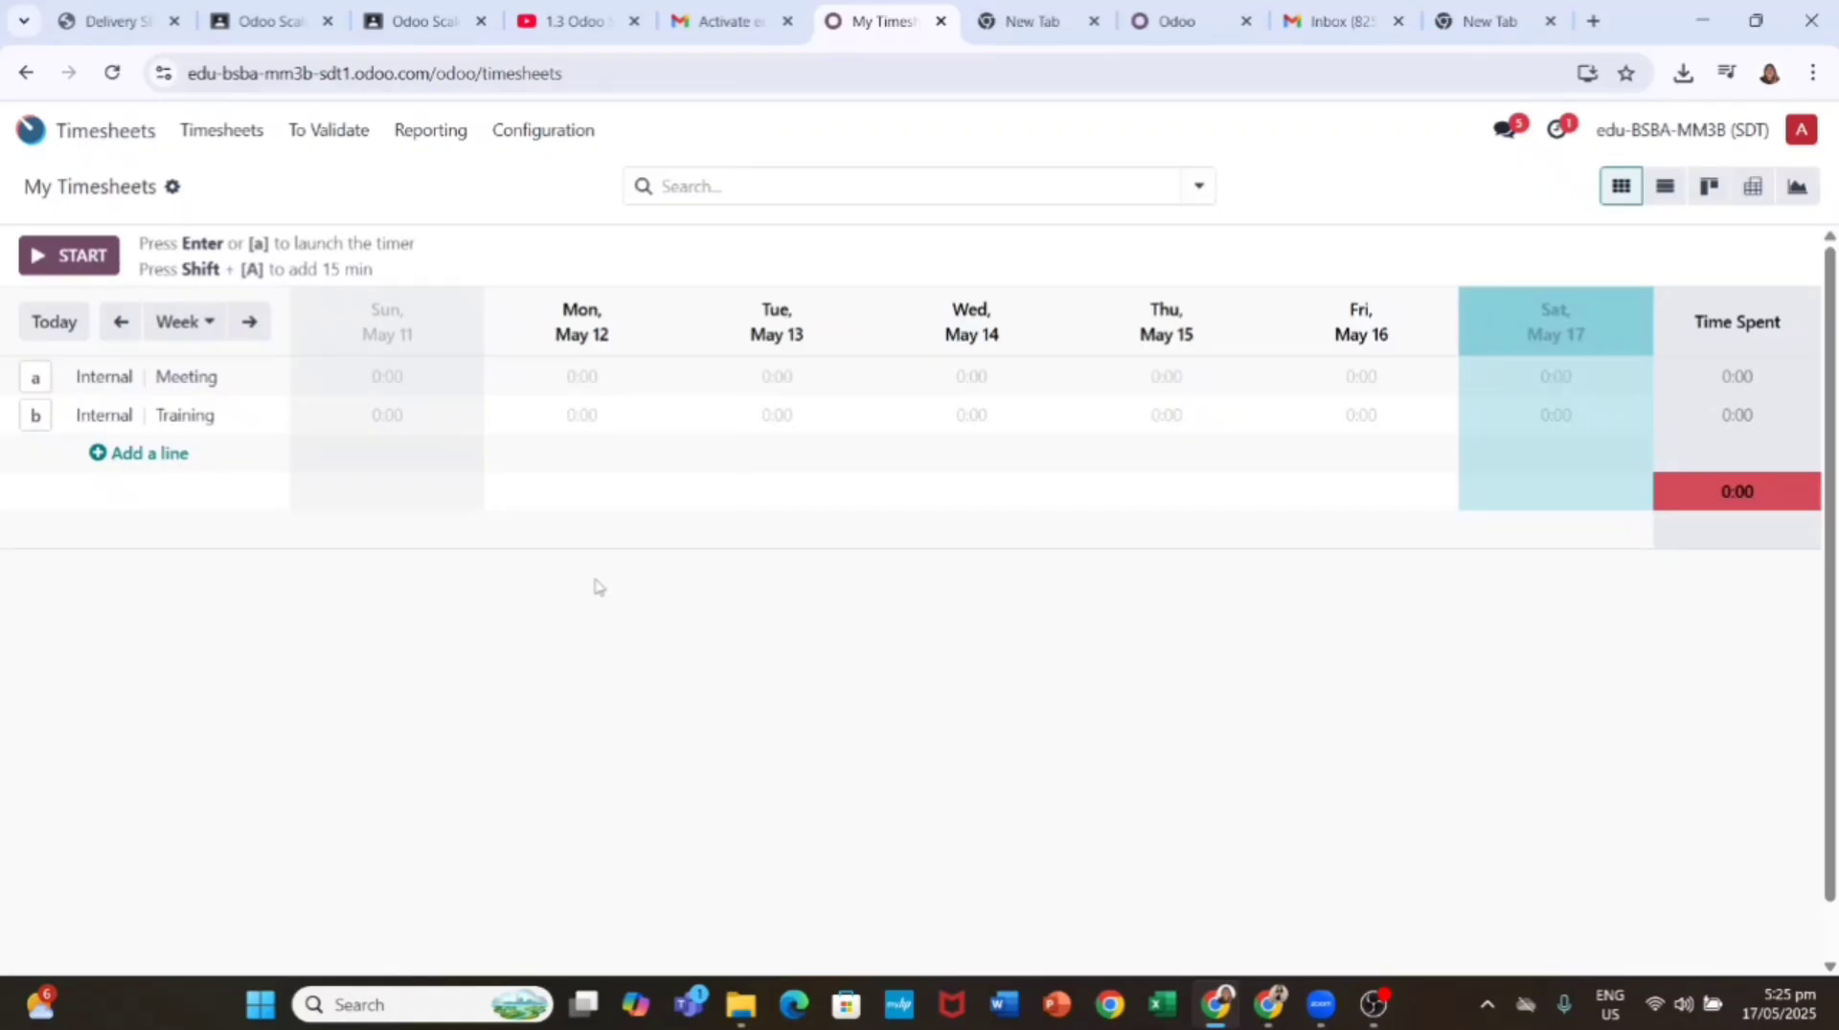
click(86, 255)
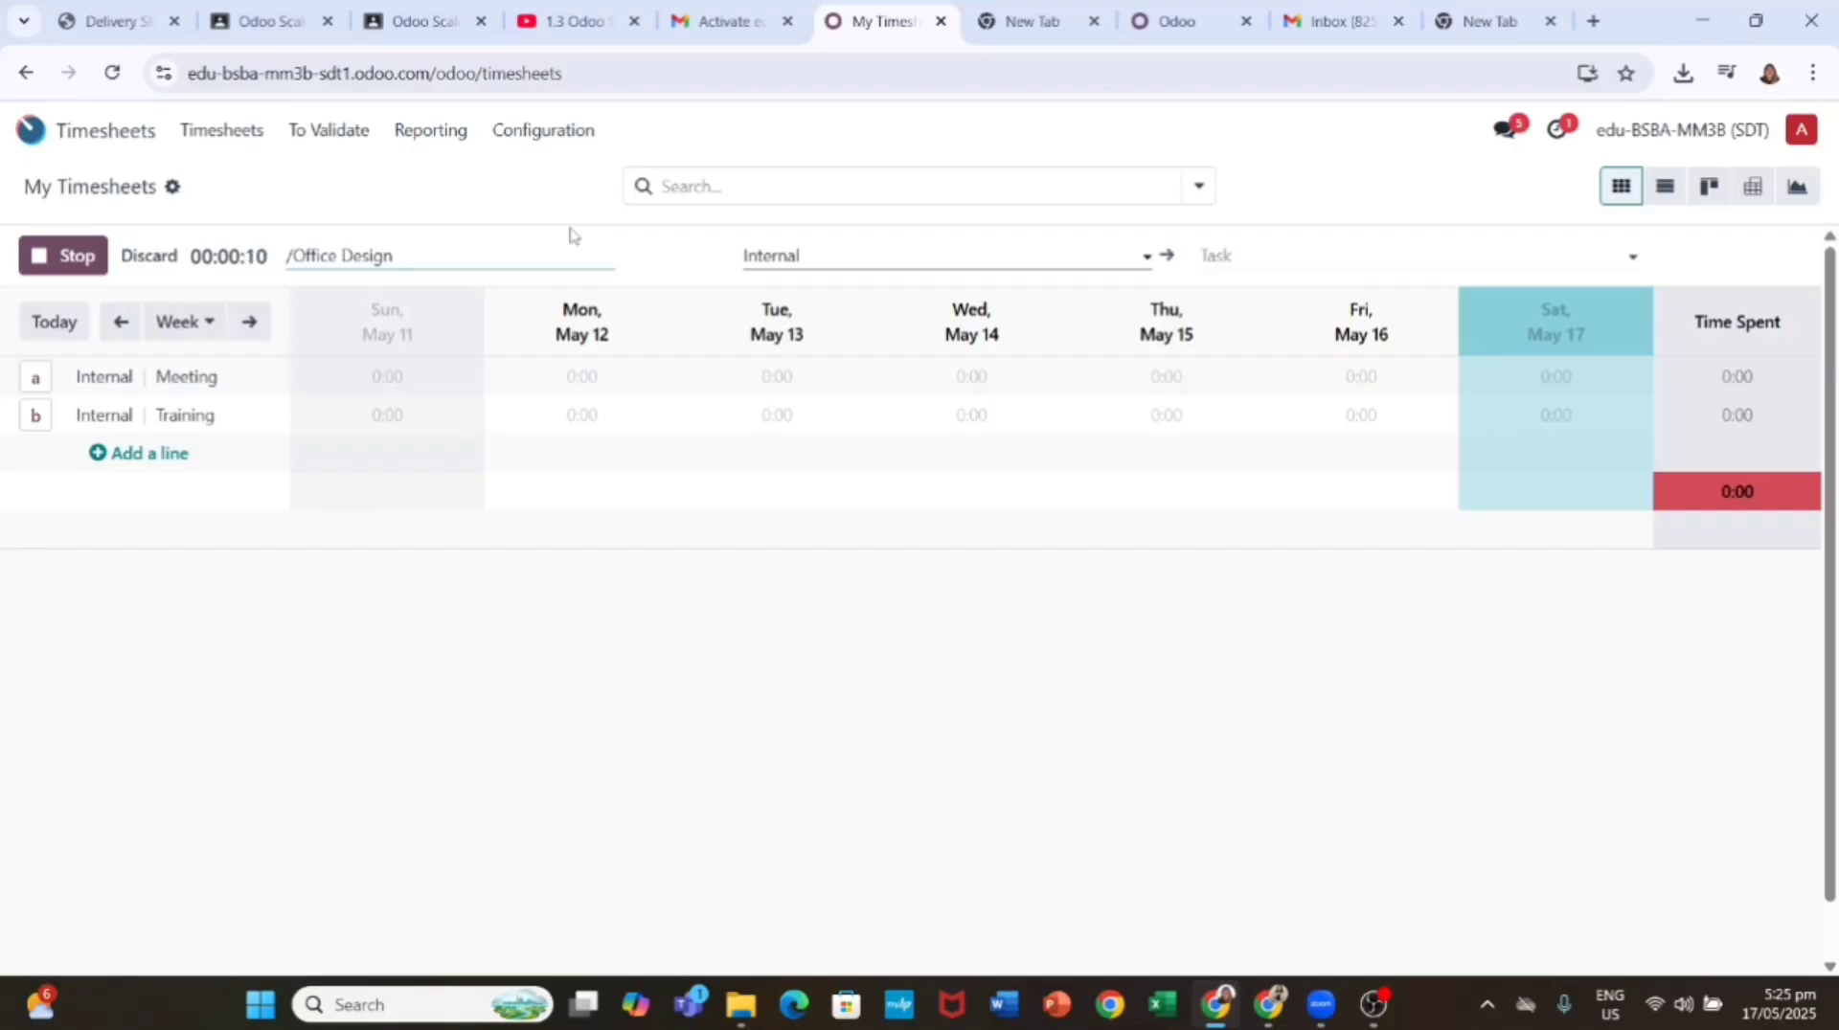
click(809, 251)
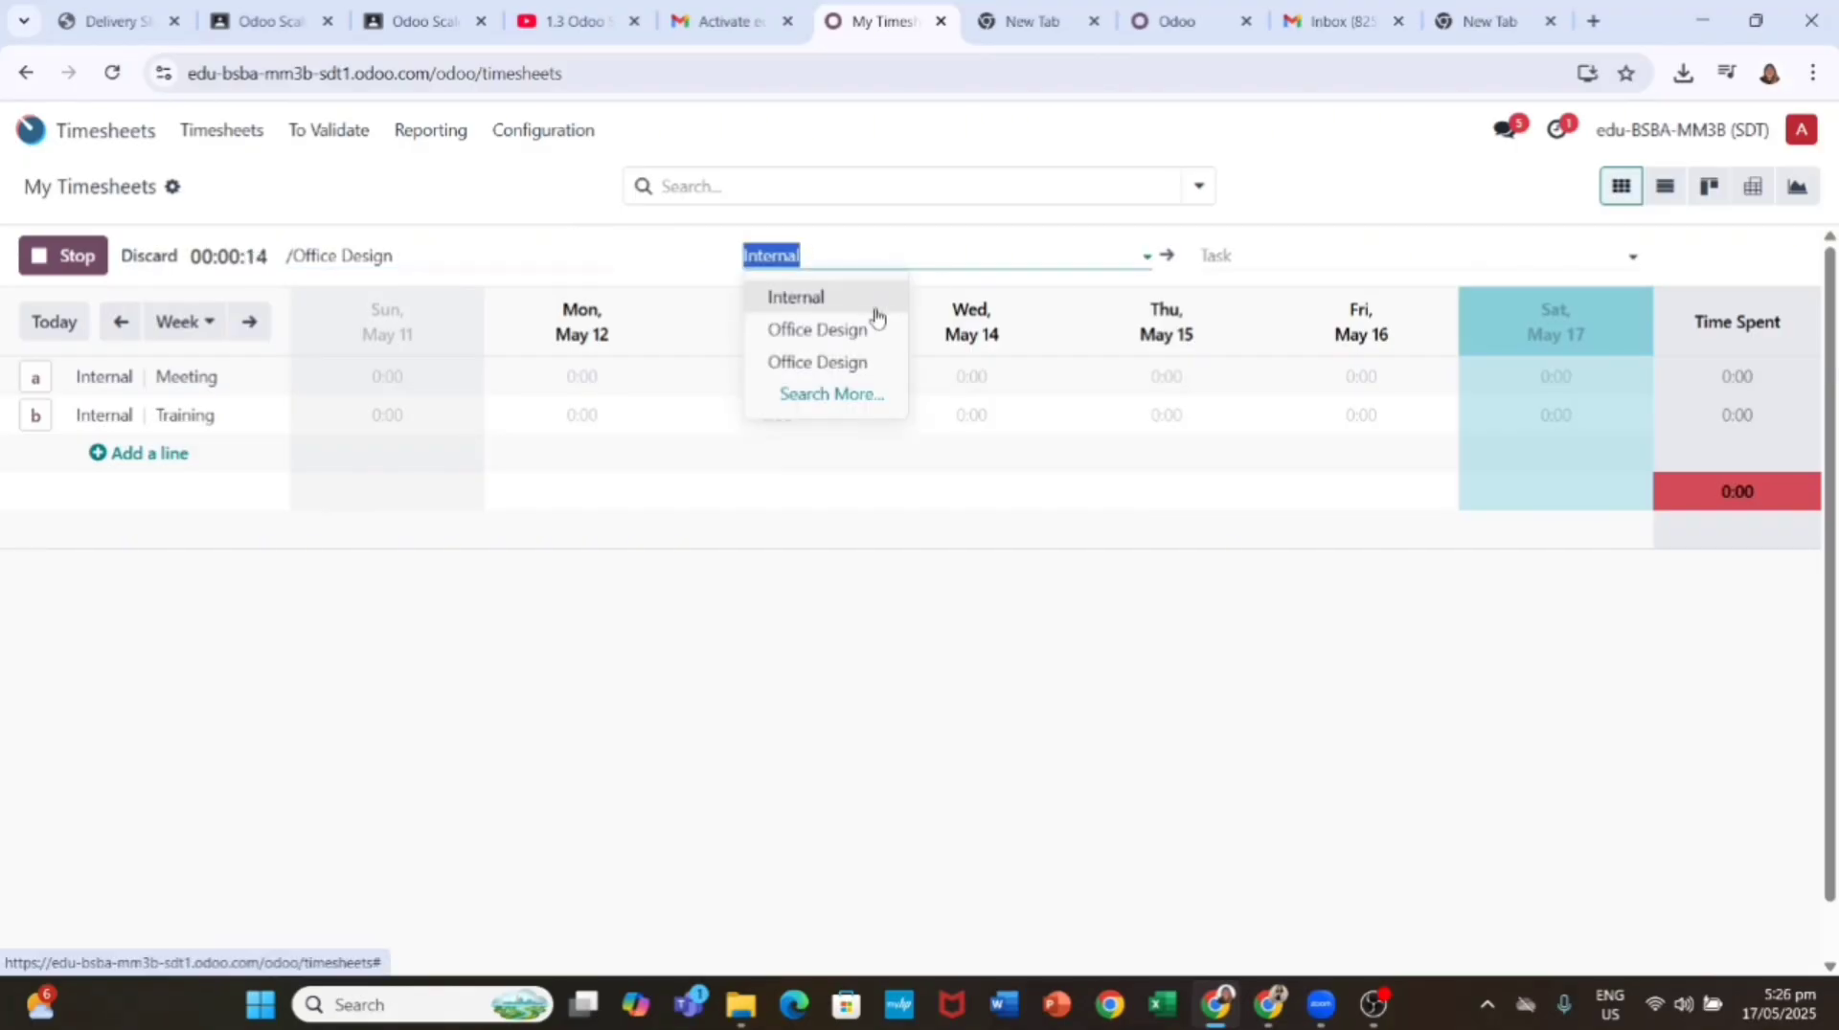
click(986, 245)
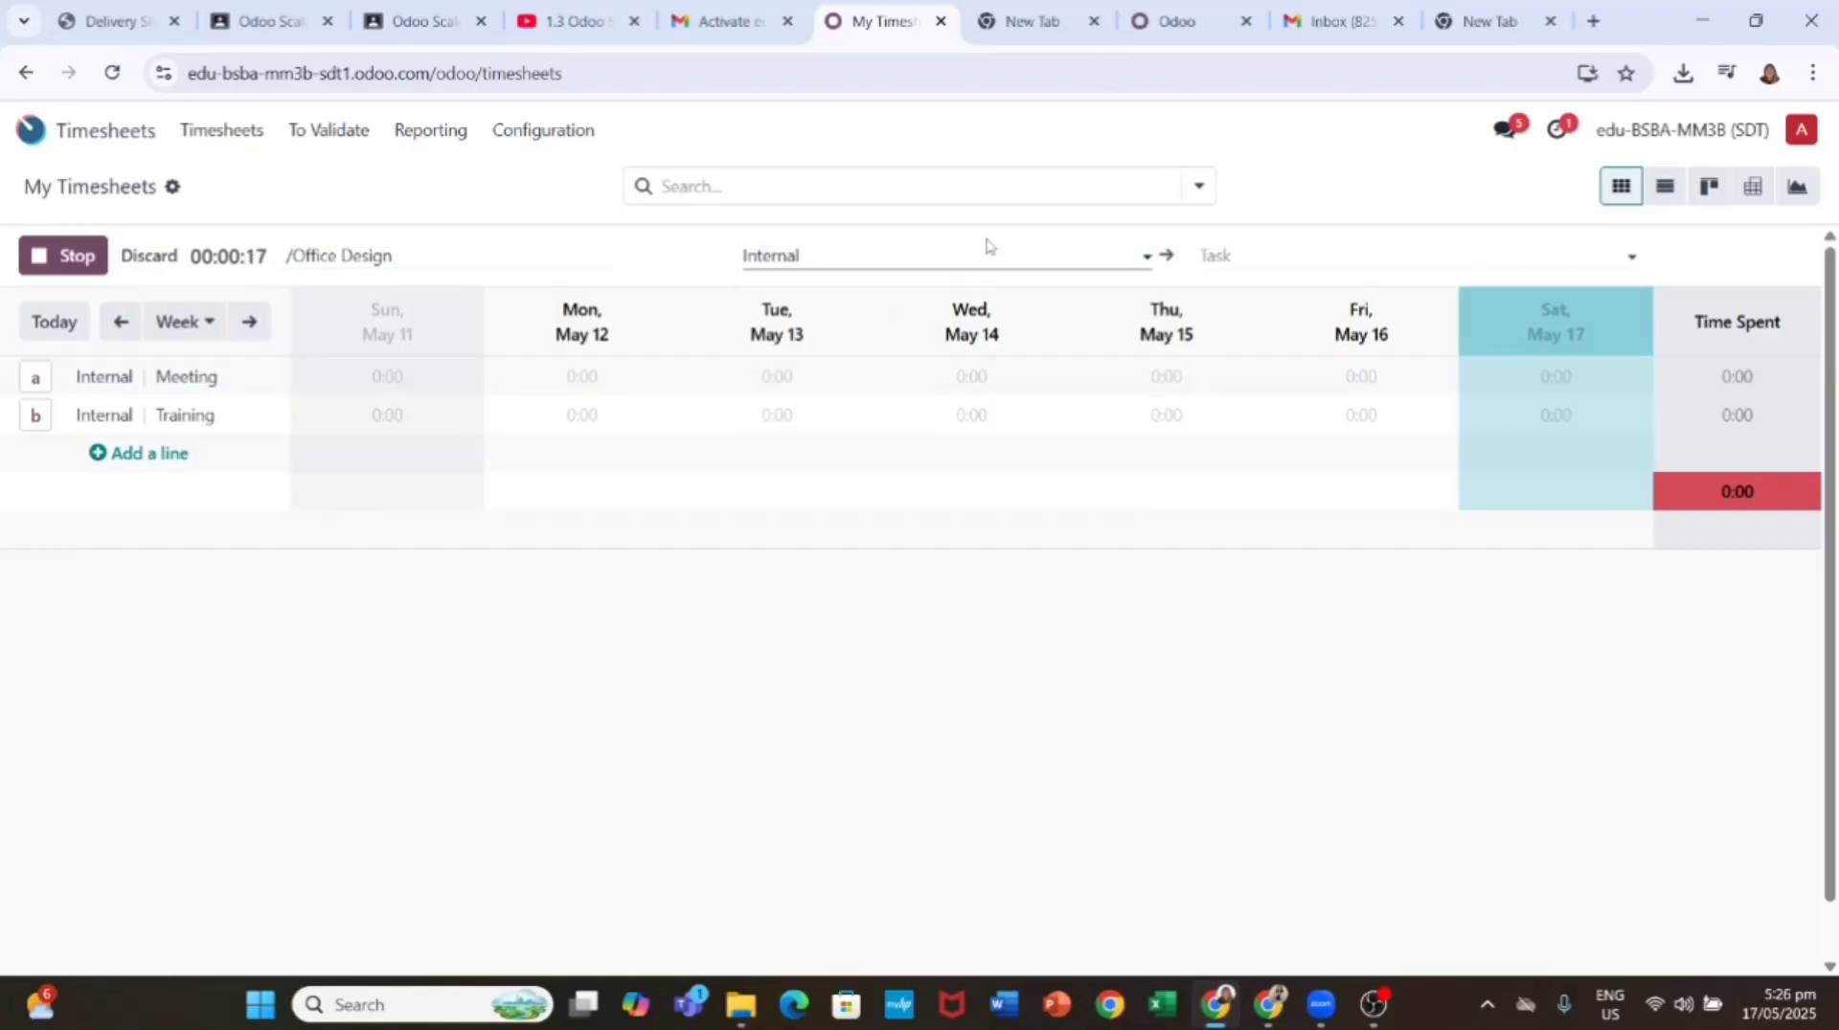
click(1147, 262)
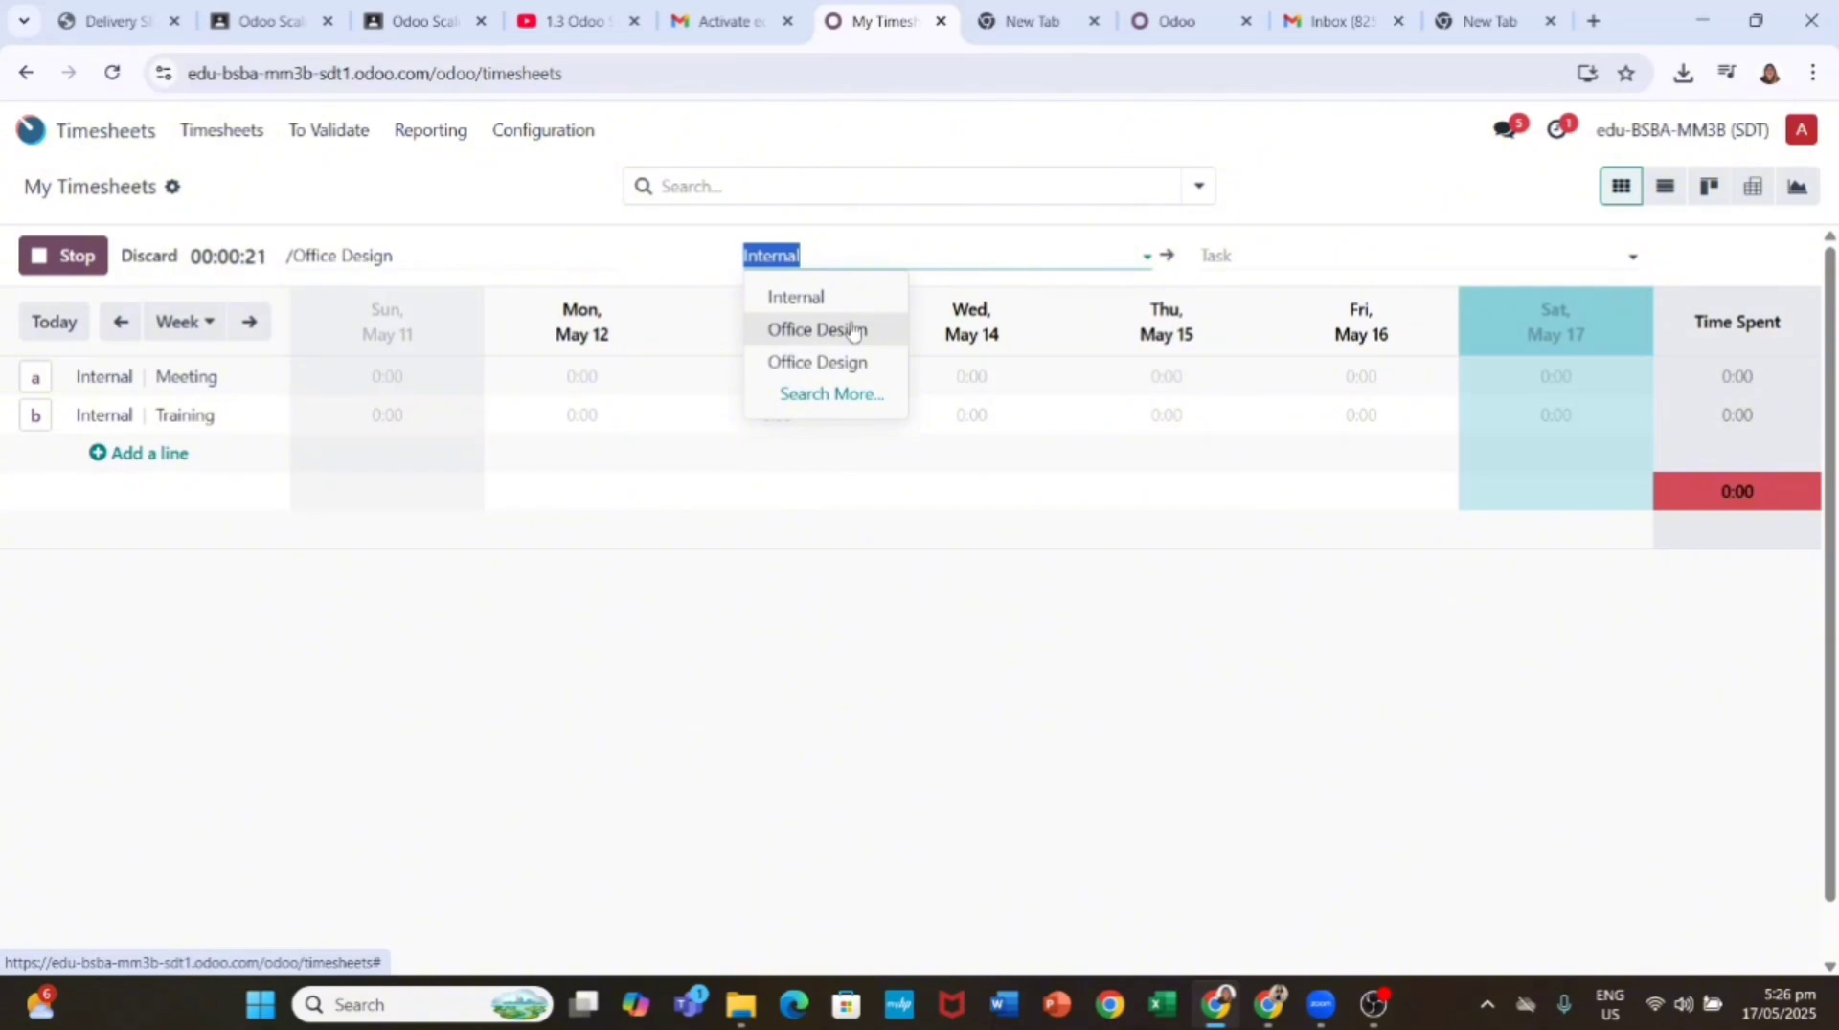
click(565, 266)
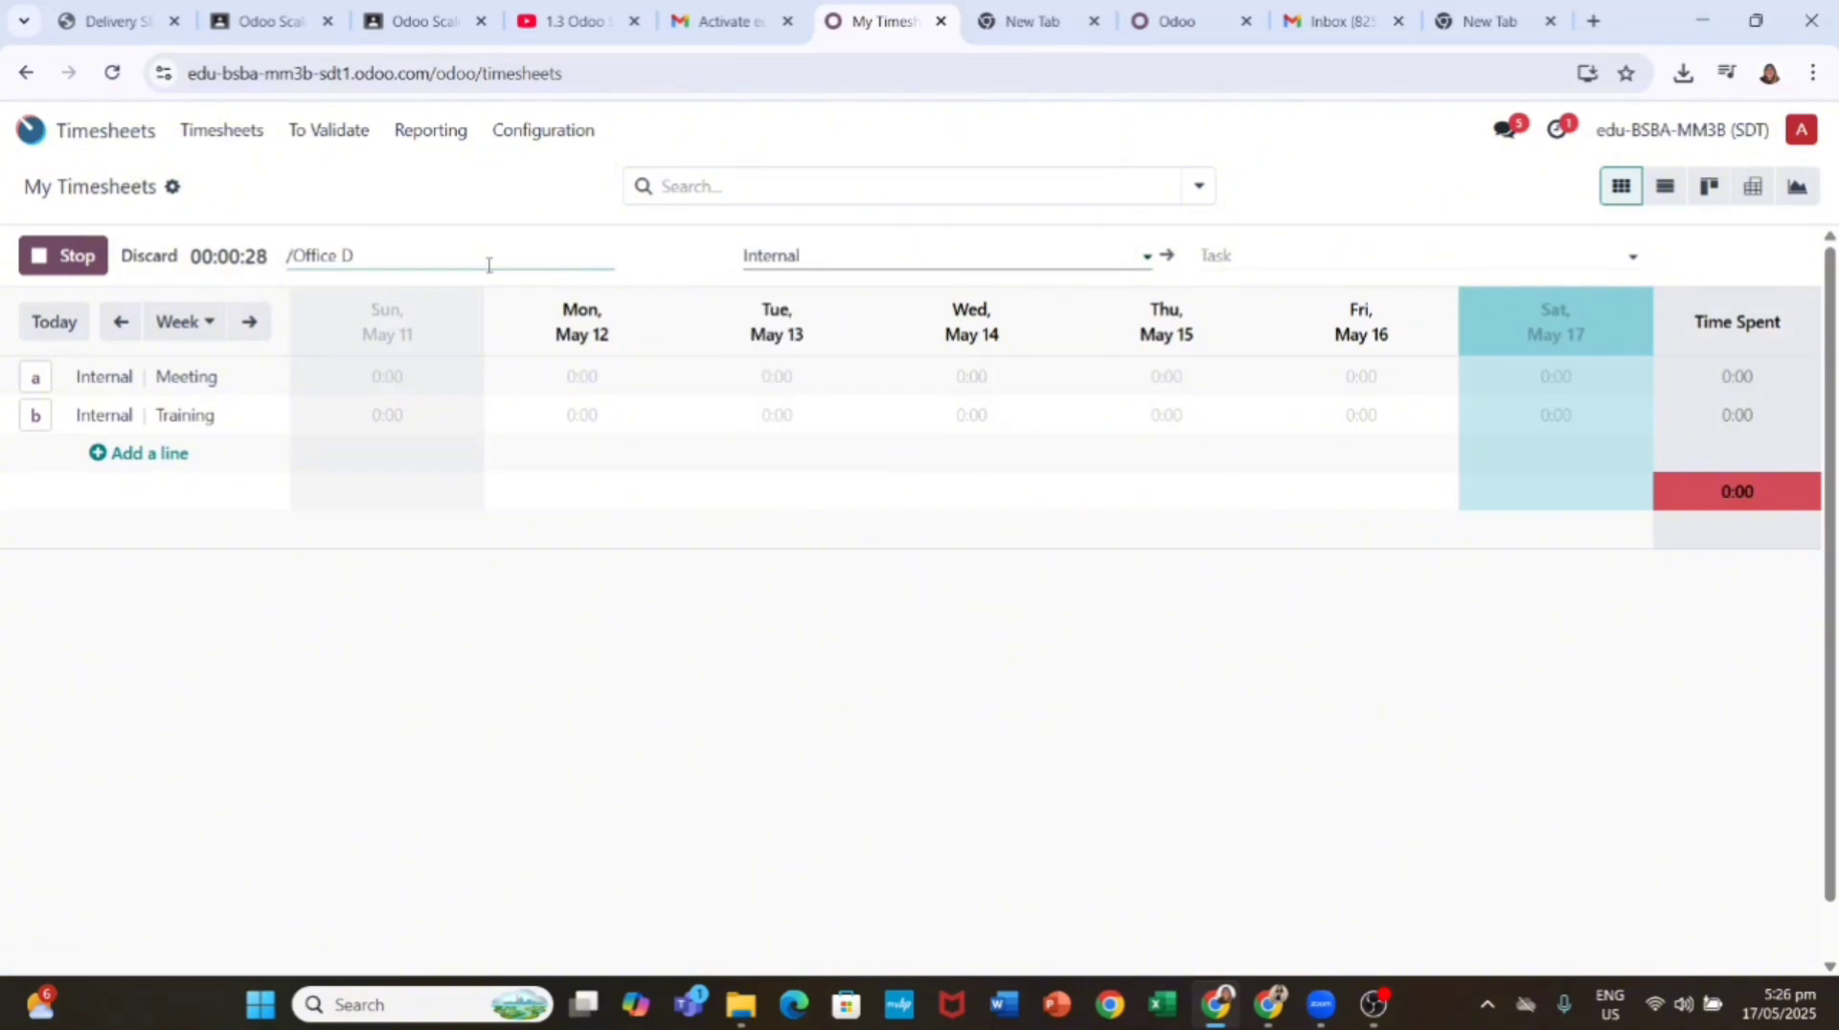
click(814, 244)
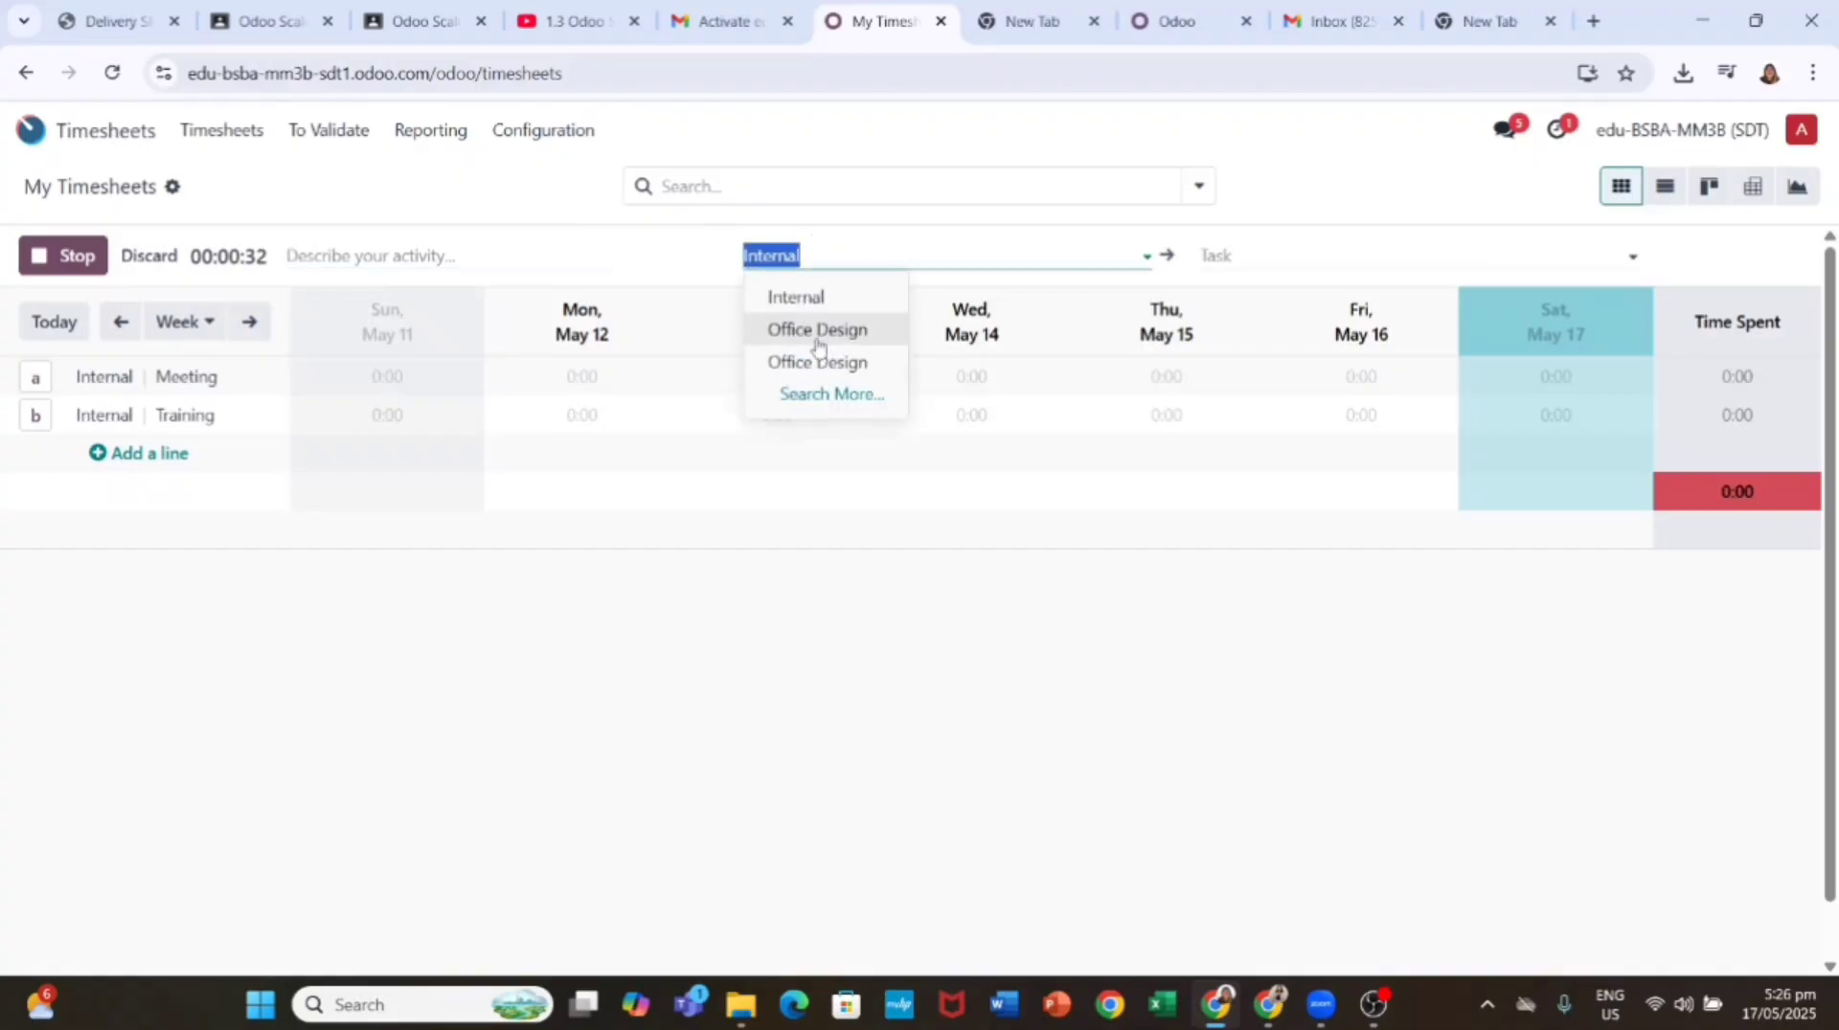
click(821, 329)
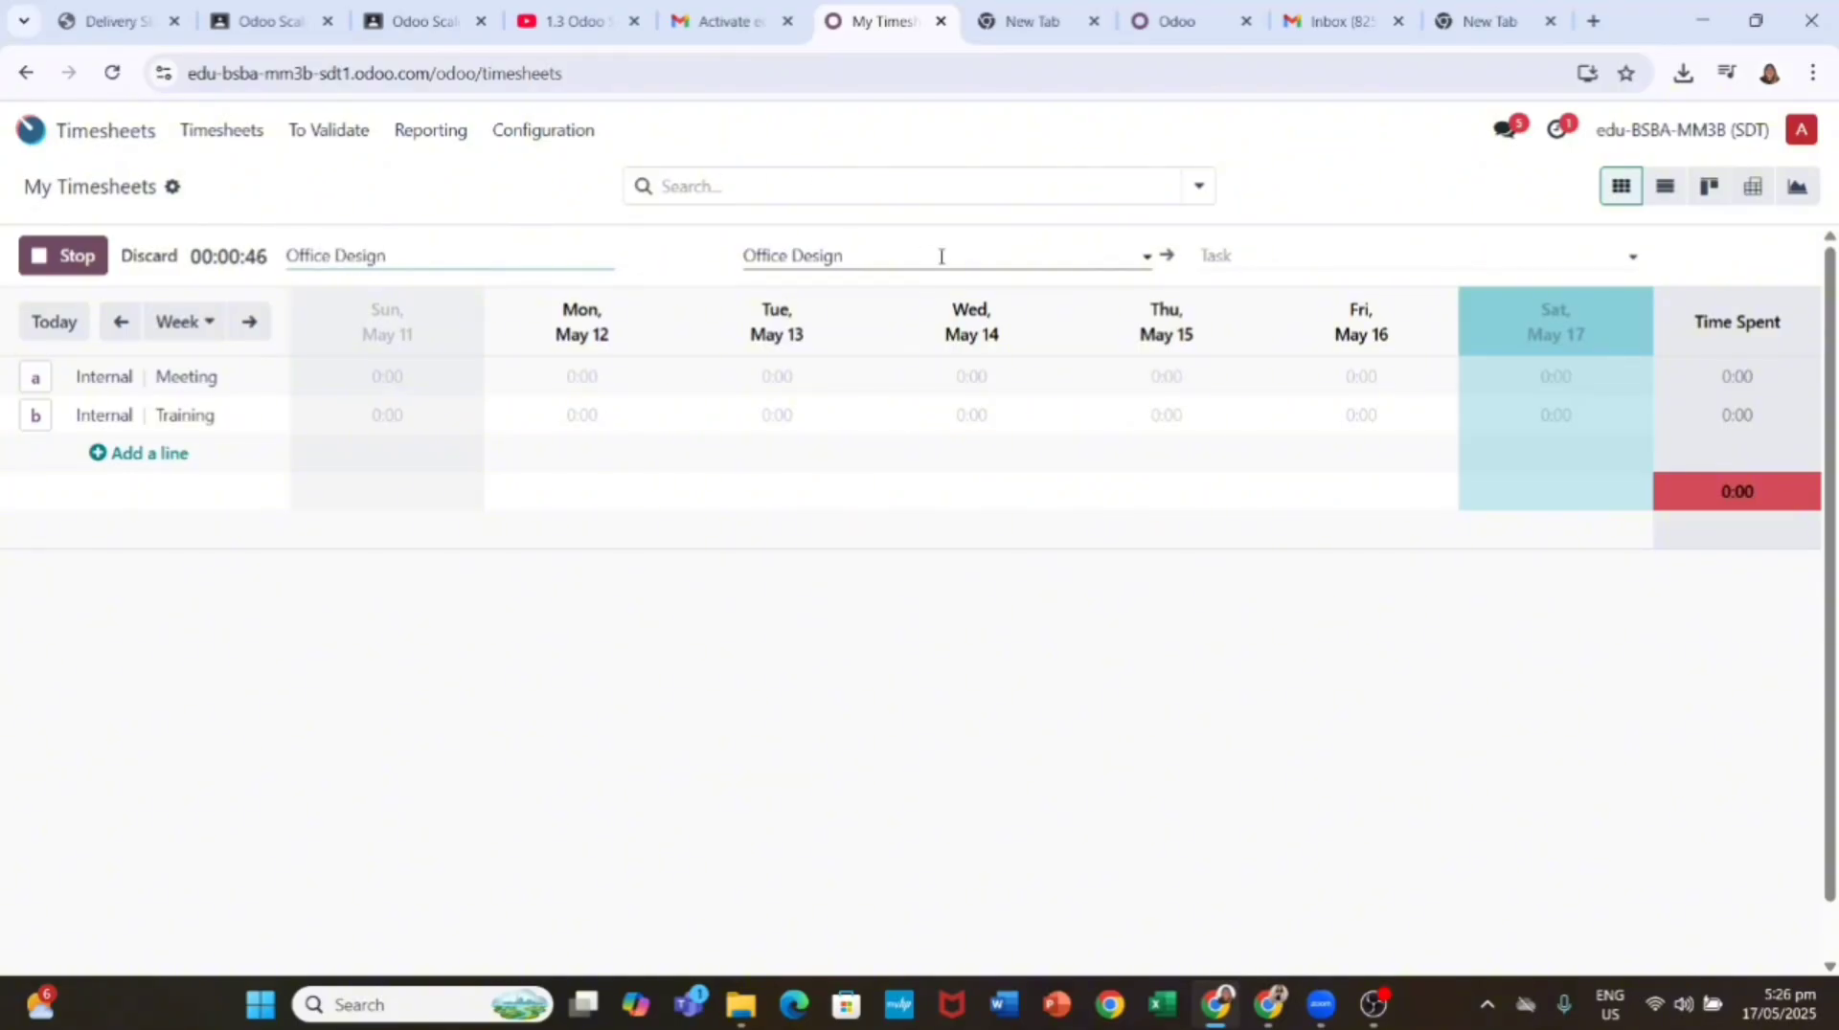
click(1241, 257)
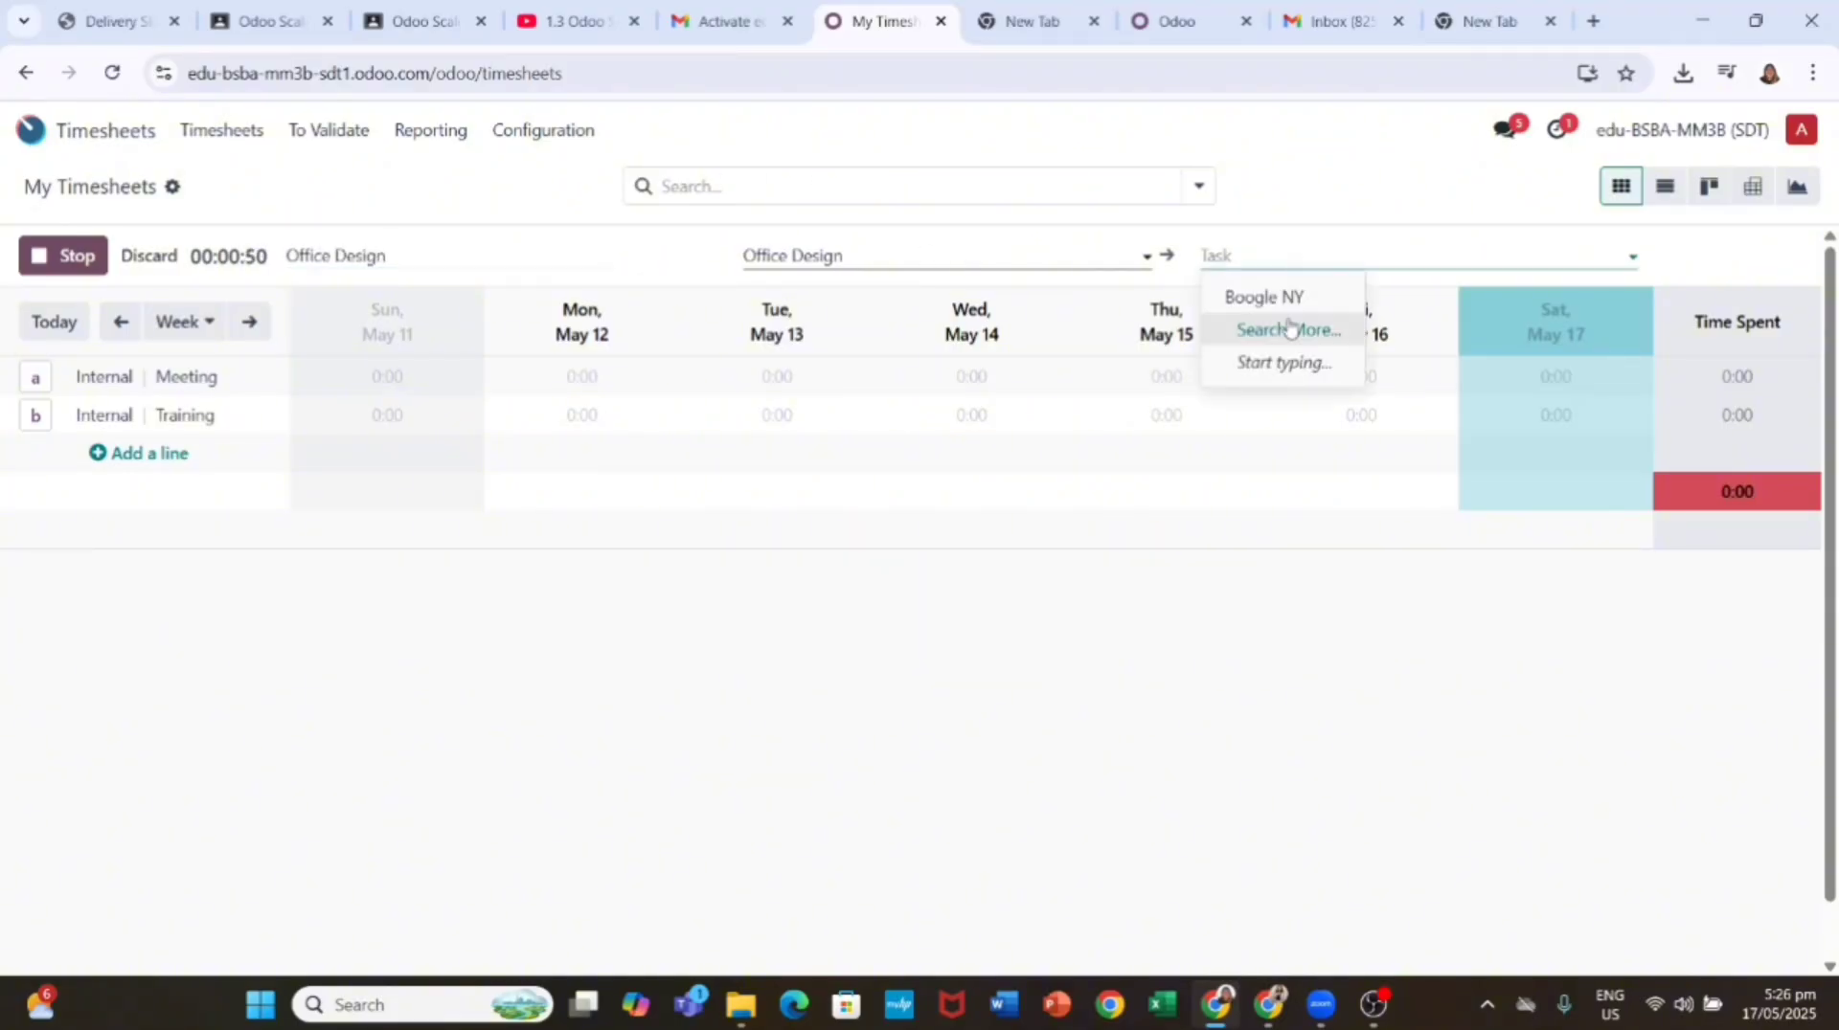
key(Escape)
click(480, 285)
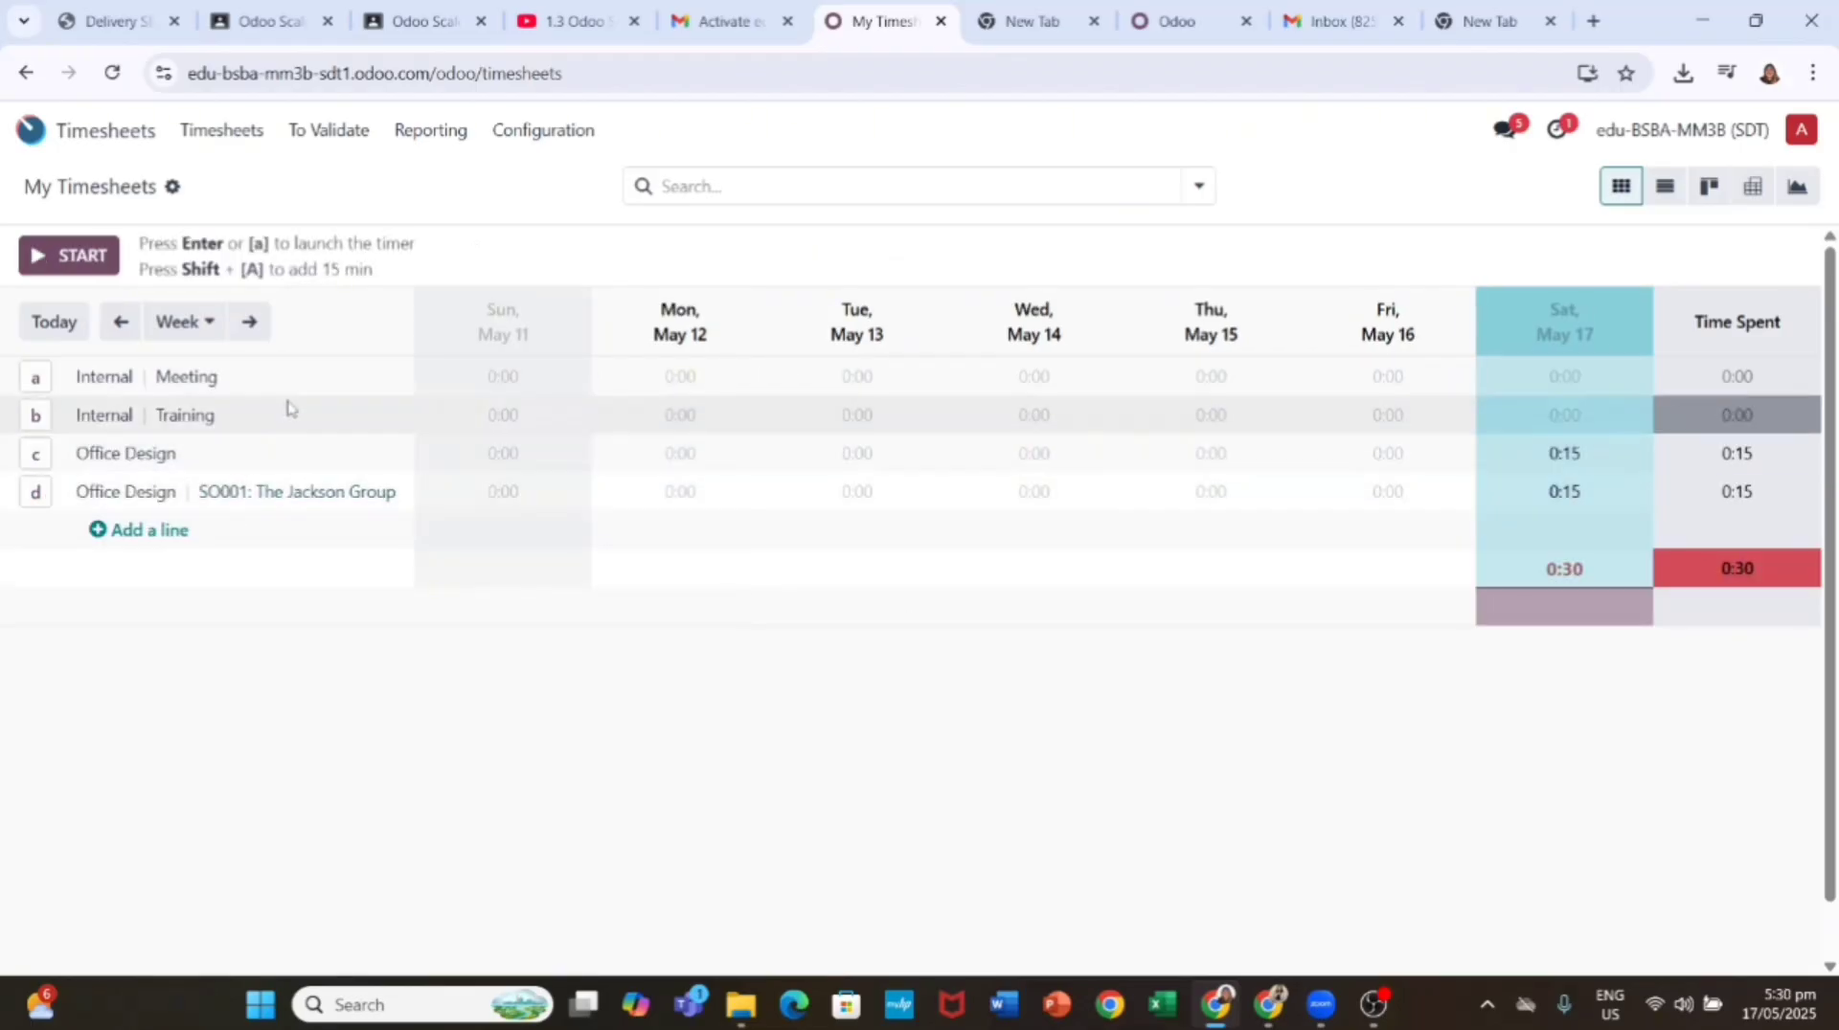
Step: Run the timer on task SO001: The Jackson Group, then stop it to log the time
click(76, 257)
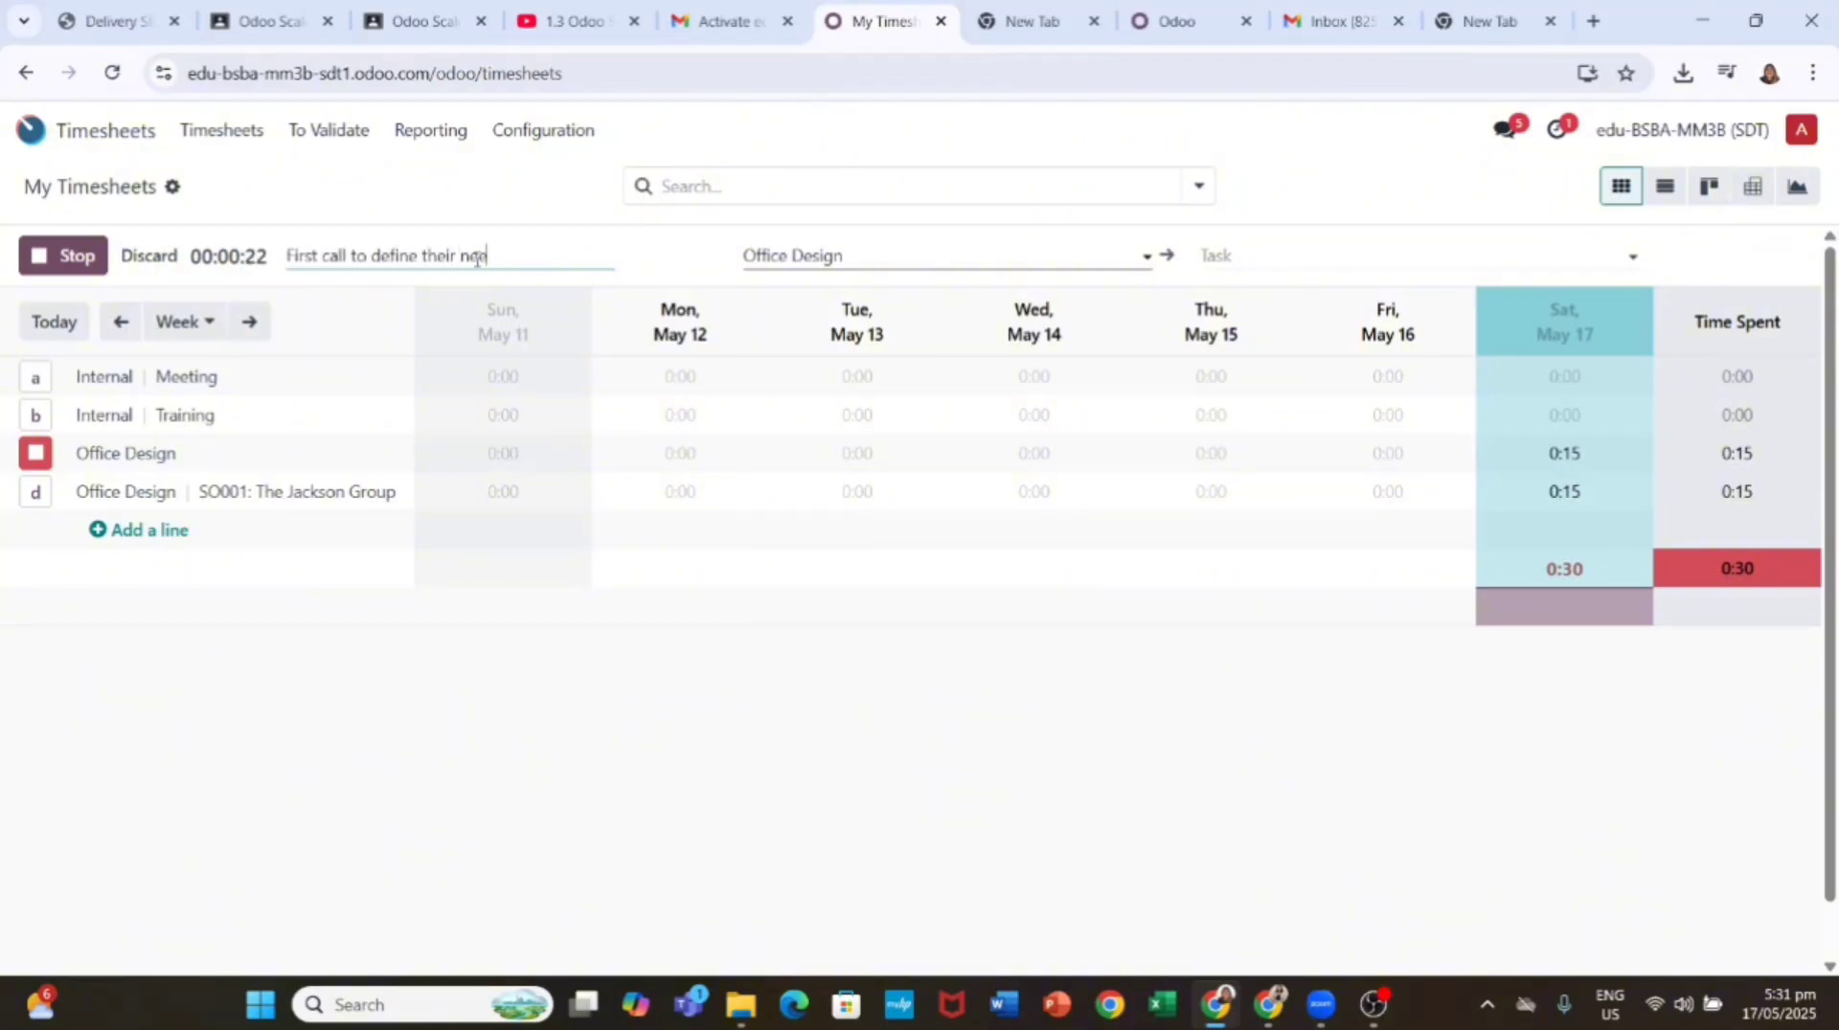
click(908, 255)
click(1235, 255)
click(1283, 325)
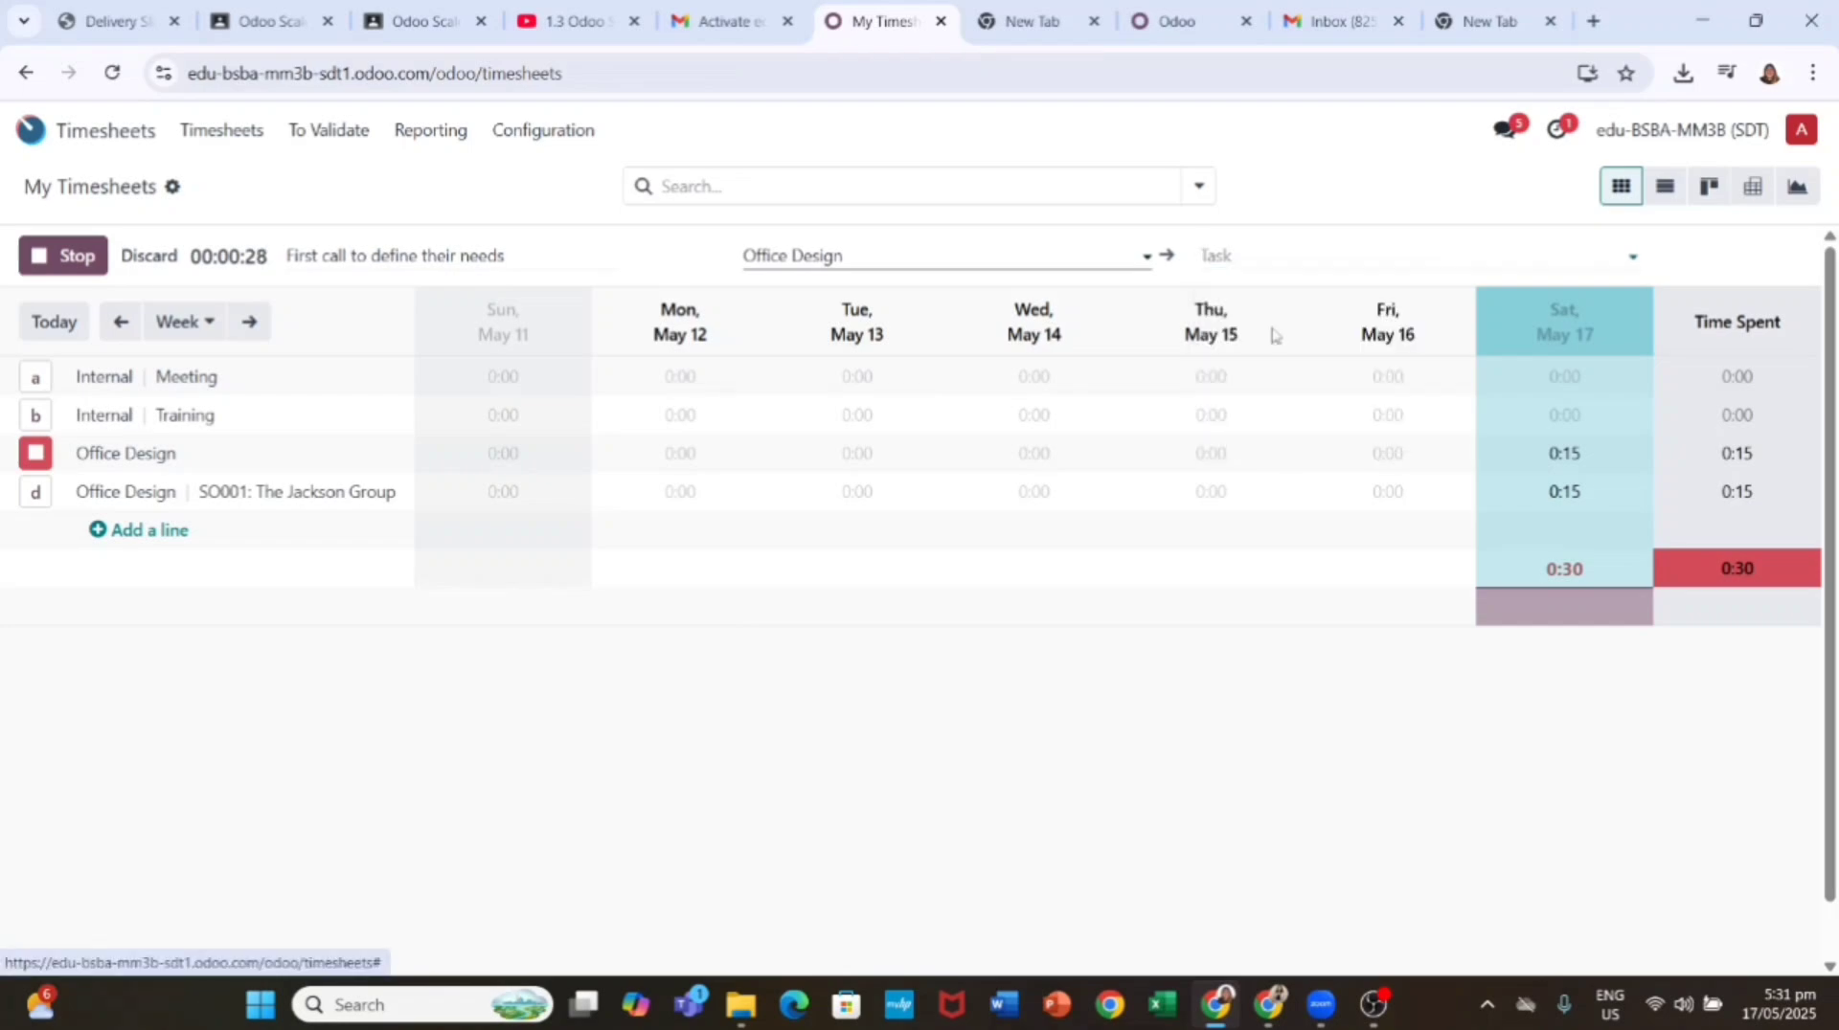
click(71, 255)
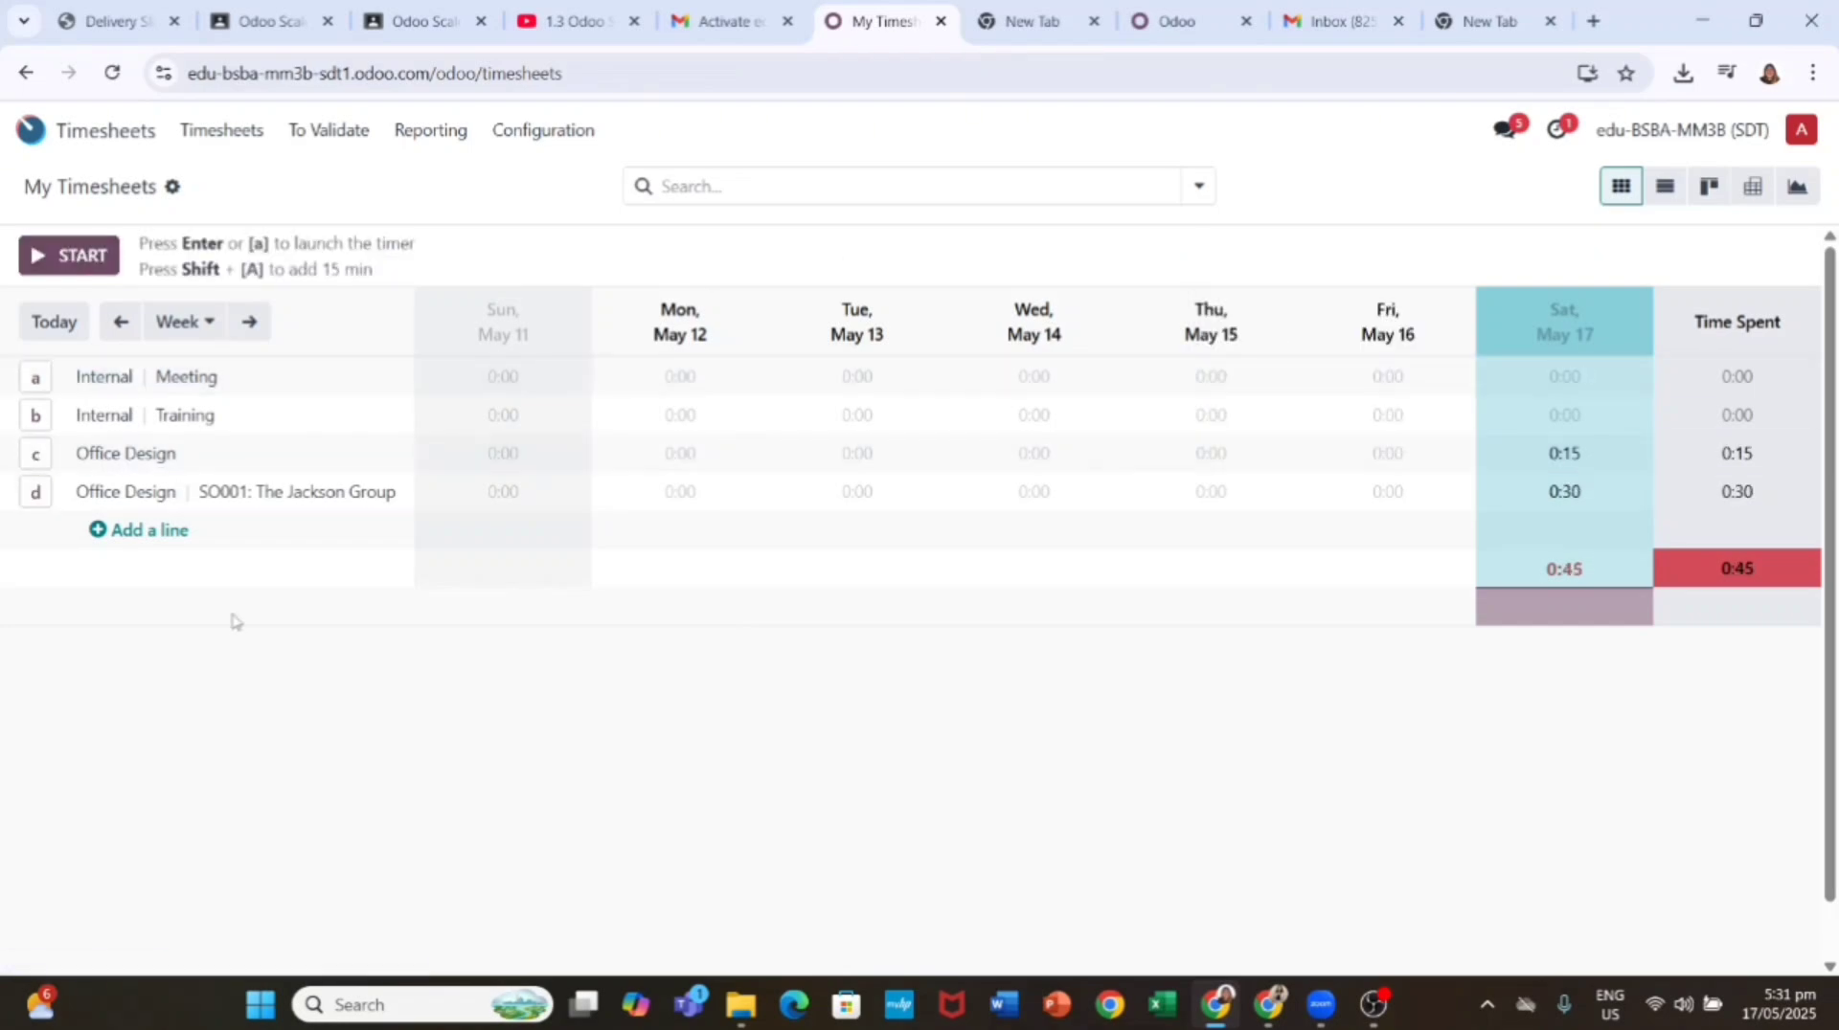
Step: Open the SO001: The Jackson Group task and check its 0:30 of logged time
click(139, 492)
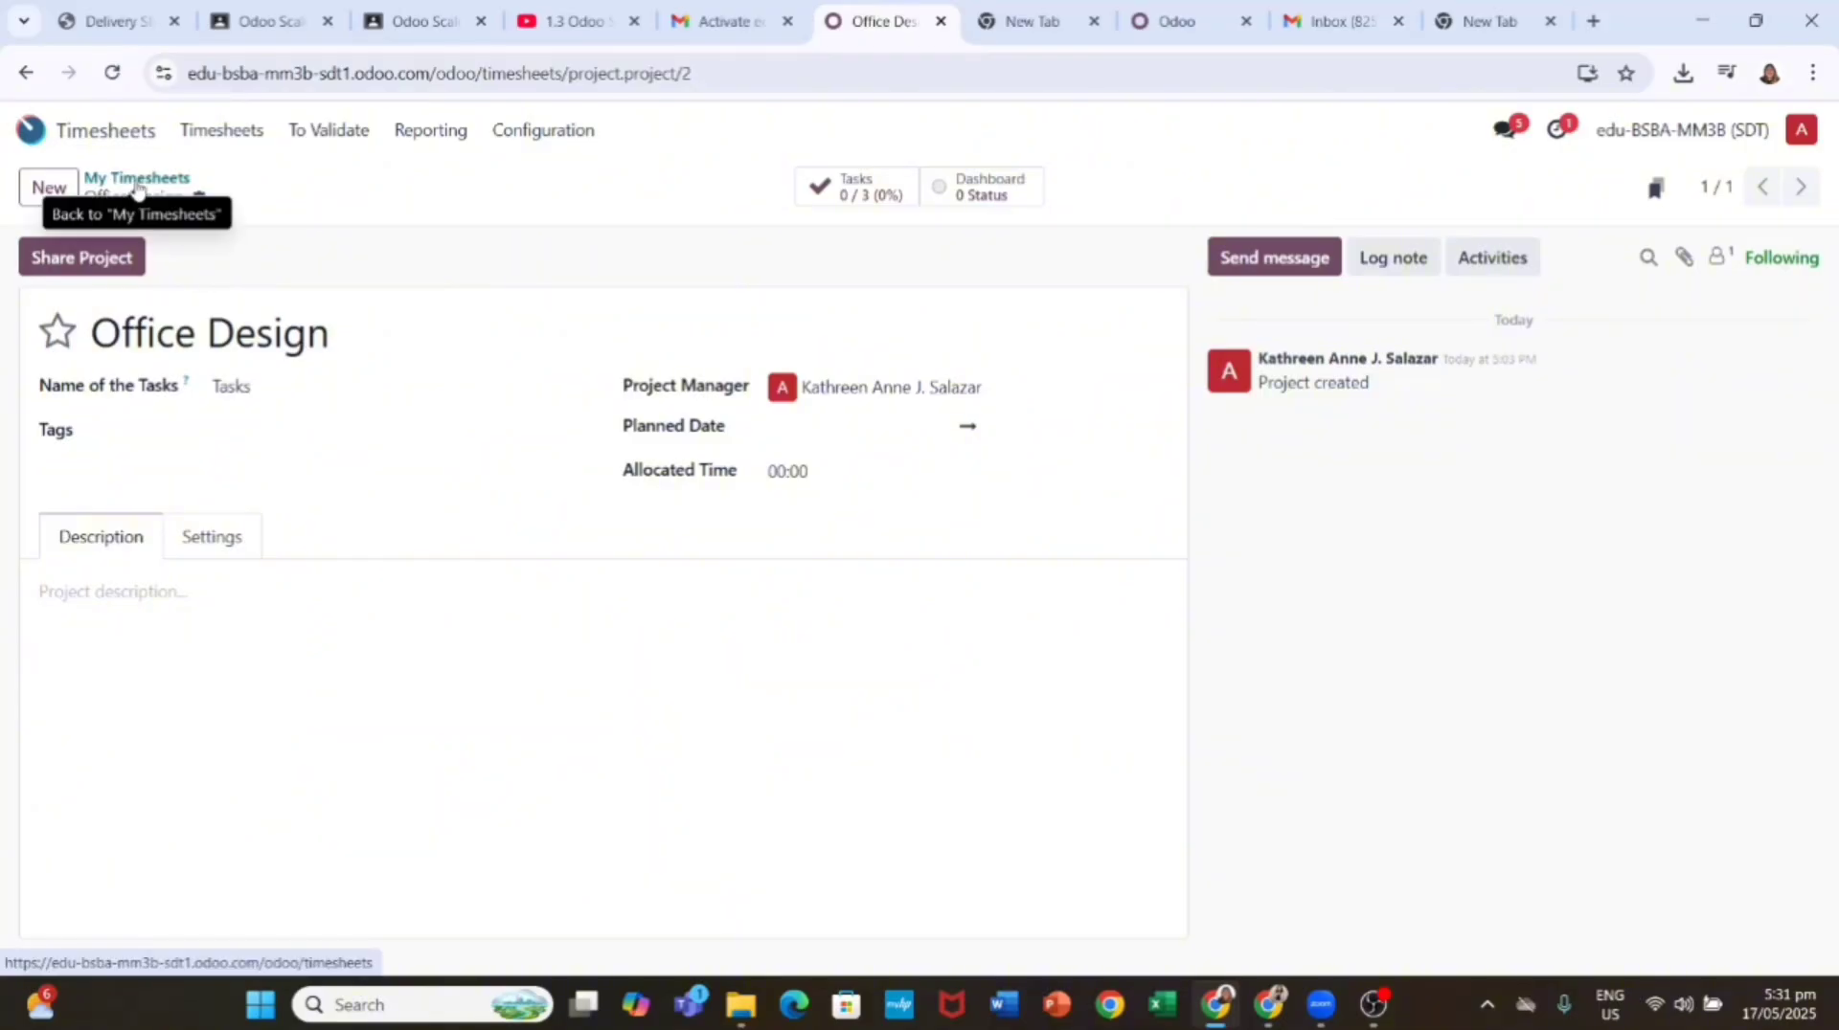
click(137, 186)
click(260, 495)
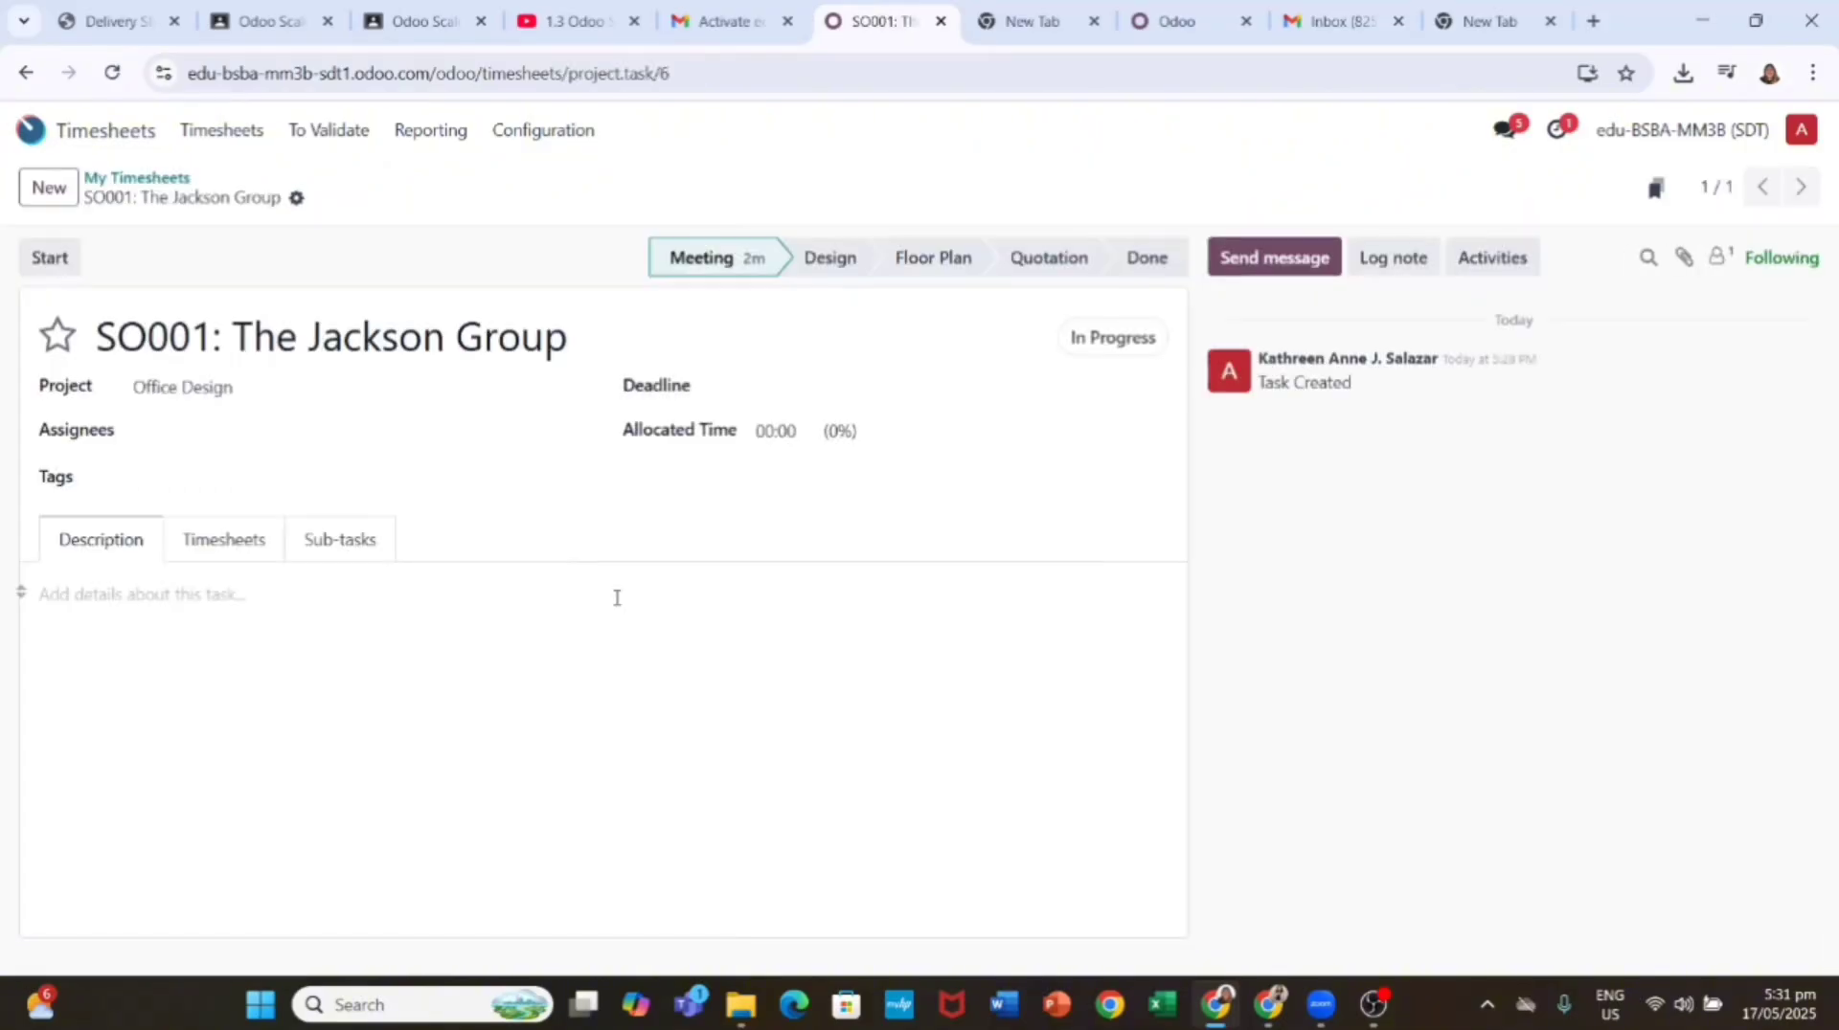
click(247, 544)
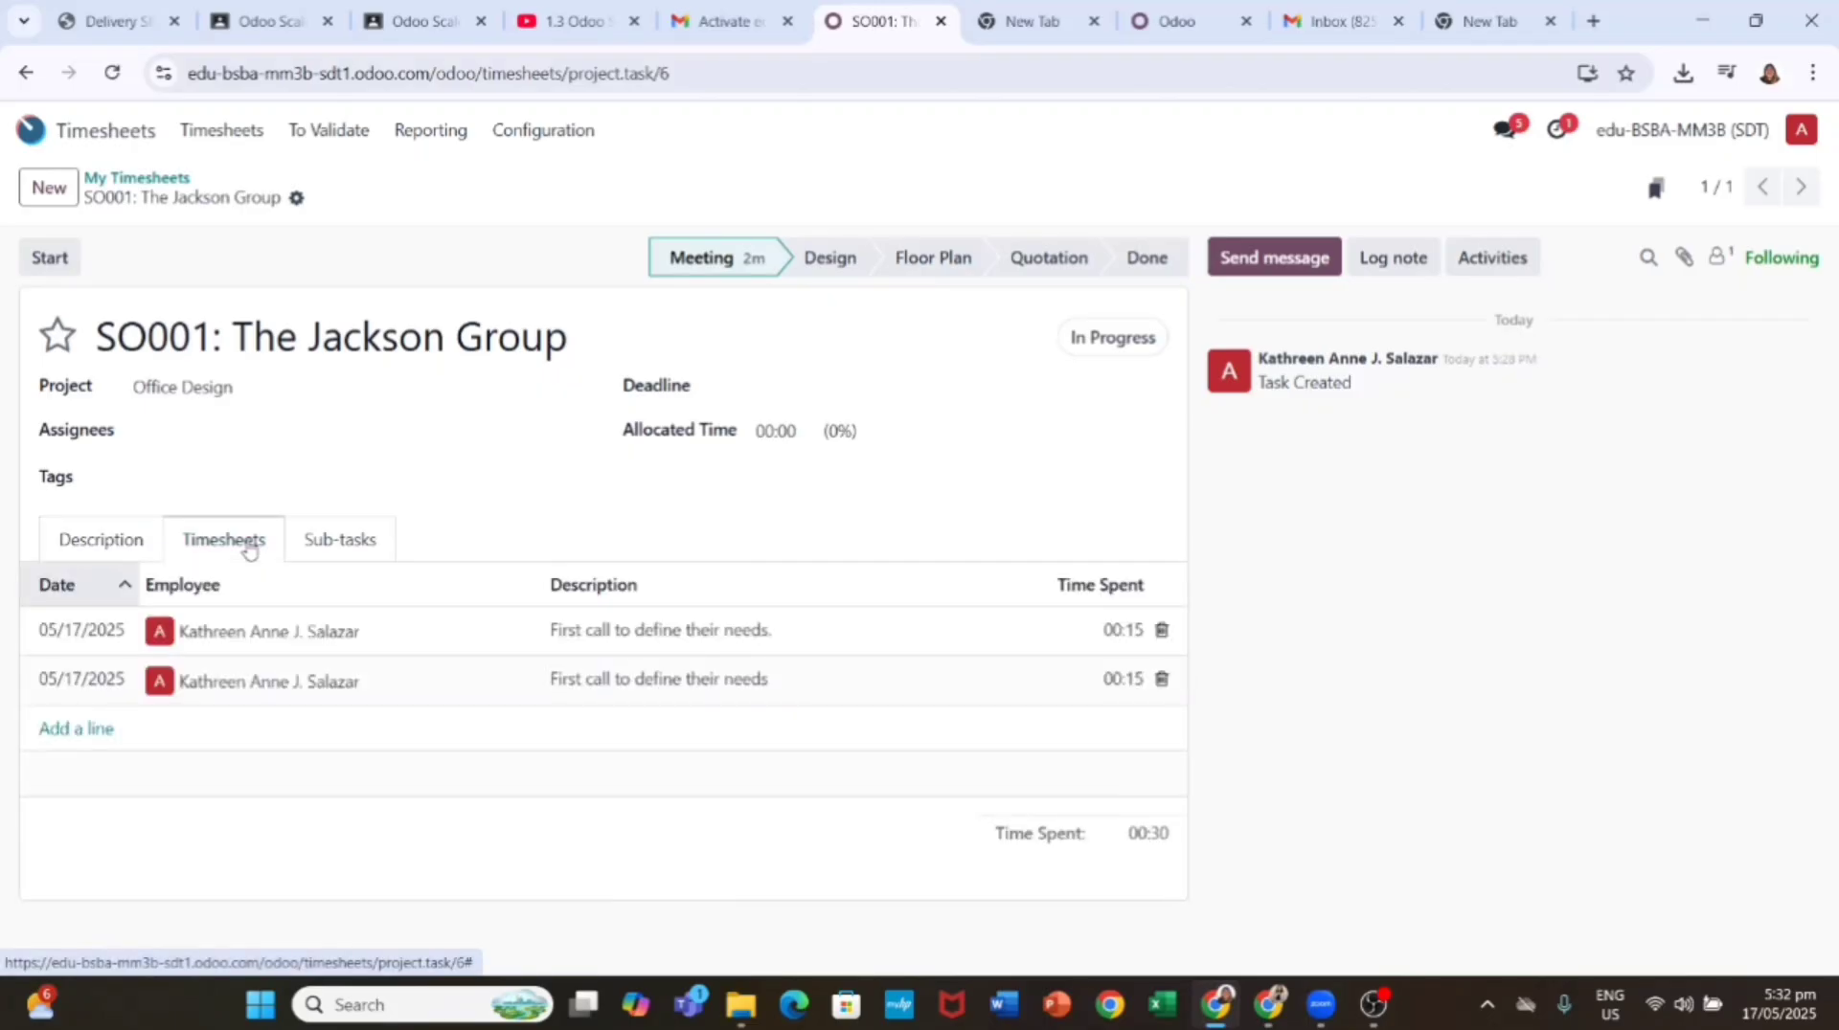
Step: Move the task through Design, Floor Plan and Quotation to Done, then leave it
click(830, 257)
click(933, 258)
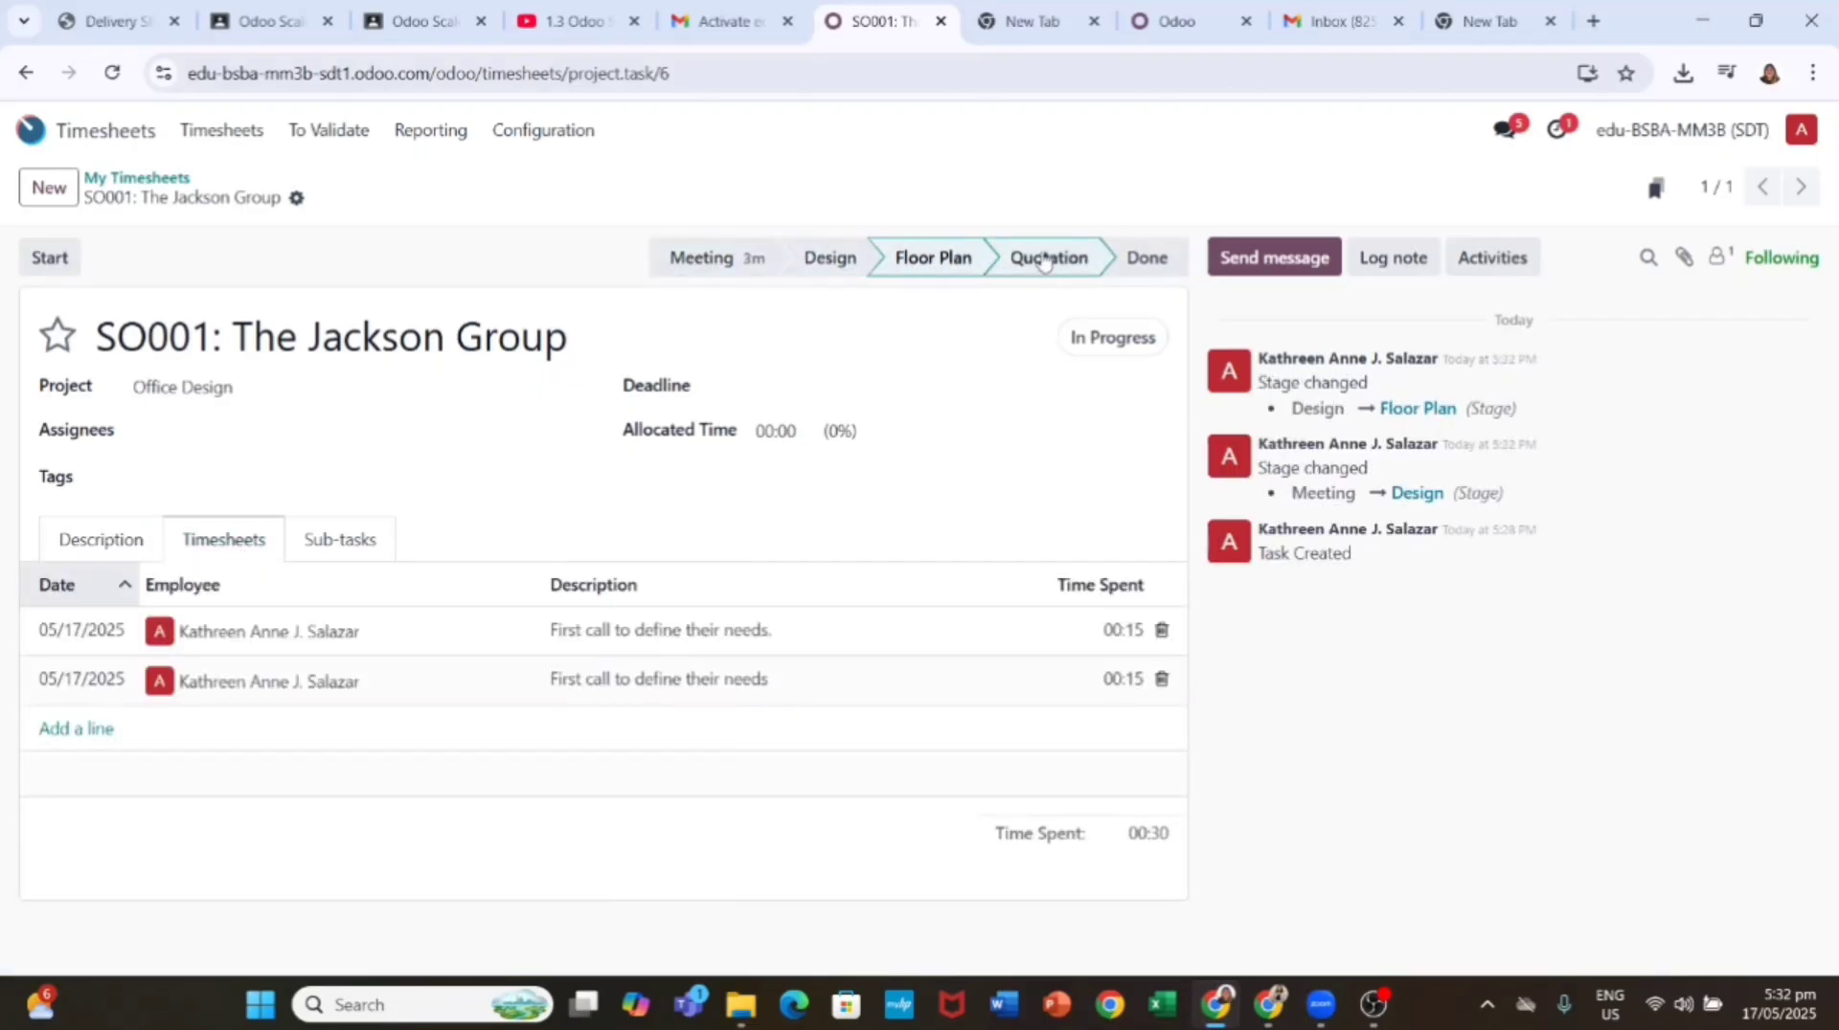
click(1049, 258)
click(1139, 260)
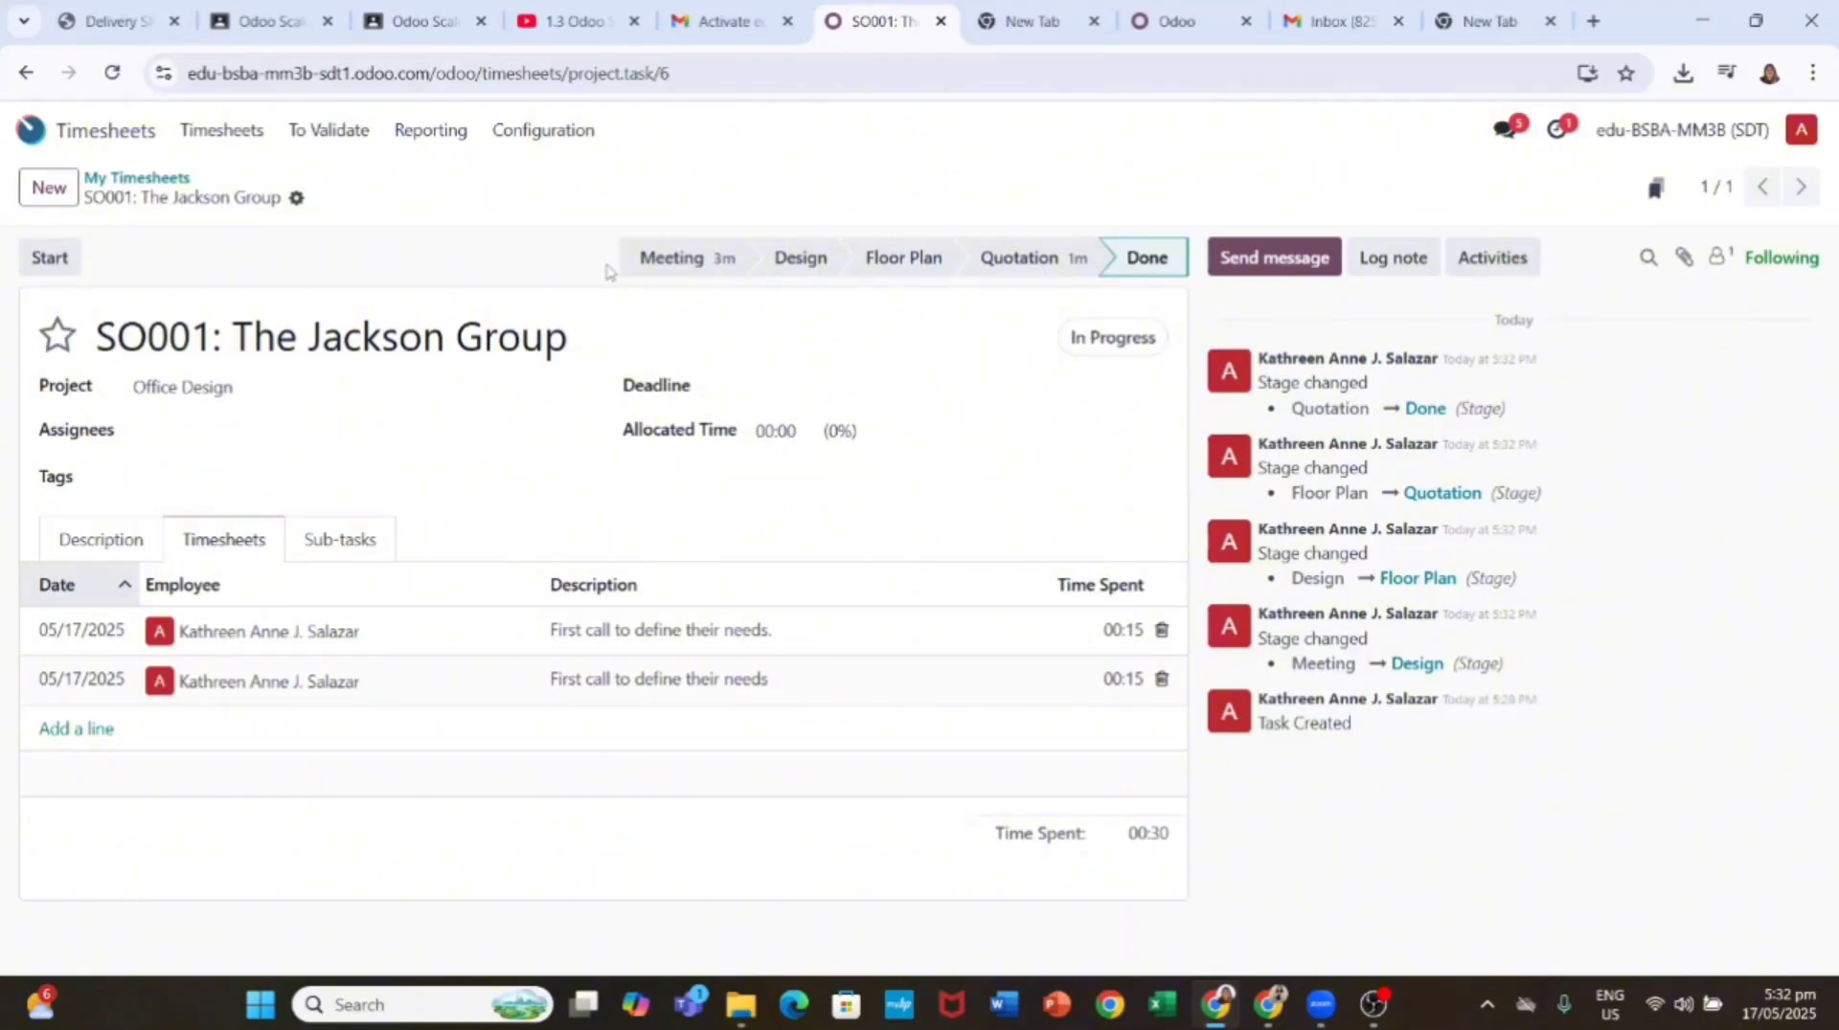
click(142, 180)
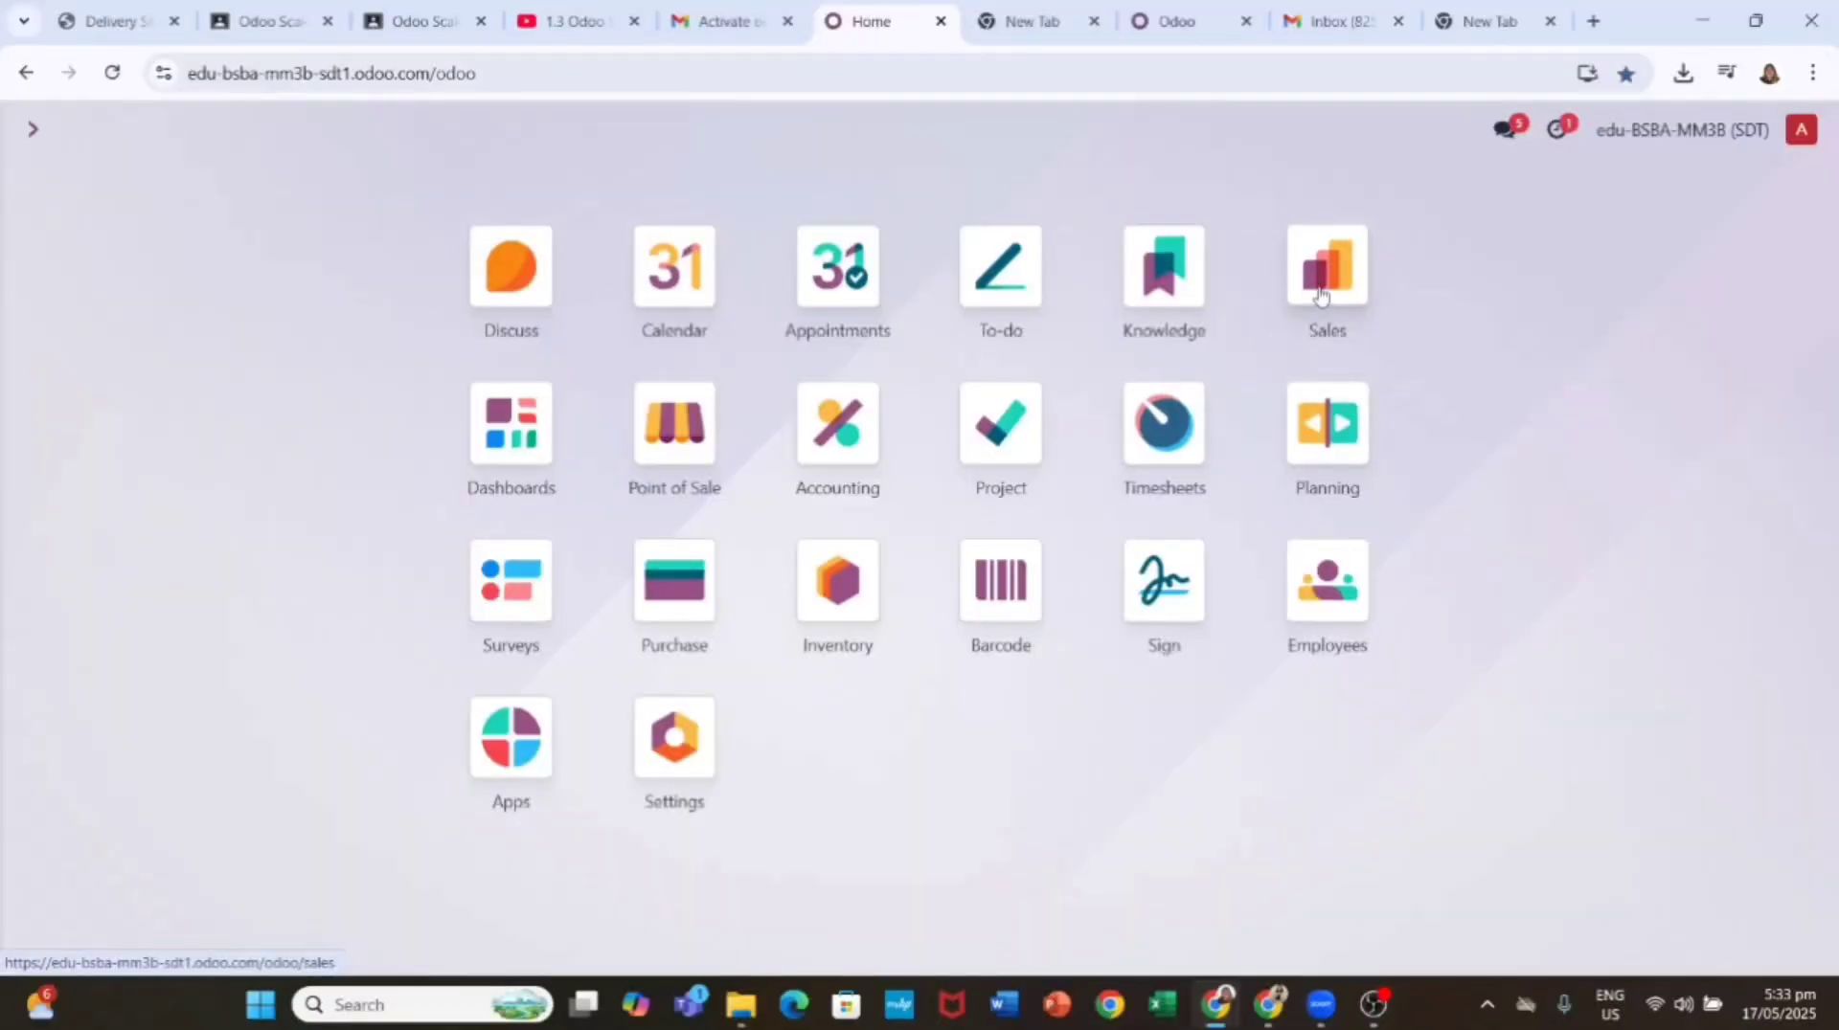
Step: Create a draft down-payment invoice for order S00002, dismissing the error that appears
click(1320, 295)
click(240, 131)
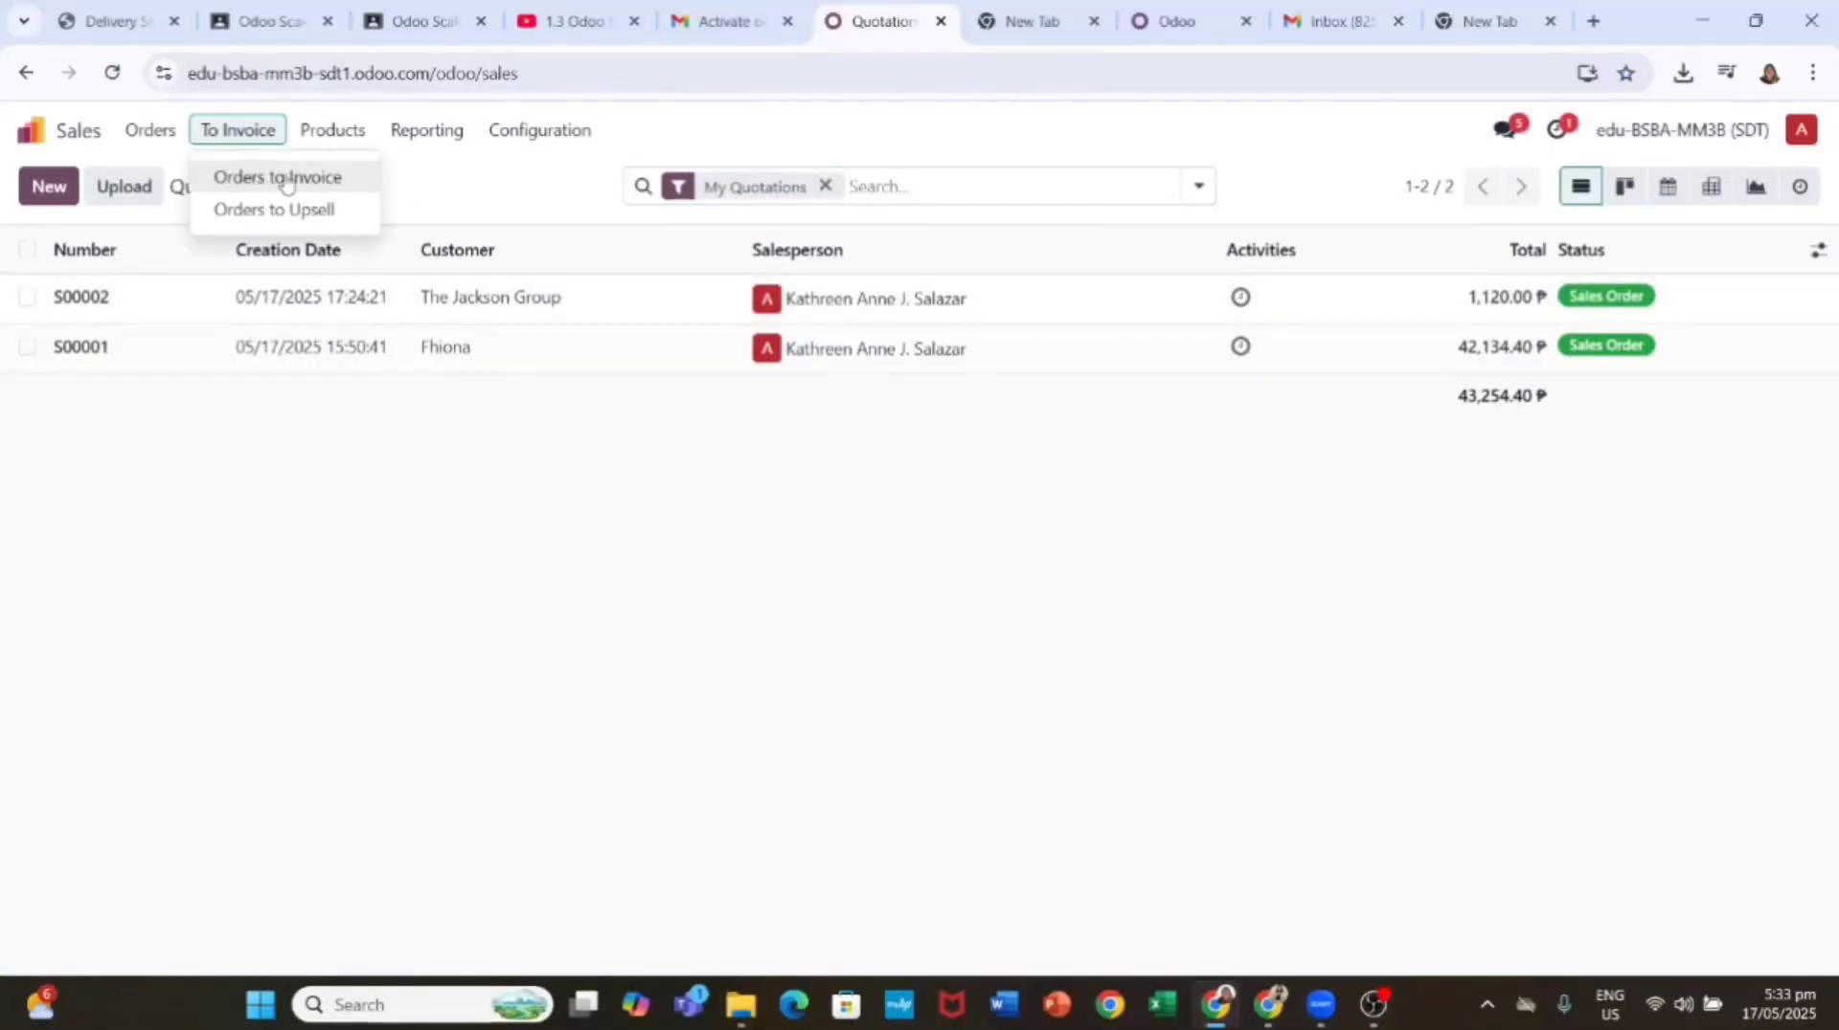
click(293, 180)
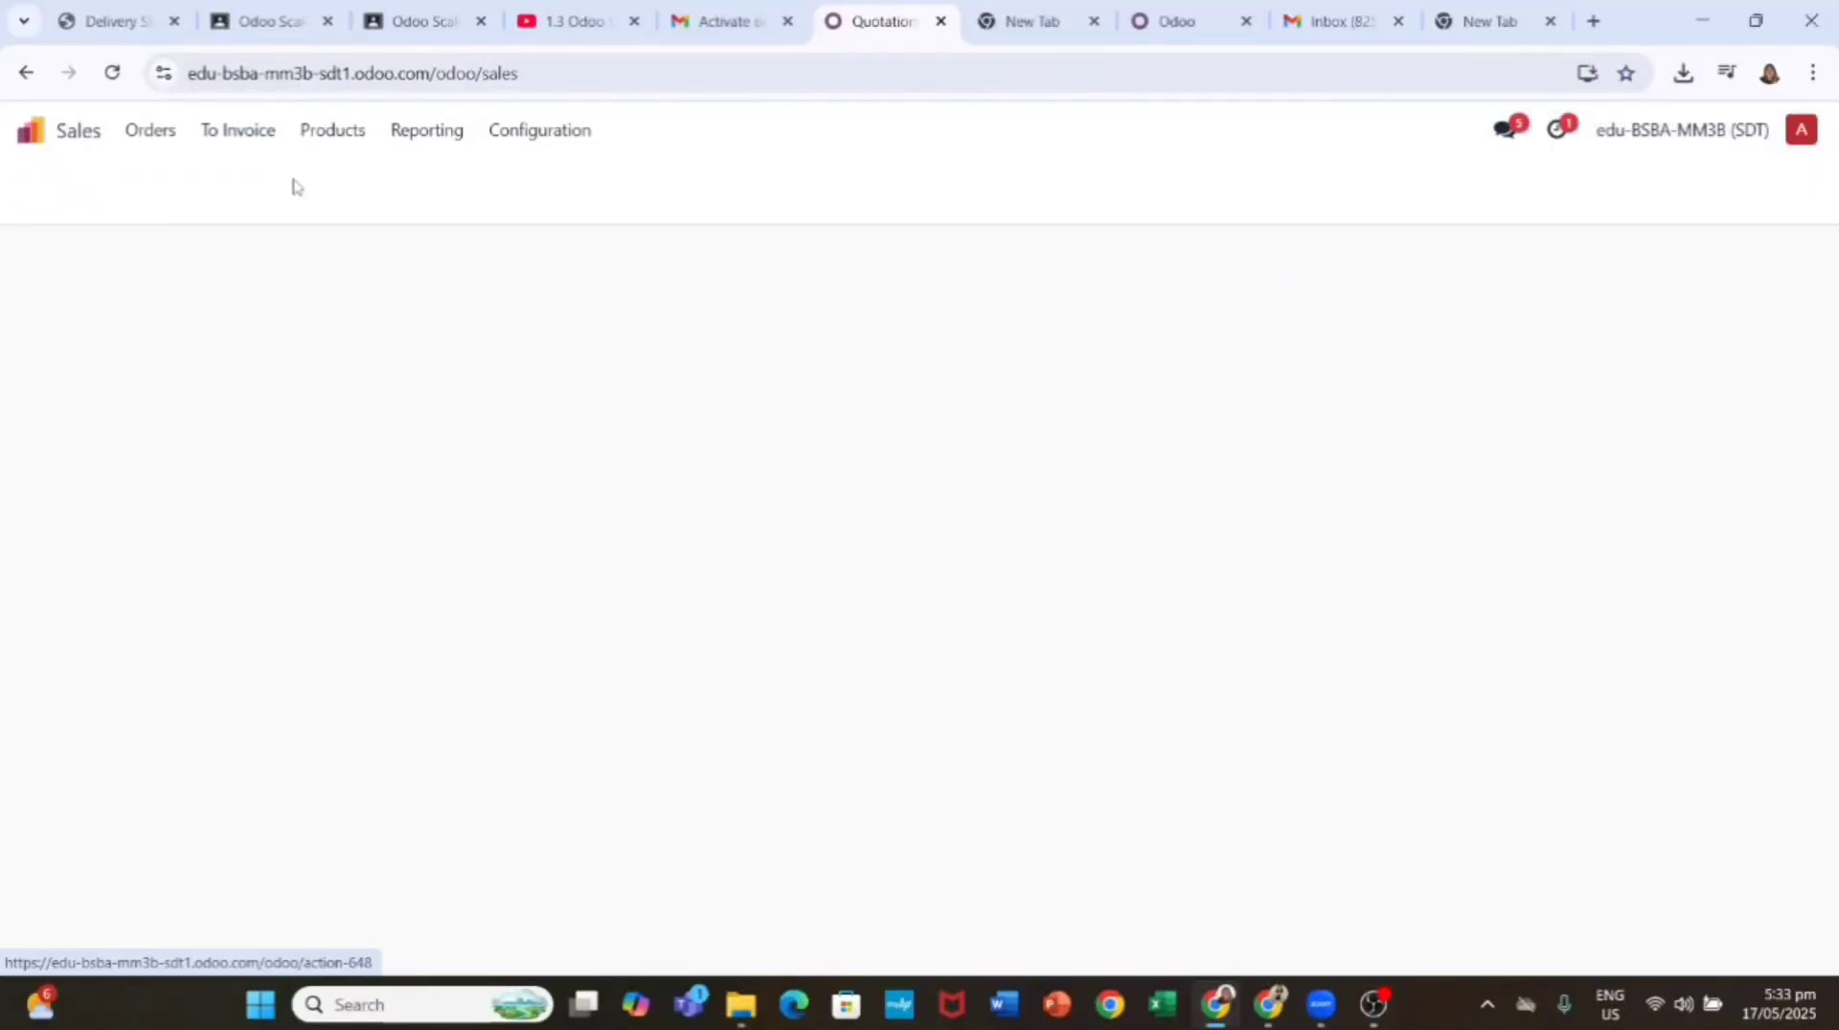
click(1368, 1019)
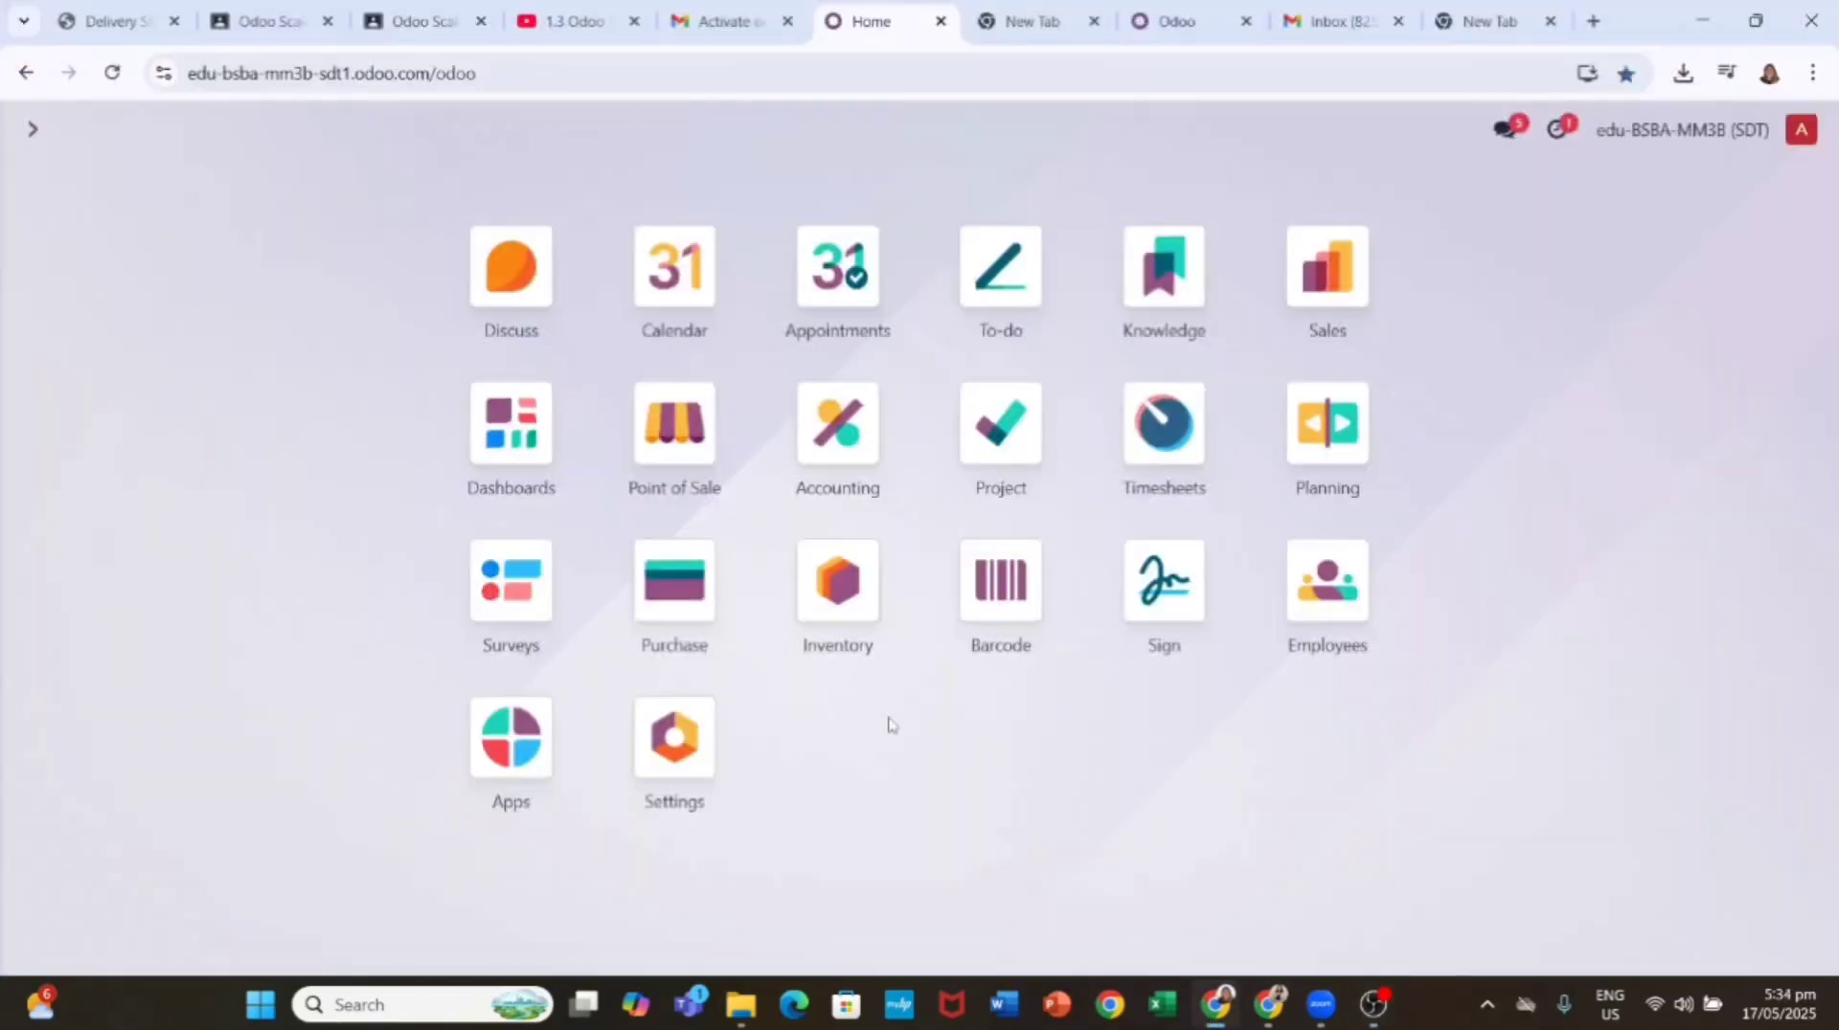
click(1327, 270)
click(513, 303)
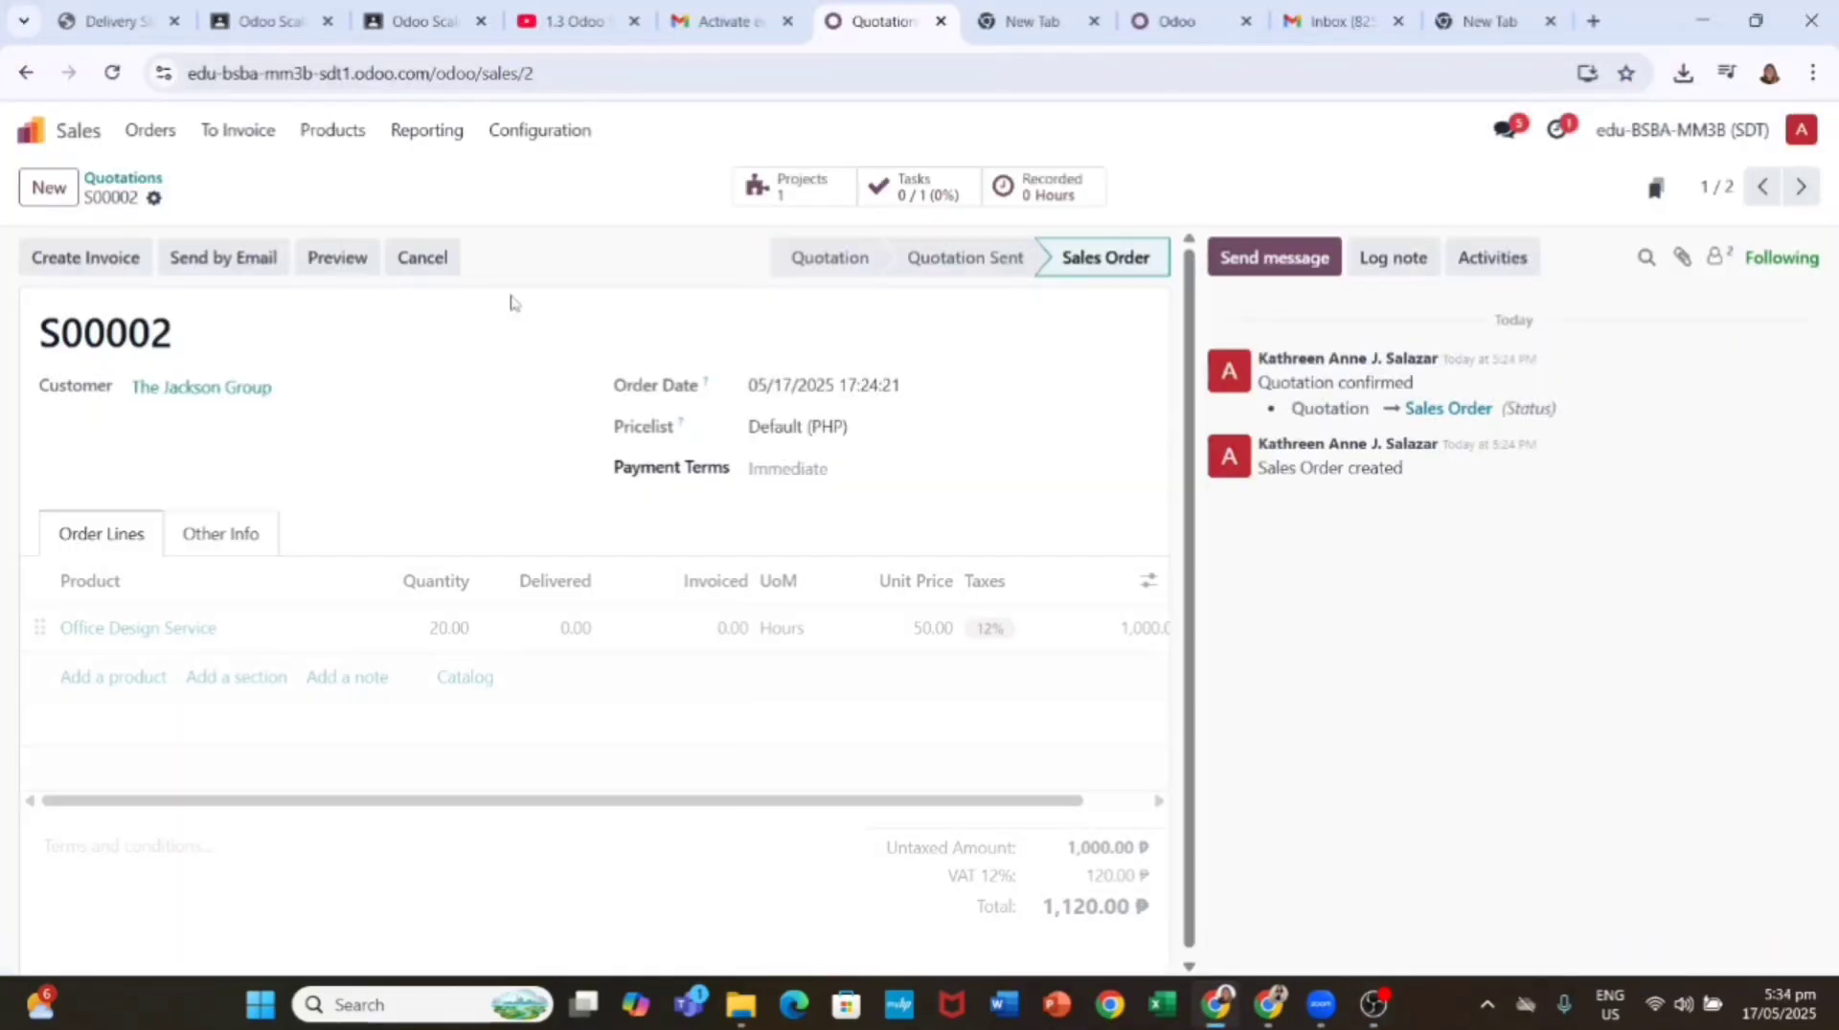
click(122, 257)
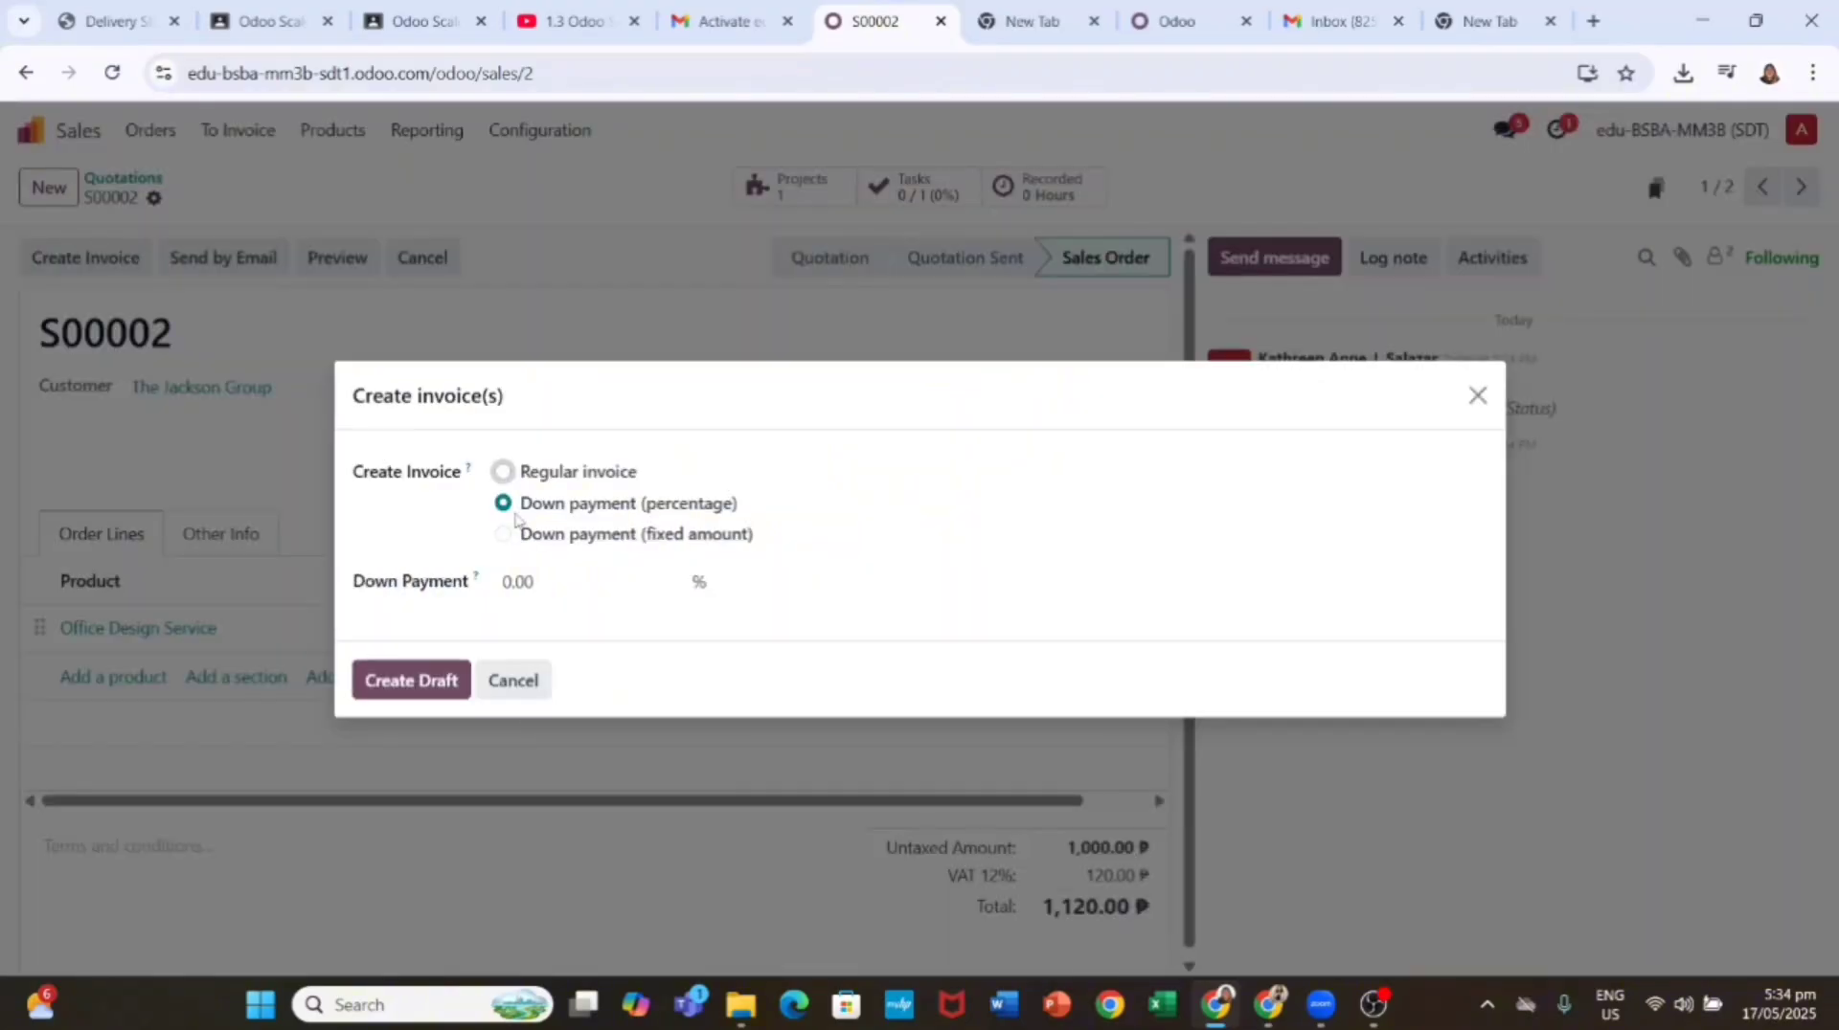
click(422, 670)
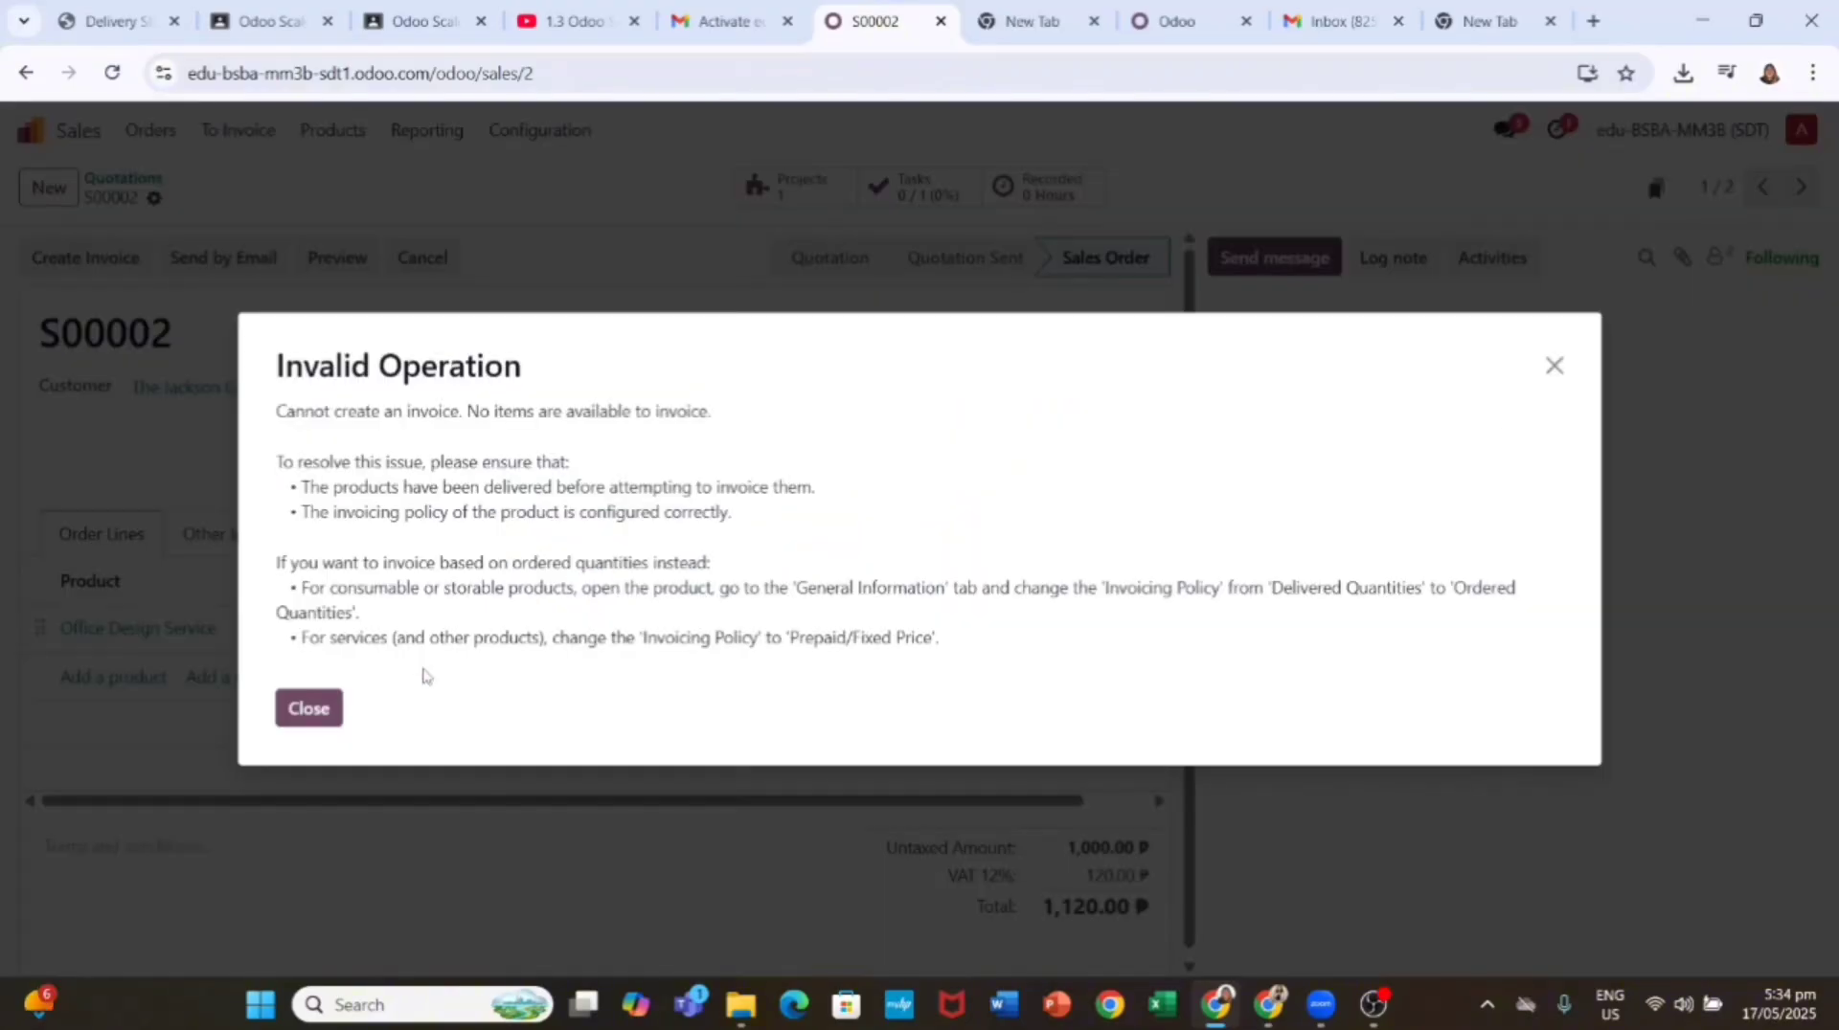
click(308, 706)
click(1478, 419)
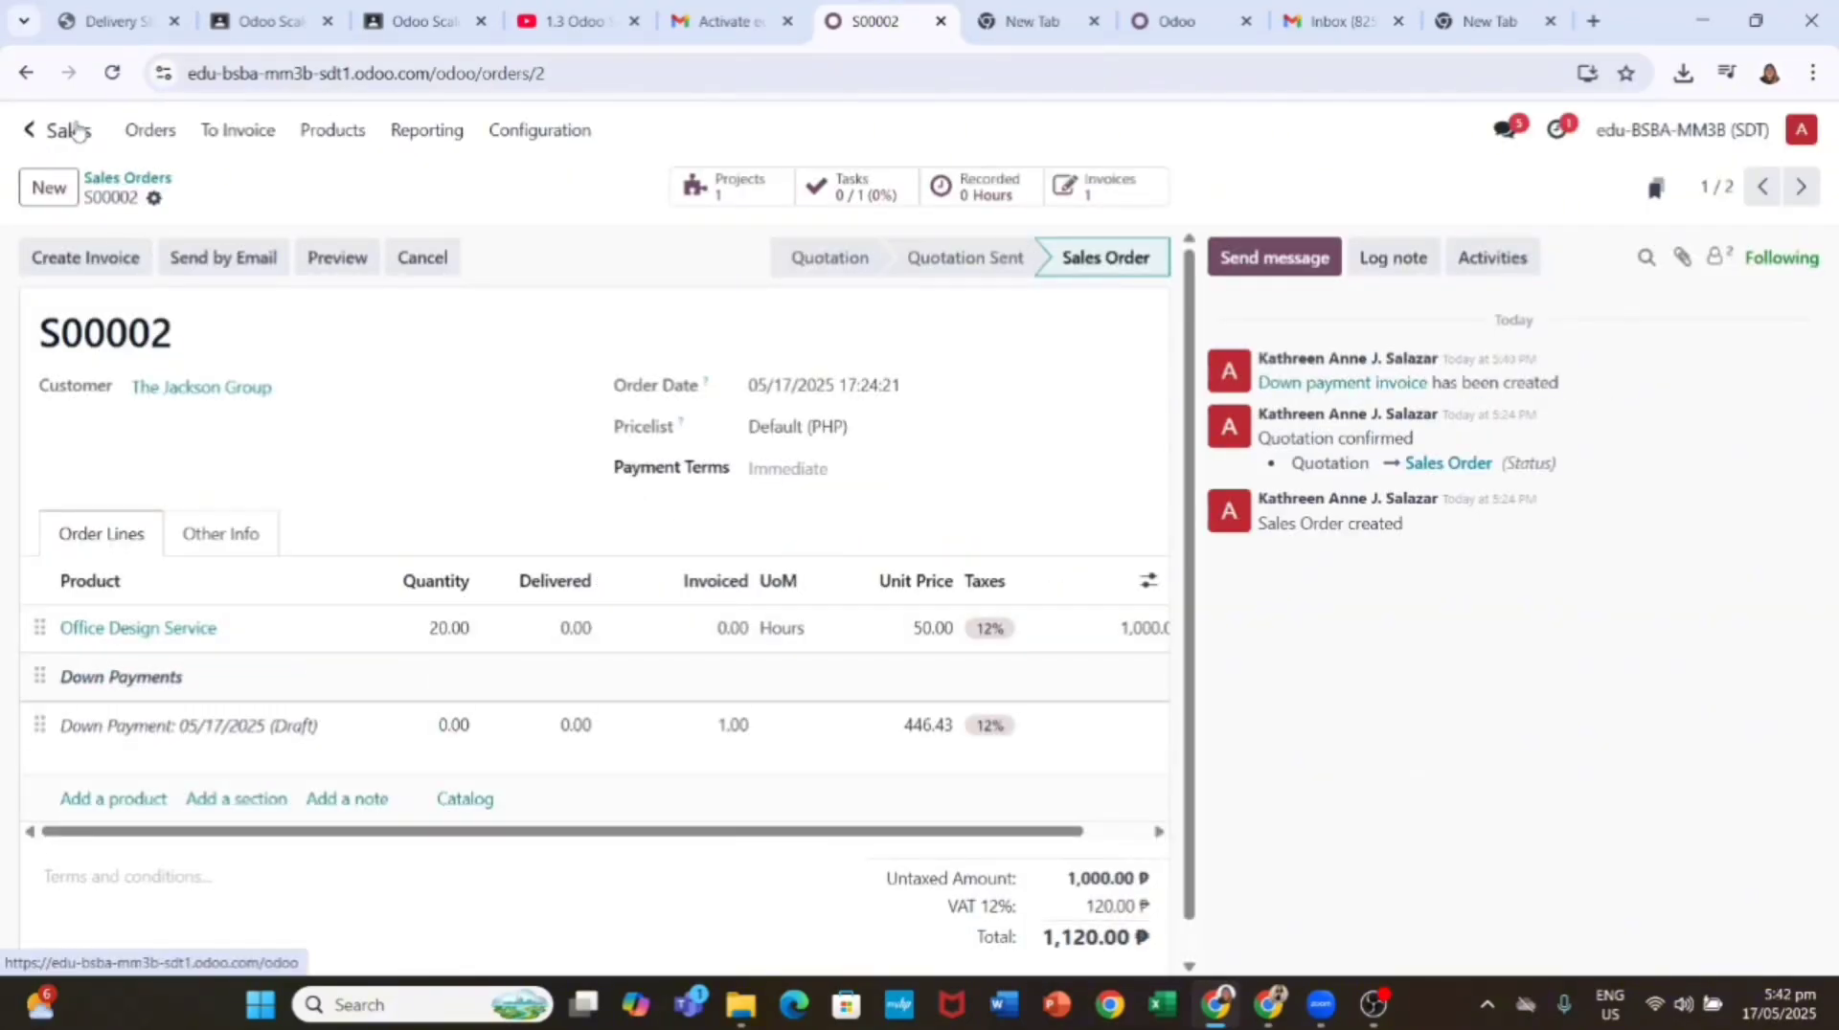
Step: Reopen S00002 and open its draft down-payment invoice of 446.43 ₱
click(31, 129)
click(1367, 264)
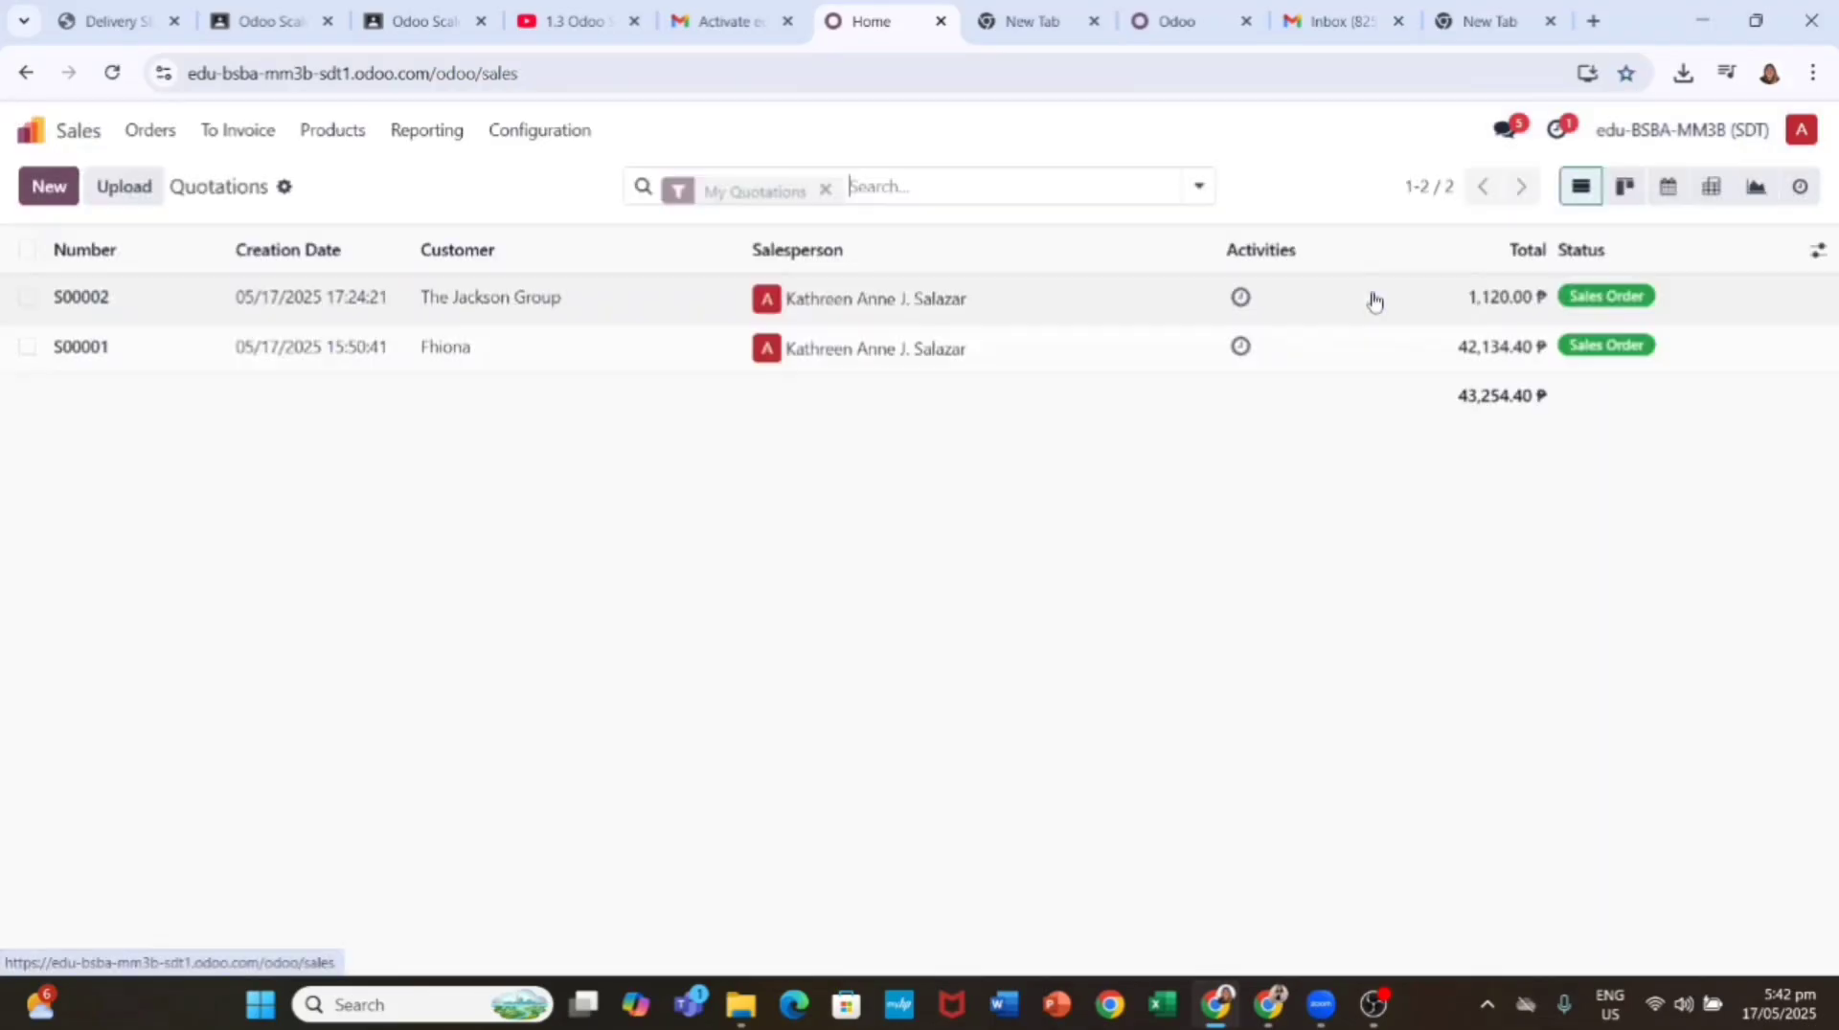
click(581, 302)
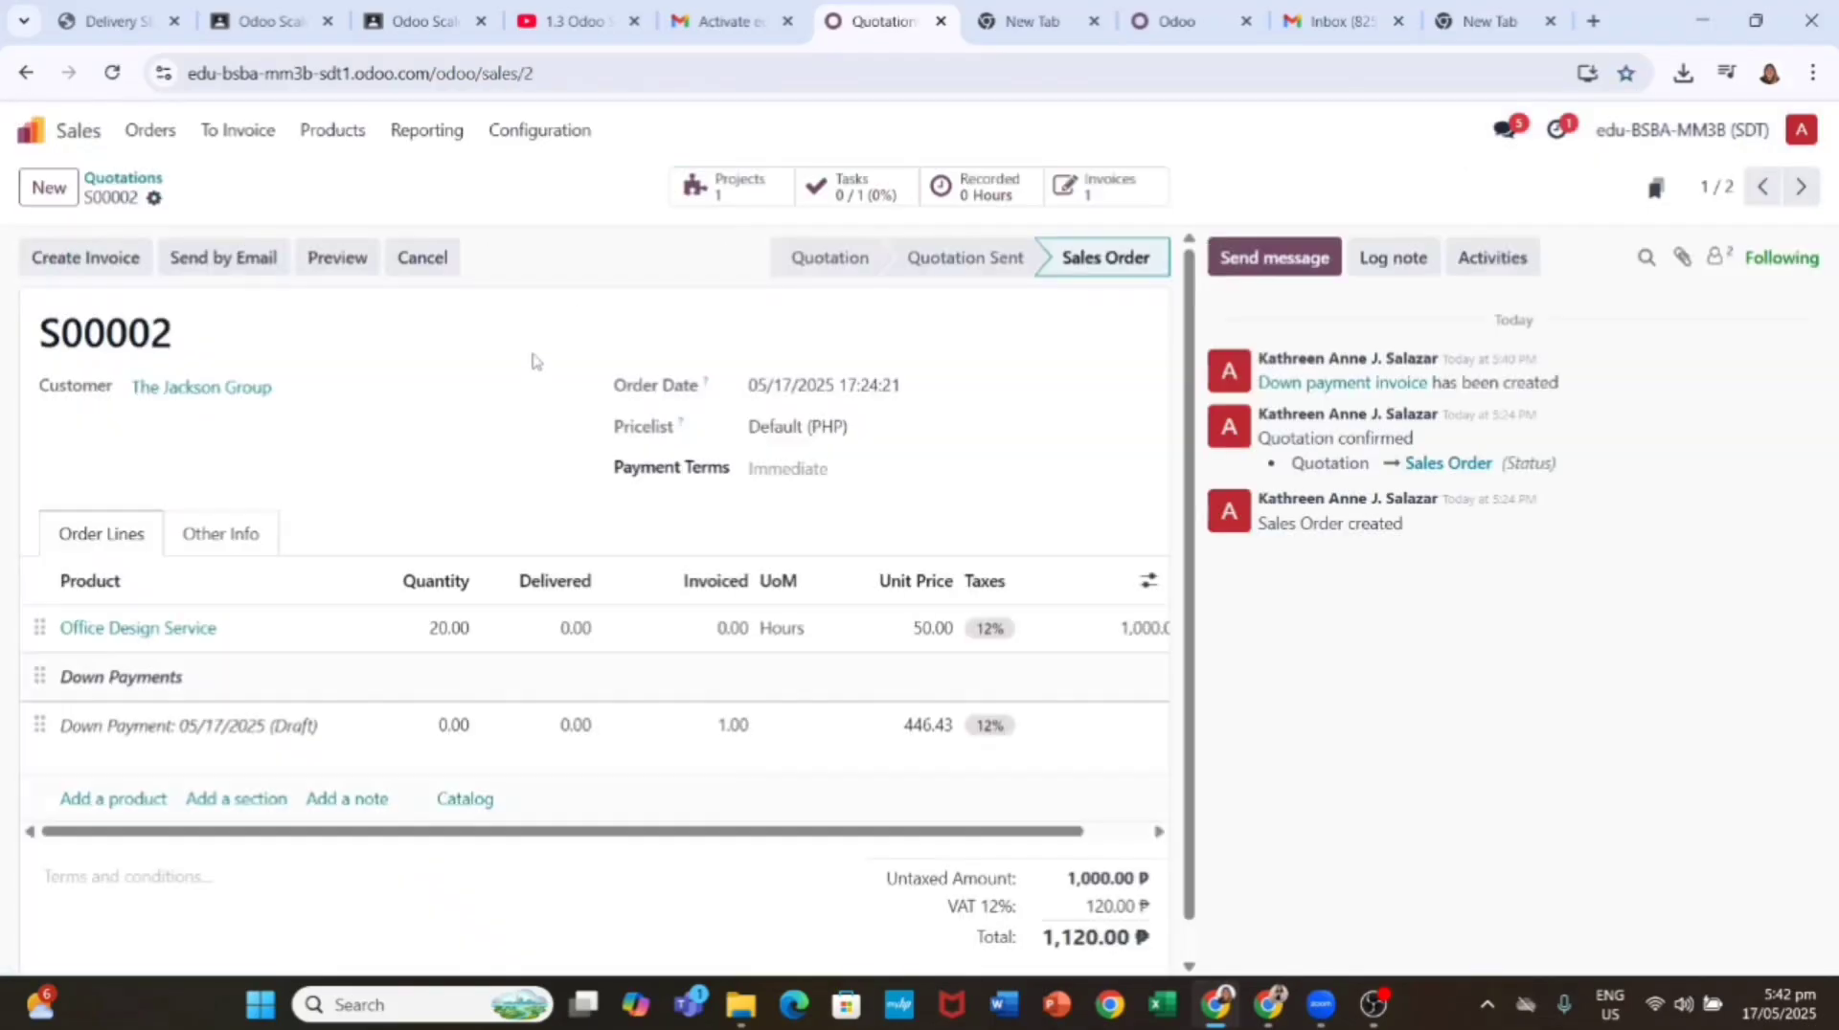
click(1091, 206)
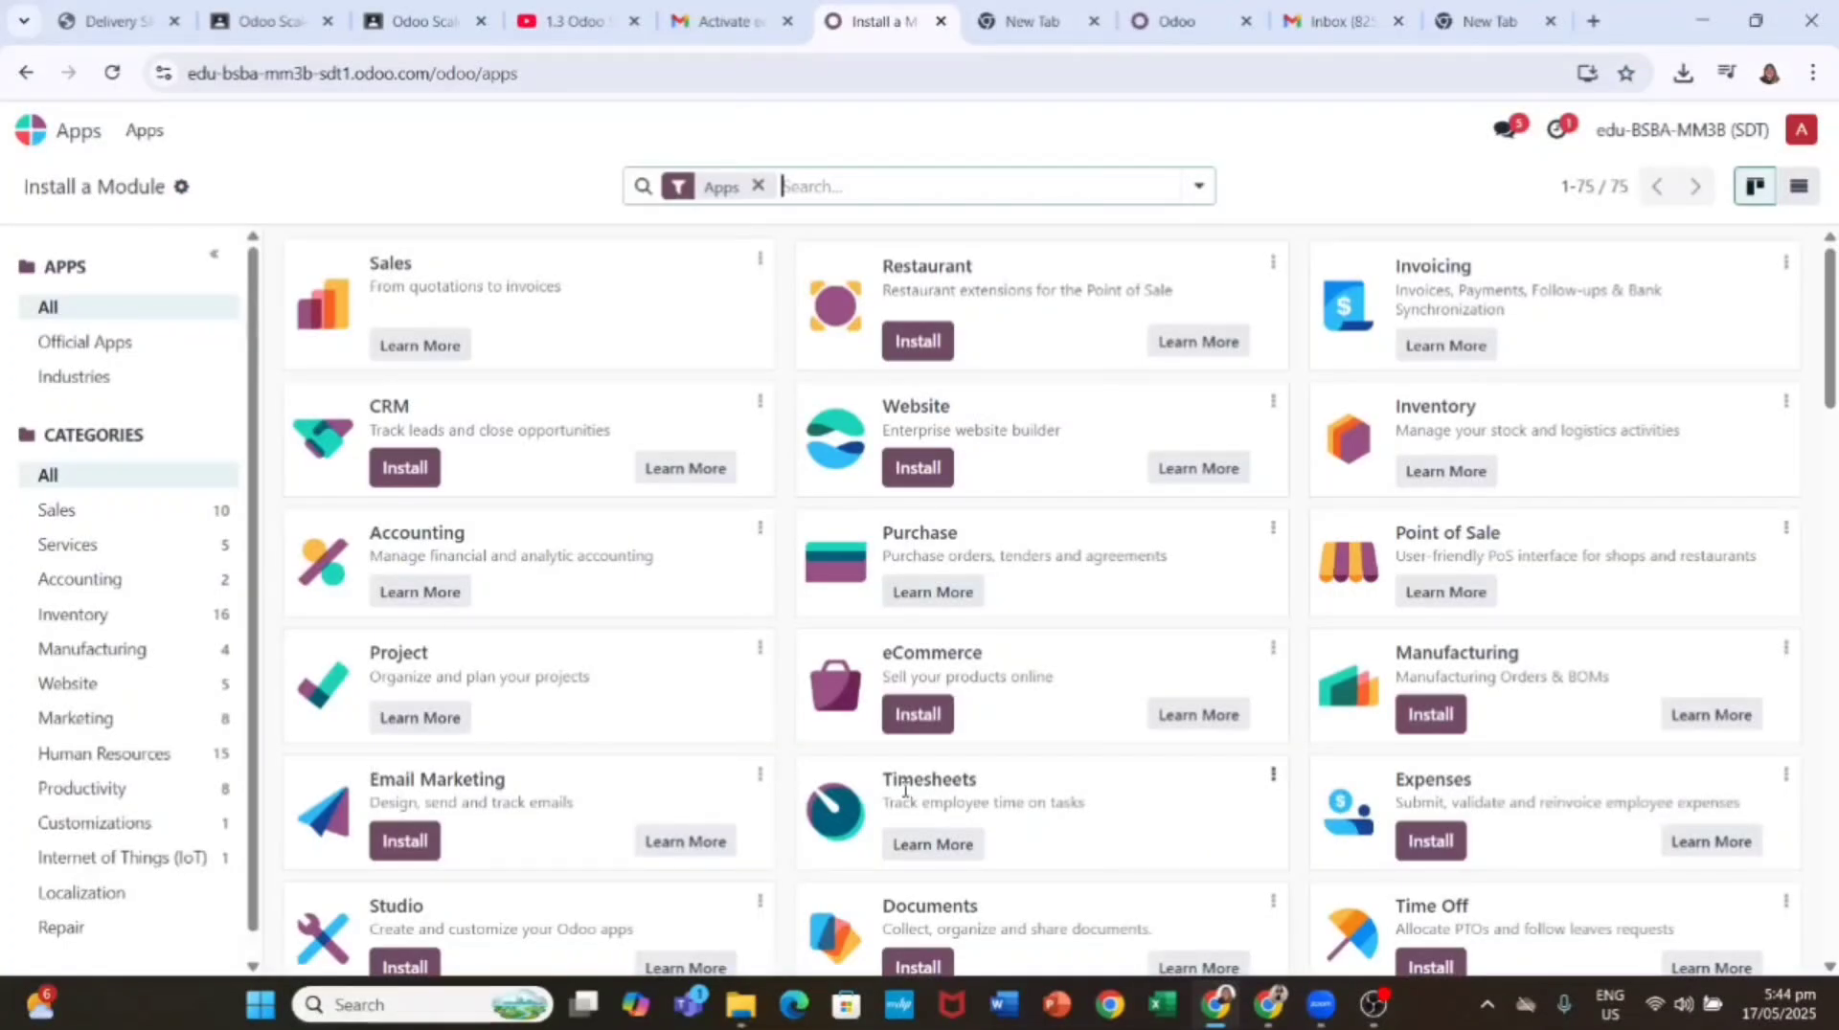
Step: Install Manufacturing, then Quality, and open Manufacturing's empty orders list
click(1430, 715)
scroll(879, 713, down, 8)
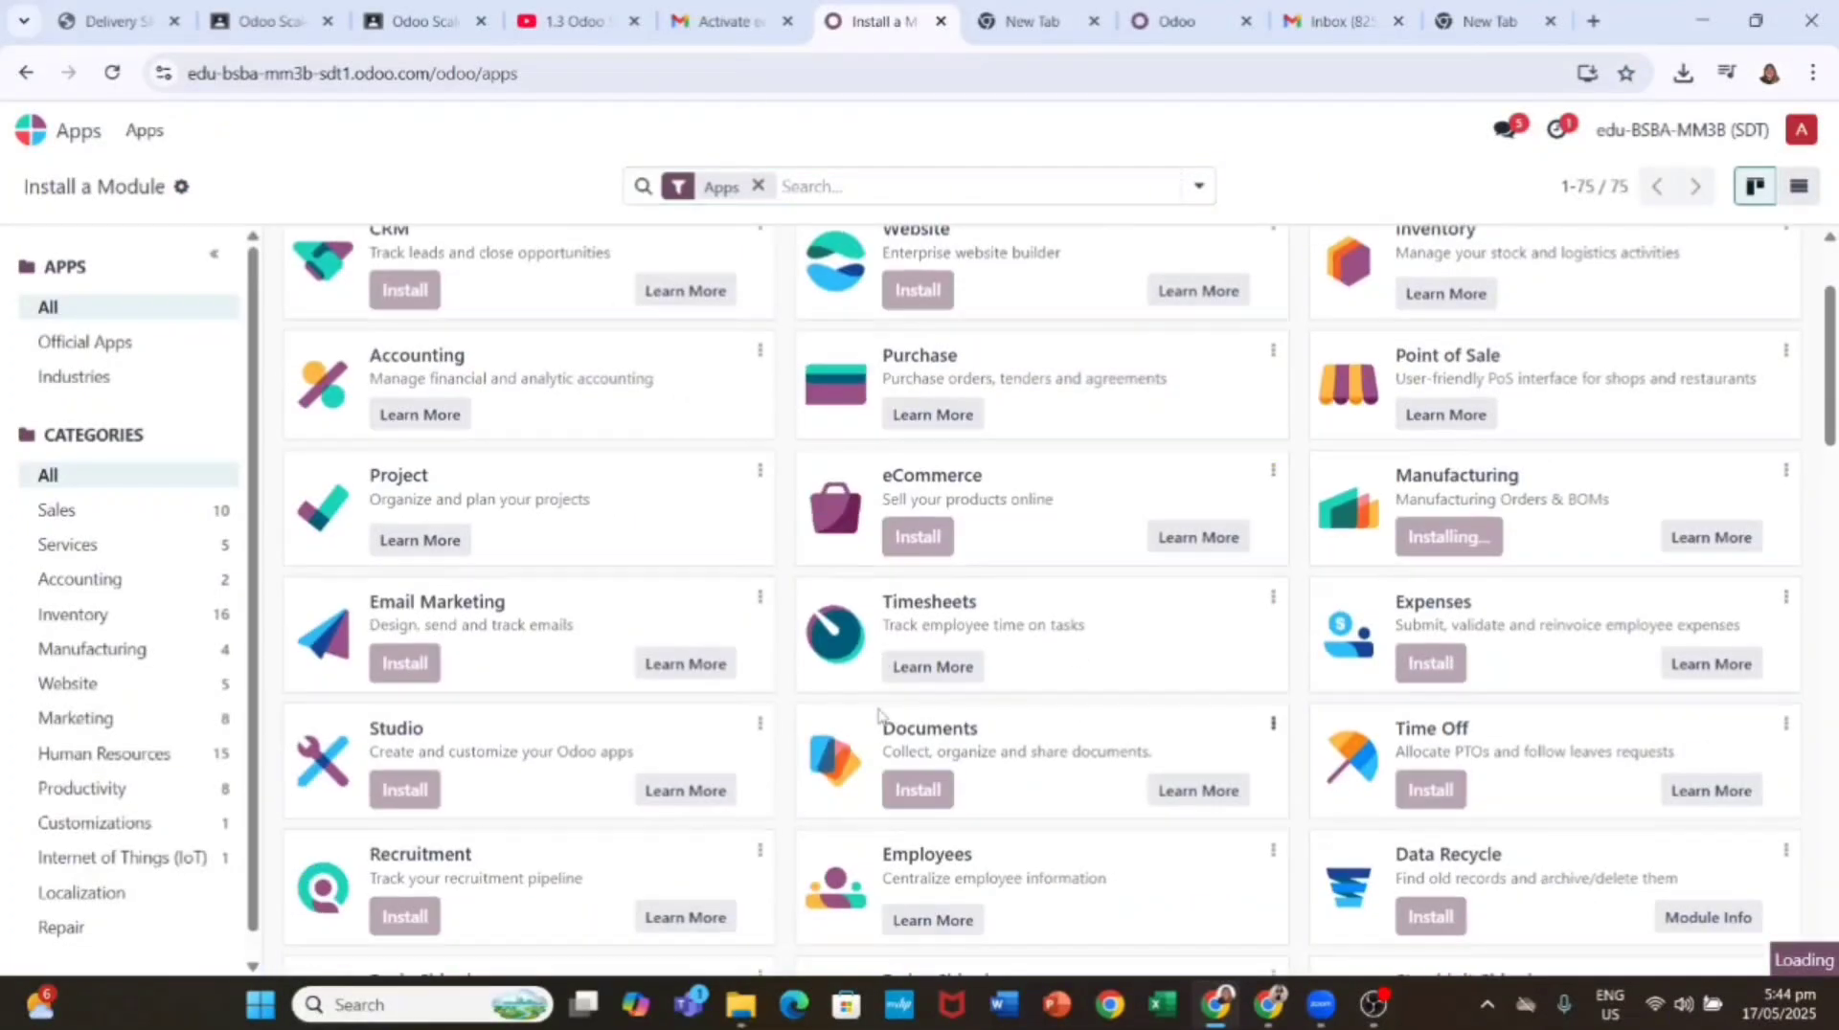
scroll(879, 714, down, 3)
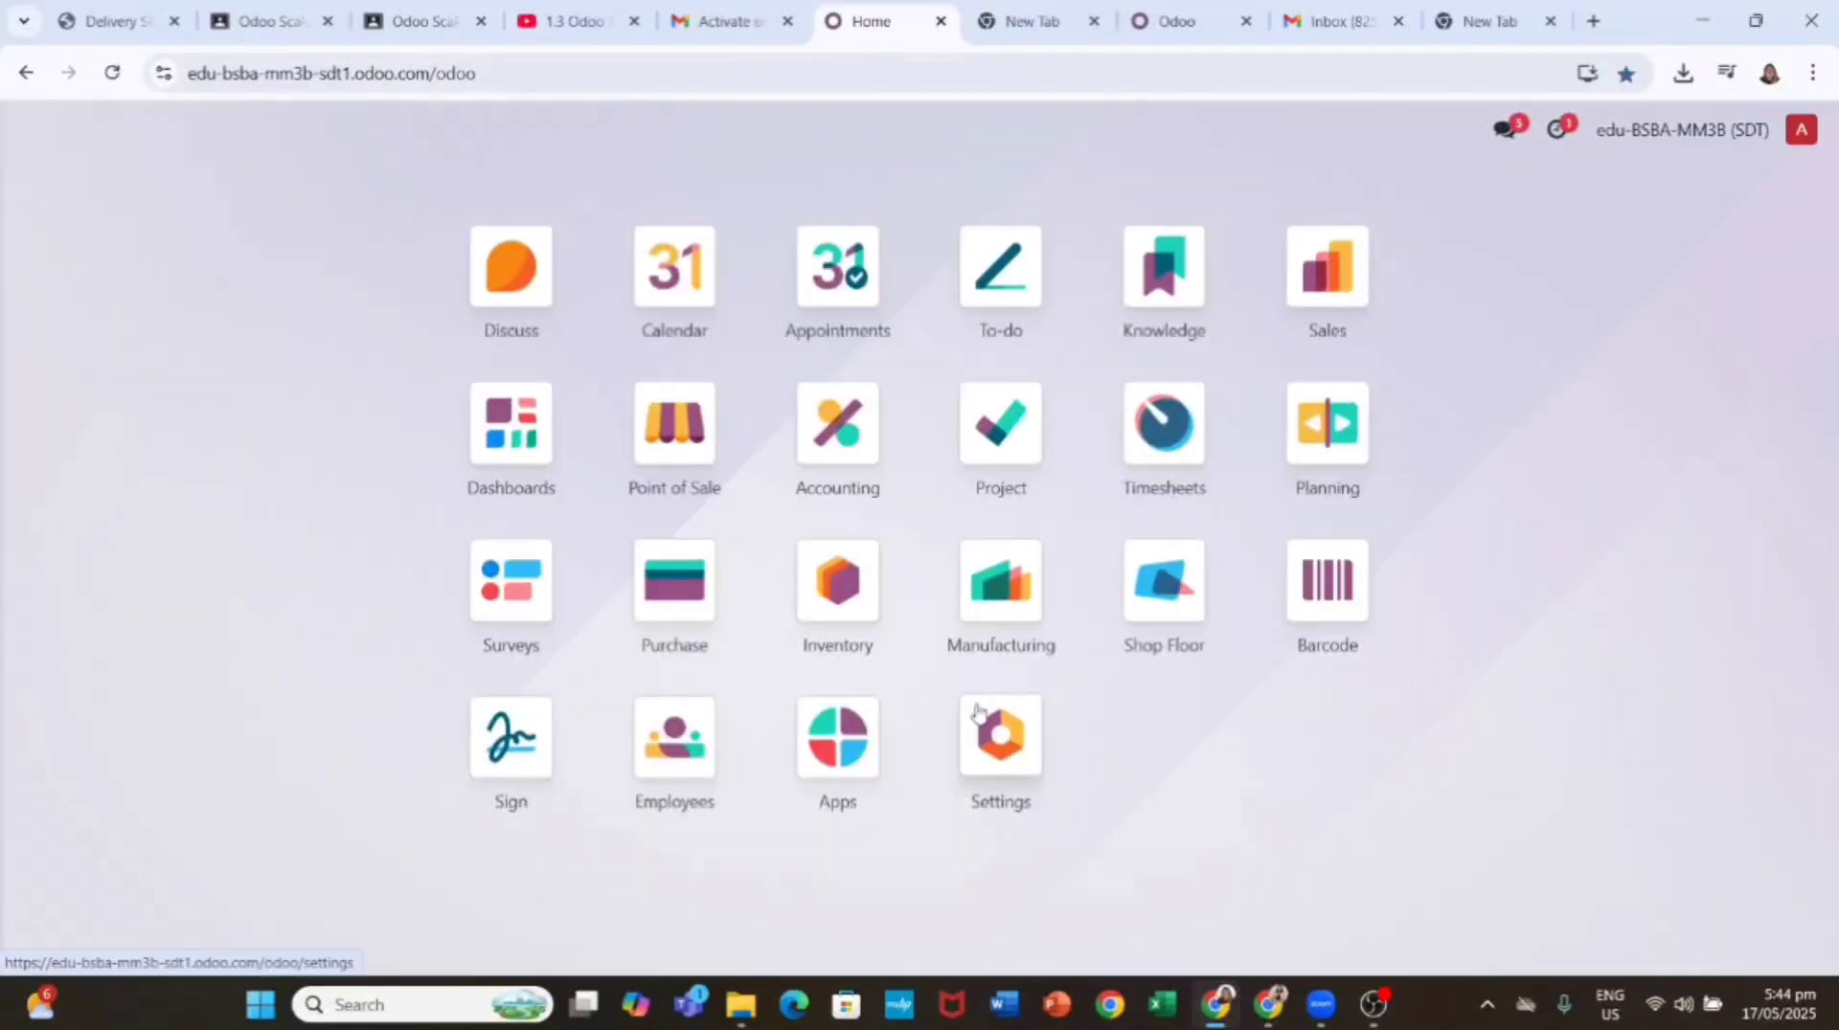
click(837, 738)
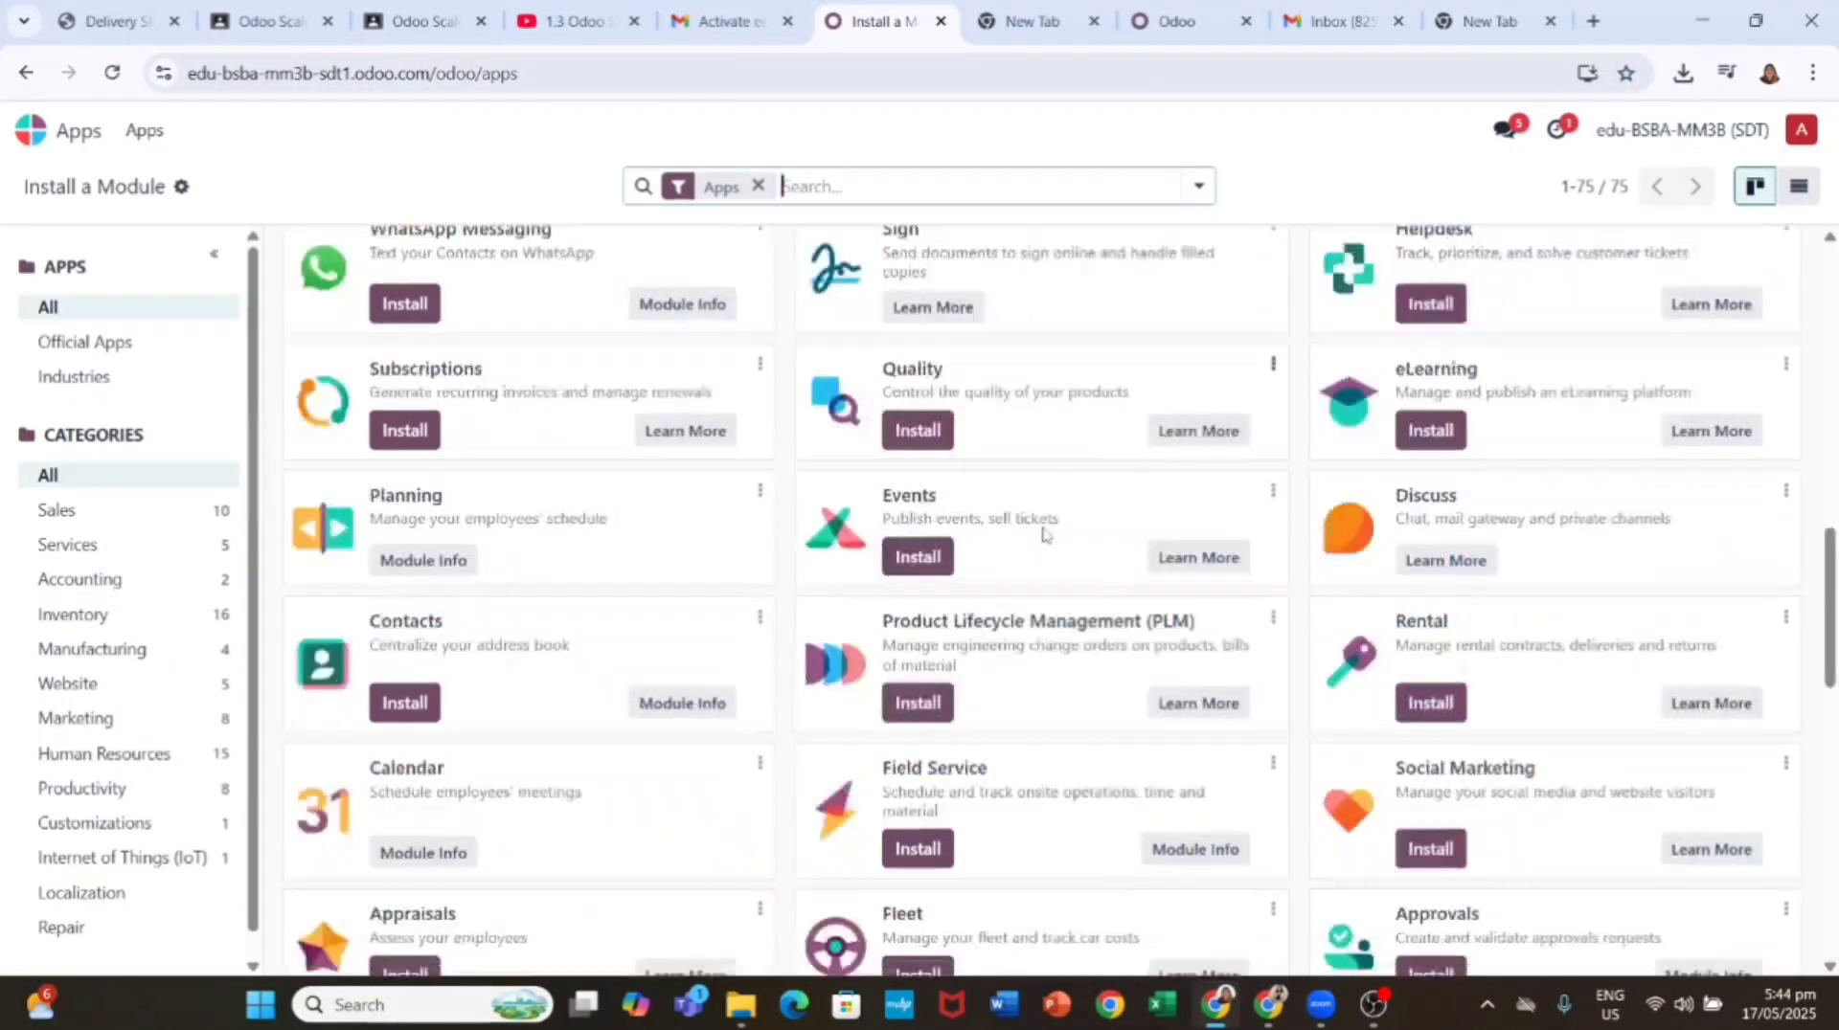
click(905, 404)
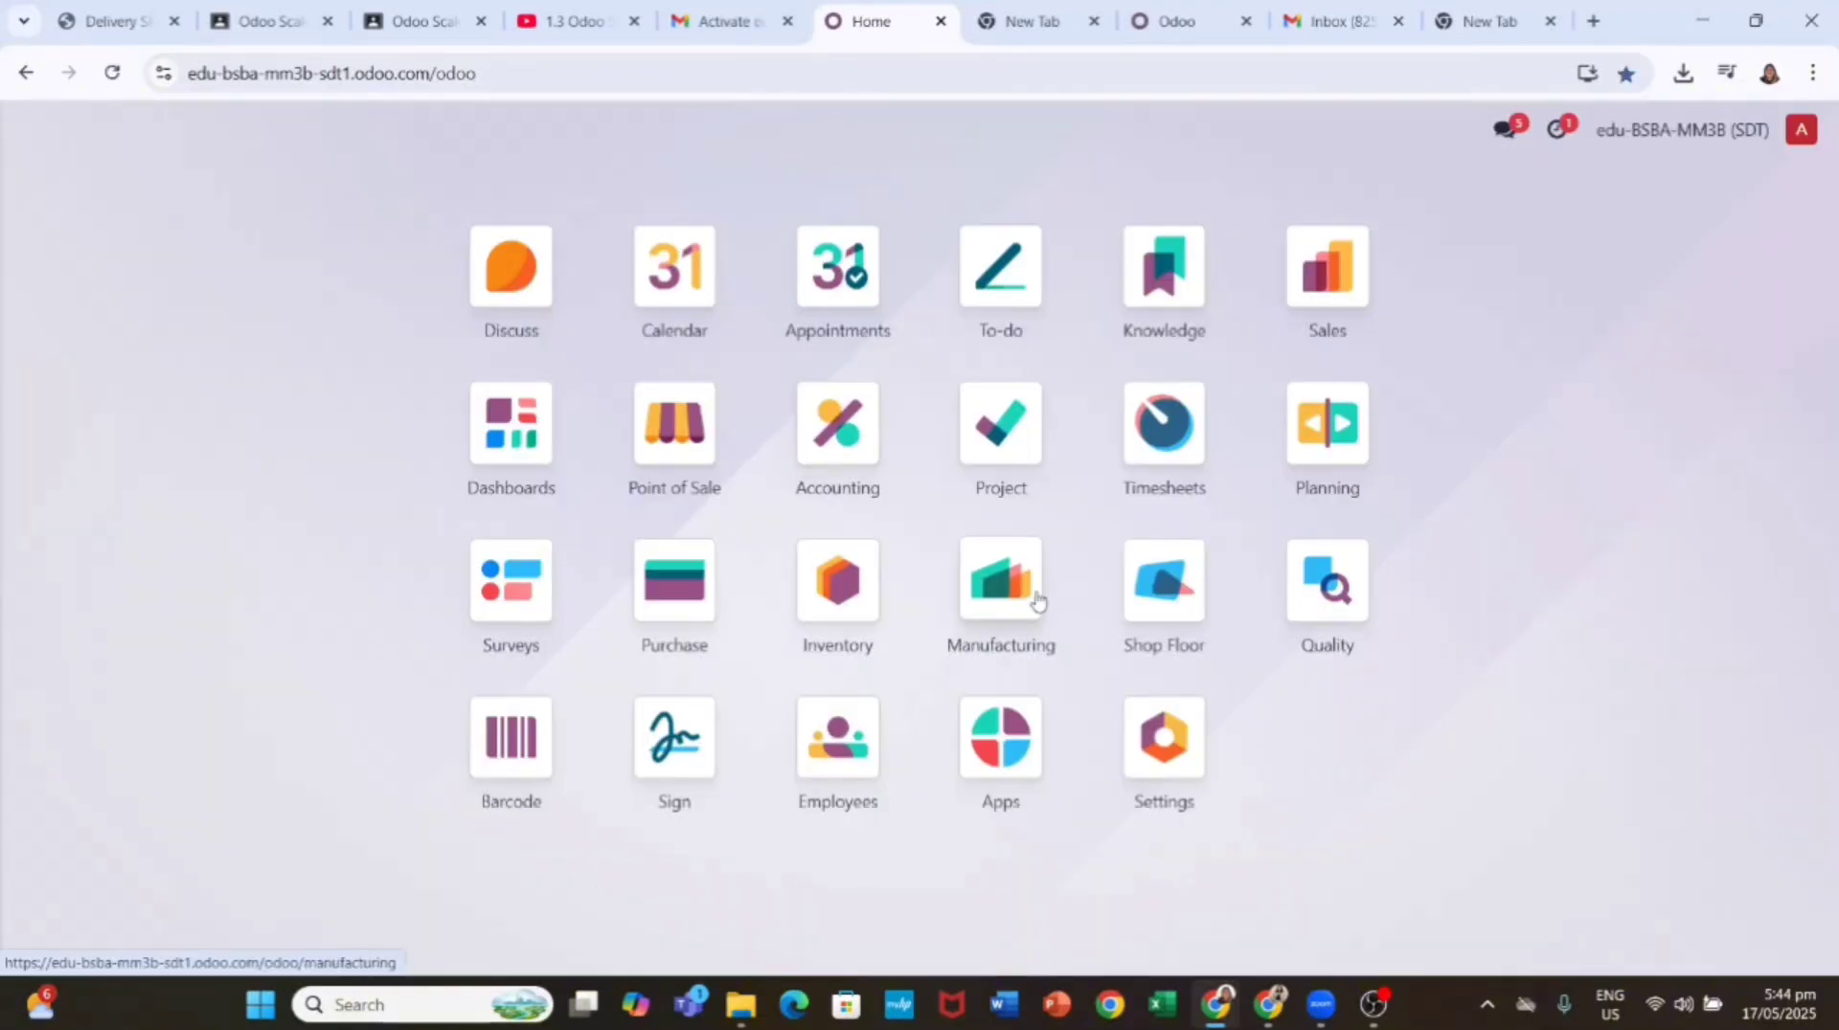
click(1021, 601)
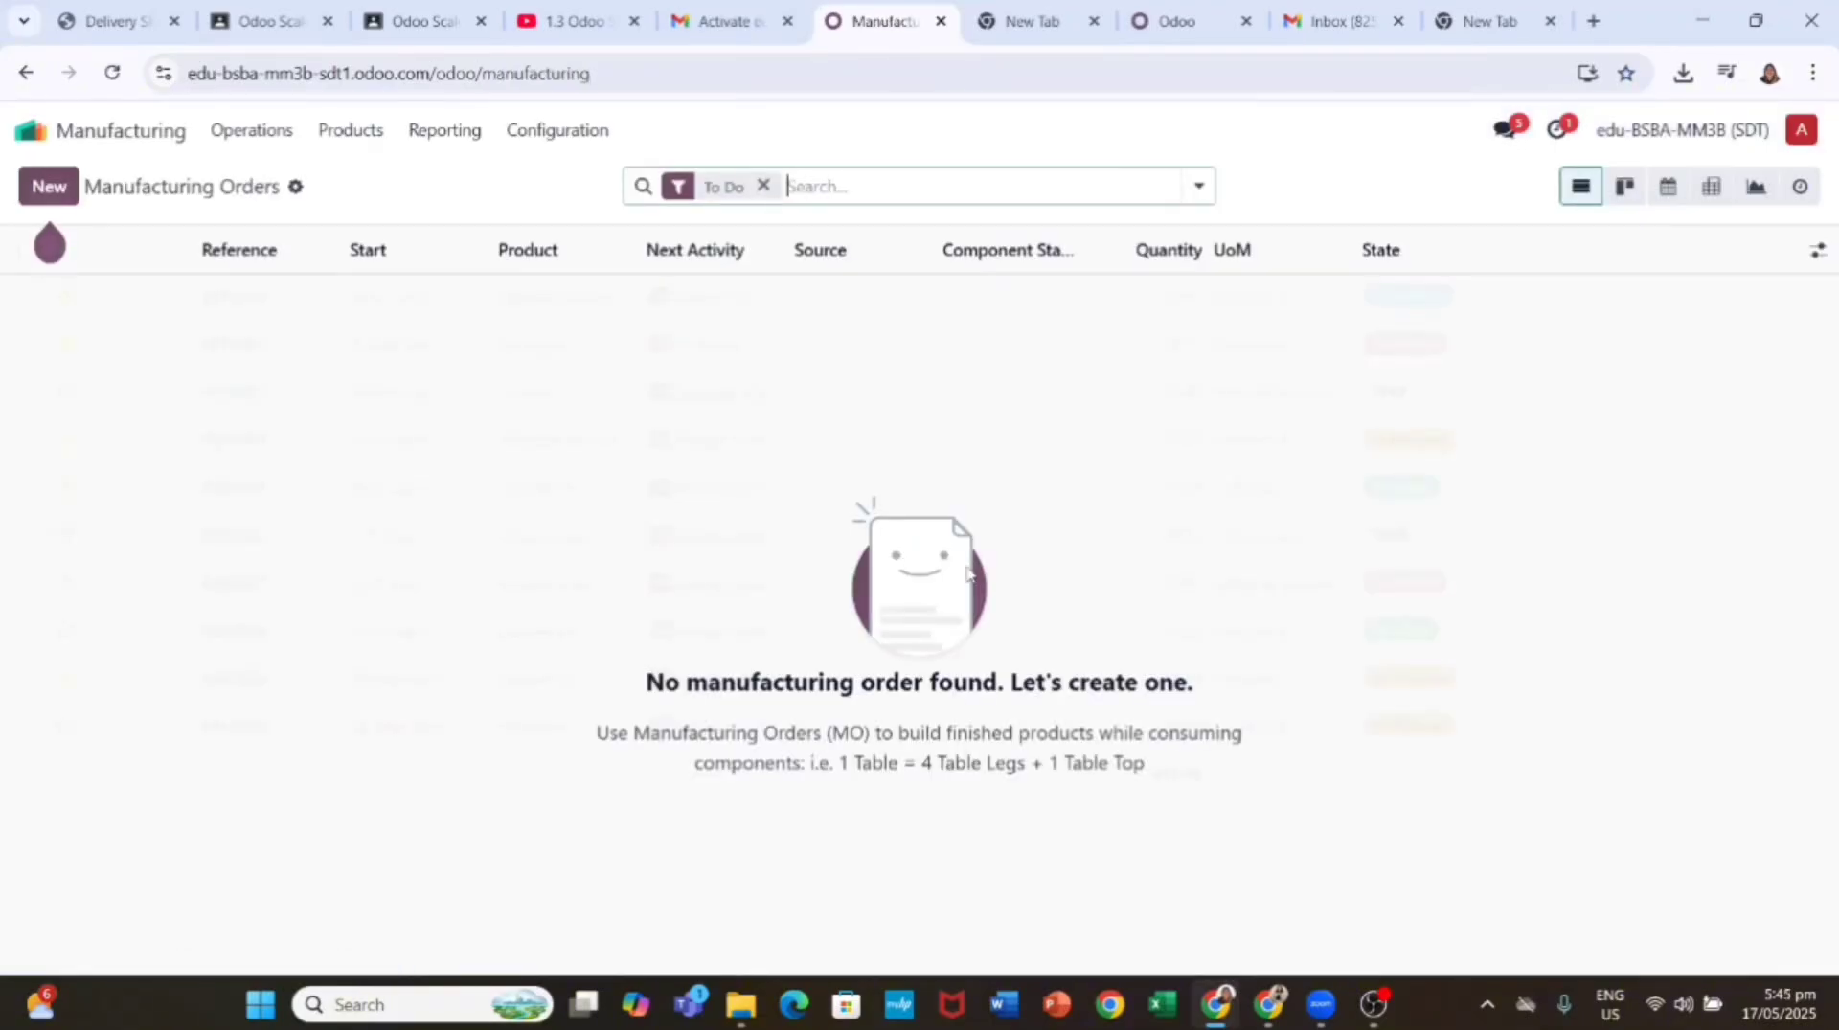
Step: Check Work Orders in Manufacturing > Configuration > Settings and save
click(557, 130)
click(545, 176)
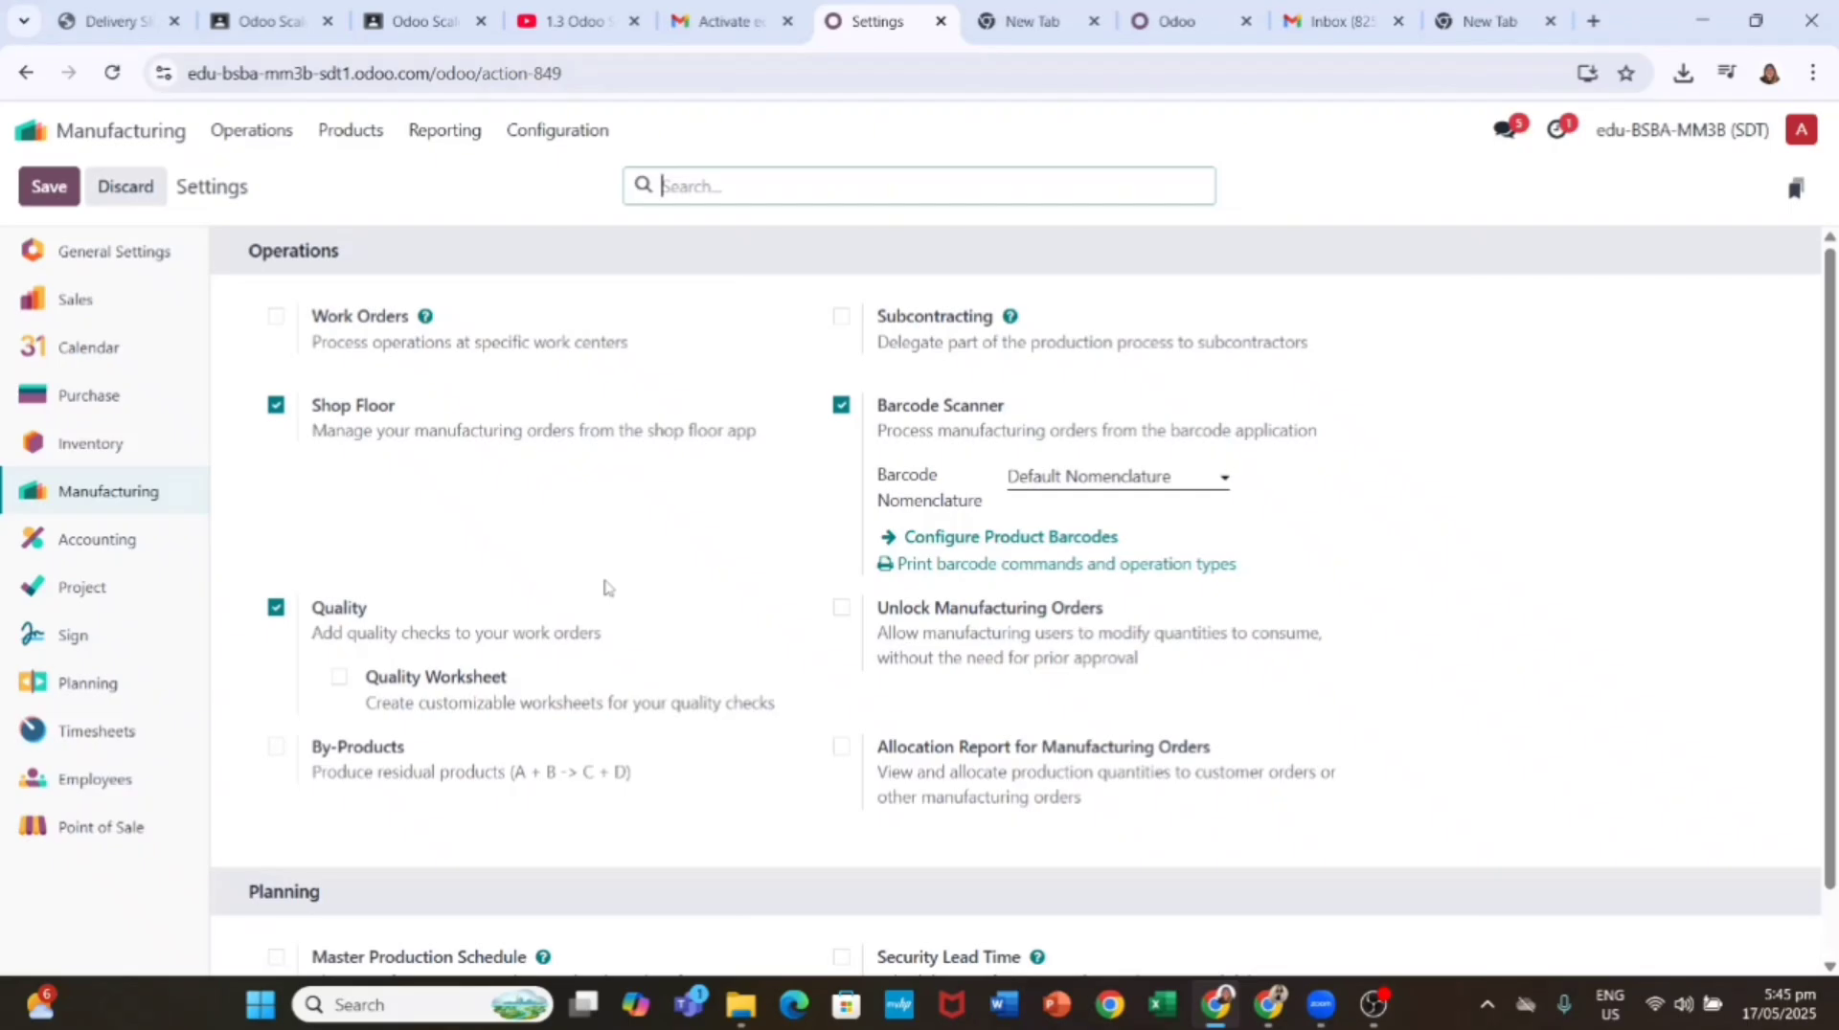
click(276, 316)
click(49, 190)
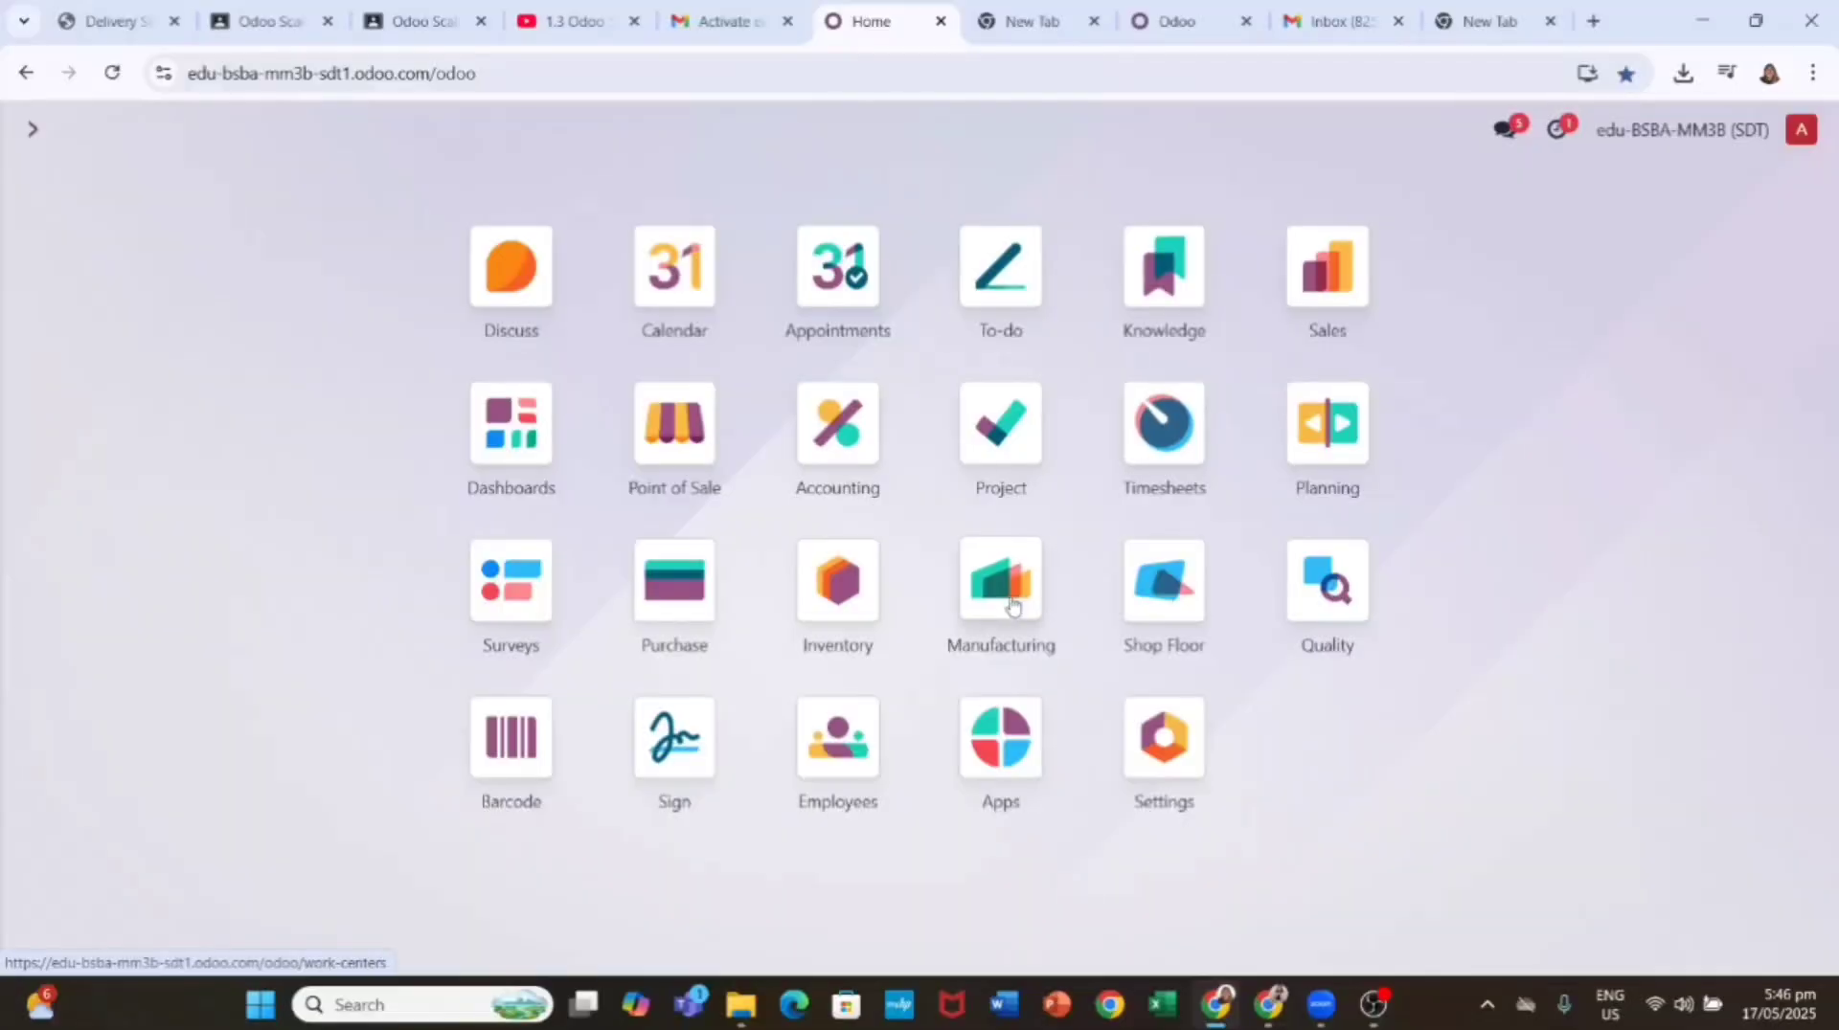
Step: Create a new Manufacturing product 'Table' with sales price 330.00 and cost 115.00
click(996, 583)
click(530, 132)
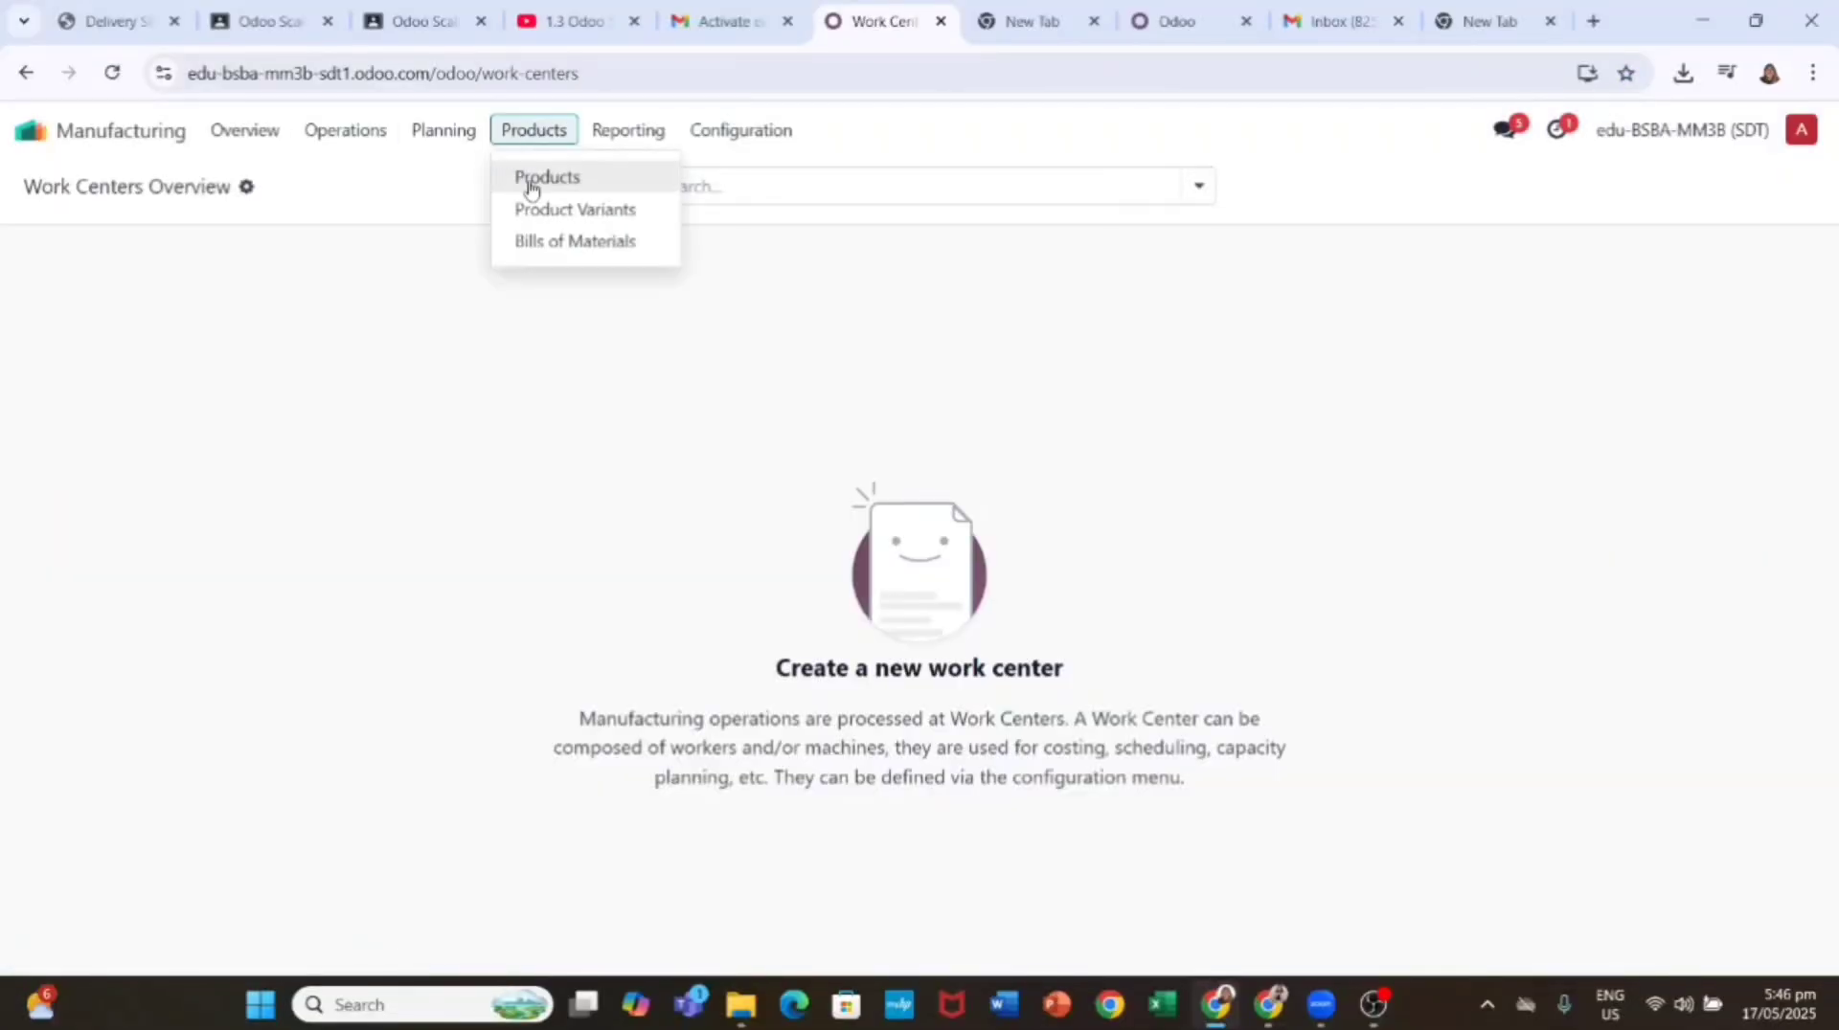
click(532, 182)
click(48, 186)
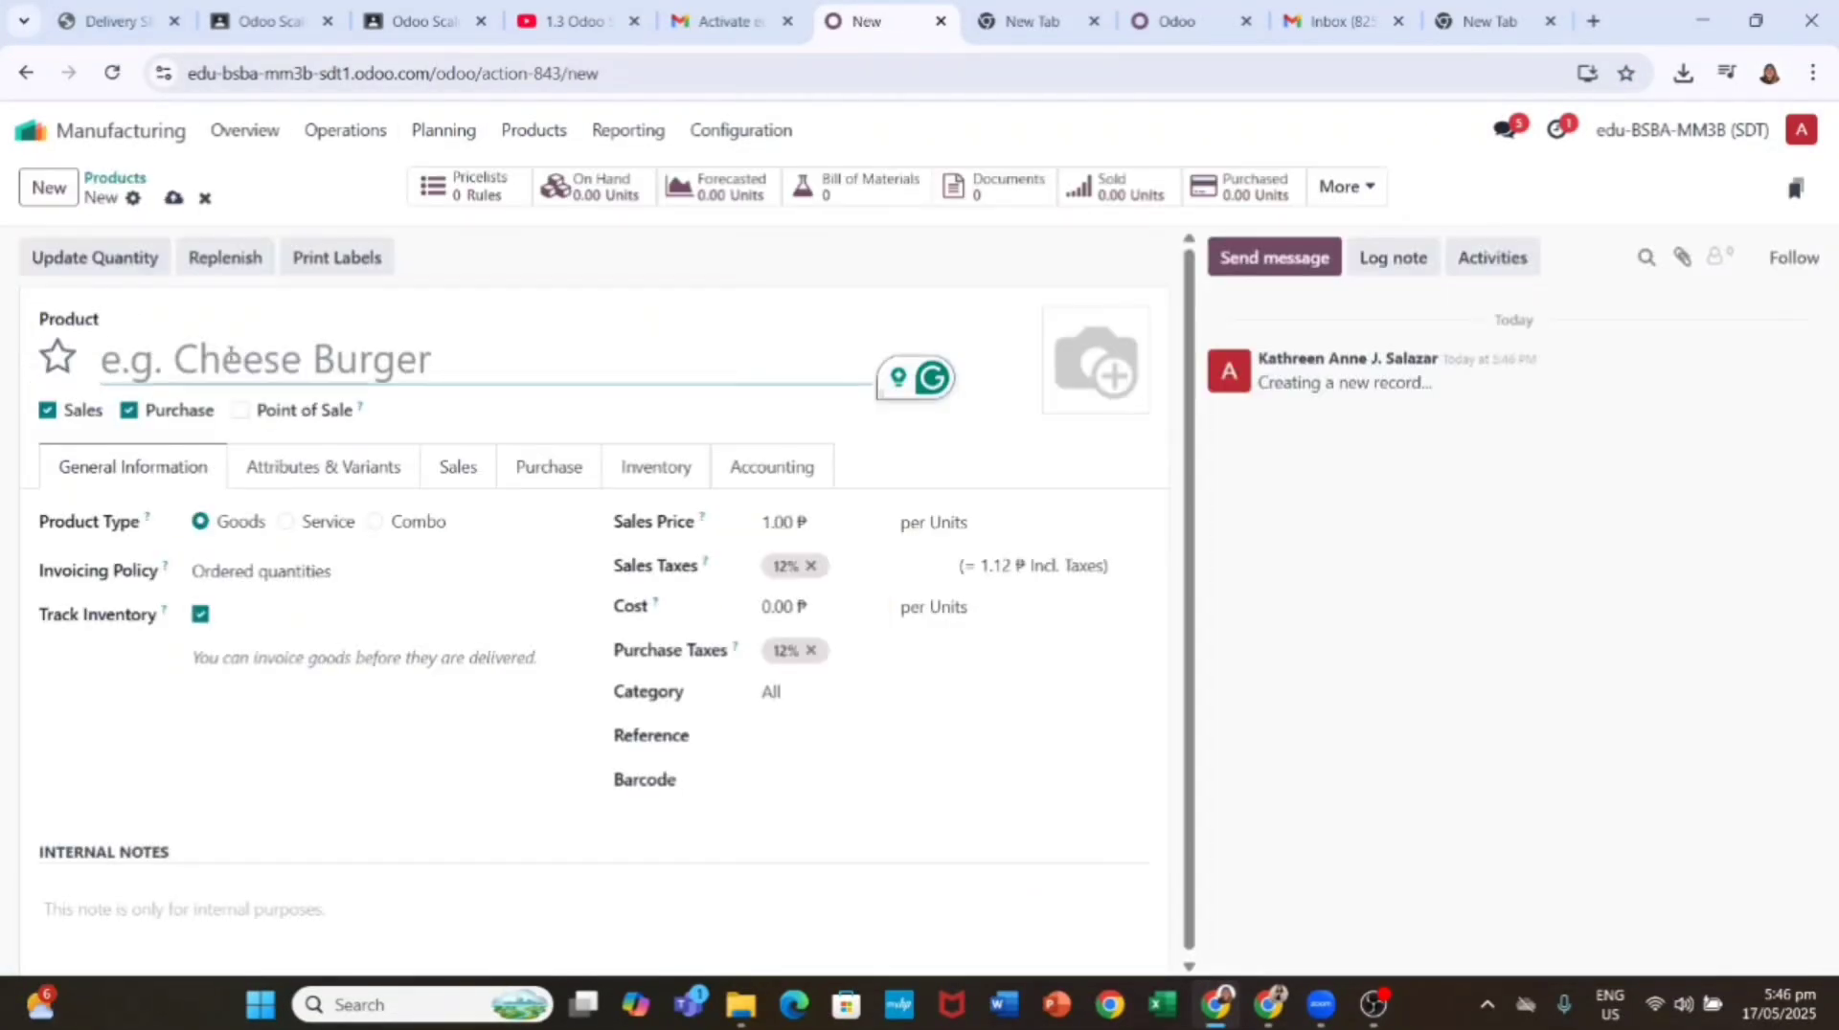
text(Table)
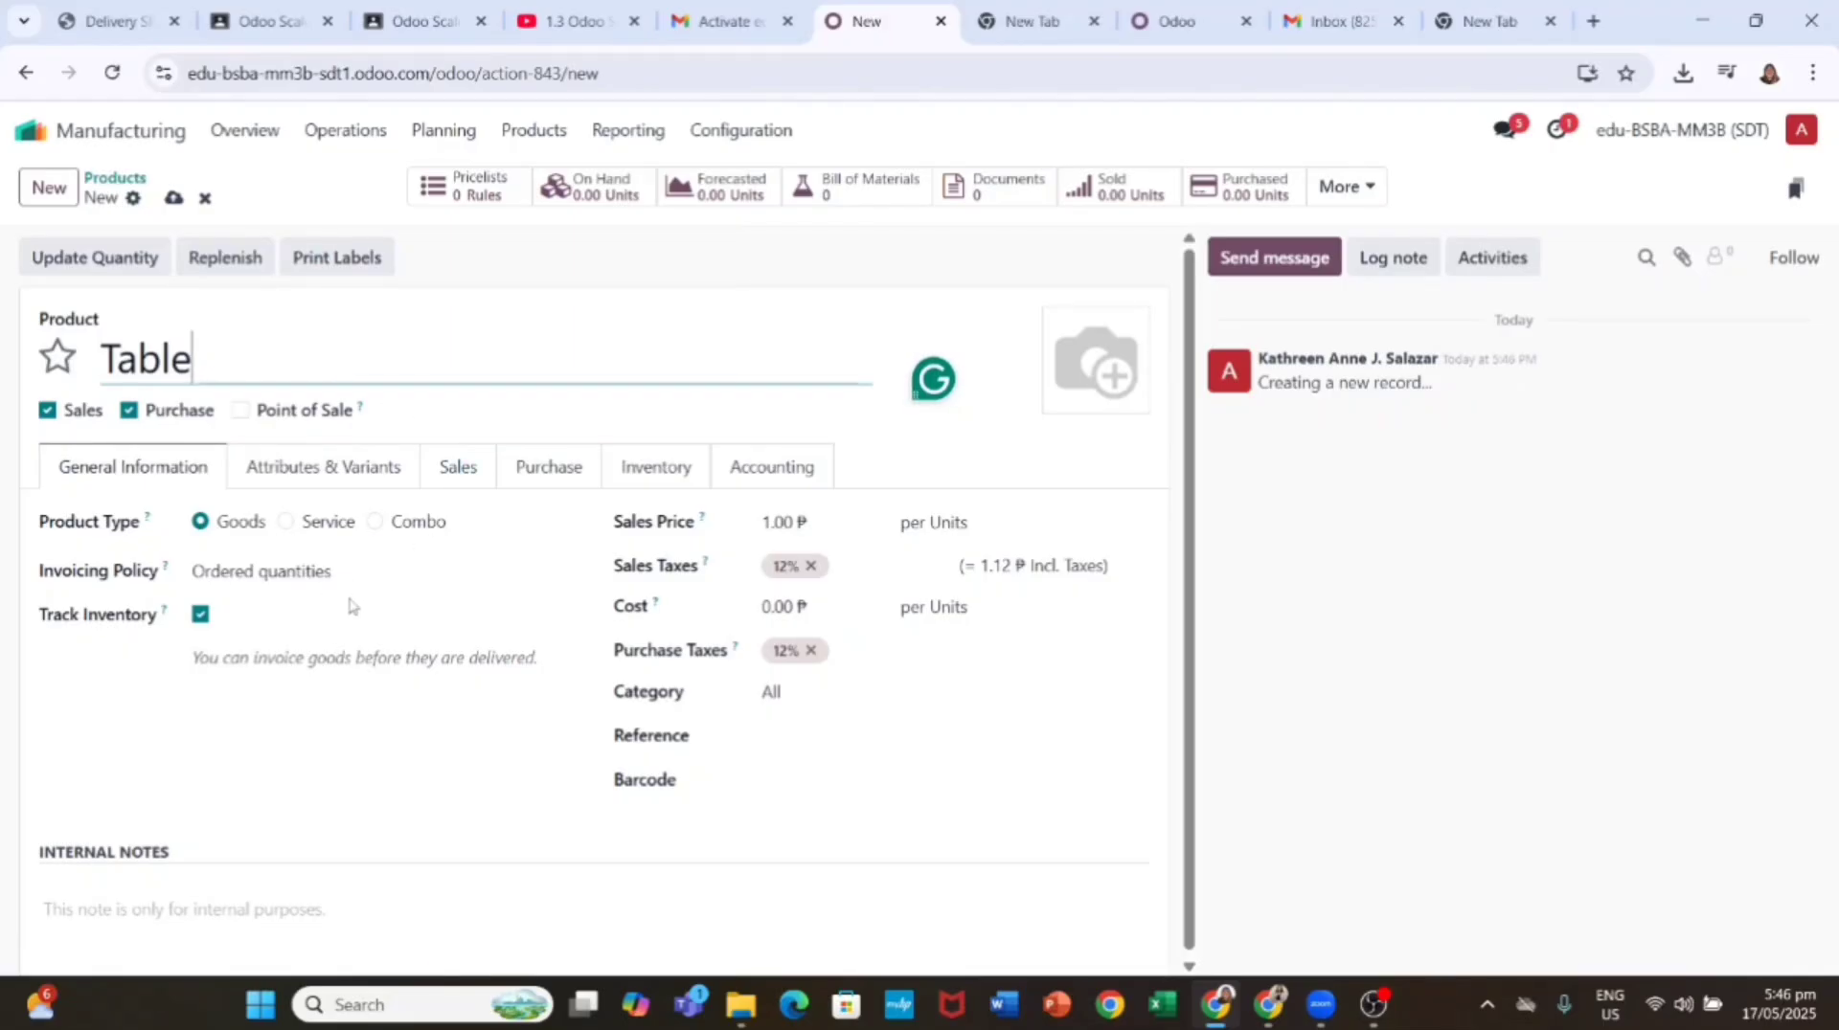
click(776, 521)
text(330)
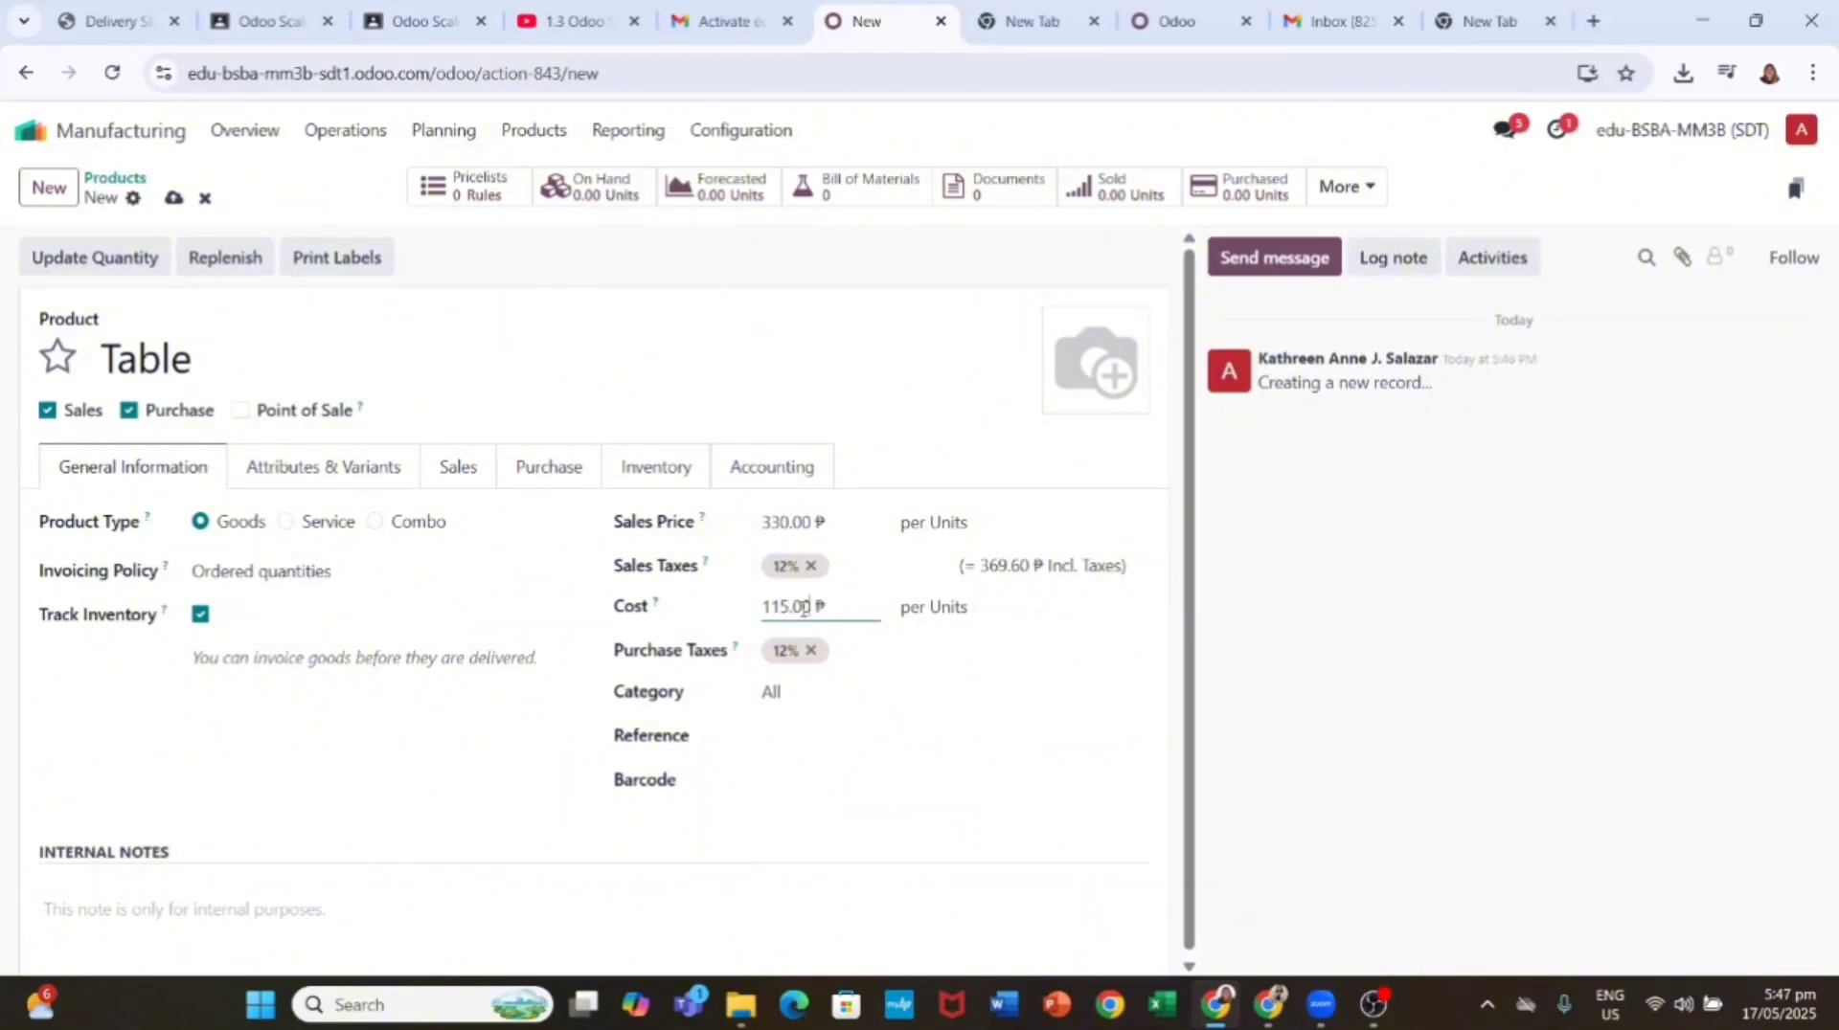
click(307, 571)
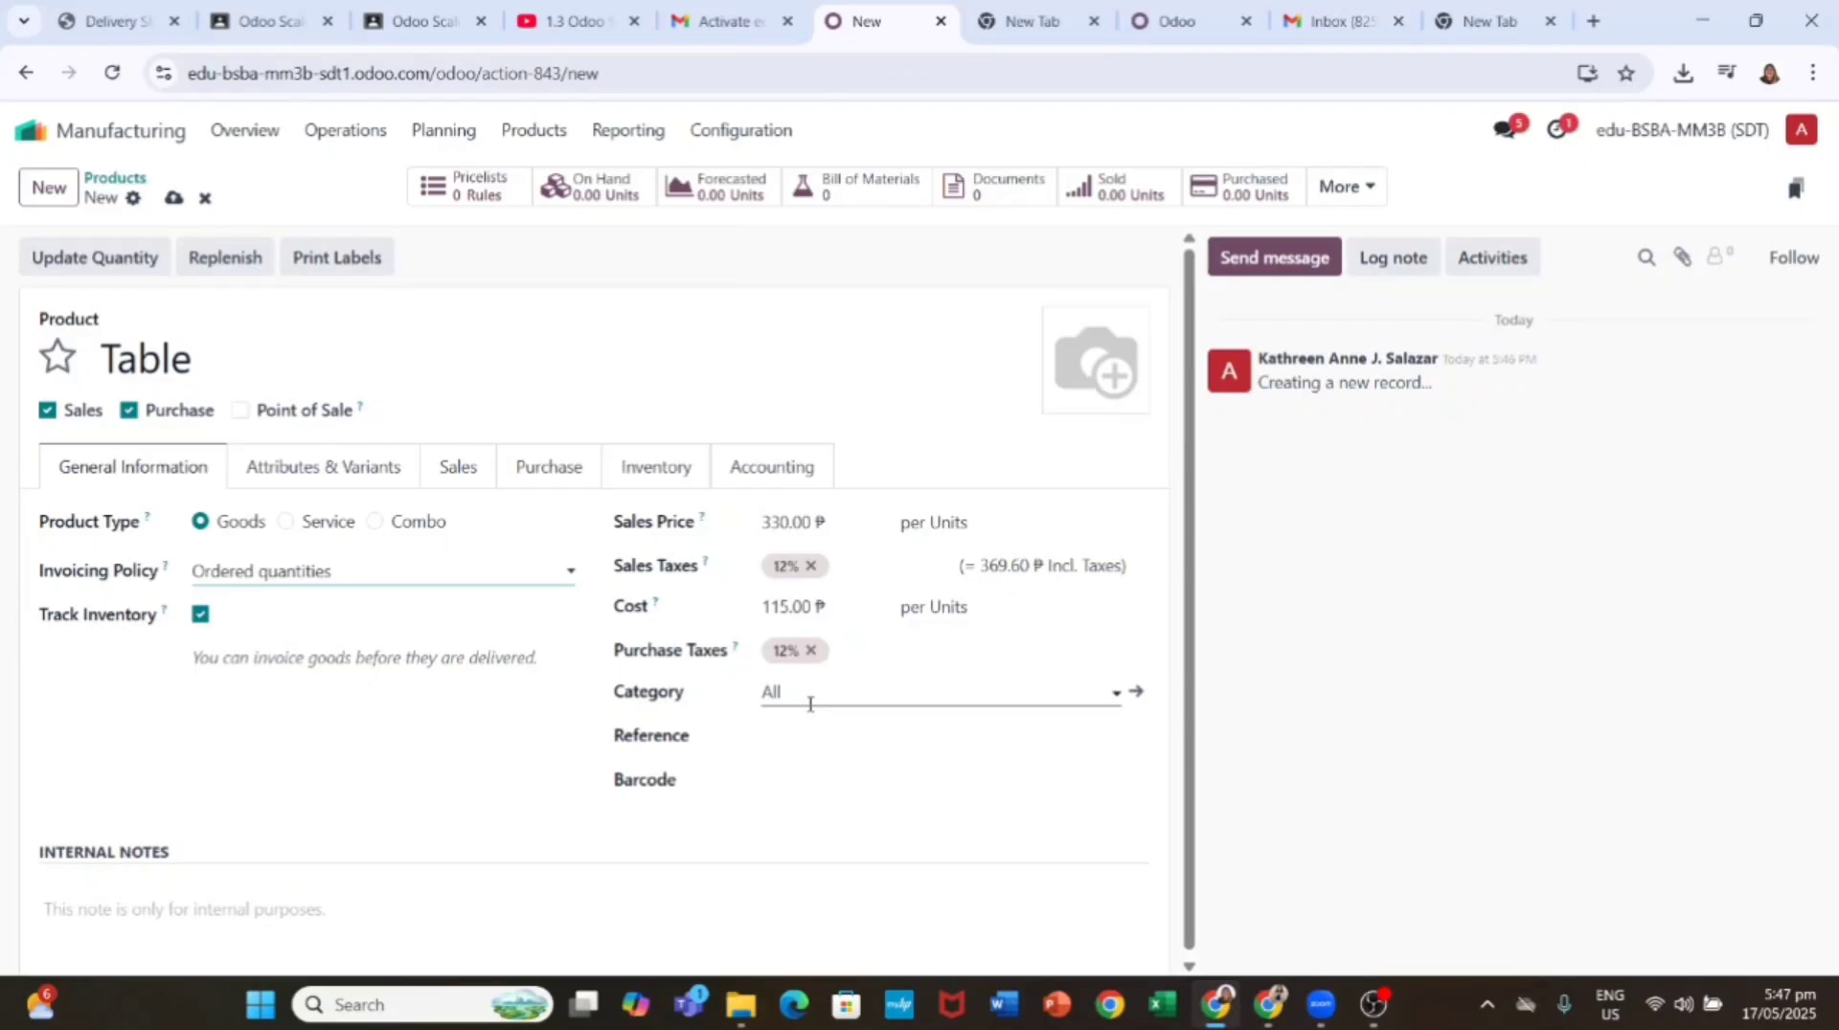
Step: Enable the Manufacture route, untick Buy, save Table, and return to the products list
click(655, 466)
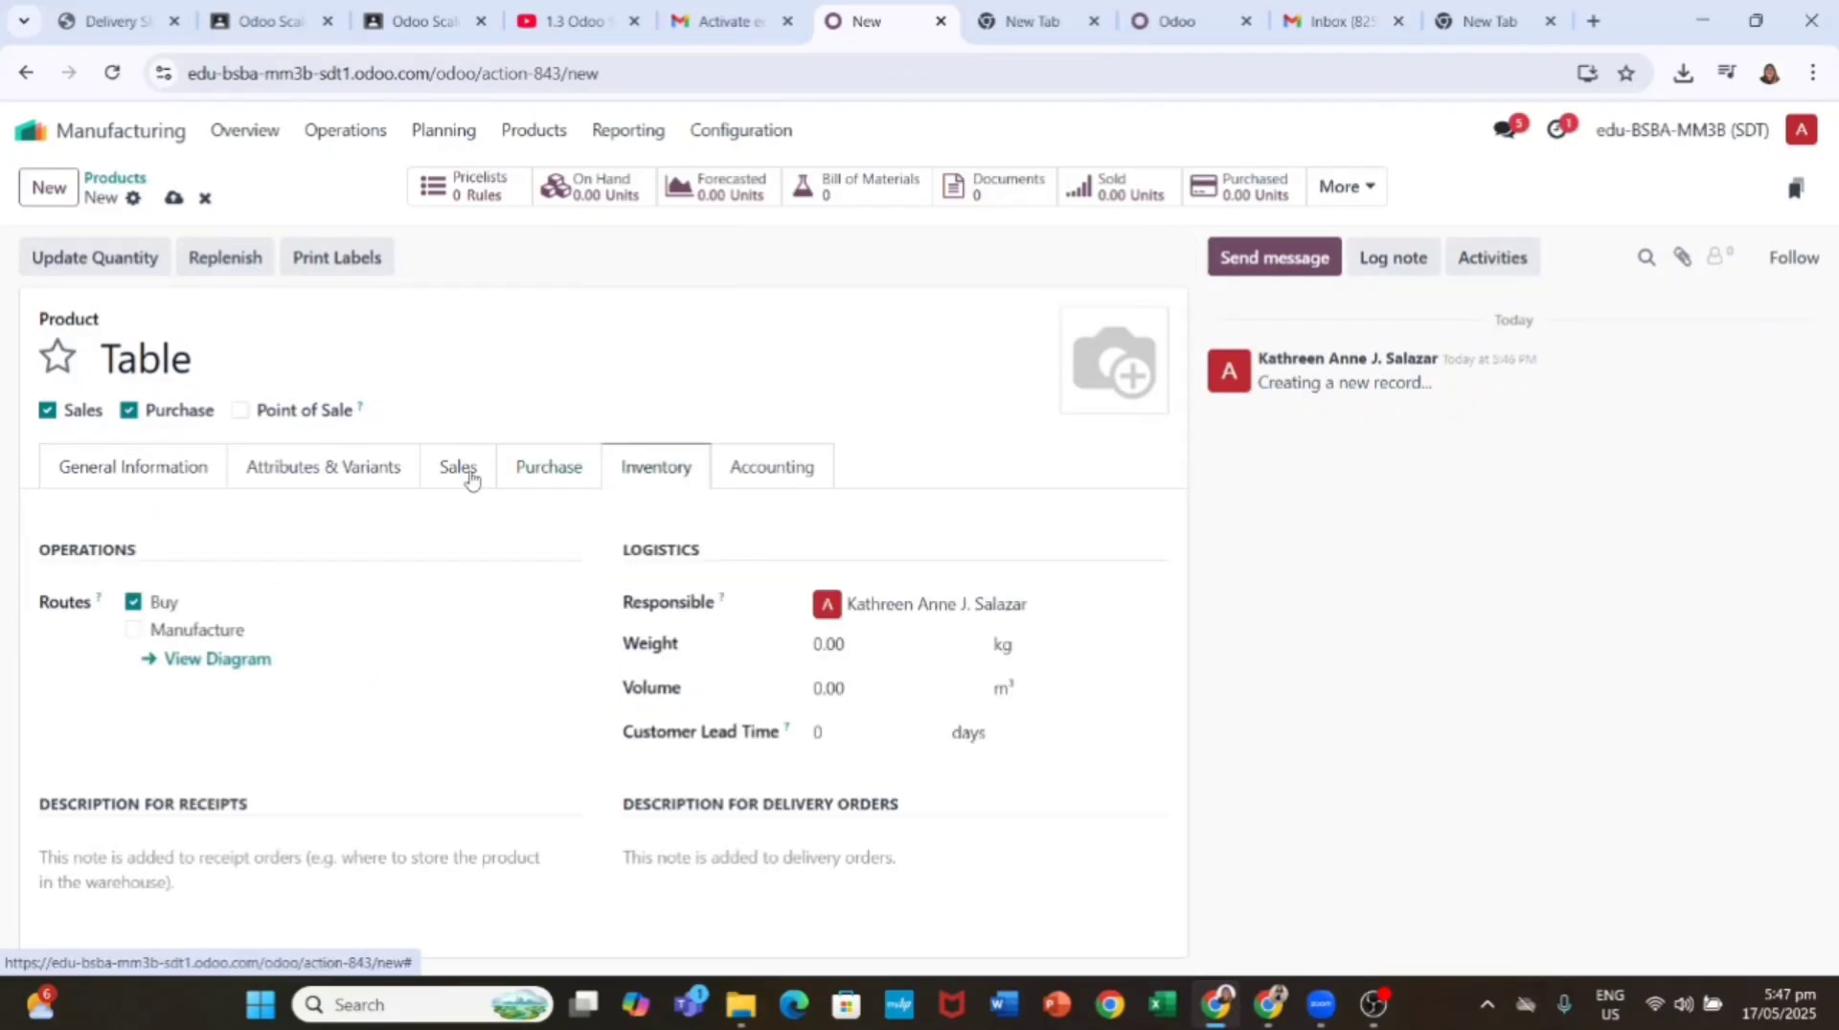
click(134, 631)
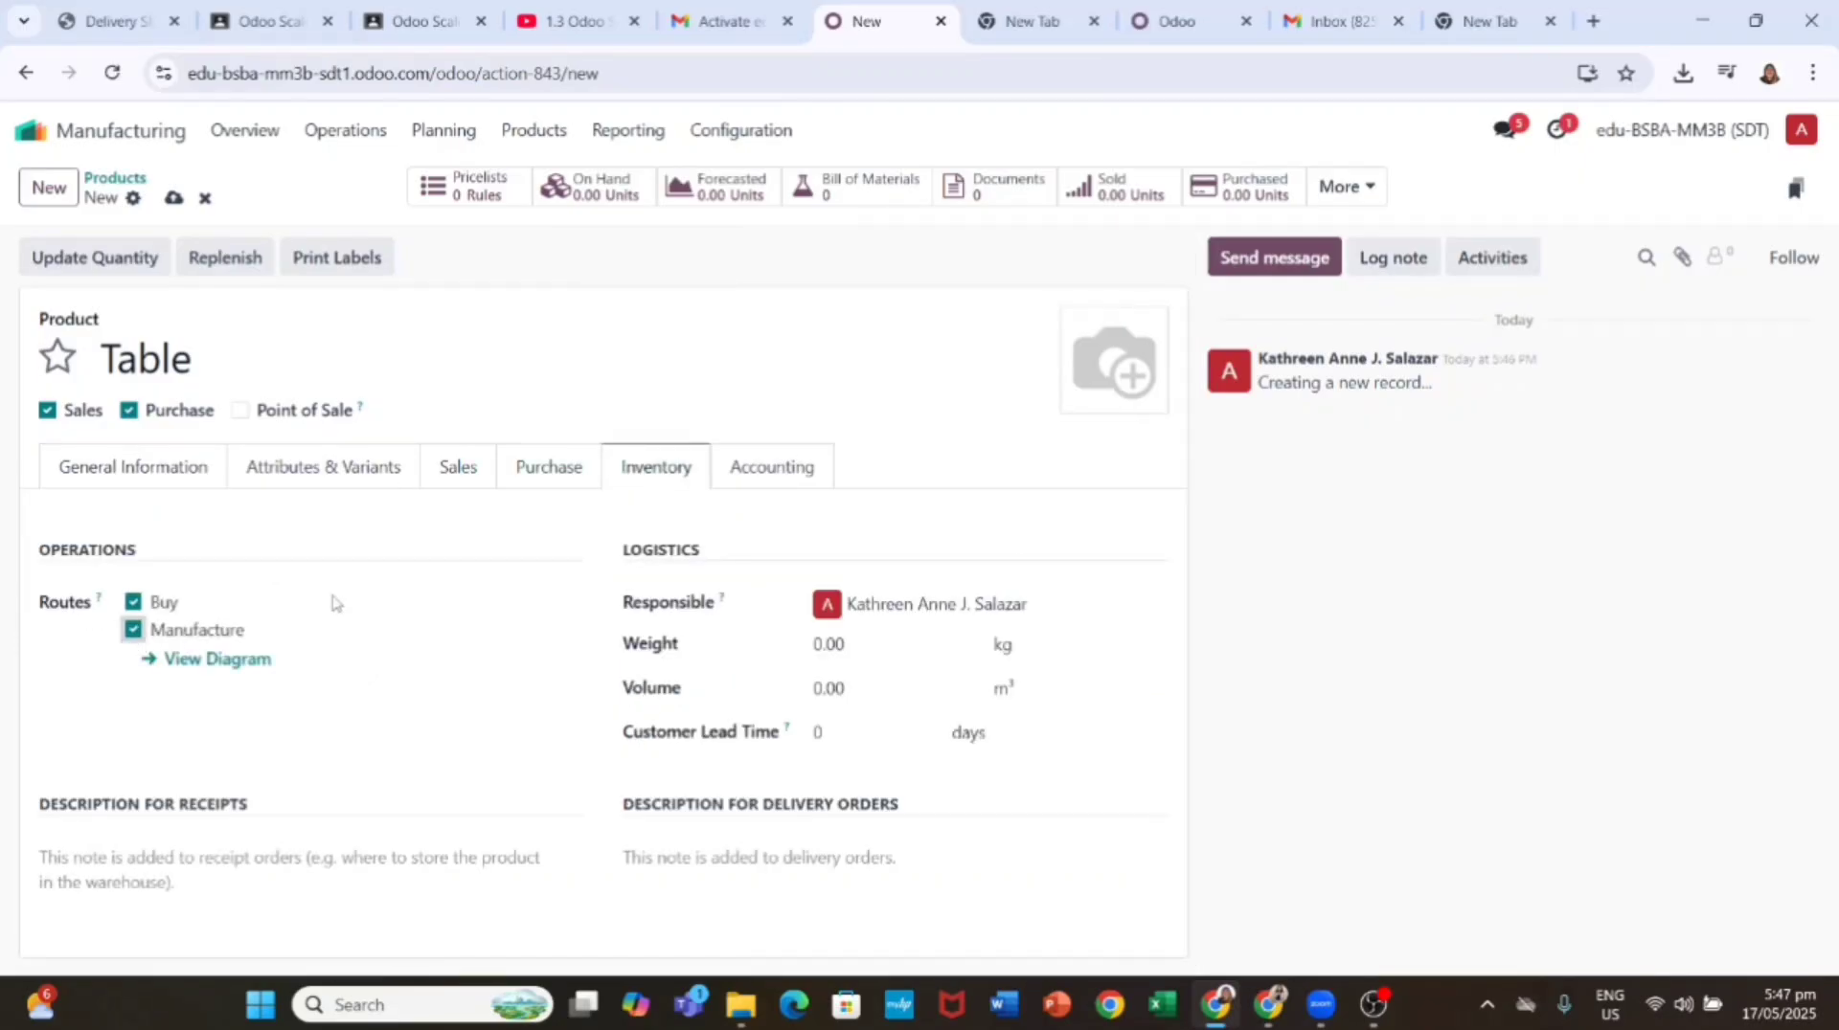
click(167, 474)
click(646, 476)
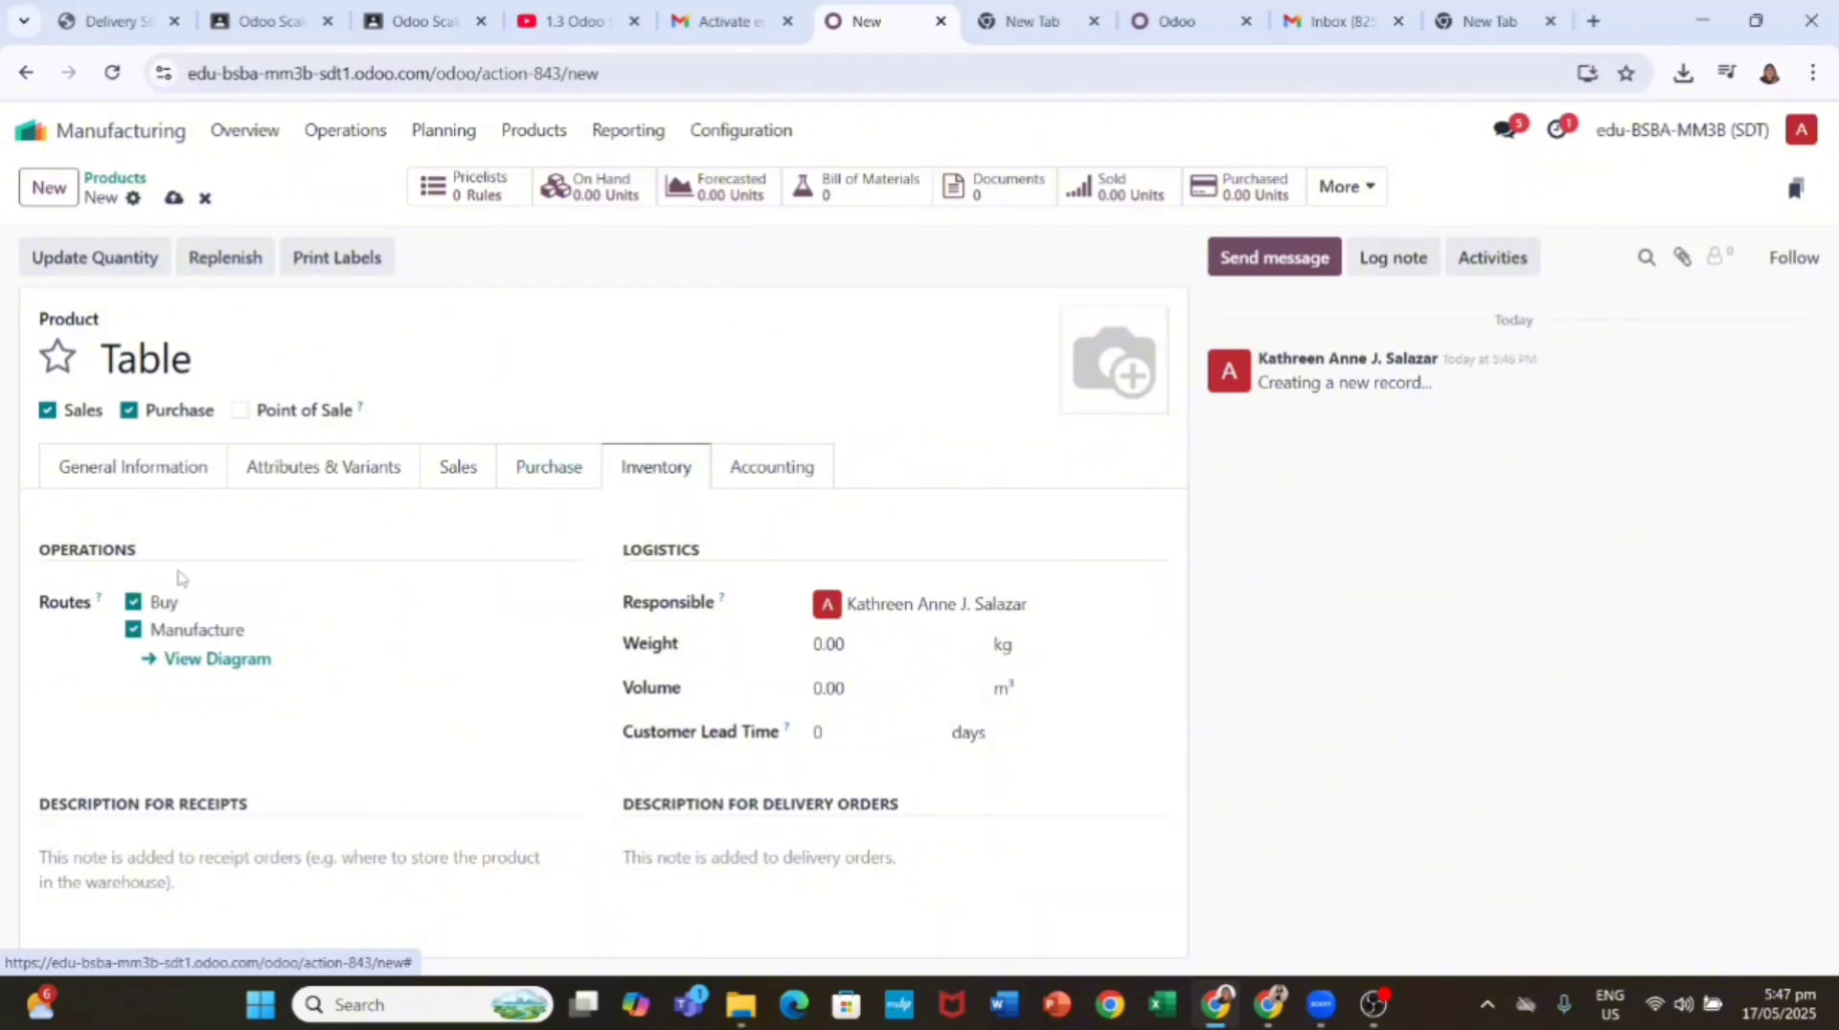
click(134, 602)
click(167, 469)
click(659, 469)
click(175, 470)
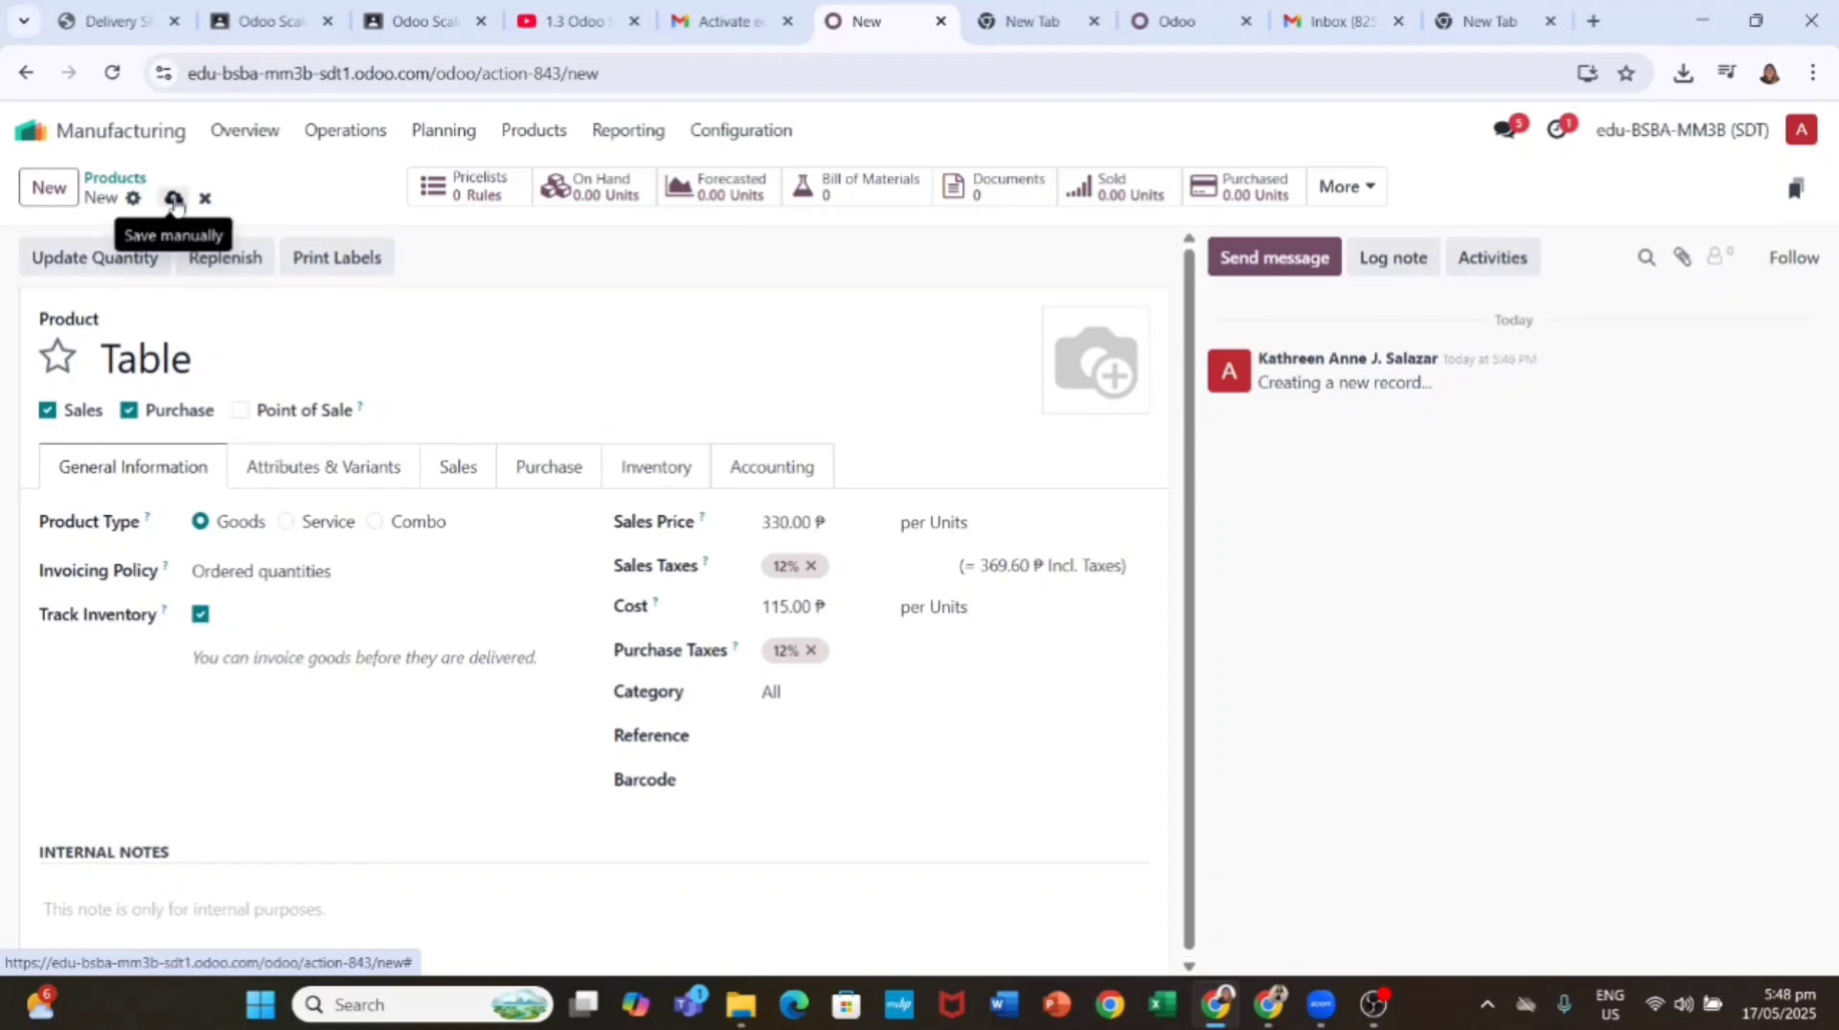
click(173, 202)
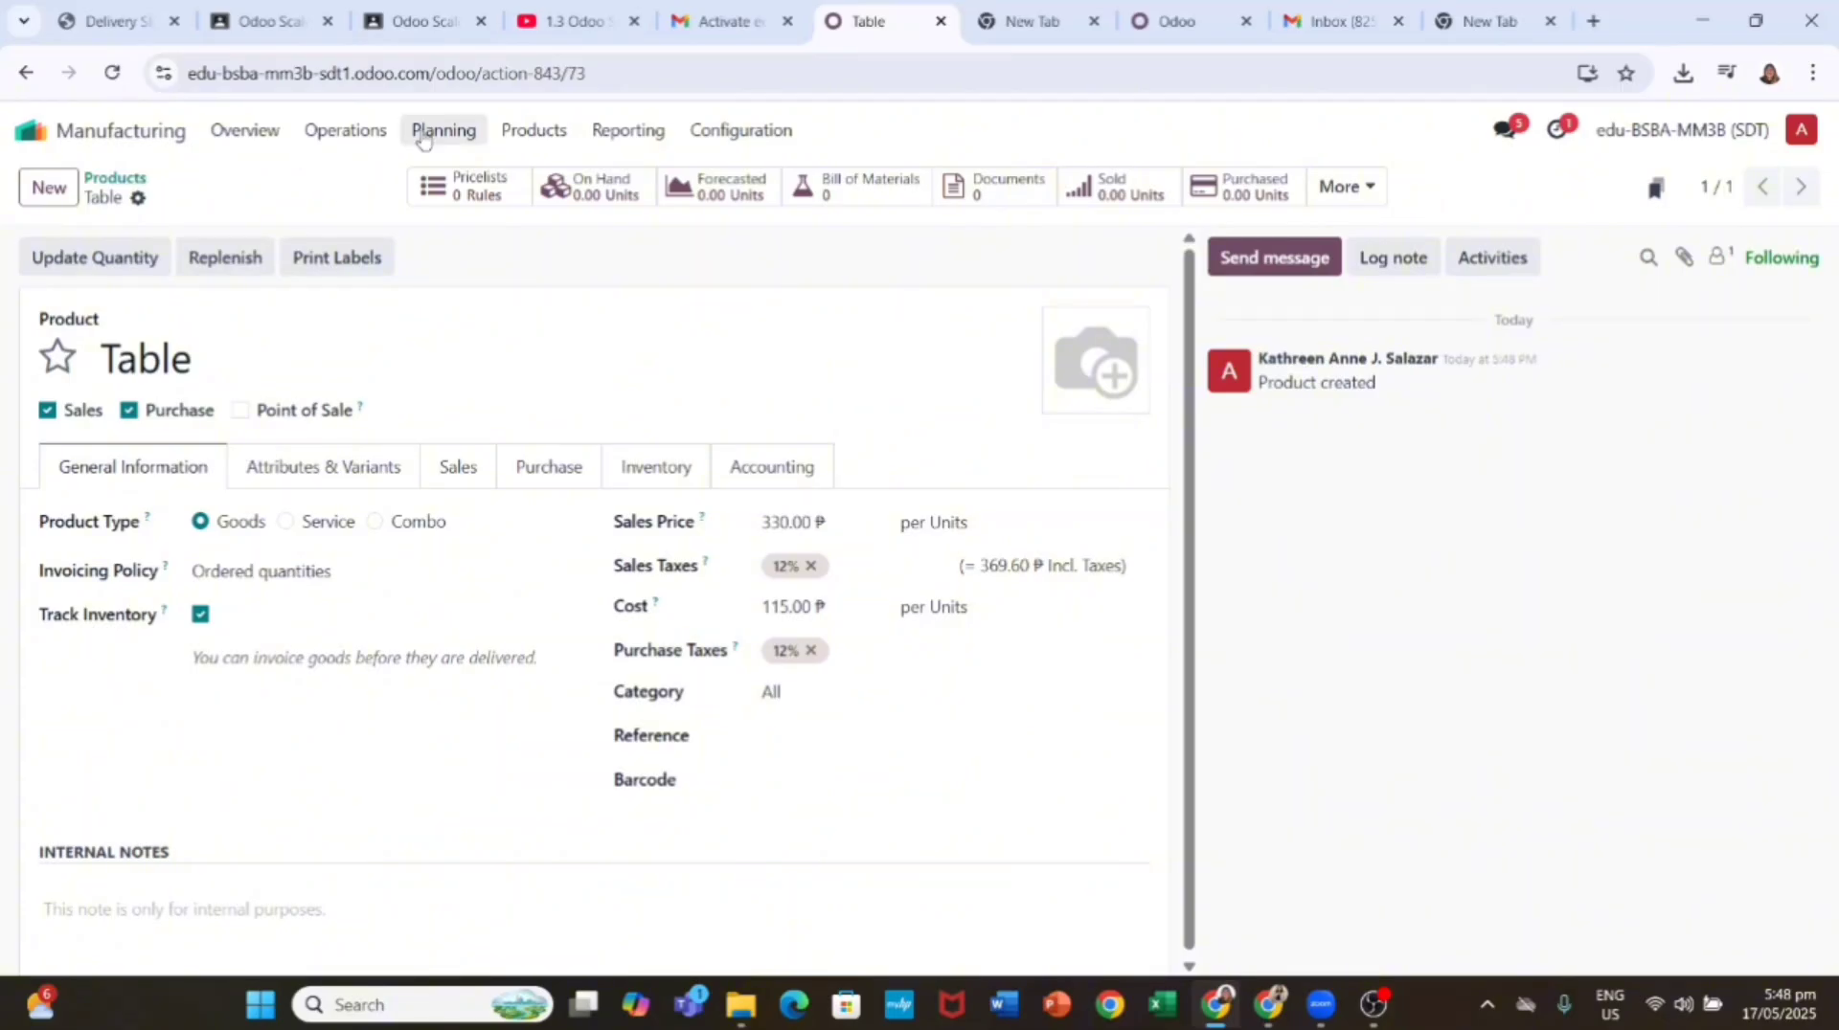
click(533, 129)
click(536, 174)
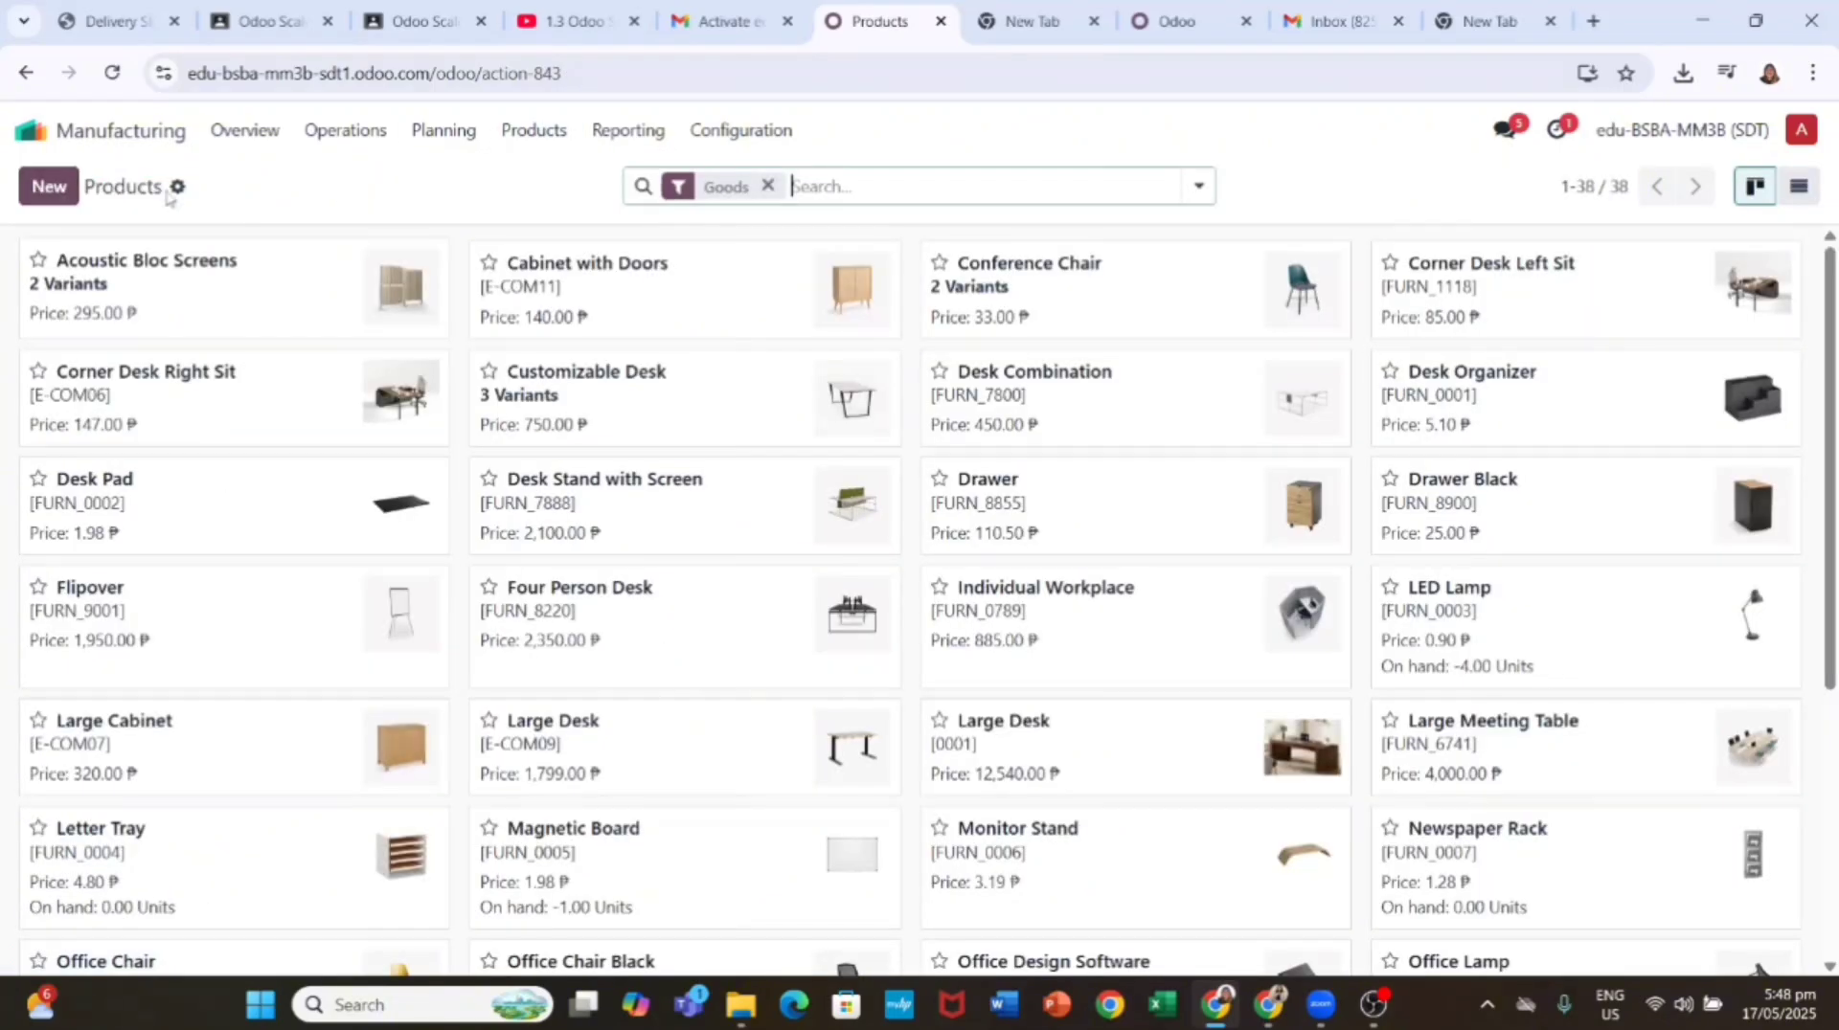
Step: Start a new bill of materials and set its product to Table
click(534, 129)
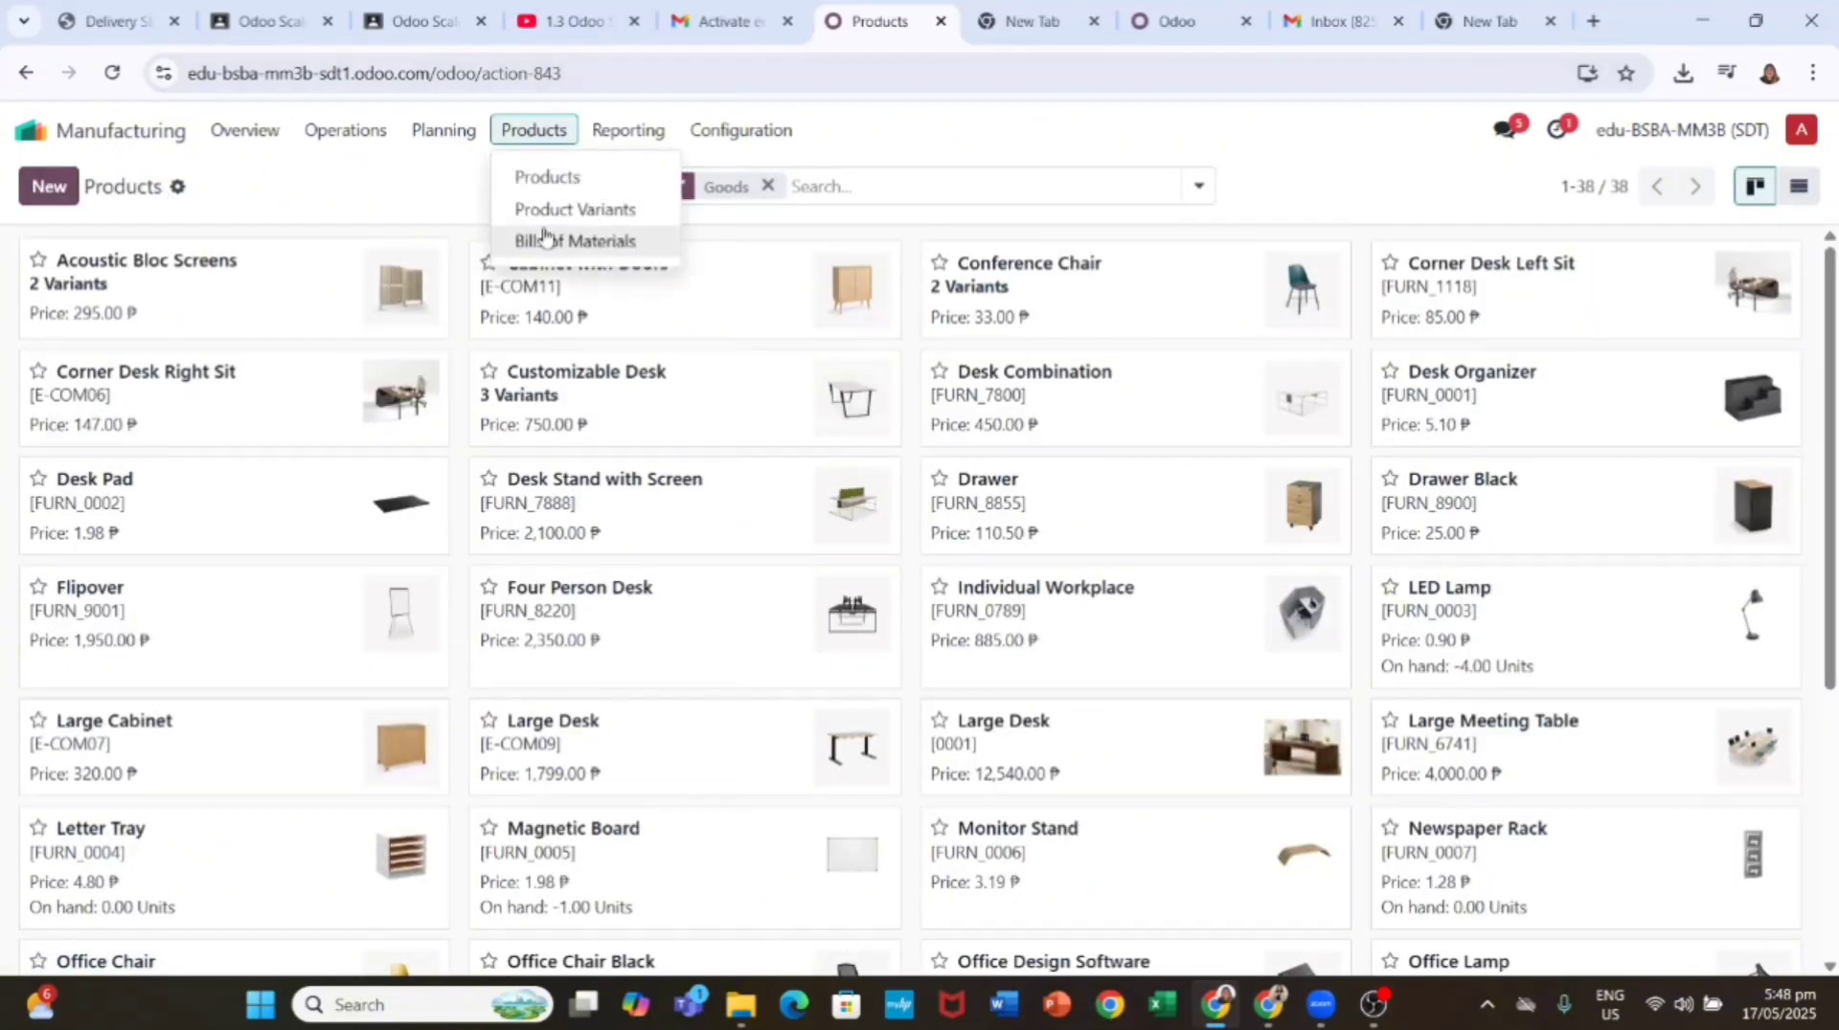
click(550, 239)
click(48, 187)
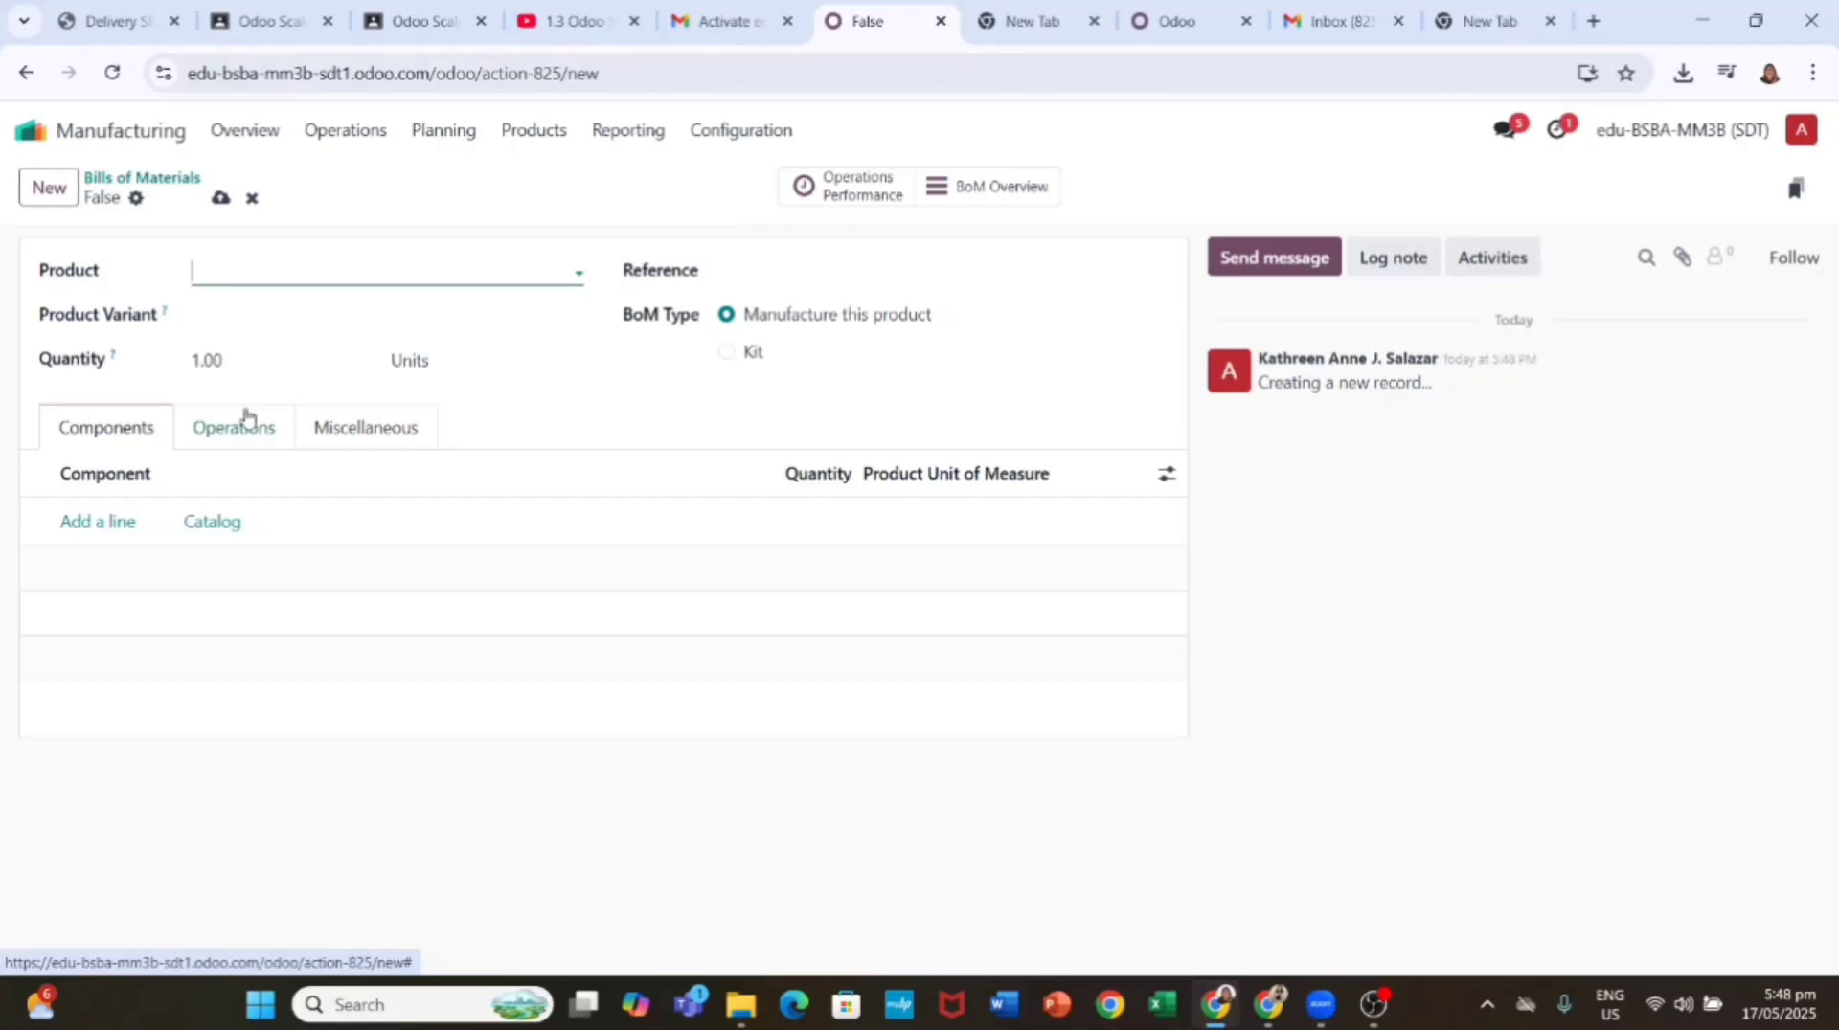
text(Table)
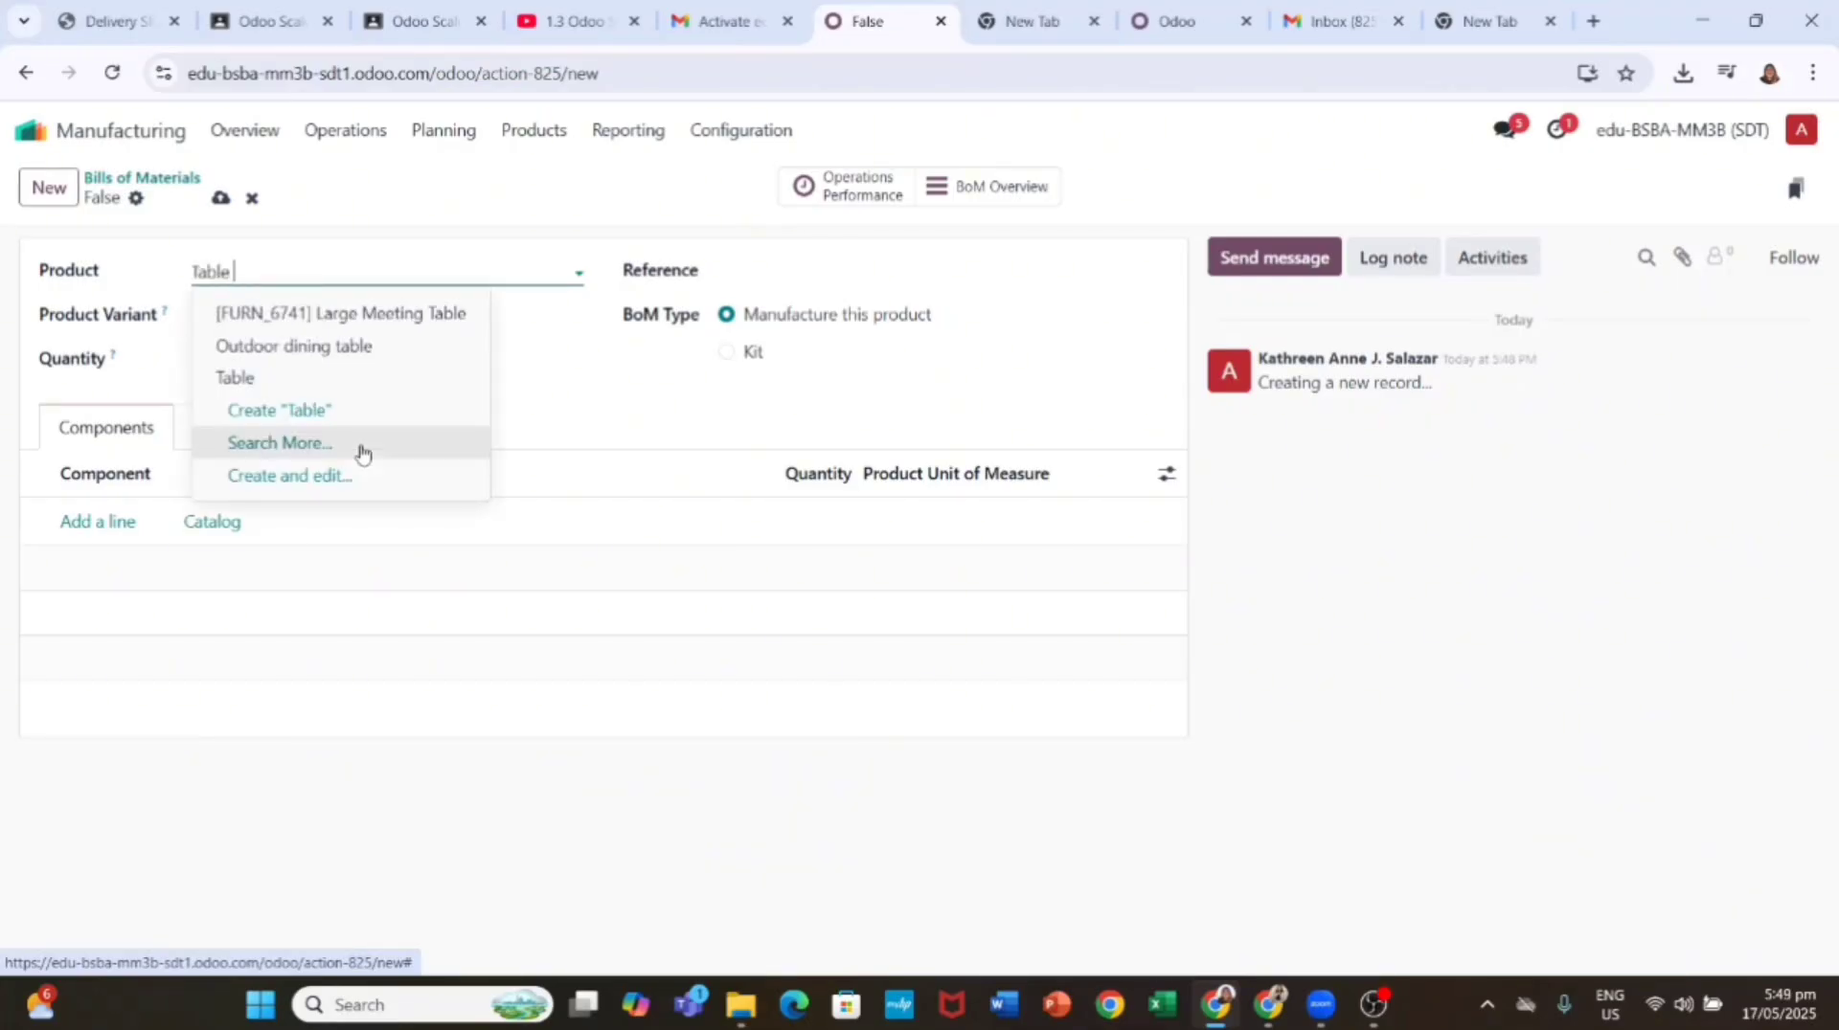
text( S)
key(Return)
drag(468, 275, 188, 278)
text(Table)
key(Return)
click(223, 278)
Step: Add component lines for 1 Table Top and 4 Table Legs
click(97, 521)
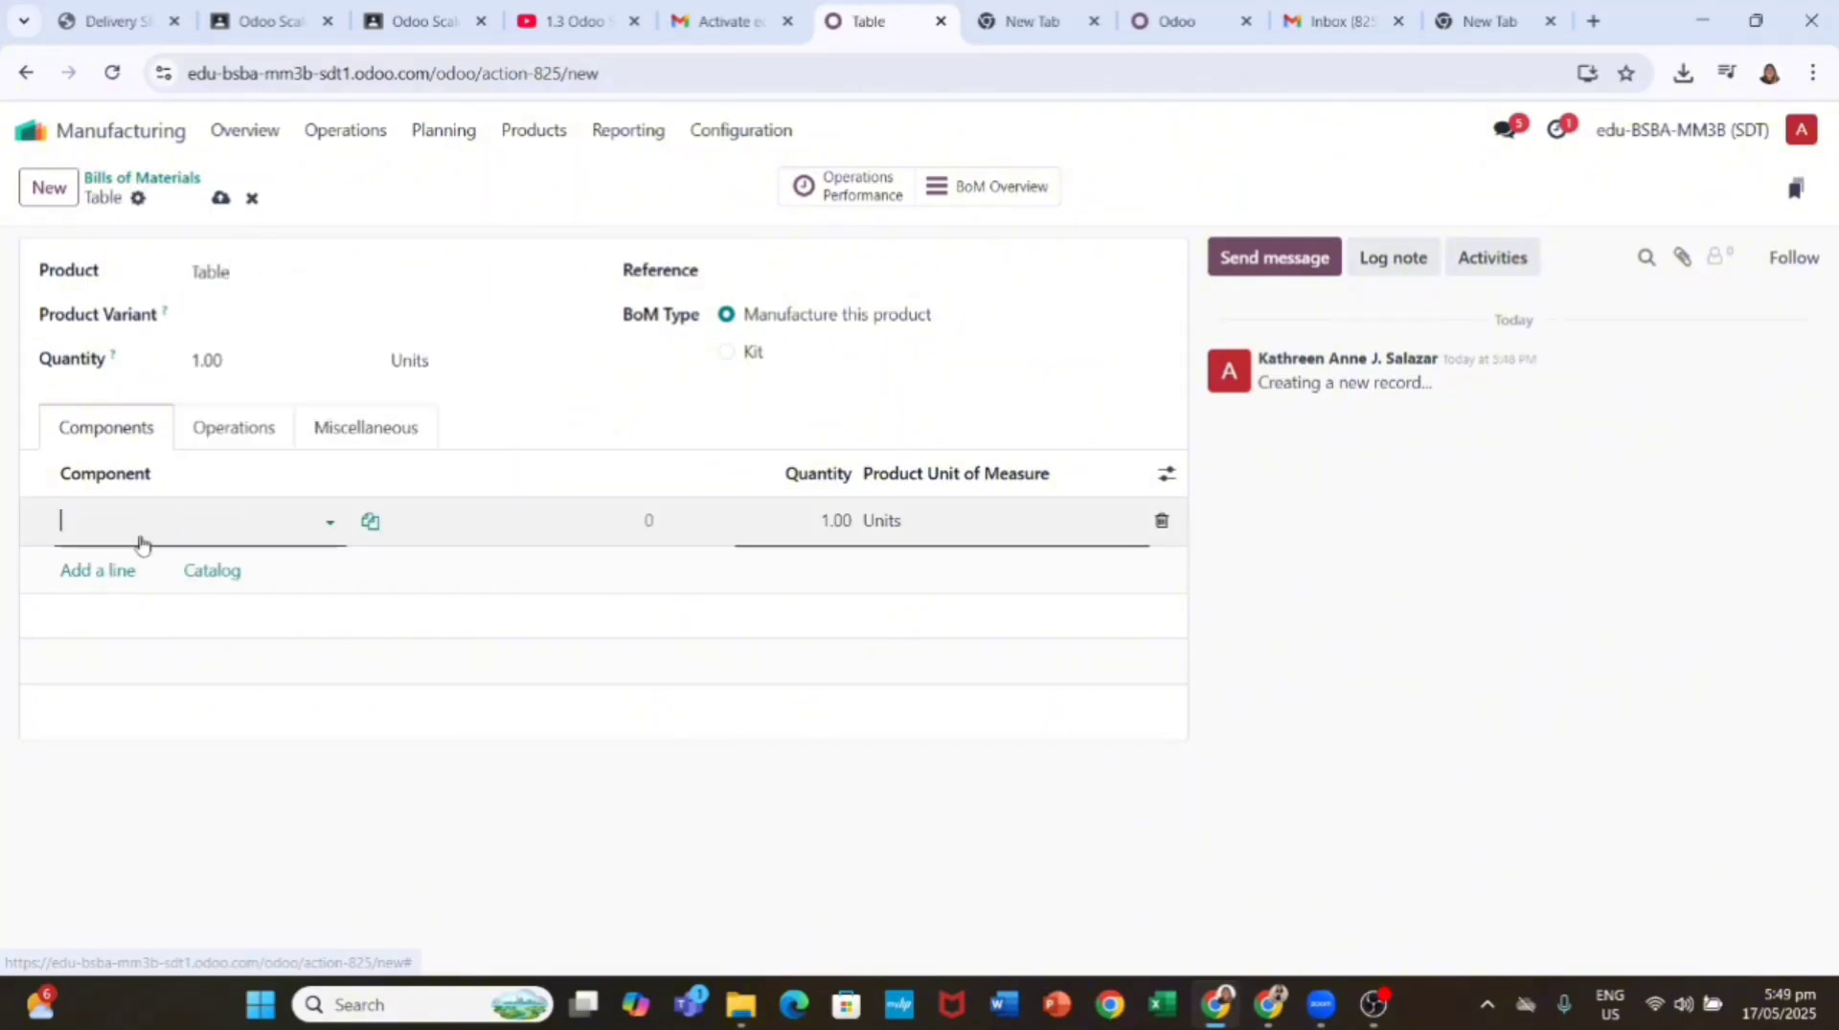
text(Table Top)
click(64, 565)
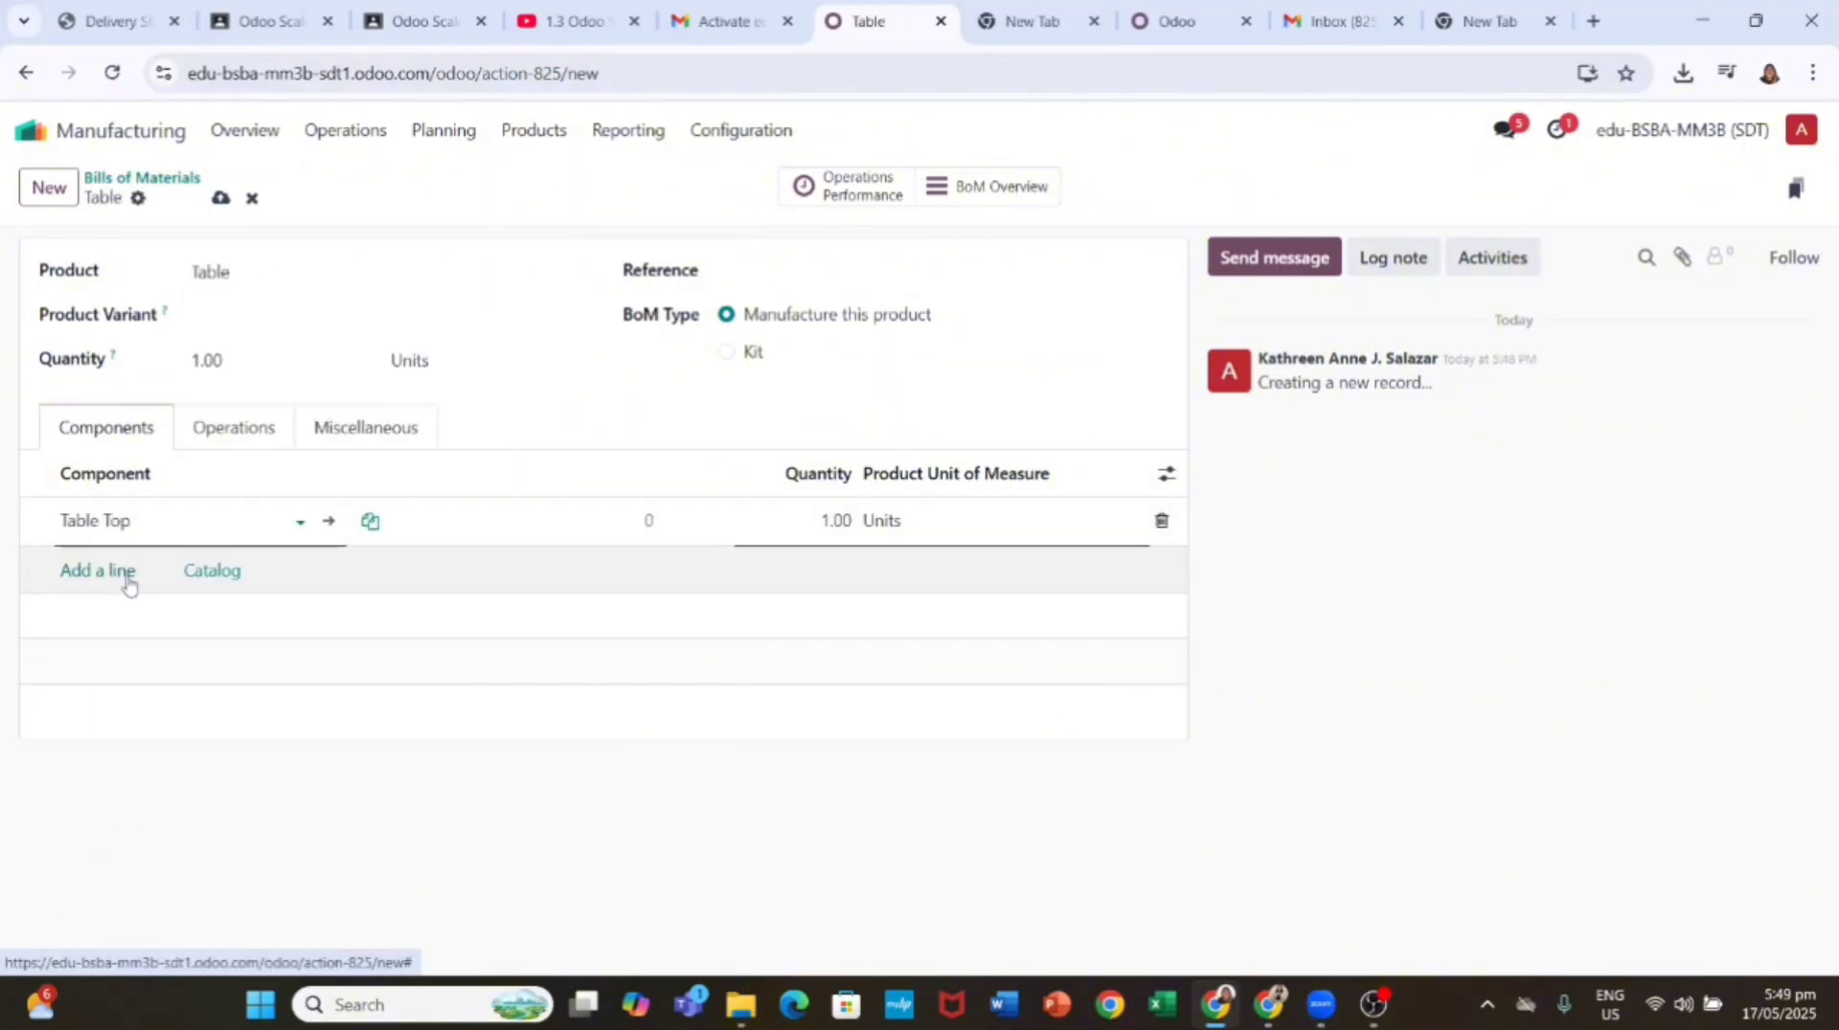
click(127, 579)
text(Table Leg)
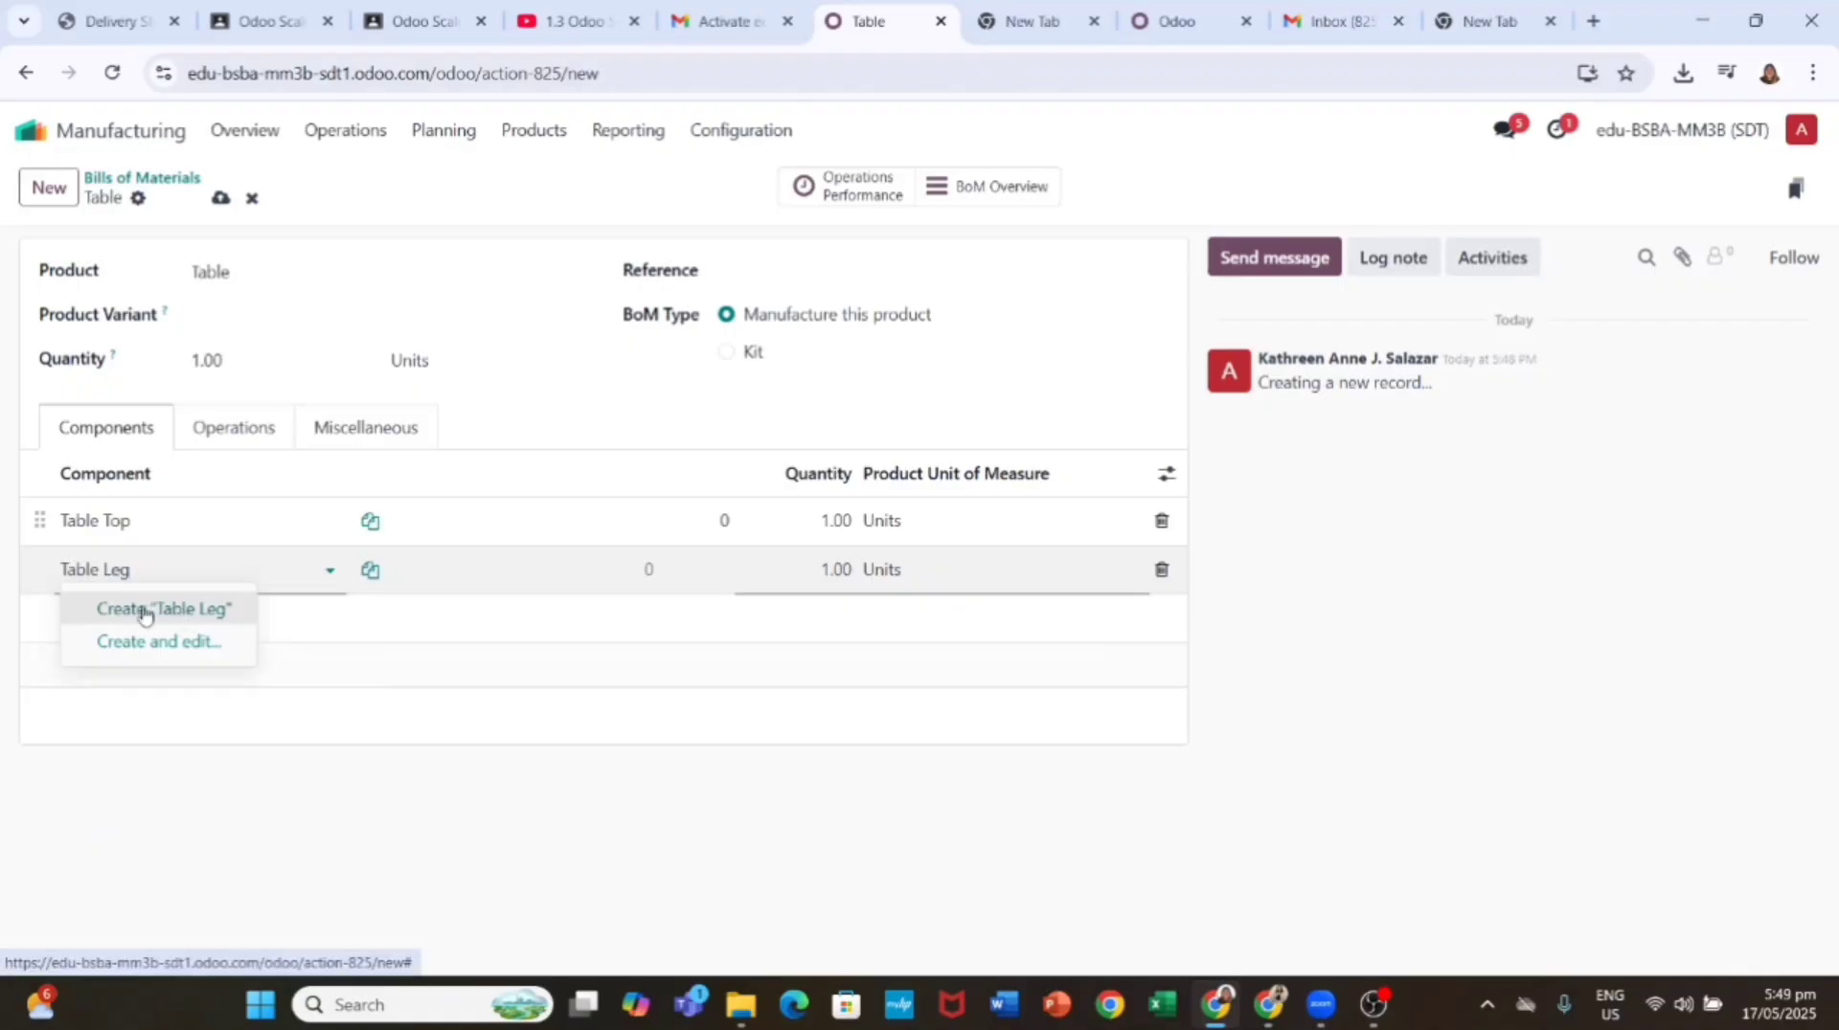
click(144, 609)
click(829, 573)
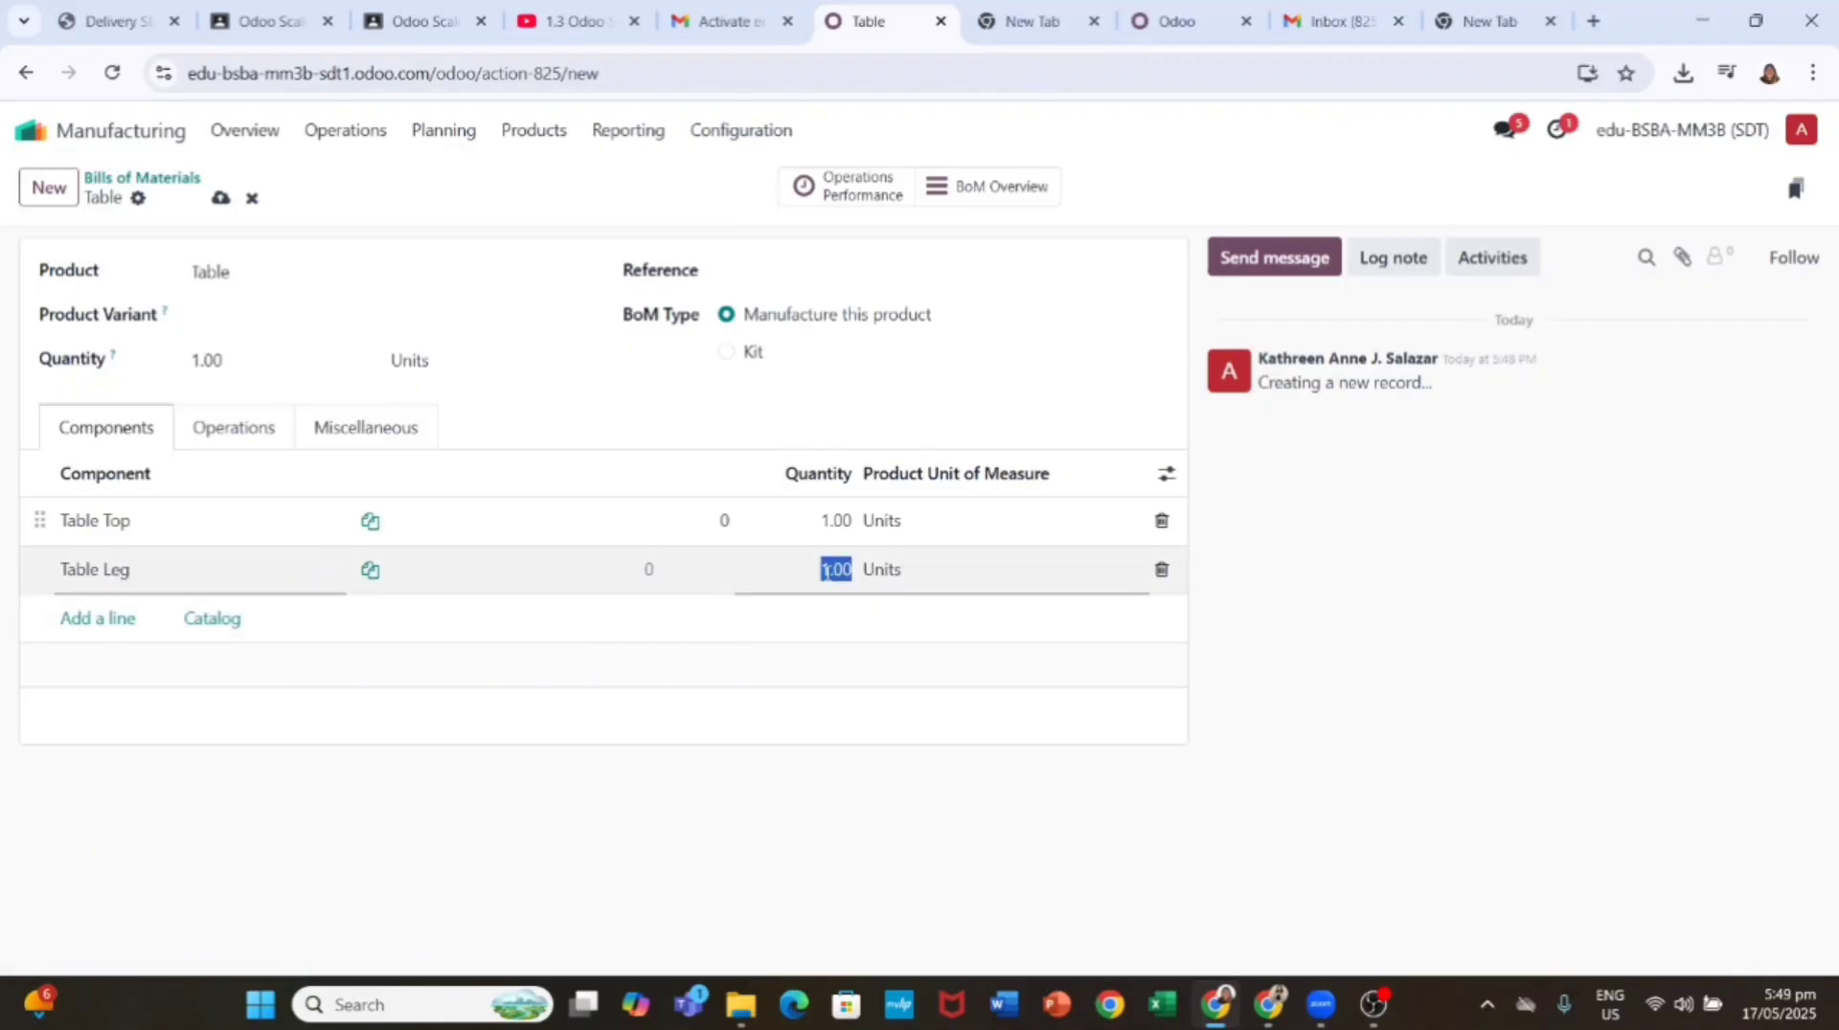
text(4)
key(Return)
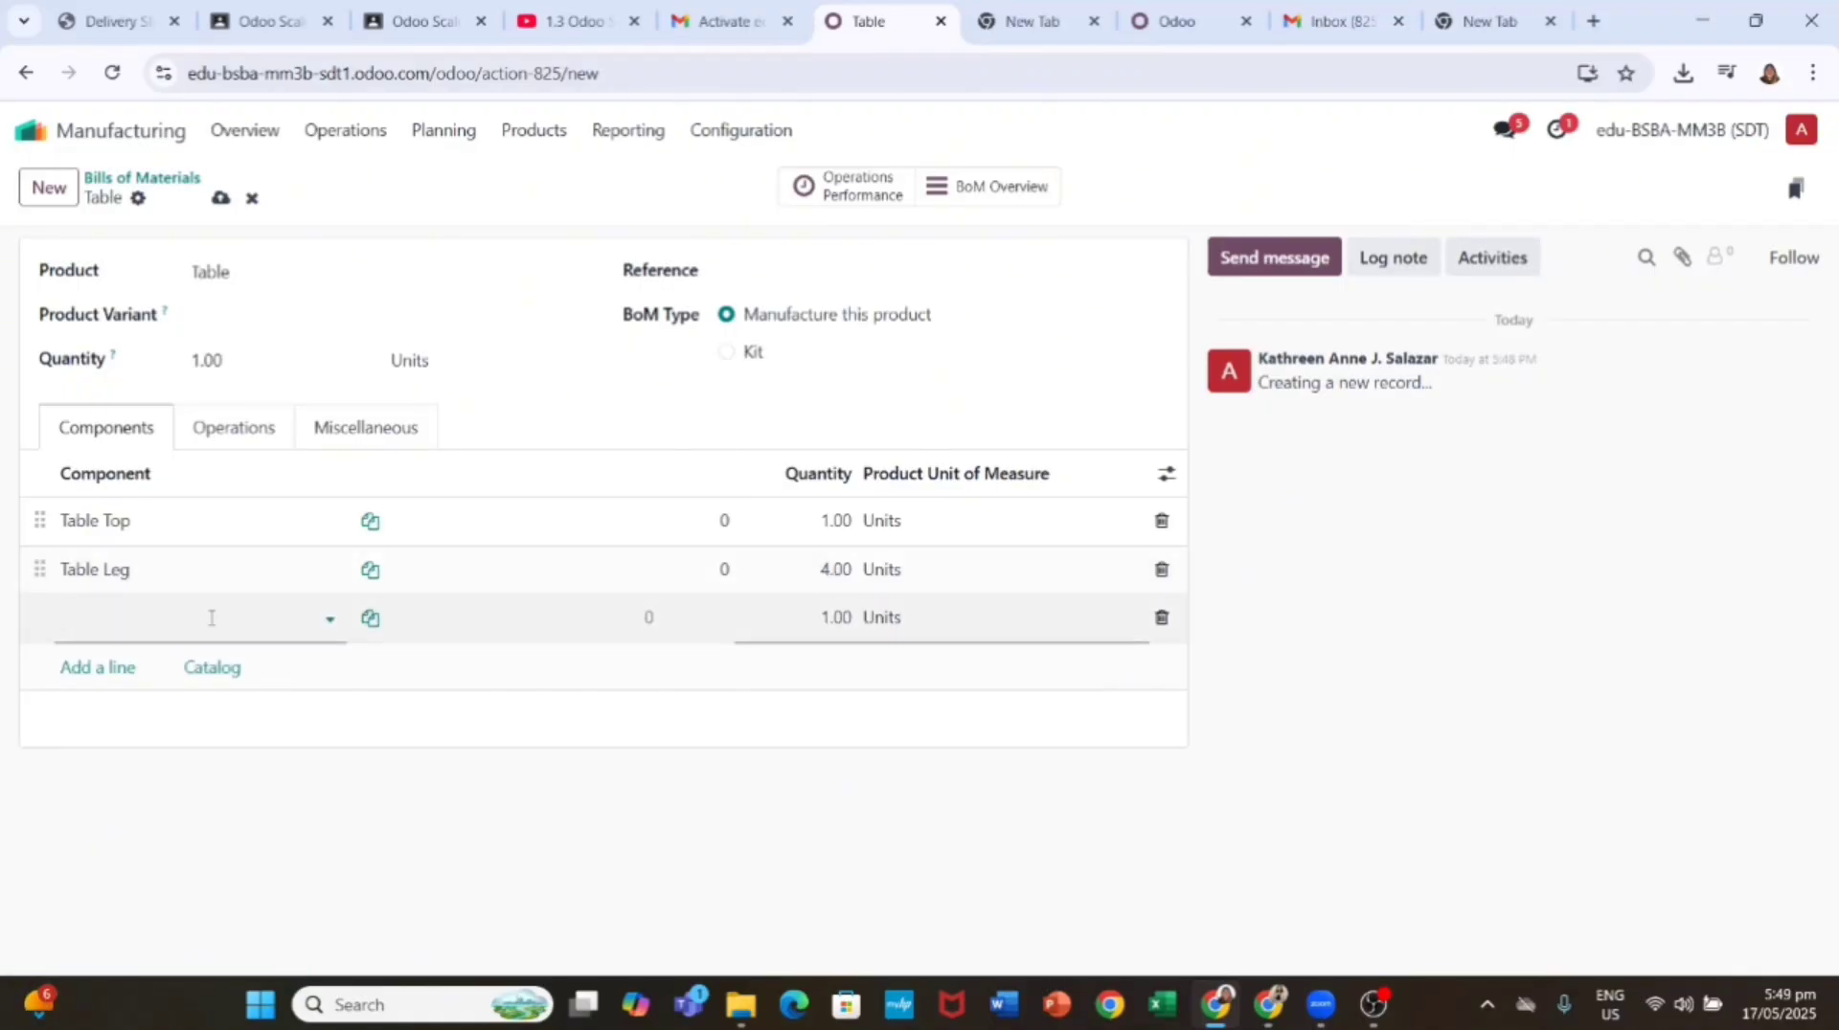
Step: Add 4 Bolts as the third component, drop the empty line, and save
text(Bolt)
key(Return)
click(844, 617)
text(4)
key(Return)
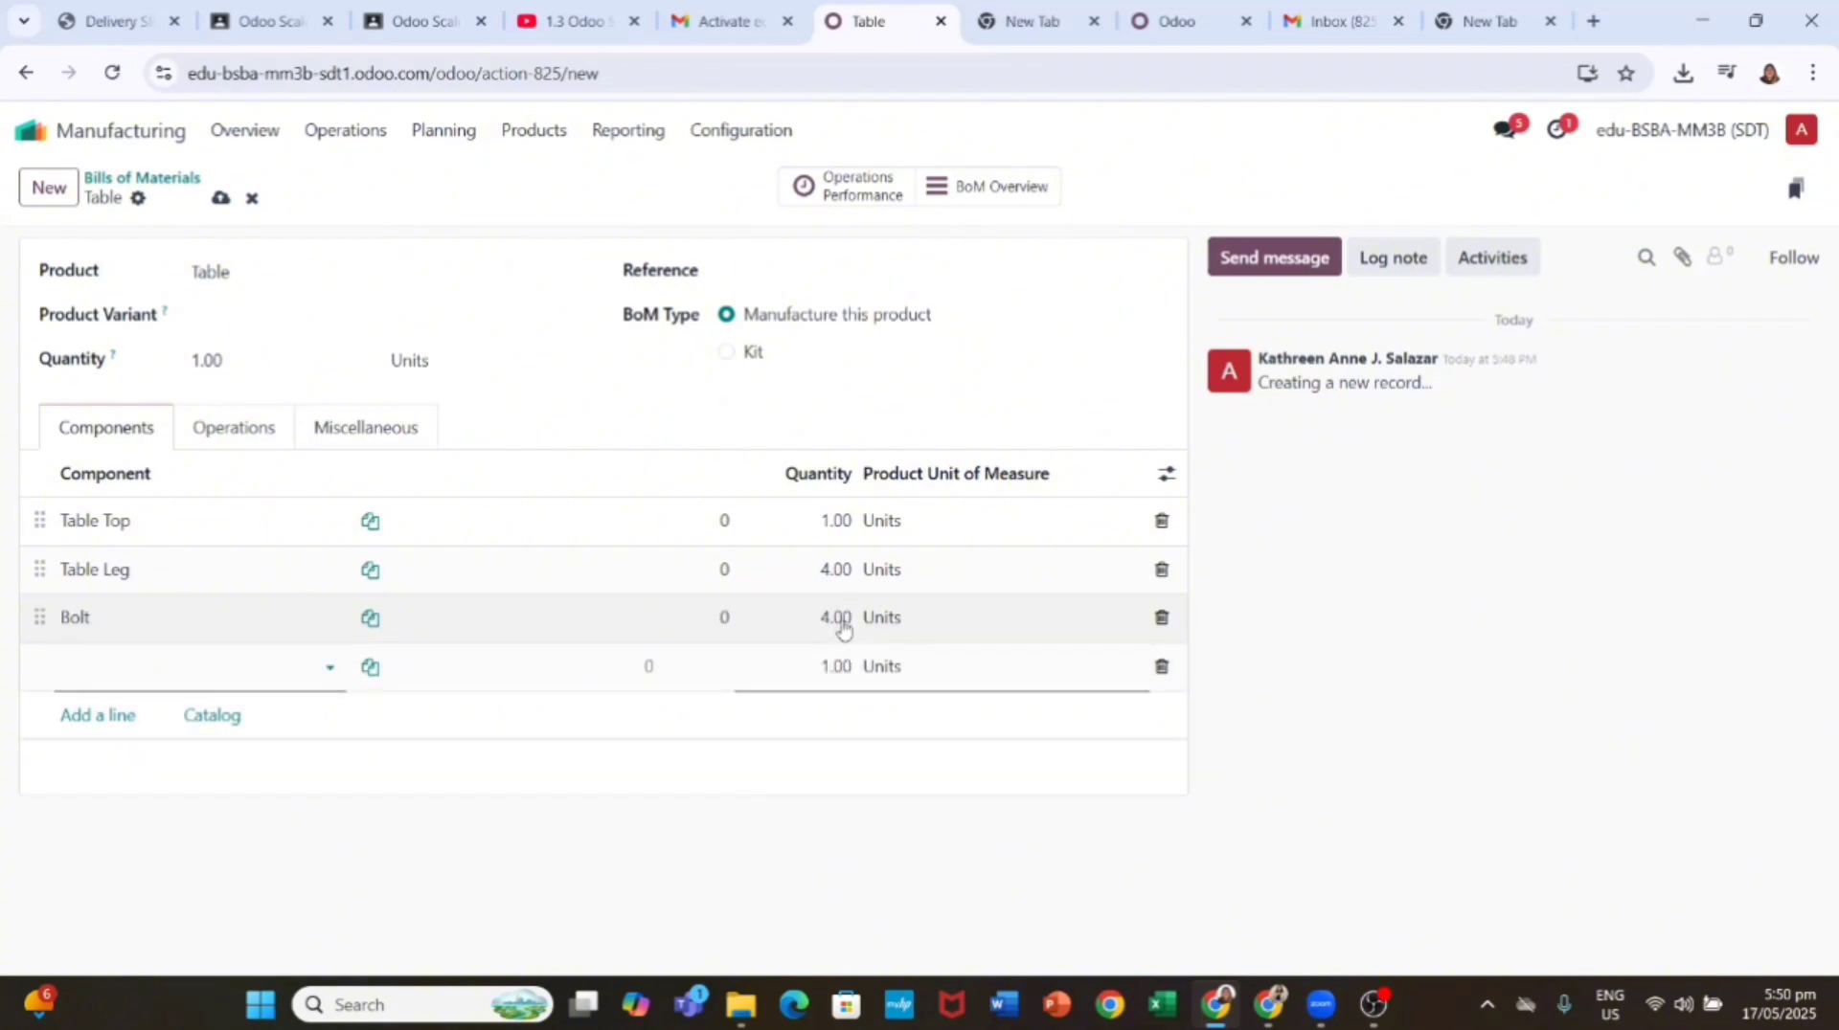
click(671, 751)
click(219, 200)
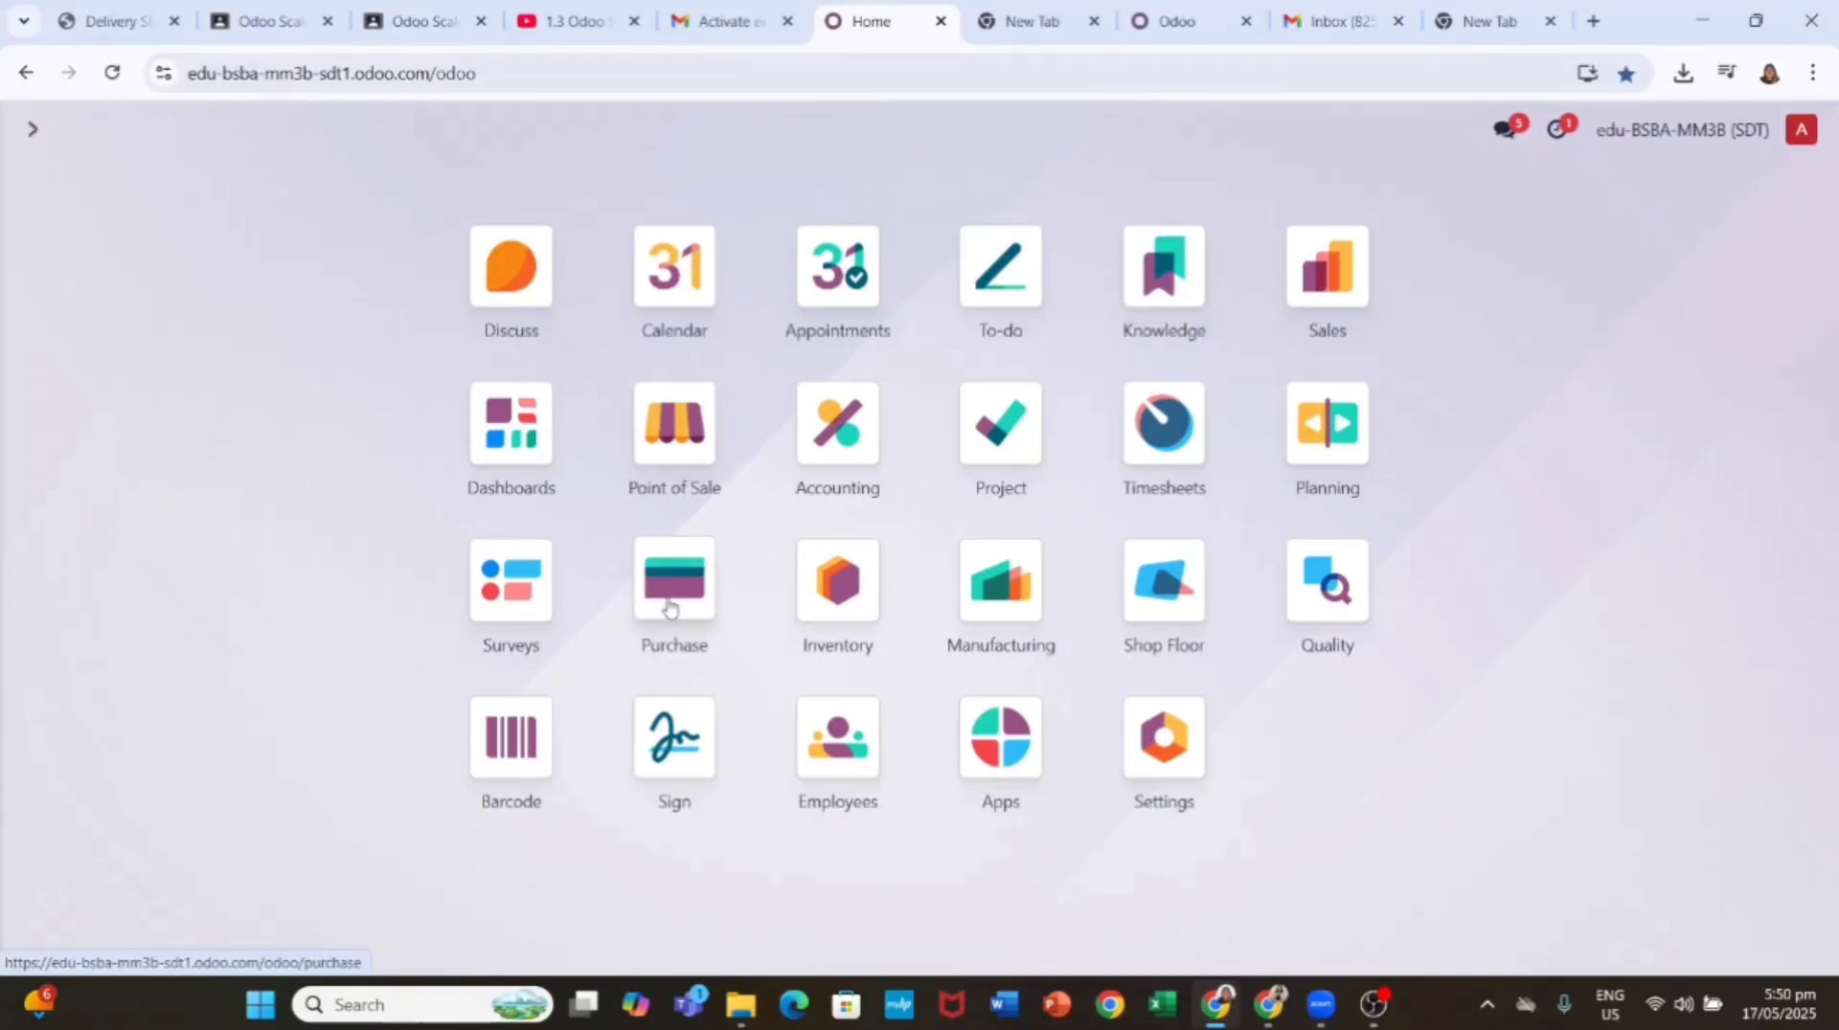
Step: Start a new Purchase RFQ with a Table Top line of 100 units at 40.00
click(668, 609)
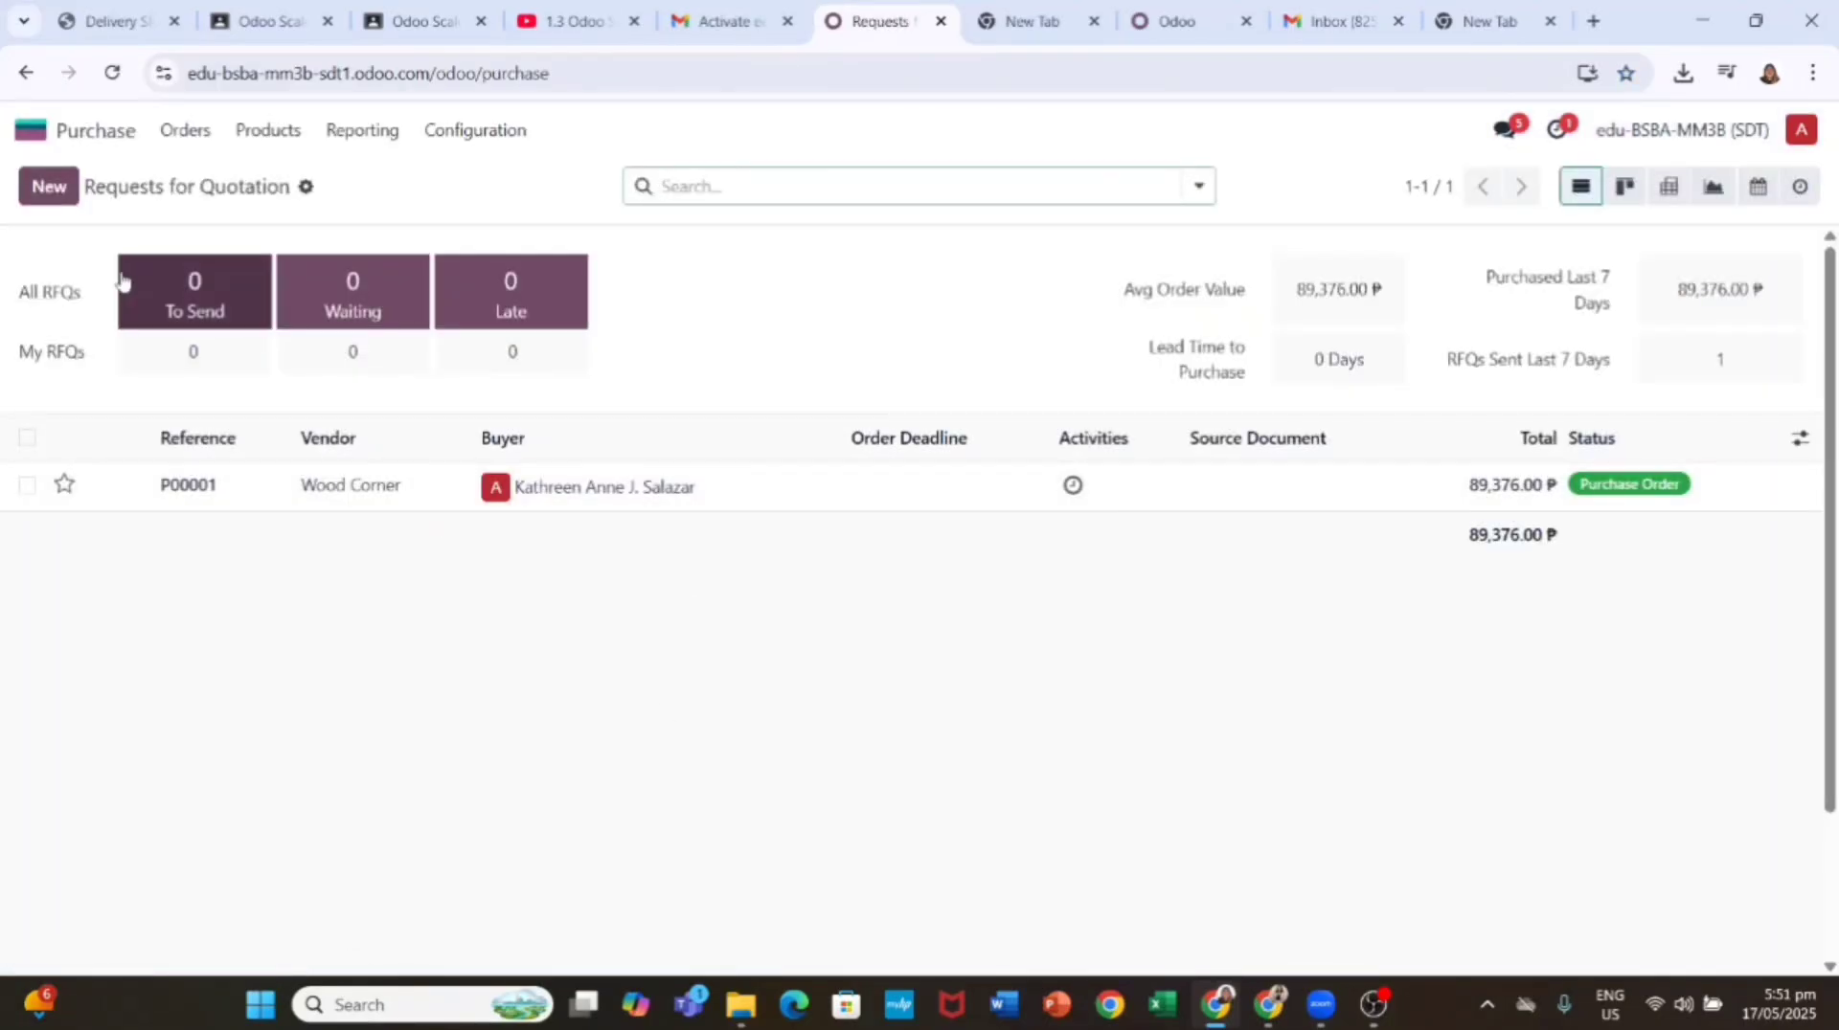
key(alt+c)
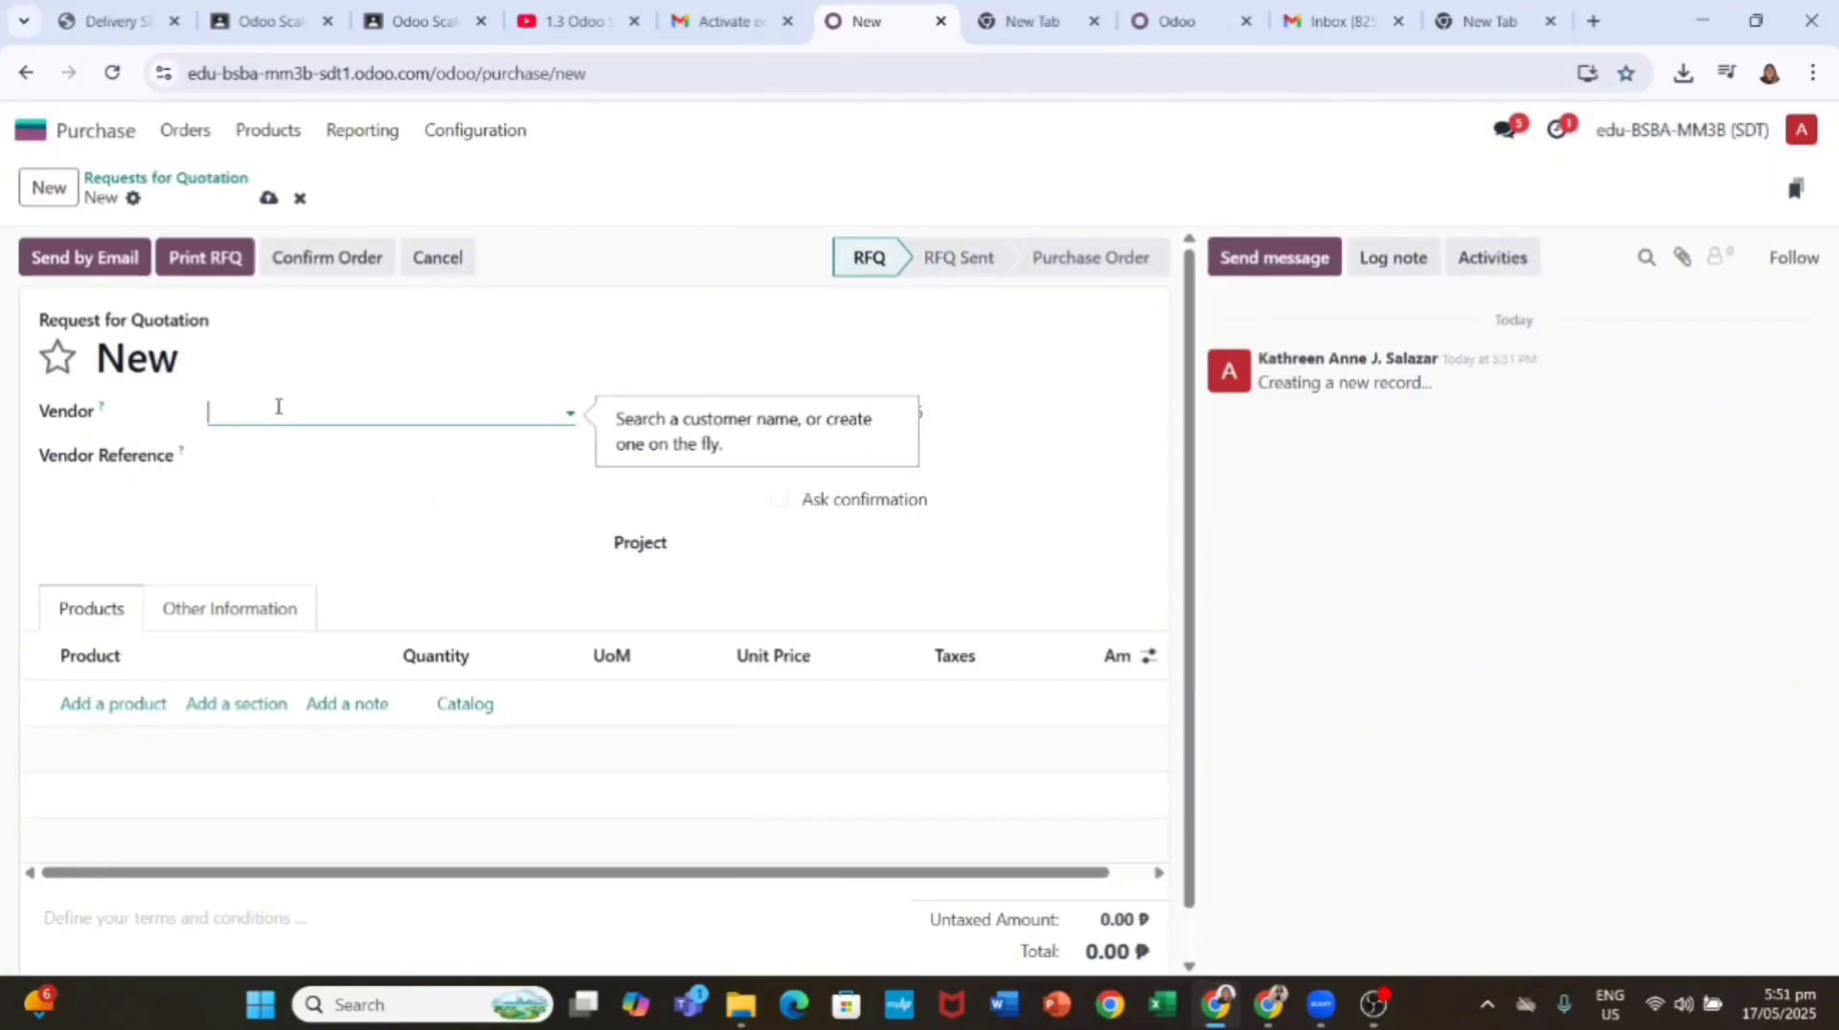
text(Only Woods Inc.)
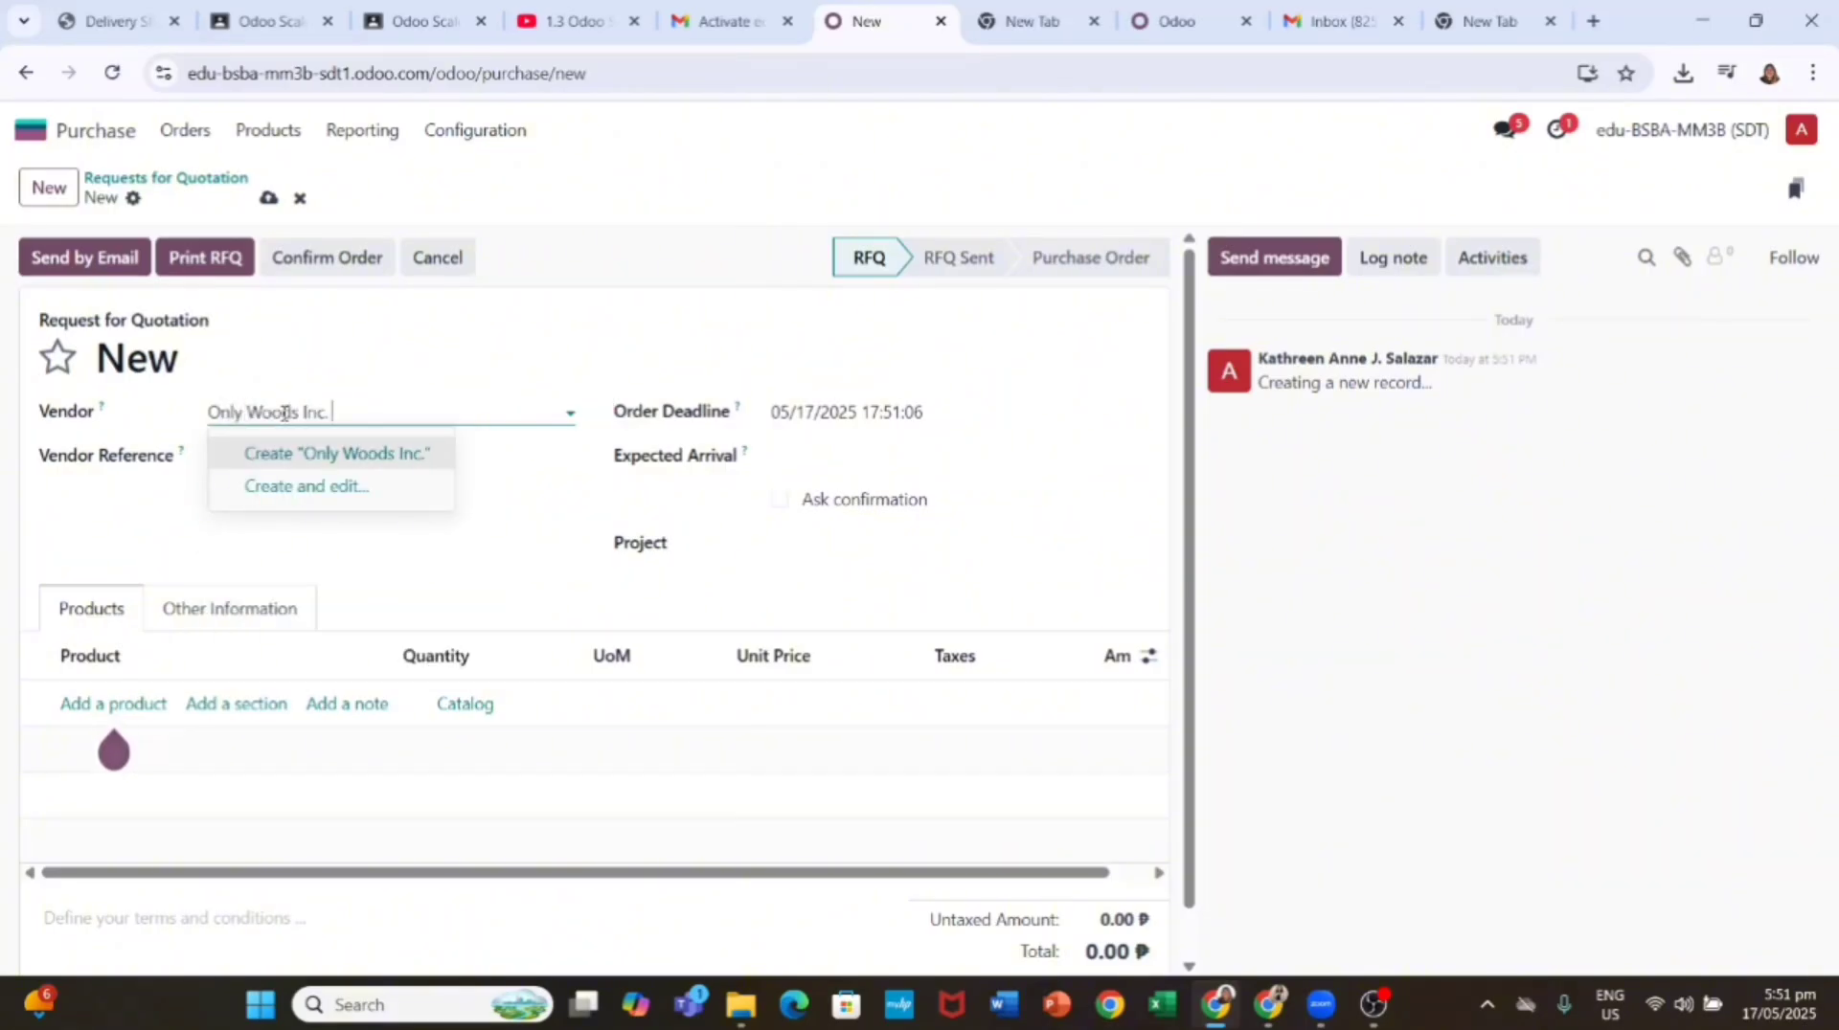
click(115, 703)
text(Tab)
click(239, 565)
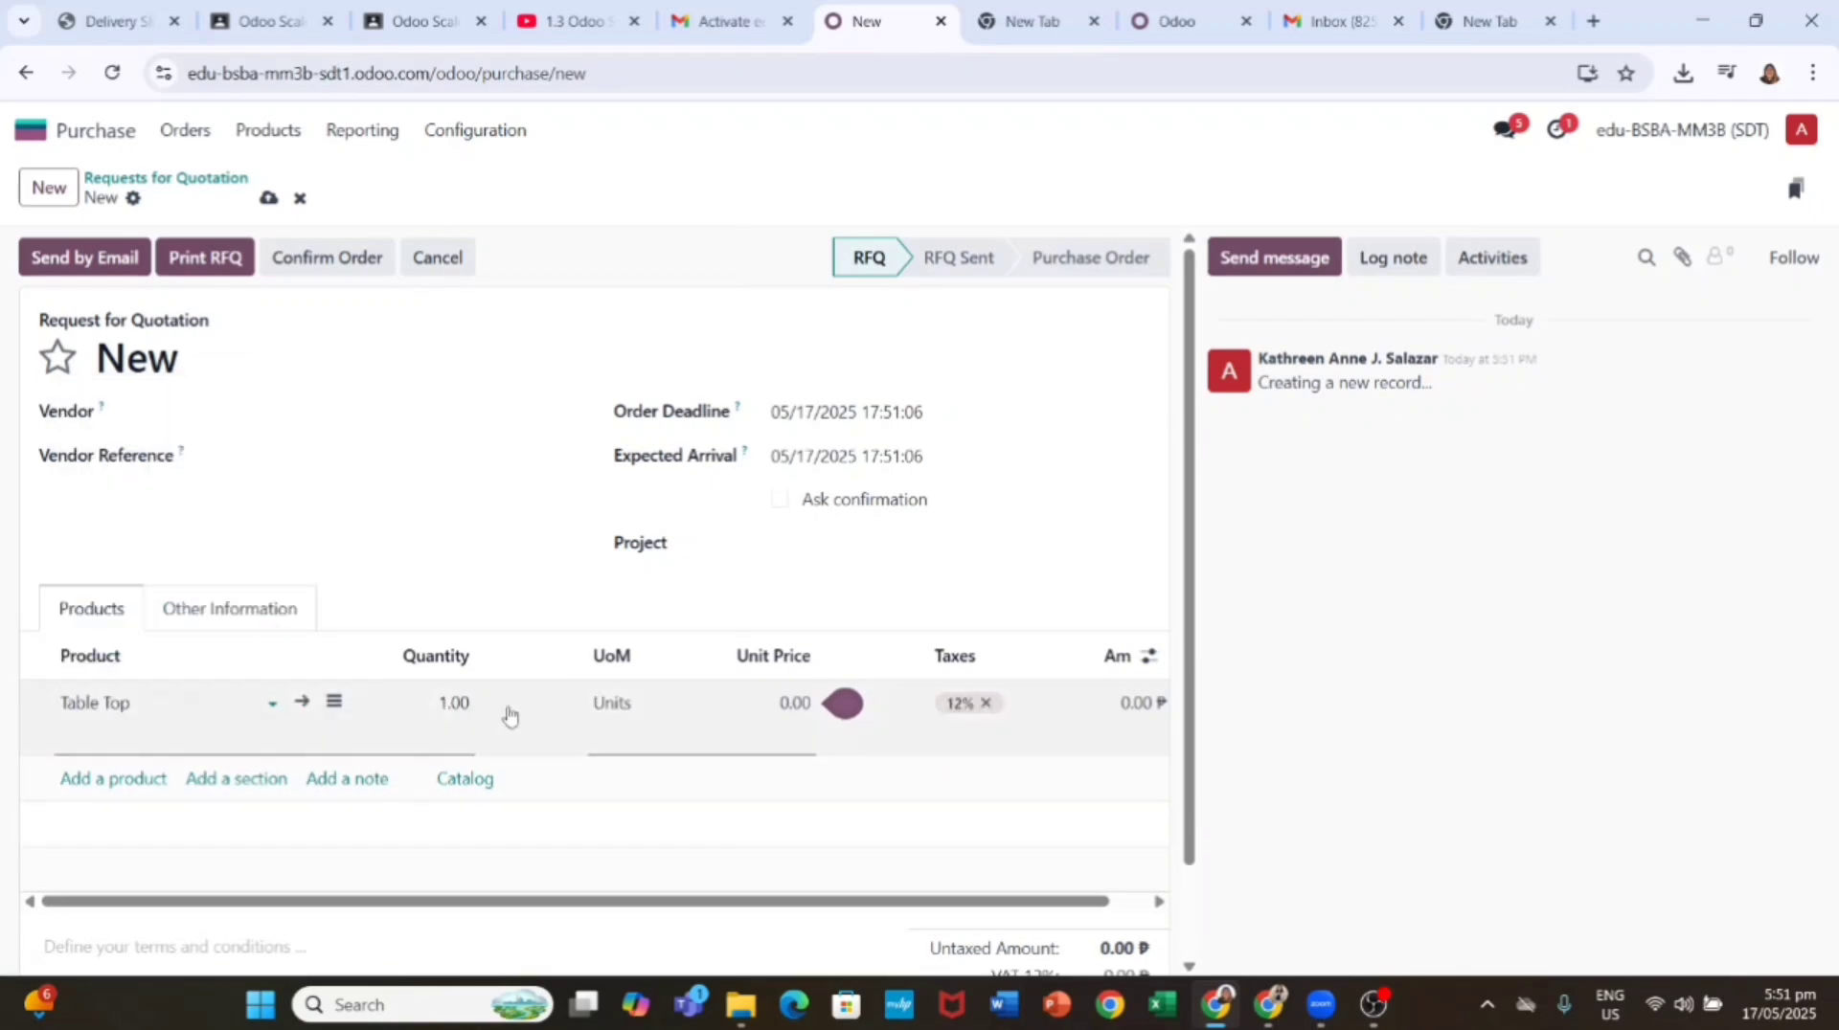
click(492, 719)
text(100)
key(Return)
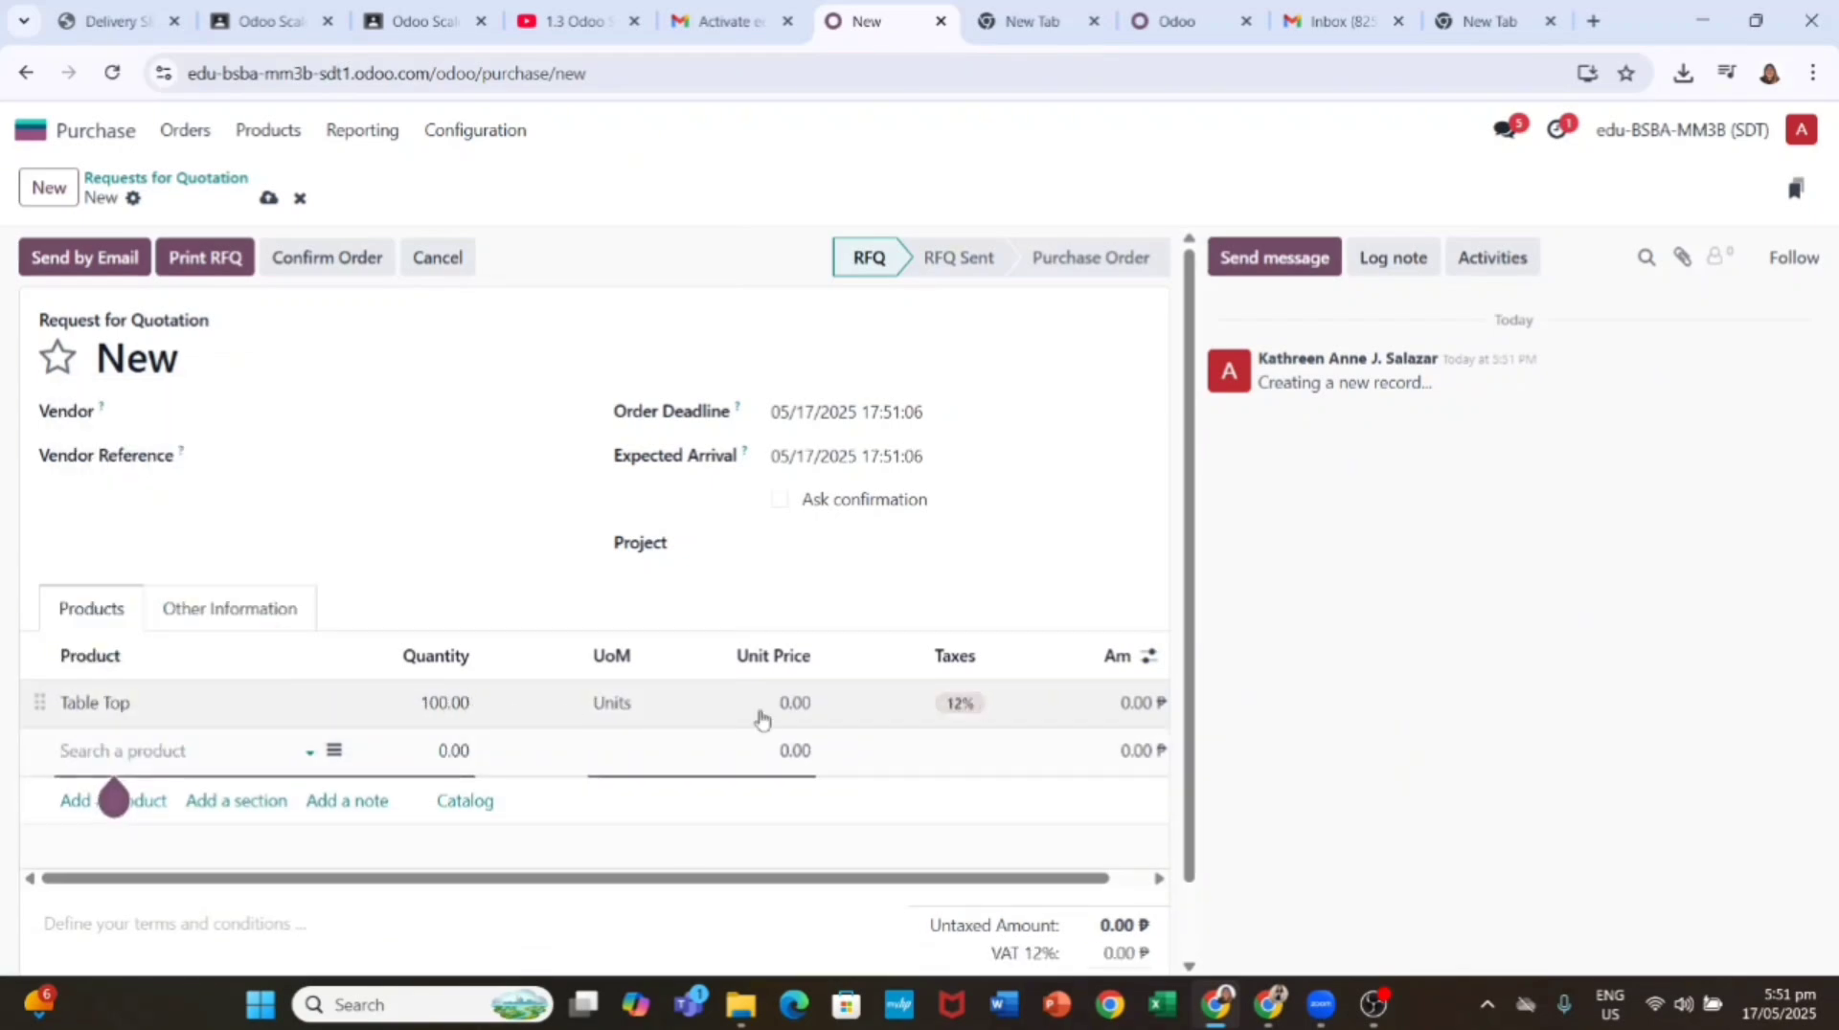
click(793, 703)
text(40)
key(Return)
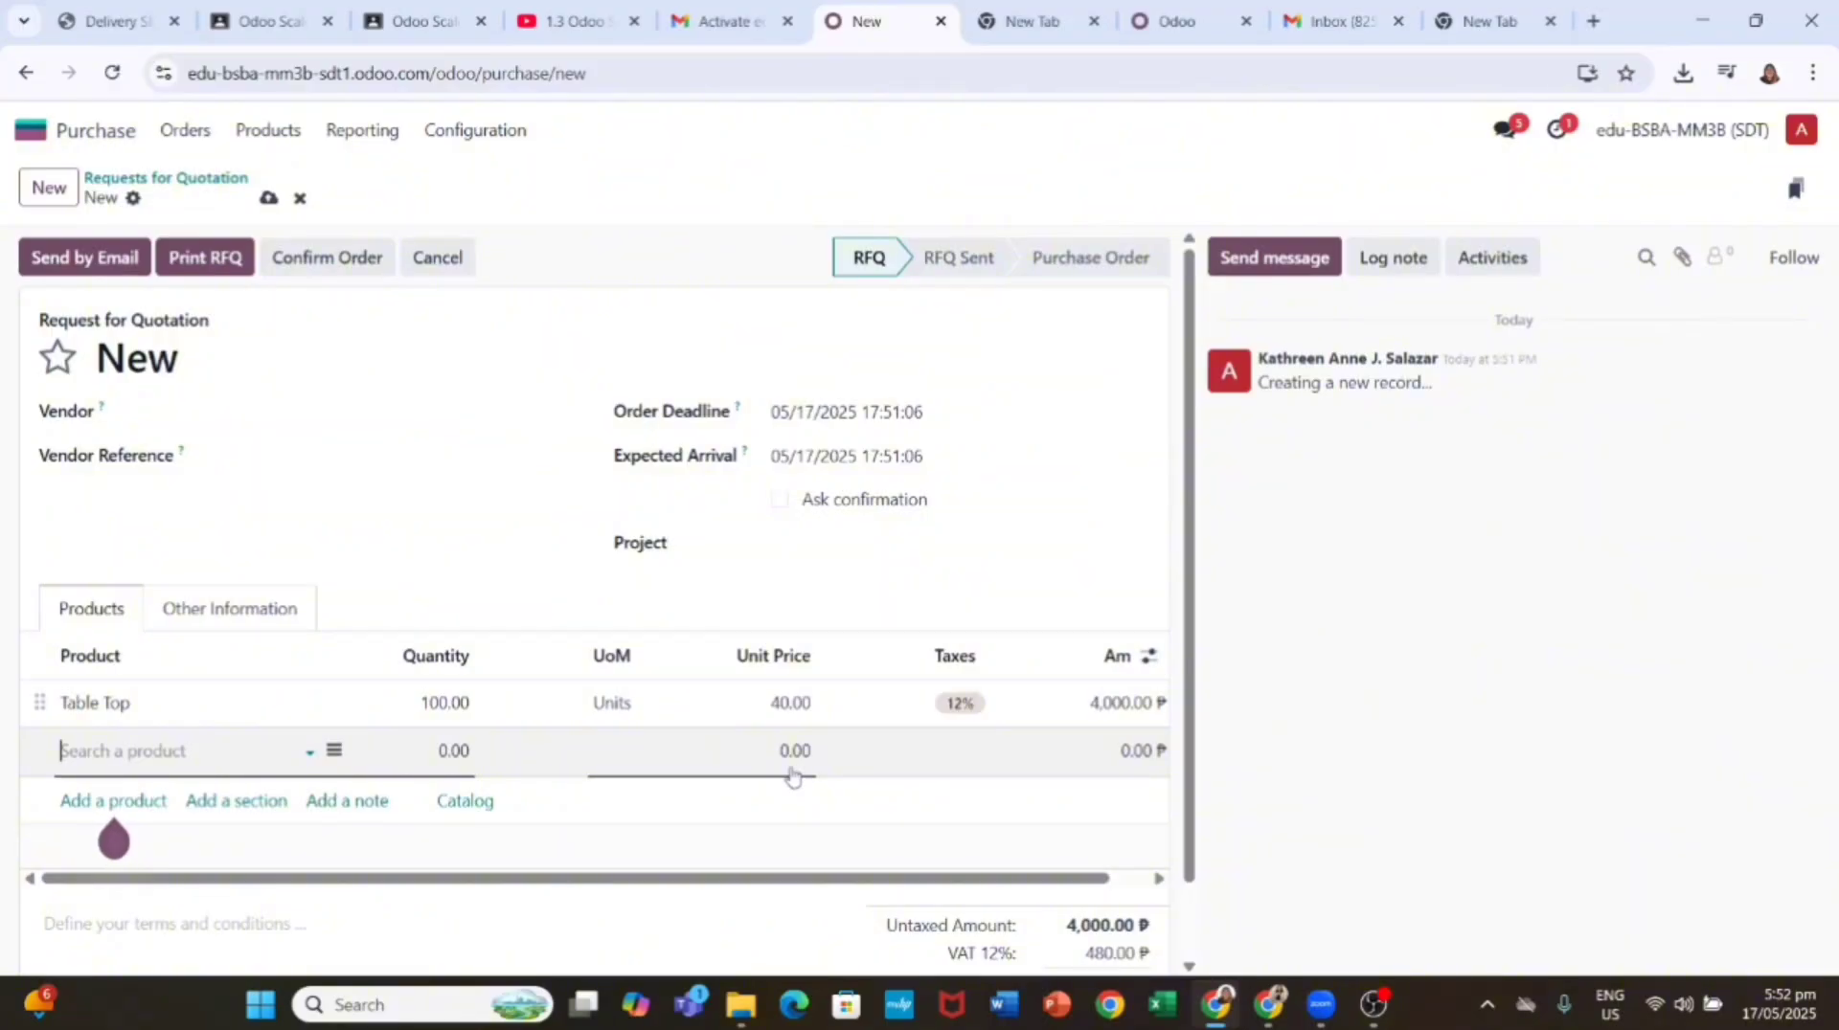
Step: Add a second line for 400 Table Legs
text(Bol)
click(140, 784)
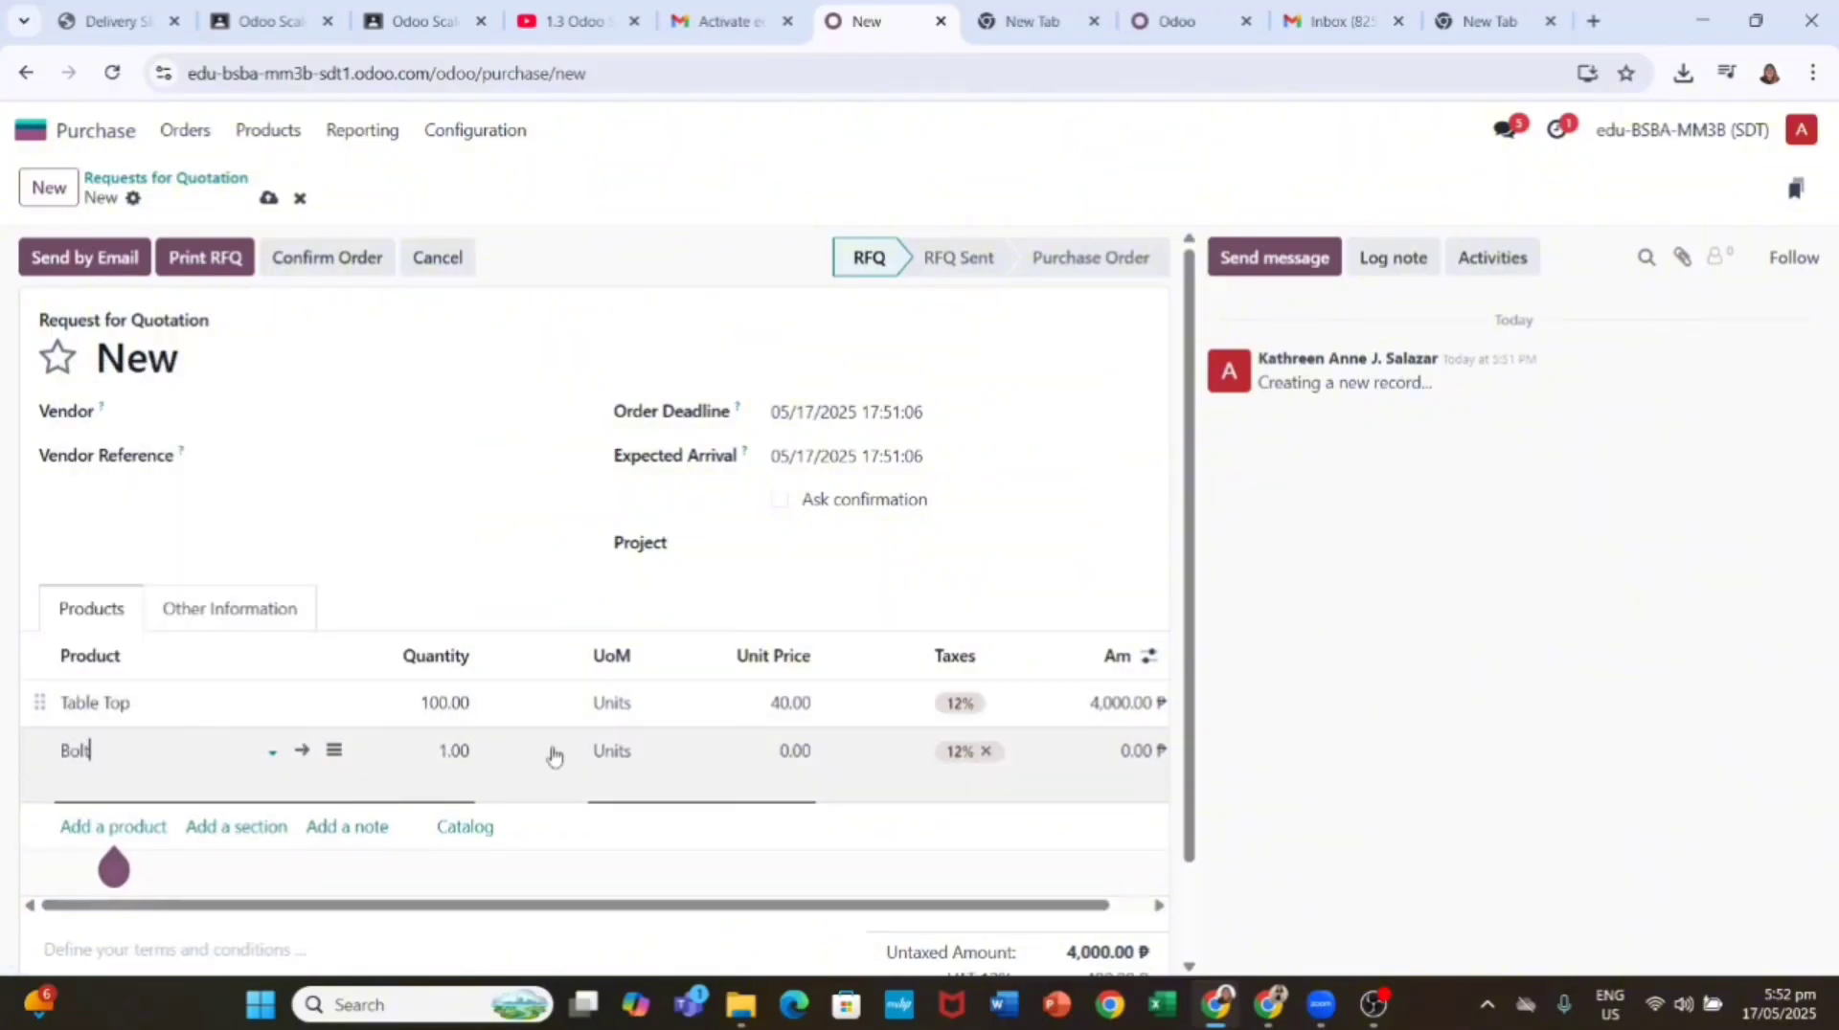
click(230, 750)
click(173, 748)
double_click(173, 748)
text(Ta)
click(210, 621)
click(463, 740)
text(400)
key(Return)
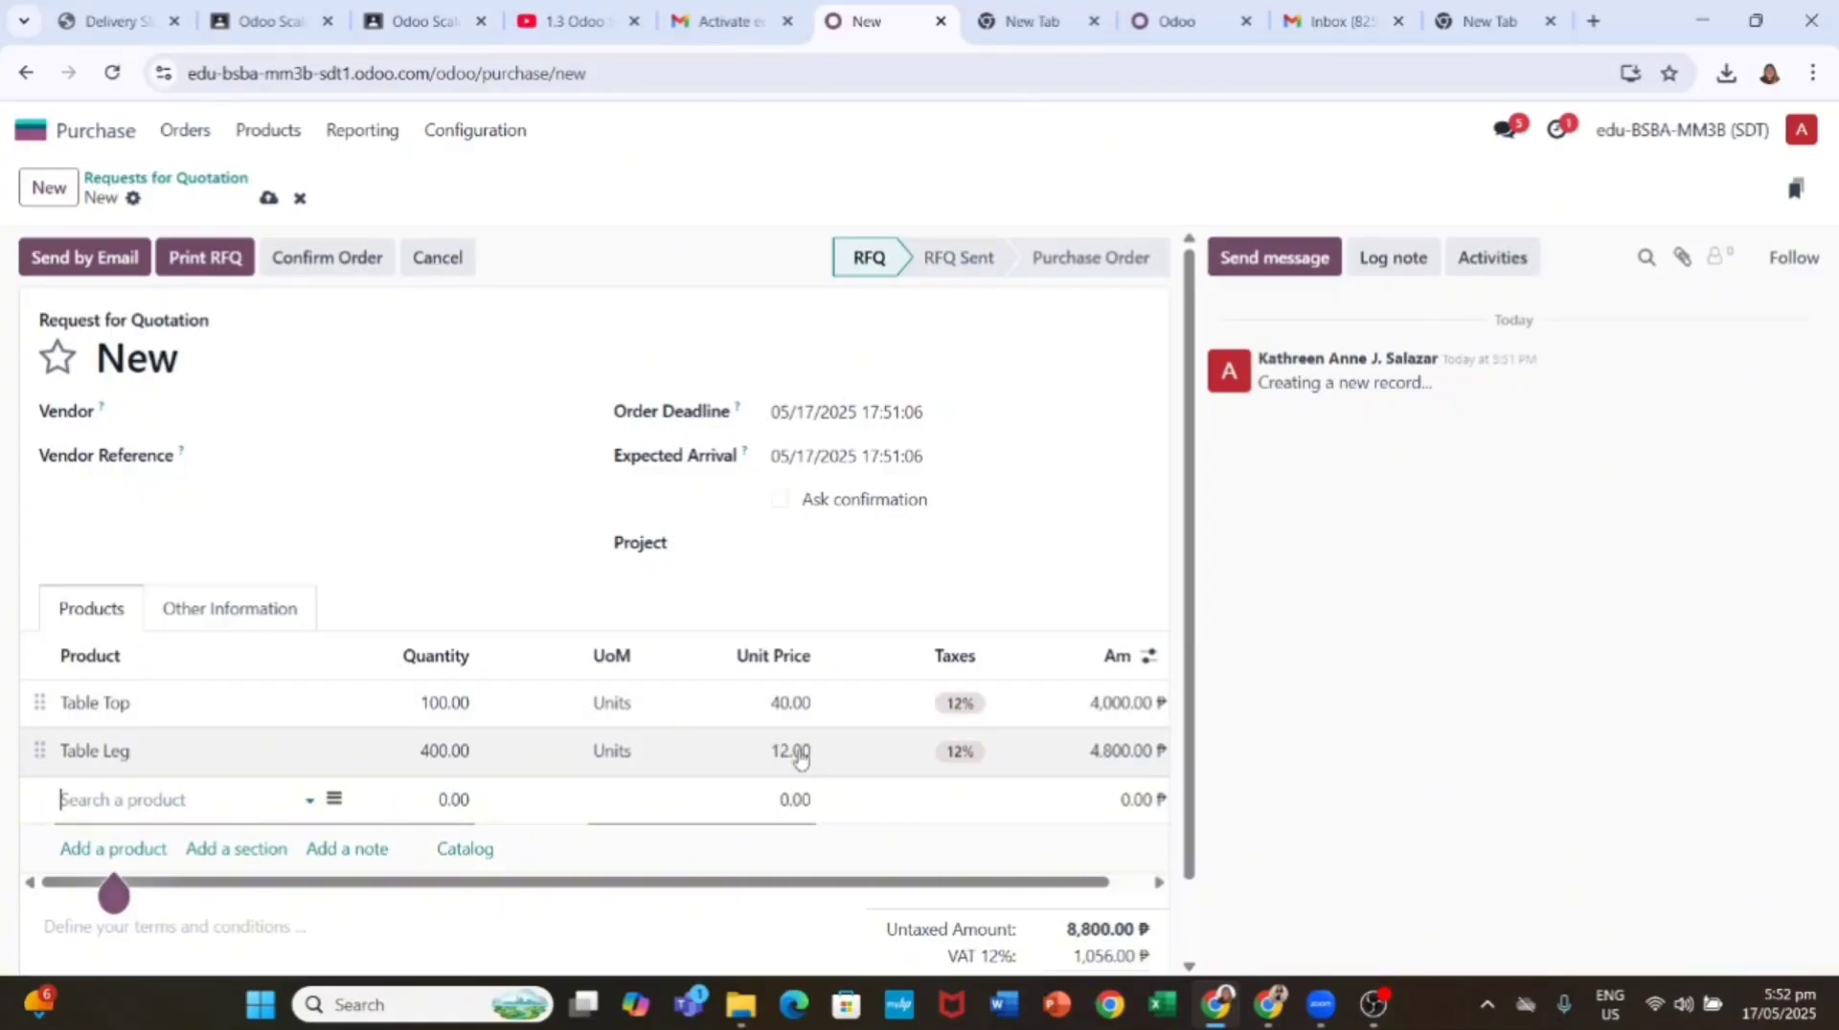
Step: Add a third line for 400 Bolts at a unit price of 0.50
text(Bo)
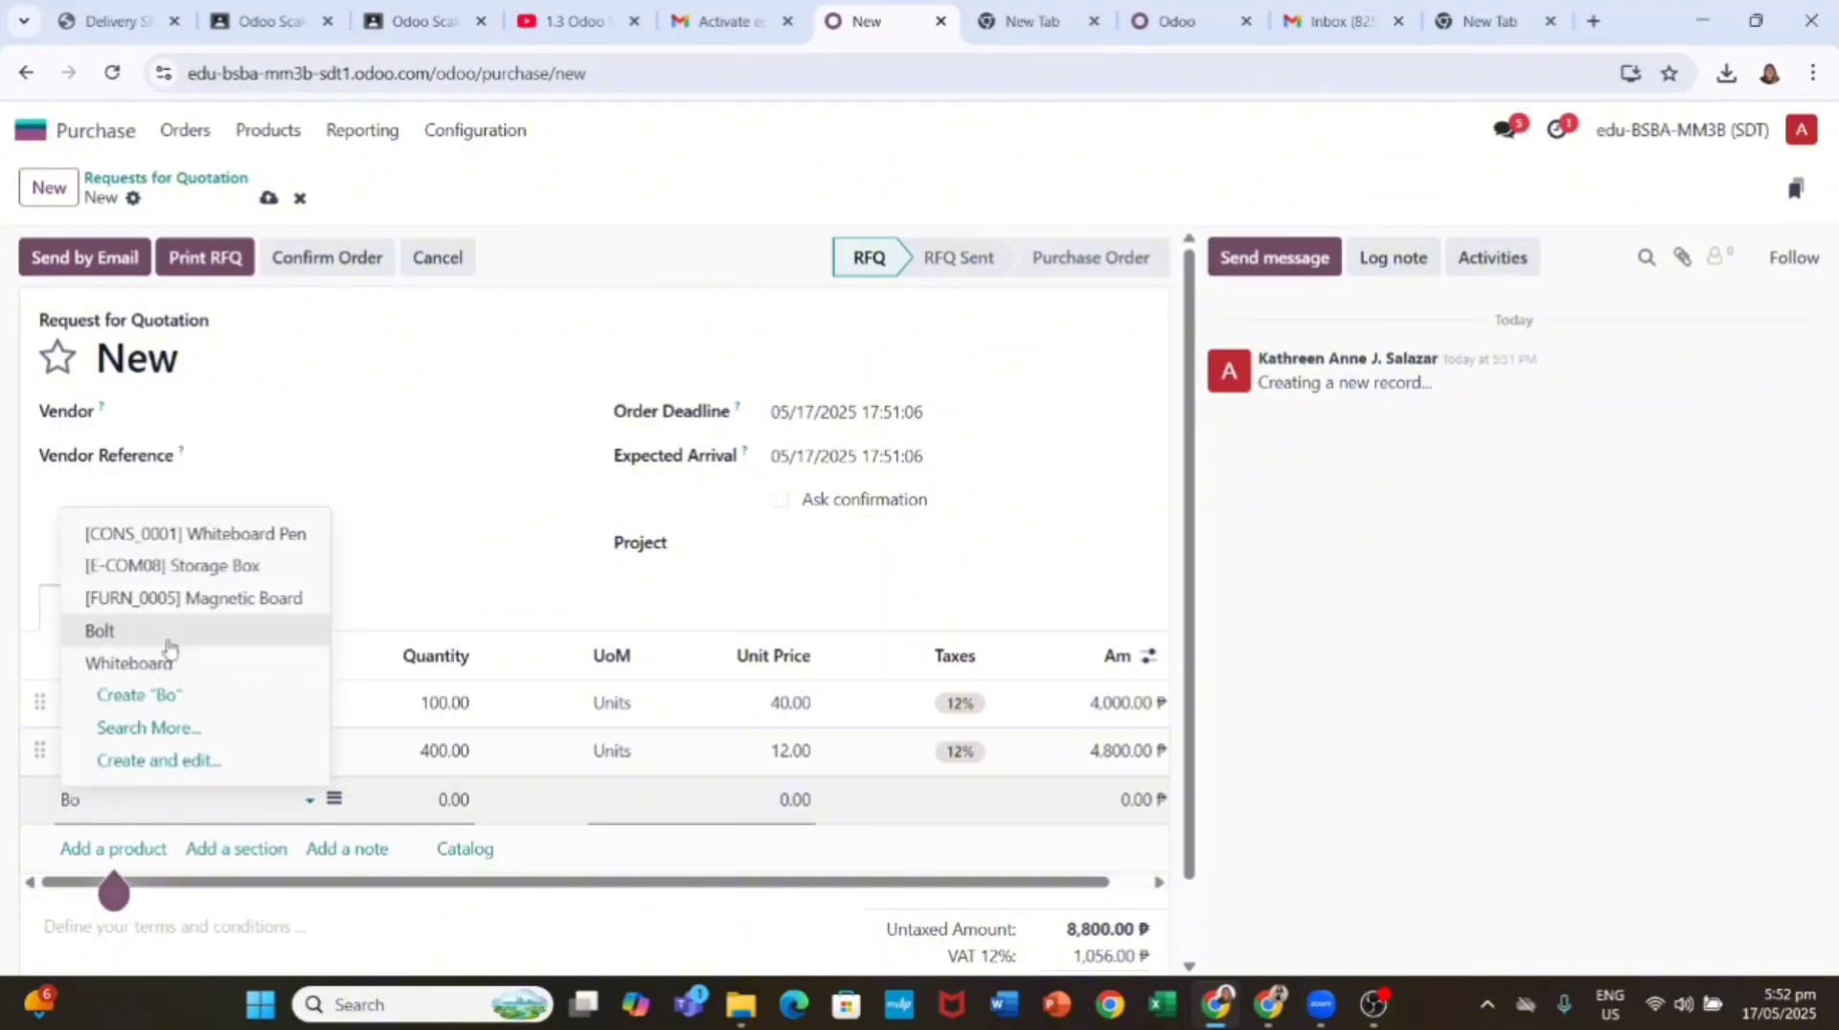
click(153, 630)
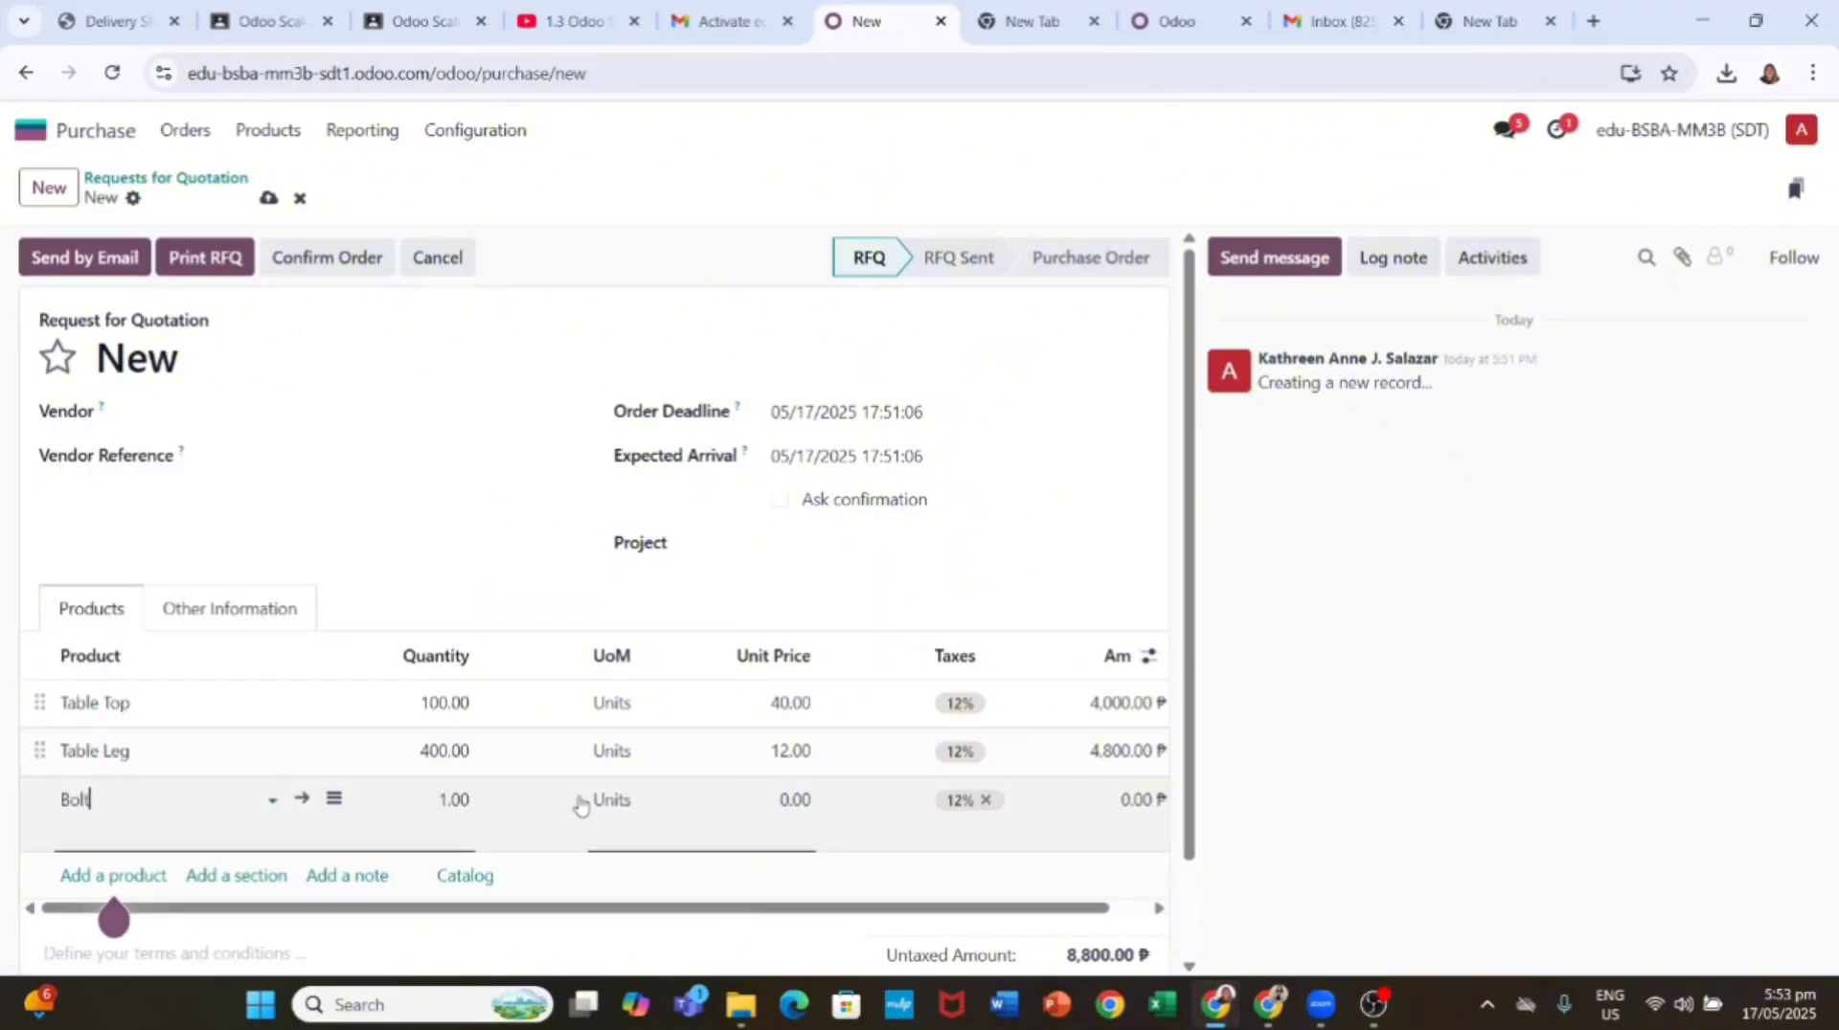
click(453, 800)
text(400)
key(Return)
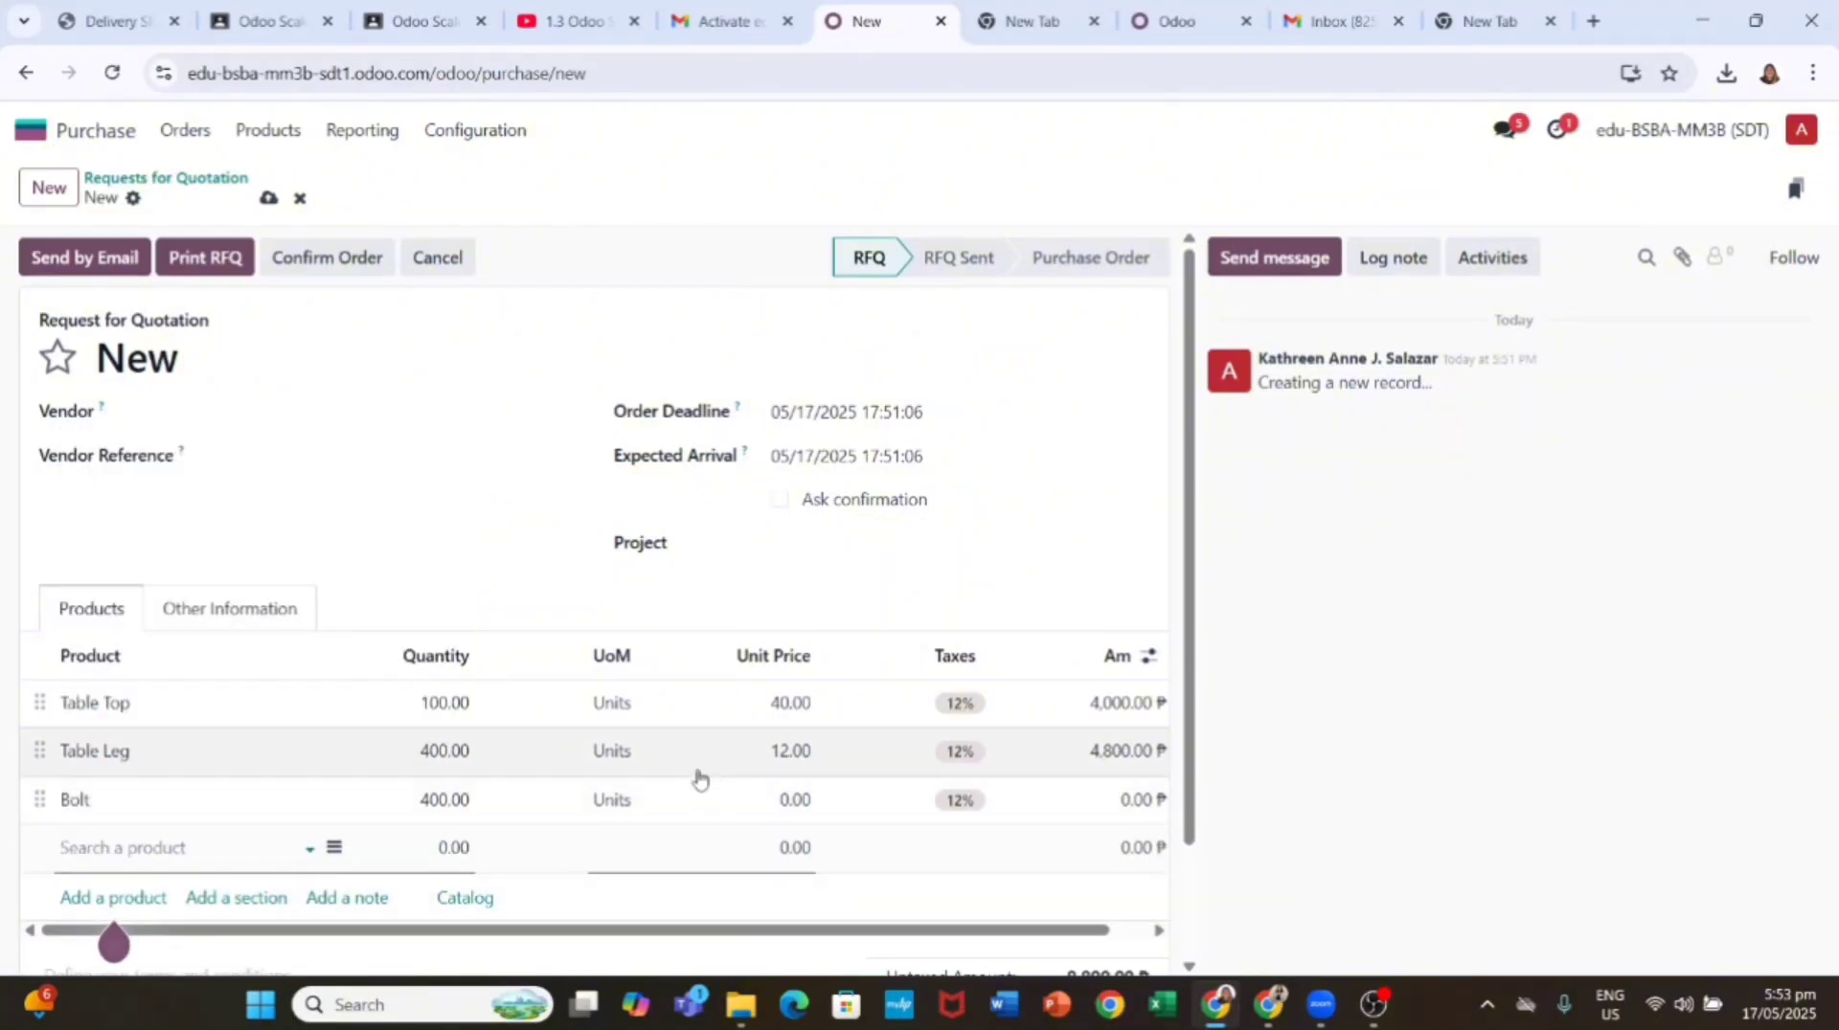
click(792, 795)
text(0.5)
key(Return)
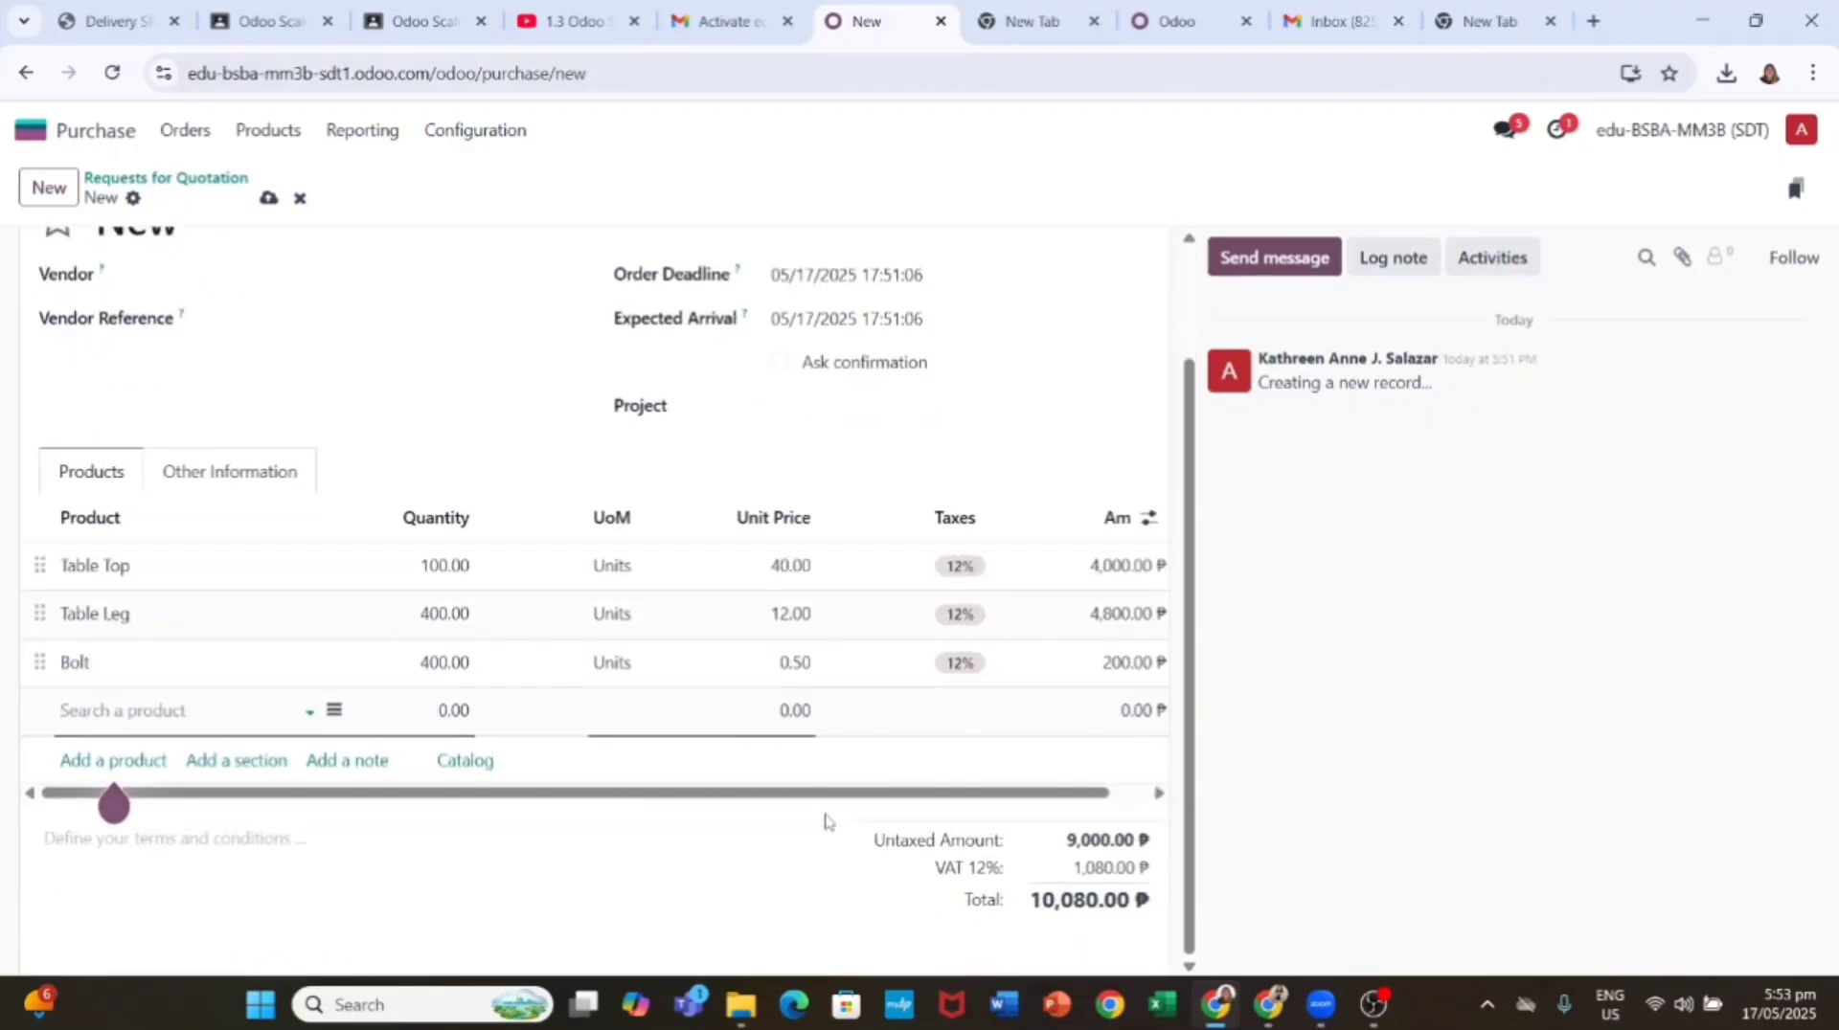
scroll(828, 821, up, 2)
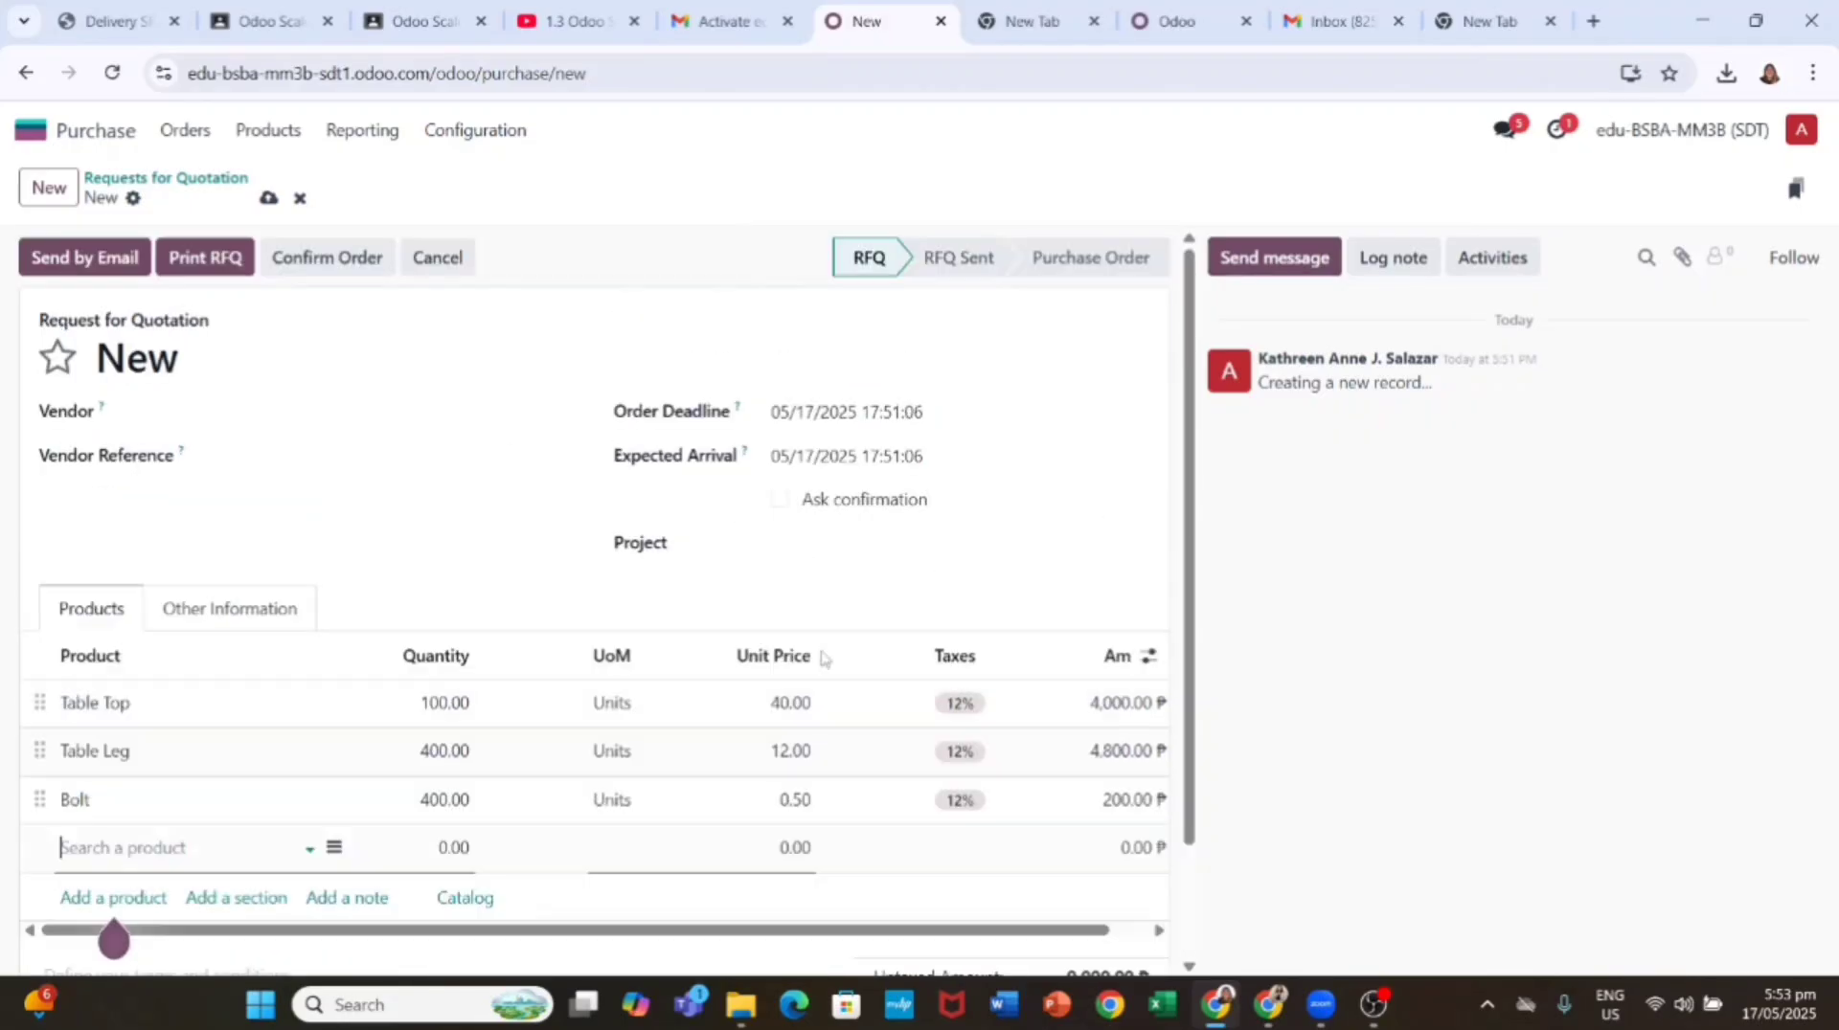
Step: Set Only Woods Inc. as vendor and confirm the RFQ as purchase order P00002
click(326, 278)
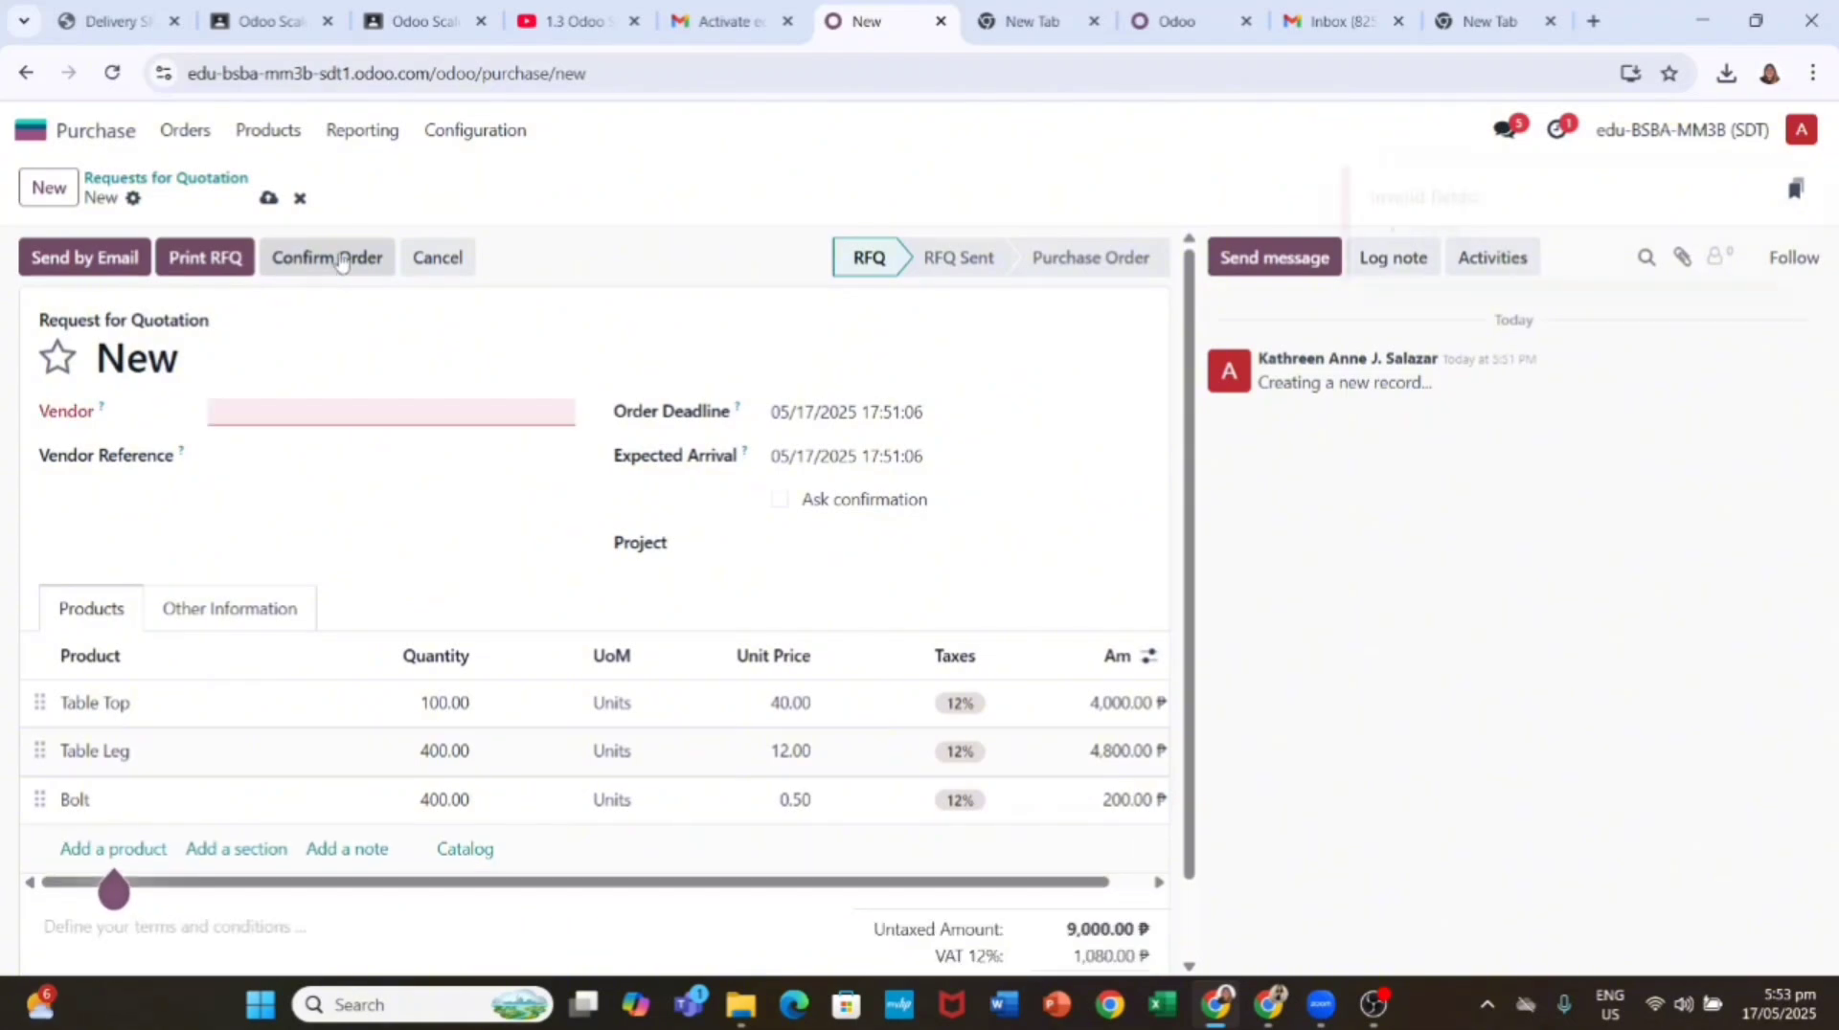
click(365, 408)
text(Only Woods Inc)
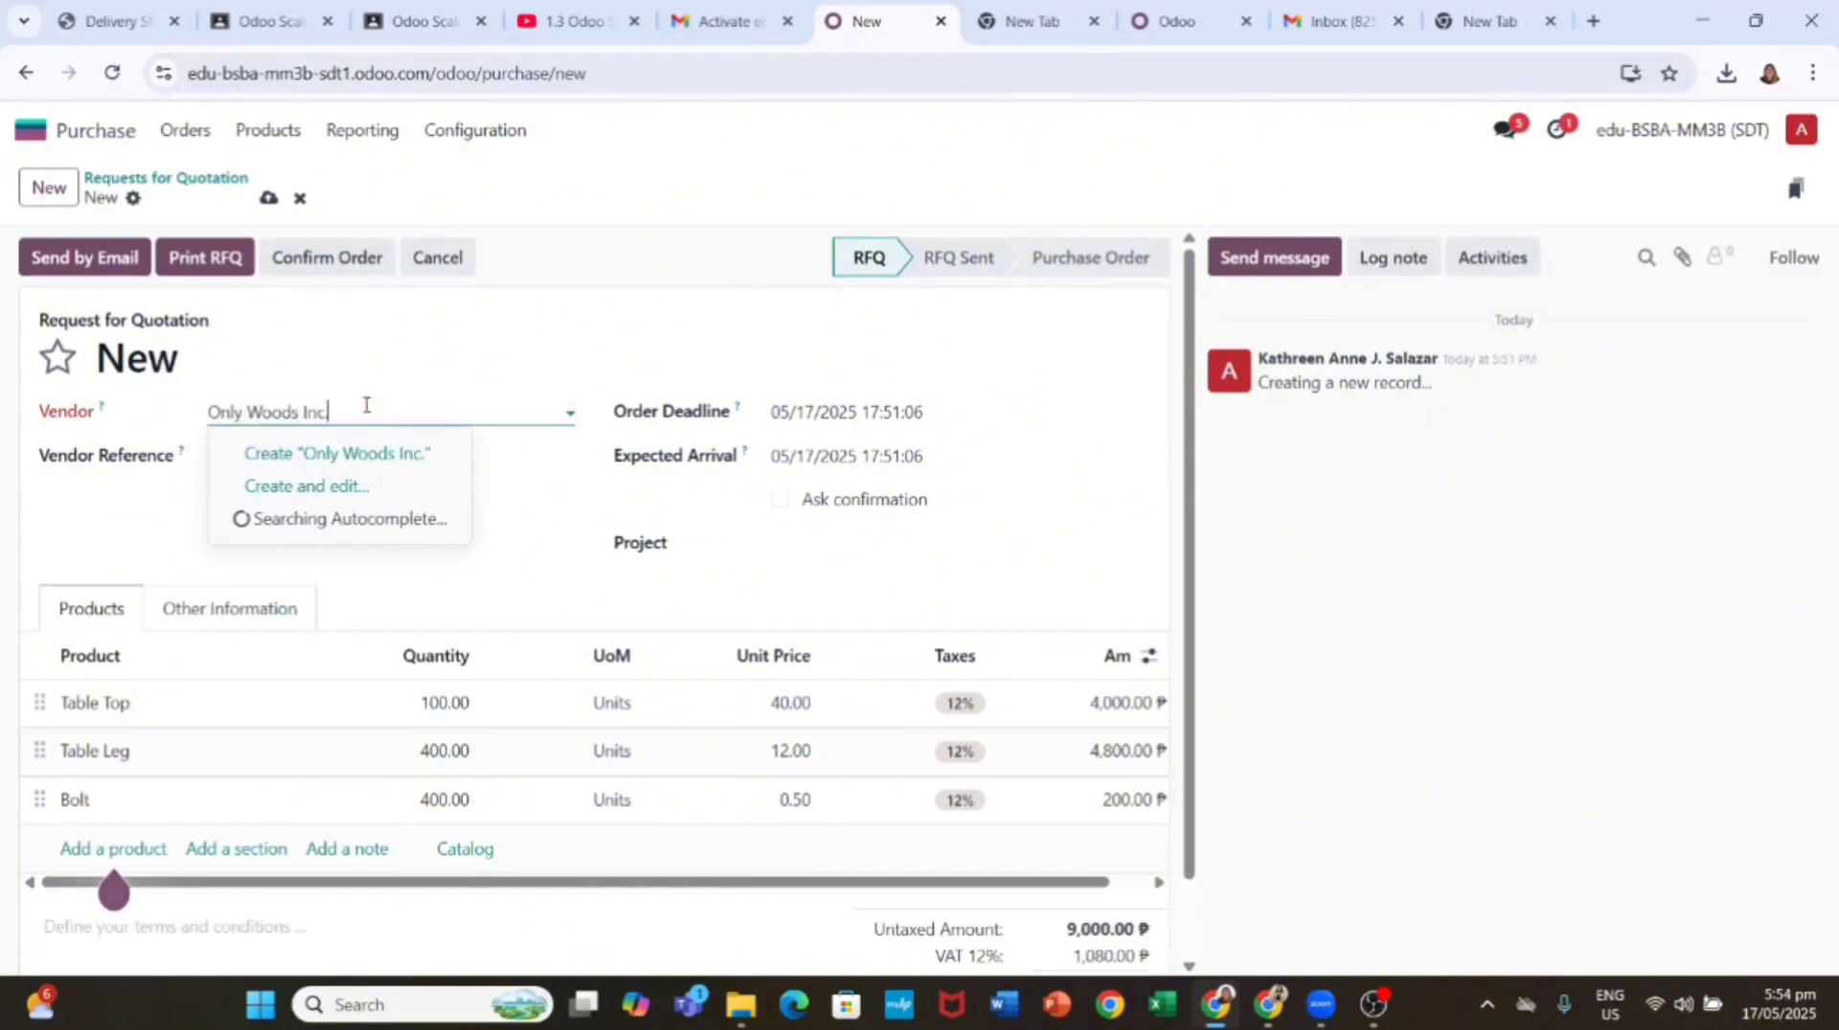
key(Return)
click(341, 259)
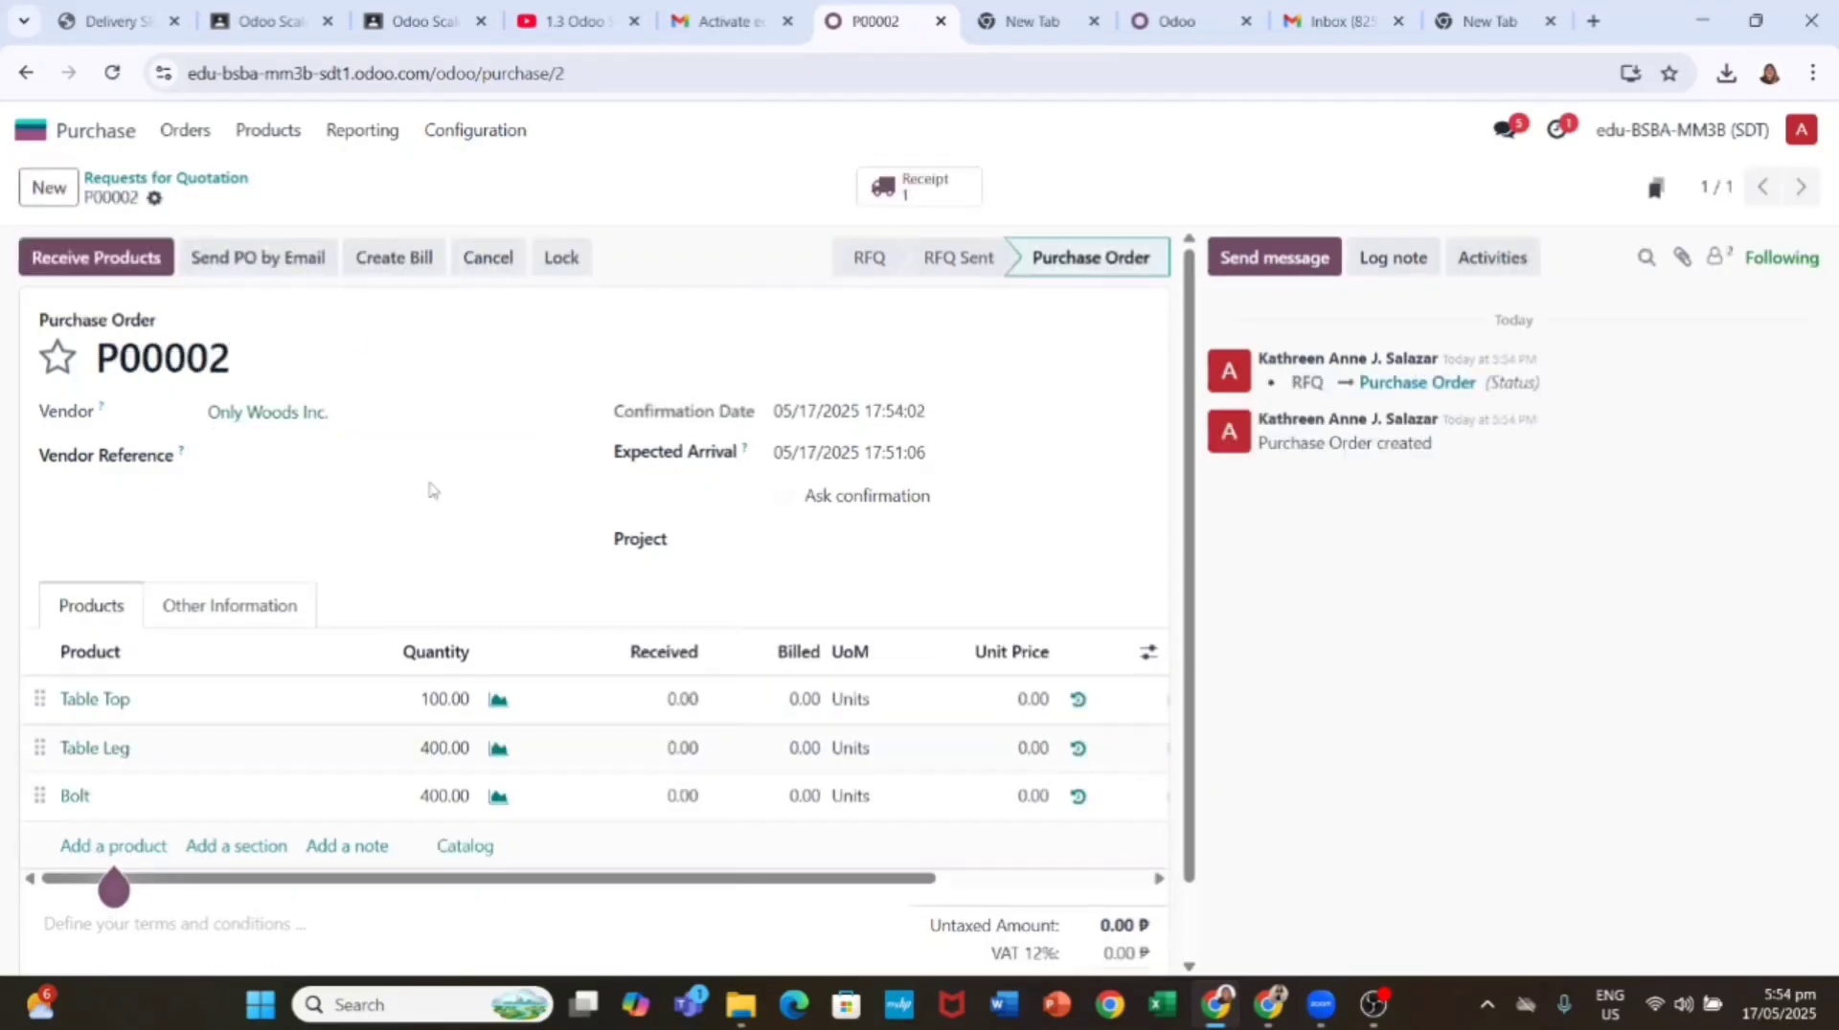
Step: Email P00002 to the vendor after adding the vendor's e-mail address to their contact
click(283, 273)
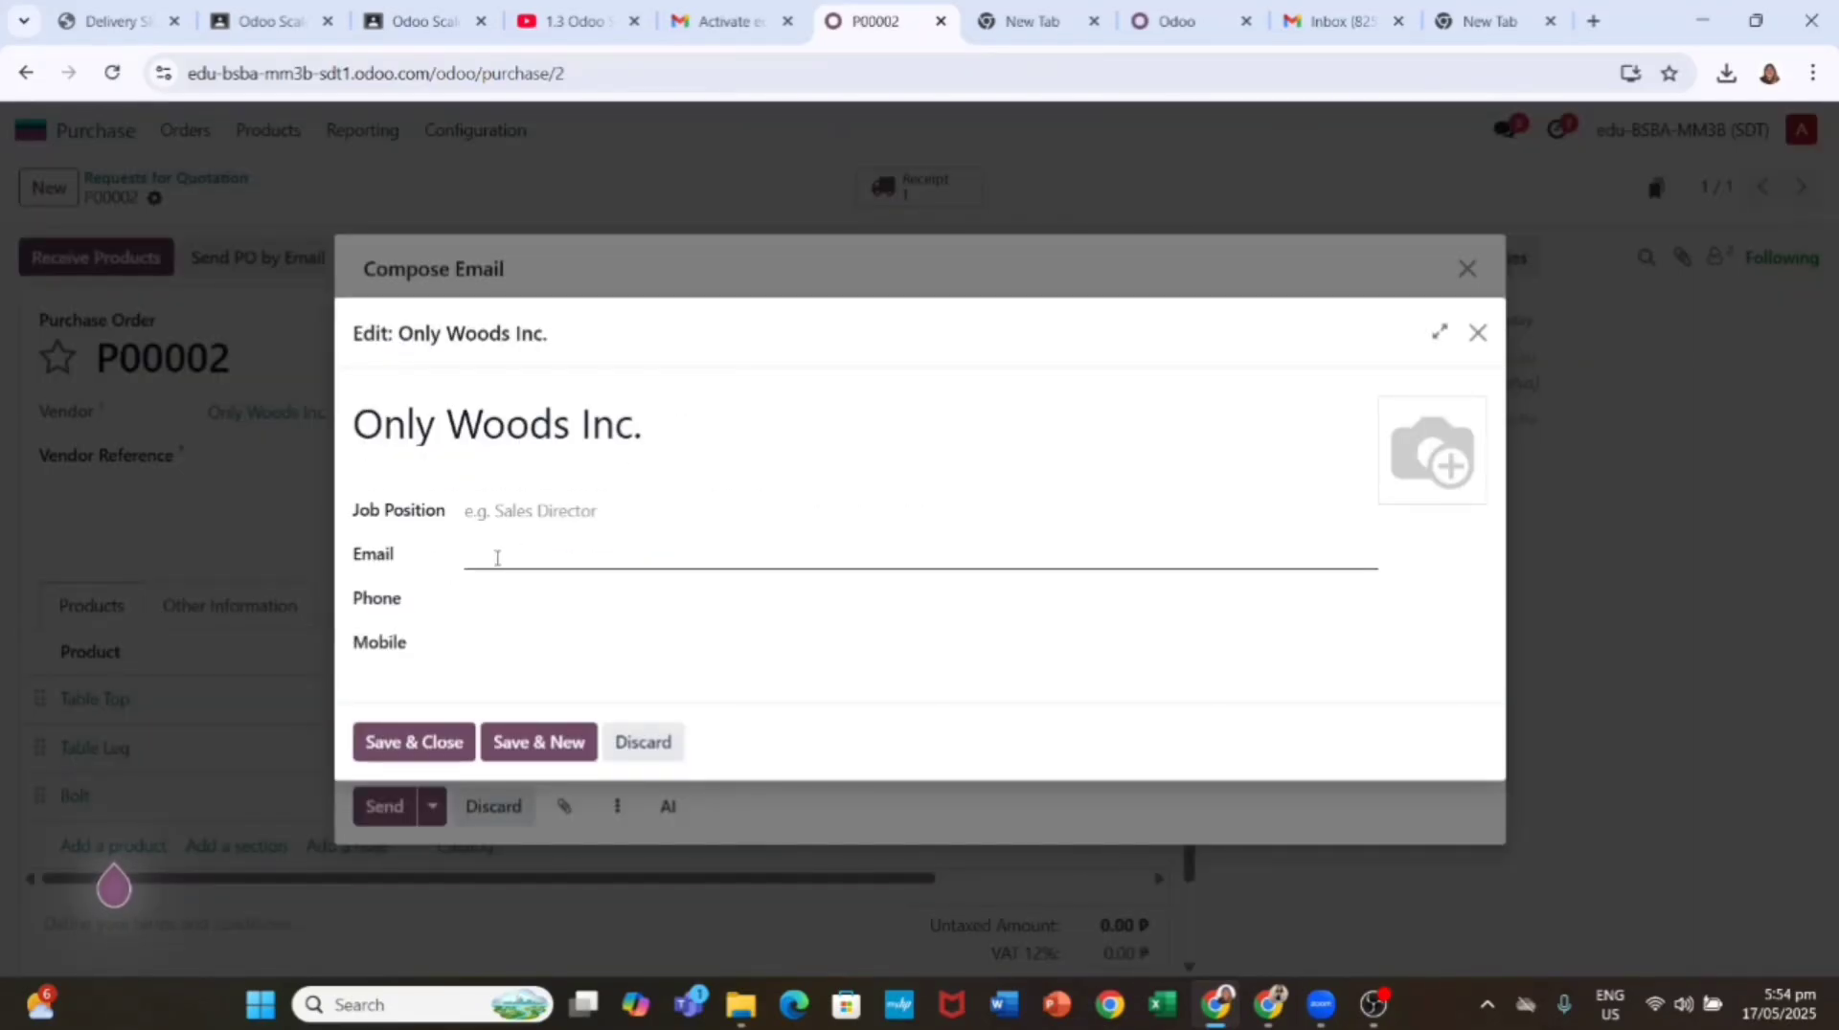
click(479, 552)
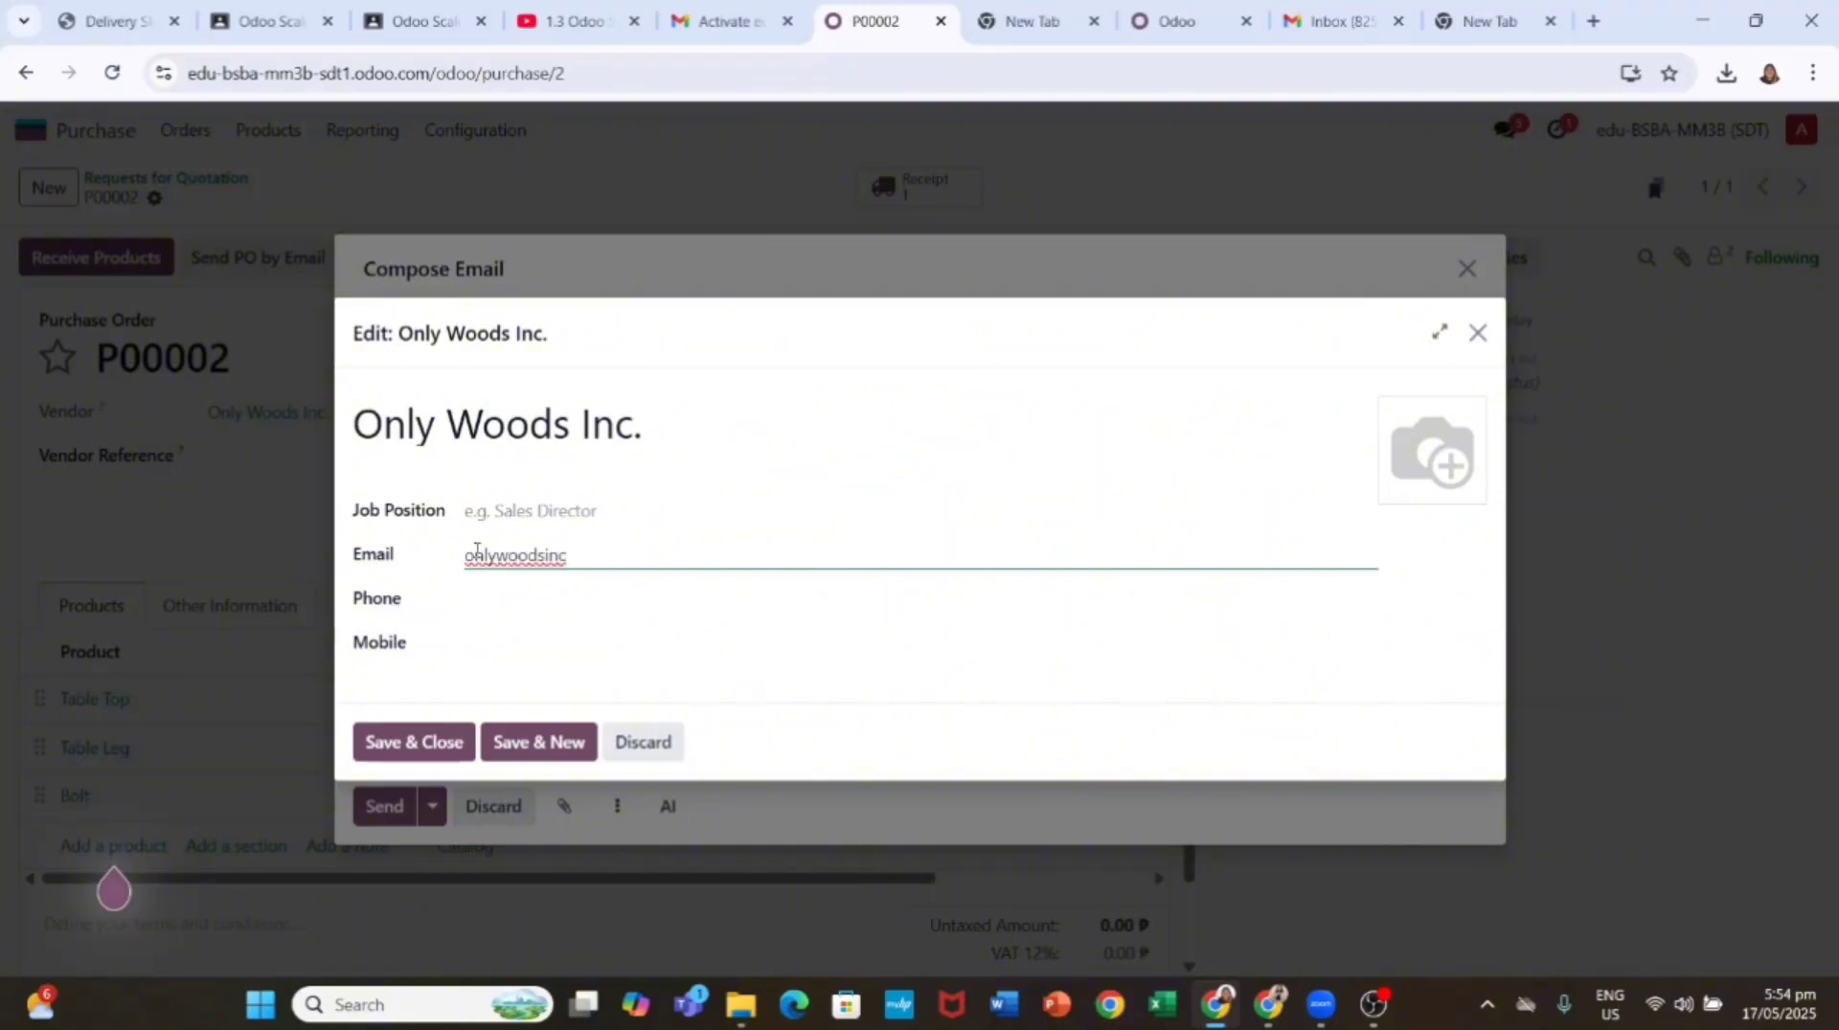
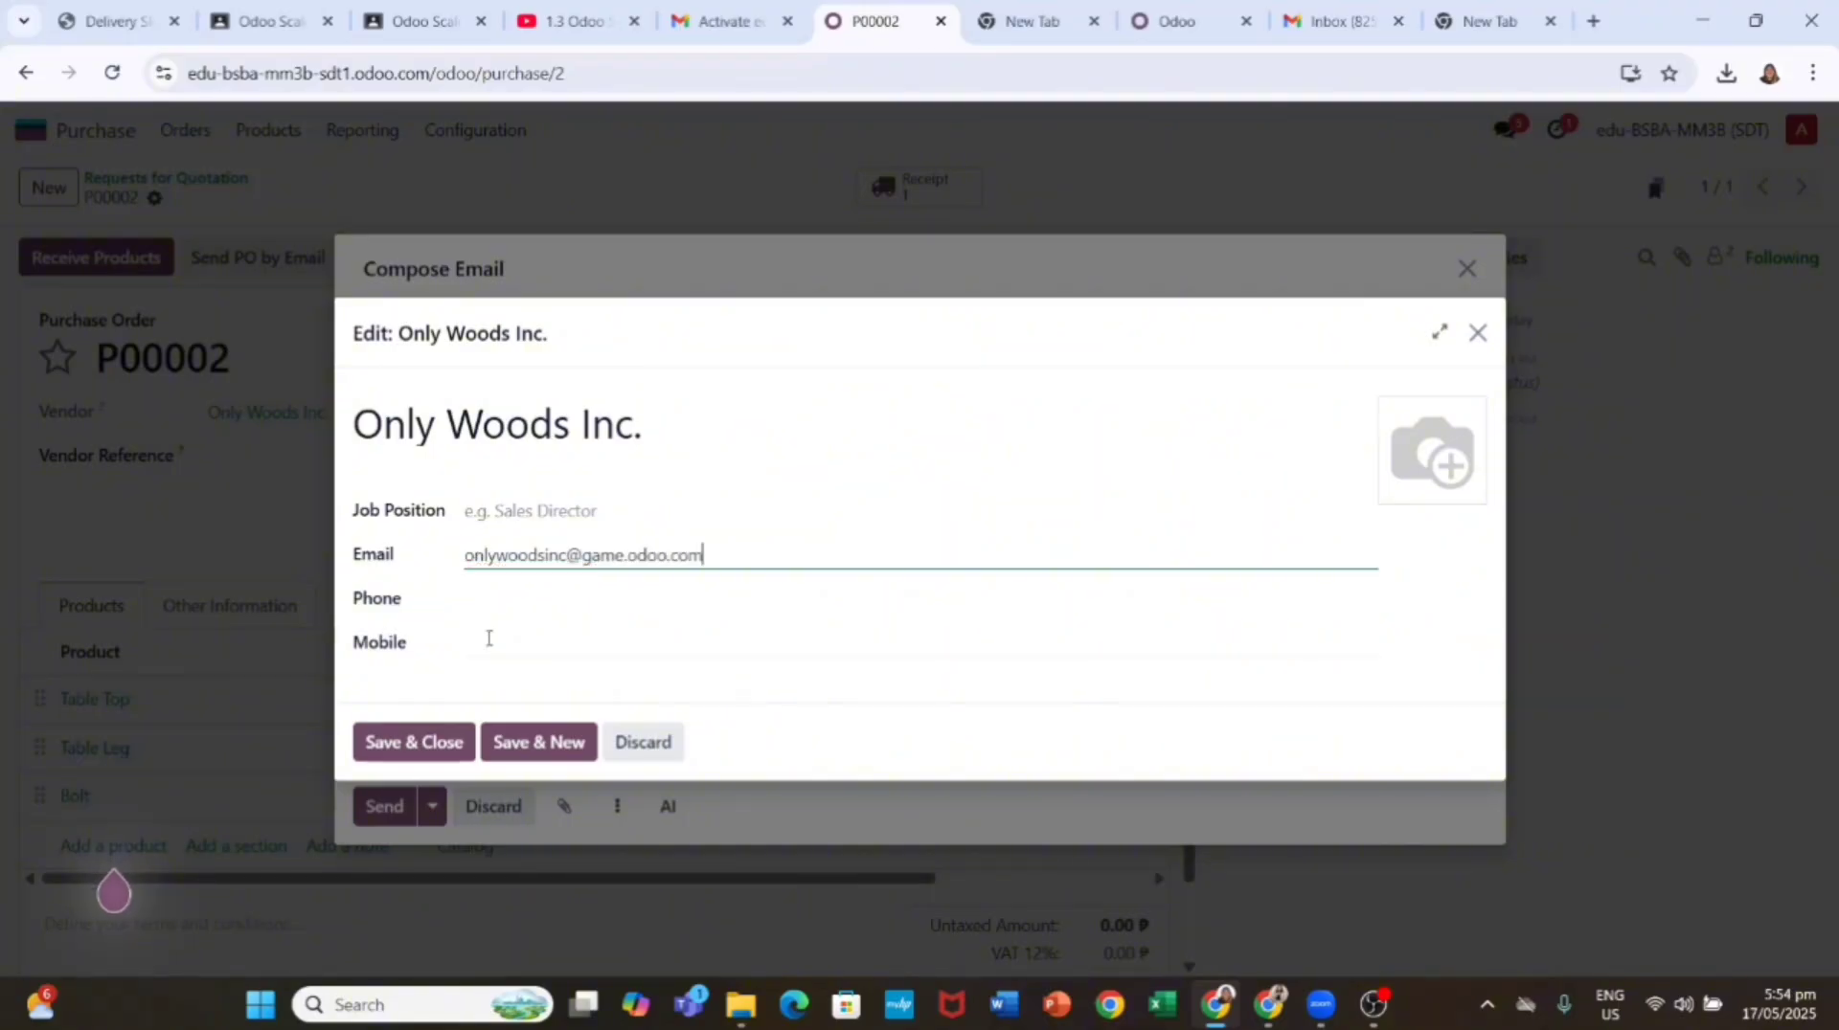
click(413, 742)
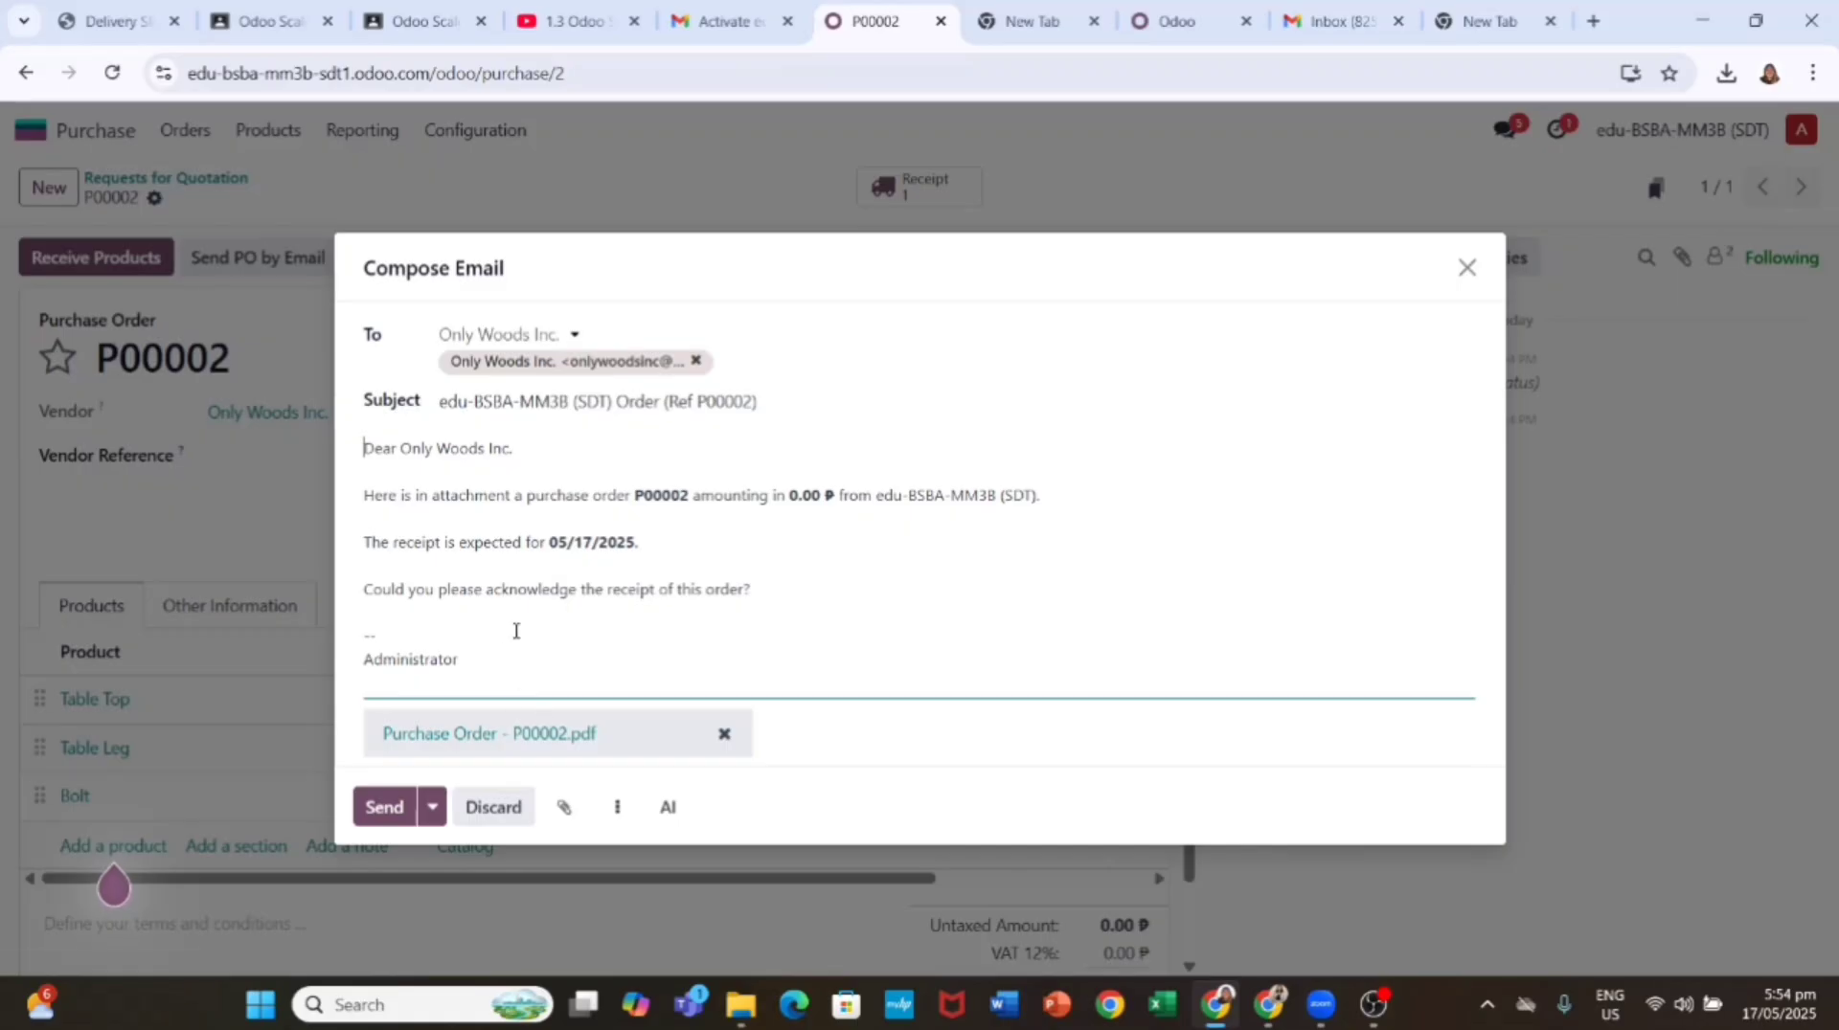
click(388, 821)
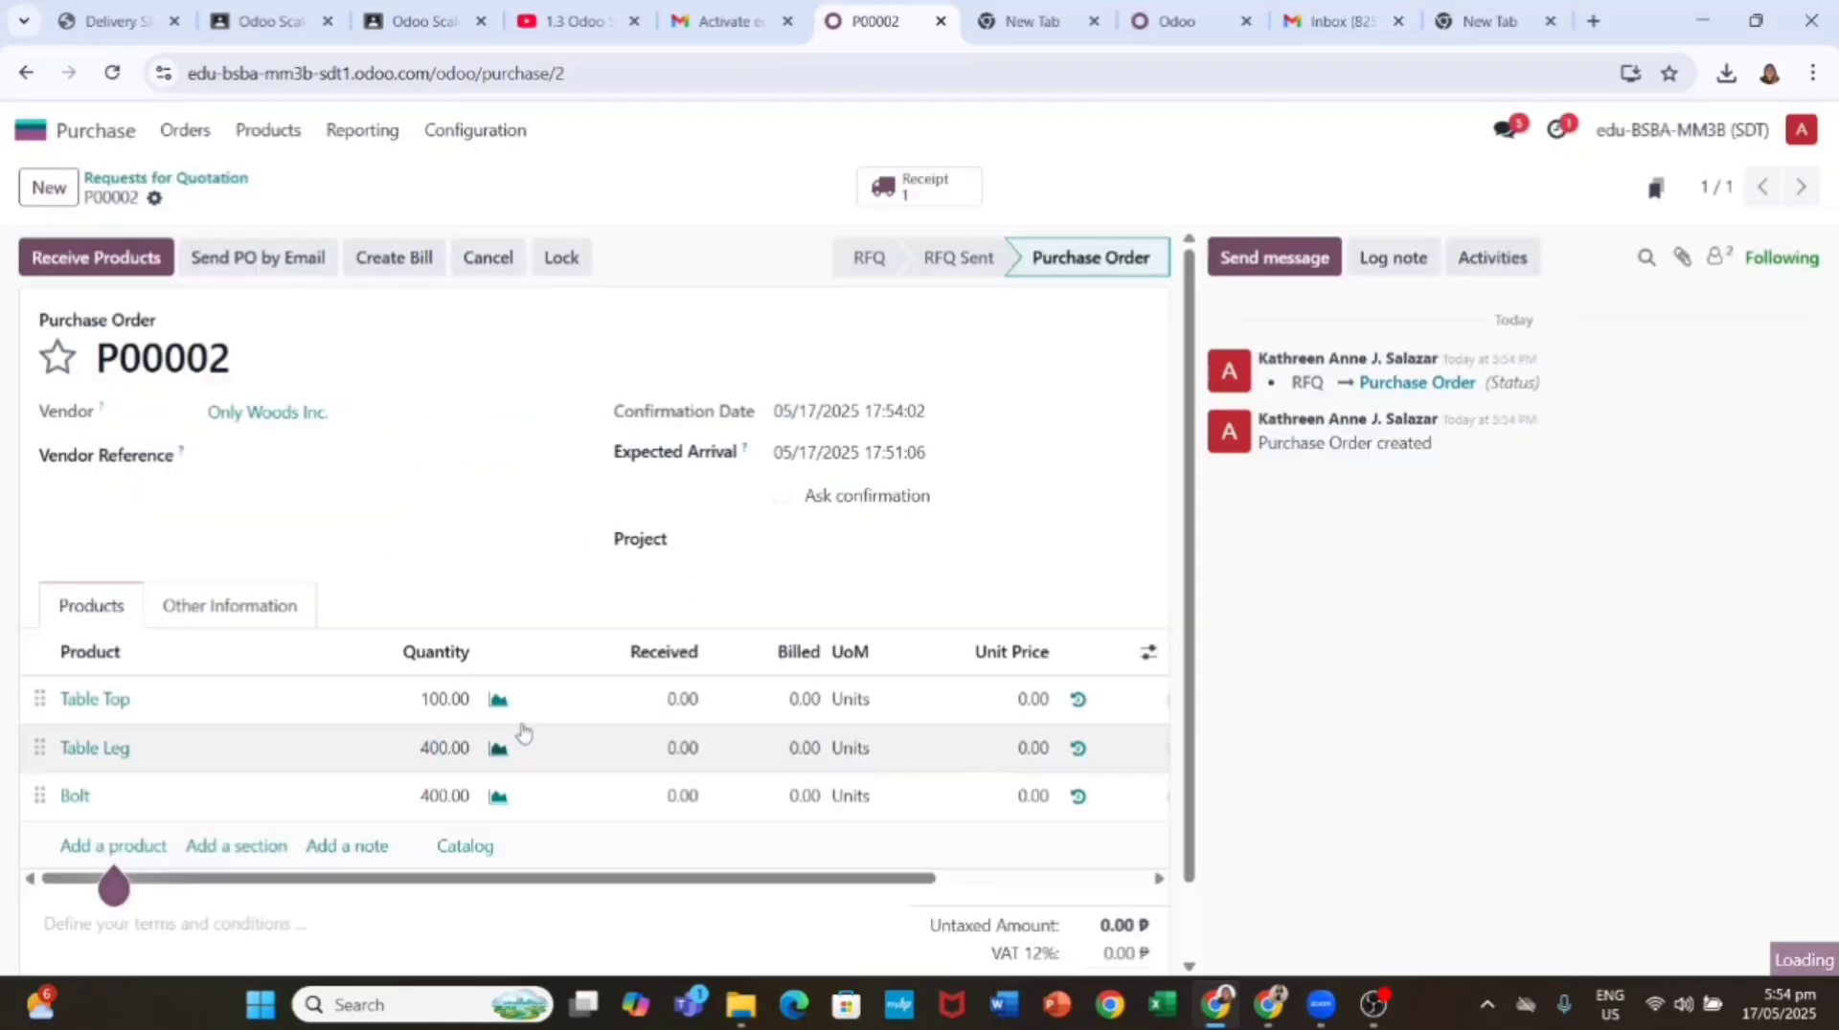
Step: Validate receipt WH/IN/00002 in Inventory, receiving the Table Tops, Table Legs and Bolts
click(1373, 1005)
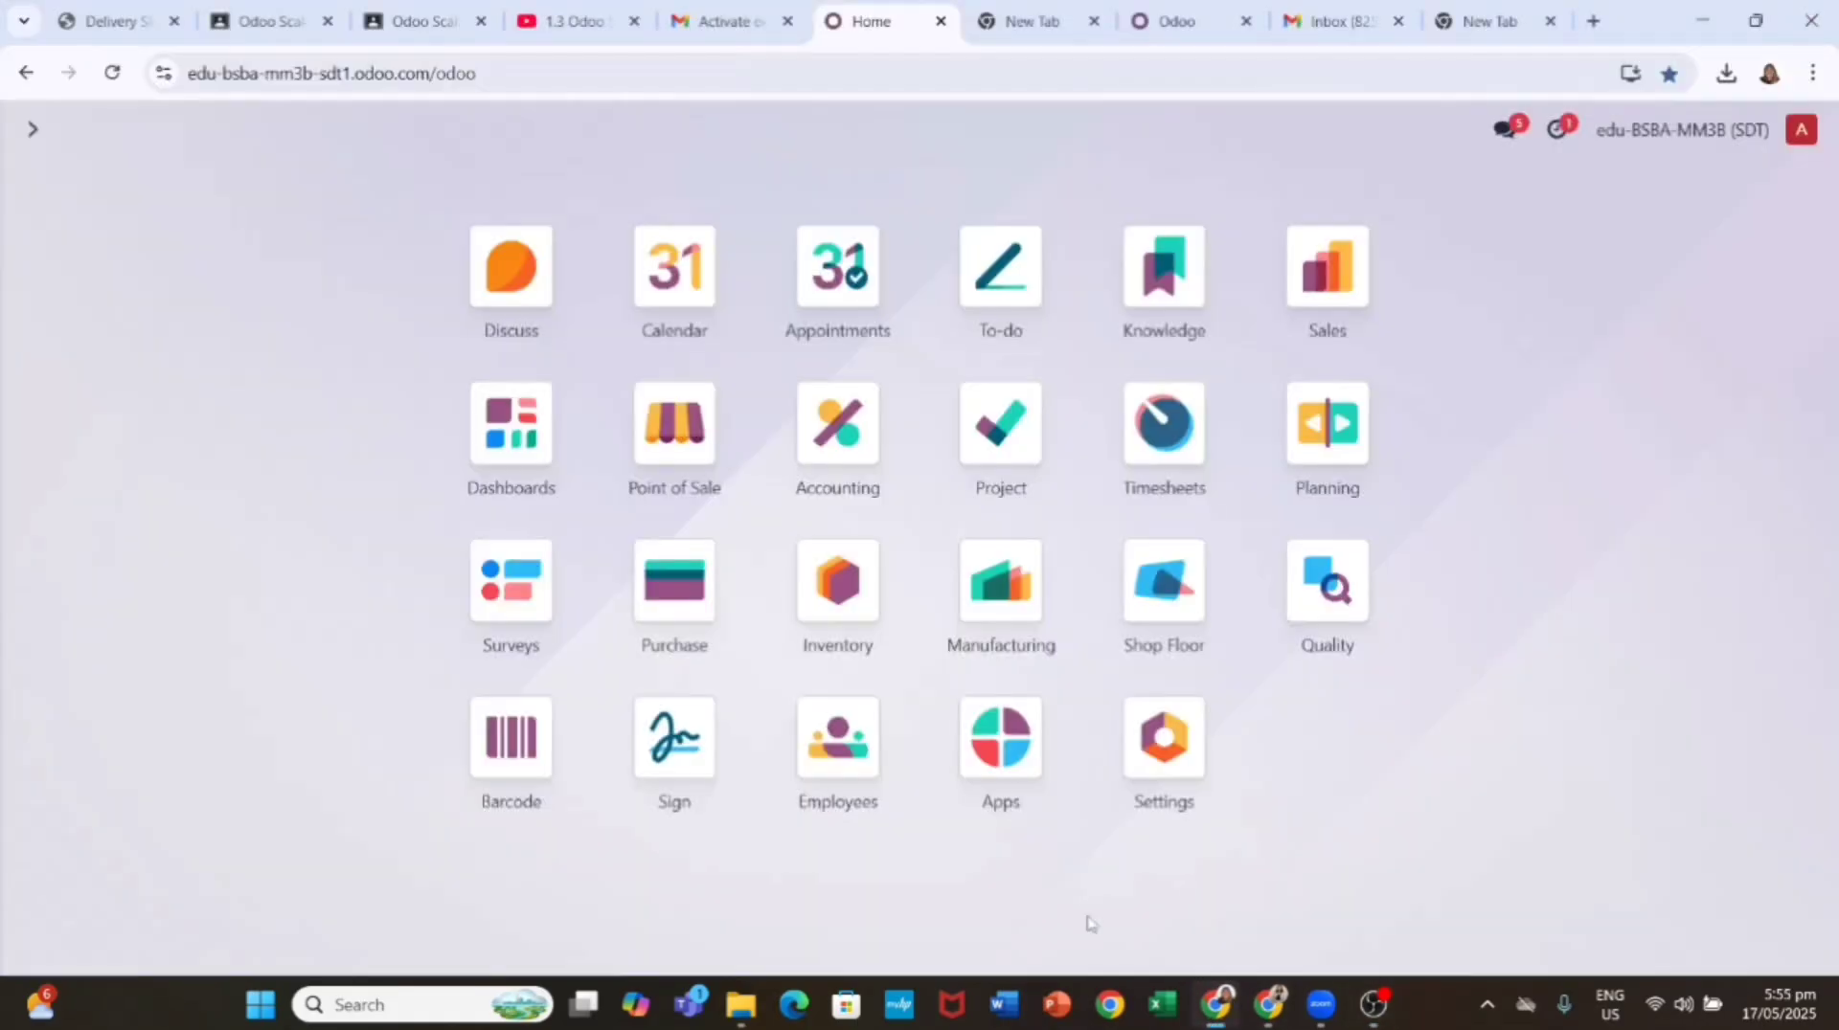
click(837, 582)
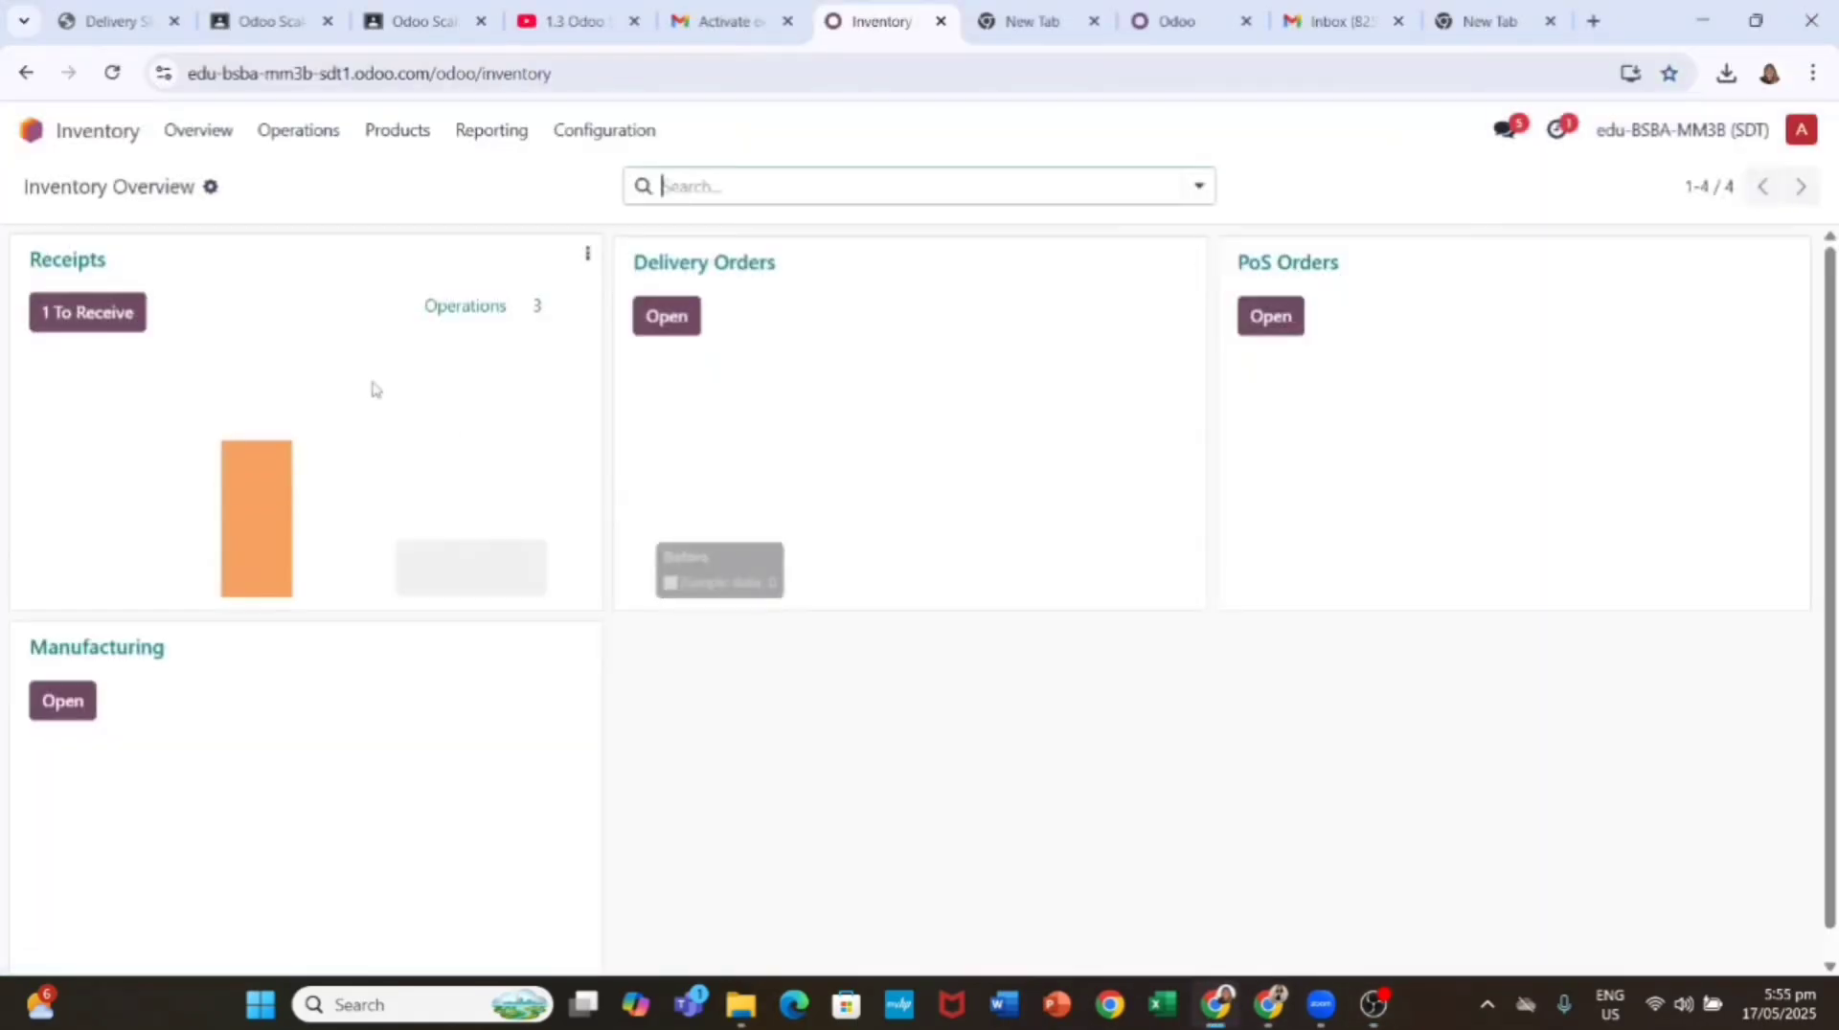
click(88, 312)
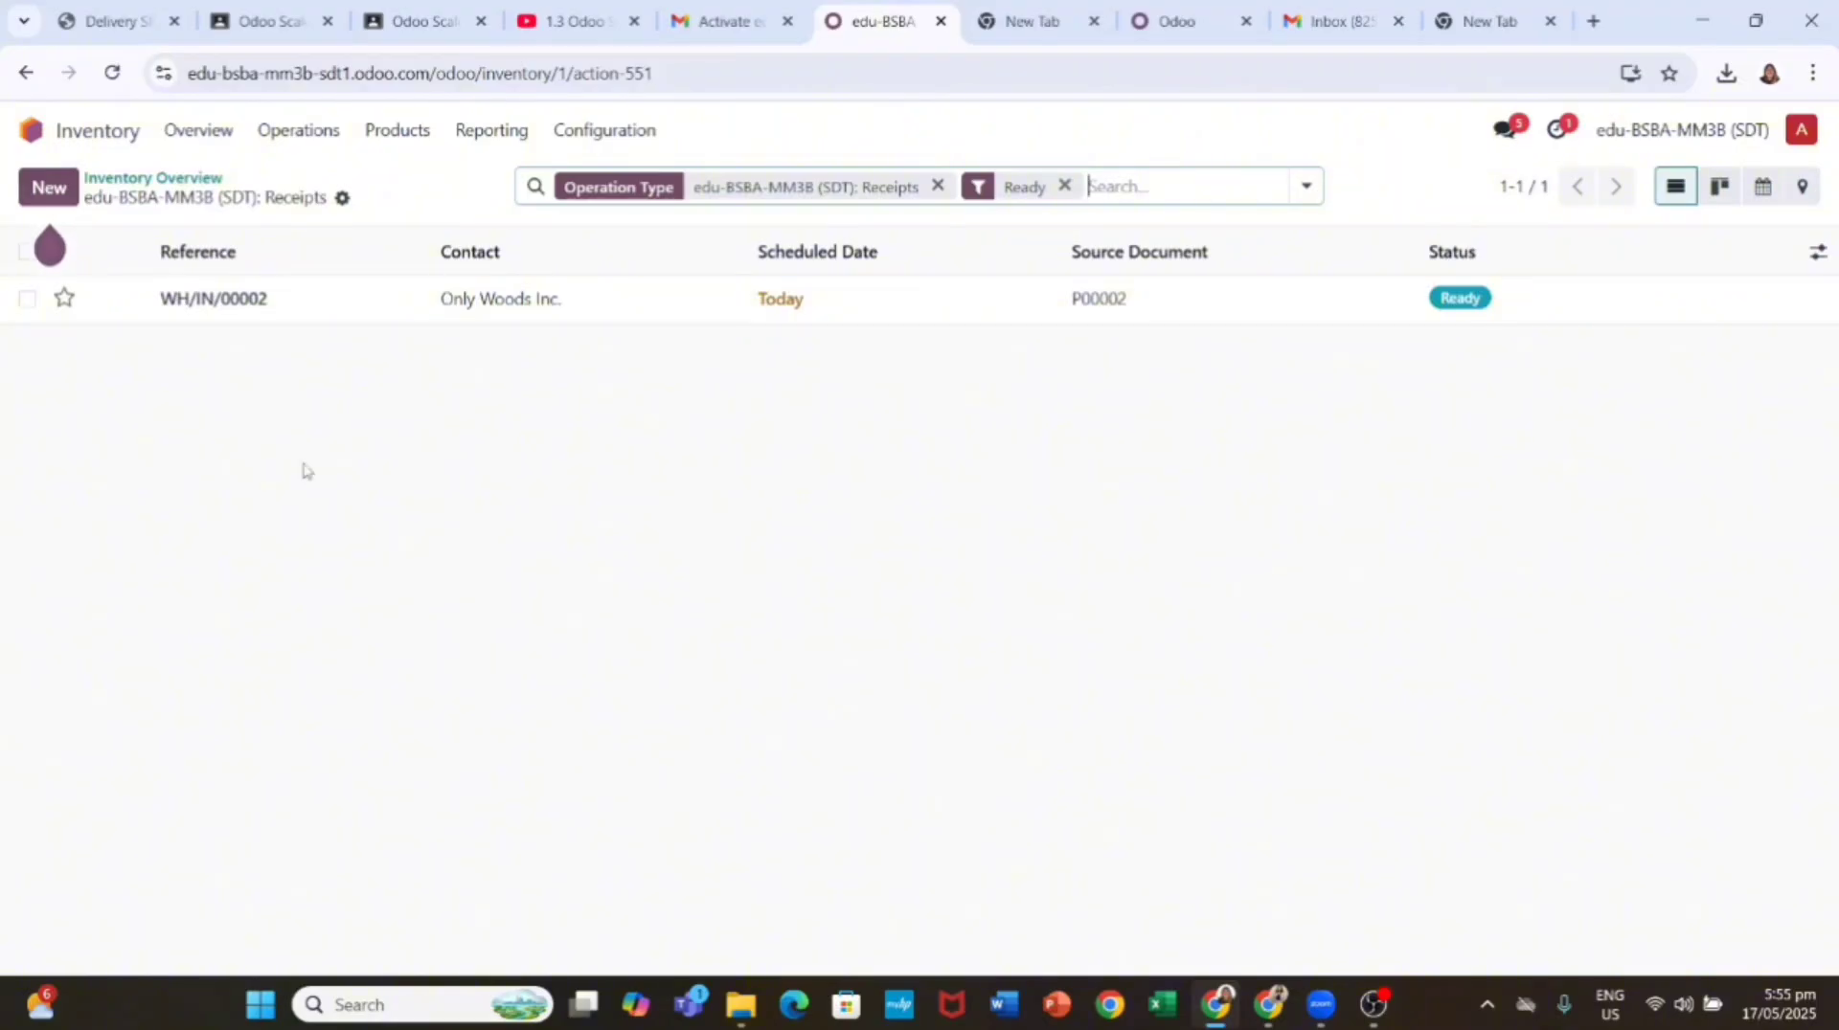
click(306, 298)
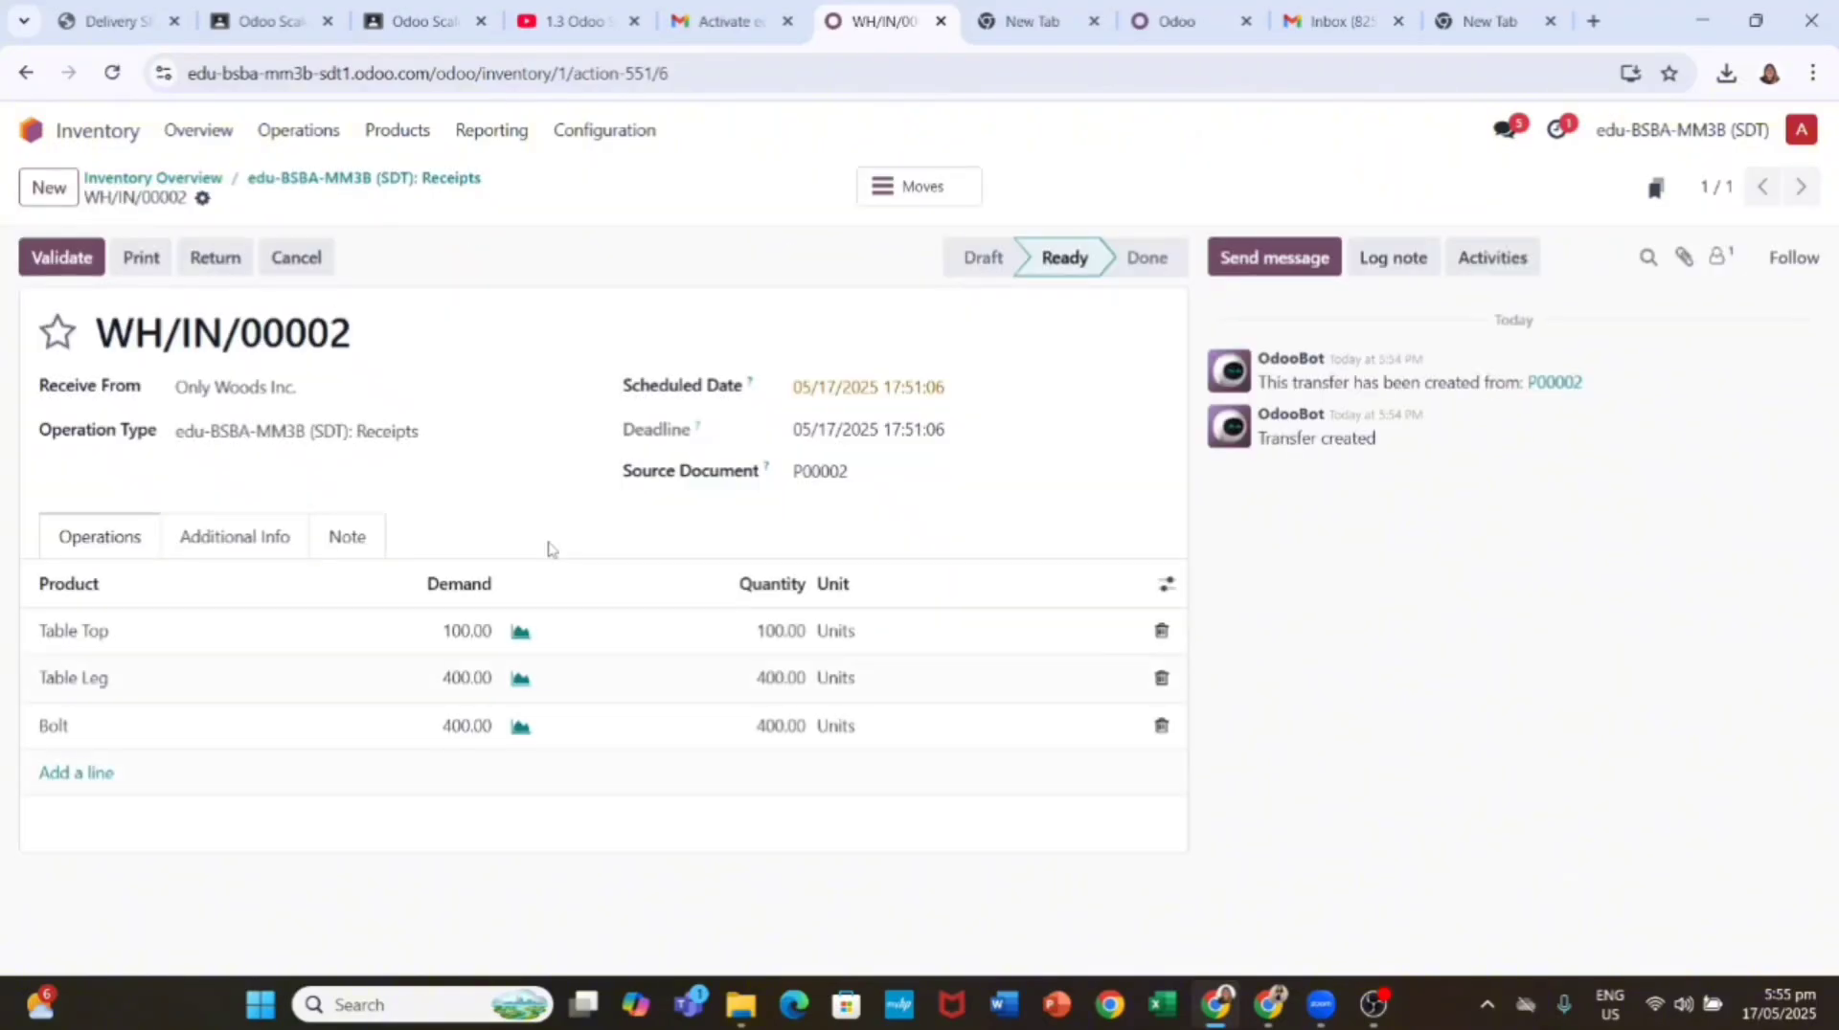
click(60, 259)
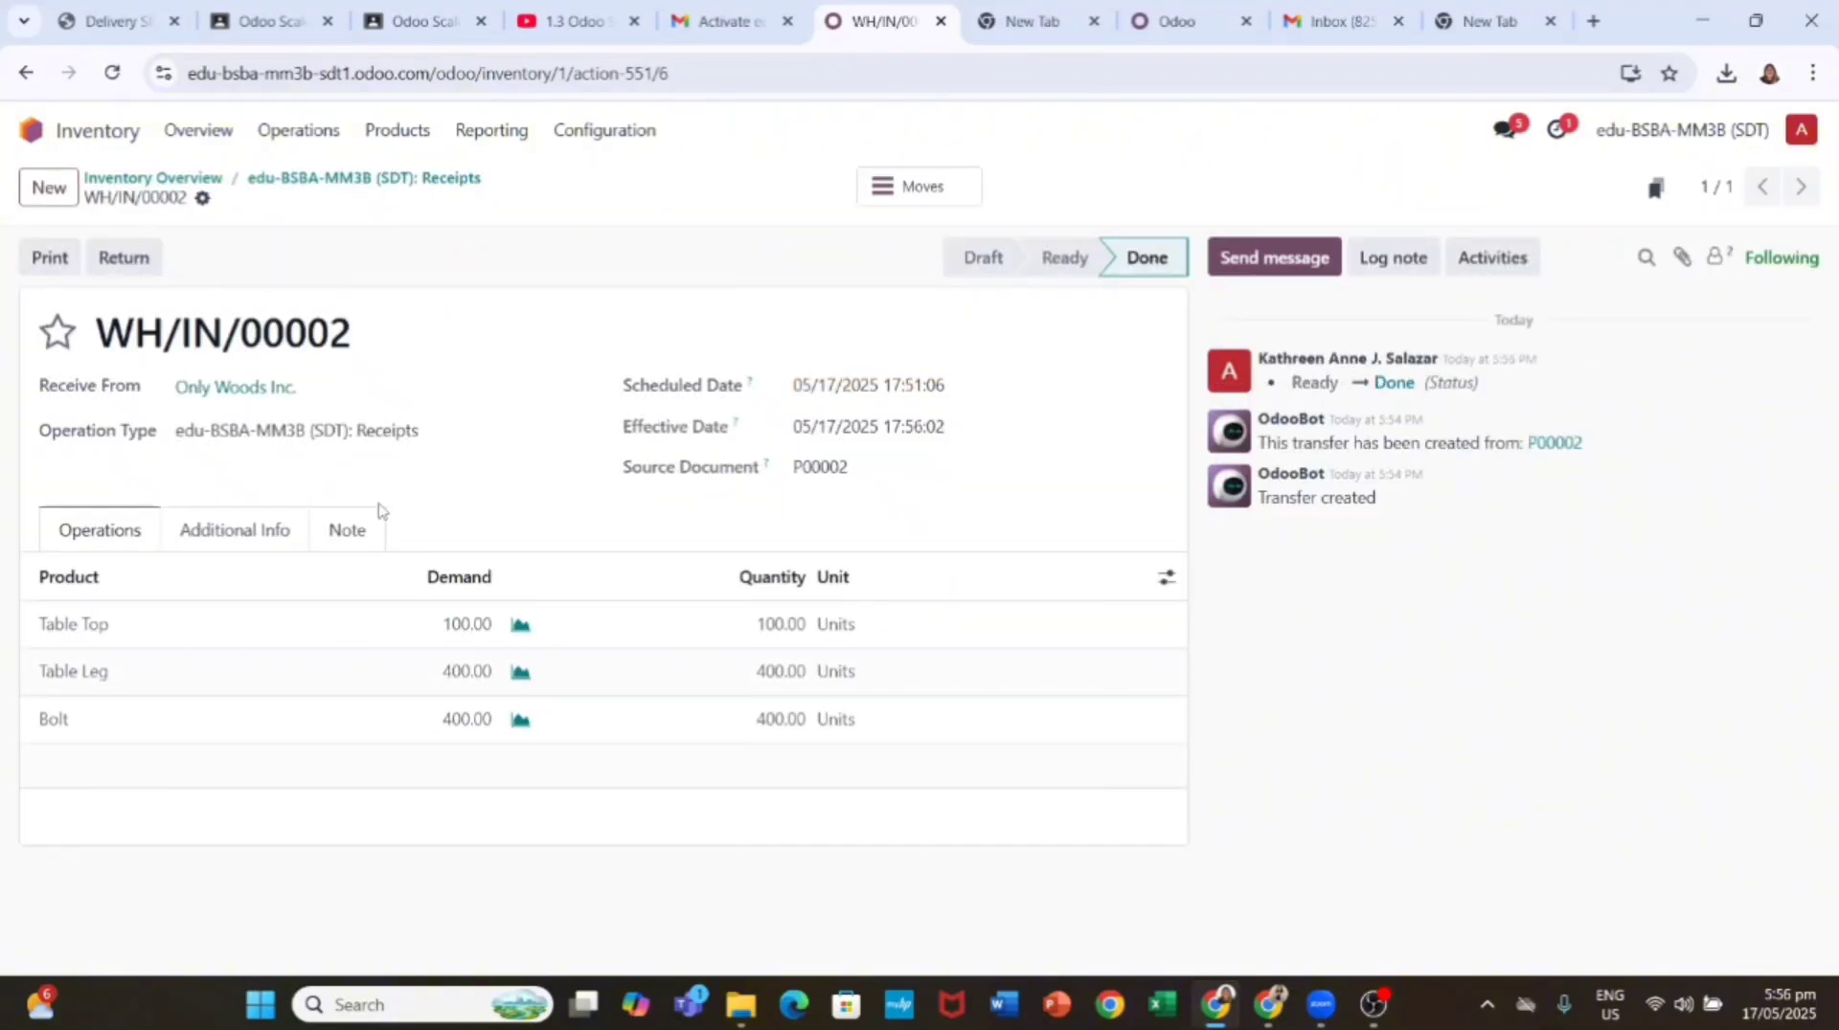
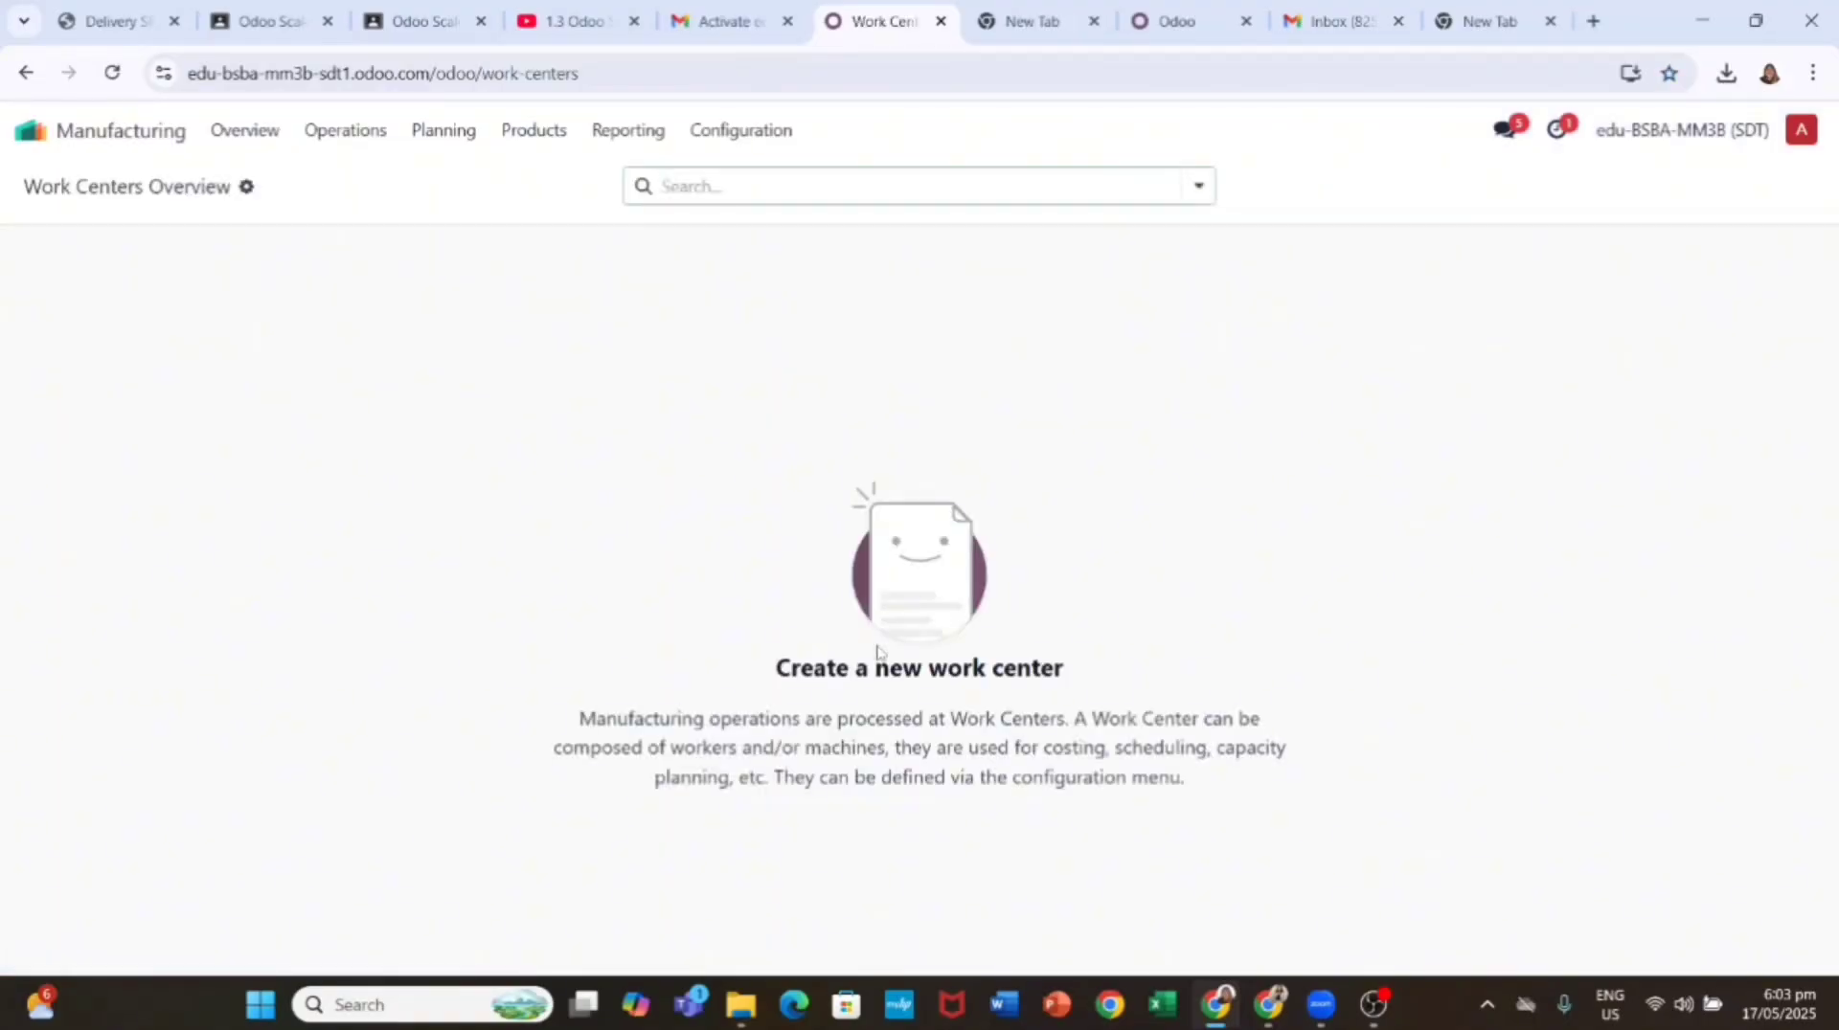
Step: Add an Assembly operation to the Table bill of materials at a new Assembly Station work center
click(526, 136)
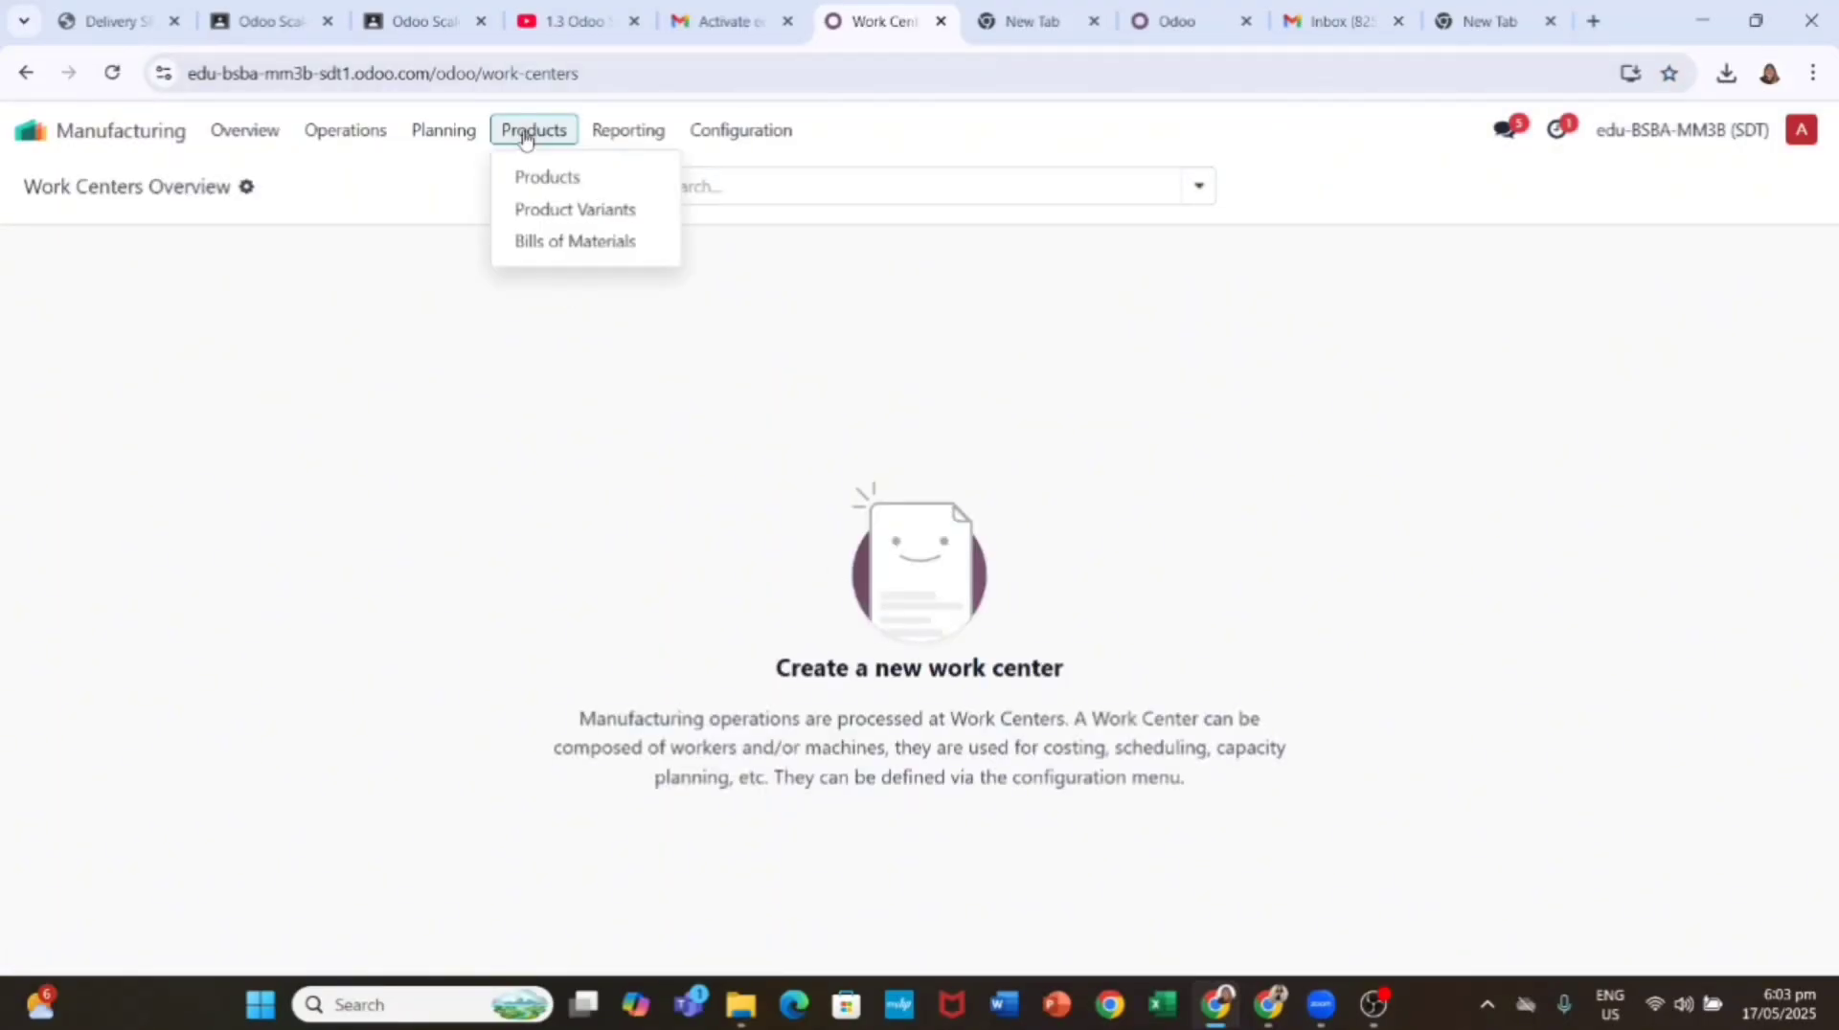
click(581, 241)
click(542, 295)
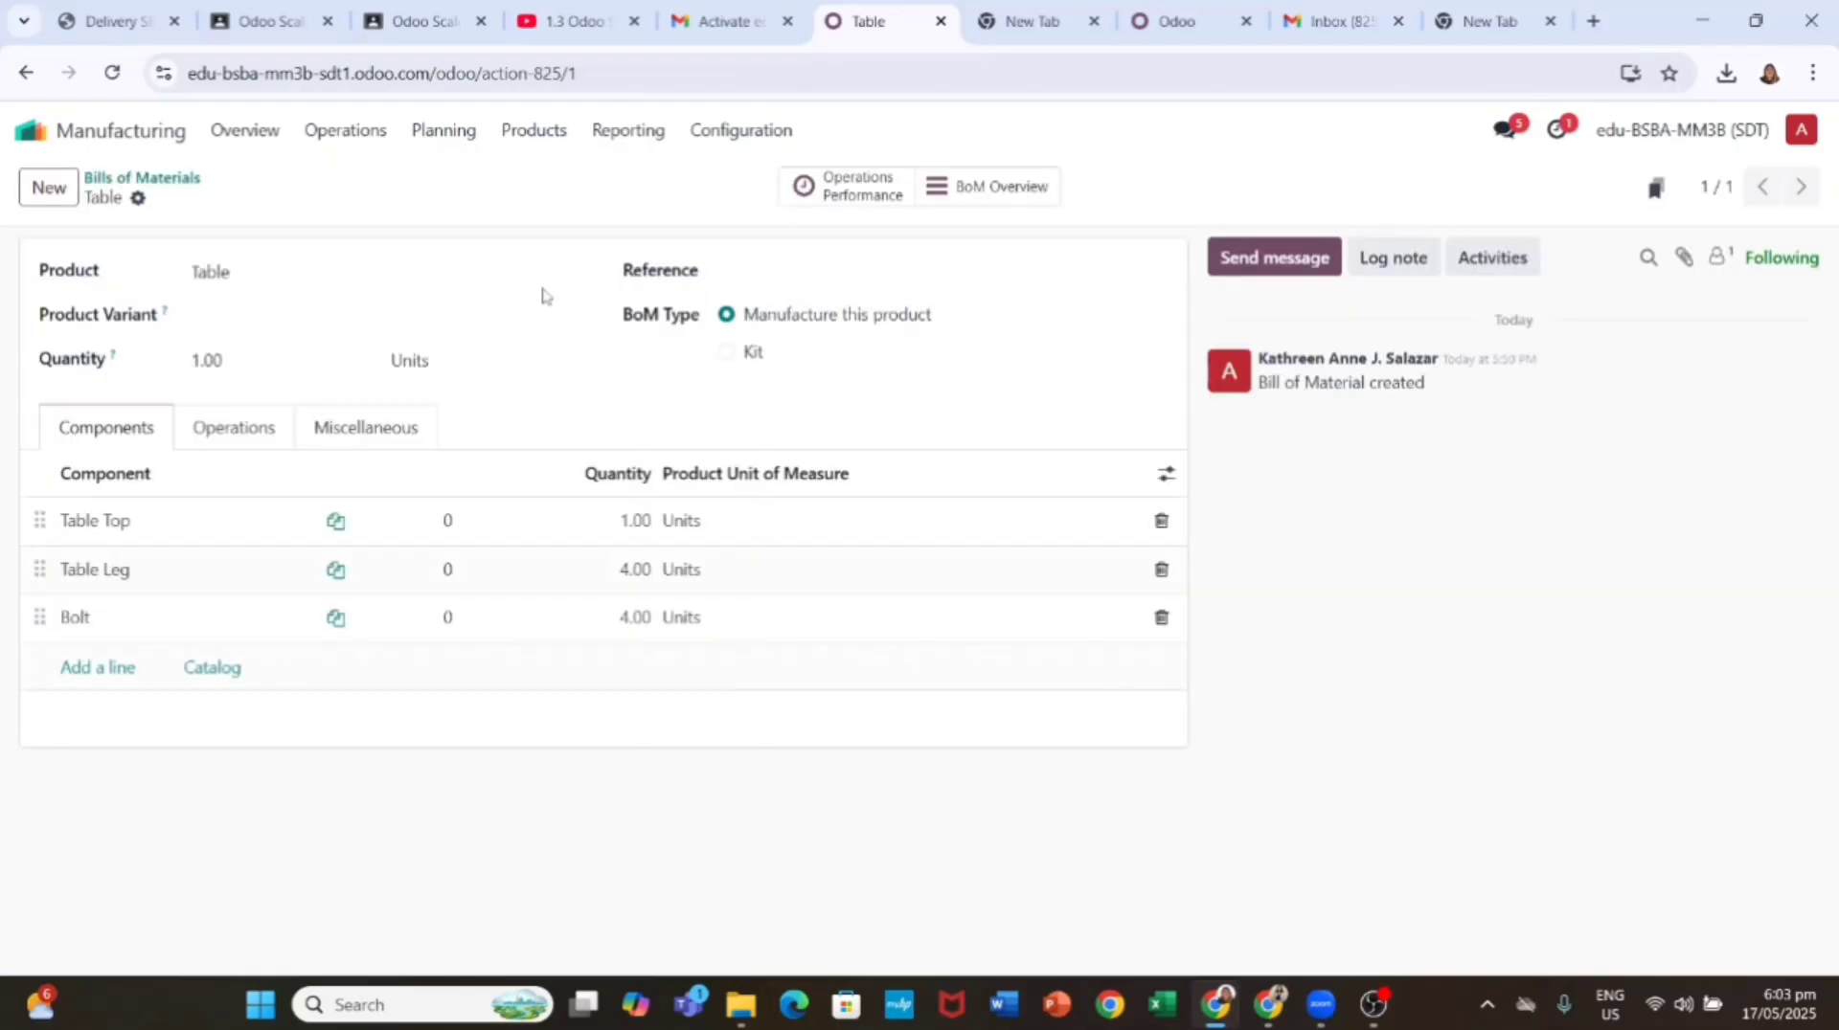
click(255, 428)
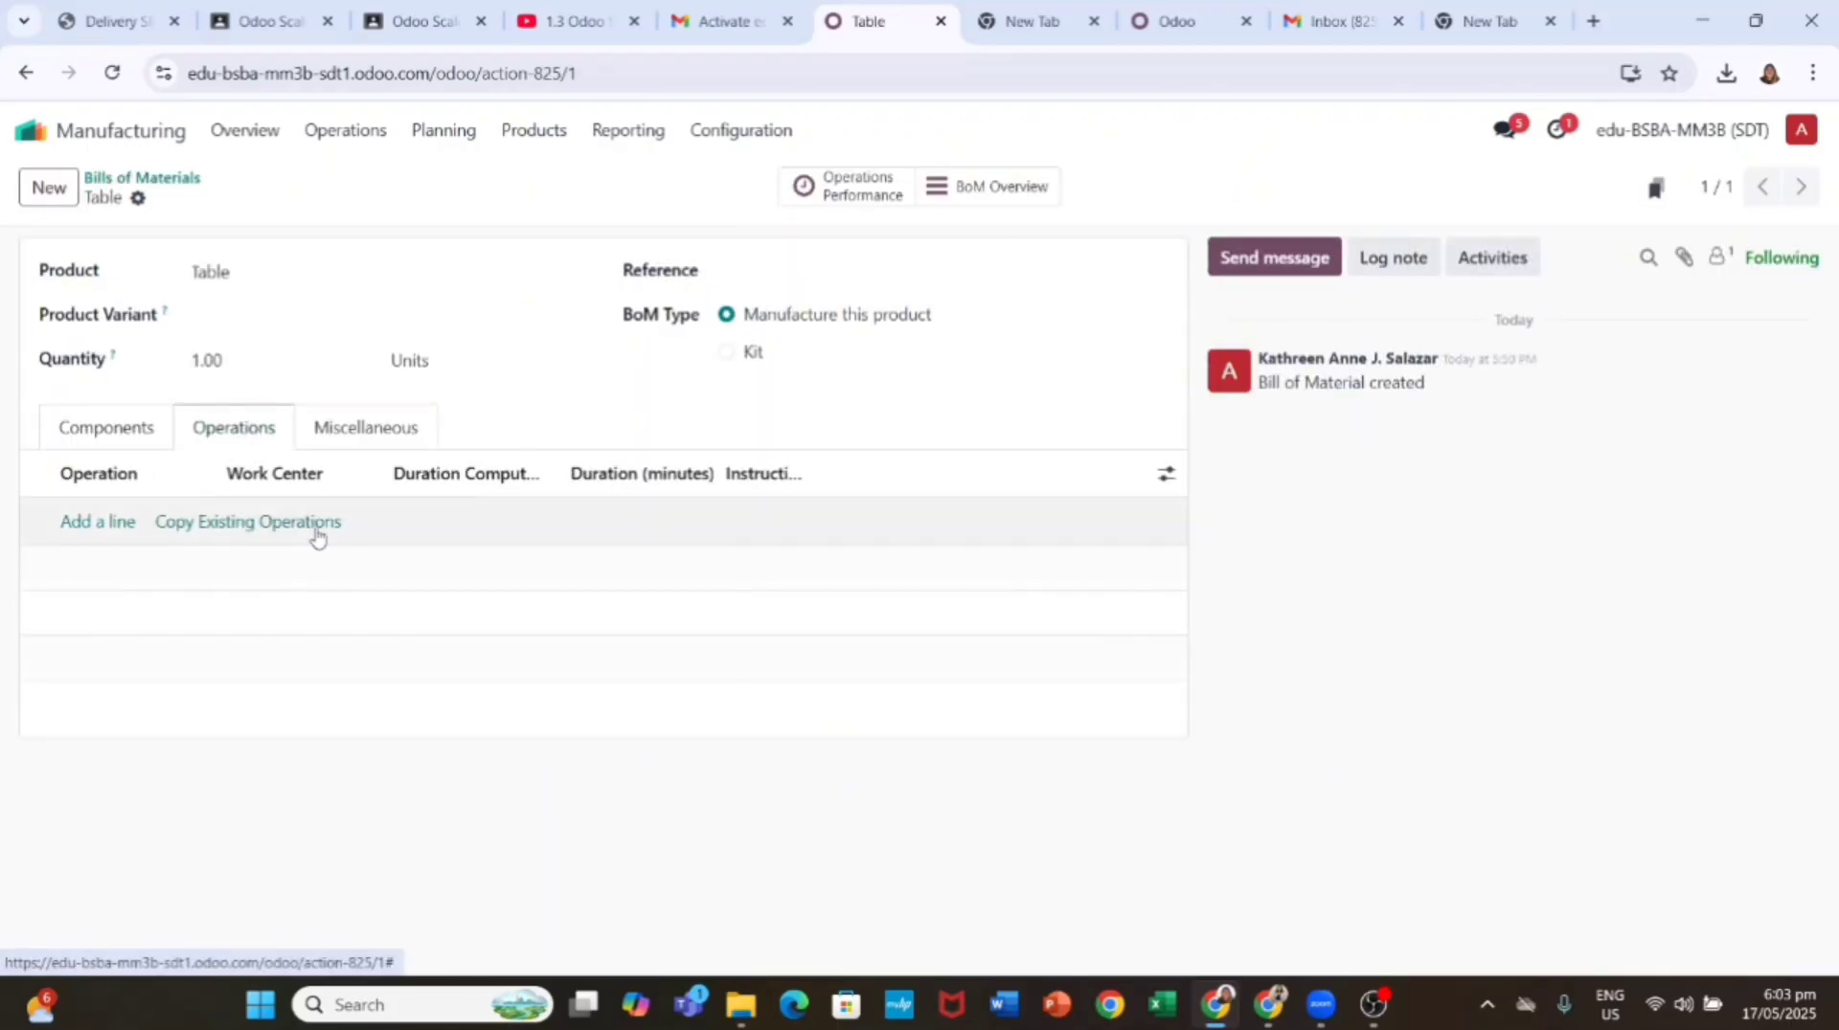
click(111, 525)
text(A)
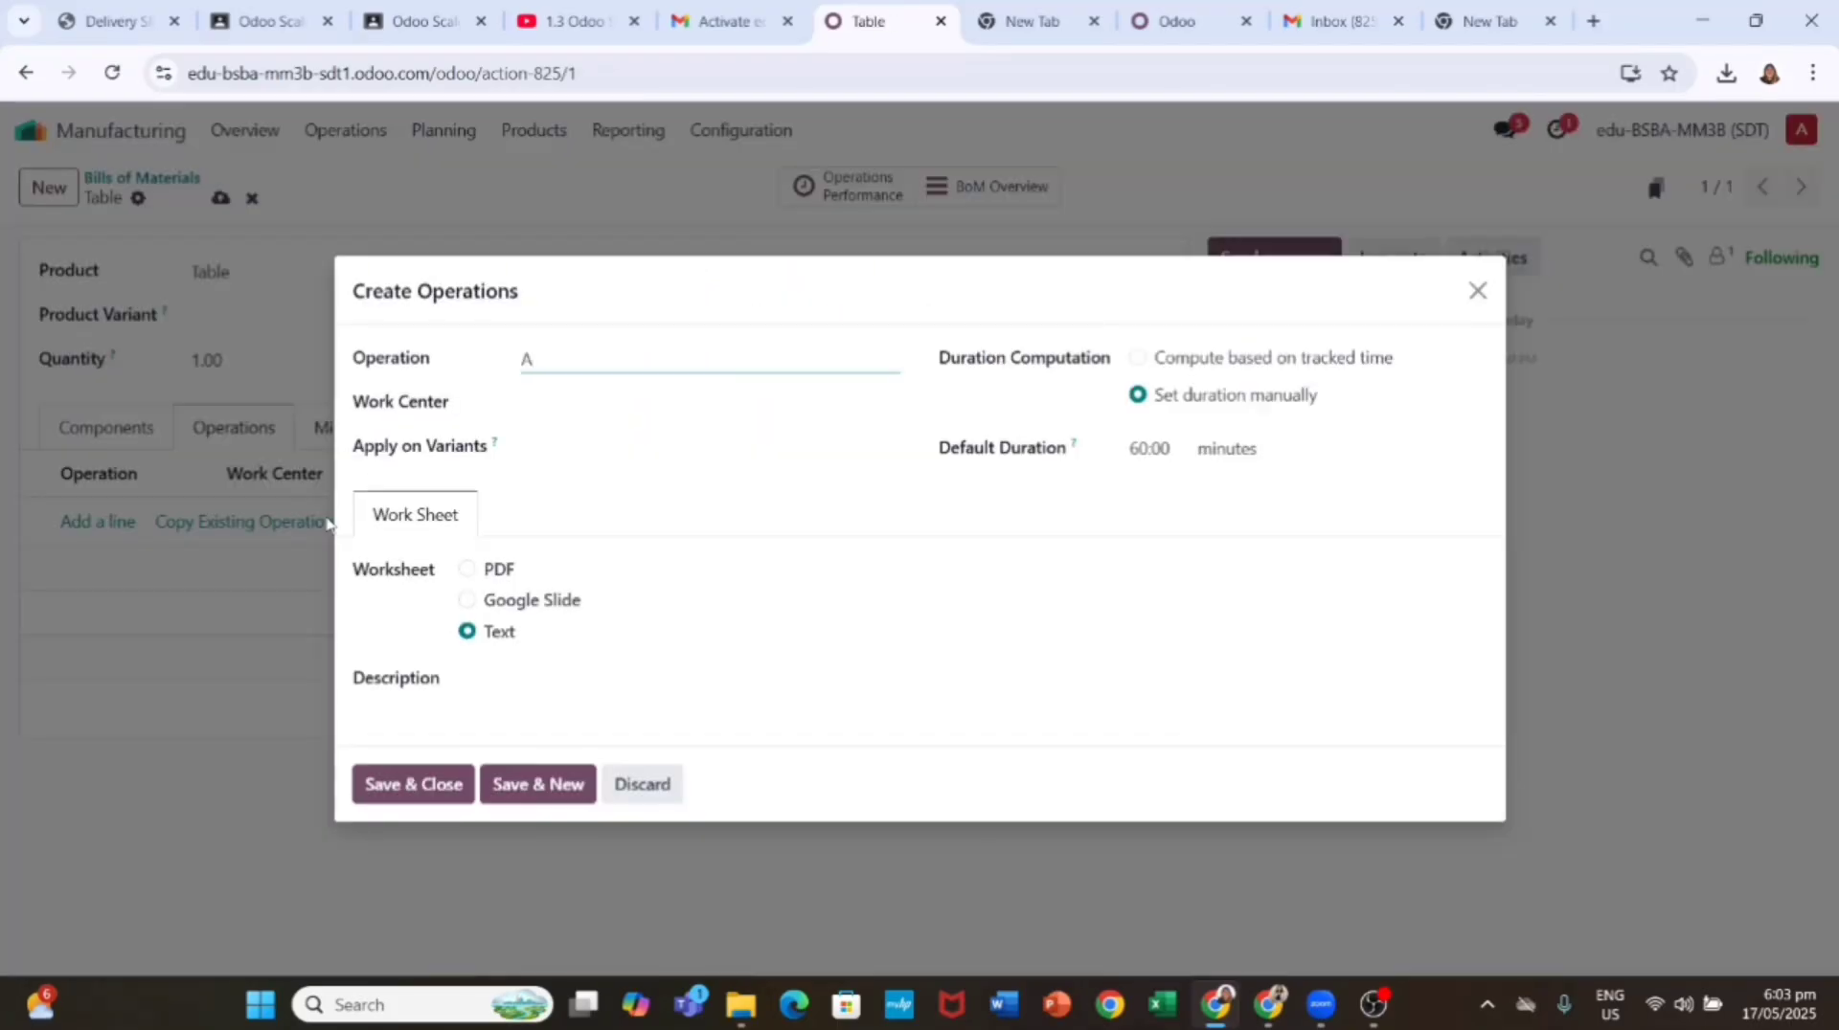
text(ssembly)
click(562, 405)
text(Assembly Stat)
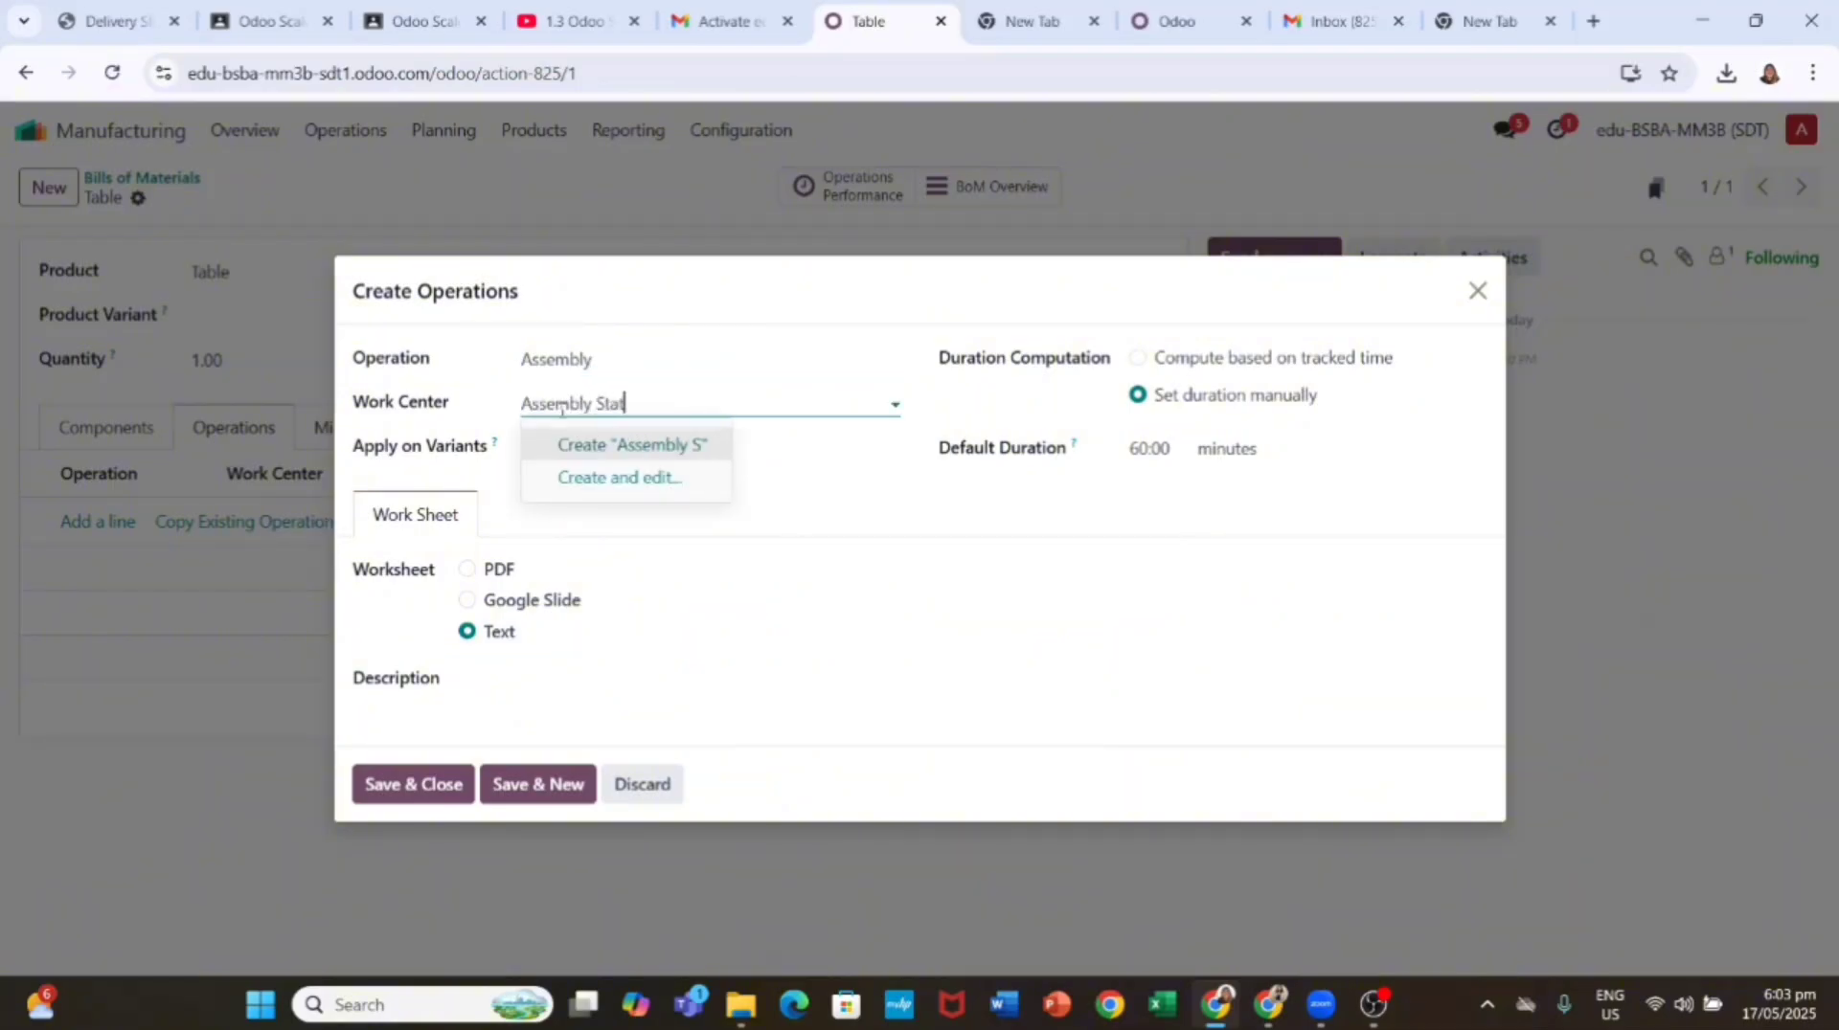
text(ion)
click(584, 443)
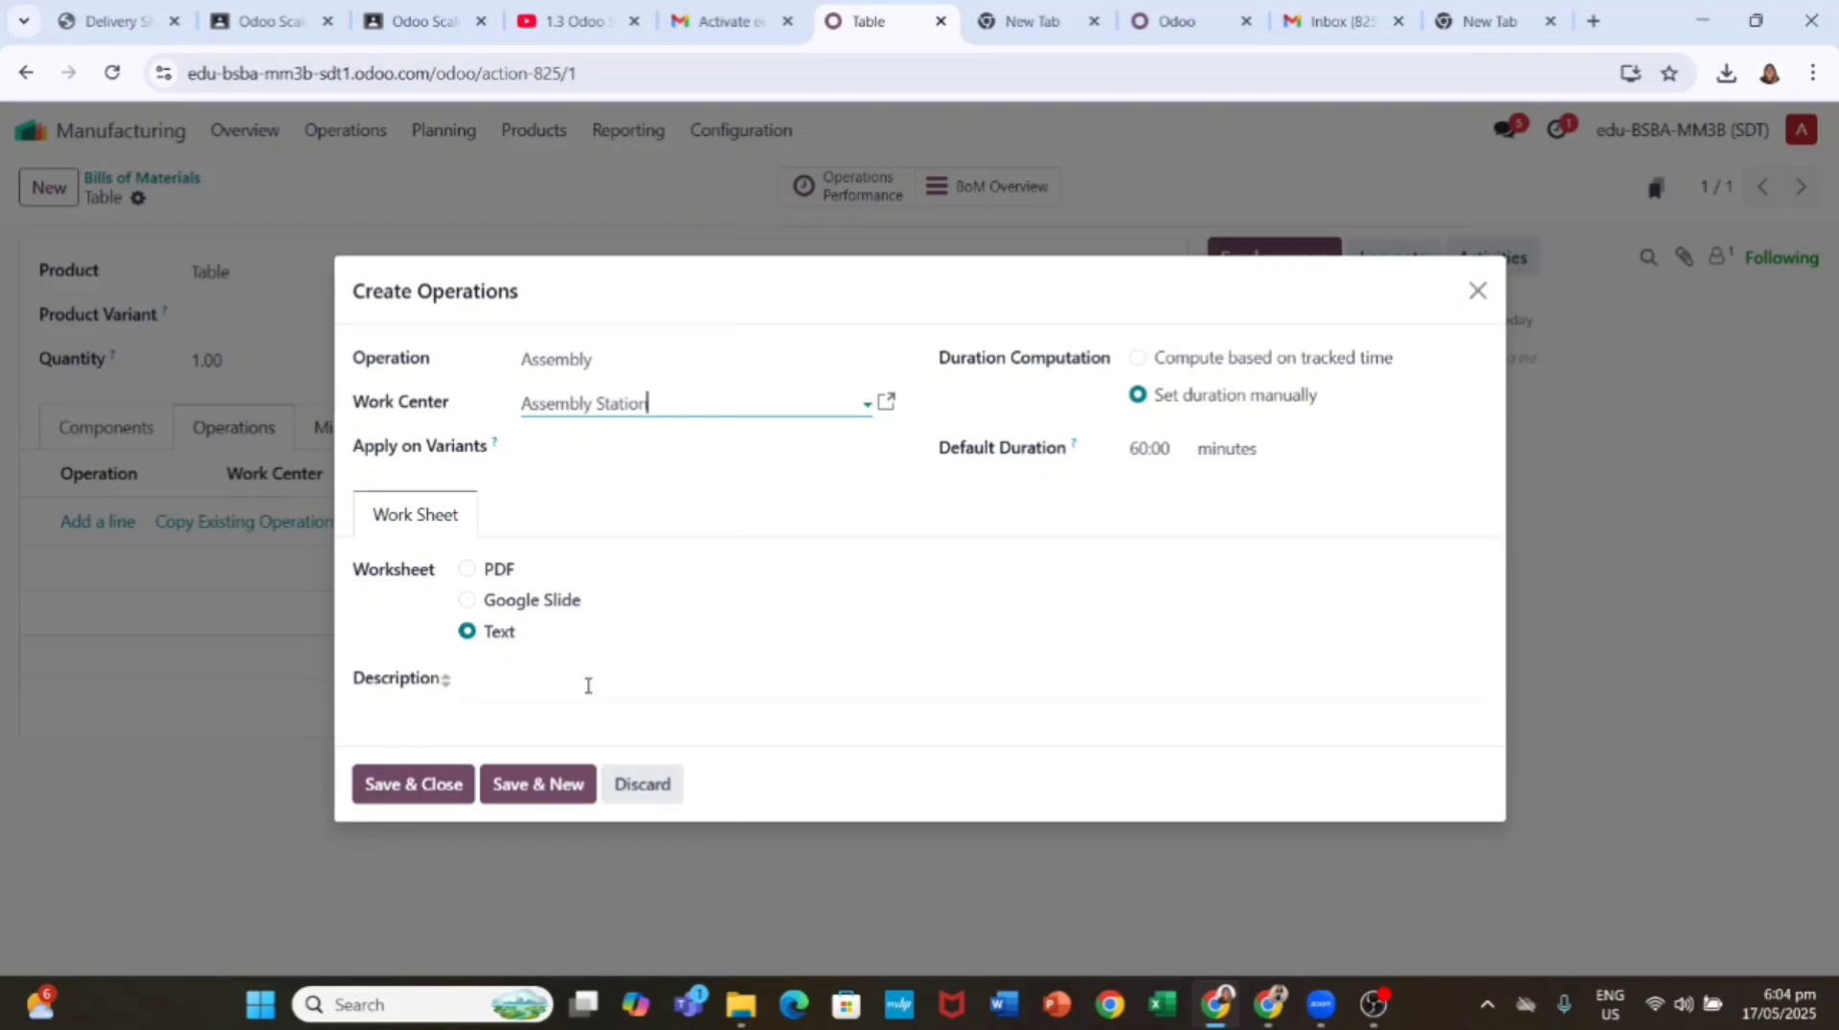
click(537, 783)
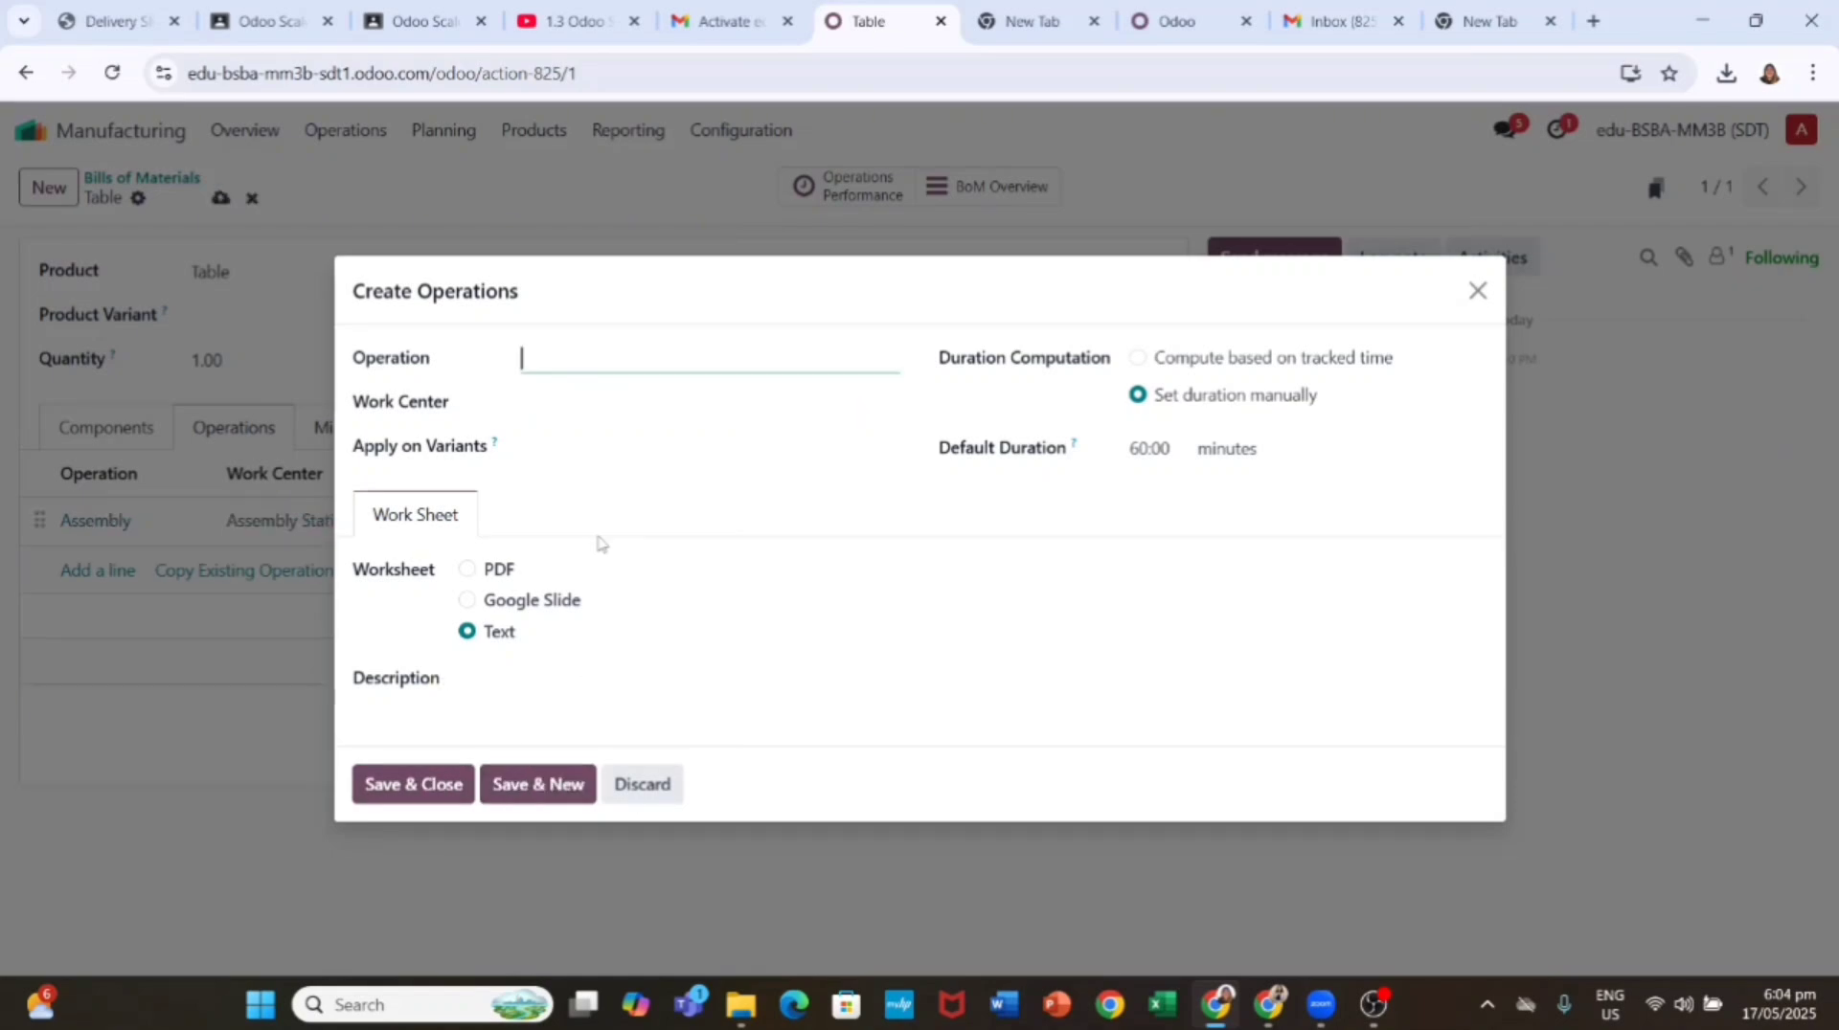
Step: Add the Painting operation at a new Painting Room work center and save the bill
click(663, 407)
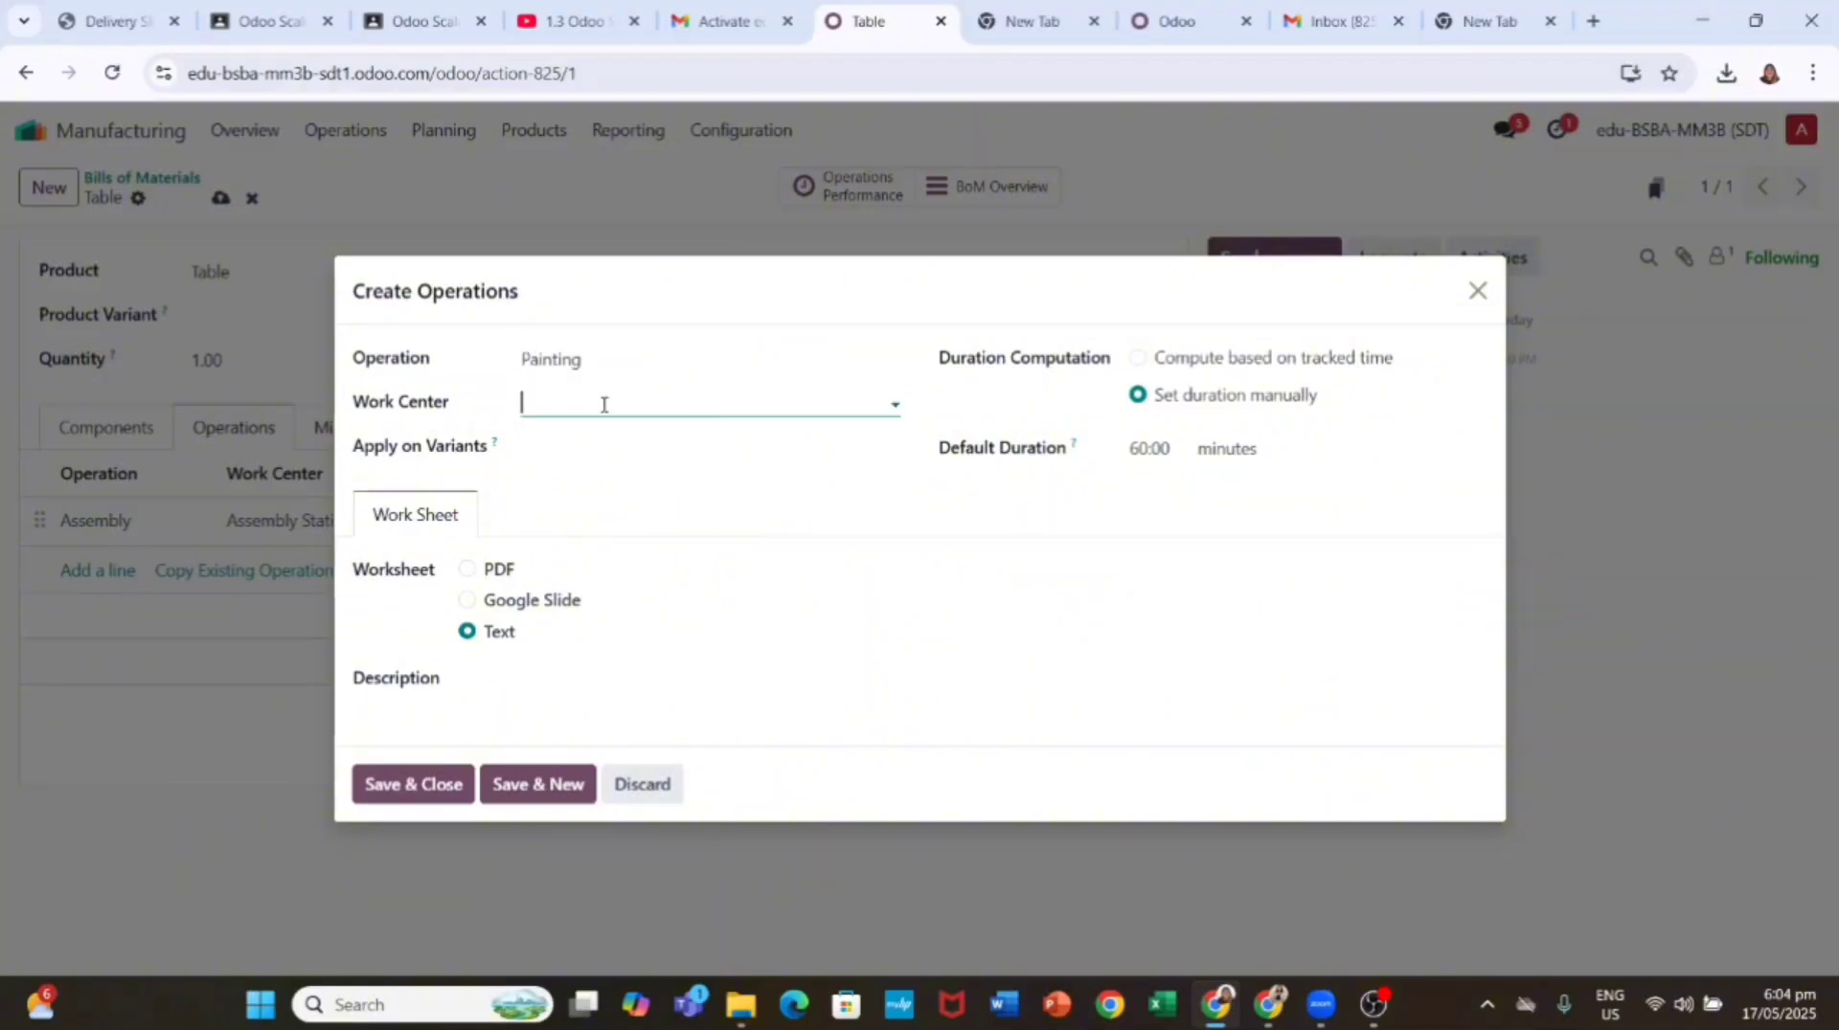
text(Painting R)
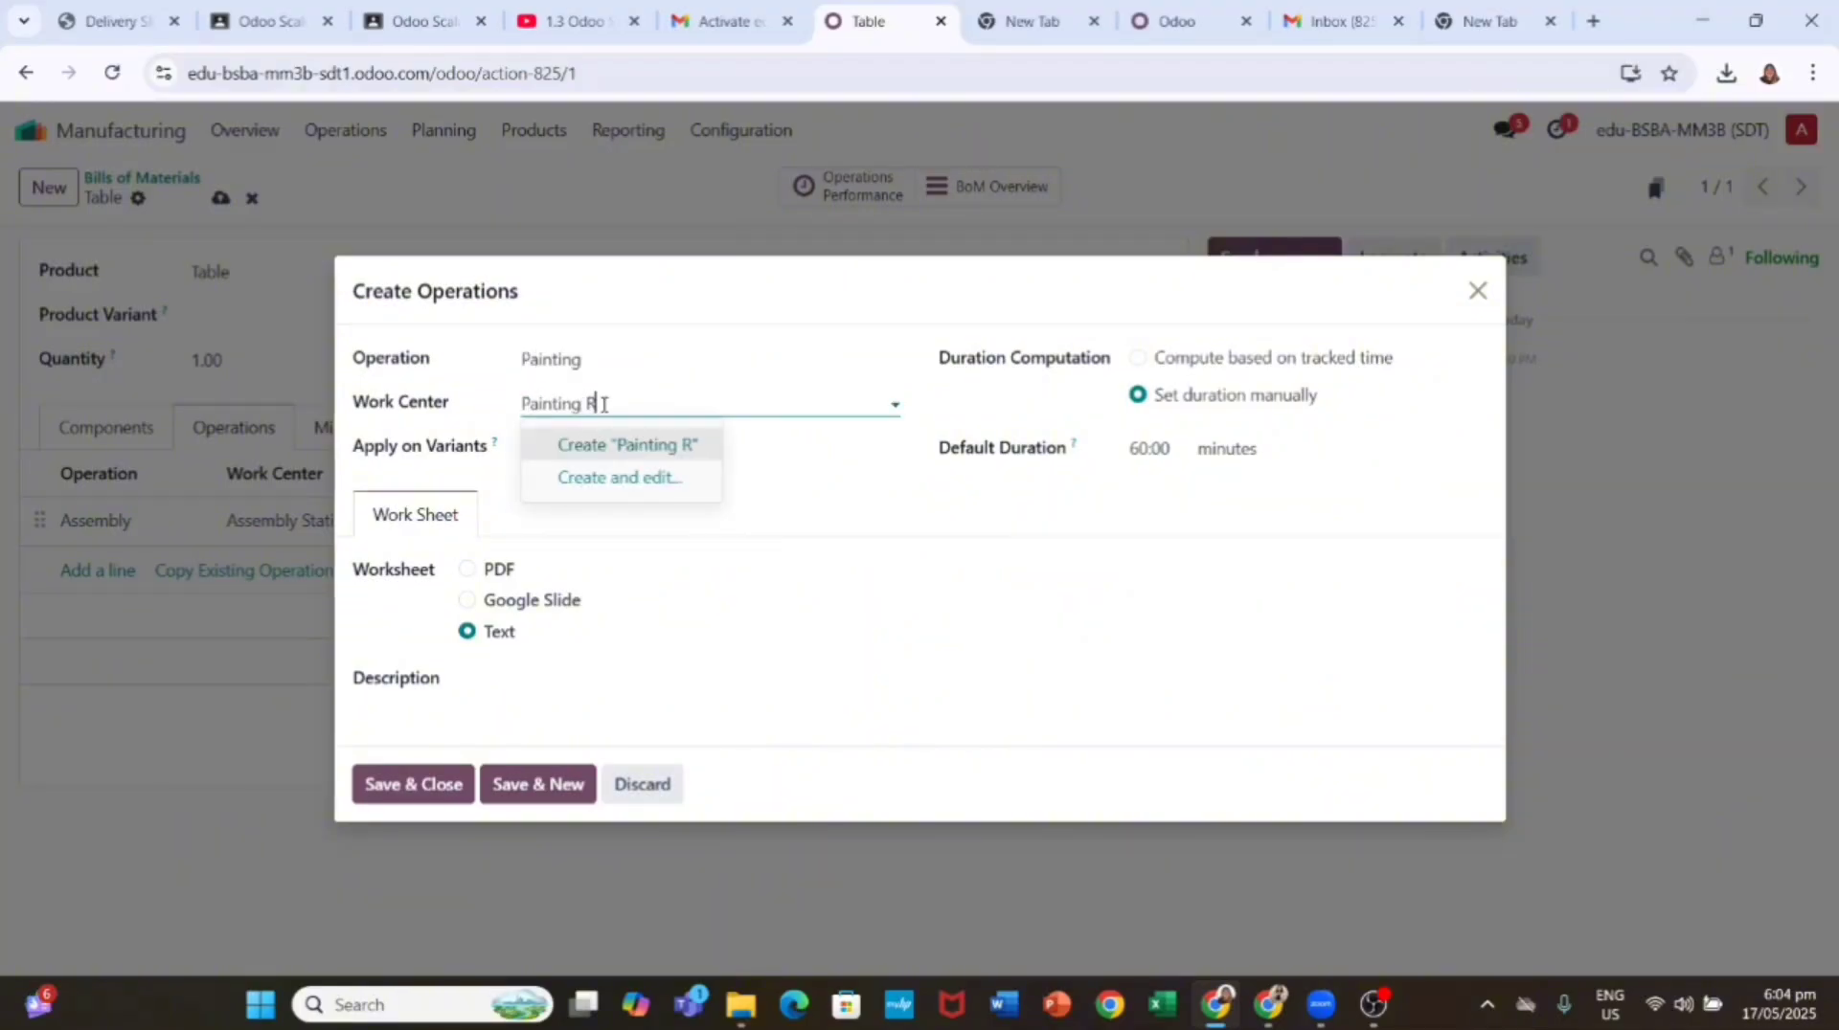
text(oom)
click(699, 444)
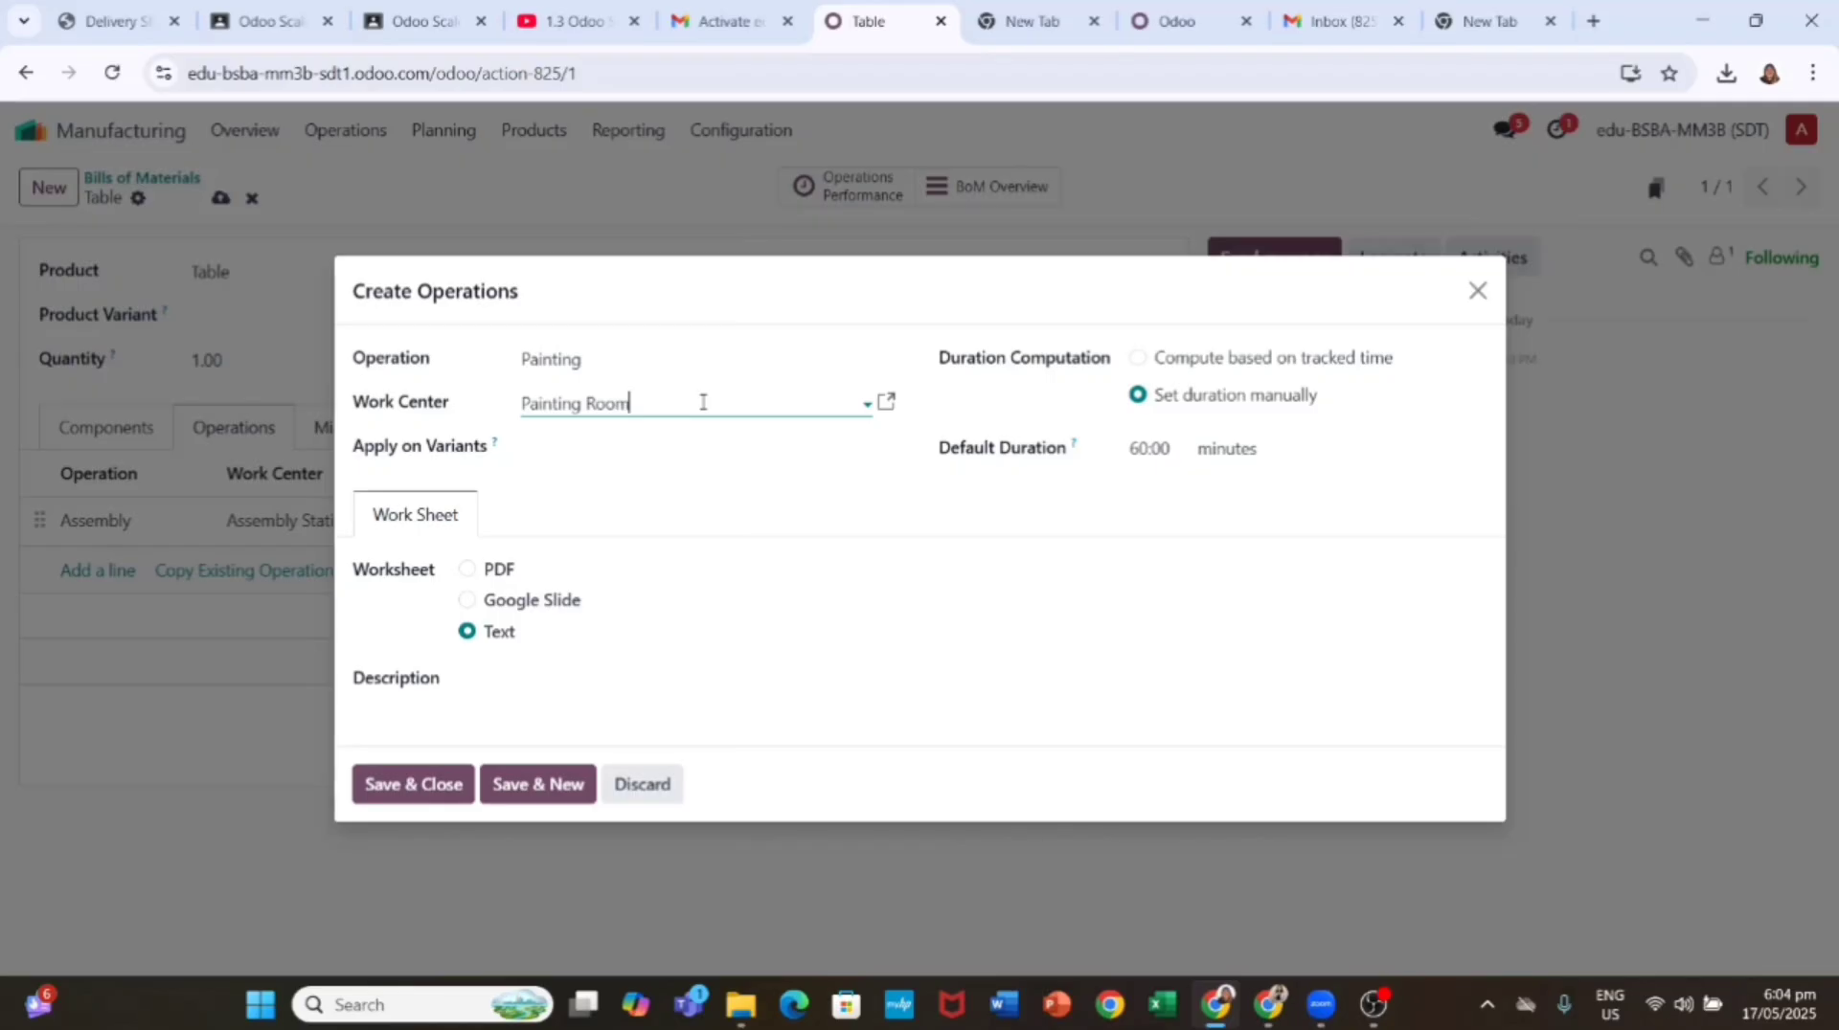
click(412, 785)
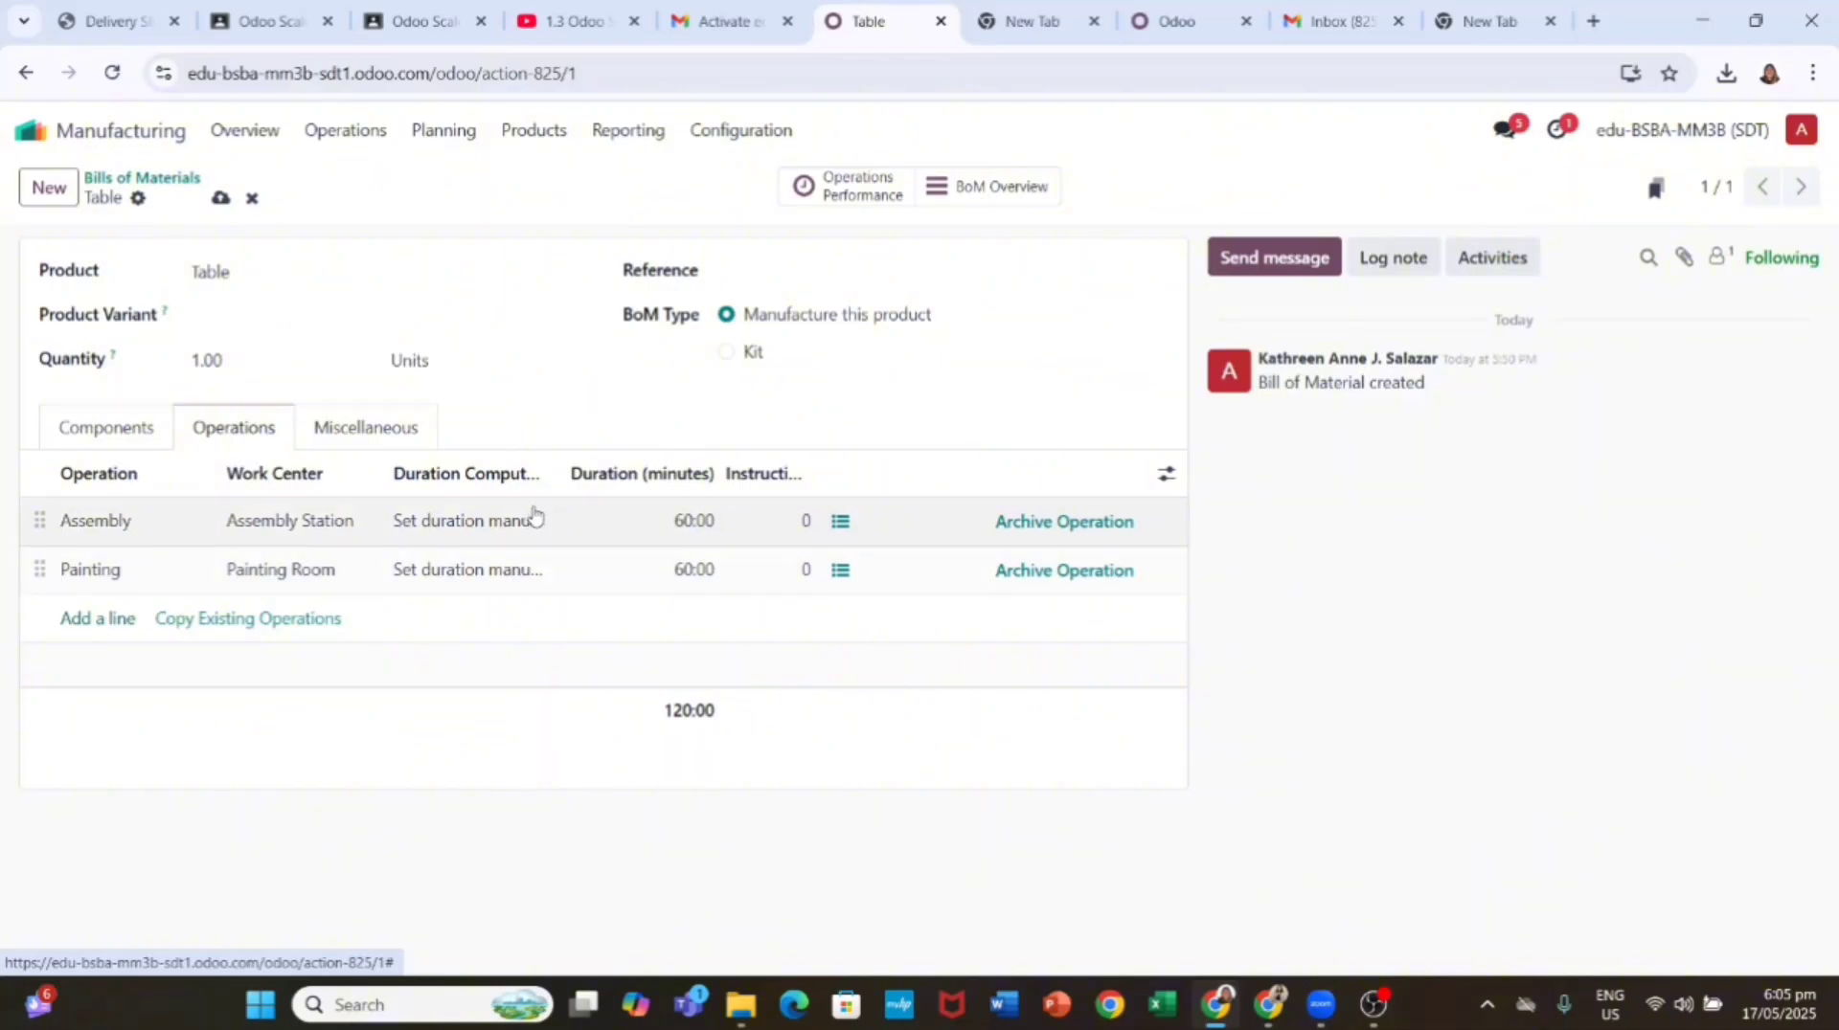
click(215, 199)
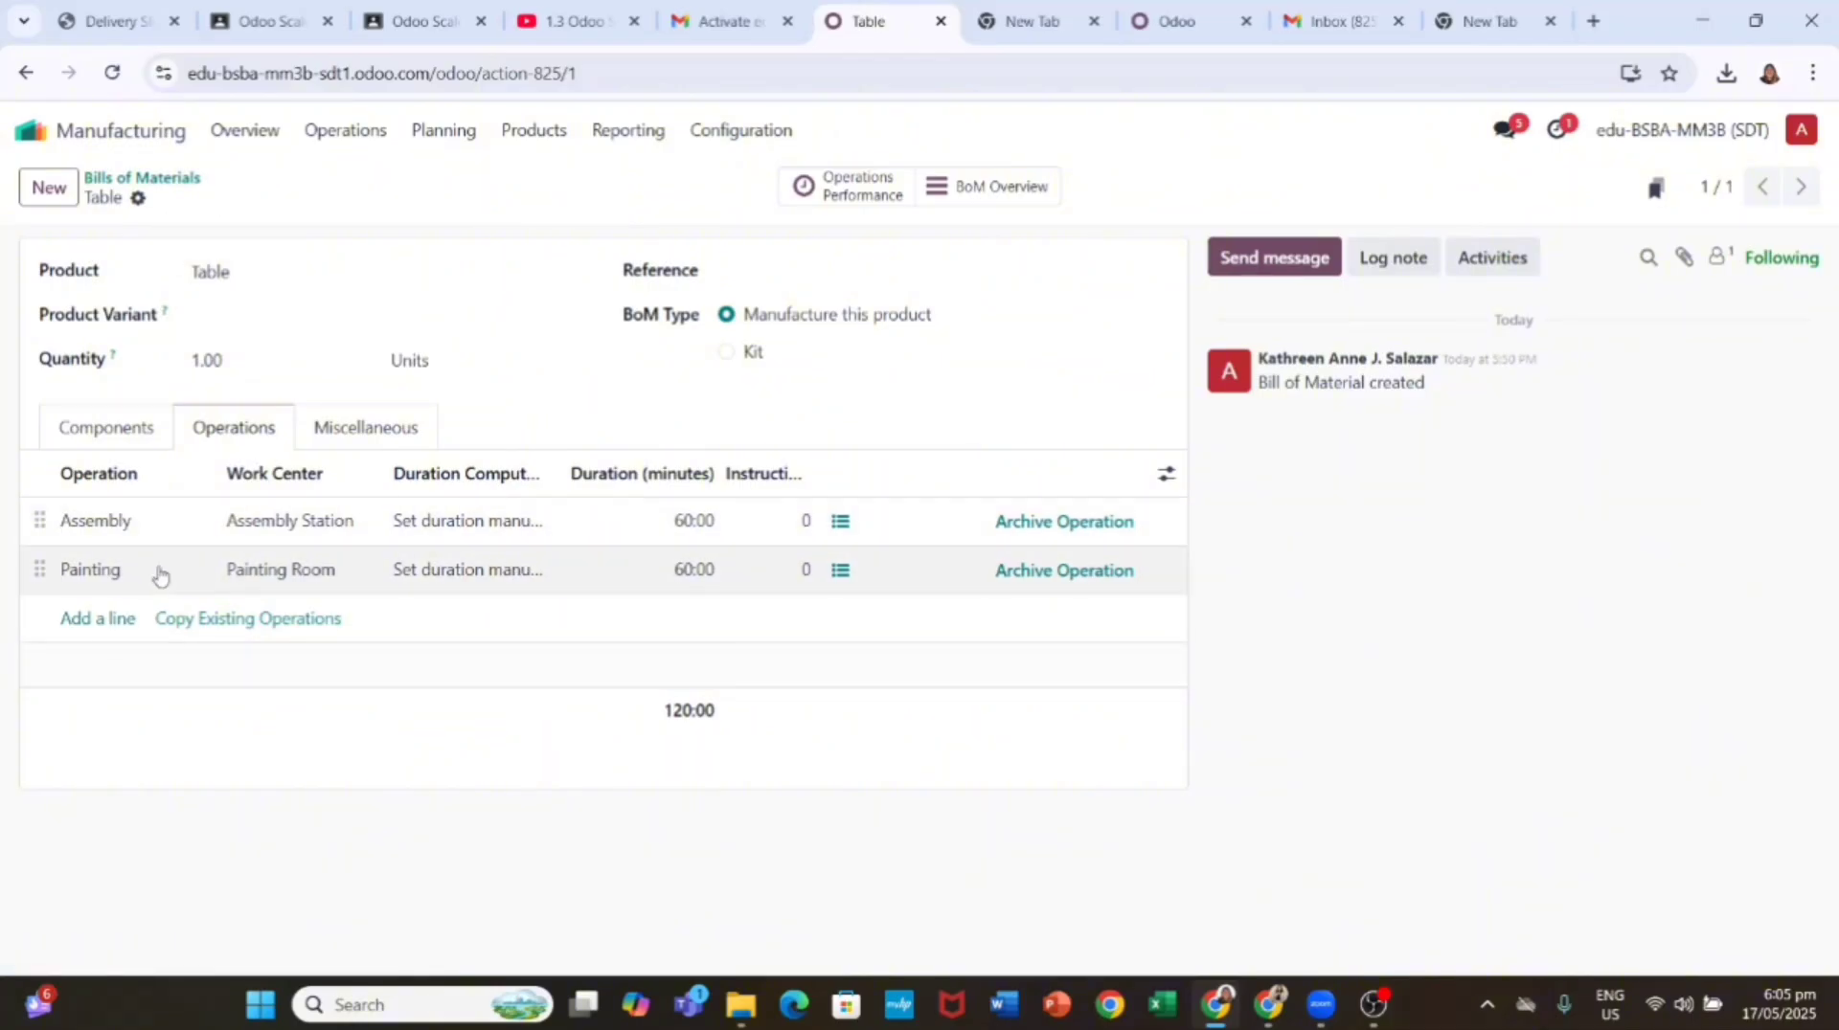
Step: Upload the Untitled design PDF as the Assembly operation's worksheet and save it
click(111, 523)
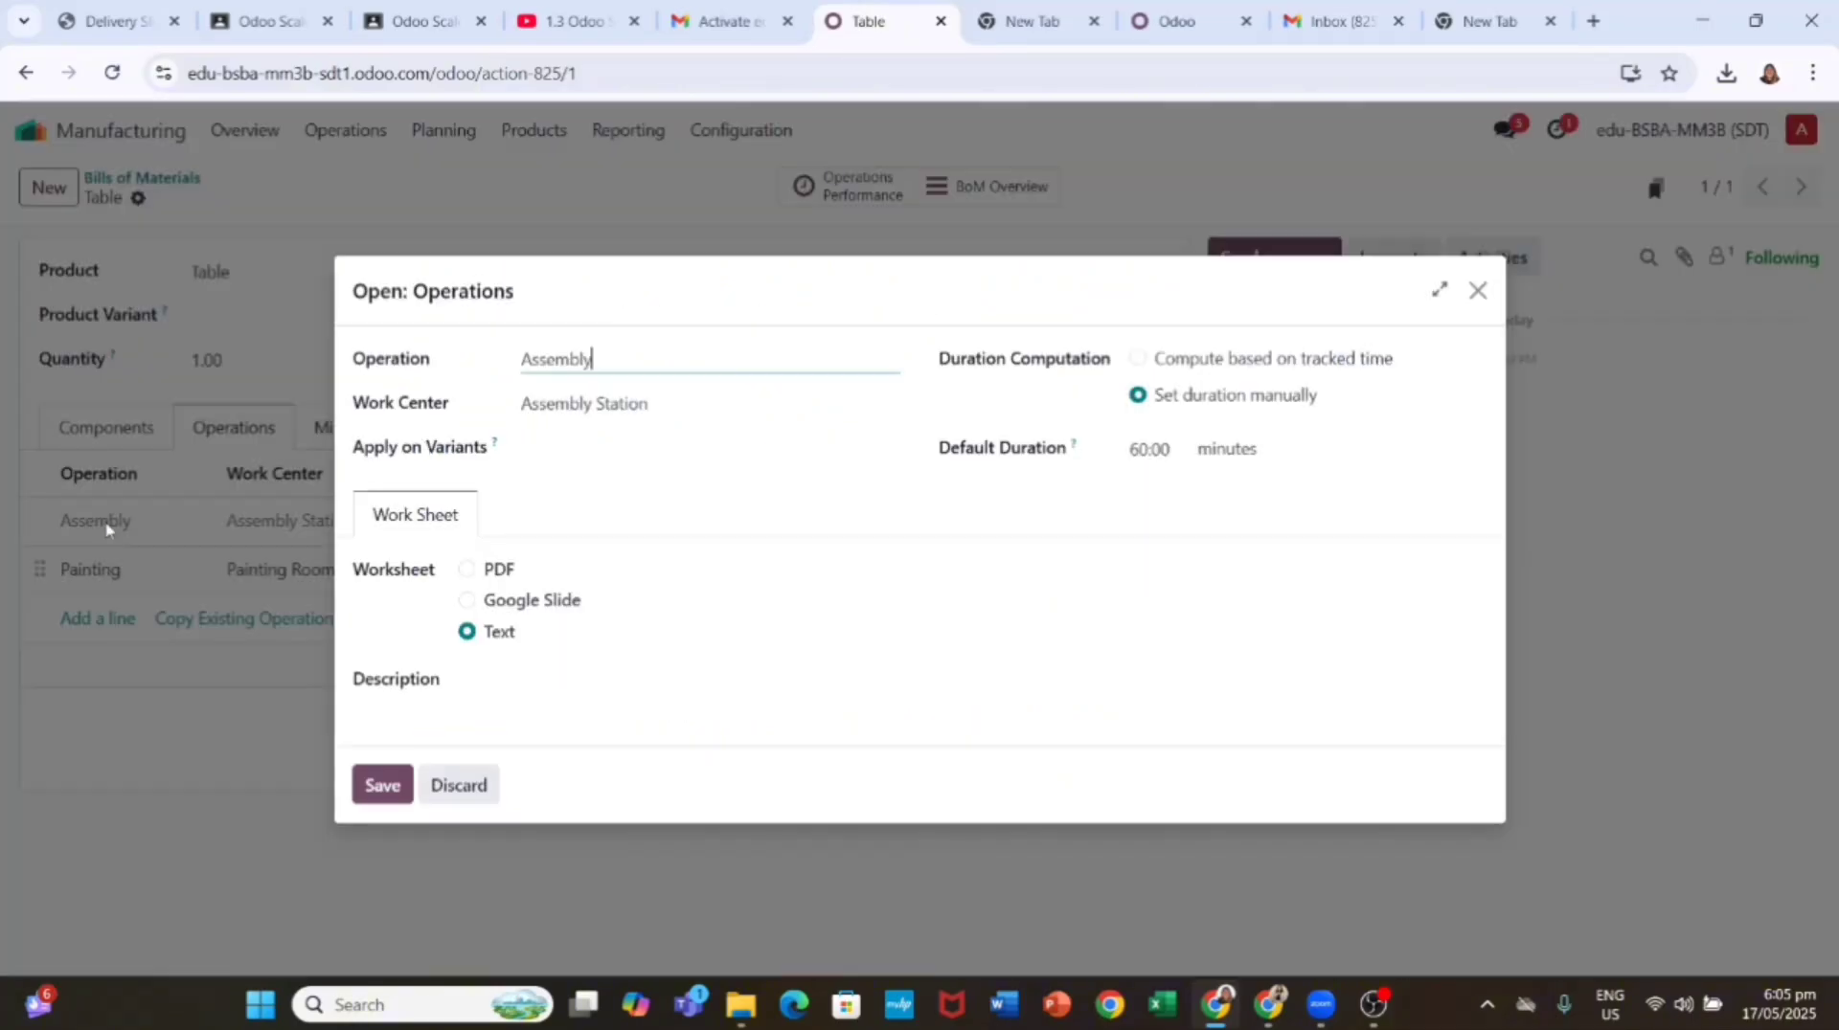
click(462, 567)
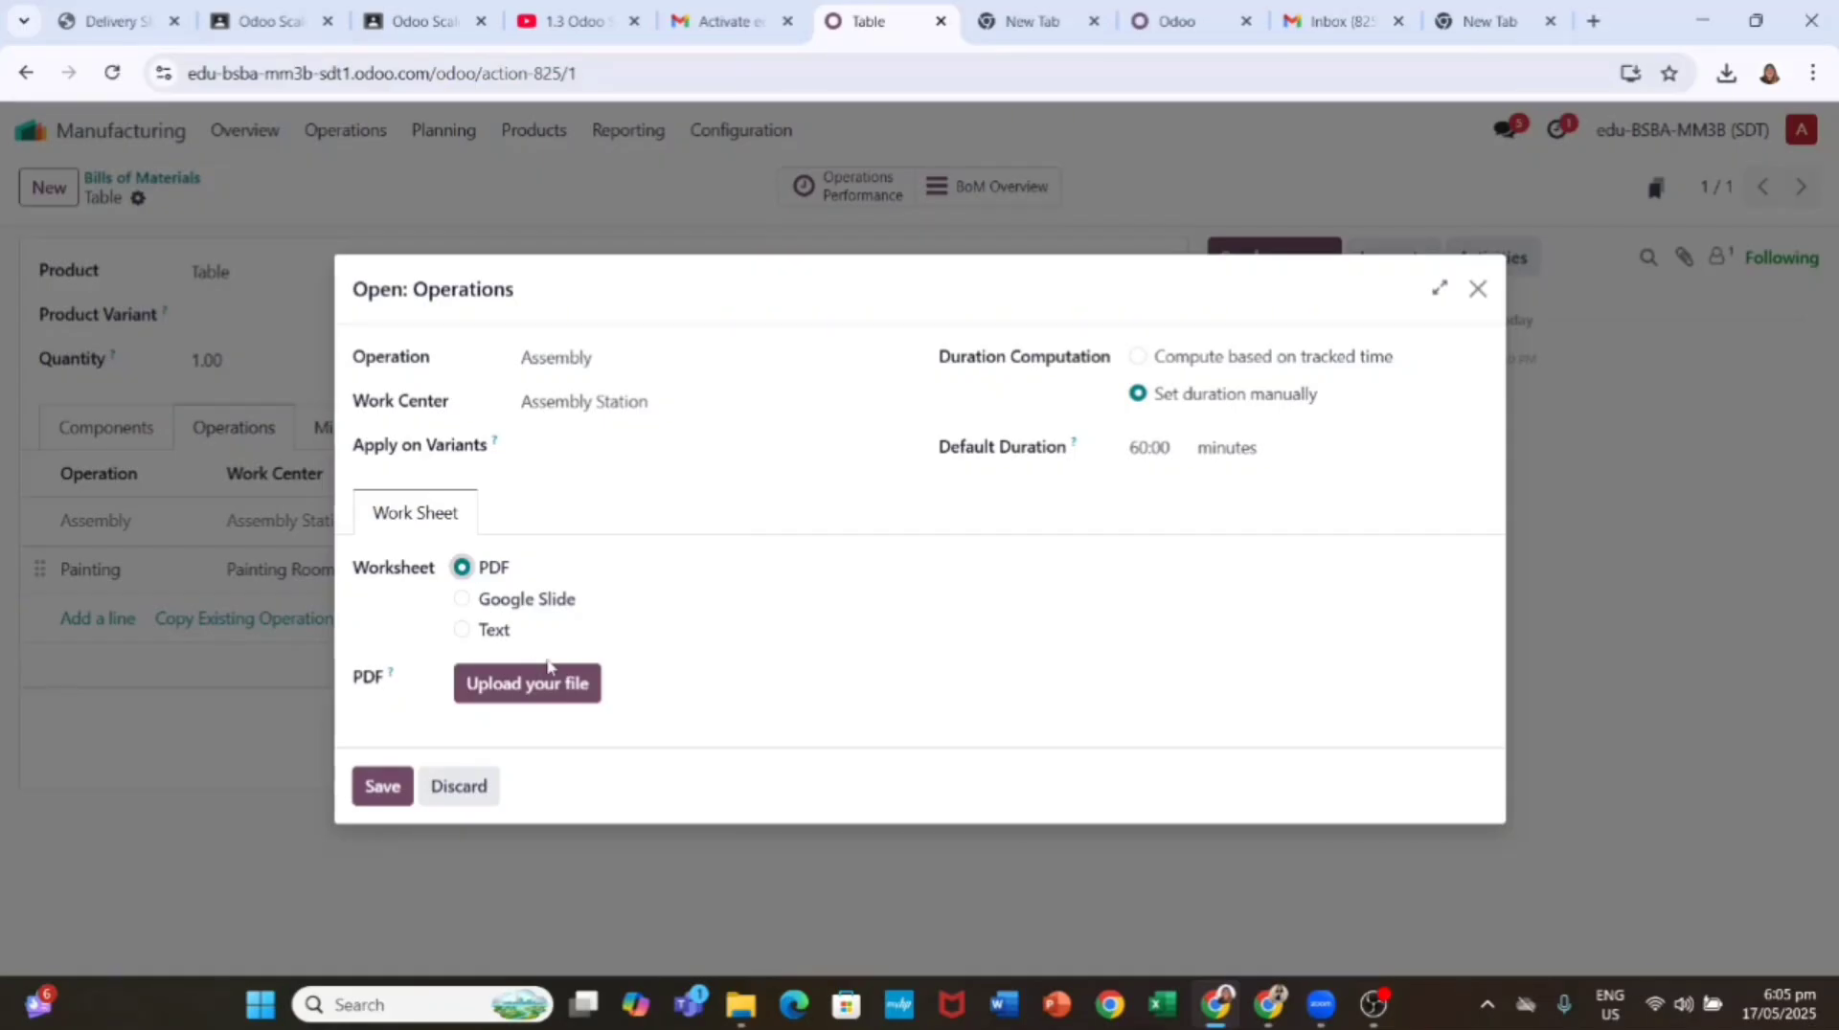
click(527, 682)
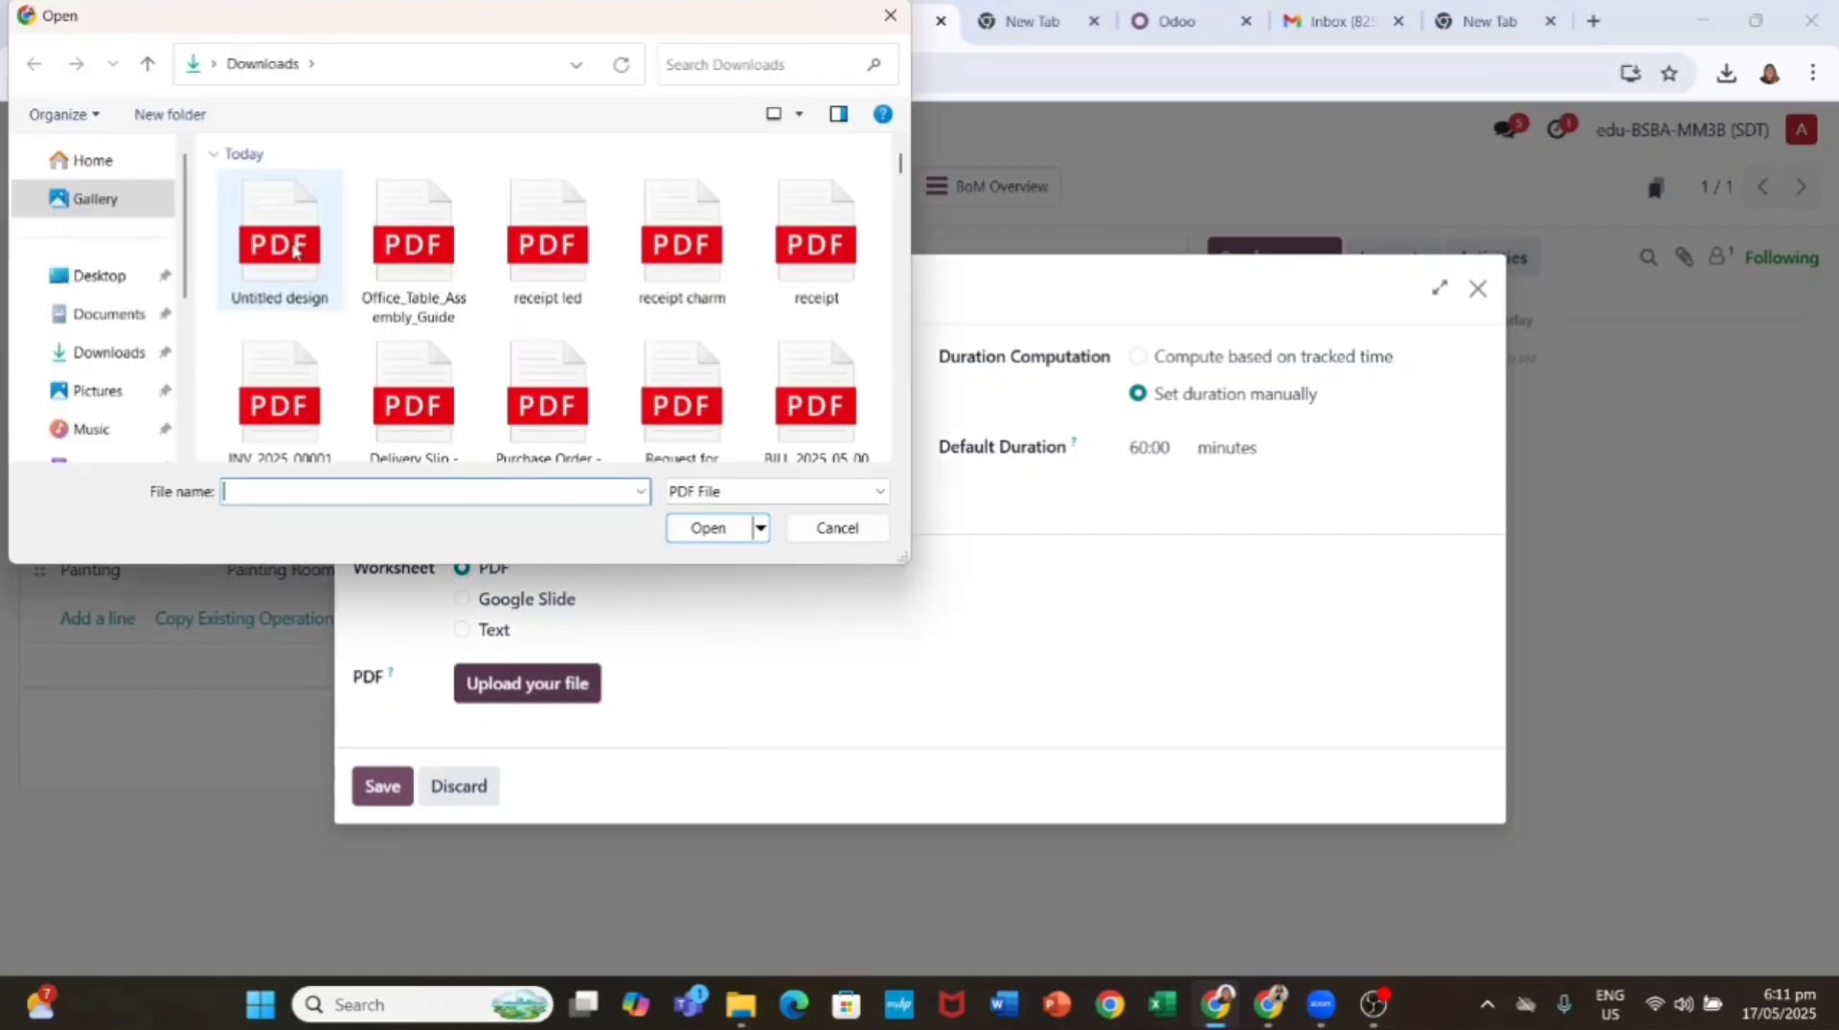
click(279, 239)
click(716, 534)
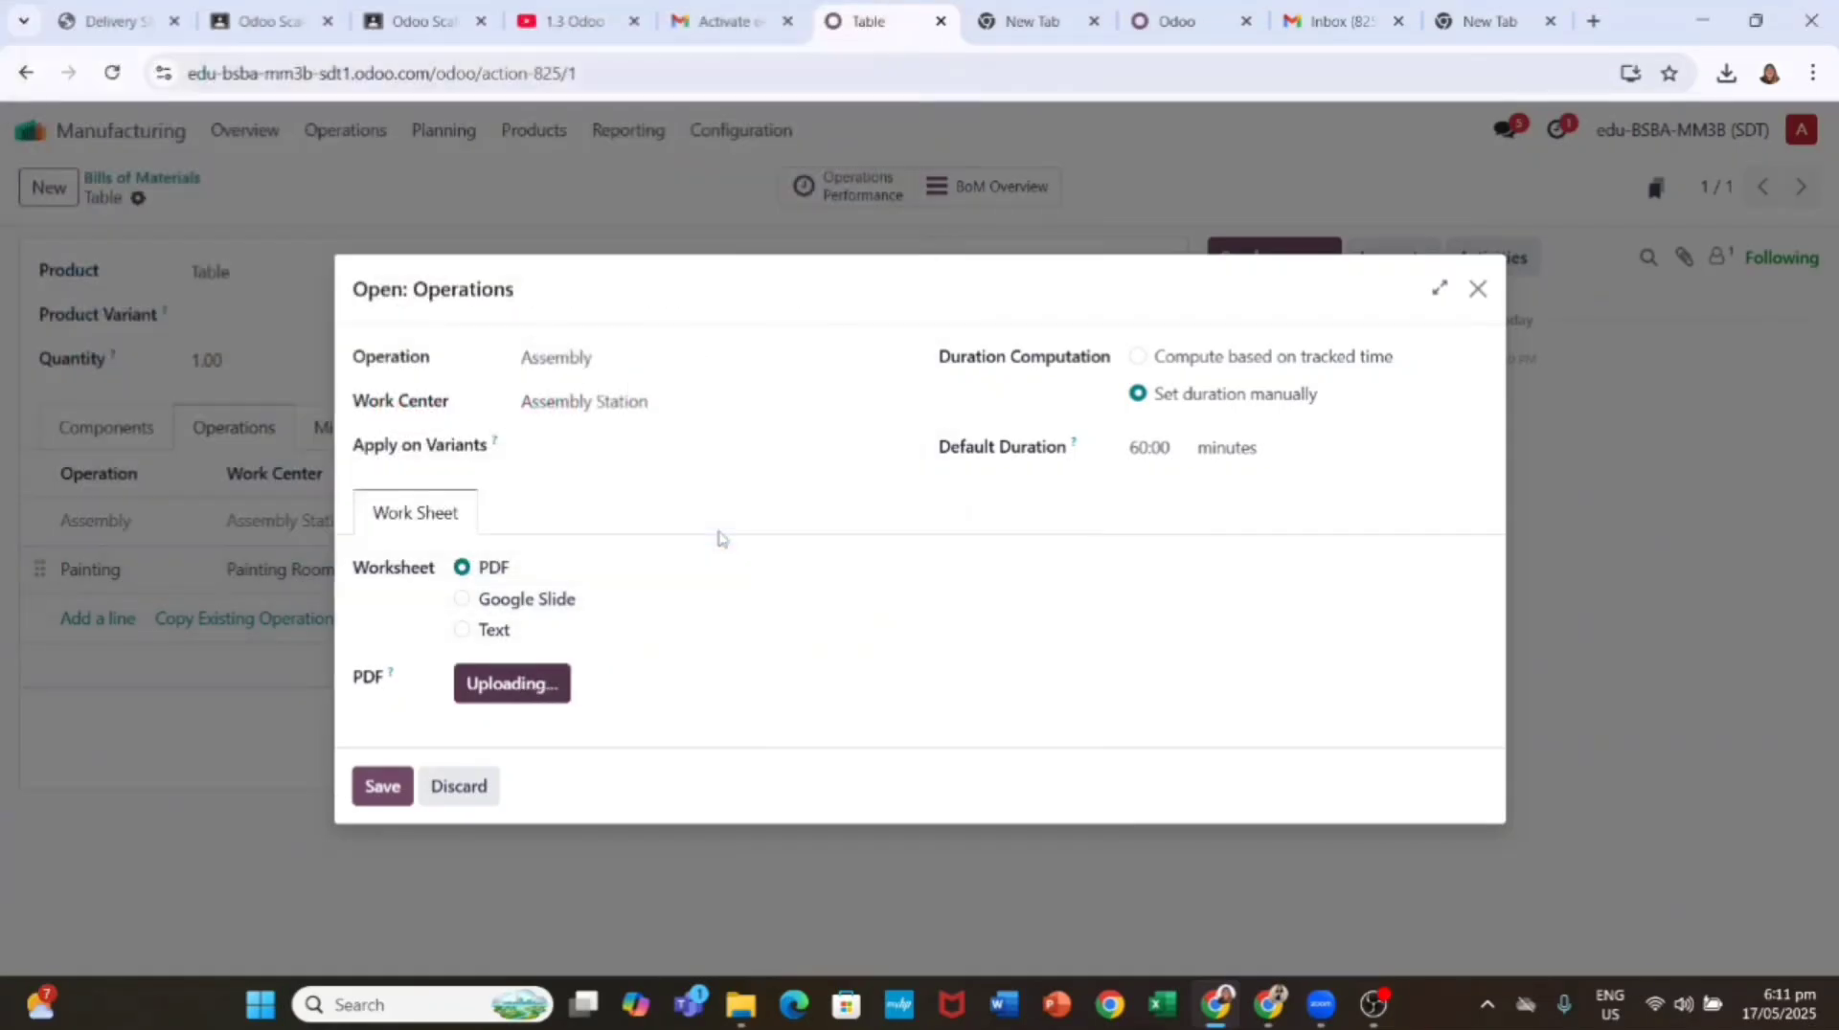
scroll(709, 689, down, 5)
scroll(746, 716, up, 5)
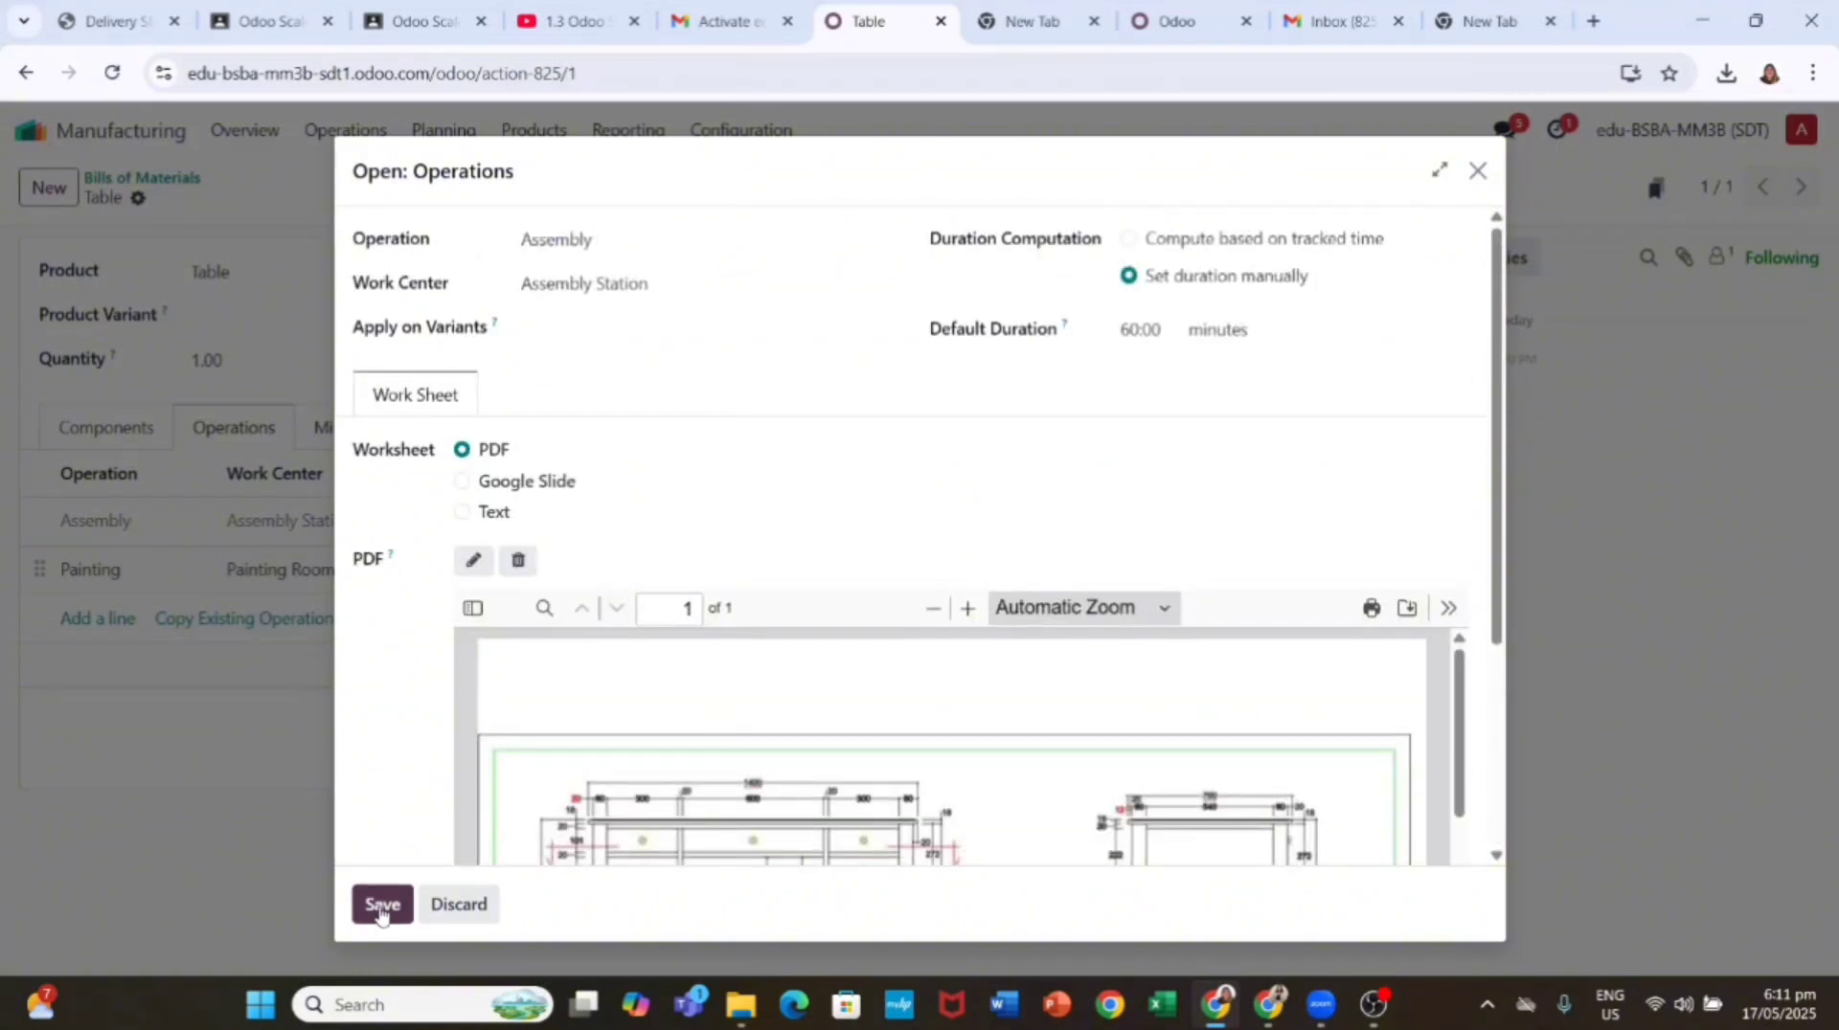
click(382, 904)
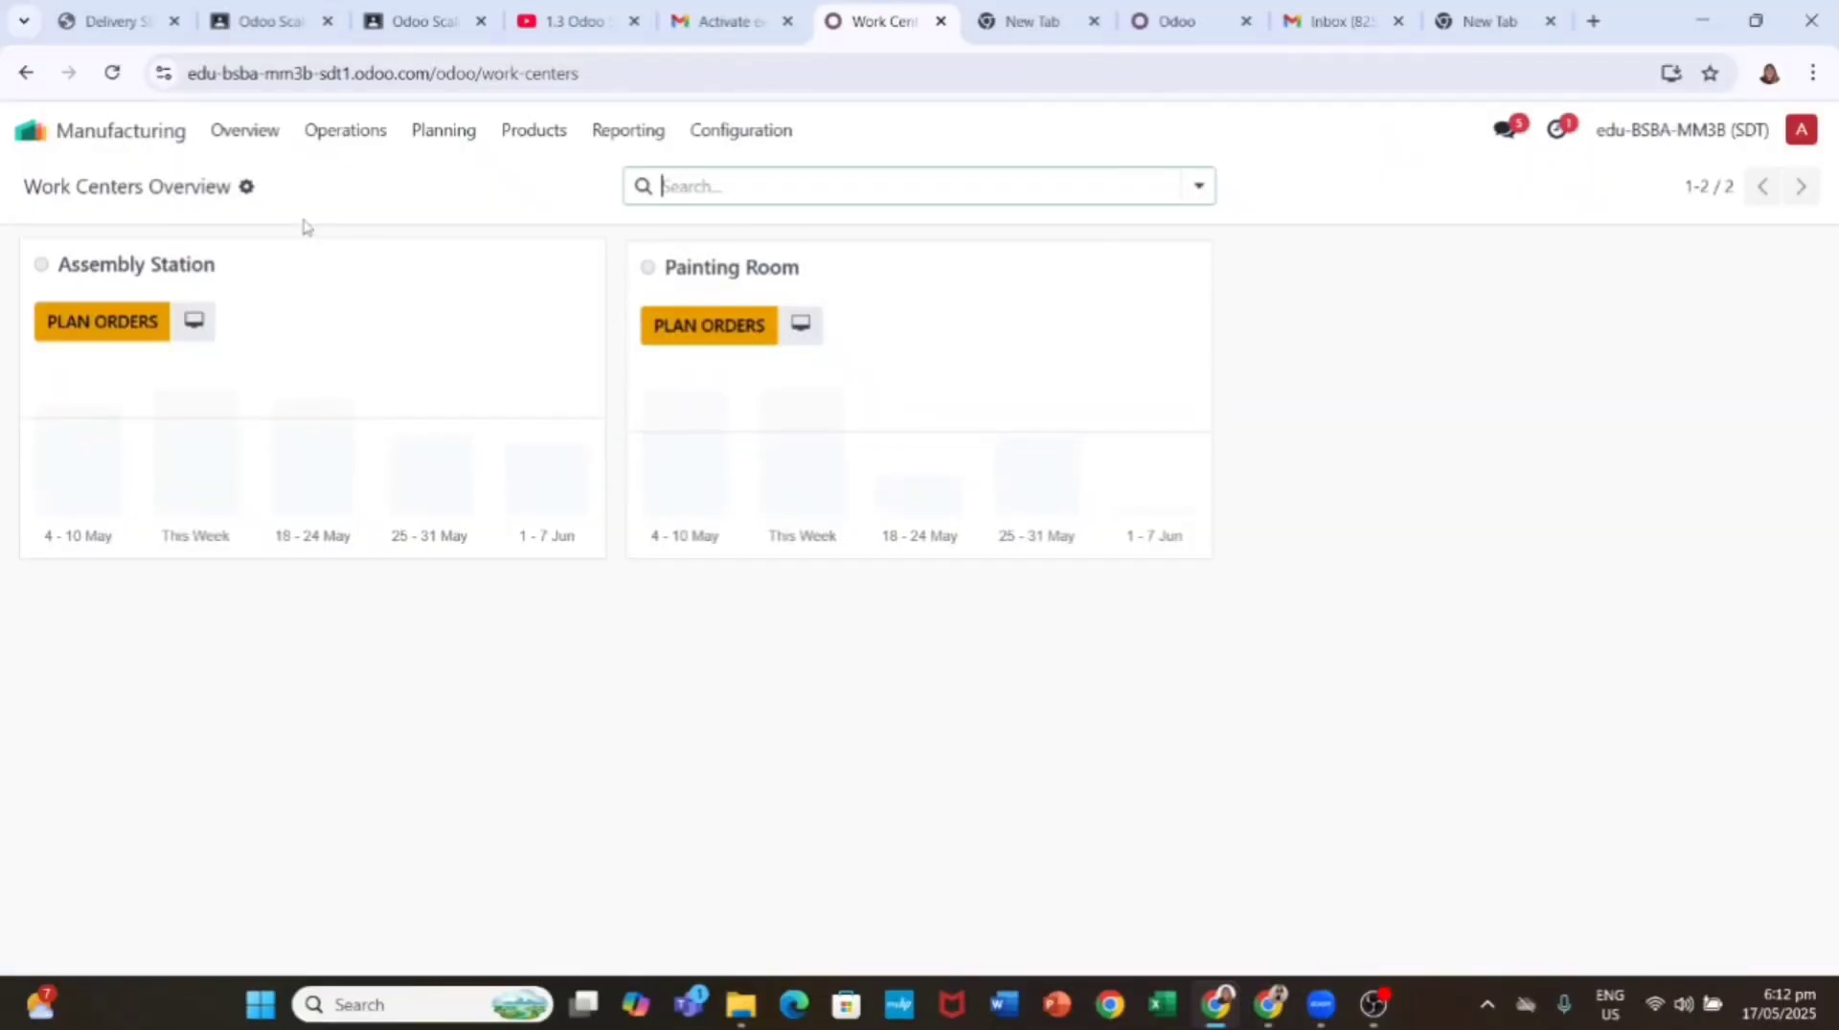
Step: Create and save a new manufacturing order for one Table (WH/MO/00002)
click(357, 129)
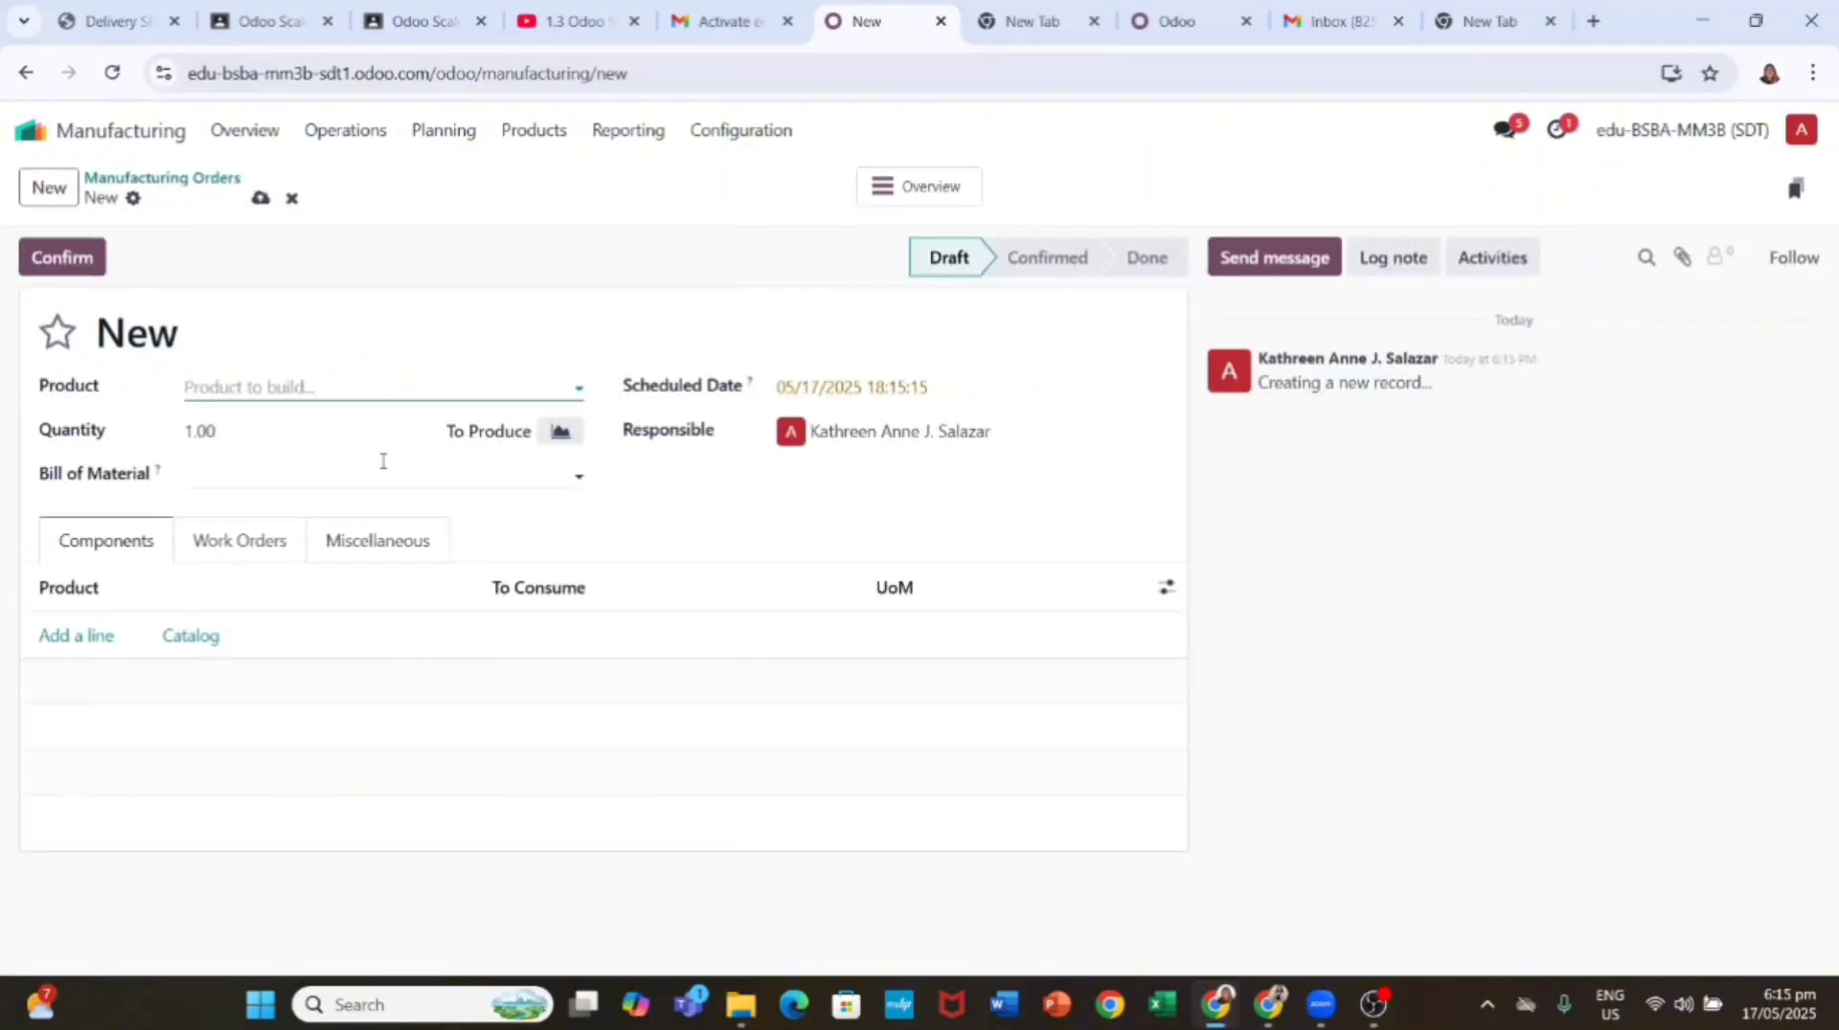
click(317, 381)
text(Table)
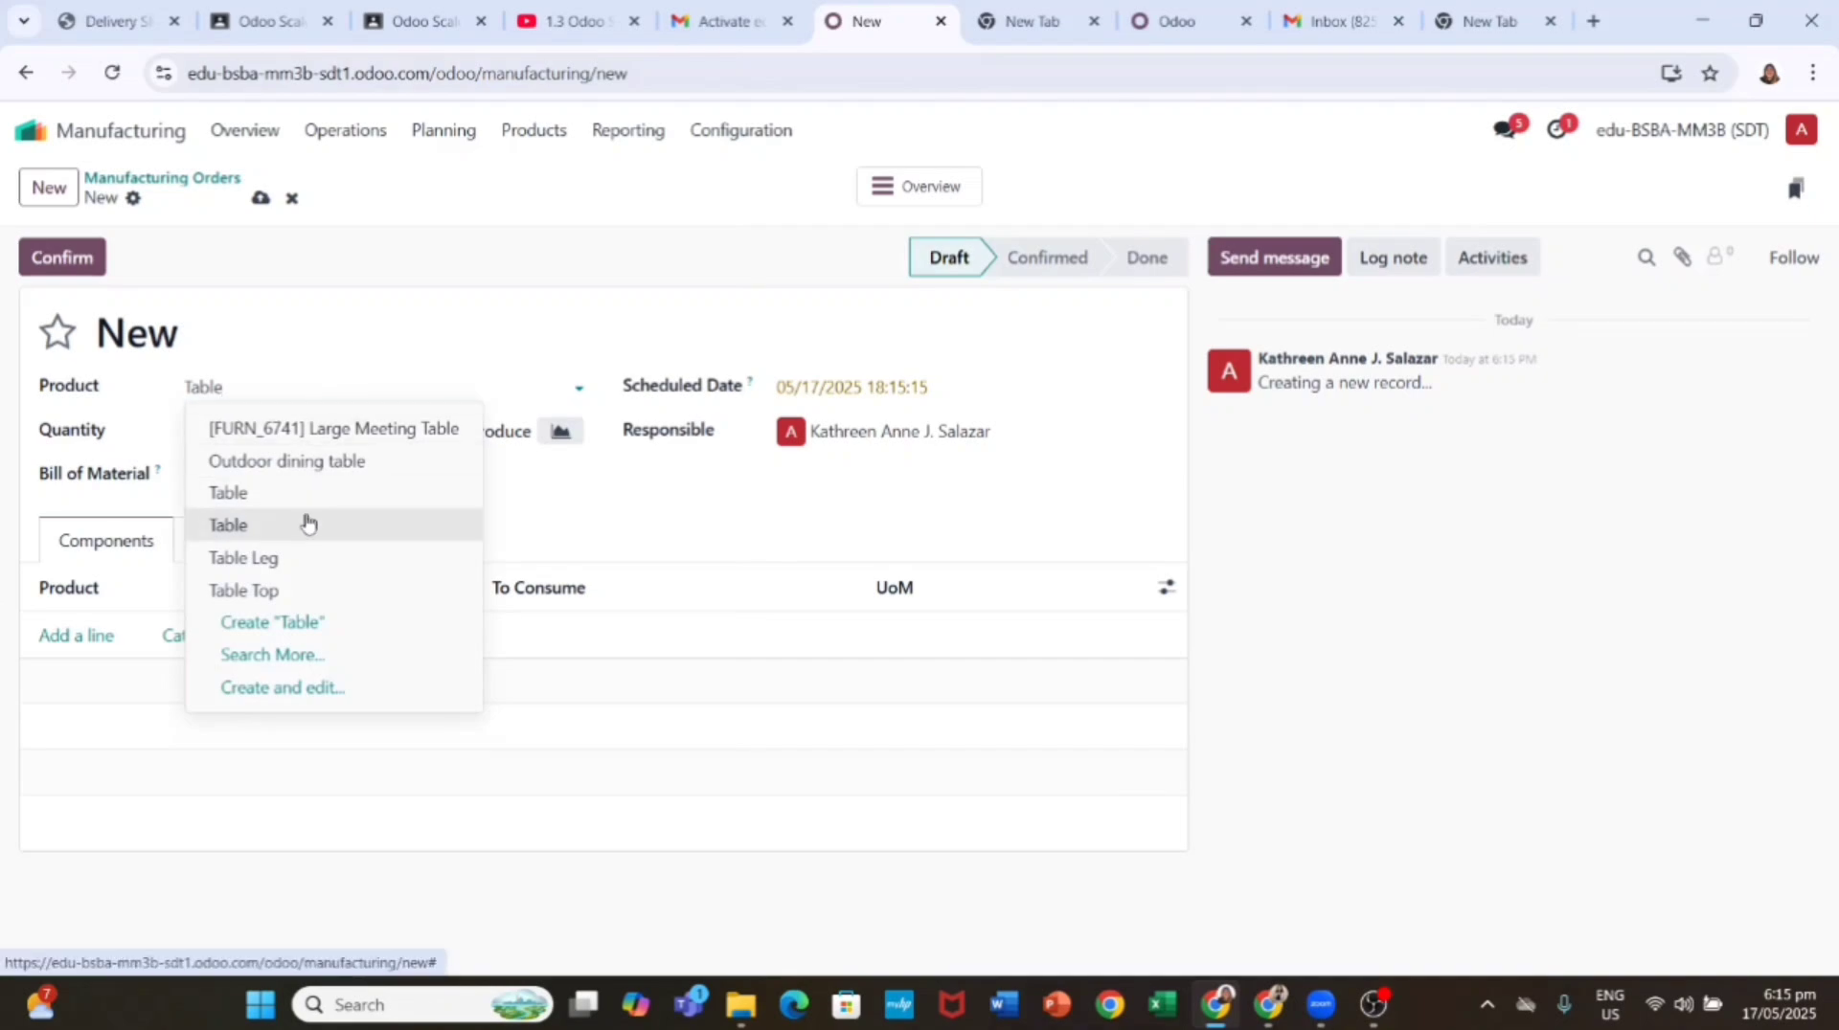
click(308, 525)
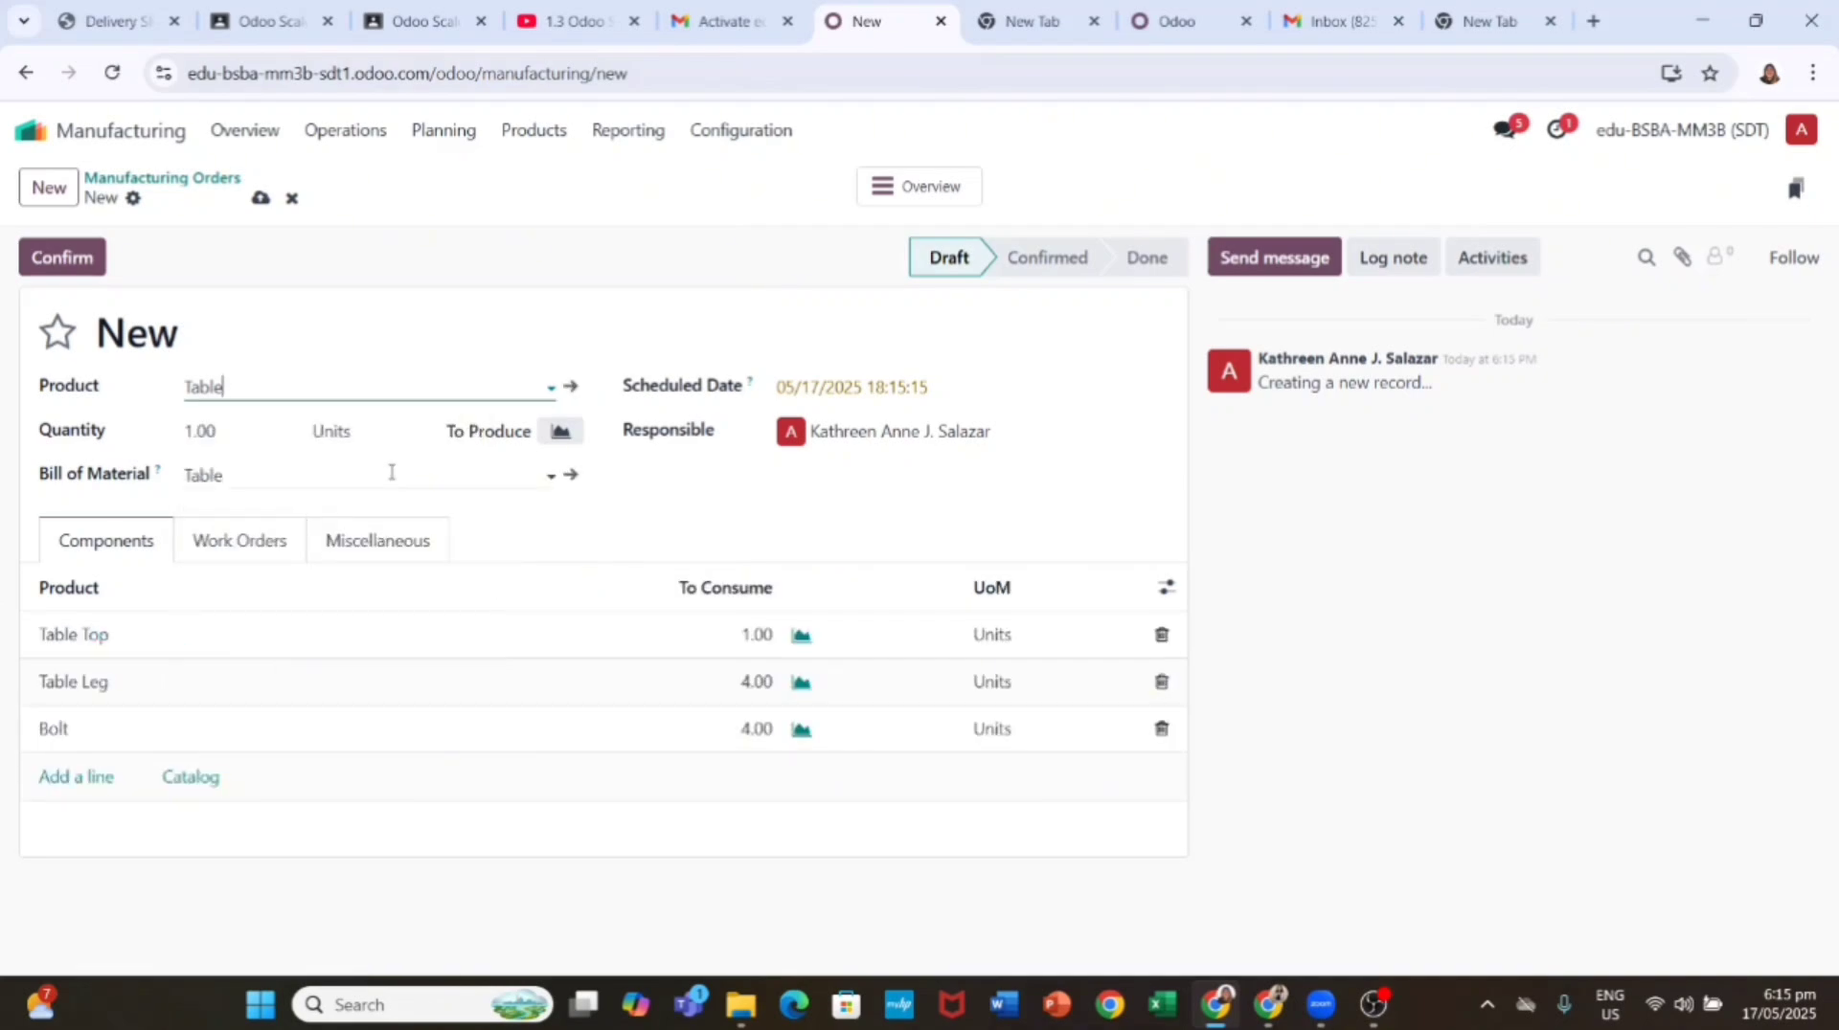
click(261, 198)
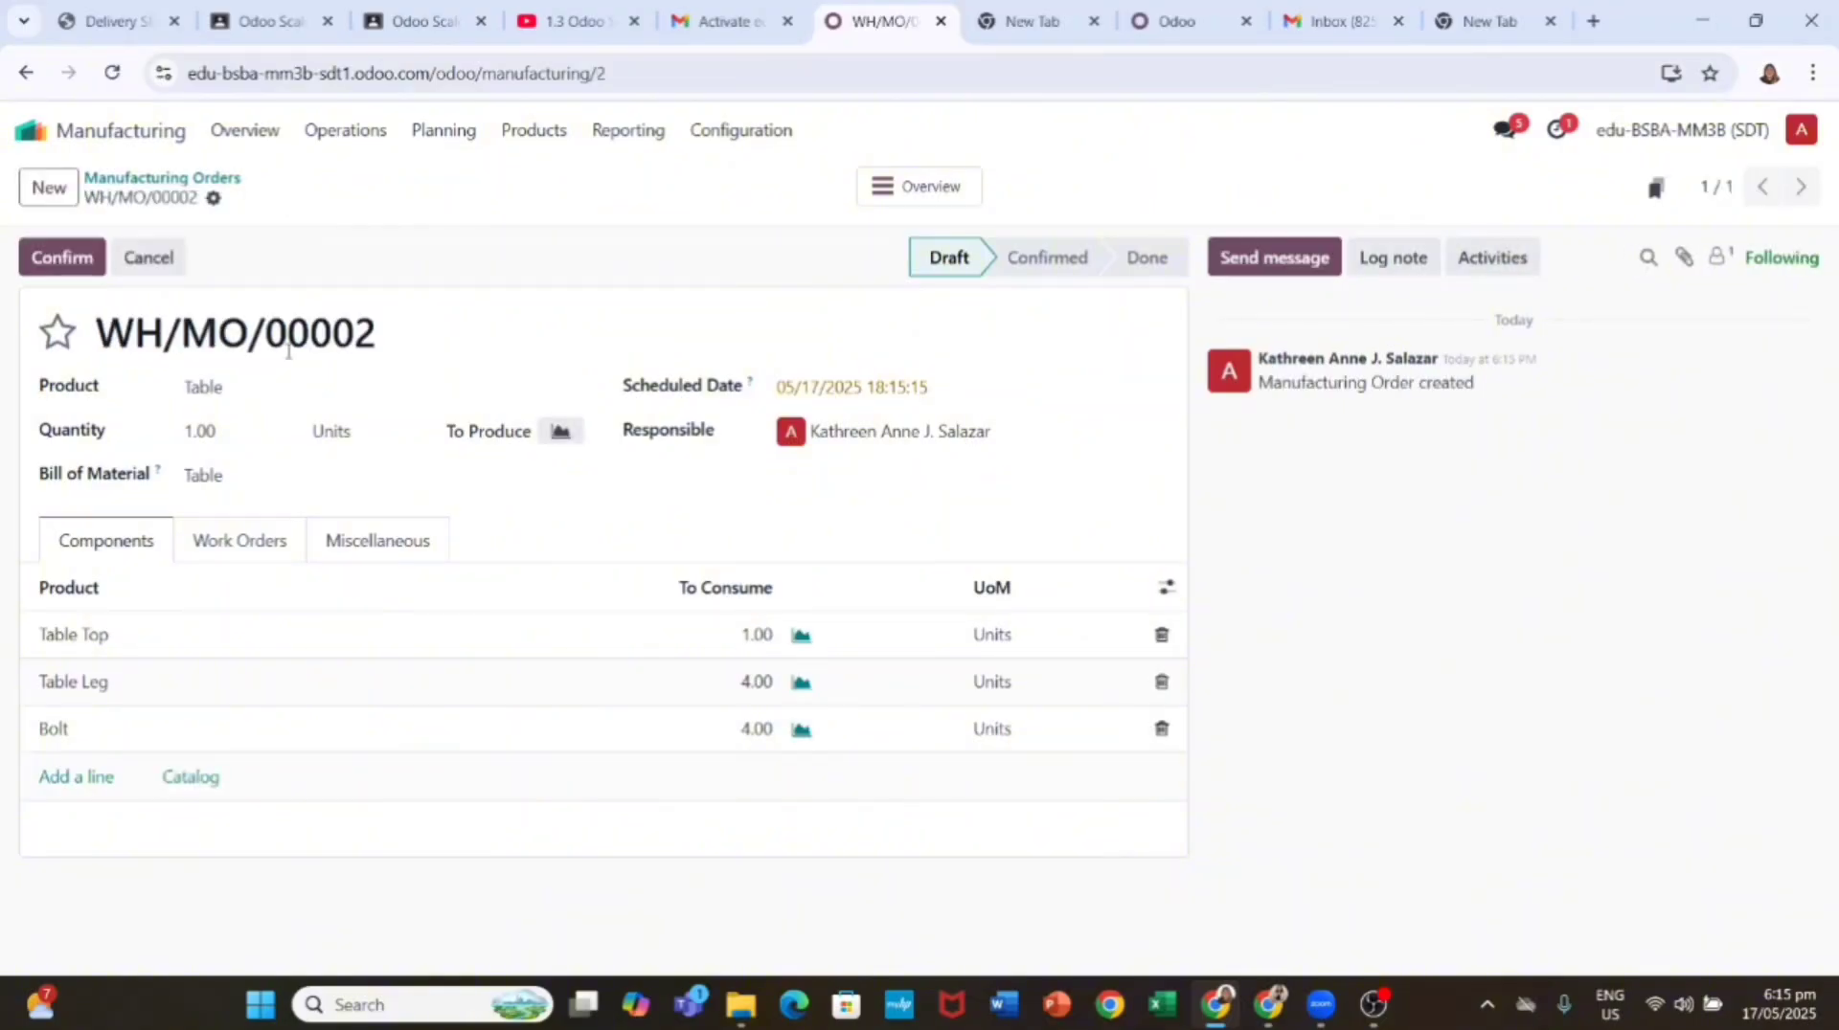
Step: Open the Assembly work order from the Work Orders list
click(317, 134)
click(381, 209)
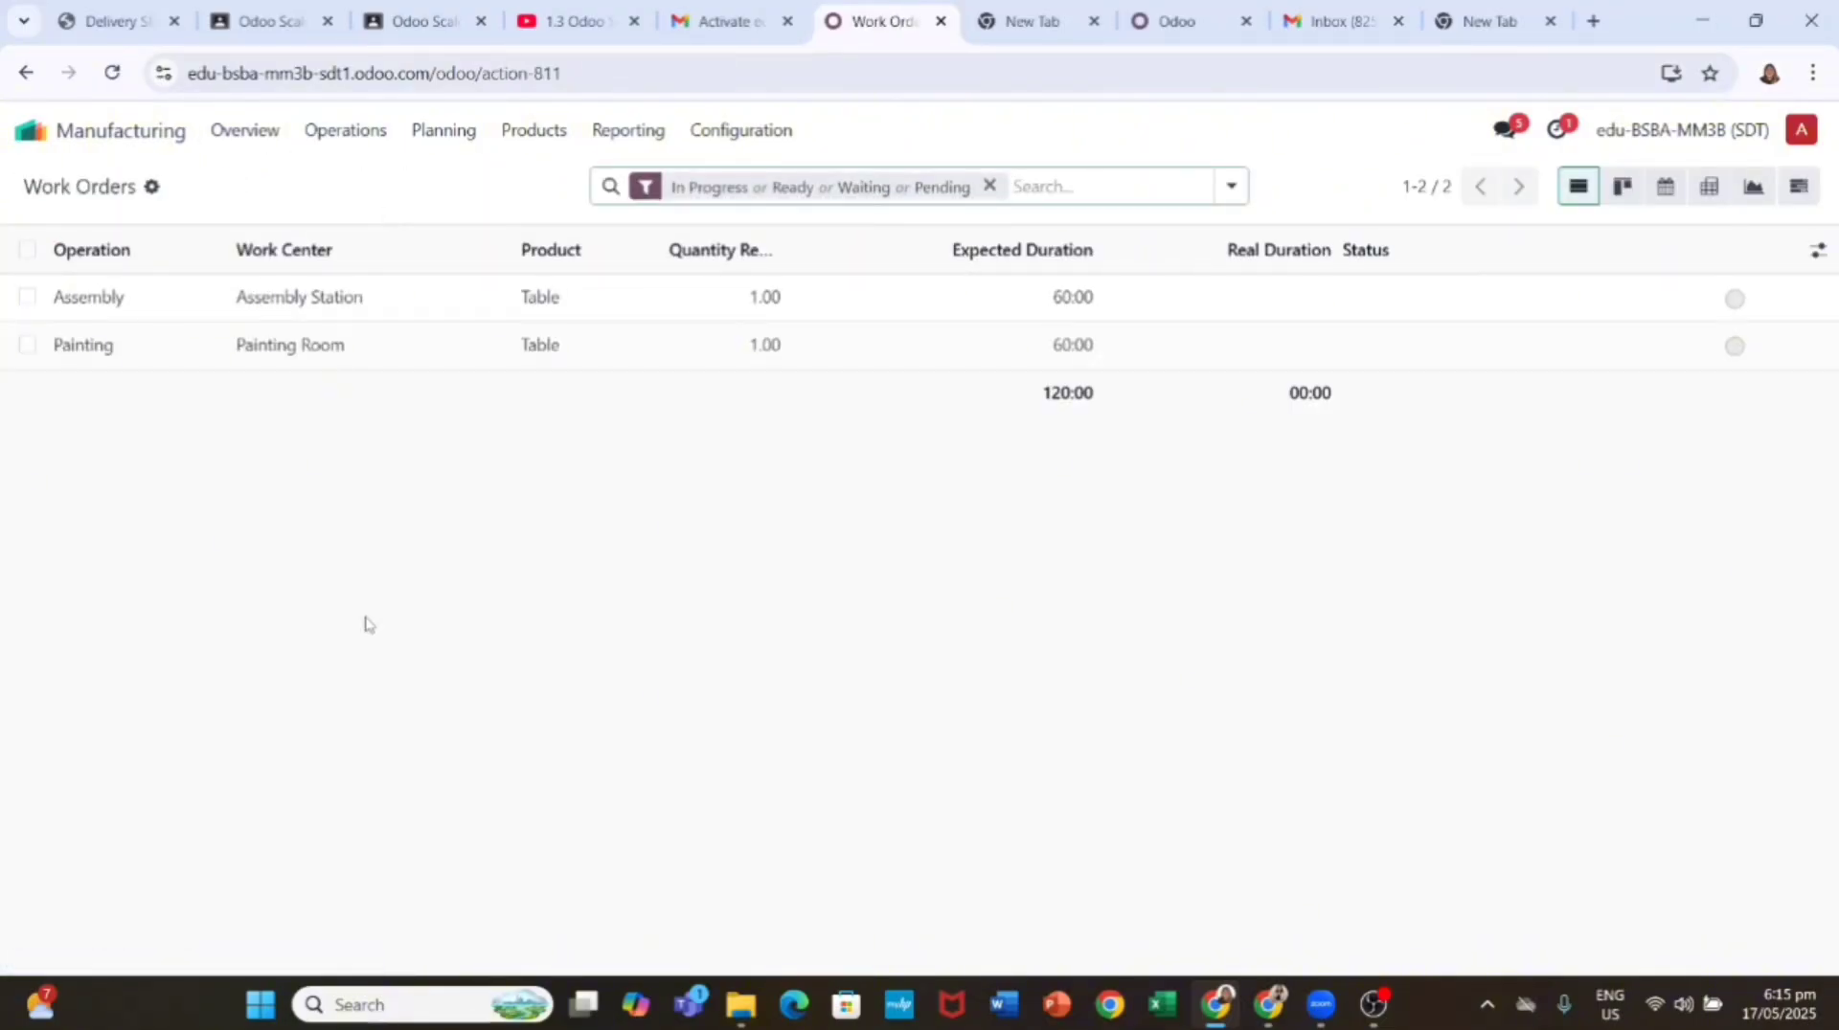
click(351, 304)
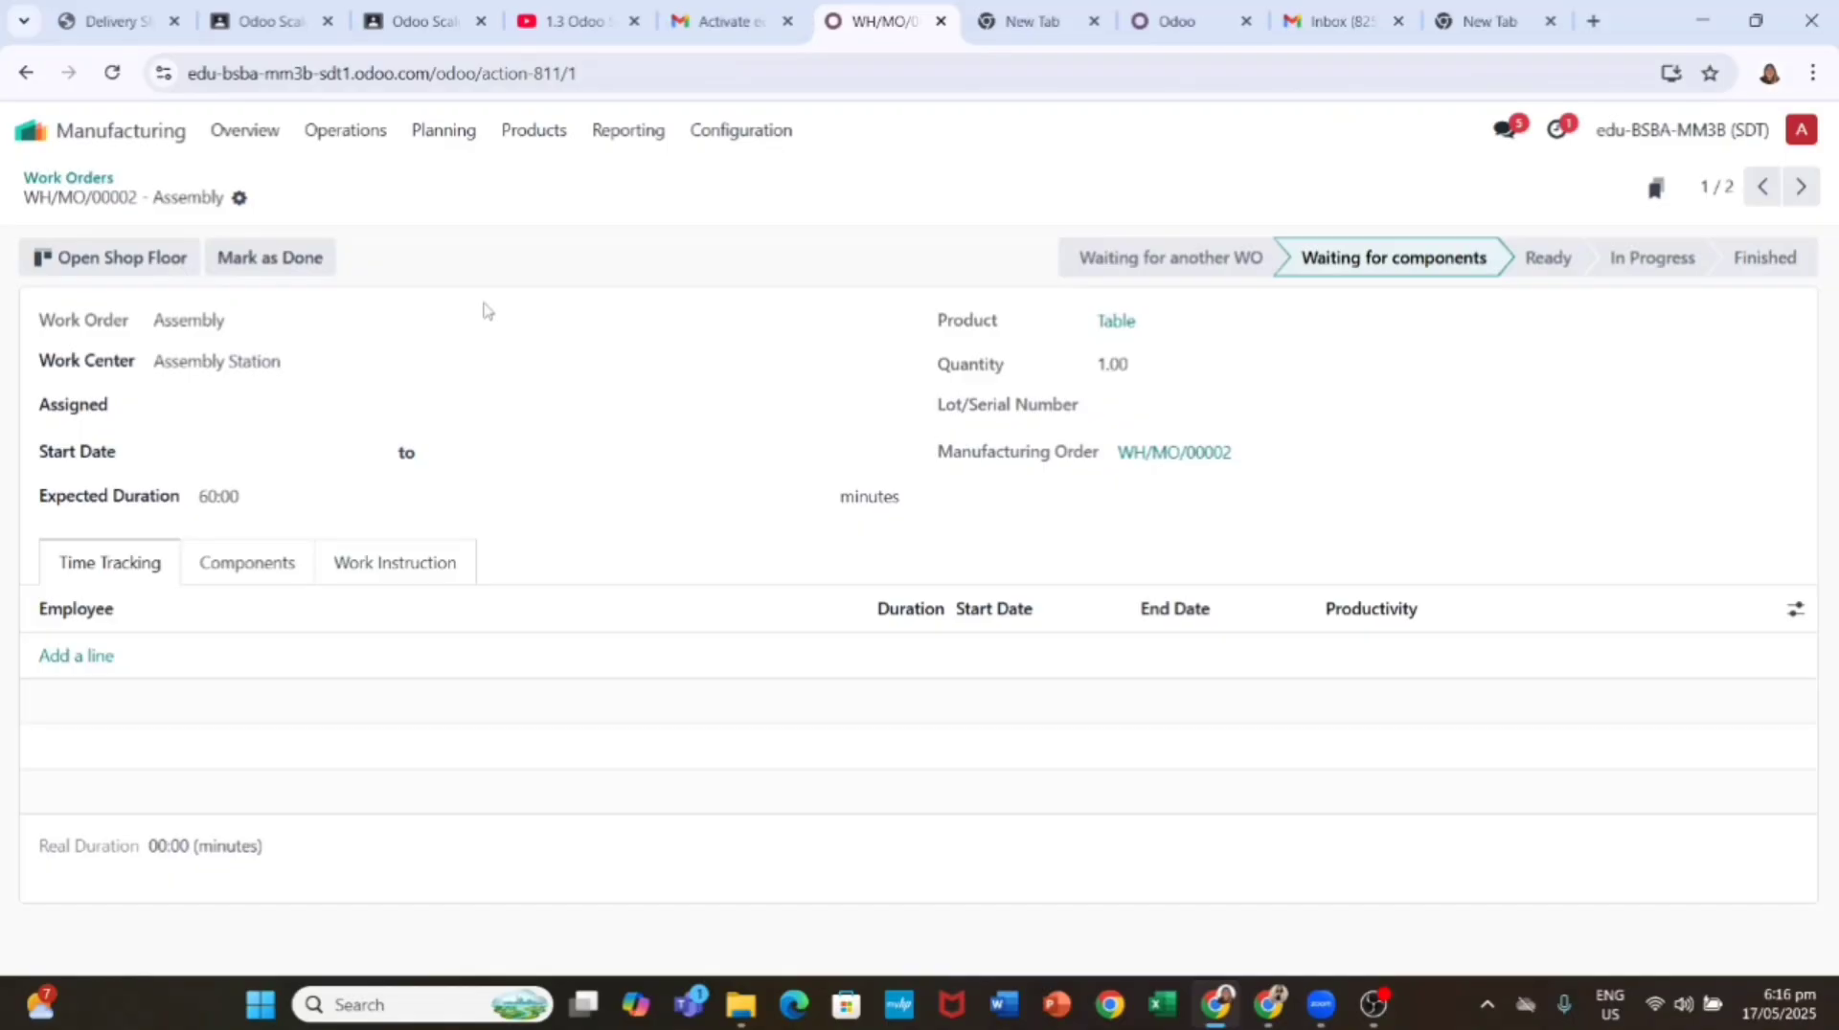
Step: Mark the Assembly work order done, then finish the Painting work order too
click(293, 241)
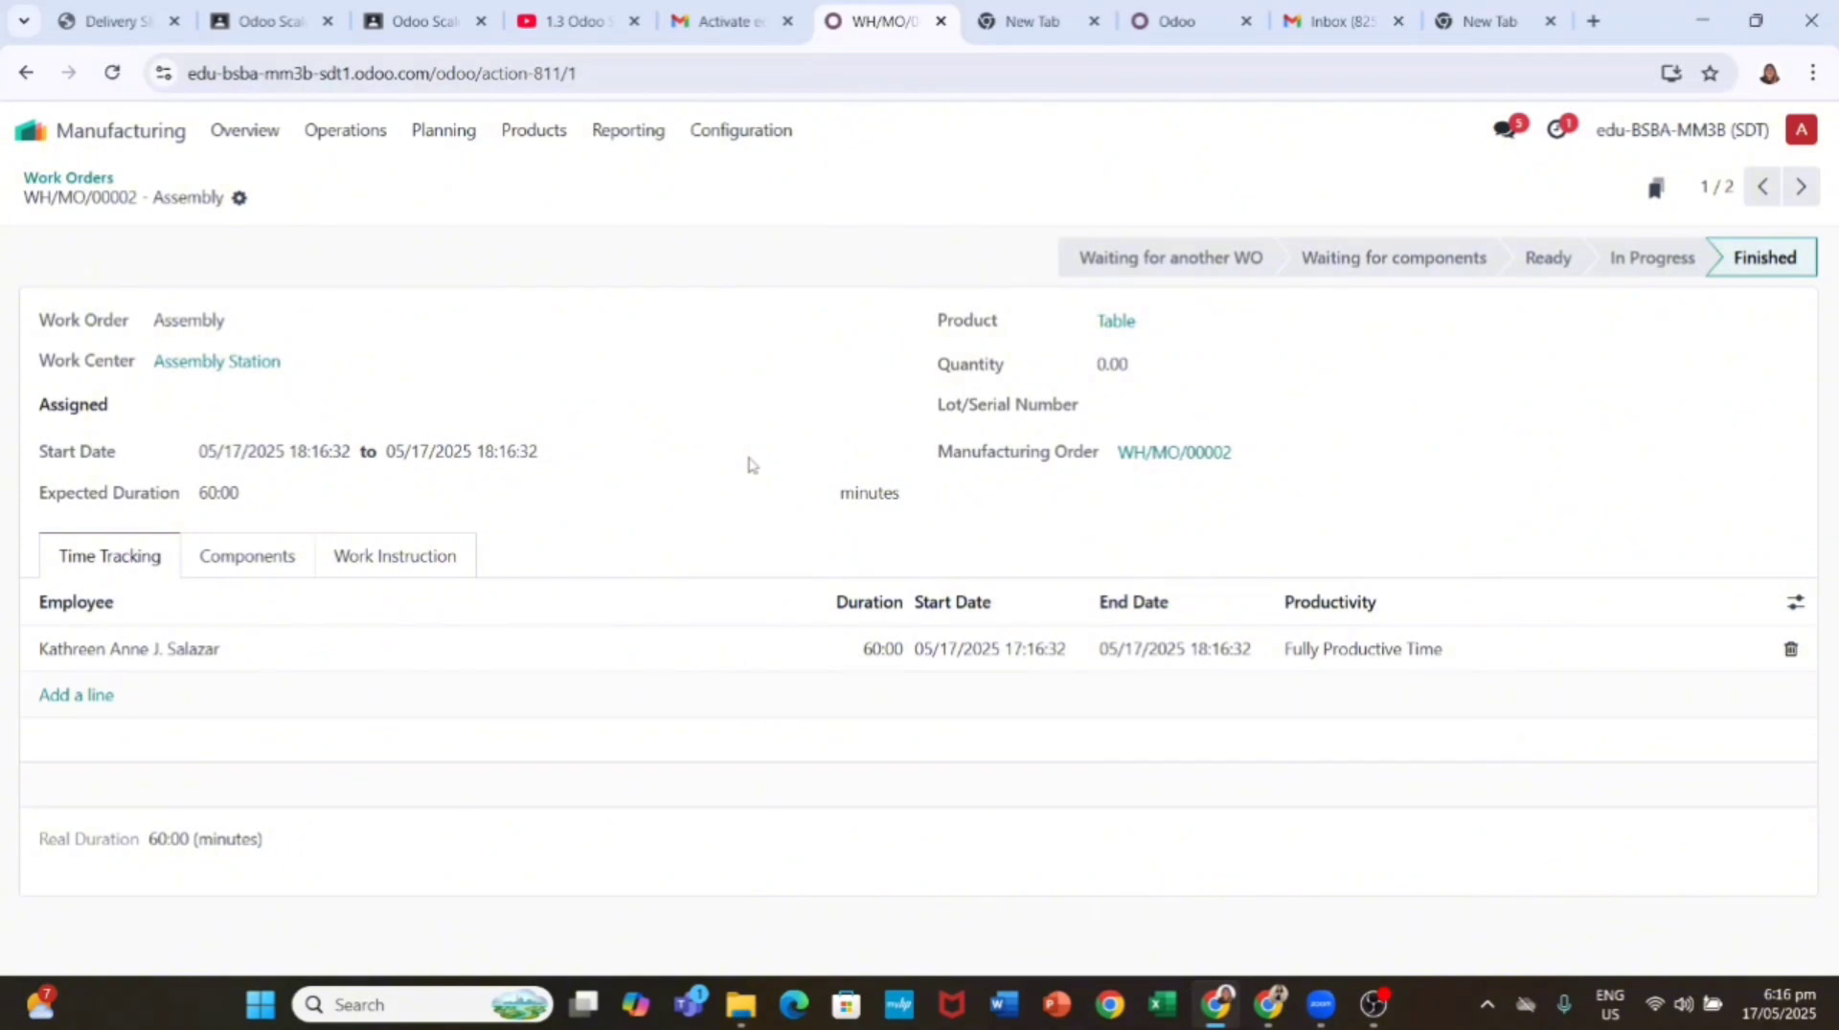
click(362, 134)
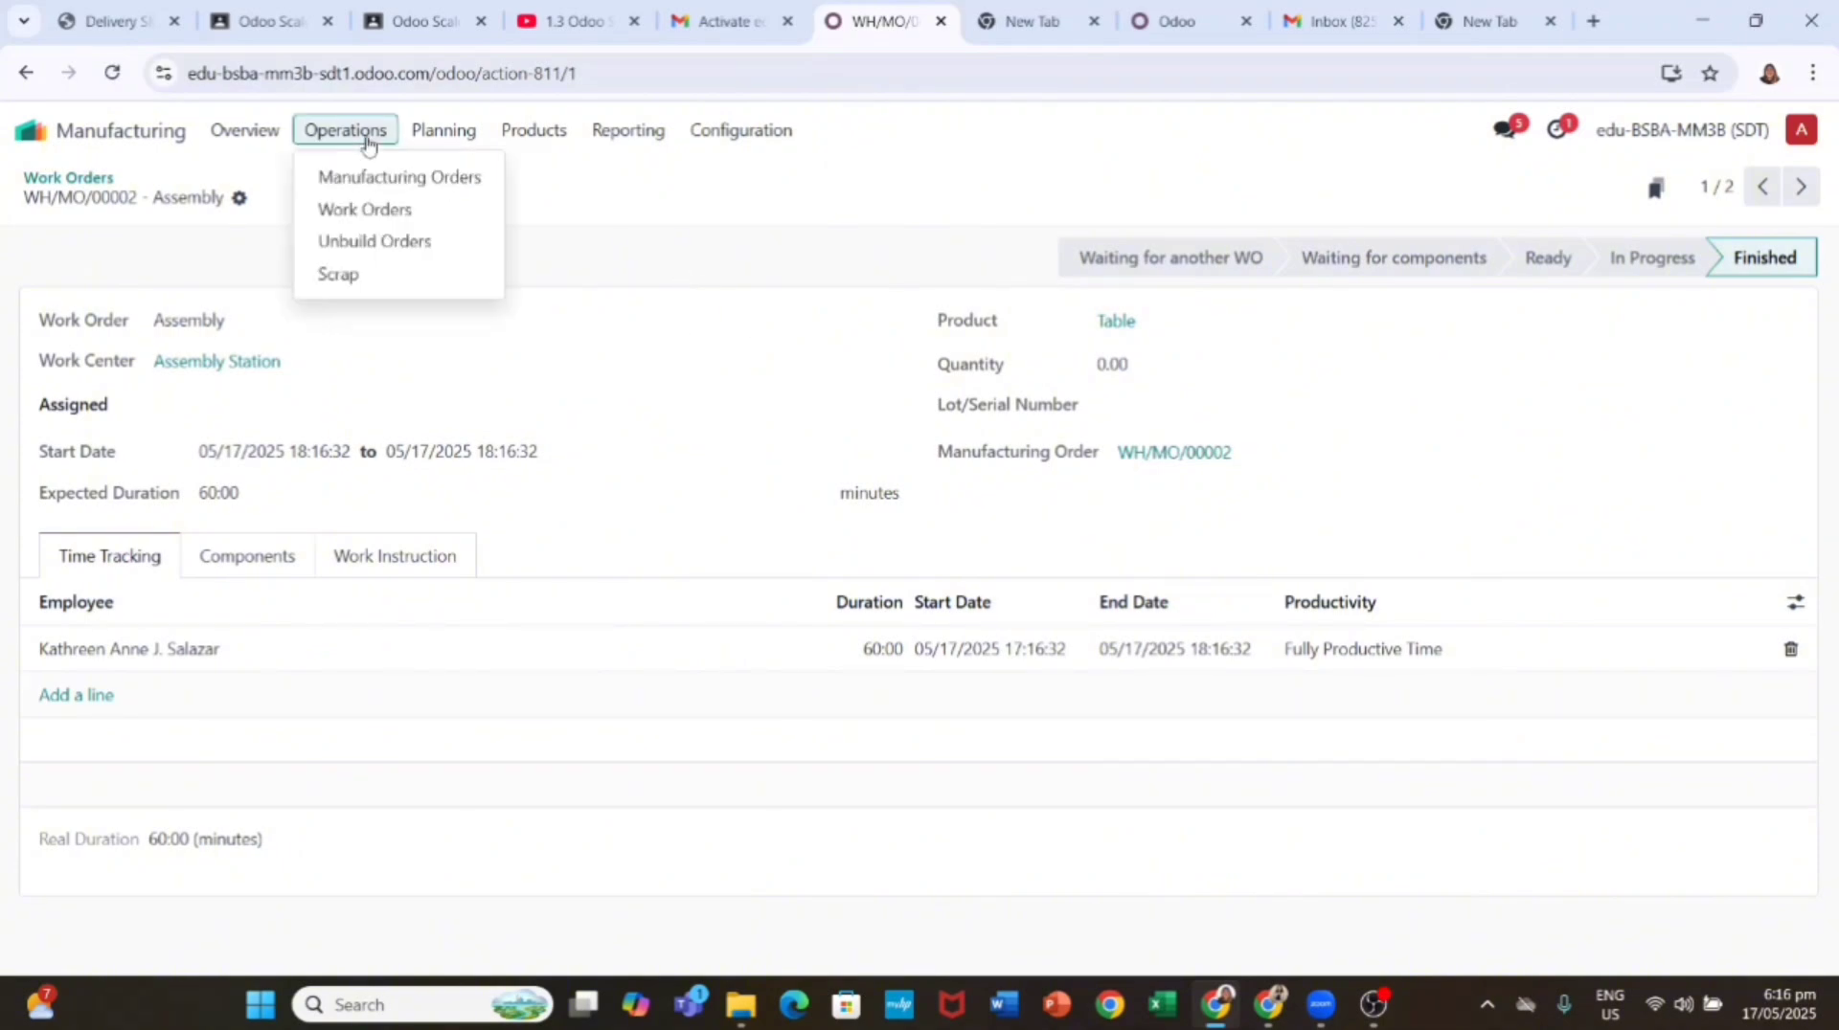
click(412, 215)
click(389, 300)
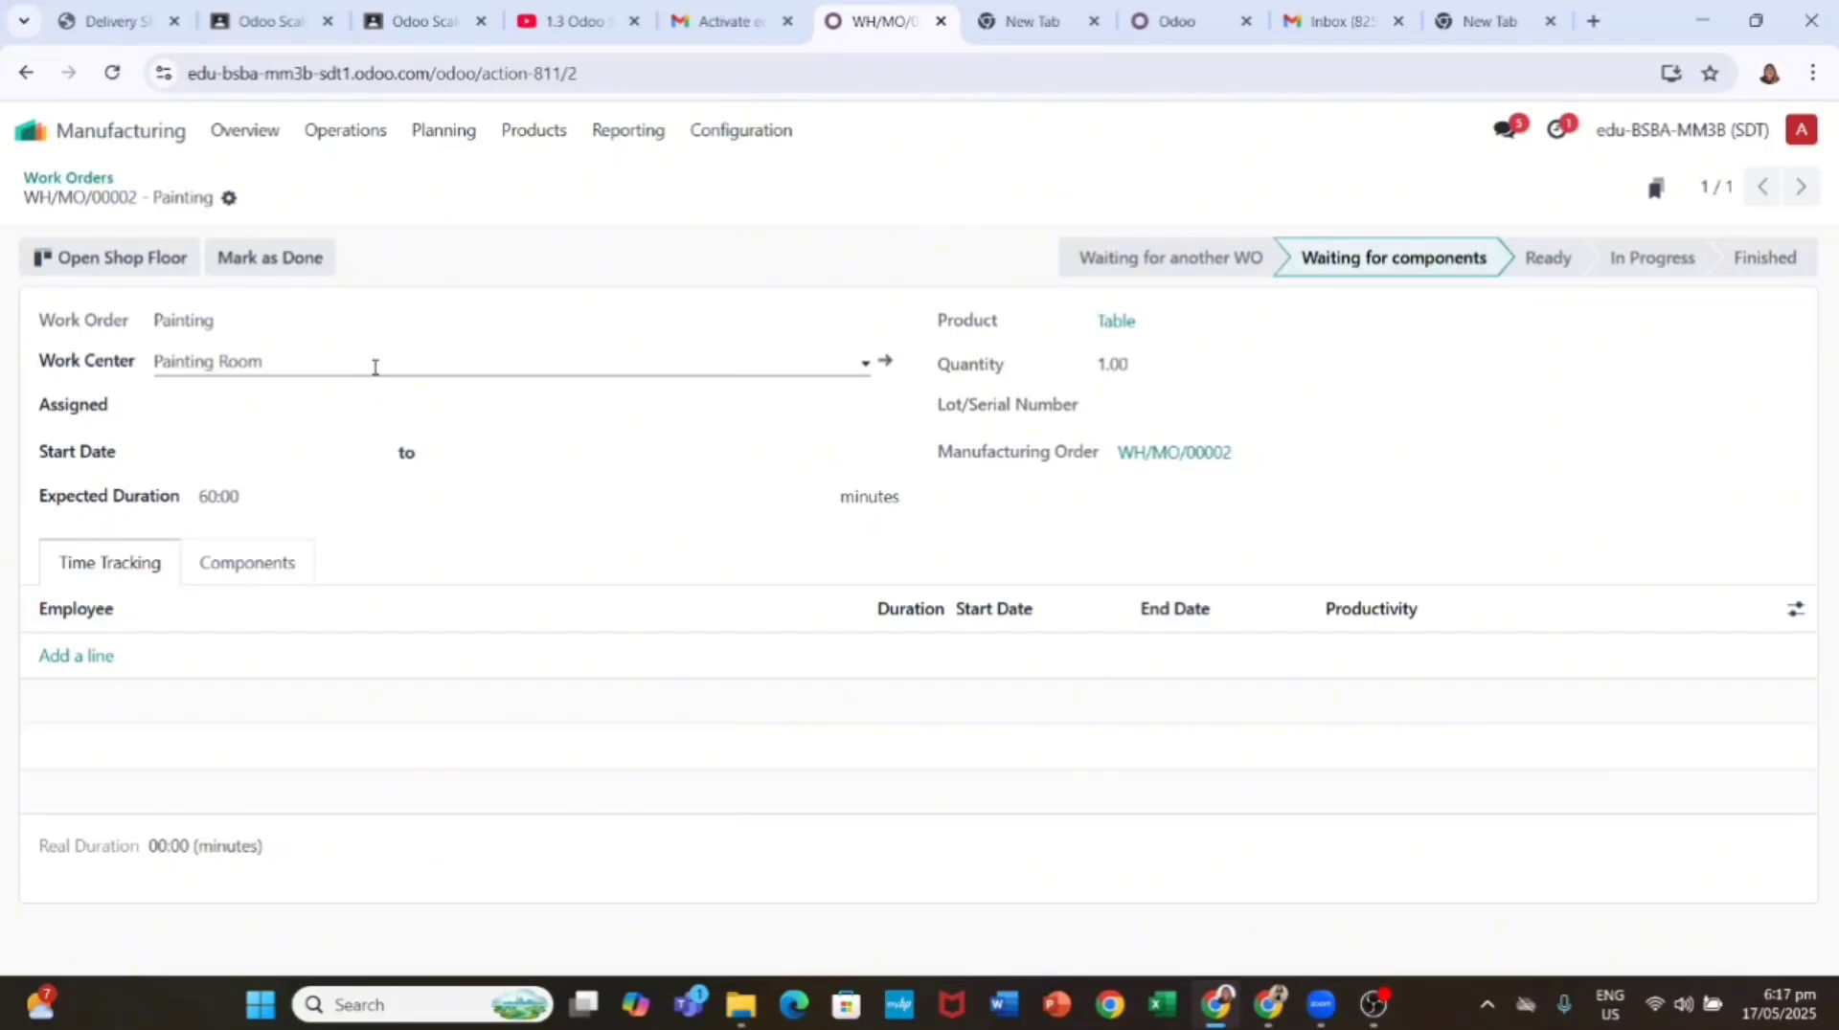
click(270, 257)
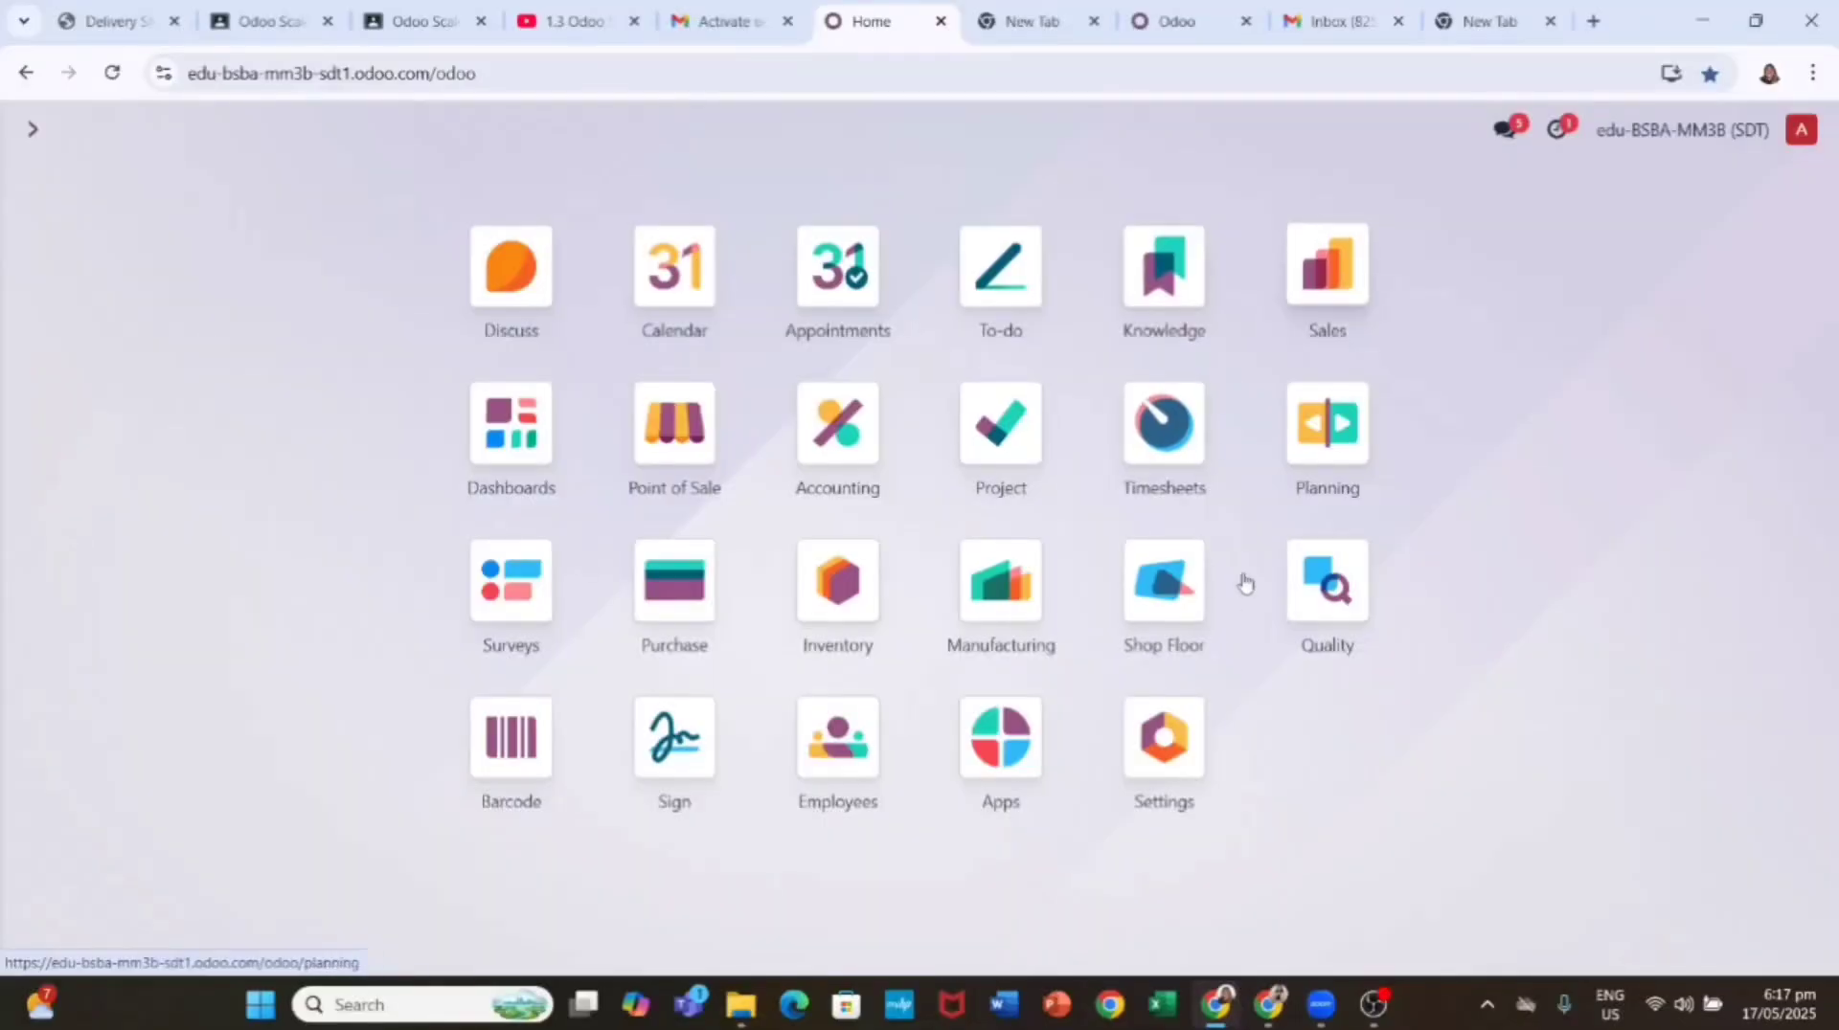
Step: Start a new quality control point in the Quality app with Table as the product
click(1327, 581)
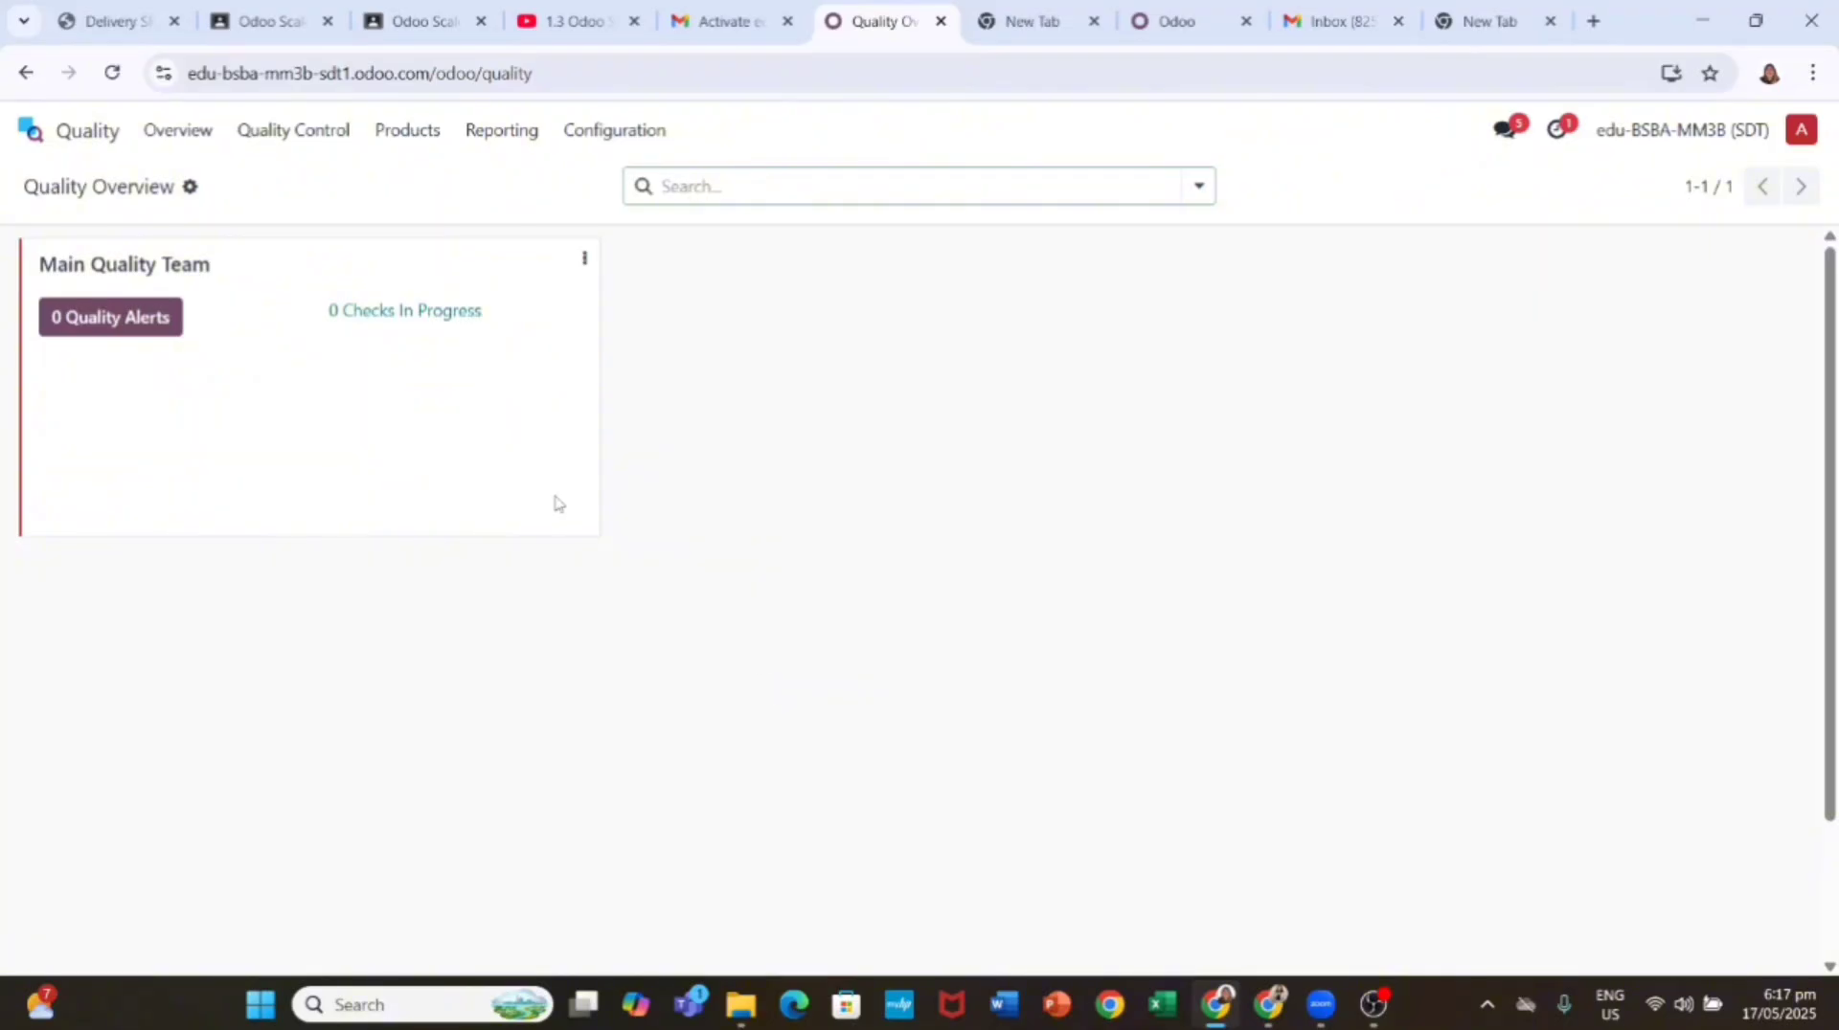
click(293, 134)
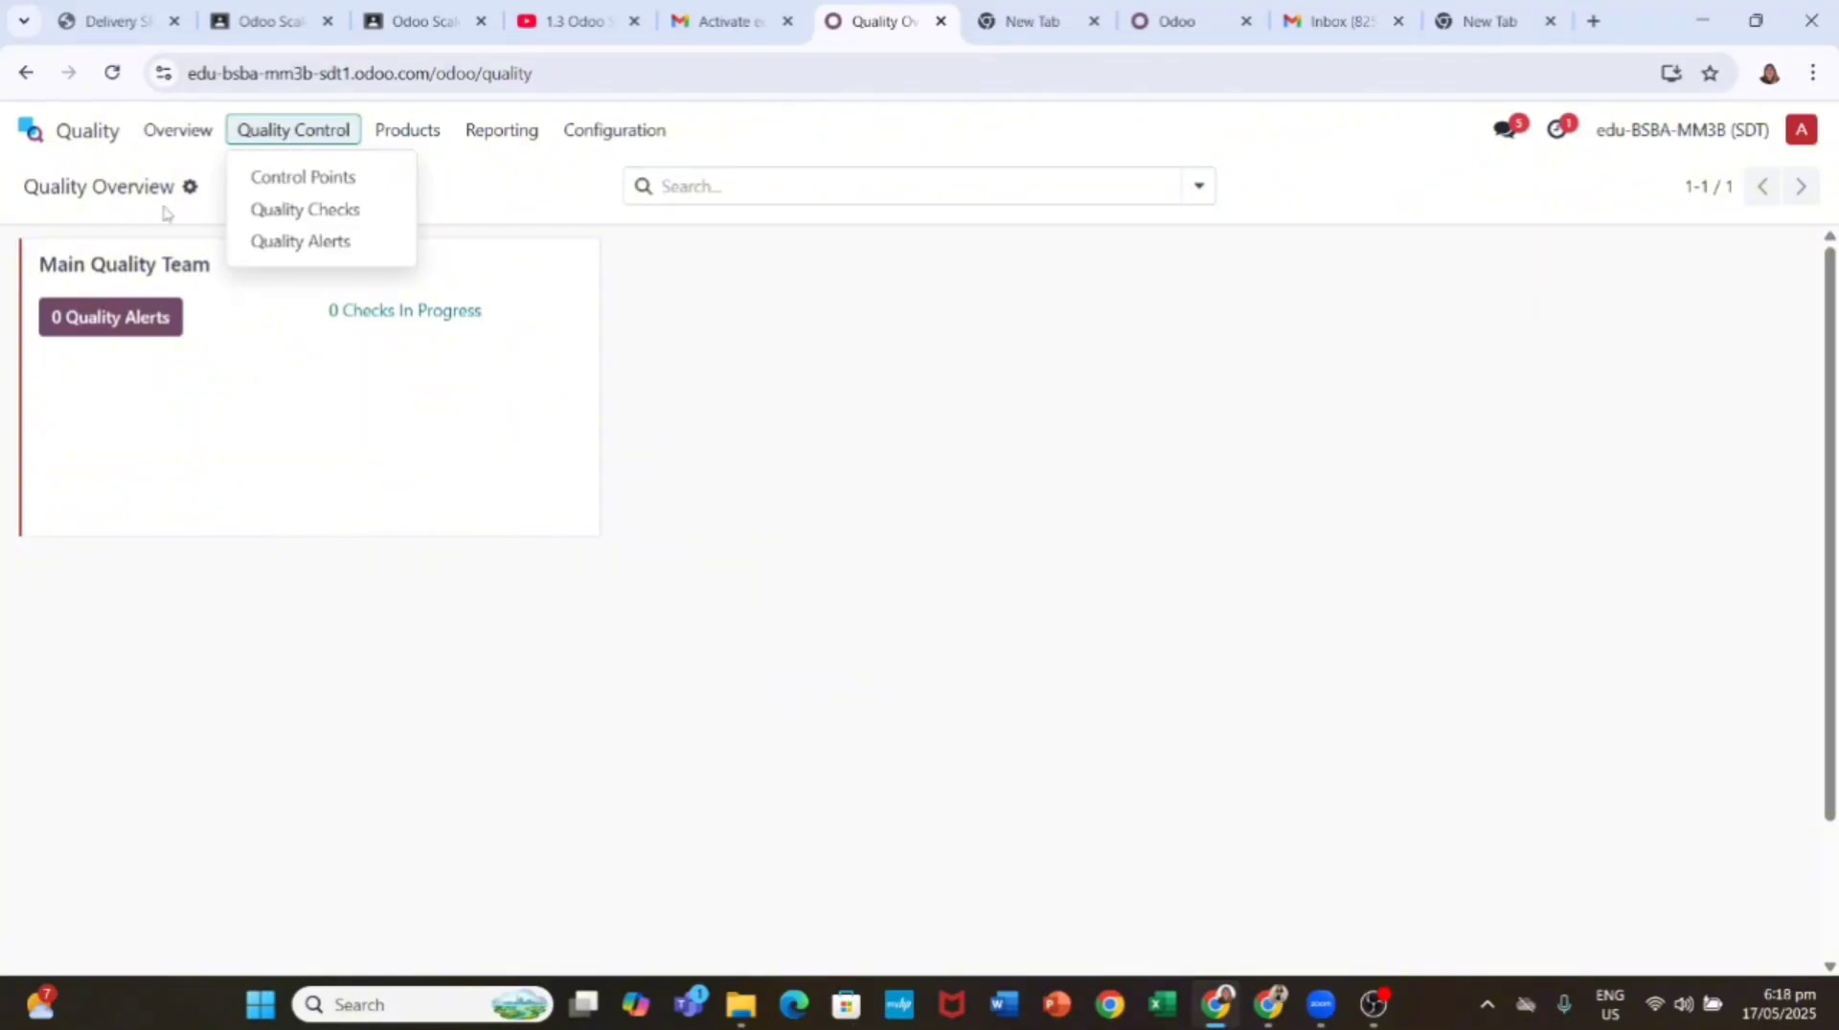
click(244, 180)
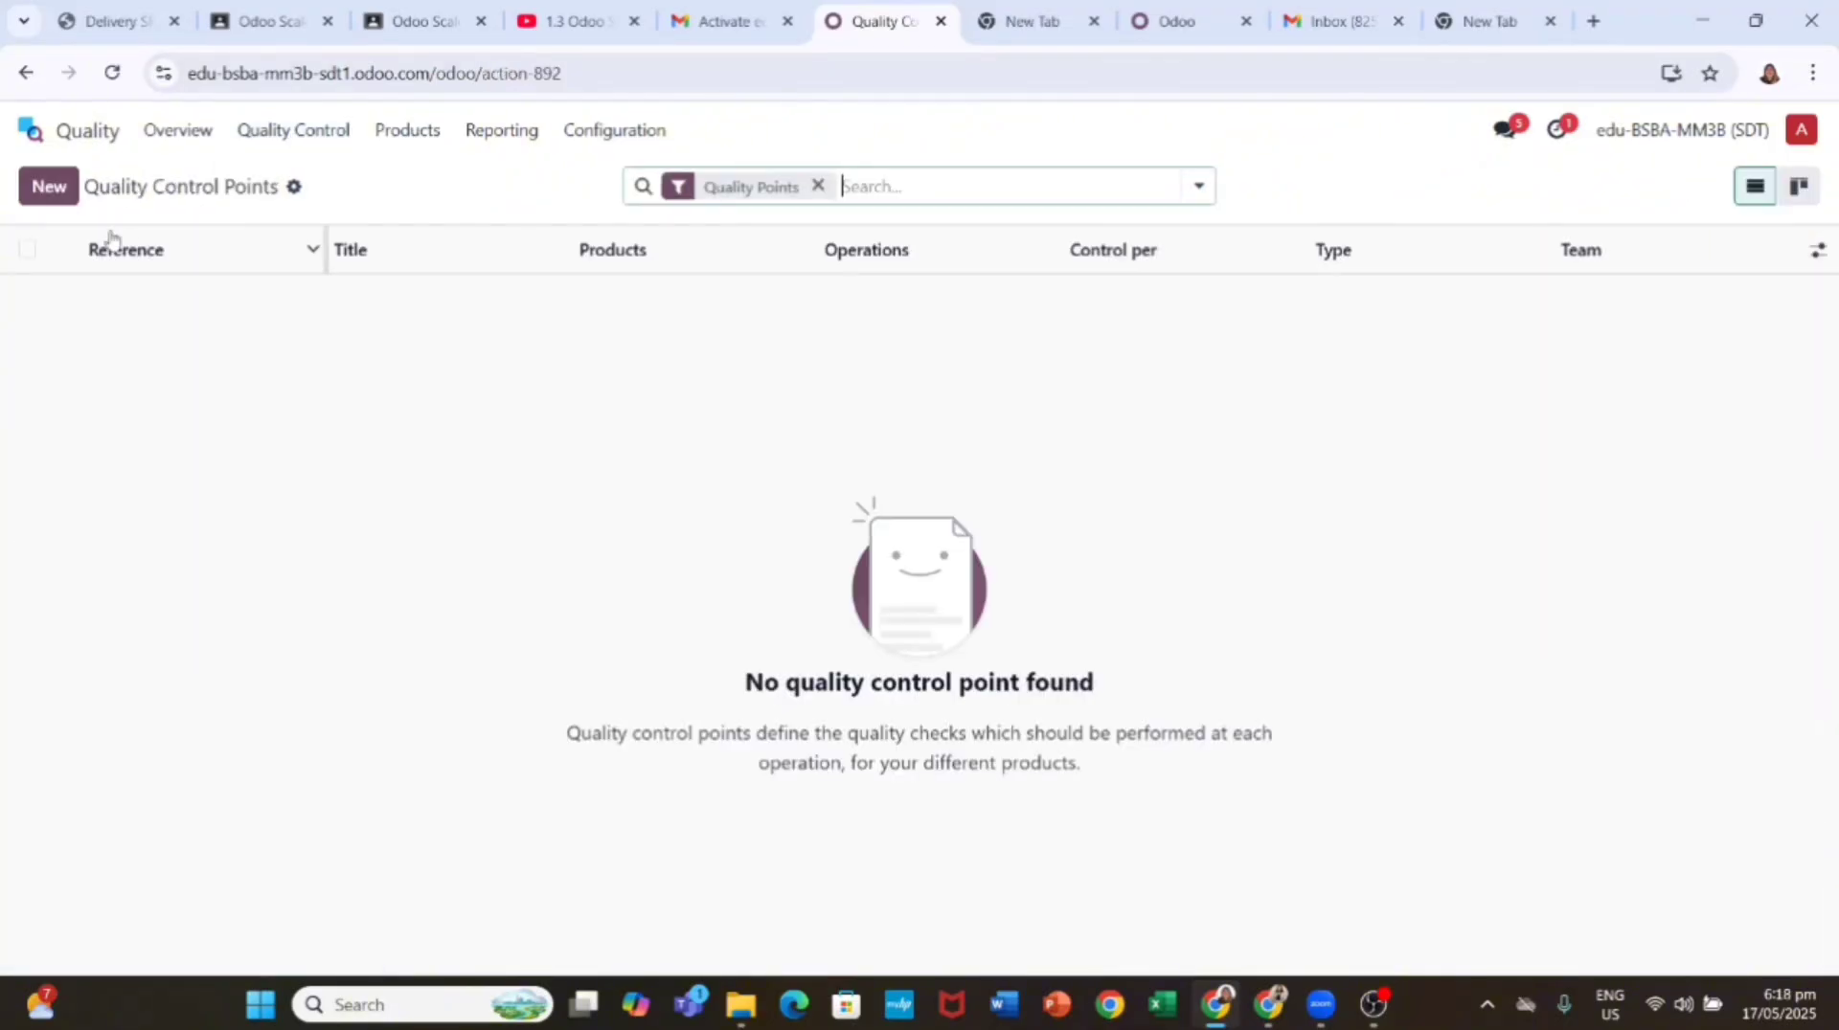
click(49, 186)
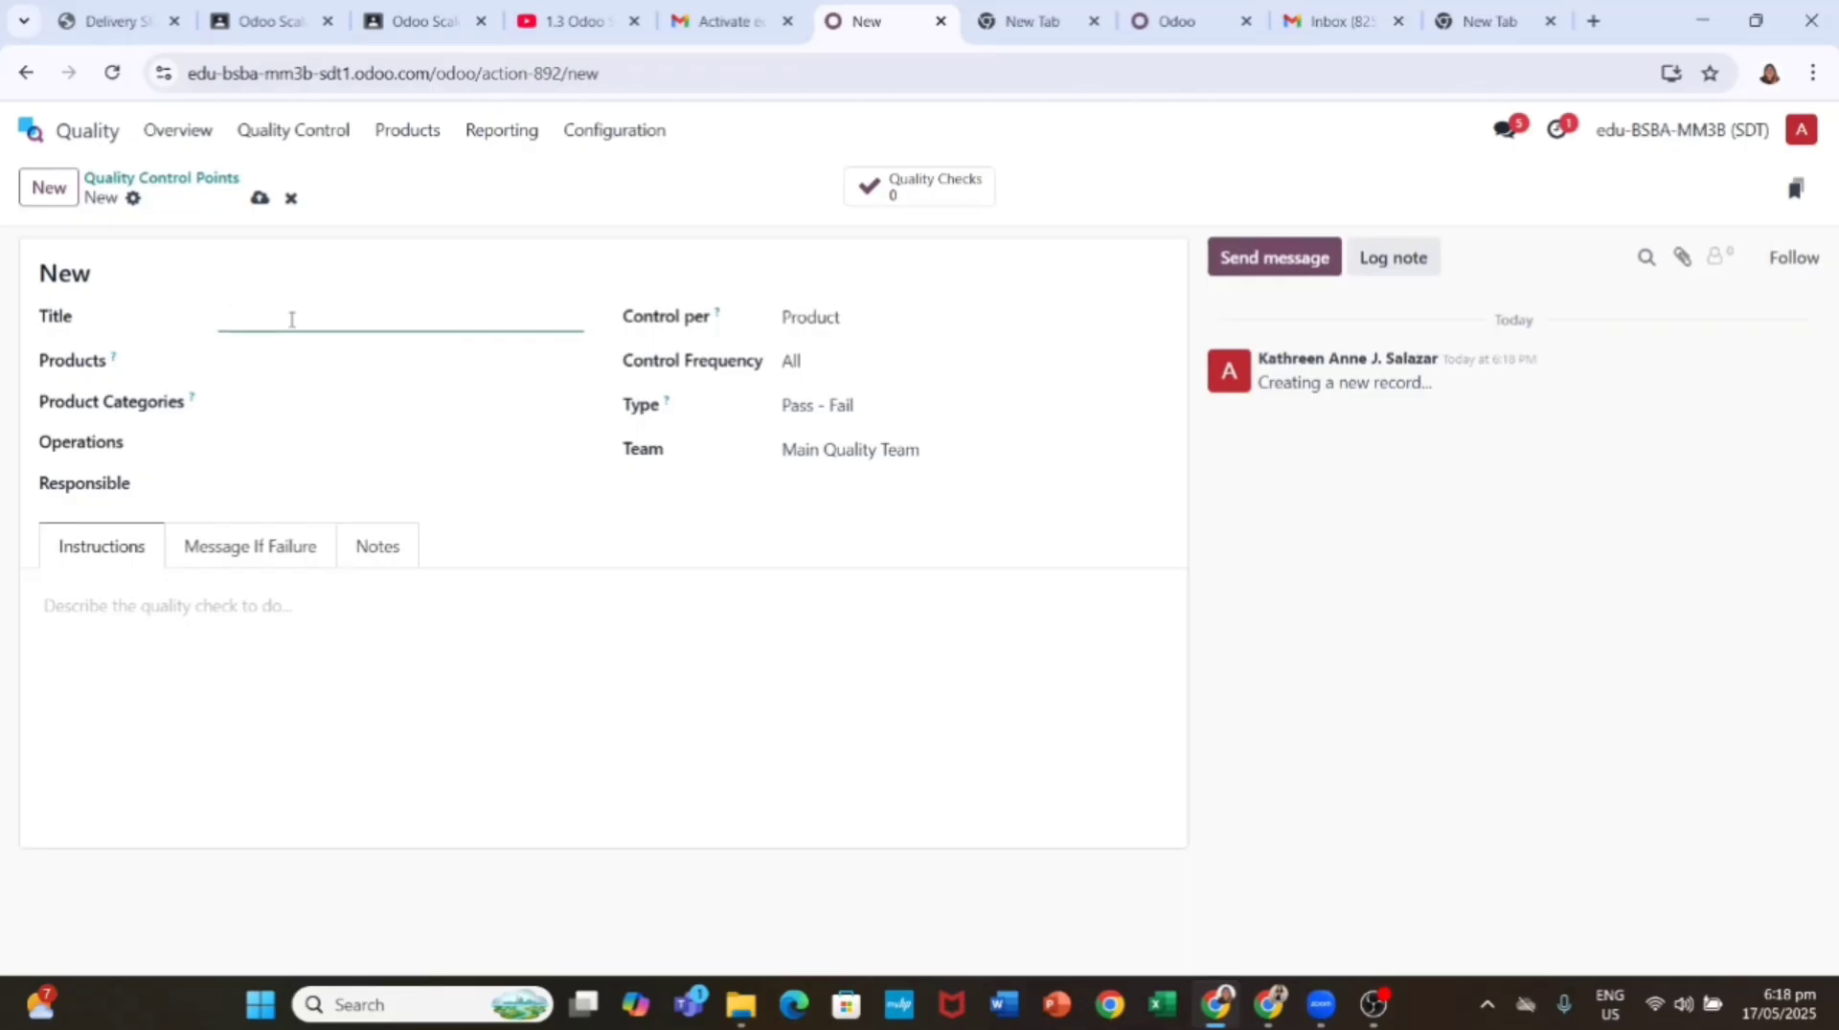
click(311, 370)
text(Tab)
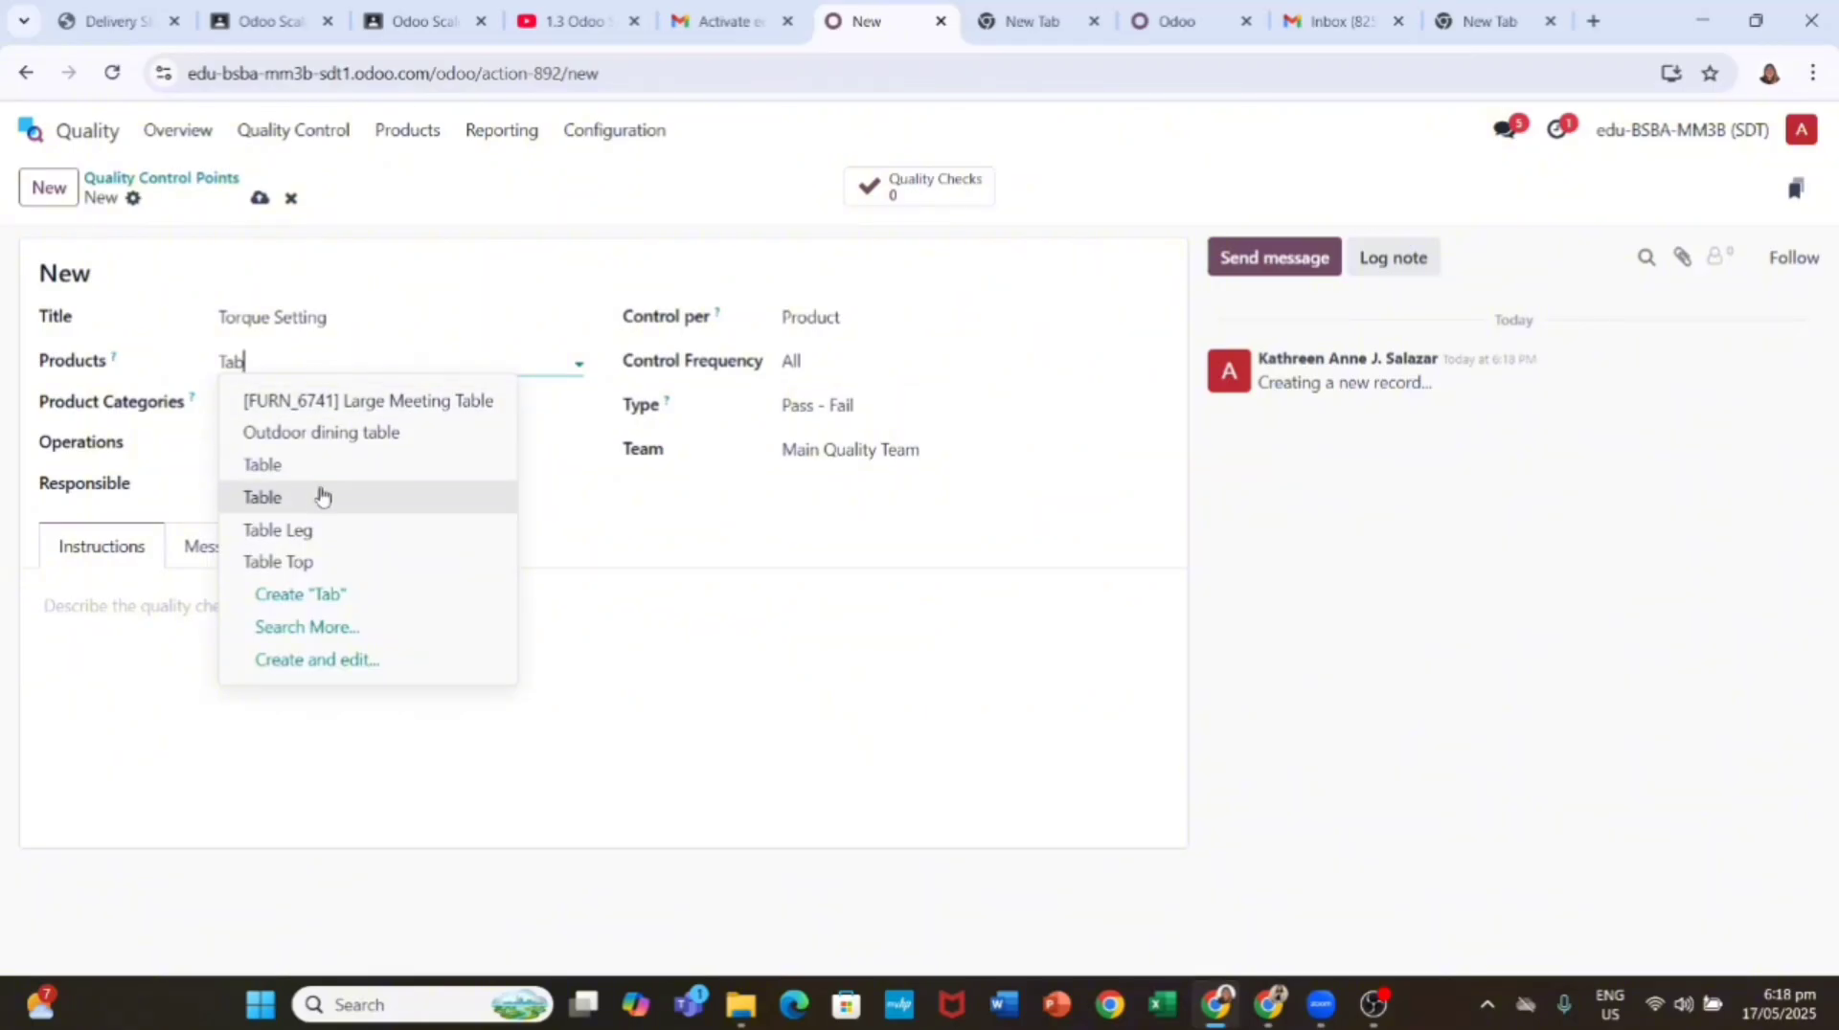
click(320, 496)
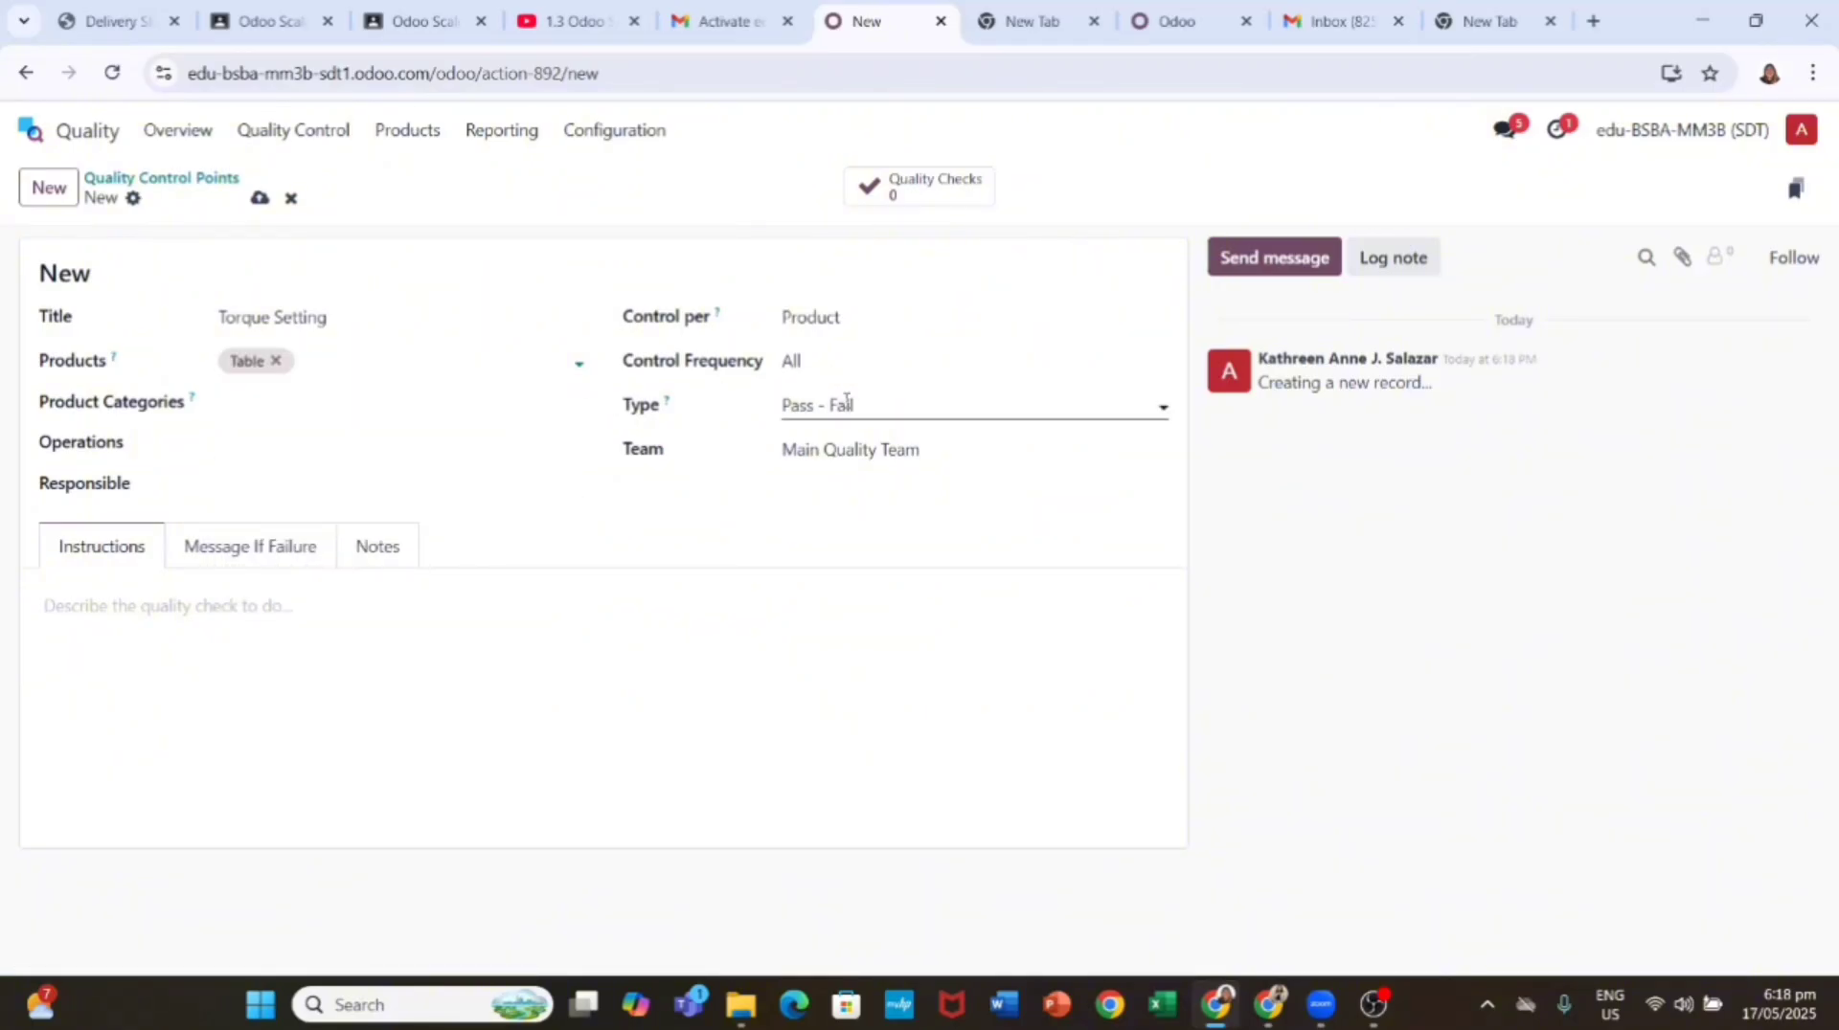
Step: Make it a Measure check for product category All, controlled per product
click(868, 406)
click(882, 577)
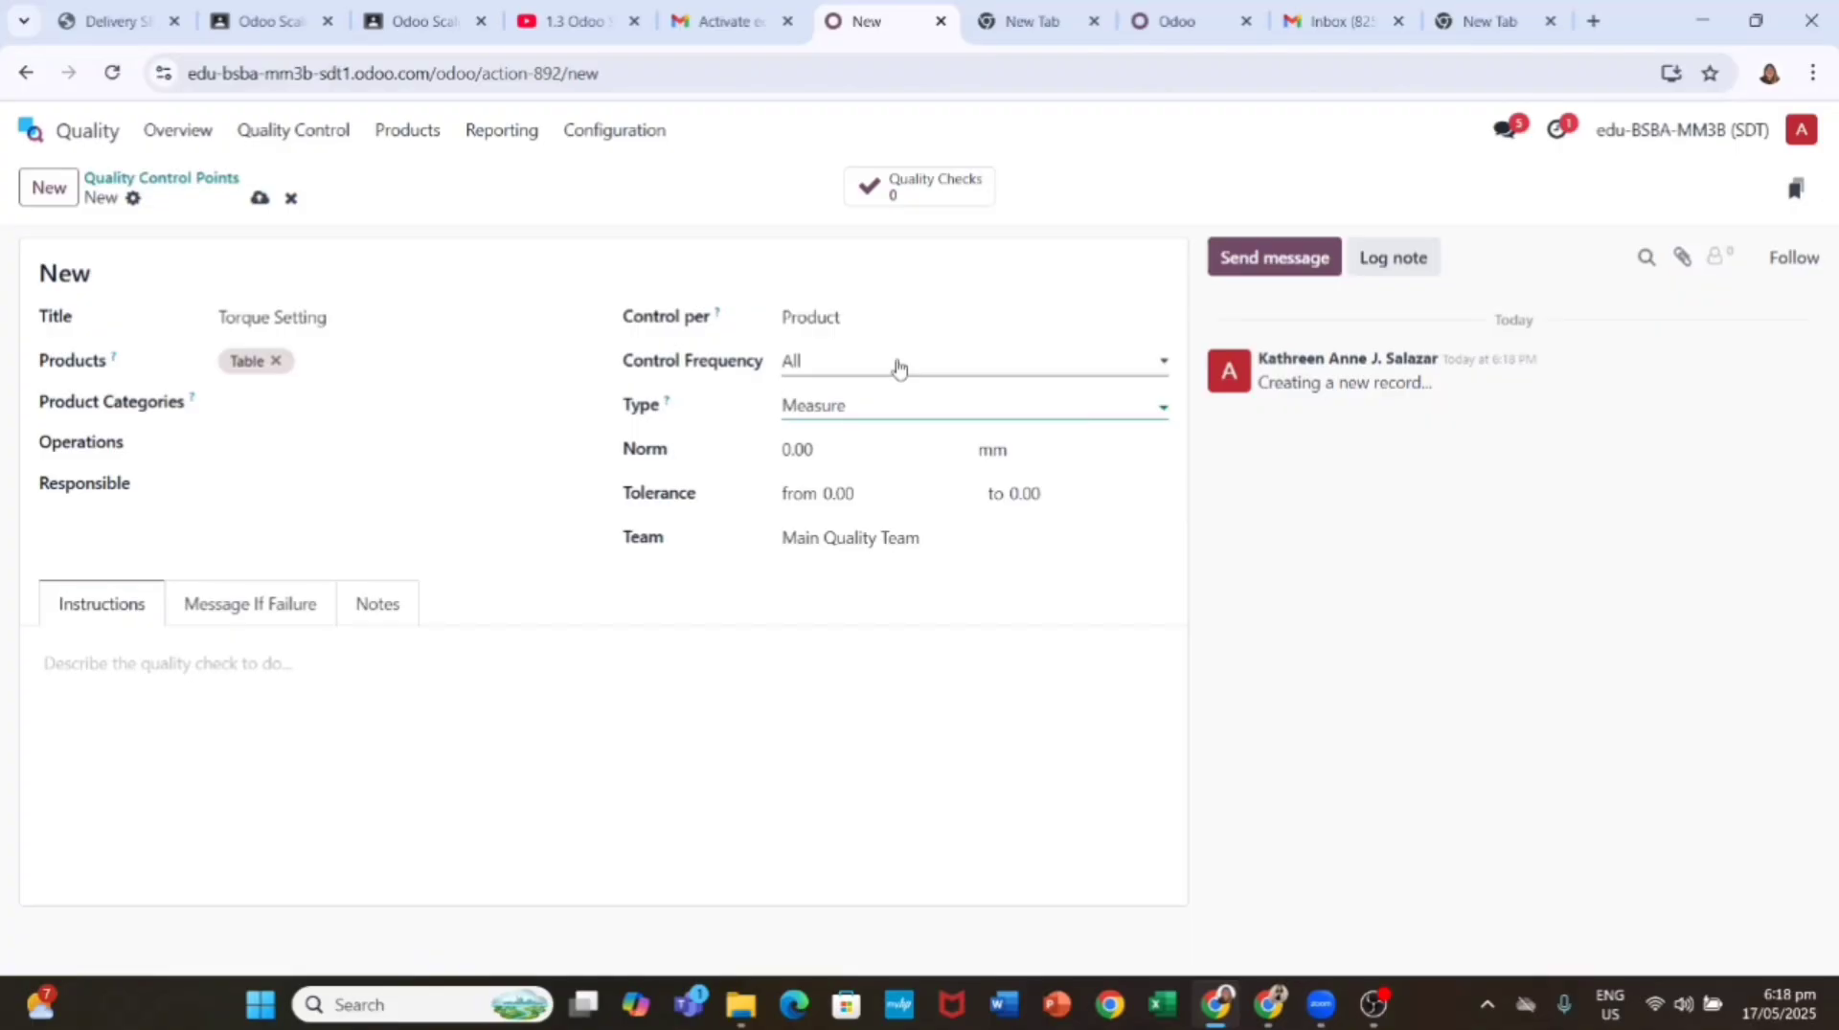
click(925, 317)
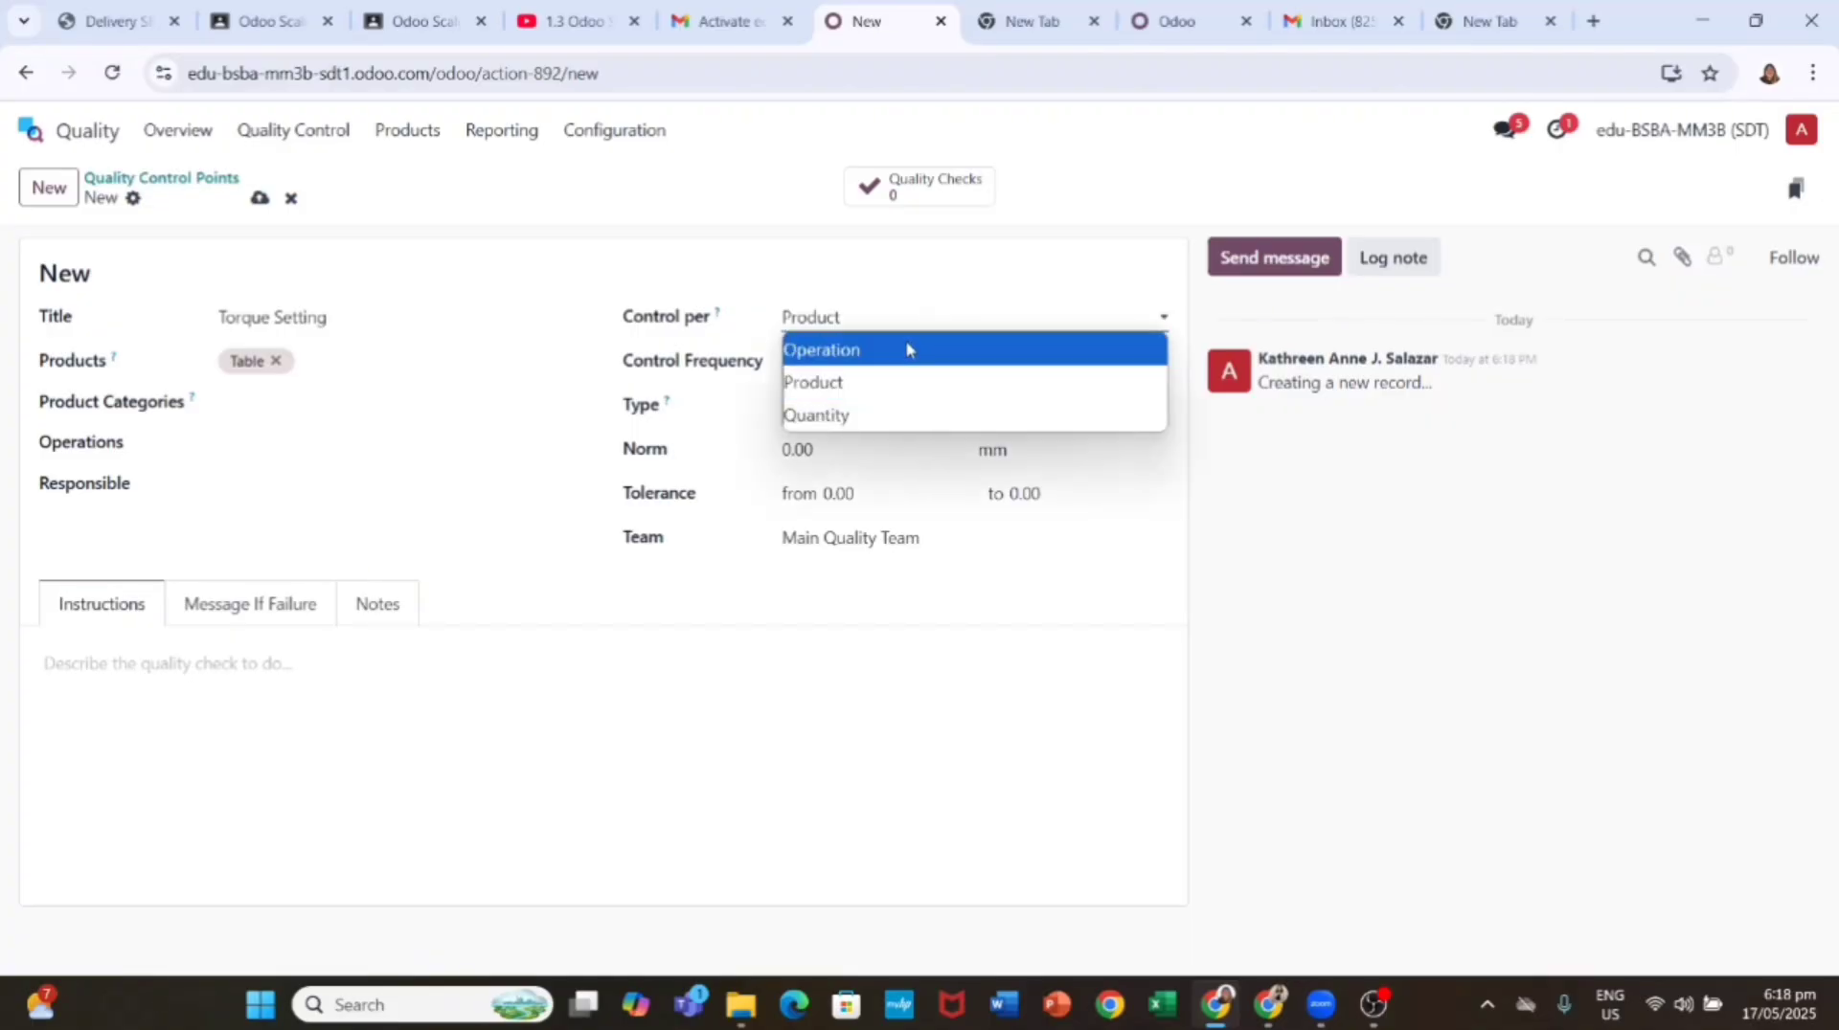
click(905, 348)
click(256, 408)
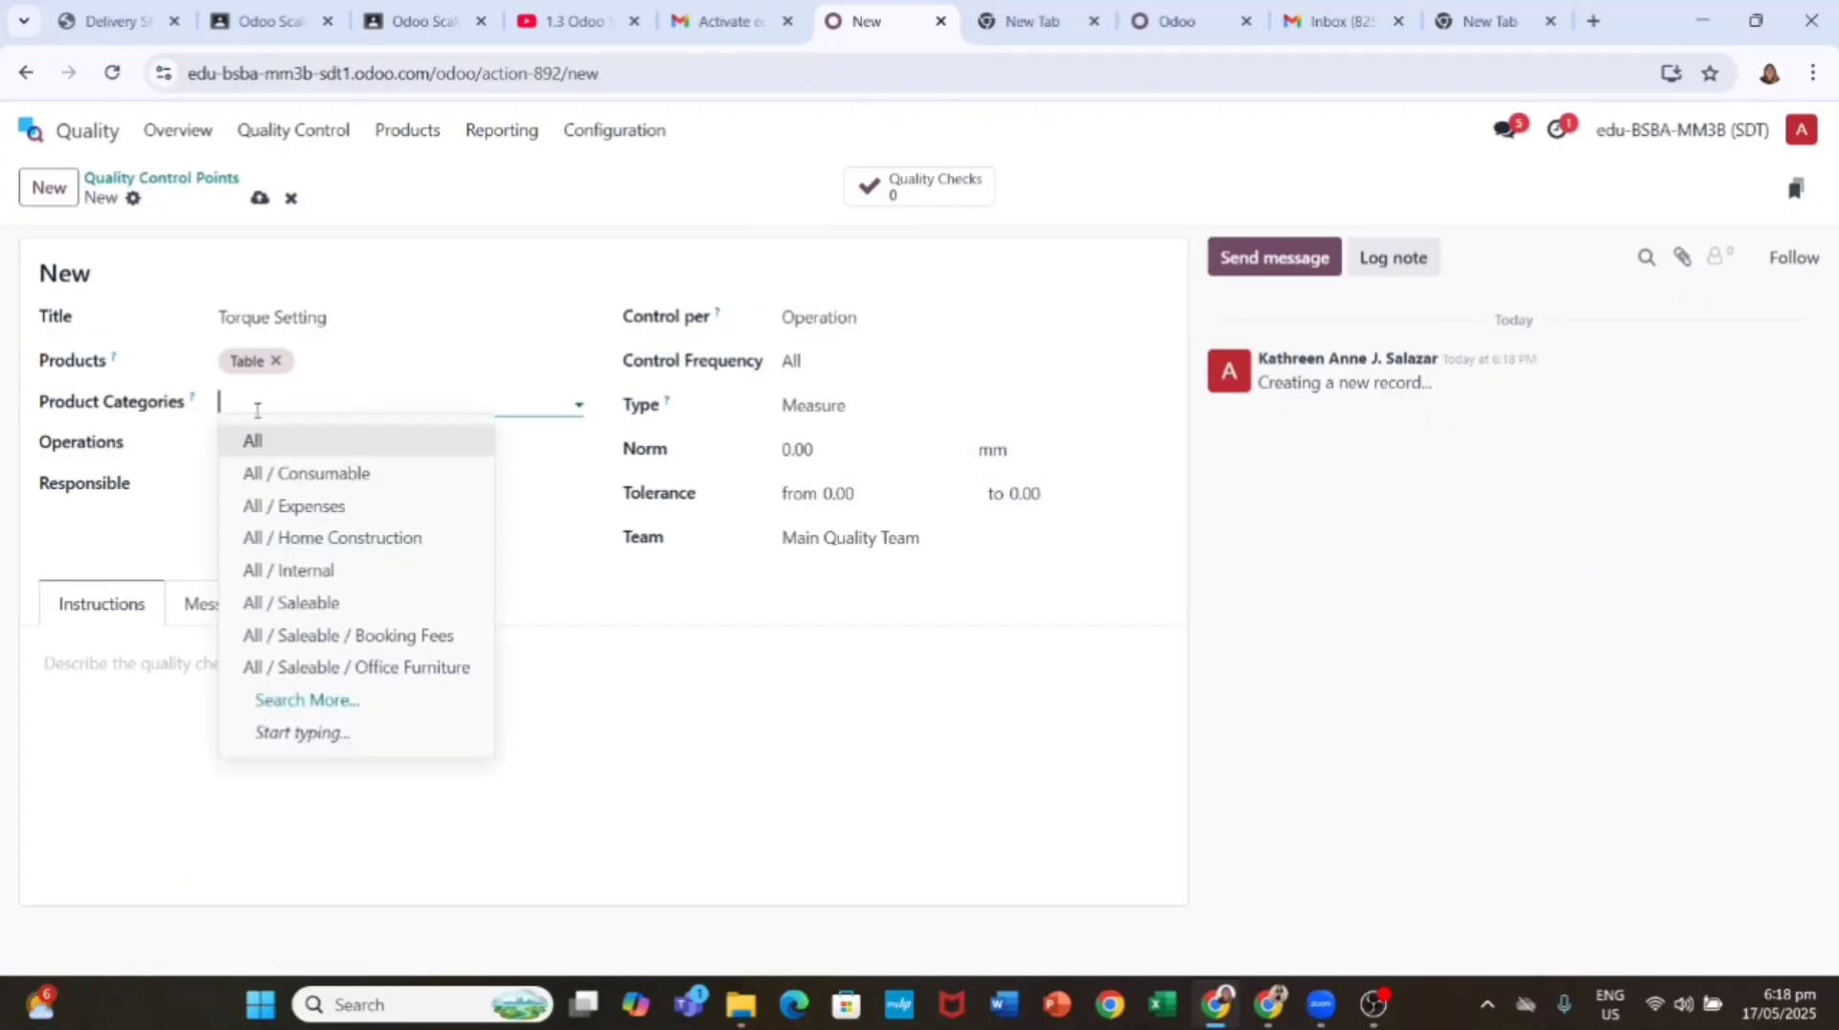
click(254, 441)
click(230, 443)
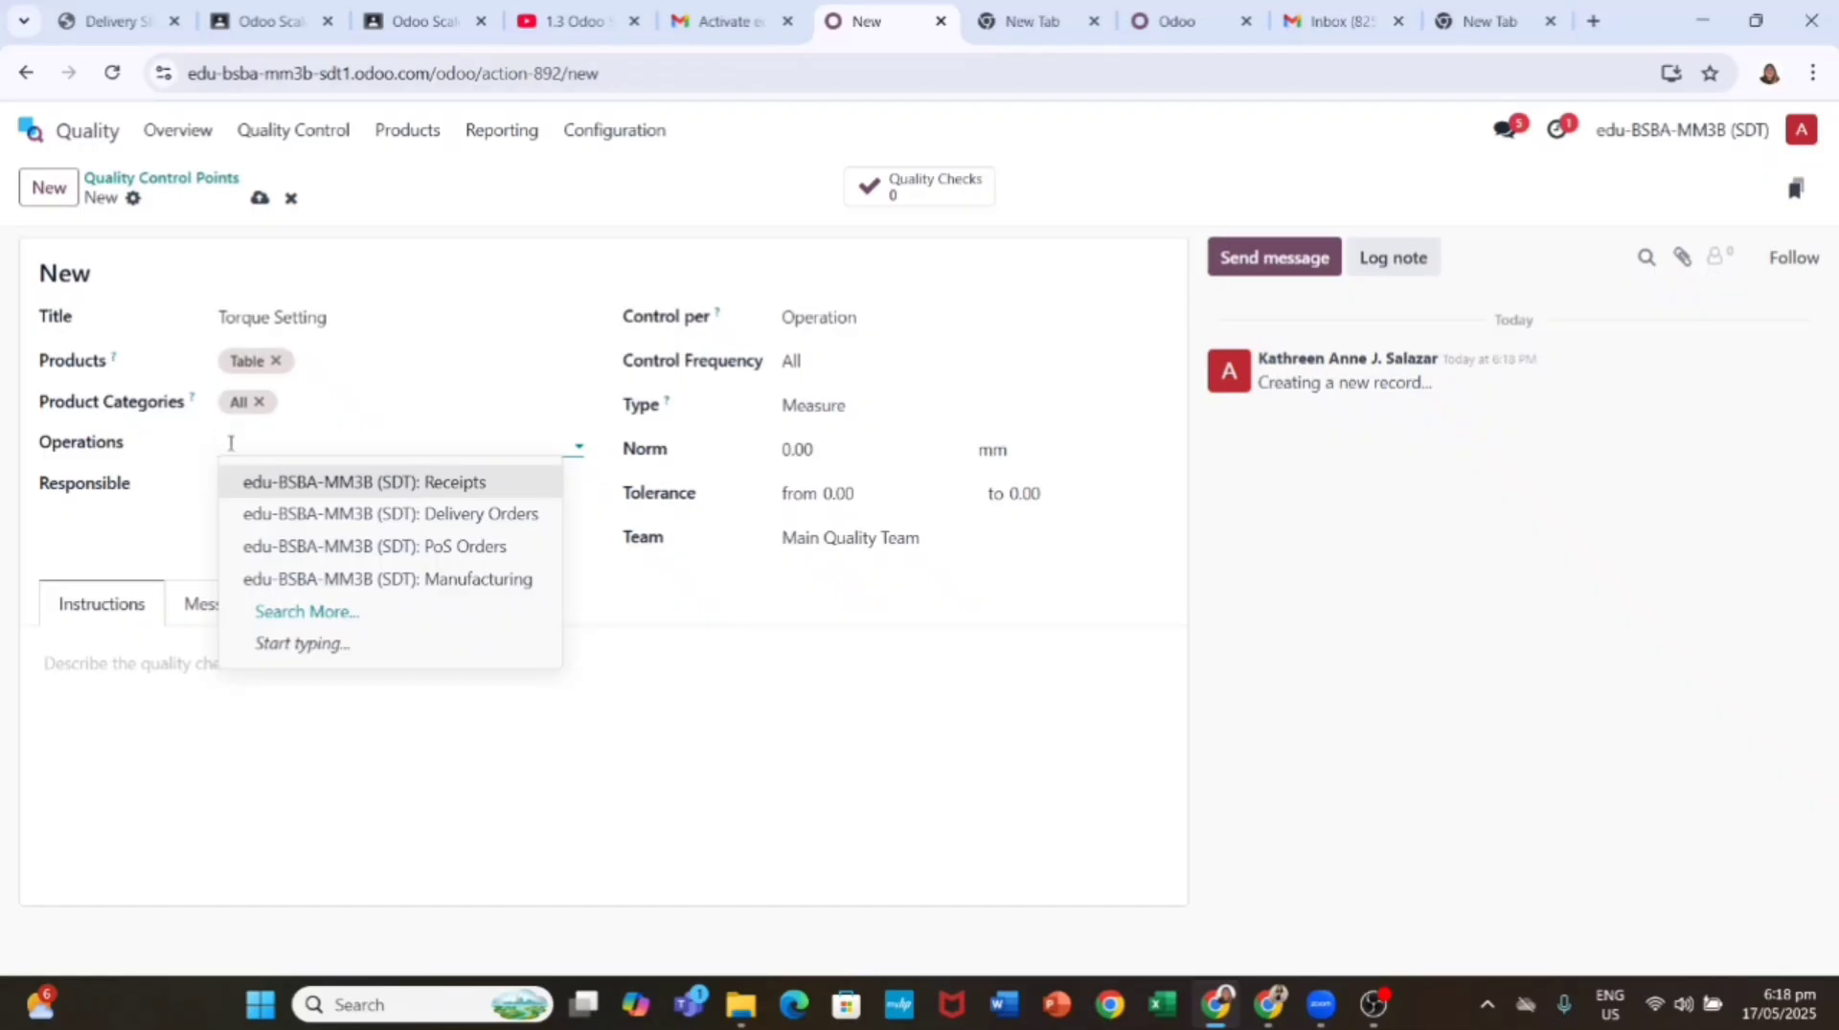
click(781, 317)
click(814, 382)
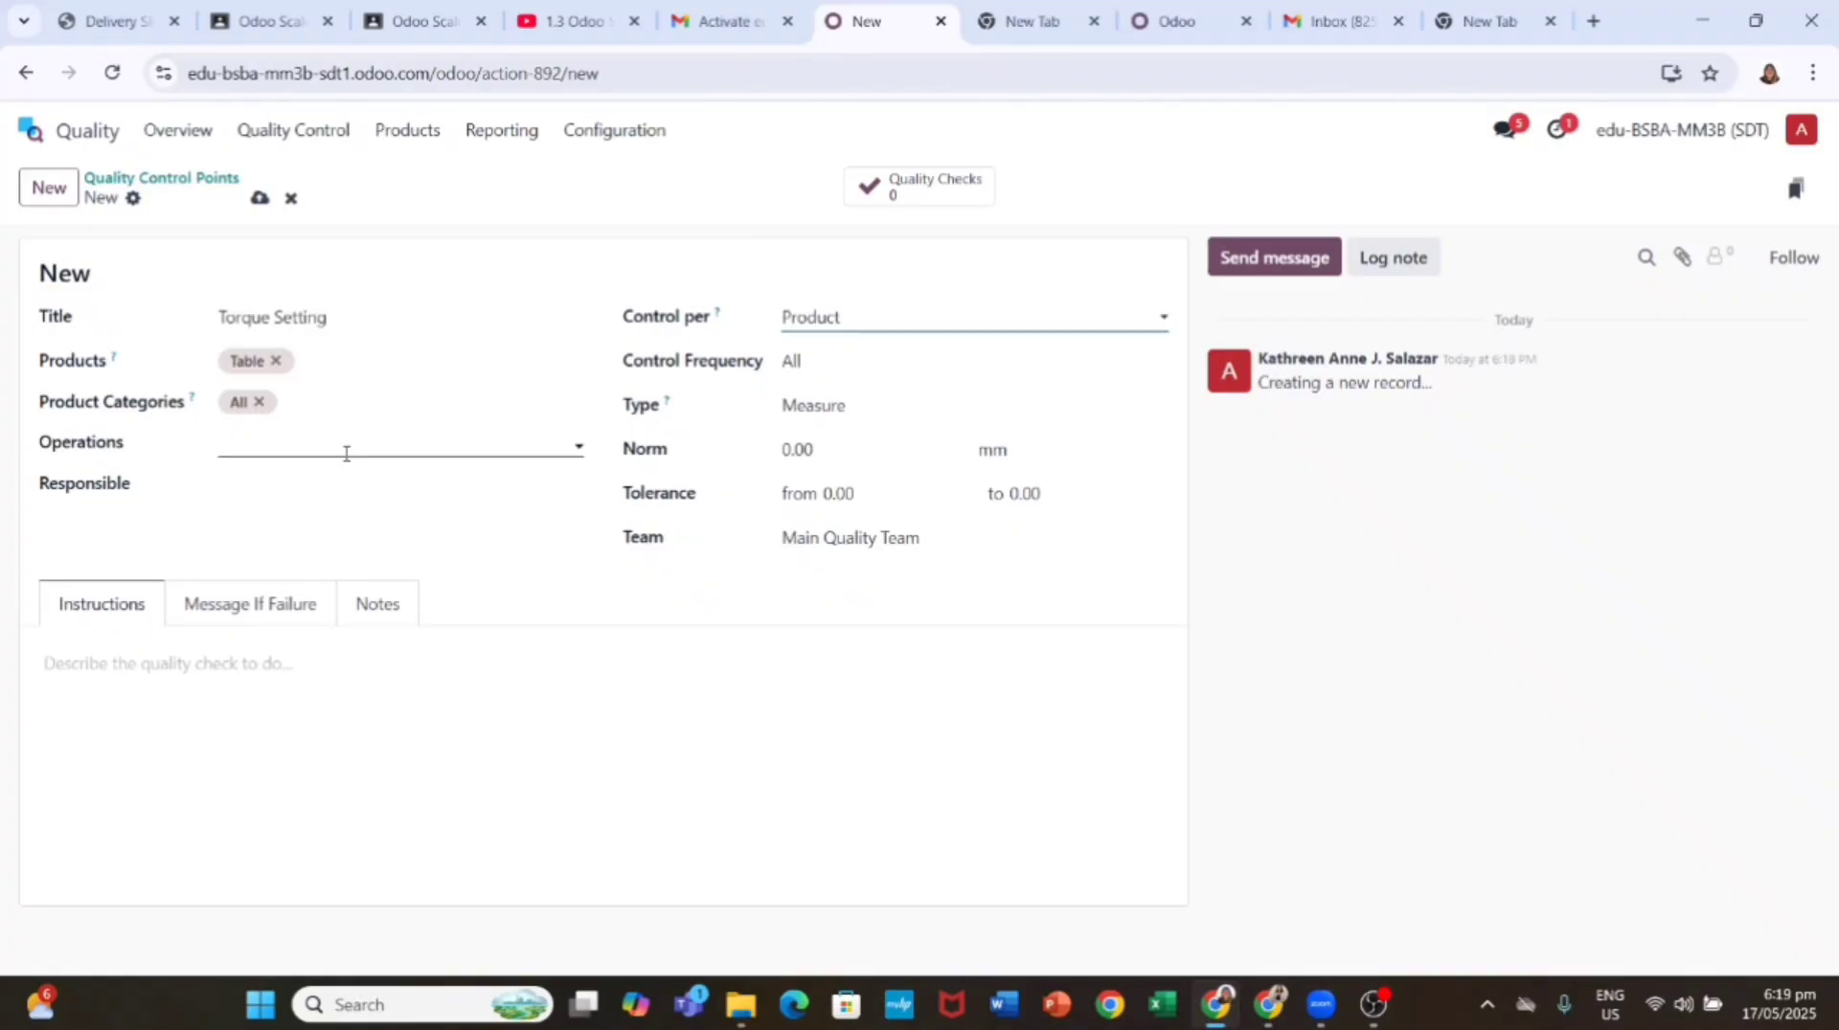
Step: Set the norm to 13.00 Nm with 11.00–15.00 tolerance and enter MyOff::Manufacturing as operation
click(812, 450)
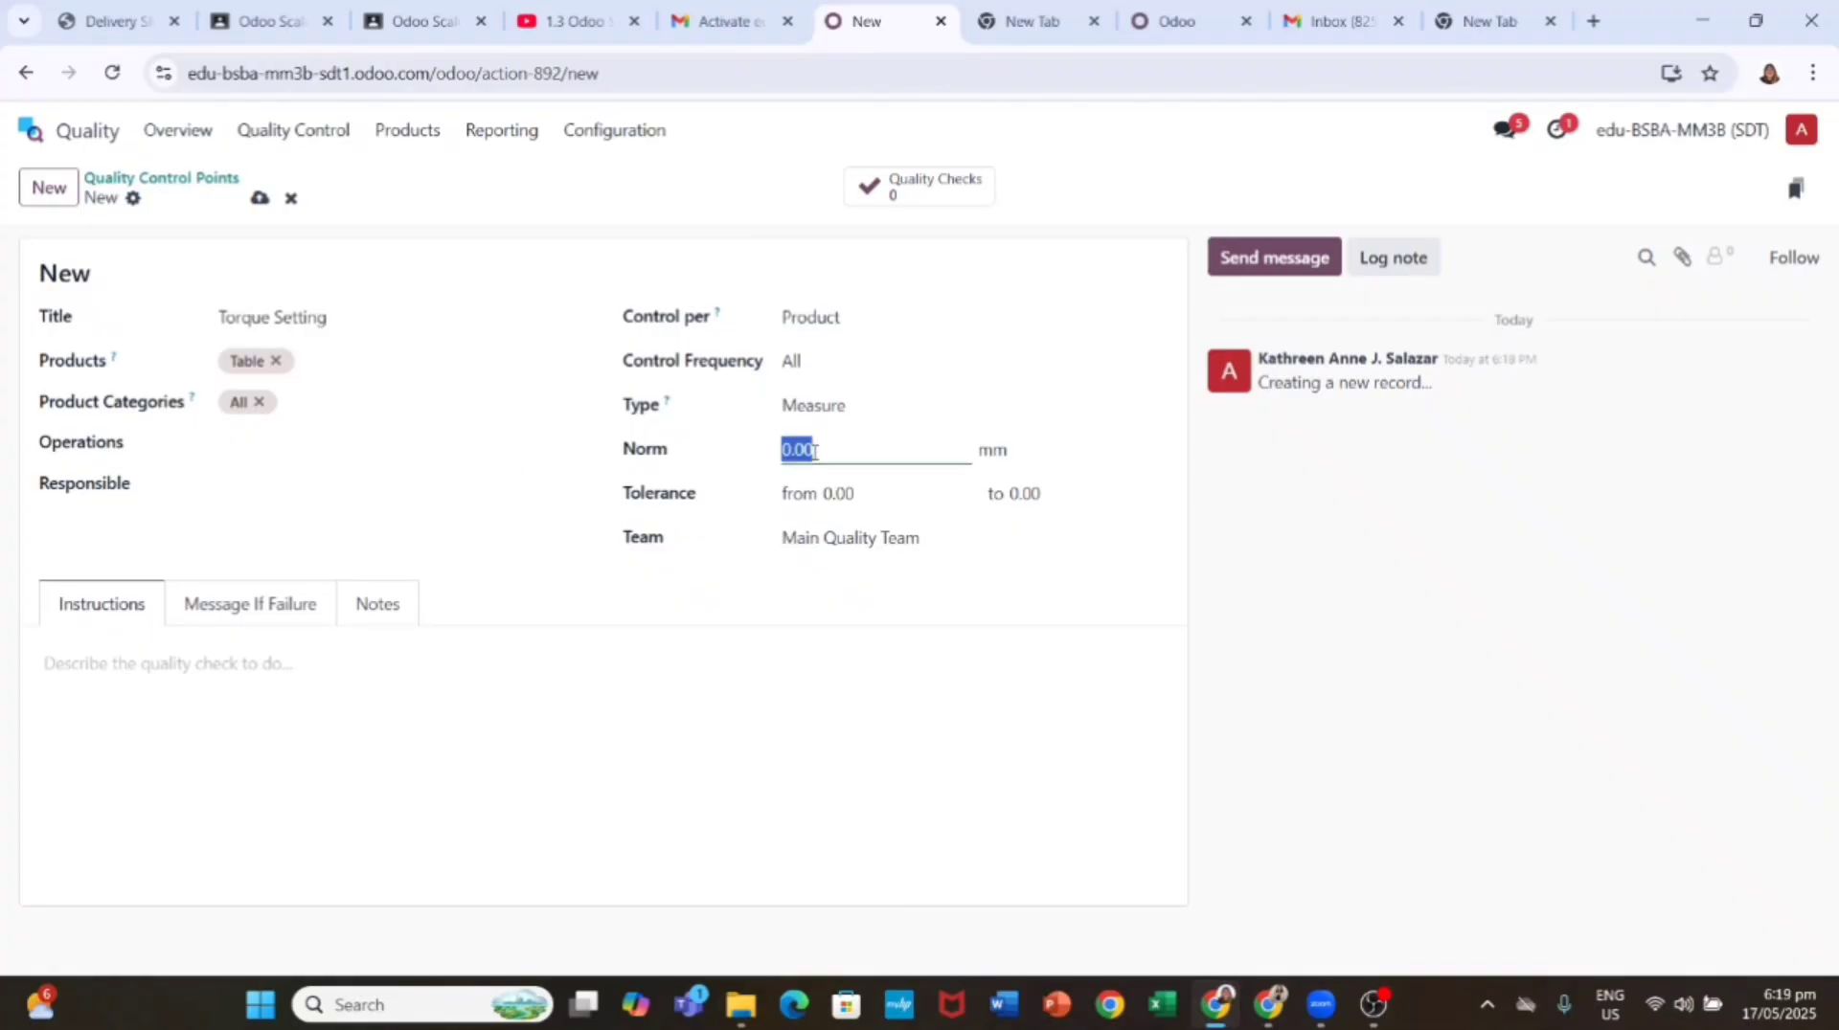
text(13)
key(Return)
click(1032, 455)
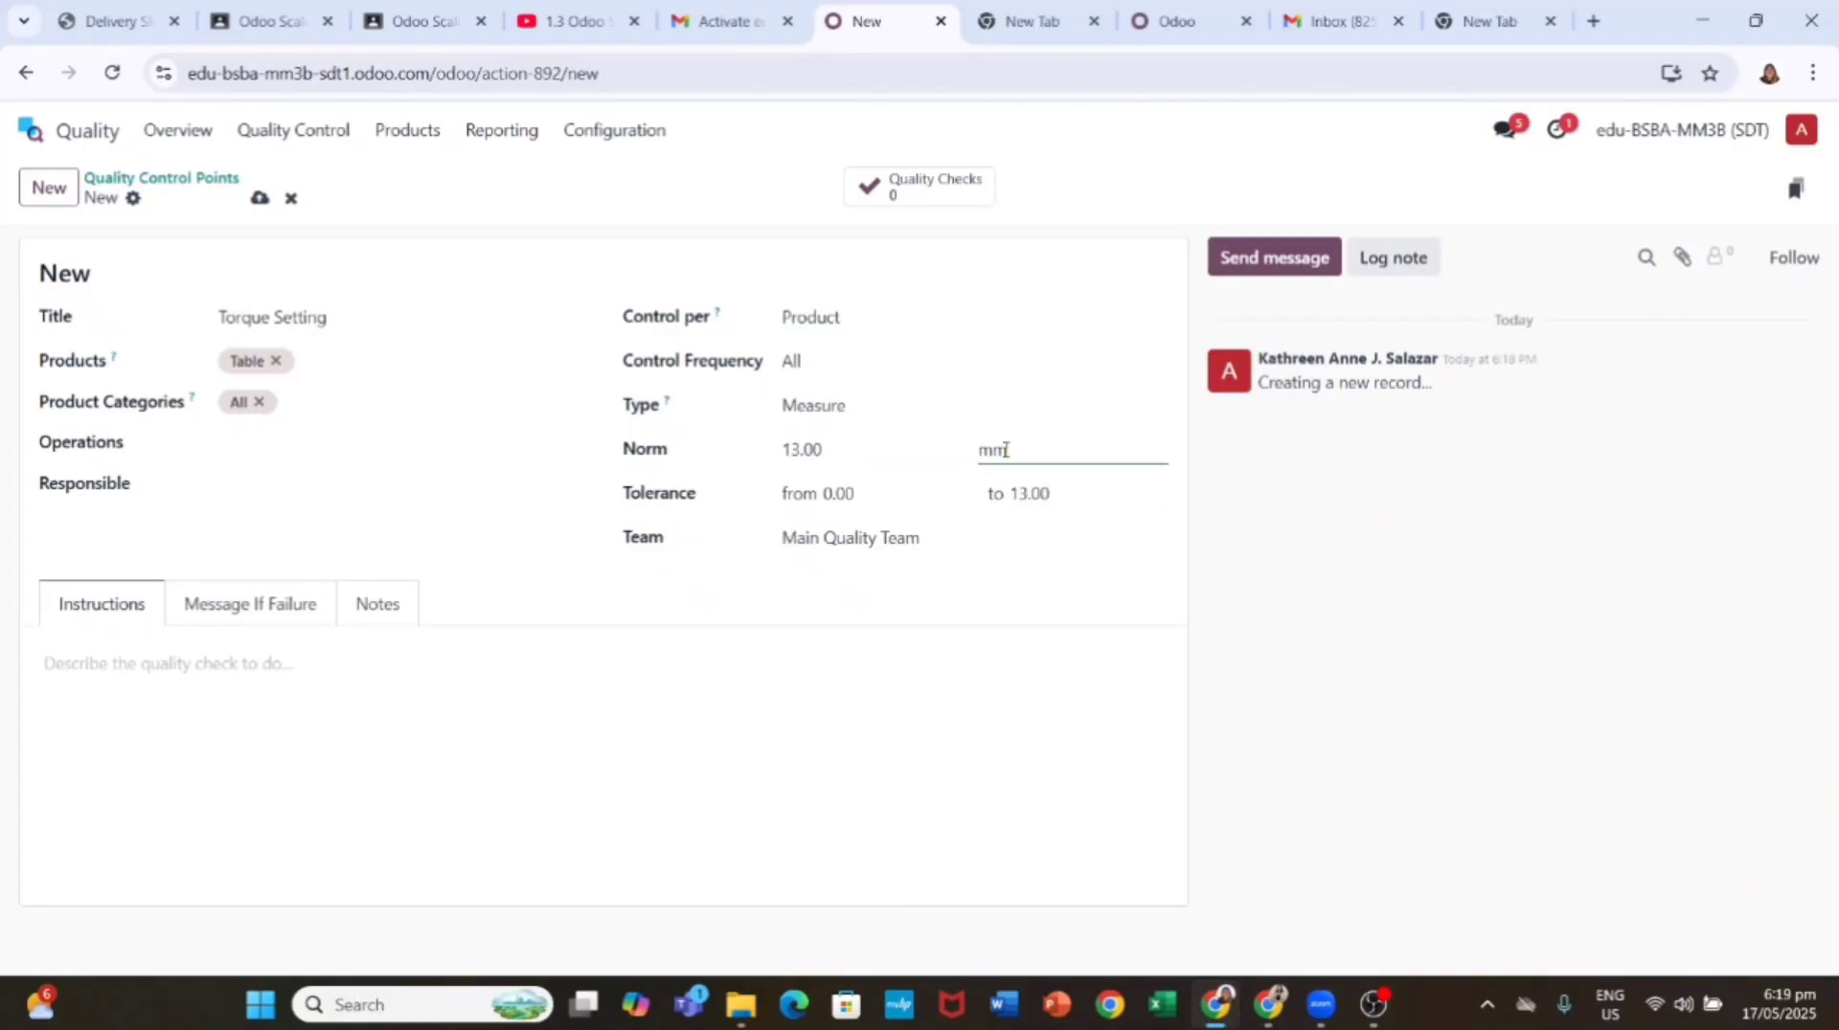
key(BackSpace)
key(BackSpace)
text(Nm)
click(863, 493)
text(11.00)
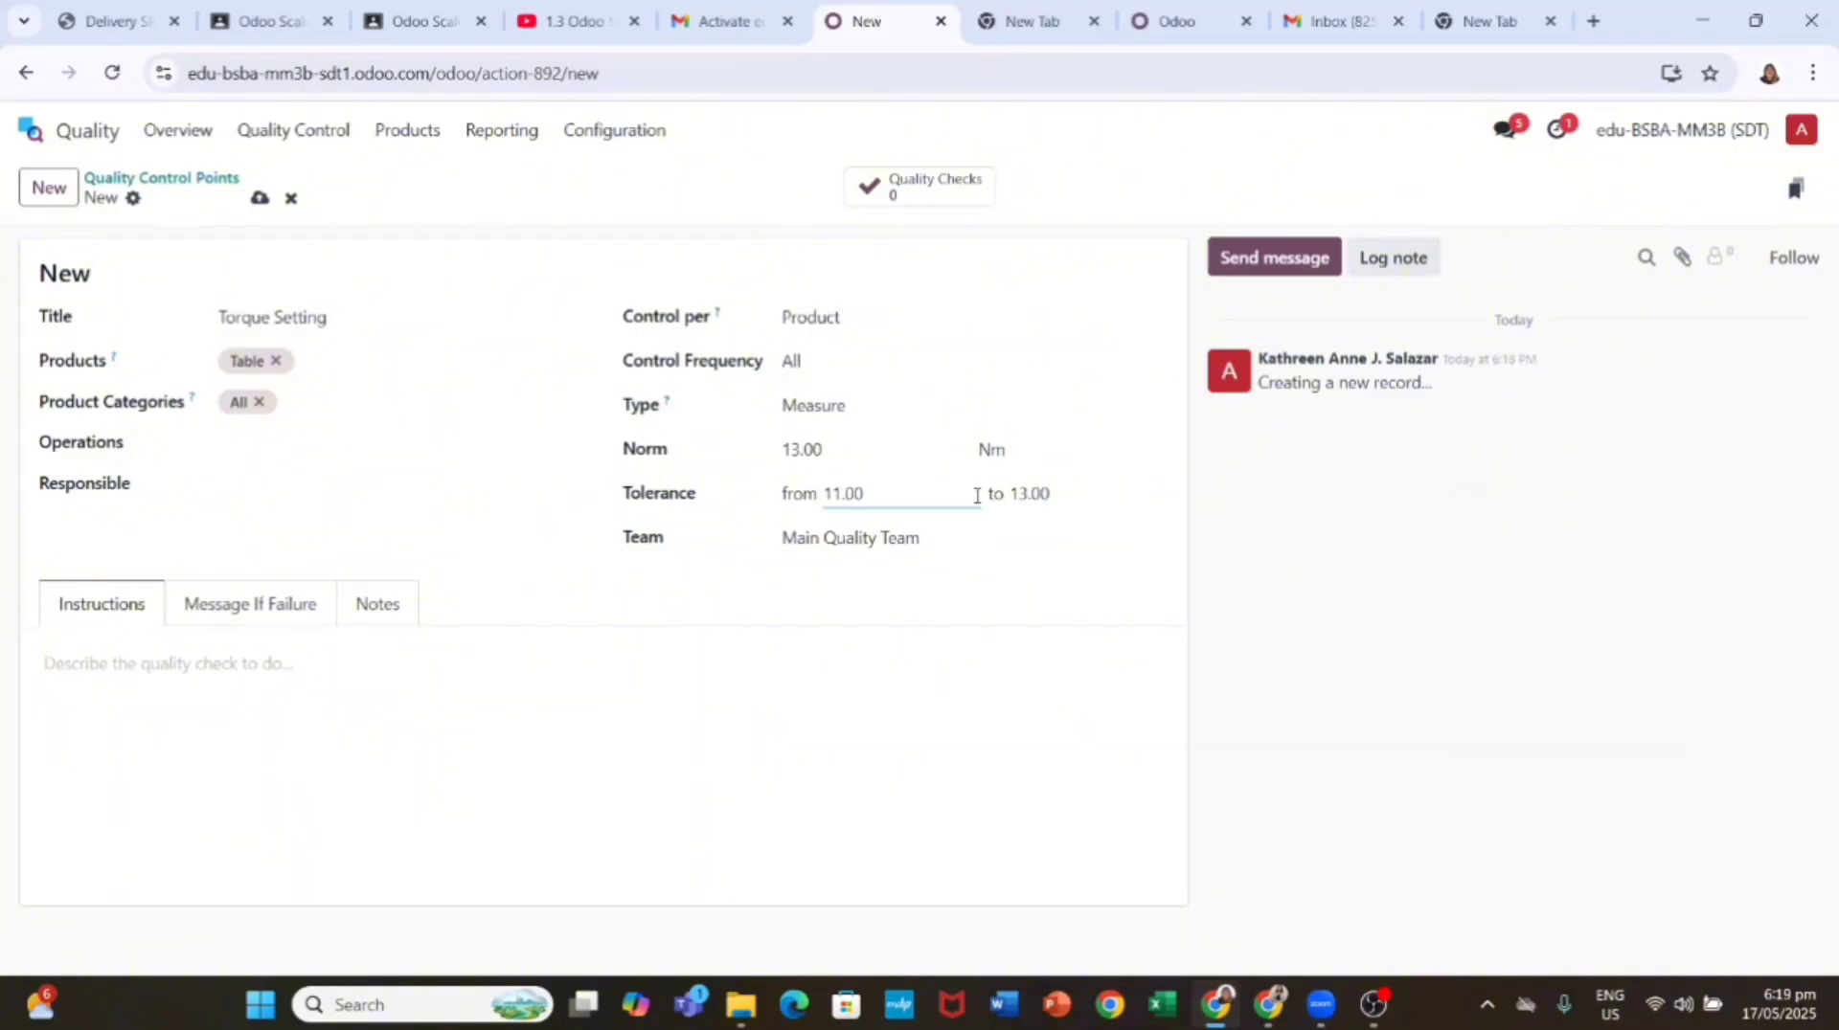
click(1050, 494)
text(15.00)
click(240, 442)
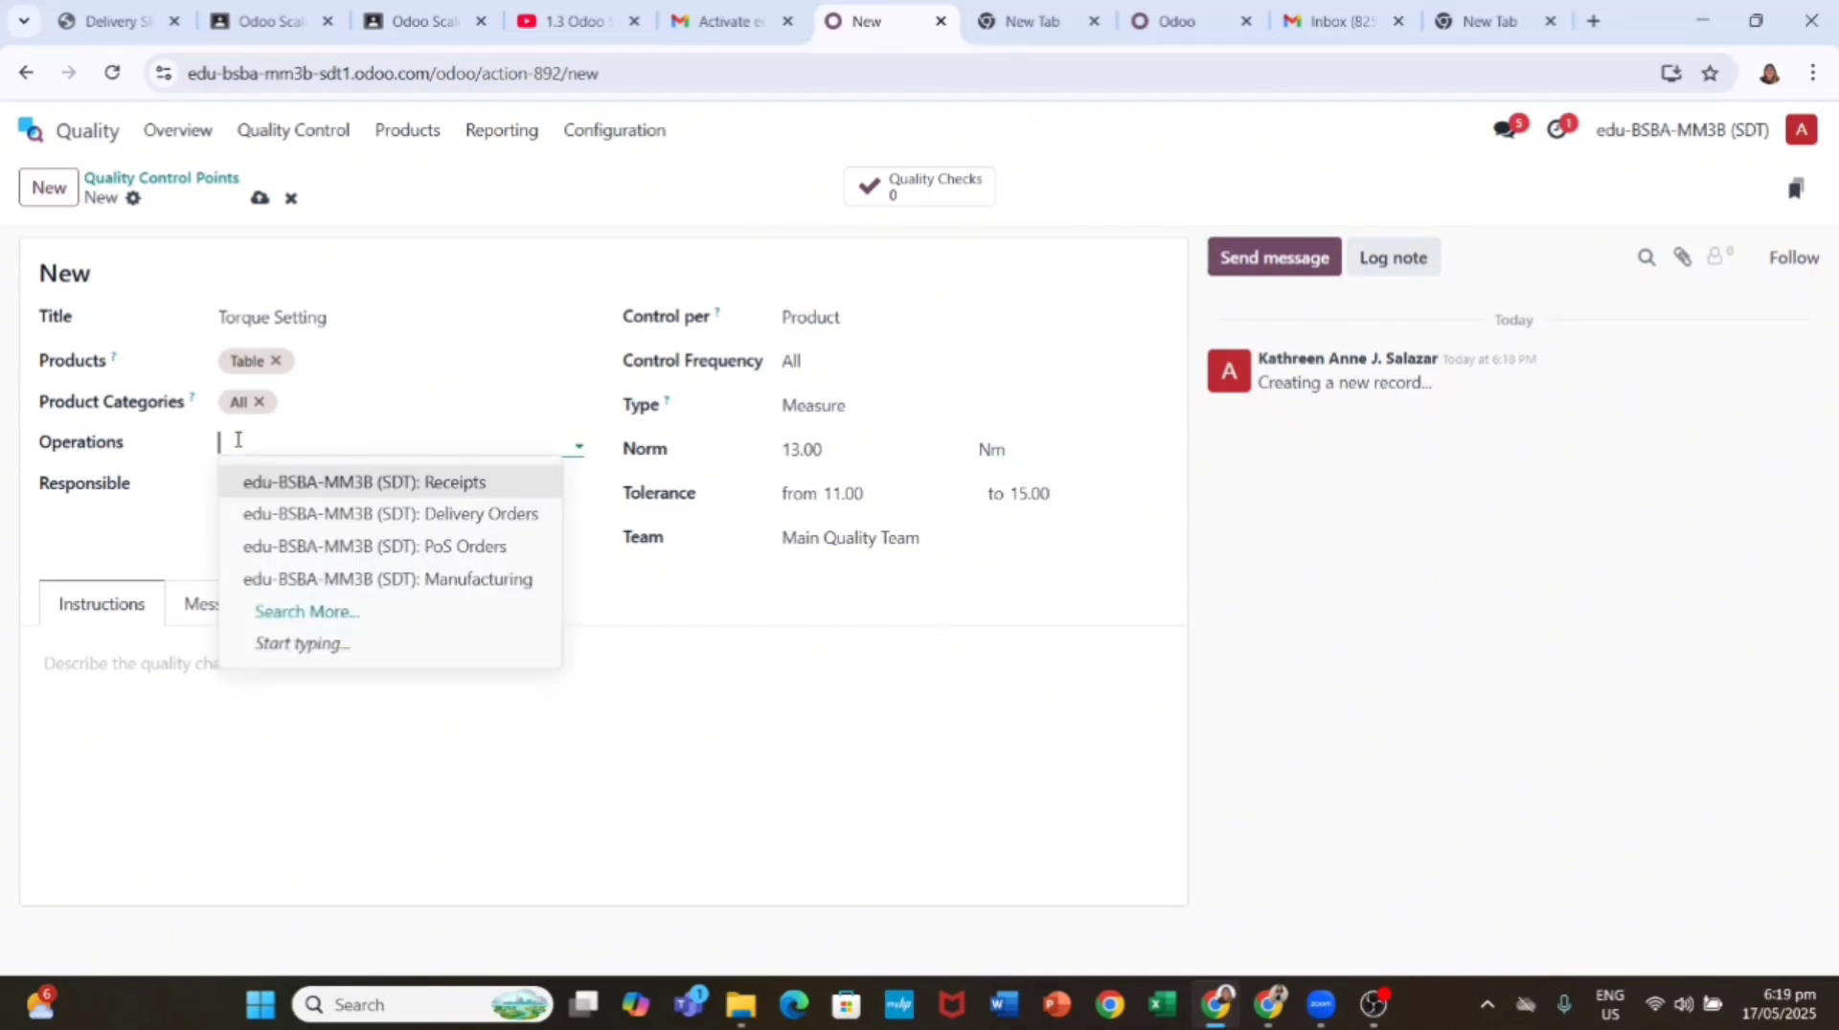
text(MyOff.)
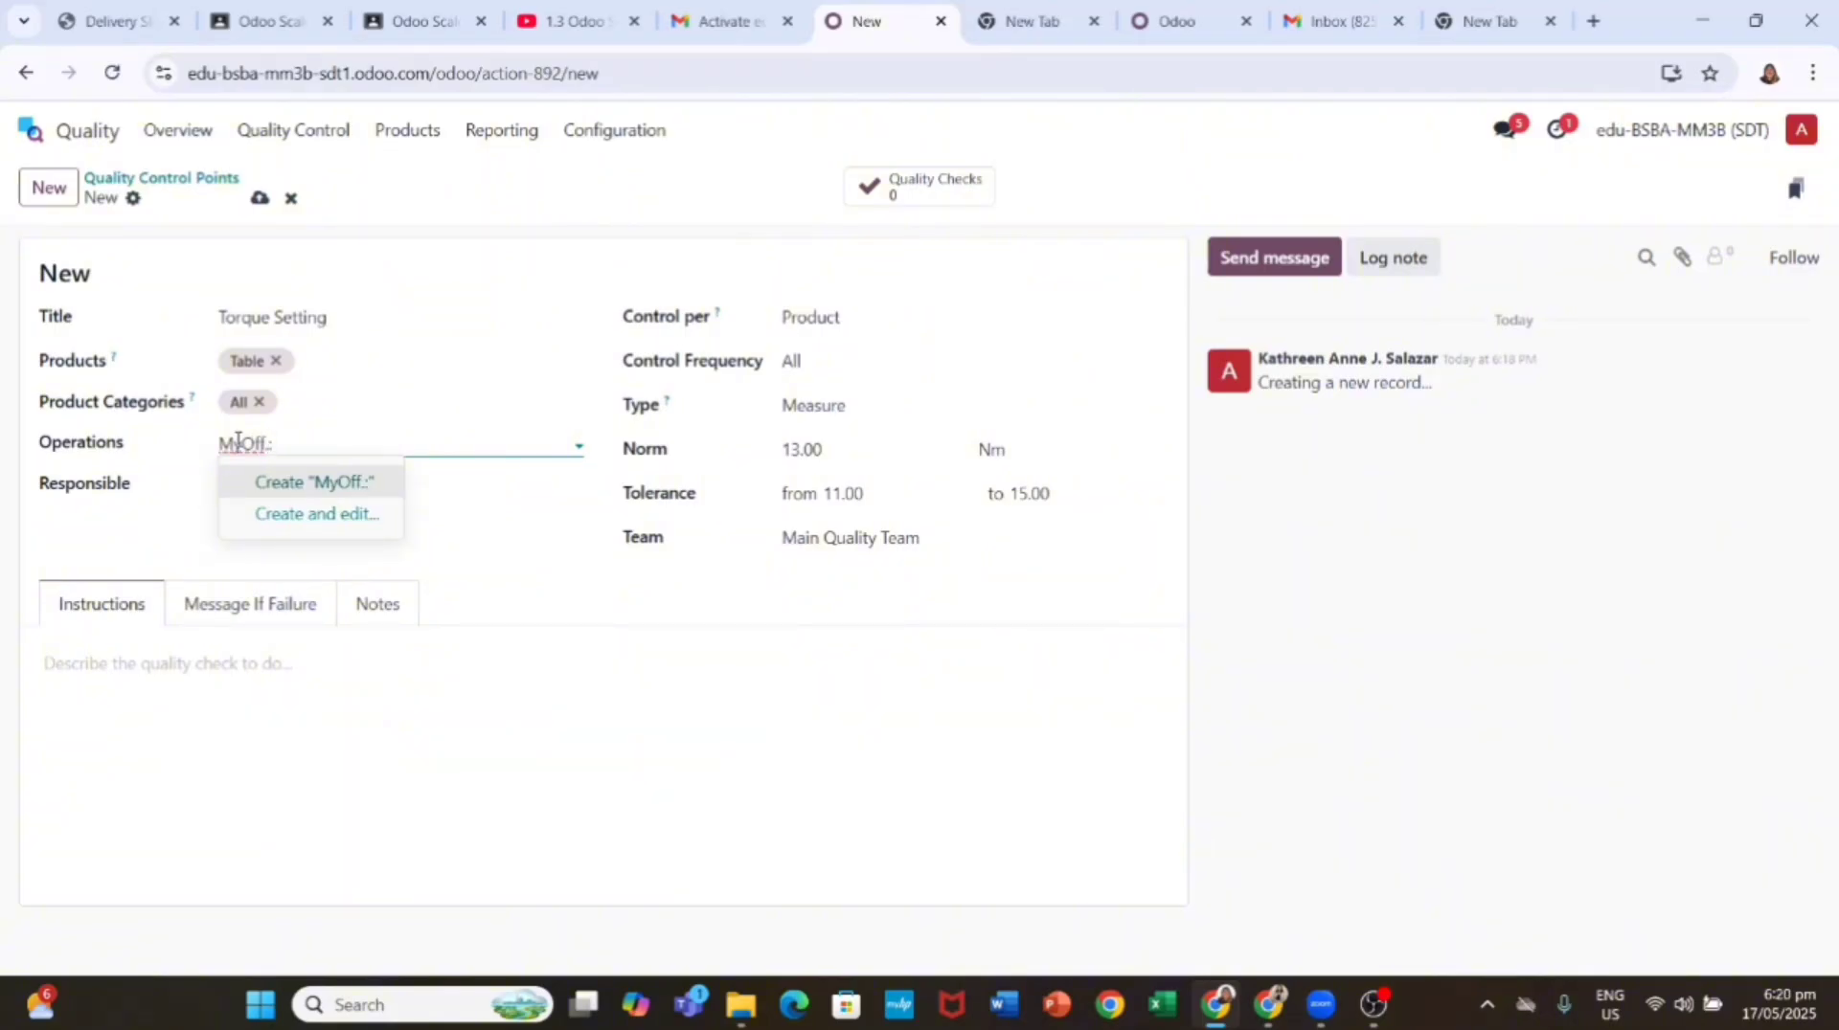
text(::Manufacturing)
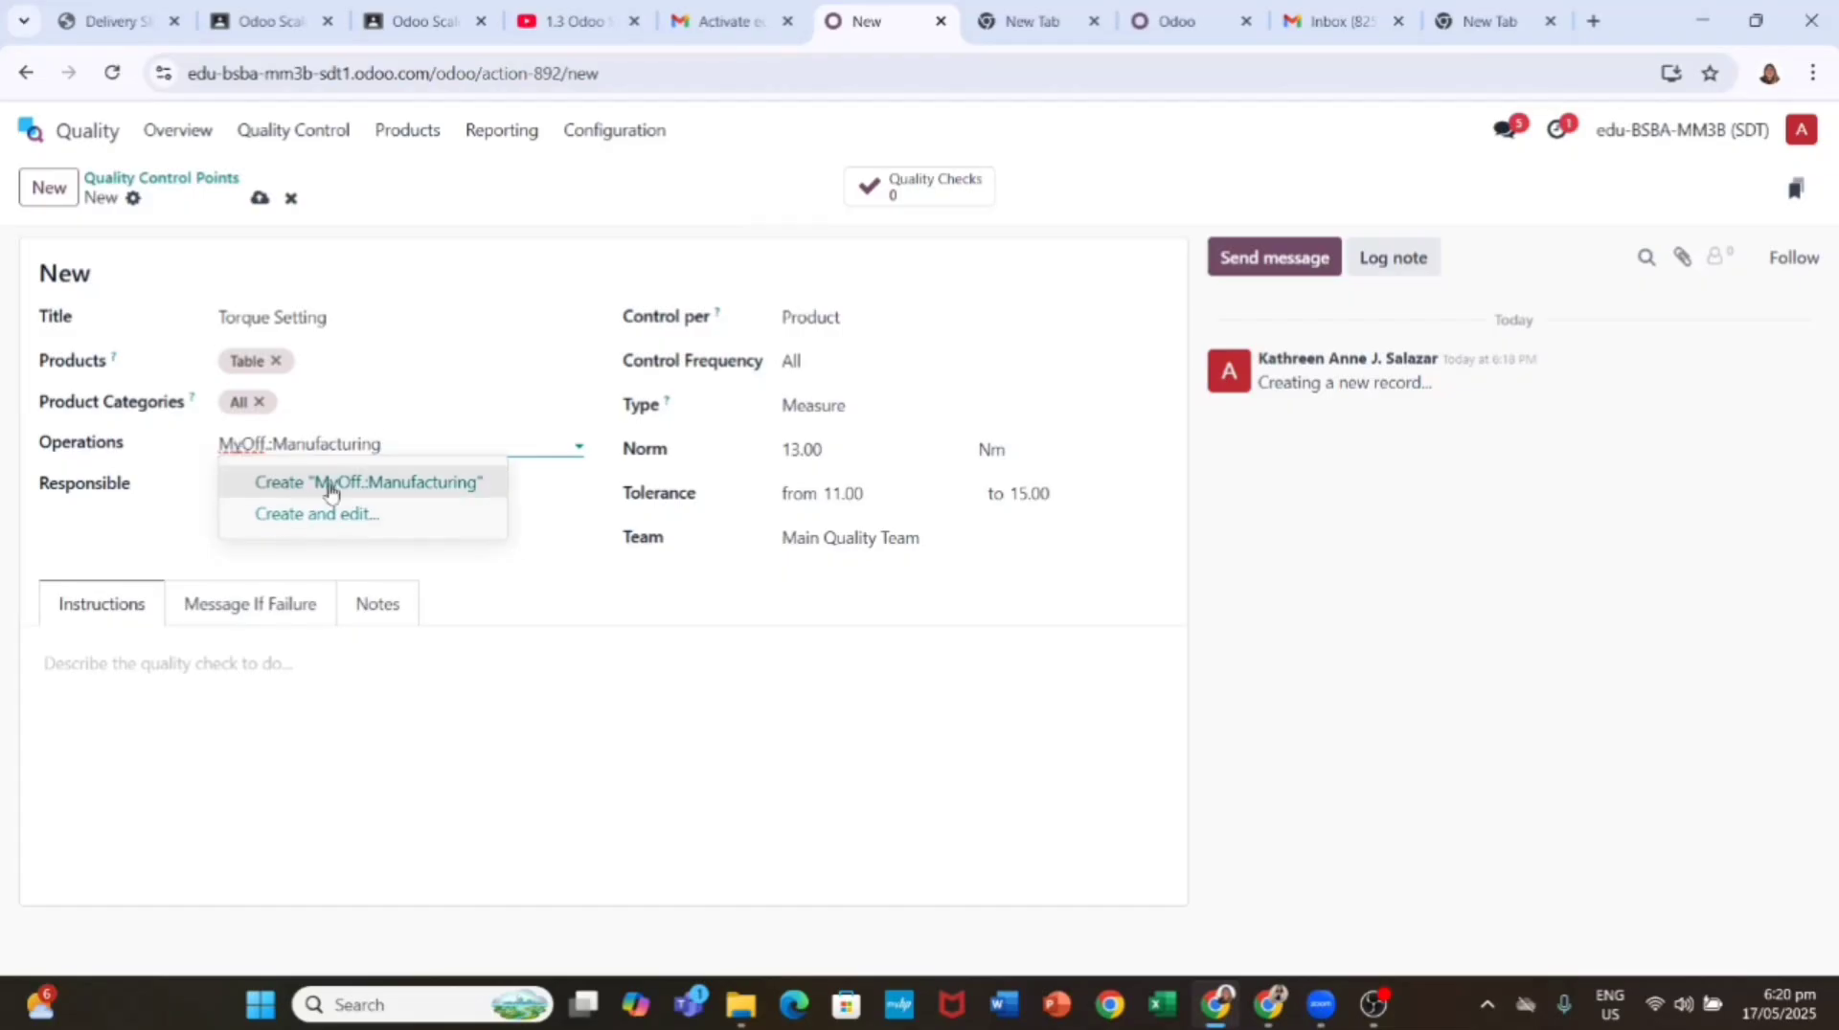
Step: Create the MyOff::Manufacturing operation type as Manufacturing with sequence prefix 000
click(321, 525)
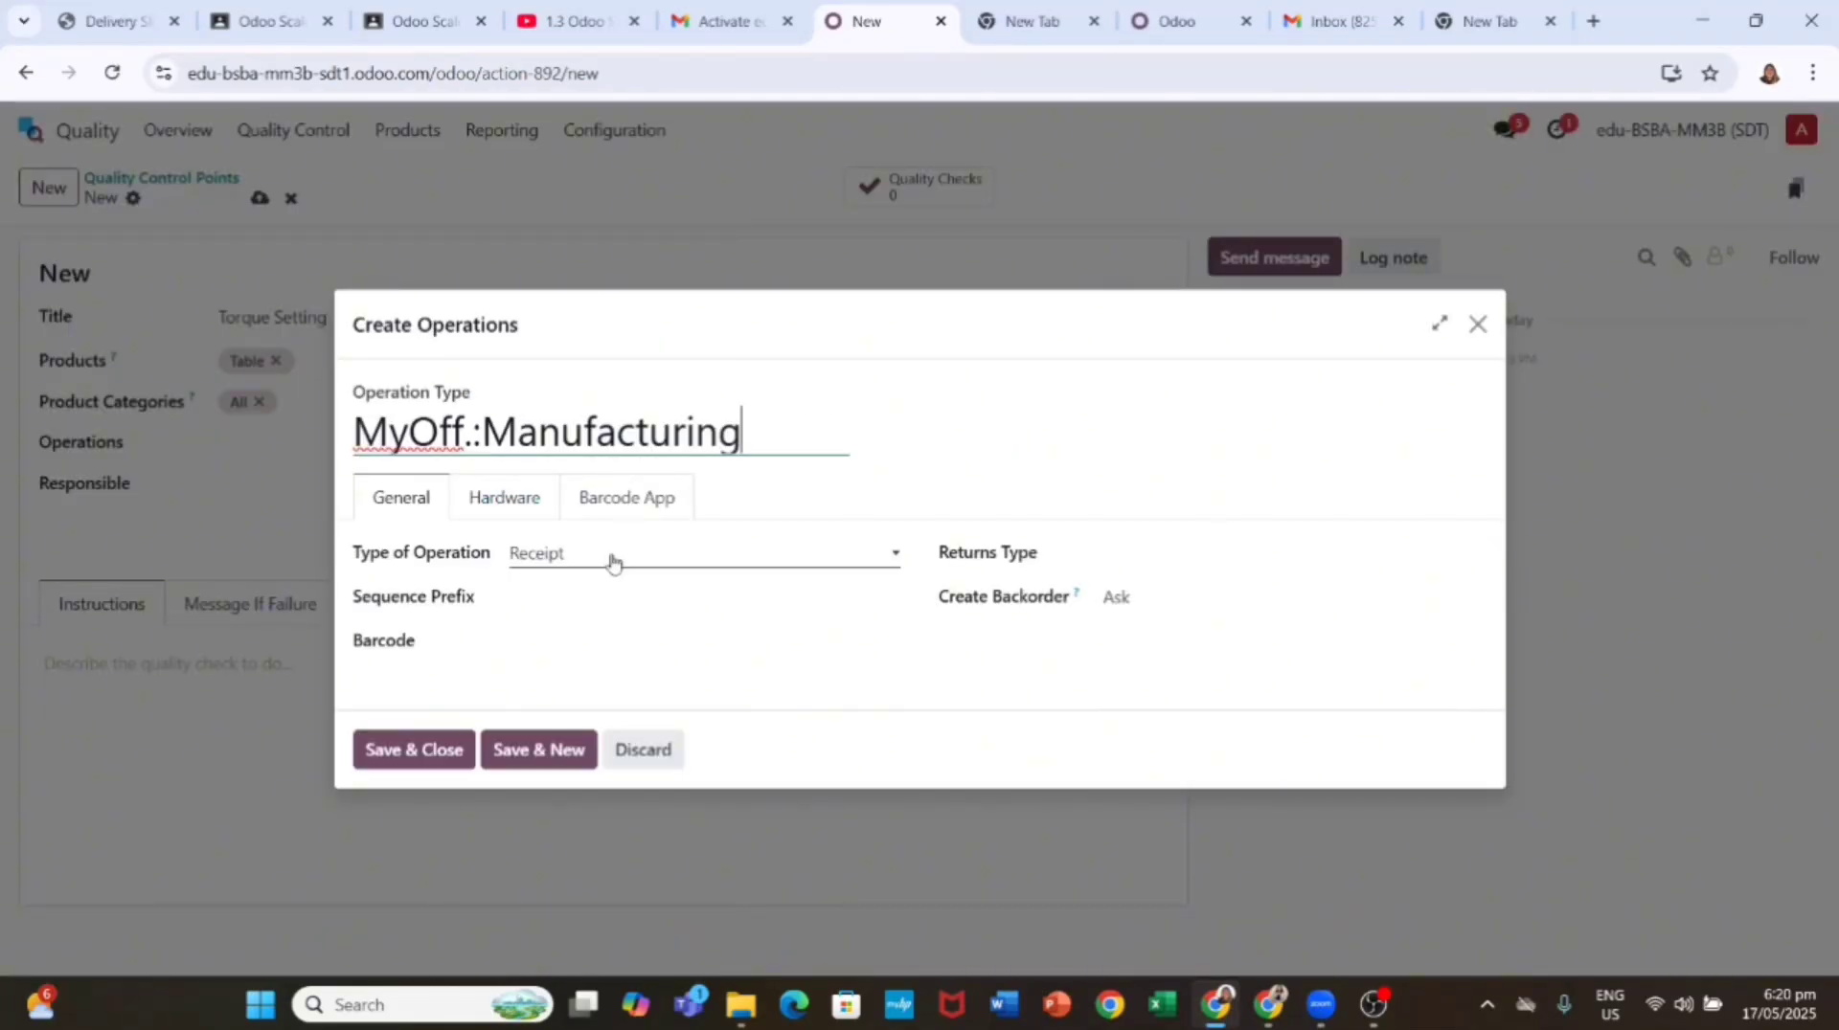
click(409, 498)
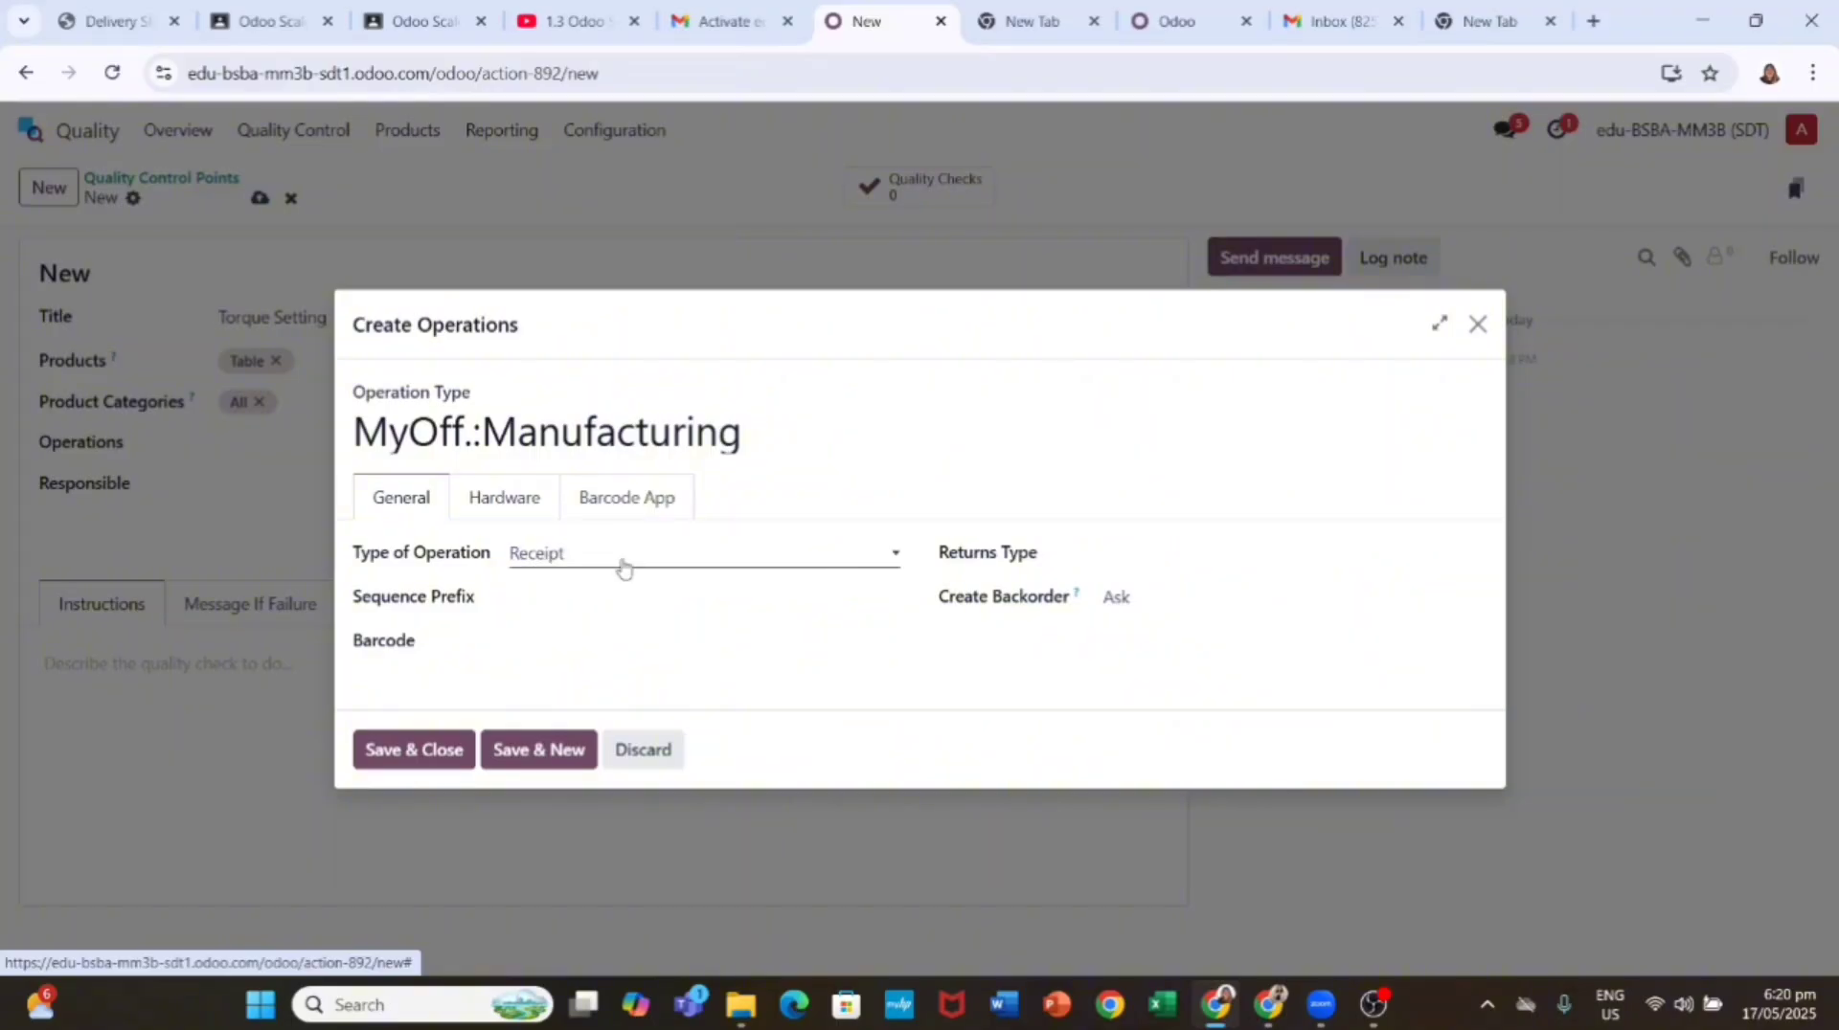
click(624, 567)
click(628, 682)
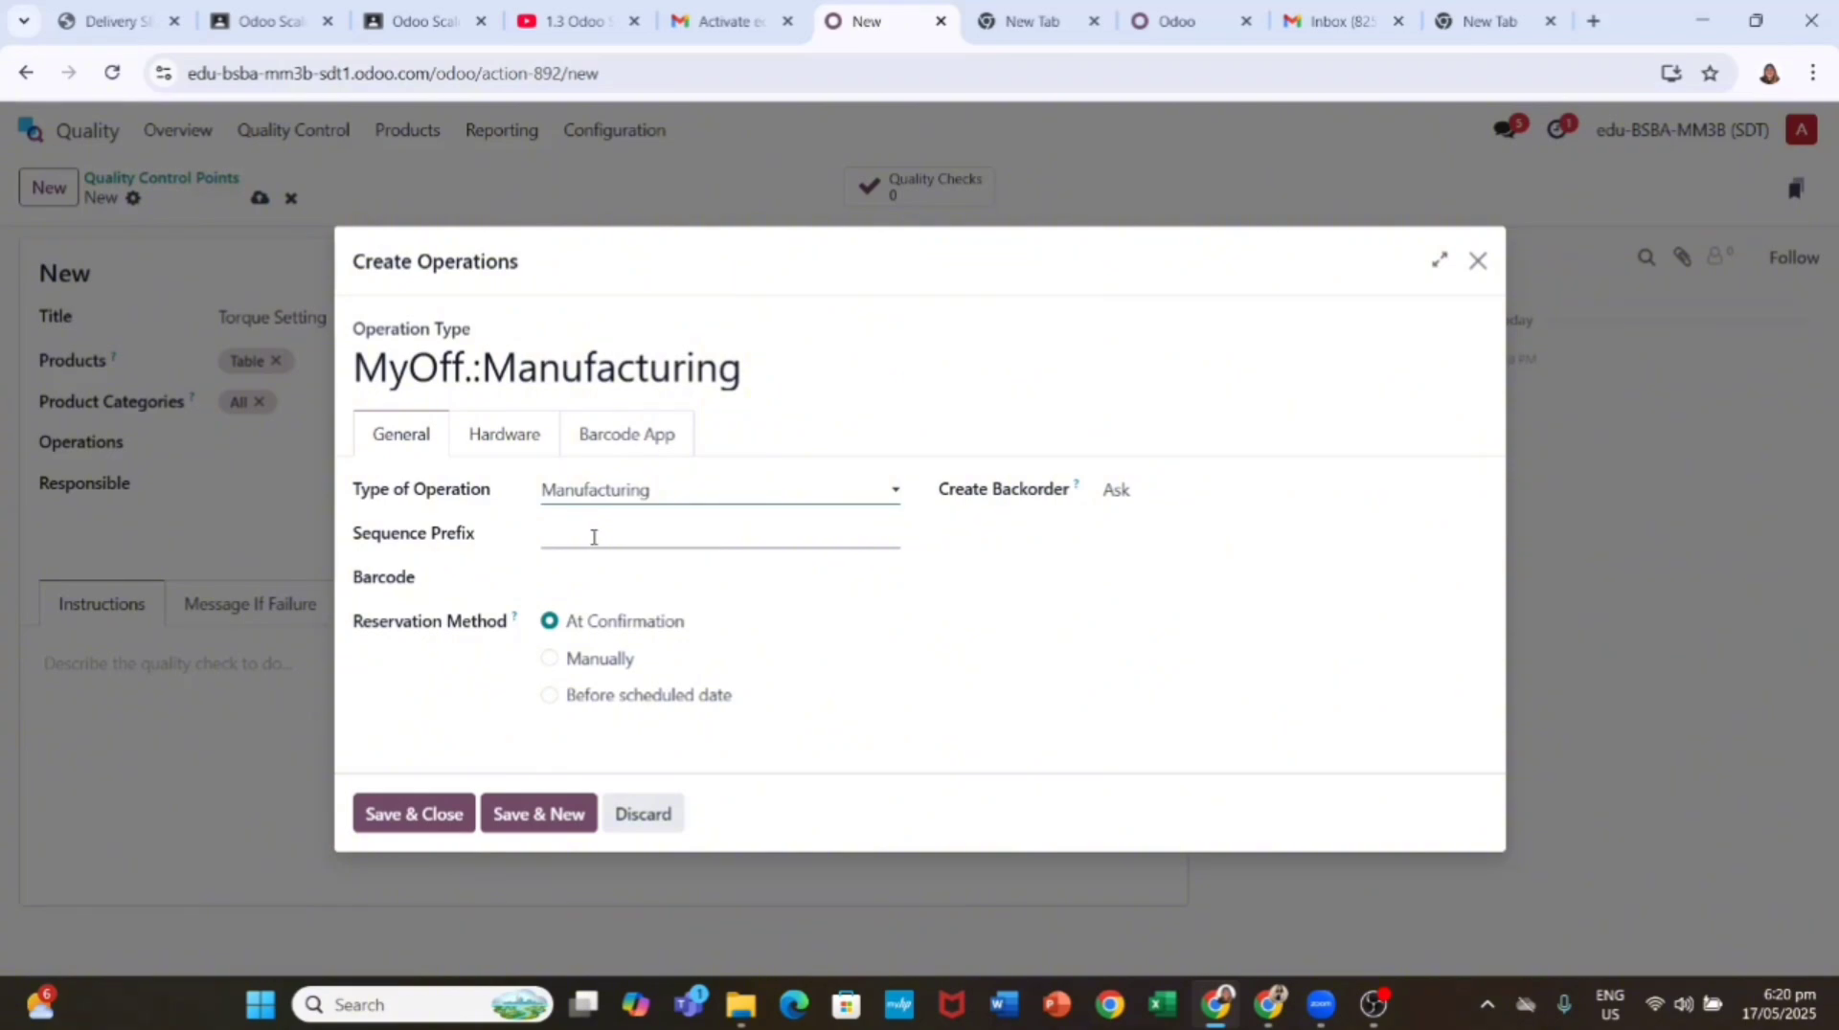
click(553, 532)
text(000)
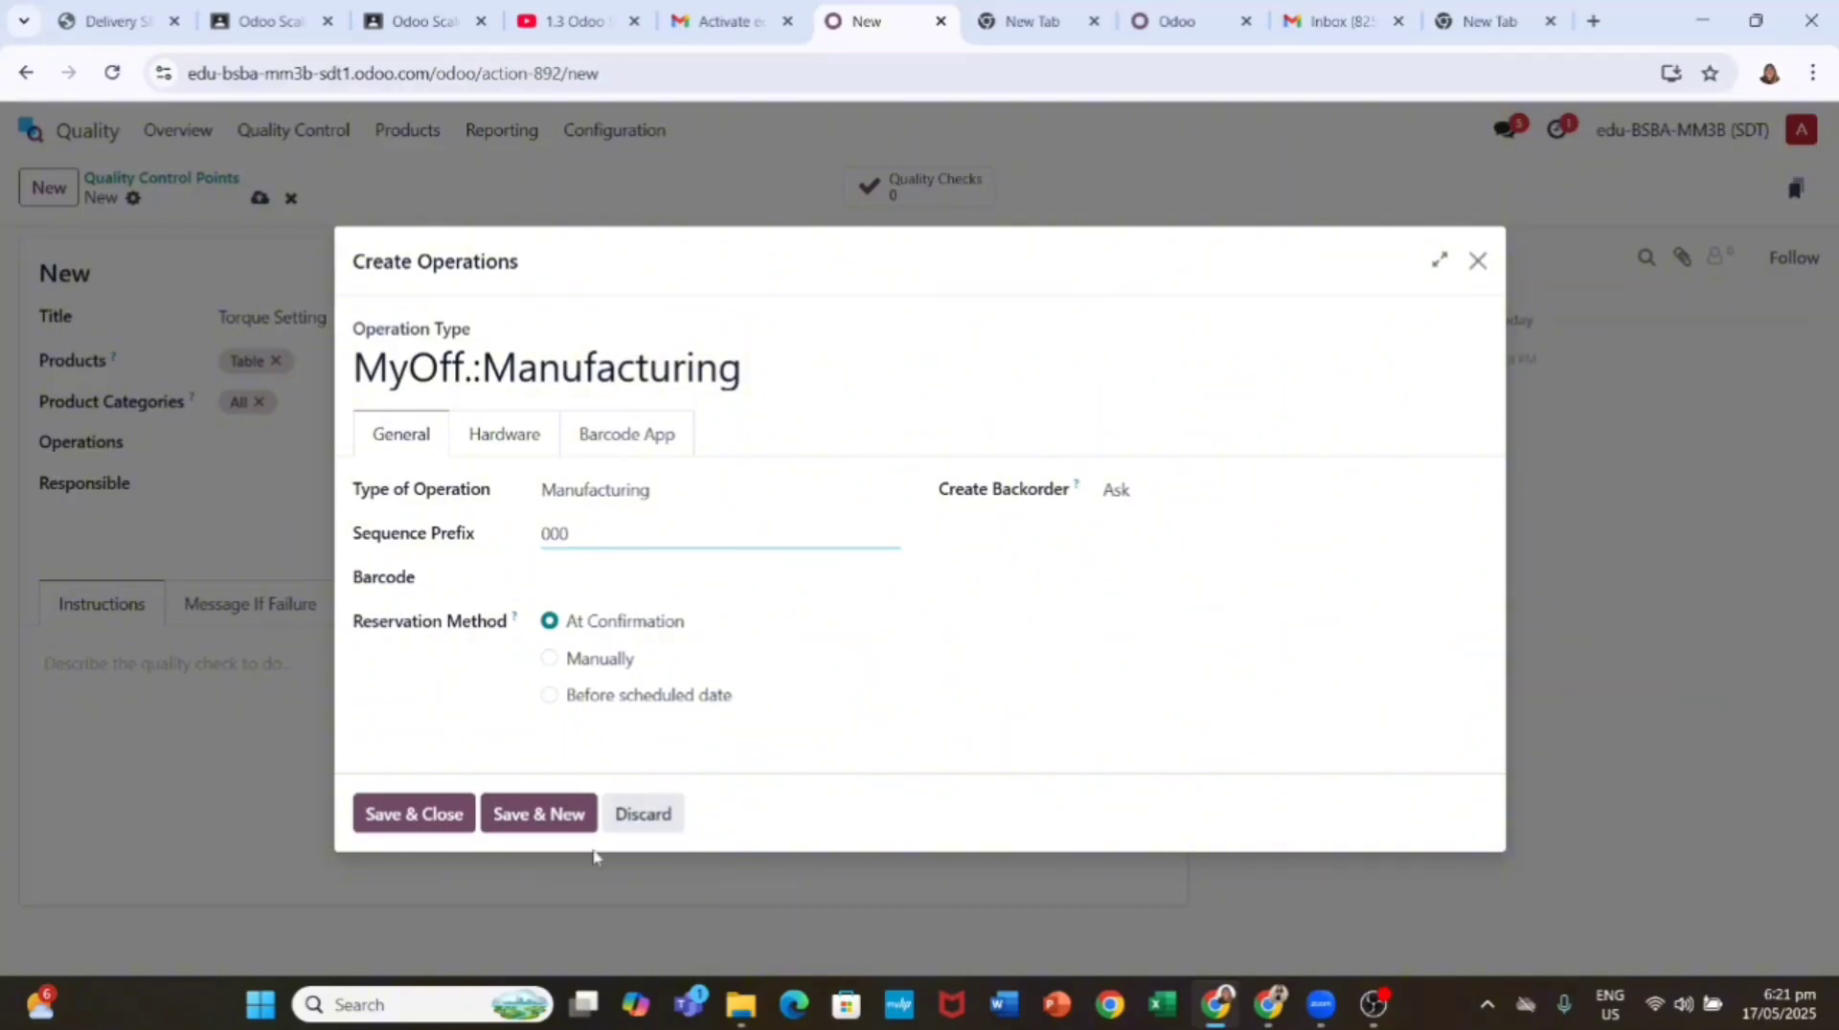
click(435, 816)
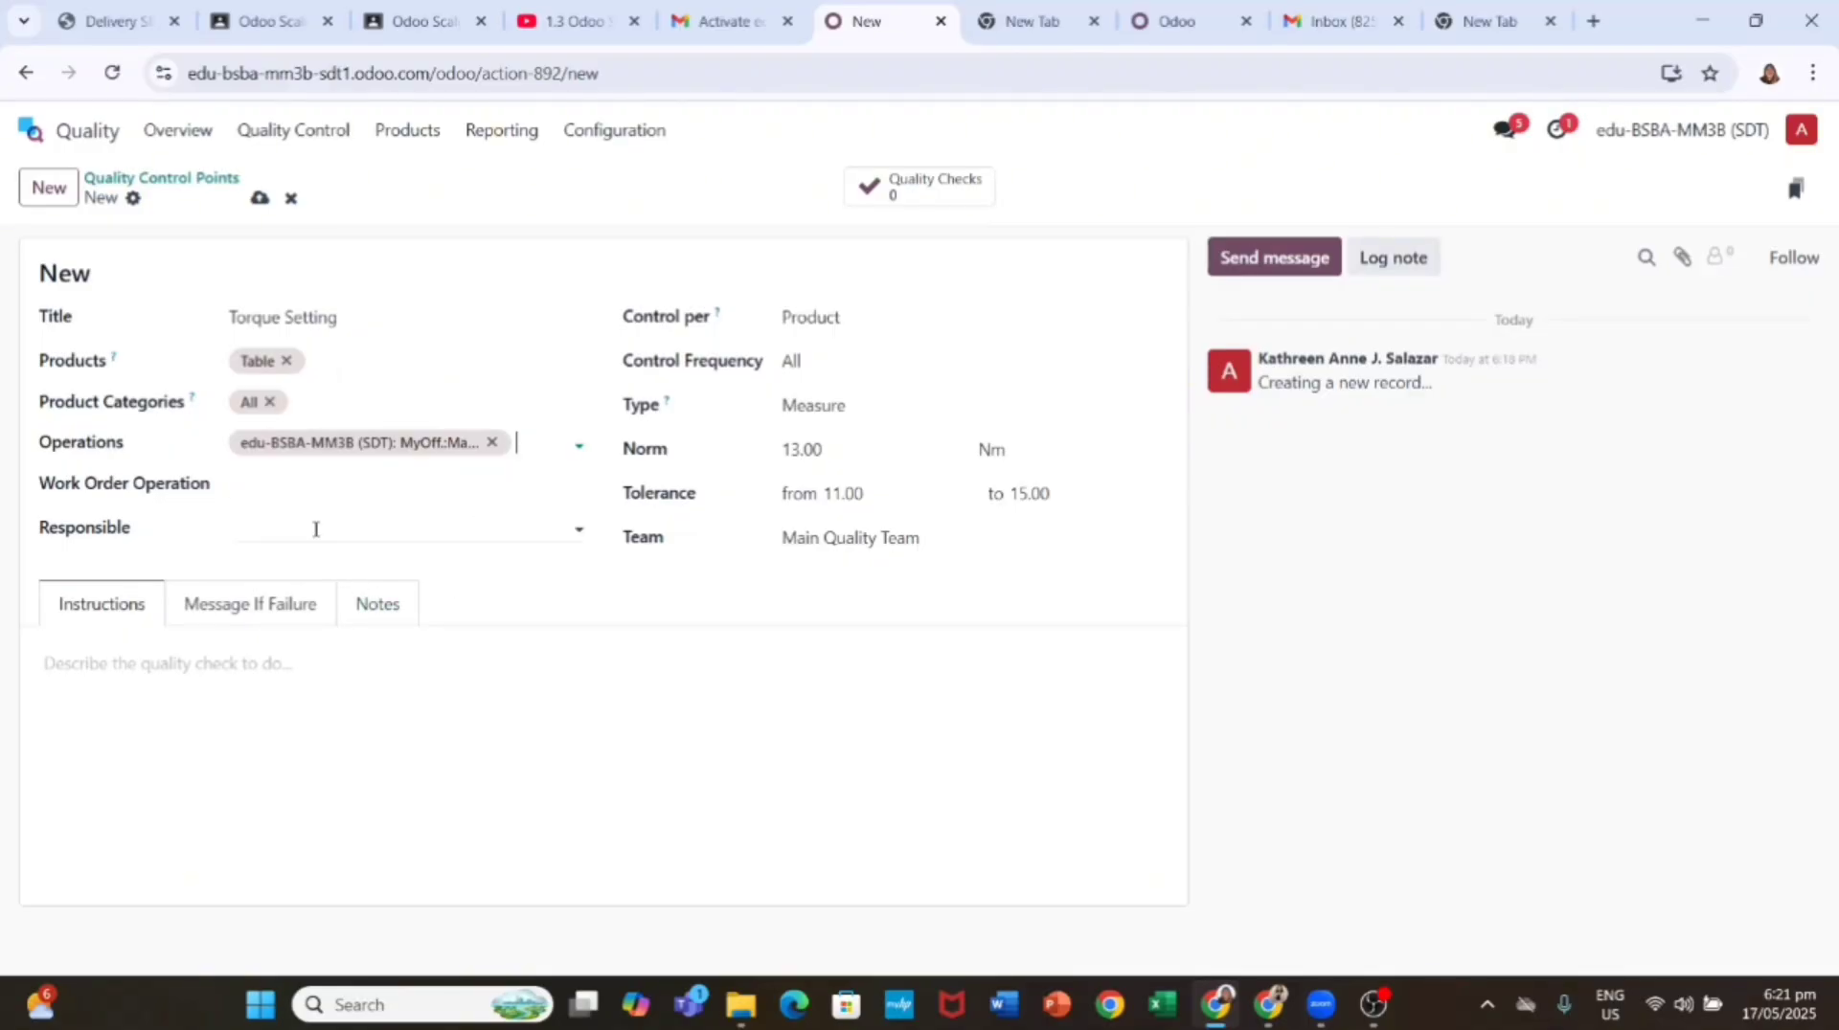
Step: Link the check to the Assembly work order operation, worksheet page 3, and save it
click(337, 487)
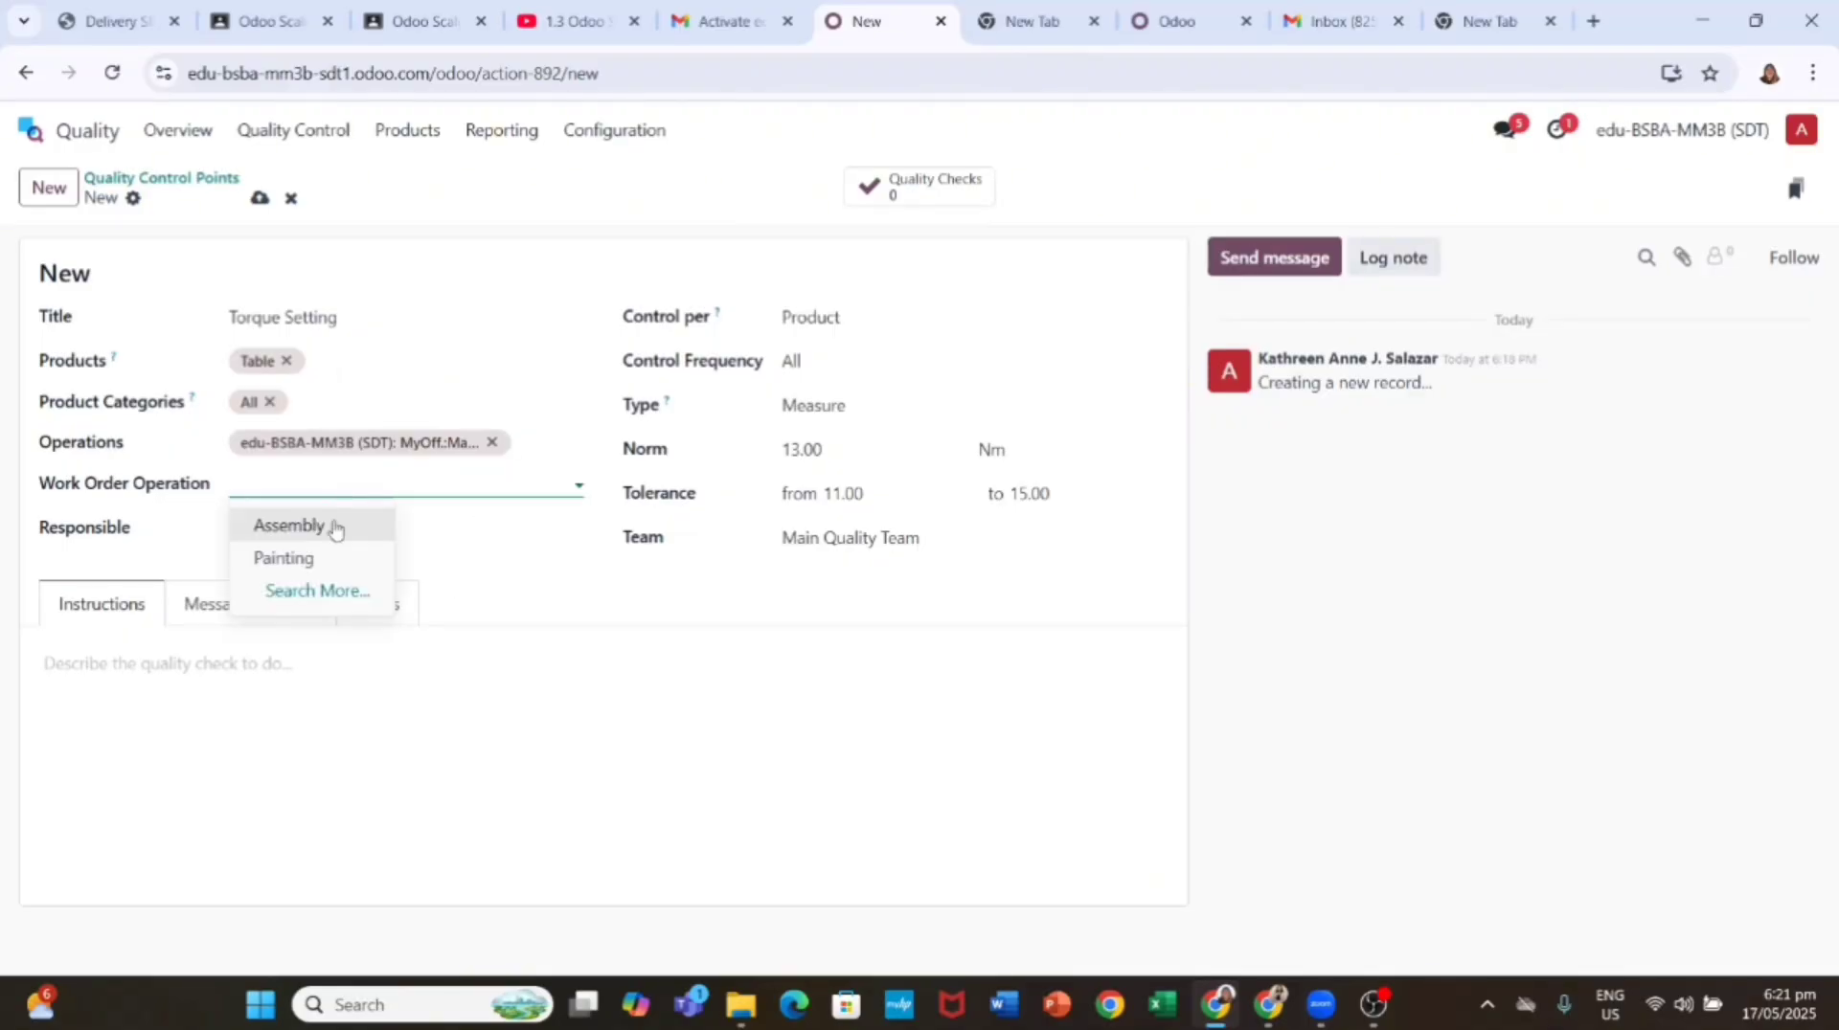
click(335, 527)
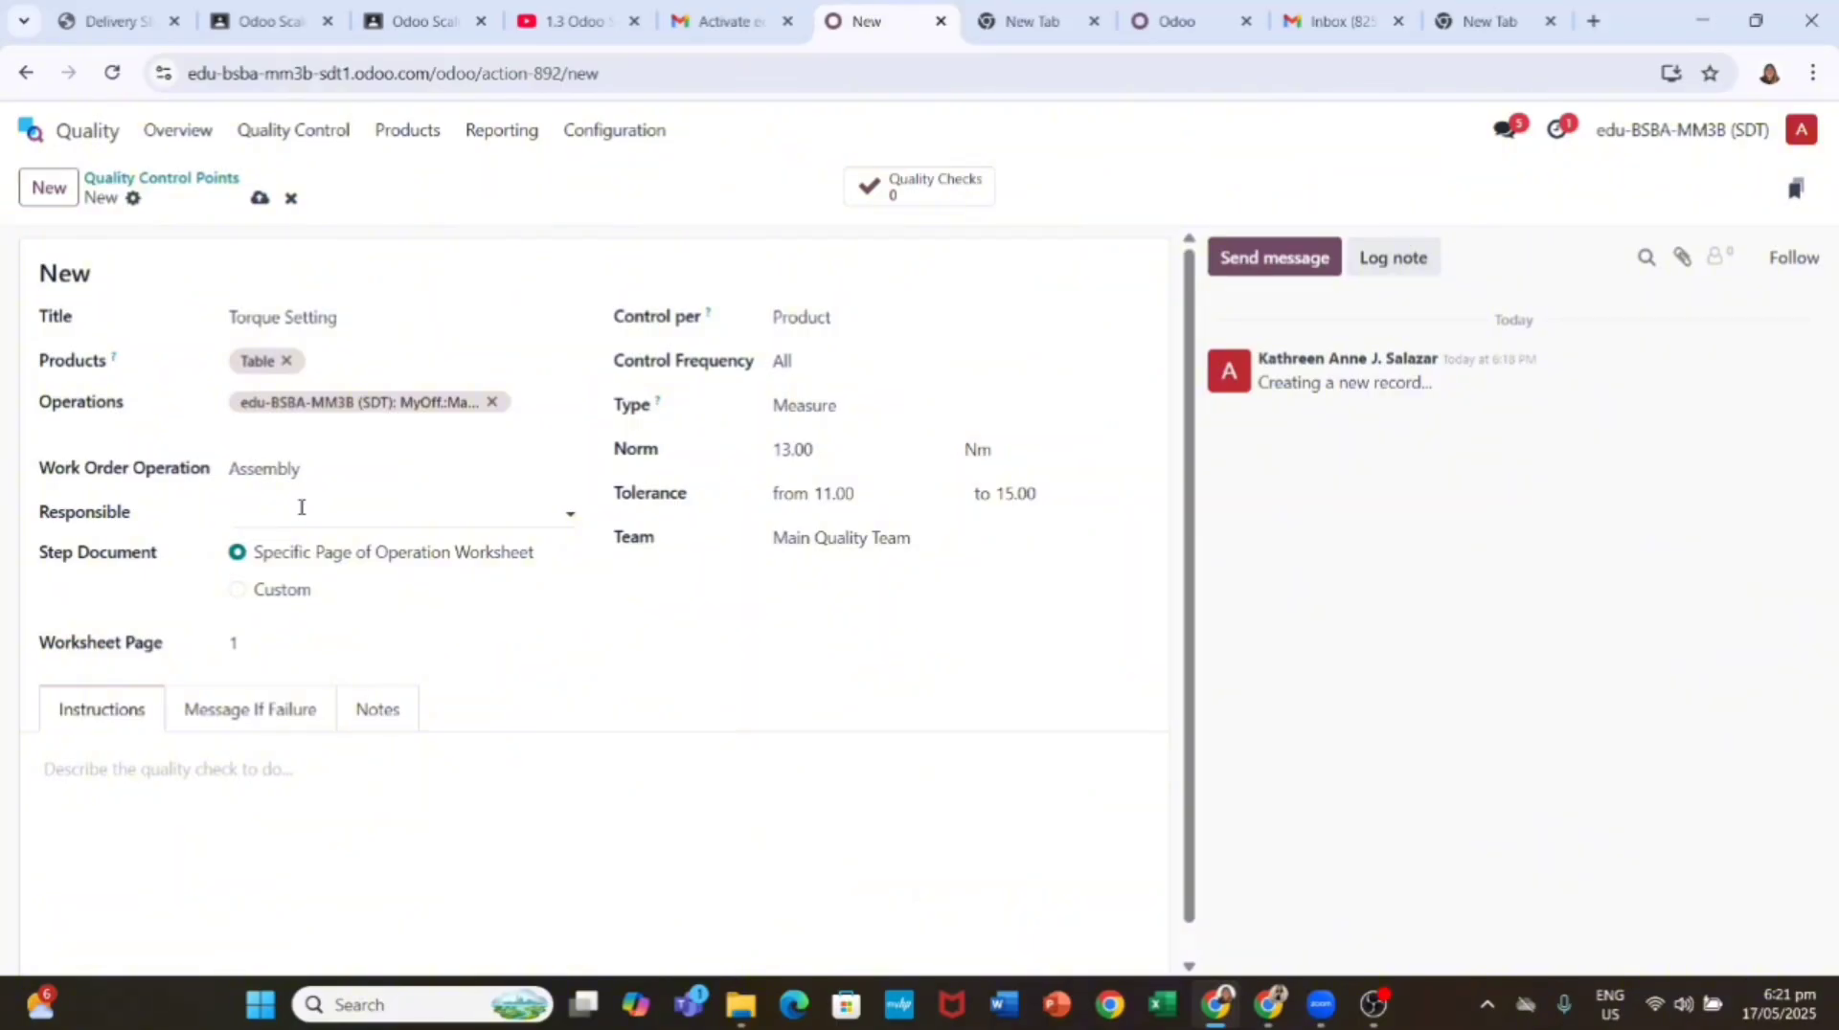
click(284, 643)
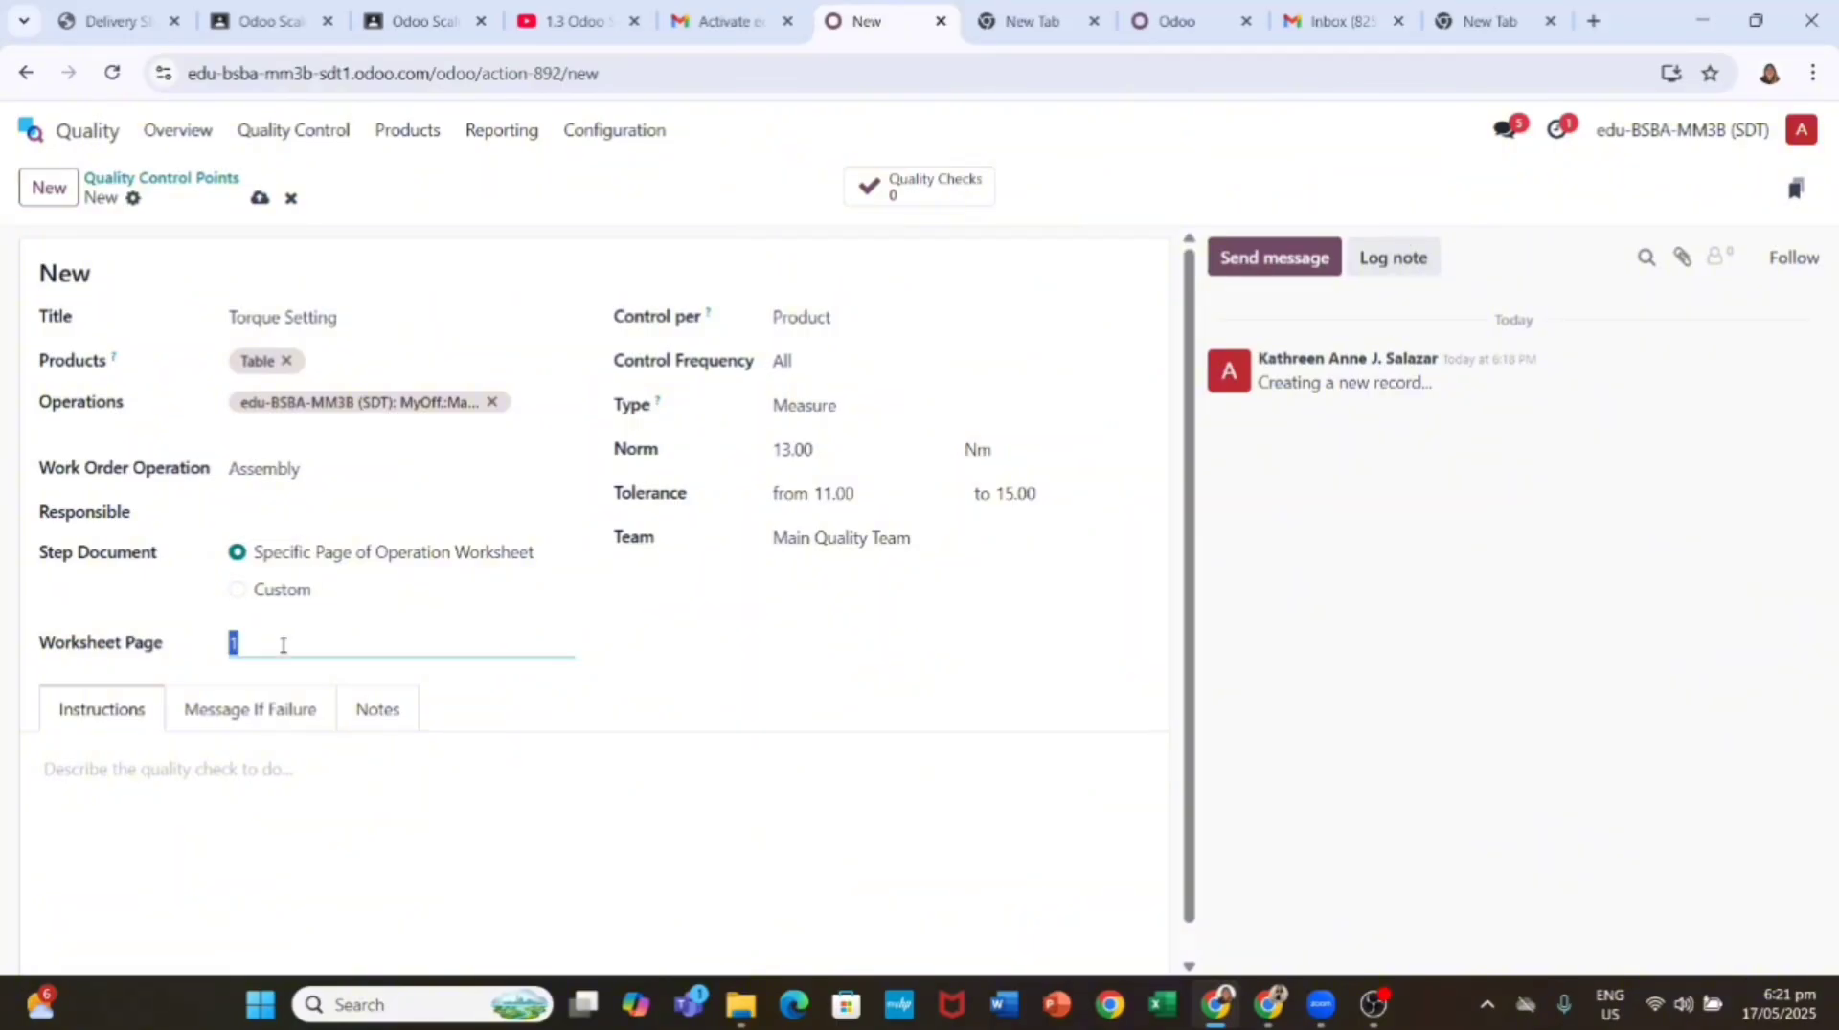
text(3)
click(259, 197)
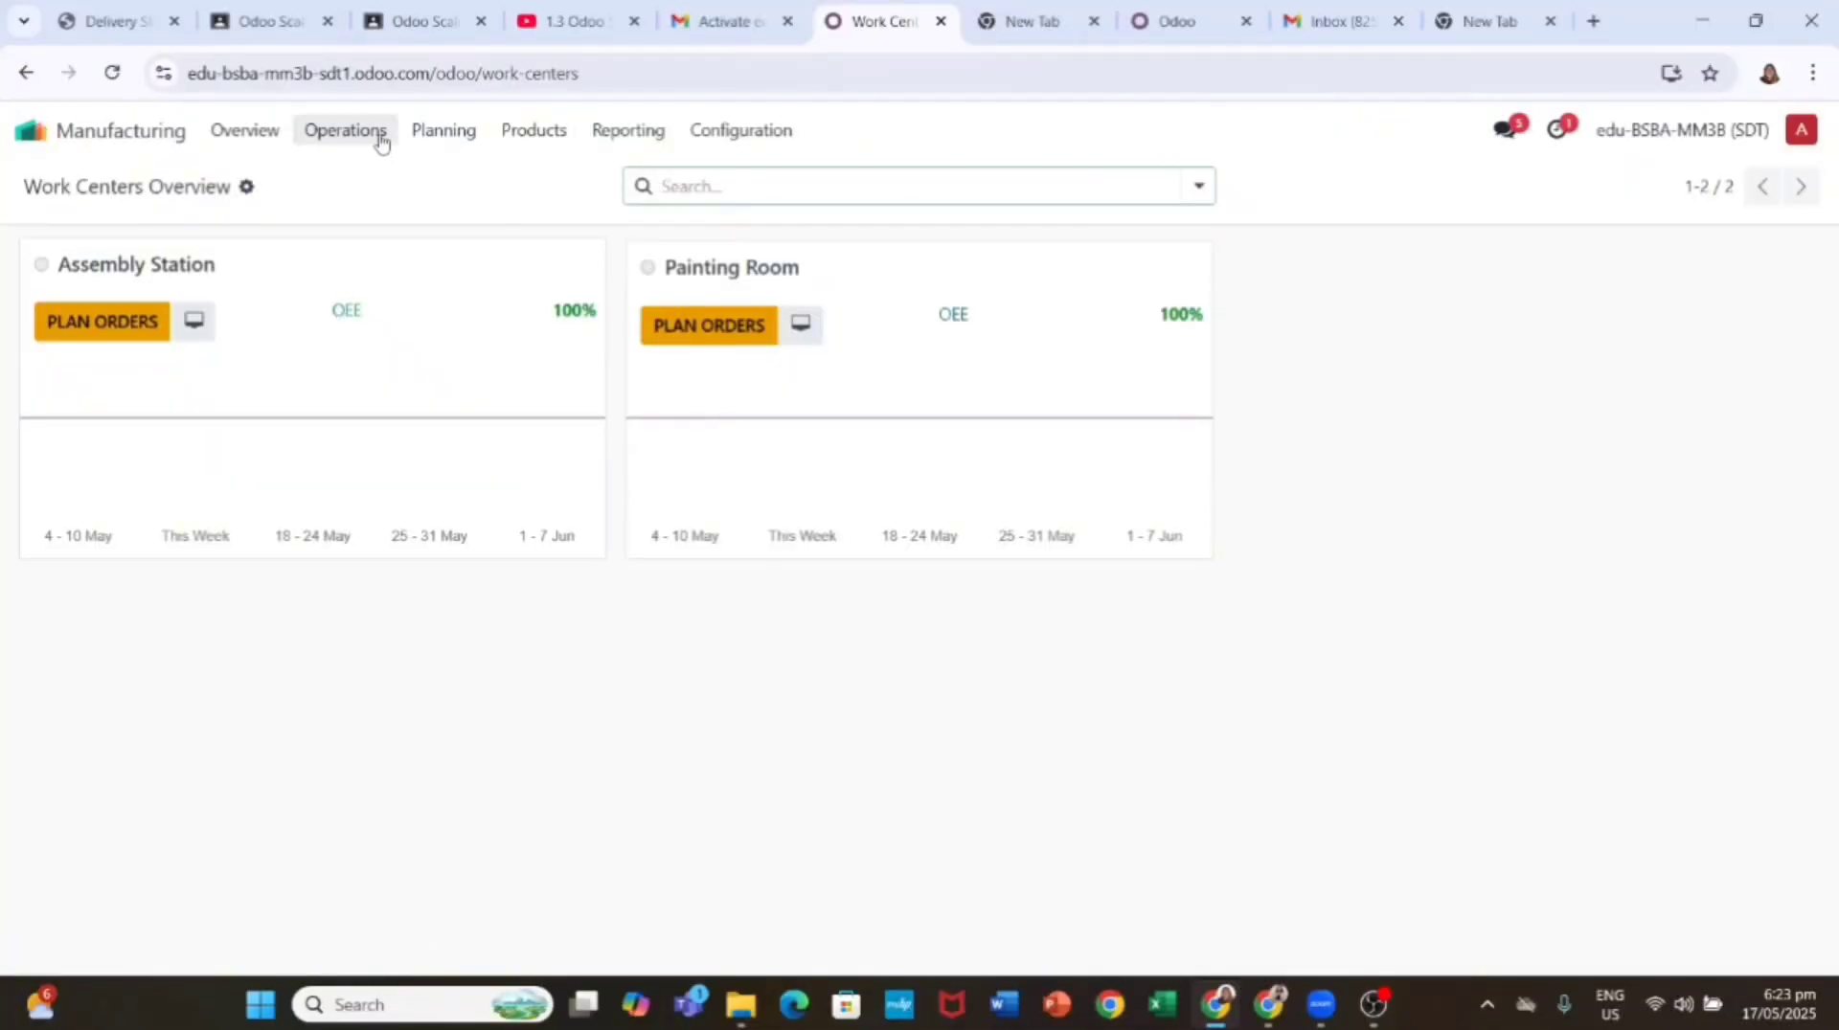
Step: Create and save manufacturing order WH/MO/00003 for a Table after checking its bill of materials
click(374, 133)
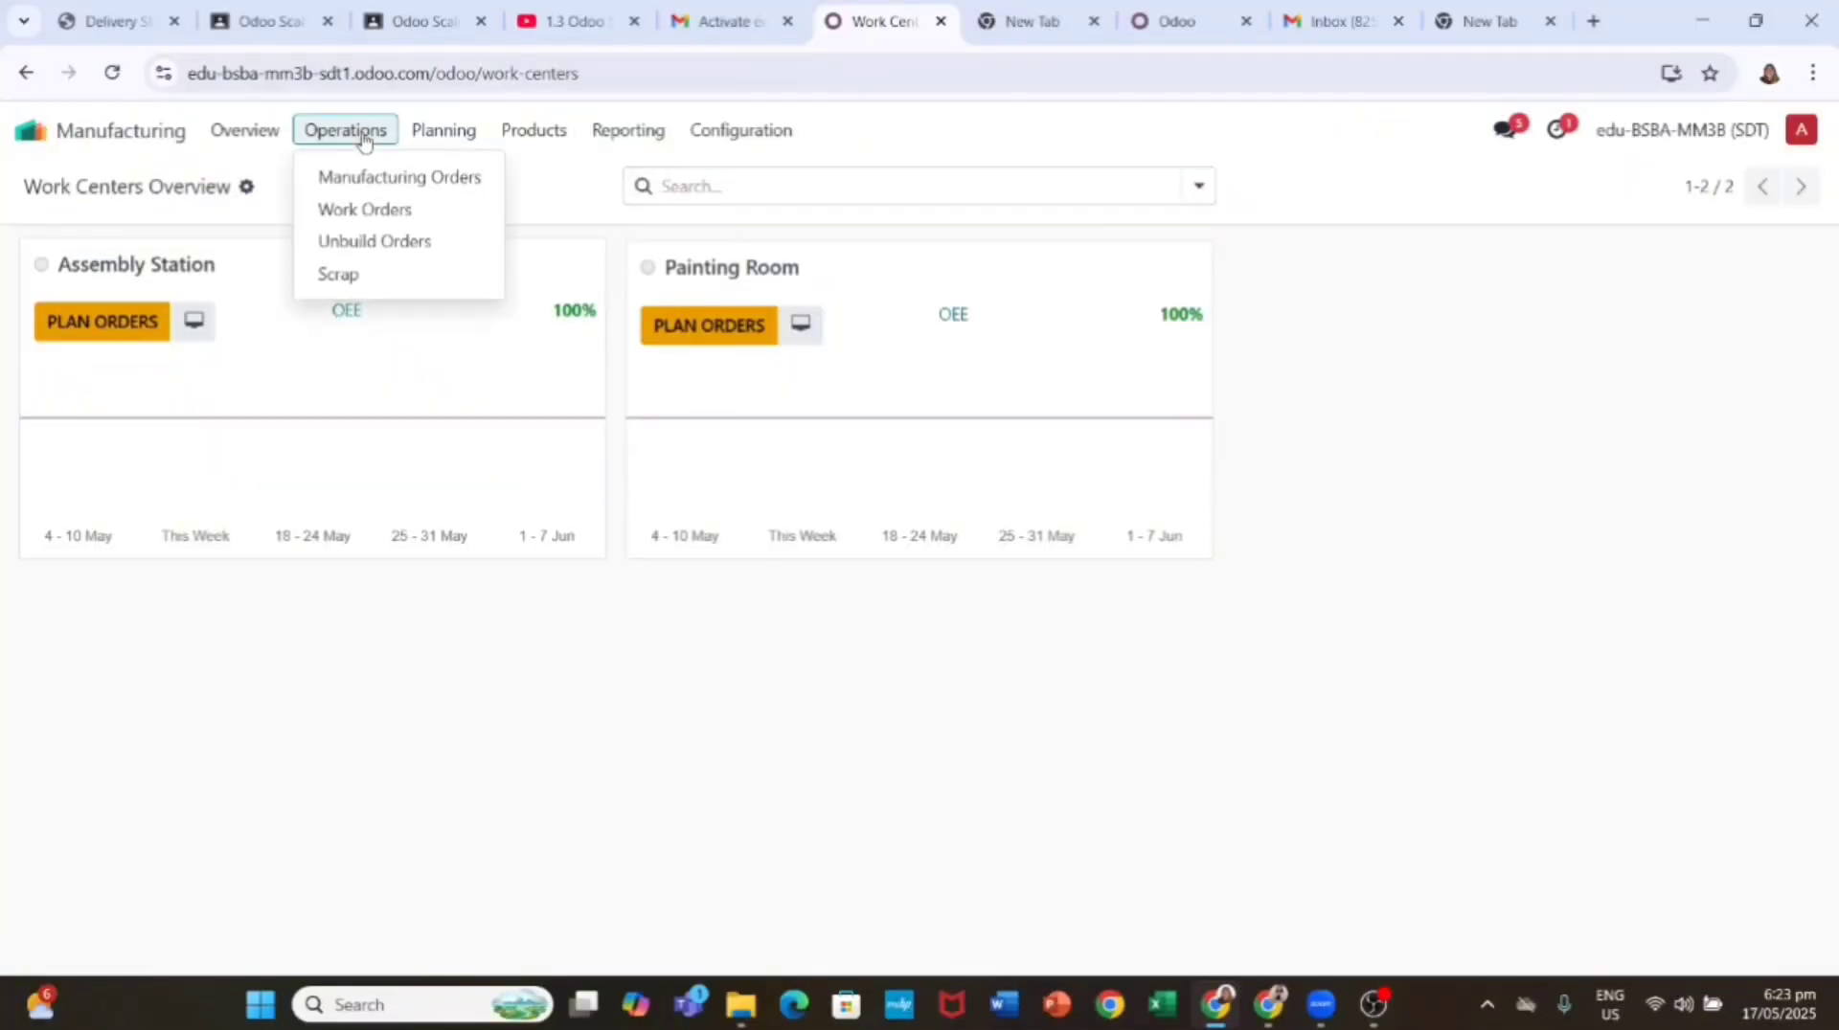
click(401, 180)
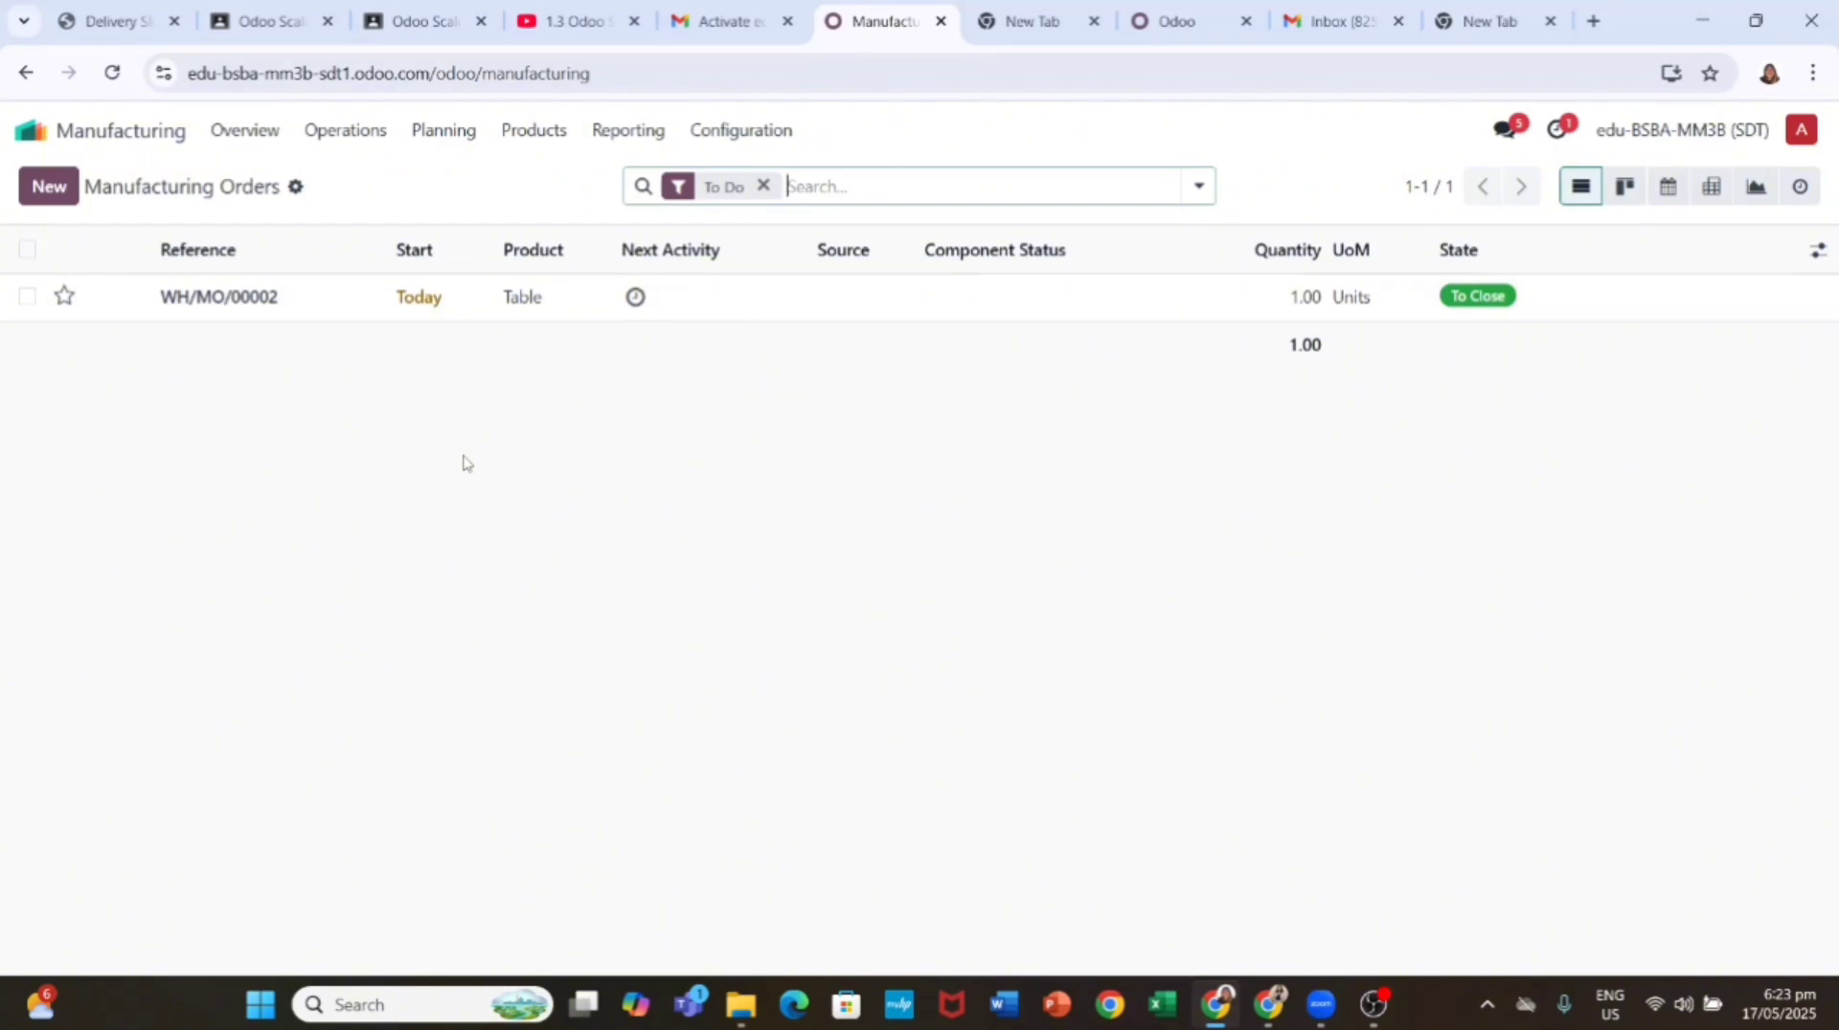
click(52, 189)
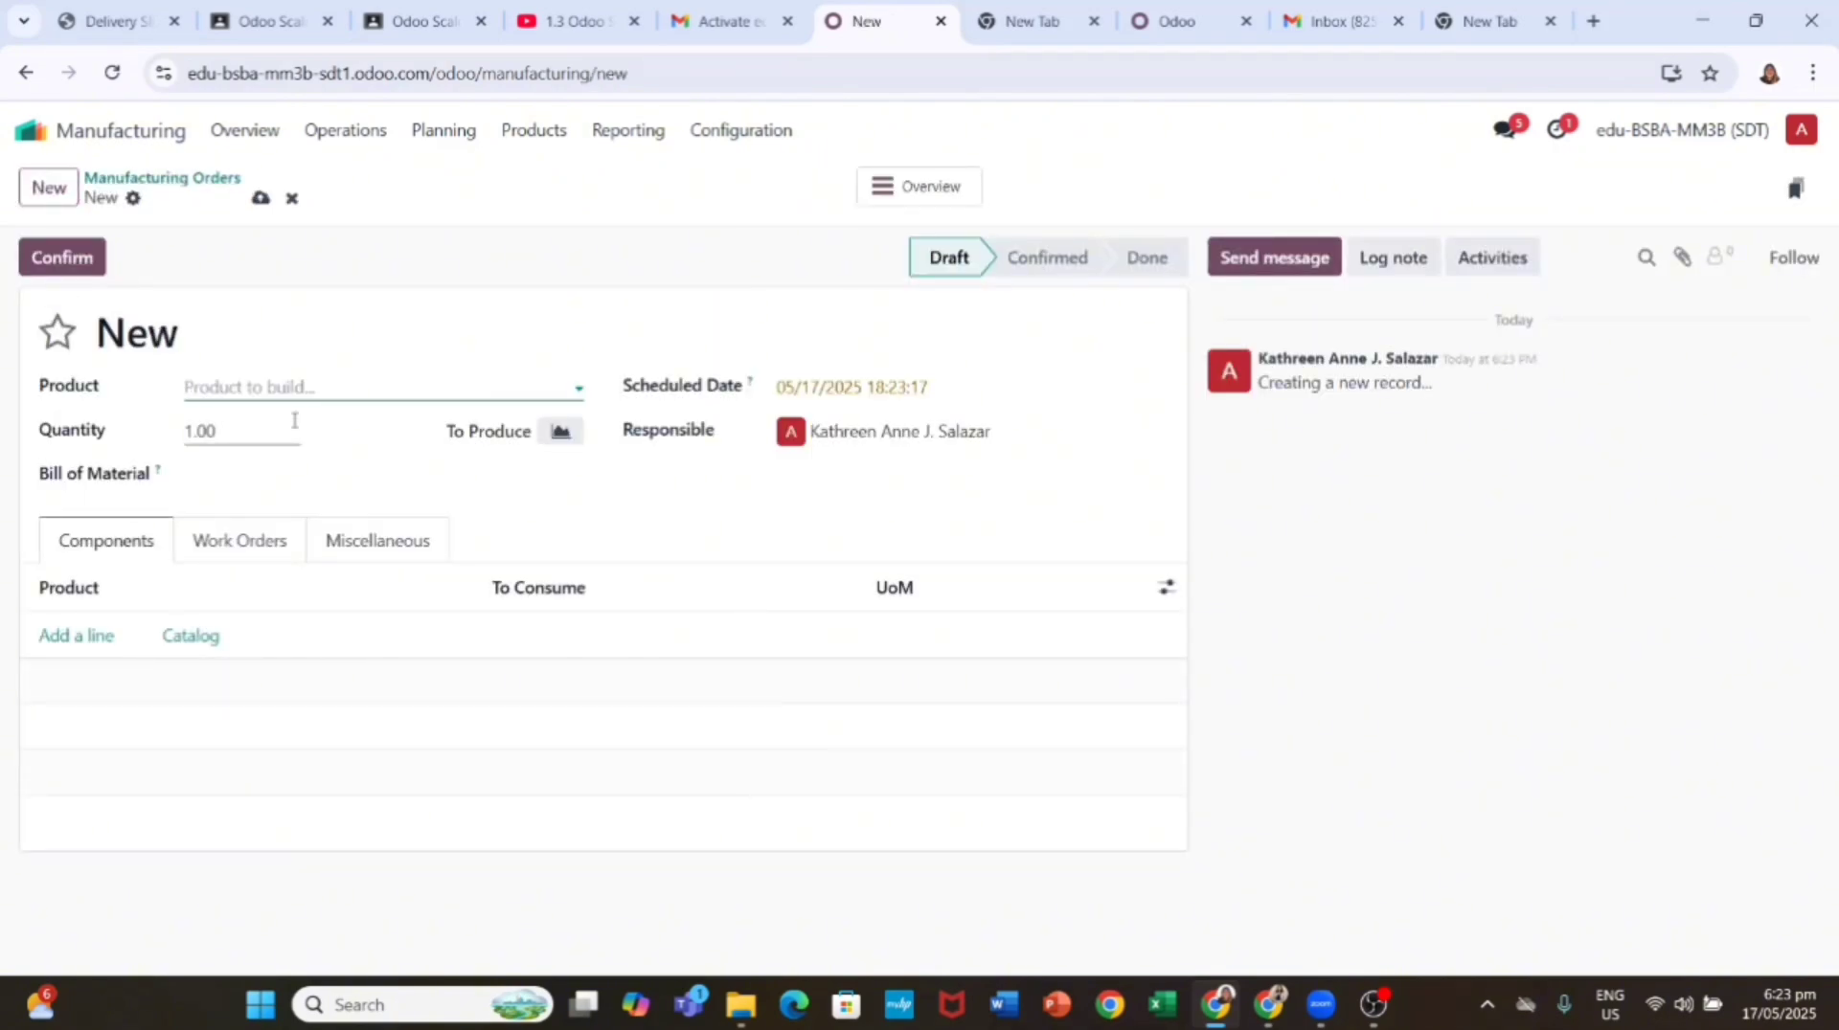
text(Ta)
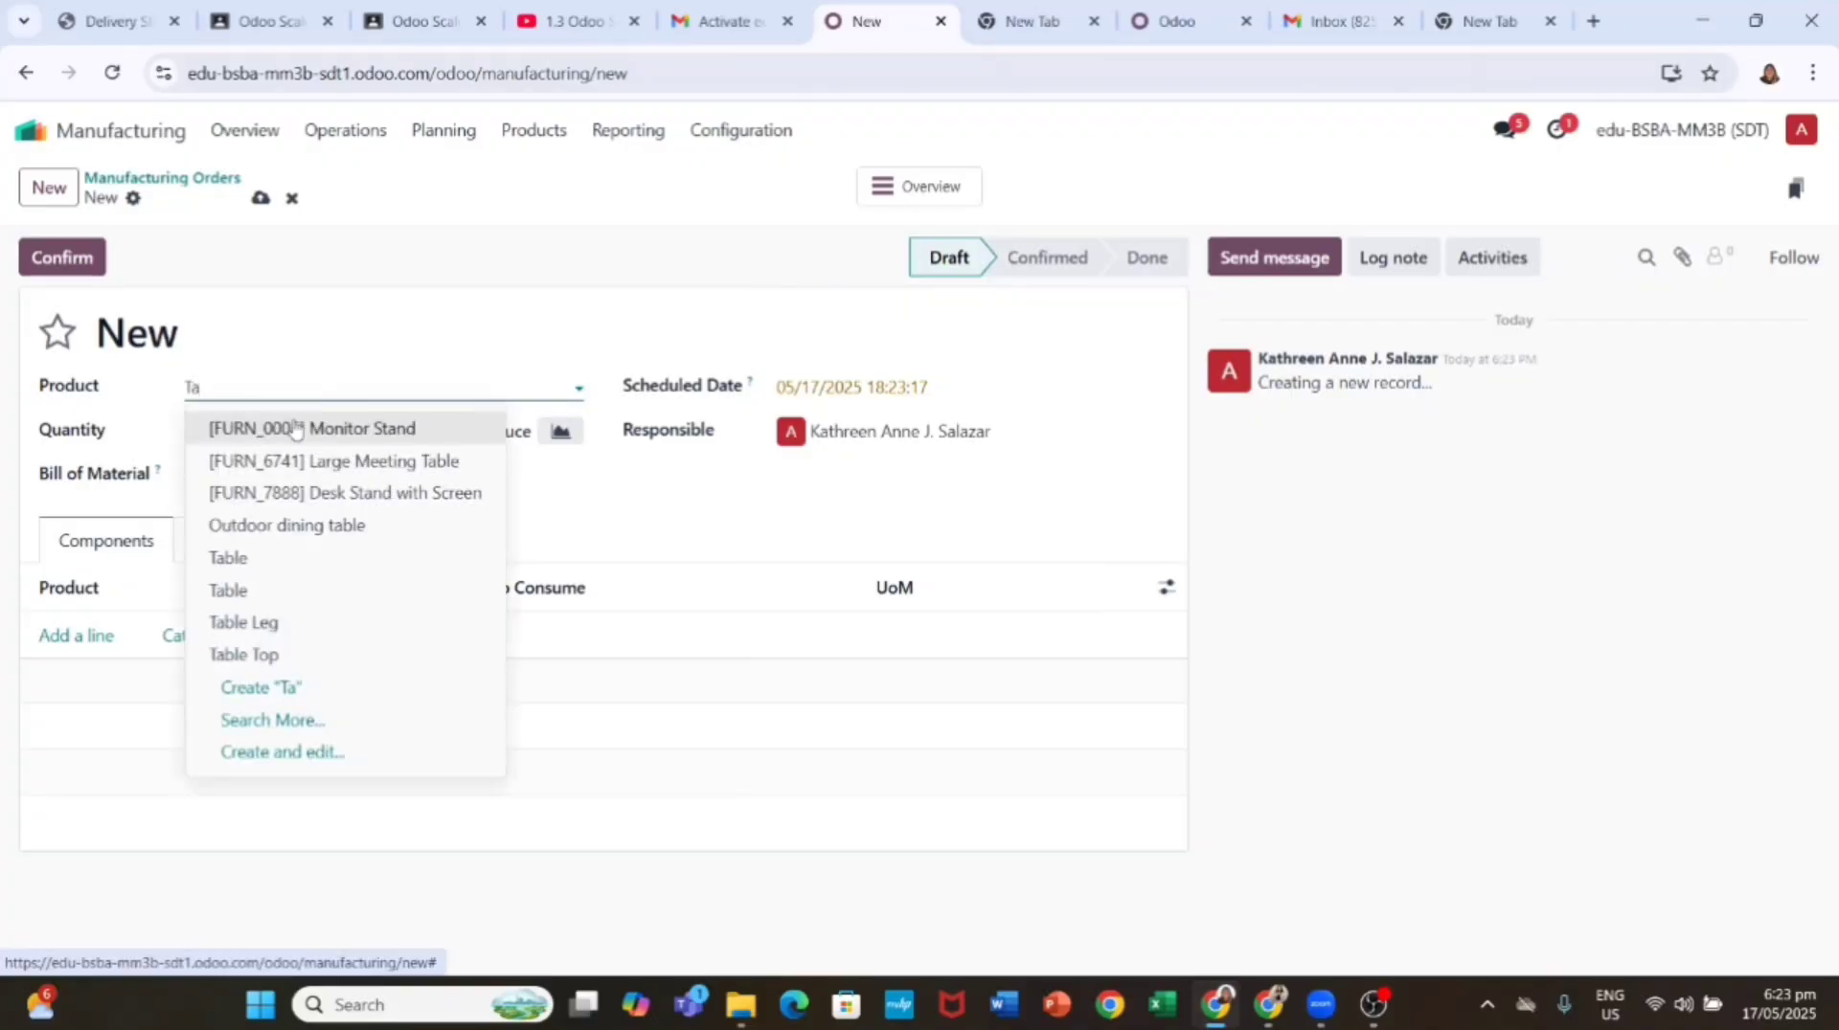
click(313, 587)
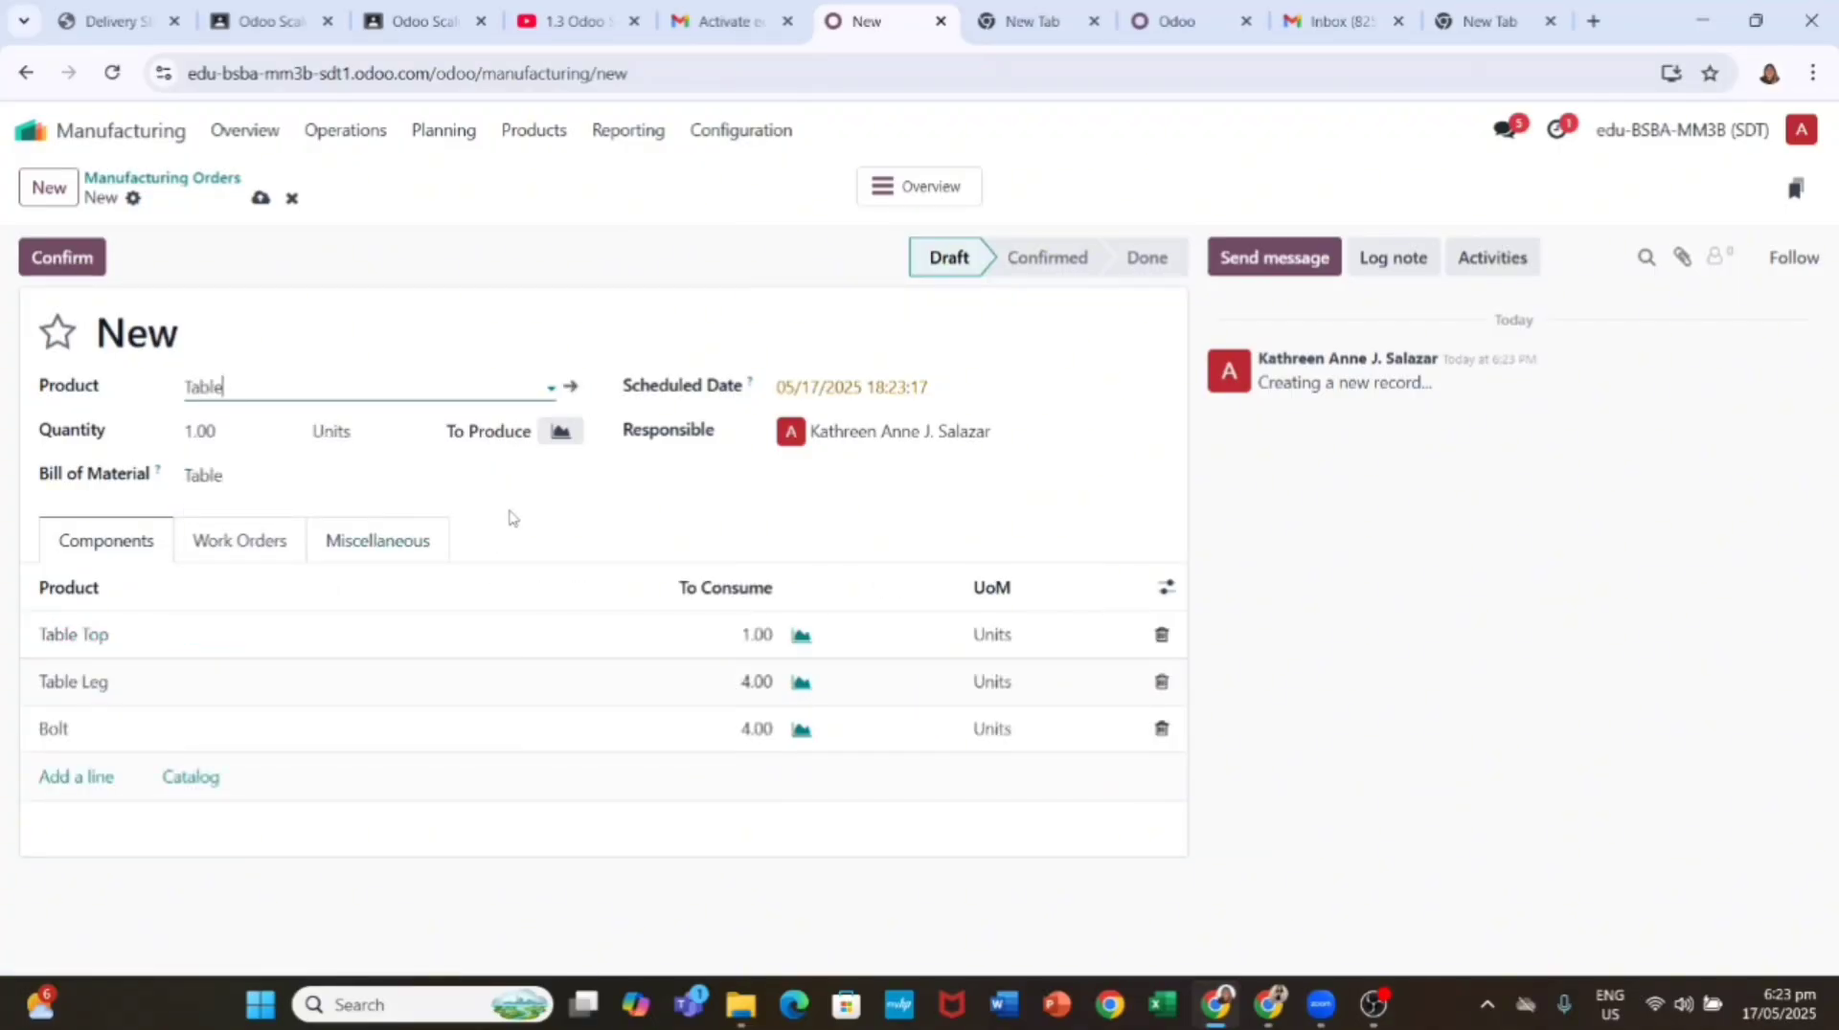
click(259, 472)
click(258, 472)
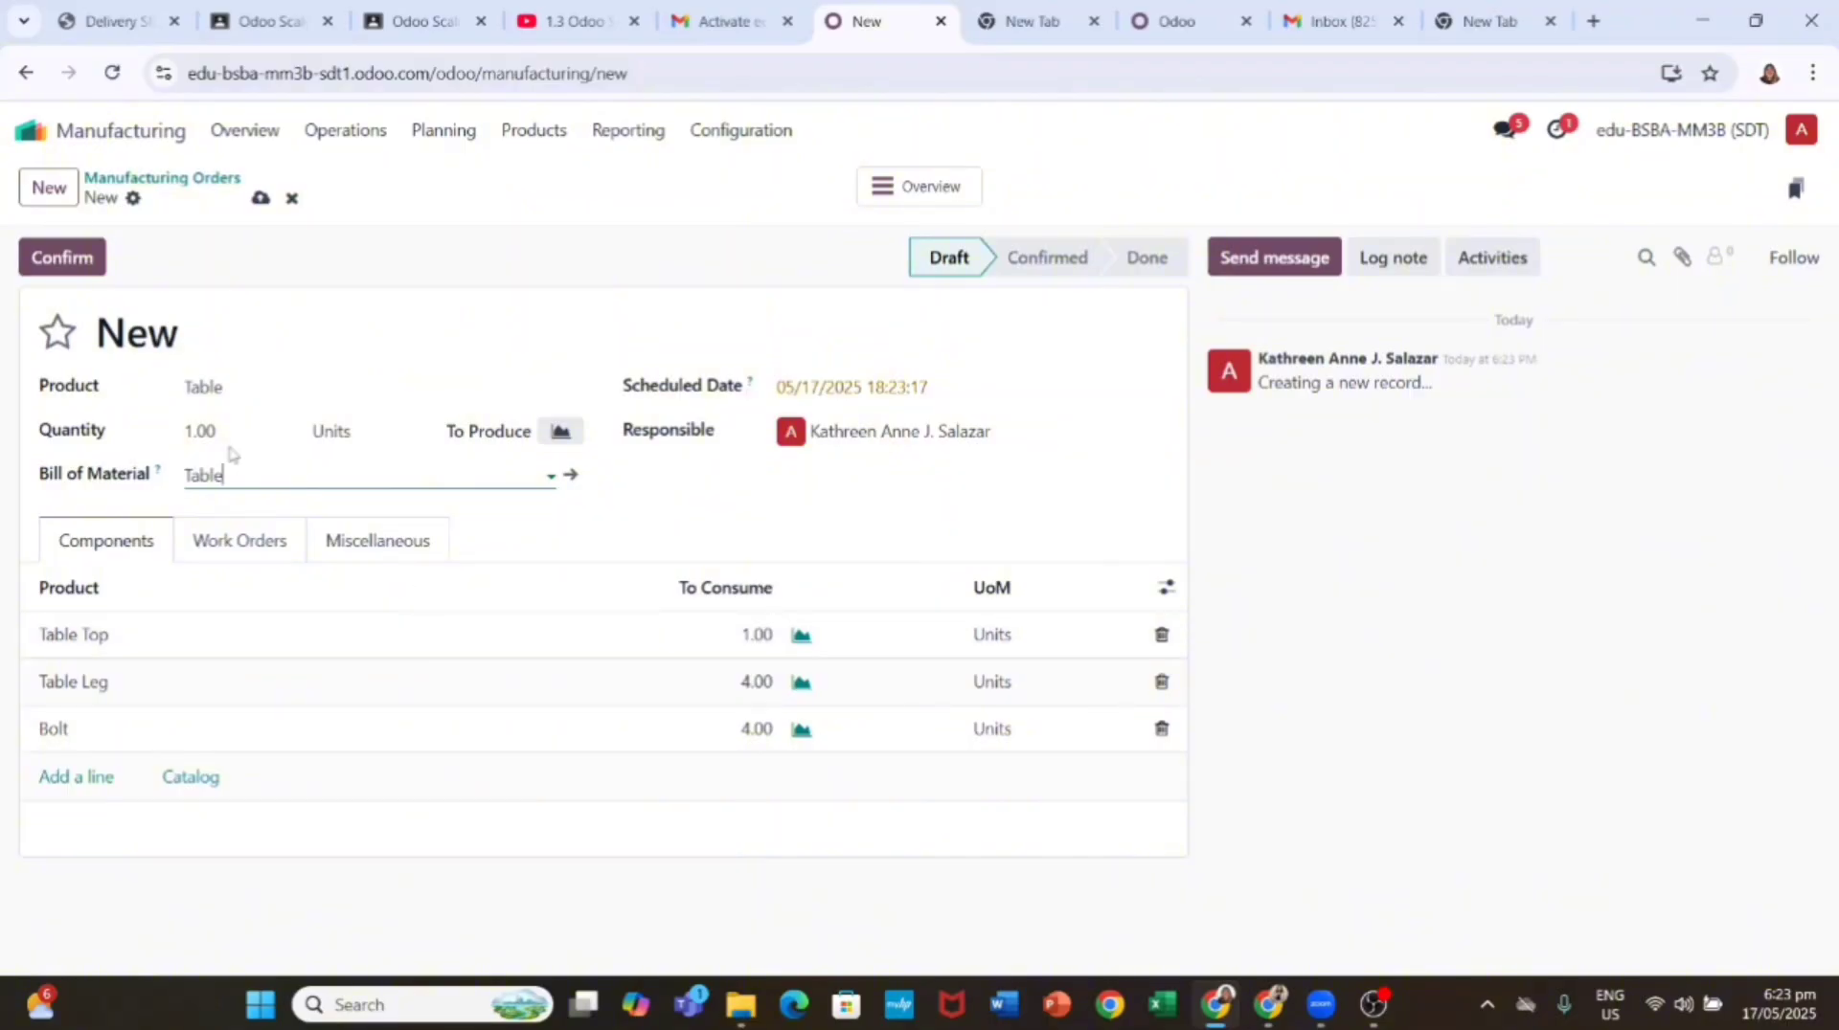
click(261, 197)
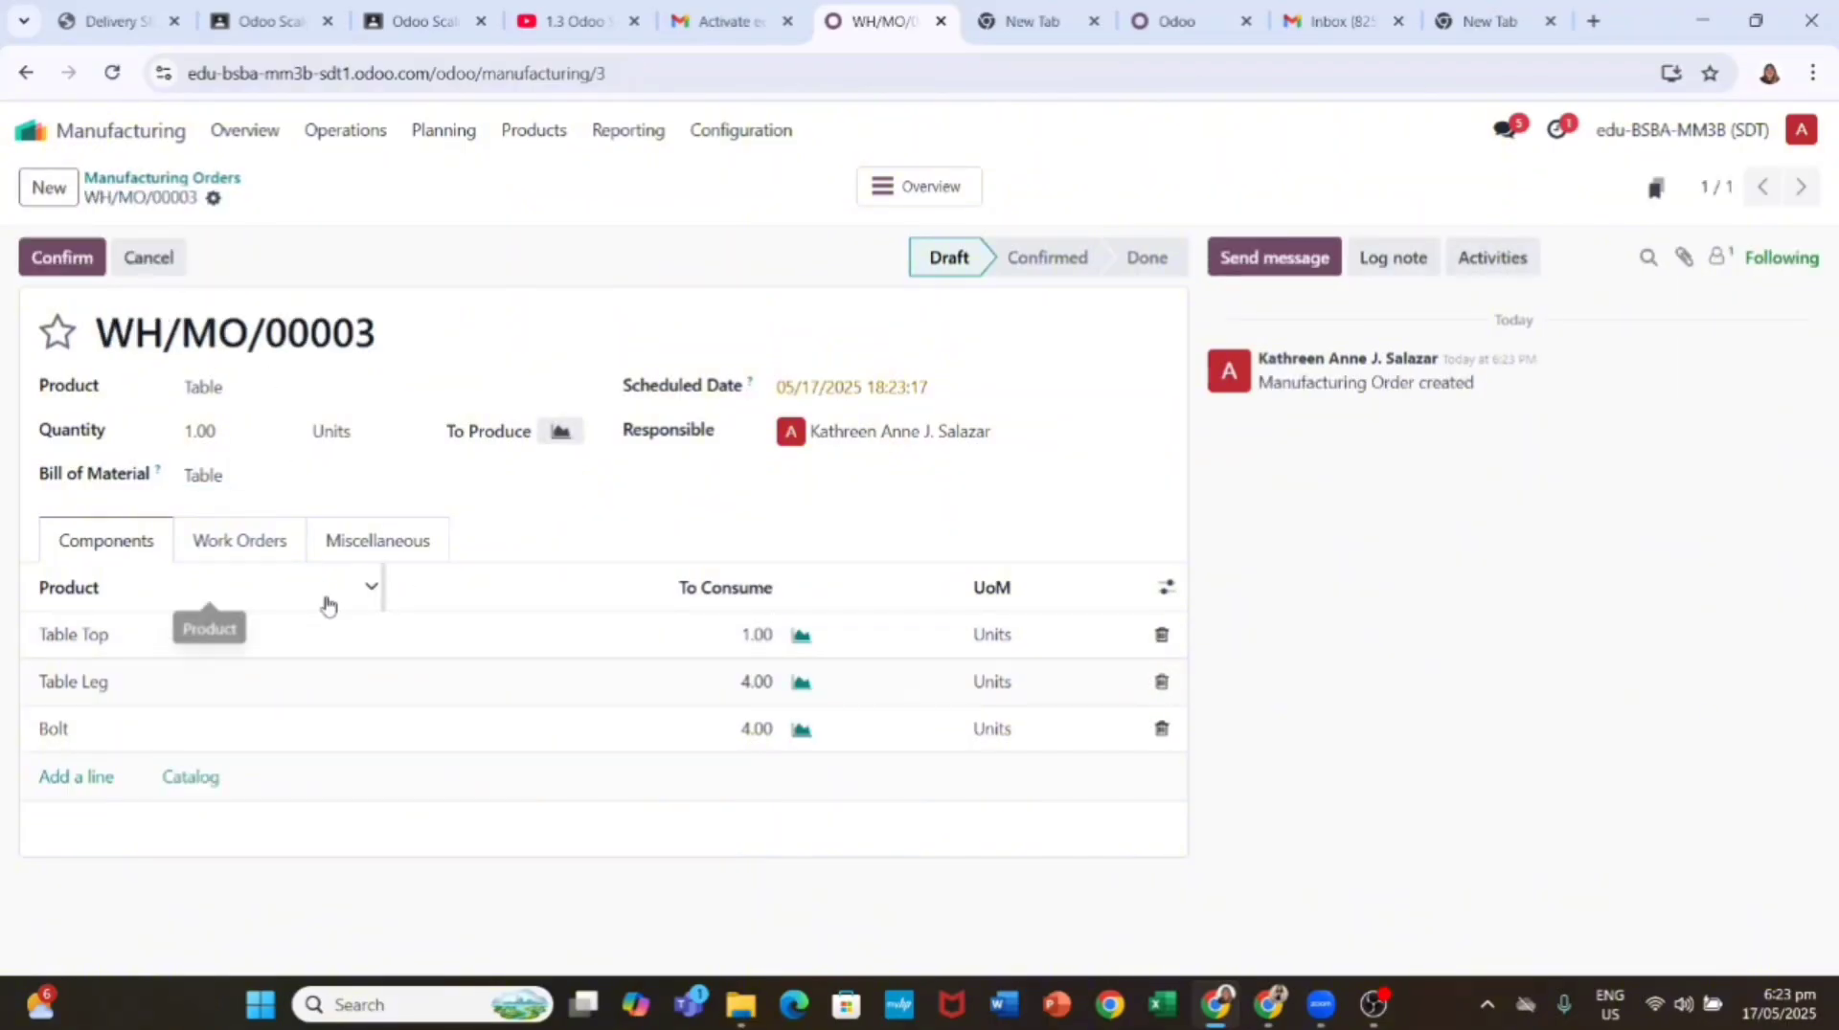
Step: Open the Assembly work order, review its components and drawing, and mark it done
click(346, 134)
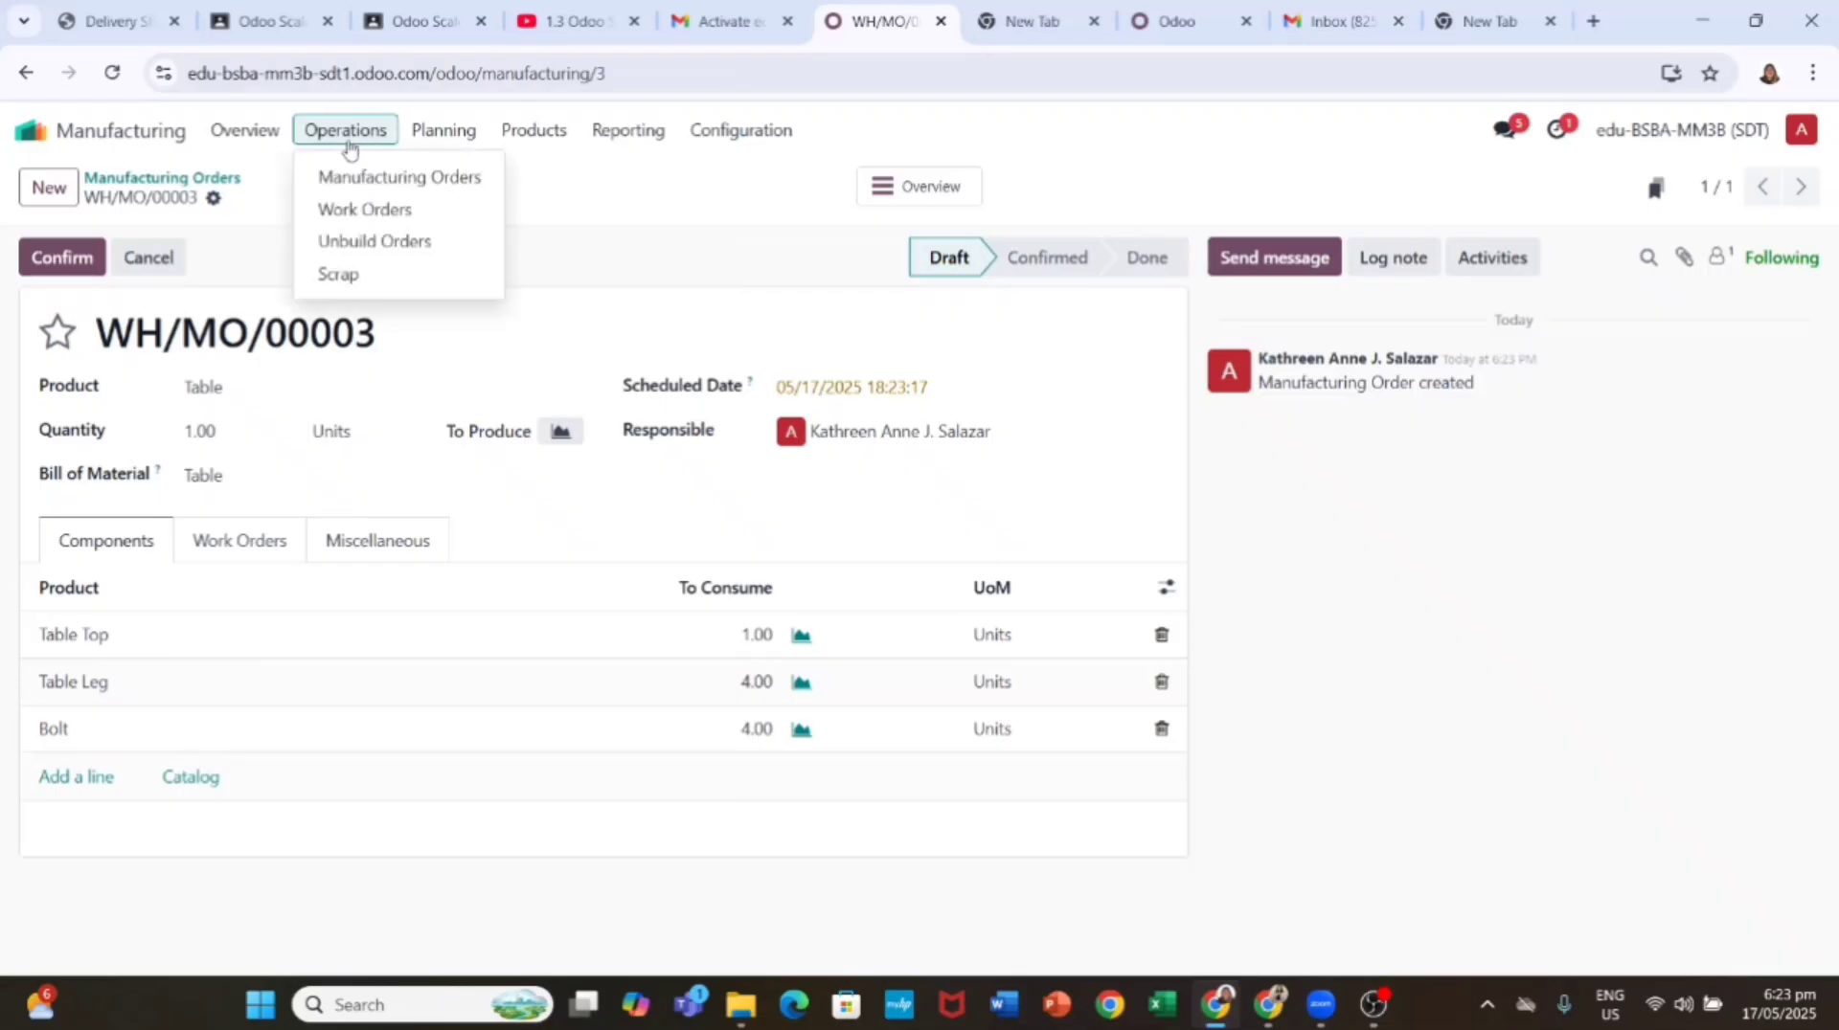
click(424, 212)
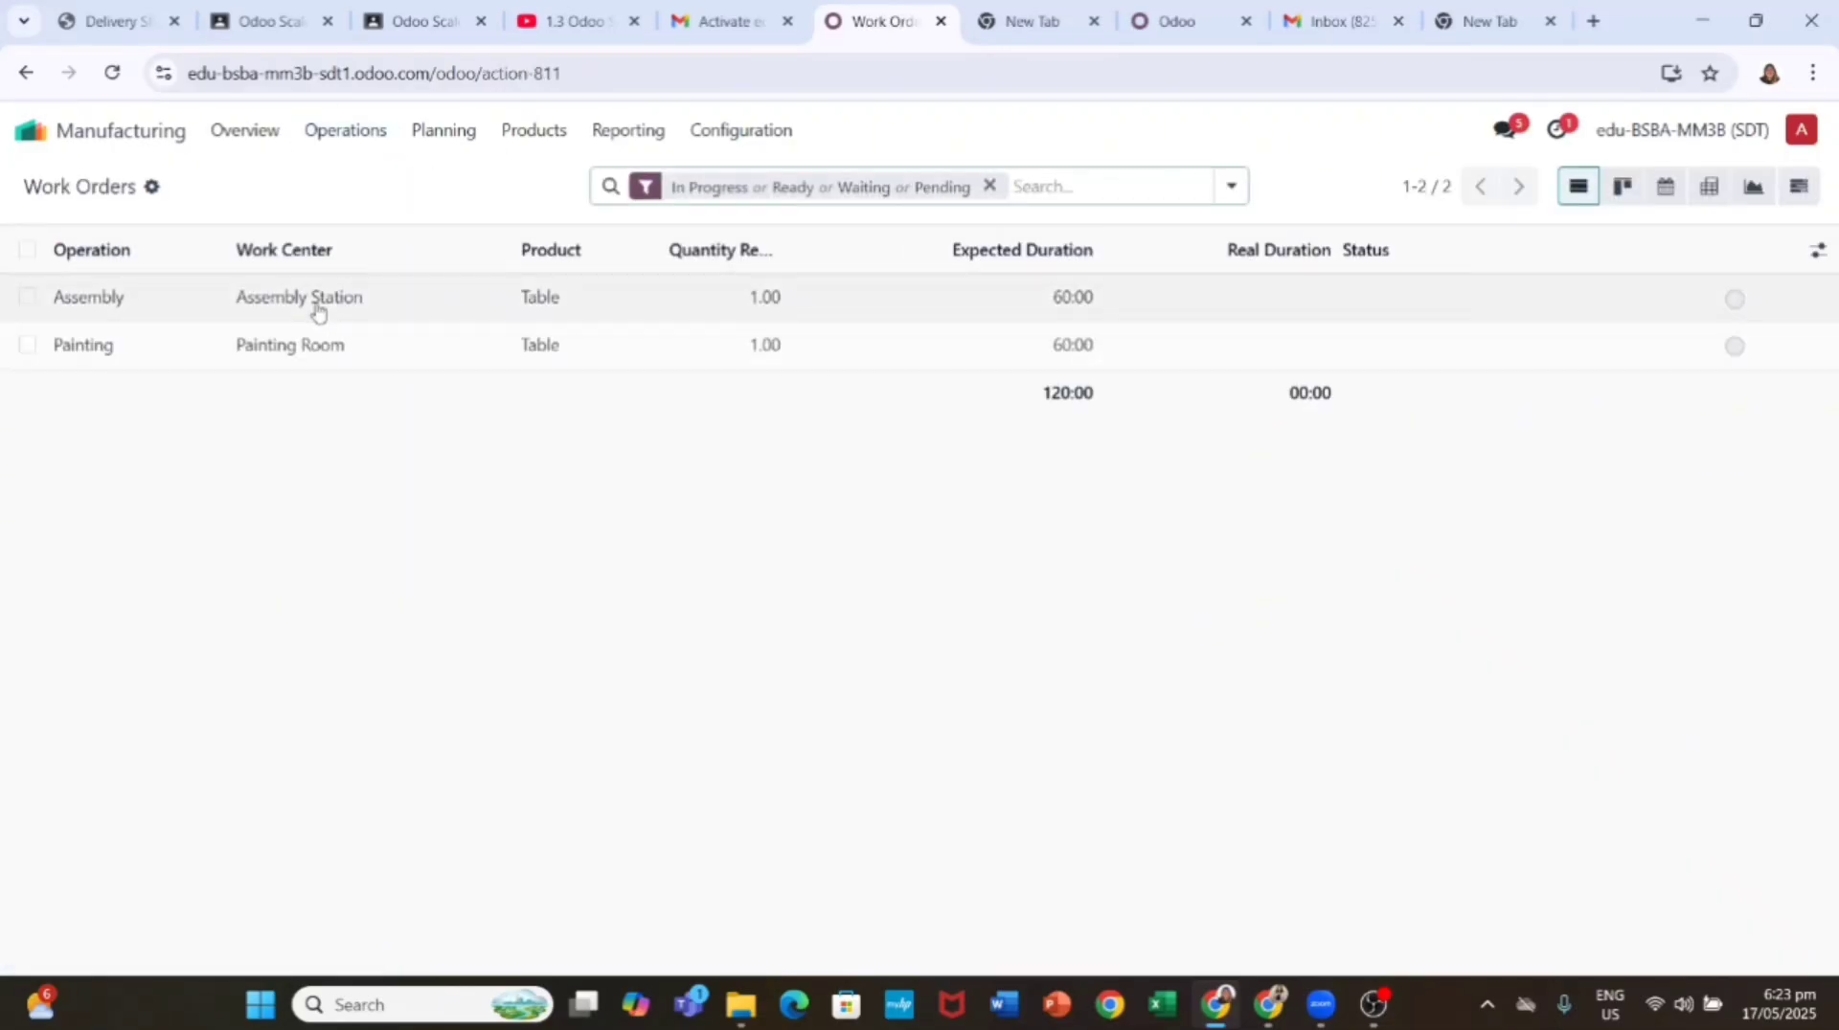
click(316, 306)
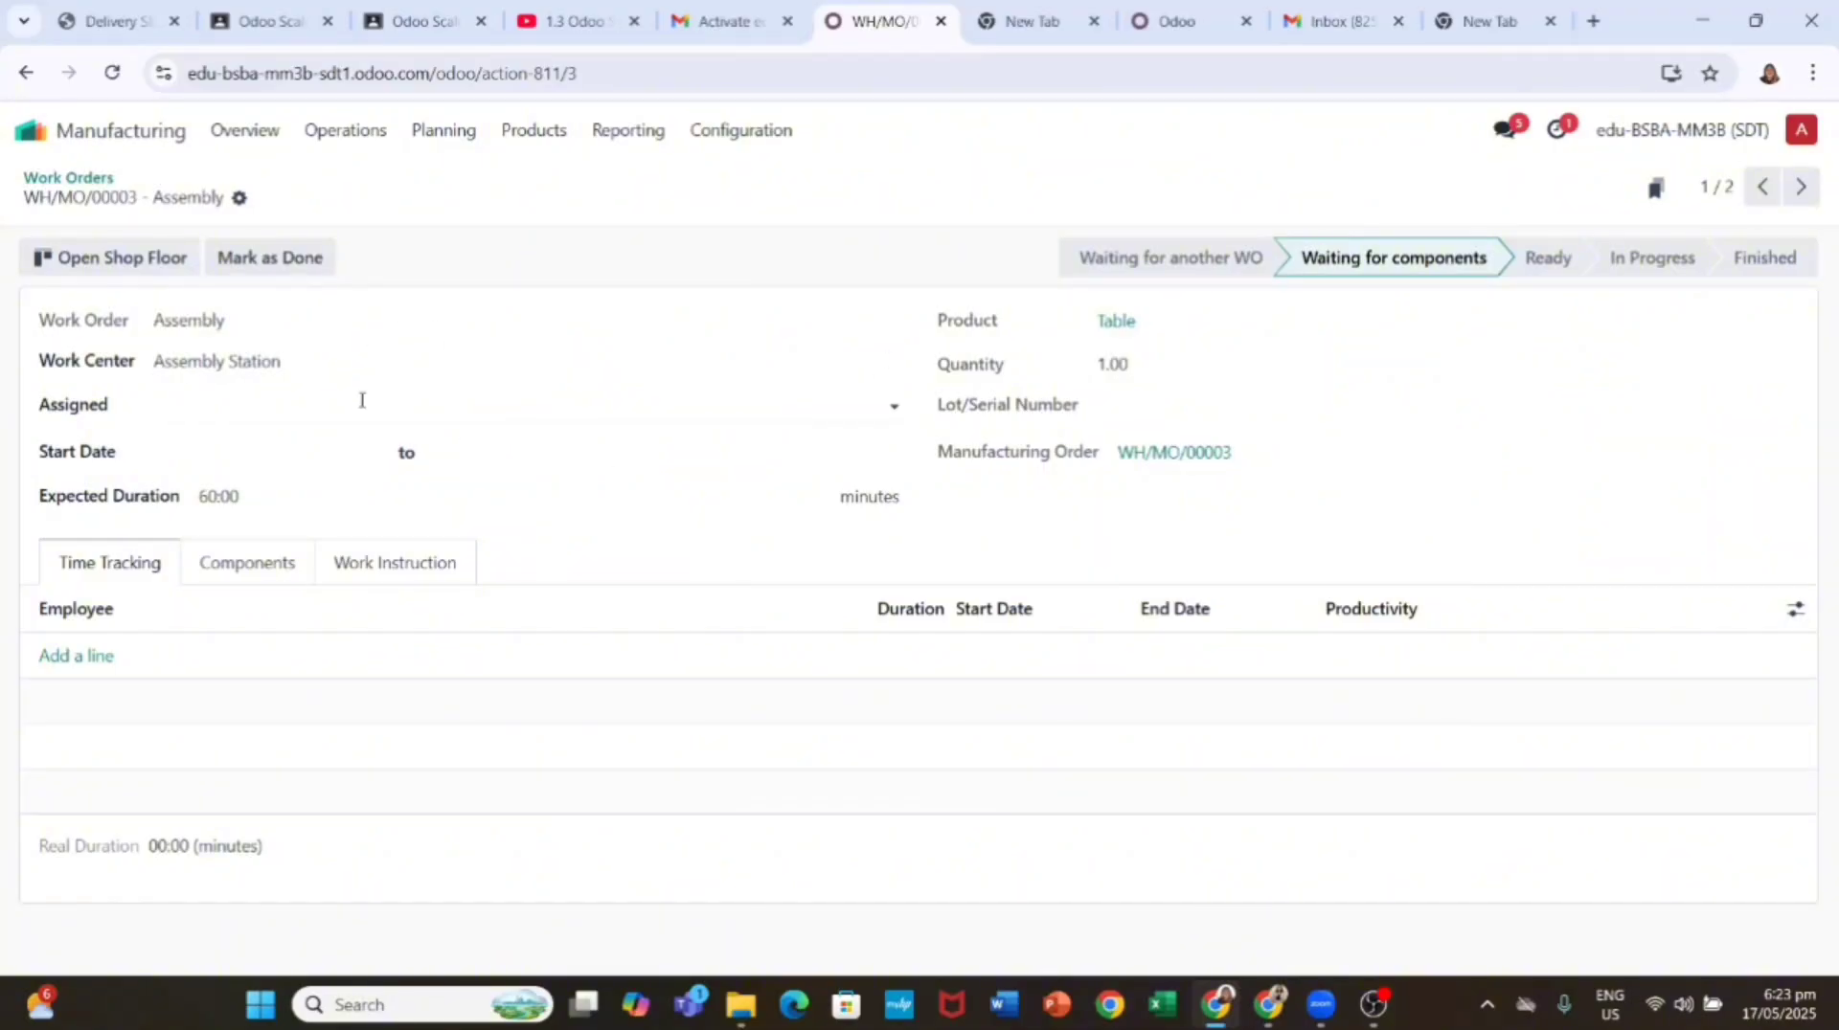
click(227, 569)
click(372, 563)
click(117, 567)
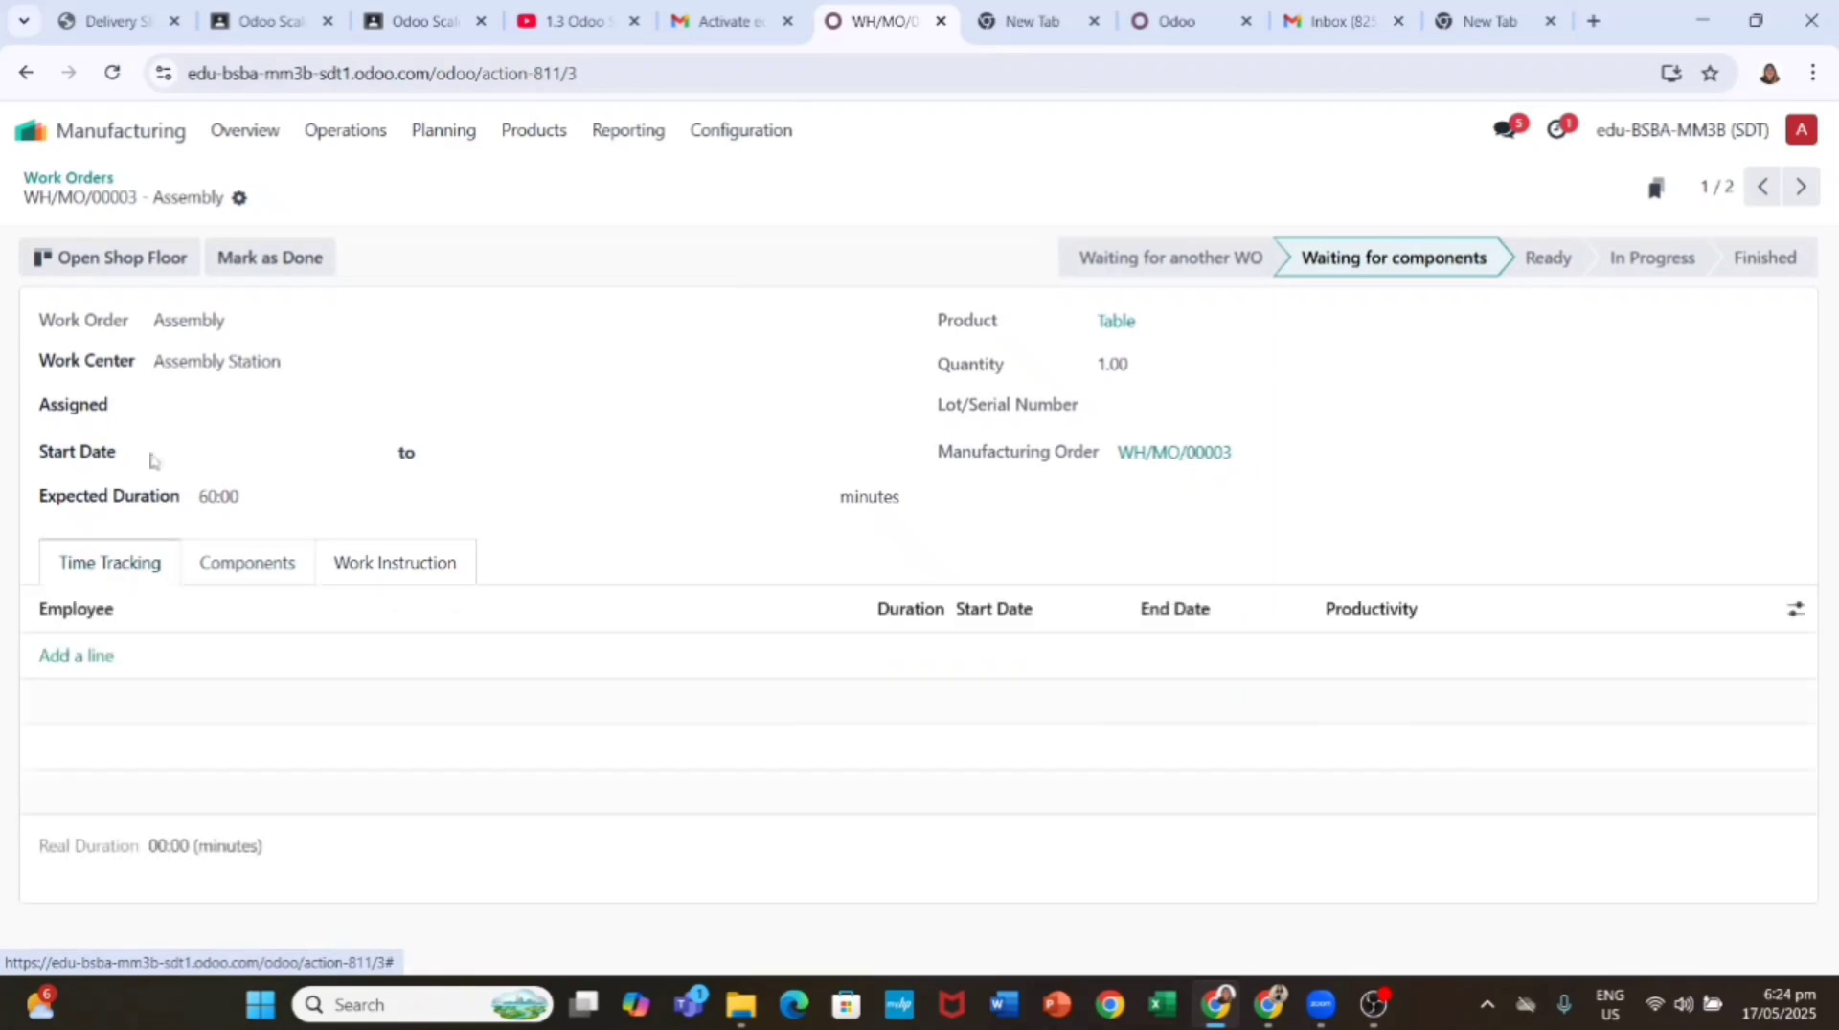
click(257, 261)
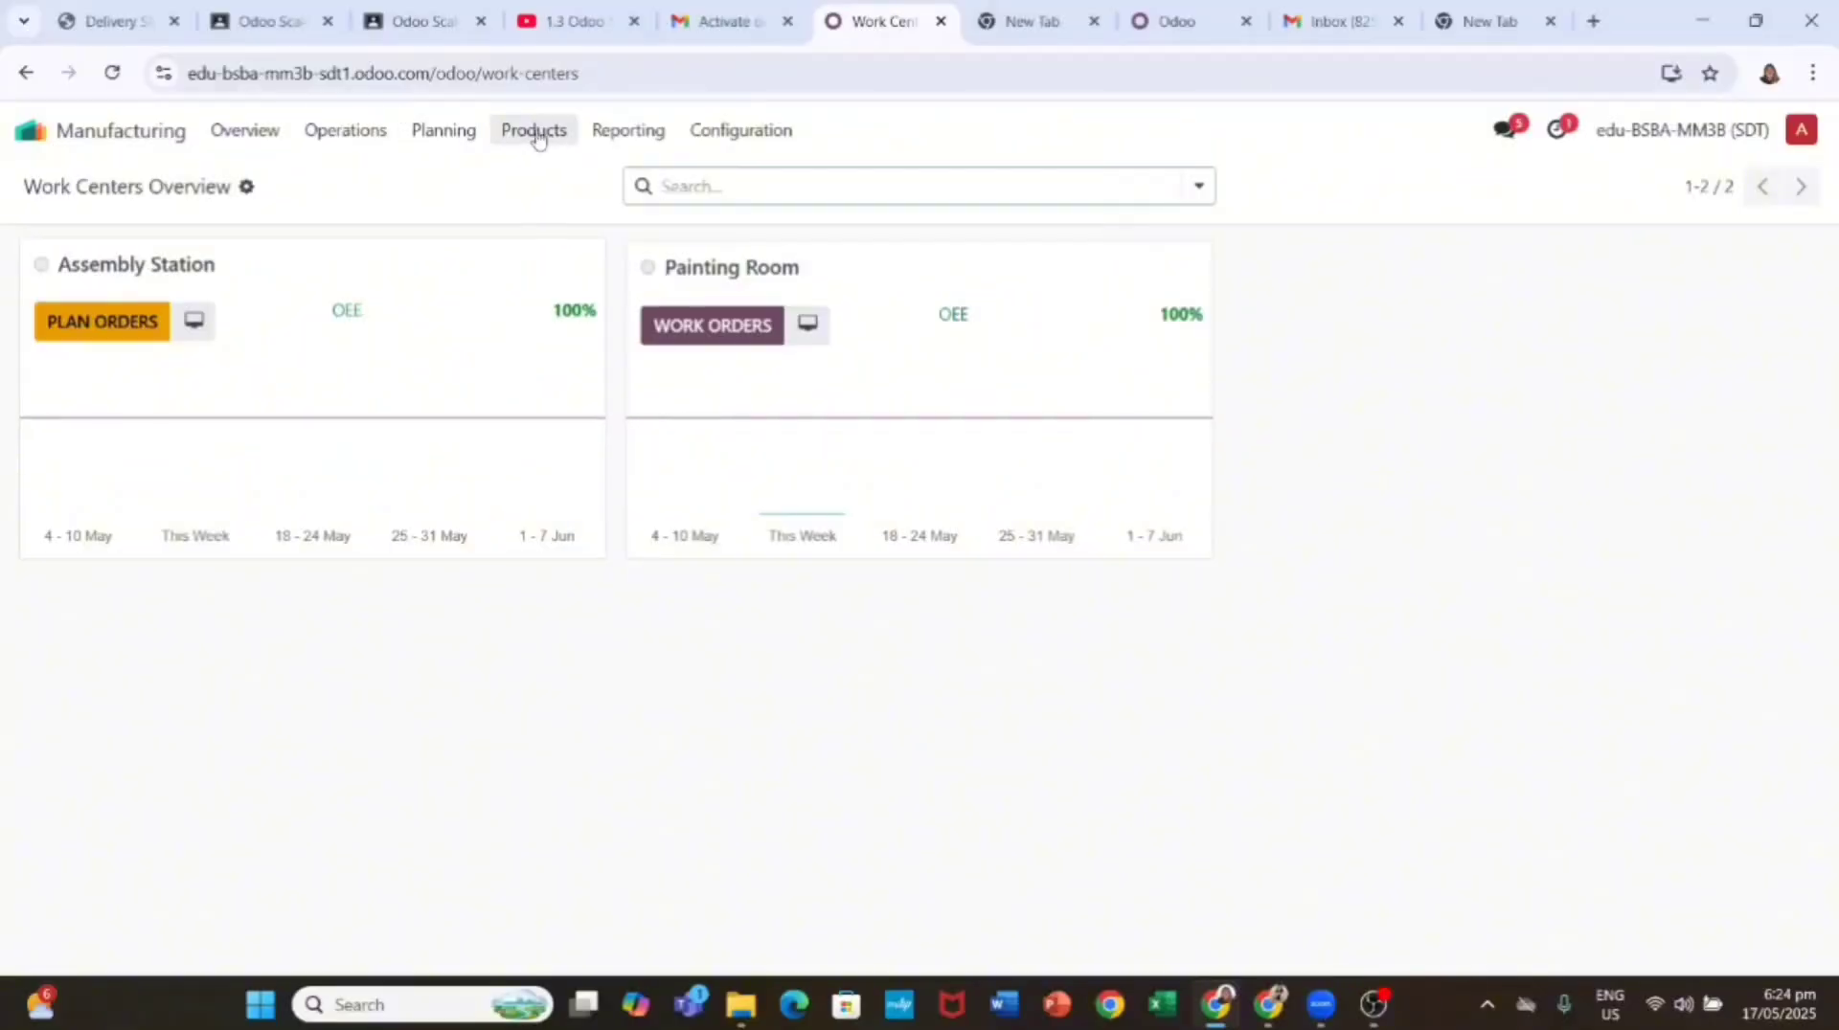
Step: Print the Table BoM Overview to PDF and open the downloaded Bom Overview - Table.pdf
click(541, 136)
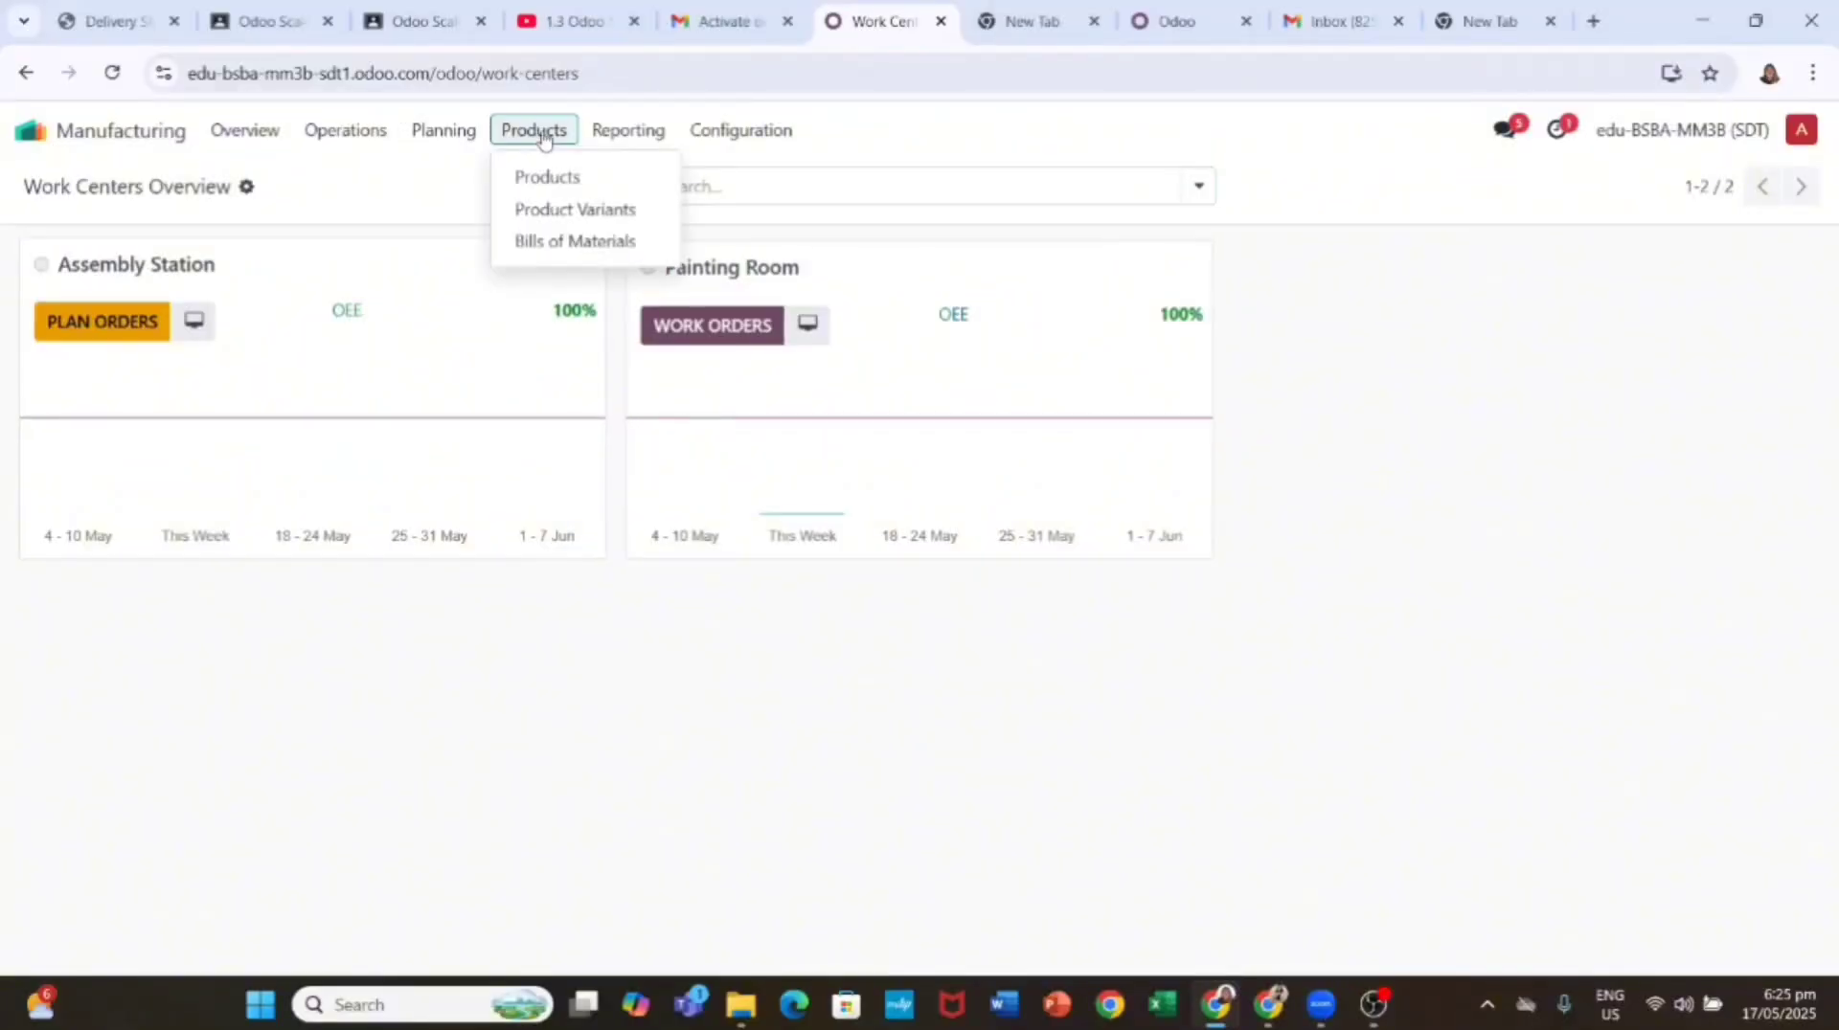
click(553, 240)
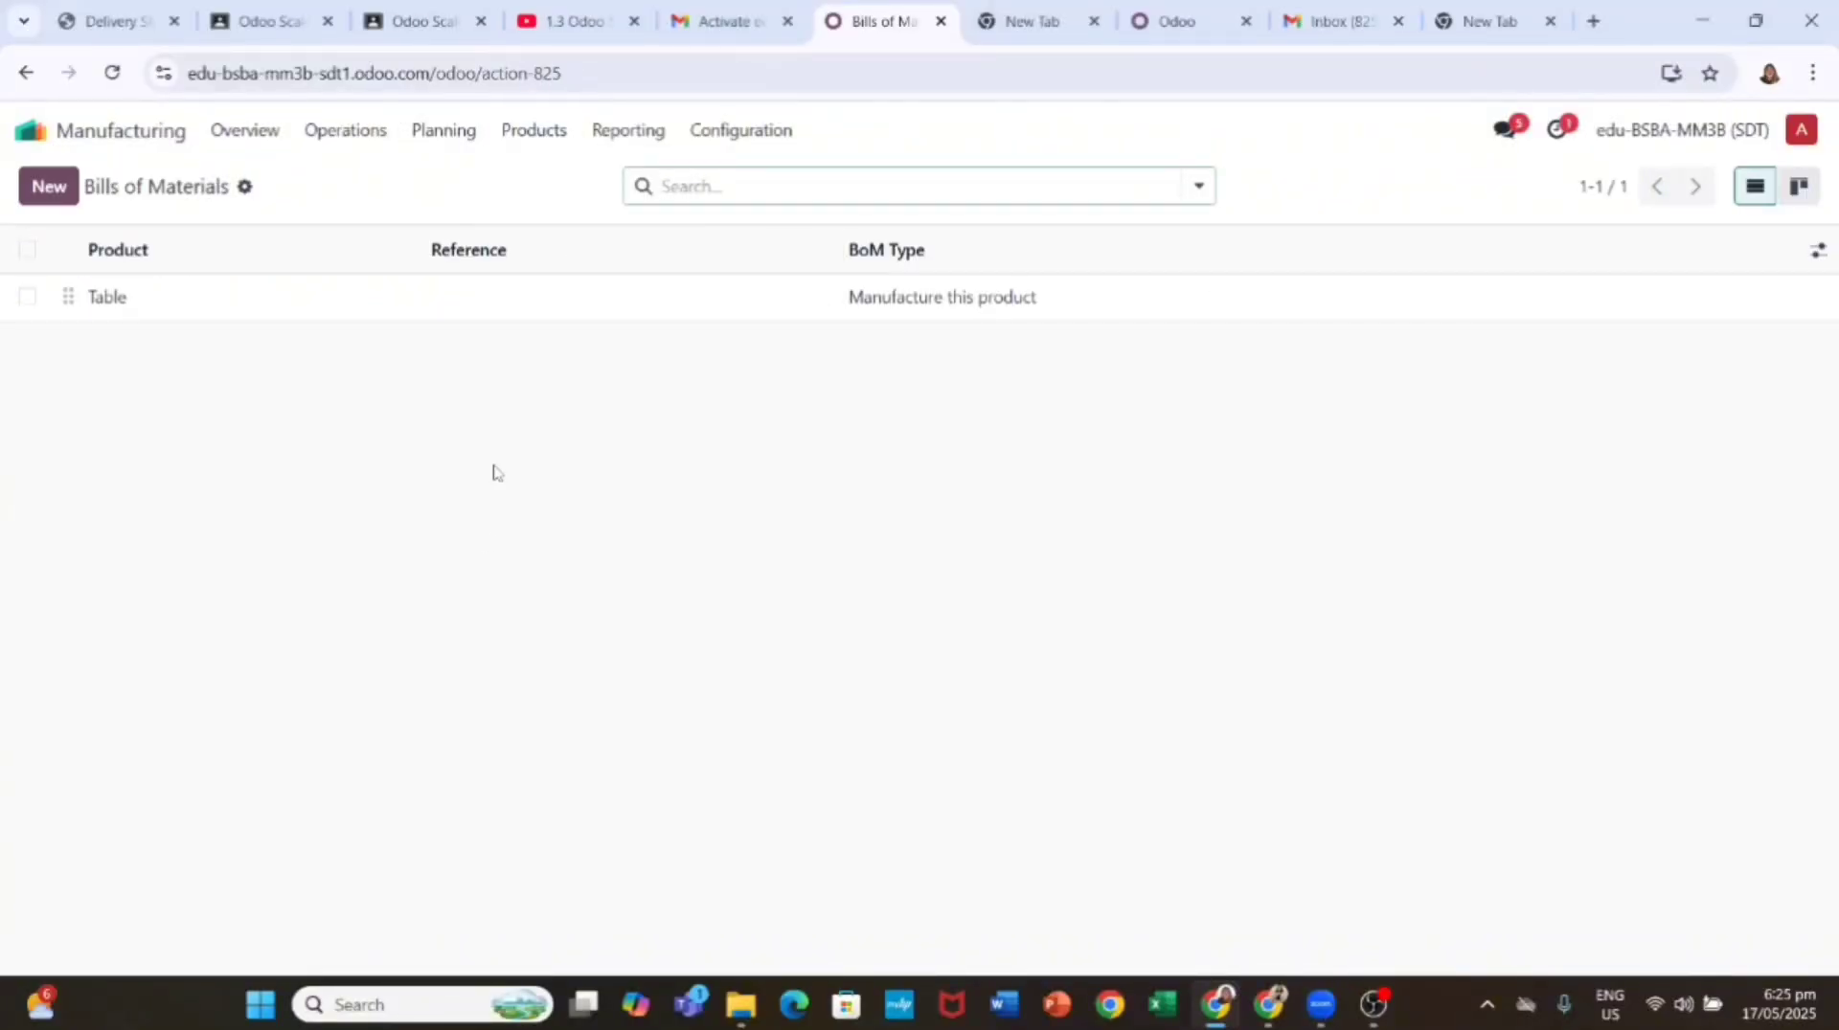
click(422, 308)
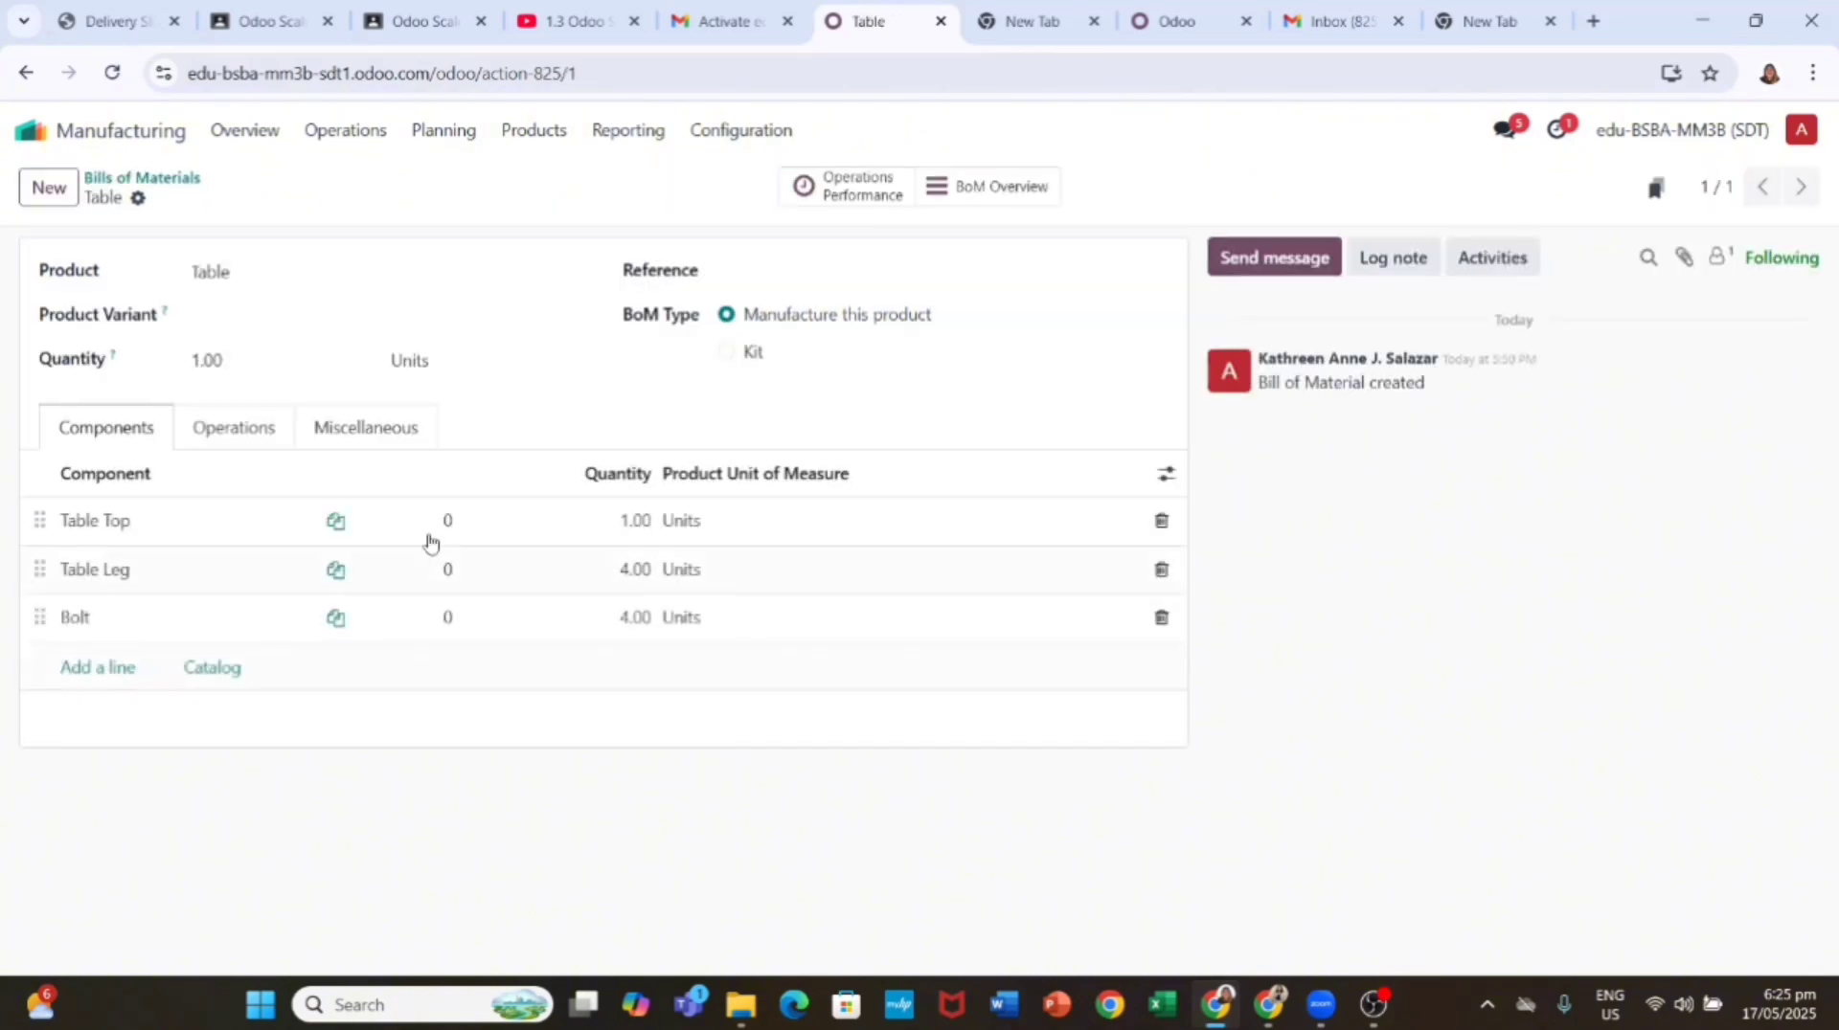
click(138, 199)
click(208, 242)
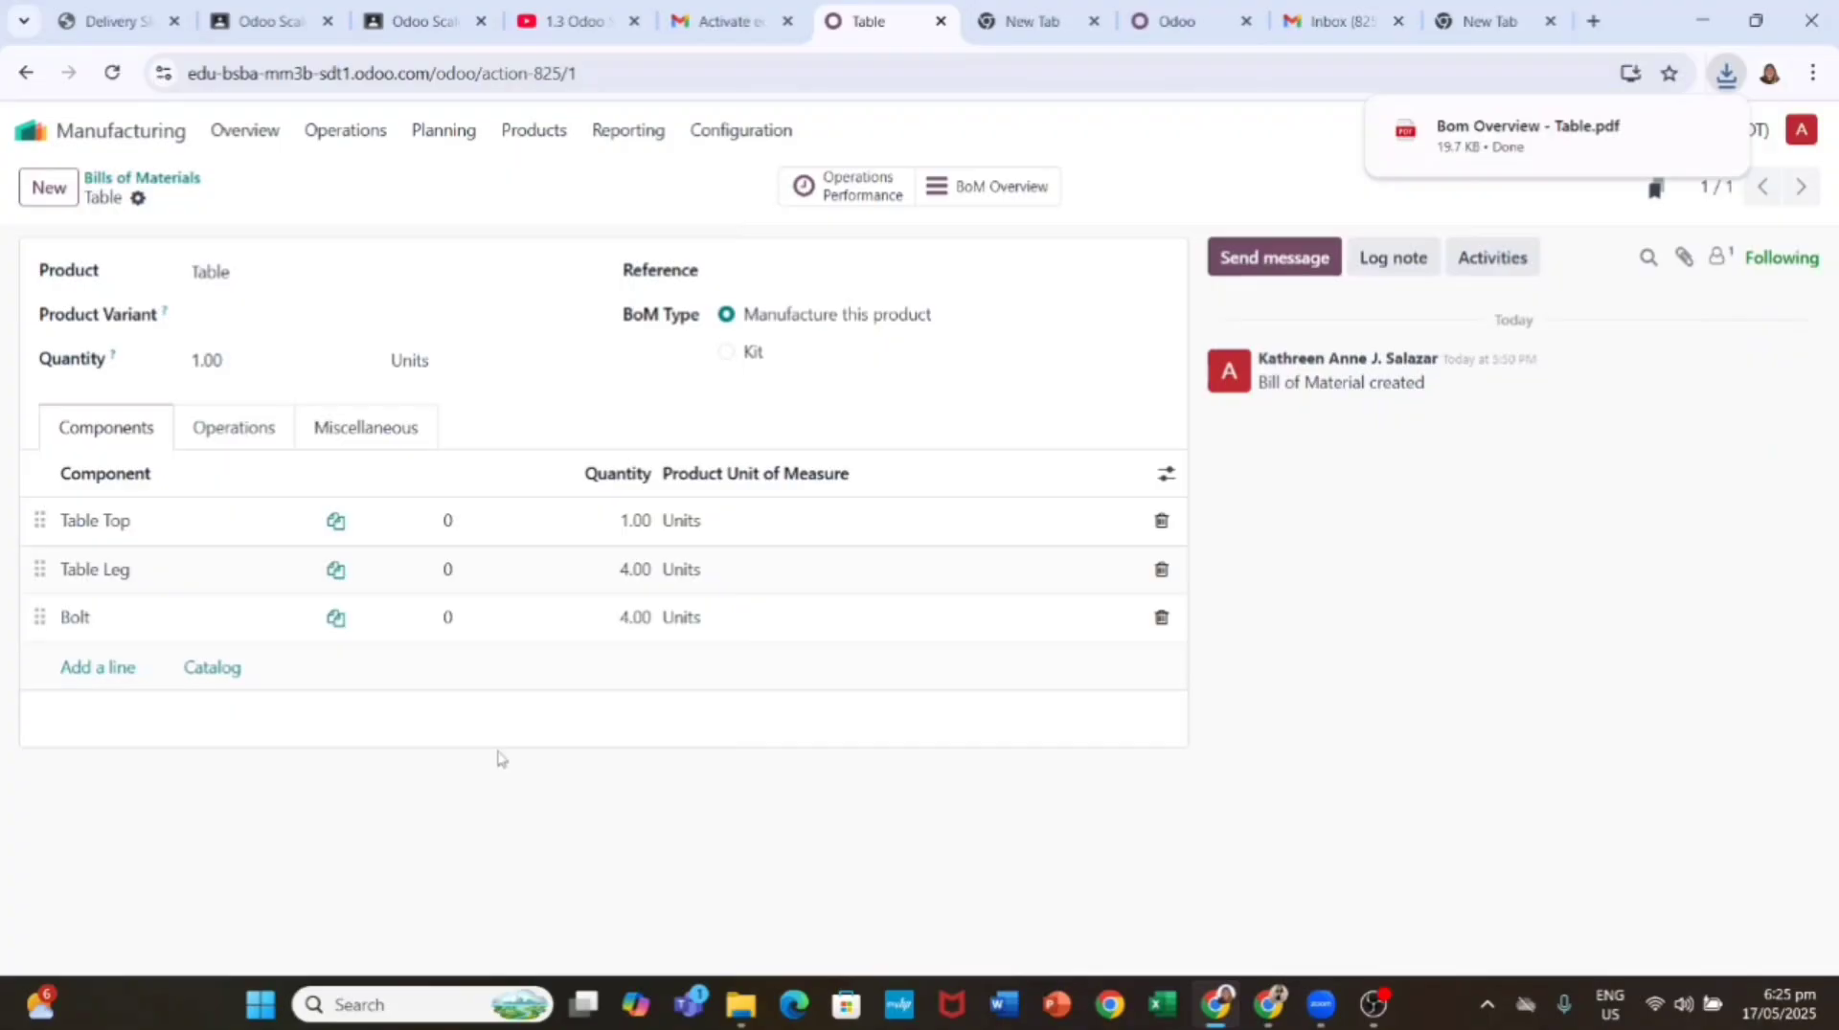
click(1522, 136)
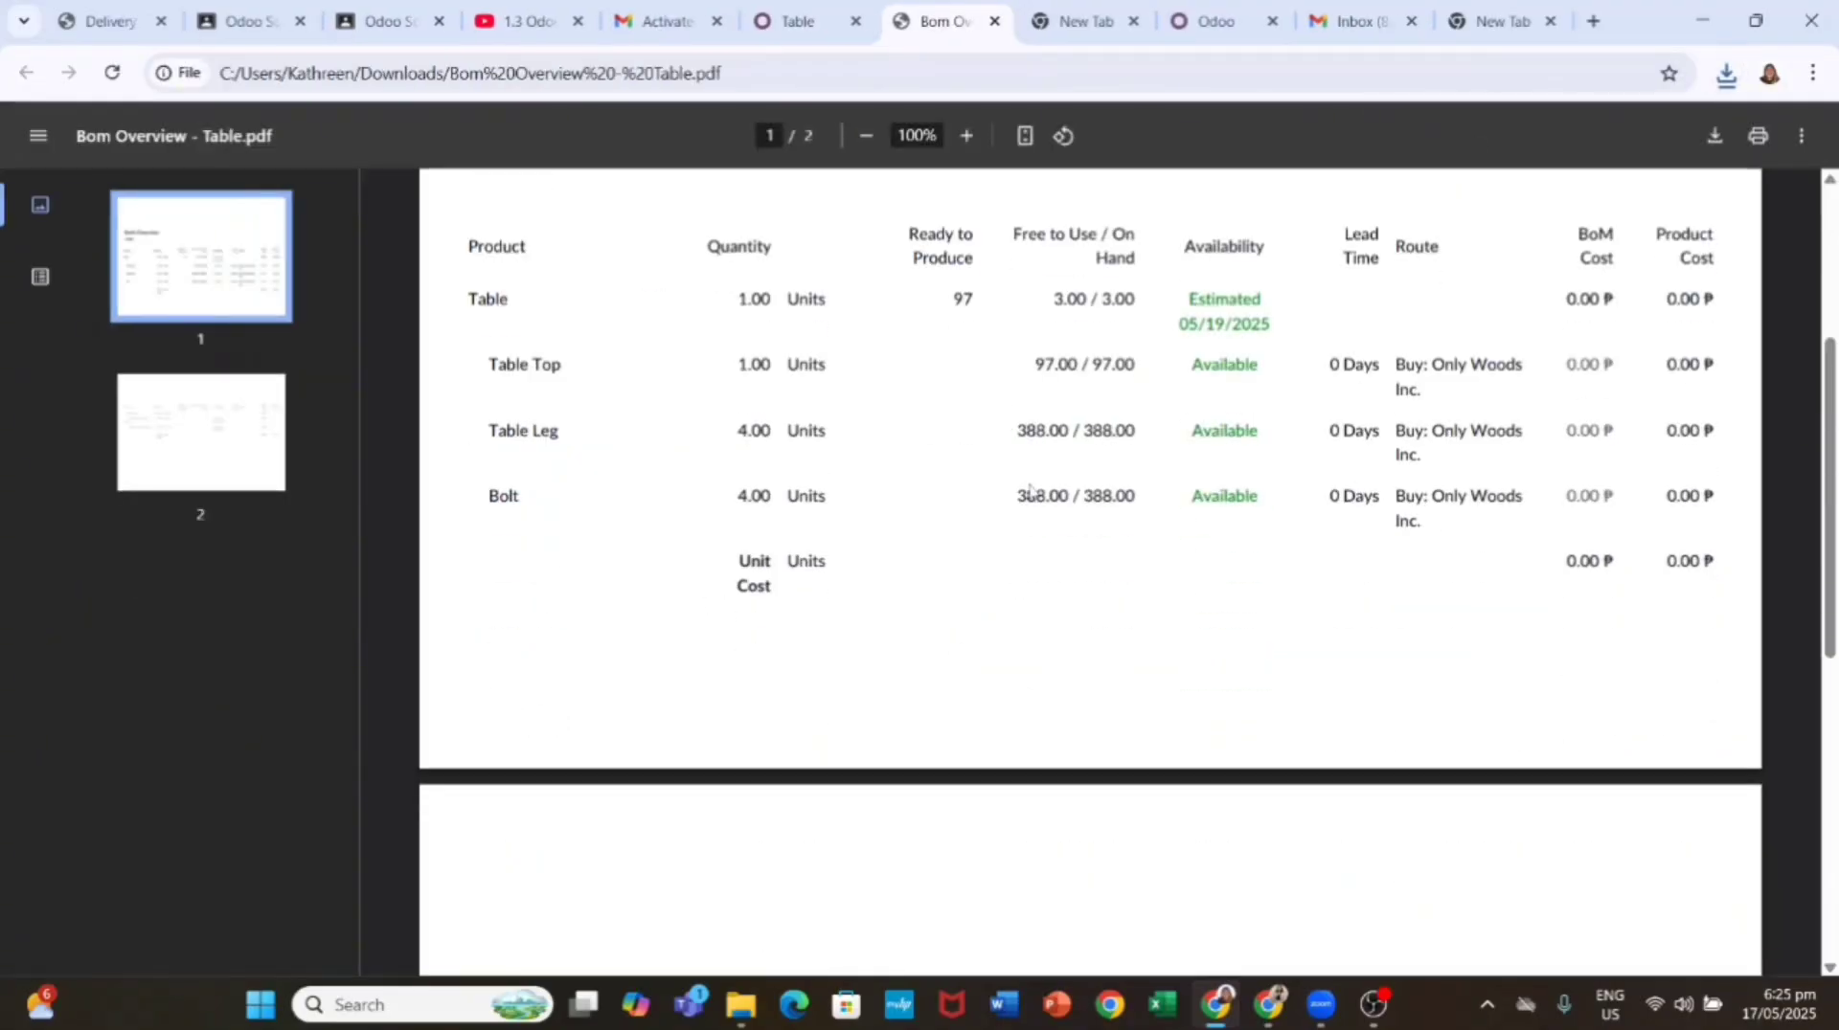
Step: Scroll through both pages of the Table BoM Overview PDF, then go back to the Table bill of materials
scroll(1029, 490, down, 8)
scroll(1029, 490, up, 10)
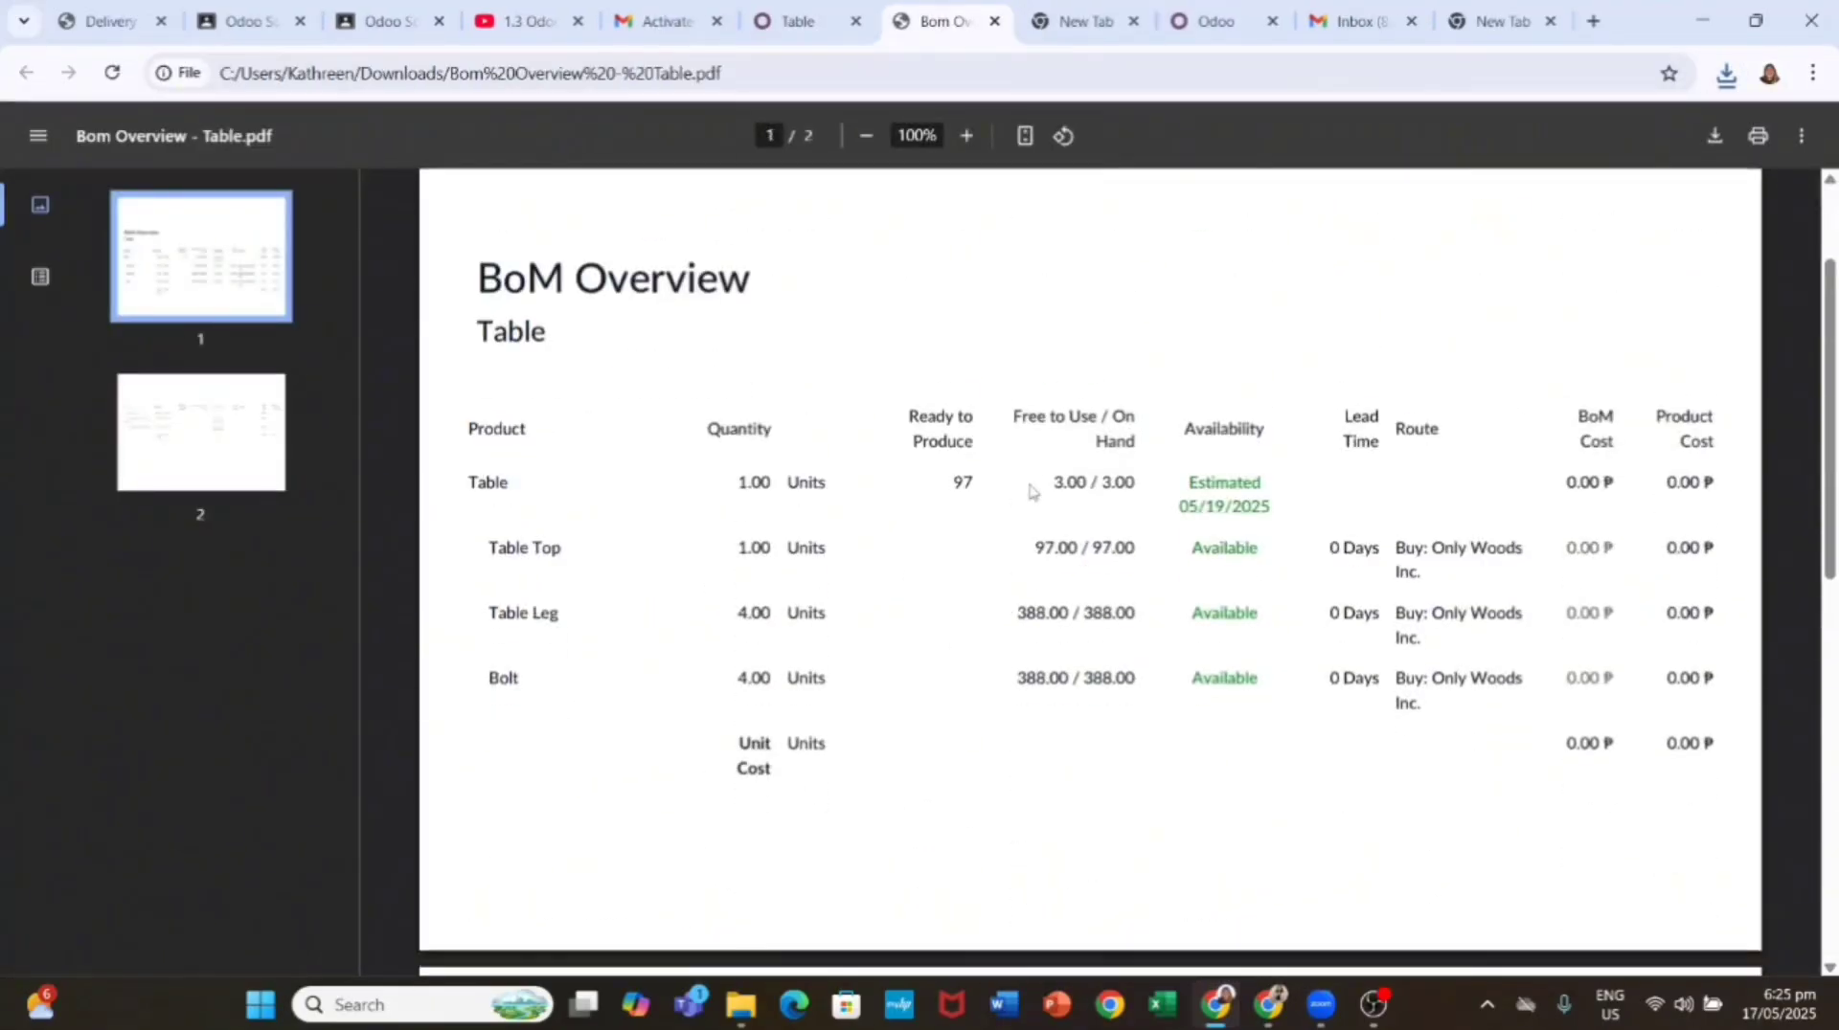
scroll(1029, 491, down, 8)
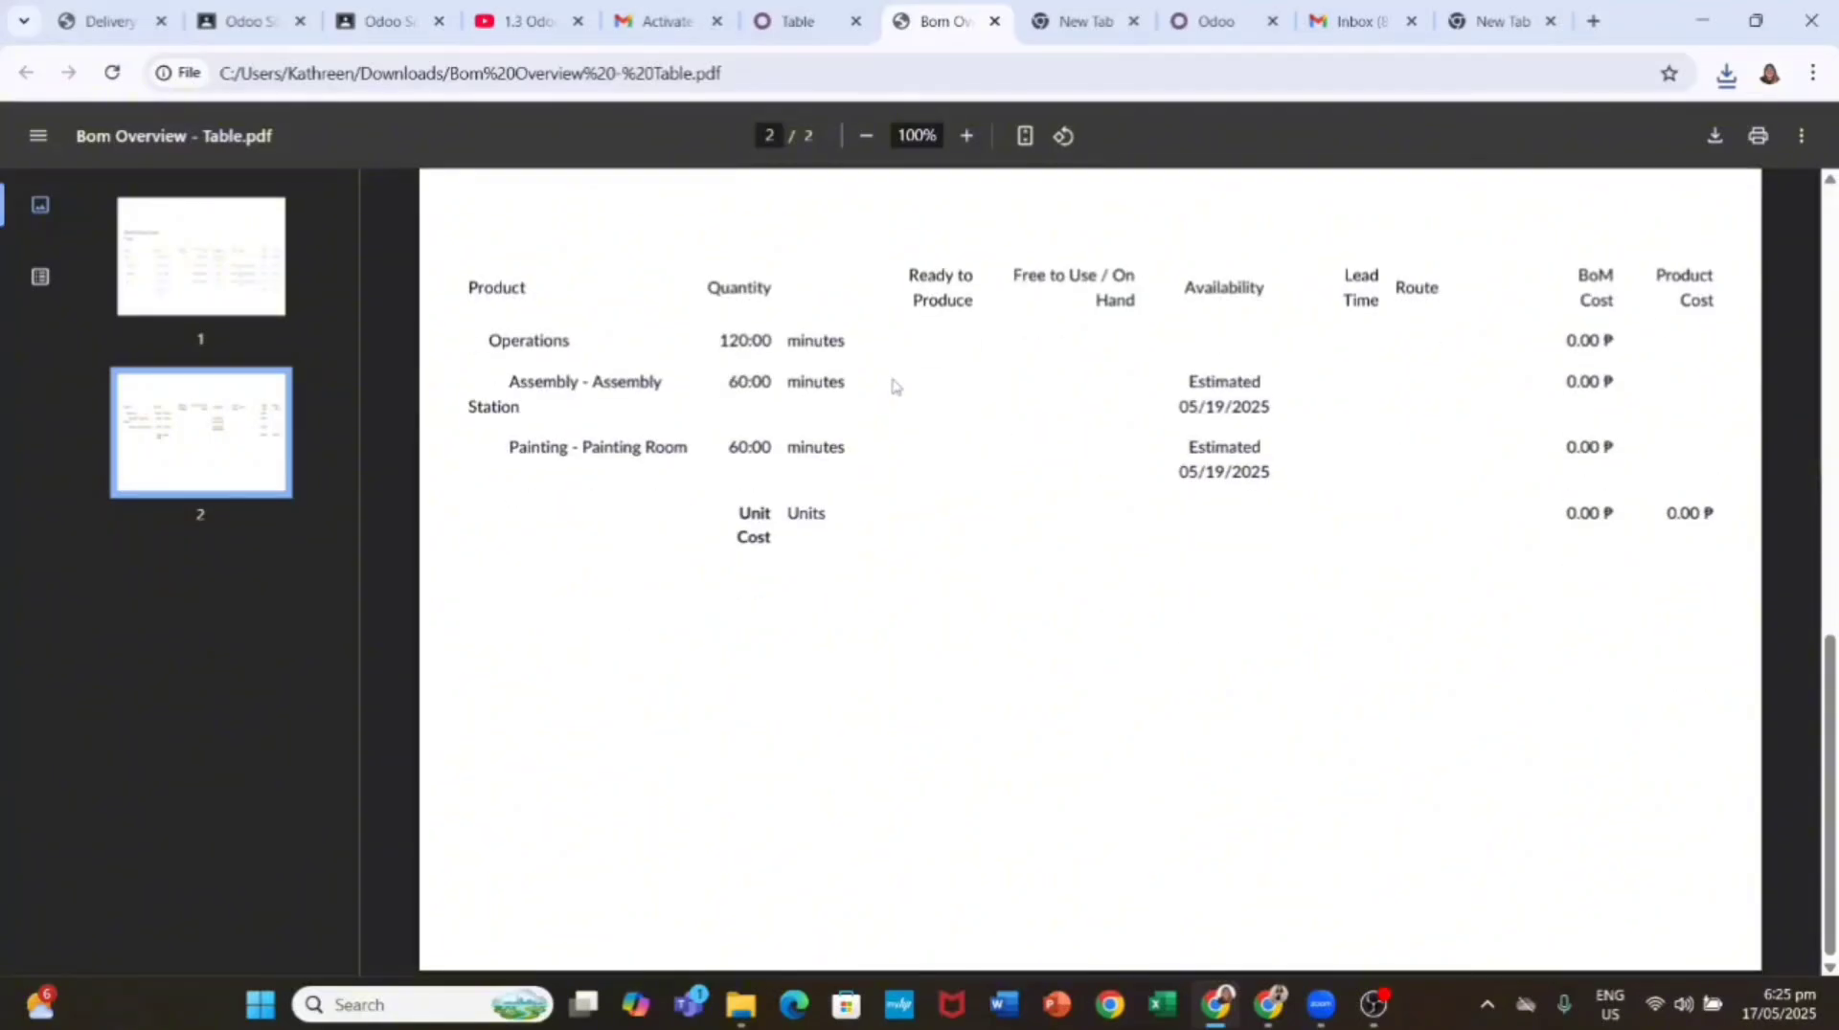
click(798, 8)
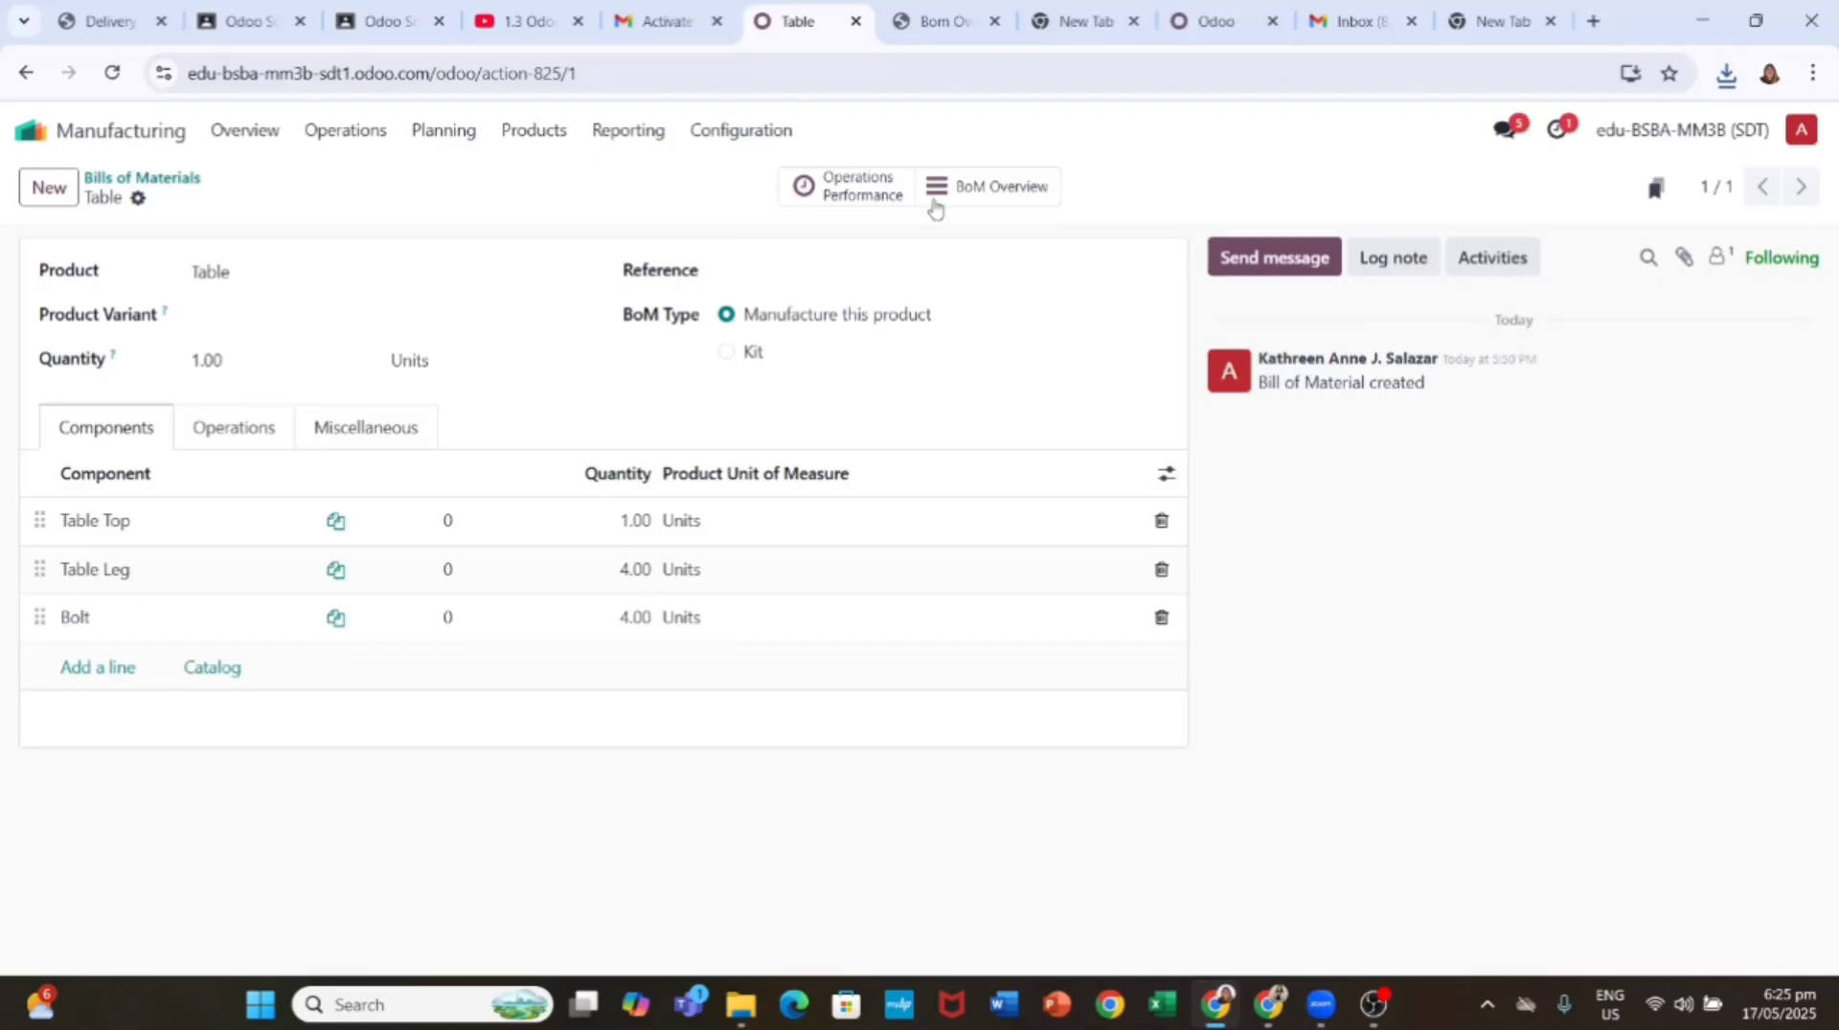
Step: Open the Table BoM Overview, then install the eCommerce app from Apps
click(991, 192)
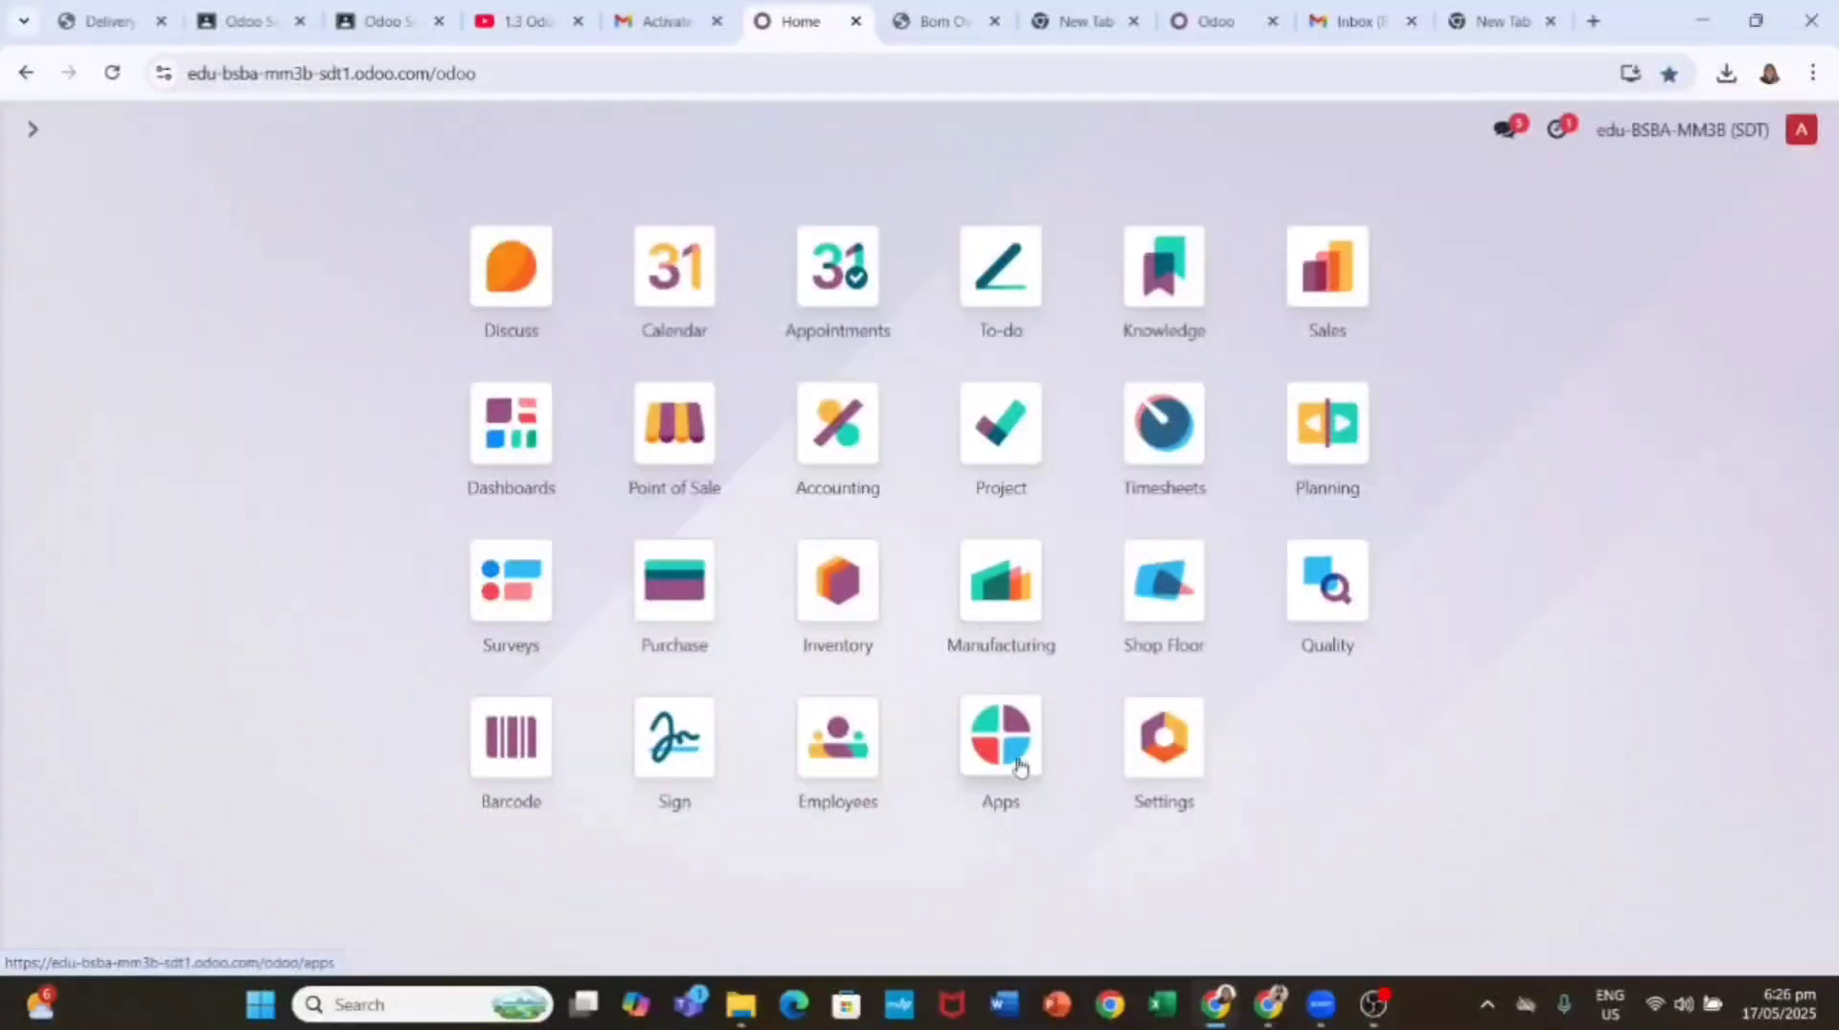
click(1009, 753)
click(917, 715)
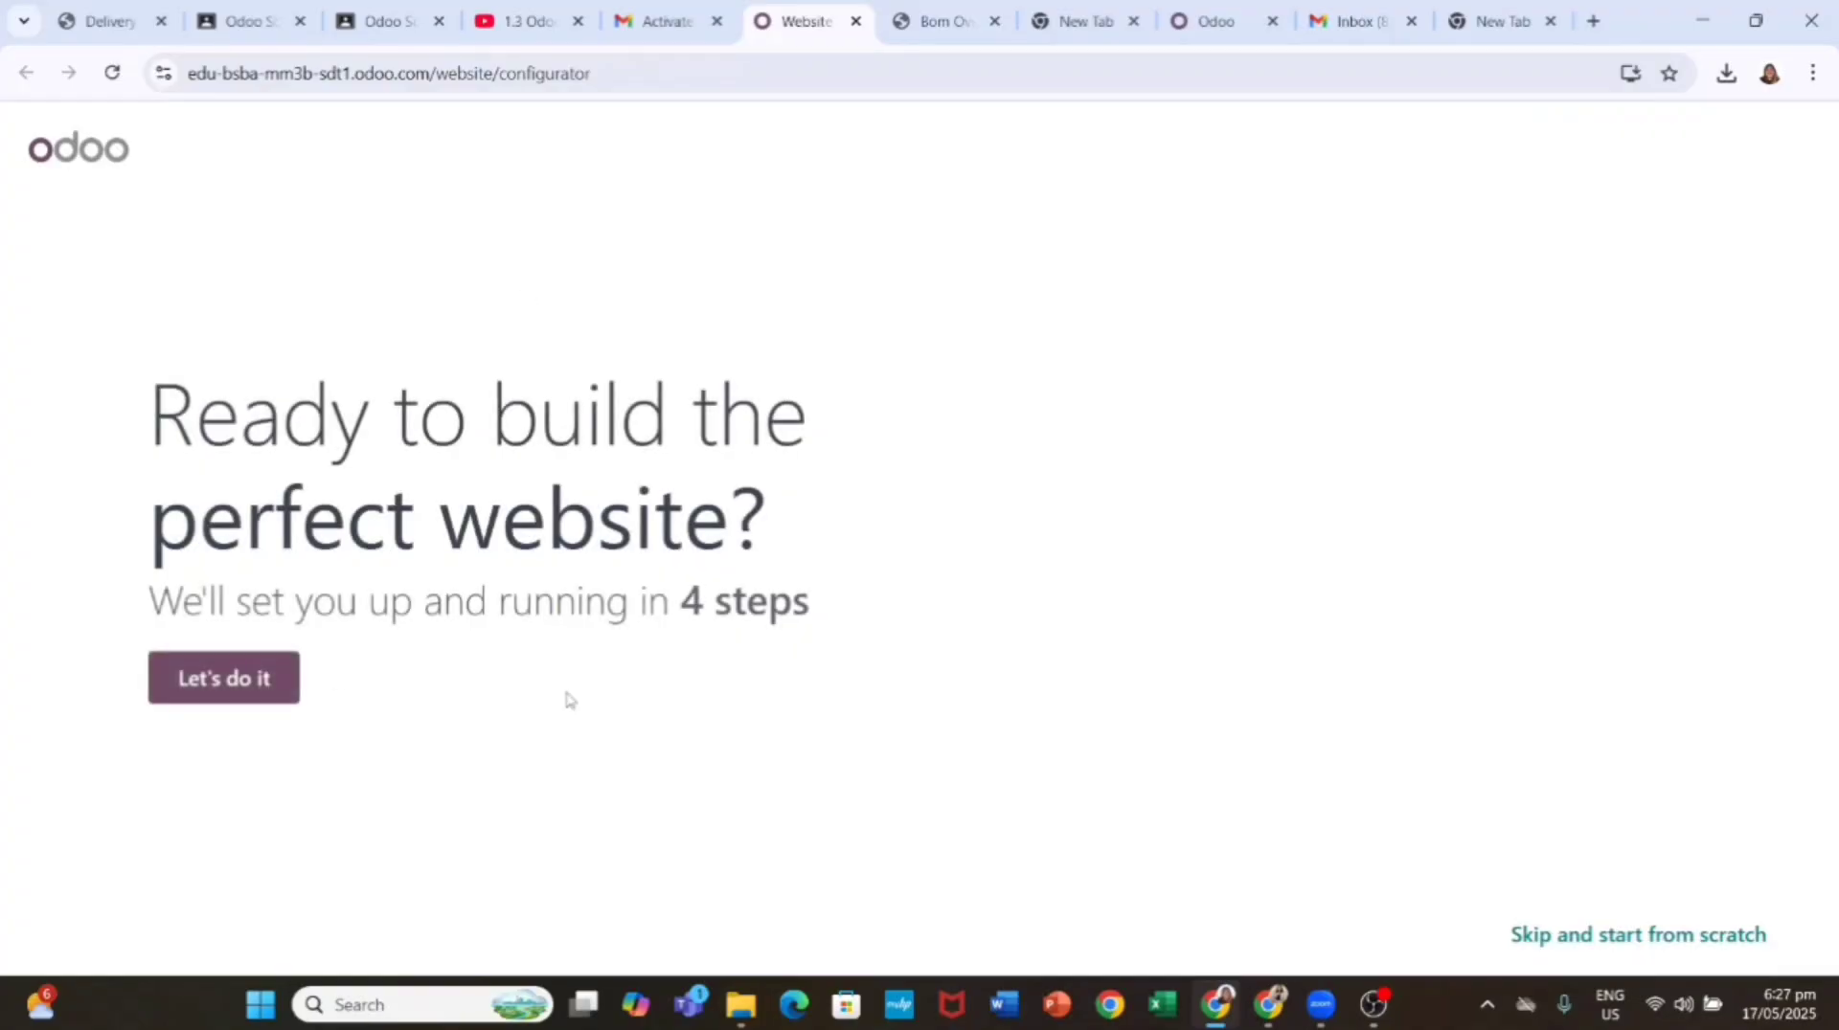
Step: Launch the website setup, skip to start from scratch, and browse the theme gallery
click(251, 681)
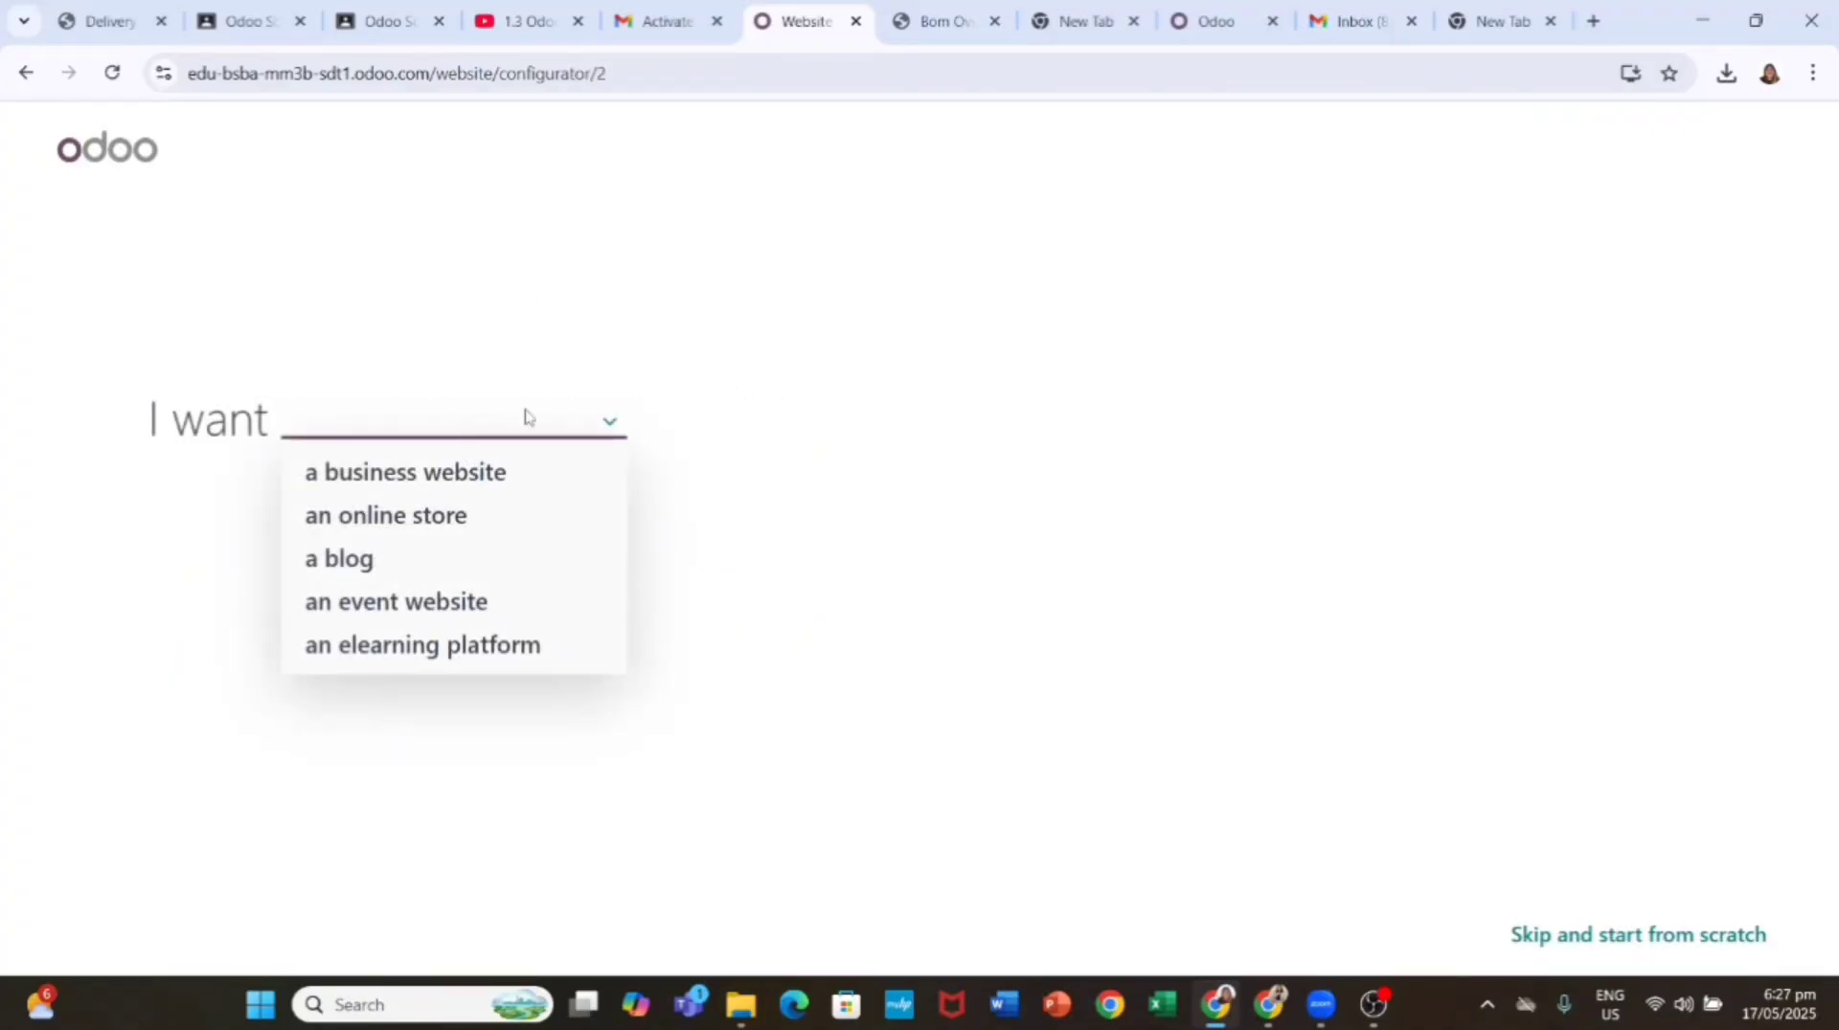
click(1613, 945)
scroll(817, 493, down, 10)
scroll(817, 493, up, 8)
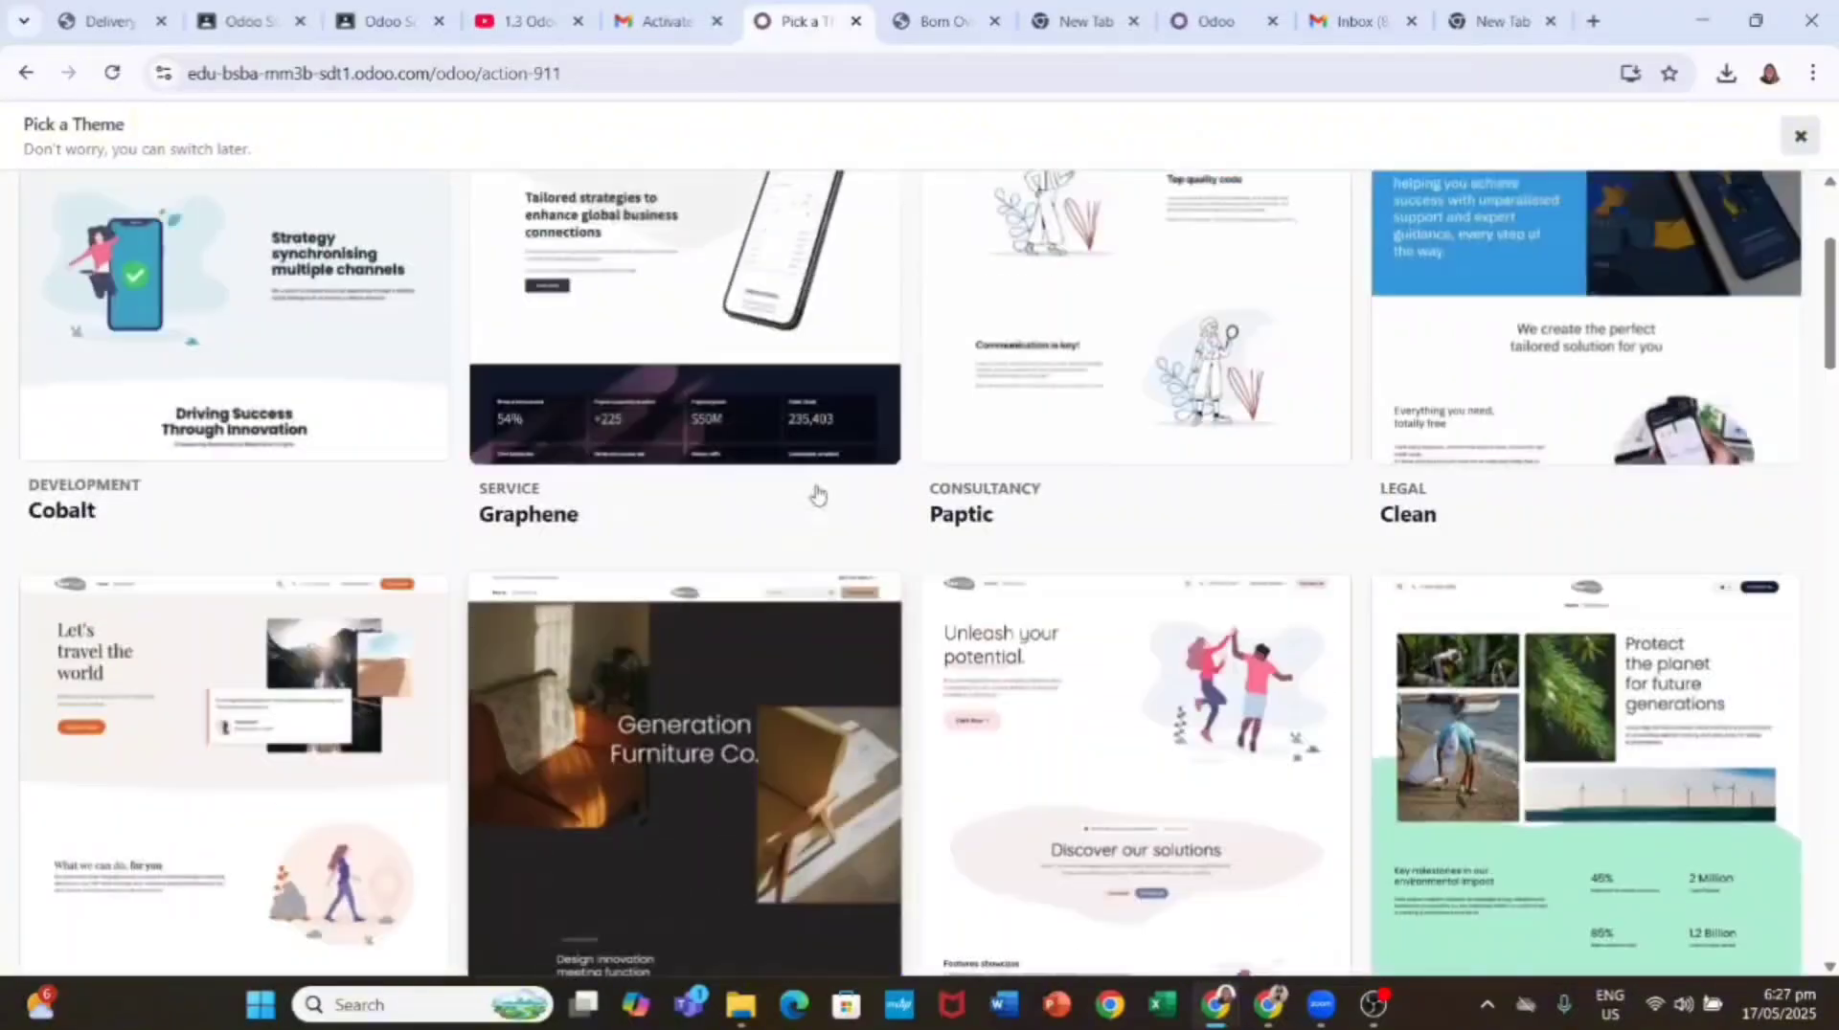
scroll(817, 493, up, 3)
scroll(937, 427, down, 6)
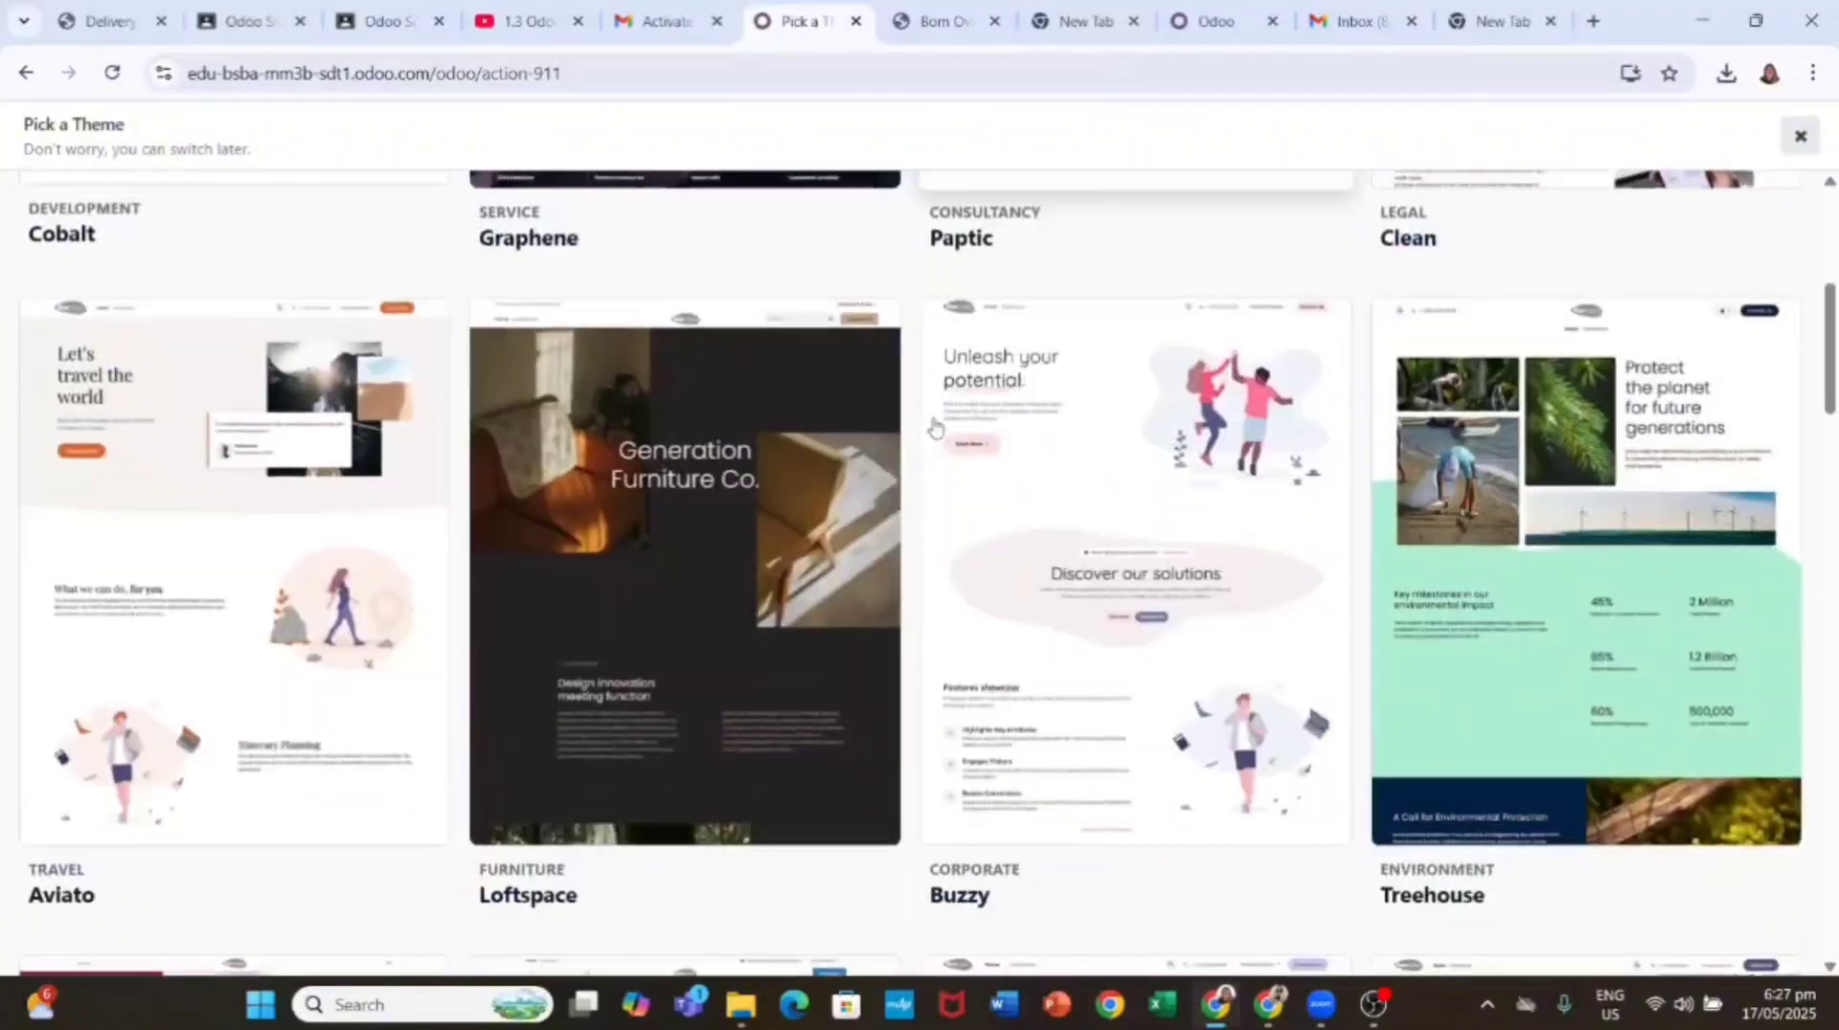
scroll(747, 521, down, 10)
scroll(750, 517, up, 11)
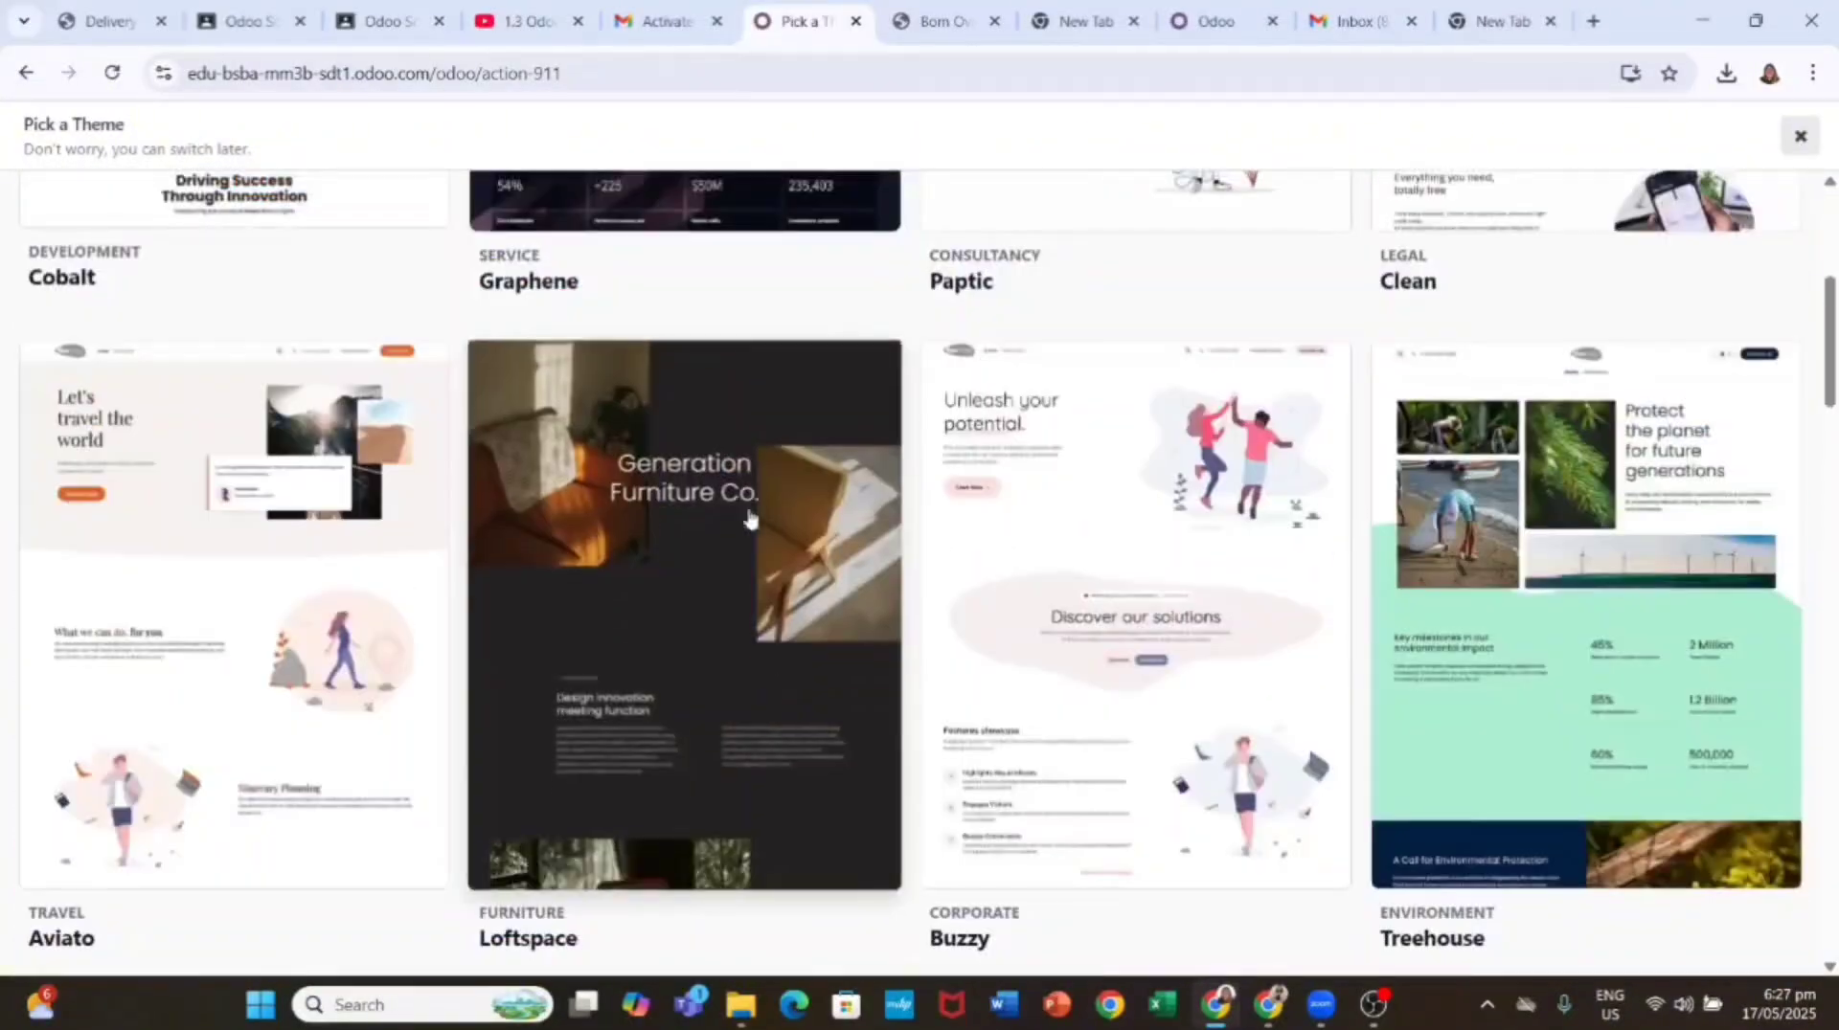
scroll(750, 517, down, 20)
scroll(923, 533, up, 20)
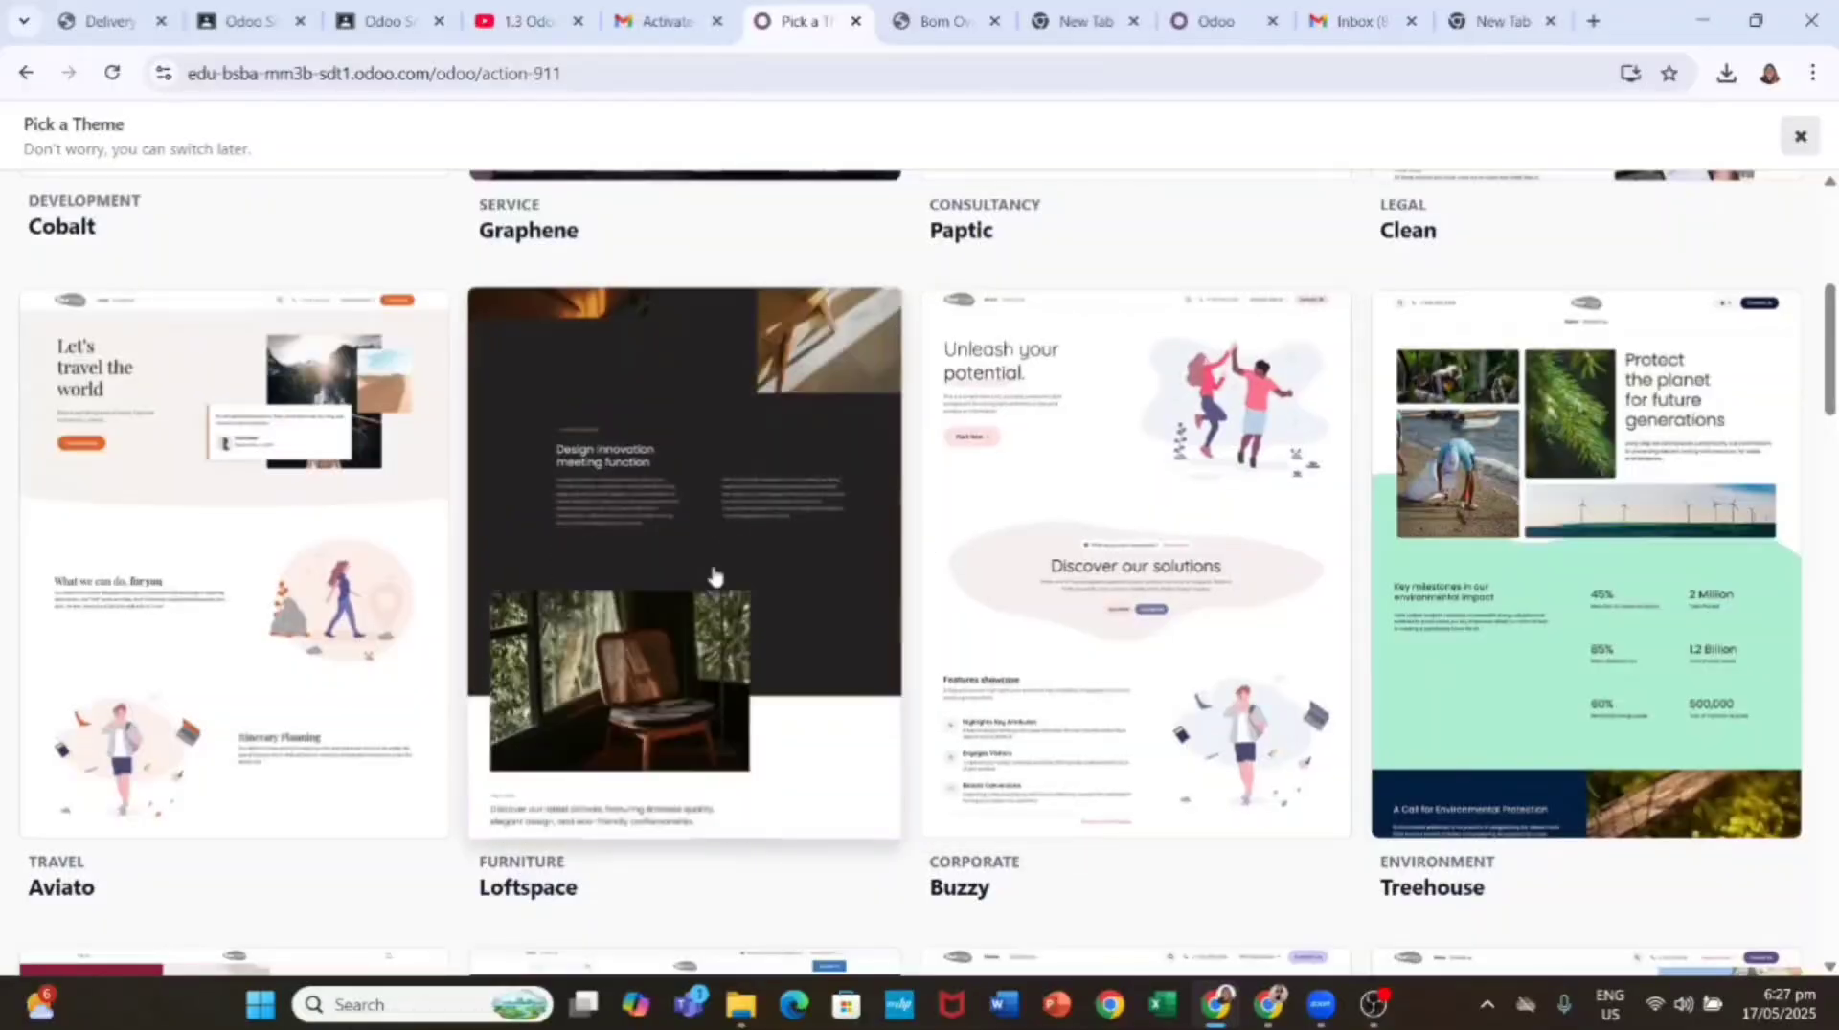
scroll(713, 574, down, 2)
Step: Choose the Loftspace furniture theme for the new website
click(679, 517)
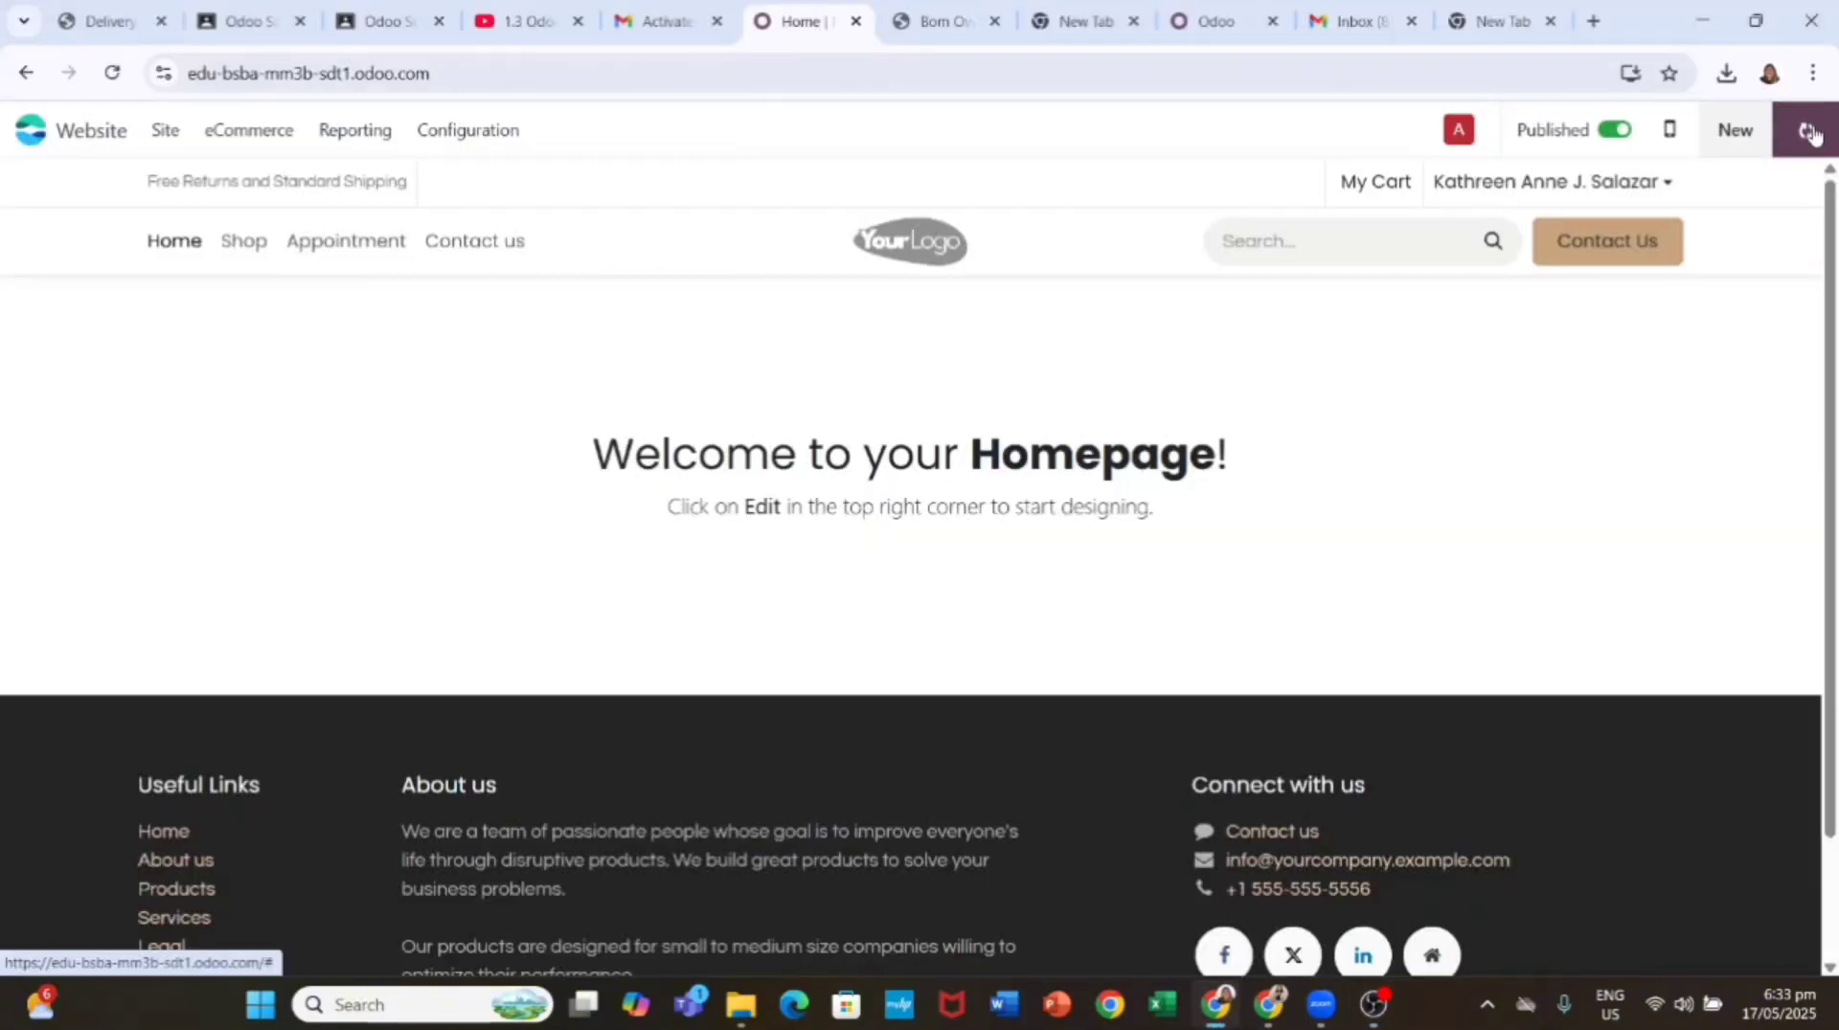
Step: Enter edit mode on the homepage and review the page, theme and block panels
click(1809, 133)
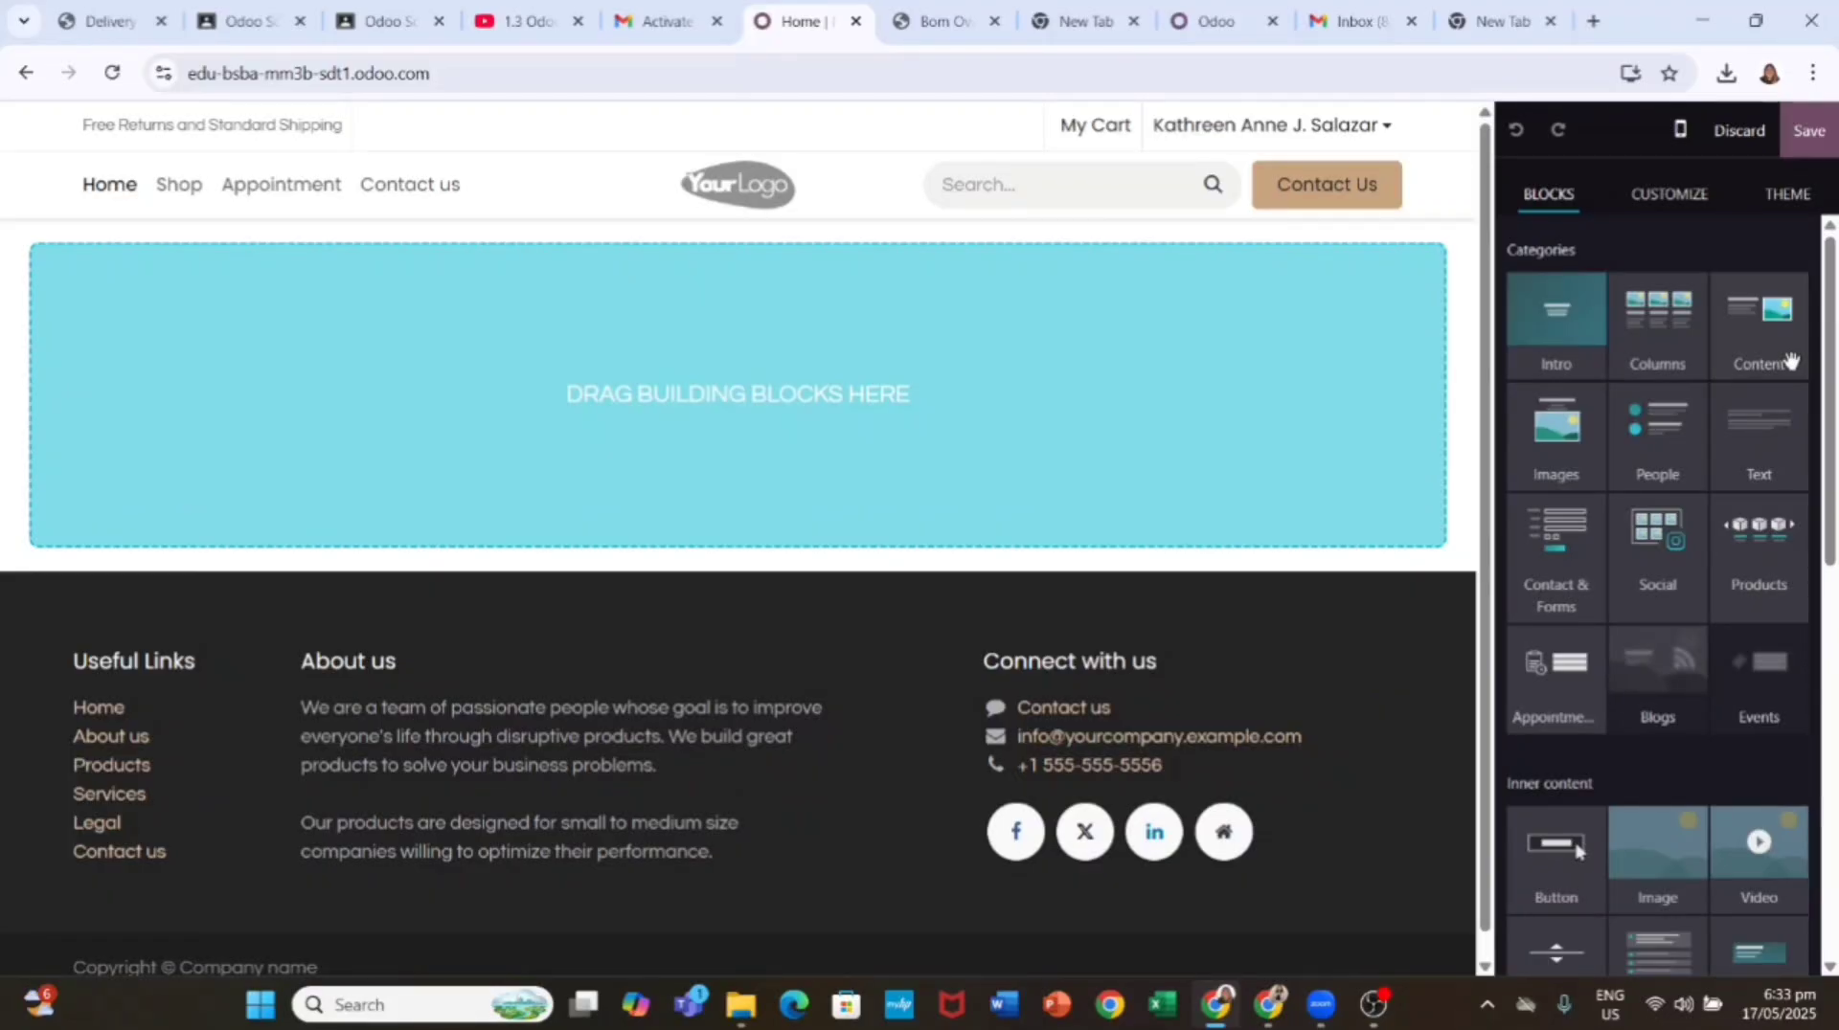
click(1681, 201)
click(1774, 198)
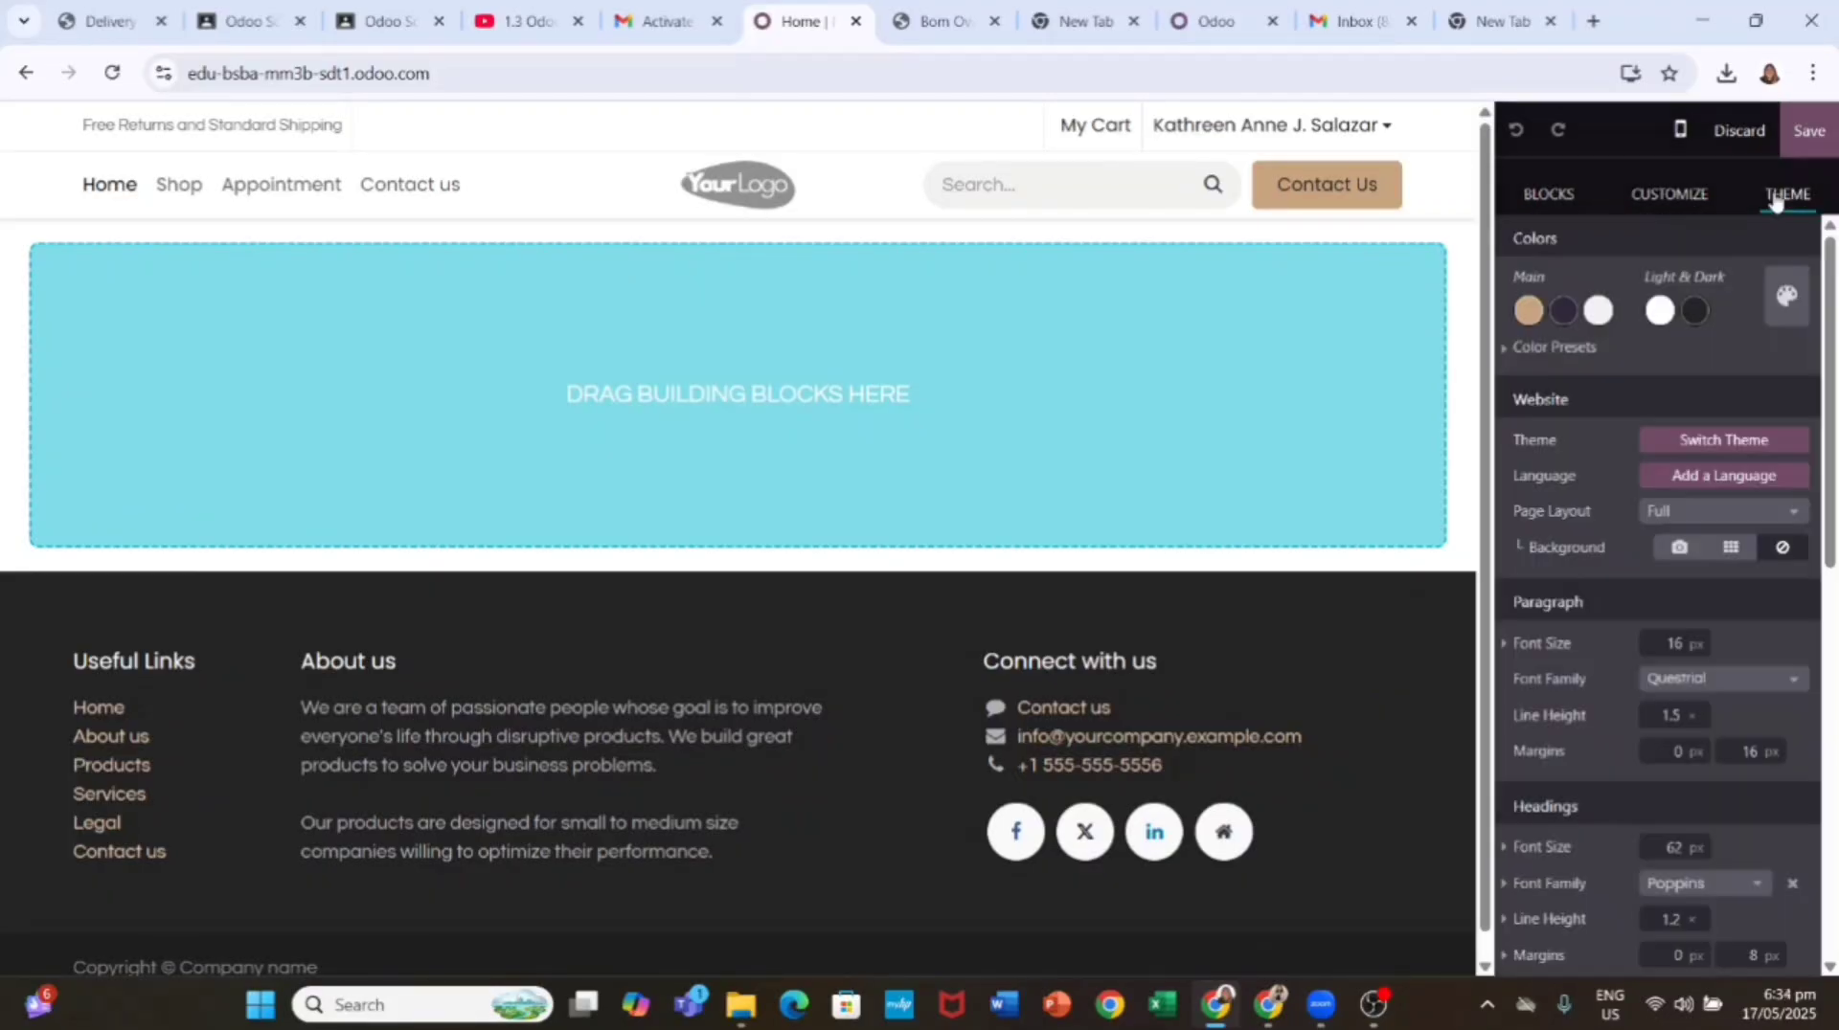
click(1548, 197)
scroll(1637, 534, down, 10)
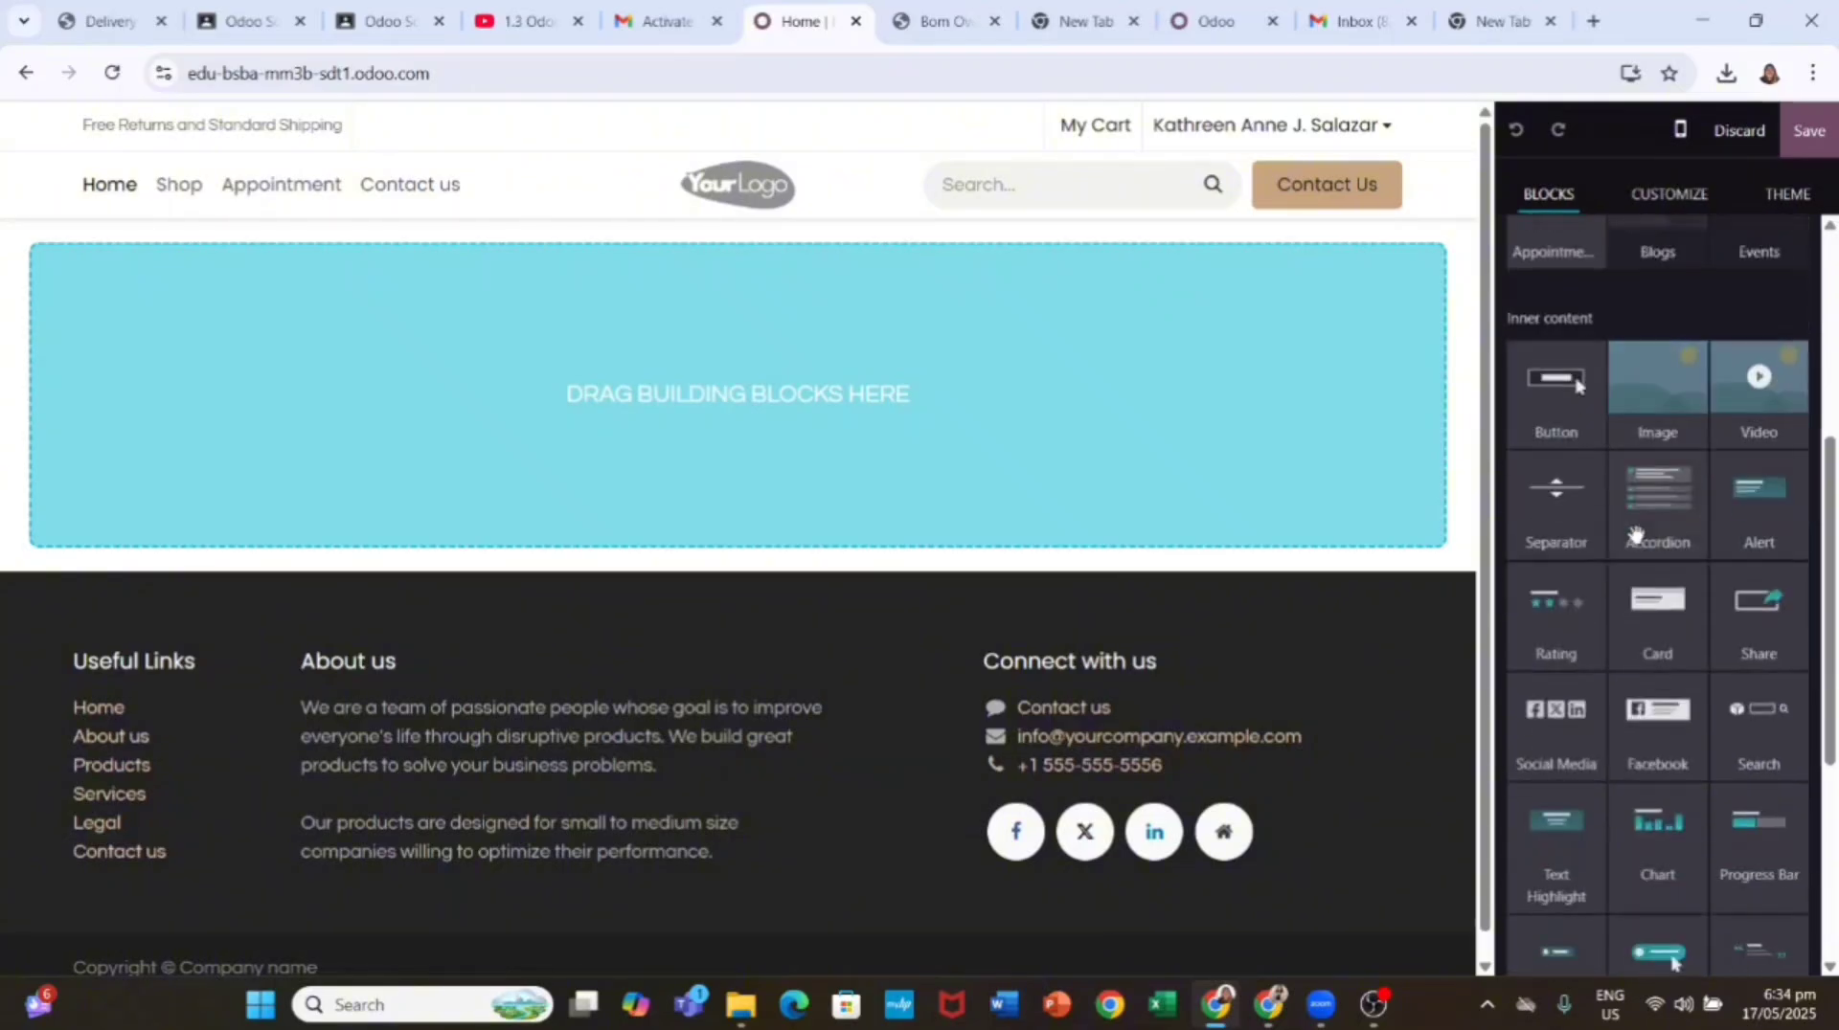
scroll(1636, 533, down, 2)
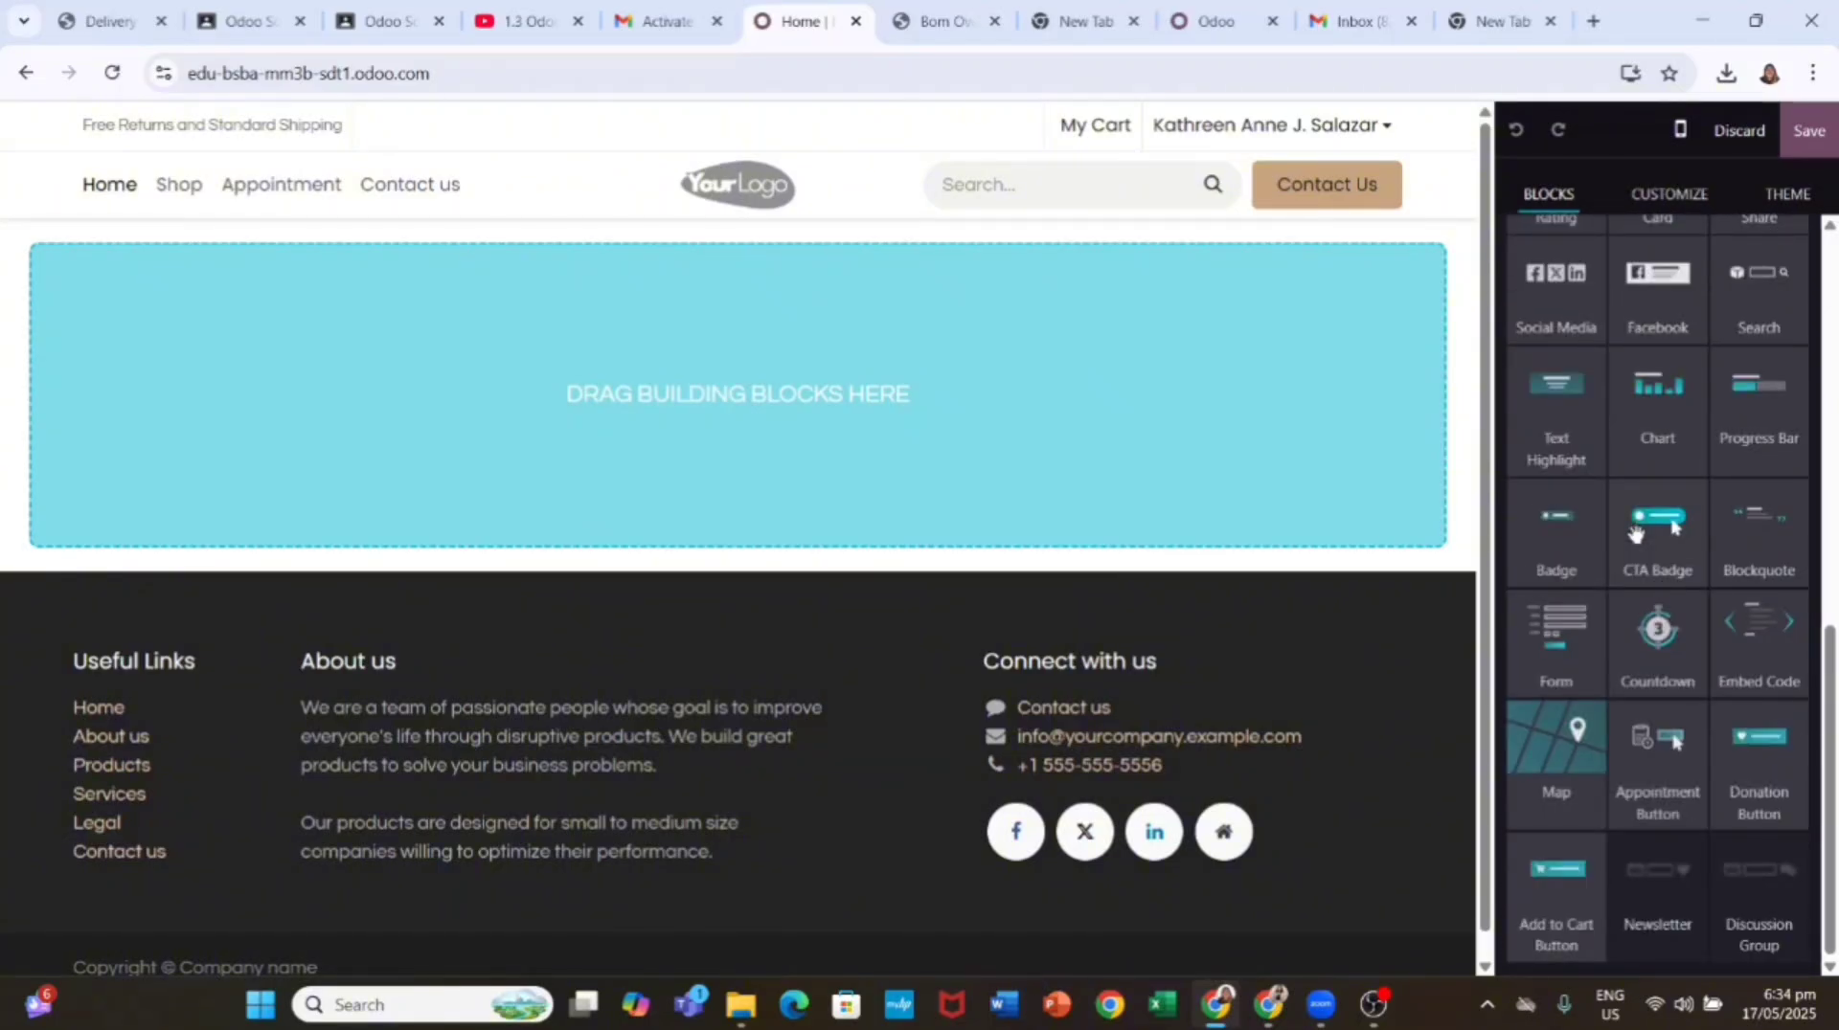
scroll(1651, 488, up, 10)
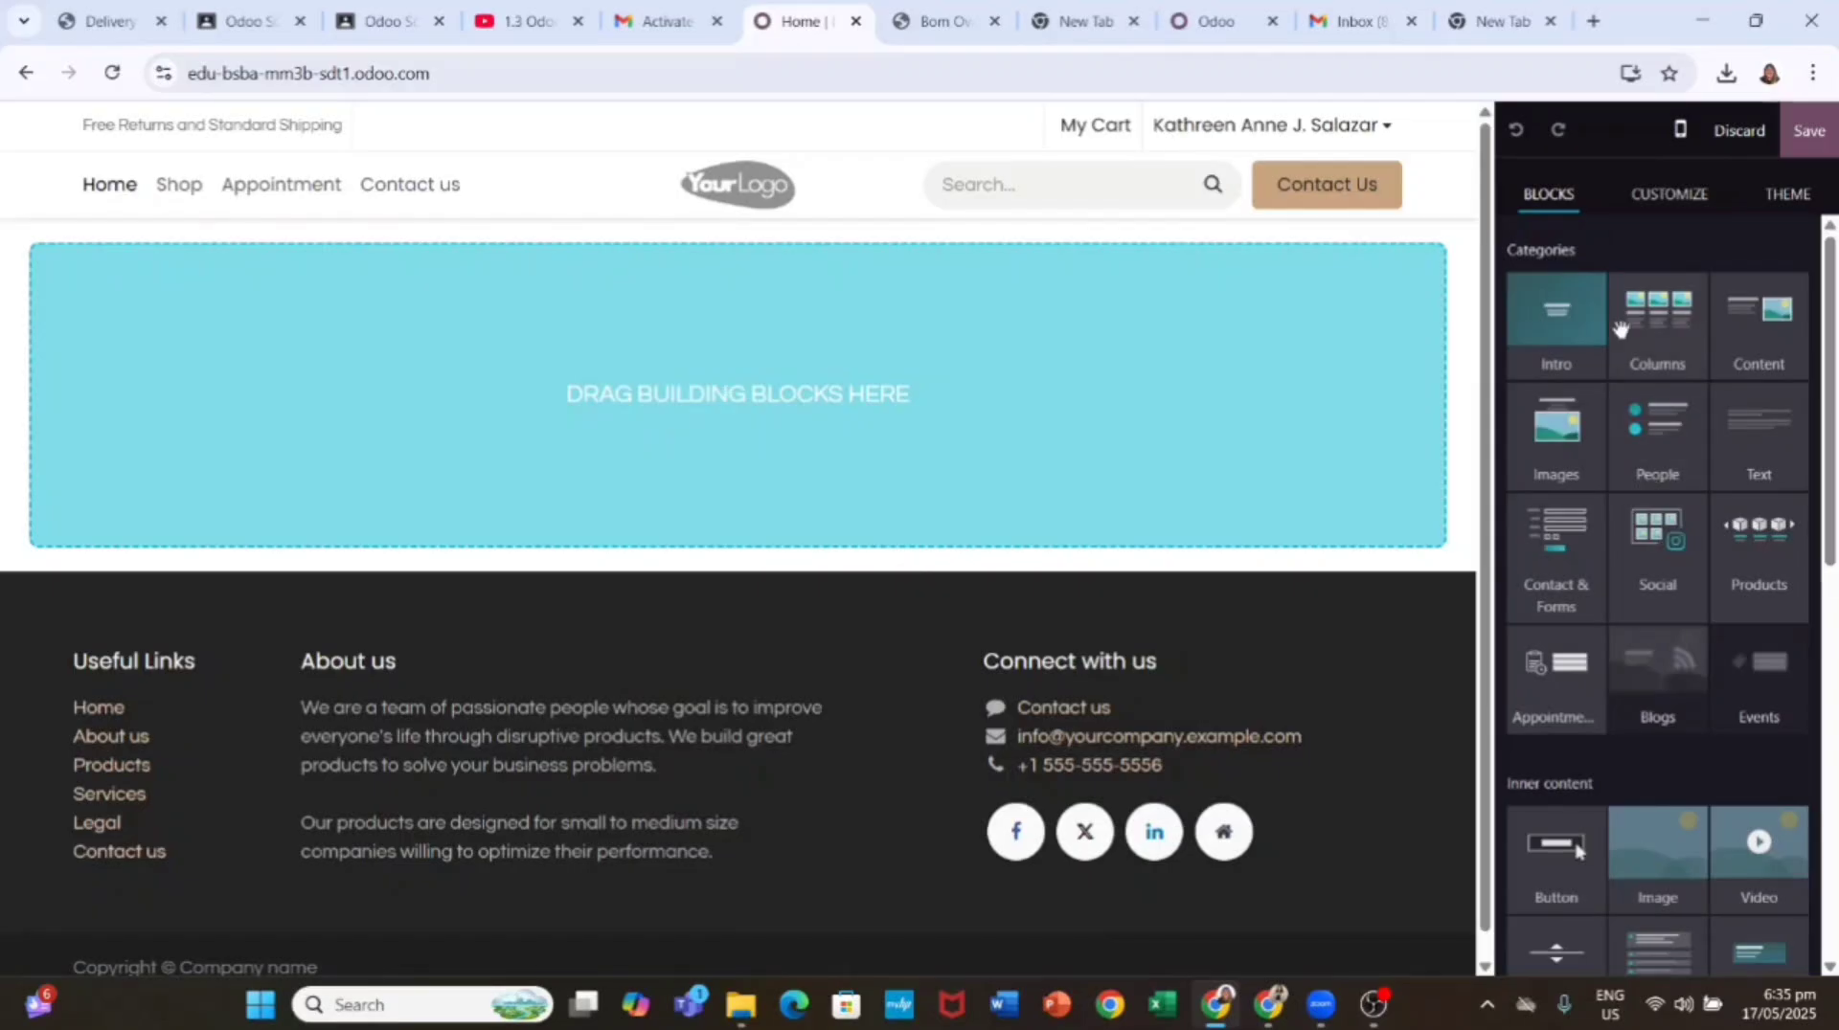
Step: Add the Generation Furniture Co. intro block to the empty homepage
drag(1589, 328, 1188, 412)
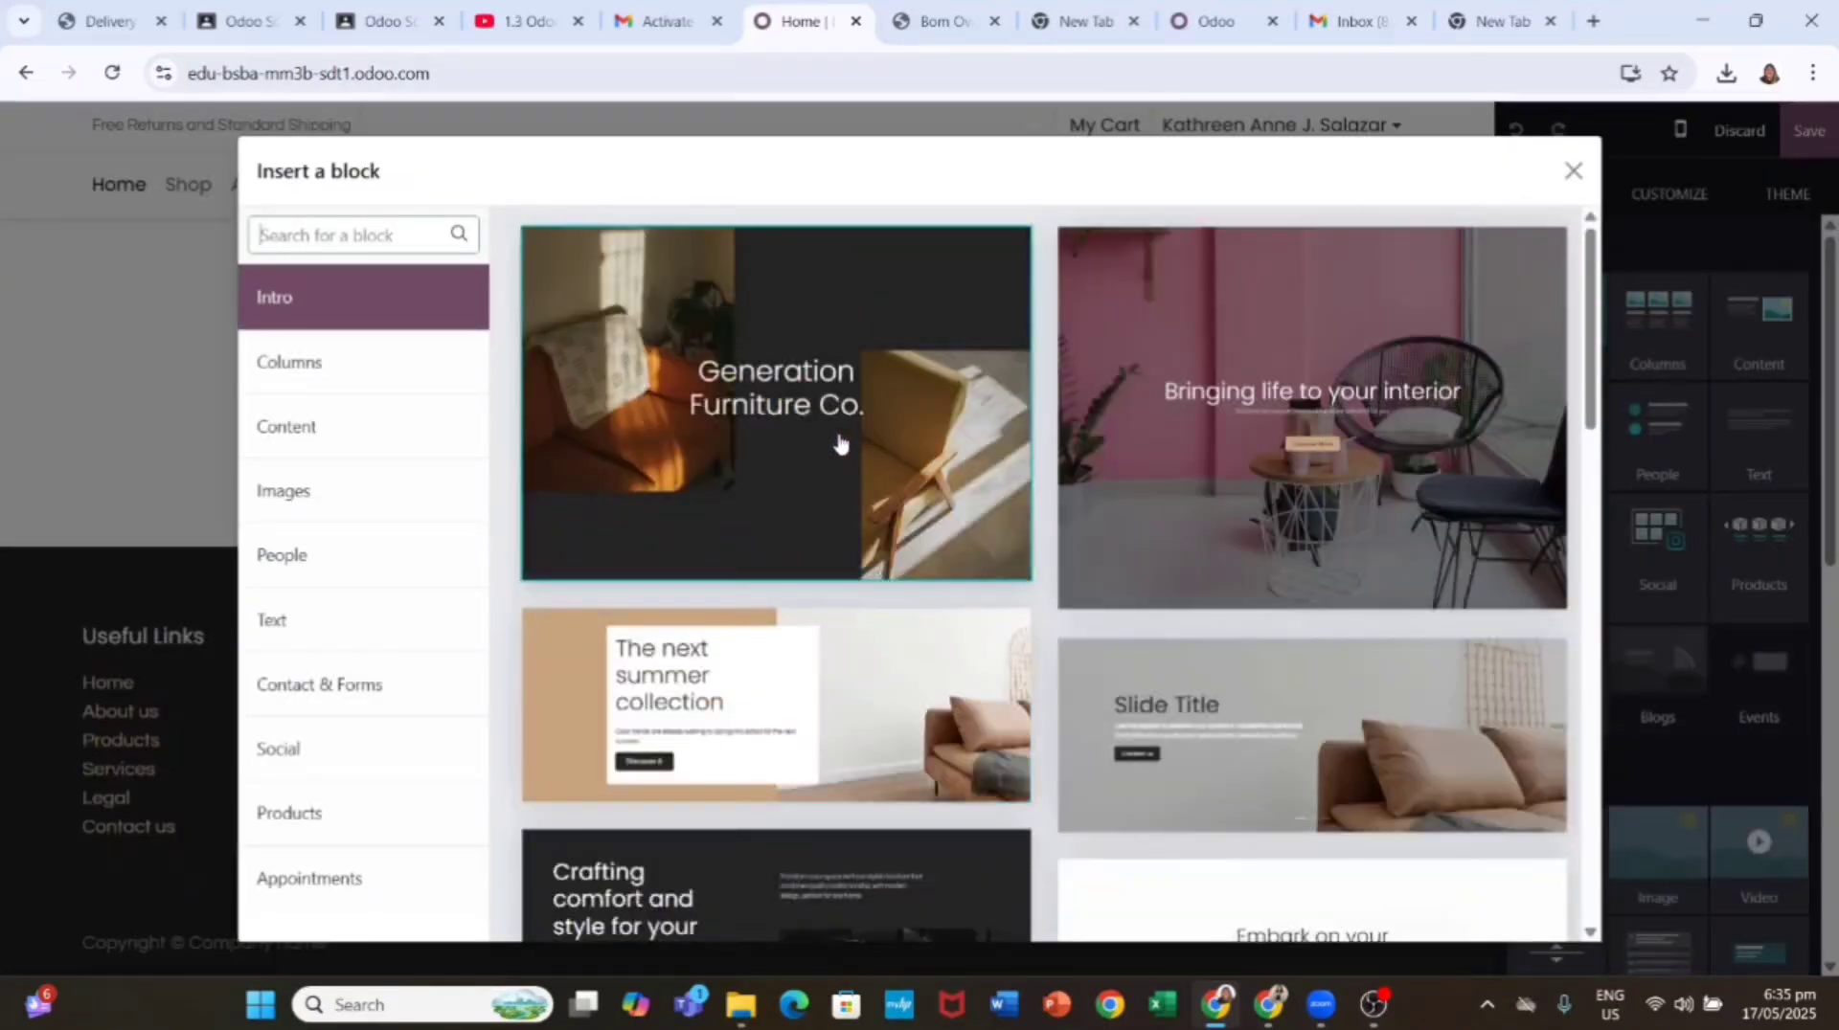
click(837, 439)
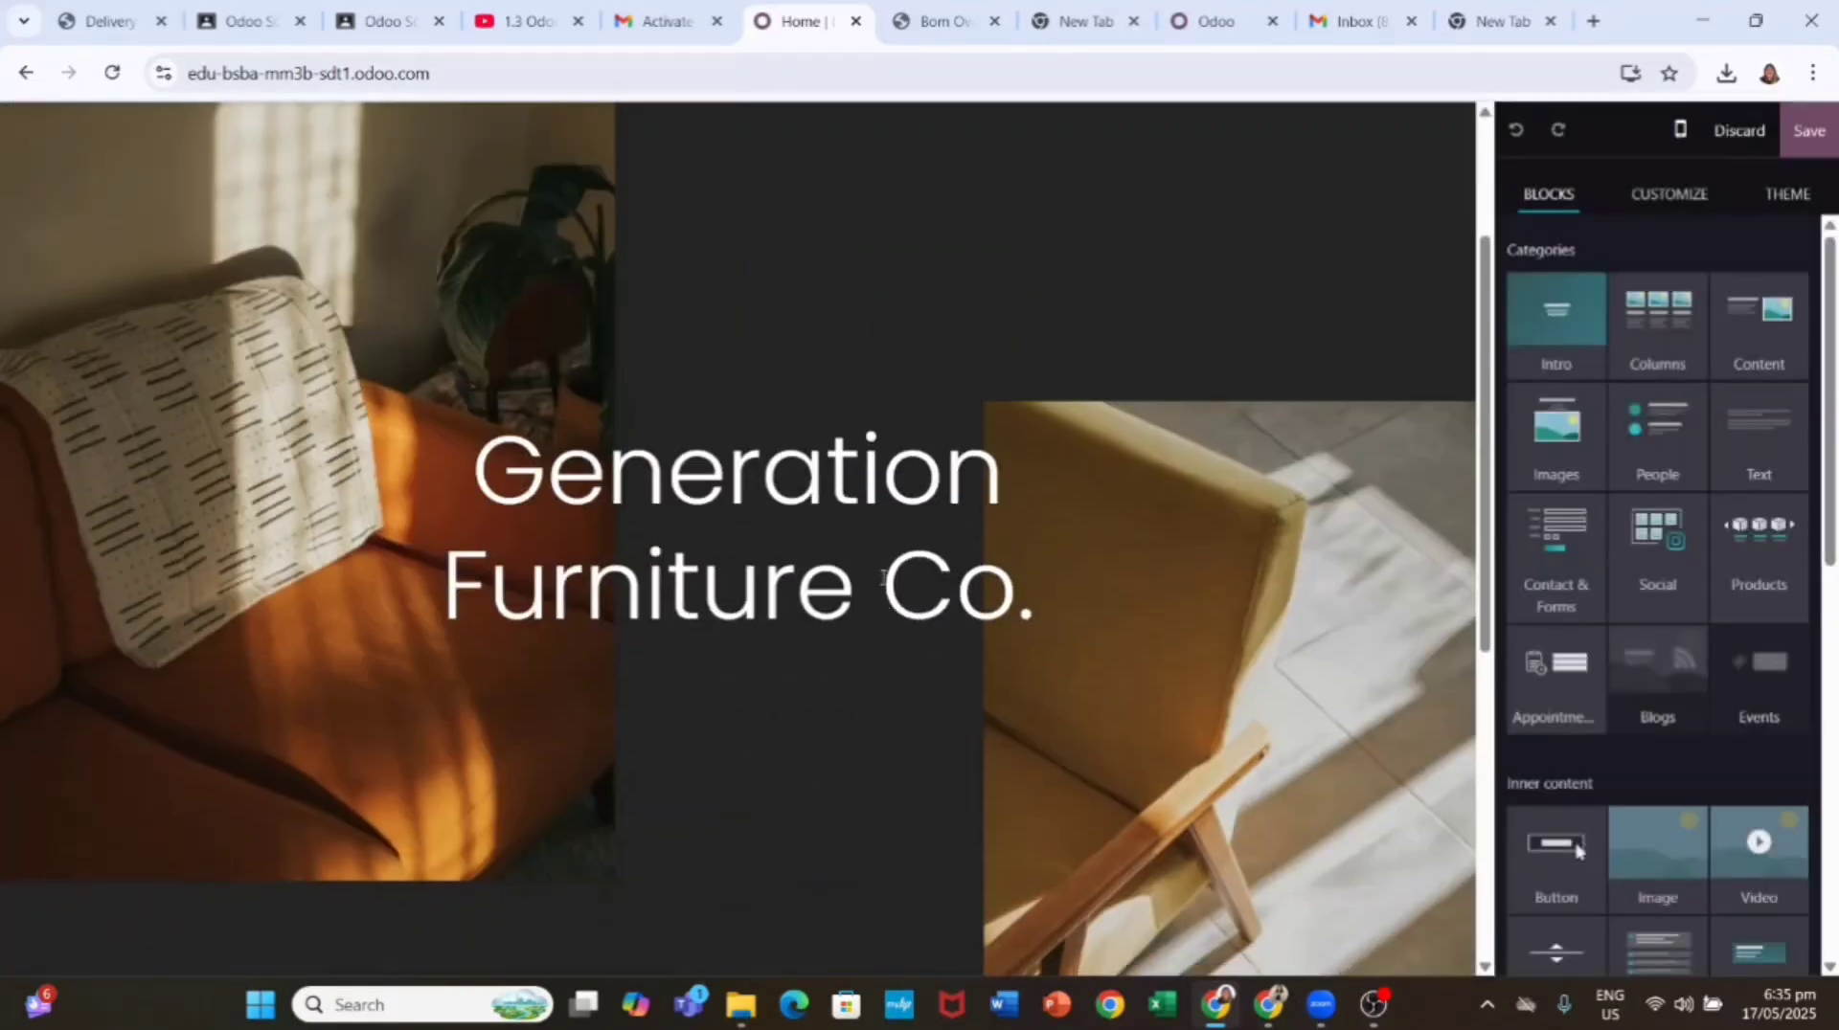
scroll(881, 580, down, 1)
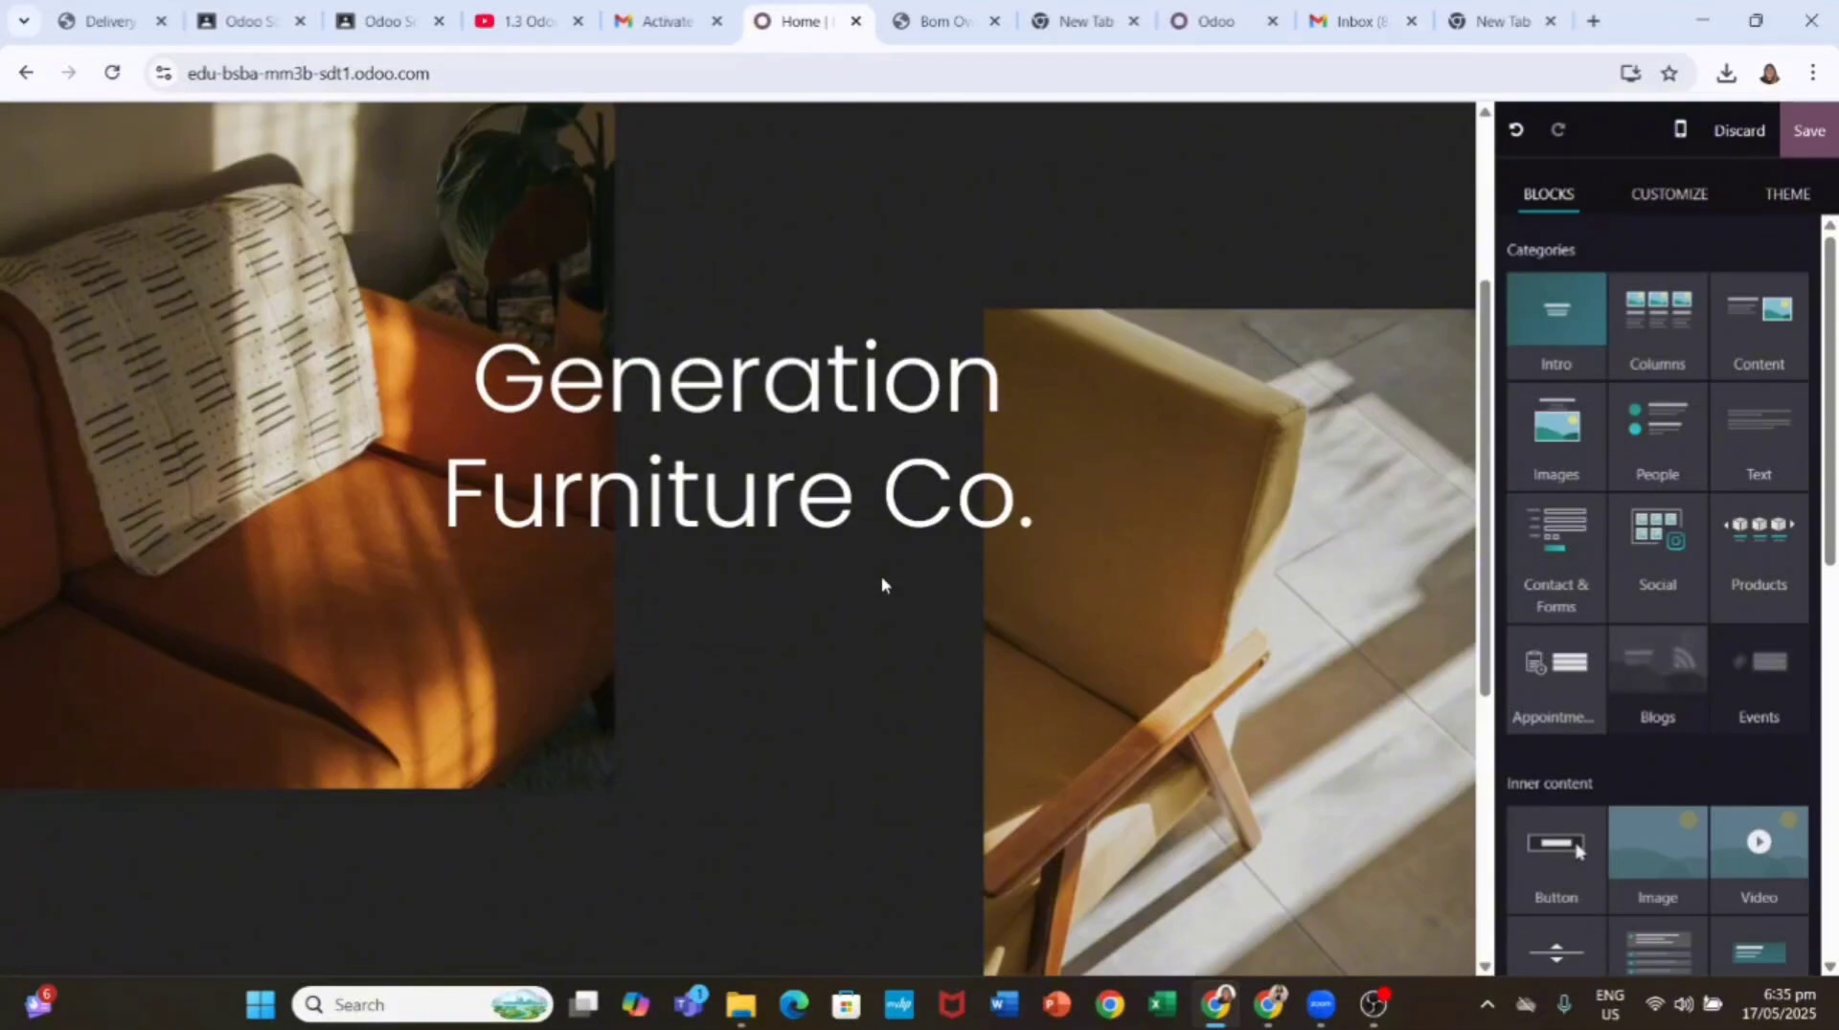
click(1783, 194)
click(1674, 196)
click(1531, 196)
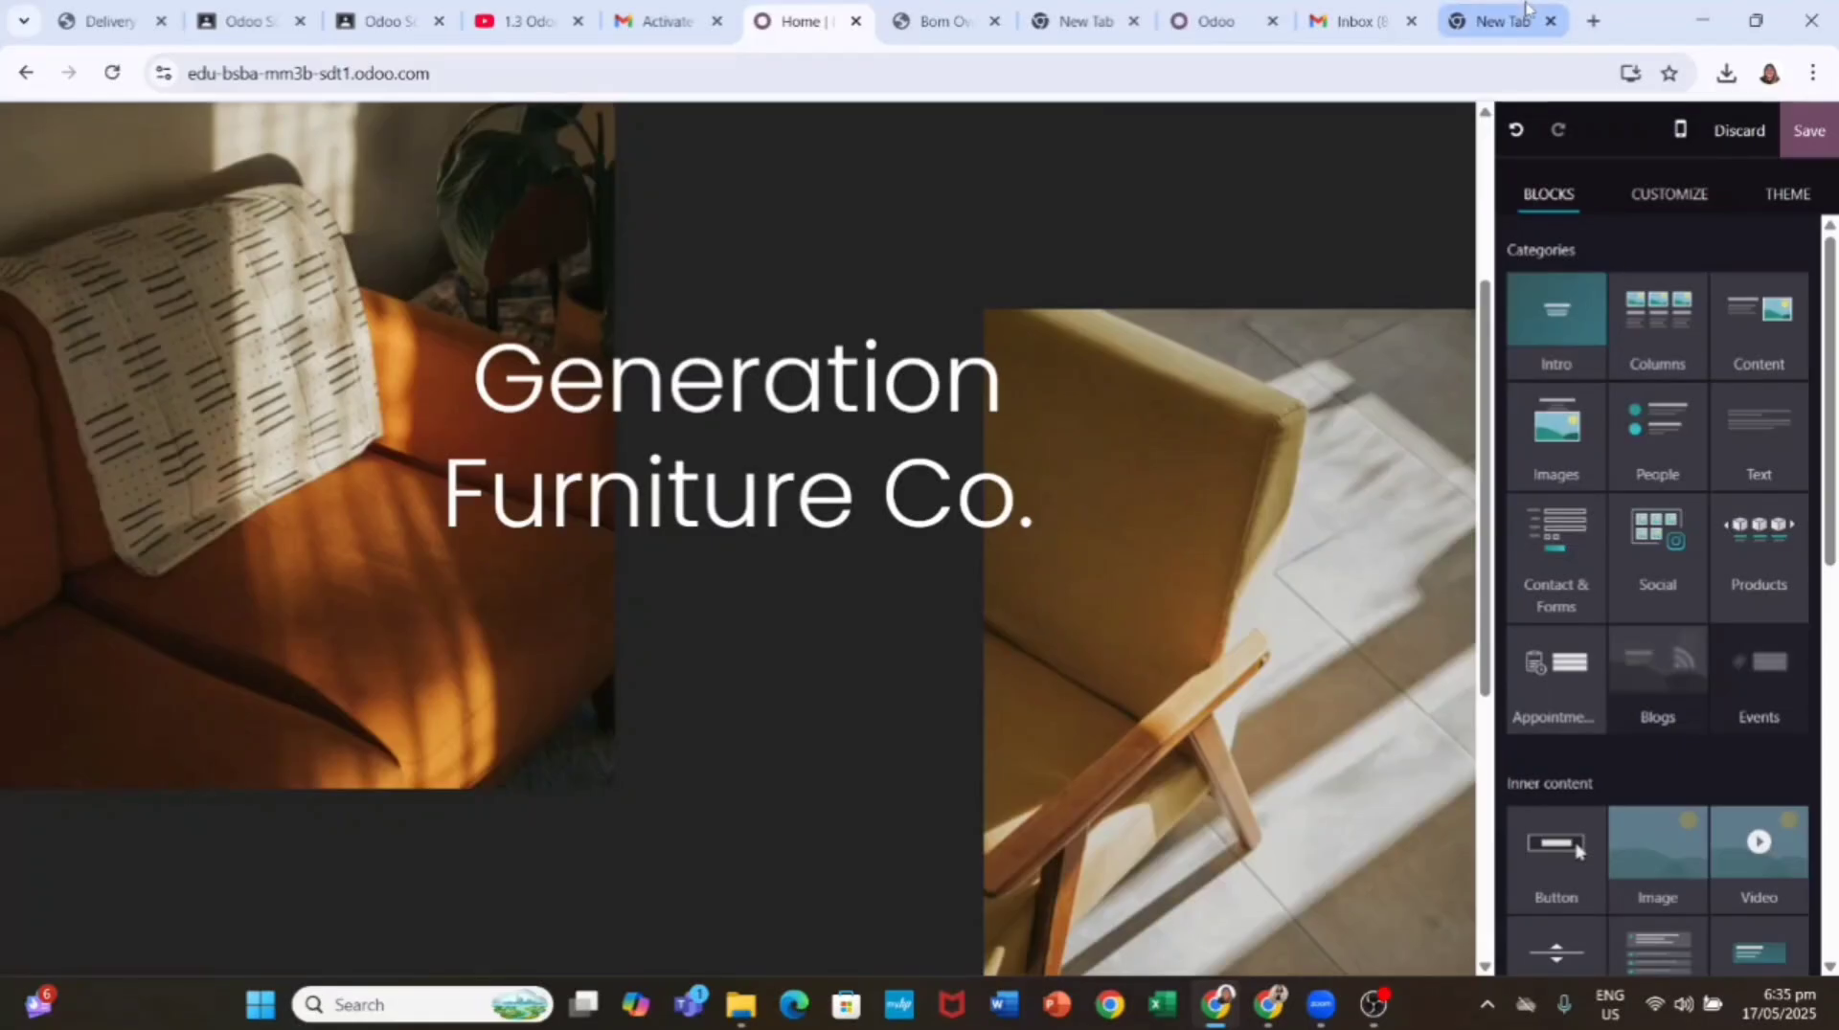
scroll(728, 383, up, 3)
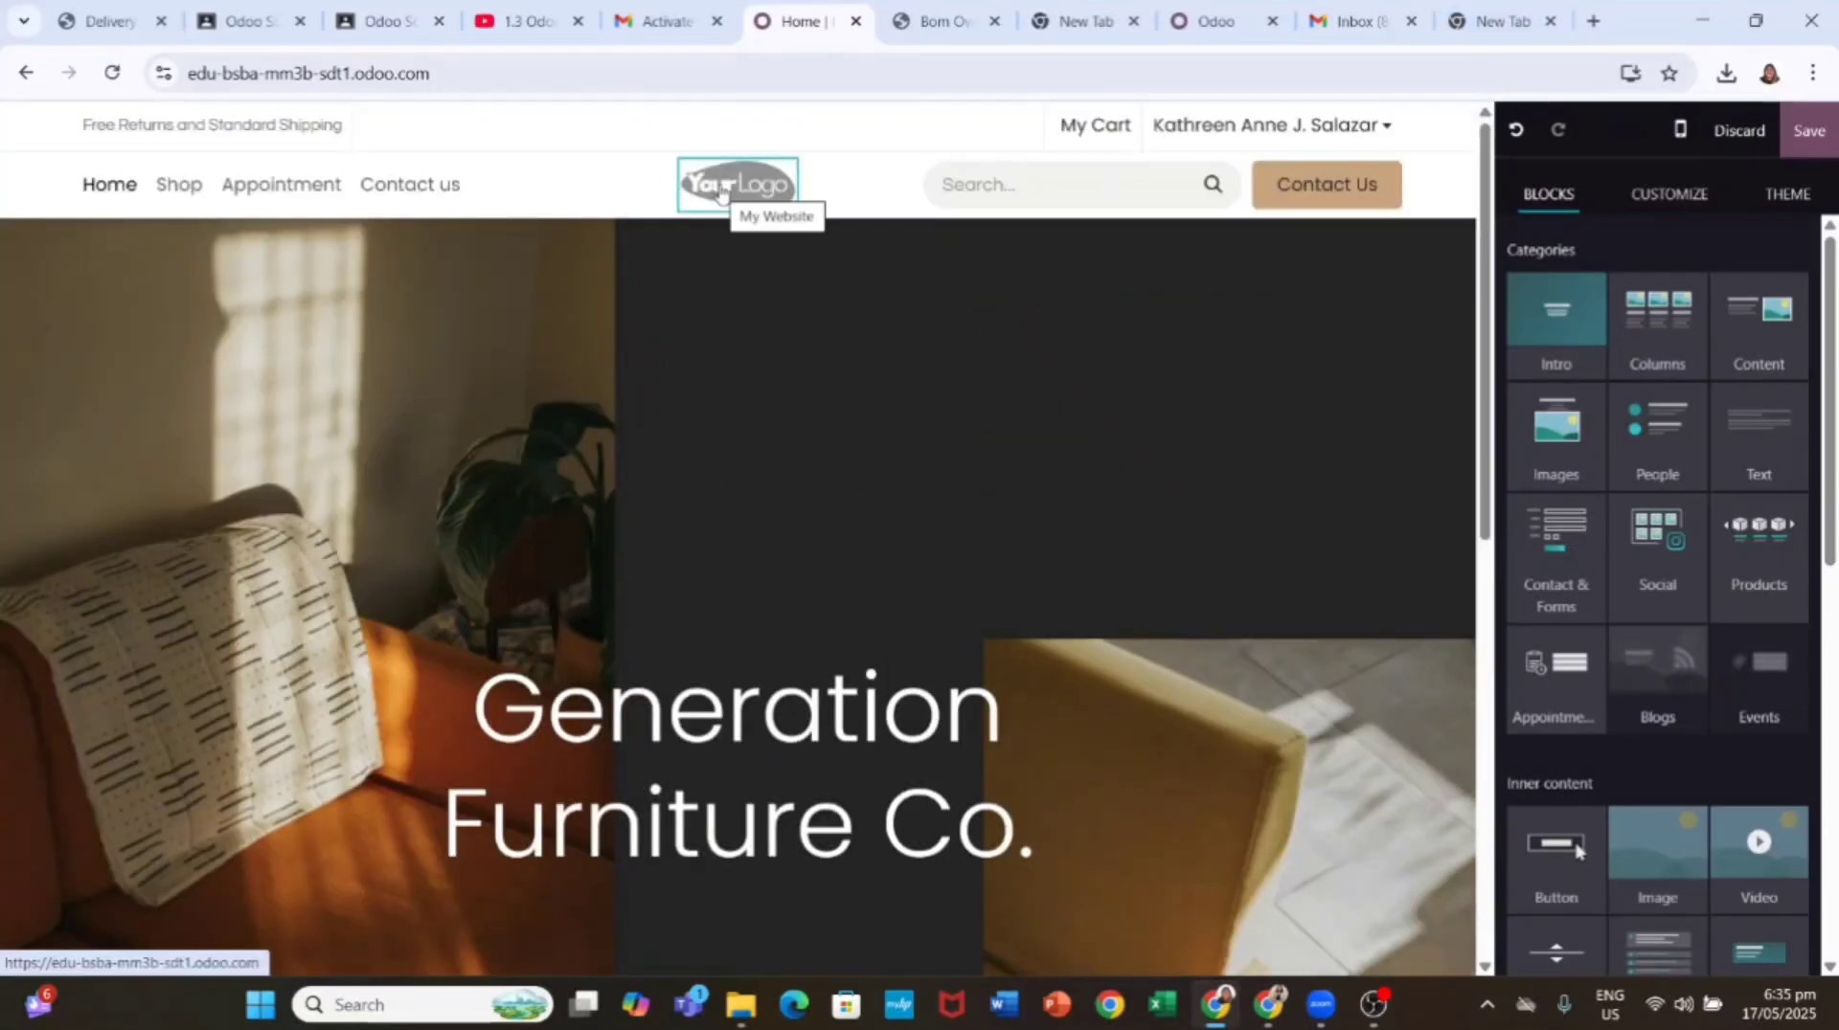
Step: Replace the header logo with the uploaded Home Furniture Logo image, then select the banner
click(774, 198)
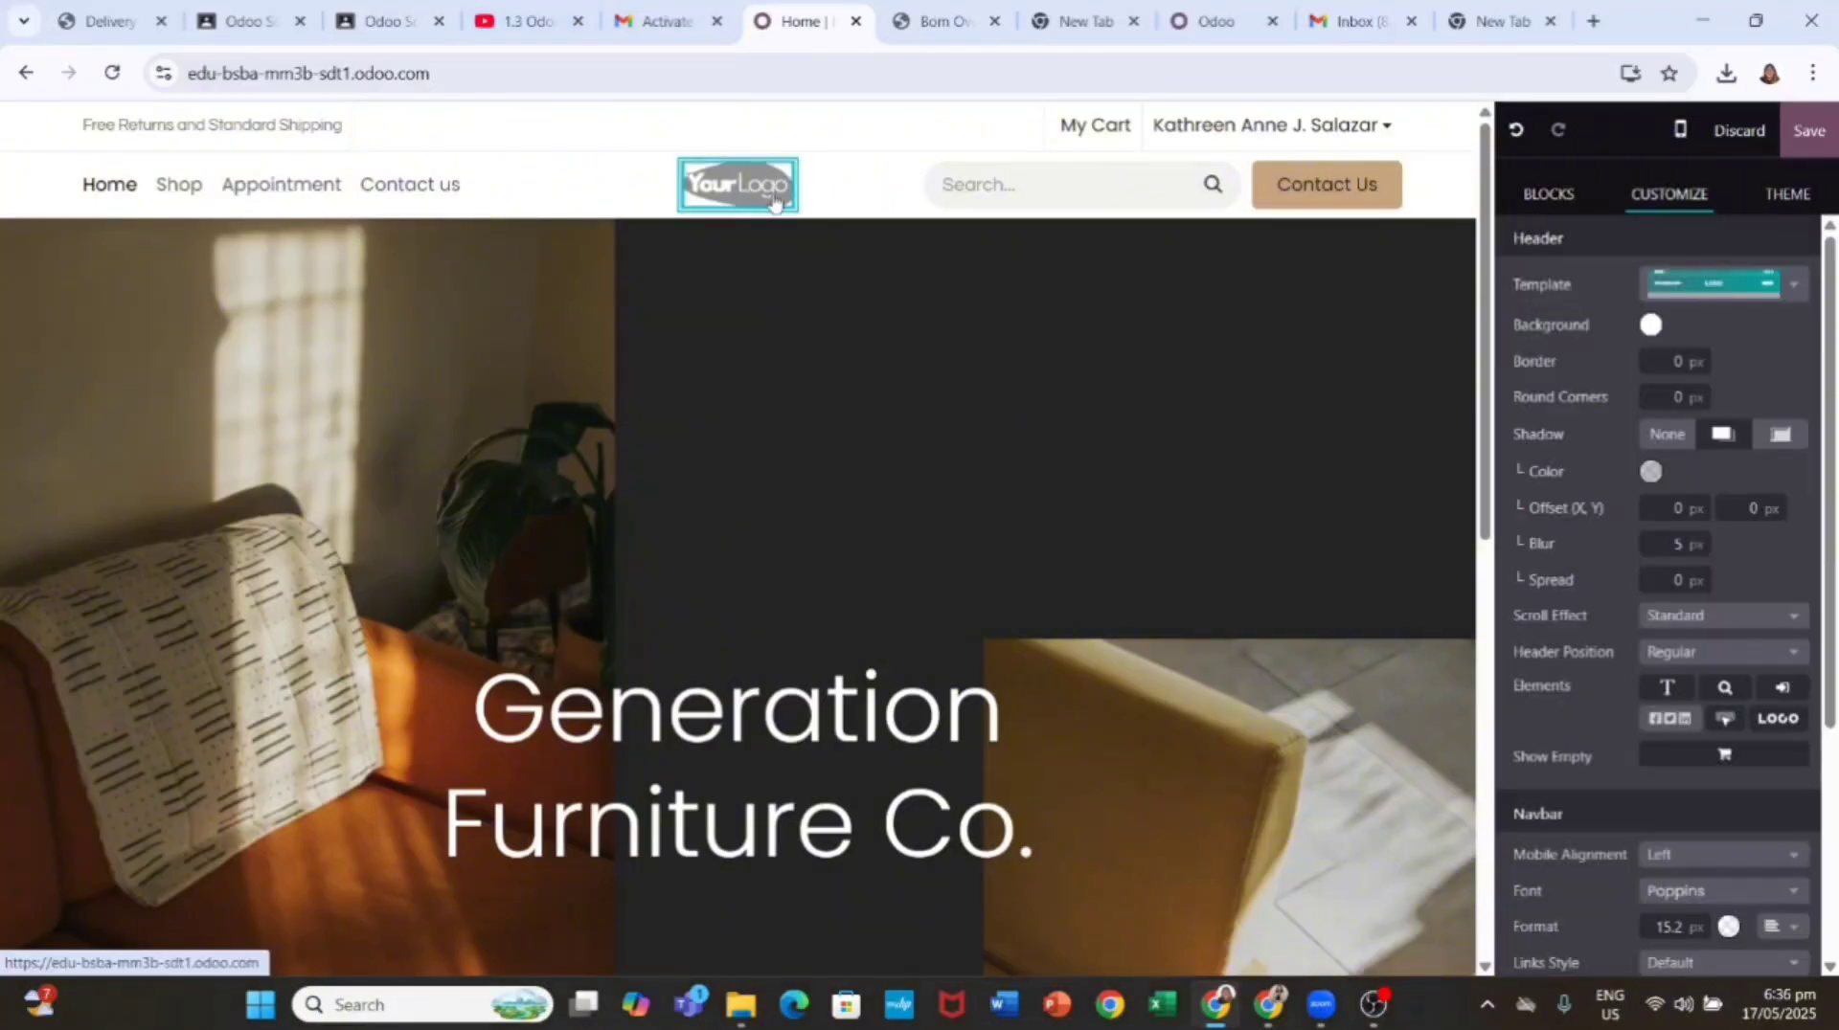
double_click(757, 196)
click(1509, 316)
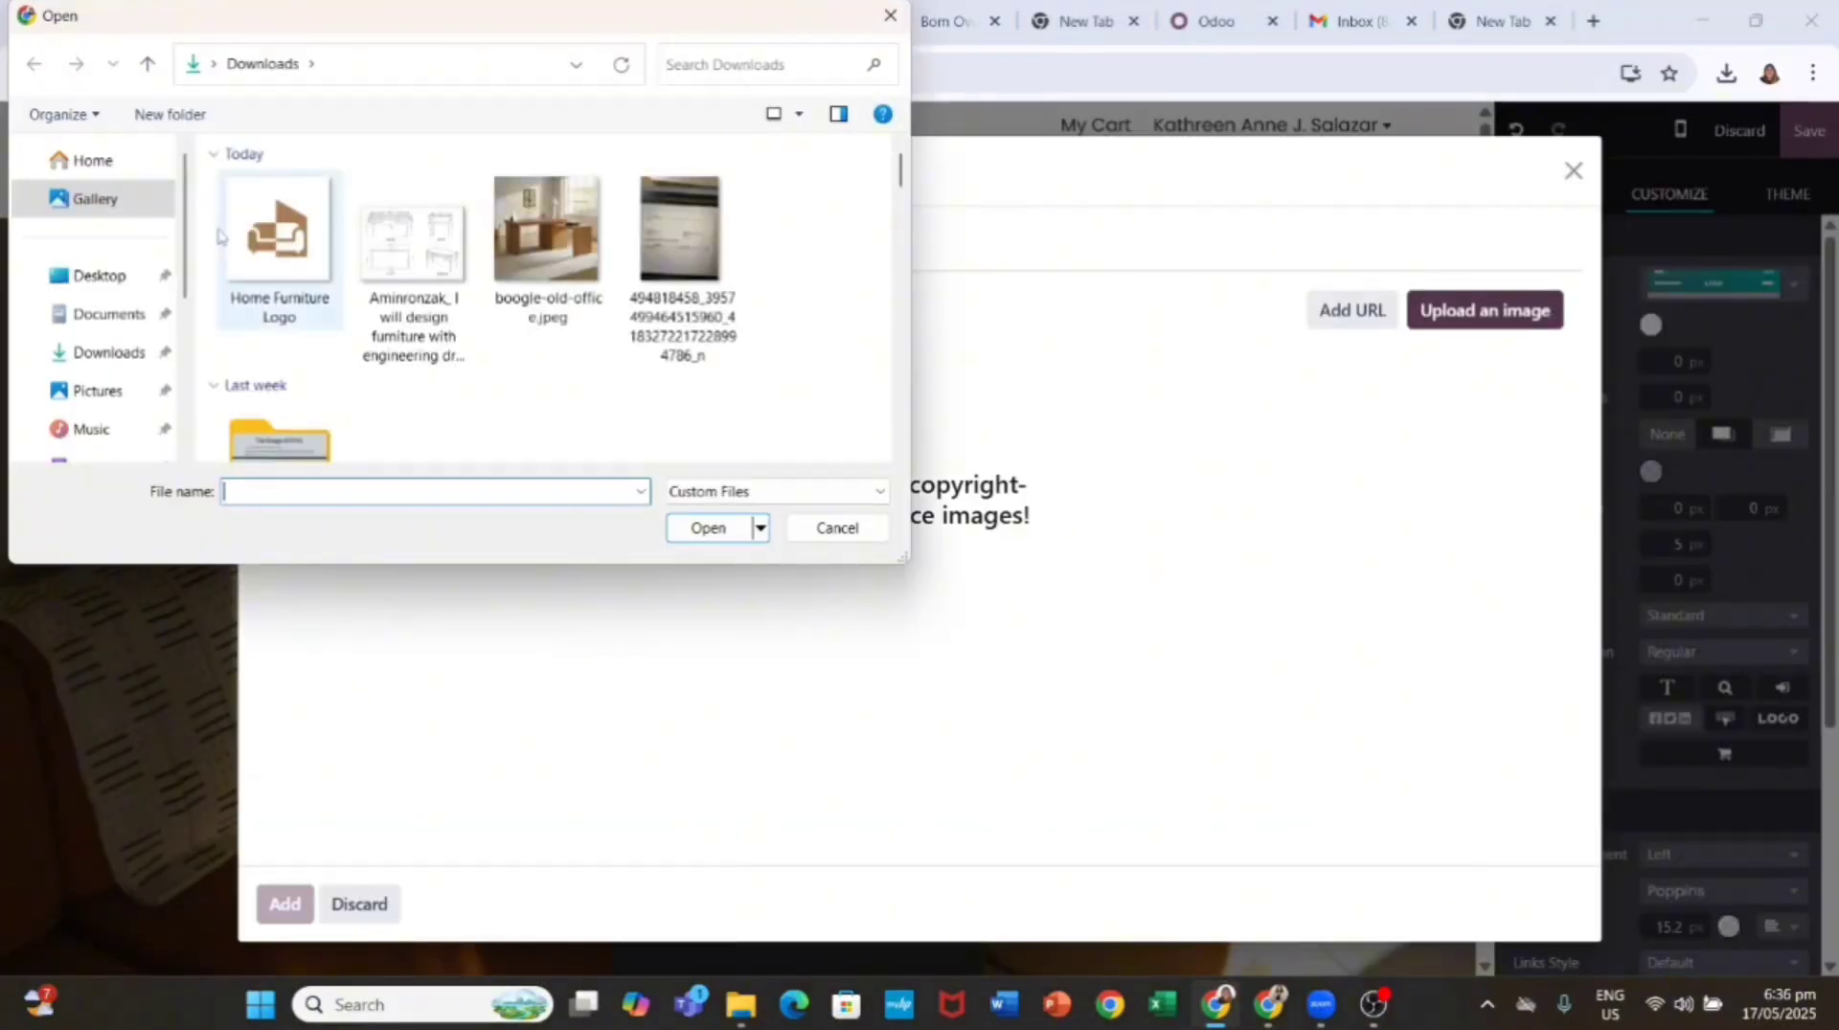
double_click(275, 230)
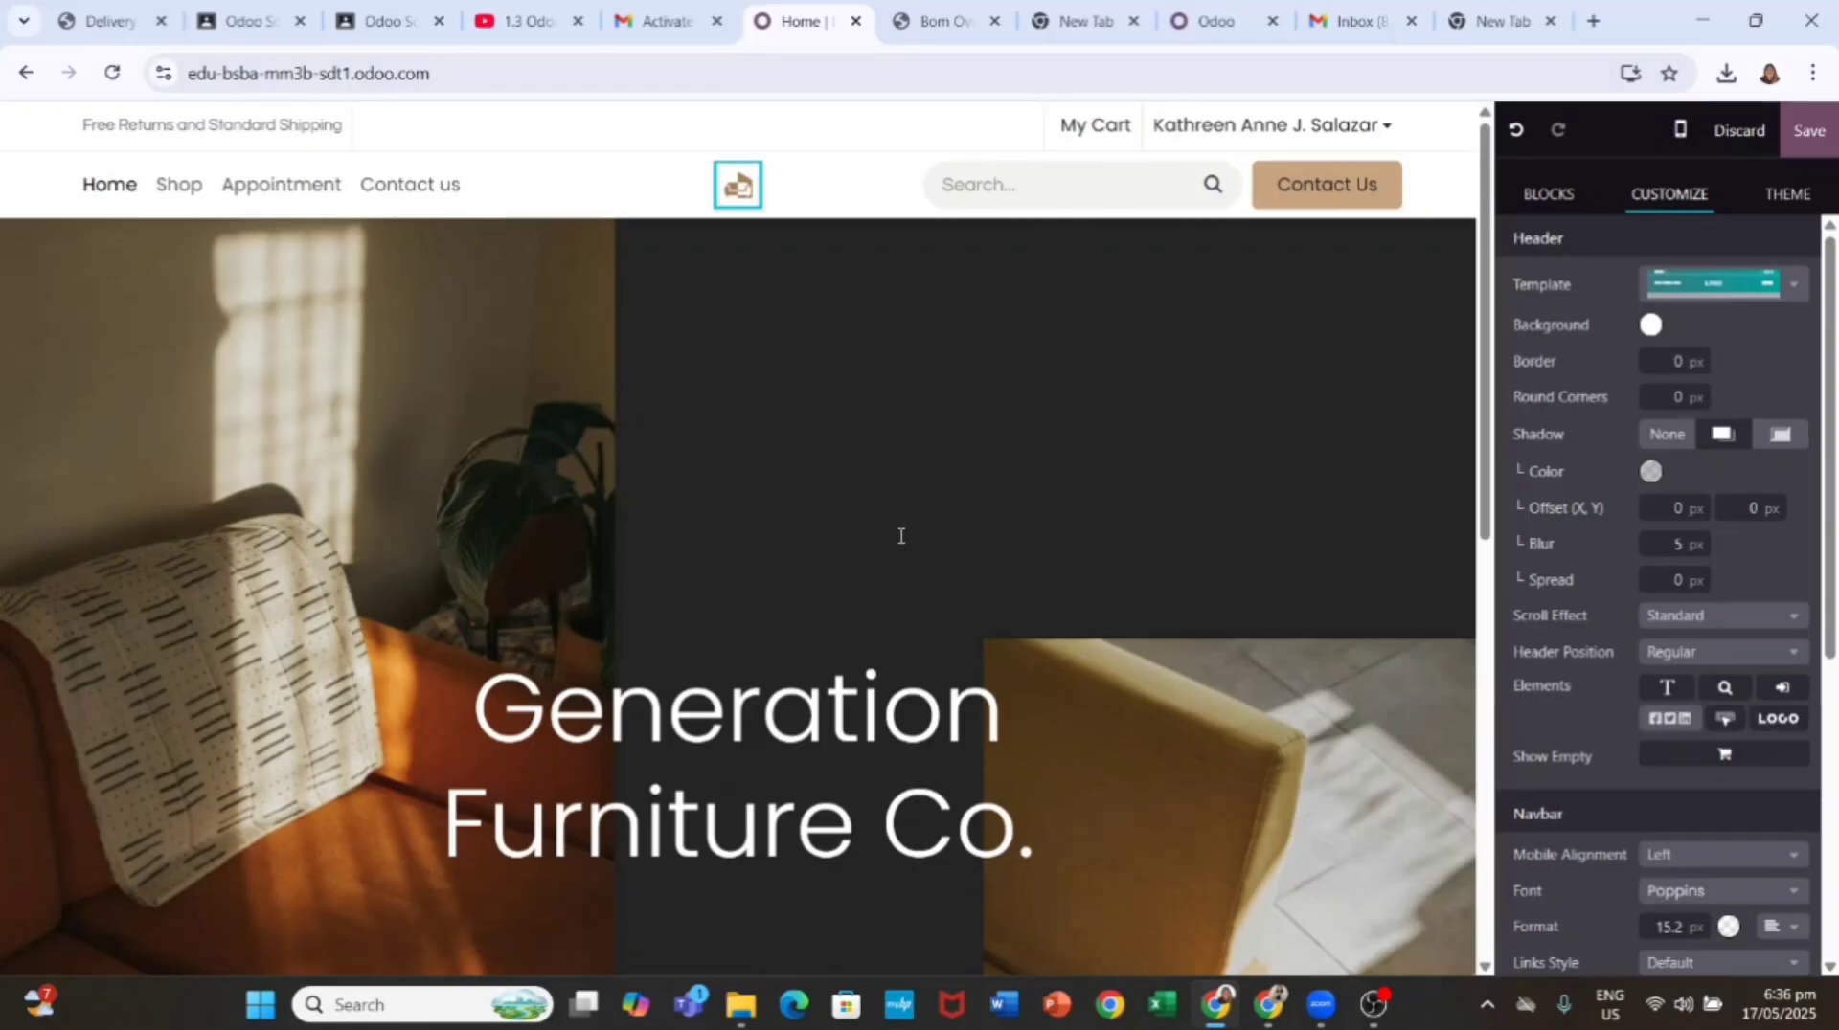
click(948, 412)
Step: Upload the office photo as an image element inside the banner
click(1669, 317)
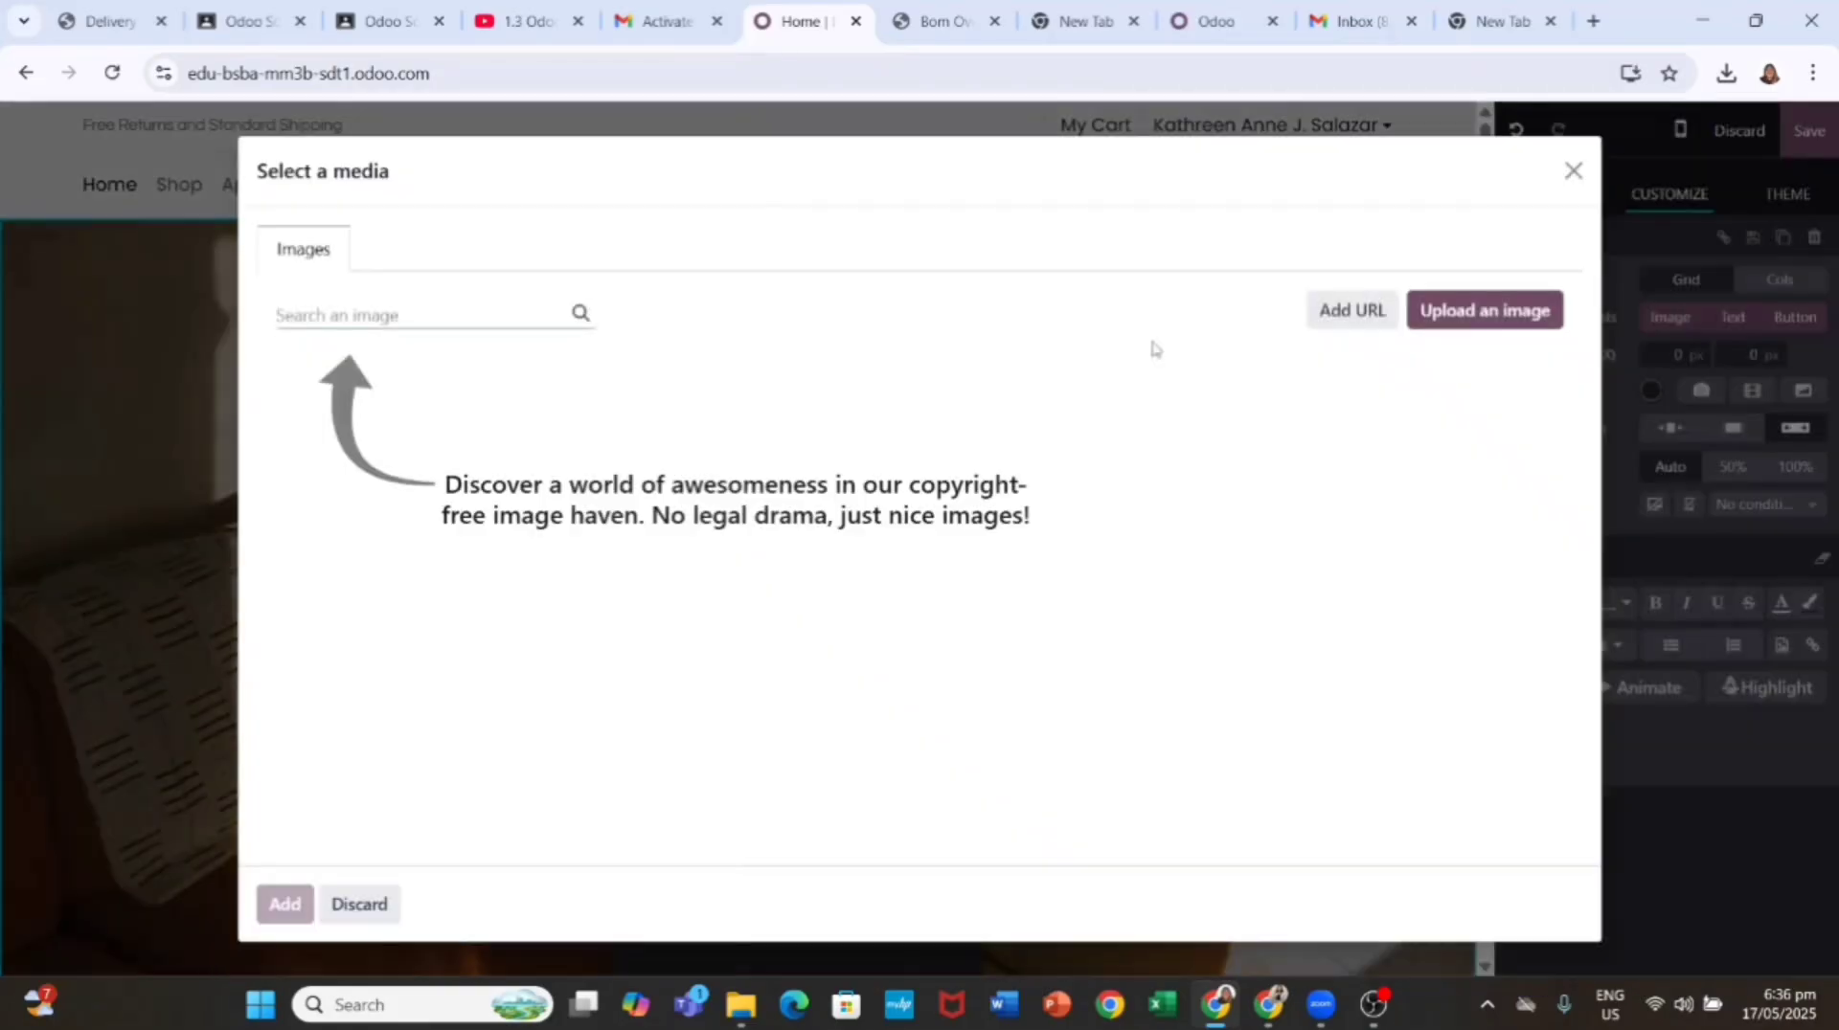
click(1572, 171)
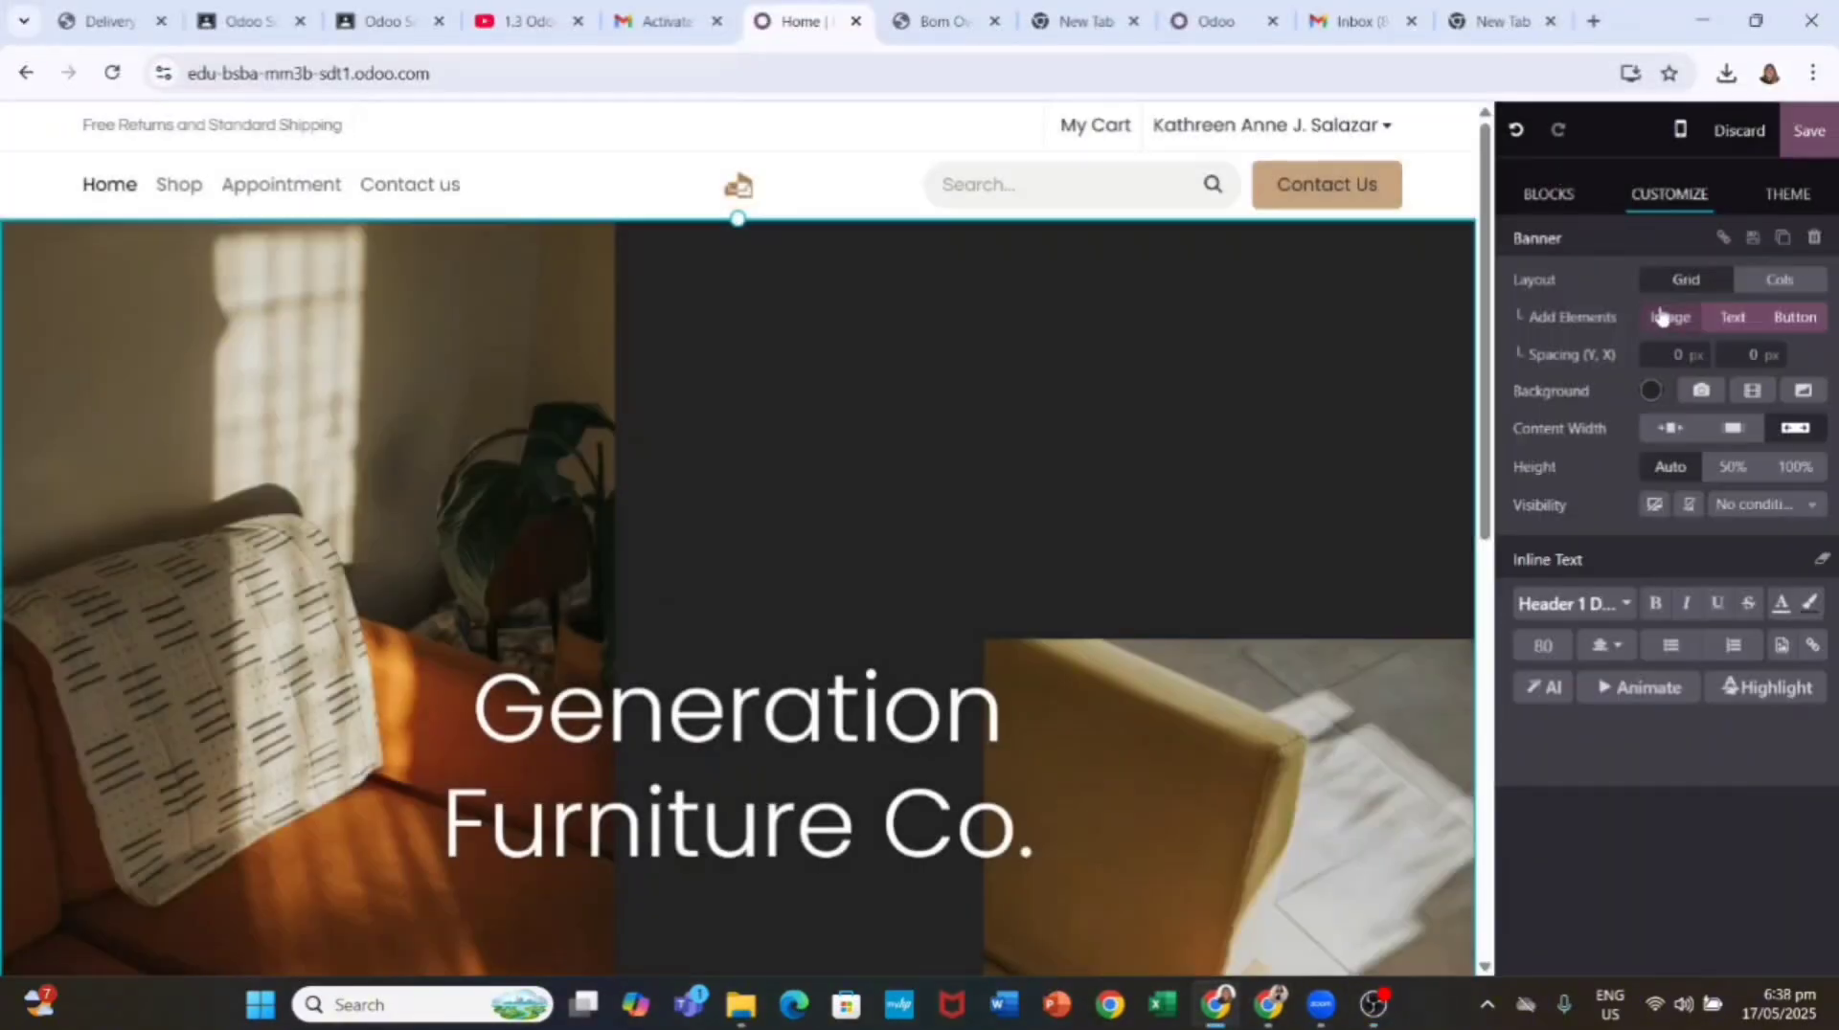
click(1670, 317)
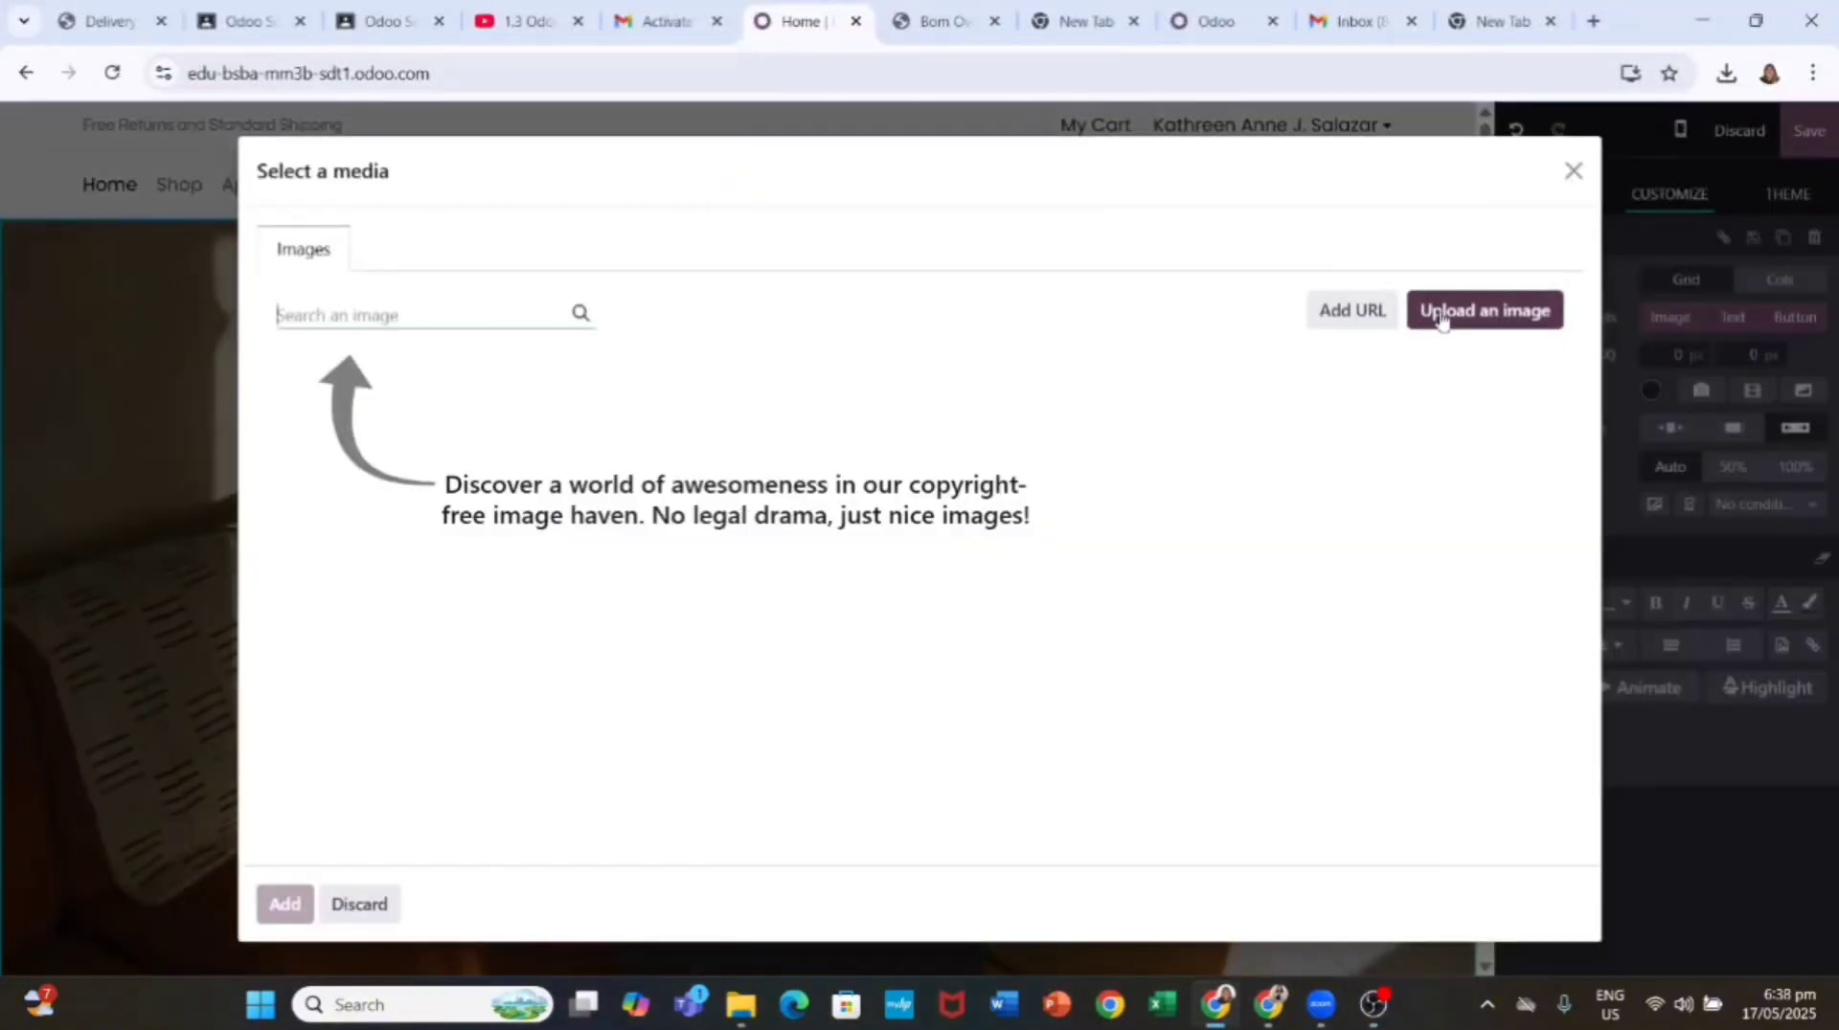
click(1484, 310)
double_click(230, 247)
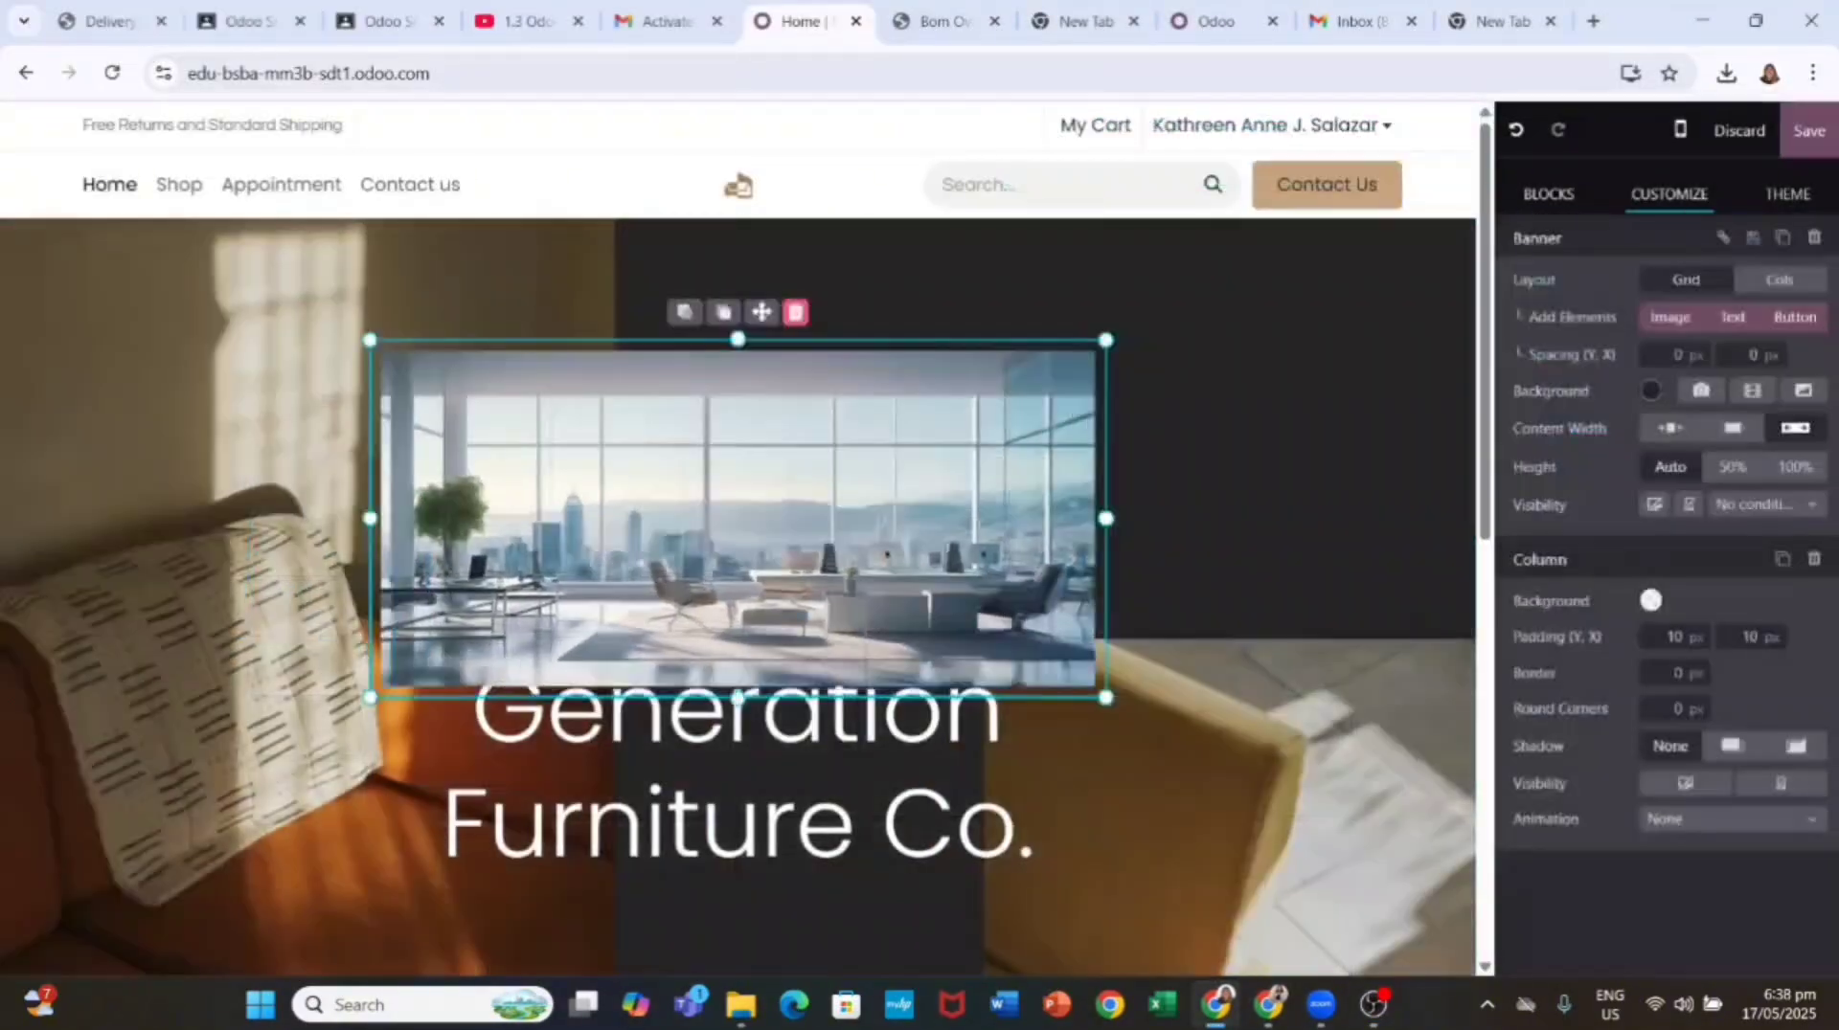
mouse_move(967, 553)
mouse_down()
mouse_move(1006, 586)
mouse_move(976, 561)
mouse_up()
Step: Reposition, resize and re-layer the office image within the banner grid
click(688, 315)
drag(761, 312, 1005, 326)
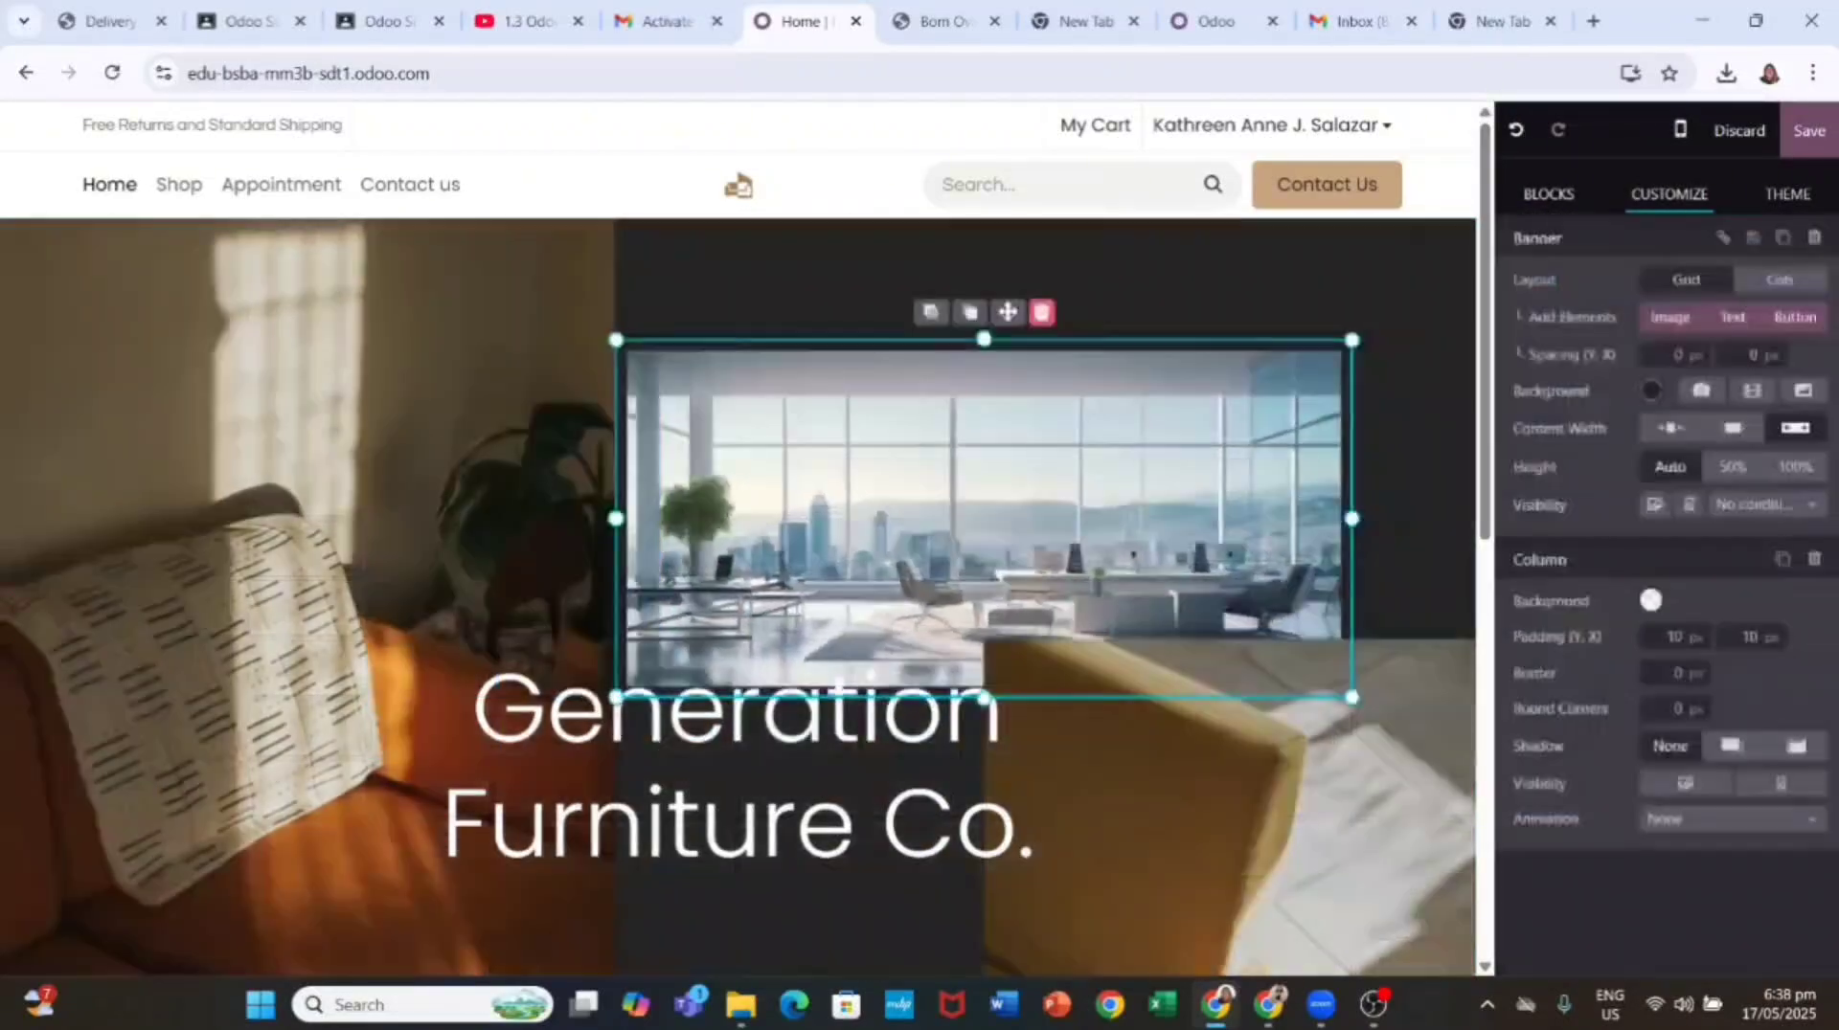
drag(616, 340, 738, 341)
mouse_move(1070, 312)
mouse_down()
mouse_move(916, 373)
mouse_move(1072, 320)
mouse_up()
click(1031, 313)
drag(738, 340, 244, 343)
scroll(672, 442, down, 2)
scroll(738, 536, up, 2)
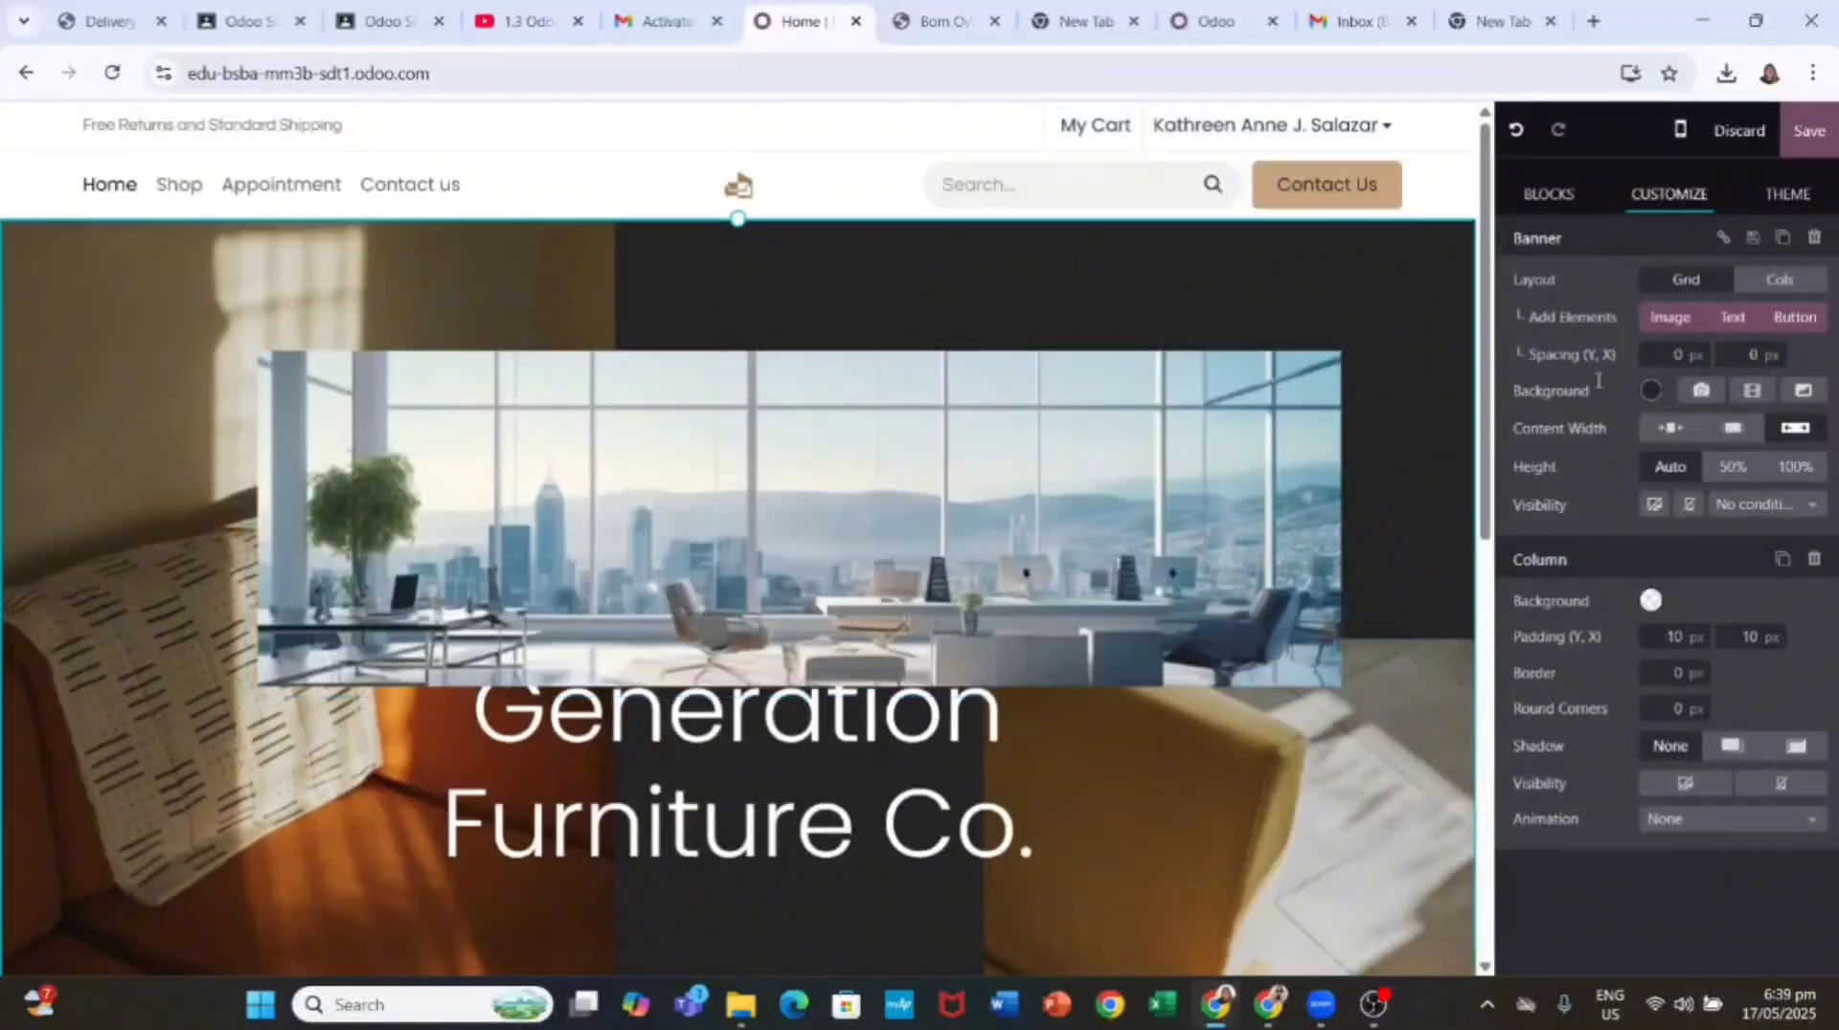
Step: Set the office photo as the banner background and delete the overlay office image
click(1701, 390)
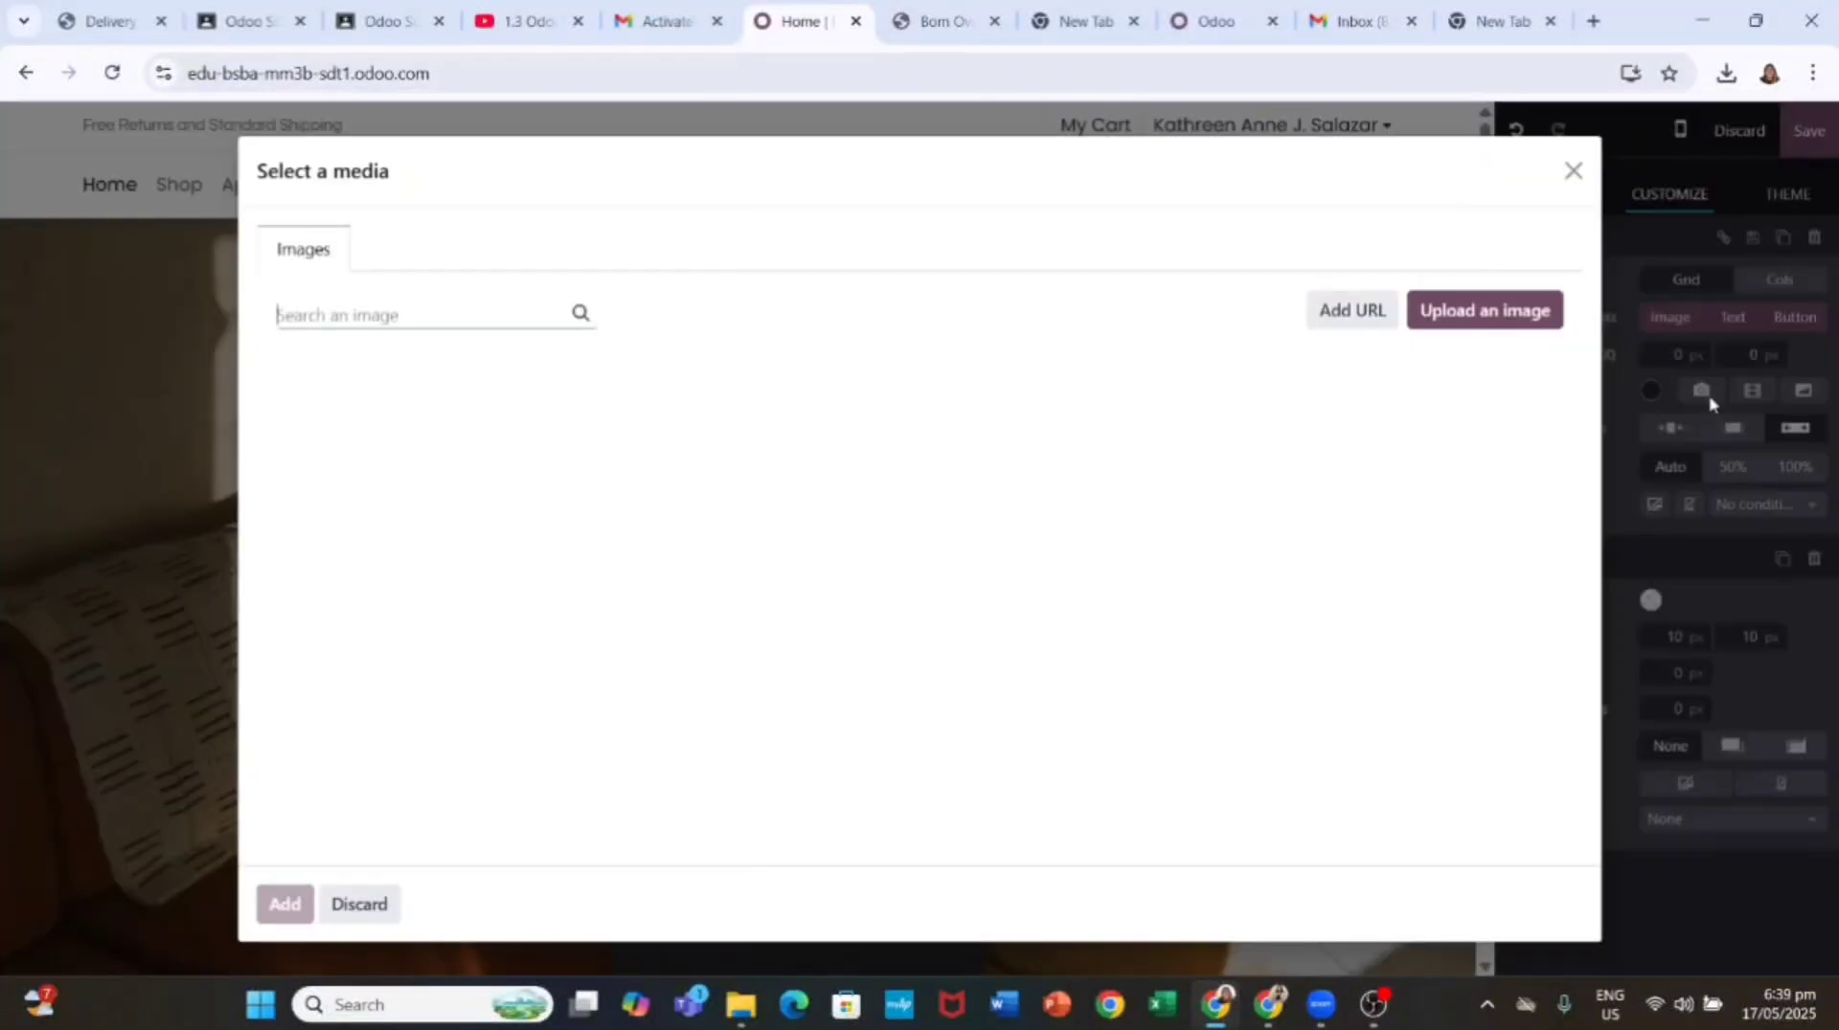
click(1481, 308)
click(278, 271)
click(706, 525)
click(858, 308)
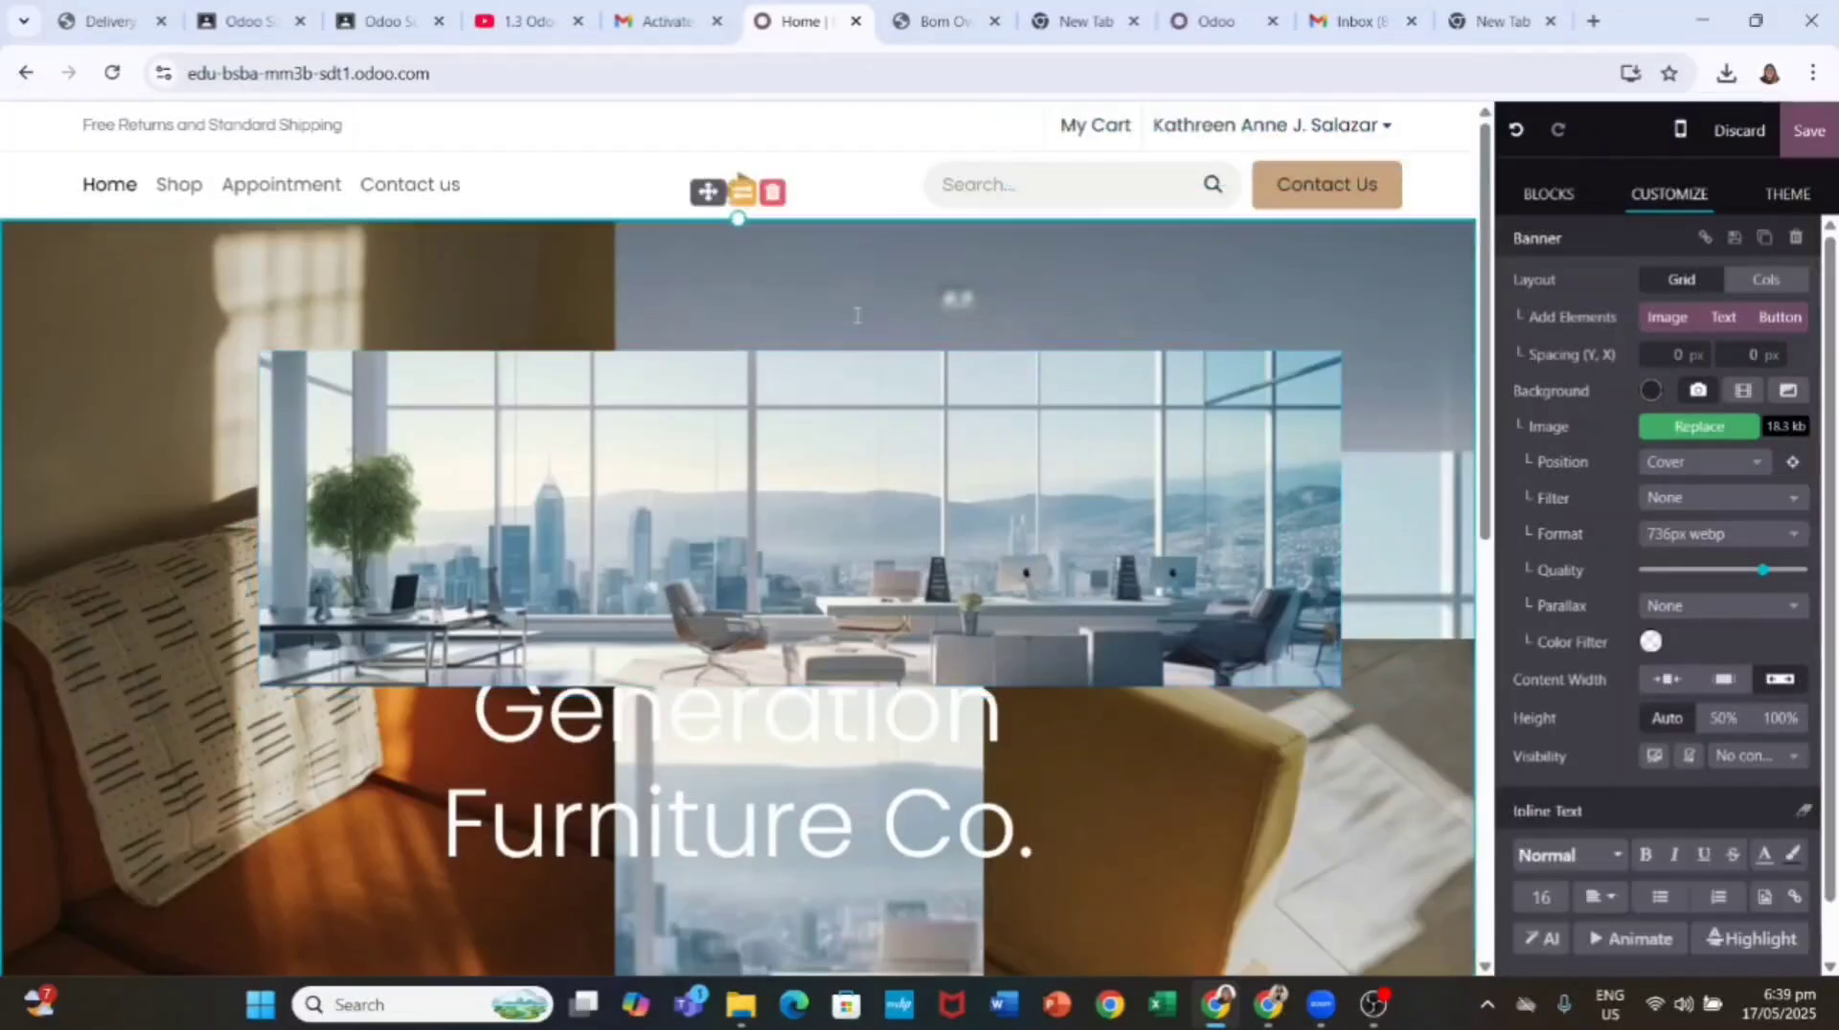
click(855, 402)
click(856, 312)
Step: Select the armchair photo column in the banner
scroll(957, 431, down, 3)
scroll(1130, 478, up, 1)
drag(1132, 478, 1140, 677)
click(1133, 560)
scroll(1140, 677, down, 1)
click(1373, 1006)
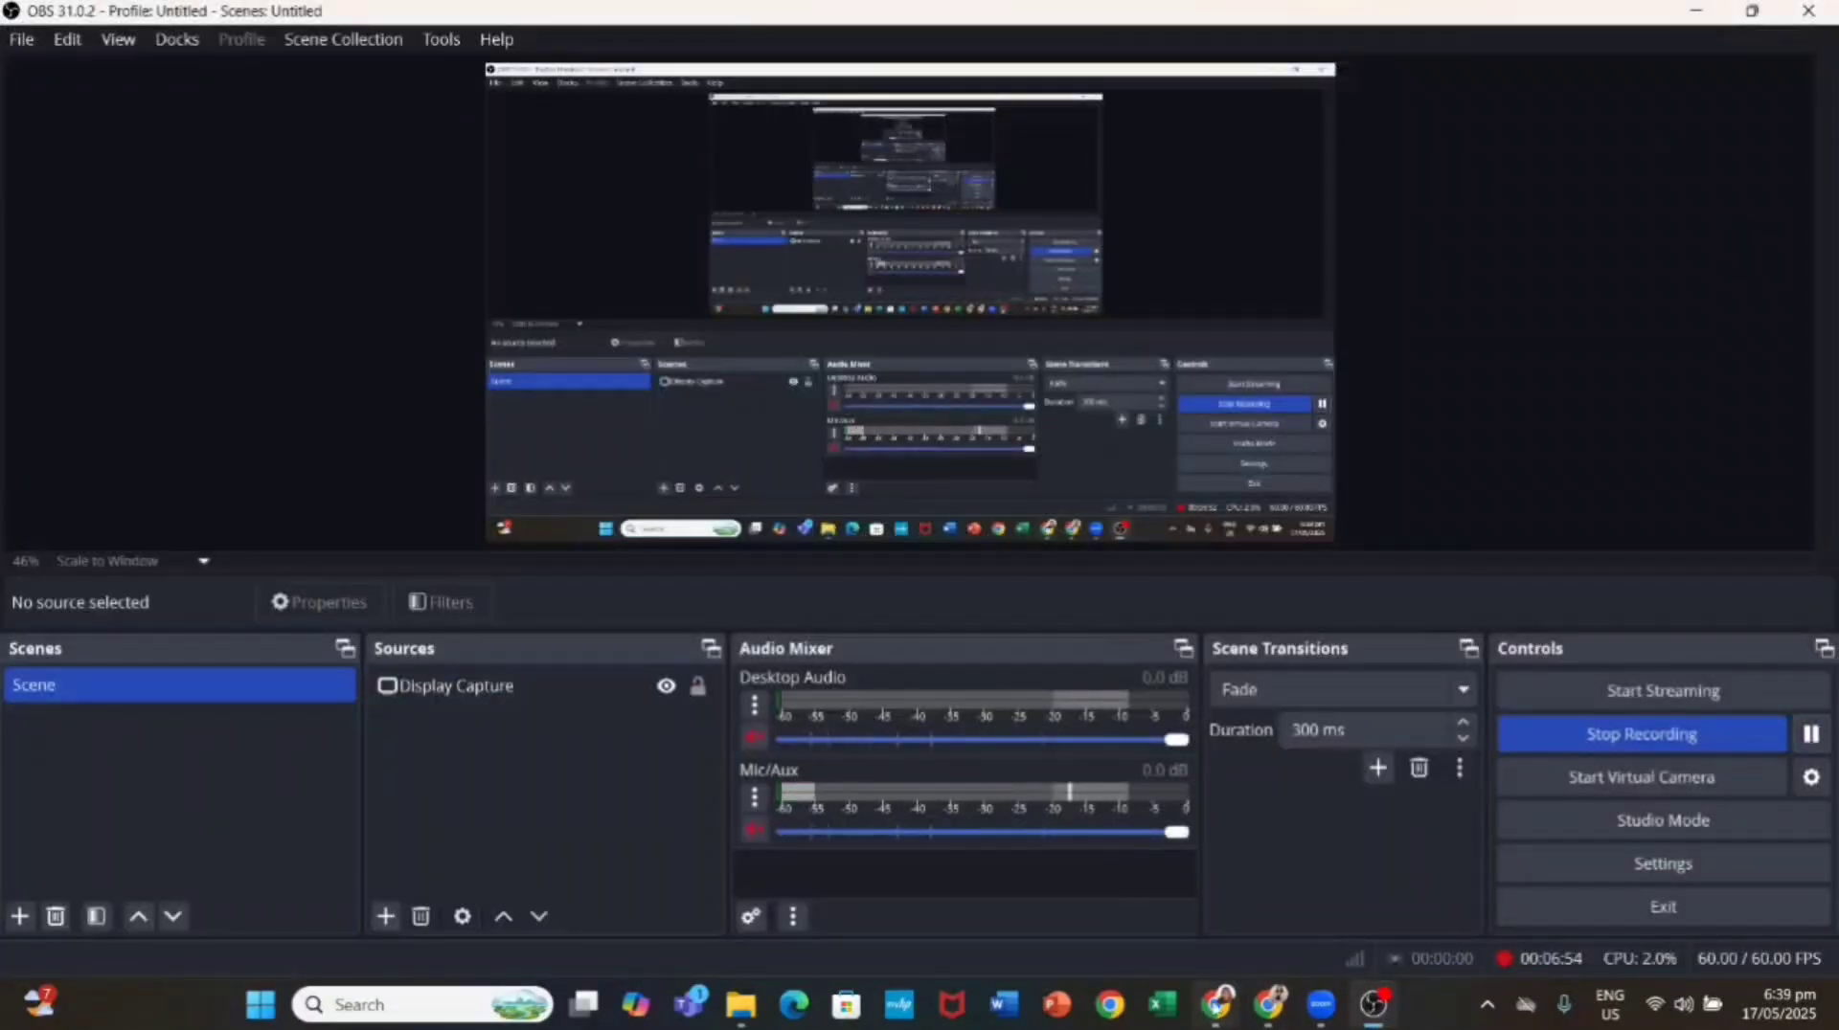
click(1373, 1006)
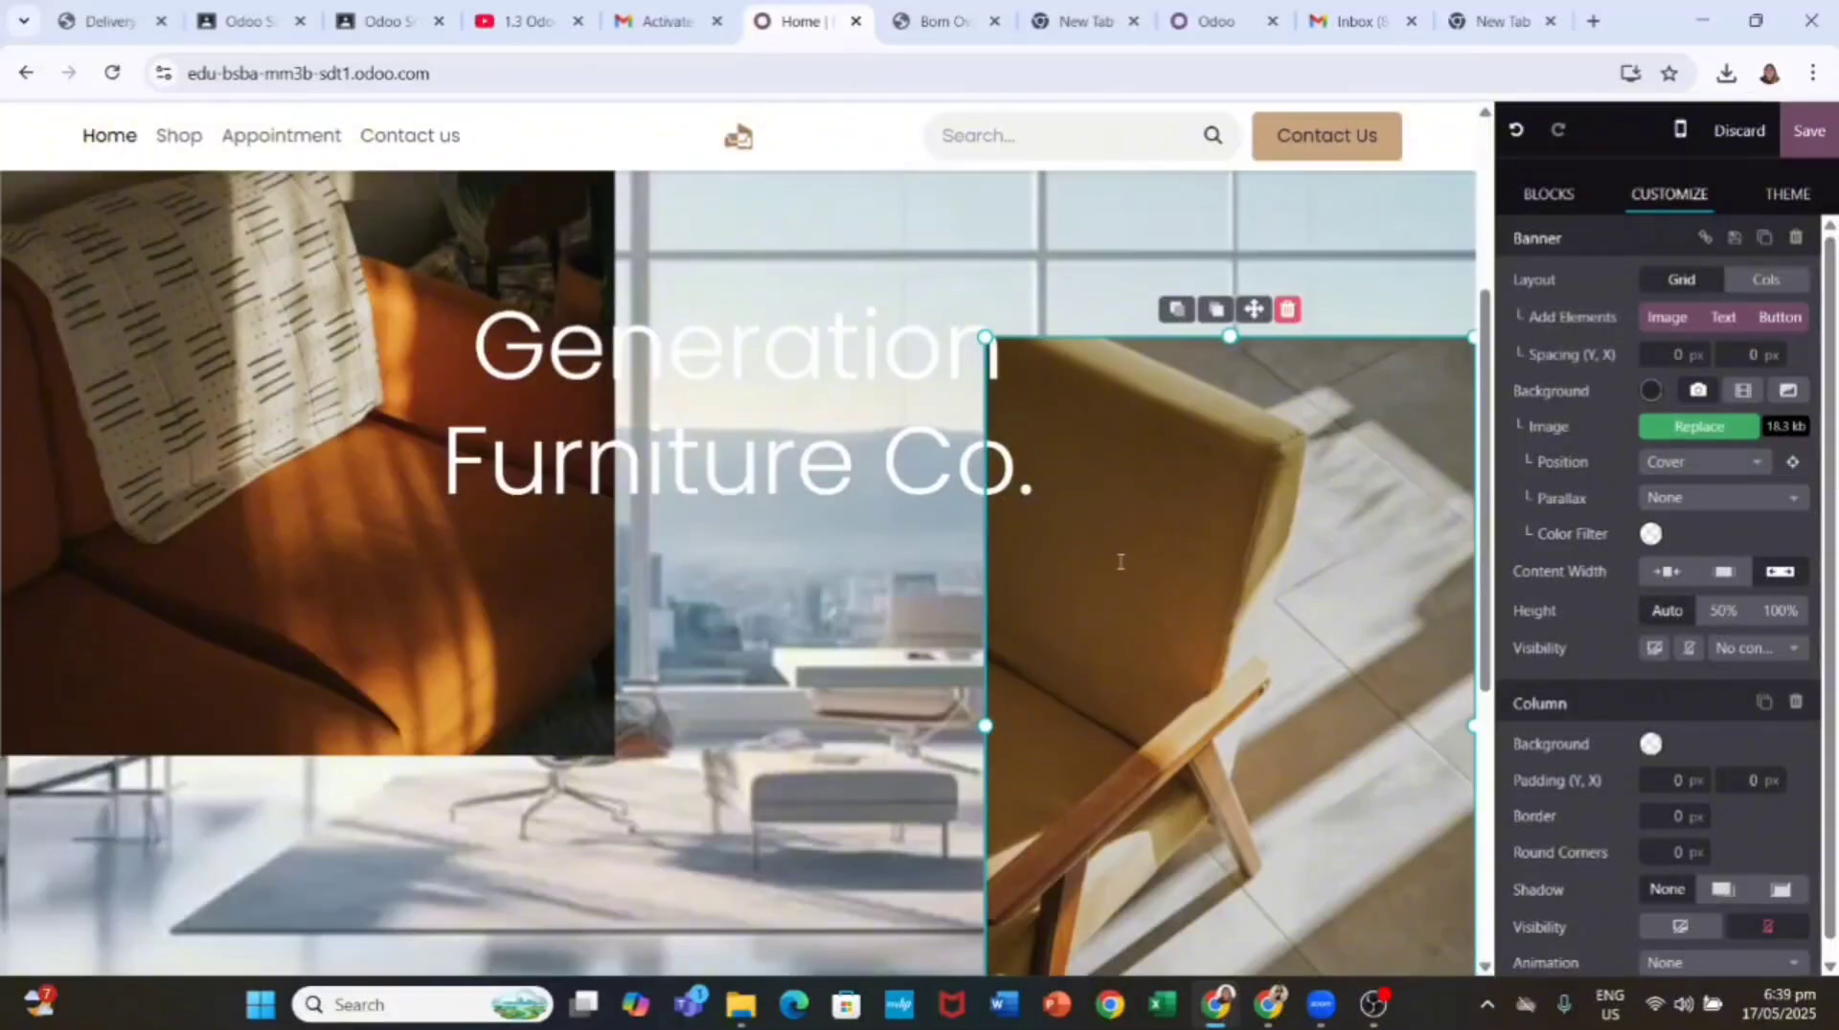
Step: Select the two-line Generation Furniture Co. heading text in the banner
click(1072, 518)
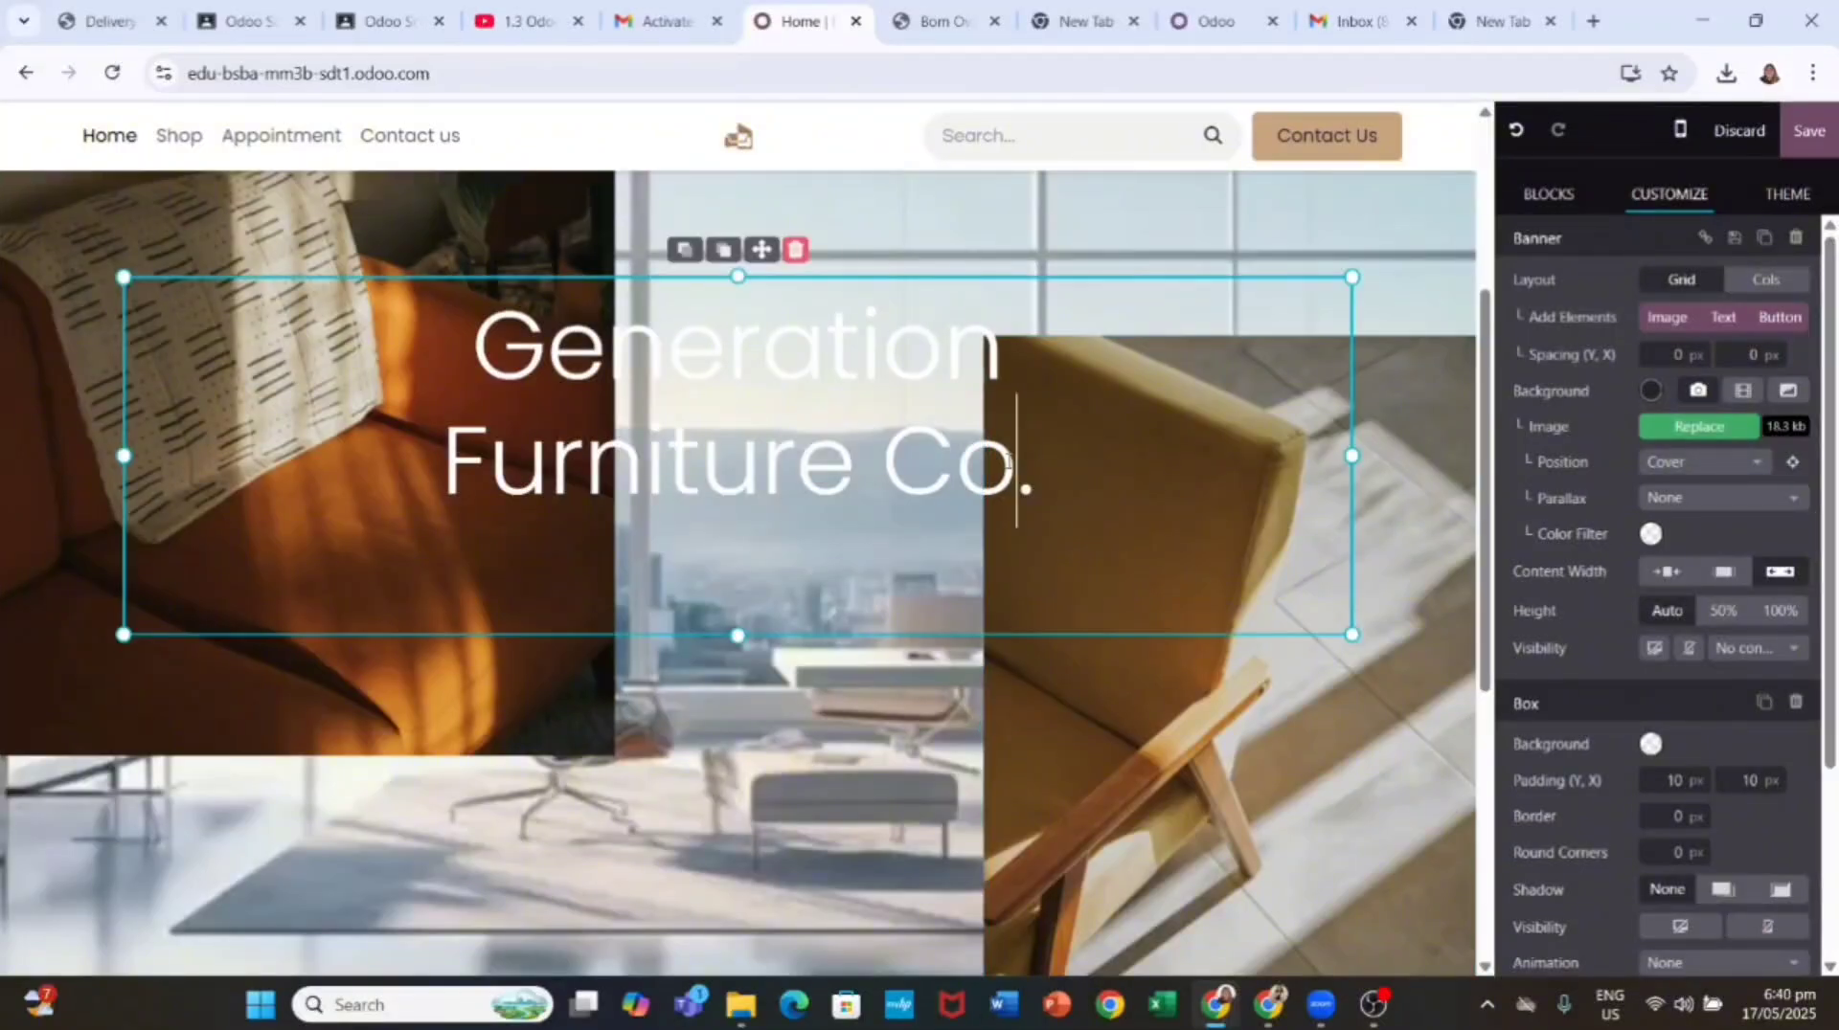
drag(478, 335, 1049, 484)
click(1723, 318)
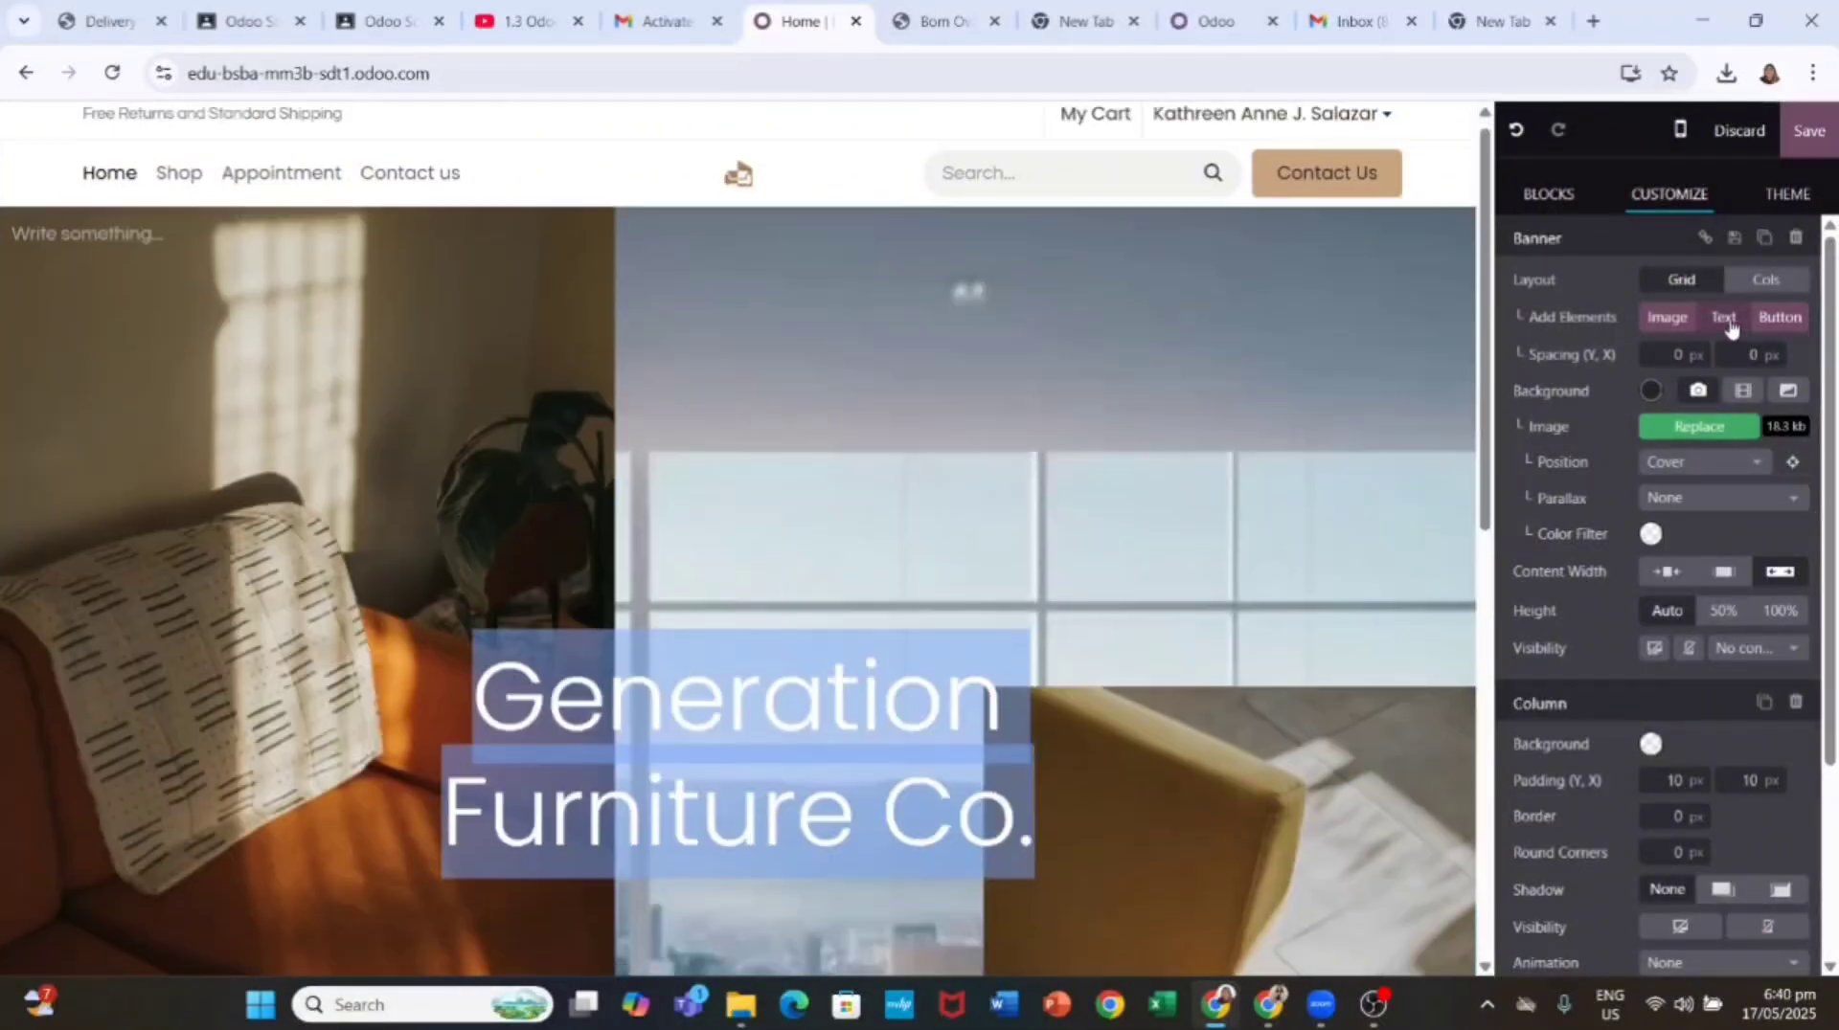
click(1043, 822)
drag(1039, 821, 464, 706)
scroll(464, 706, down, 2)
Step: Delete the armchair and sofa photo columns from the banner
click(1229, 823)
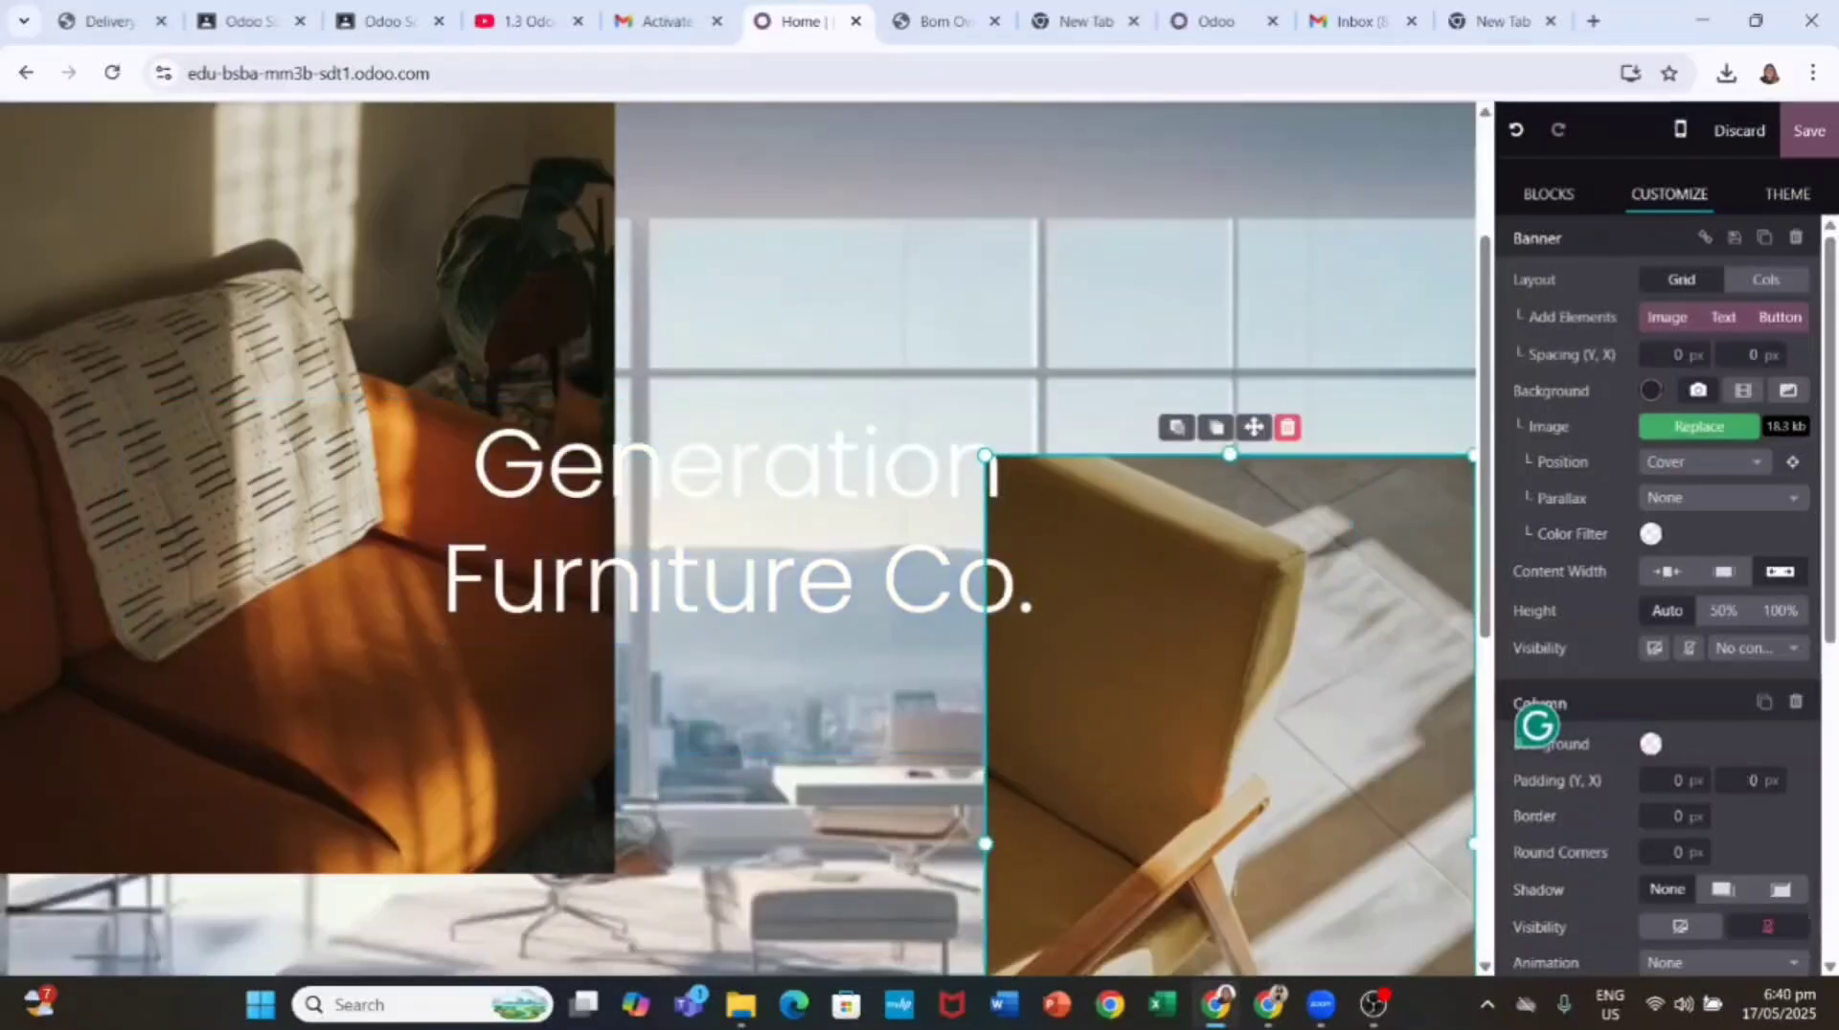
click(1287, 427)
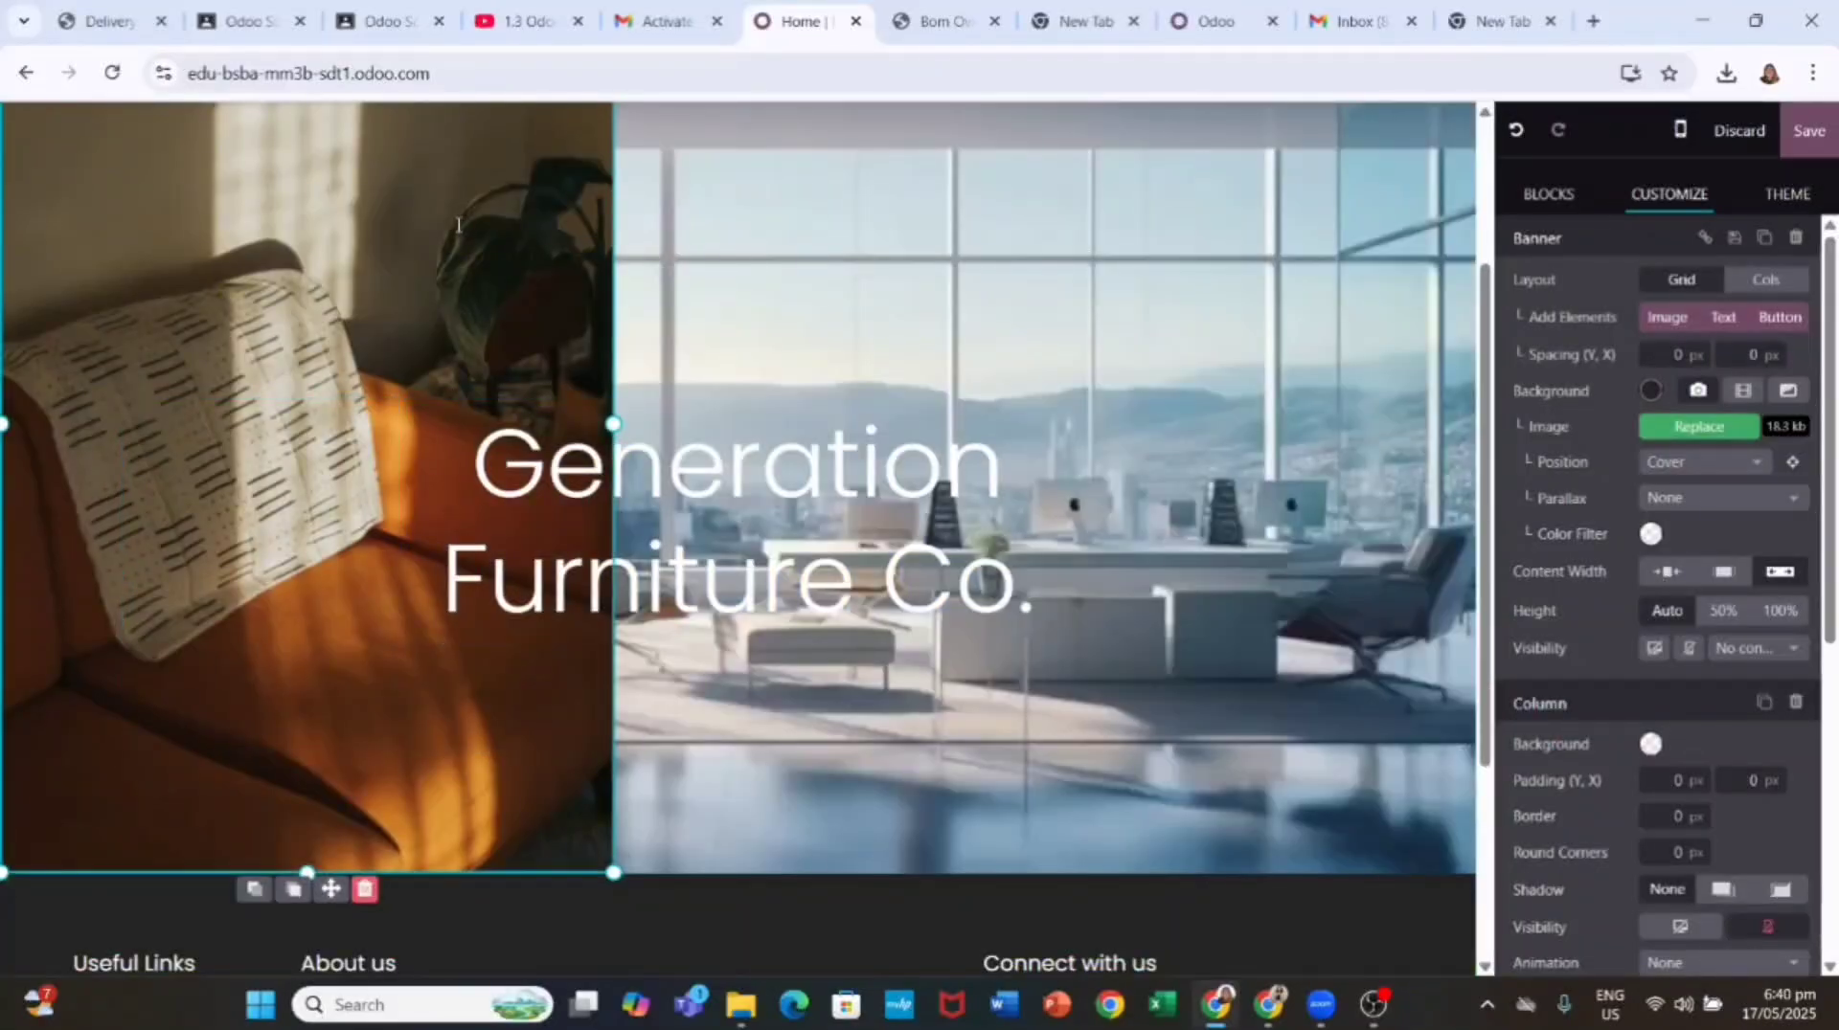
scroll(432, 214, up, 2)
click(361, 114)
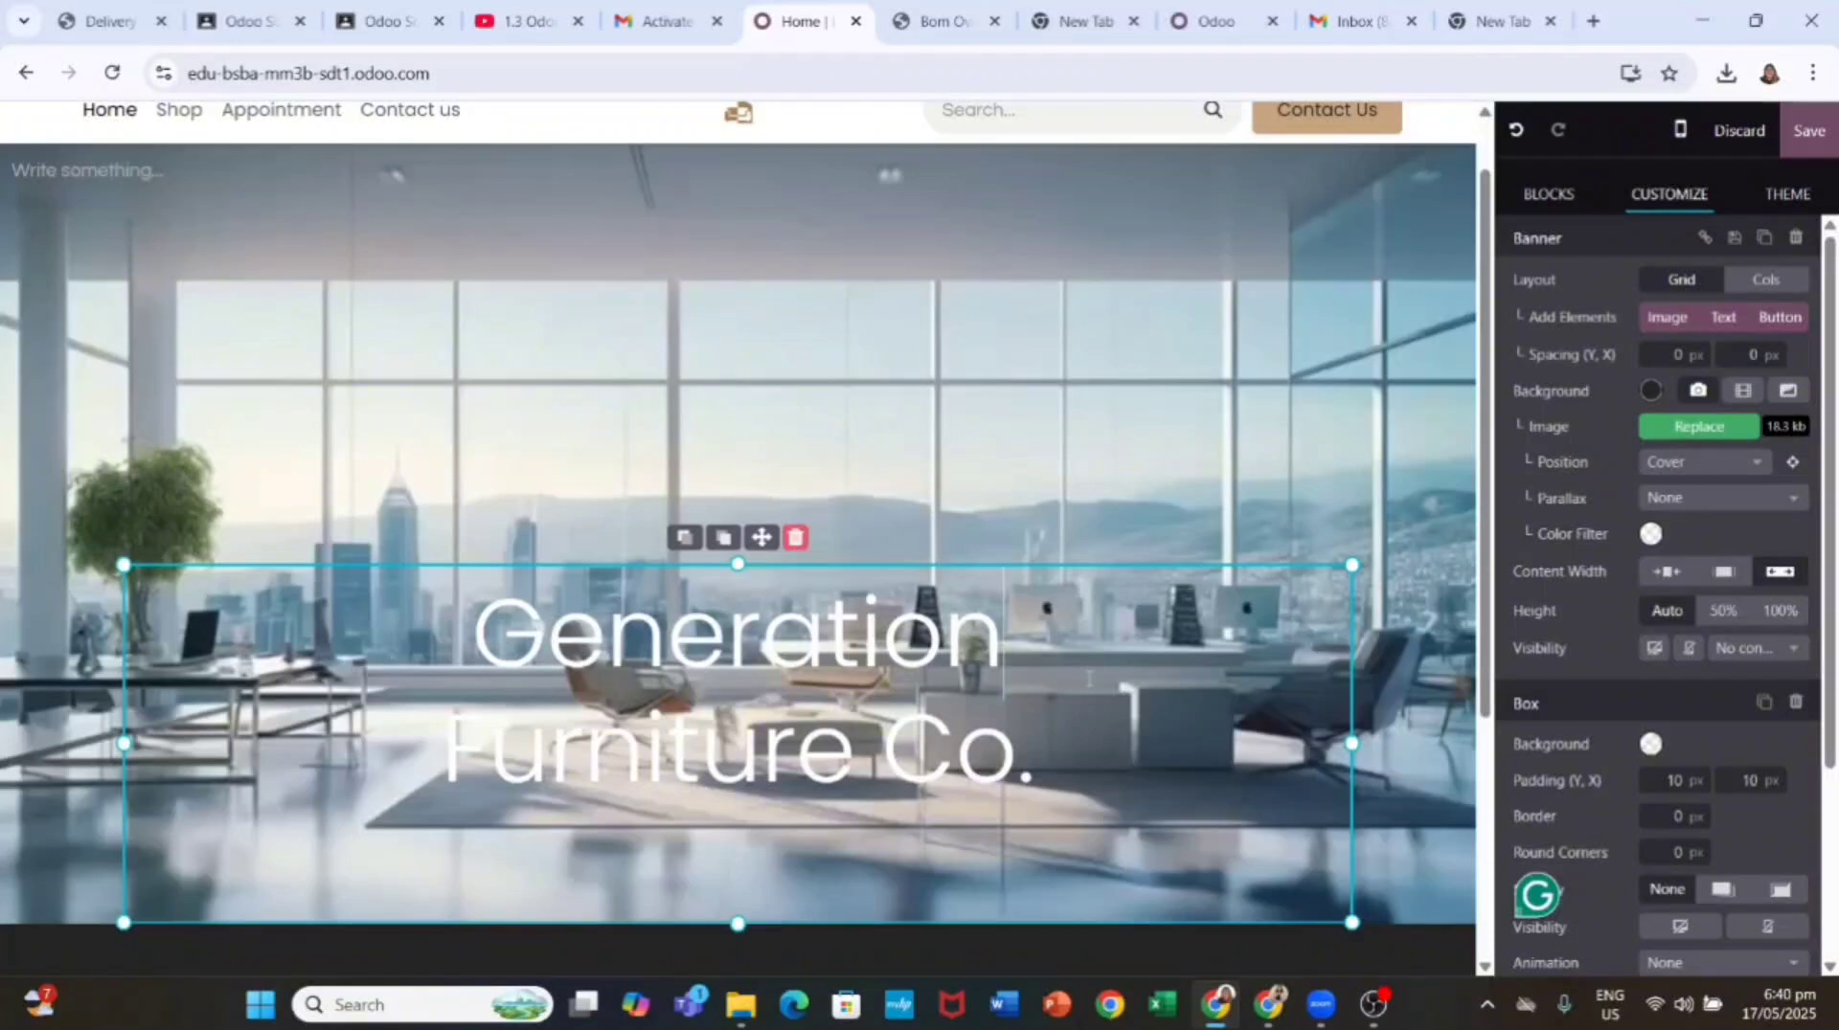
Step: Select all the heading text and make it bold and italic
key(ctrl+a)
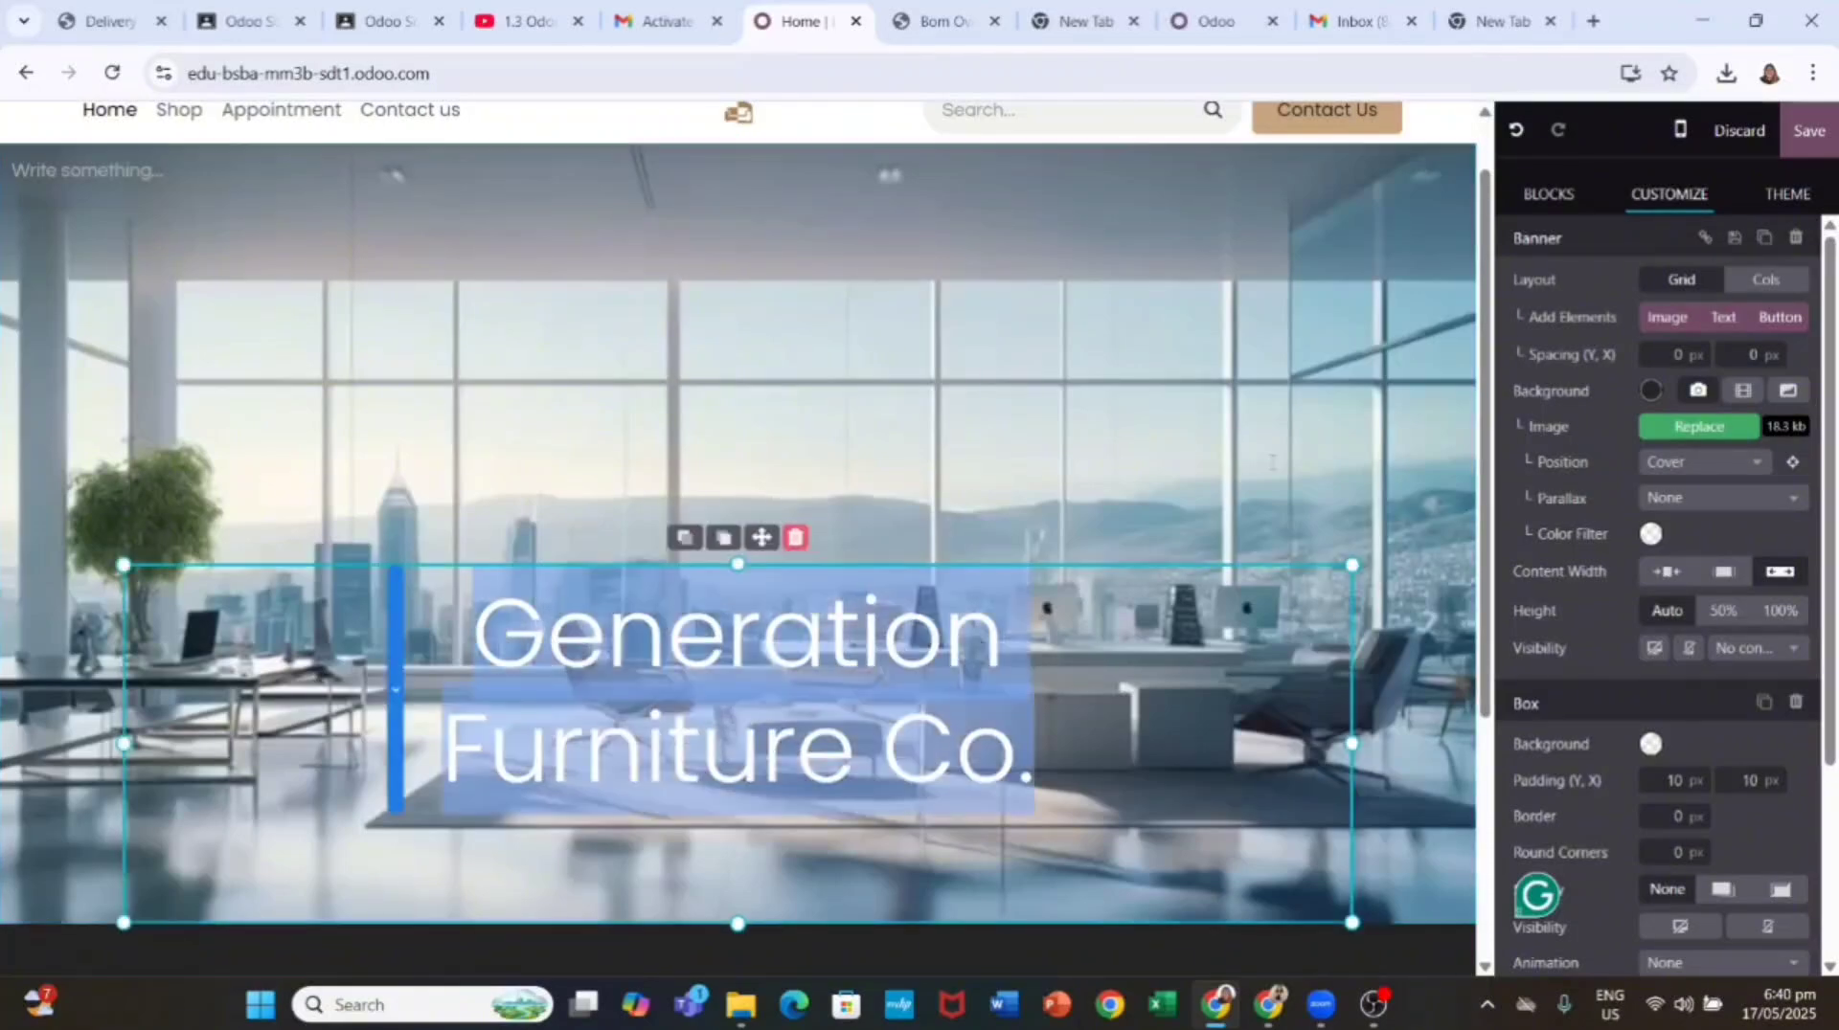
click(1594, 206)
click(1686, 195)
click(702, 619)
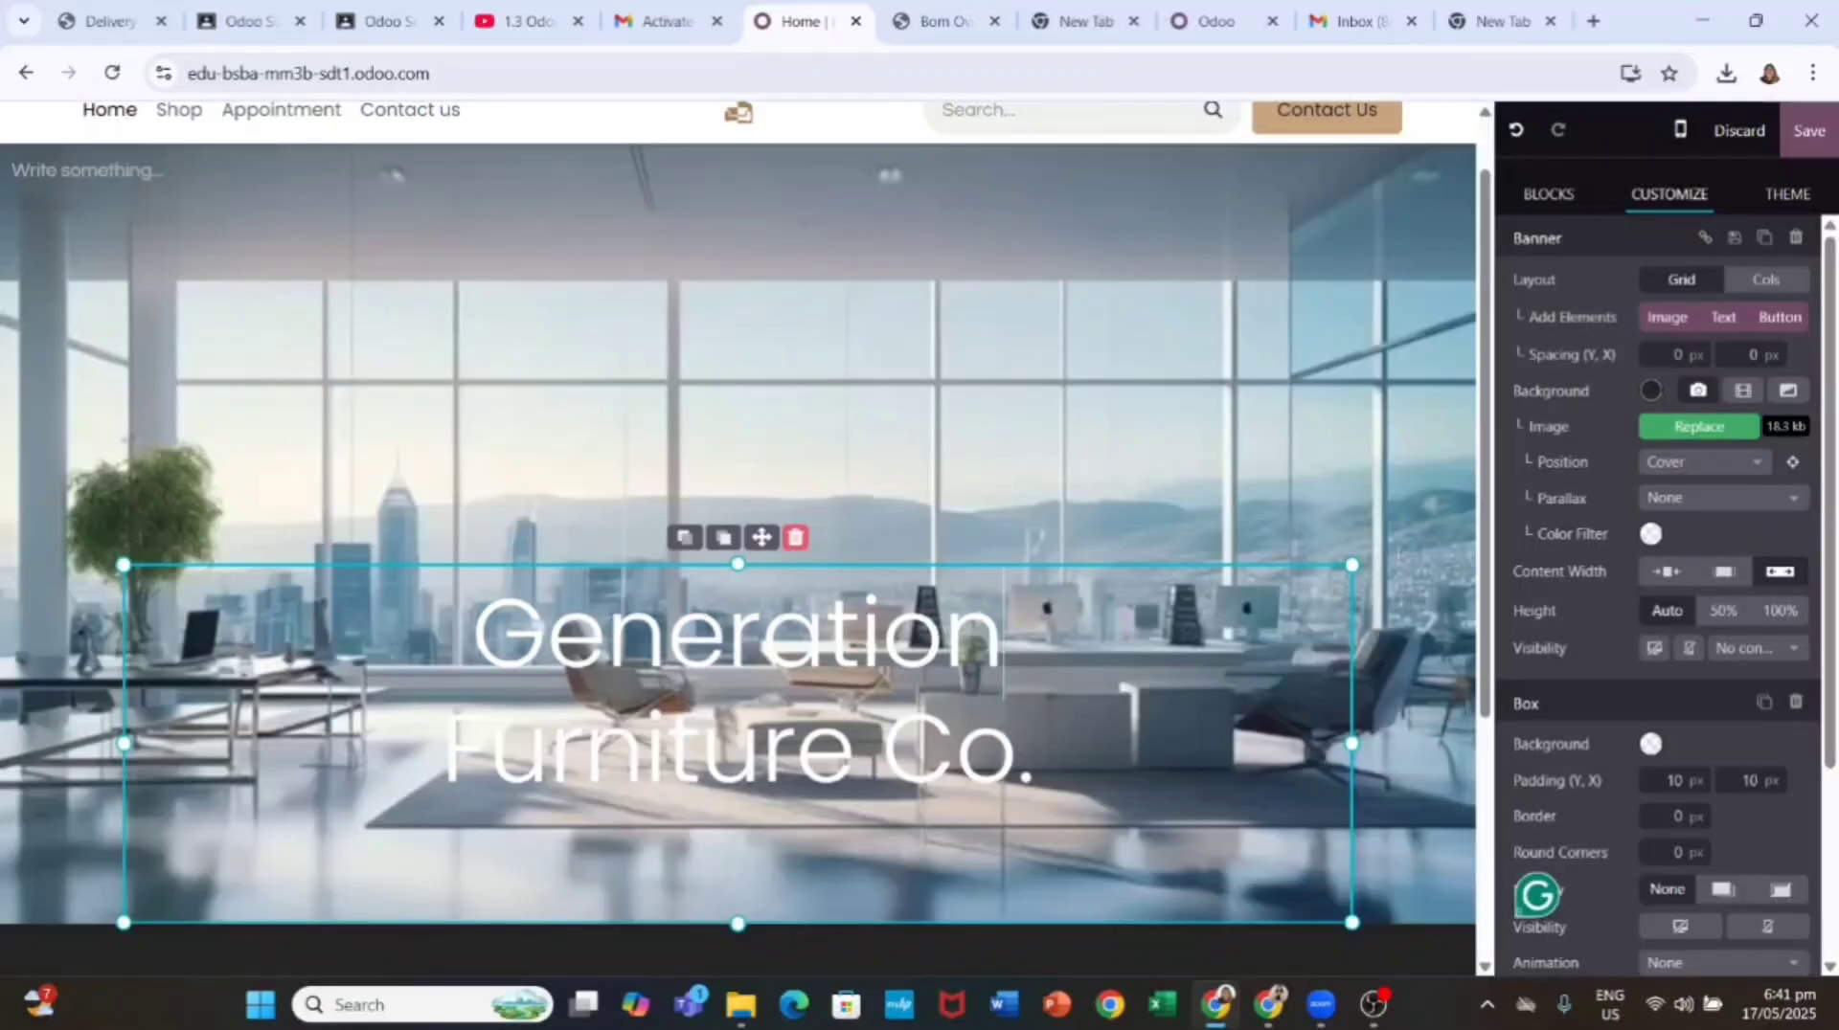
key(ctrl+a)
scroll(1682, 534, down, 1)
scroll(1712, 443, up, 1)
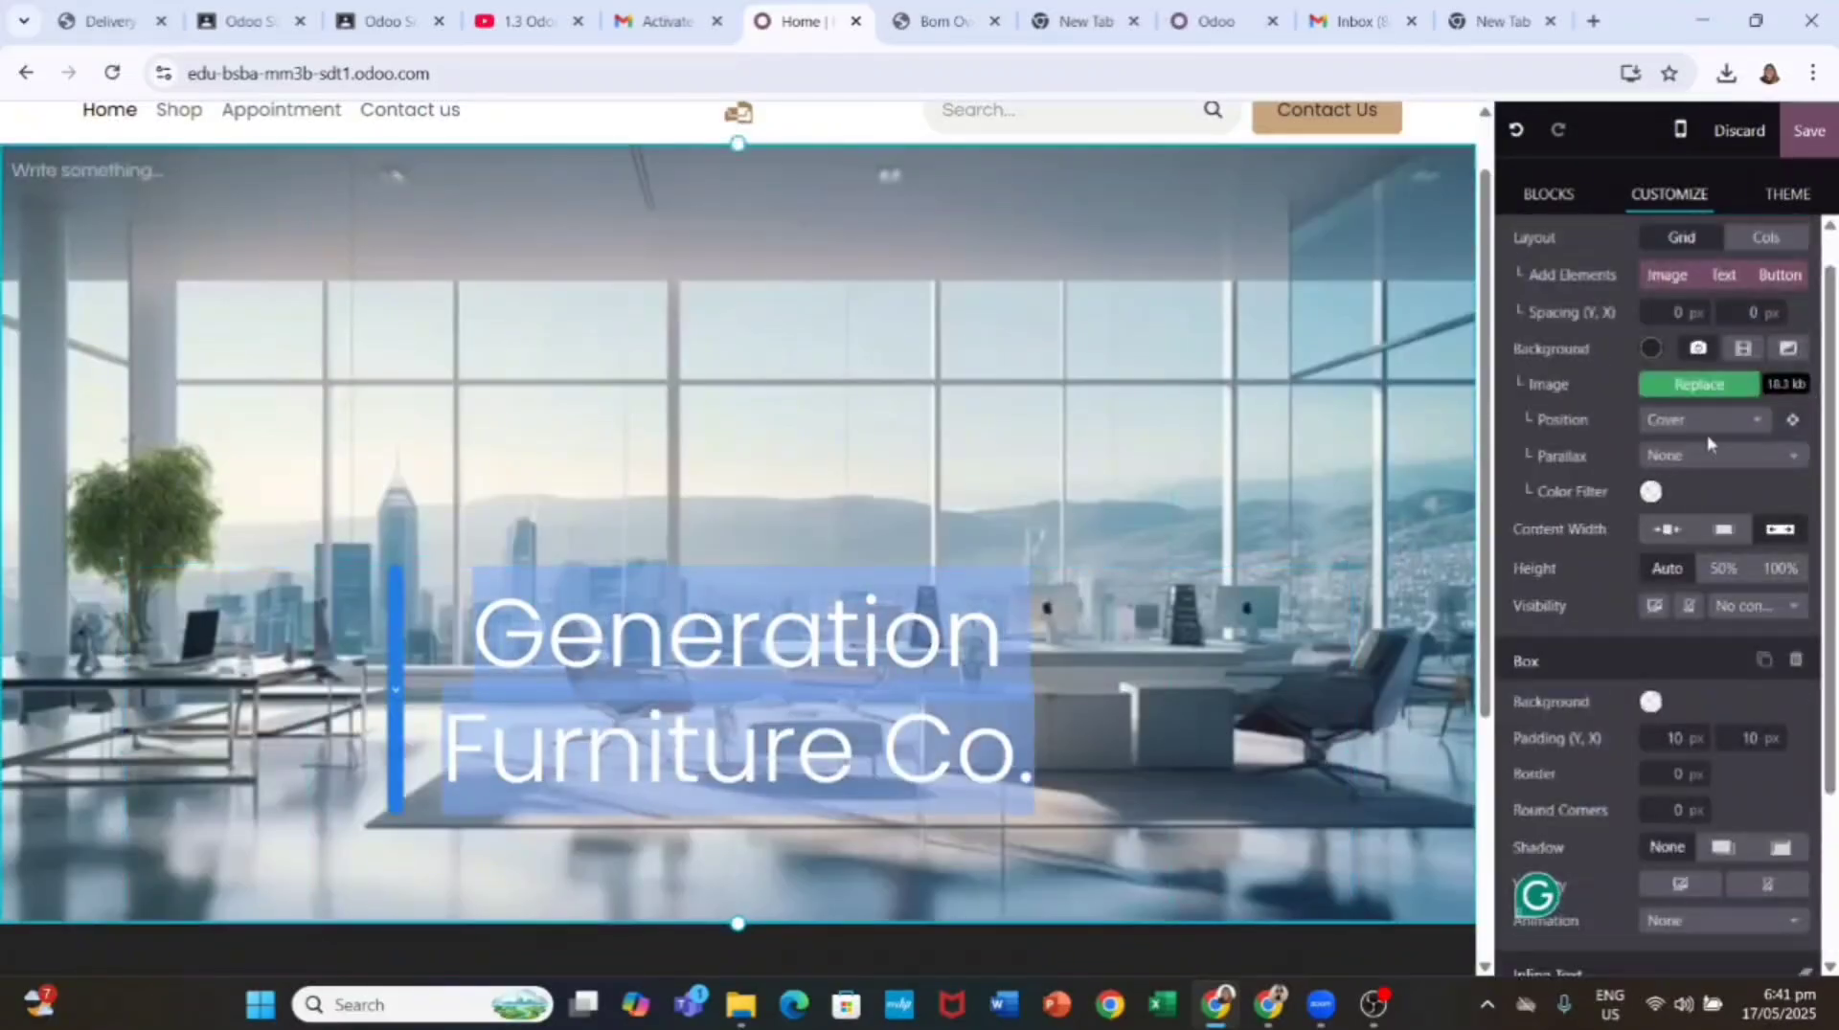
scroll(1707, 578, down, 3)
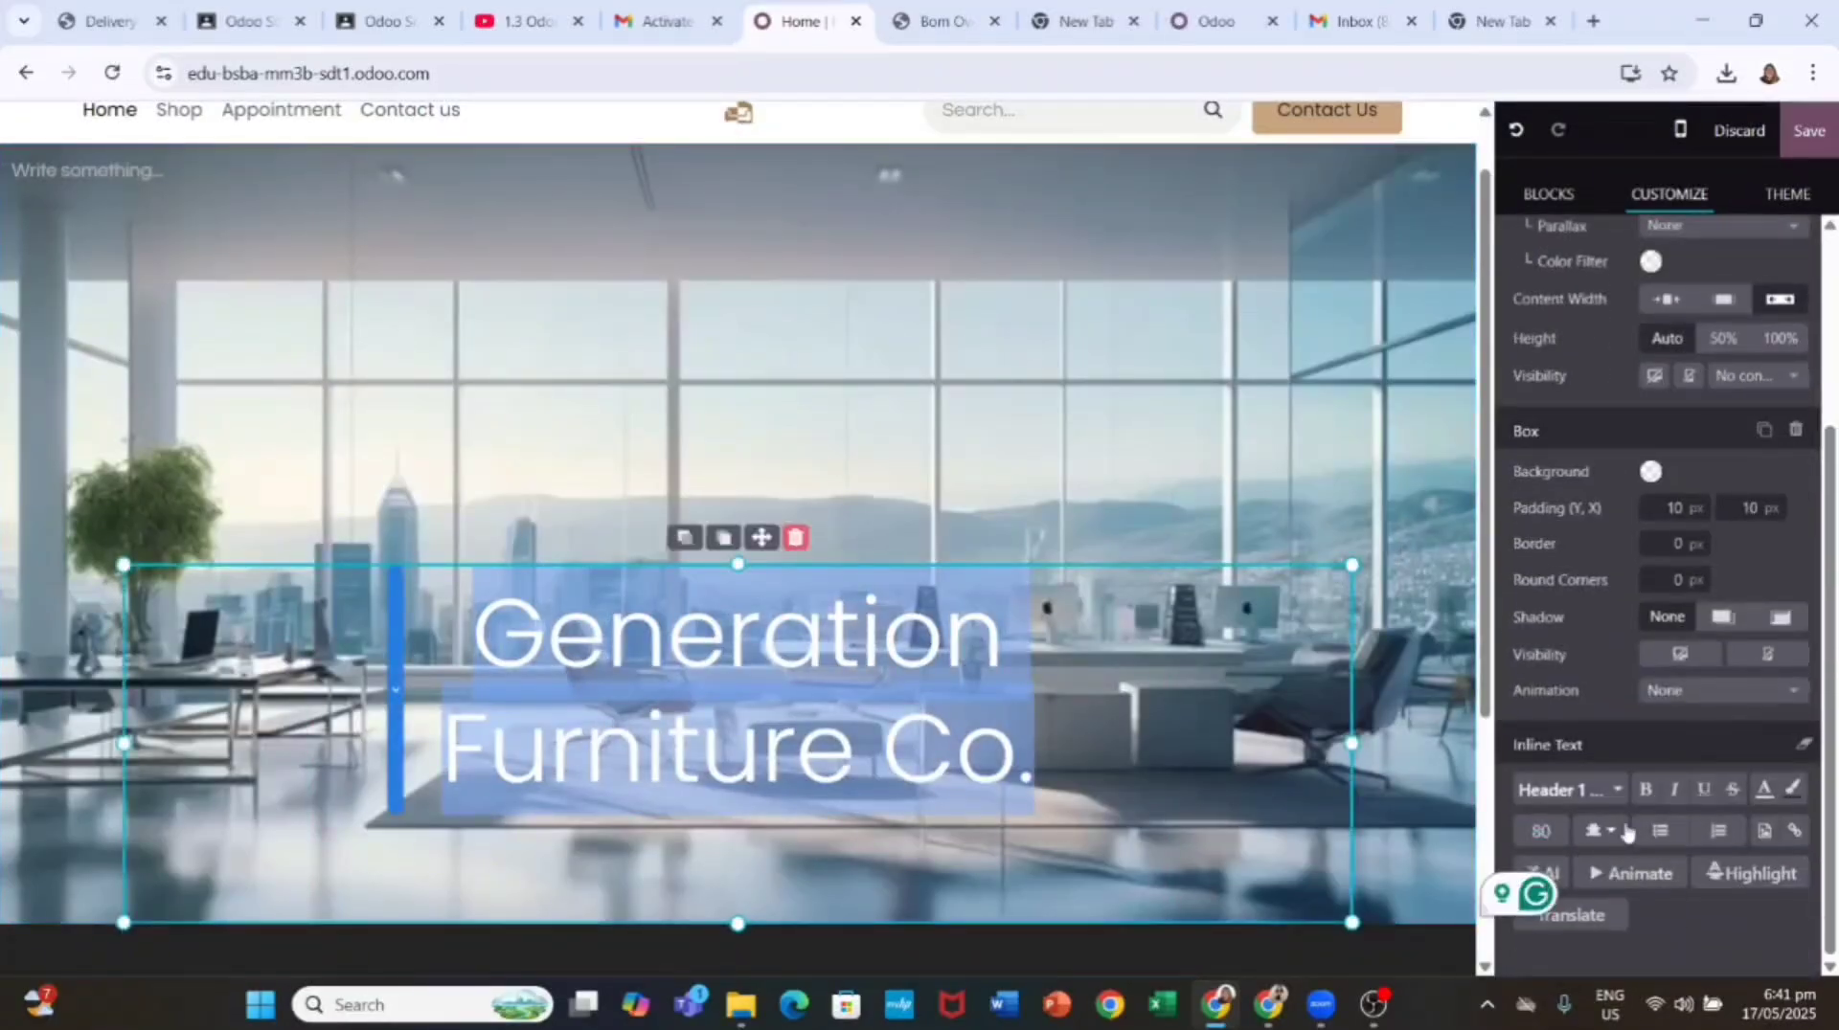
click(1645, 790)
click(1617, 790)
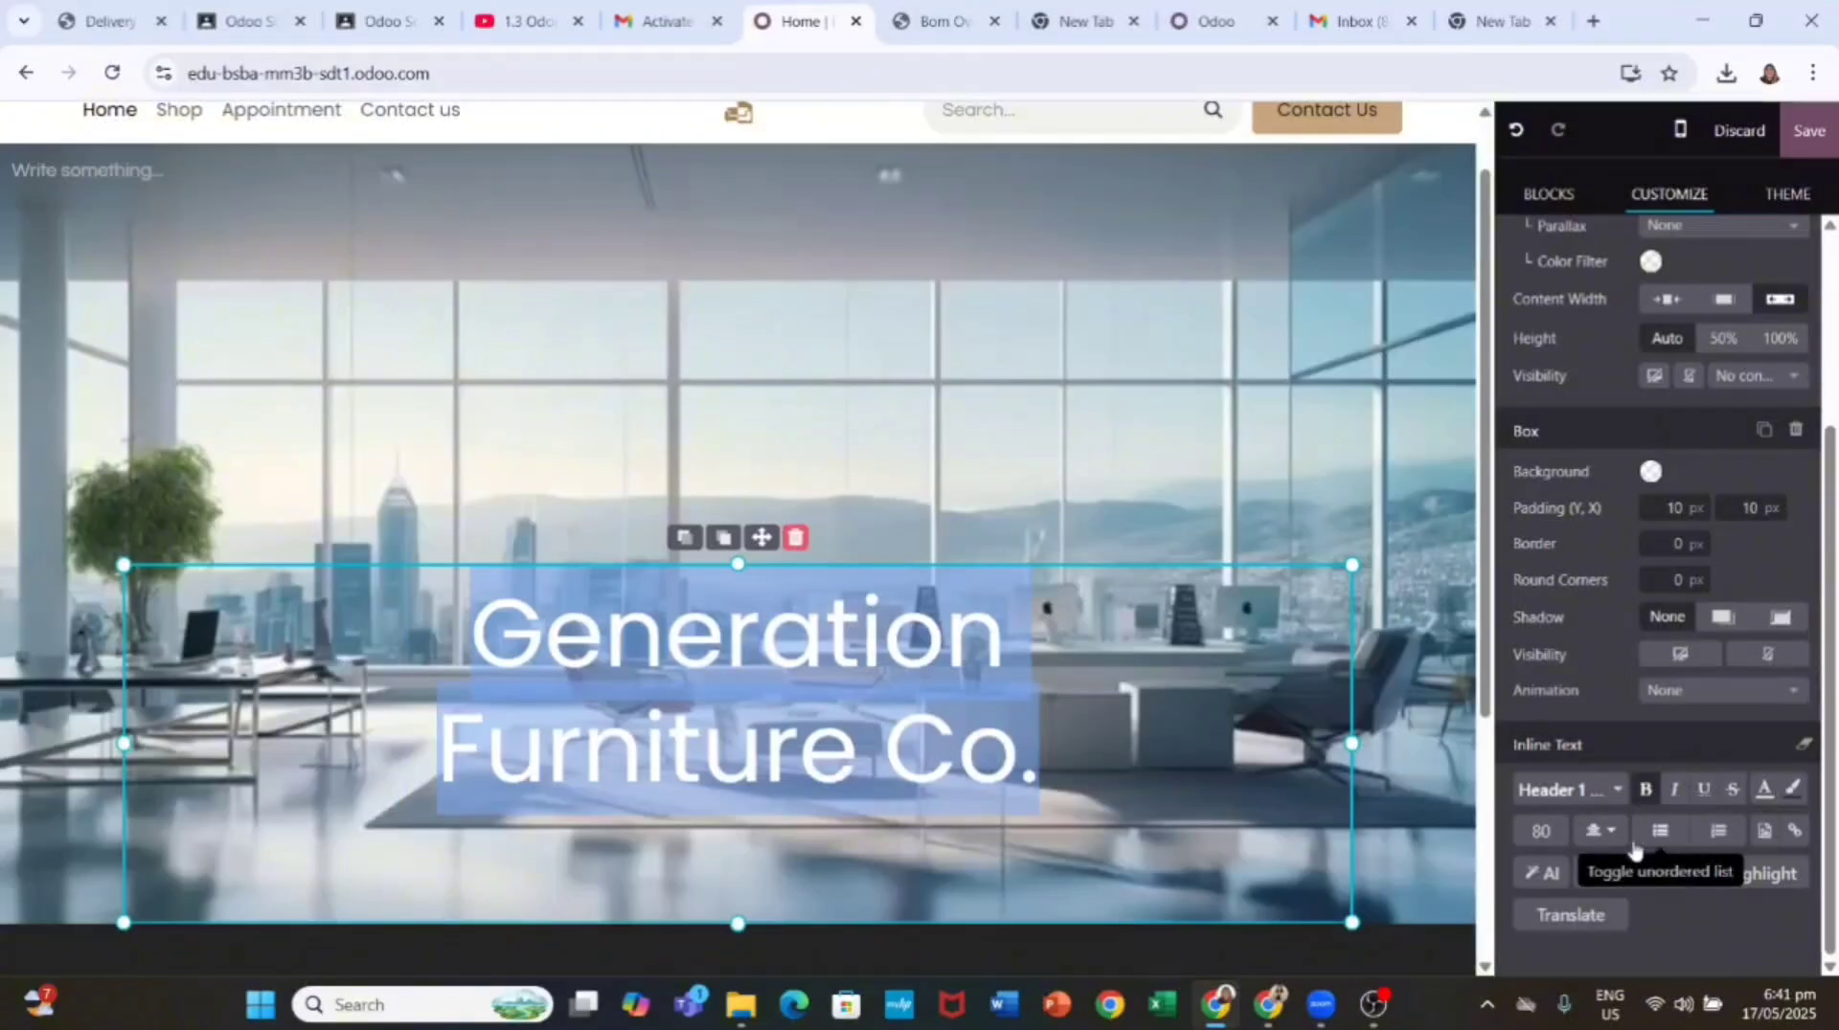
click(1674, 790)
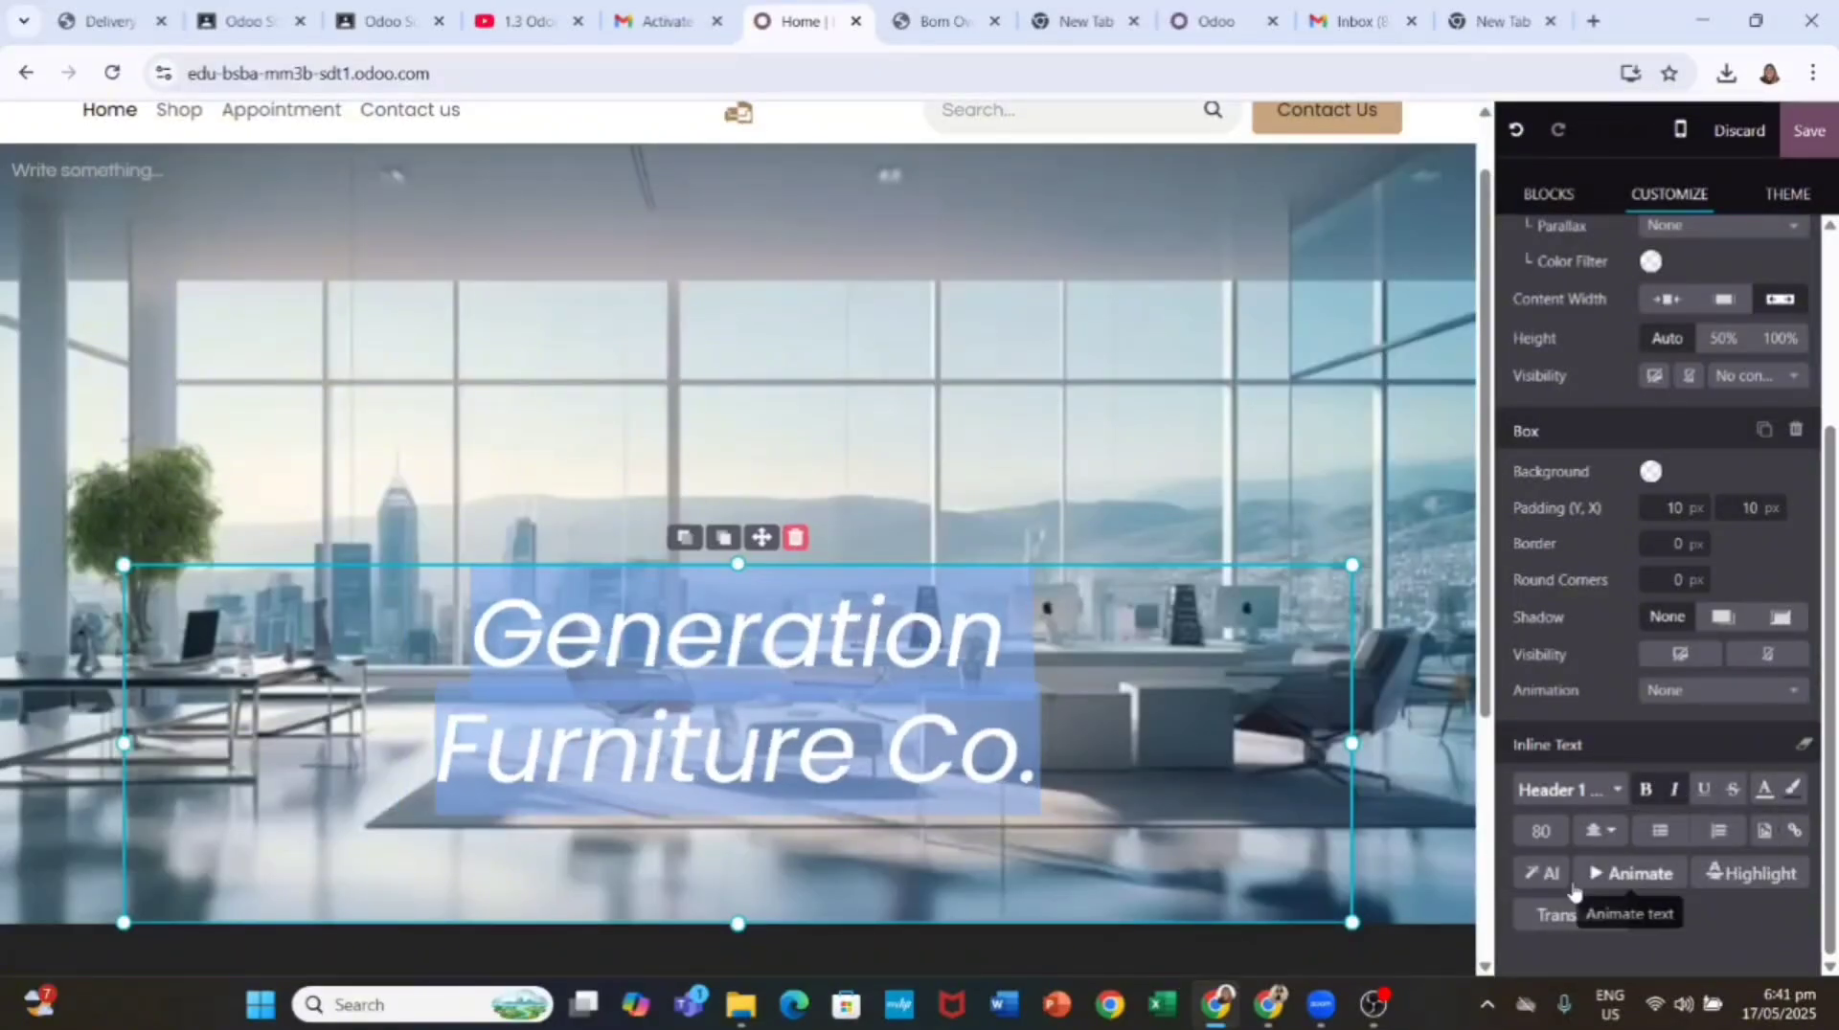
Step: Keep the banner background position set to Cover
scroll(1626, 799, up, 3)
click(1722, 462)
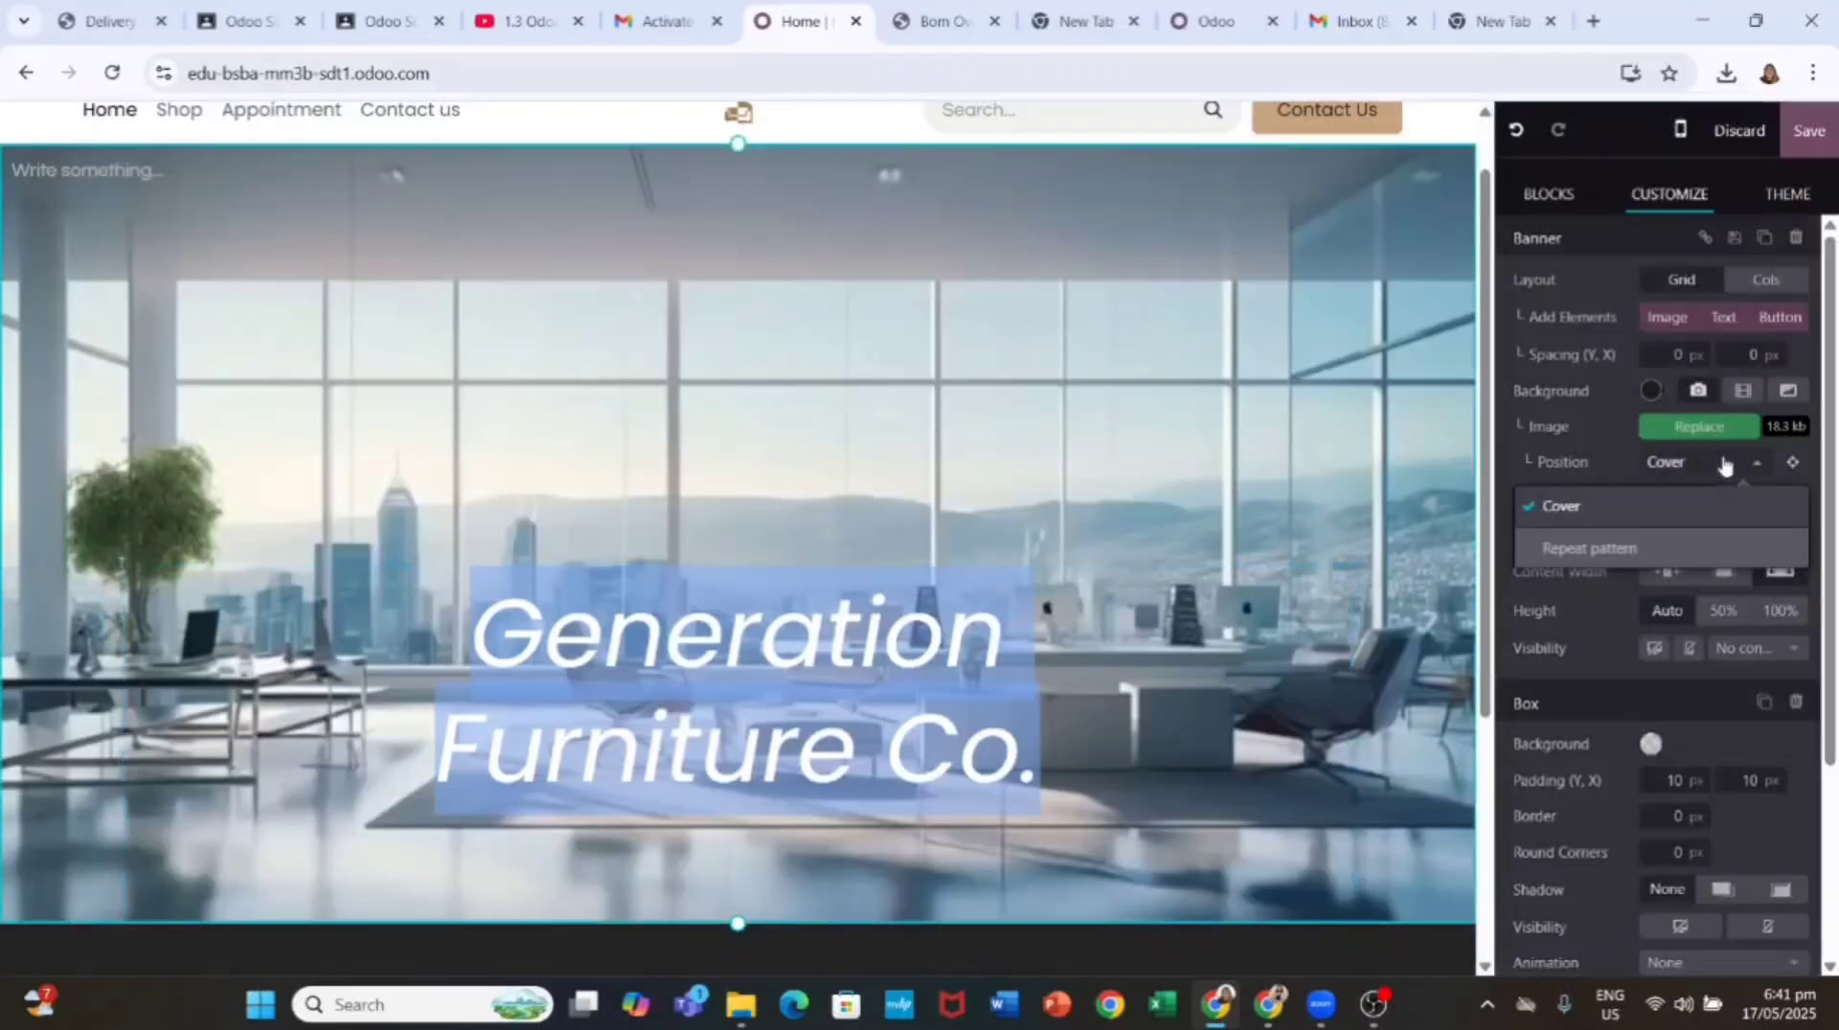
click(1723, 461)
scroll(1682, 620, down, 3)
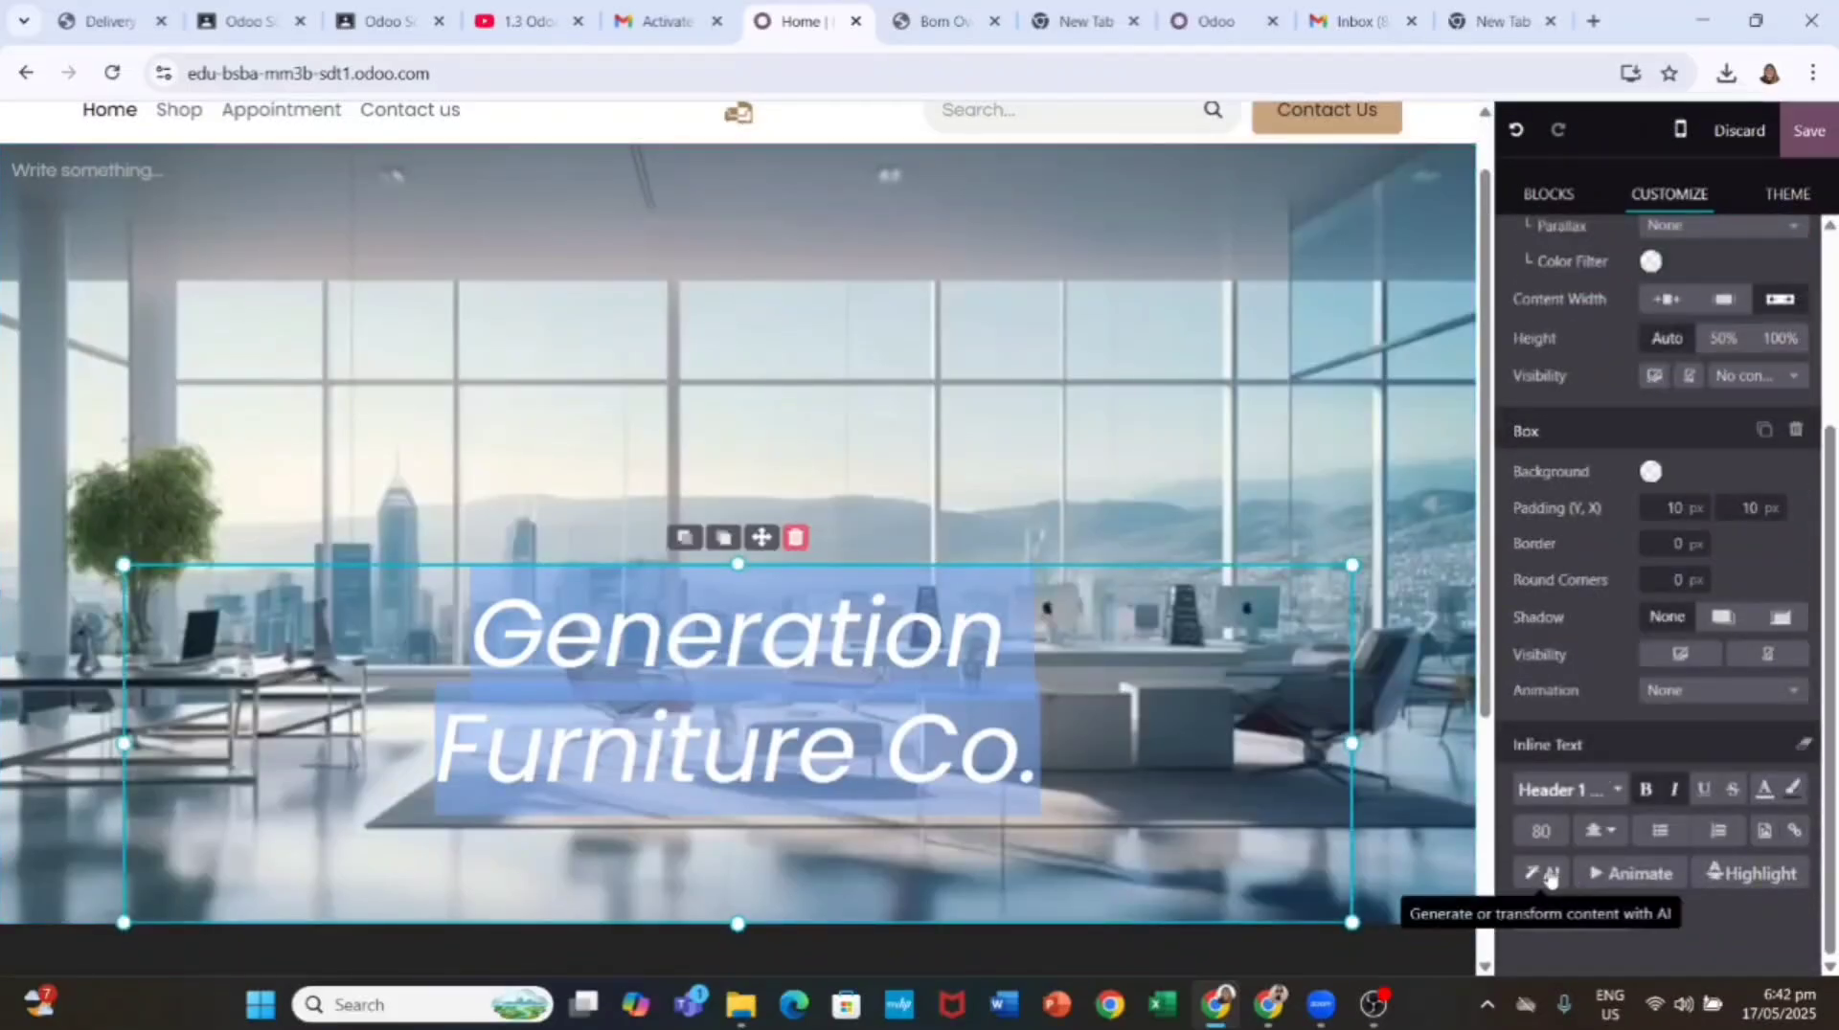
scroll(1655, 649, up, 3)
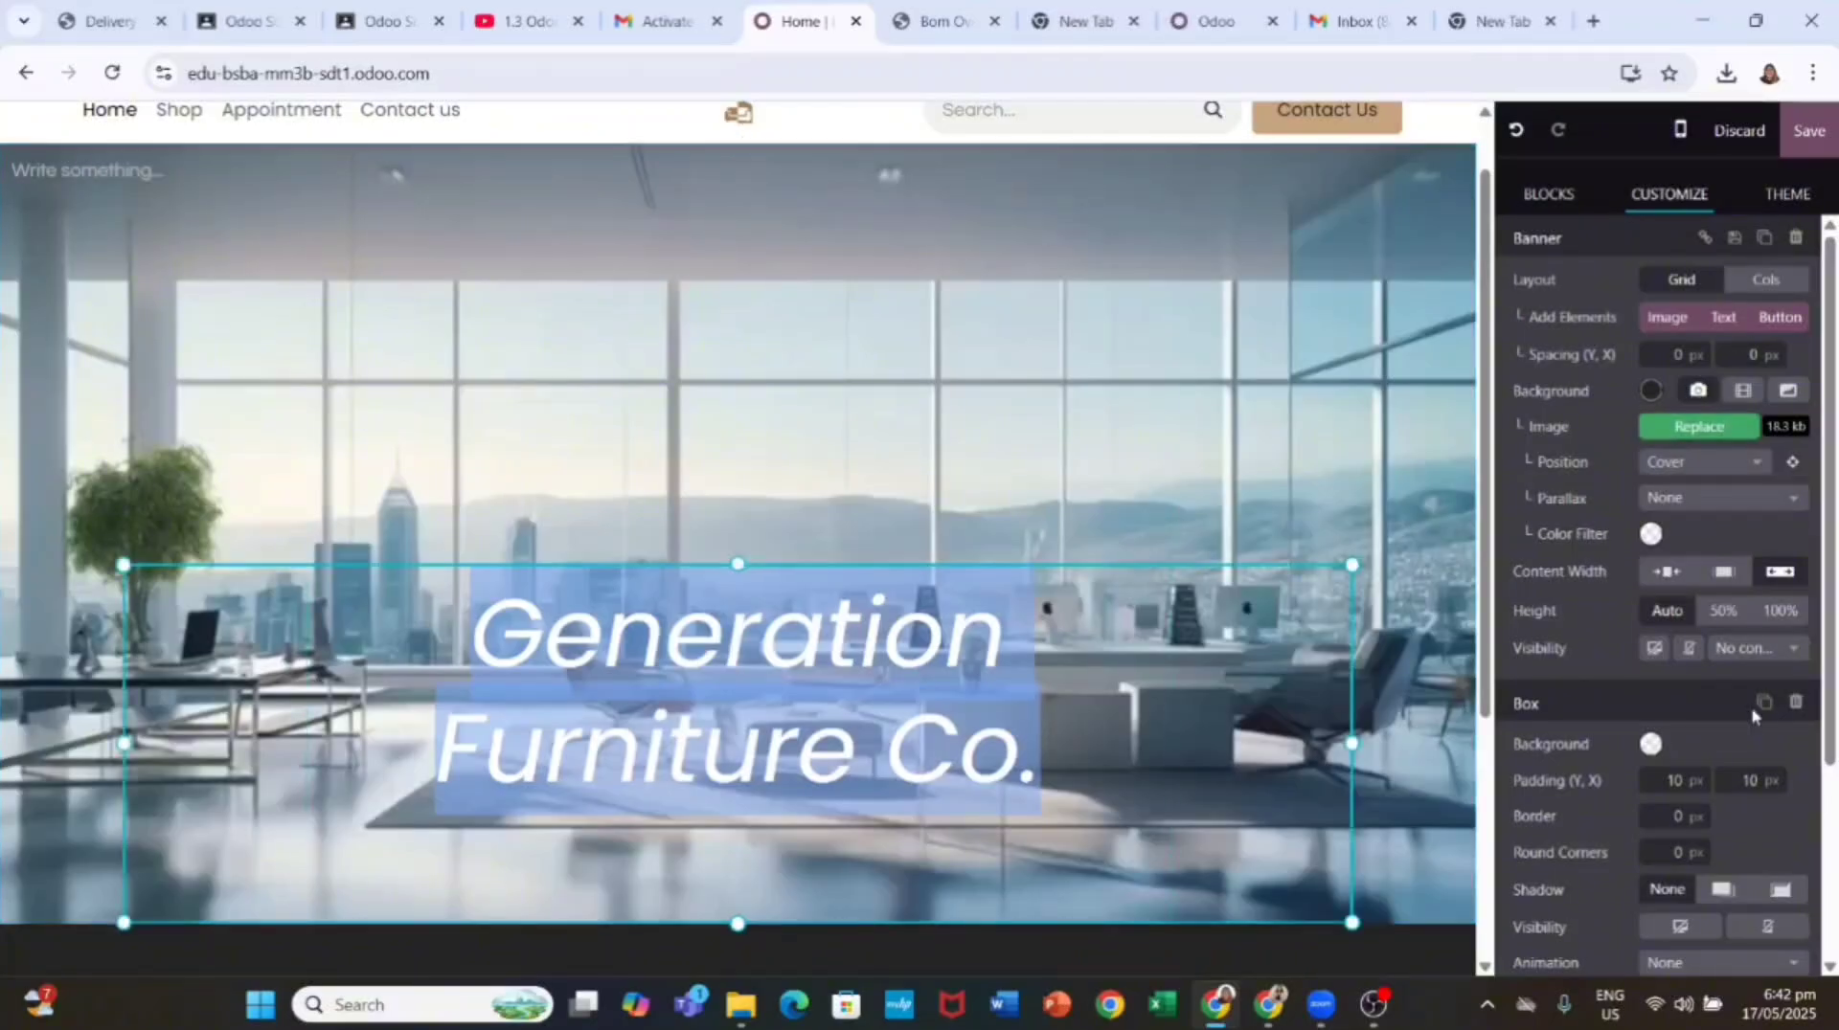
scroll(1754, 716, down, 3)
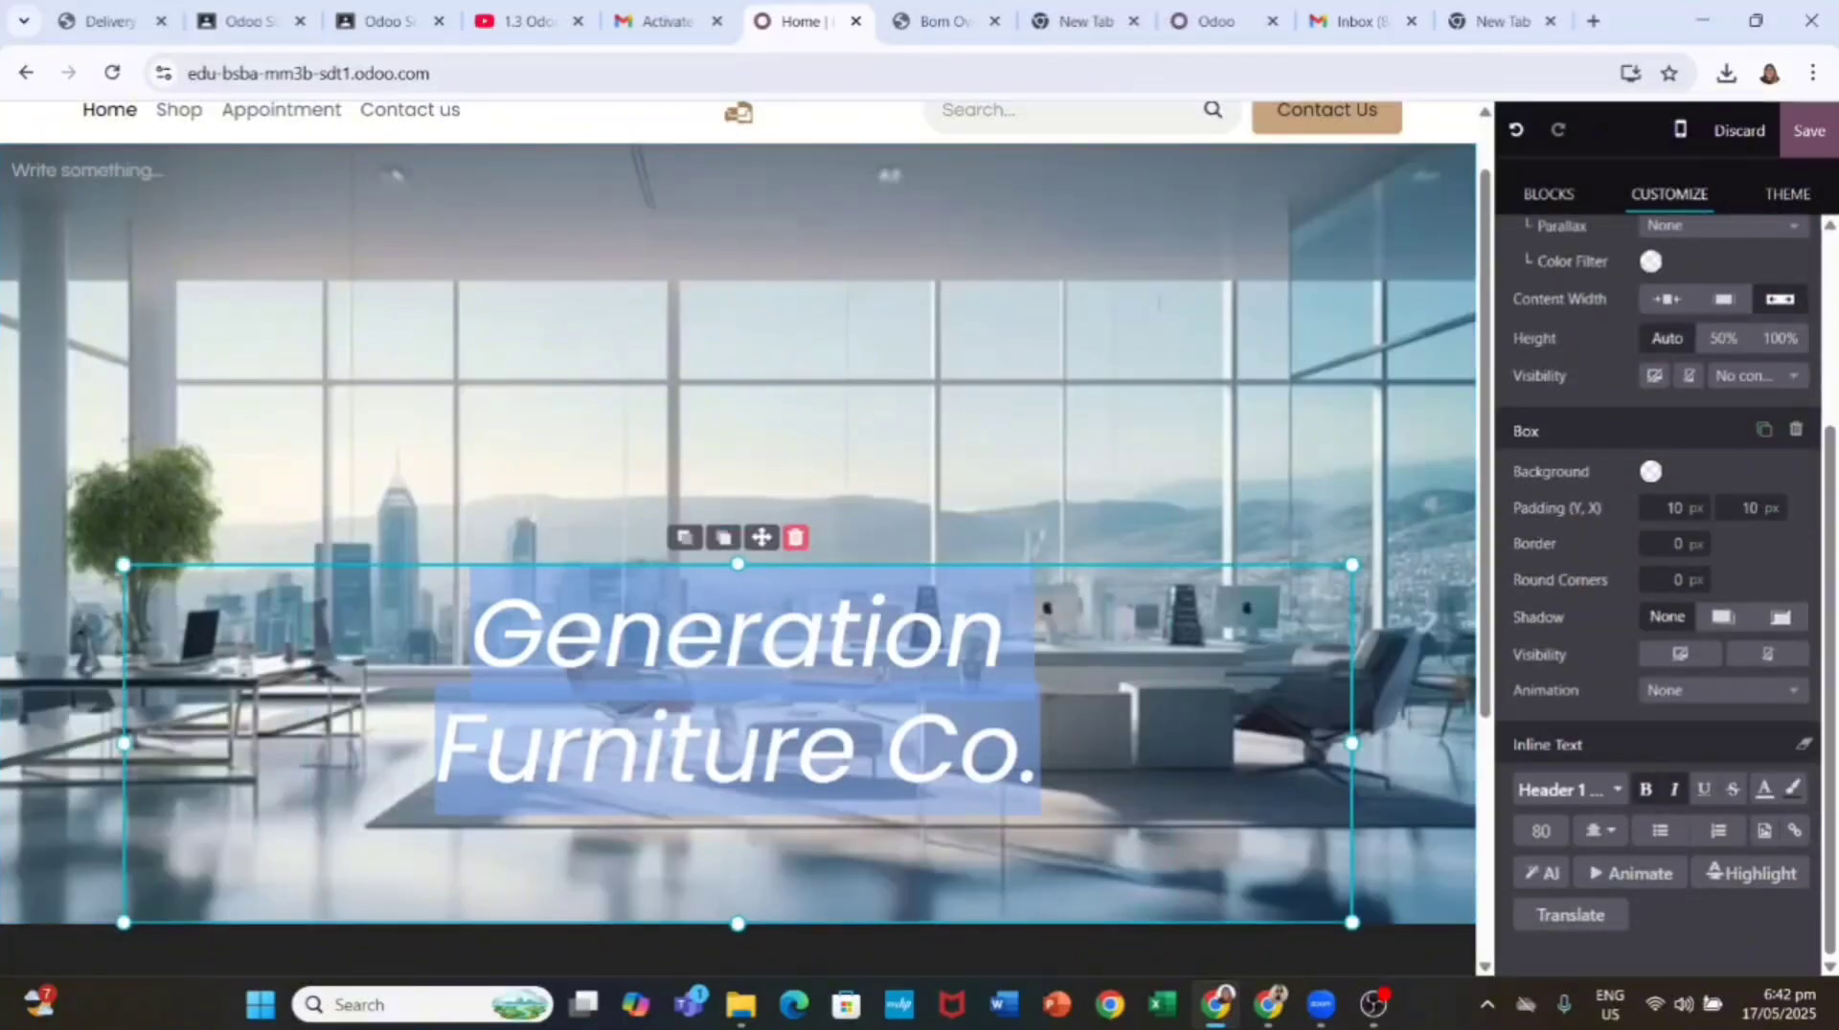
Step: Upload the black office desk photo as the banner background image
click(1373, 1004)
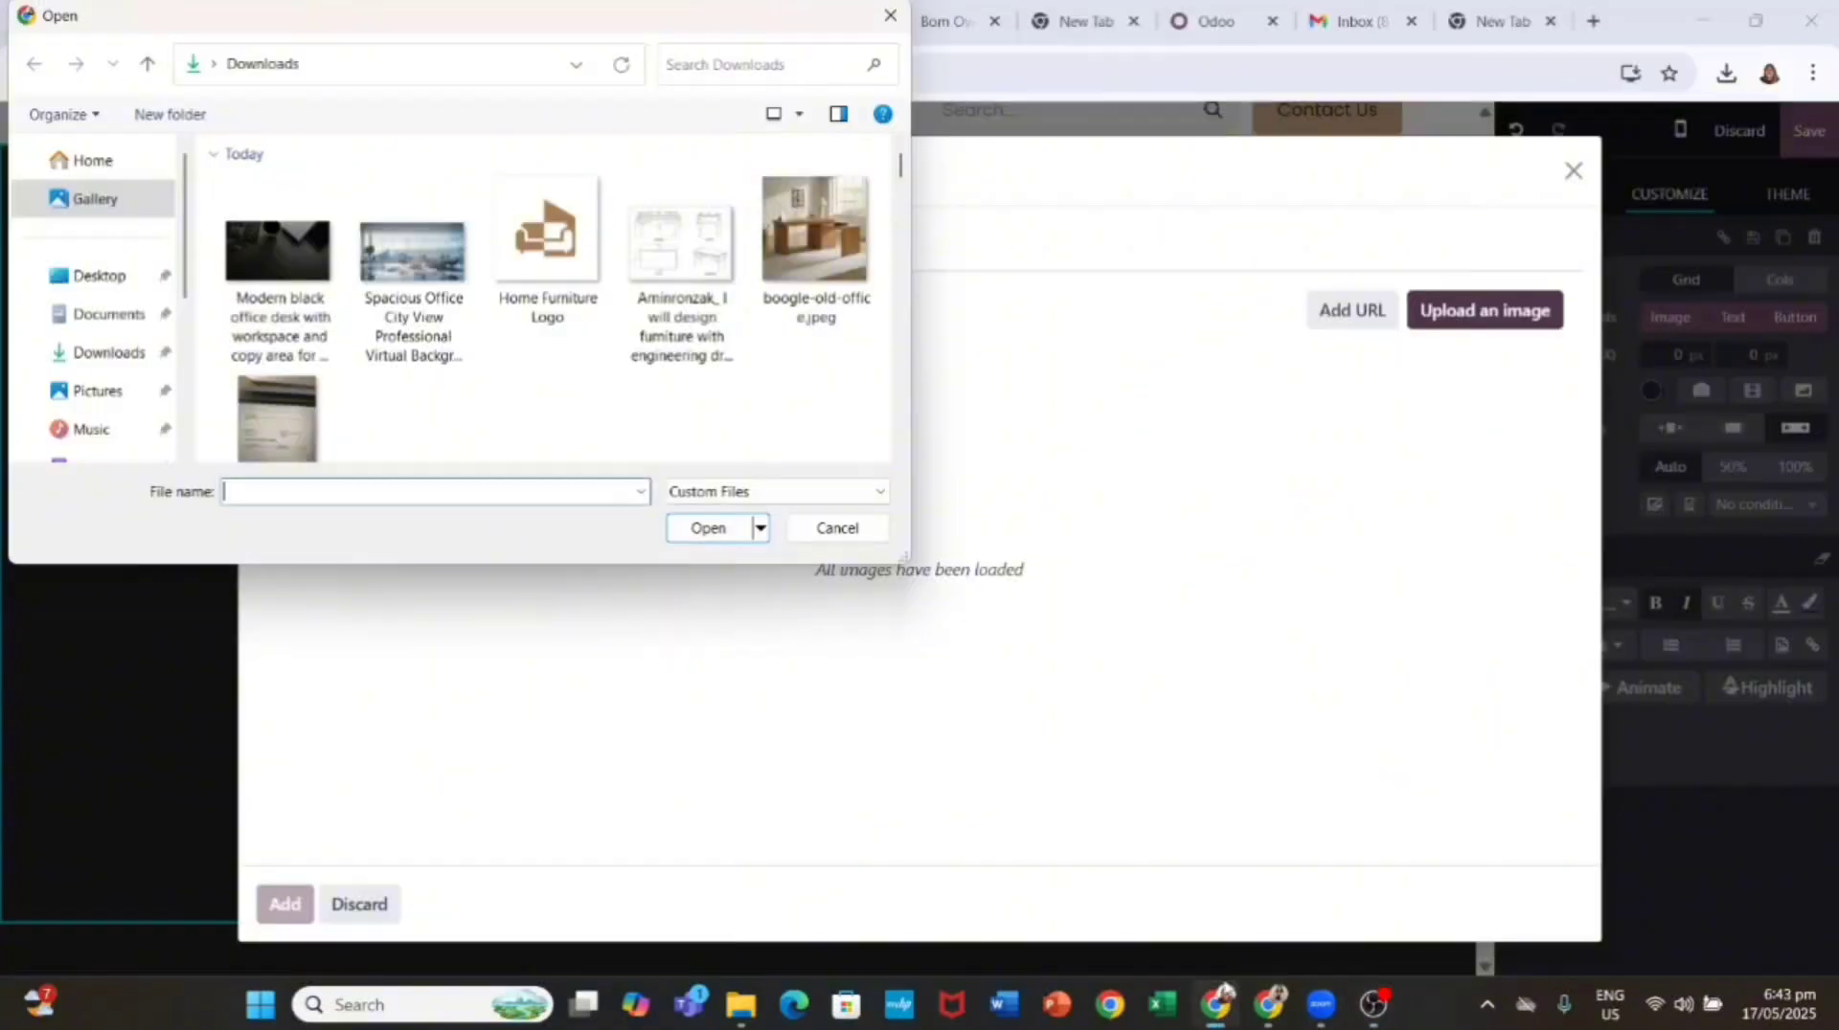
click(312, 251)
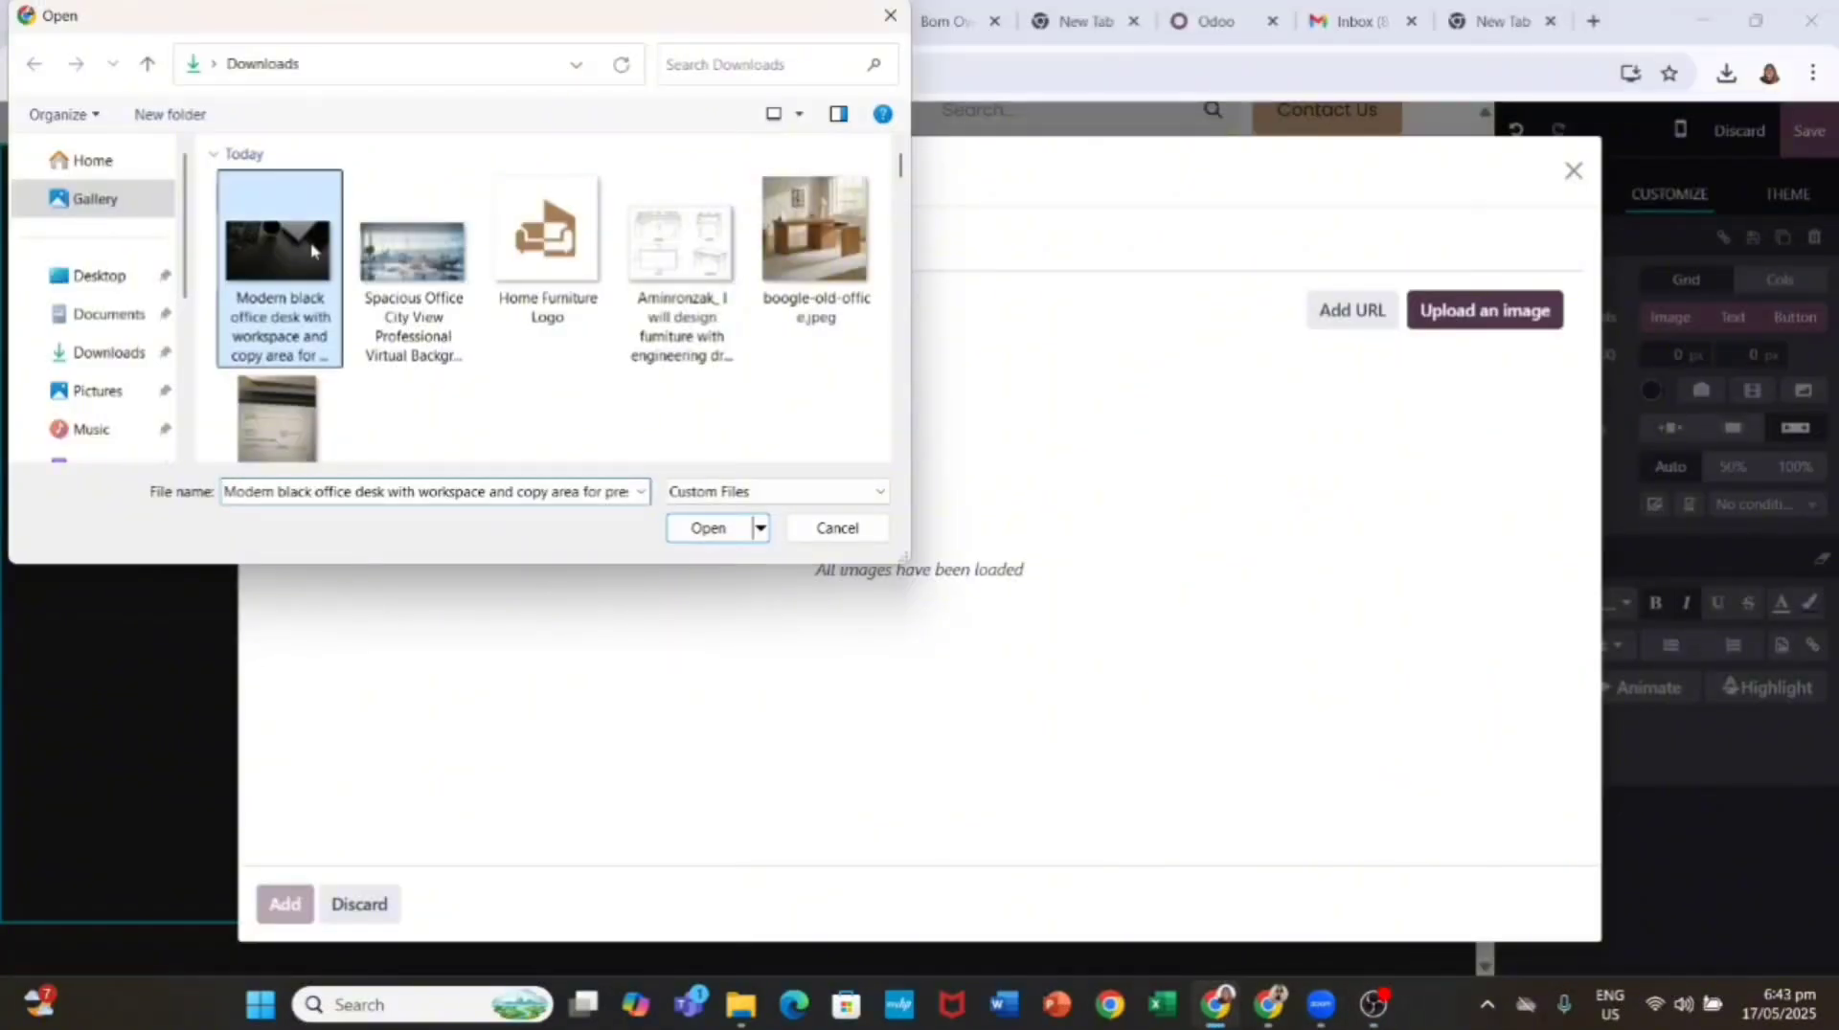
click(708, 528)
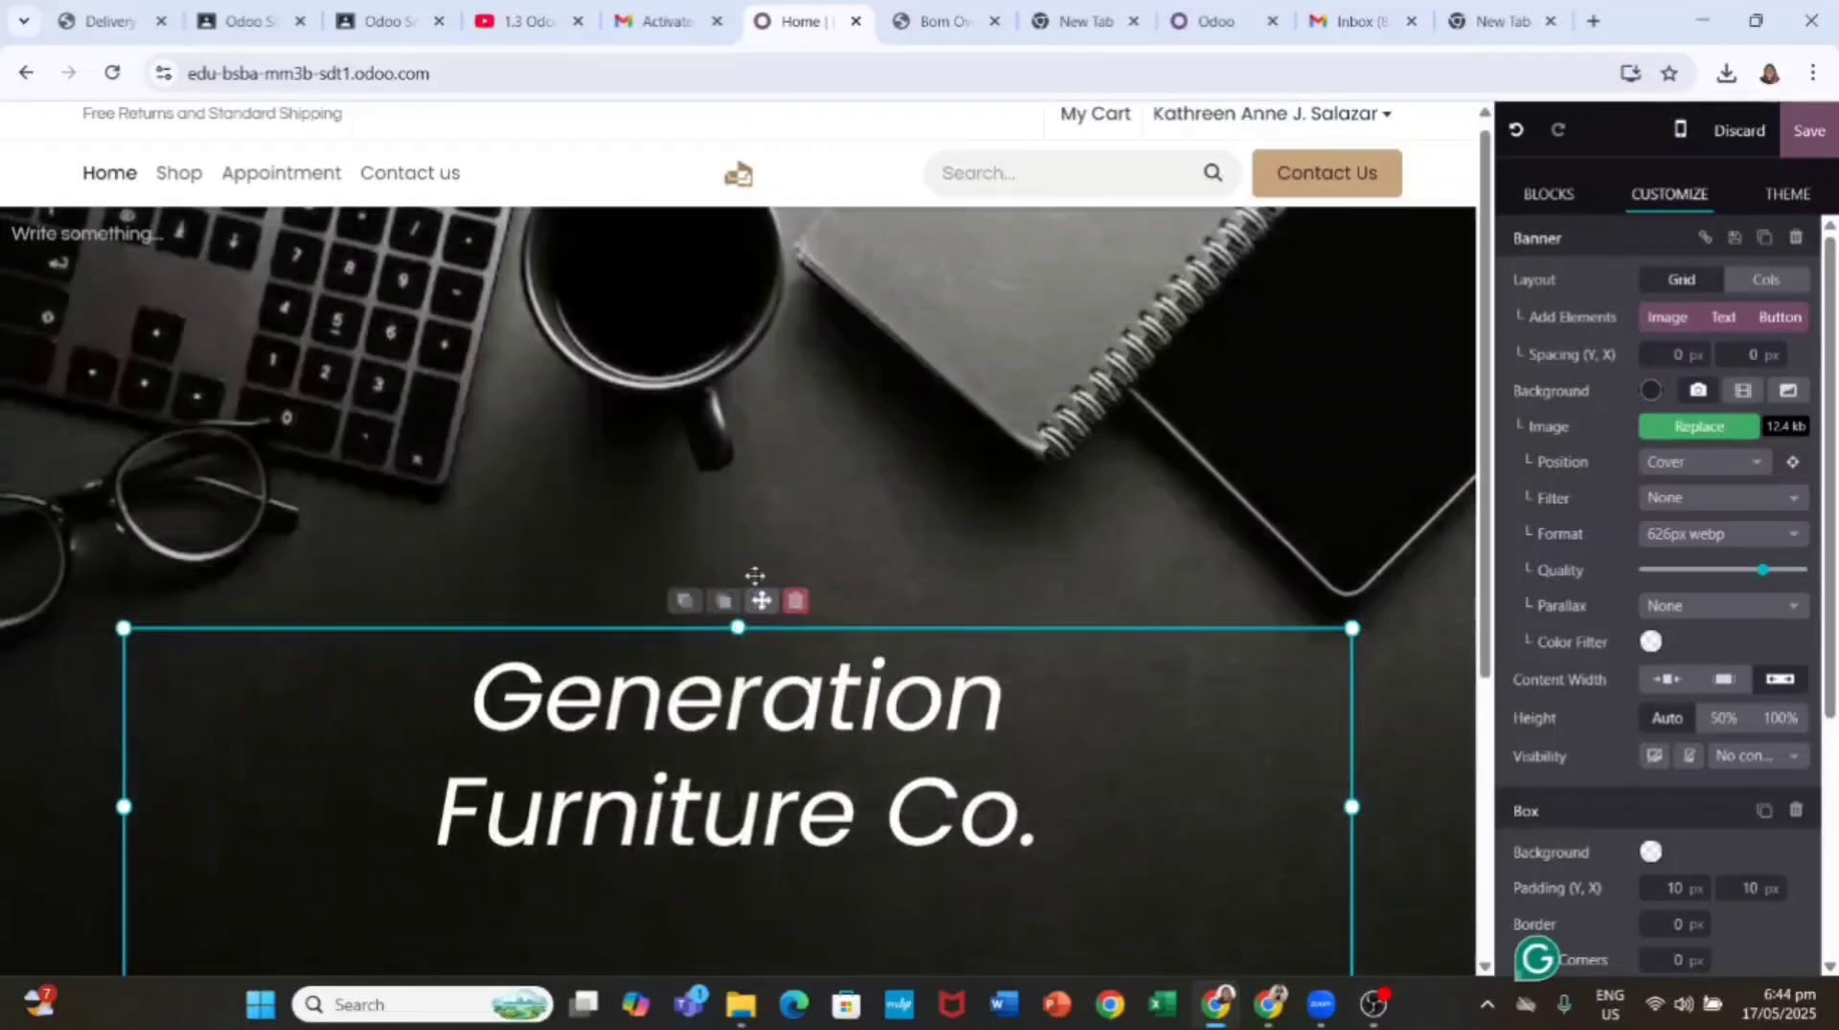
scroll(1733, 728, down, 3)
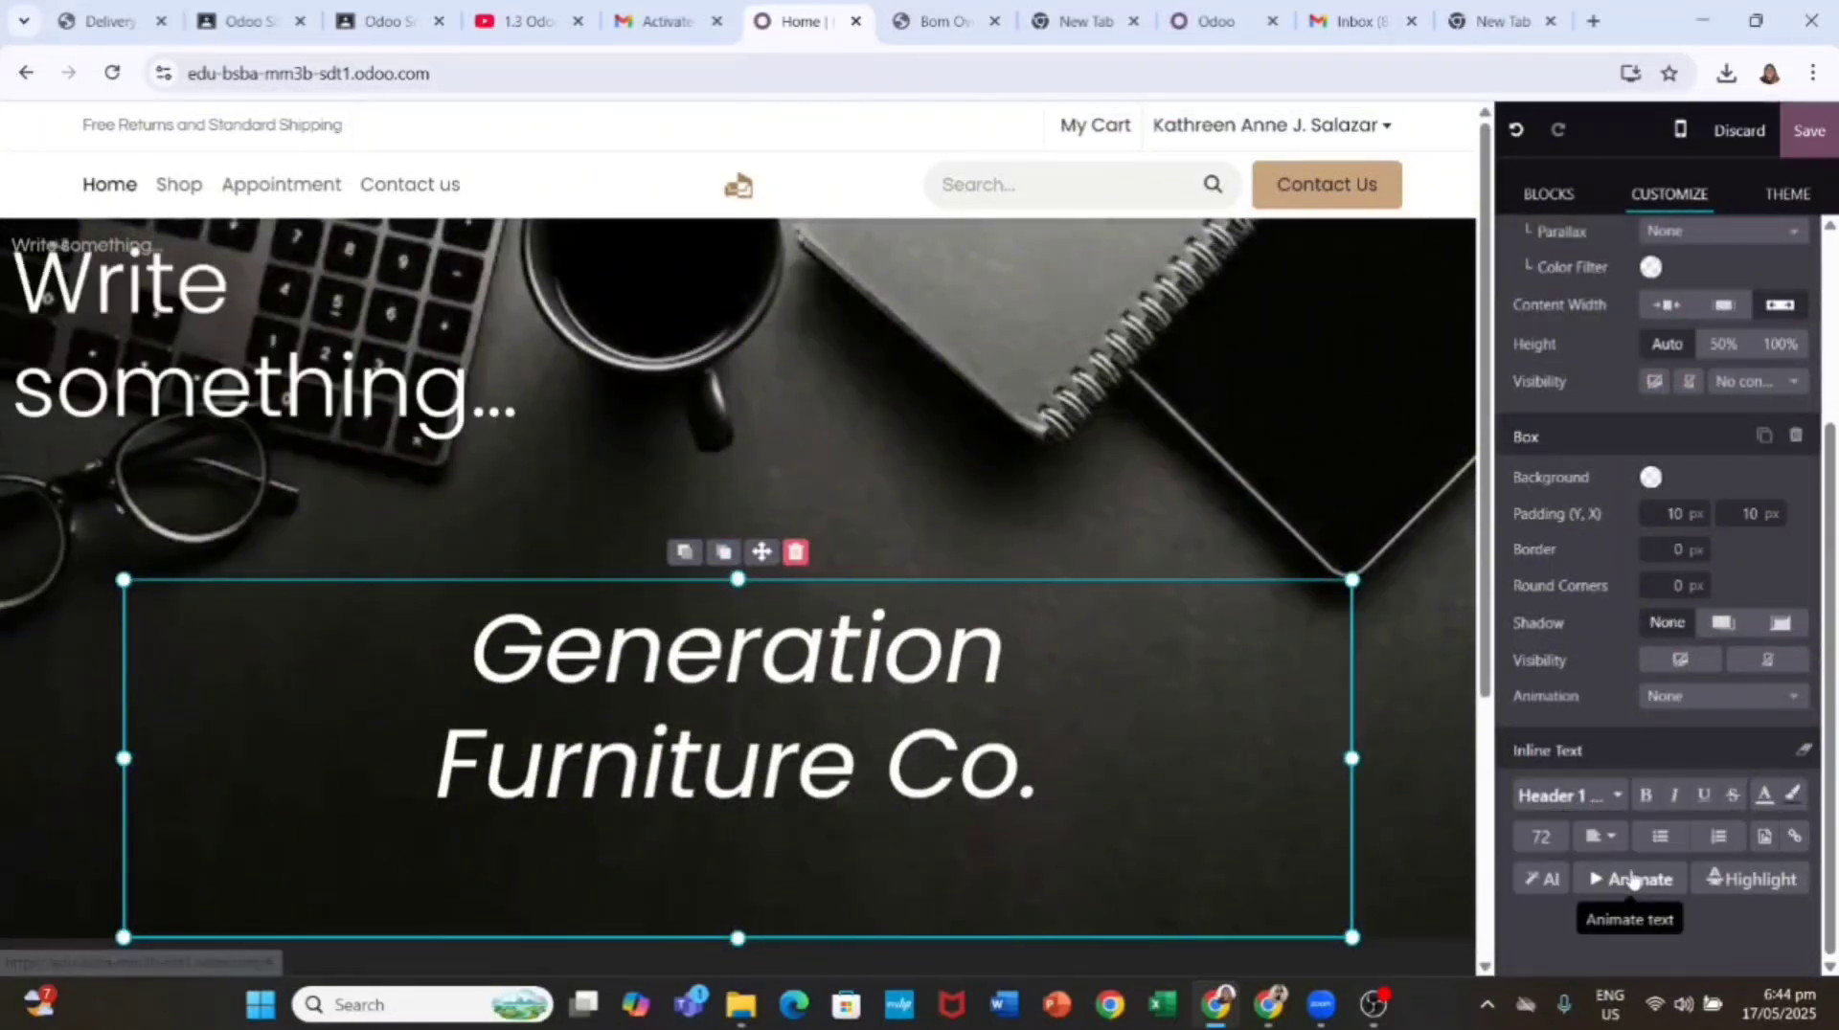
click(406, 222)
Step: Select the banner section and scroll through the building blocks list
click(402, 234)
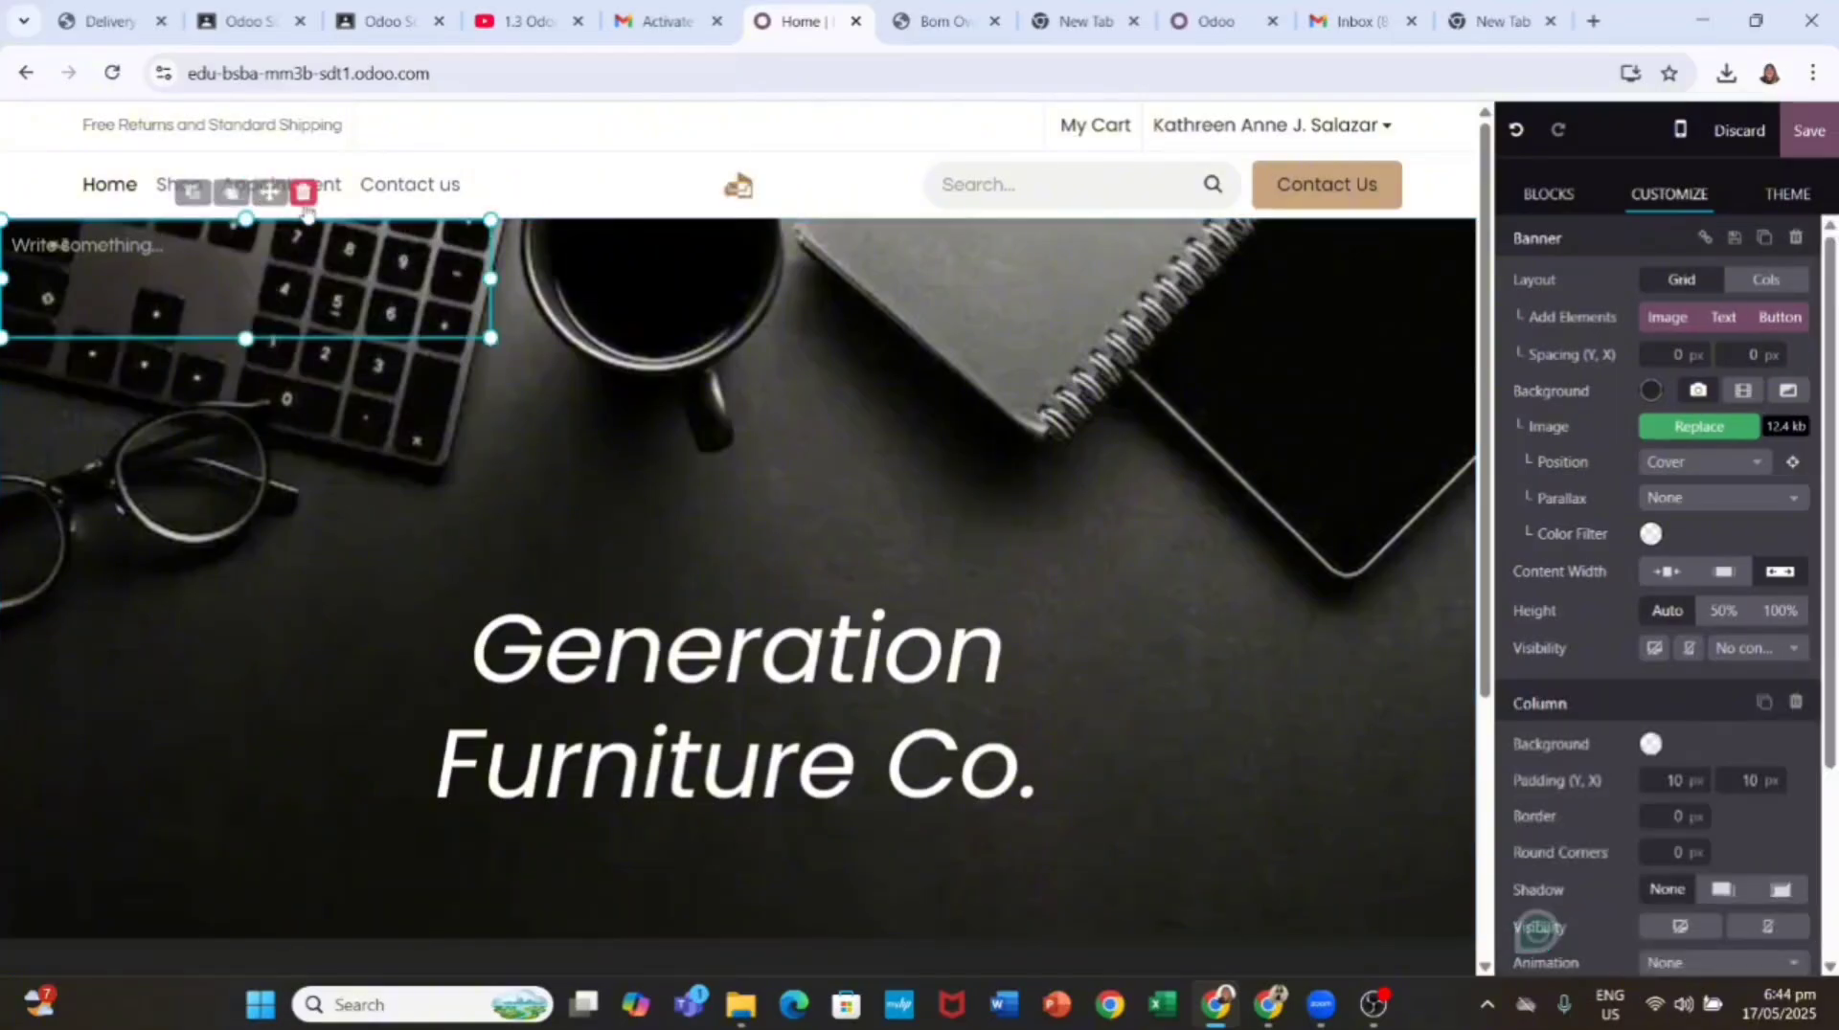
click(699, 582)
click(1030, 550)
scroll(1111, 541, down, 5)
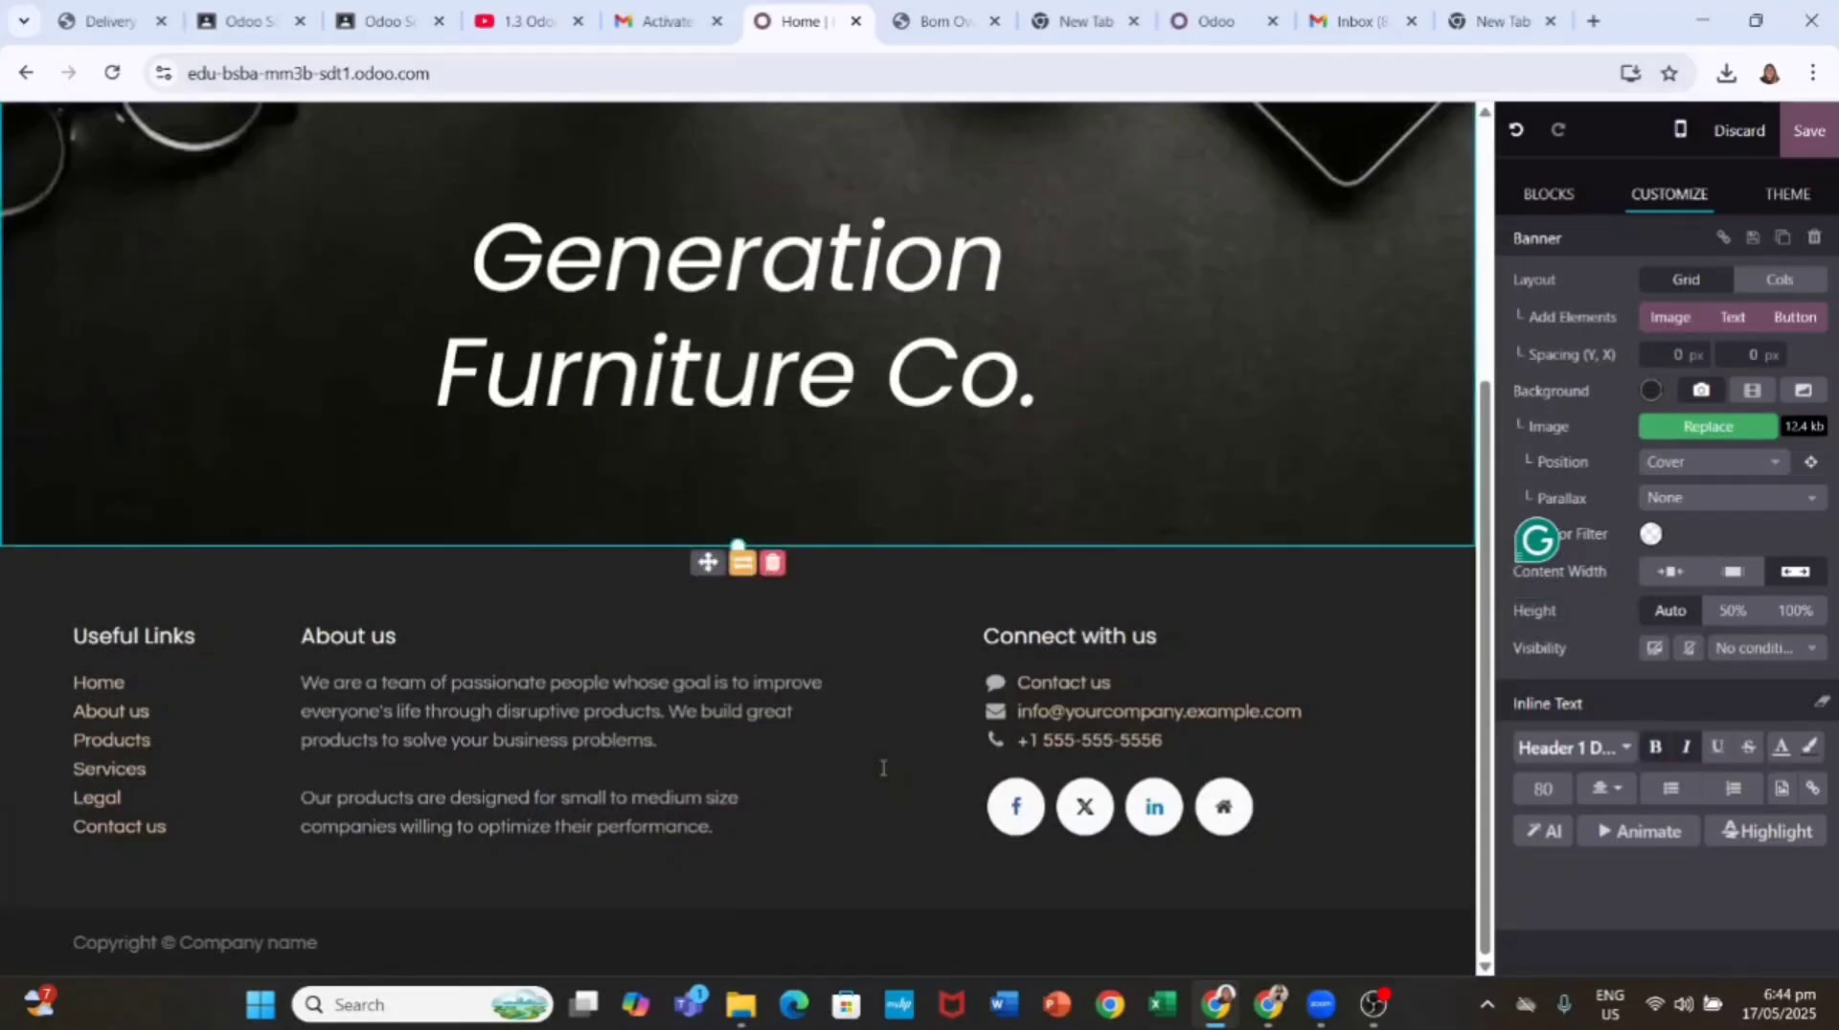
click(1549, 193)
scroll(1671, 803, down, 9)
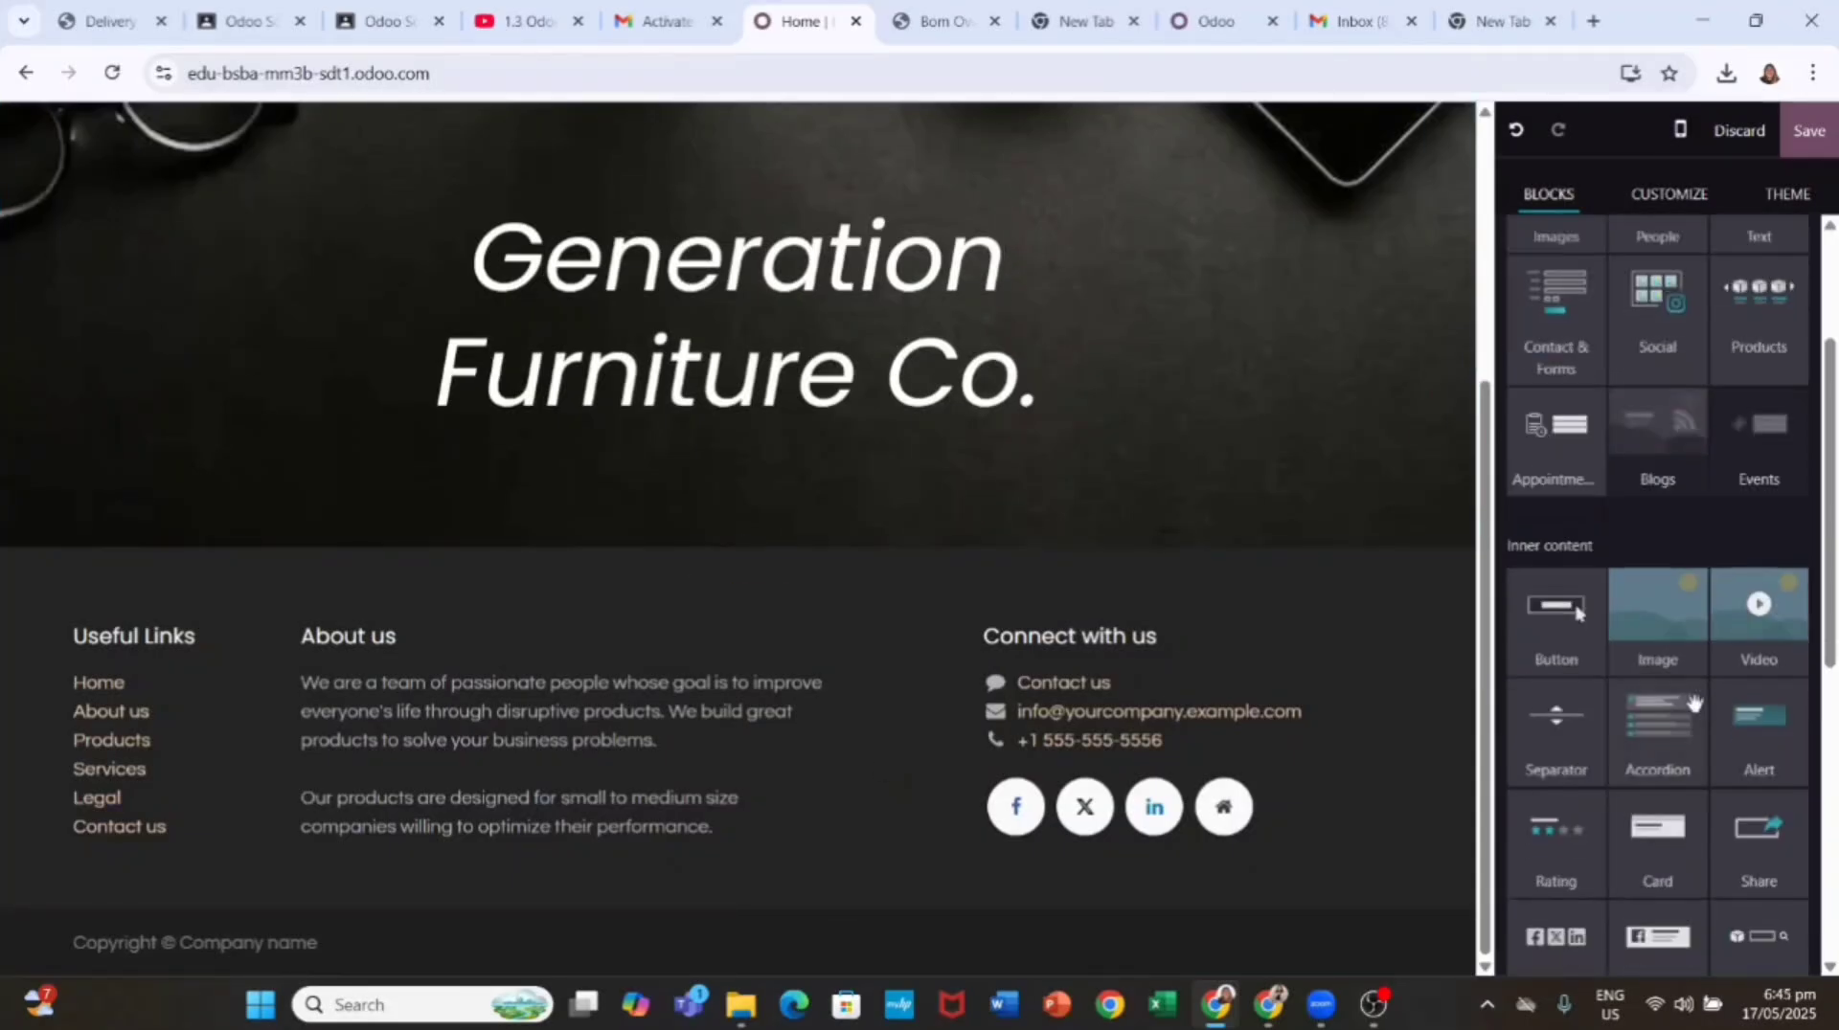
scroll(1714, 578, up, 9)
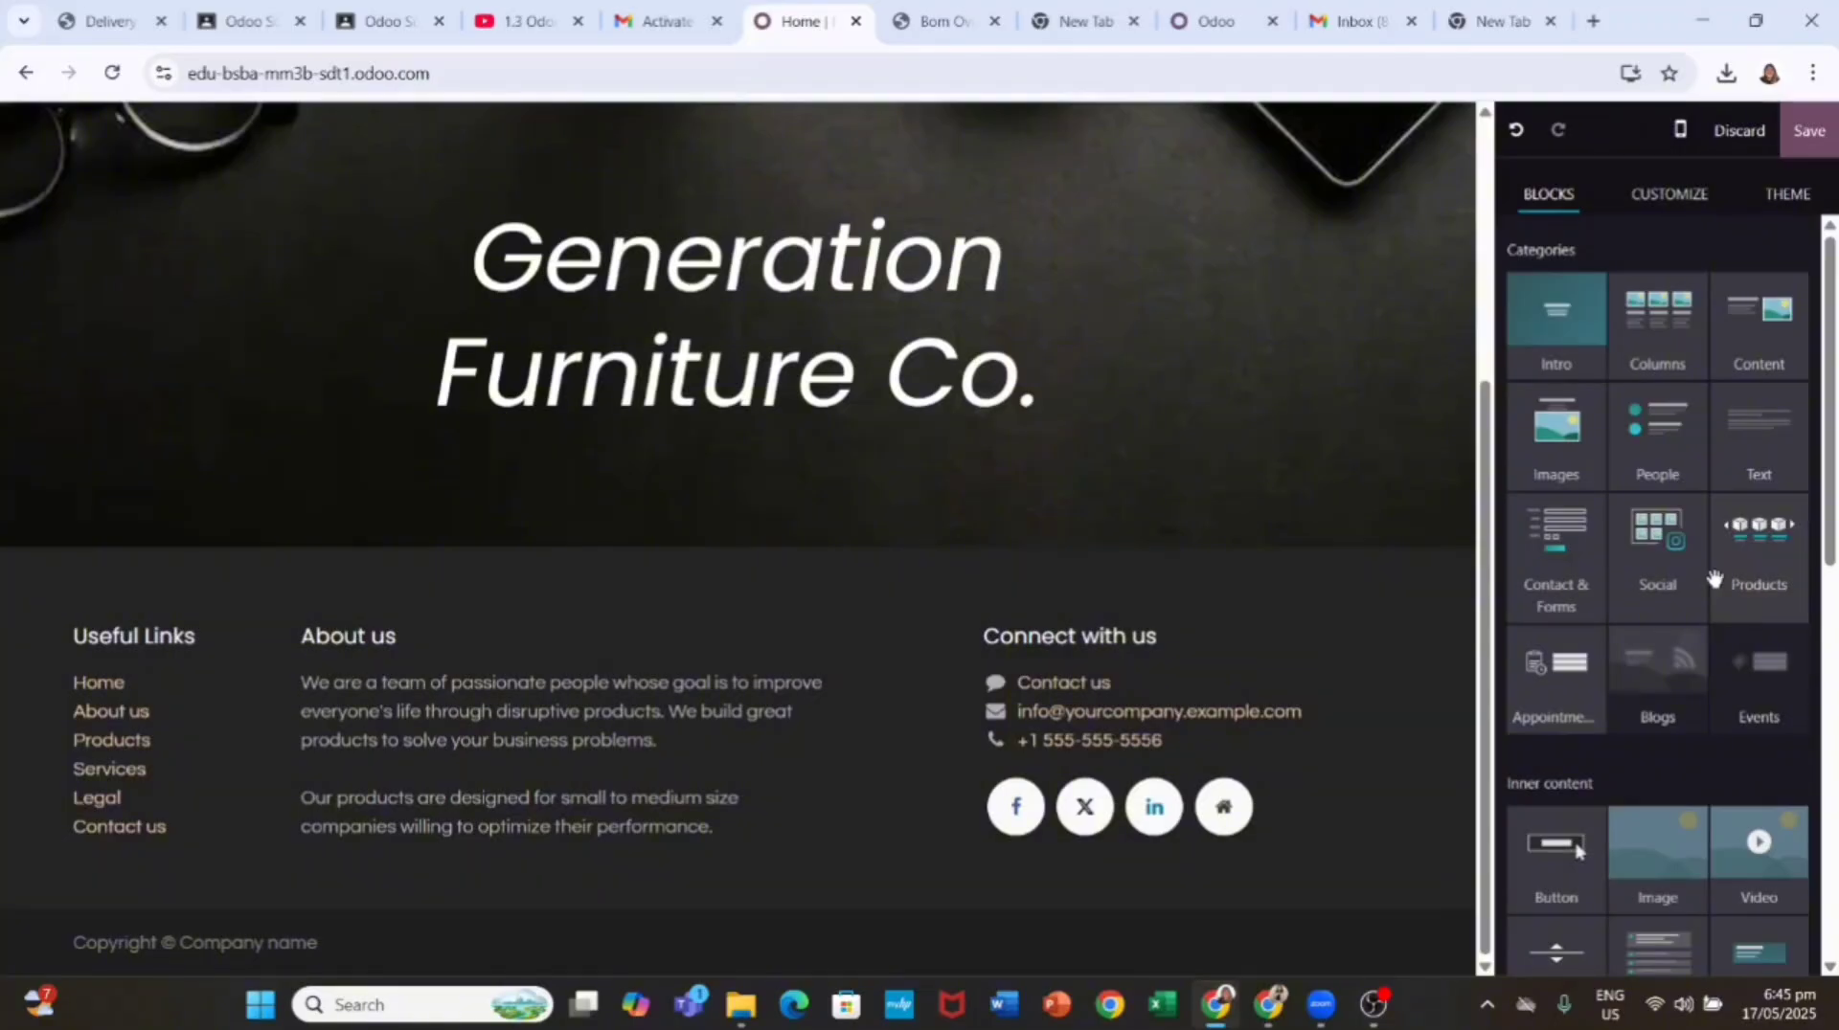
scroll(1631, 529, down, 6)
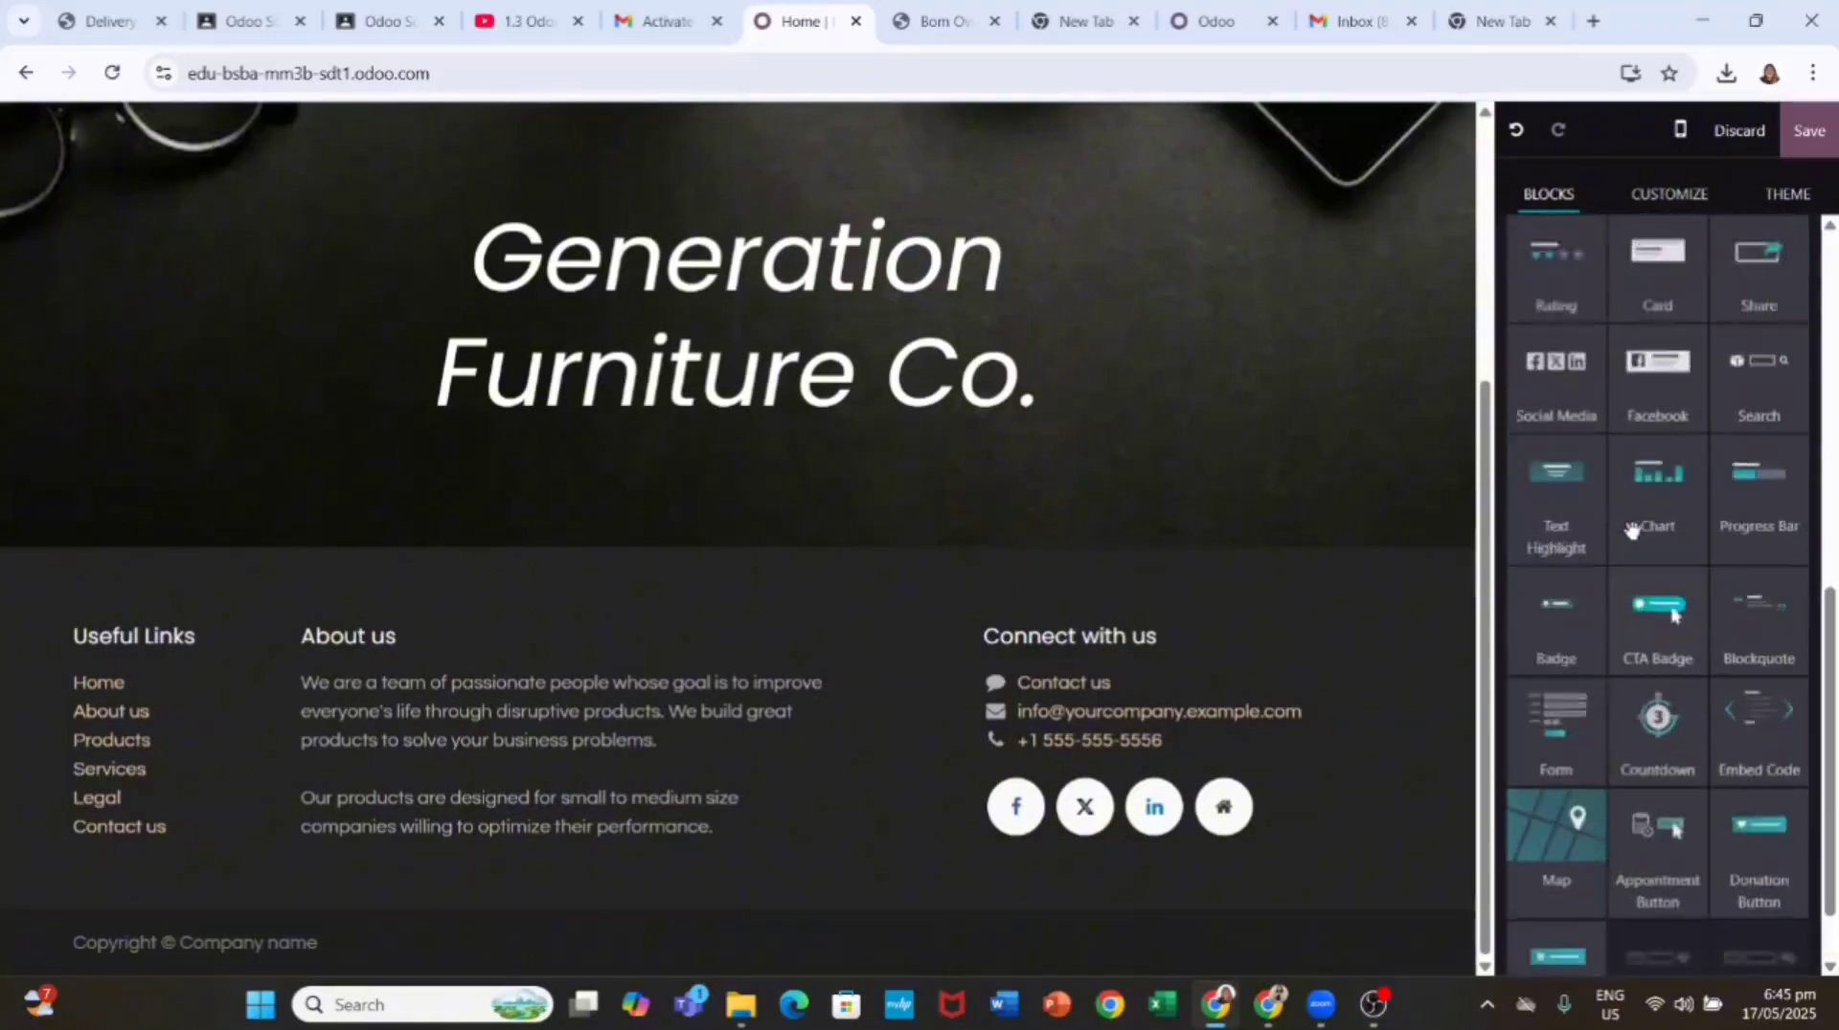
scroll(1633, 526, up, 6)
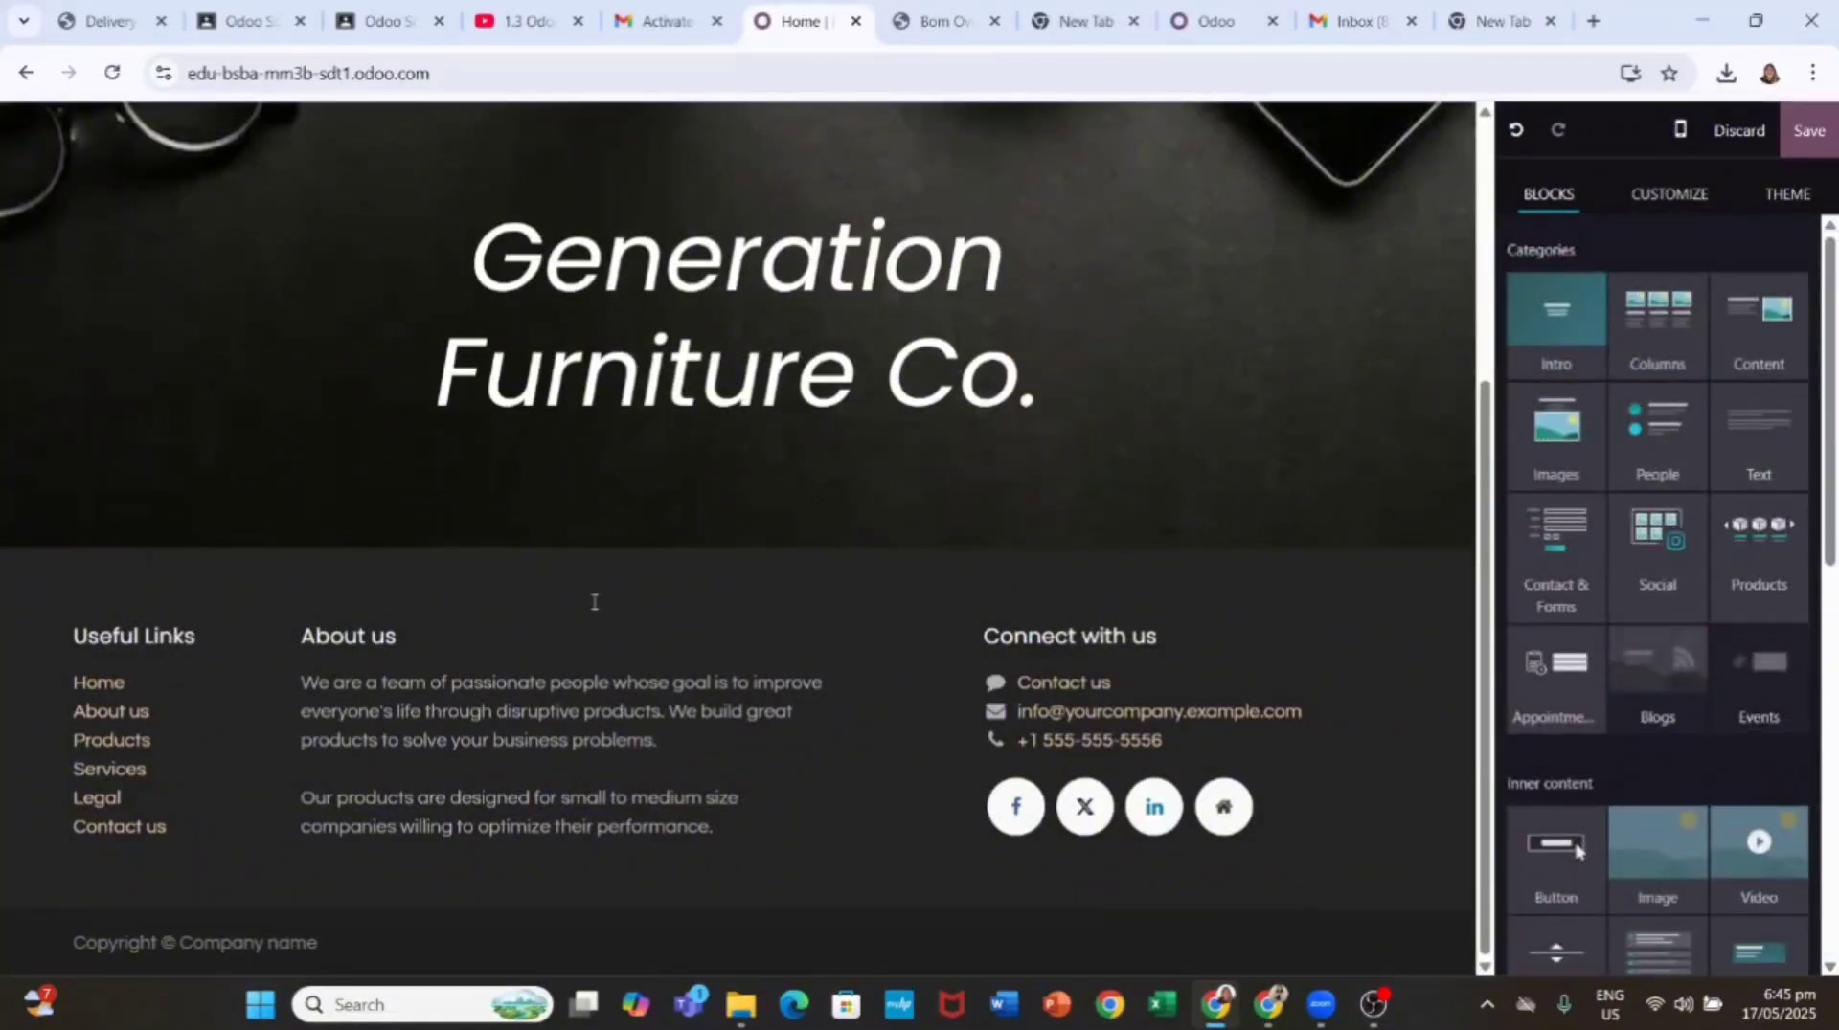
scroll(1695, 479, down, 7)
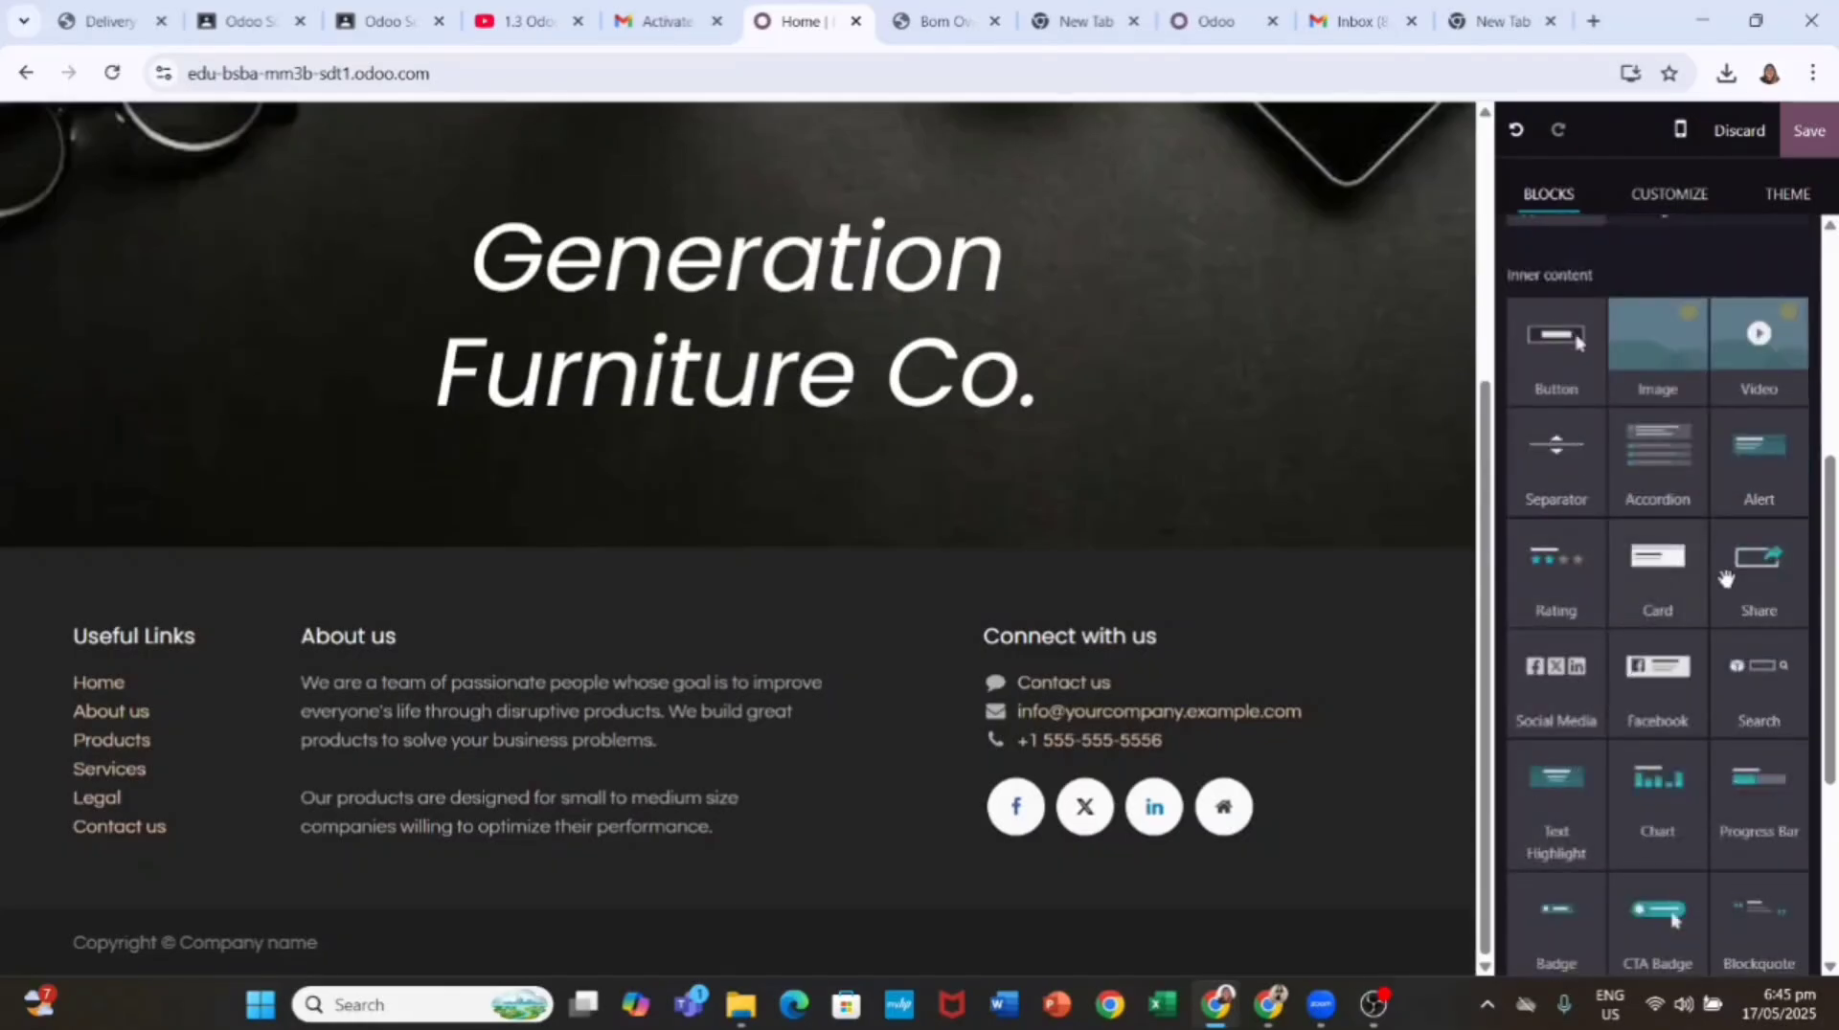
scroll(1671, 478, up, 8)
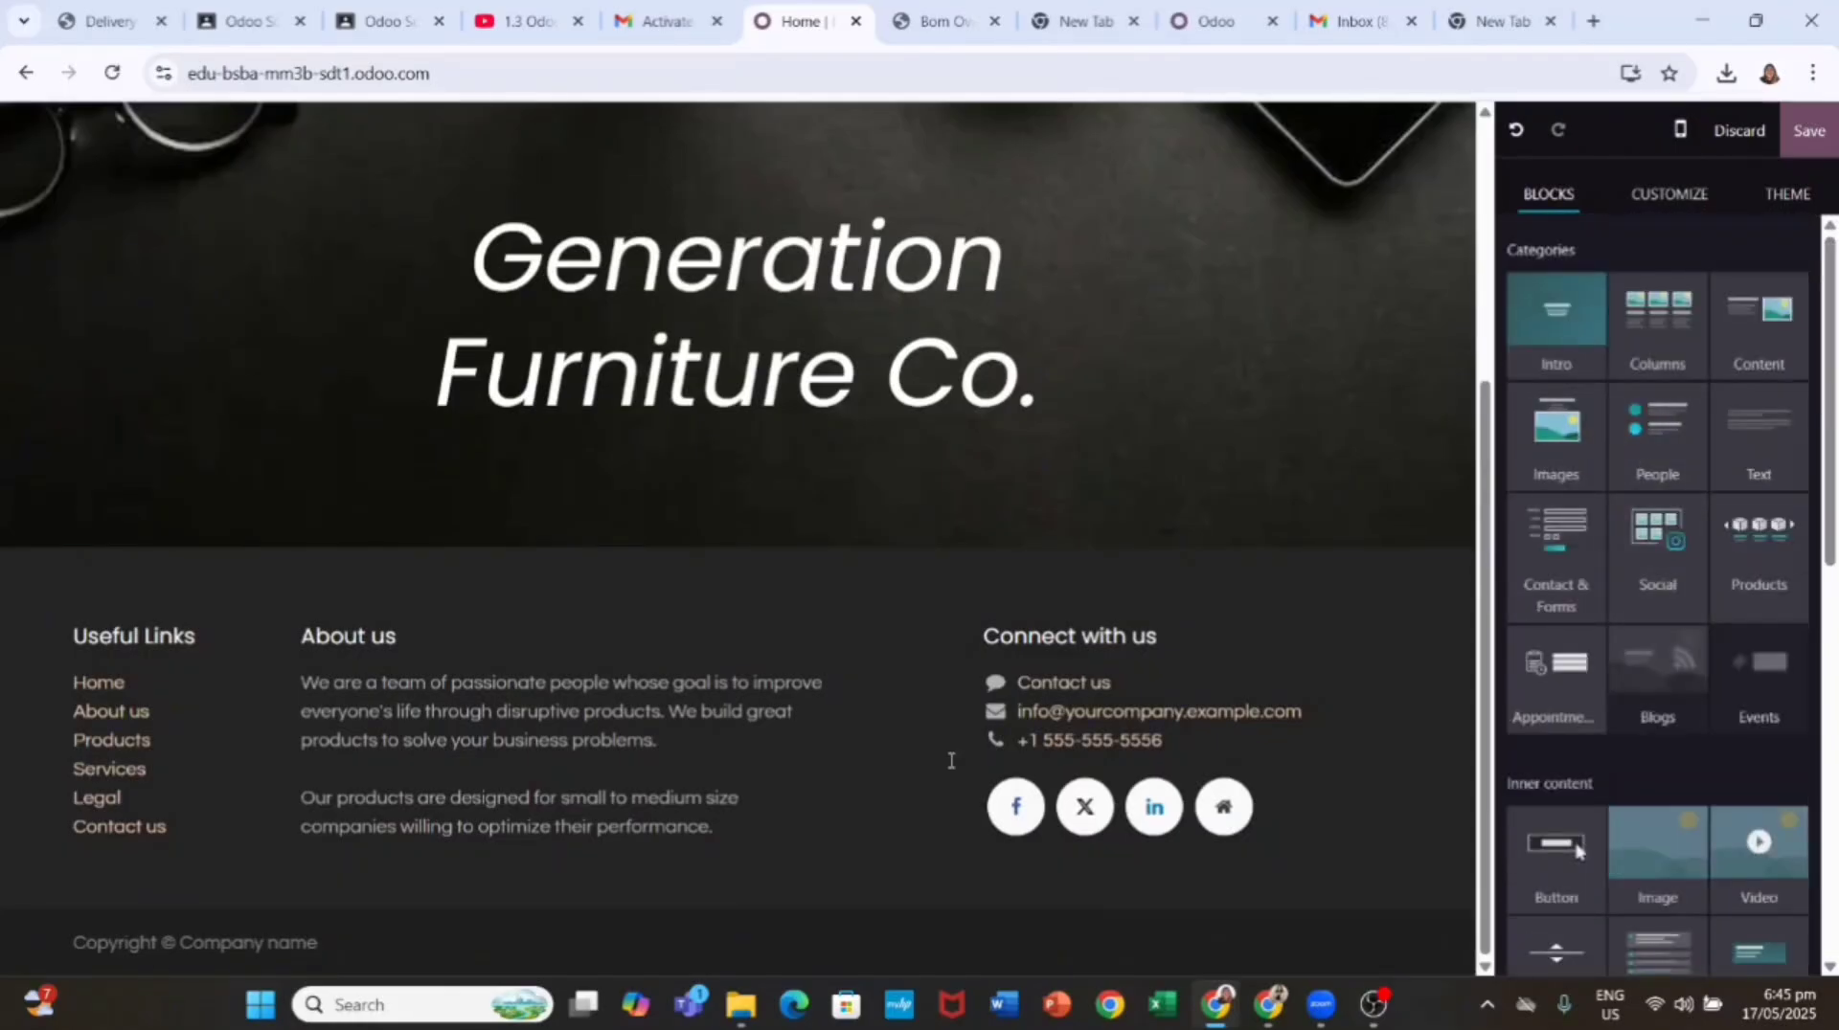
Step: Browse the Text, Columns and Products designs, then insert the Discover our drinks block
click(1760, 445)
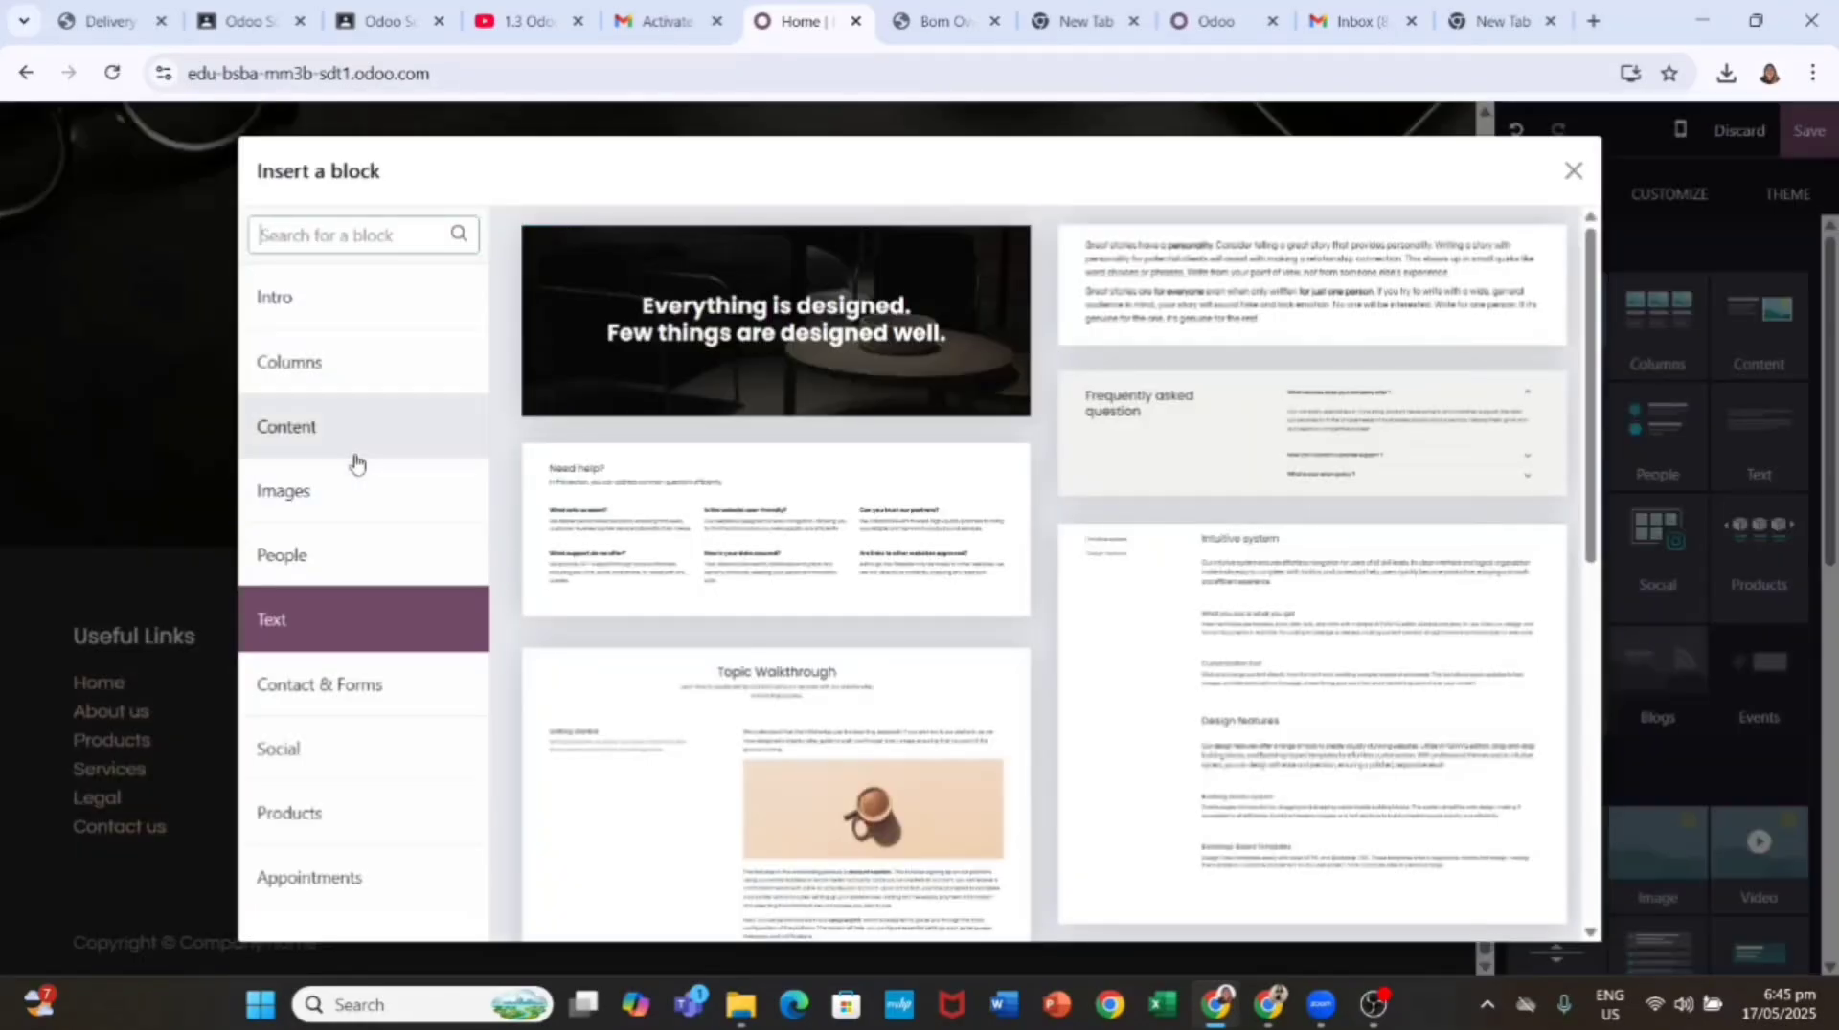
click(1573, 170)
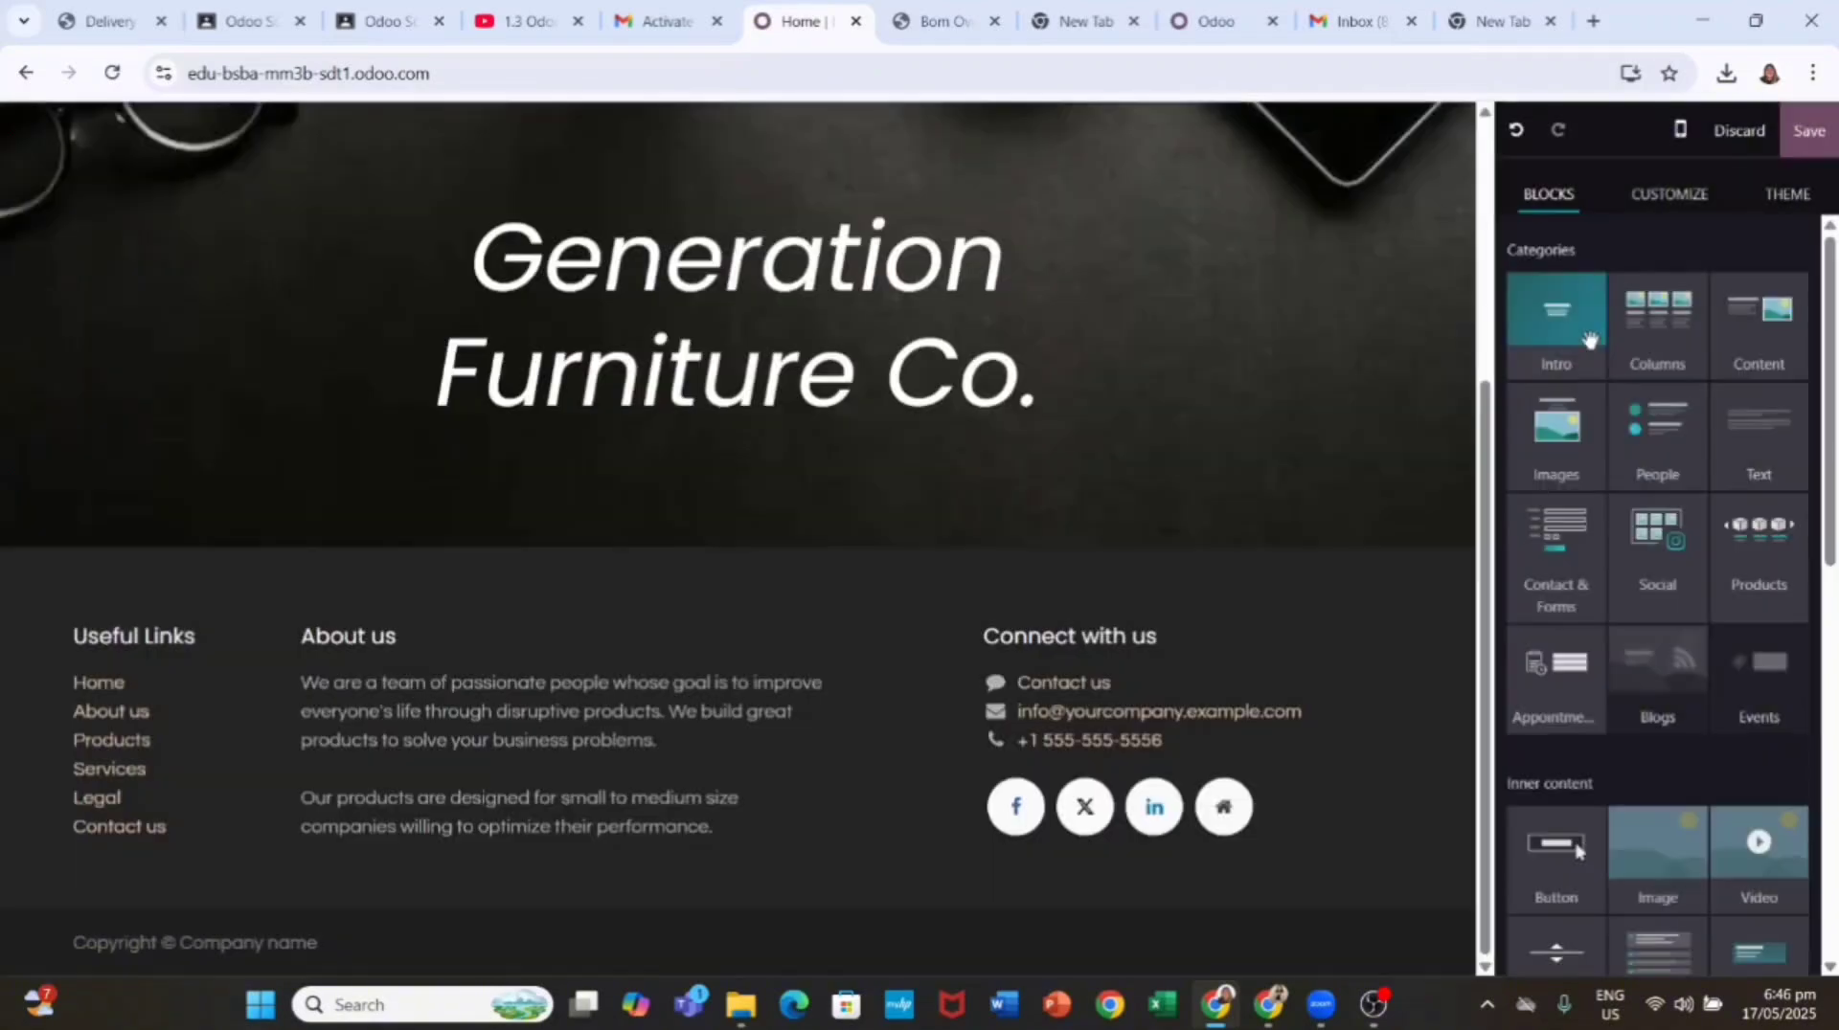
click(1673, 334)
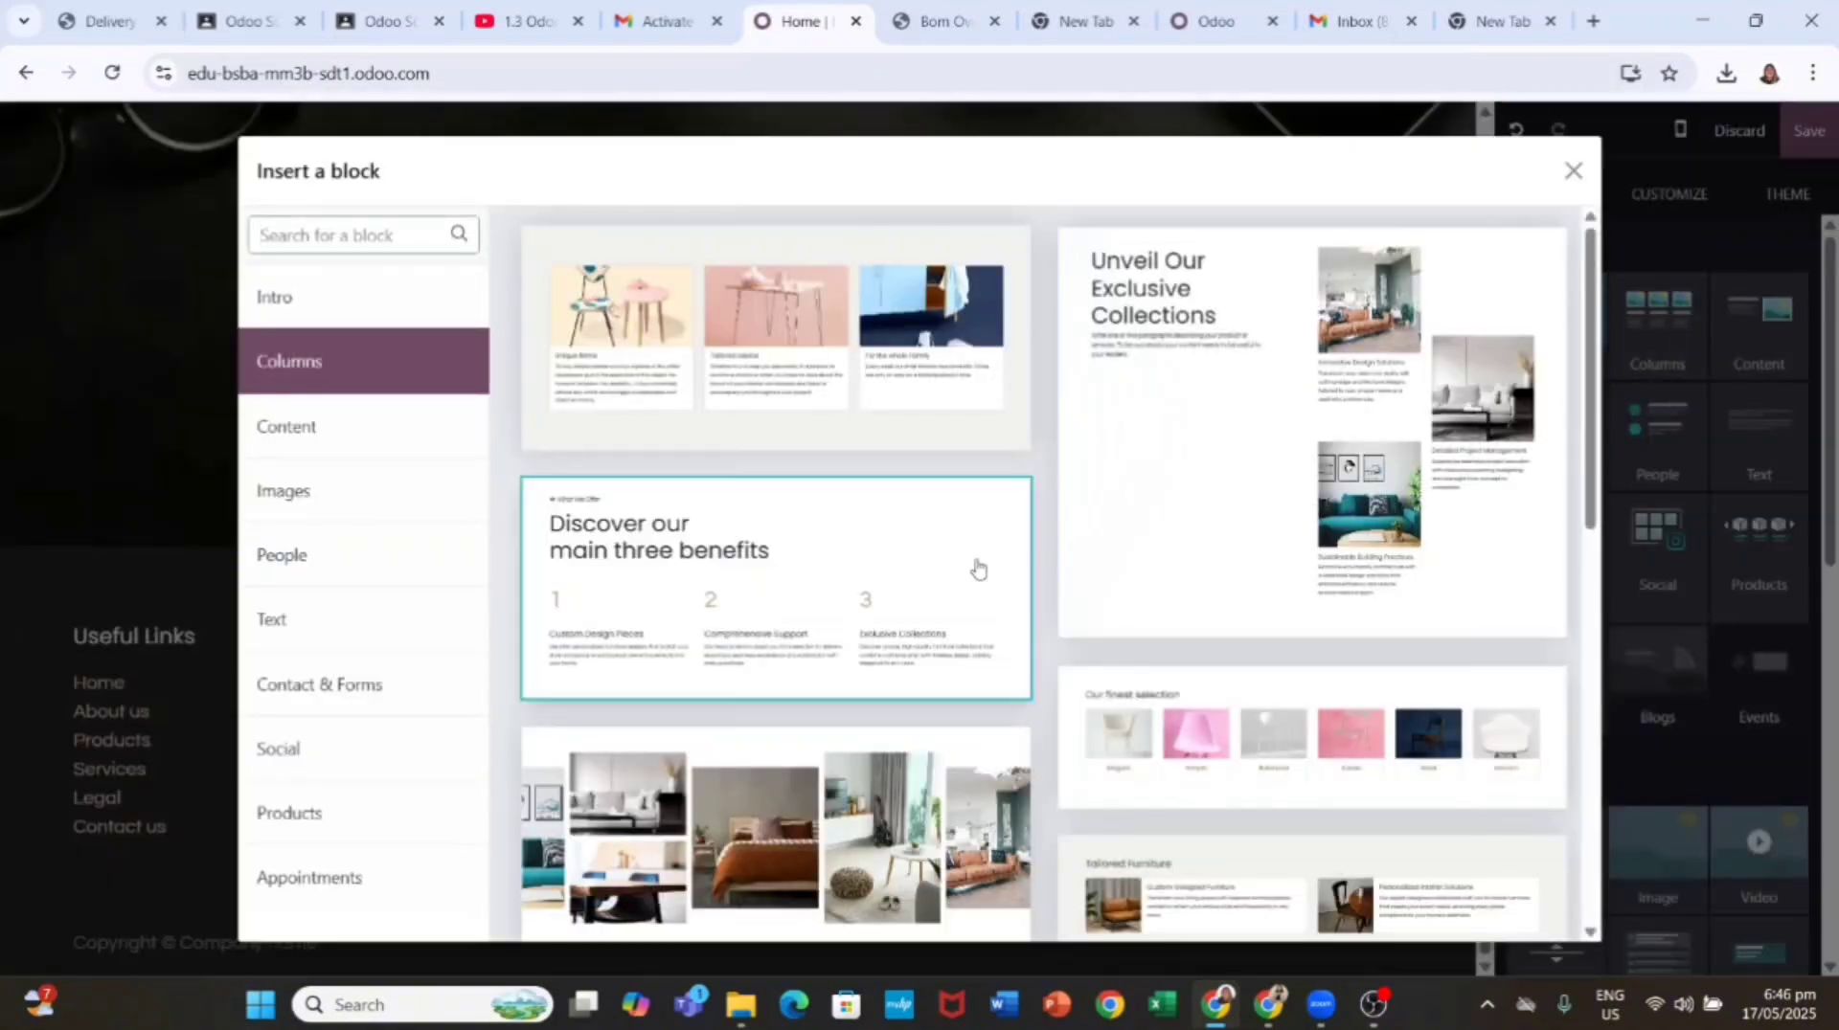
click(1572, 170)
click(1725, 552)
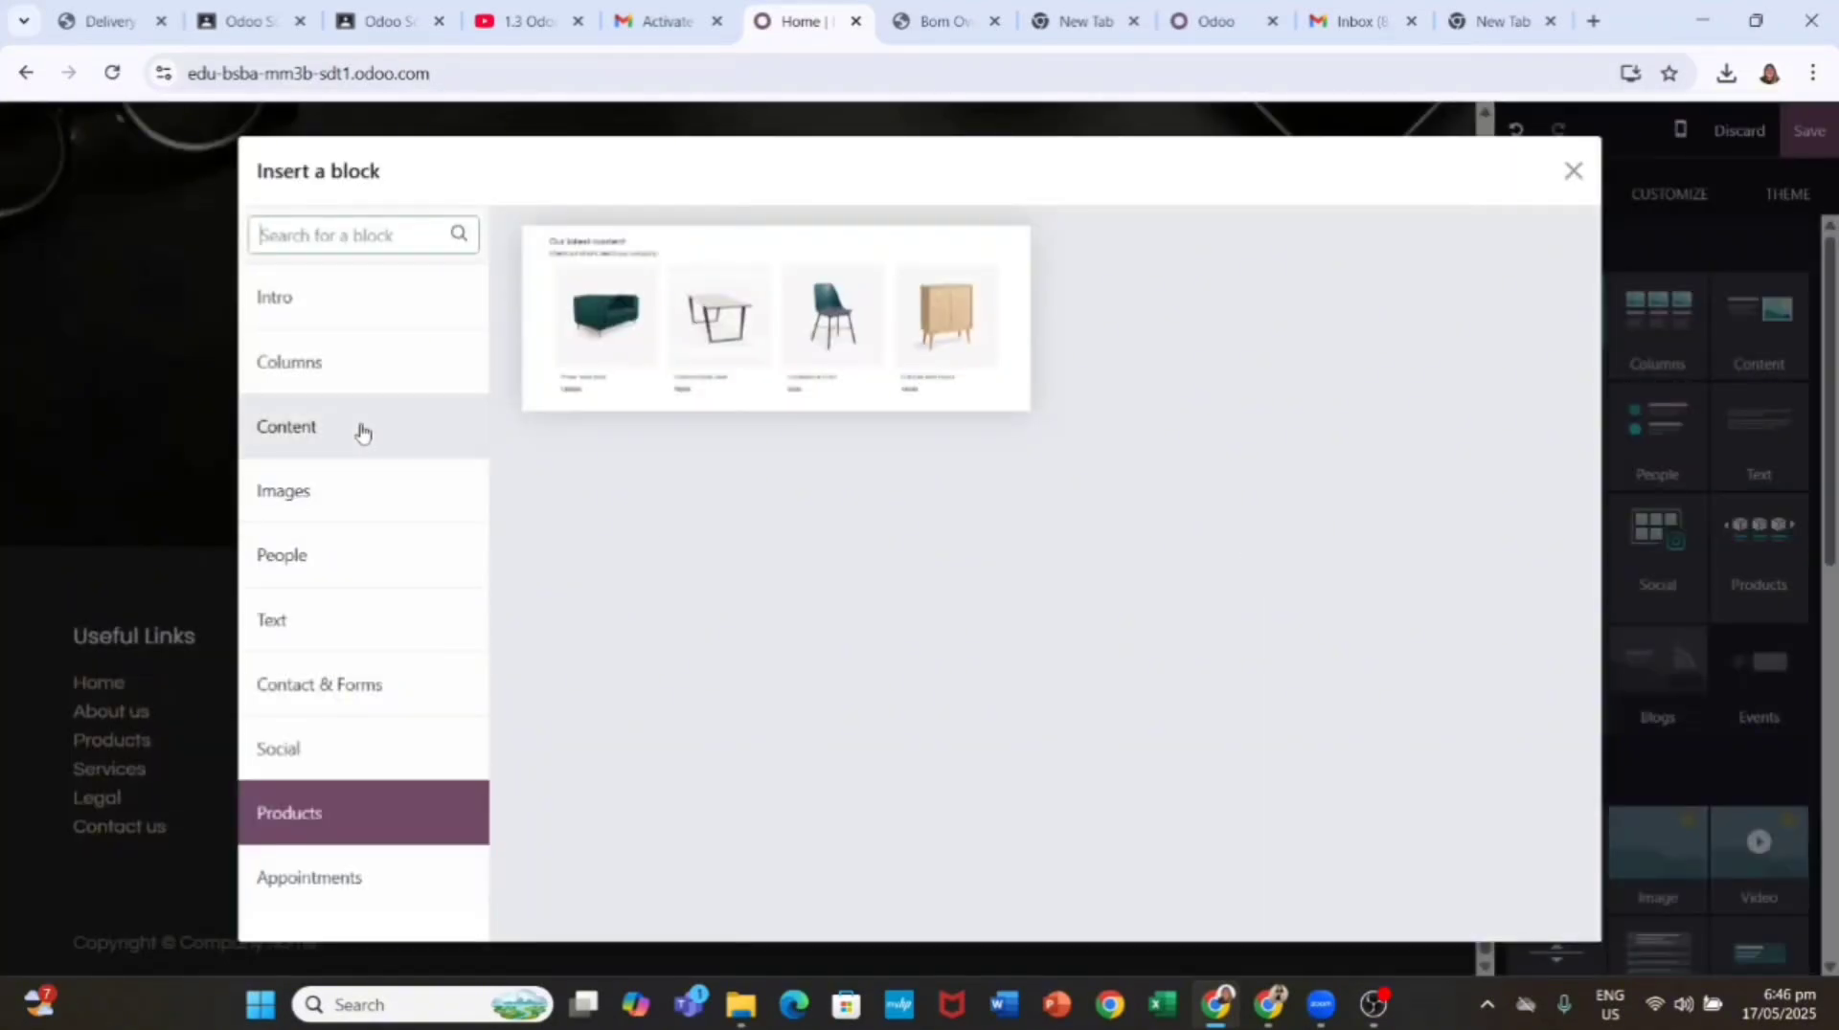
click(355, 620)
scroll(887, 472, down, 10)
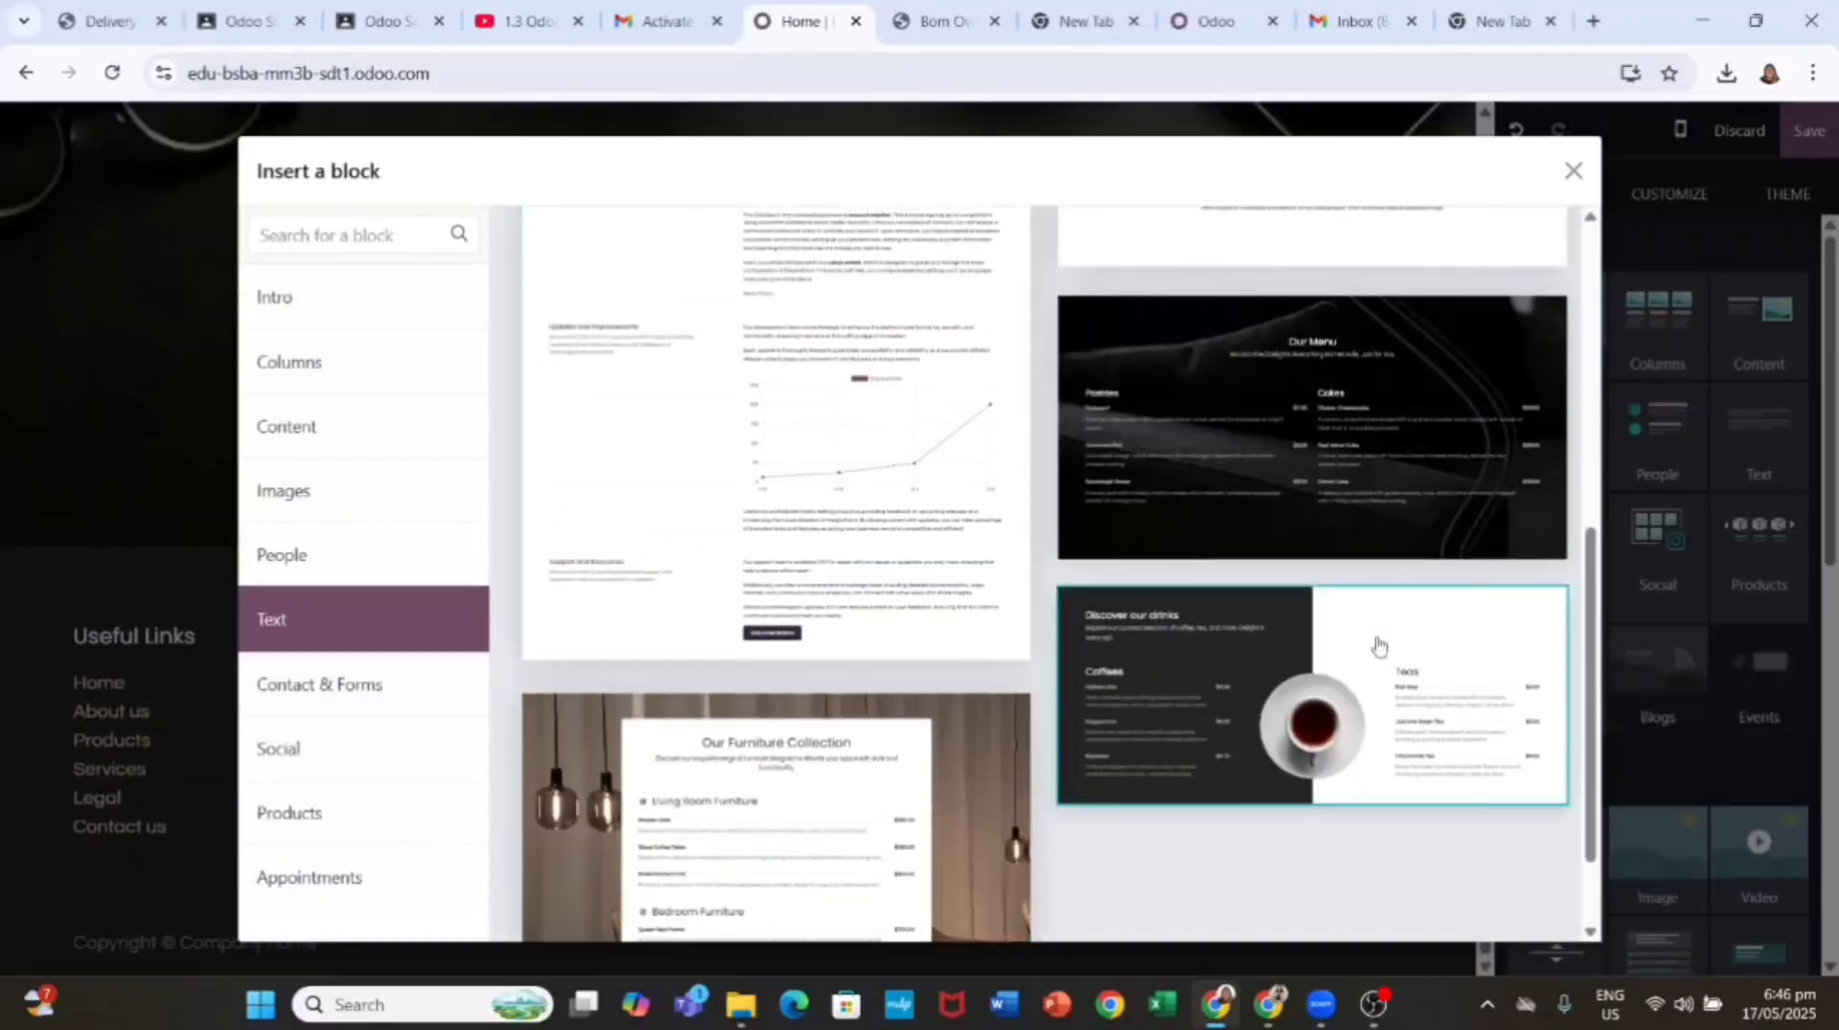
click(1377, 646)
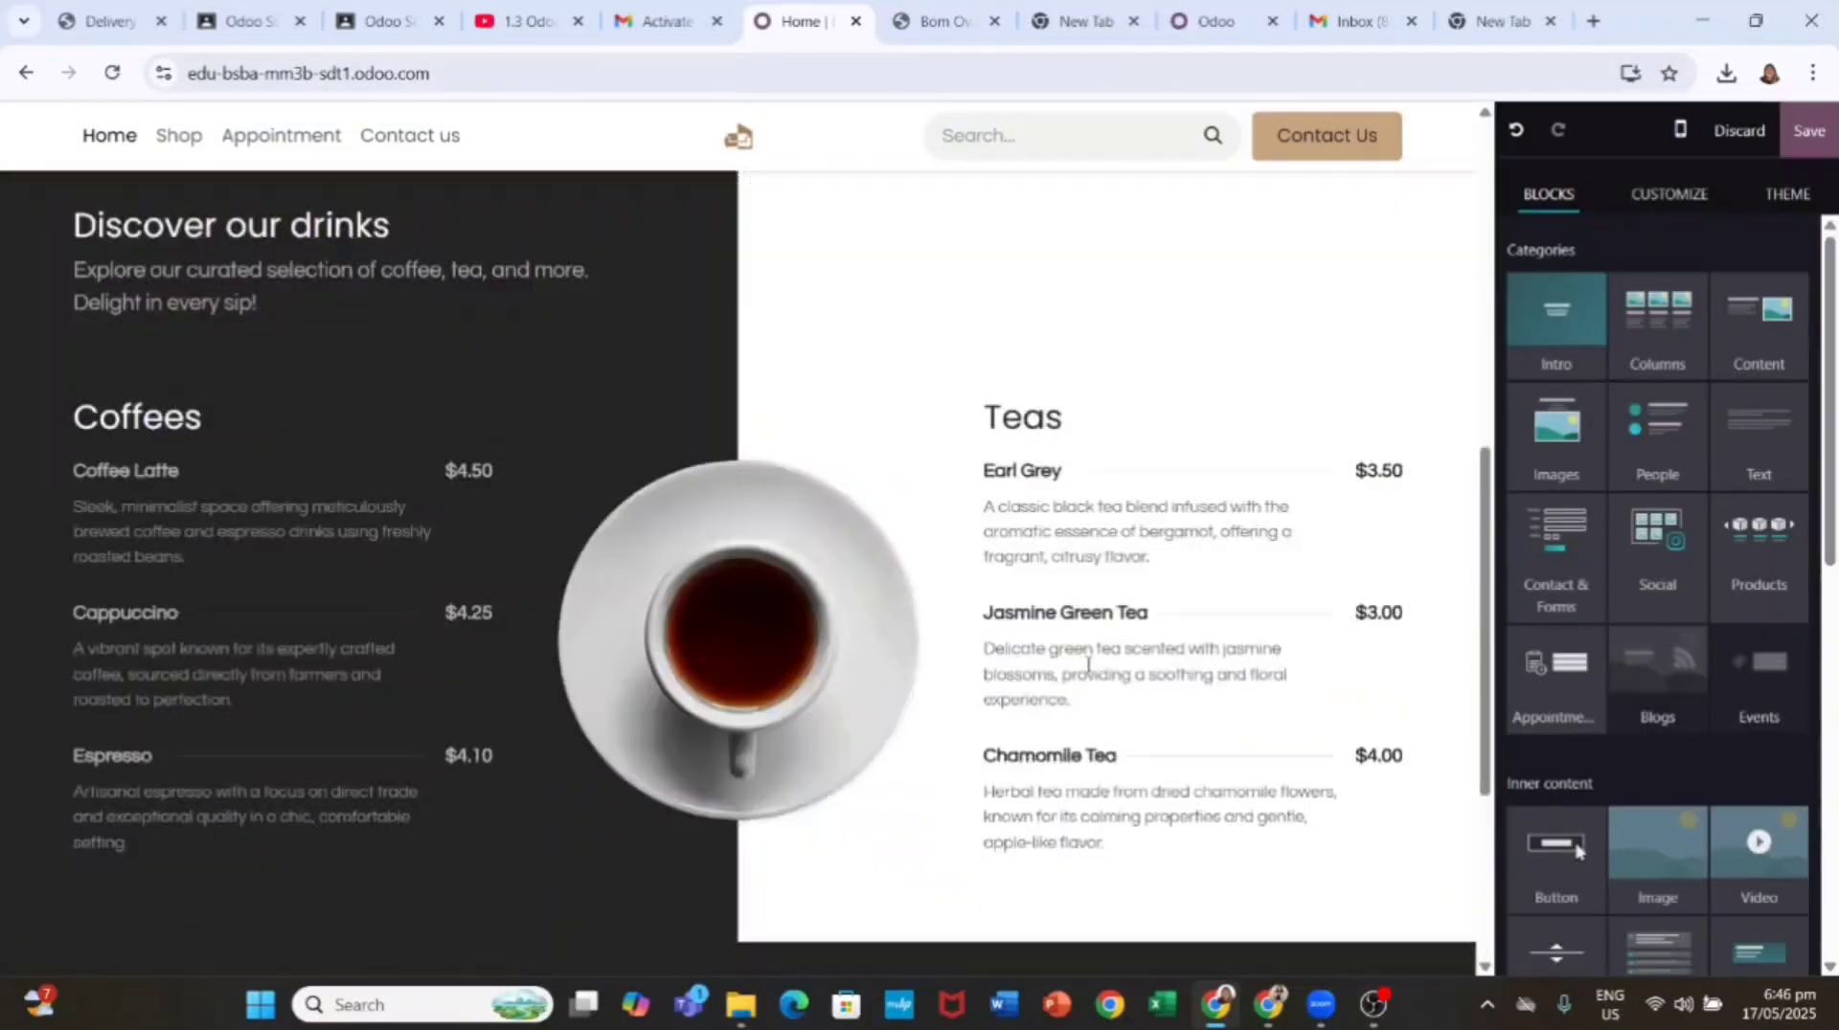
Step: Delete the Discover our drinks intro, the coffee cup image column and the Teas column
double_click(137, 536)
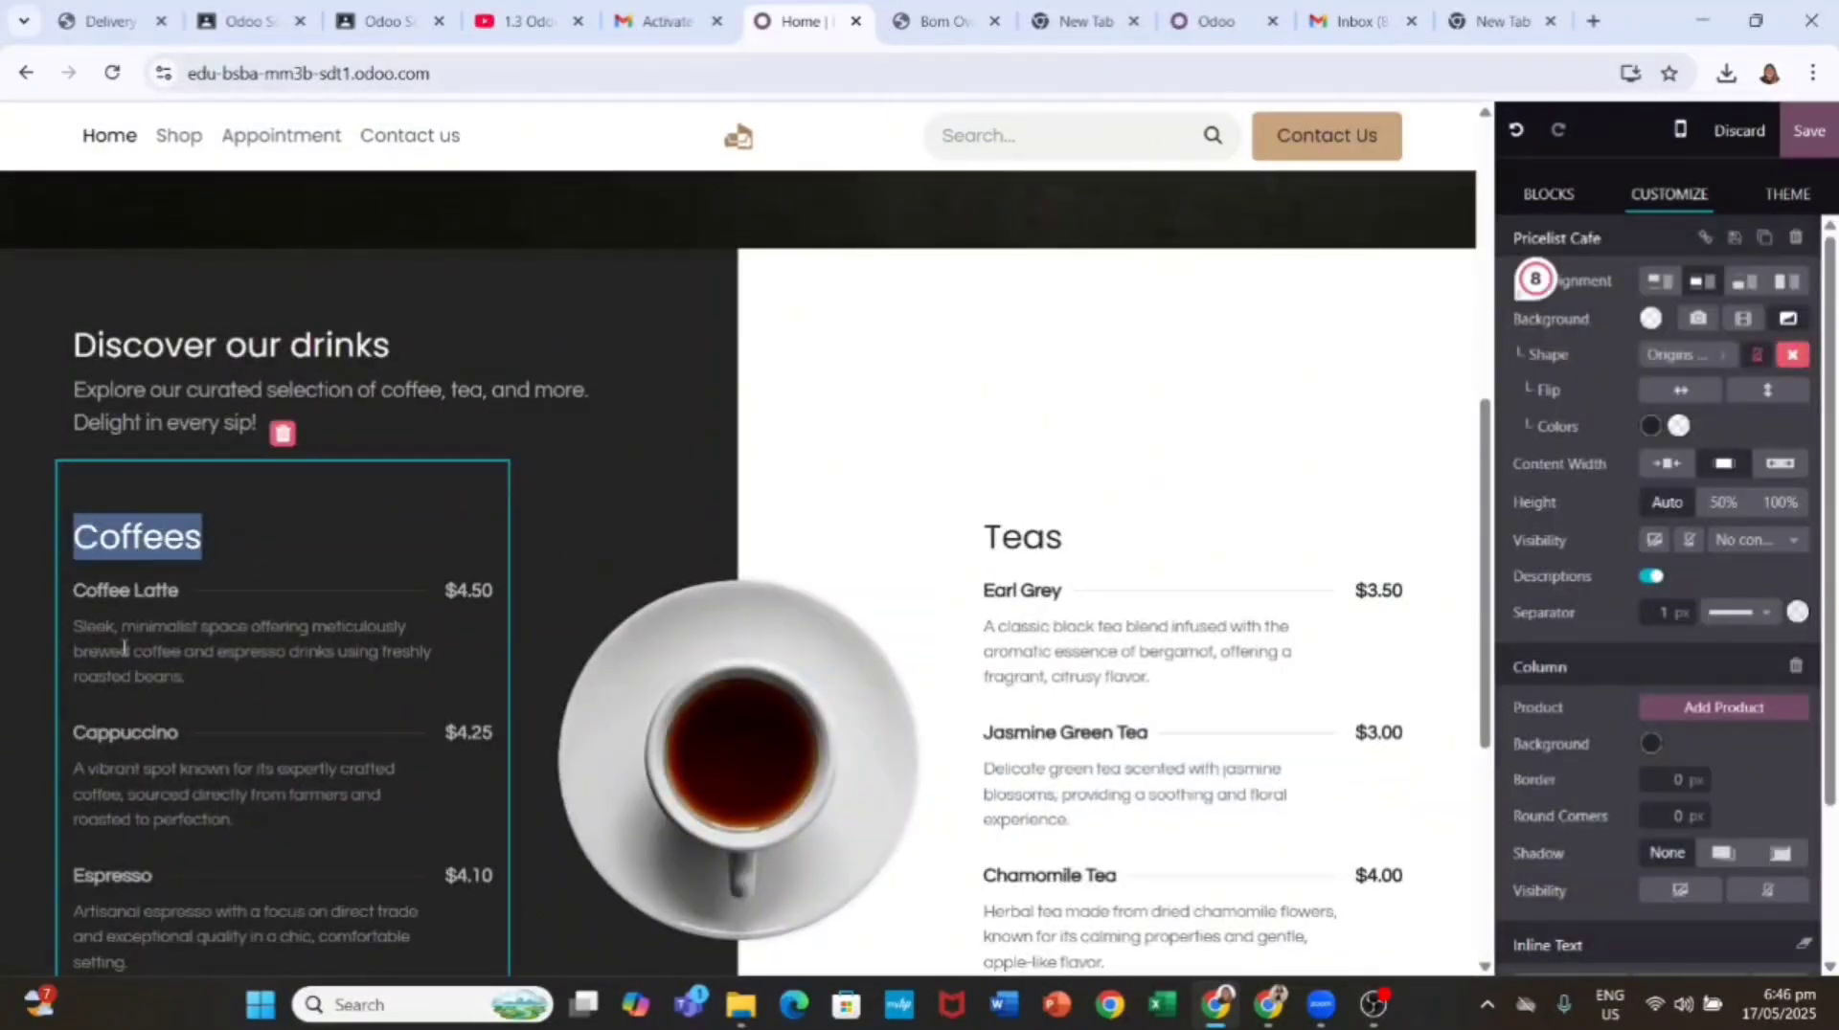
triple_click(125, 388)
click(361, 219)
click(692, 435)
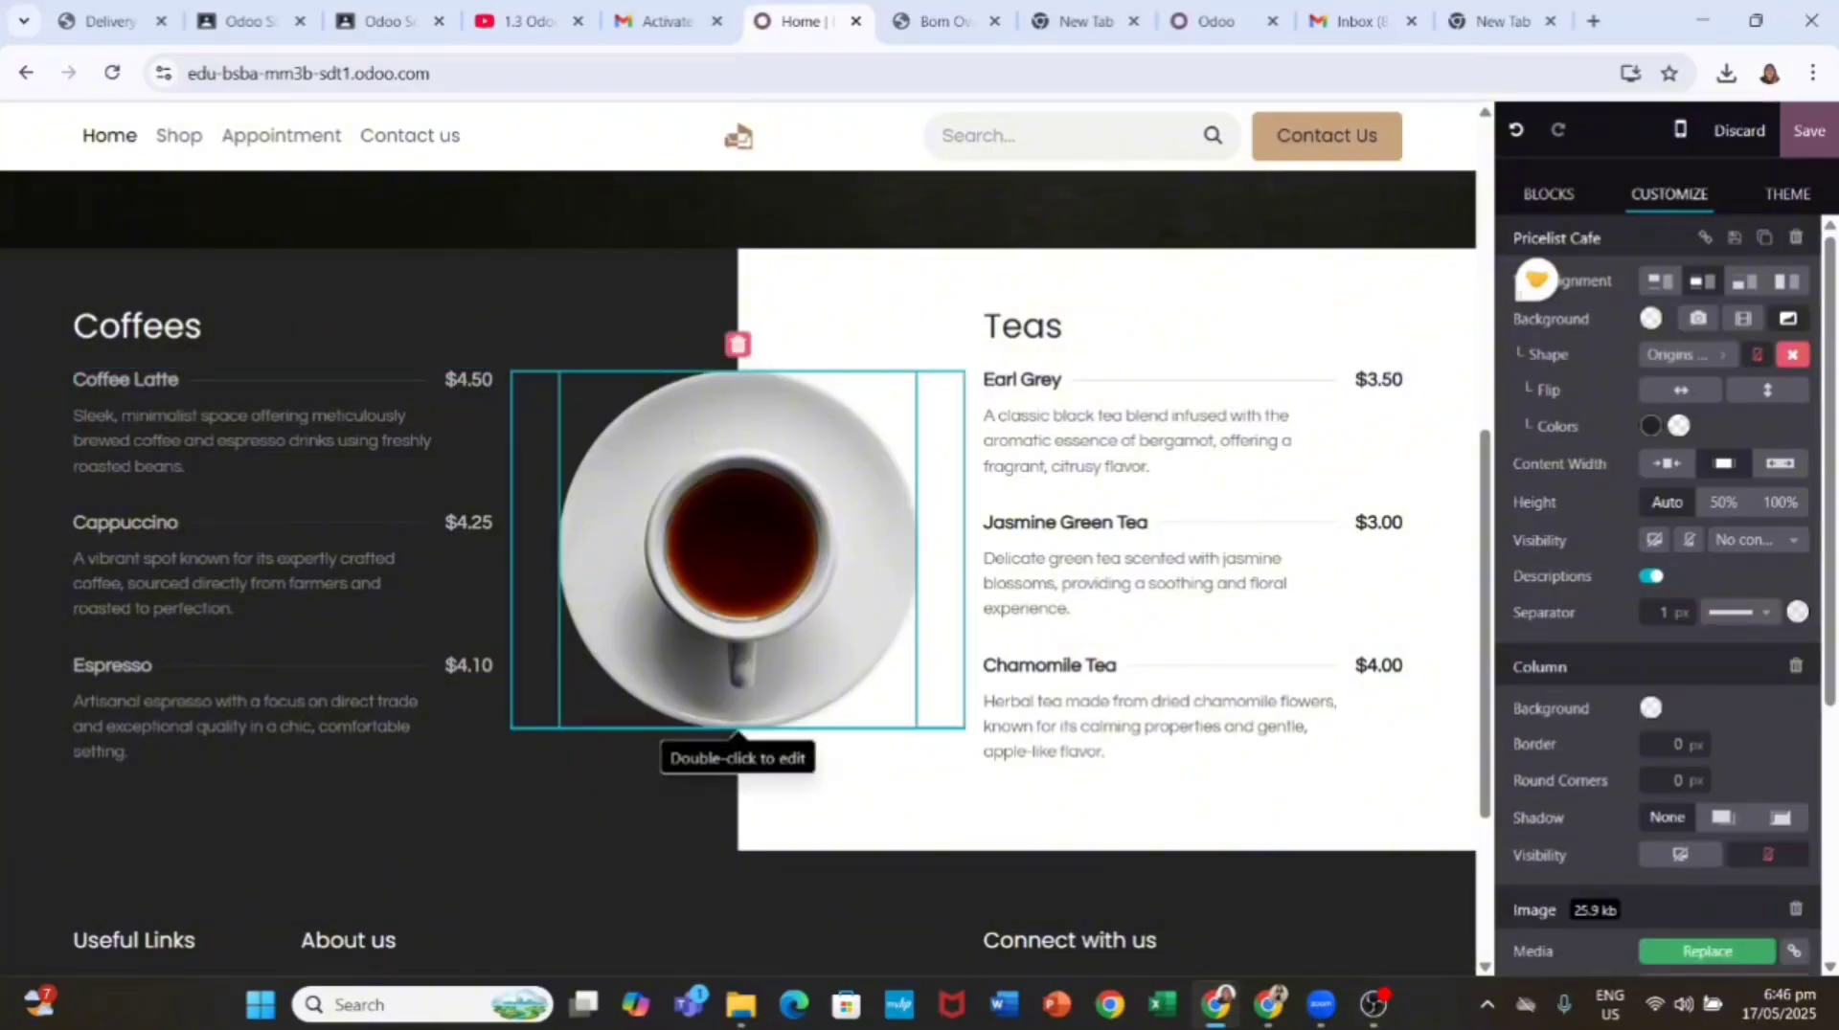
click(738, 344)
click(637, 328)
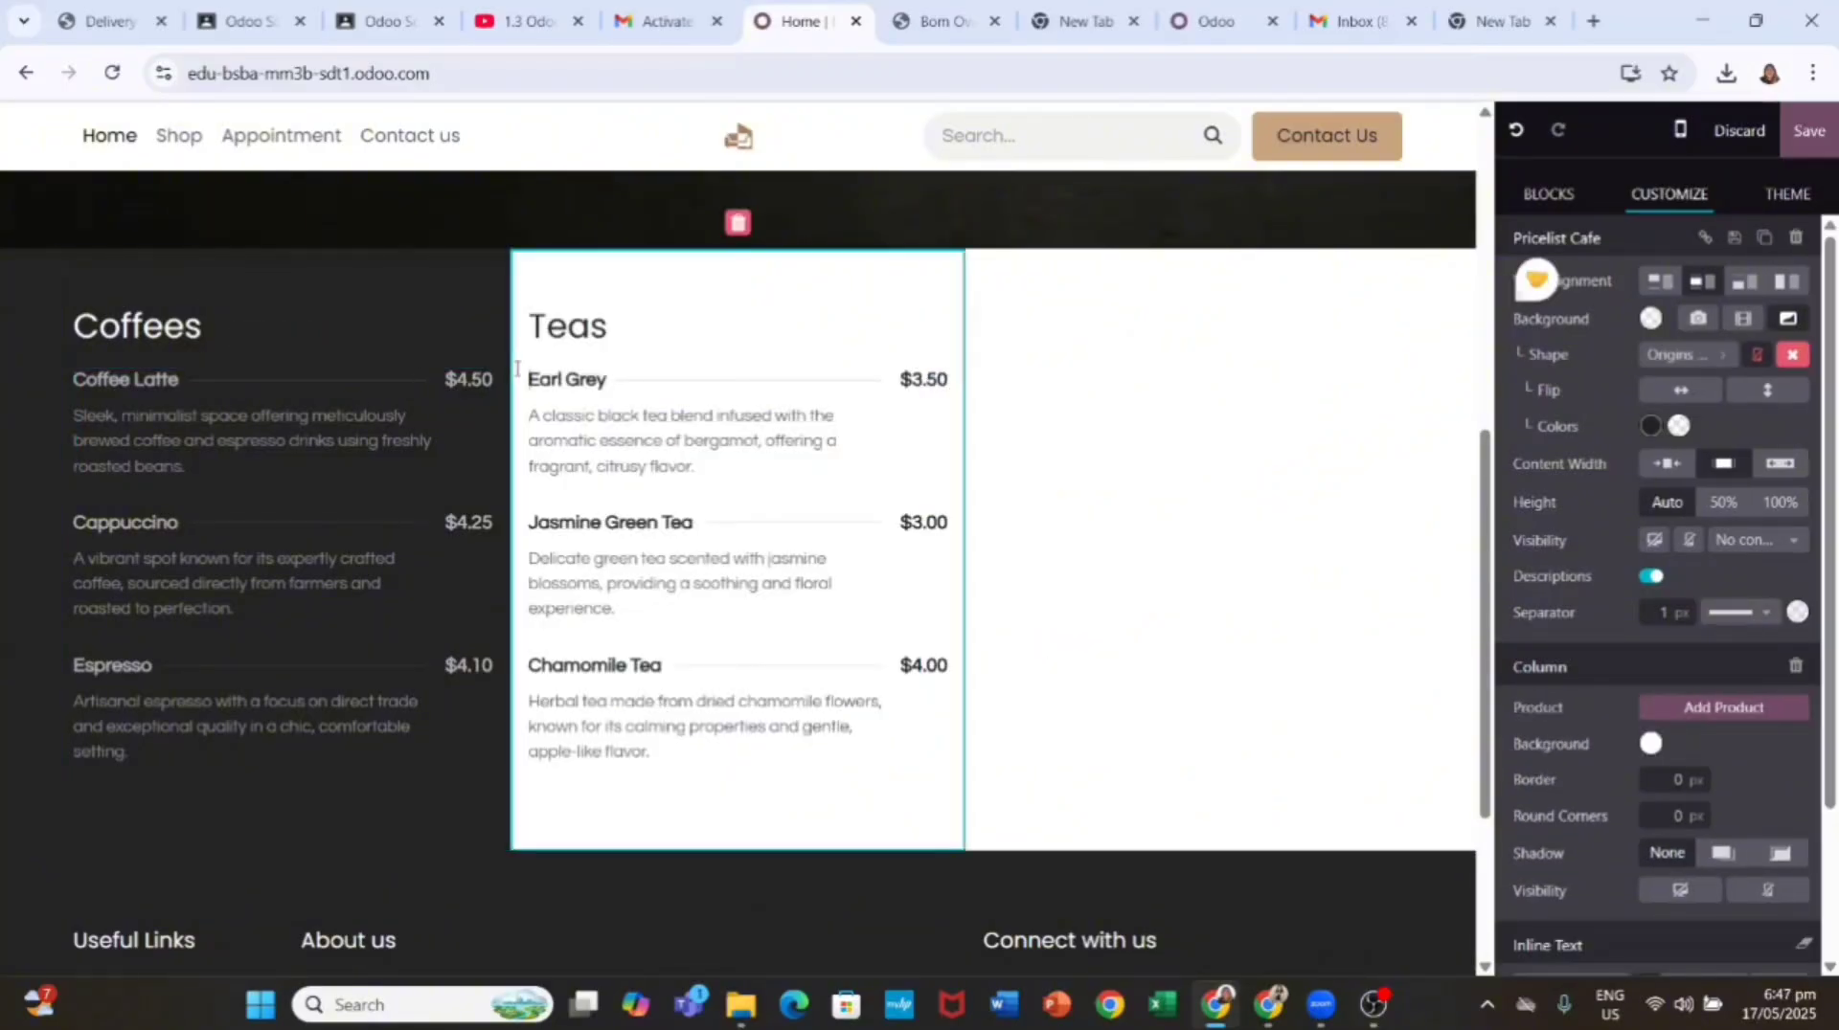
double_click(637, 328)
click(738, 228)
Step: Clear the coffee menu items and write 580 Customers as the first stat
click(265, 372)
triple_click(265, 373)
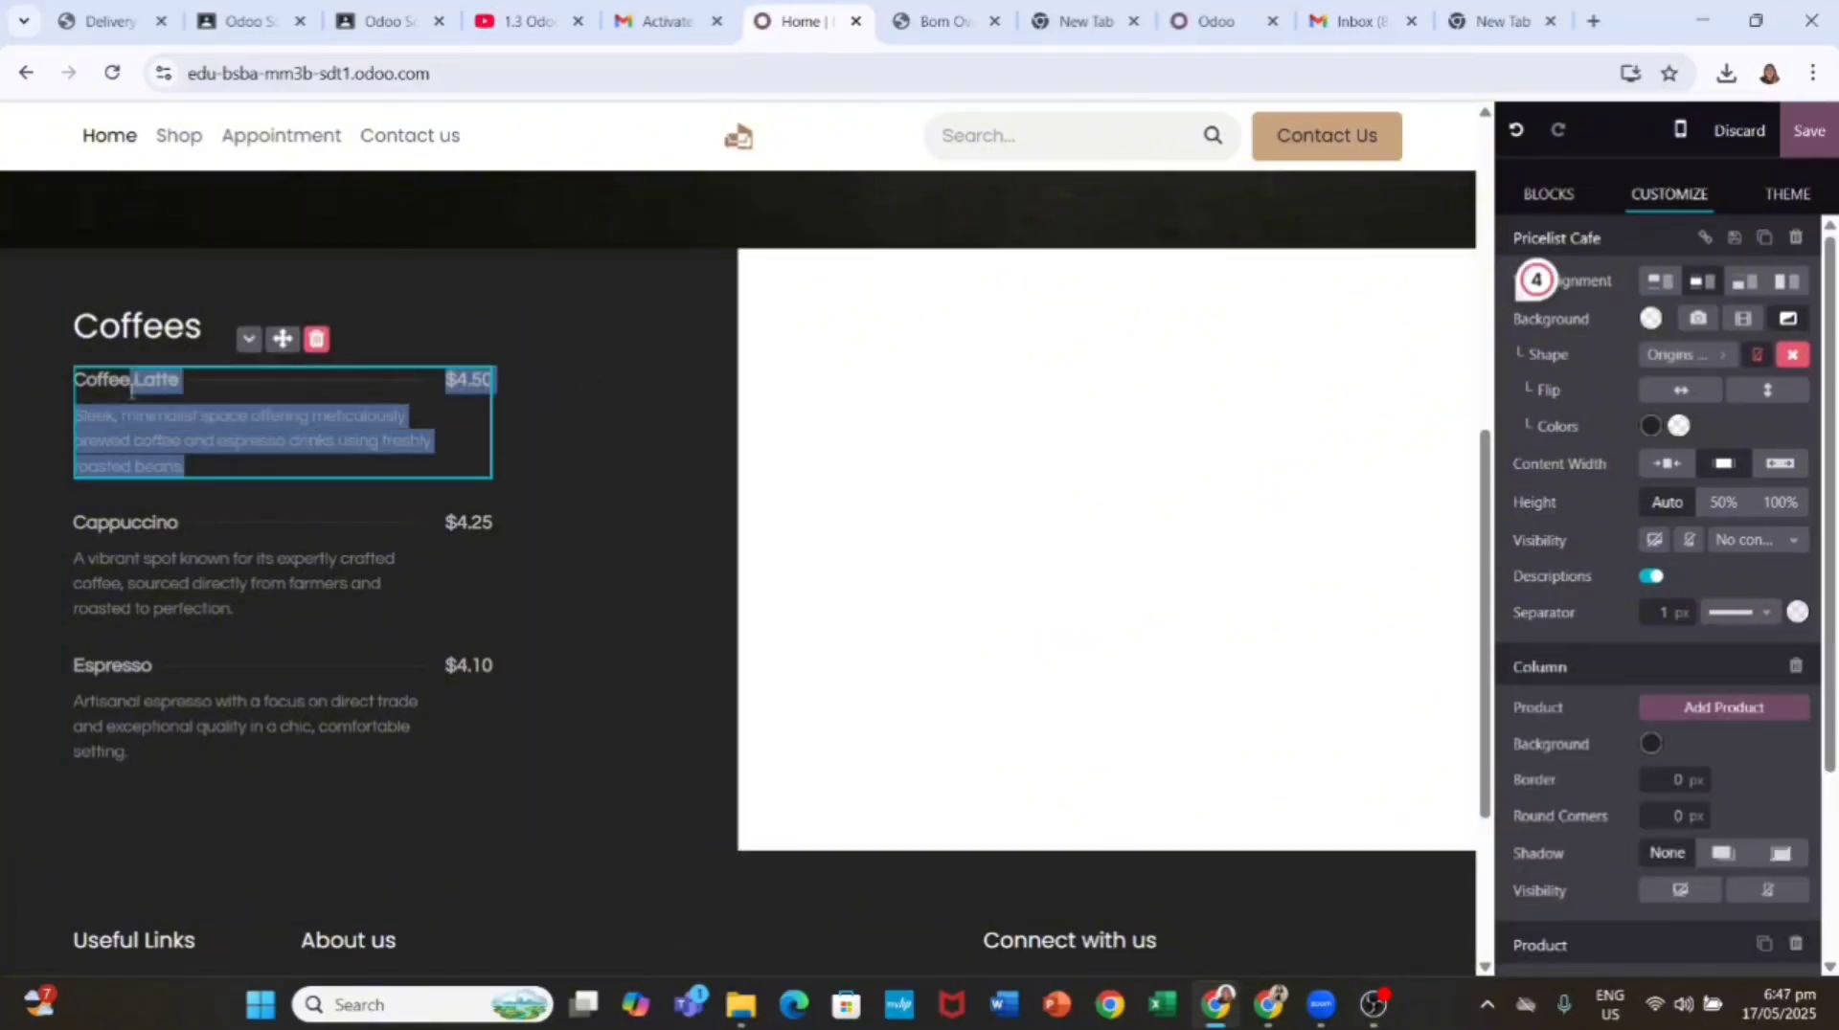
key(BackSpace)
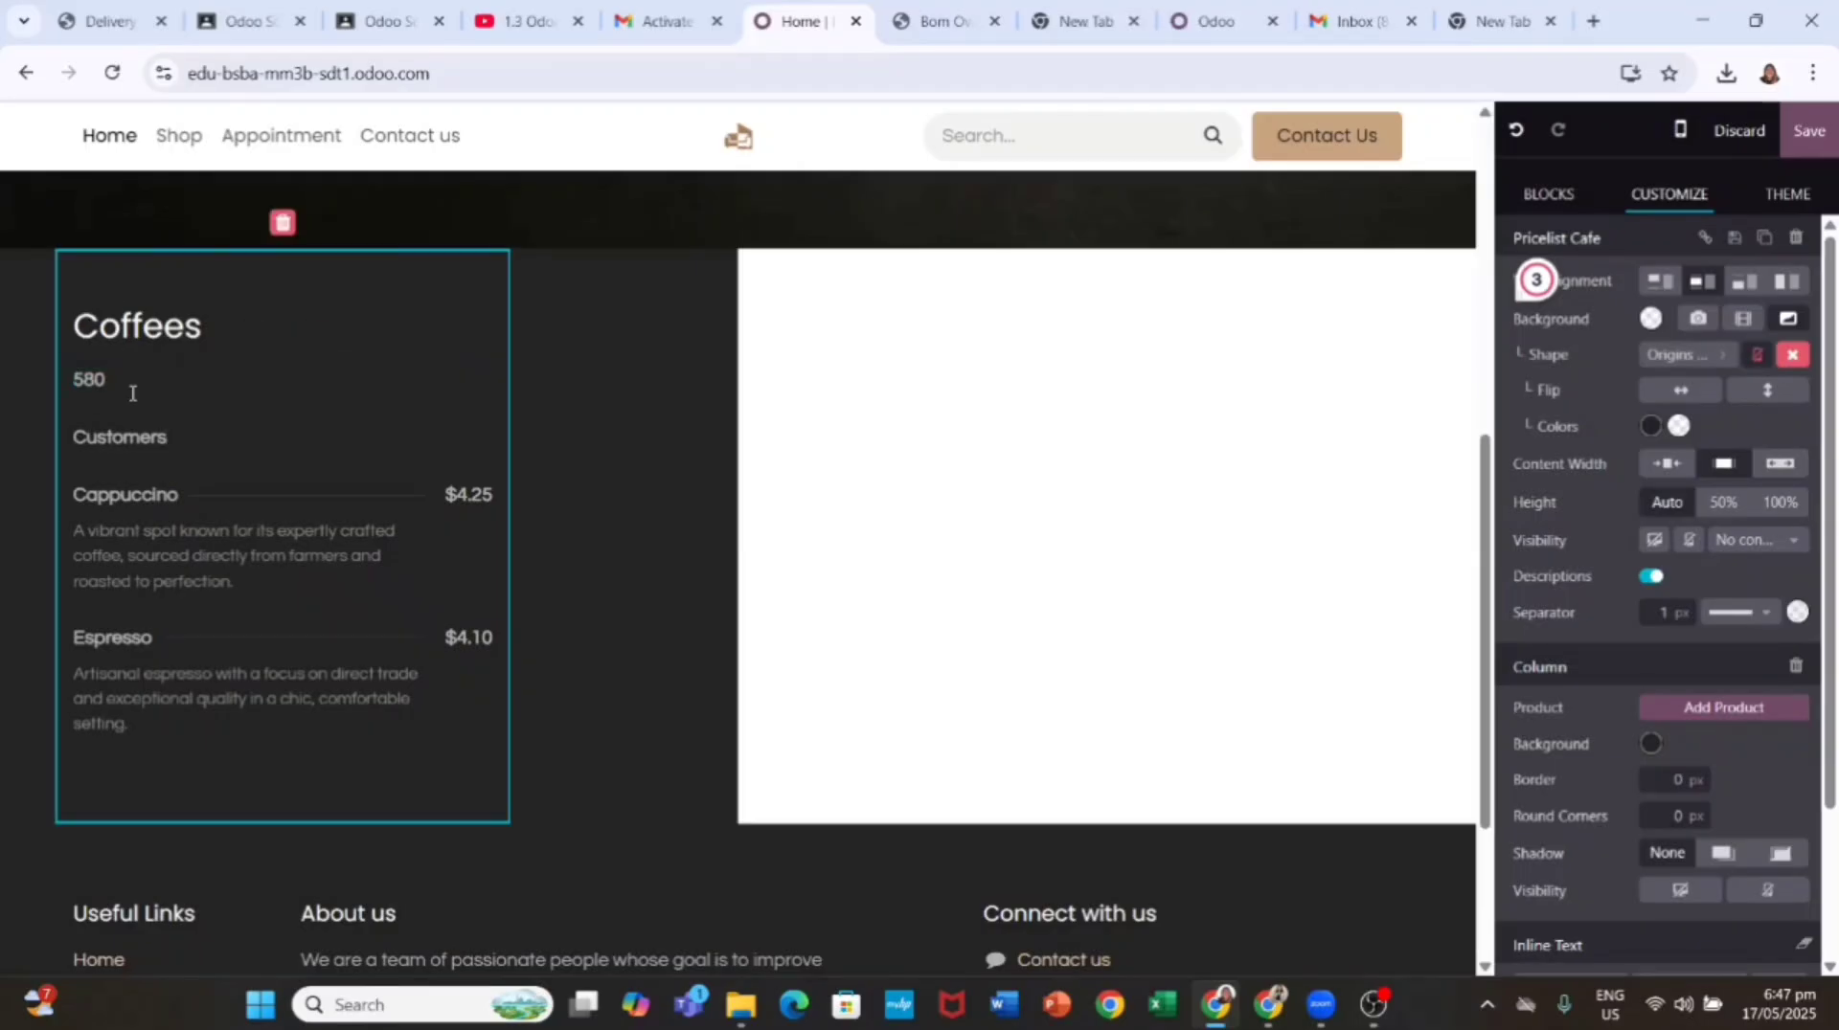
click(135, 383)
click(316, 337)
click(329, 394)
click(302, 338)
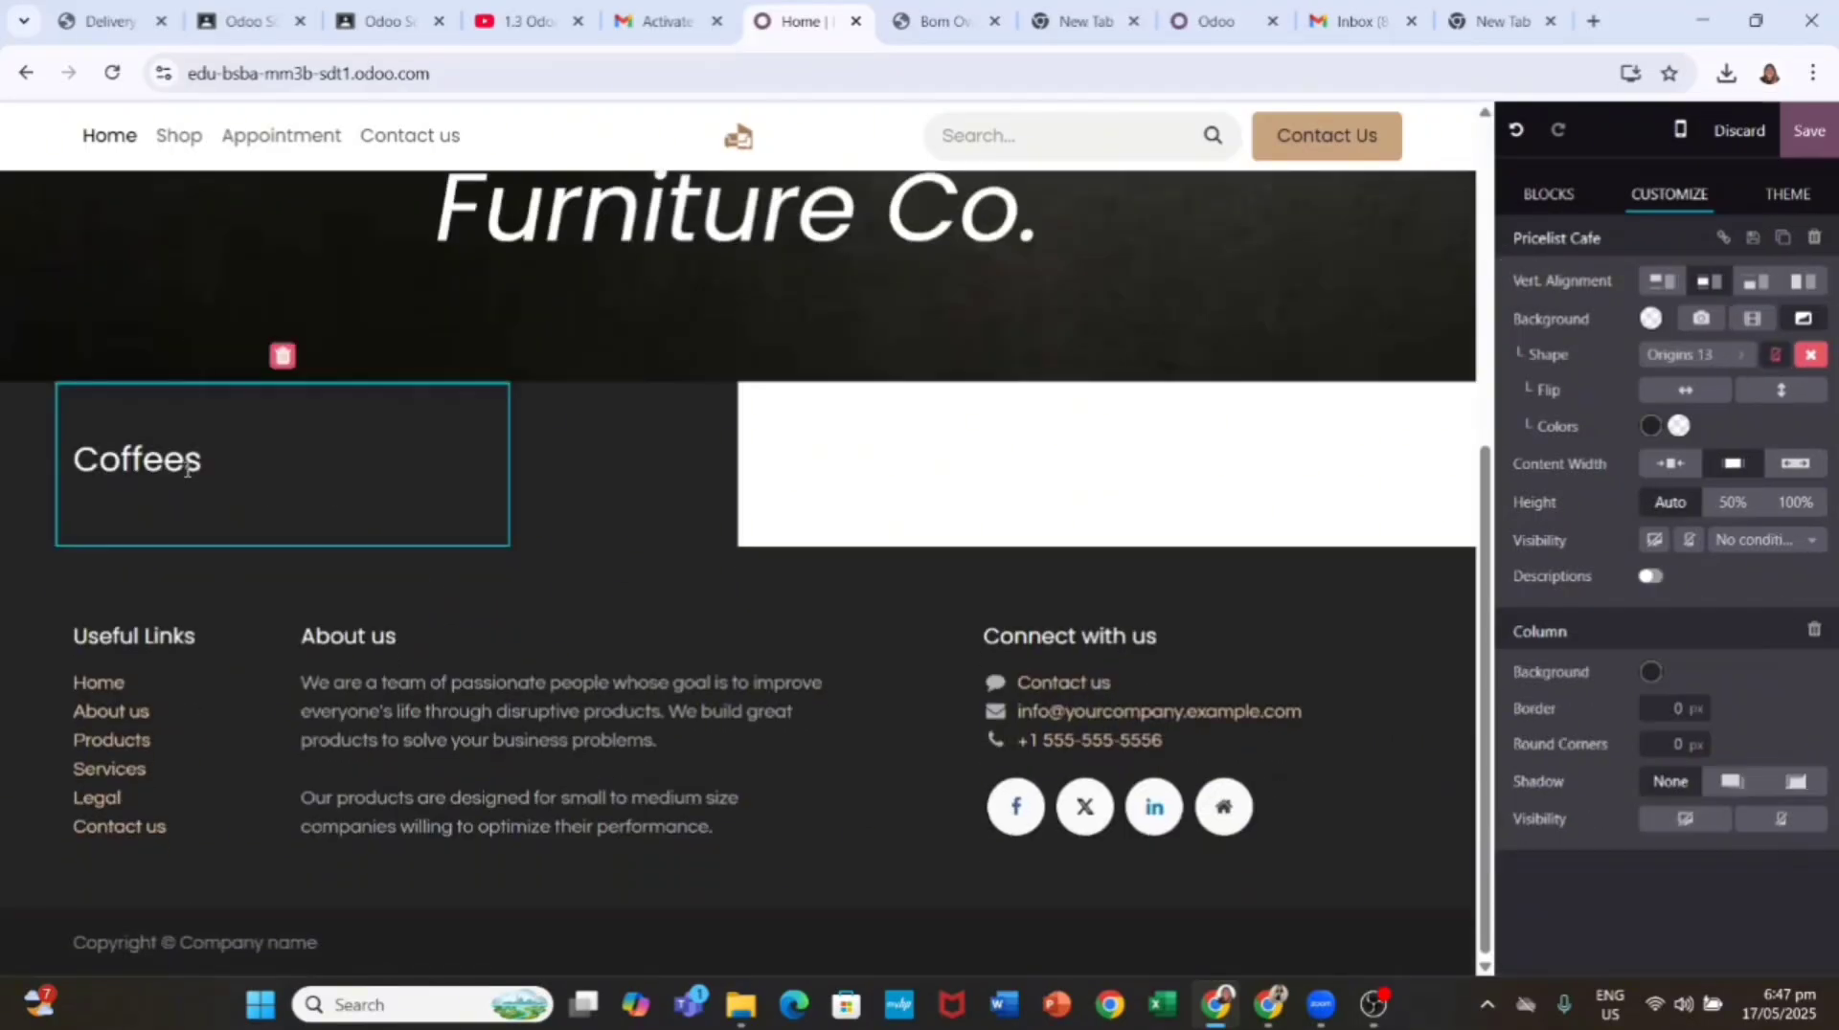
double_click(54, 460)
text(580)
key(Return)
text(Customers)
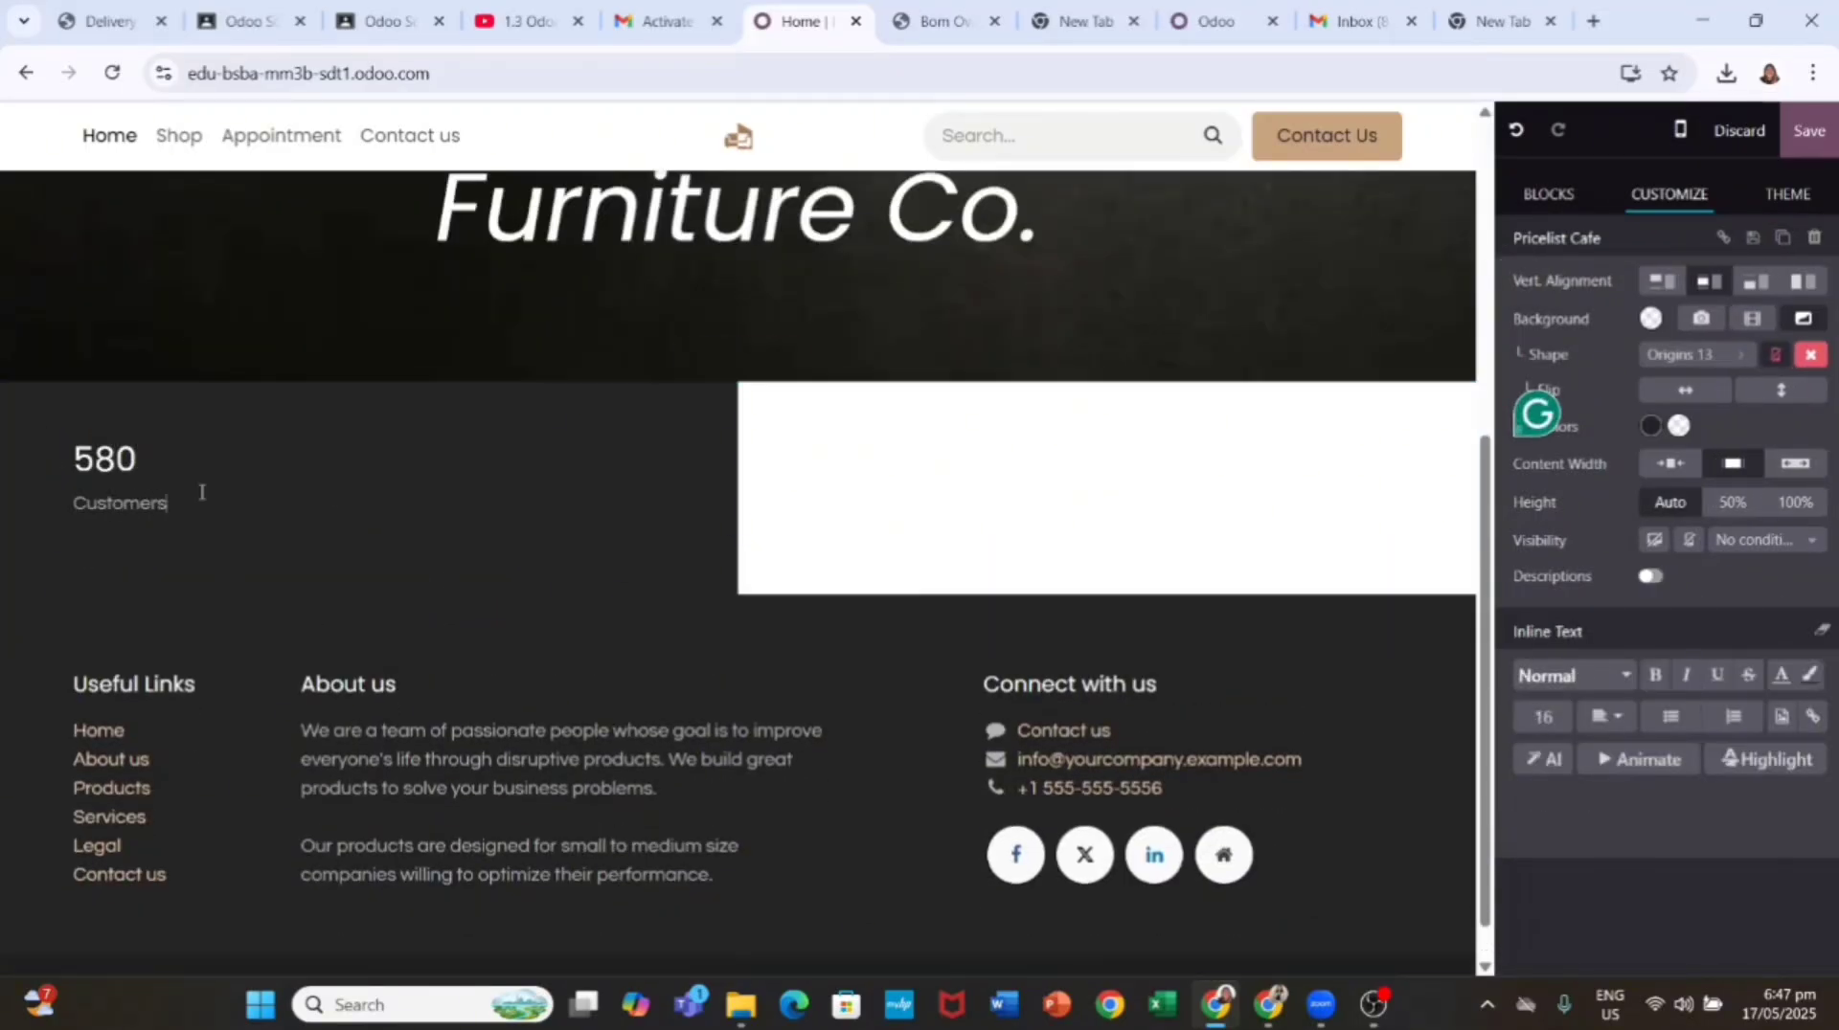
Step: Paste a copy of the stat and change it to 35 Employees
click(203, 493)
triple_click(203, 488)
key(ctrl+c)
click(552, 490)
click(153, 577)
key(ctrl+v)
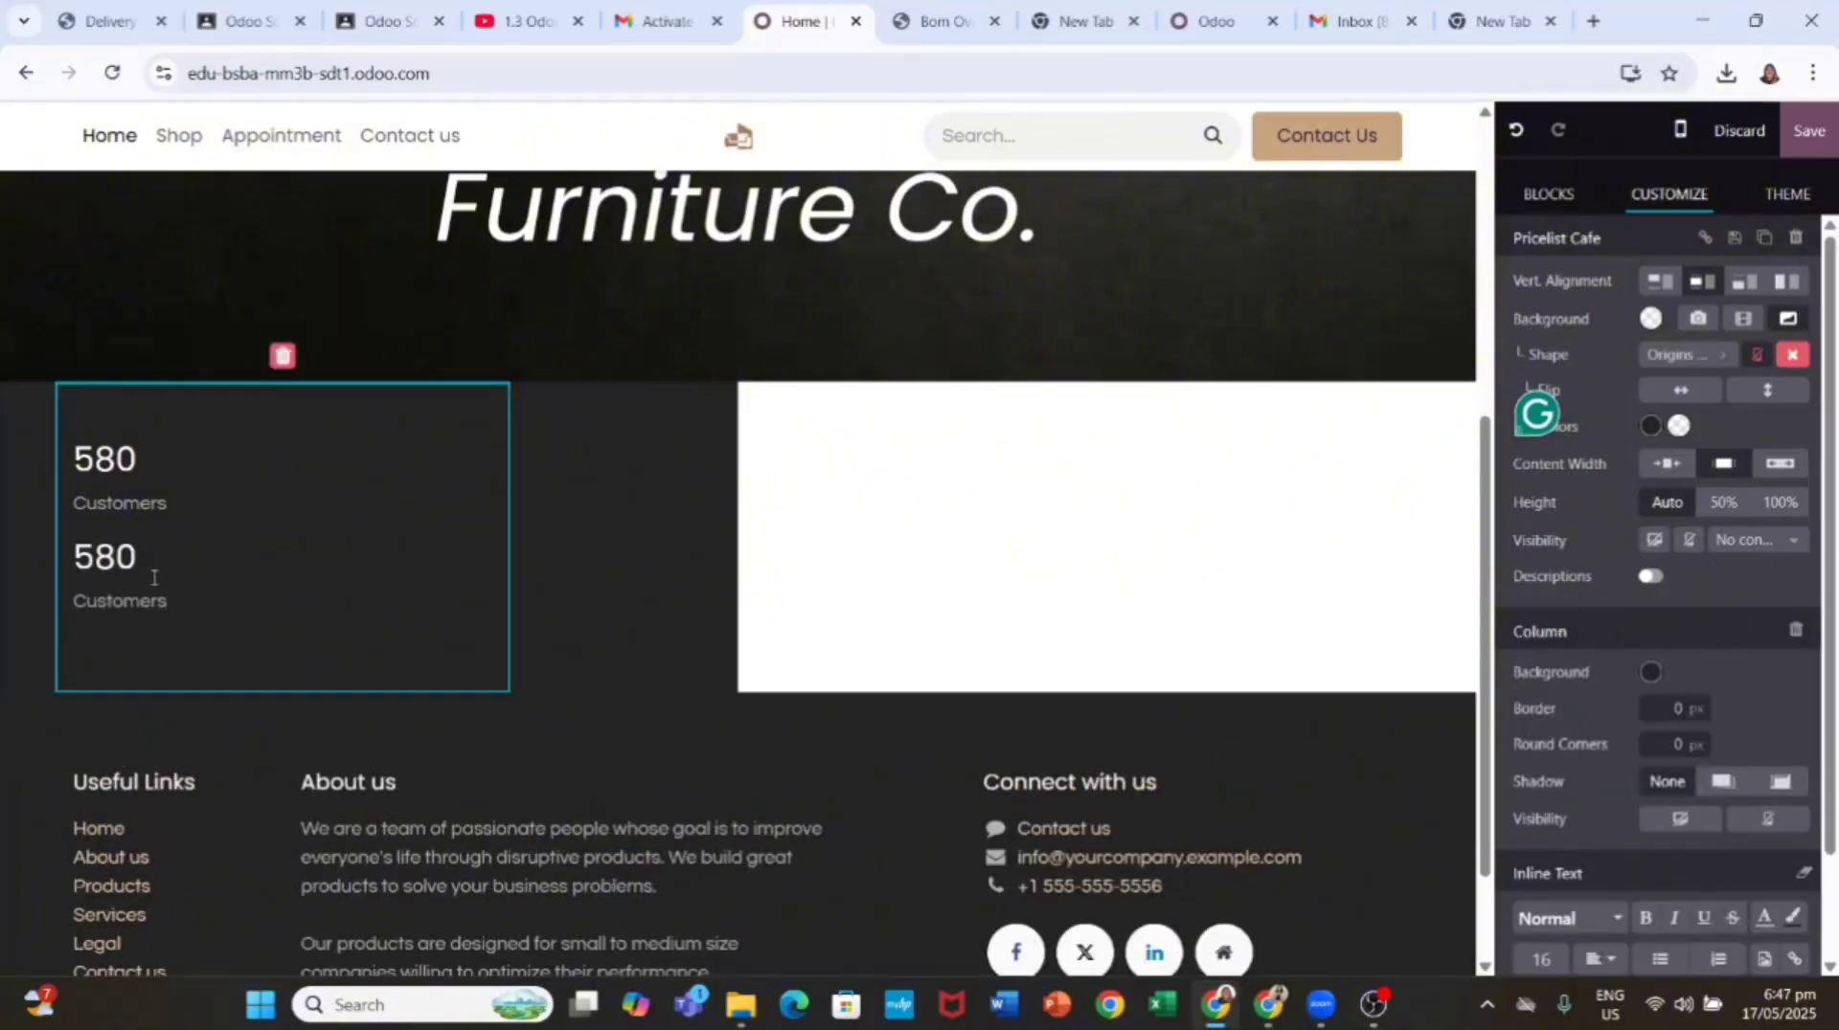
double_click(155, 575)
text(35)
triple_click(52, 602)
text(Employees)
click(255, 505)
Step: Duplicate the figures and turn the third stat into 120 Design Products
click(69, 447)
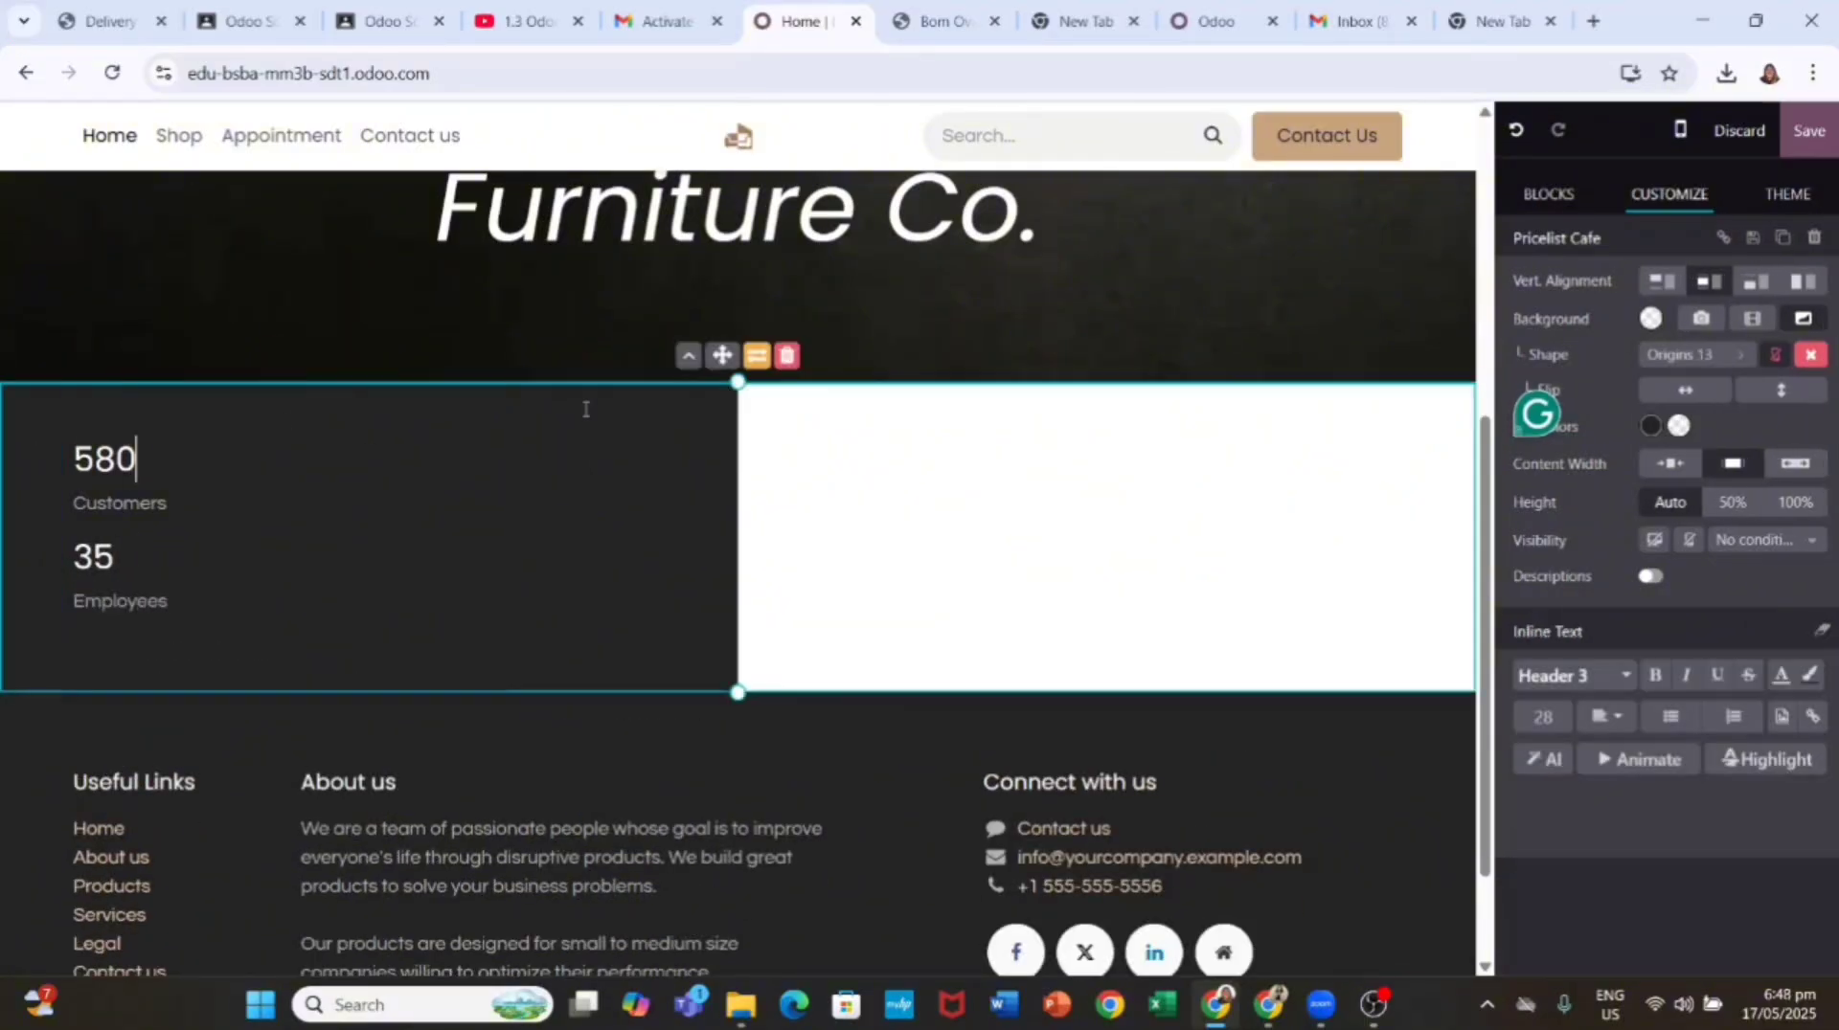
drag(69, 446, 1104, 509)
key(ctrl+c)
key(ctrl+v)
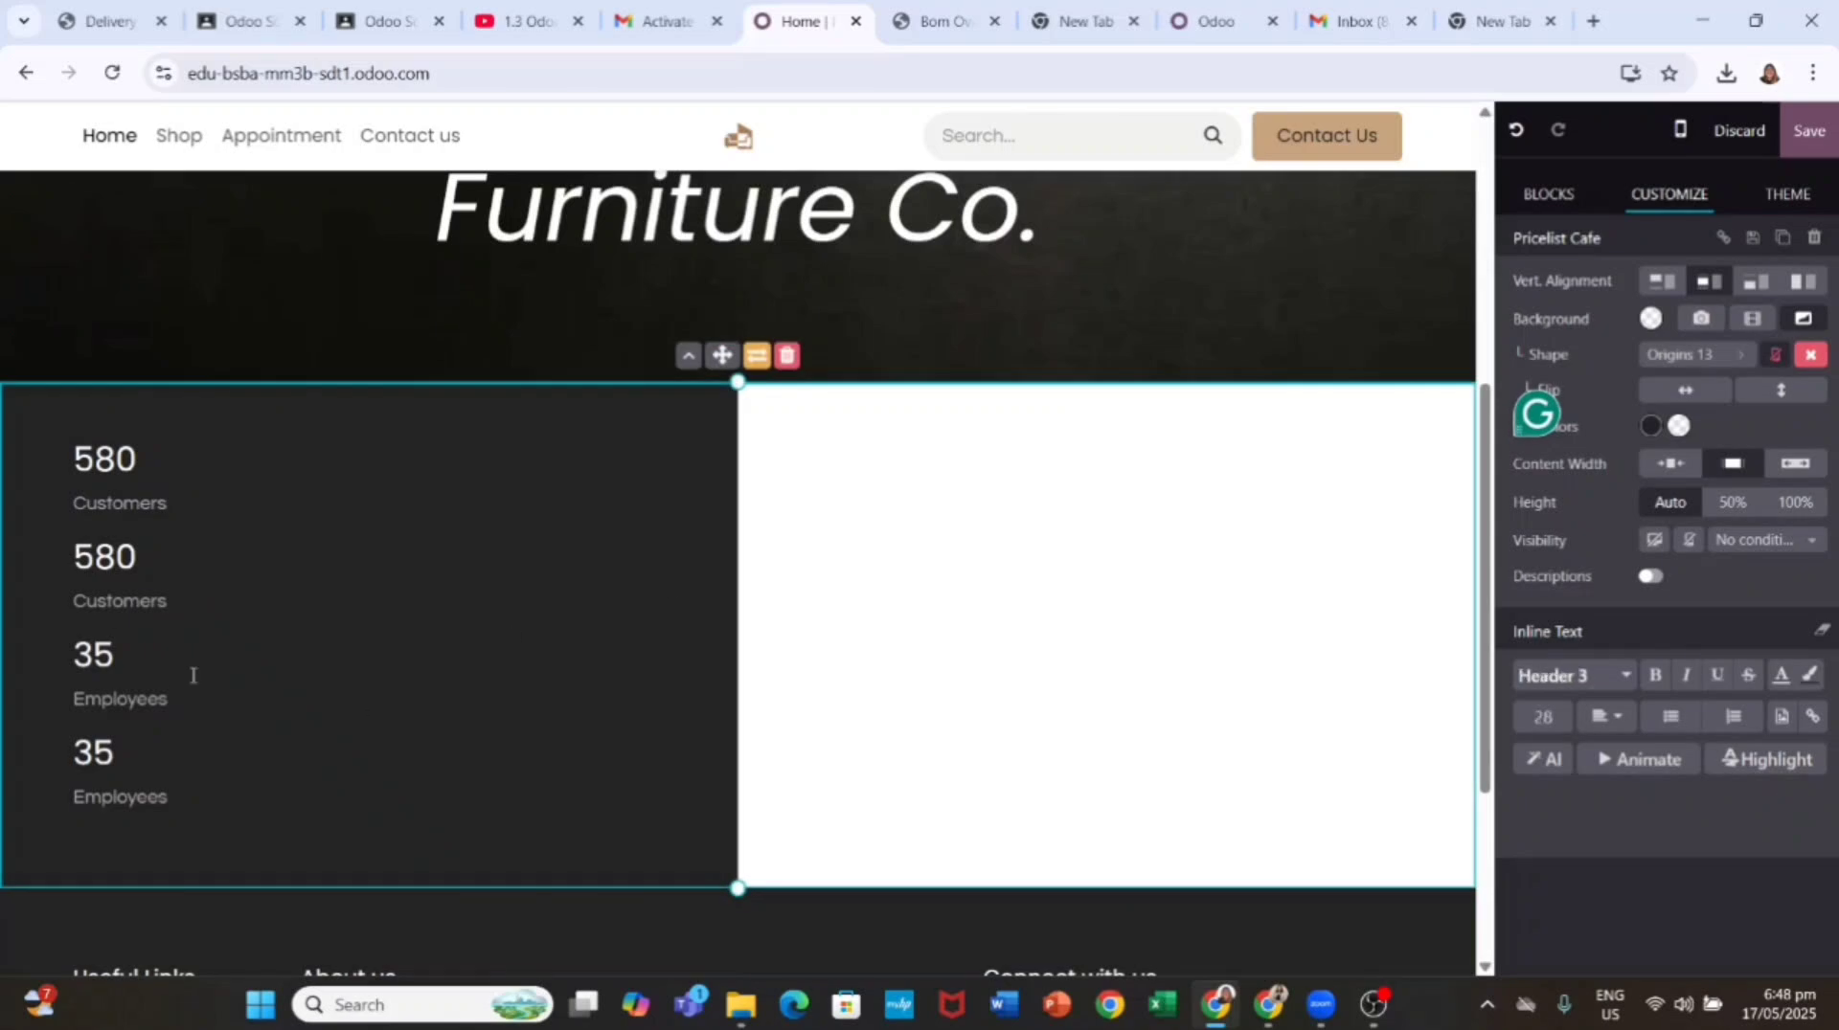
double_click(192, 675)
text(120)
triple_click(153, 704)
text(Design Products)
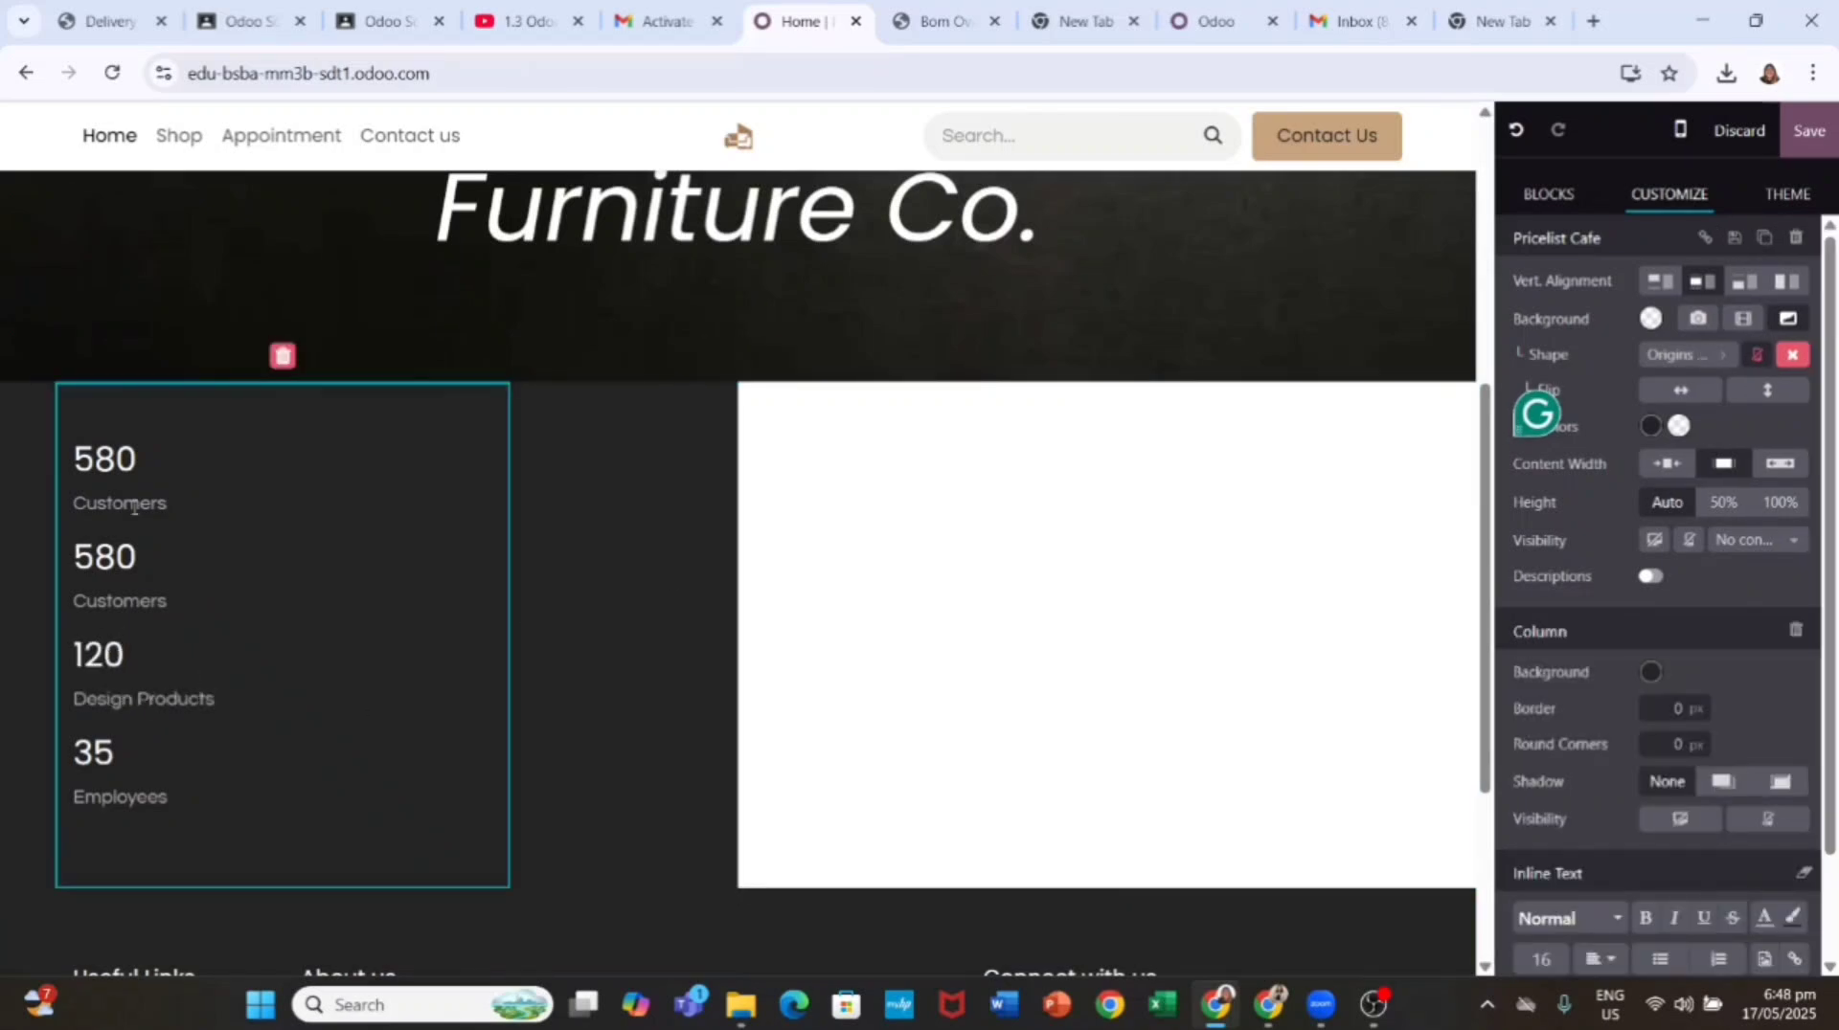
Step: Correct the duplicated stat to read 35 Employees
double_click(101, 556)
key(BackSpace)
text(35)
double_click(78, 606)
text(Emp)
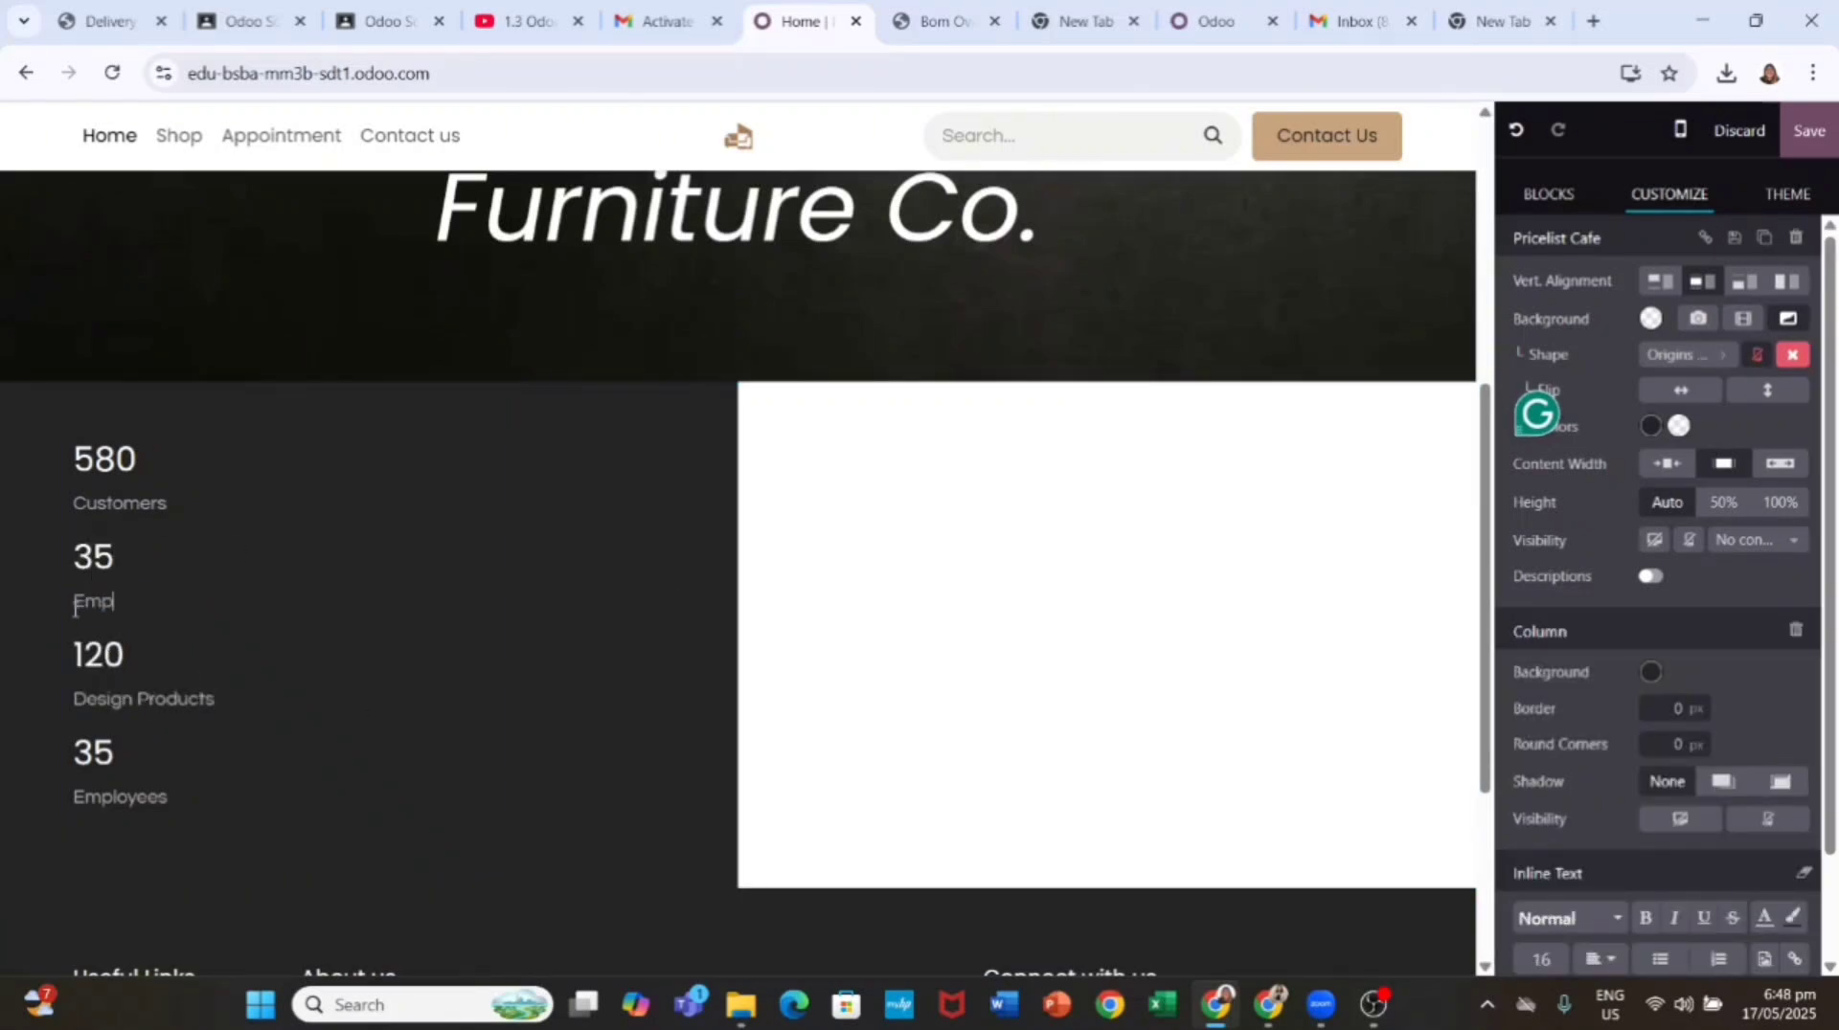
click(125, 606)
key(BackSpace)
key(BackSpace)
text(lo)
Step: Change the last stat to 8 Shops and check the finished stats column
click(140, 751)
key(BackSpace)
key(BackSpace)
text(8)
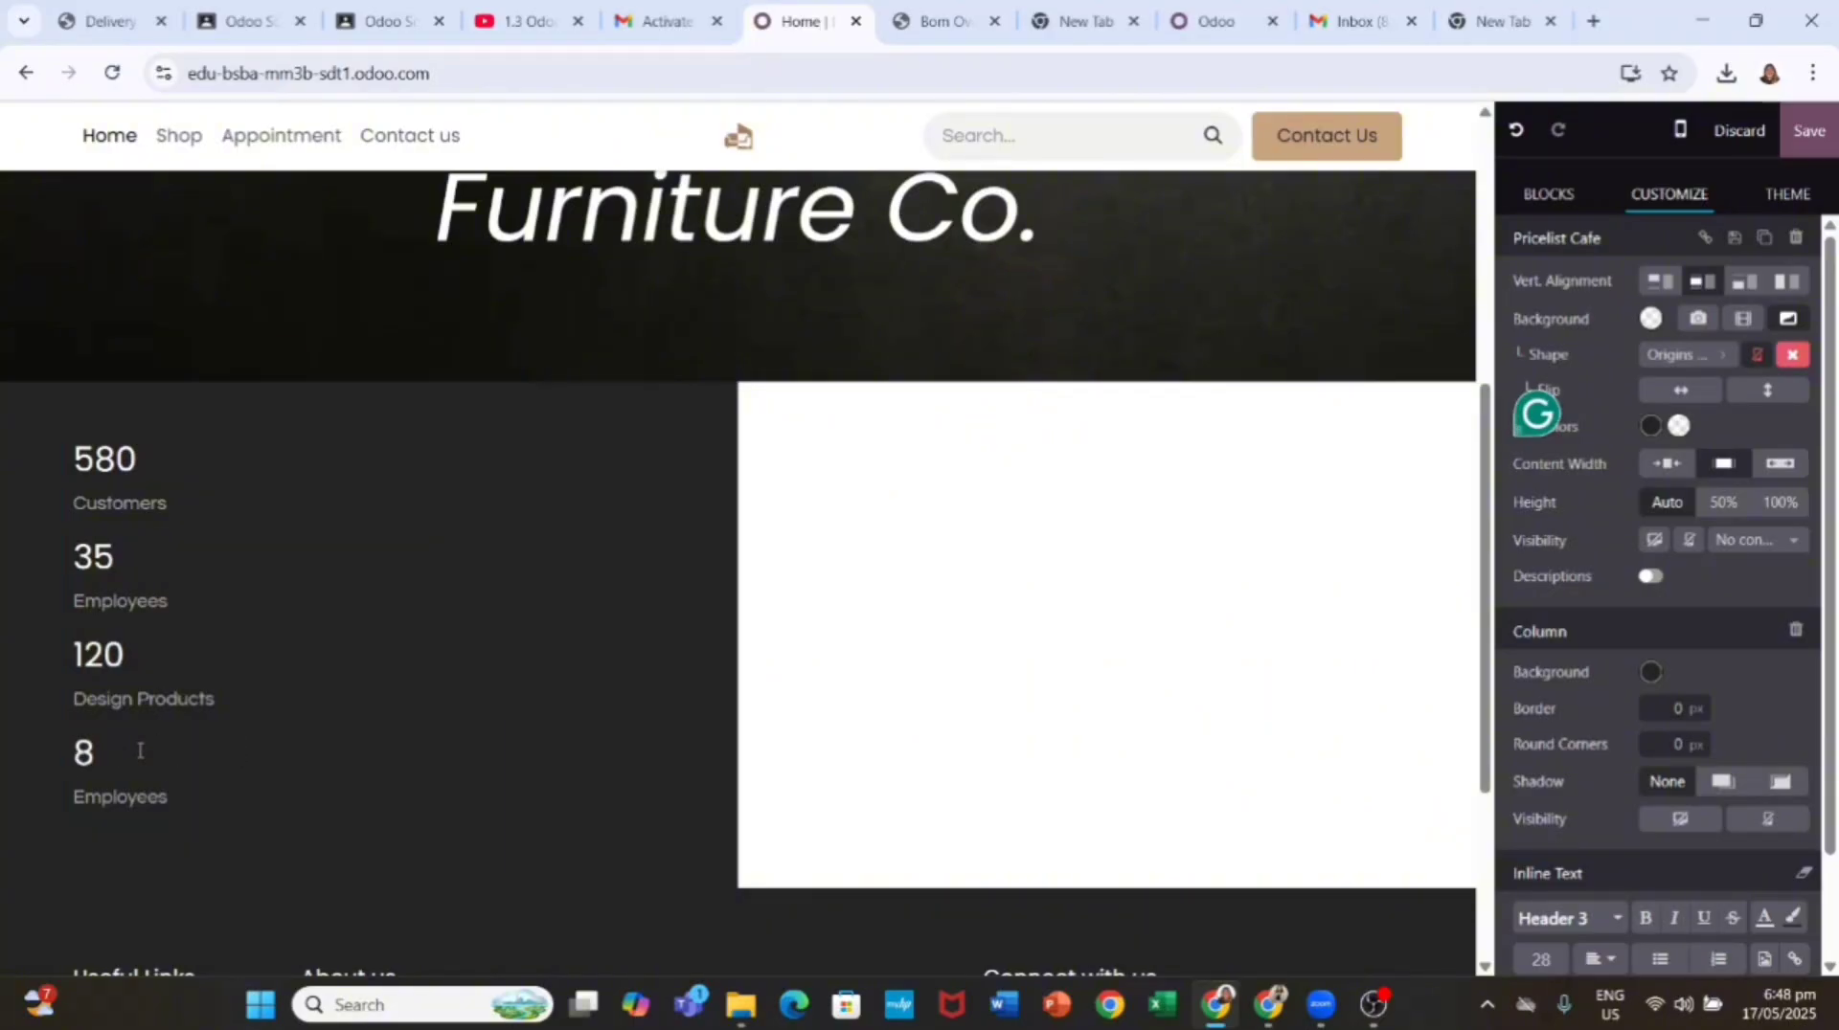
drag(170, 800, 63, 805)
text(Shops)
click(113, 554)
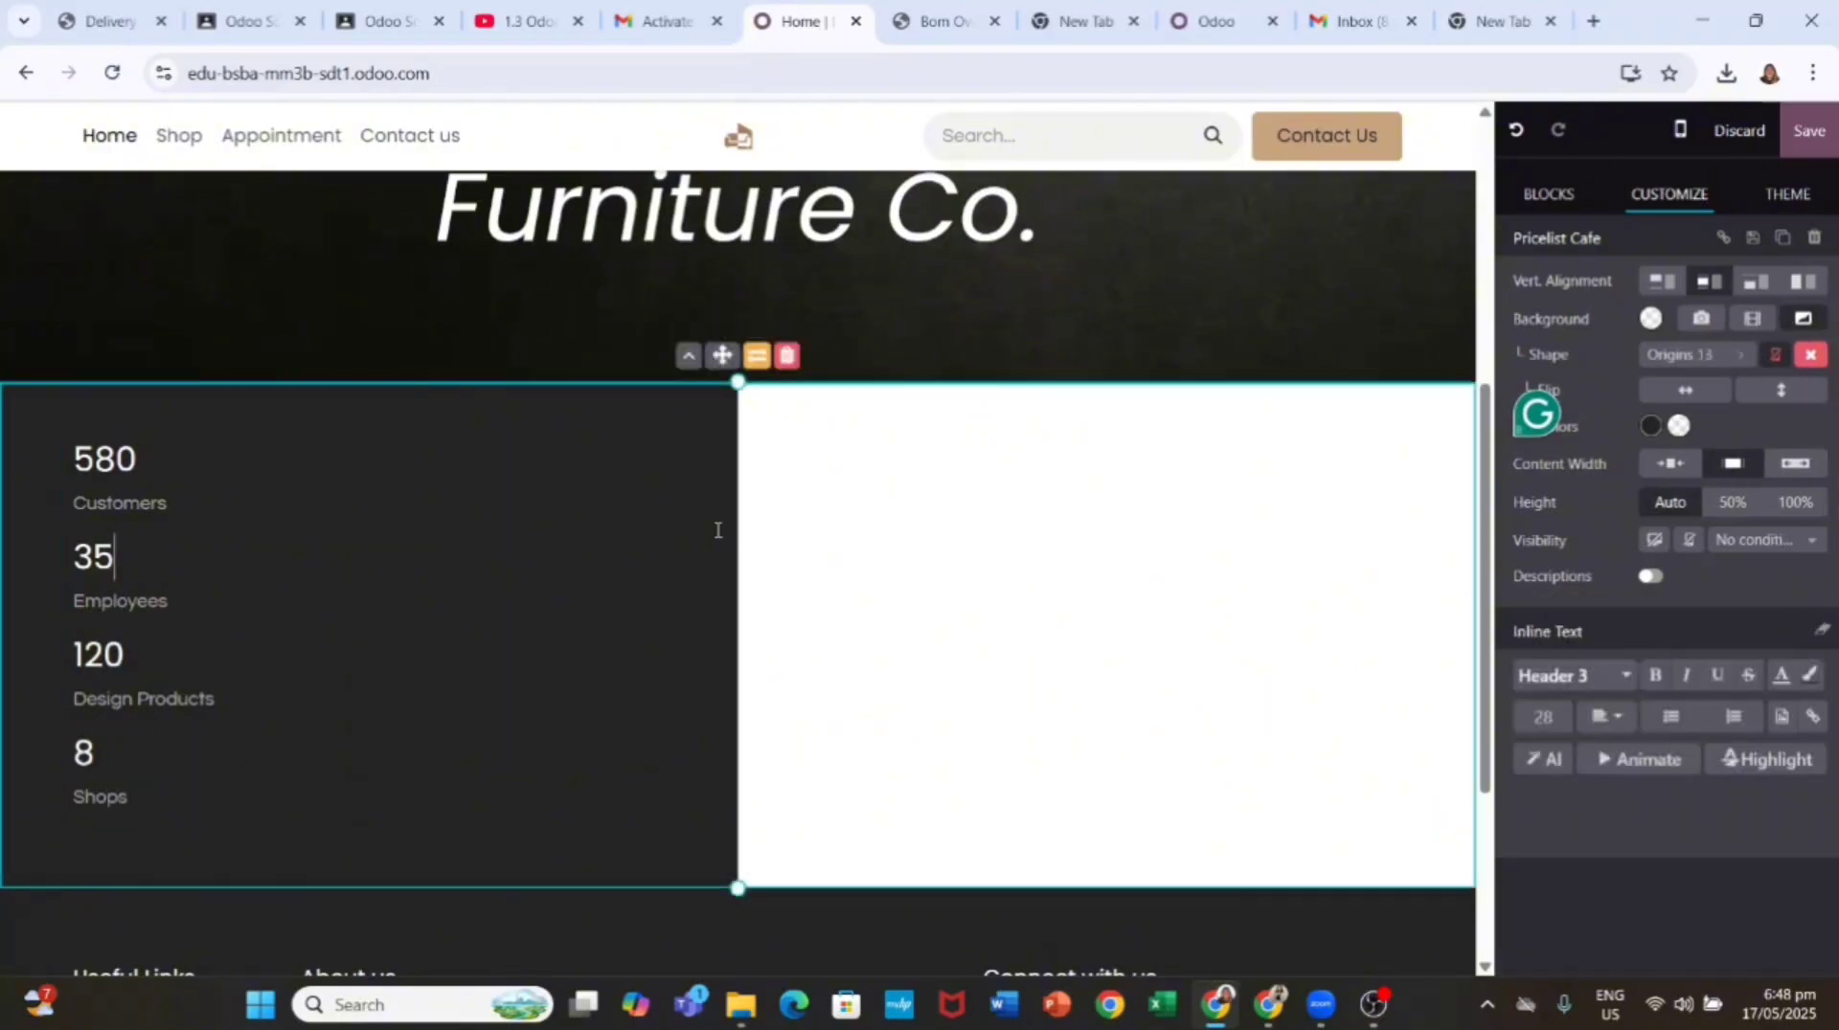
scroll(1489, 357, down, 1)
click(500, 651)
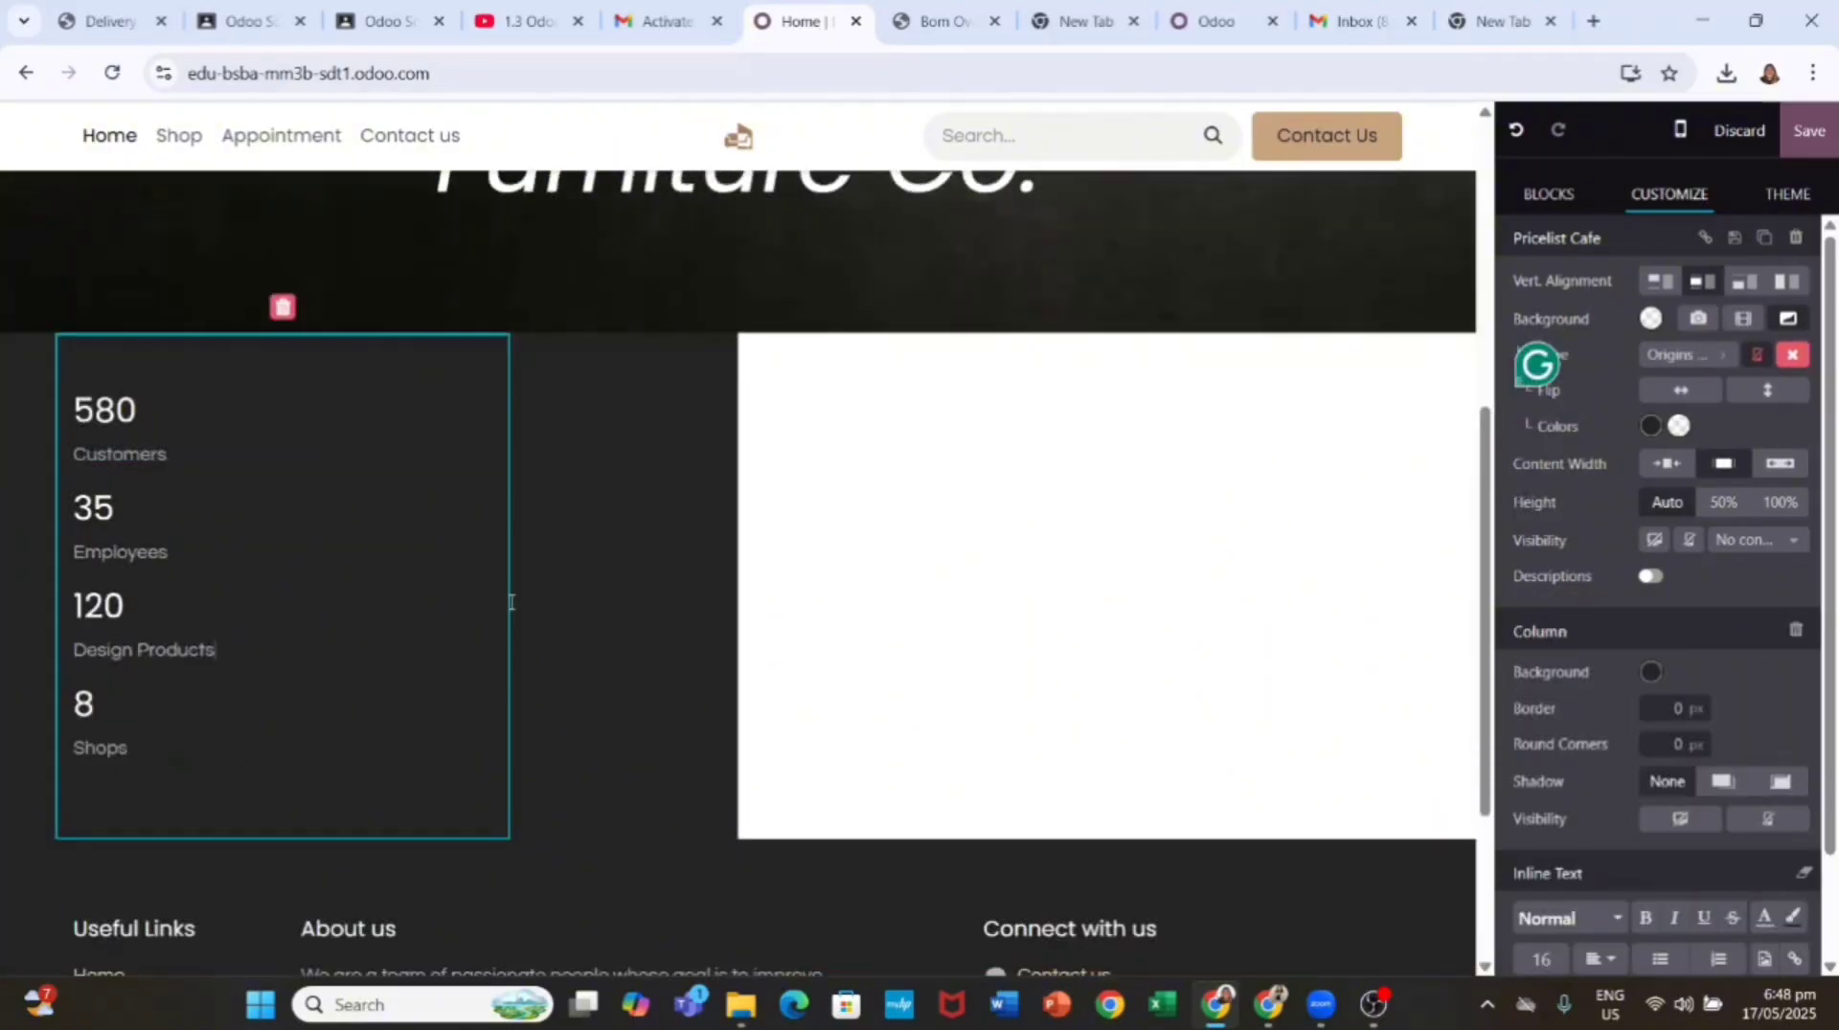
click(956, 529)
Step: Insert a three-card Columns block titled You Customize, We Design and We Manufacture
click(1548, 193)
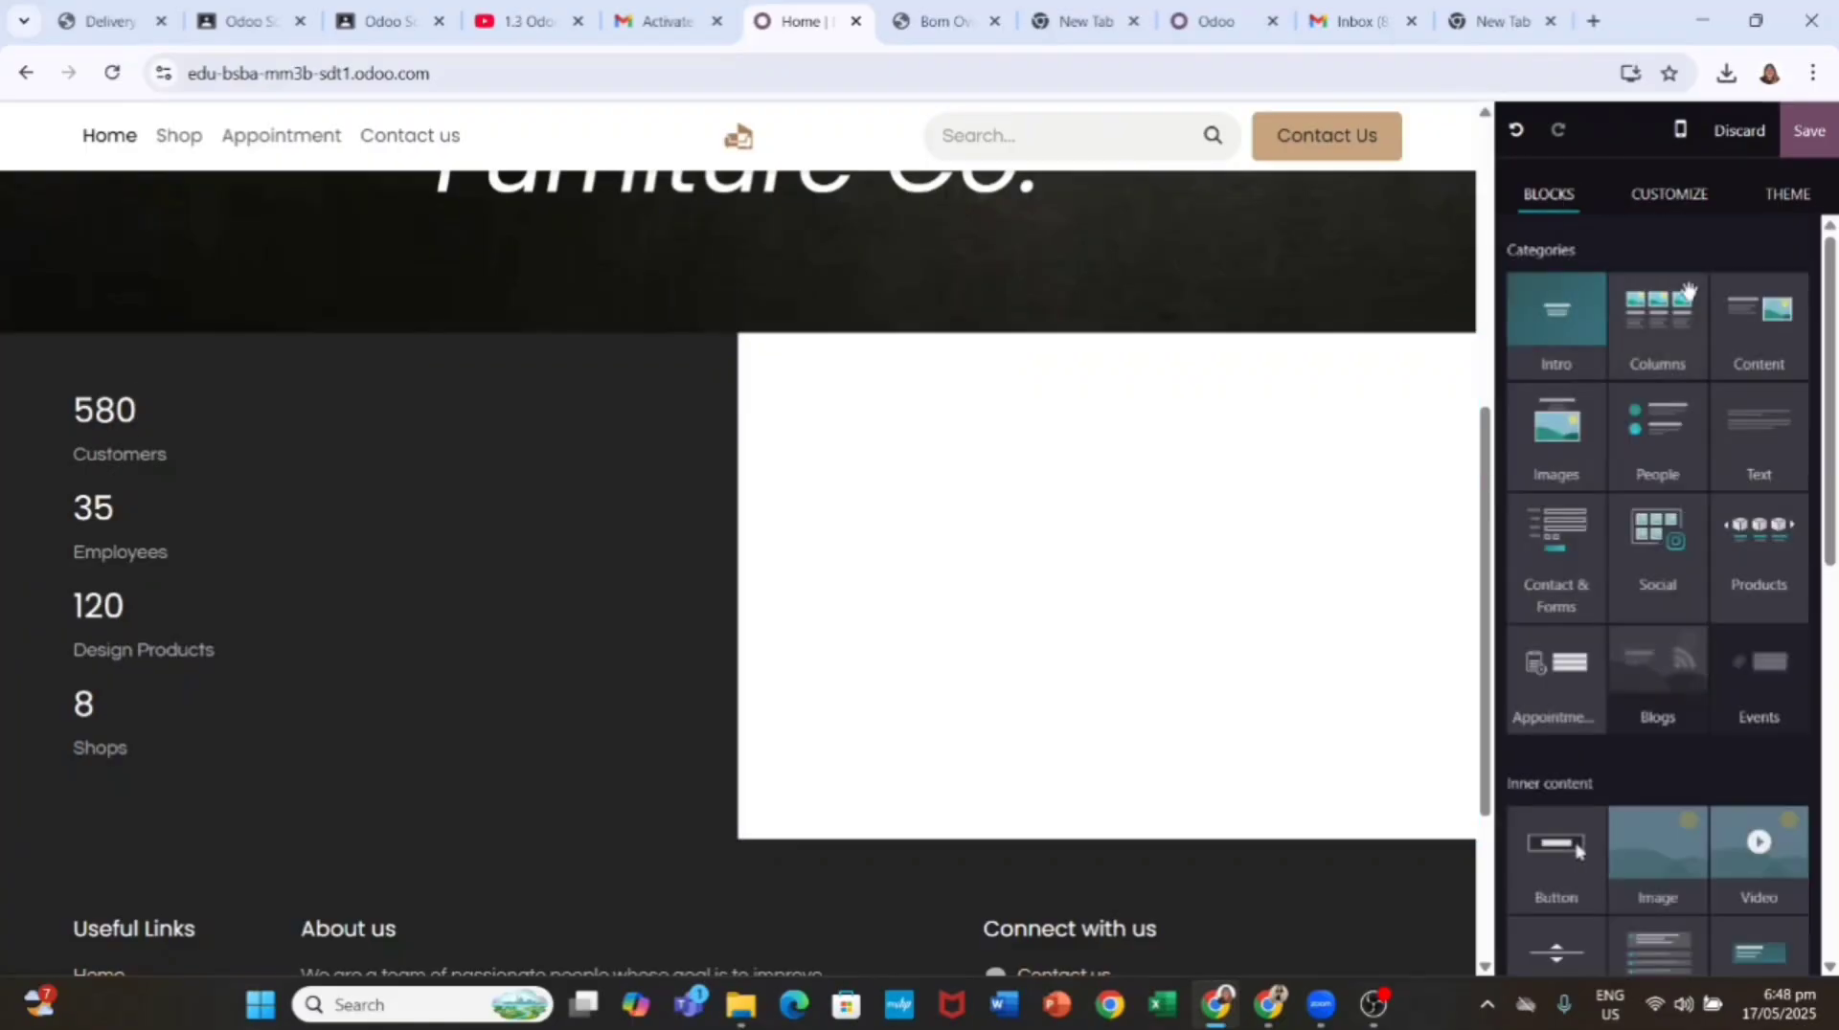
drag(1658, 316, 1045, 574)
click(828, 416)
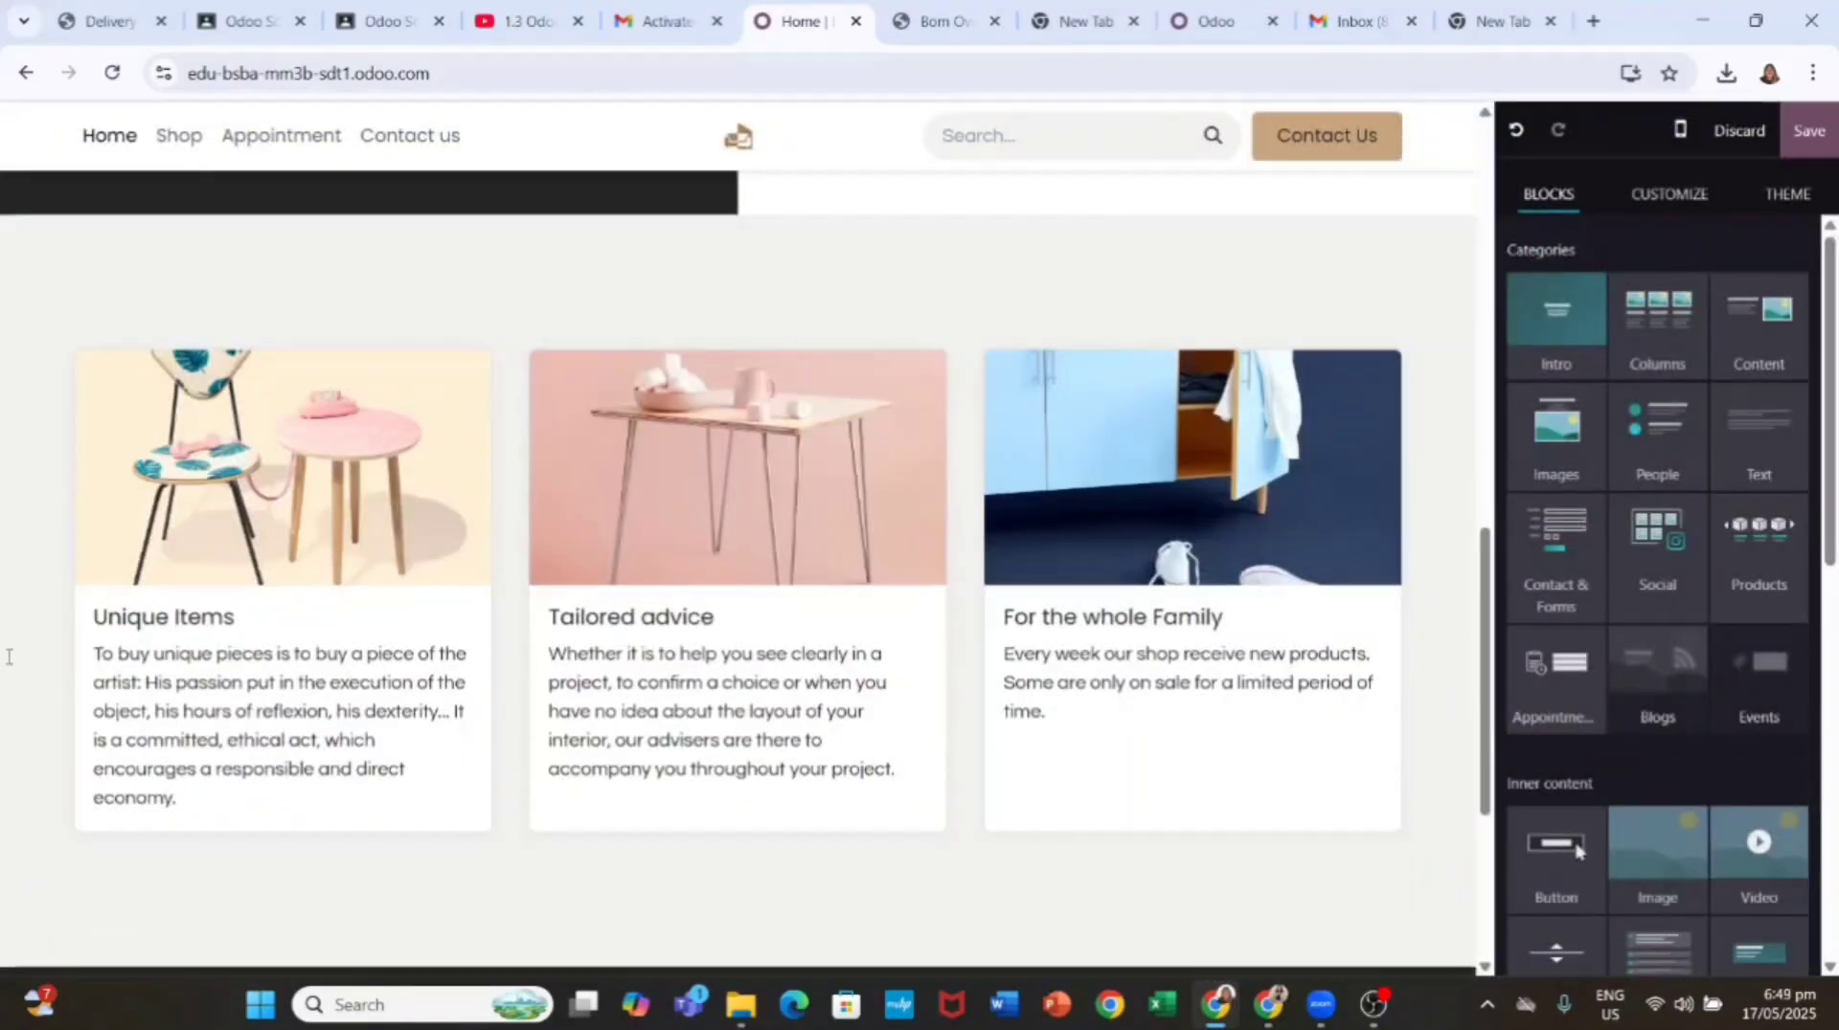
triple_click(196, 616)
text(You Customize)
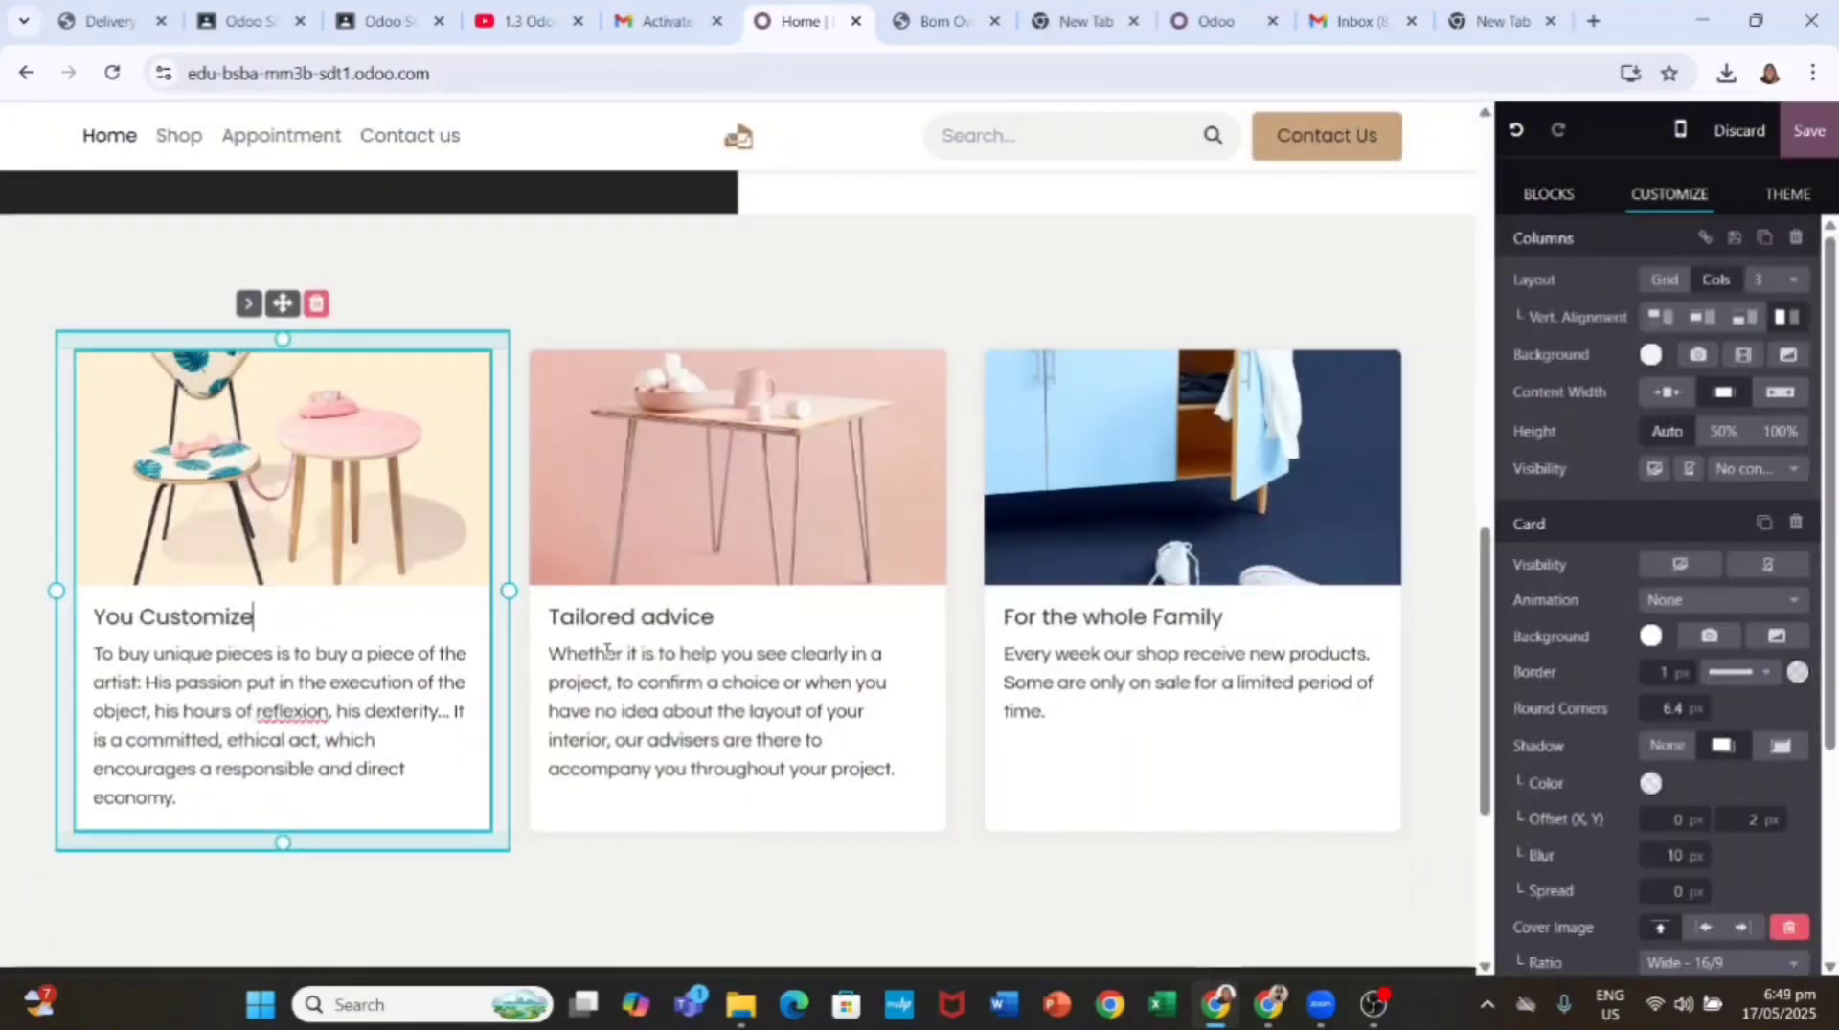
triple_click(649, 615)
text(We Design)
triple_click(1038, 623)
text(W)
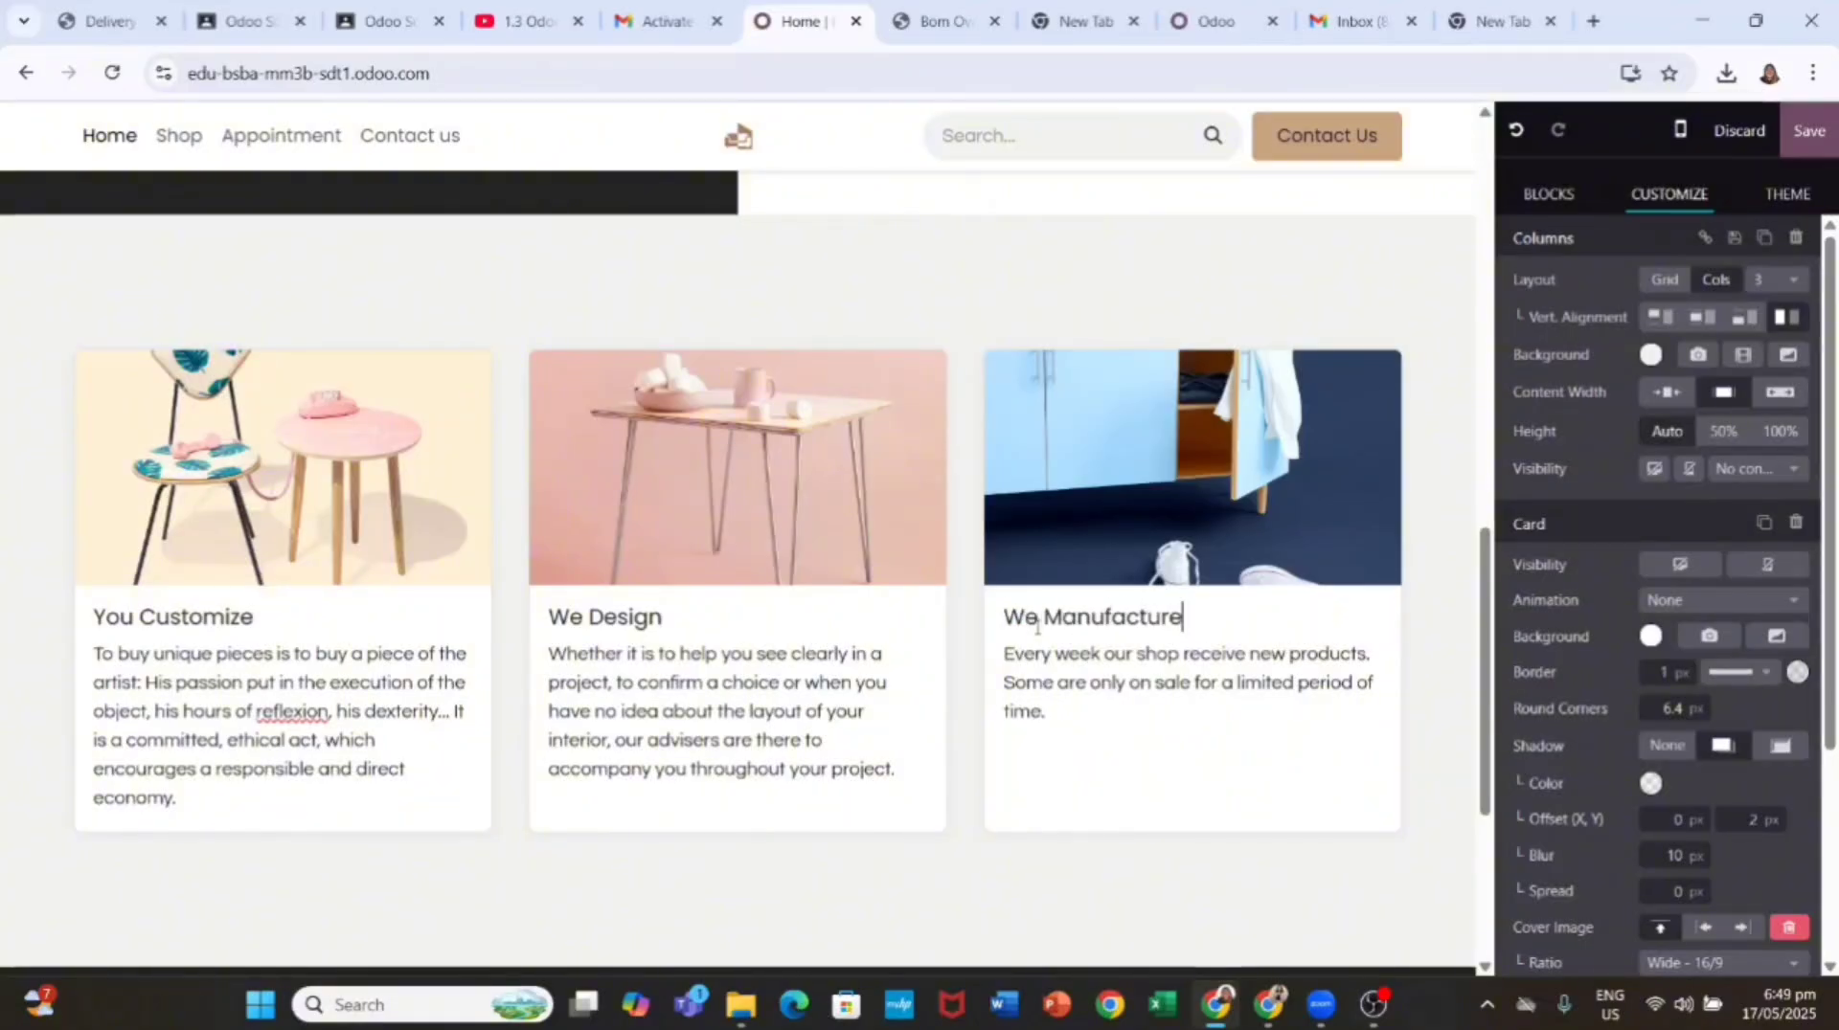
text(e Manufacture)
Step: Delete the description text from all three cards
triple_click(842, 726)
key(BackSpace)
triple_click(1169, 677)
key(BackSpace)
triple_click(287, 728)
key(BackSpace)
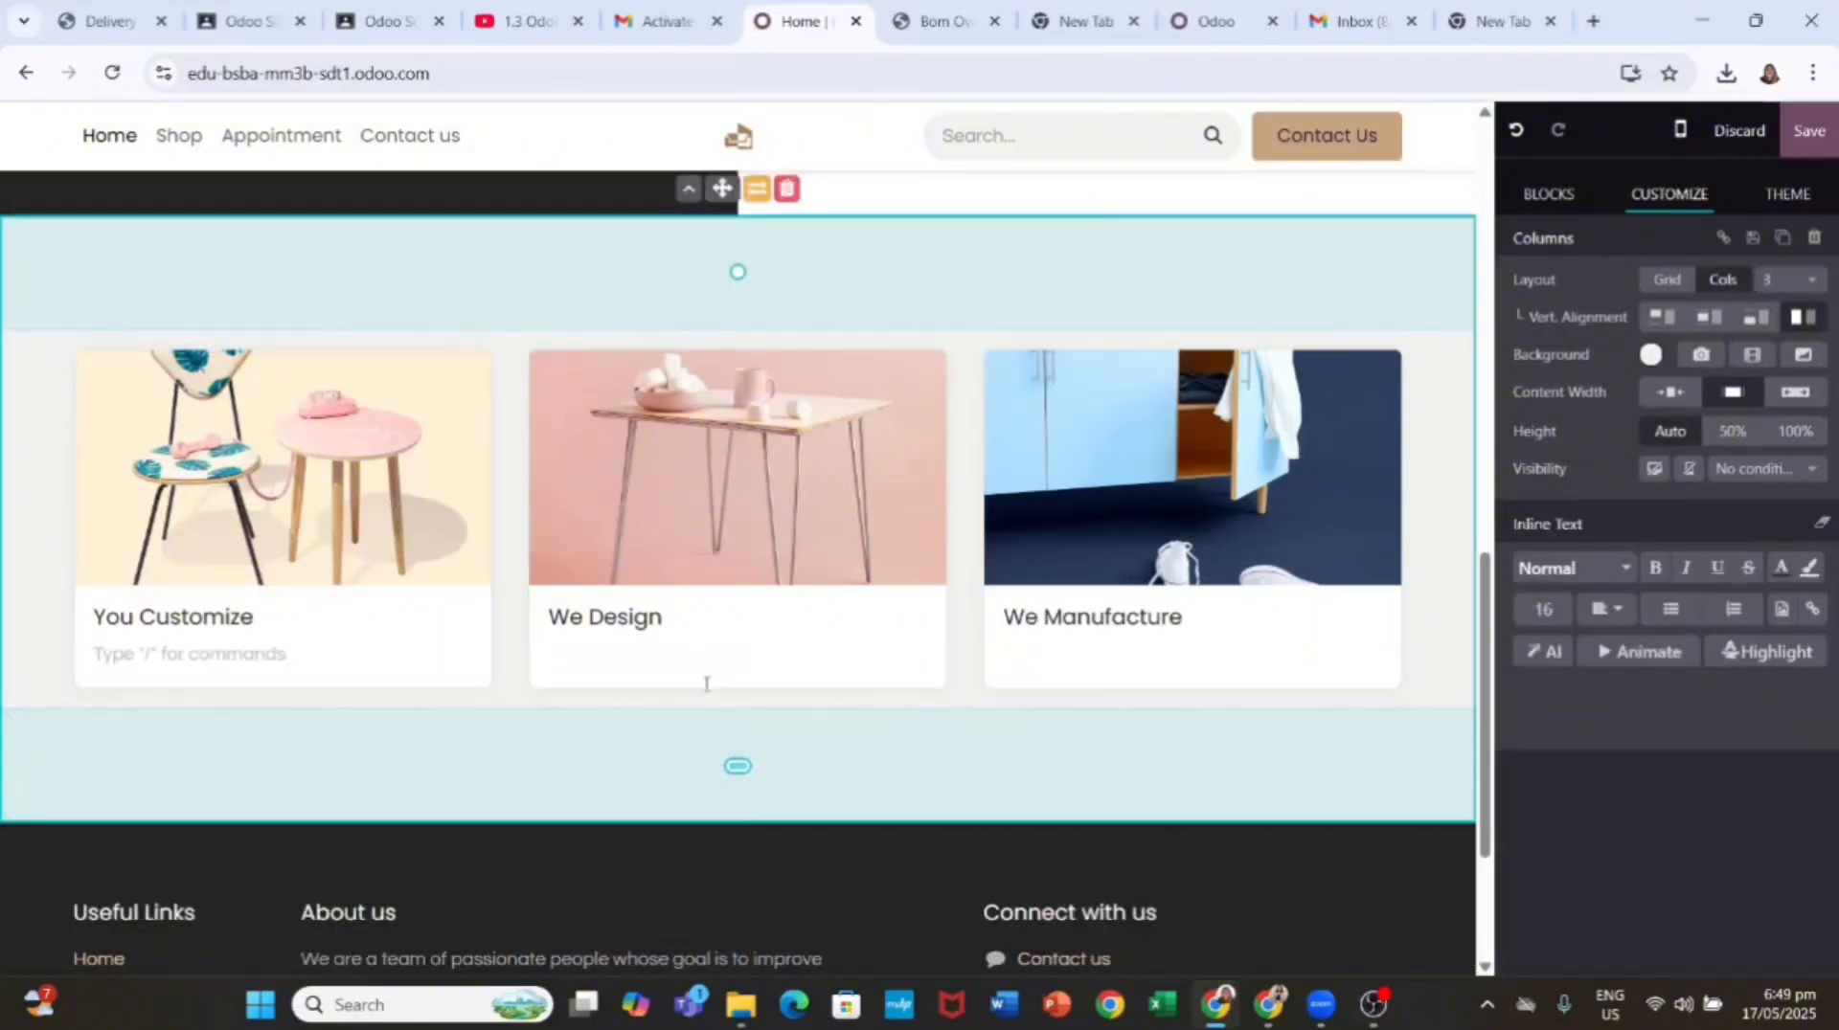
click(757, 622)
scroll(757, 621, down, 3)
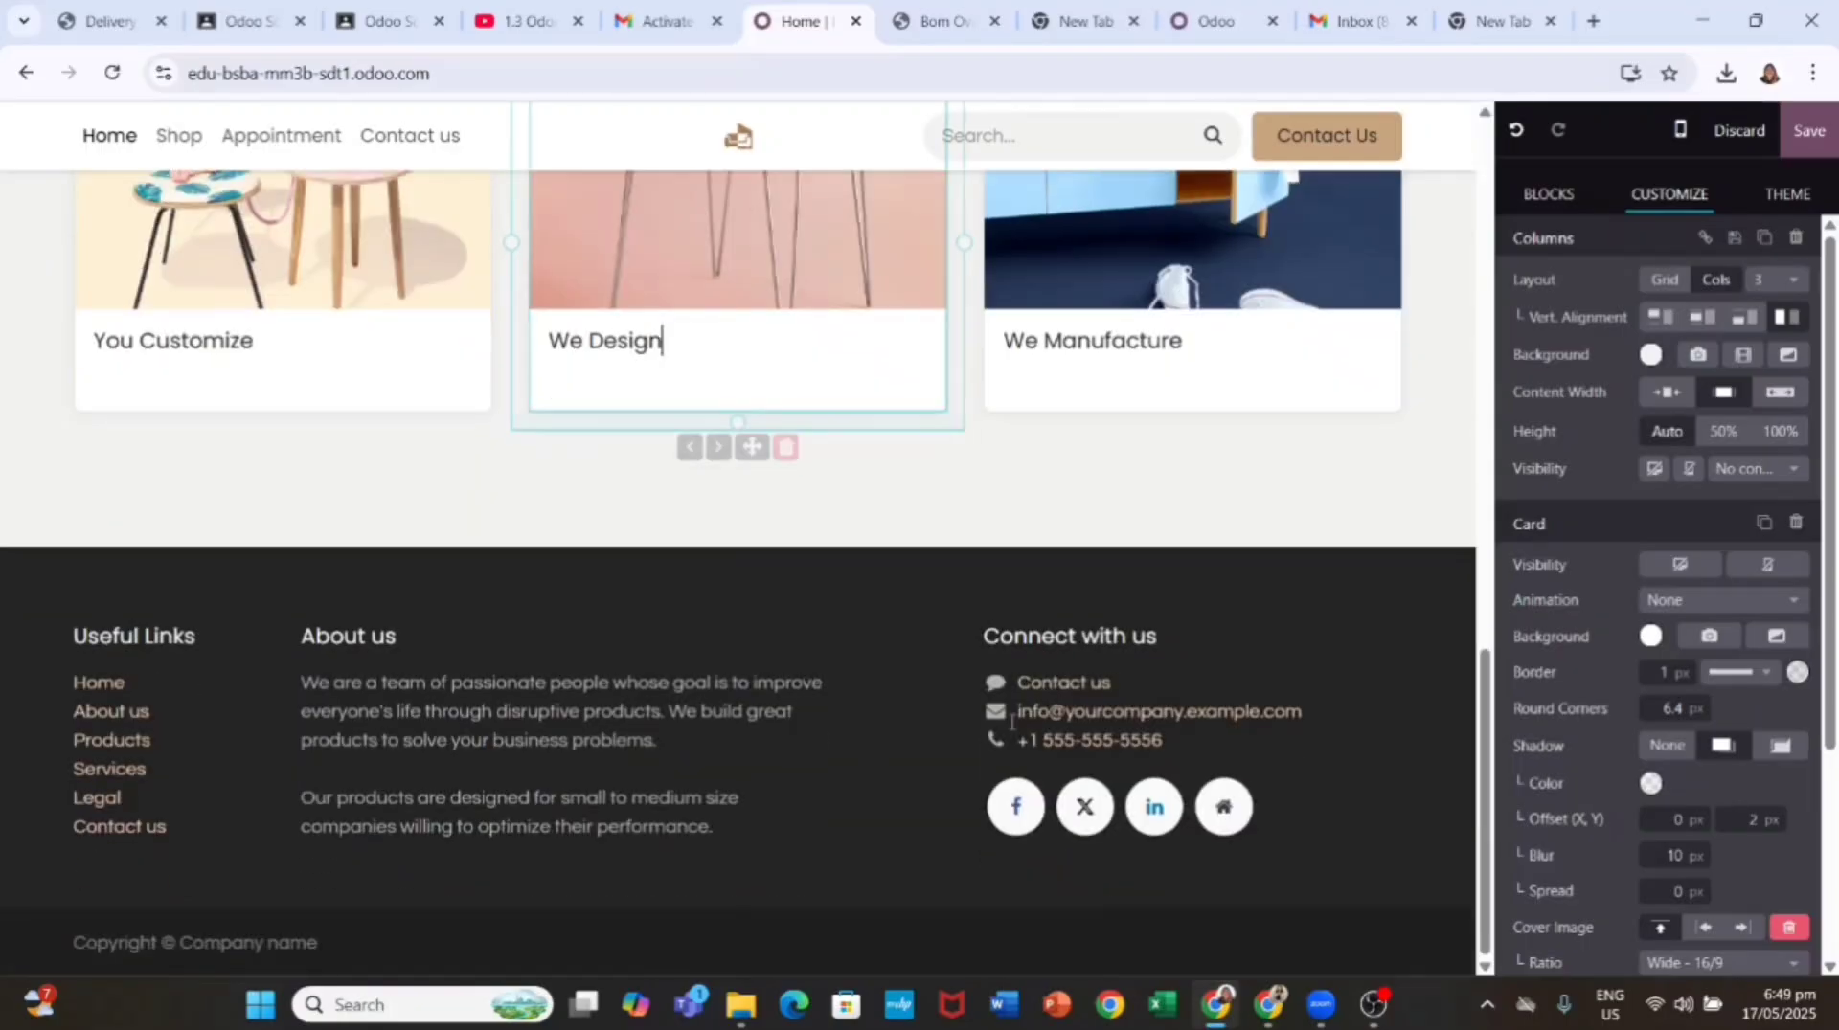
triple_click(1159, 712)
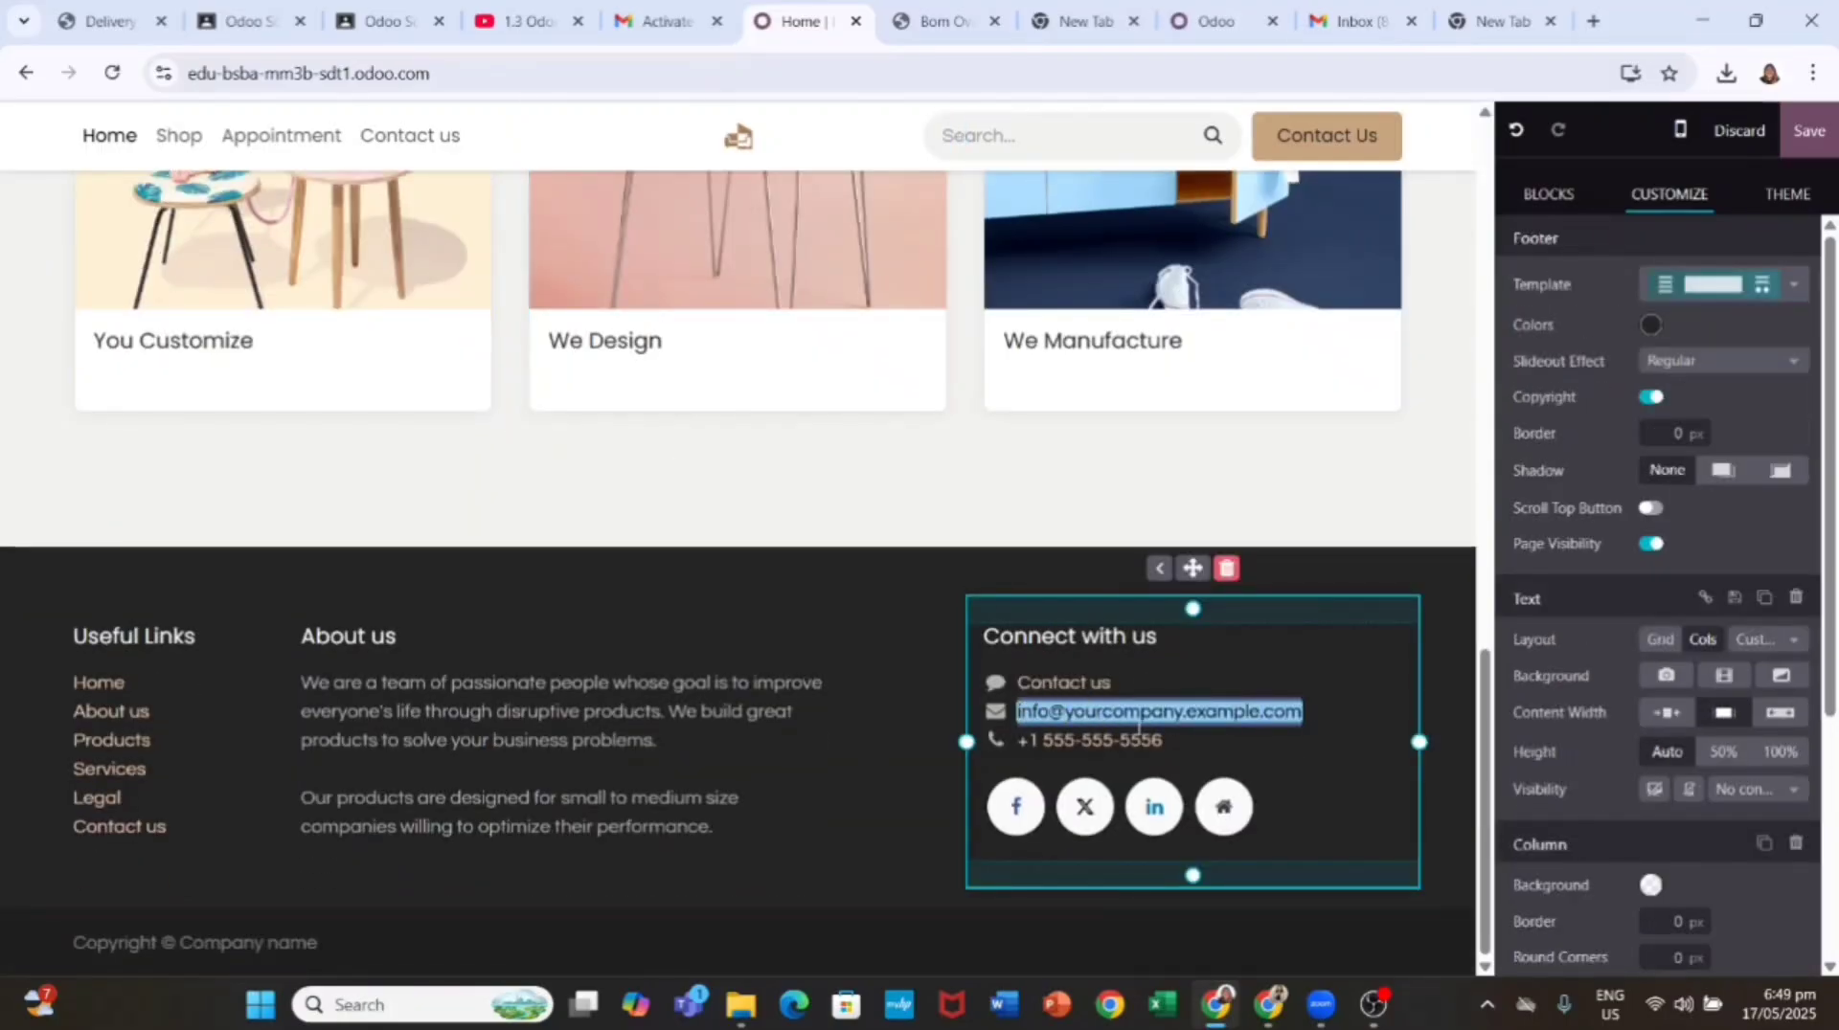
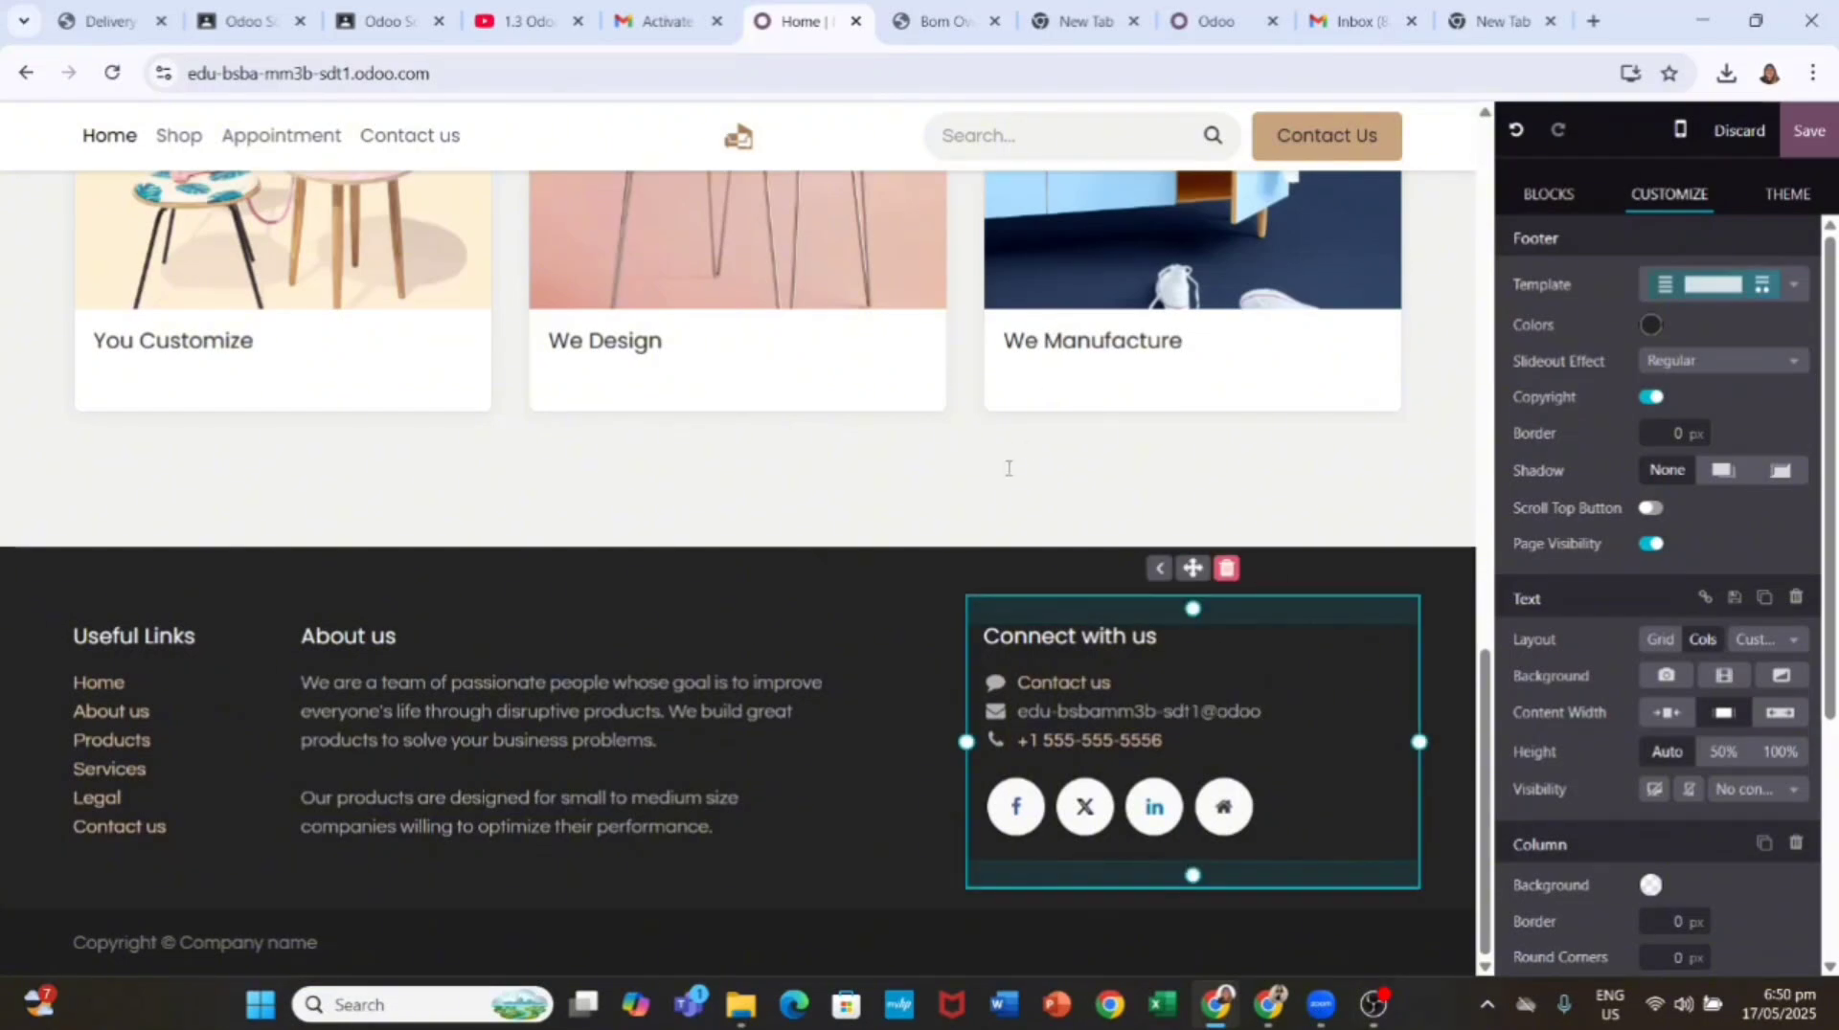
Step: Type the site's own e-mail address into the footer, fixing the hyphen and adding .com
click(1101, 714)
text(-)
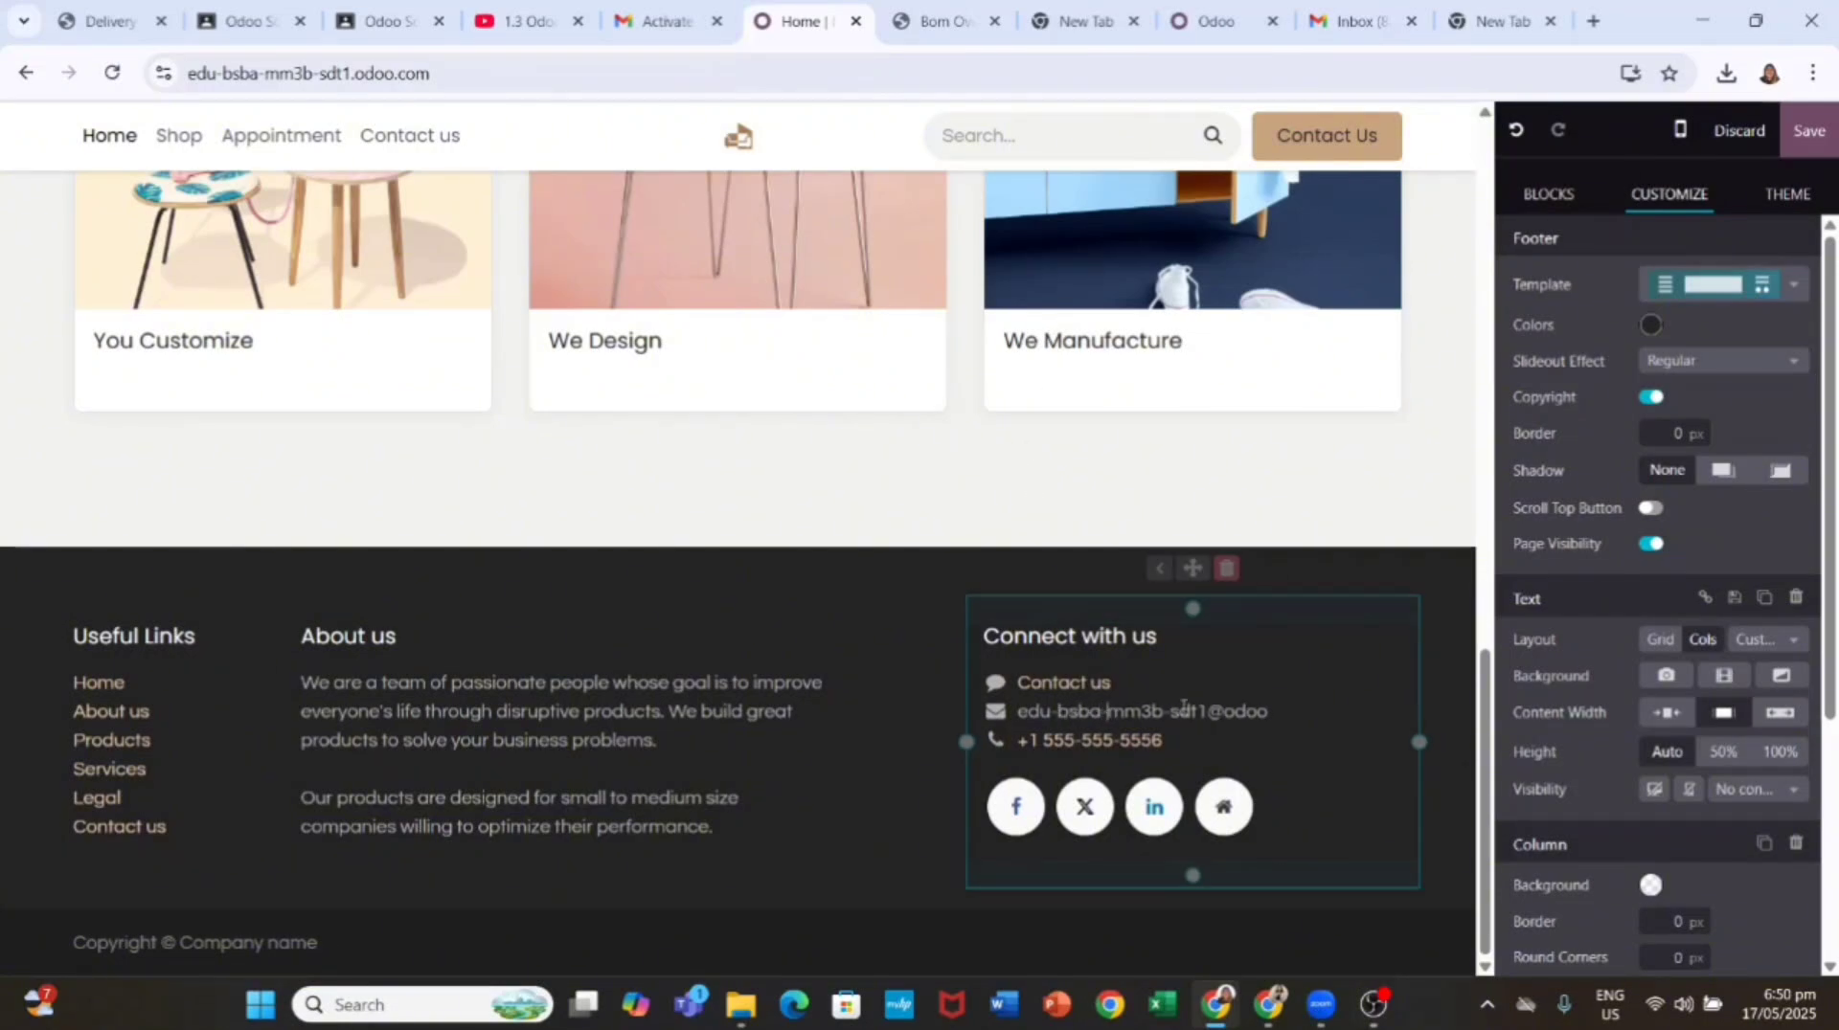
click(1294, 713)
text(.com)
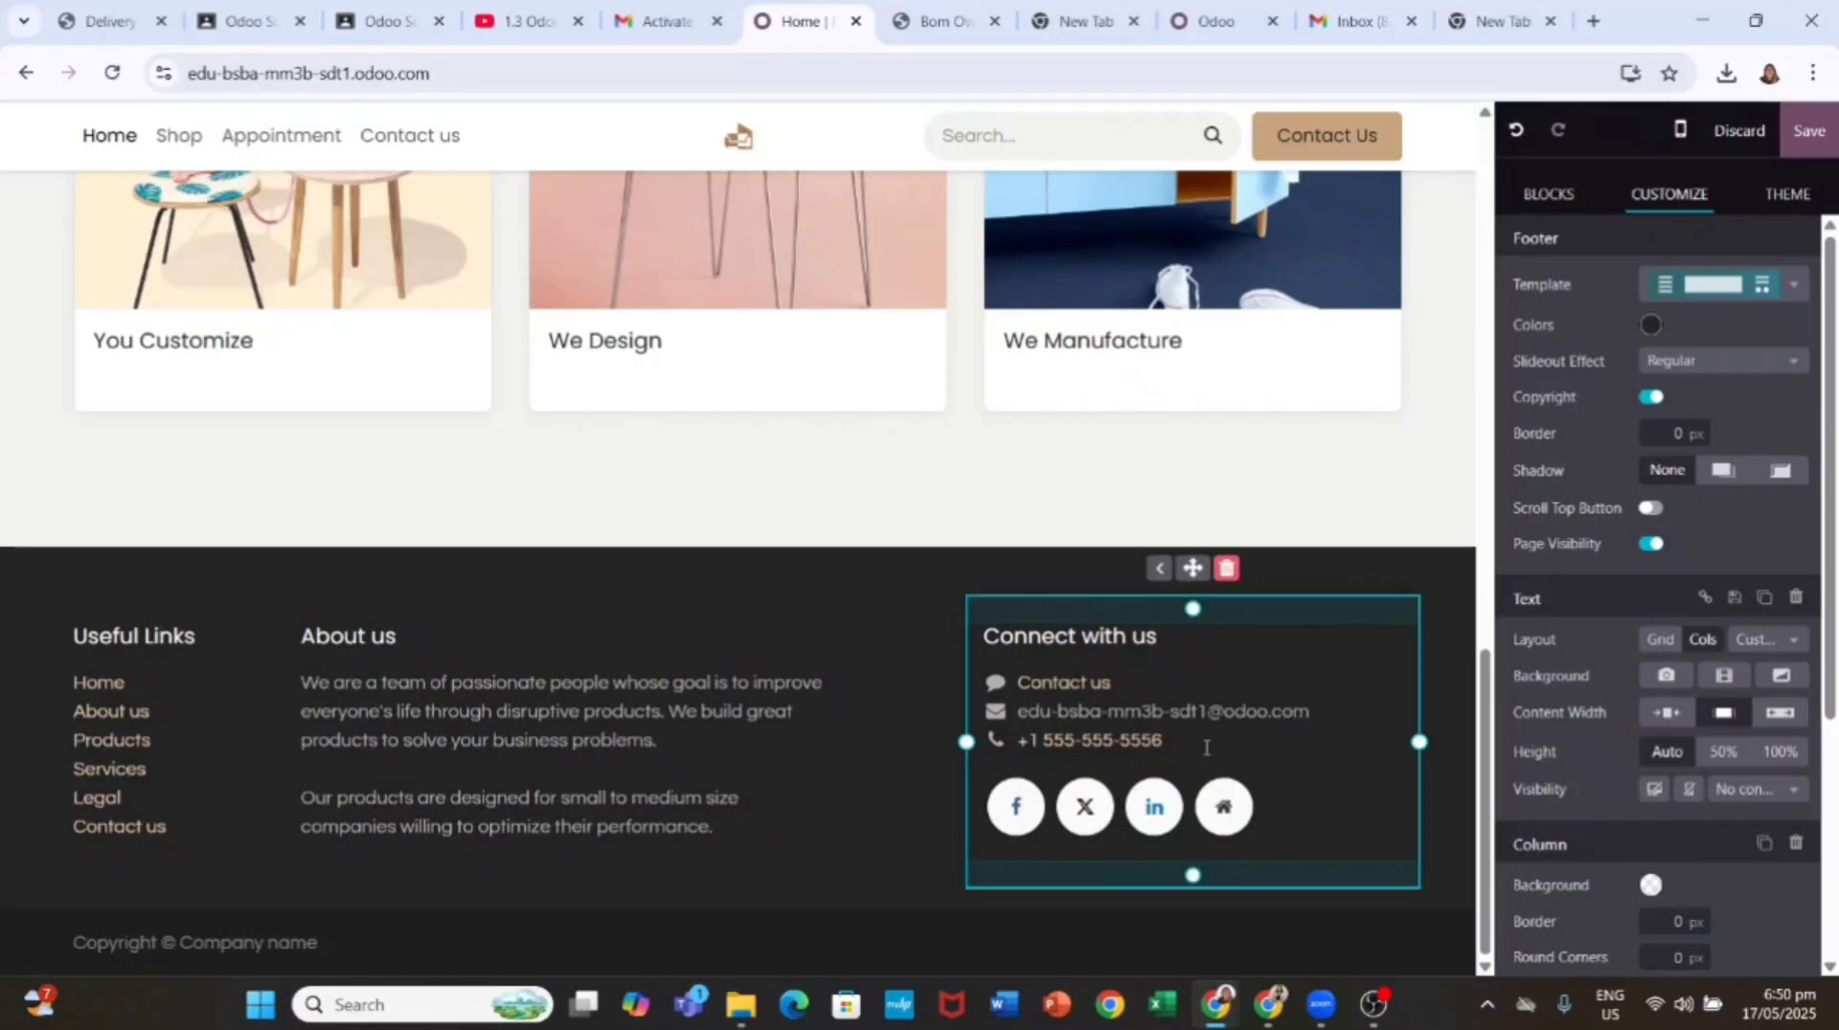
triple_click(1109, 742)
click(772, 743)
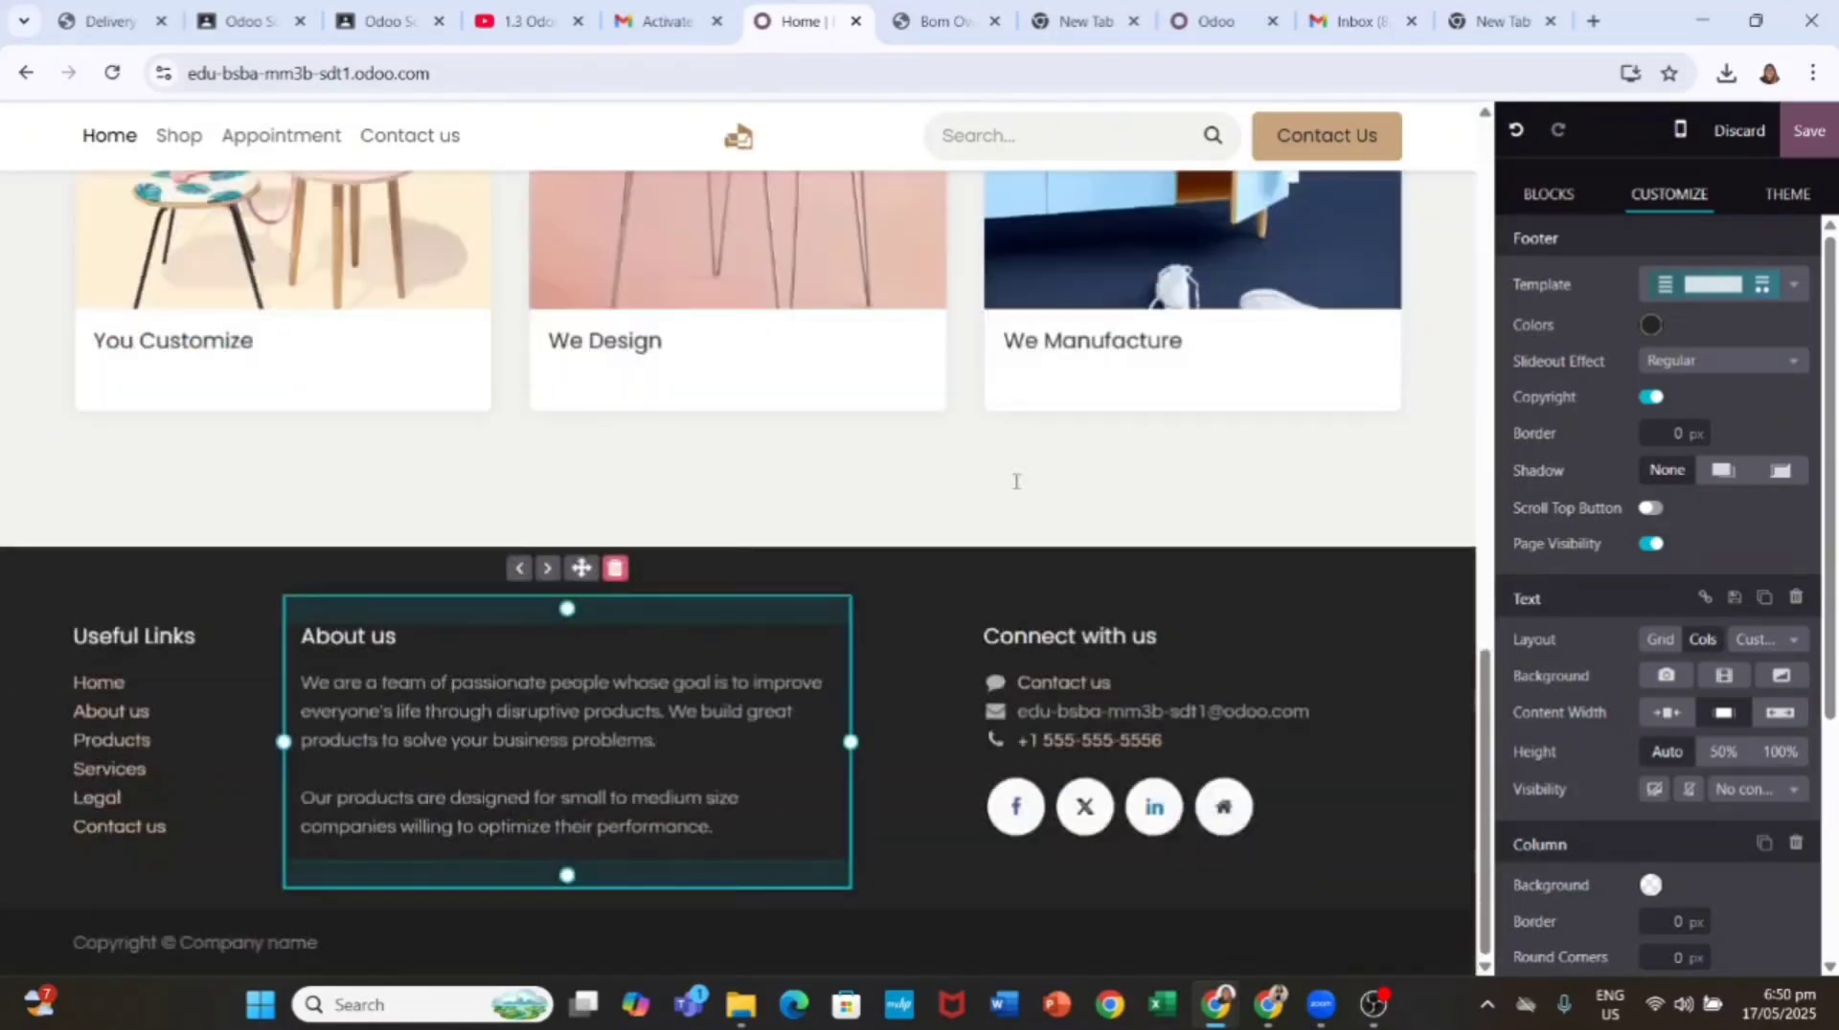
scroll(1387, 382, up, 20)
Step: Save the homepage edits
click(1812, 141)
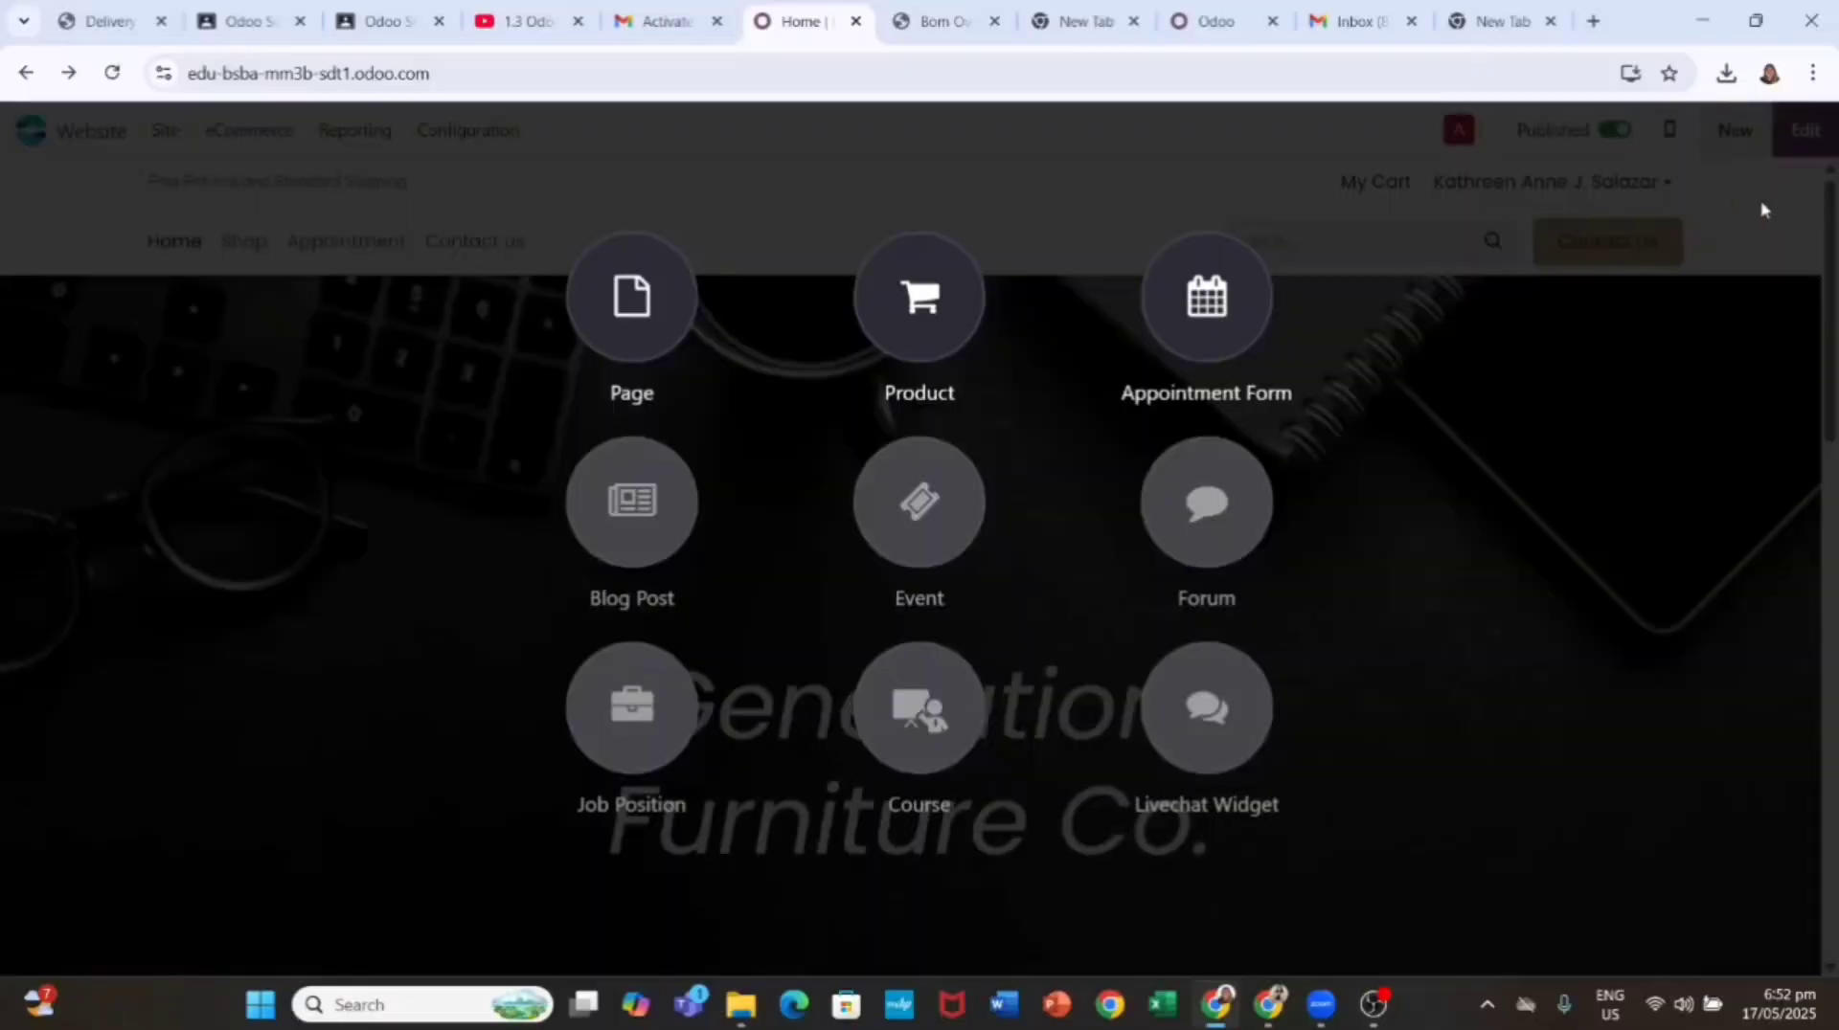
Step: Create a new Office Chair product with a 120.00 sales price and save it
click(1763, 210)
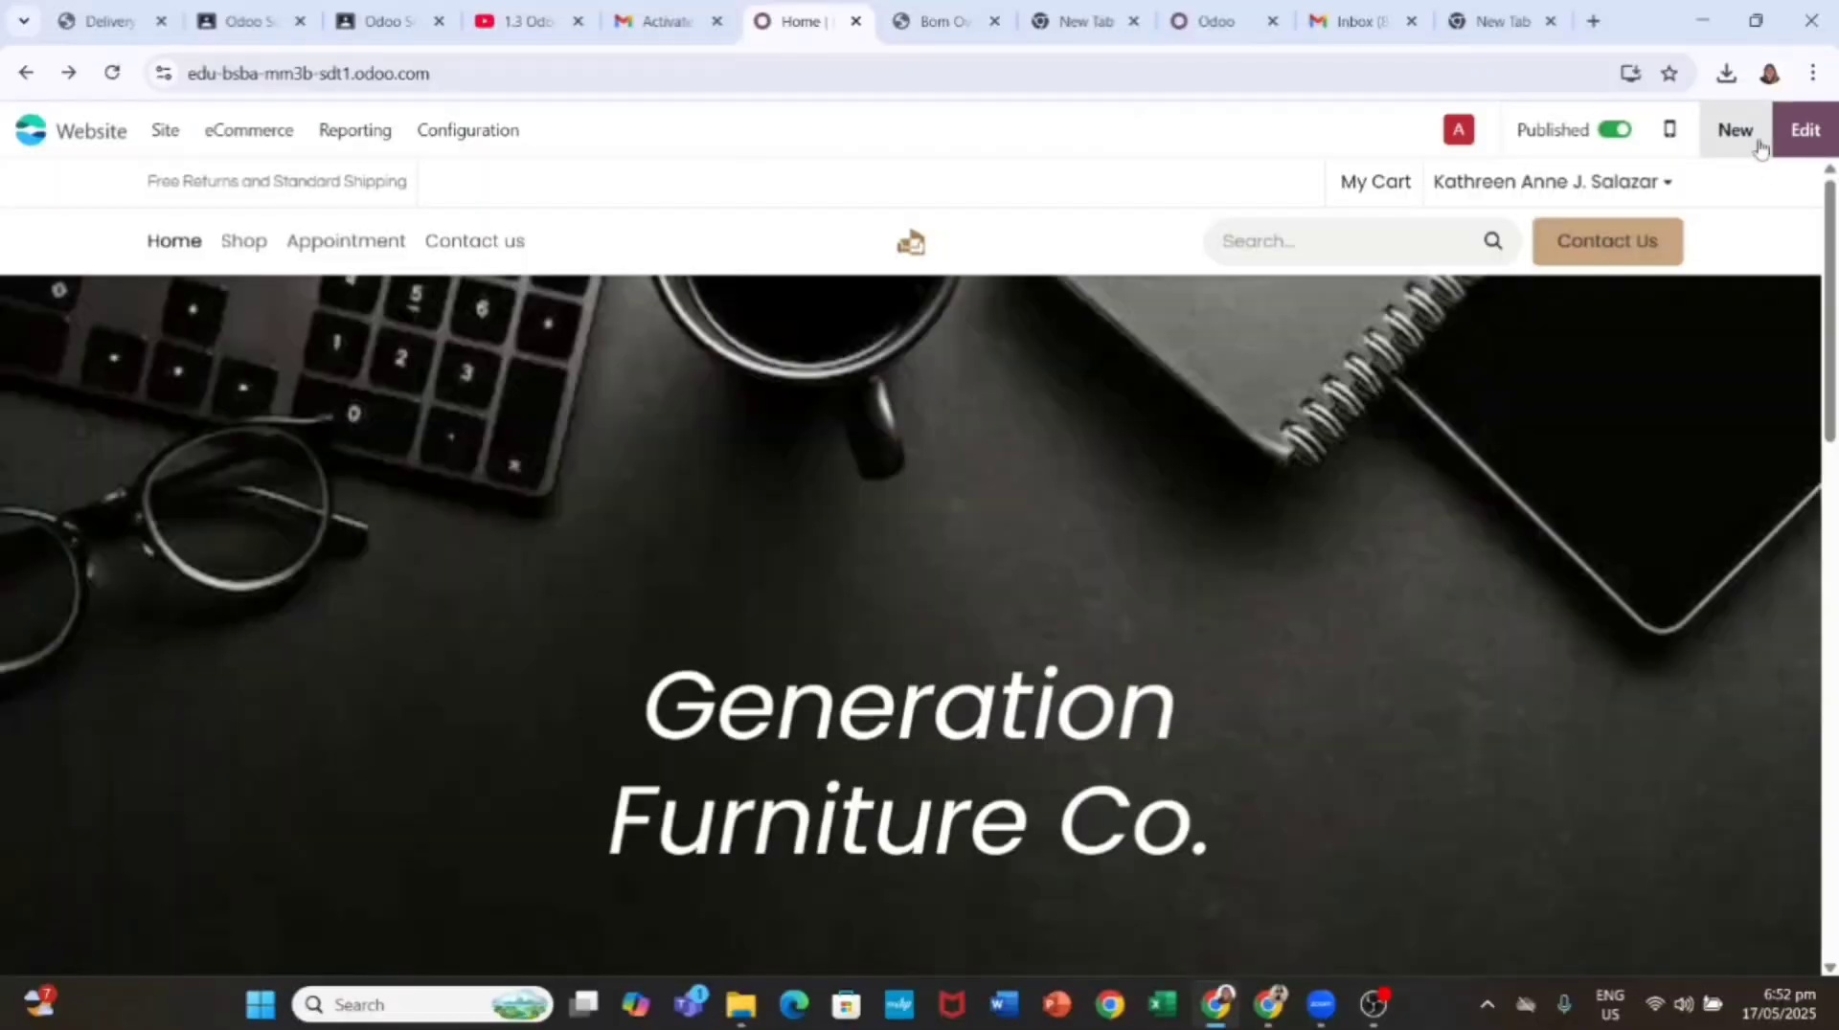
click(1738, 140)
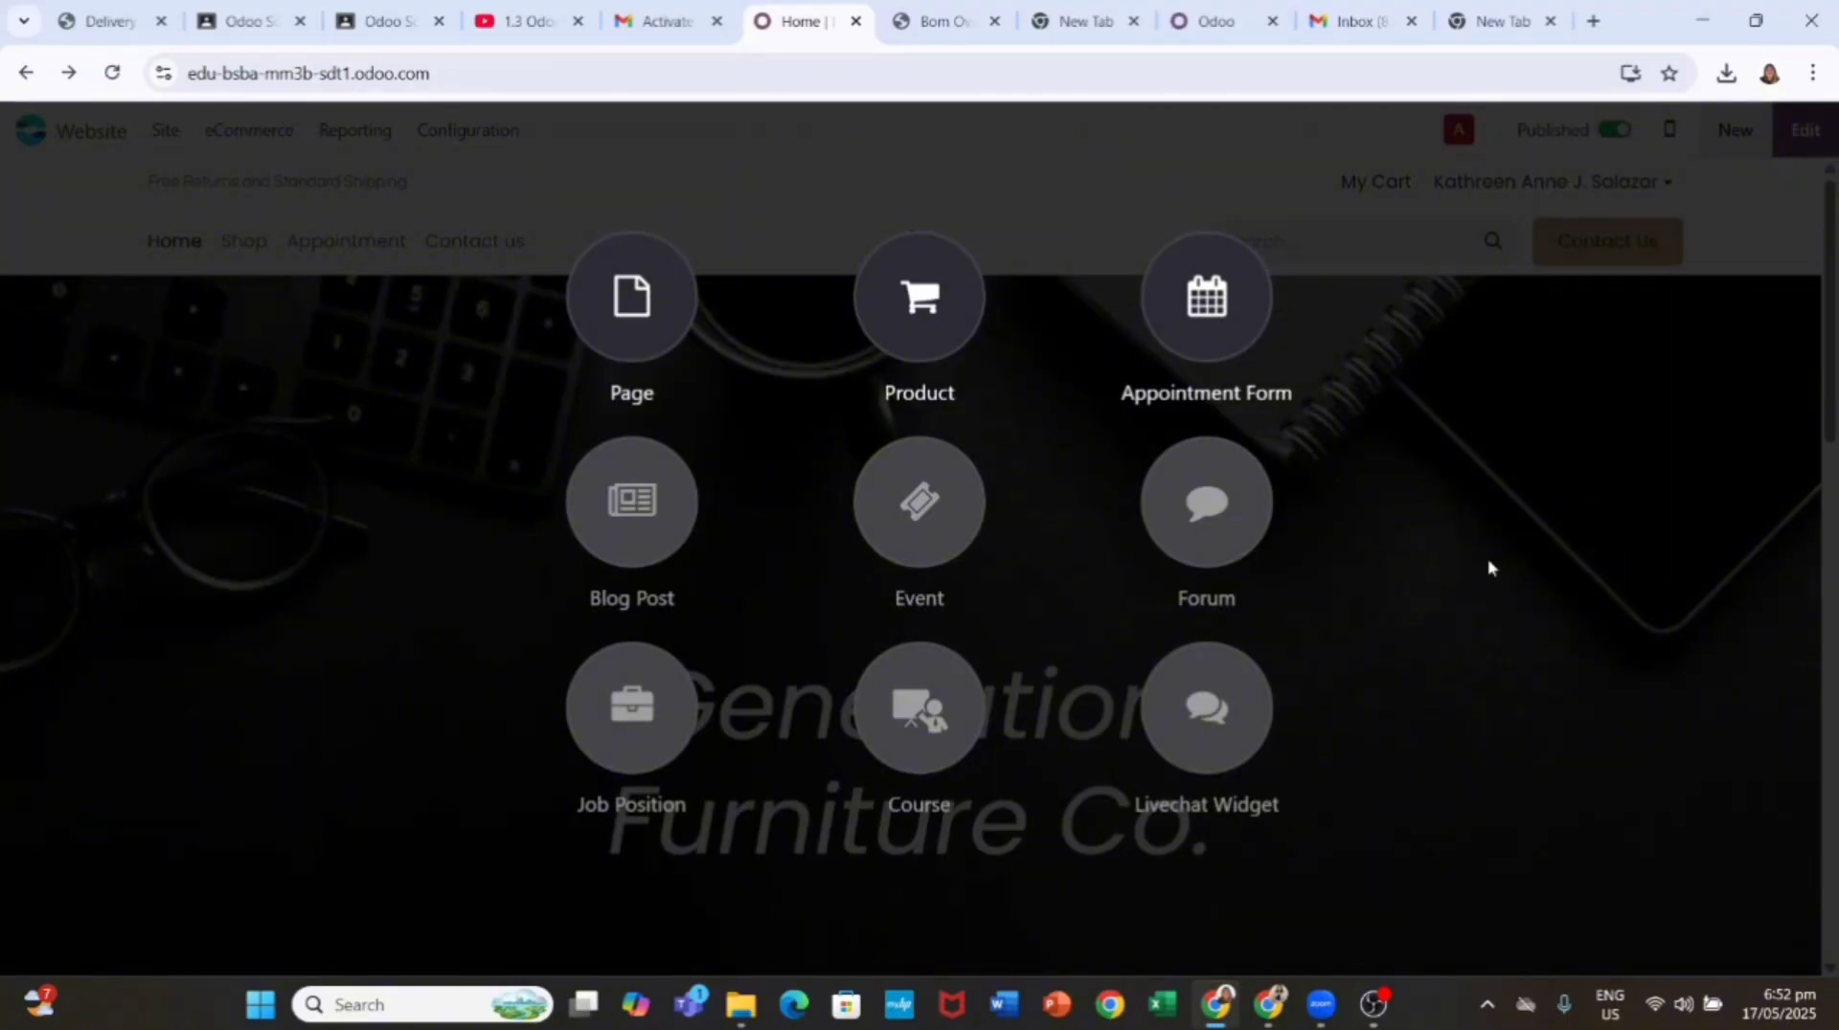
click(917, 324)
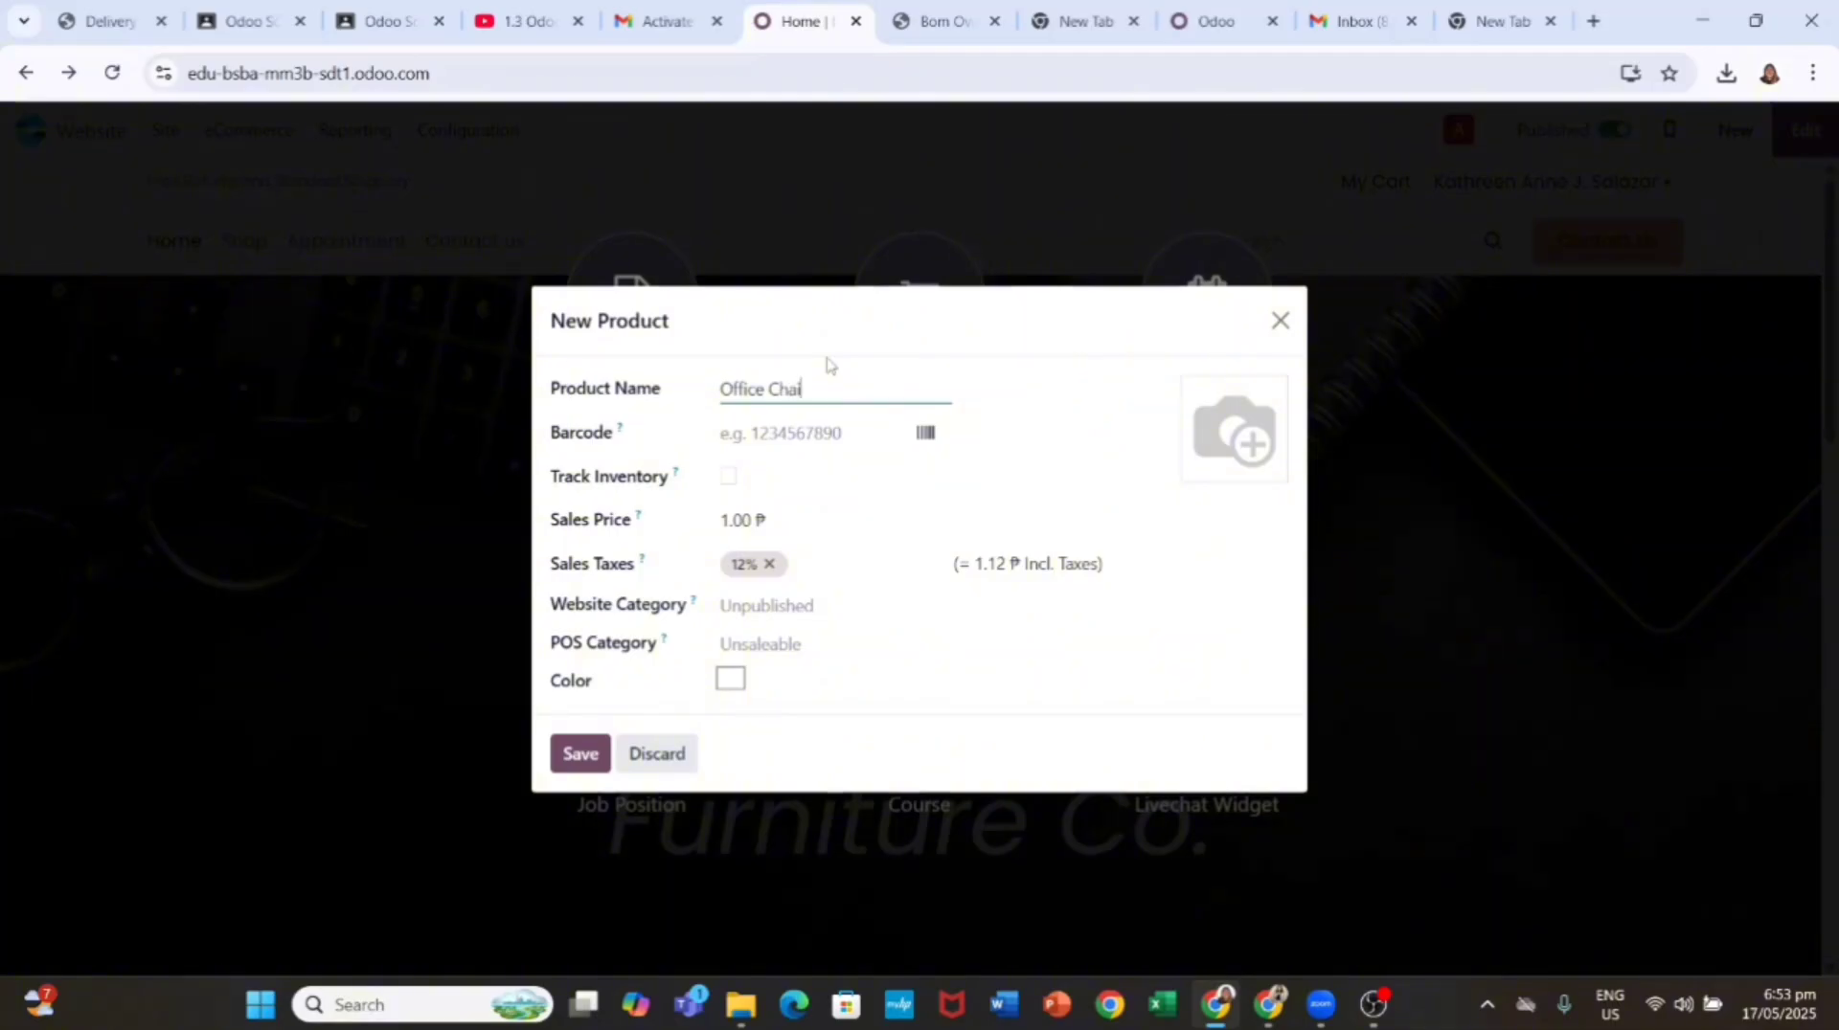
click(791, 514)
text(1)
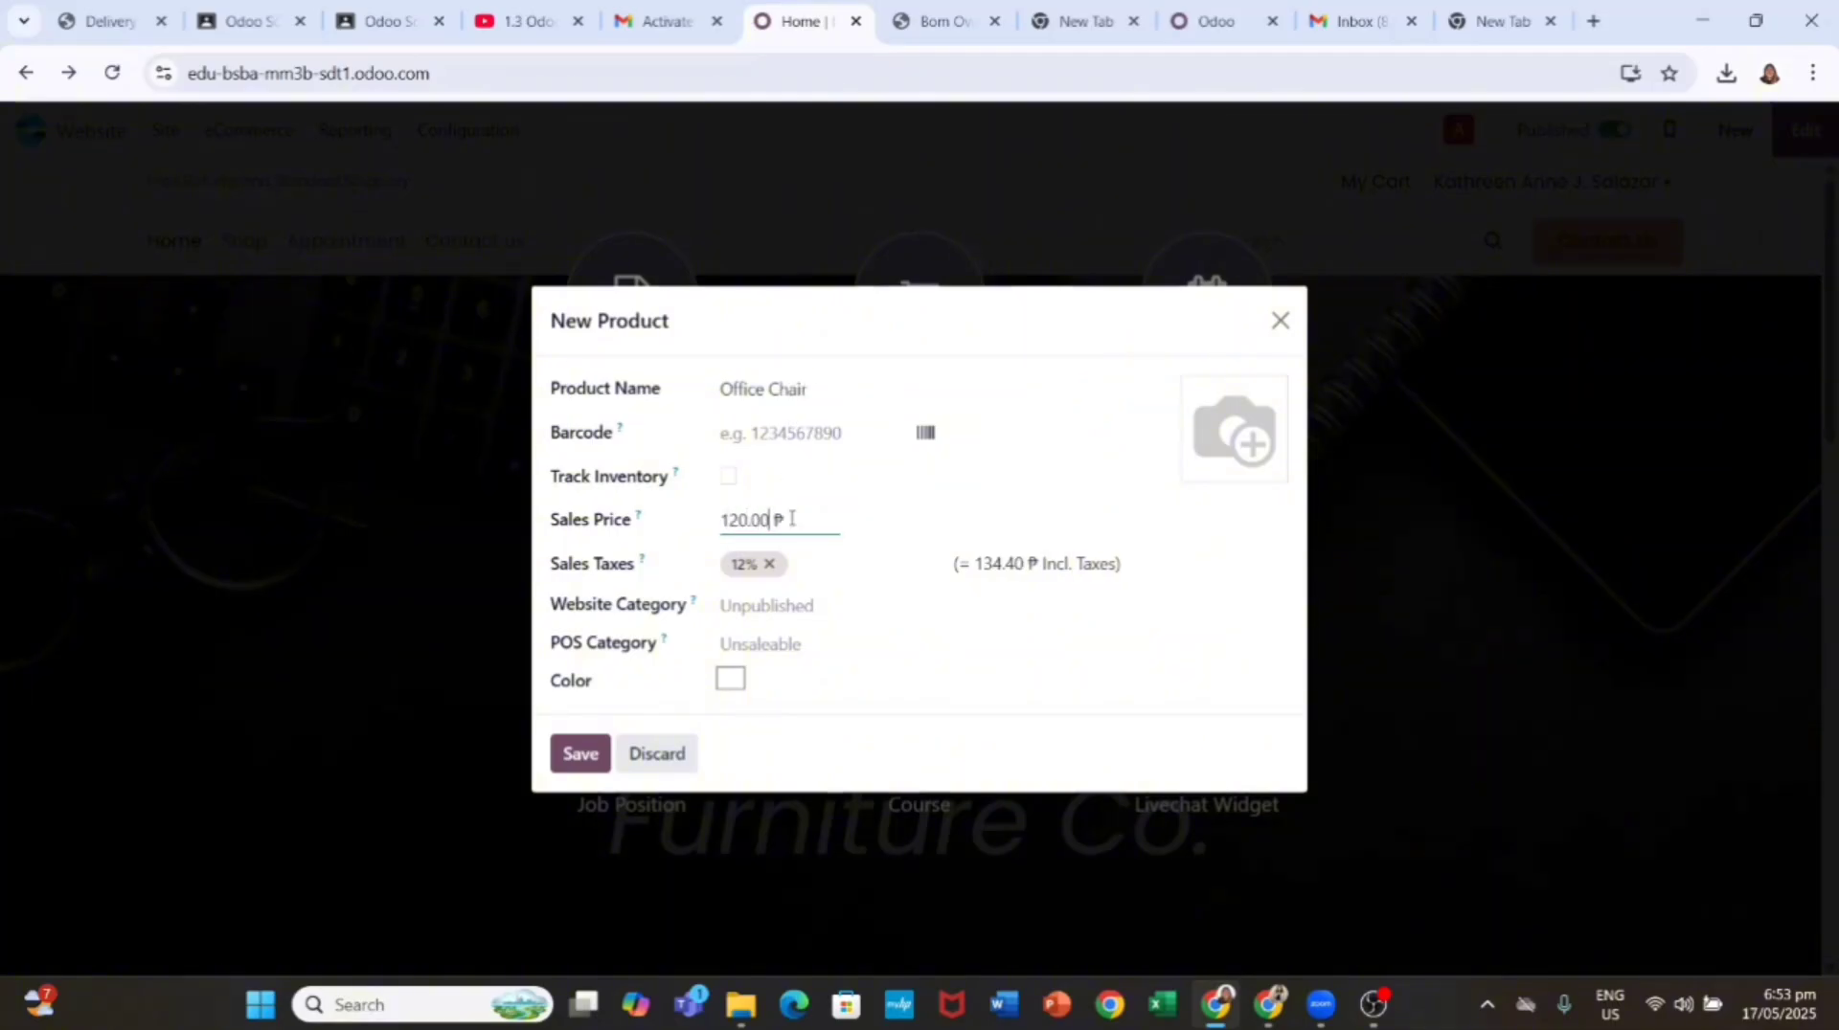
click(579, 753)
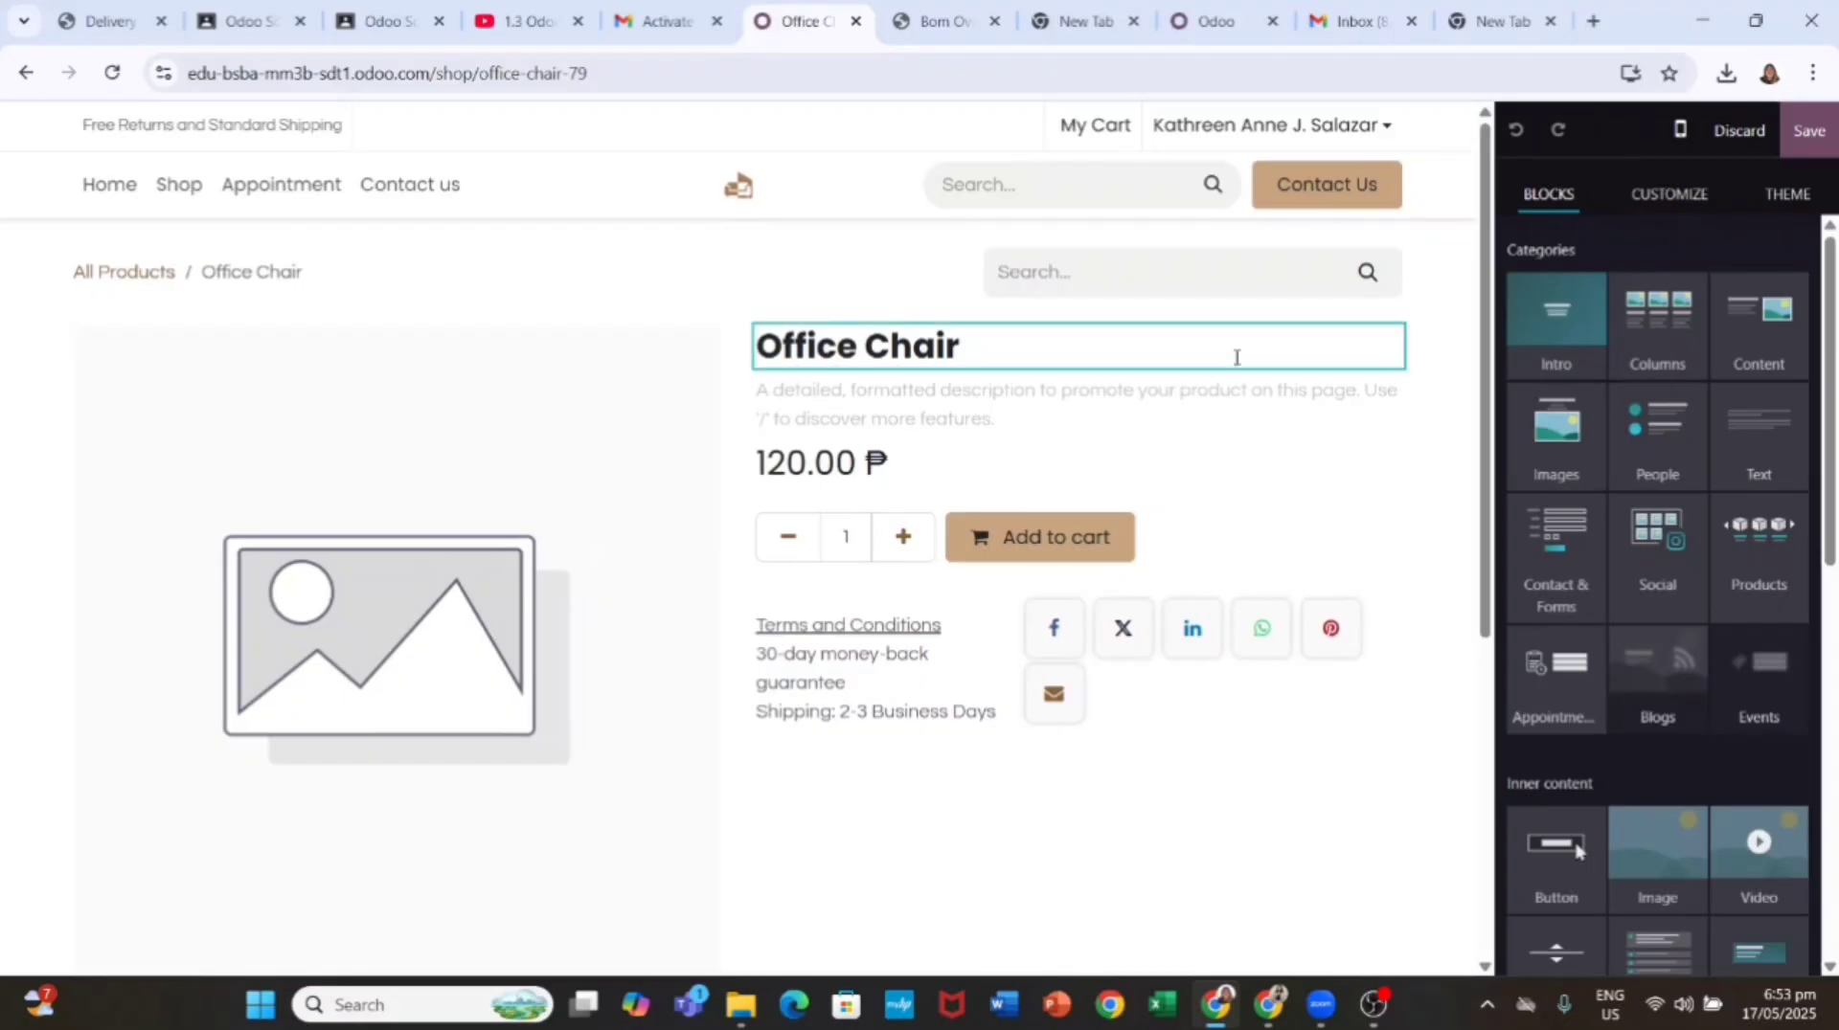
Step: Upload a brown office chair photo as the product image and save the page
click(397, 592)
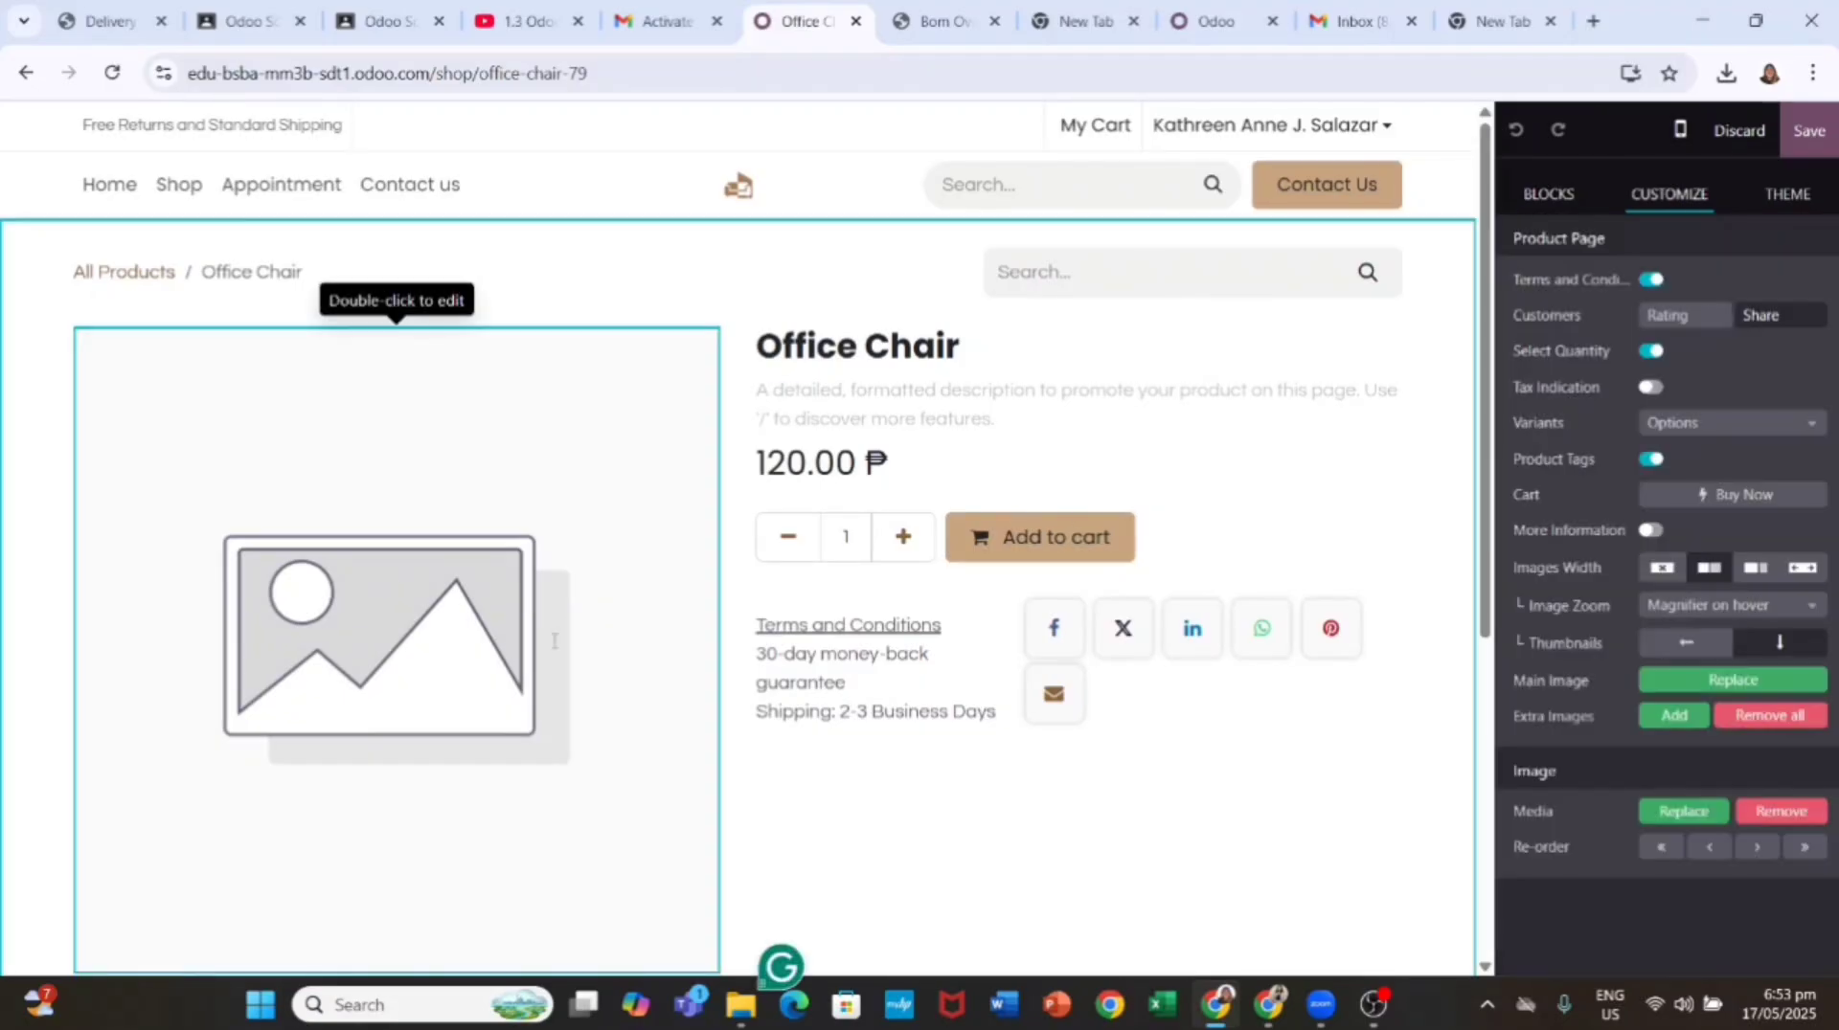
double_click(470, 622)
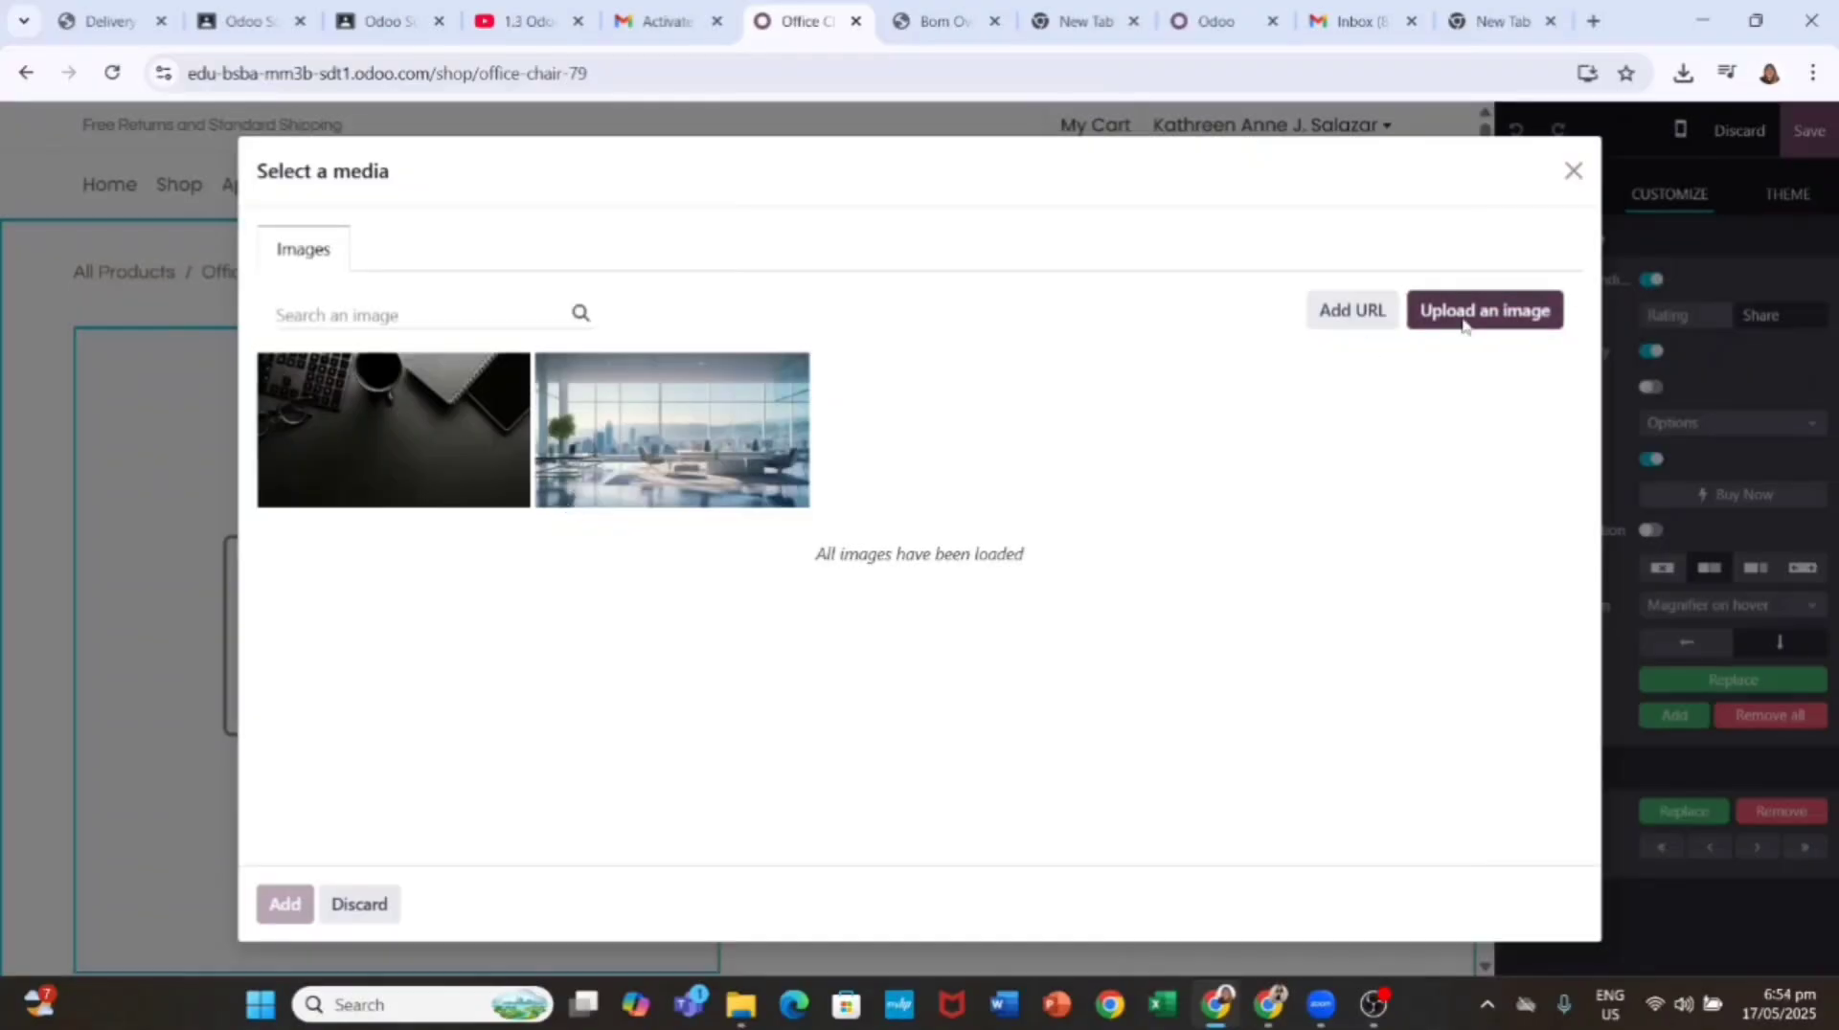
click(1484, 310)
click(704, 526)
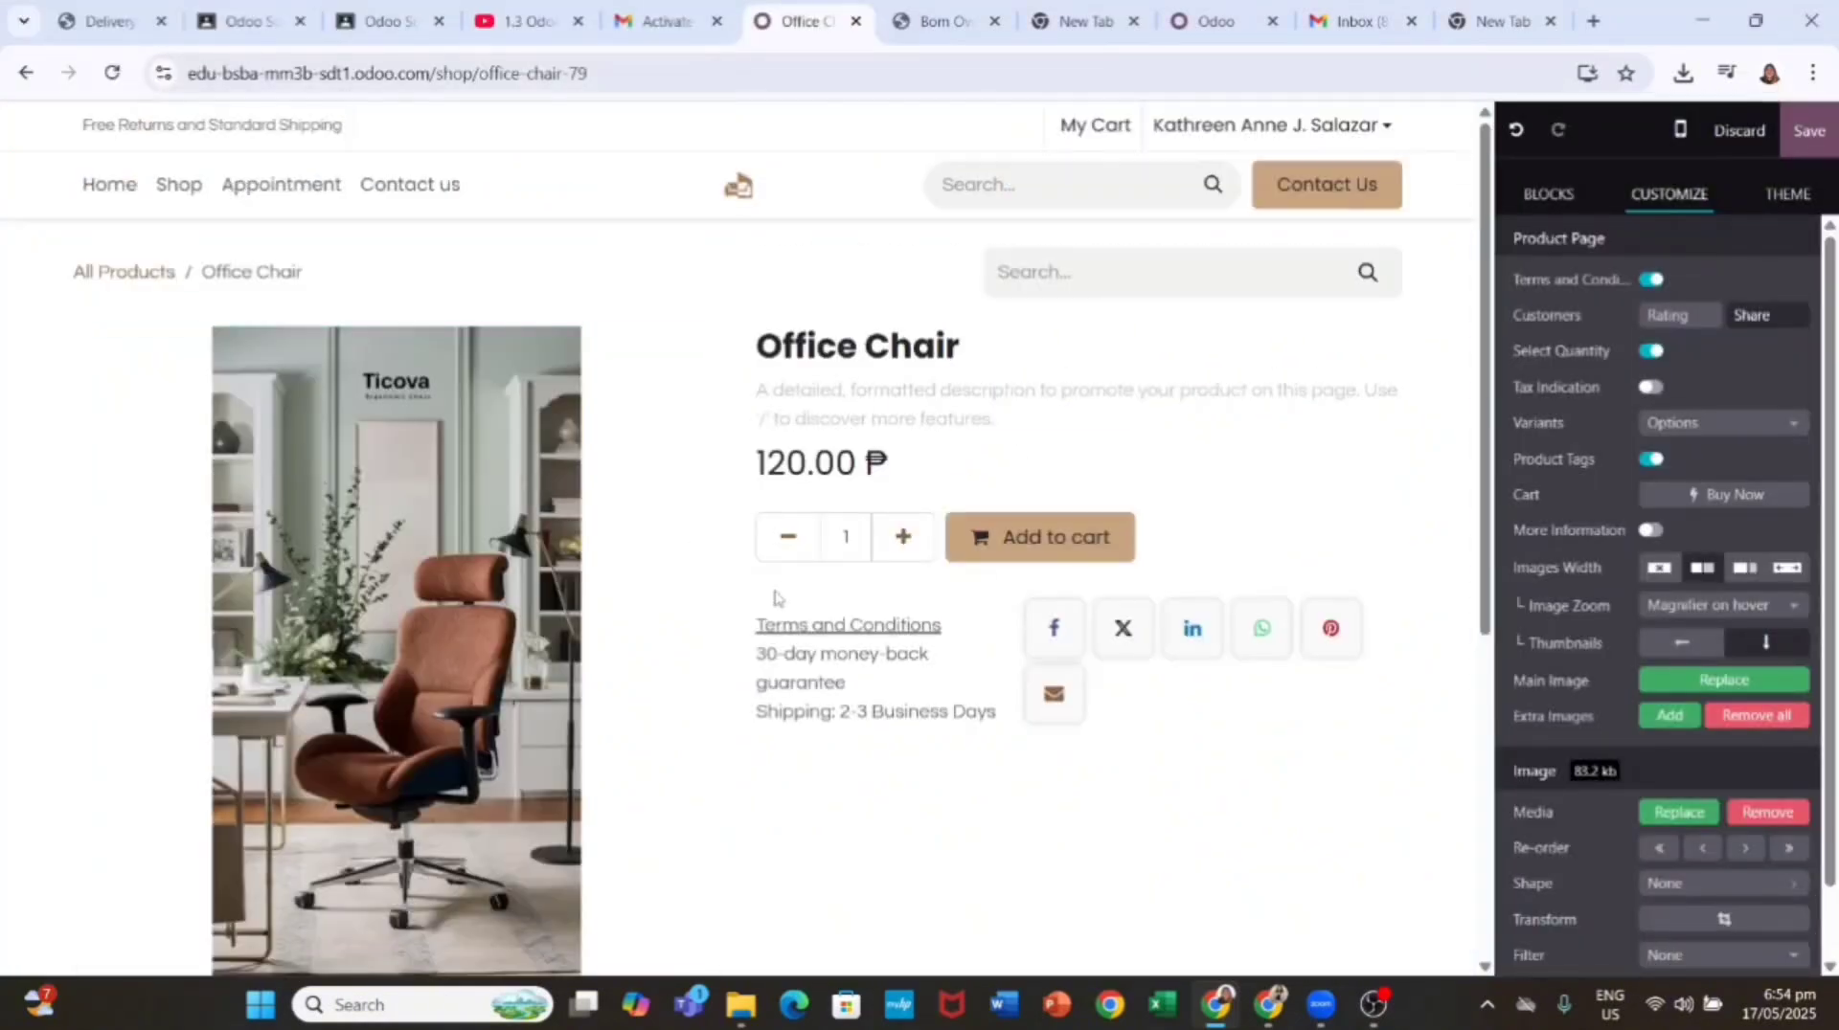
click(1808, 130)
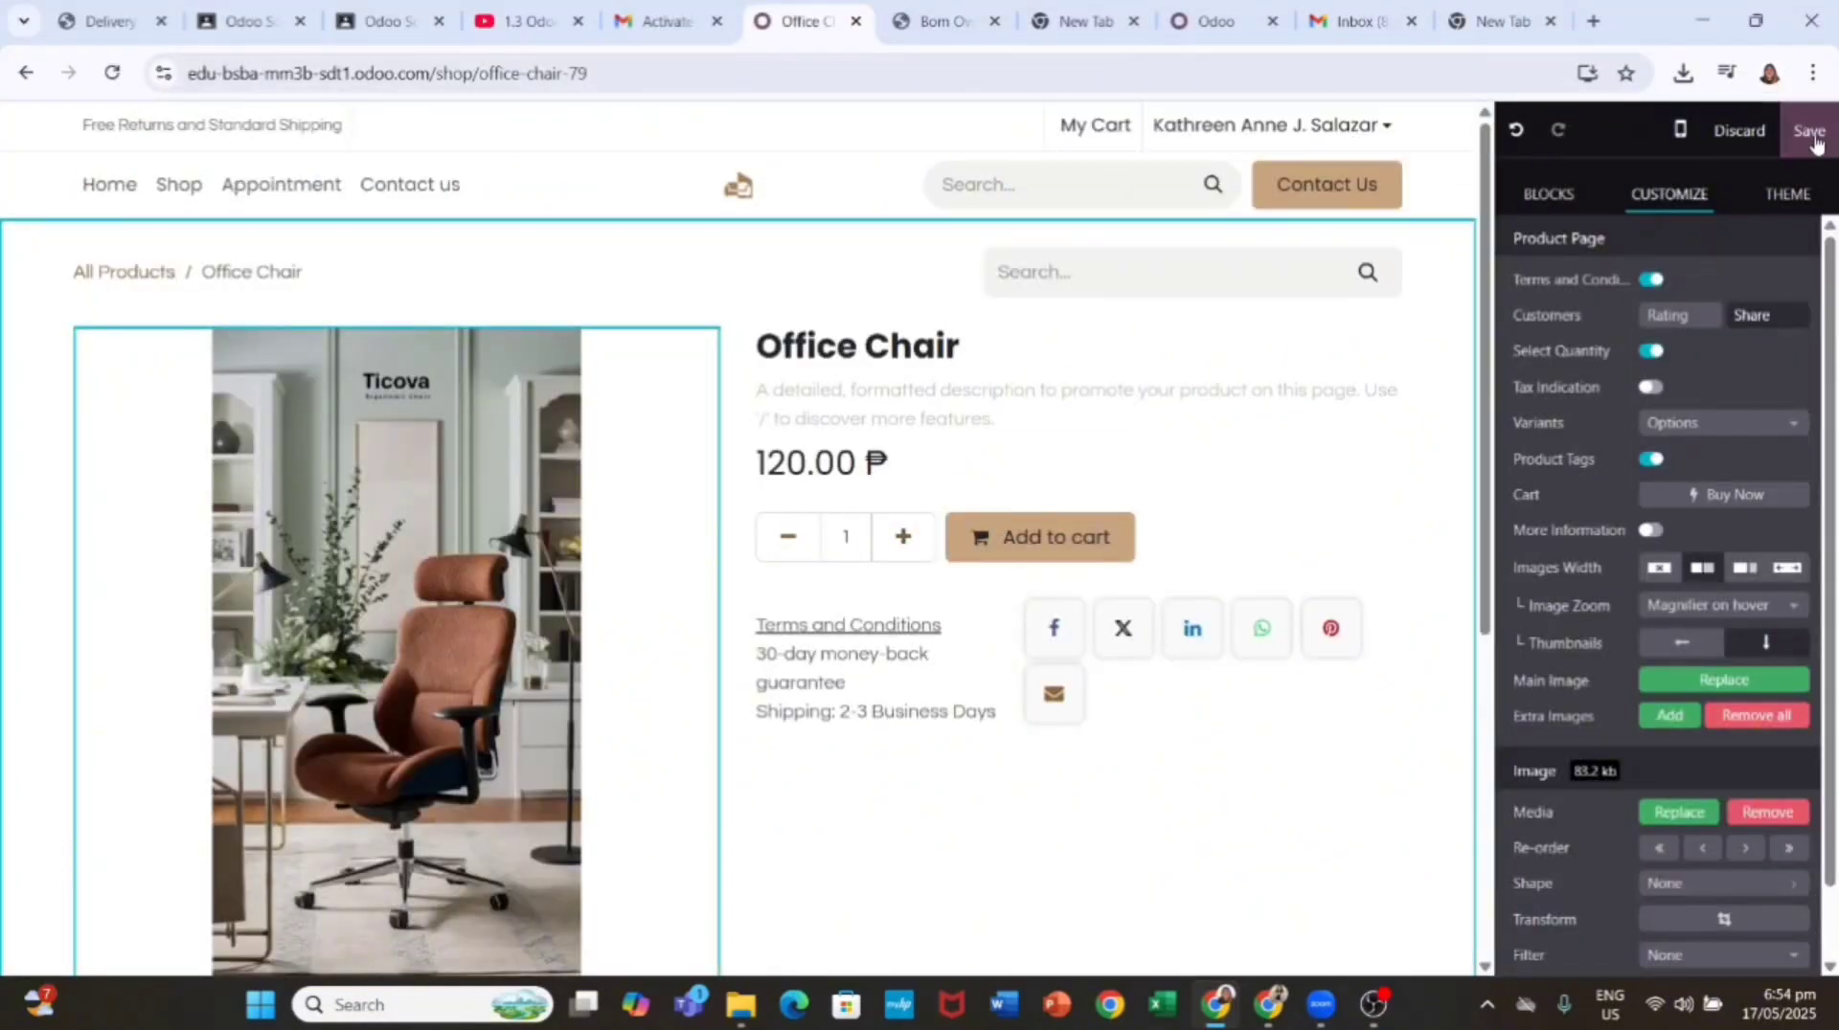
click(1372, 1003)
click(1370, 998)
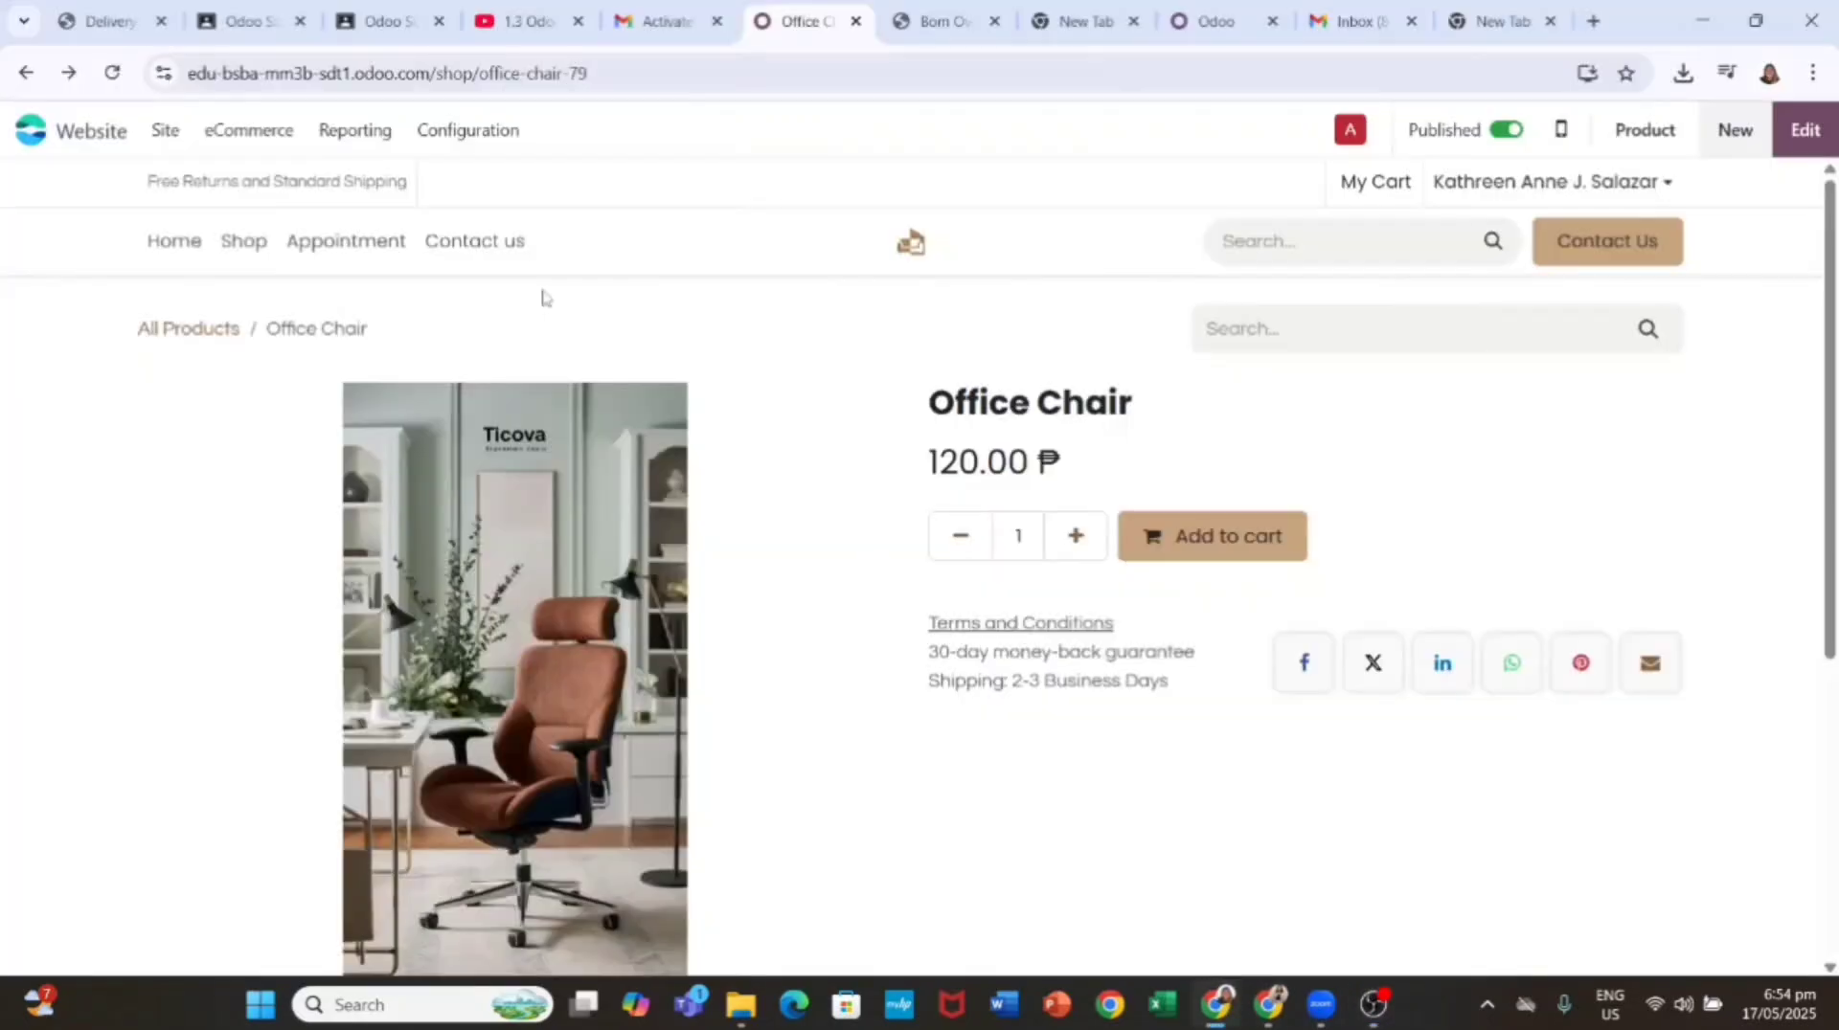
Step: Set the Office Chair page's SEO title, description and Office Chair keyword, then save
click(165, 129)
click(241, 448)
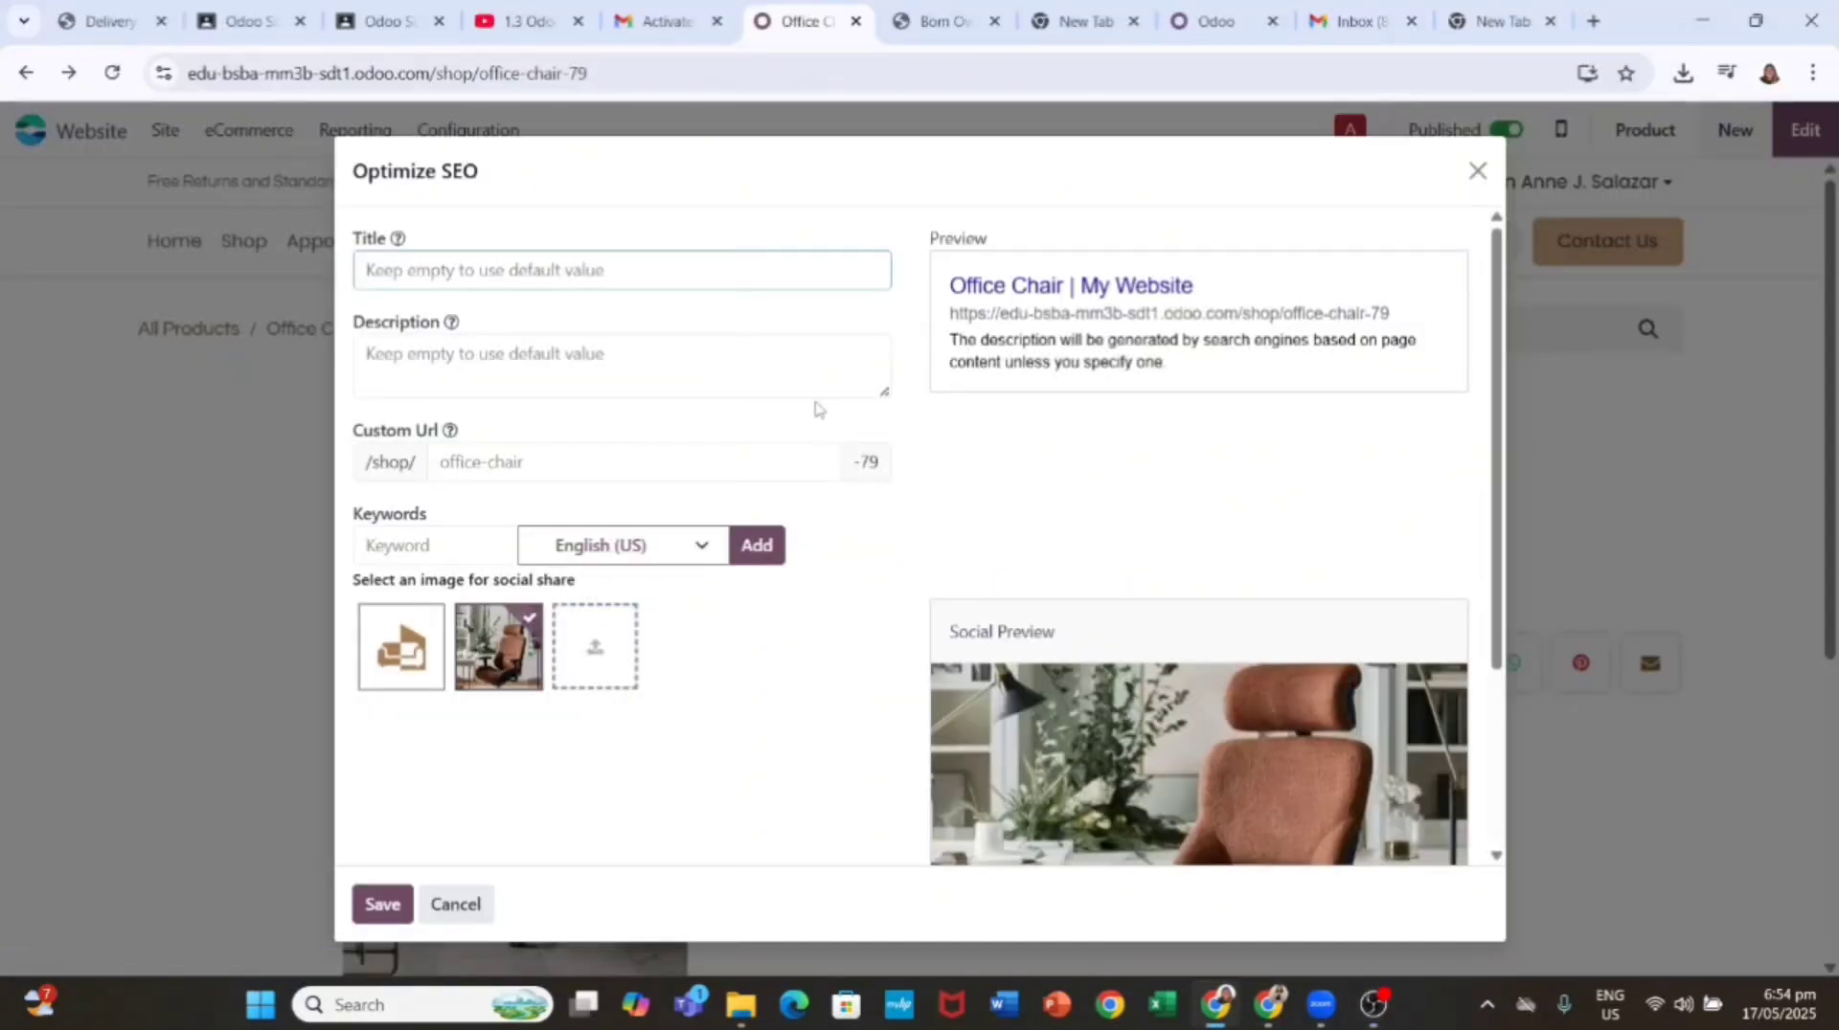
text(Office Chair On Sale | MyOffice Inc.)
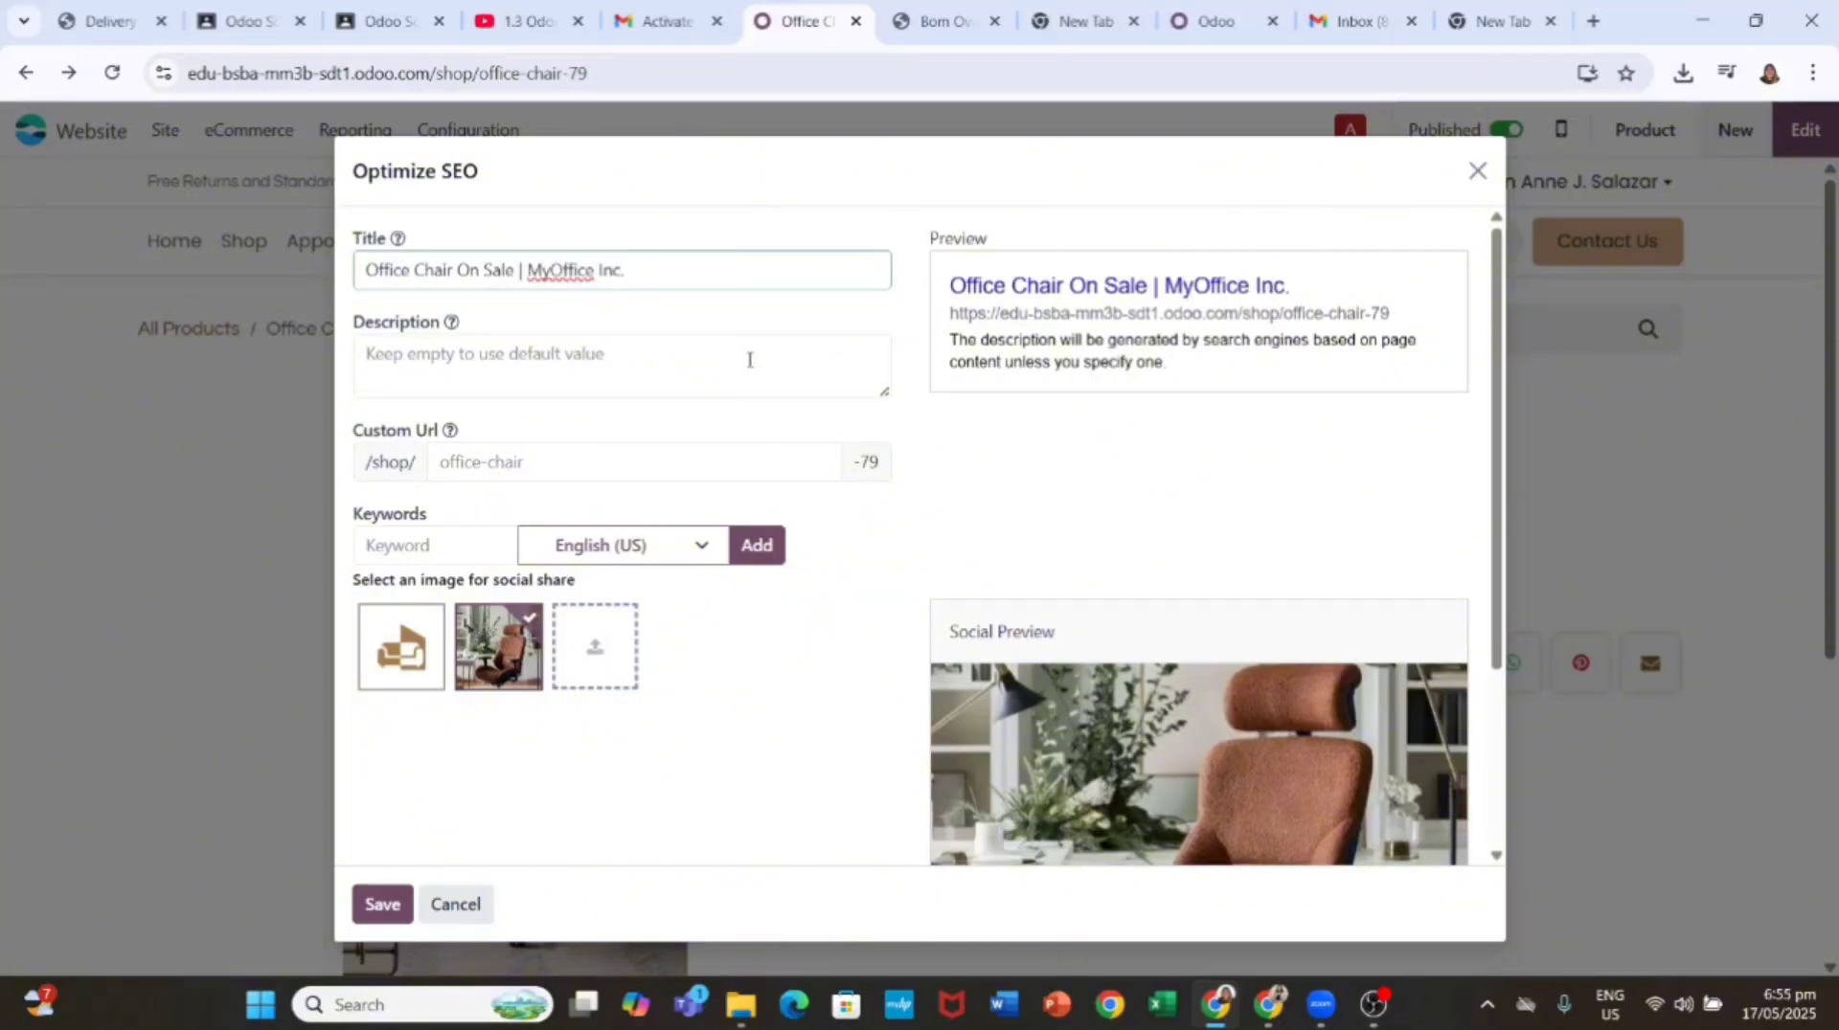
click(517, 345)
text(Get)
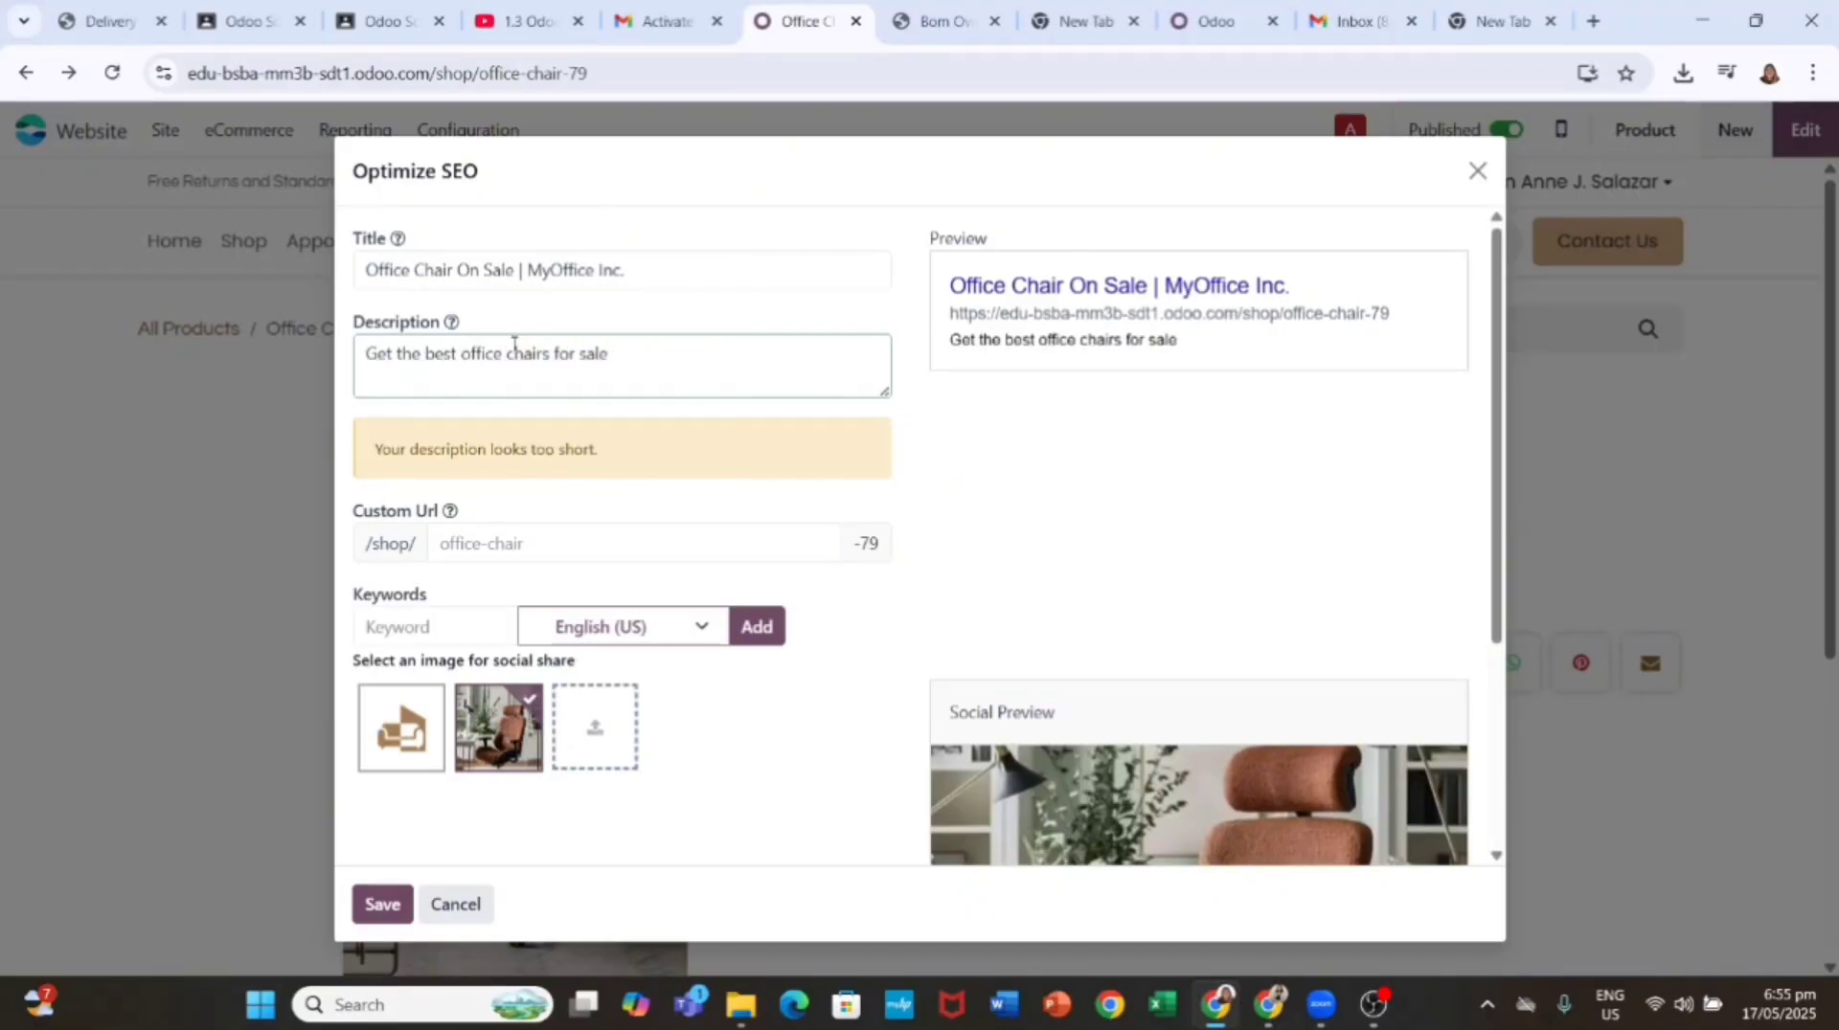
text(uy online now!)
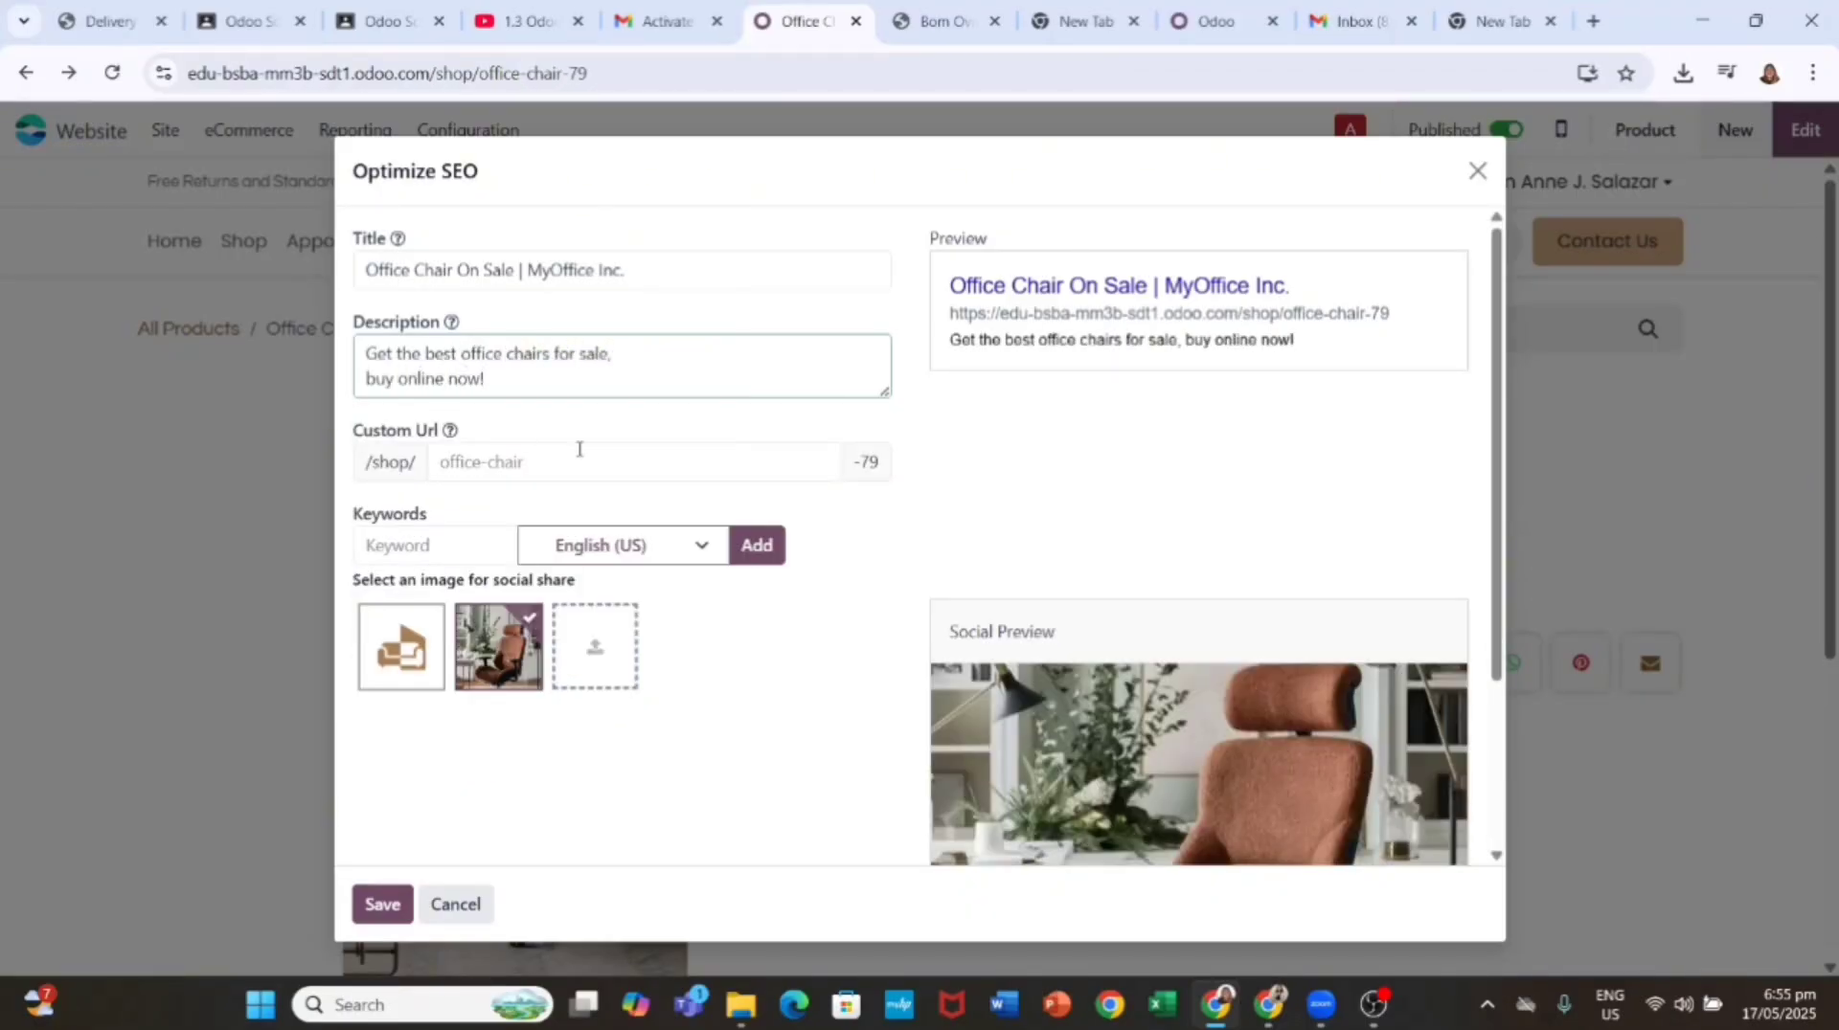
click(443, 537)
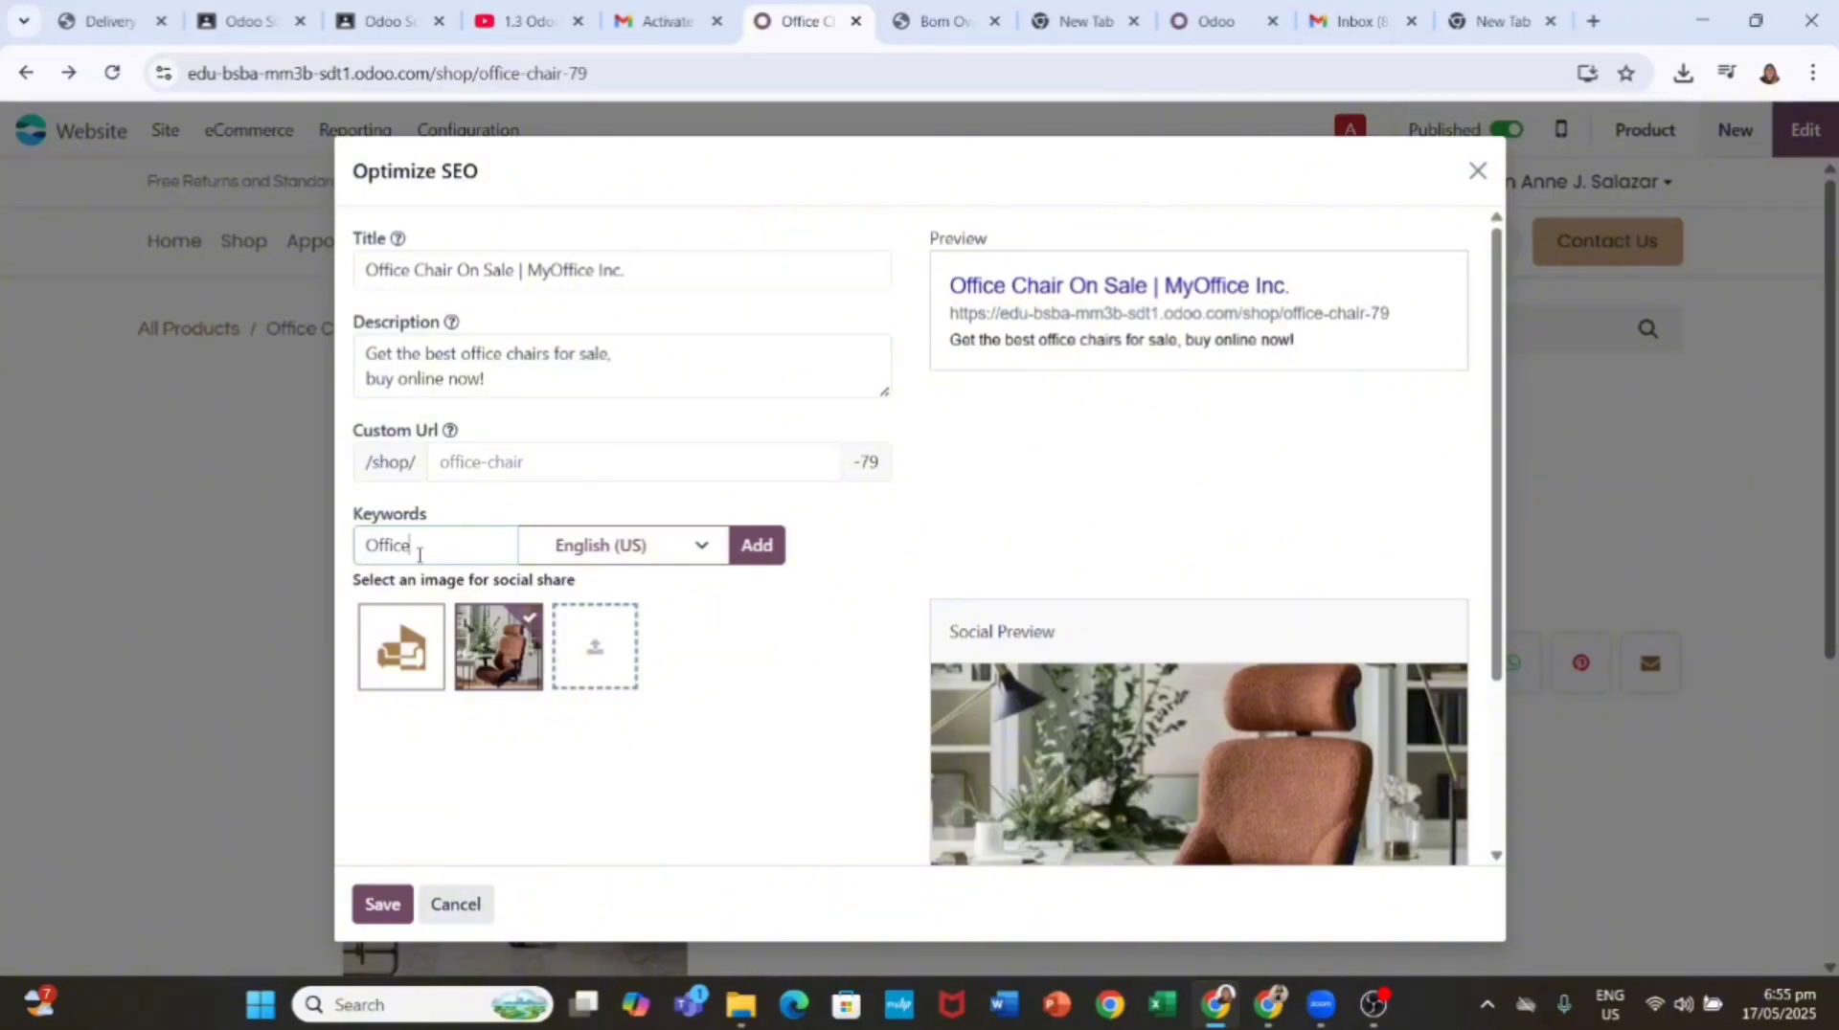
click(757, 545)
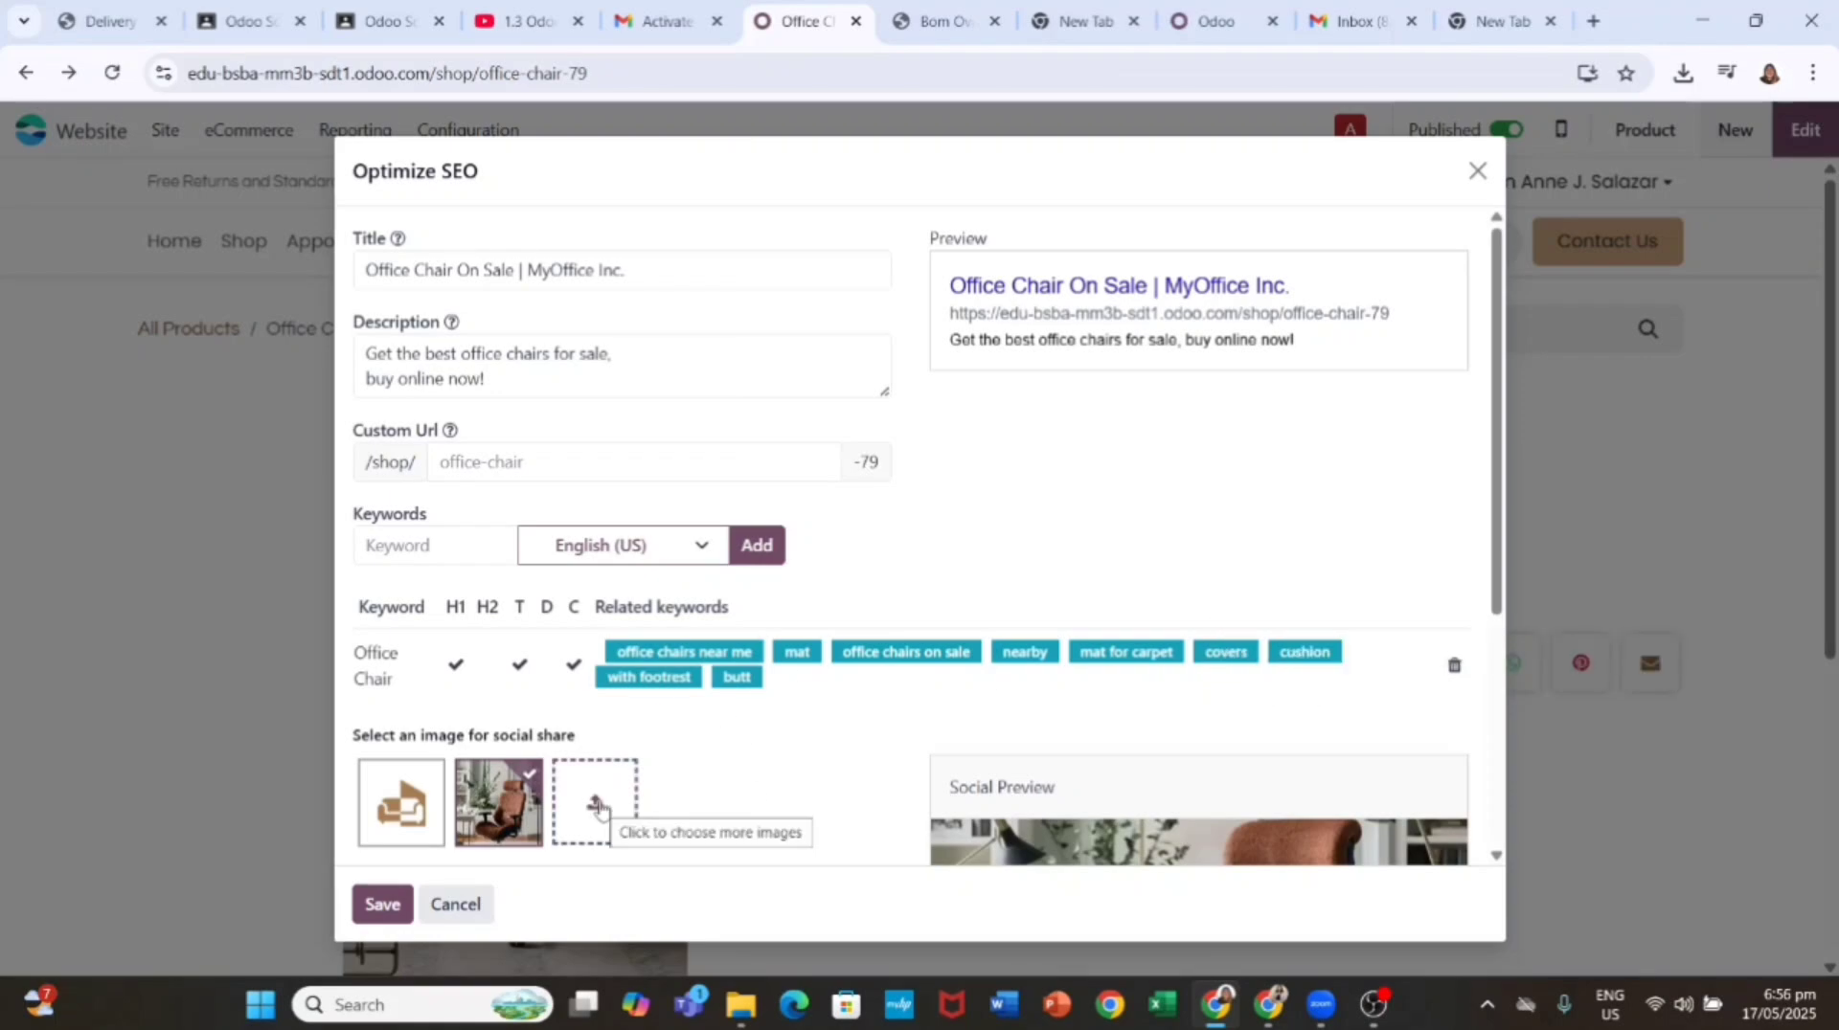
scroll(783, 693, down, 4)
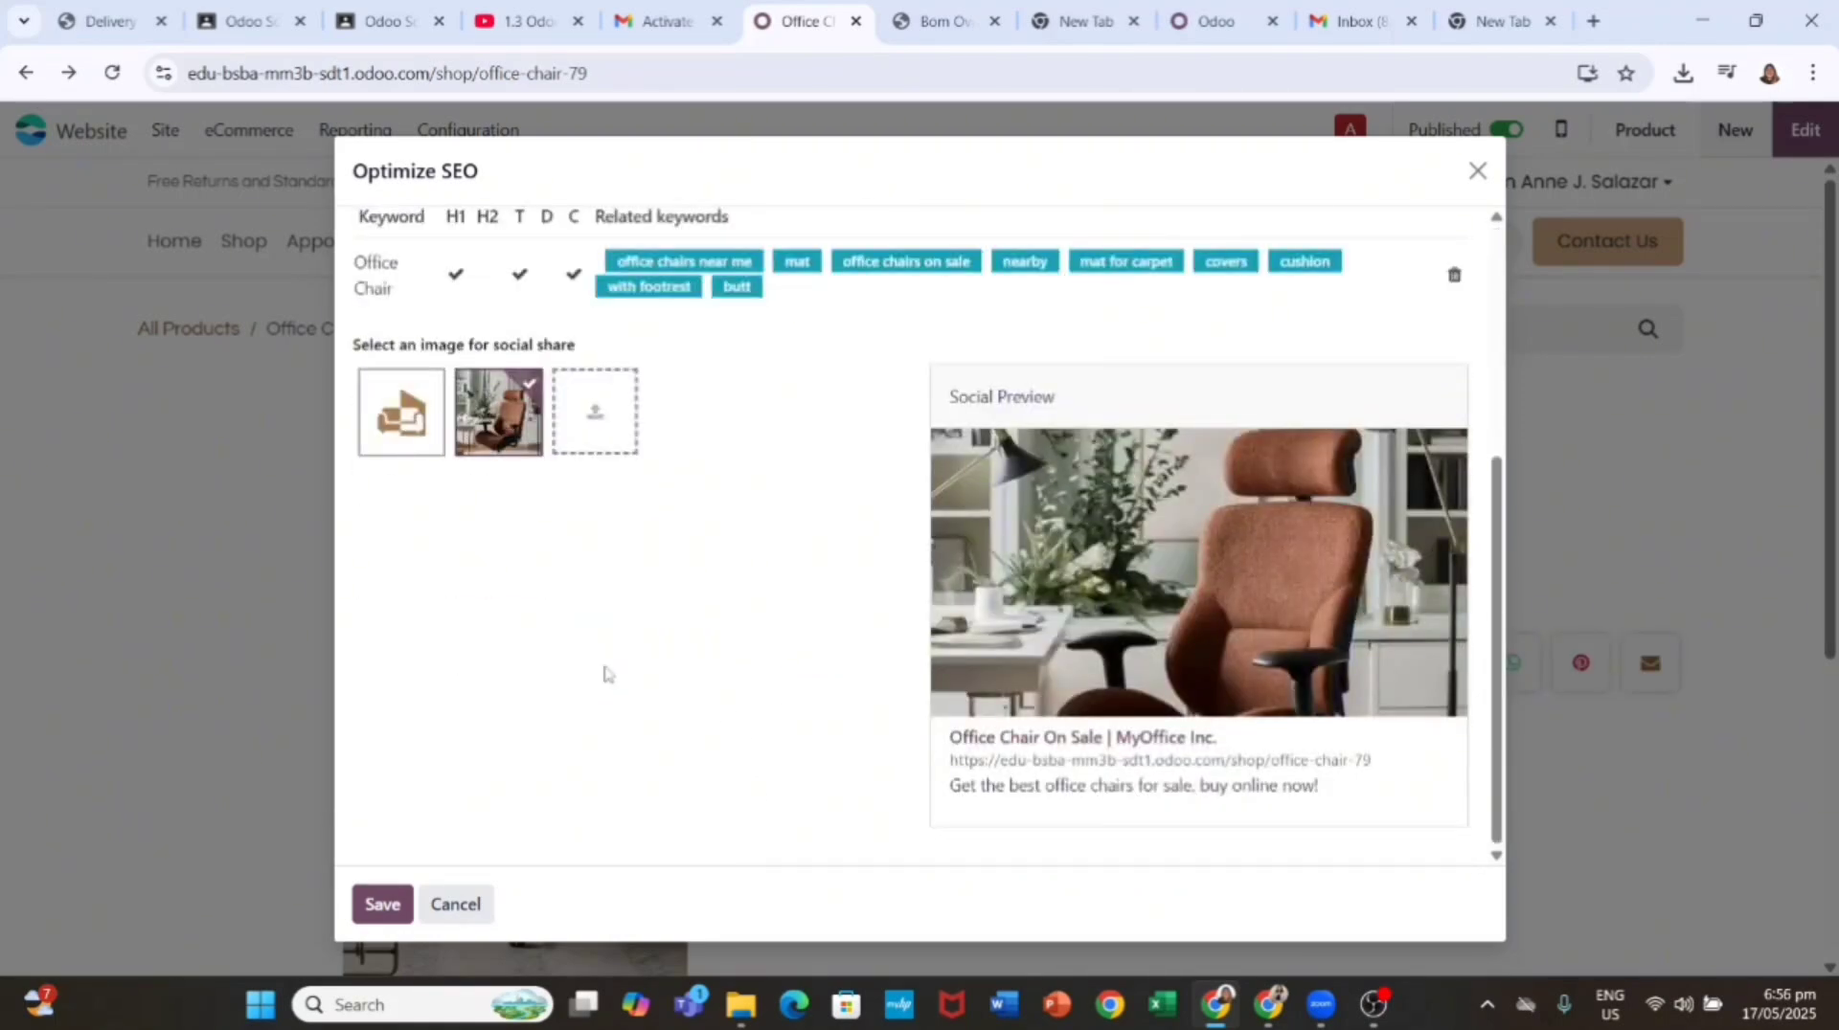
click(382, 904)
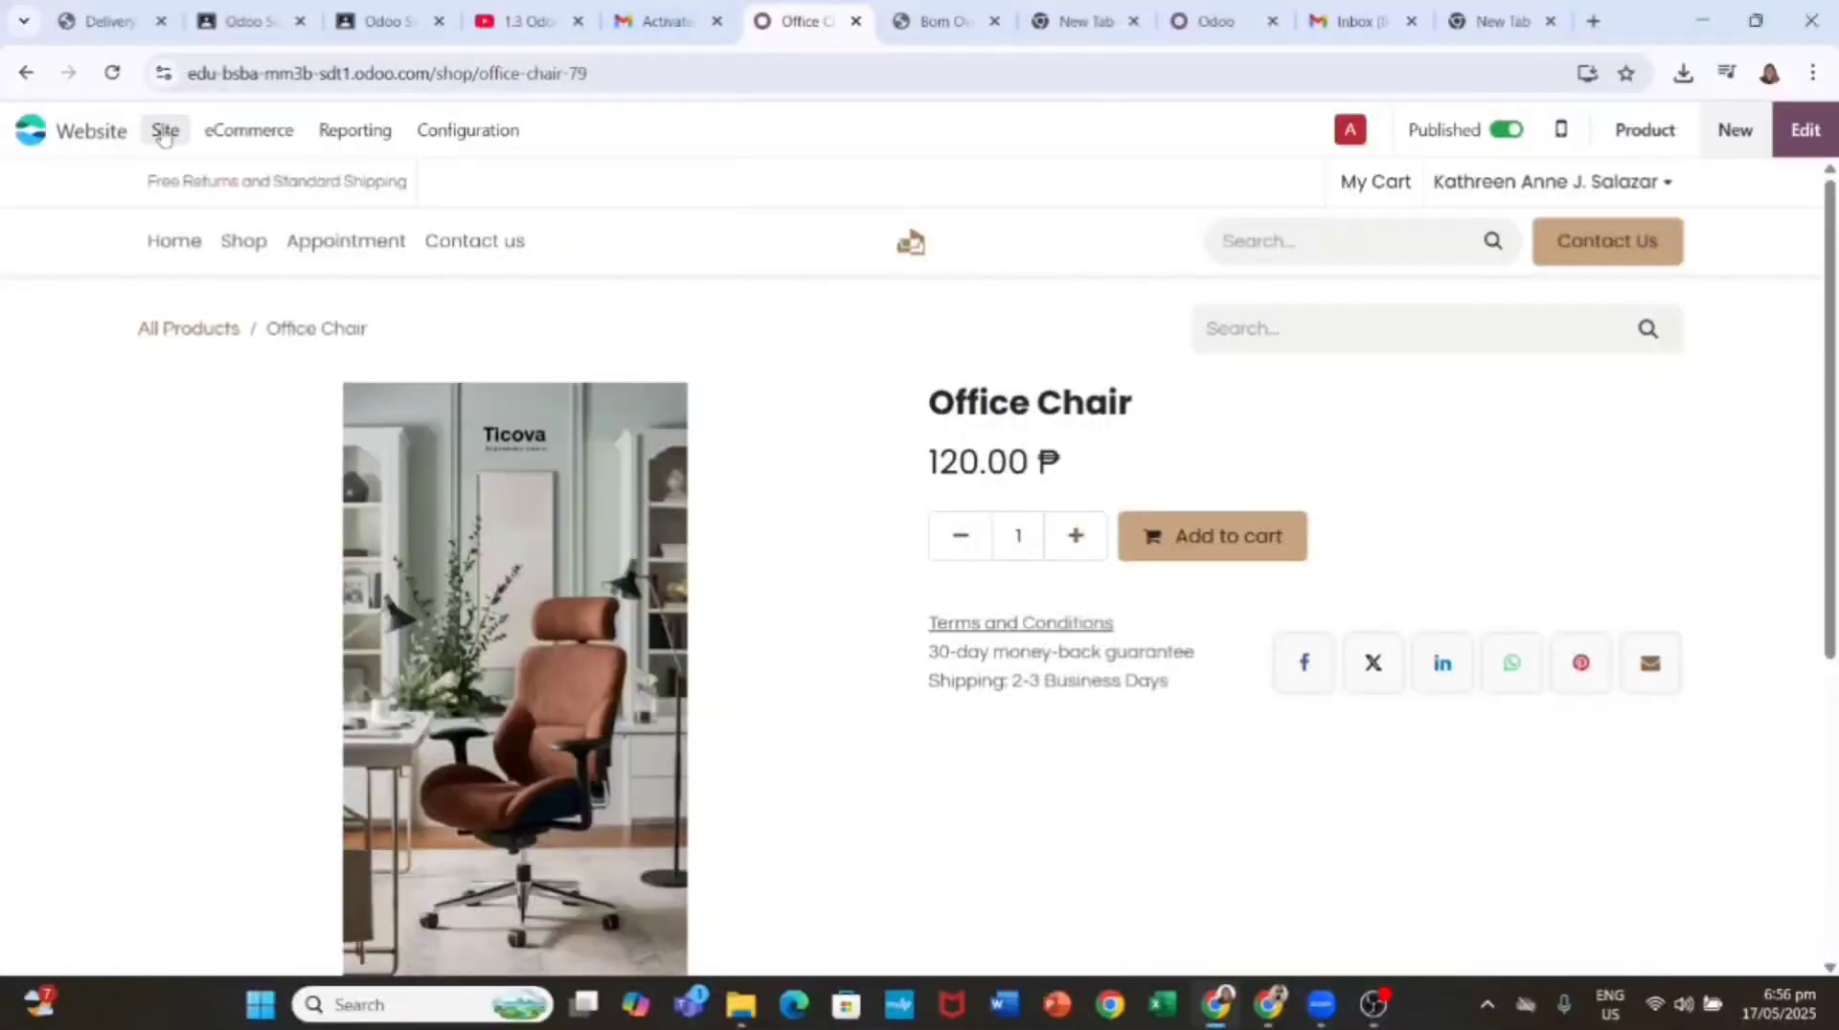
Step: Go to the Sales app's settings page and save it
click(43, 131)
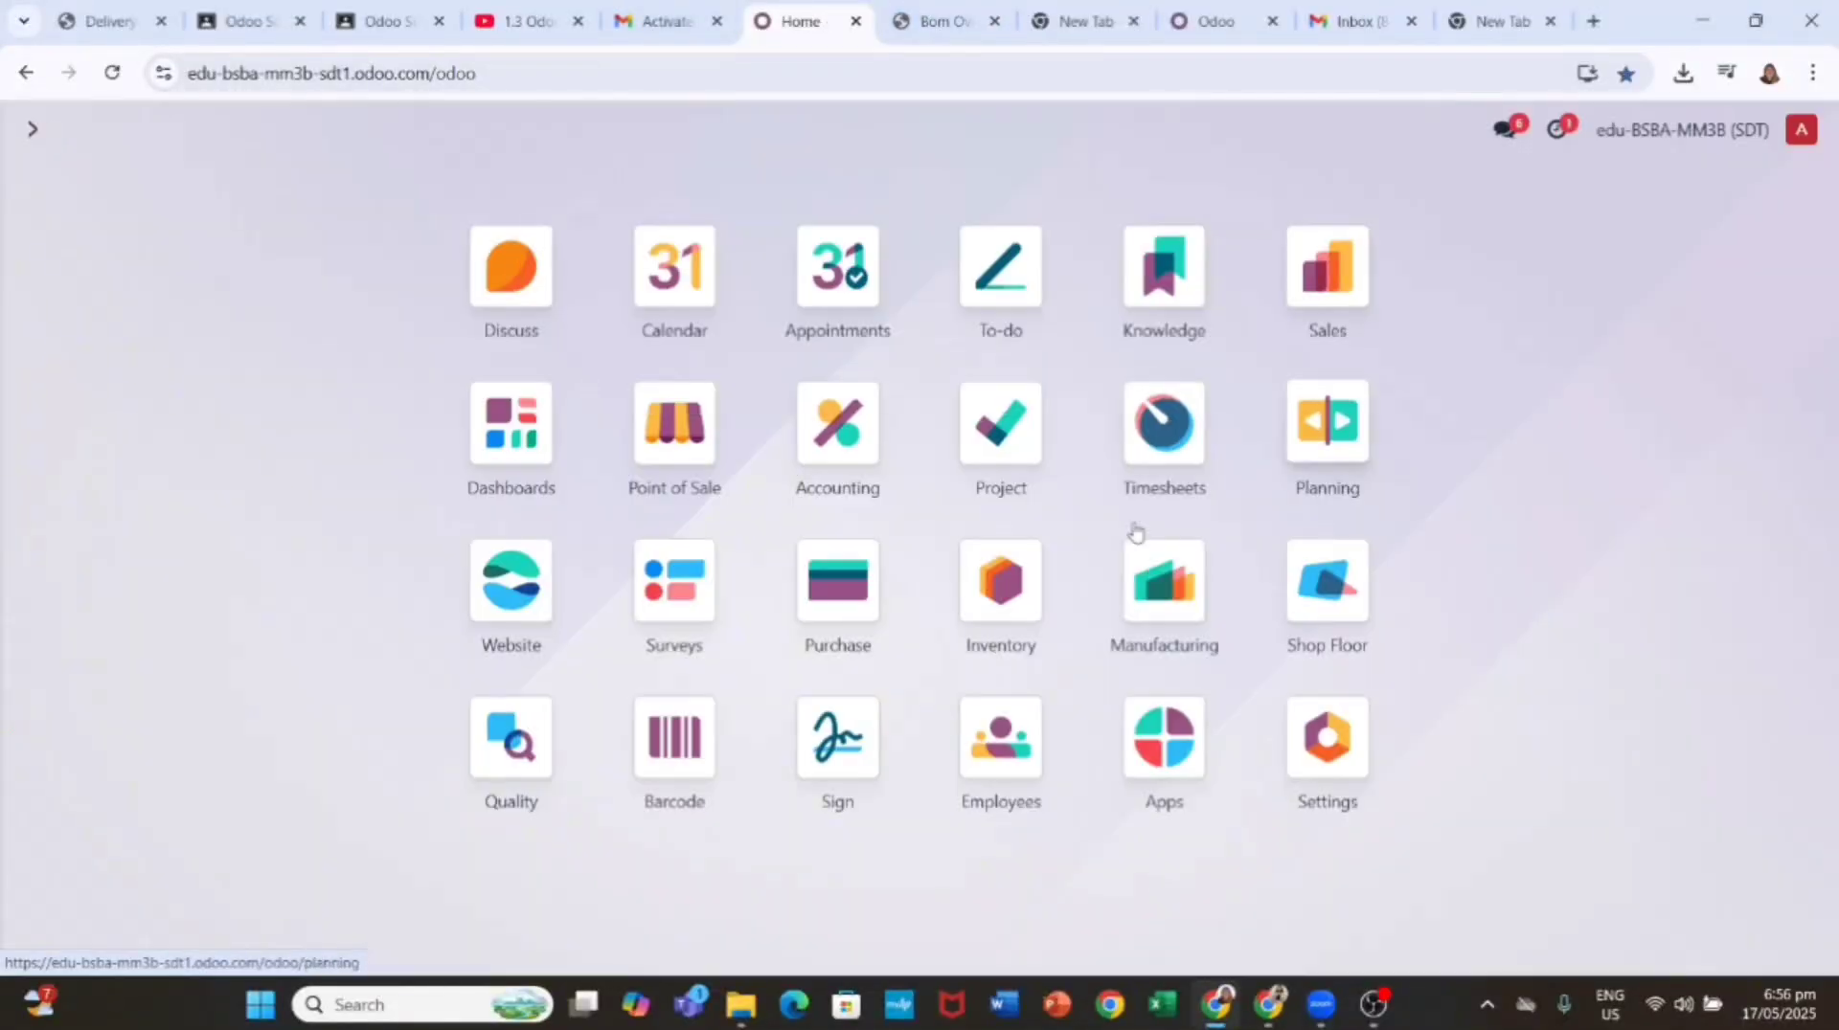
click(1325, 264)
click(536, 131)
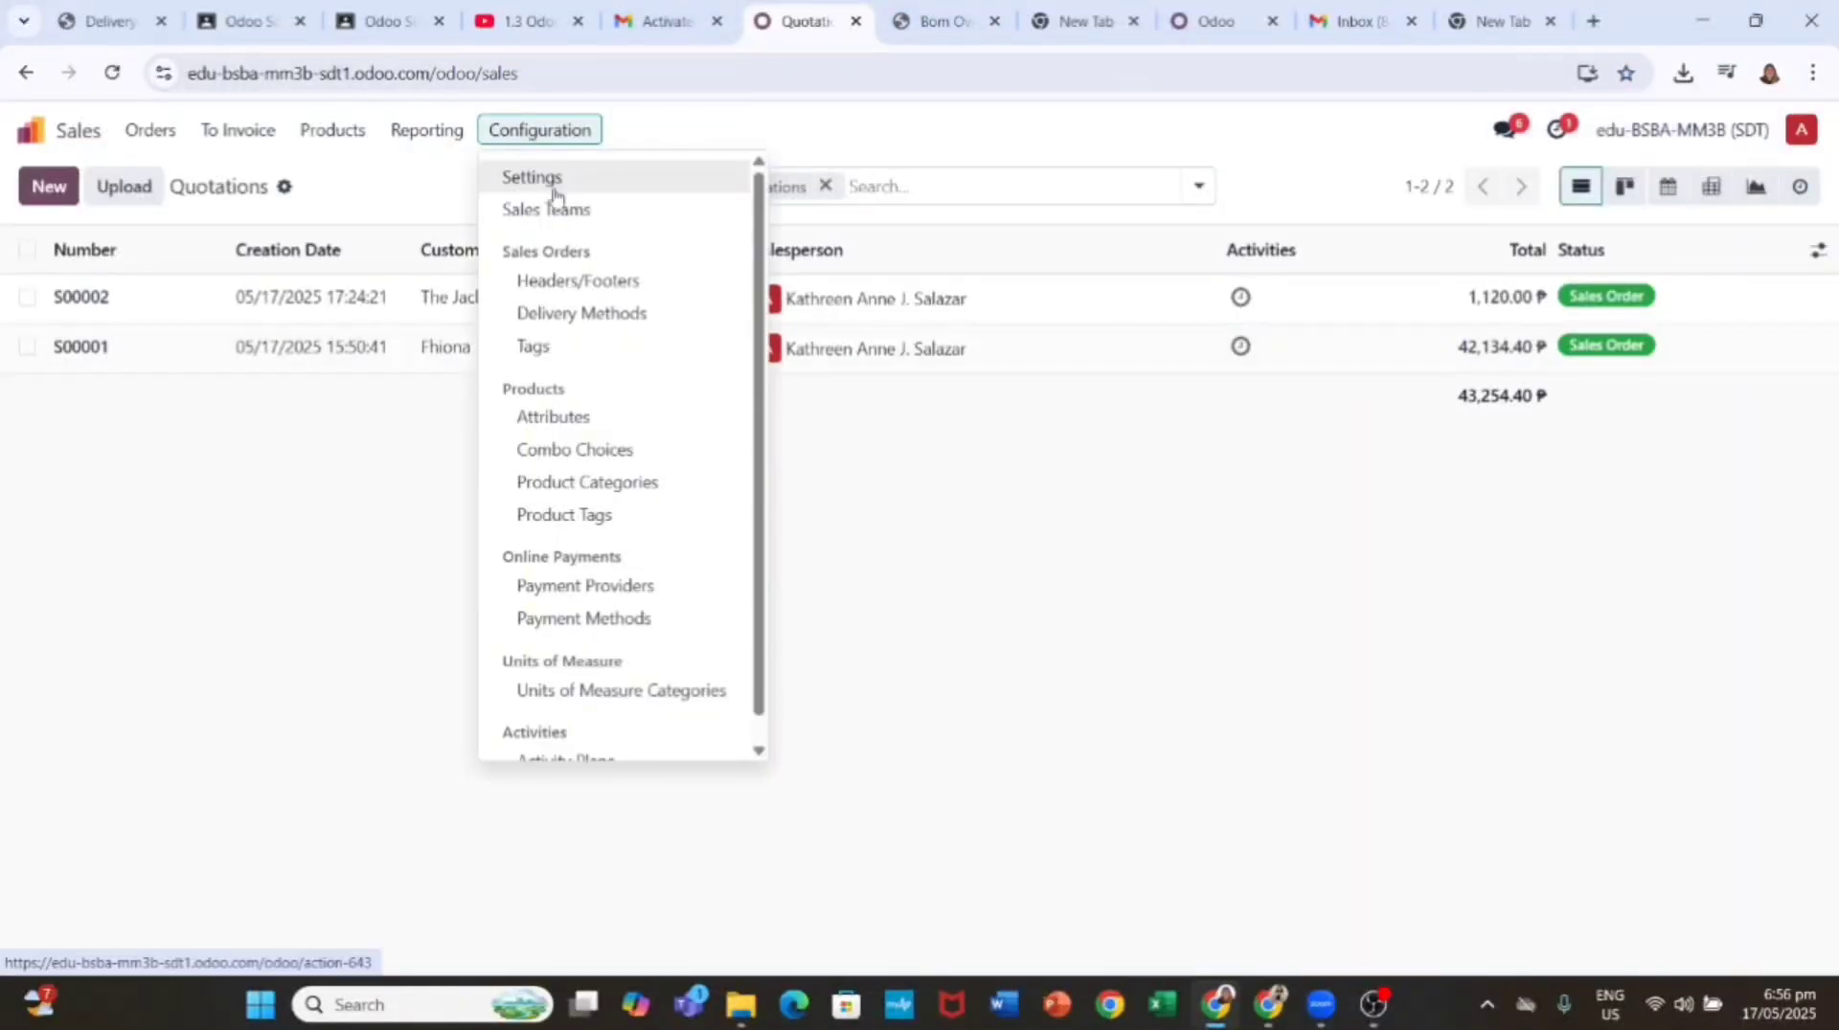
scroll(599, 575, down, 1)
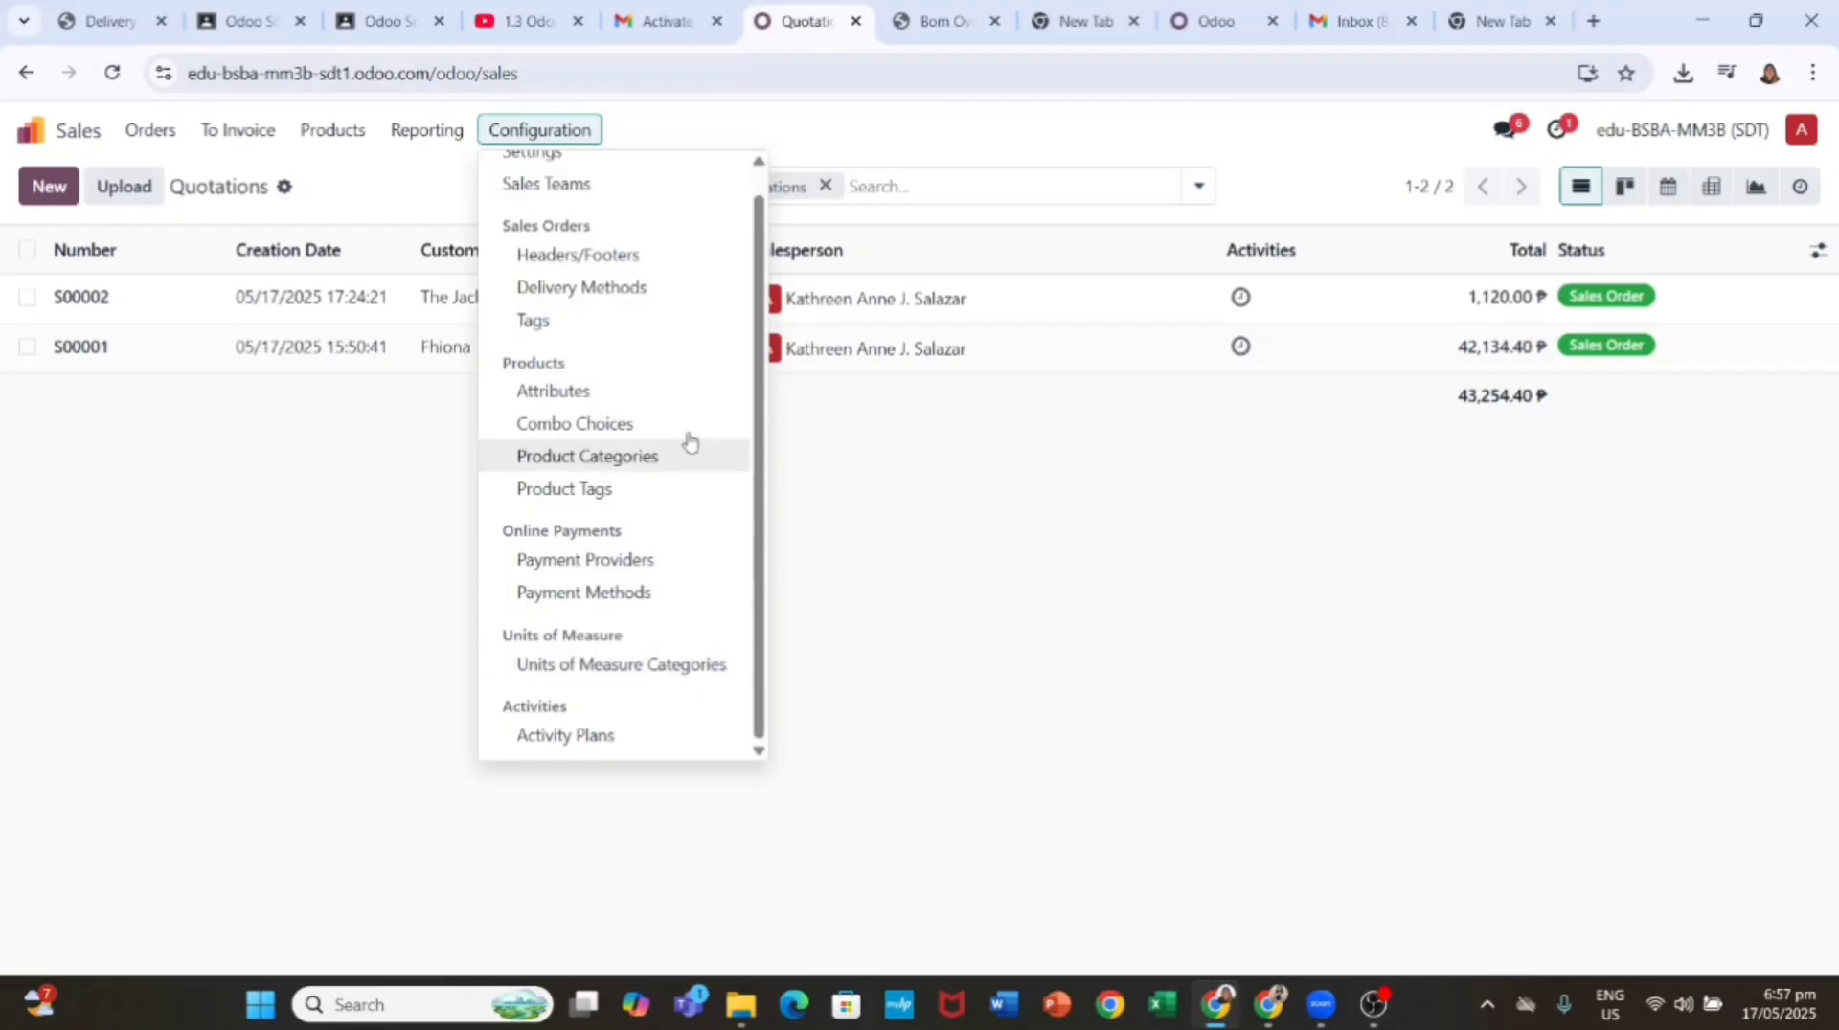
scroll(575, 191, up, 1)
click(571, 173)
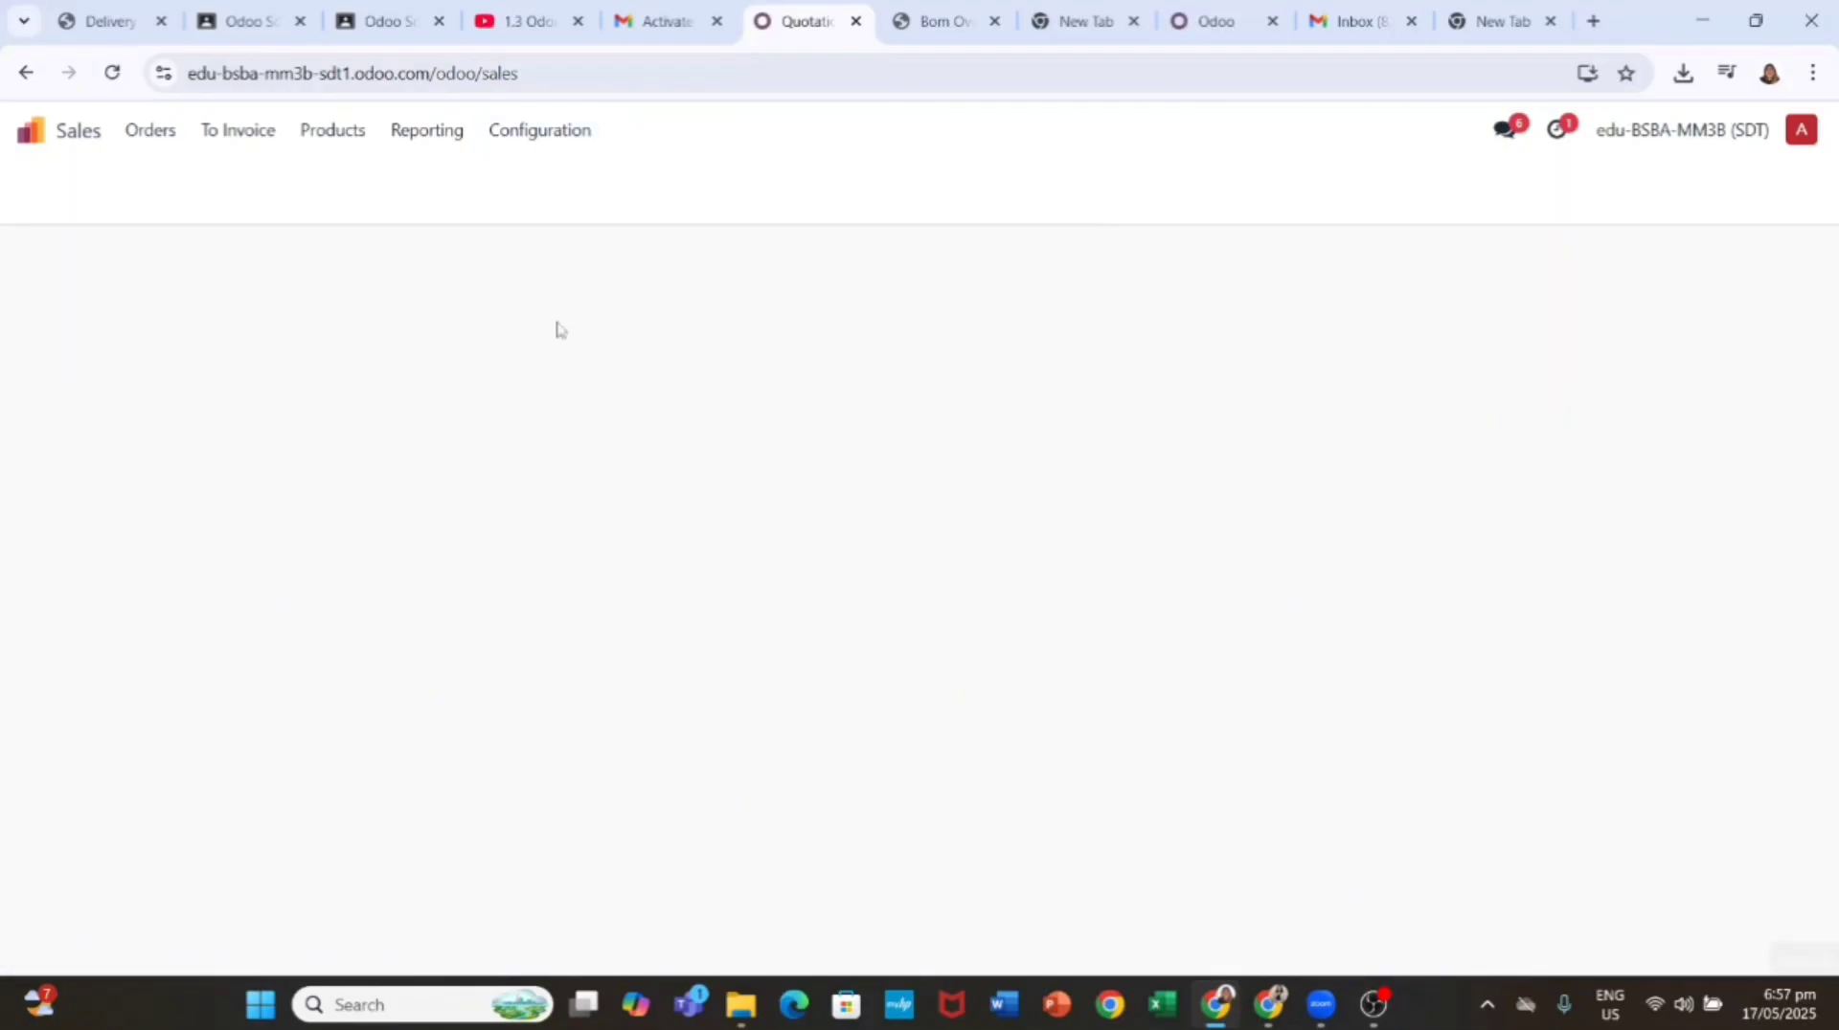
click(34, 191)
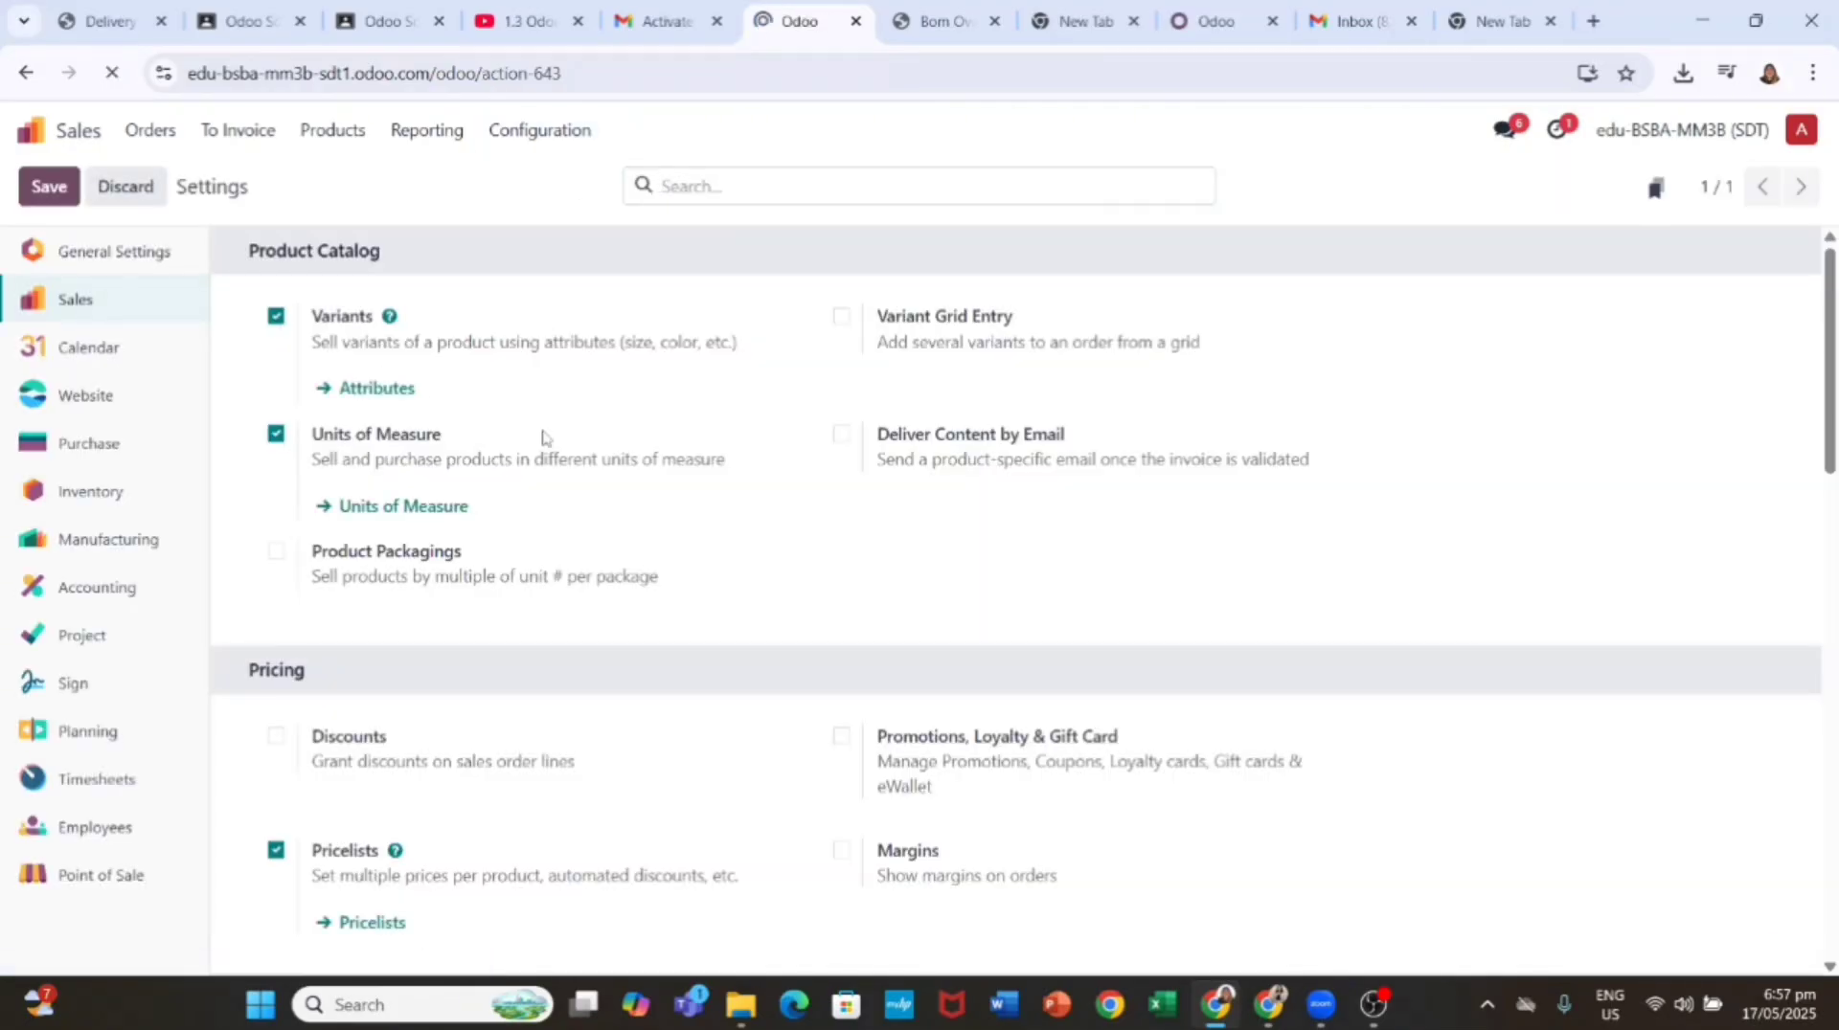
Step: Open the Office Chair [FURN_7777] product from the Products catalog
click(333, 131)
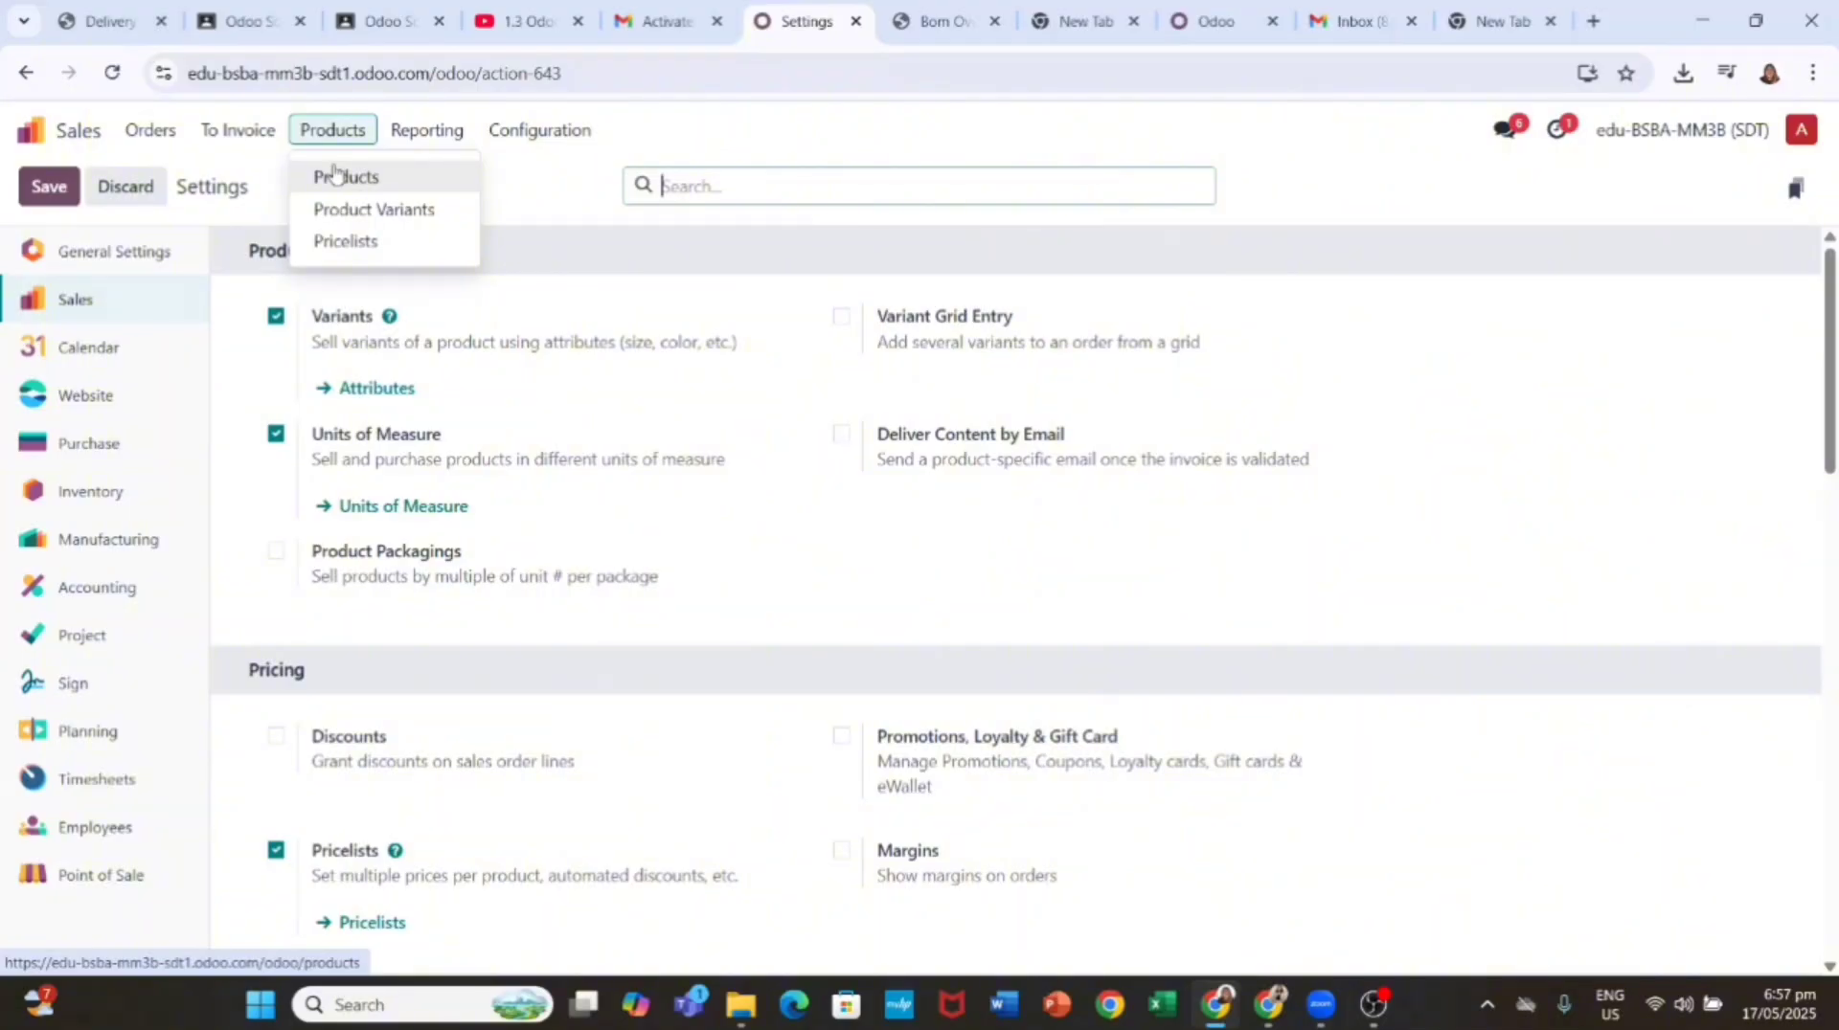
click(335, 176)
scroll(695, 389, down, 1)
scroll(723, 458, up, 1)
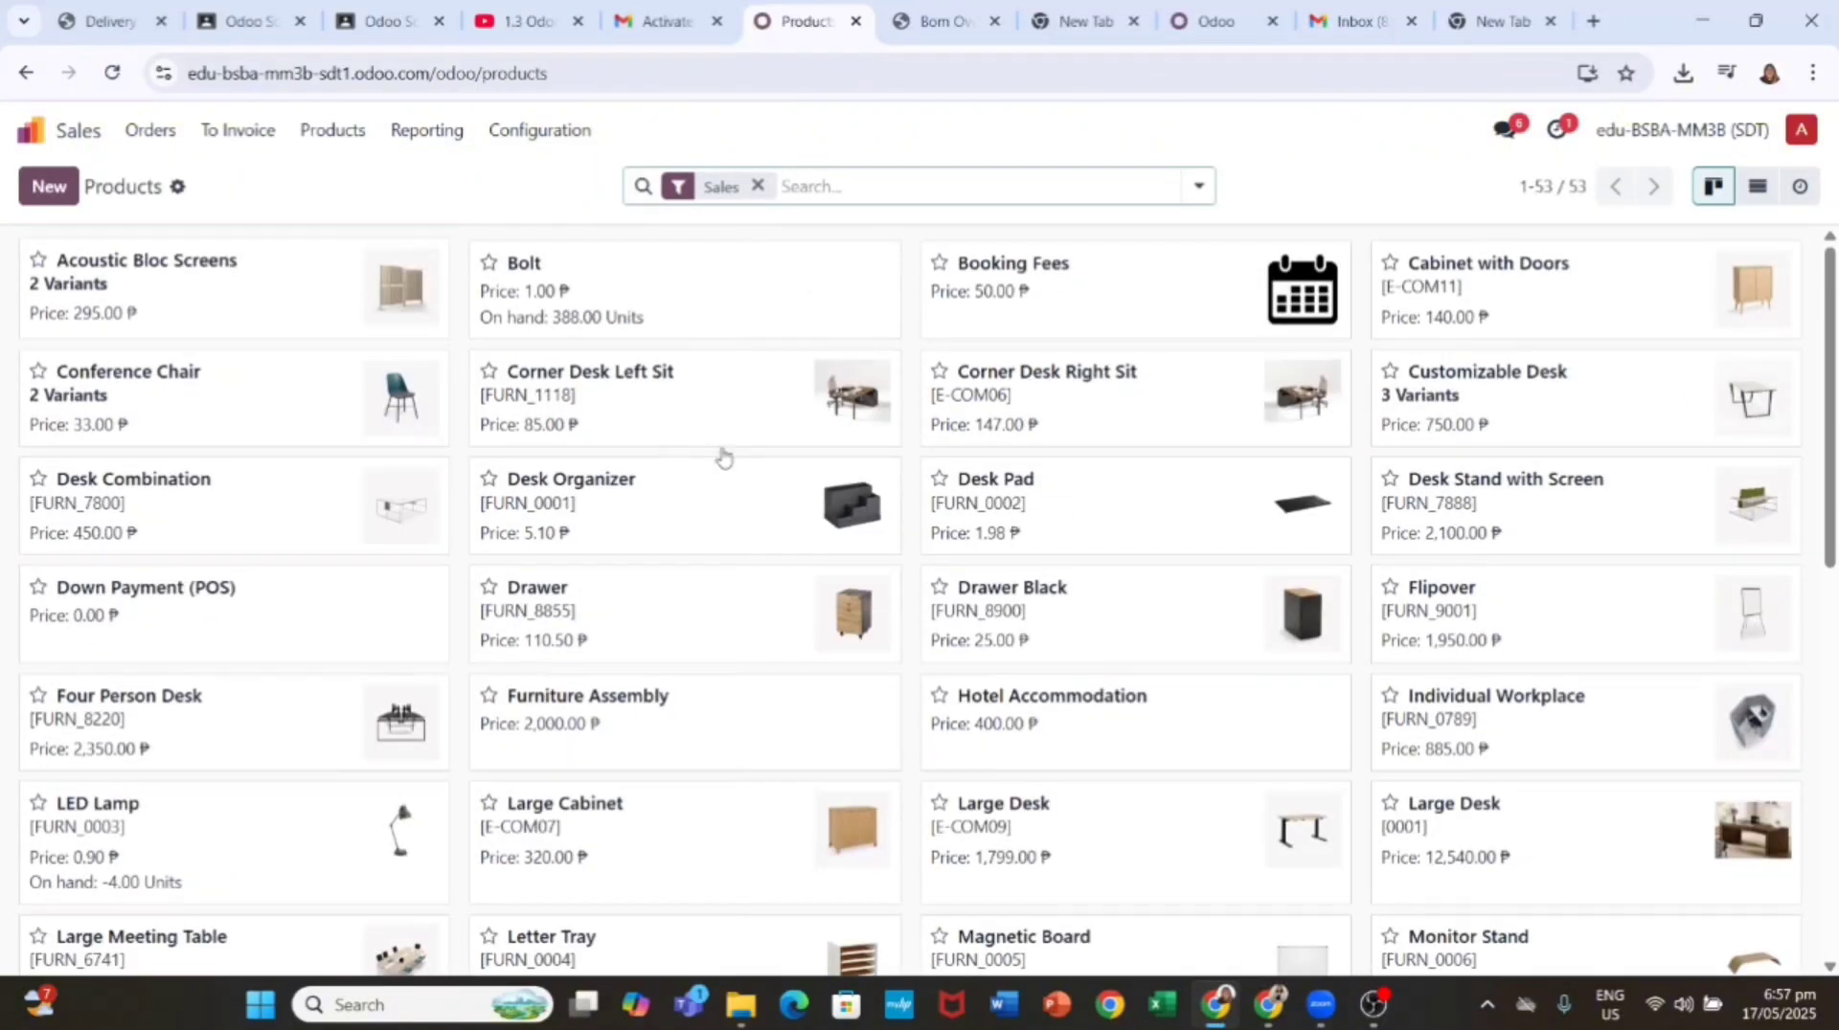
scroll(723, 458, down, 1)
text(offi)
key(BackSpace)
key(BackSpace)
key(BackSpace)
key(BackSpace)
key(BackSpace)
key(BackSpace)
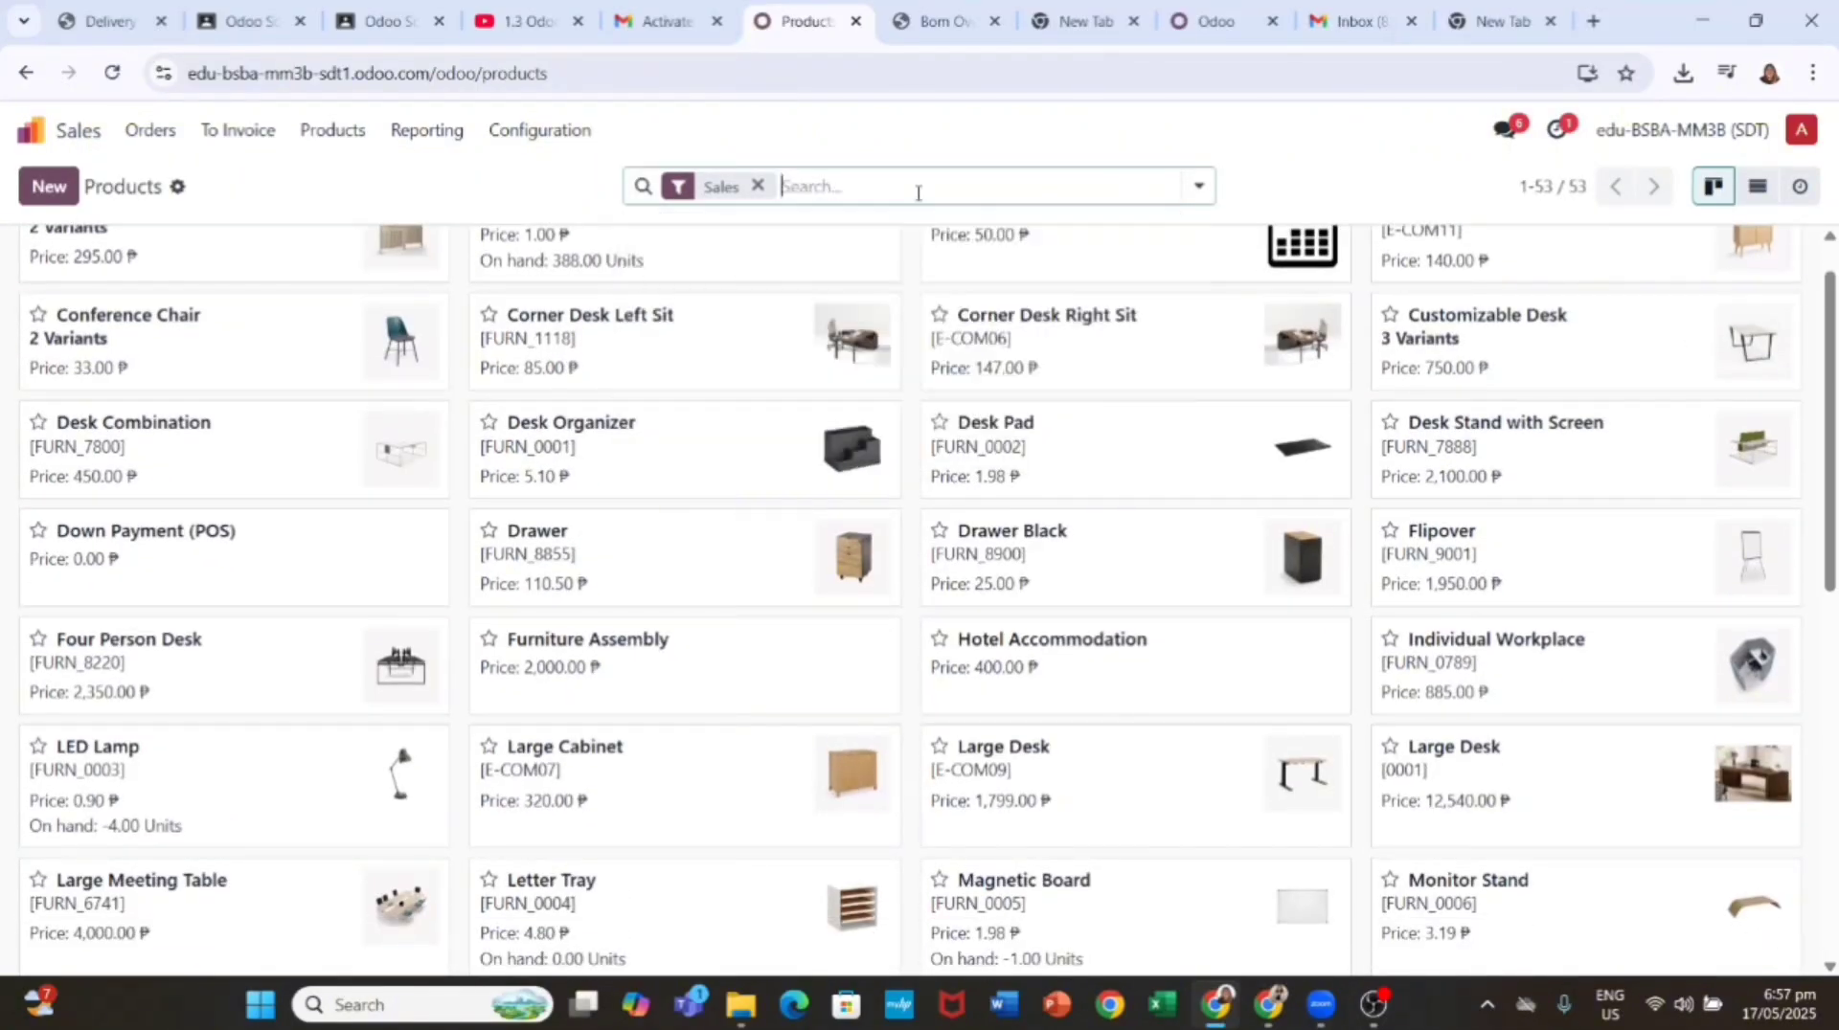
scroll(600, 425, up, 1)
scroll(1017, 450, down, 10)
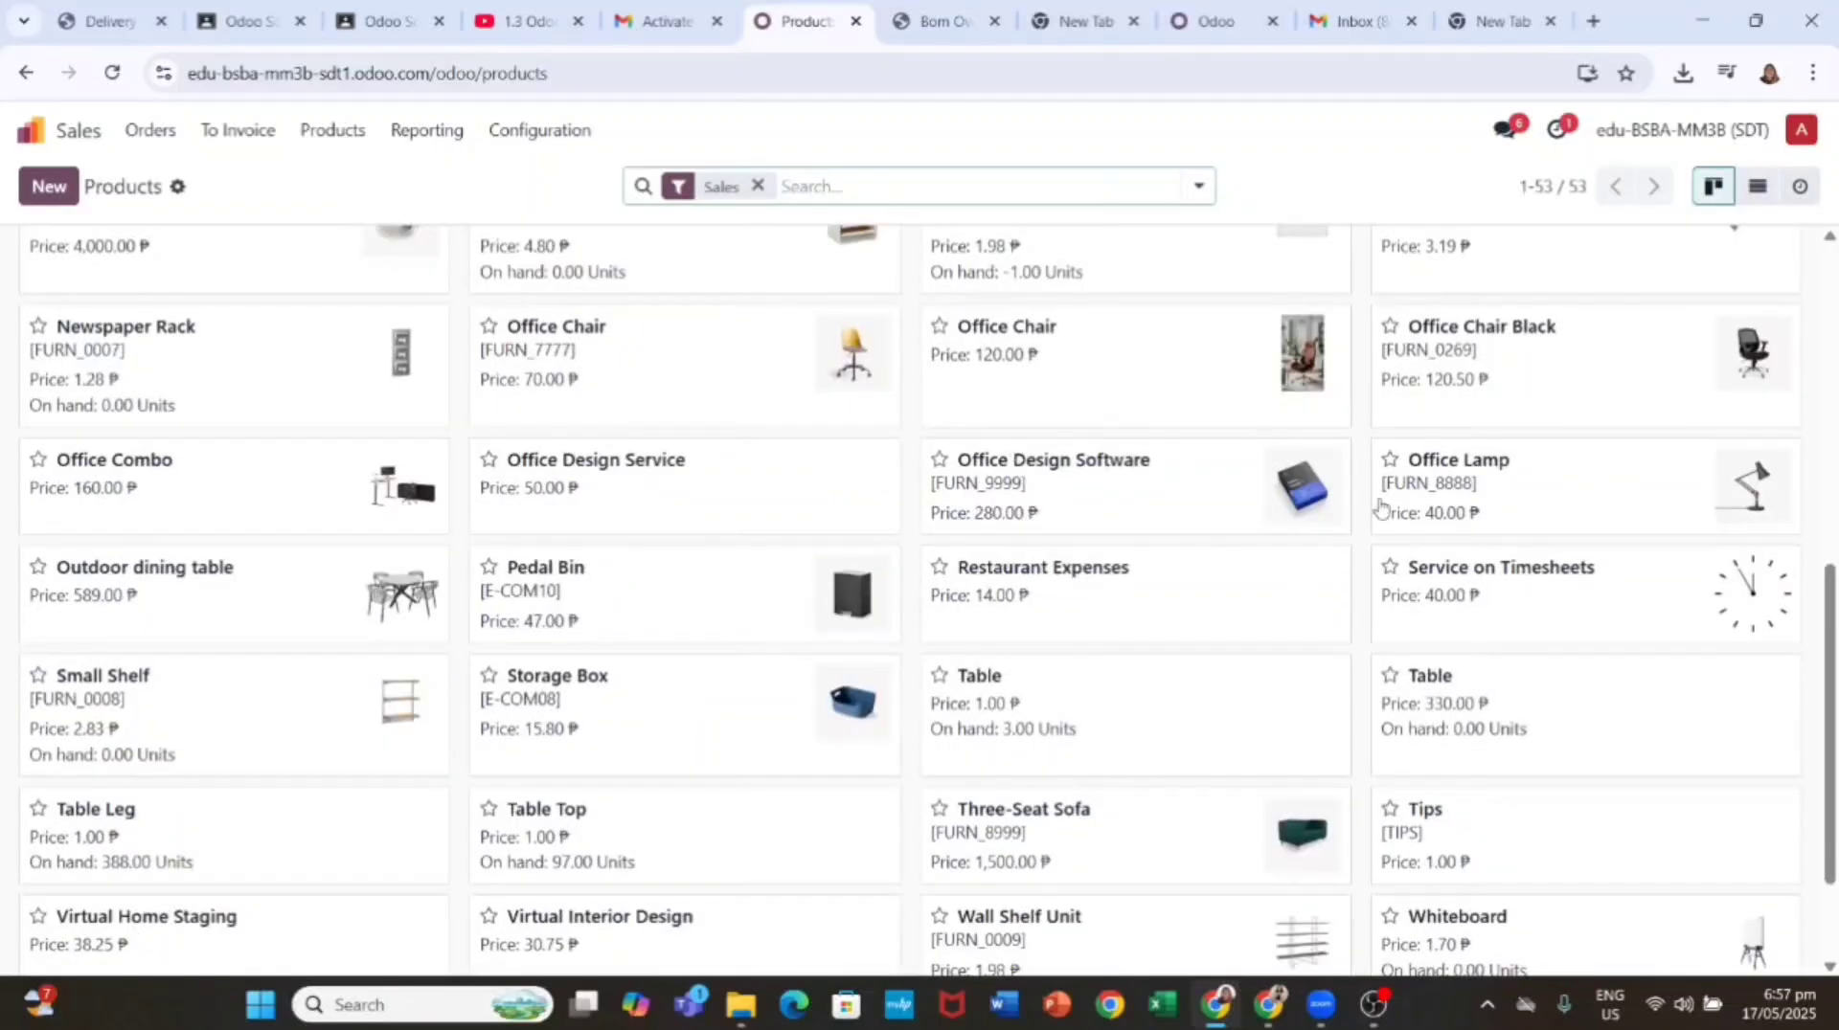
scroll(1381, 507, up, 2)
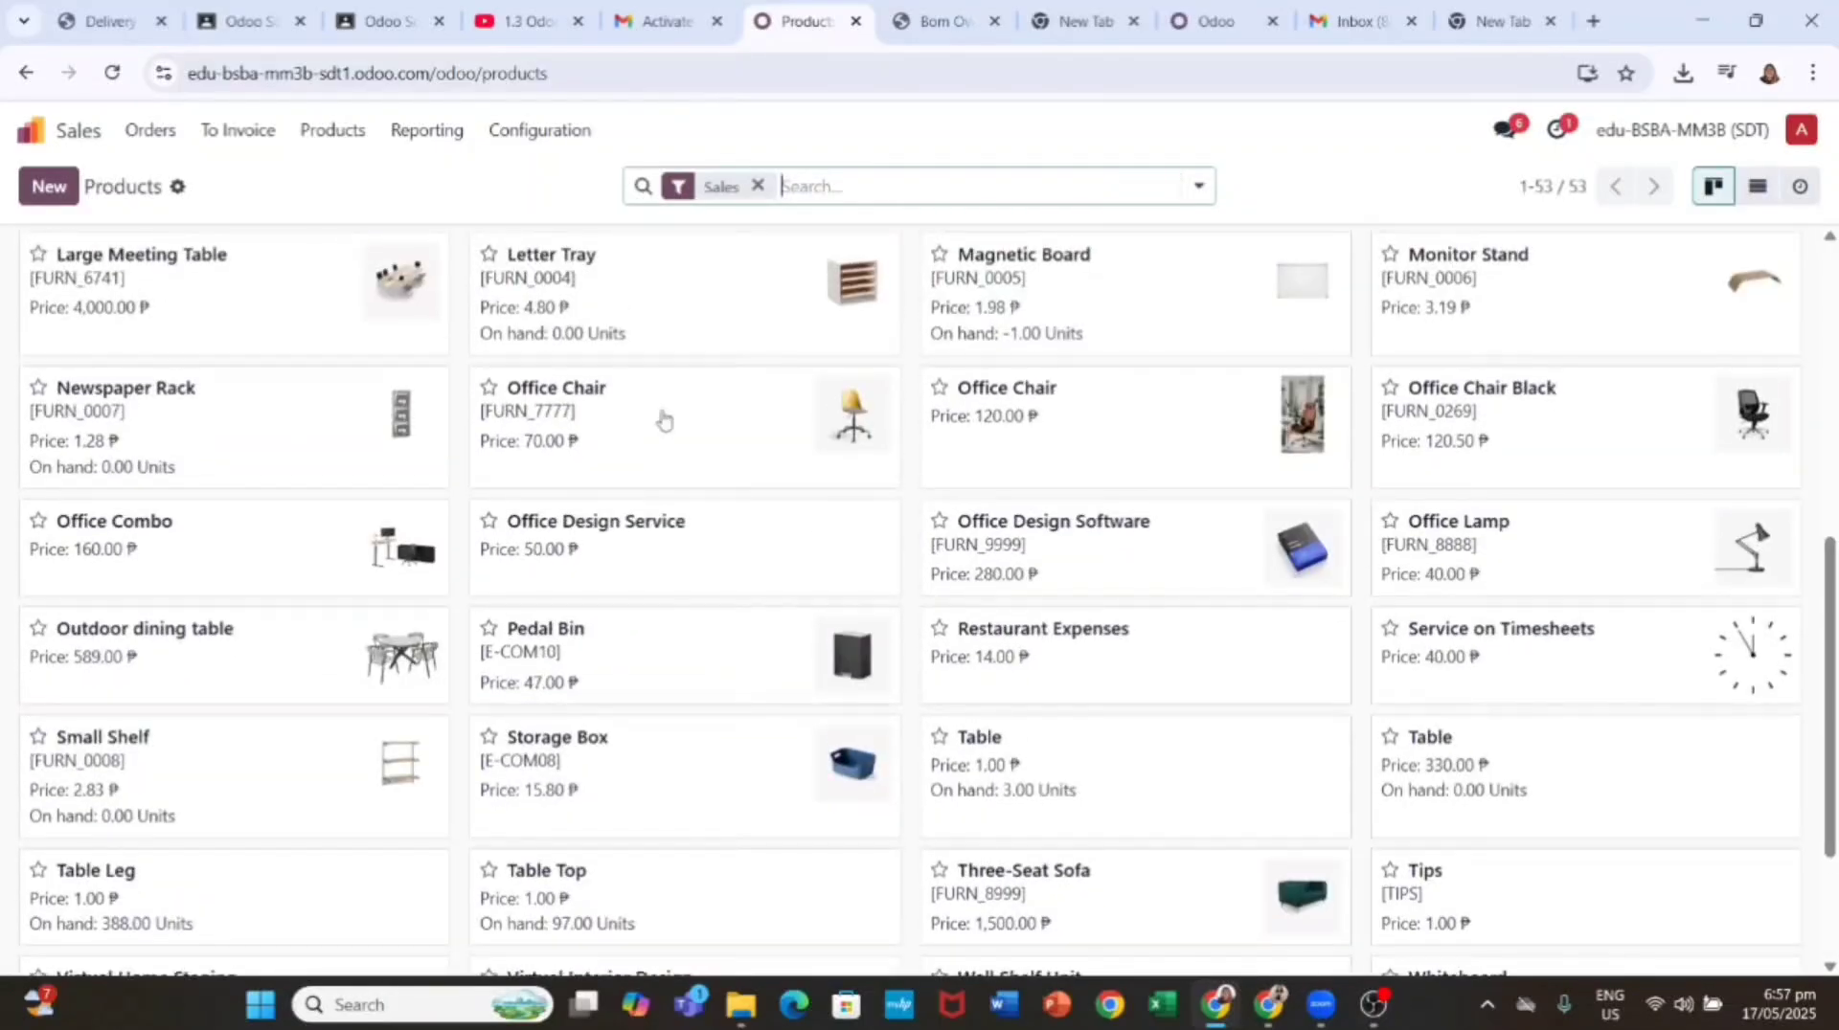
click(662, 419)
Step: Add a Size attribute line with the values small, medium and large
click(318, 469)
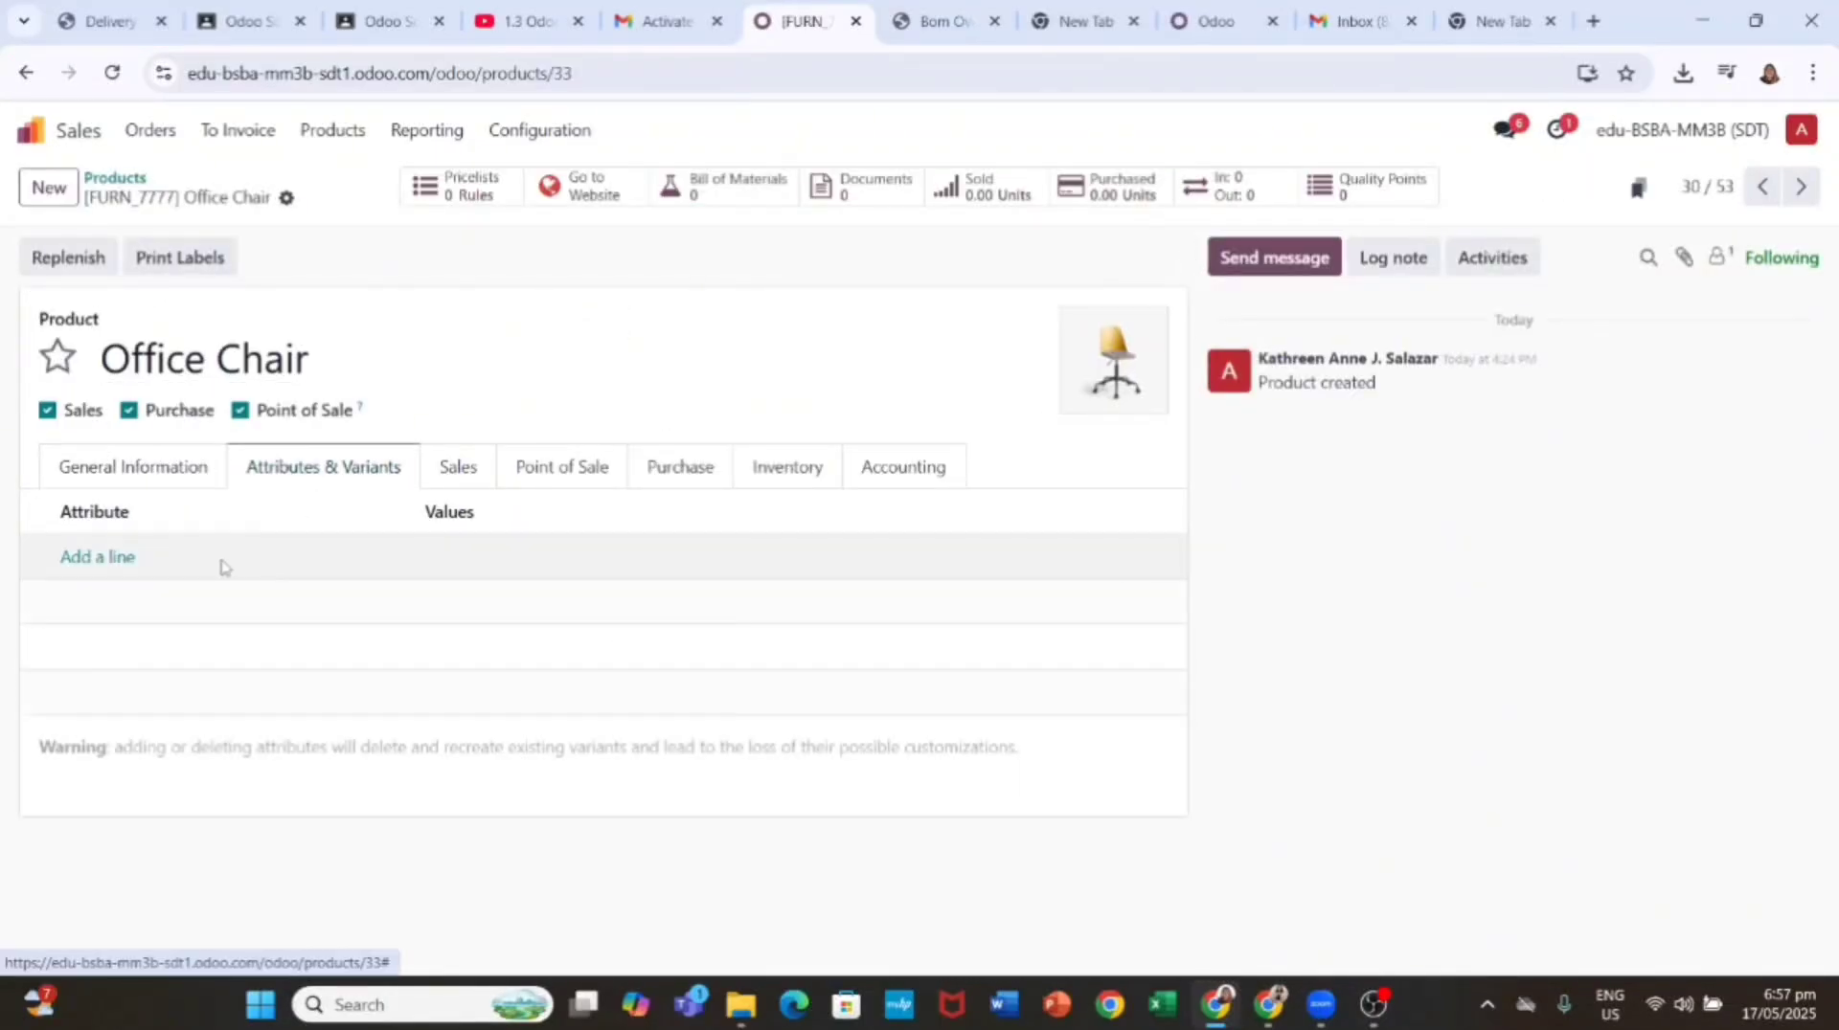
click(105, 556)
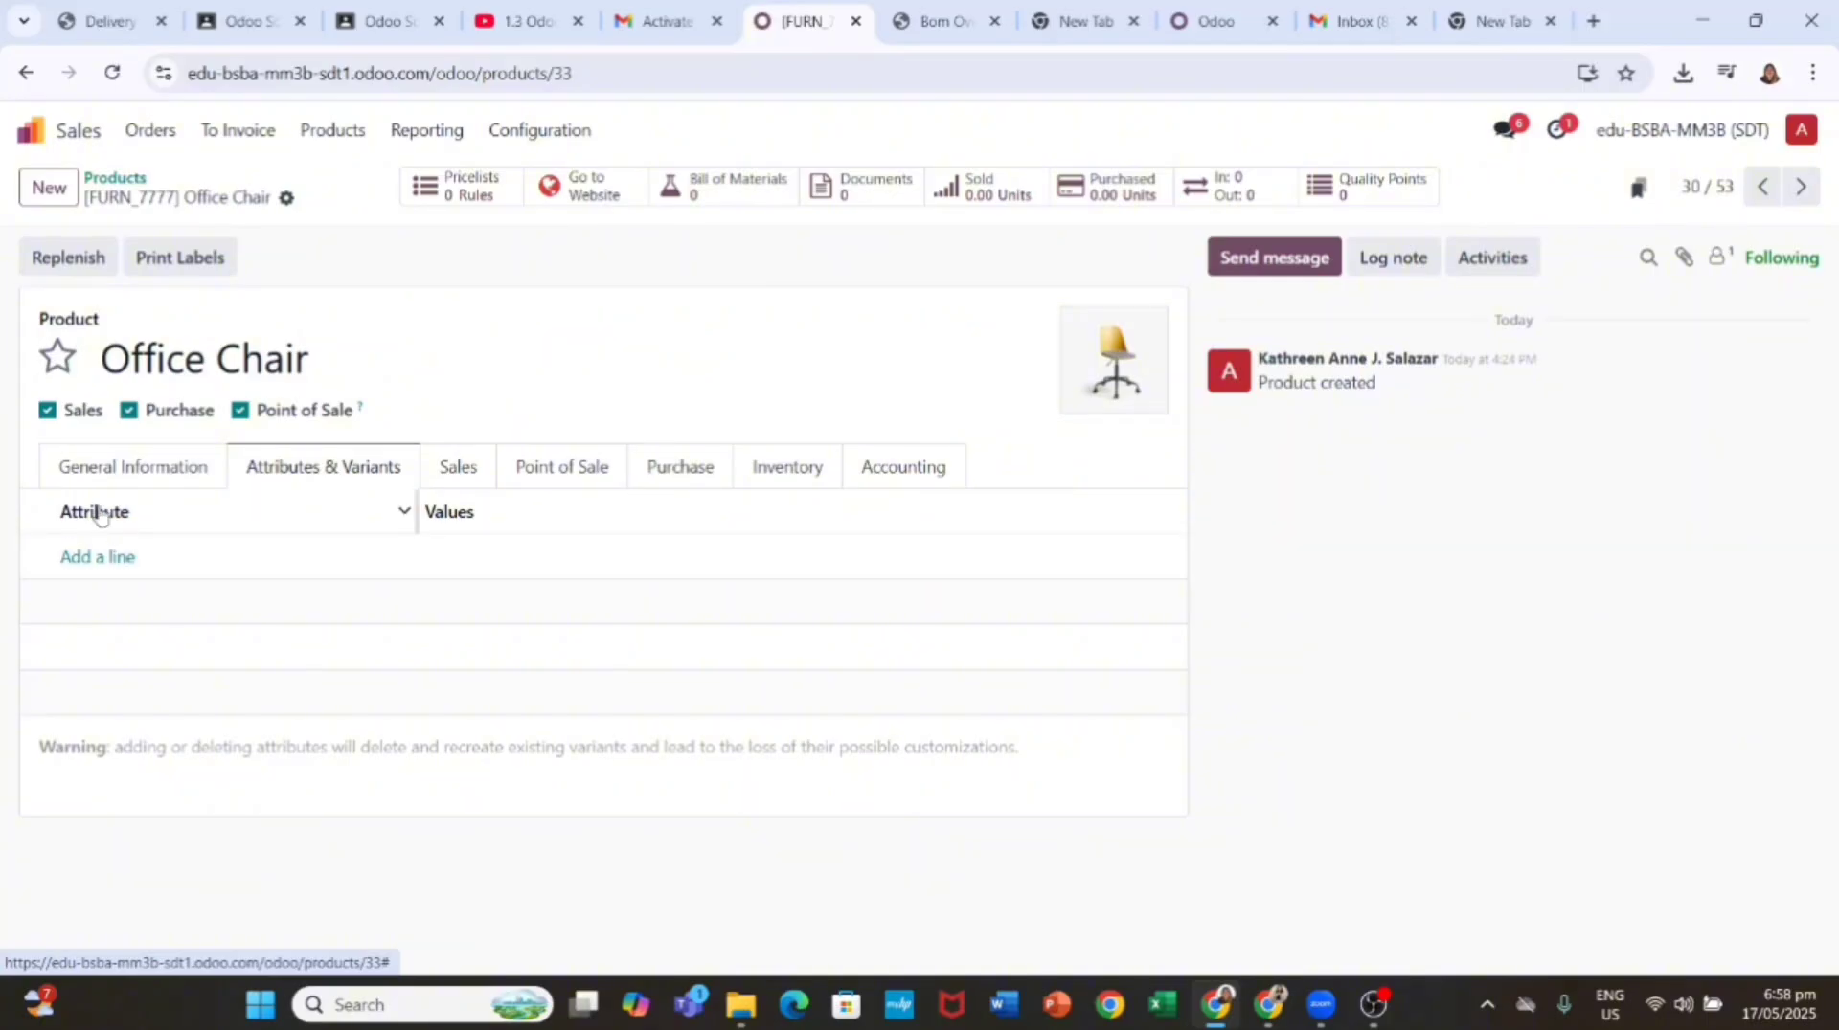
text(Size)
click(159, 670)
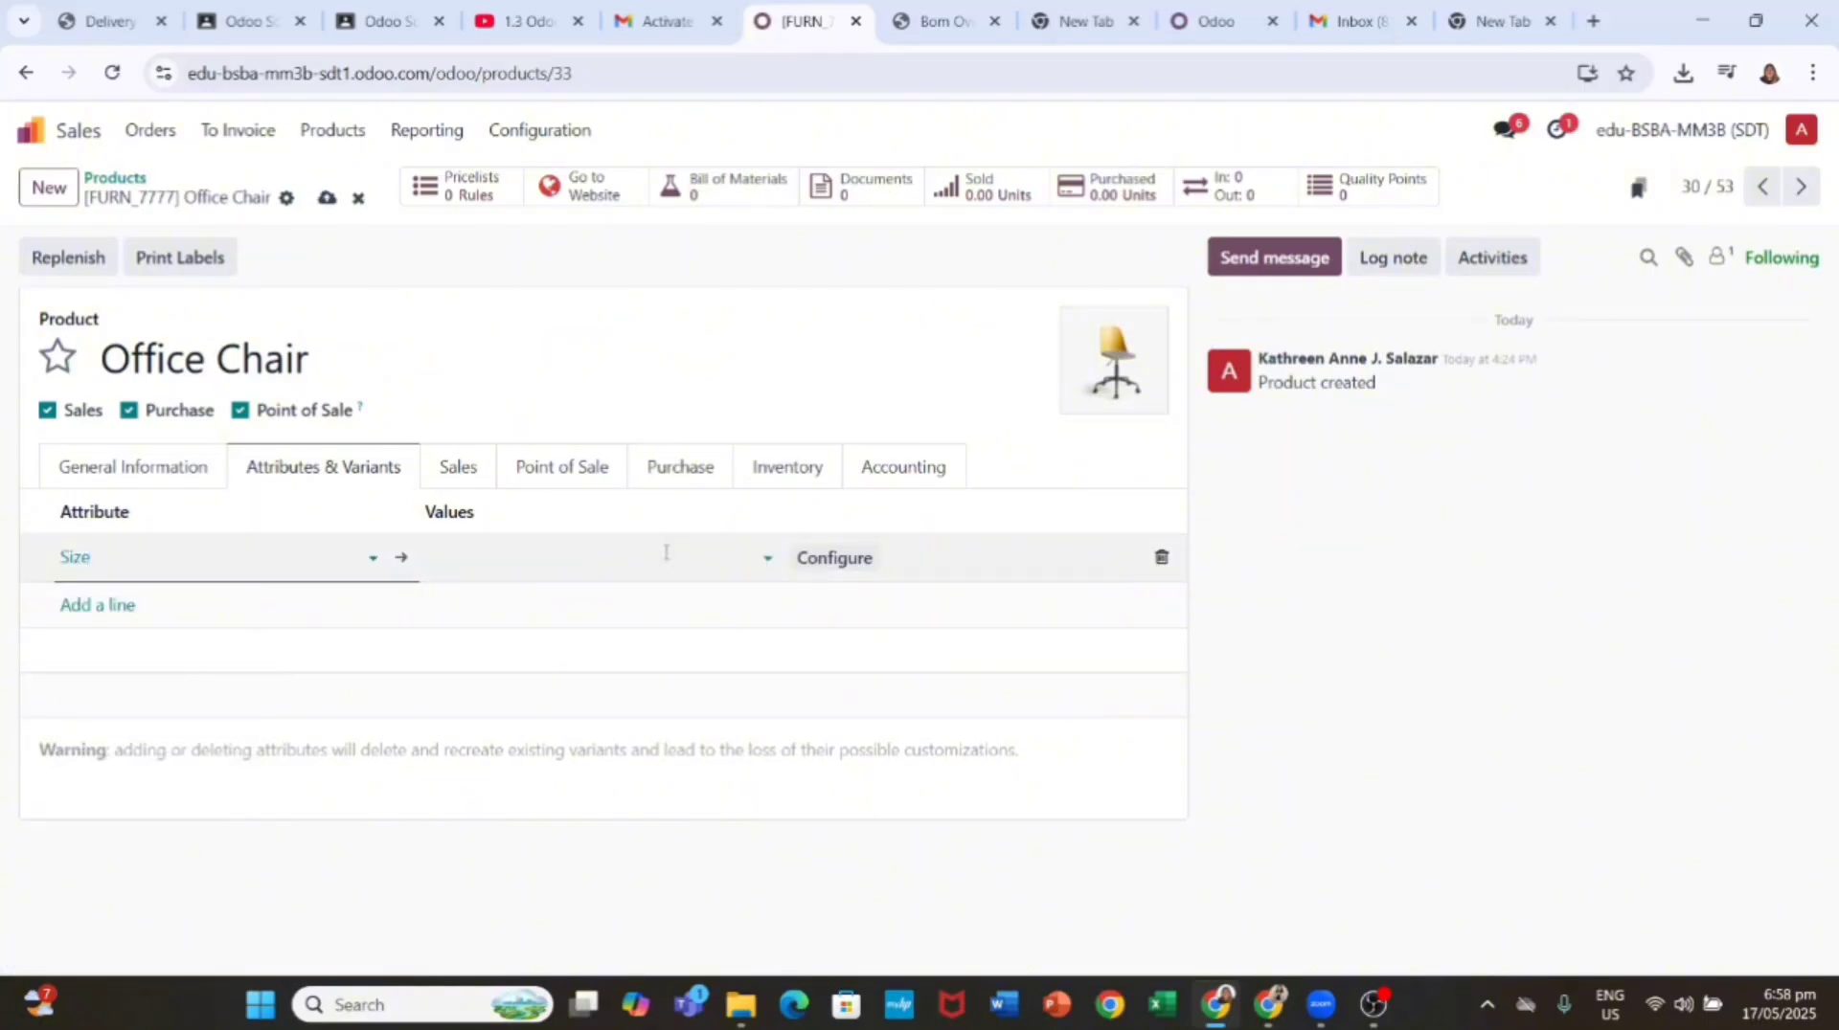
click(594, 553)
text(small)
click(536, 605)
text(medium)
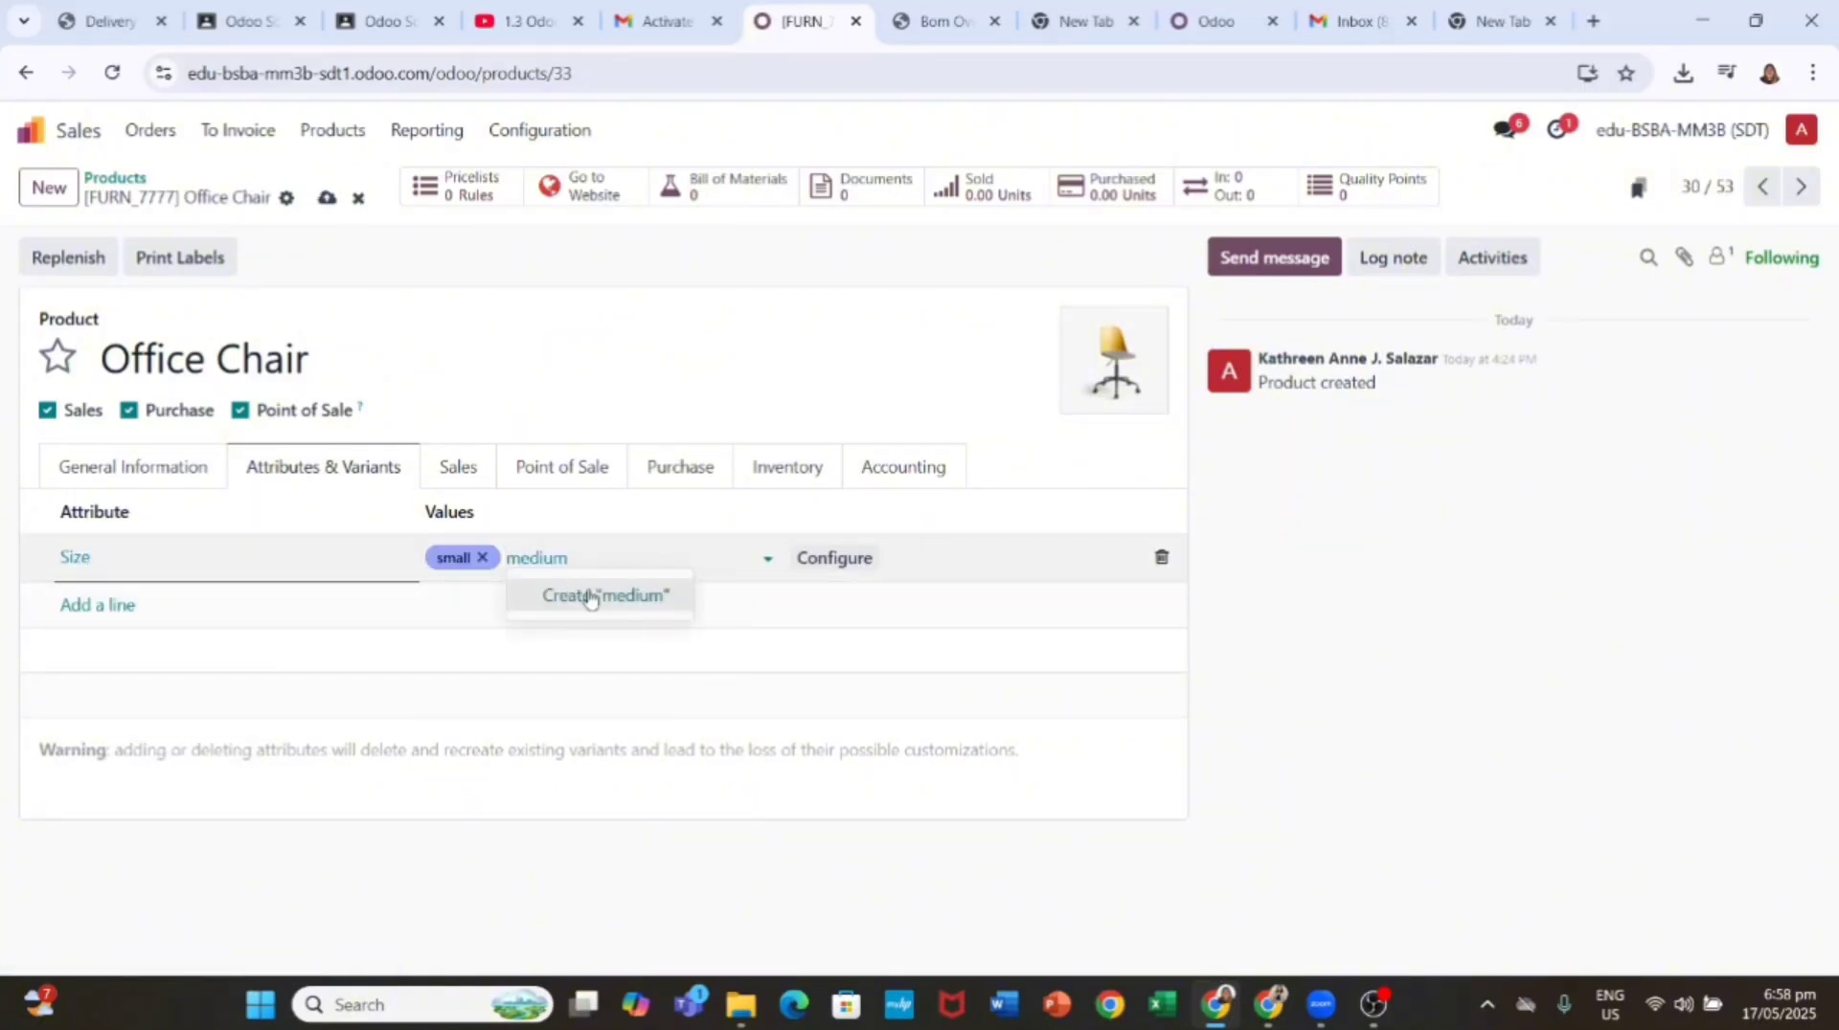
click(549, 595)
text(large)
click(683, 598)
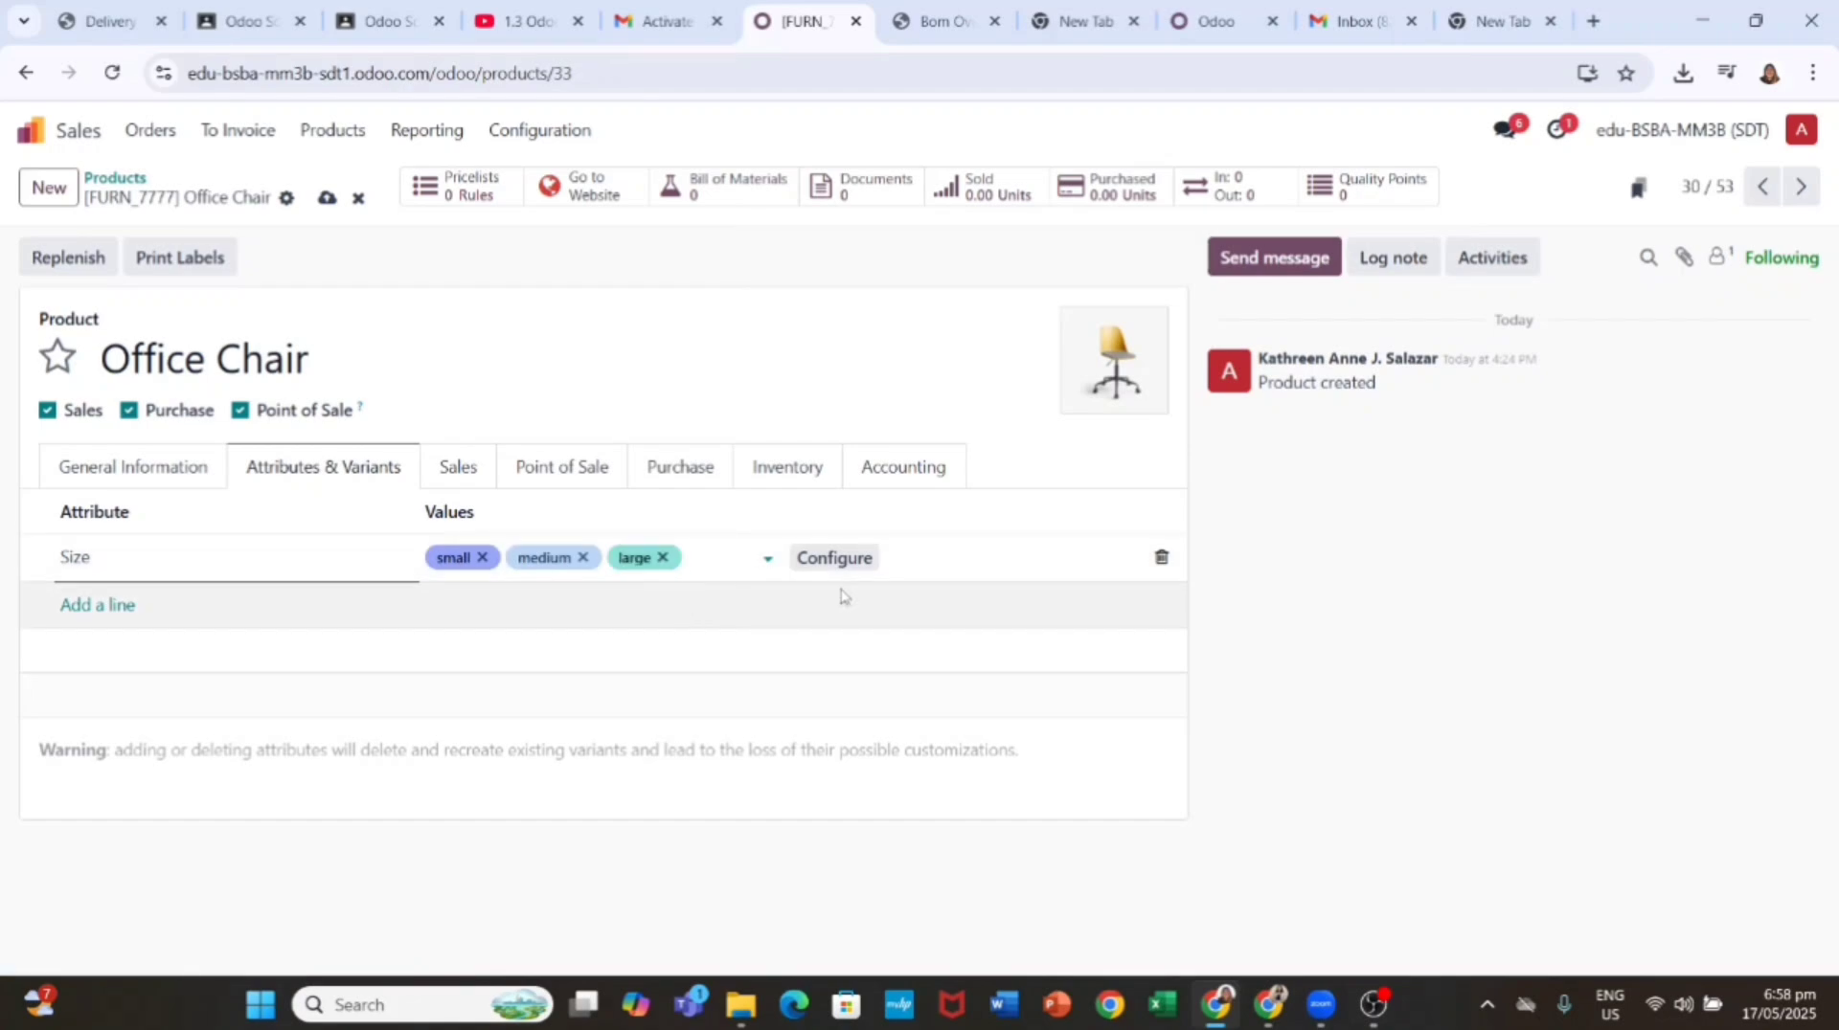
Step: Add a lowercase color attribute line with gray, white, black and purple values
click(96, 607)
text(Colo)
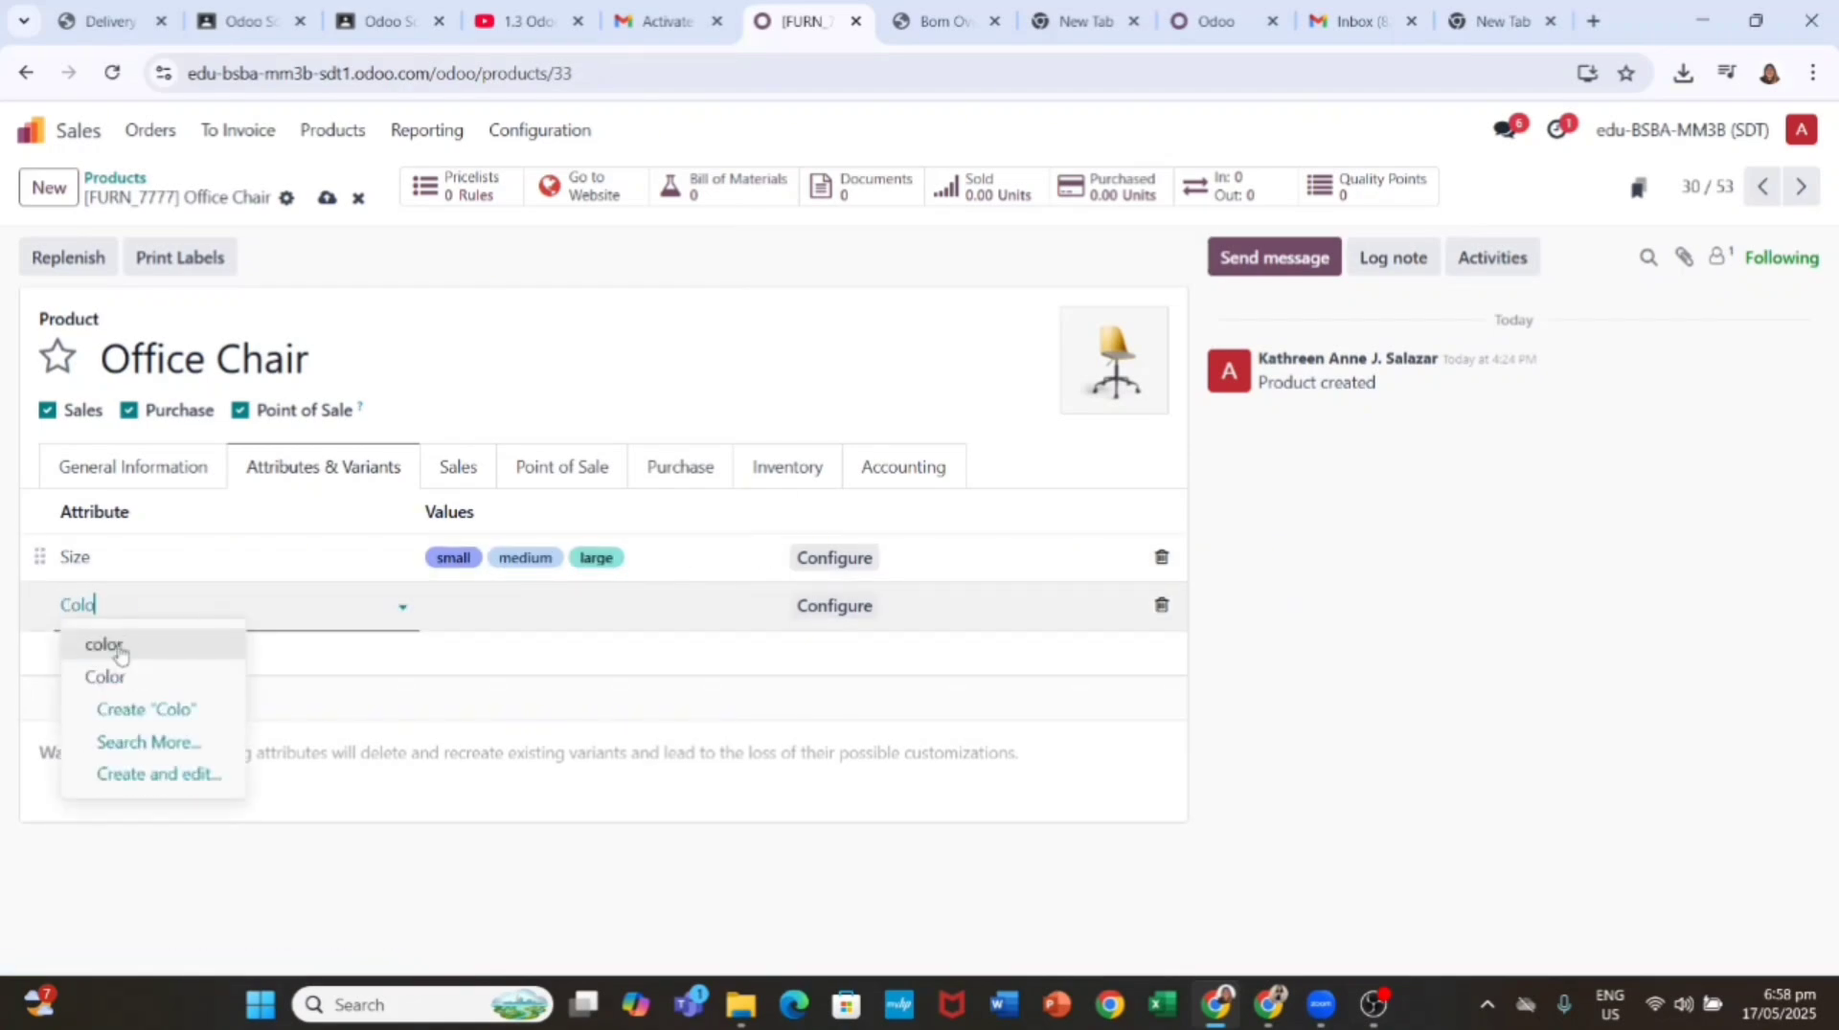
click(127, 678)
click(493, 608)
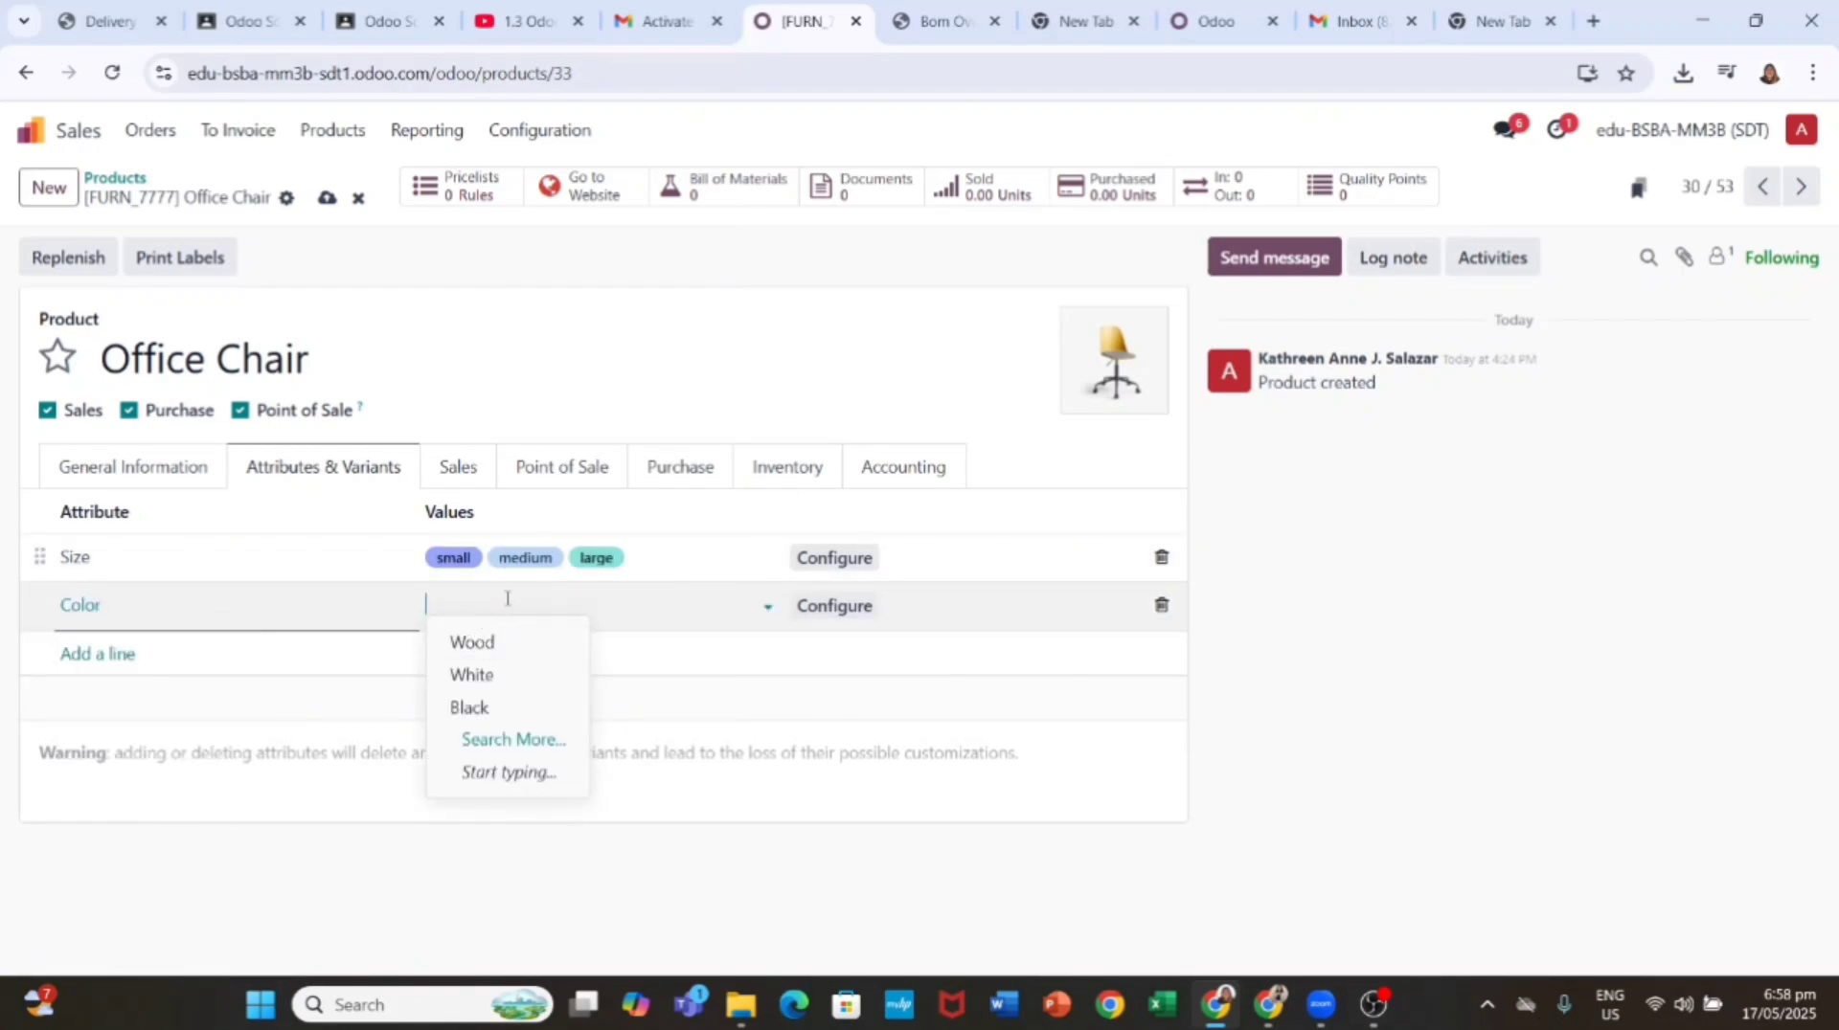
click(371, 609)
text(c)
click(189, 644)
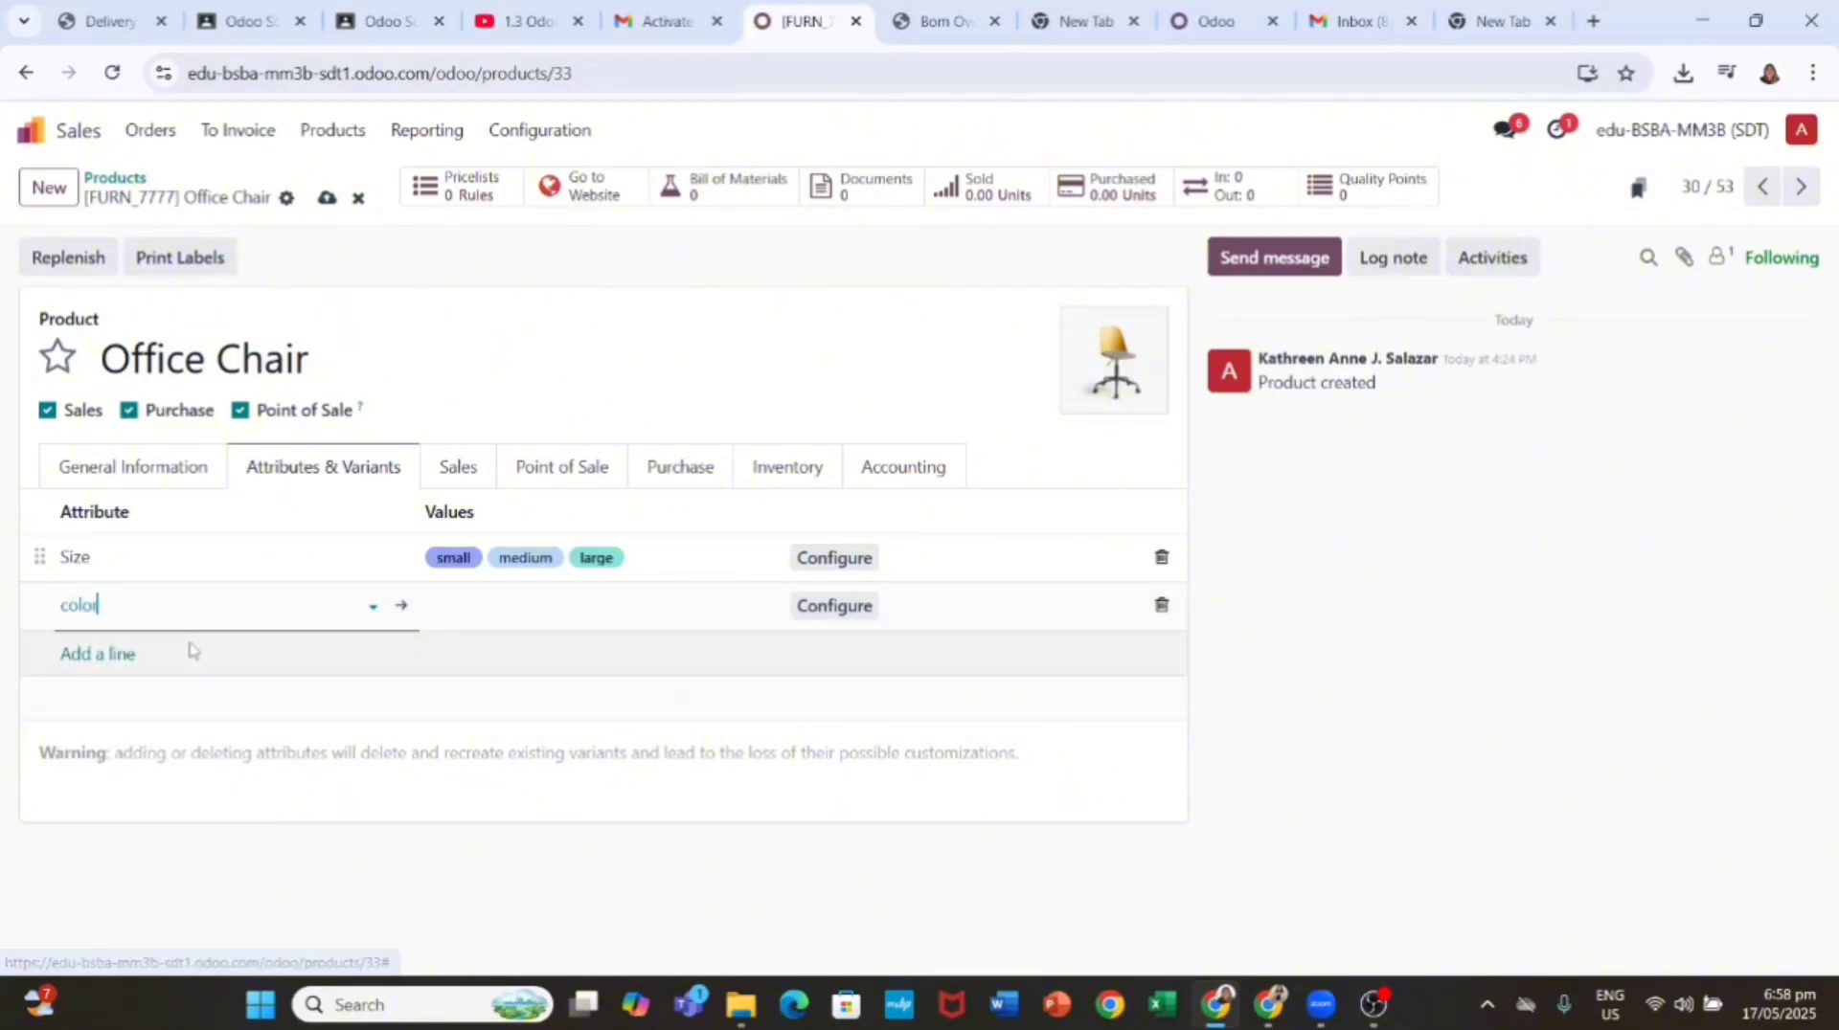
text(gray)
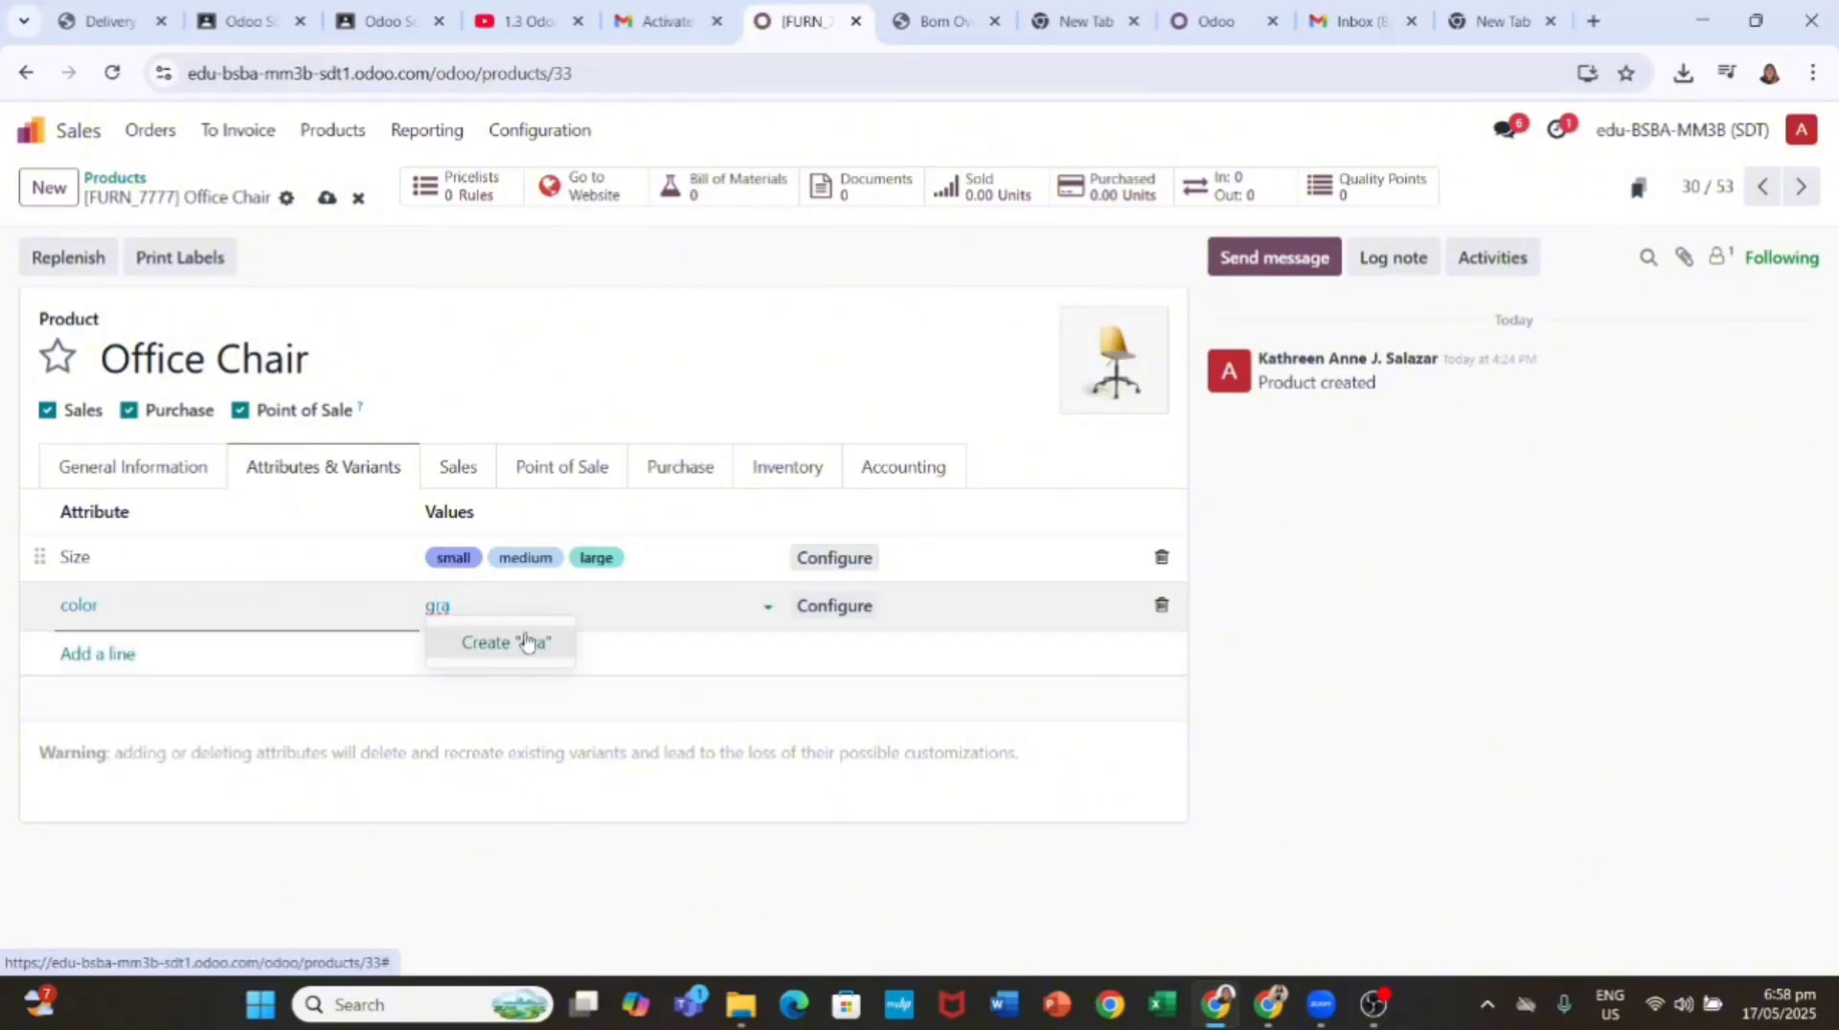
click(501, 643)
text(white)
click(502, 647)
text(black)
click(613, 650)
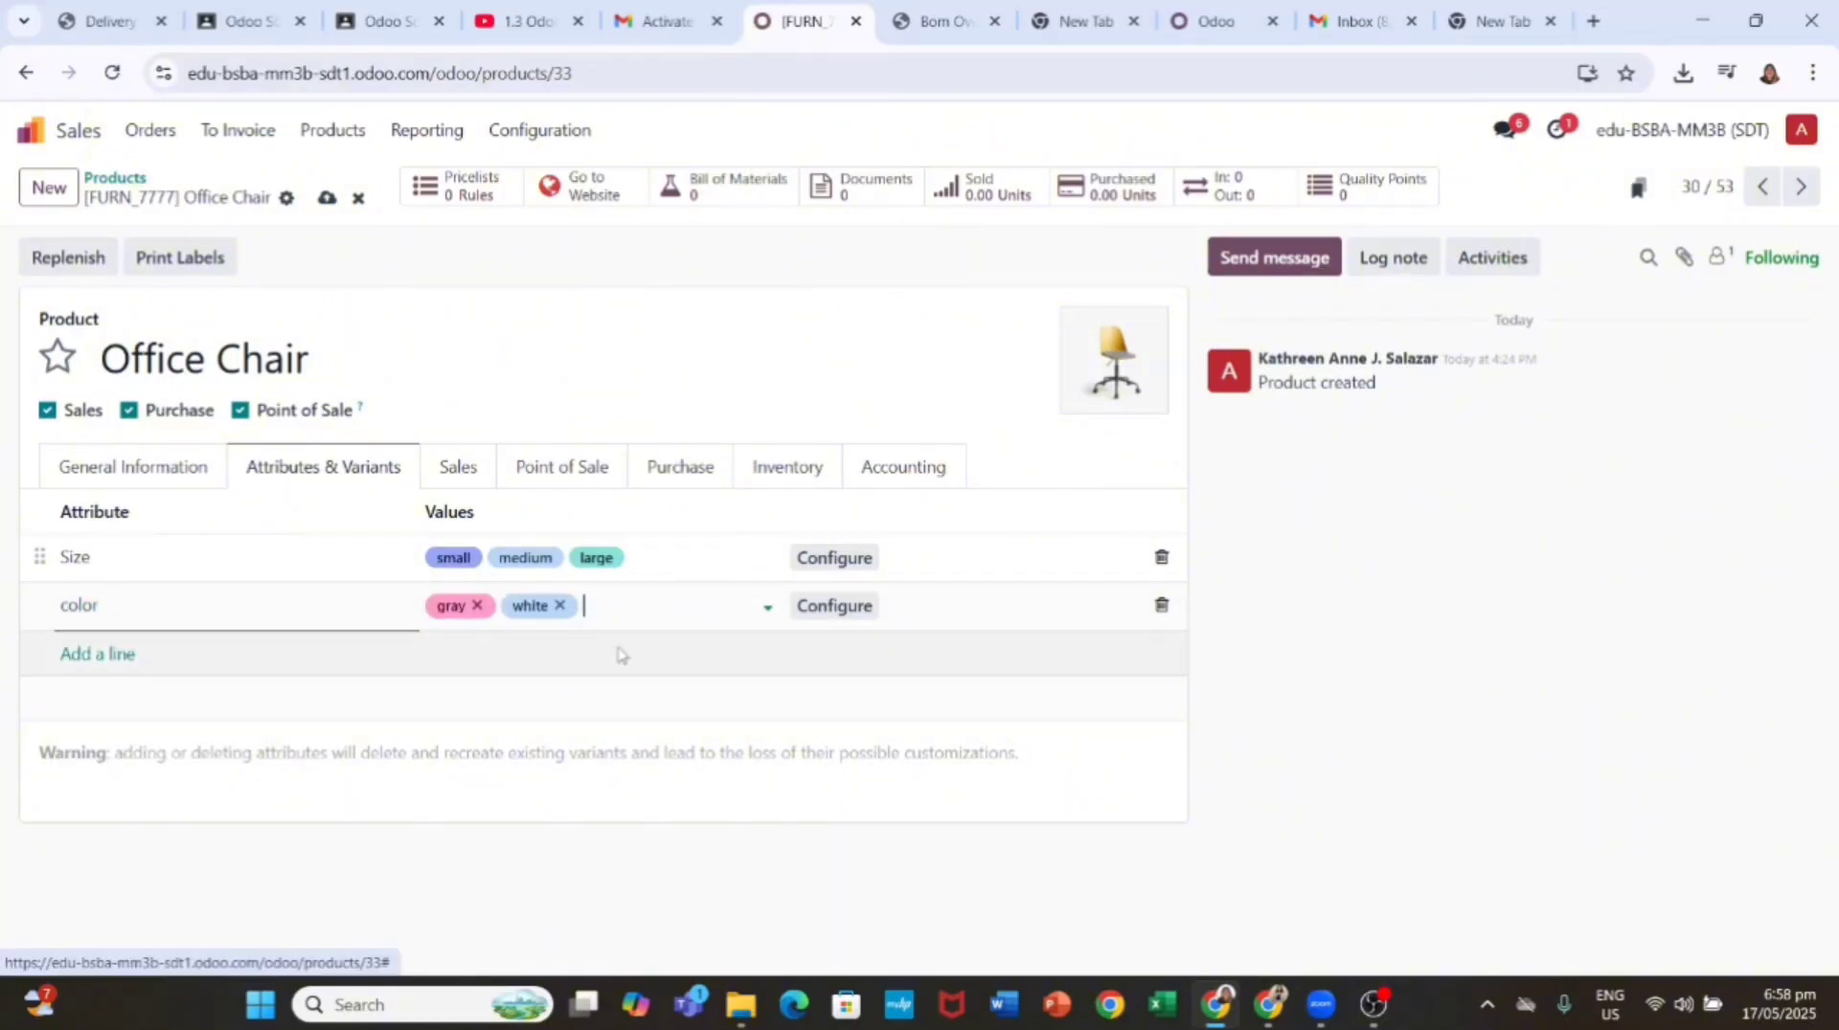
click(705, 648)
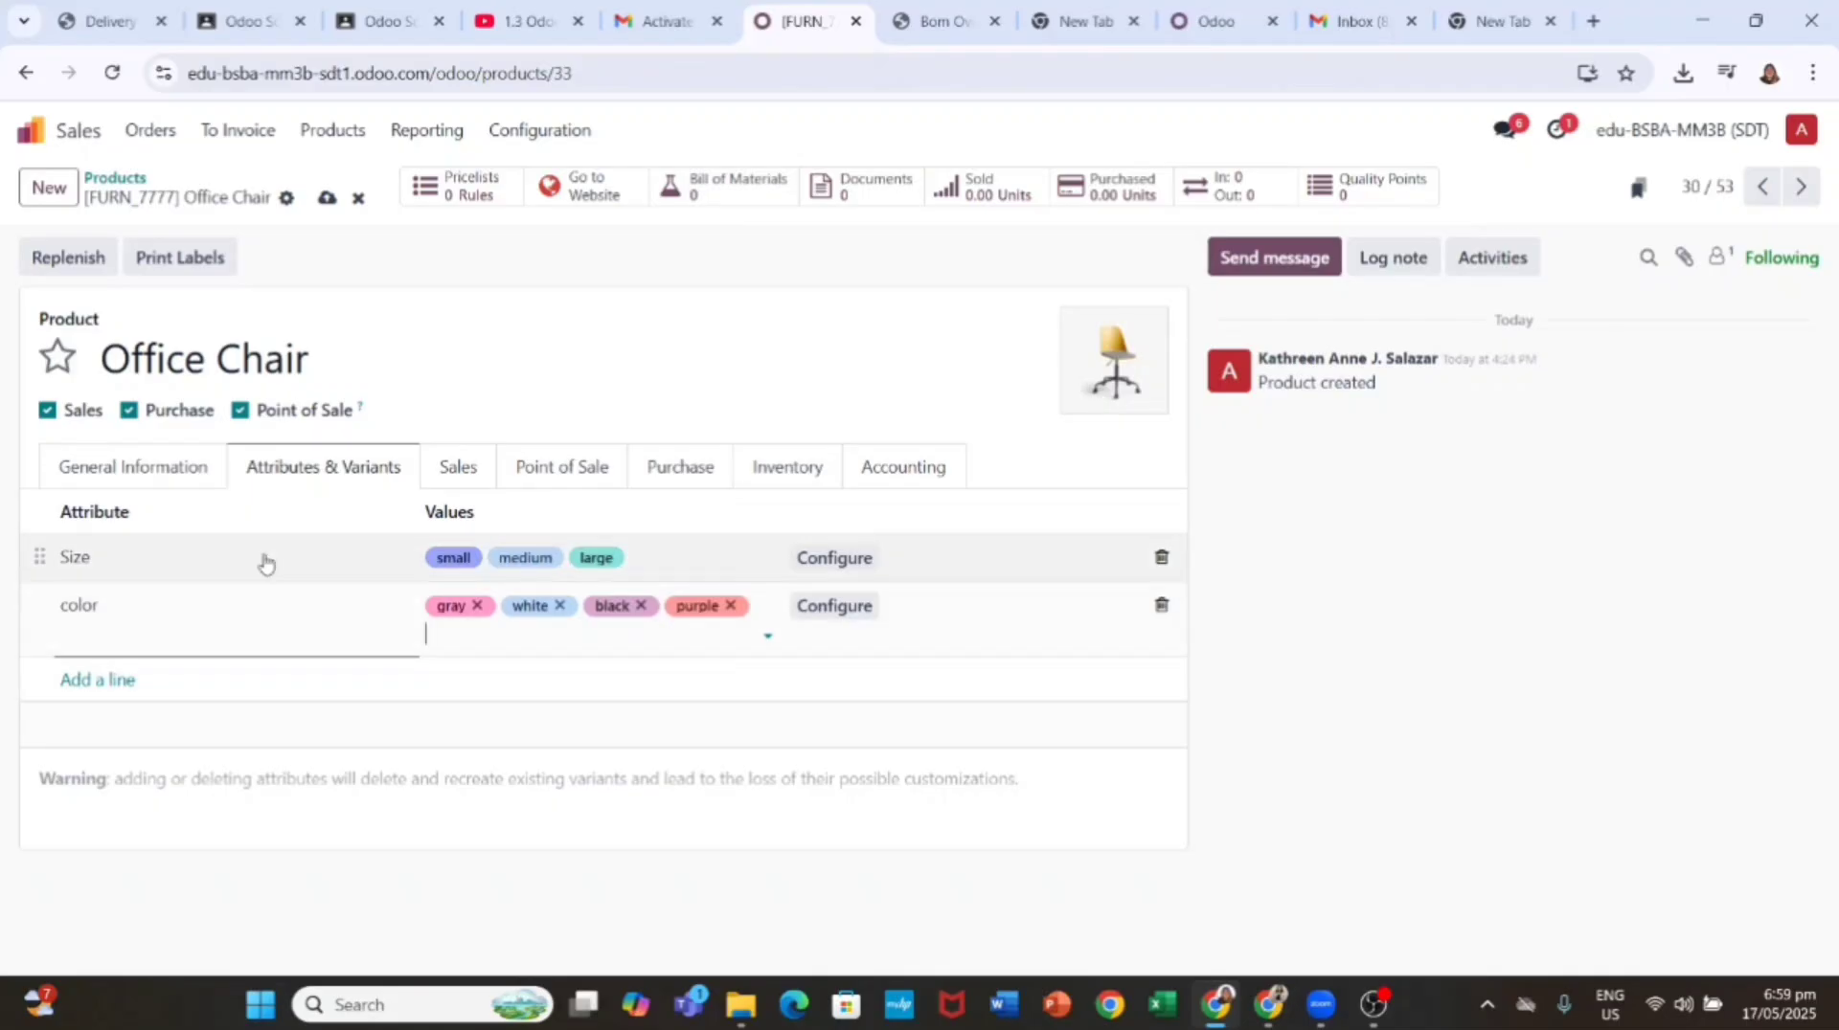
Step: Review the Size and color rows, then save the chair to generate its 12 variants
click(232, 560)
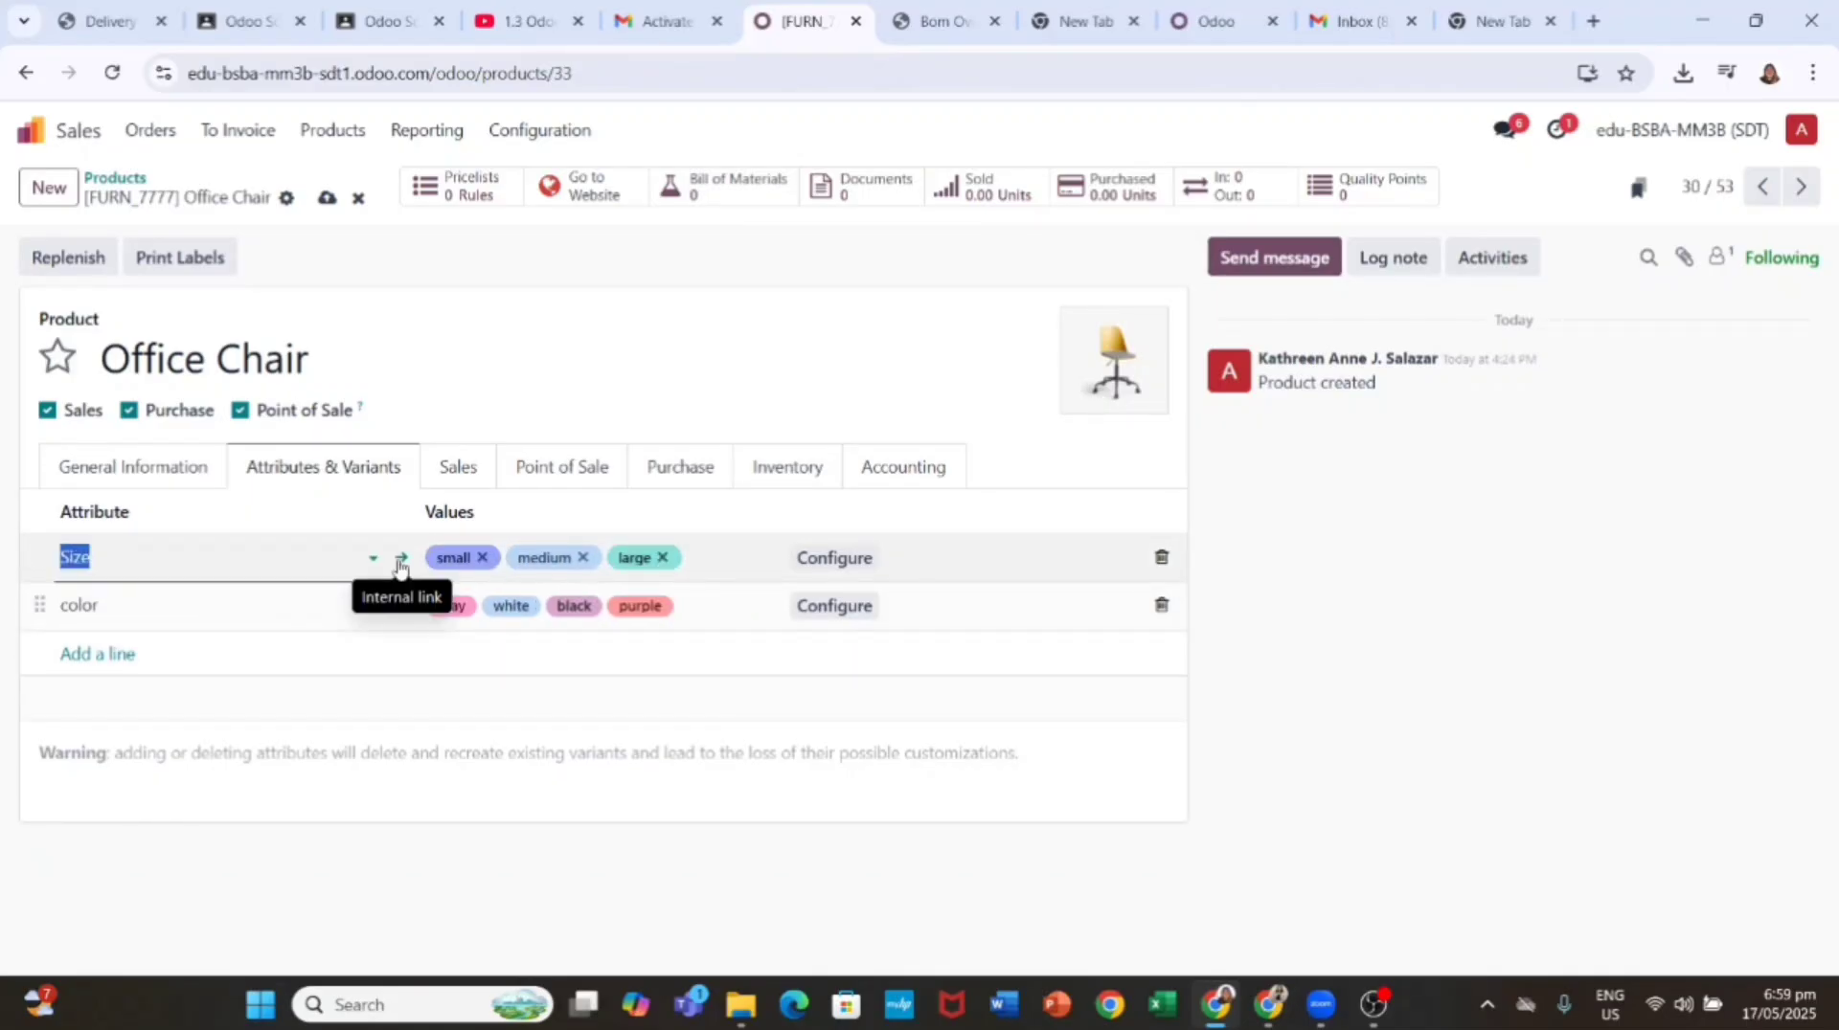
click(124, 561)
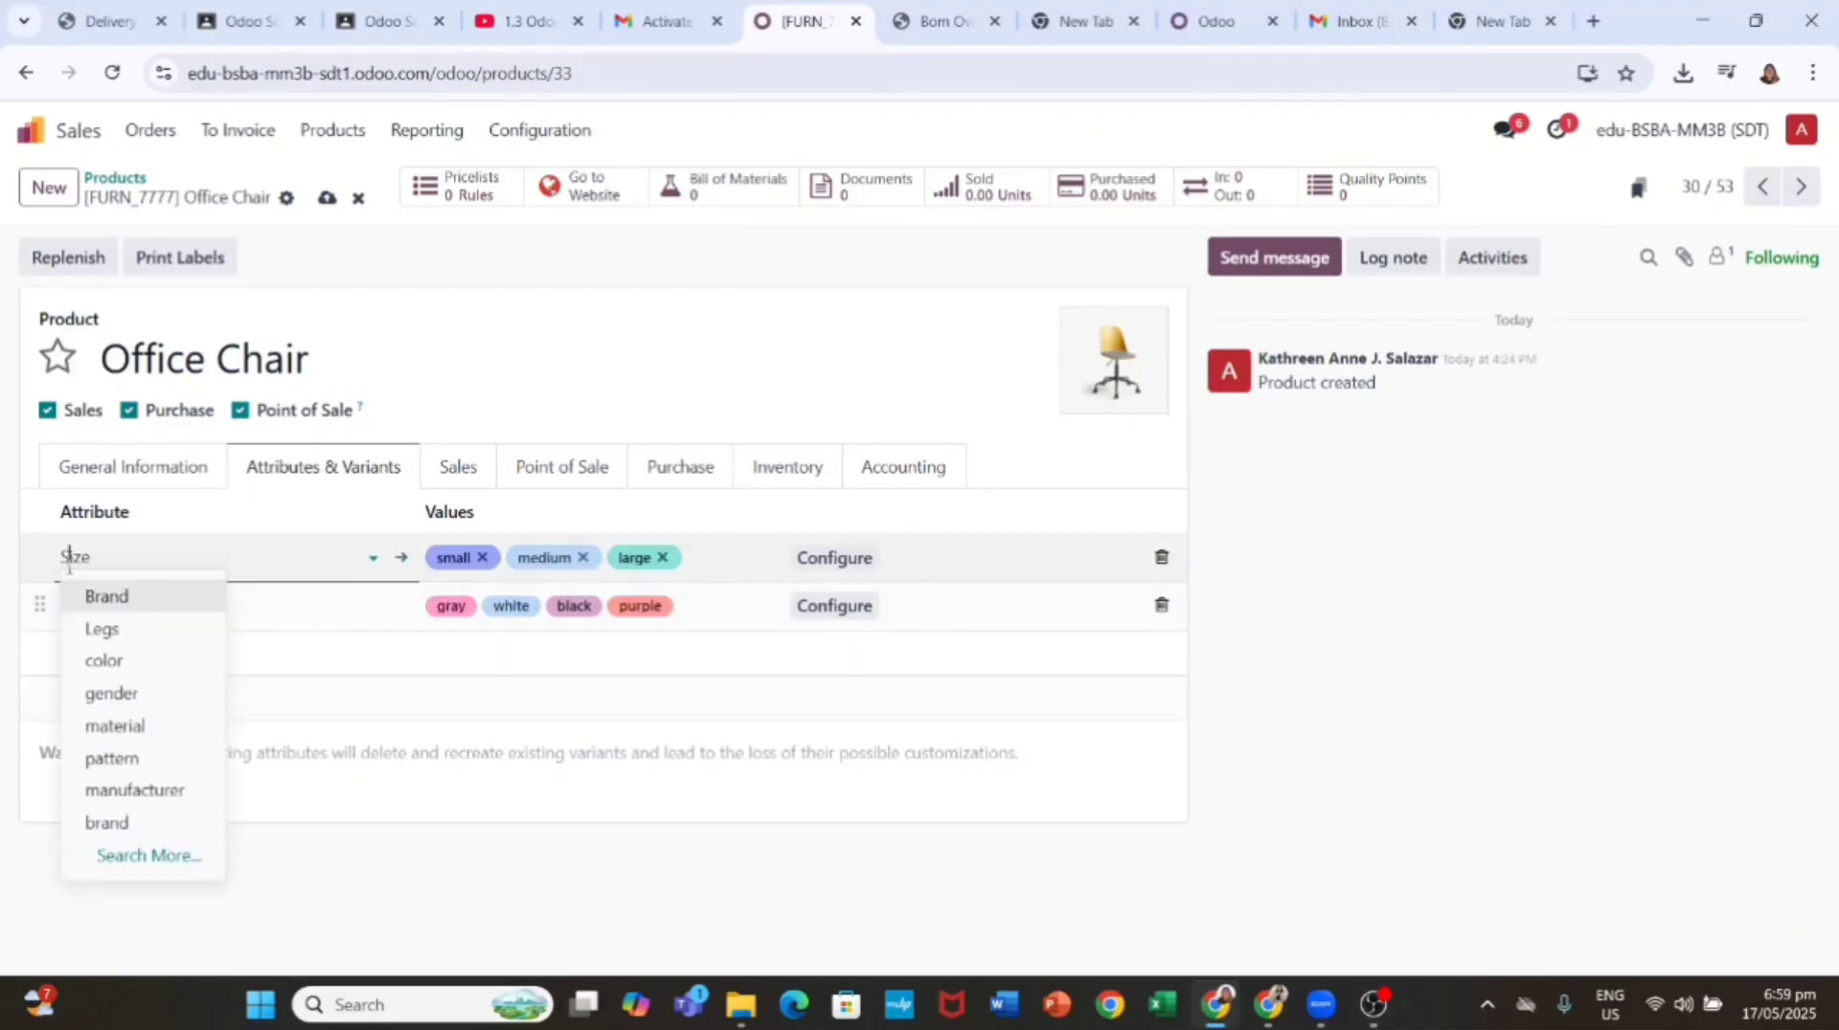
click(124, 601)
click(124, 563)
click(260, 707)
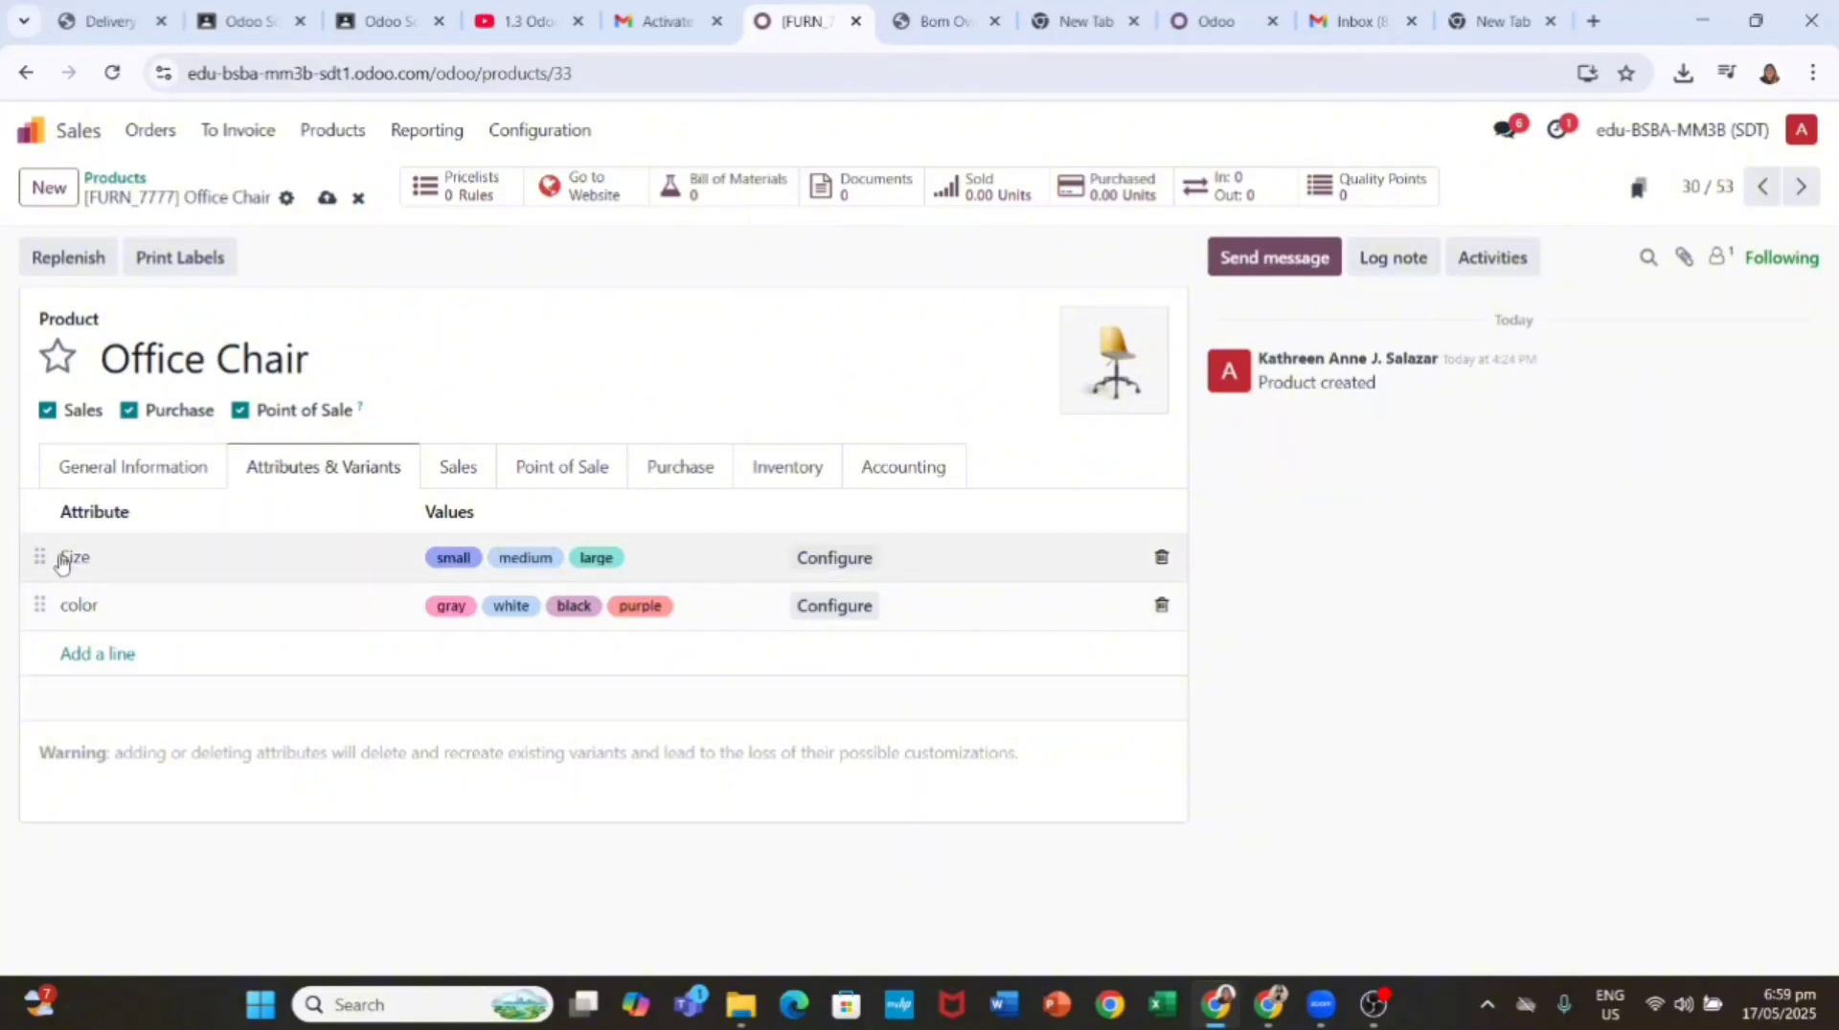
click(230, 563)
click(186, 613)
click(176, 657)
click(239, 564)
click(255, 623)
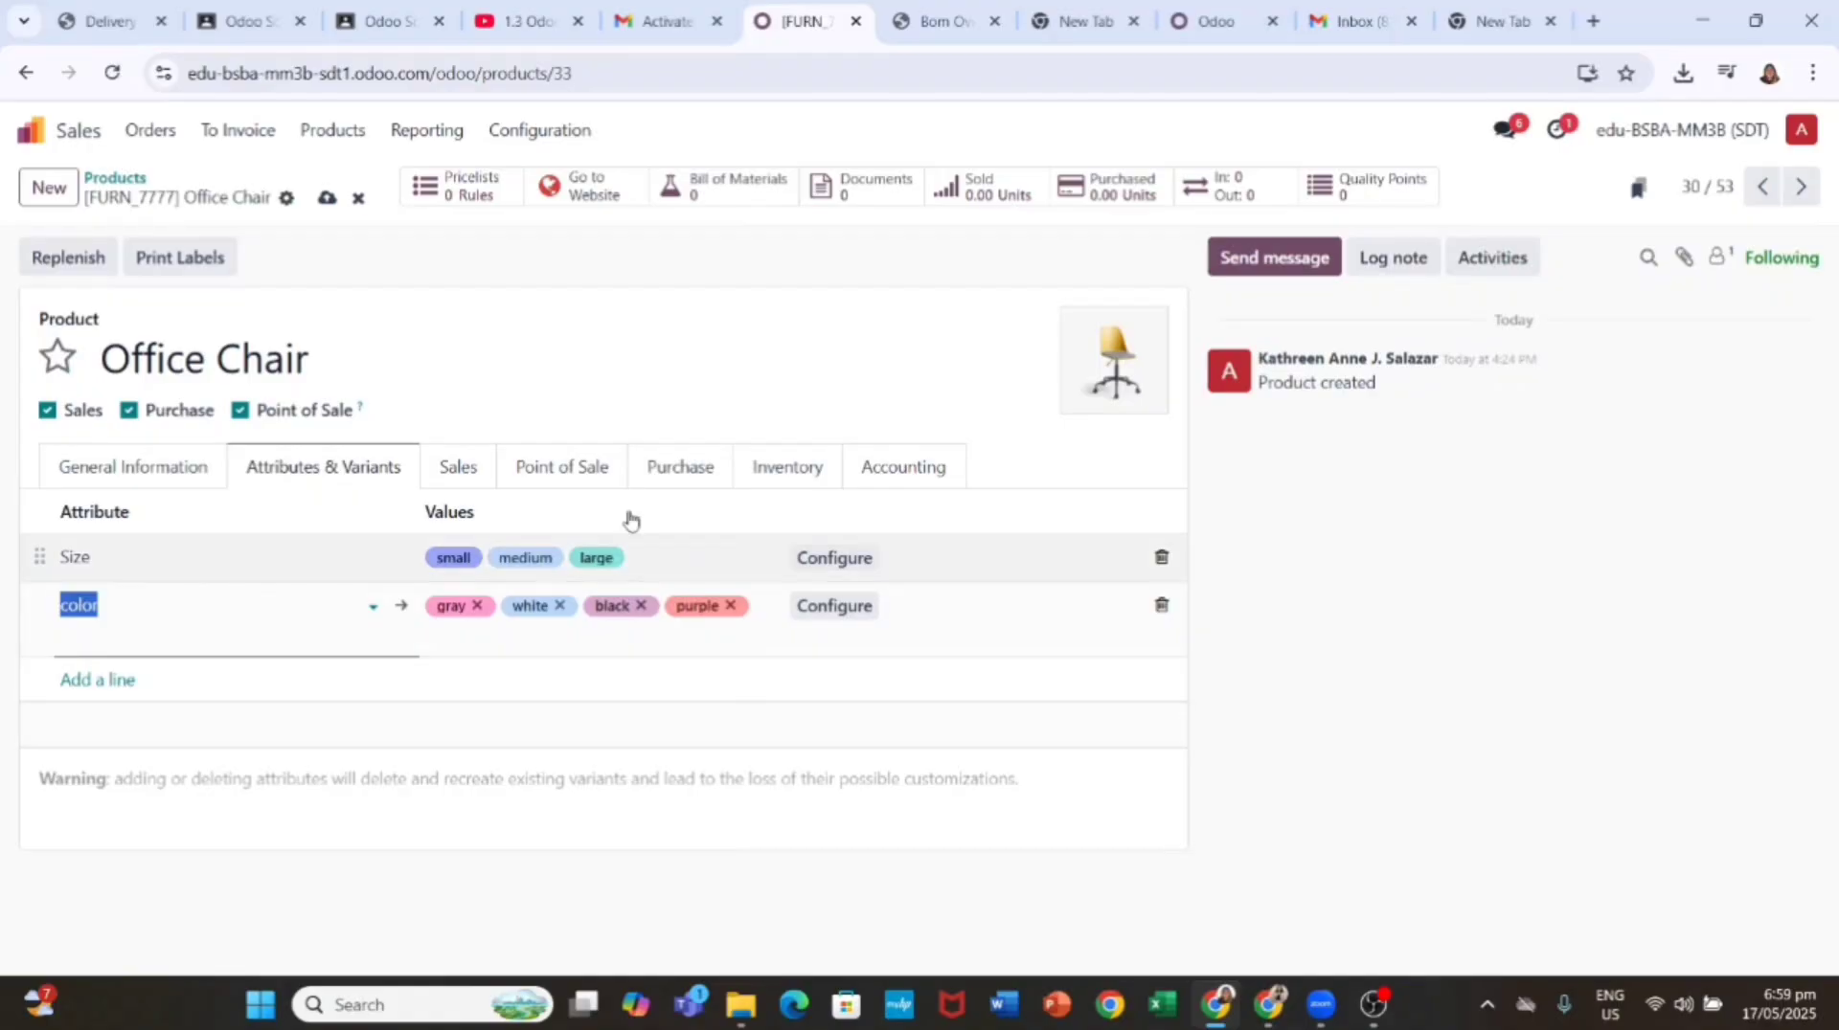
click(271, 728)
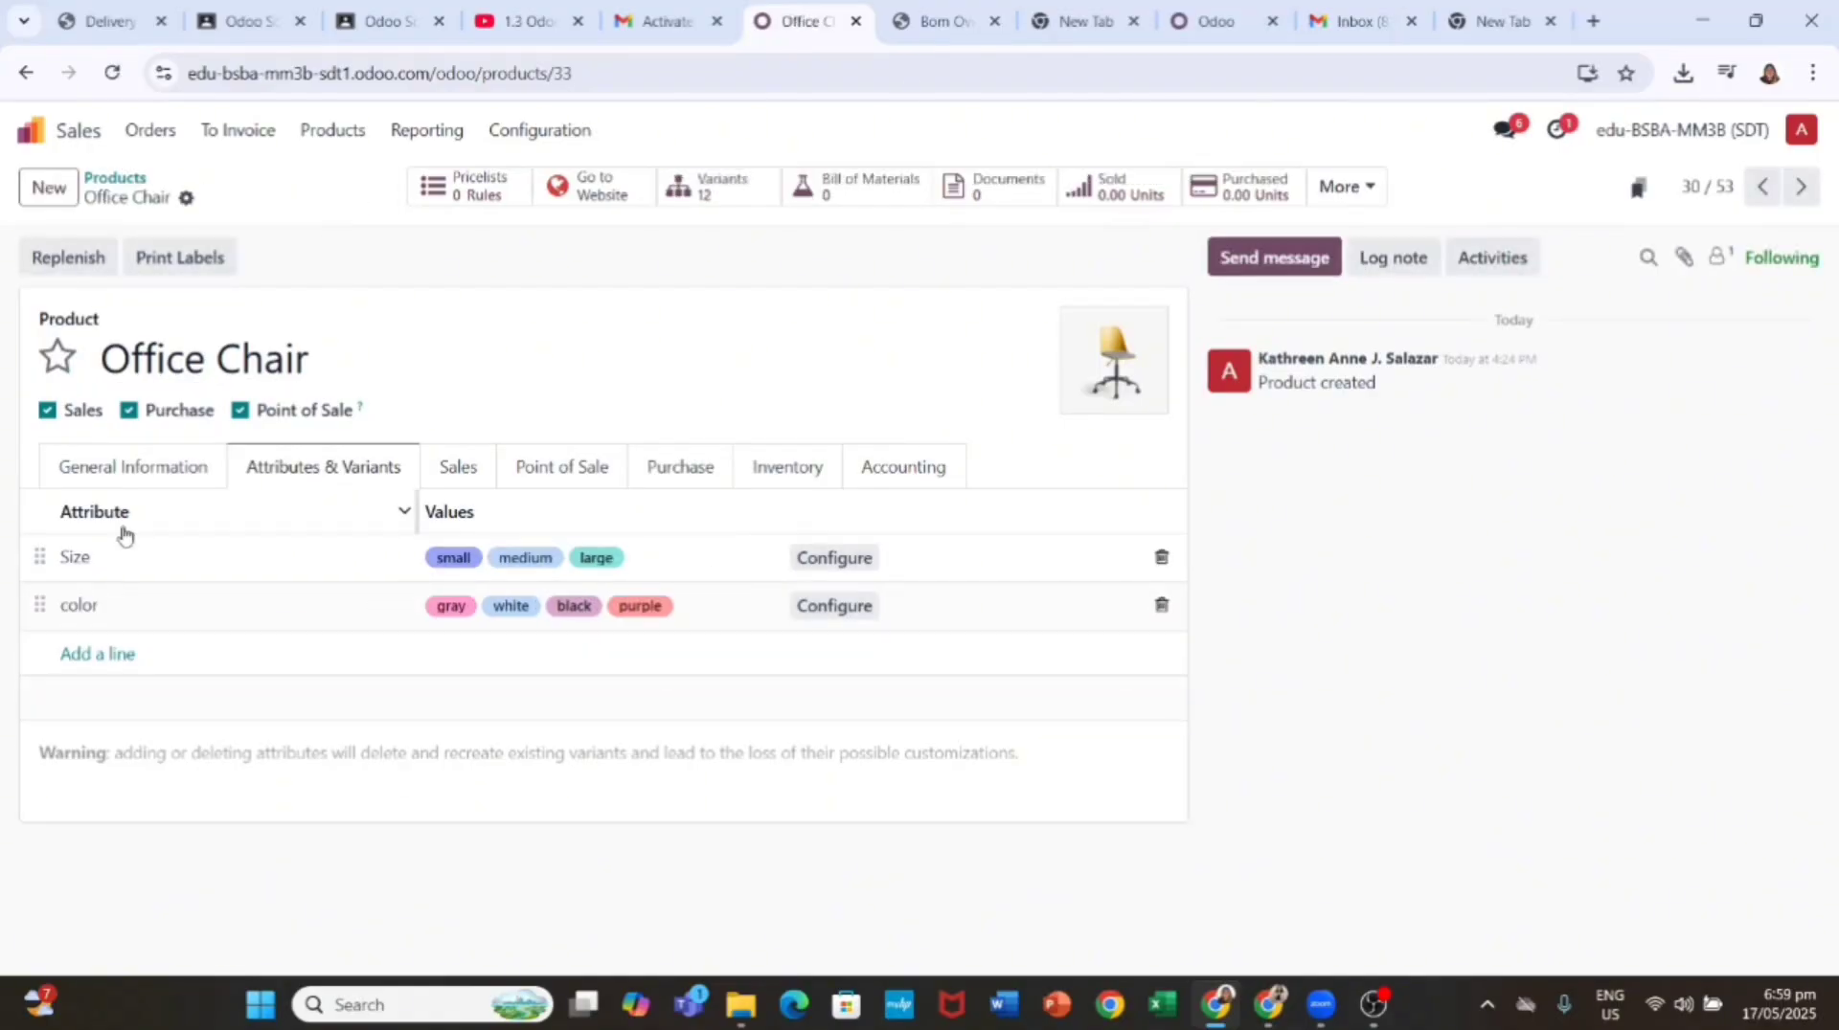
click(78, 567)
Step: Set the Size attribute's display type to Select and save it
click(78, 562)
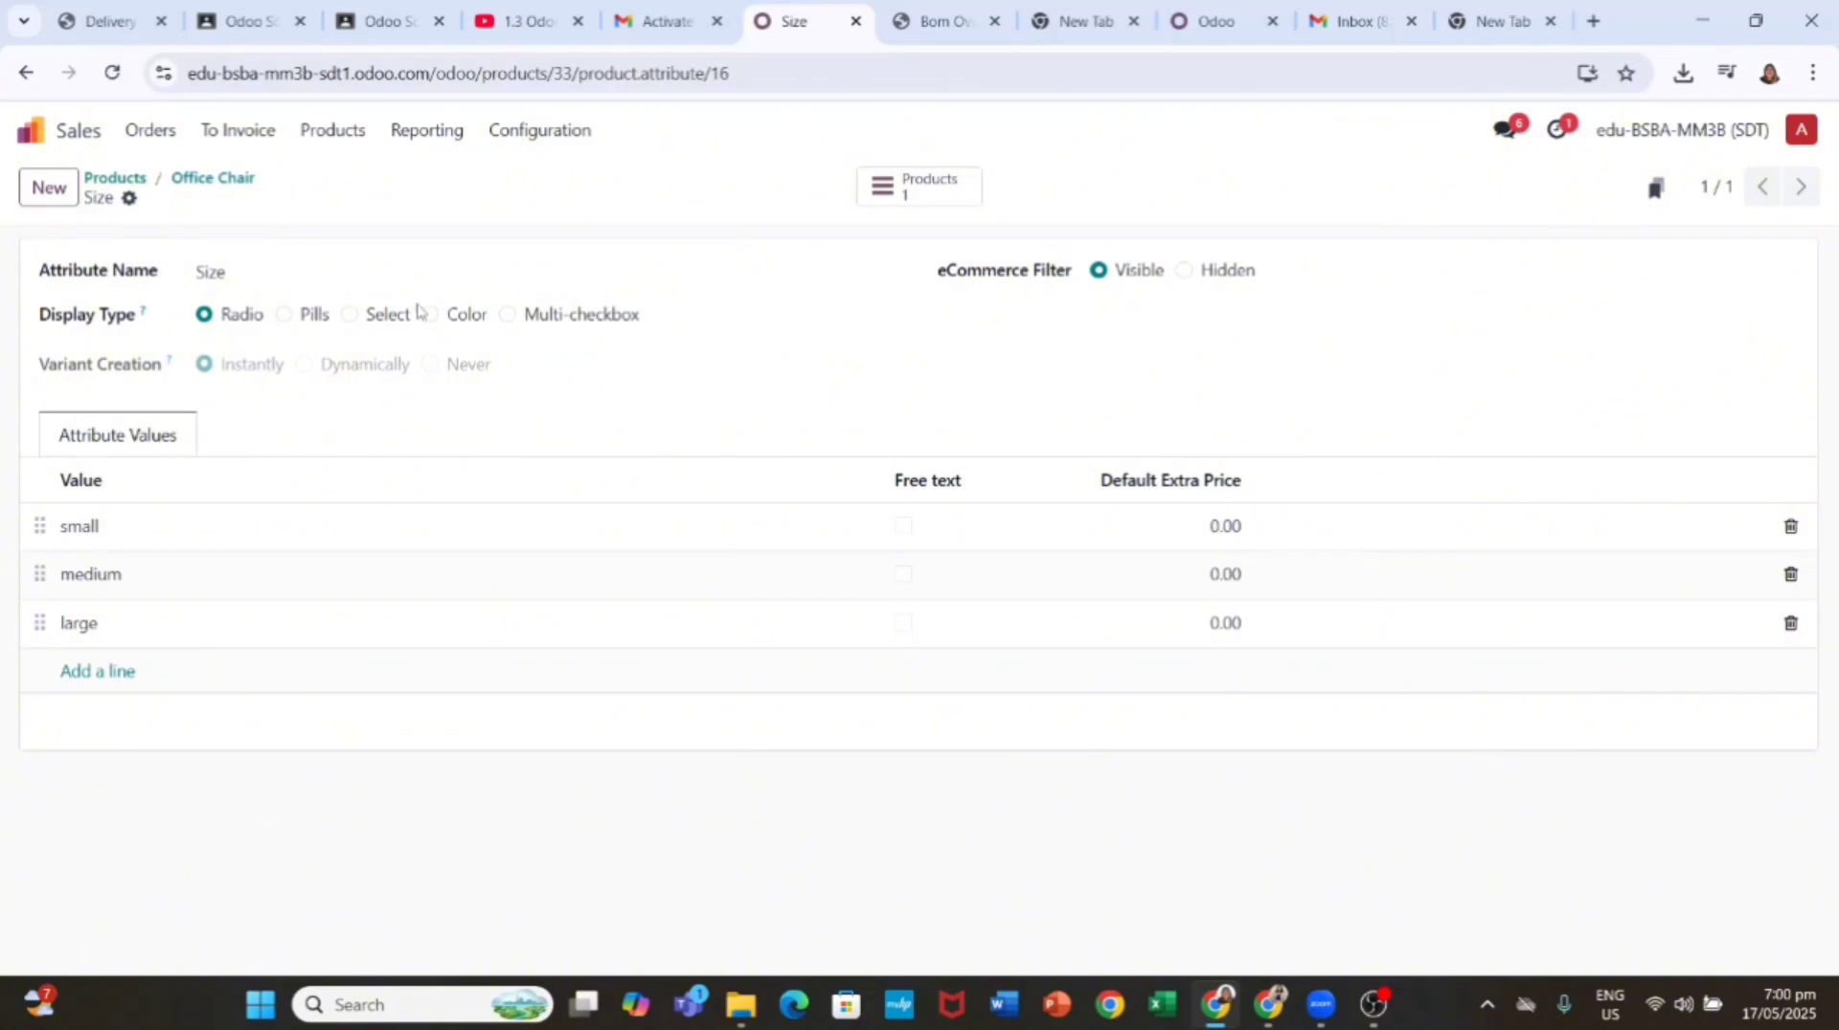
click(350, 315)
click(192, 517)
key(Return)
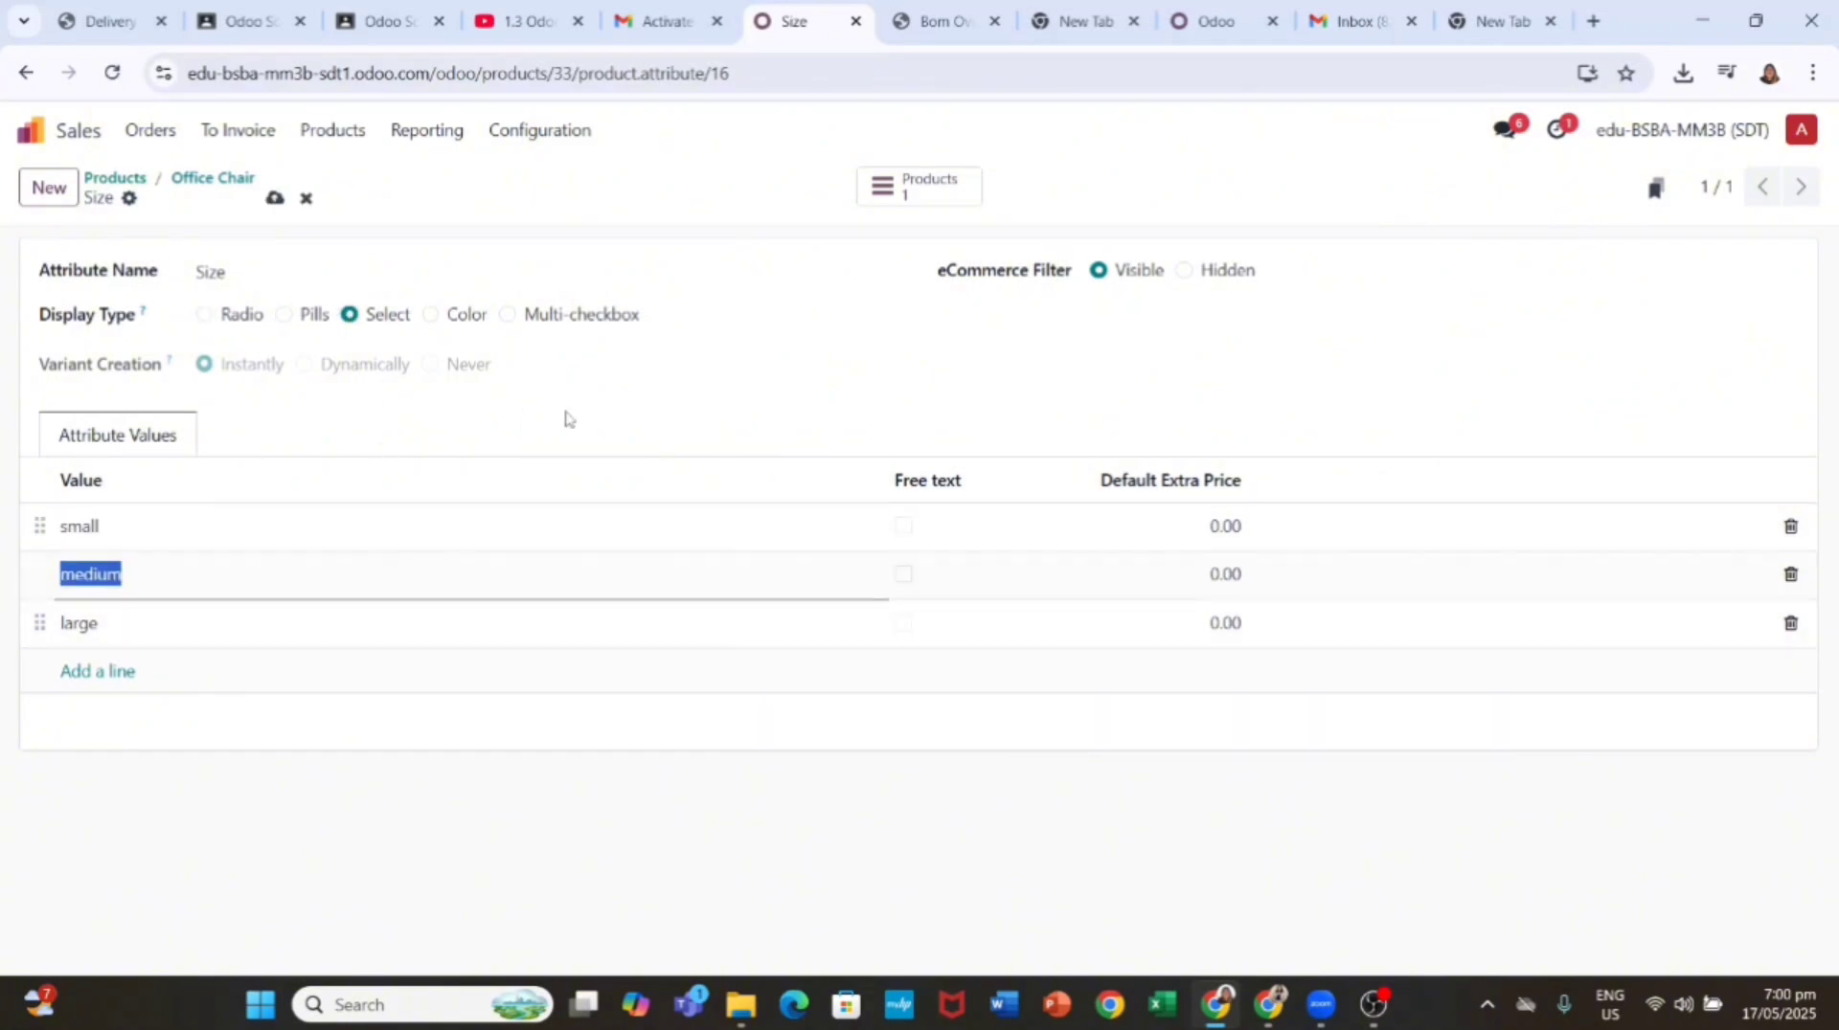
click(571, 418)
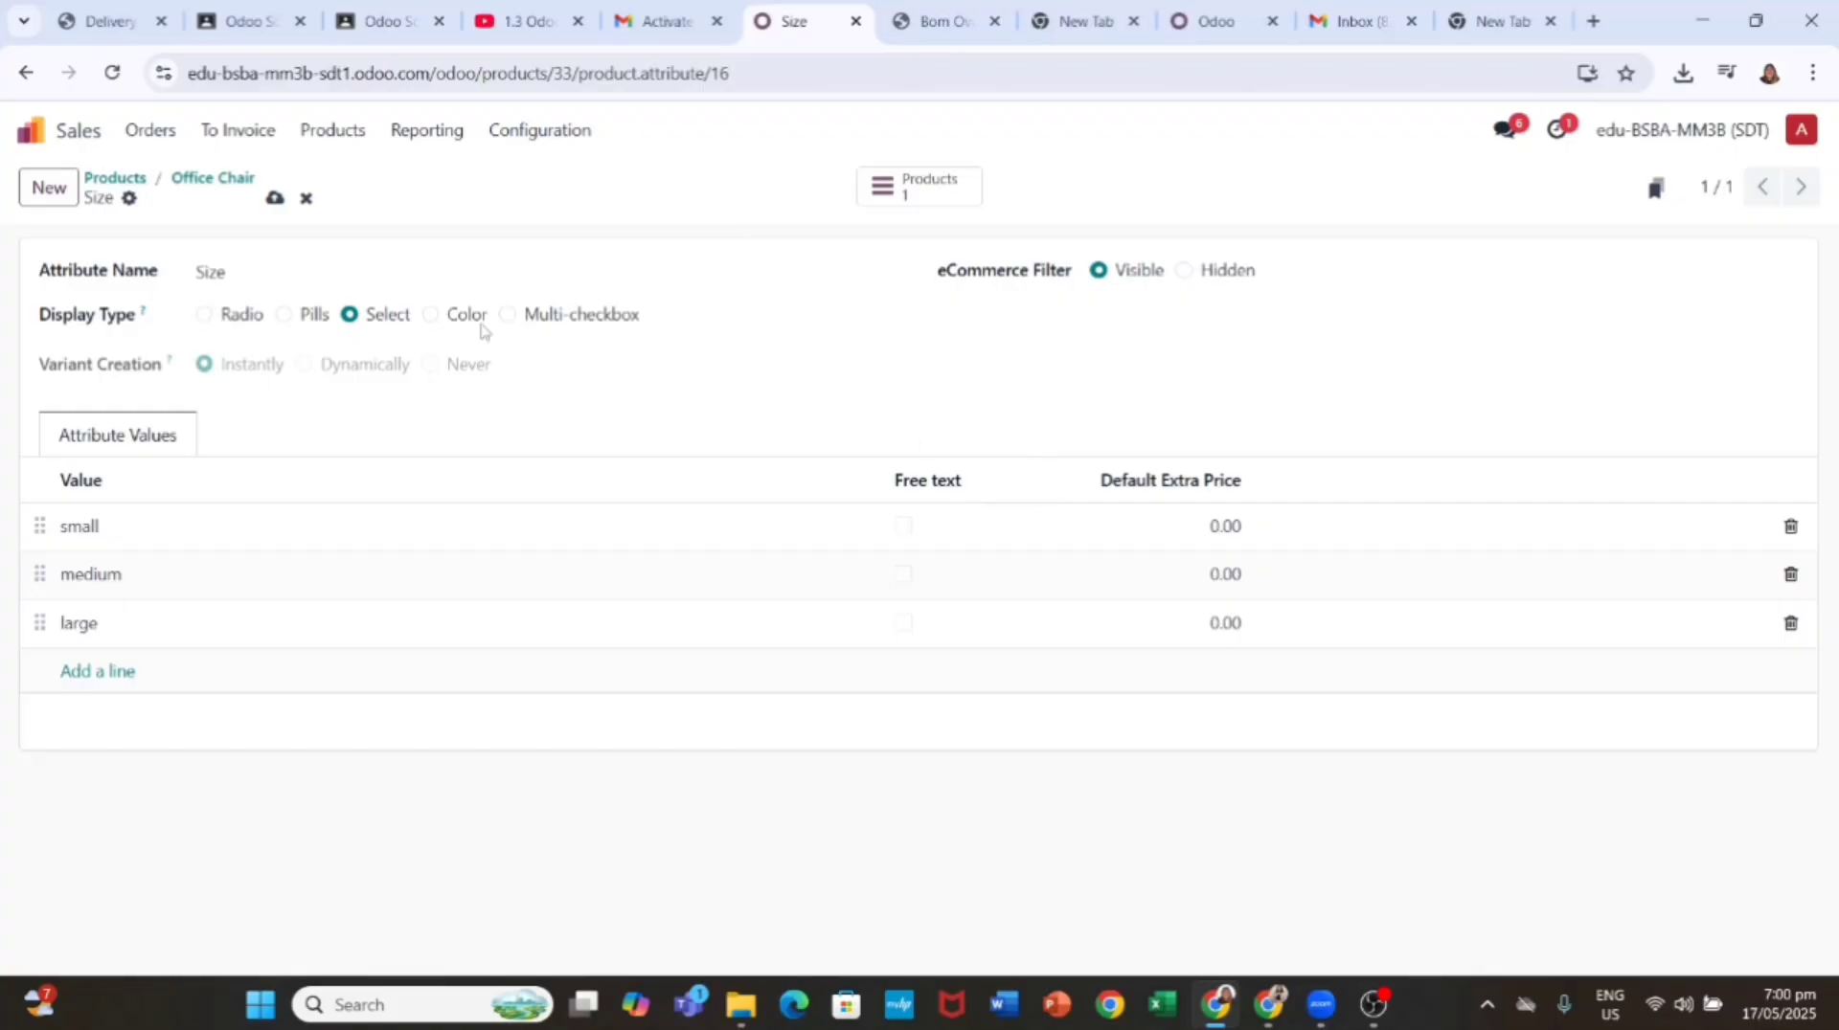
click(275, 198)
click(212, 178)
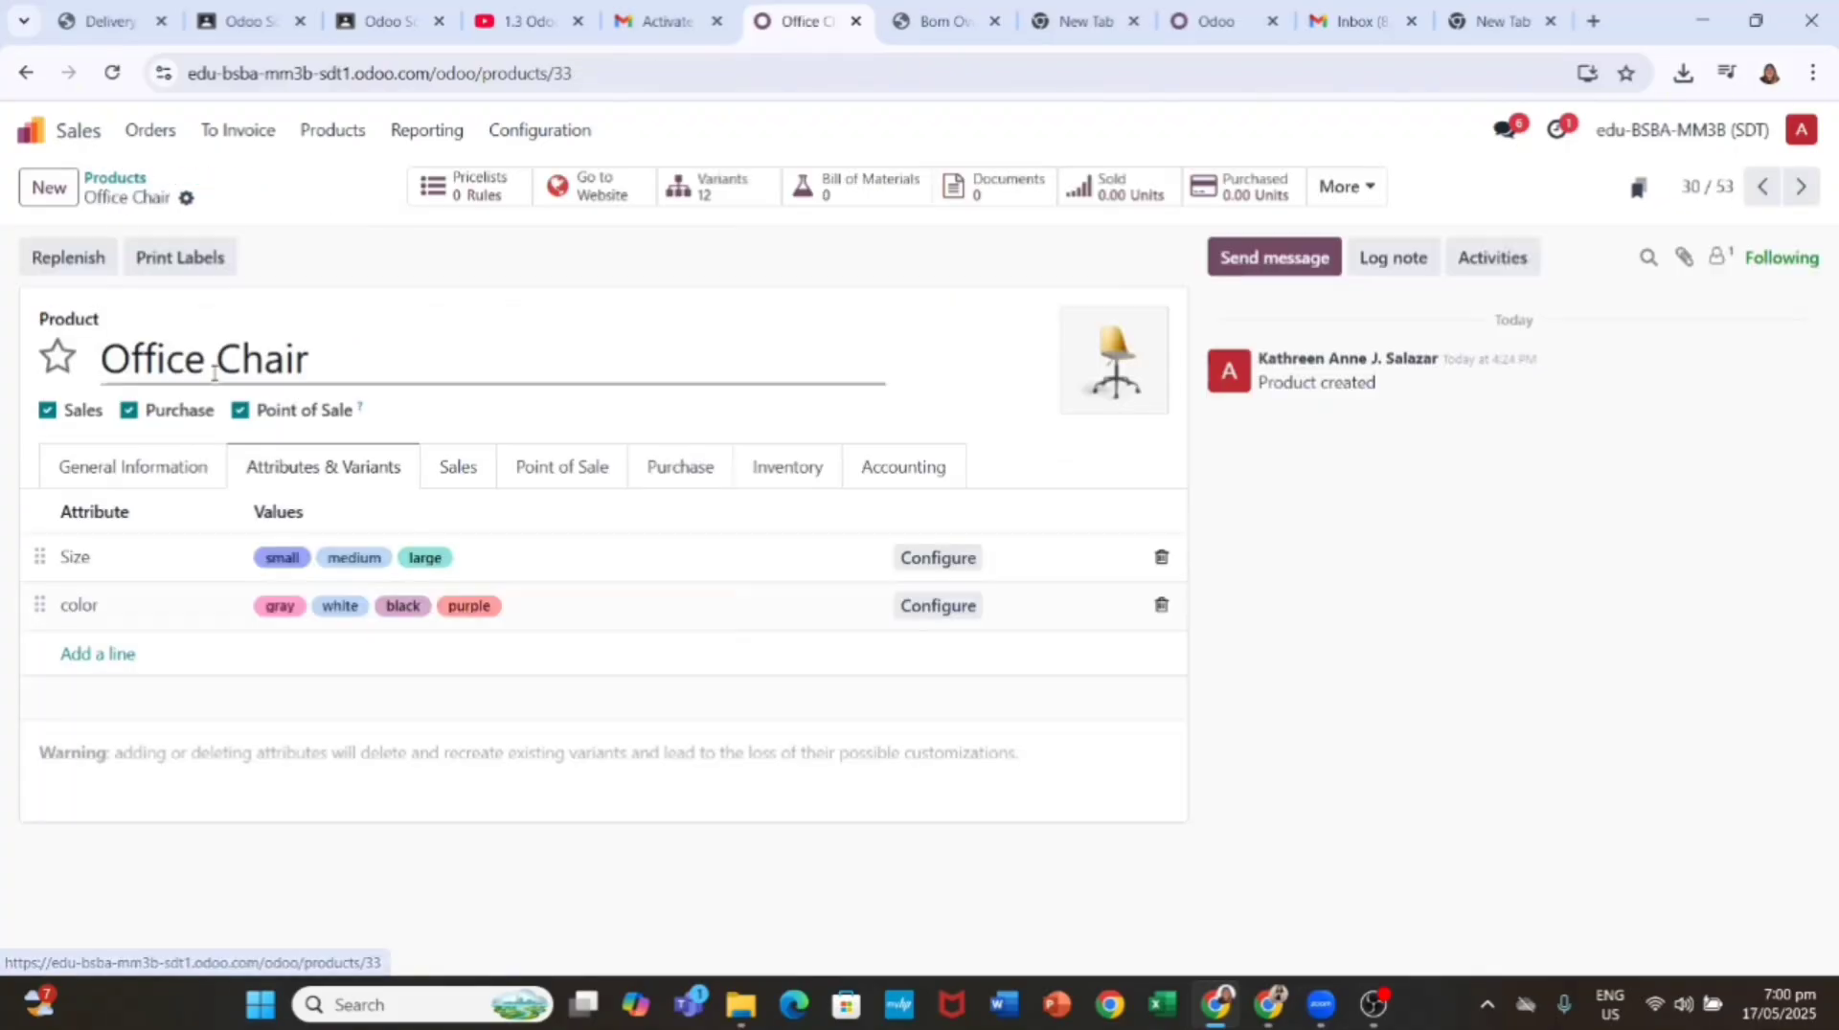
Step: Make the color attribute a Select with free text on gray, white, black and purple
click(77, 605)
click(143, 605)
click(351, 315)
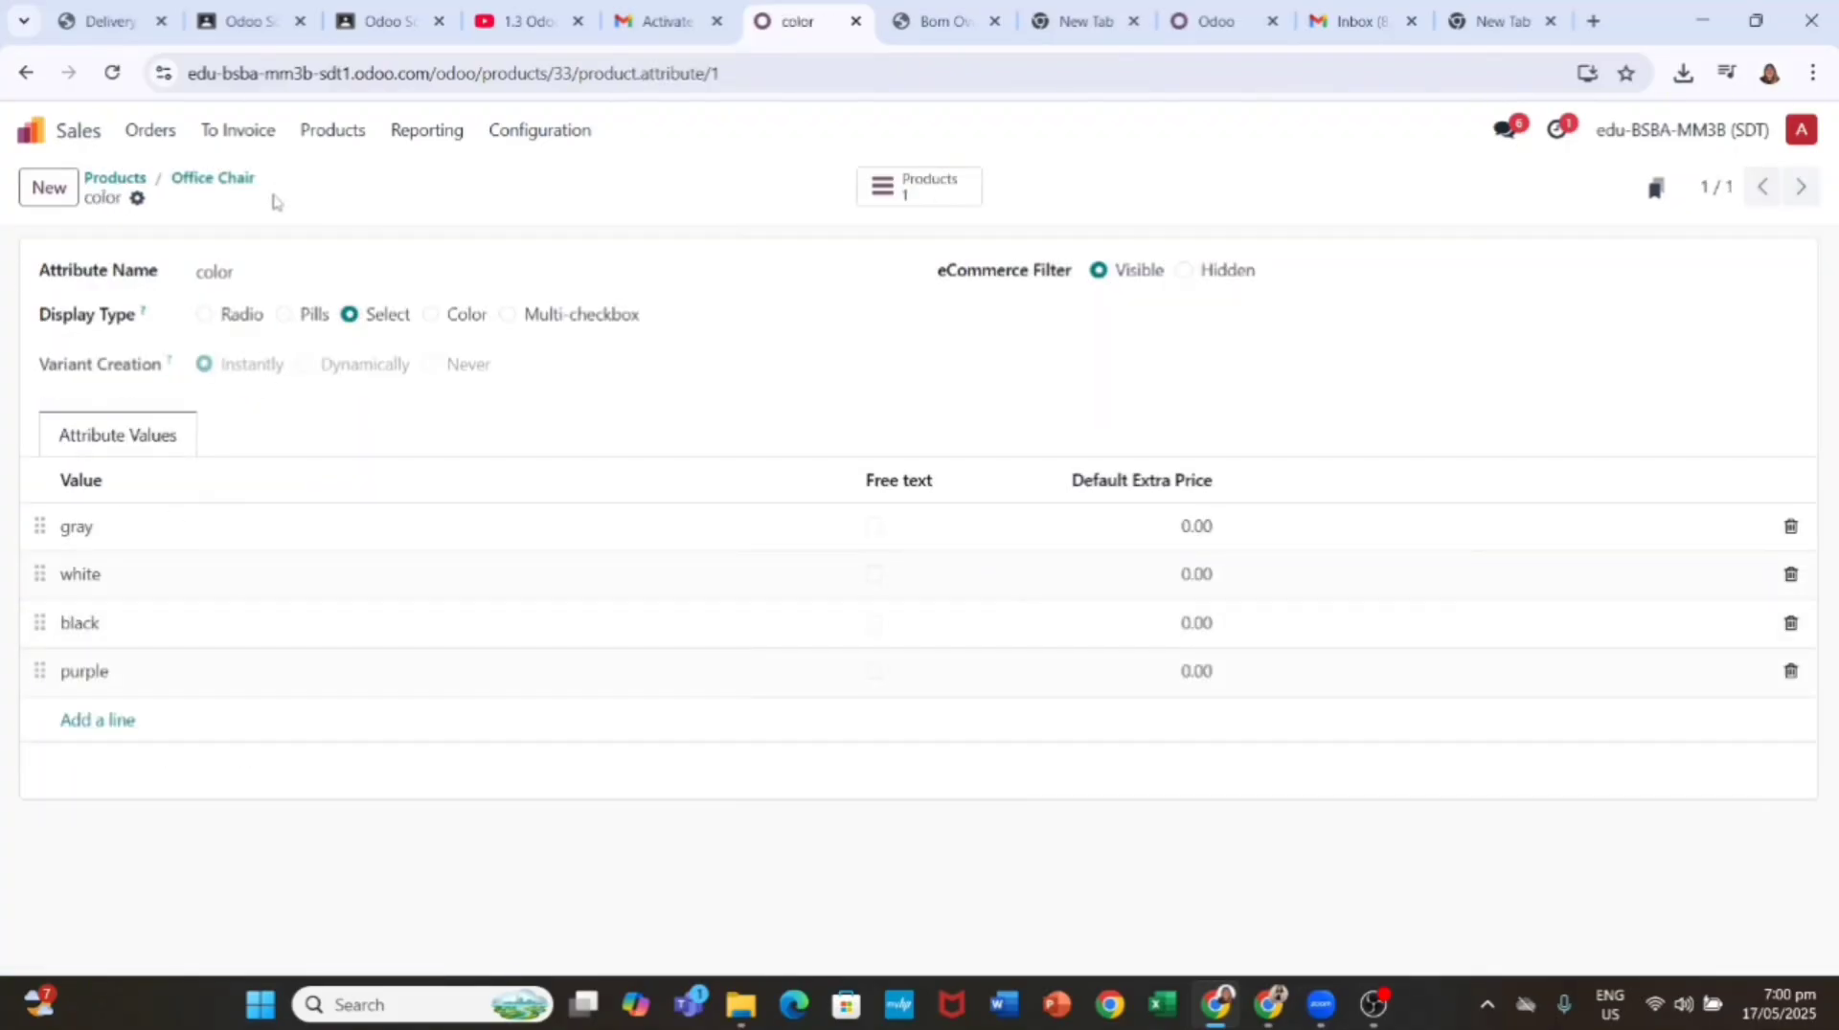
click(873, 525)
click(873, 573)
click(874, 623)
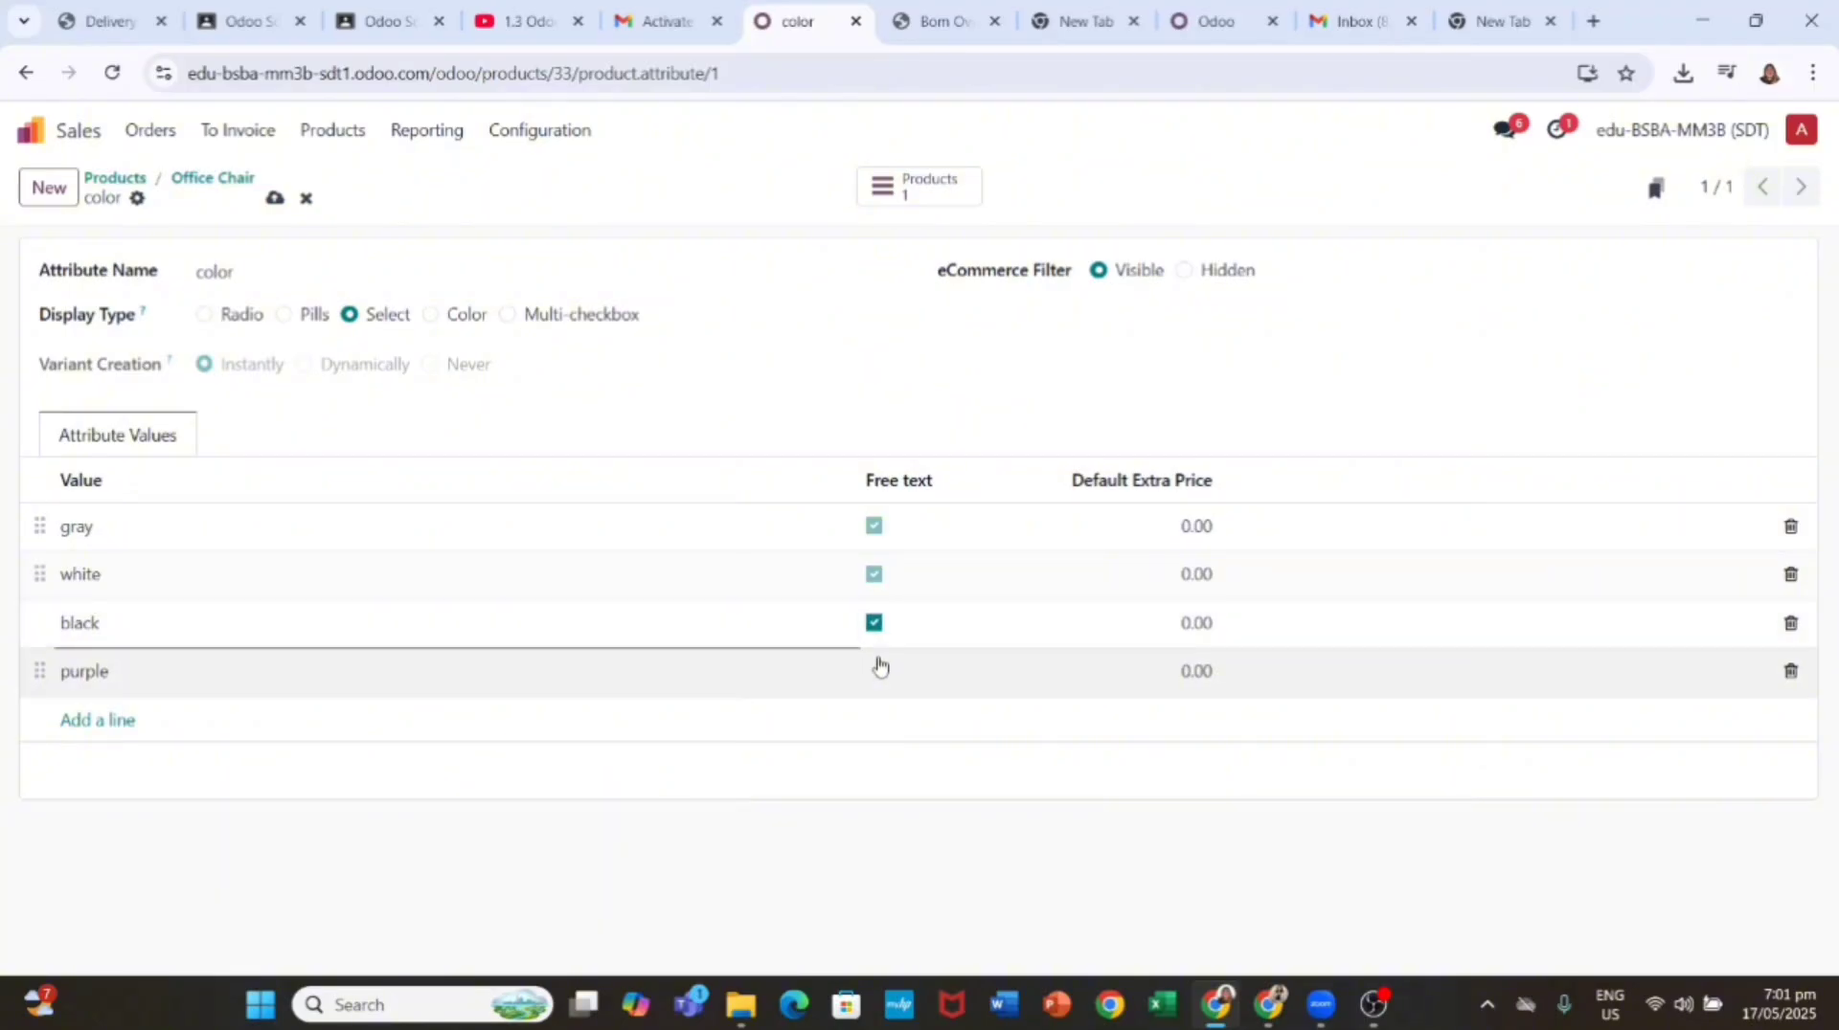
click(873, 670)
click(274, 198)
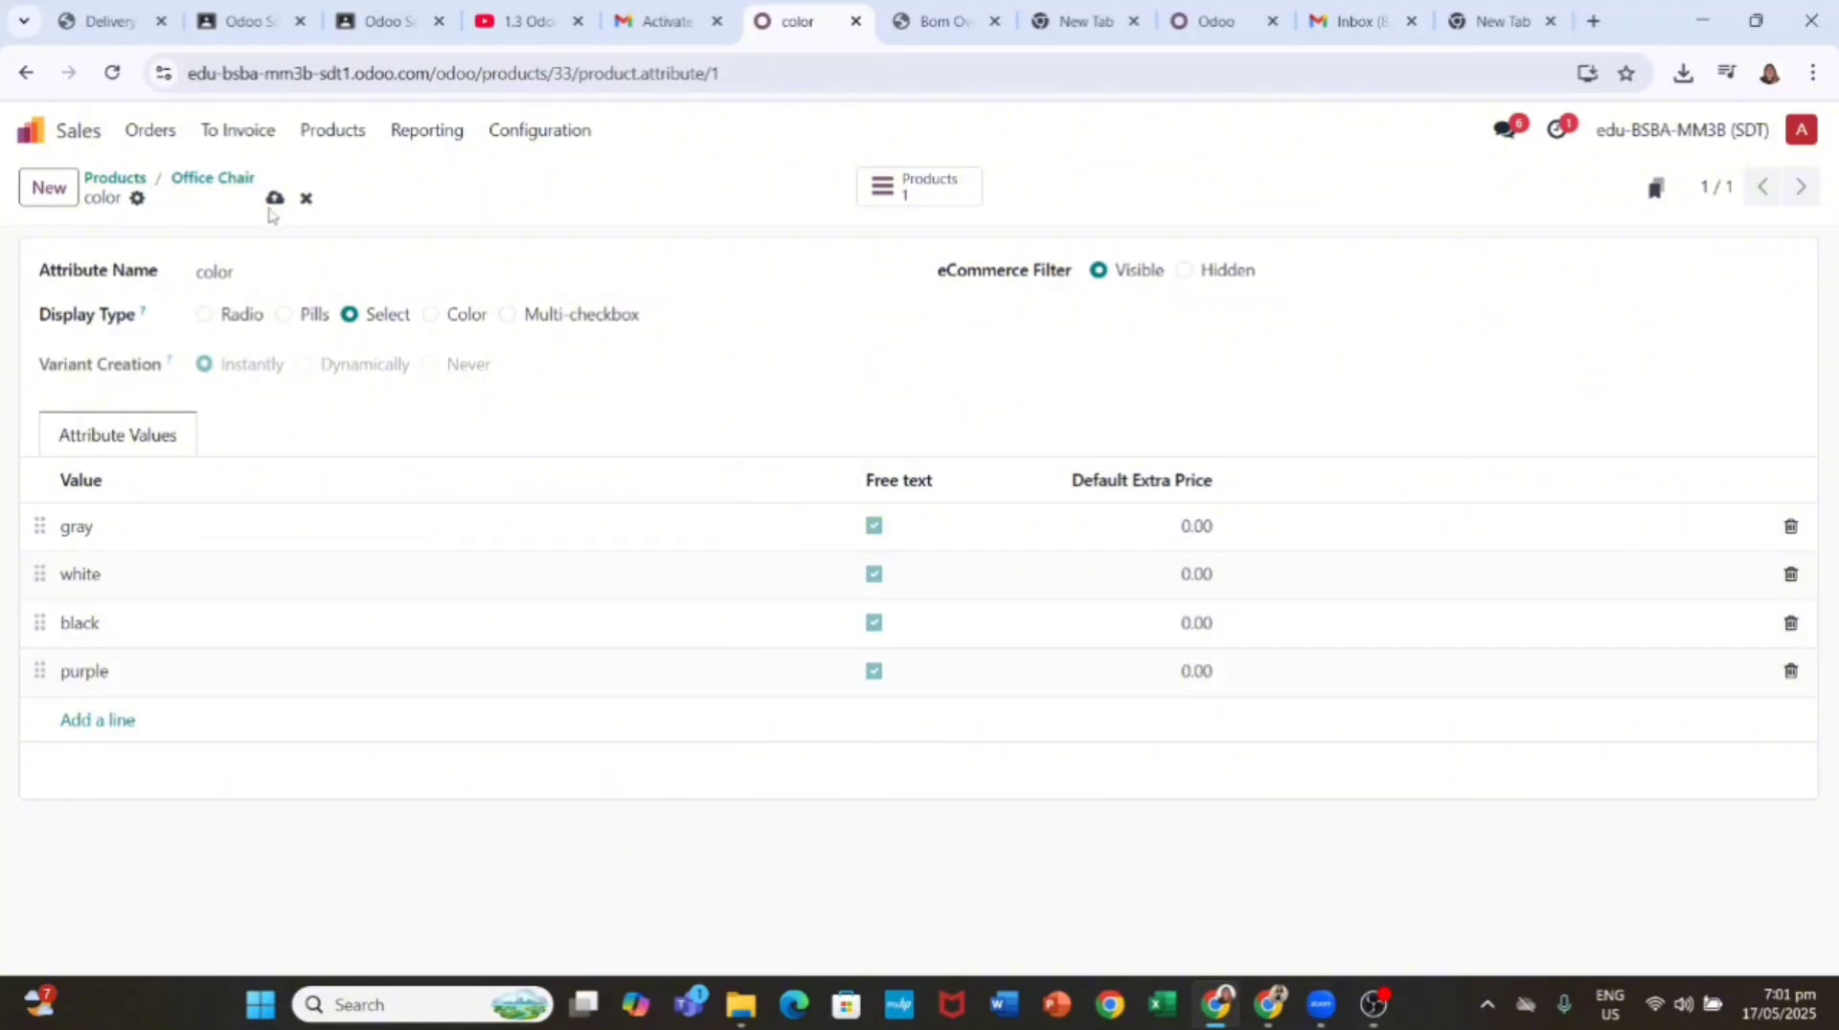
click(192, 179)
Step: Allow free text on the small, medium and large Size values and save
click(77, 558)
click(144, 558)
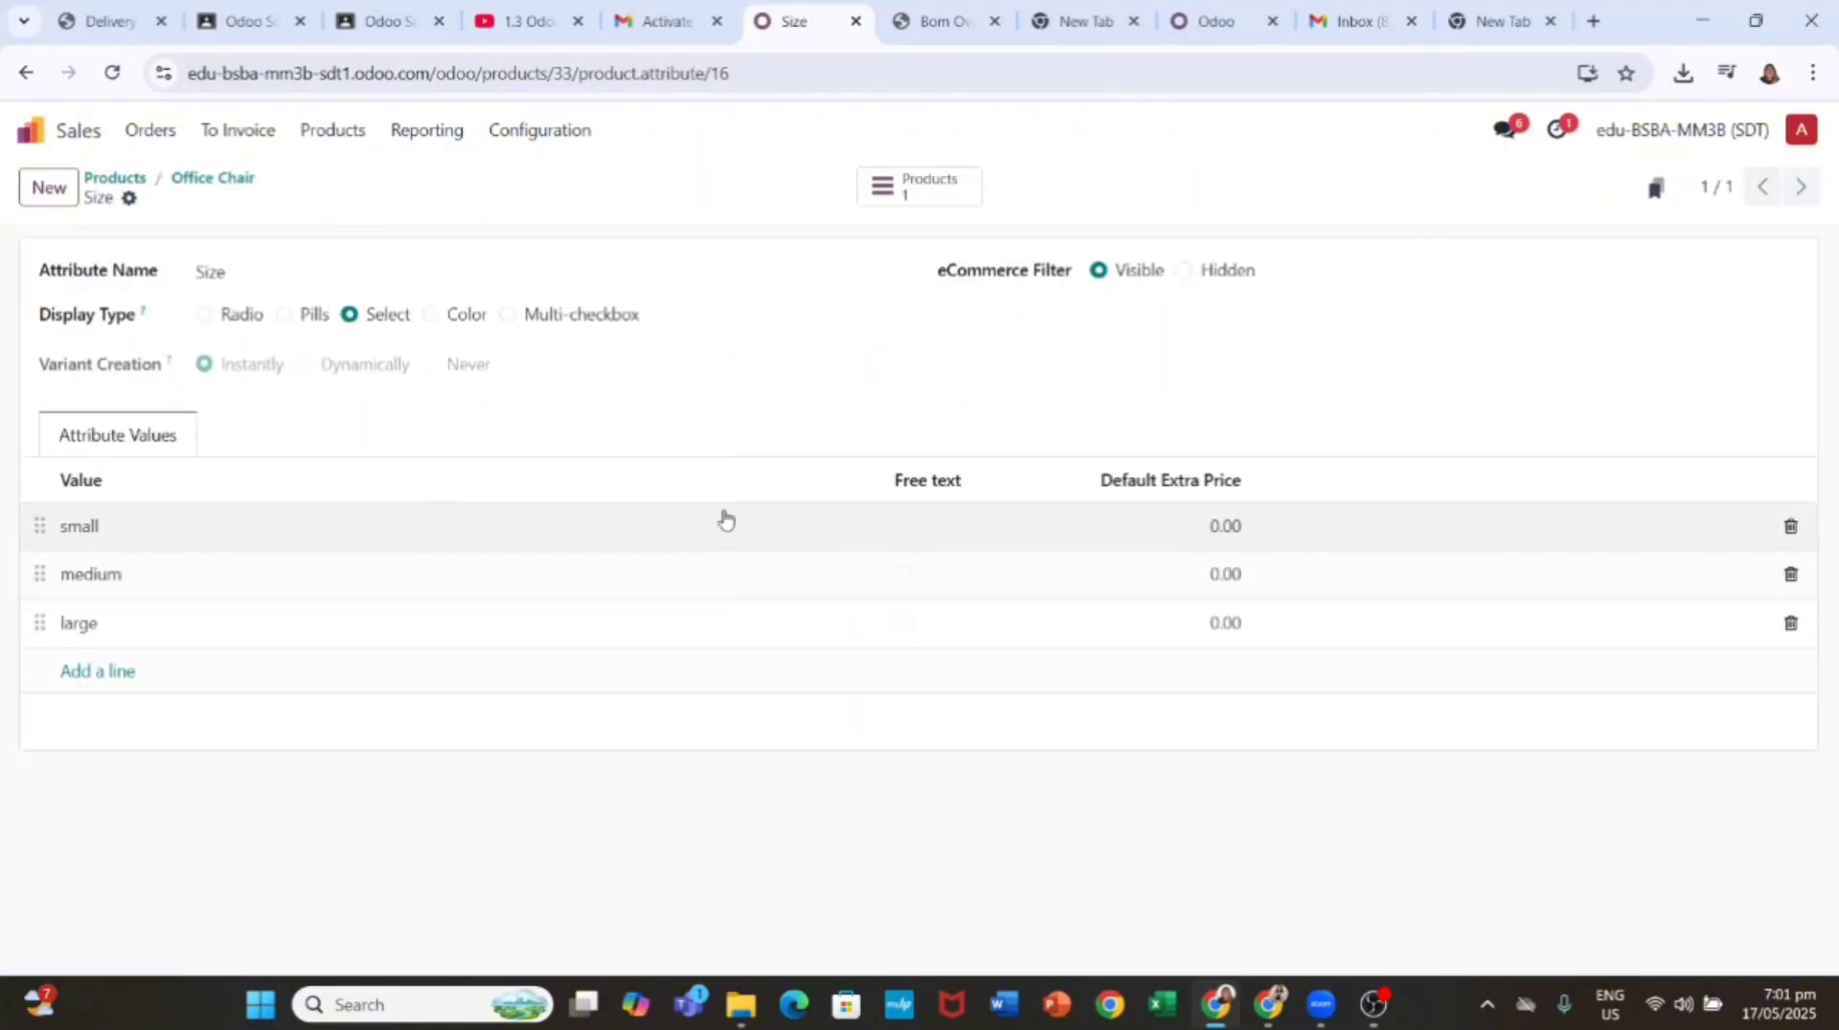
click(903, 525)
click(903, 574)
click(903, 622)
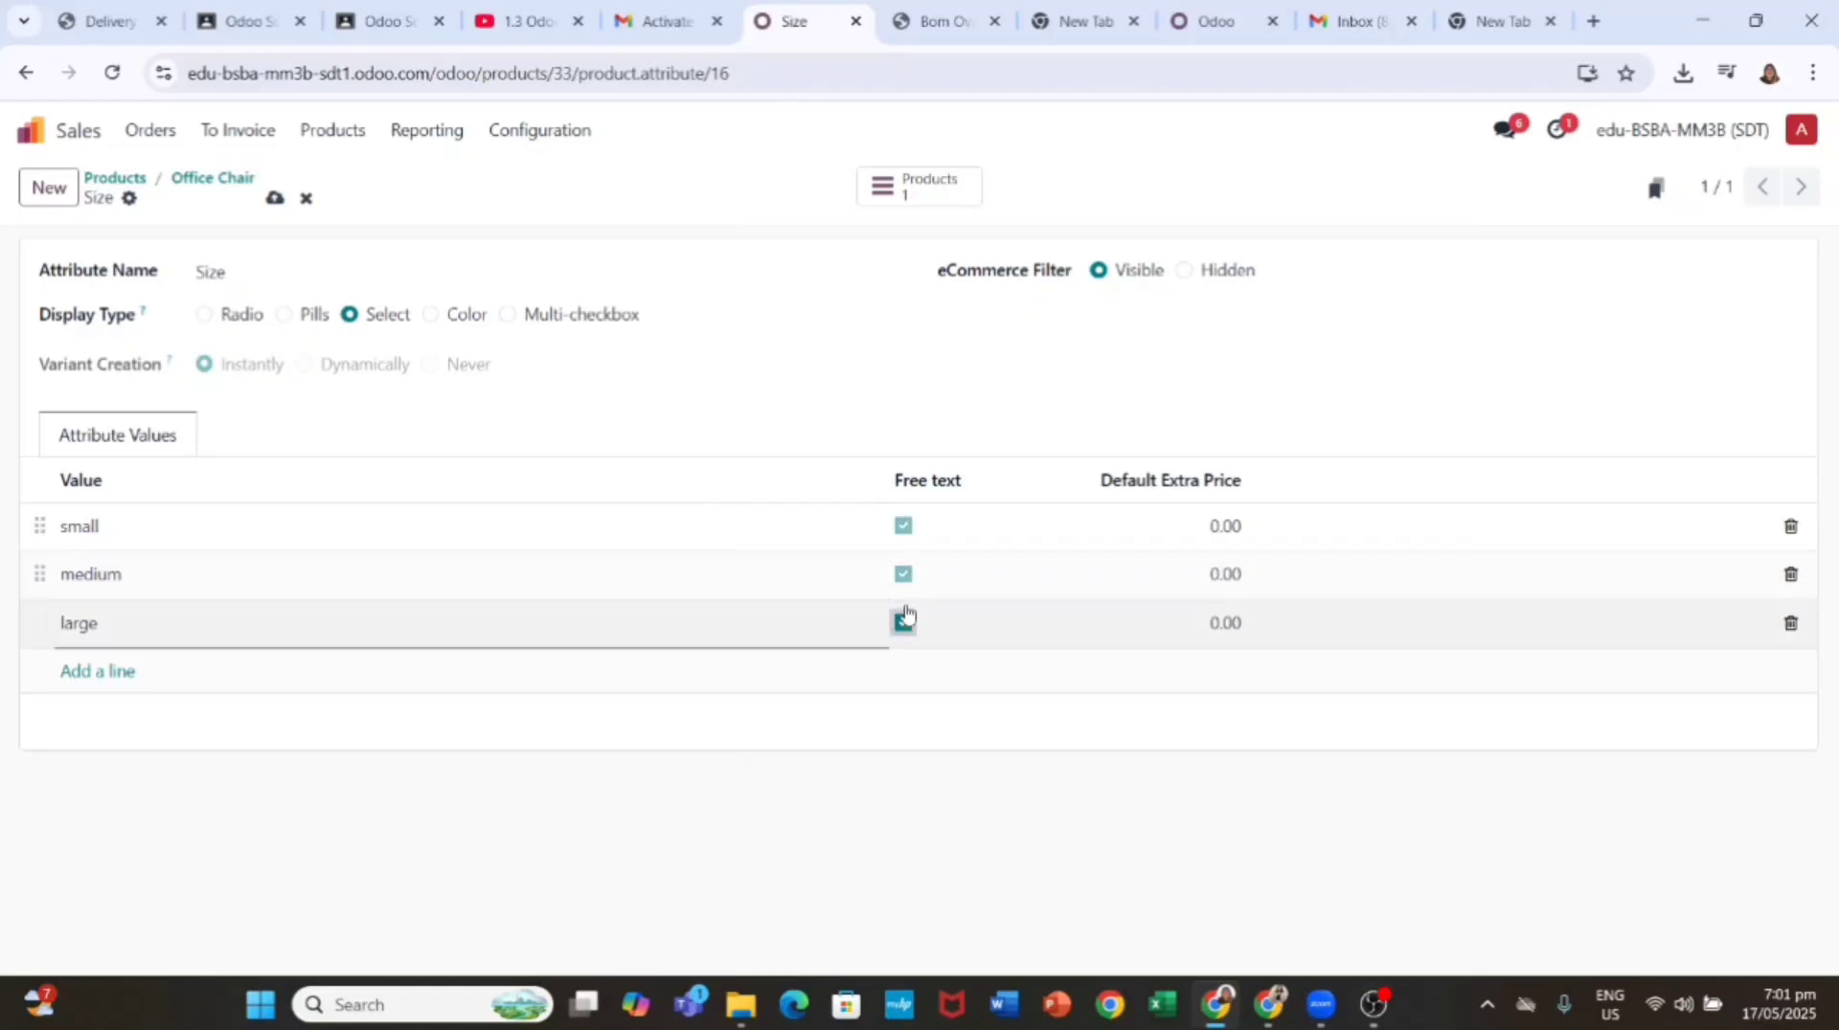
click(275, 199)
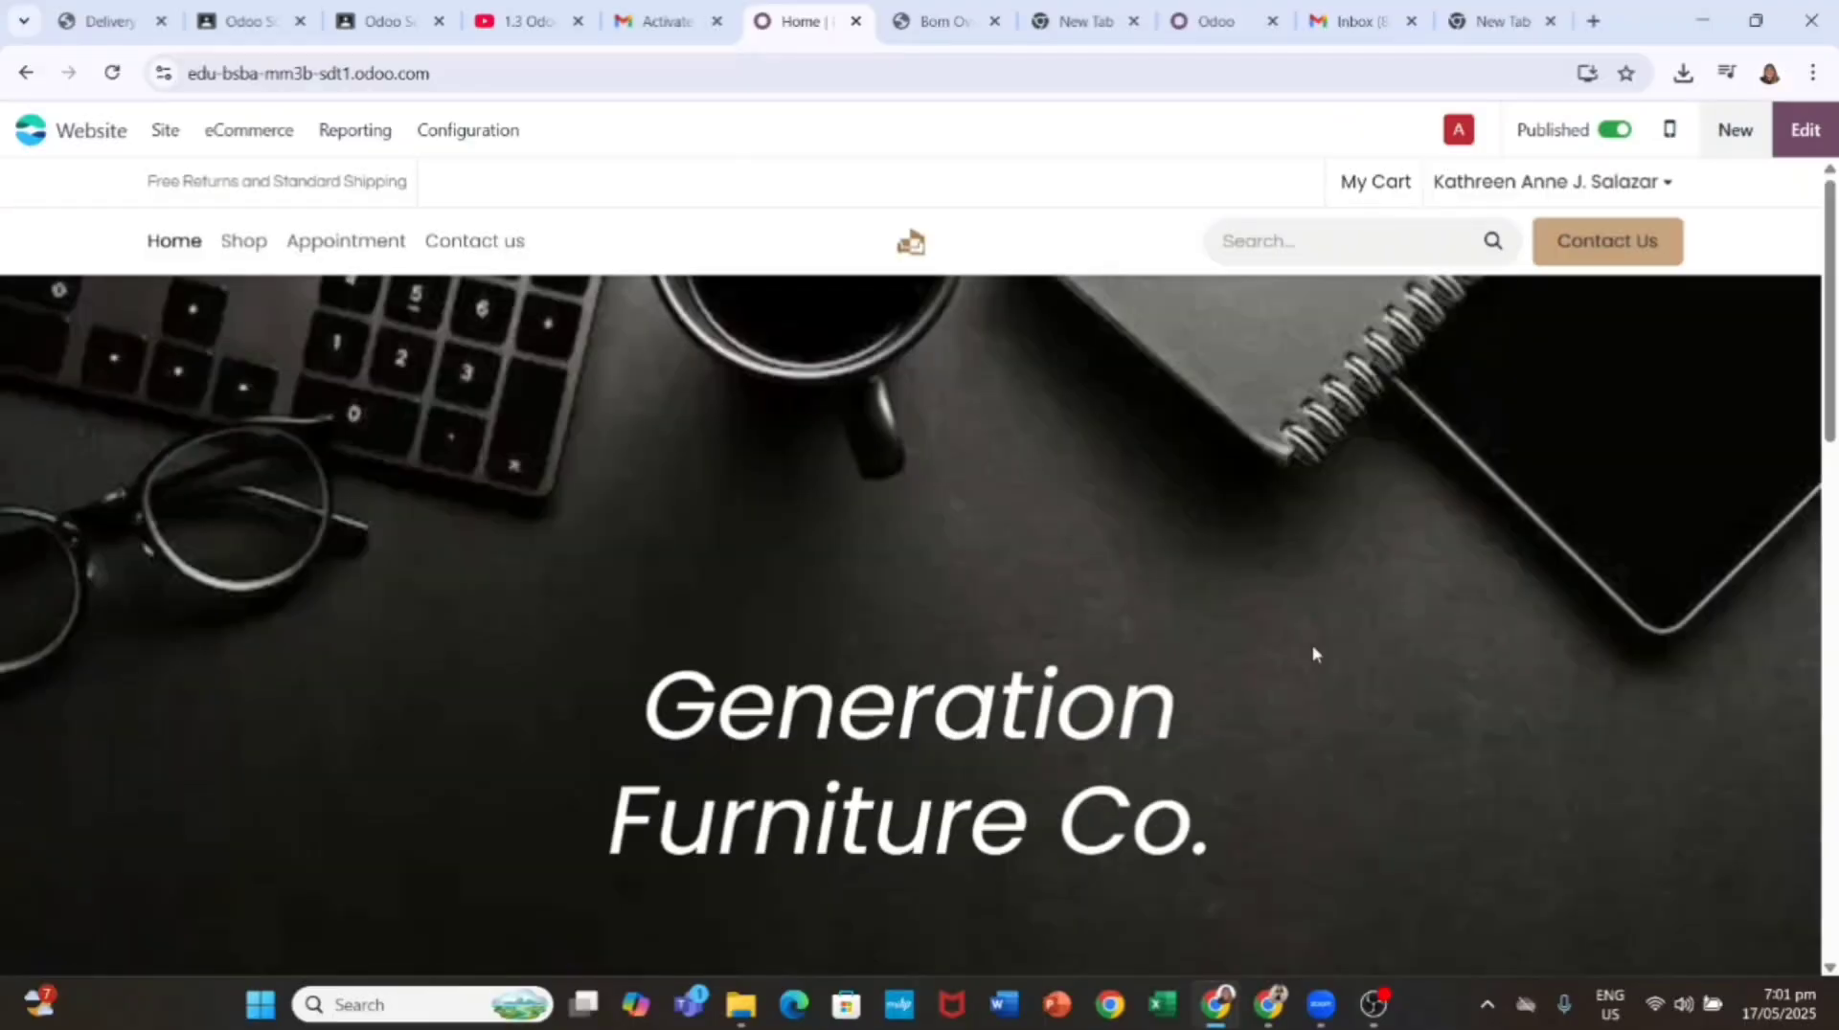
Step: Open the Office Chair product page from the website's Shop listing
click(245, 244)
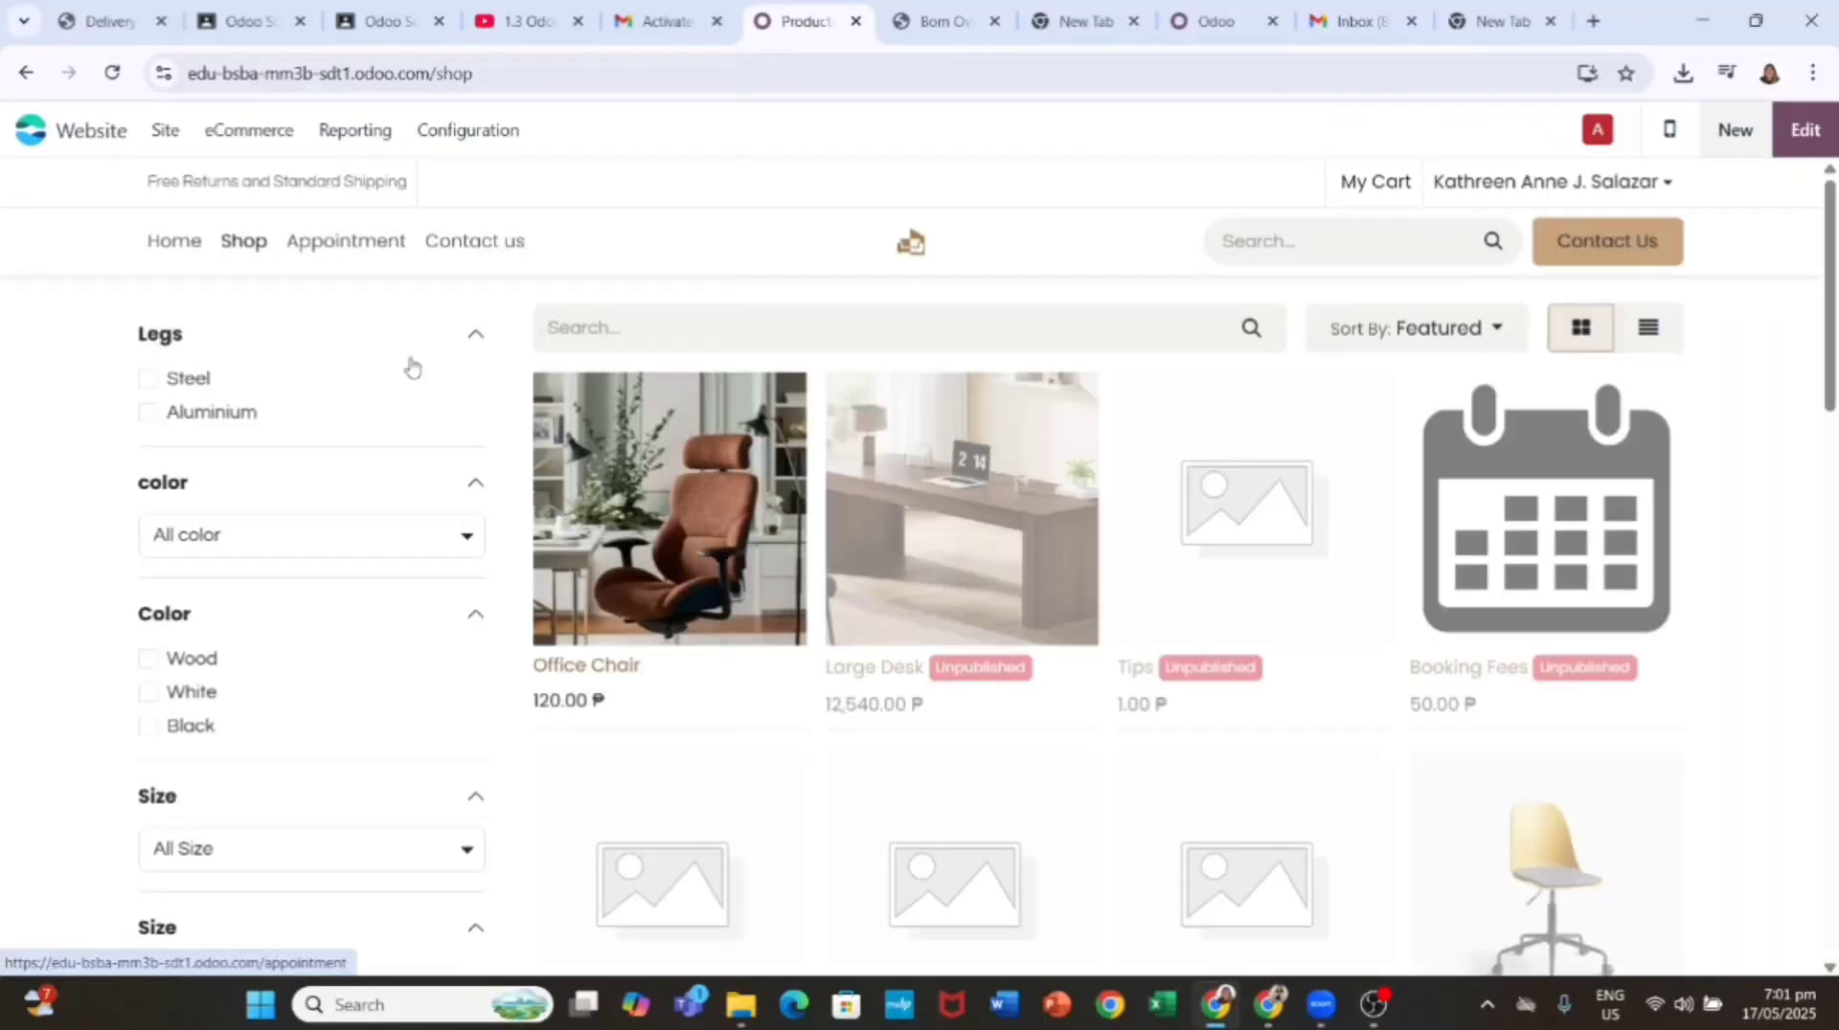
click(720, 547)
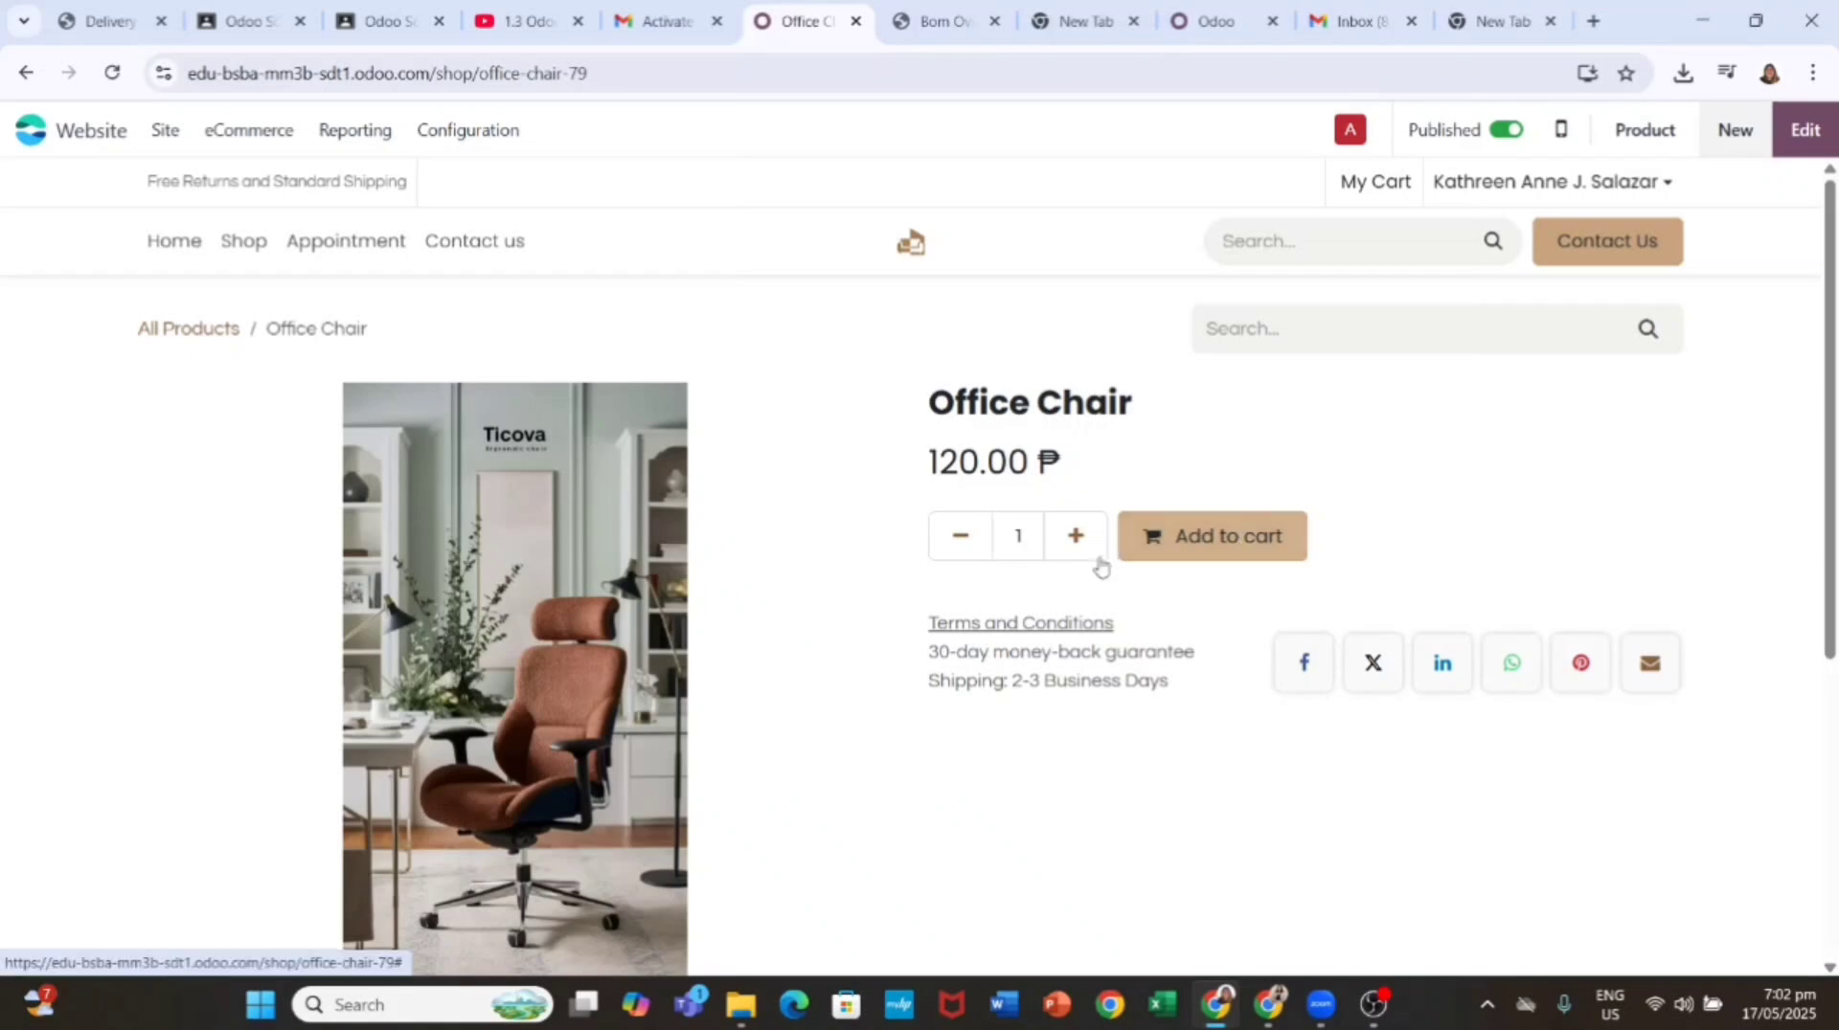
Step: Return to the shop listing and open the yellow Office Chair's product page
scroll(1073, 574, down, 1)
scroll(1053, 652, up, 1)
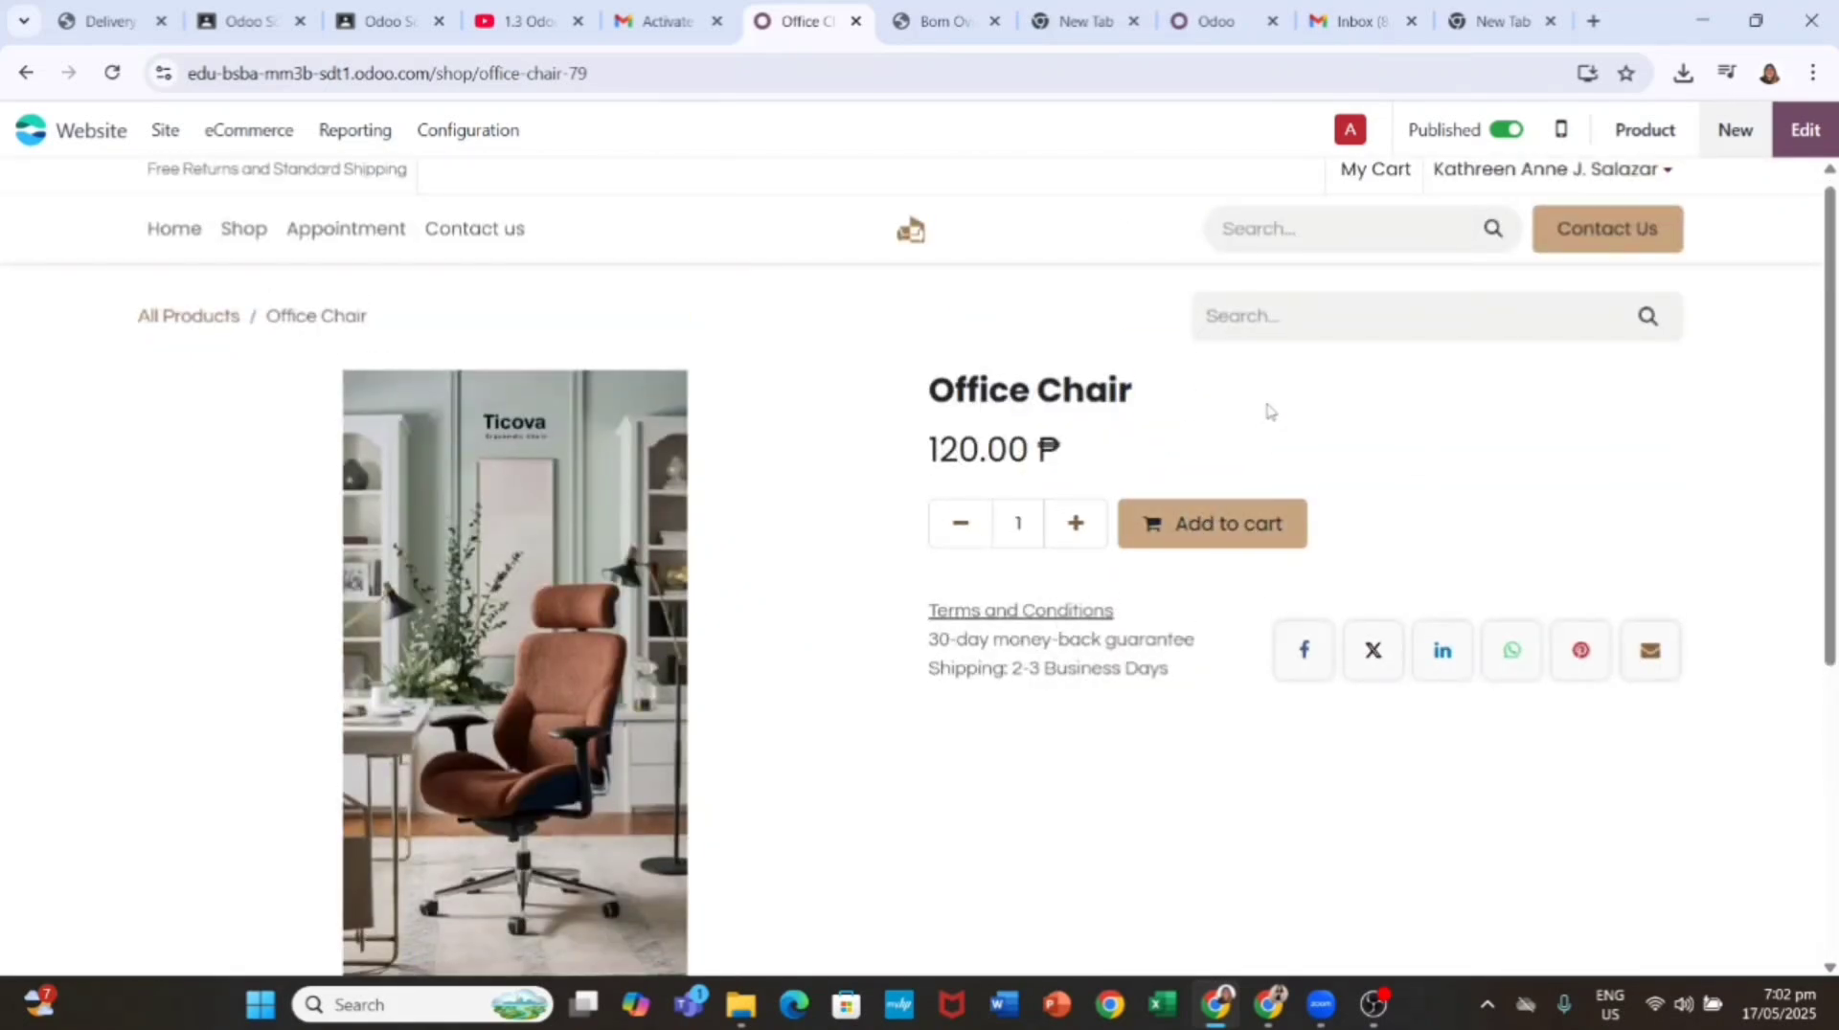
click(259, 242)
scroll(382, 476, down, 2)
click(1569, 848)
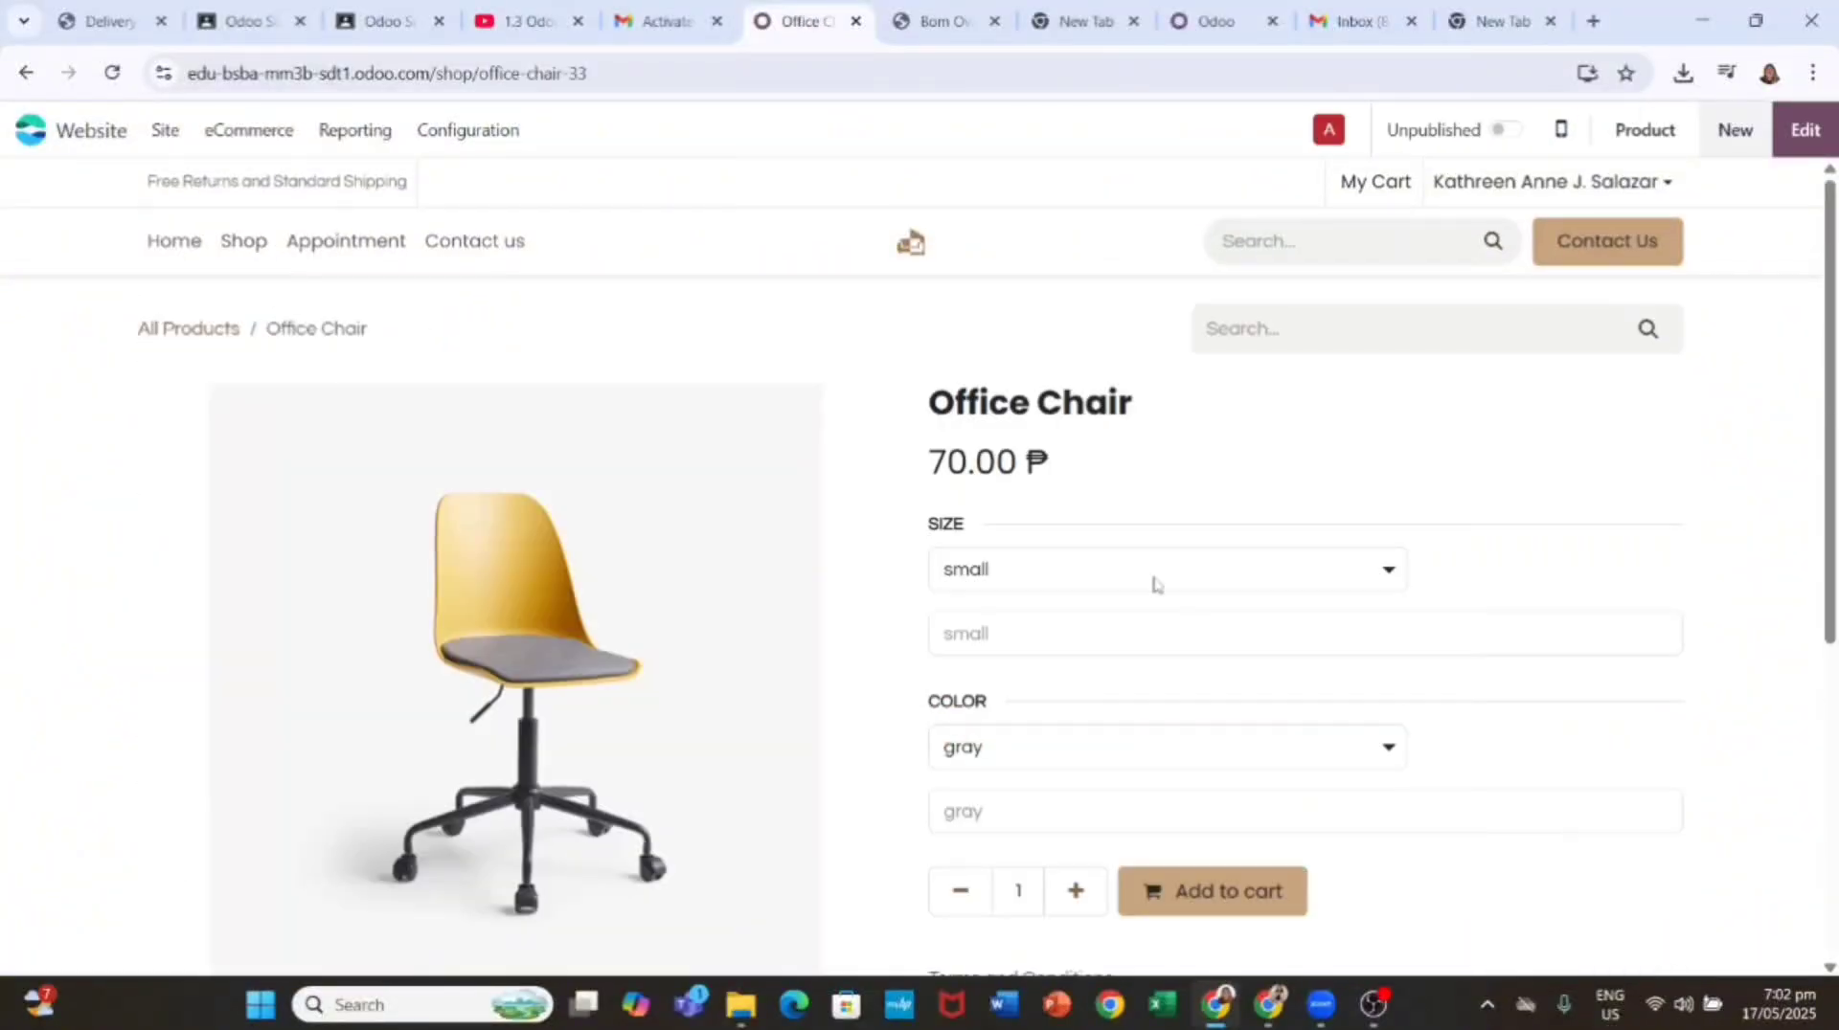
Step: Add a medium, white Office Chair to the cart and view the cart
click(1258, 571)
click(1120, 636)
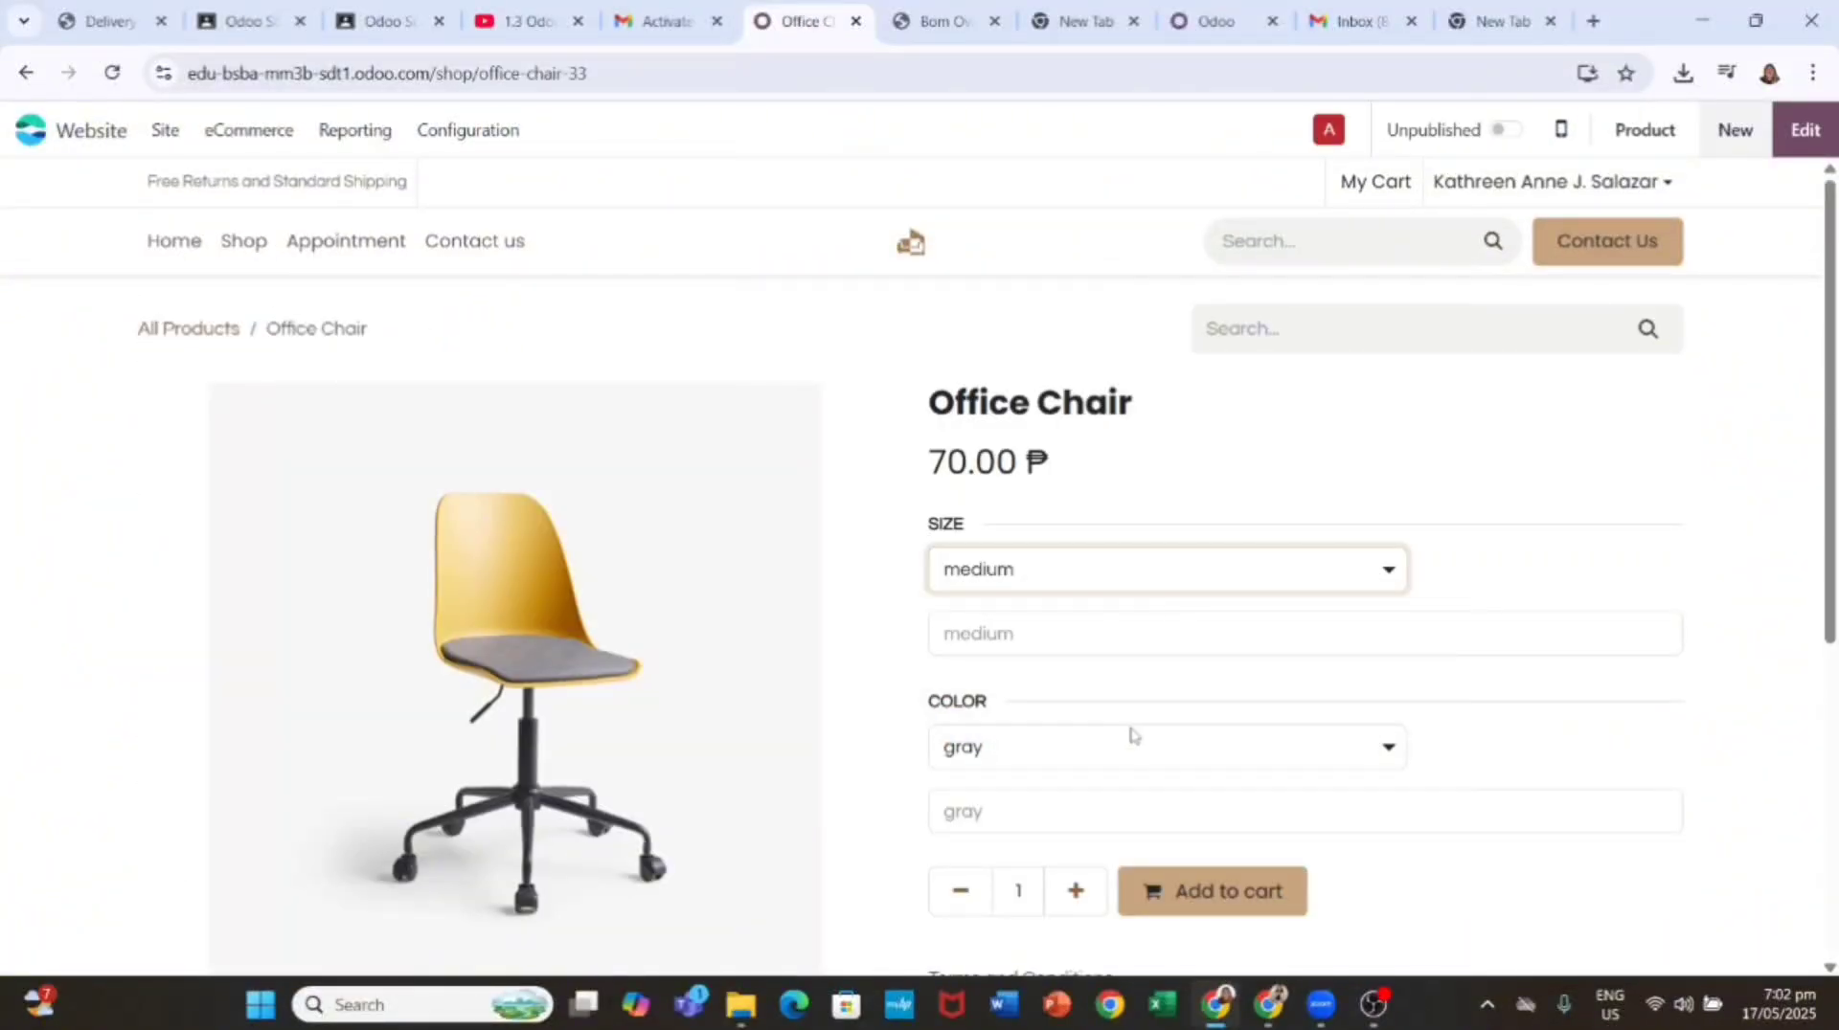
click(1132, 735)
click(1143, 812)
scroll(1230, 716, down, 2)
click(1250, 713)
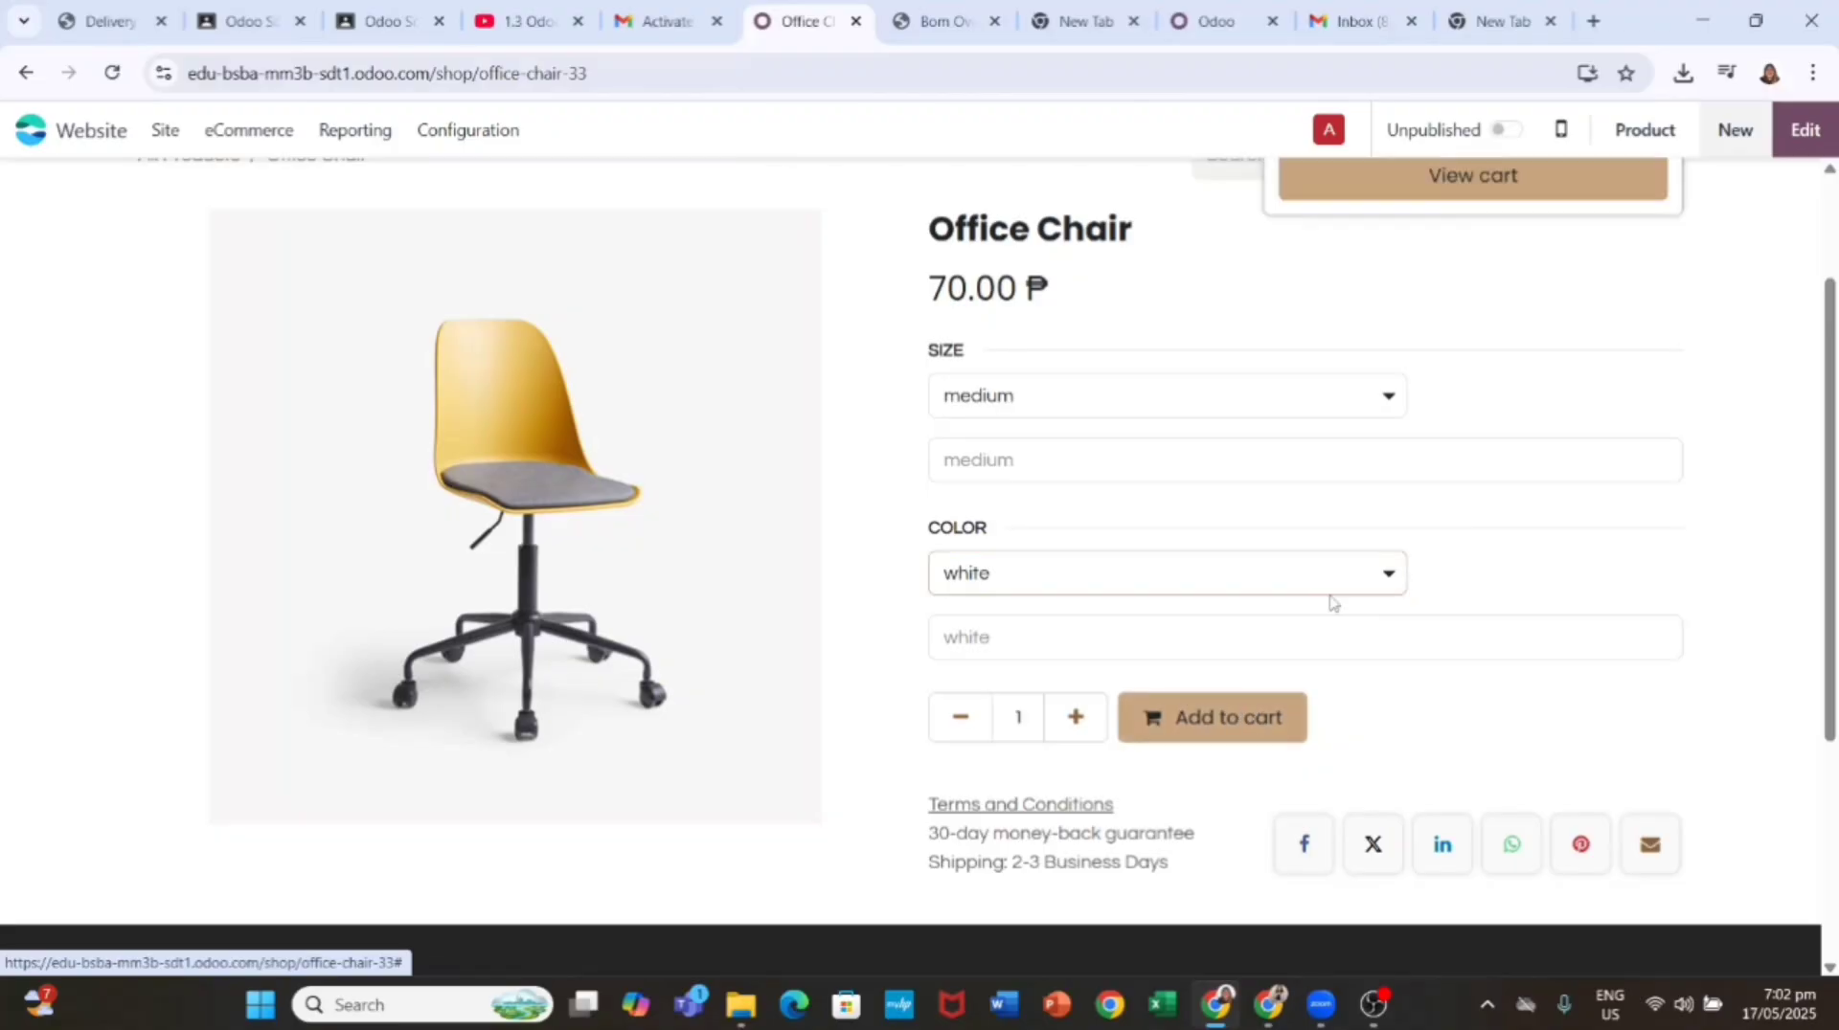
scroll(1330, 602, up, 2)
click(1494, 349)
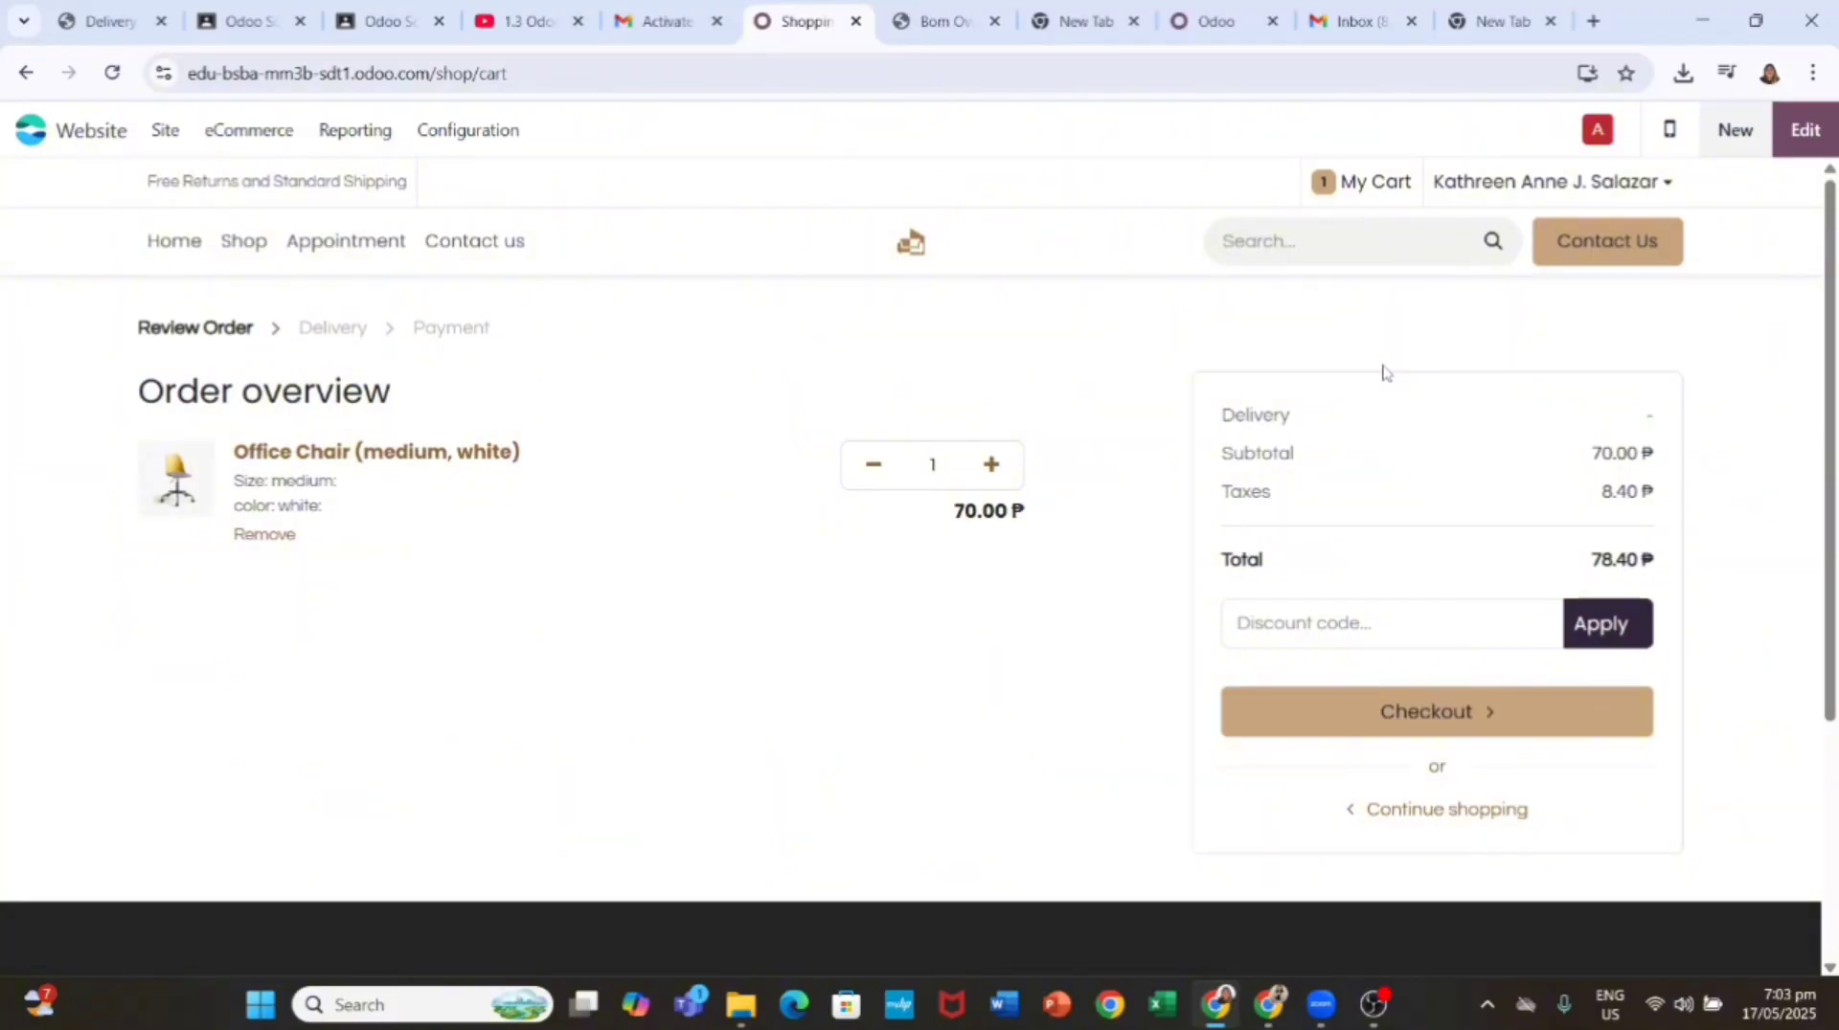
Step: Start checkout and fill in the company name and country on the address form
click(1422, 728)
scroll(681, 660, down, 4)
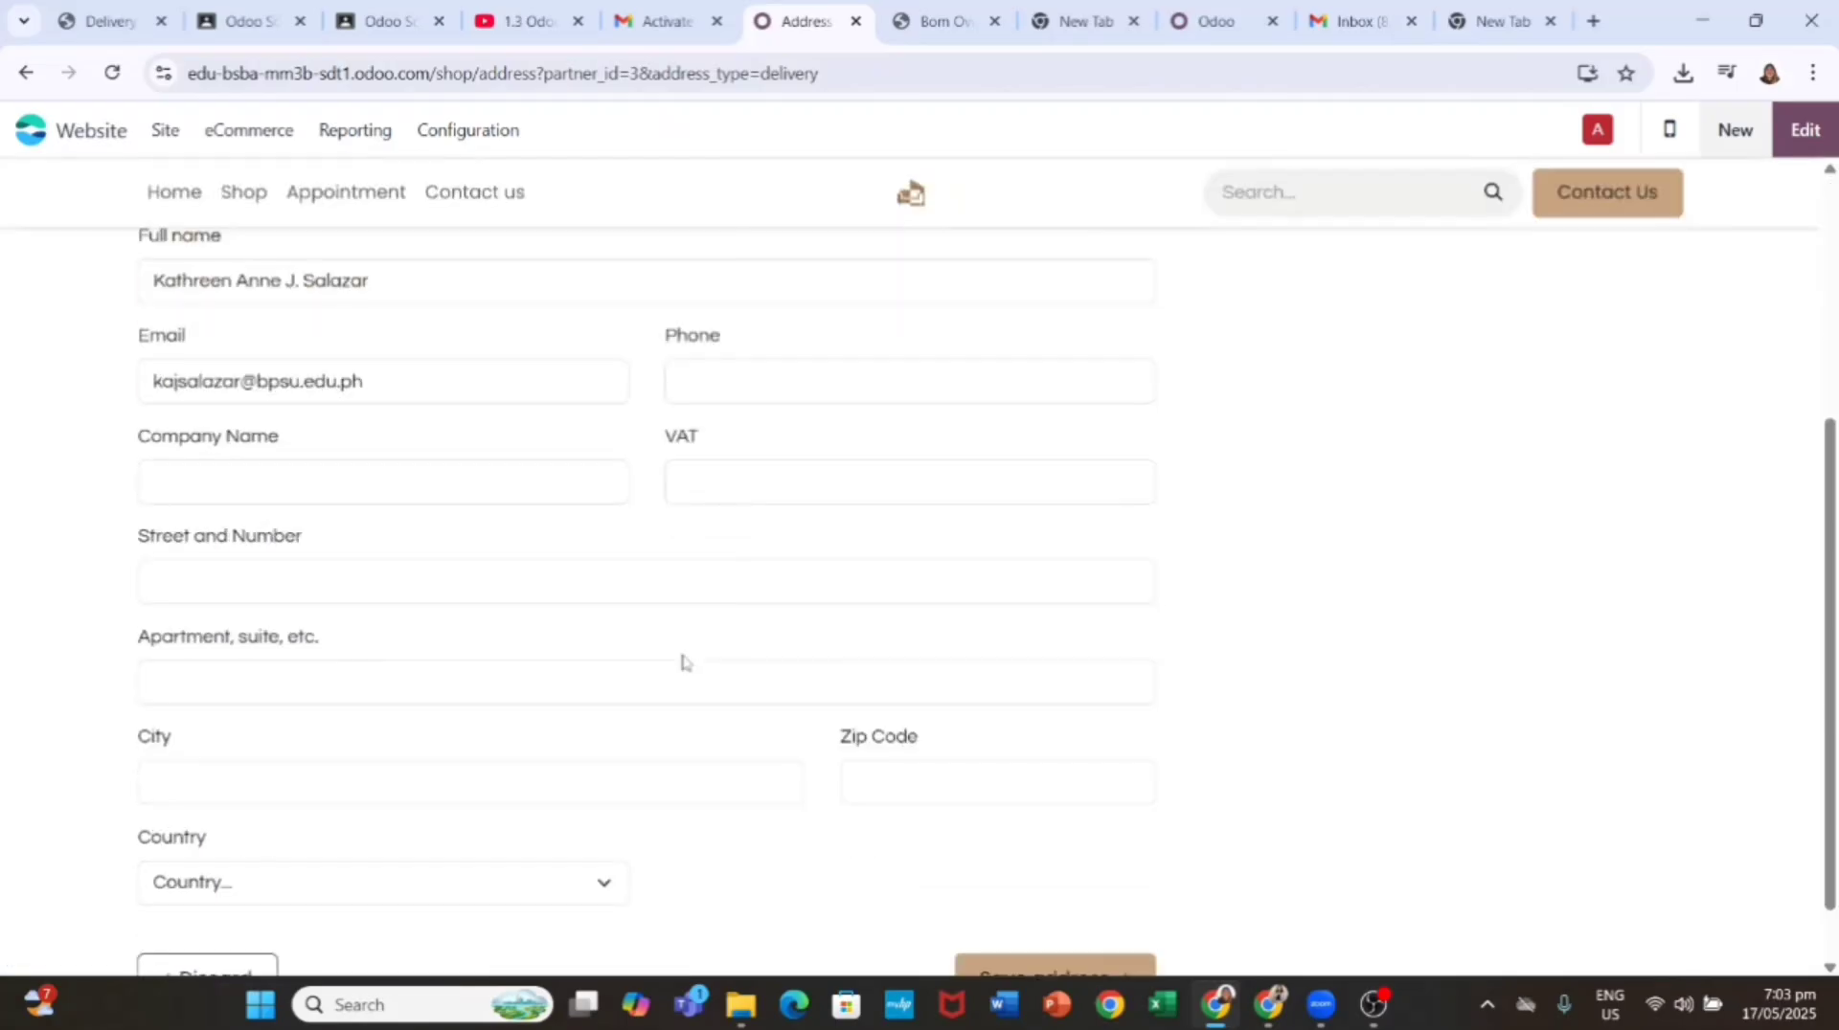
scroll(381, 637, down, 1)
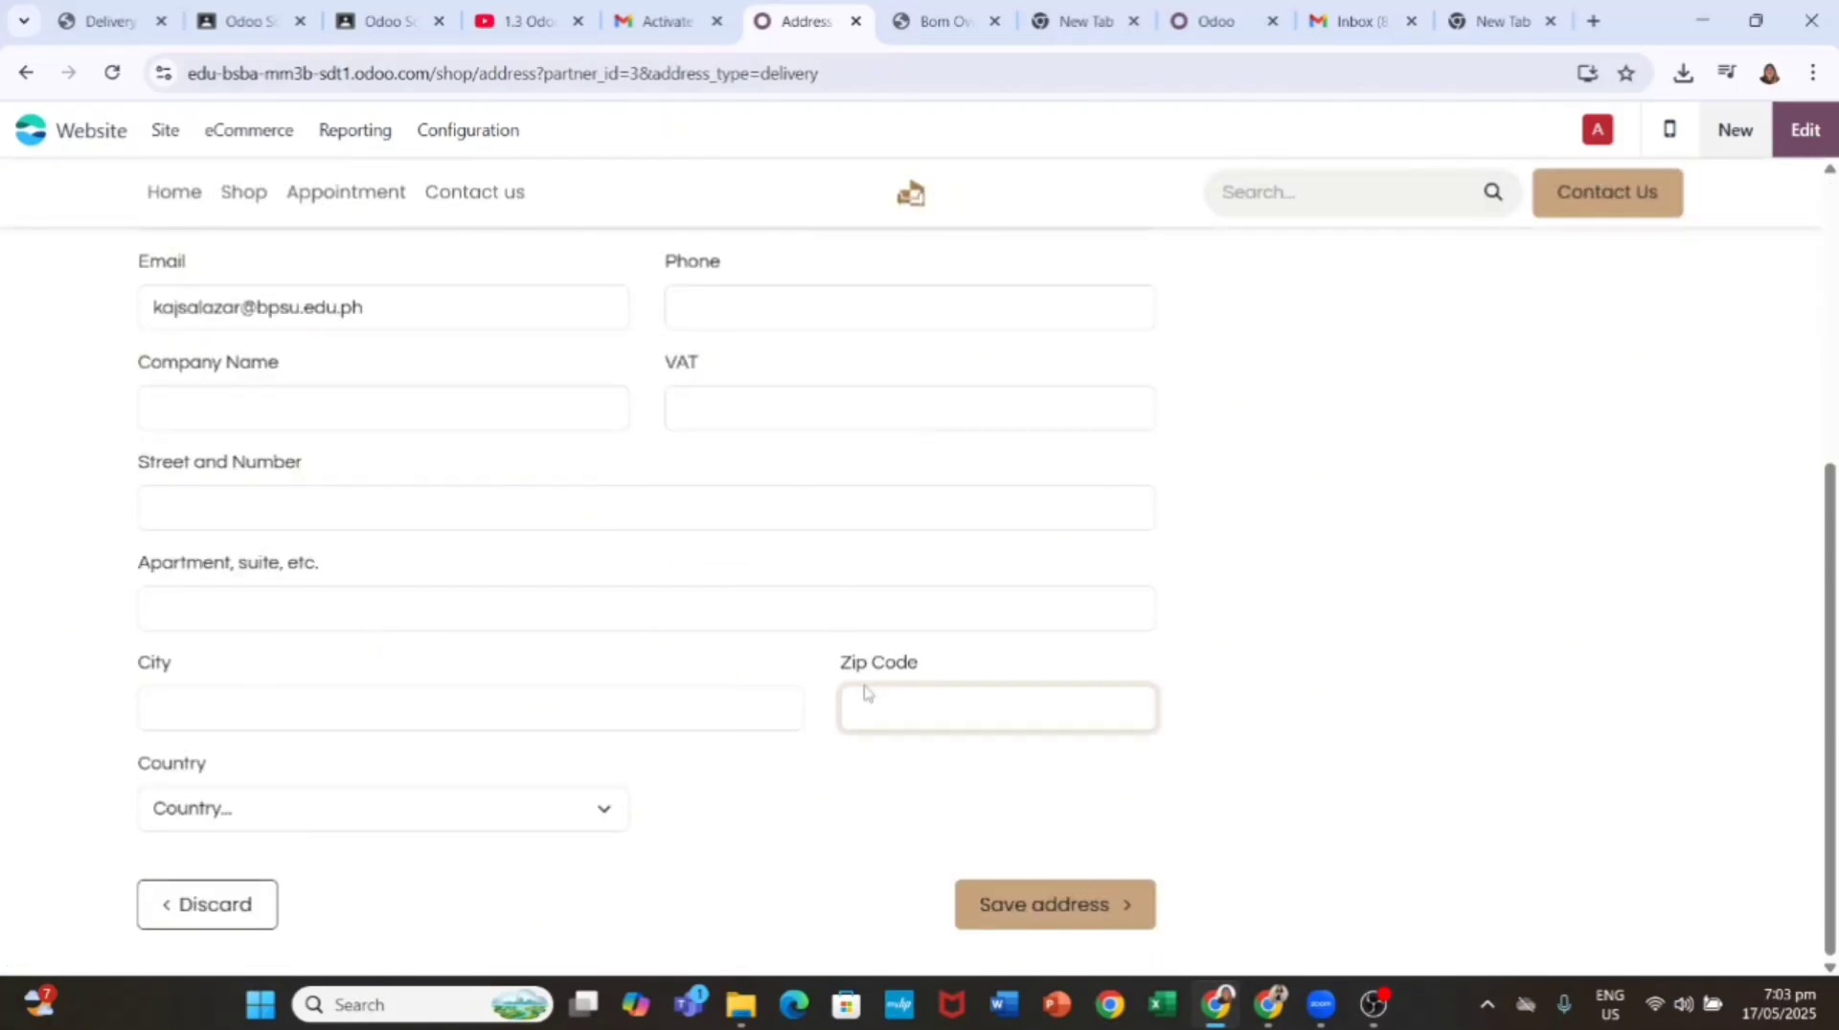
click(397, 705)
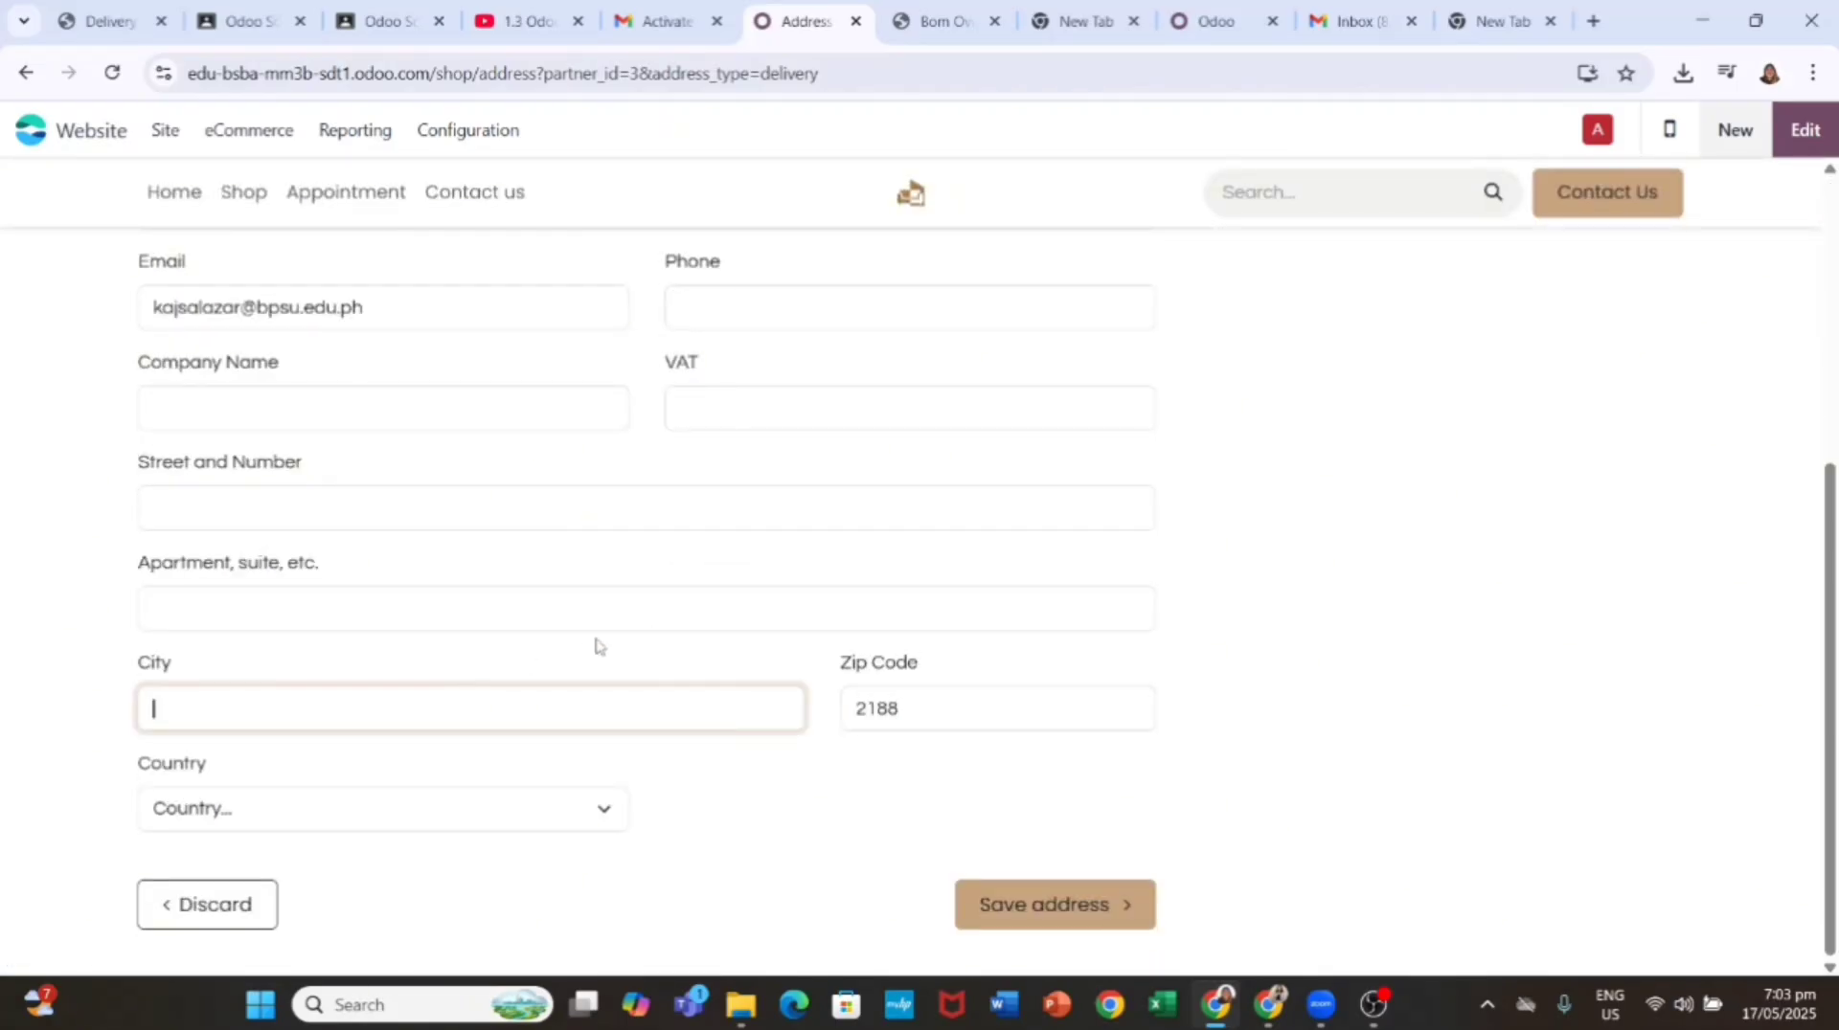
click(415, 414)
click(364, 465)
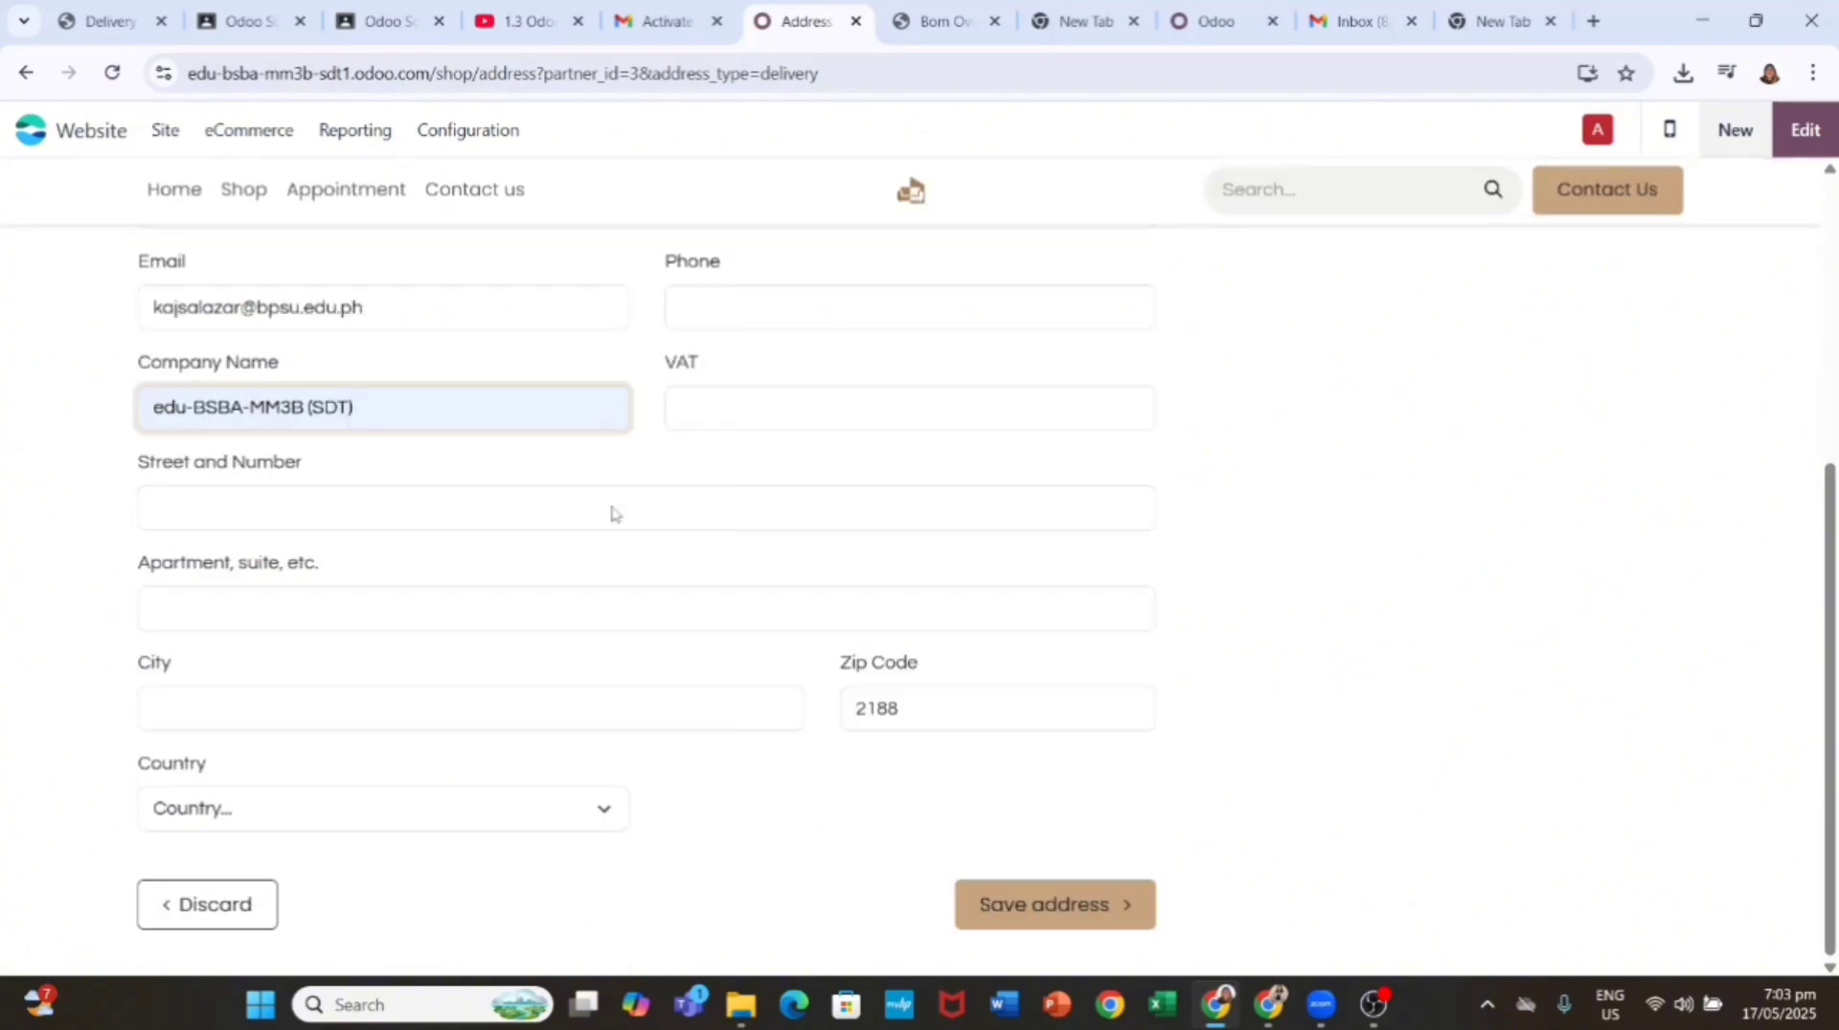
click(417, 804)
scroll(365, 603, down, 20)
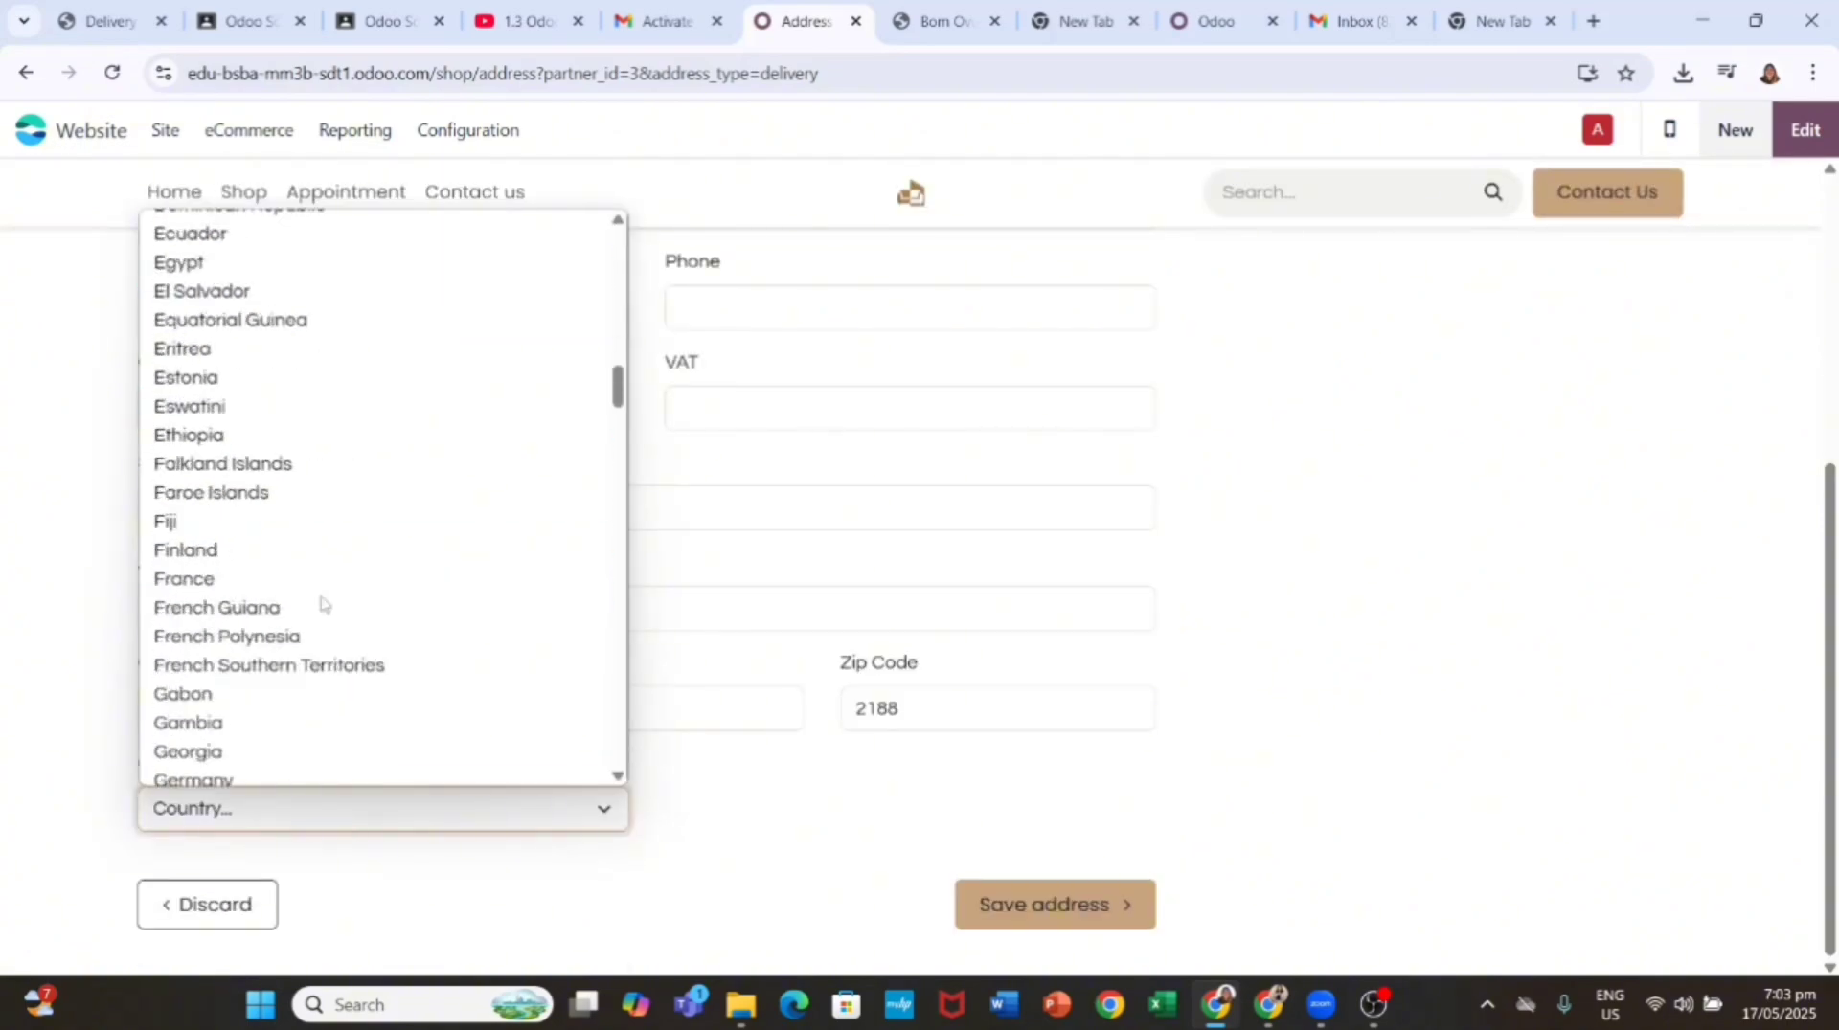
scroll(365, 233, up, 3)
scroll(365, 233, down, 20)
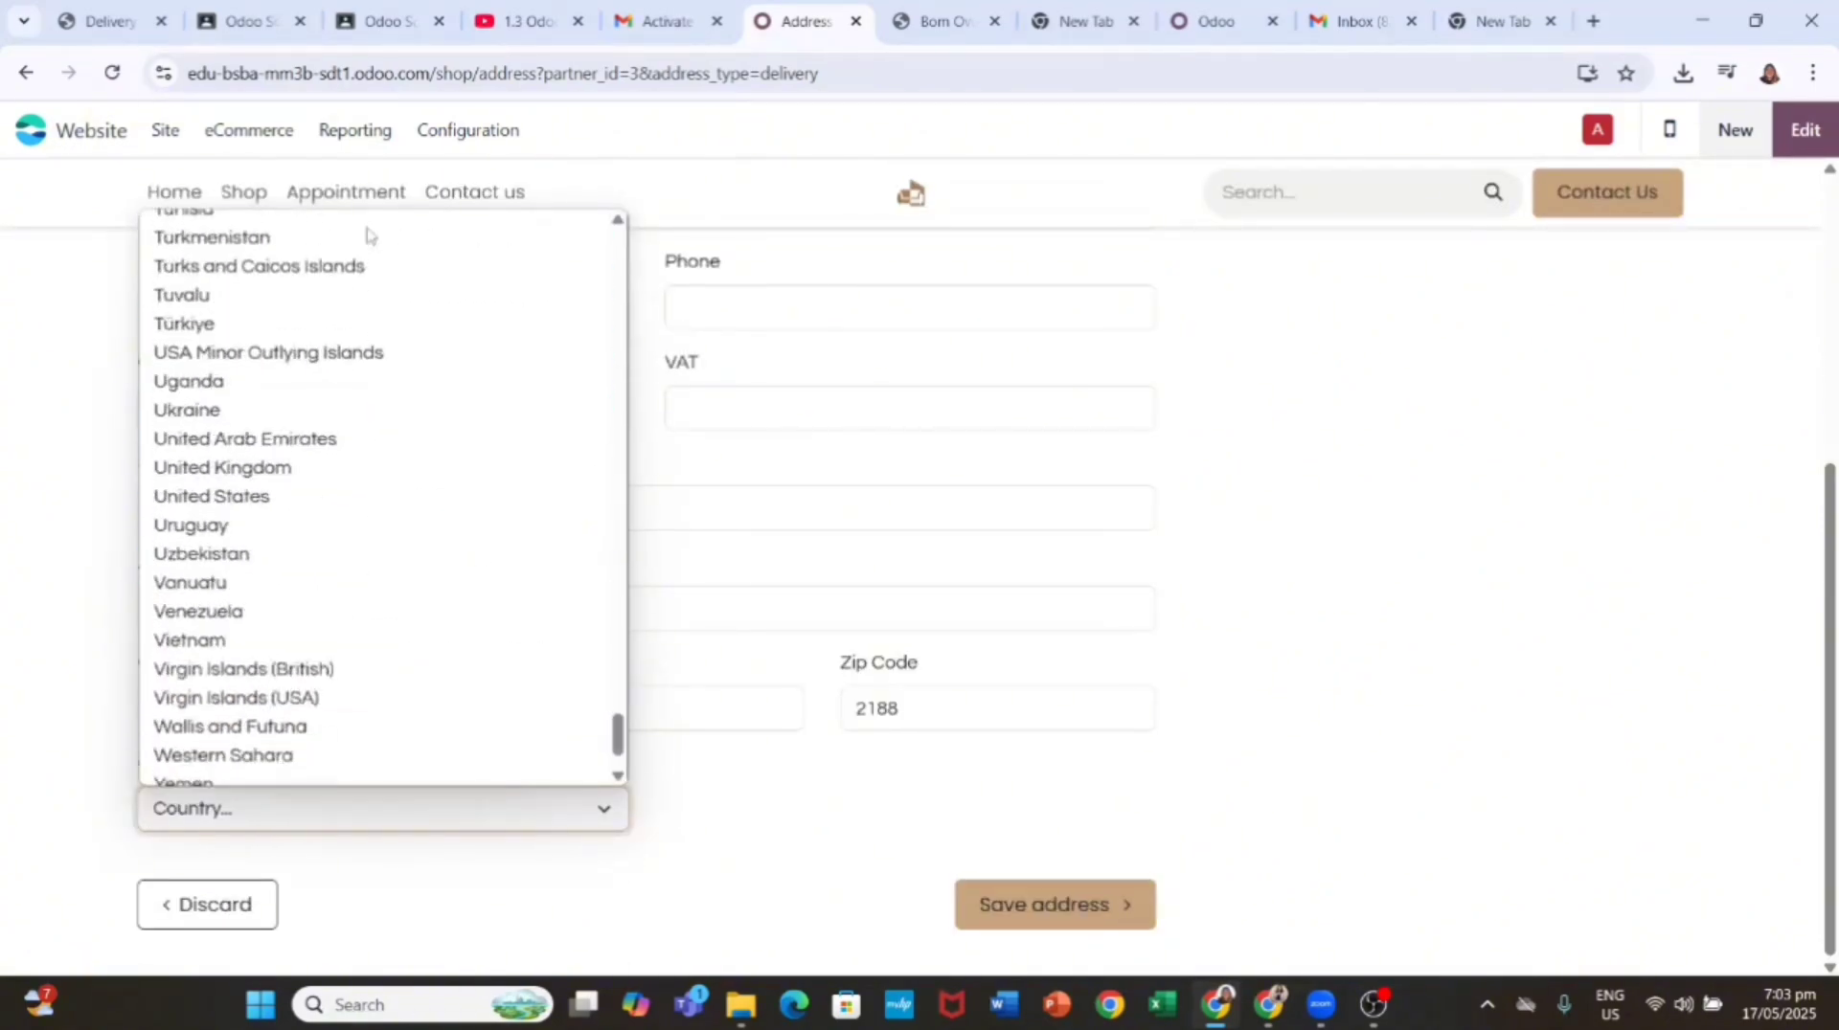
scroll(267, 508, up, 1)
click(229, 539)
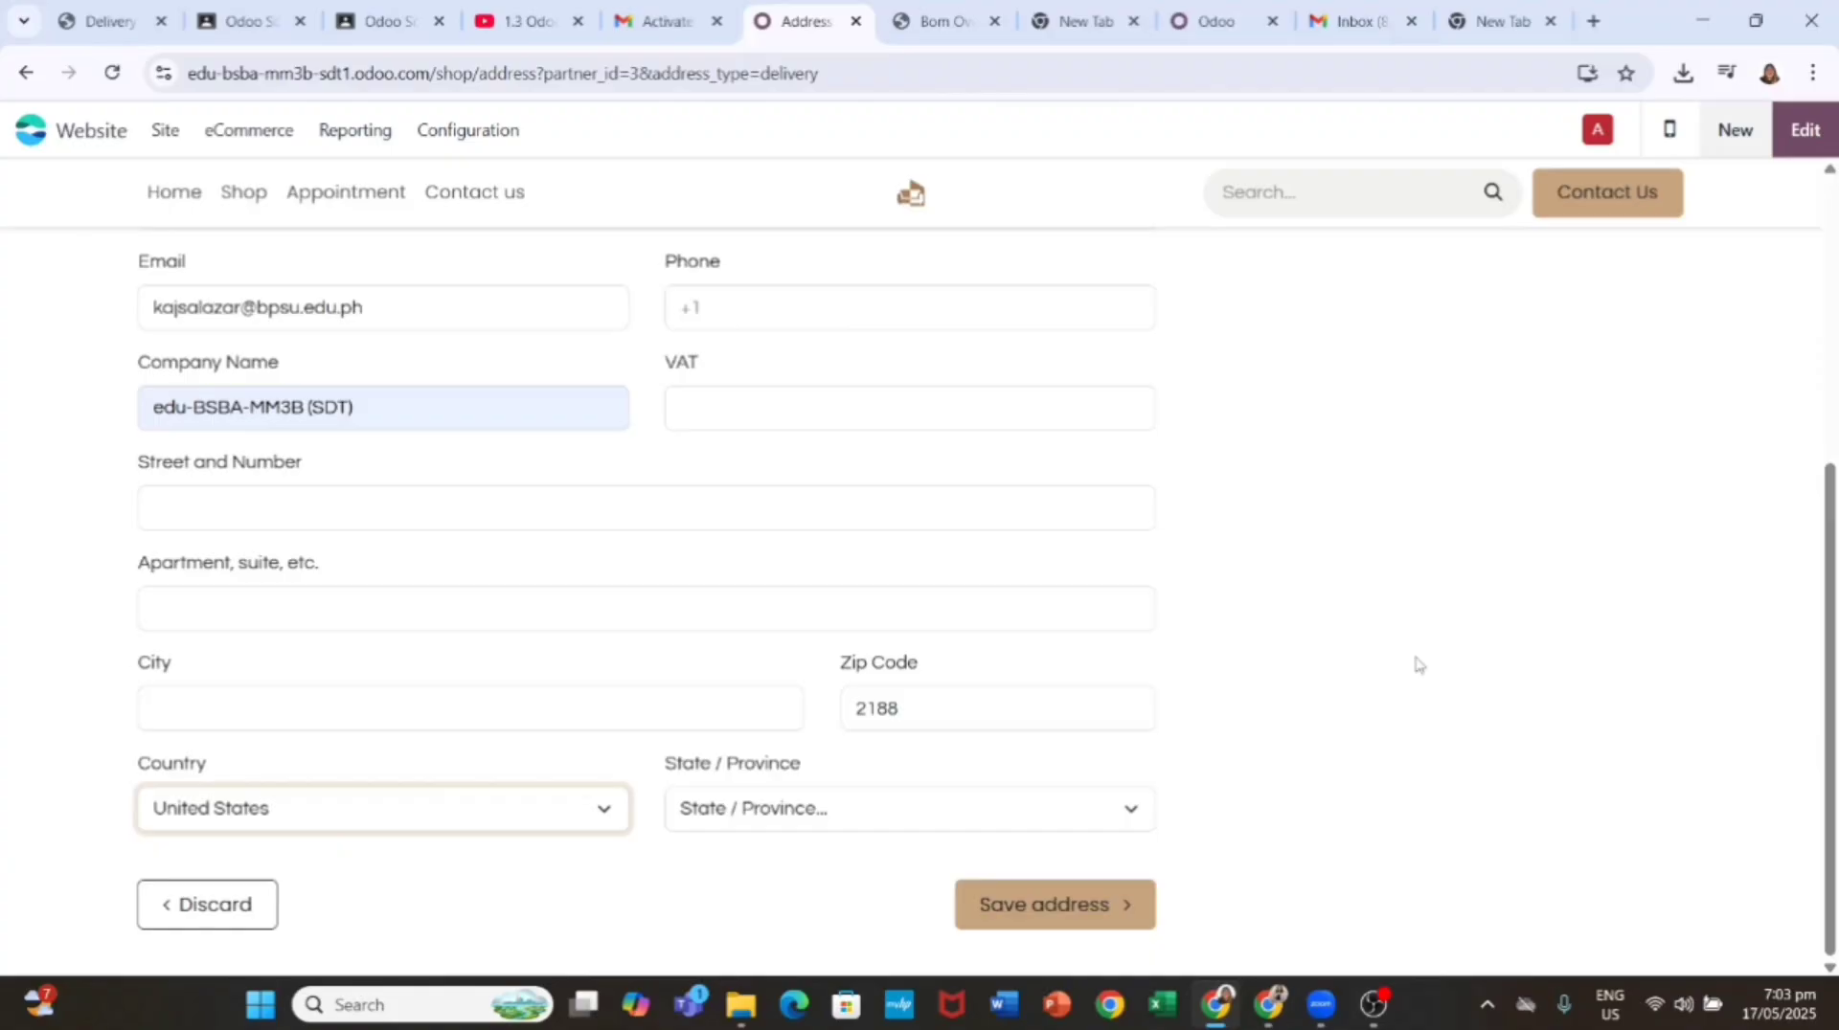
Step: Enter the phone and street address, choose province La Rioja, and save the address
click(1058, 905)
key(Down)
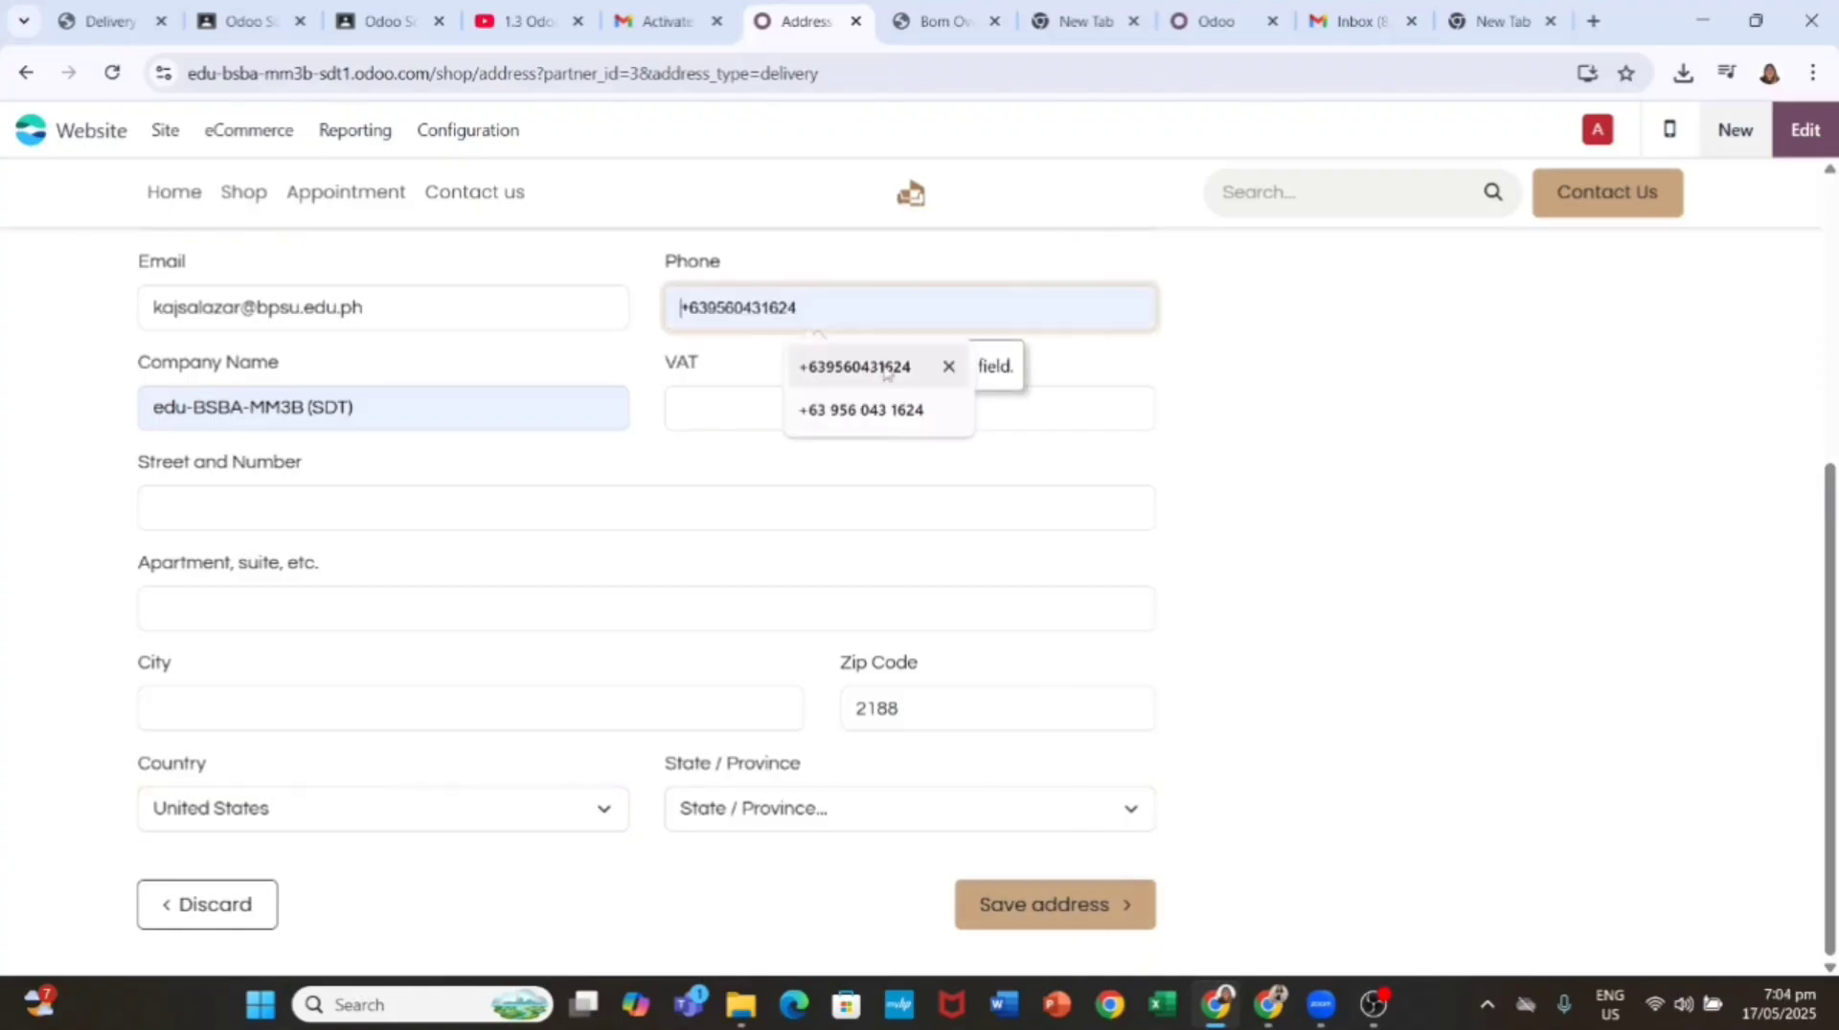
key(Return)
text(Bonifacio)
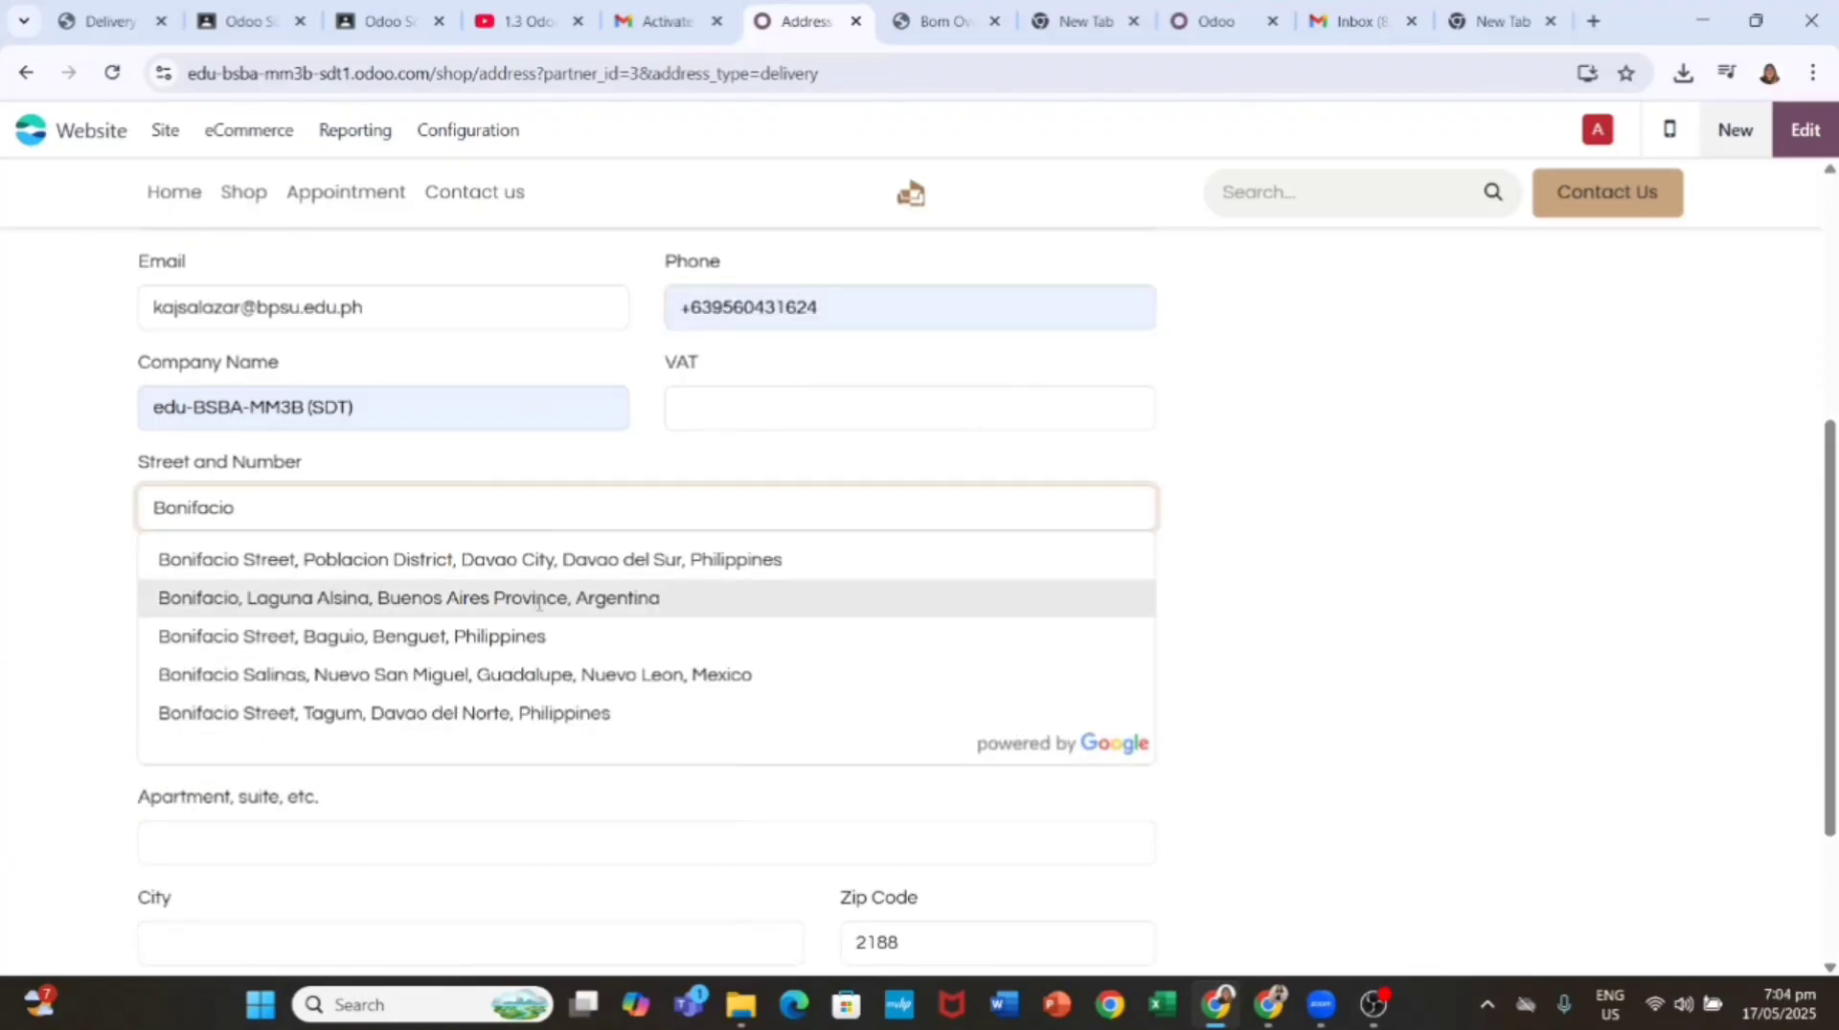
click(538, 599)
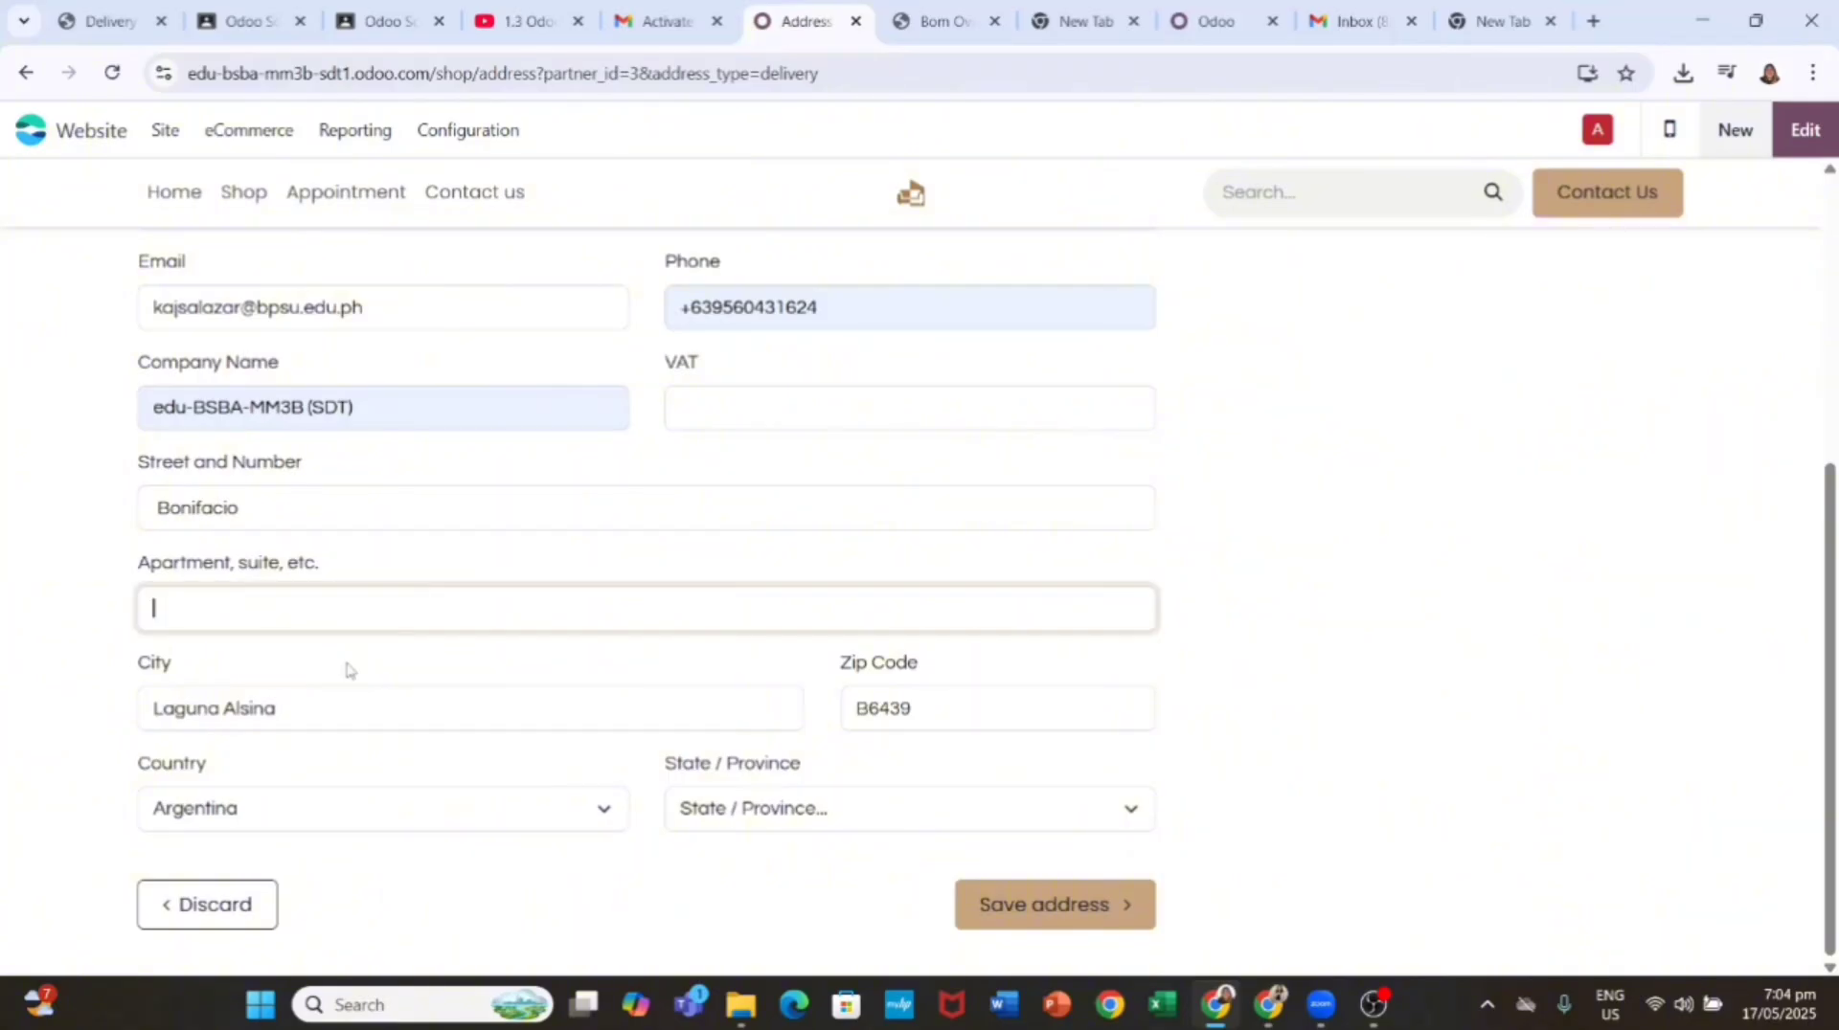
click(1063, 904)
click(905, 808)
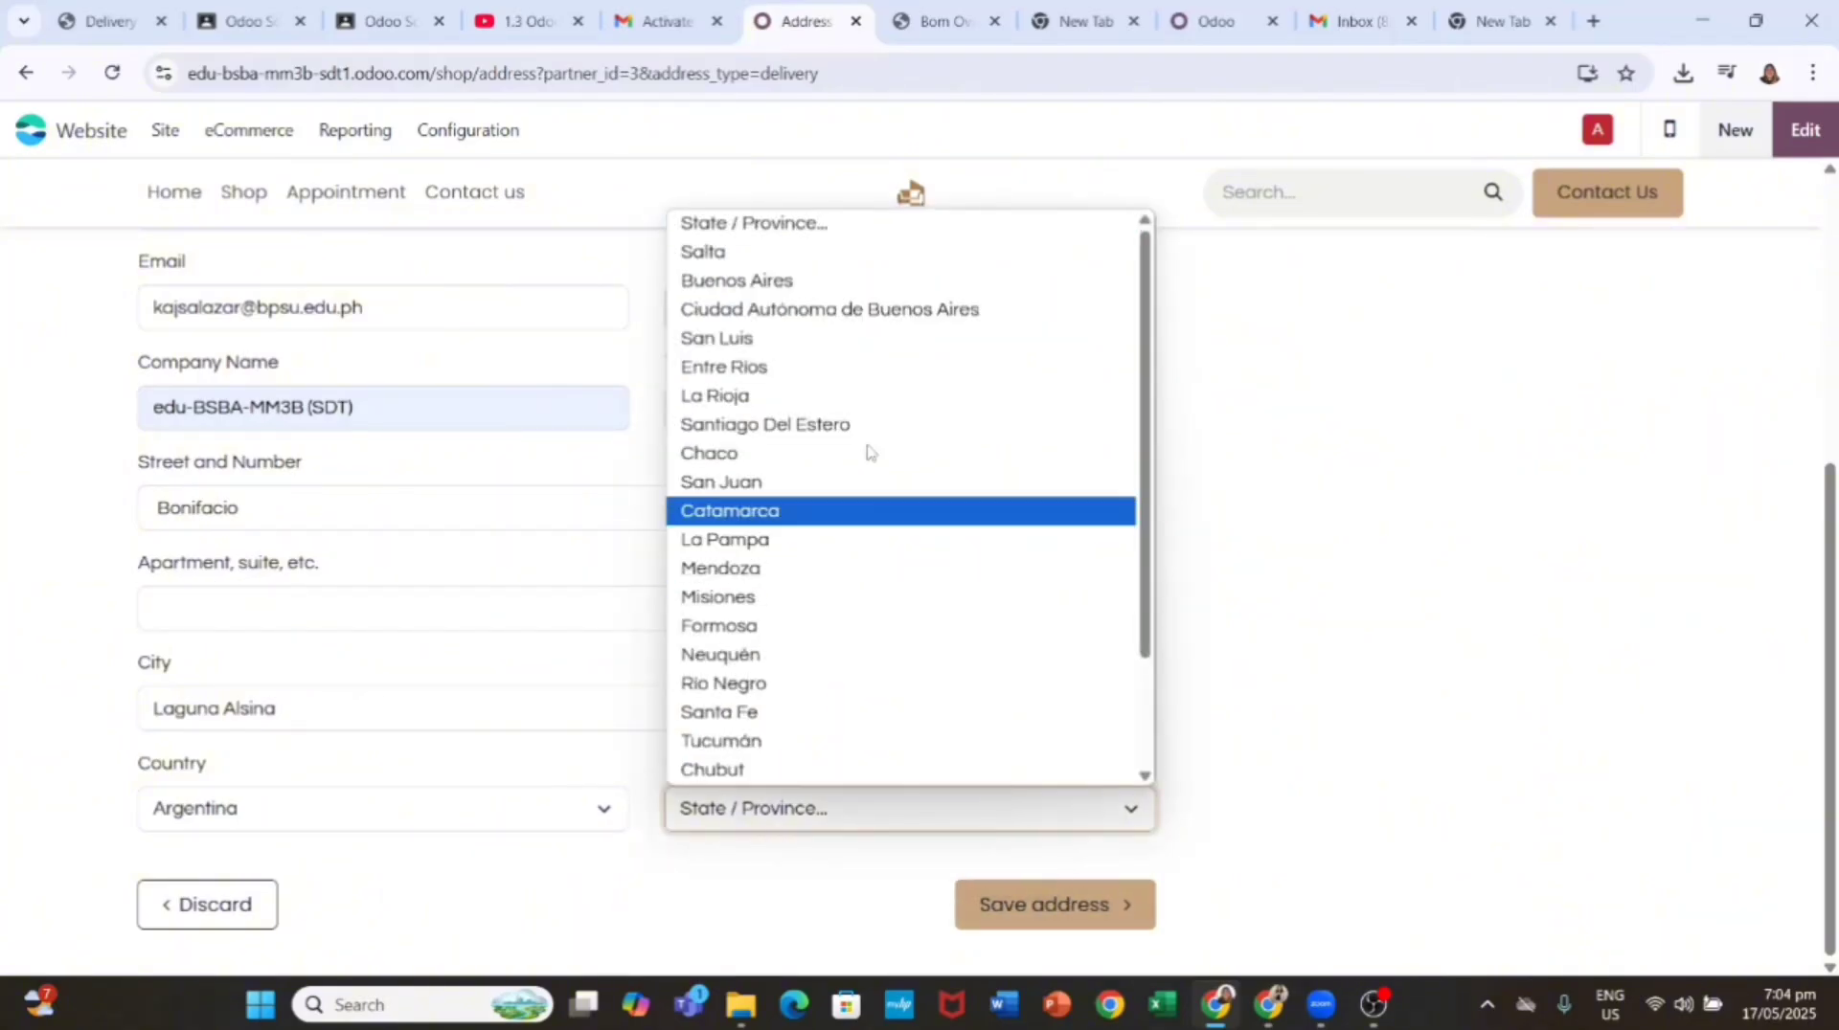
click(894, 393)
click(1020, 902)
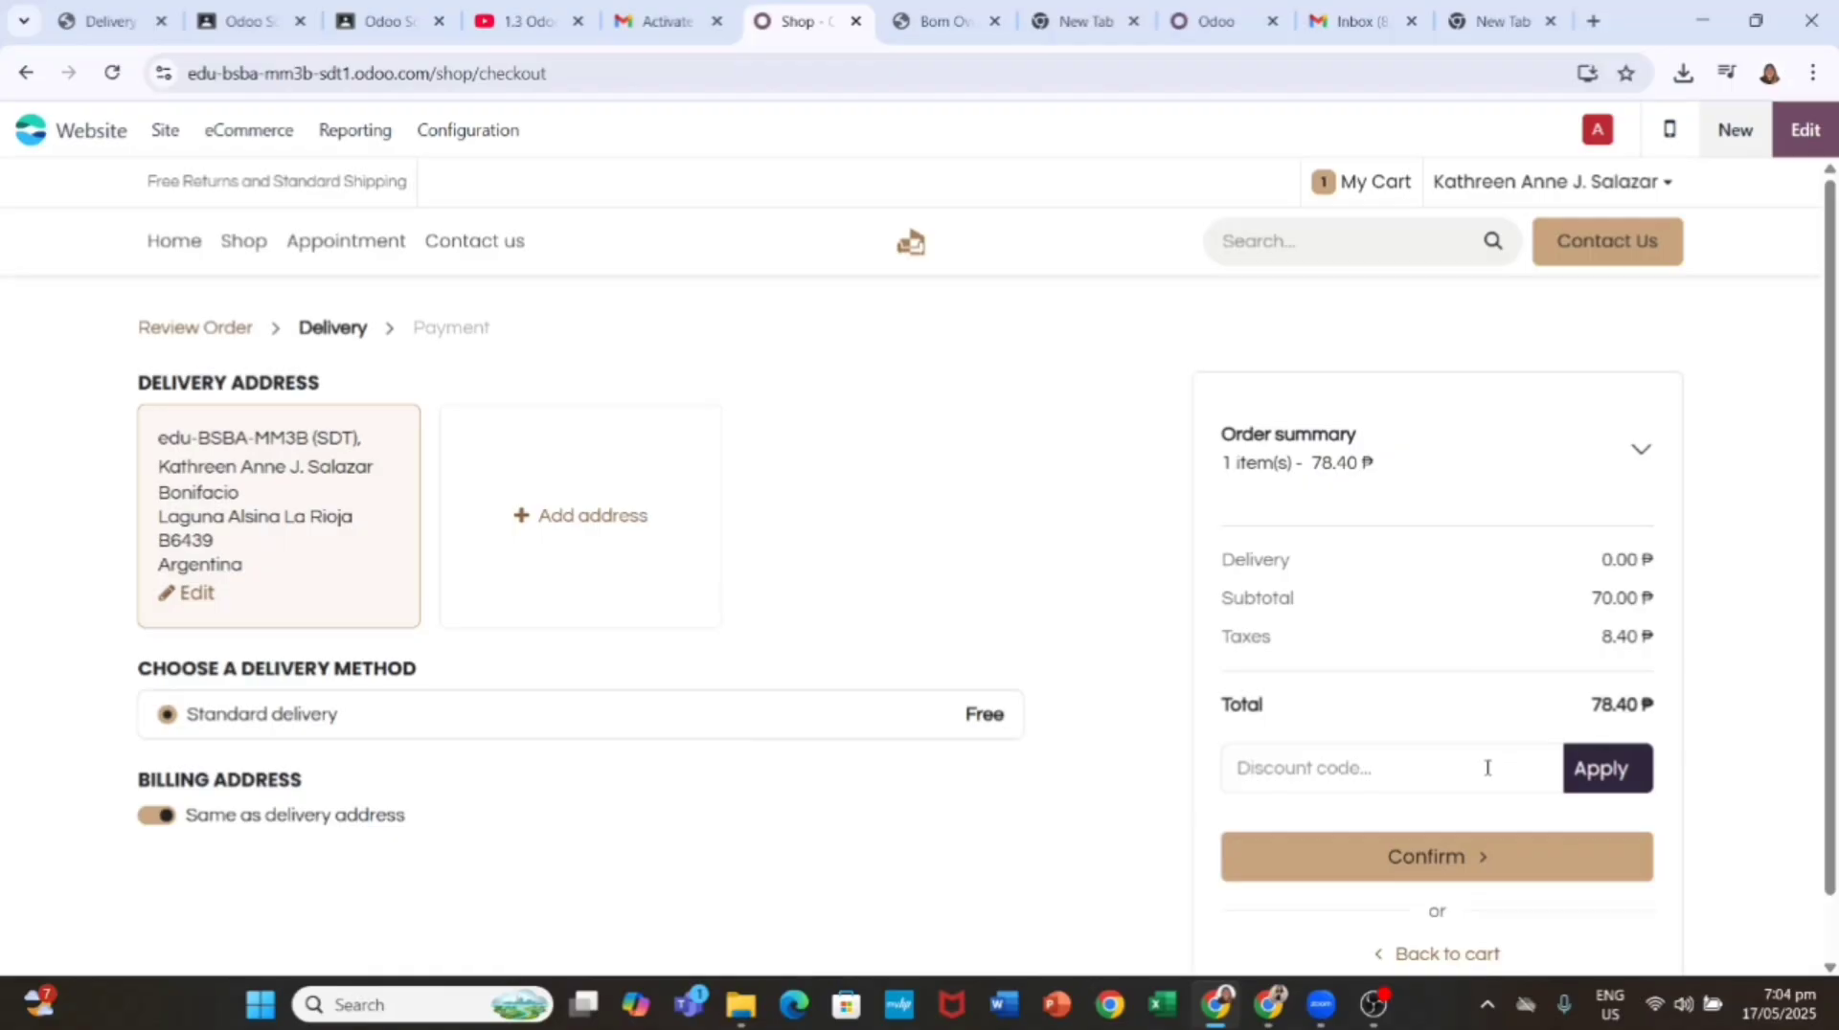
Step: Confirm the delivery details and continue to the payment page
click(1487, 852)
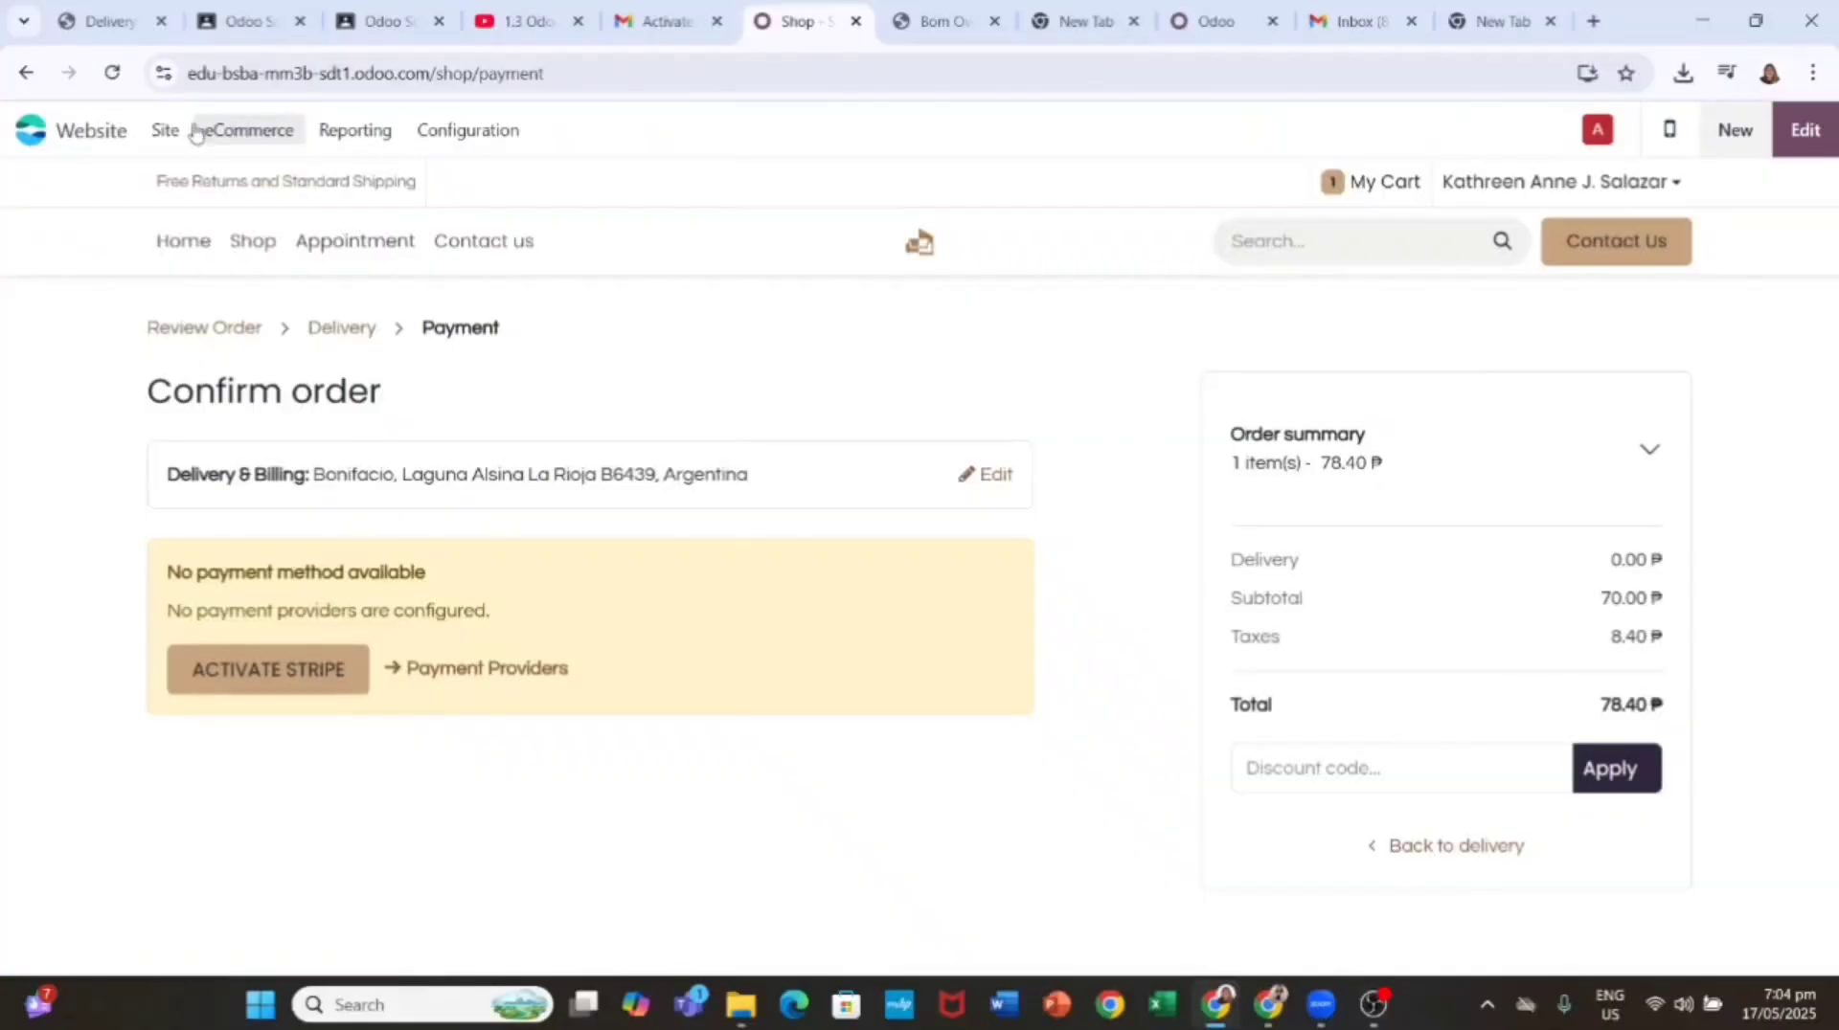
Step: Create a new product named Warranty and make it a service product
click(248, 129)
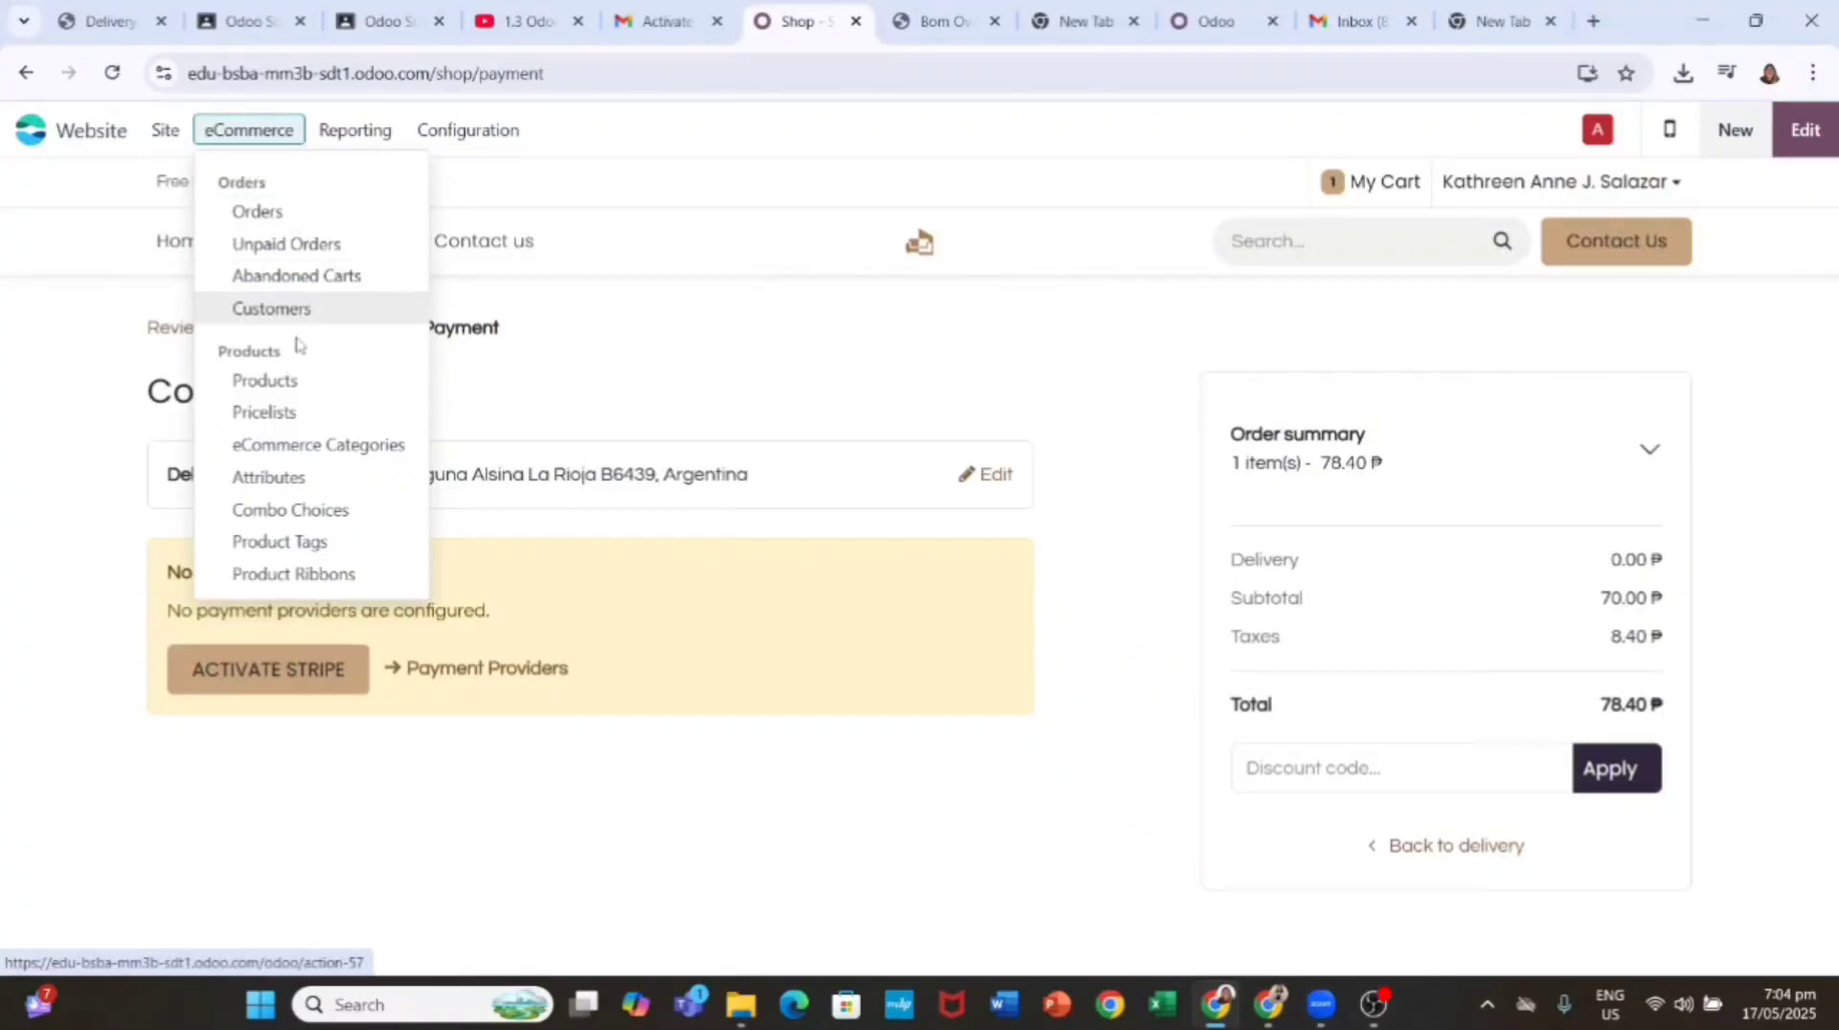
click(287, 380)
click(49, 185)
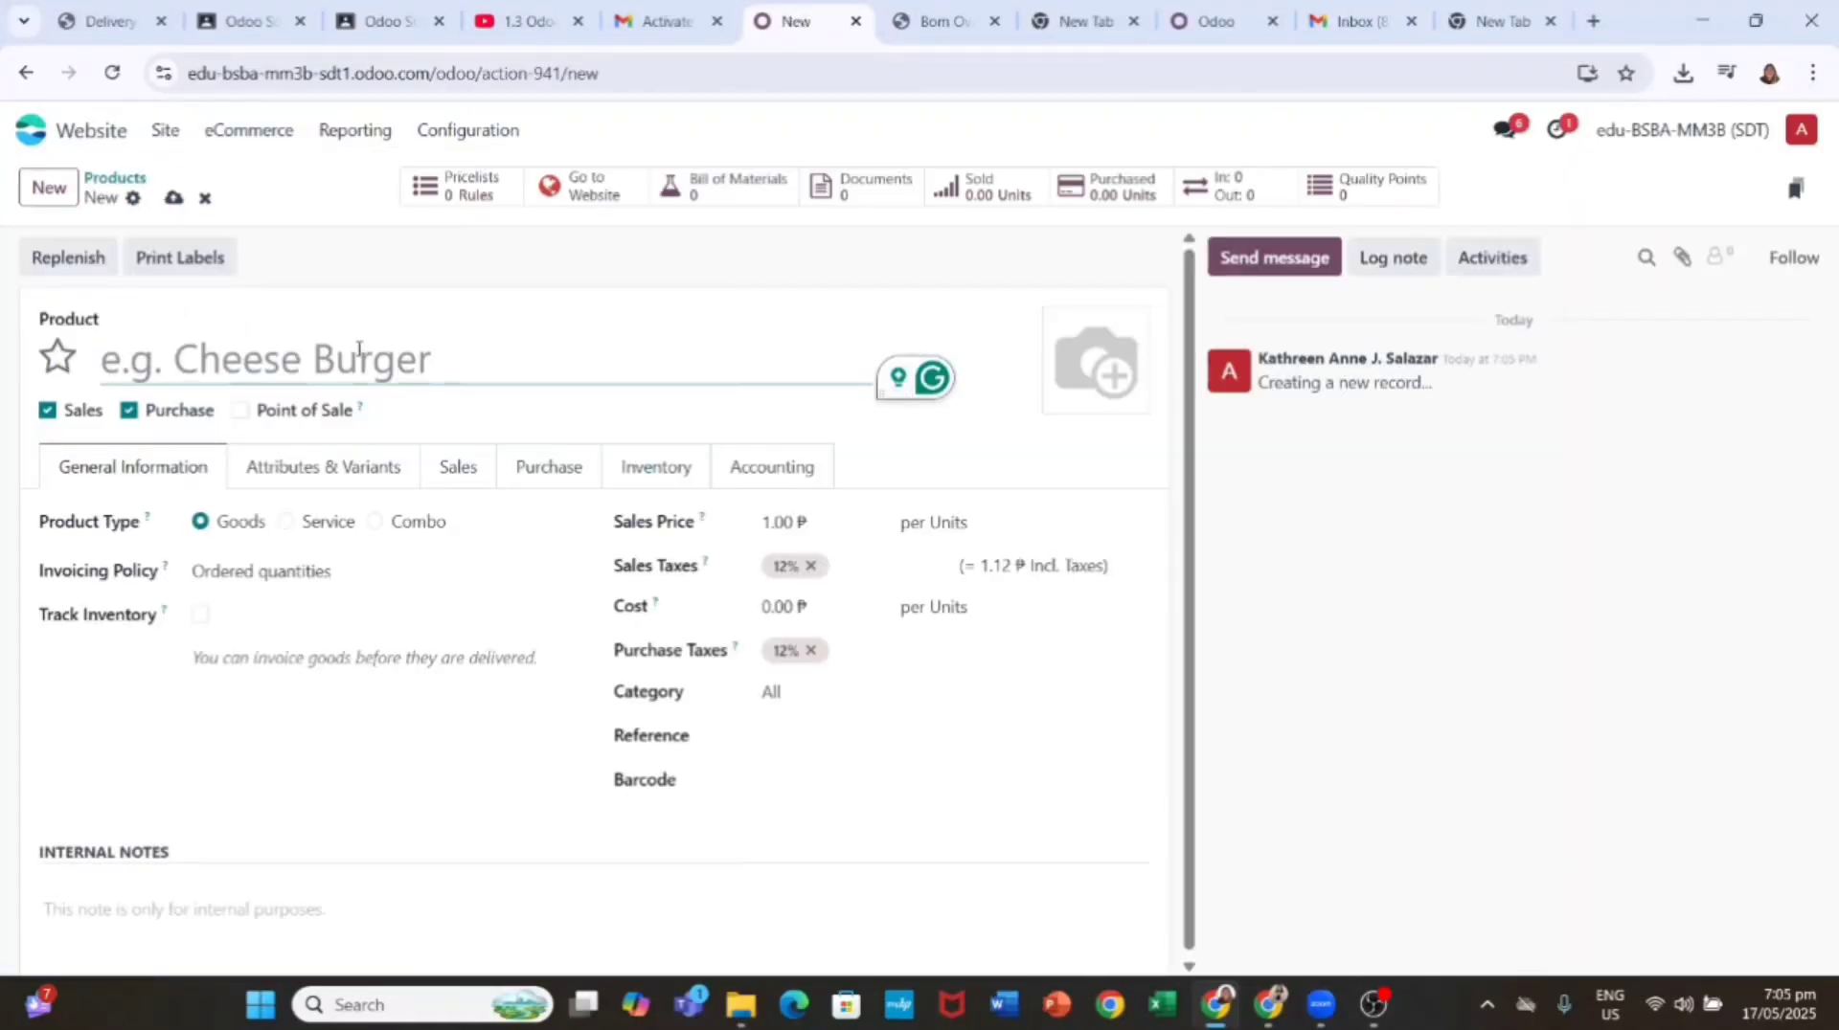
text(Warranty)
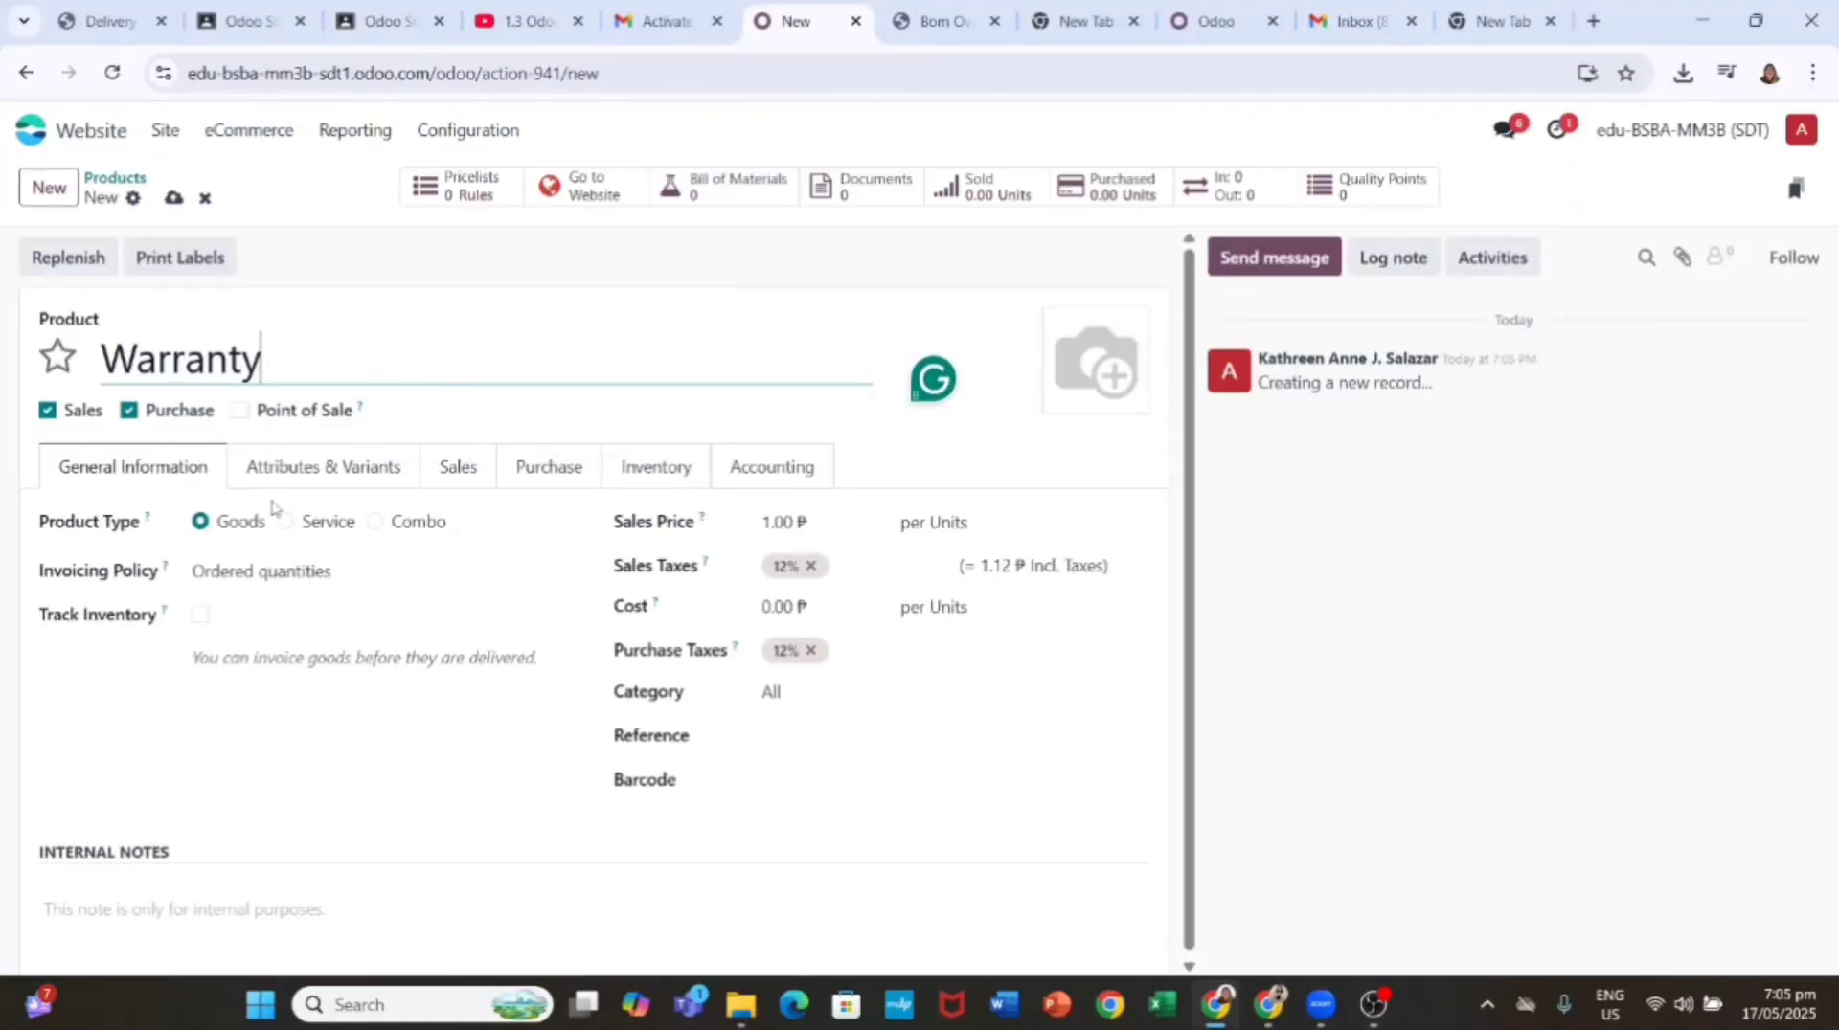
click(284, 525)
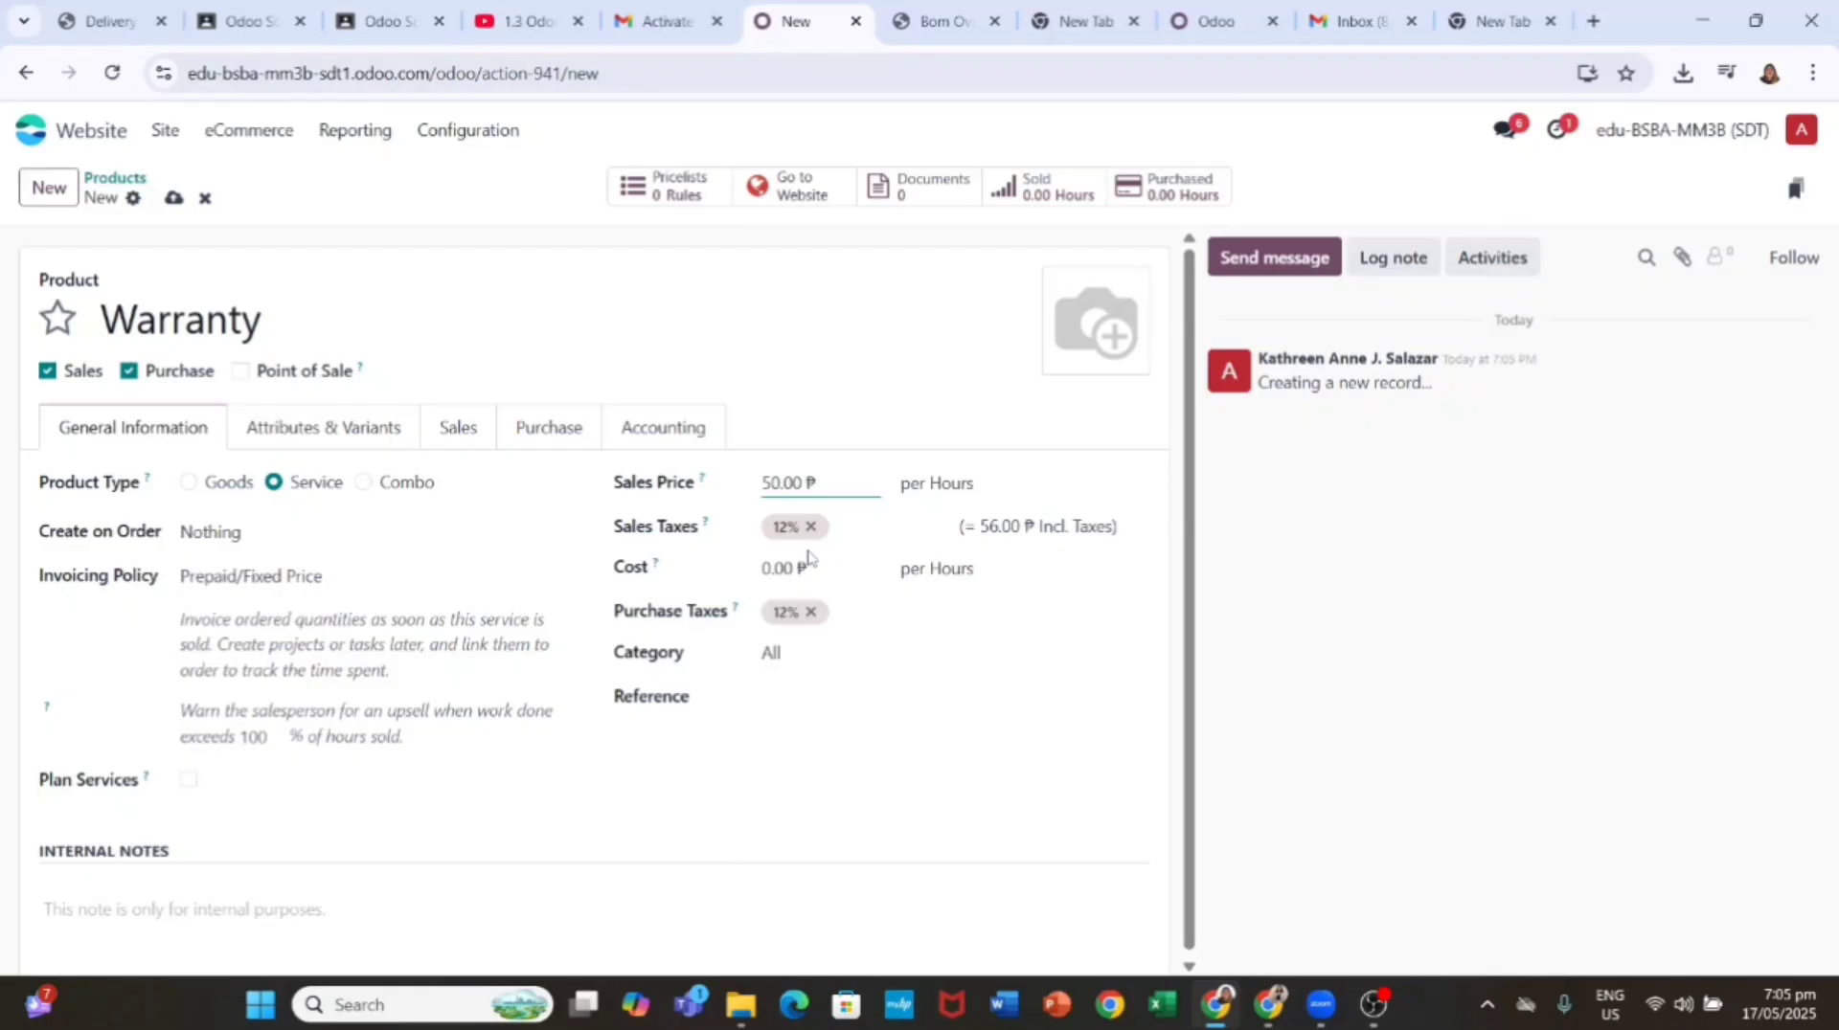
Step: Give Warranty a Duration attribute with 3 Years and 5 Years values and save it
click(342, 429)
click(100, 516)
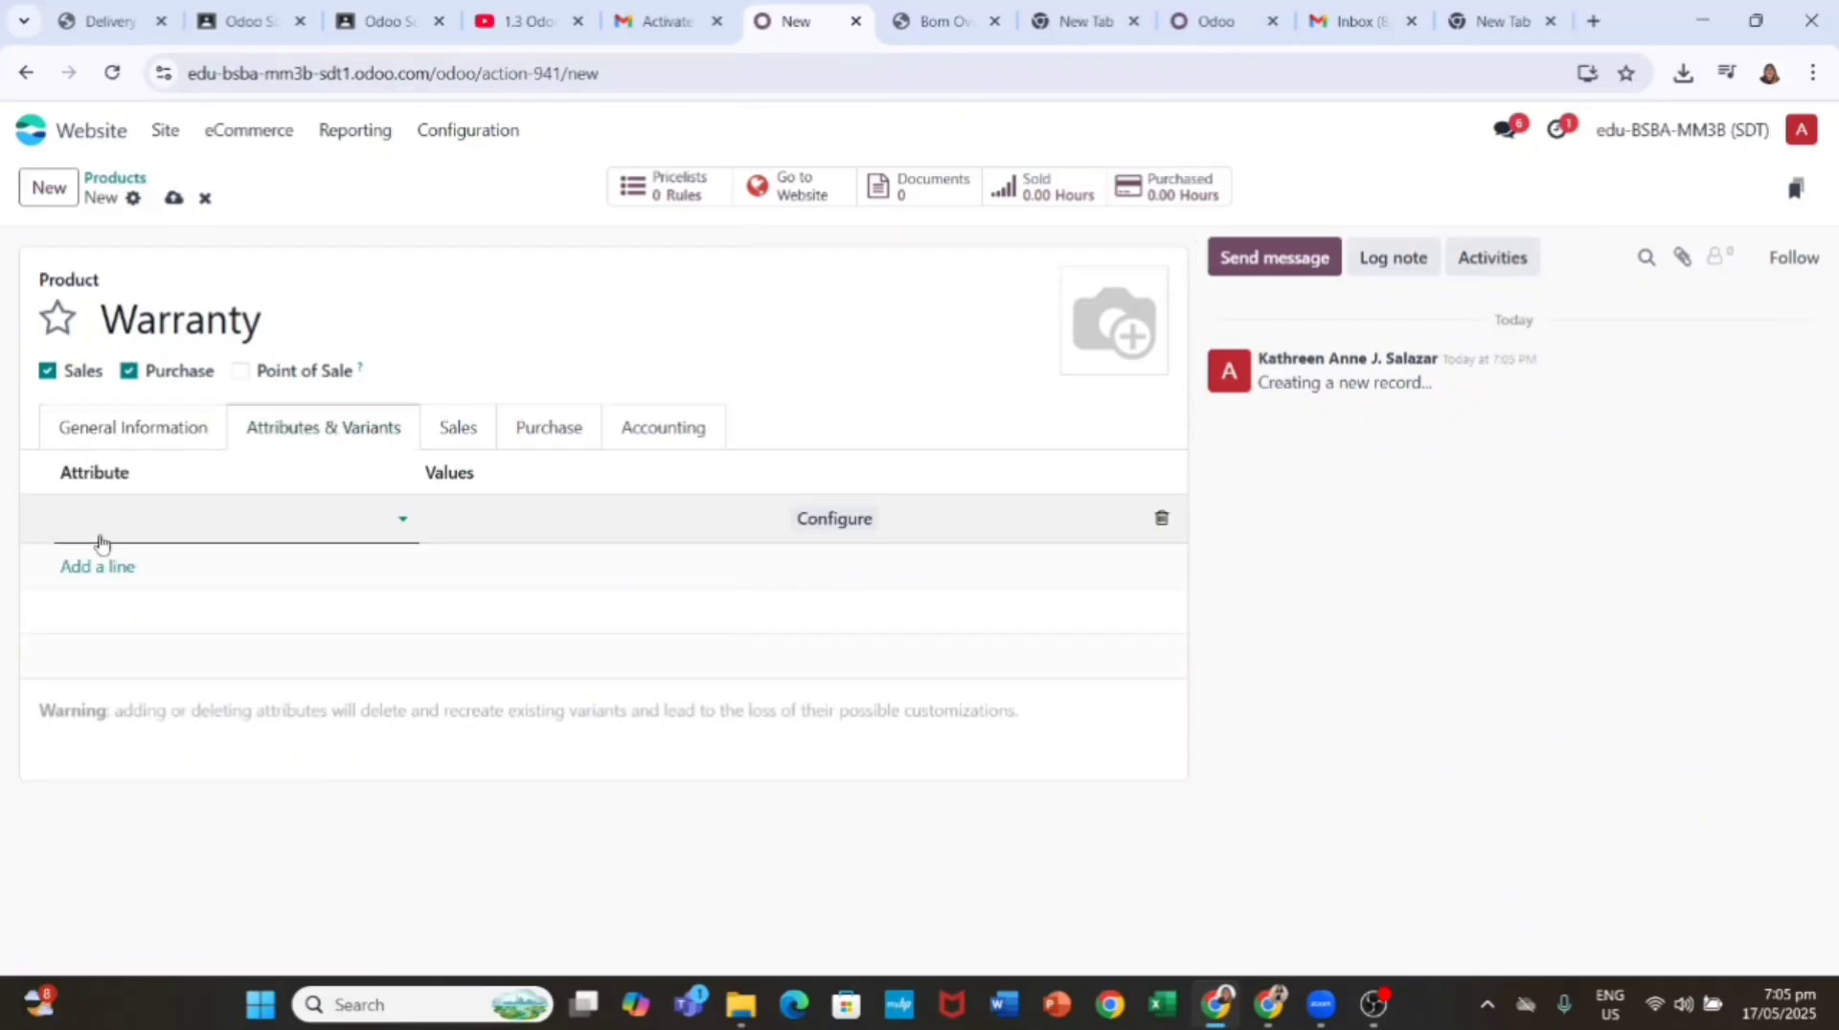
text(Duration)
click(144, 586)
click(525, 518)
text(3)
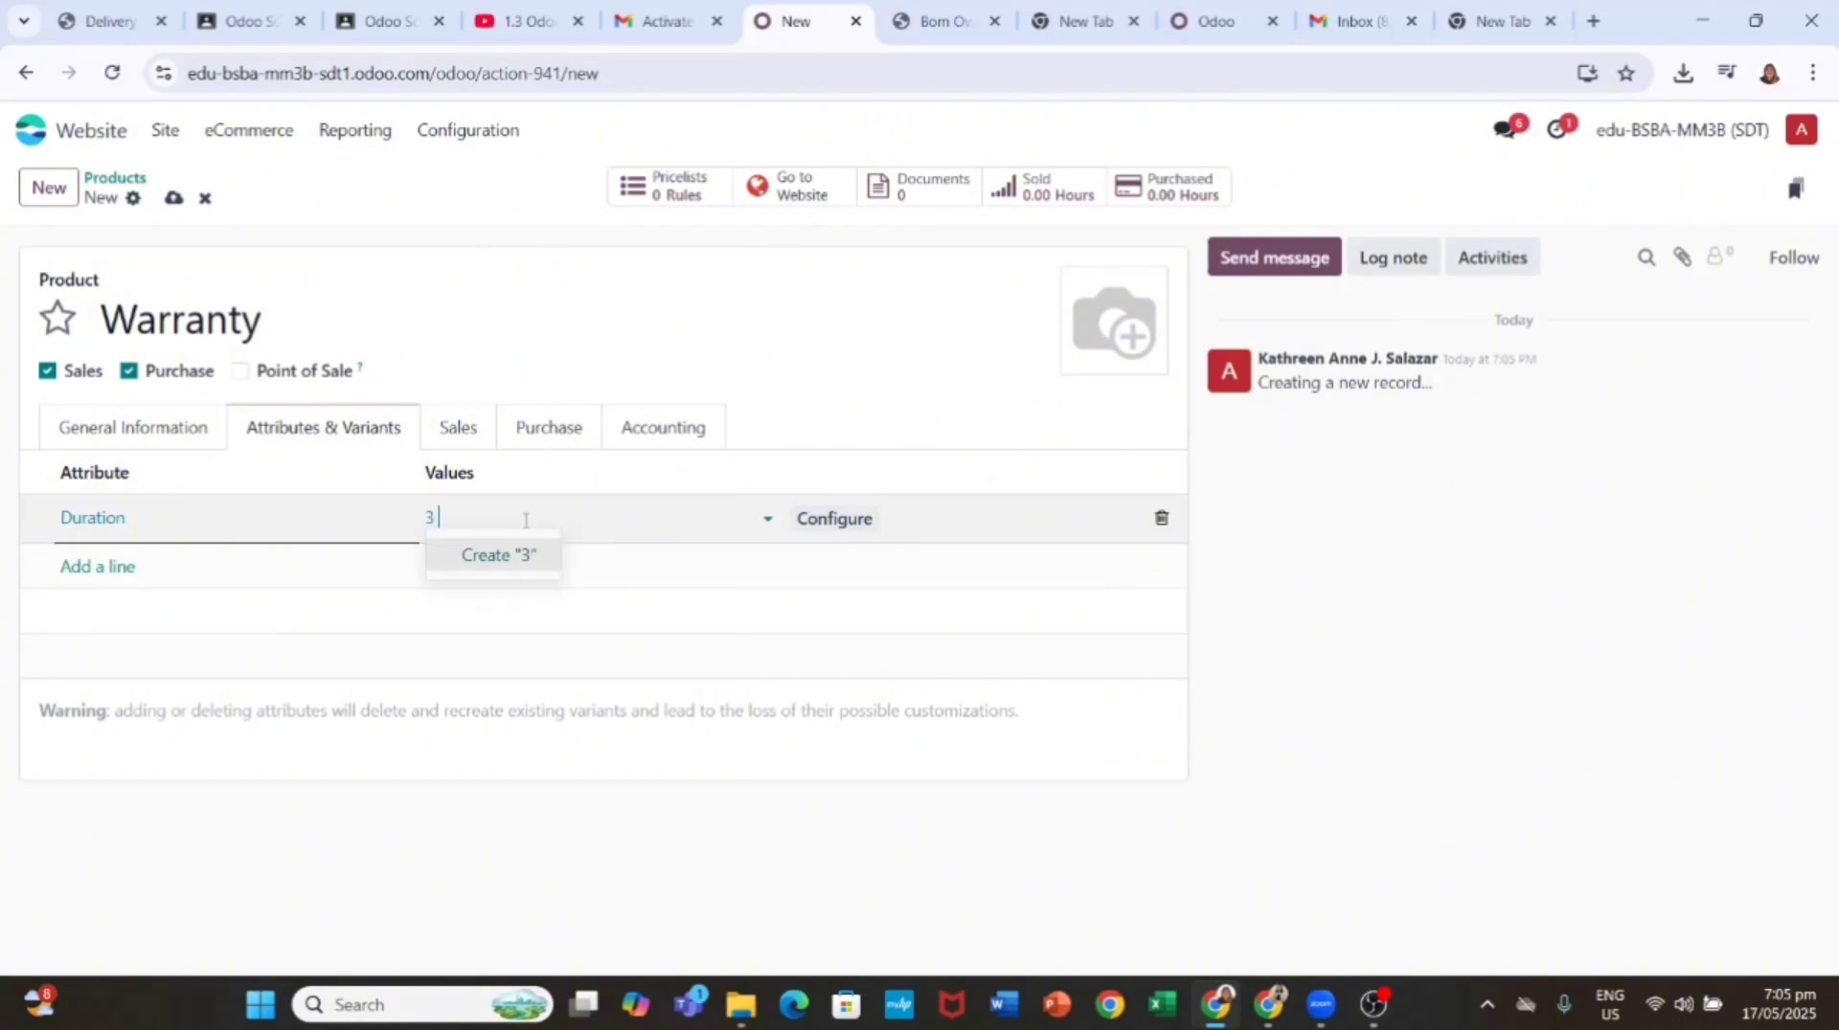
text( Years)
click(546, 555)
text(5 Y)
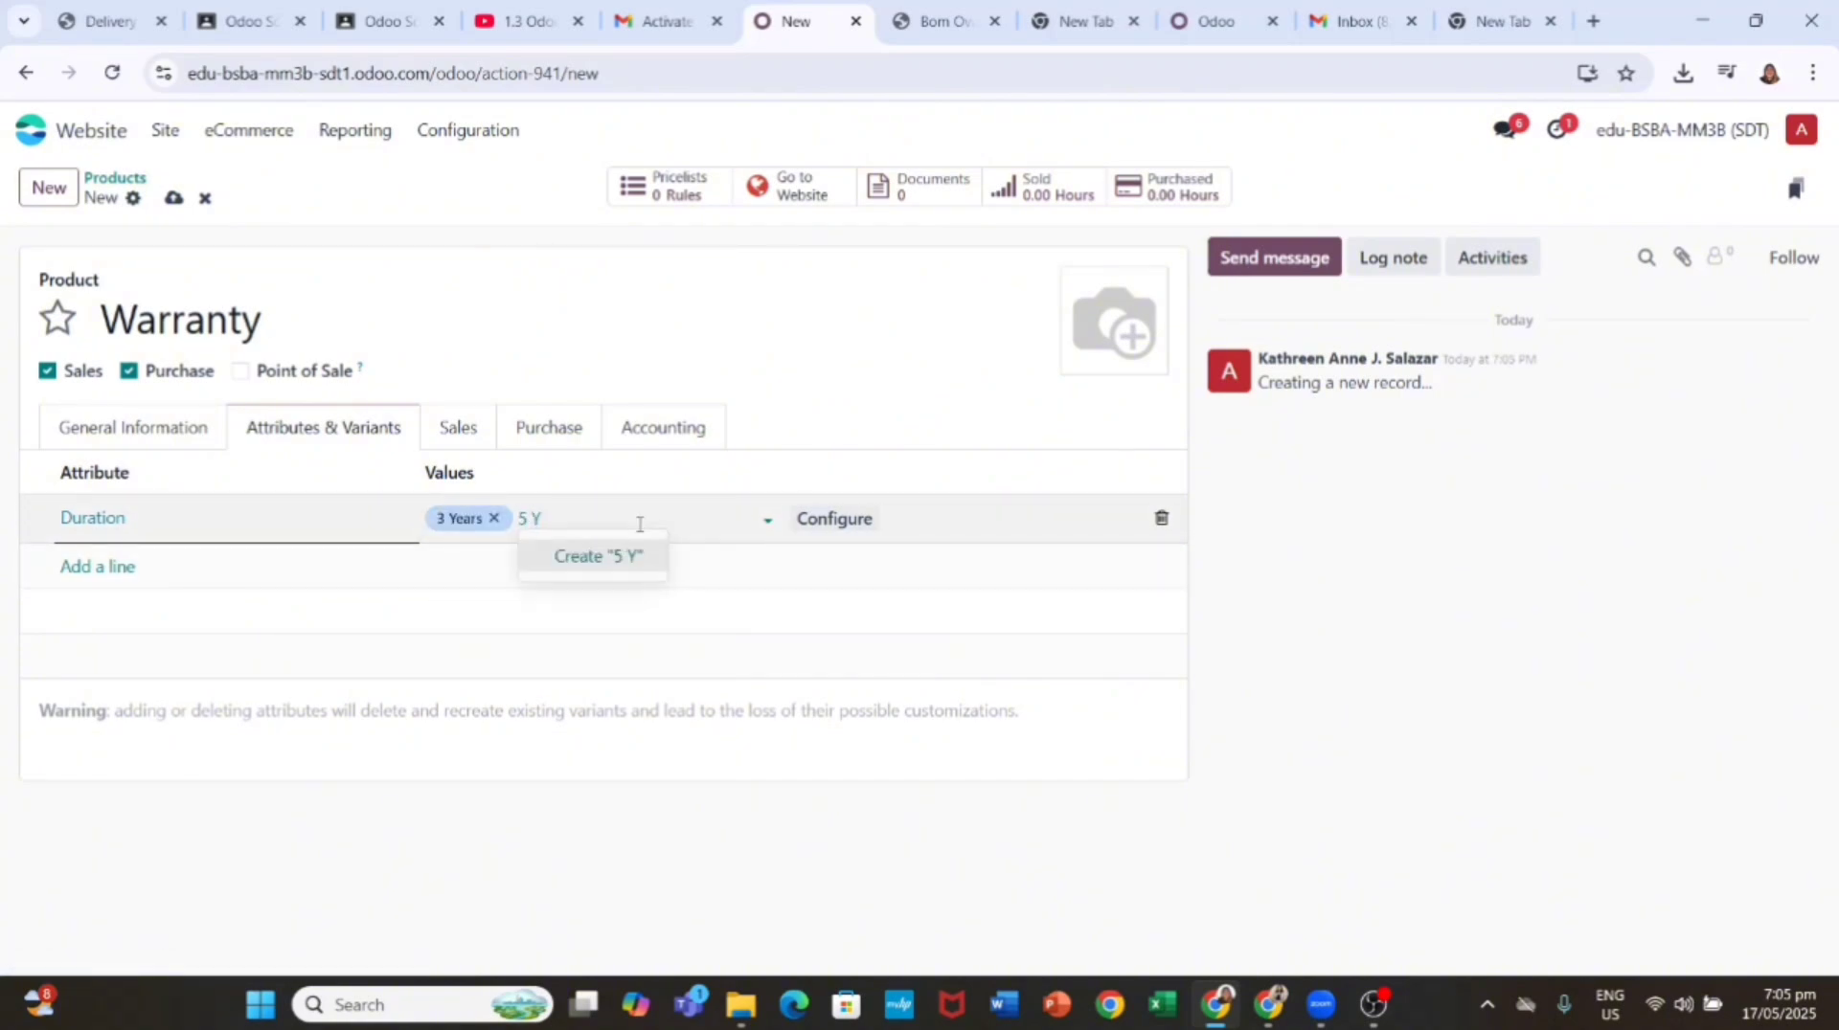
click(613, 555)
click(174, 198)
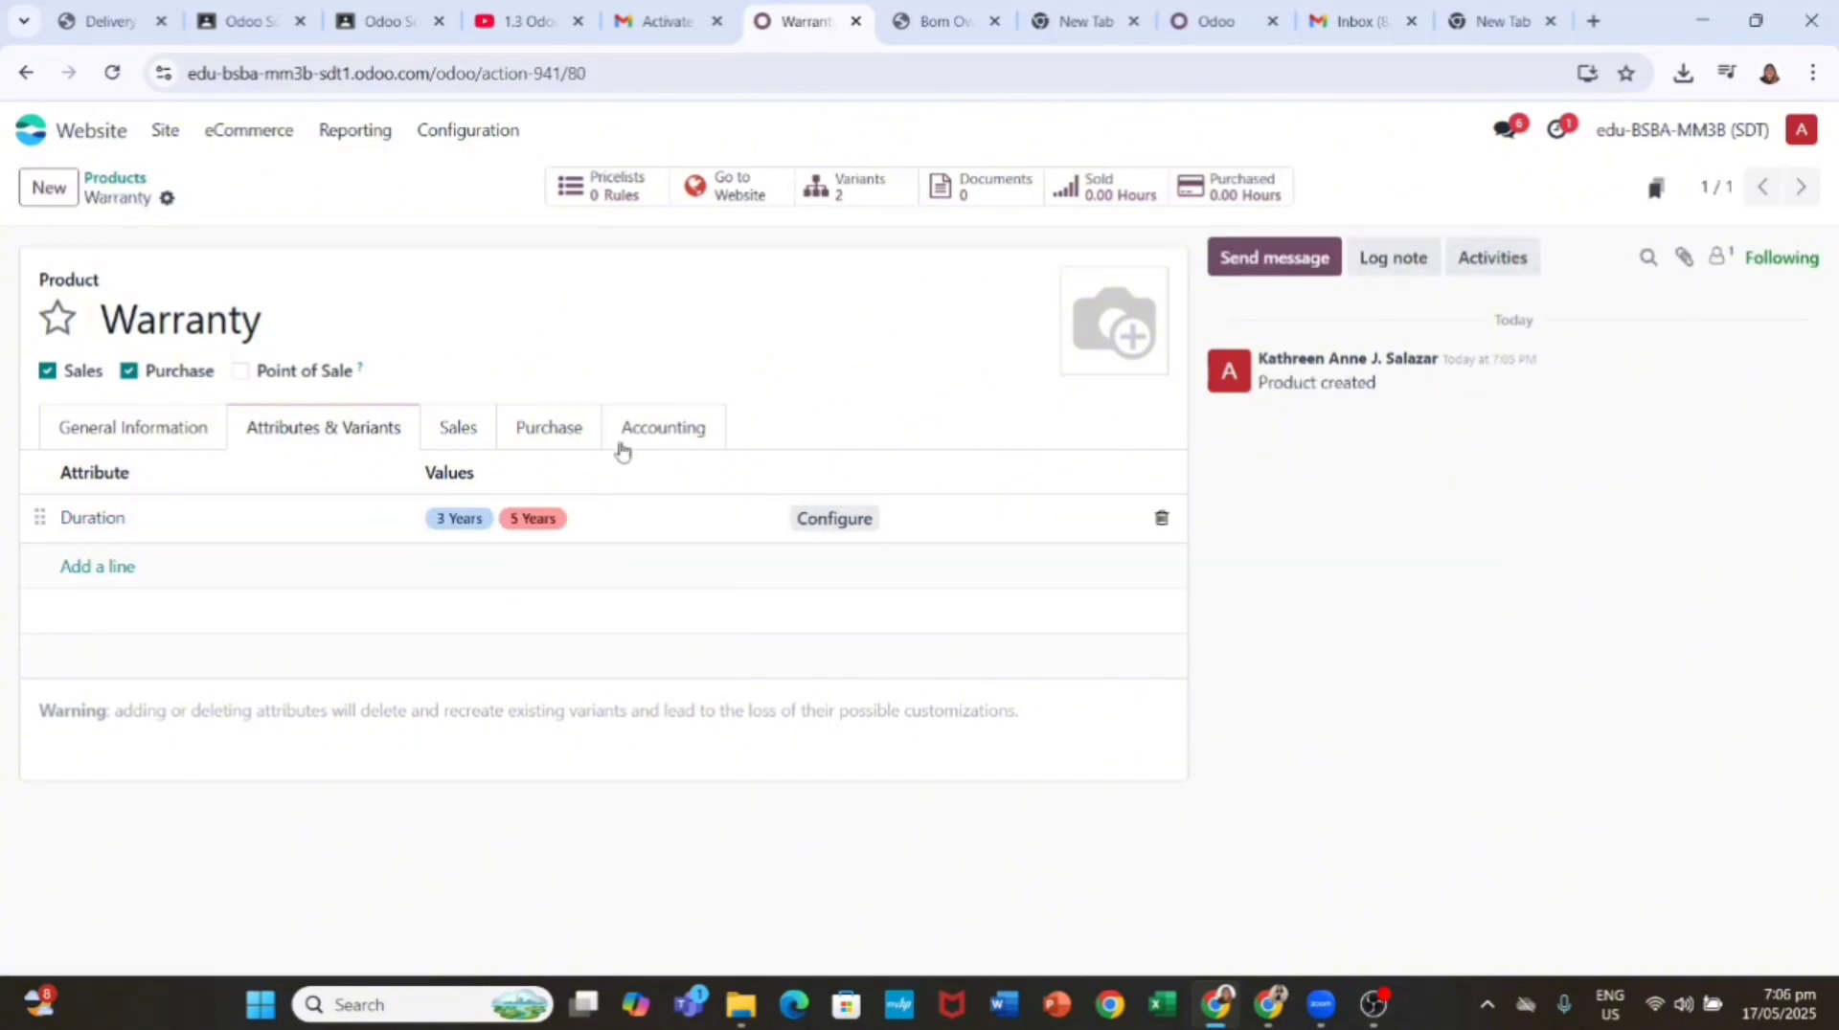
click(248, 129)
Step: Add Warranty as an optional product in the Office Chair's Sales tab and save
click(263, 378)
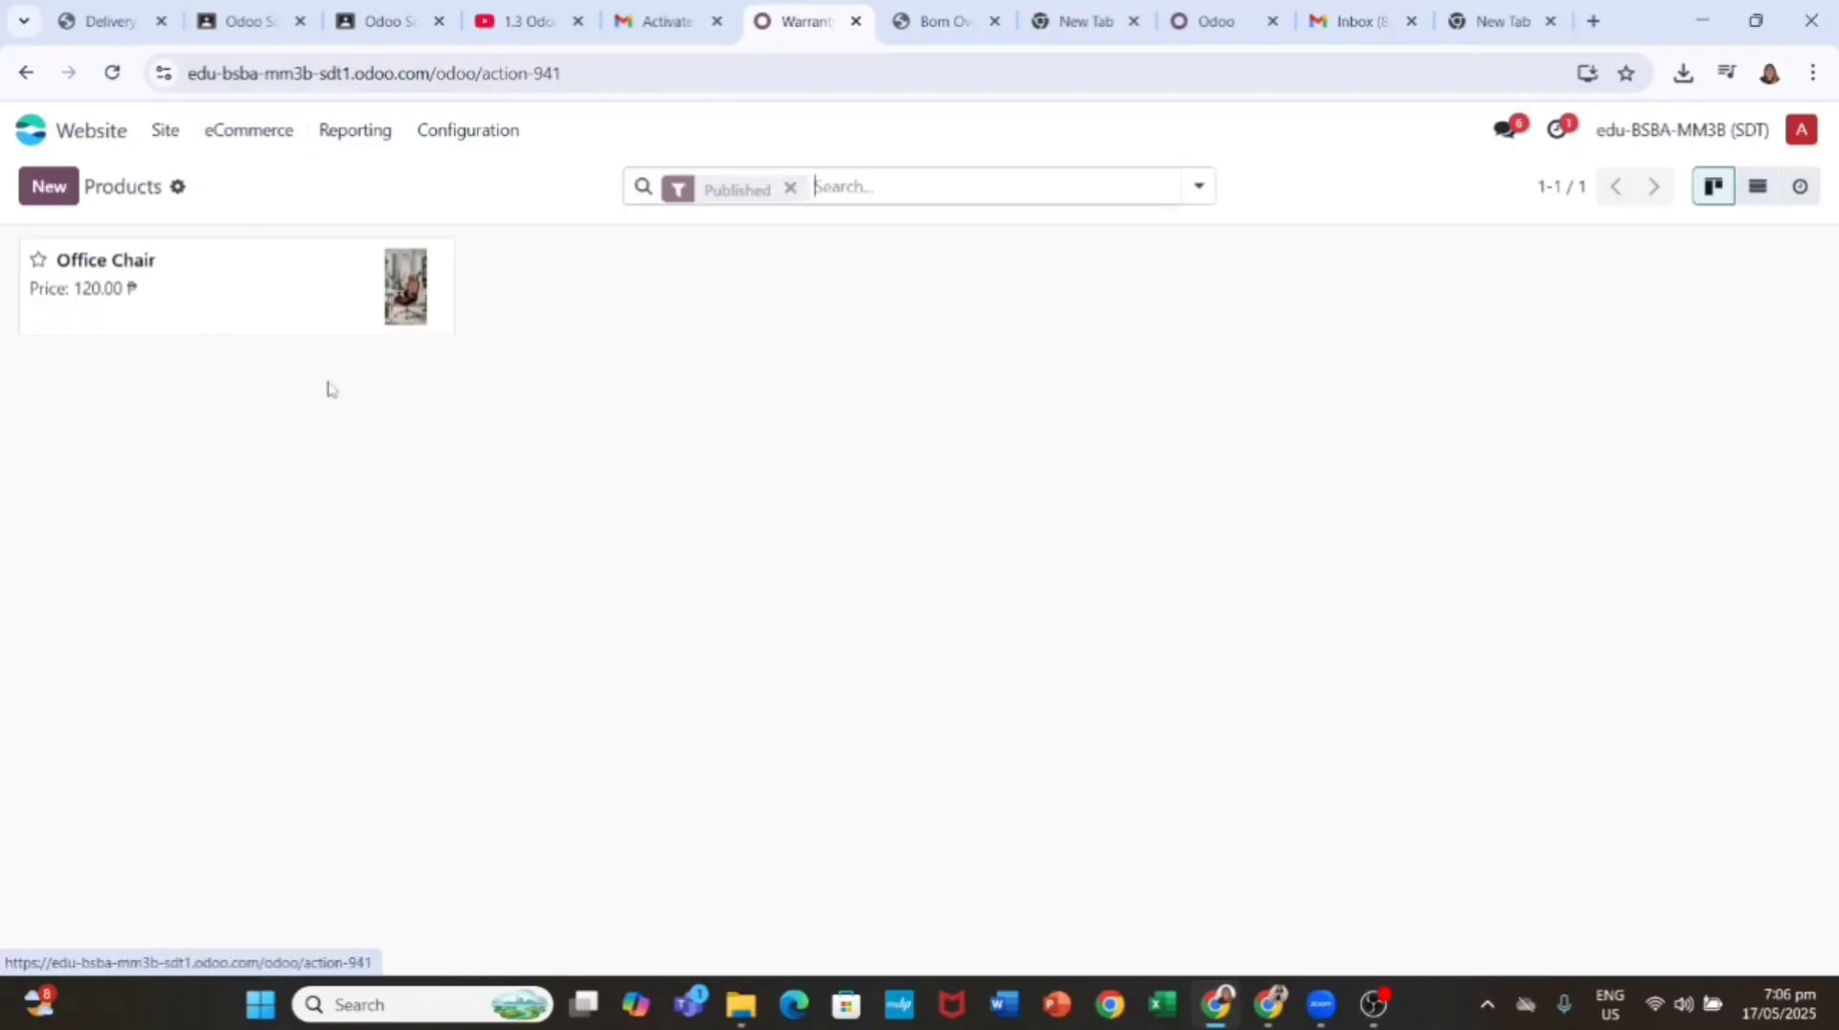
click(213, 325)
click(655, 464)
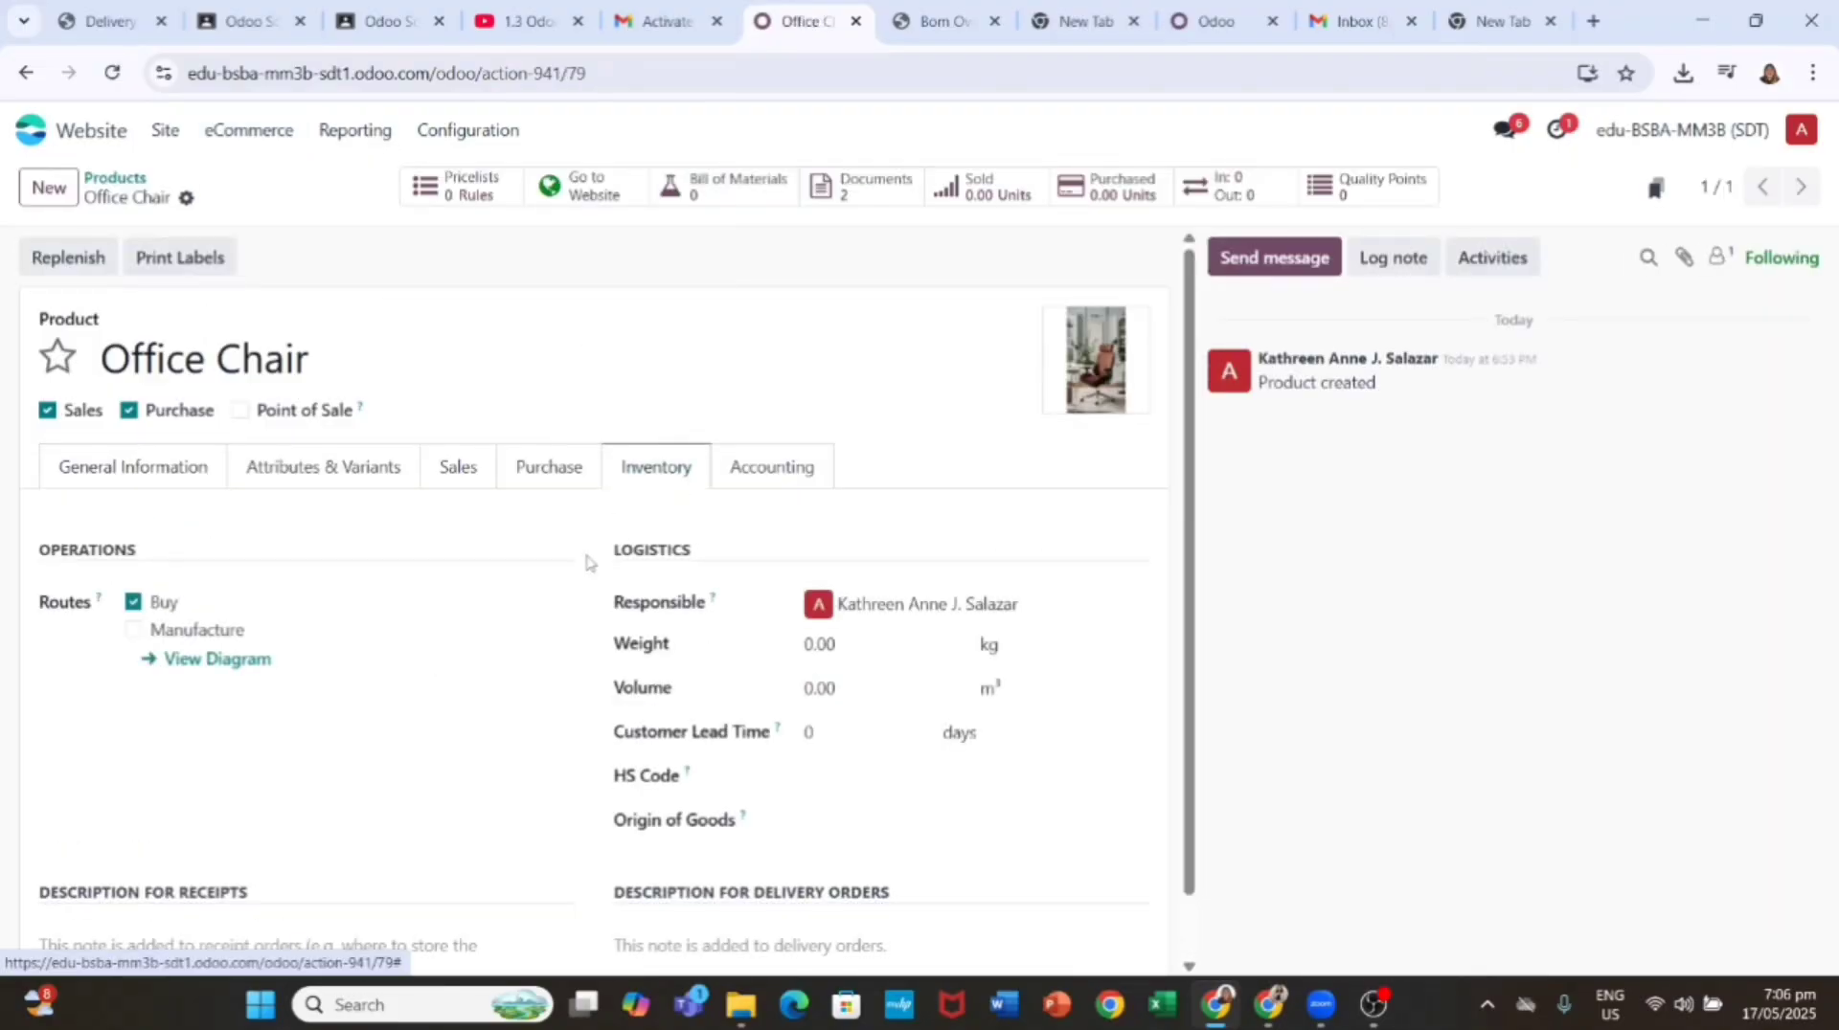
click(458, 469)
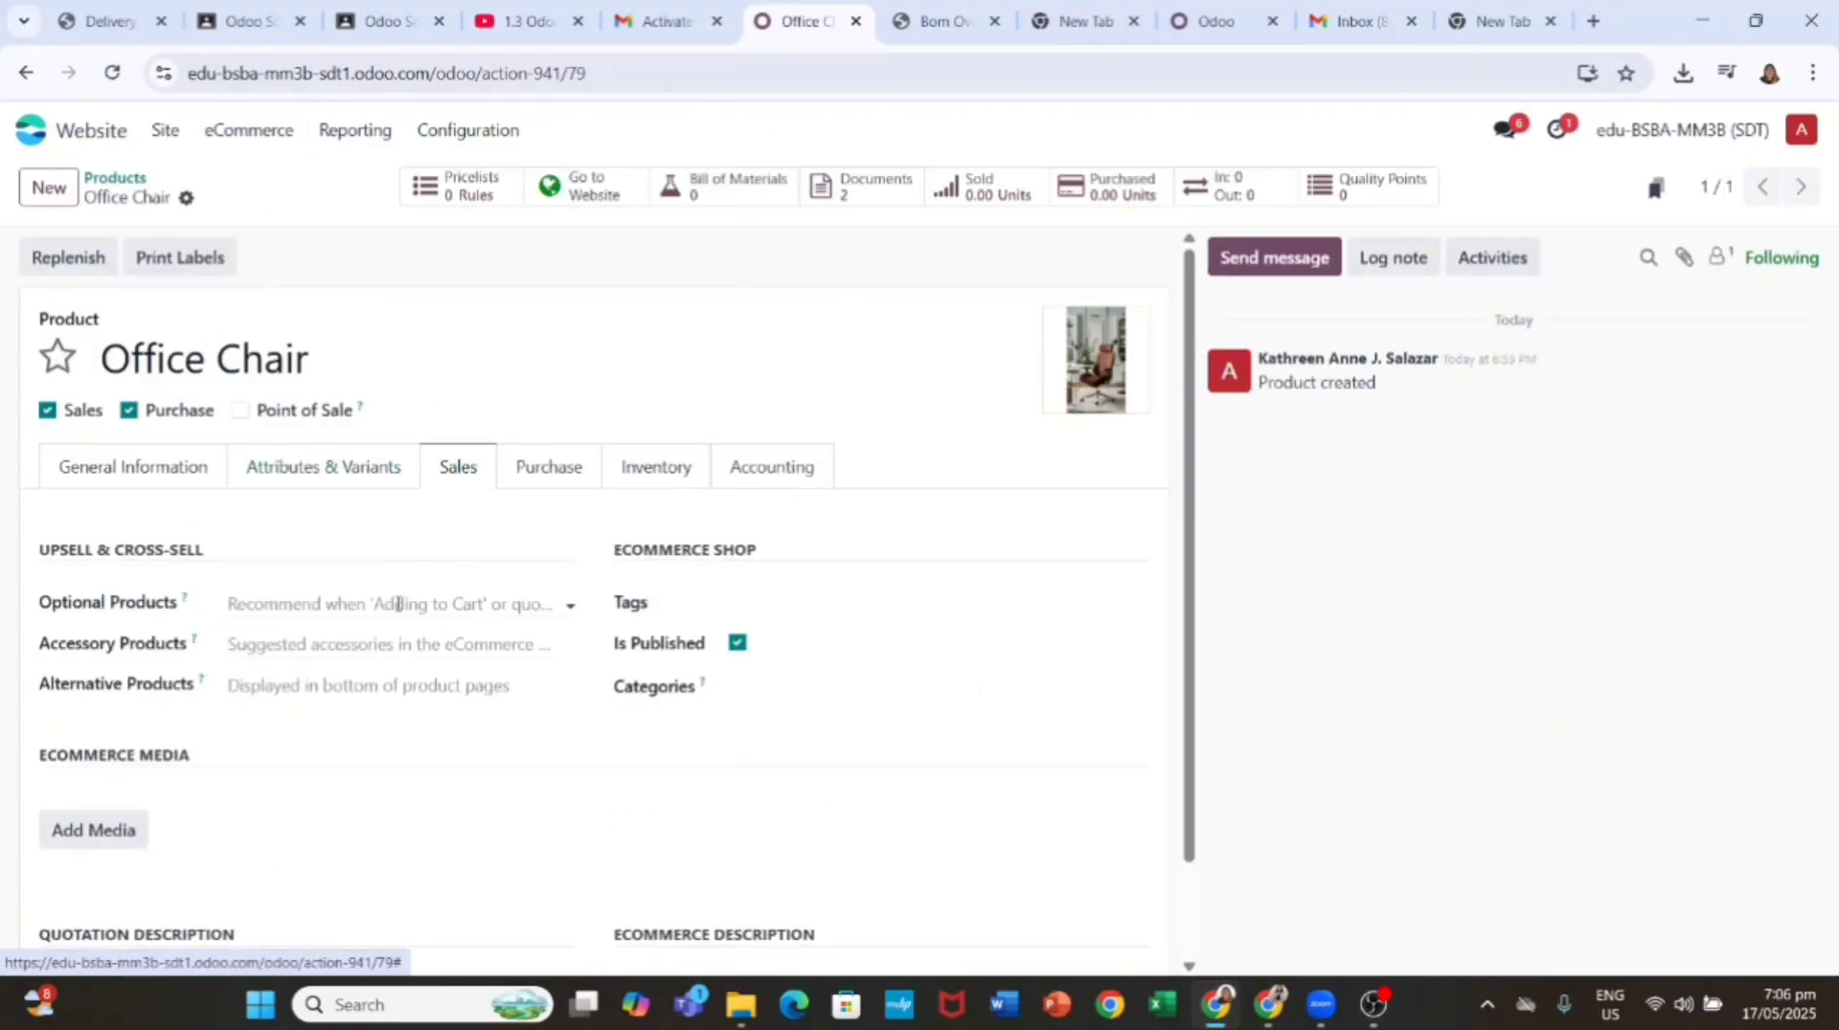
click(353, 604)
text(Wa)
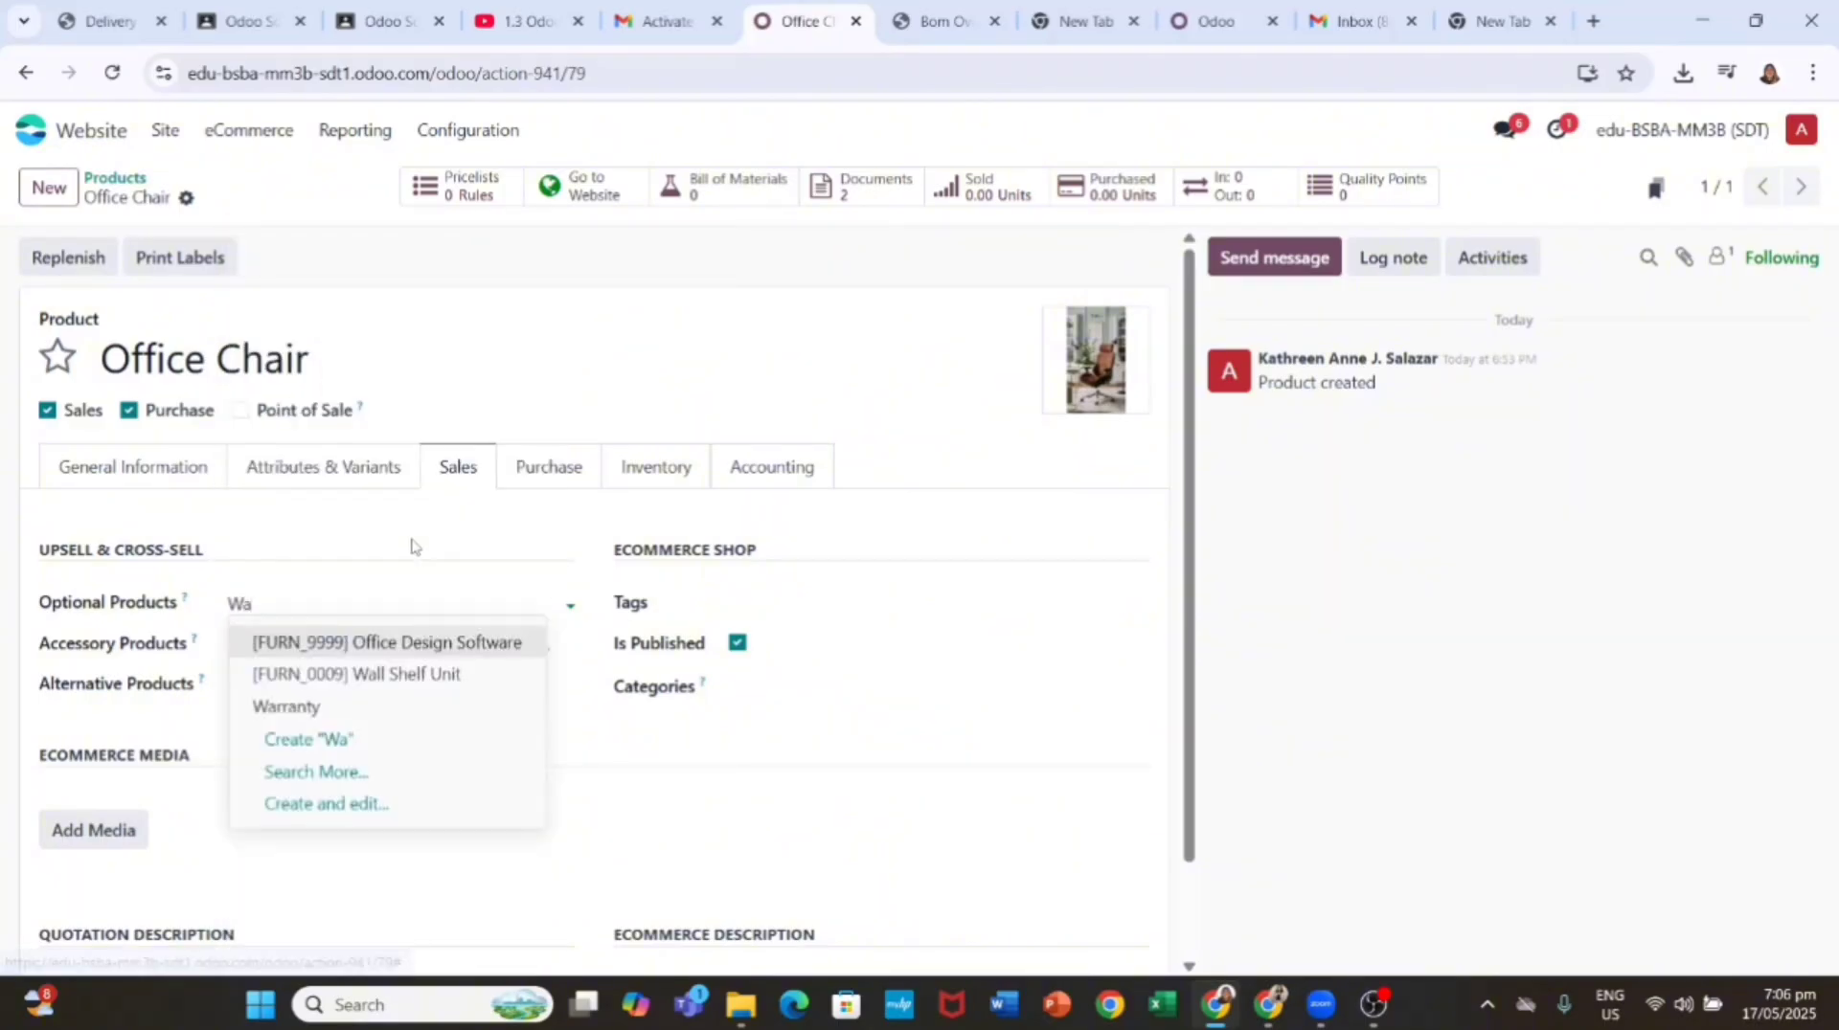
click(365, 707)
click(227, 197)
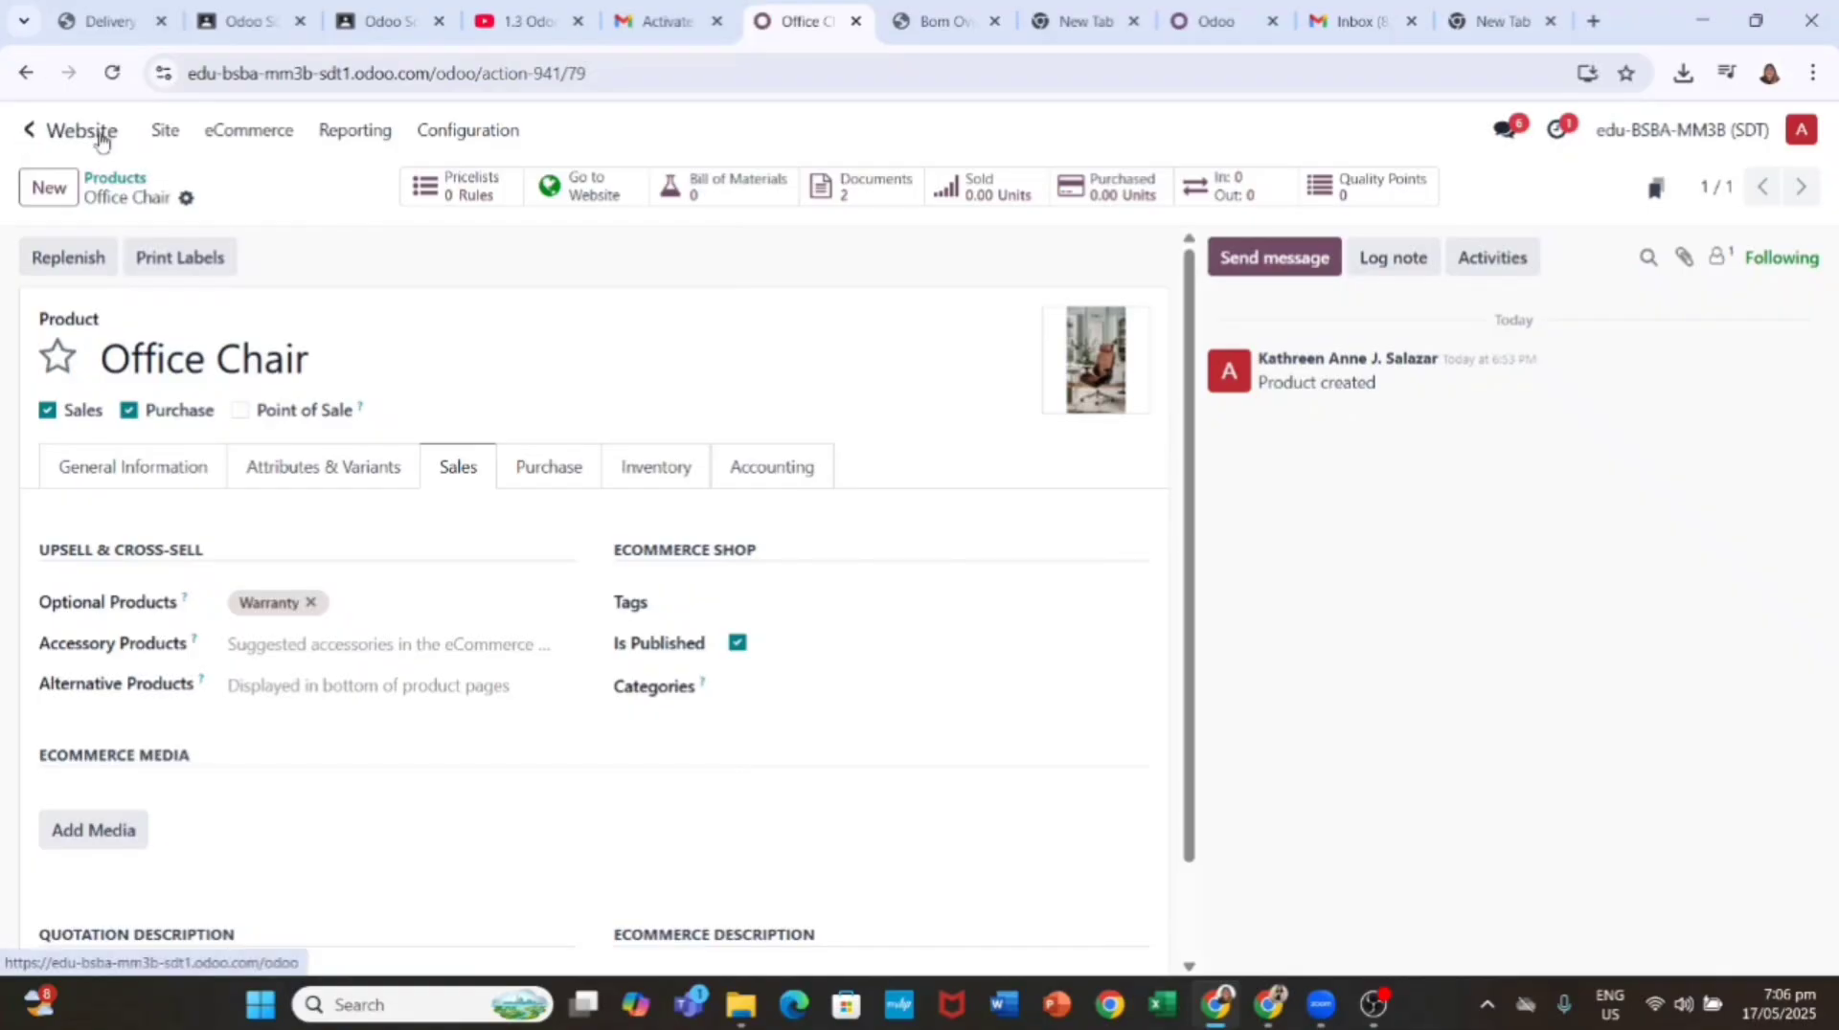
click(90, 131)
Step: Open the Office Chair from the website Shop and add it to the cart
click(509, 595)
click(243, 240)
click(667, 502)
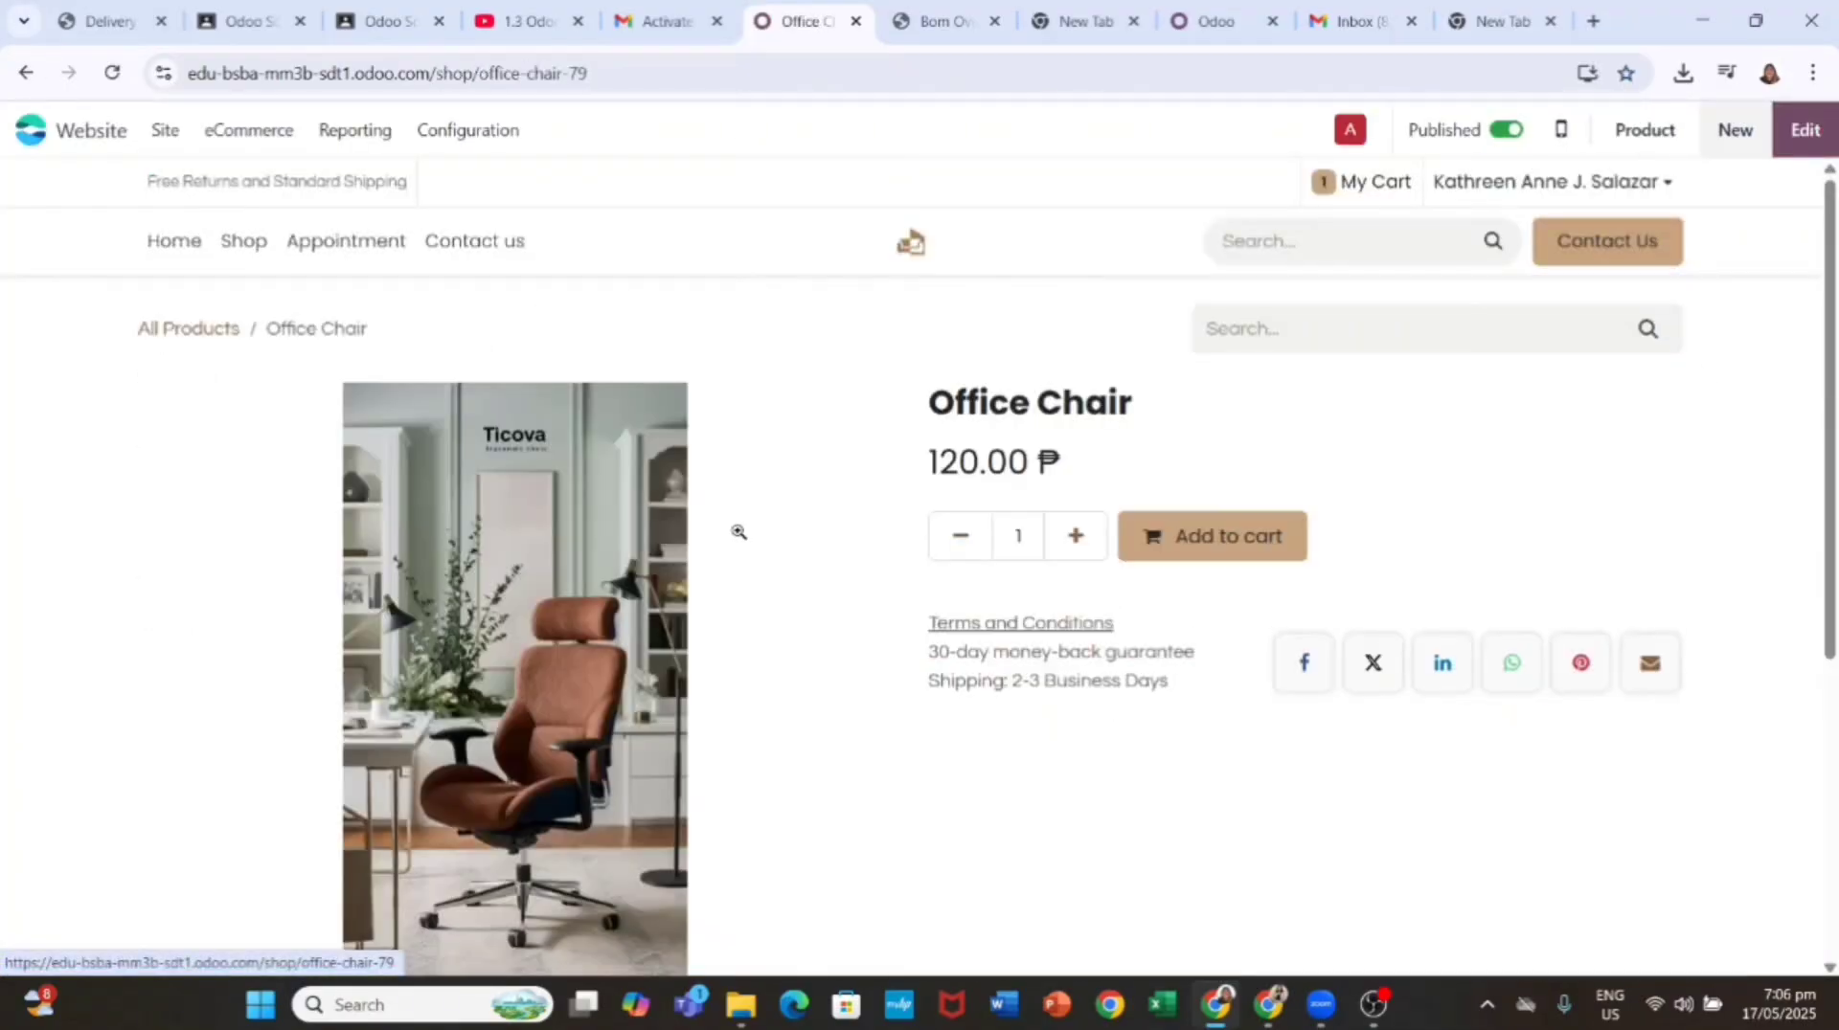
scroll(1101, 714, down, 2)
scroll(1151, 586, up, 1)
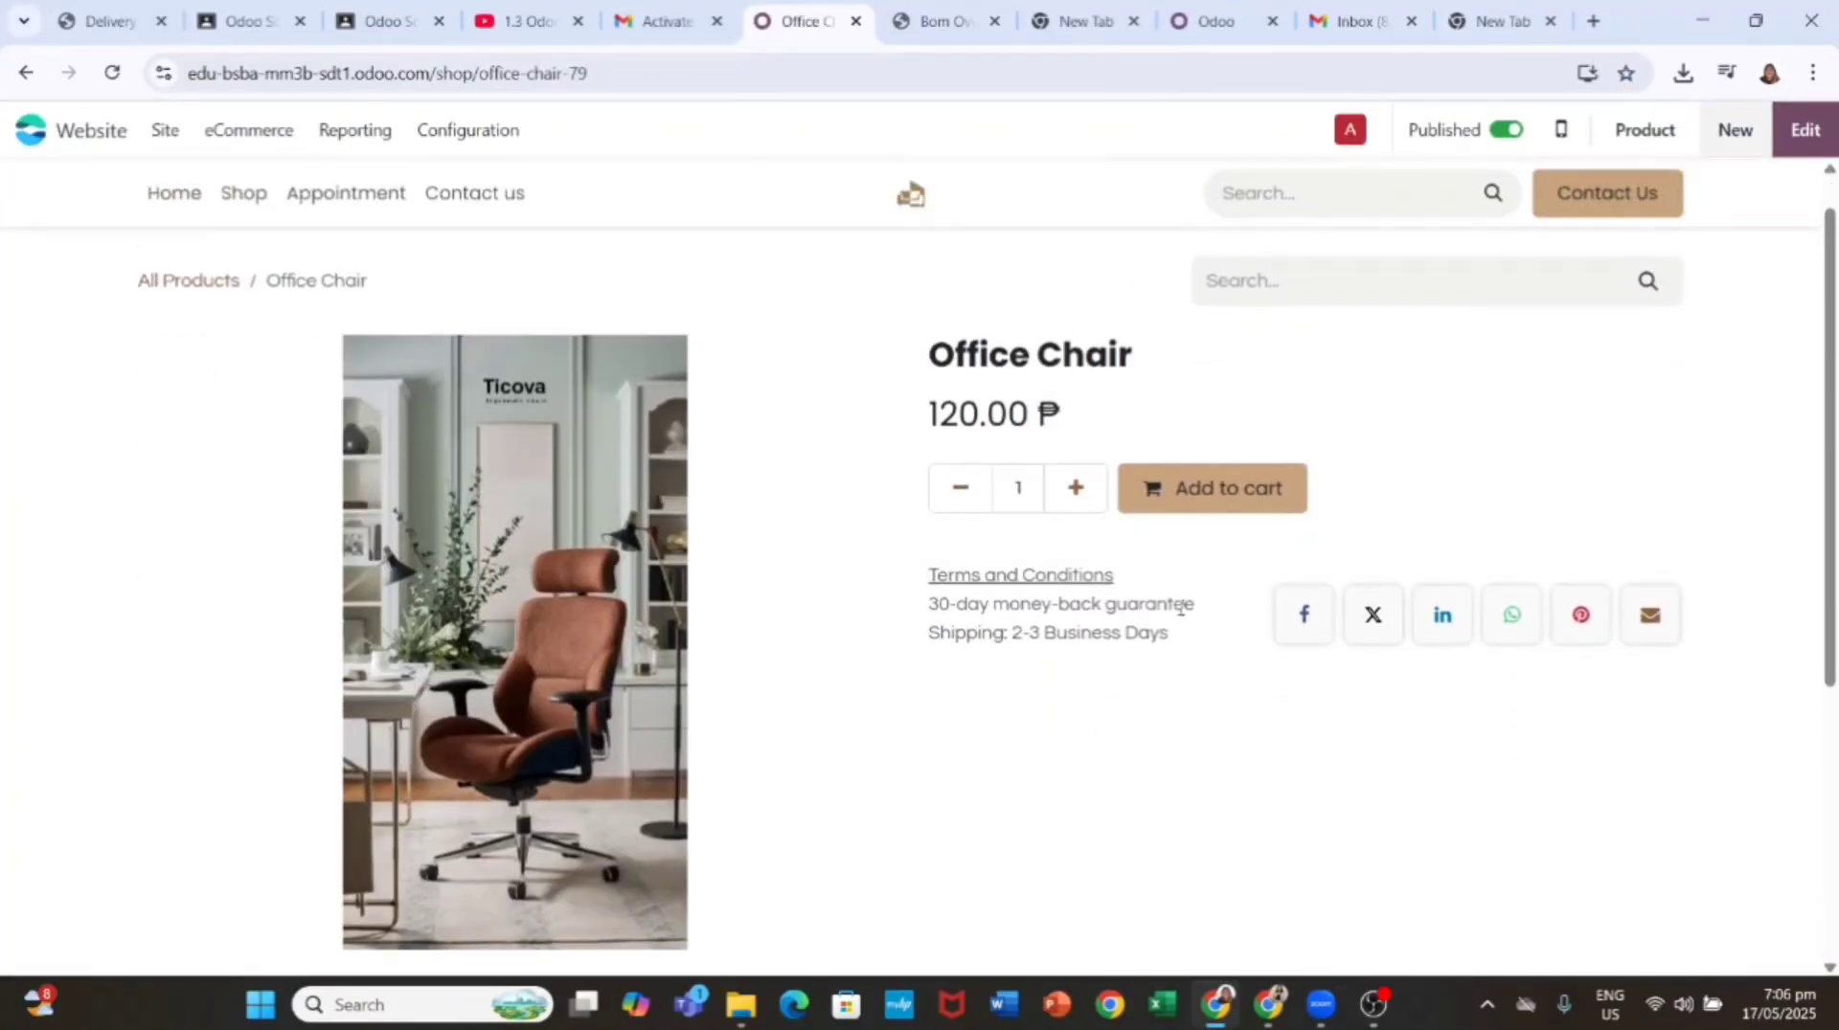
click(1219, 496)
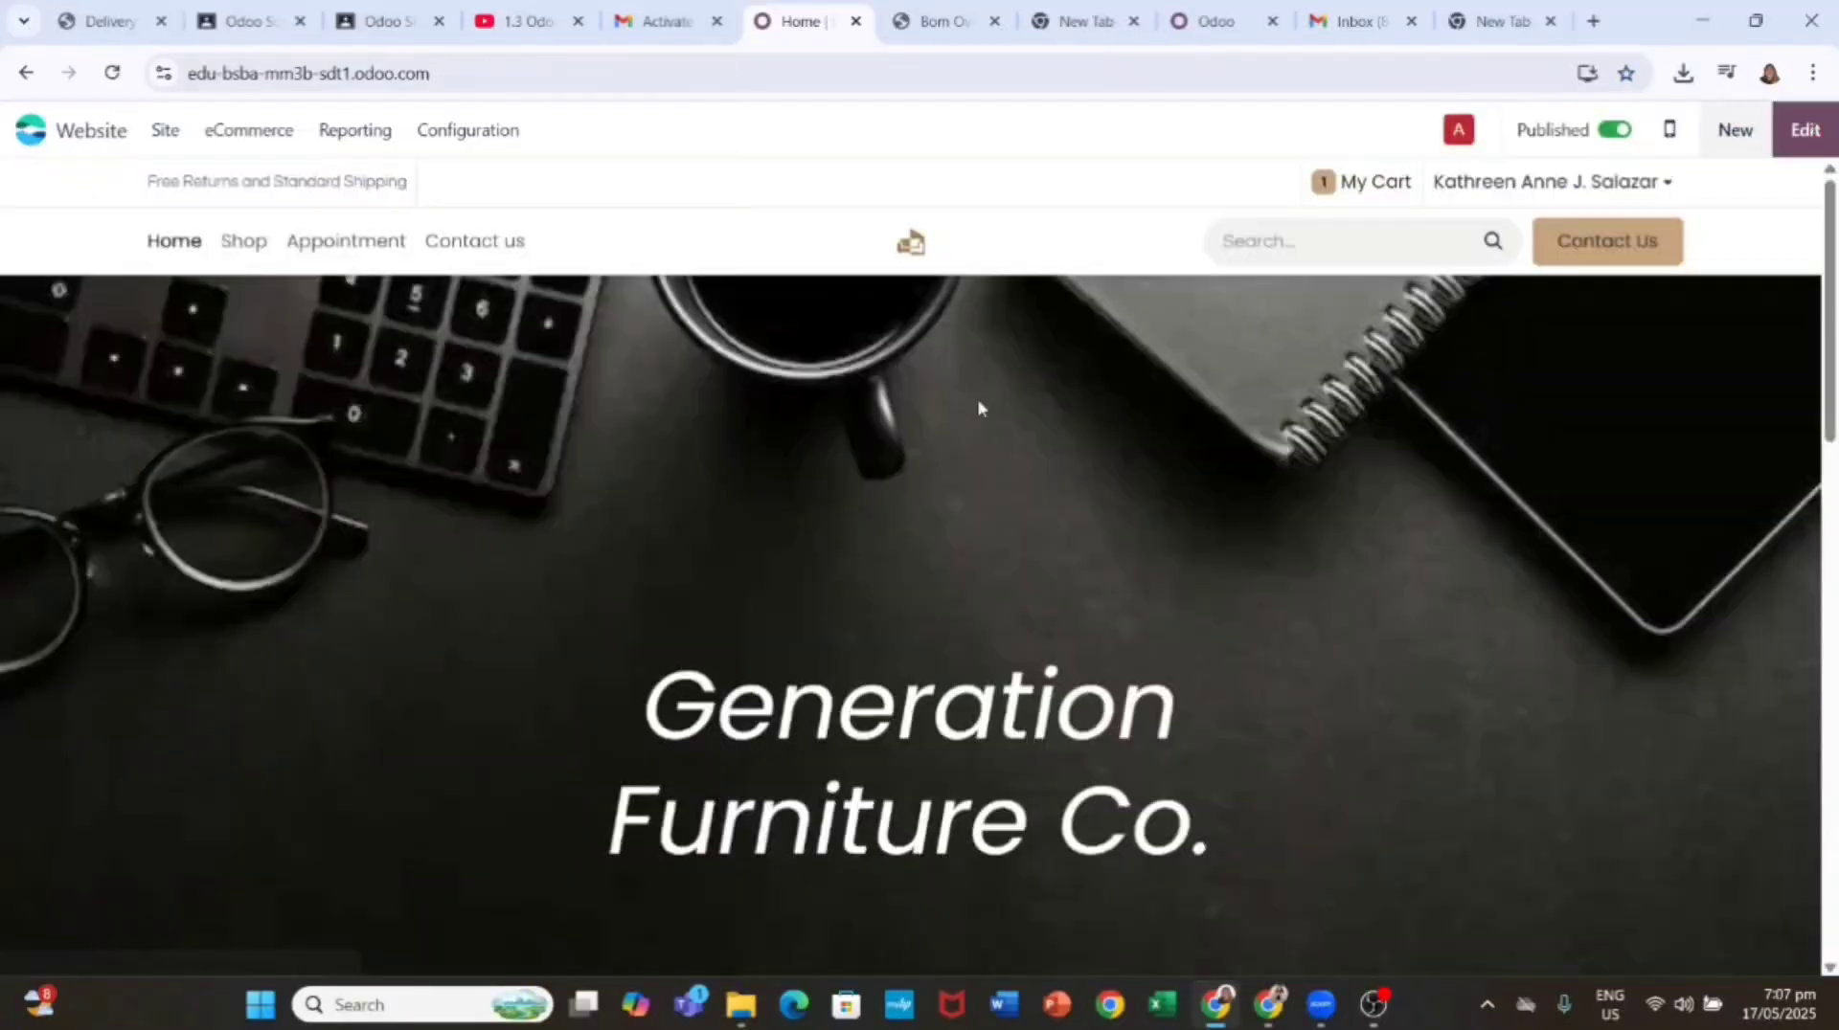
Step: Install Blog and save post 'Year Warranty on Furniture - Our Quality Contract' in new blog MyOffice Inc
click(1735, 134)
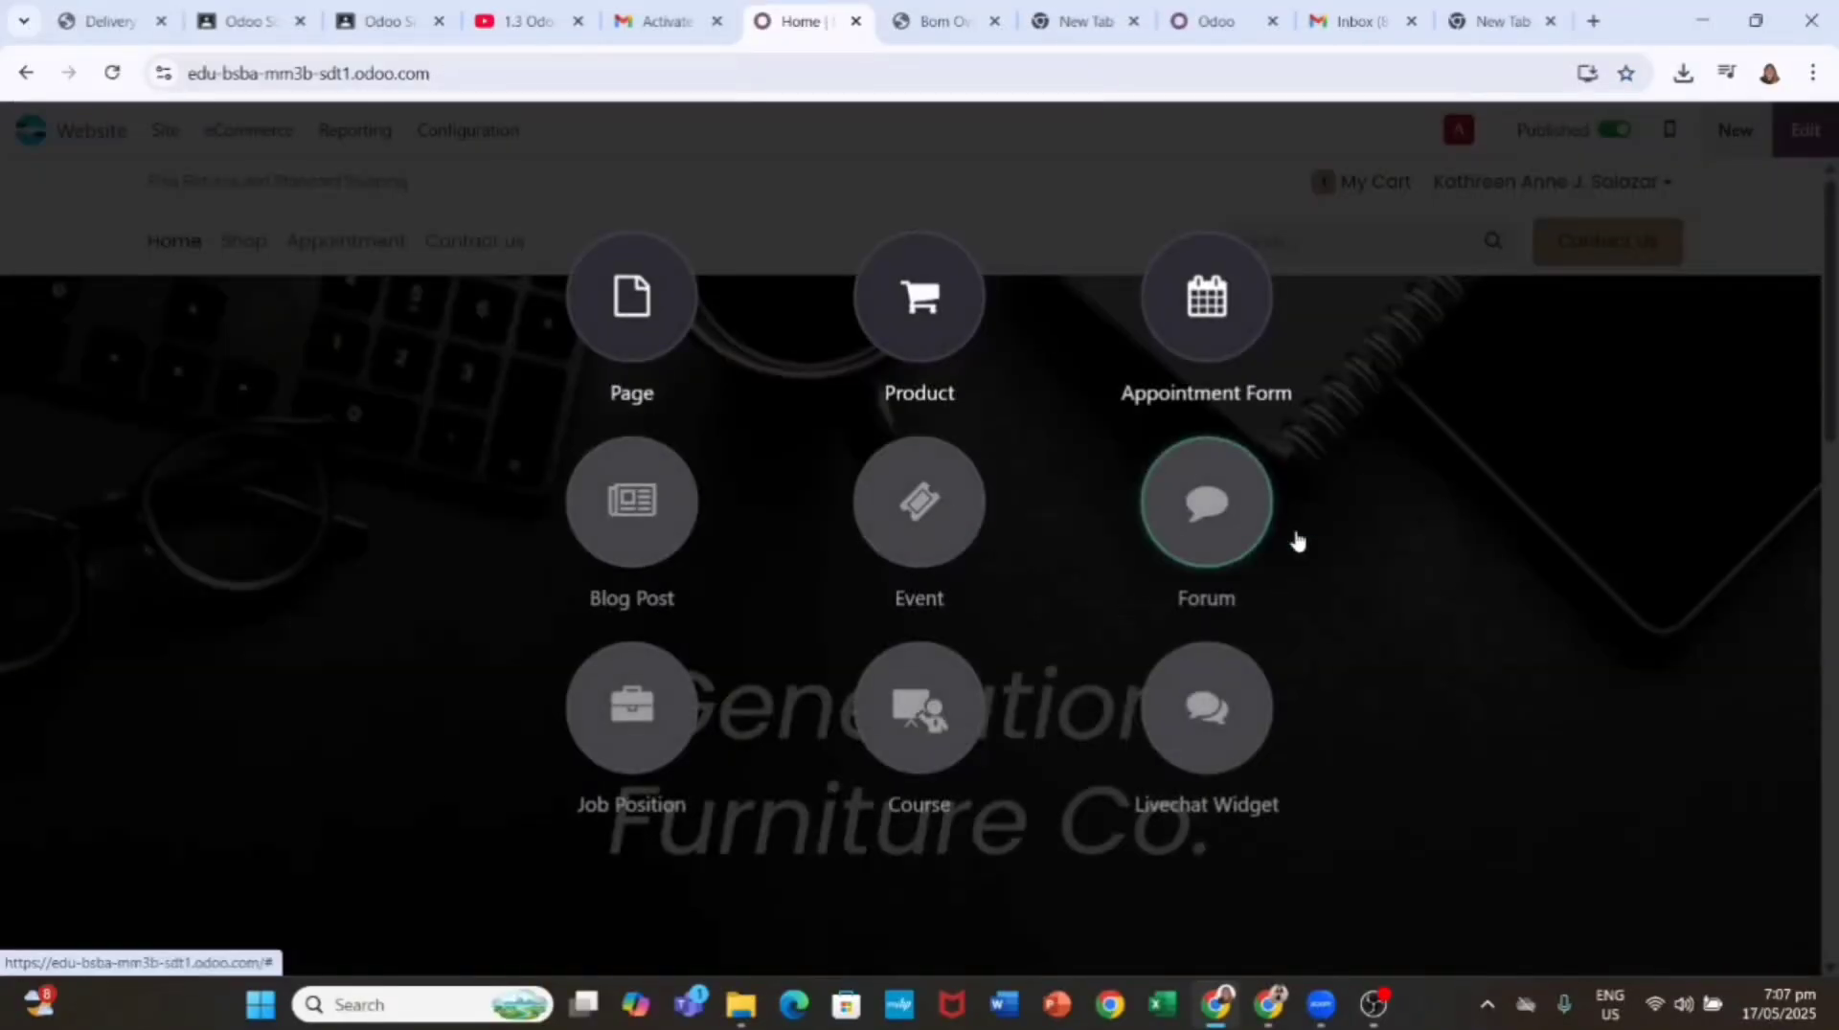
click(642, 534)
click(584, 603)
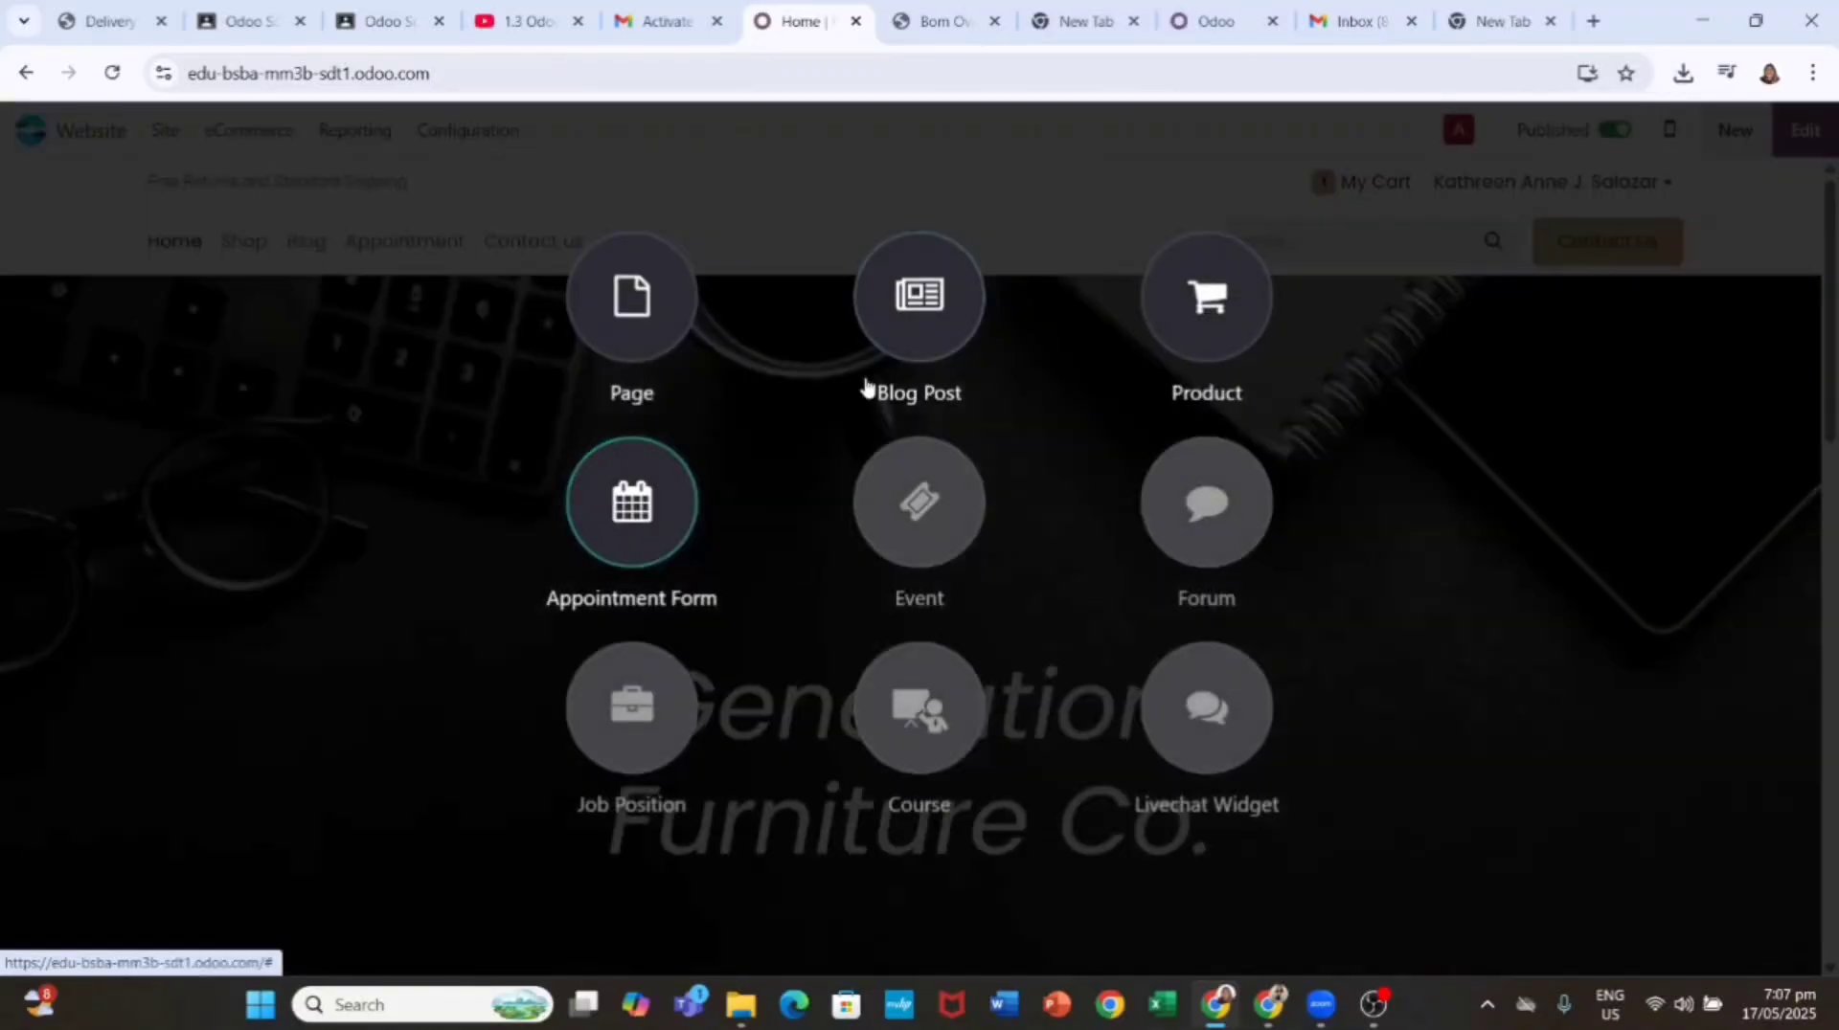
click(871, 390)
text(MyOffice Inc)
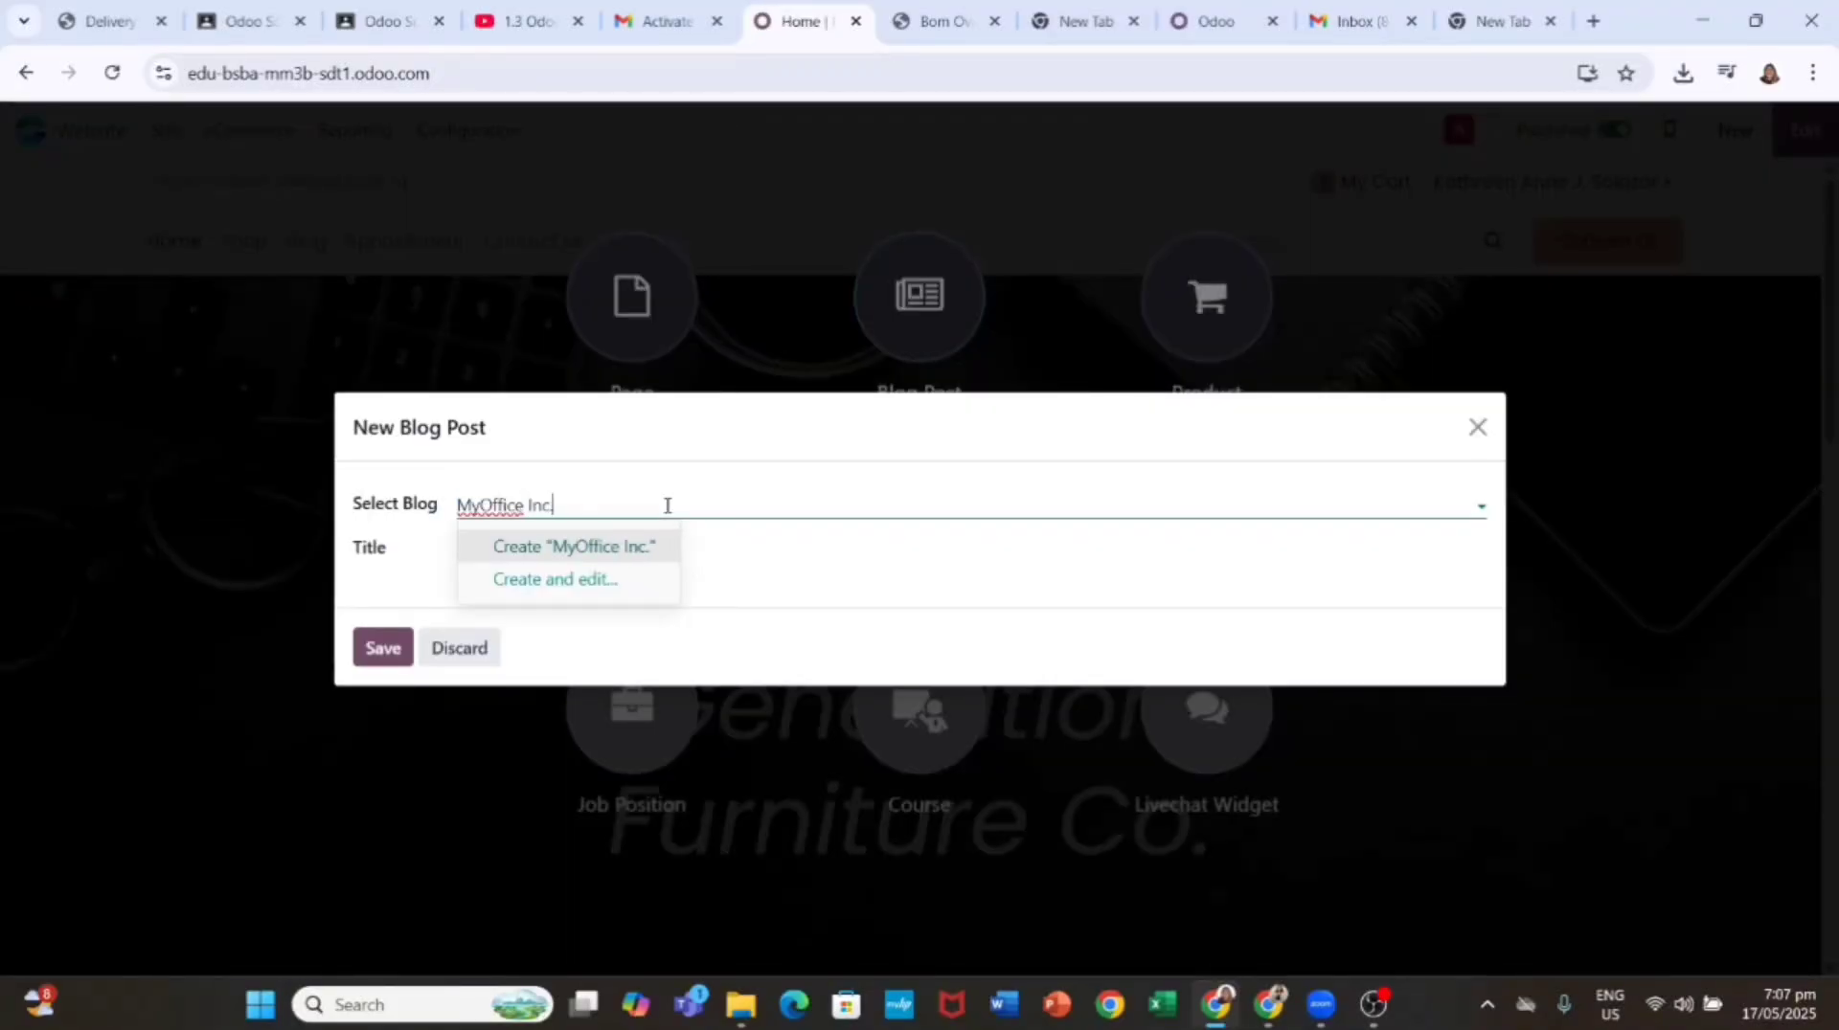
click(539, 547)
click(539, 547)
text(Year Warranty on Furniture - Our Quality Contract)
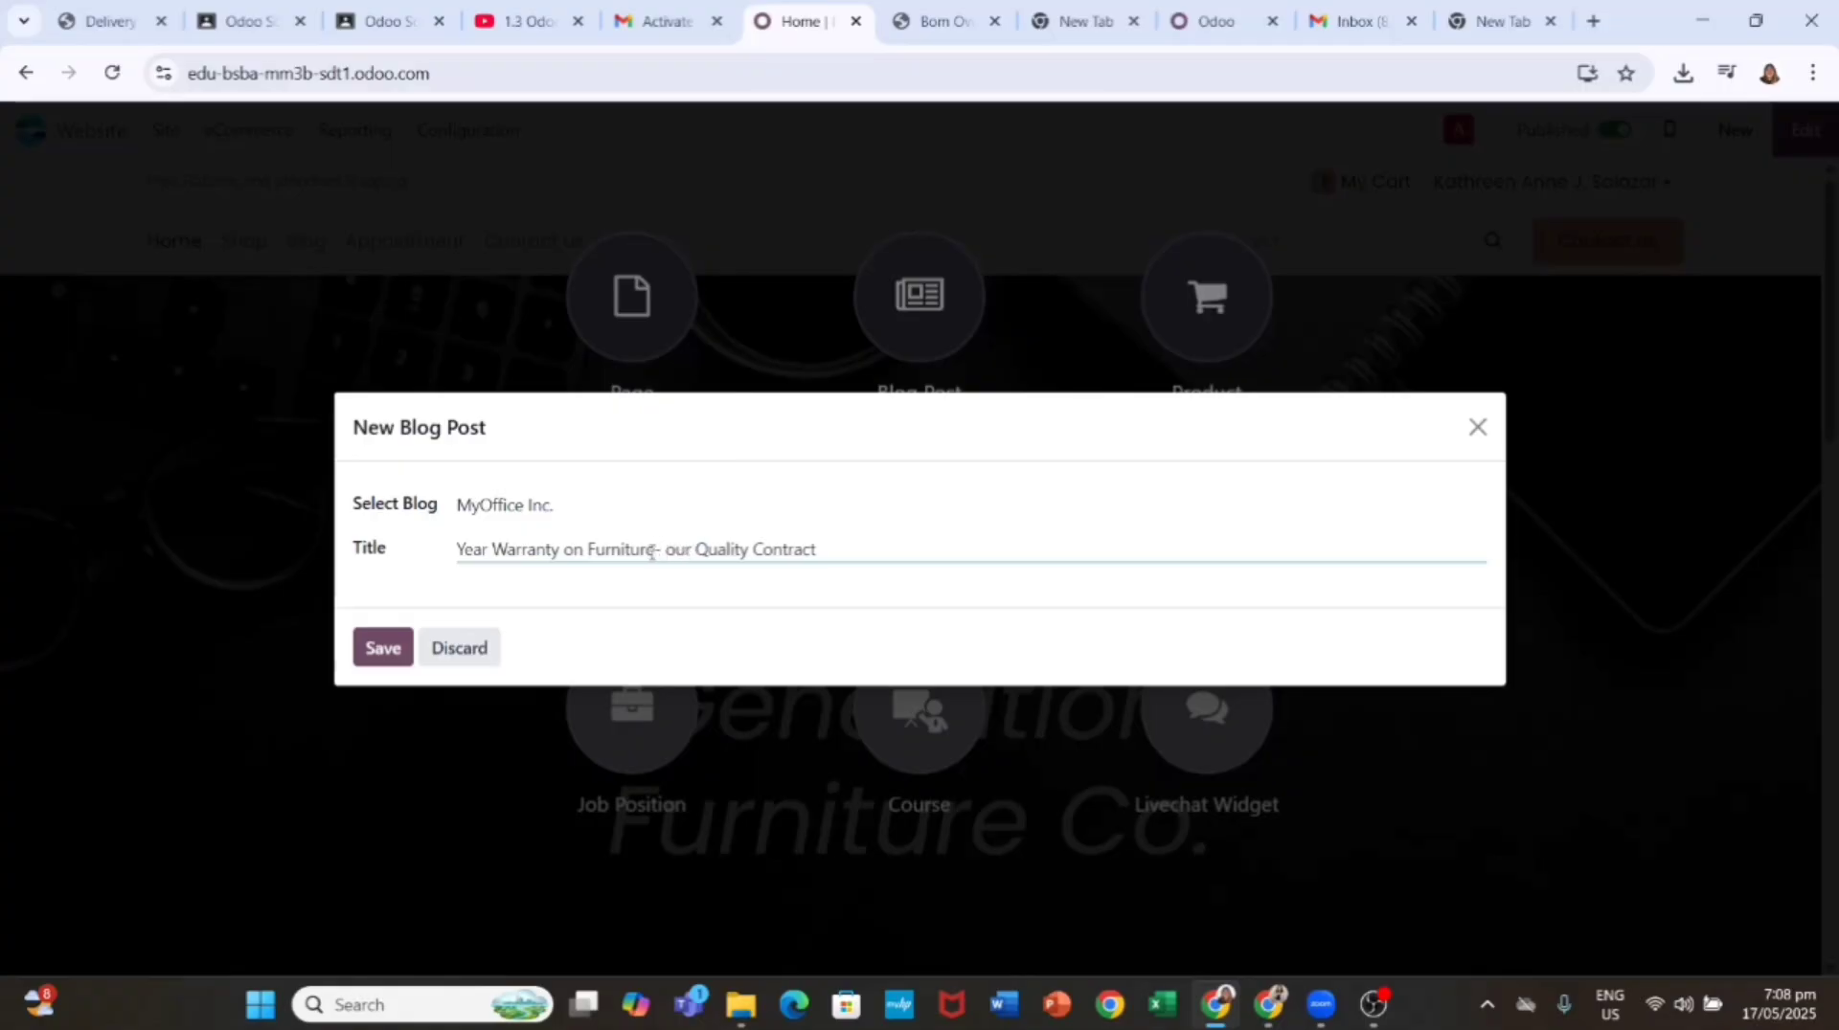
click(381, 649)
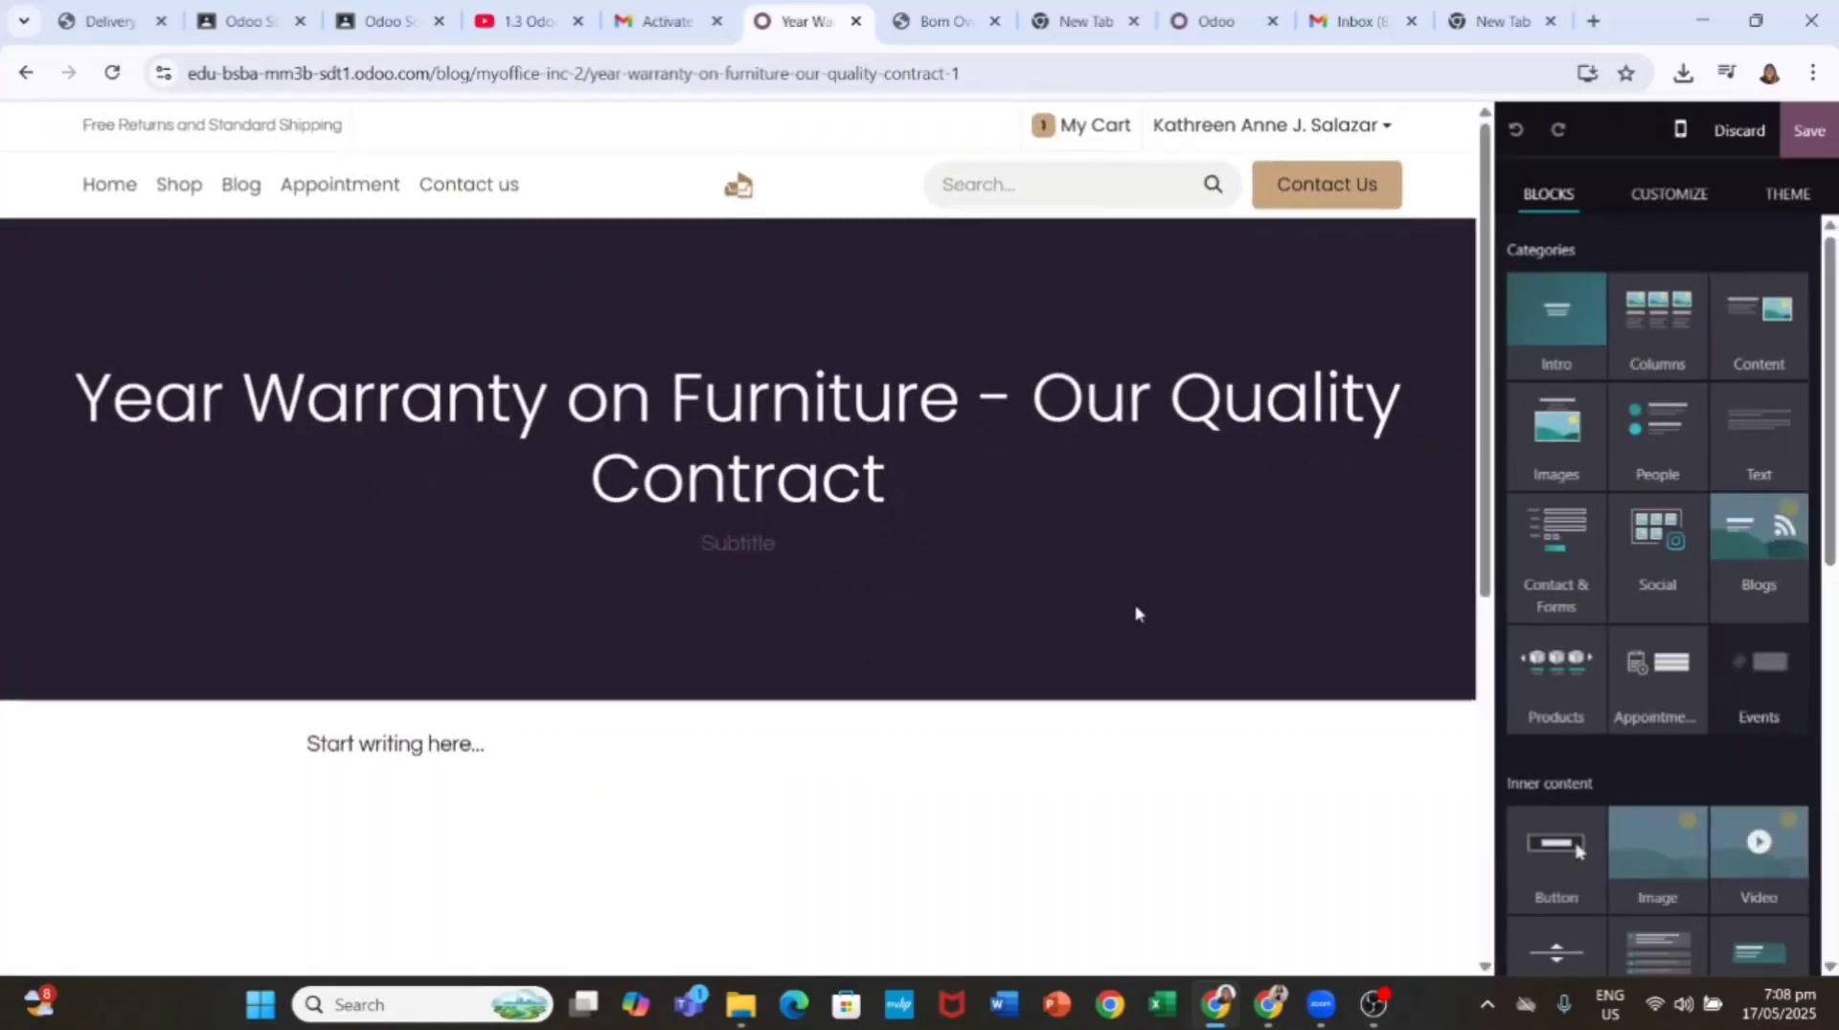
Step: Swap the placeholder body for the paragraph on furniture as a storyteller of lifestyle and save
click(450, 745)
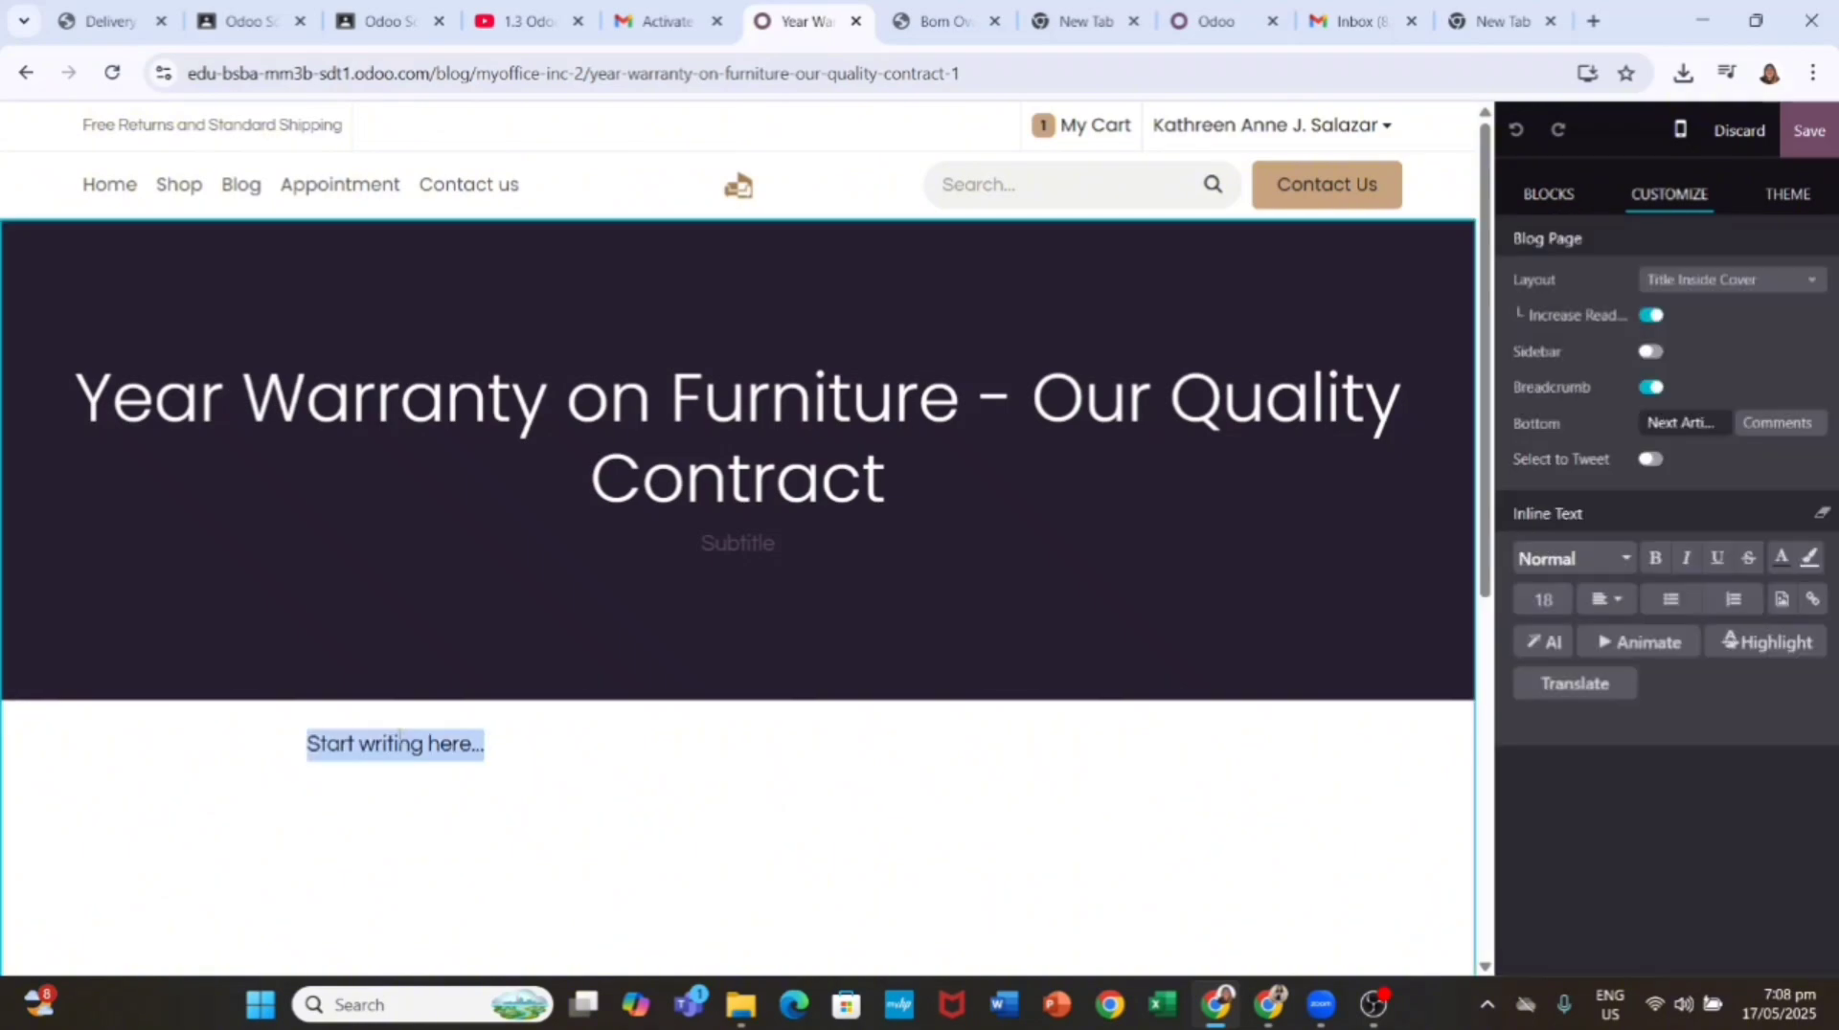
triple_click(517, 745)
text(When we think of furniture, we often picture cozy sofas, sturdy desks, and stylish dining tables. But furniture is more than functional—it's a silent storyteller of your lifestyle, personality, and priorities. Whether you're furnishing a new home or revamping an office, the right pieces can make a dramatic difference in how a space looks and feels.)
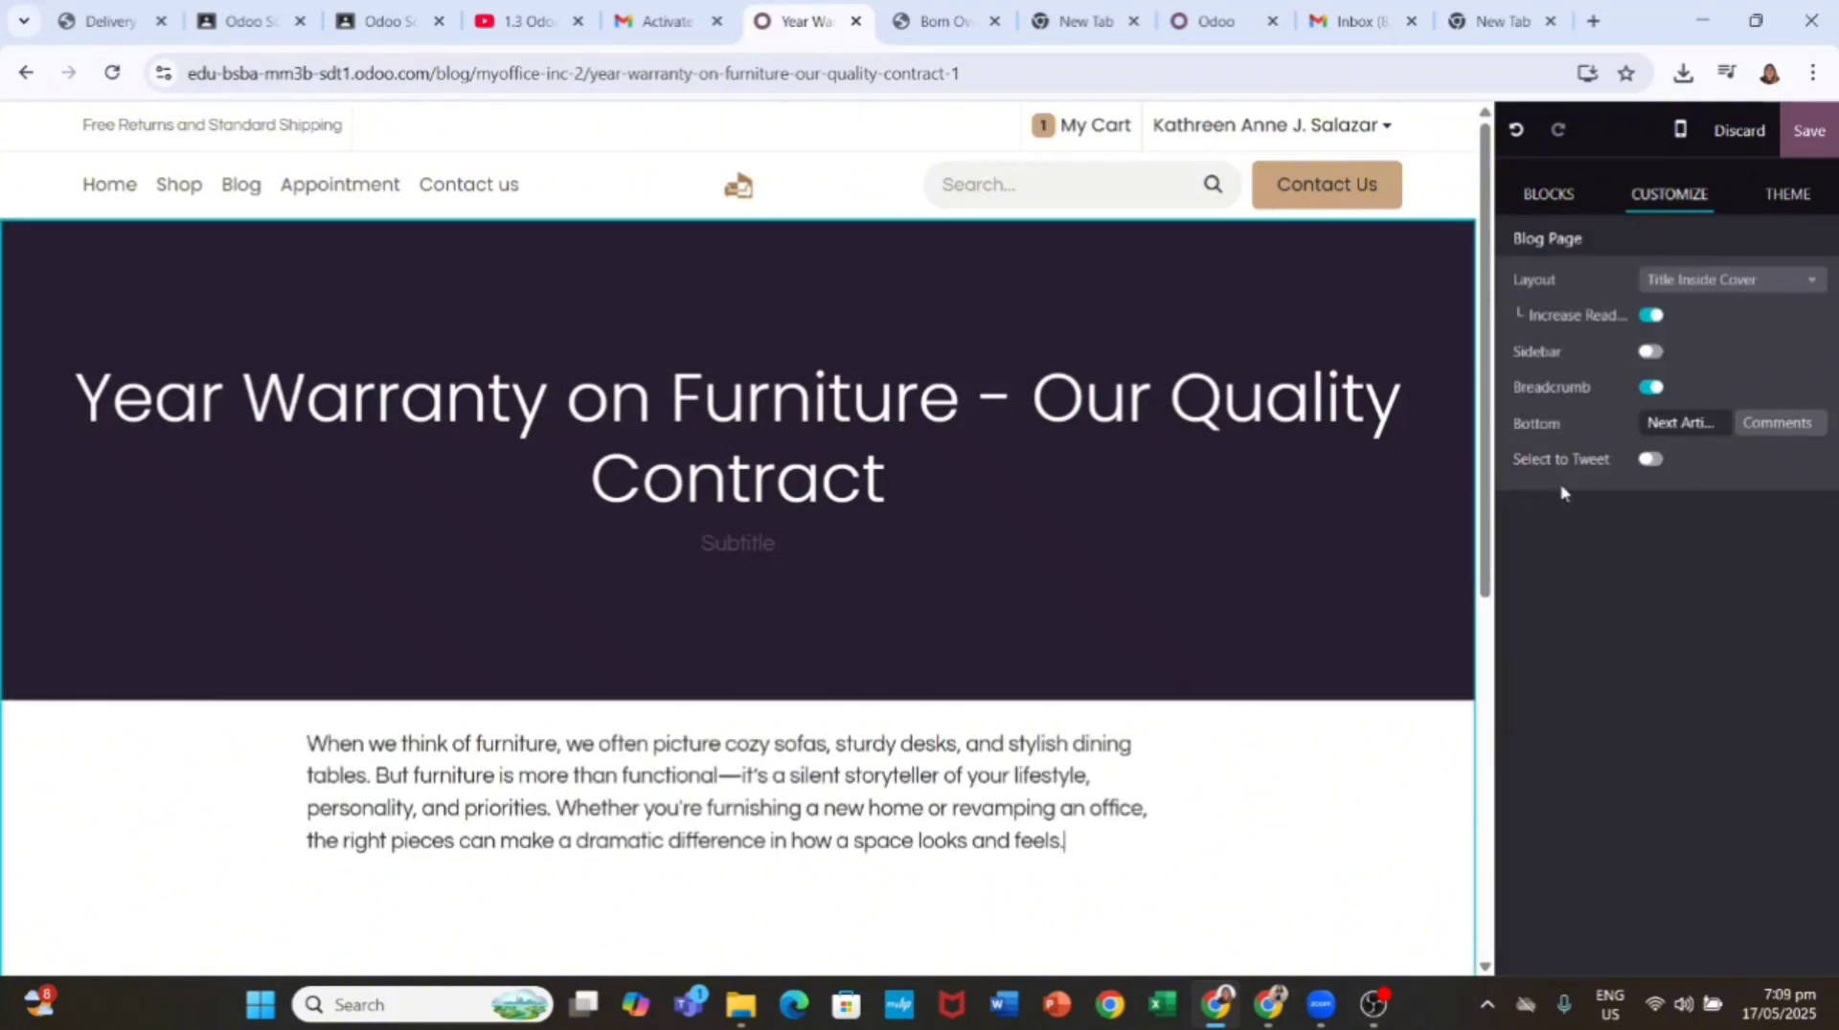
click(1805, 134)
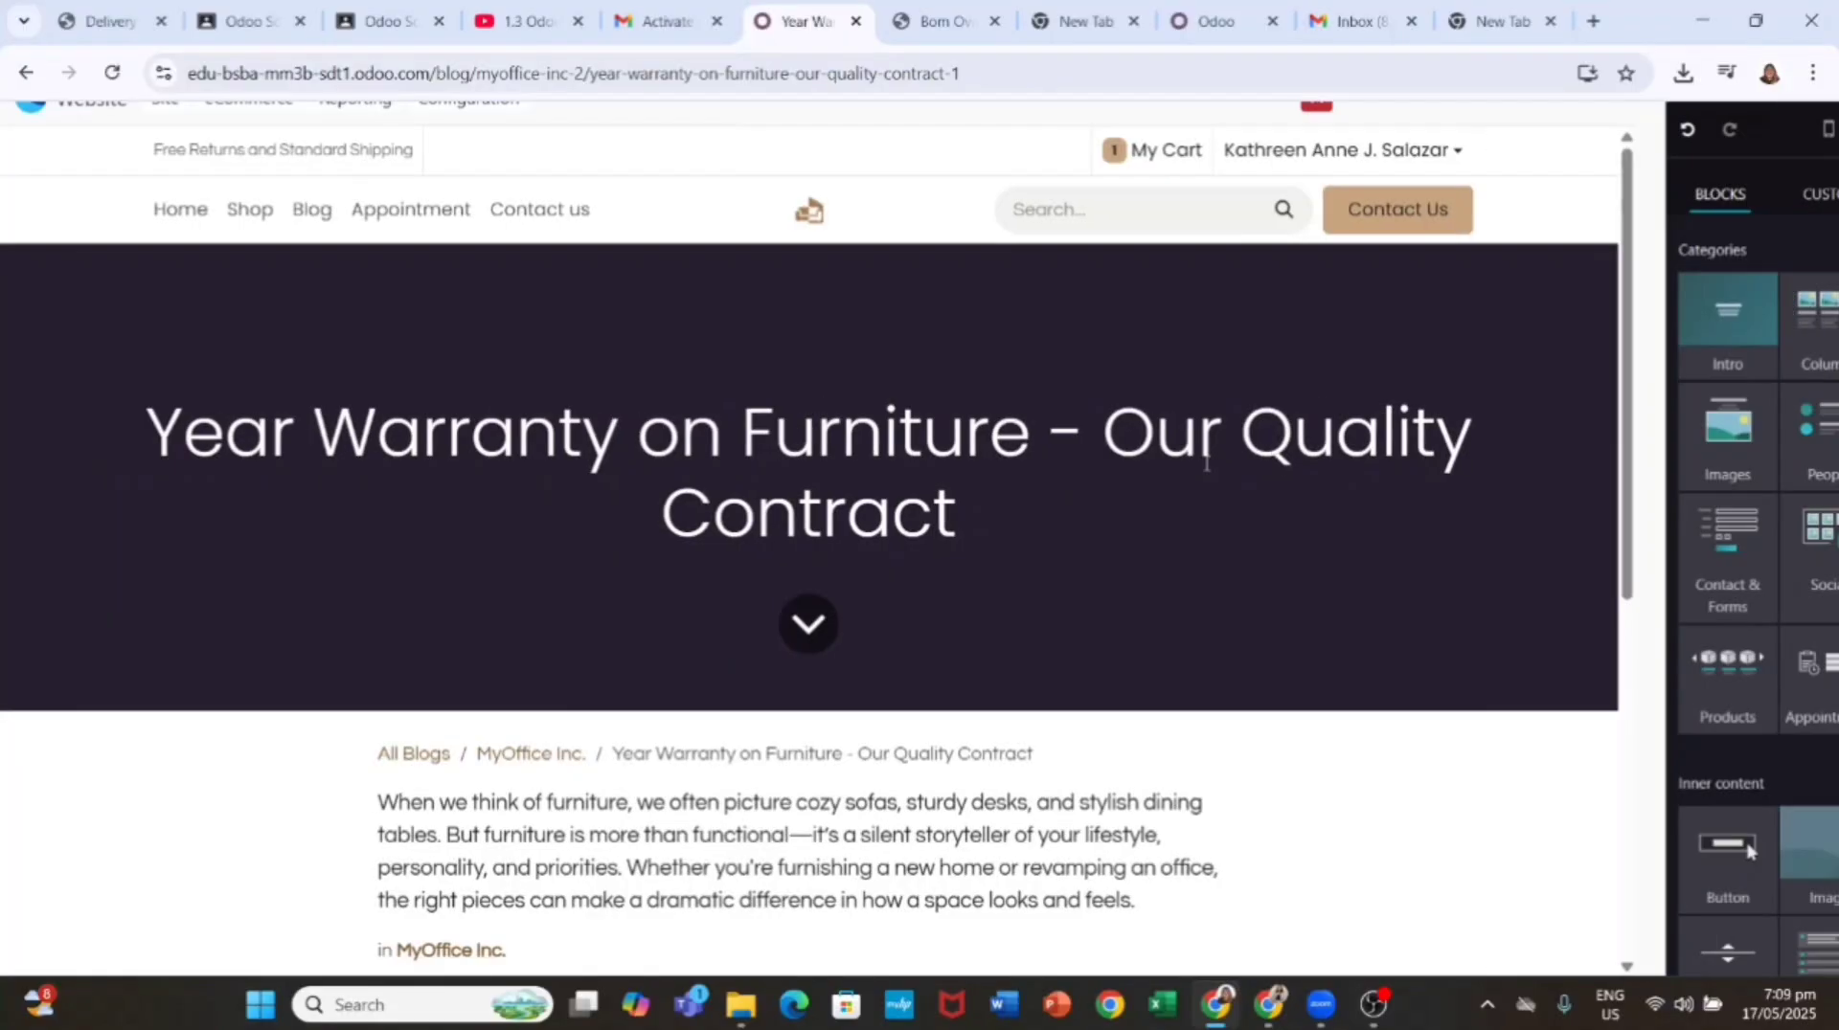